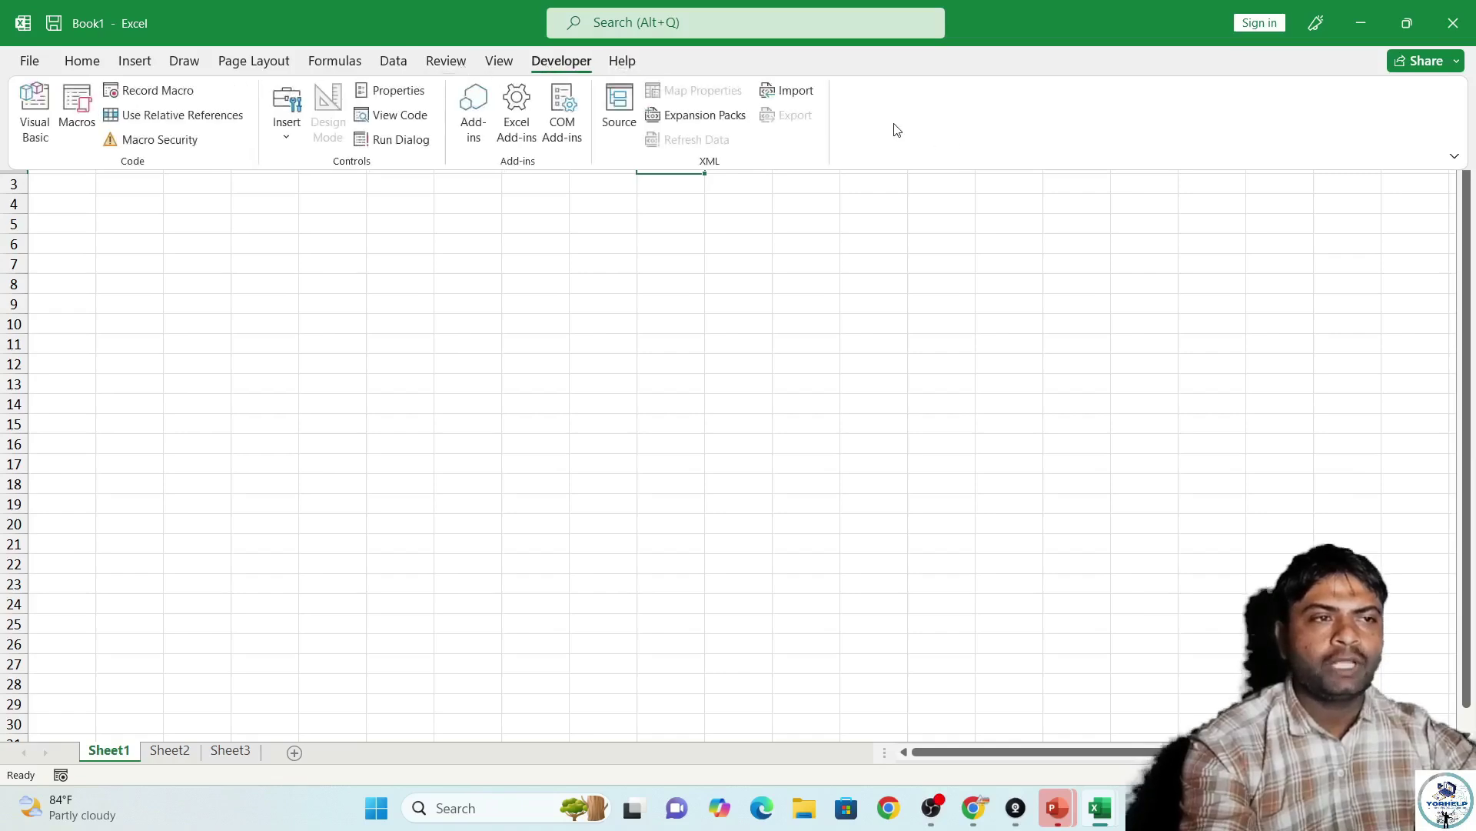
Uncheck Collapse the Ribbon so the full ribbon stays permanently expanded.
right_click(889, 123)
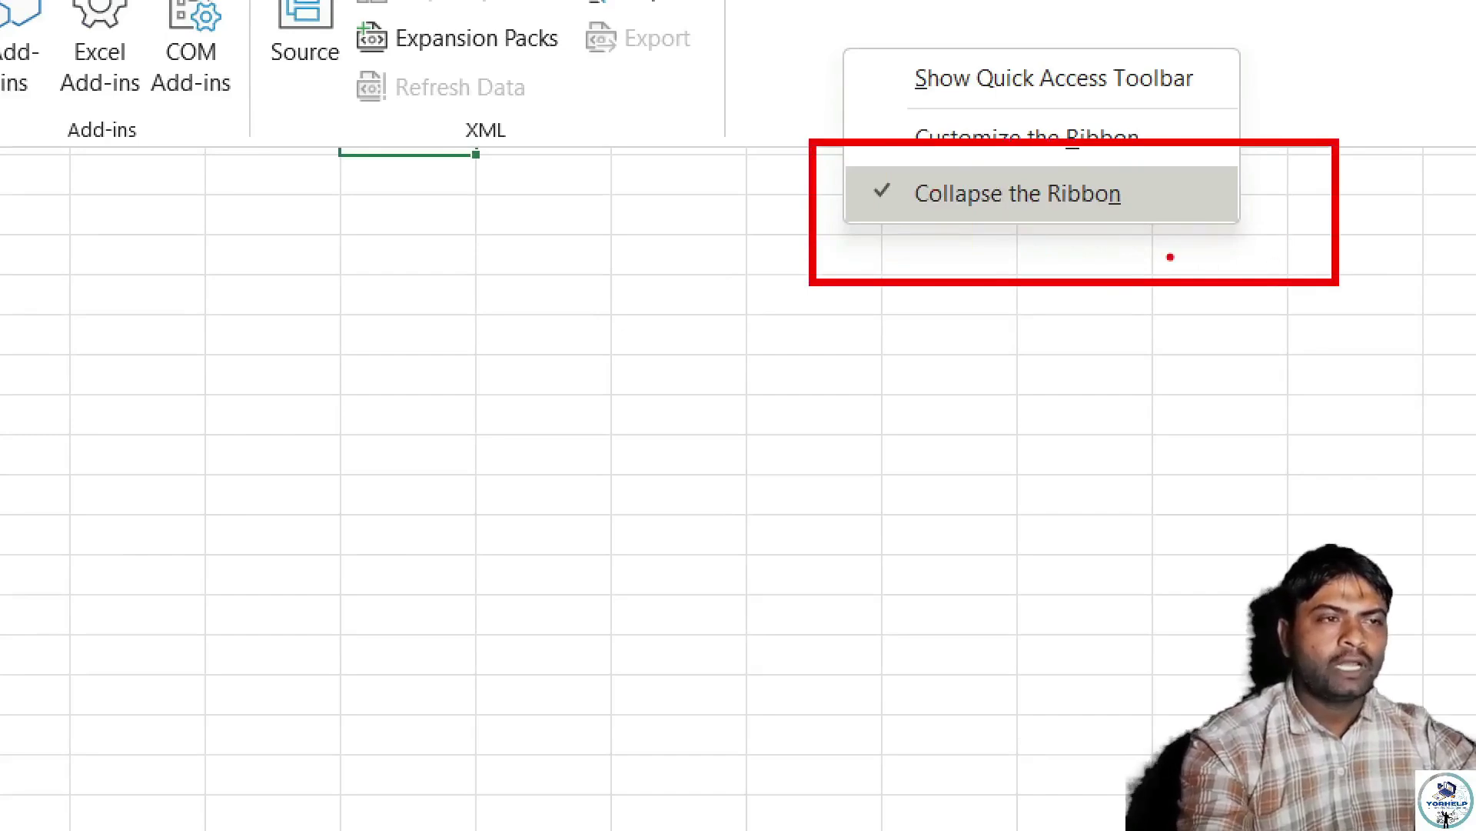
key("Escape")
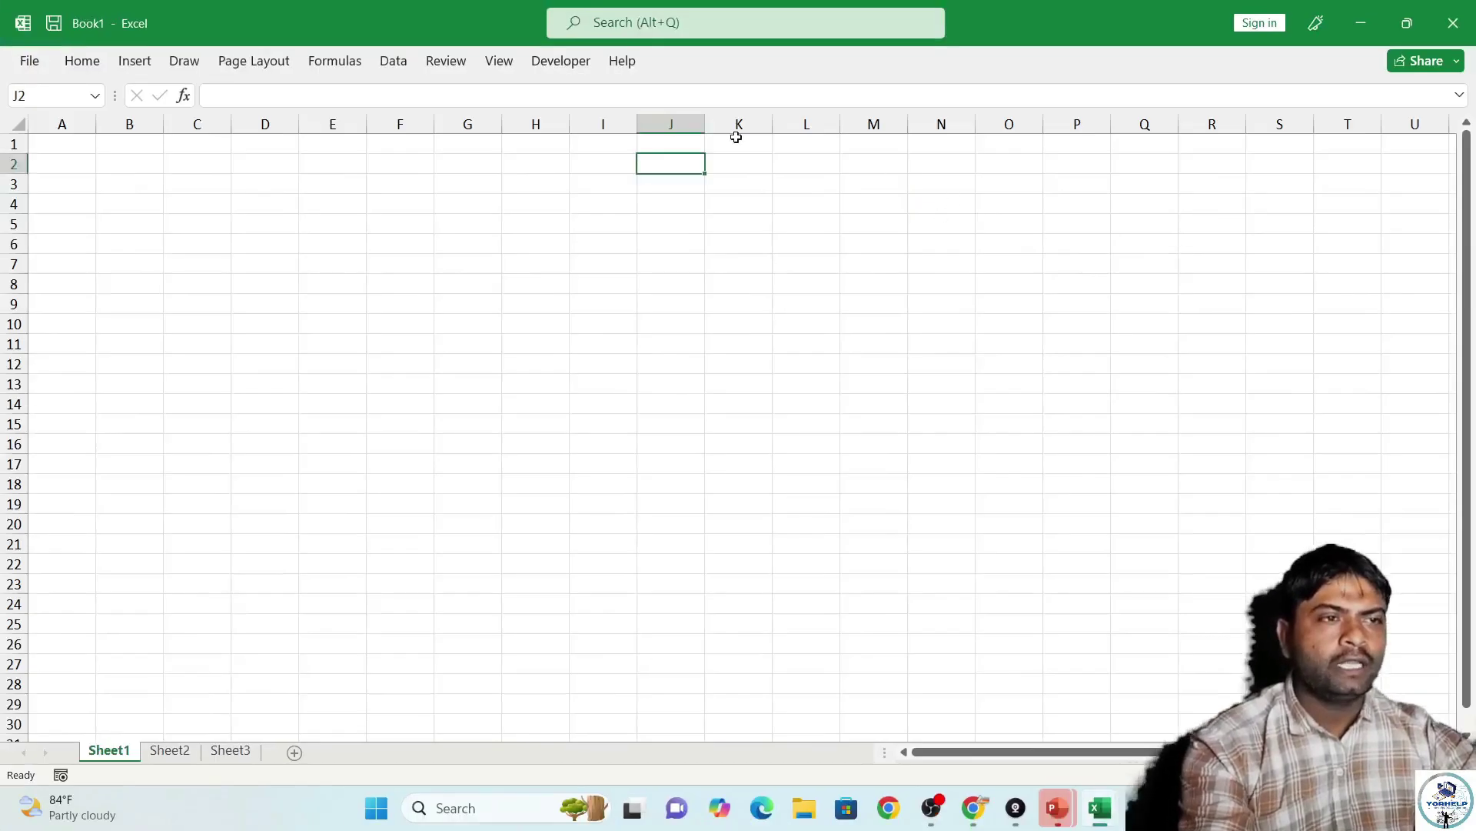
left_click(561, 61)
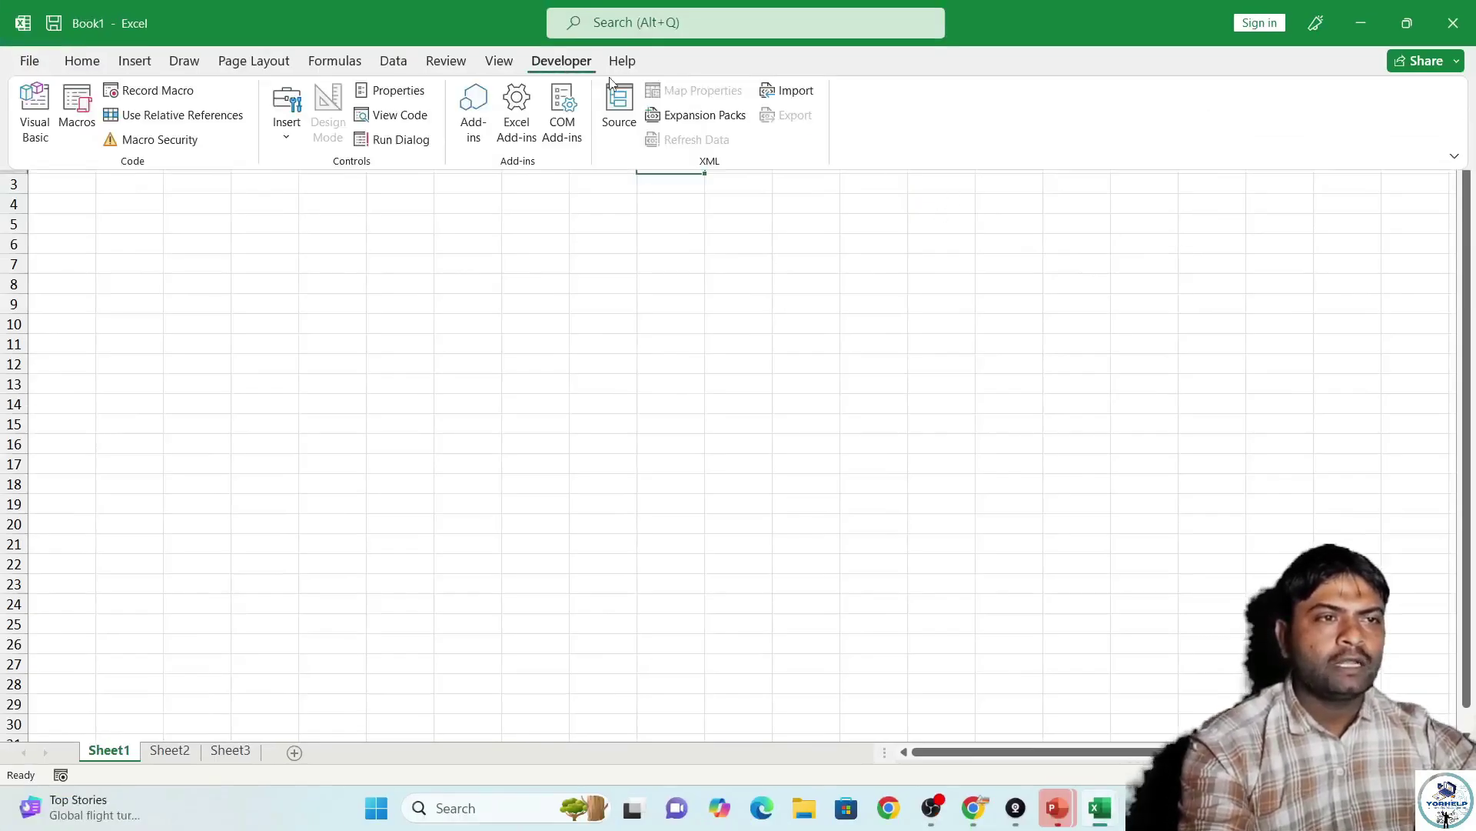
right_click(867, 121)
left_click(971, 192)
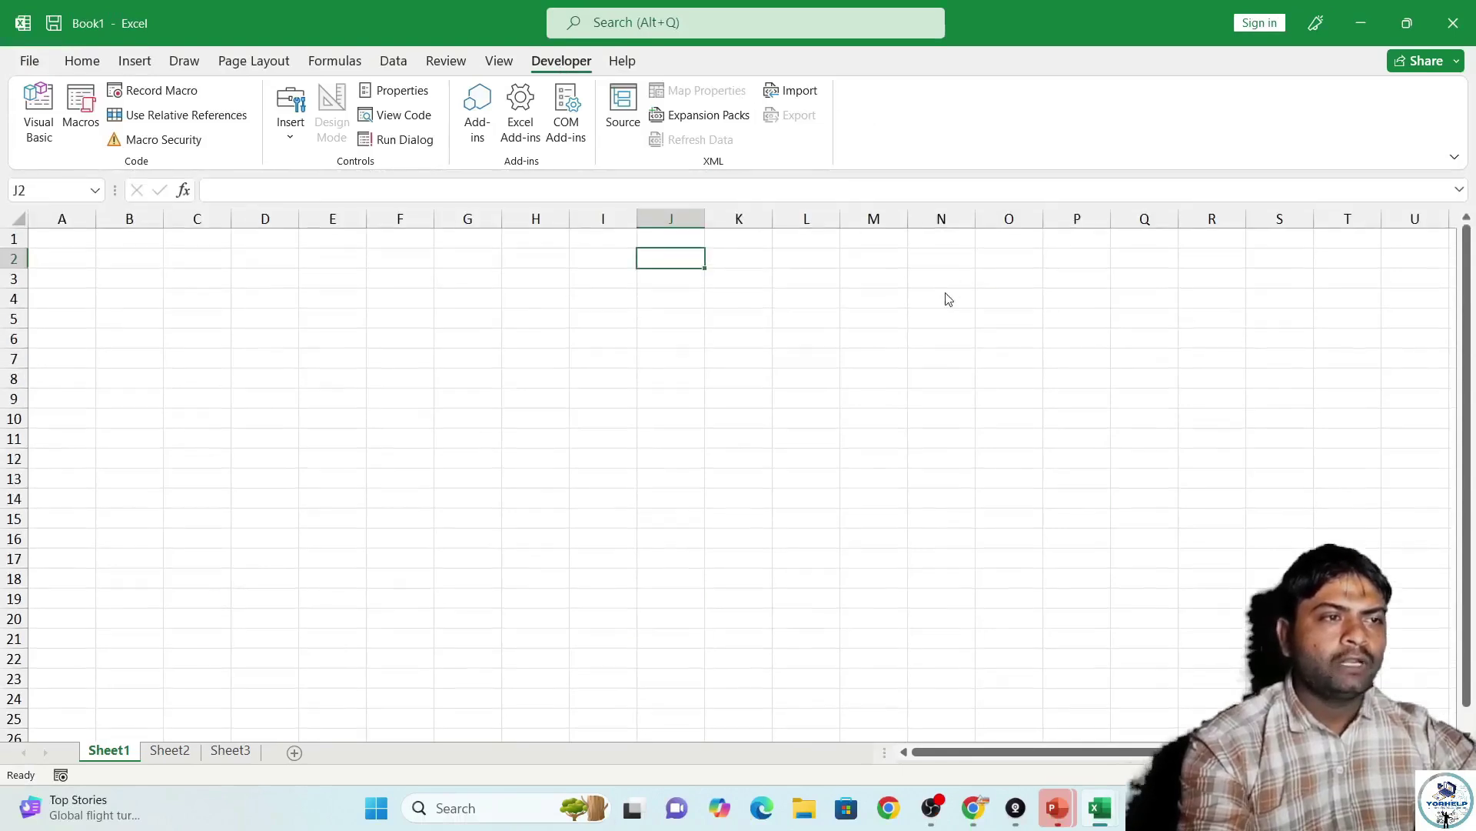
Browse the Home, Insert and Draw ribbon tabs, ending back on Home.
left_click(98, 68)
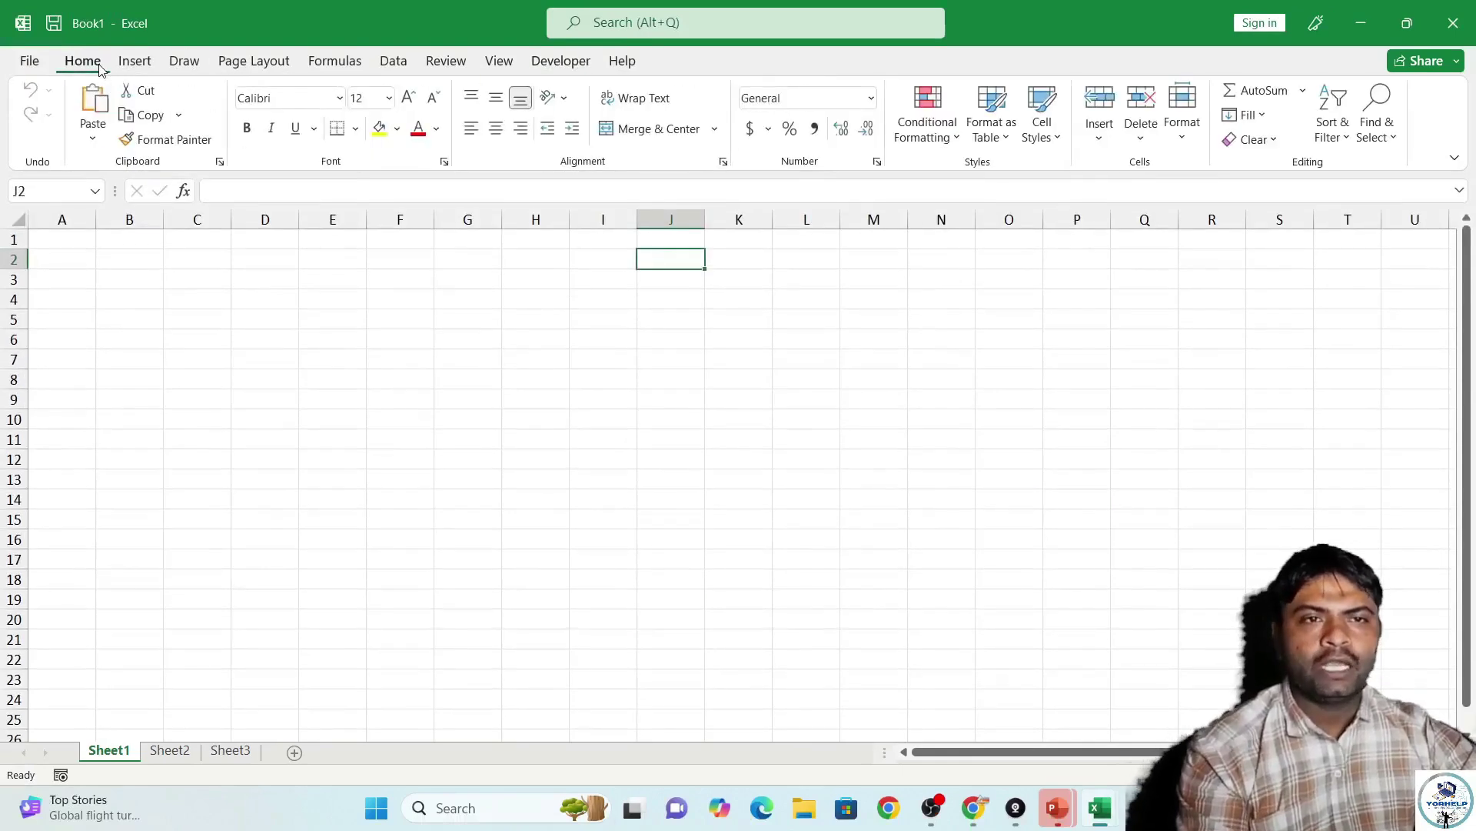
left_click(140, 63)
left_click(183, 61)
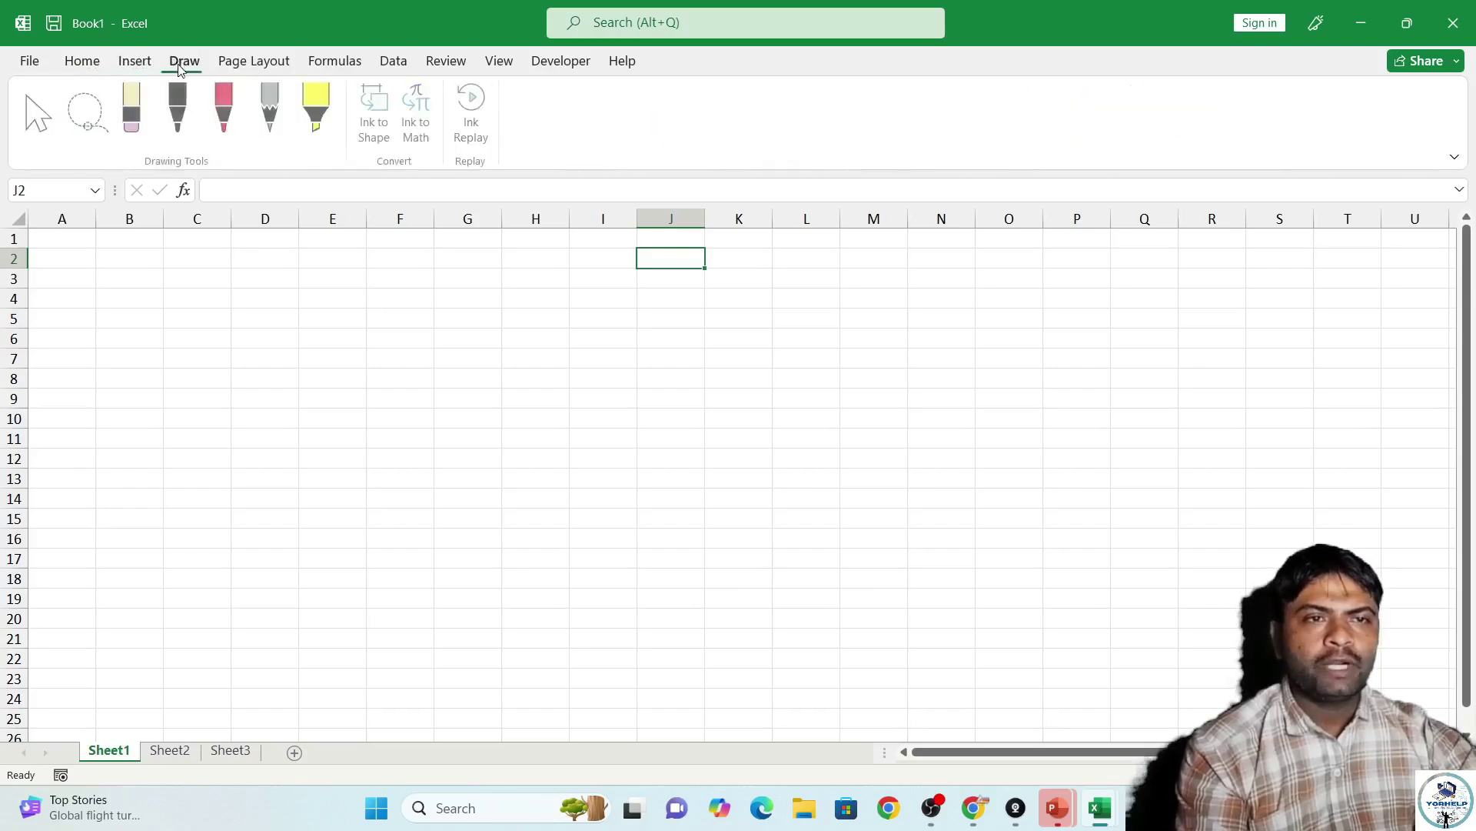
left_click(85, 63)
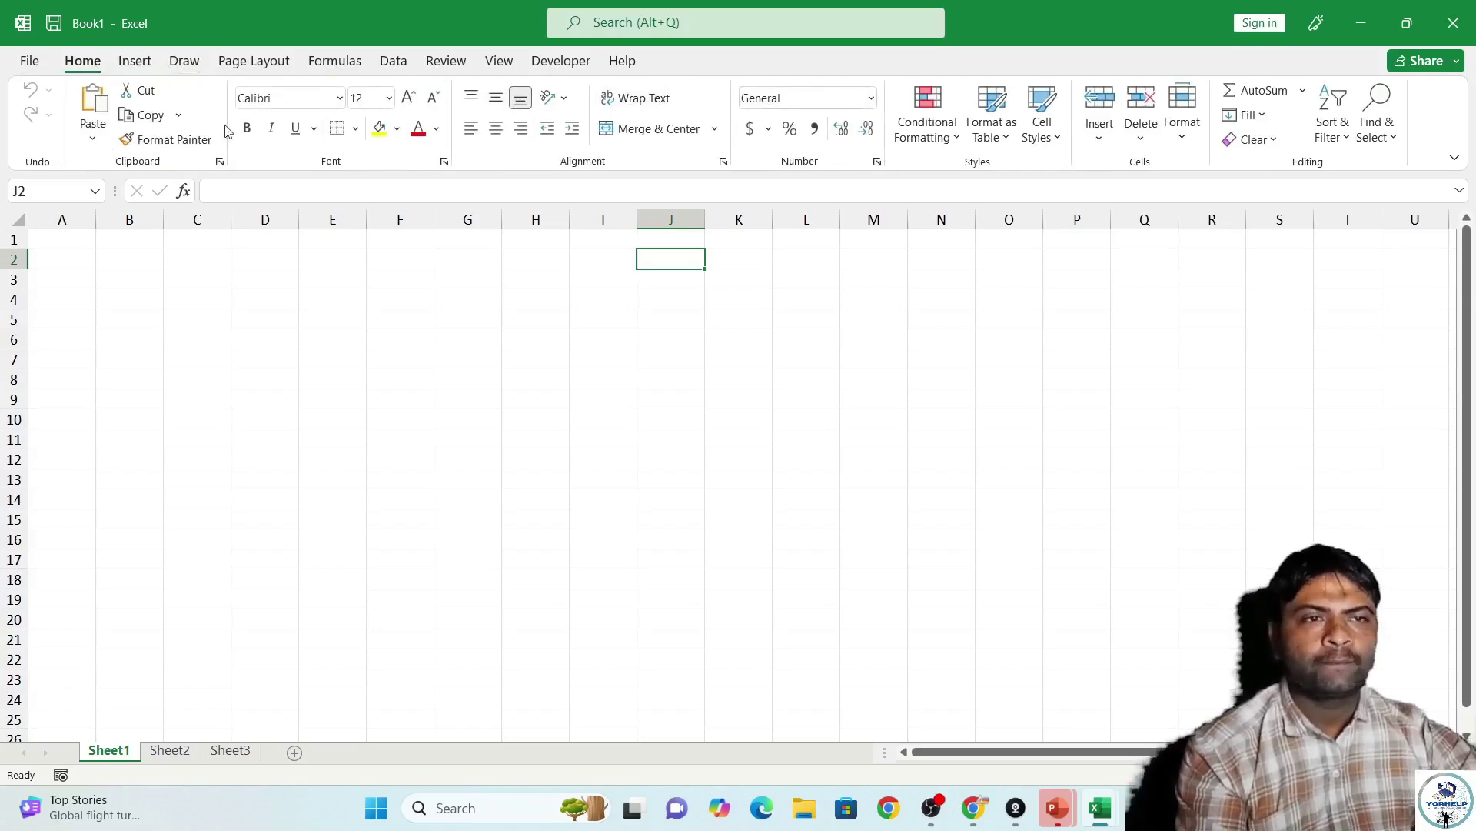
Restore down Book1 and minimize PowerPoint, the other Excel workbook and the browser.
left_click(1406, 38)
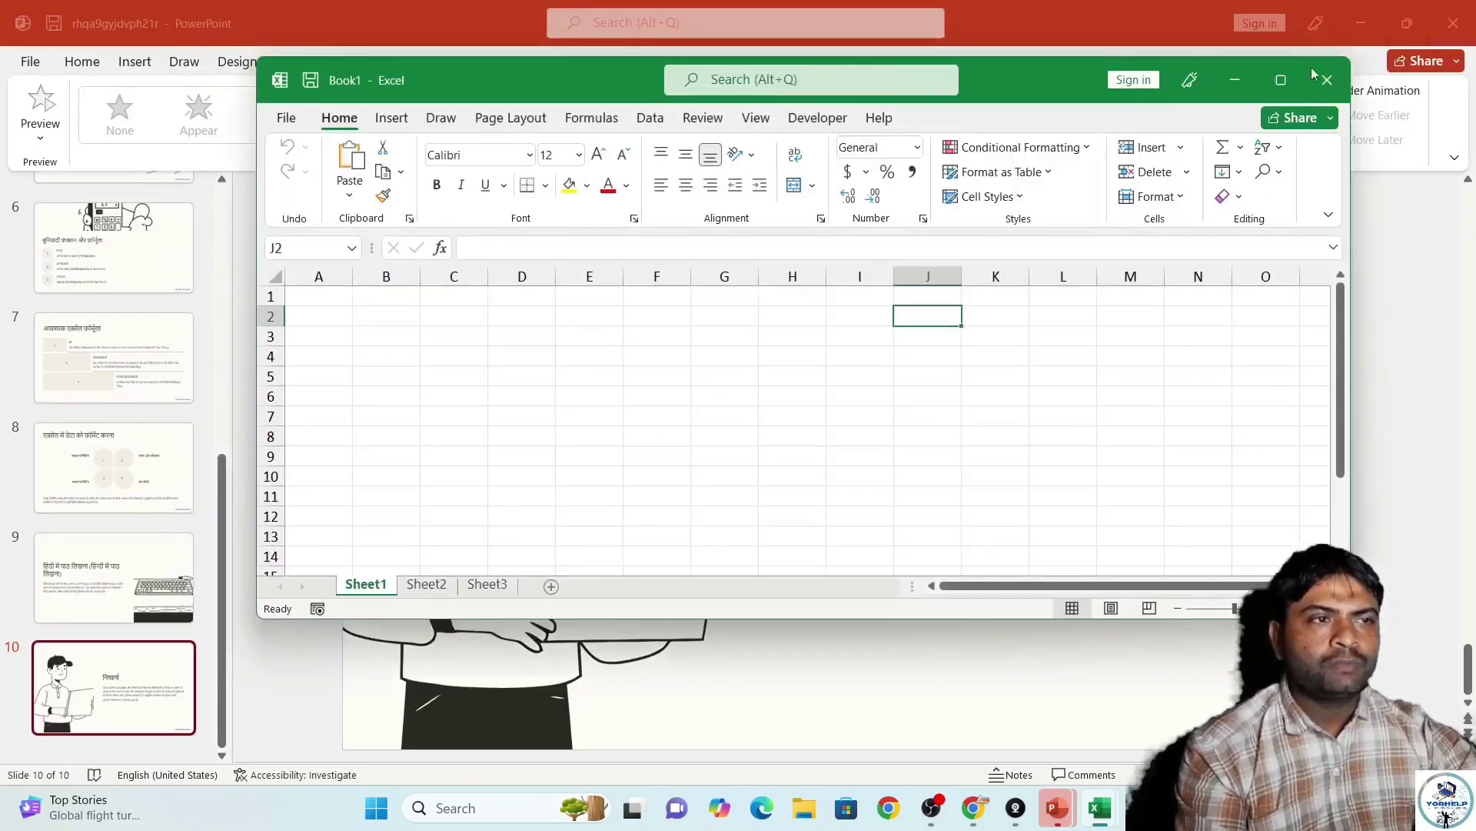
left_click(1355, 28)
left_click(1352, 23)
left_click(1363, 23)
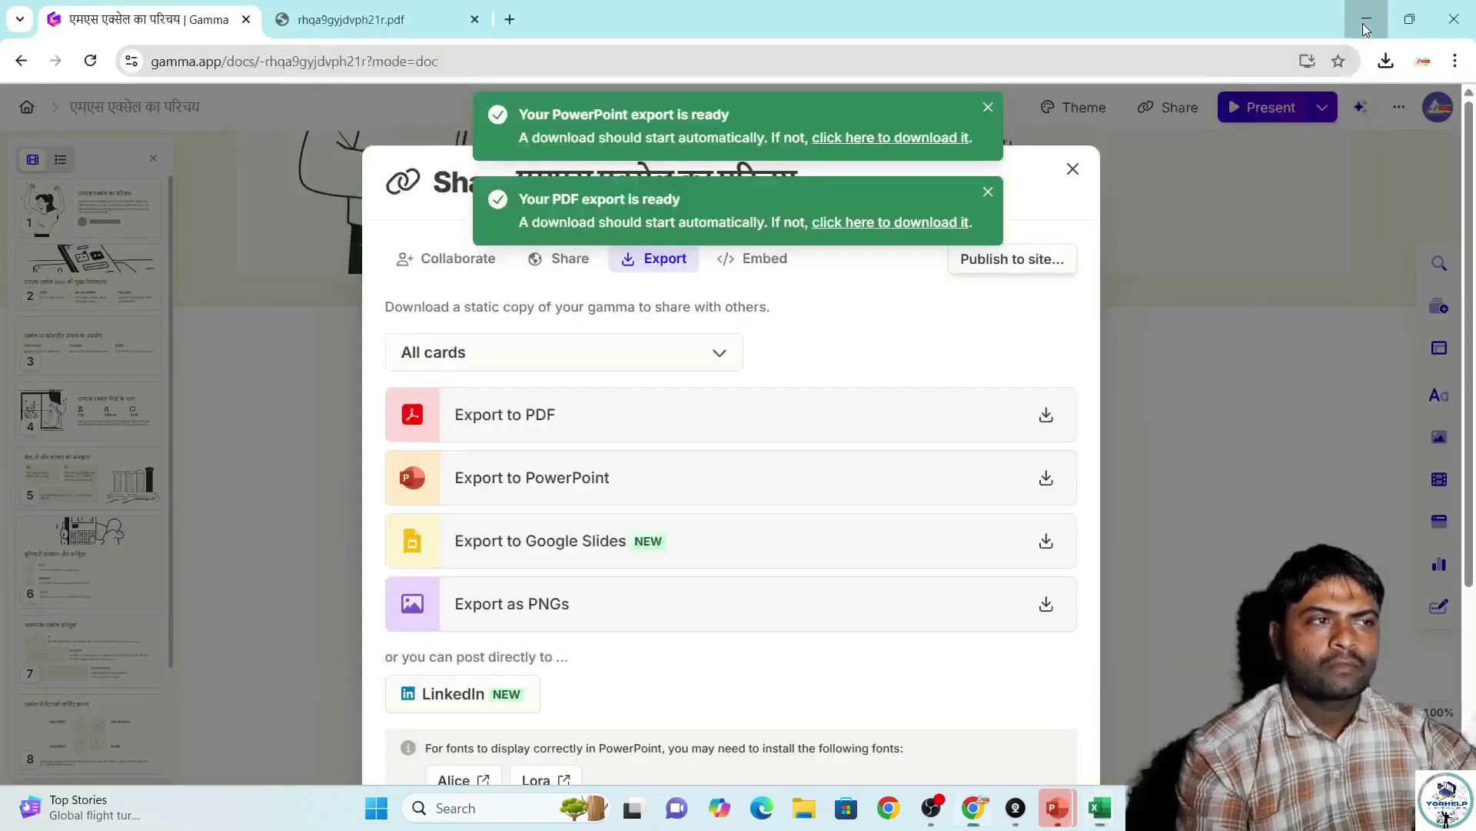
left_click(1363, 24)
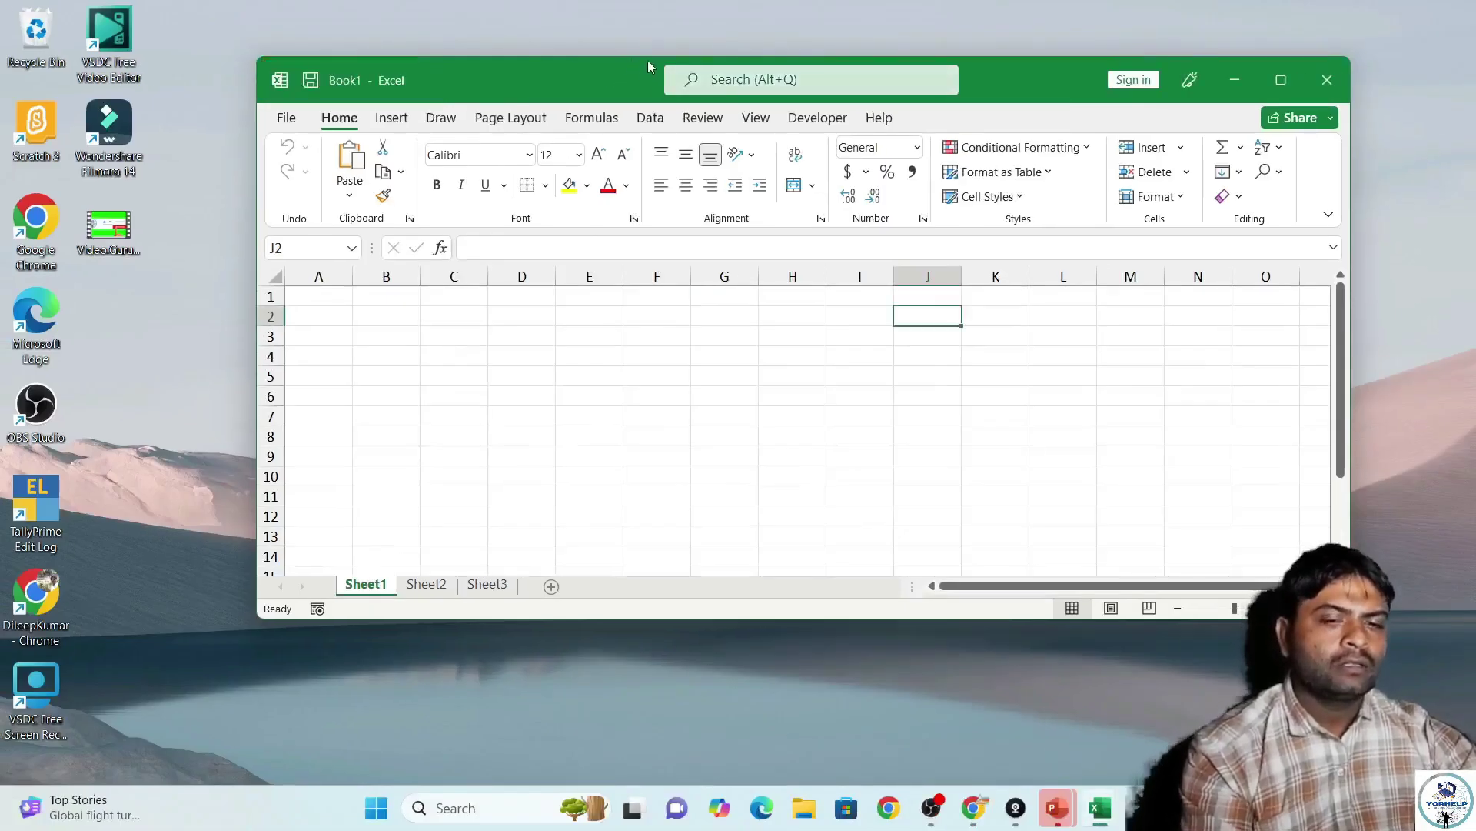
key("alt+q")
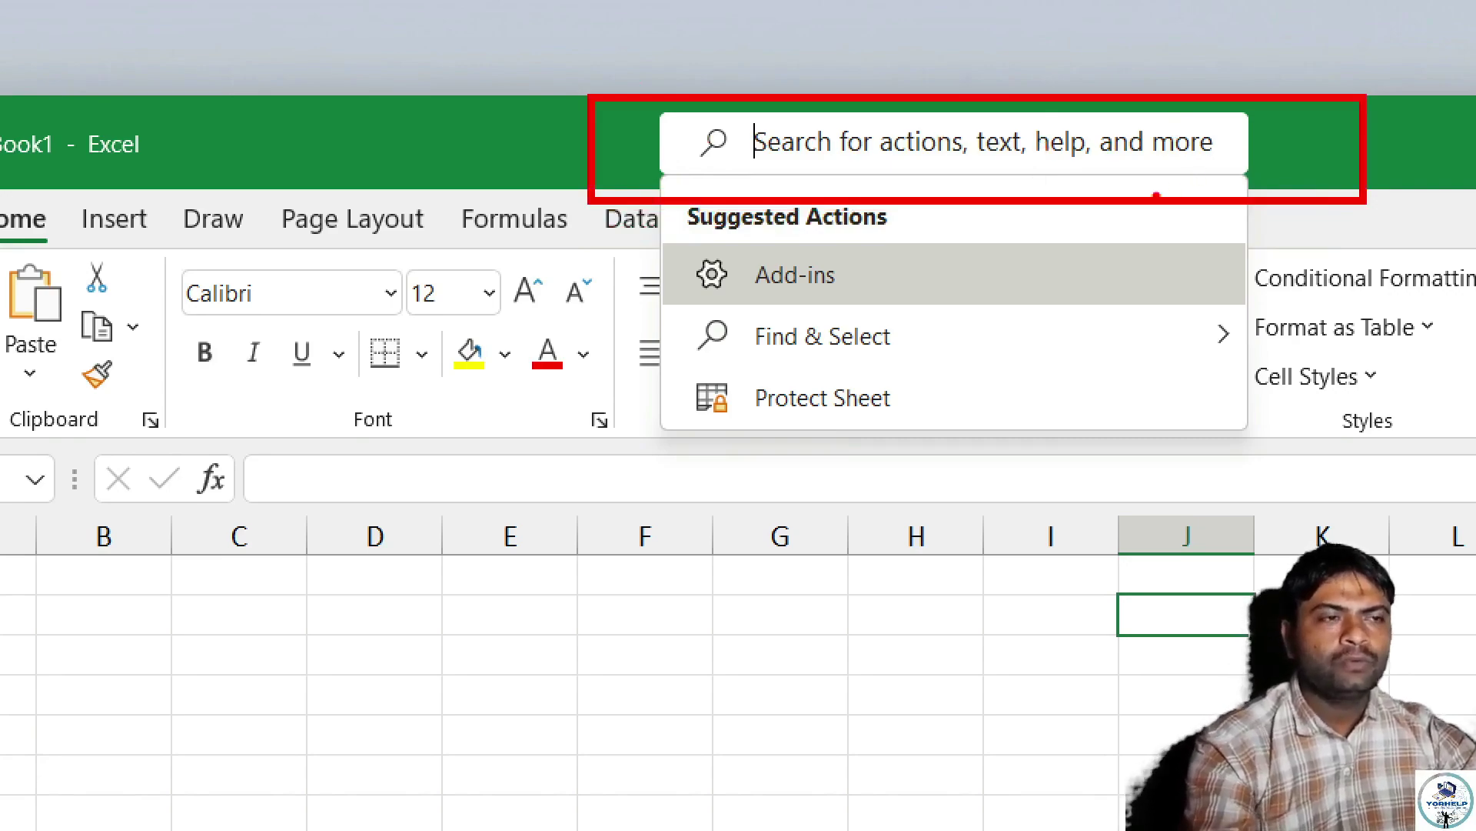
key("Escape")
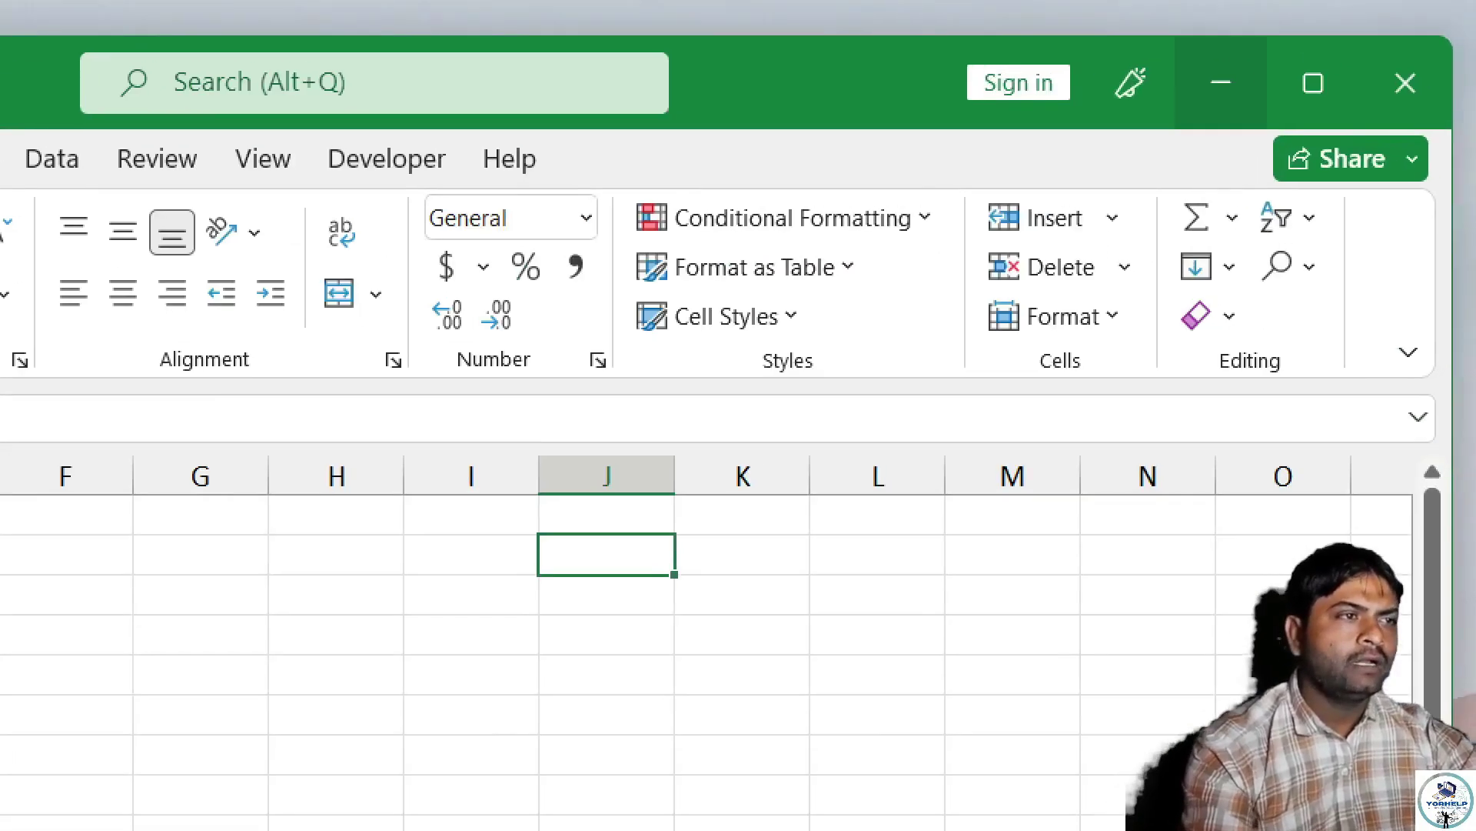
mouse_move(1166, 30)
left_mouse_down()
mouse_move(1456, 125)
mouse_move(1451, 150)
mouse_move(1466, 149)
left_mouse_up()
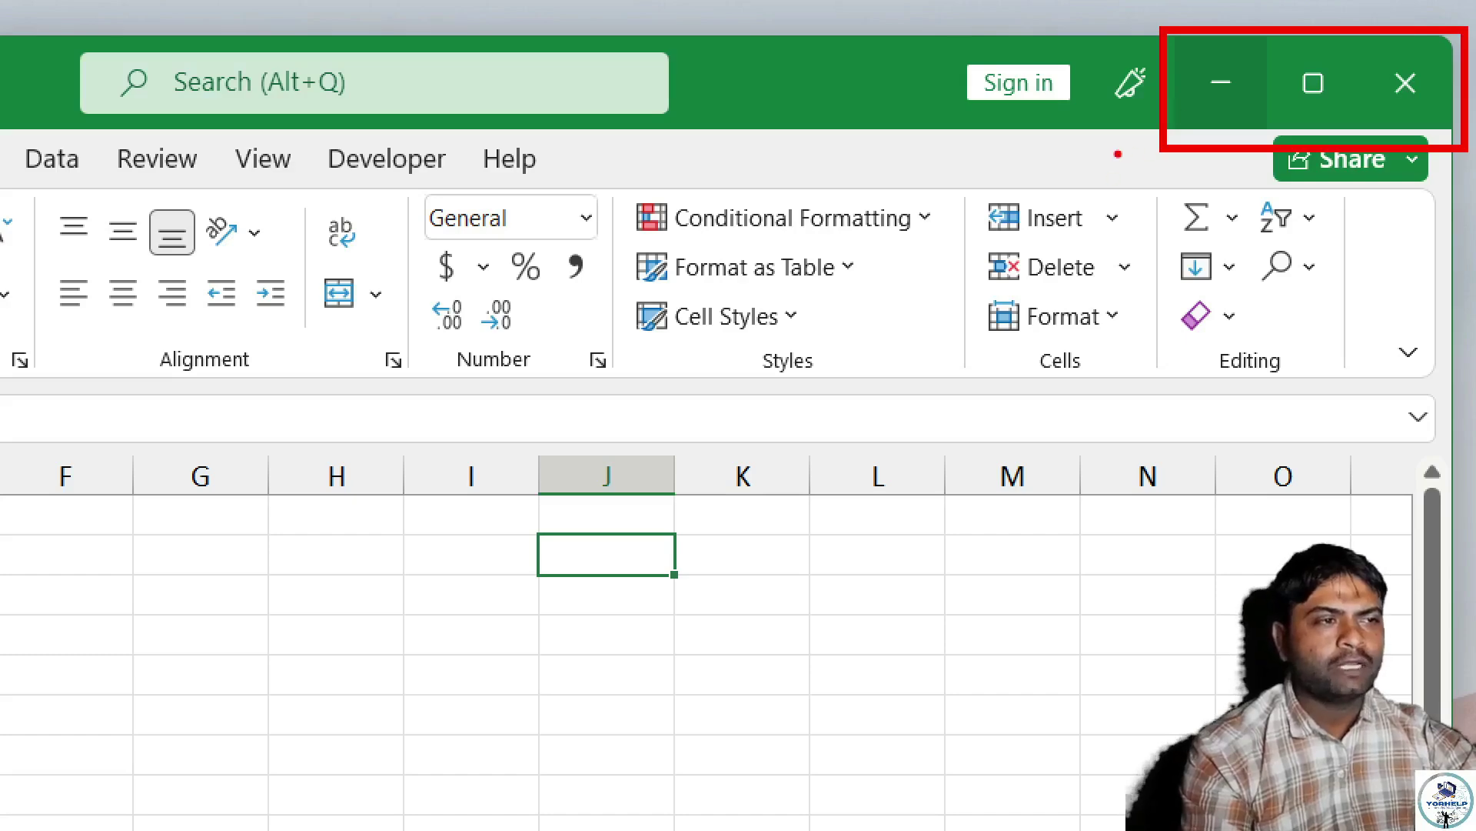
mouse_move(1114, 154)
left_mouse_down()
mouse_move(1273, 29)
mouse_move(1263, 43)
left_mouse_up()
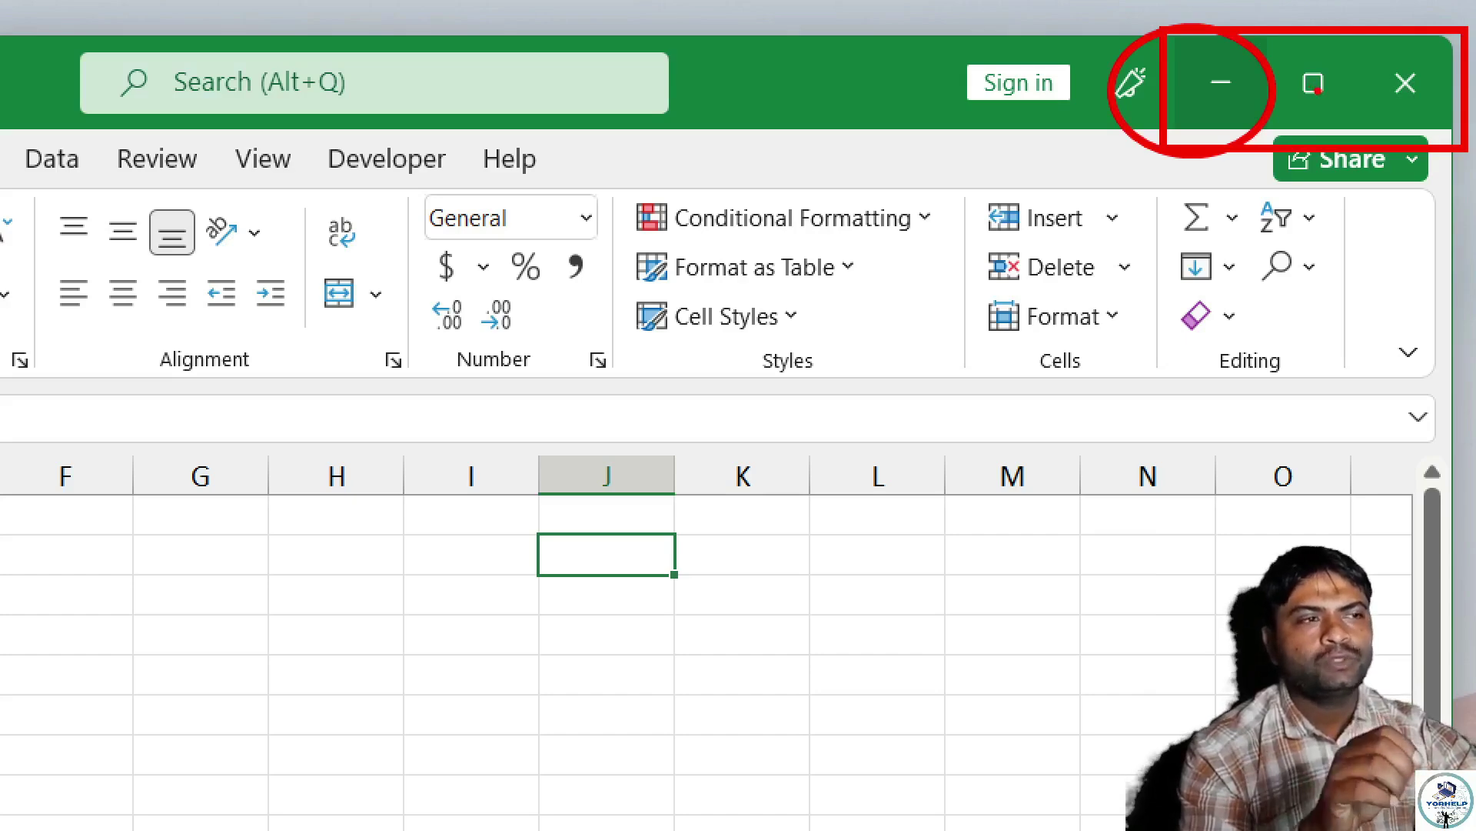
left_click(1315, 87)
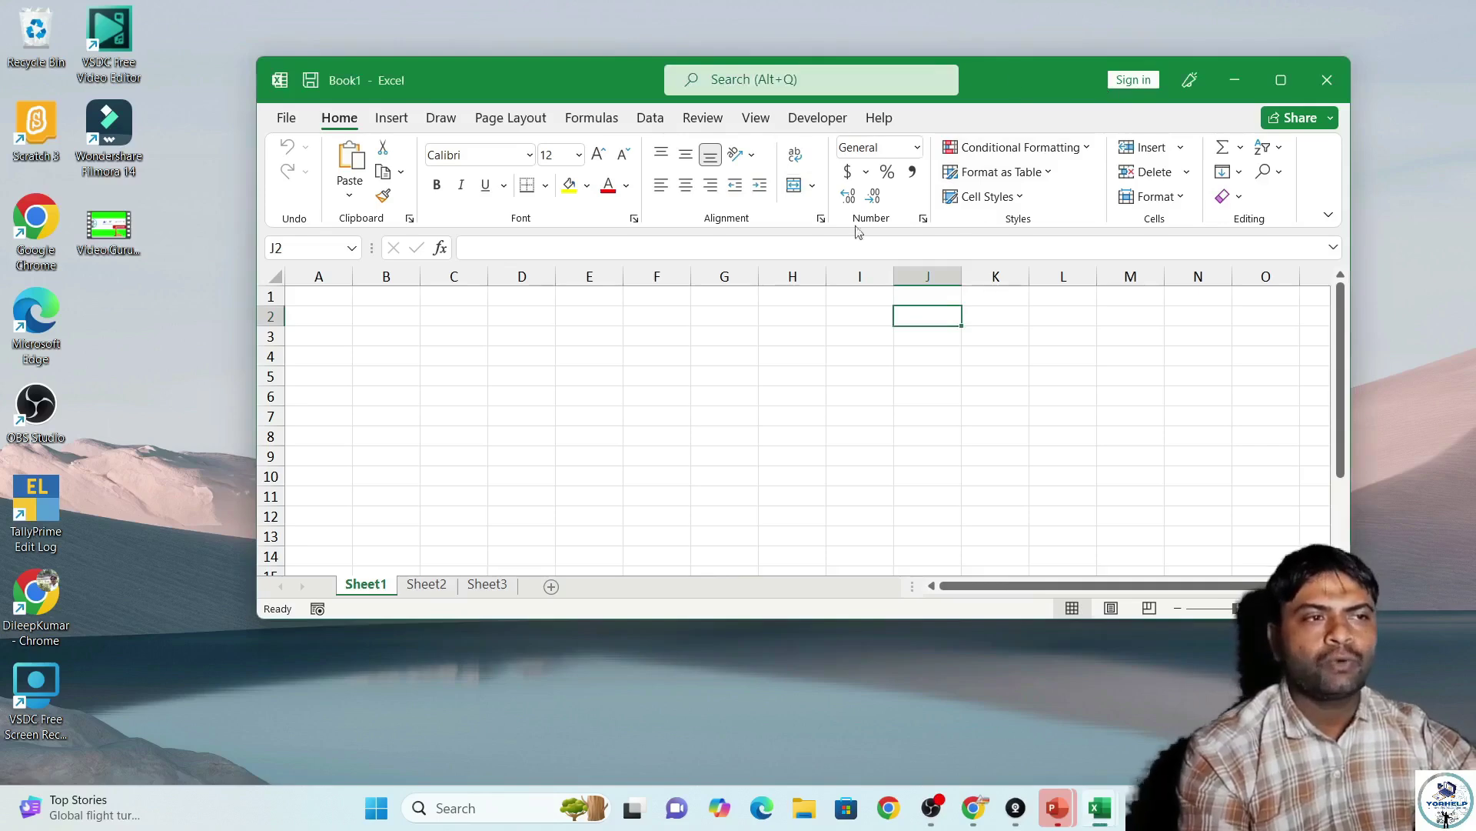
Close the Book1 Excel window to leave the bare desktop.
left_click(1327, 83)
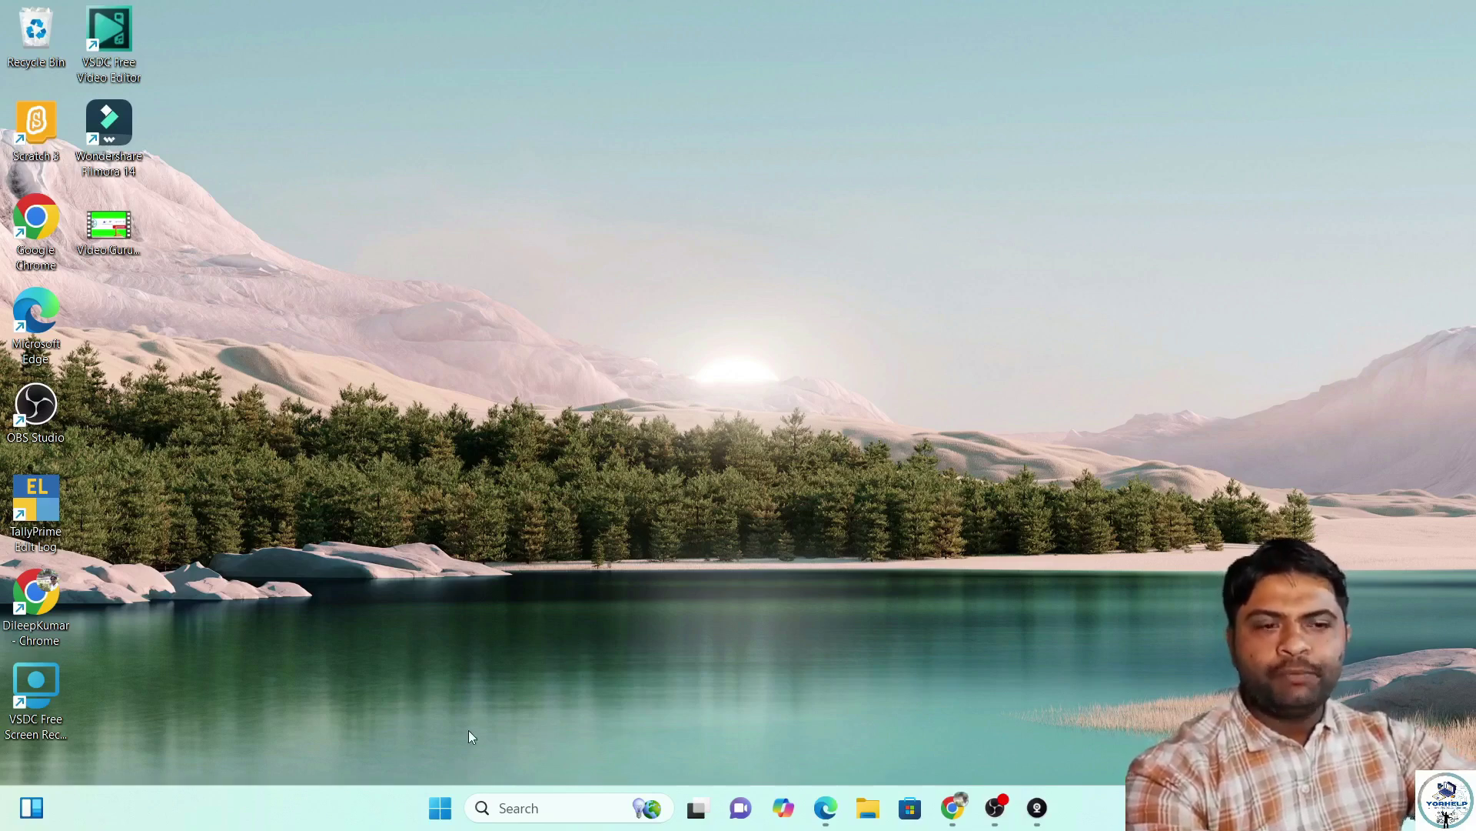
Relaunch Excel from the Start menu, dismissing the Run prompt and DroidCam notification.
left_click(439, 814)
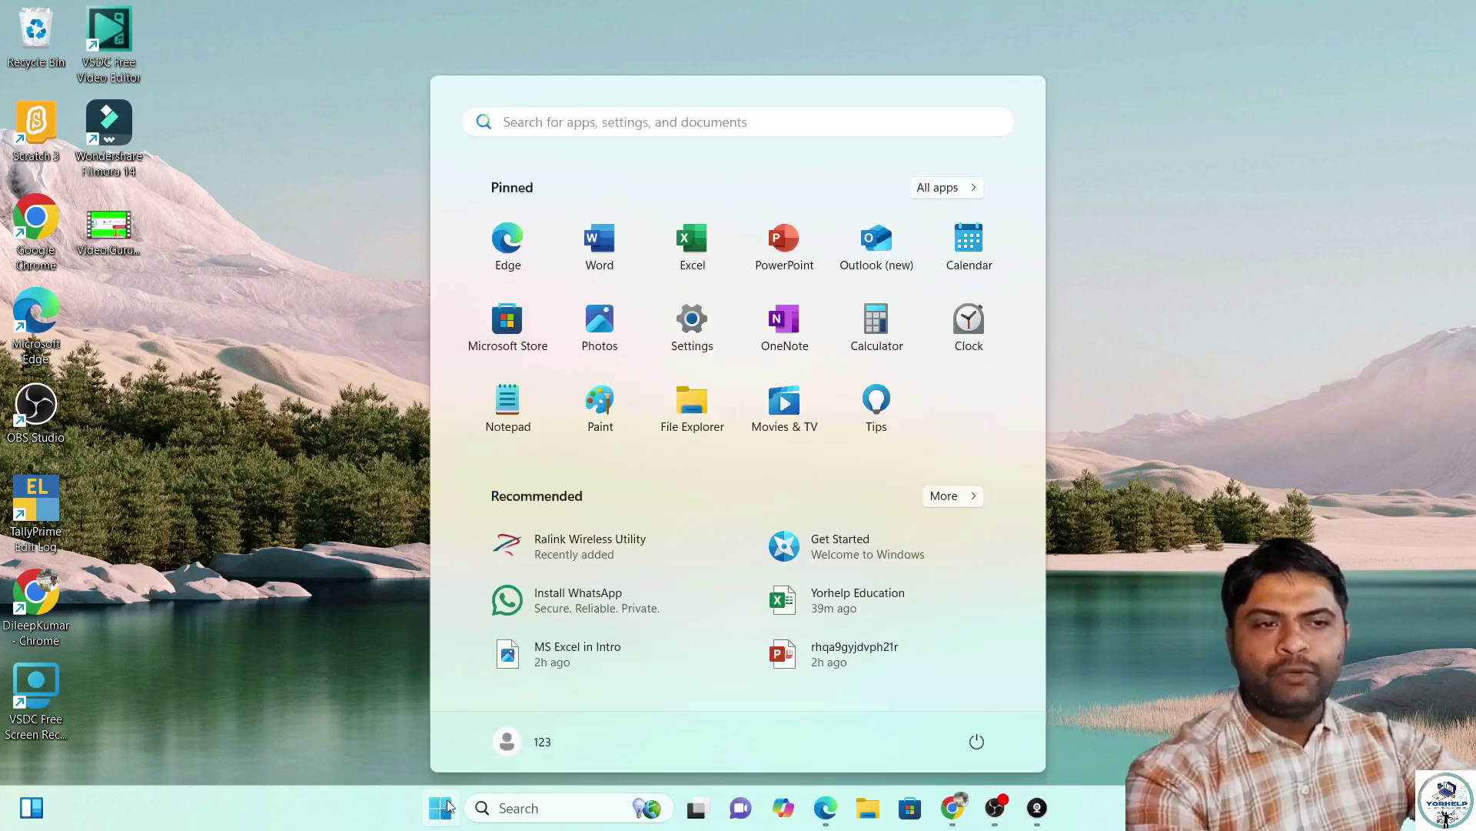
left_click(680, 257)
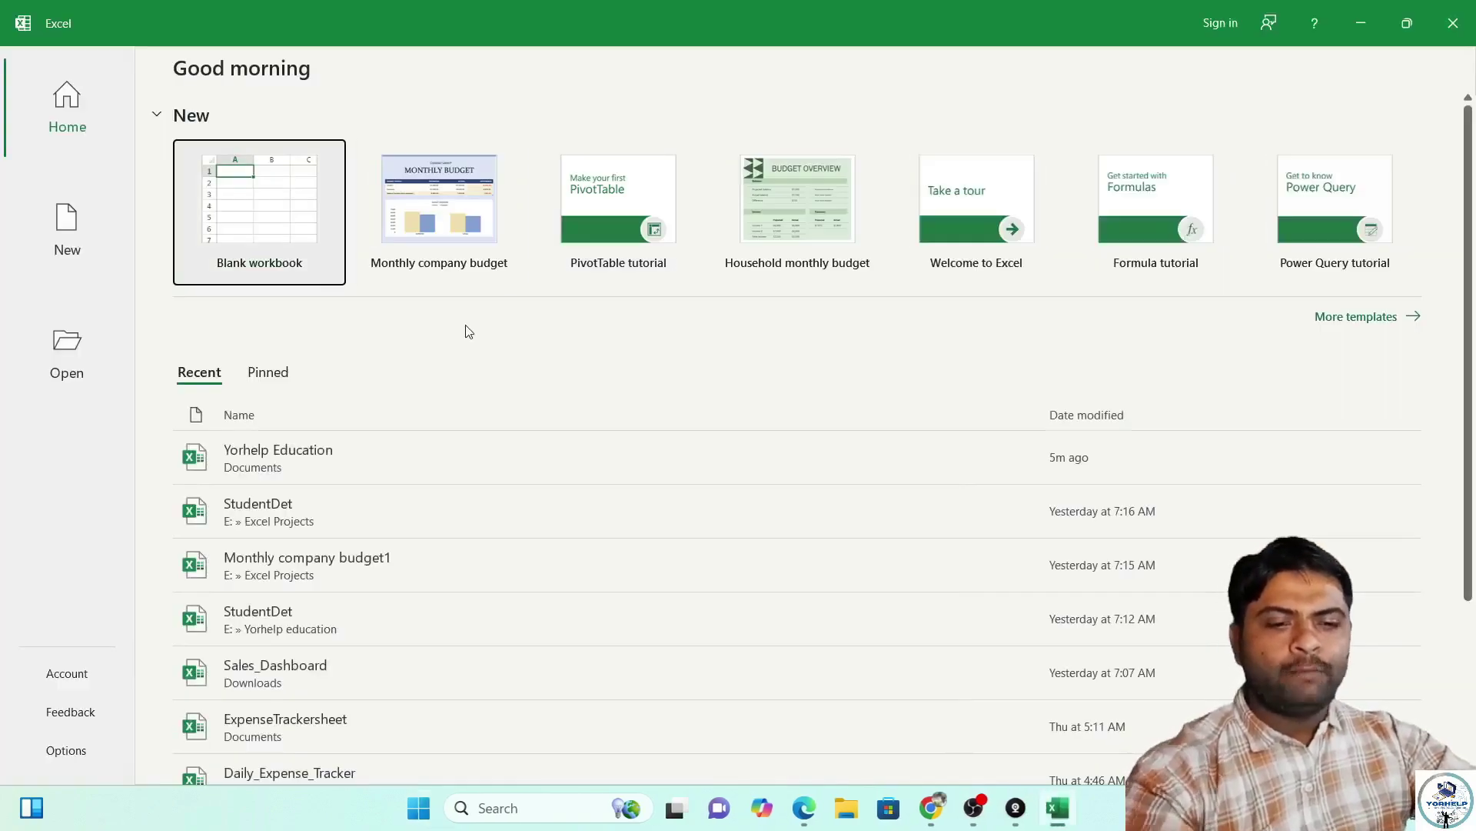
key("super+r")
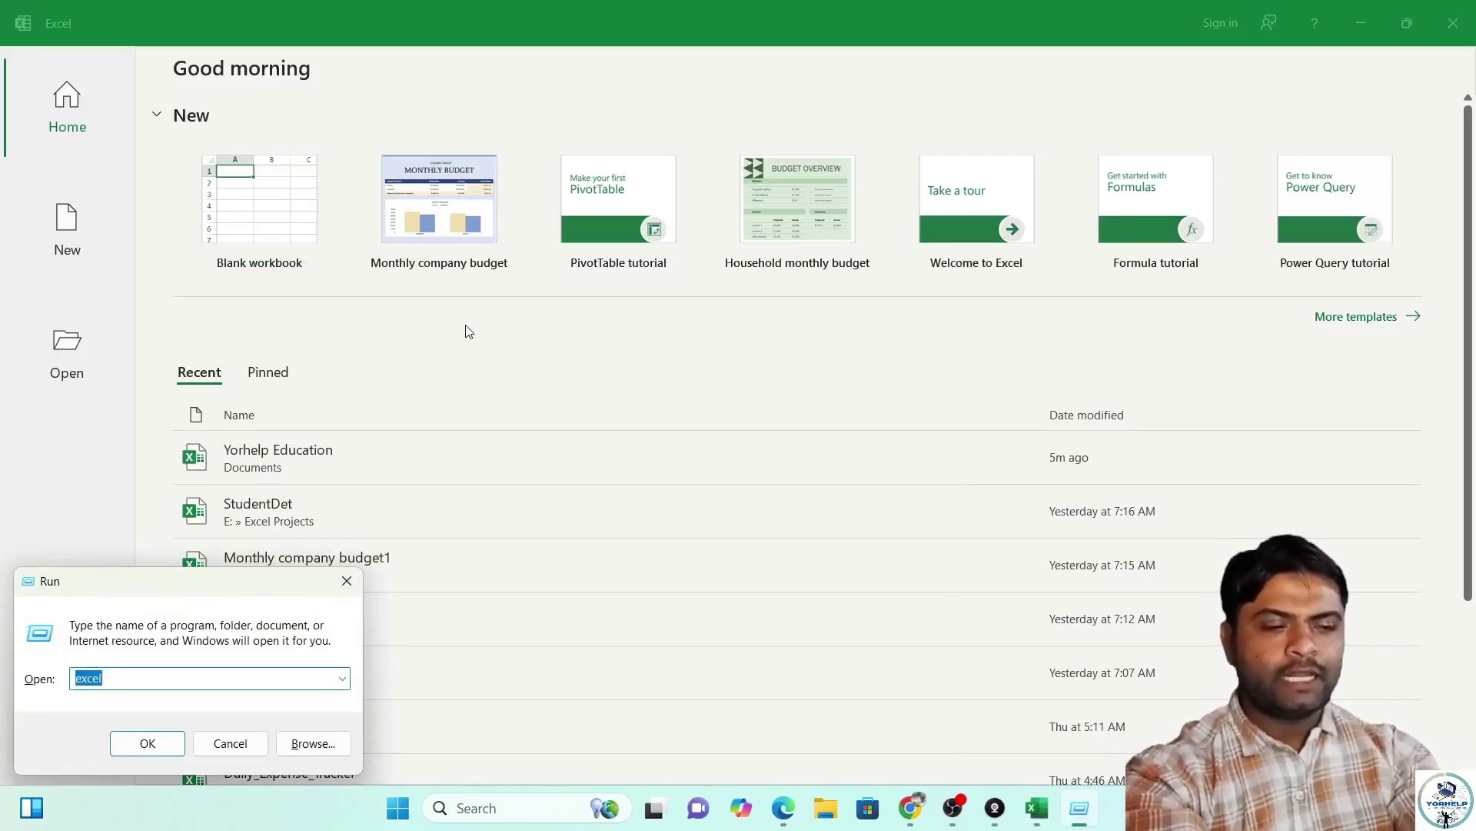
key("Escape")
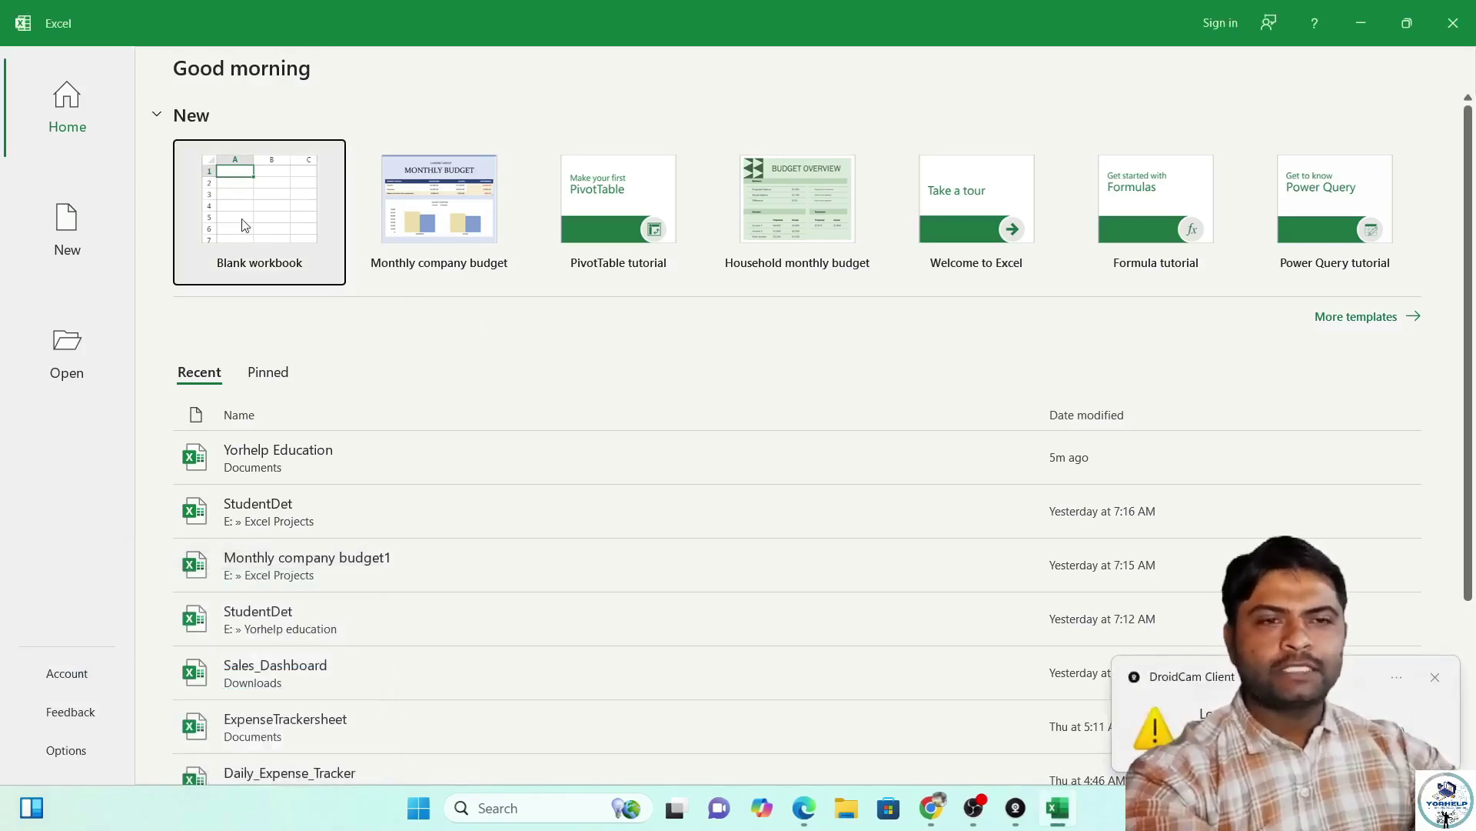
left_click(1434, 679)
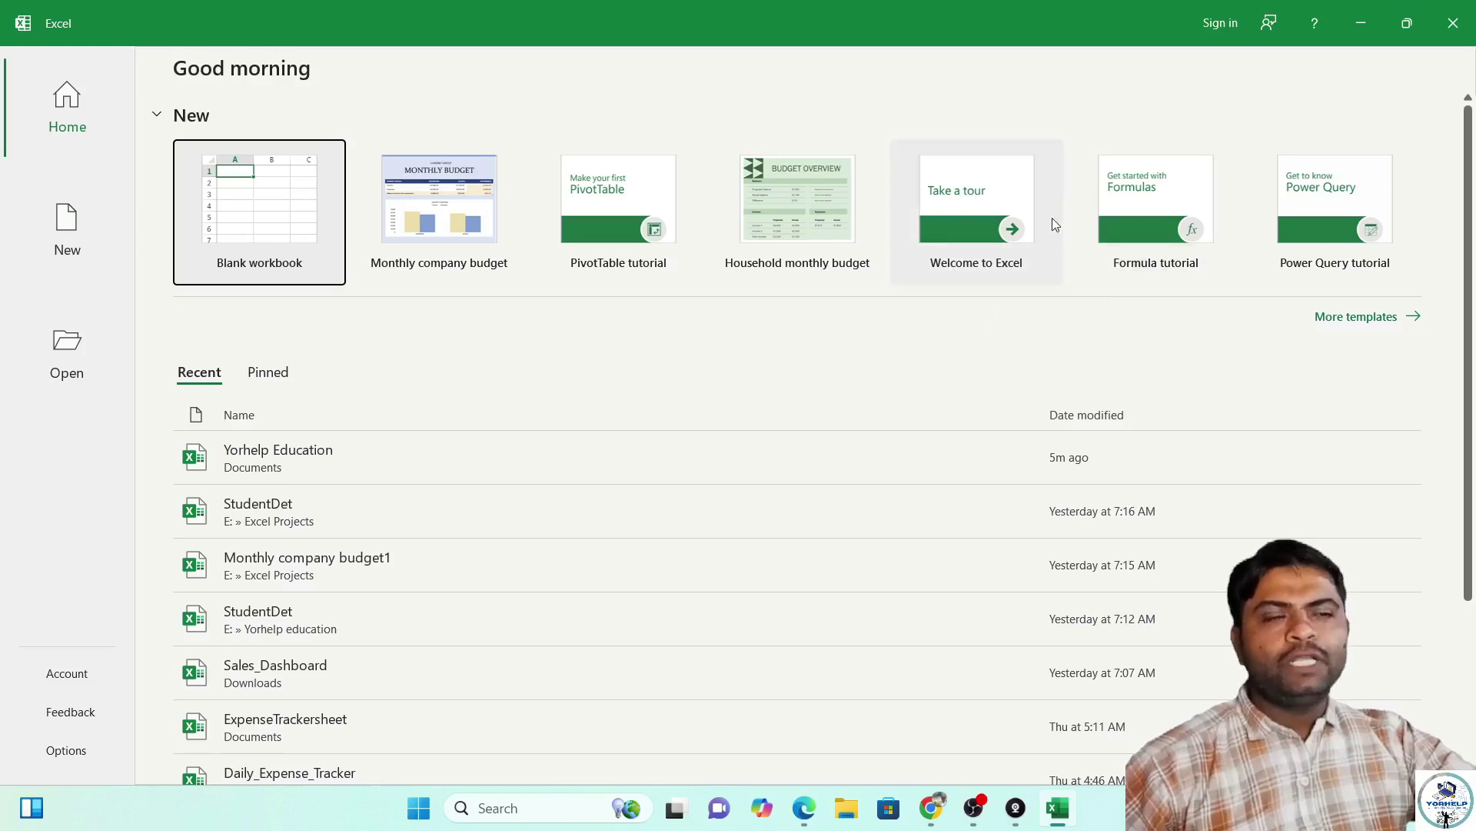
Create a workbook from the Welcome to Excel template and go to sheet '1. Add'.
left_click(979, 245)
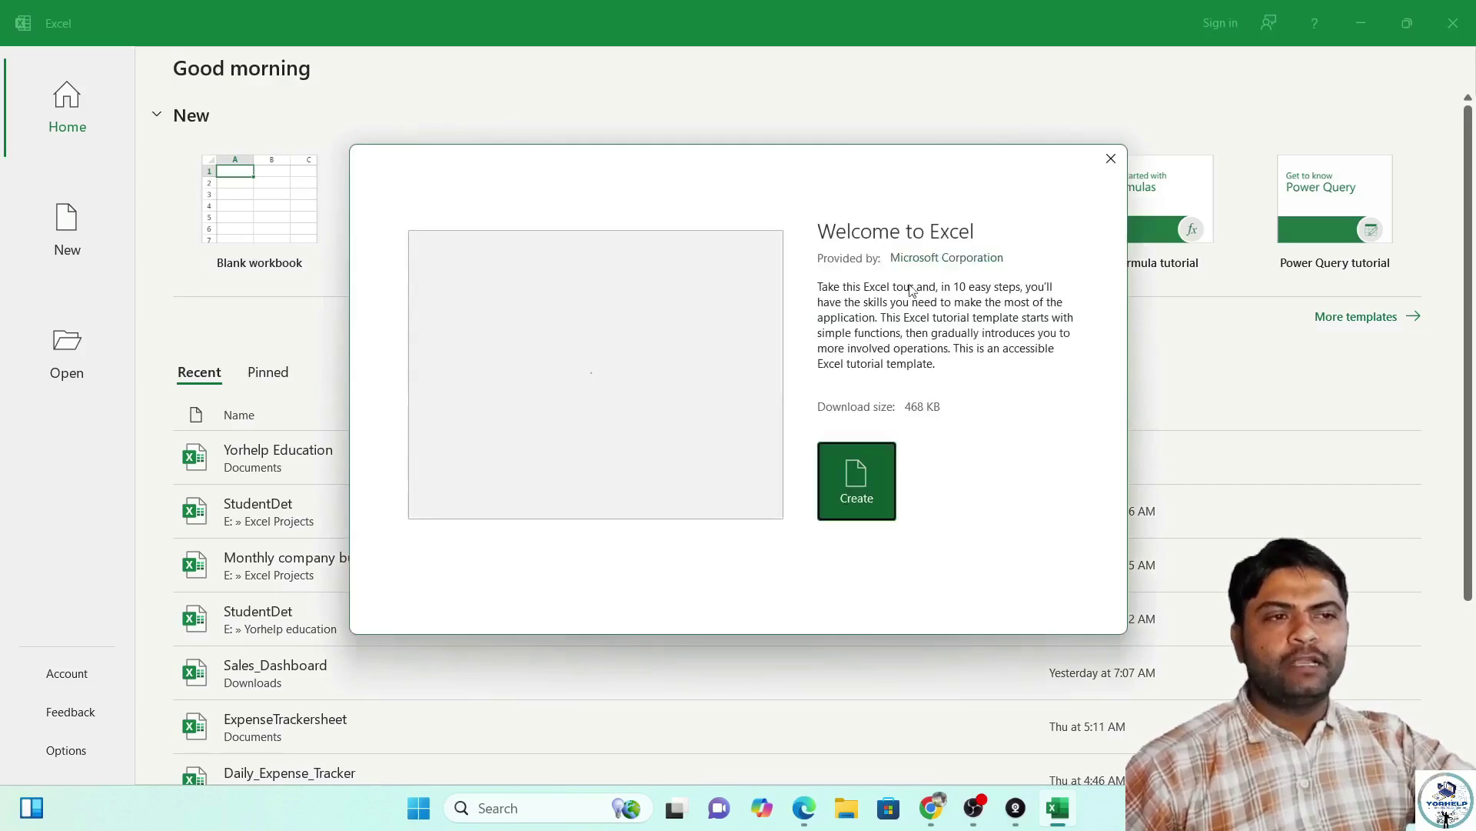
left_click(868, 501)
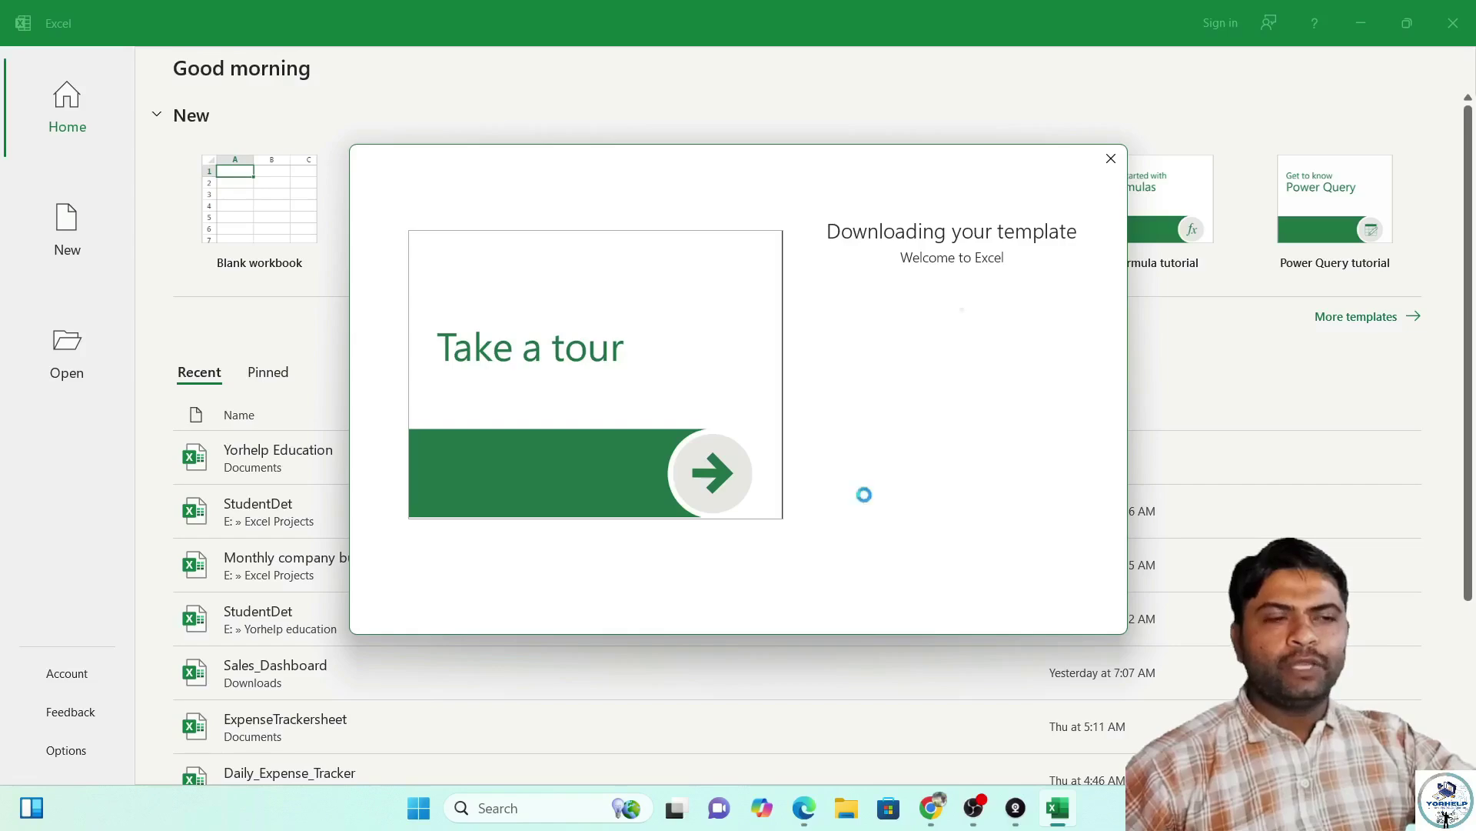
scroll(407, 420, "down", 5)
scroll(407, 420, "up", 5)
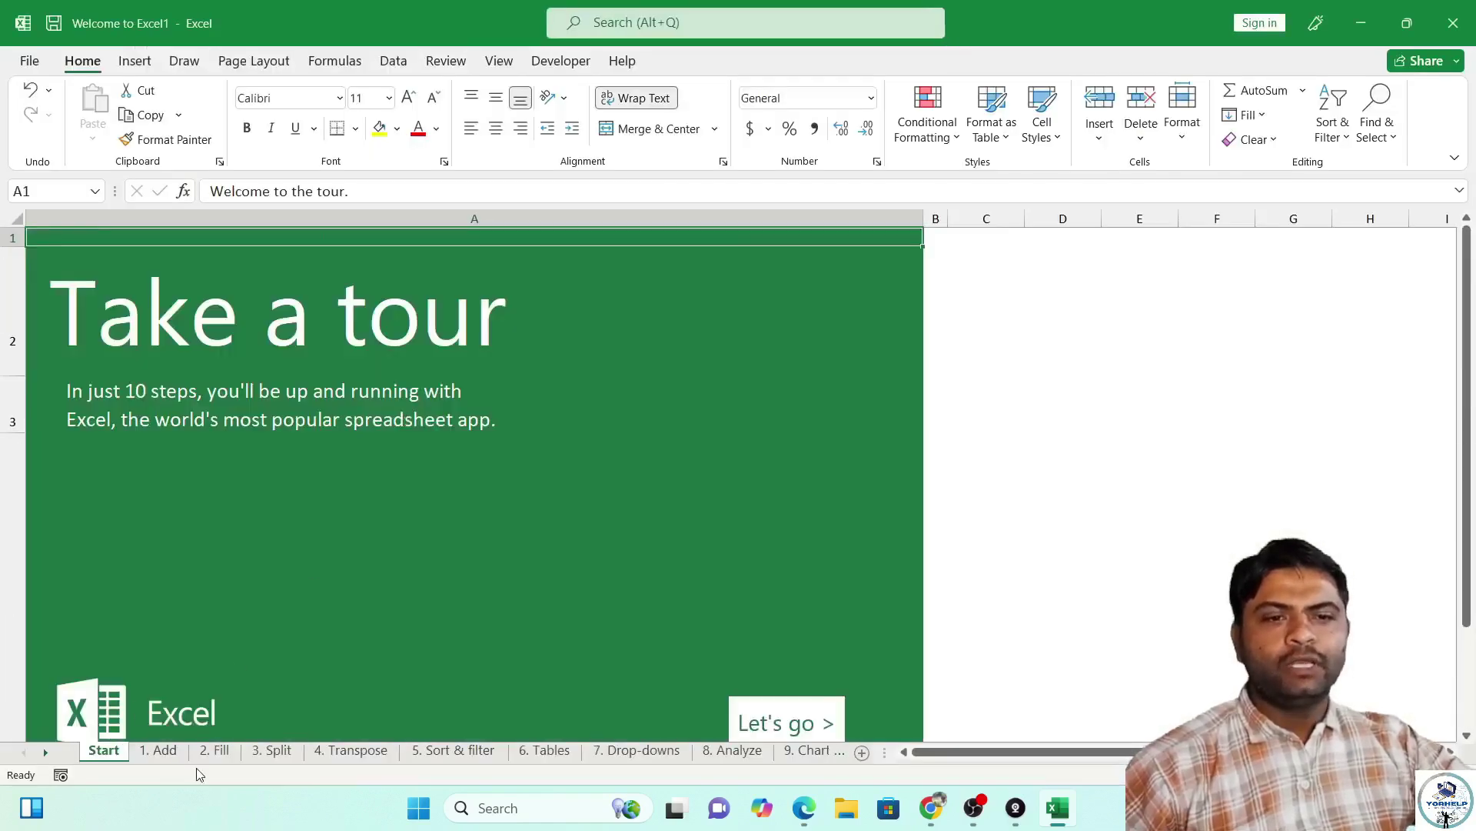
left_click(164, 758)
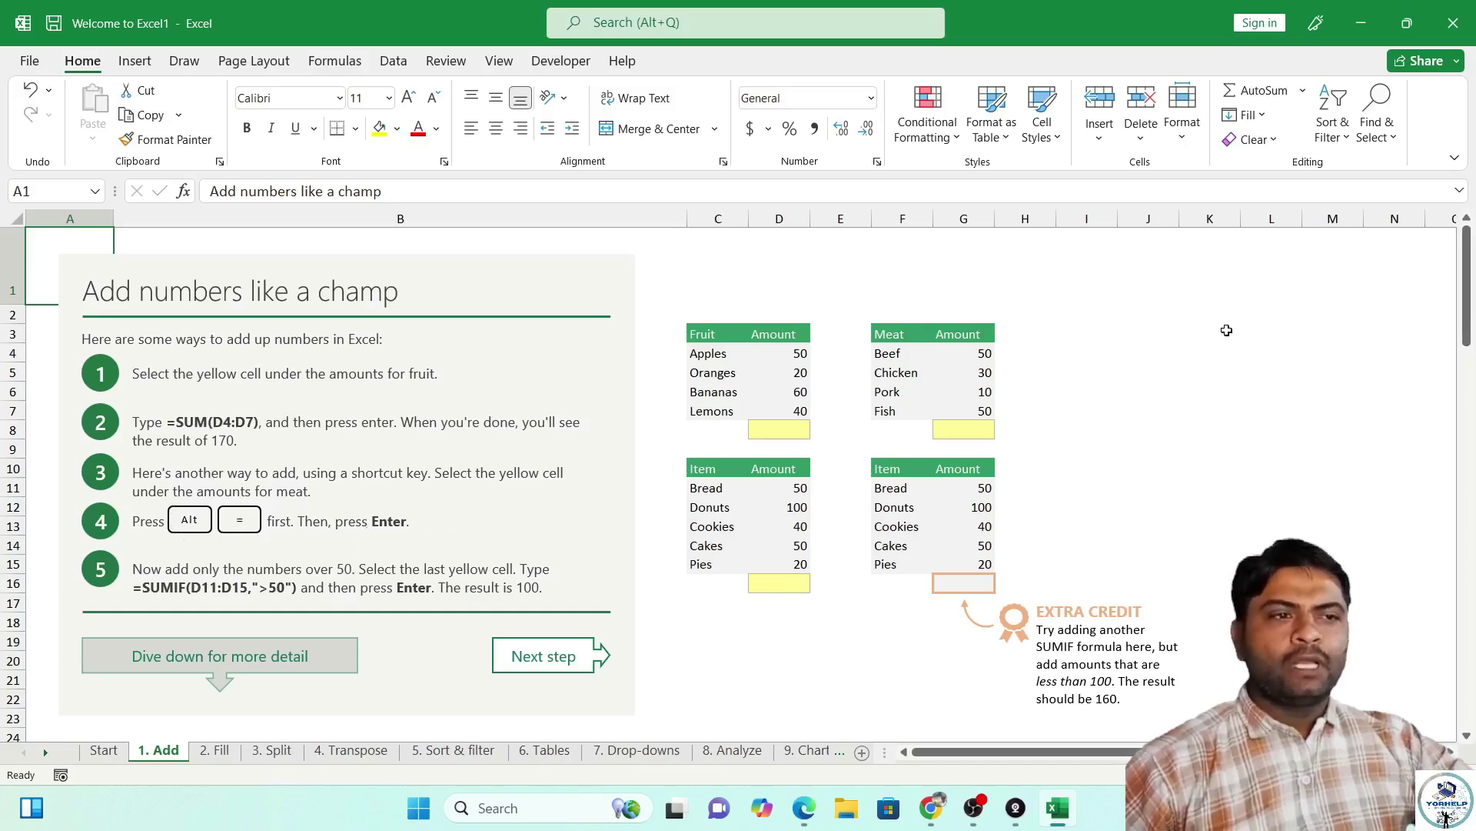
Enter =SUM(G4:G7) in Meat total cell G8 to get 140, then select D8.
left_click(1188, 343)
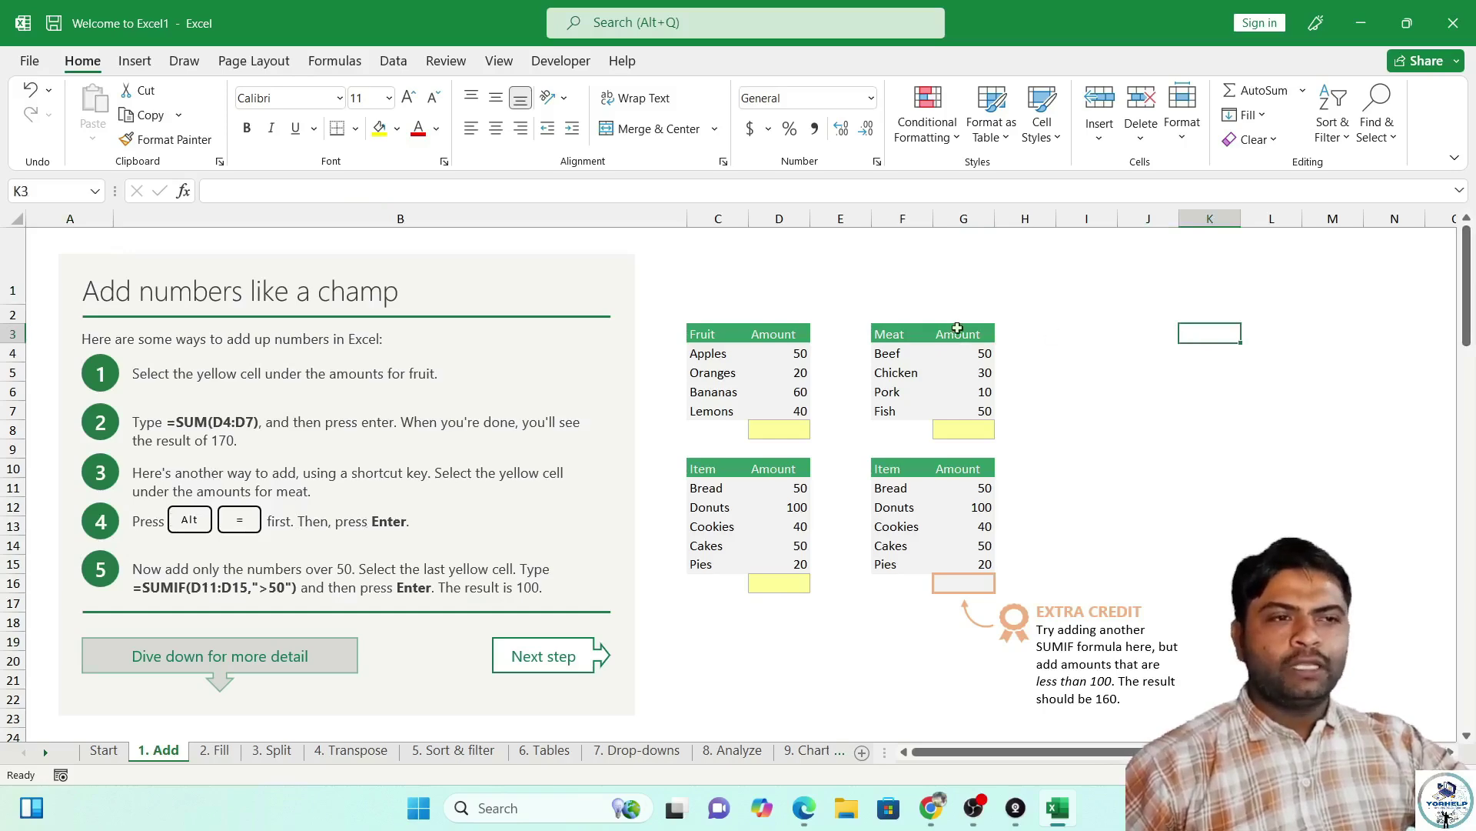
left_click_drag(888, 337, 938, 418)
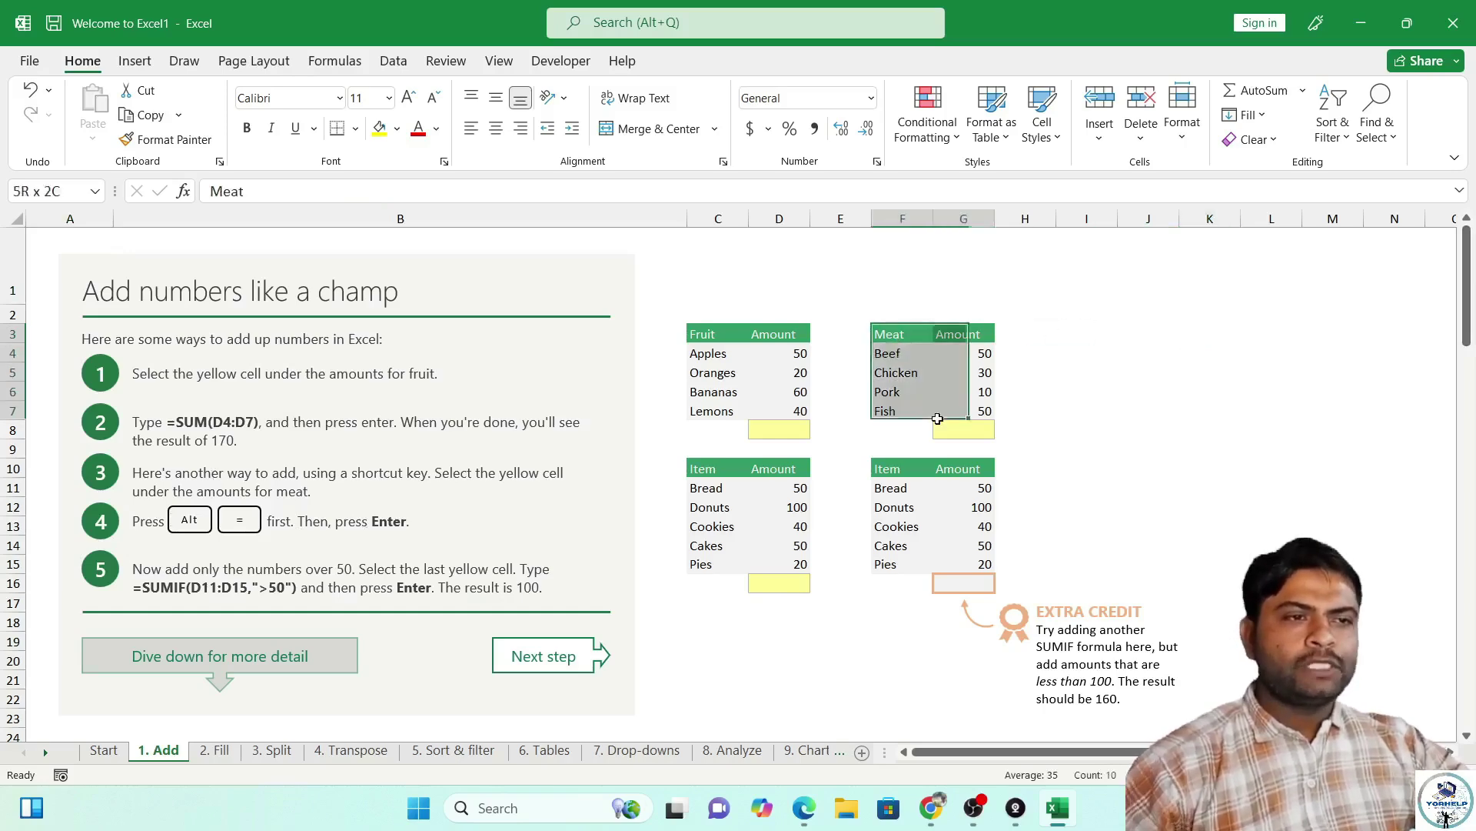
left_click(1065, 396)
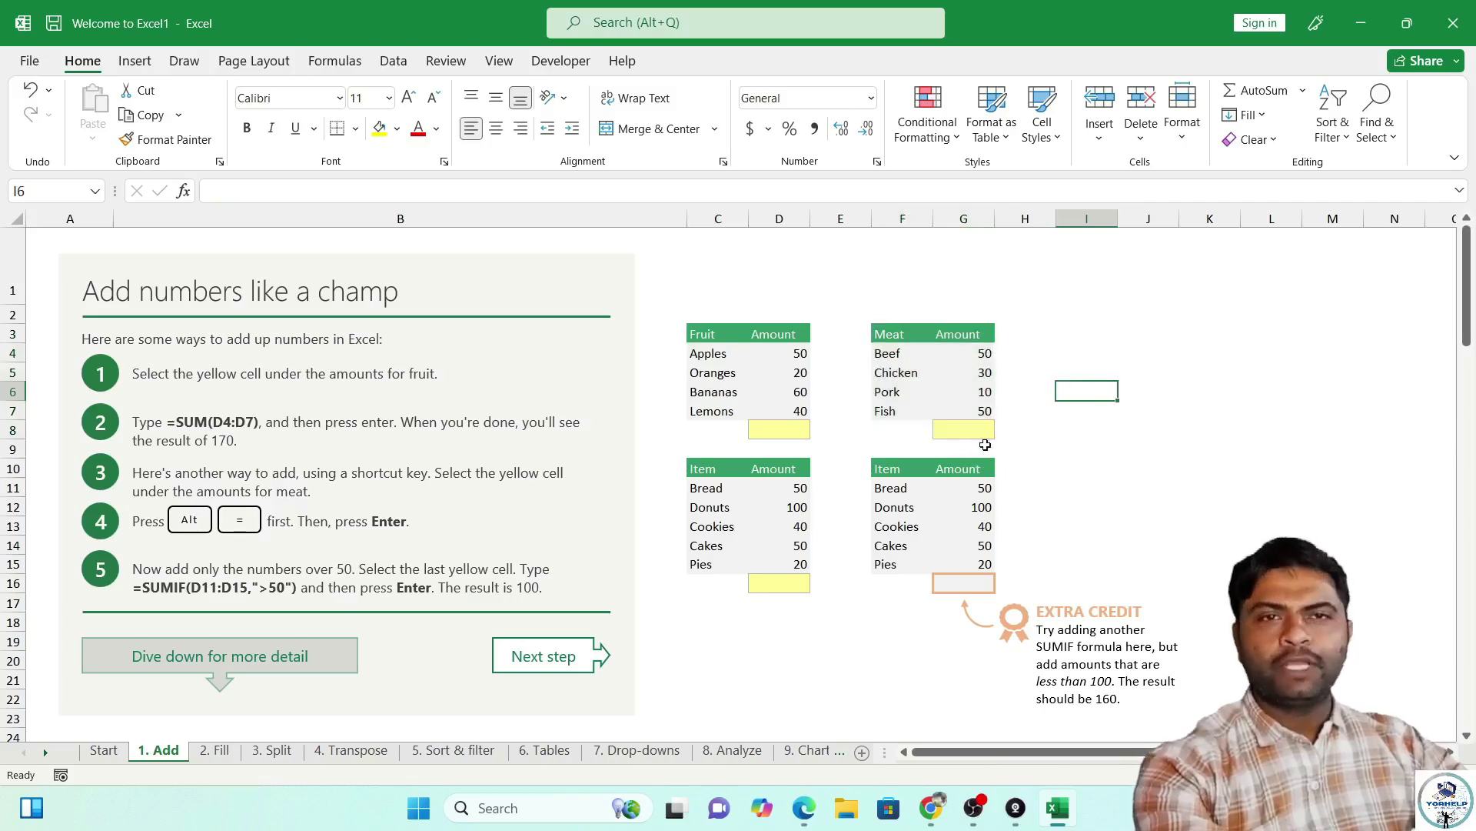
left_click(951, 432)
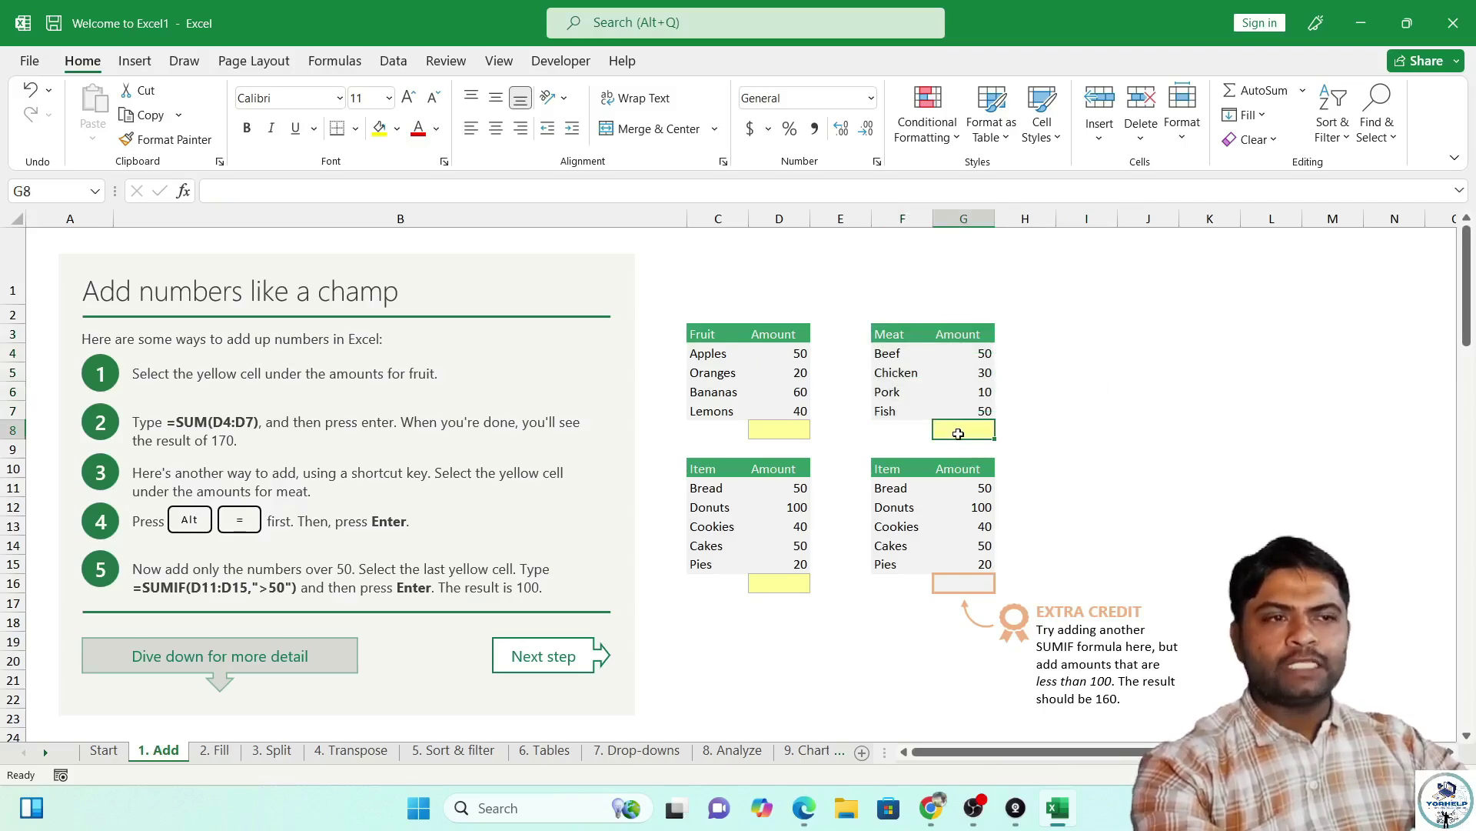
type("=")
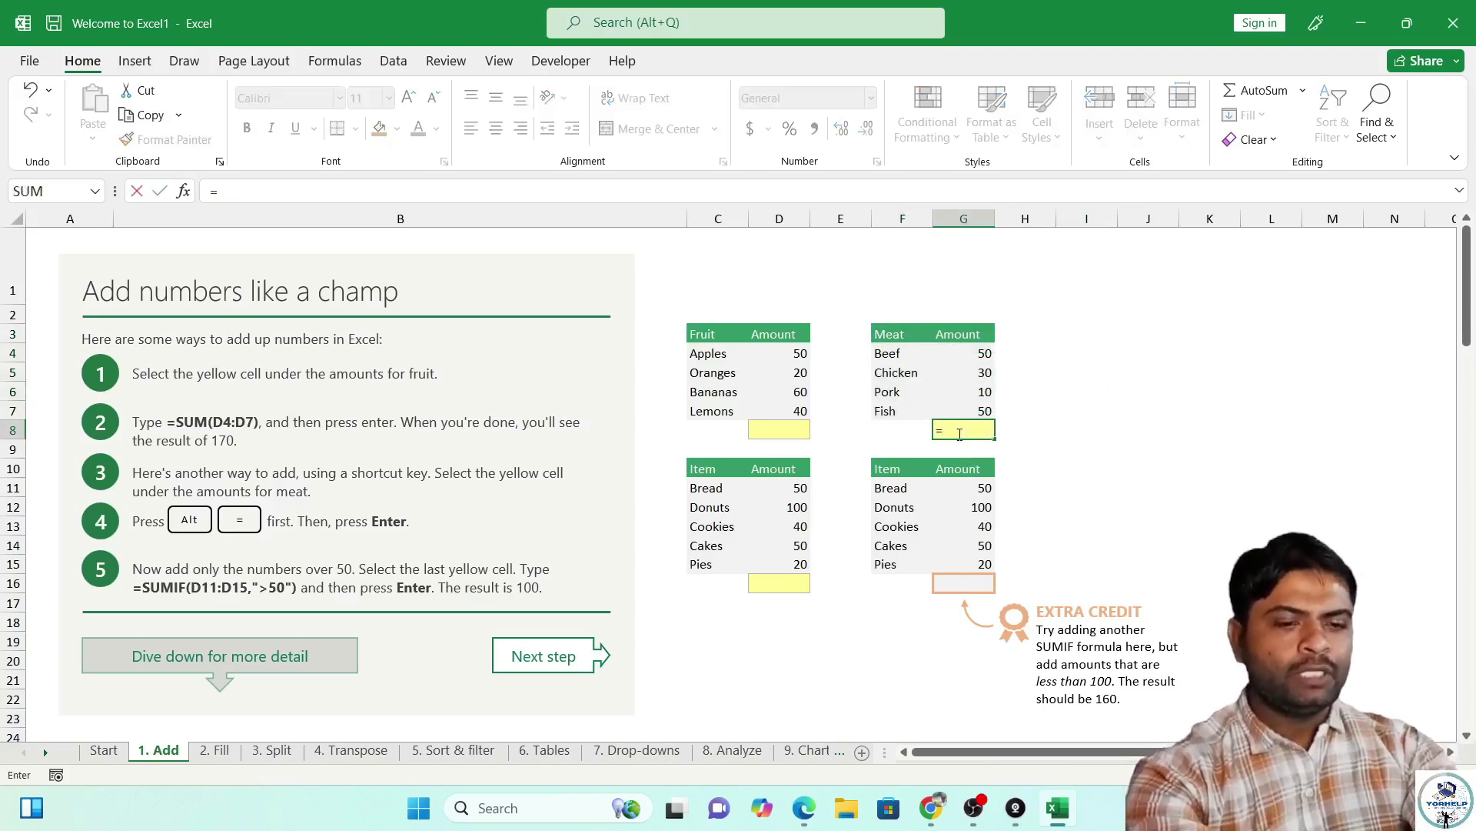
type("sum(")
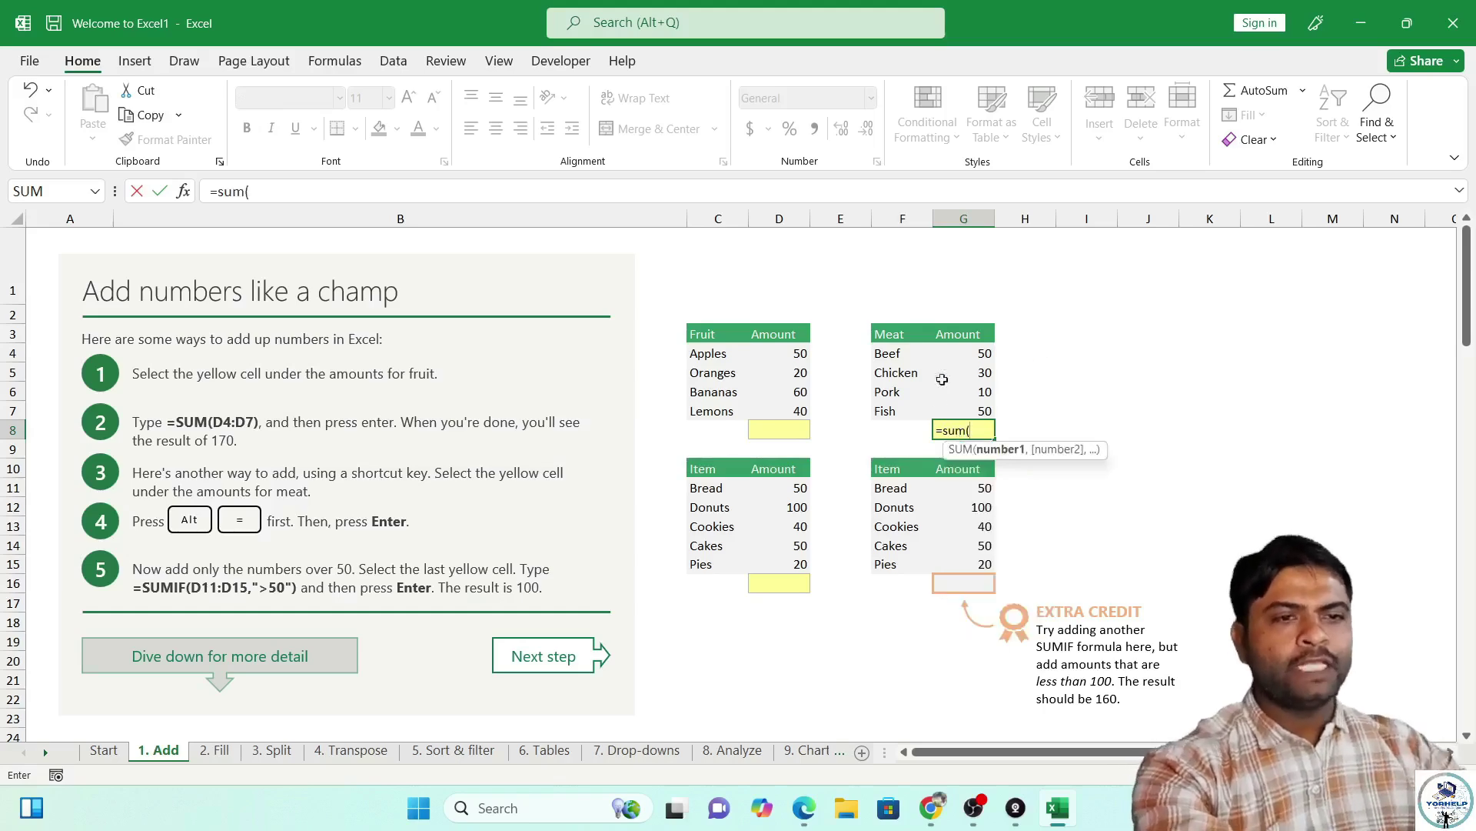
left_click_drag(938, 351, 952, 406)
key("Return")
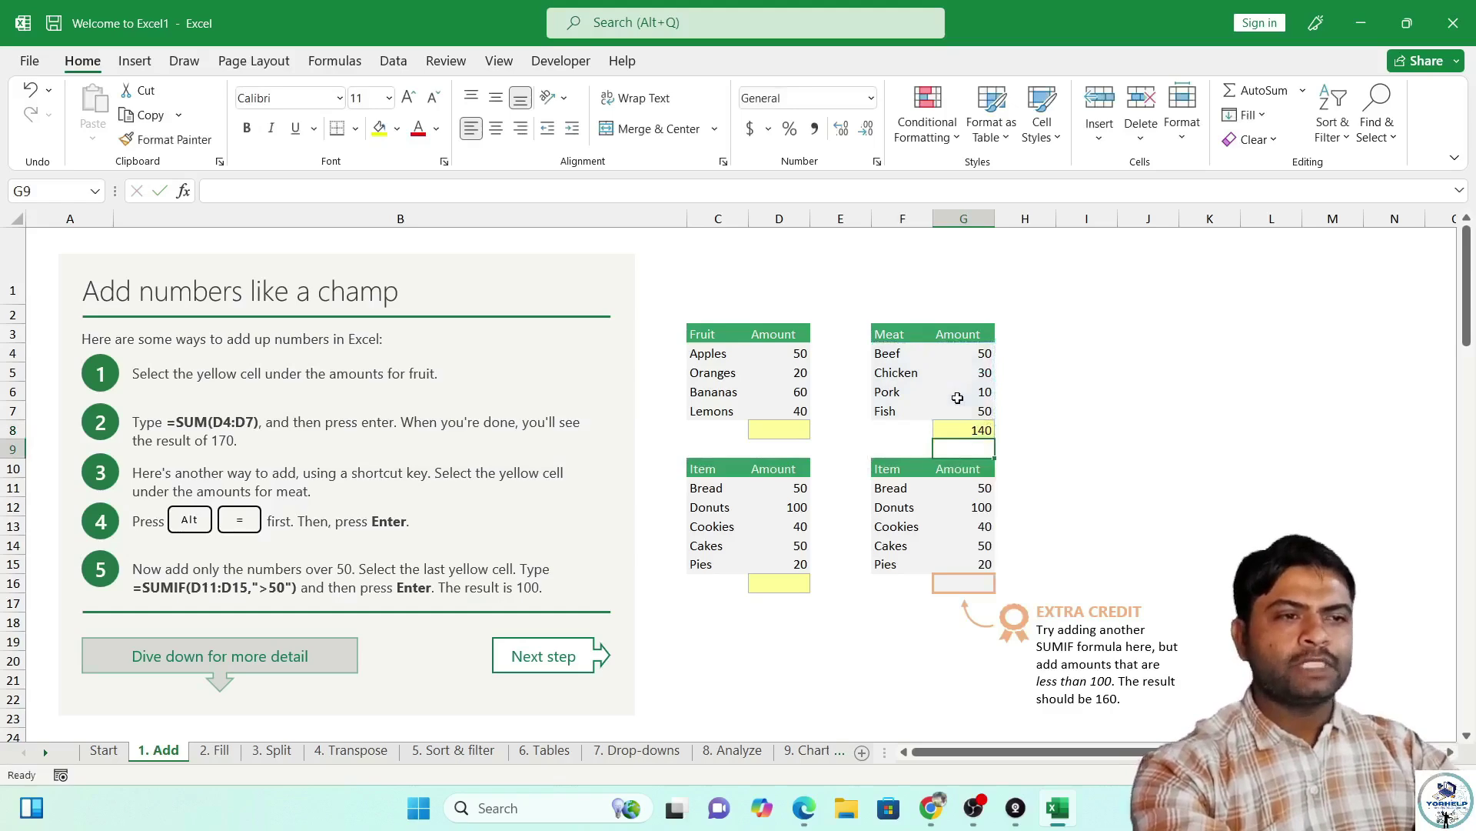
left_click(791, 417)
left_click(782, 429)
type("=sum")
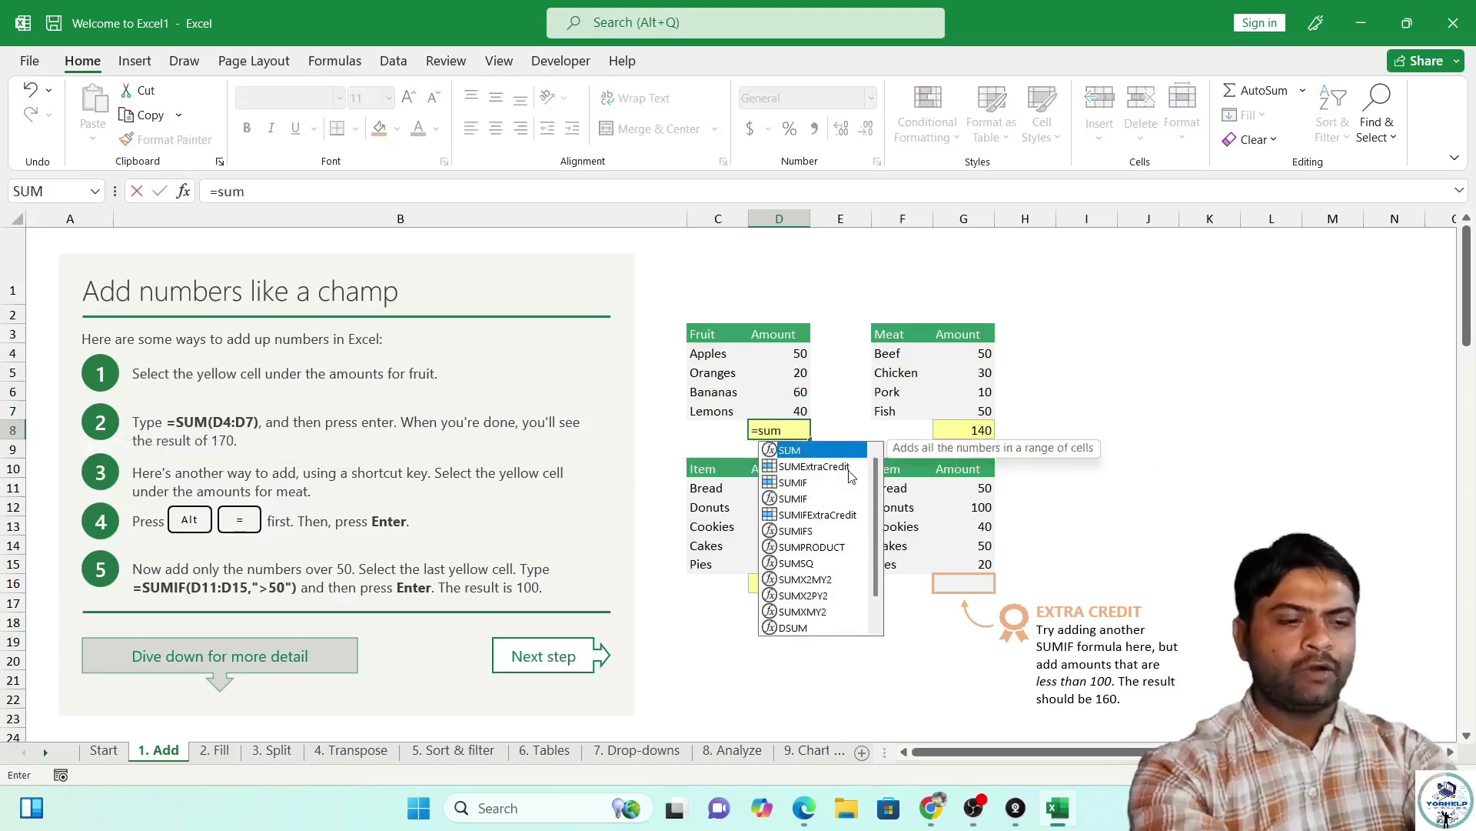
type("(")
key("Return")
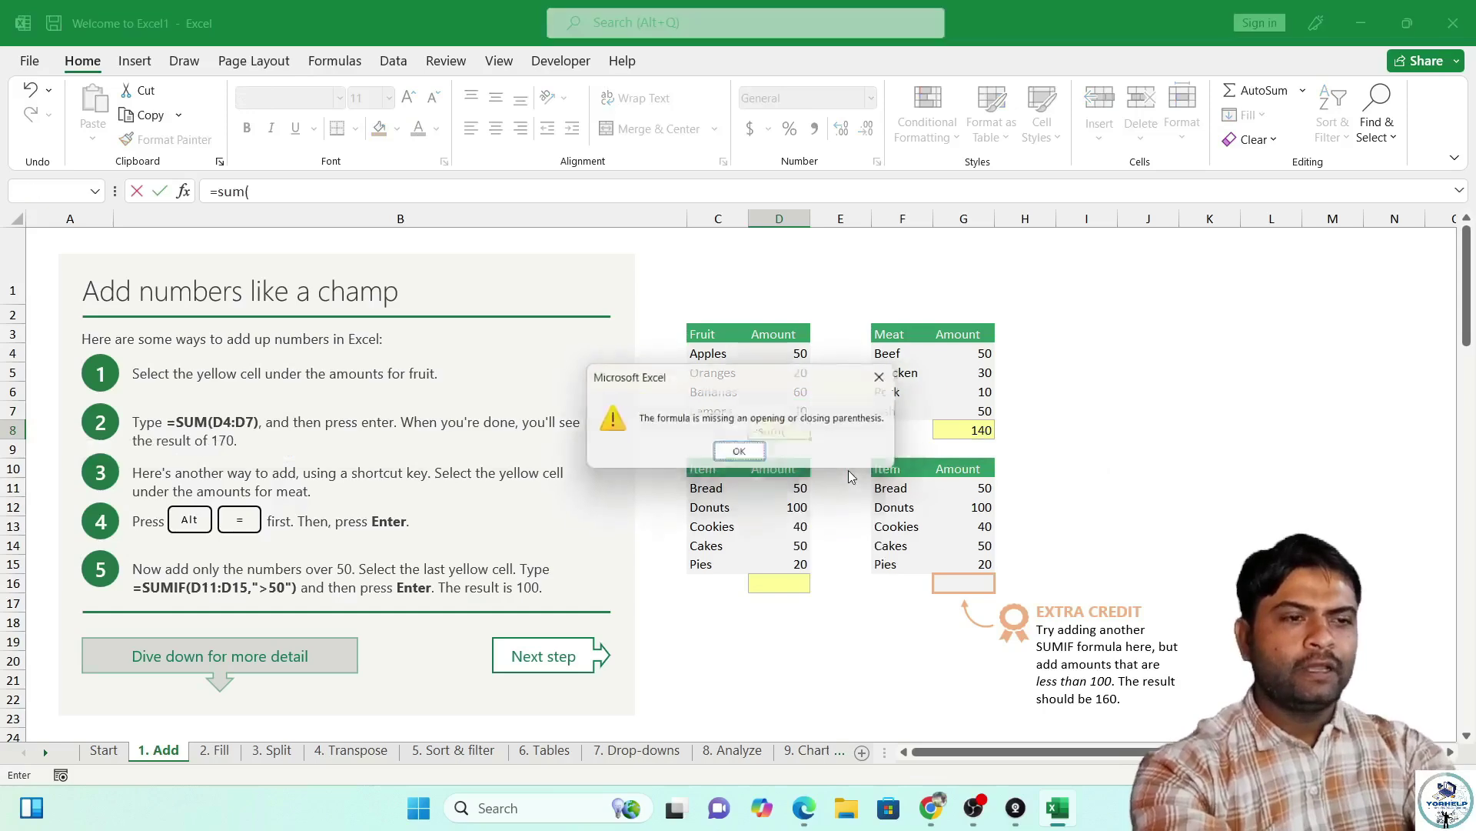
key("Return")
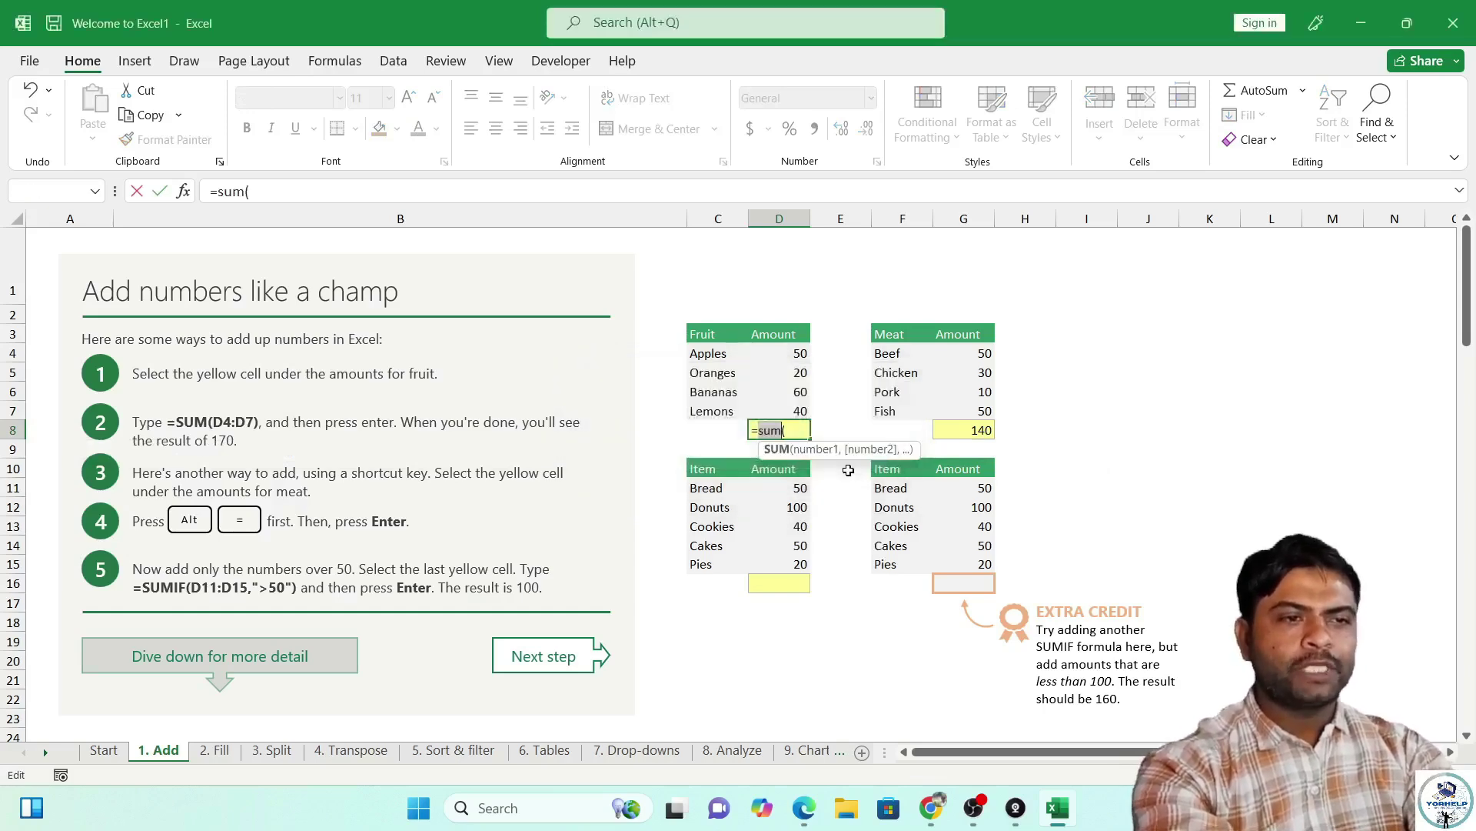
key("Right")
key("Right")
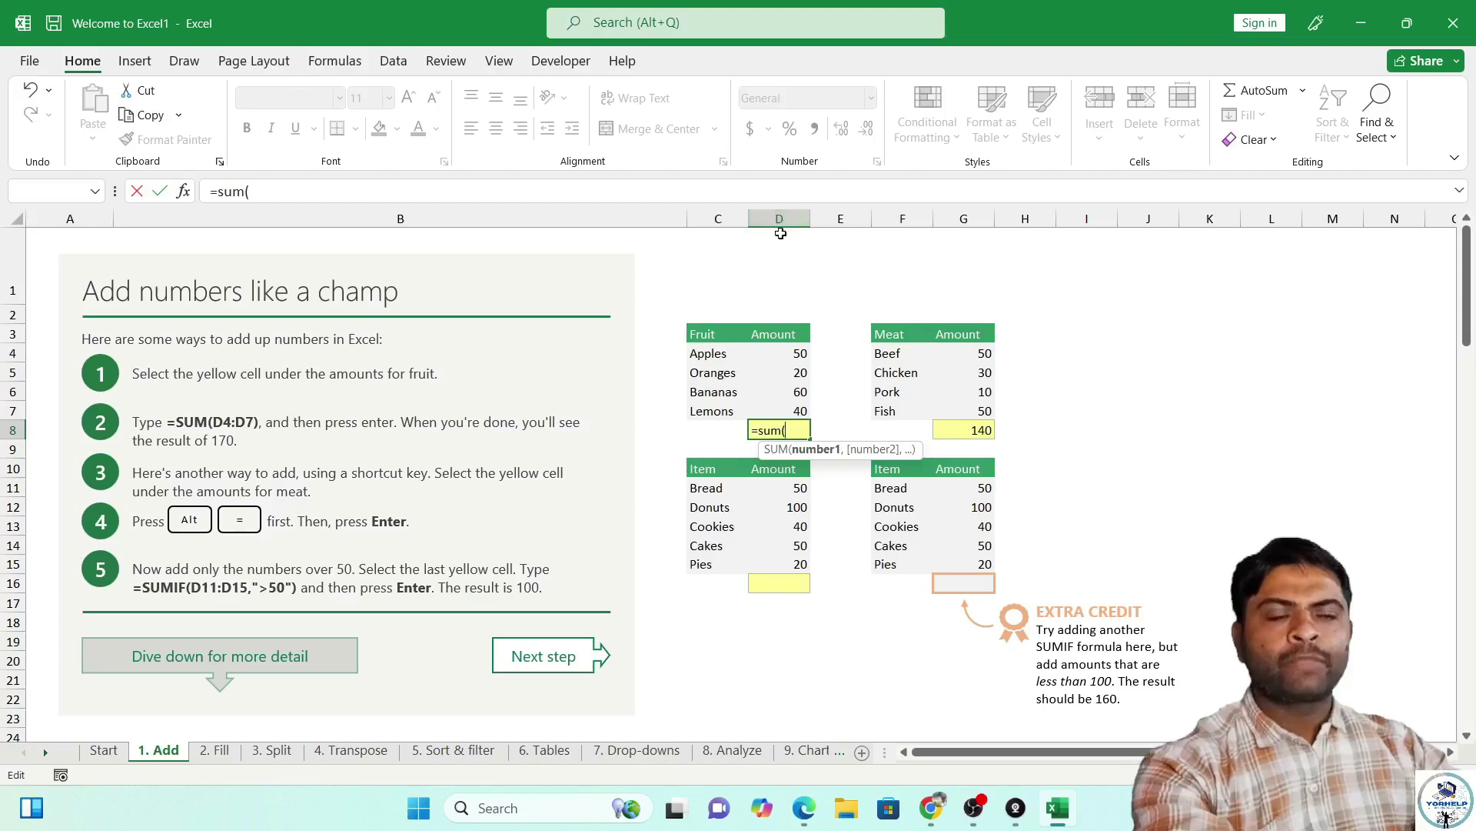
left_click(779, 219)
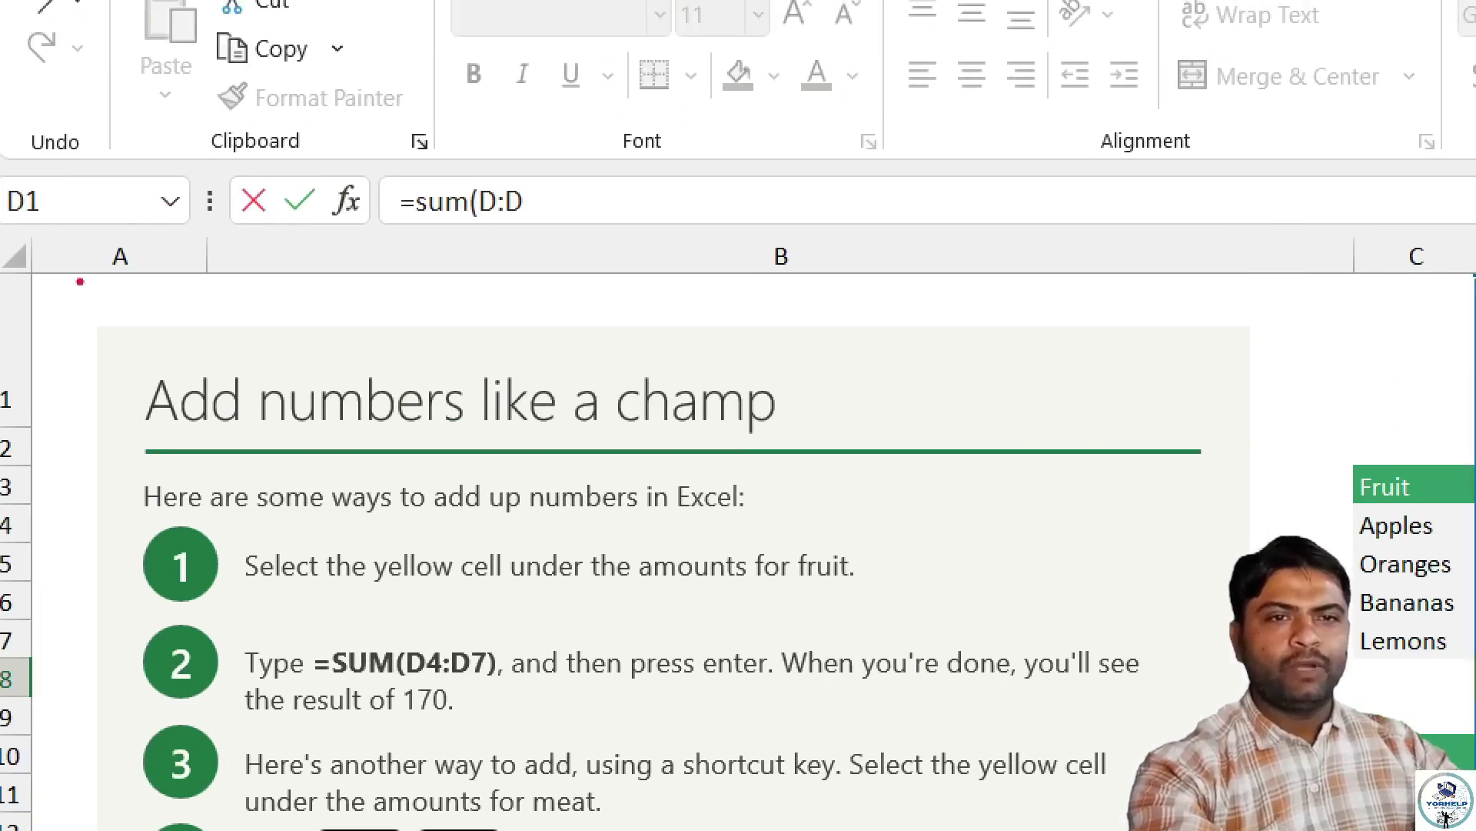
left_click_drag(68, 227, 183, 306)
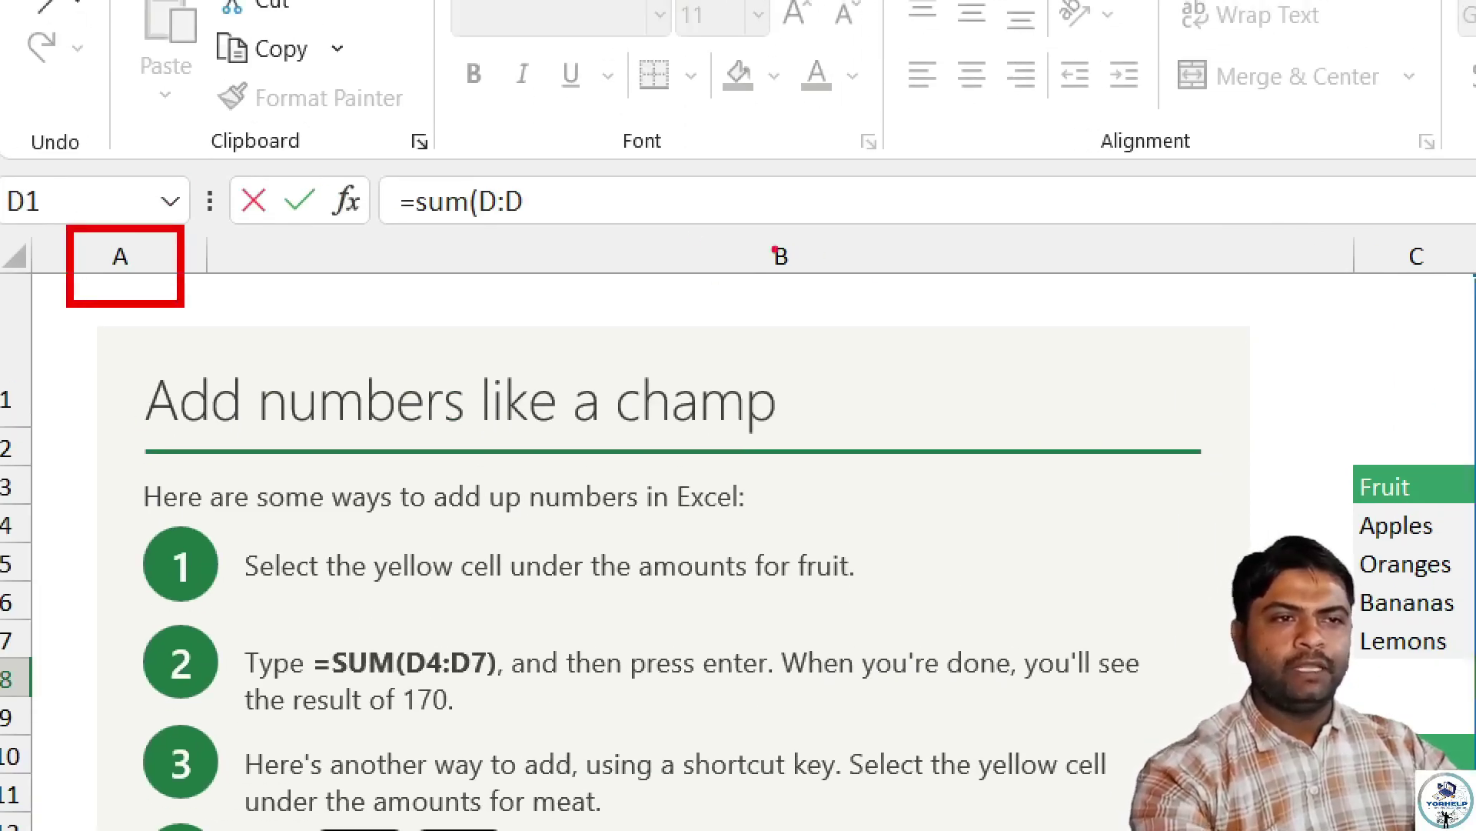
left_click_drag(675, 222, 972, 318)
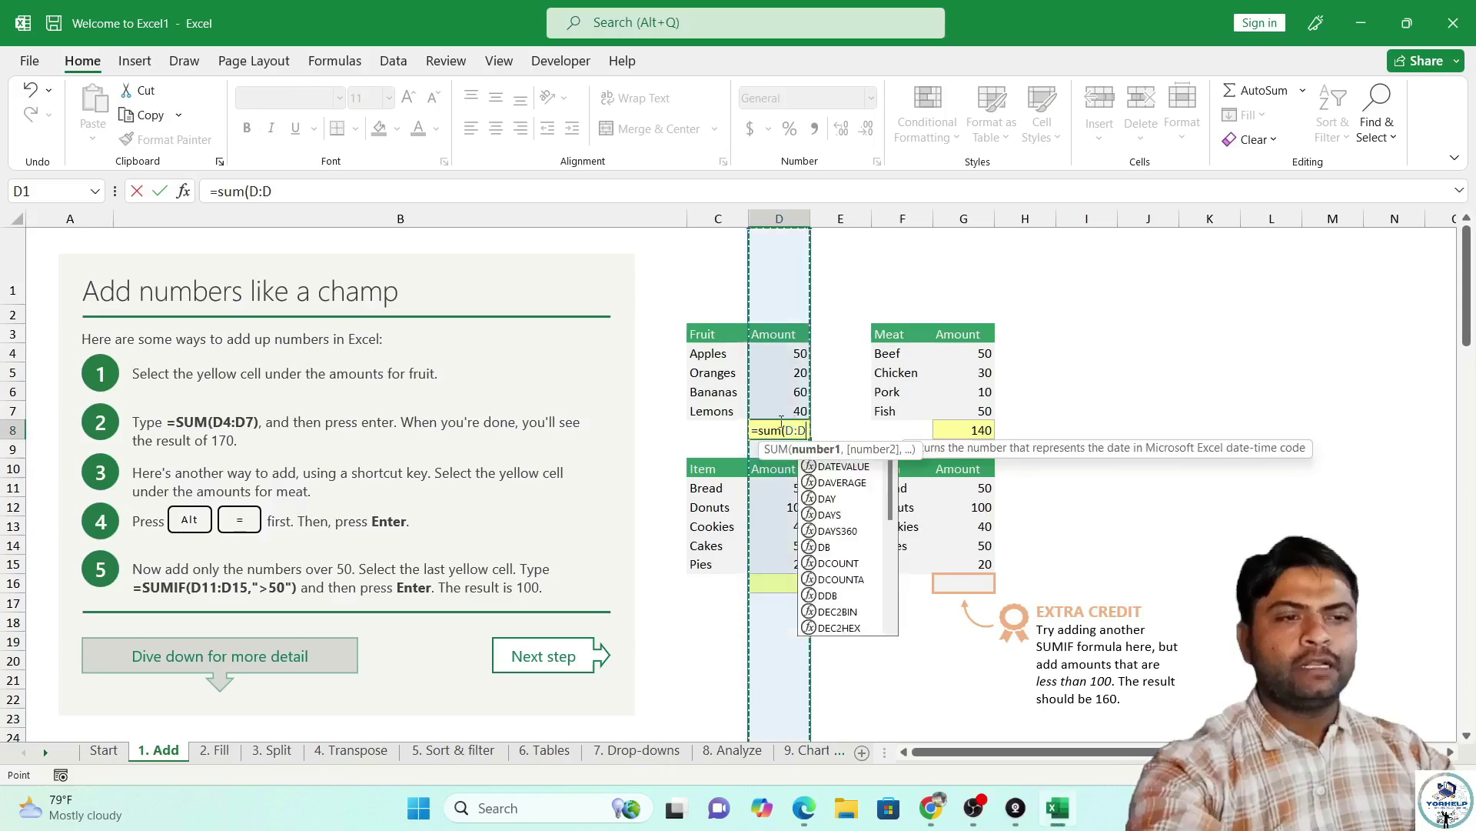
left_click(891, 448)
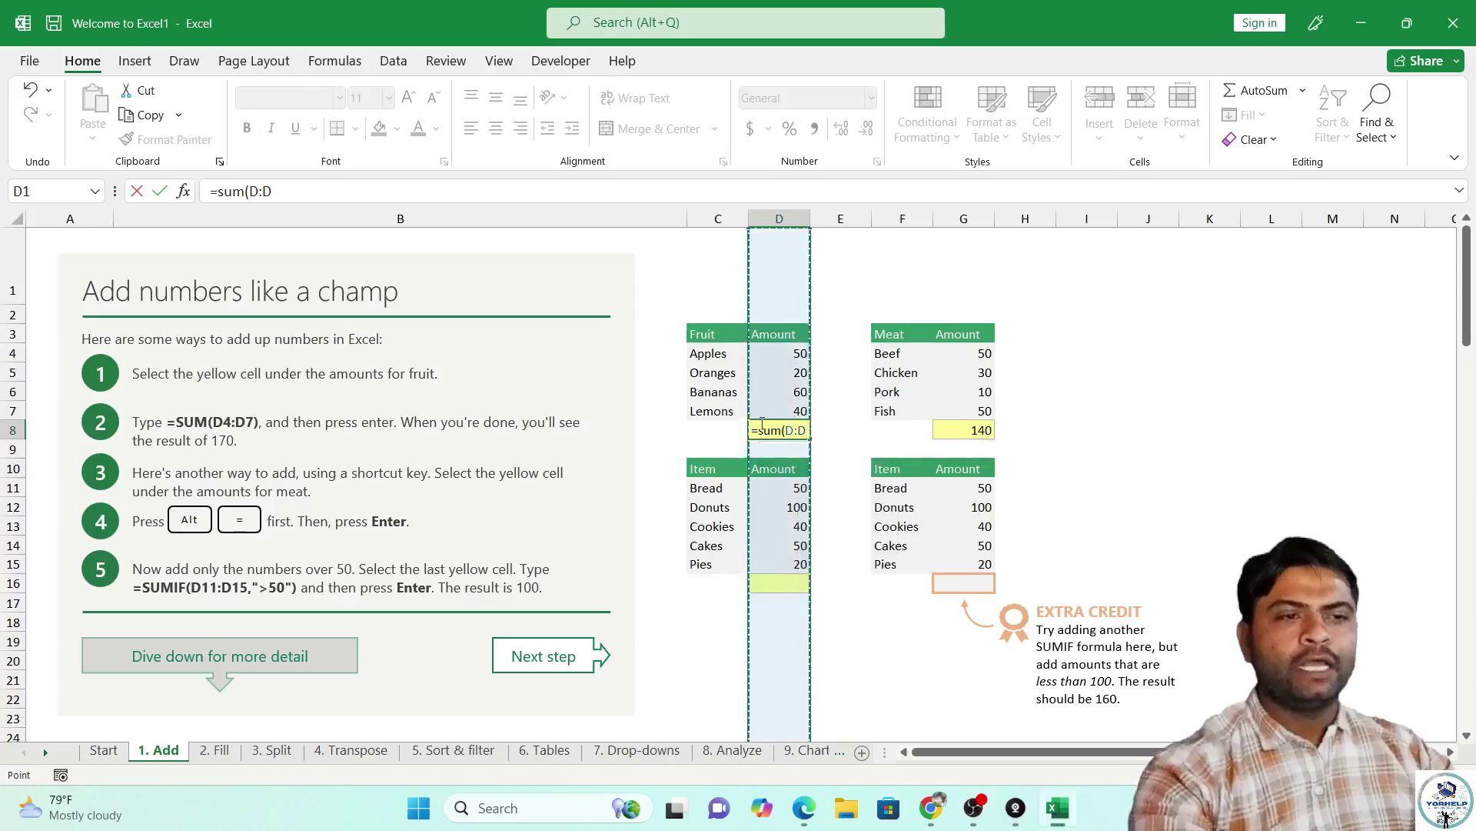
key("BackSpace")
key("BackSpace")
key("BackSpace")
key("BackSpace")
key("BackSpace")
key("BackSpace")
key("BackSpace")
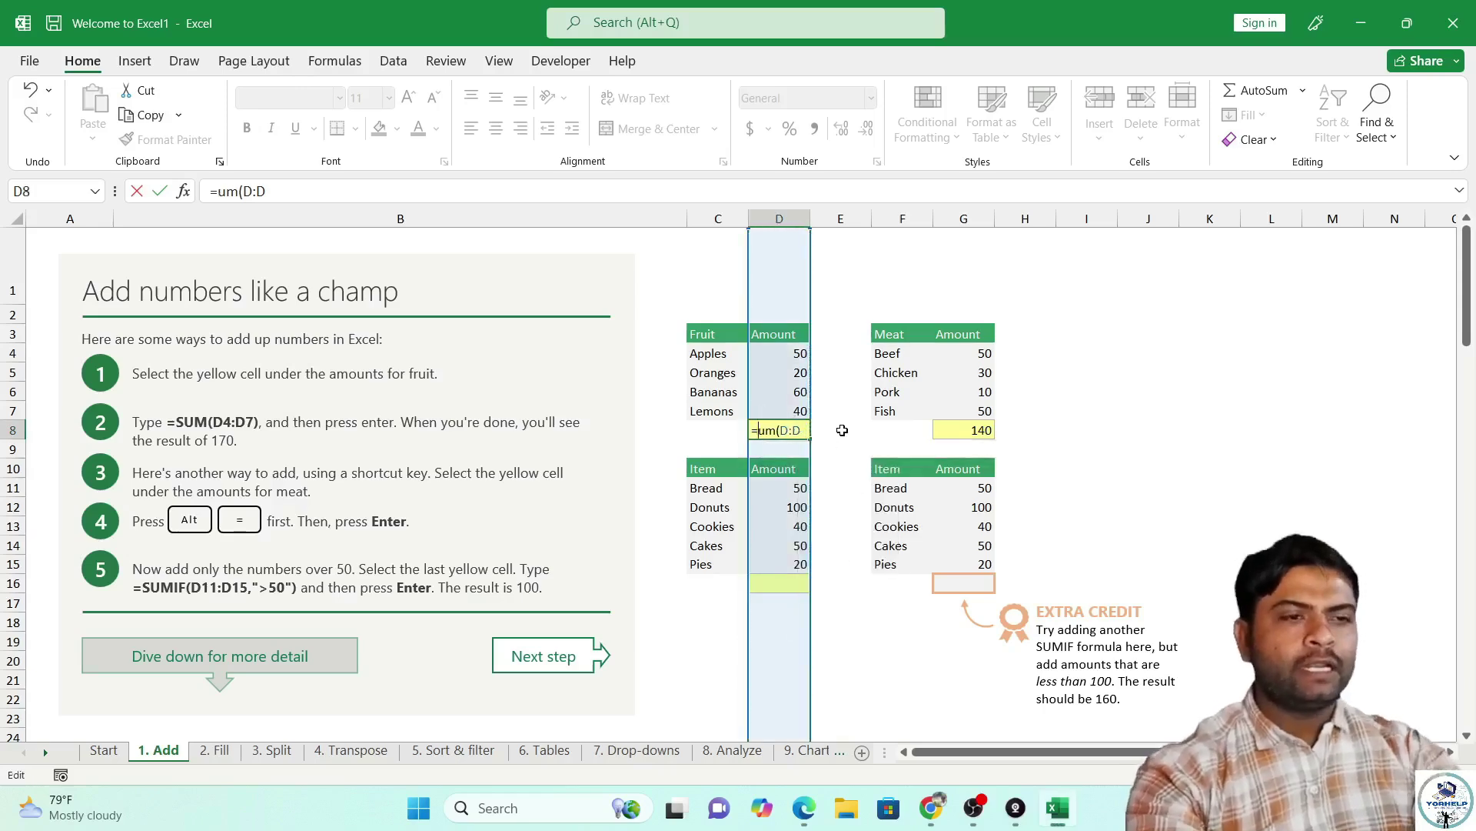
key("BackSpace")
key("Return")
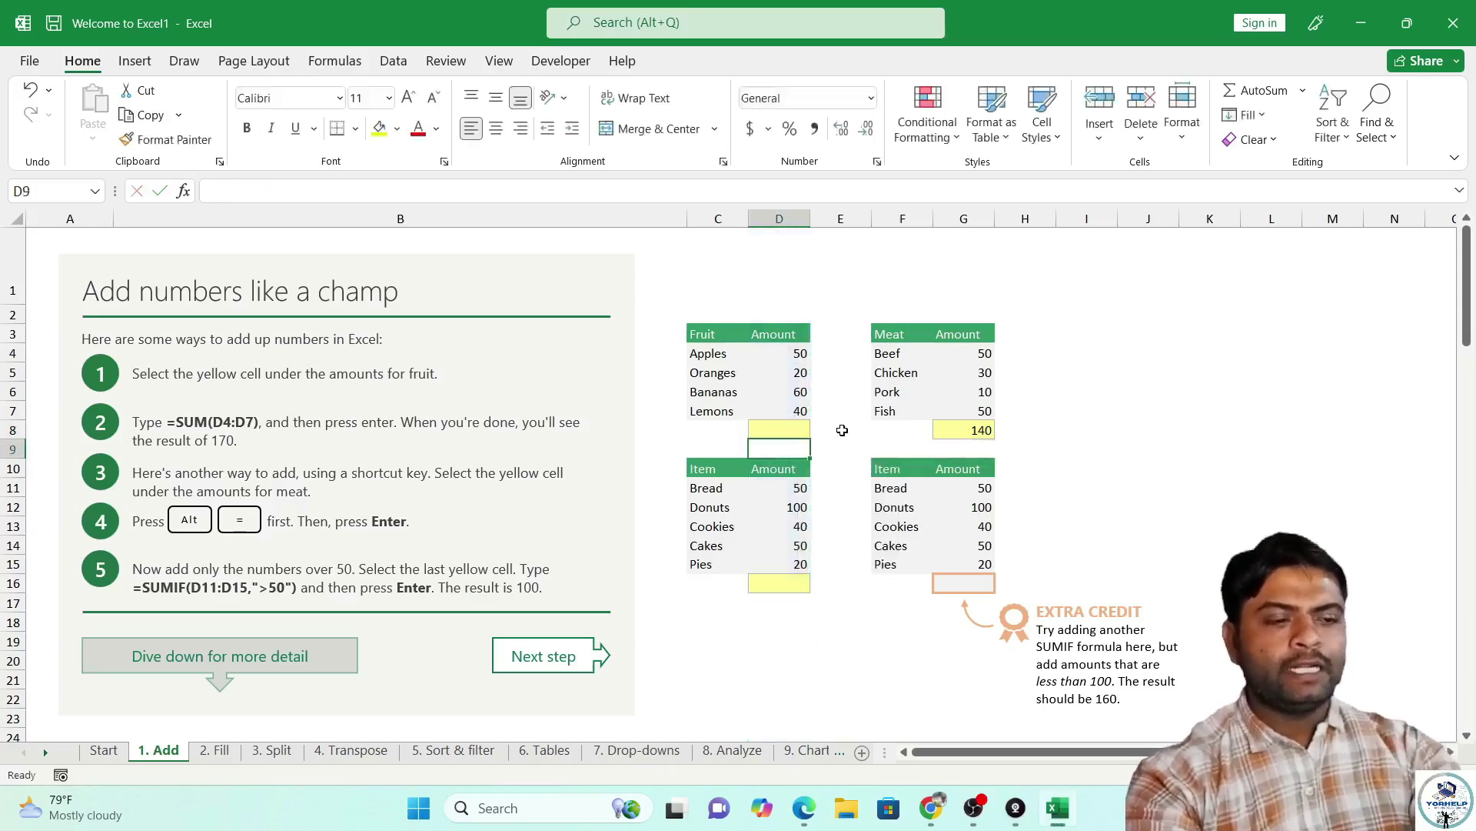
left_click(768, 428)
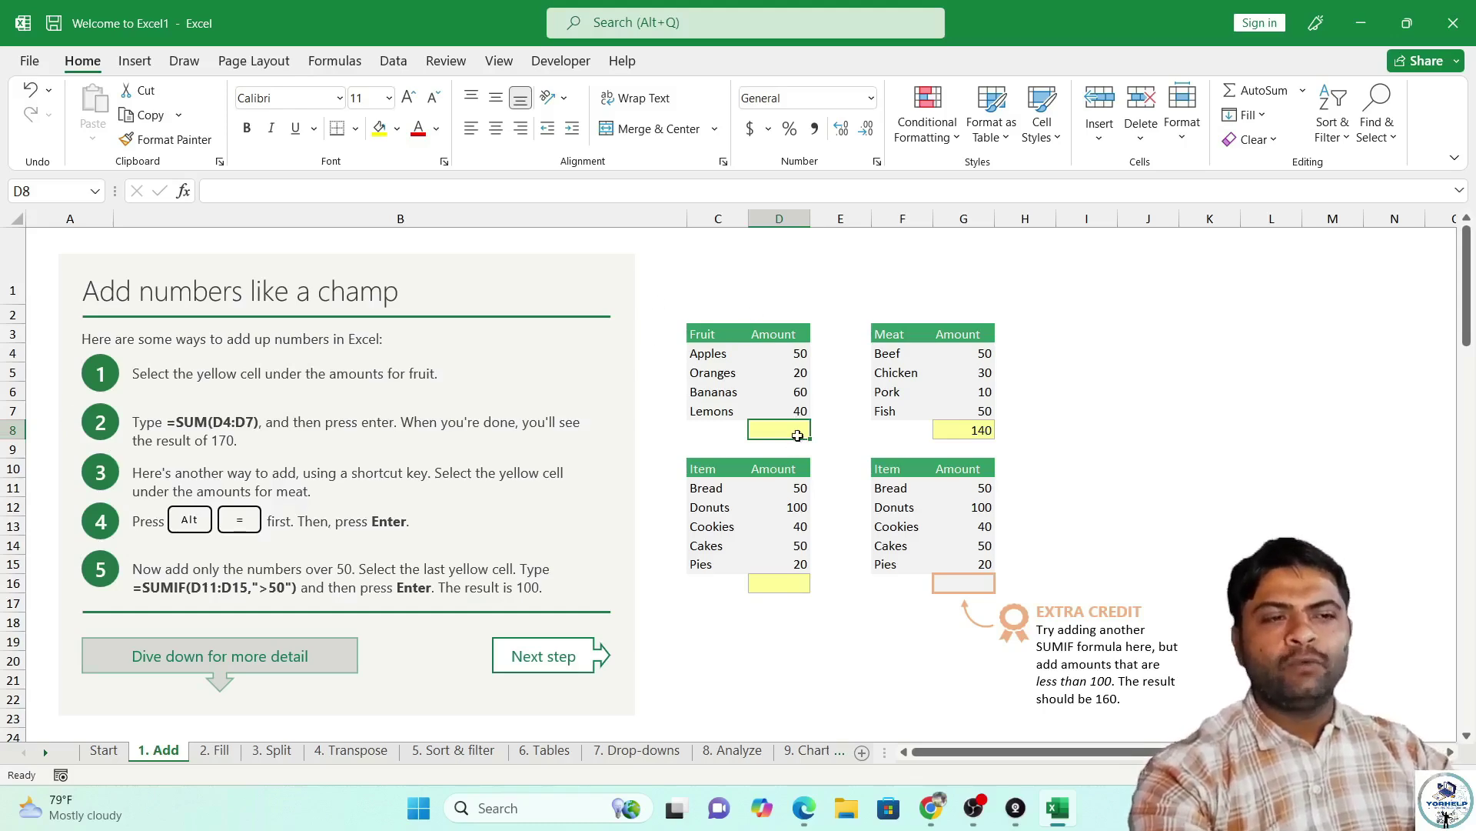
left_click(23, 191)
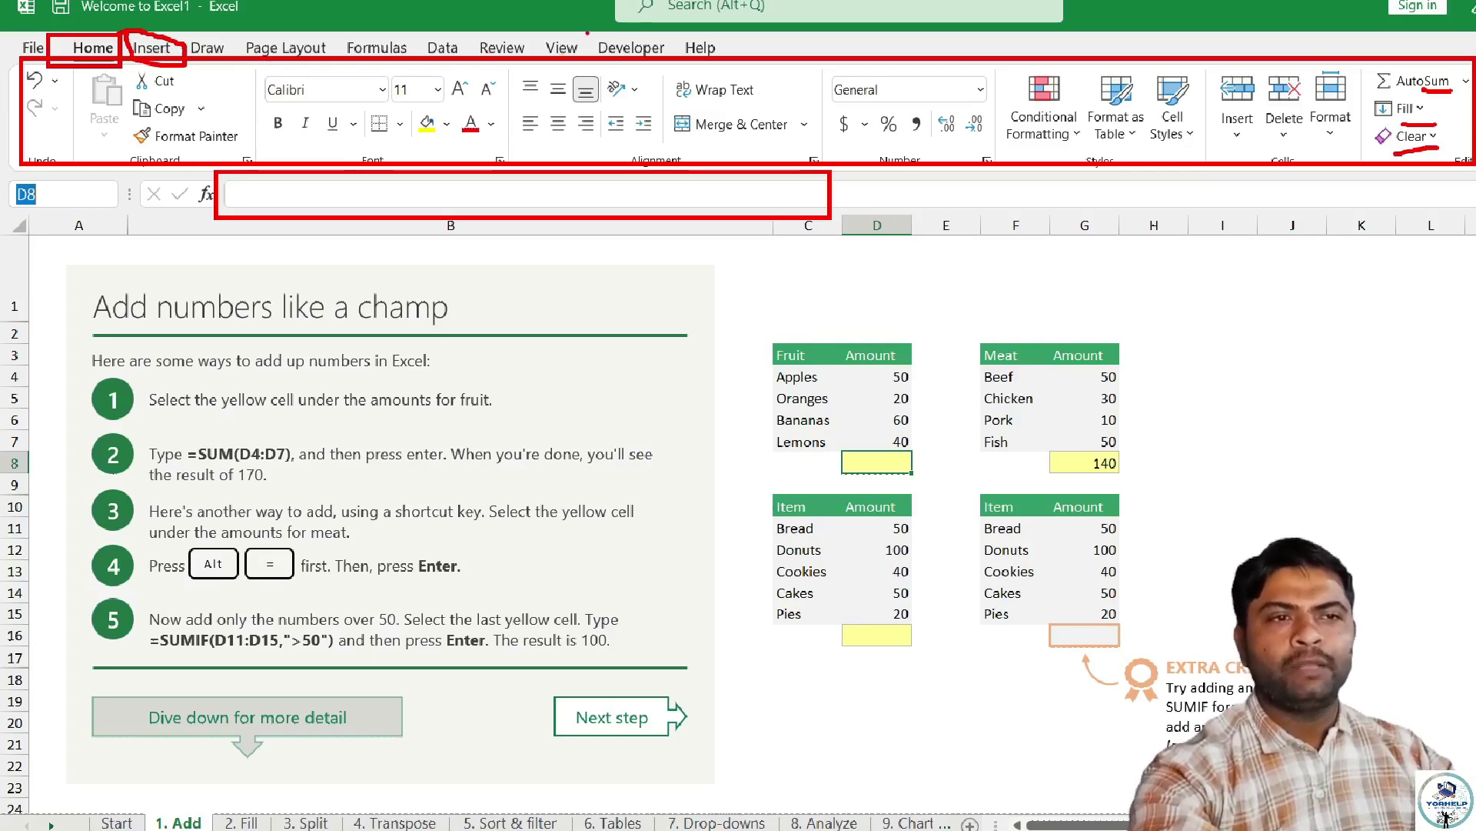
Show the File backstage Home page with templates and recent workbooks.
left_click_drag(587, 33, 675, 66)
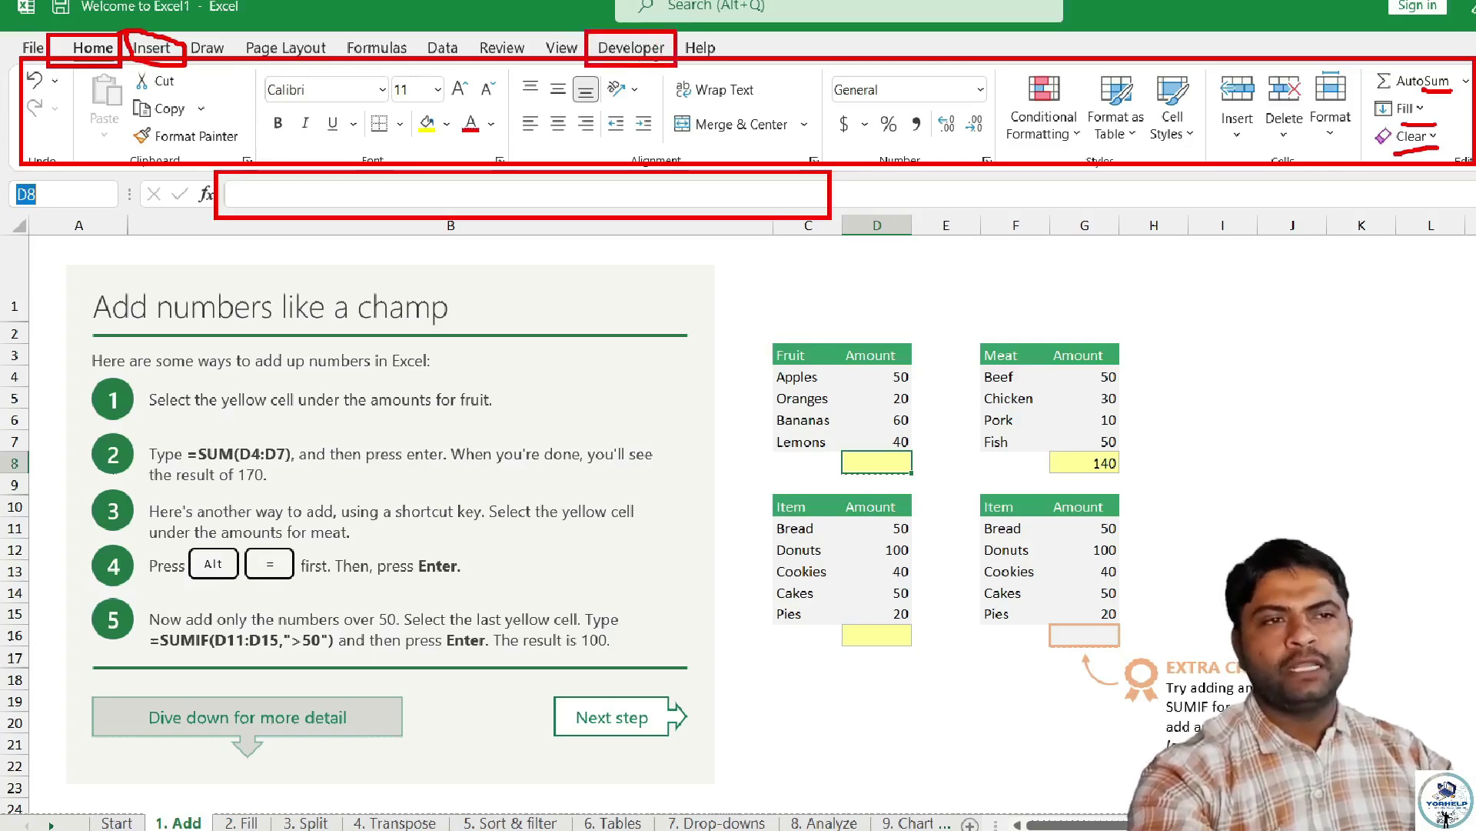
left_click_drag(678, 33, 745, 66)
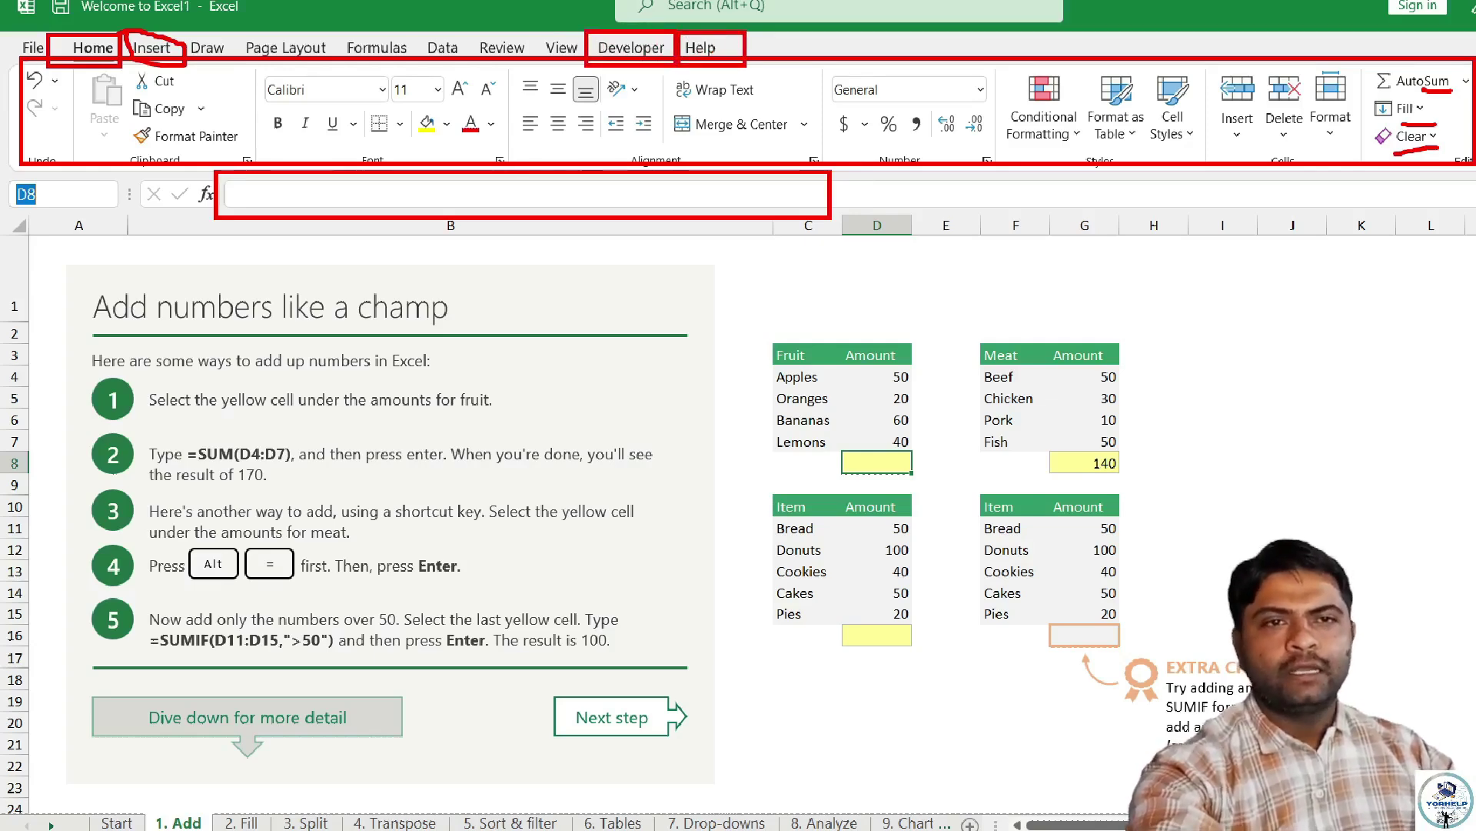
key("Escape")
left_click(30, 62)
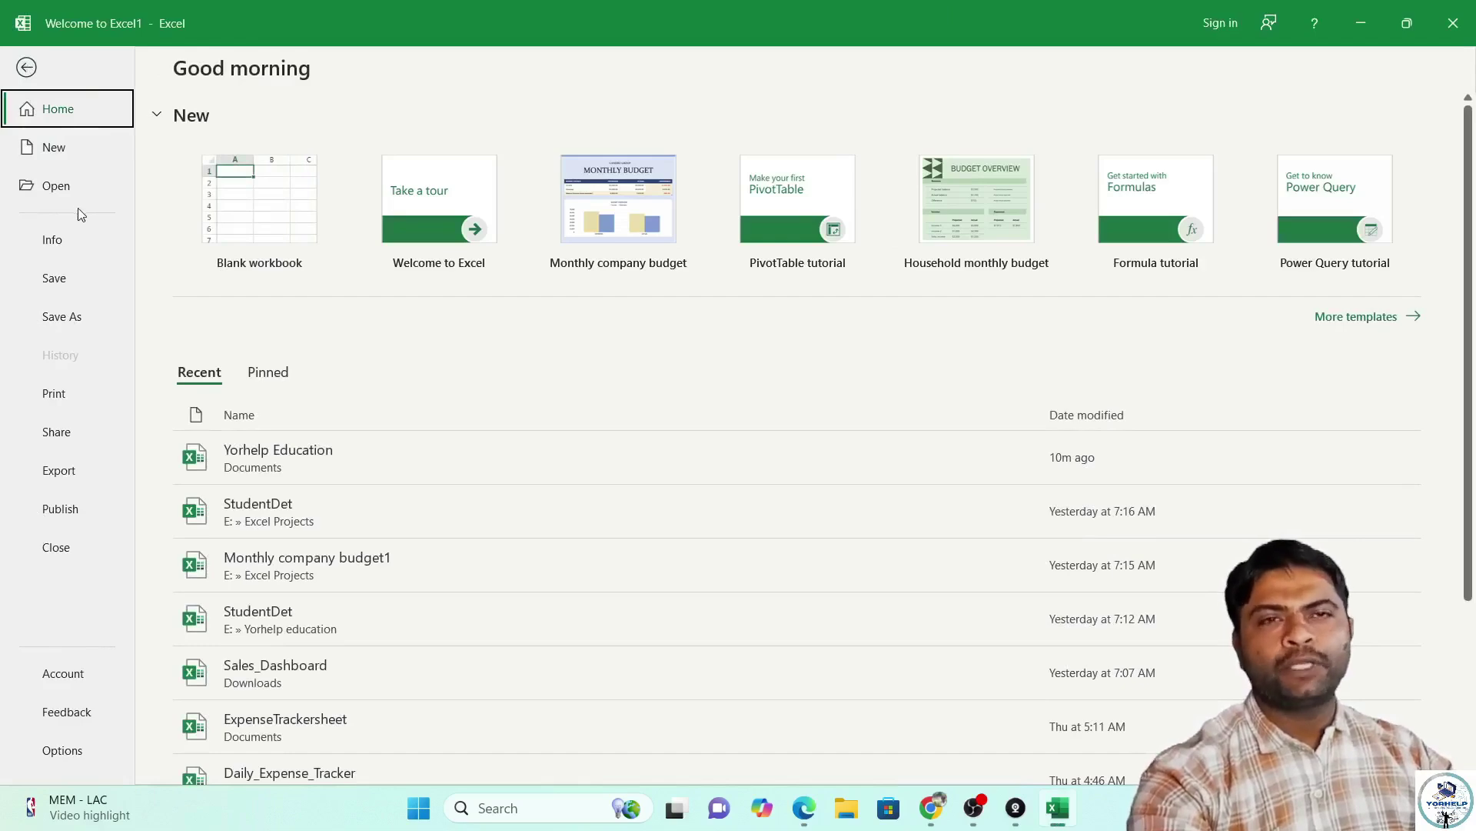
Leave backstage view and return to the '1. Add' worksheet.
key("Escape")
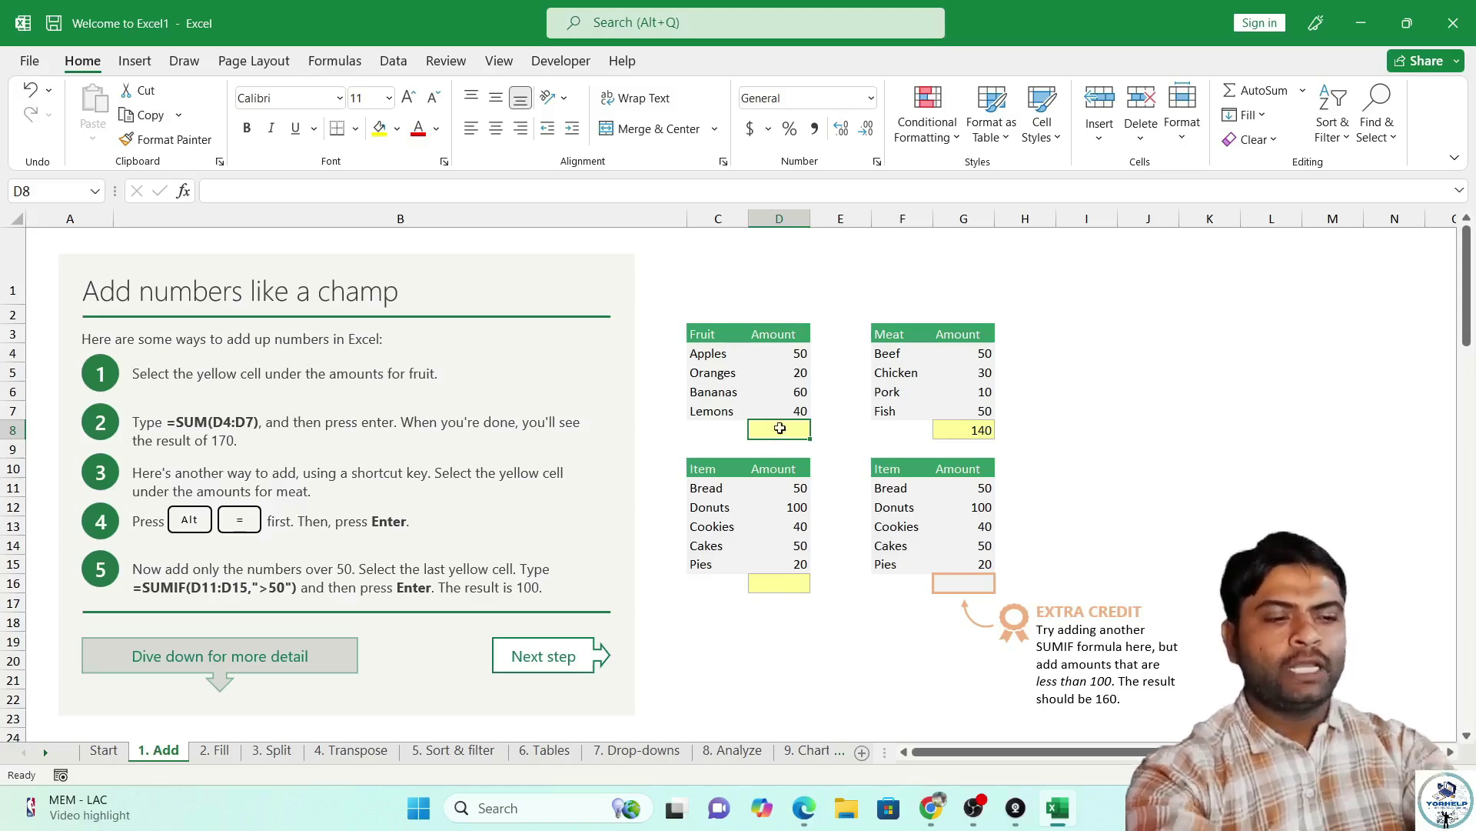
Enter =SUM(D4:D7) in Fruit total cell D8 to show 170, then check G8.
type("=sum(")
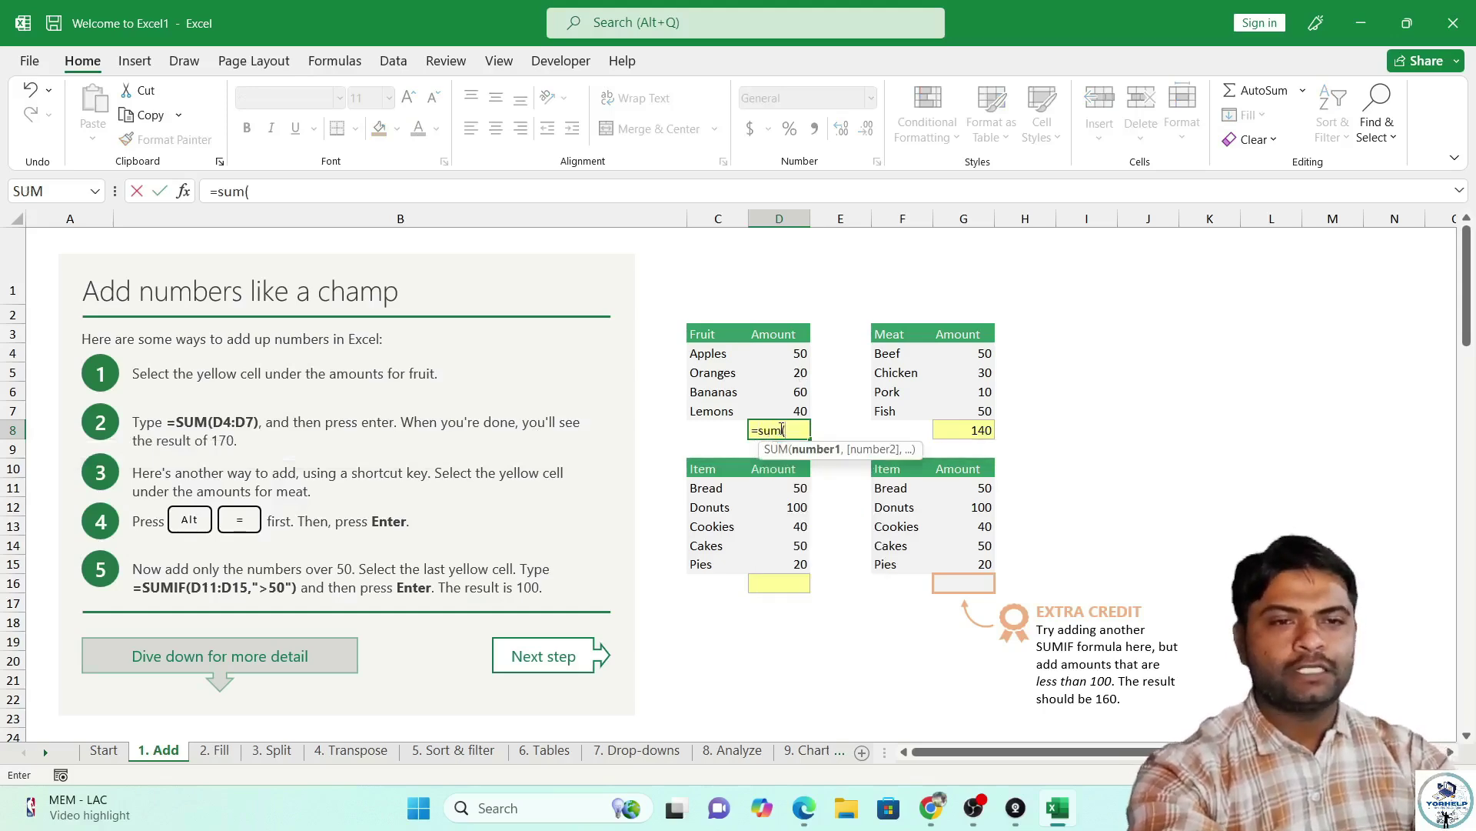
type("d")
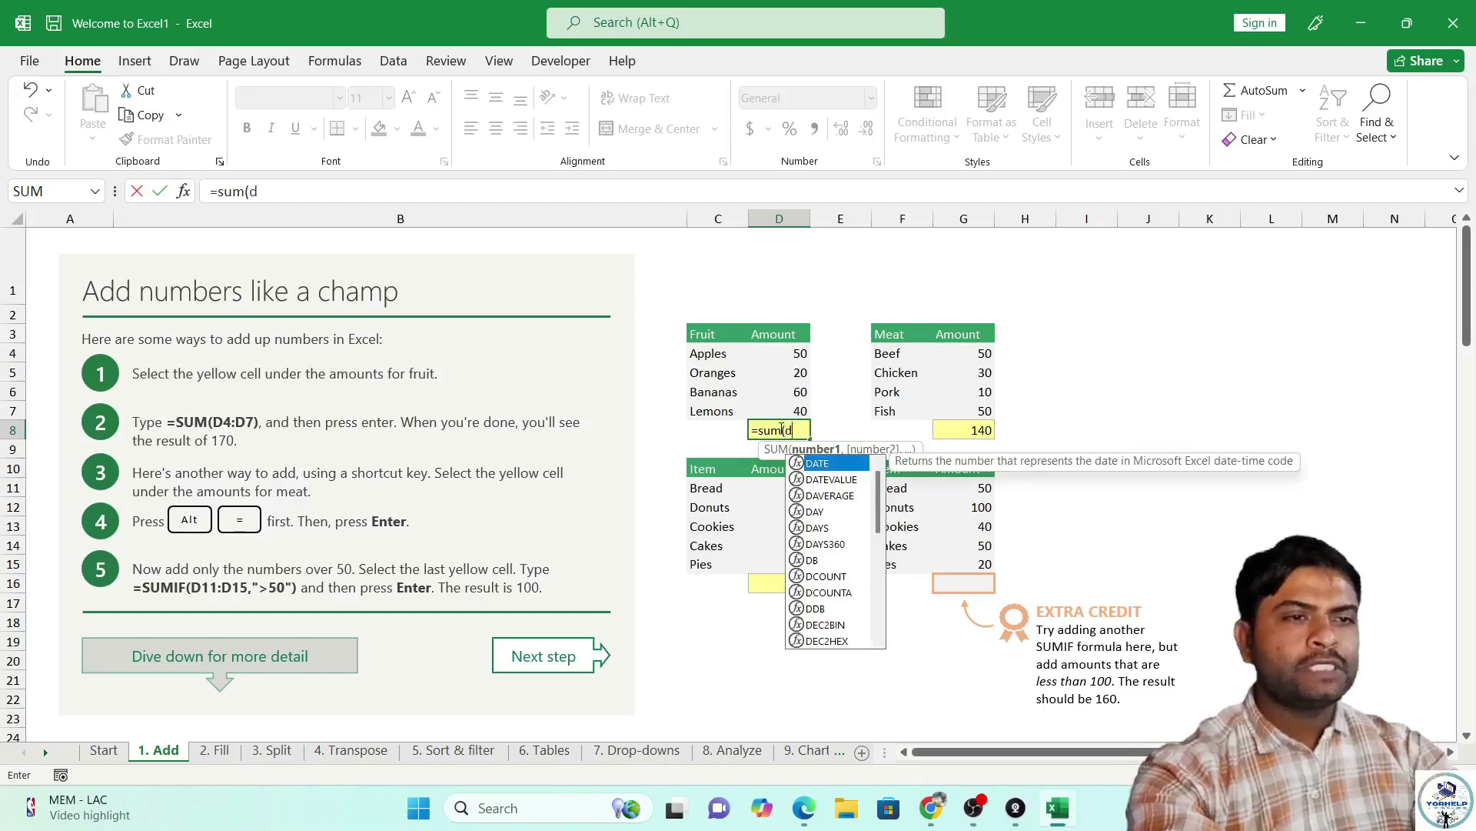
type("4")
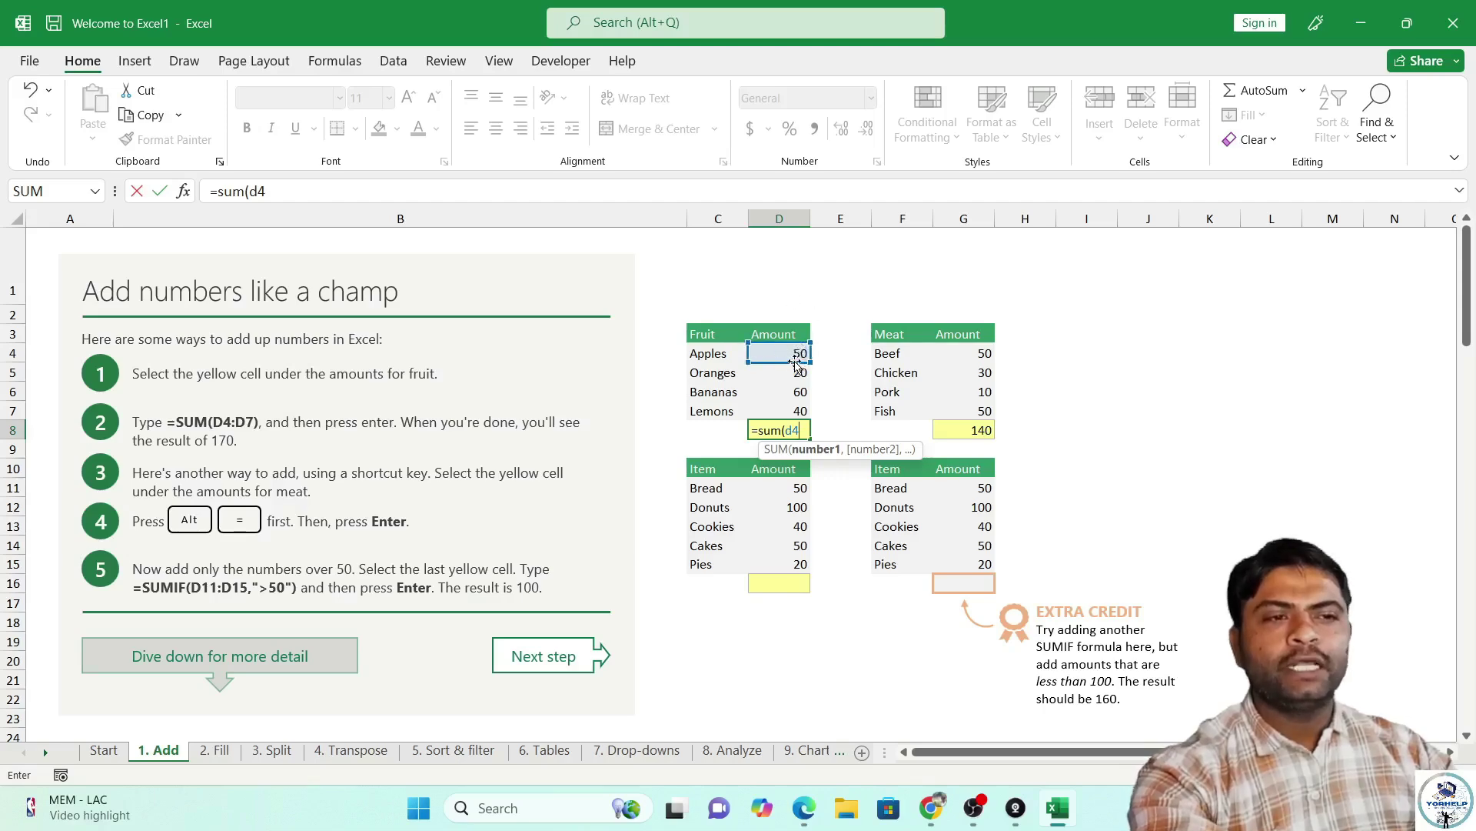
type(":")
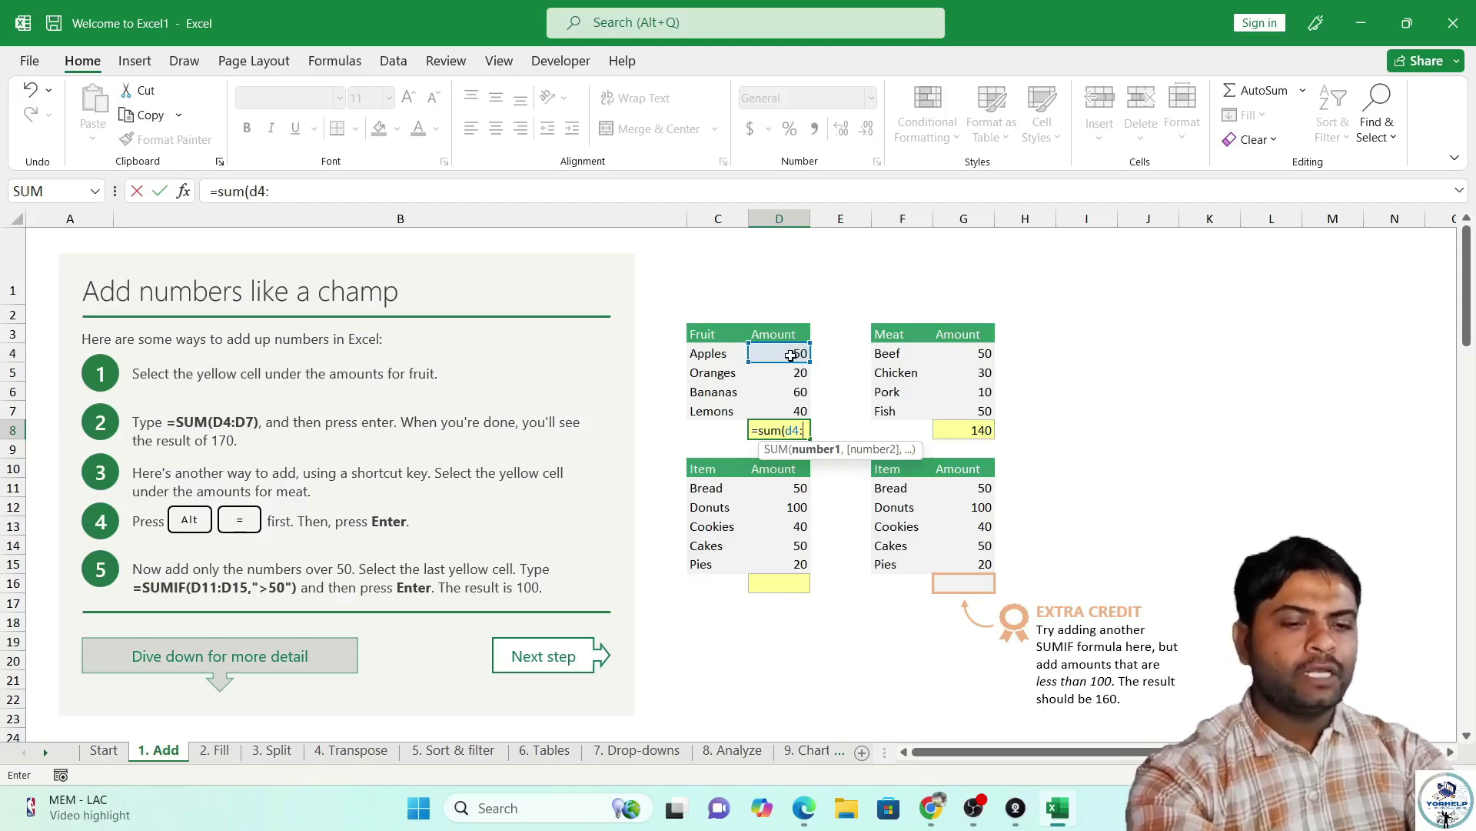
type("d")
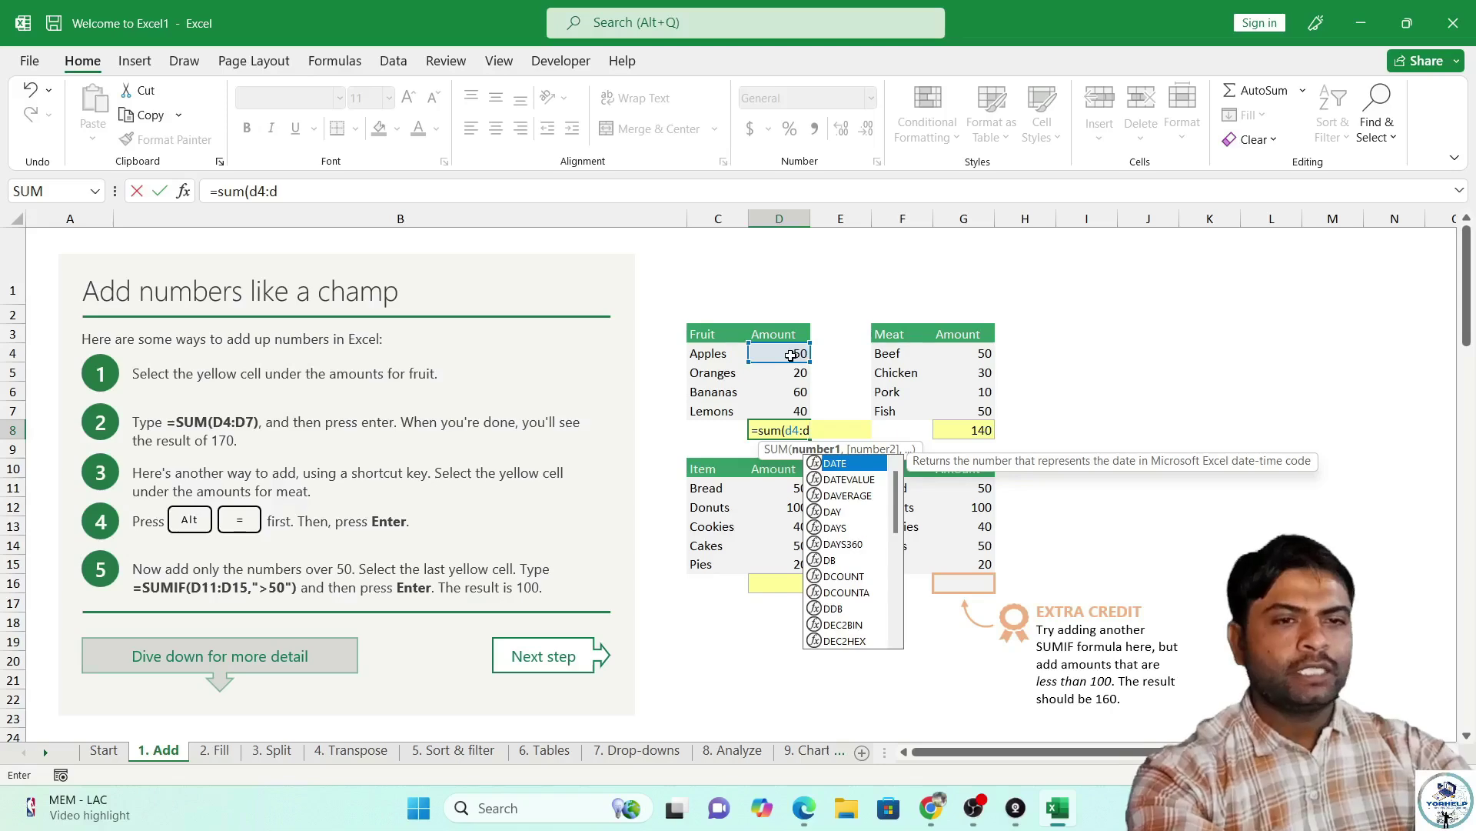
type("7")
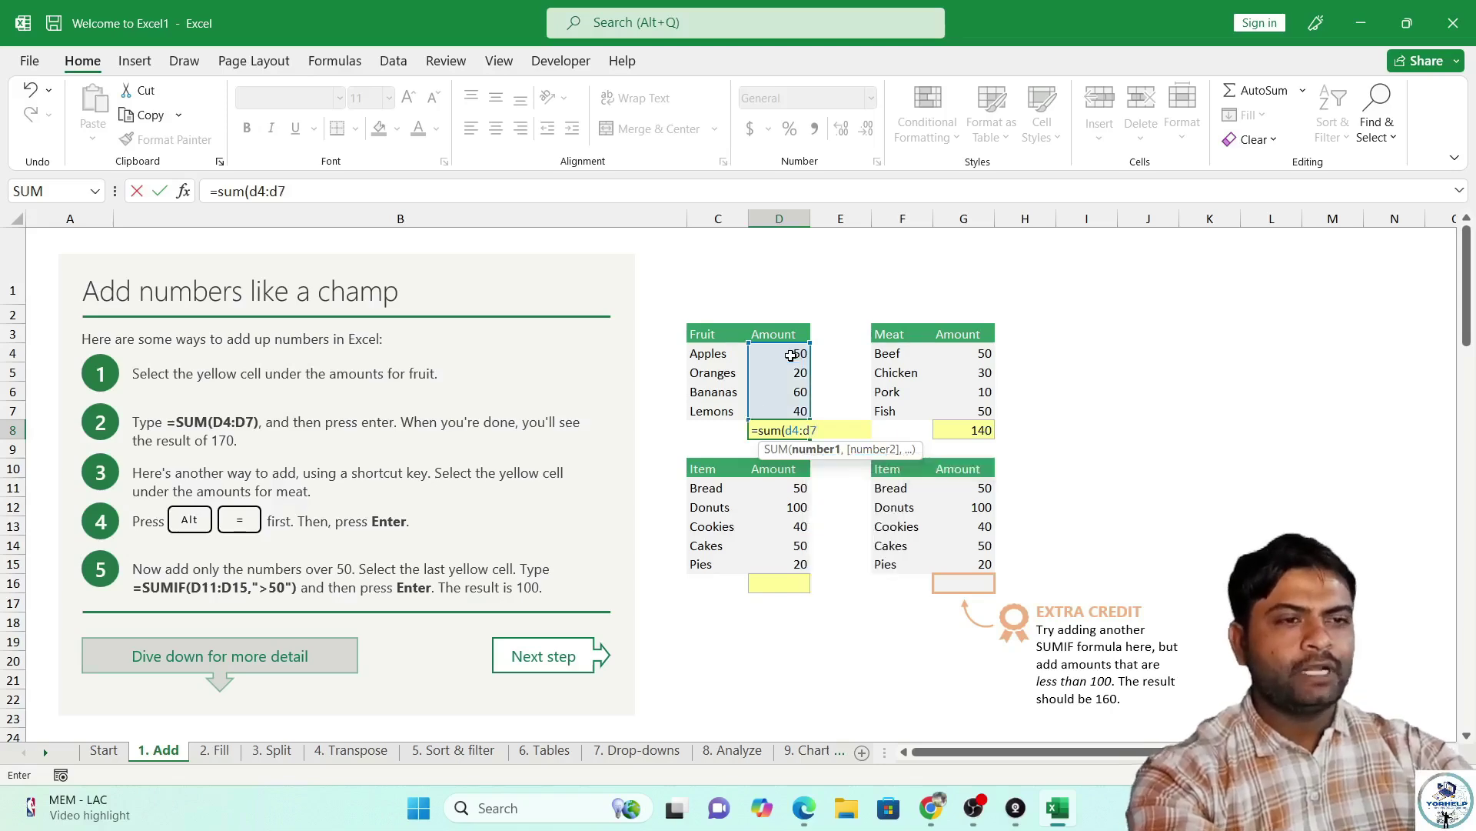
type(")")
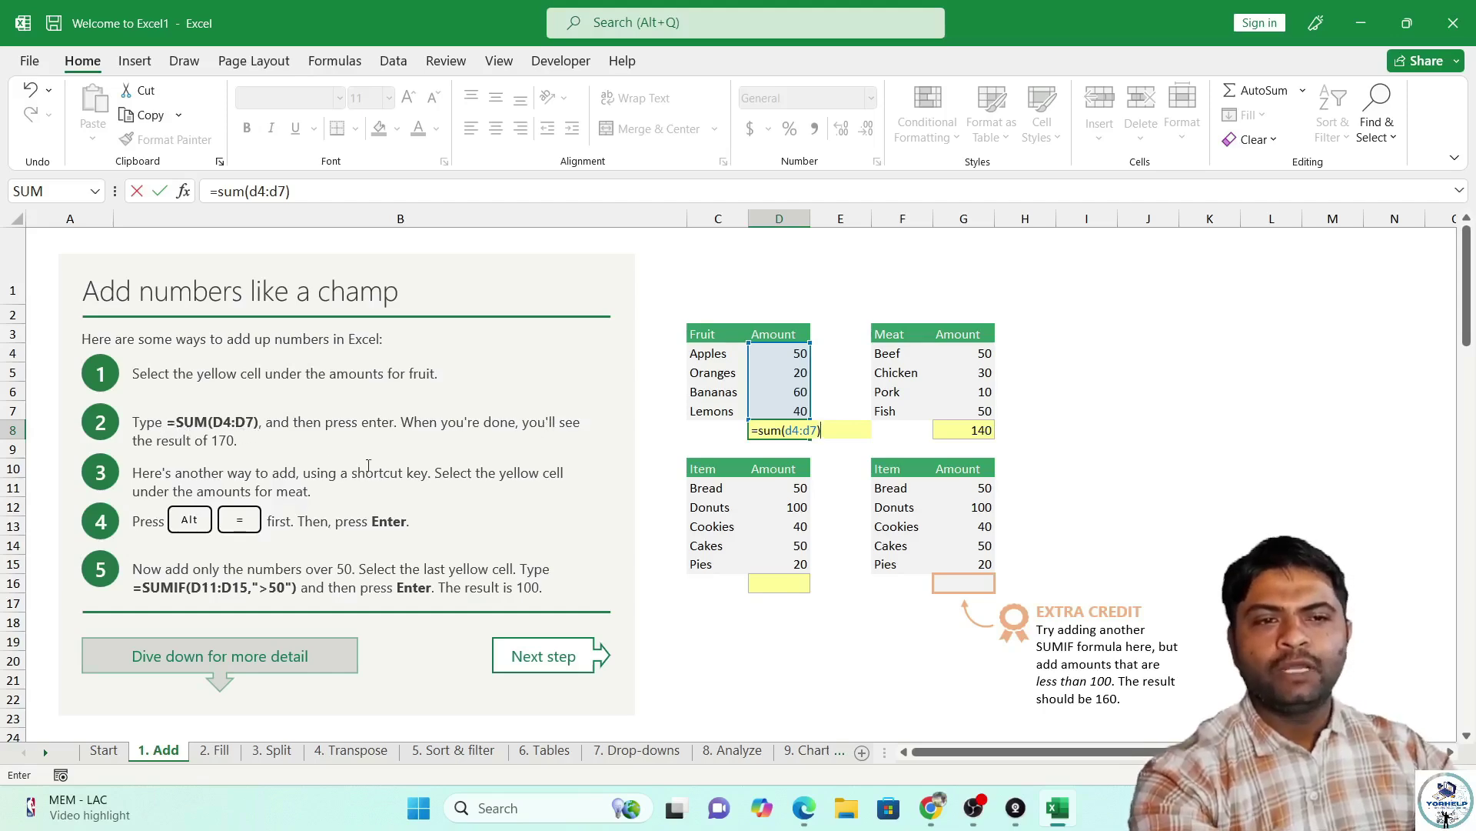
key("Return")
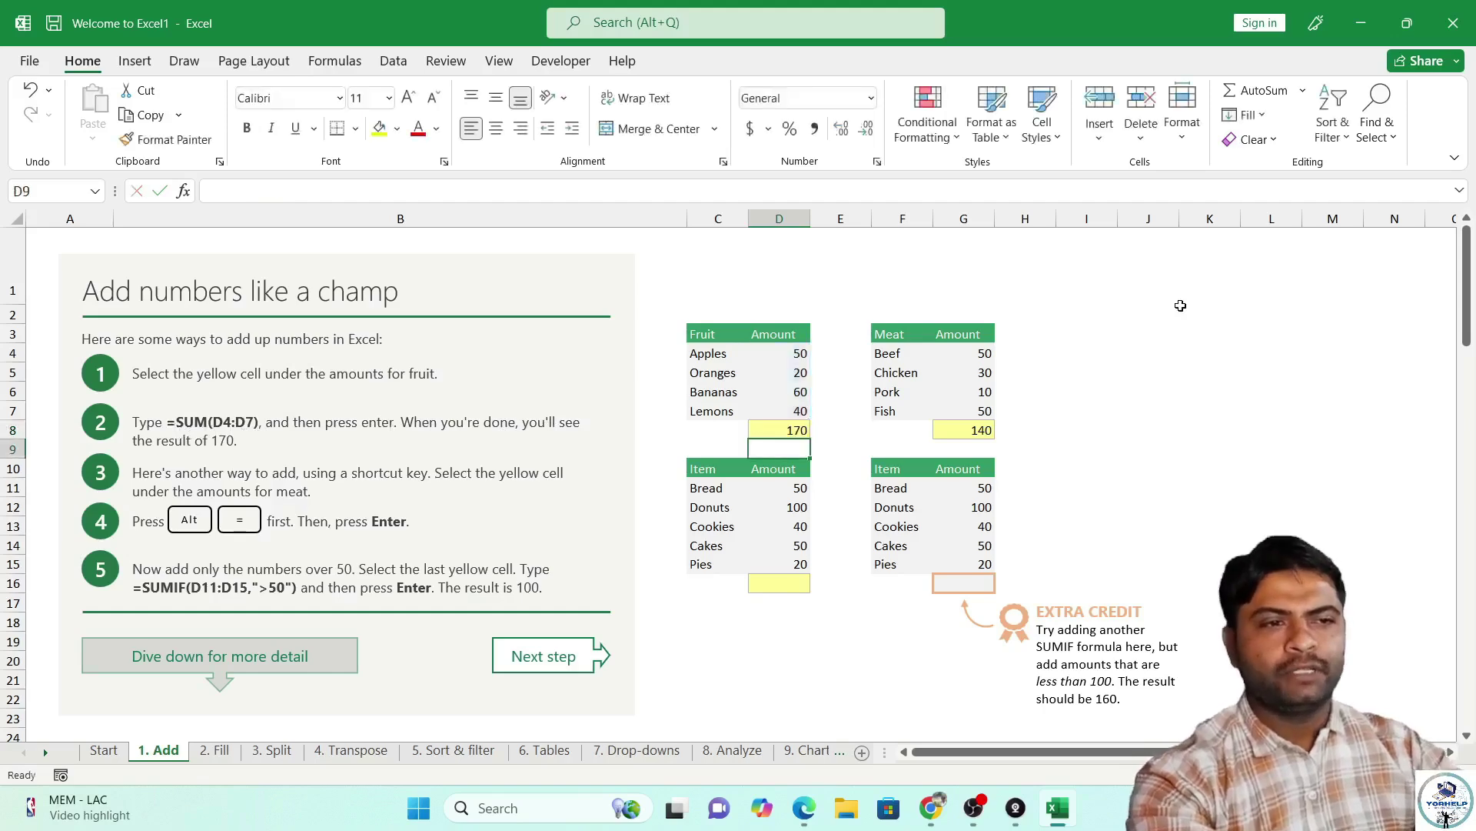
left_click(983, 428)
AutoSum G4:G8 with Alt+= so the Meat total shows 140 again.
key("alt+equal")
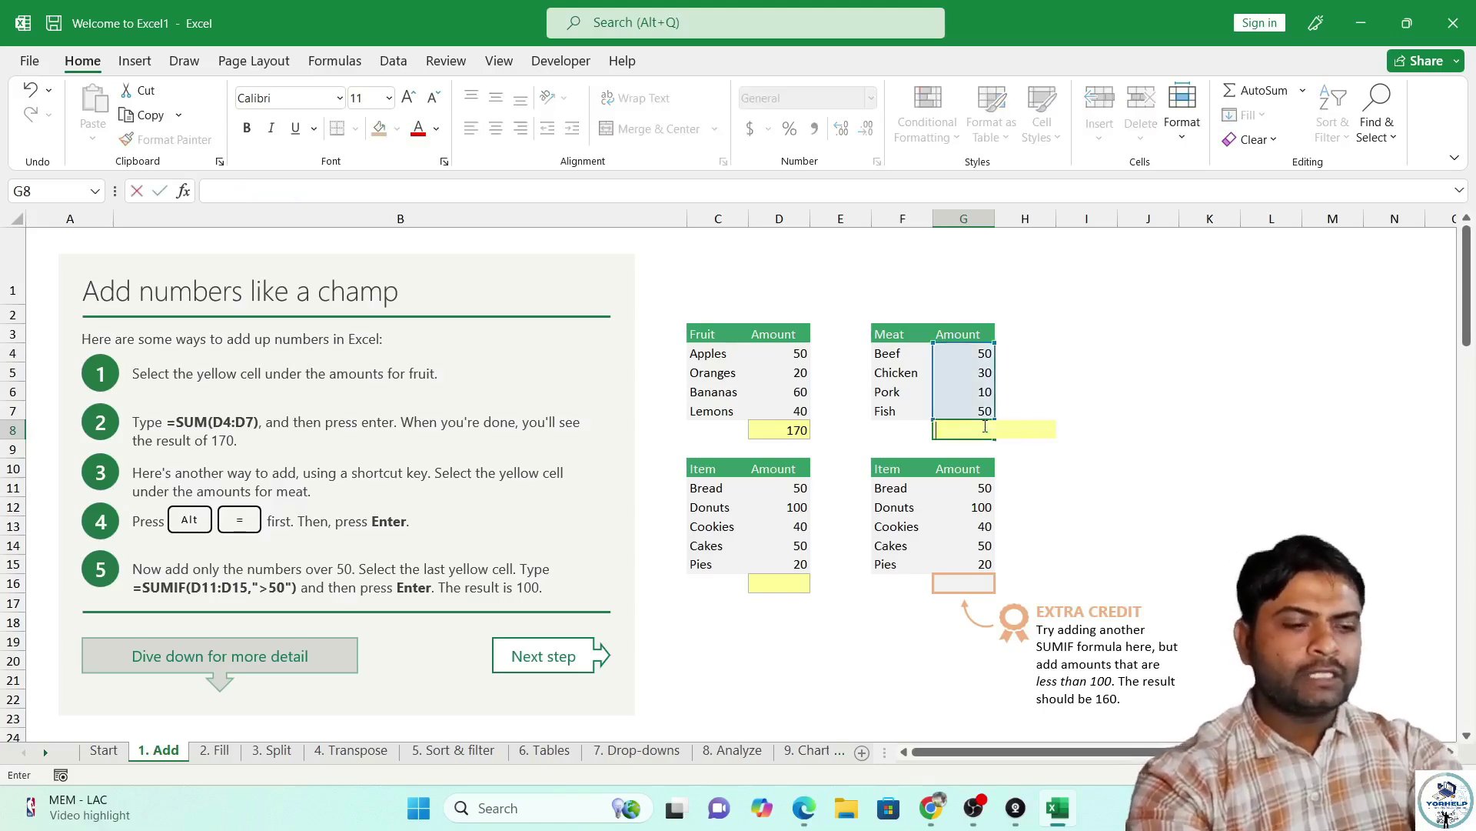
key("Escape")
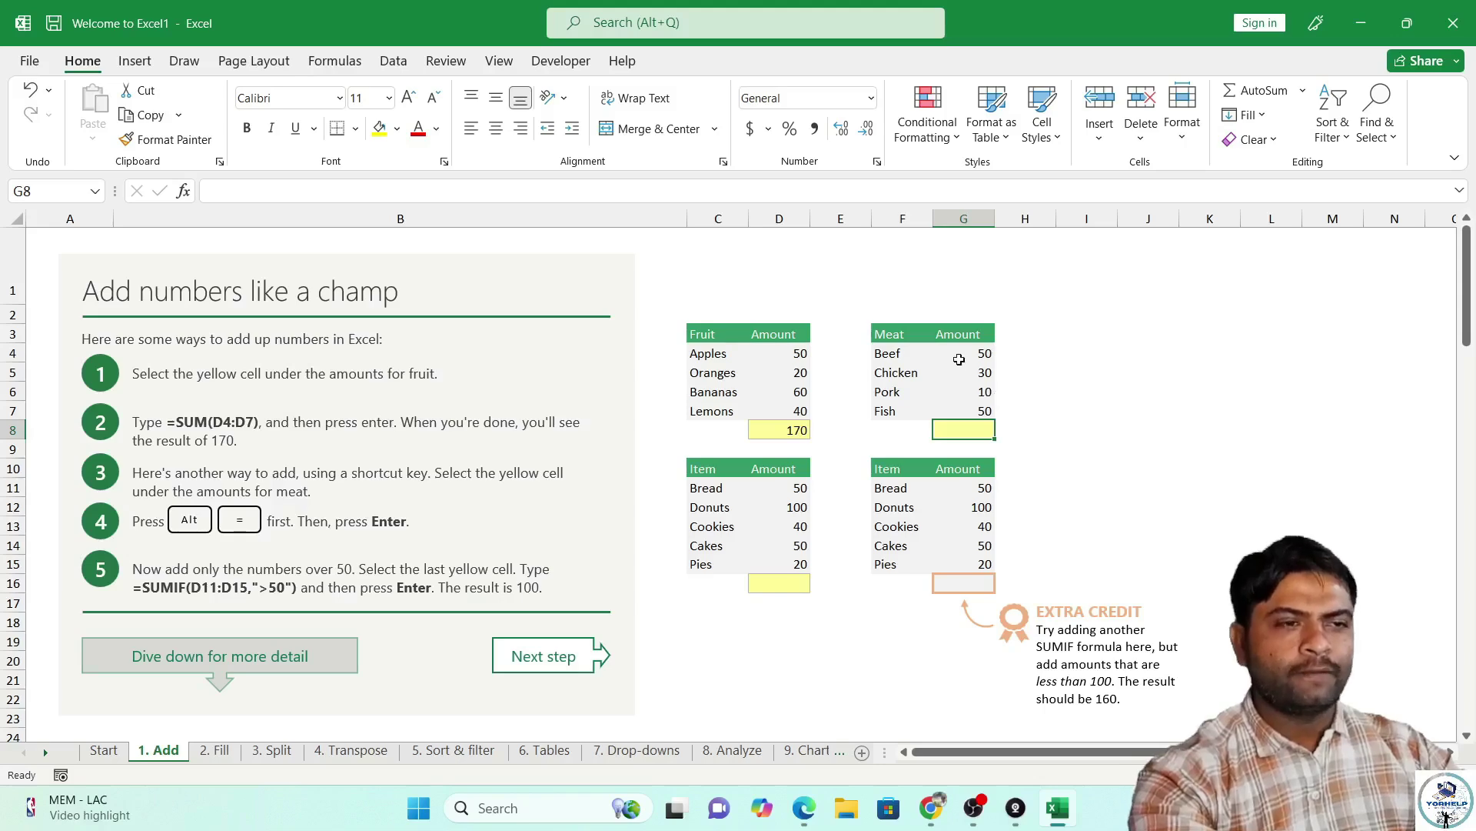
left_click_drag(961, 352, 960, 432)
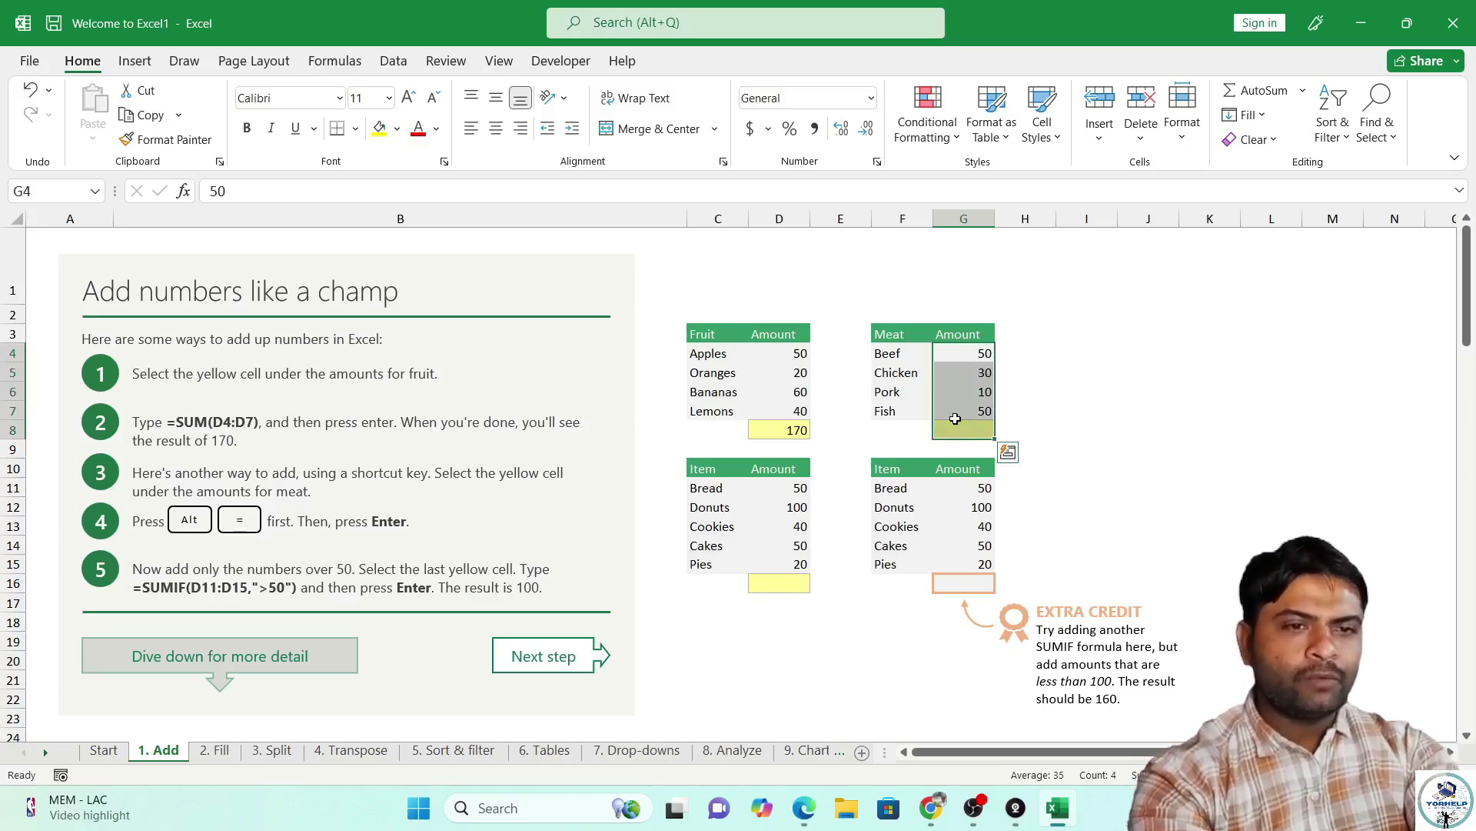
key("alt+equal")
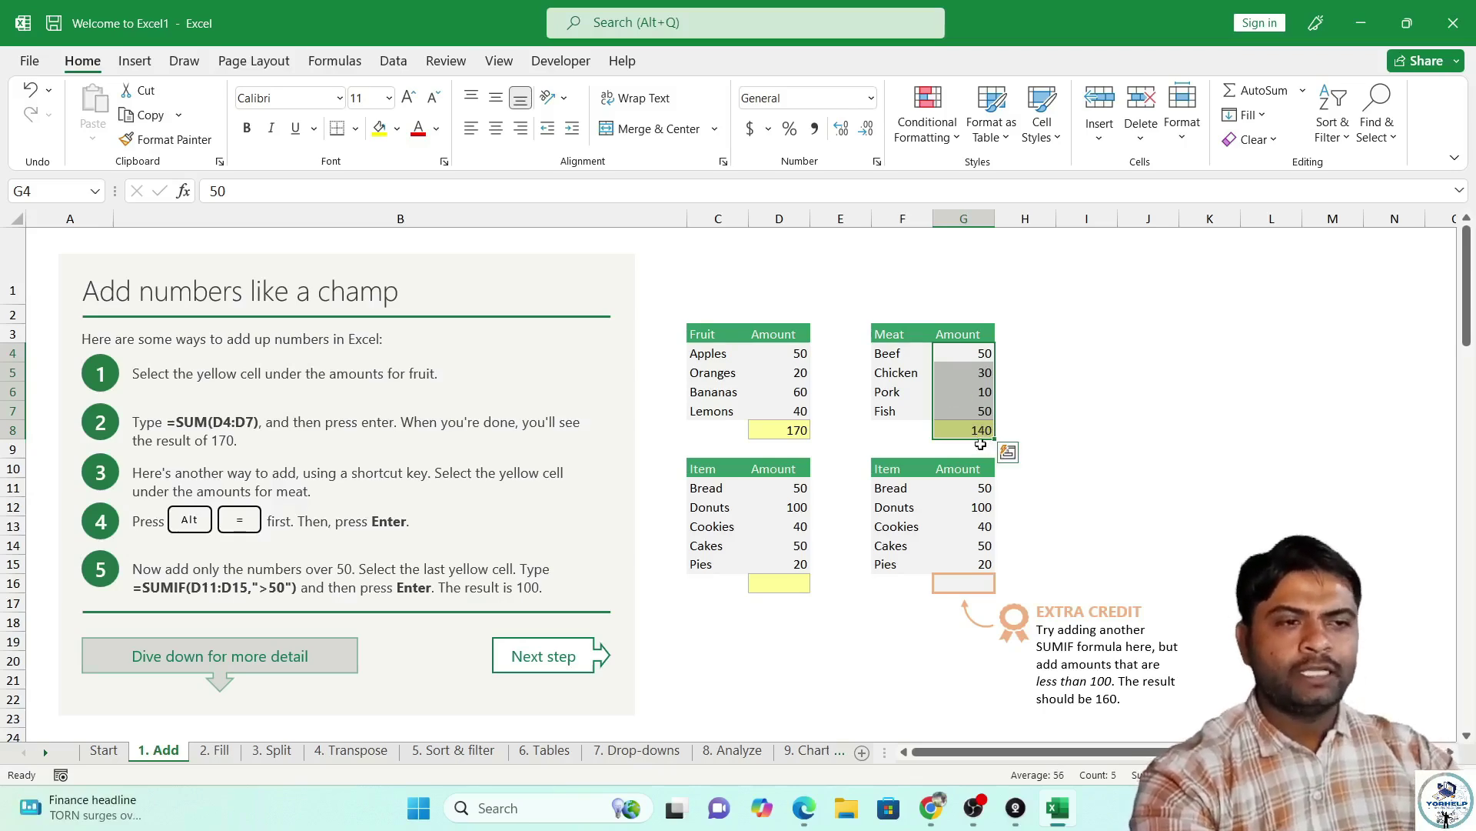
left_click(784, 581)
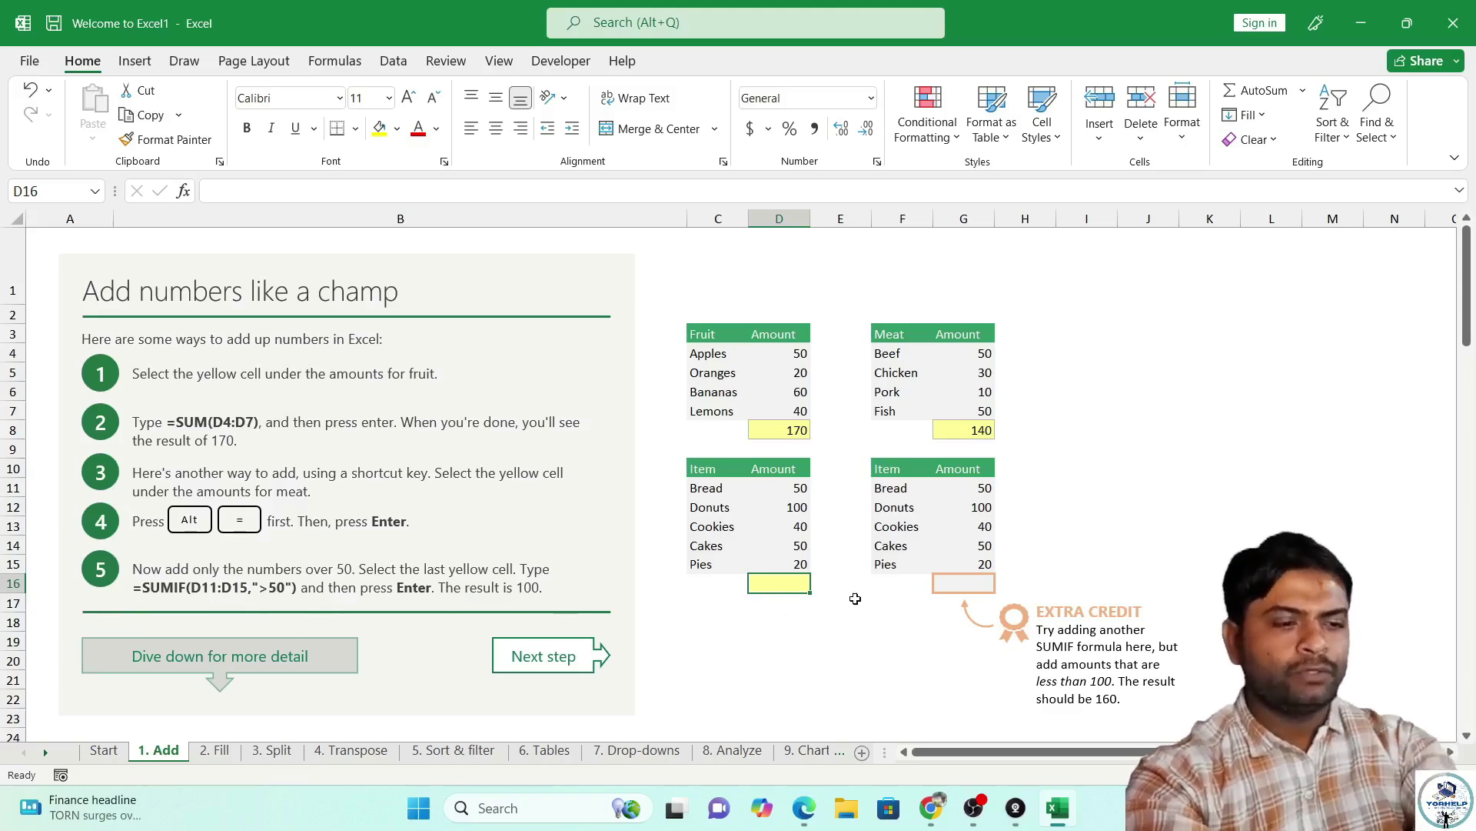
Enter =SUMIF(D11:D15,">=50") in D16 so the item total shows 200, then recheck the formula.
type("=sumi")
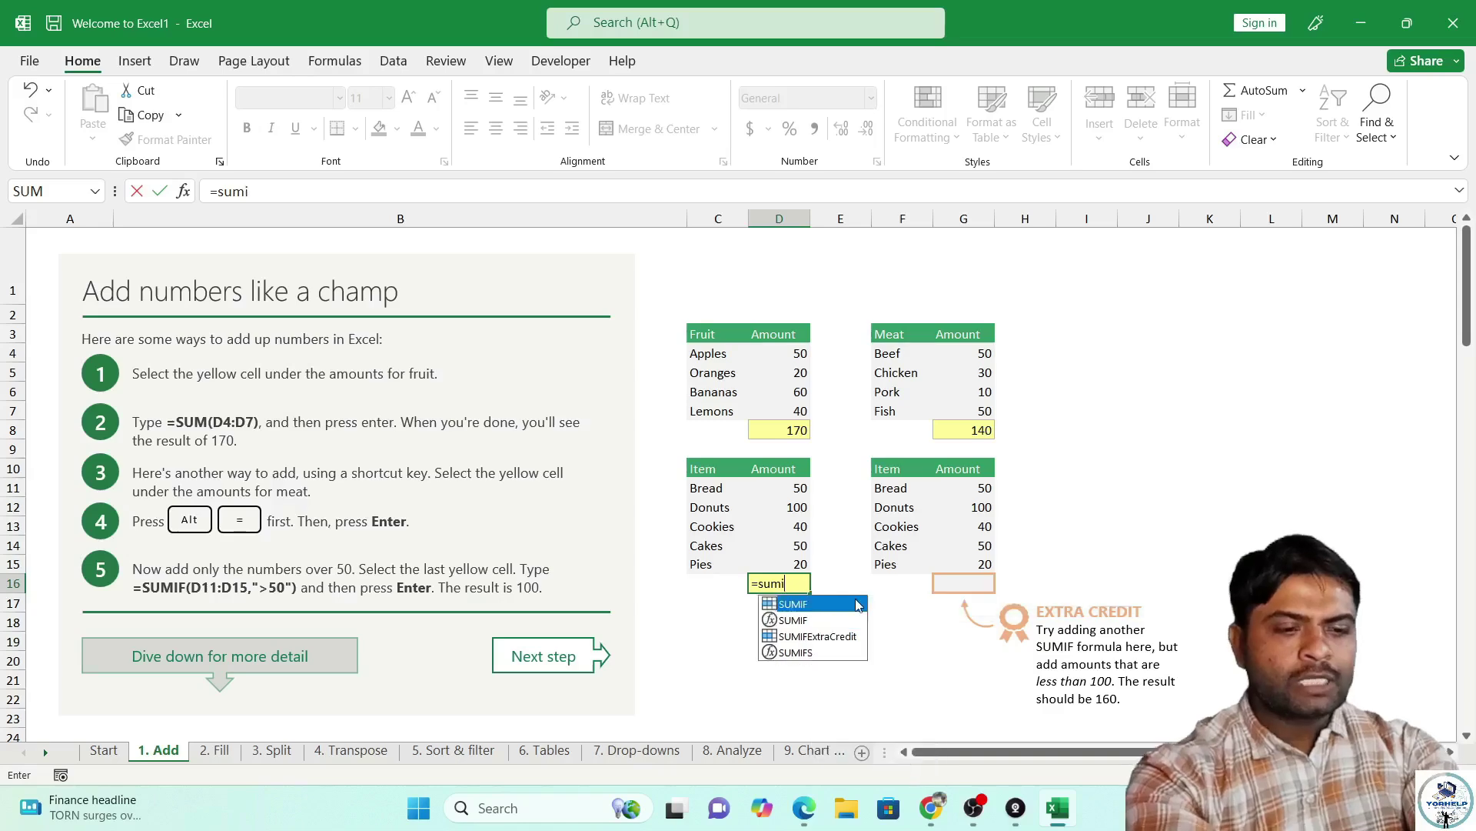
type("f(")
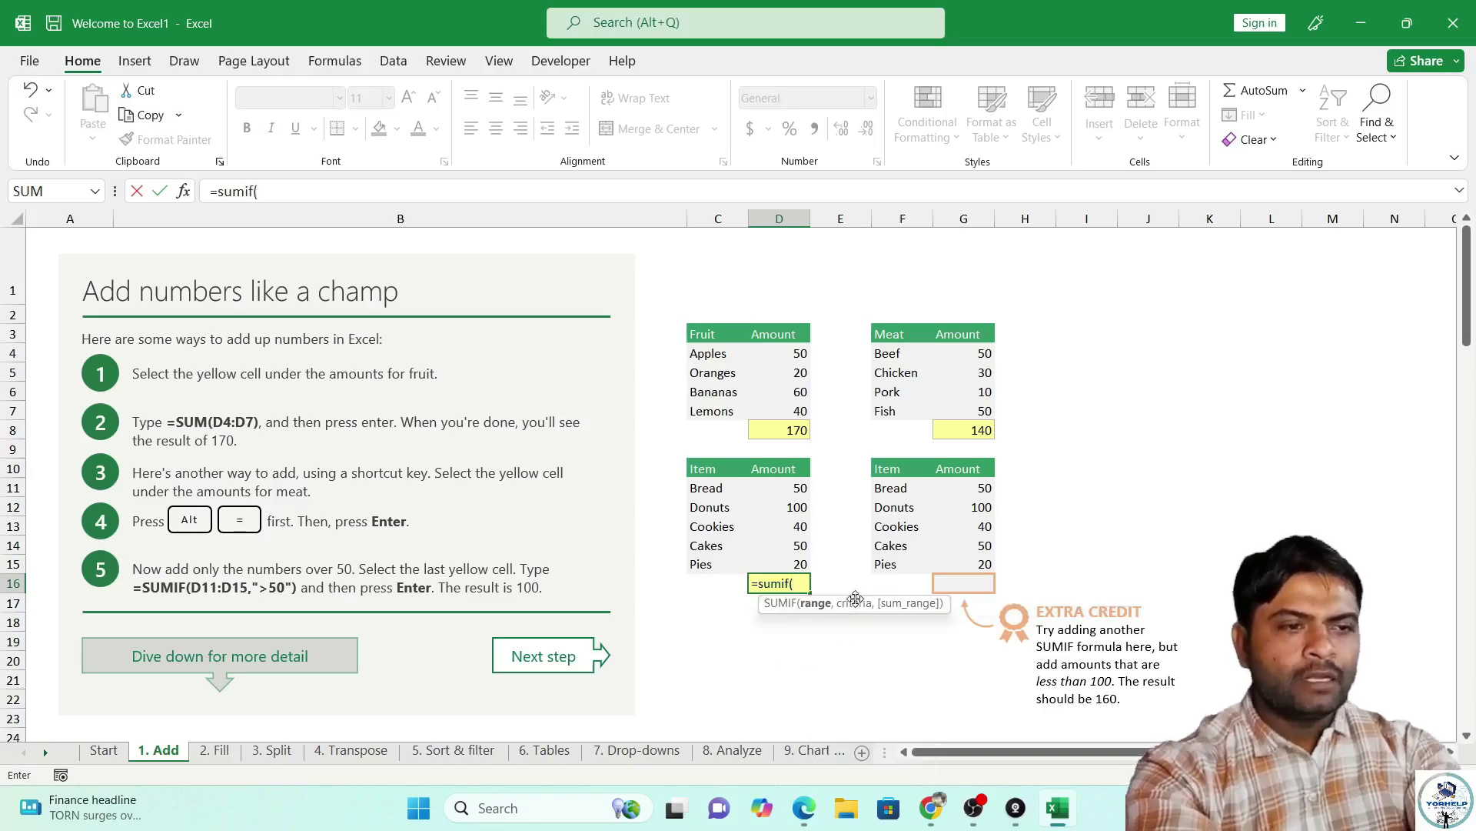
left_click_drag(779, 488, 766, 565)
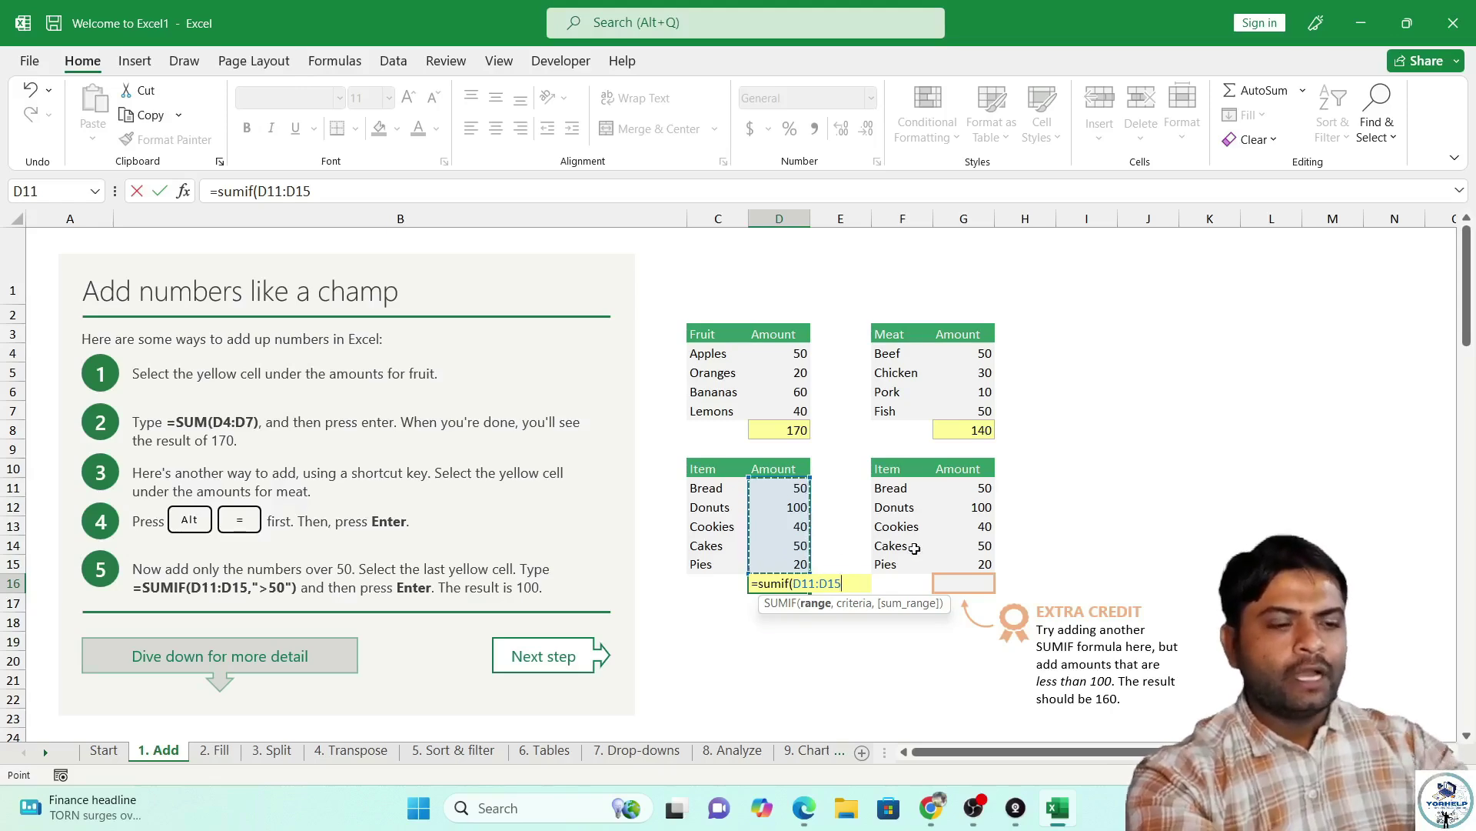
type(",")
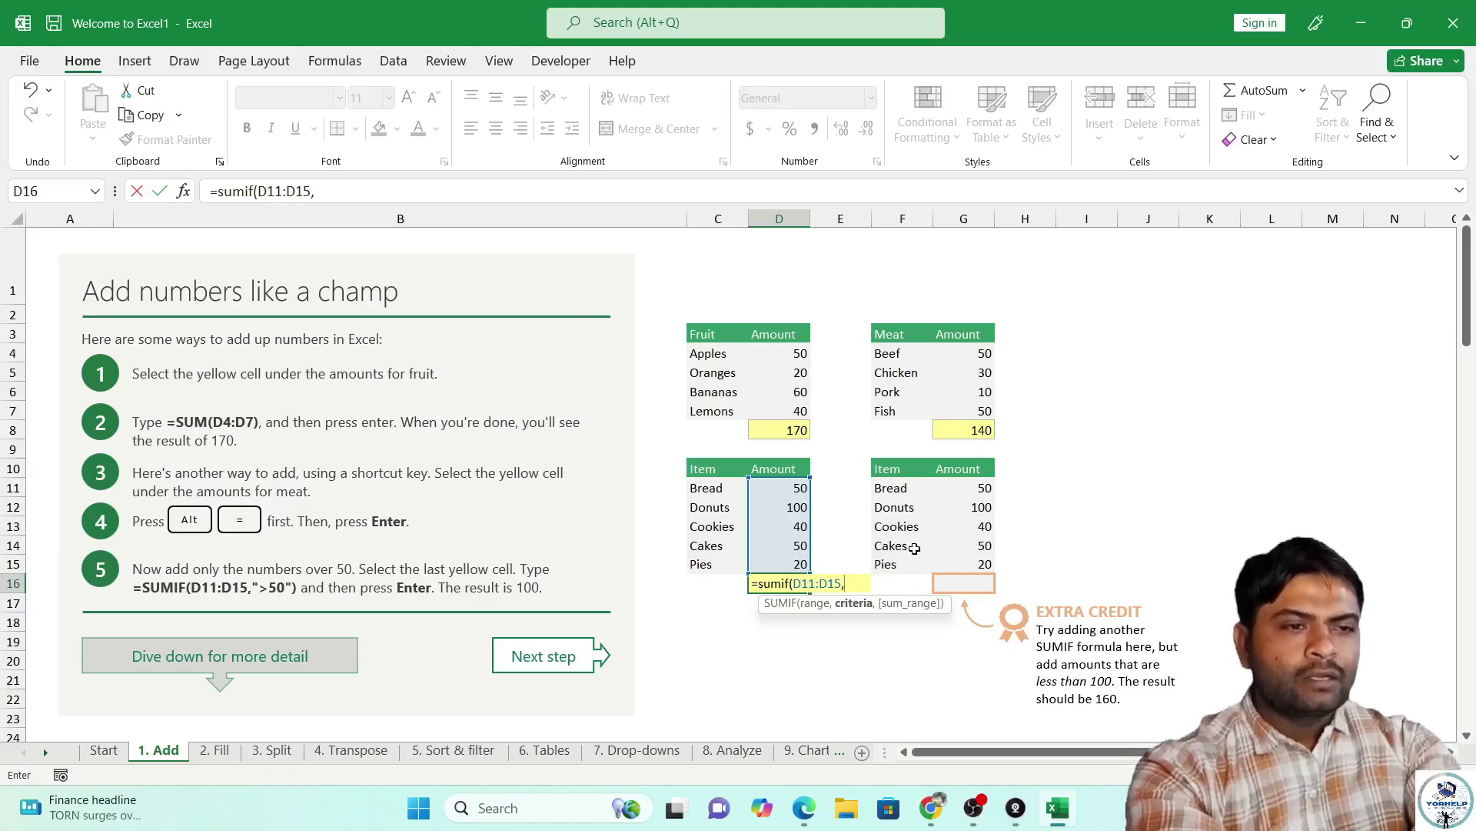
type("\">")
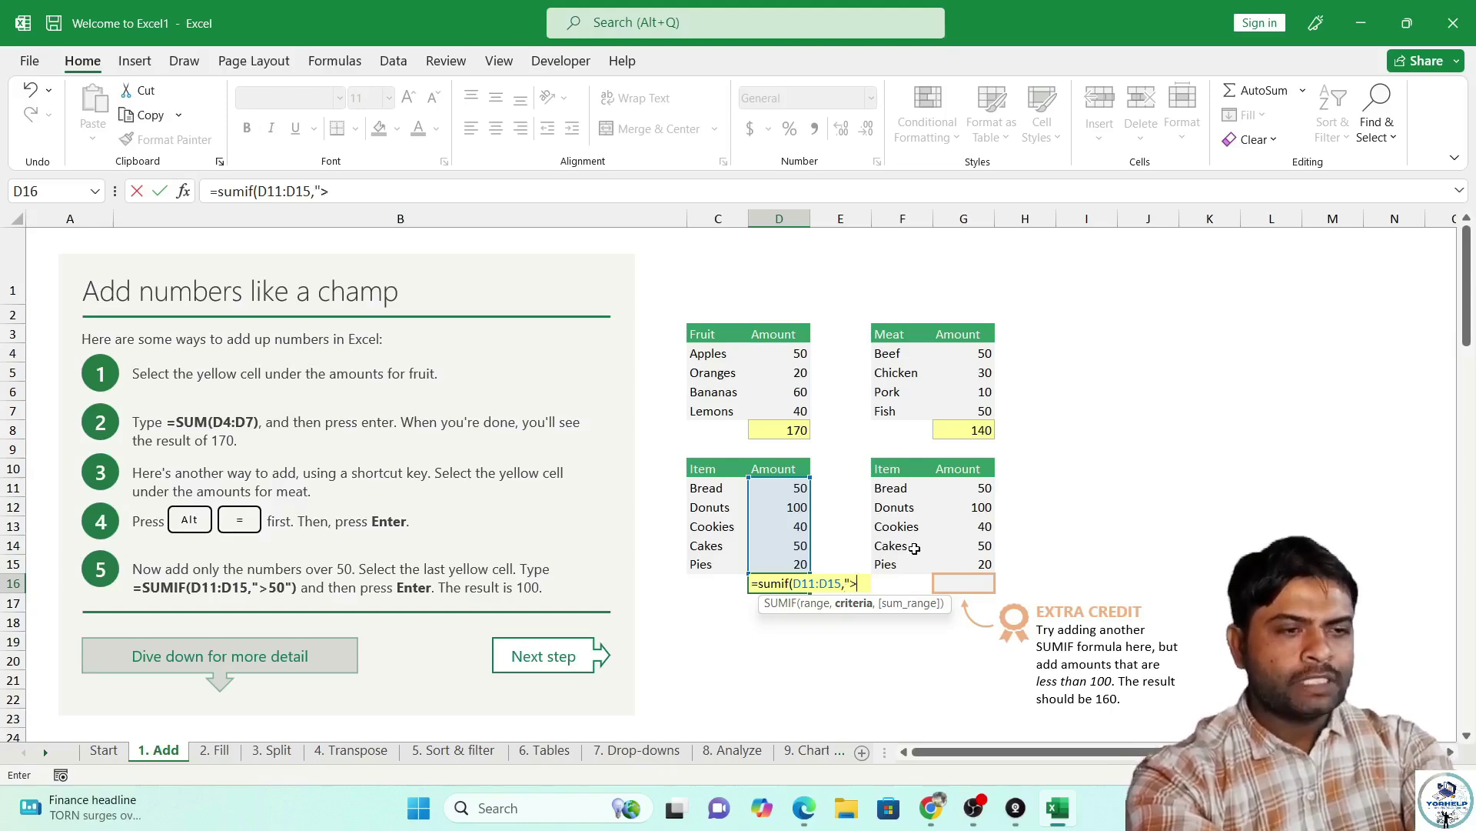
type("\"")
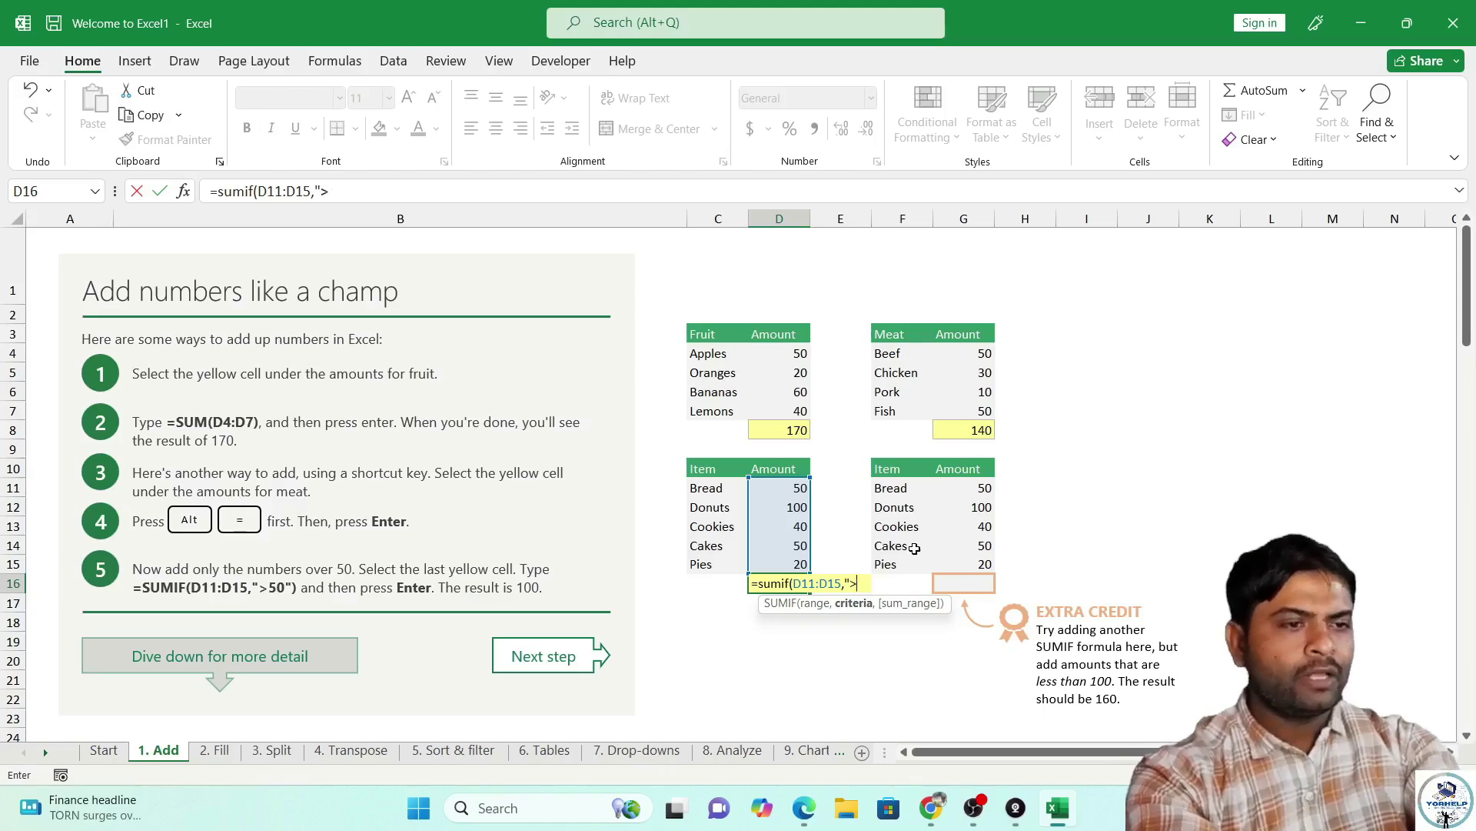
type("=50\"")
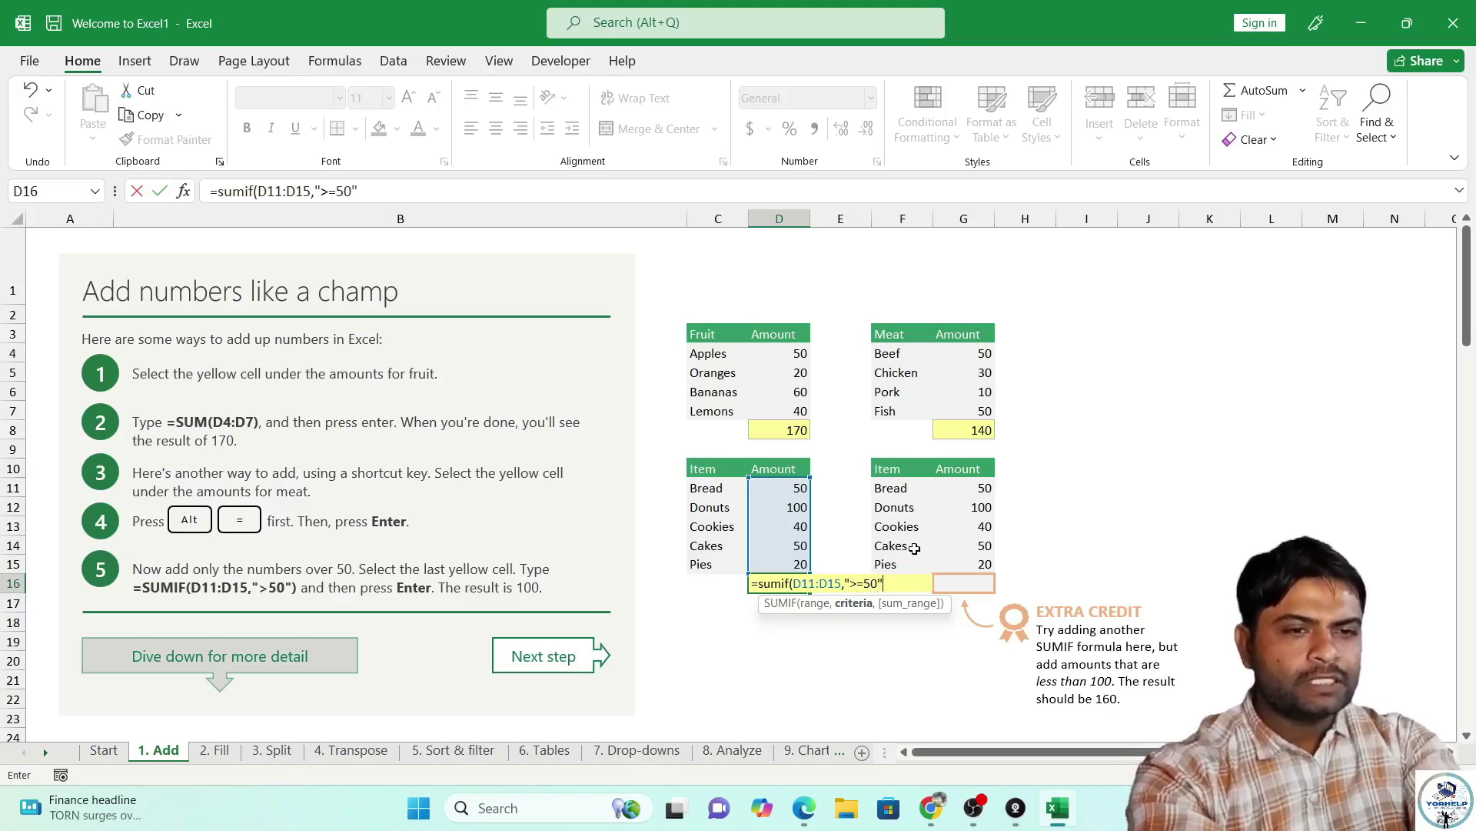
type(")")
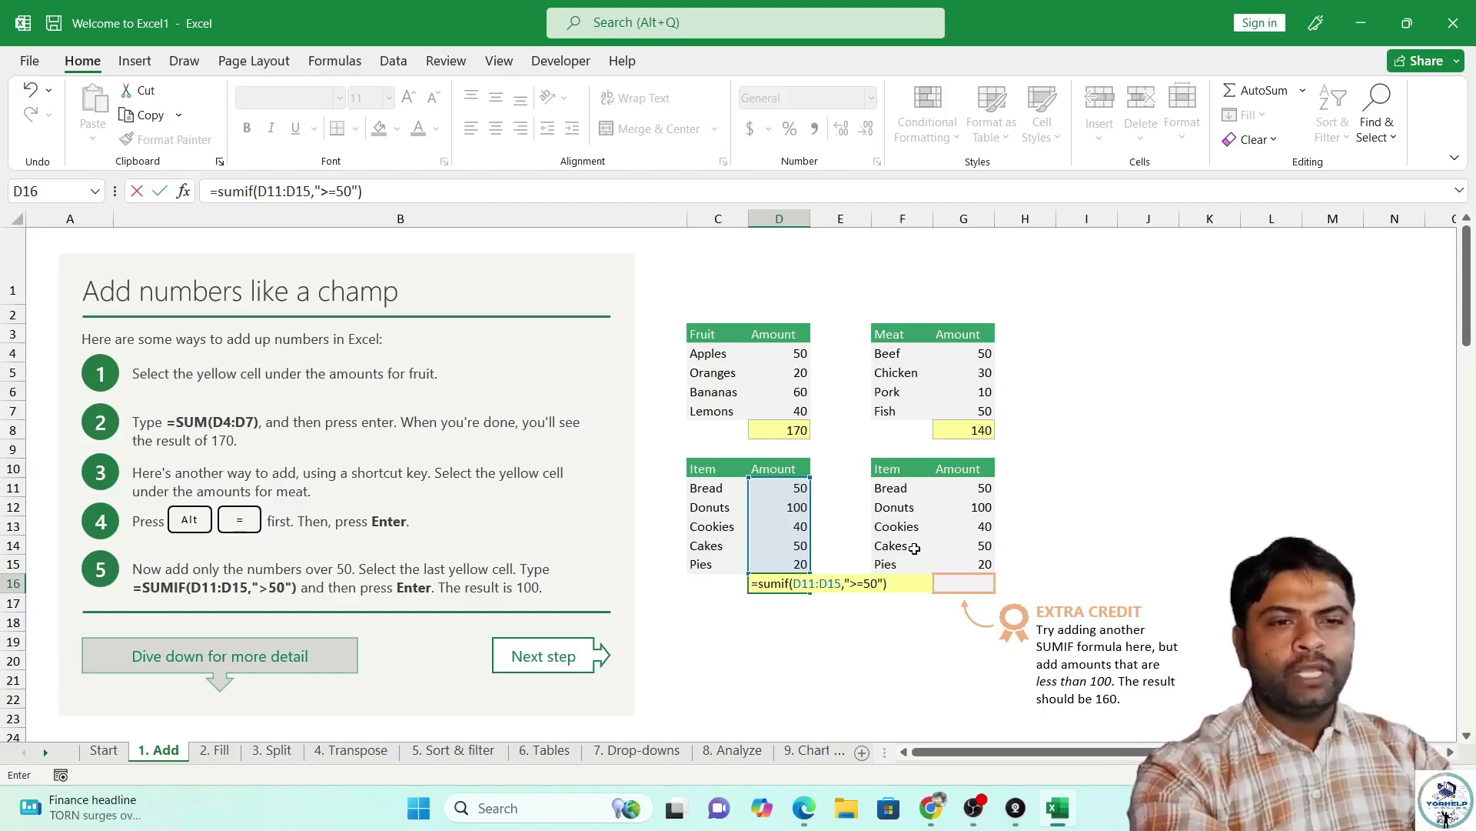
key("Return")
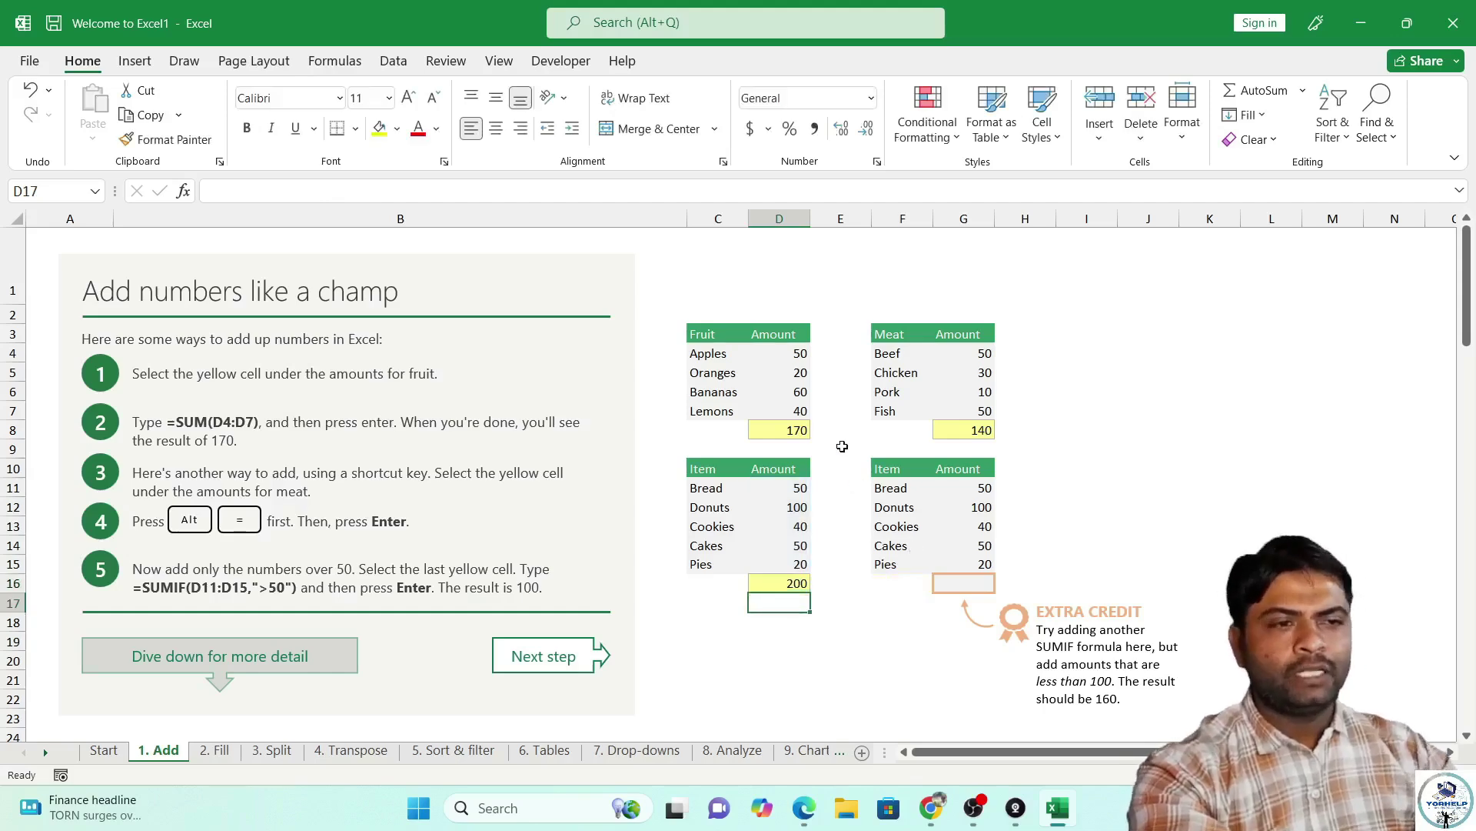
left_click(800, 587)
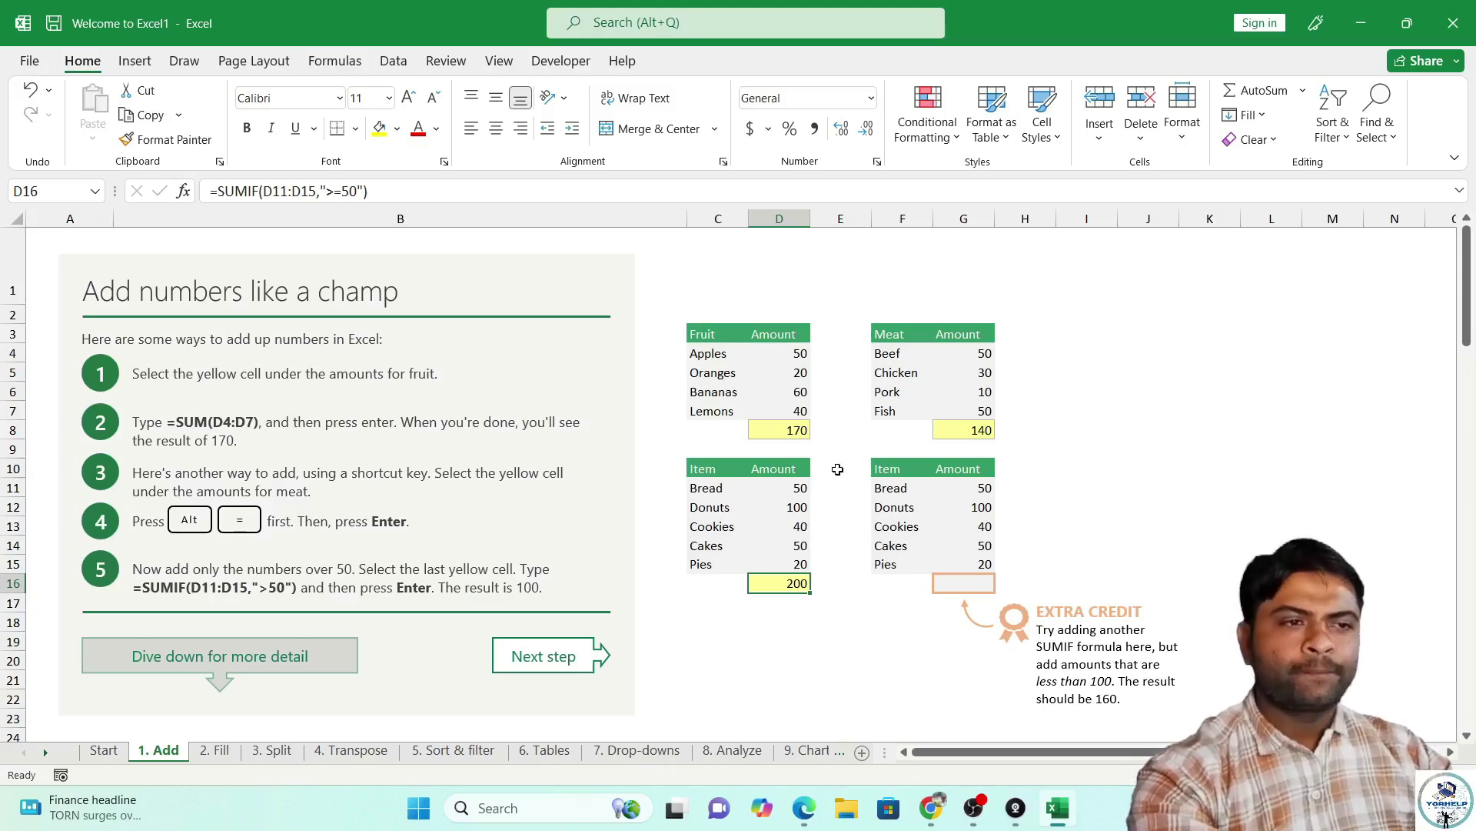
Scroll to 'More about the SUM function' and highlight the range in the =SUM(D38:D41) example.
scroll(826, 469, "down", 2)
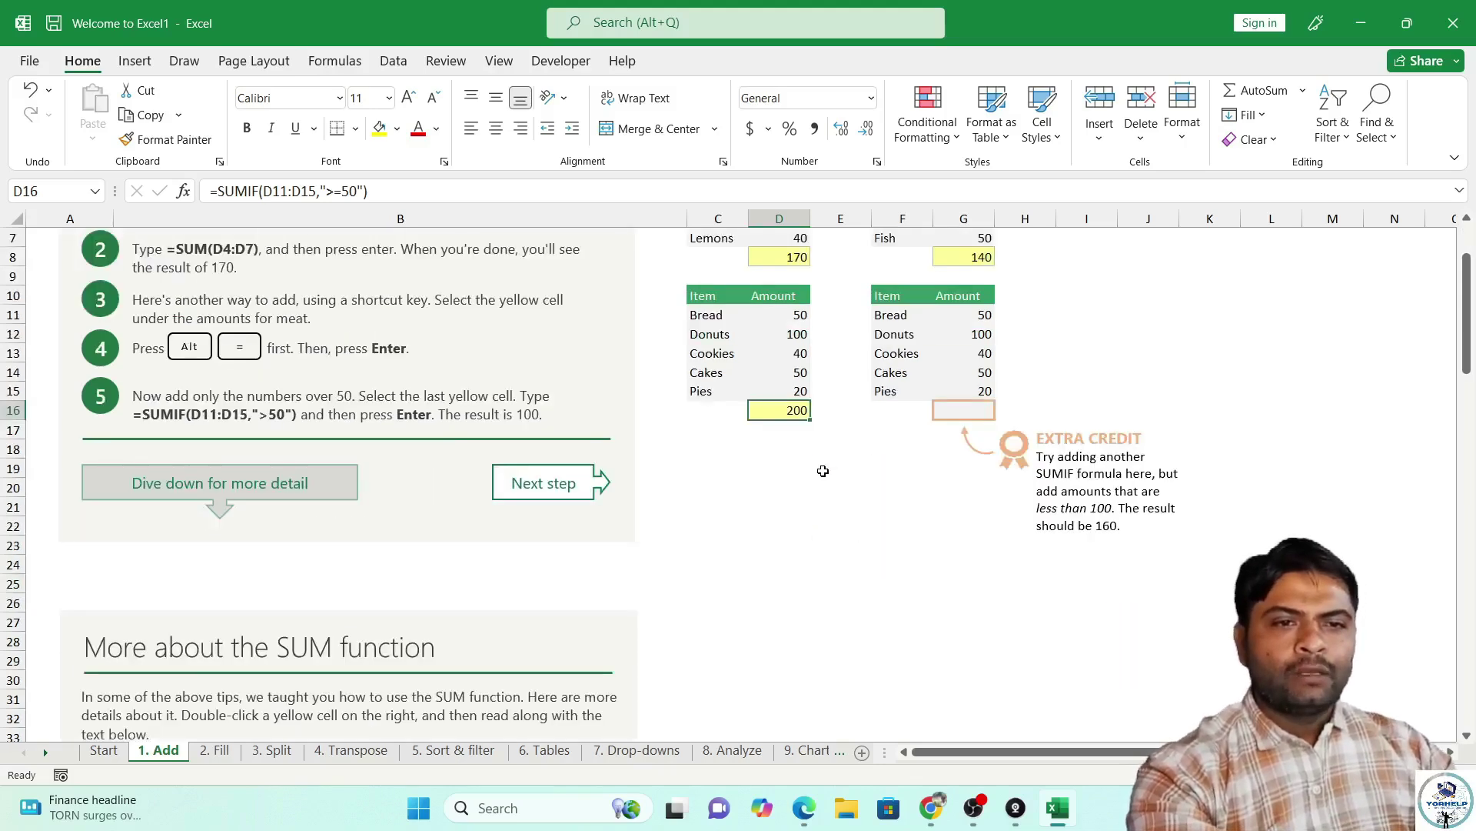
scroll(825, 470, "down", 6)
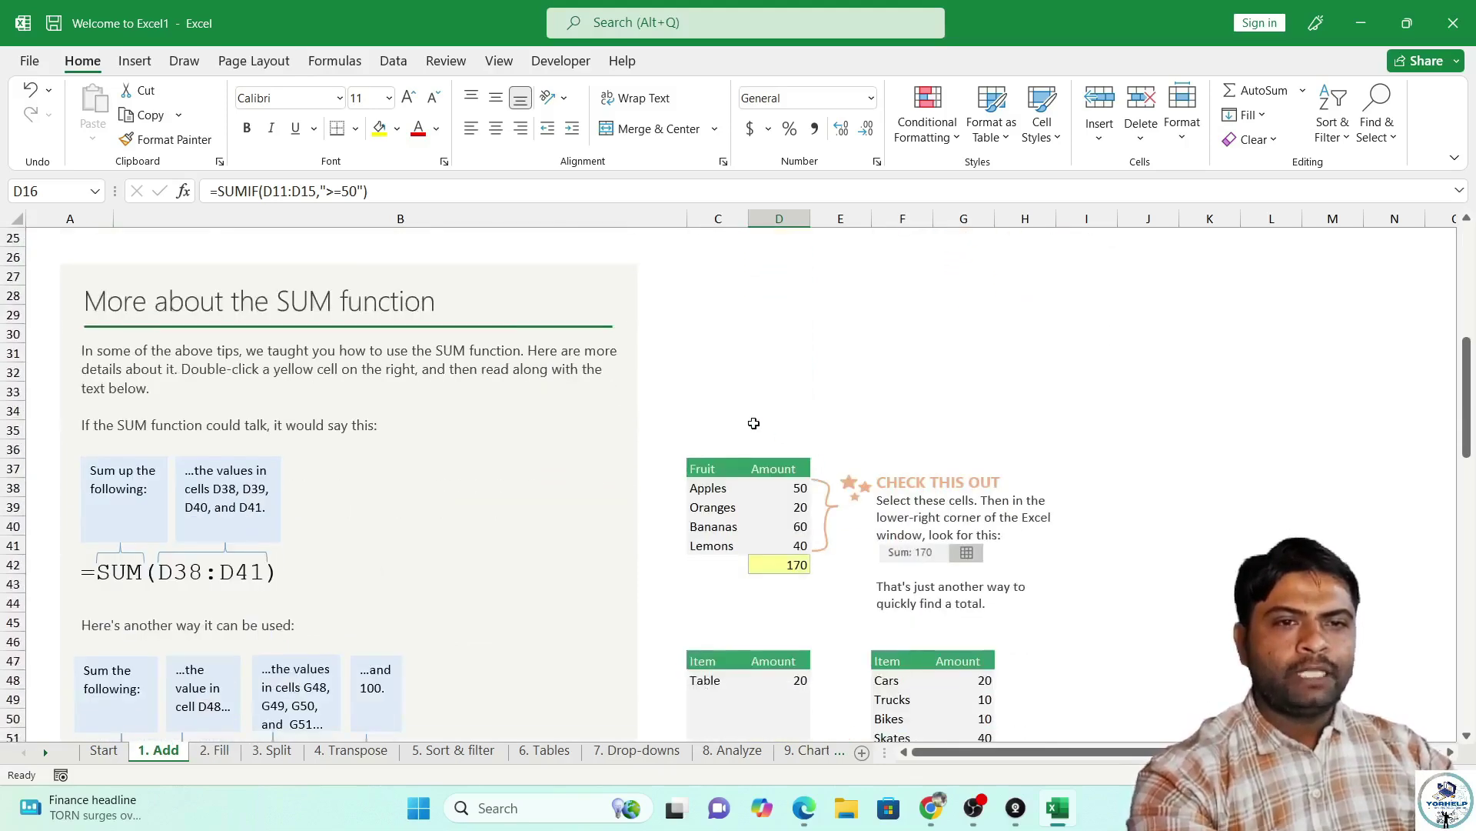
scroll(751, 422, "down", 2)
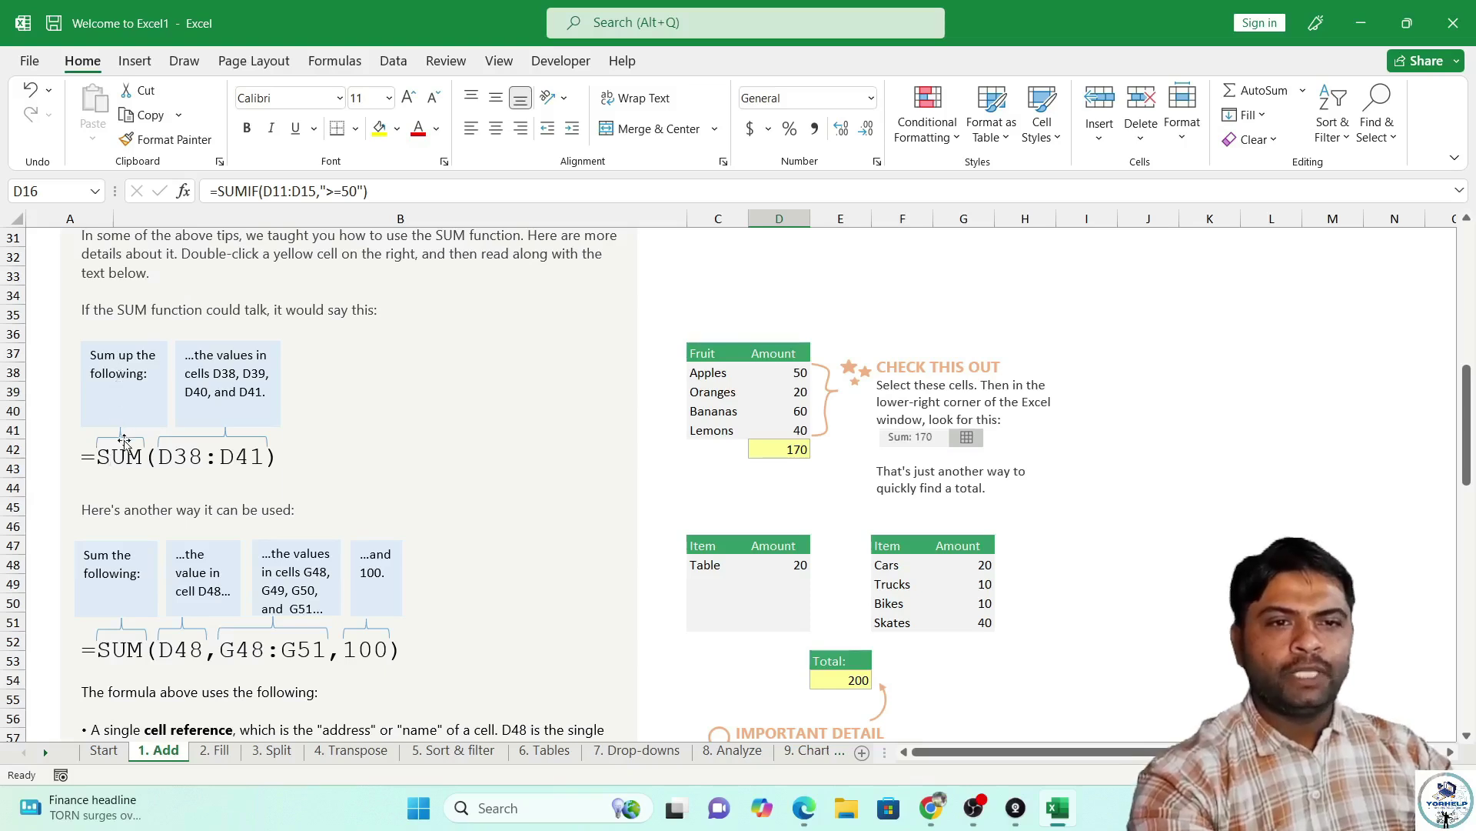
left_click_drag(93, 457, 73, 452)
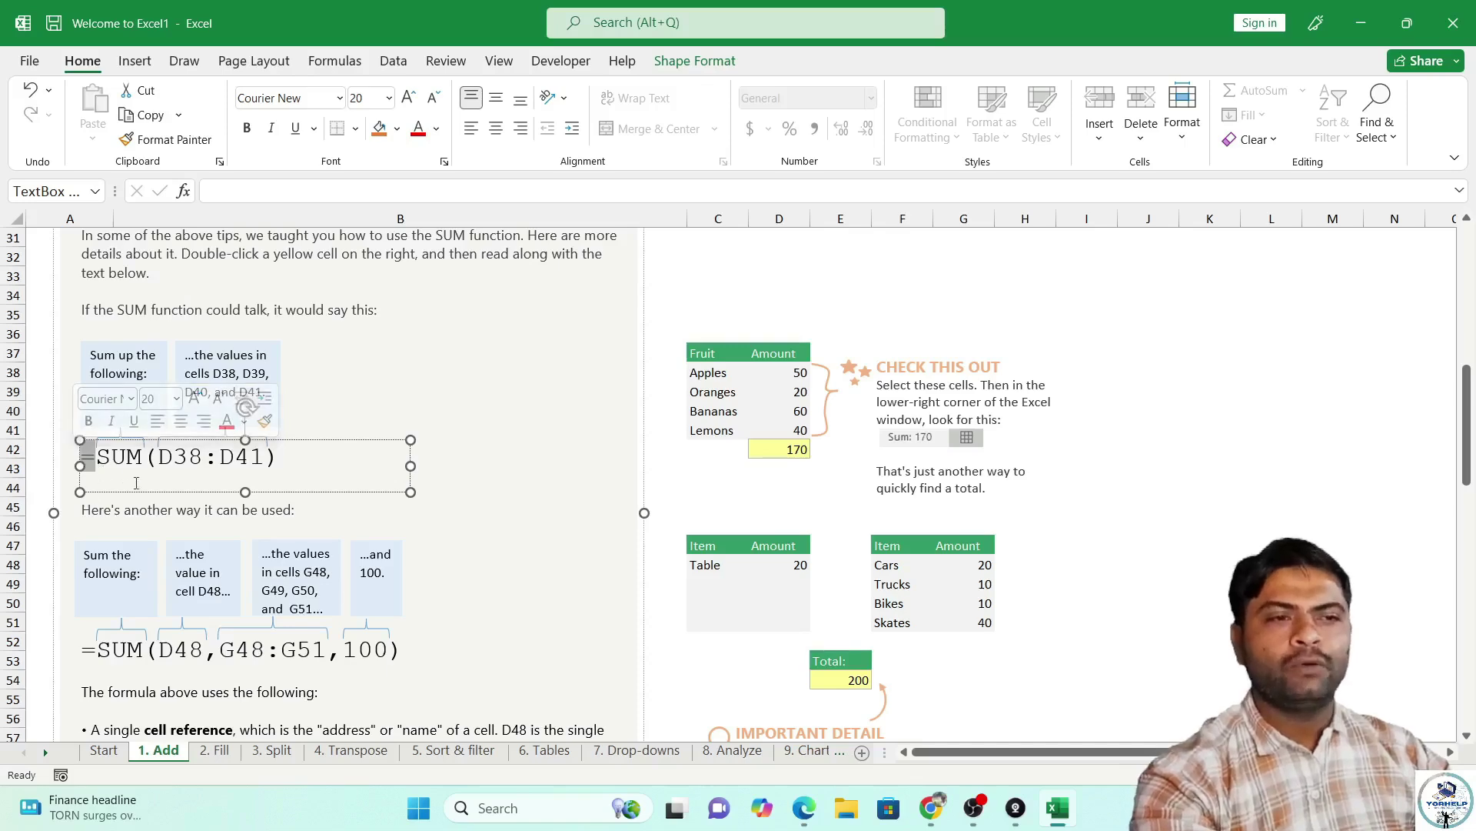
left_click(140, 459)
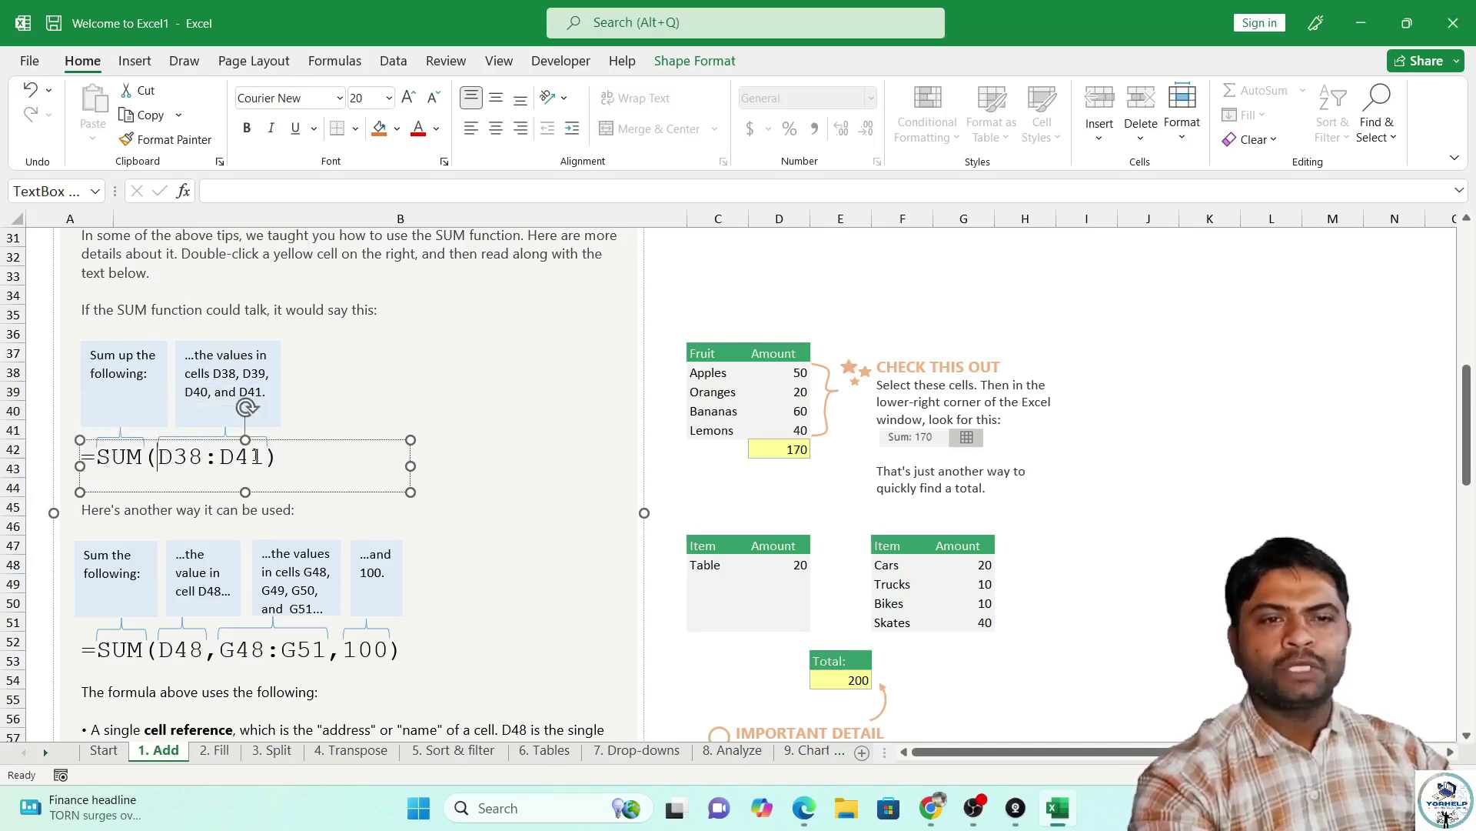
left_click_drag(265, 456, 186, 457)
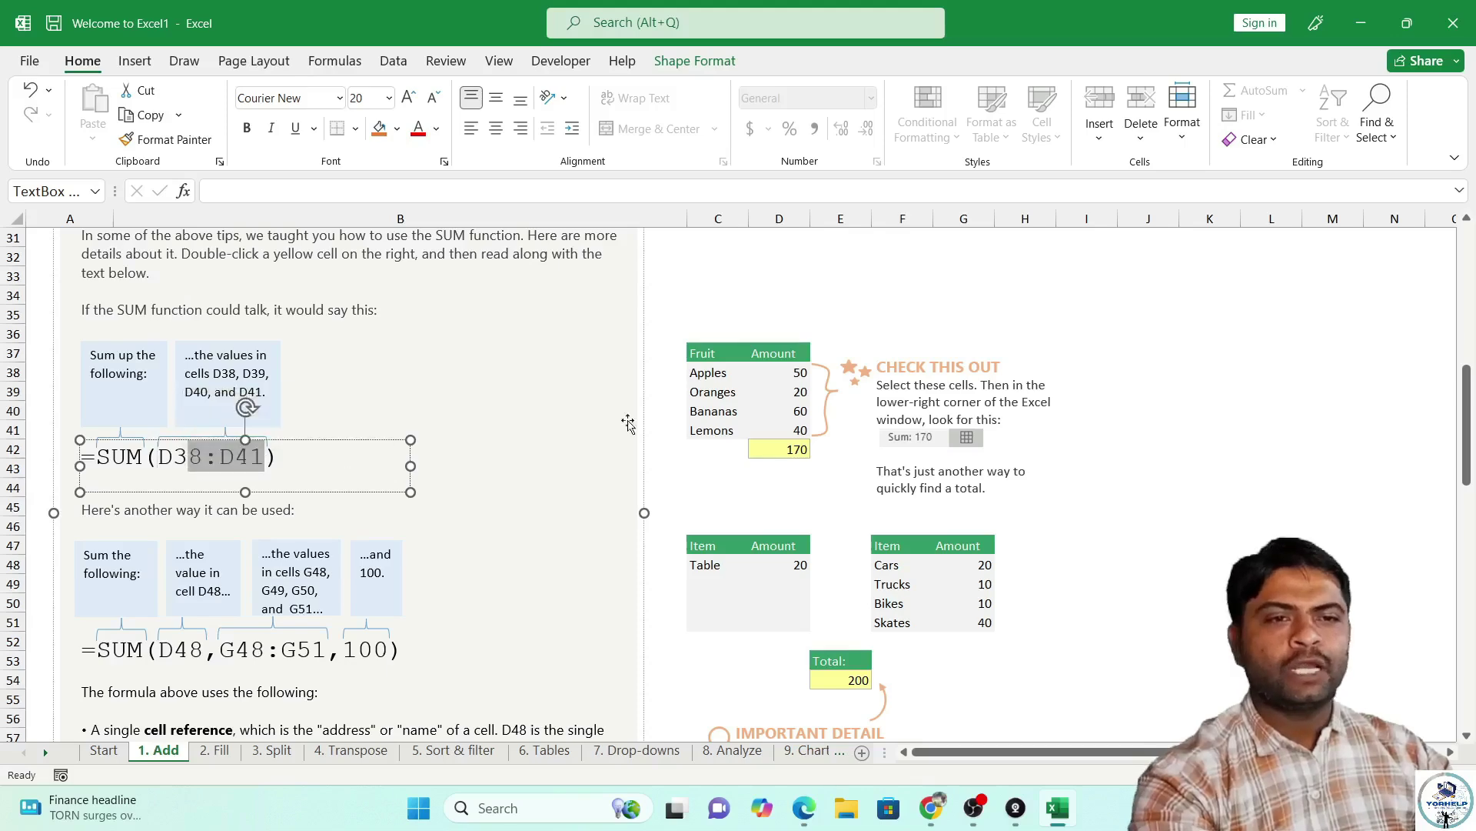
left_click(1069, 295)
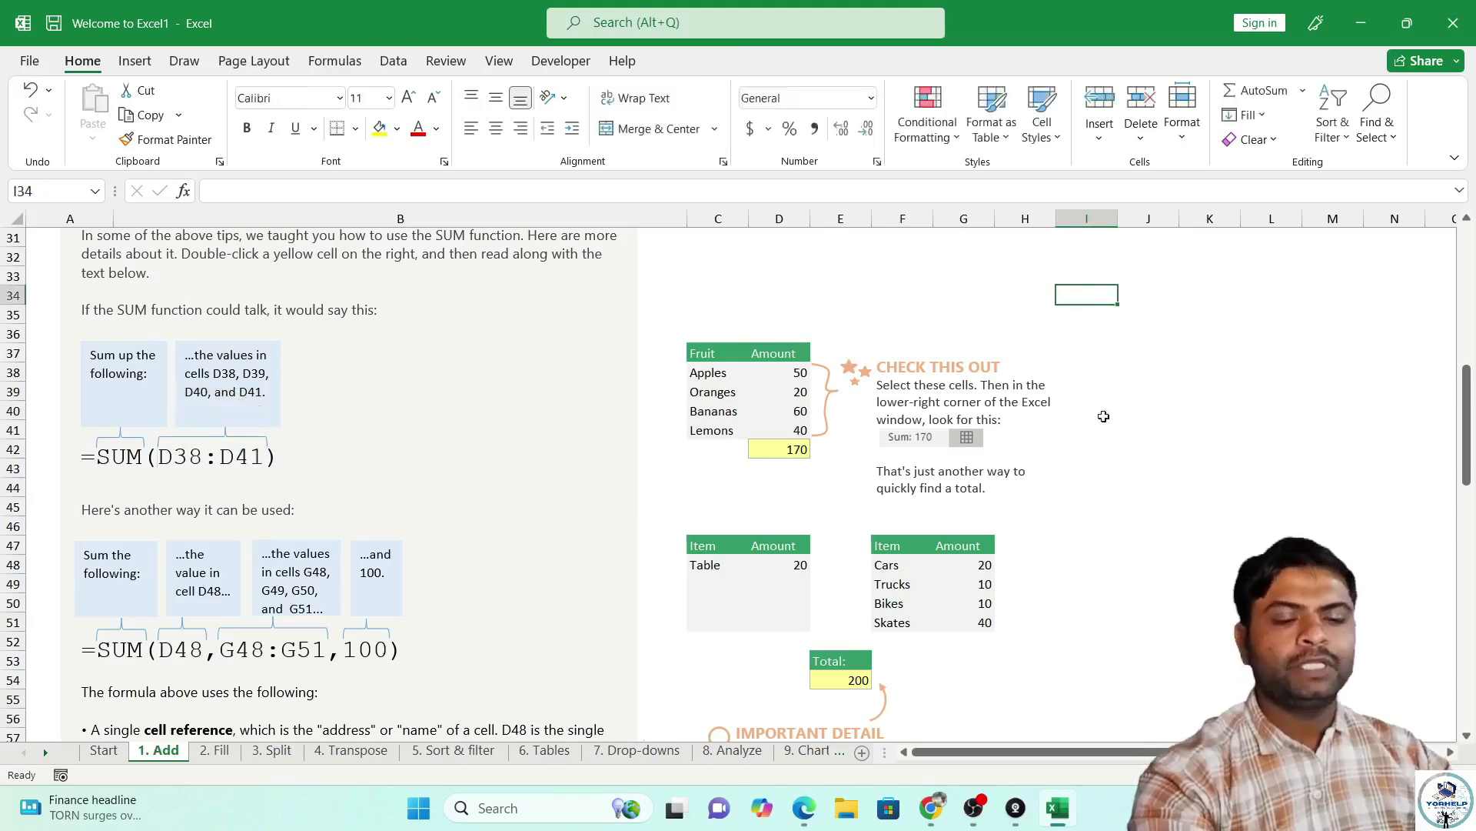
Type the notes 'd4,d5' in I34 and 'd4:d10' in I35.
type("d4")
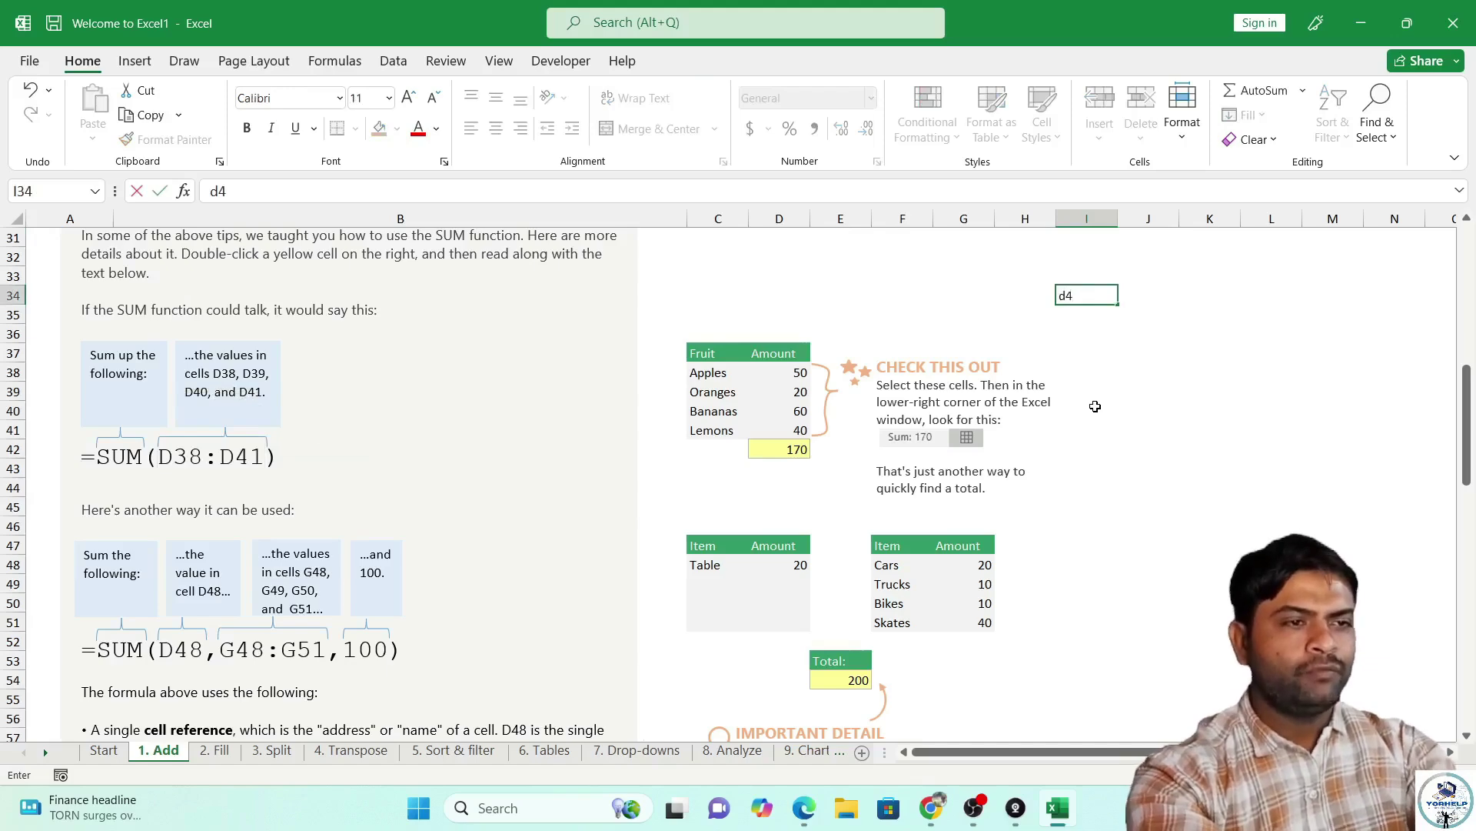
type(",d5")
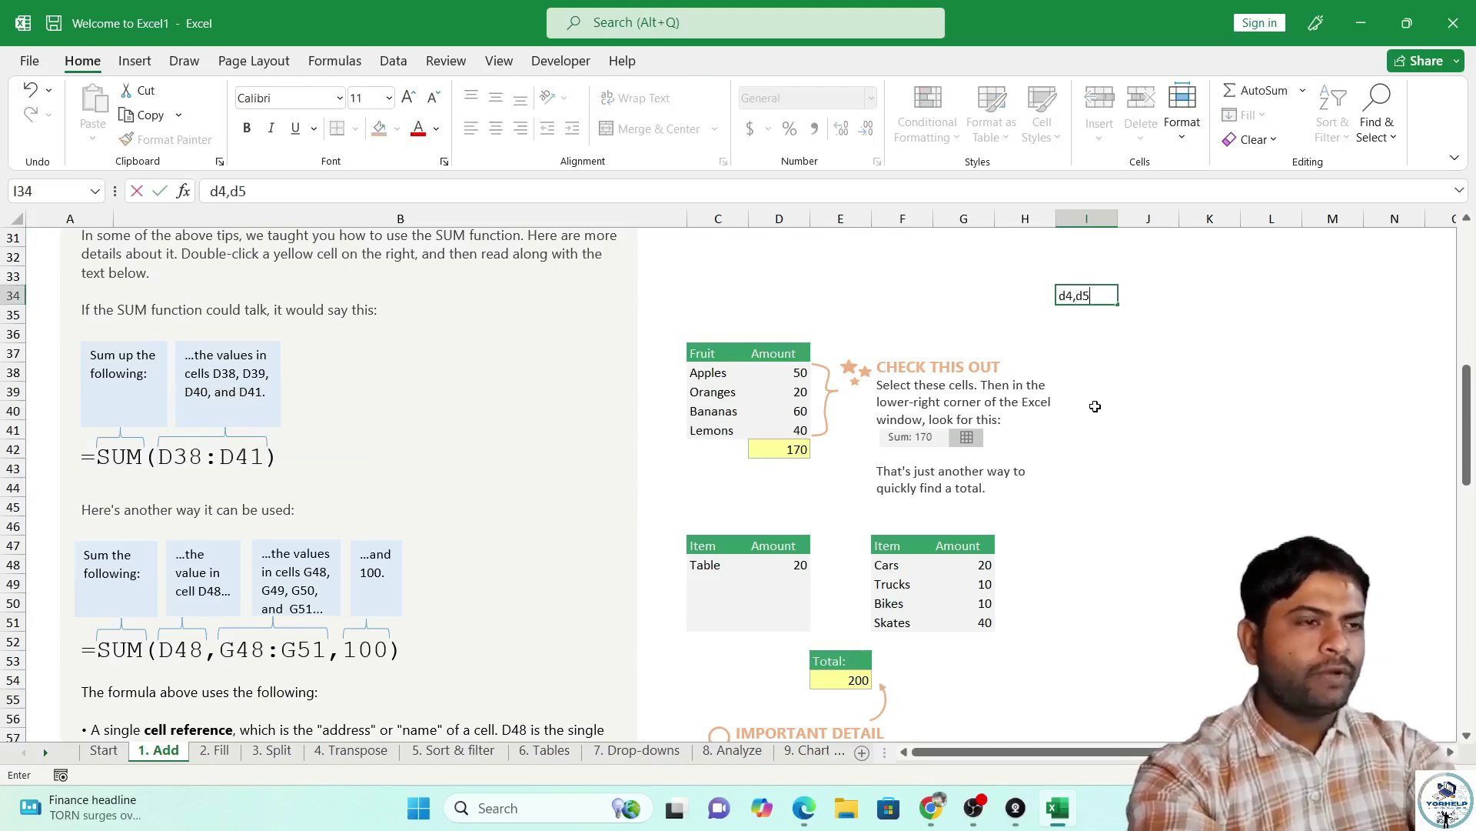
key("Return")
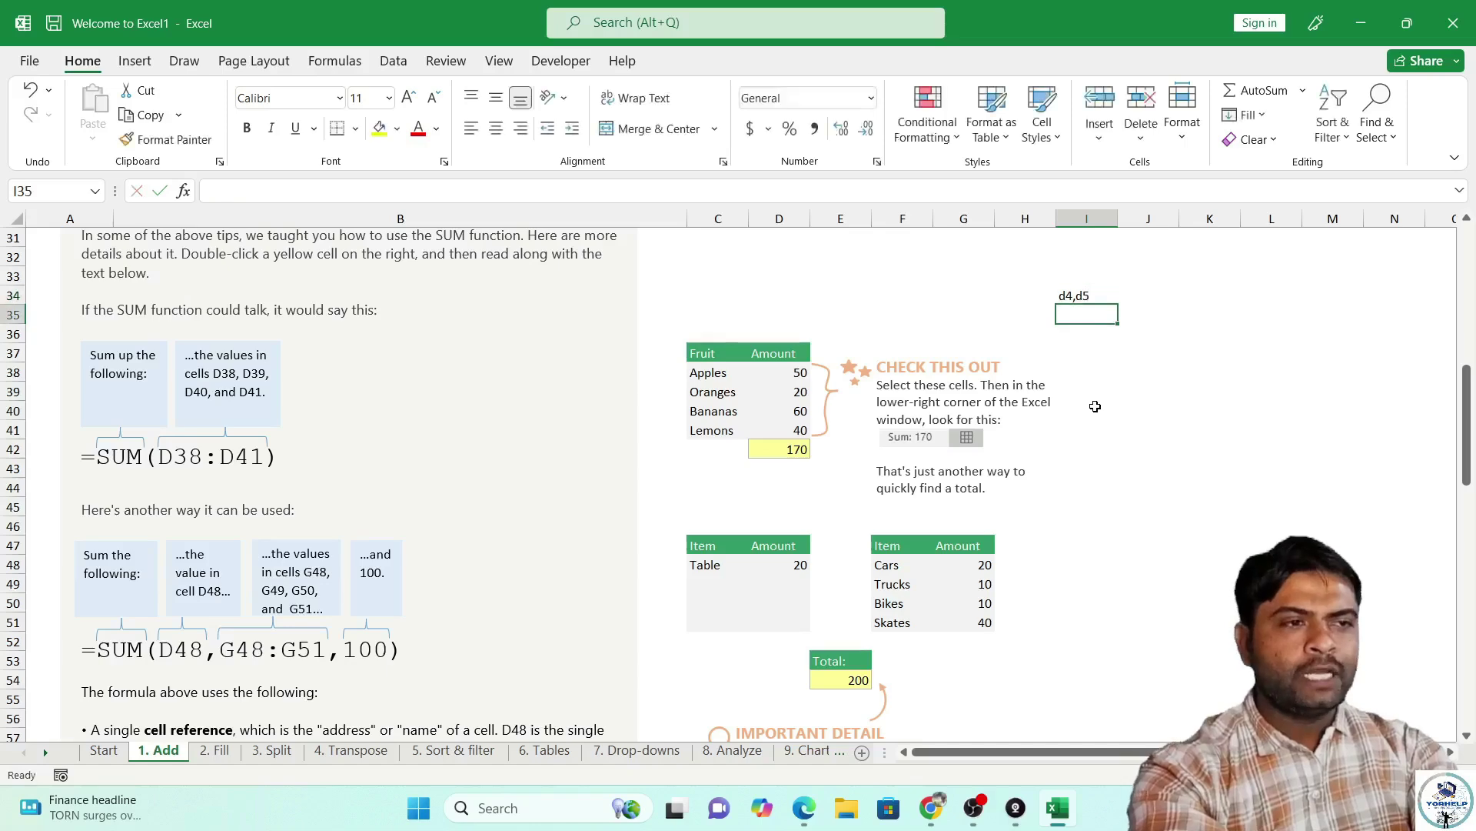
type("d4:d10")
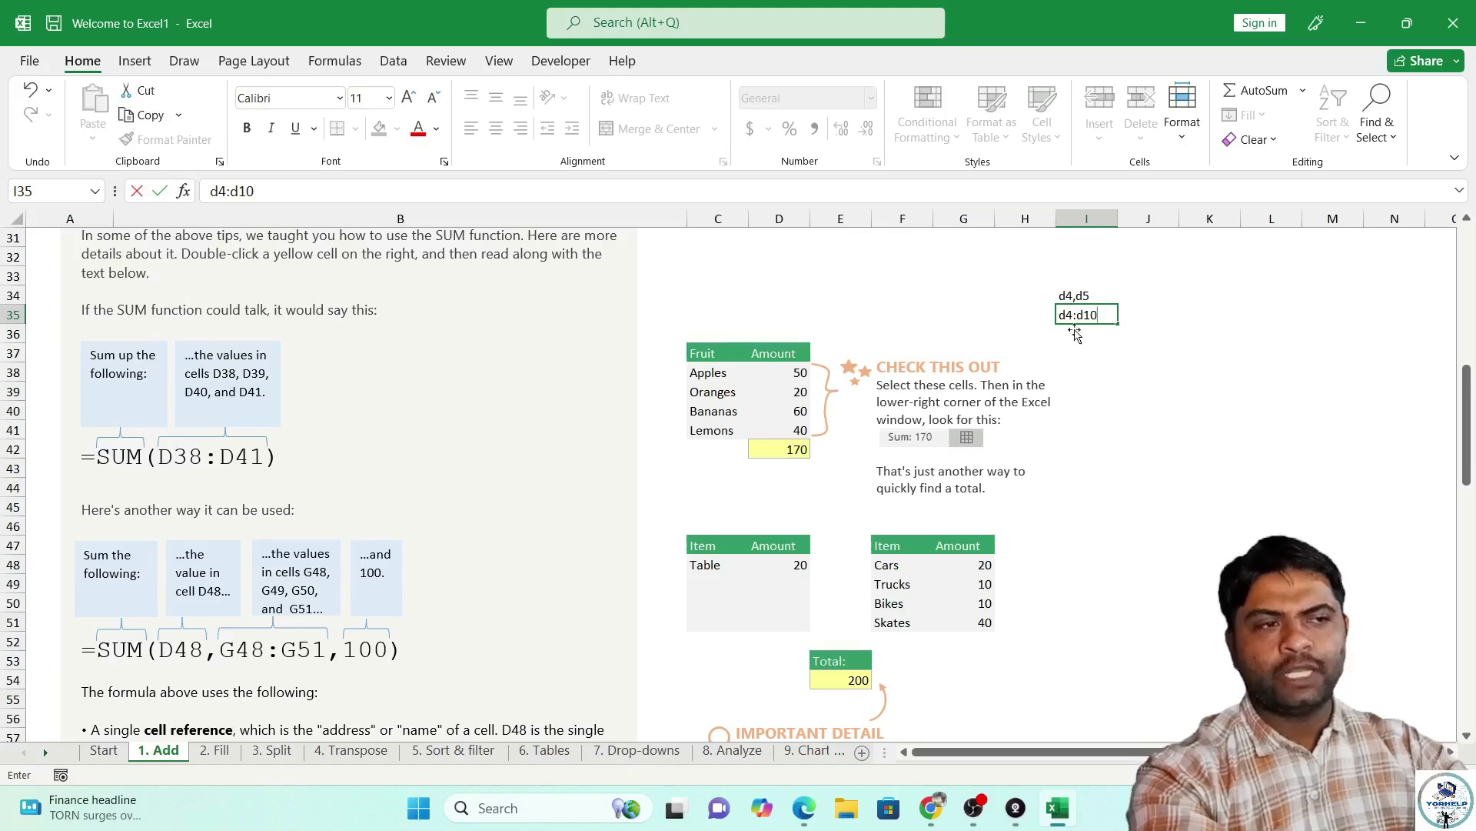
left_click(1106, 355)
left_click(1093, 318)
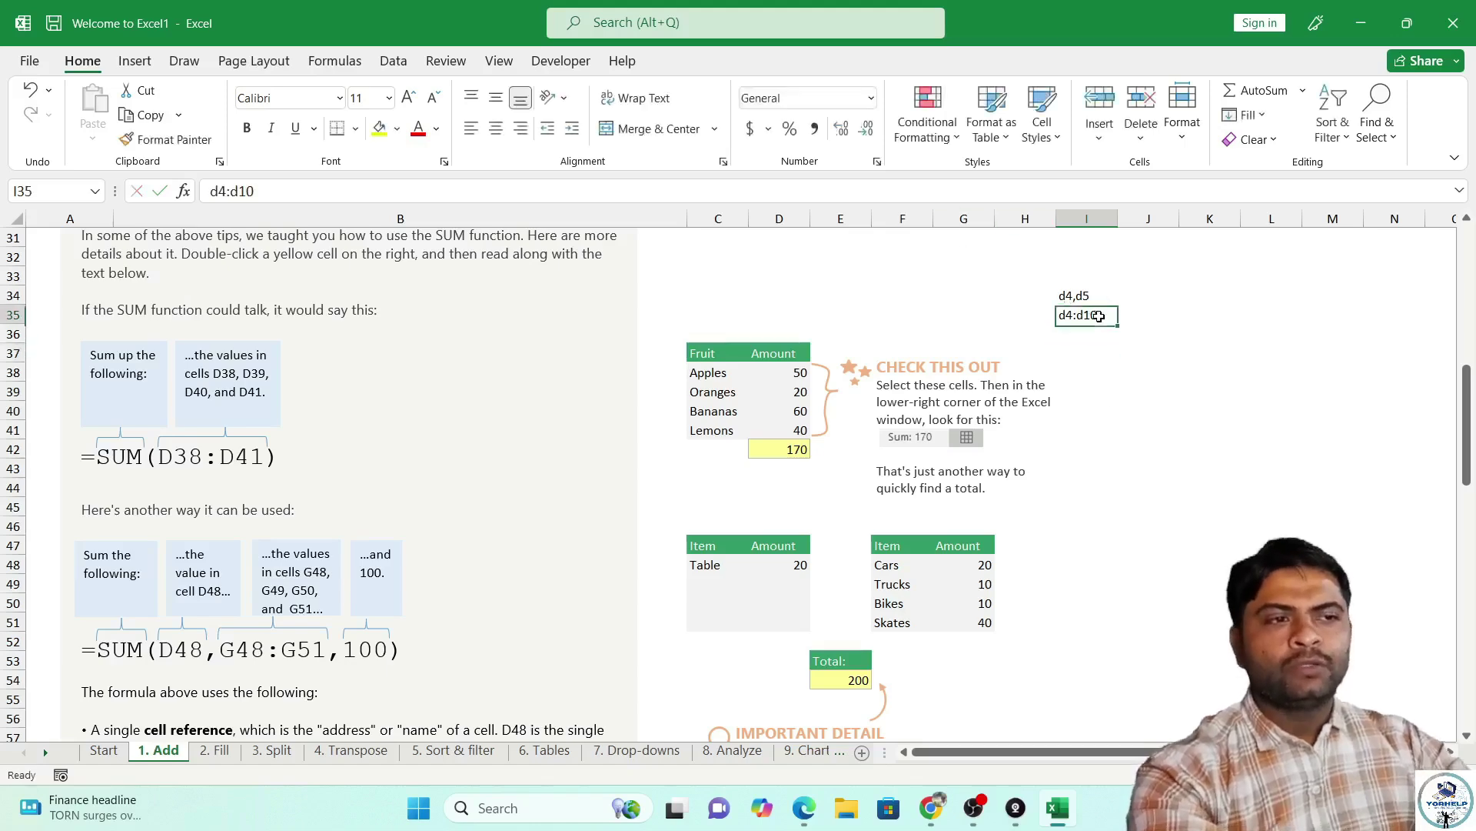
Select J35:J48 and enter =j35:j48 in K34 so zeros spill down K34:K47.
left_click(1174, 313)
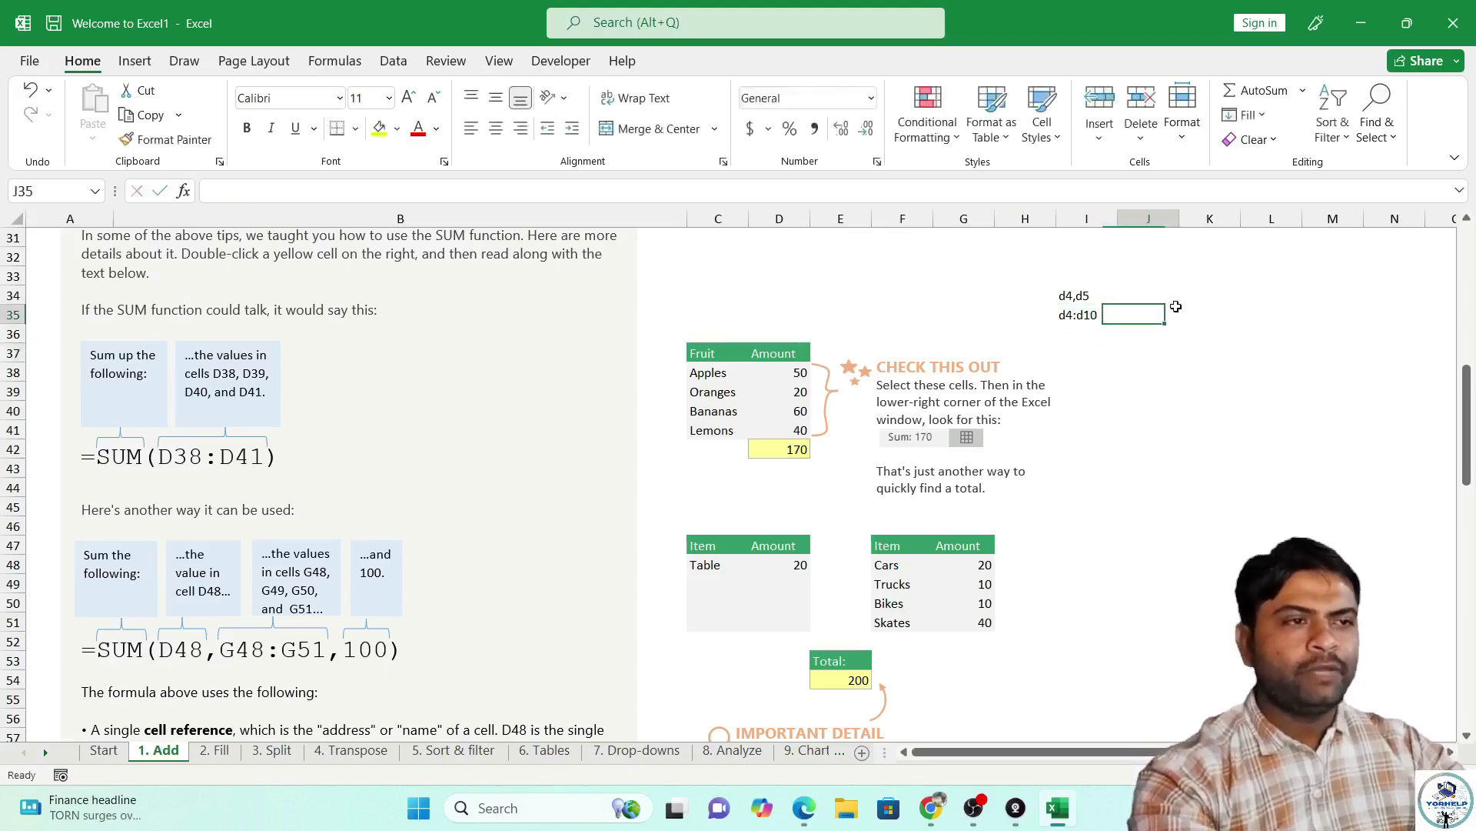
left_click_drag(1165, 315, 1172, 563)
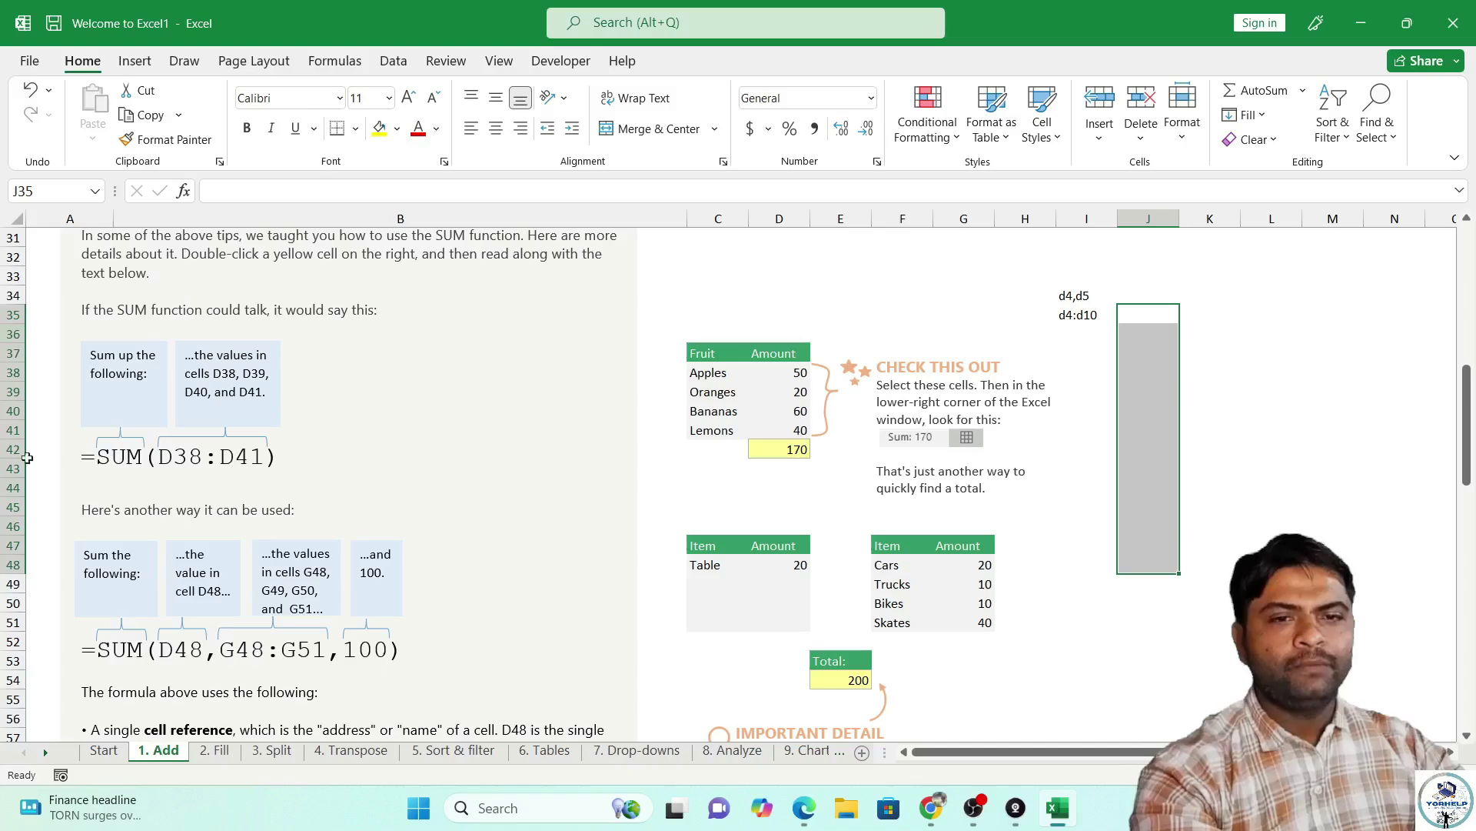
left_click(1227, 295)
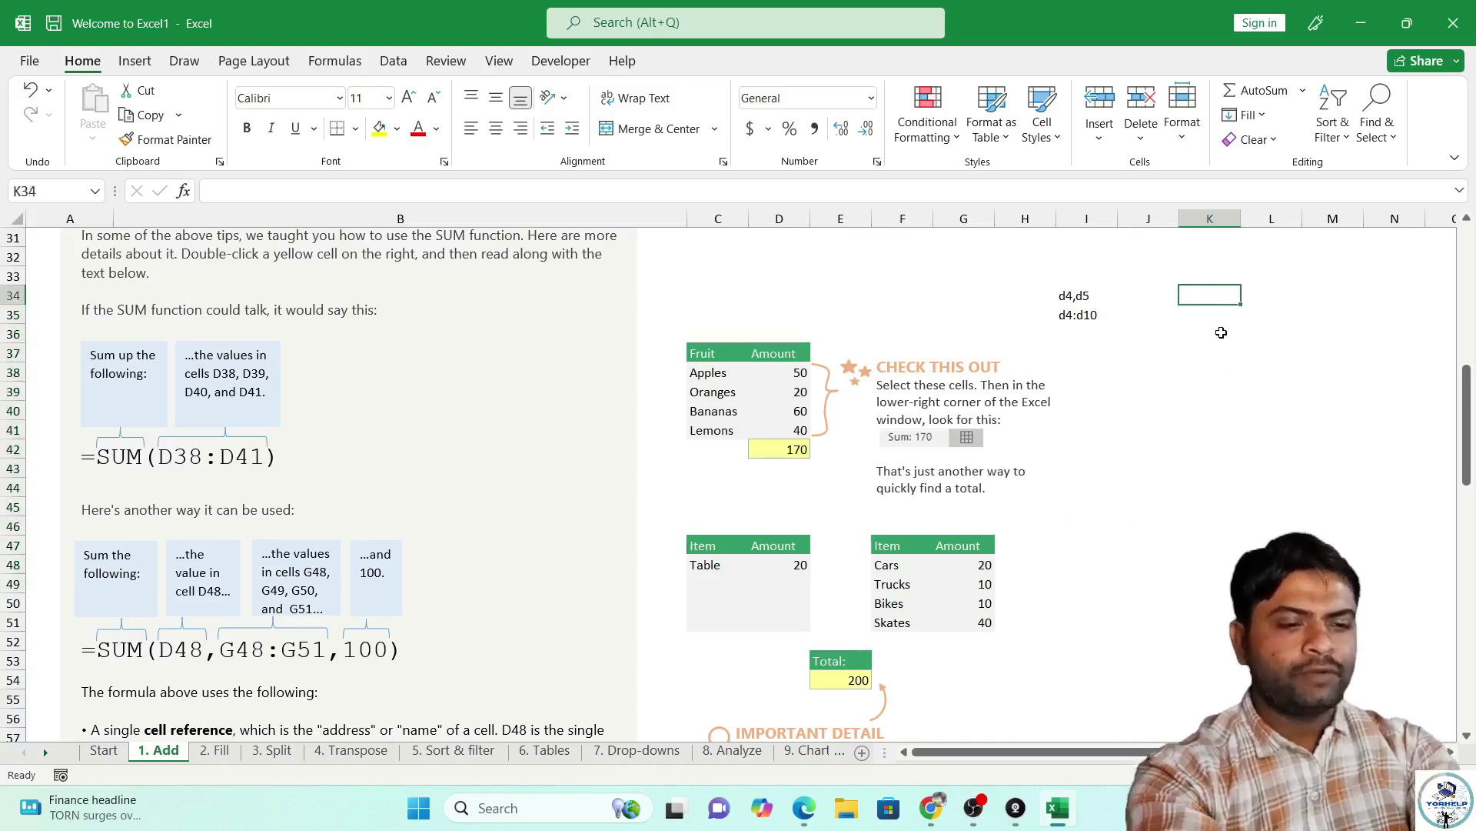
type("j35:j48")
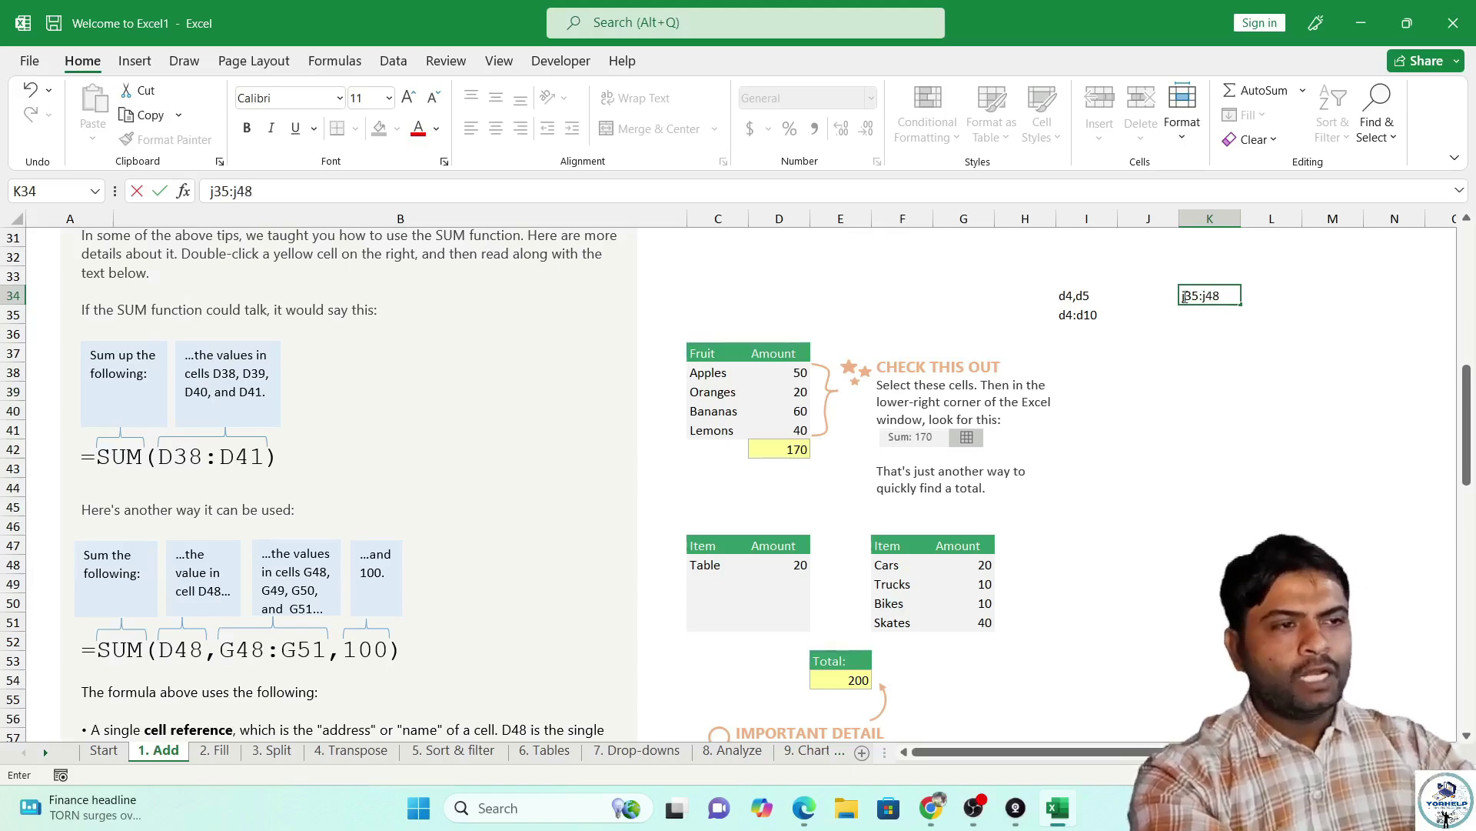
type("=")
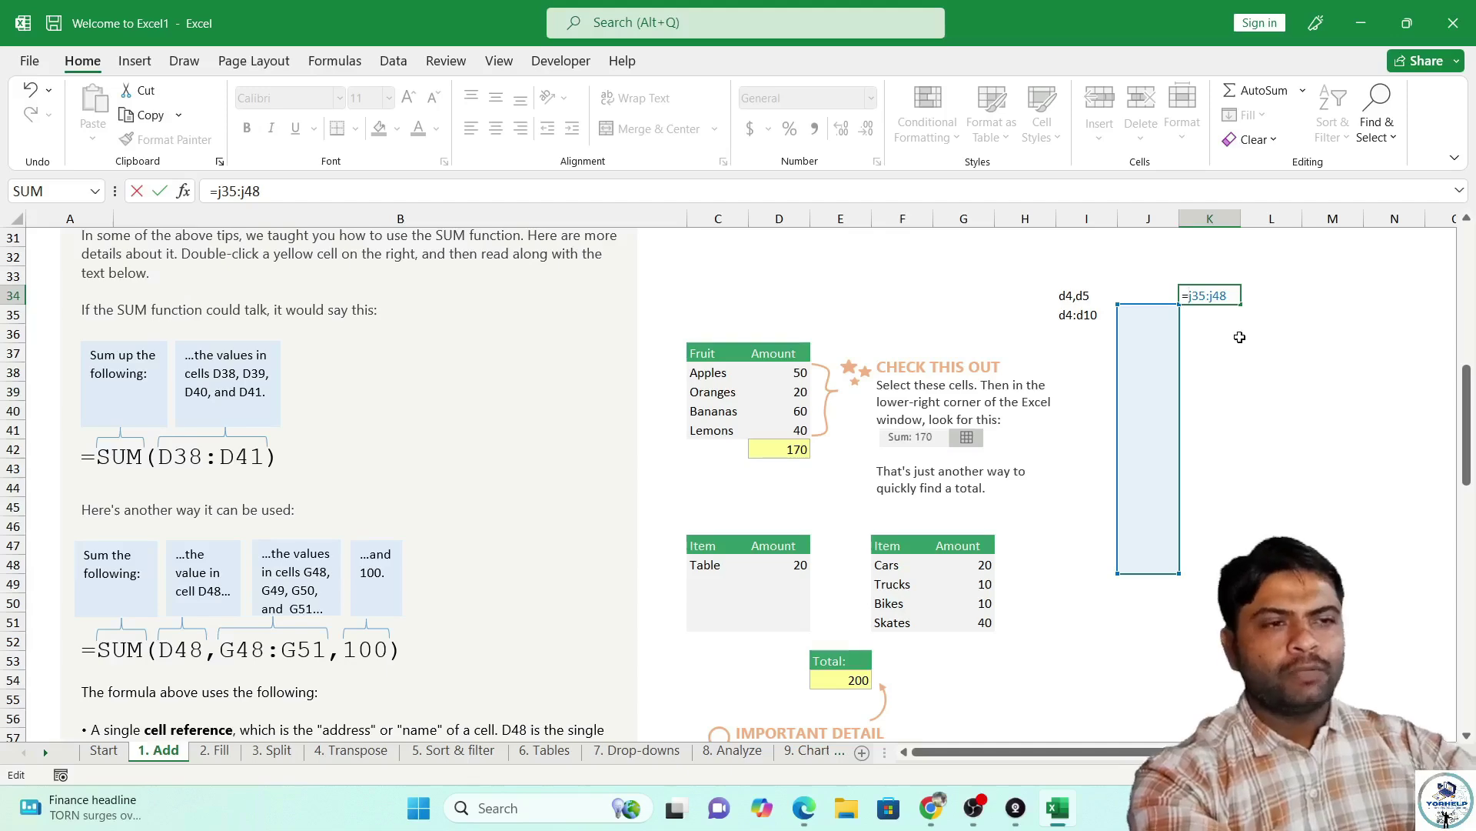
key("Return")
left_click(1292, 300)
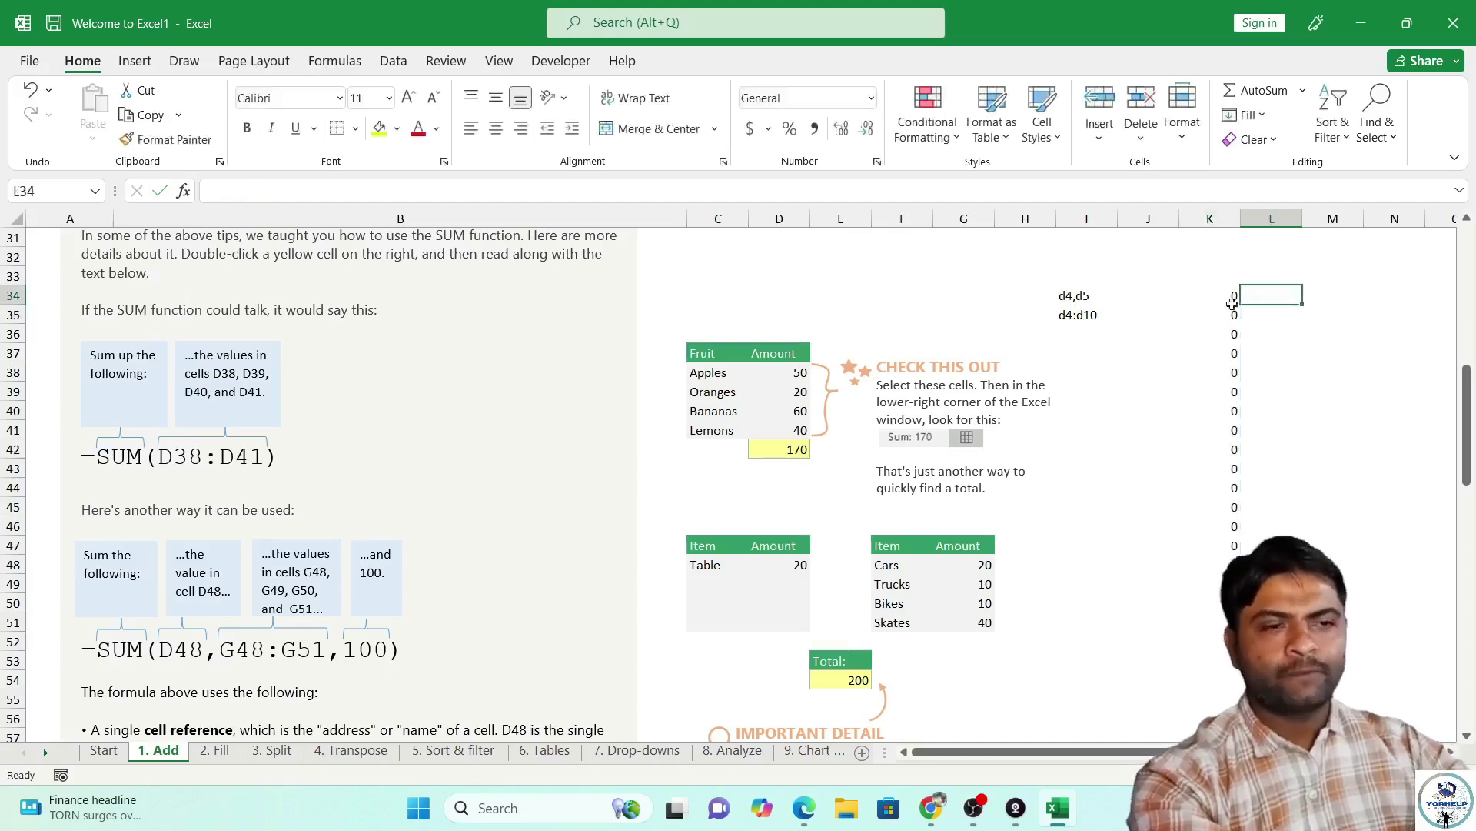
Scroll to the SUMIF example and highlight its D73:D77 range and criterion.
scroll(834, 515, "up", 1)
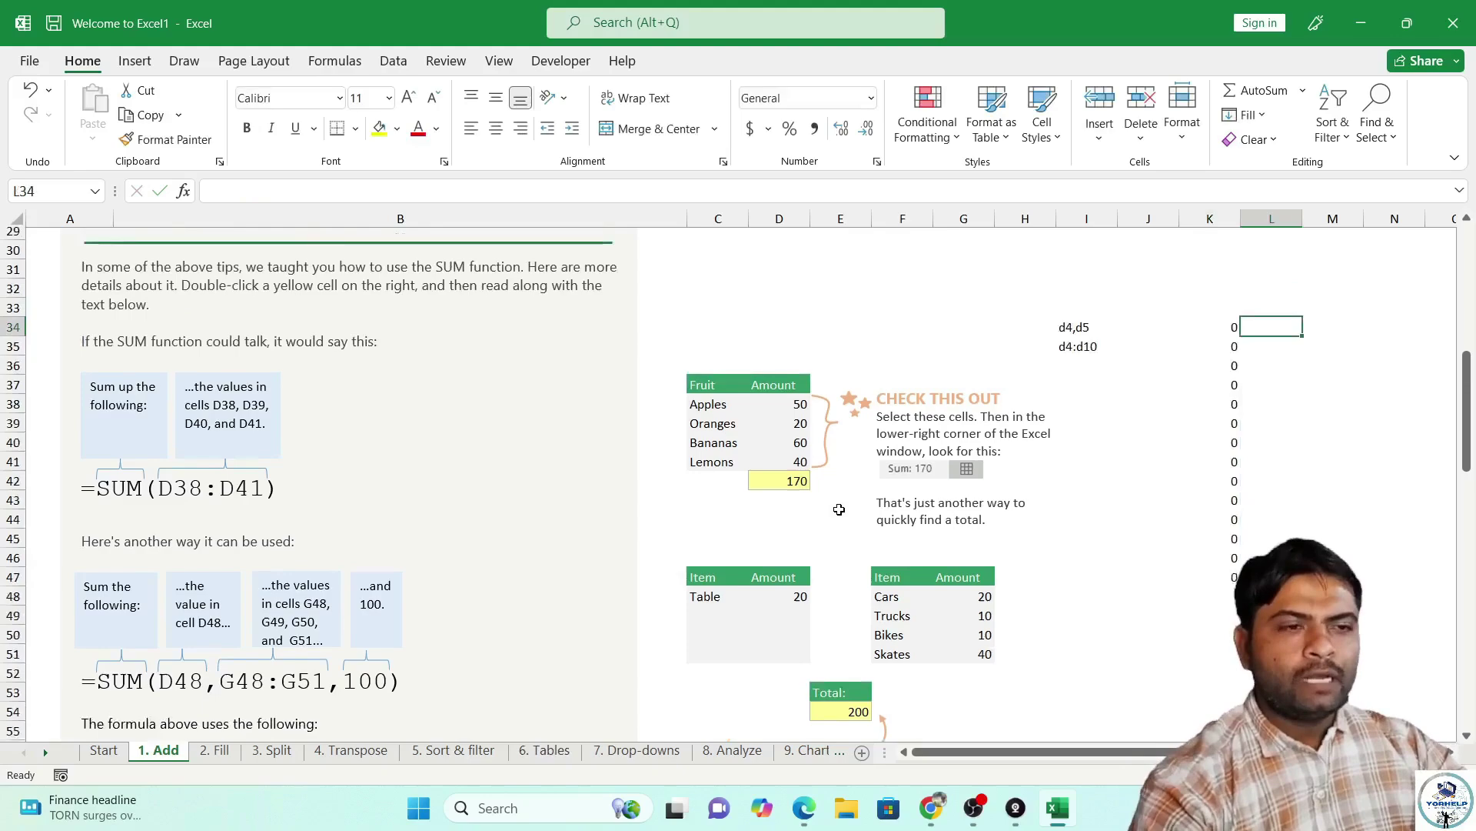
scroll(838, 511, "down", 2)
scroll(839, 517, "down", 7)
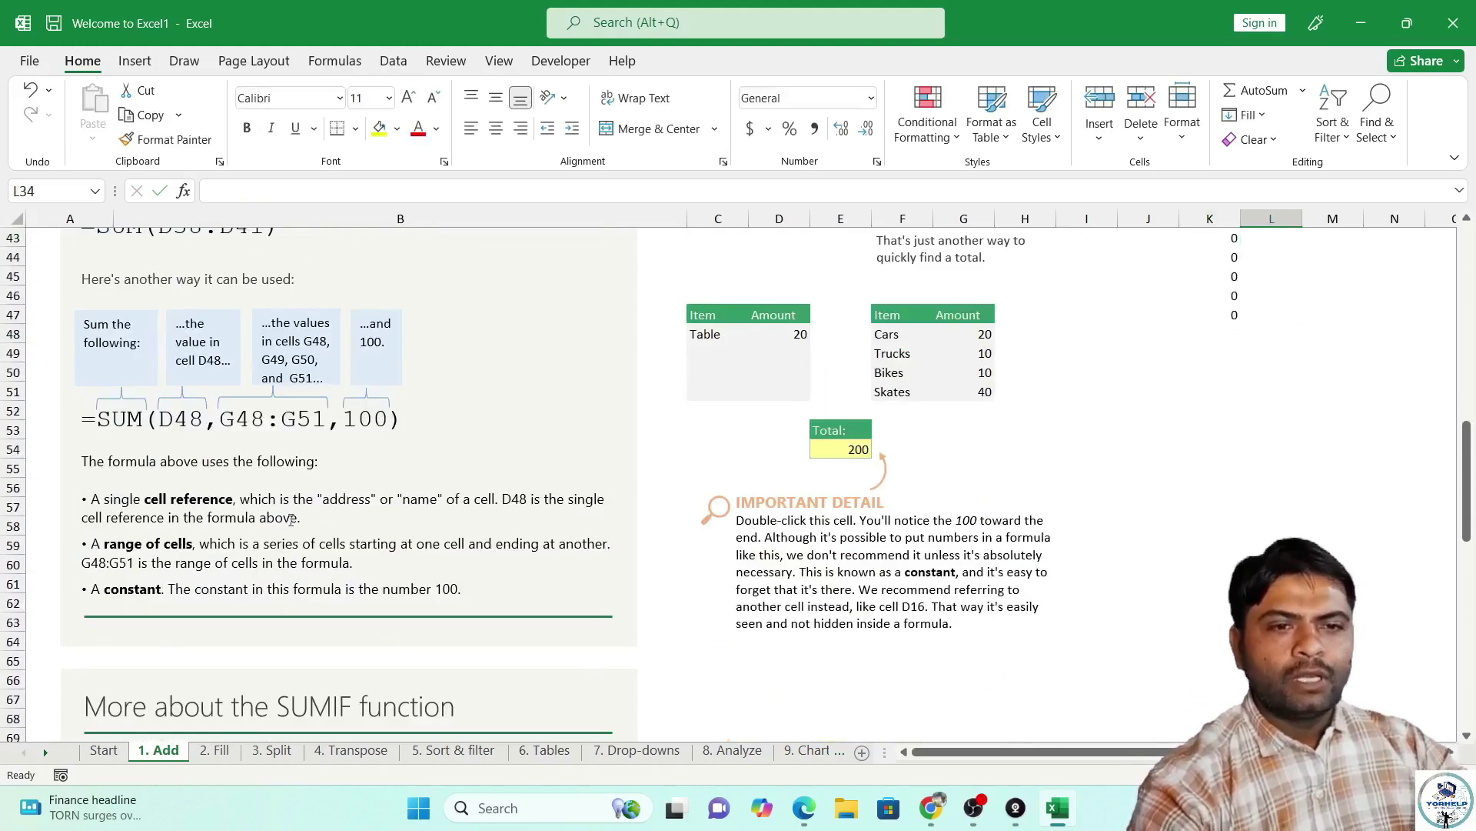
scroll(227, 516, "down", 3)
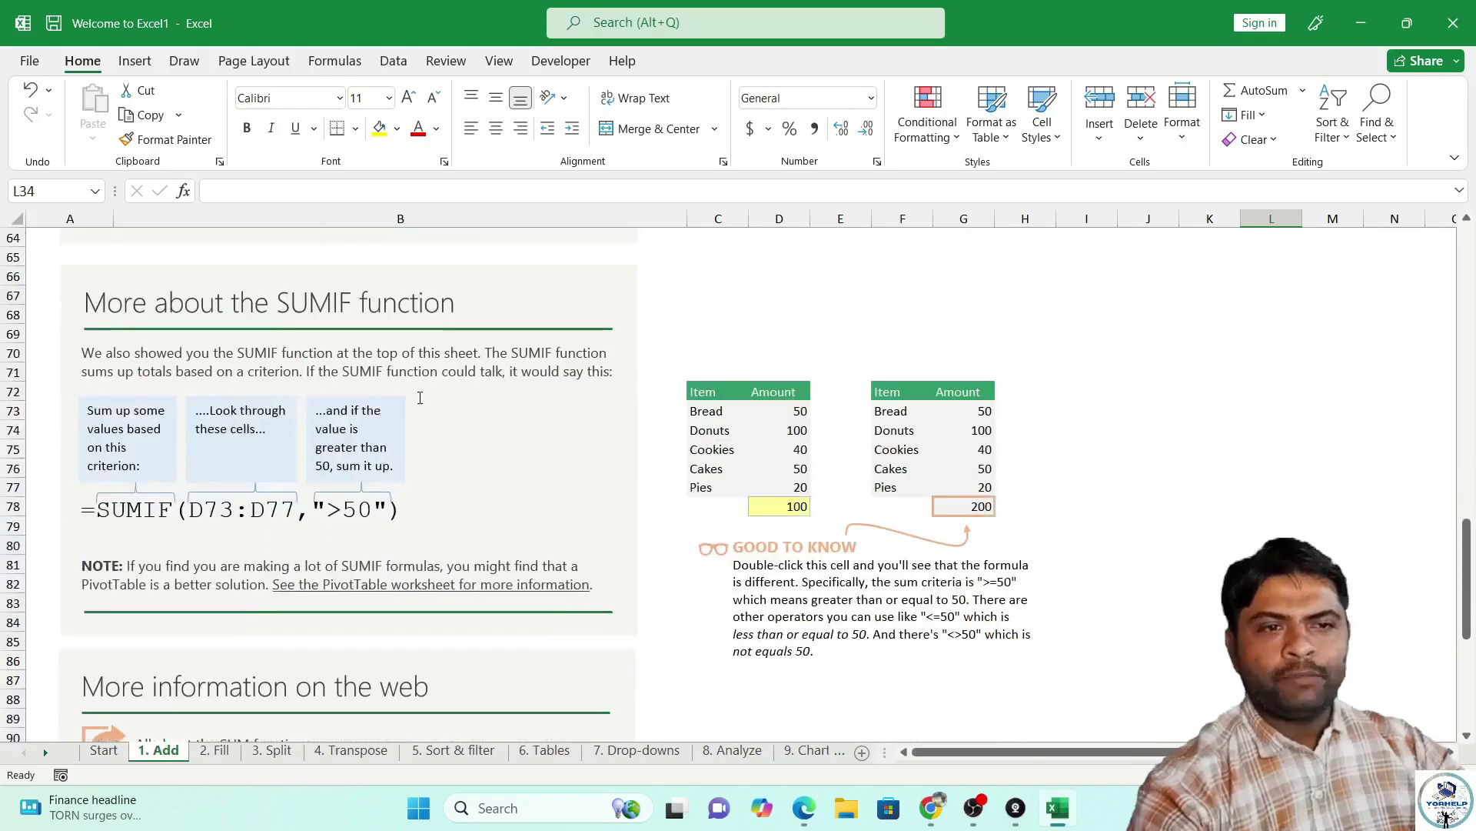
double_click(183, 520)
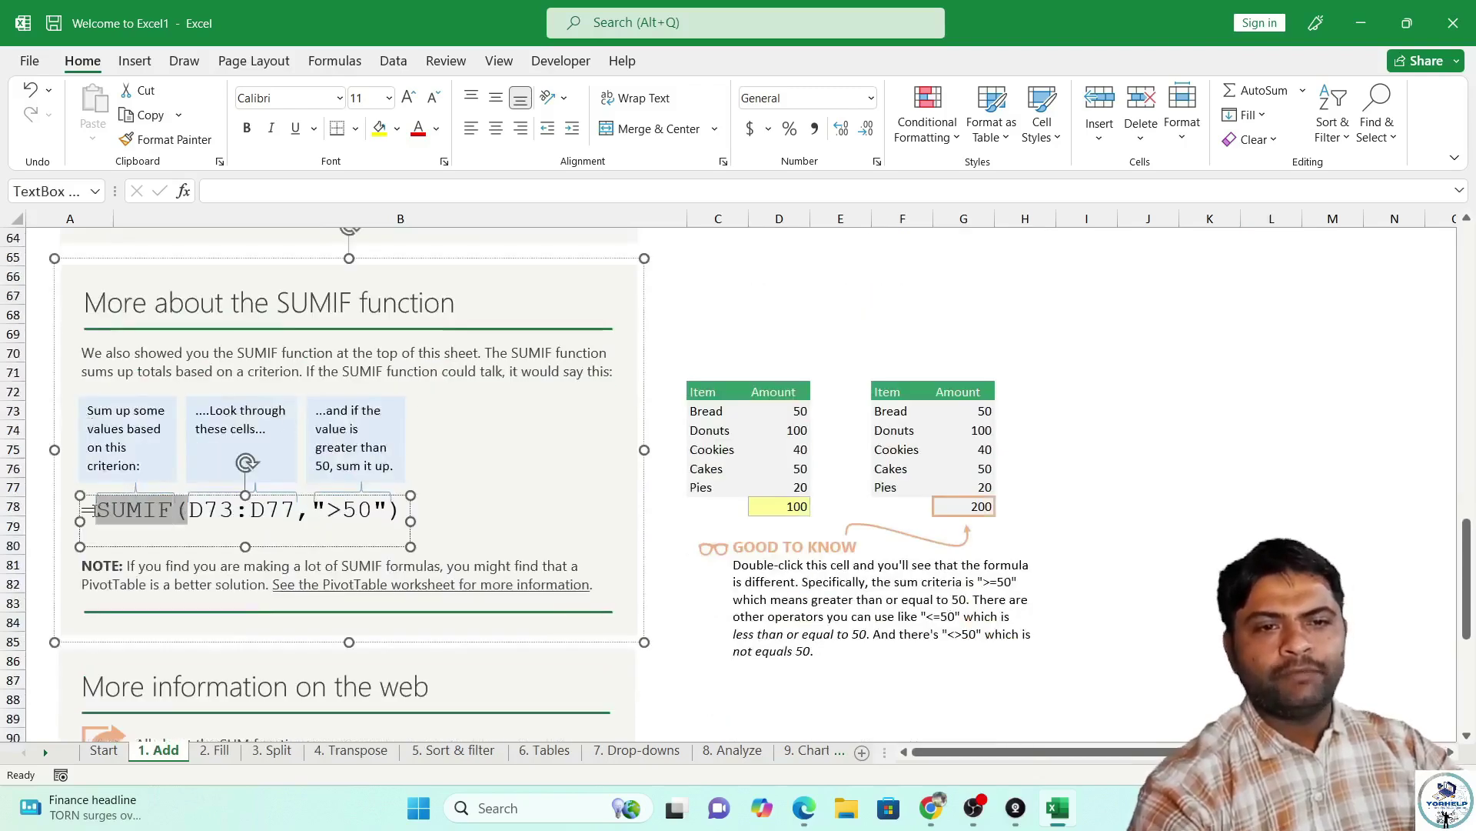
left_click(193, 512)
left_click_drag(193, 514, 296, 512)
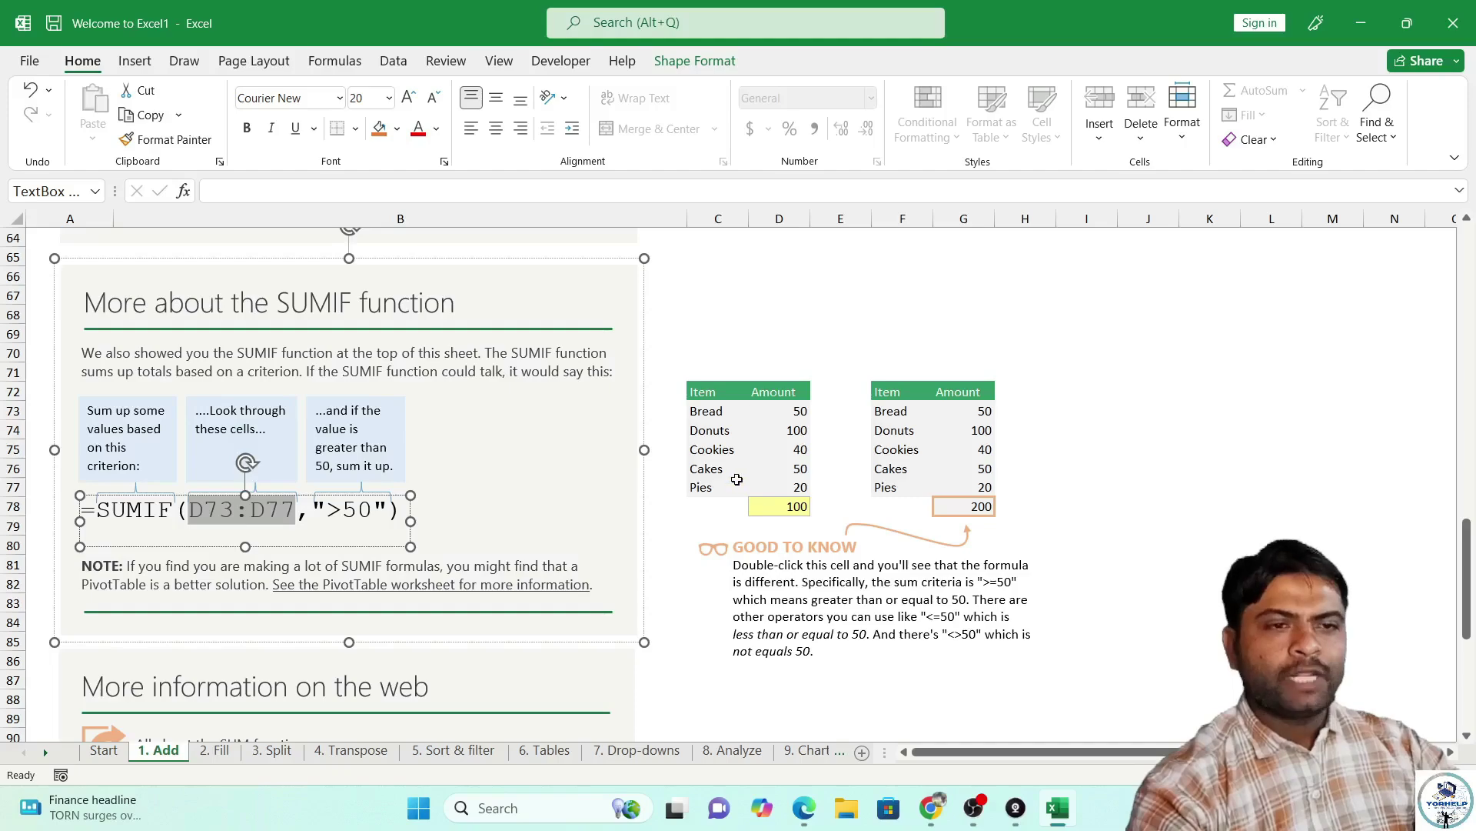
left_click_drag(297, 510, 373, 511)
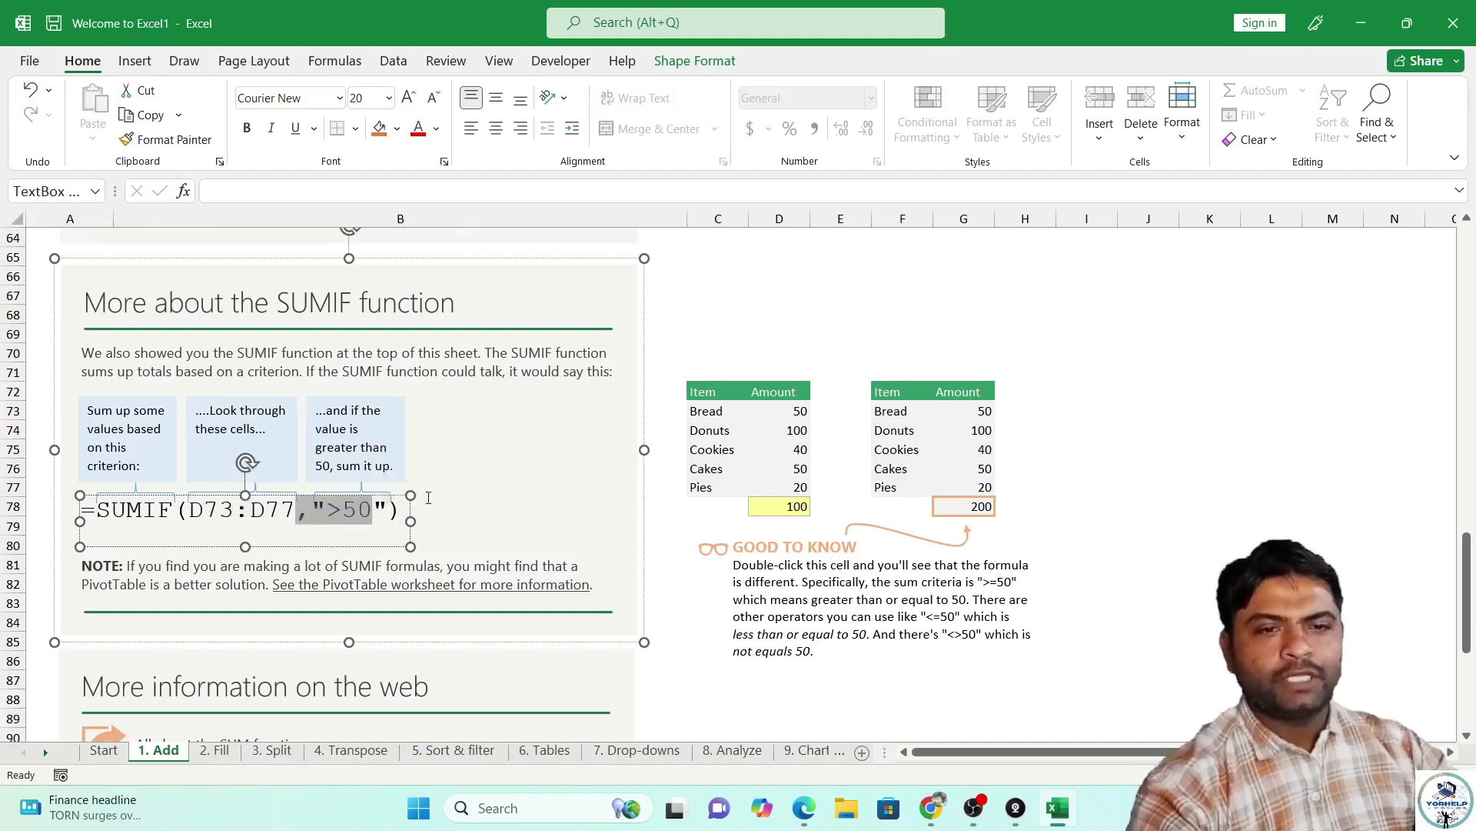
Switch to the '2. Fill' sheet.
scroll(569, 477, "down", 5)
scroll(567, 489, "up", 2)
scroll(567, 489, "up", 5)
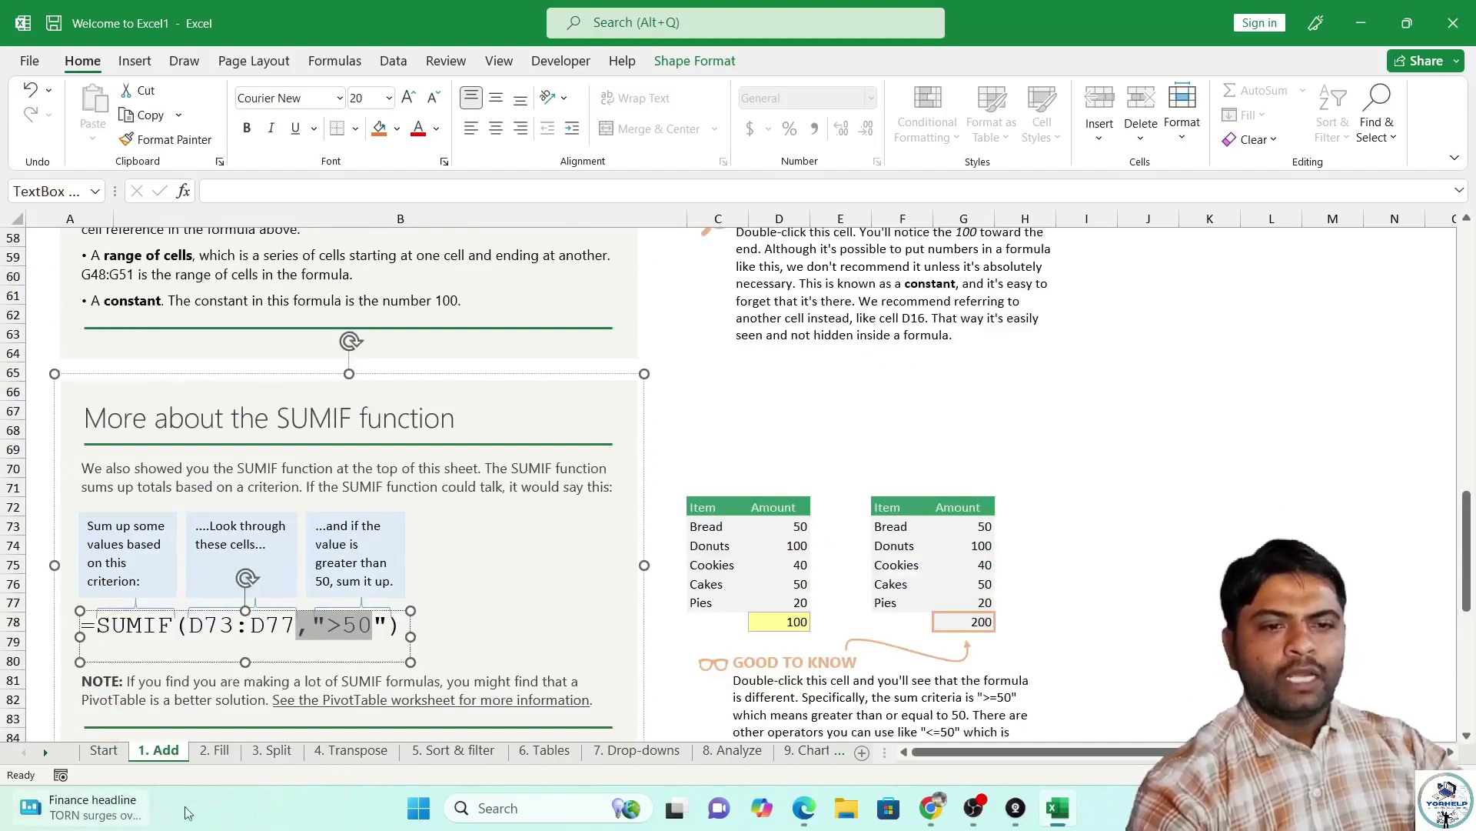
left_click(232, 757)
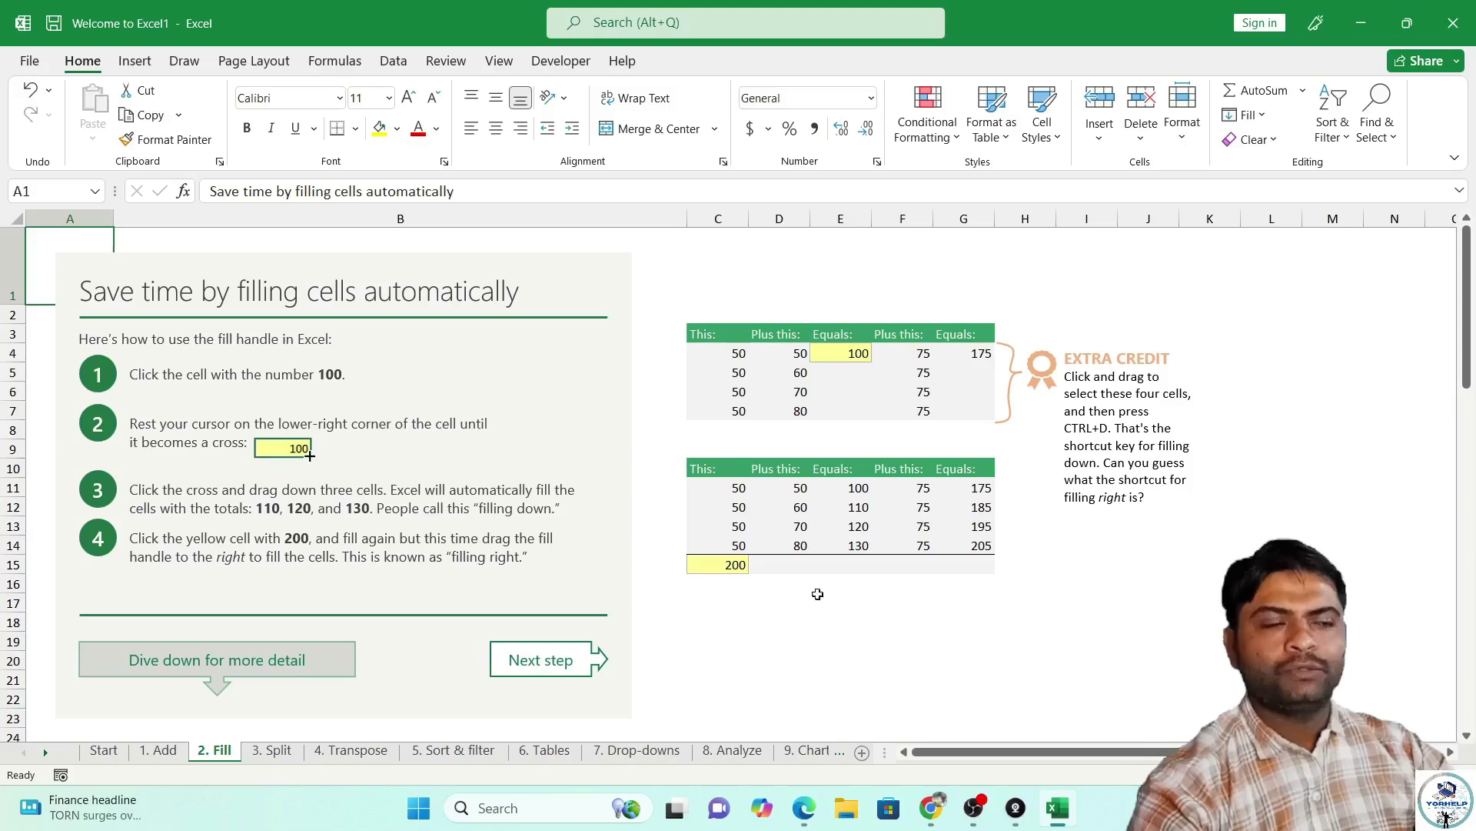
Enter 50 in L4 and fill it down through L16 with the fill handle.
left_click(1259, 360)
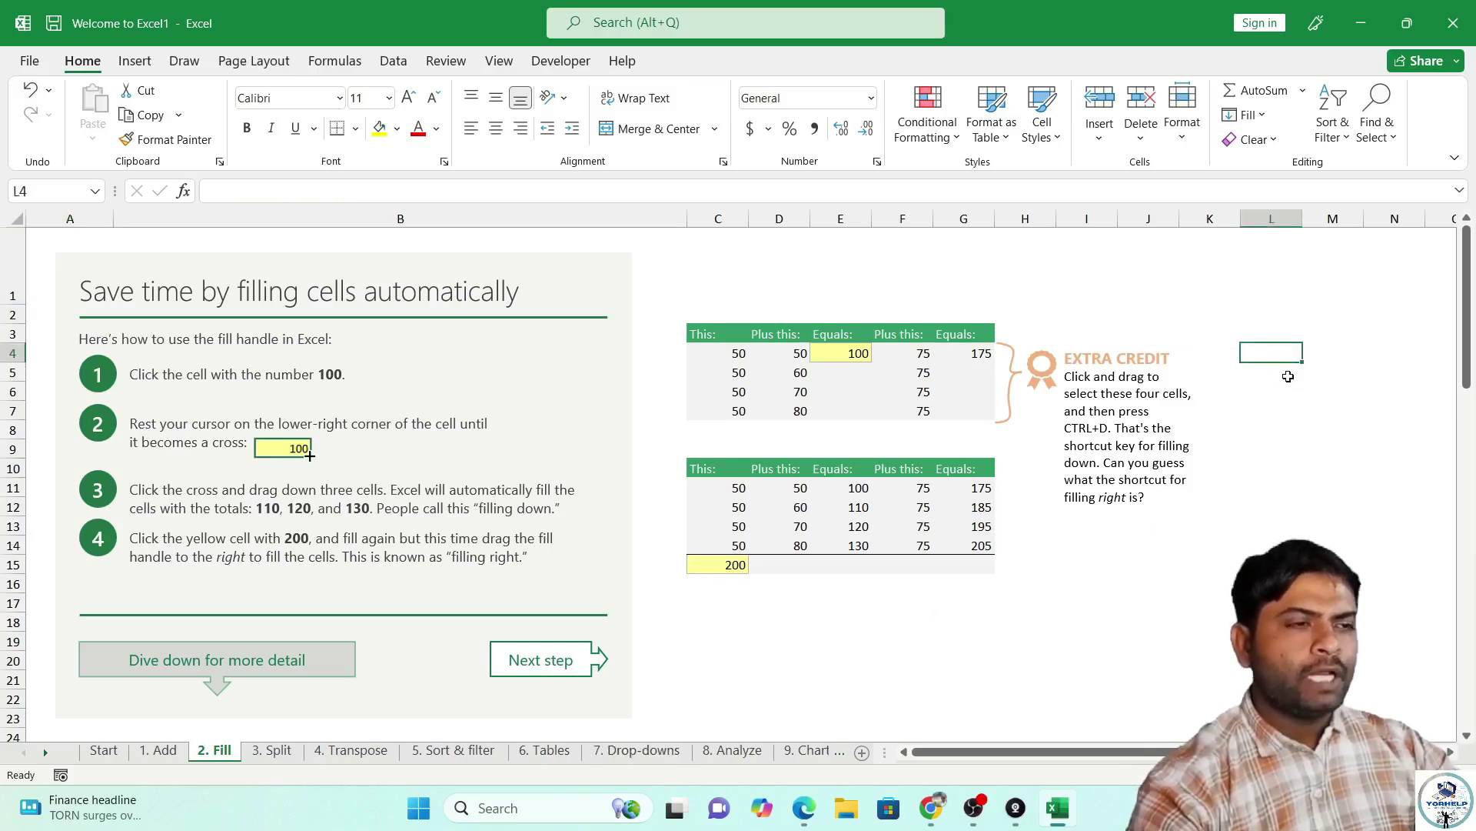
type("50")
key("Return")
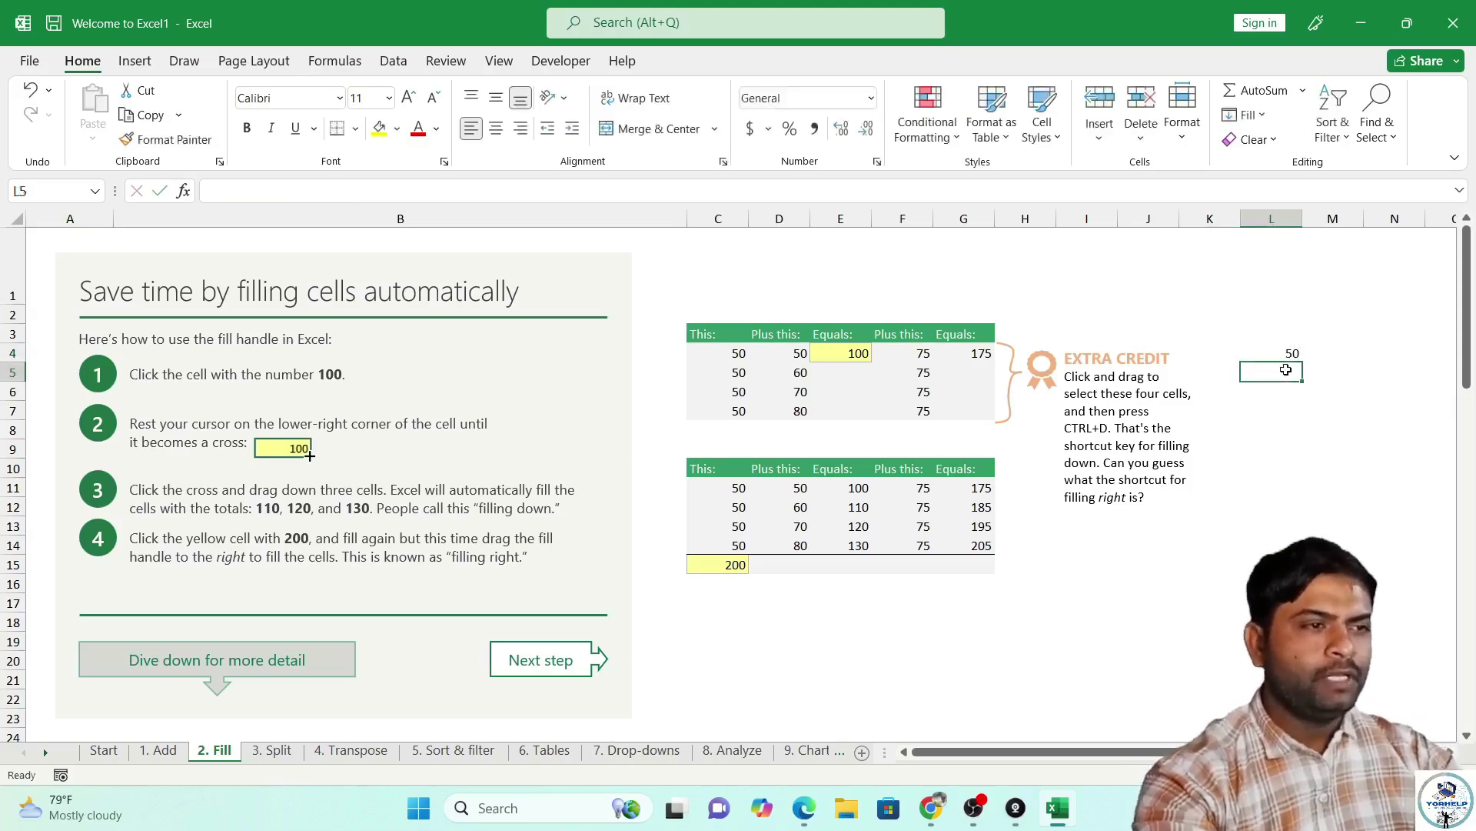
left_click(1291, 353)
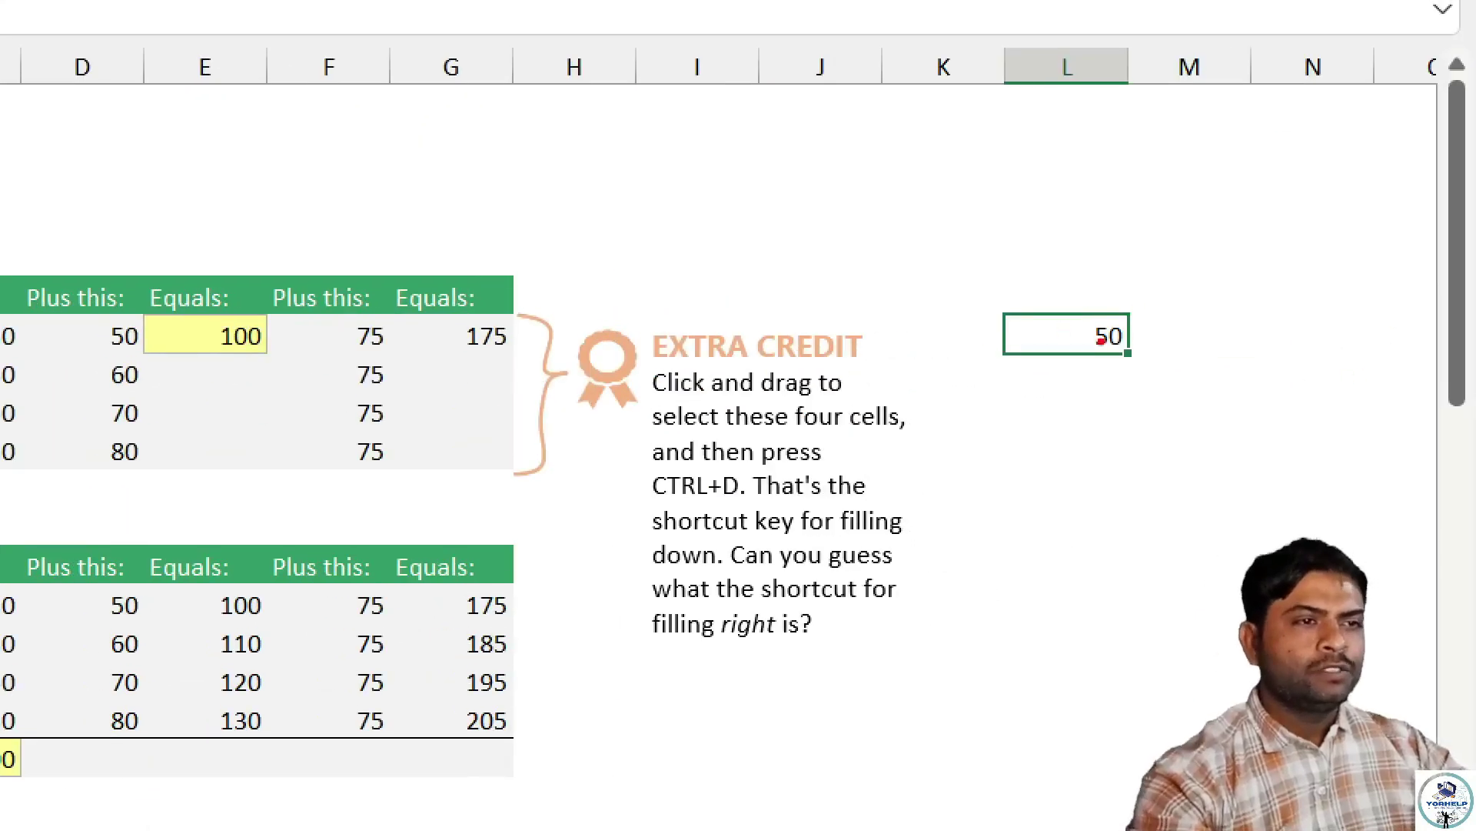
left_click_drag(1108, 347, 1124, 350)
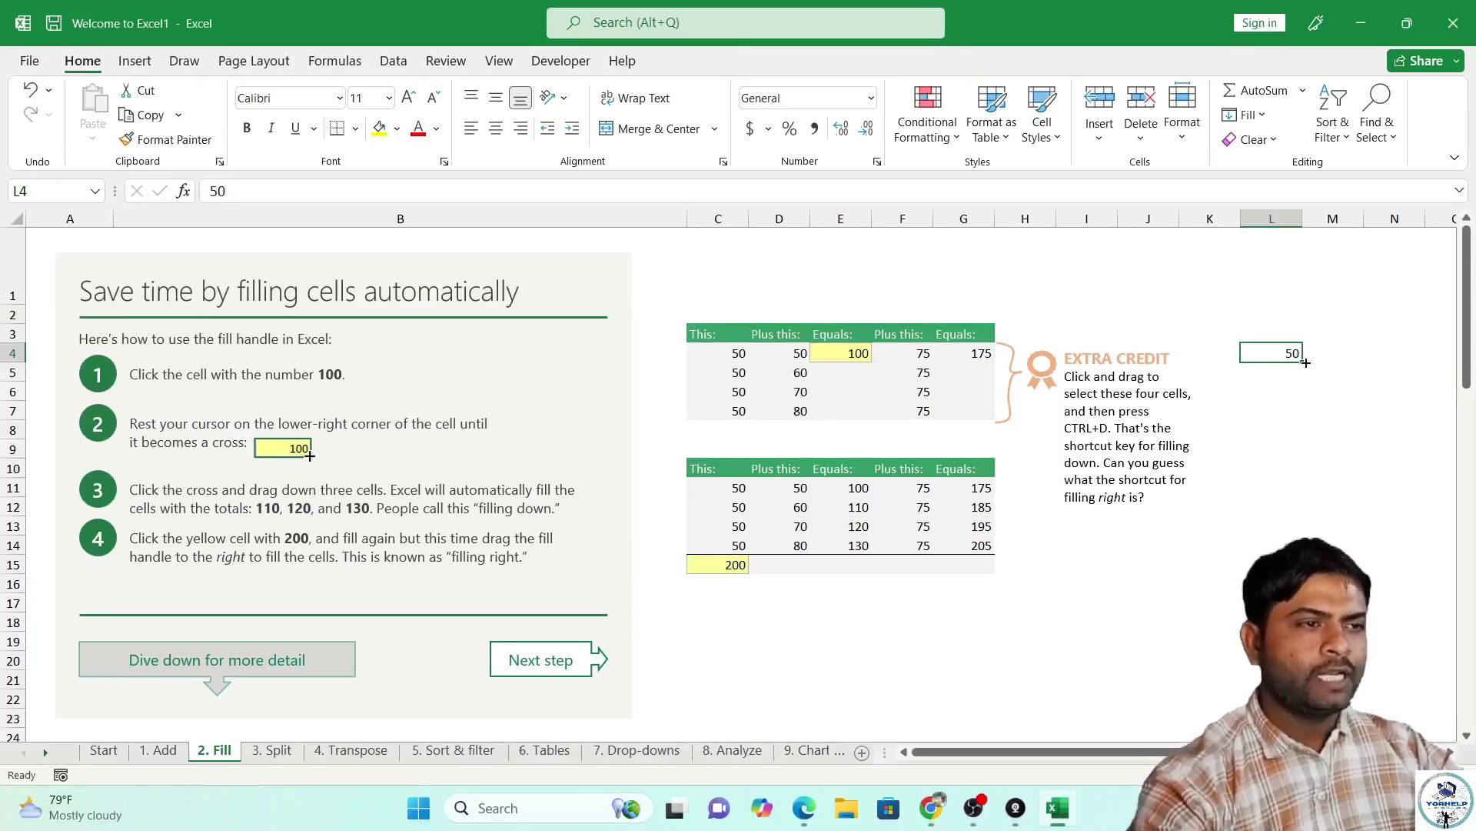
left_click_drag(1305, 362, 1305, 363)
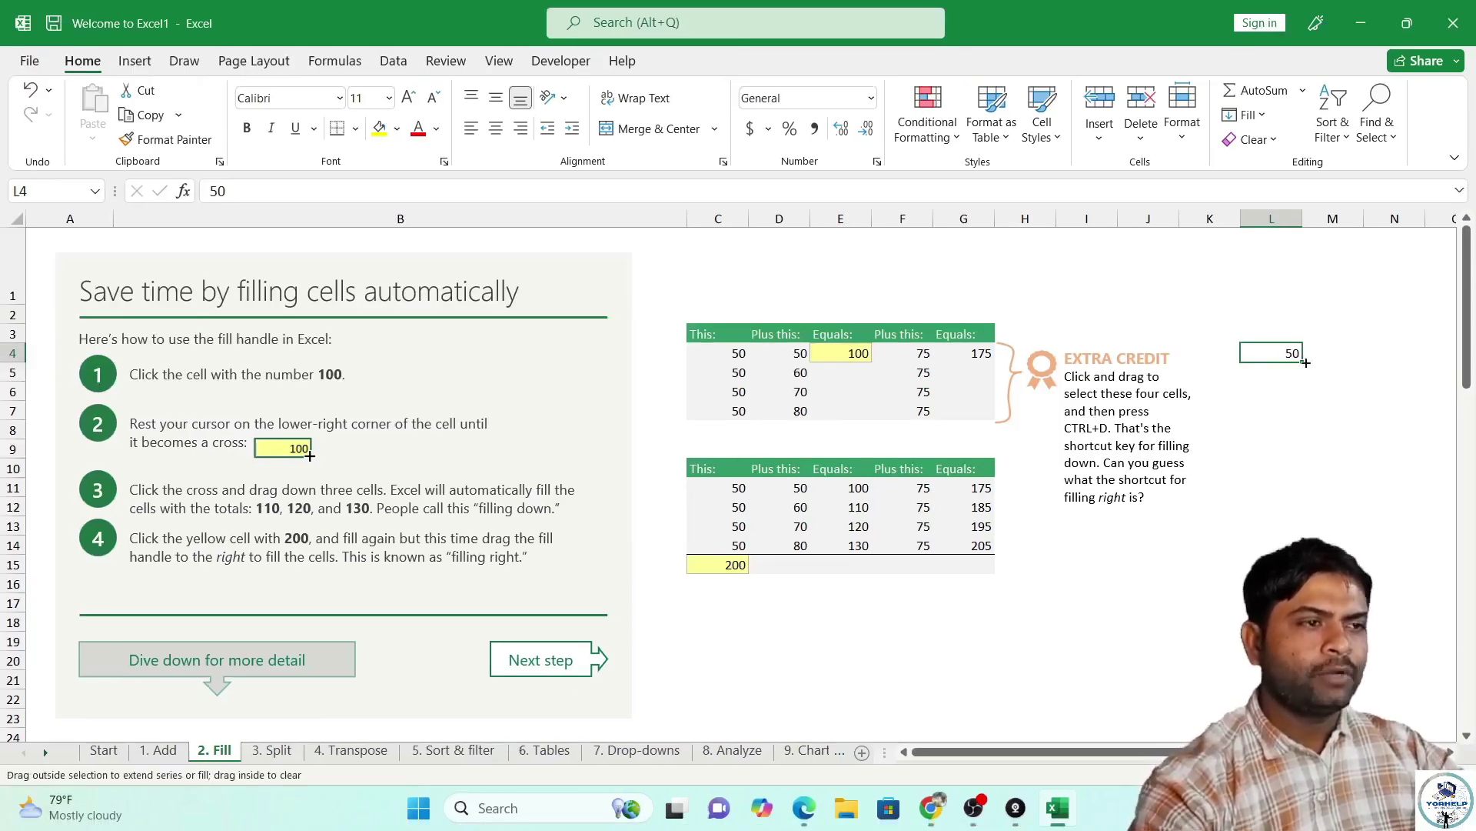
left_click_drag(1305, 362, 1302, 536)
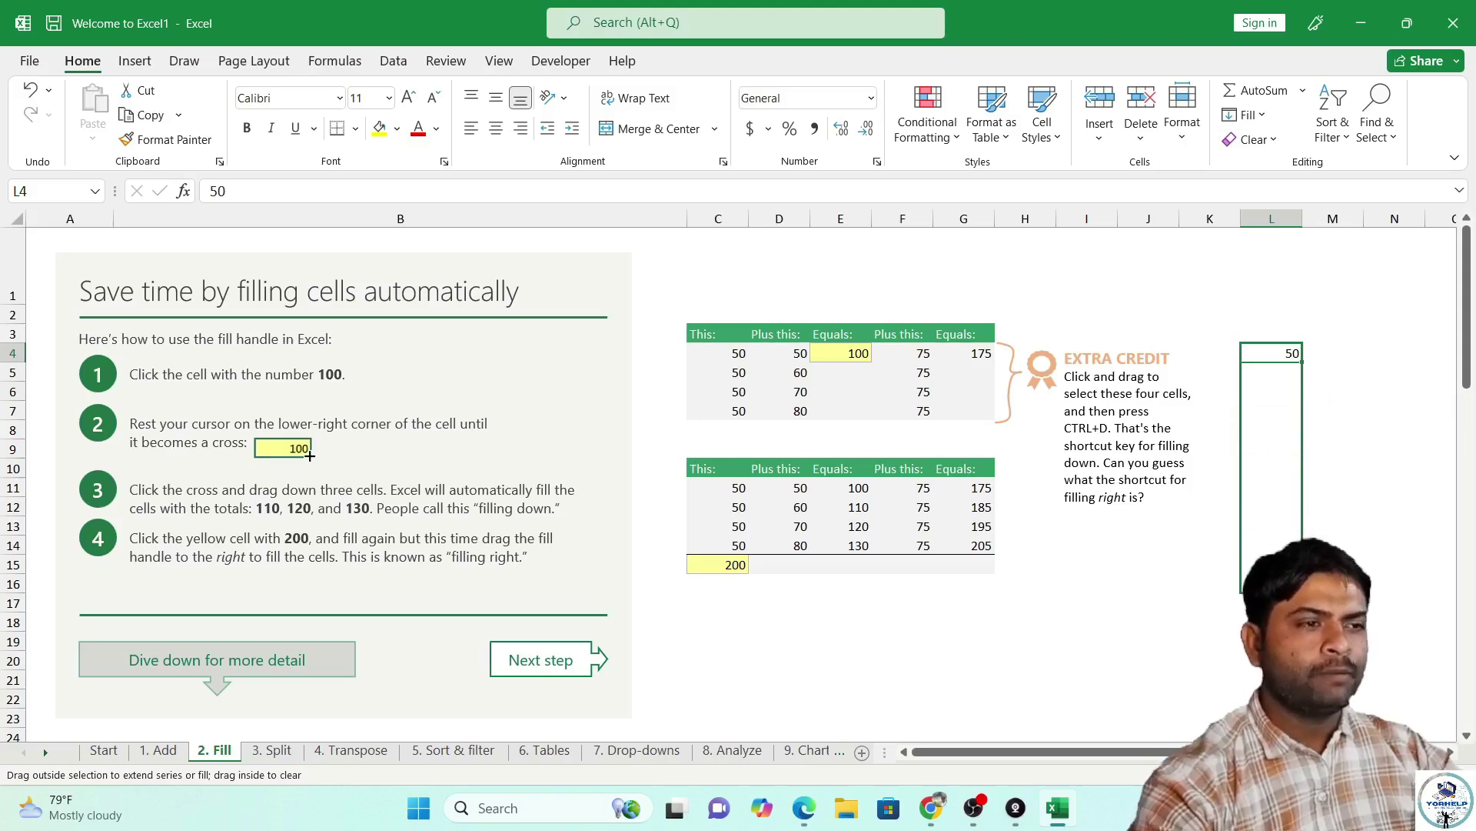
left_click_drag(1303, 588, 1303, 588)
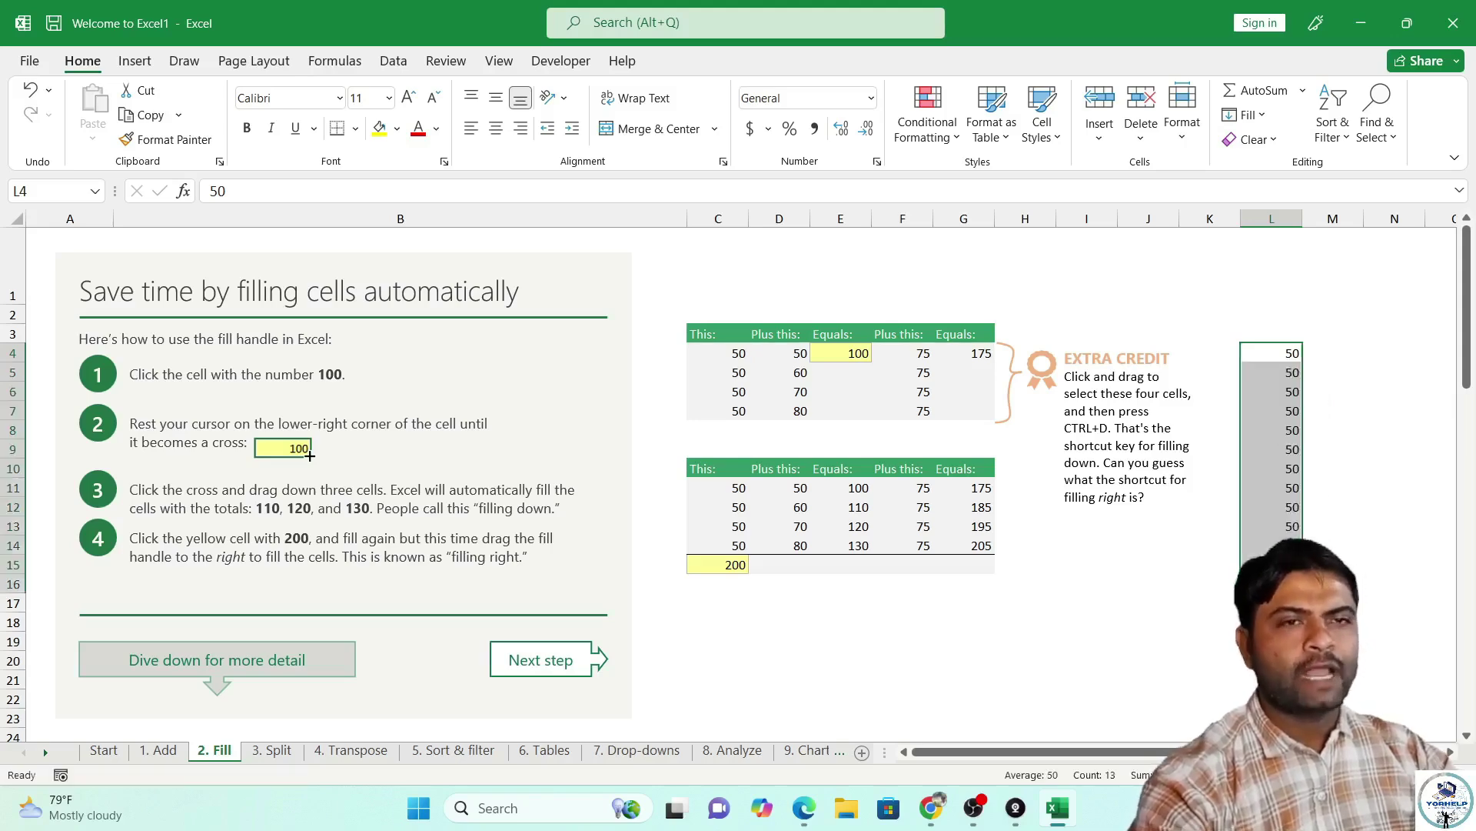
left_click(1336, 347)
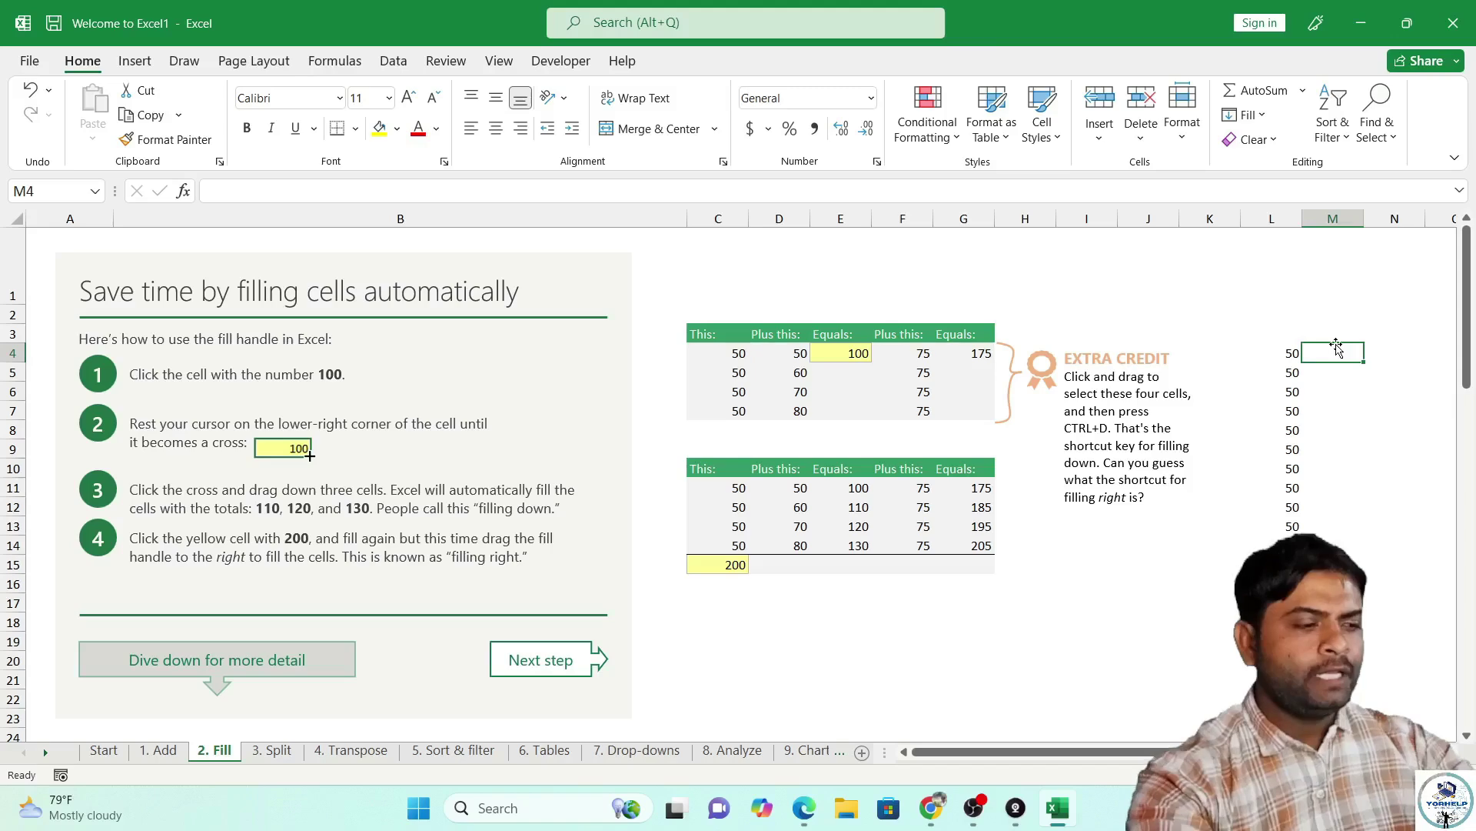
Enter 50 in M4 and select the M4:M16, L4:L16 and I1:K11 ranges.
type("50")
key("Return")
left_click(1336, 347)
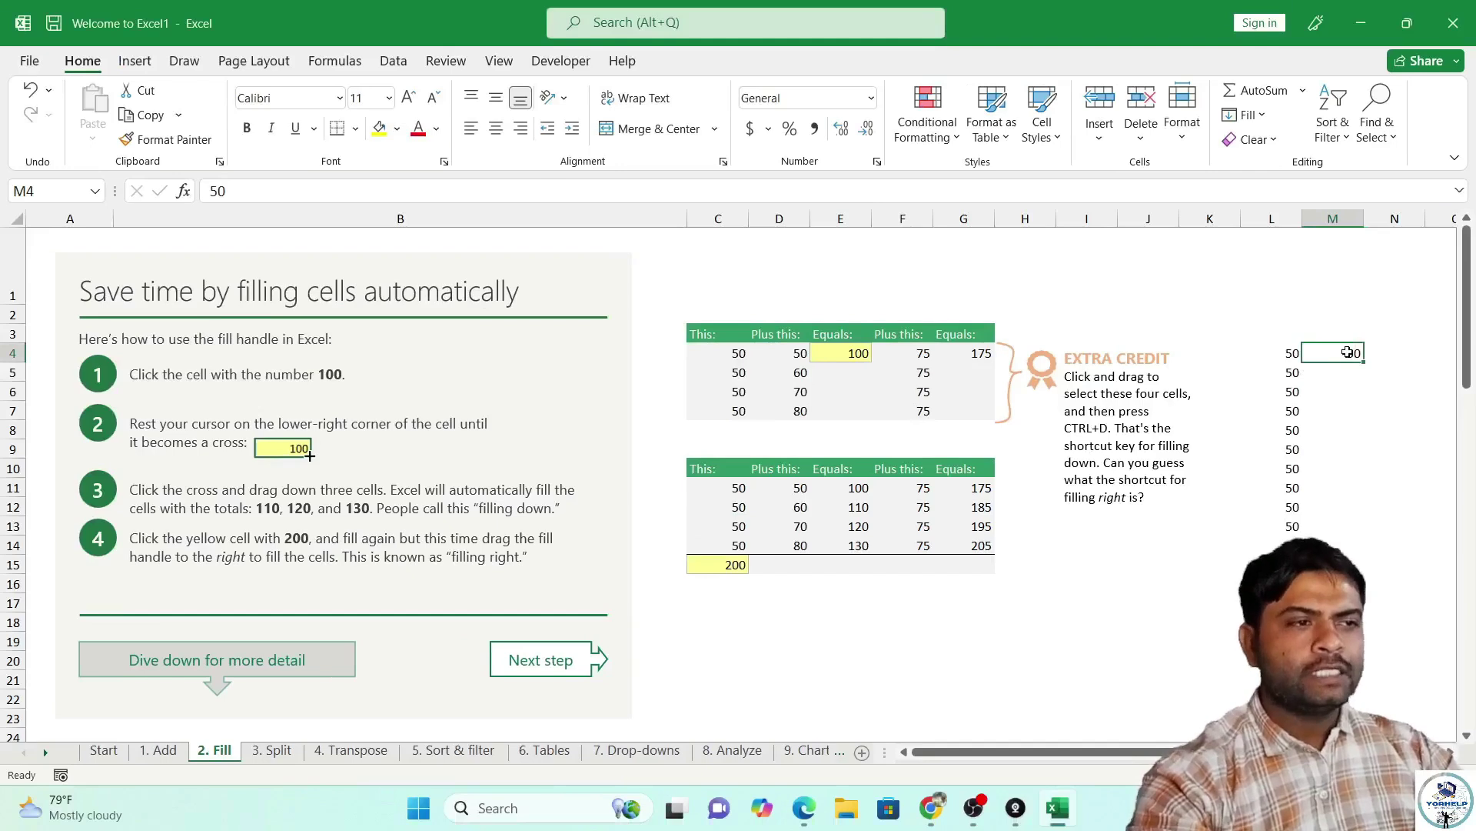
left_click_drag(1347, 352, 1337, 585)
left_click_drag(1248, 356, 1269, 583)
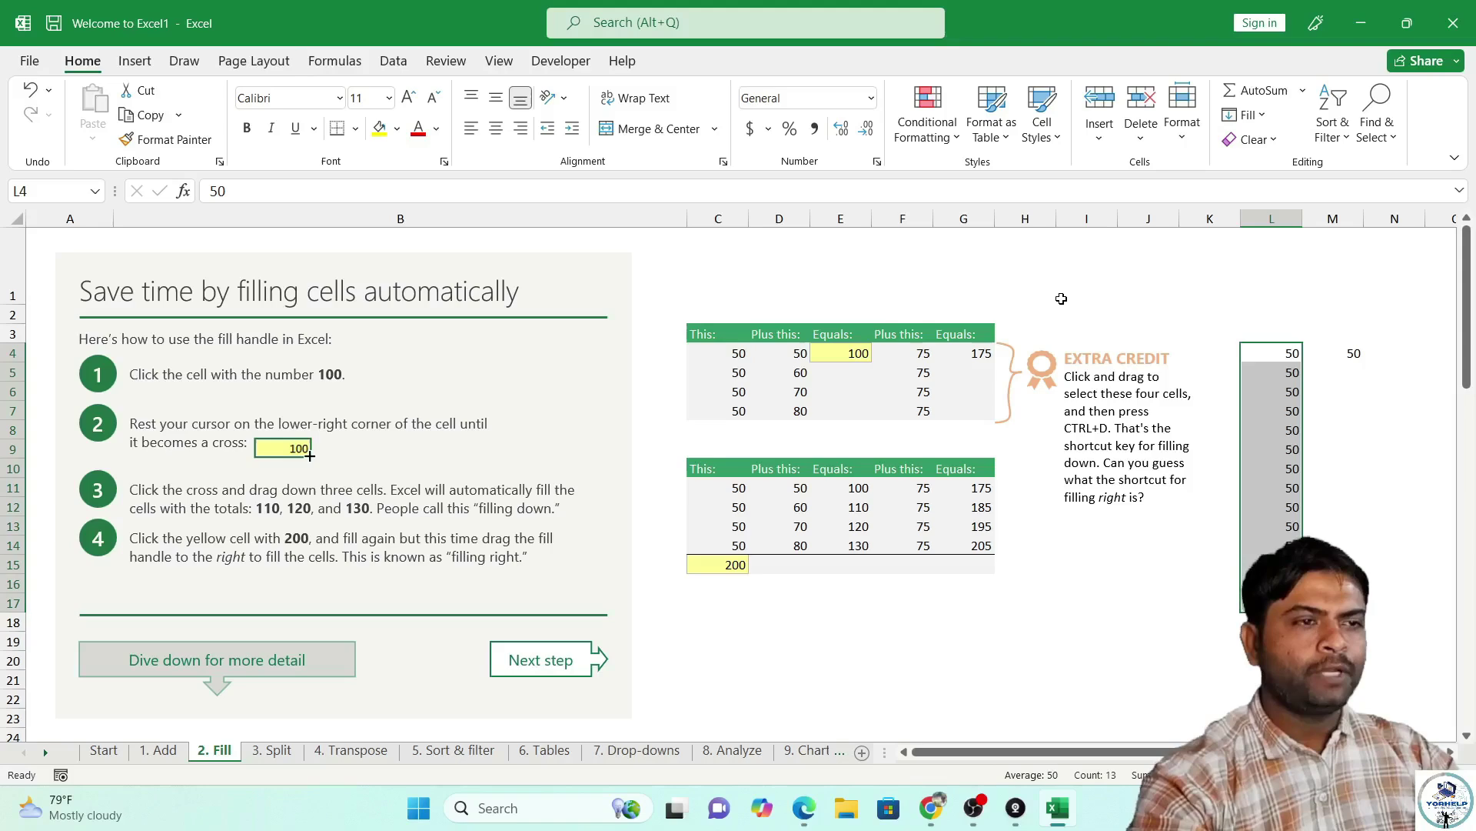
left_click_drag(1060, 292, 1211, 489)
left_click(1256, 459)
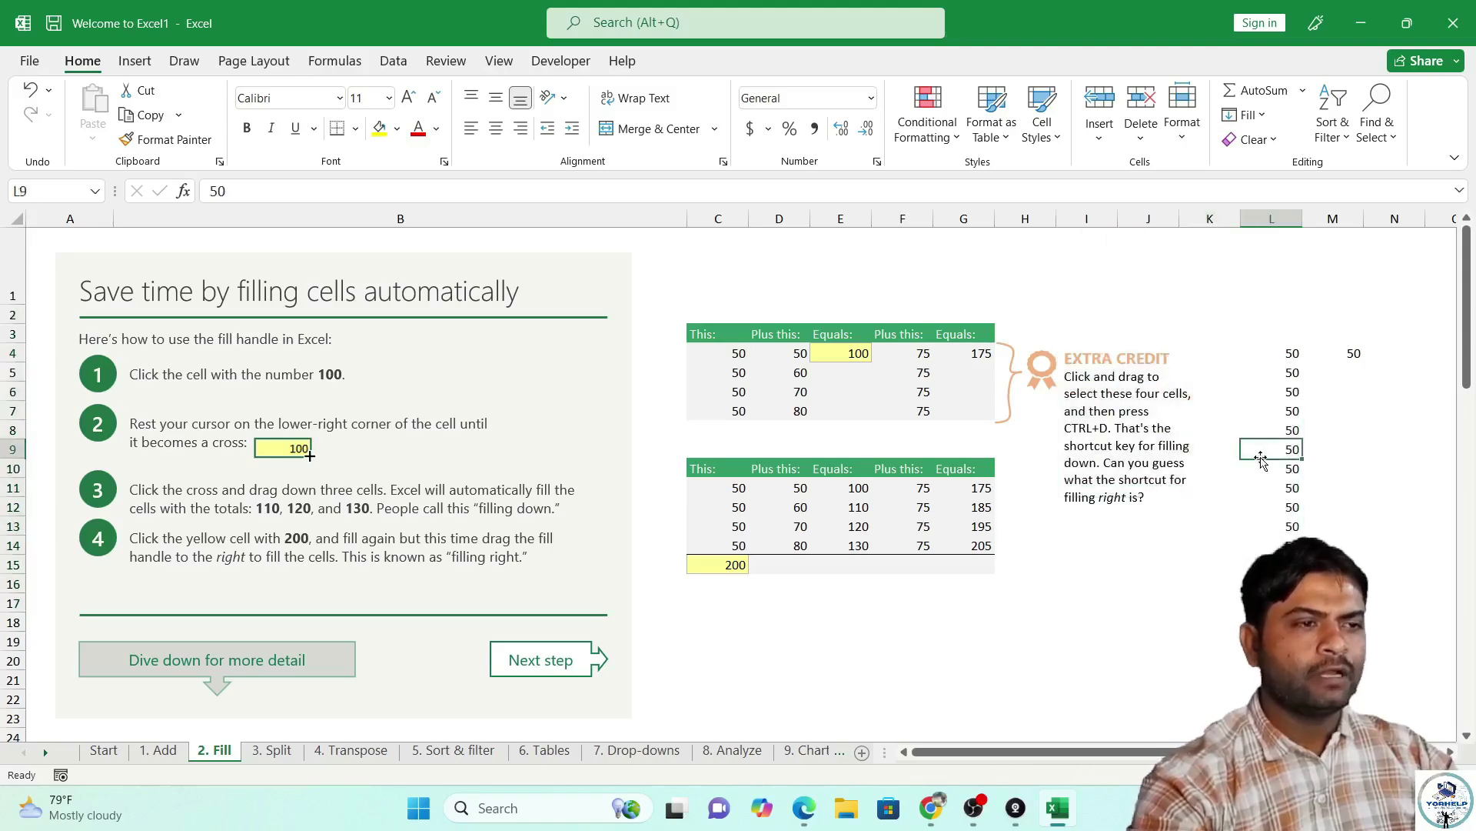
Move the 50 from M4 up into cell H1.
left_click(1353, 358)
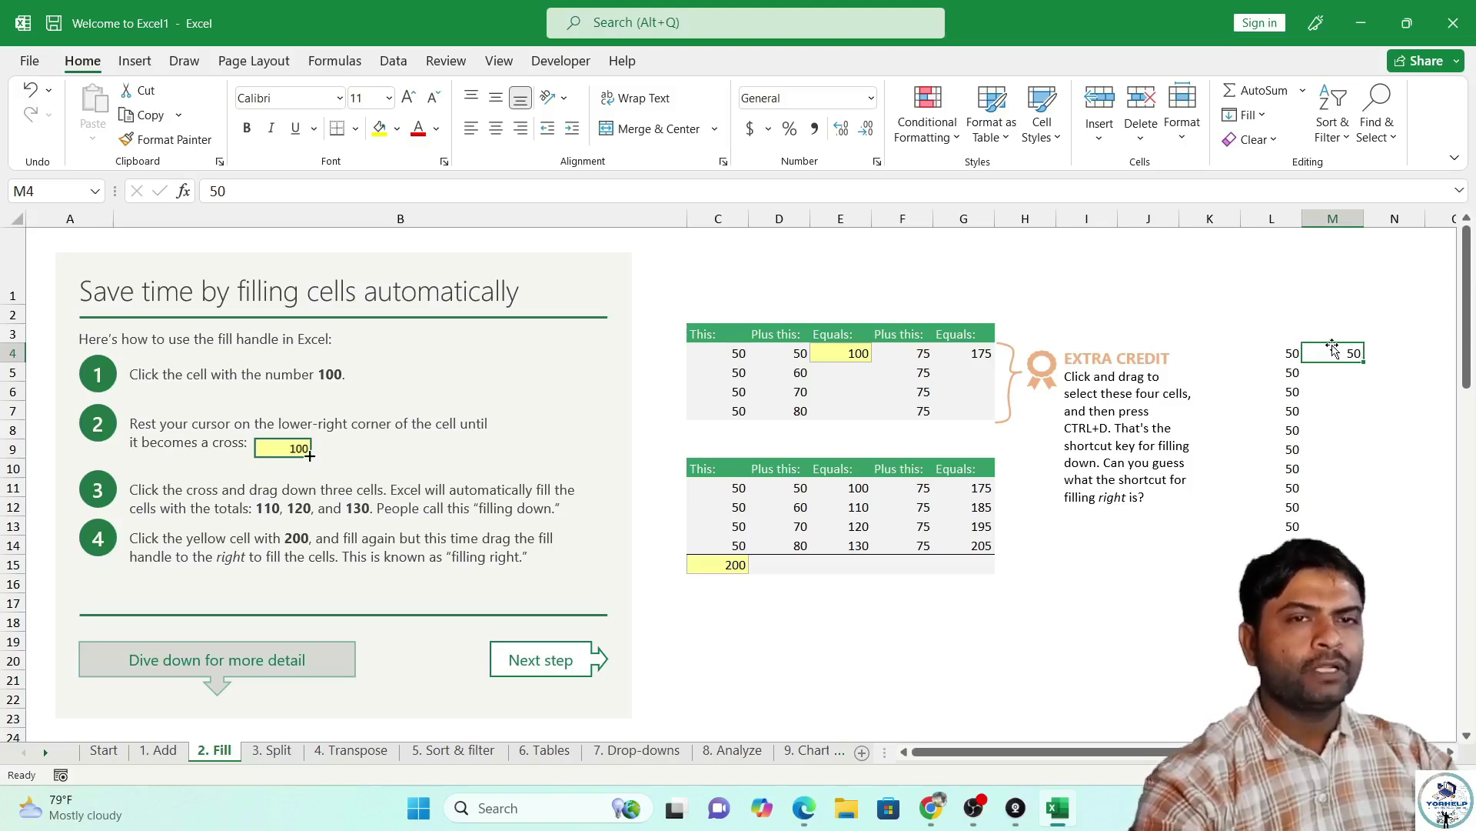
left_click_drag(1333, 348, 1043, 281)
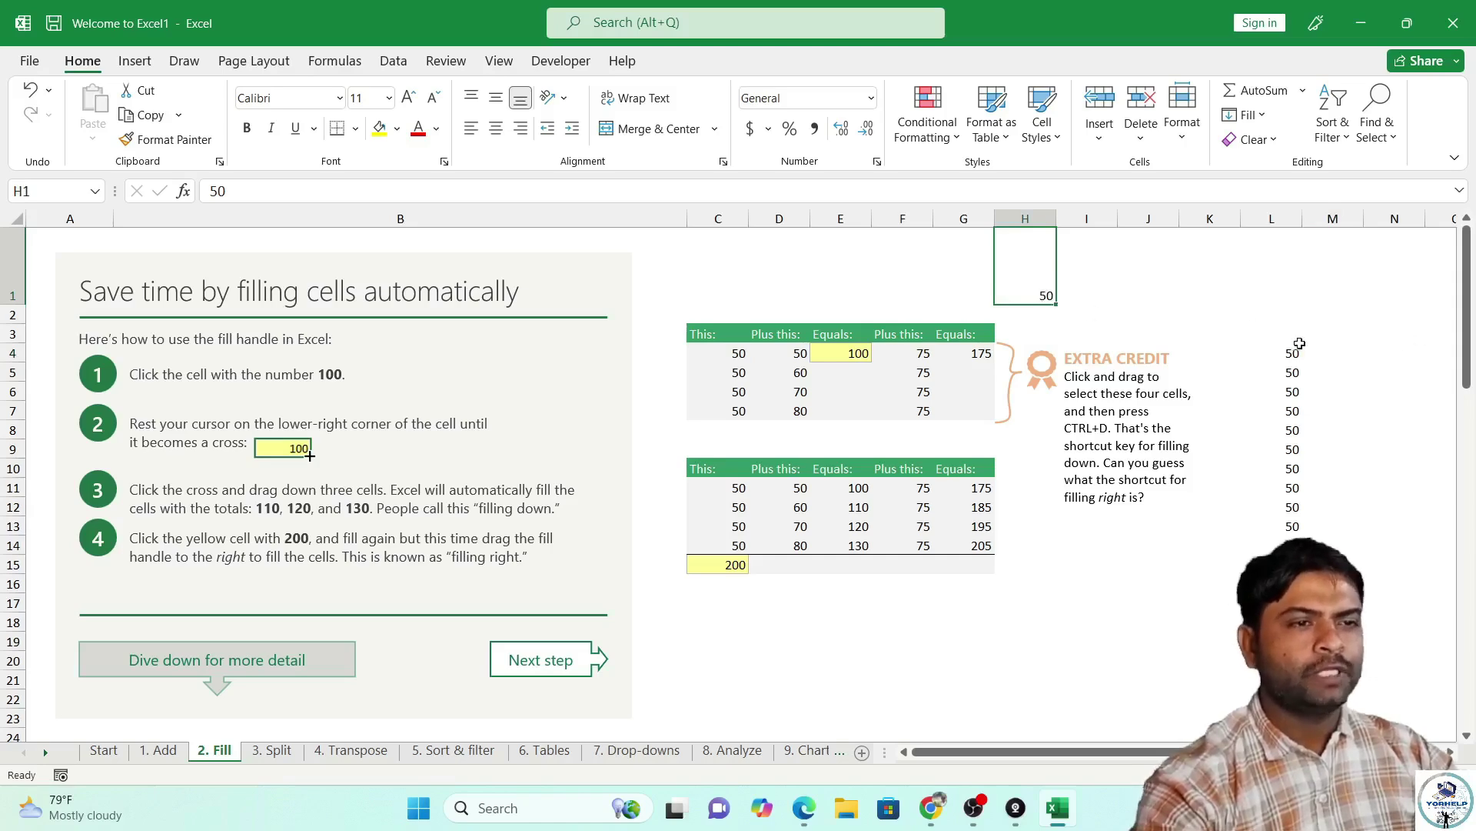
left_click(1349, 338)
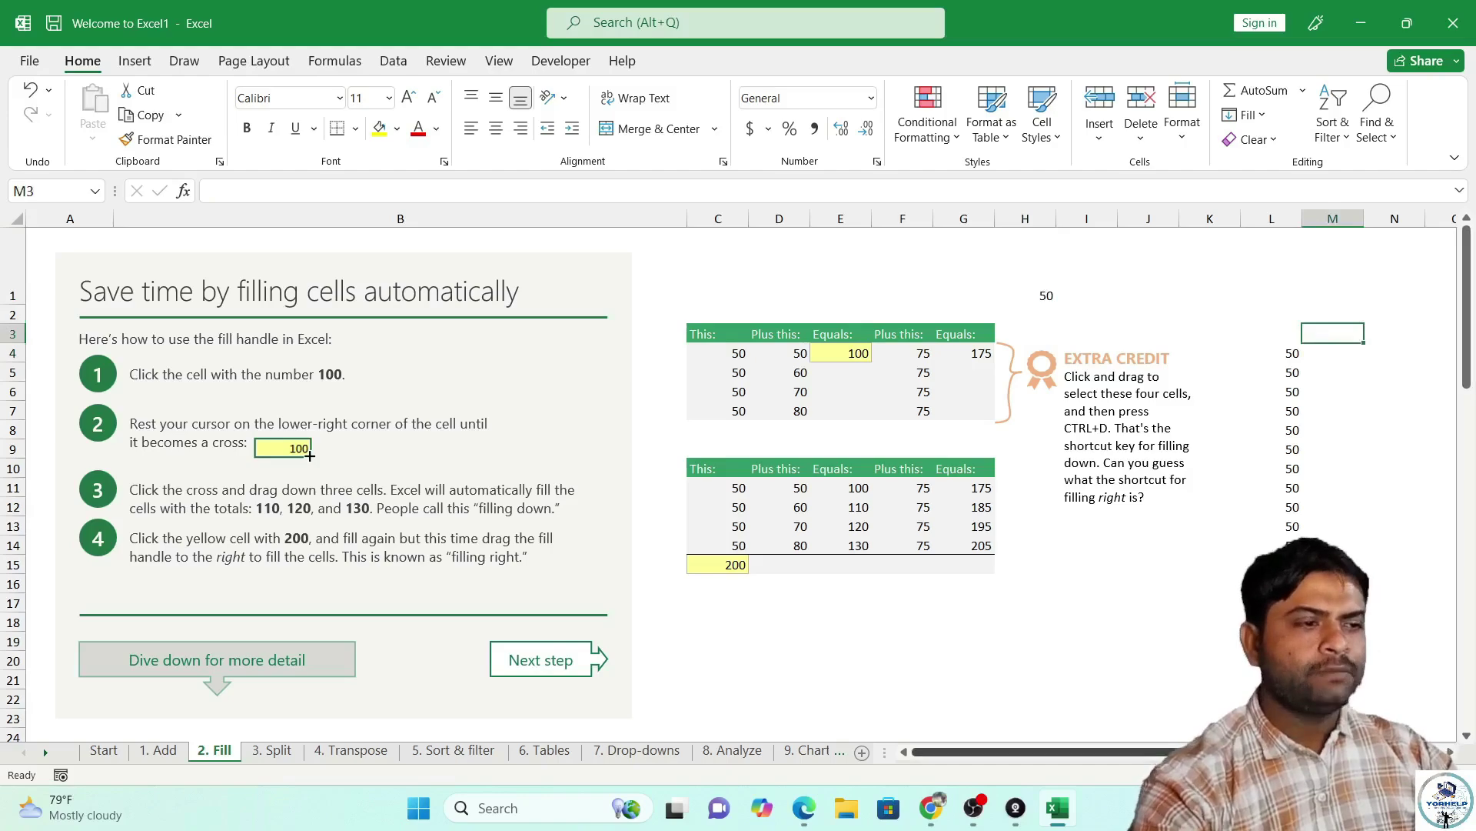
Enter a bold 50 in M3 and fill it down to M16.
scroll(1160, 403, "up", 2, "ctrl")
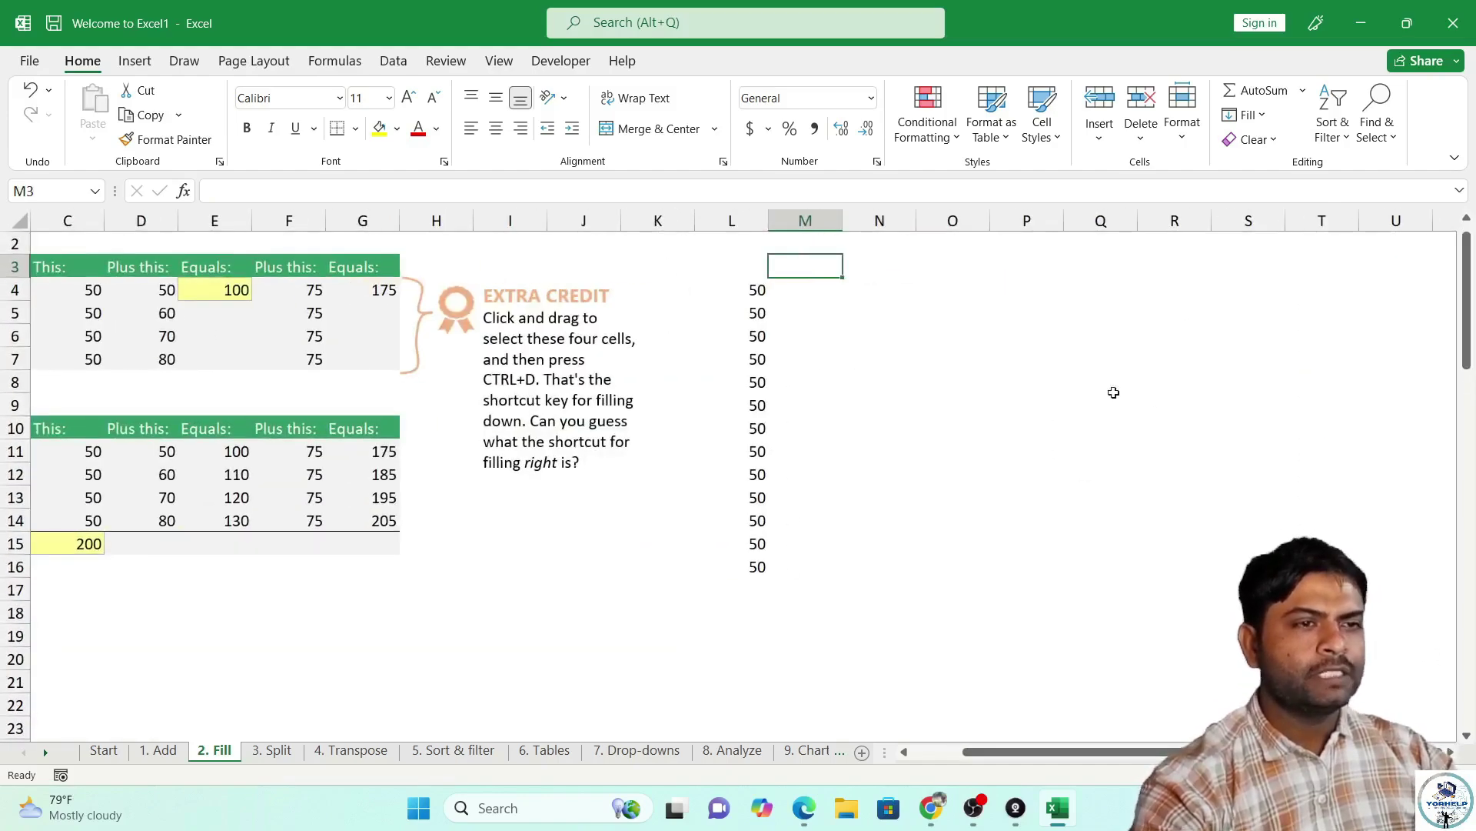
left_click(249, 137)
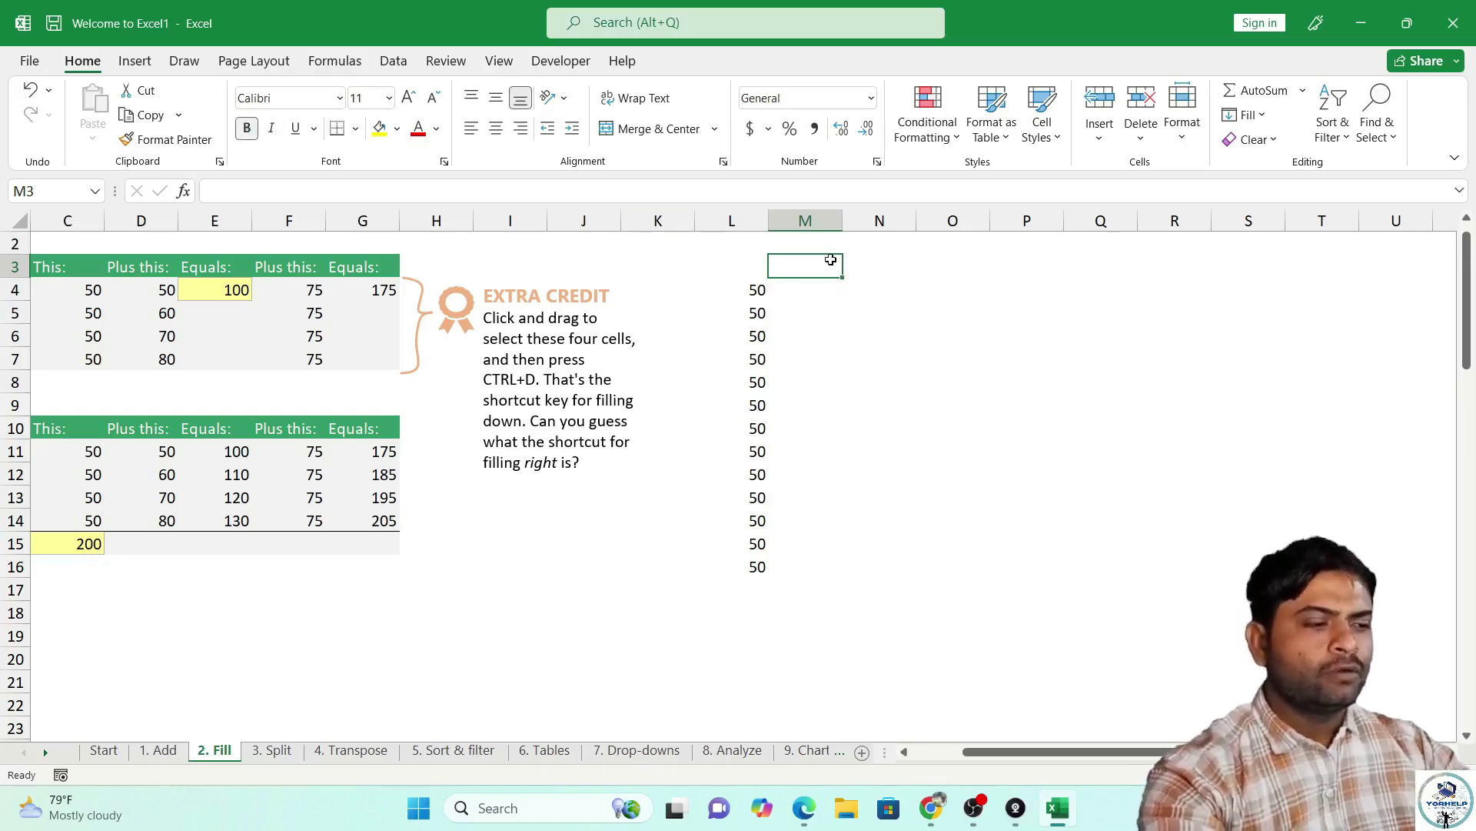
type("50")
key("Return")
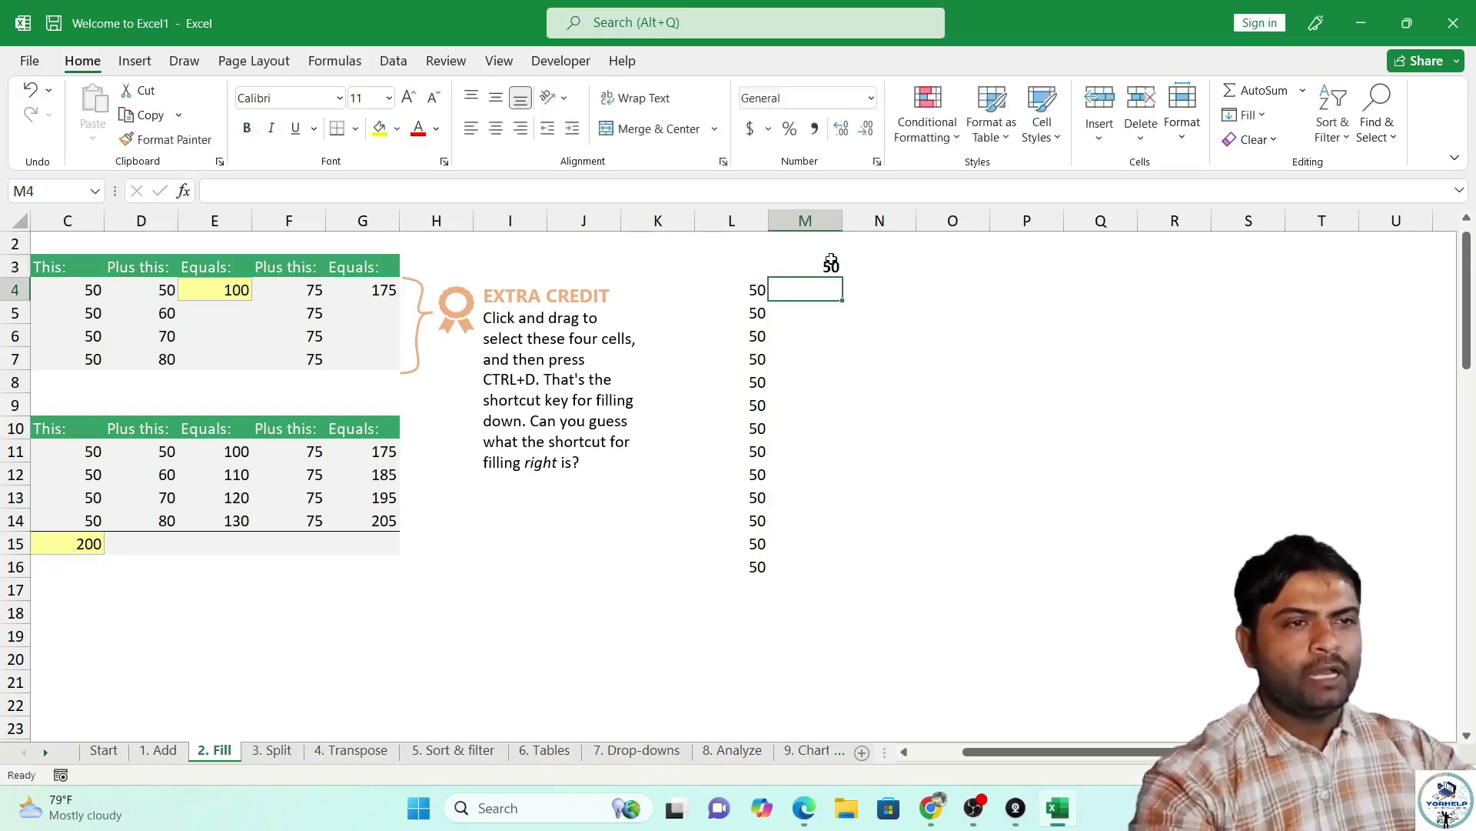
left_click(831, 265)
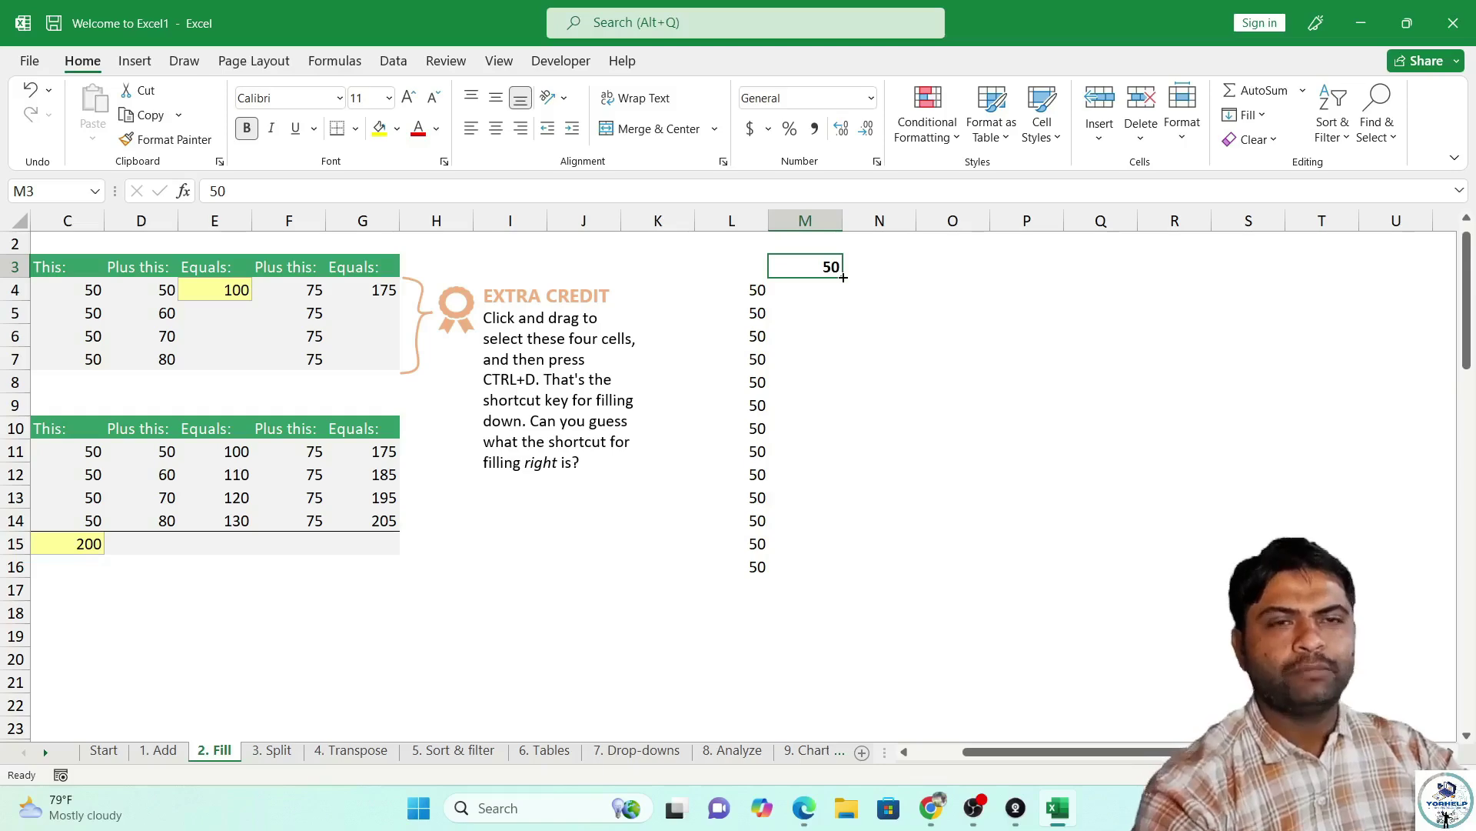
left_click_drag(844, 277, 852, 577)
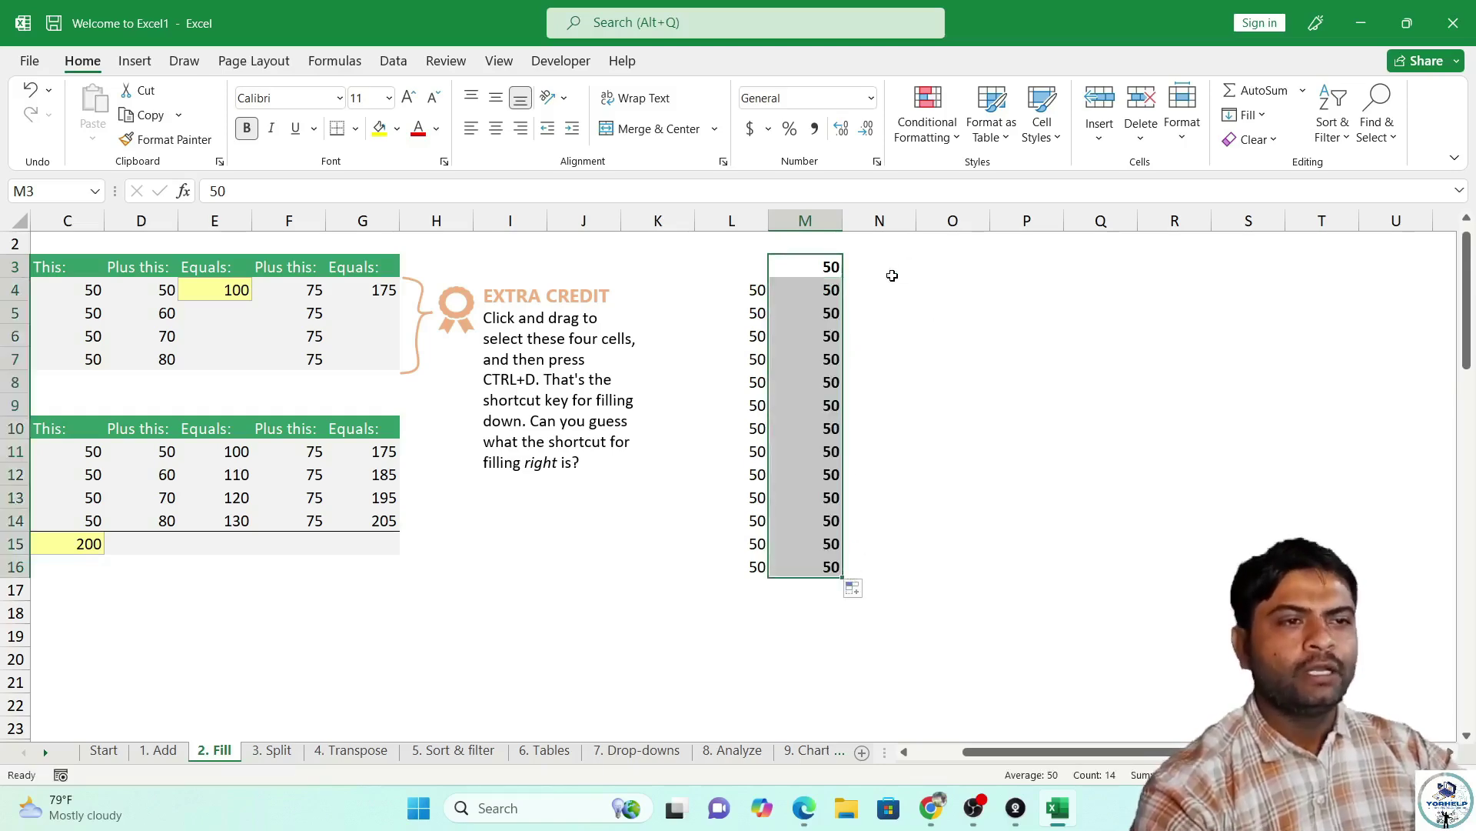
Select M3 through R3, then pick cell N3.
left_click(831, 266)
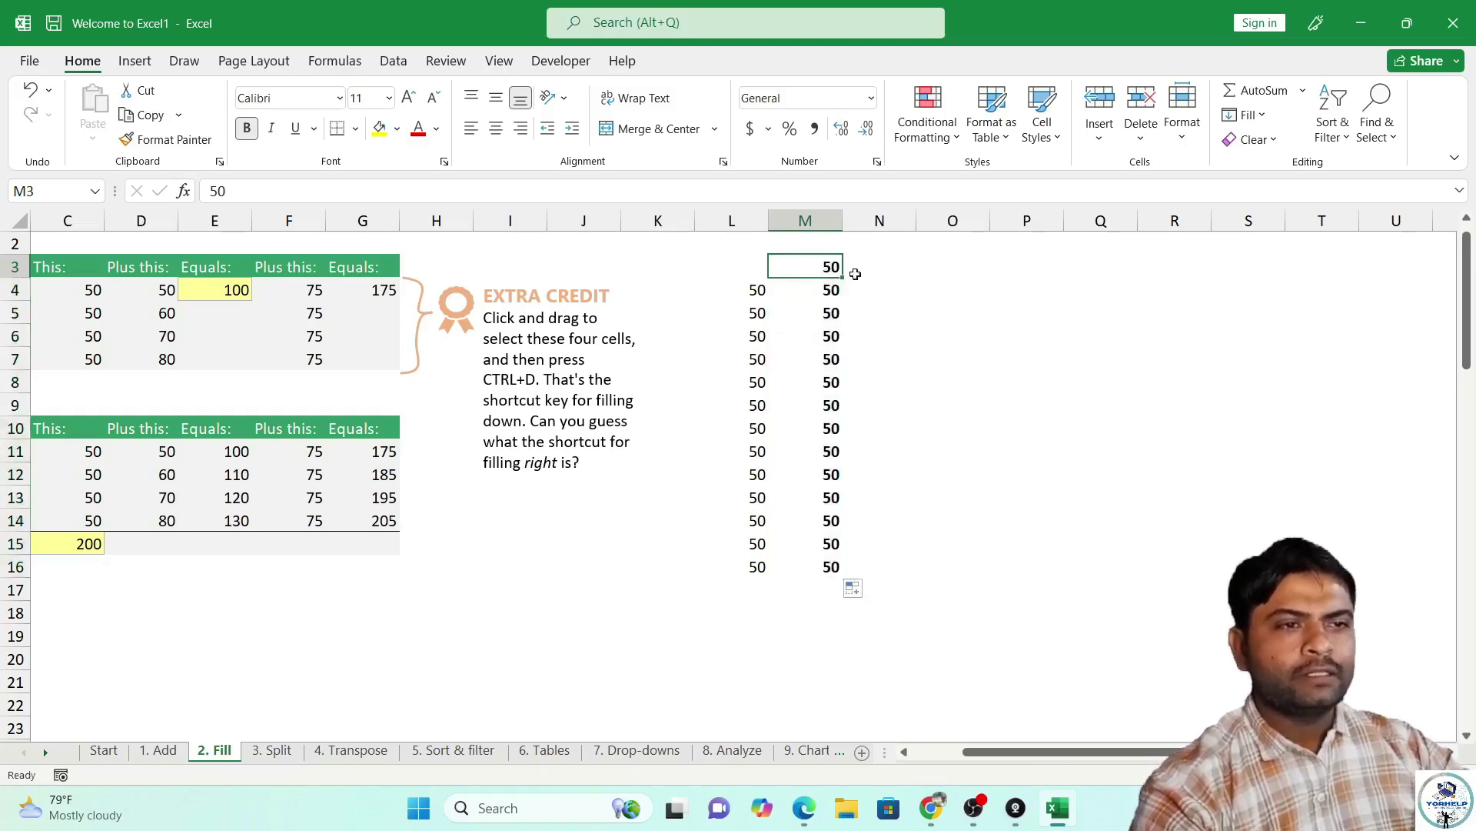
left_click_drag(831, 266, 1174, 262)
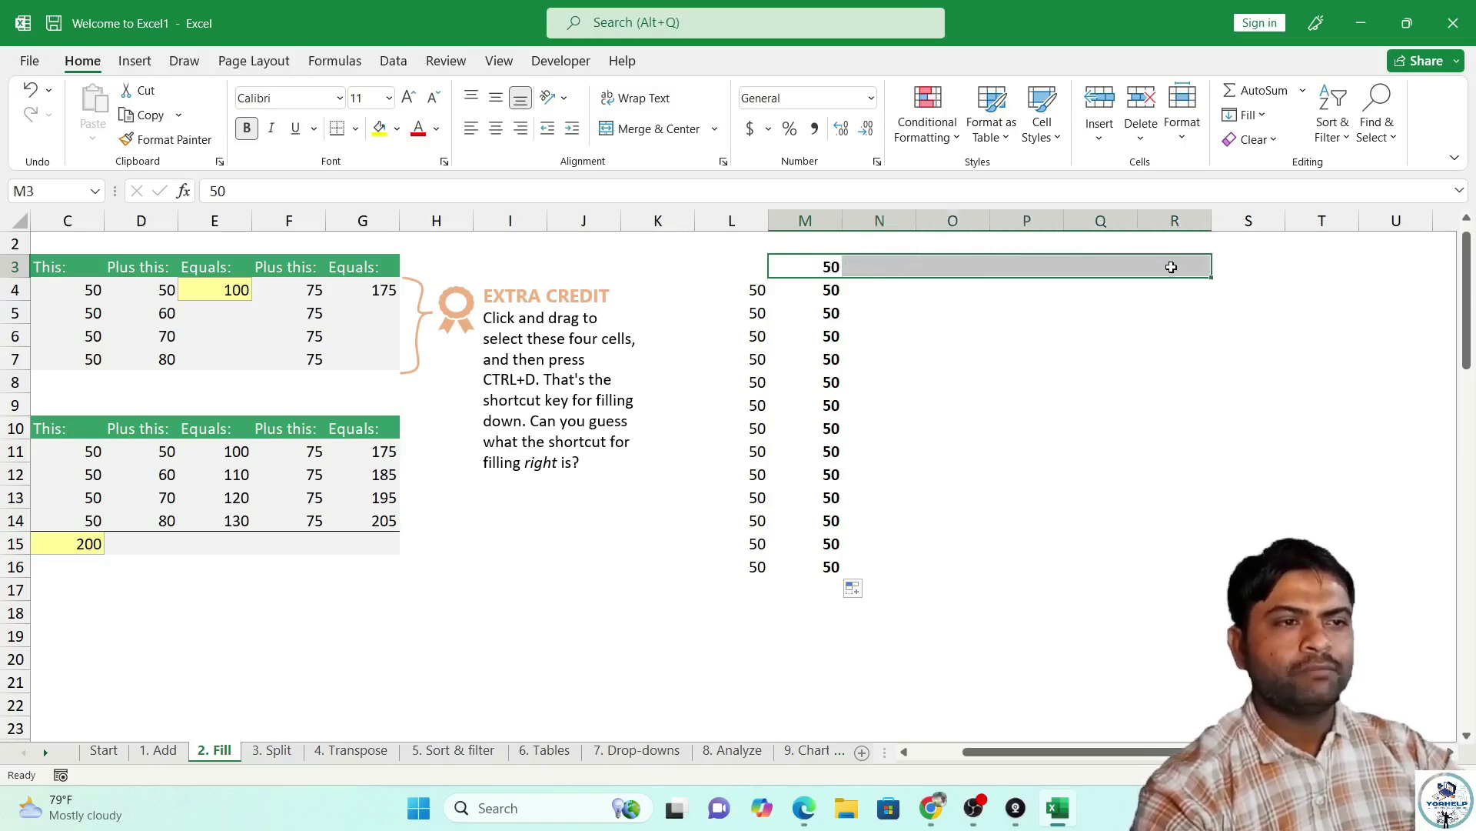
left_click(1101, 311)
left_click(868, 273)
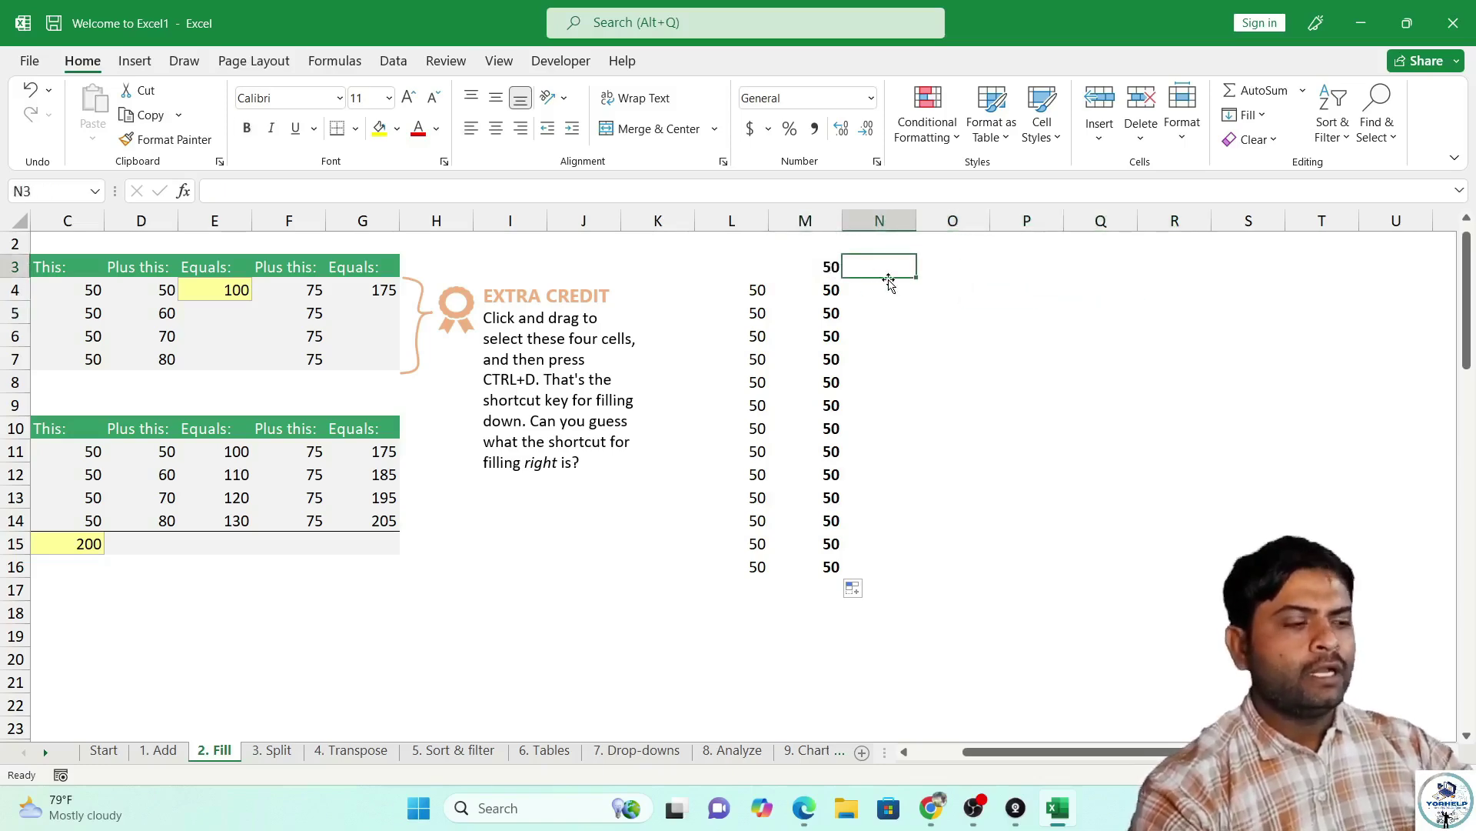
Enter 50 in N3 and move it to cell P10.
type("50")
key("Return")
left_click(883, 252)
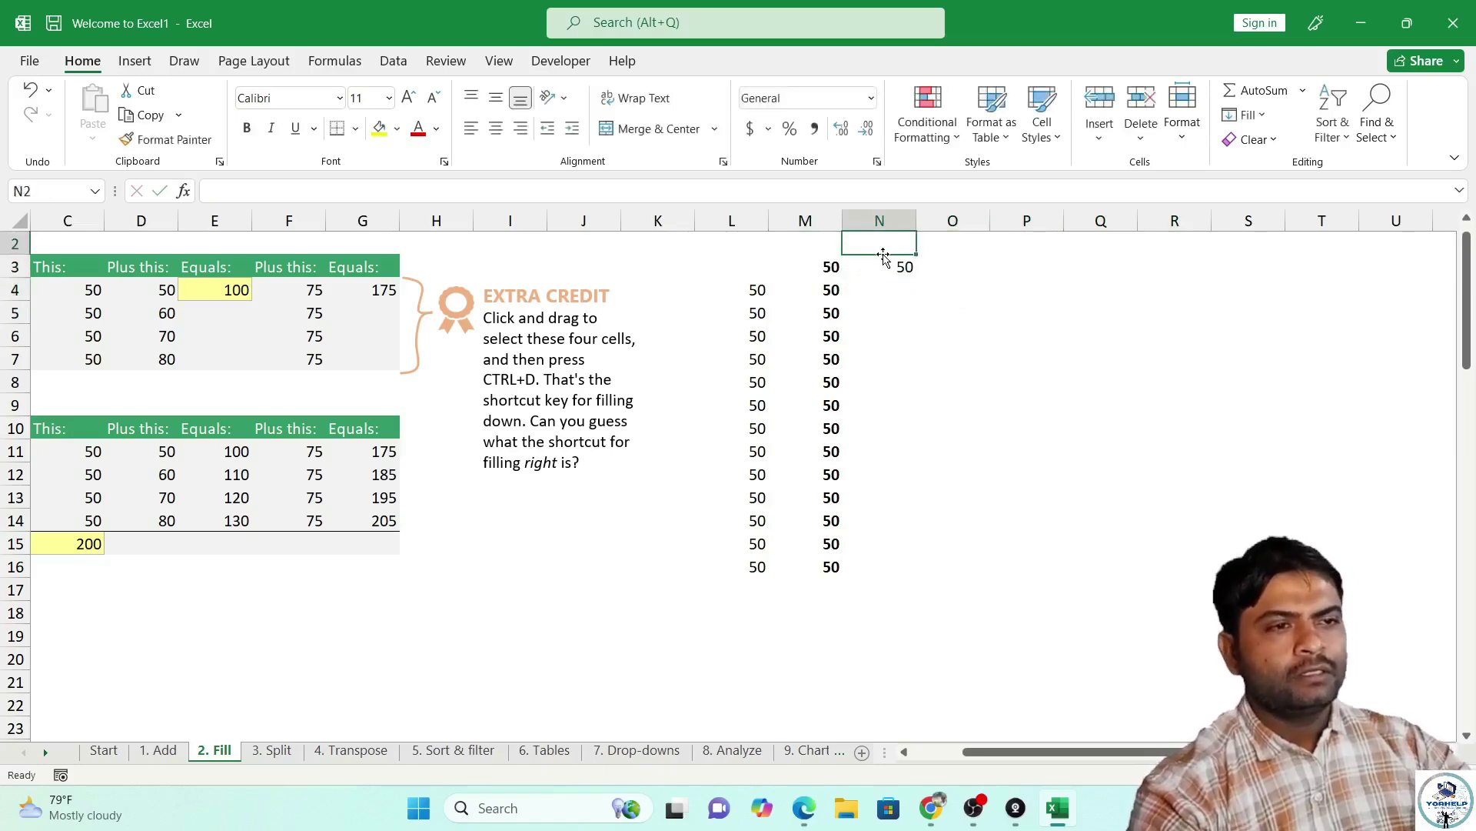
left_click(875, 273)
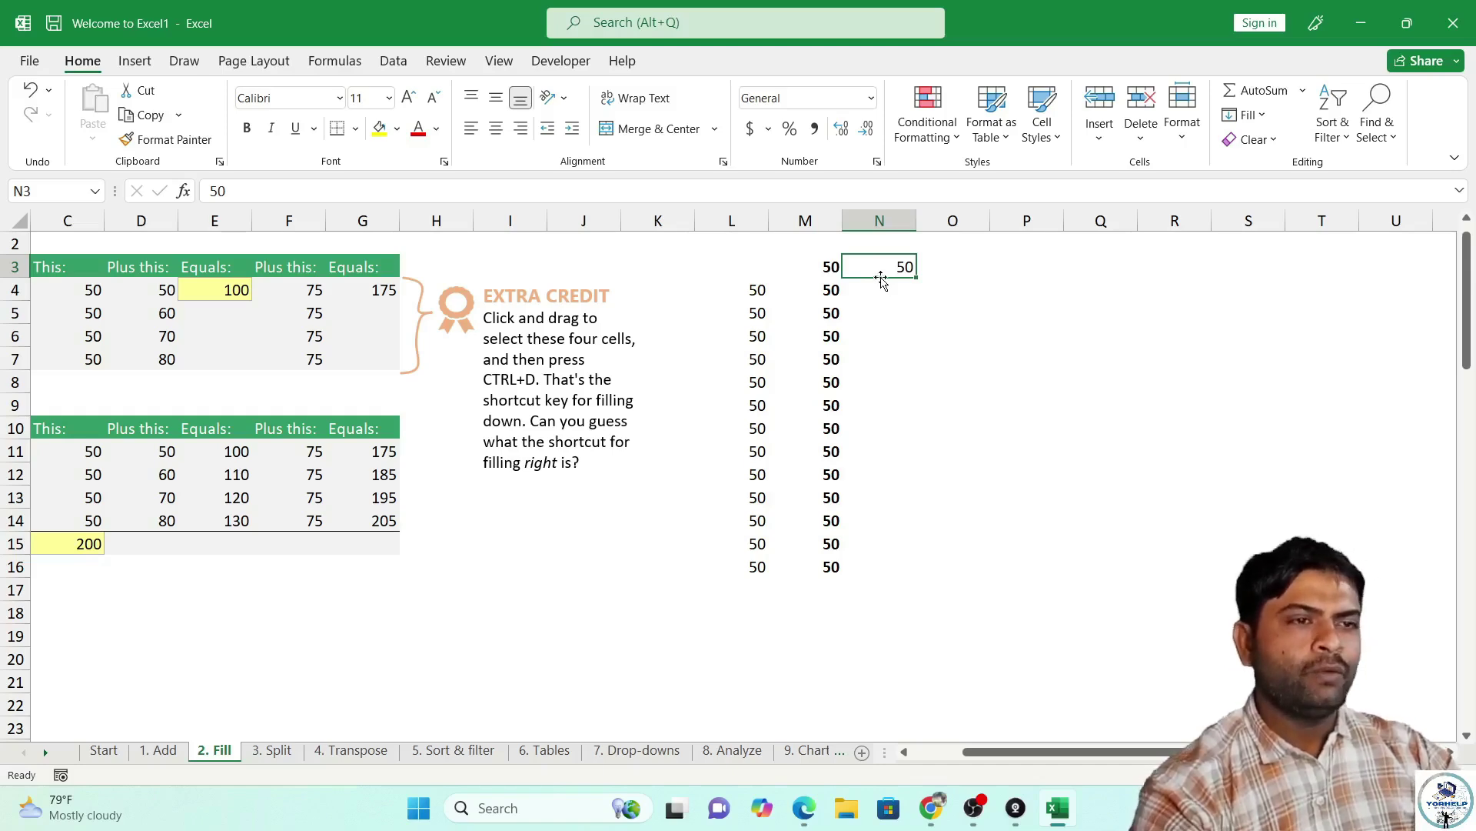
left_click_drag(881, 281, 1022, 421)
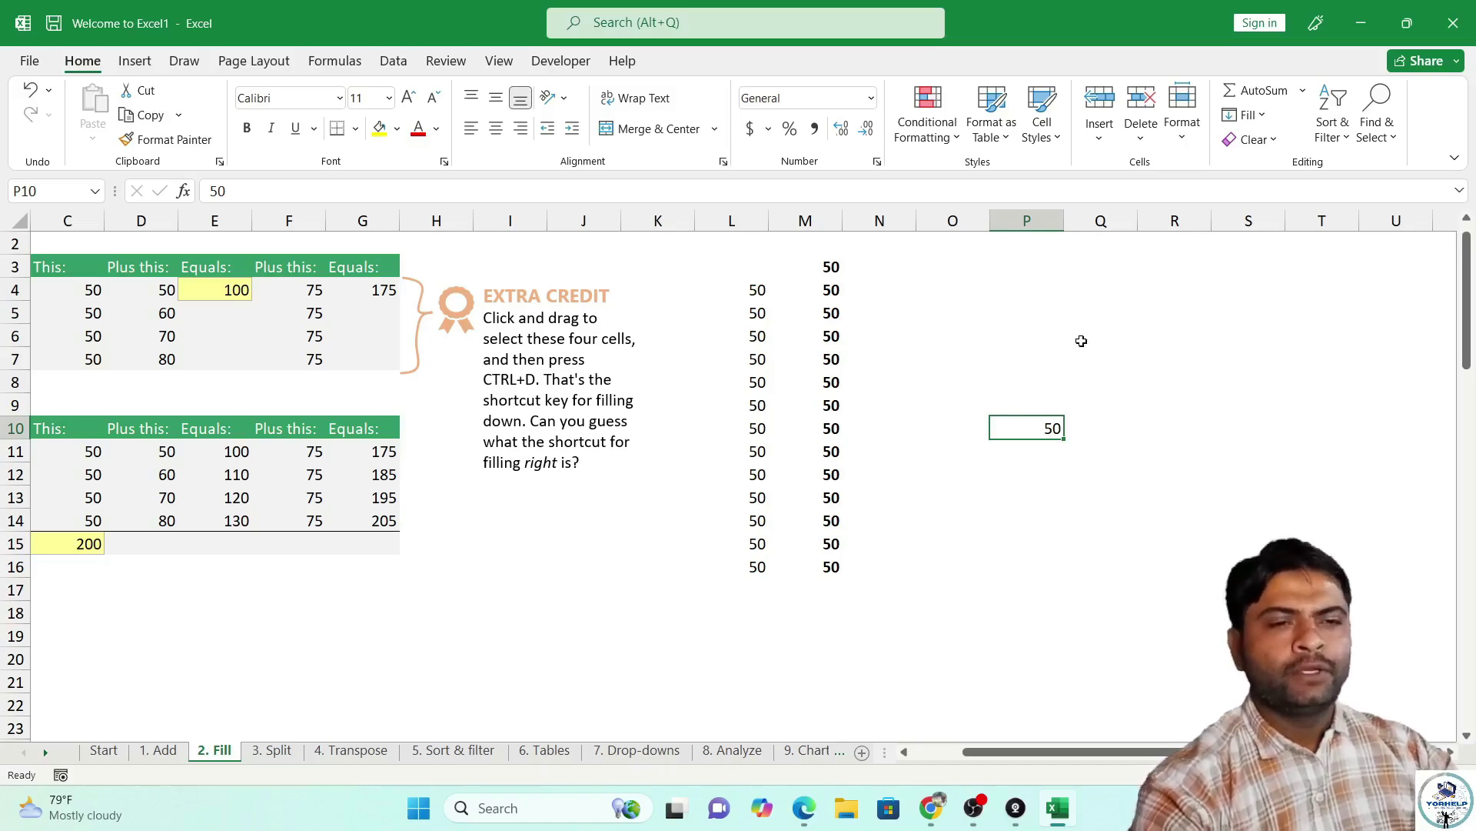
left_click_drag(1000, 752, 949, 752)
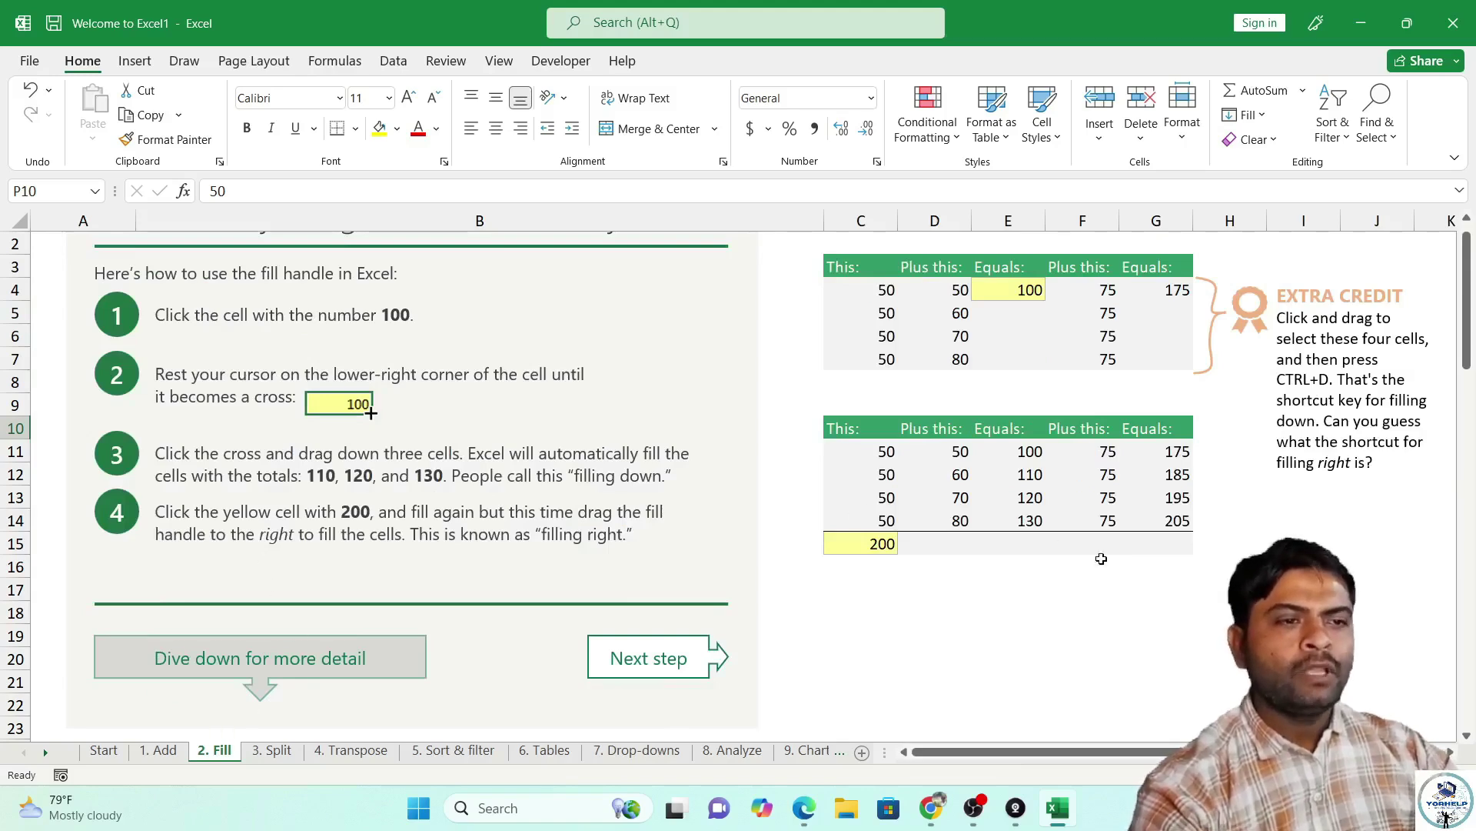
left_click_drag(1006, 760, 1062, 758)
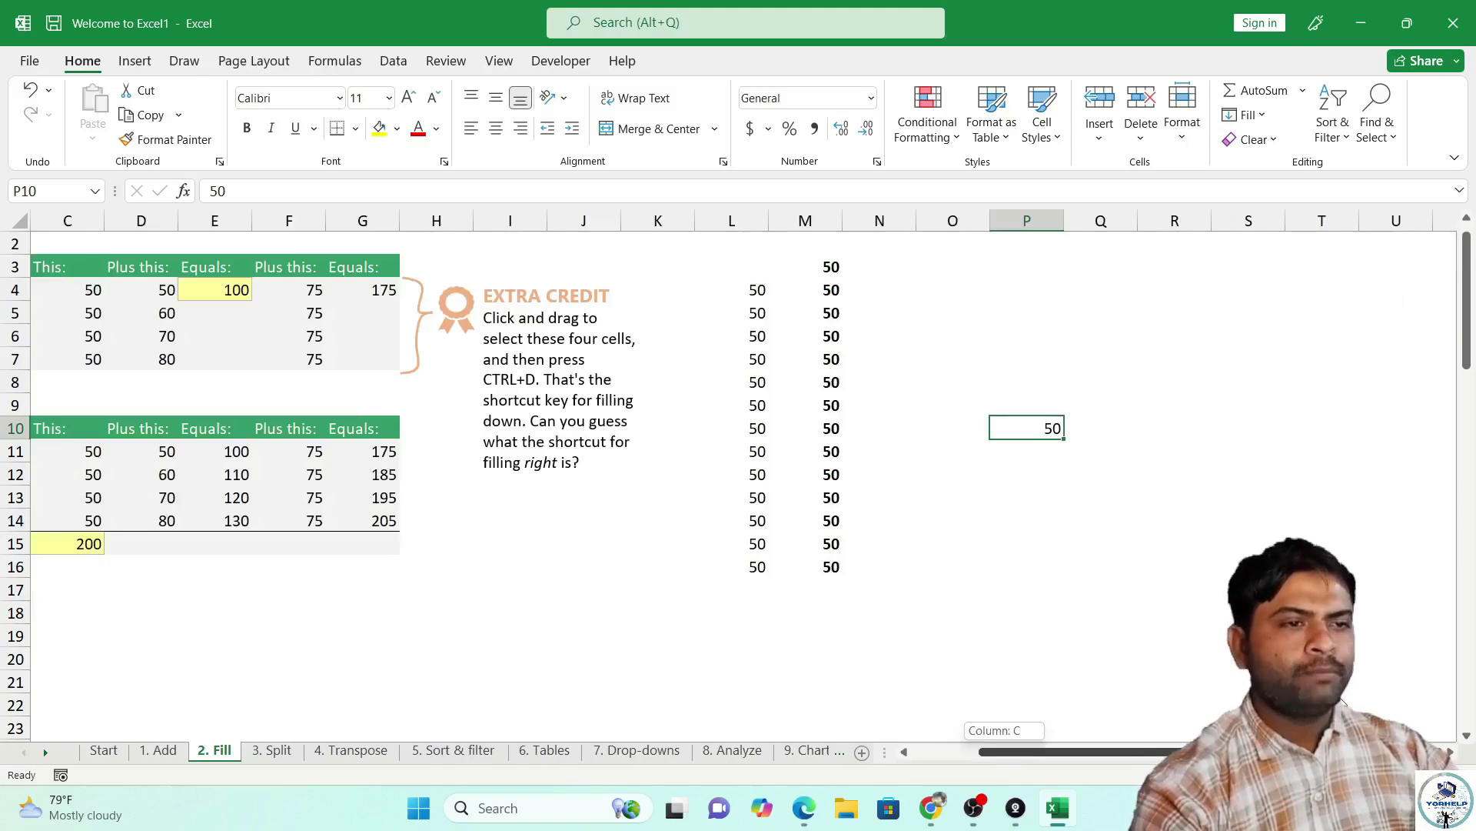
Fill 40 down N4:N16 and extend column Q's 8, 10 series to Q20.
left_click(850, 292)
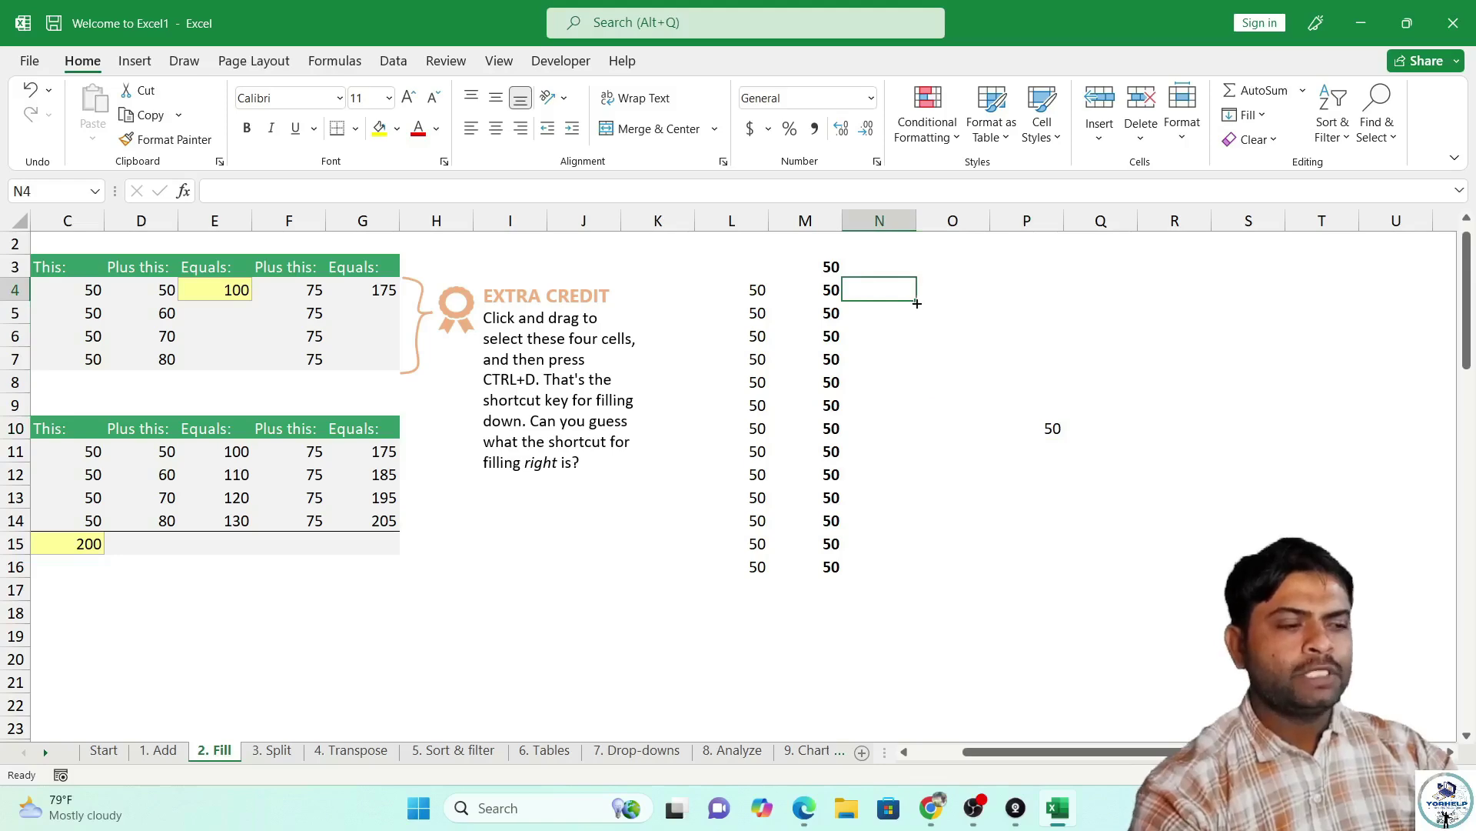
type("40")
key("Return")
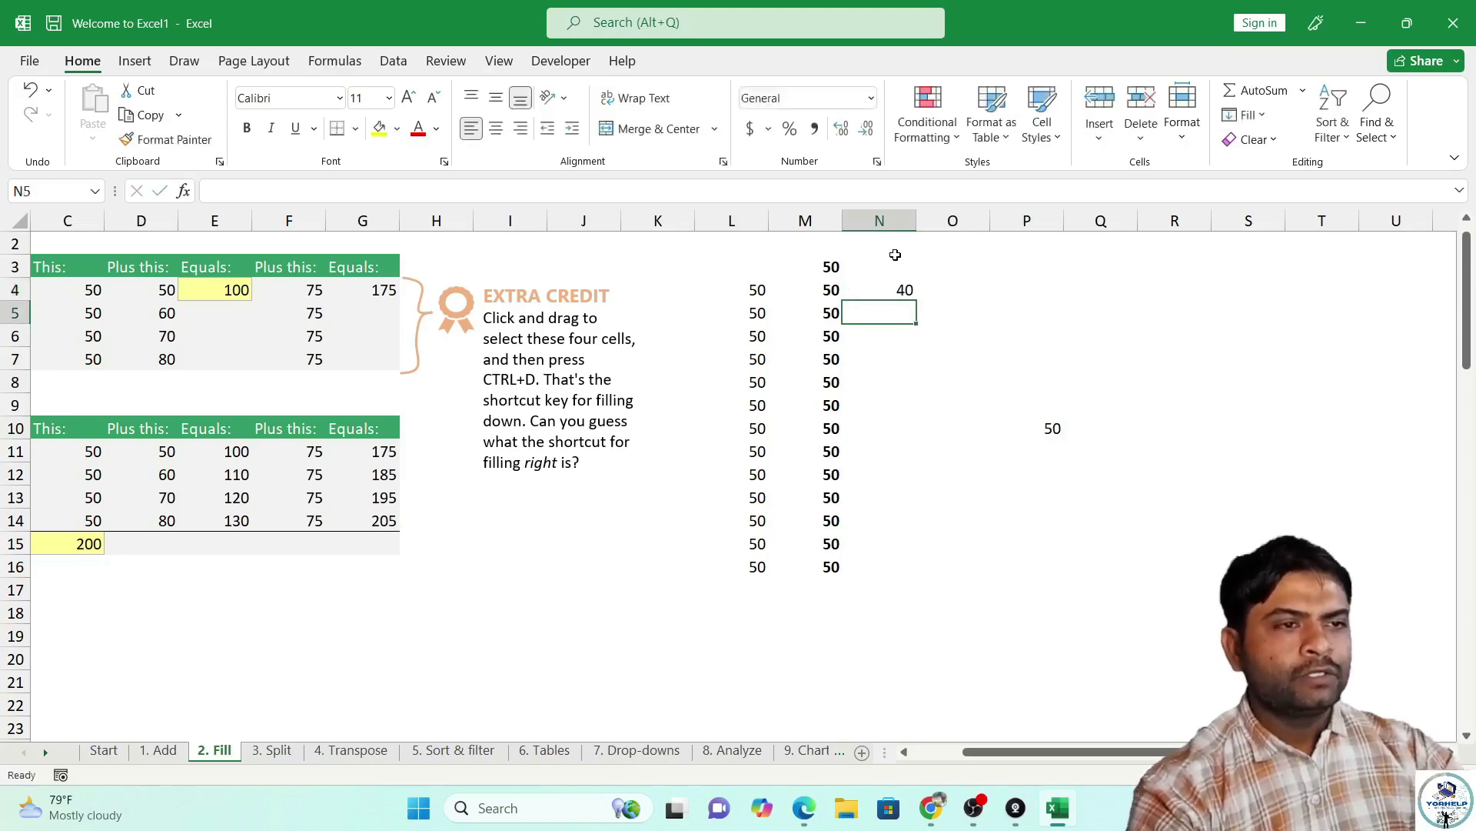
left_click(884, 292)
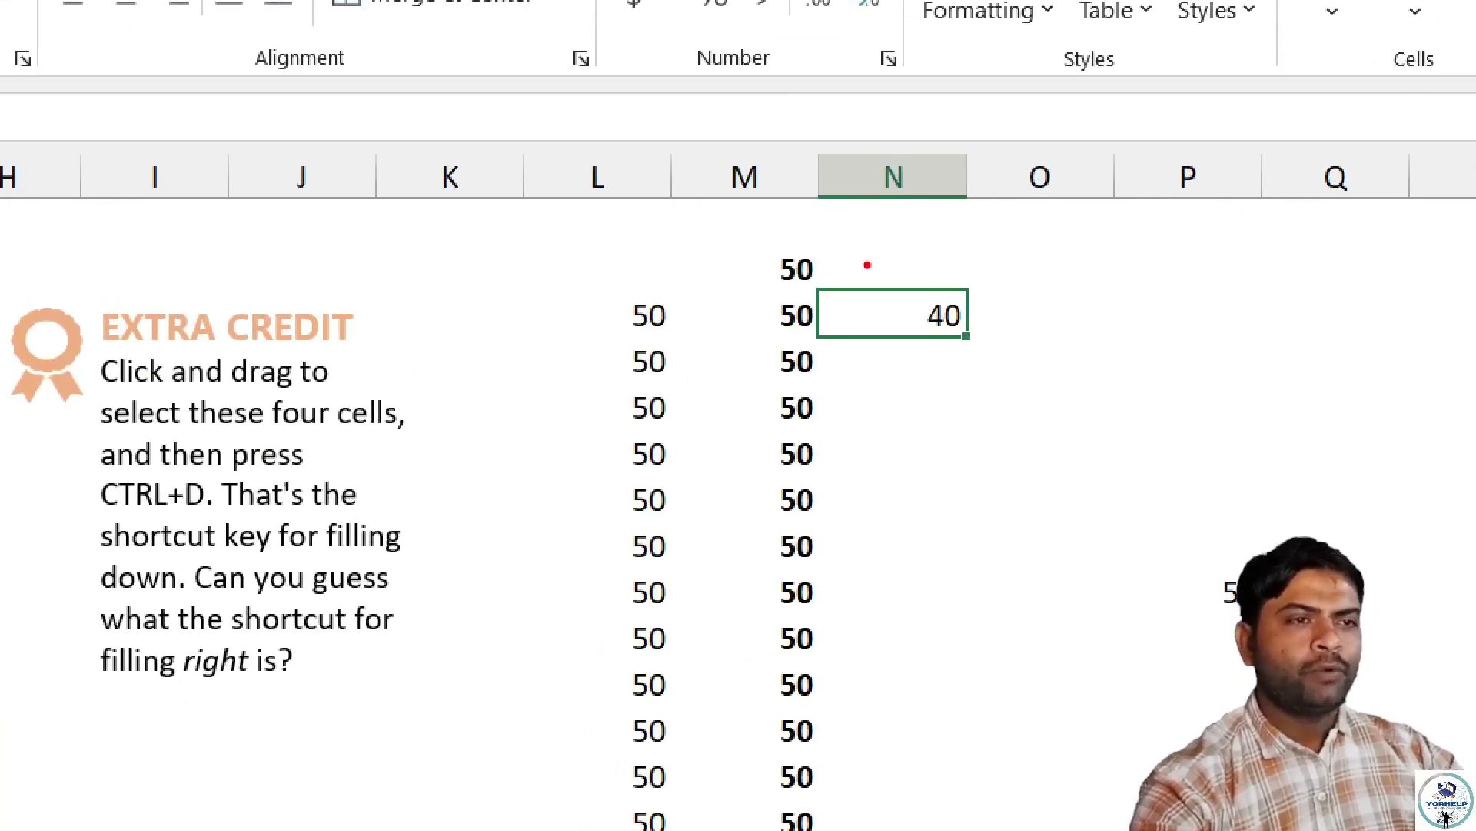
left_click_drag(992, 366, 960, 334)
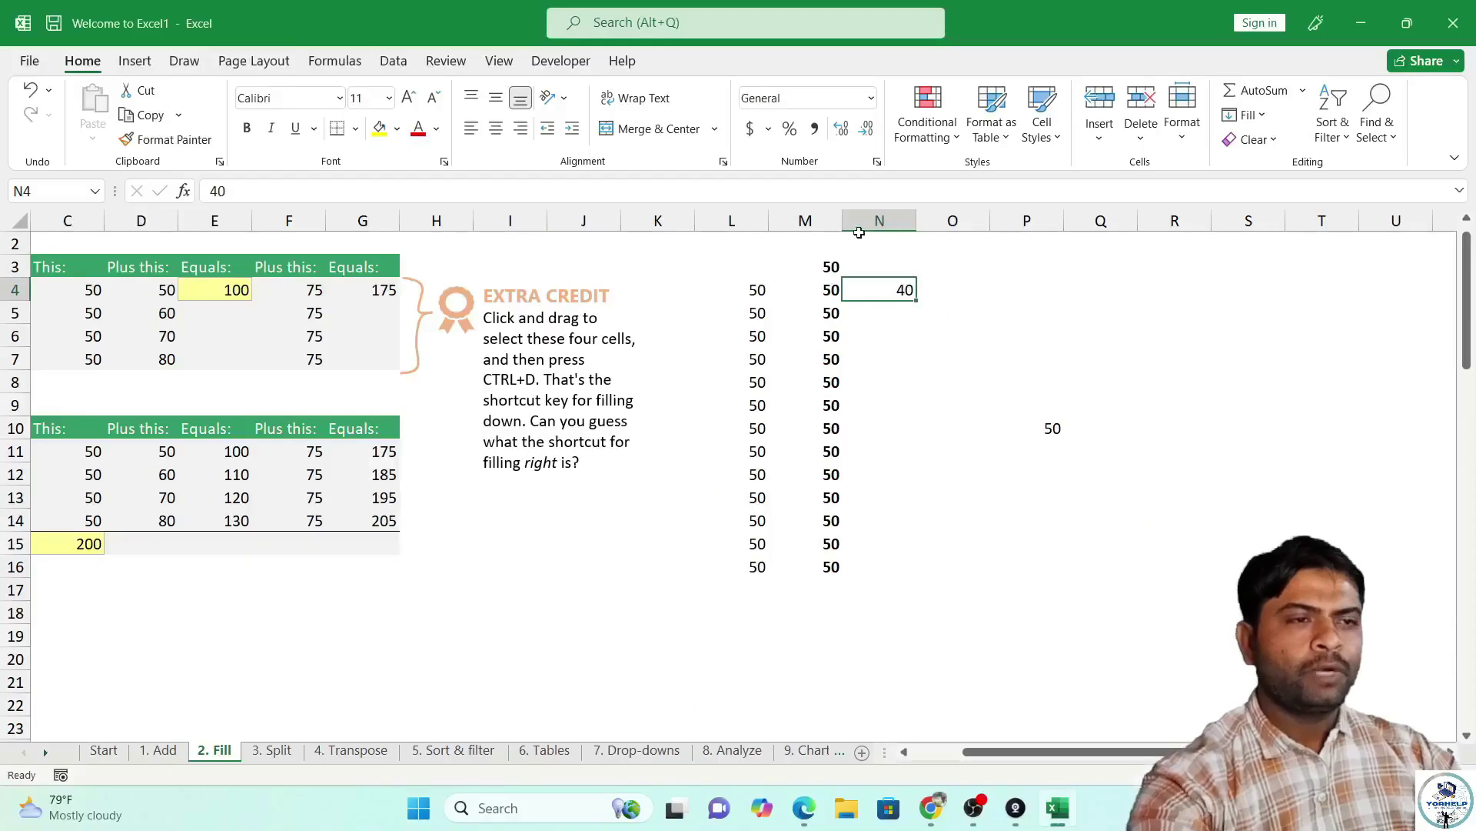
double_click(917, 300)
left_click_drag(831, 291, 819, 564)
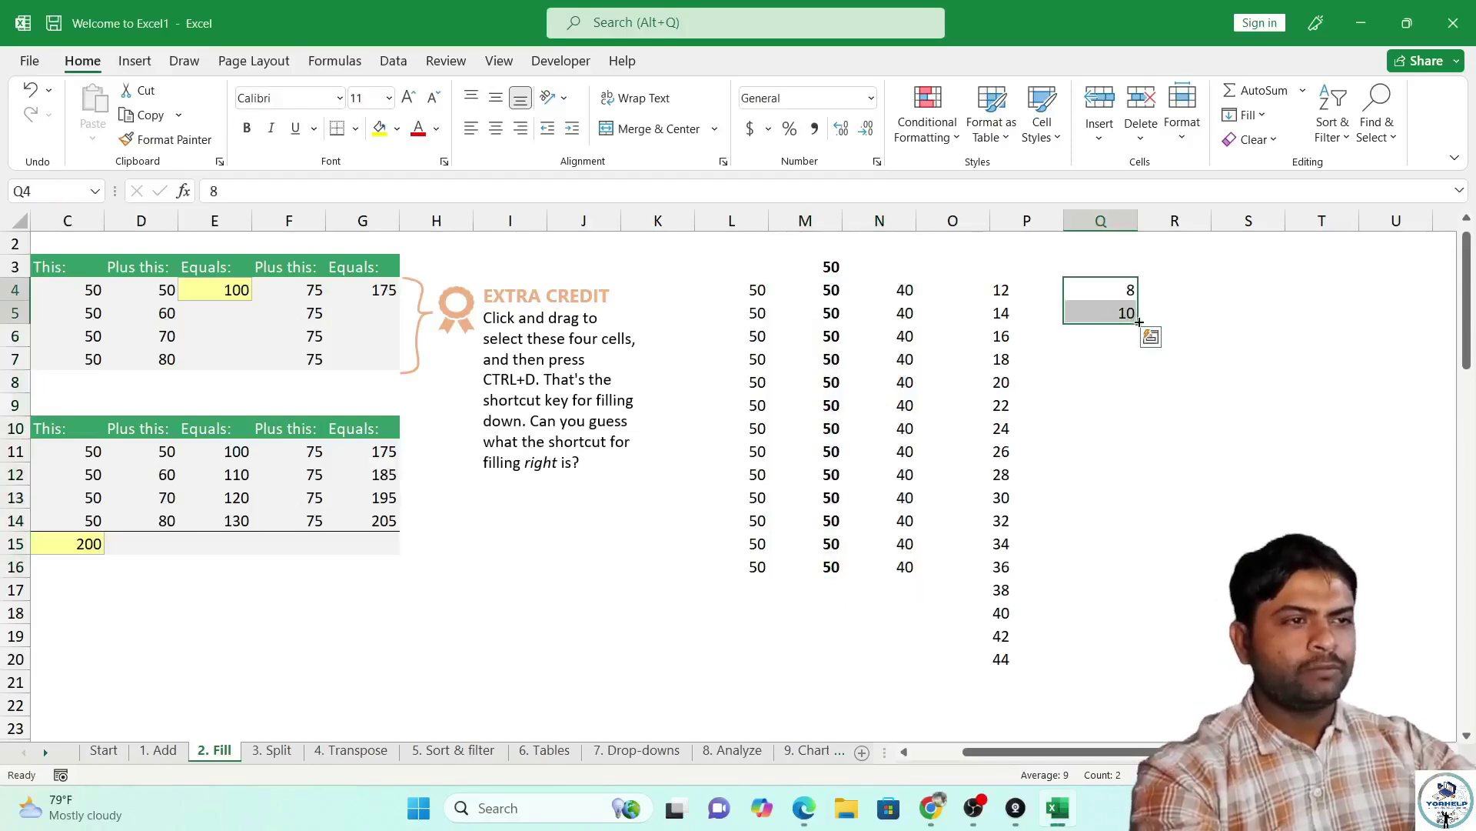
double_click(1138, 323)
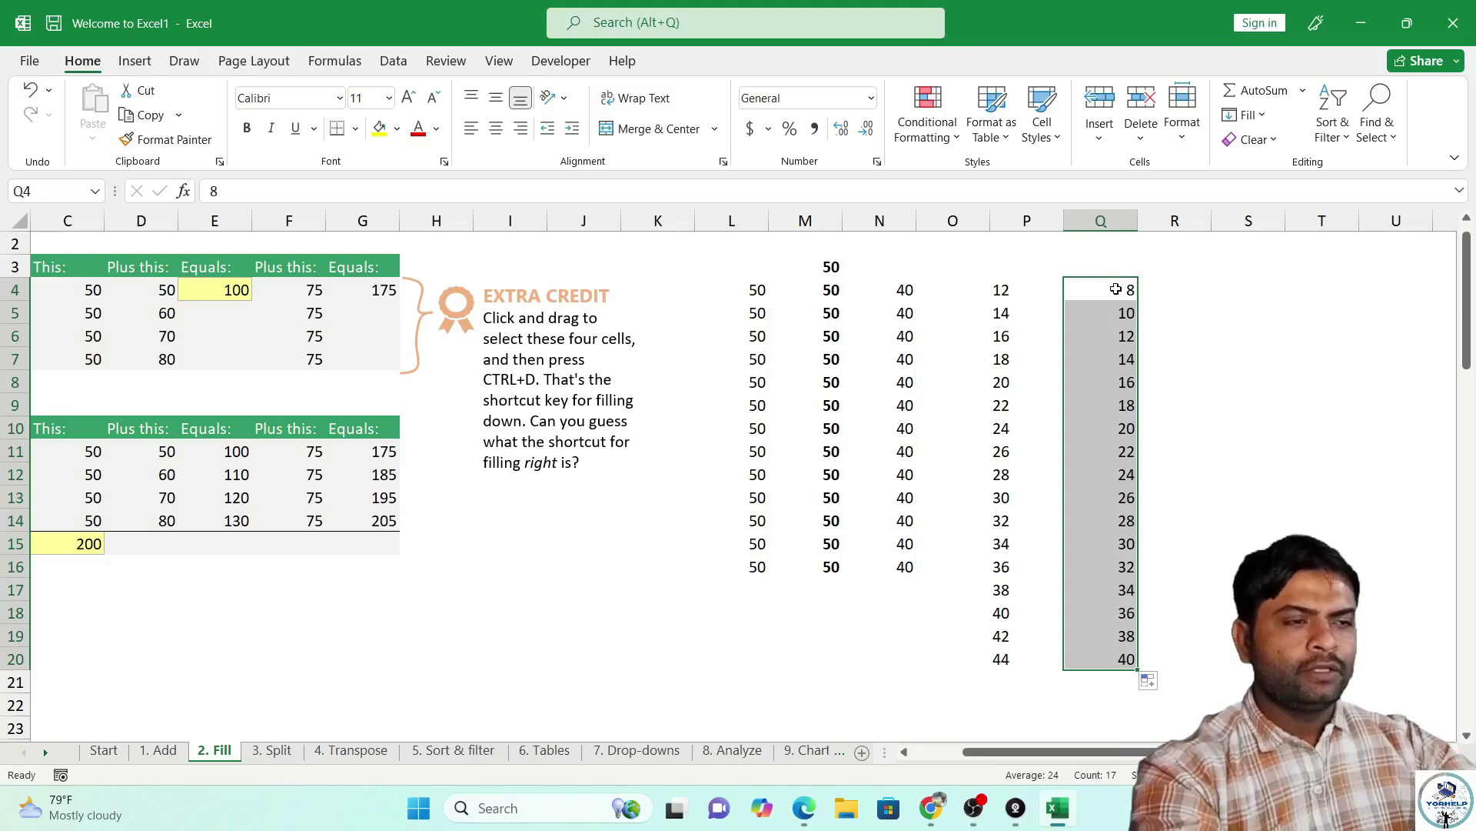
Fill 5 down R4:R20 and across to V4 with Ctrl+R, then select A1:S22.
left_click(1186, 291)
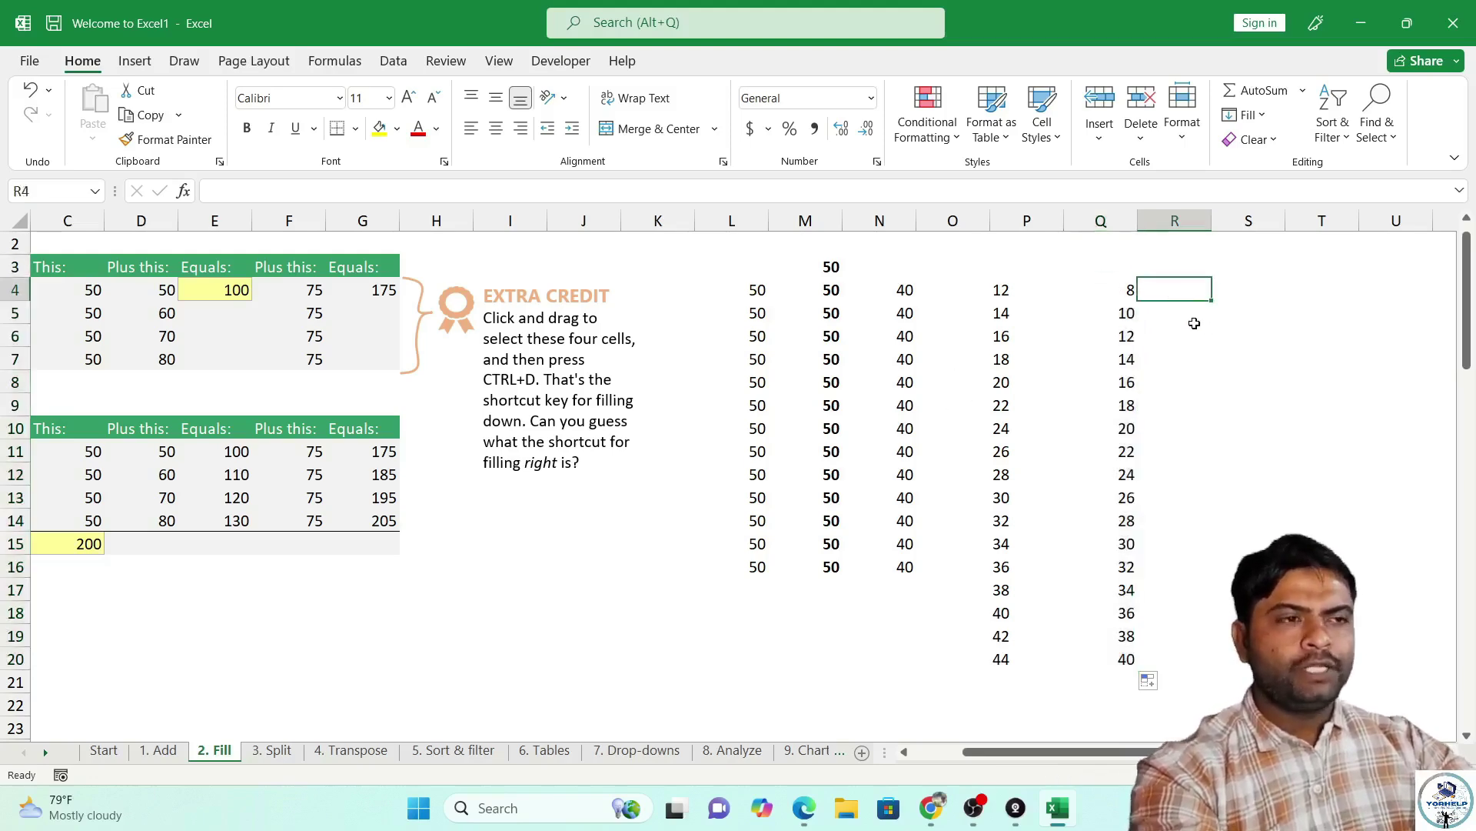
type("5")
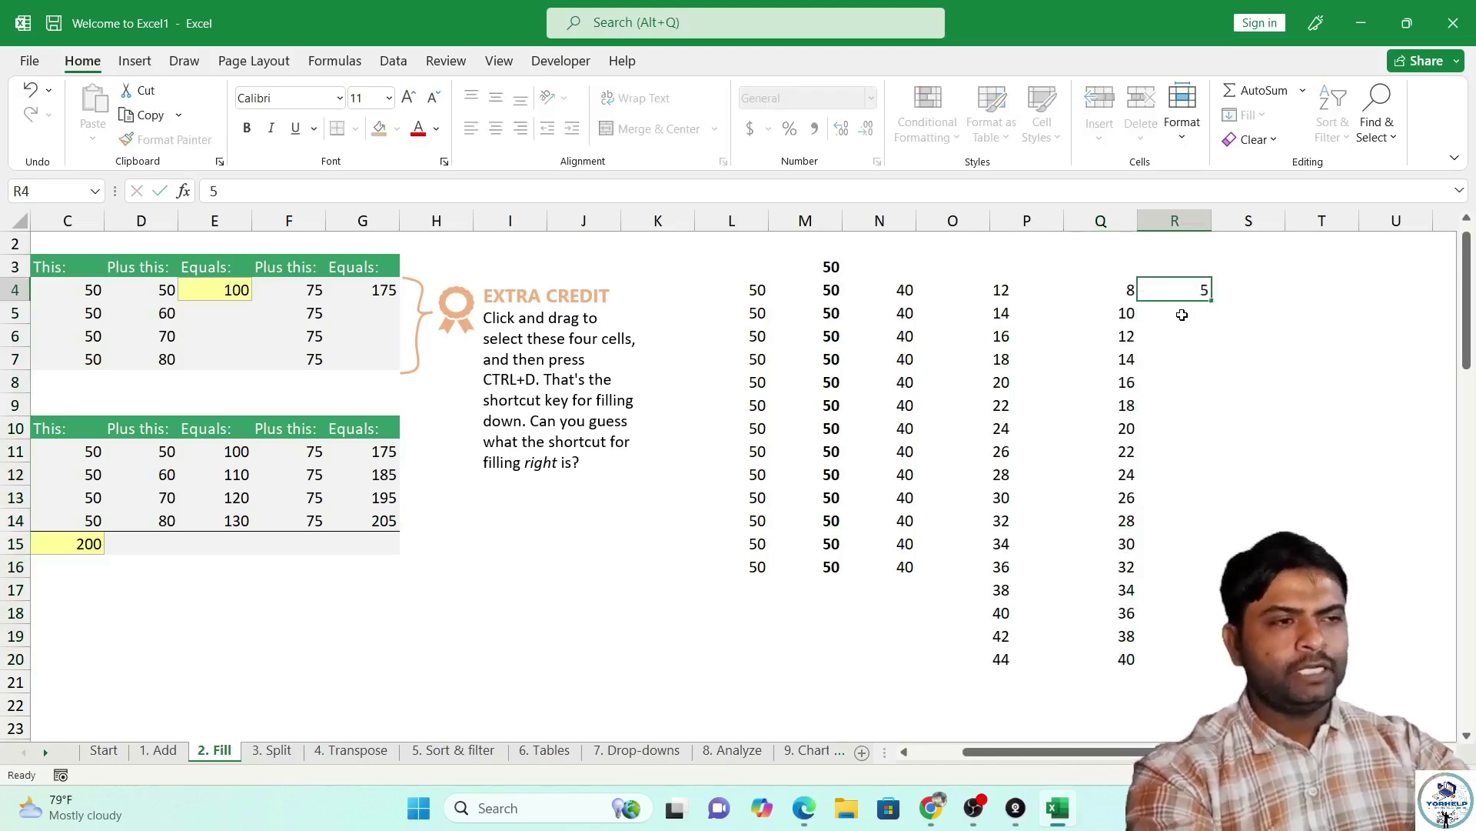
key("Return")
left_click(1183, 290)
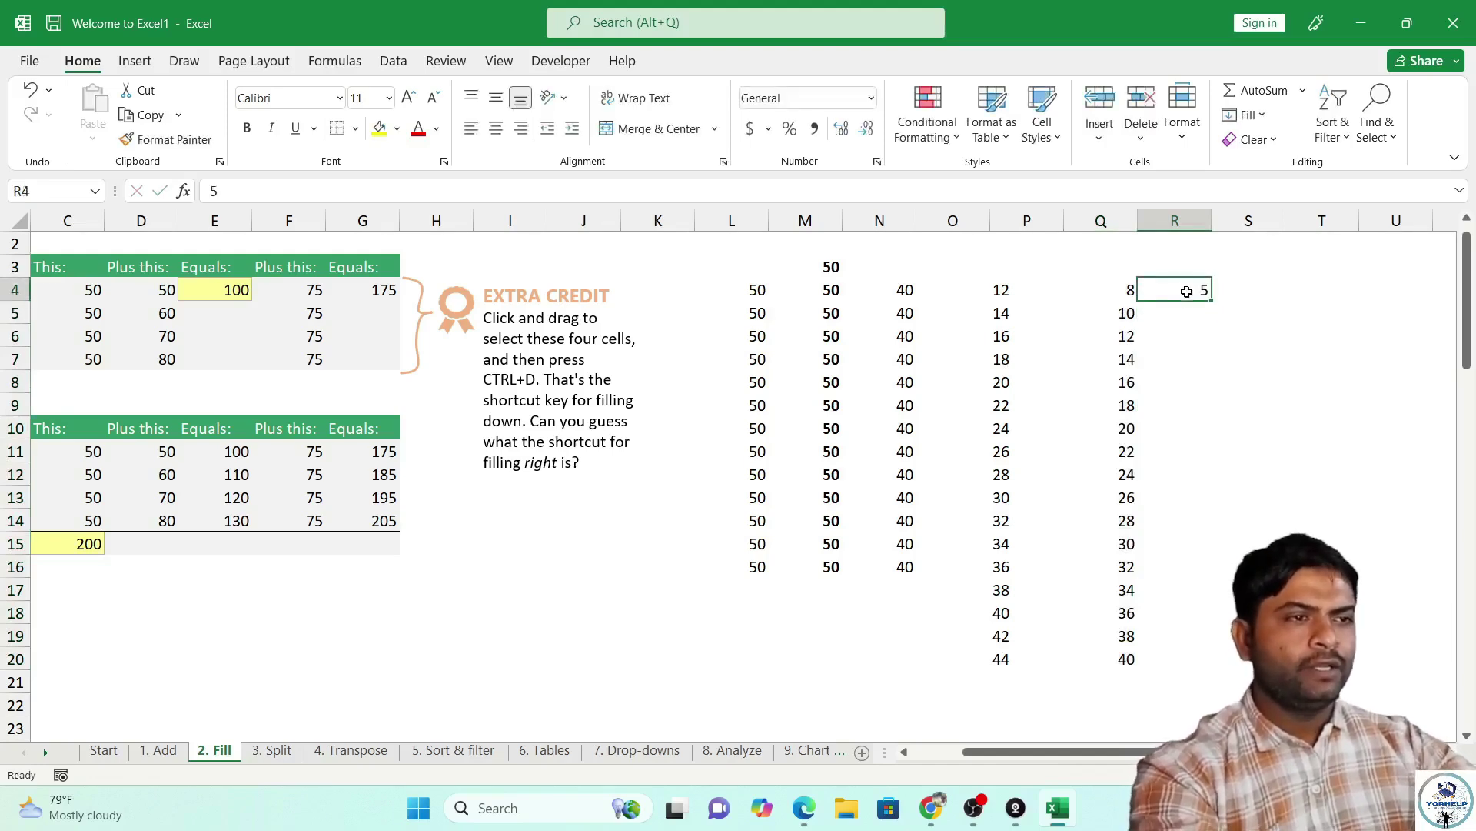
left_click_drag(1187, 291, 1181, 661)
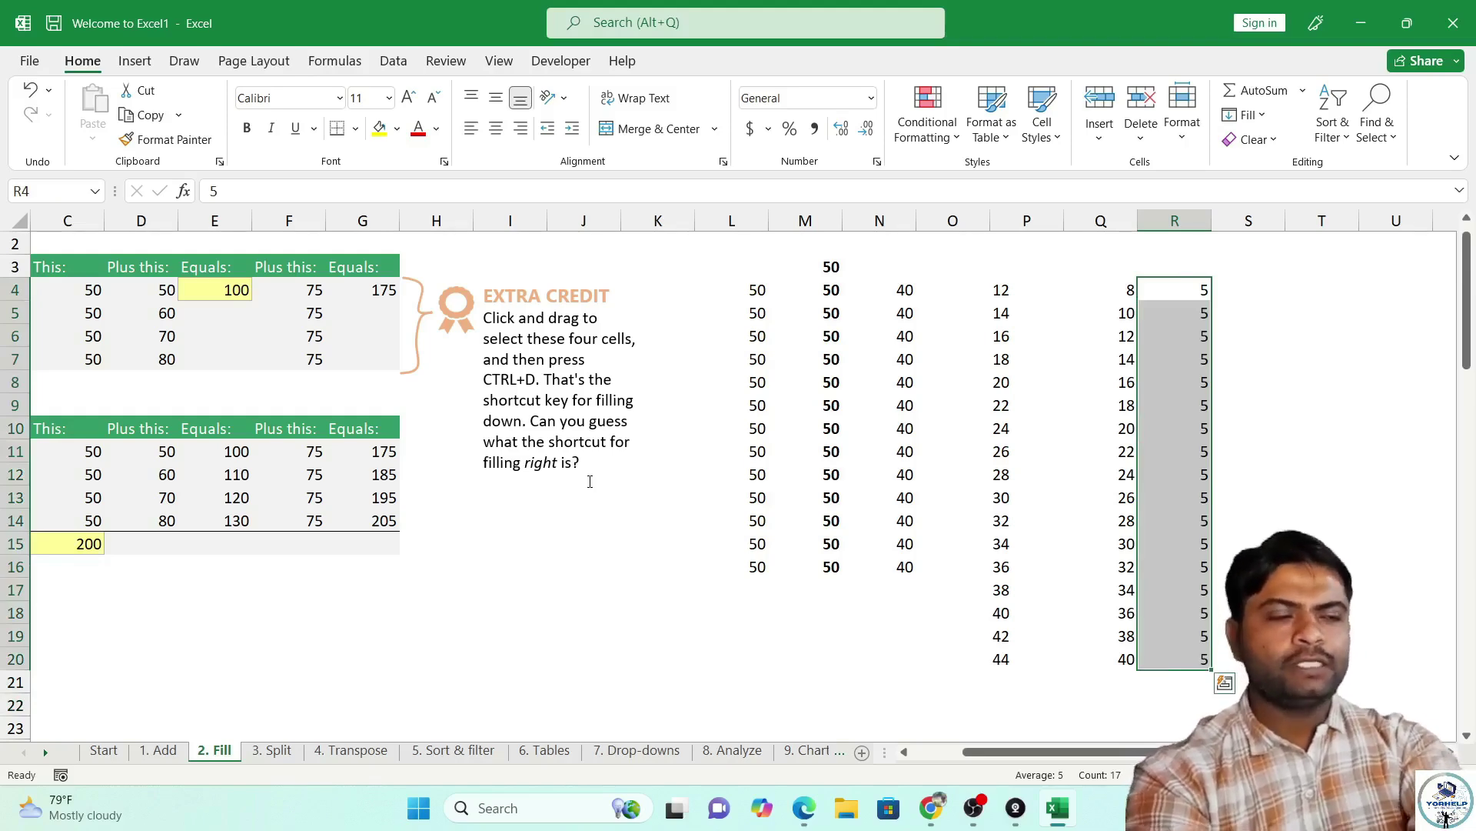
key("Right")
key("Left")
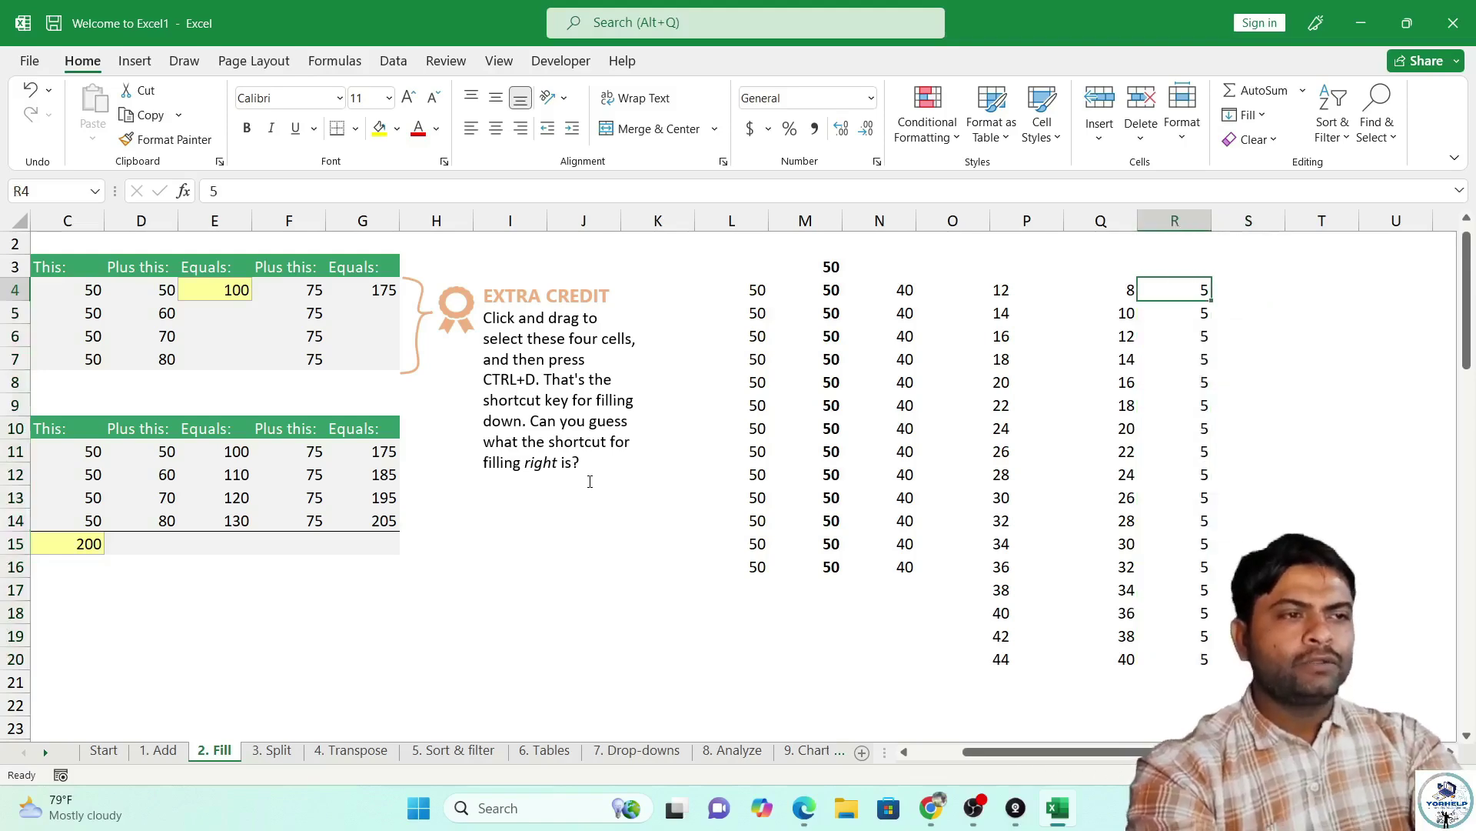
key("shift+Right")
key("shift+Right")
key("shift+Right")
key("shift+Right")
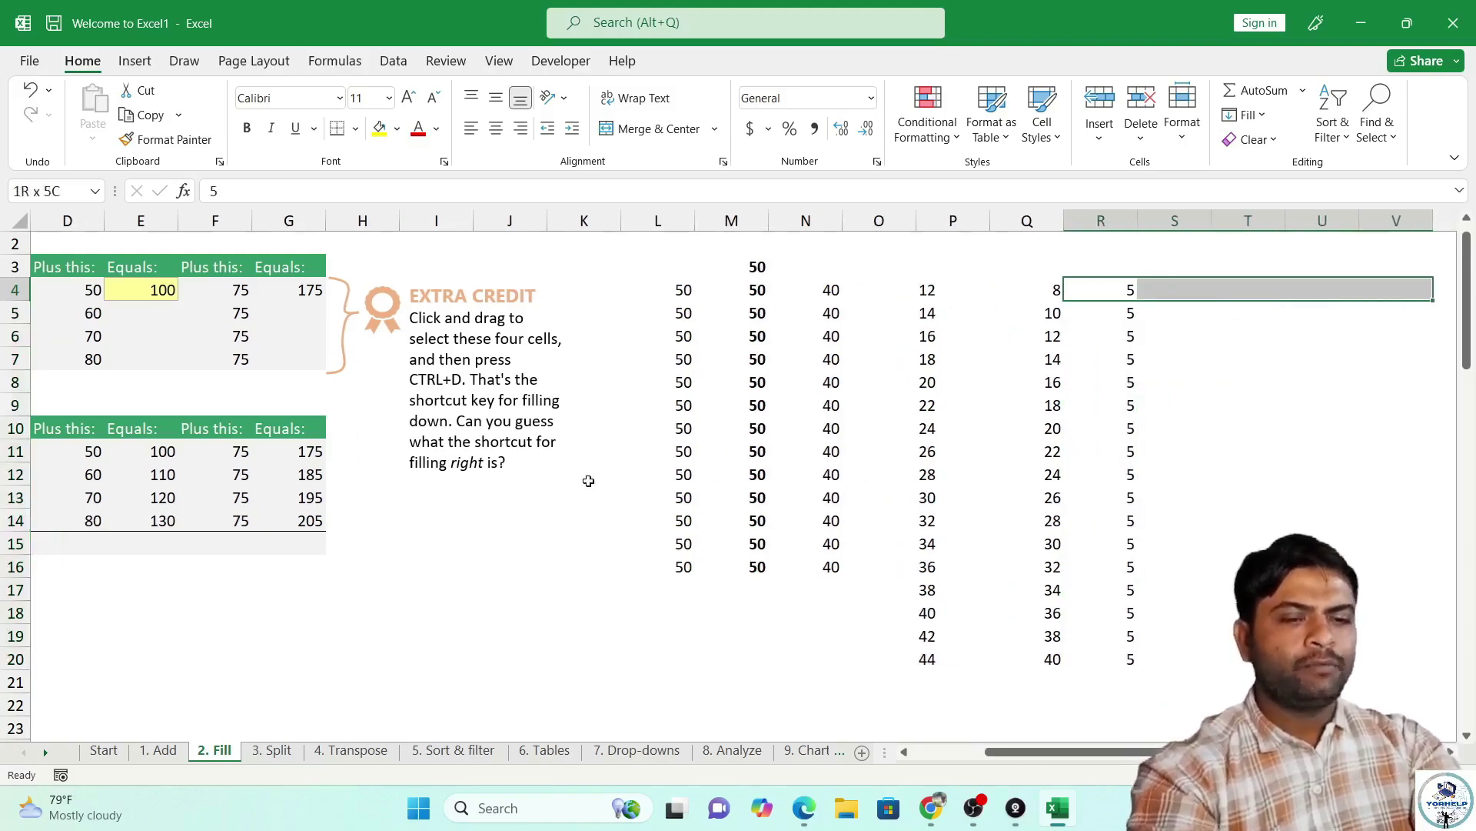
key("ctrl+r")
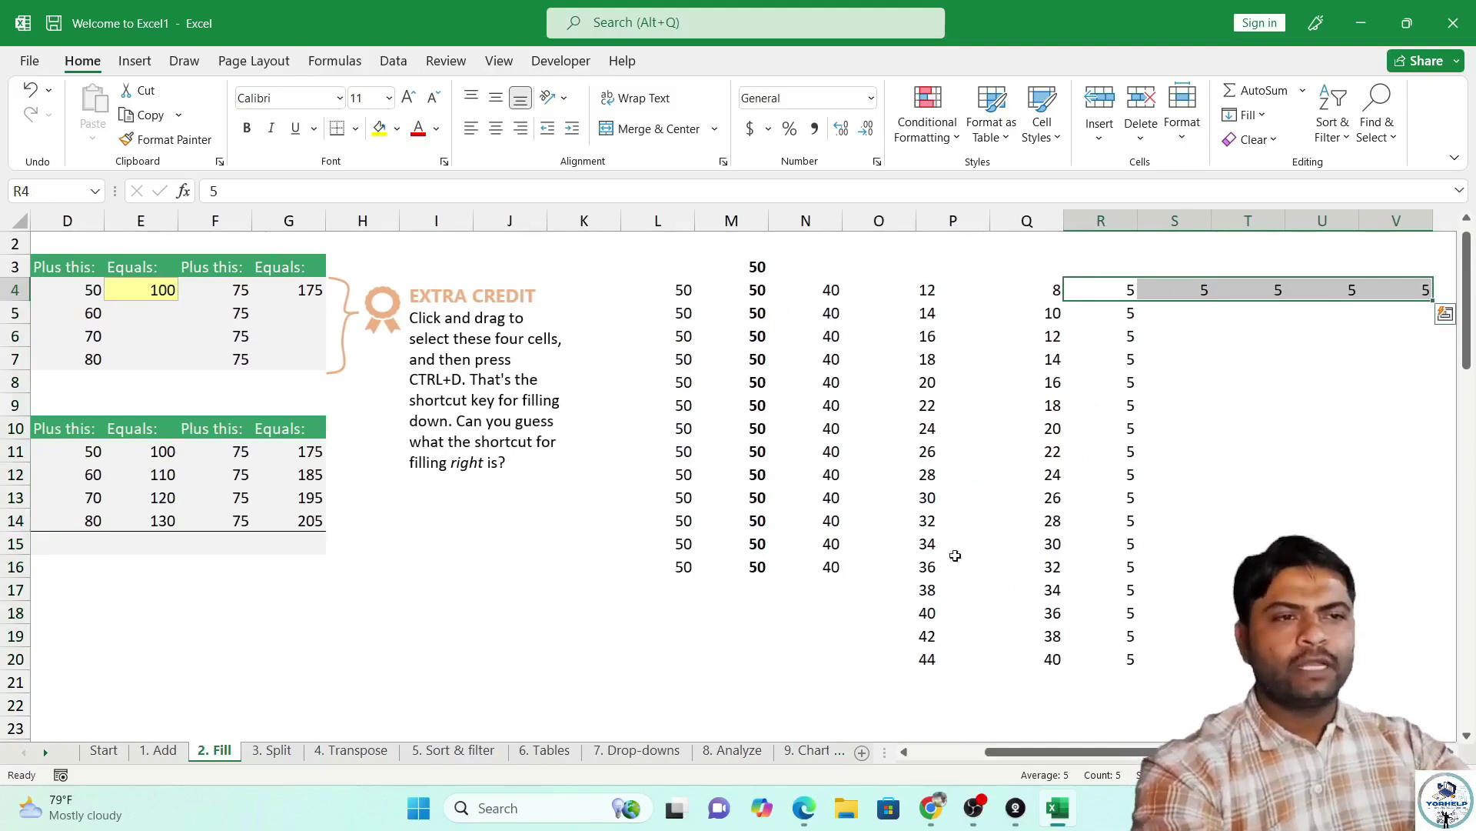
left_click(976, 705)
left_click_drag(1190, 703, 18, 223)
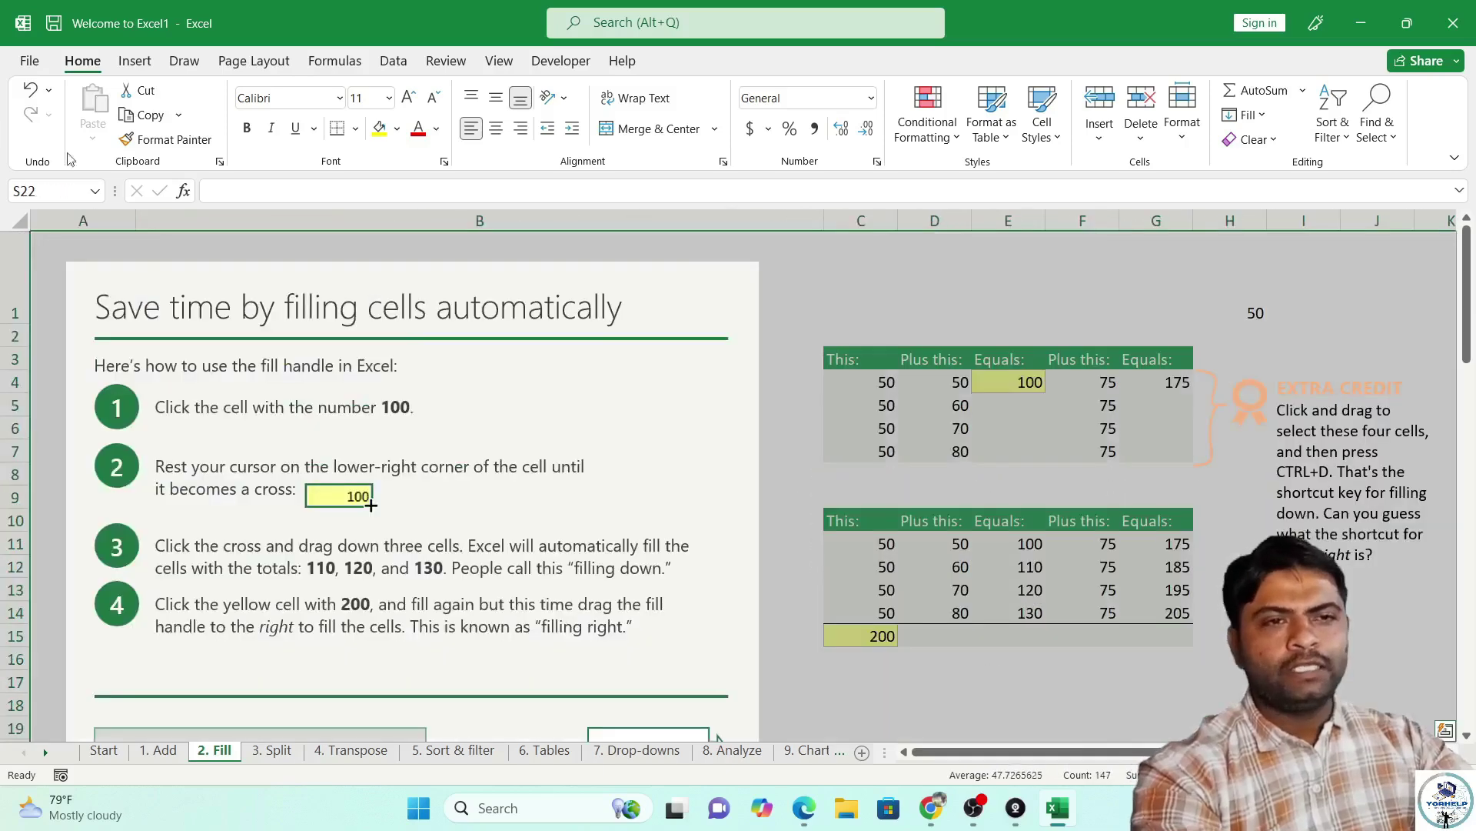
Look through the 3. Split, 4. Transpose and 5. Sort & filter sheets.
left_click(602, 254)
left_click(283, 752)
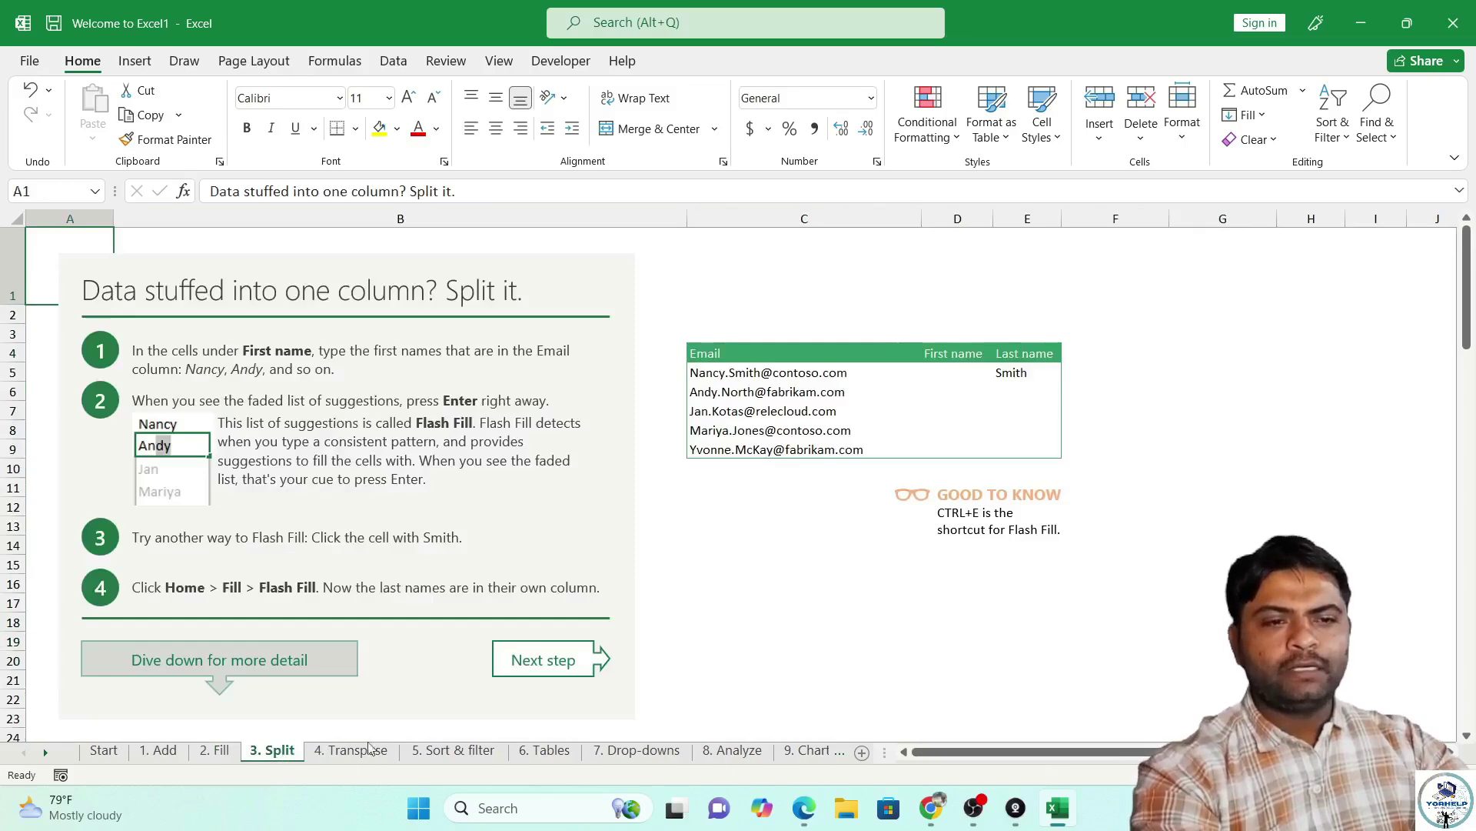
left_click(351, 751)
left_click(454, 751)
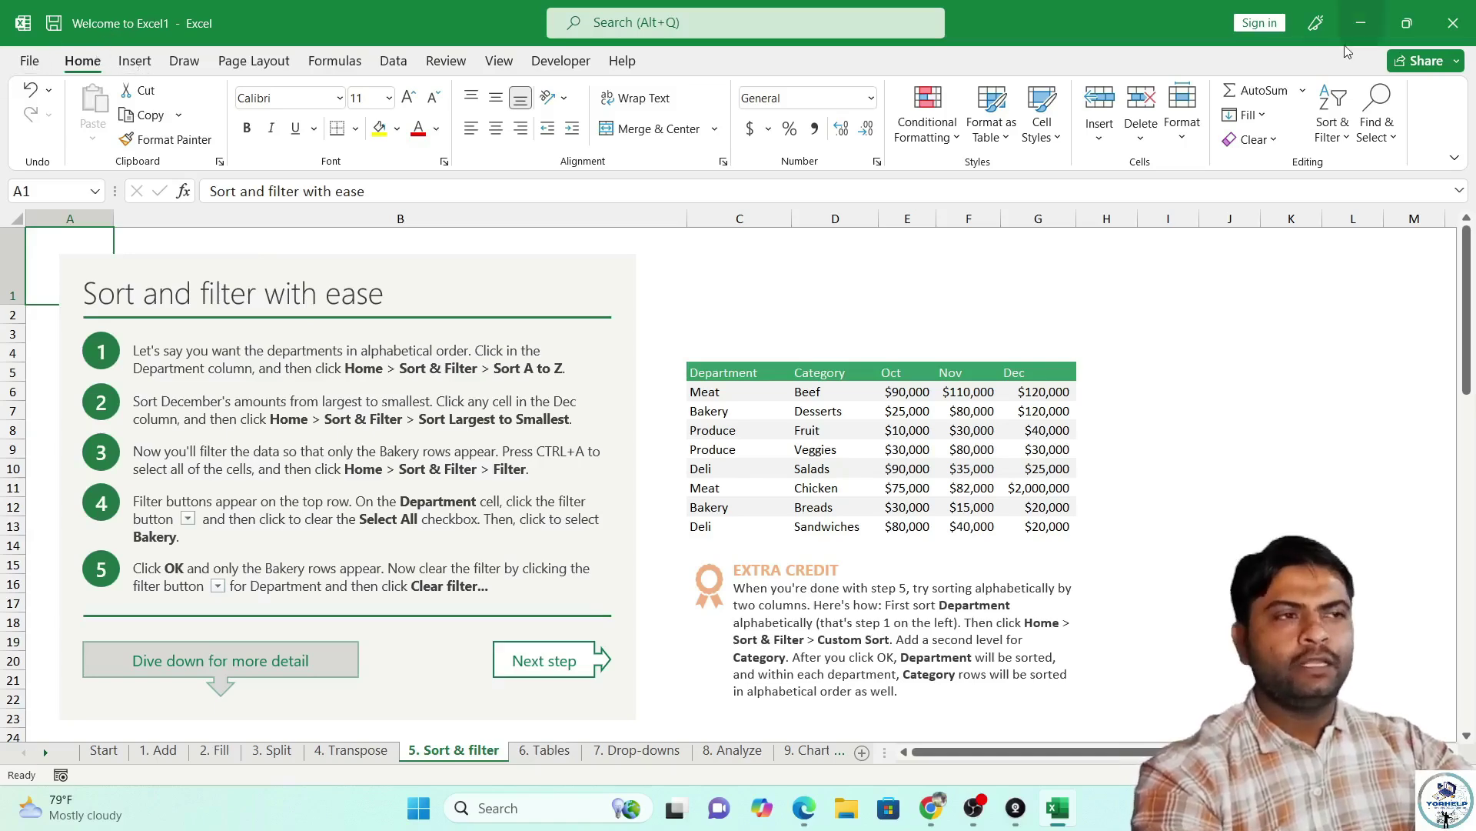
Close the workbook without saving, relaunch Excel and create a blank workbook.
left_click(1453, 23)
left_click(738, 425)
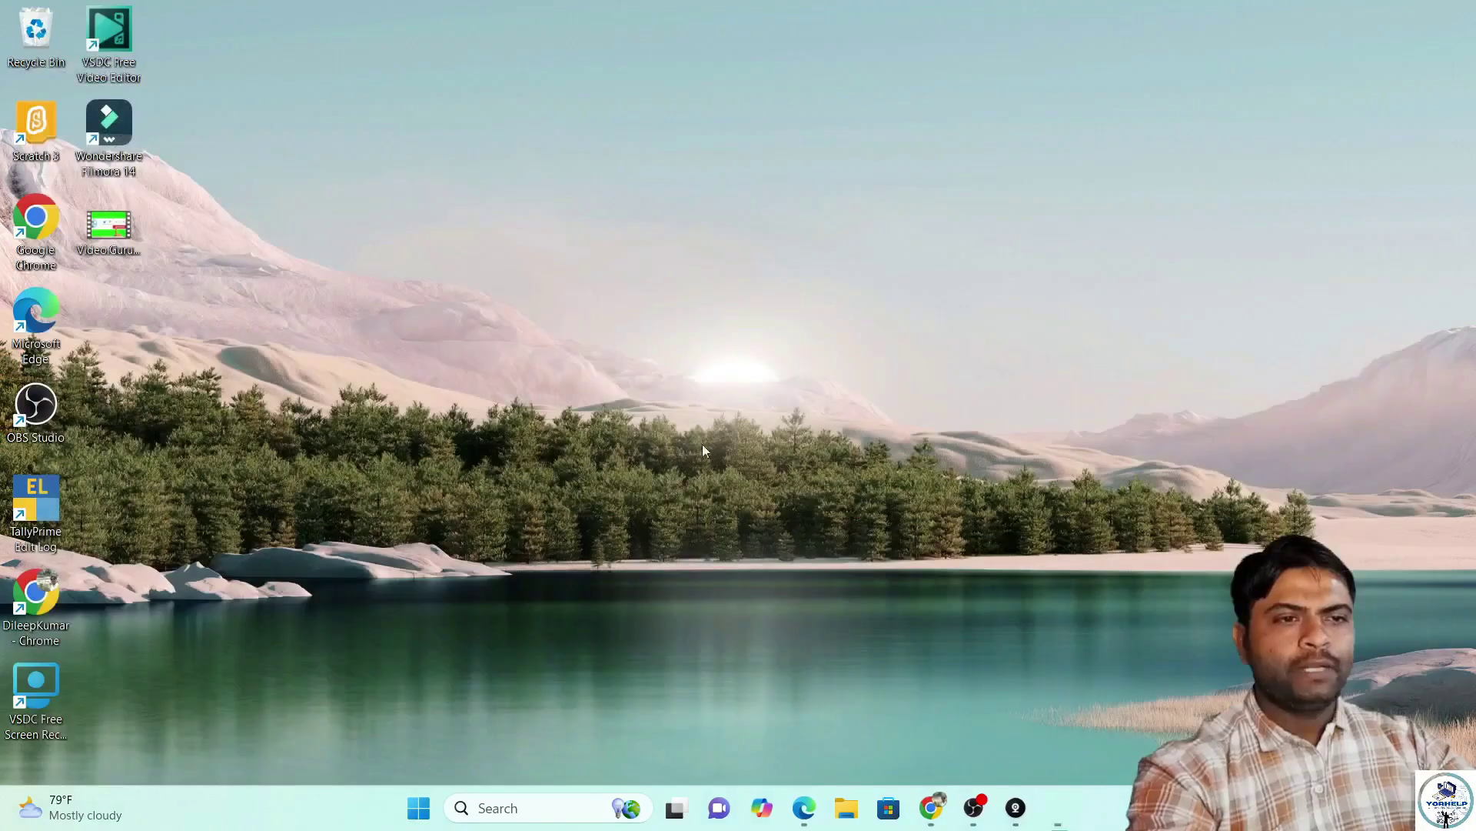
left_click(436, 809)
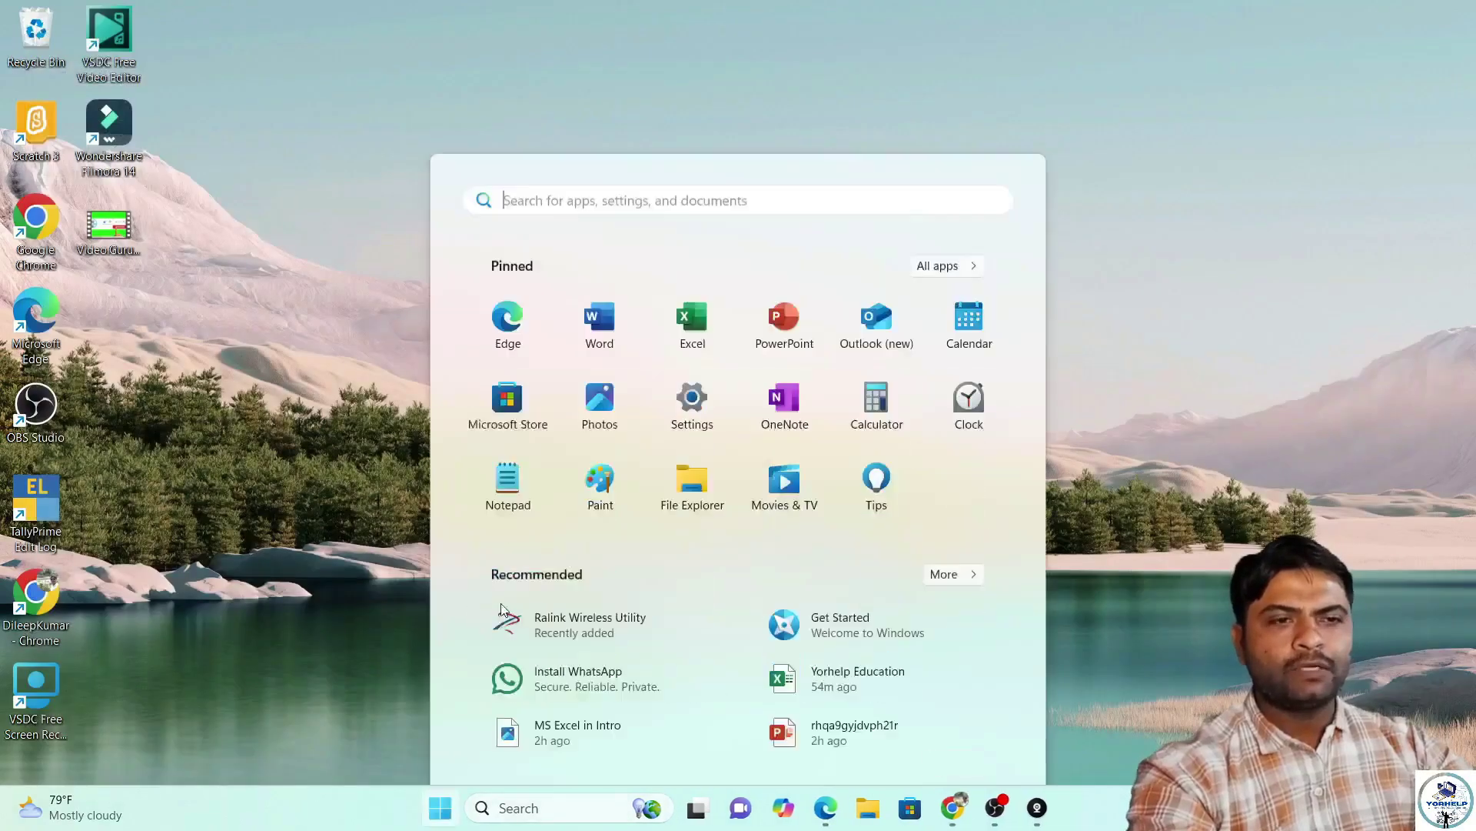
left_click(688, 240)
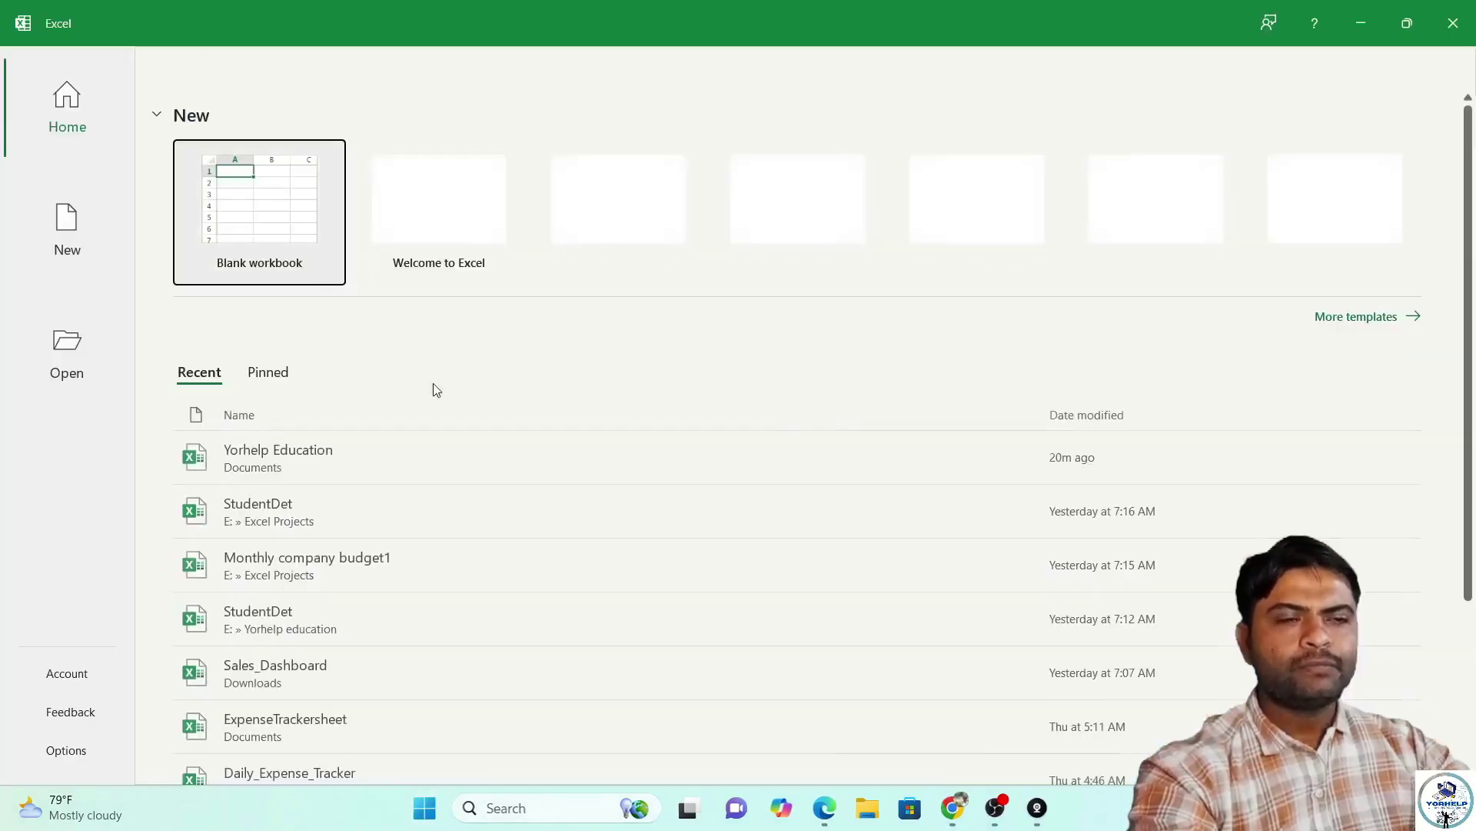
left_click(283, 238)
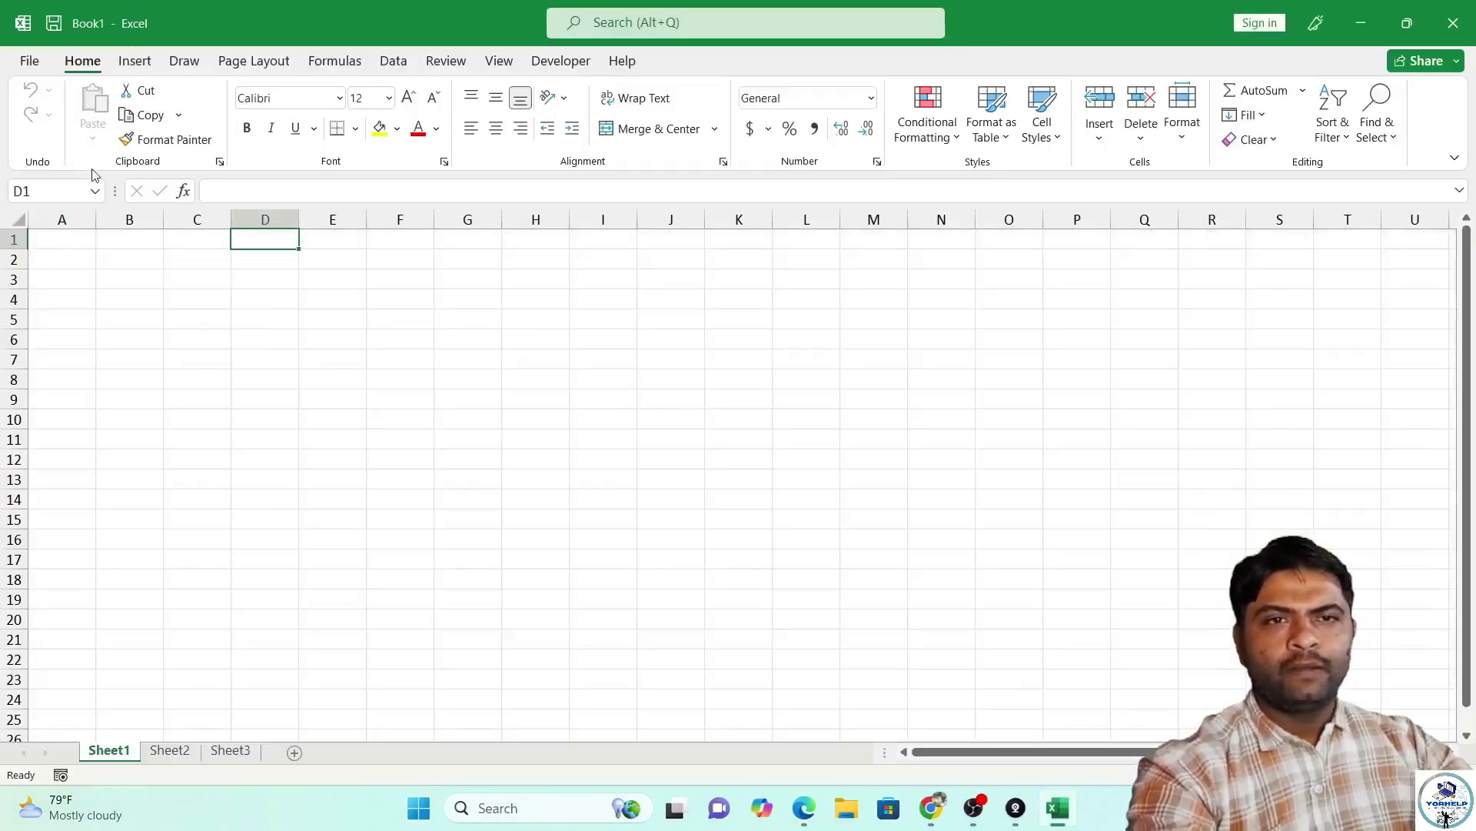
Browse the File > New template gallery and create blank workbook Book2.
left_click(67, 256)
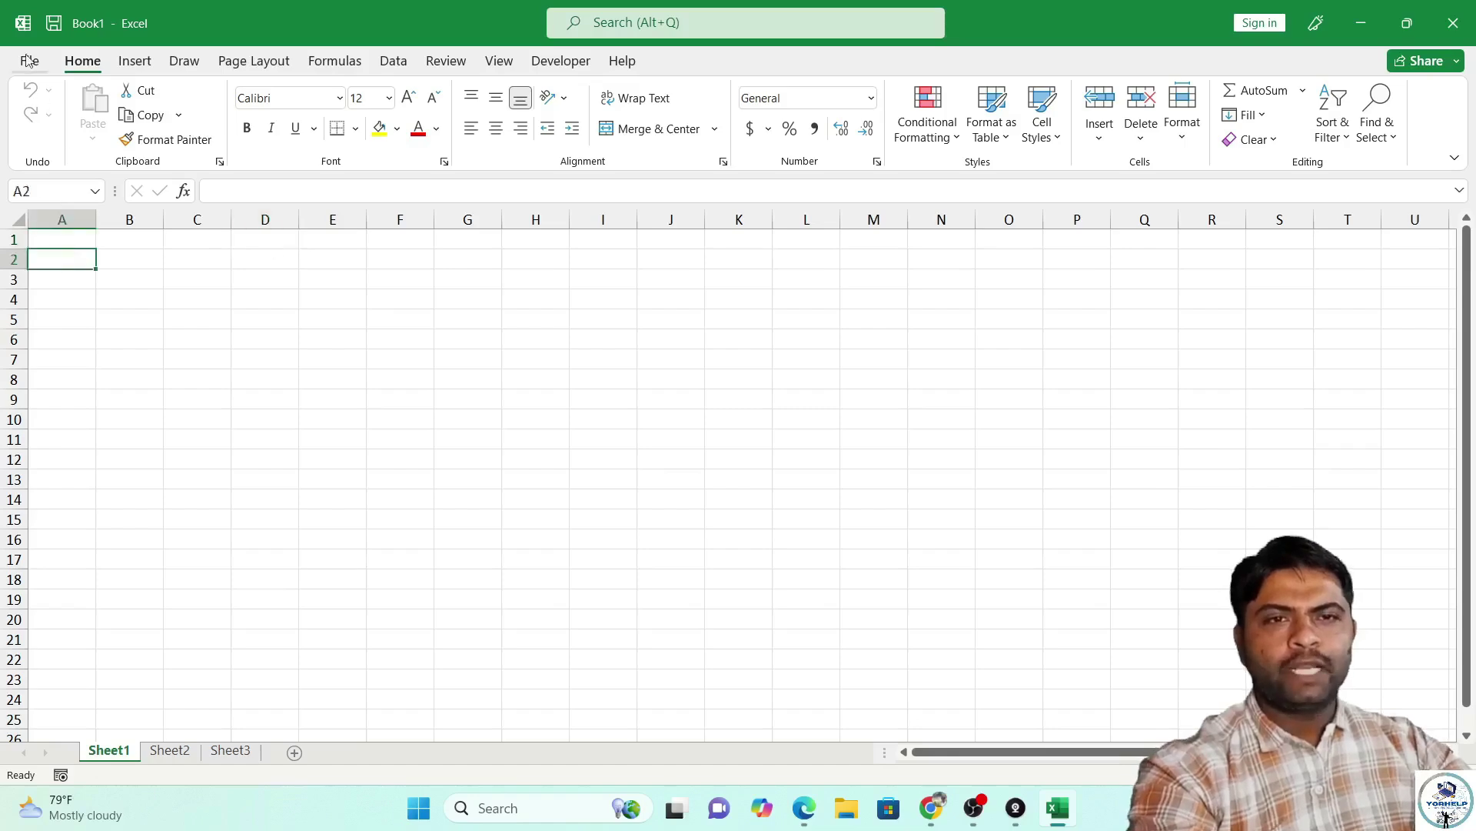
left_click(28, 61)
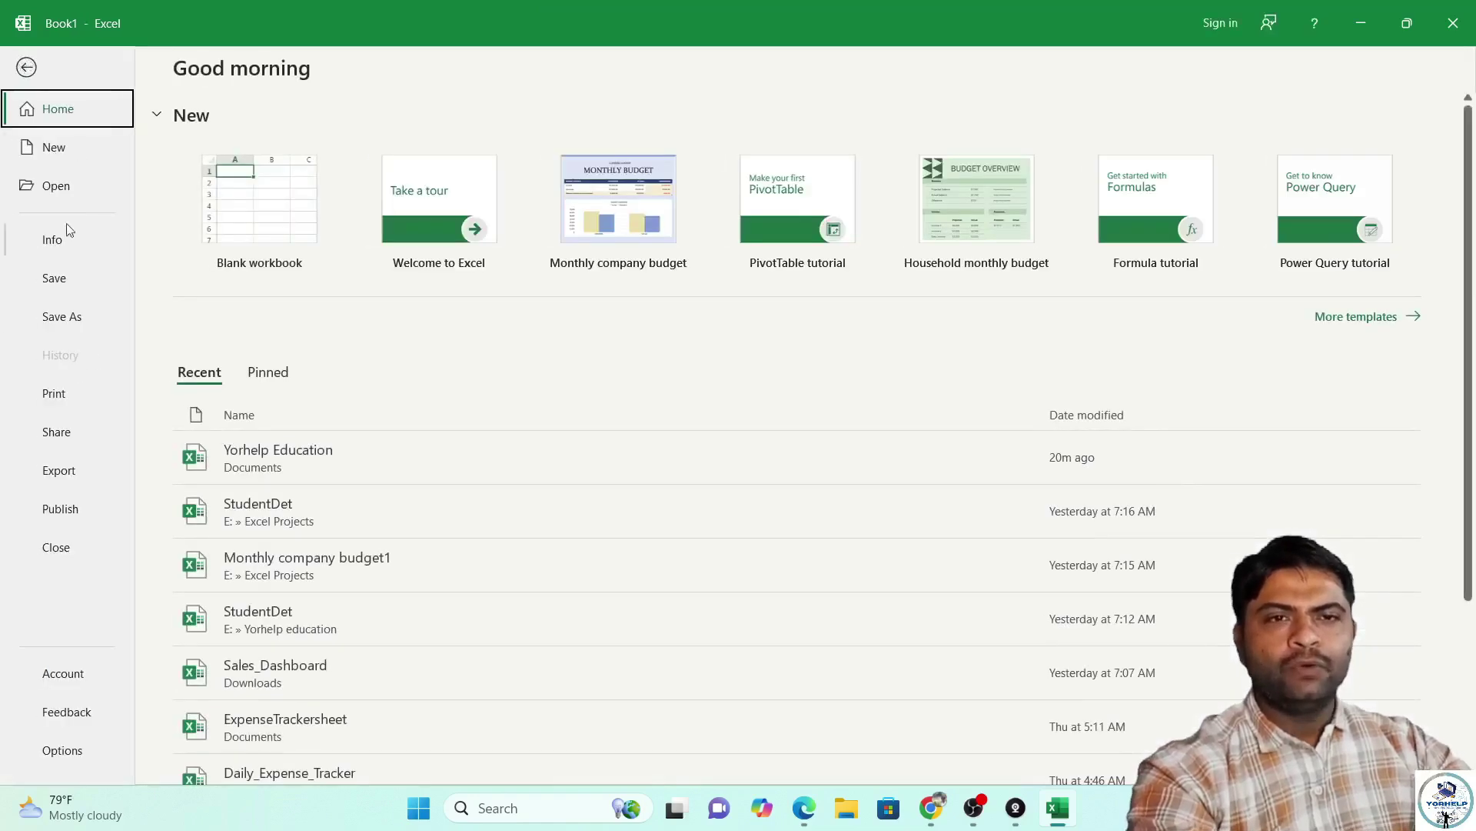
left_click(55, 151)
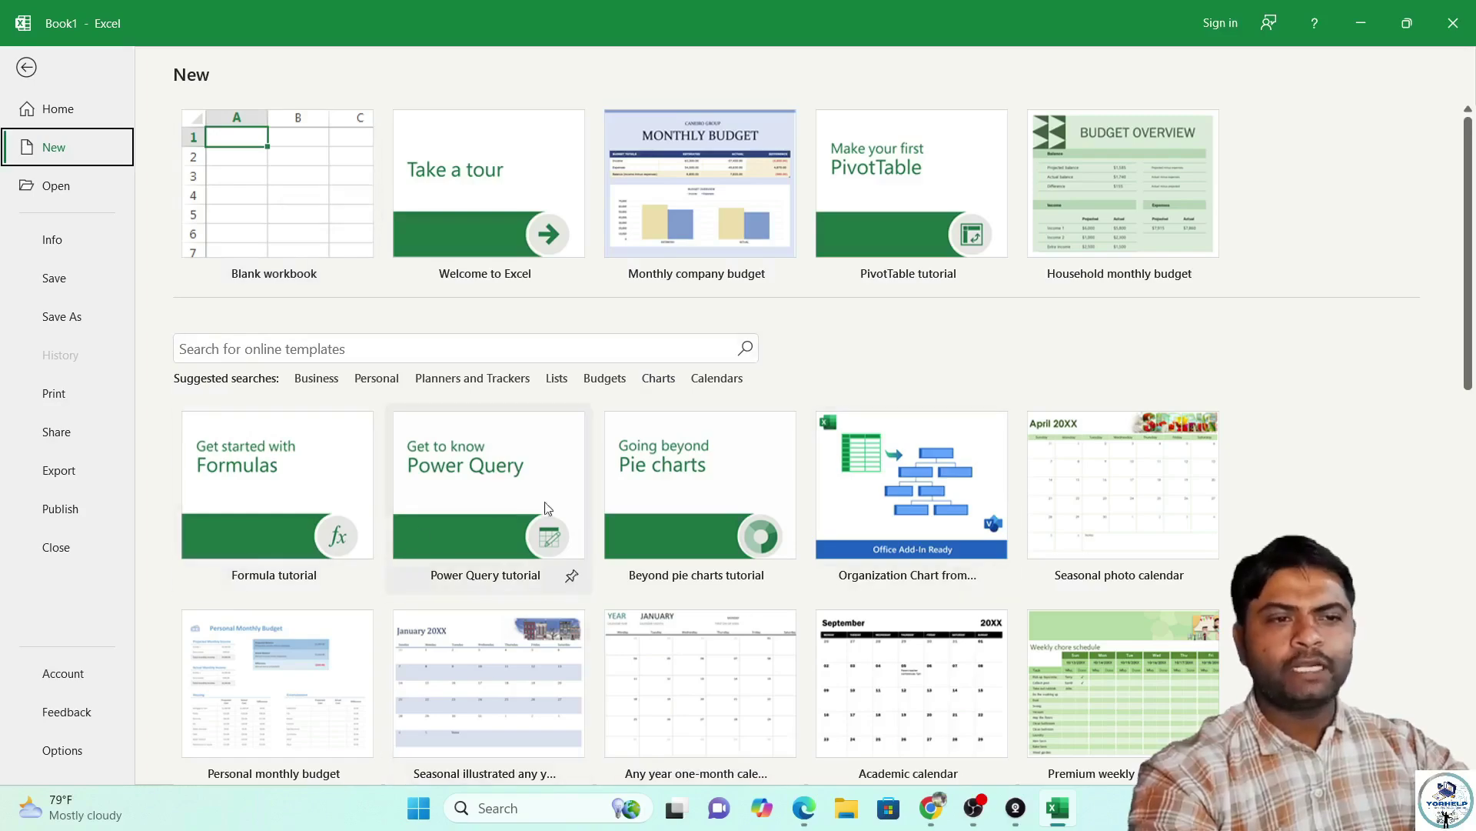
scroll(692, 638, "down", 8)
scroll(785, 553, "down", 3)
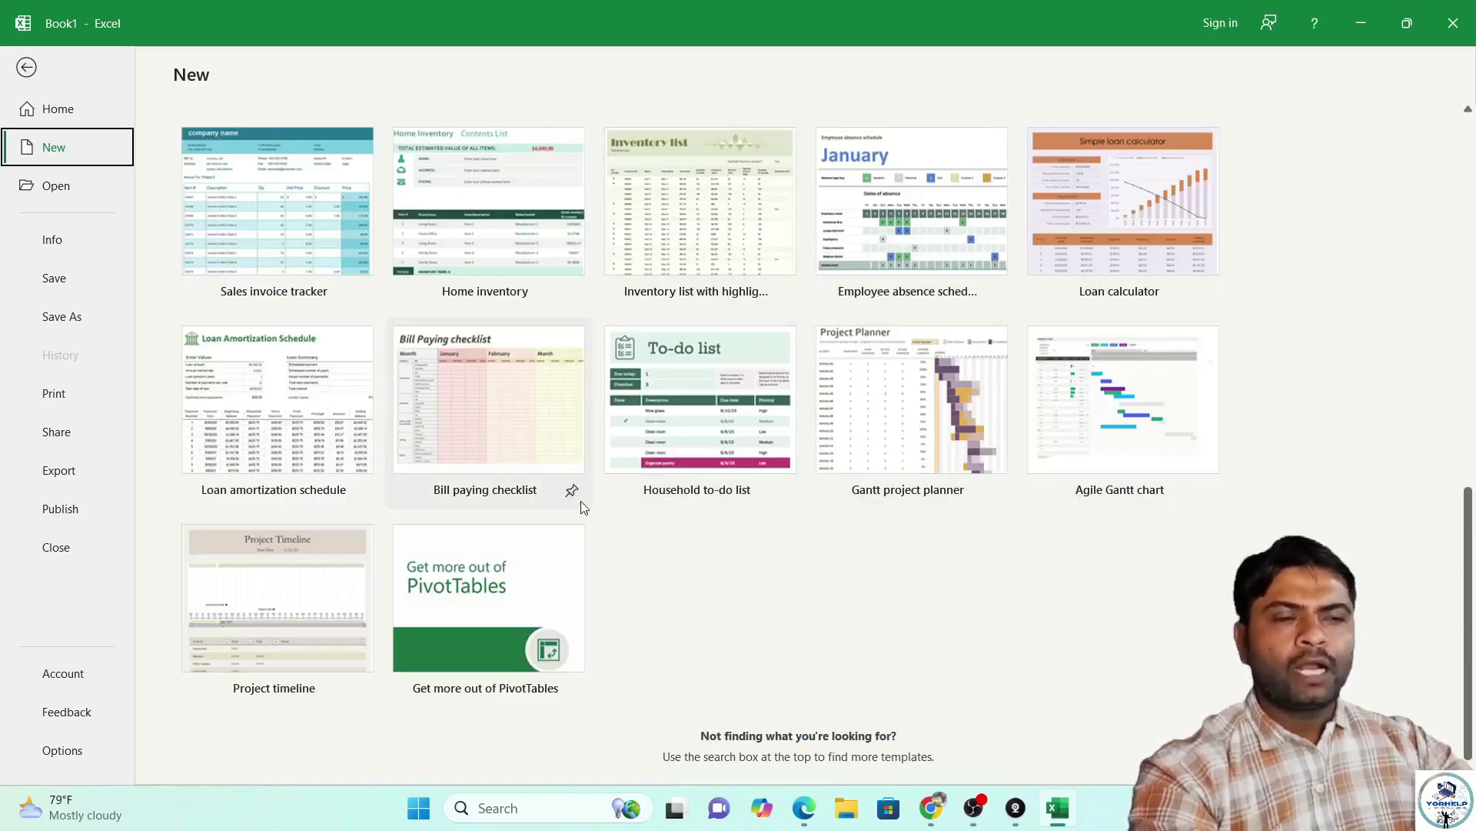
scroll(585, 498, "up", 10)
scroll(549, 386, "up", 3)
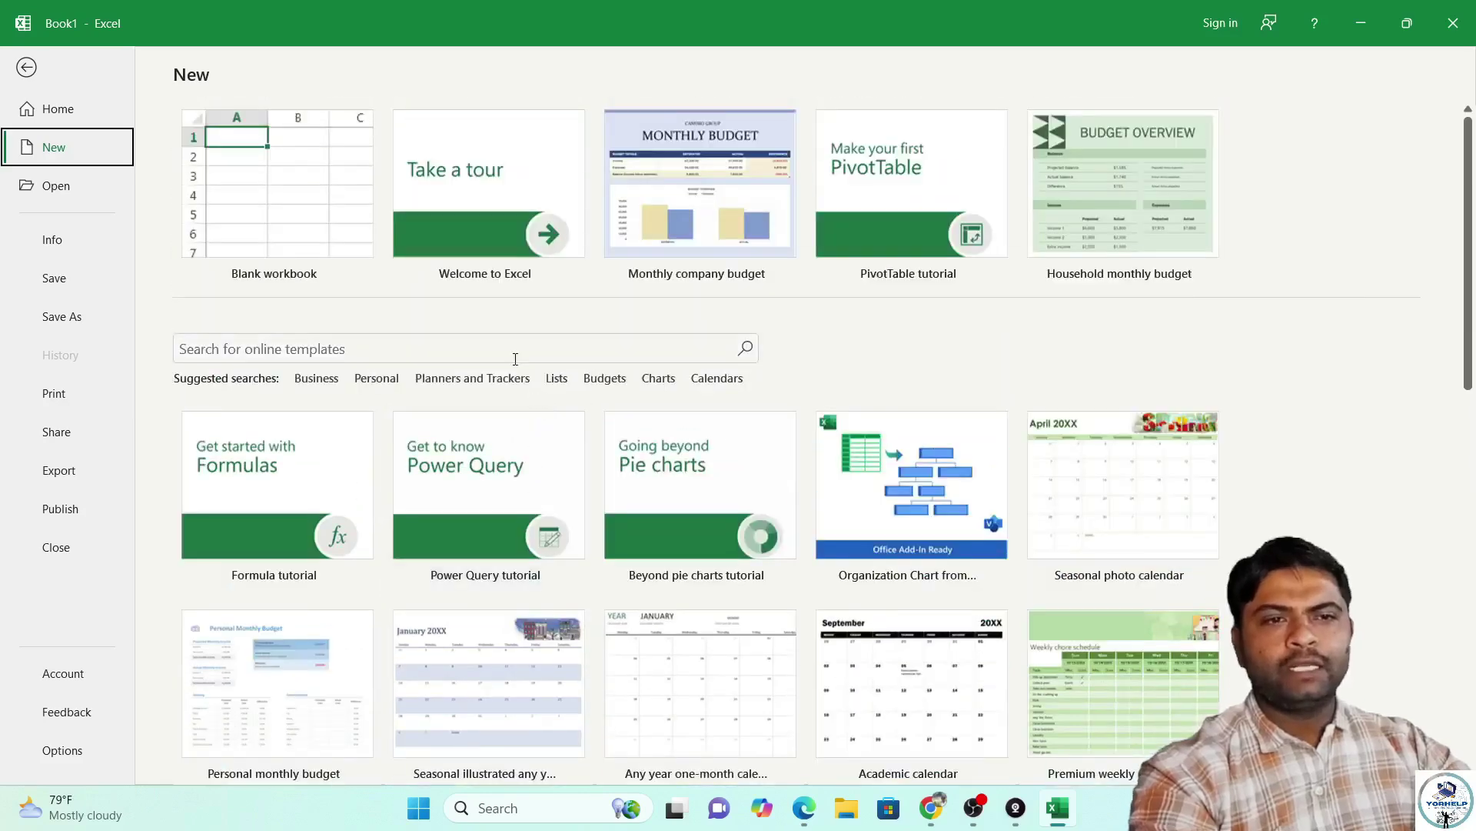
left_click(228, 203)
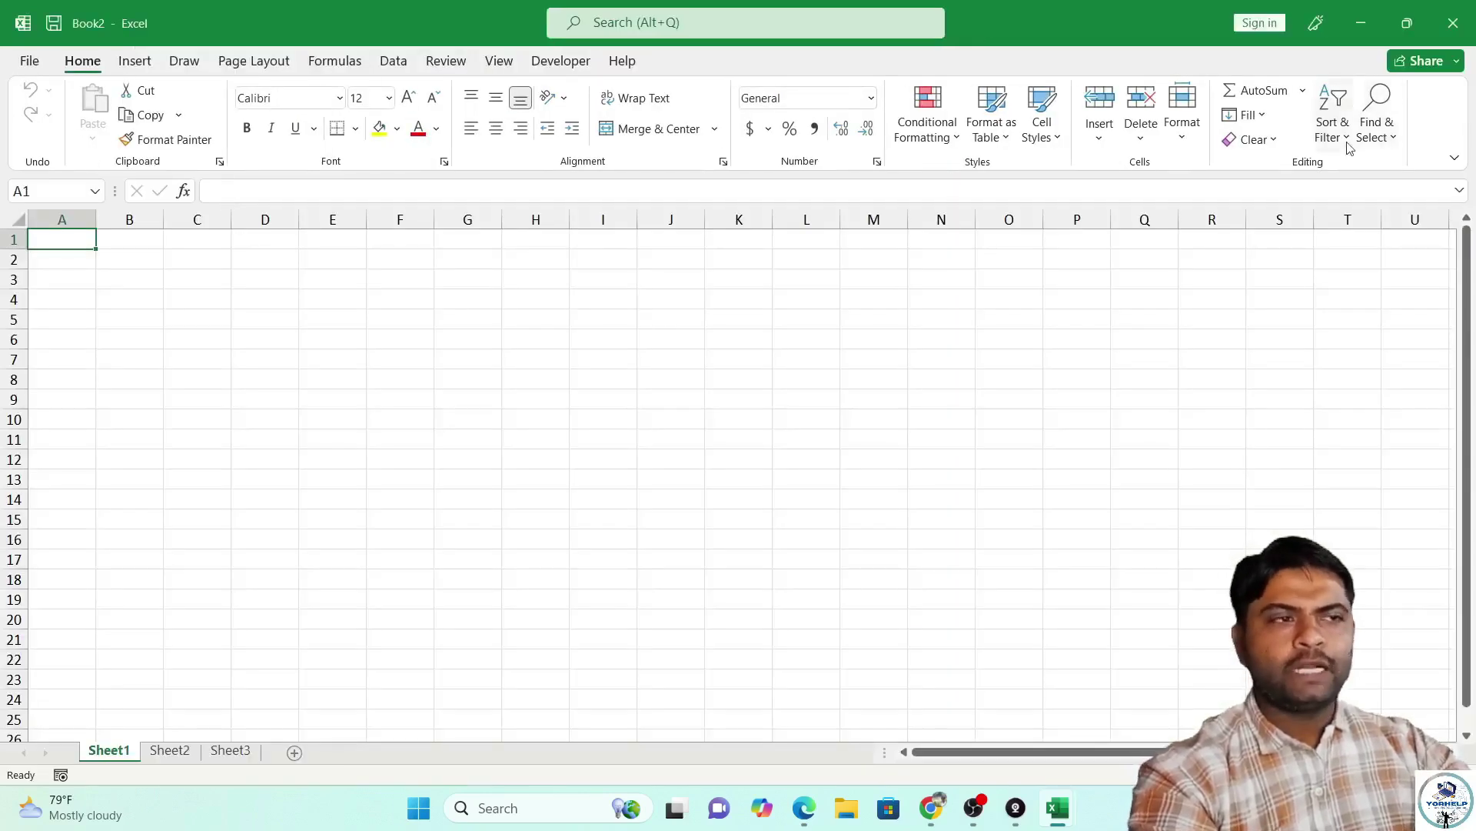
Restore Book2 to a smaller window and minimize the Book1 window behind it.
left_click(1407, 24)
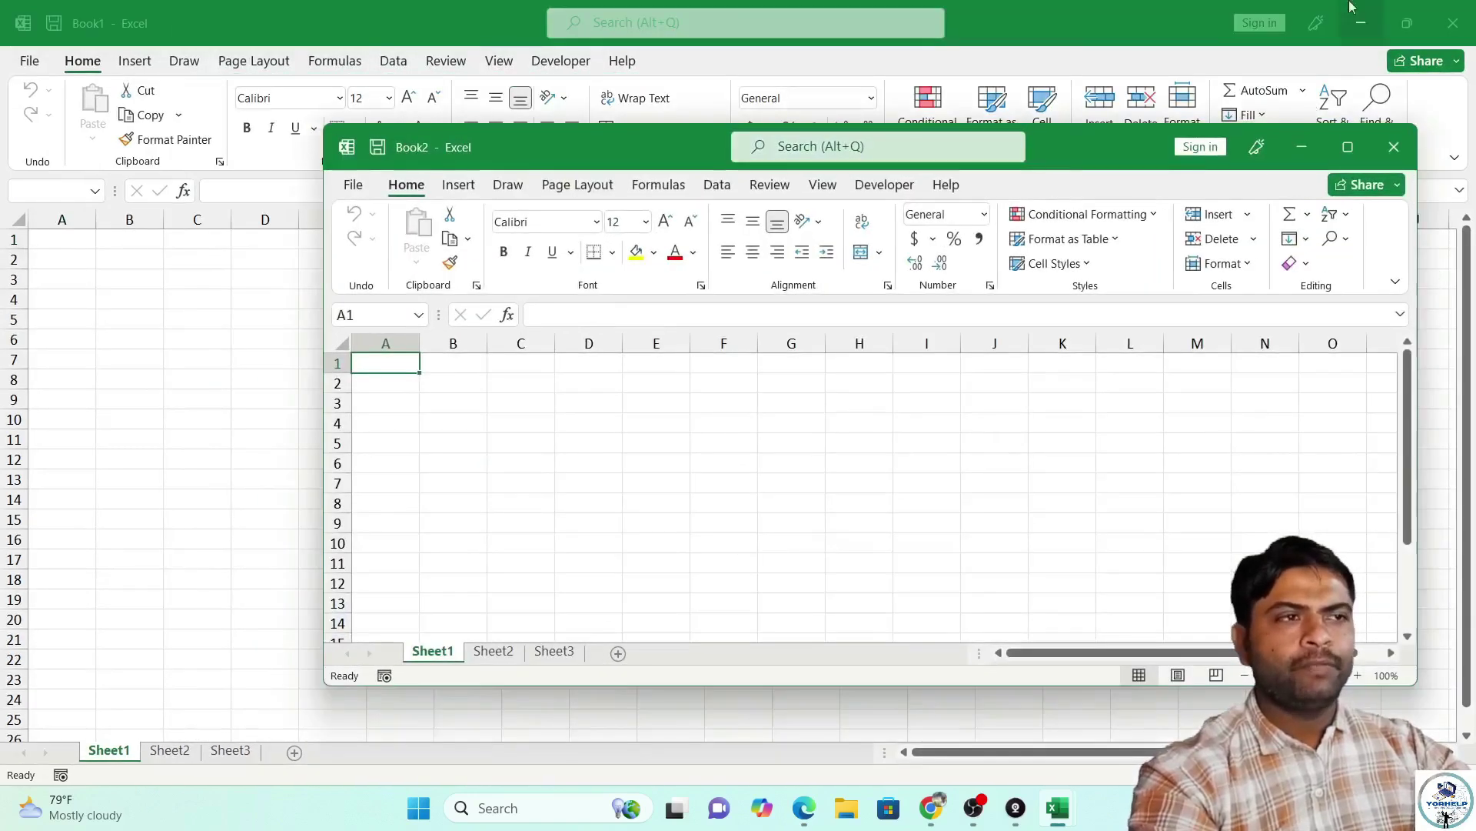
left_click(1360, 23)
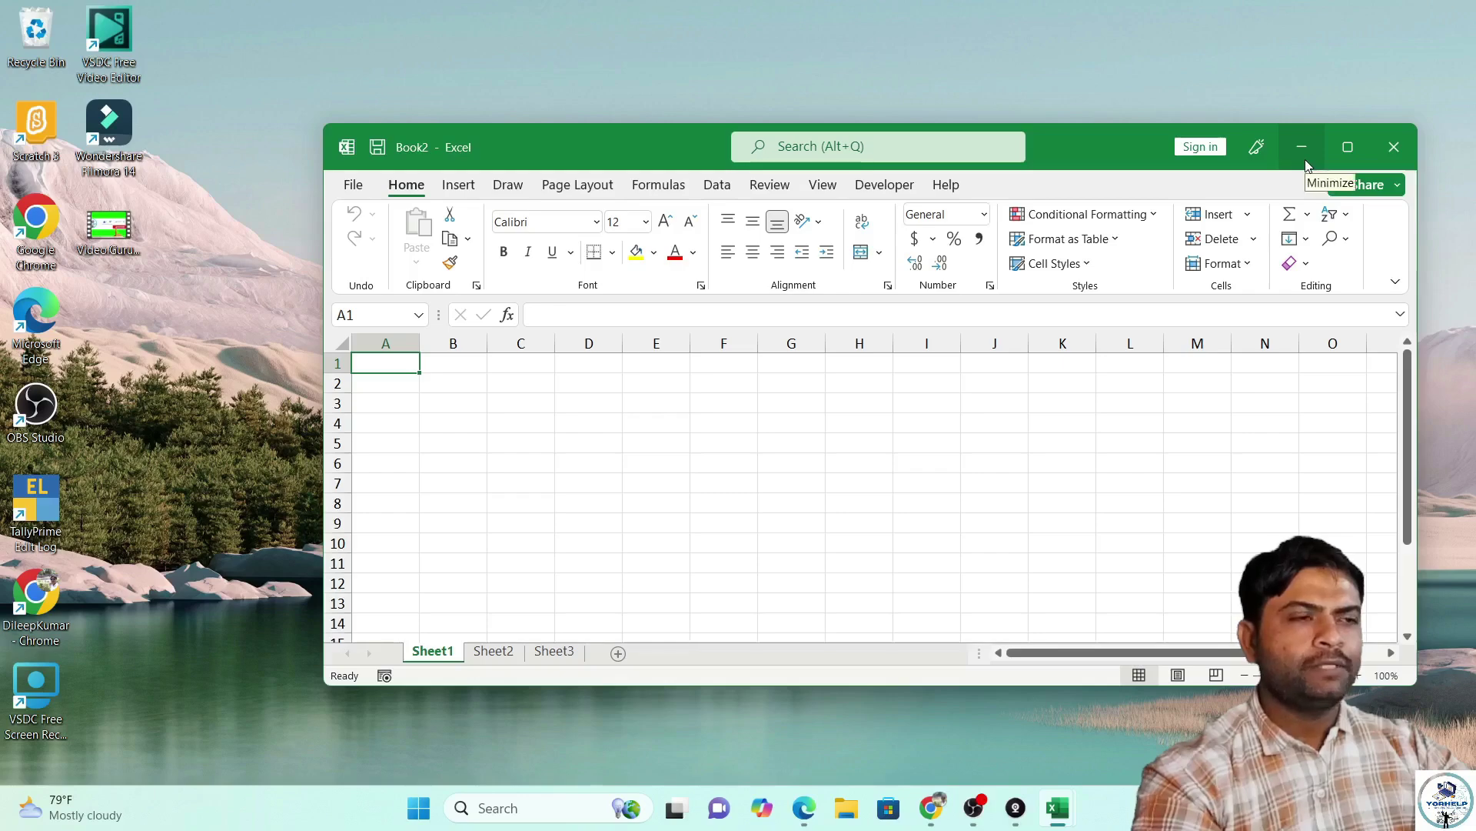
mouse_move(1338, 154)
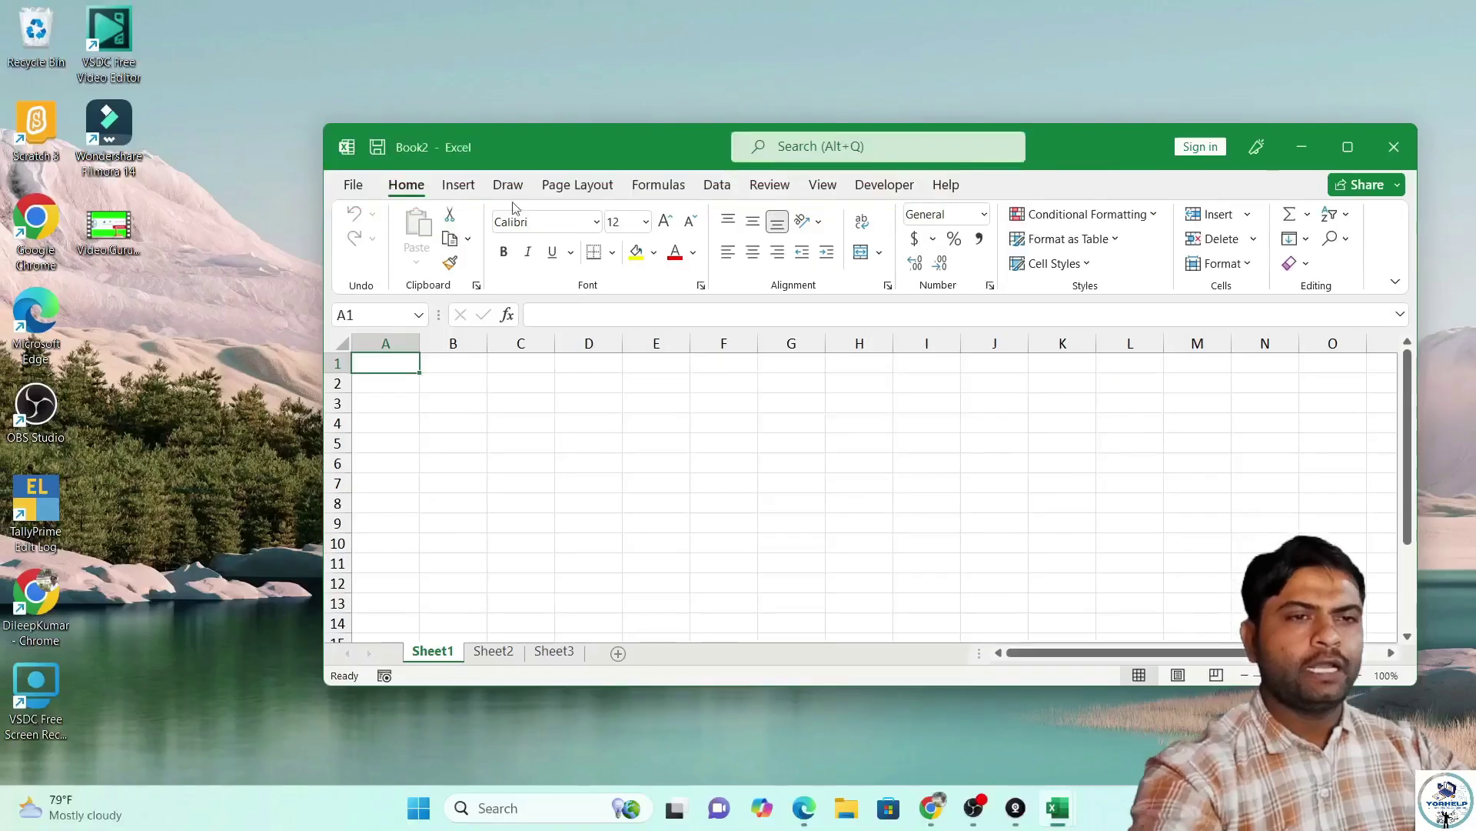
Maximize the Book2 window and browse the recent files on the Open page.
left_click(1349, 150)
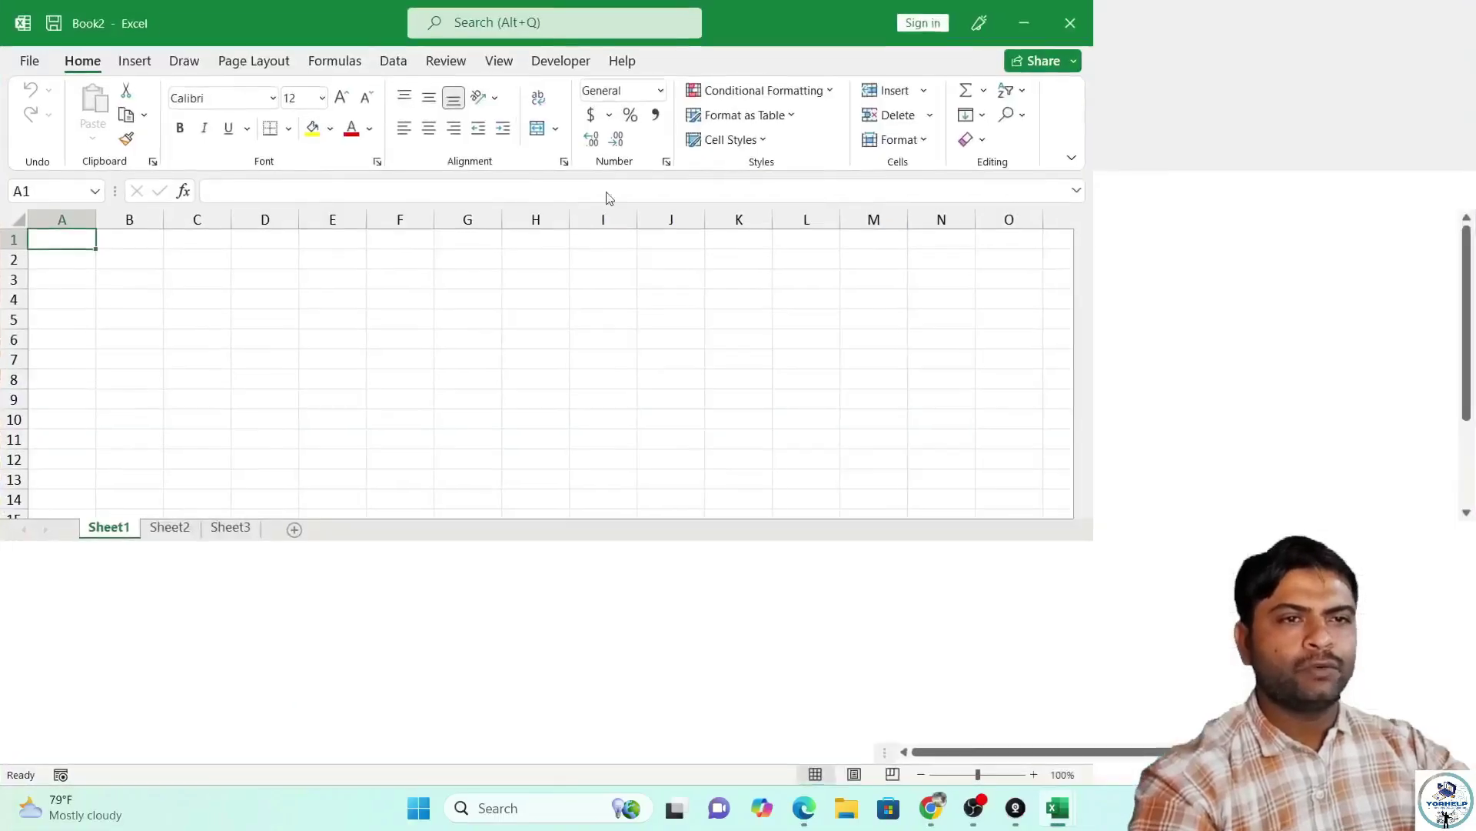
left_click(26, 60)
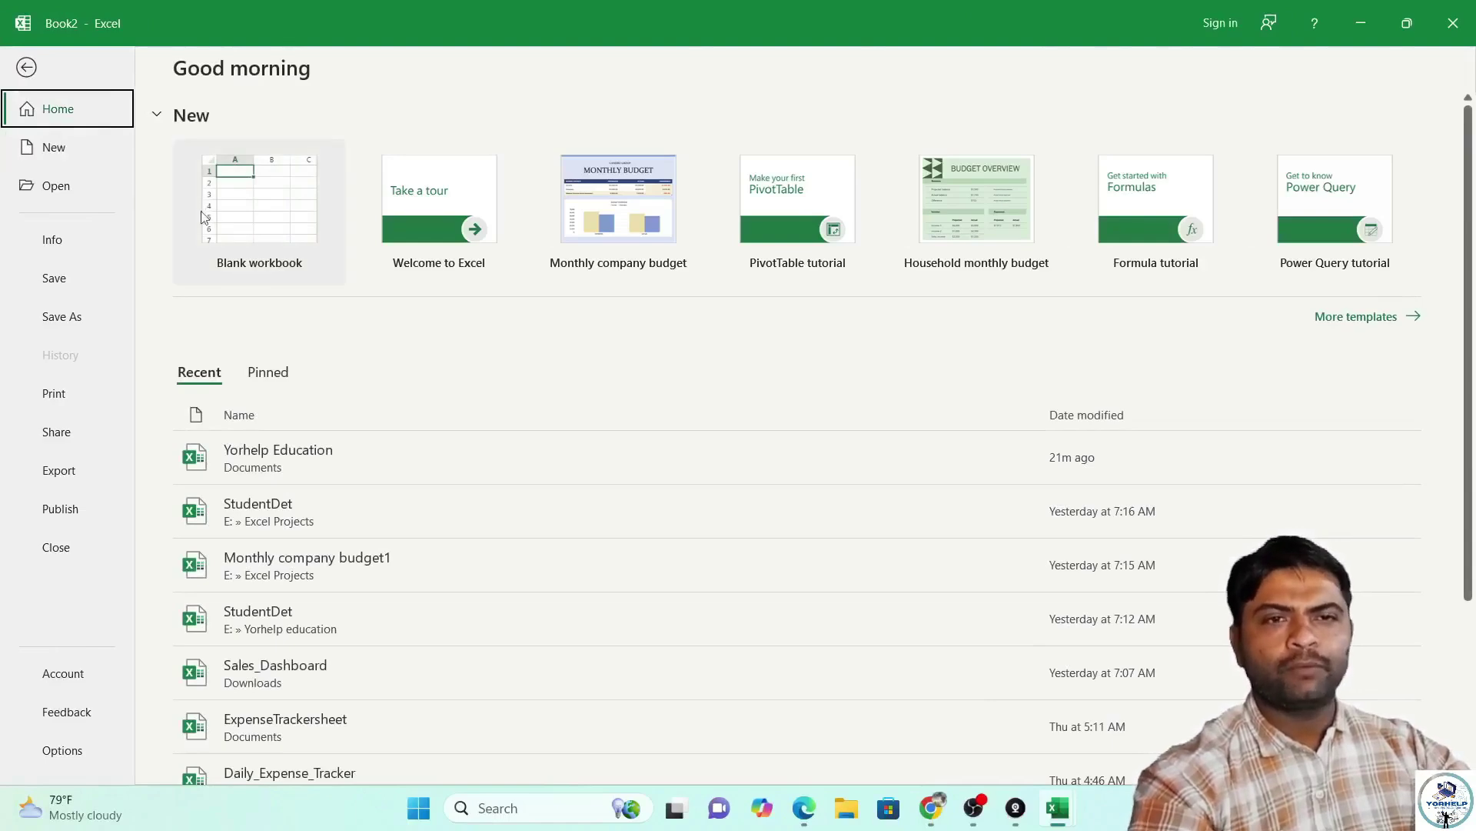
left_click(72, 186)
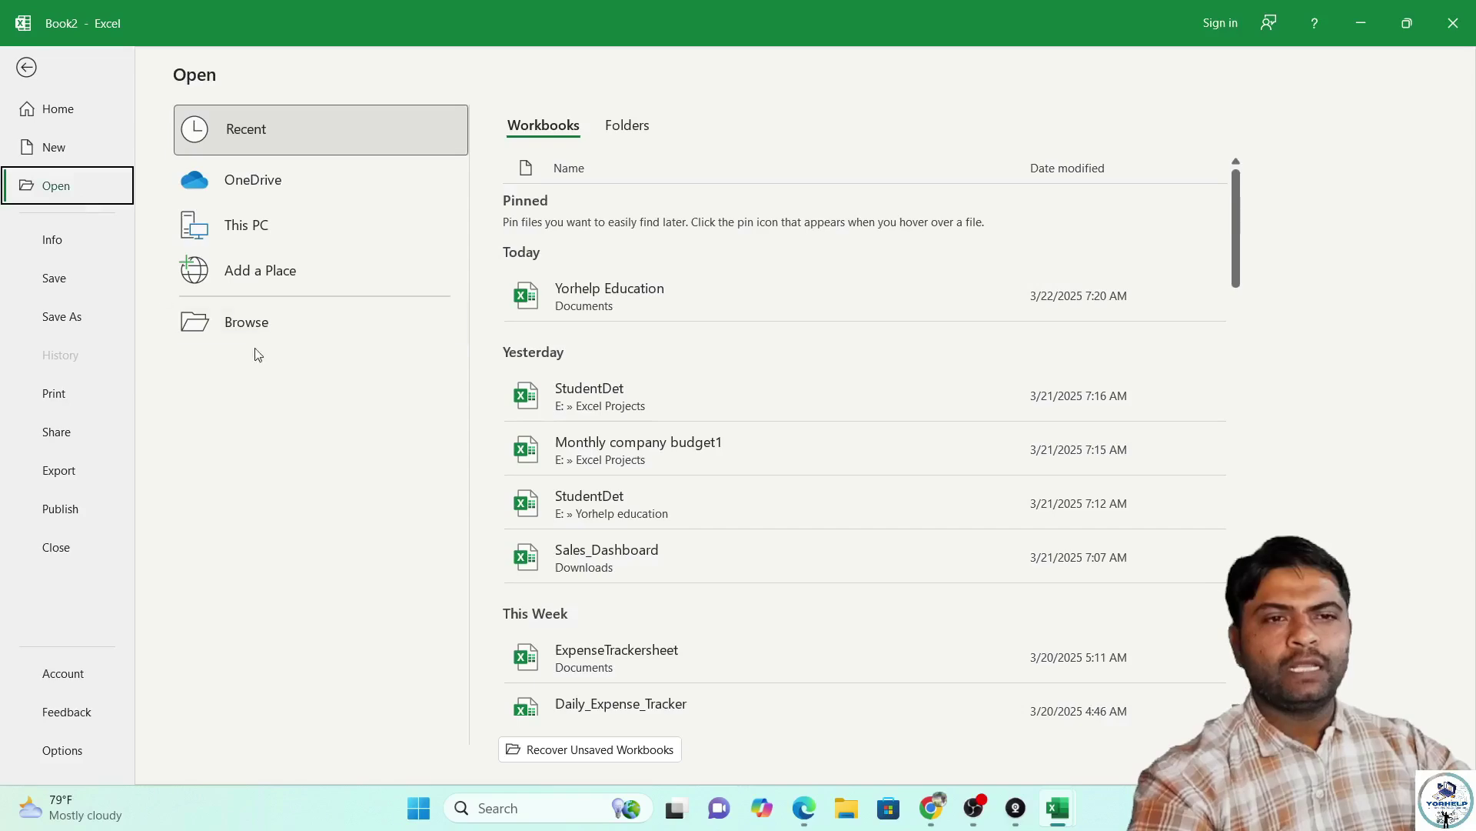
scroll(602, 659, "down", 2)
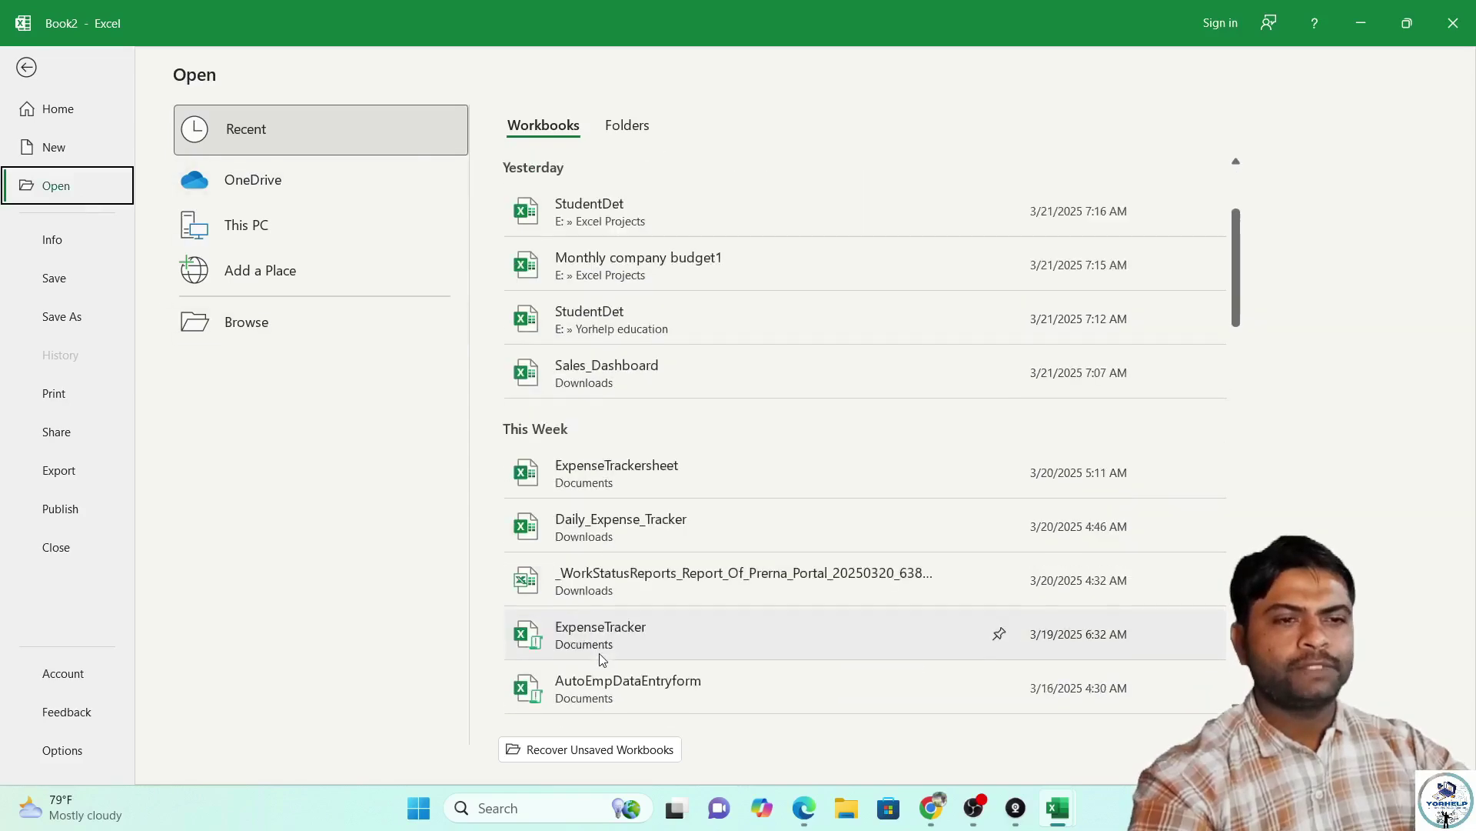
scroll(611, 599, "down", 5)
scroll(620, 536, "up", 4)
scroll(615, 420, "up", 4)
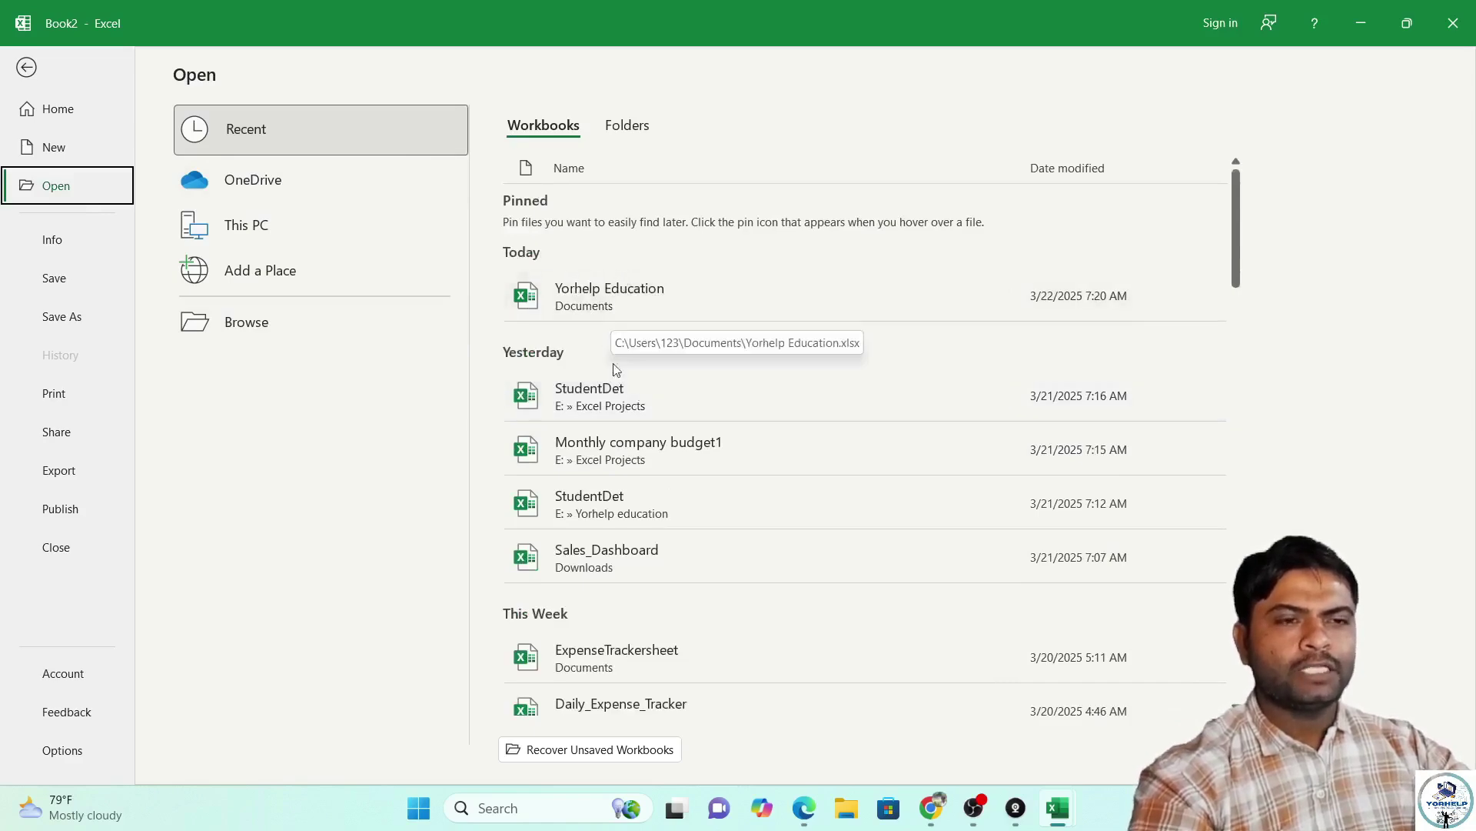
scroll(613, 345, "down", 4)
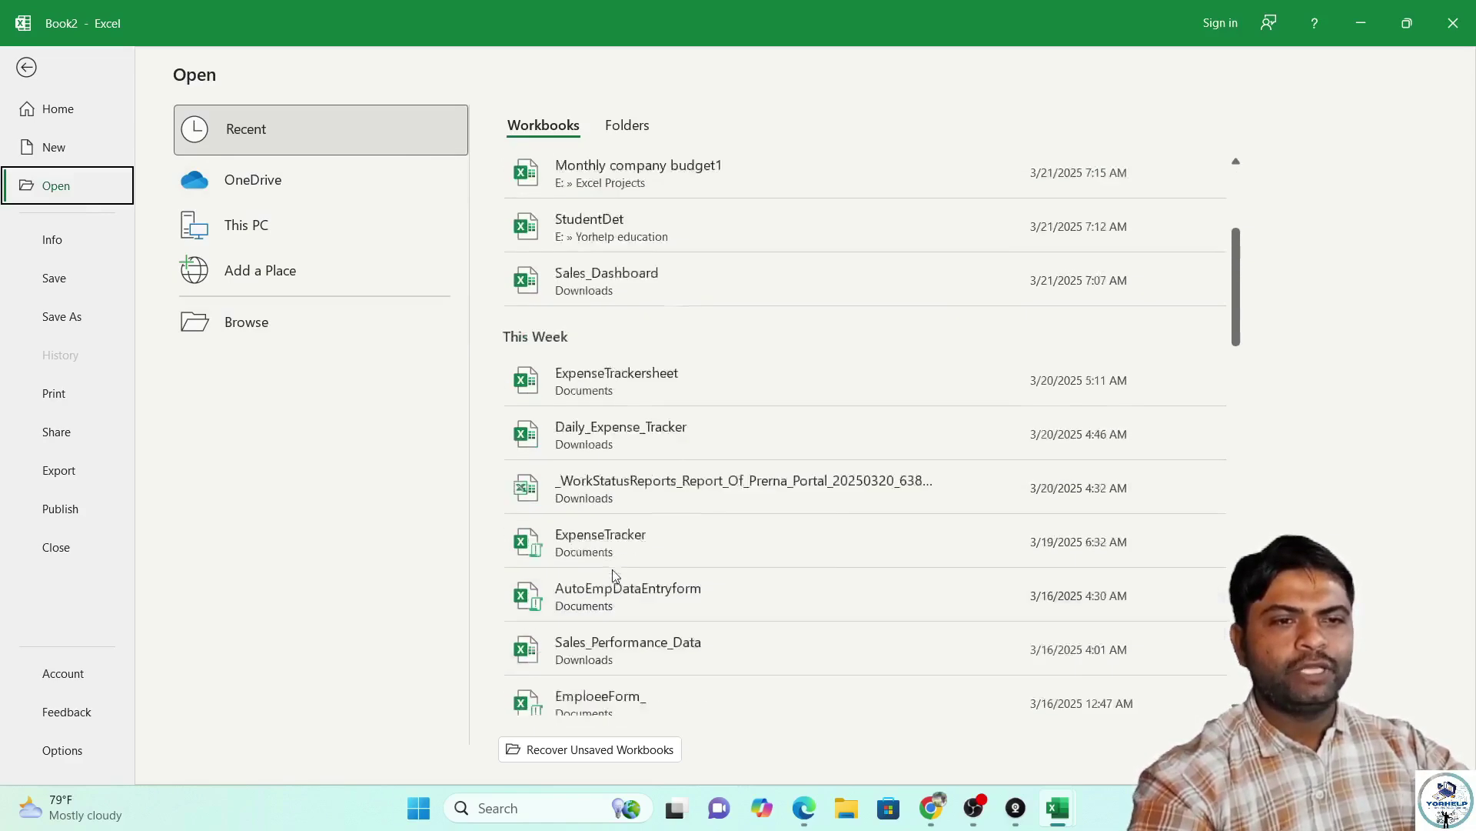
scroll(608, 585, "up", 4)
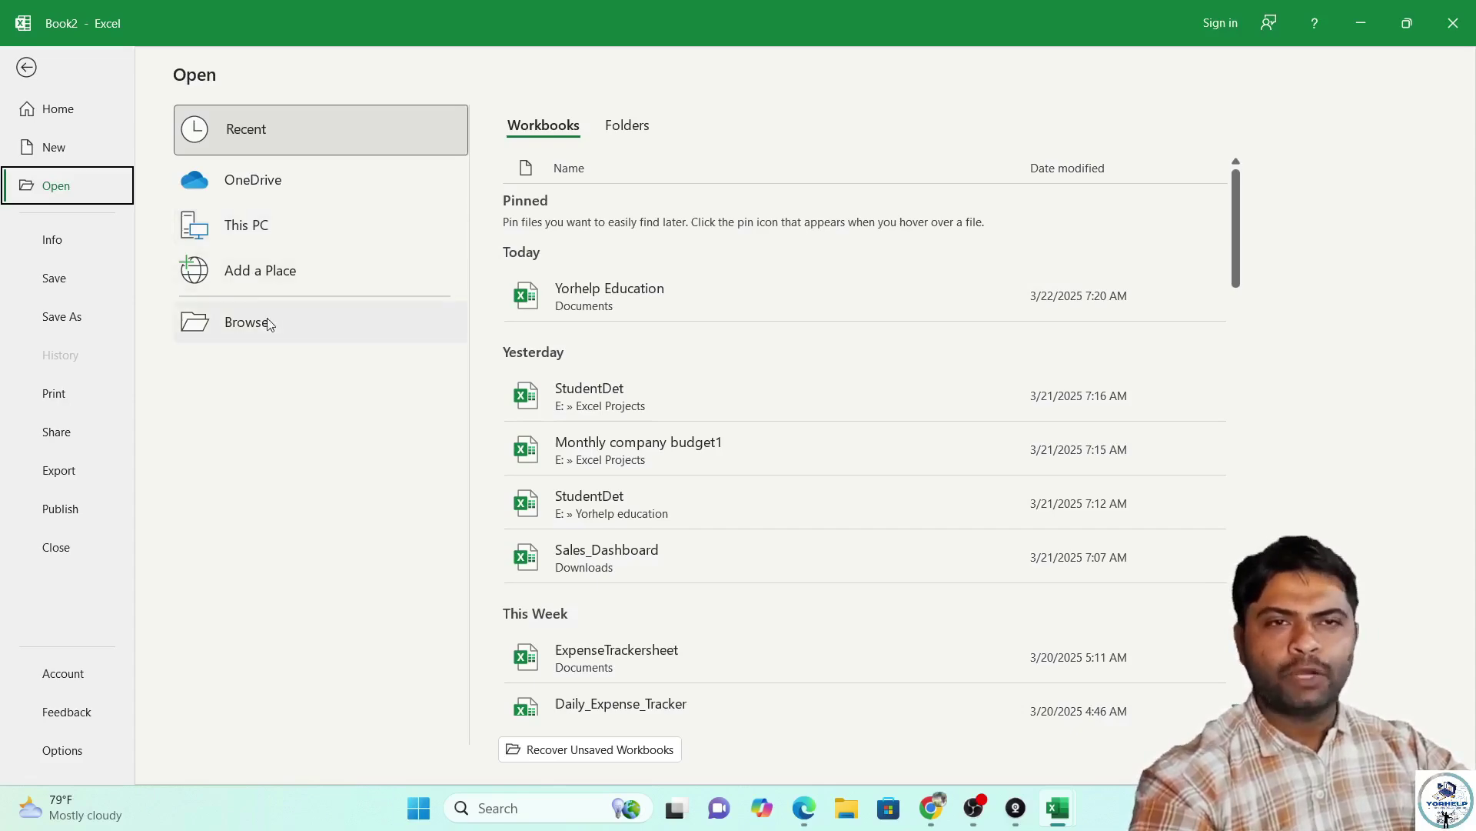
Open Network Marketing Prospects from Documents > Excel Projects > Database.
left_click(267, 230)
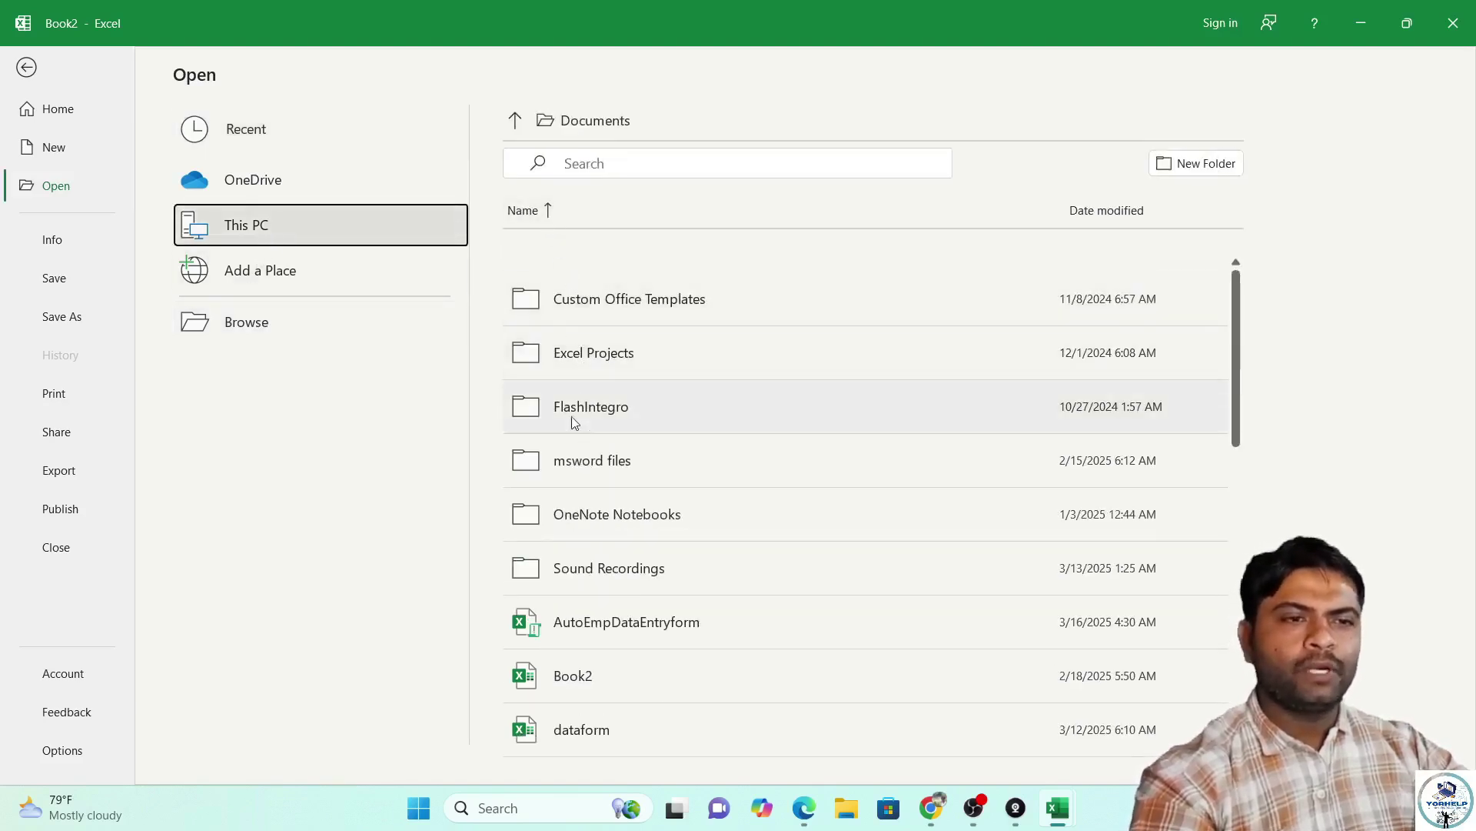
left_click(627, 359)
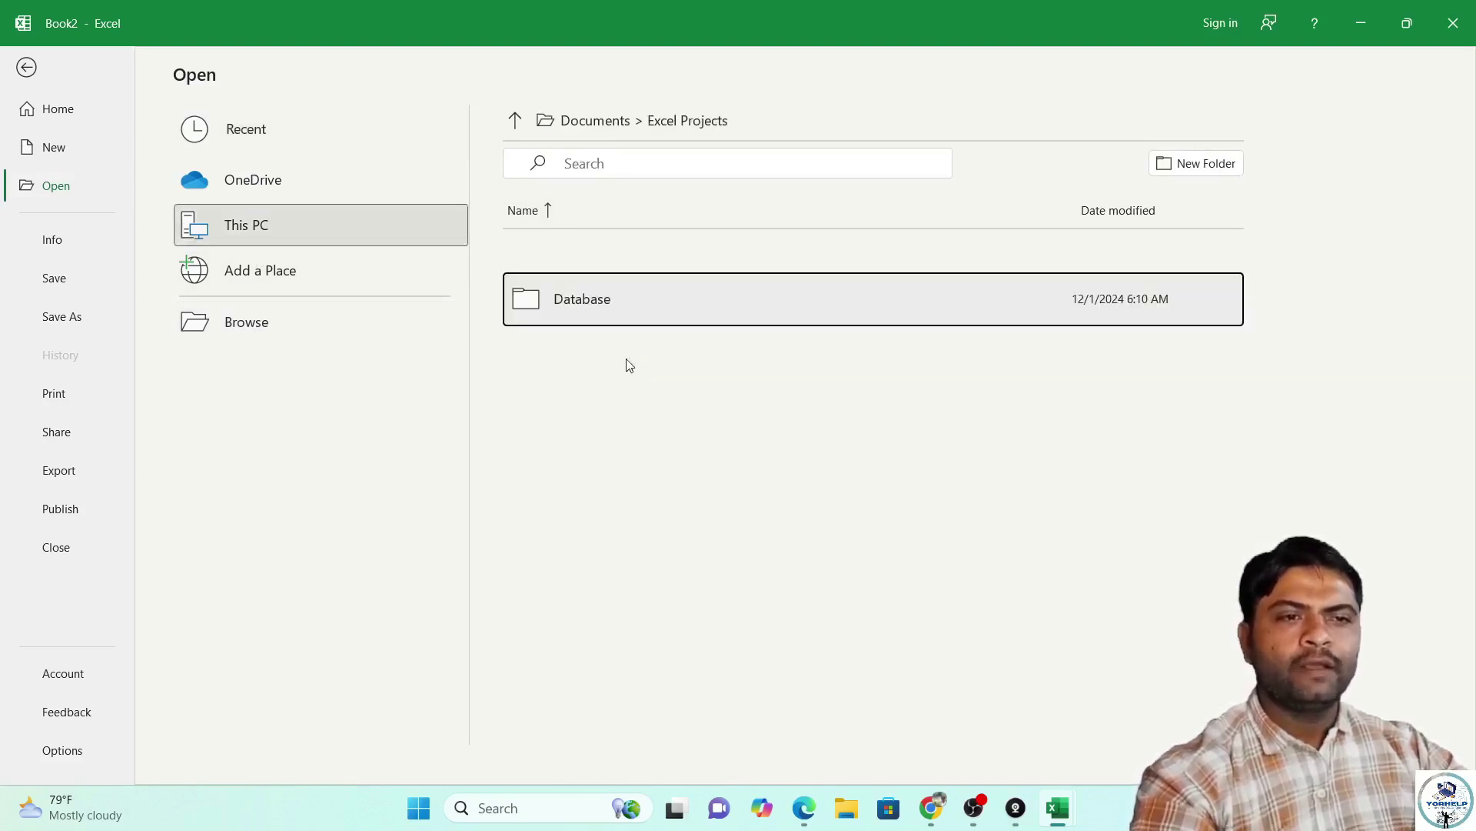
left_click(619, 315)
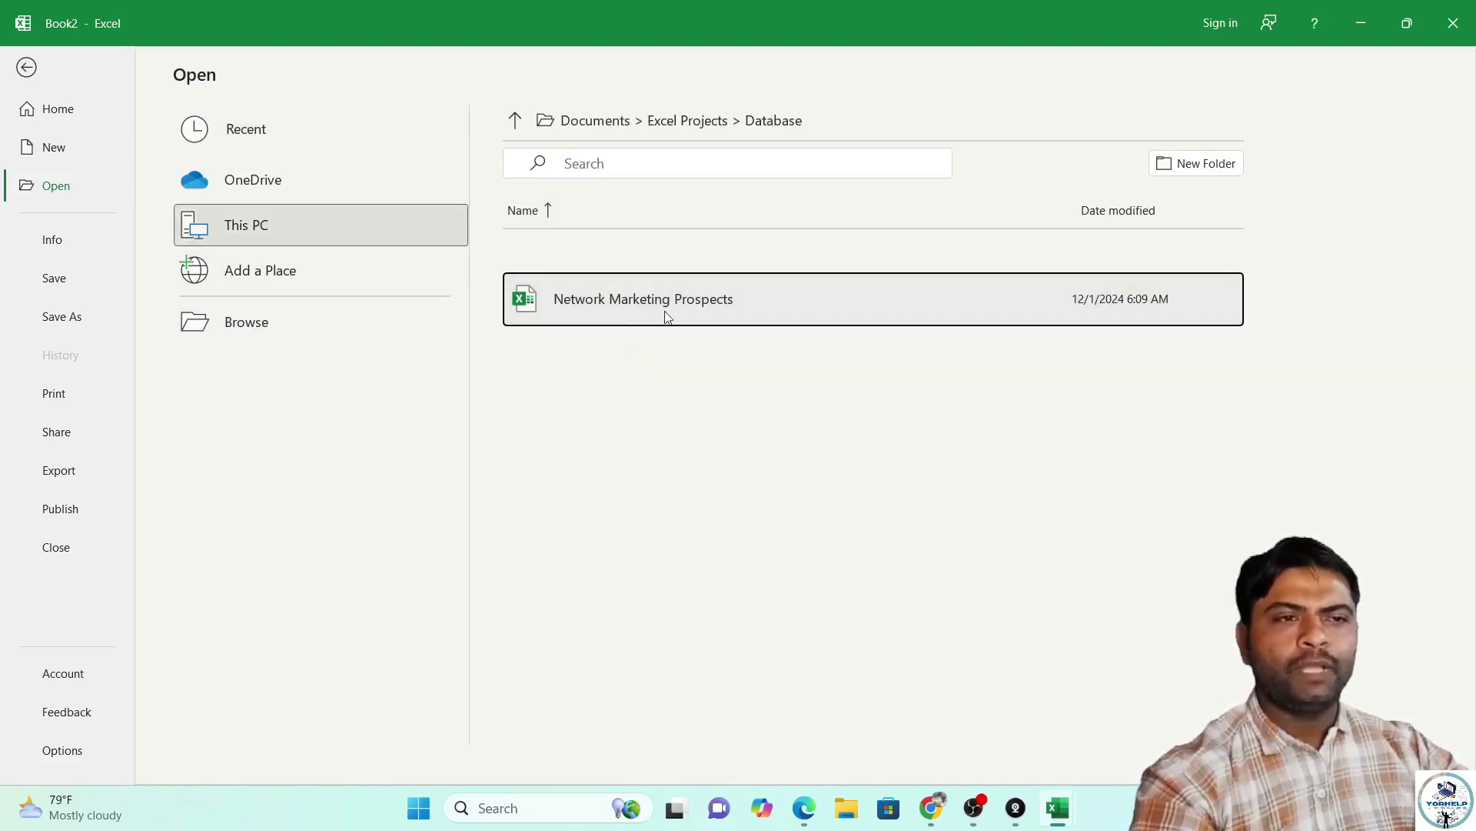
left_click(685, 307)
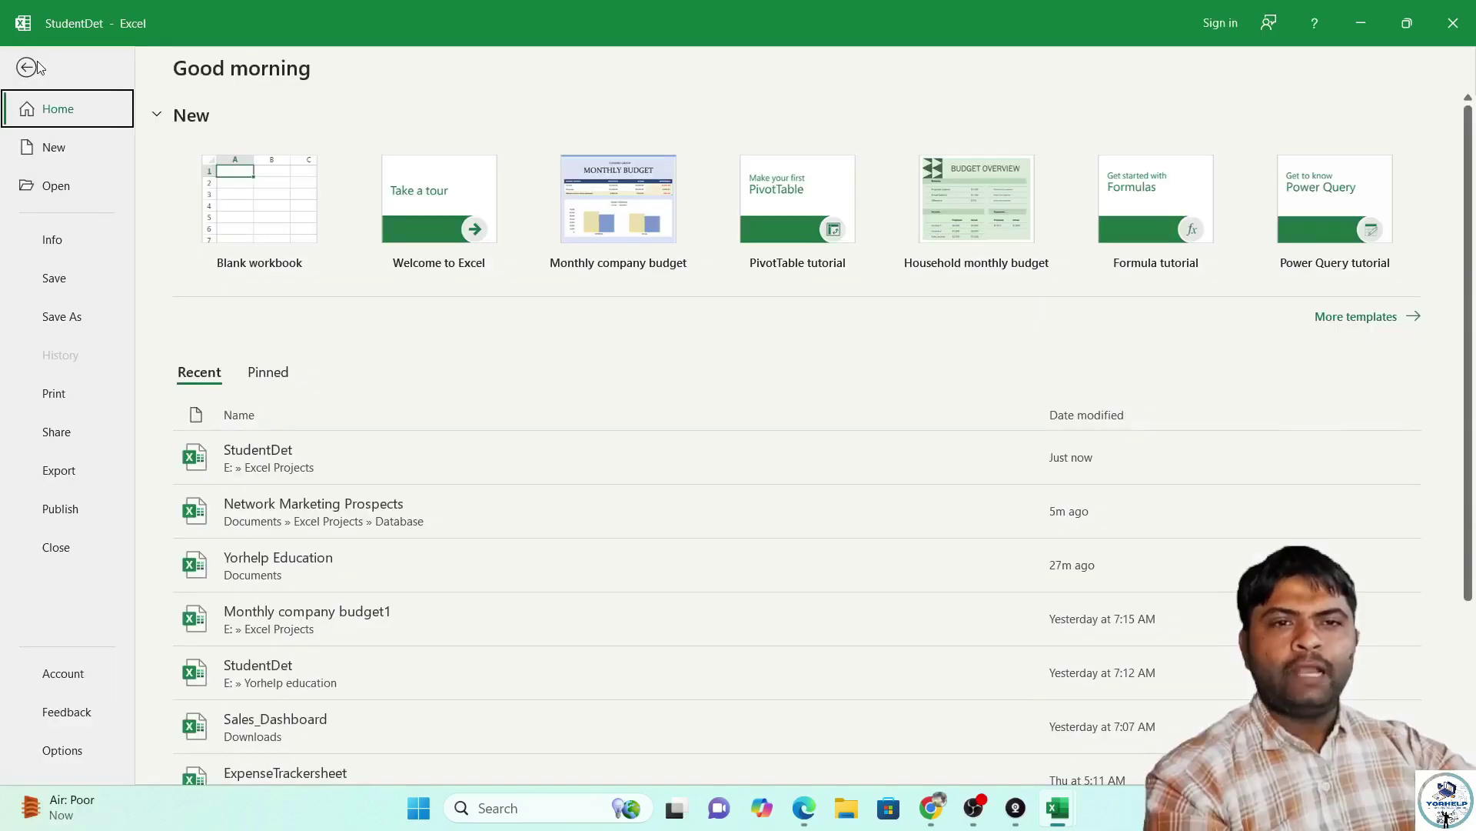
Turn on Always Open Read-Only from StudentDet's Protect Workbook options on the Info page.
left_click(63, 242)
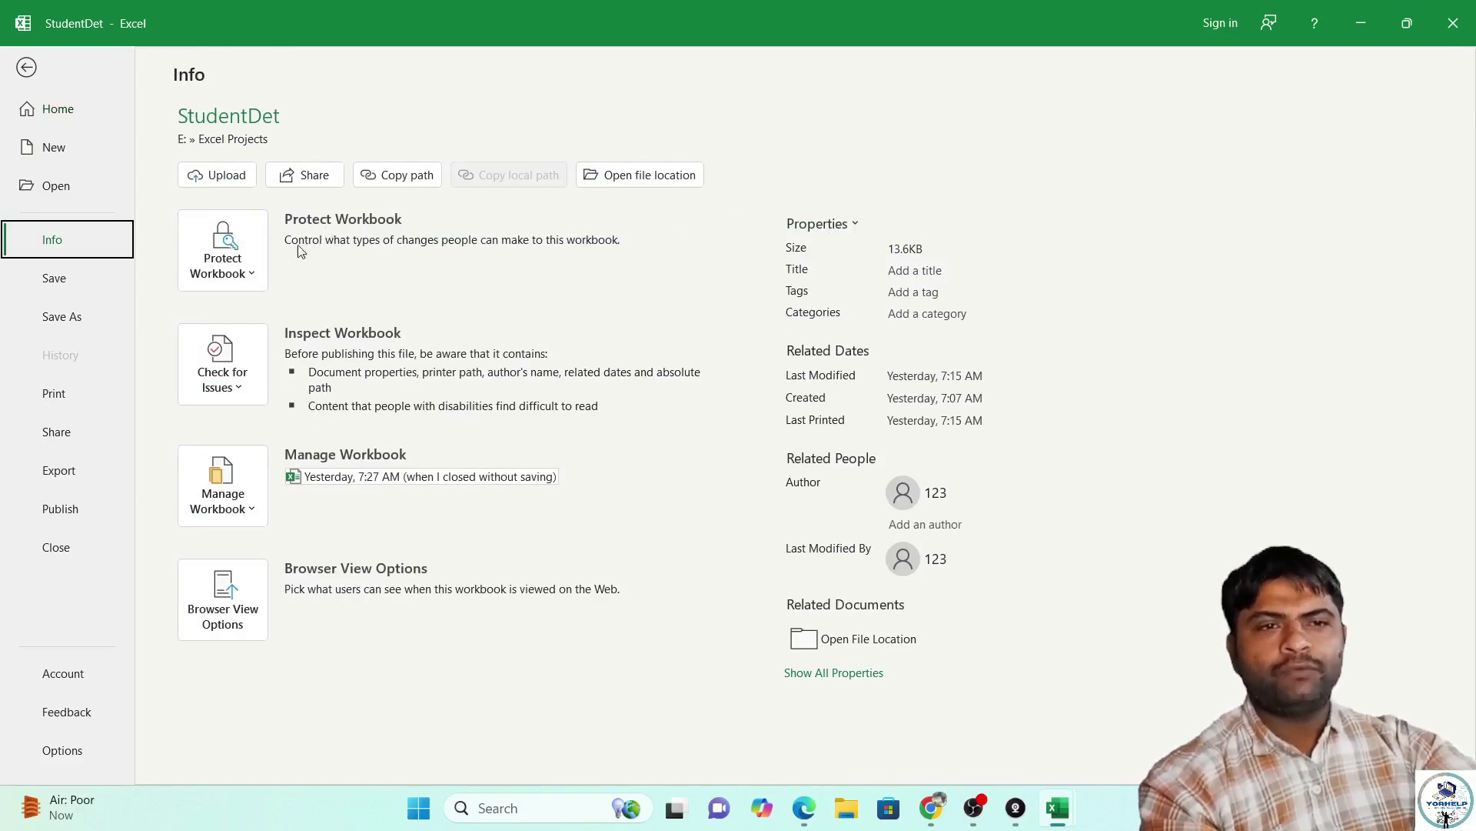
left_click(225, 254)
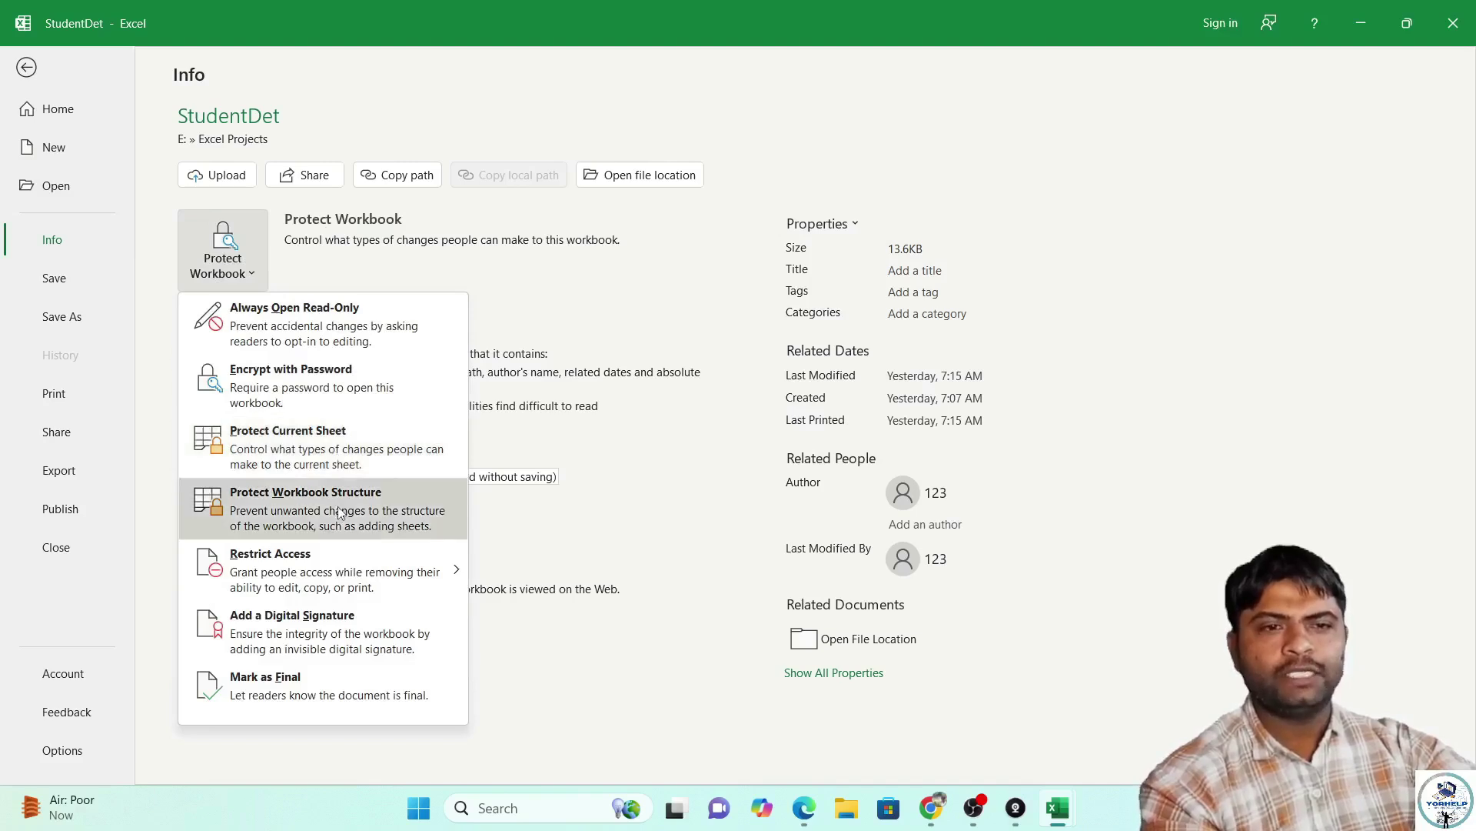
mouse_move(325, 556)
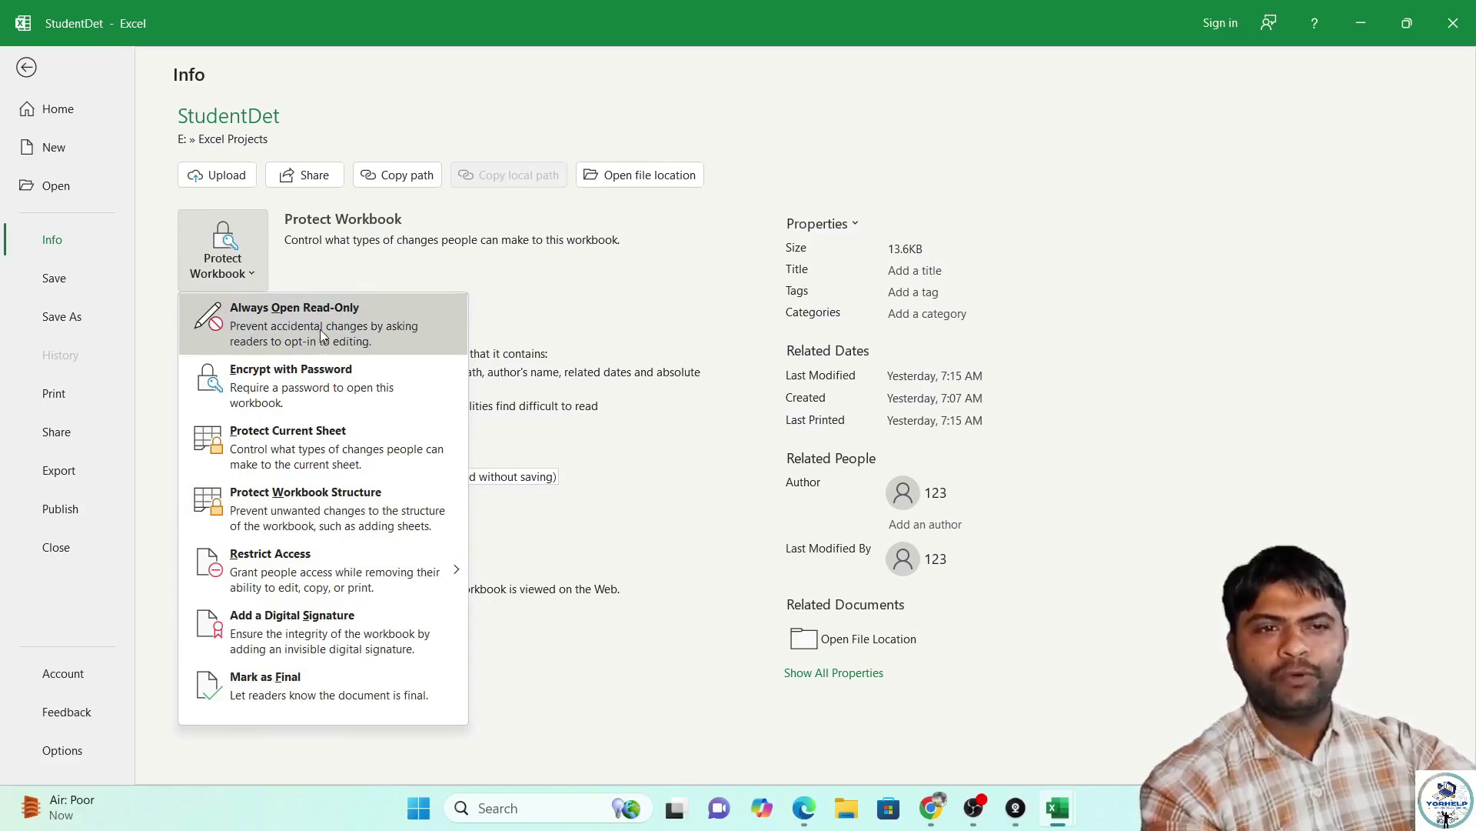
left_click(363, 325)
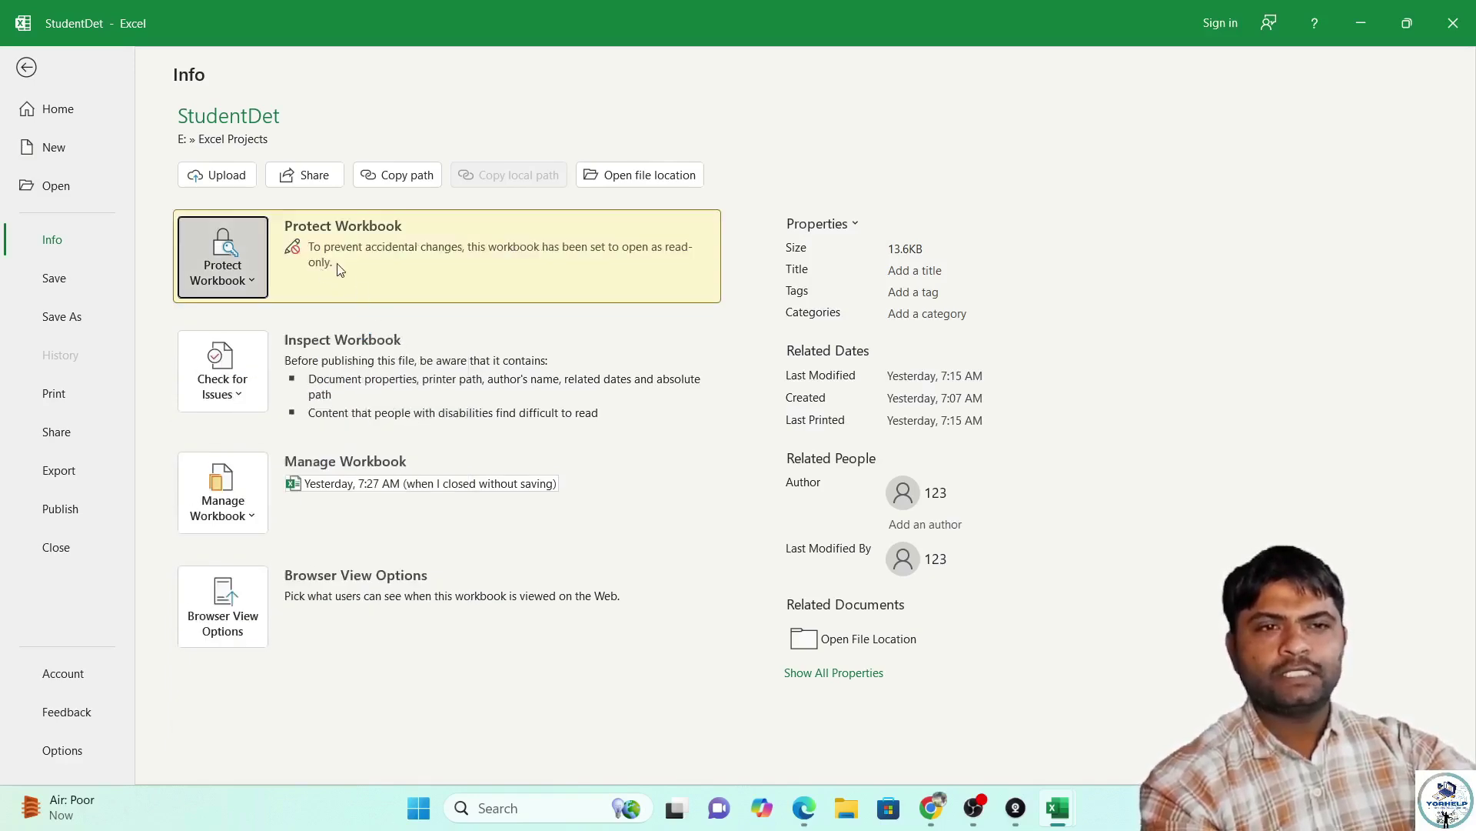
Cancel the Encrypt with Password prompt, then switch Always Open Read-Only back off.
left_click(256, 280)
left_click(286, 391)
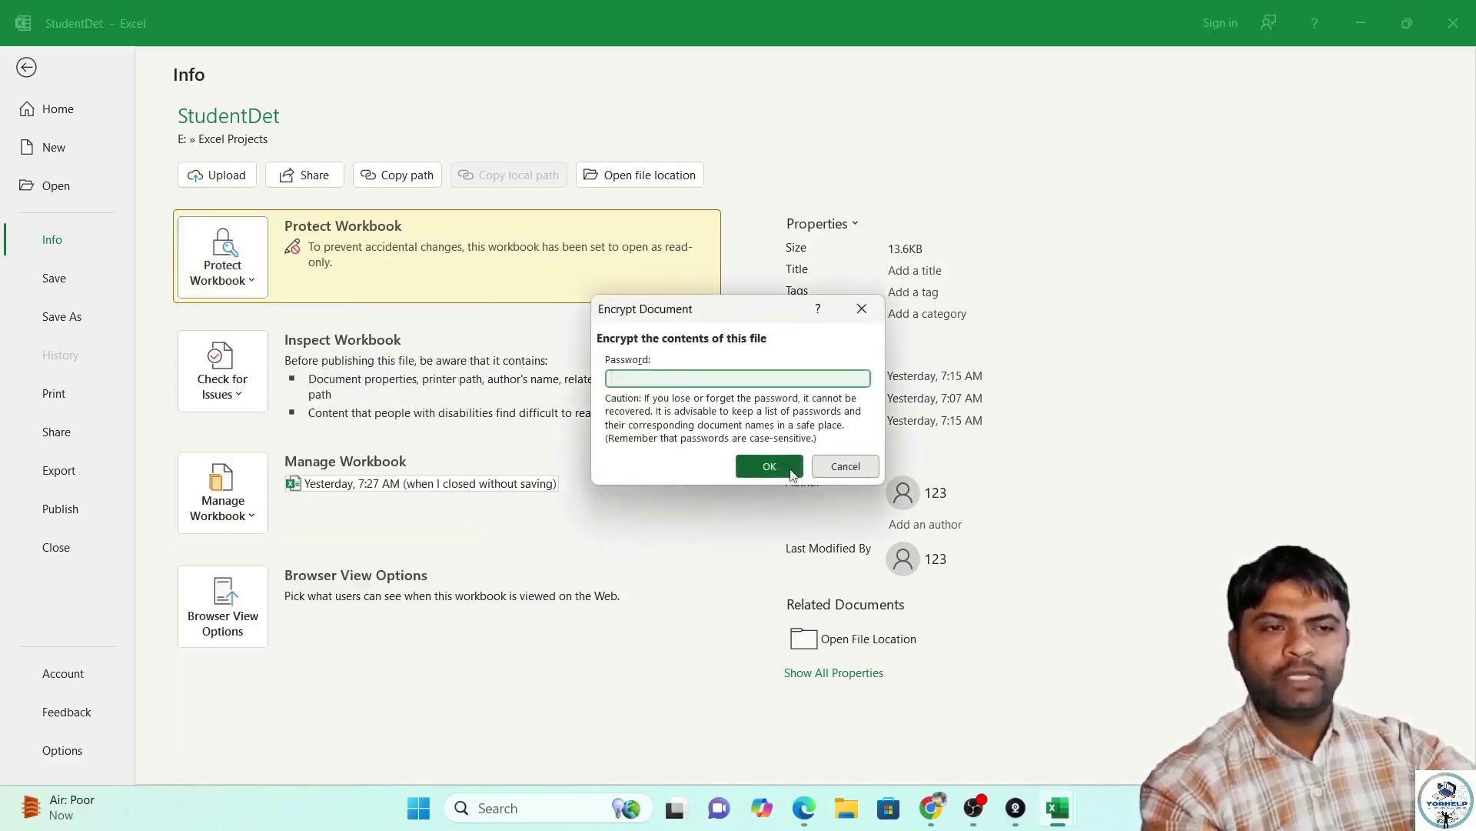
left_click(841, 466)
left_click(256, 277)
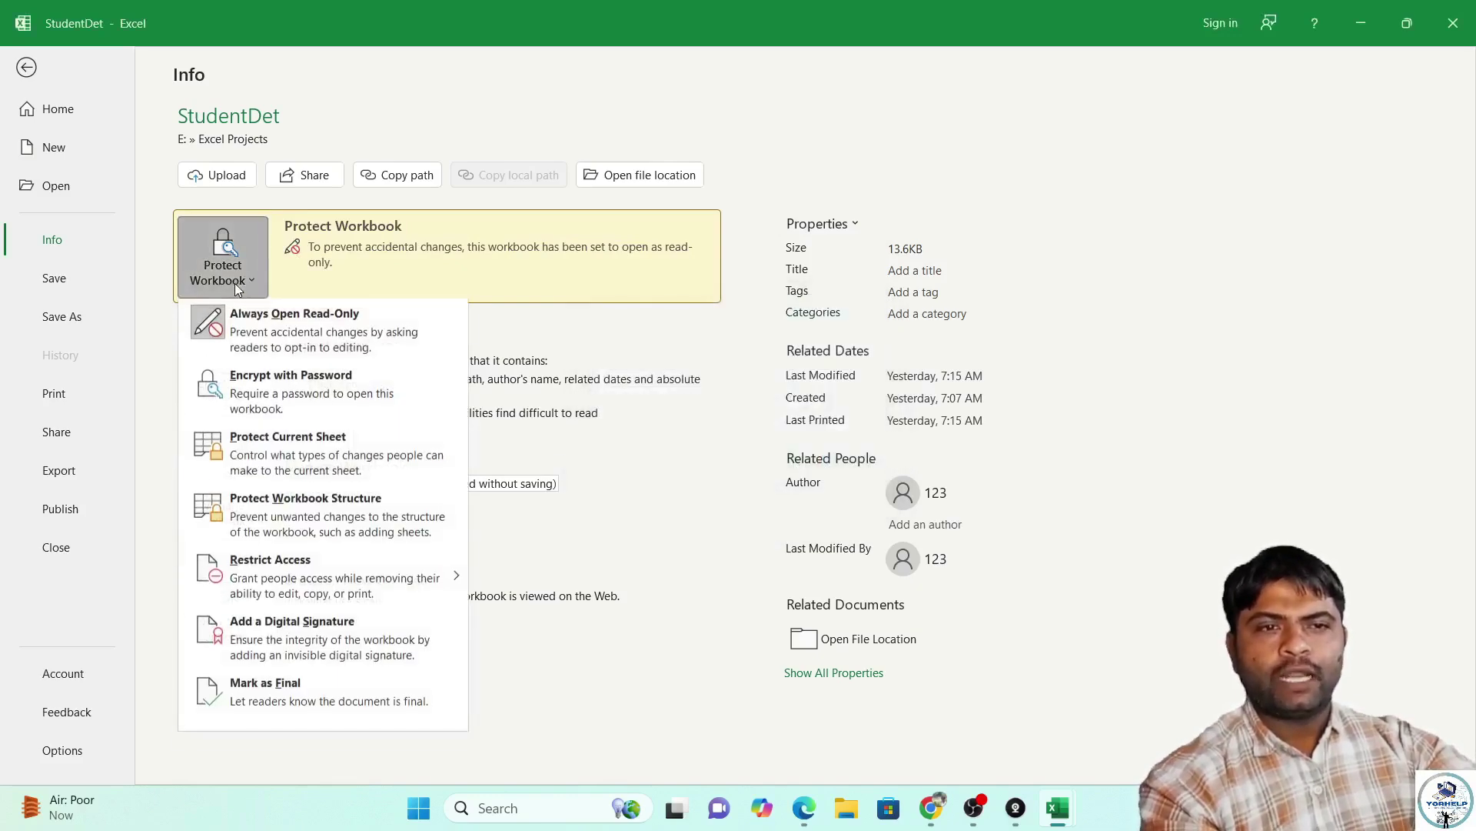
left_click(235, 321)
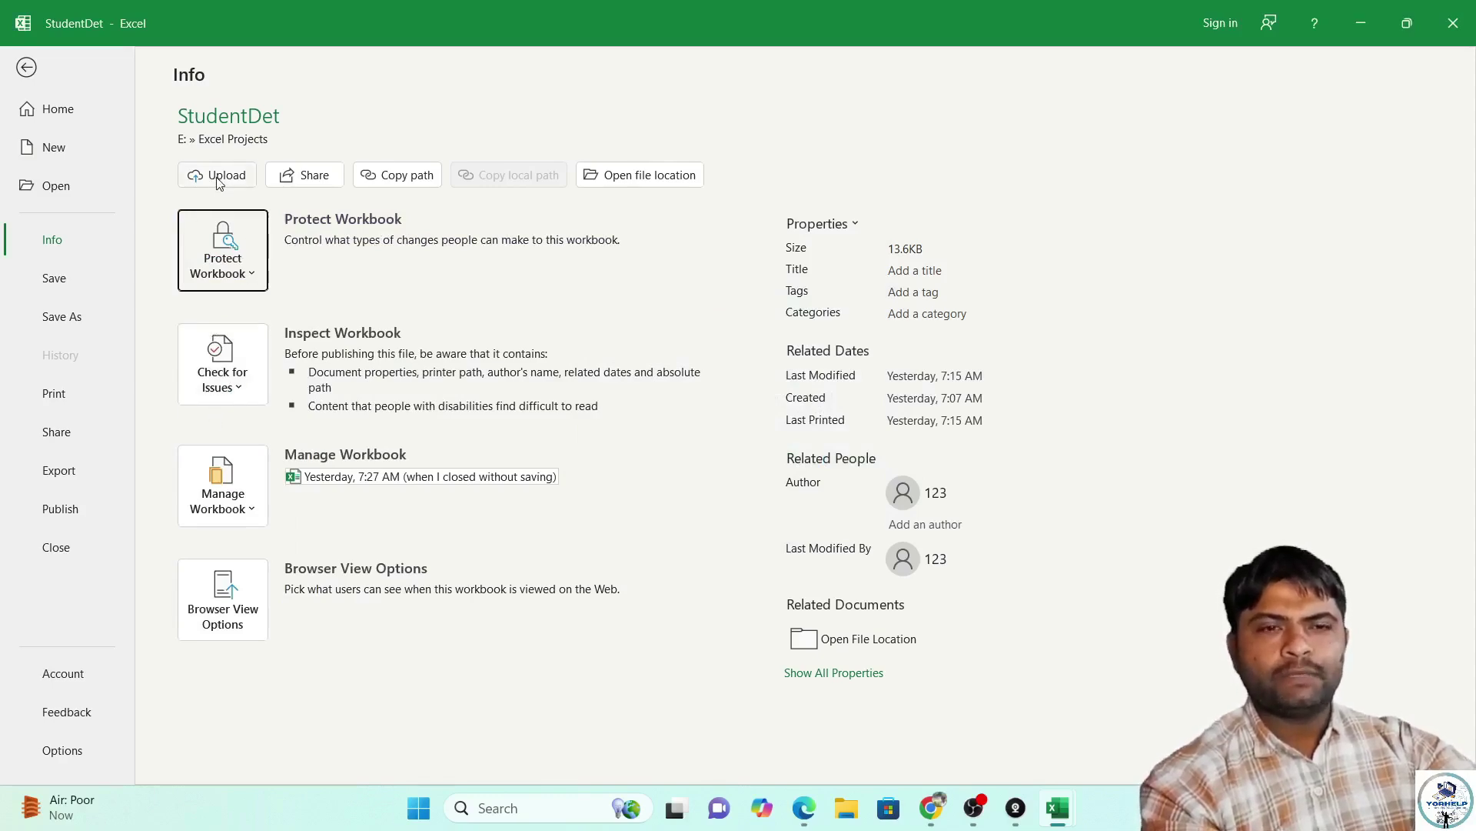
Put 12 in cell I6 of StudentDet and save the workbook.
left_click(65, 277)
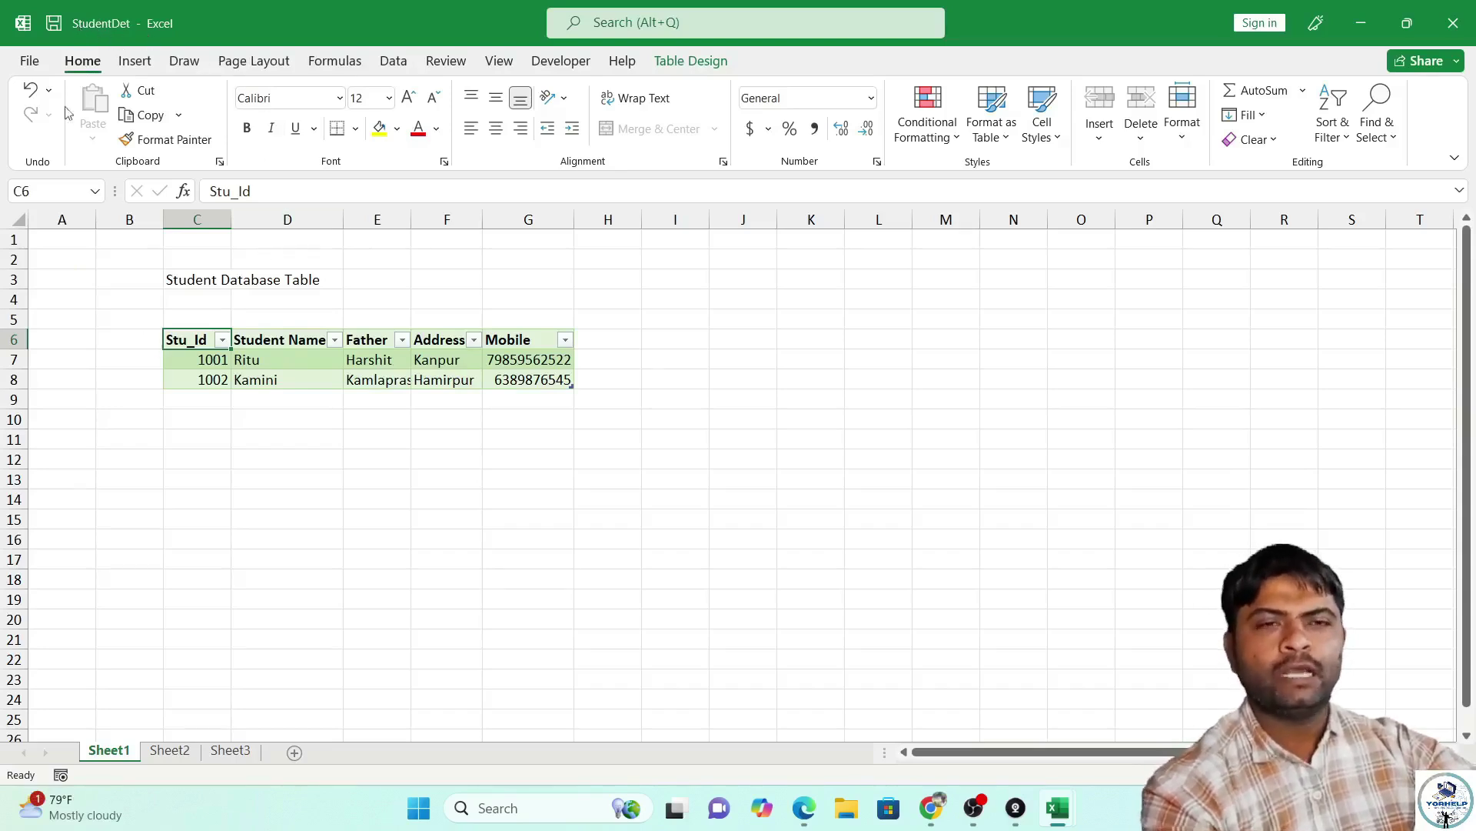
left_click(701, 343)
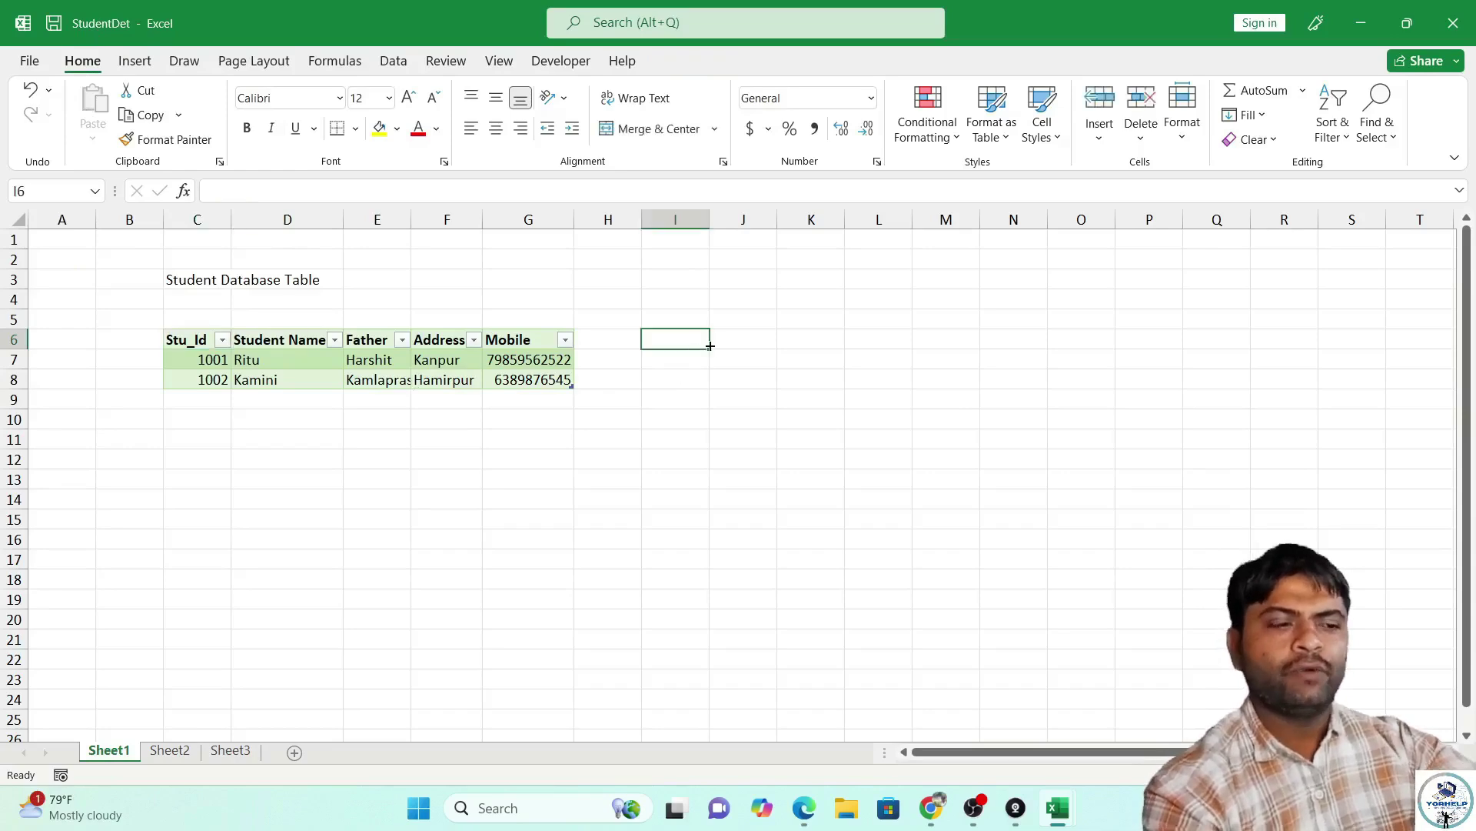
type("12")
key("Return")
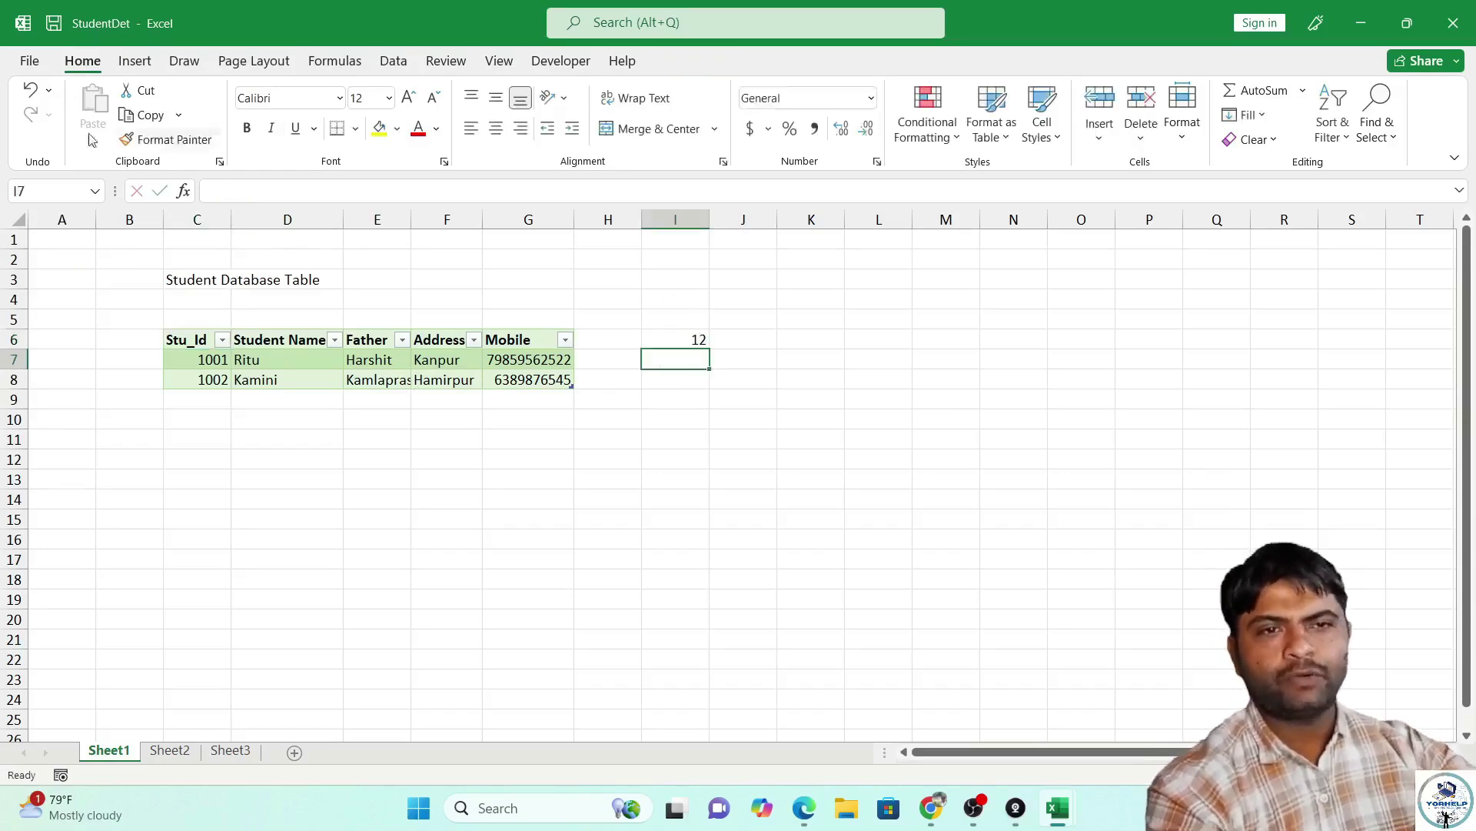
left_click(31, 60)
left_click(38, 278)
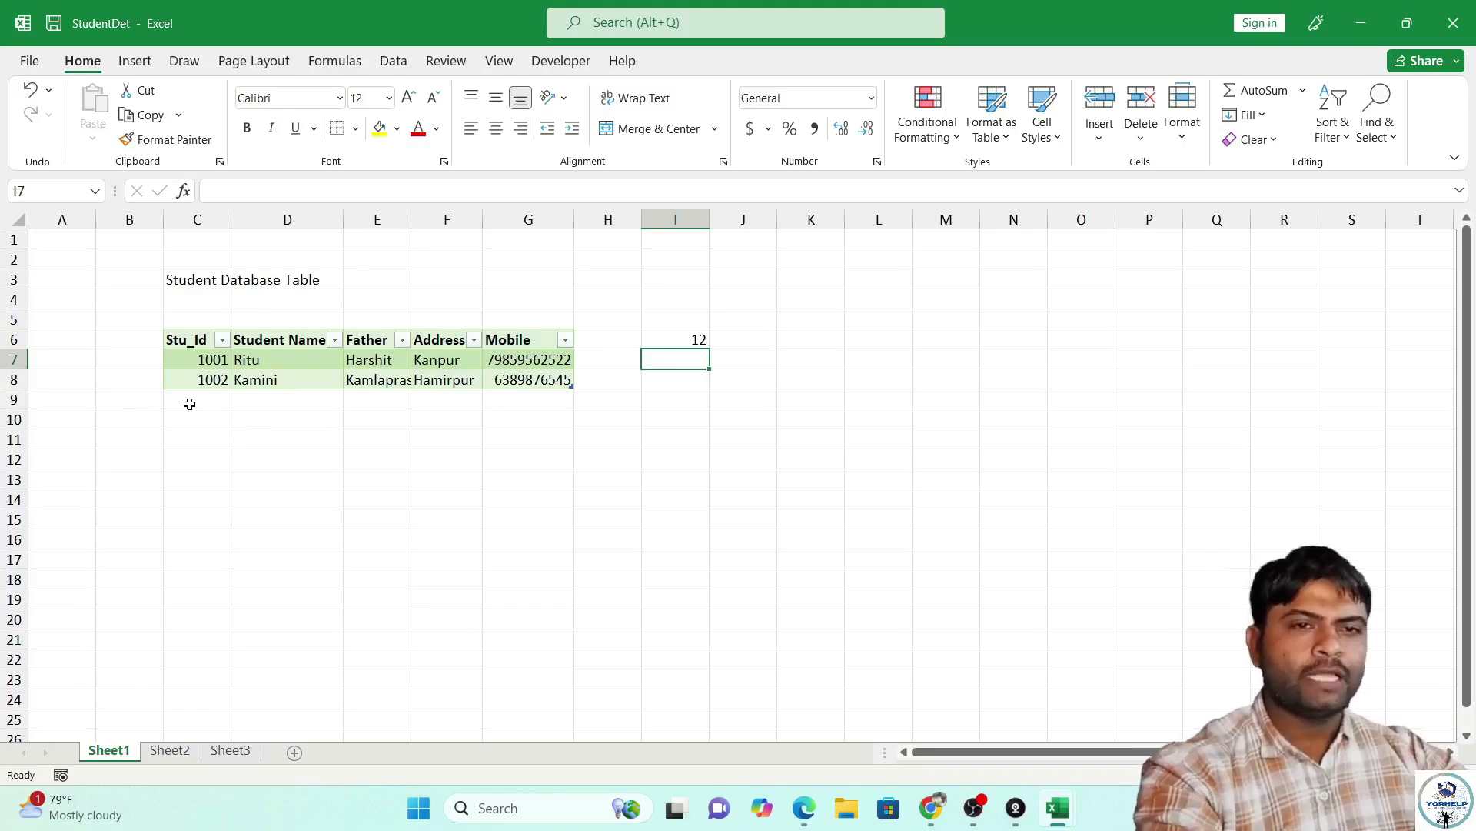
Start a Save As into the Excel Projects folder with the name 'Student detail'.
left_click(31, 63)
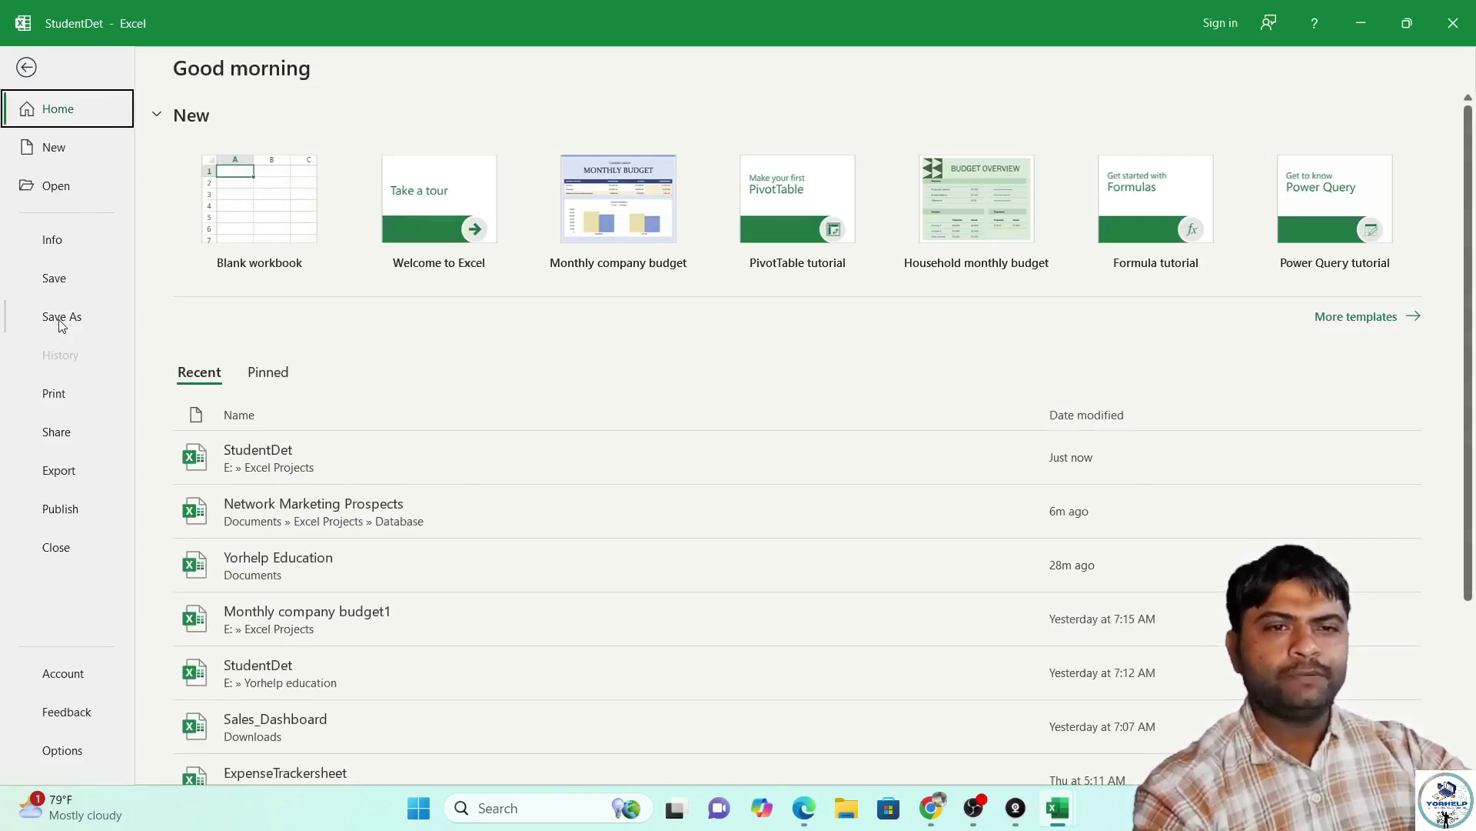
left_click(61, 317)
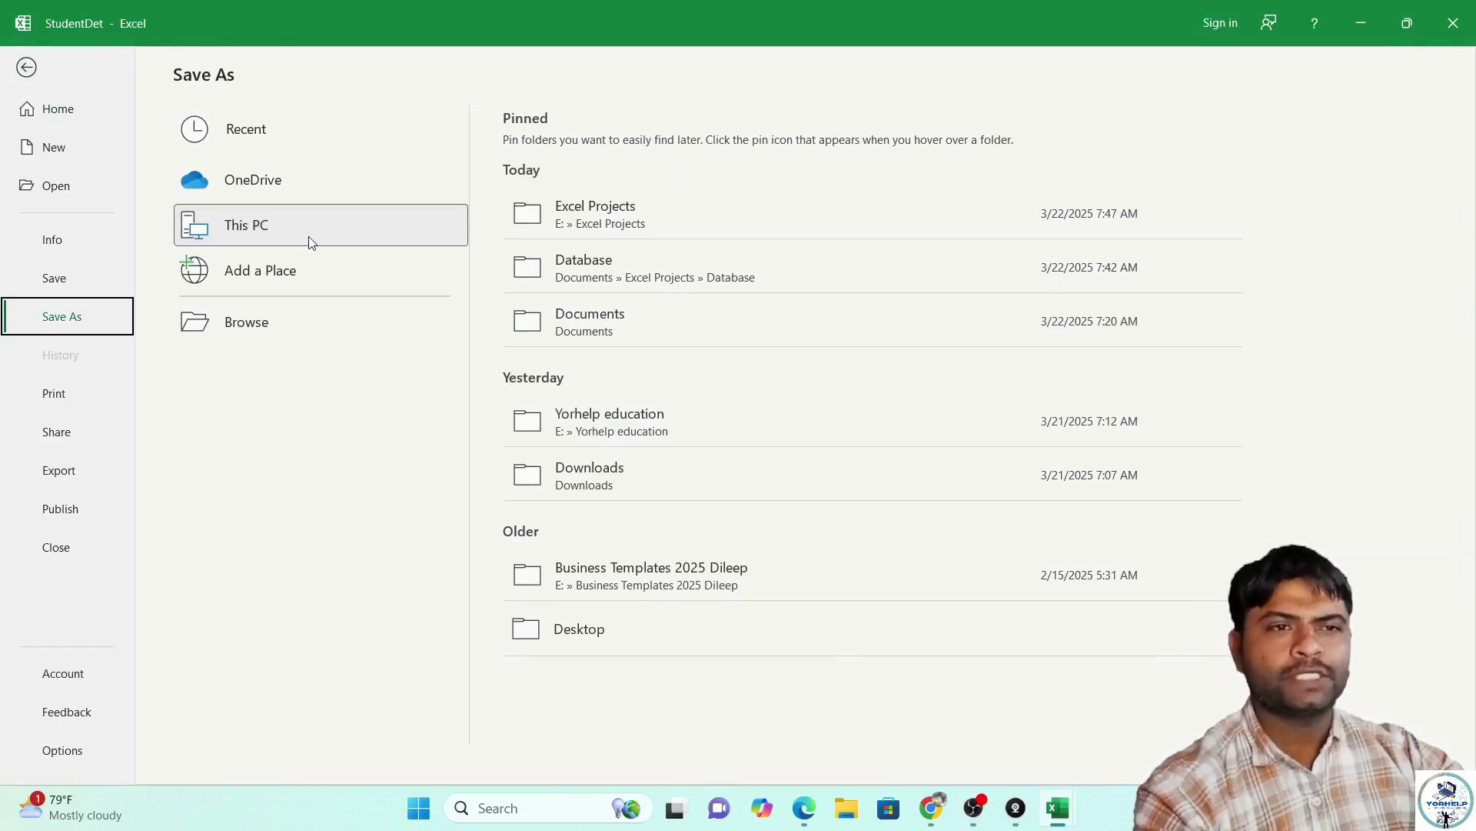
left_click(571, 219)
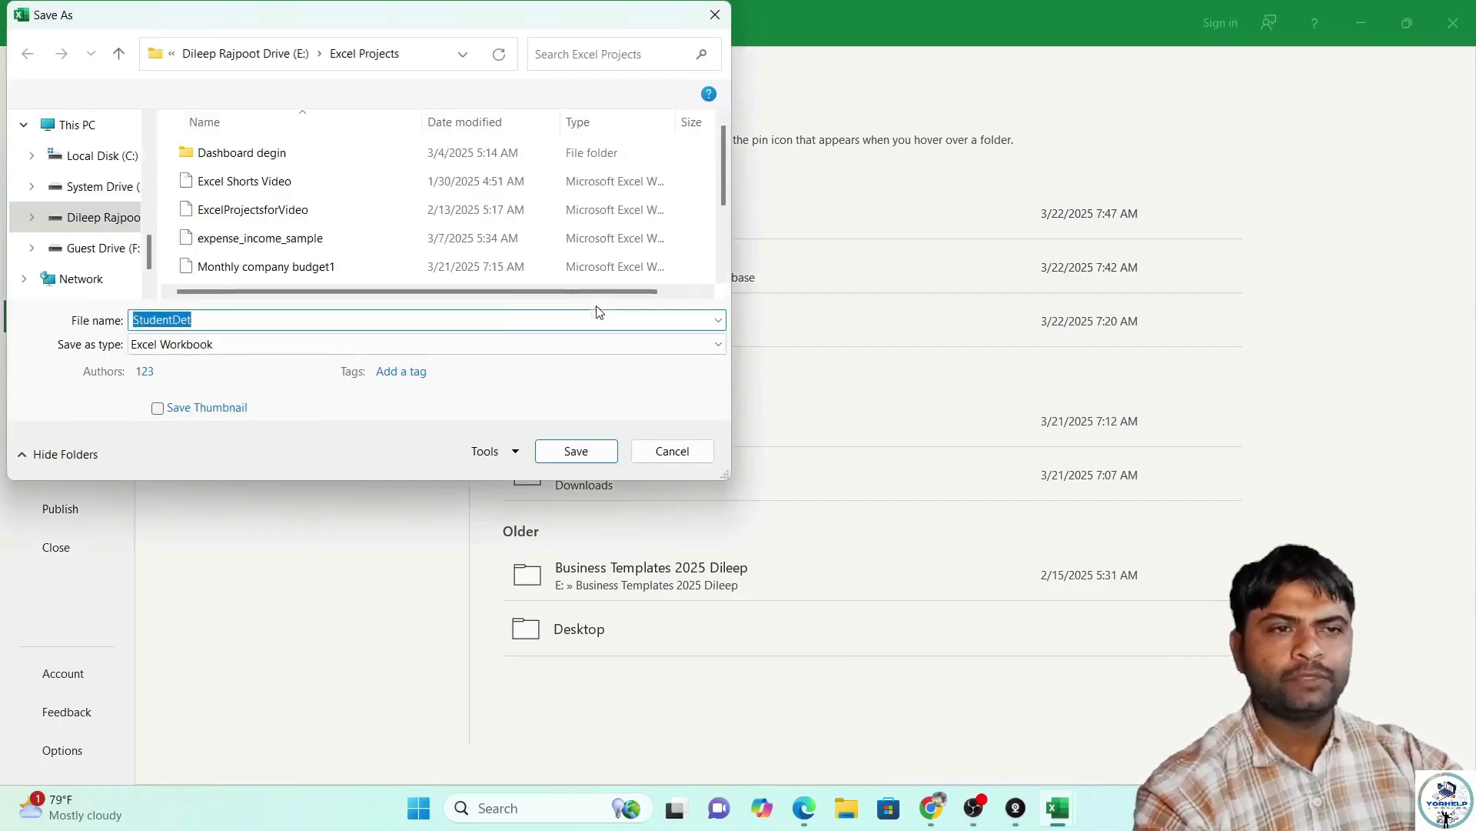
type("S")
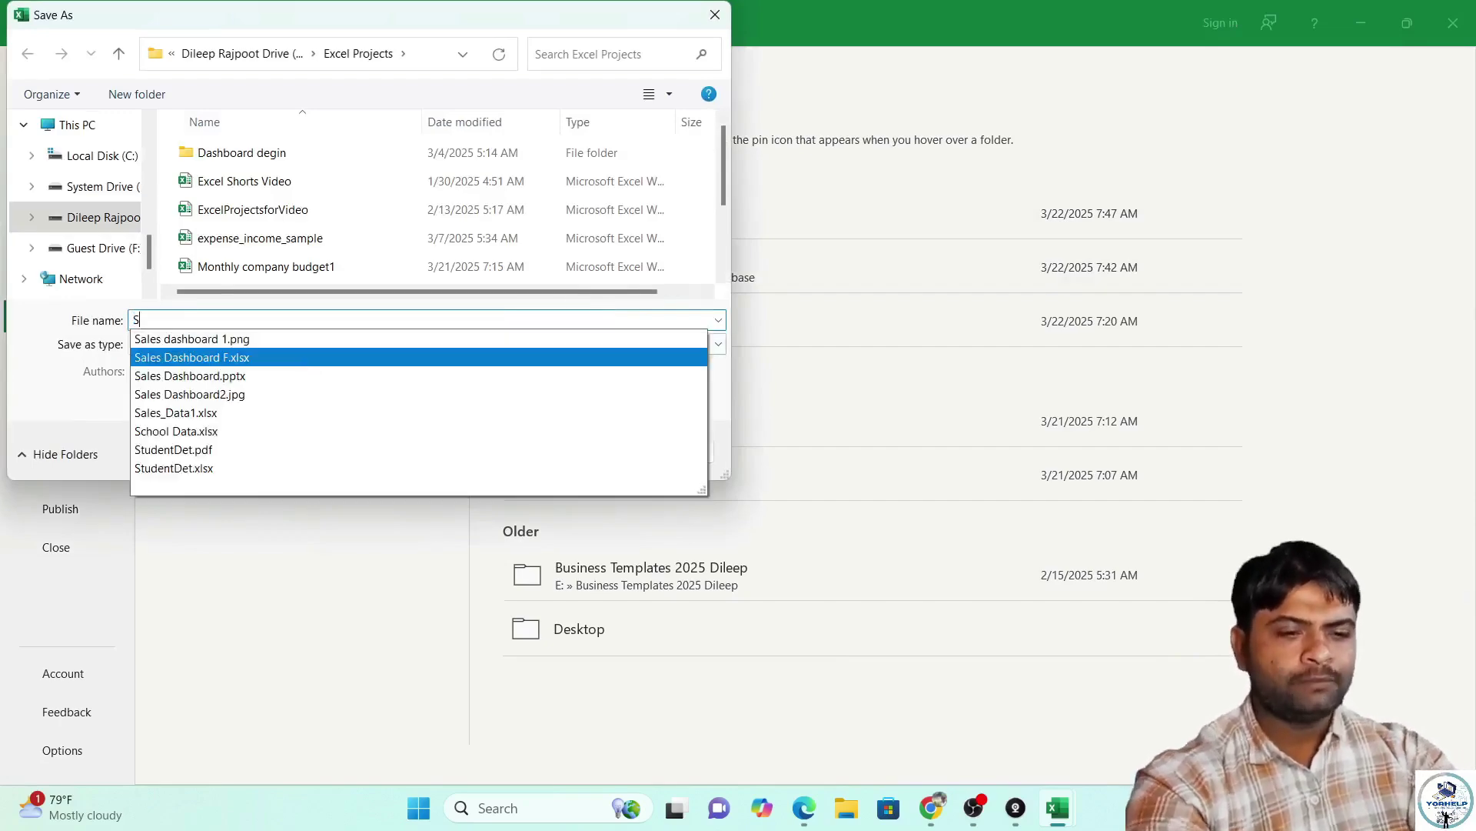
type("tudent deta")
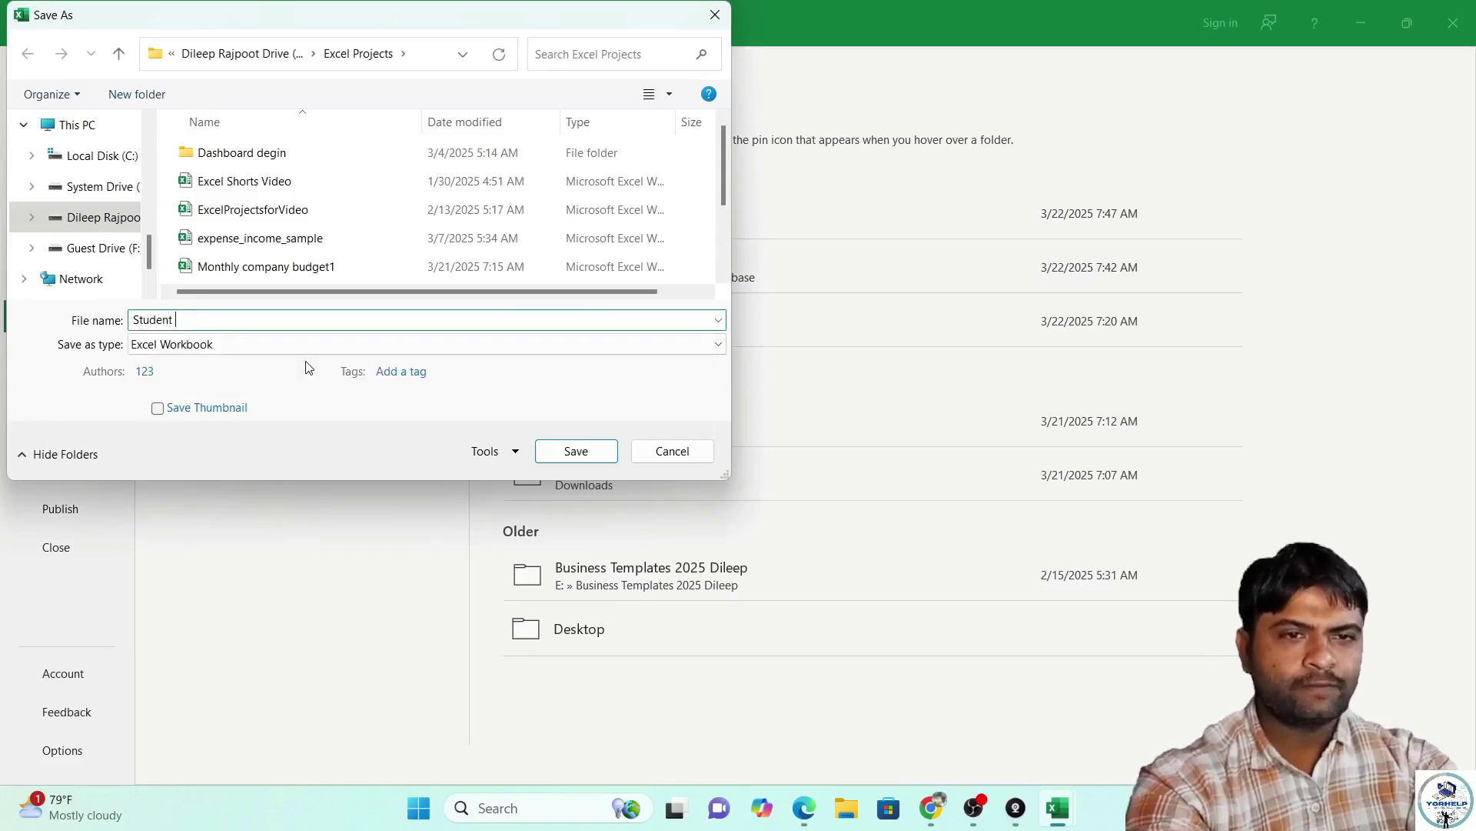
key("BackSpace")
key("BackSpace")
type("ta")
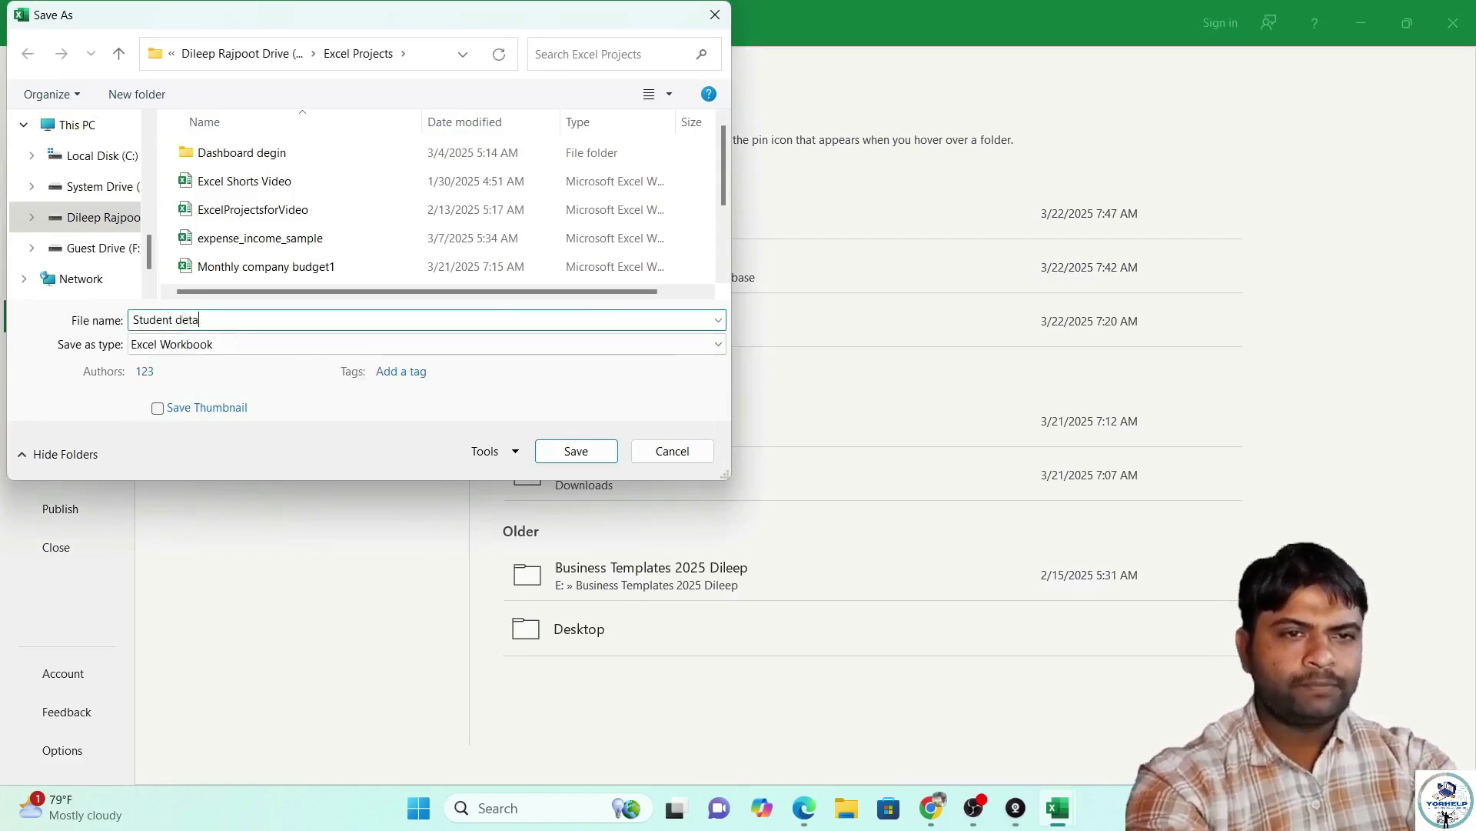
Keep the file type as Excel Workbook rather than macro-enabled, and save the copy.
left_click(140, 346)
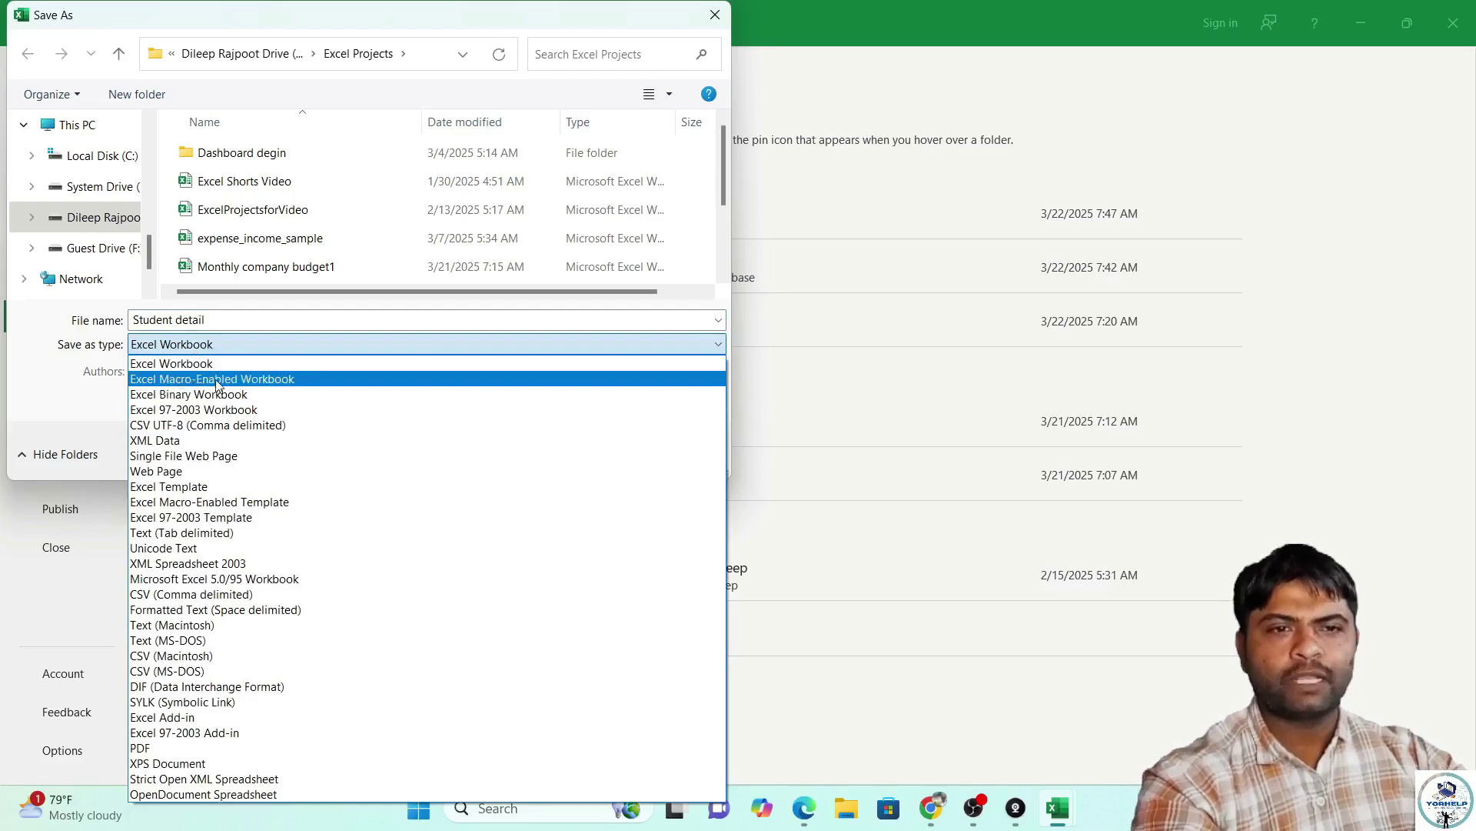
left_click(217, 379)
left_click(294, 346)
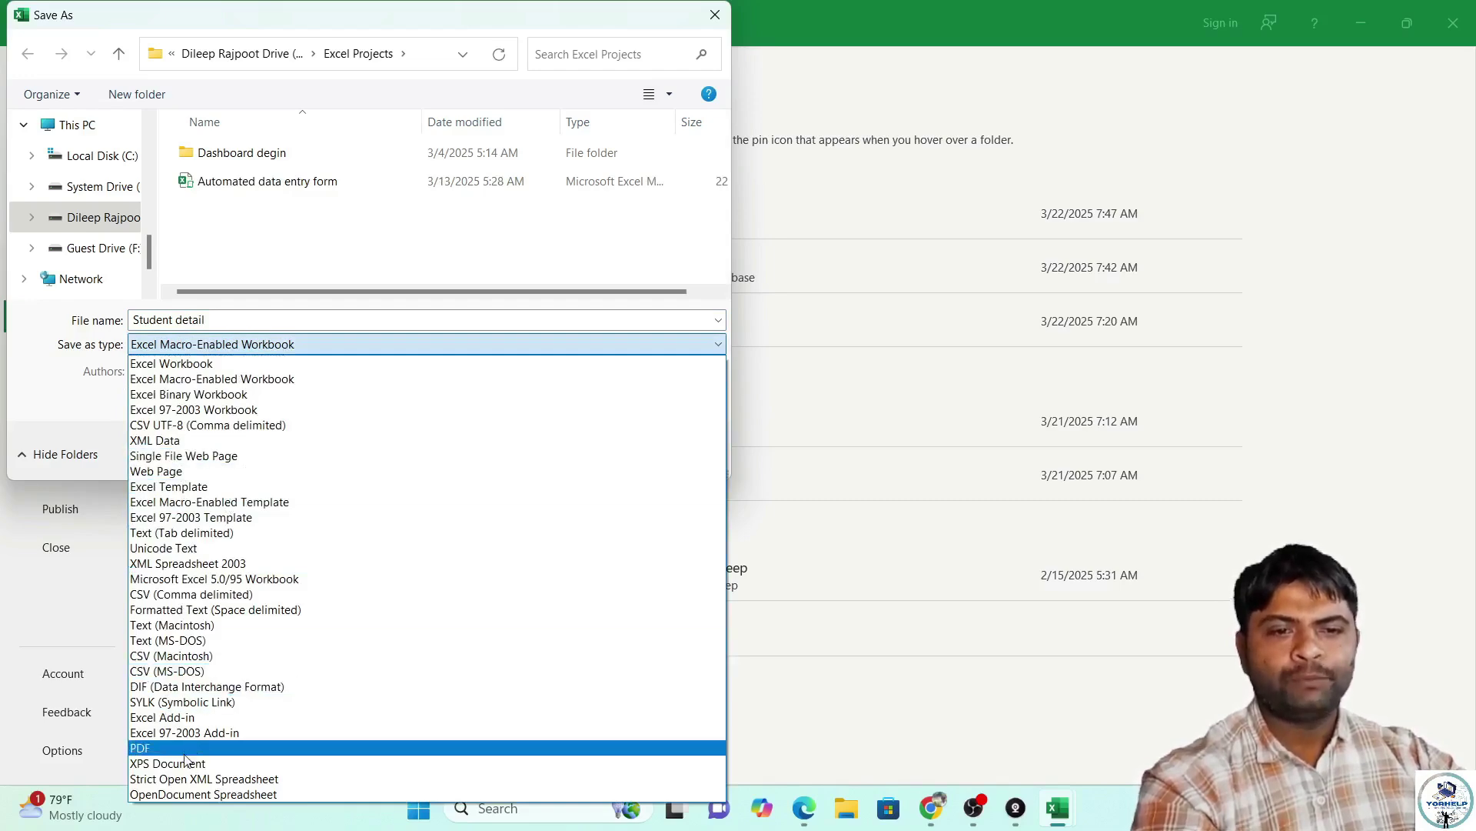
left_click(295, 367)
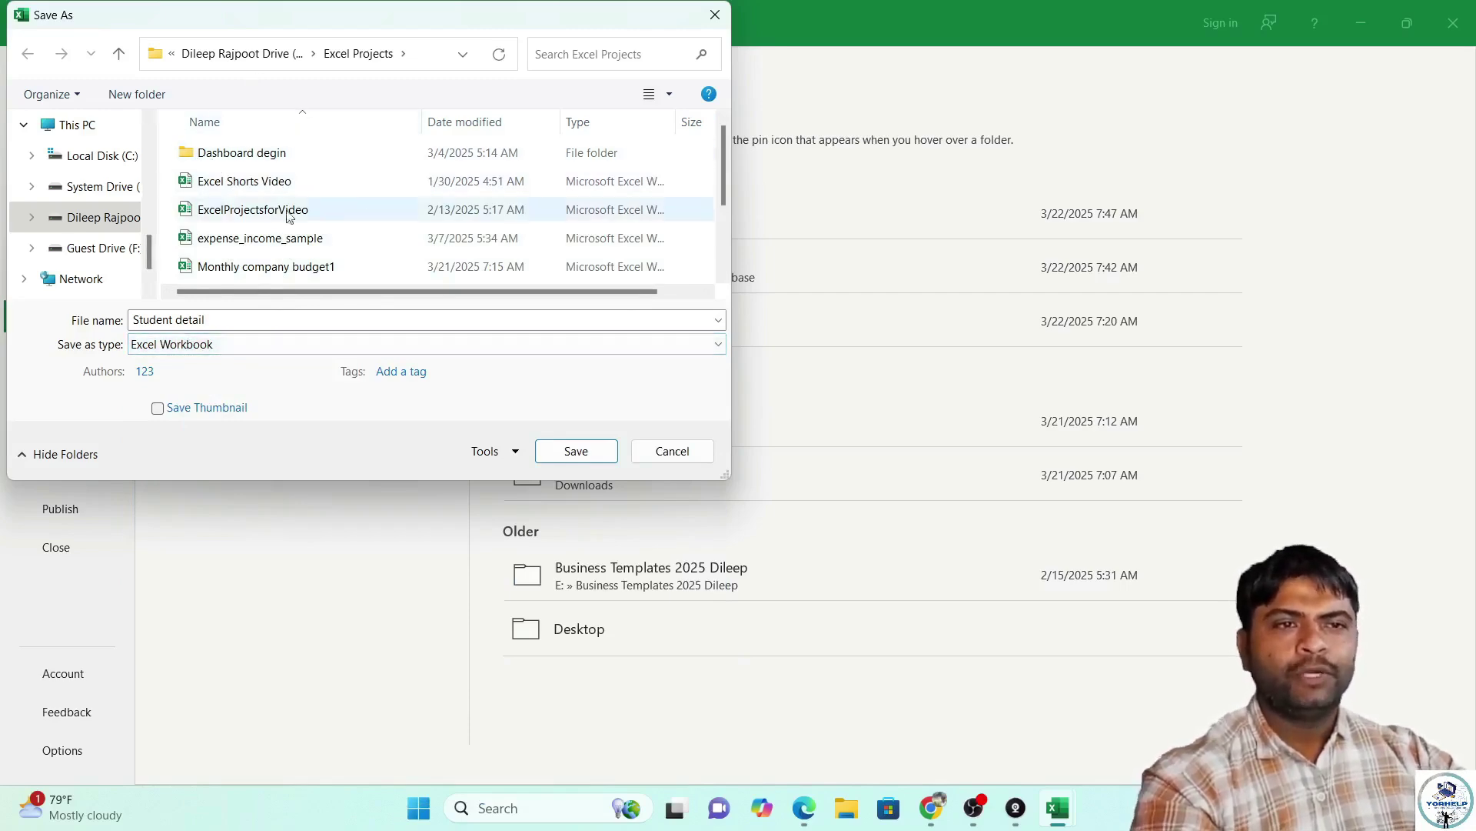
scroll(104, 198, "down", 1)
scroll(108, 231, "up", 5)
scroll(104, 258, "down", 3)
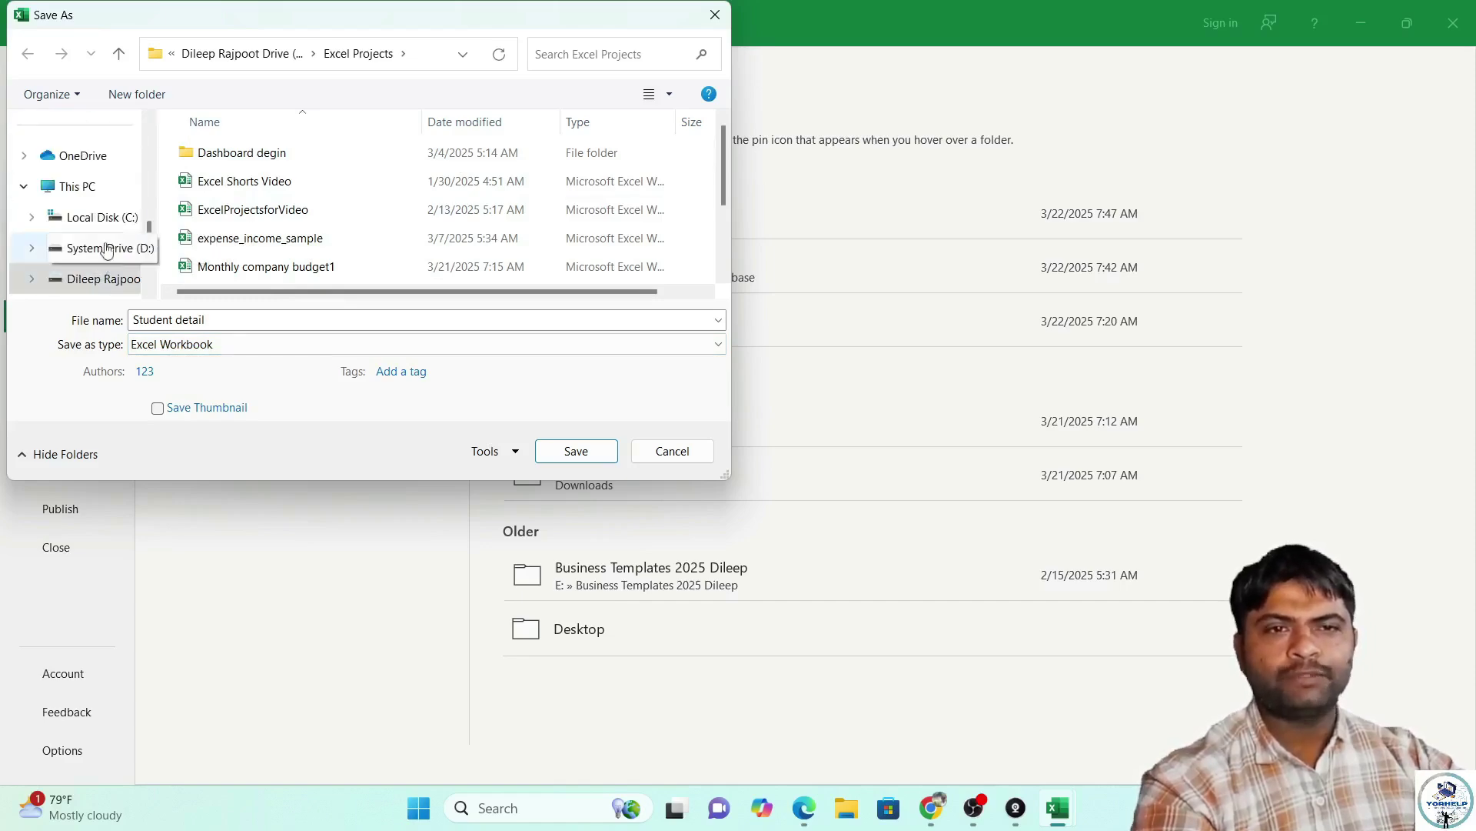
scroll(104, 256, "down", 2)
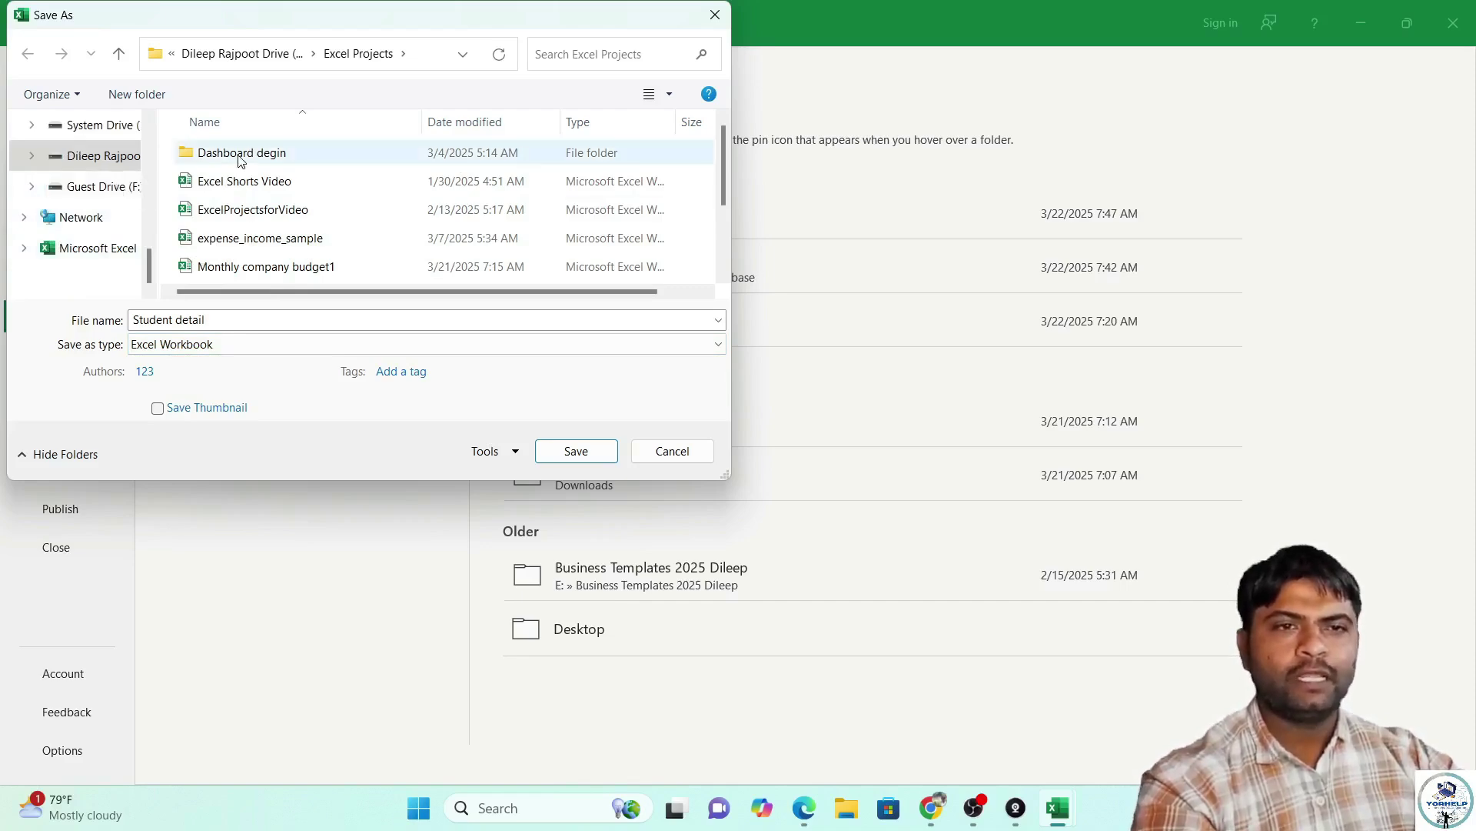
left_click(578, 452)
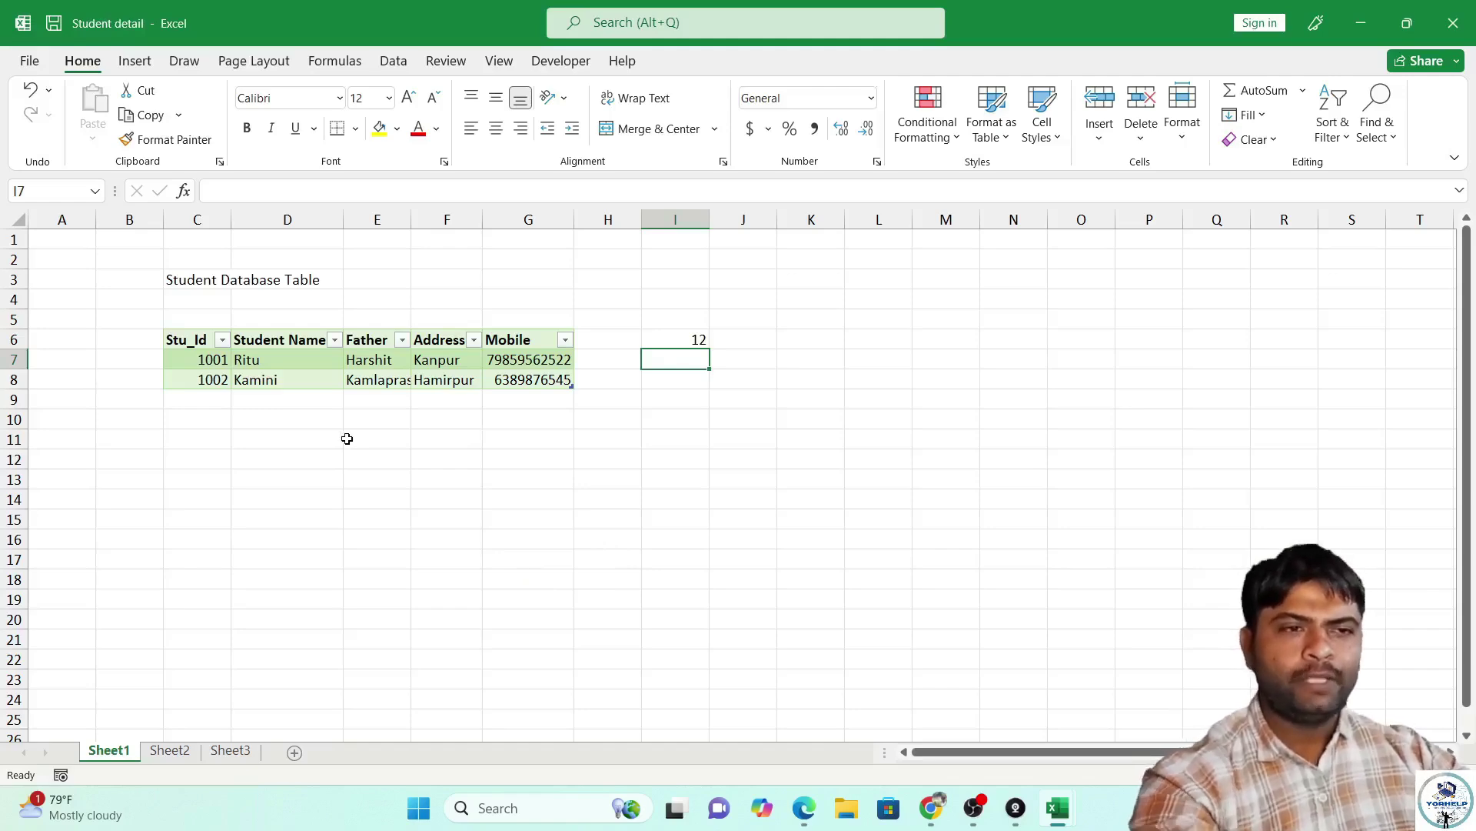
Enter Stu_Id 1003 in cell C9, the table's first empty row.
left_click(198, 348)
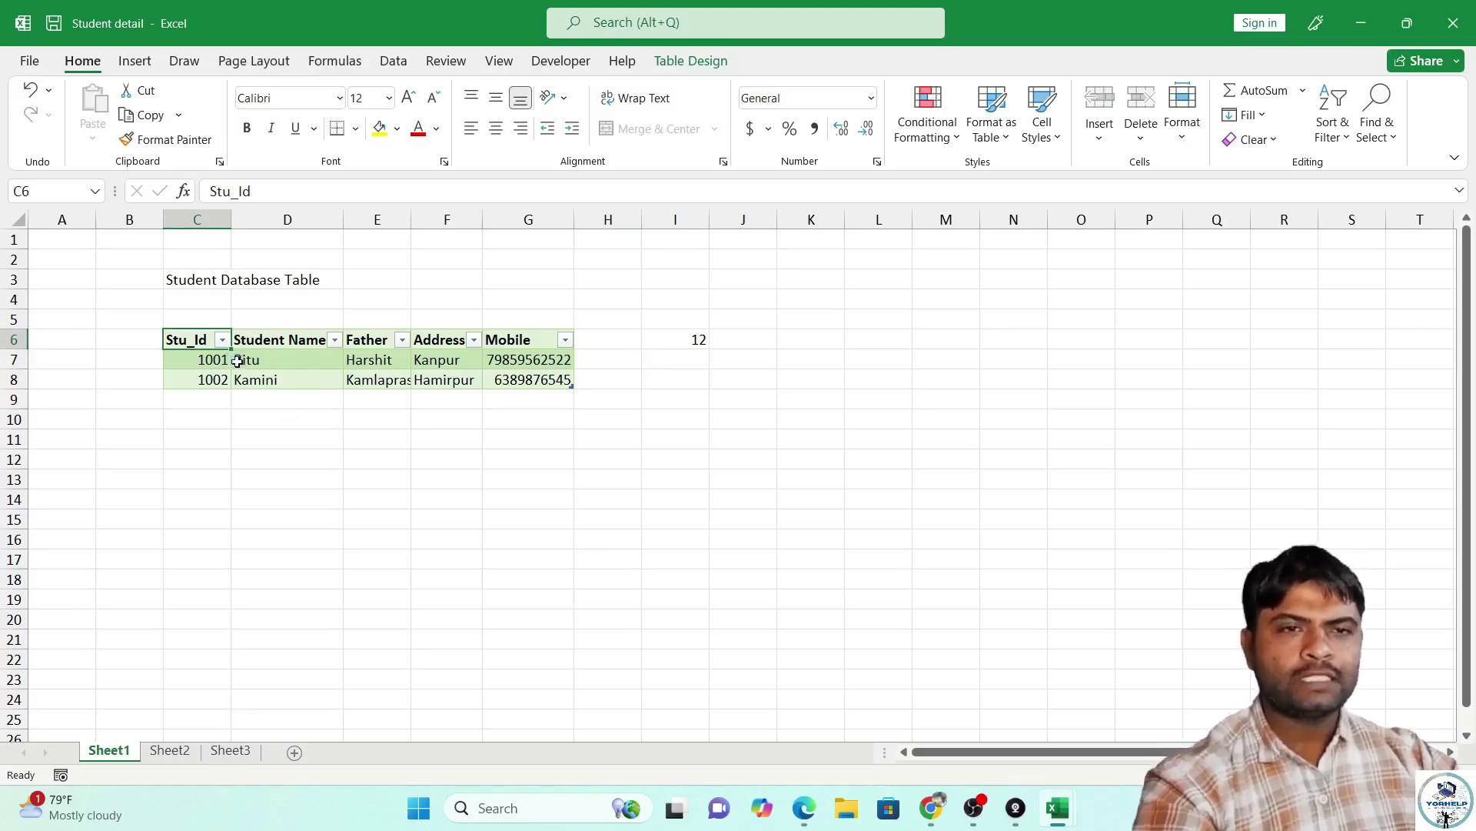
left_click(486, 501)
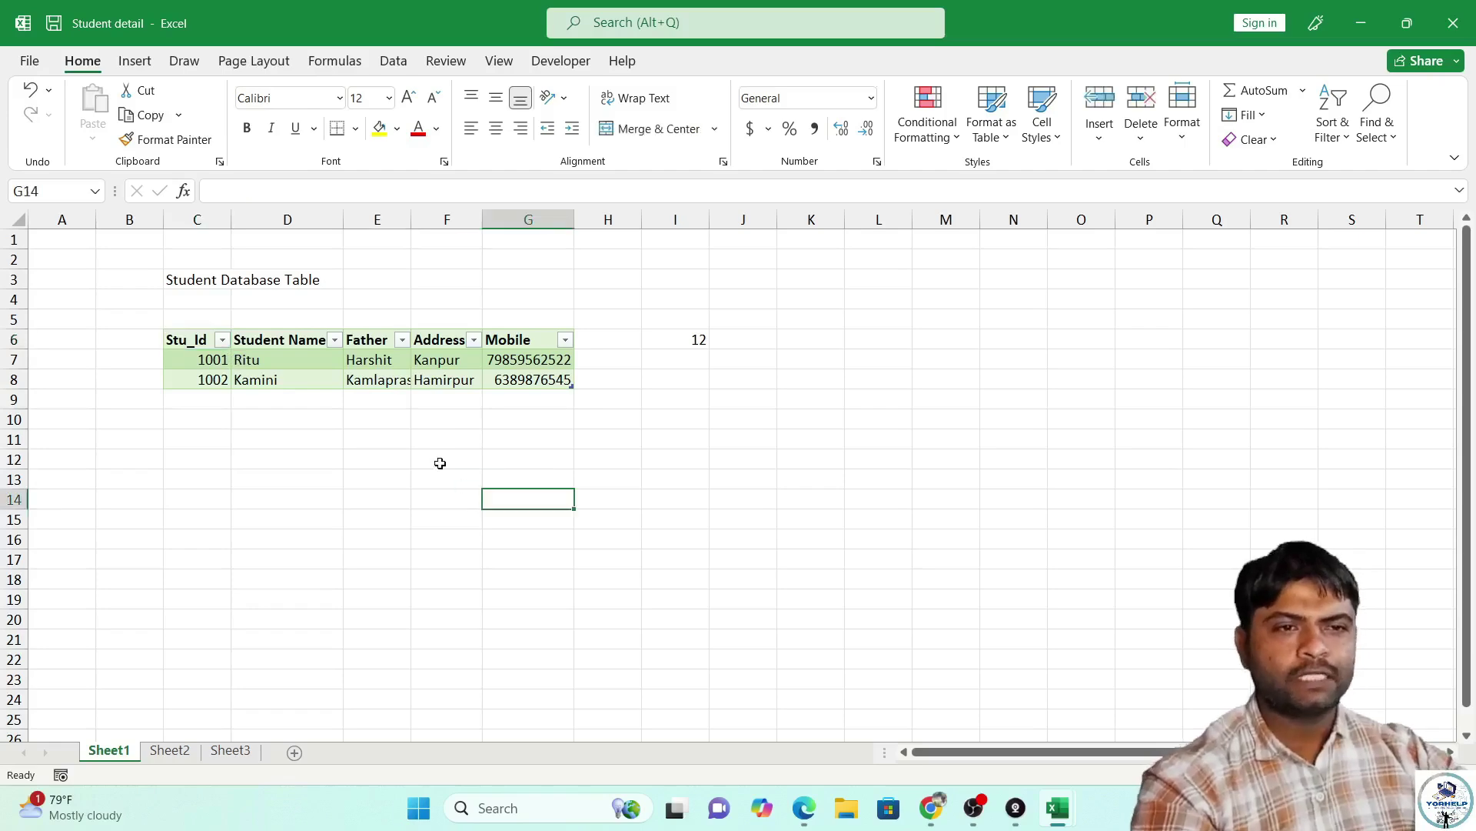
key("Up")
key("Up")
key("Up")
key("Up")
key("Up")
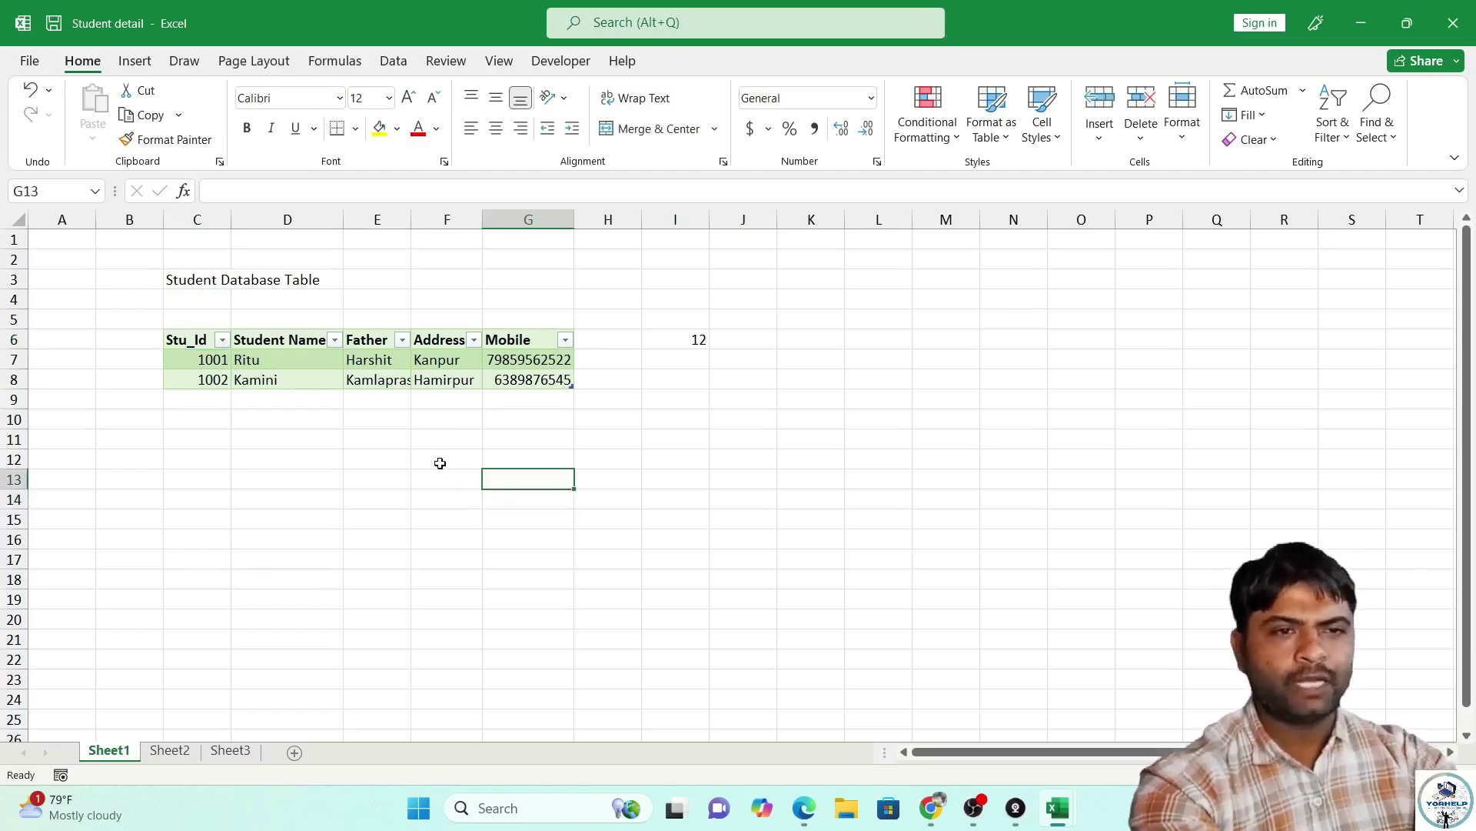
key("Left")
key("Home")
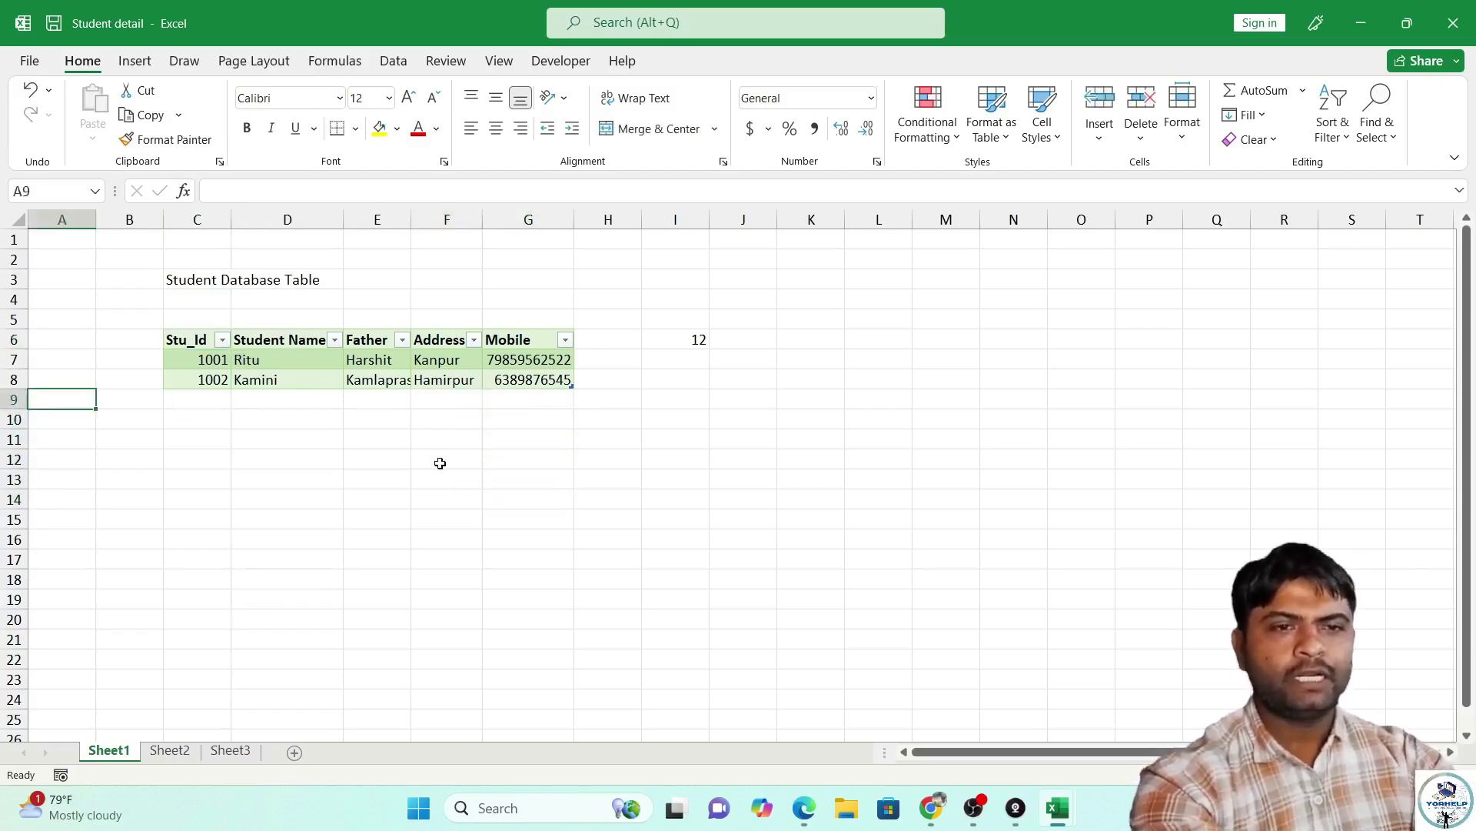
key("Right")
key("Right")
type("1003")
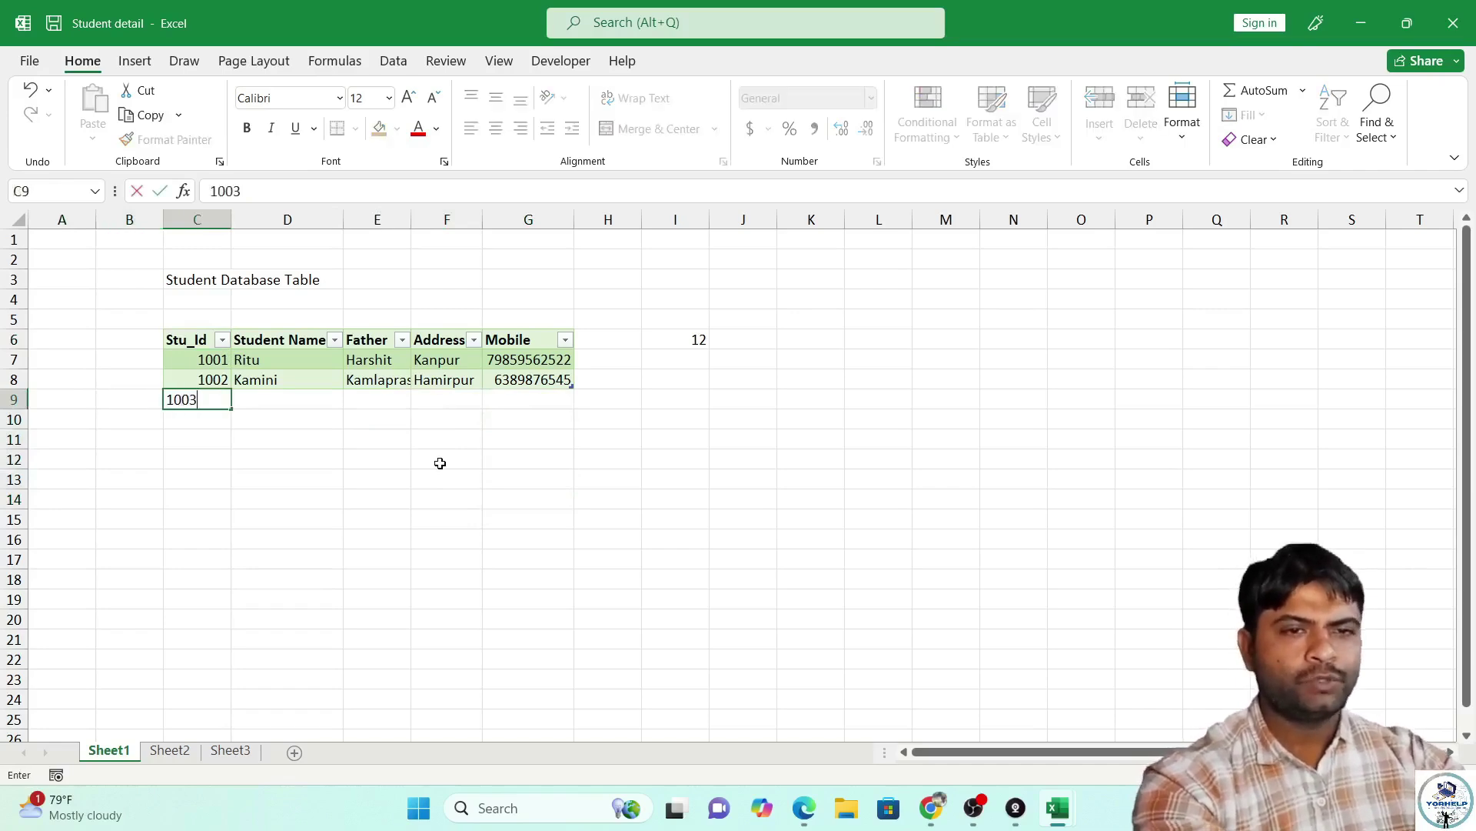
key("Tab")
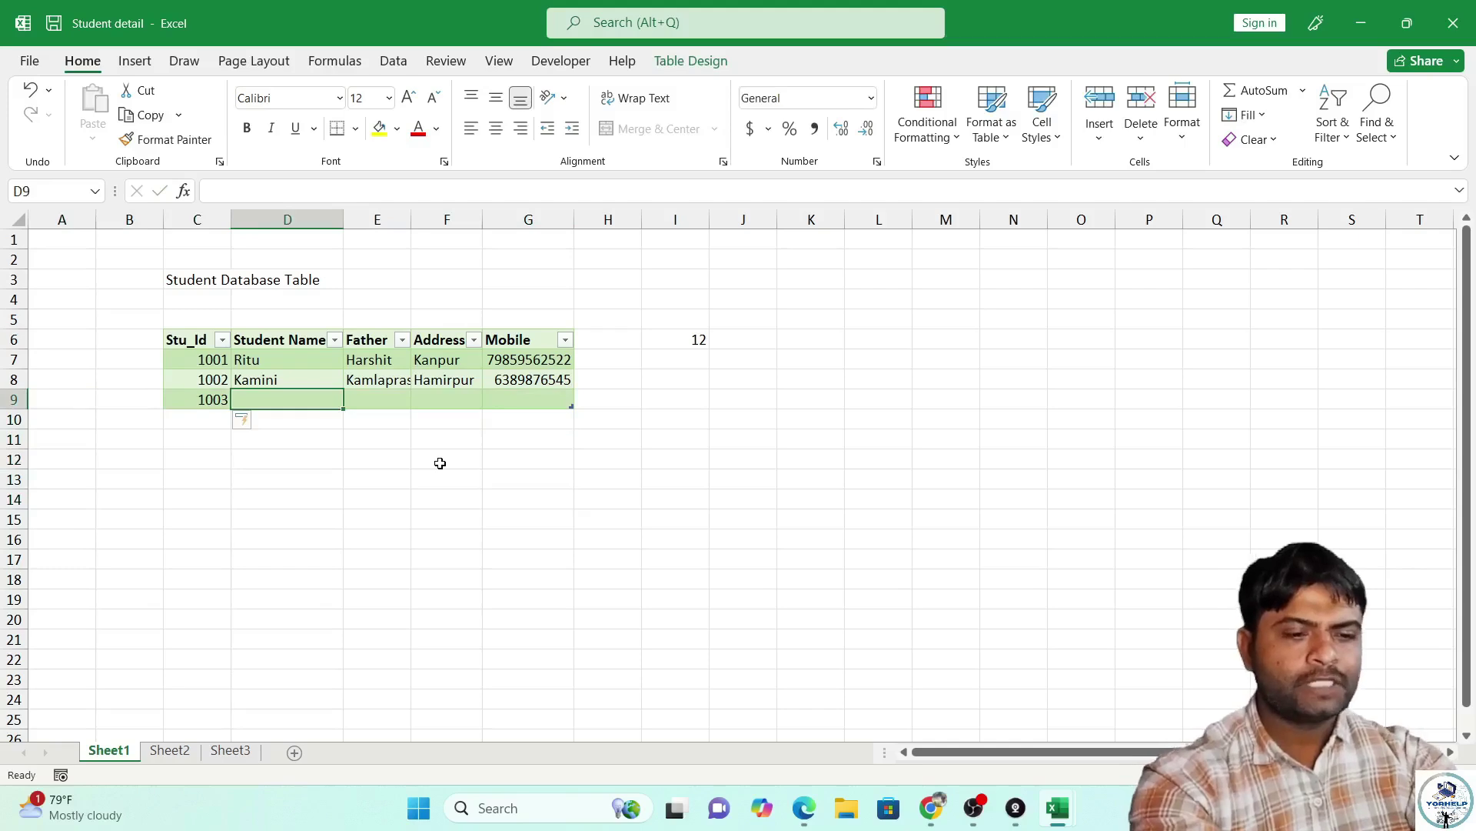
Fill in the student's name, father's name, address Kanpur and mobile number for record 1003.
type("Harshit")
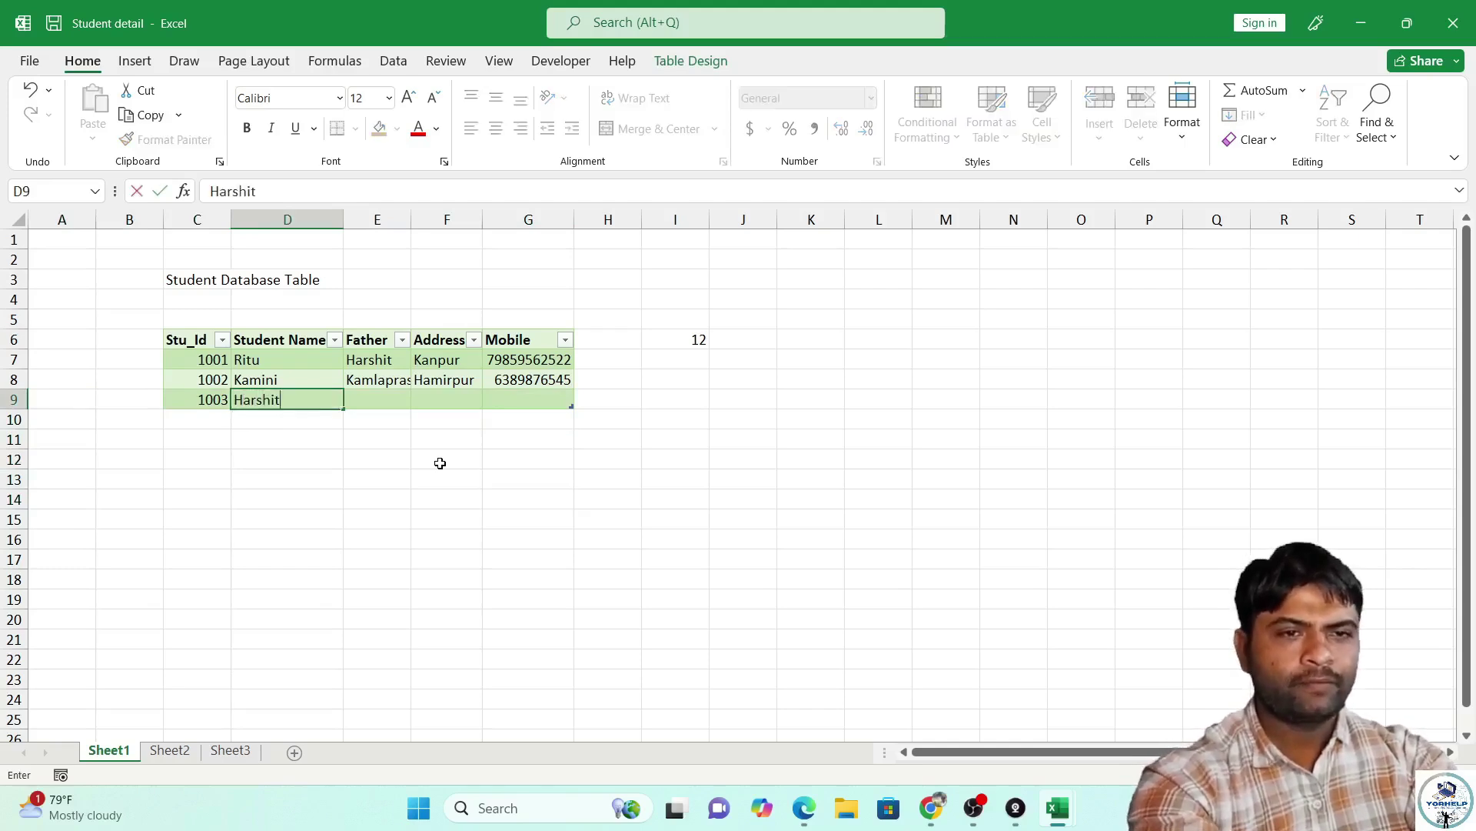
key("Tab")
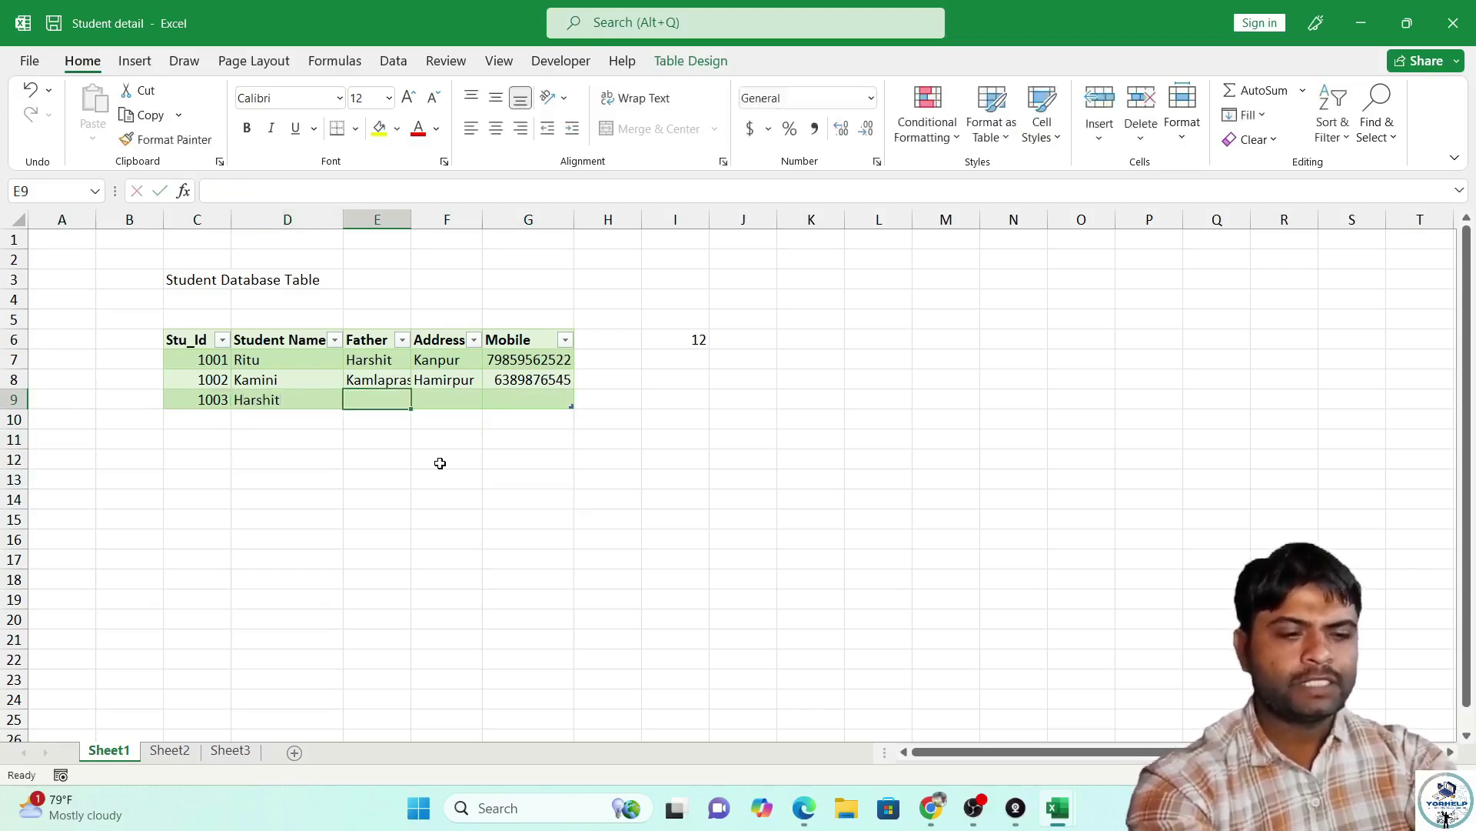
type("Kmal")
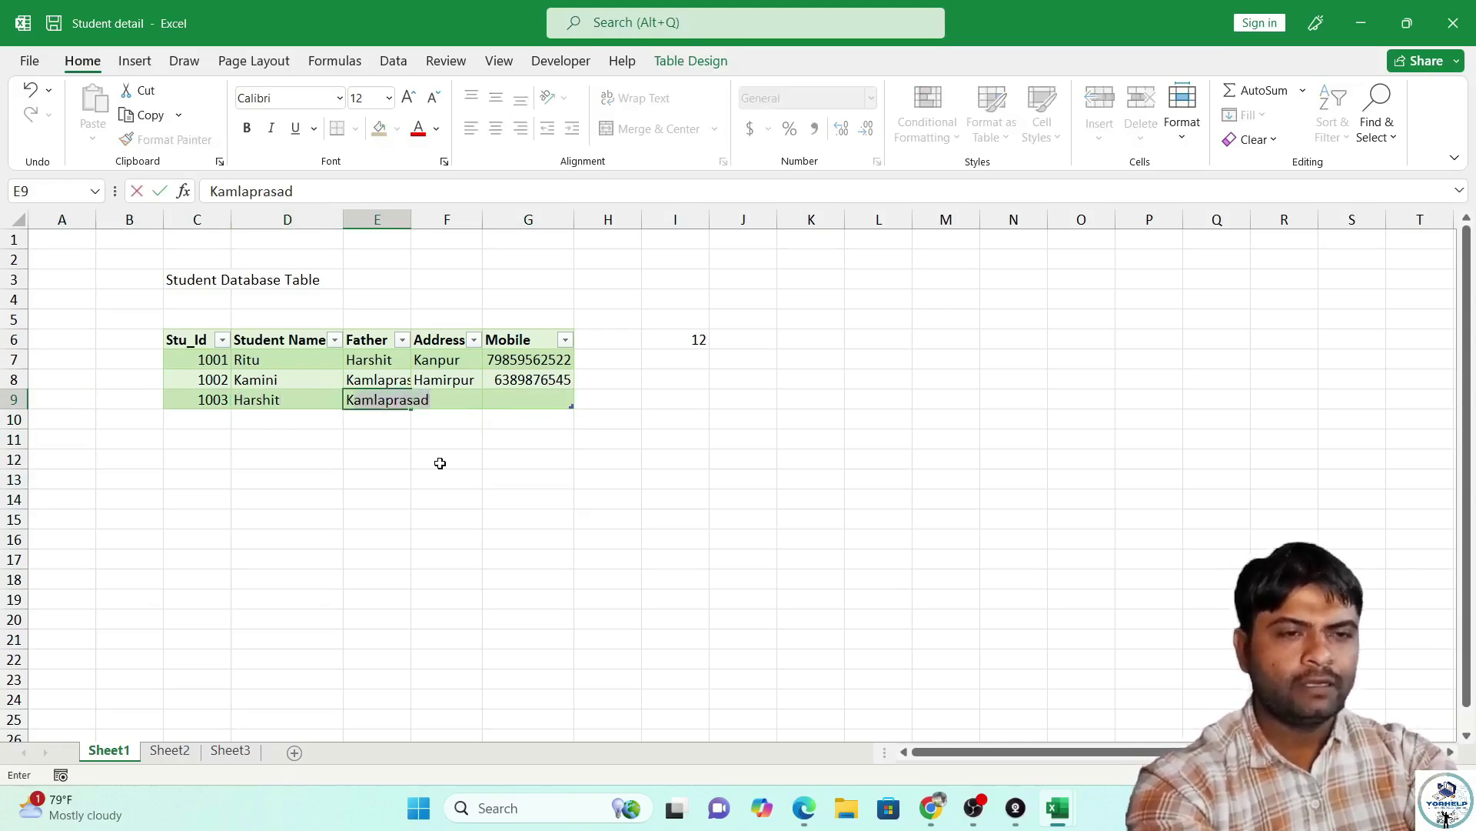
key("BackSpace")
key("BackSpace")
key("BackSpace")
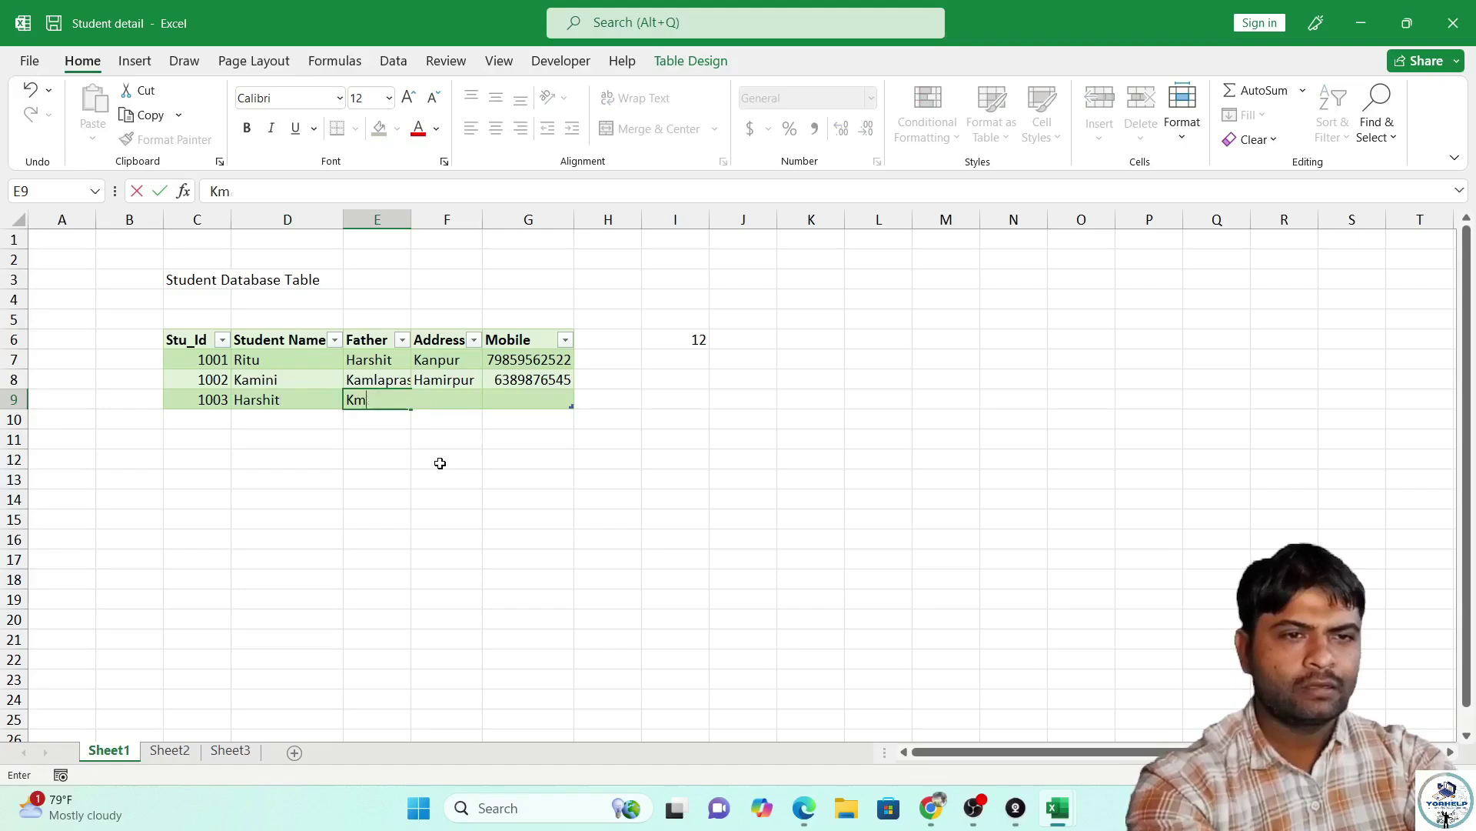
key("BackSpace")
type("Prateek")
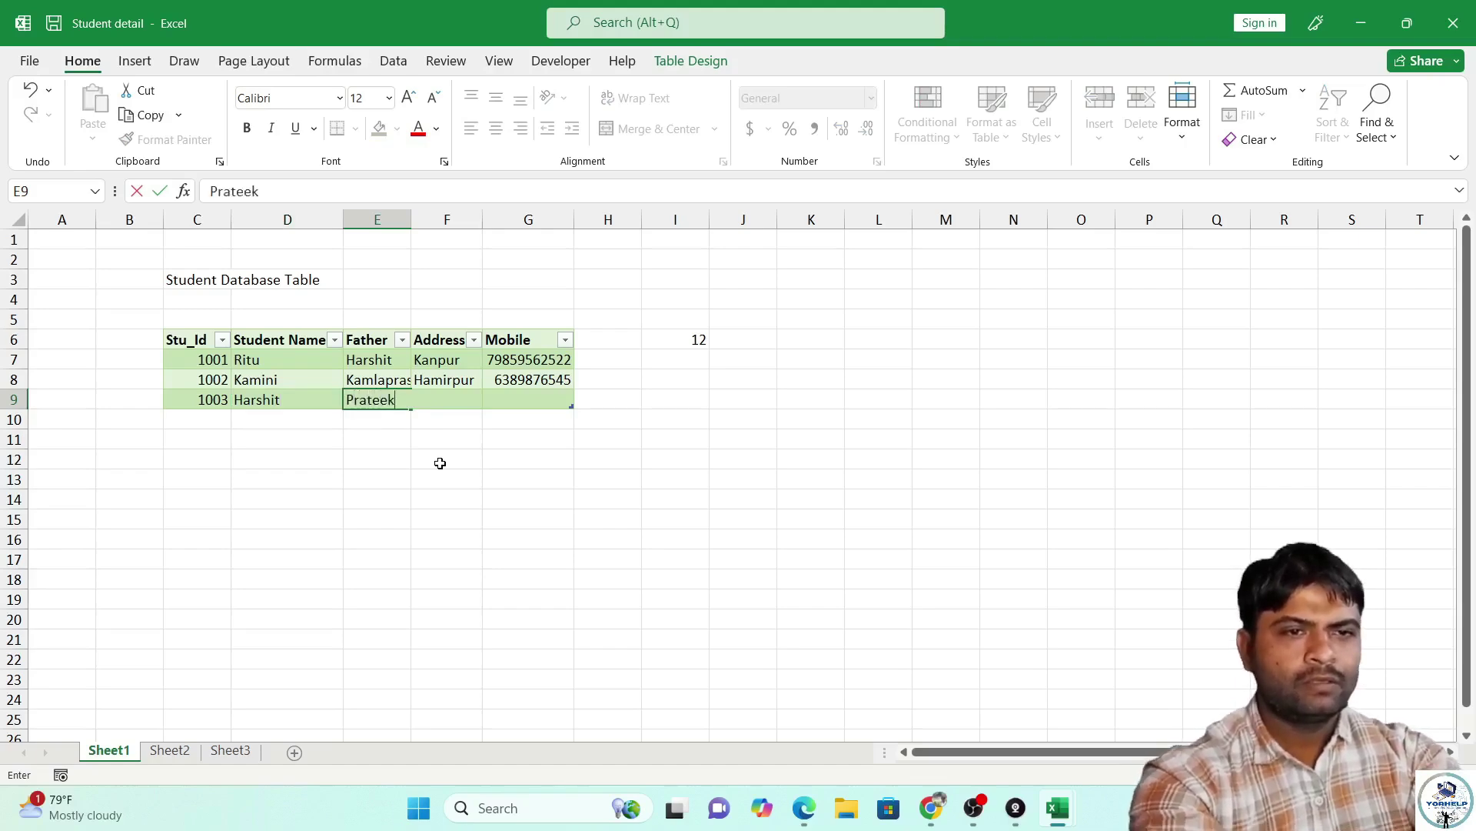
key("Tab")
type("K")
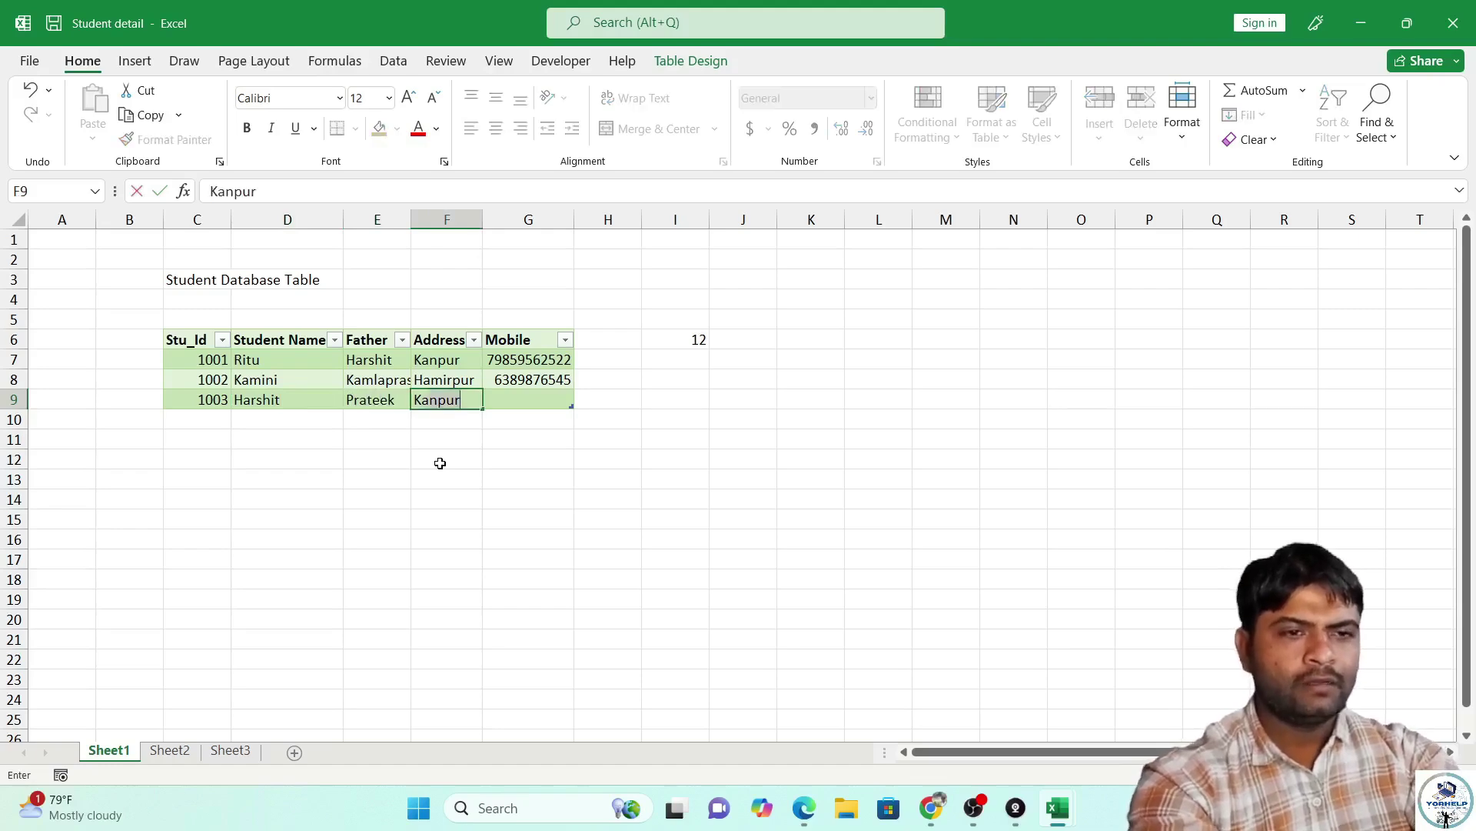
key("Tab")
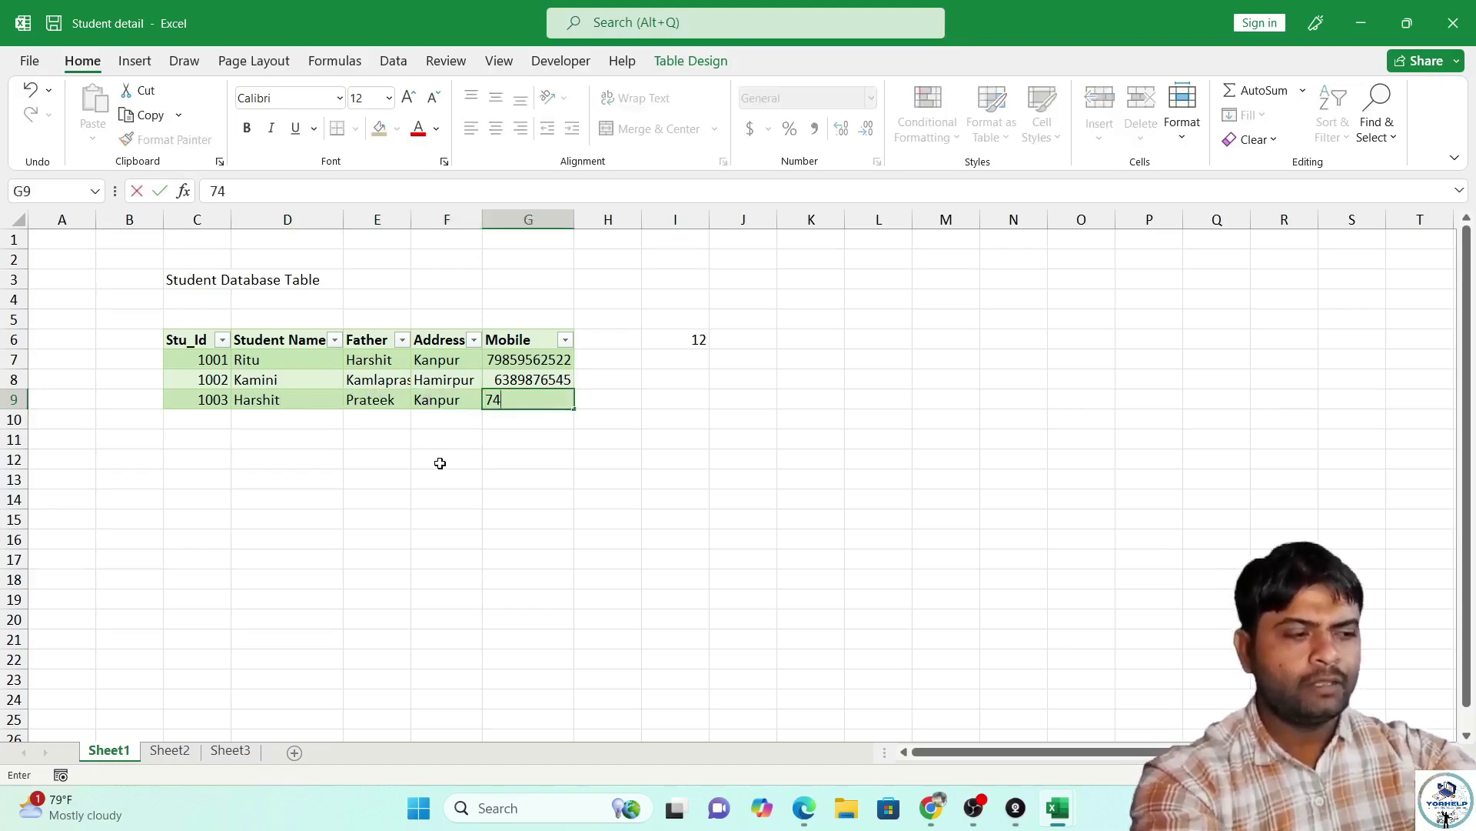
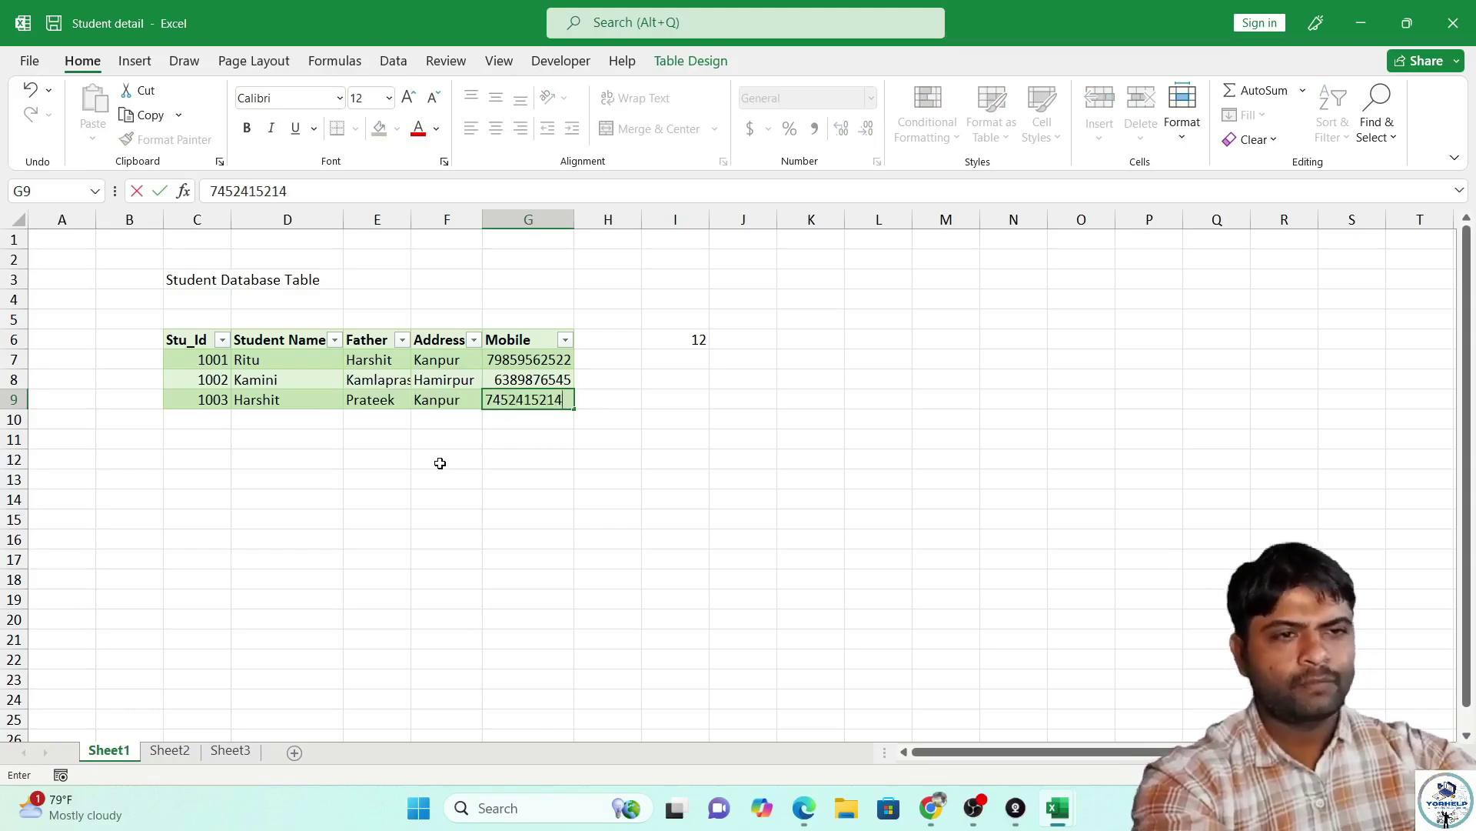
key("Return")
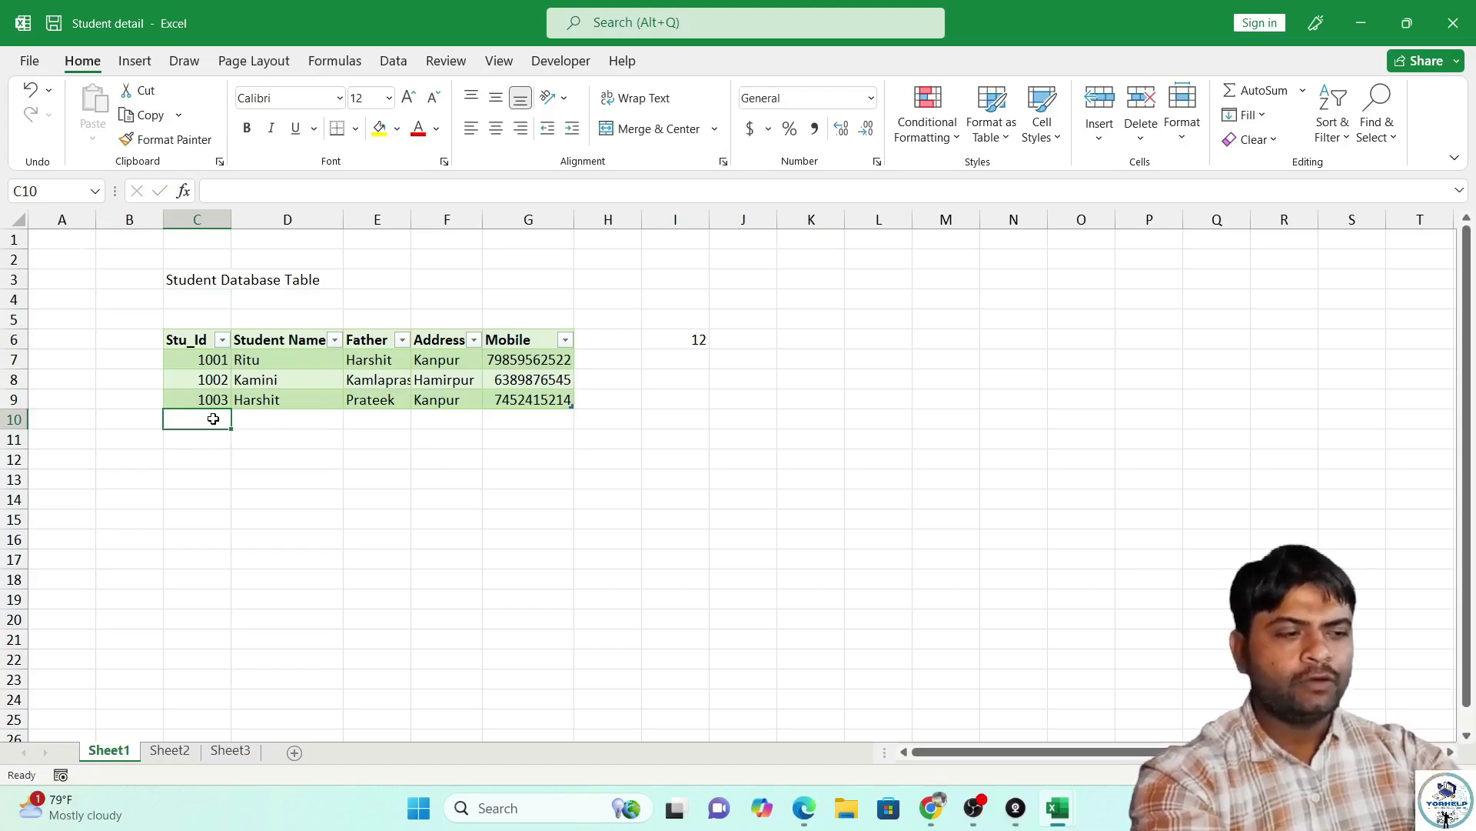
Enter Stu_Id 1004 in row 10 with the student's name, father's name and address Kanpur.
type("1004")
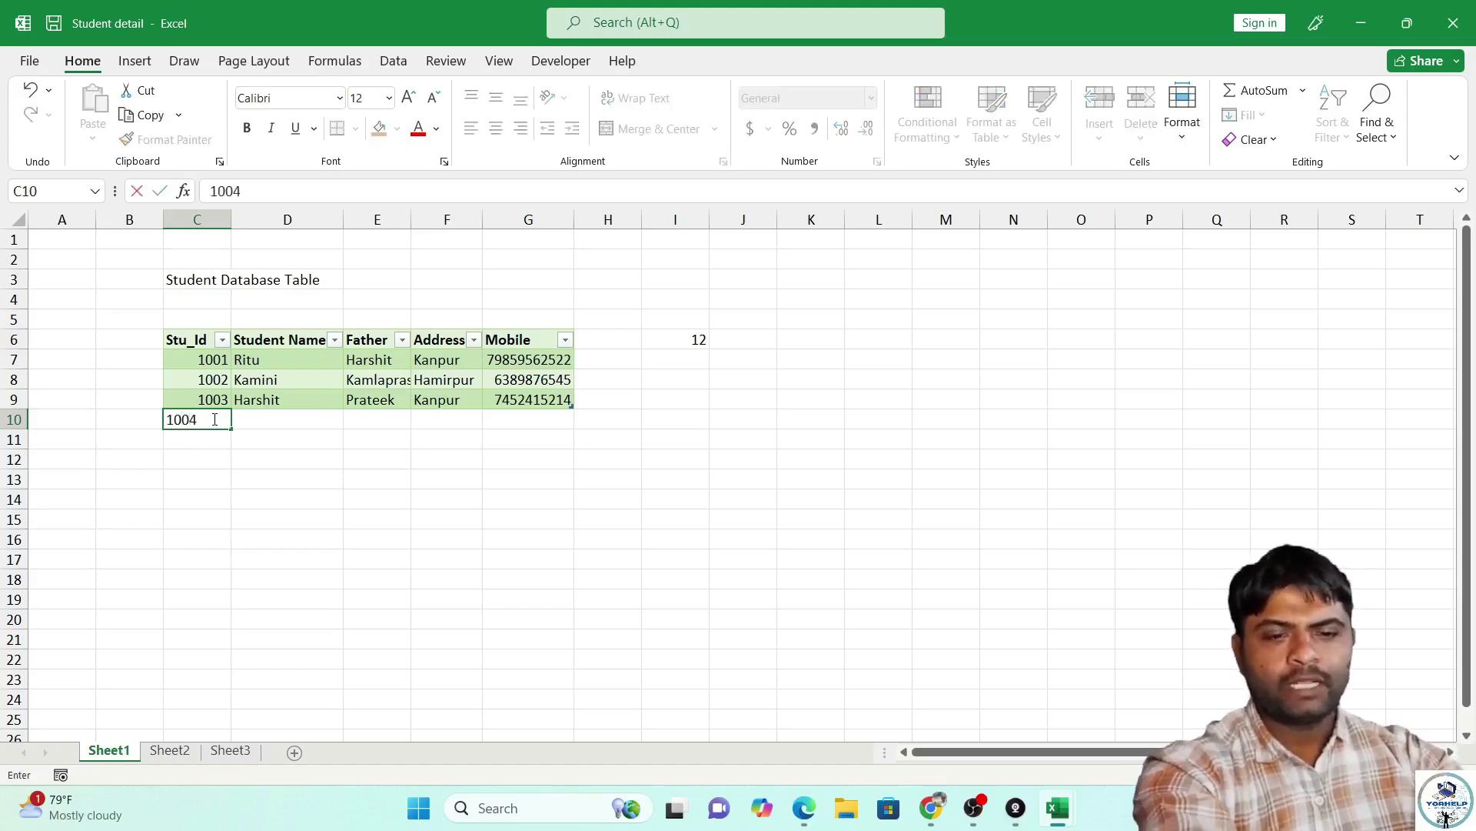
key("Tab")
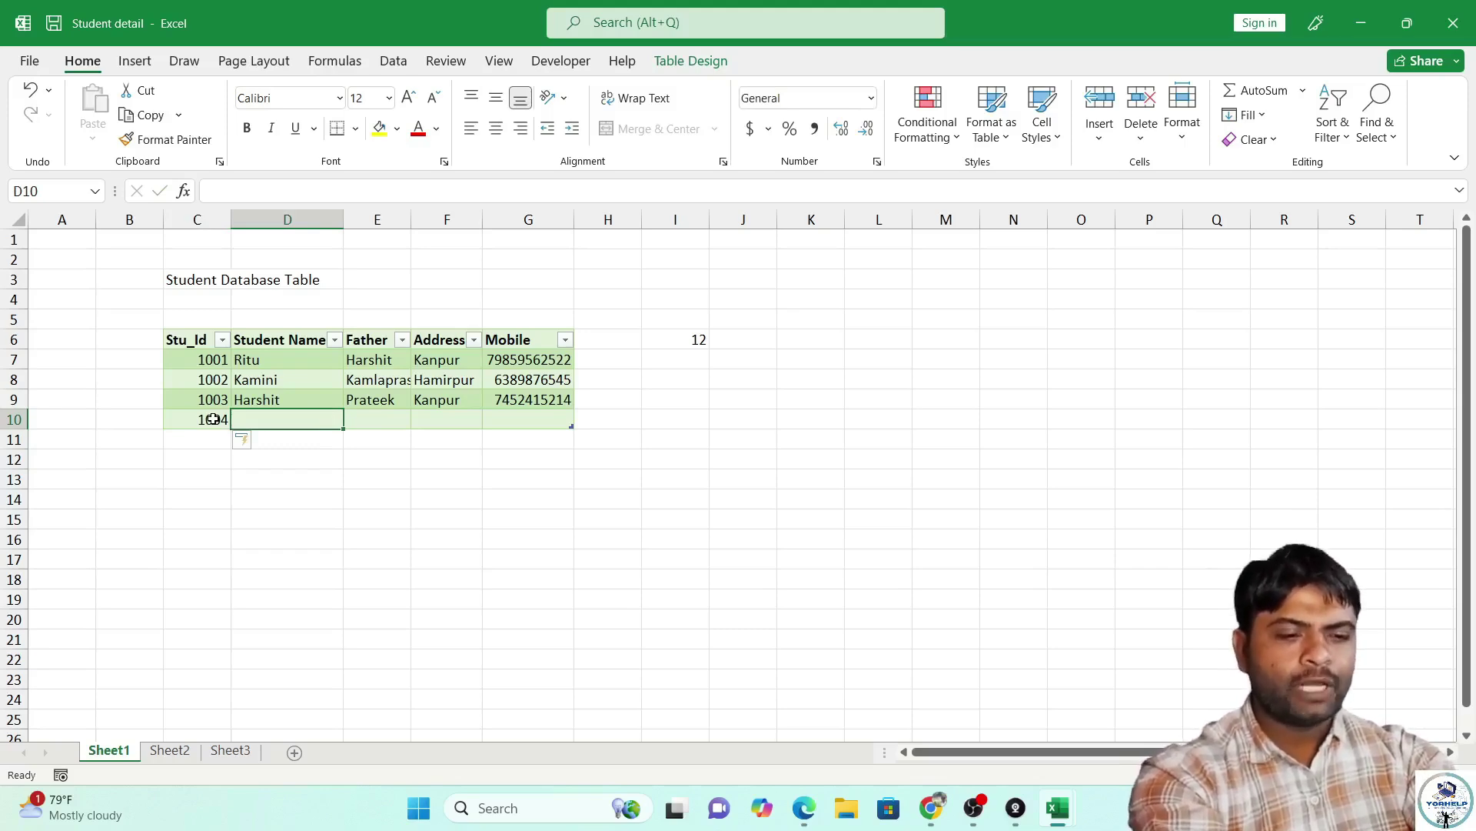
type("Manvendra")
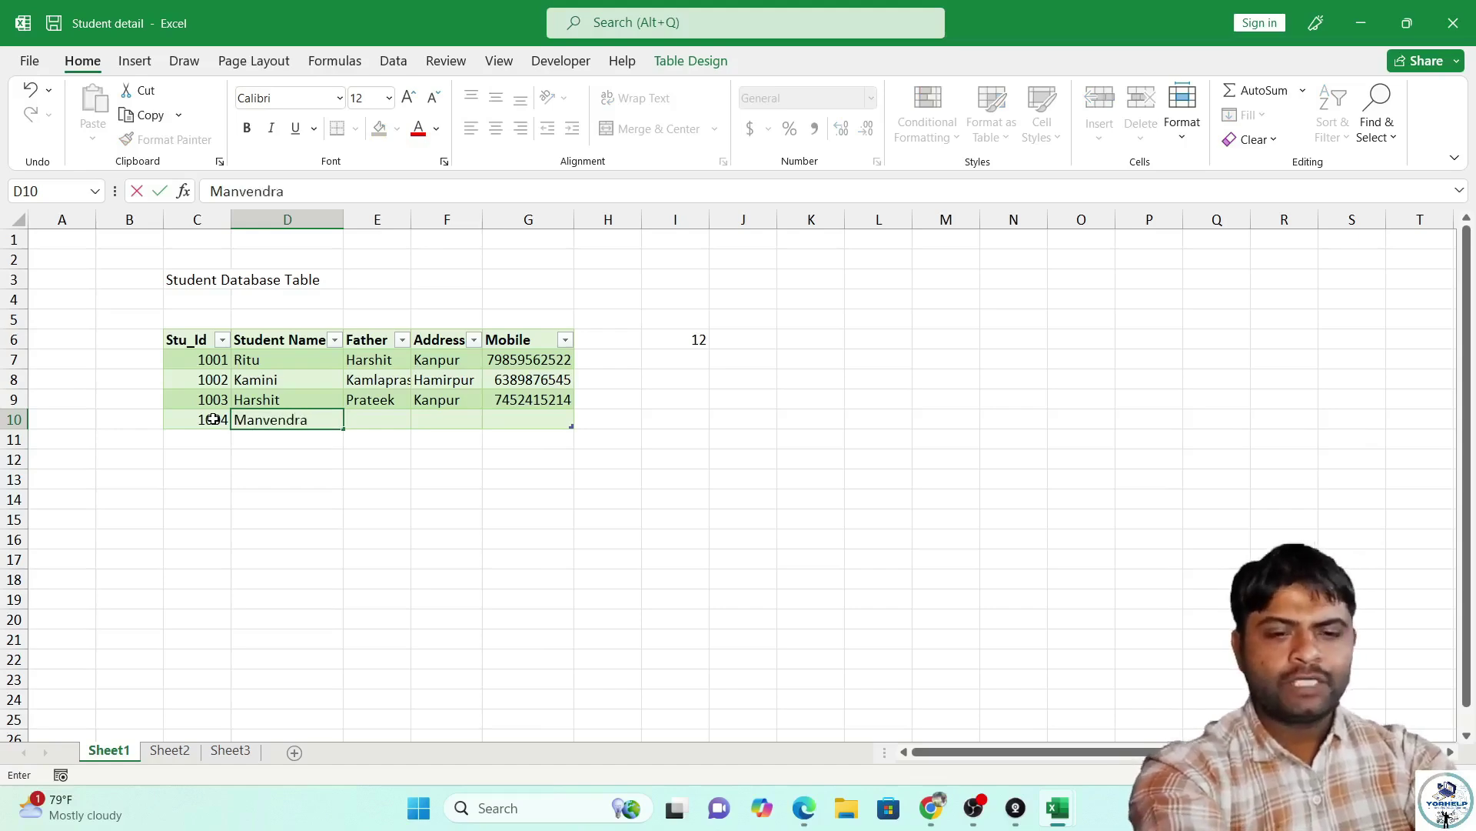
key("Tab")
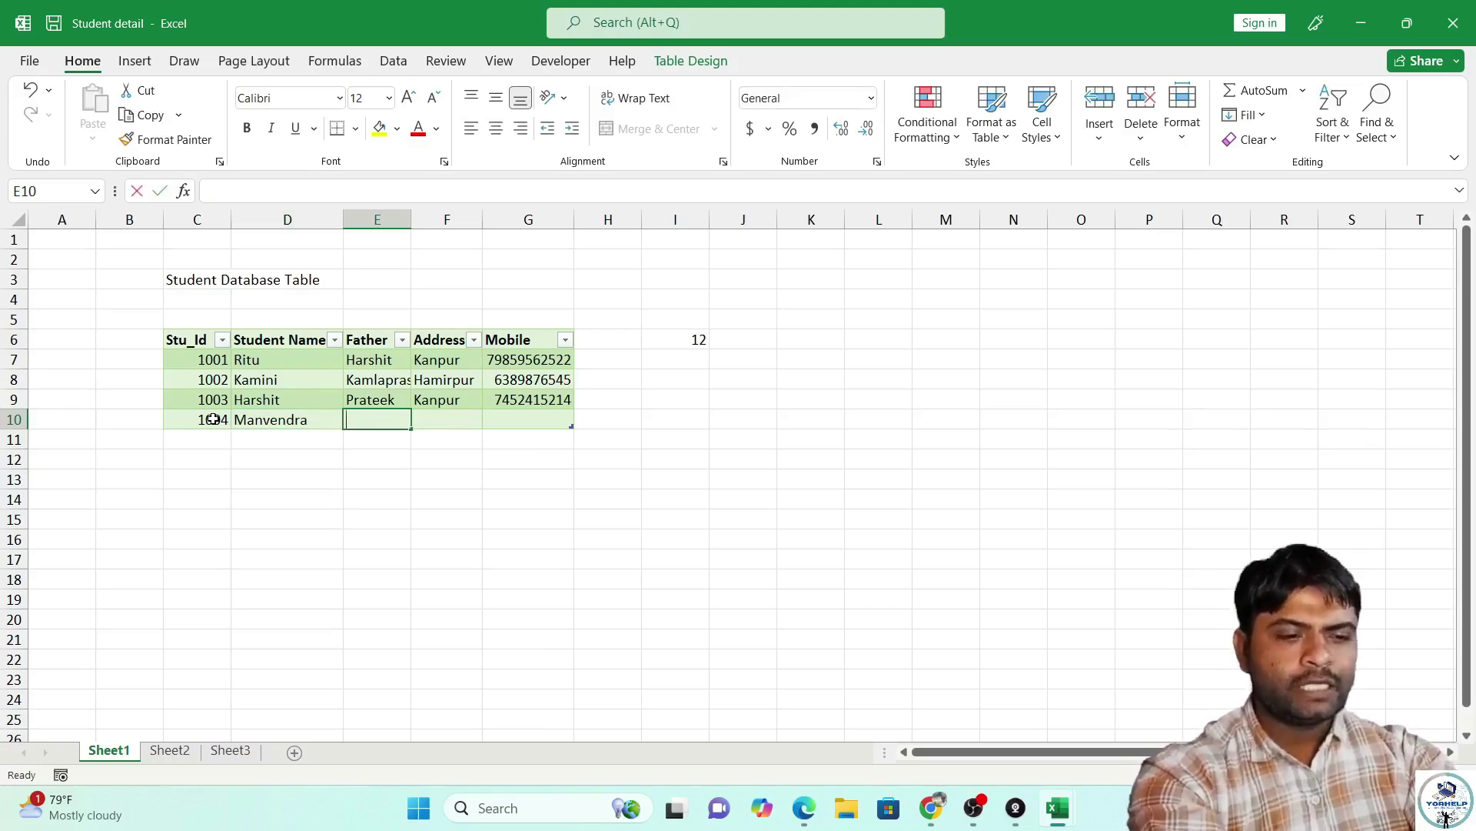
type("Lakahn")
key("Tab")
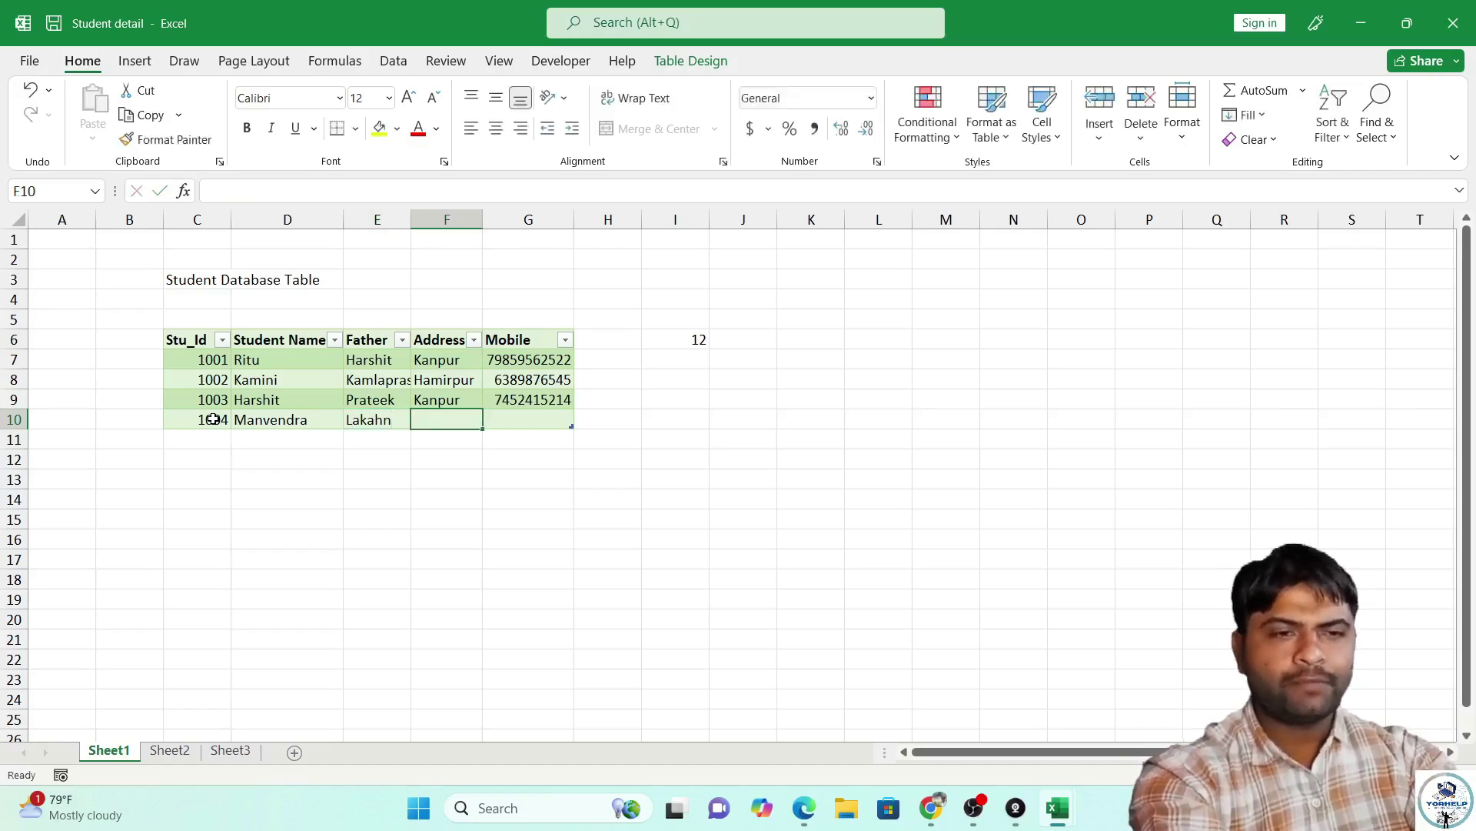
type("Kanpur")
key("Tab")
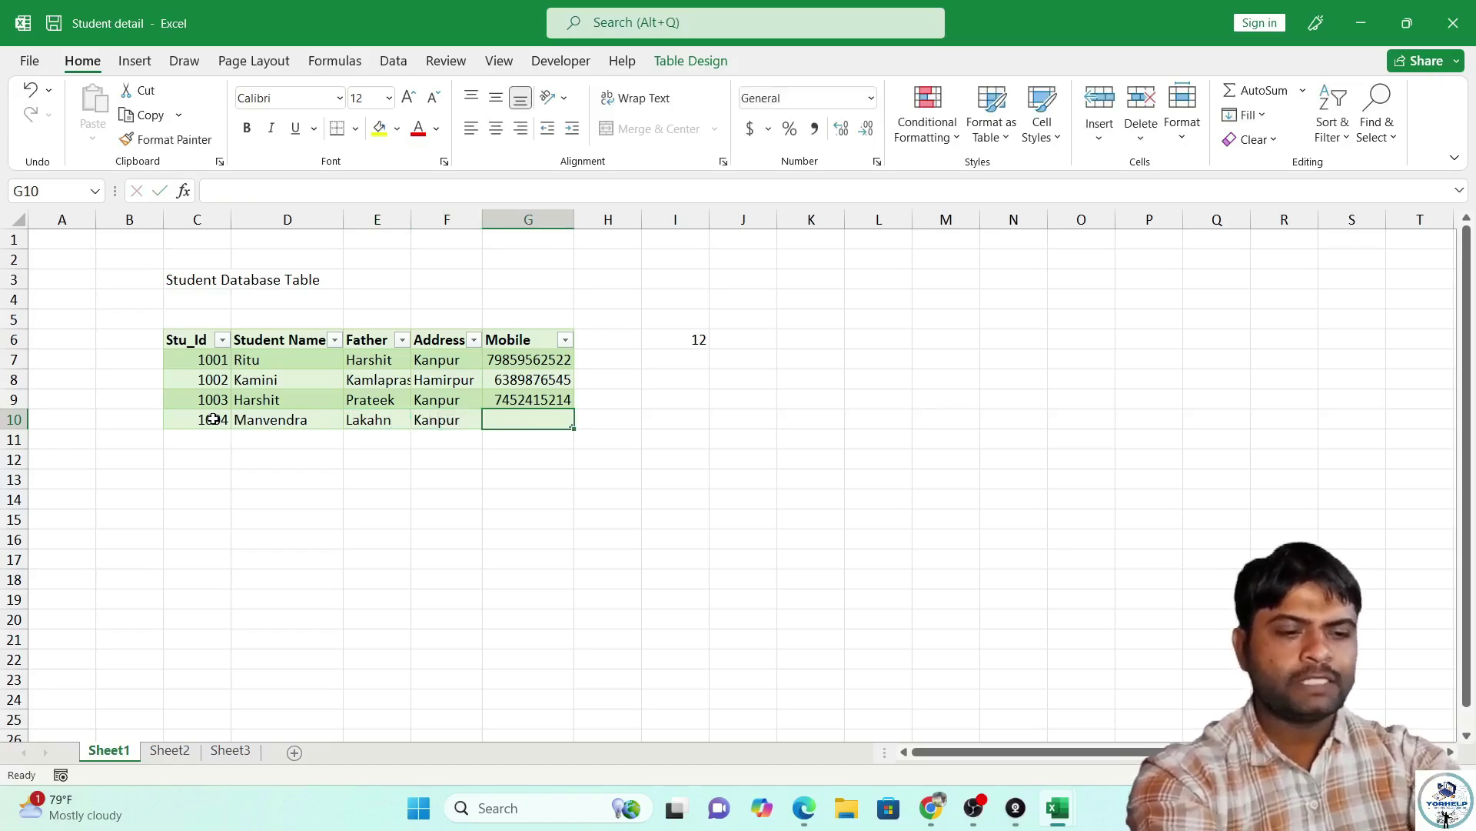
key("Return")
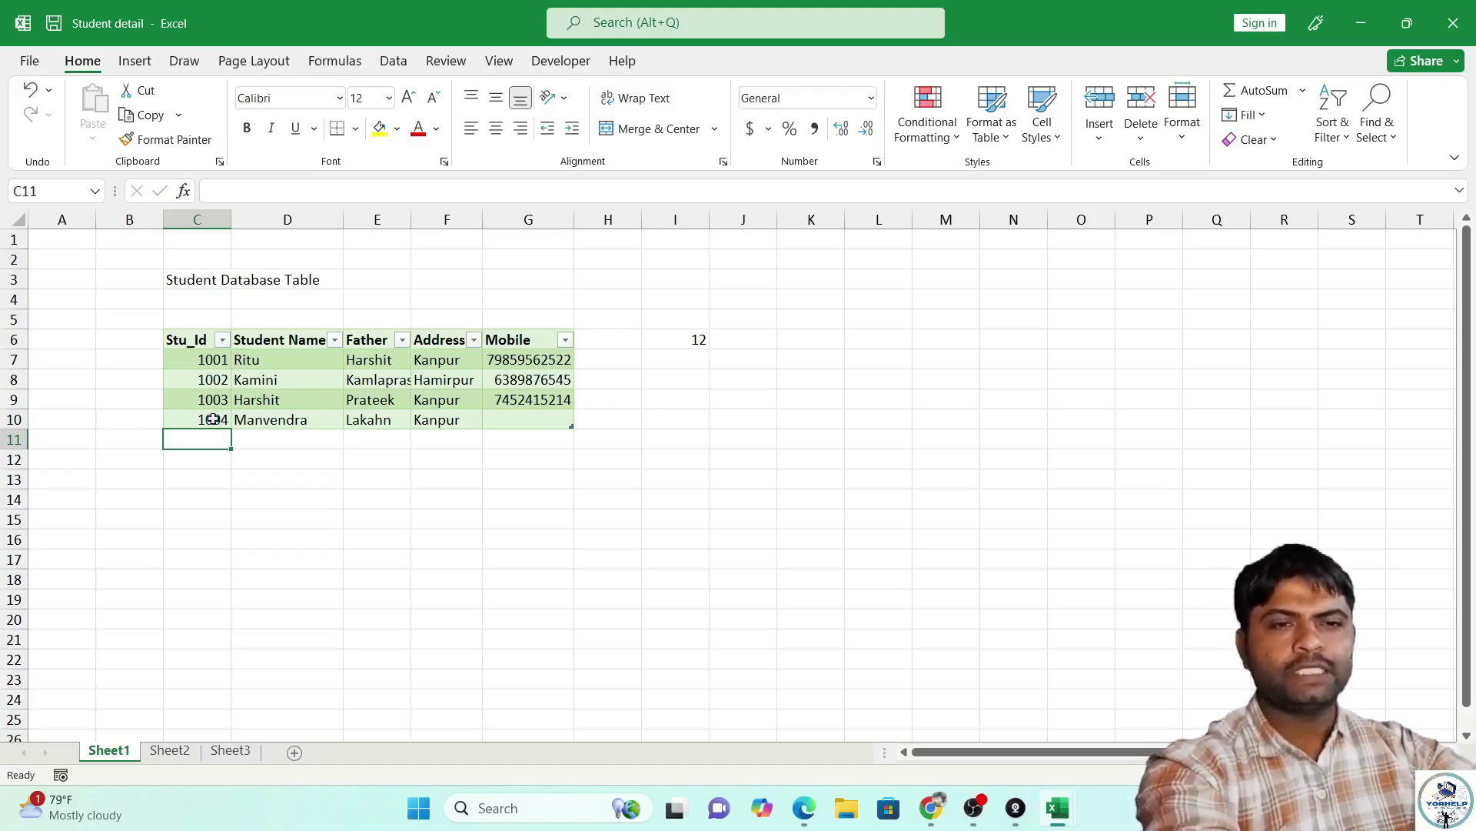
left_click(30, 61)
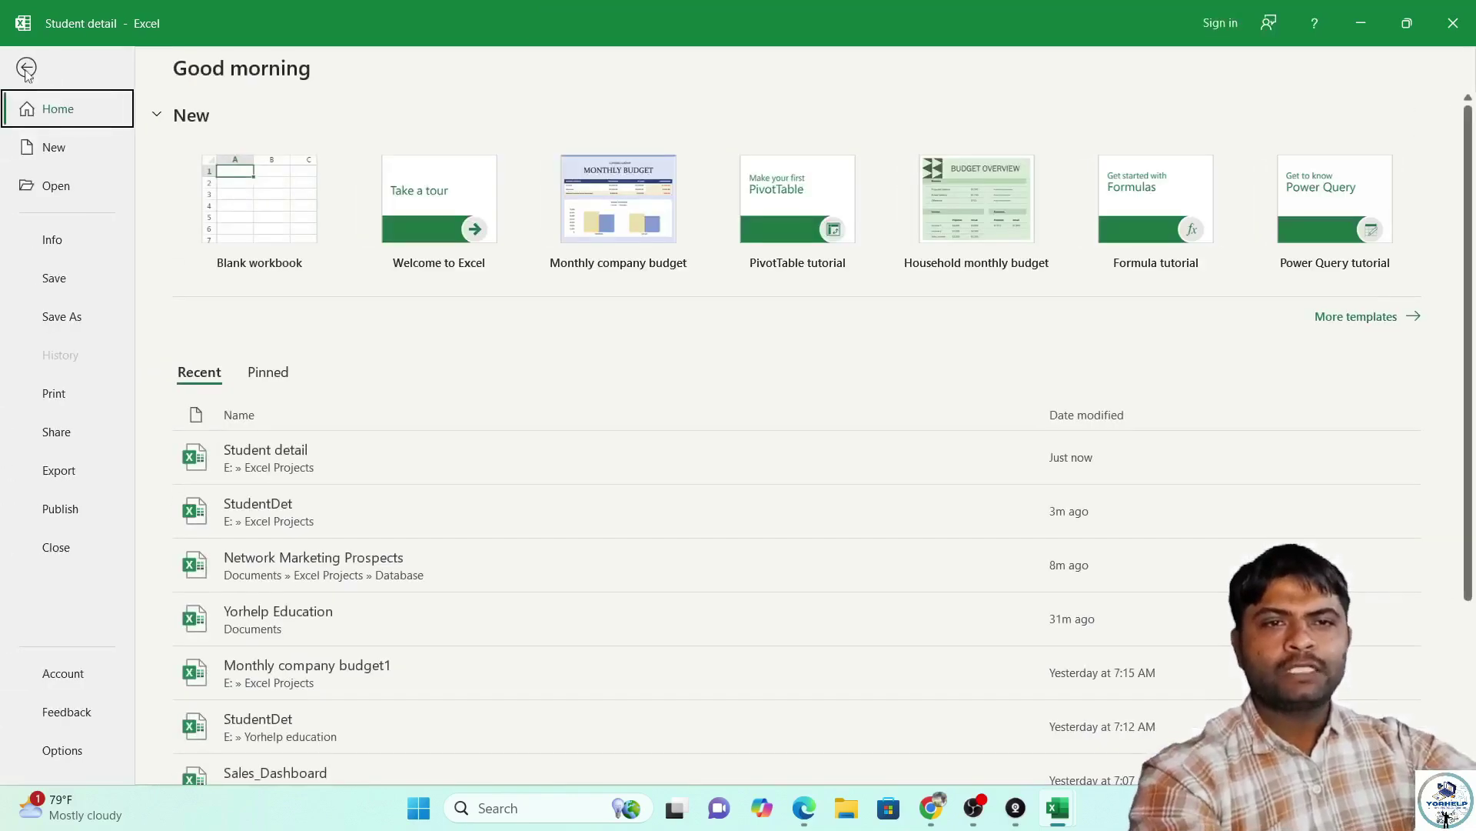
Show the Print page preview and expand the Print Active Sheets dropdown.
left_click(59, 397)
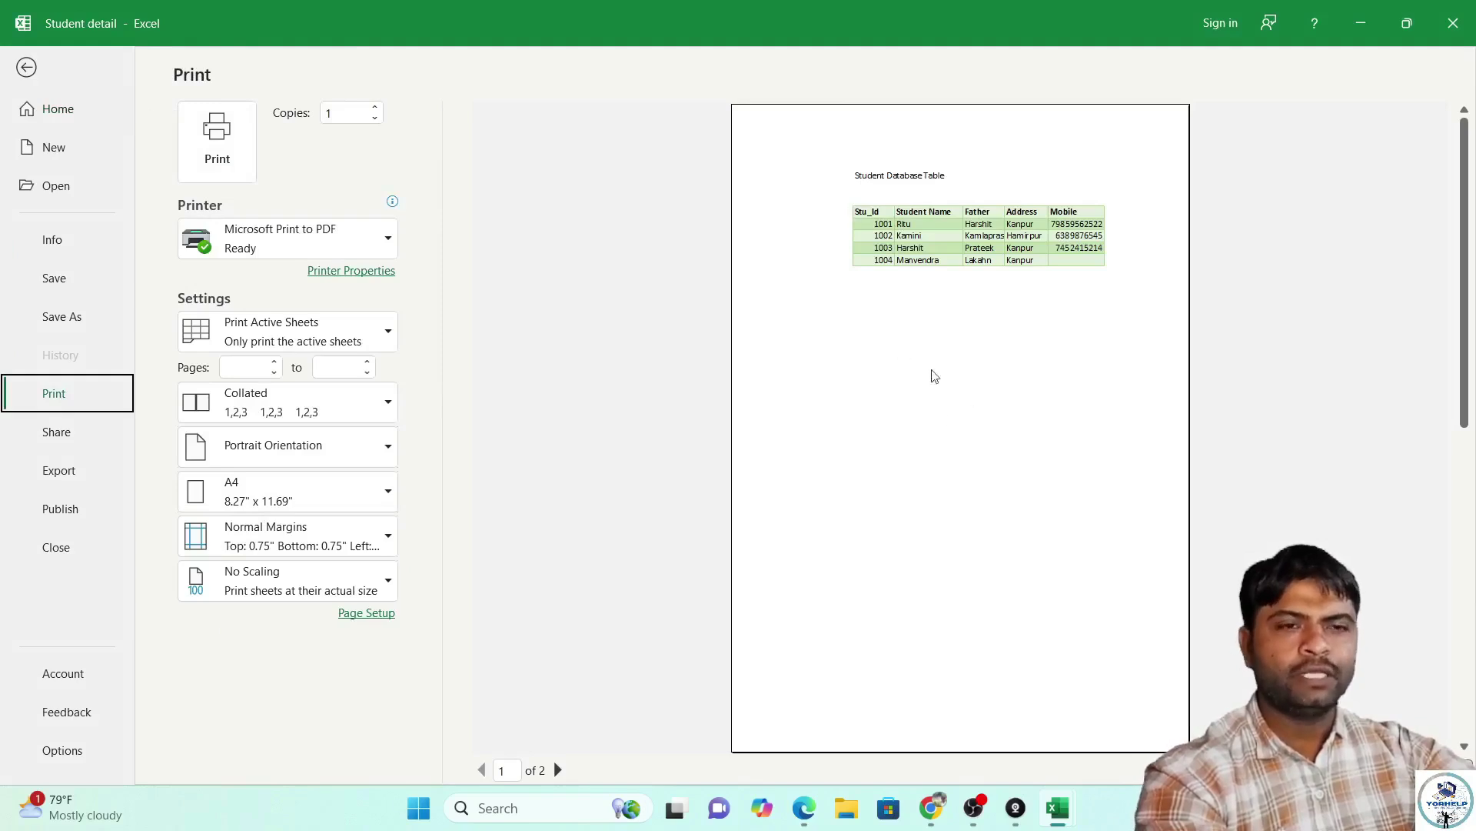
left_click(395, 339)
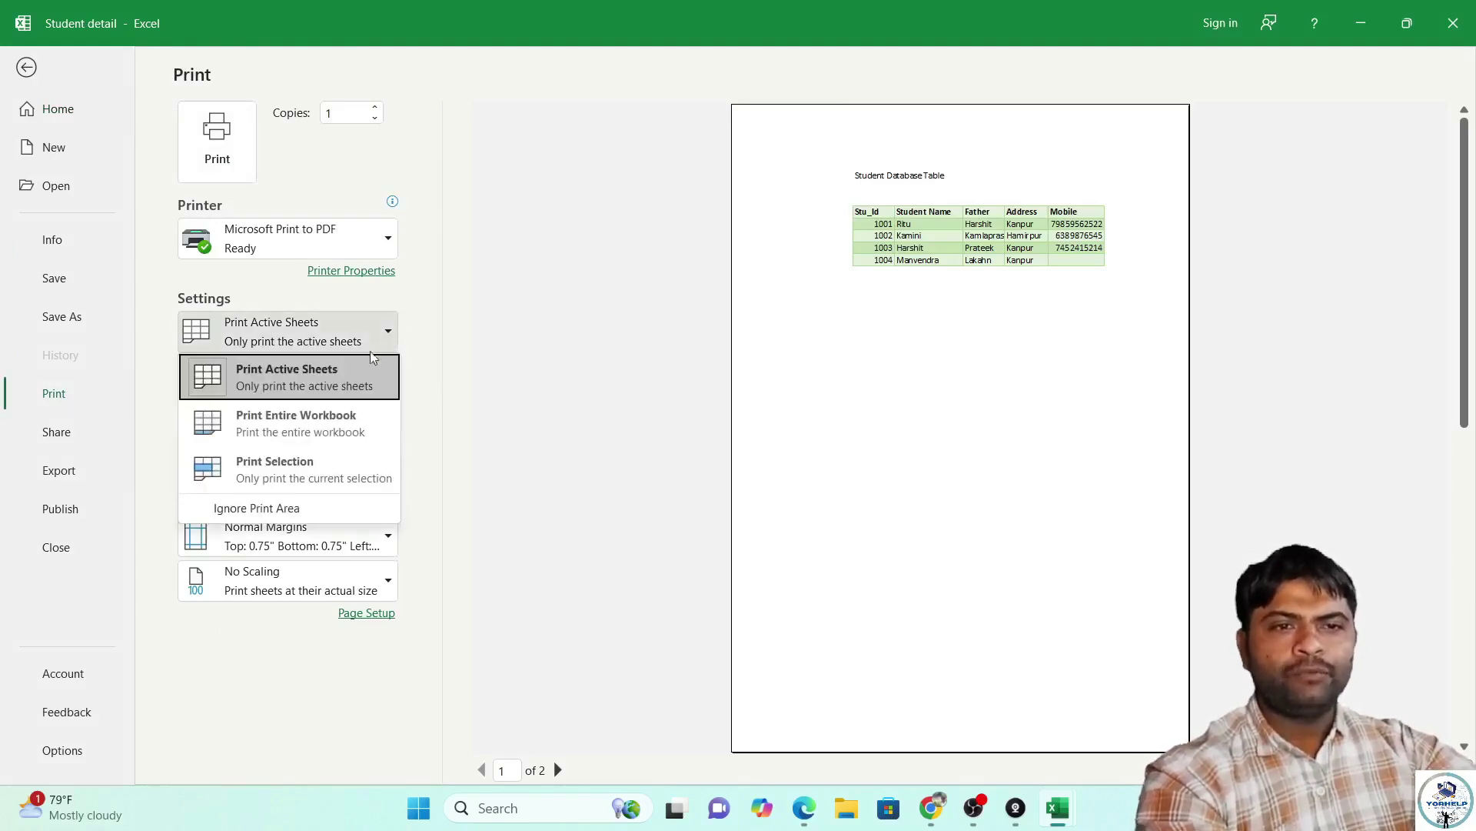
left_click(394, 305)
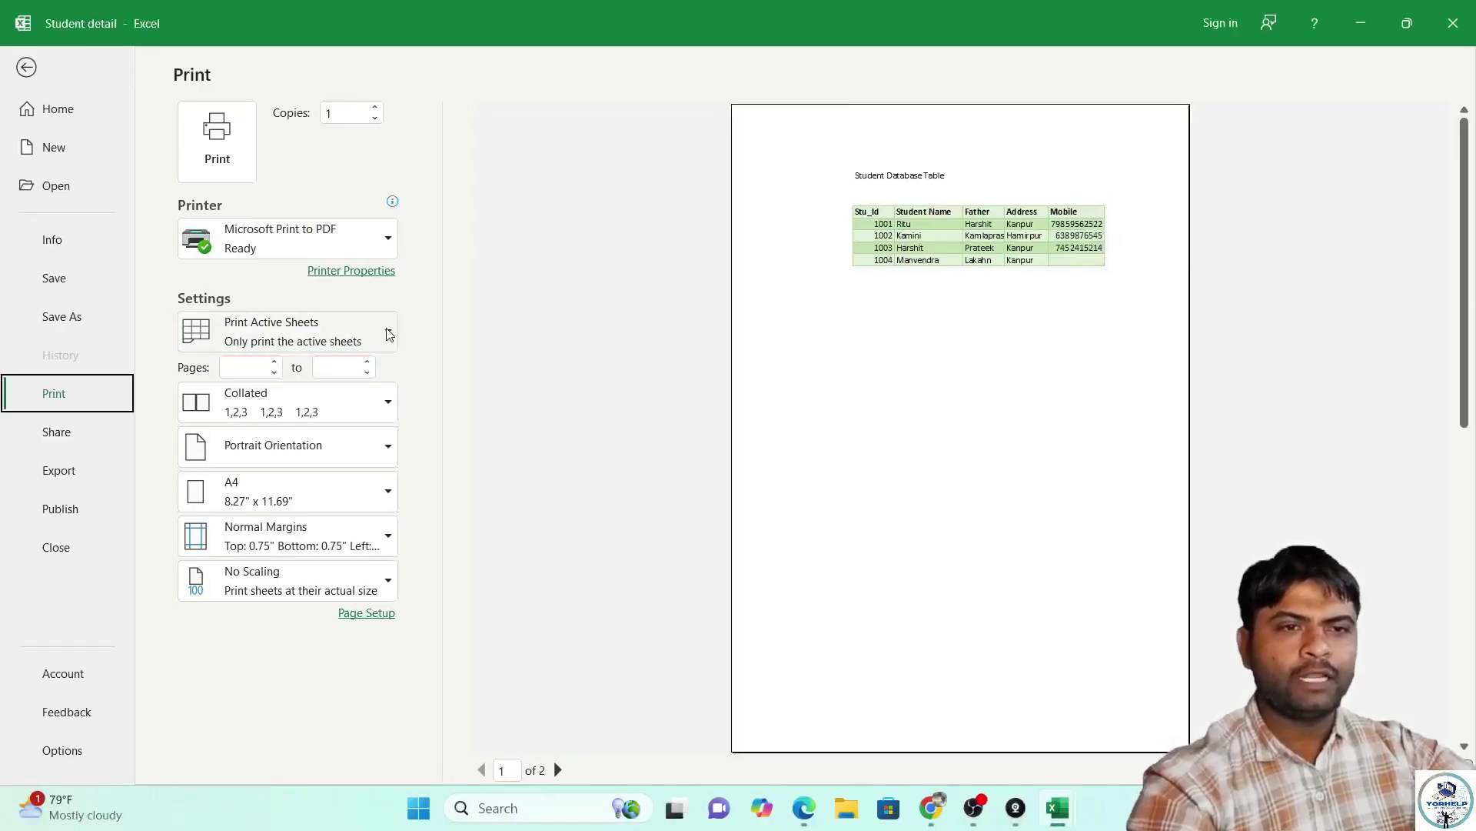
left_click(531, 335)
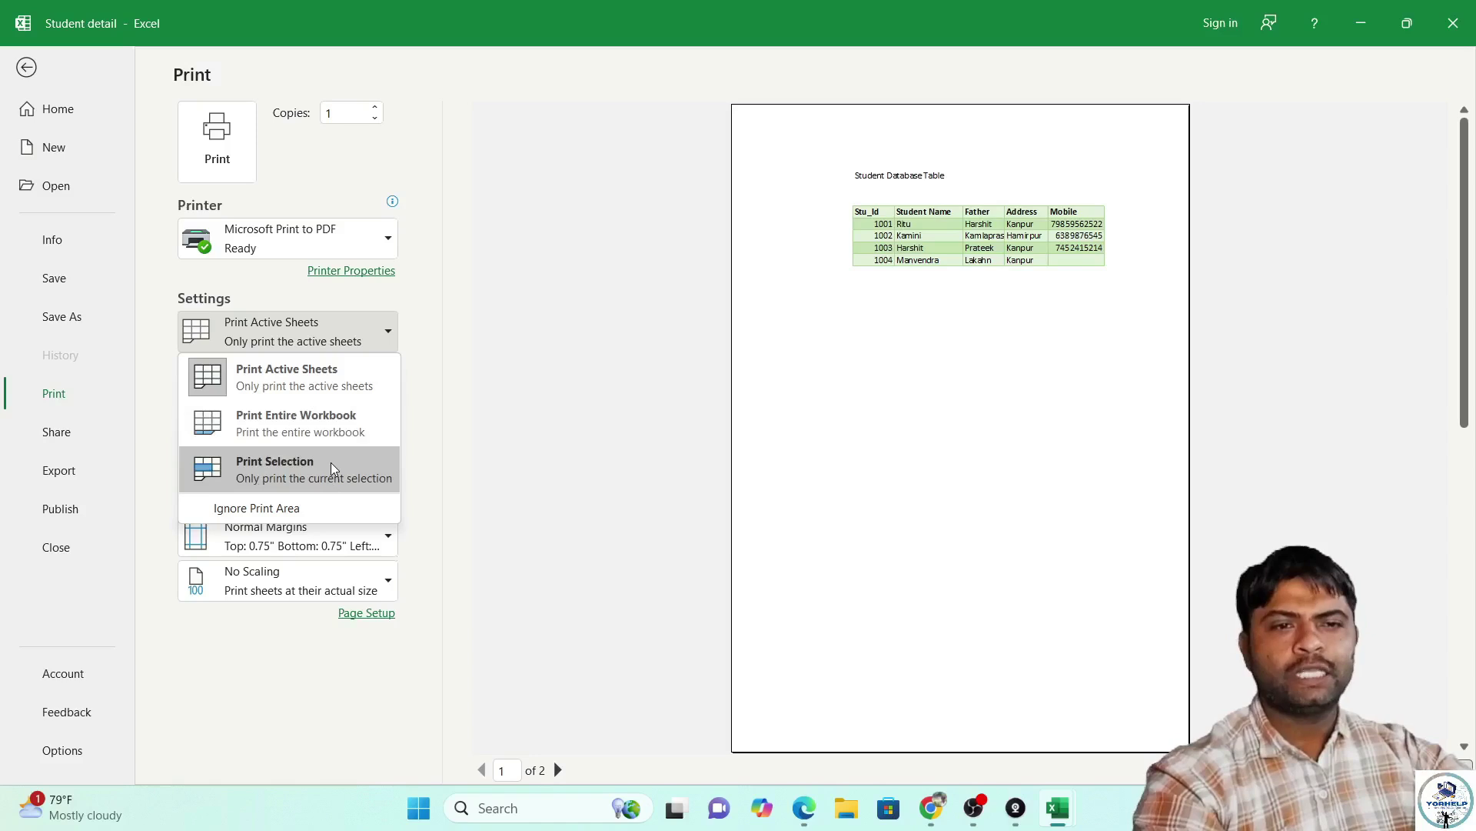
Set the print range to Print Selection in the Student detail workbook.
mouse_move(1062, 807)
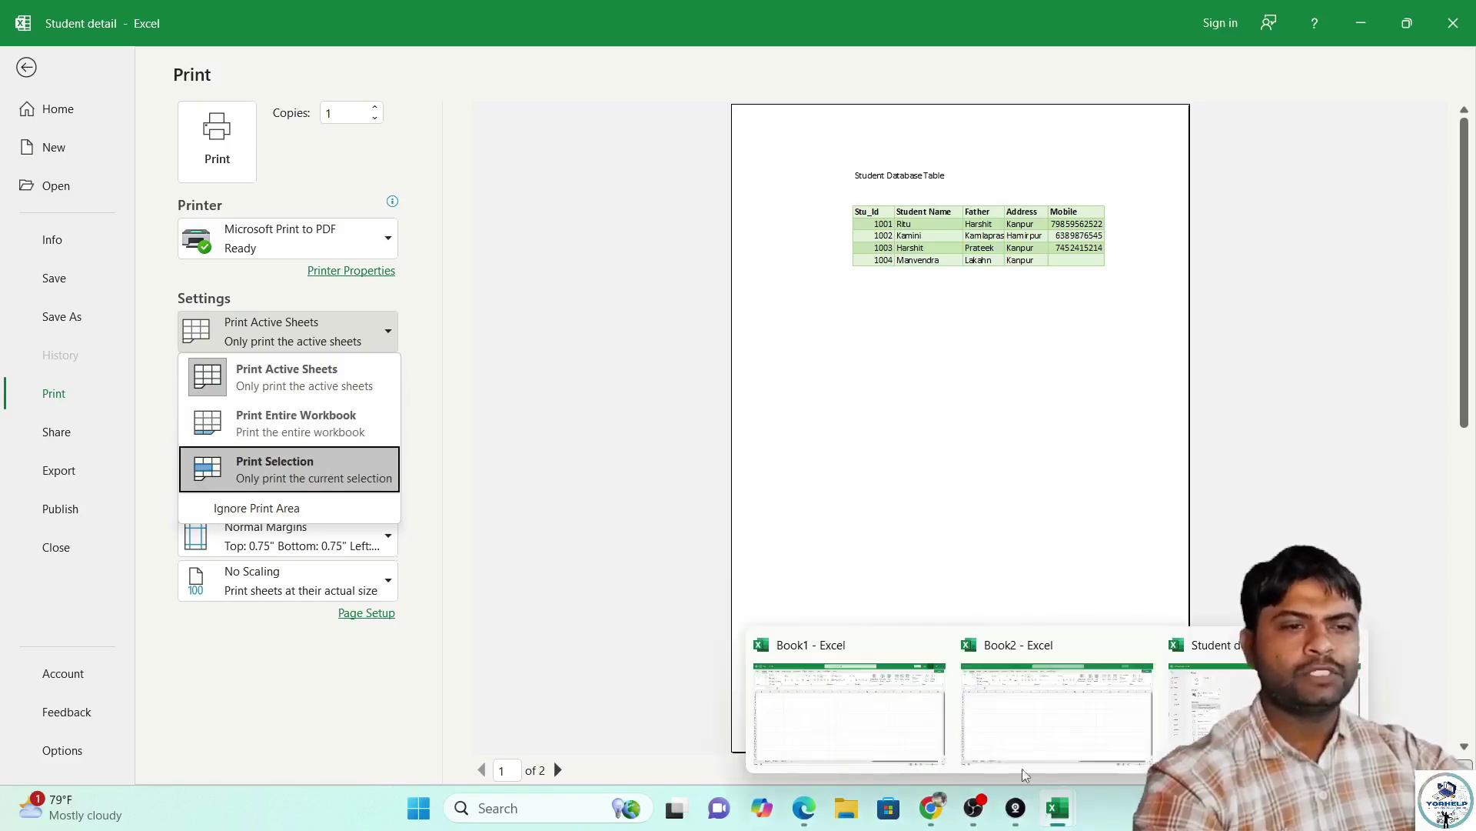
left_click(270, 476)
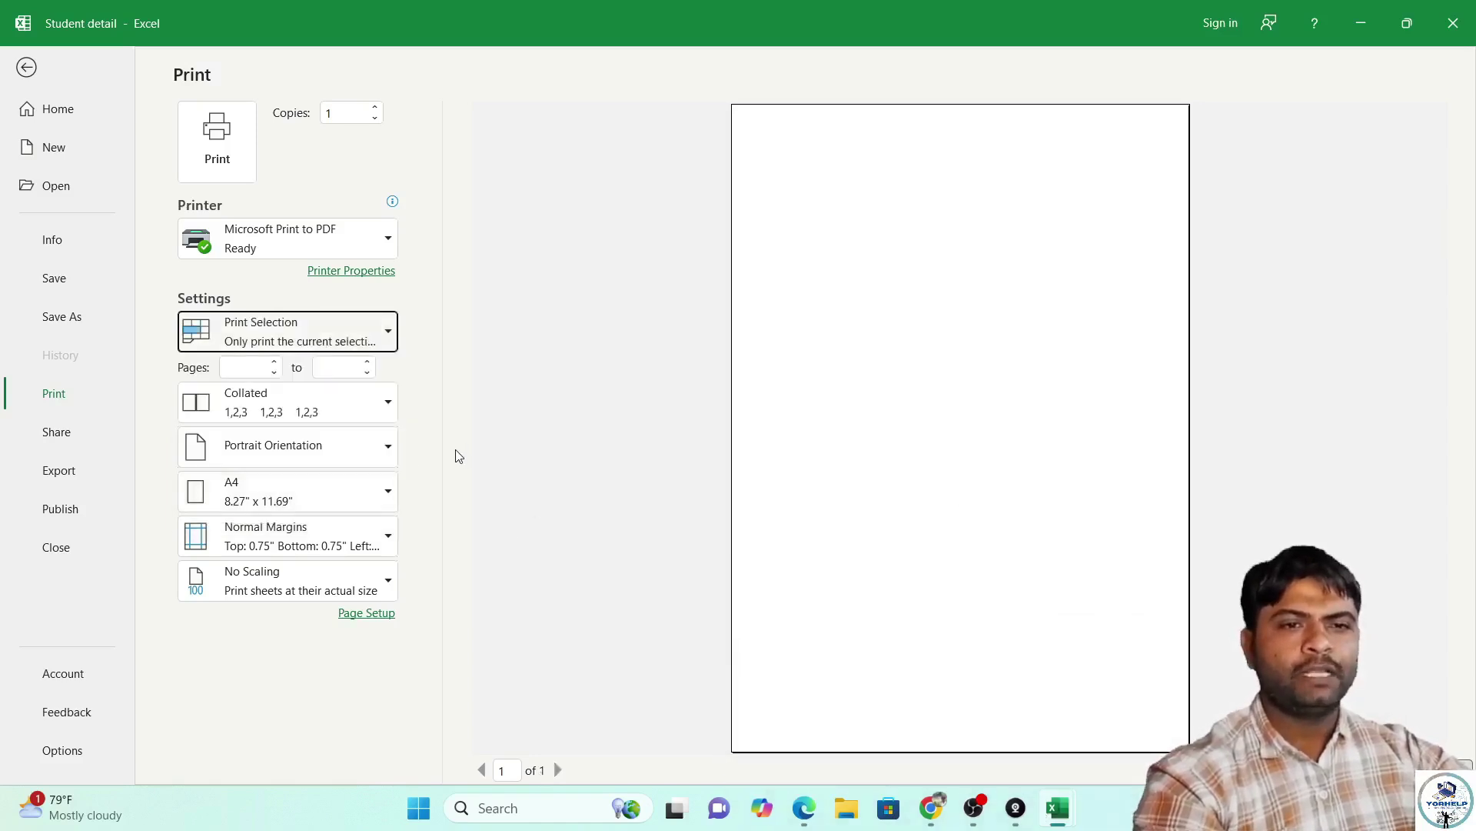
mouse_move(1057, 807)
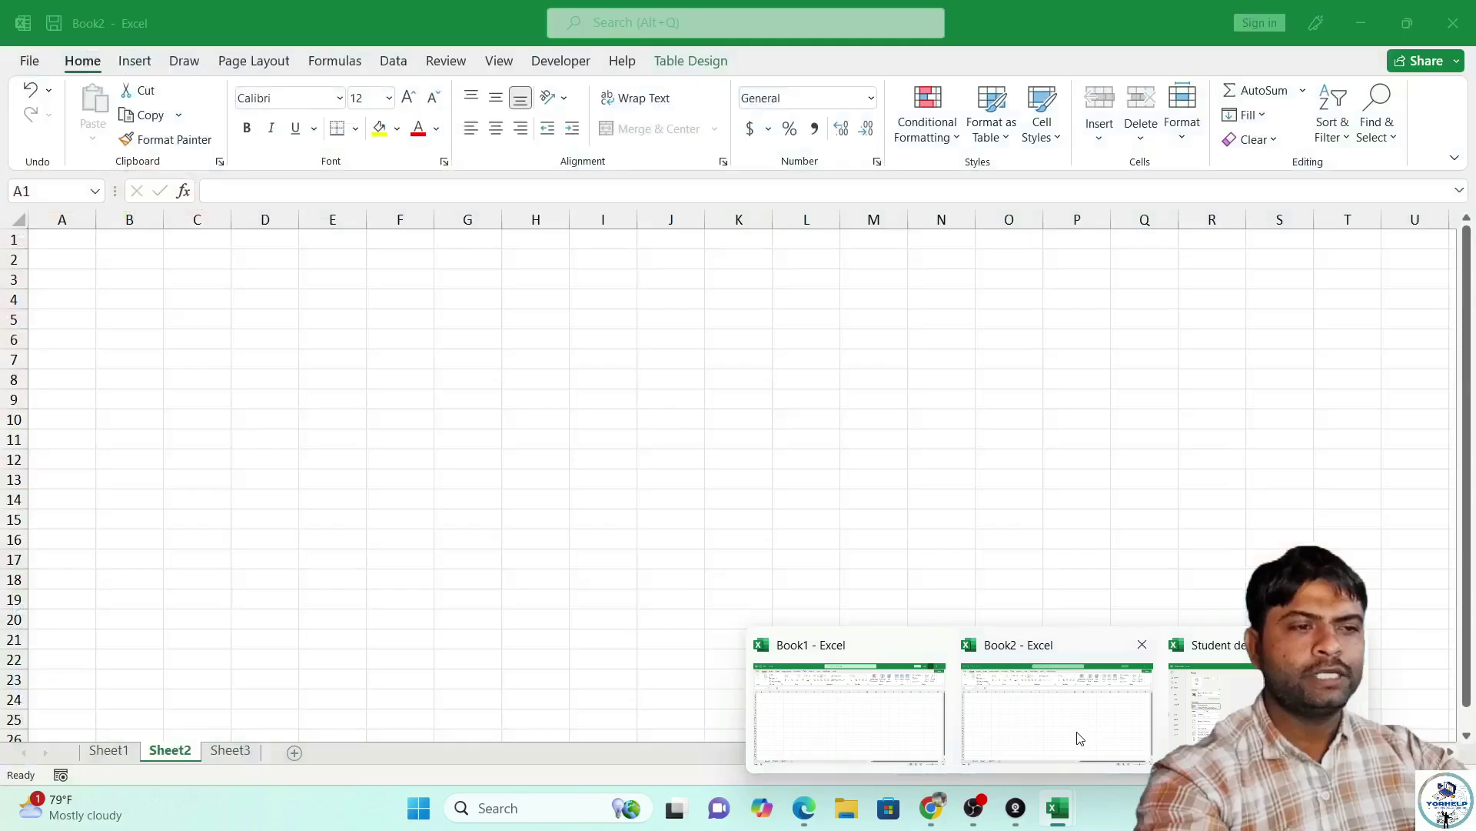
left_click(1077, 736)
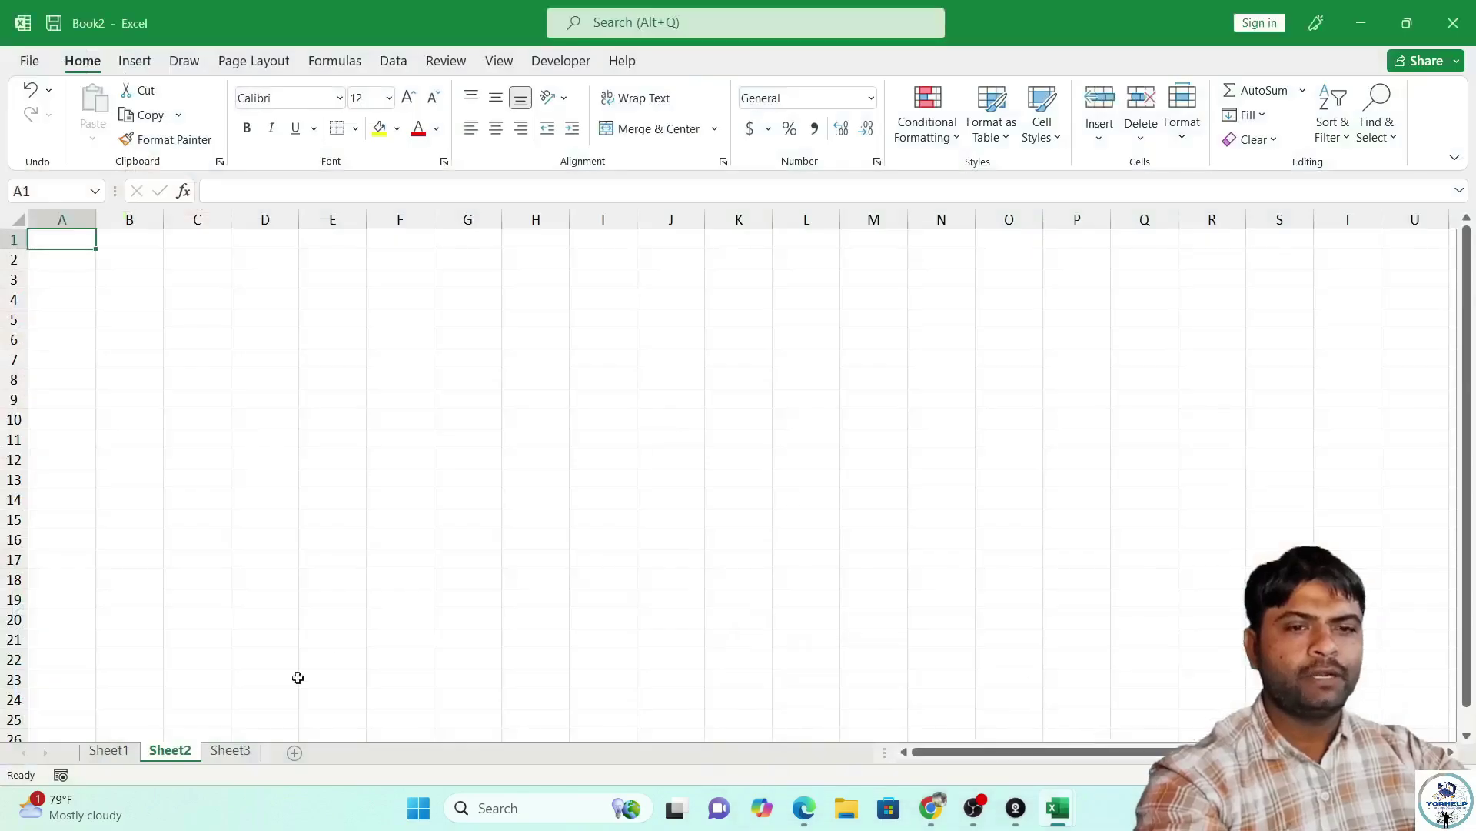
mouse_move(1057, 808)
left_click(1192, 711)
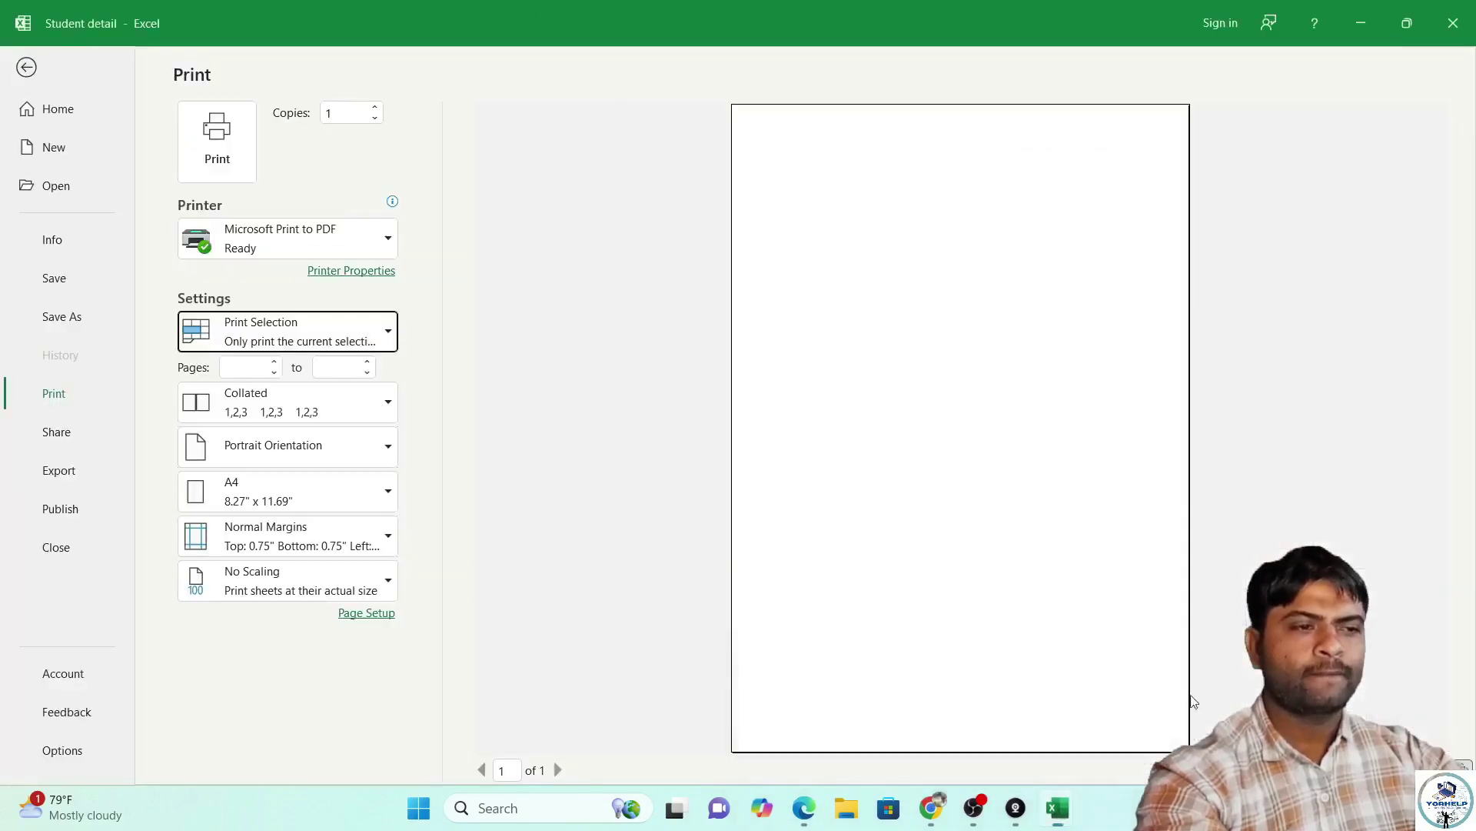
Select the student table C6:G10 and reopen print preview with Ctrl+P.
left_click(30, 68)
left_click_drag(193, 339, 539, 419)
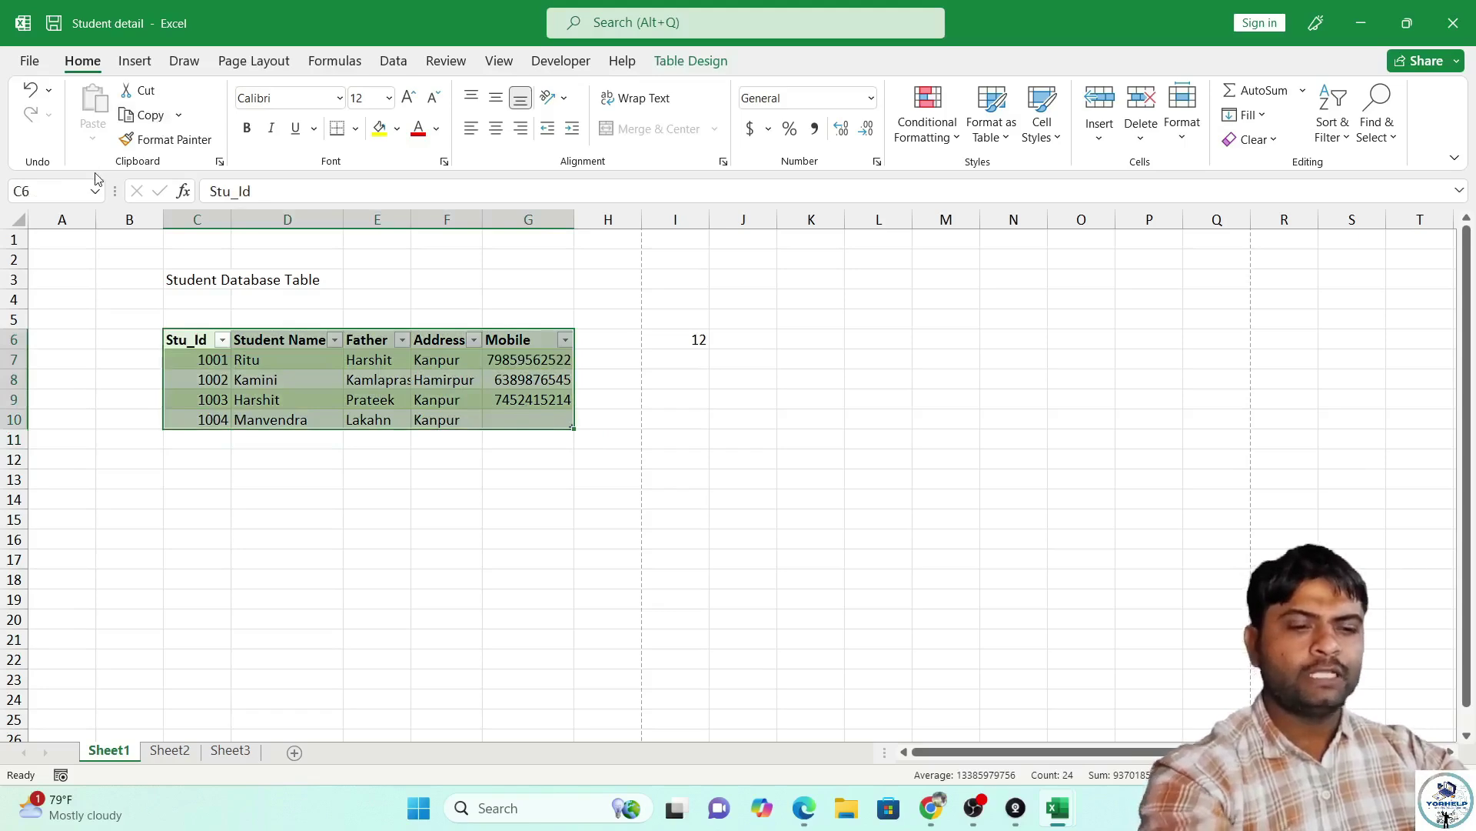
key("ctrl+p")
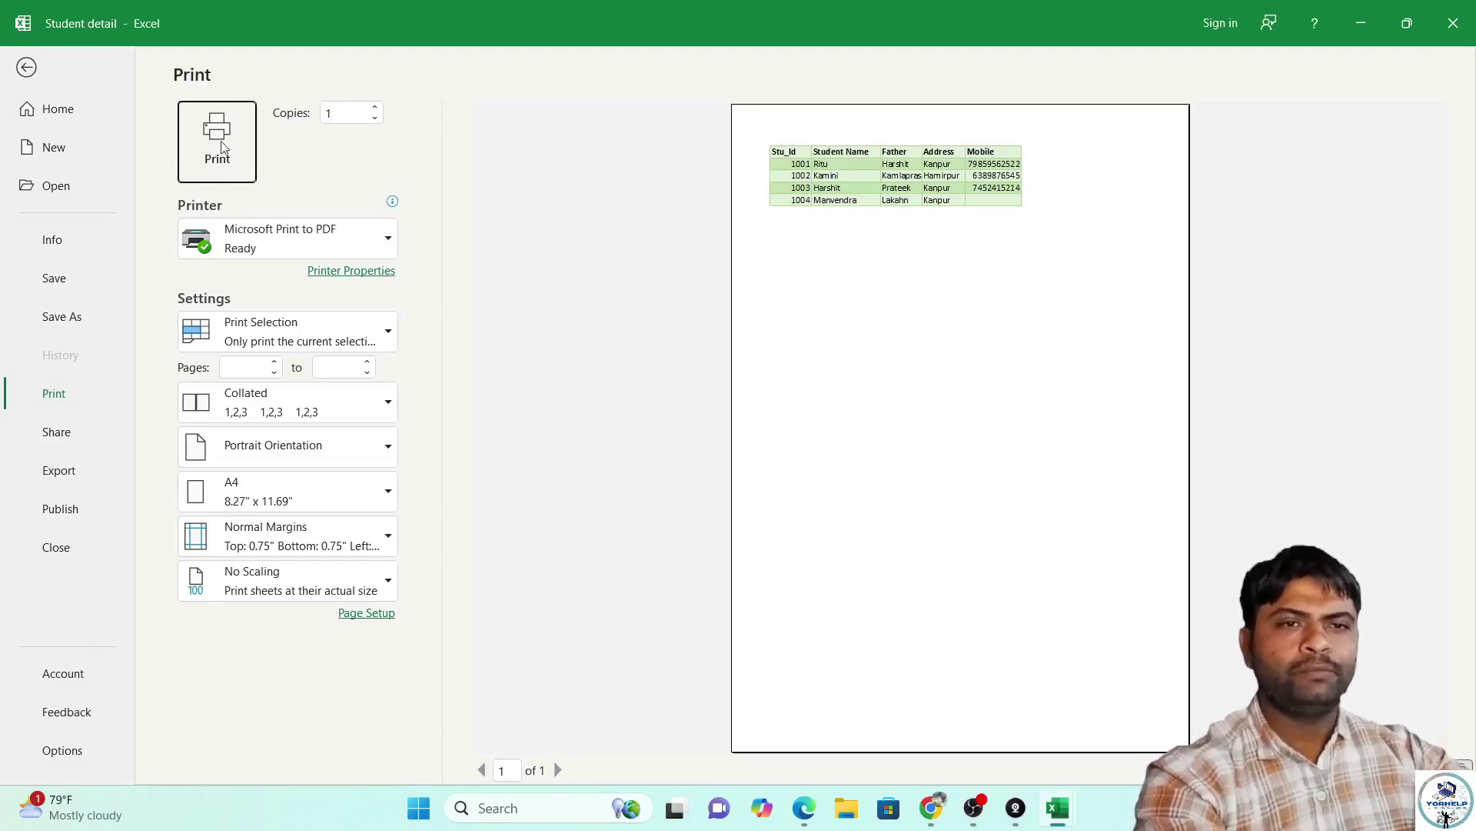
Keep selection-only printing and limit the pages to 1 through 1.
left_click(379, 339)
left_click(377, 334)
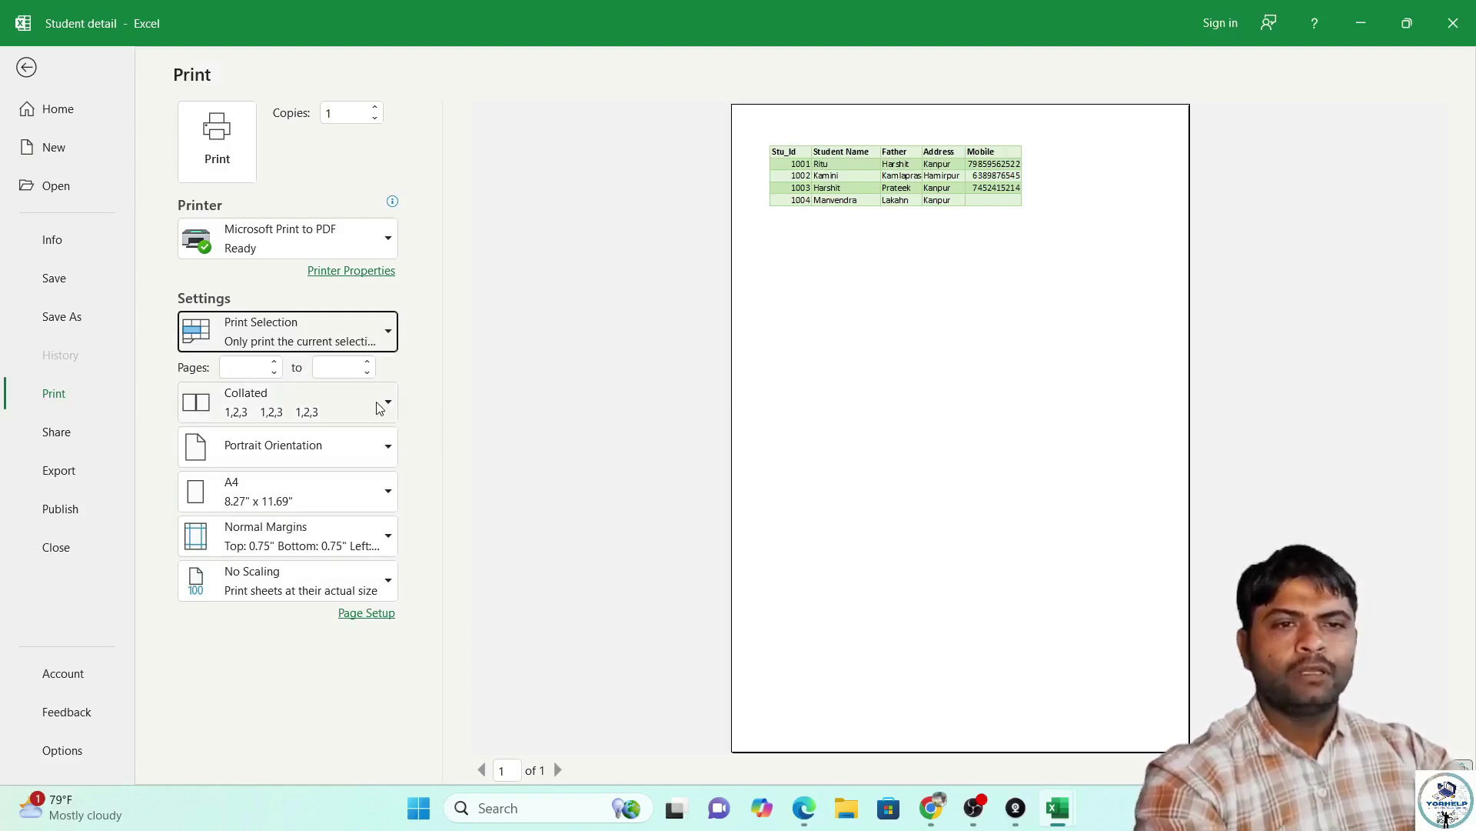
left_click(250, 367)
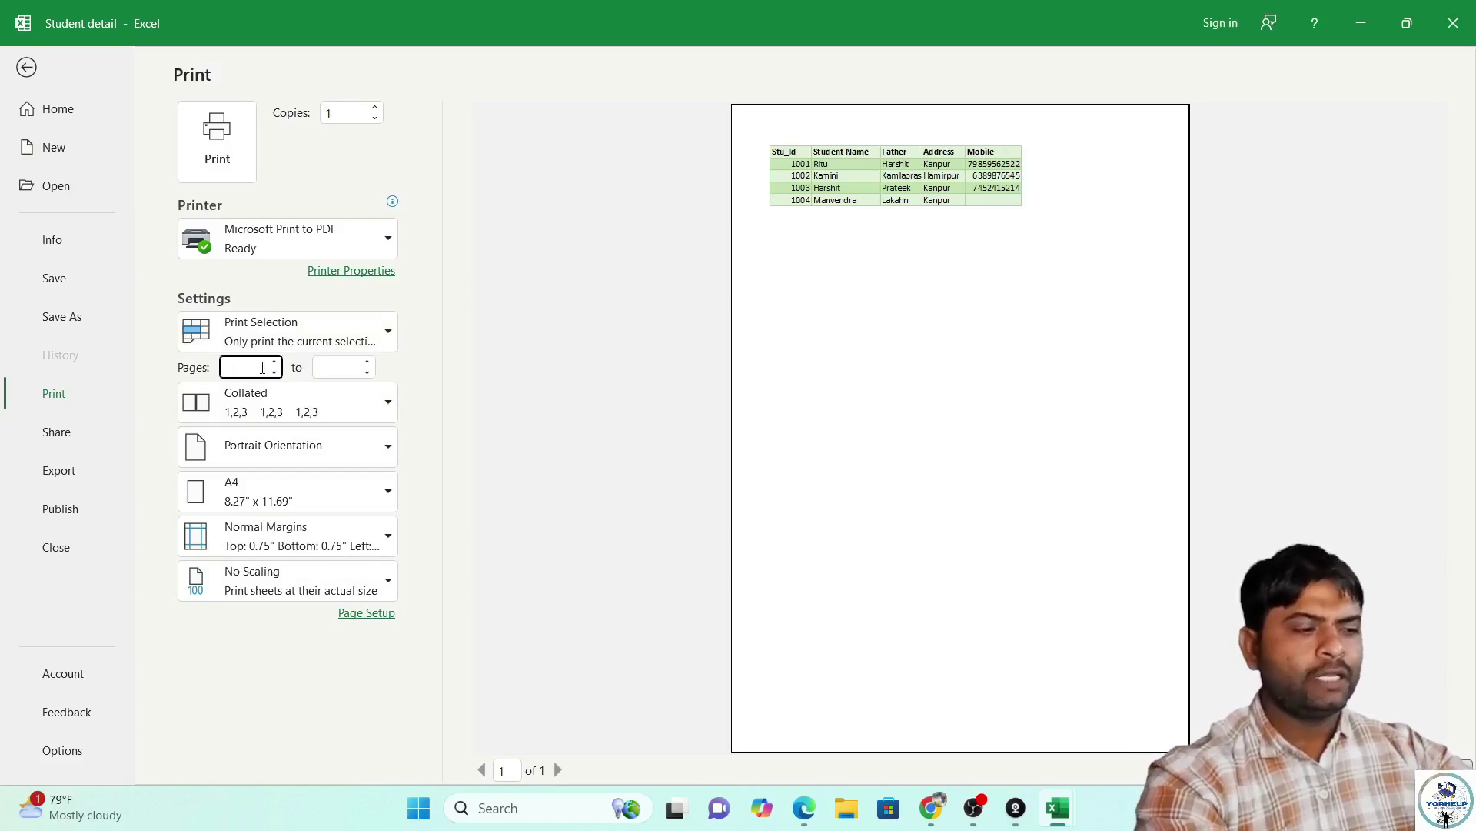
left_click(332, 368)
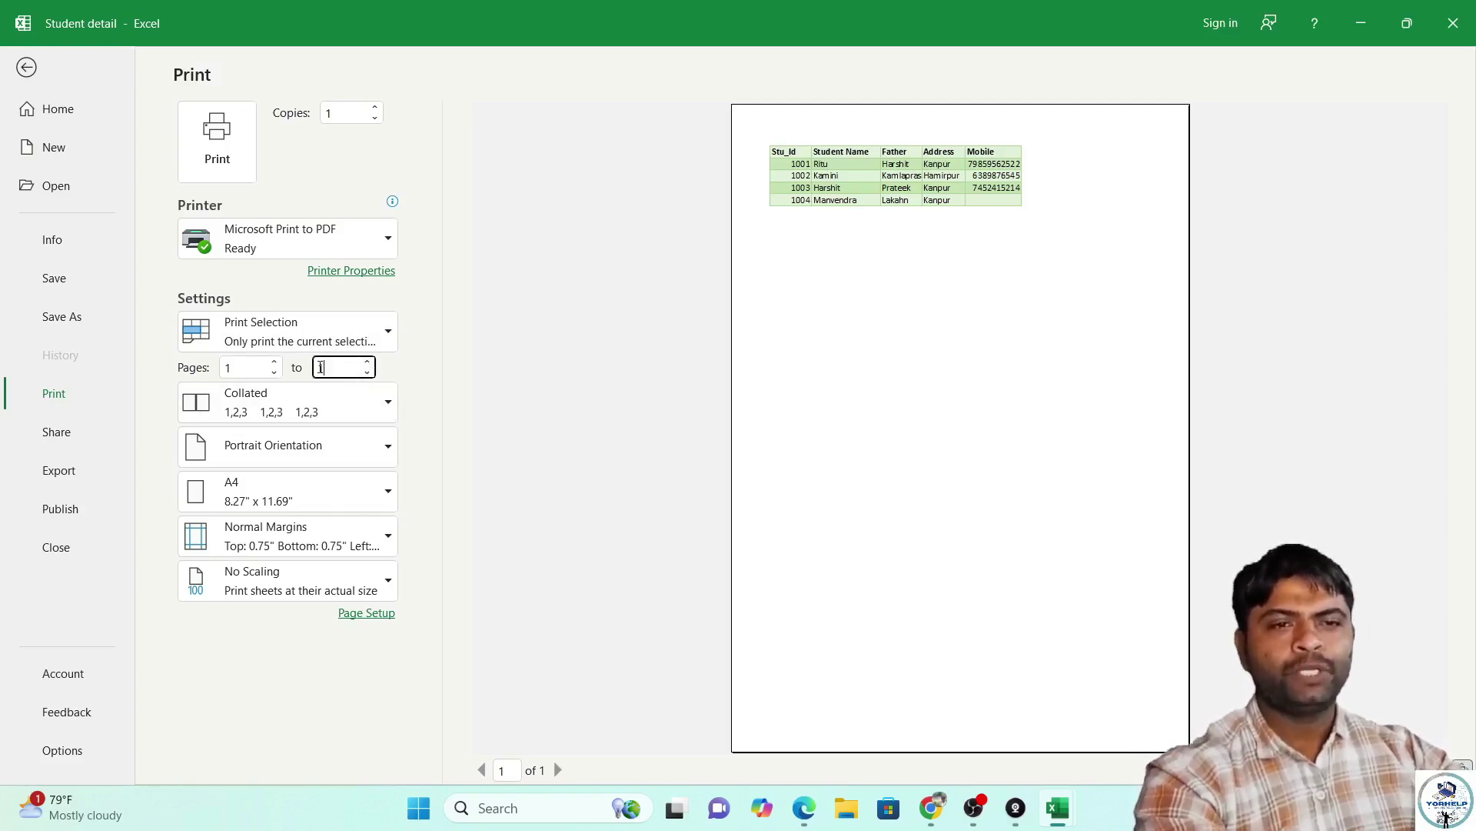
Try Landscape orientation, return to Portrait, and expand the A4 paper size choices.
left_click(388, 450)
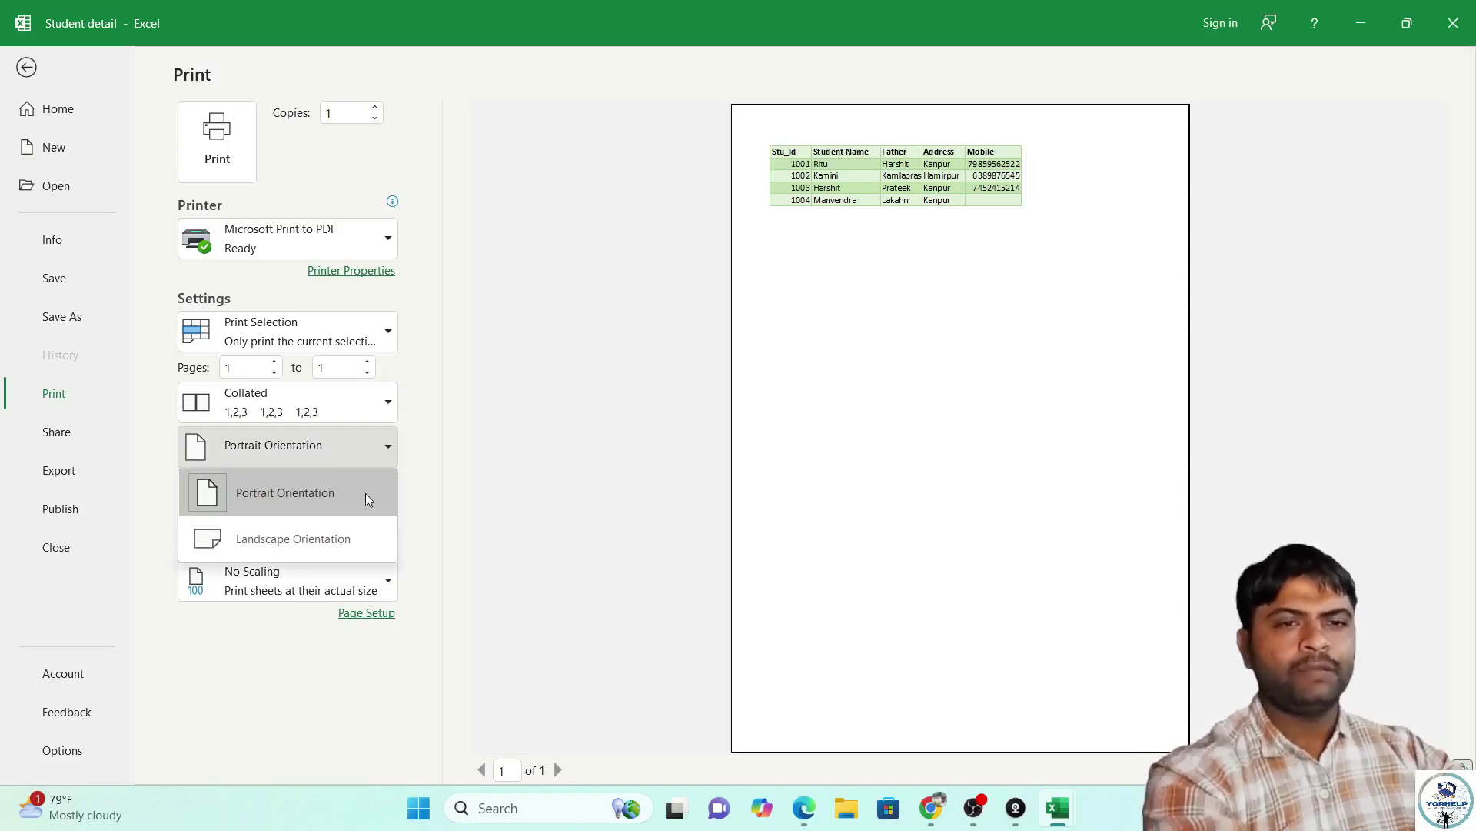
left_click(326, 531)
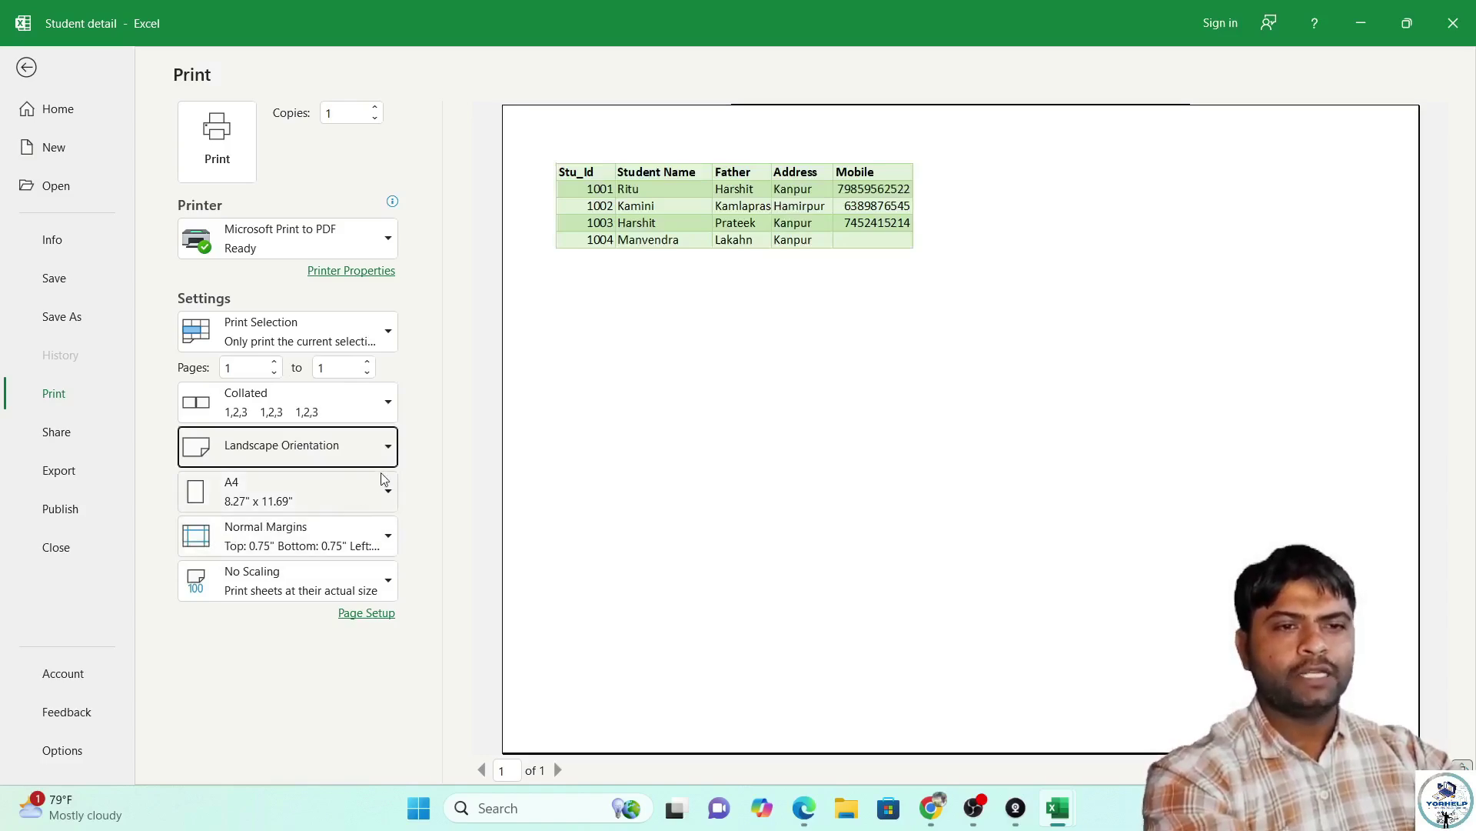
left_click(386, 454)
left_click(329, 491)
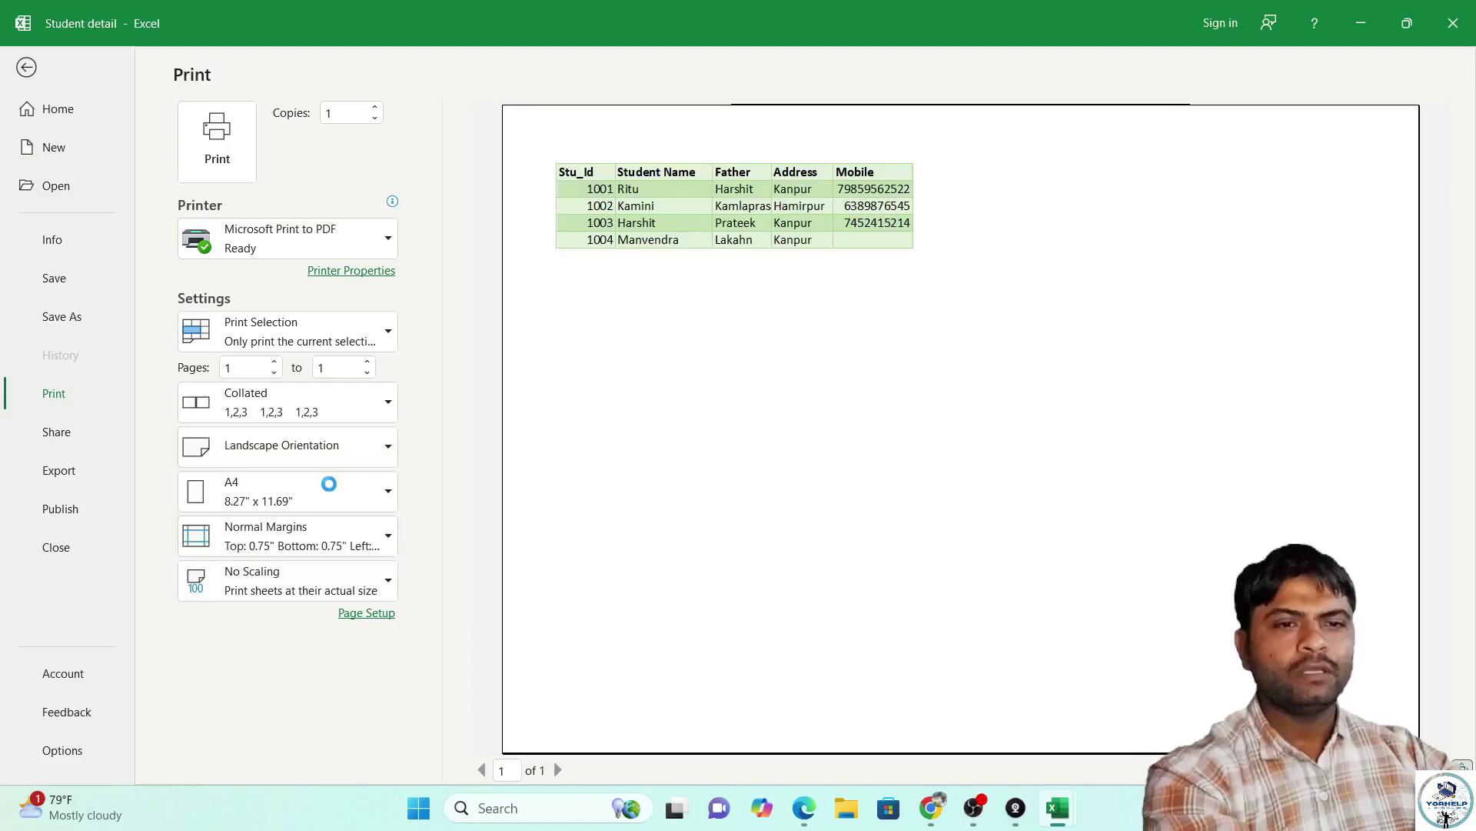
left_click(378, 496)
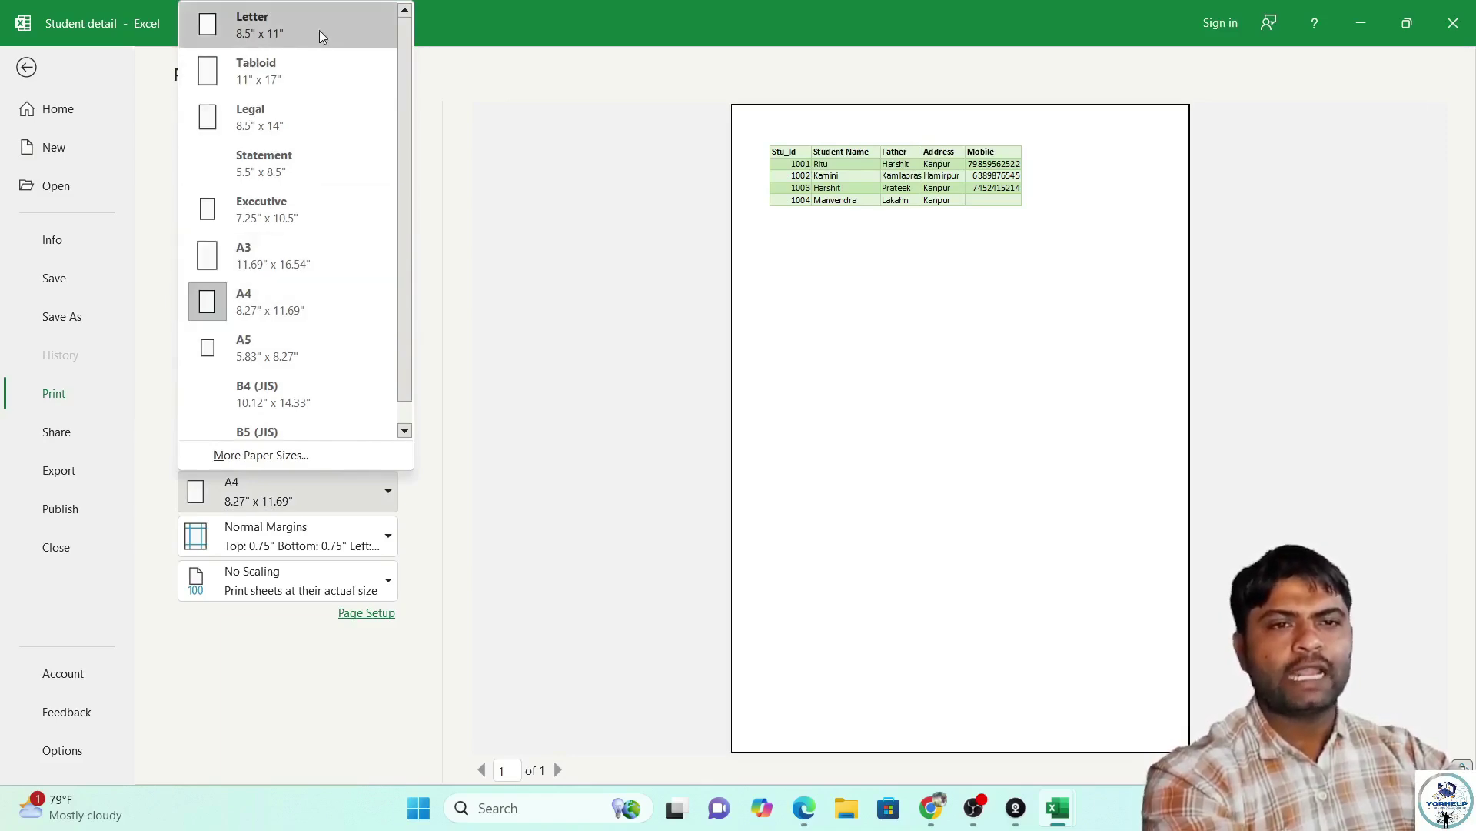
Keep A4 as the paper size, leaving the student table on one portrait page.
left_click(283, 311)
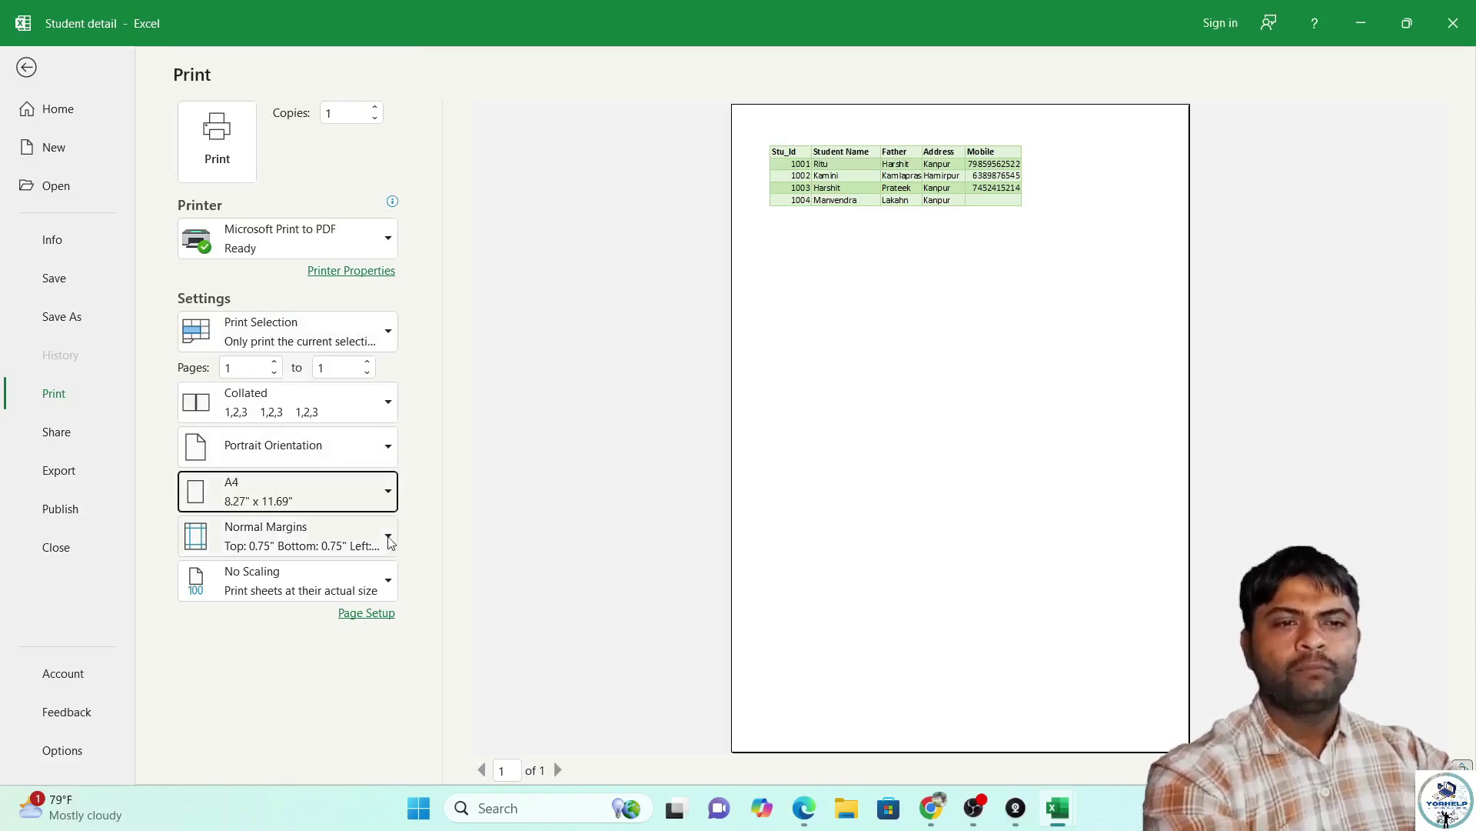
left_click(736, 213)
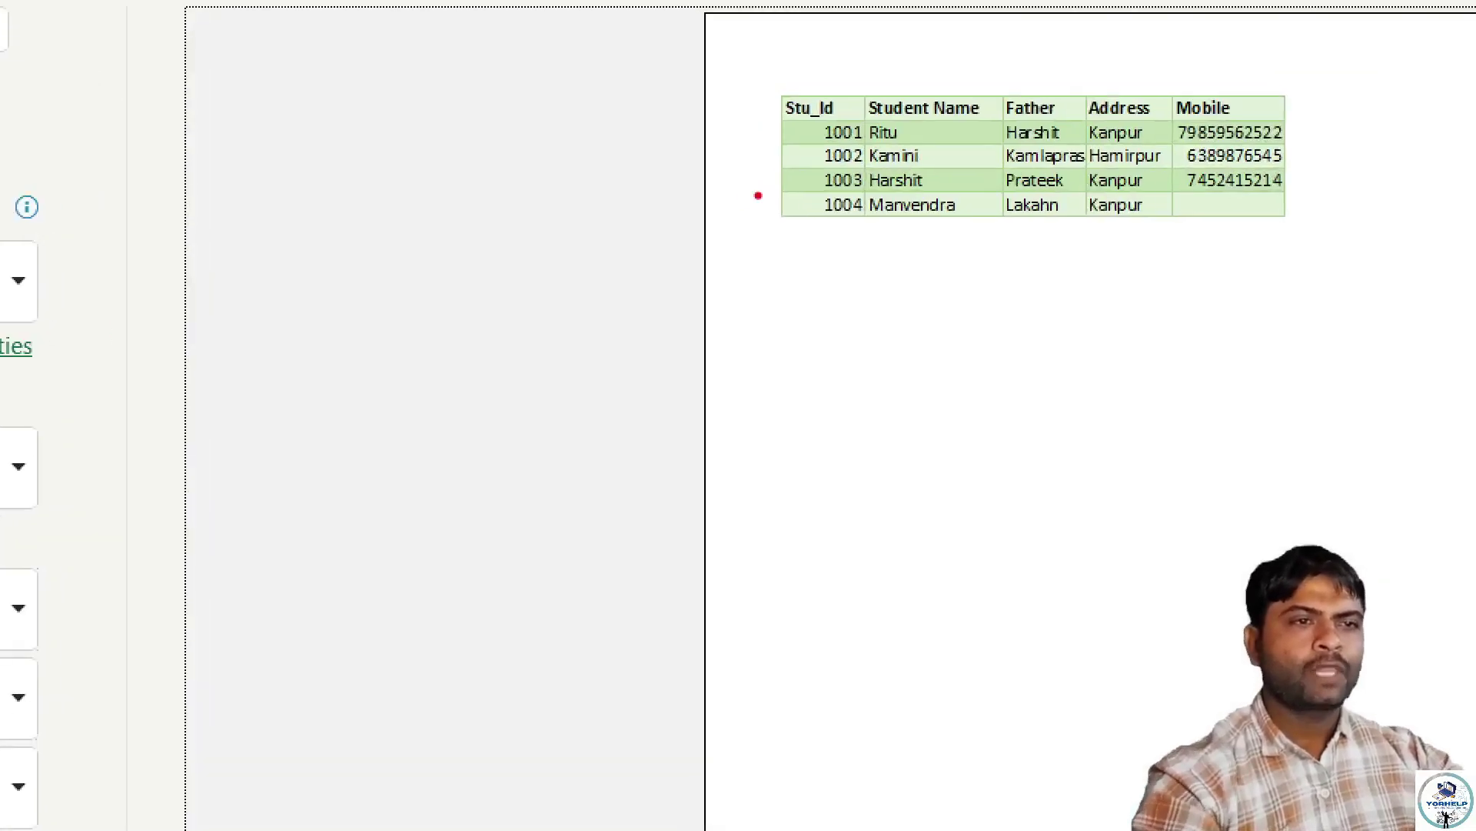
mouse_move(697, 155)
left_mouse_down()
mouse_move(675, 193)
mouse_move(775, 214)
left_mouse_up()
left_click_drag(939, 17, 944, 92)
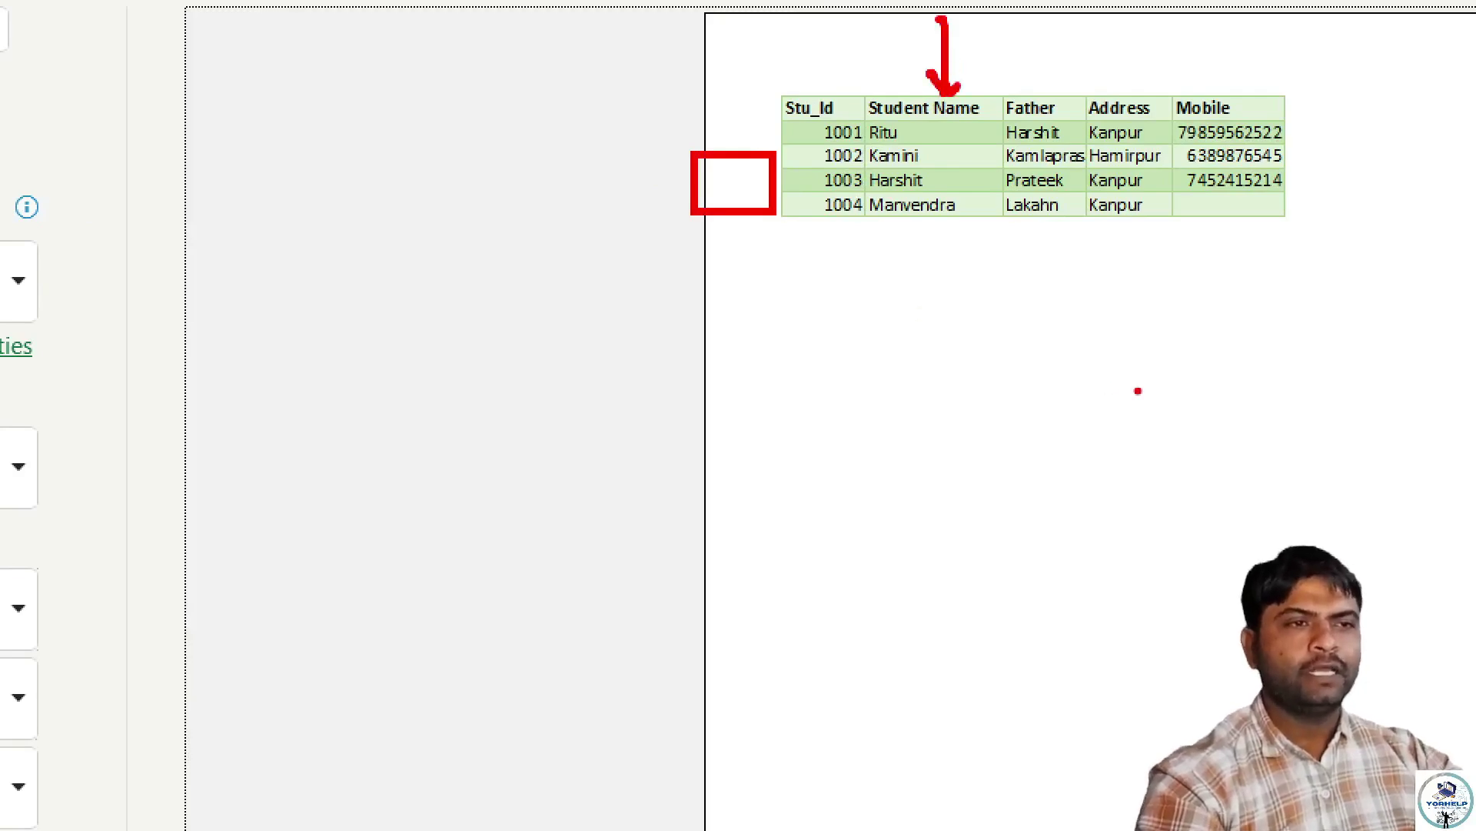
key("Escape")
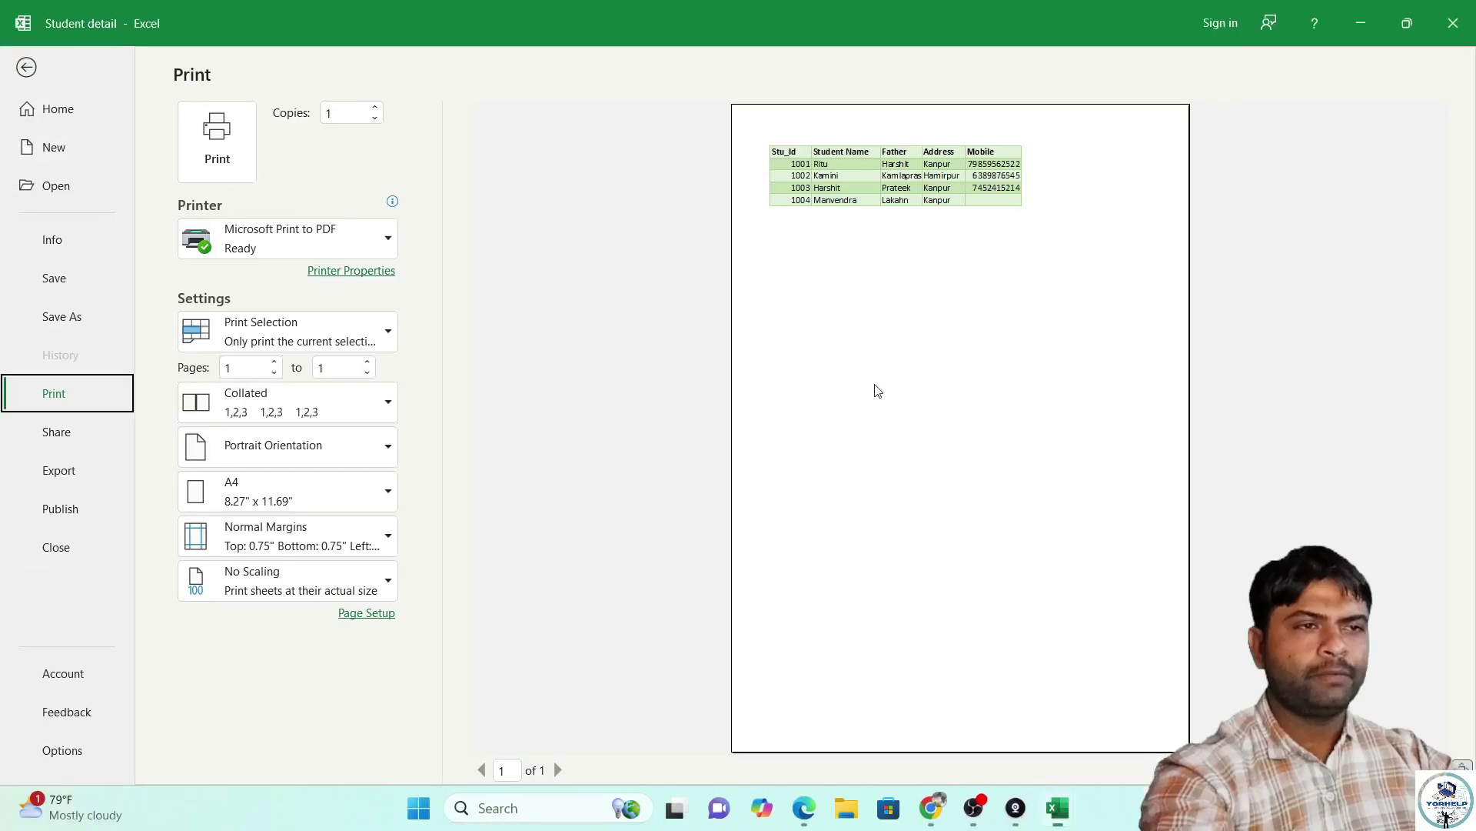
Replace Narrow Margins with custom margins: header 0.55", top 0.75", left 1".
left_click(383, 545)
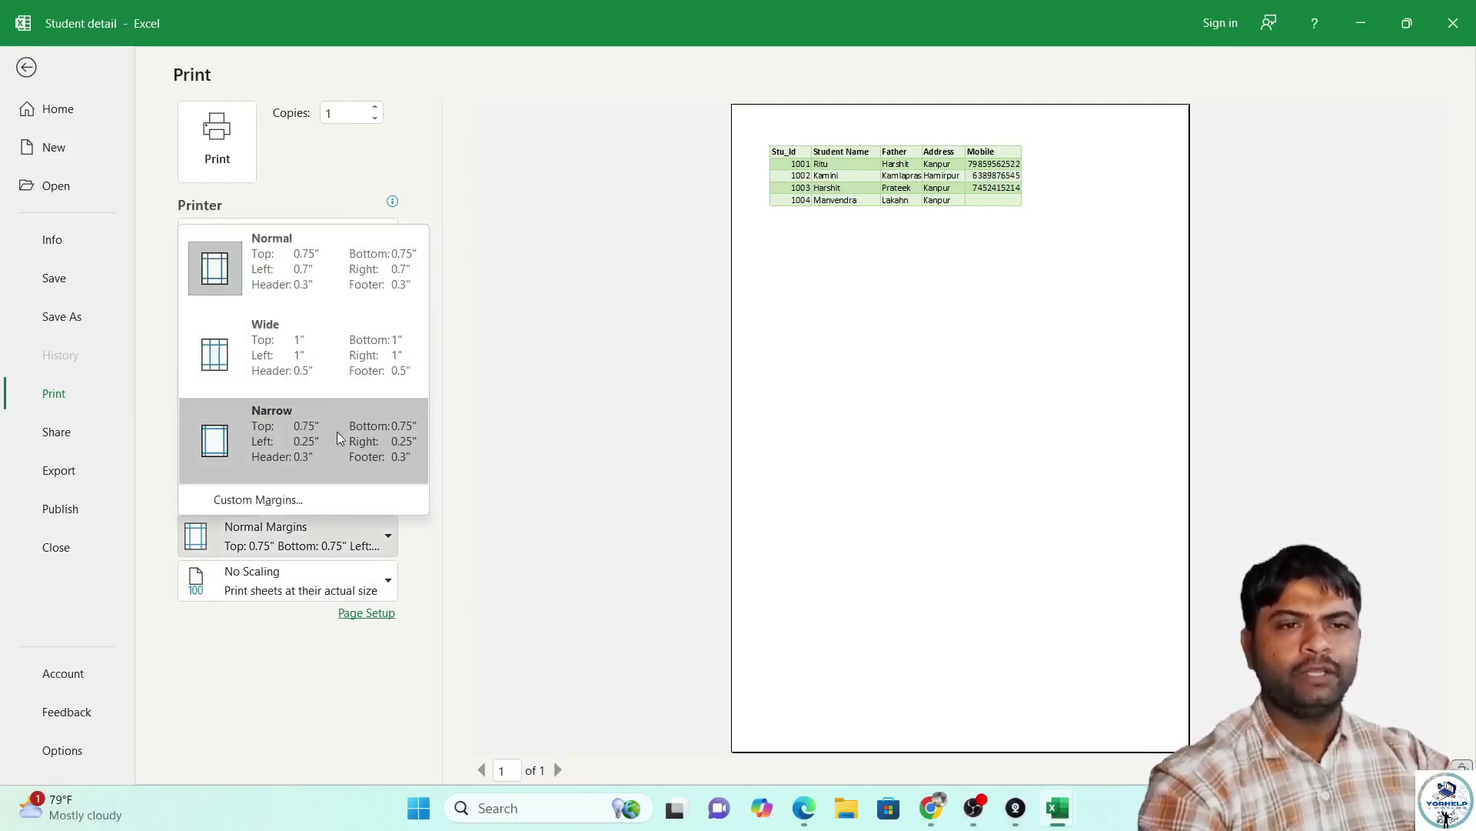
left_click(337, 438)
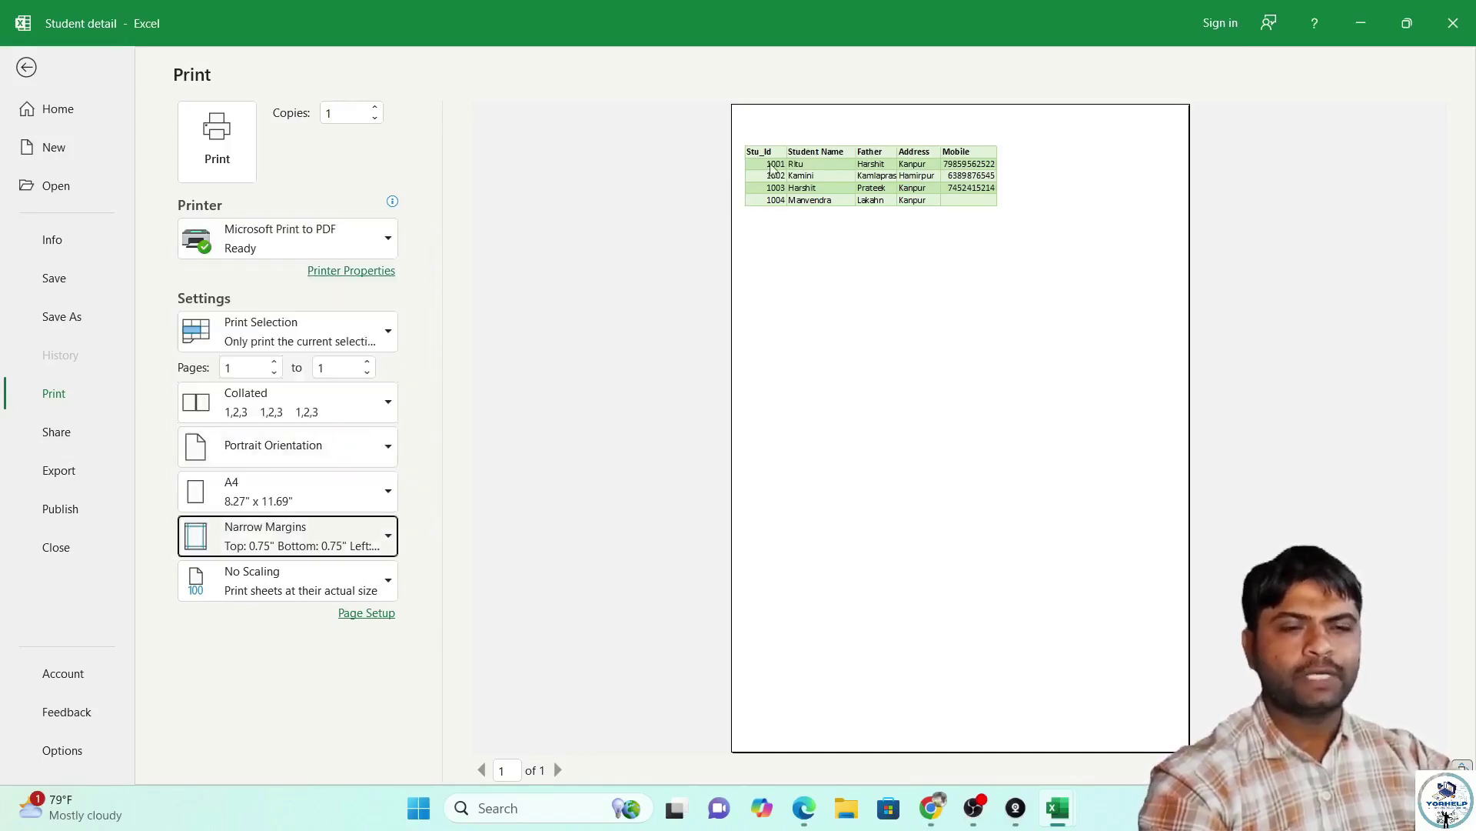
left_click(398, 551)
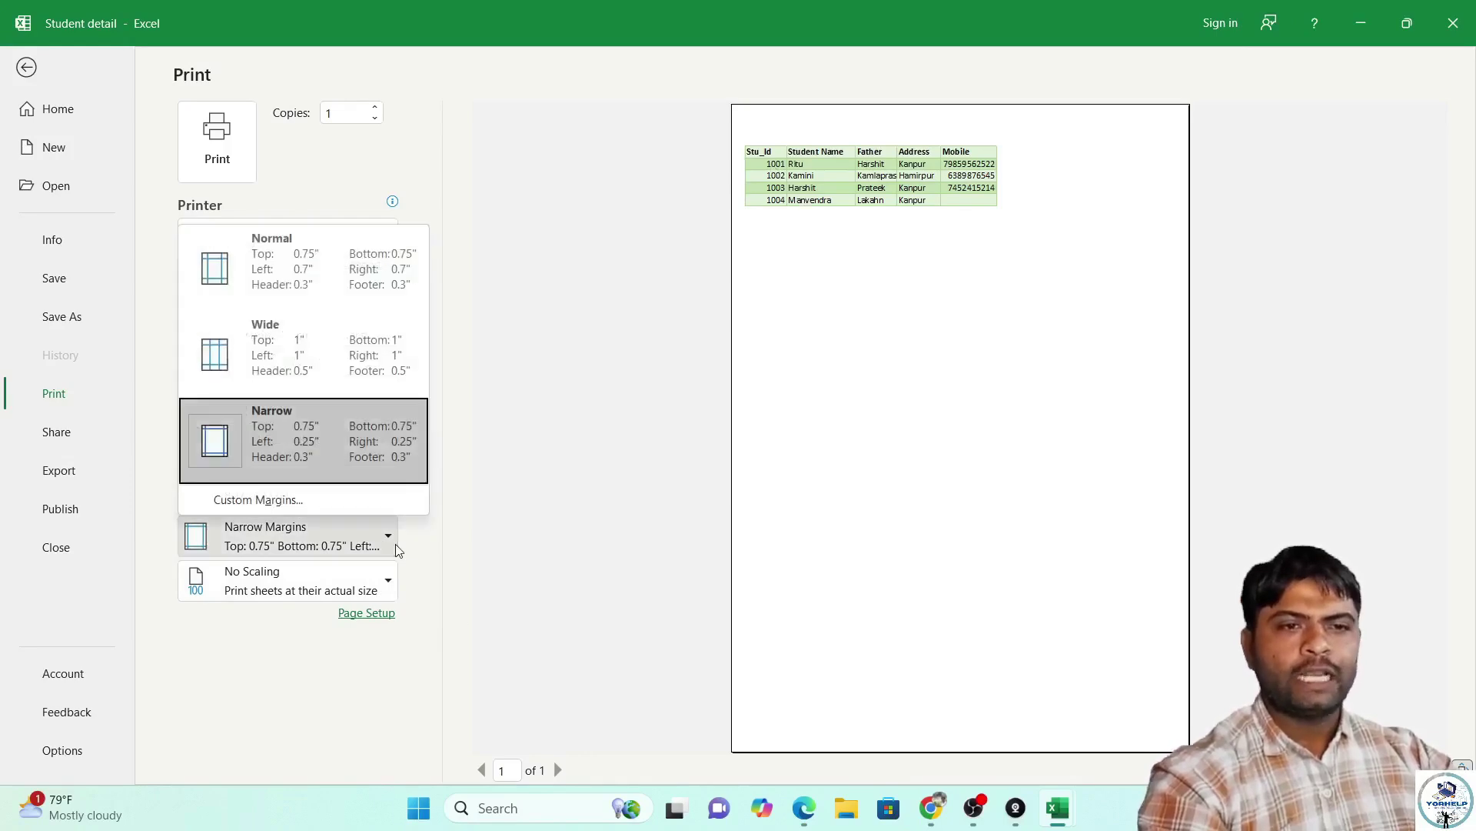
left_click(302, 499)
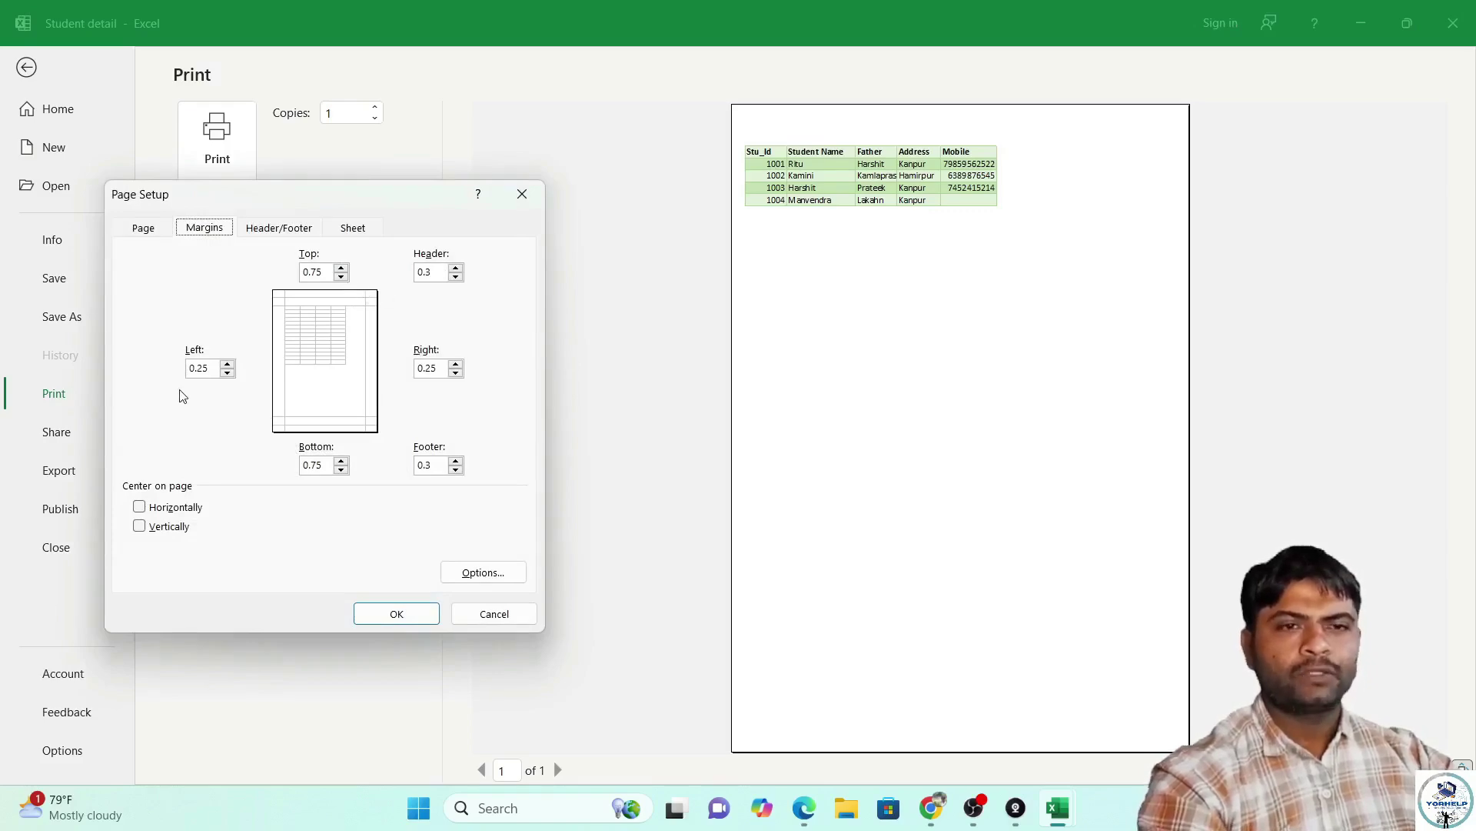
left_click(456, 269)
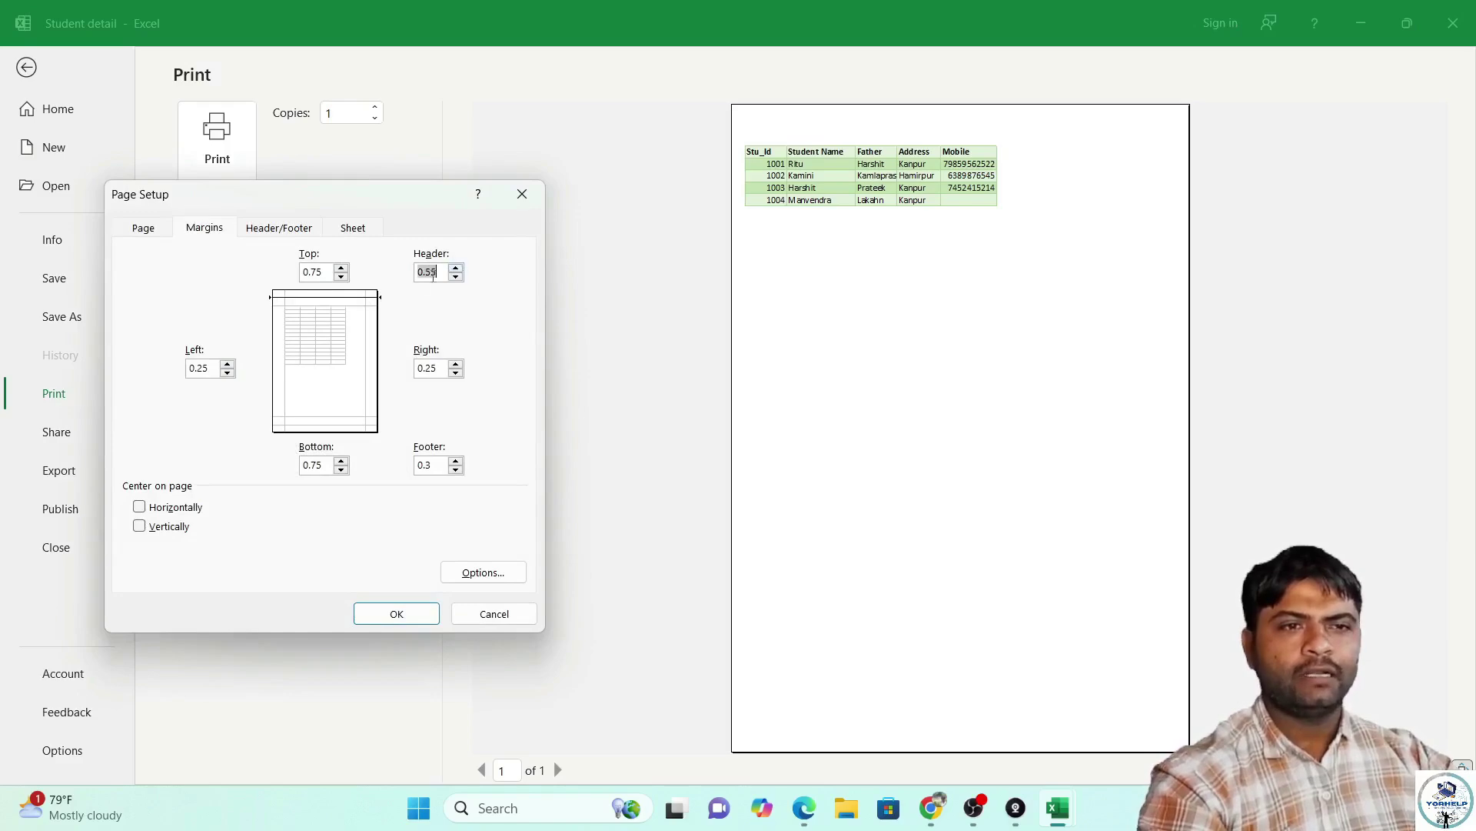
left_click(342, 268)
left_click(342, 277)
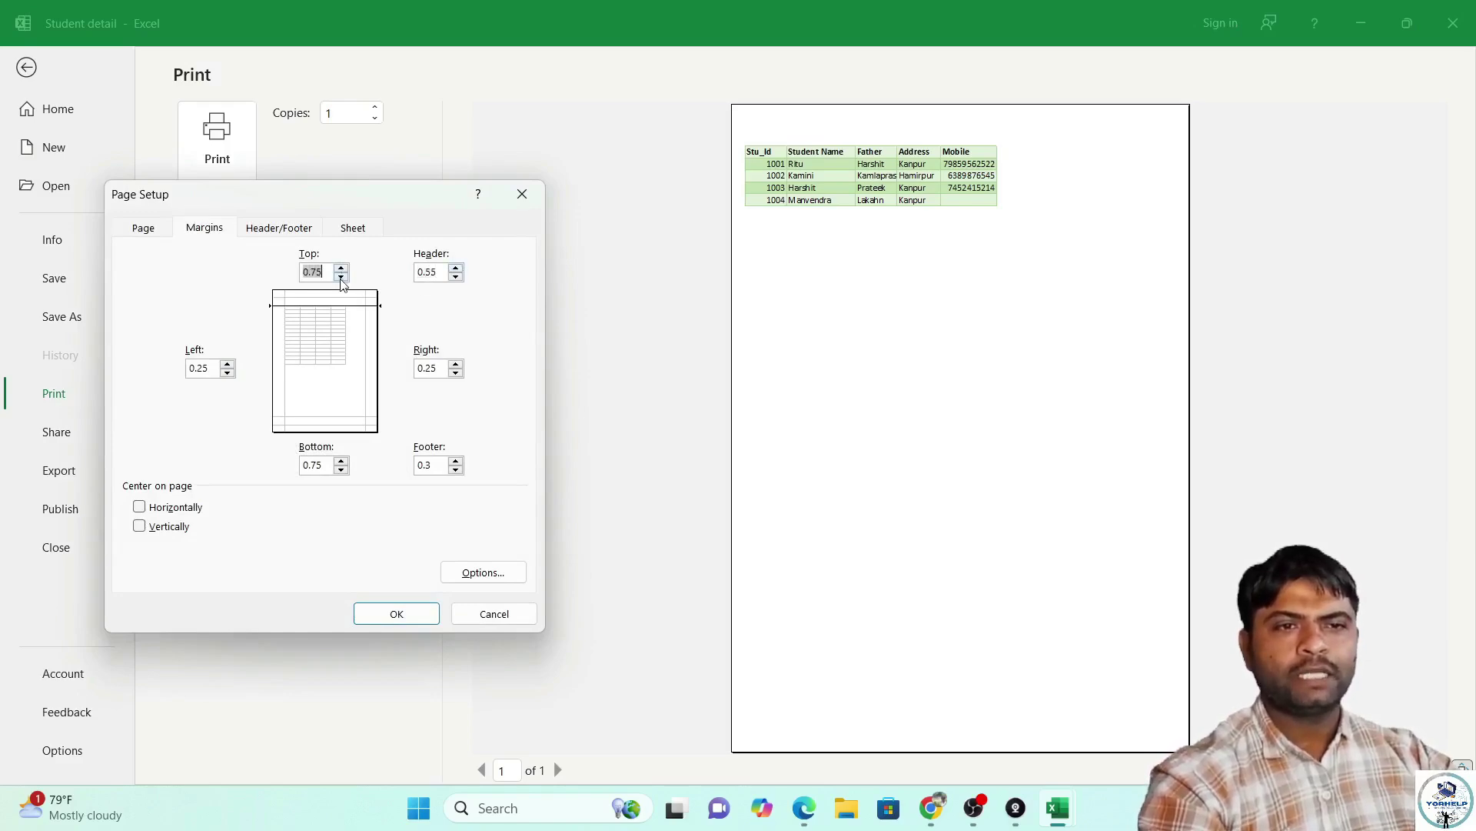
left_click(342, 268)
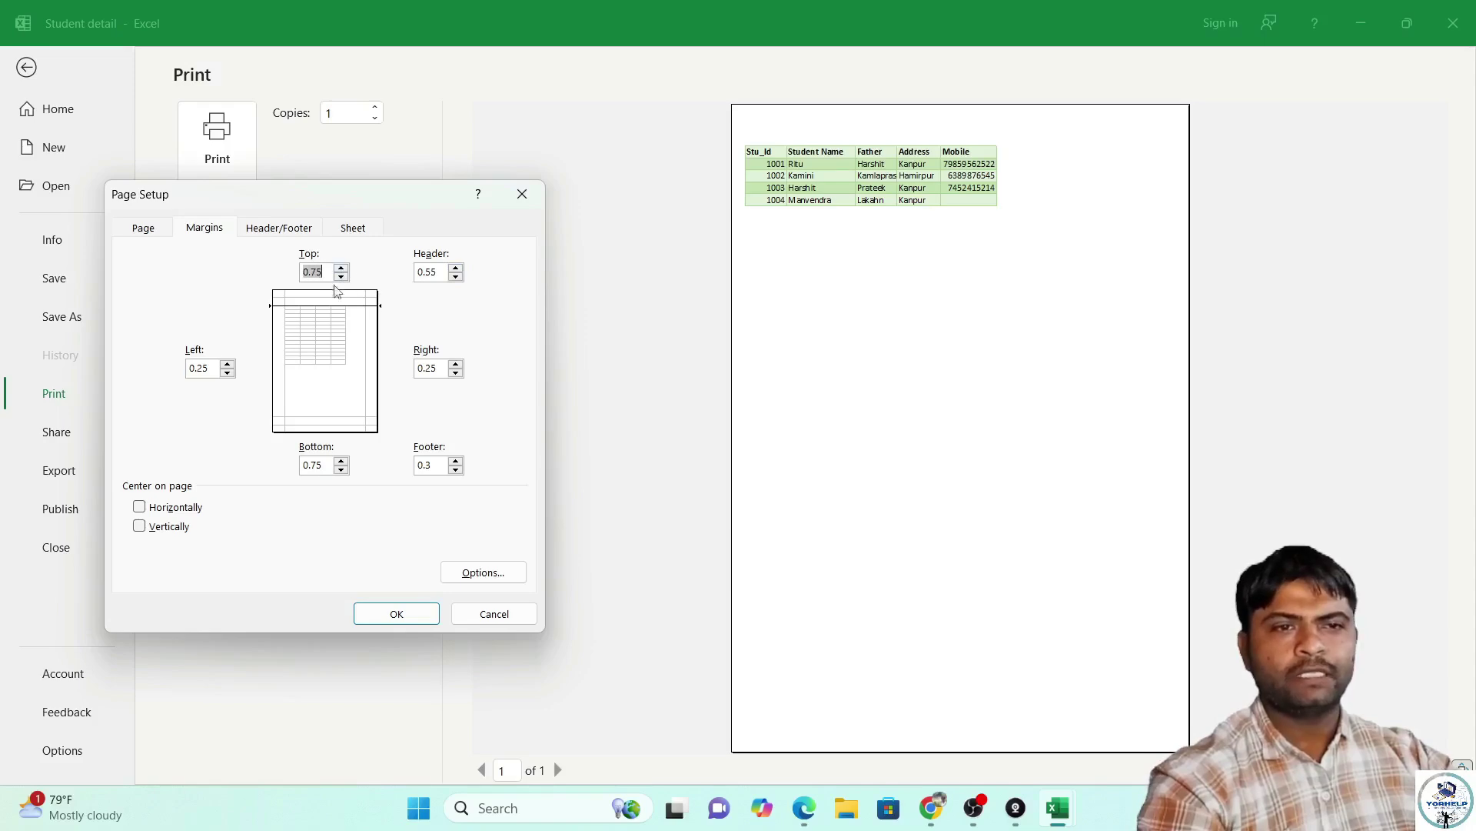
left_click(227, 365)
left_click(228, 364)
left_click(228, 365)
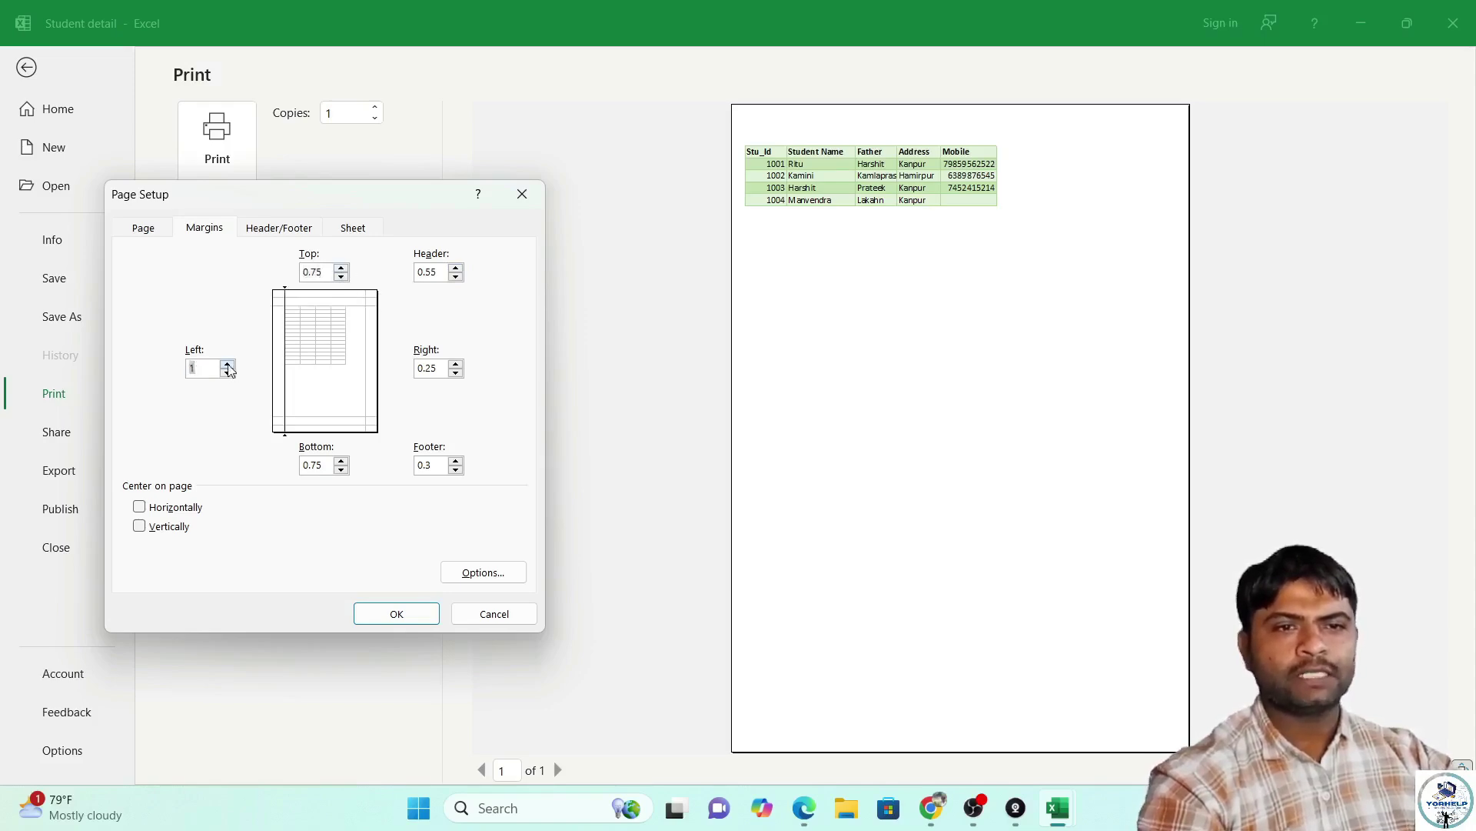
left_click(409, 619)
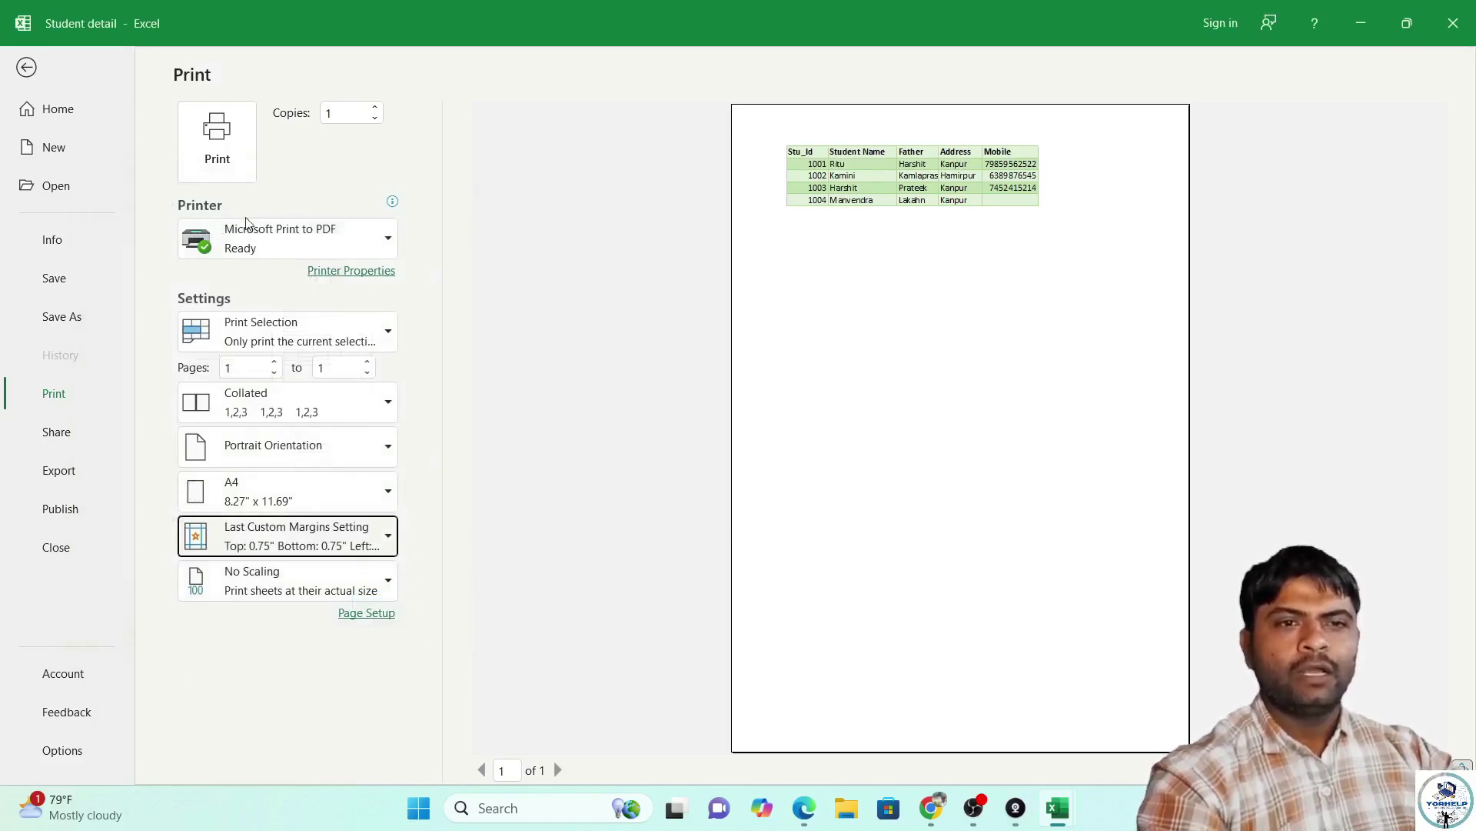
Review Page Setup, keeping 600 dpi quality and portrait orientation in the PDF printer options.
left_click(372, 616)
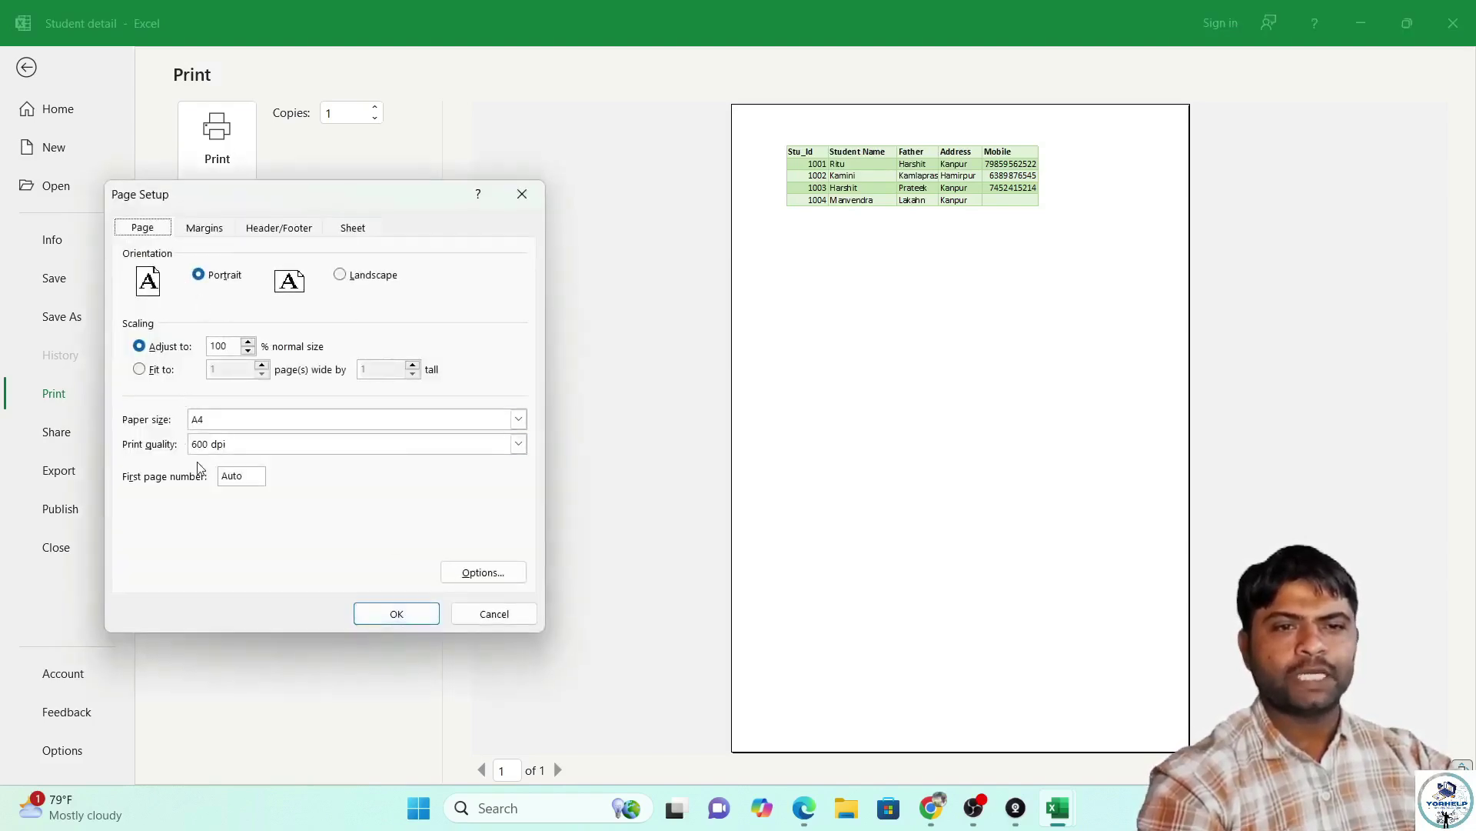
left_click(275, 448)
left_click(276, 452)
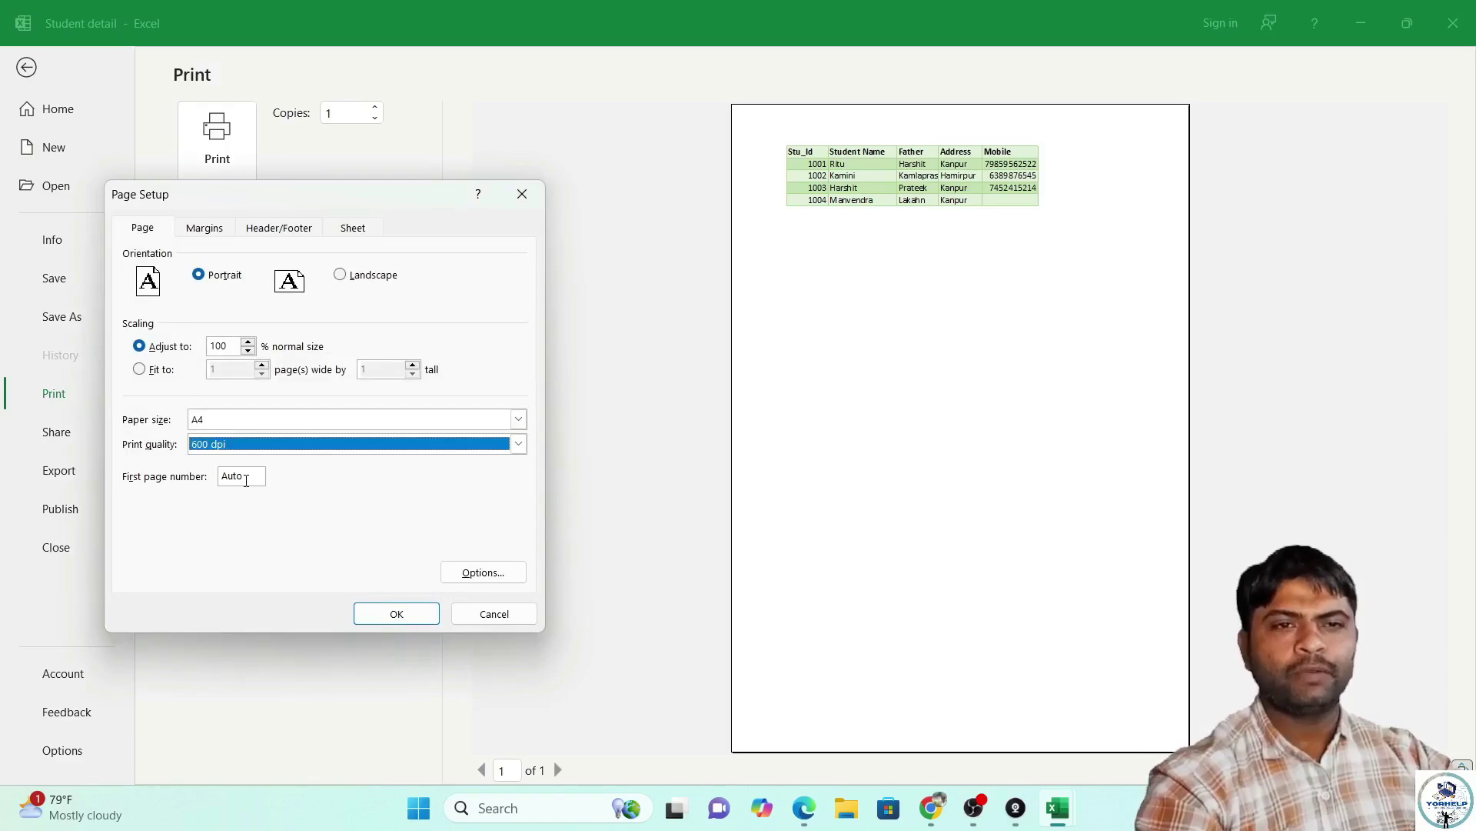
left_click(217, 237)
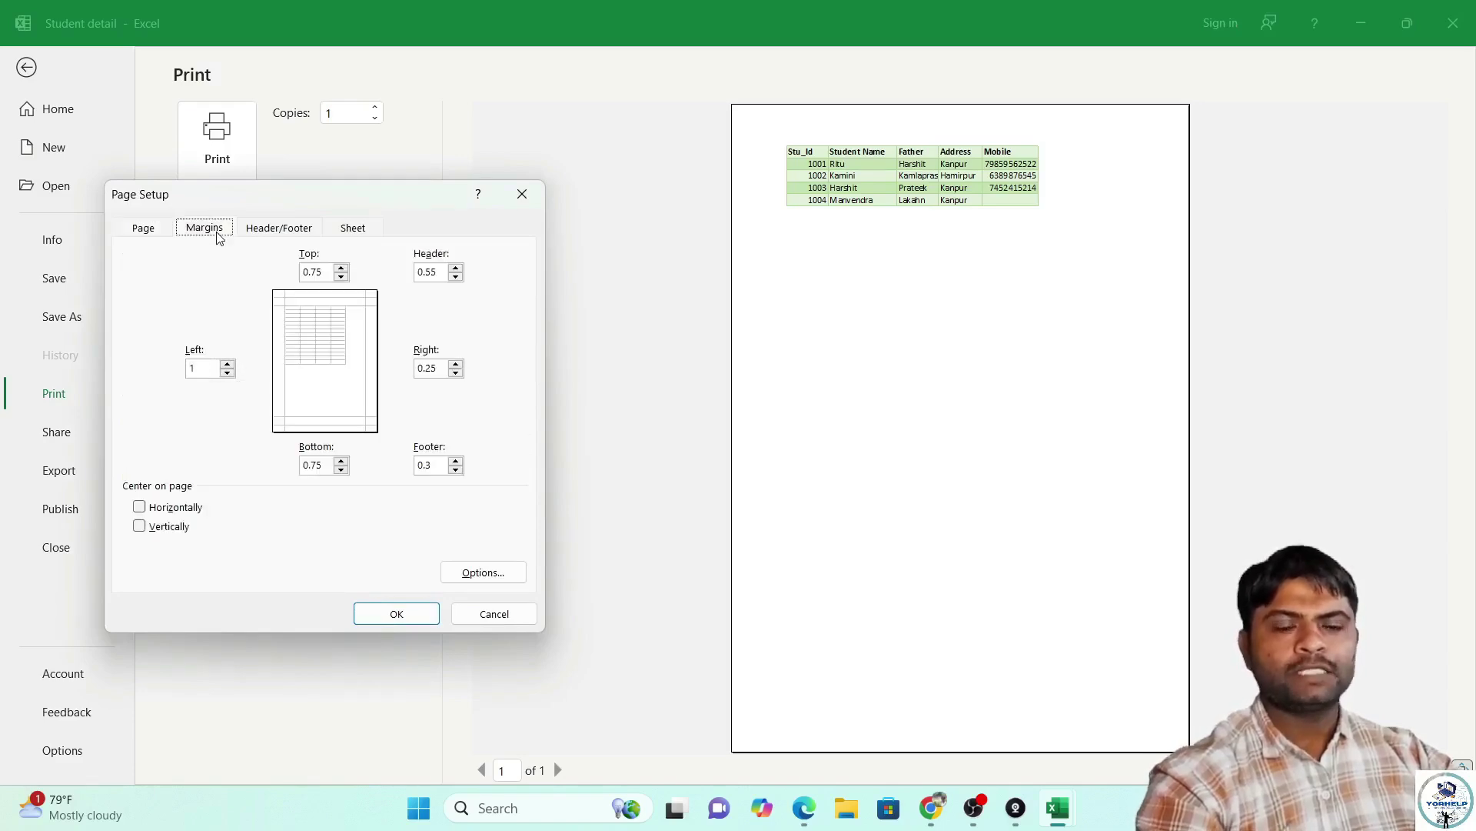
left_click(150, 234)
left_click(252, 481)
left_click(504, 579)
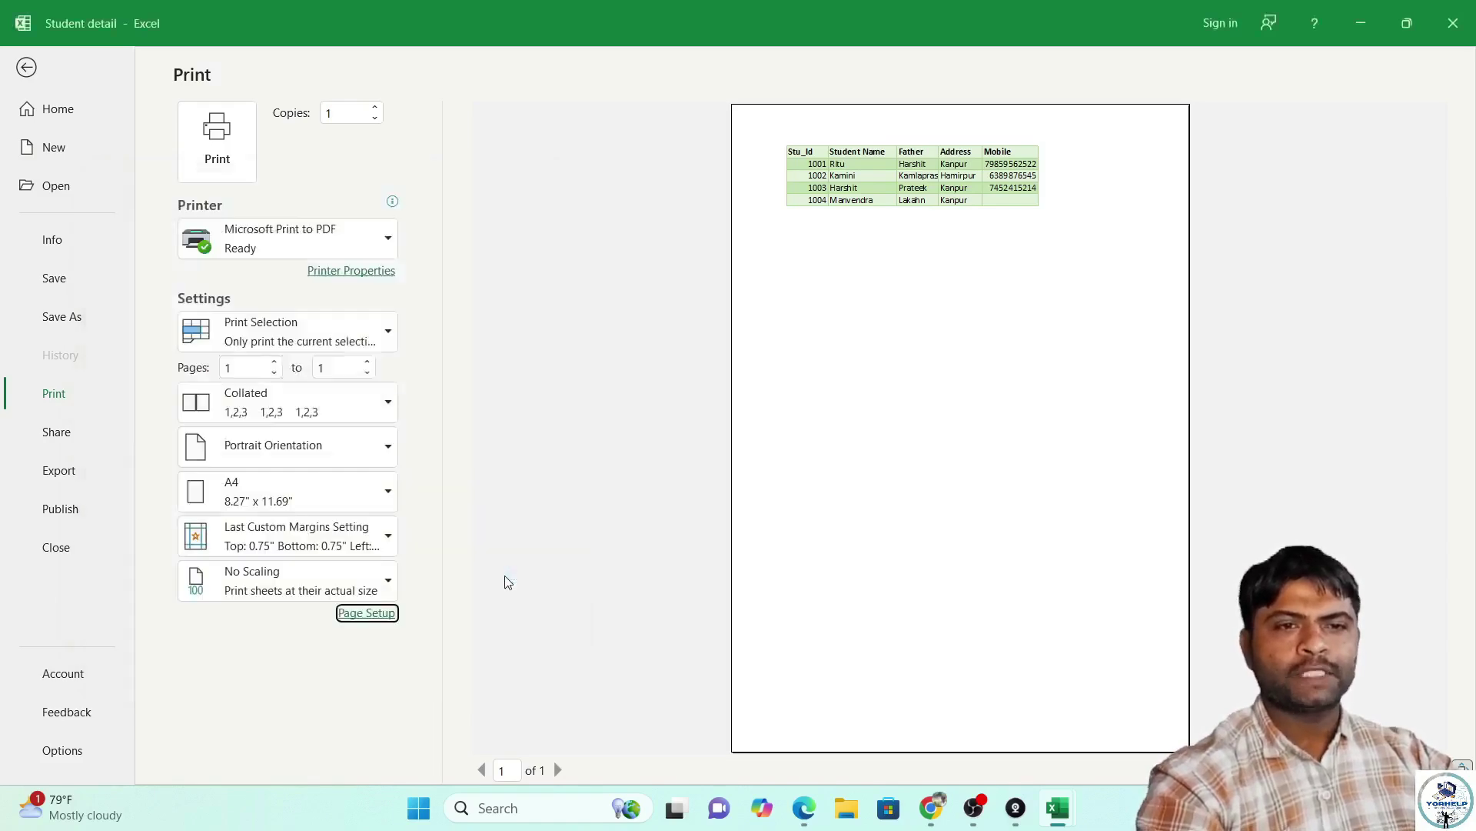
left_click(204, 108)
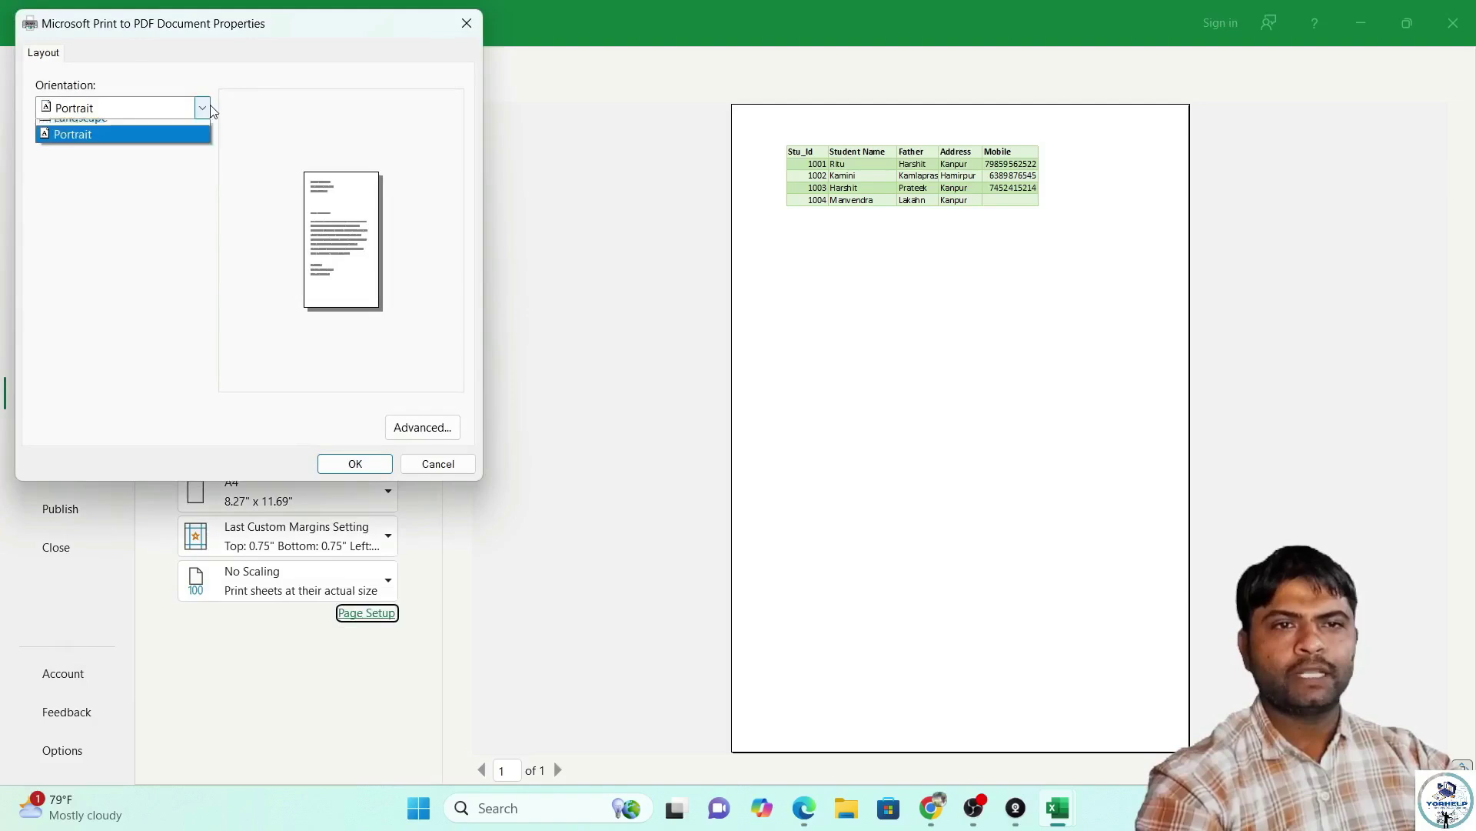
left_click(425, 436)
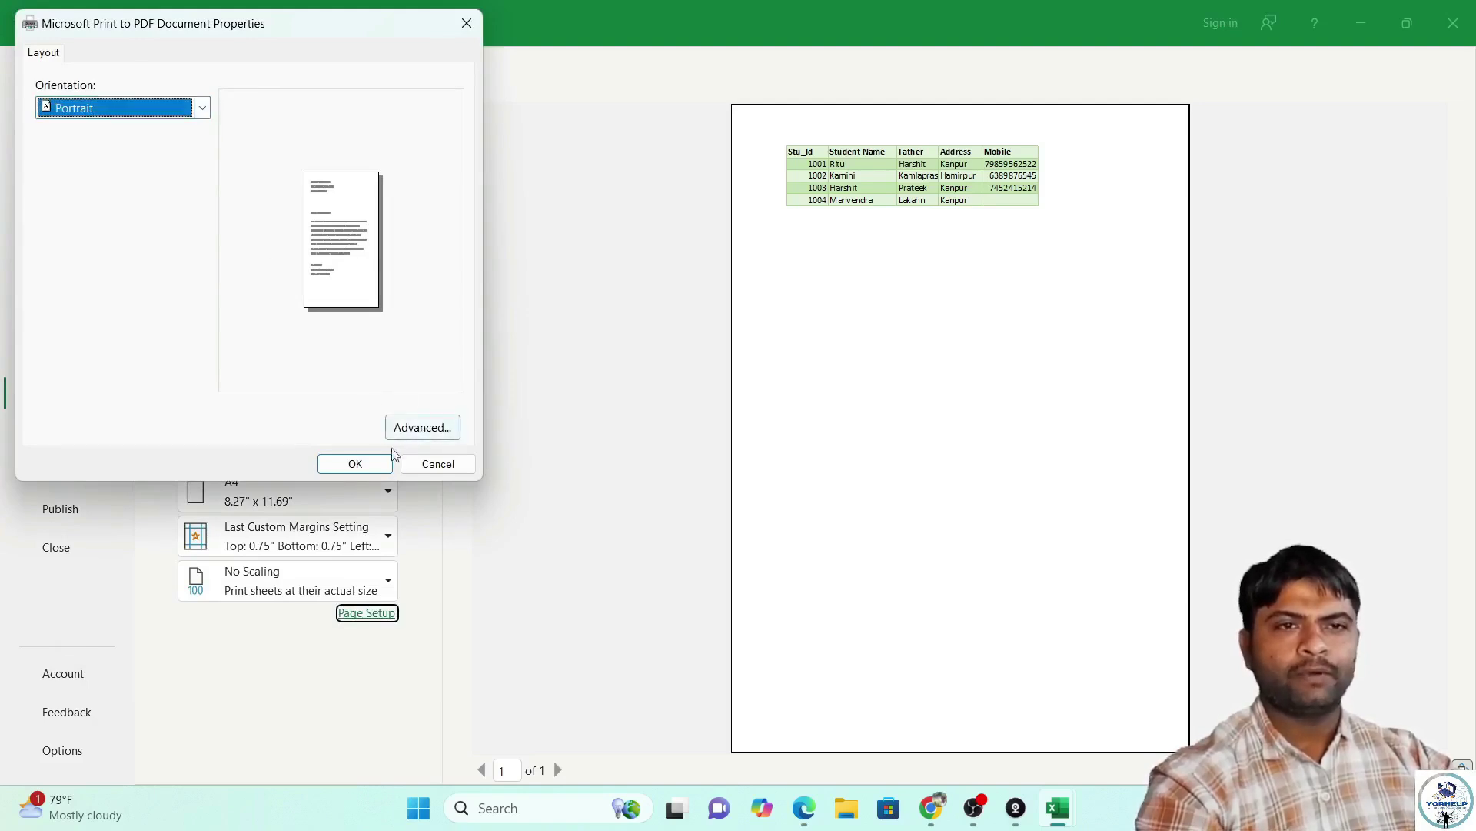
left_click(429, 464)
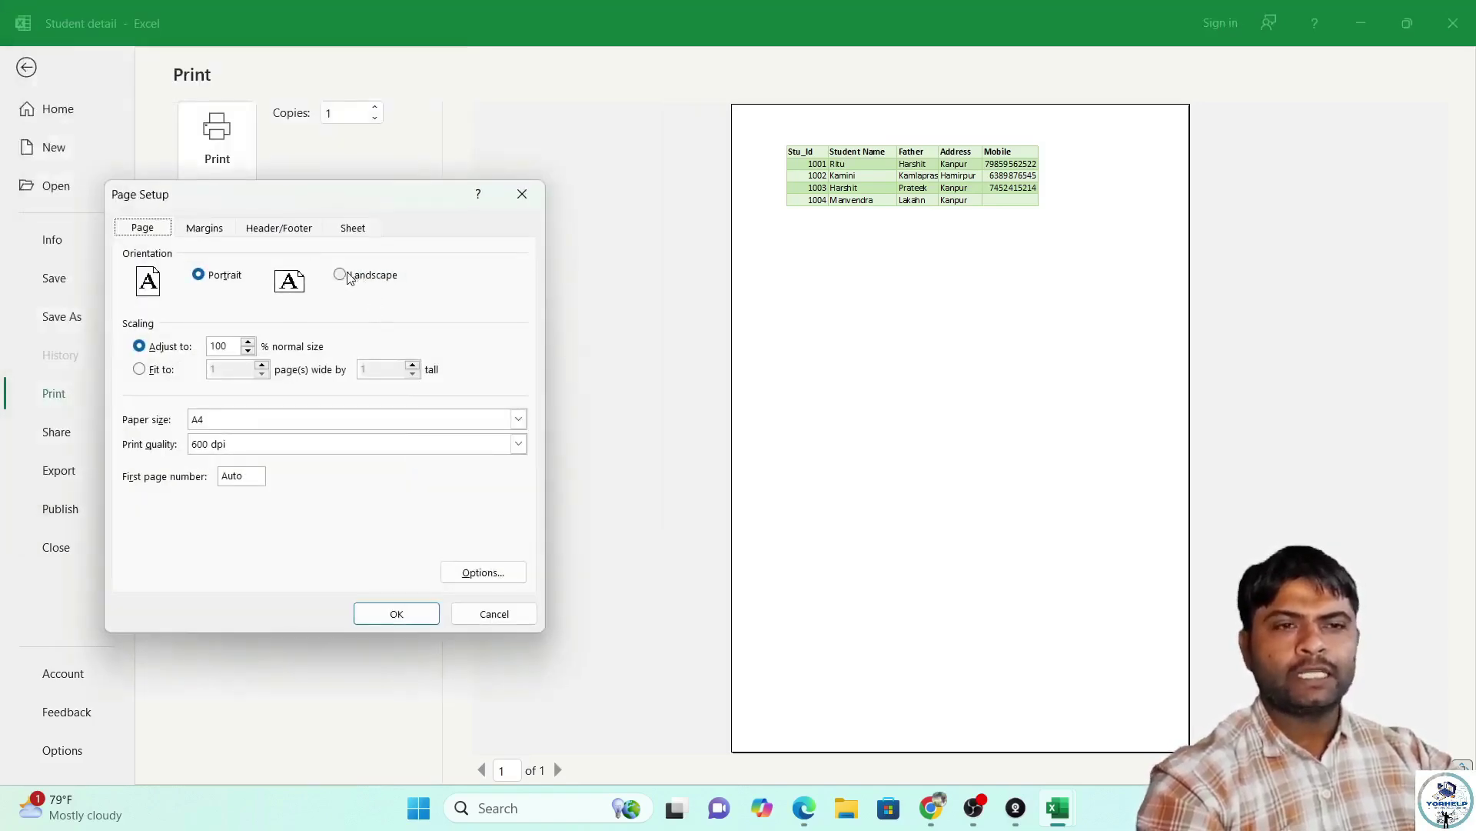
Check the Margins, Header/Footer and Sheet tabs, then print ExpenseTrackersheet to Microsoft Print to PDF.
left_click(224, 229)
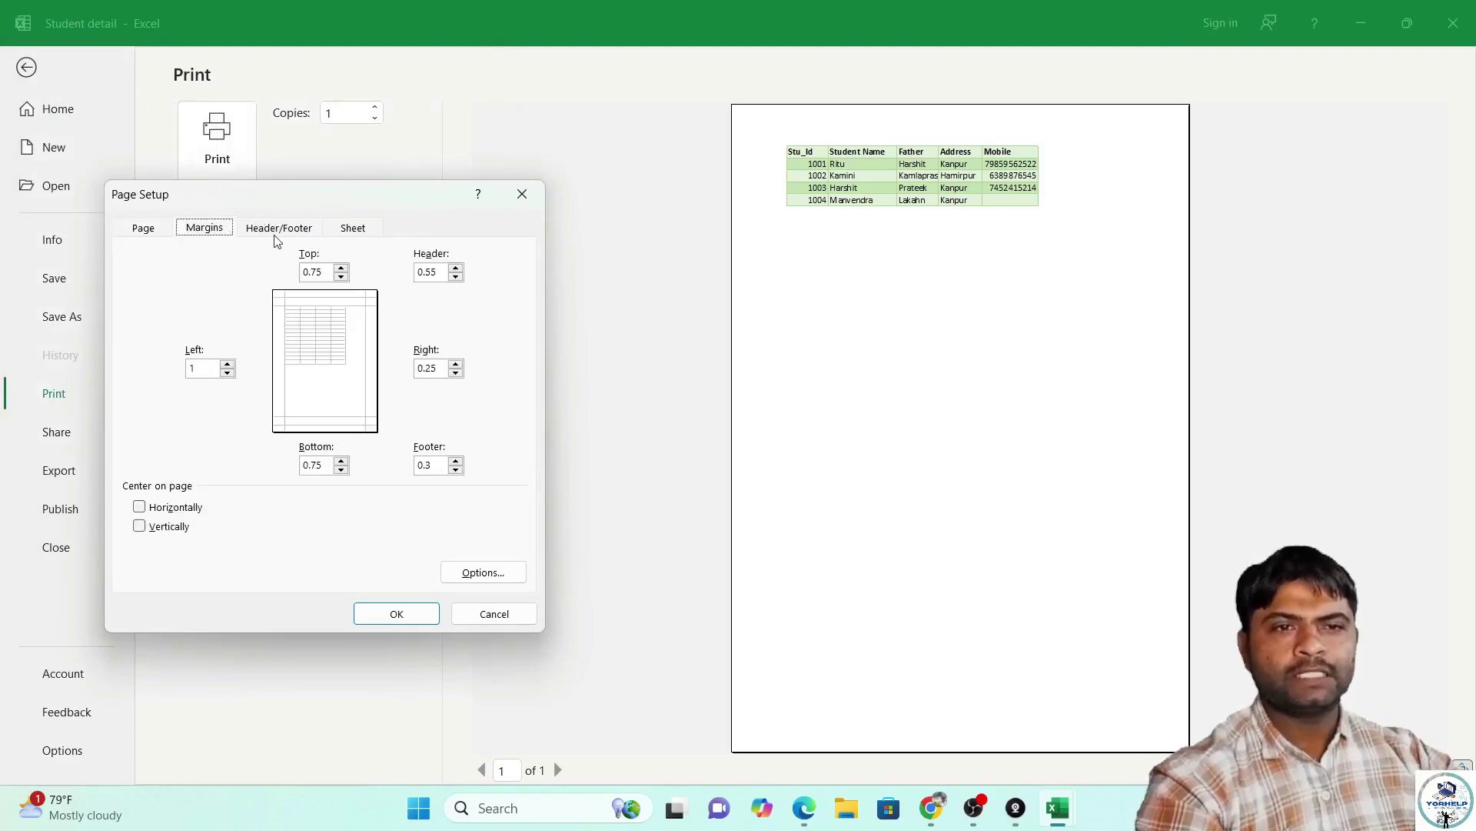
left_click(304, 233)
left_click(360, 230)
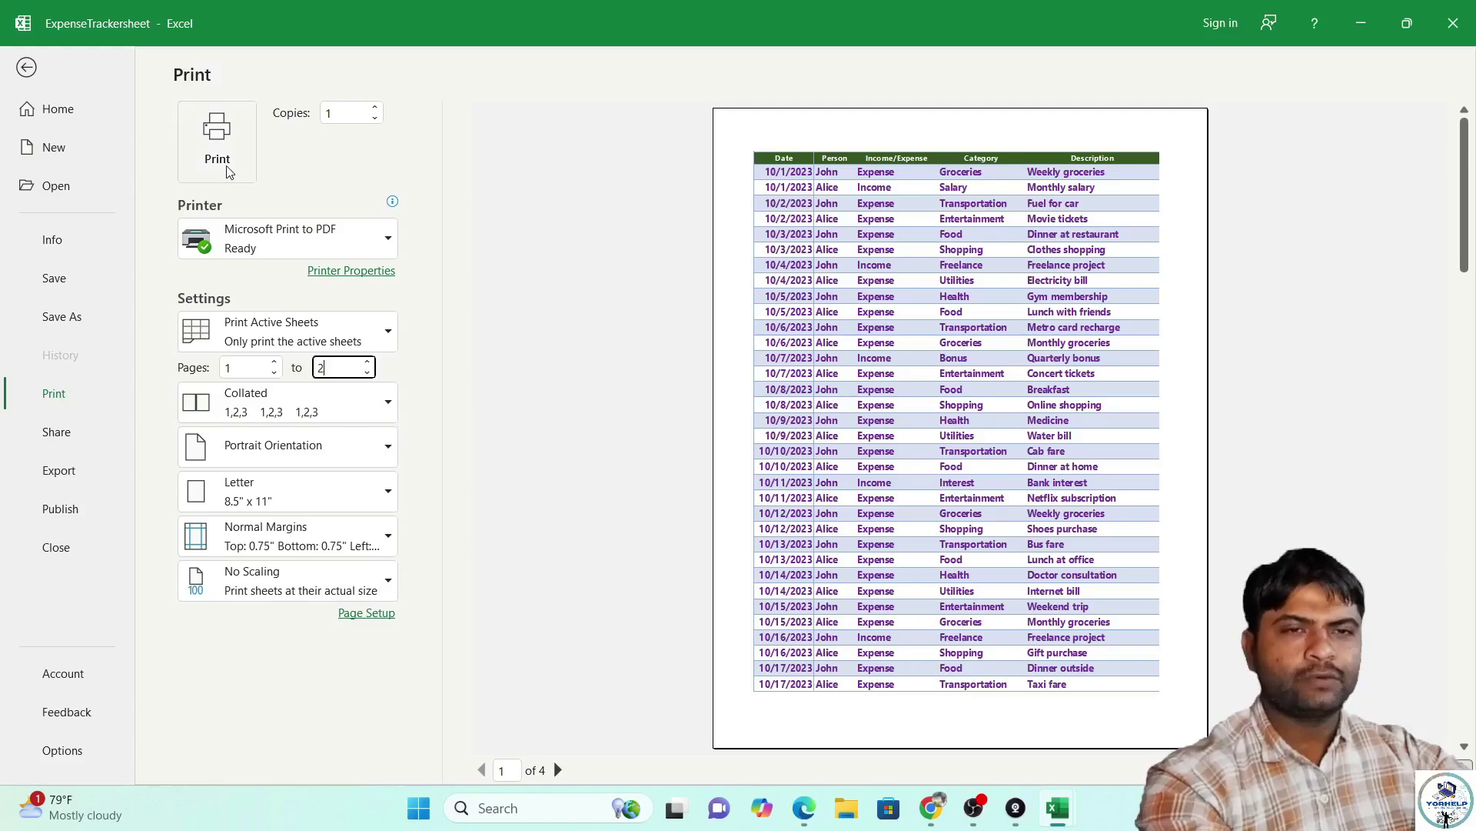
left_click(218, 138)
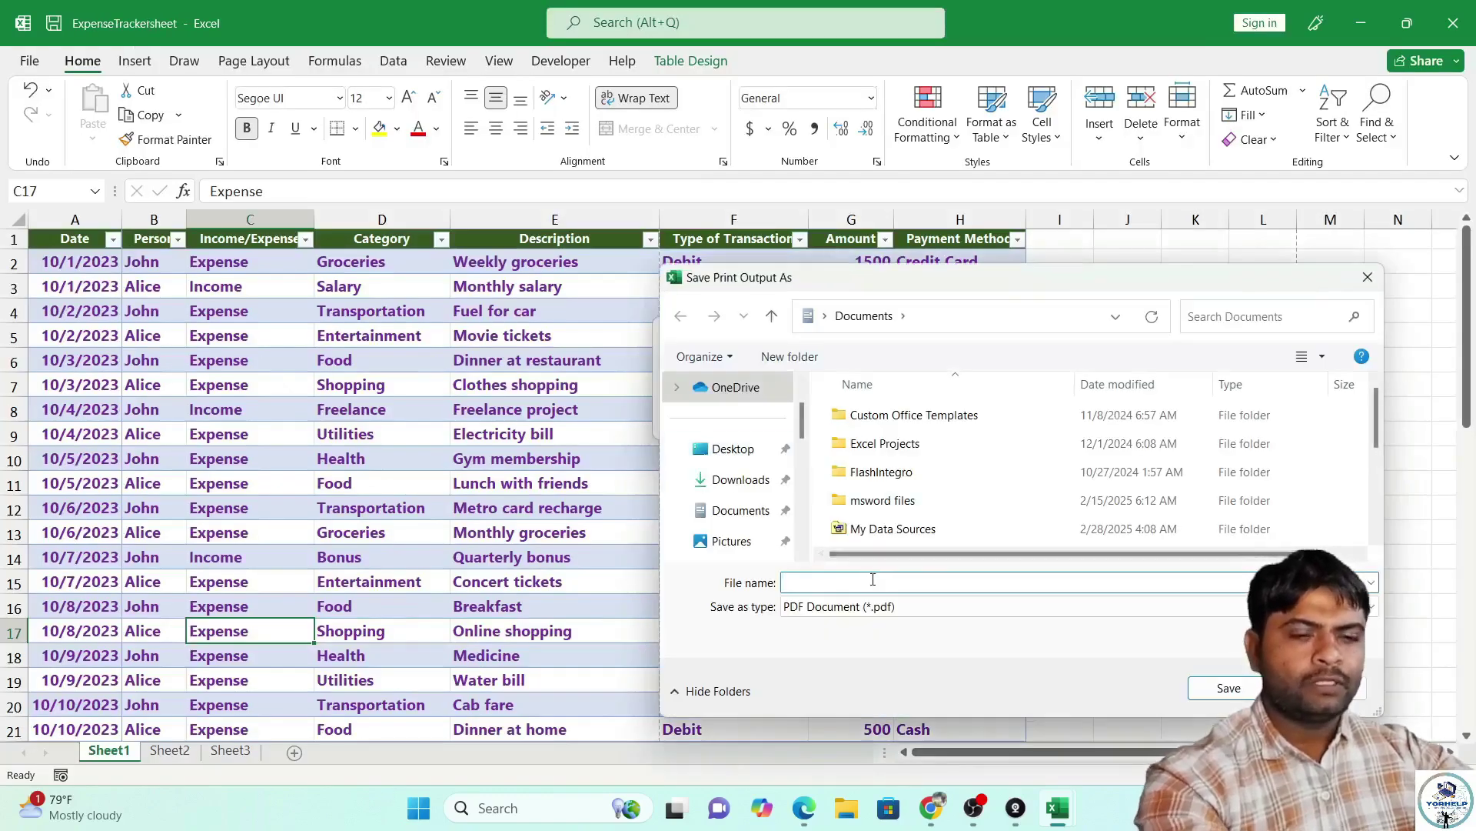
Save the PDF as 'Da' in Documents and minimize all three Excel windows.
type("Da")
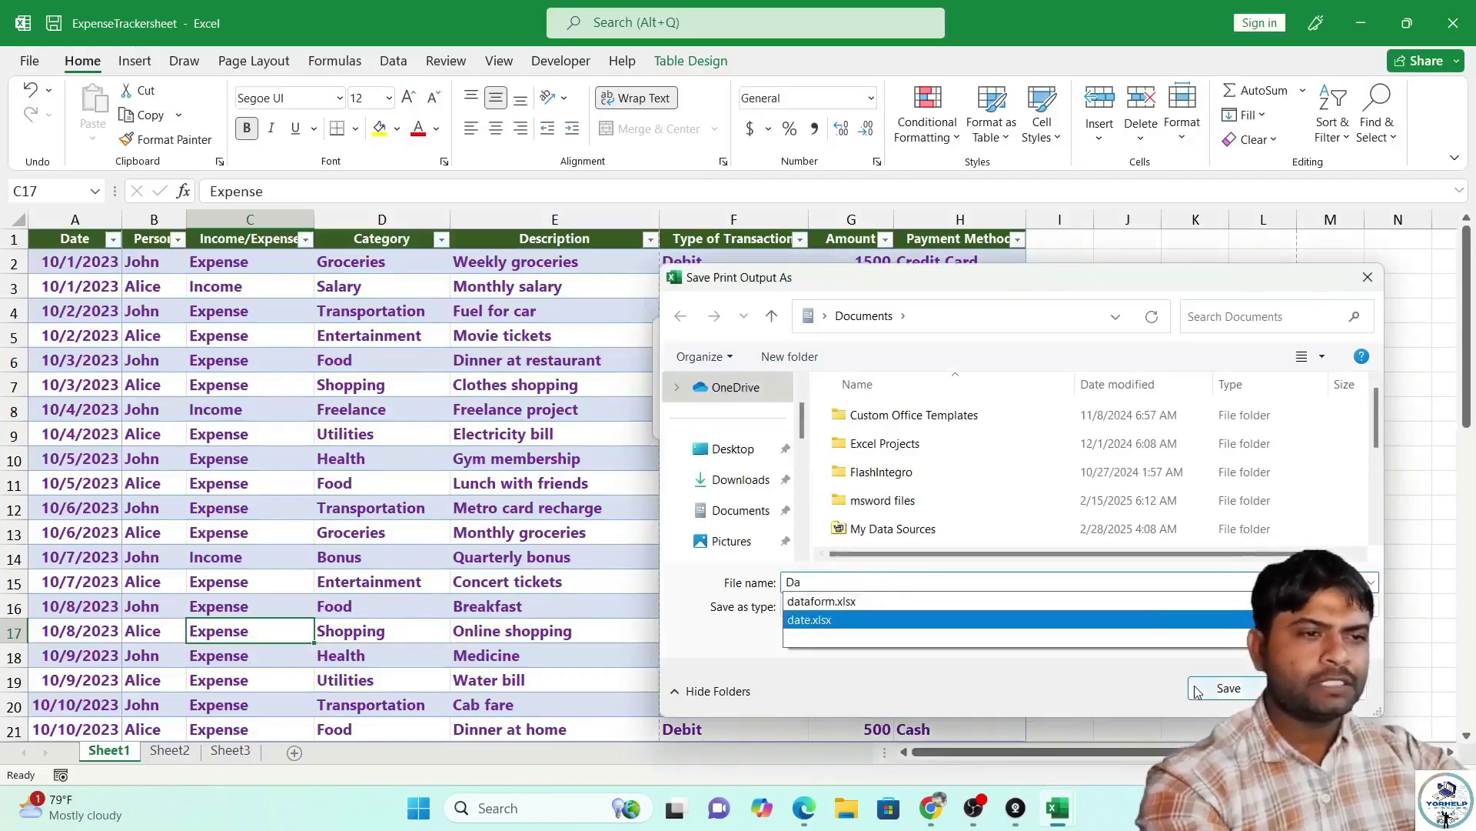
key("Return")
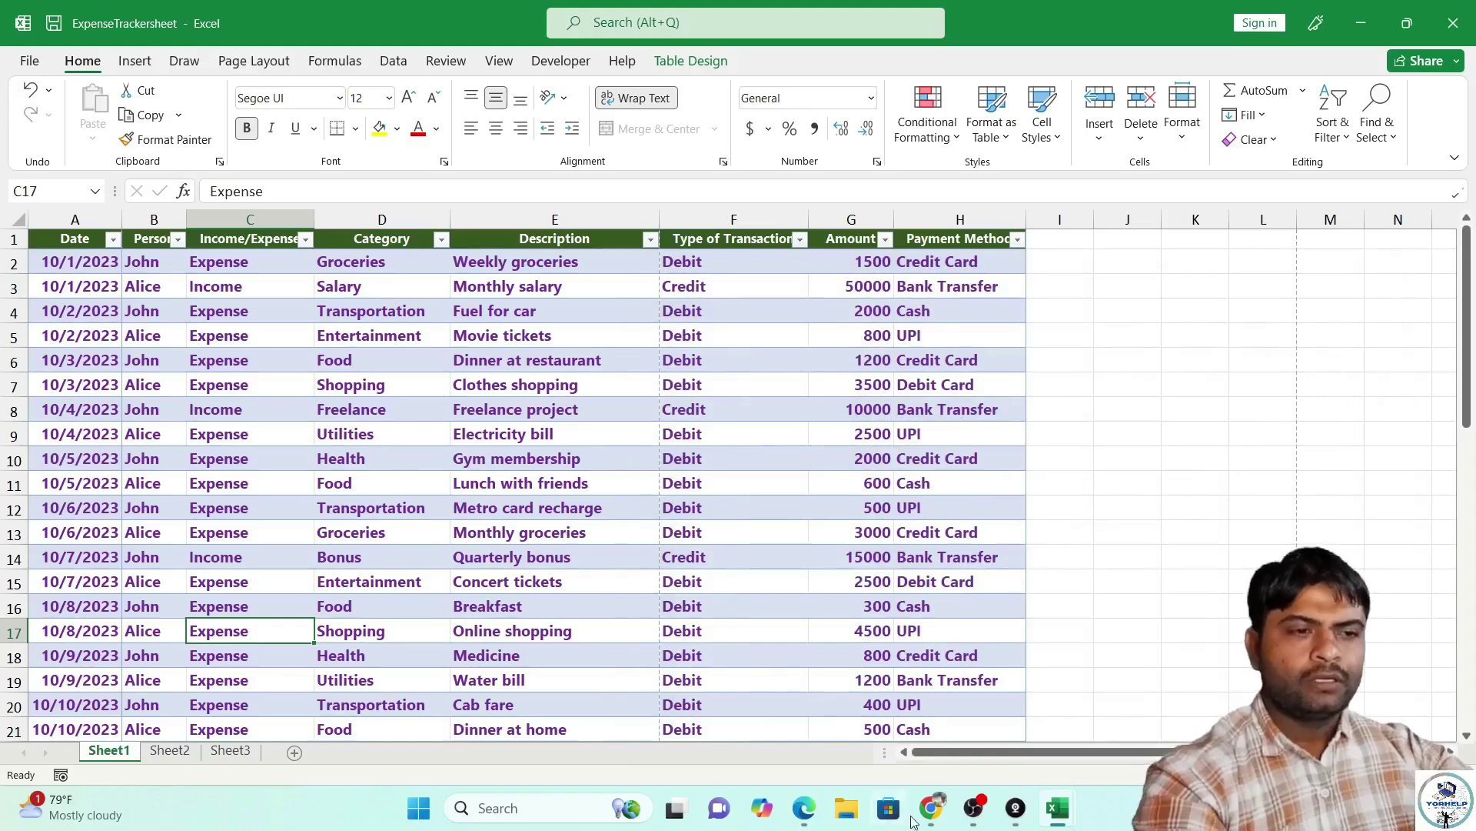
left_click(1344, 30)
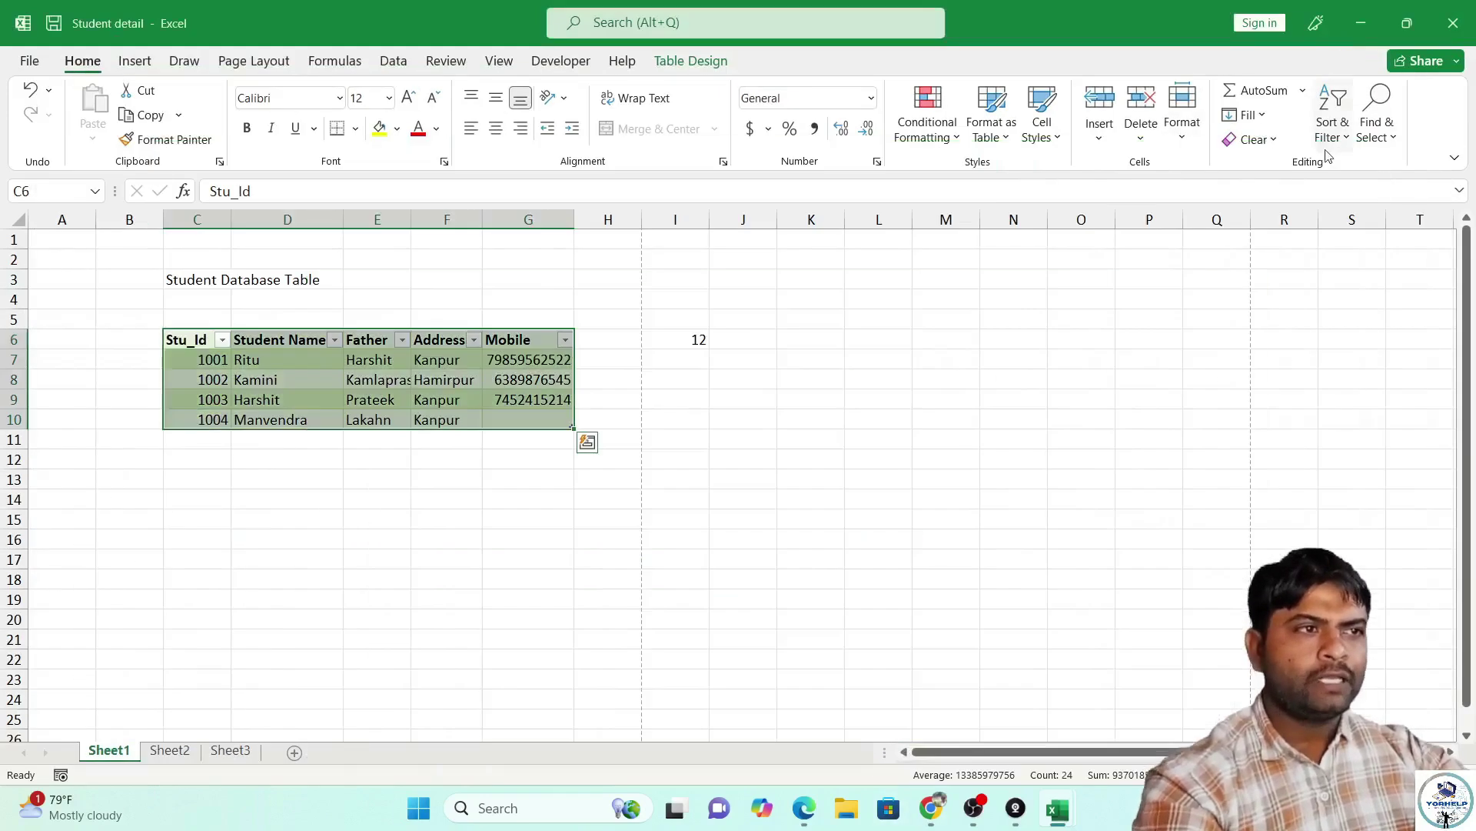
left_click(1363, 23)
left_click(1366, 23)
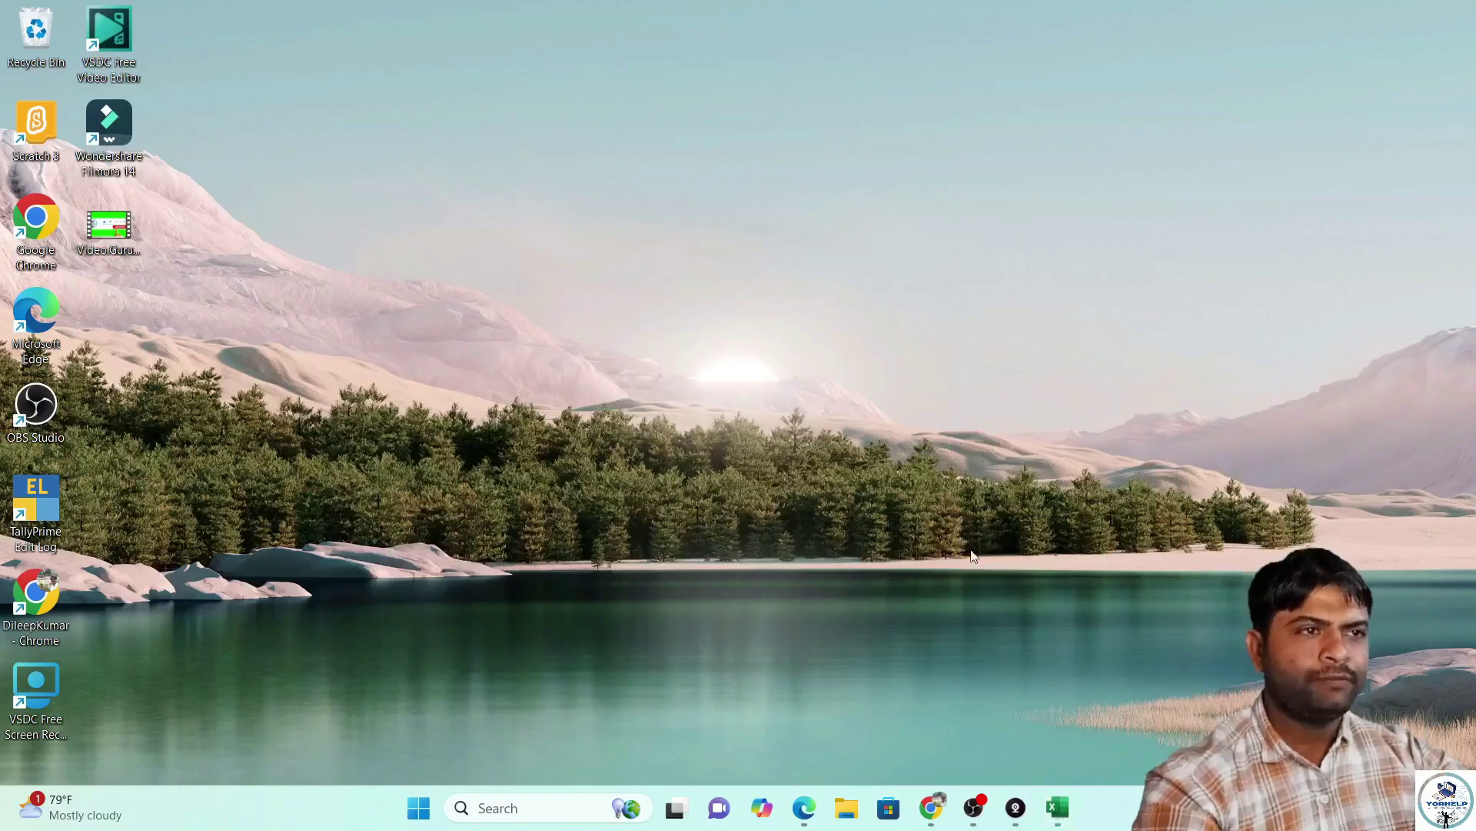
left_click(504, 810)
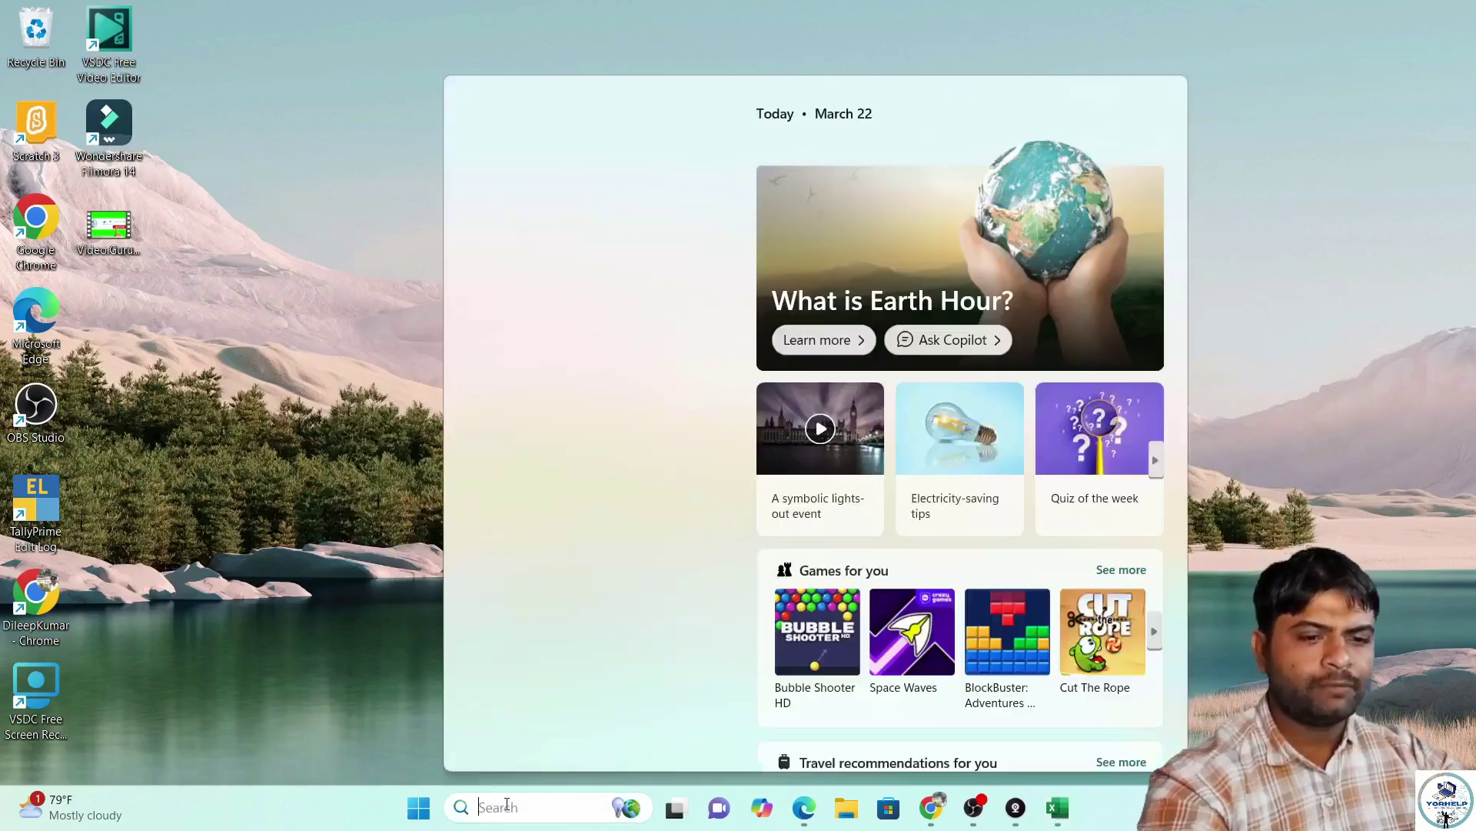
type("da")
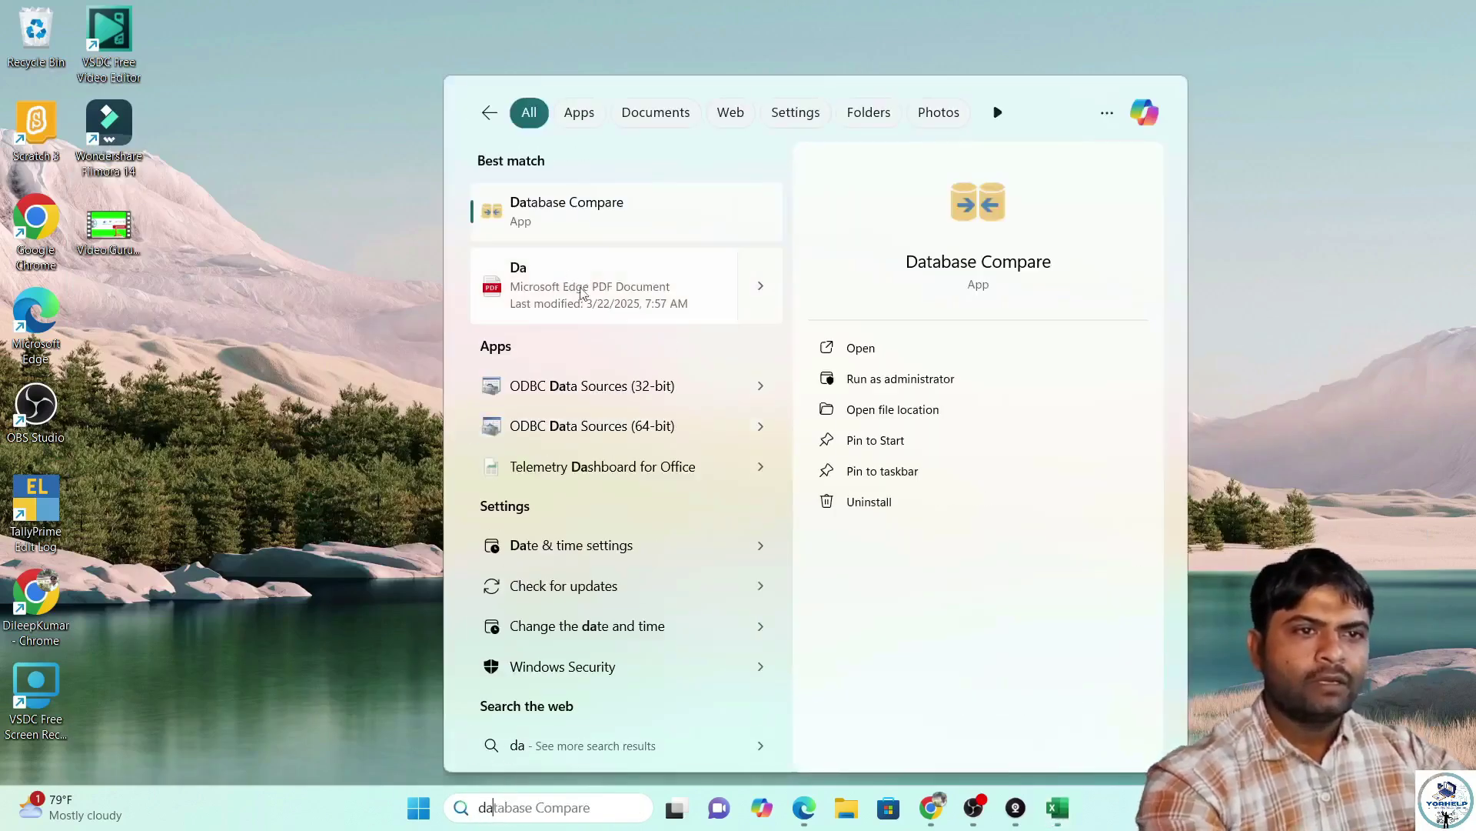
left_click(632, 301)
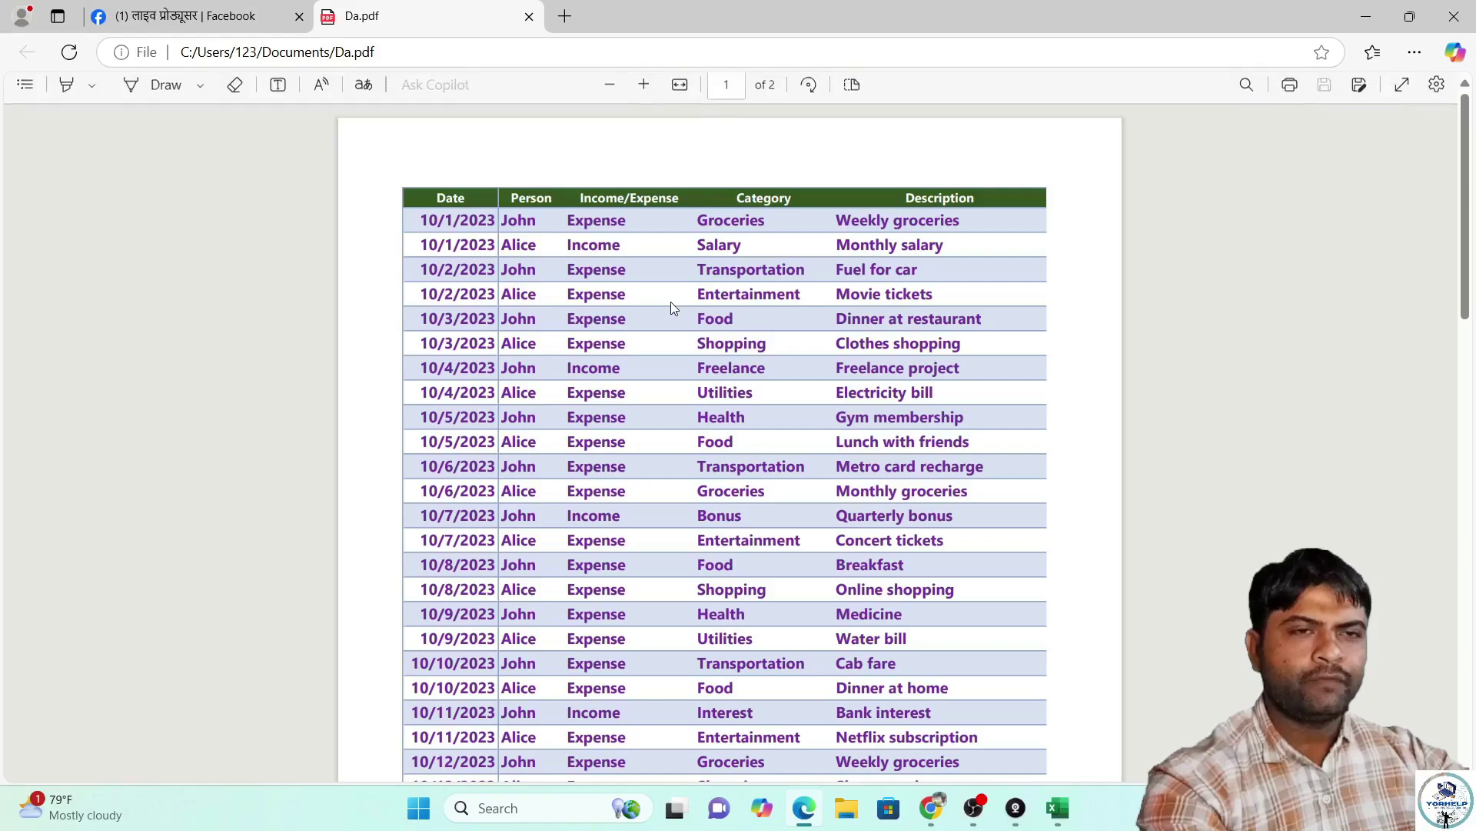
scroll(615, 354, "down", 10)
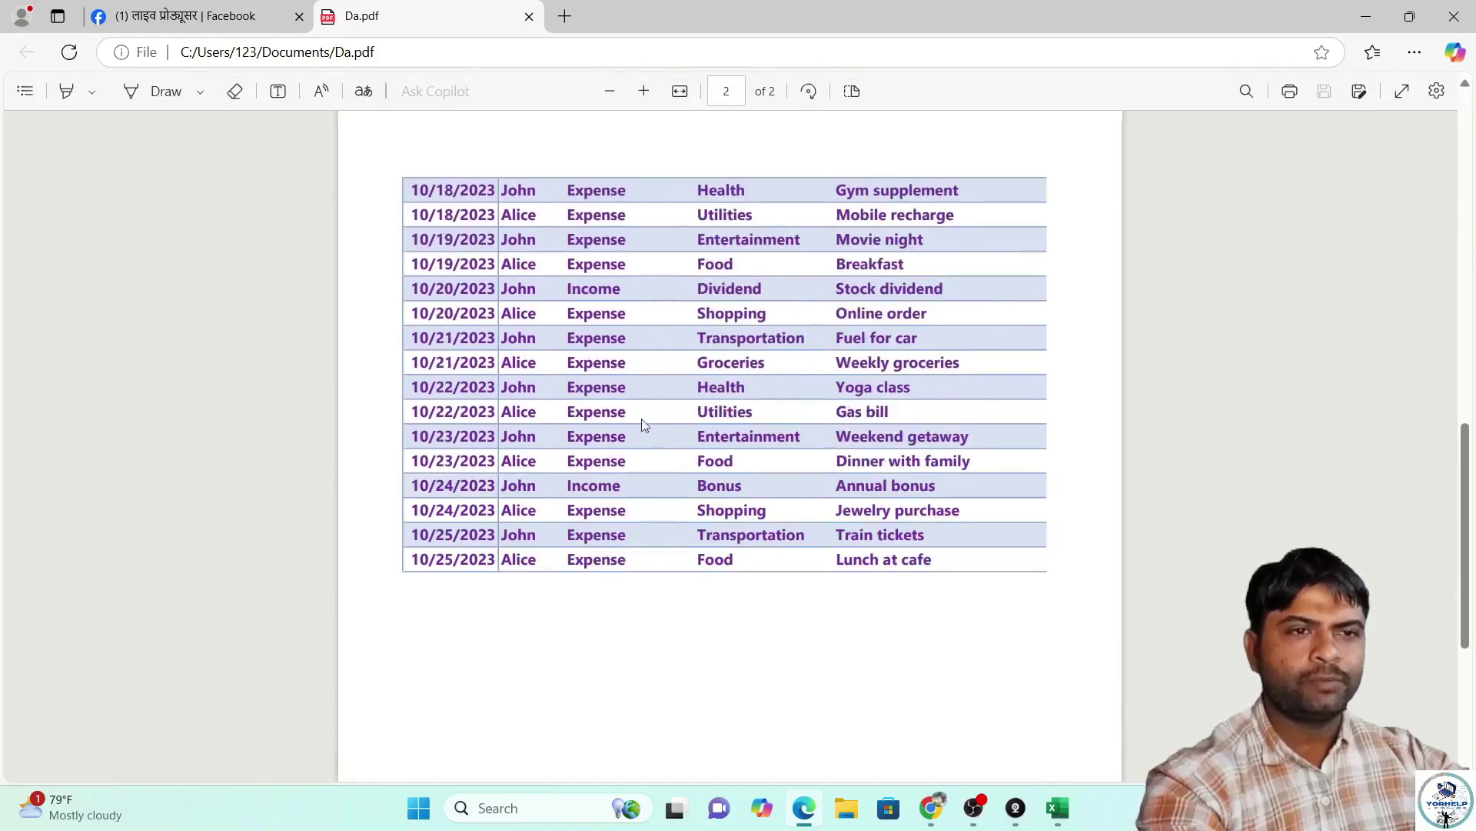
scroll(643, 418, "up", 10)
left_click(1454, 16)
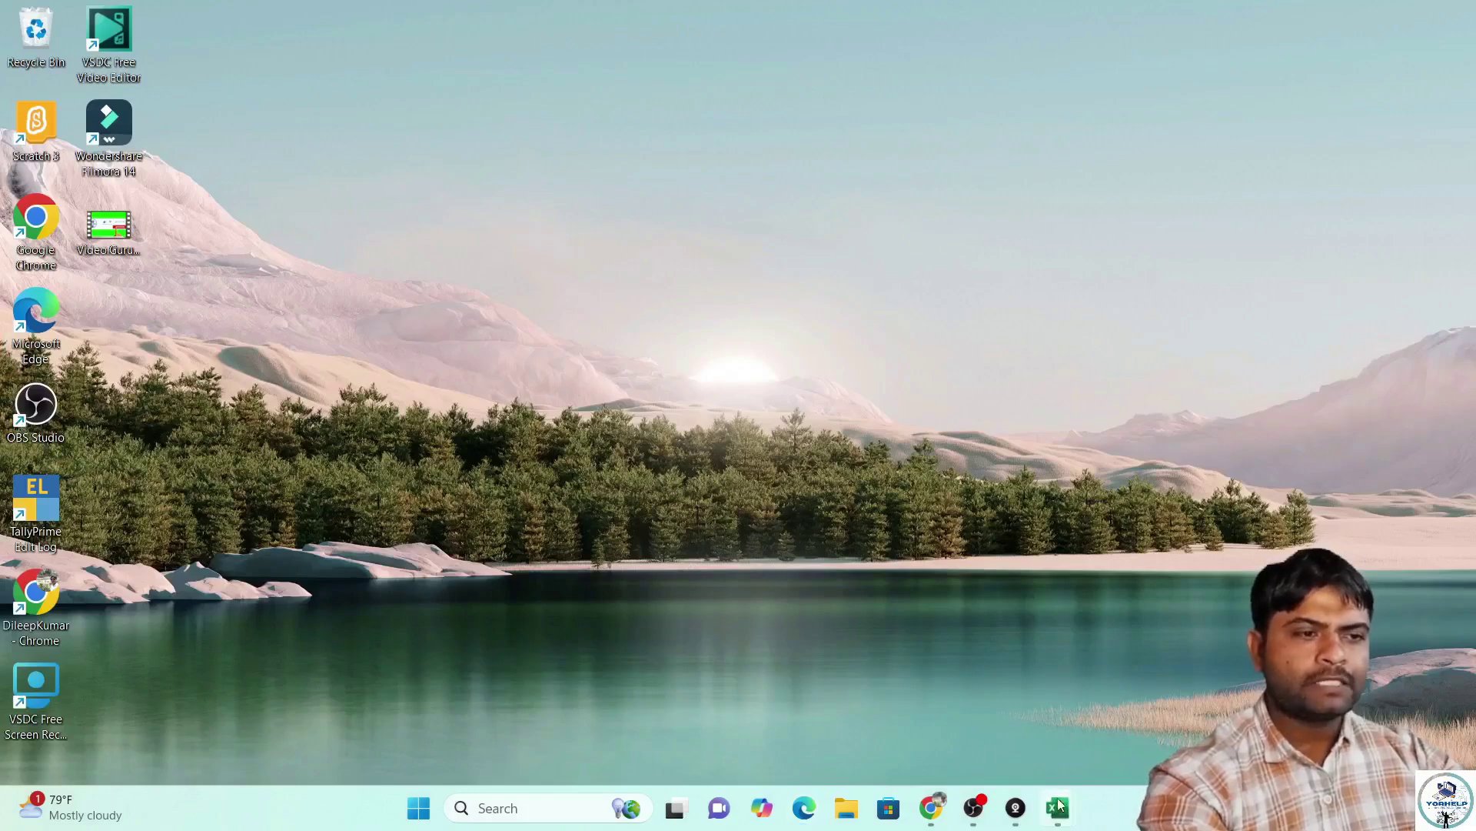
Bring up the expense tracker workbook and choose Share > Email > Send as PDF.
mouse_move(1058, 792)
left_click(1368, 711)
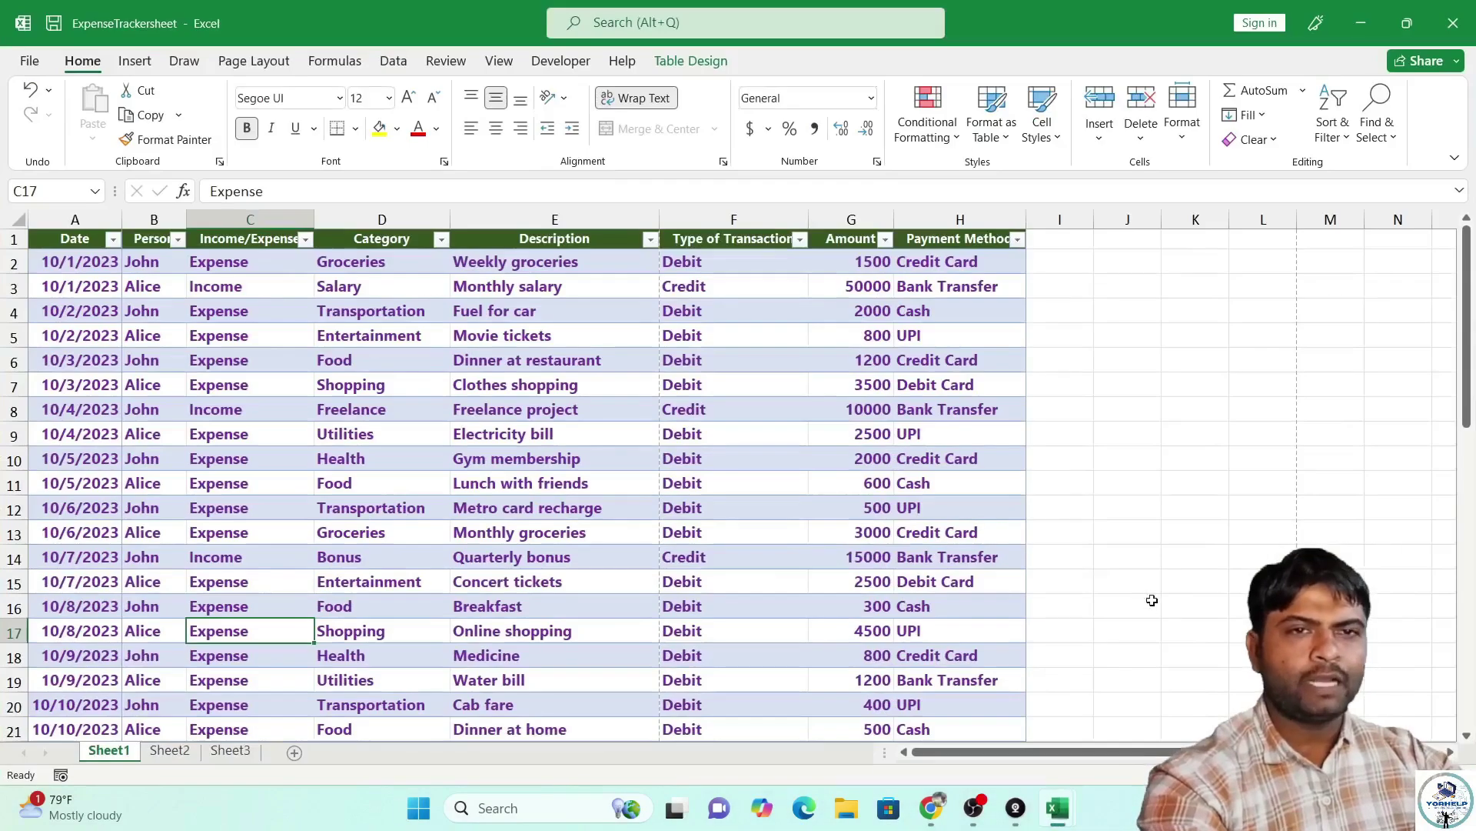
left_click(27, 60)
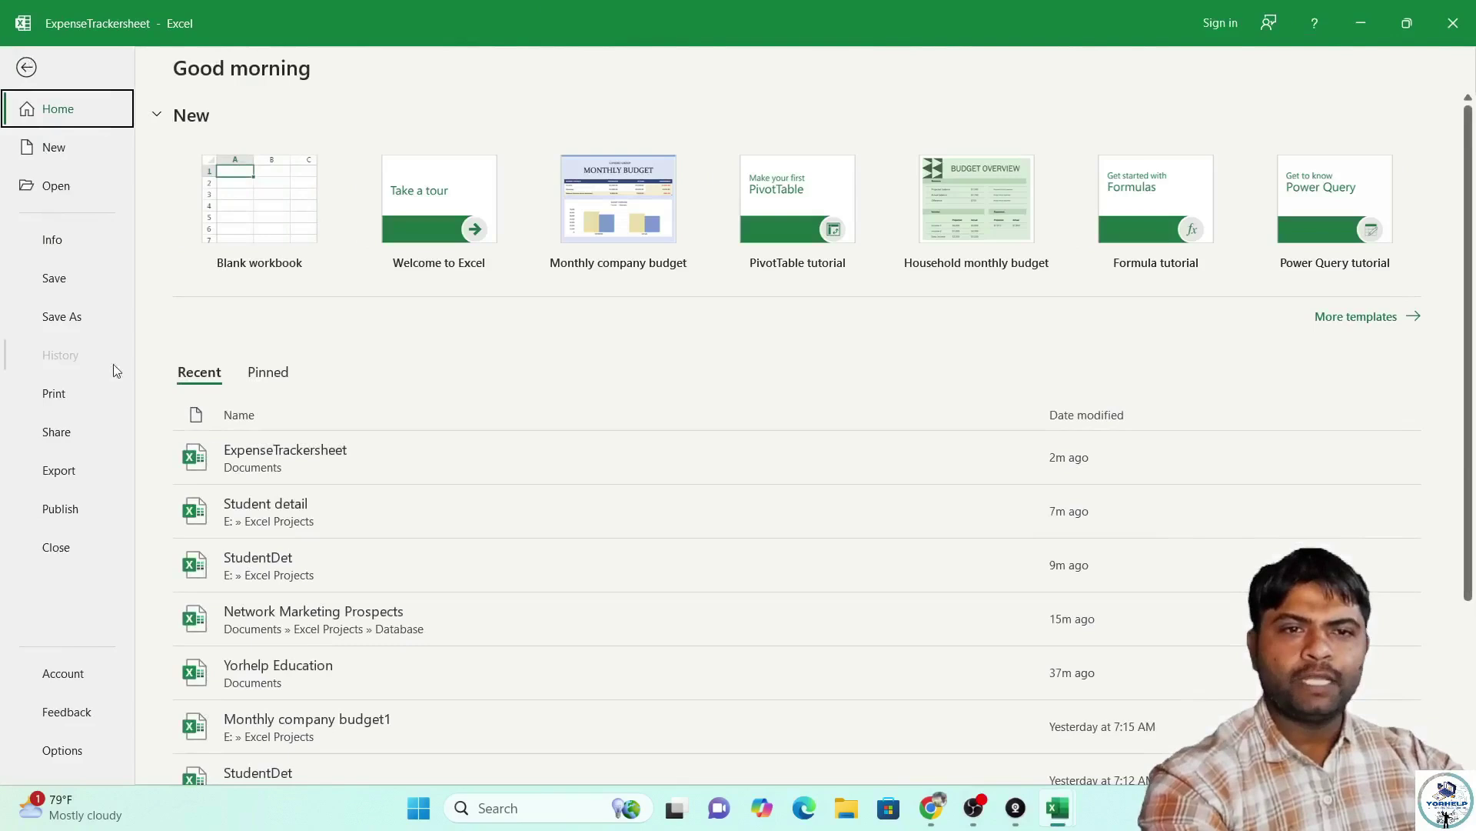
left_click(55, 435)
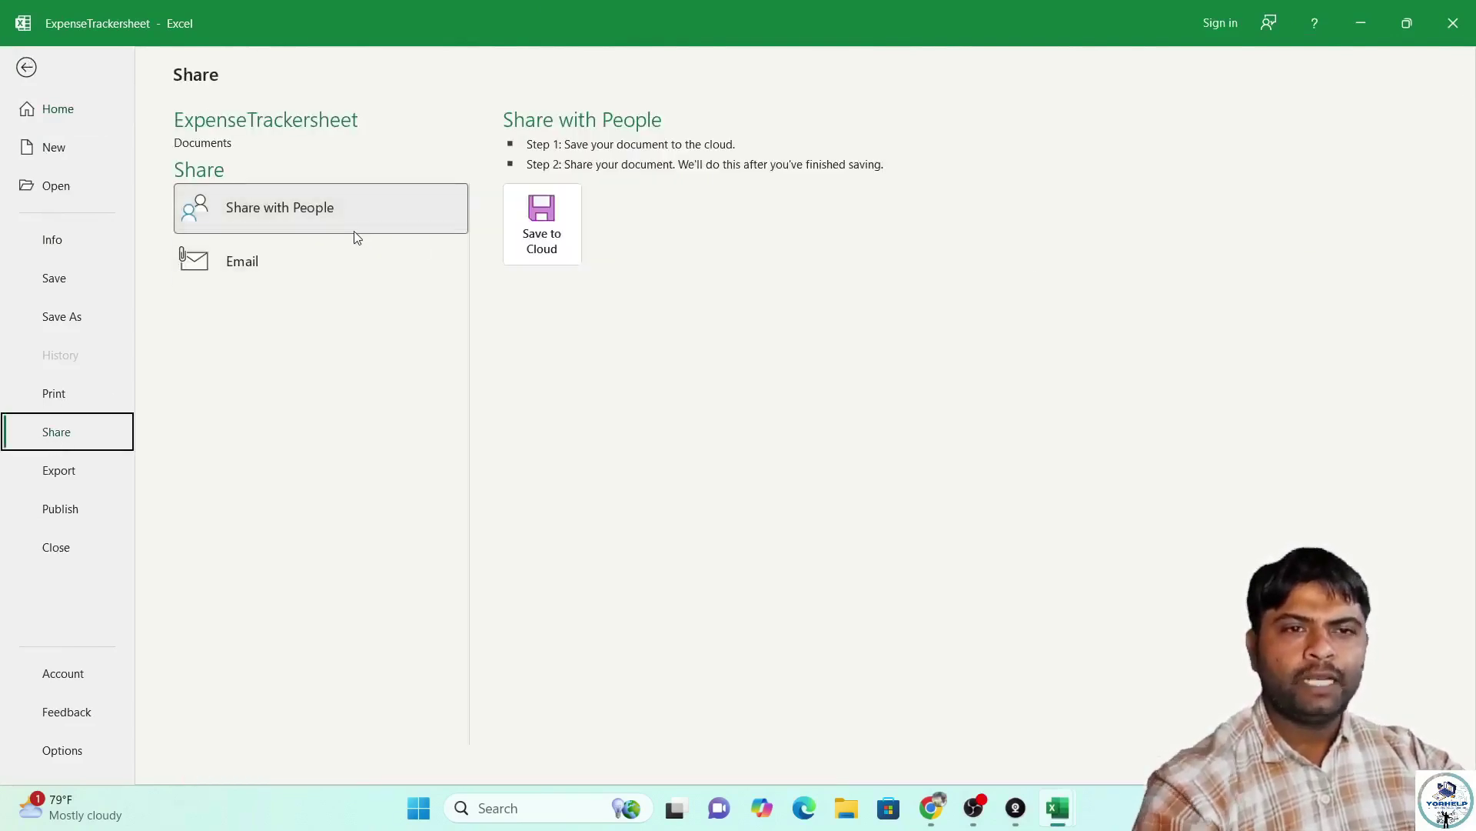
left_click(269, 263)
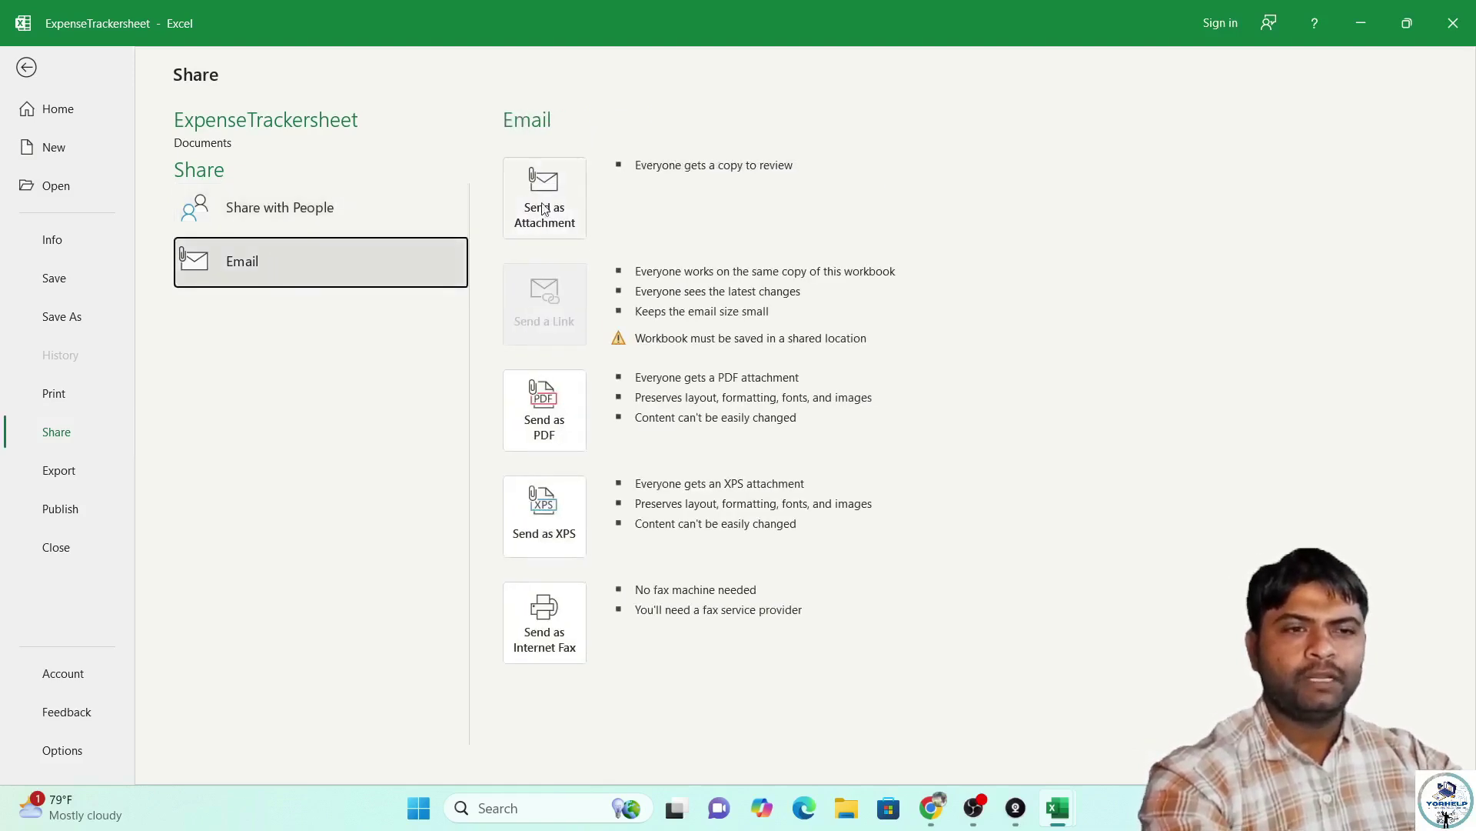
left_click(558, 423)
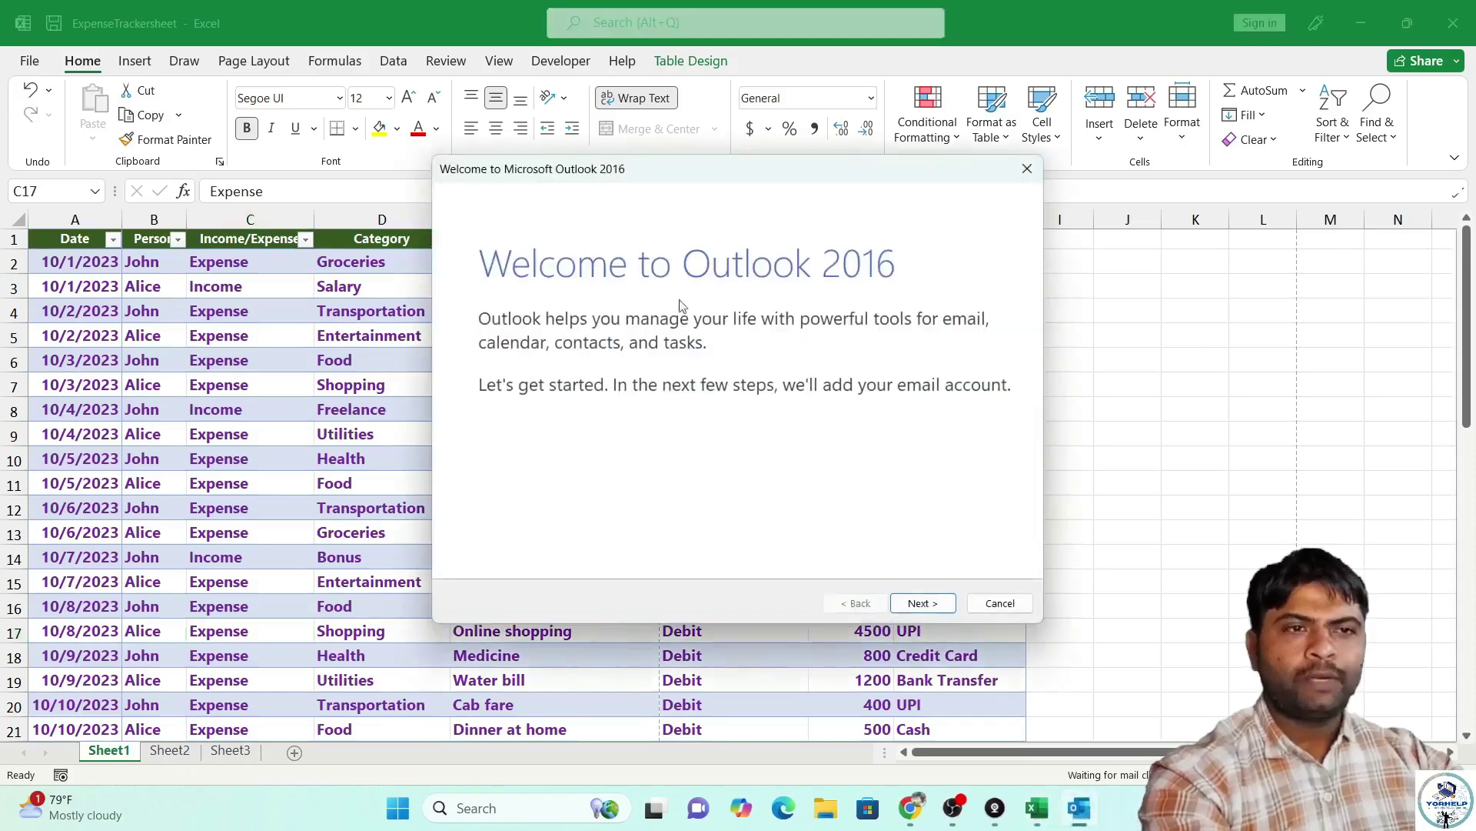
Cancel the Outlook account setup wizard and dismiss the mail failure message.
left_click(921, 604)
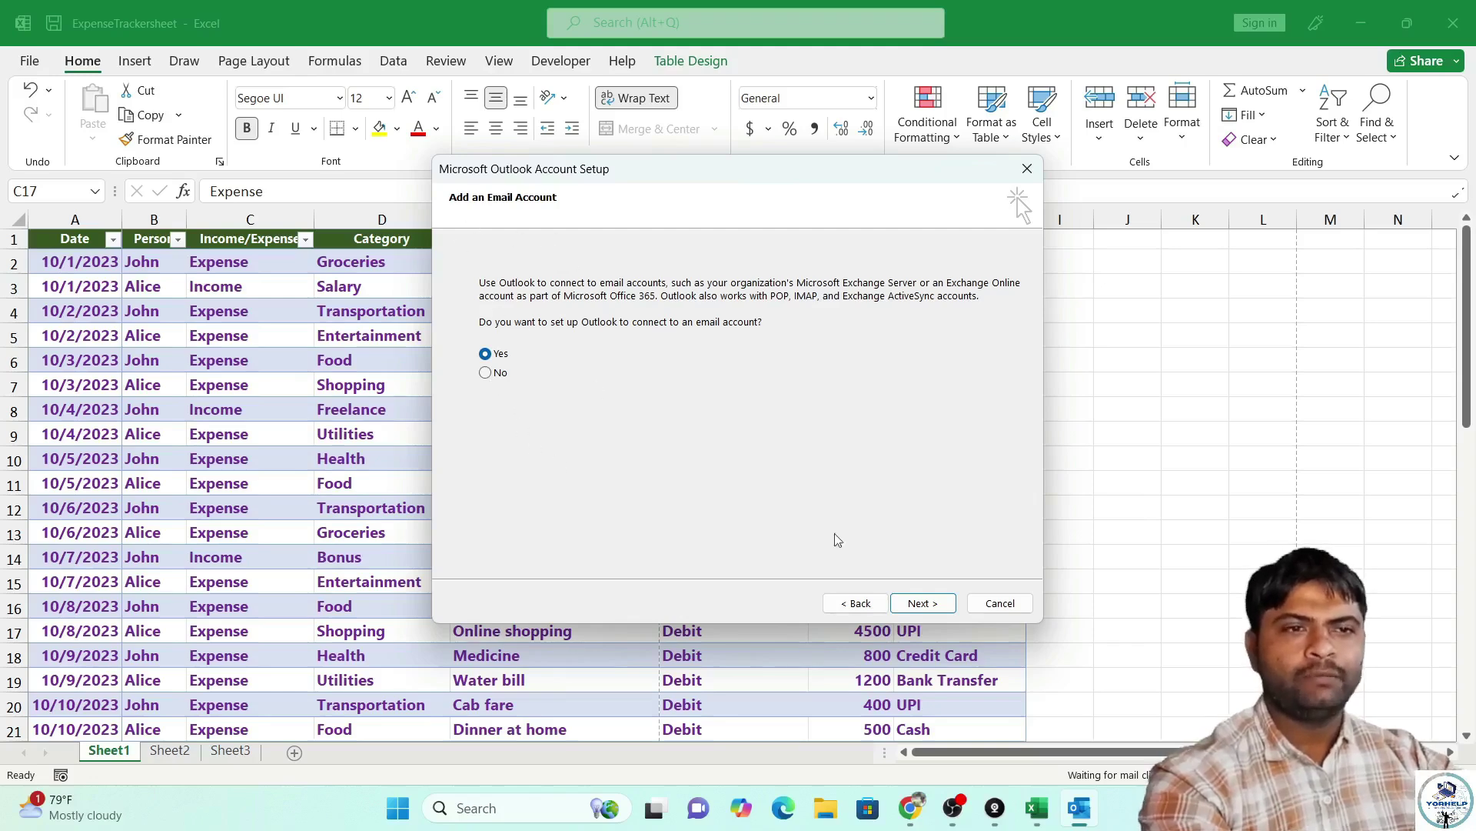
left_click(931, 604)
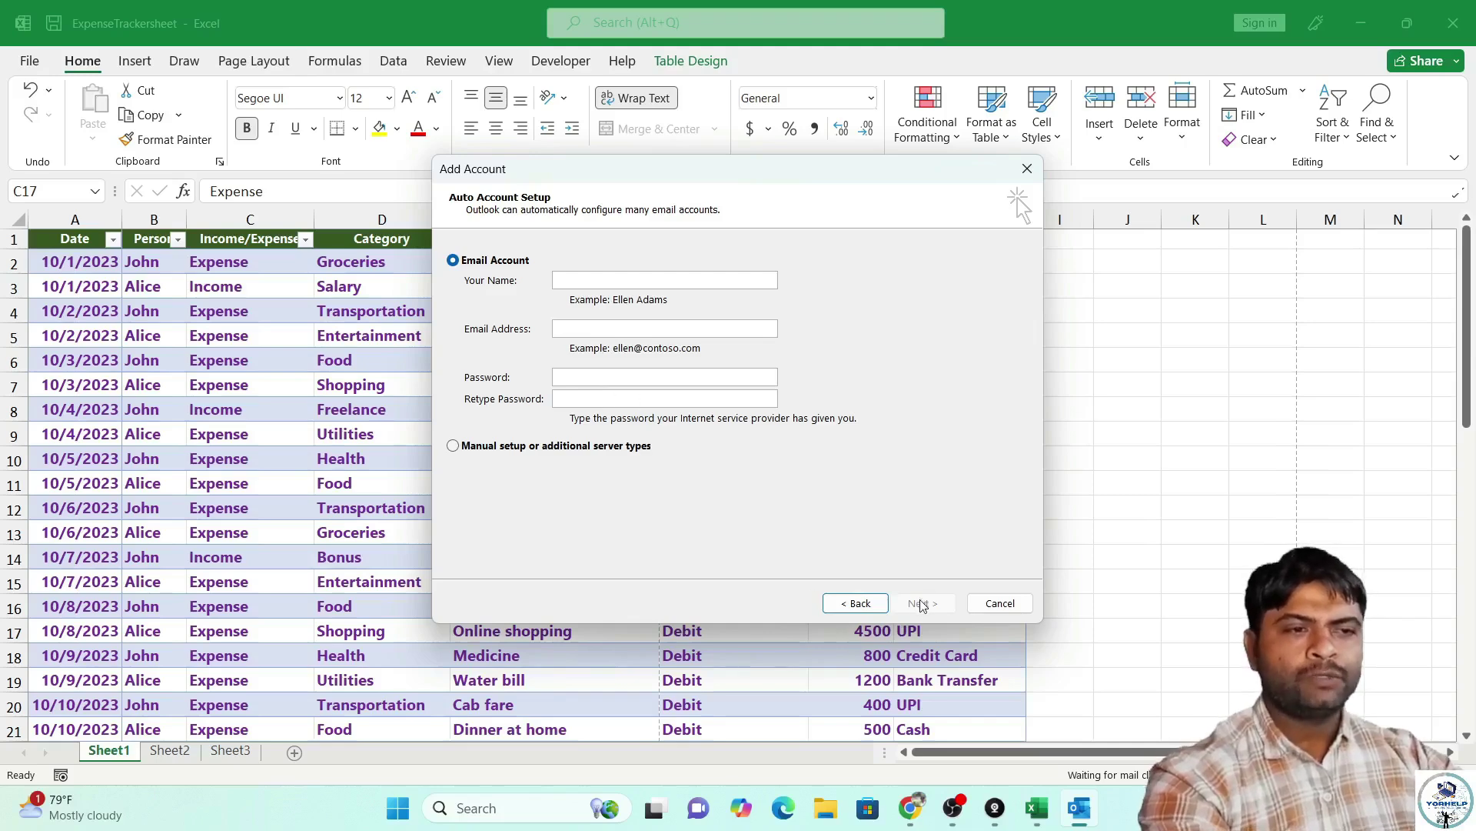
left_click(999, 605)
left_click(813, 474)
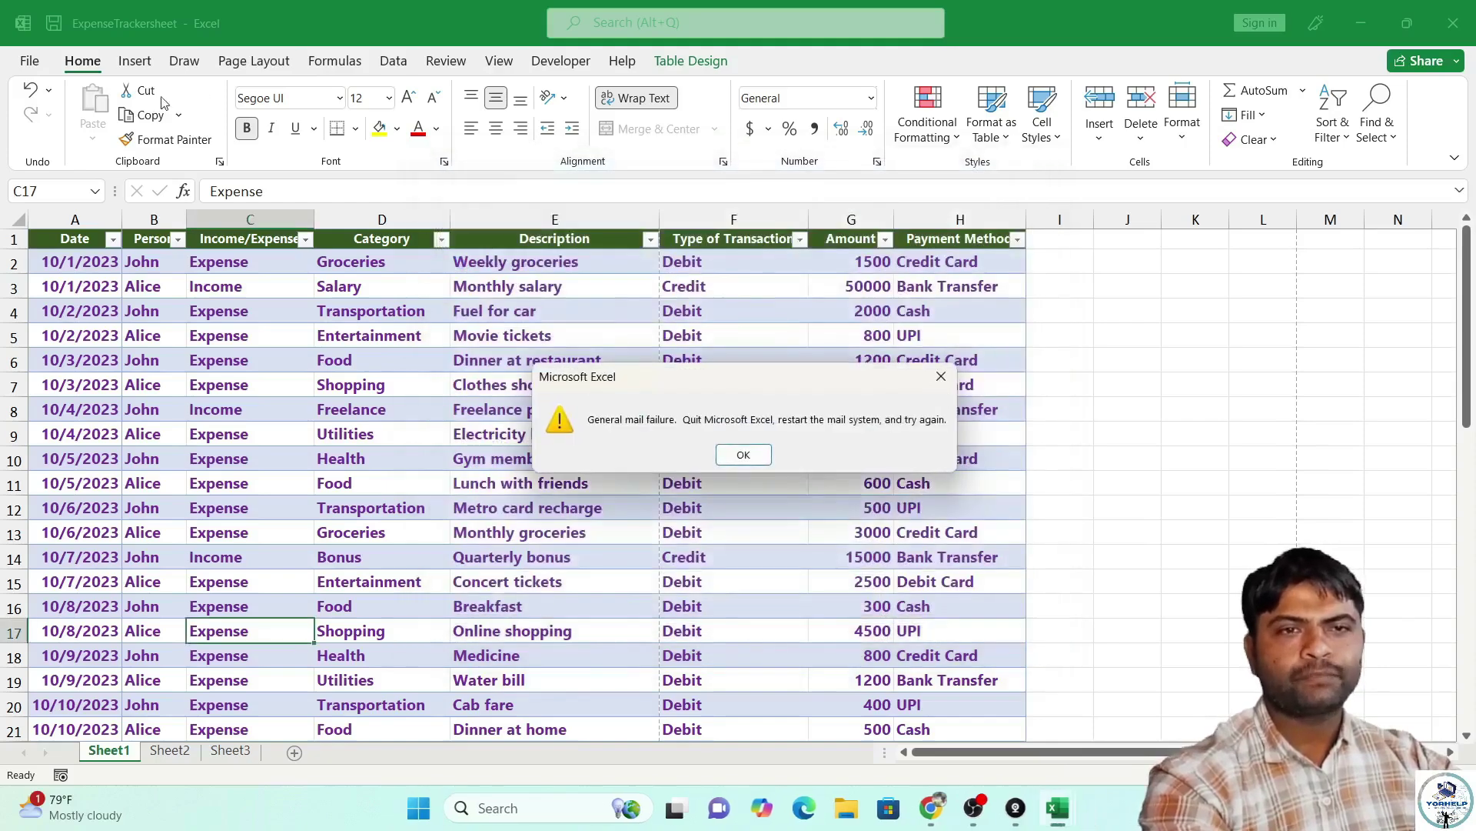
left_click(743, 455)
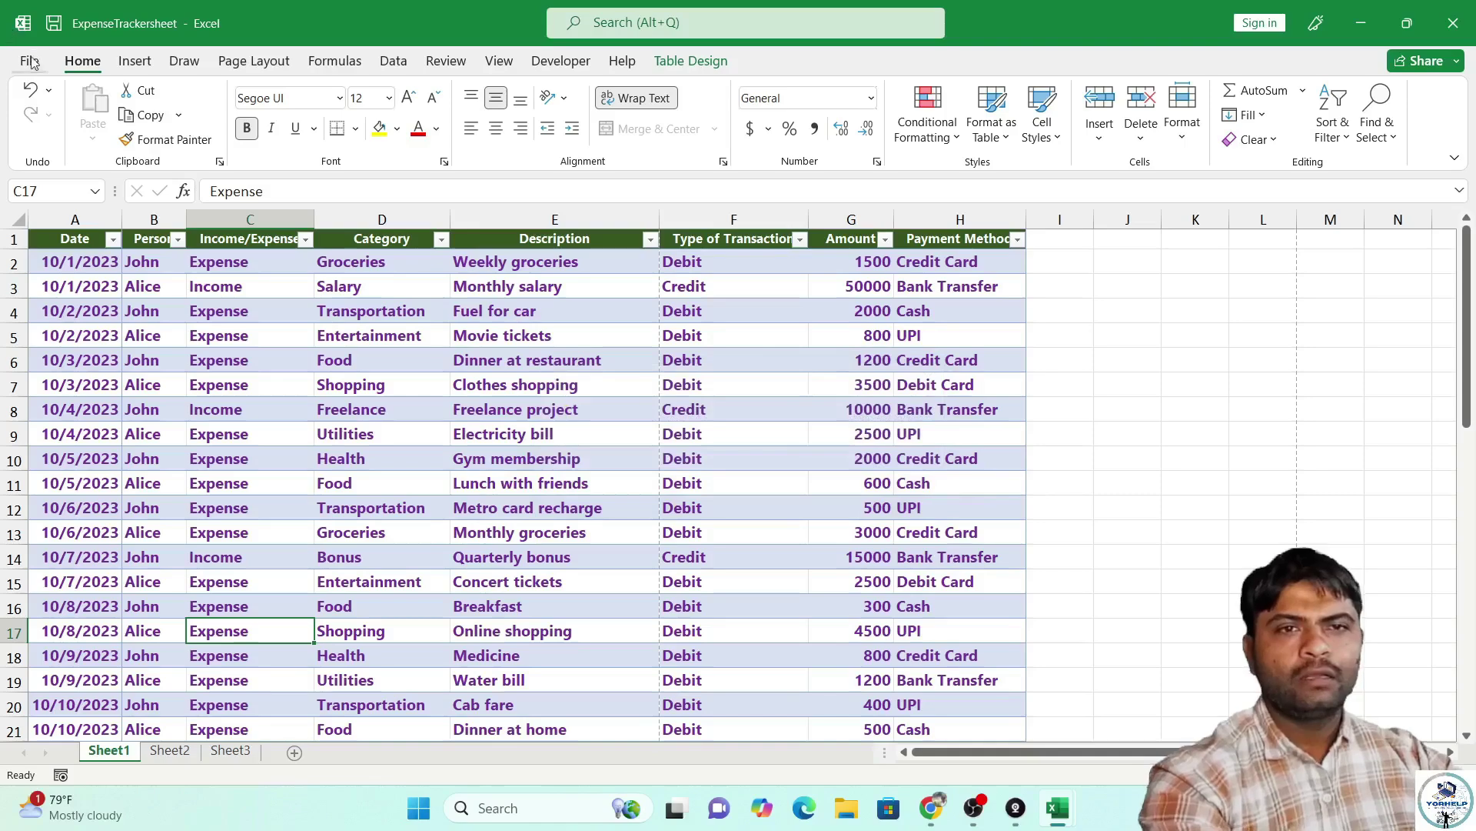
Publish ExpenseTrackersheet as a PDF file to the Desktop via Export.
left_click(31, 62)
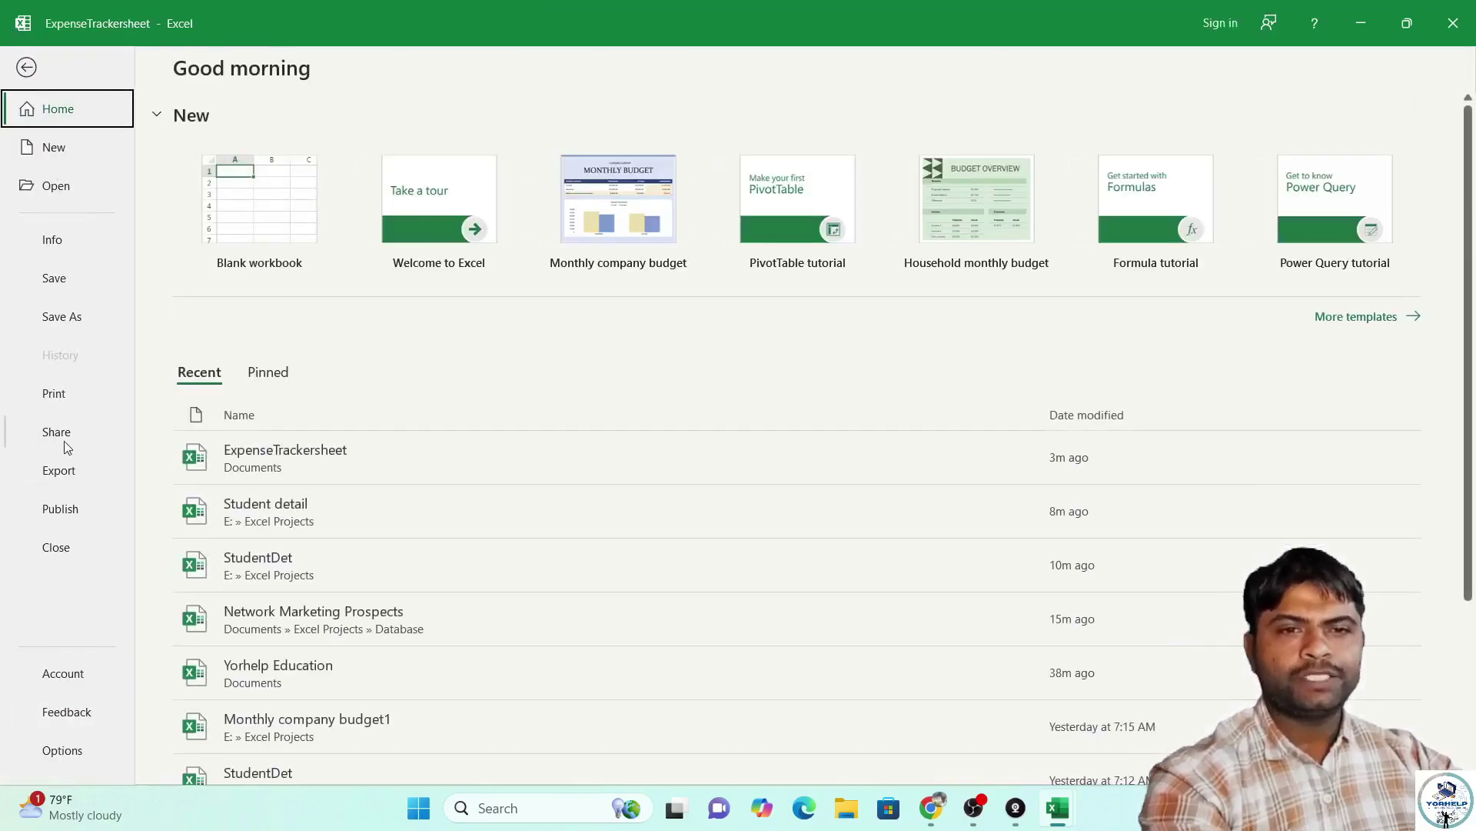
left_click(65, 476)
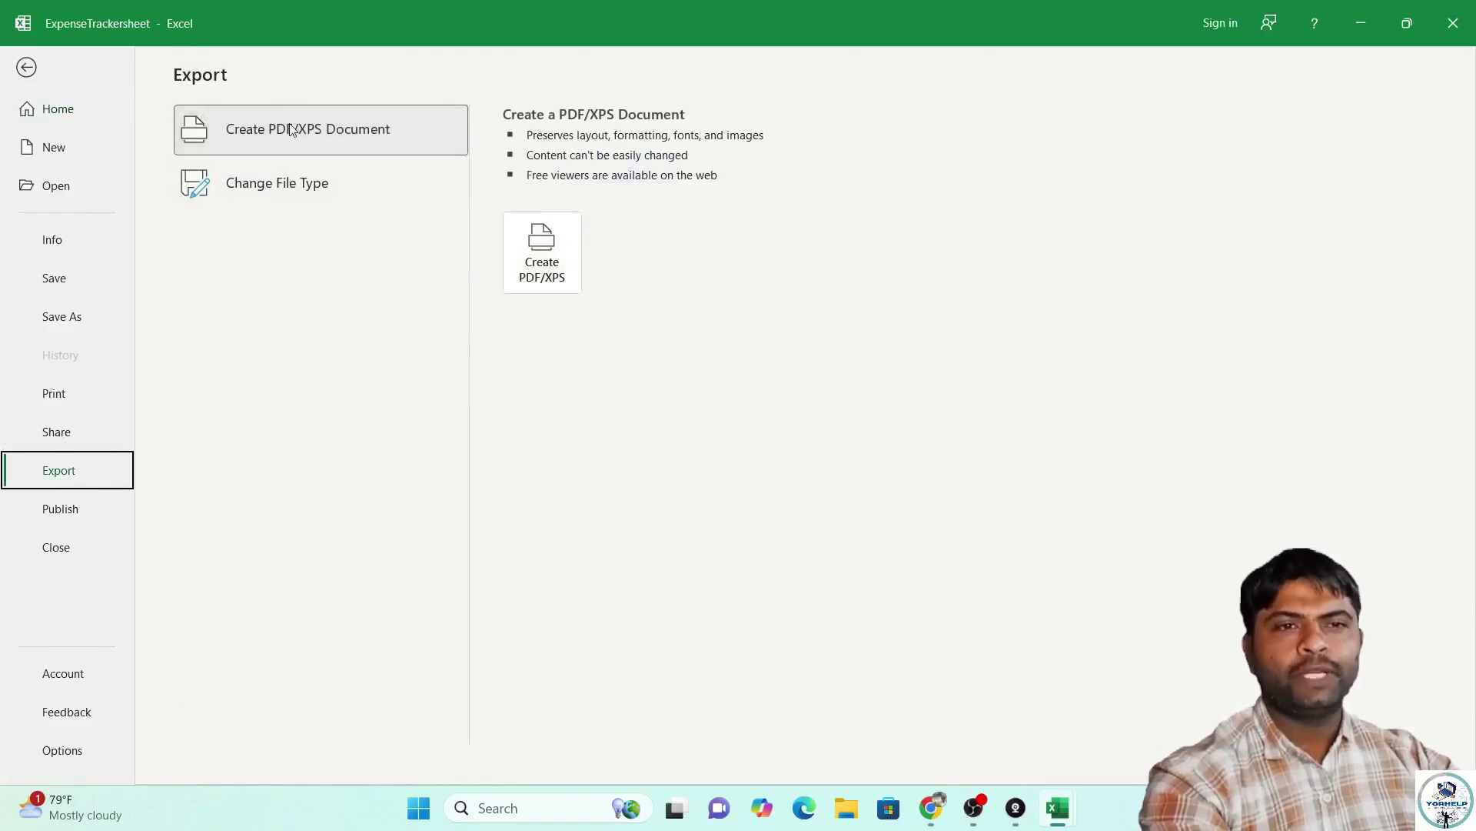
left_click(560, 247)
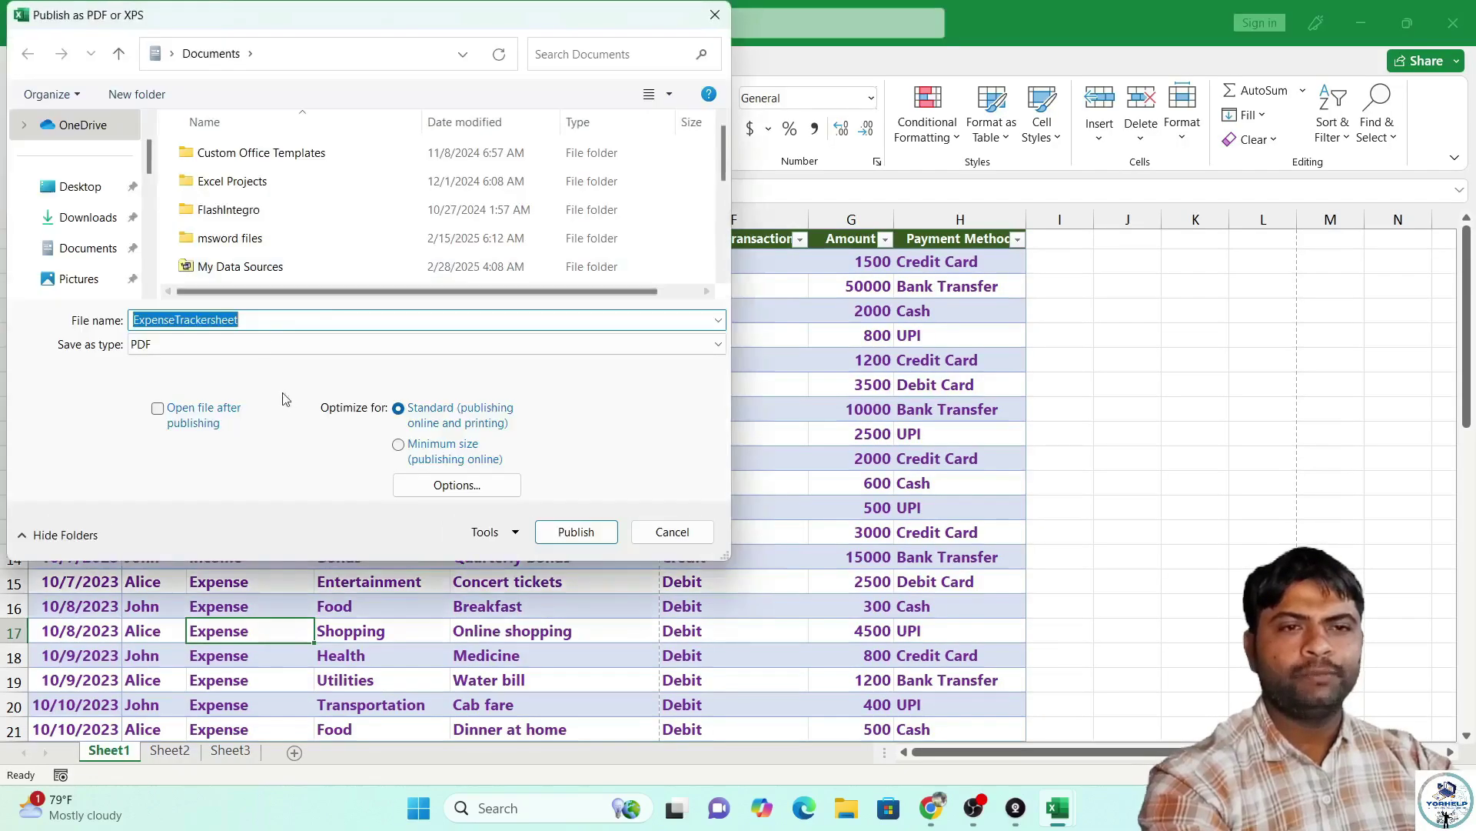
left_click(168, 347)
left_click(176, 356)
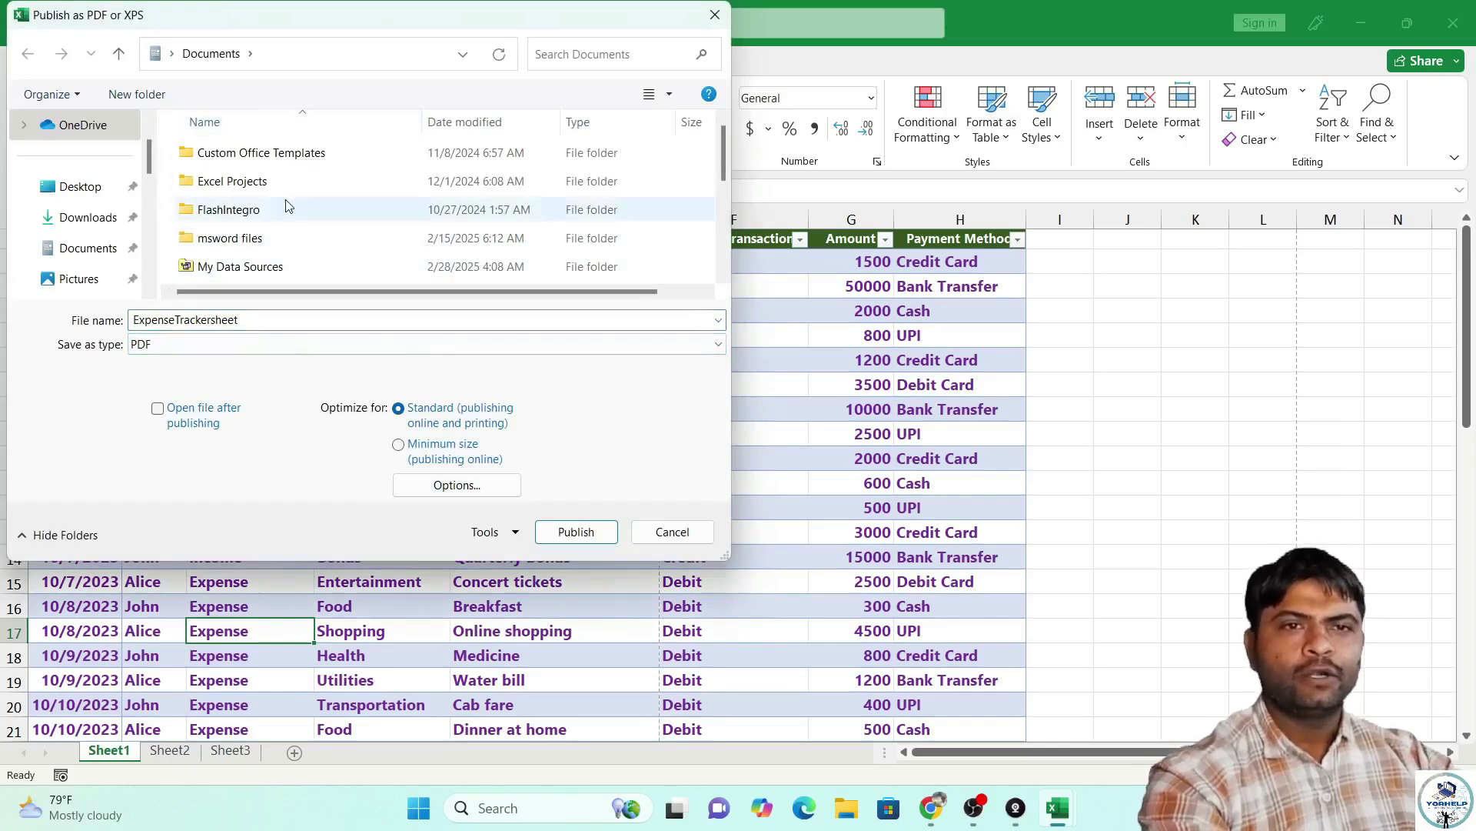
left_click(116, 186)
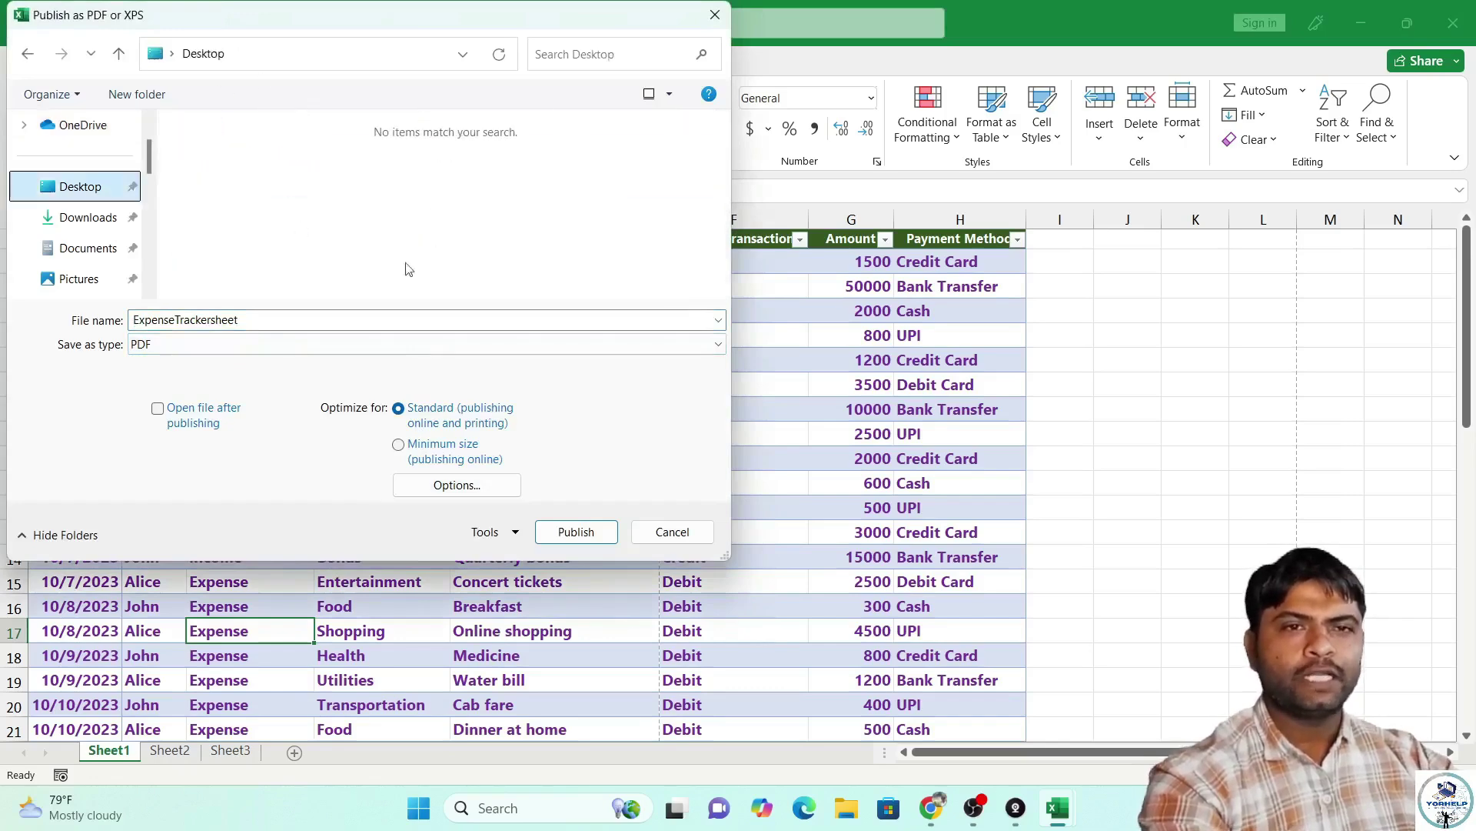
left_click(571, 532)
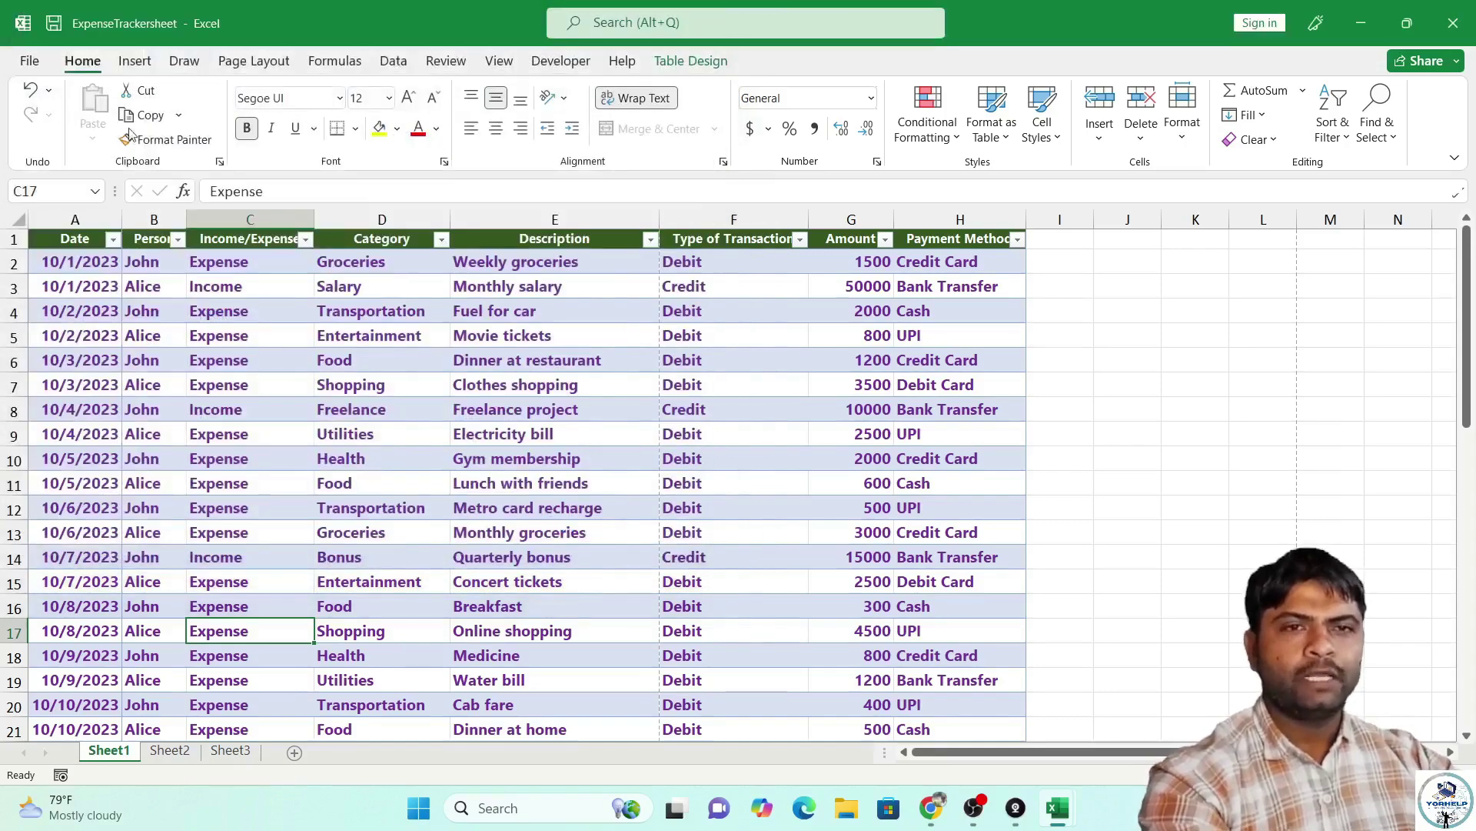
left_click(30, 62)
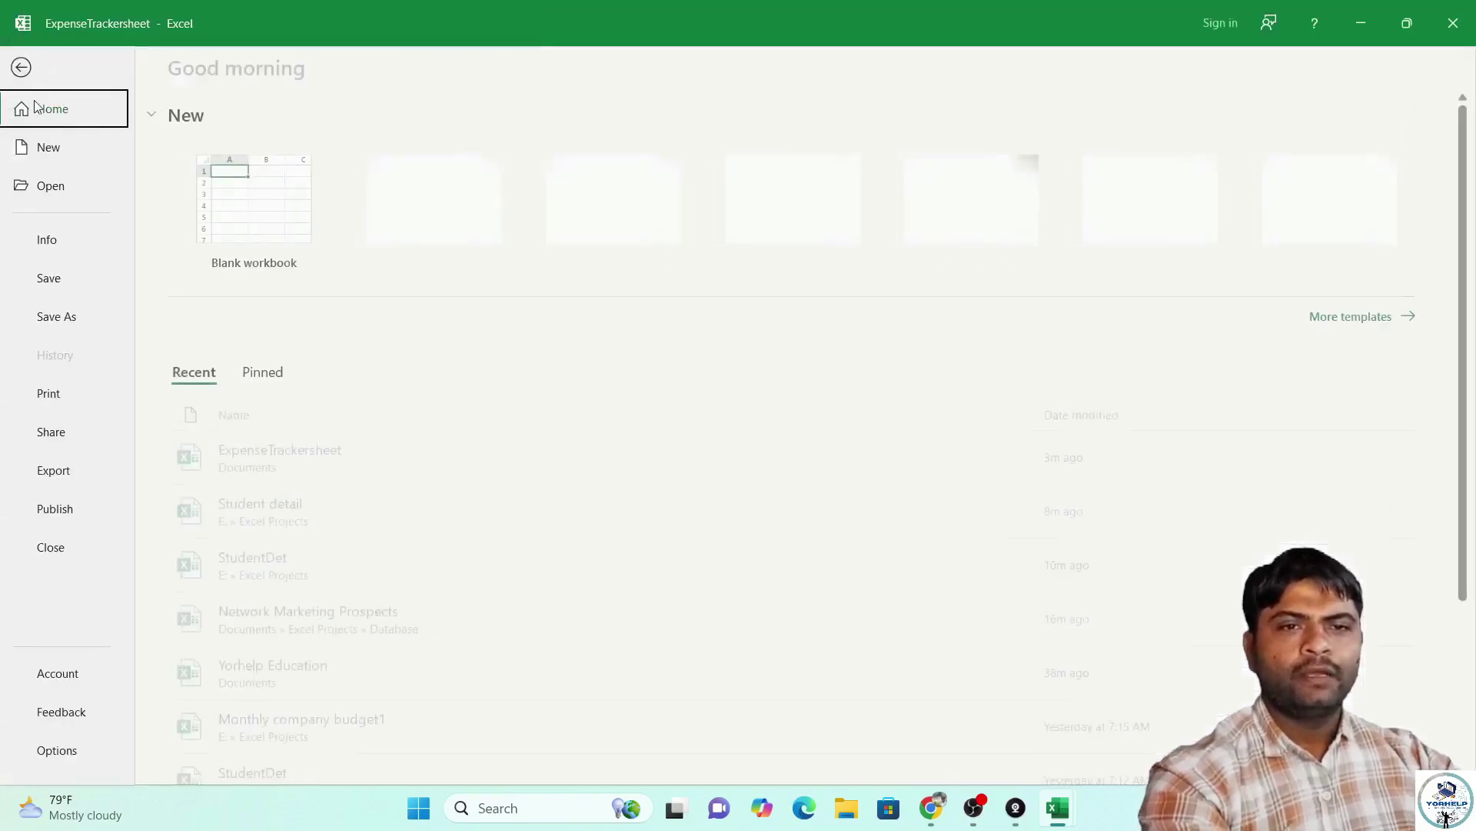
Start Publish to Power BI, abandon the sign-in, and close the expense tracker workbook.
left_click(77, 512)
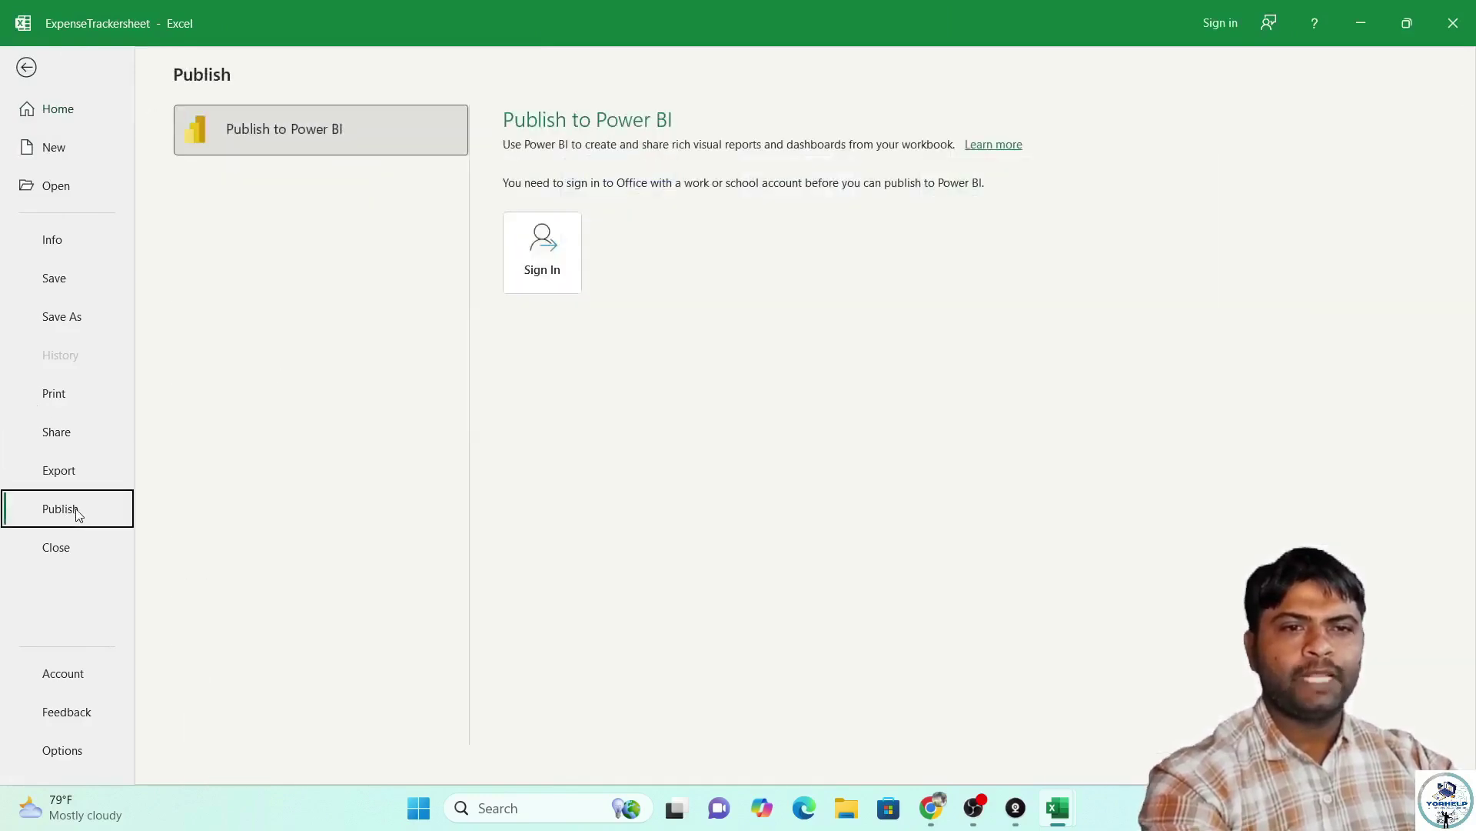
left_click(292, 135)
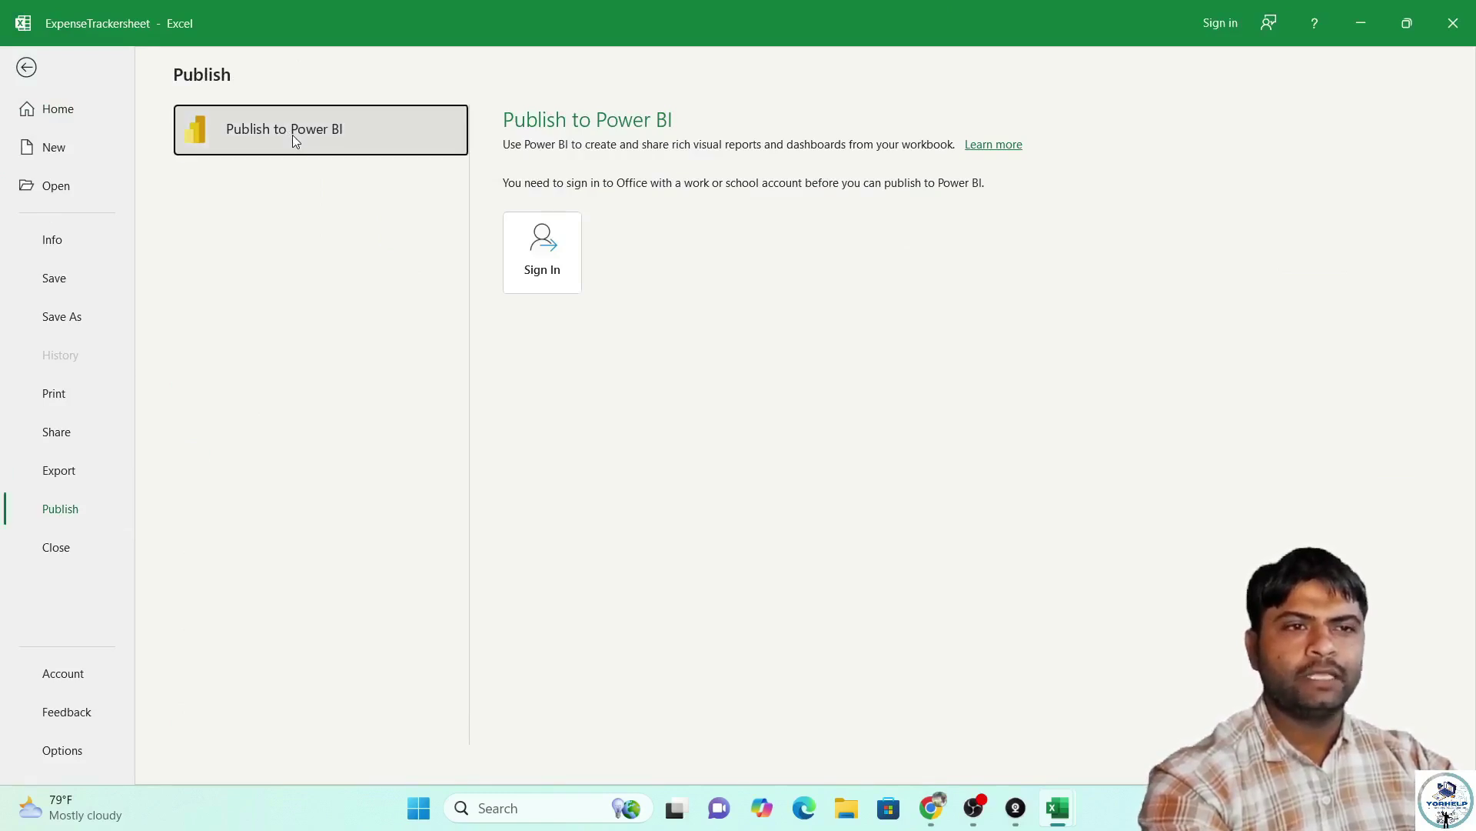
left_click(519, 263)
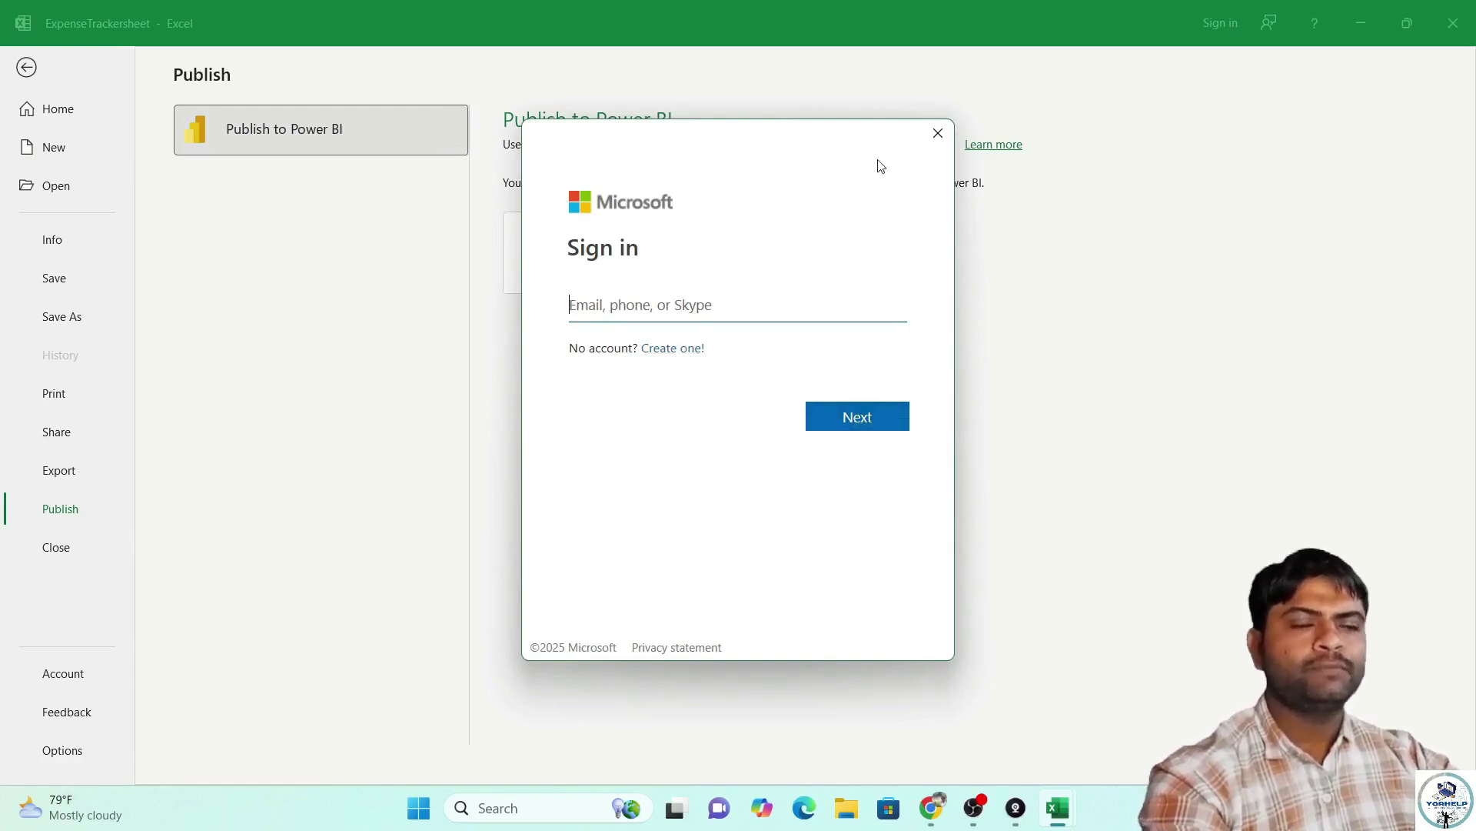
left_click(937, 134)
left_click(66, 550)
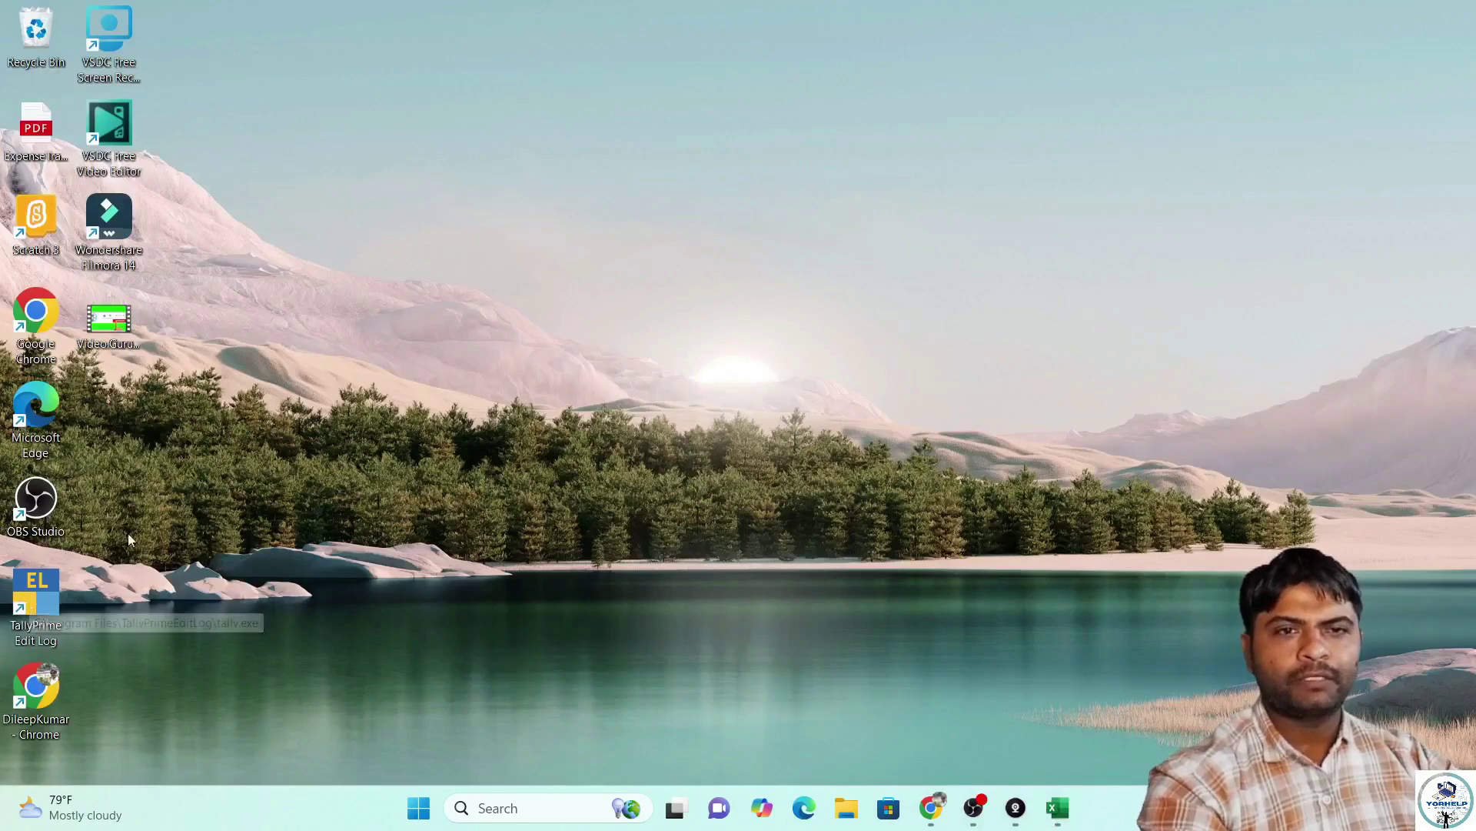
Scroll through the ExpenseTrackersheet PDF in Edge, then switch back to the Student detail workbook.
double_click(37, 158)
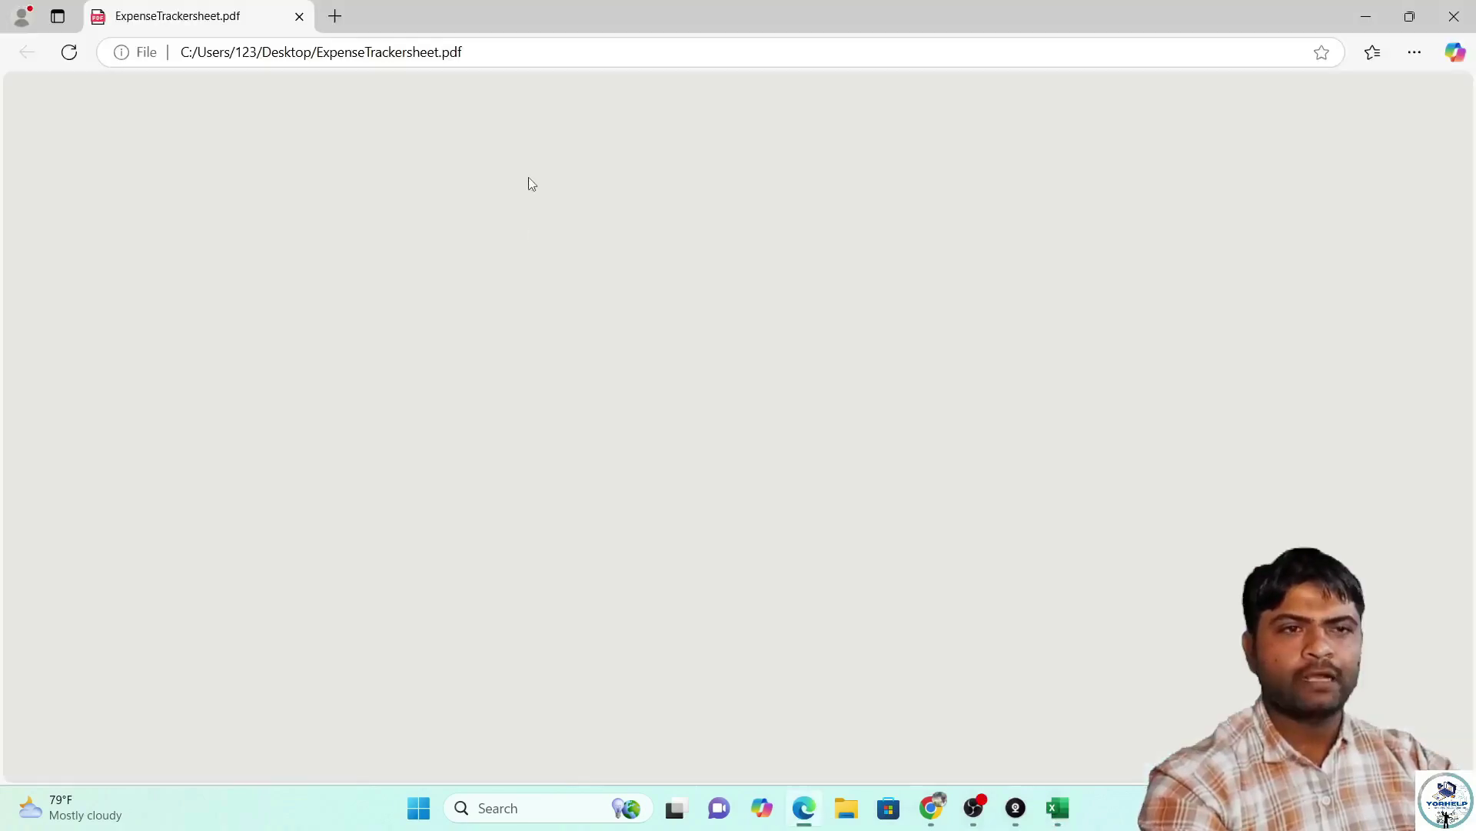
scroll(588, 329, "down", 20)
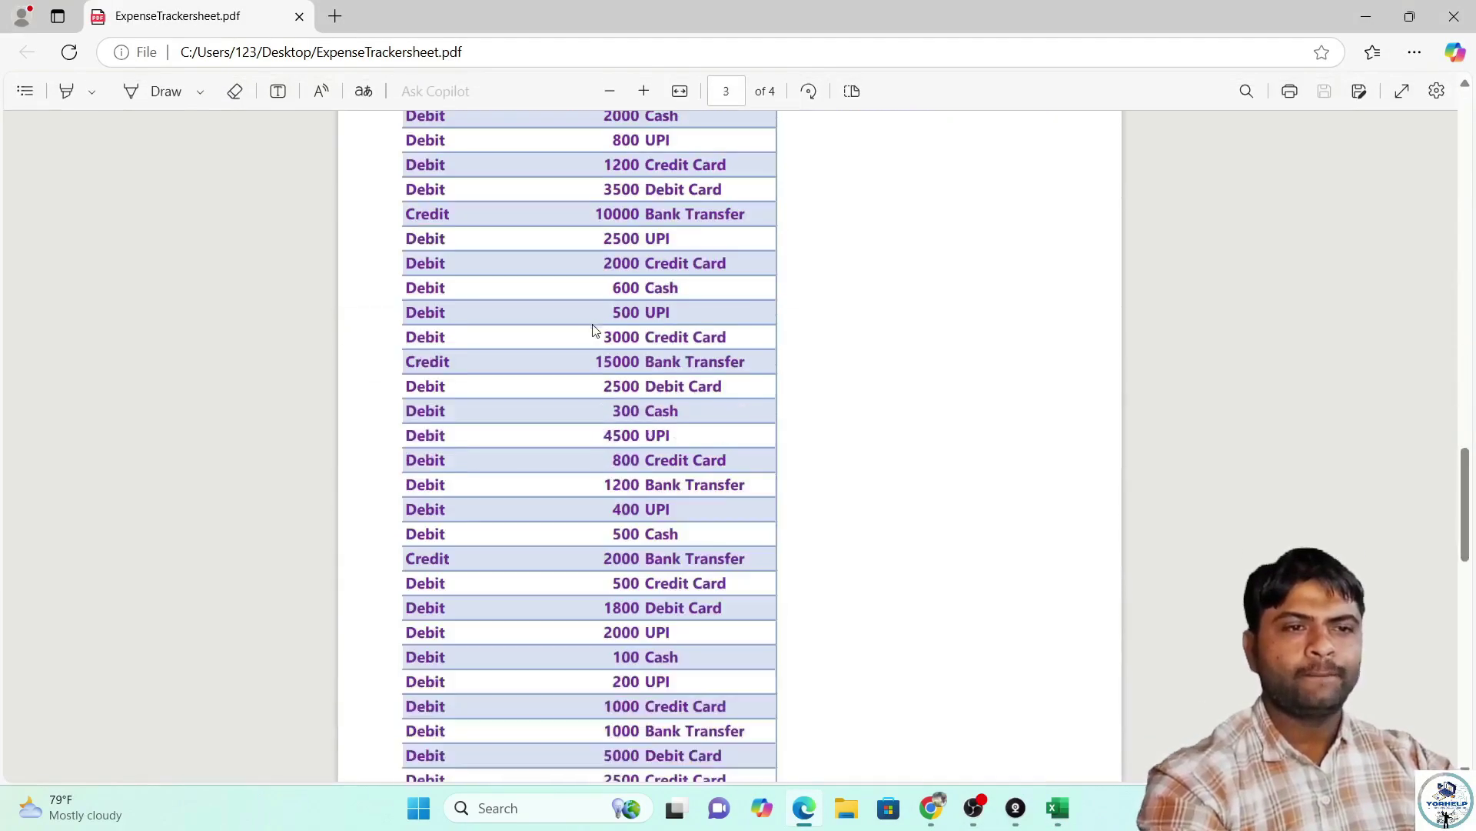
scroll(587, 321, "down", 5)
key("super+d")
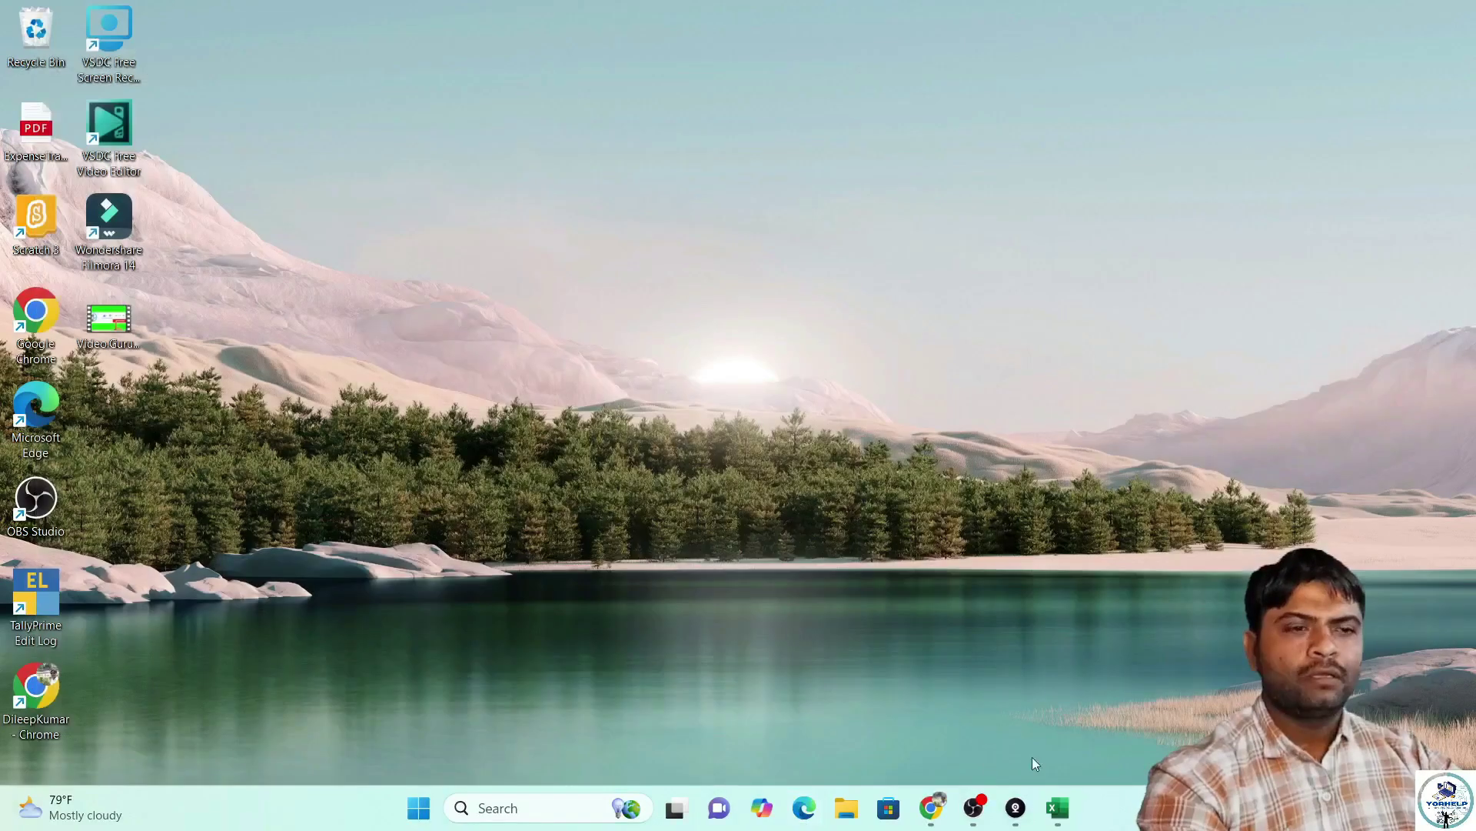
mouse_move(1053, 802)
left_click(1211, 715)
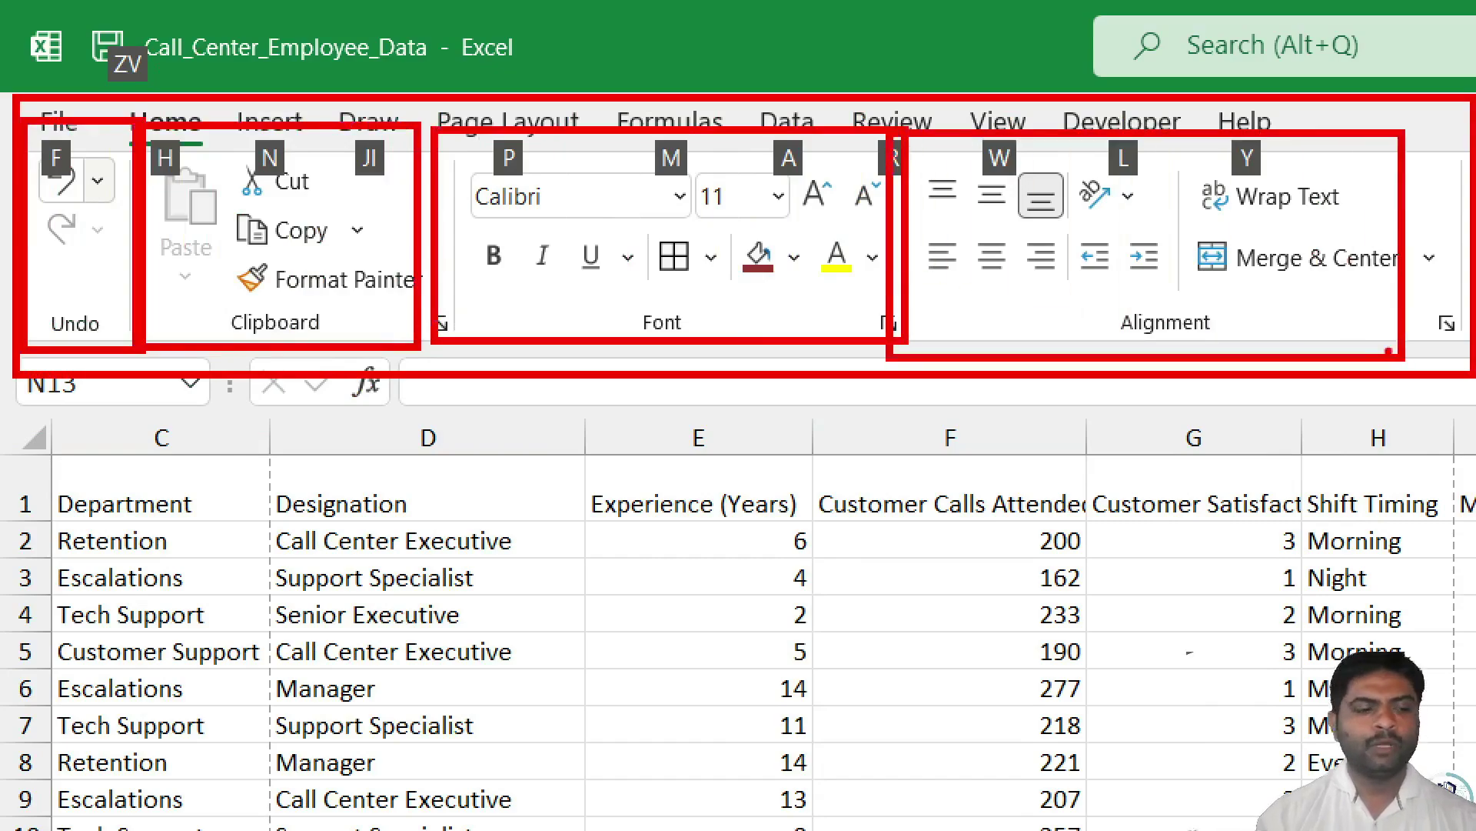
Select the Department heading in cell C1 of Call_Center_Employee_Data's Sheet2 and view the table top.
key("Escape")
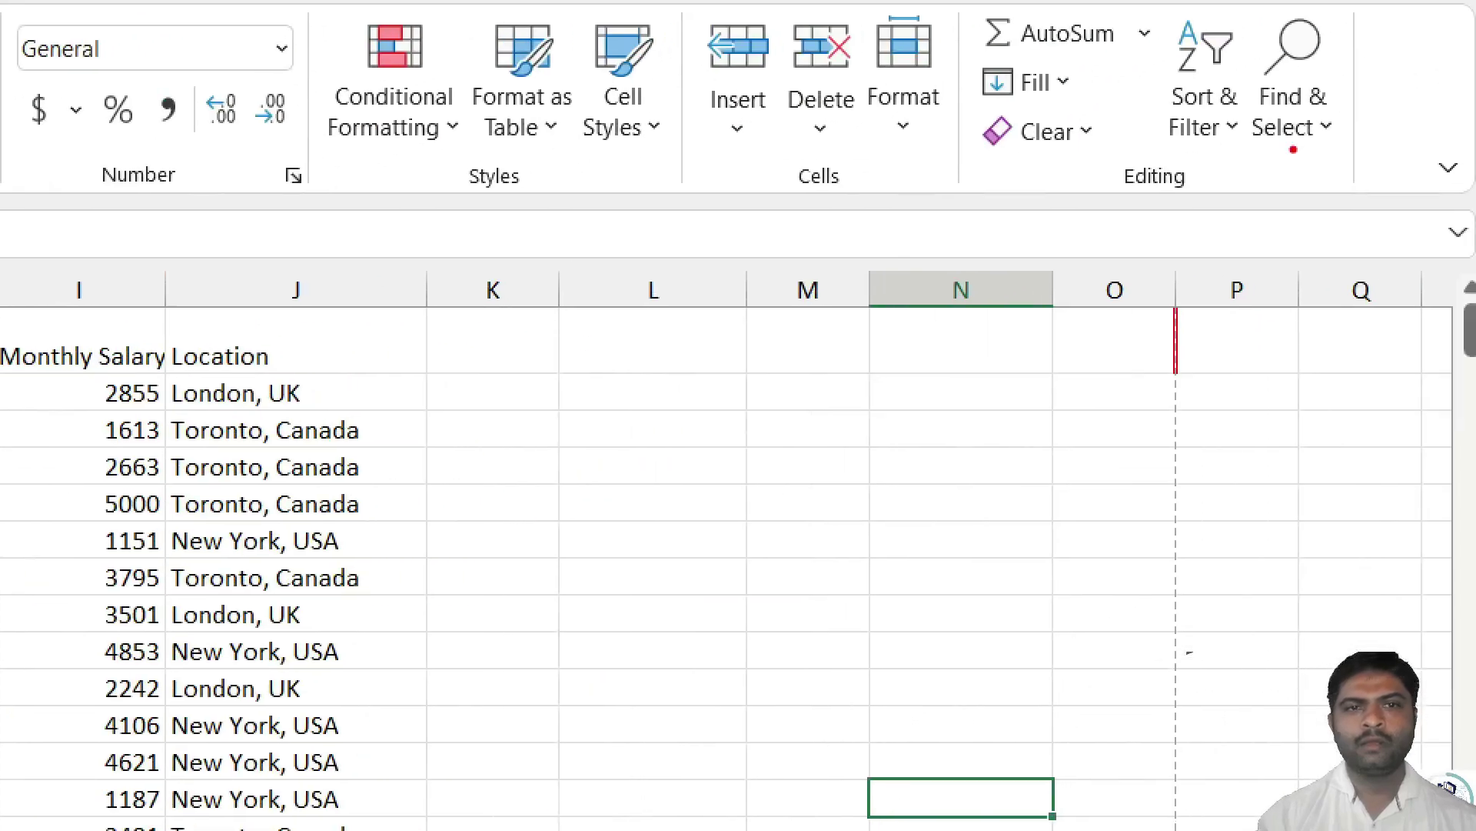
mouse_move(4, 3)
left_mouse_down()
mouse_move(31, 129)
mouse_move(308, 216)
left_mouse_up()
left_click_drag(322, 14, 654, 181)
mouse_move(685, 8)
left_mouse_down()
mouse_move(783, 206)
mouse_move(1012, 183)
left_mouse_up()
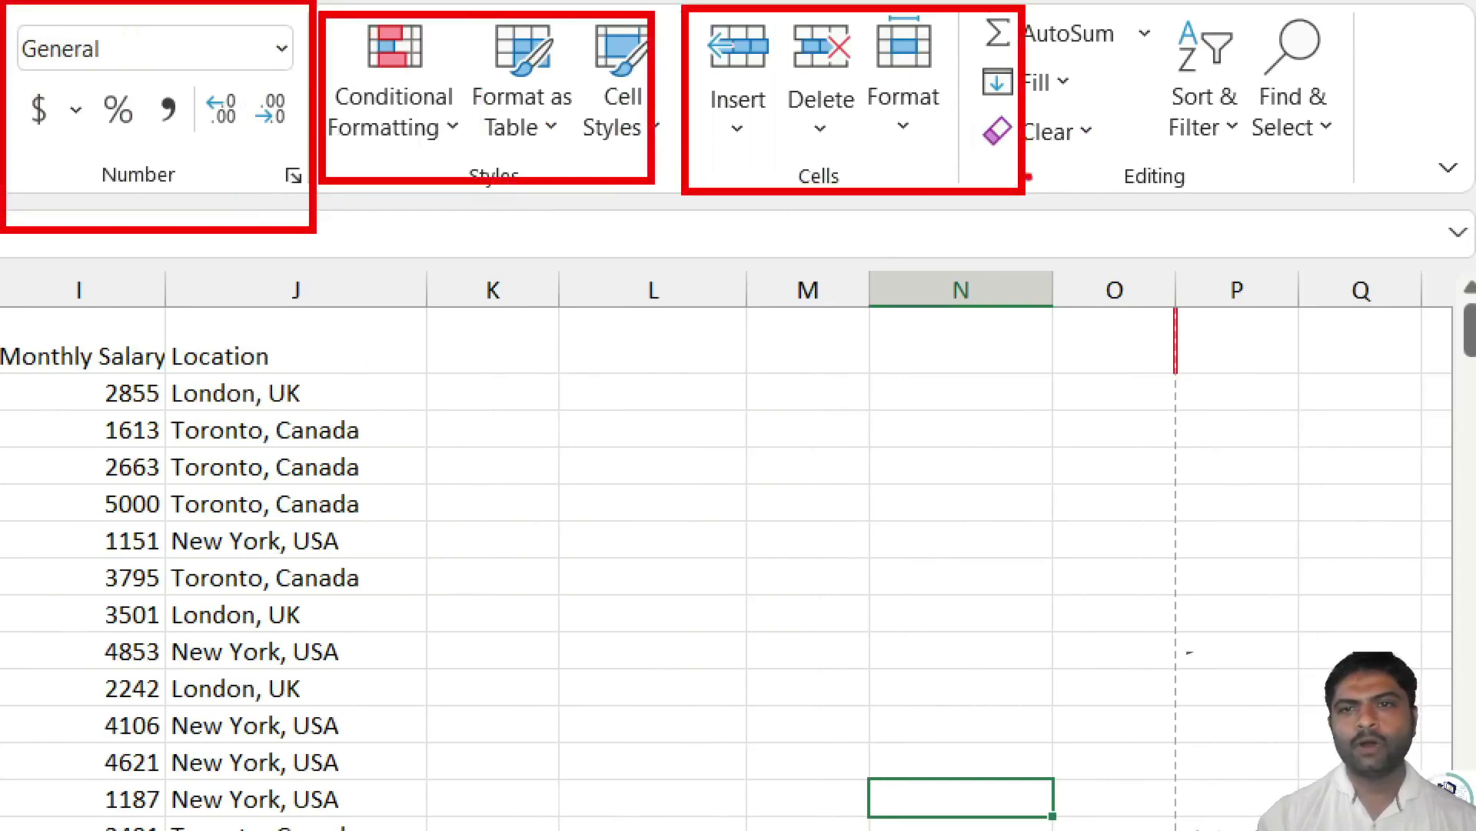
left_click_drag(1022, 14, 1348, 185)
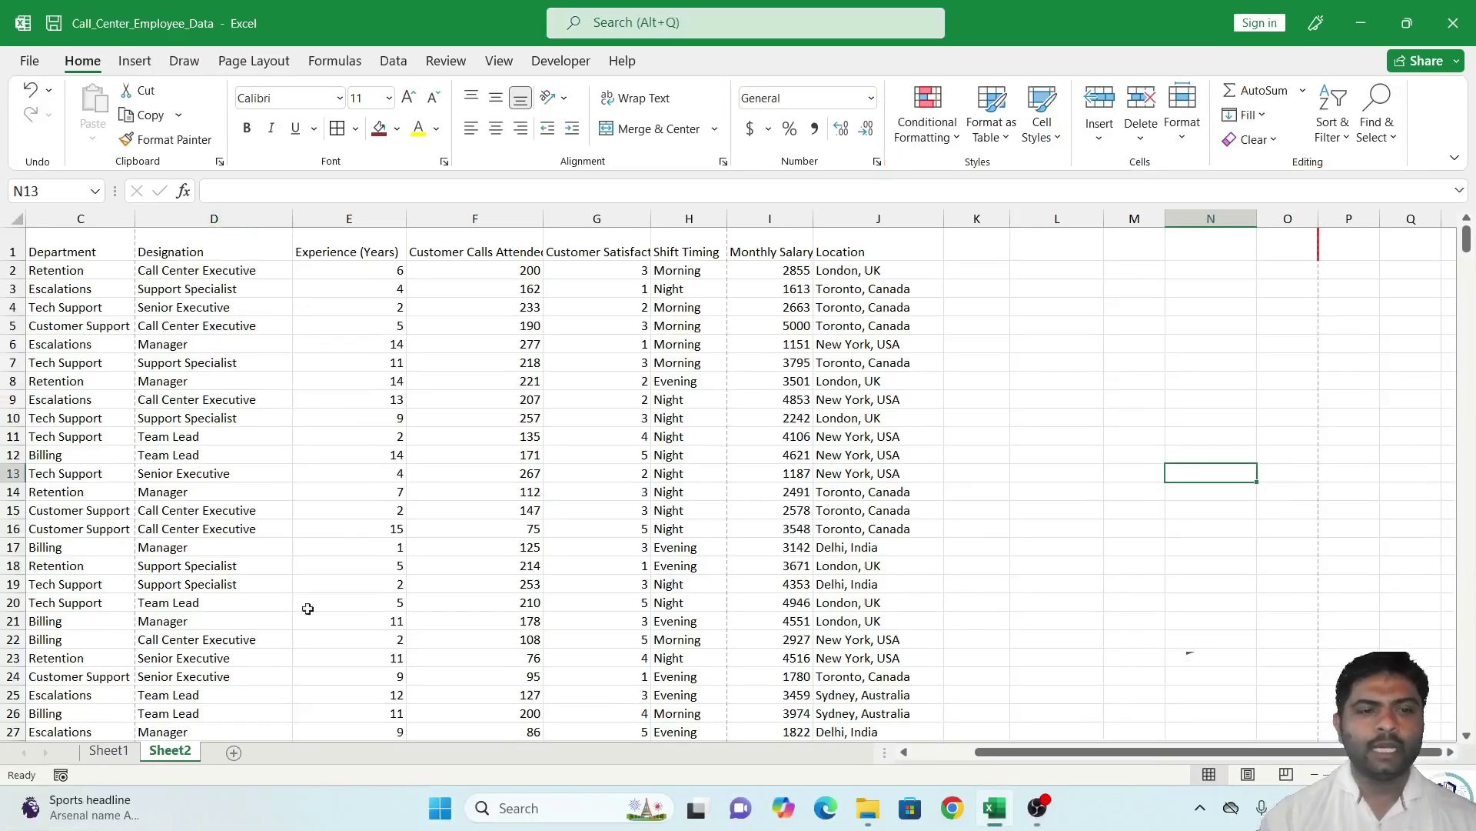
left_click(49, 256)
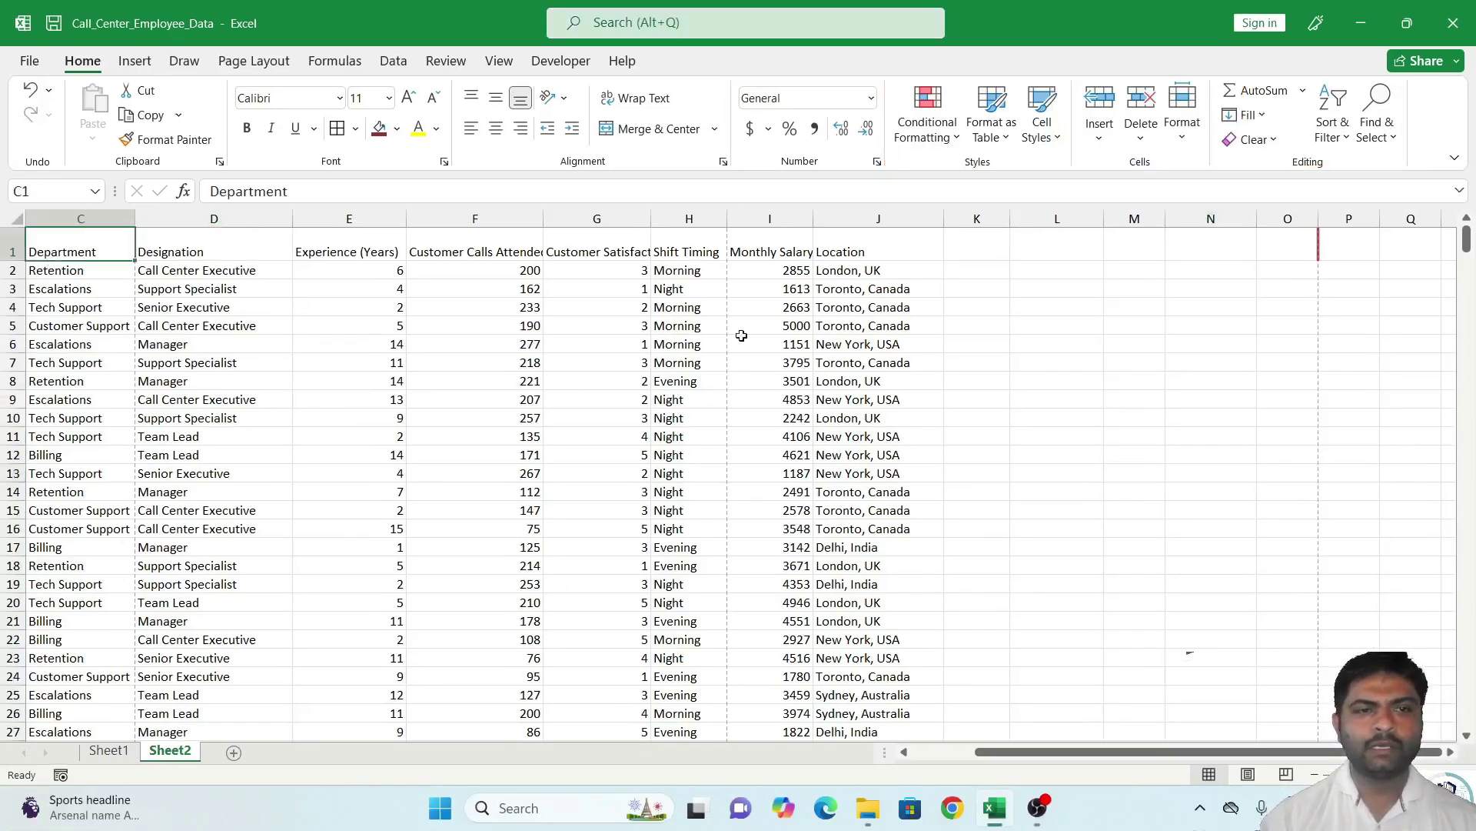
scroll(513, 575, "down", 1)
scroll(514, 575, "down", 8)
scroll(510, 567, "up", 8)
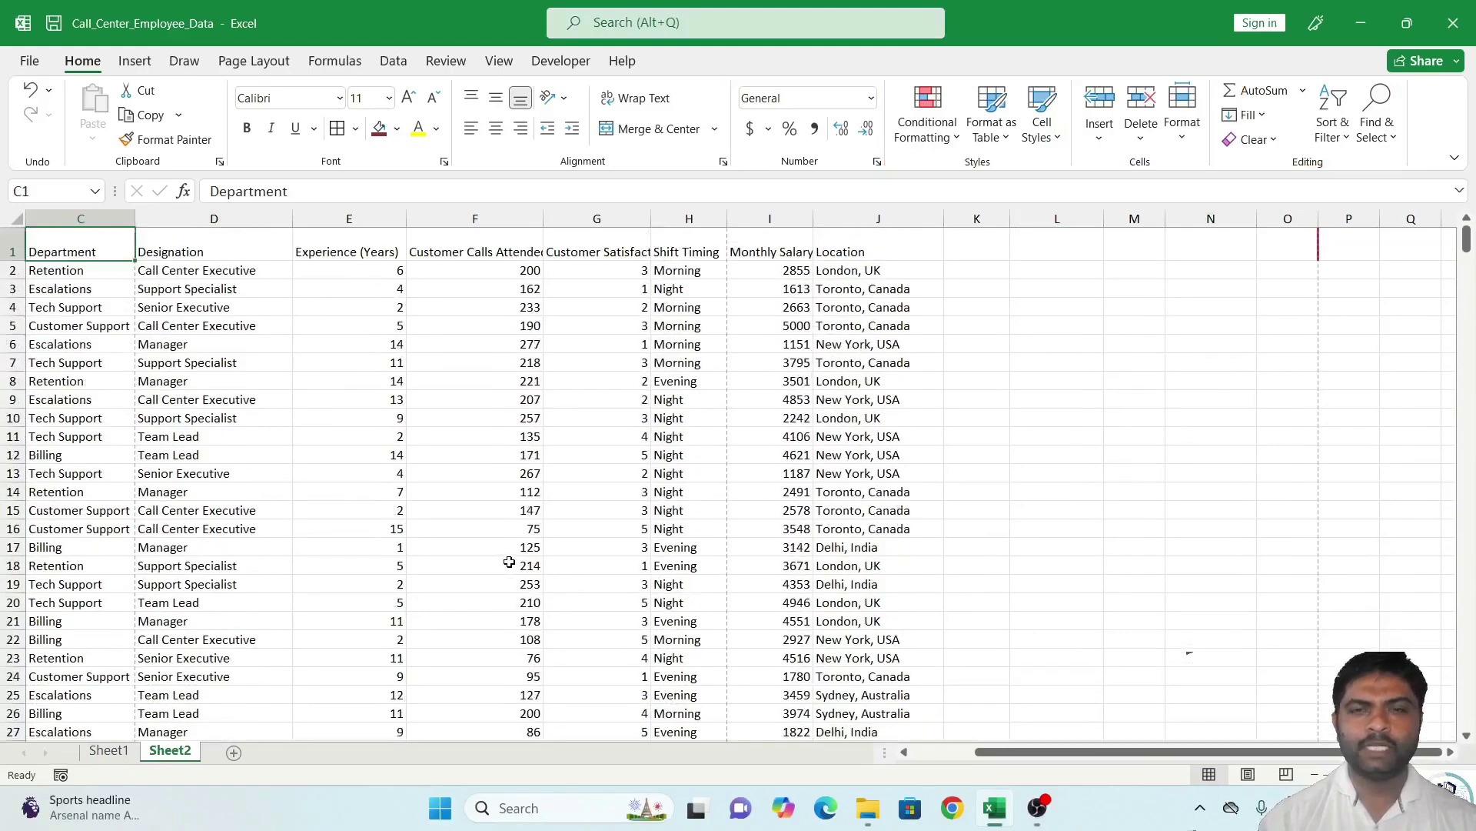
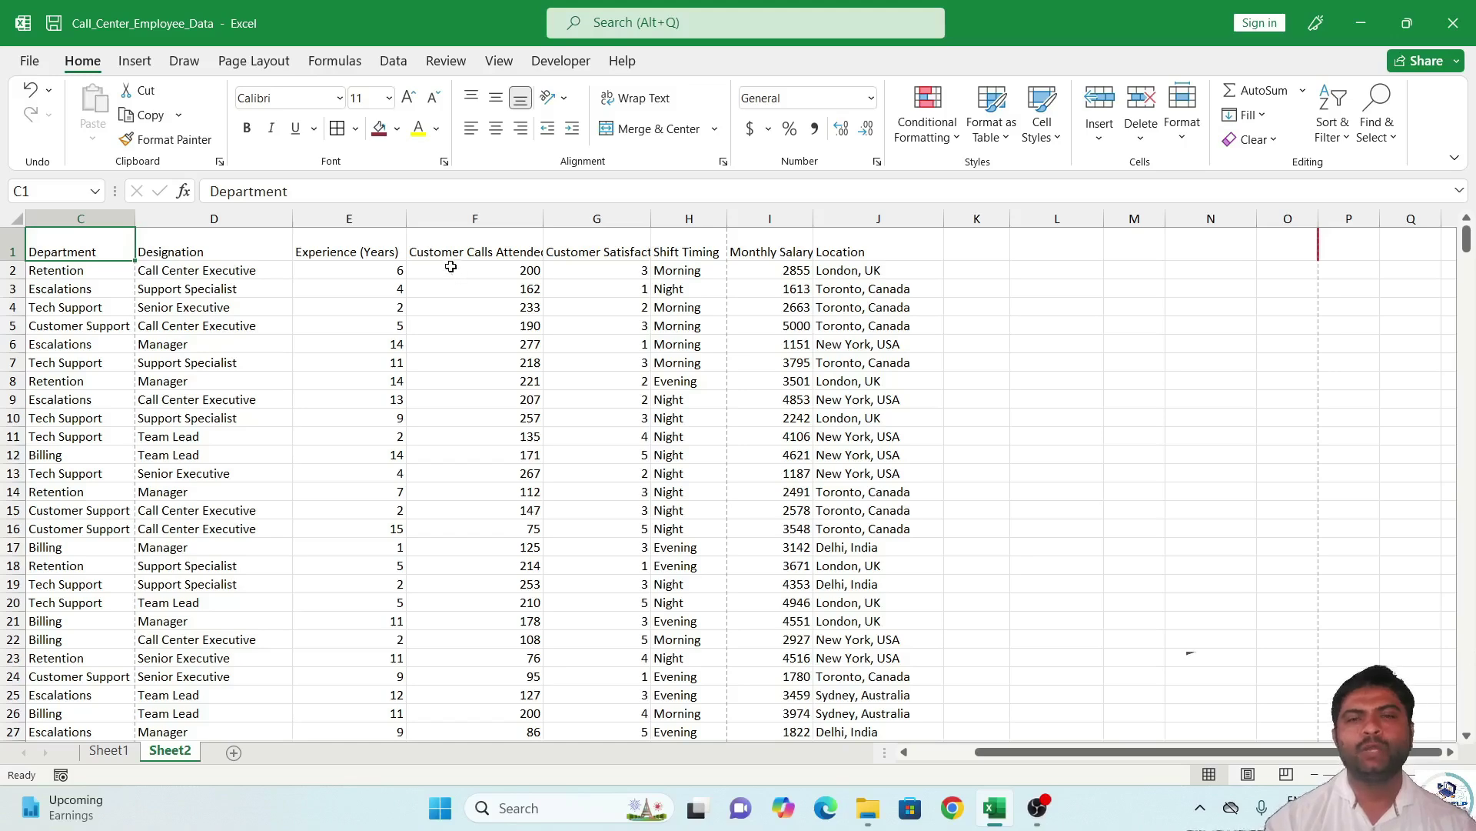
Make the Customer Calls Attended column (F) bold Bahnschrift at size 12.
left_click(531, 291)
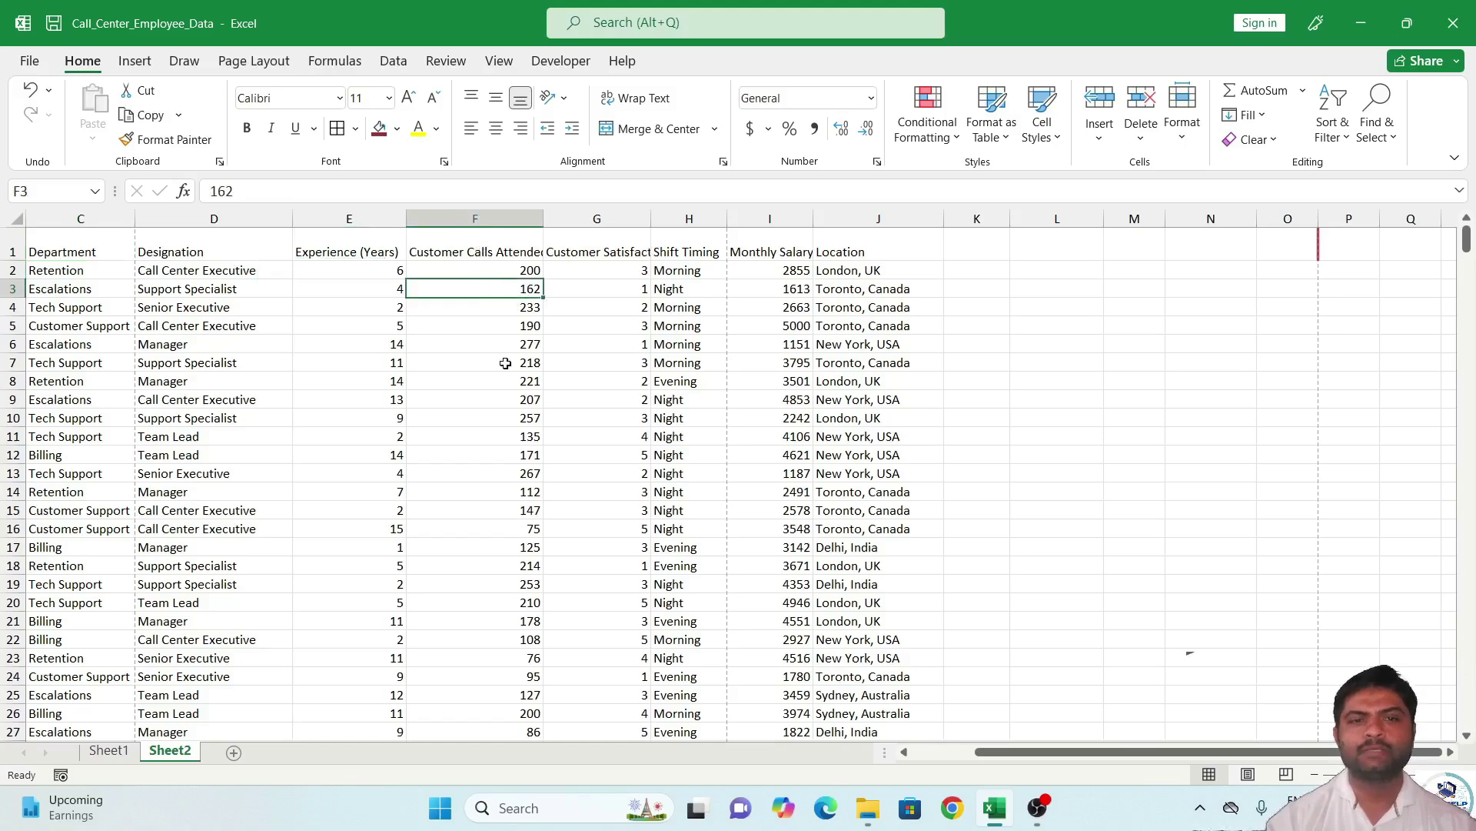
left_click(505, 271)
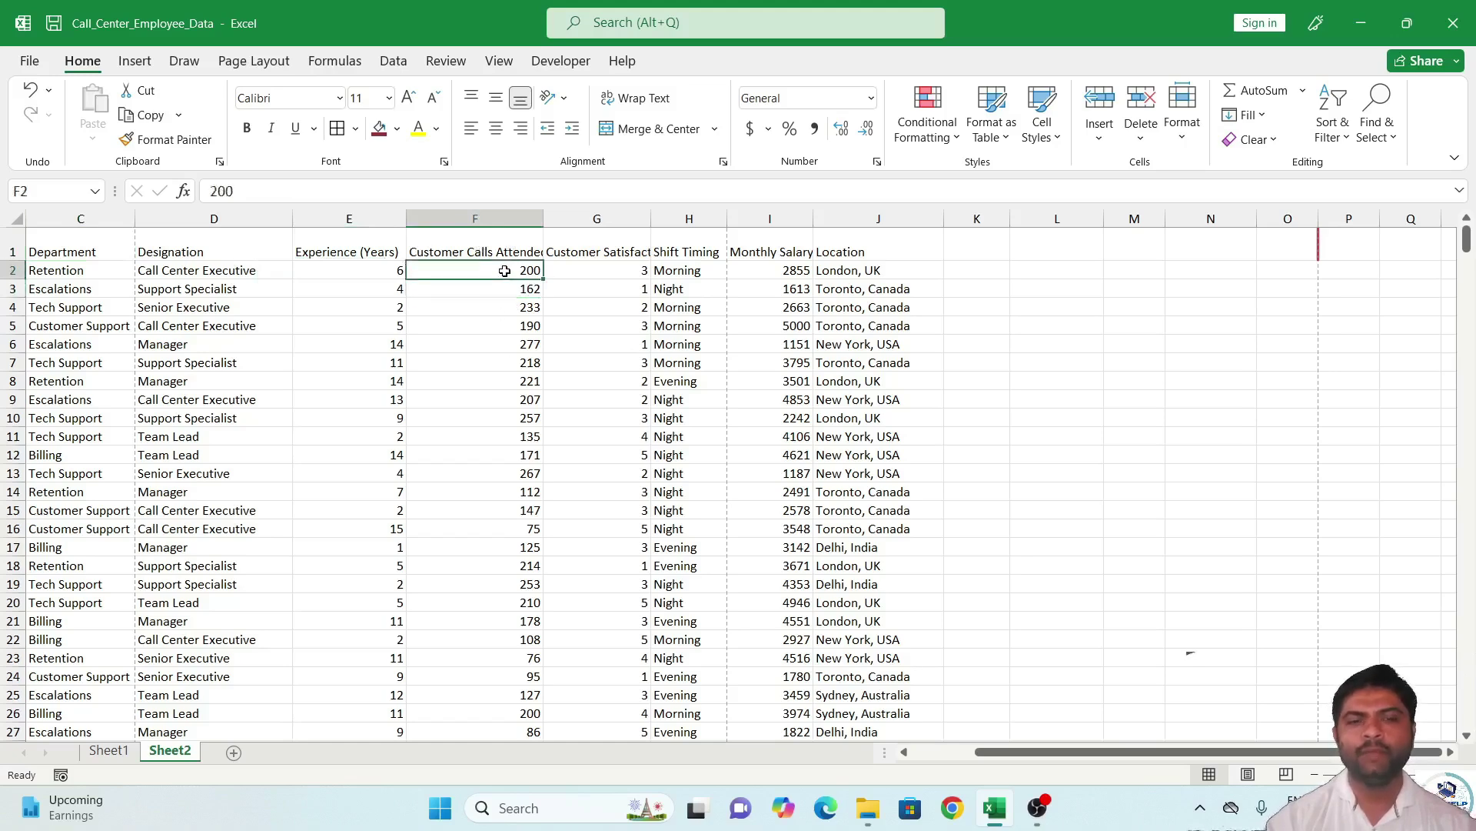
left_click(508, 219)
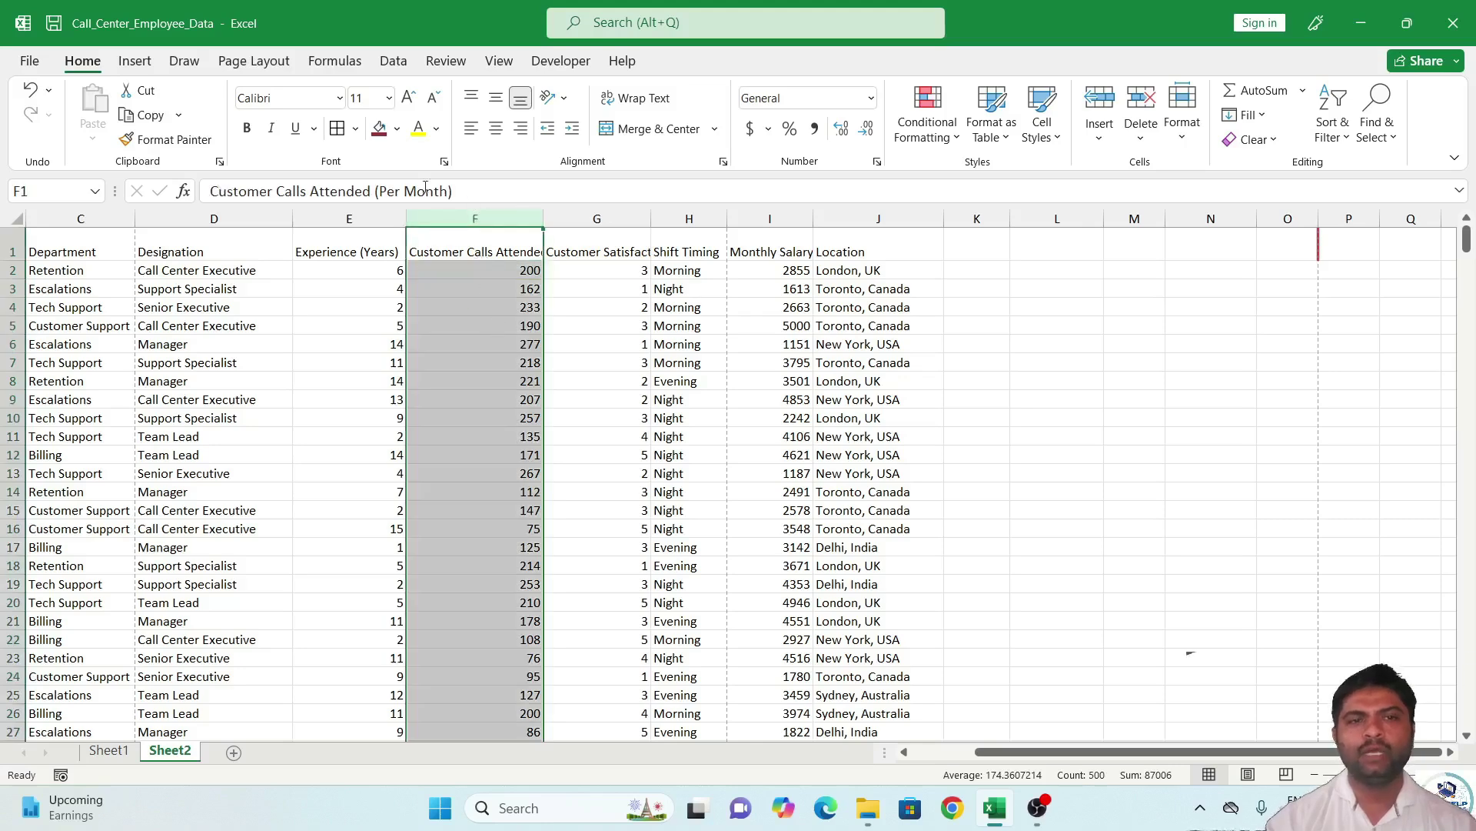
left_click(408, 98)
left_click(408, 97)
left_click(408, 97)
left_click(407, 97)
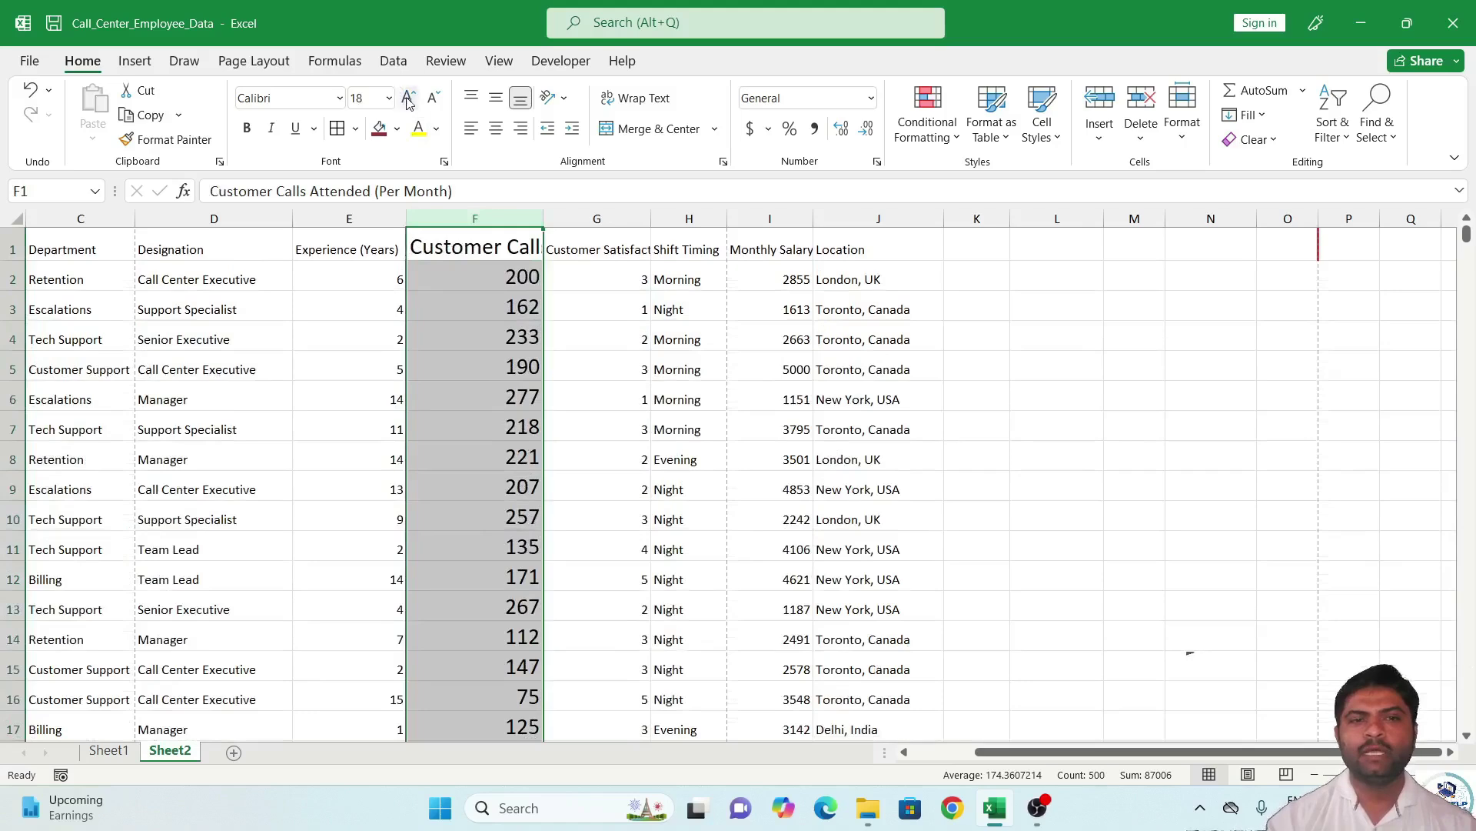
left_click(433, 98)
left_click(433, 97)
left_click(433, 98)
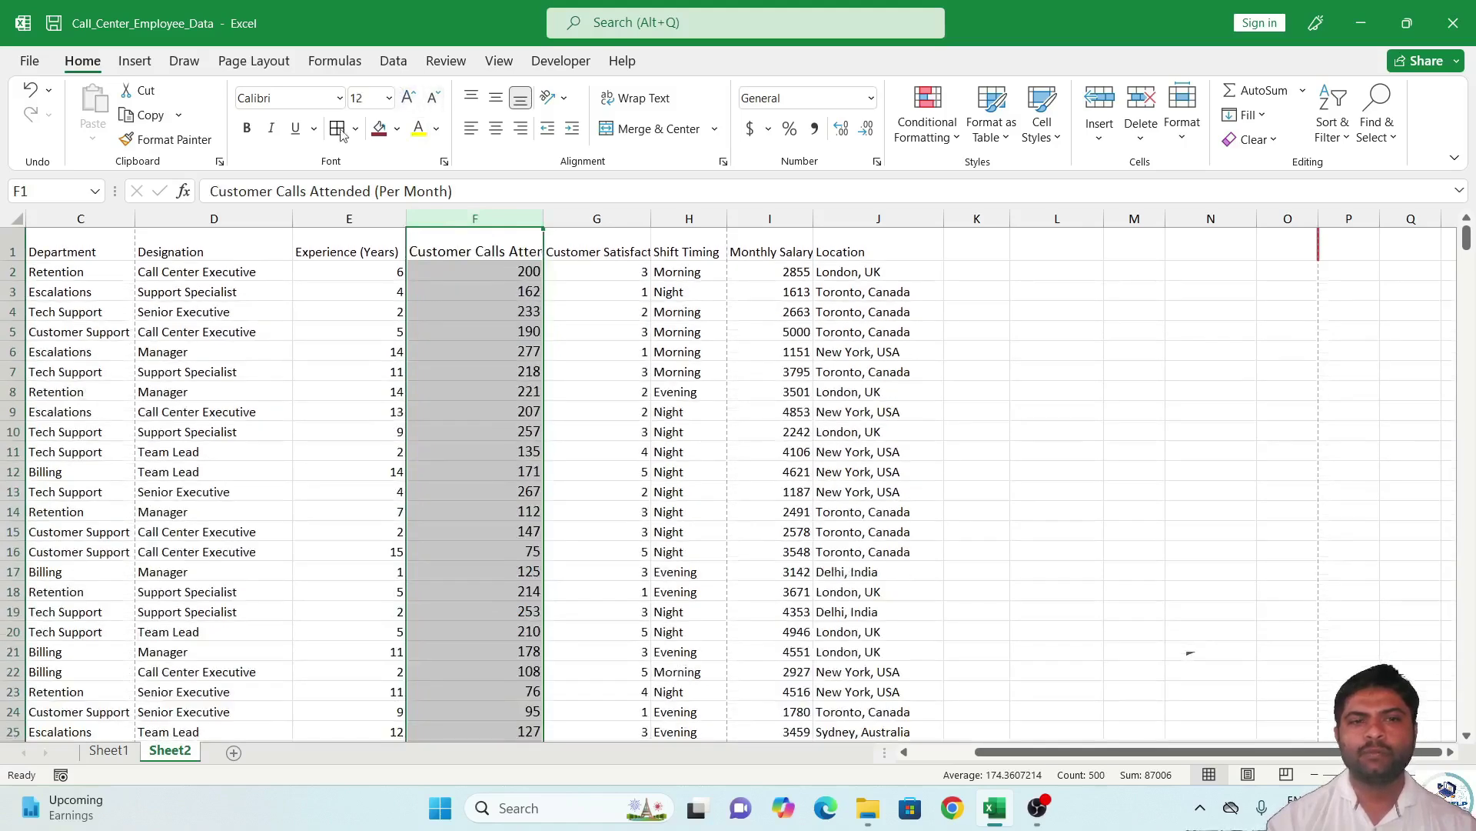
left_click(247, 128)
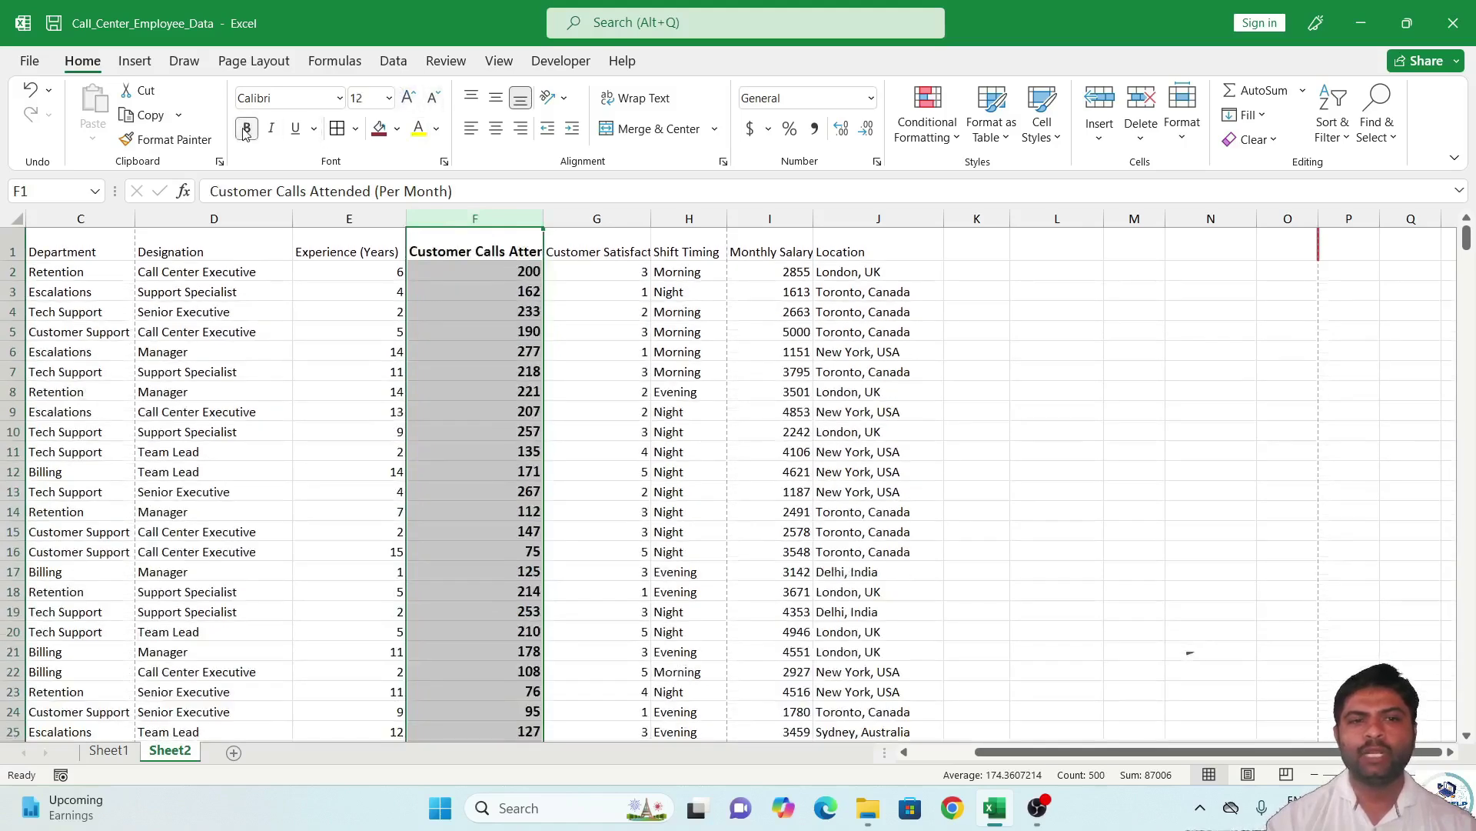
left_click(339, 98)
left_click(391, 377)
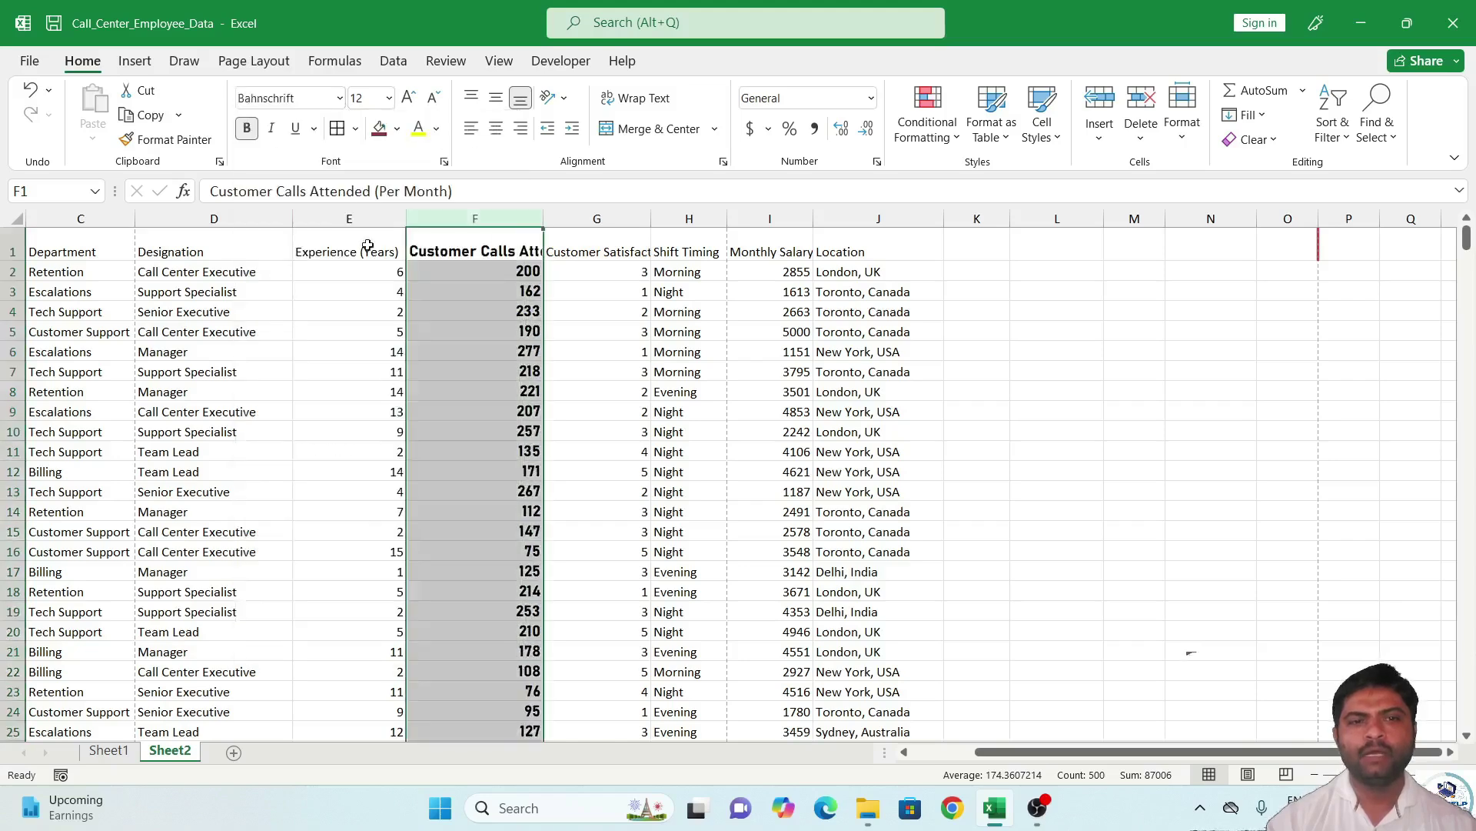
Give column F a dark blue fill and white text, with underline and italic toggled back off.
left_click(300, 132)
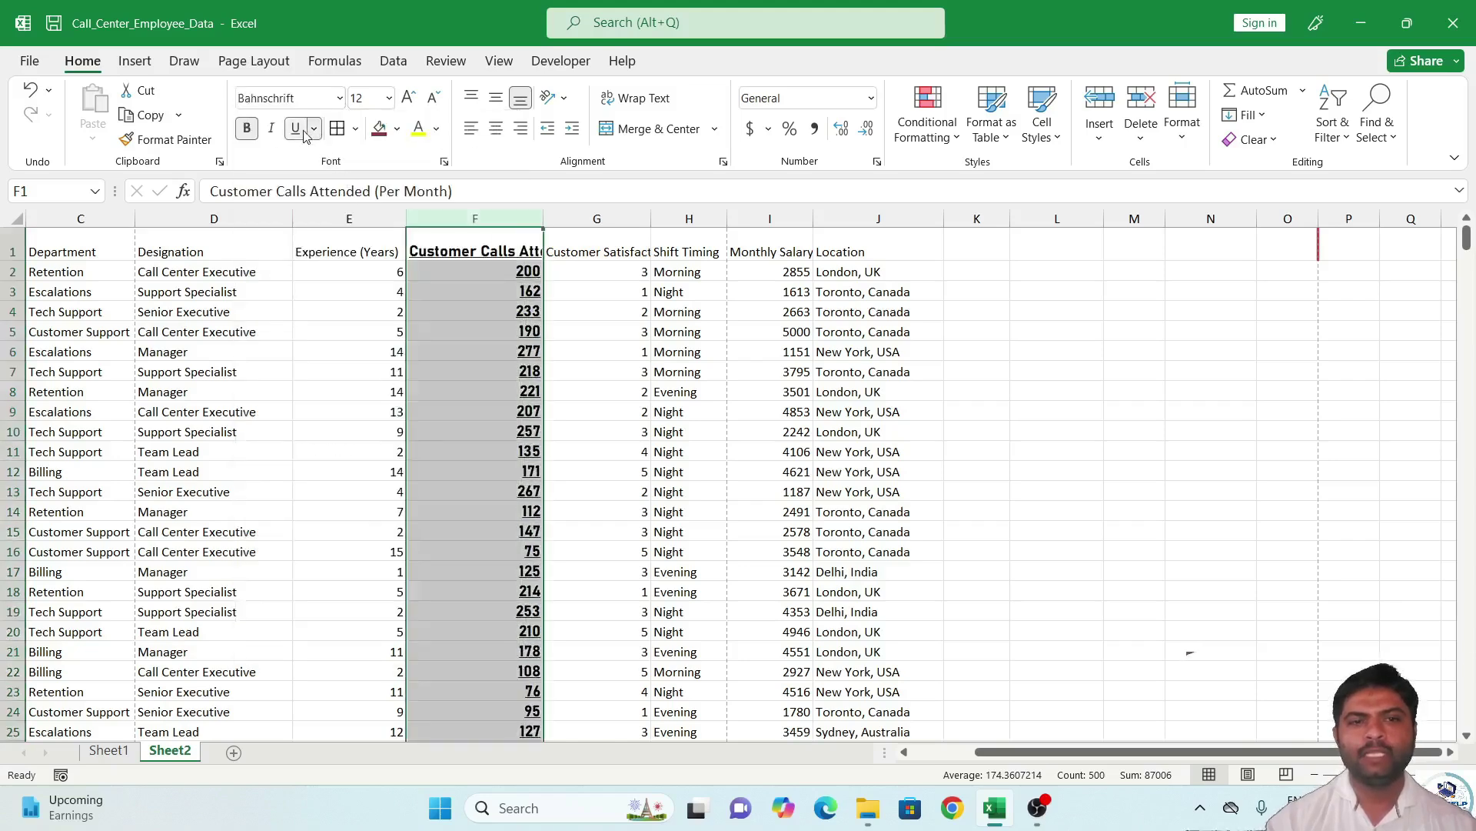
left_click(273, 132)
left_click(295, 128)
left_click(271, 129)
left_click(397, 129)
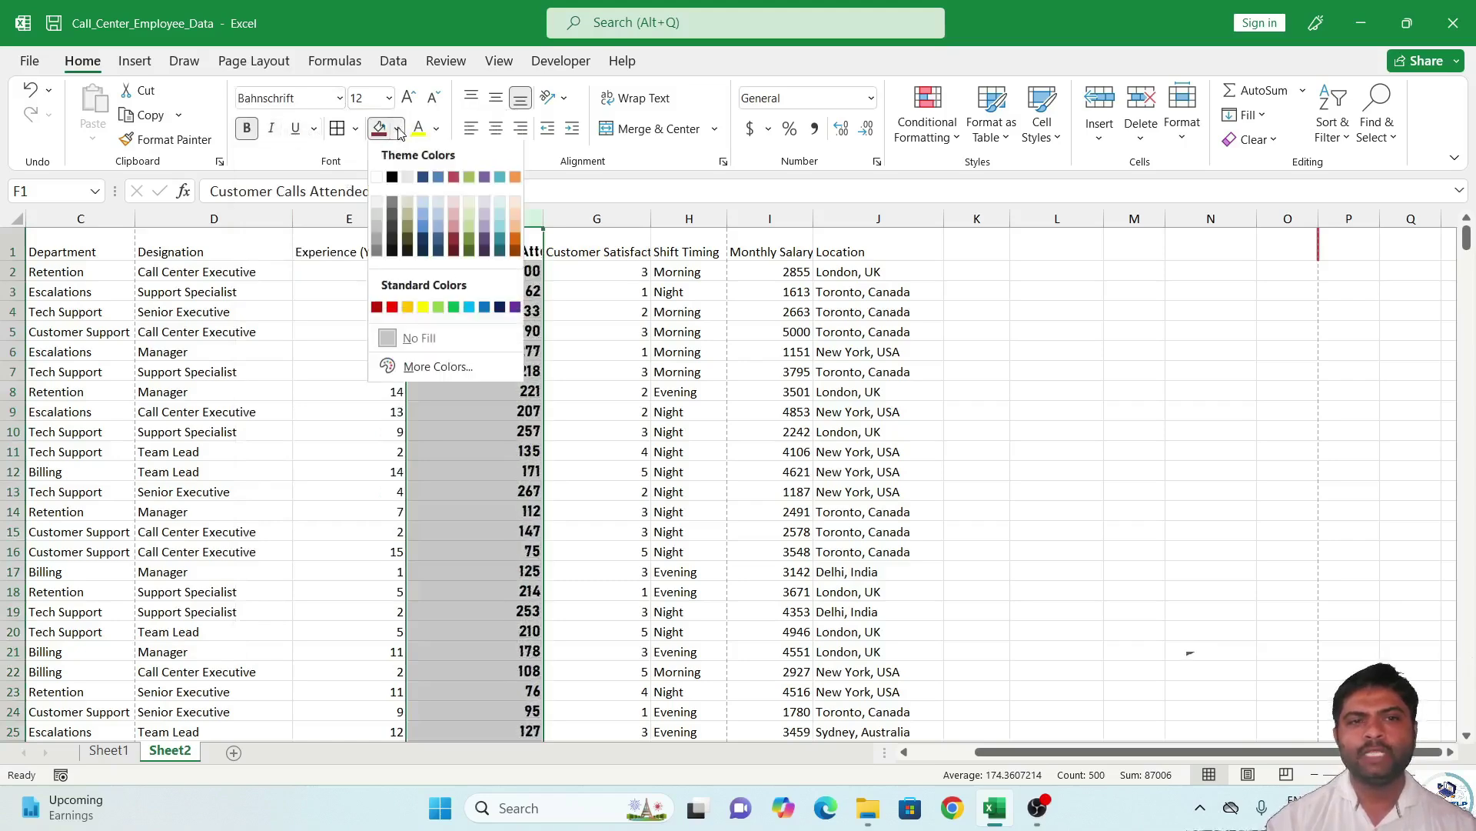
left_click(428, 239)
left_click(436, 128)
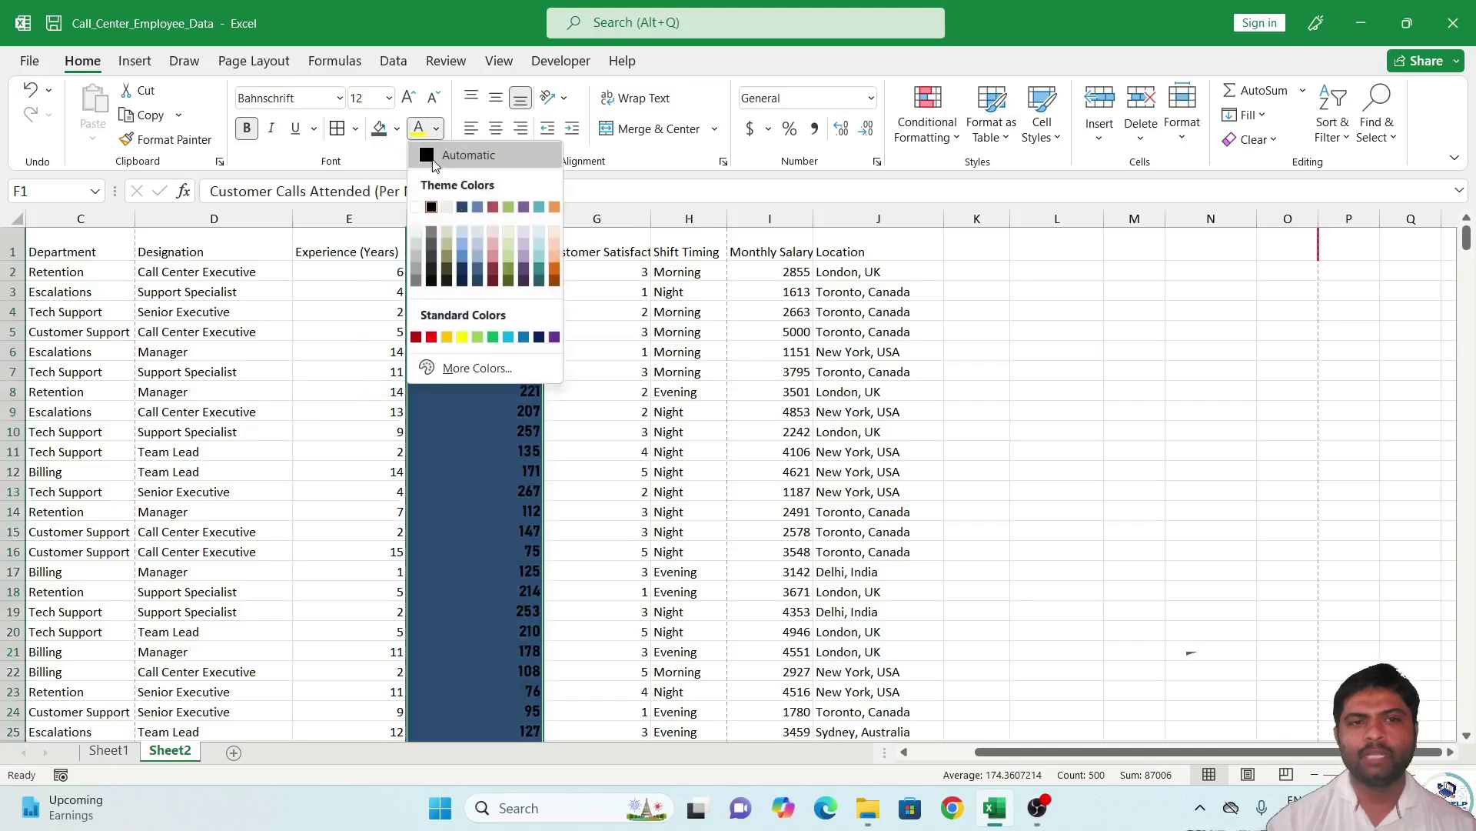
left_click(420, 210)
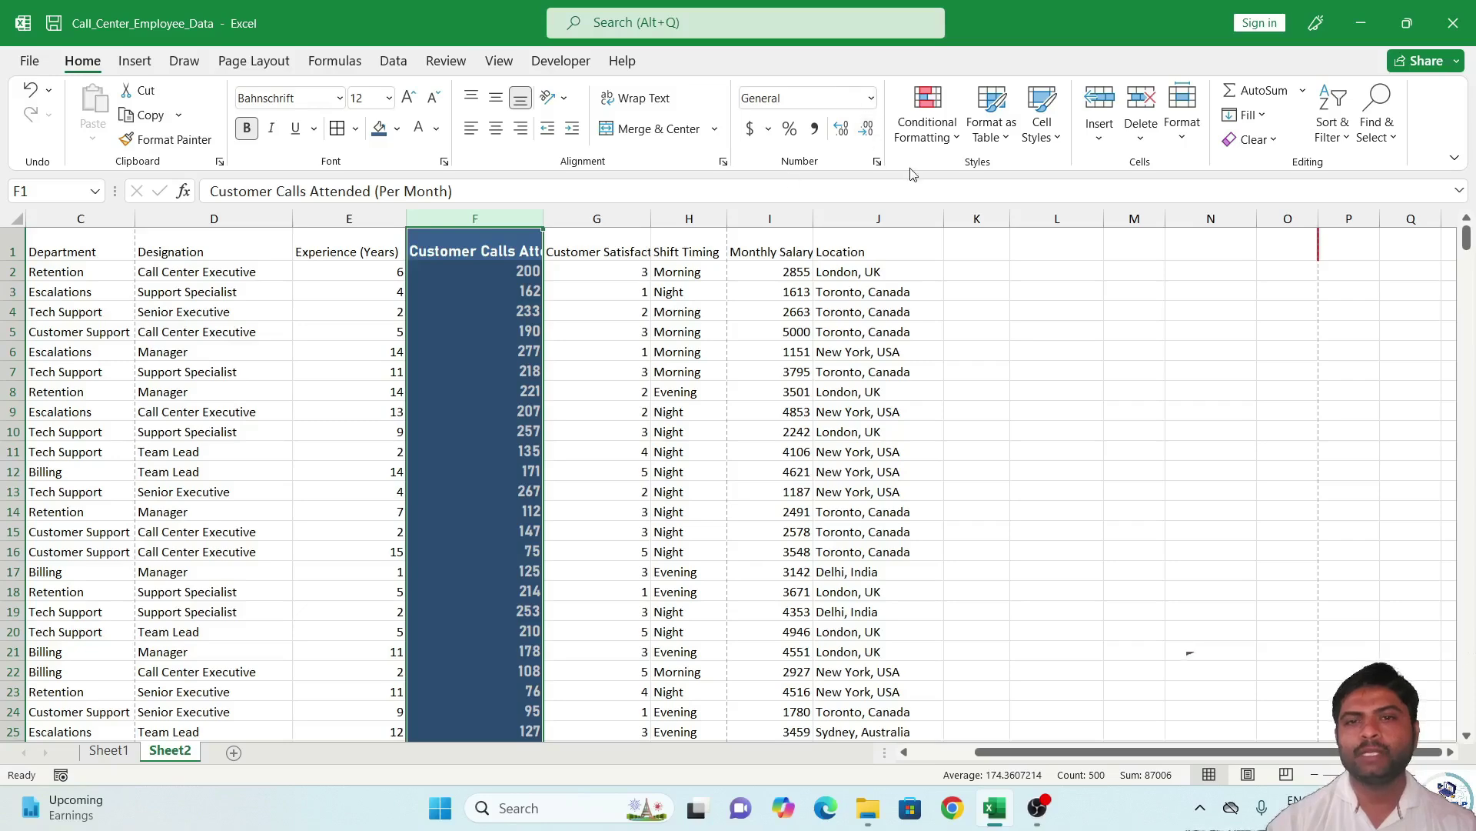
left_click(988, 269)
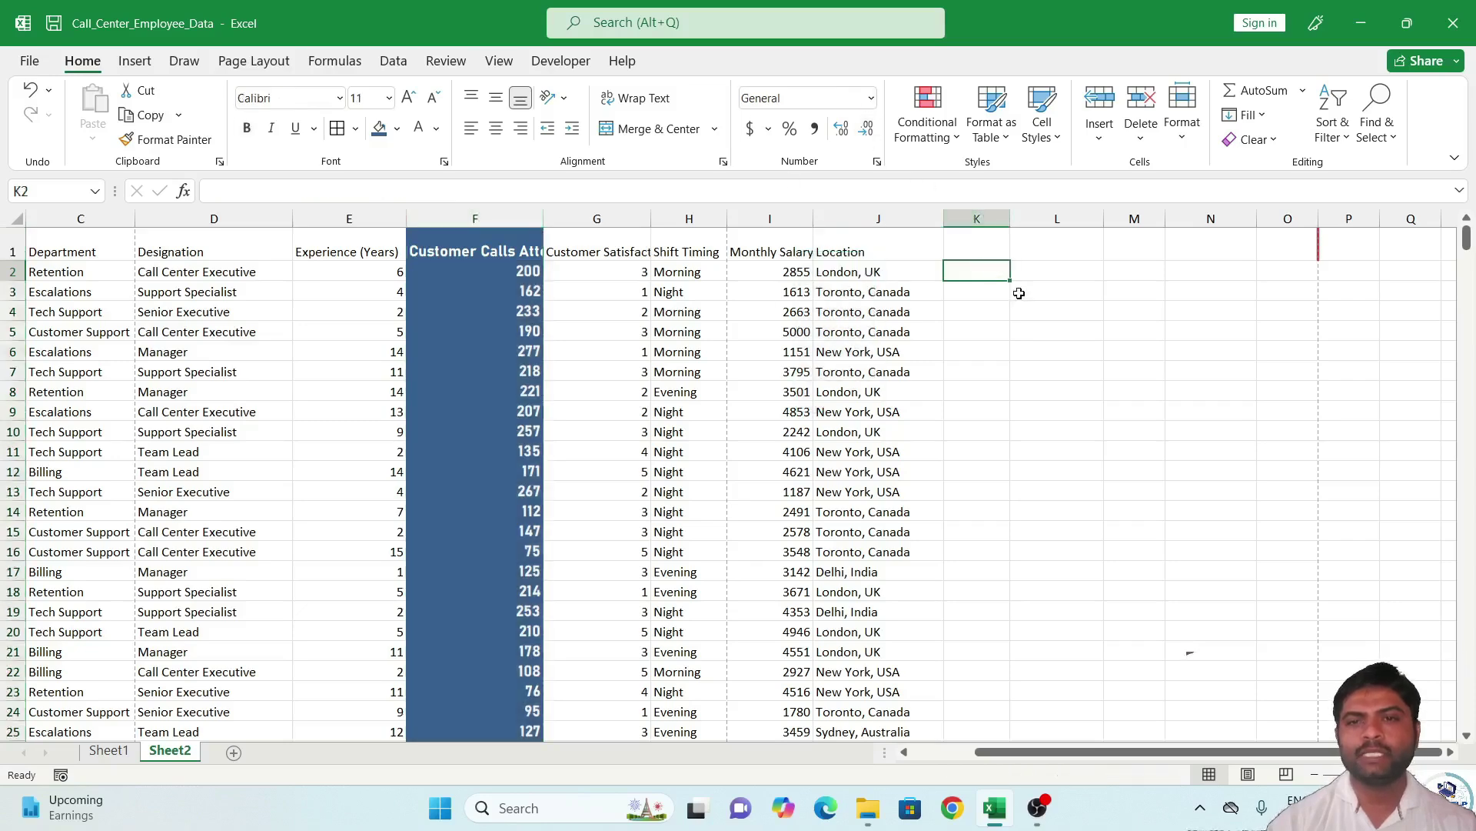
left_click_drag(991, 271, 1069, 352)
left_click(1000, 131)
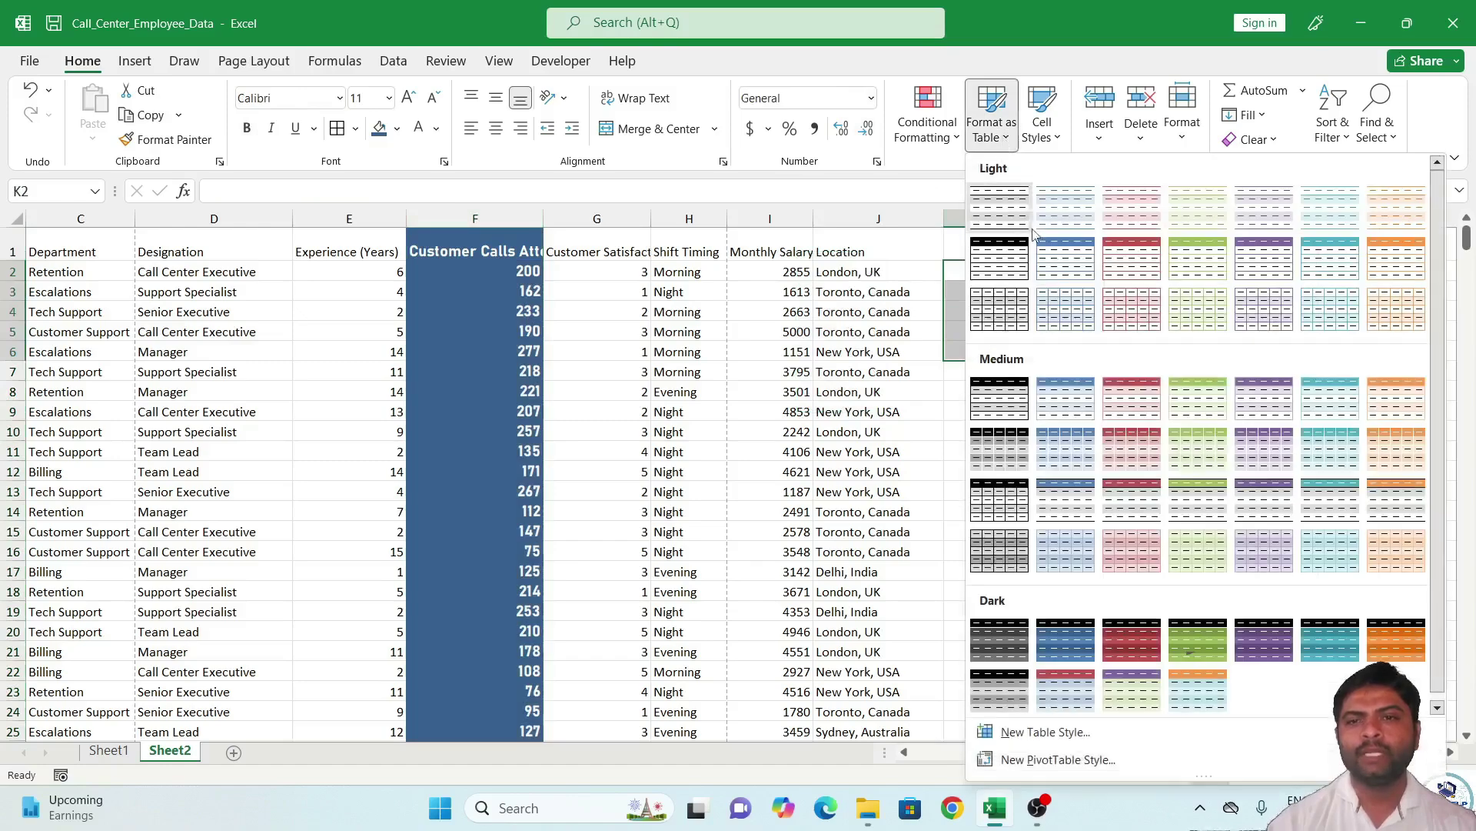
left_click(1033, 223)
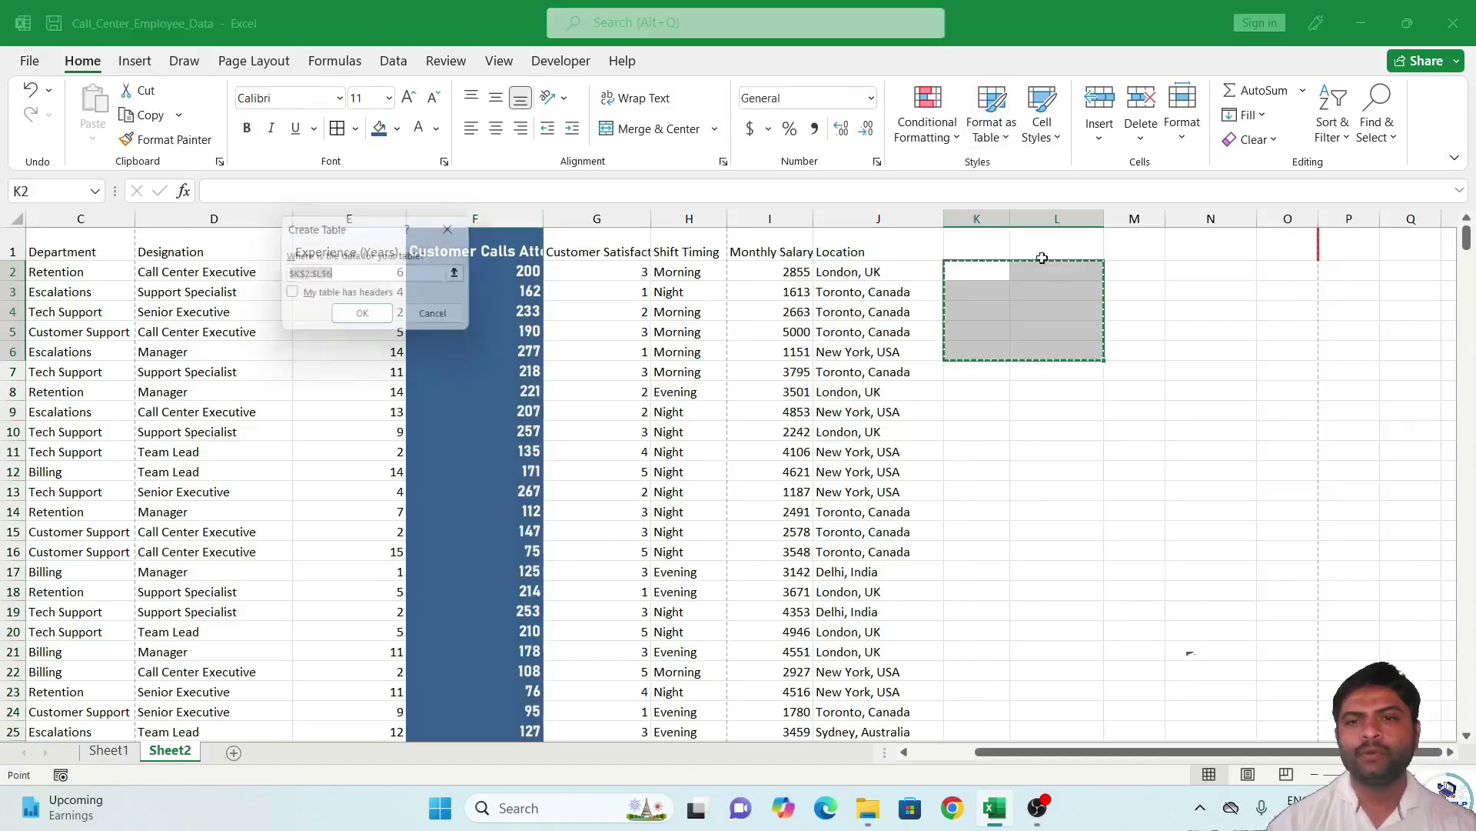
left_click(382, 326)
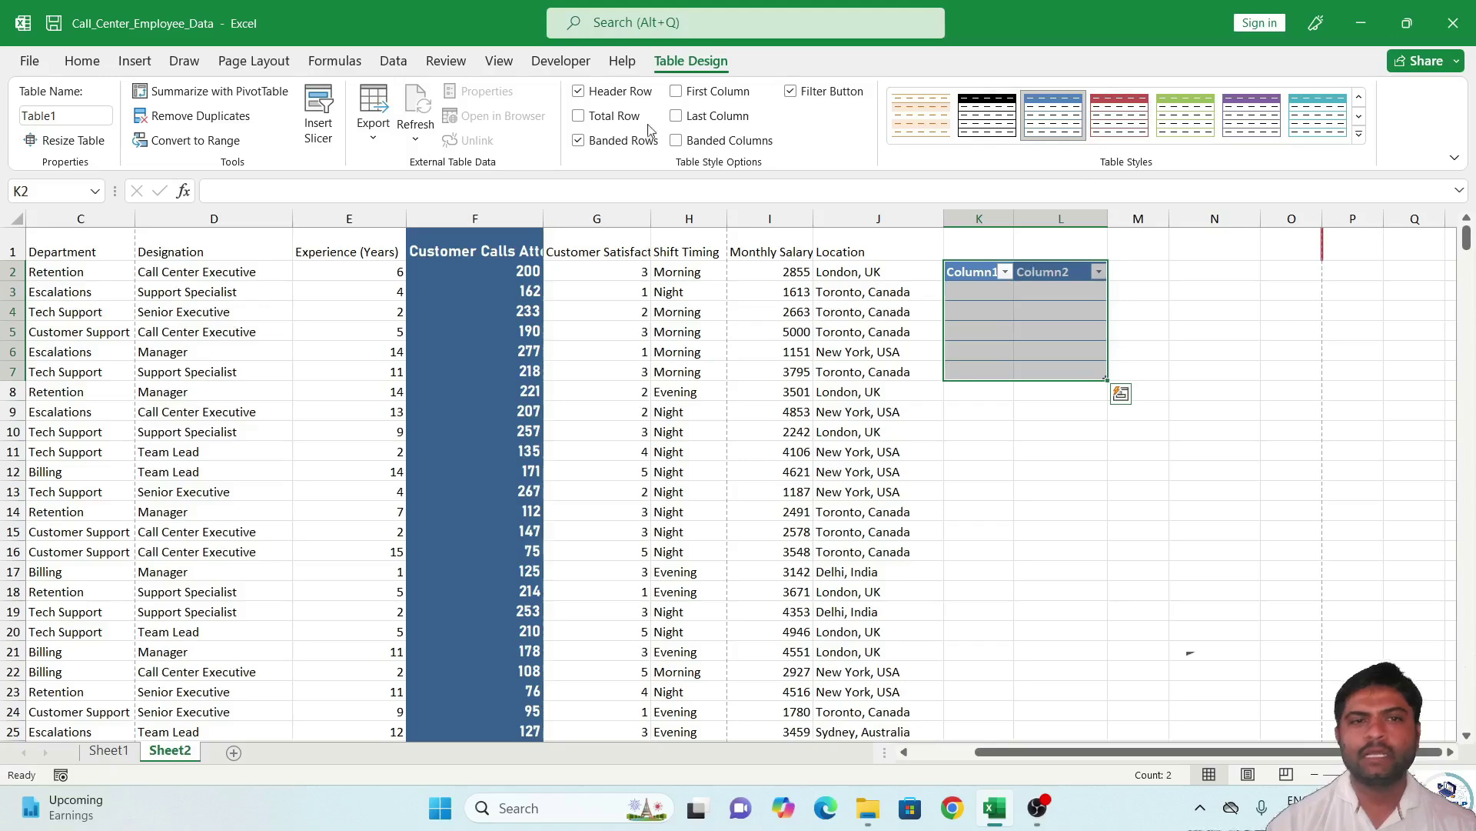
key("ctrl+z")
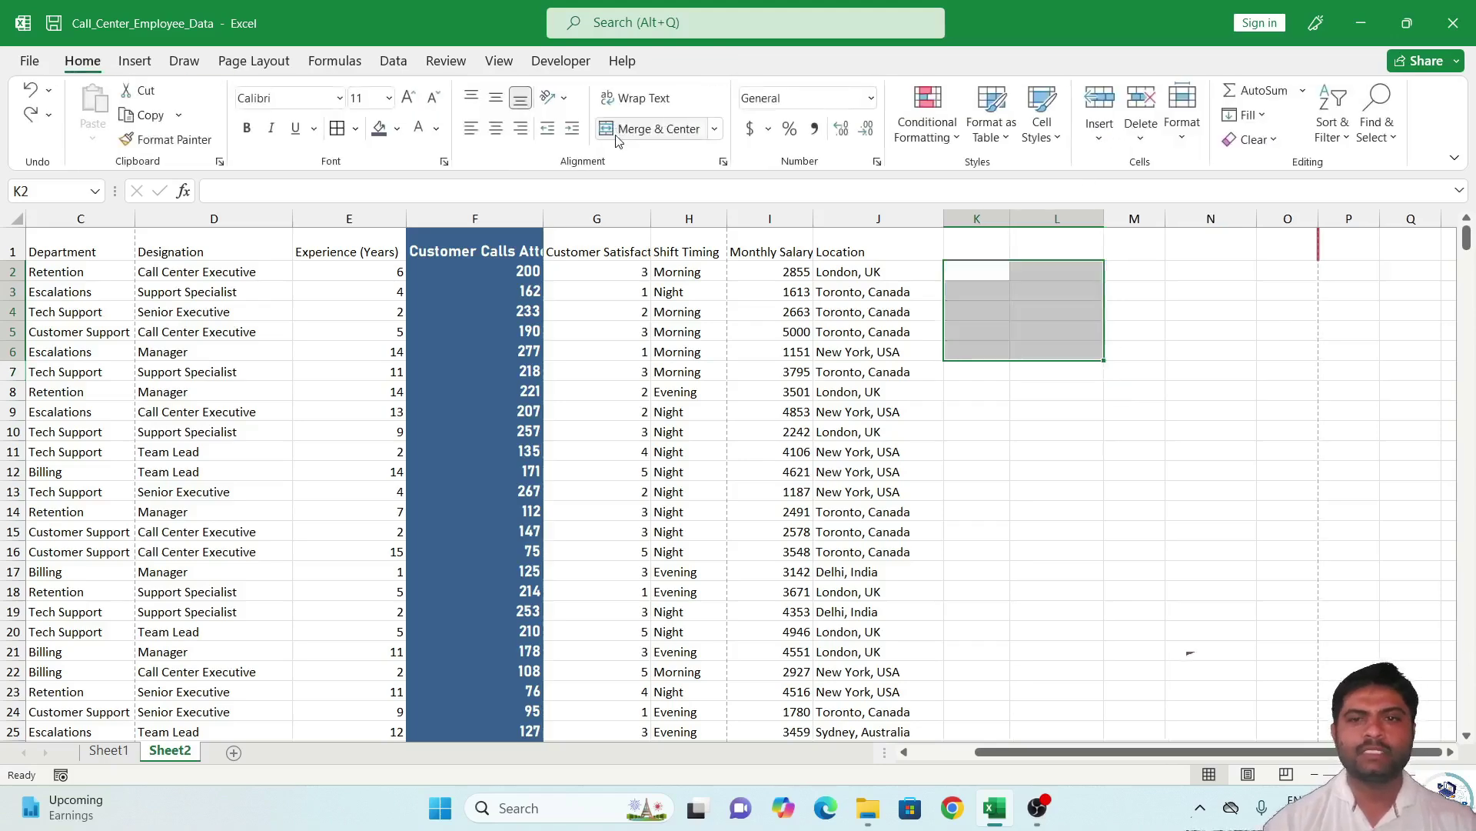
left_click(1009, 150)
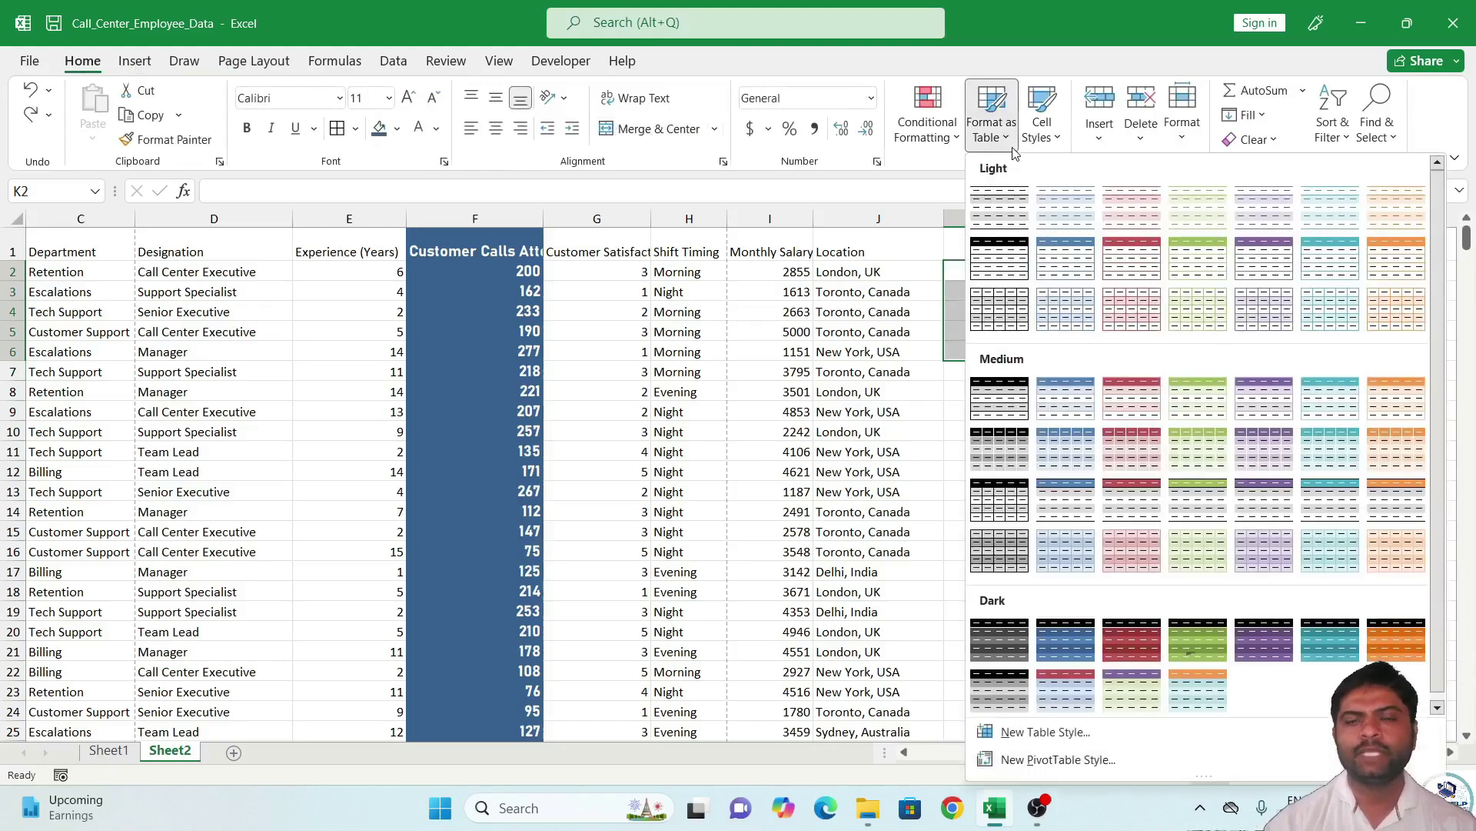
left_click(800, 416)
left_click(336, 264)
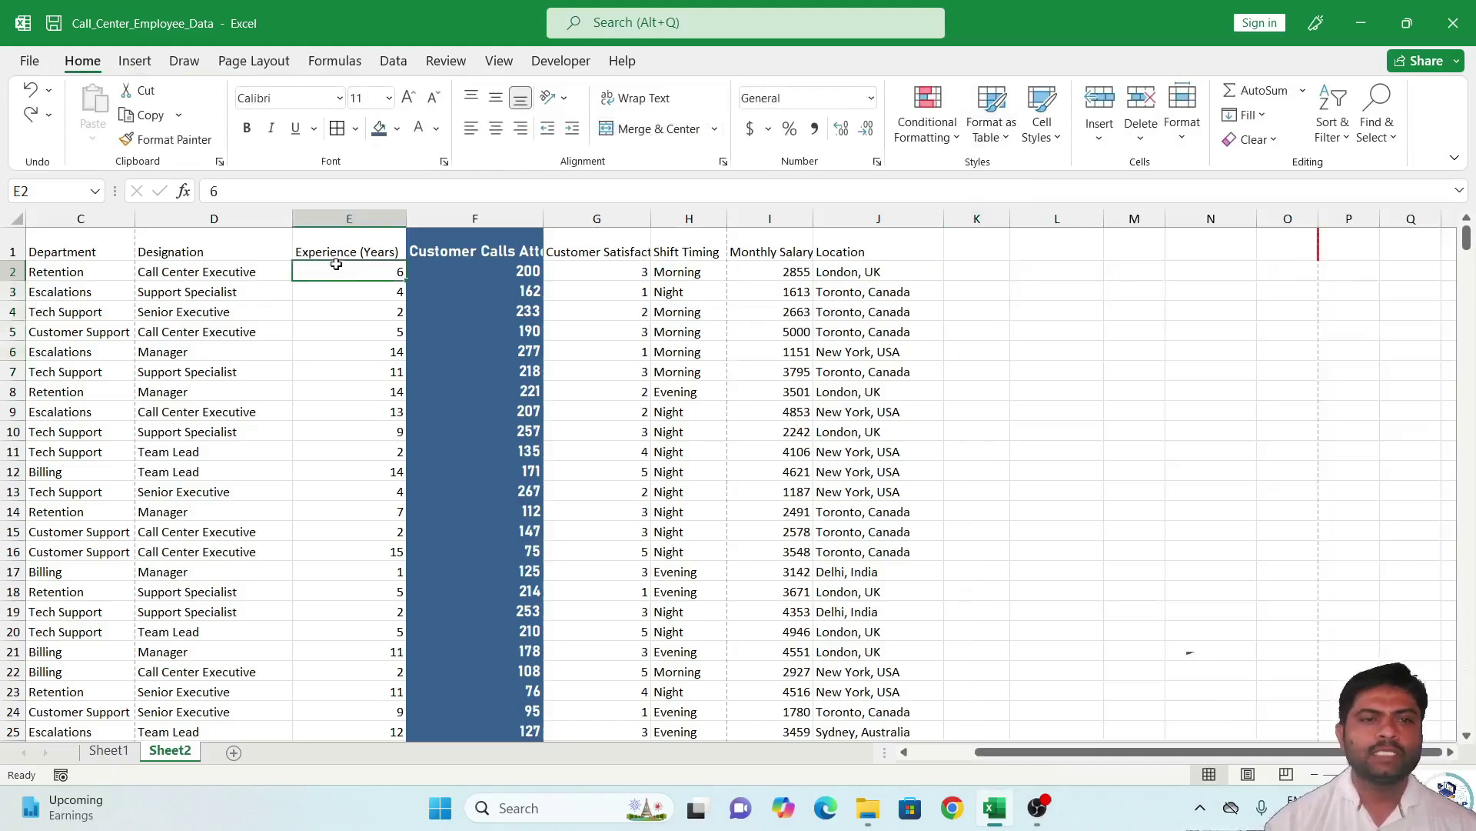
Undo column F's white text, blue fill, bold and Bahnschrift font.
key("ctrl+z")
key("ctrl+z")
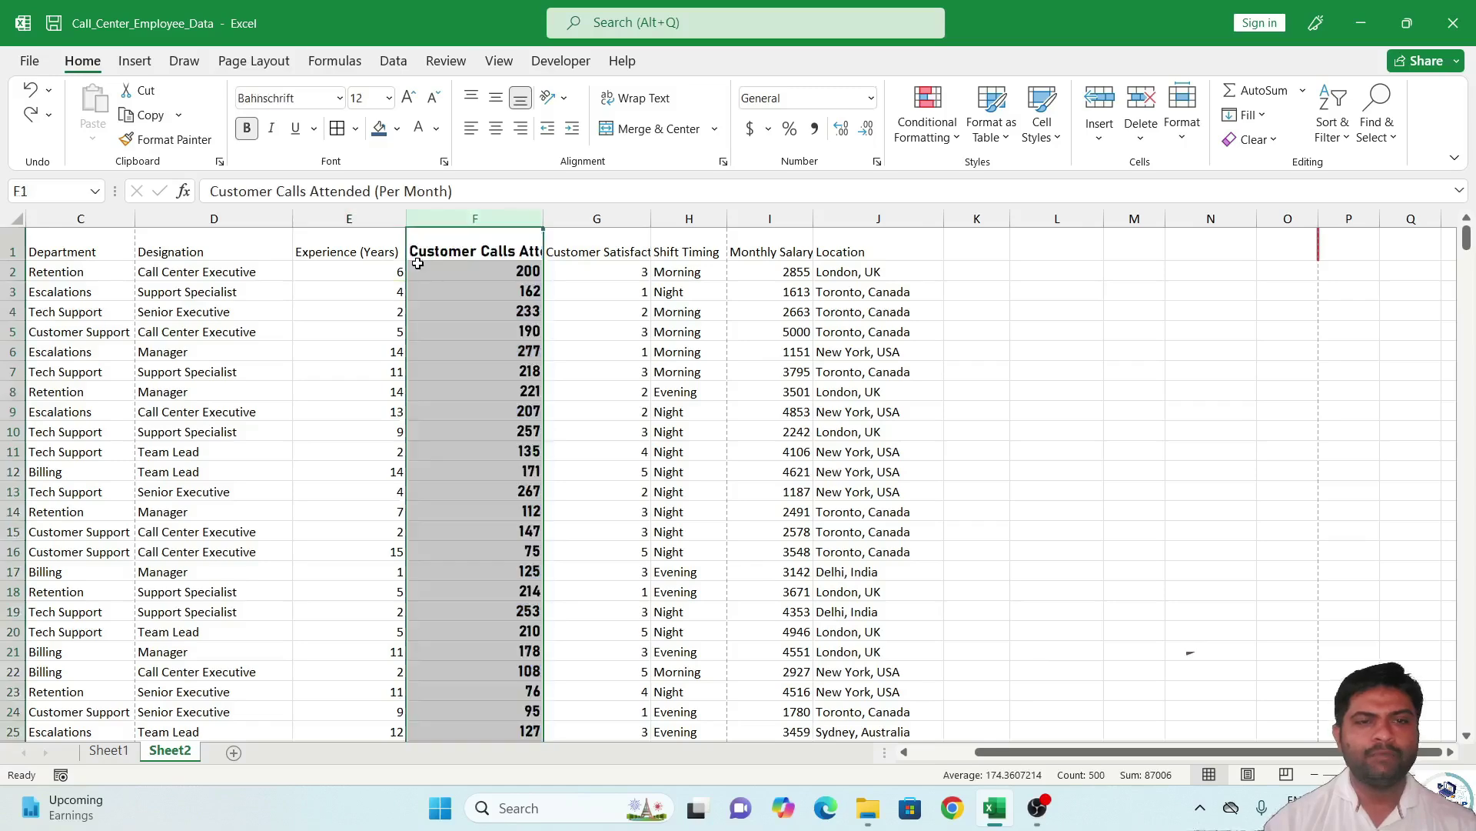
key("ctrl+i")
key("ctrl+u")
key("ctrl+i")
key("ctrl+u")
key("ctrl+z")
key("ctrl+z")
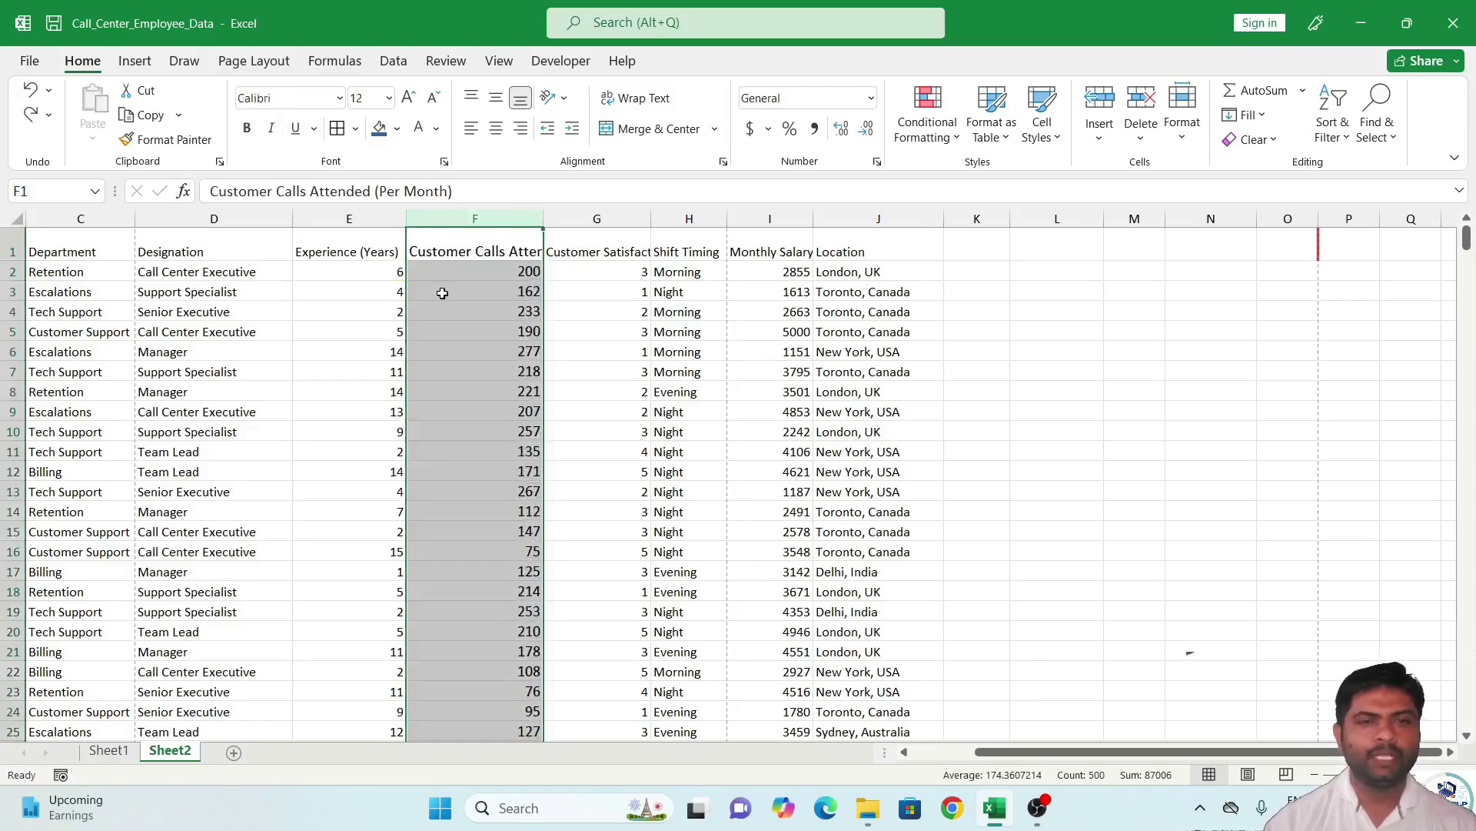
left_click(593, 313)
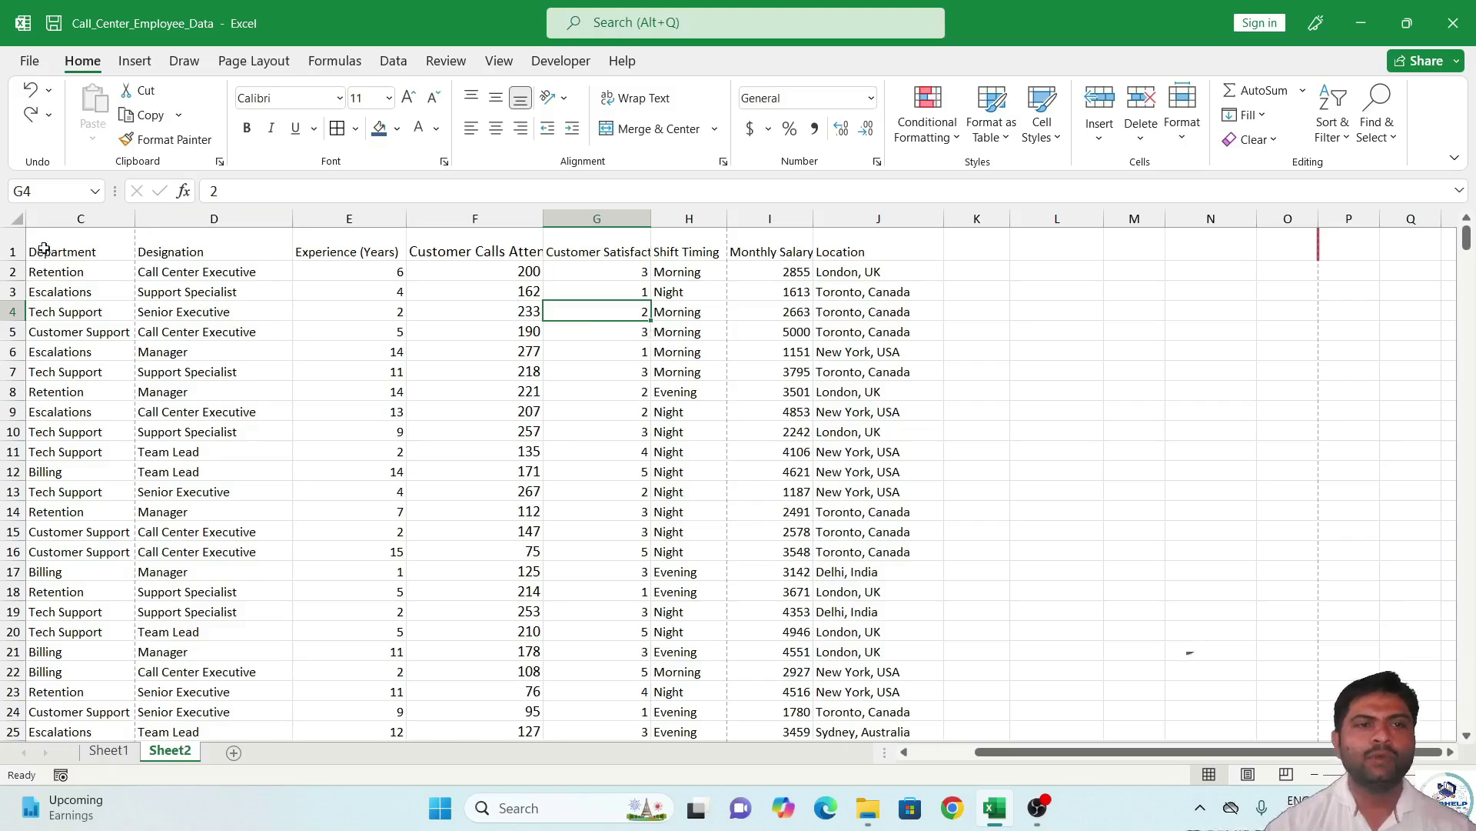
Select the employee table from the Department header C1 down to the last data row.
left_click_drag(48, 246, 870, 671)
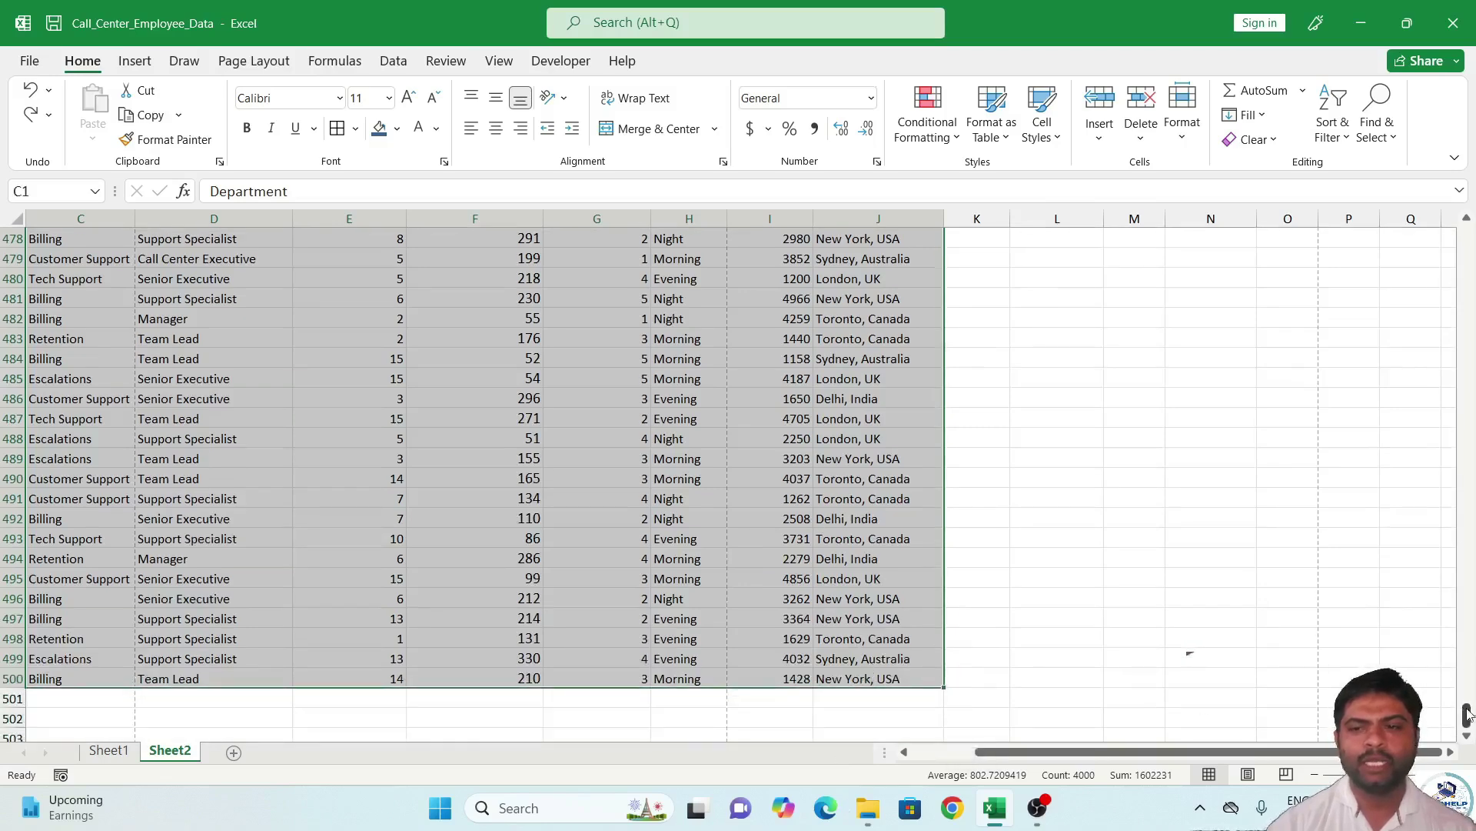
left_click_drag(1470, 321, 1452, 172)
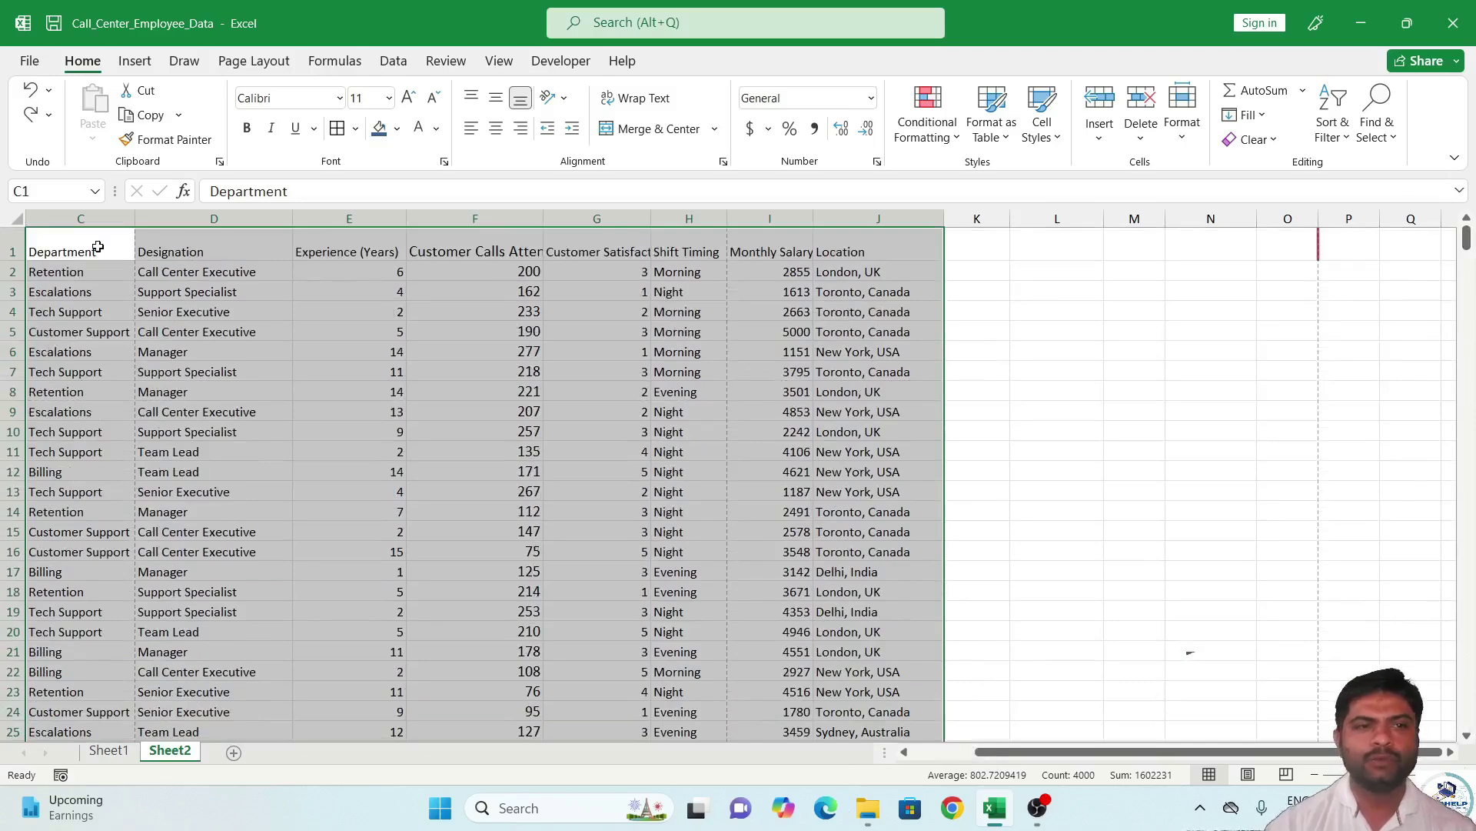
left_click(98, 246)
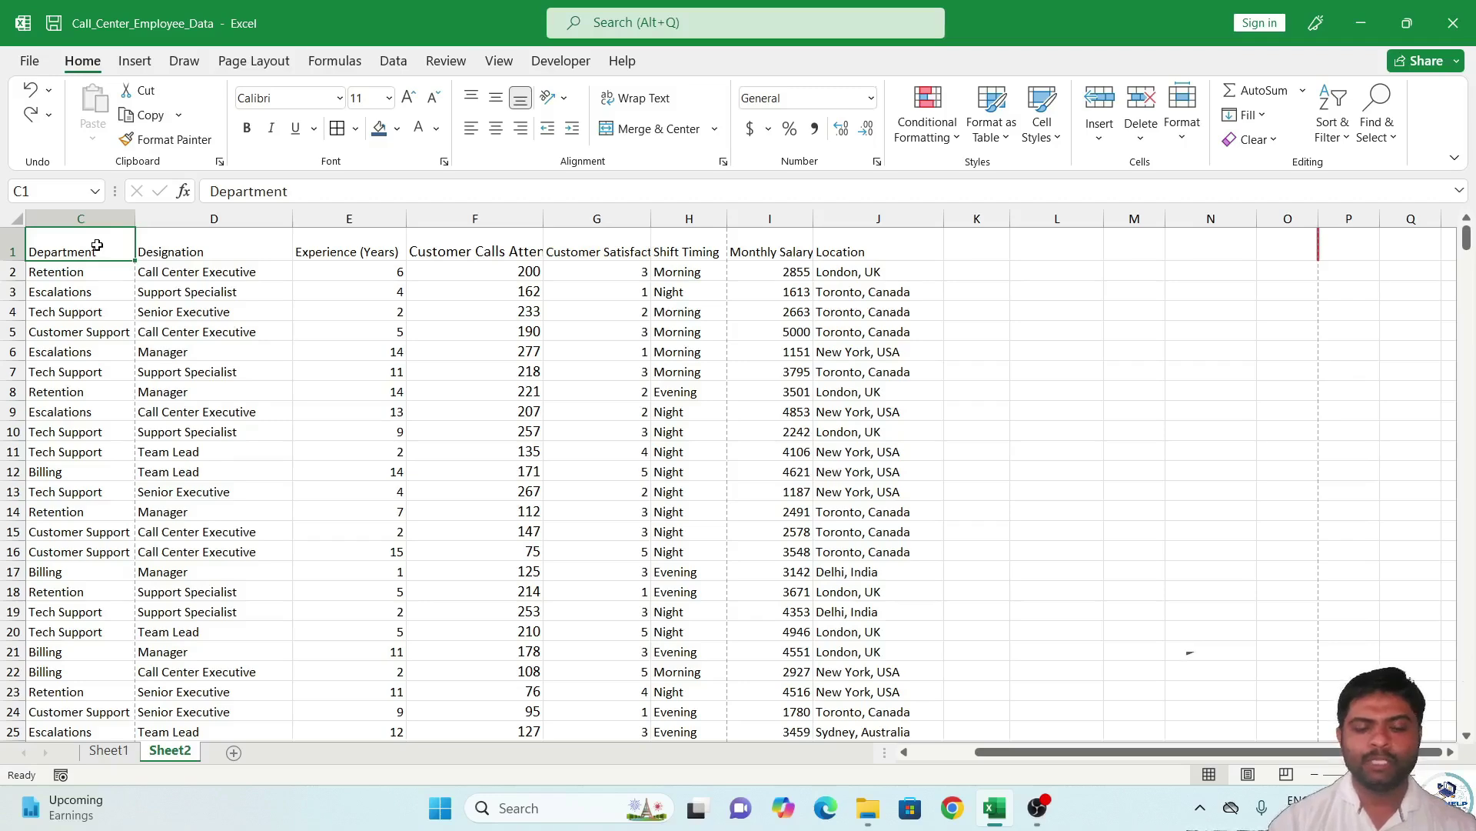
key("shift+Right")
key("shift+Right")
key("shift+Right")
key("shift+Right")
key("shift+Right")
key("shift+Right")
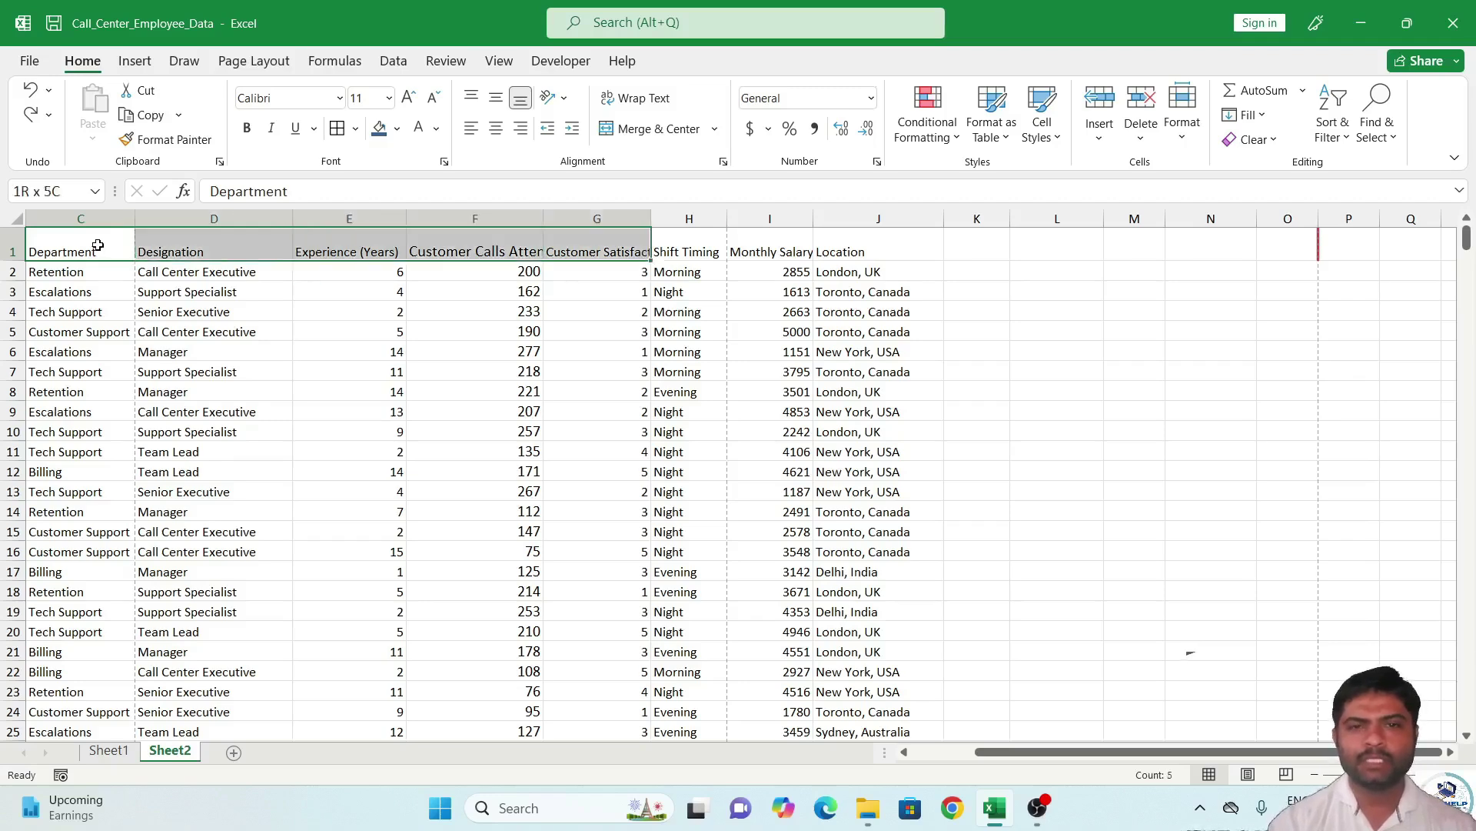
key("shift+Right")
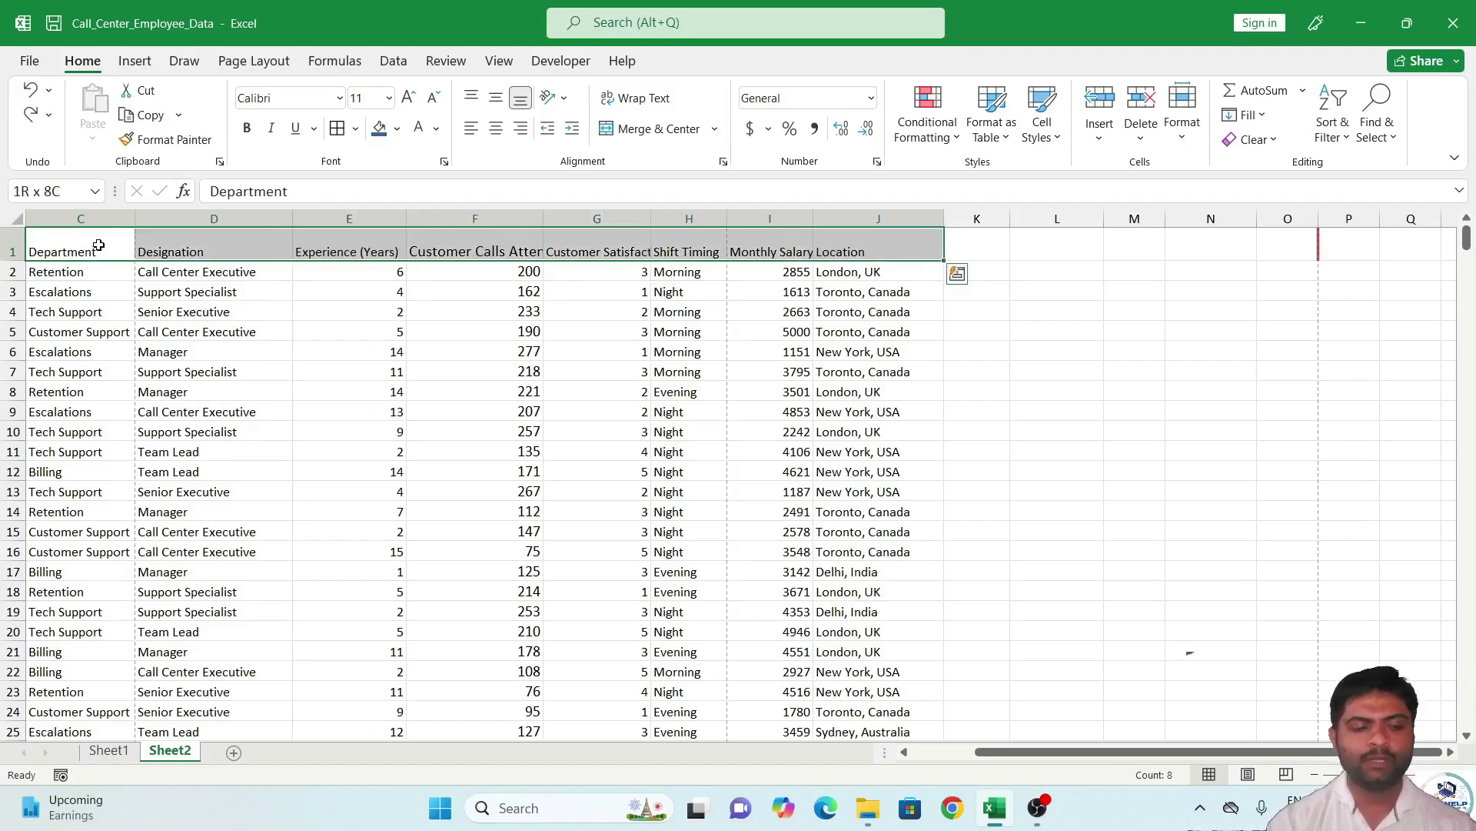
key("ctrl+shift+Down")
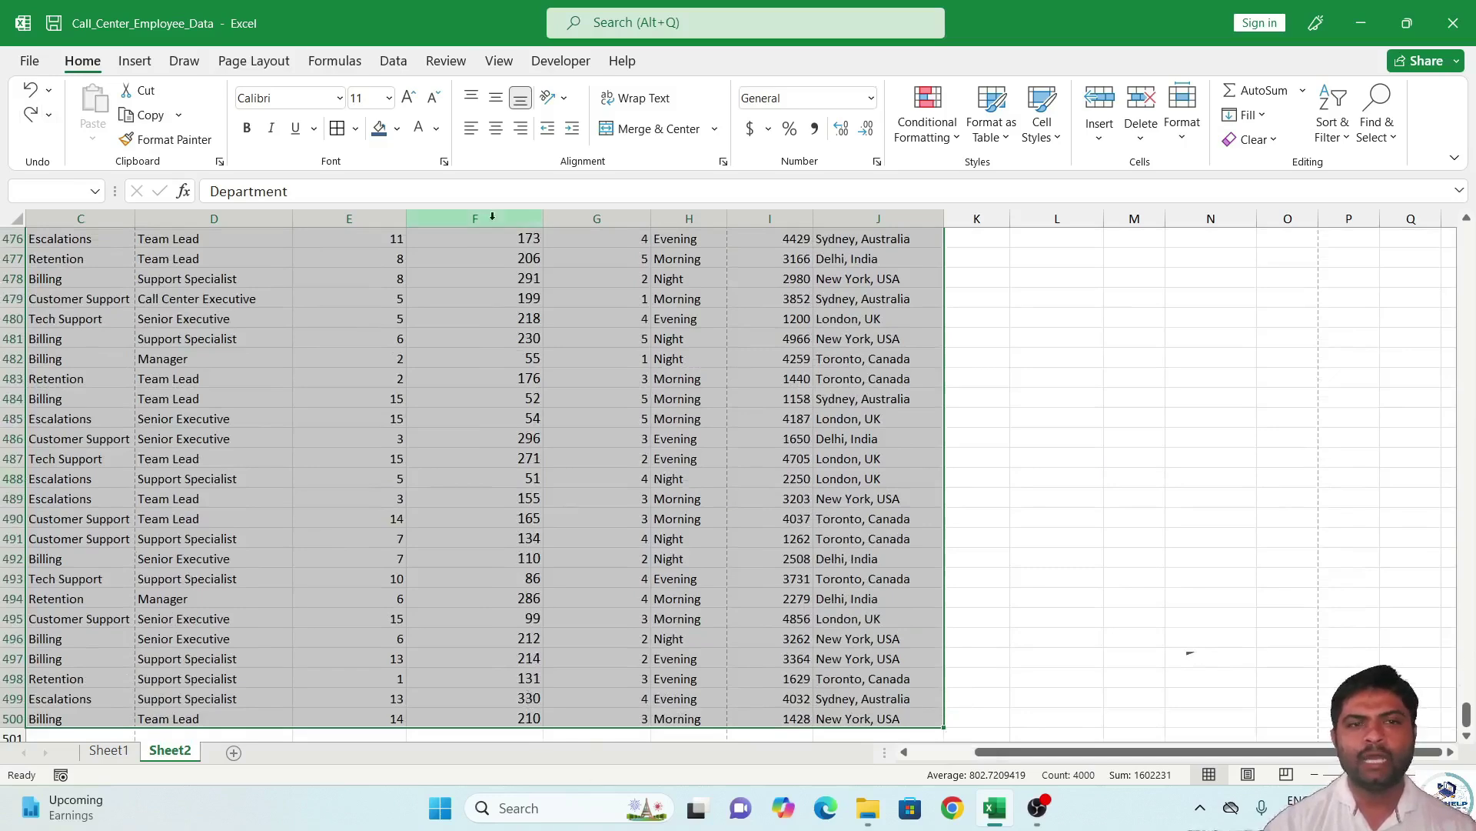
Apply the Mongolian Baiti font to the selected table.
left_click(339, 98)
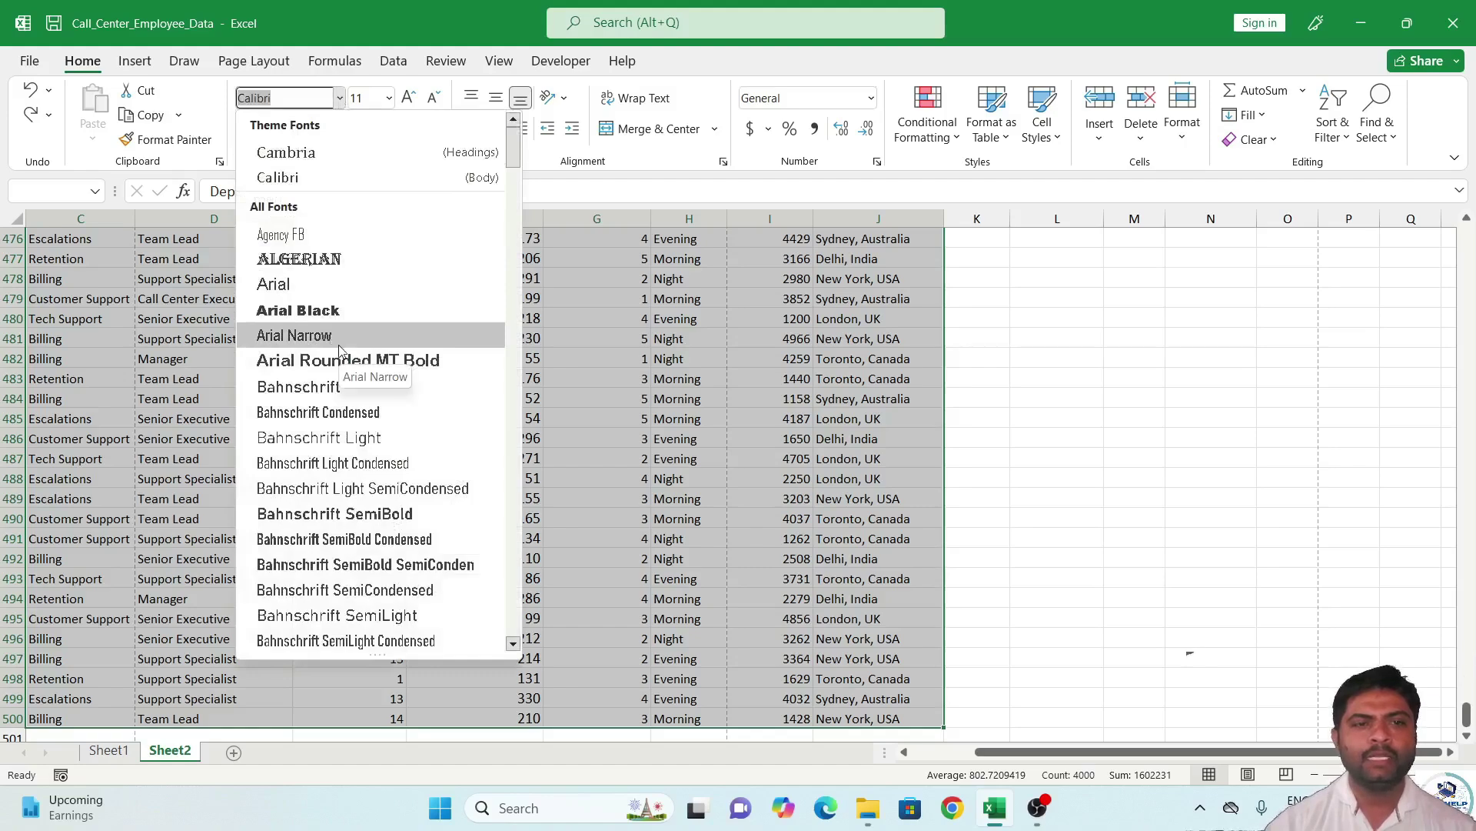
scroll(339, 351, "down", 15)
scroll(331, 389, "down", 20)
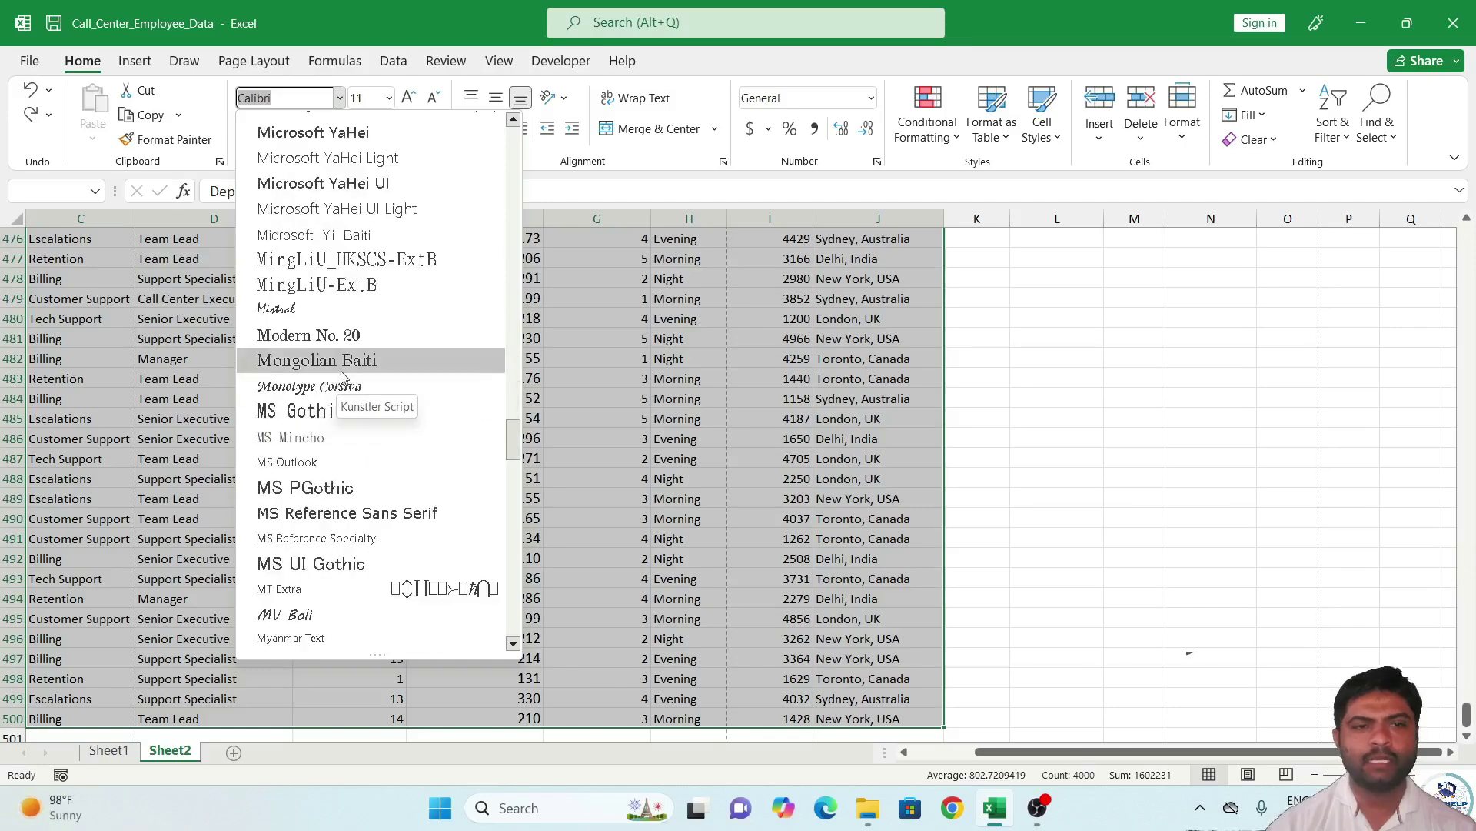
left_click(340, 360)
Set the table's font size to 12 after trying 20, 14, 16 and 10.
left_click(390, 101)
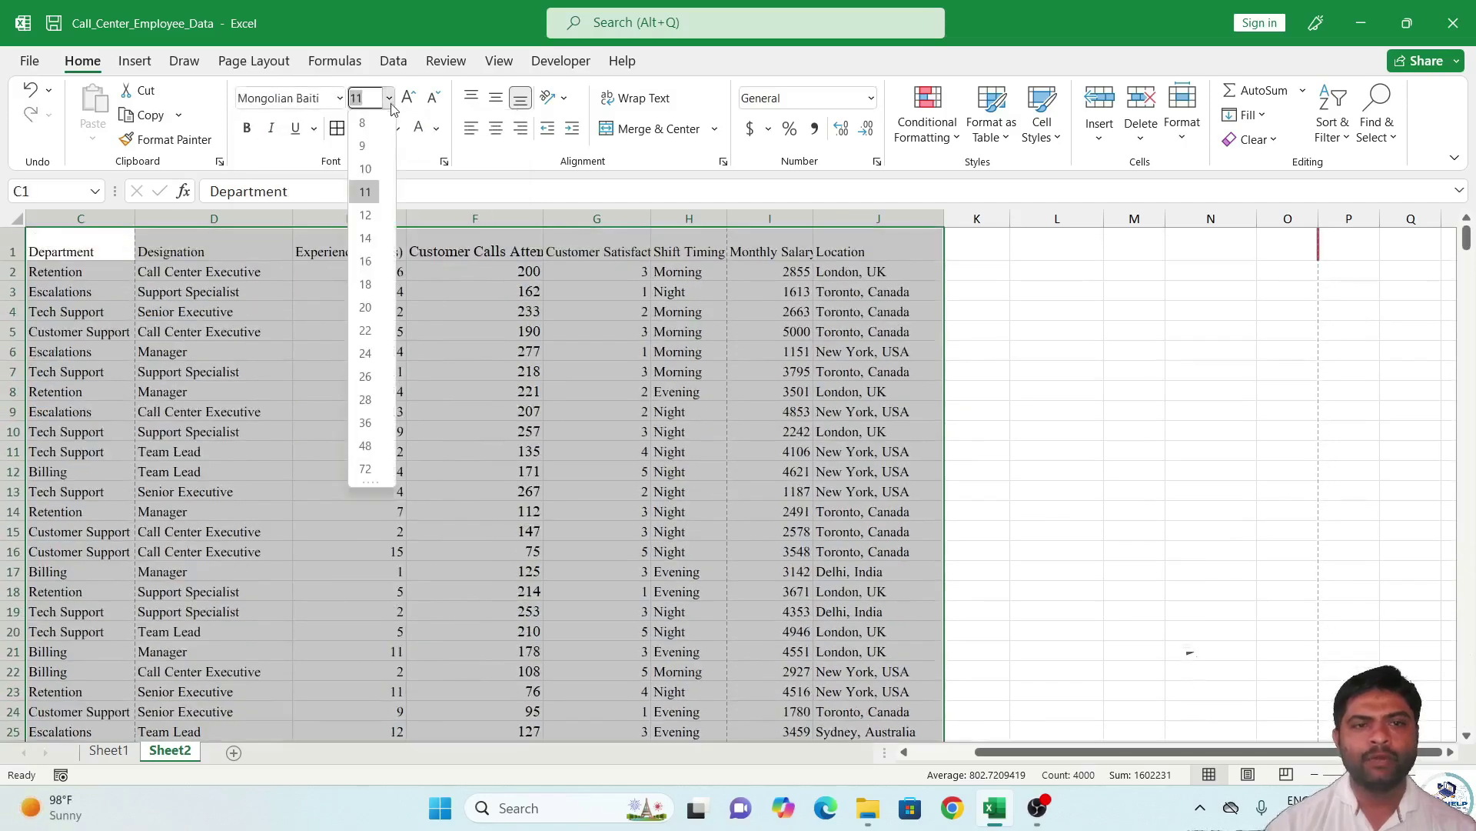
left_click(364, 308)
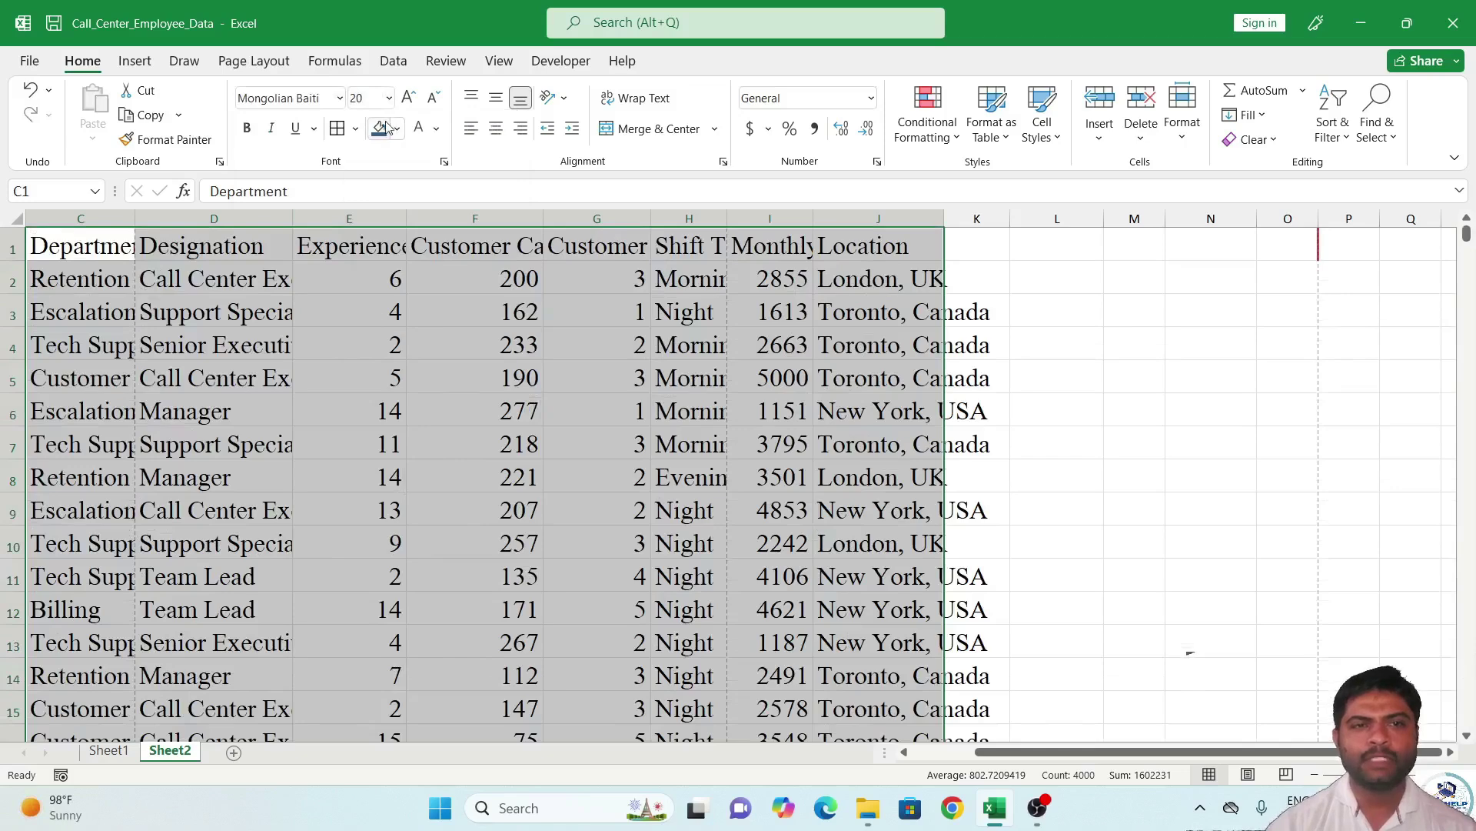
left_click(390, 98)
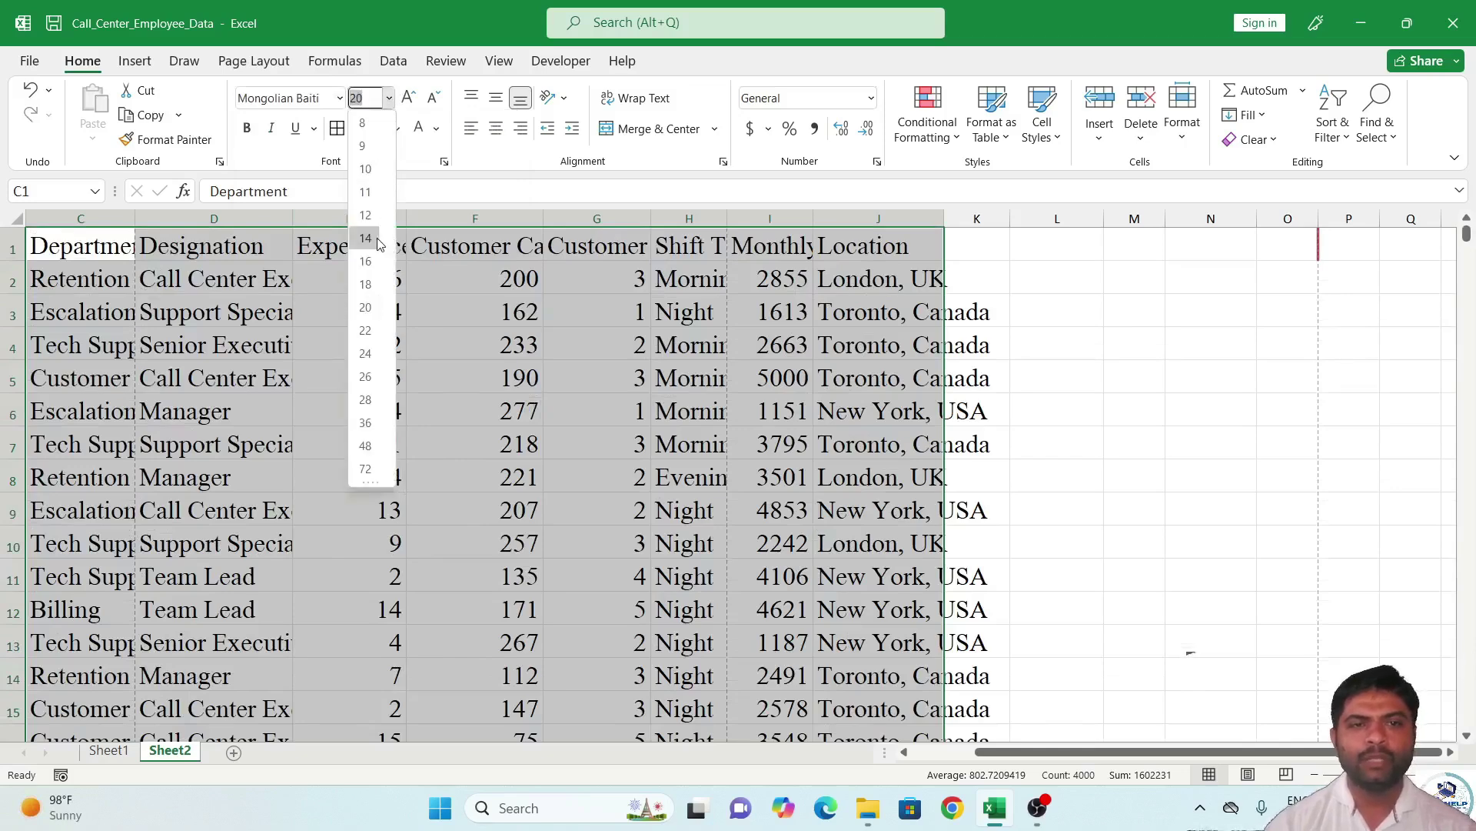
left_click(367, 238)
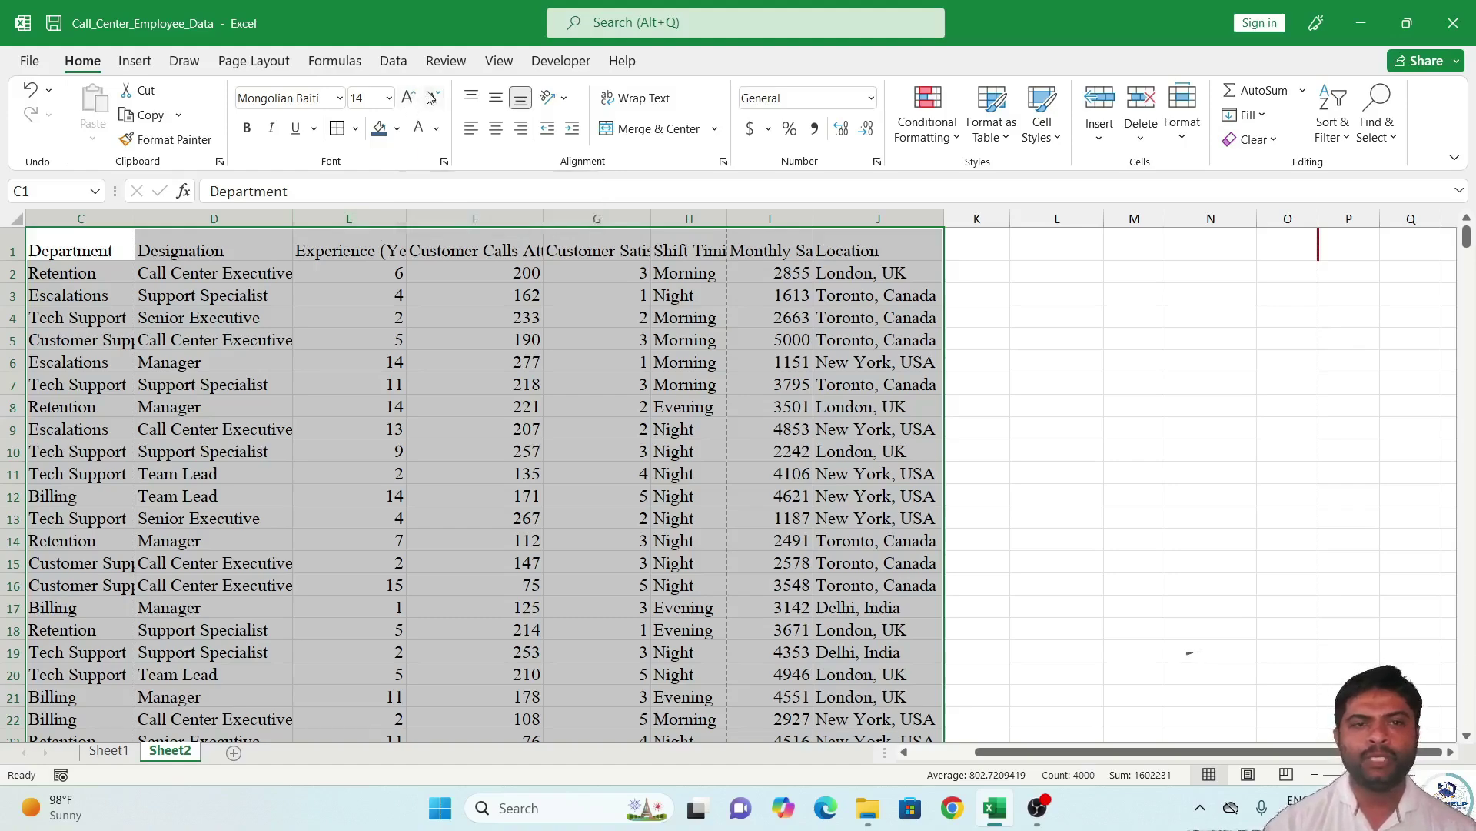
left_click(410, 103)
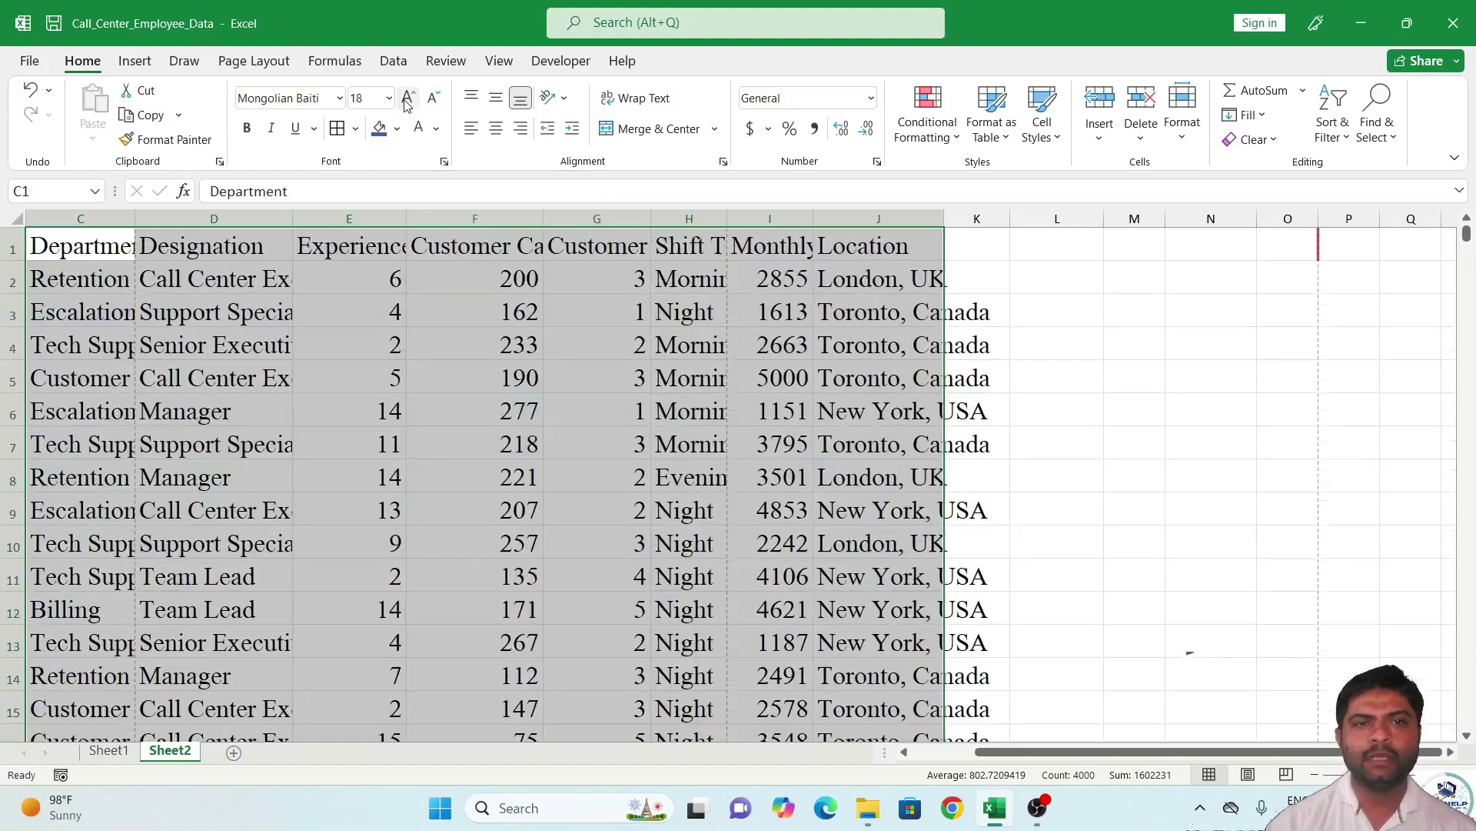
left_click(433, 101)
left_click(433, 101)
left_click(433, 101)
left_click(433, 101)
left_click(409, 101)
left_click(410, 102)
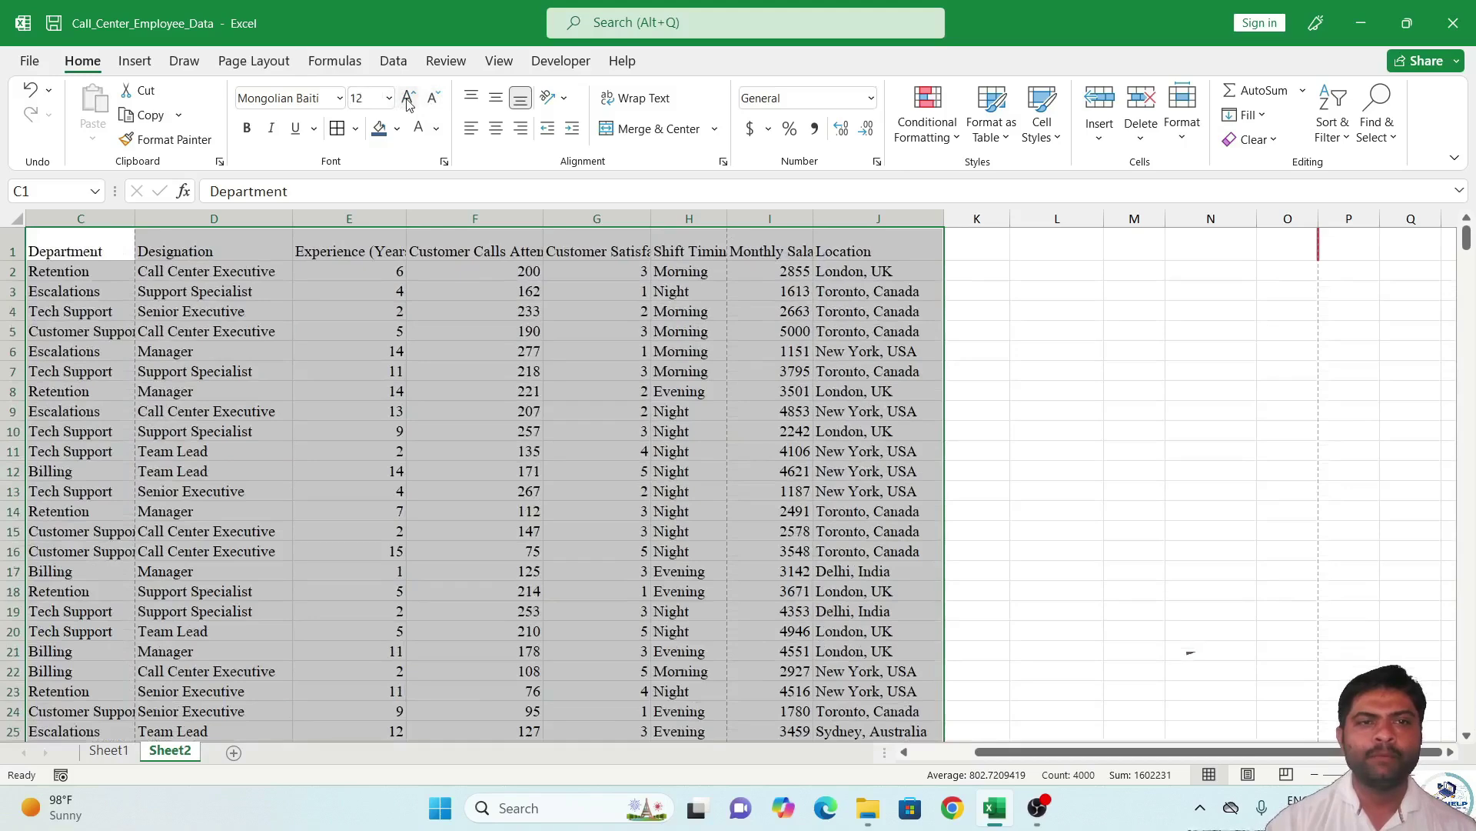
left_click(389, 97)
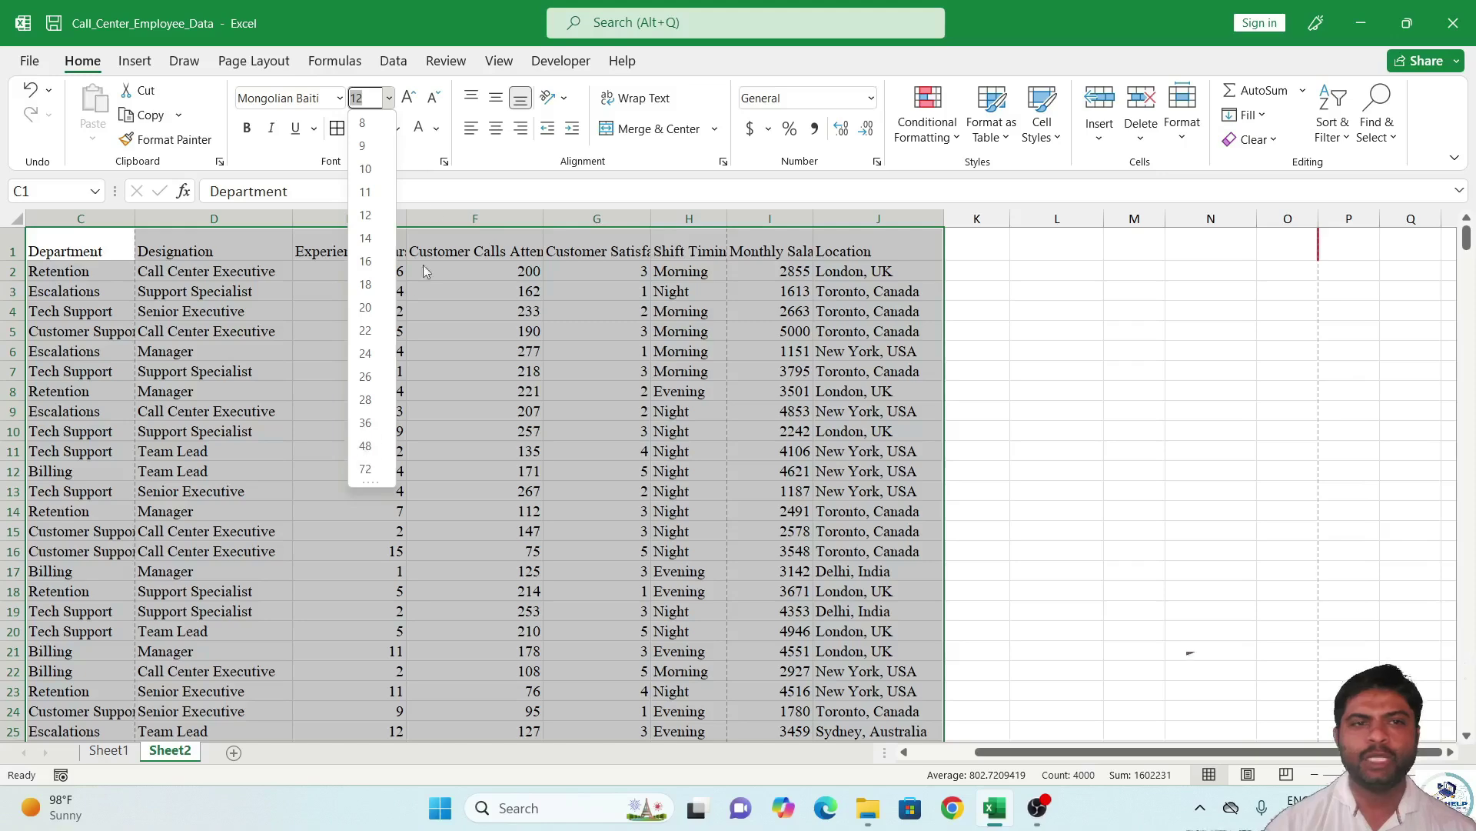
left_click(436, 167)
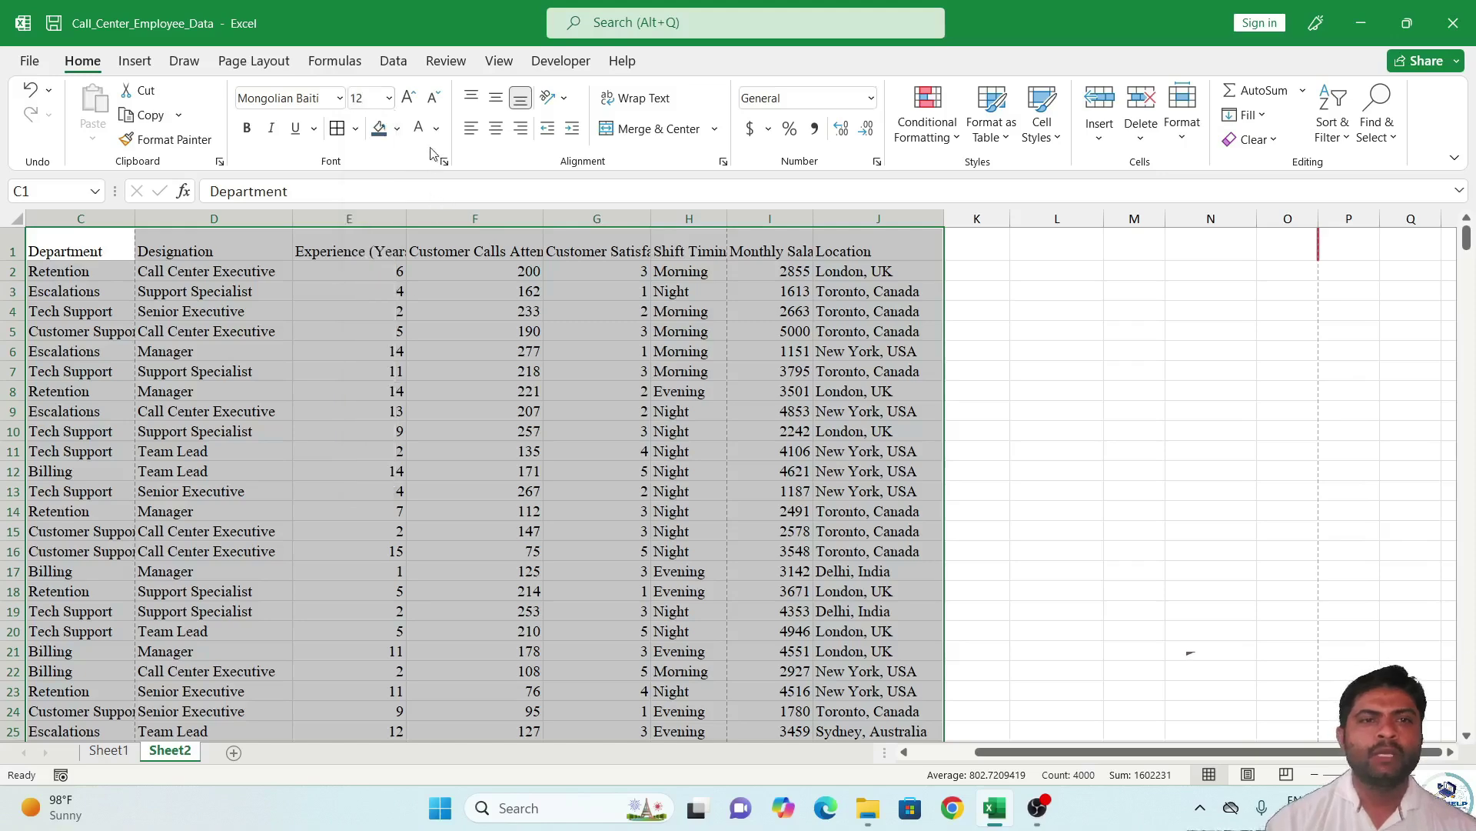
Make the table text bold with no italic, then select header row C1:J1.
left_click(247, 130)
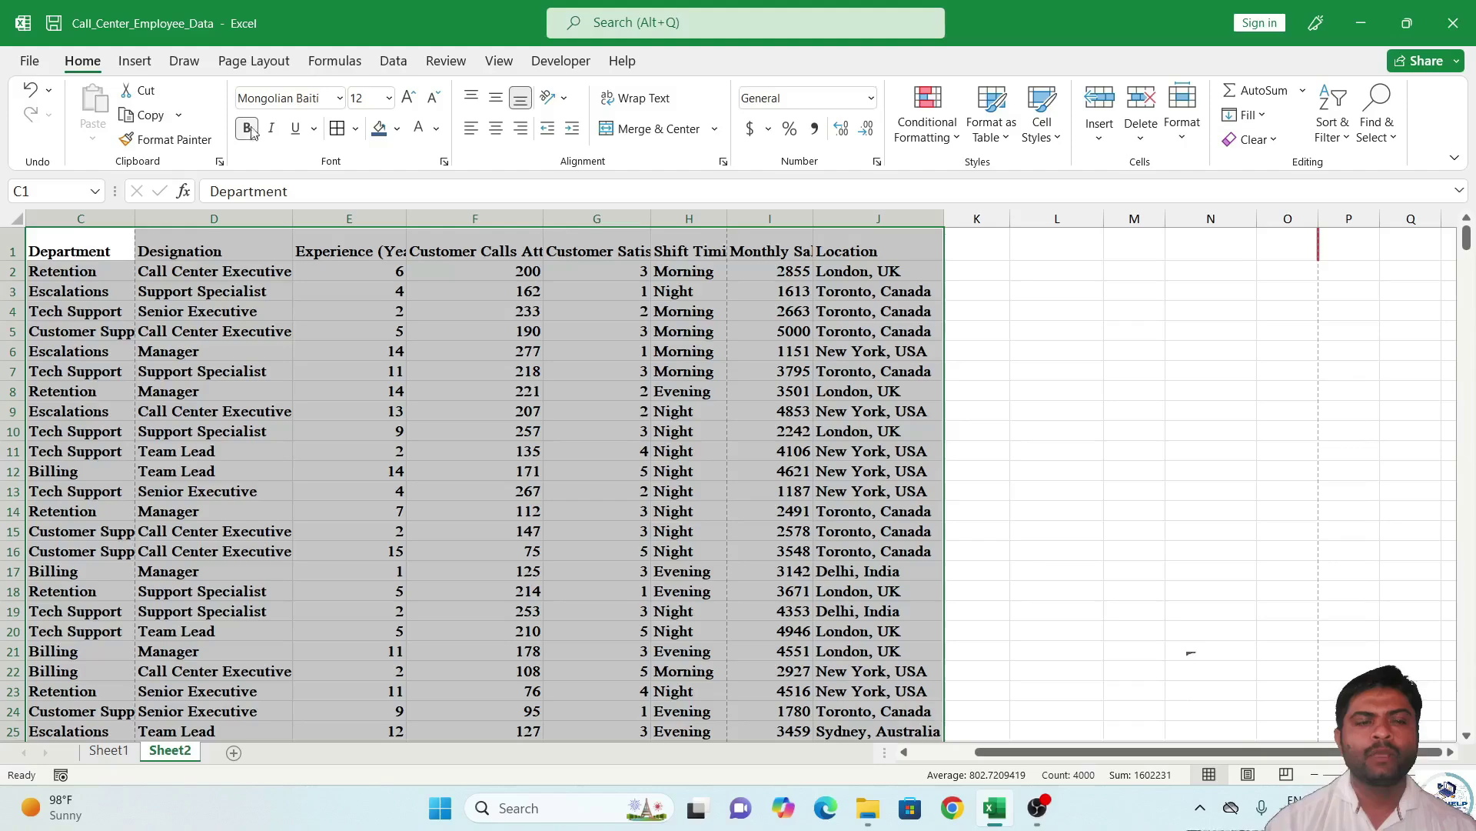
left_click(273, 133)
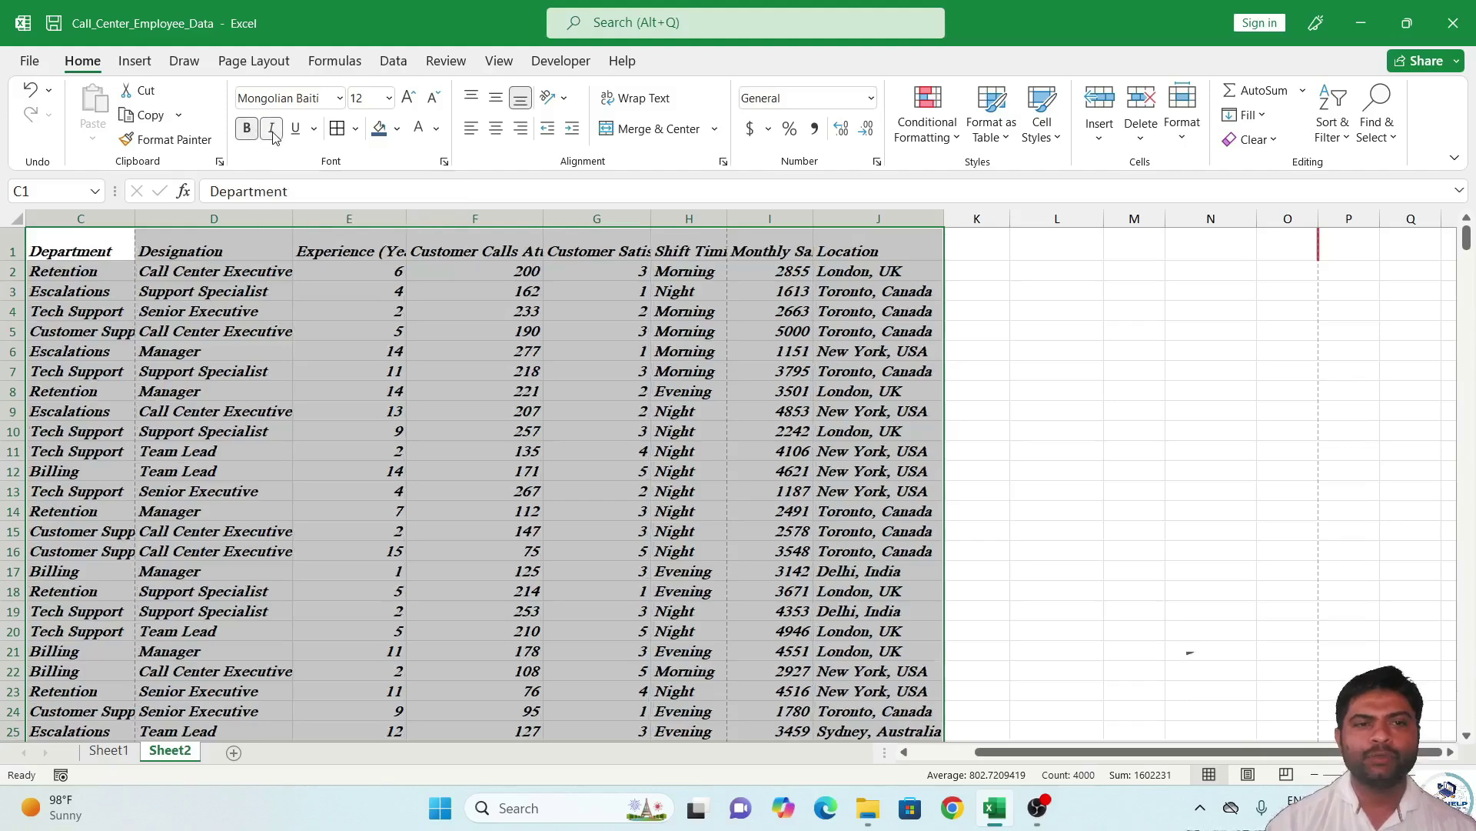
left_click(273, 133)
left_click(273, 131)
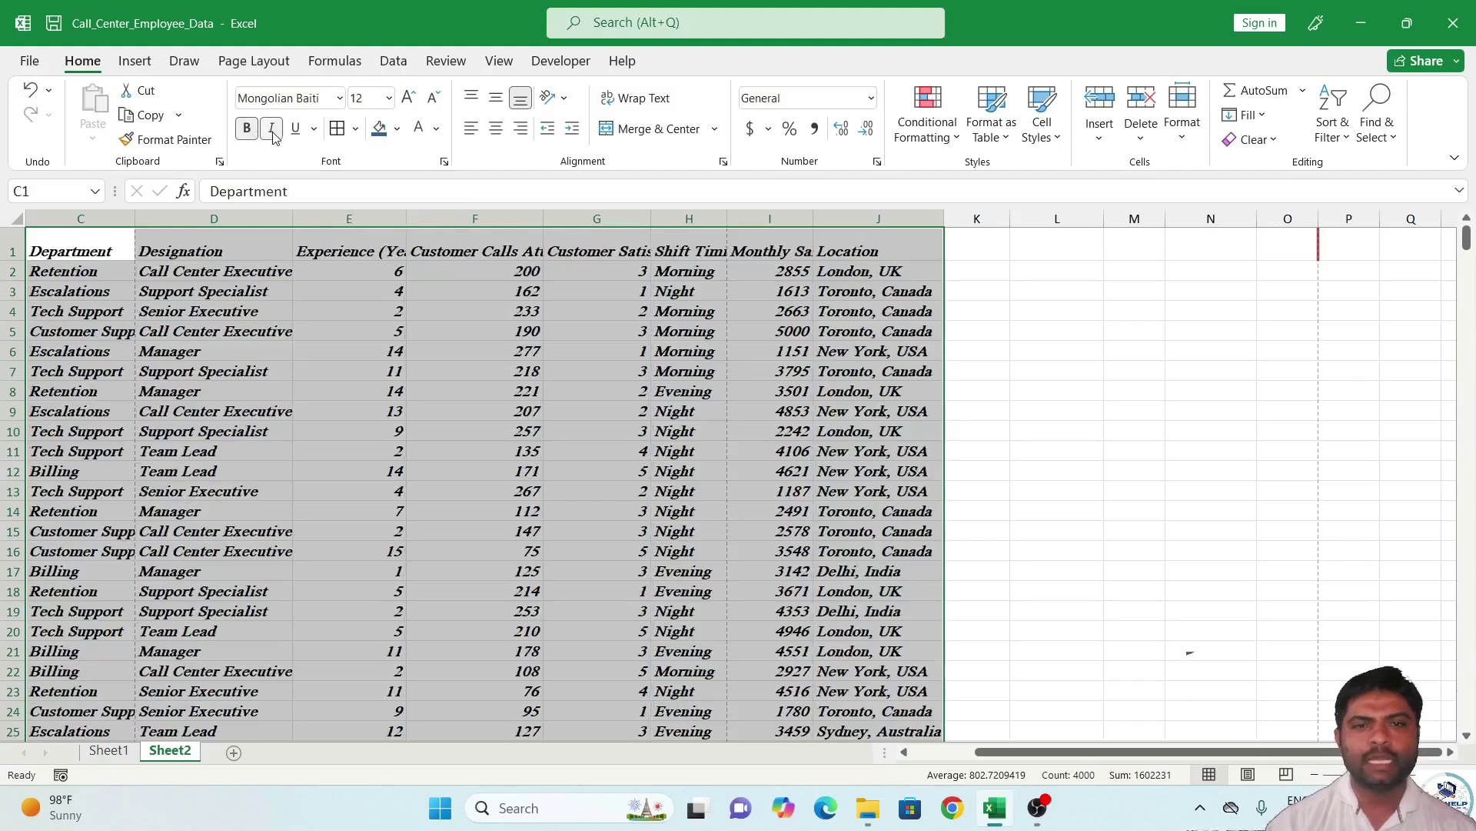
left_click(273, 131)
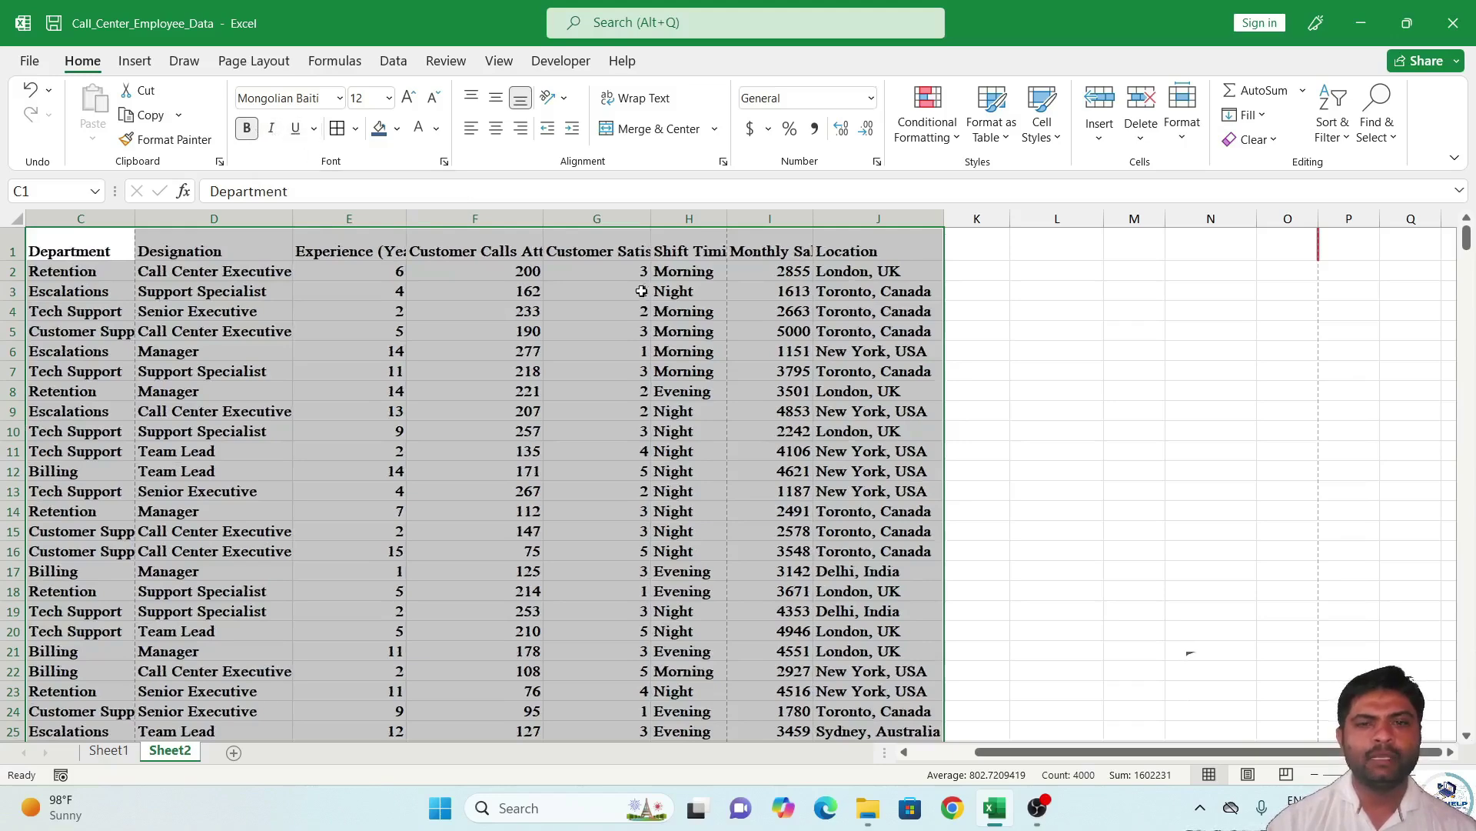
left_click(639, 290)
left_click_drag(86, 238, 837, 230)
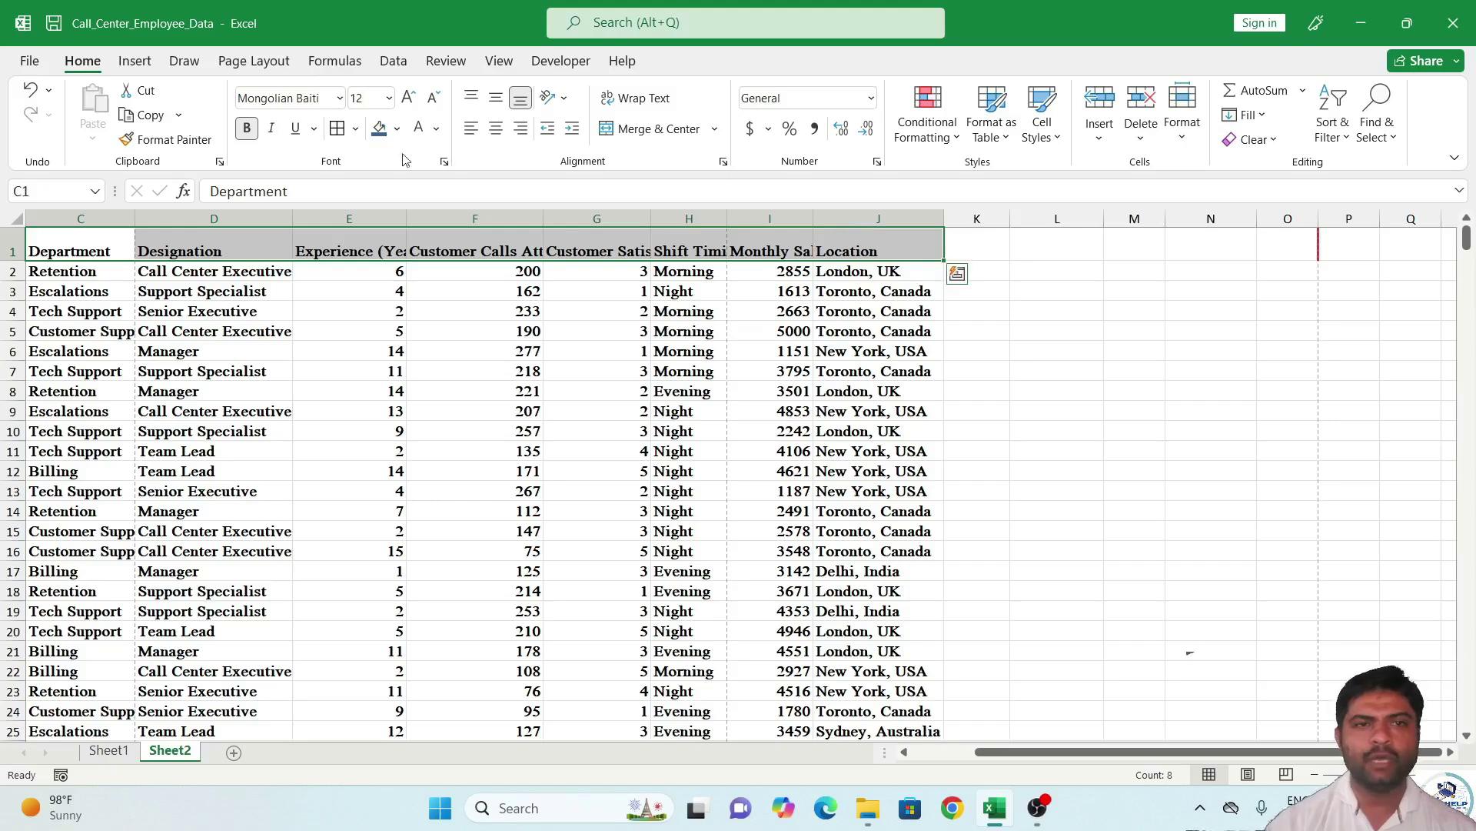
Format header row C1:J1 as underlined size 14, yellow text on dark olive green fill.
left_click(298, 131)
left_click(349, 267)
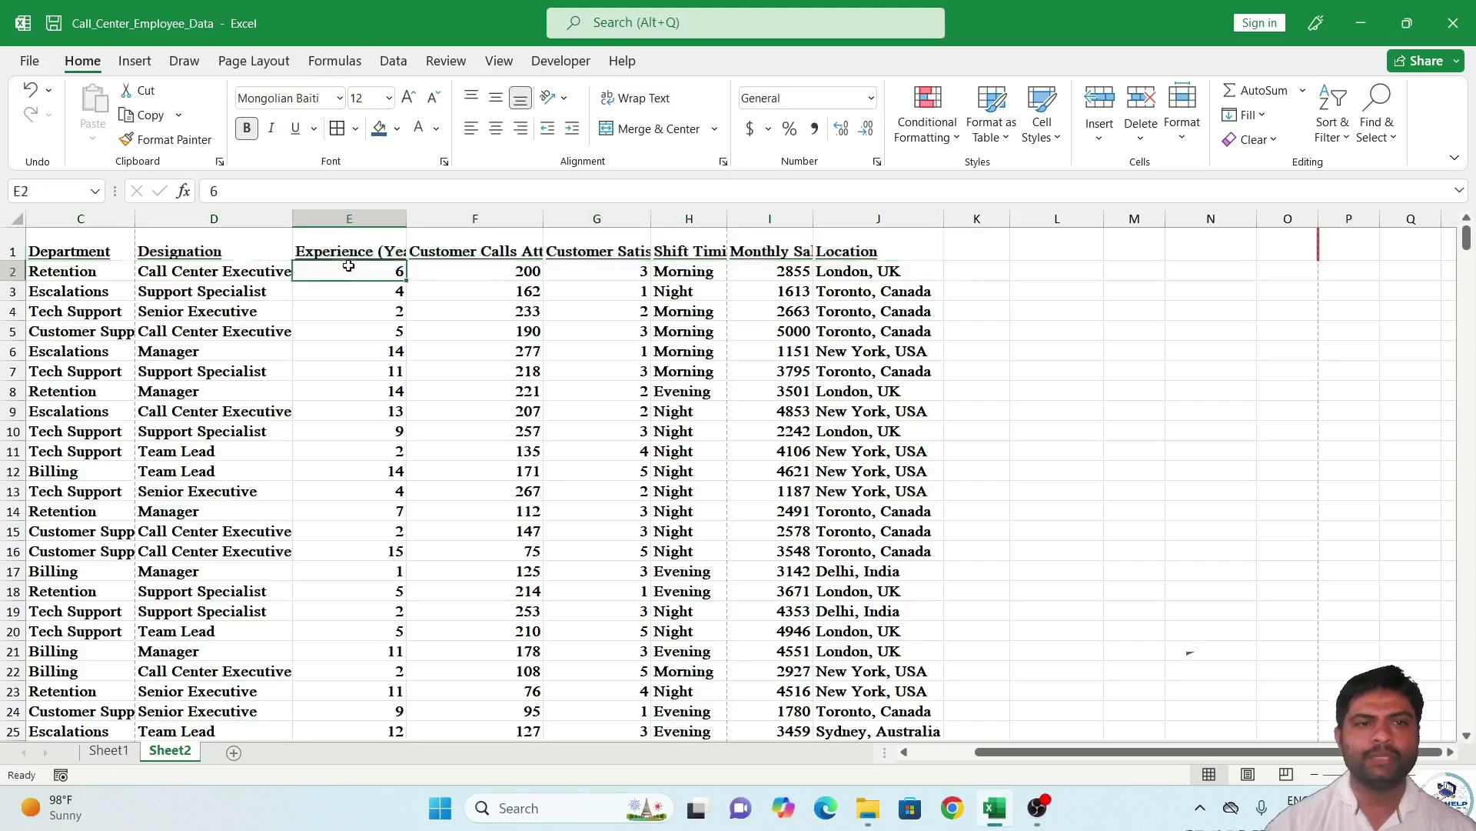
left_click_drag(87, 240, 938, 242)
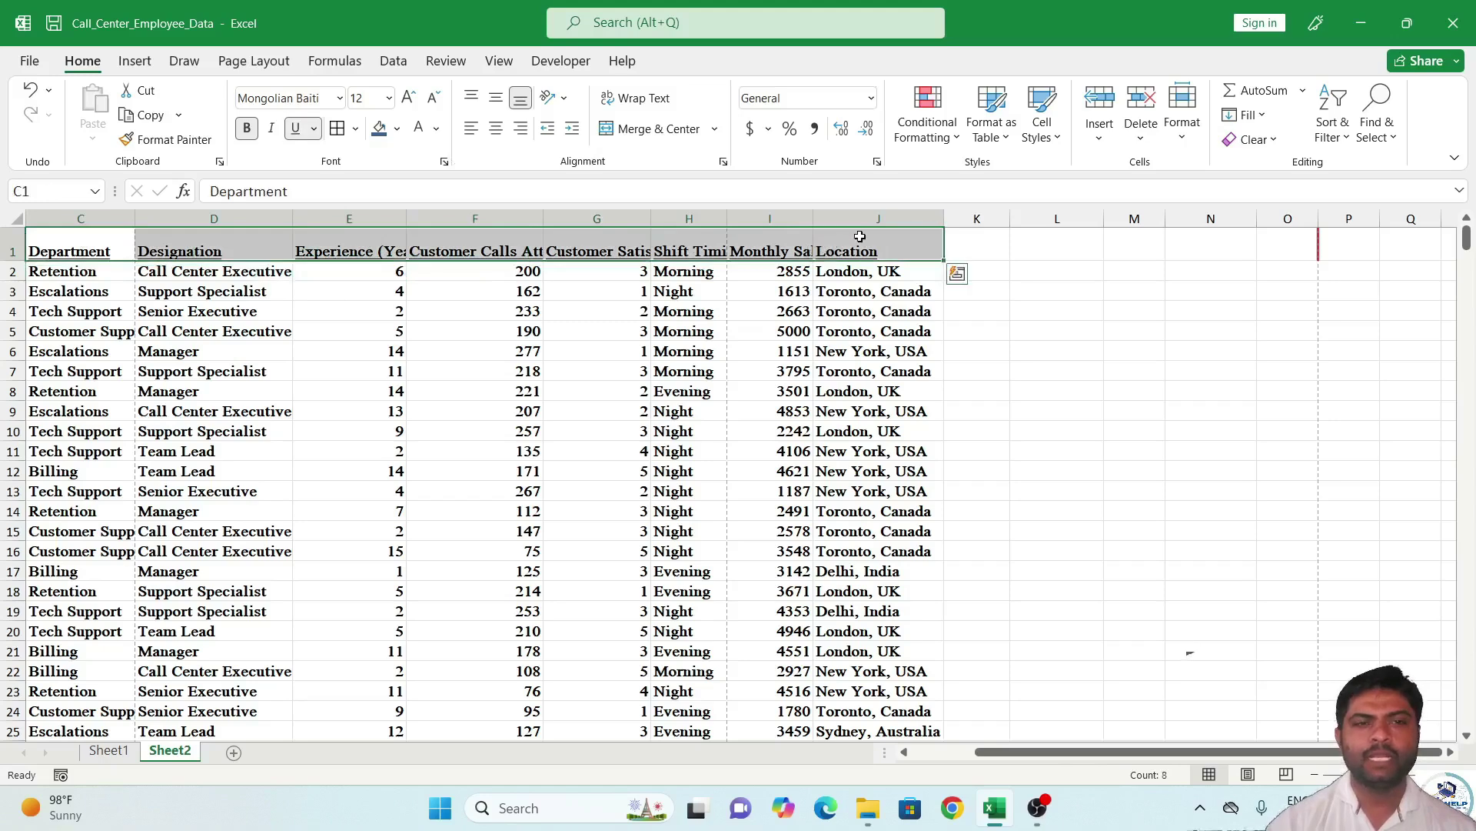
left_click(408, 98)
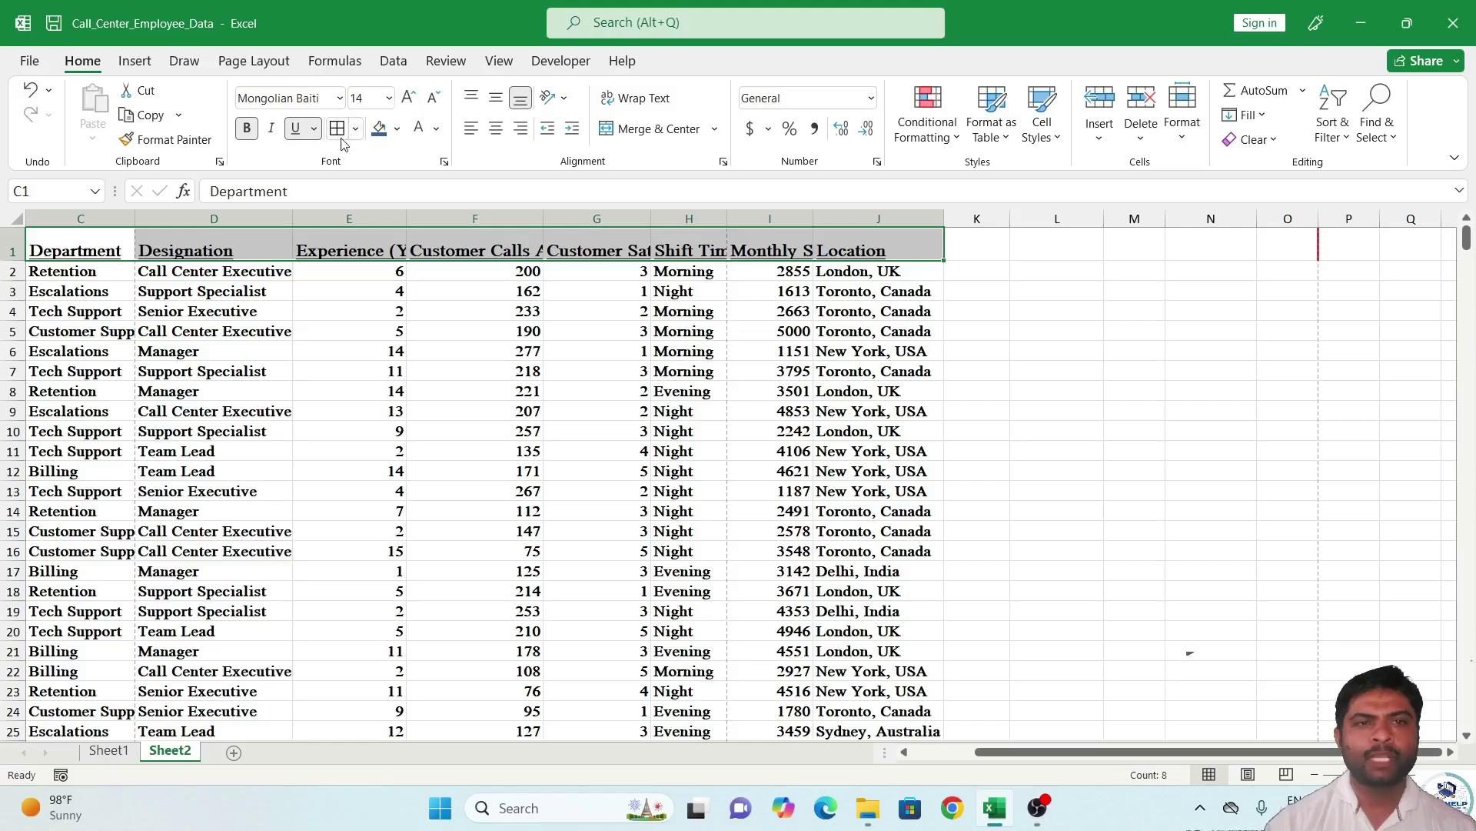
left_click(397, 129)
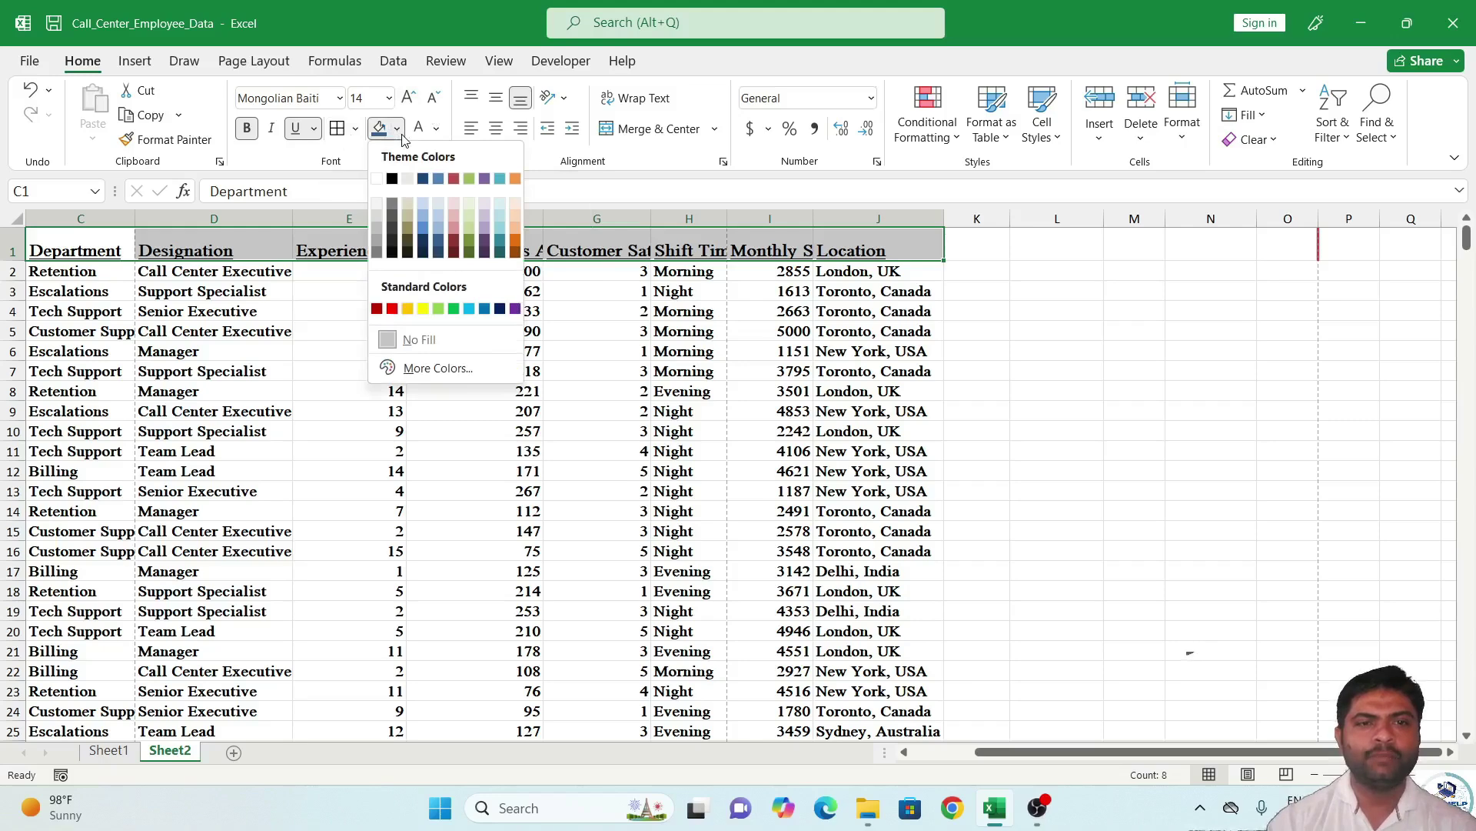
left_click(469, 250)
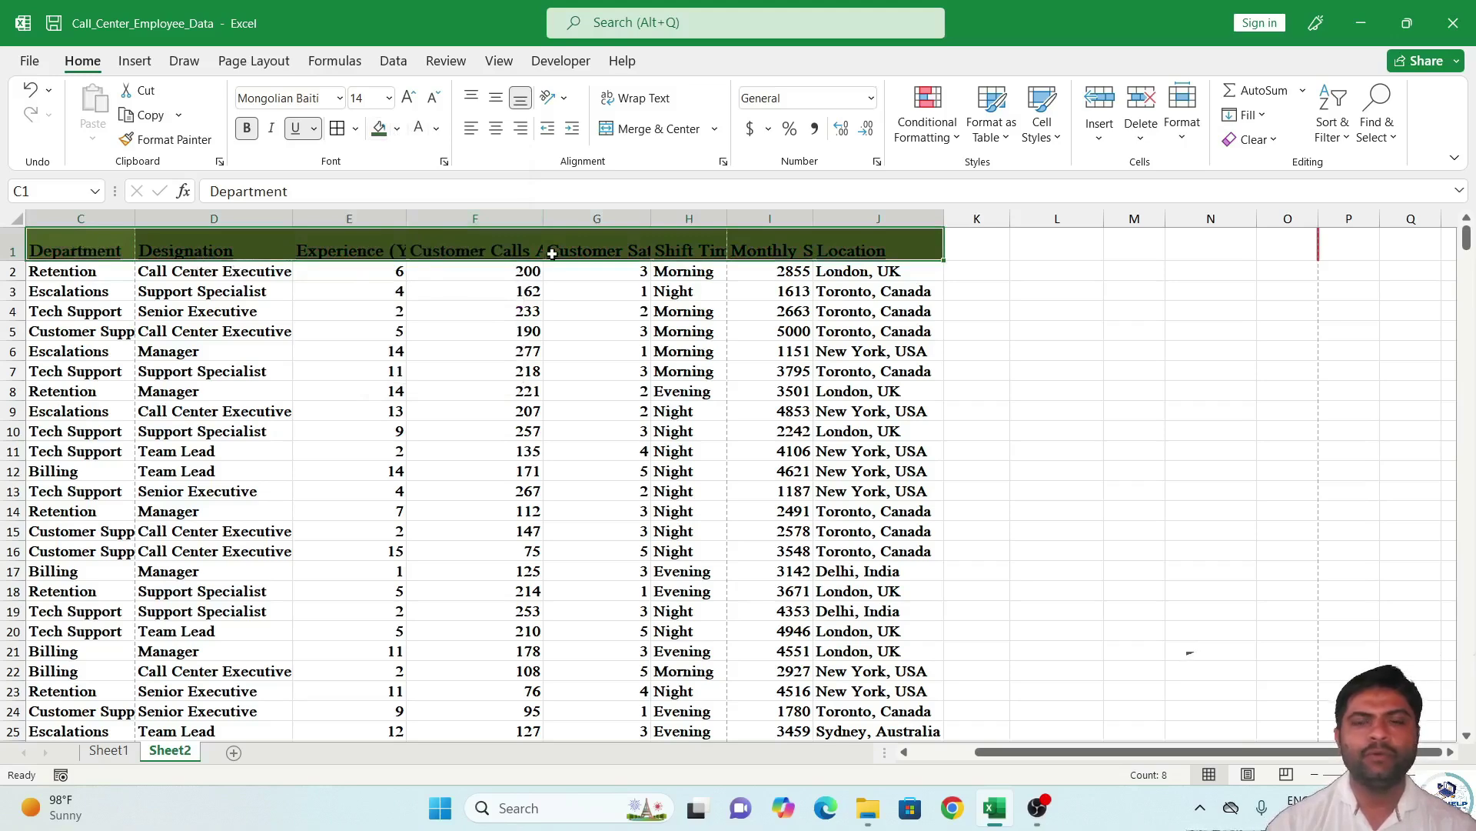
left_click(436, 129)
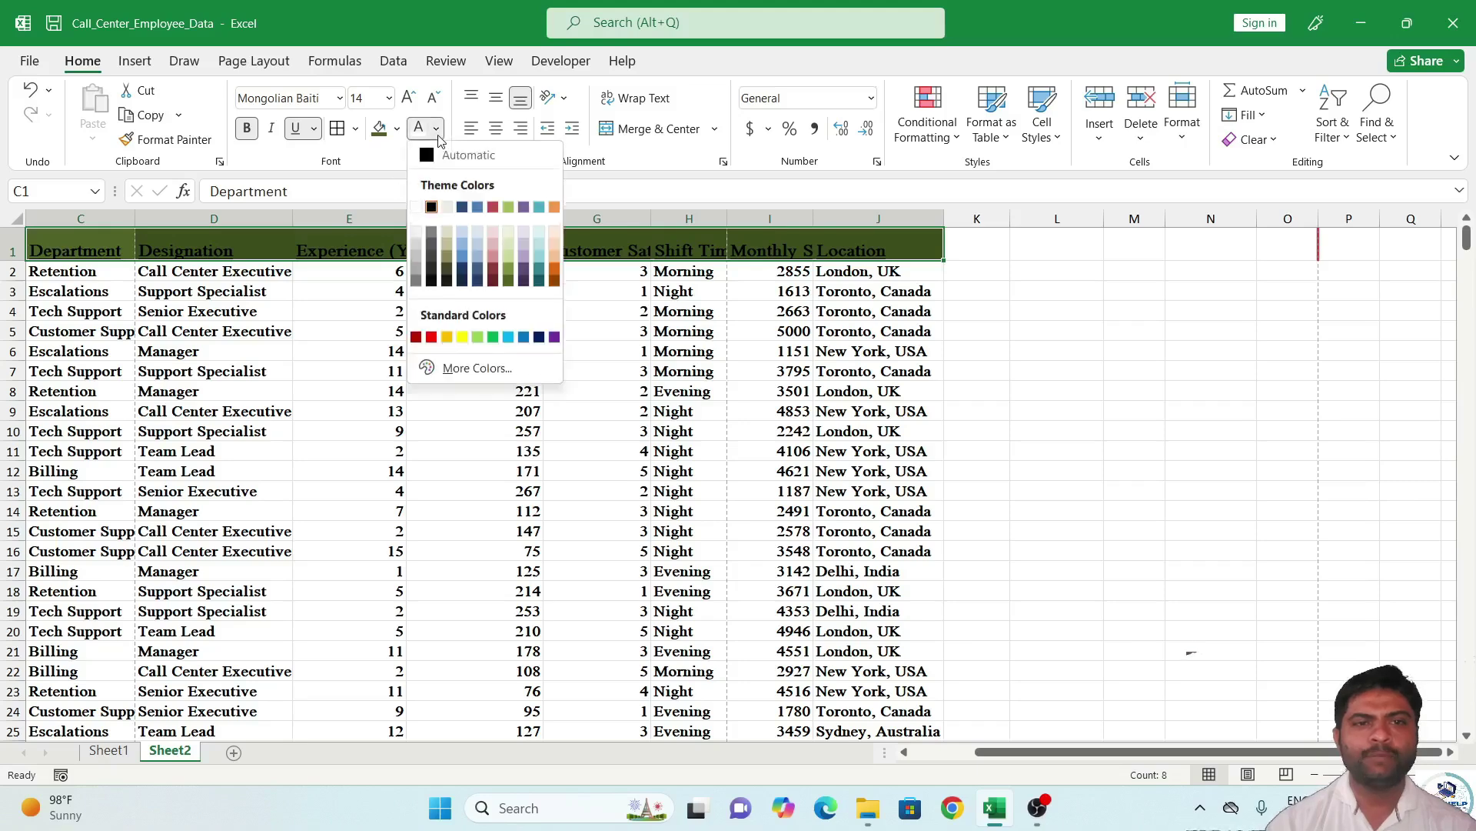
left_click(462, 338)
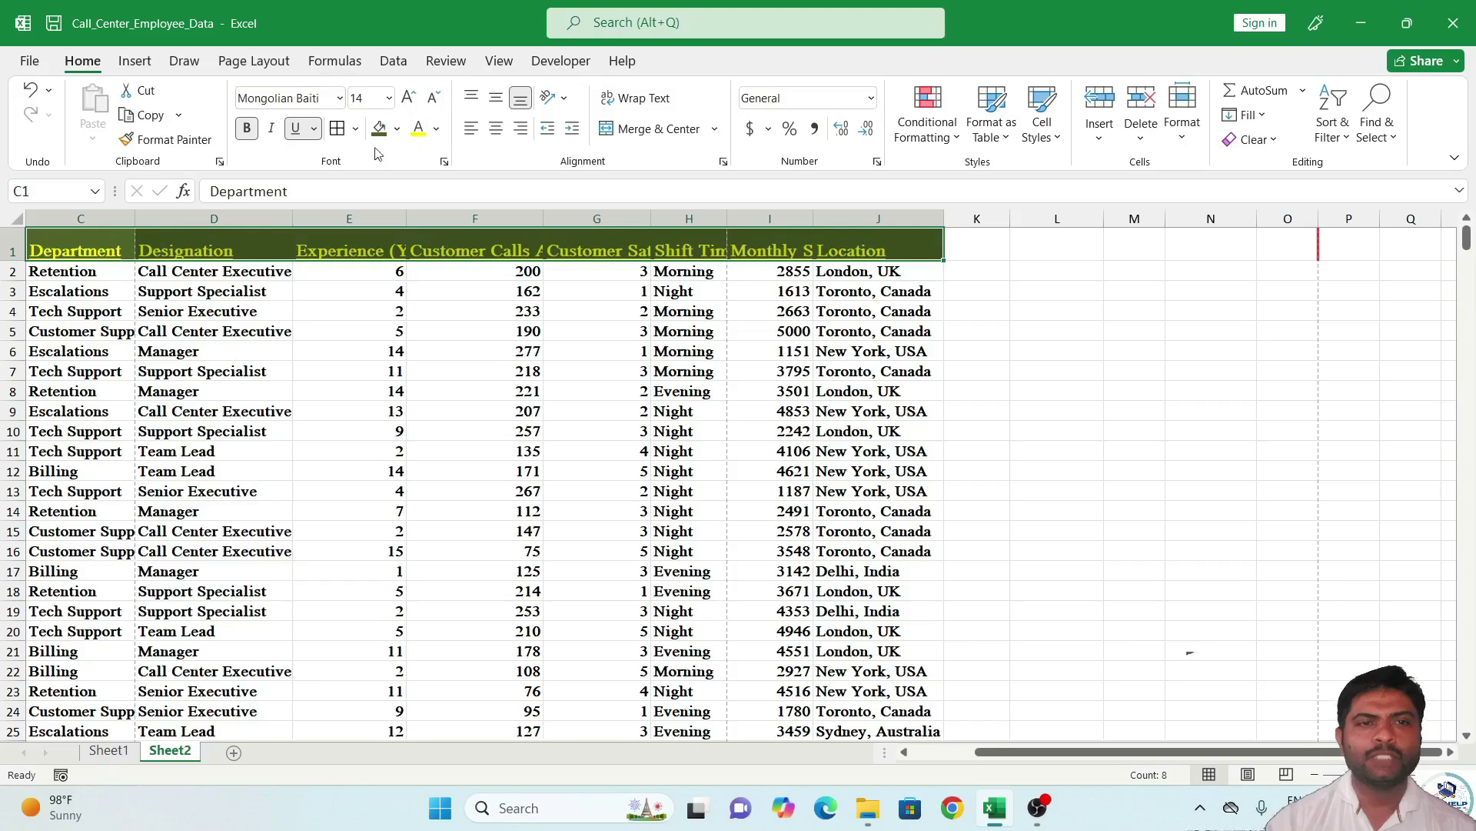
left_click(339, 313)
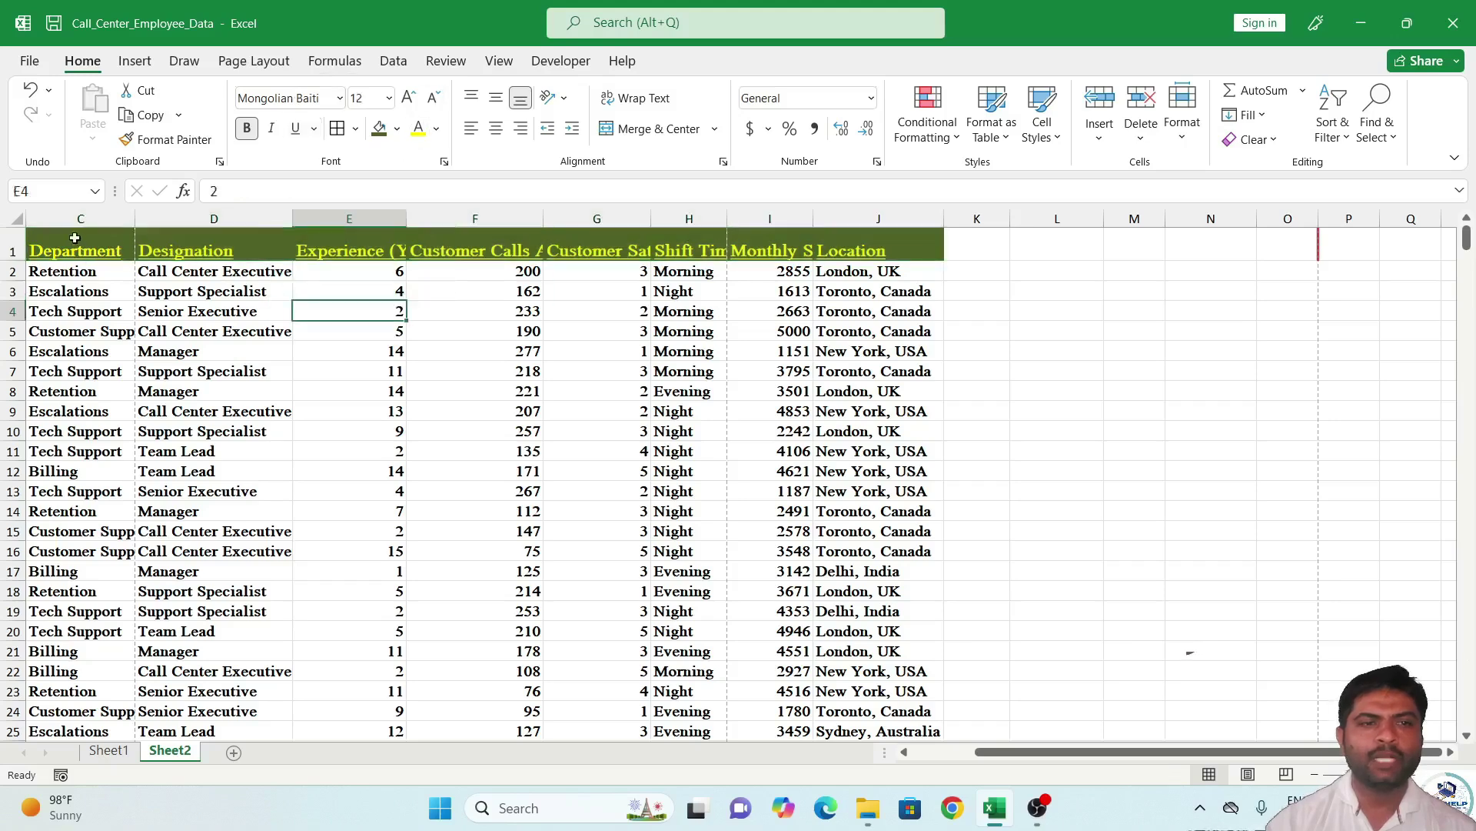
left_click(45, 241)
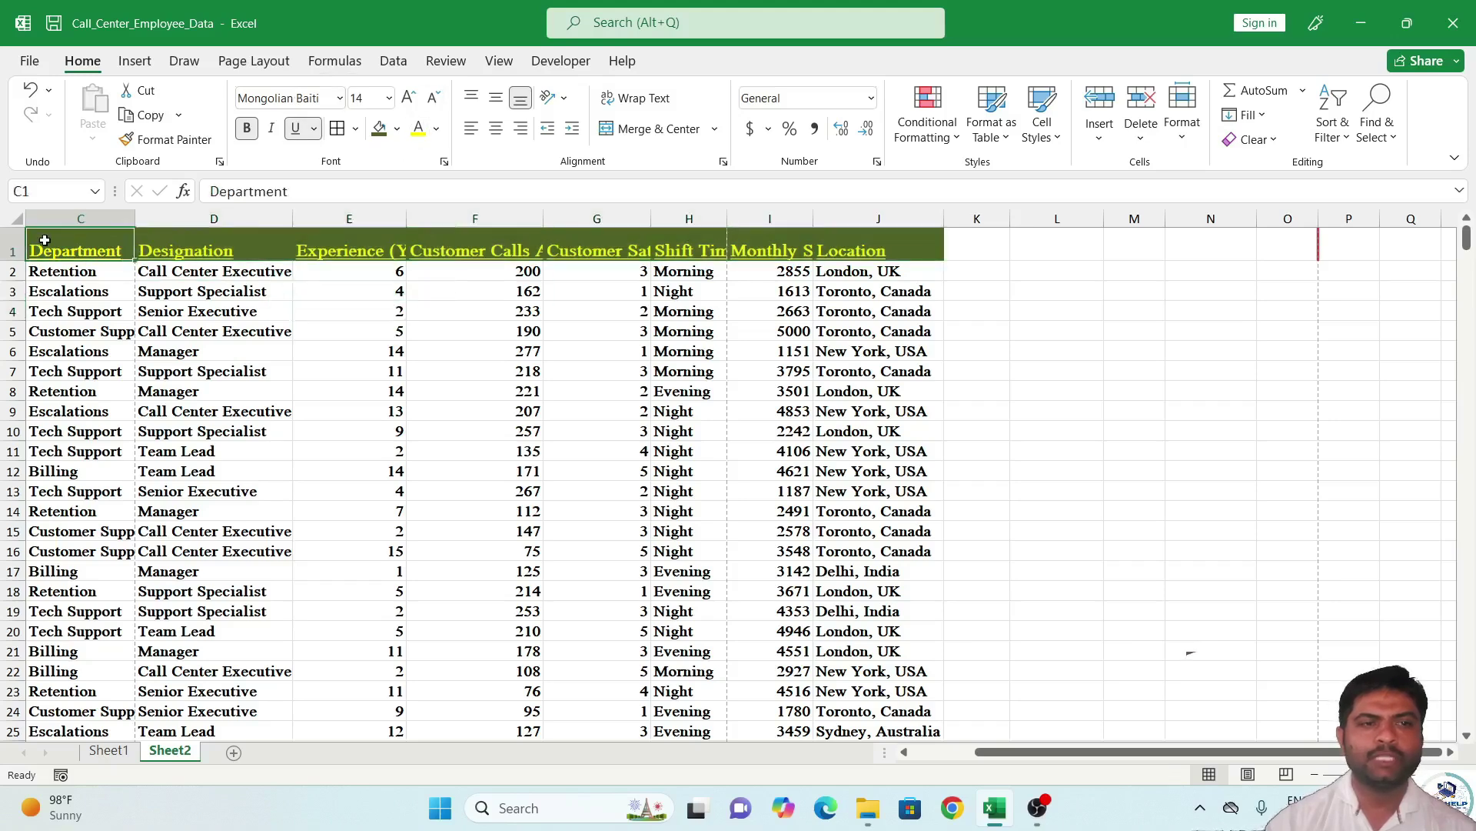
Put borders around every cell of the whole data block.
key("ctrl+shift+End")
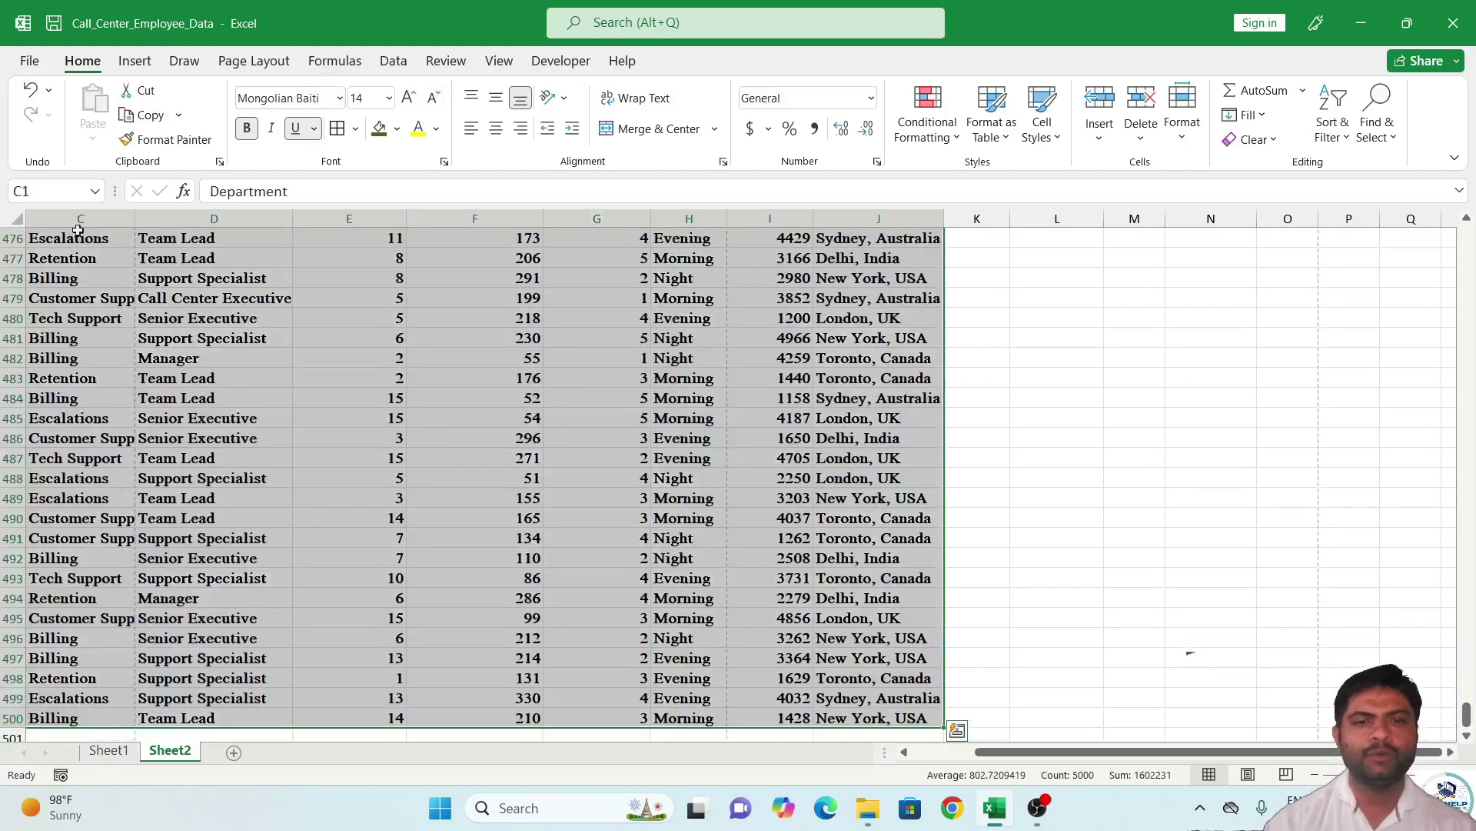
left_click(355, 131)
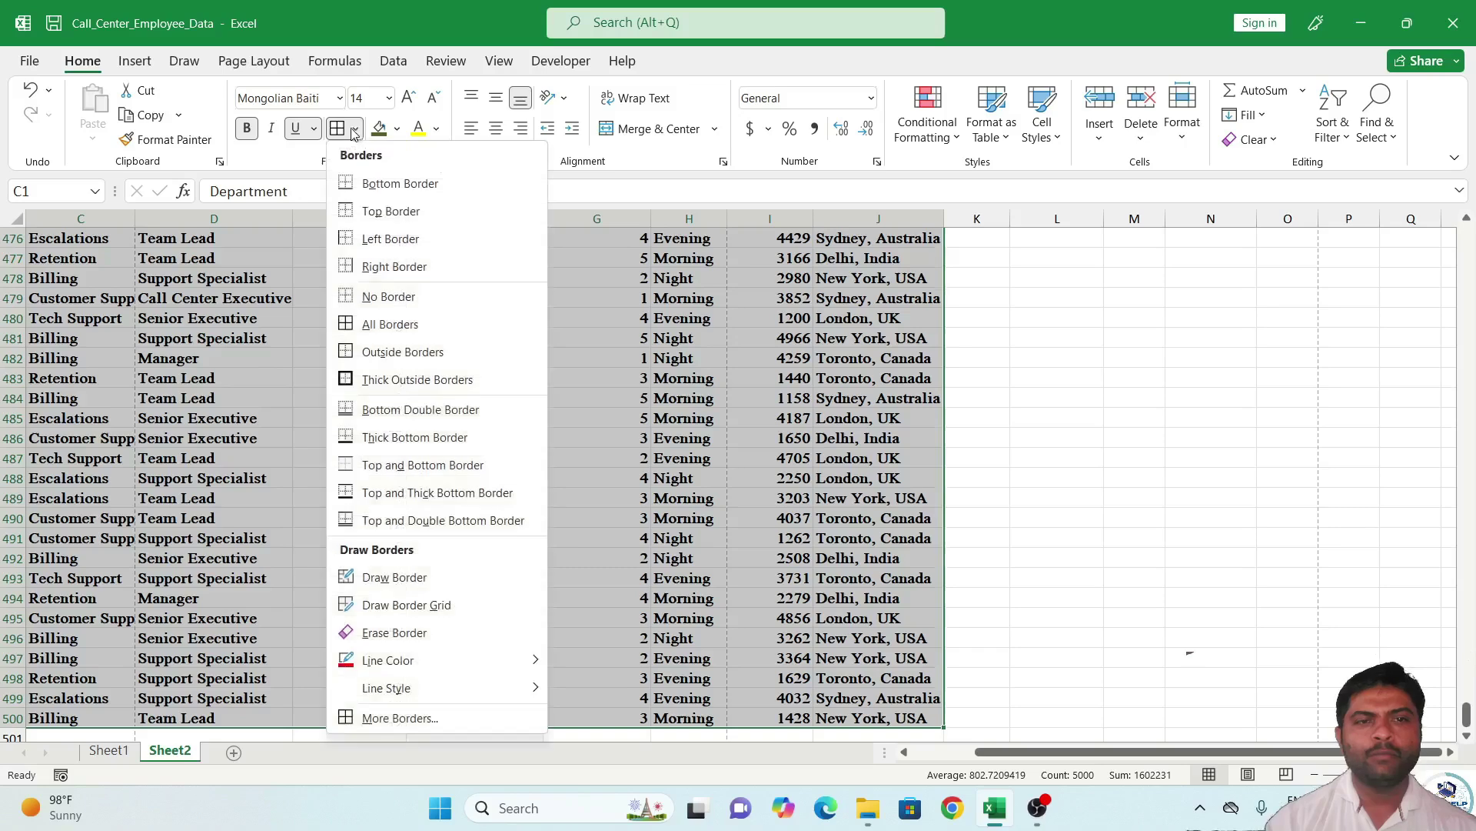
left_click(405, 338)
key("ctrl+BackSpace")
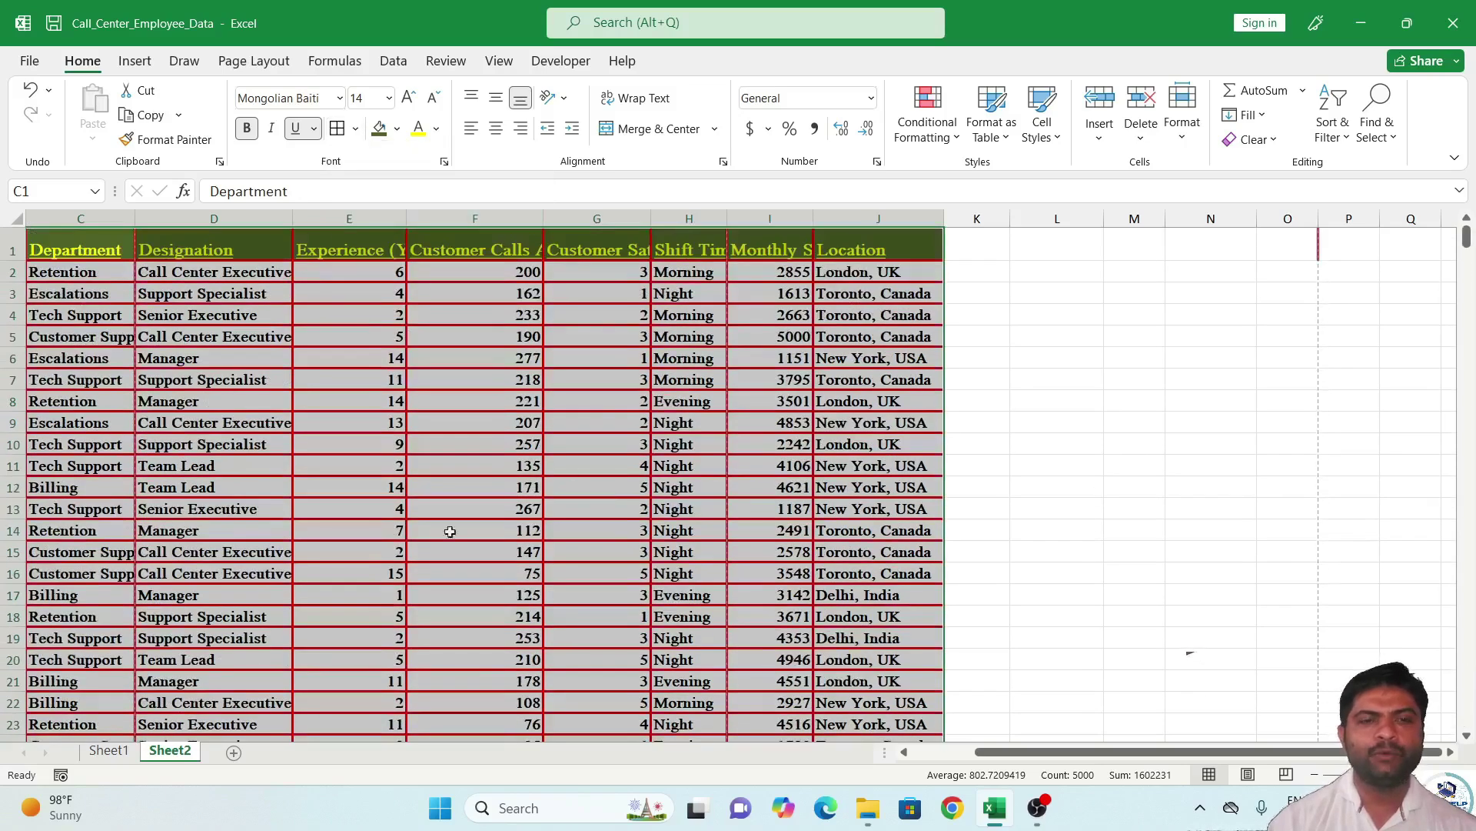
Set the border line colour to dark purple and the line style to thin solid.
left_click(355, 129)
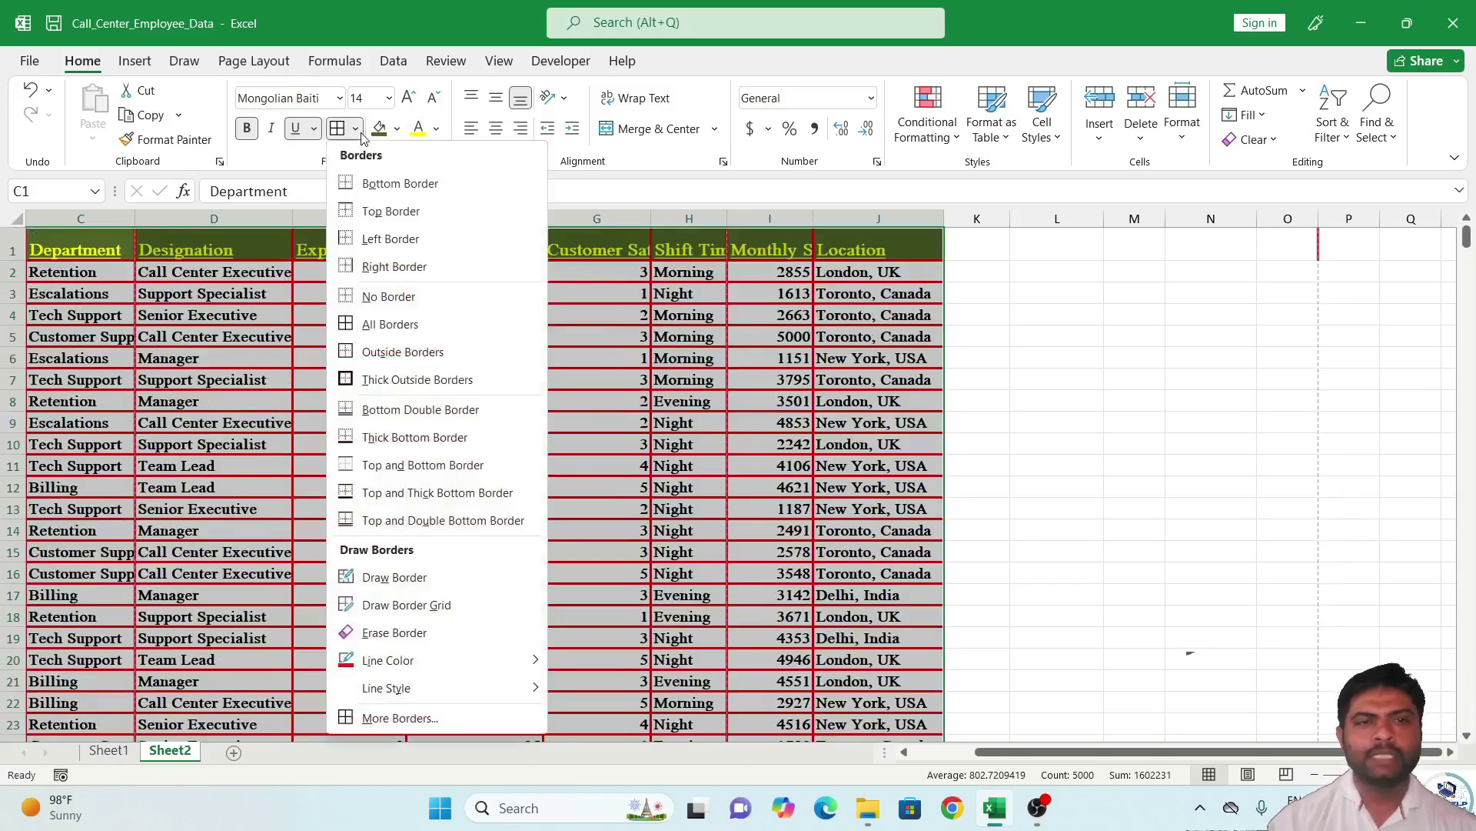
mouse_move(462, 652)
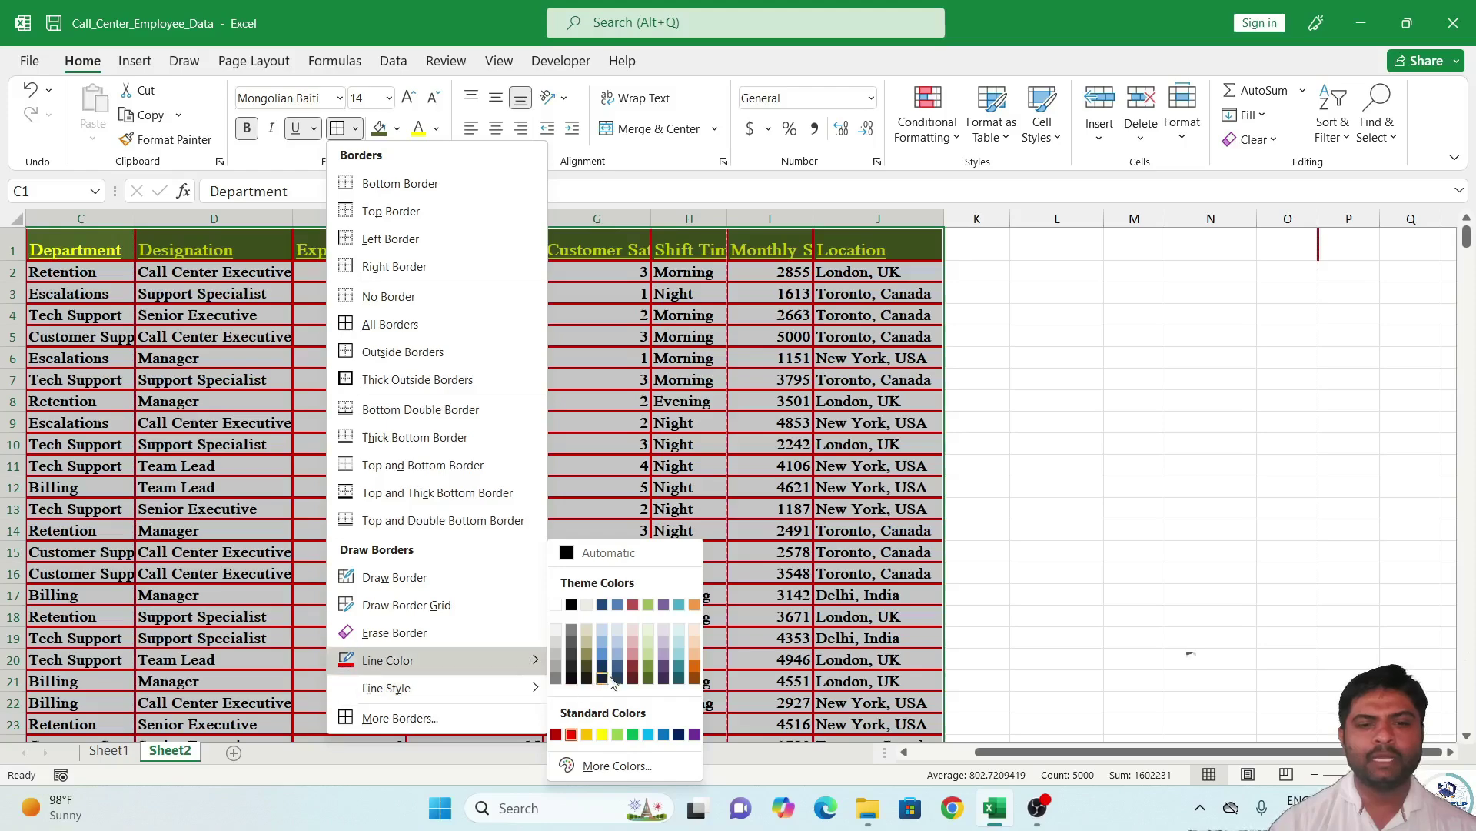
left_click(664, 680)
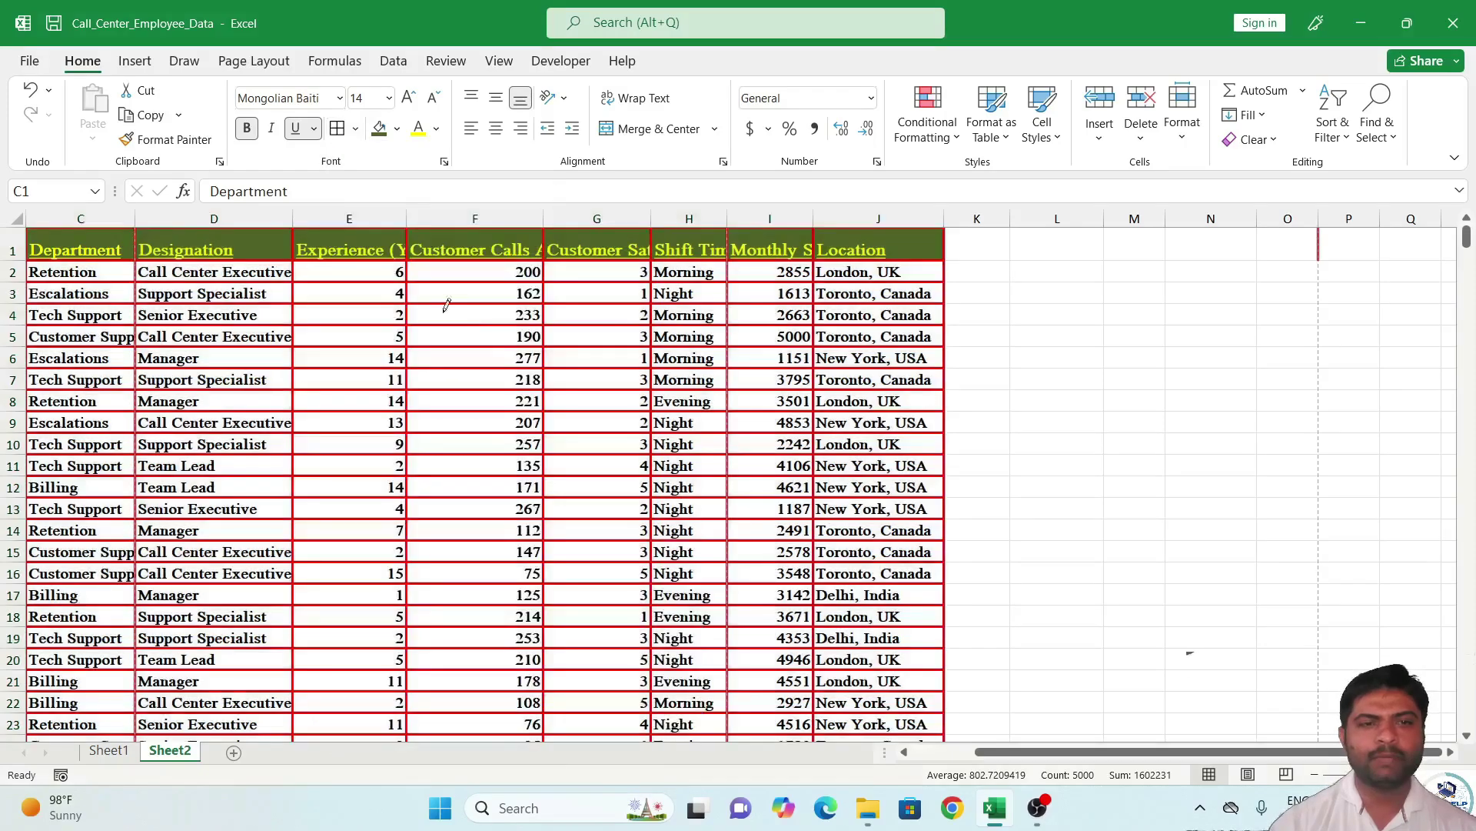
left_click(396, 130)
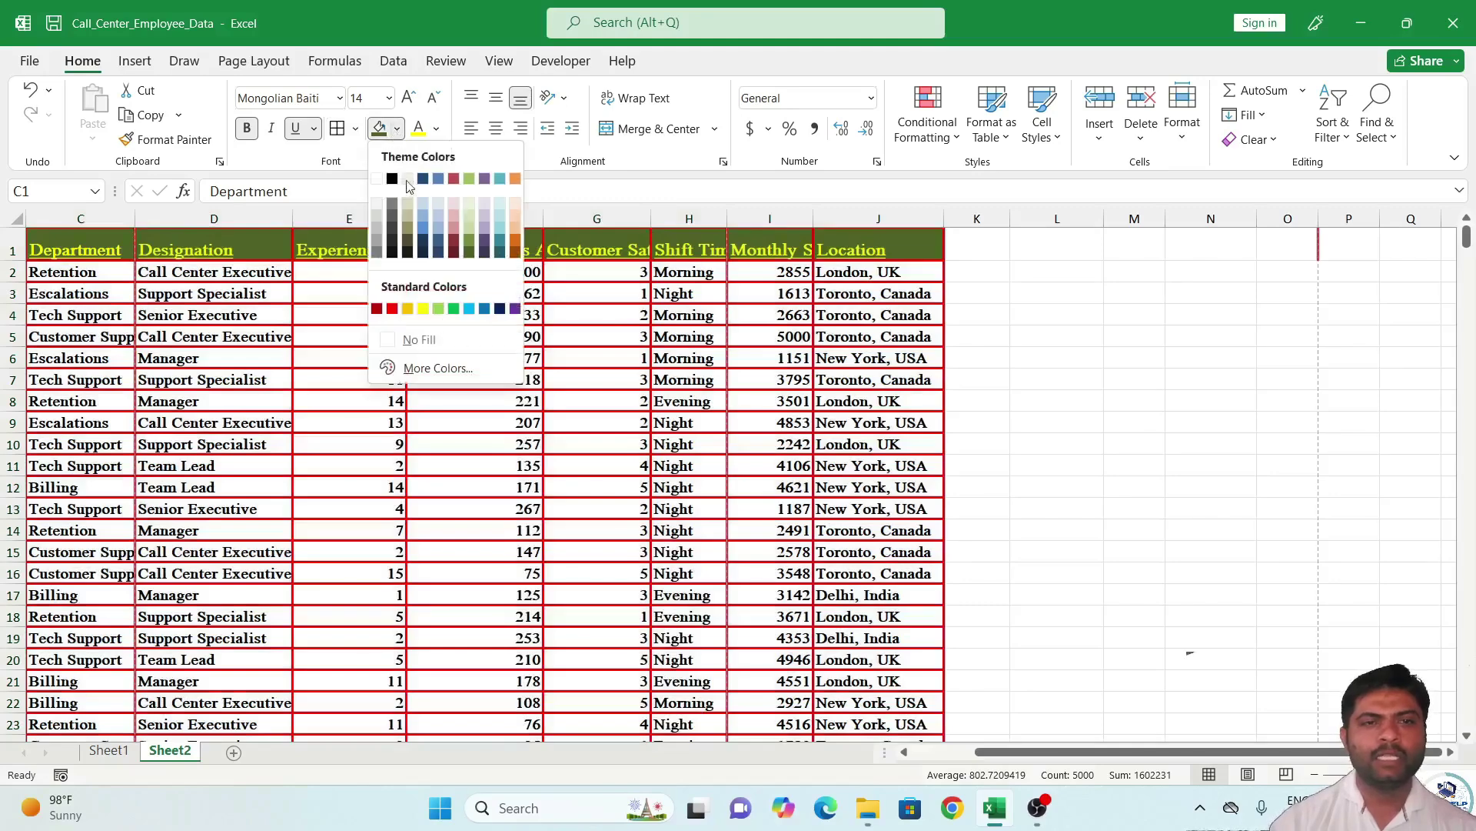
left_click(356, 129)
left_click(356, 129)
left_click(356, 129)
mouse_move(454, 688)
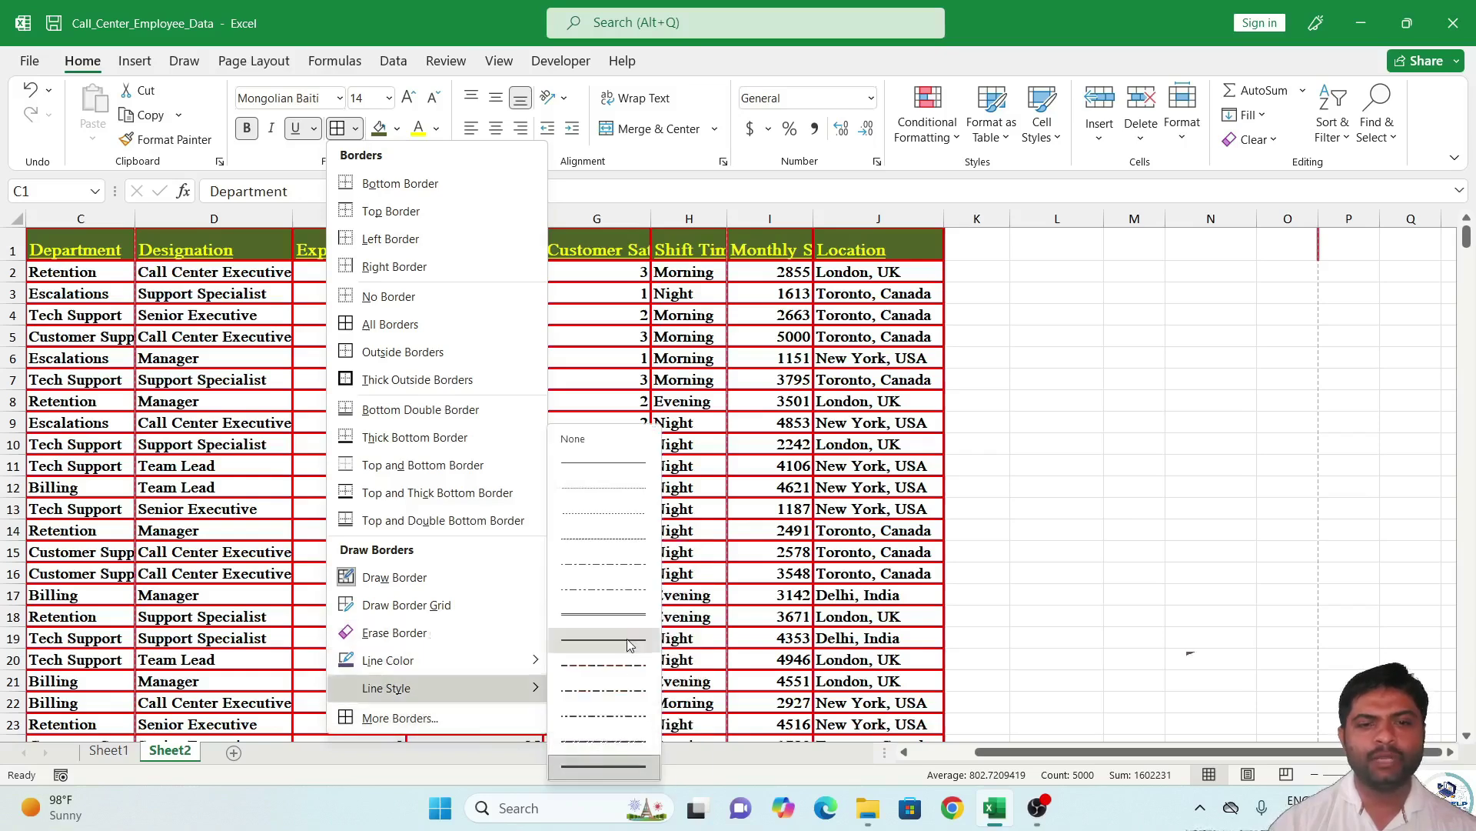
left_click(634, 463)
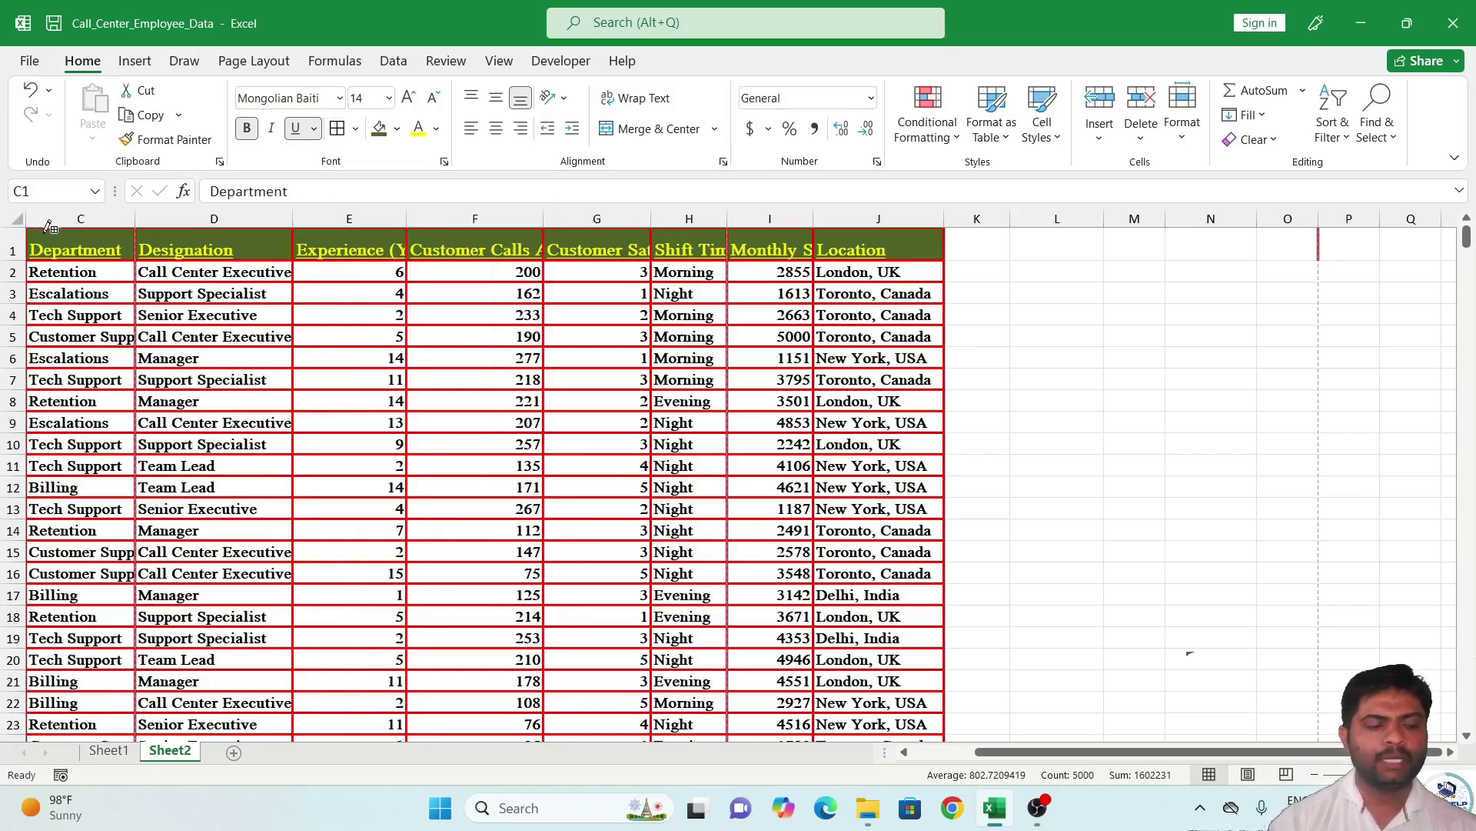
Select B1:J500 and replace the red borders with thin dark All Borders.
scroll(89, 257, "left", 2)
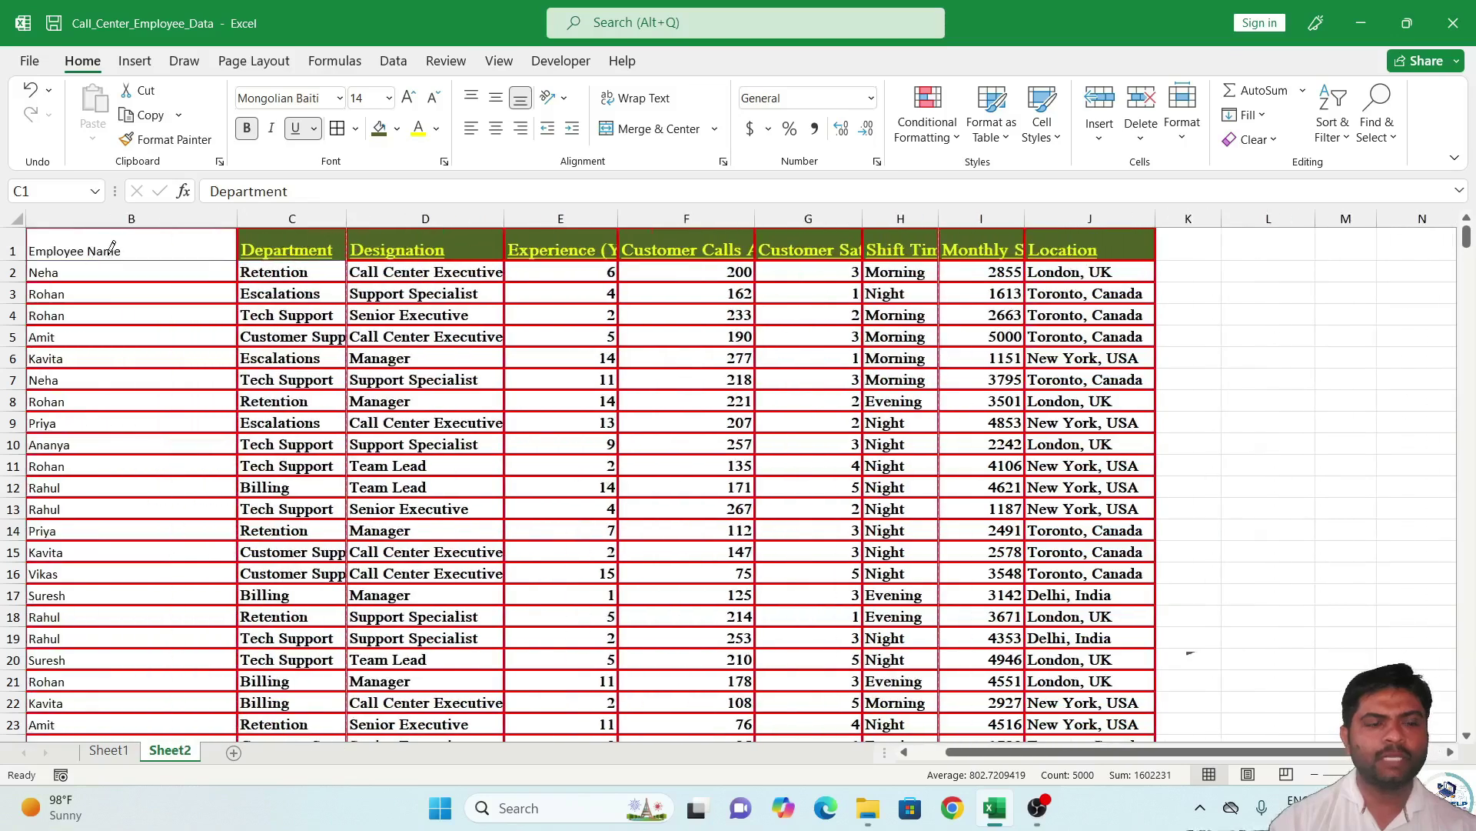
key("ctrl+a")
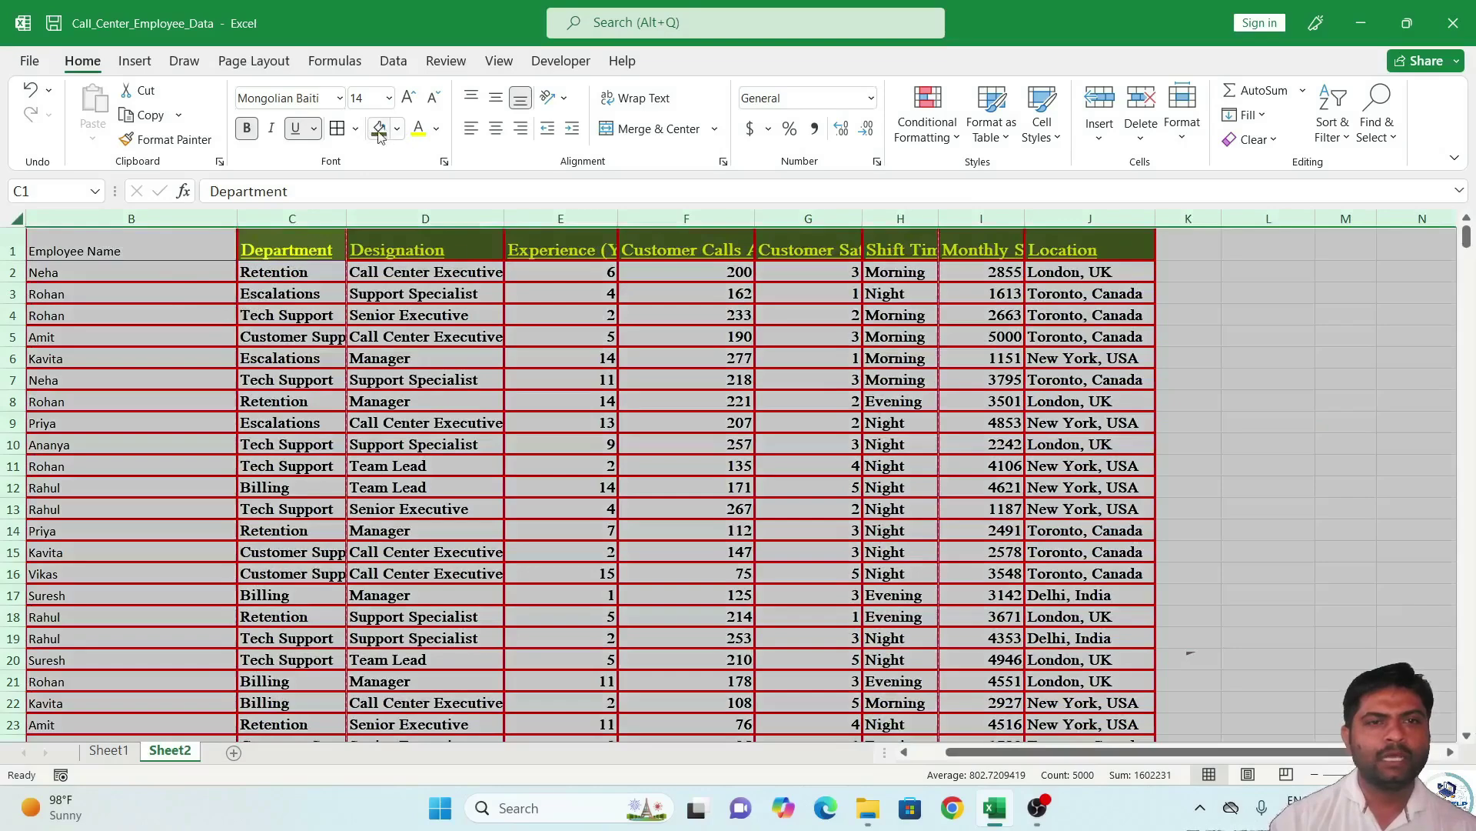
left_click(425, 273)
left_click(198, 264)
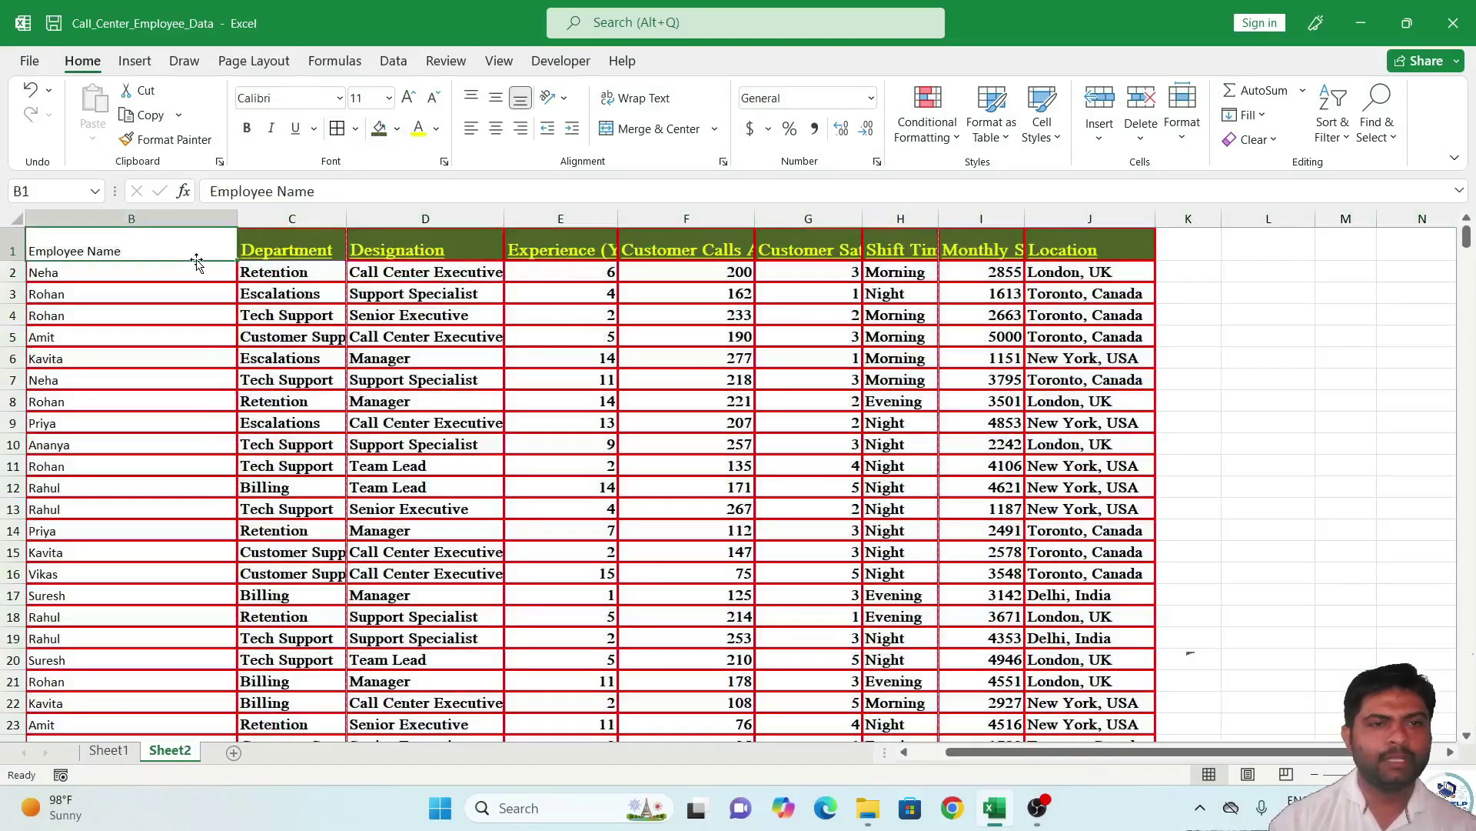
key("ctrl+shift+End")
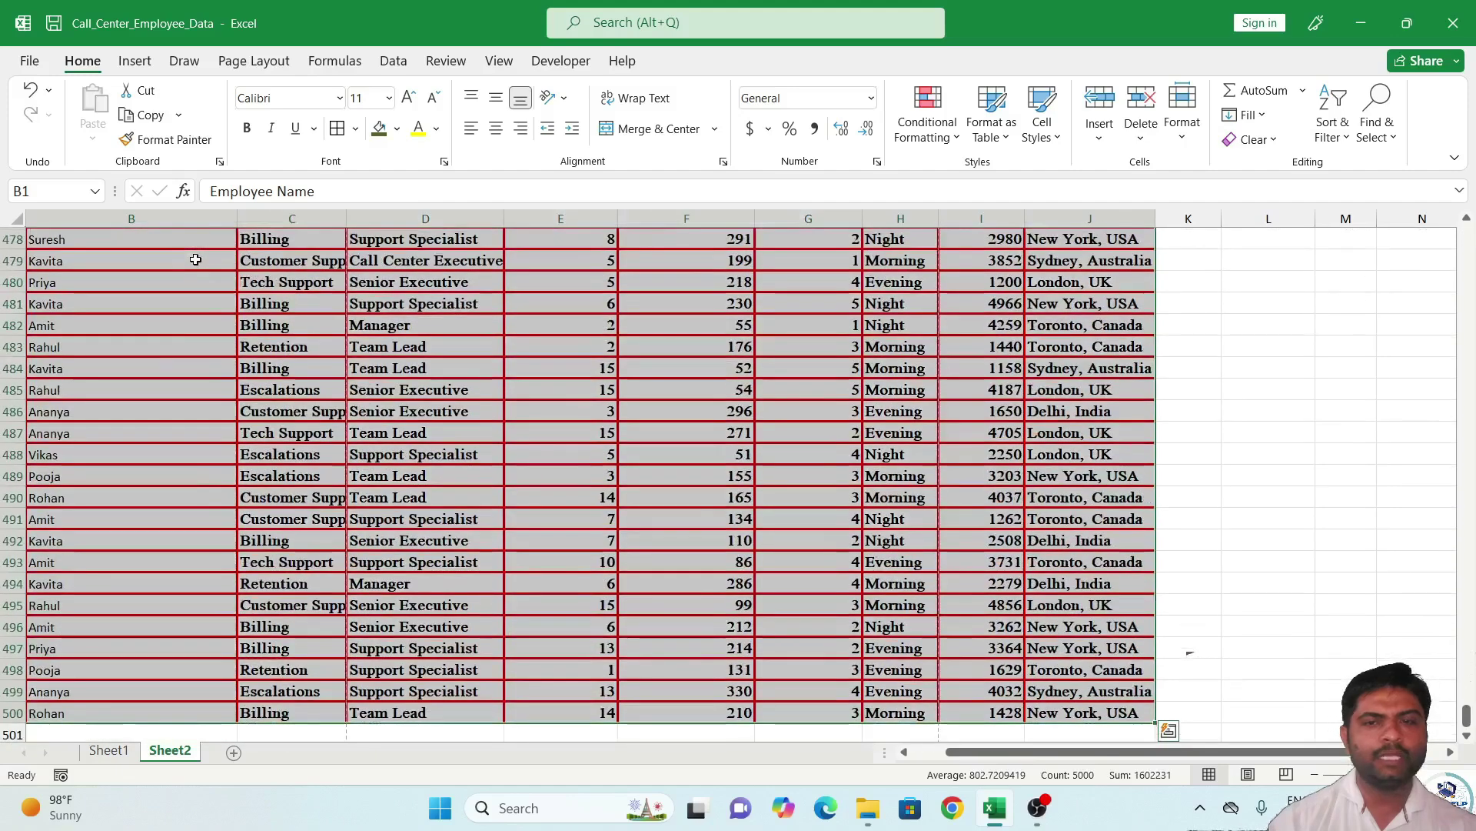
left_click(336, 135)
key("ctrl+BackSpace")
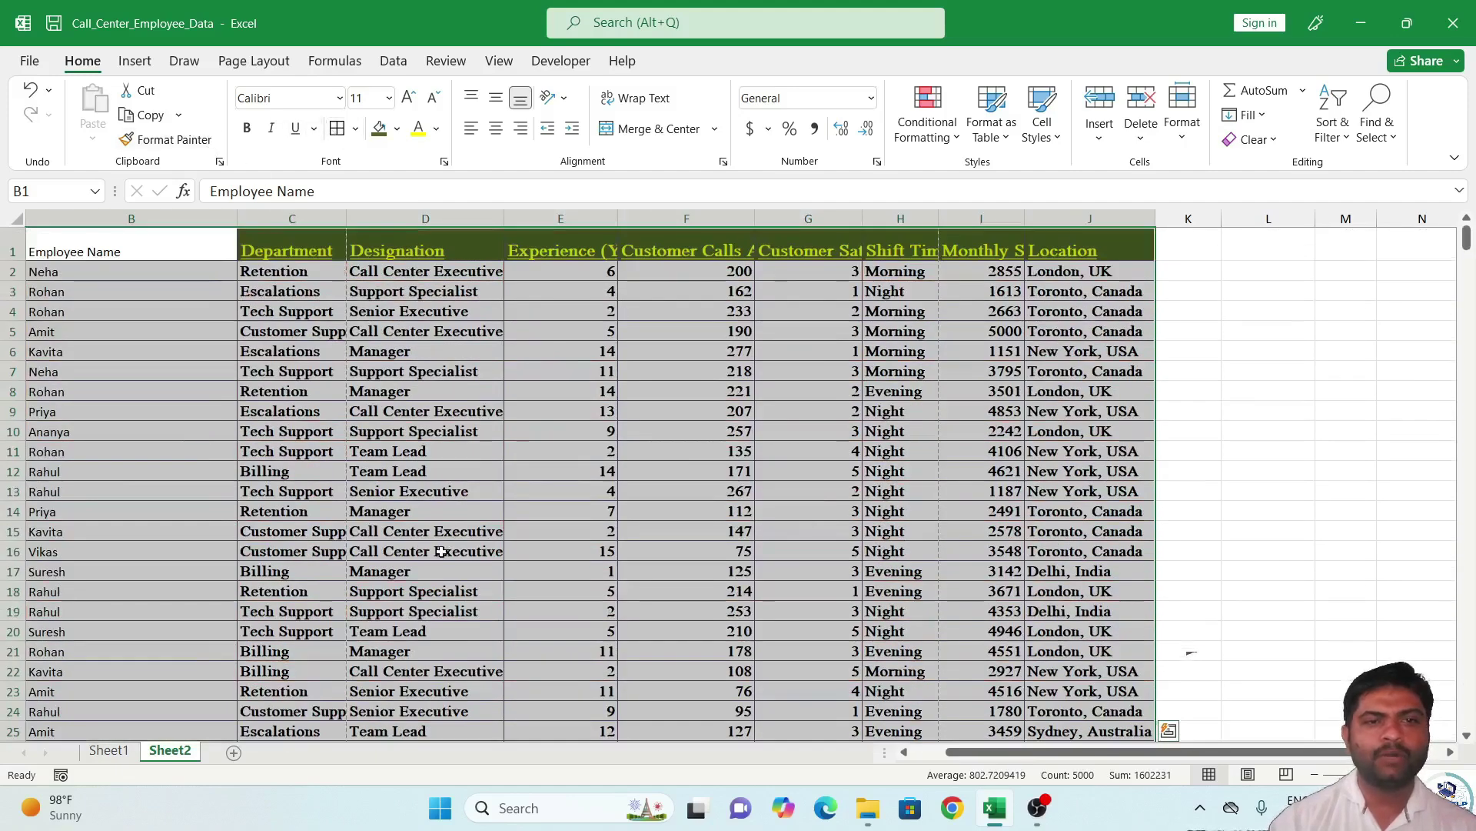
Narrow the Employee Name column B to fit the names.
left_click(426, 452)
left_click_drag(238, 222, 195, 227)
left_click(154, 350)
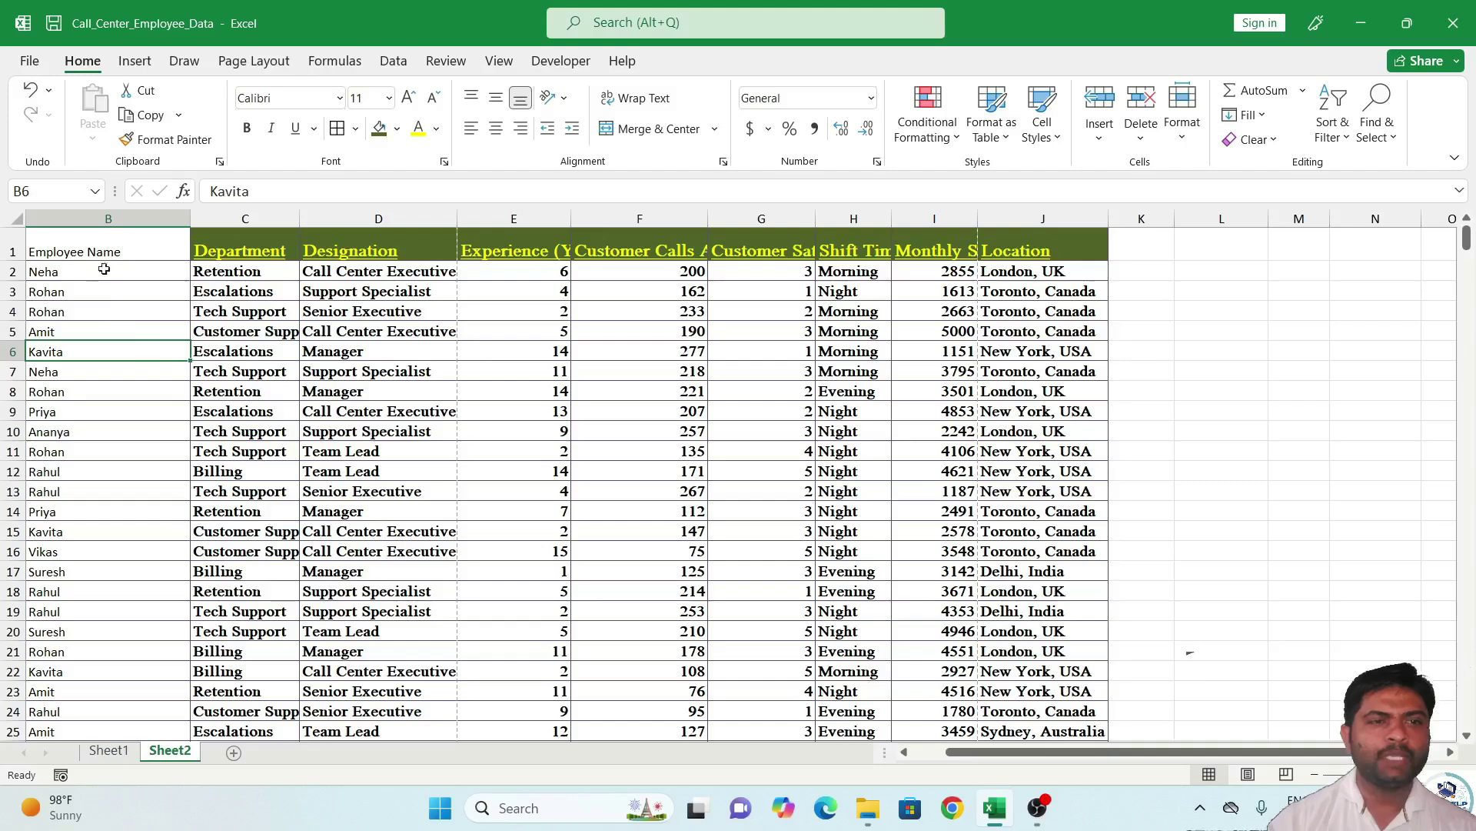
left_click_drag(988, 752, 870, 740)
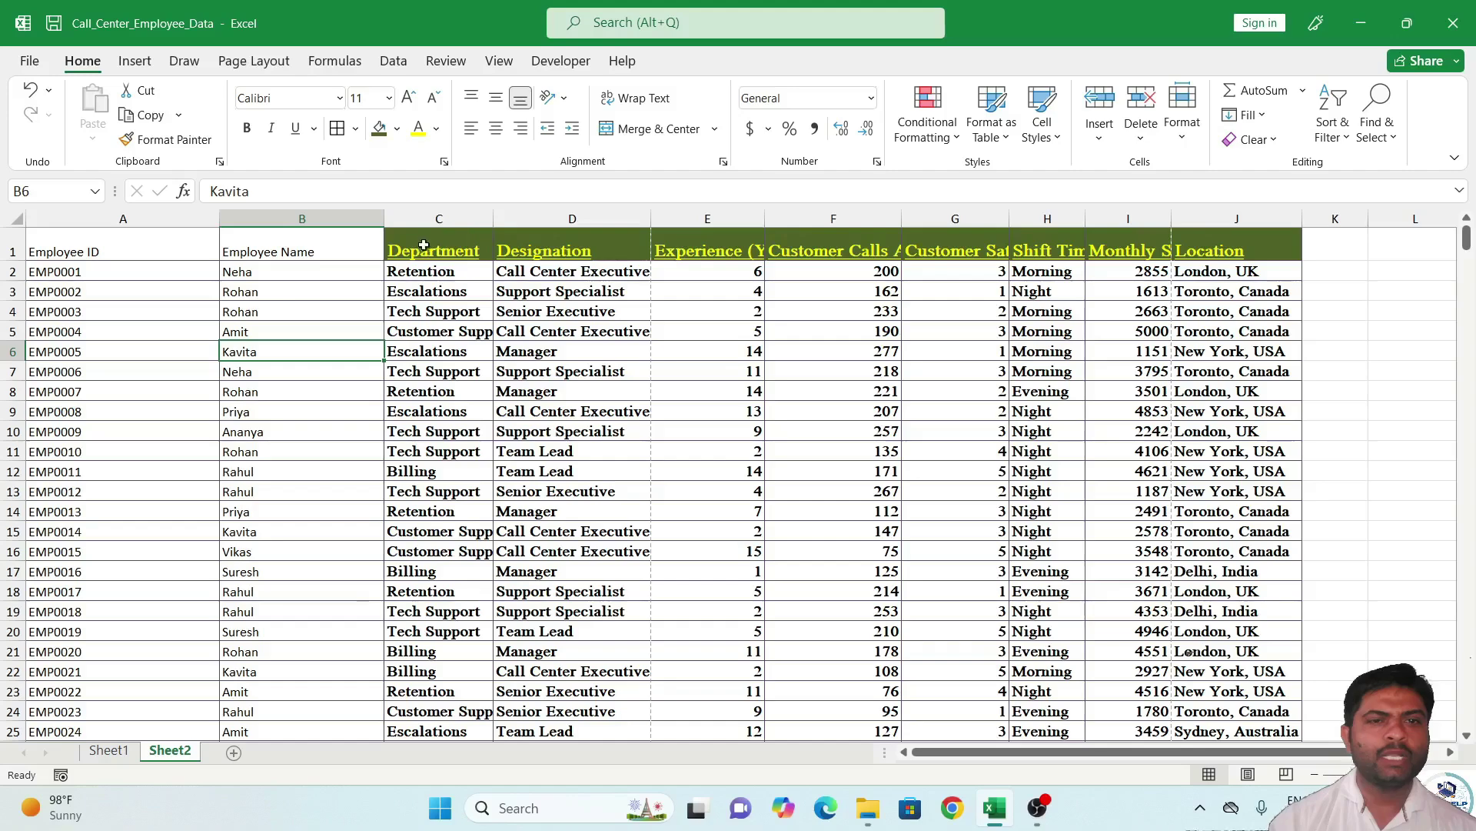
Copy the Department column's formatting onto columns A and B with Format Painter.
left_click(450, 219)
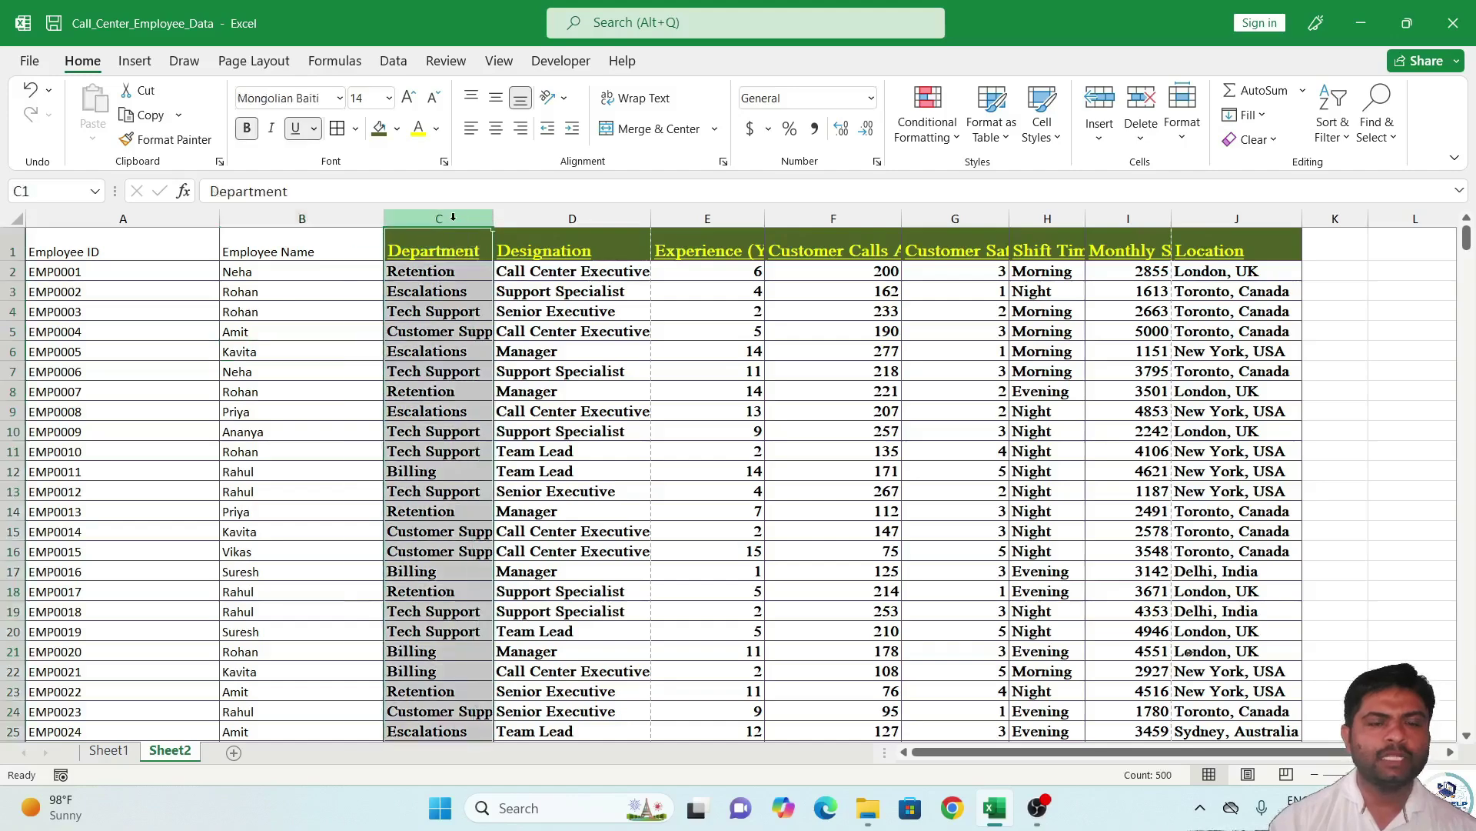
left_click(164, 142)
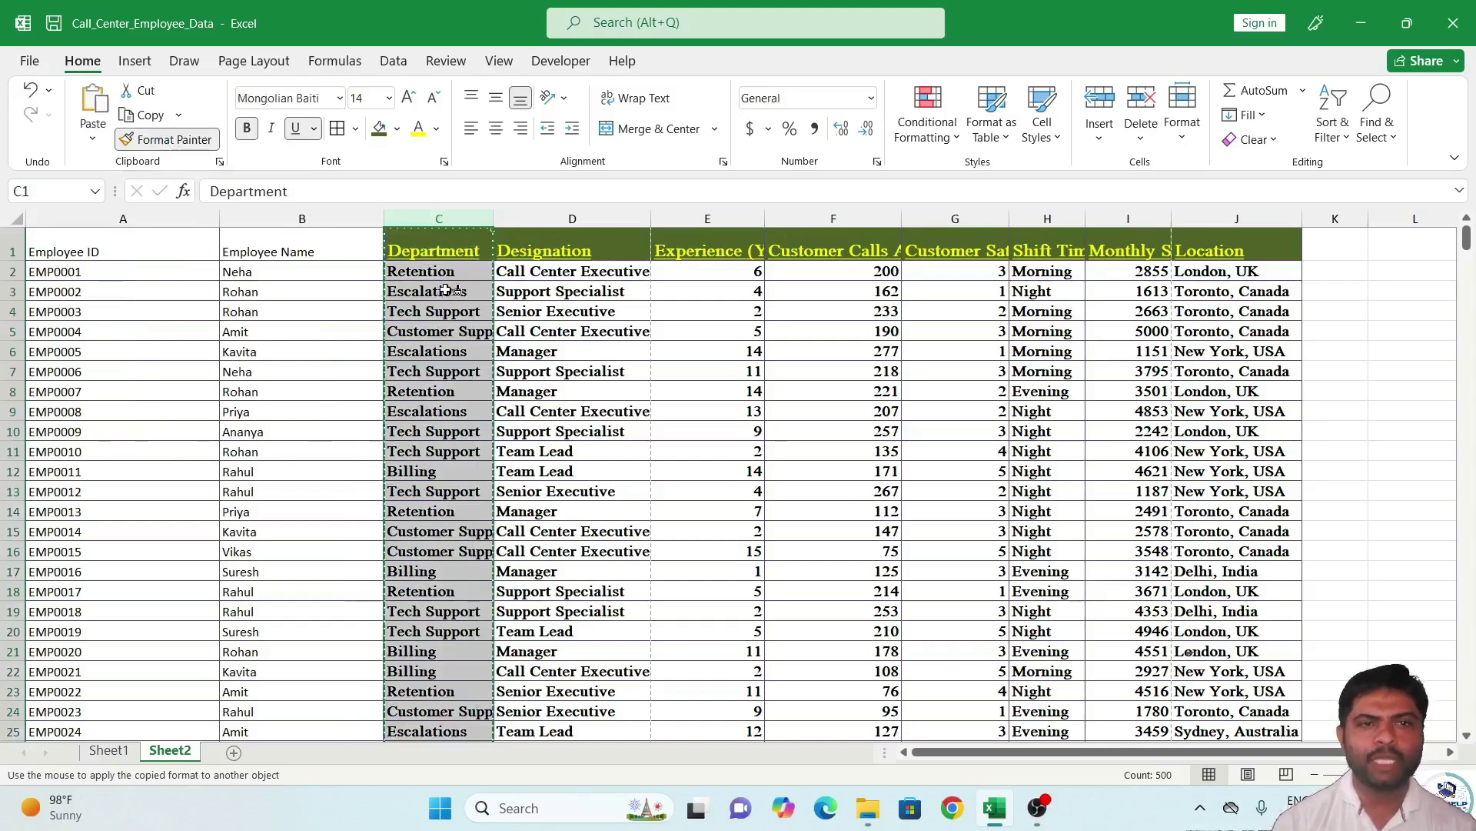
mouse_move(82, 257)
left_mouse_down()
mouse_move(230, 277)
mouse_move(245, 828)
mouse_move(253, 671)
left_mouse_up()
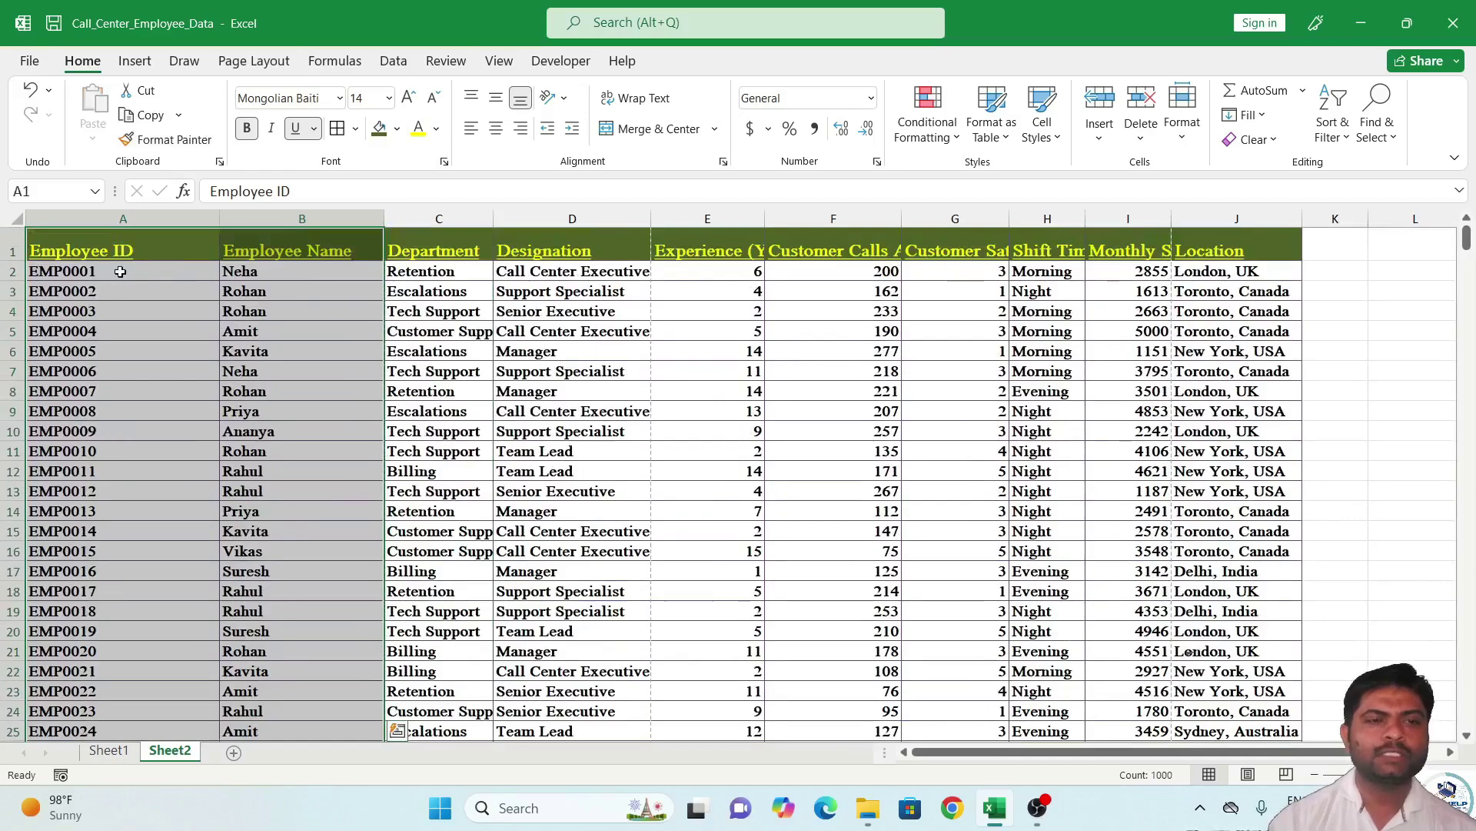
left_click(165, 289)
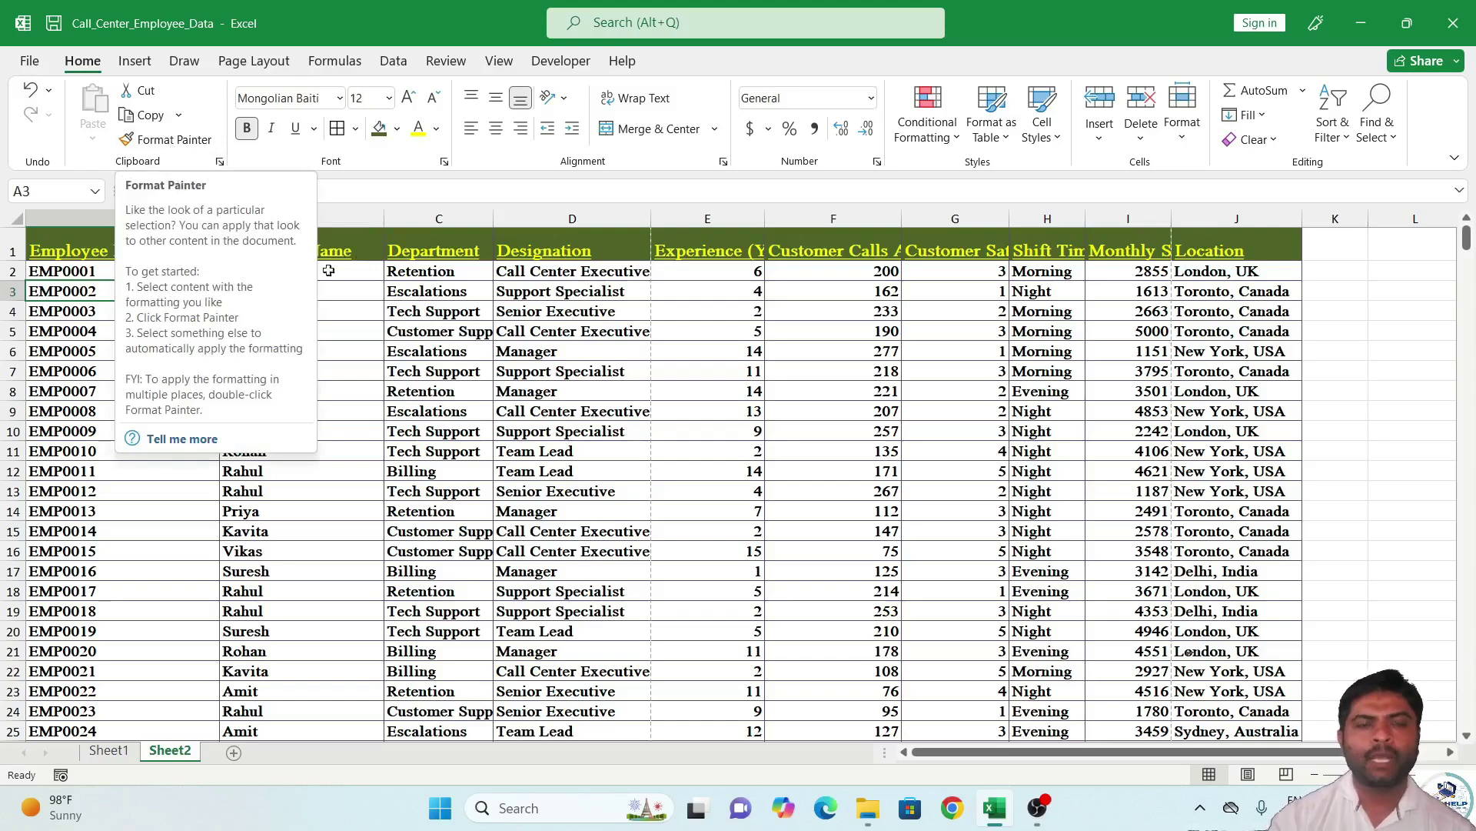
Select the whole employee table starting from cell A1.
left_click(413, 328)
left_click(82, 252)
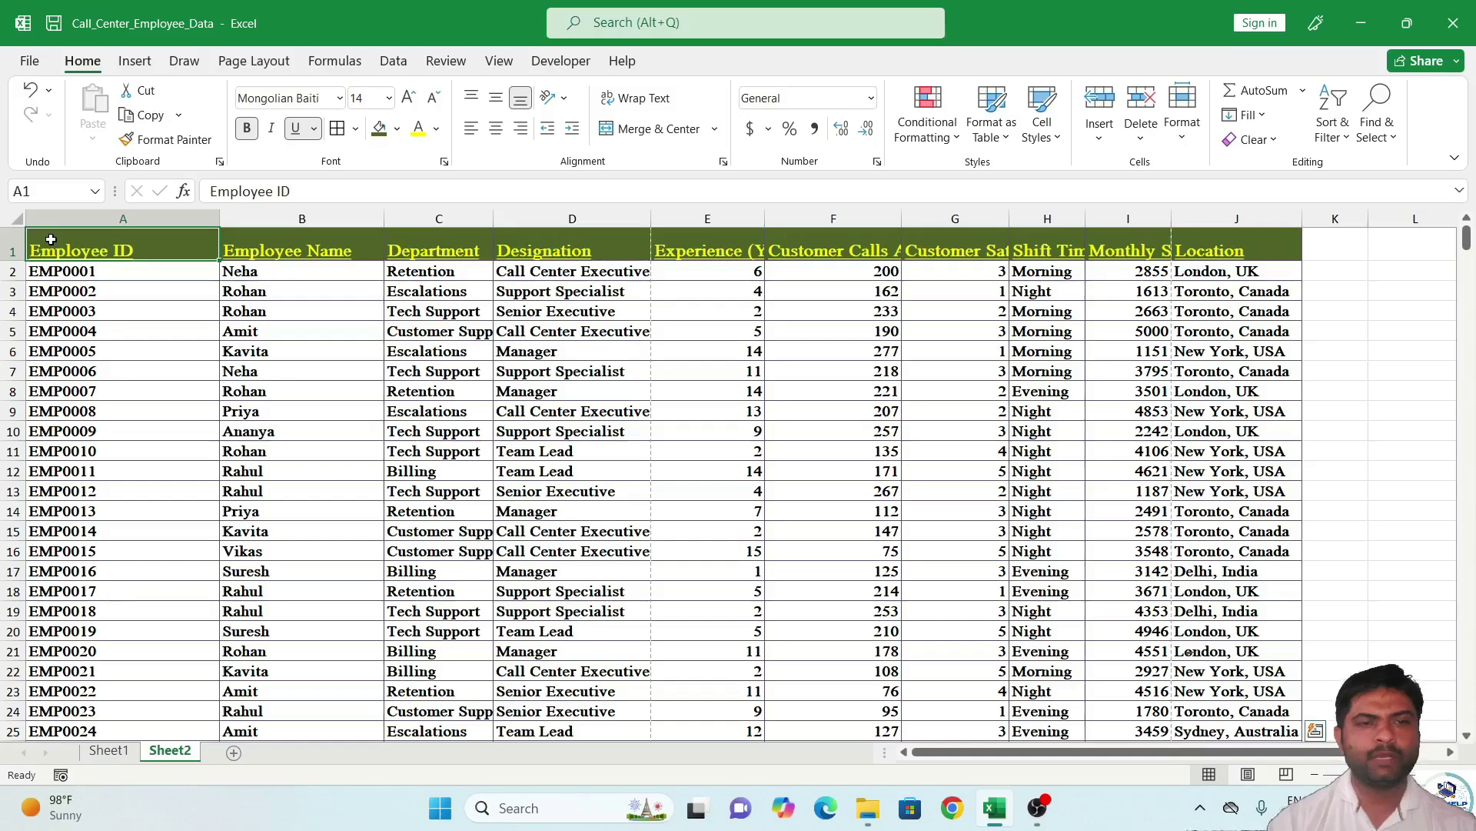
key("ctrl+shift+End")
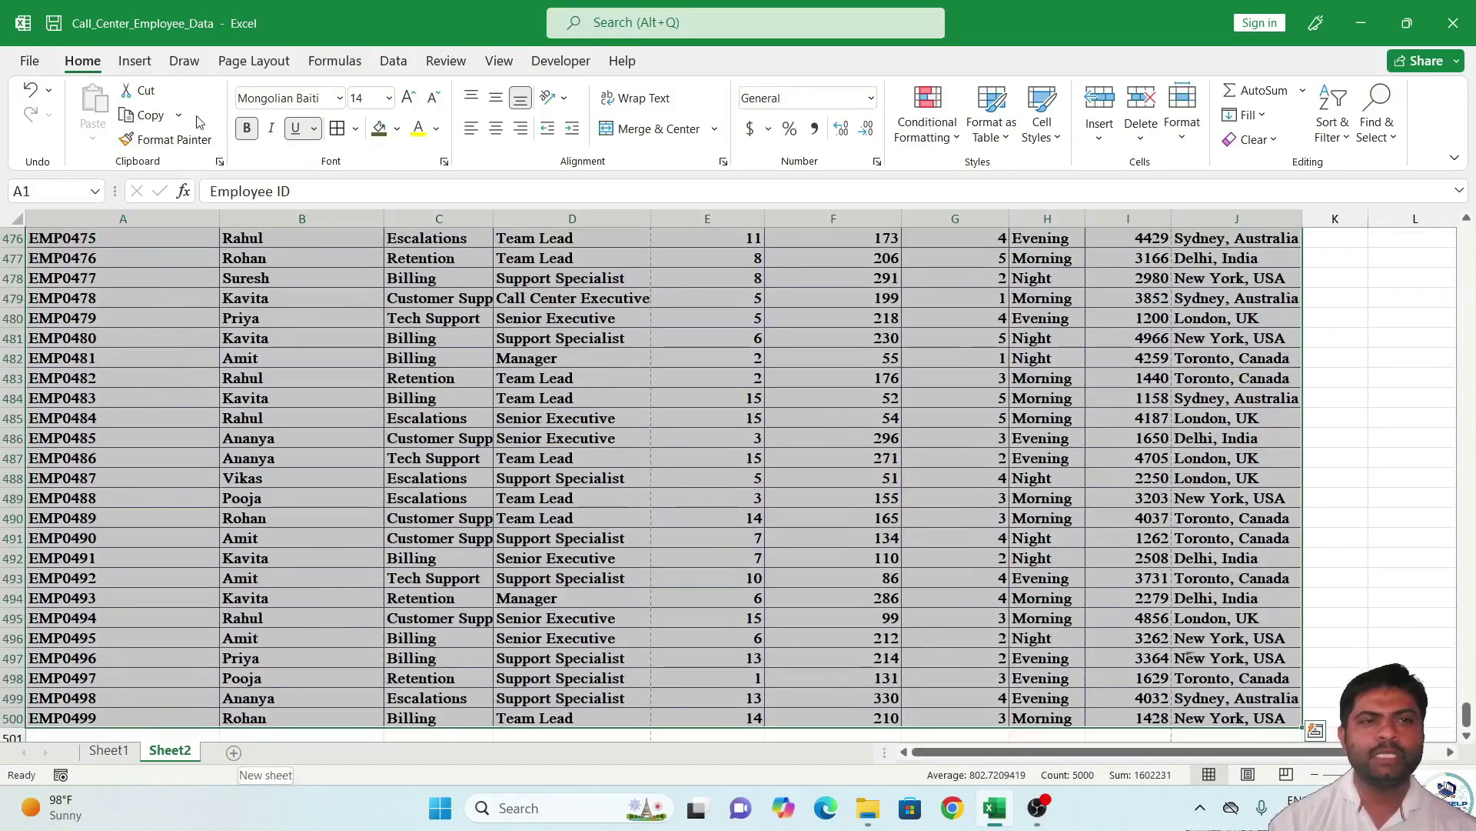
Copy the employee table and paste it fully formatted into new Sheet3.
left_click(146, 91)
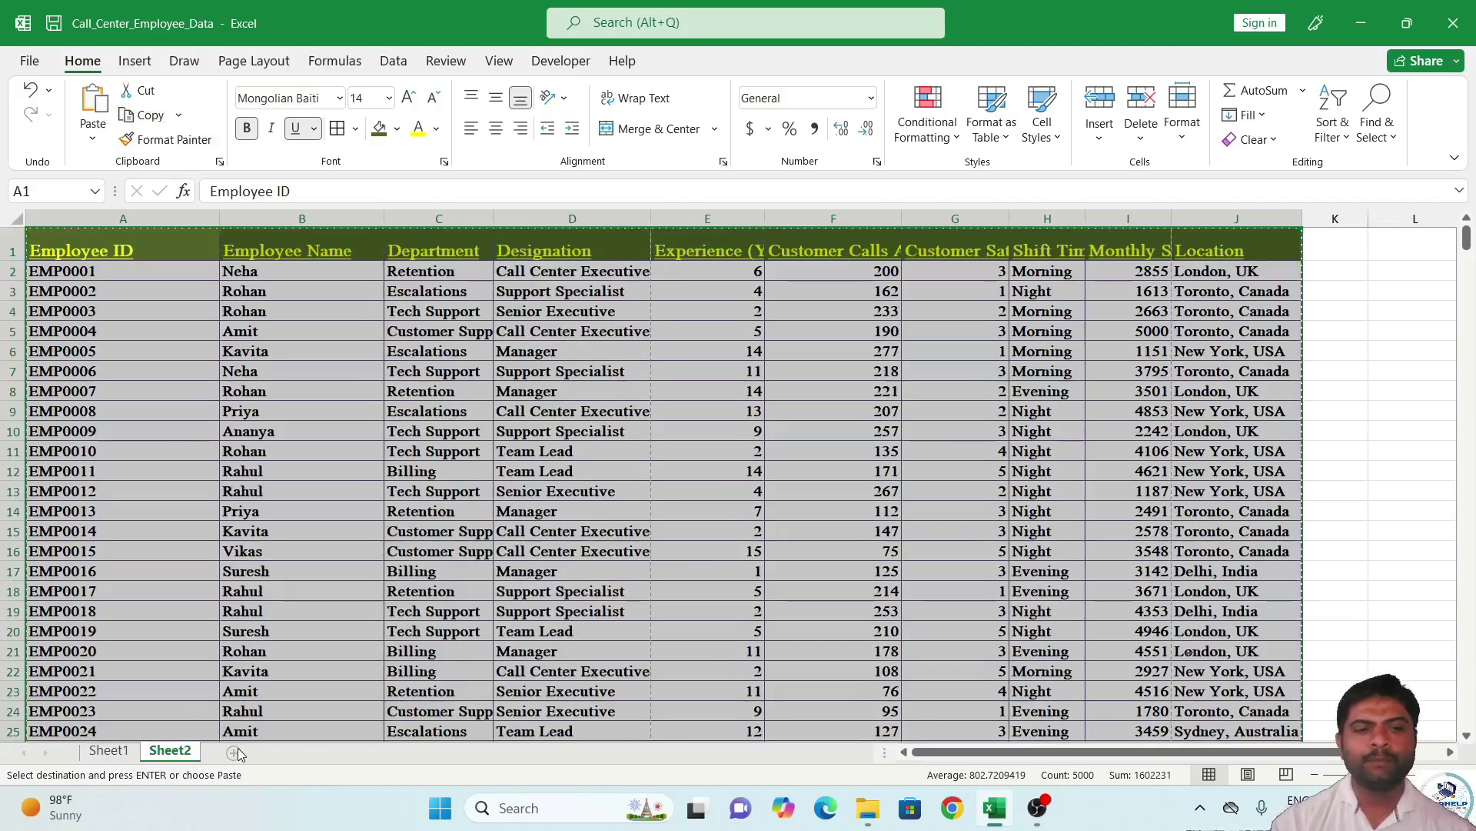
left_click(234, 752)
key("ctrl+v")
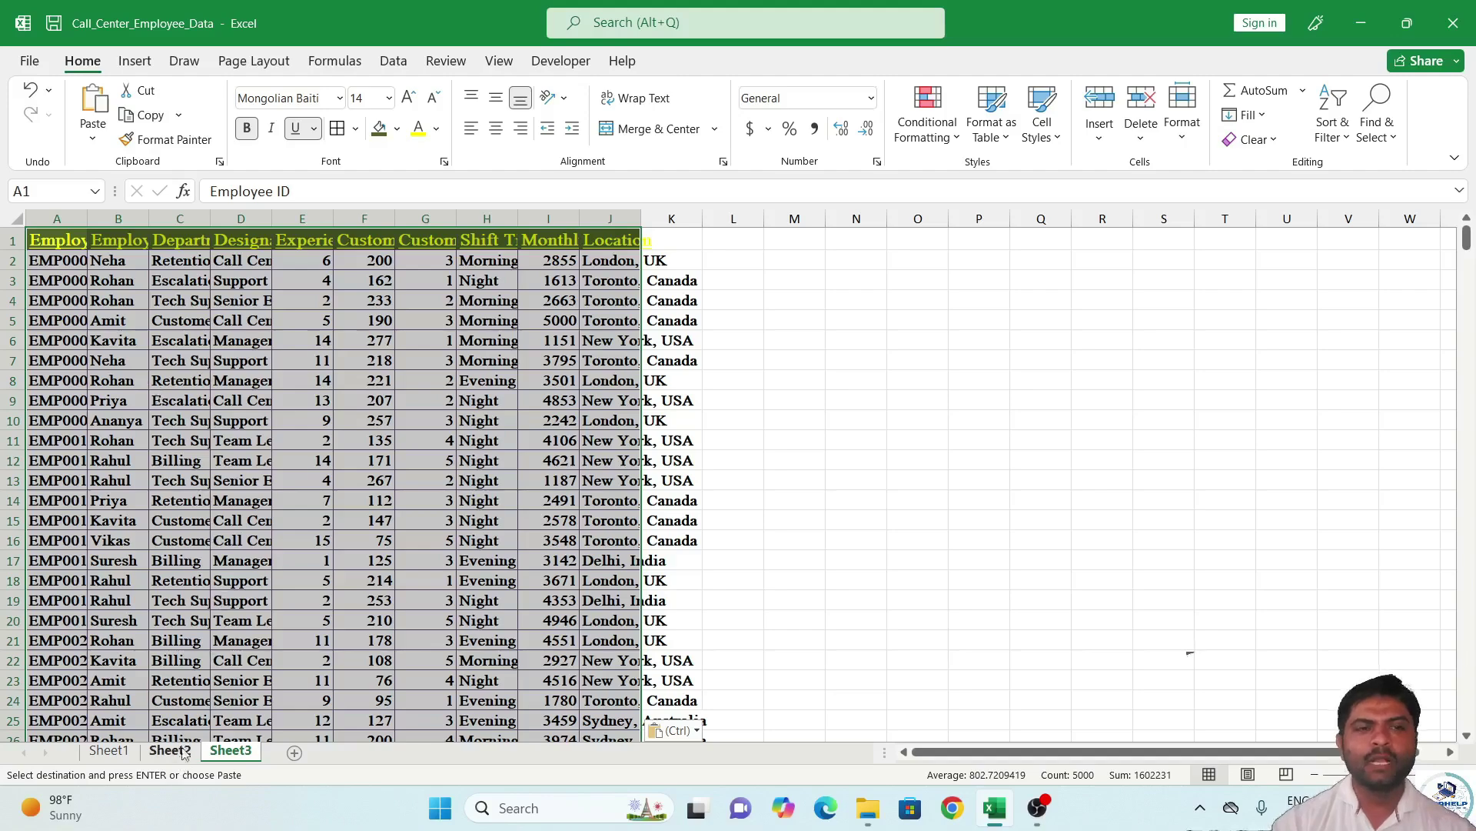
Paste the table as values only into new Sheet4, then return to Sheet2.
left_click(298, 753)
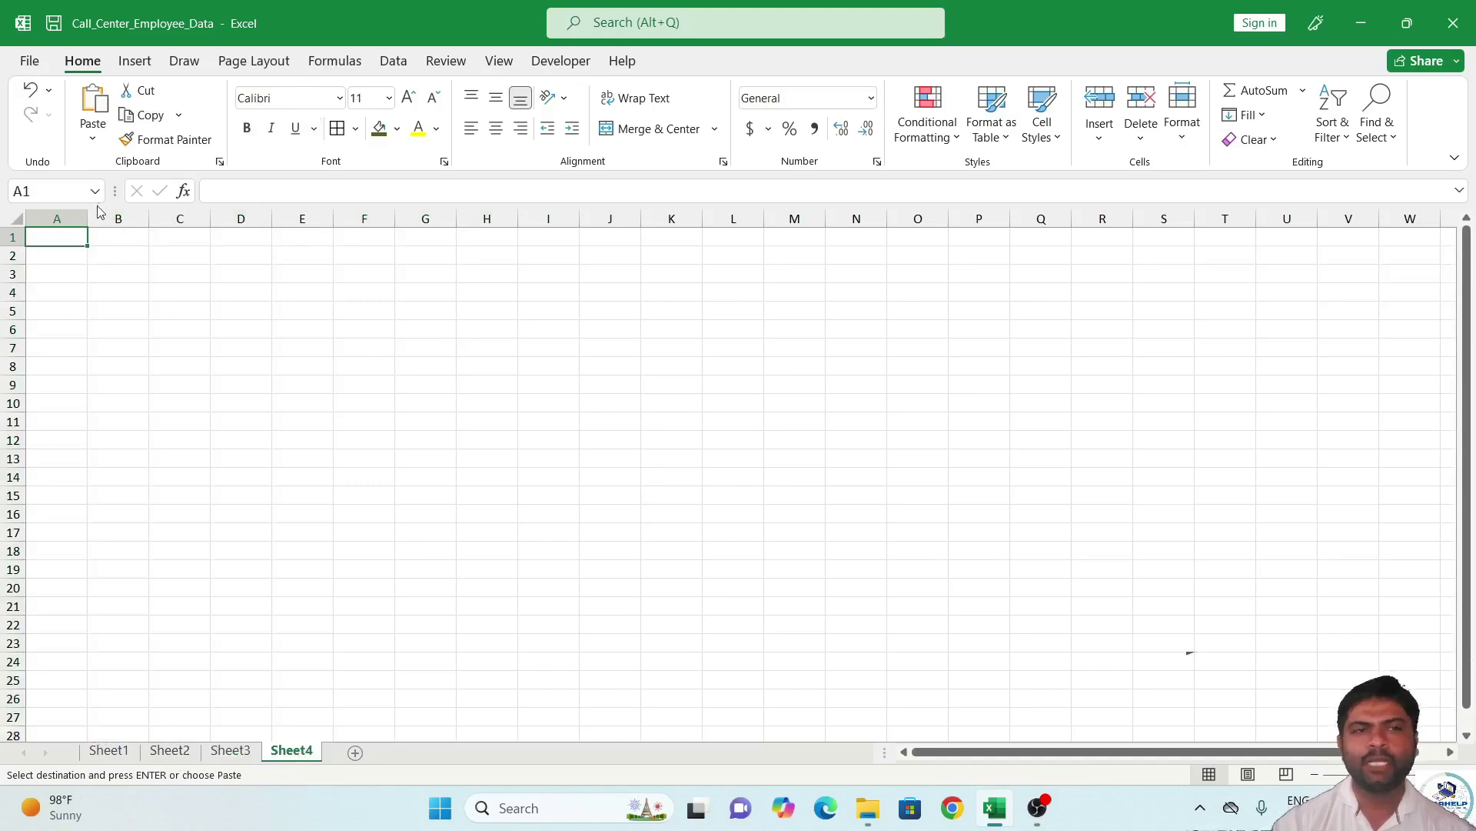
left_click(93, 138)
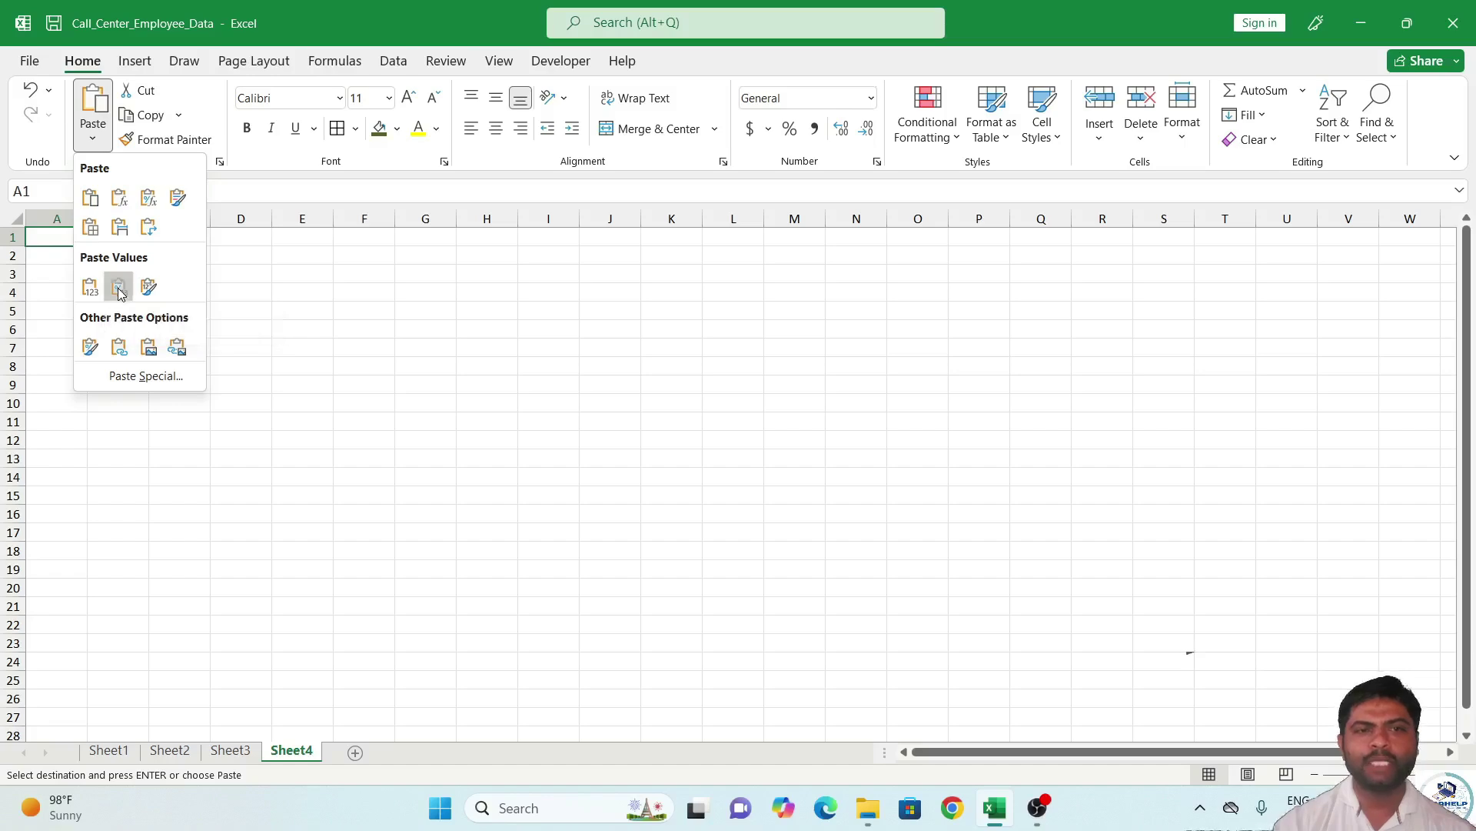
left_click(120, 287)
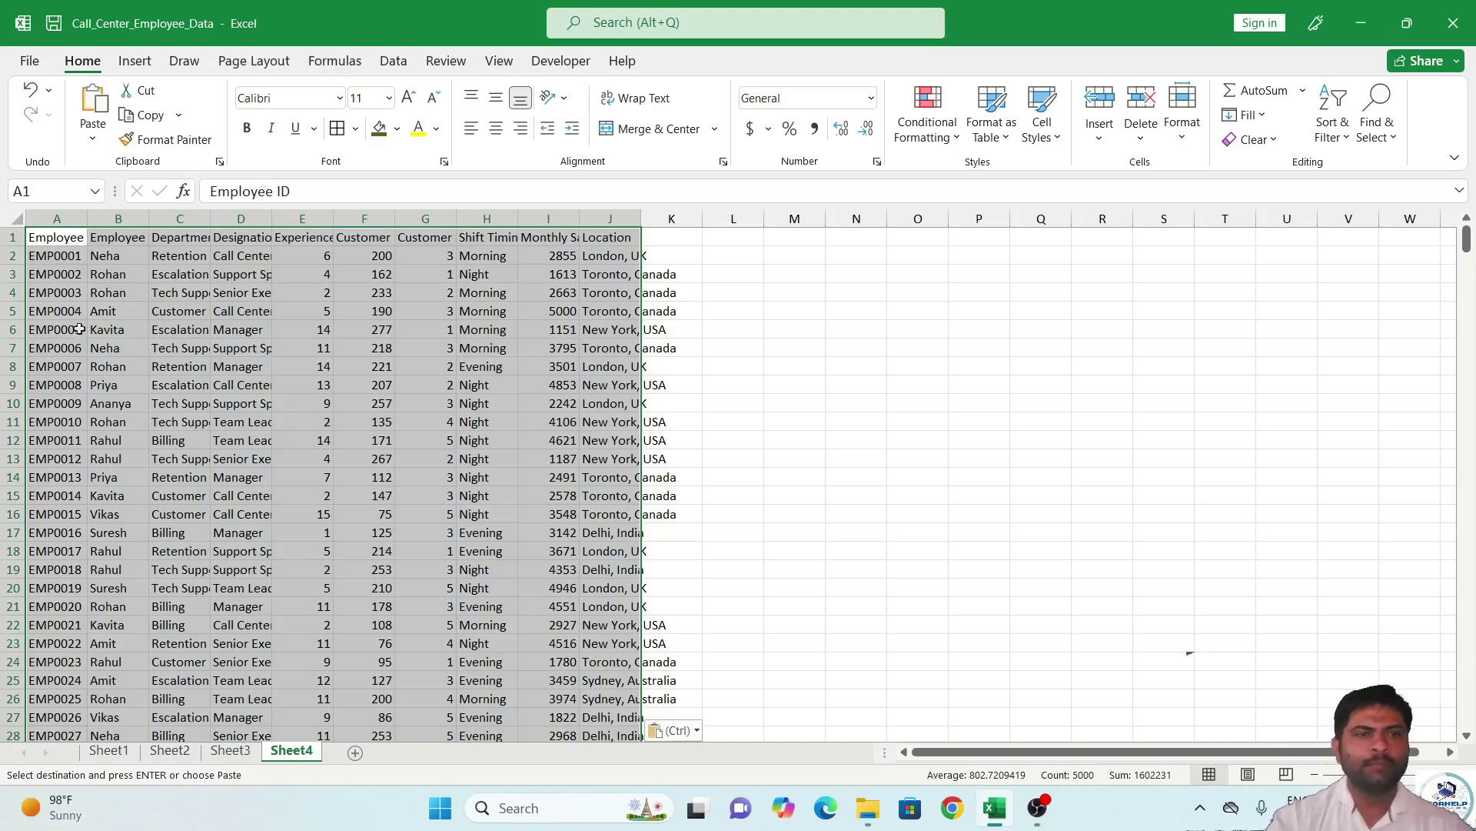
left_click(169, 750)
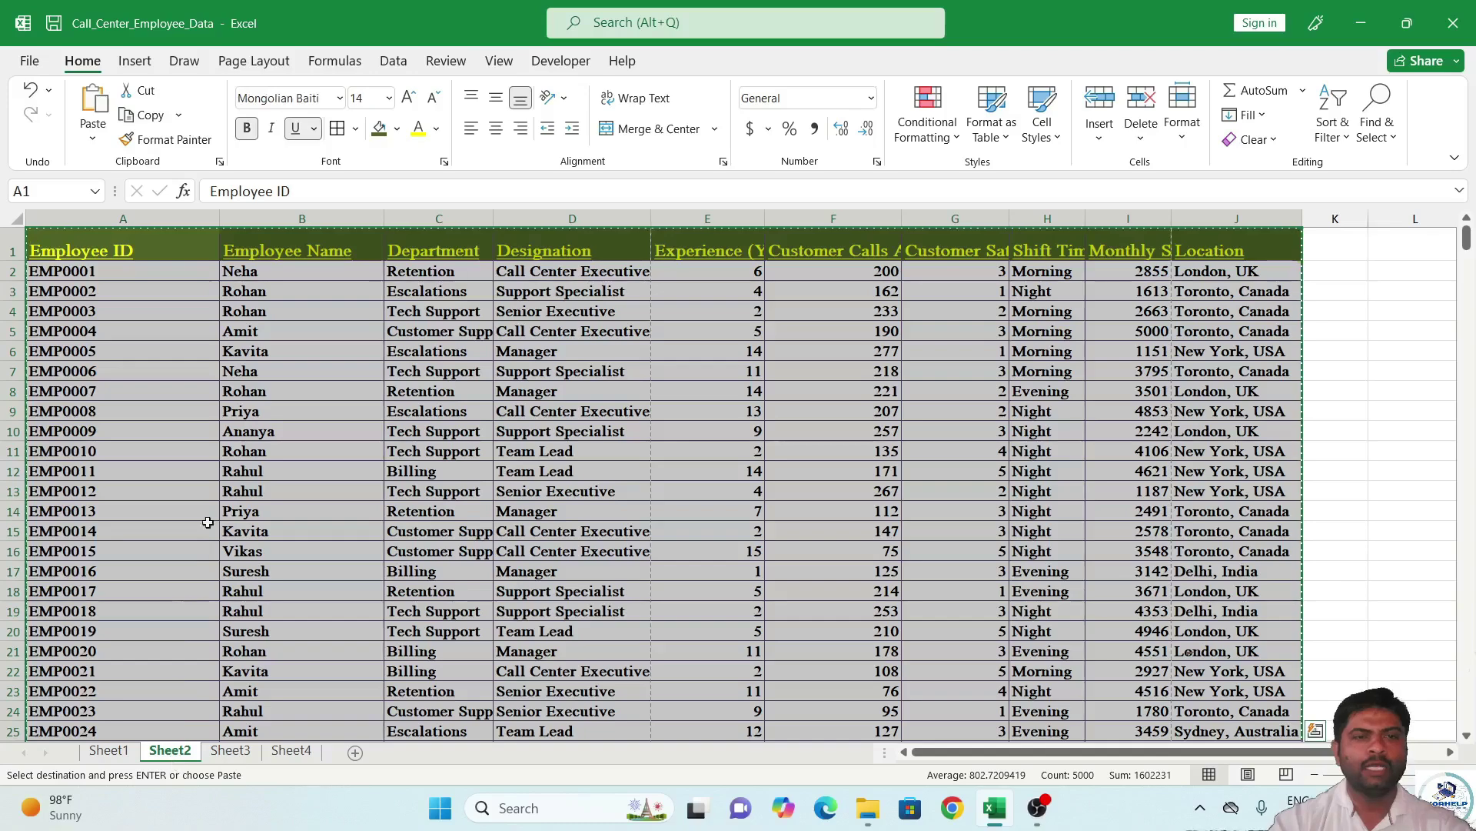
left_click(259, 325)
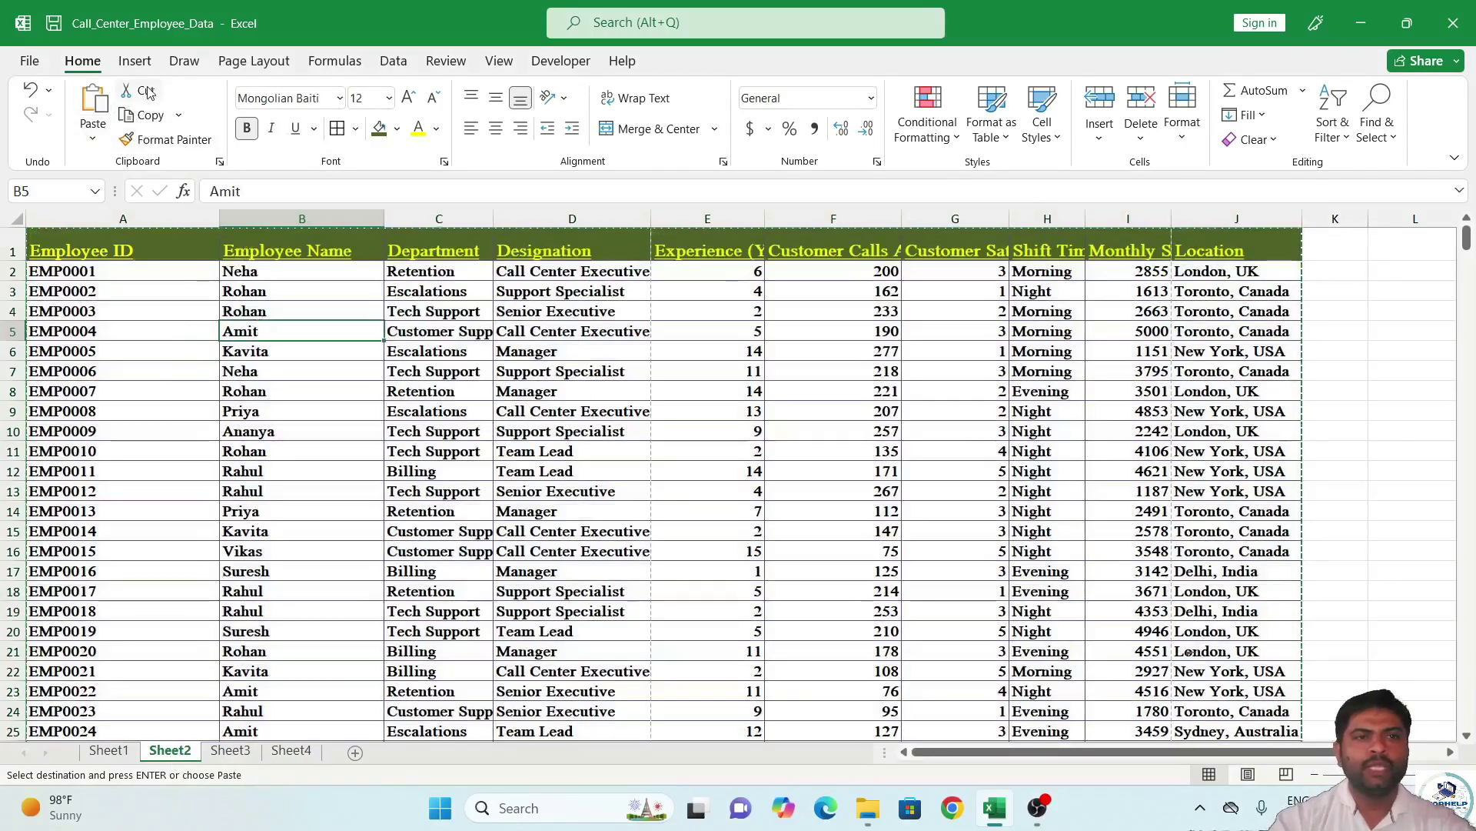
left_click_drag(425, 277, 480, 514)
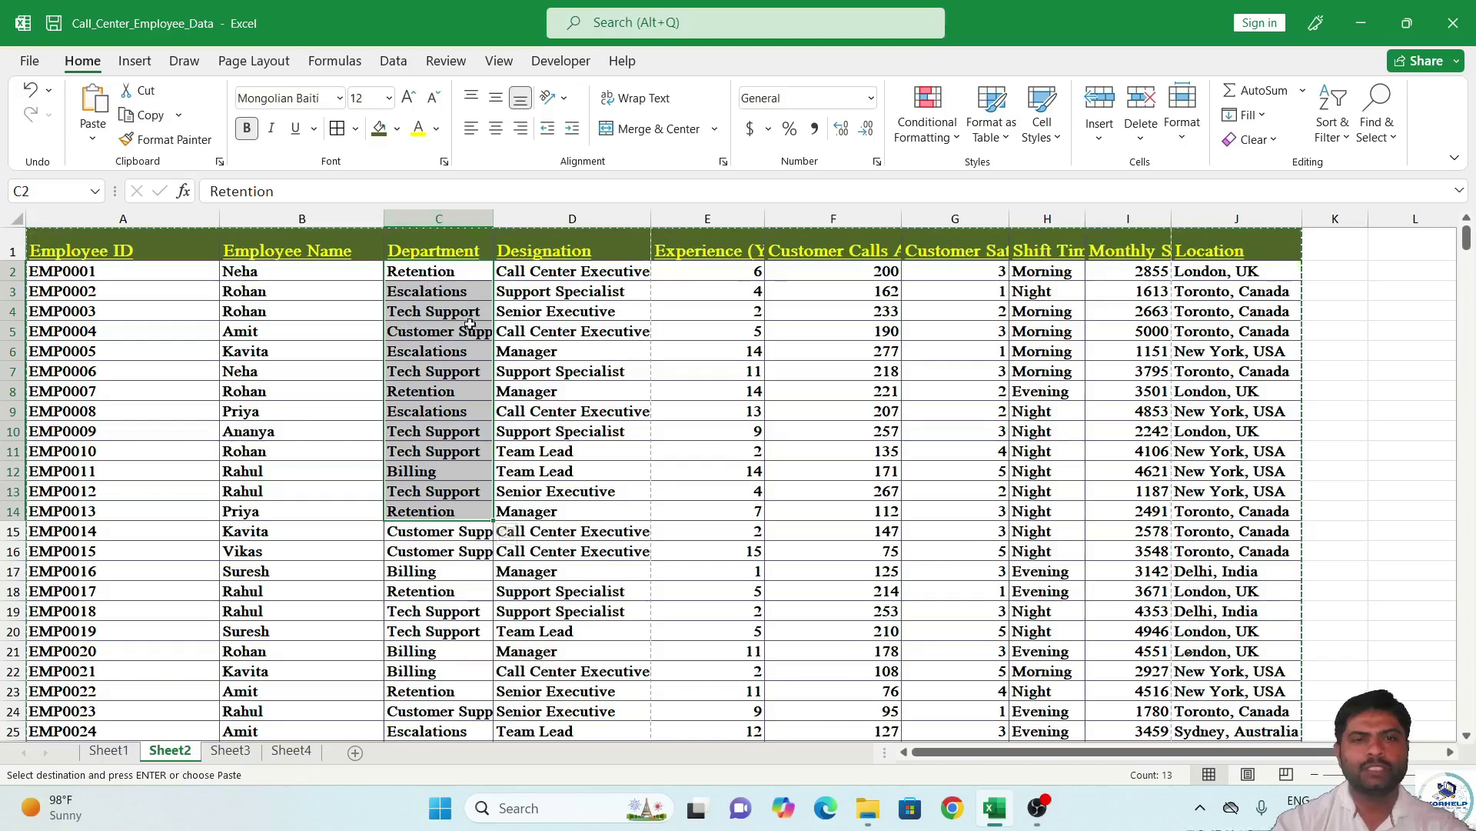
left_click(448, 206)
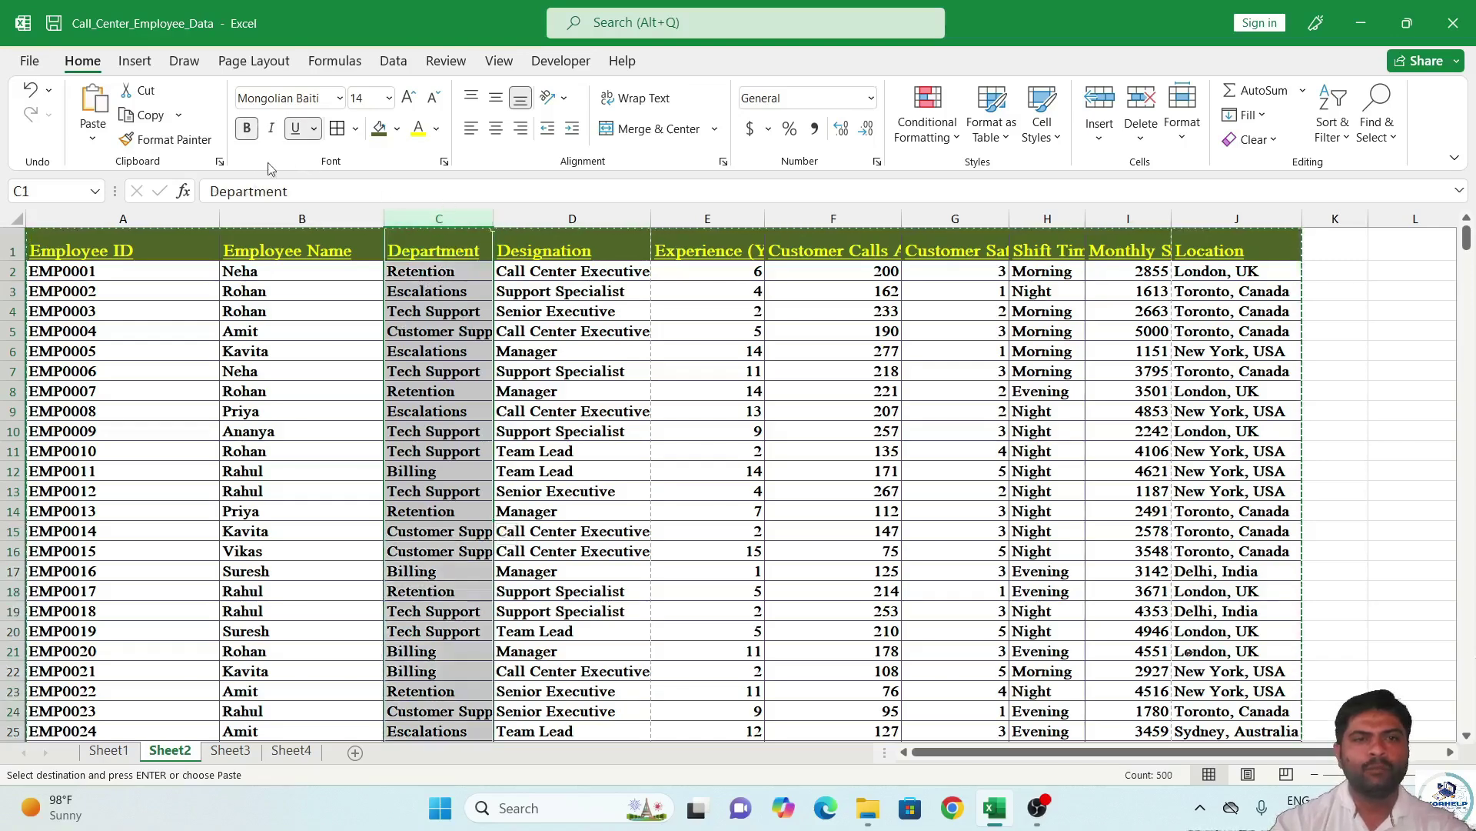
left_click(141, 90)
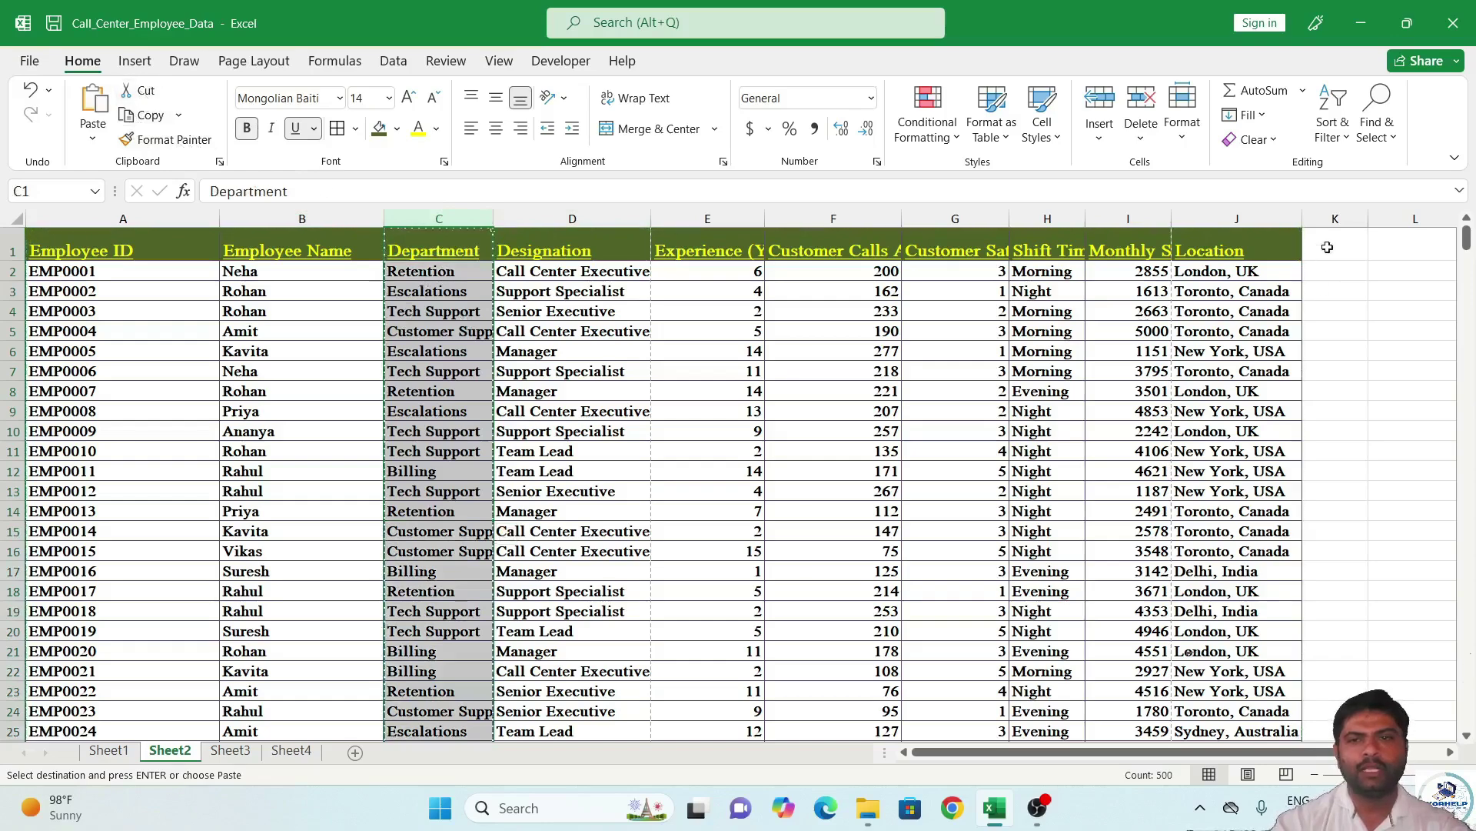
left_click(1335, 218)
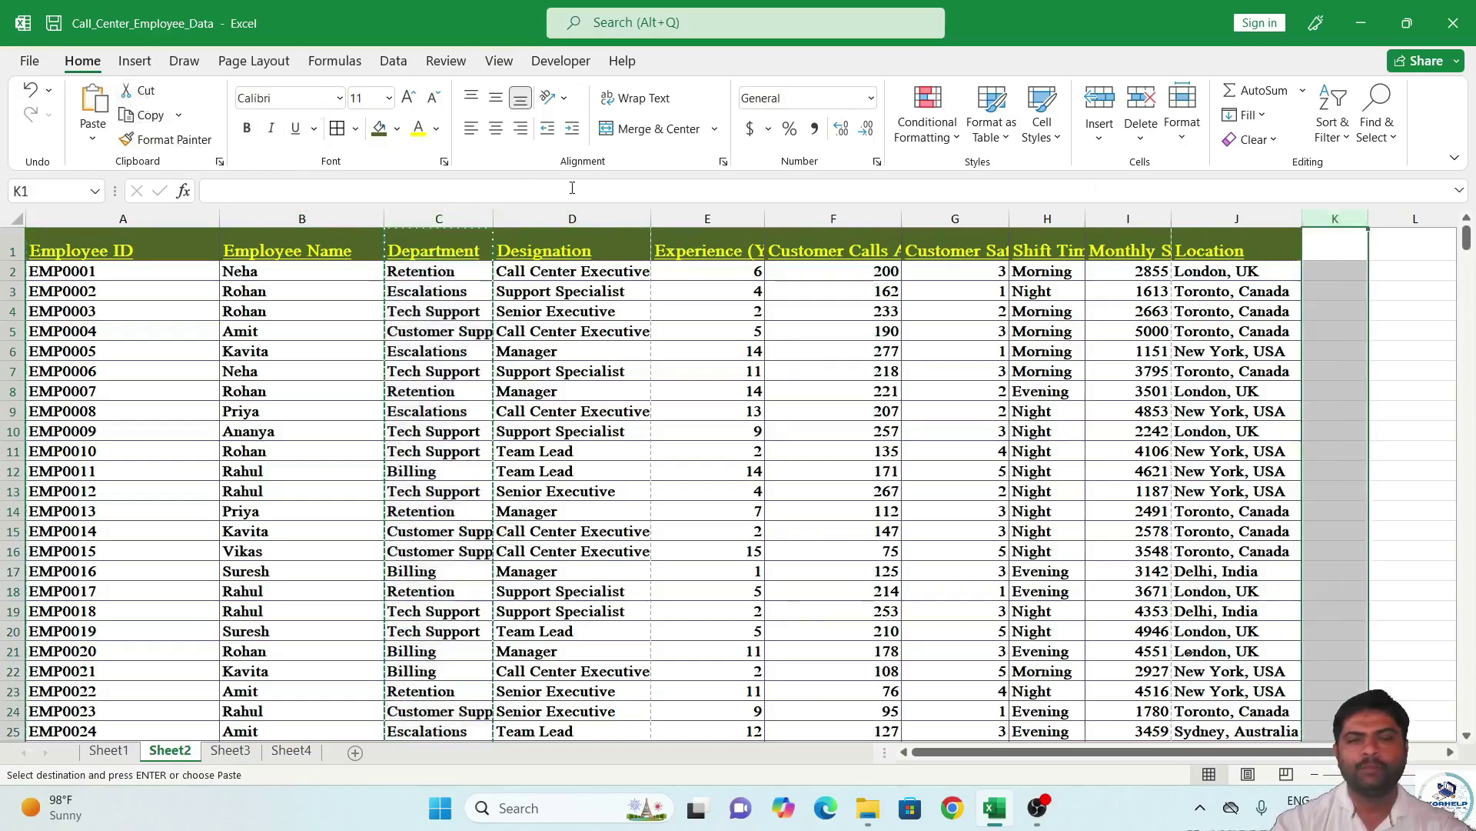
left_click(87, 114)
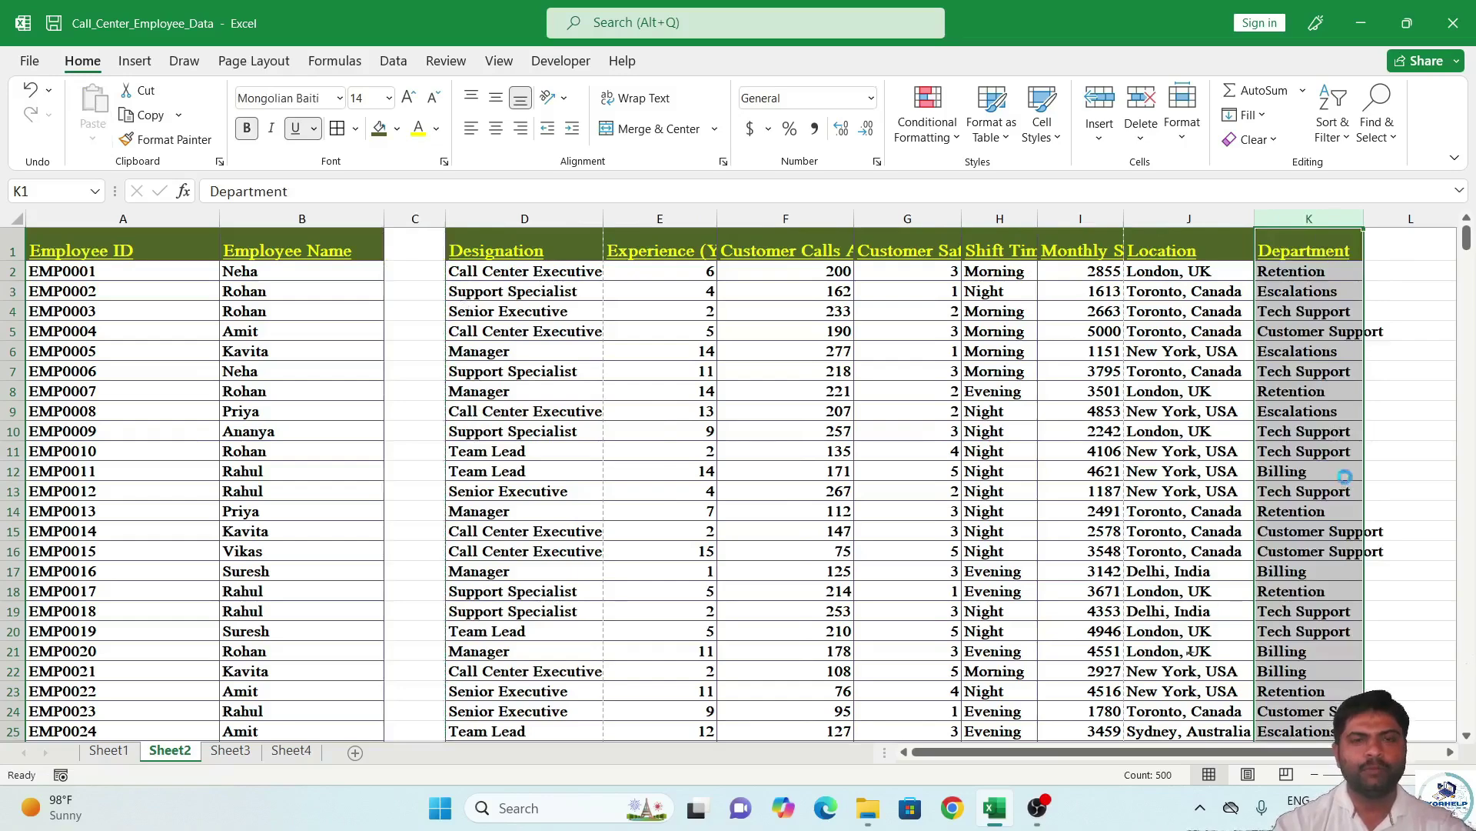
key("ctrl+z")
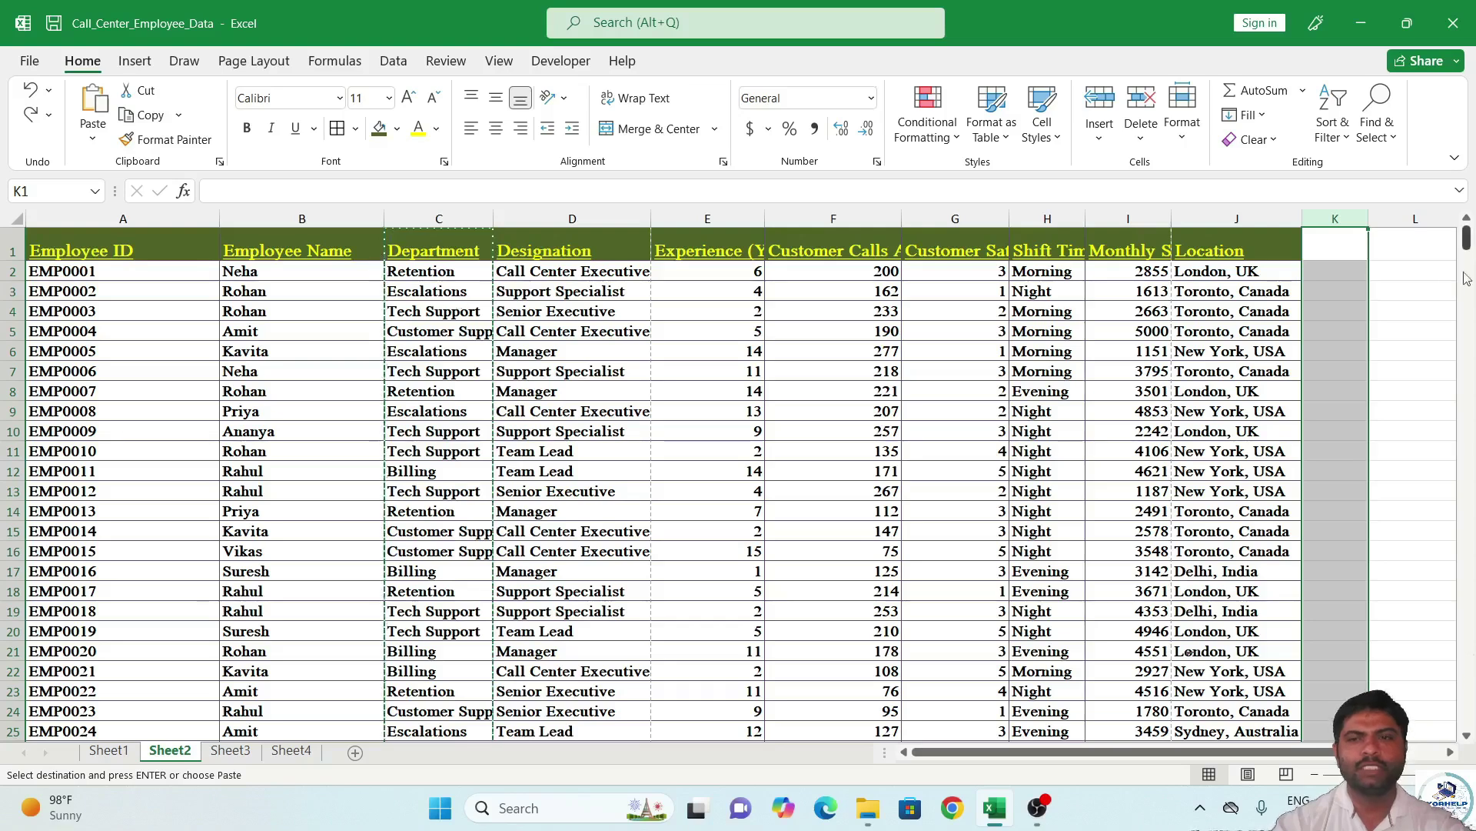
left_click(1388, 308)
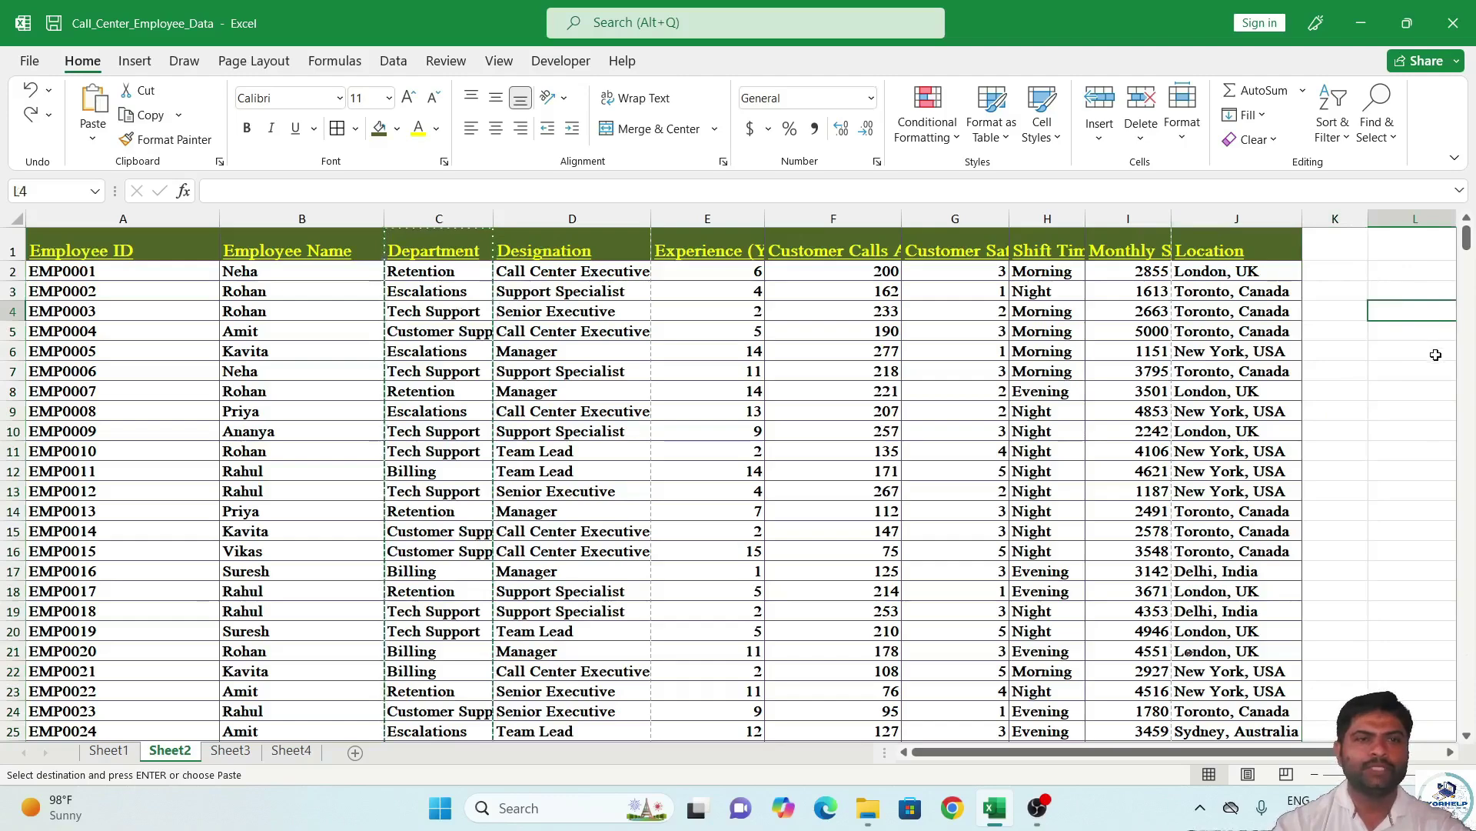
Narrow the Employee ID and Employee Name columns to fit their contents.
mouse_move(218, 216)
left_mouse_down()
mouse_move(142, 214)
mouse_move(197, 221)
left_mouse_up()
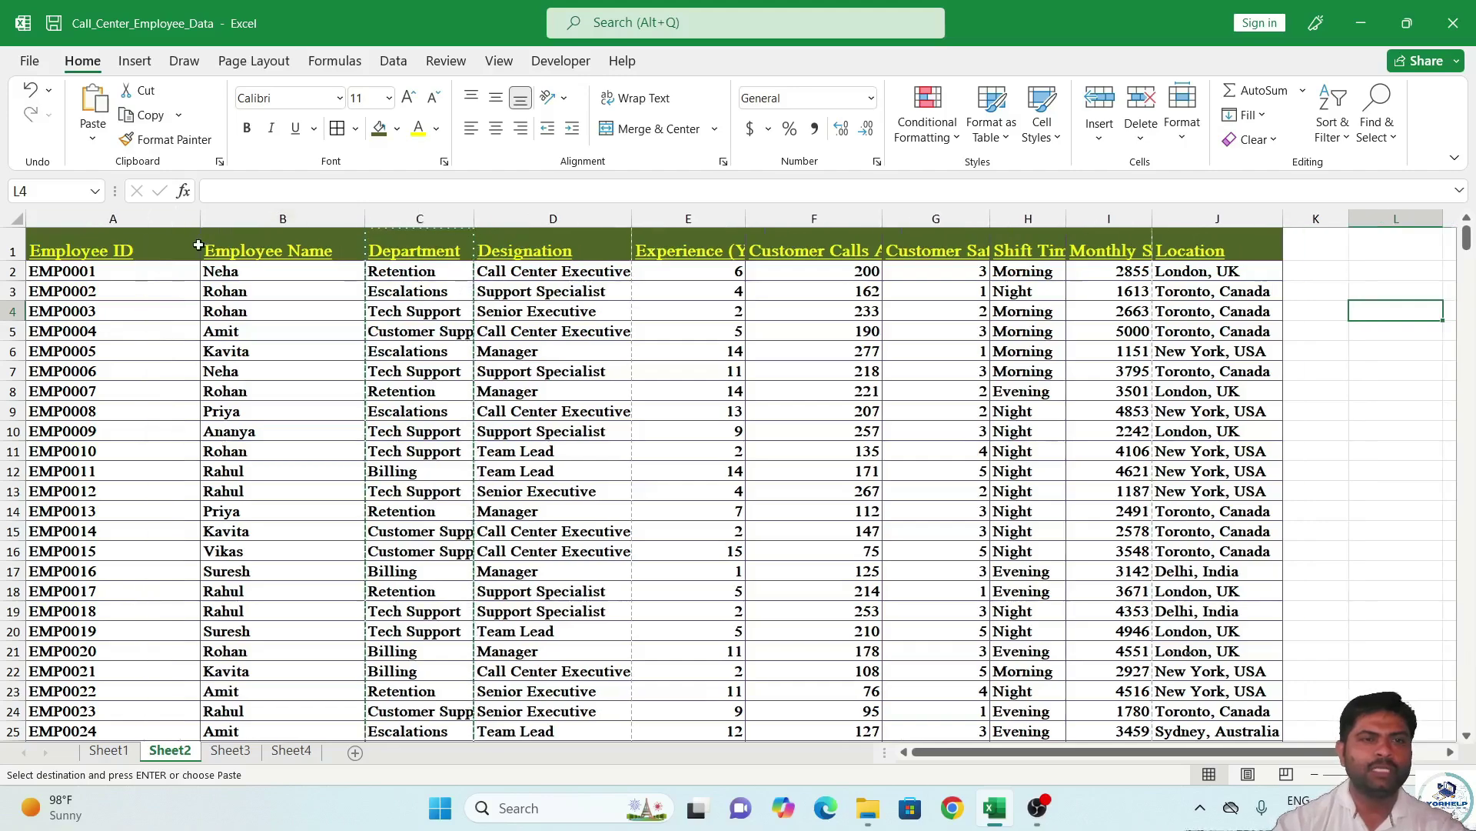
left_click(137, 216)
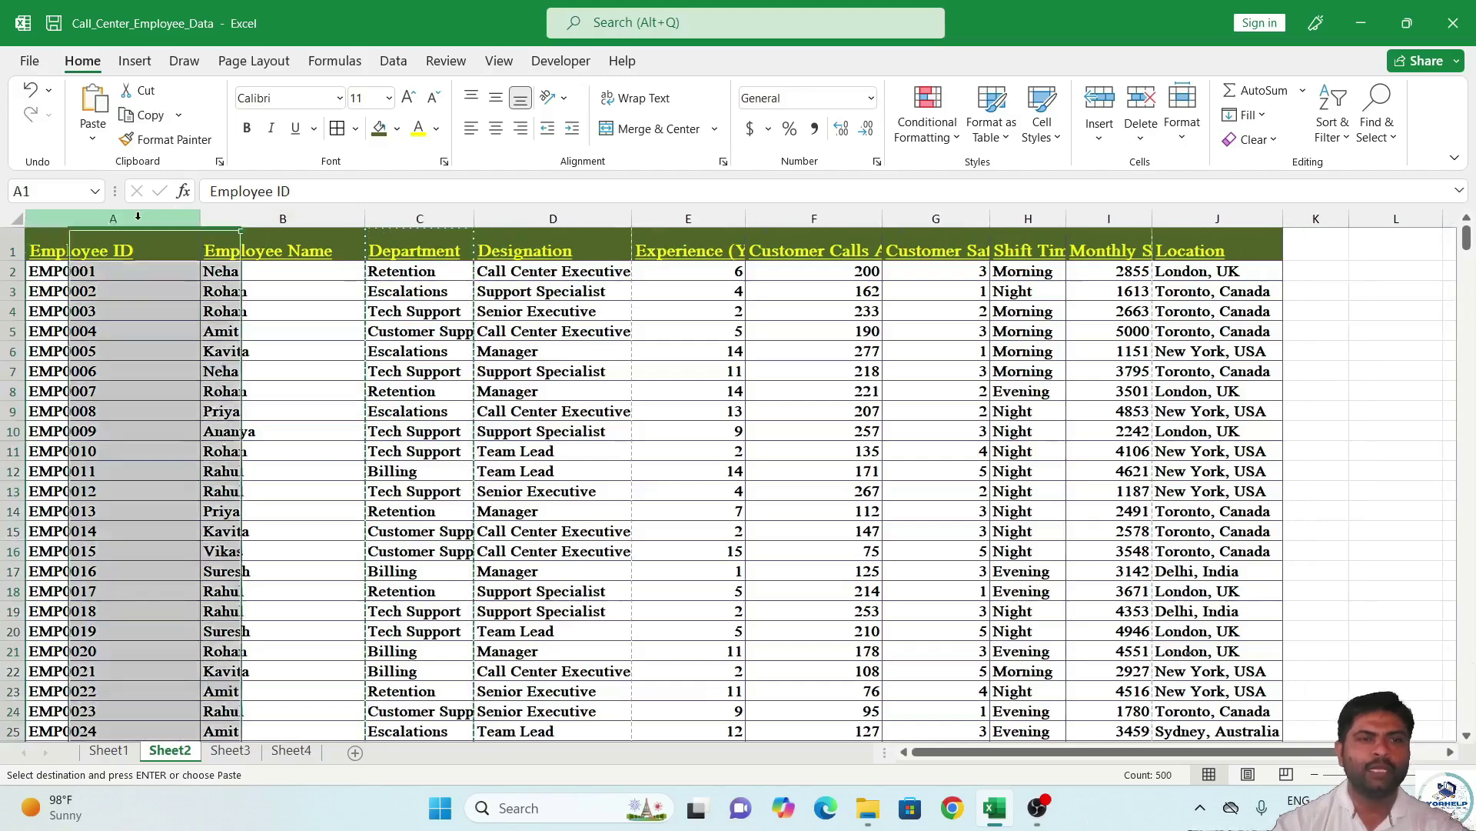
left_click(284, 219)
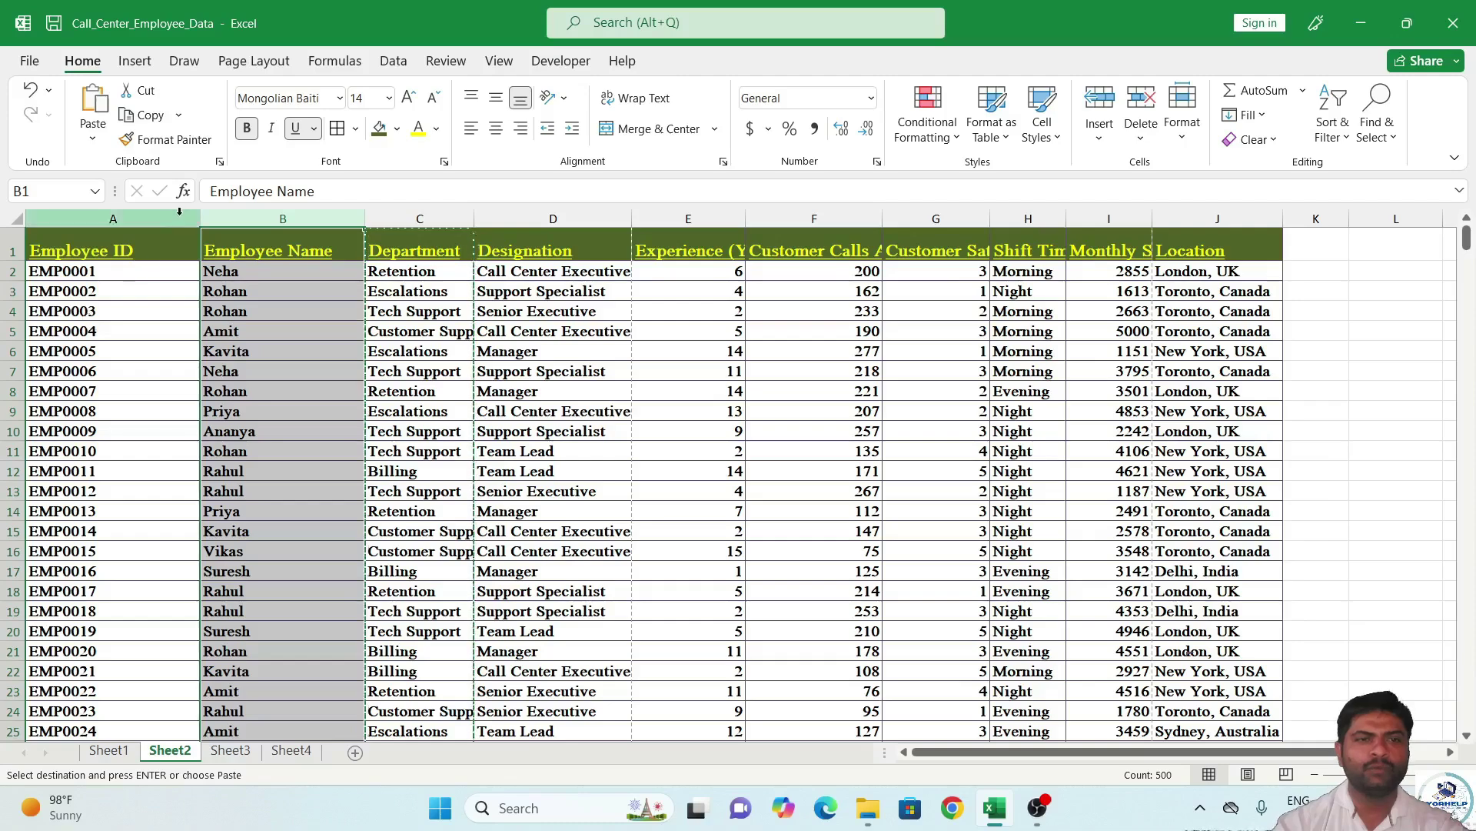
left_click_drag(200, 220, 183, 219)
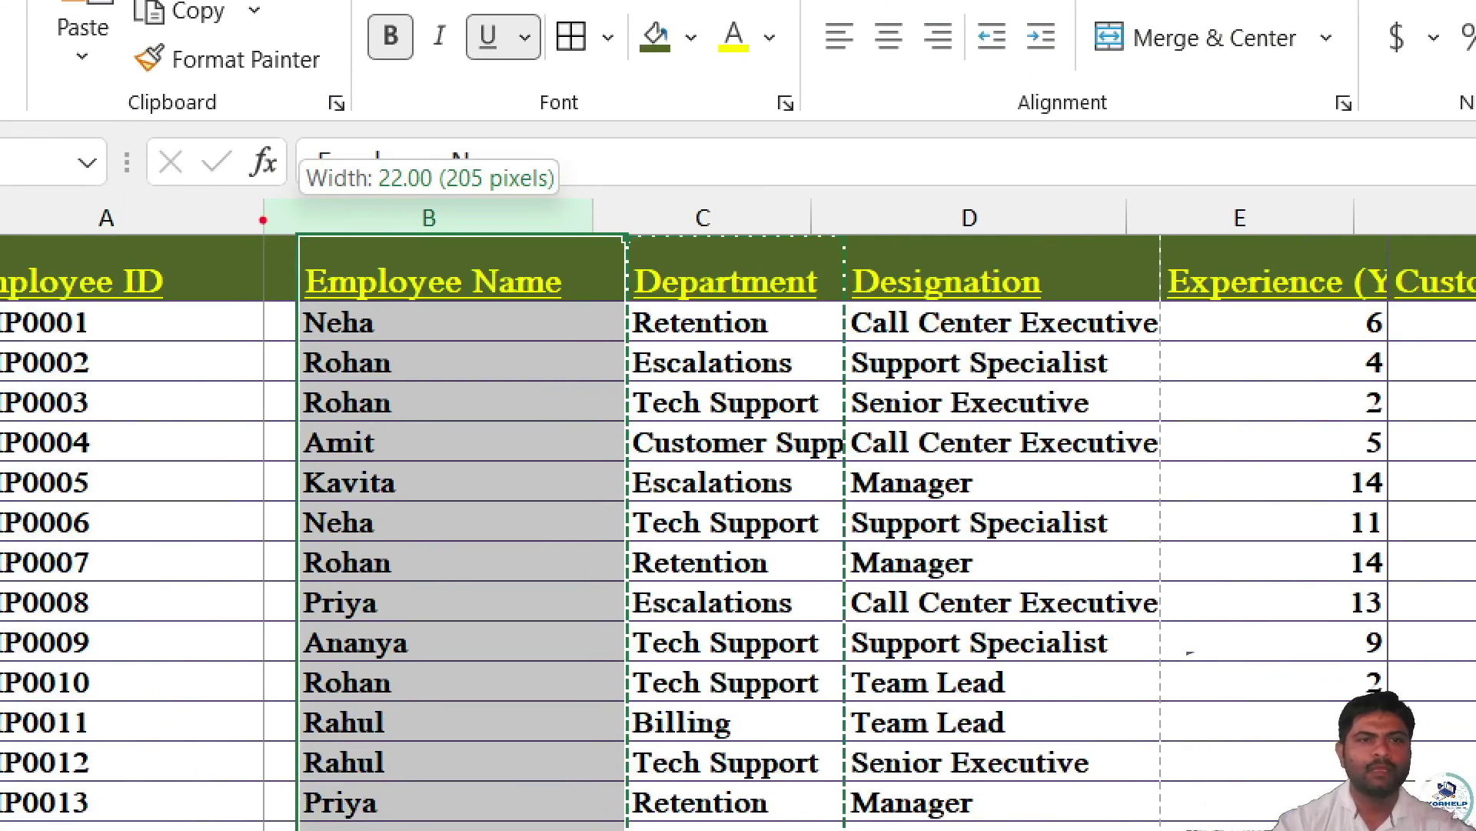
left_click_drag(296, 219, 299, 219)
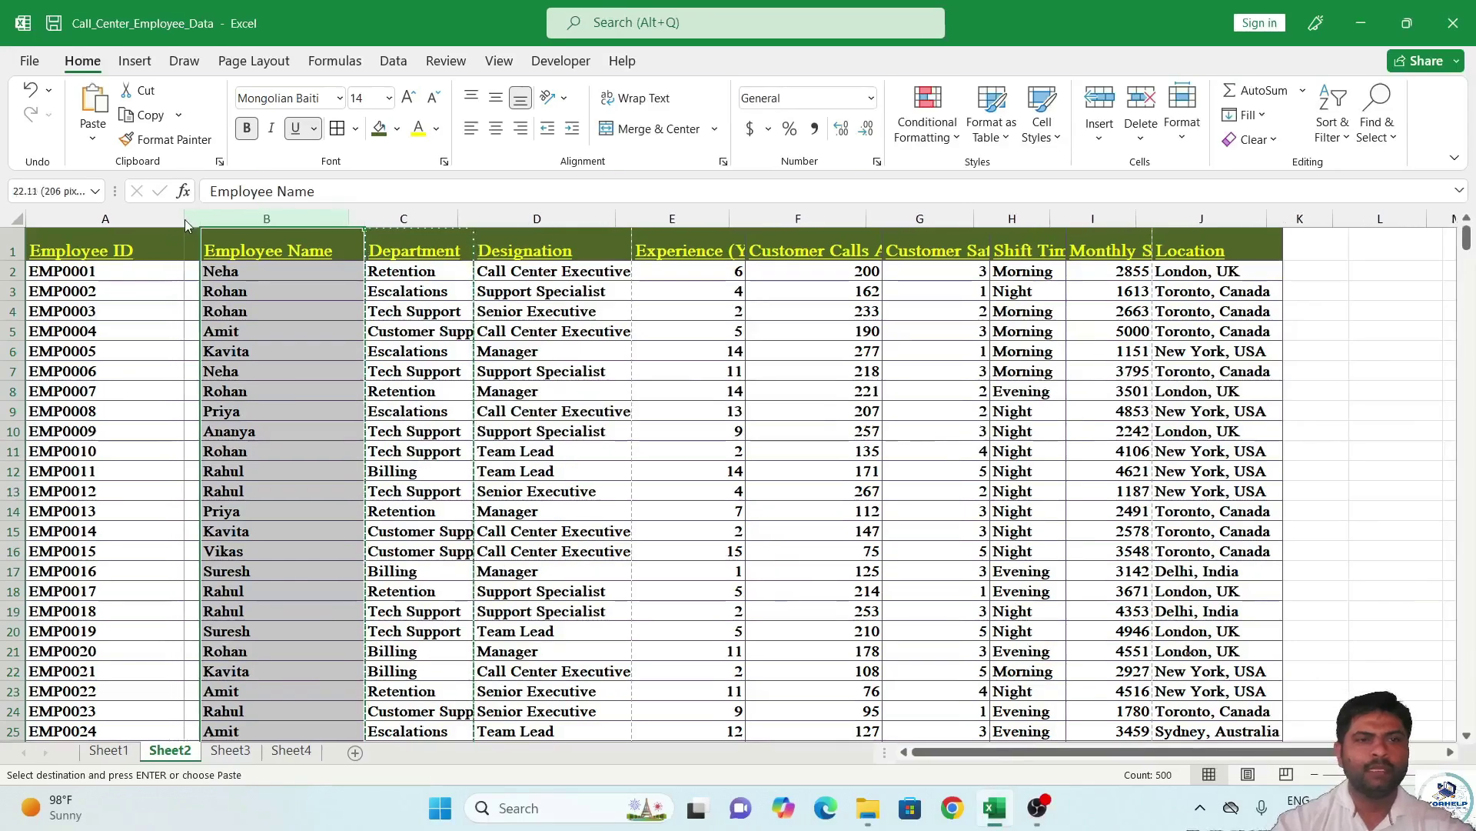
left_click_drag(184, 219, 150, 220)
left_click(174, 310)
left_click_drag(314, 216, 288, 216)
Clear the Tech Support entry from cell C4.
left_click(339, 391)
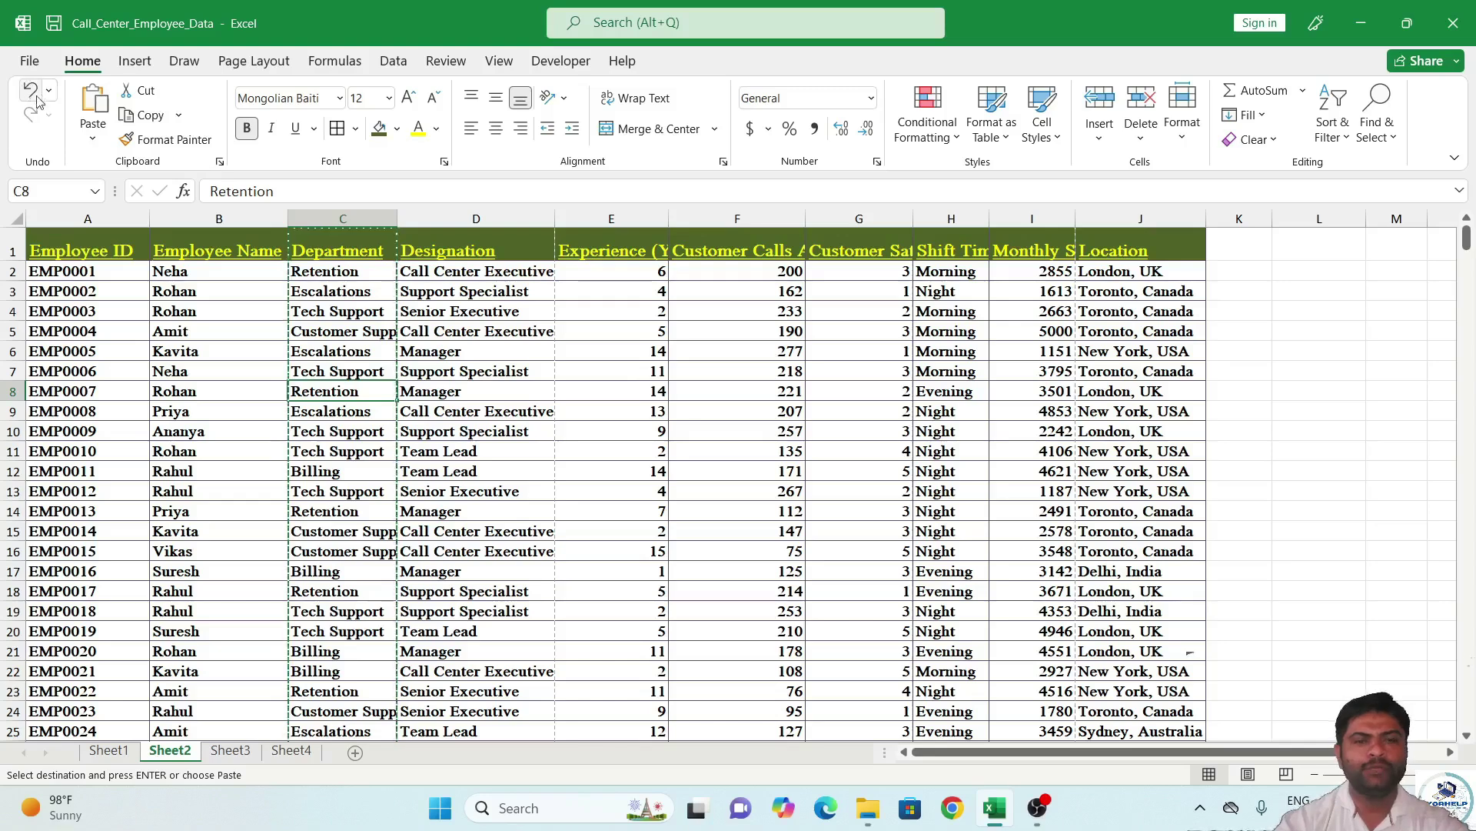
left_click(376, 311)
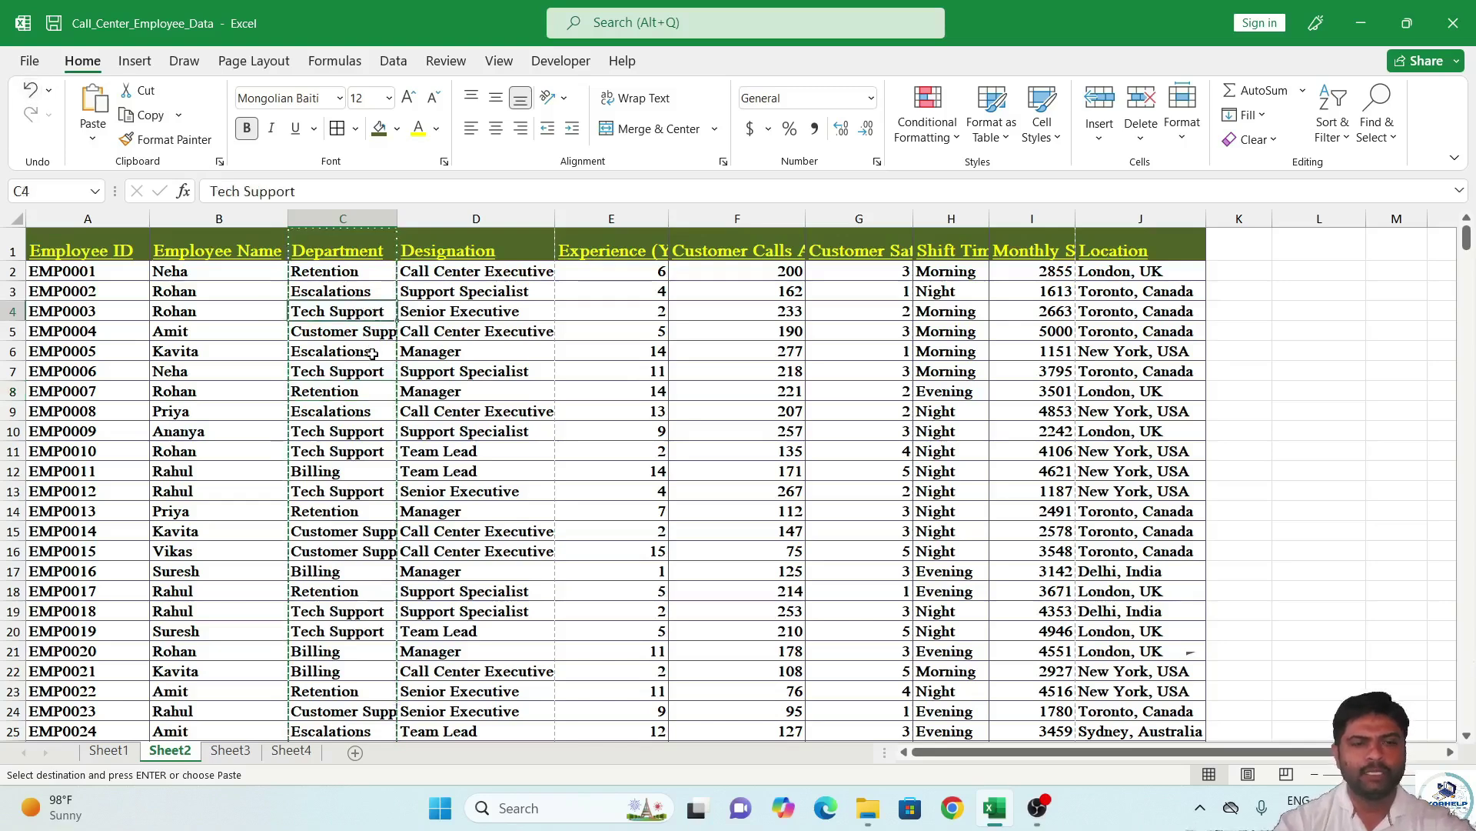
key("Delete")
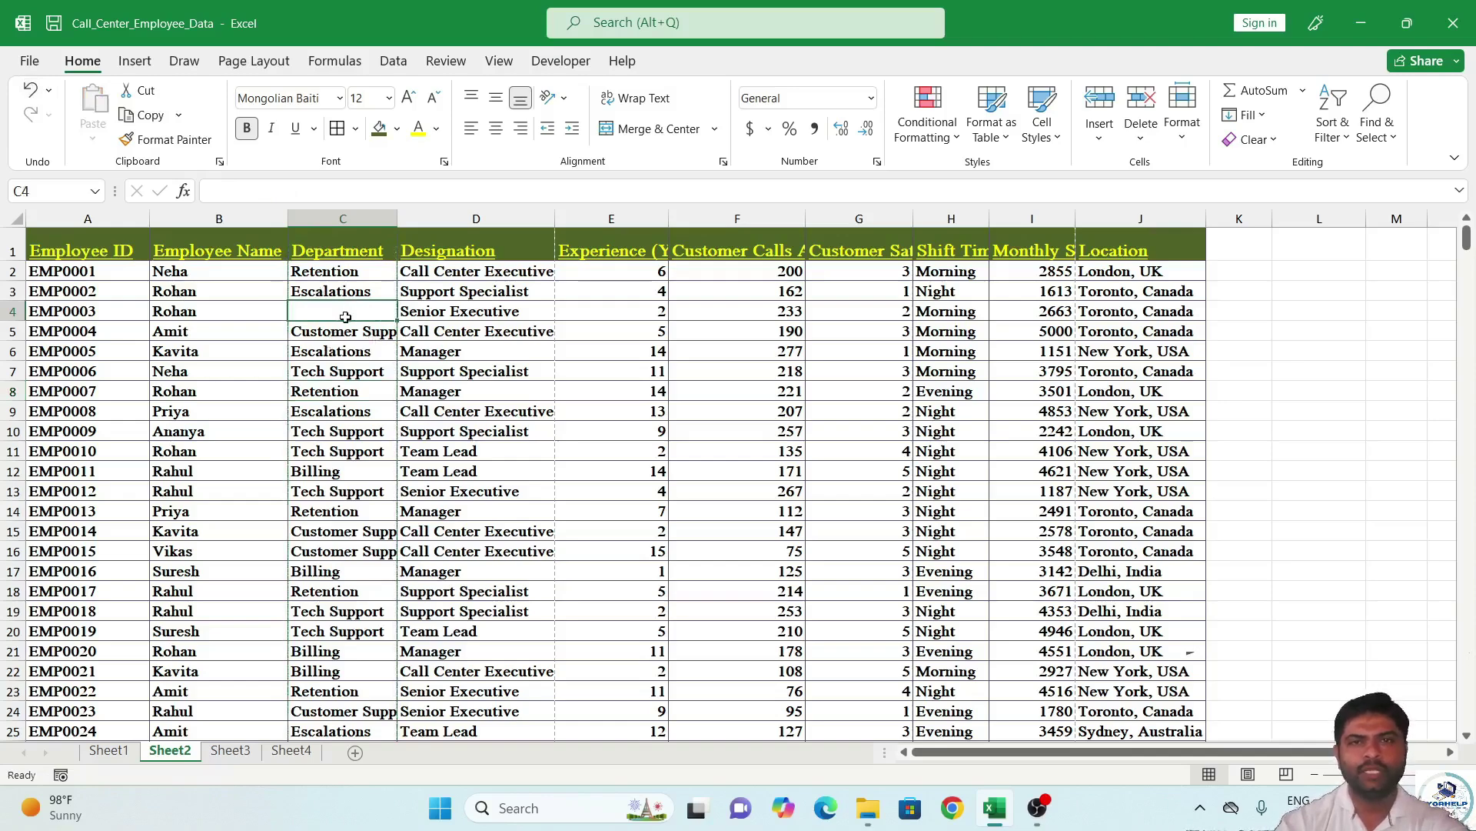
Restore Tech Support in cell C4 using undo and redo.
key("ctrl+z")
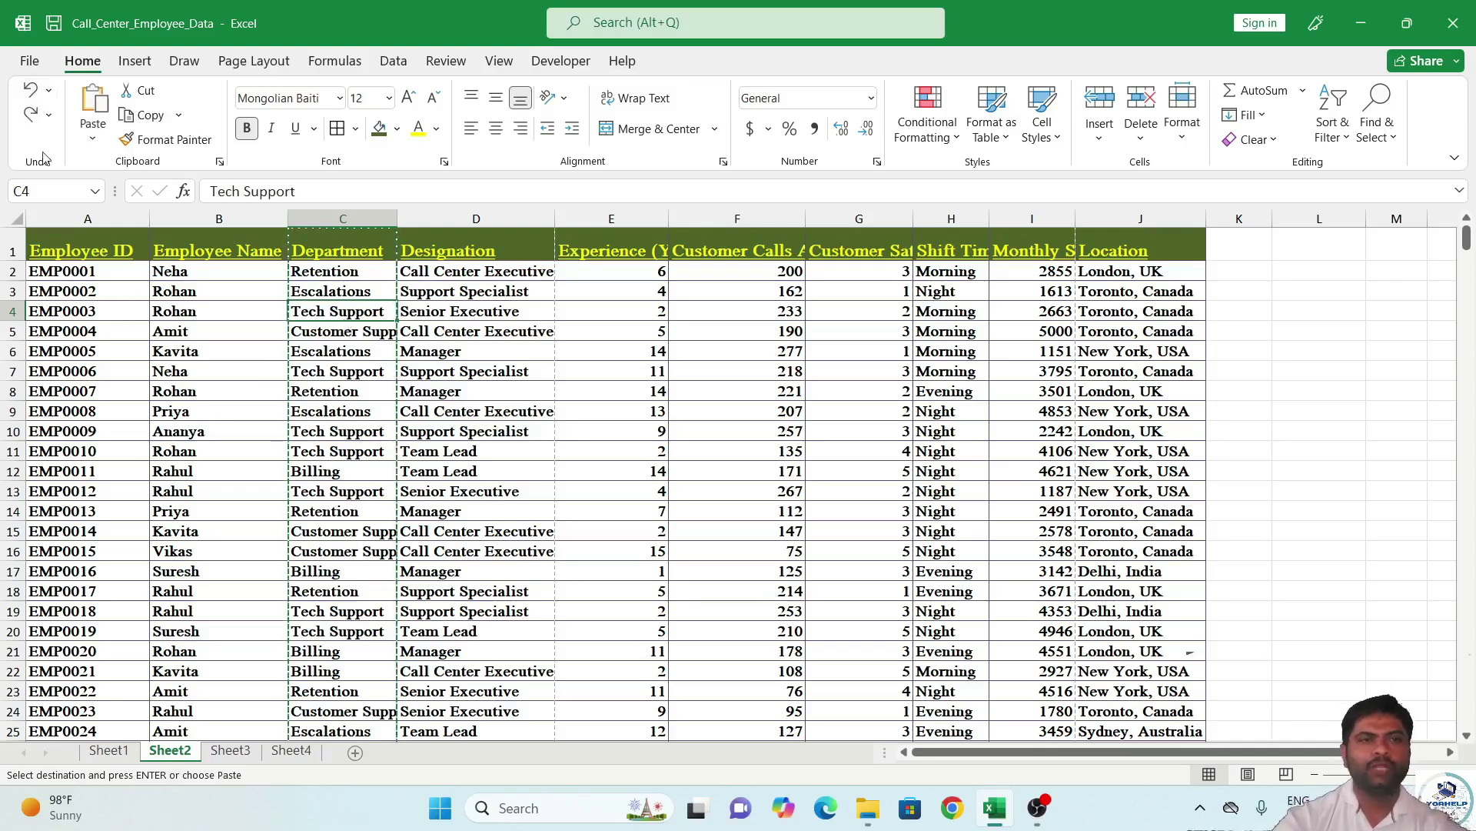
left_click(32, 114)
left_click(30, 89)
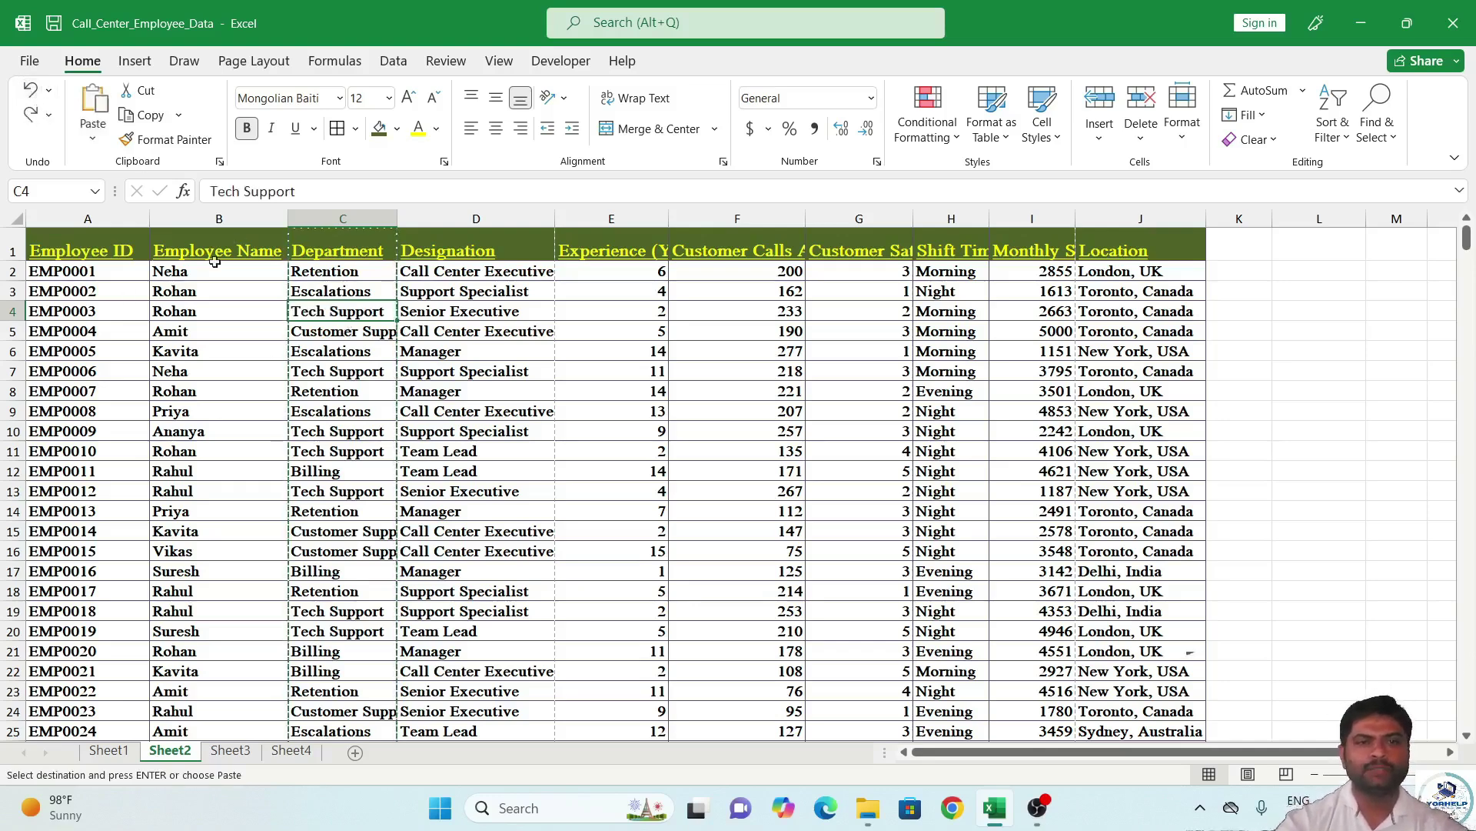
left_click(424, 366)
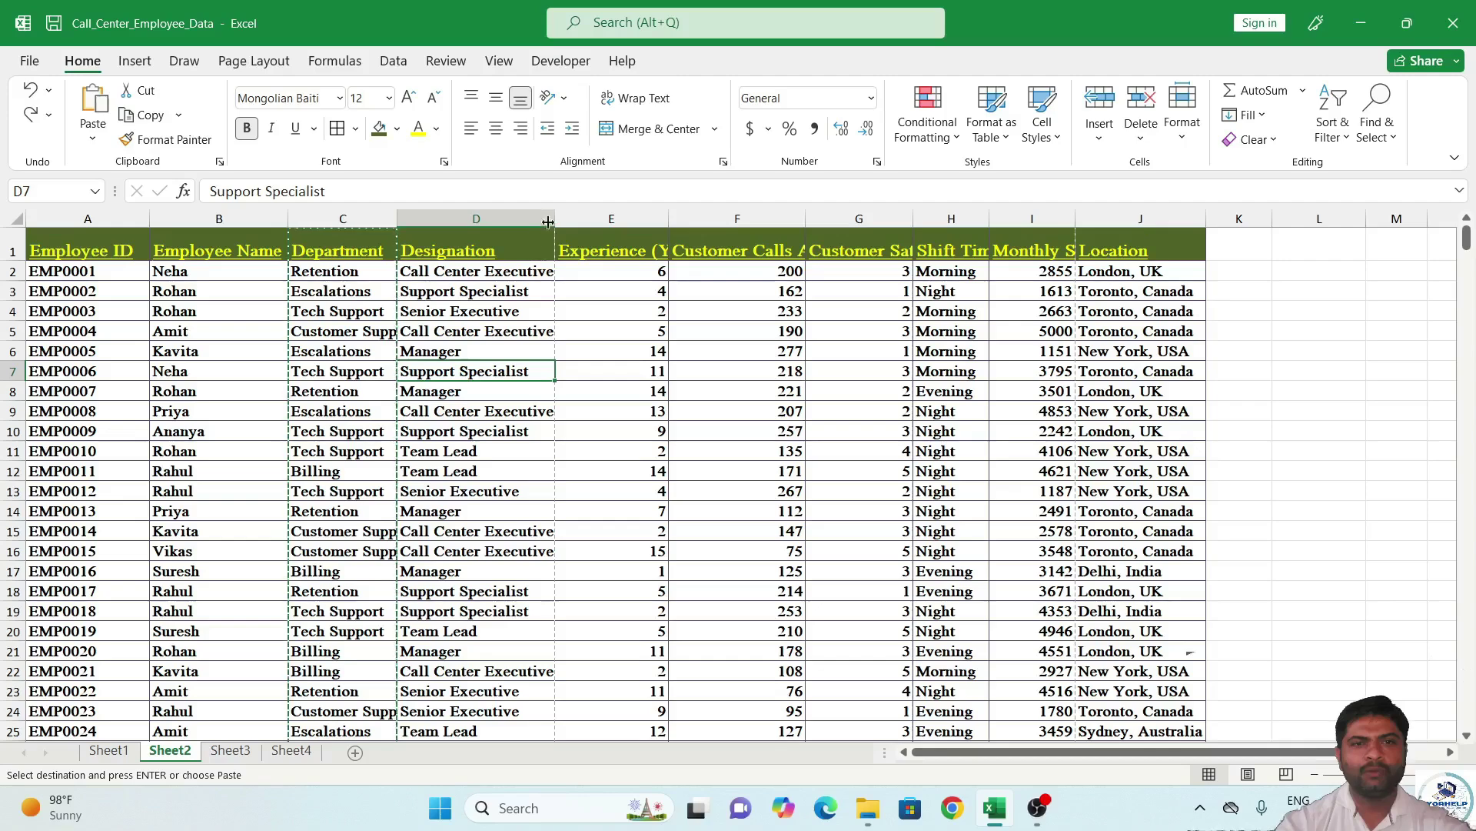
Widen the Employee Name column considerably and make header row 1 much taller.
left_click_drag(290, 217, 545, 218)
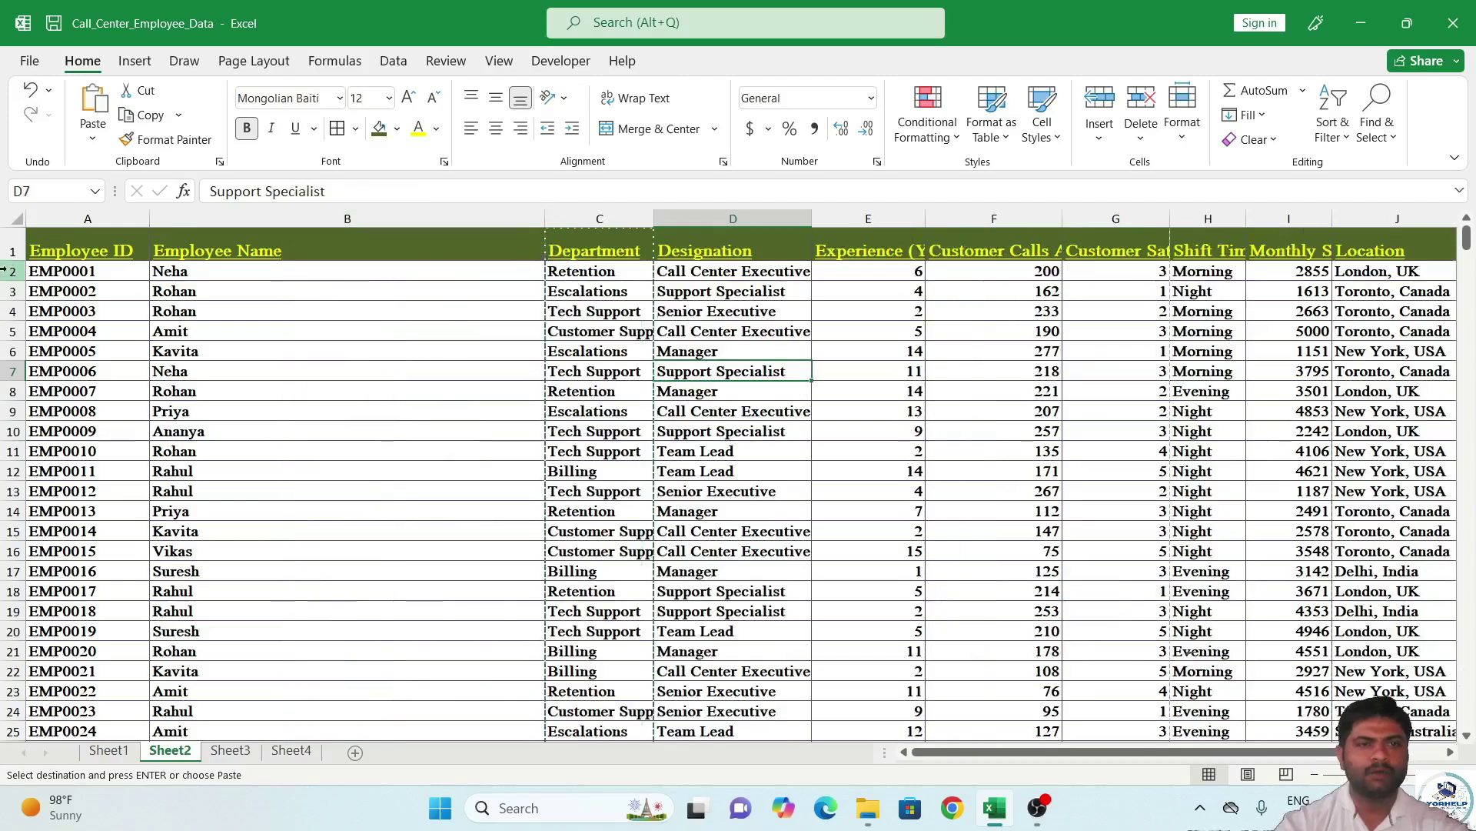
left_click_drag(4, 262, 4, 348)
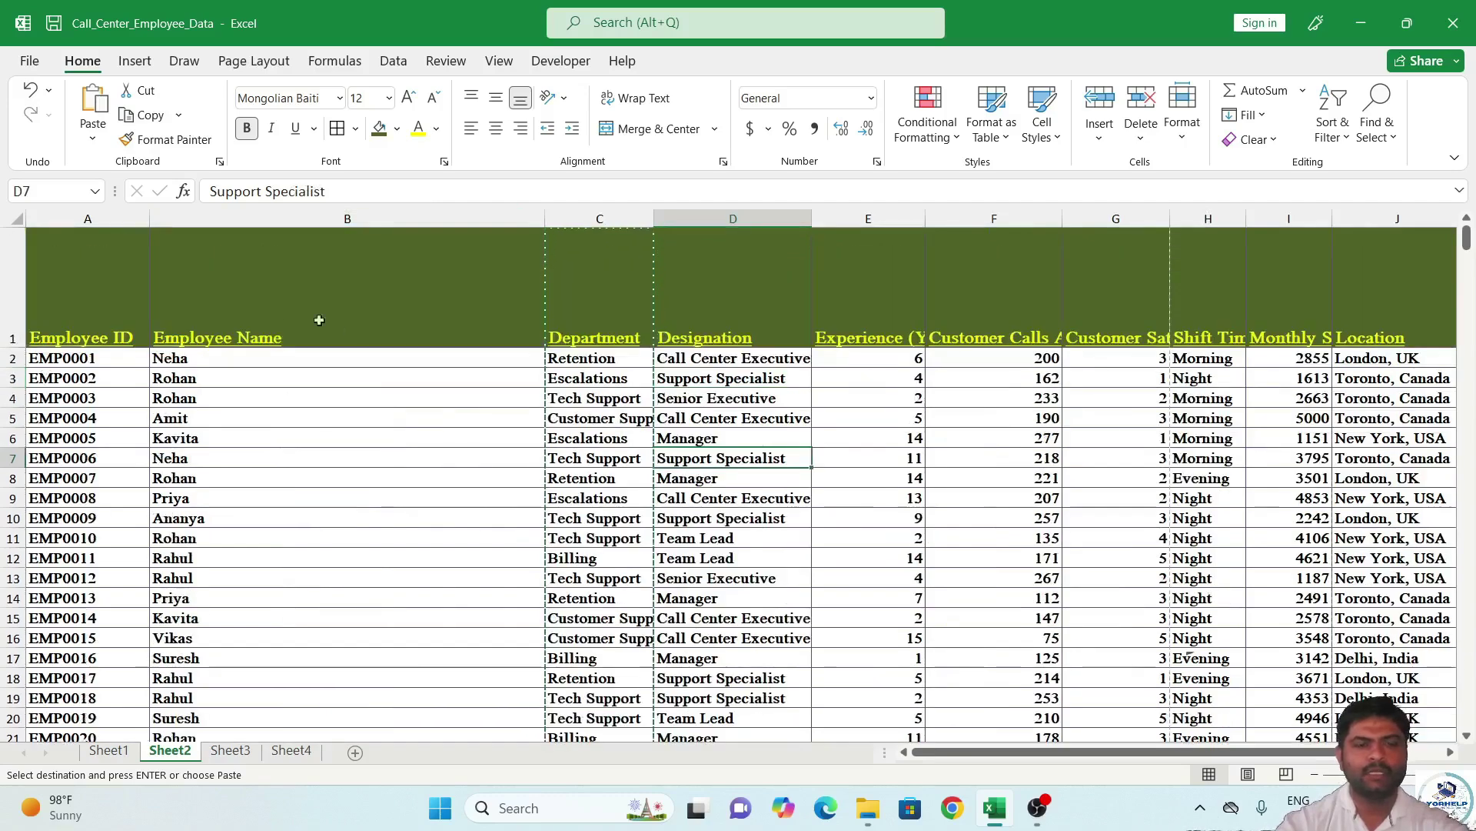
left_click(282, 320)
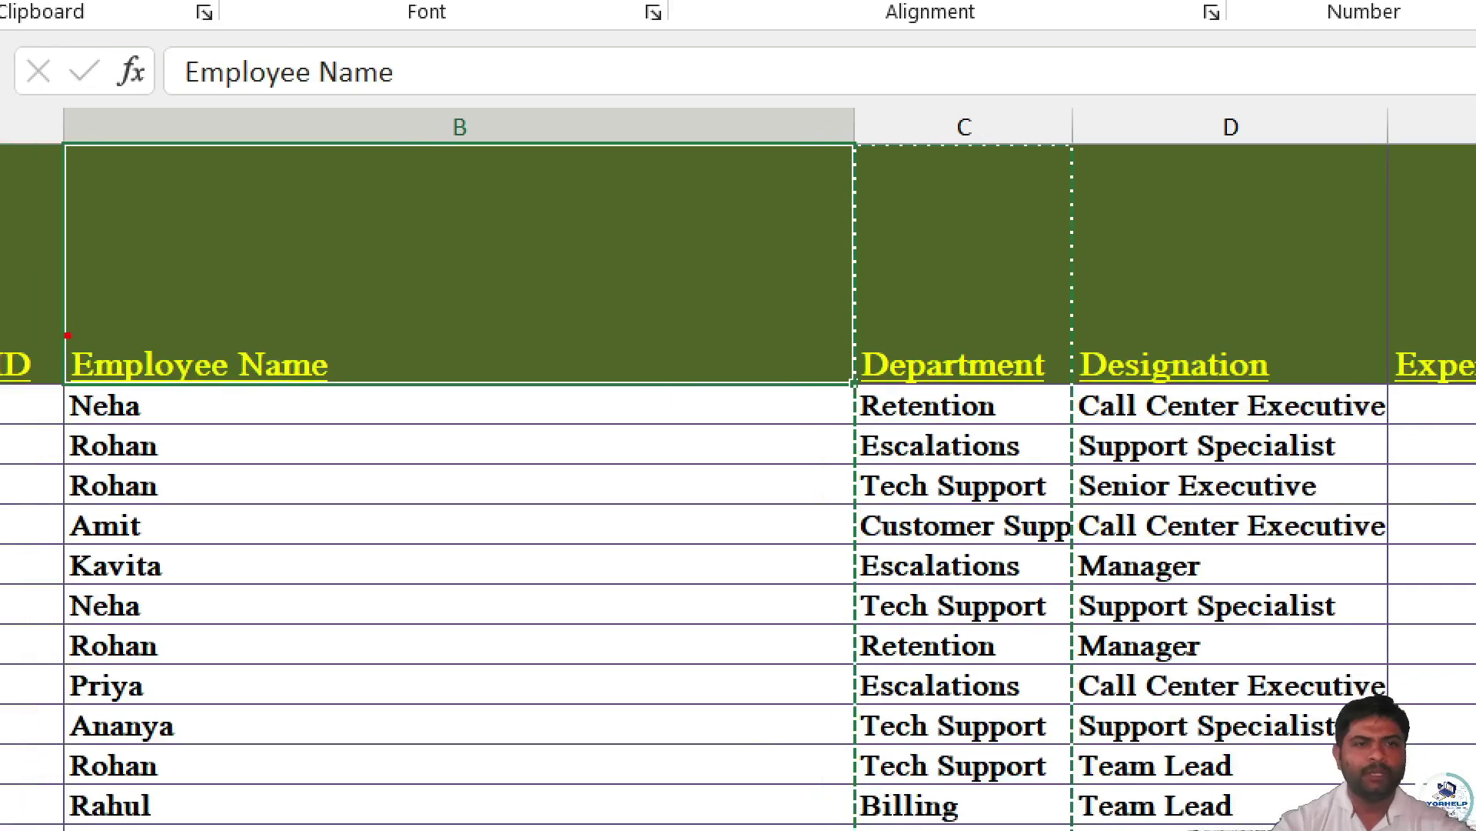
left_click_drag(68, 342, 332, 350)
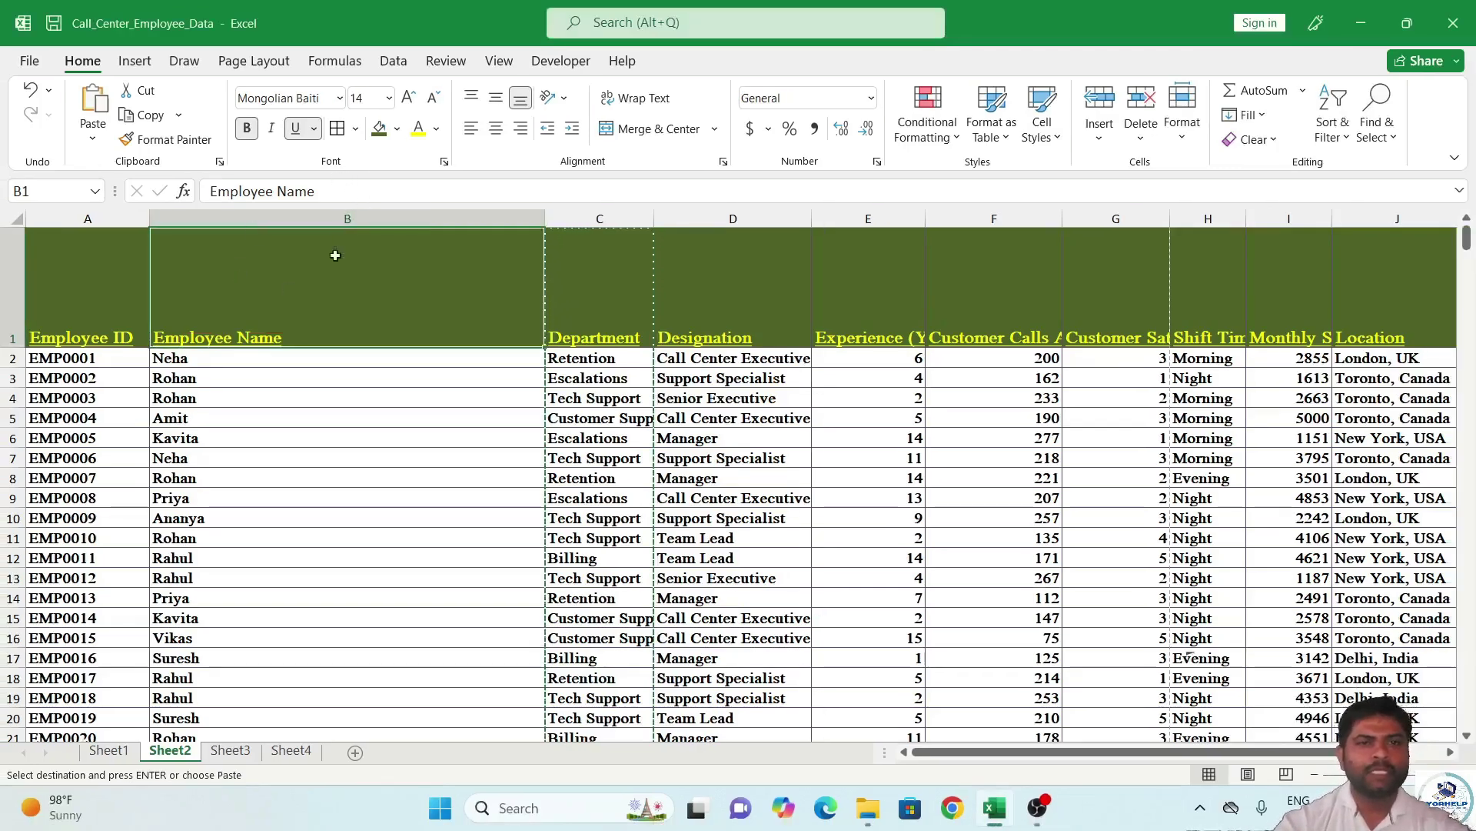
Try center, left, right, top and bottom alignments on the Employee Name header in B1.
left_click(499, 131)
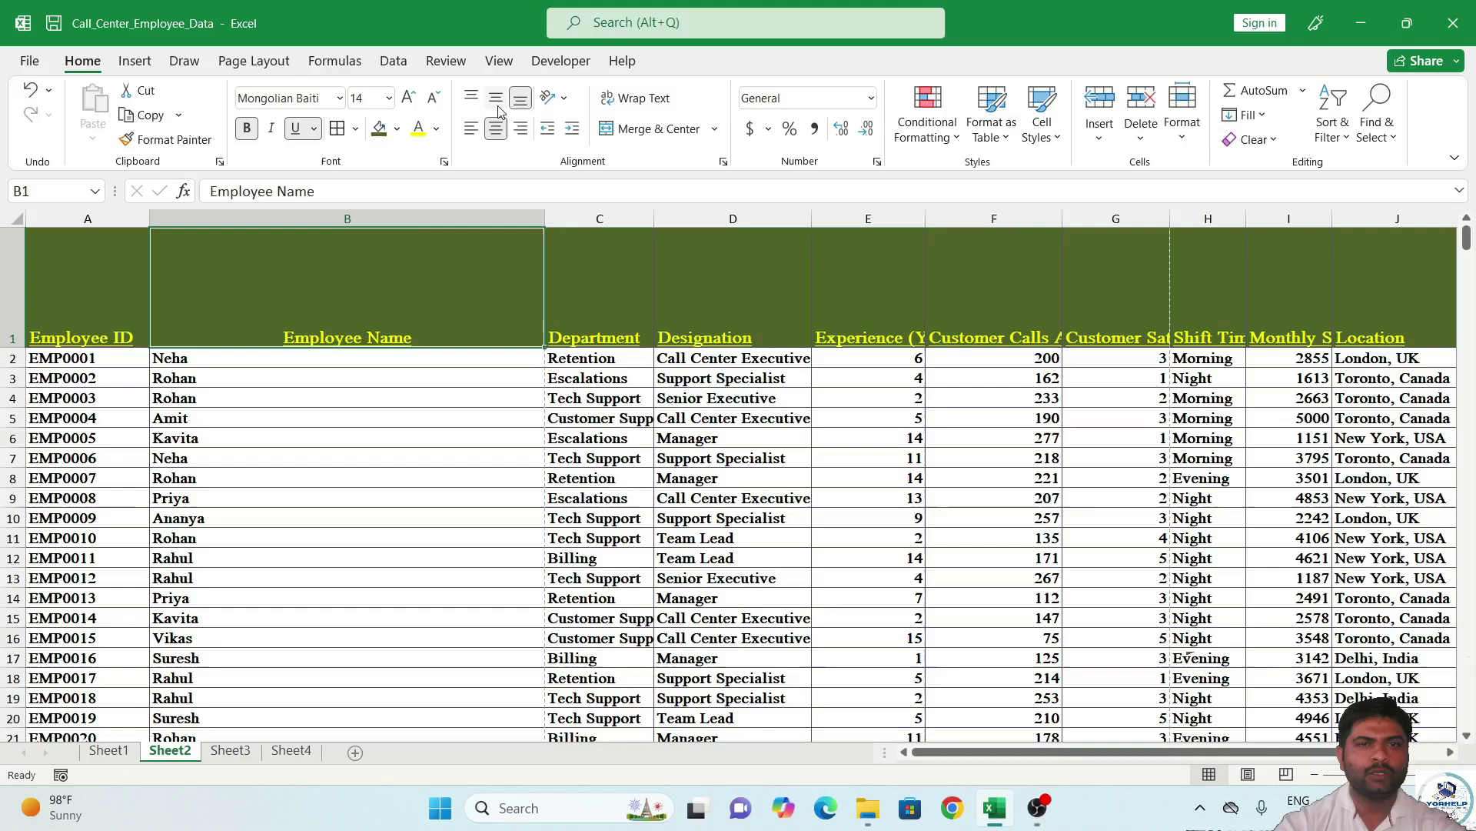
left_click(497, 102)
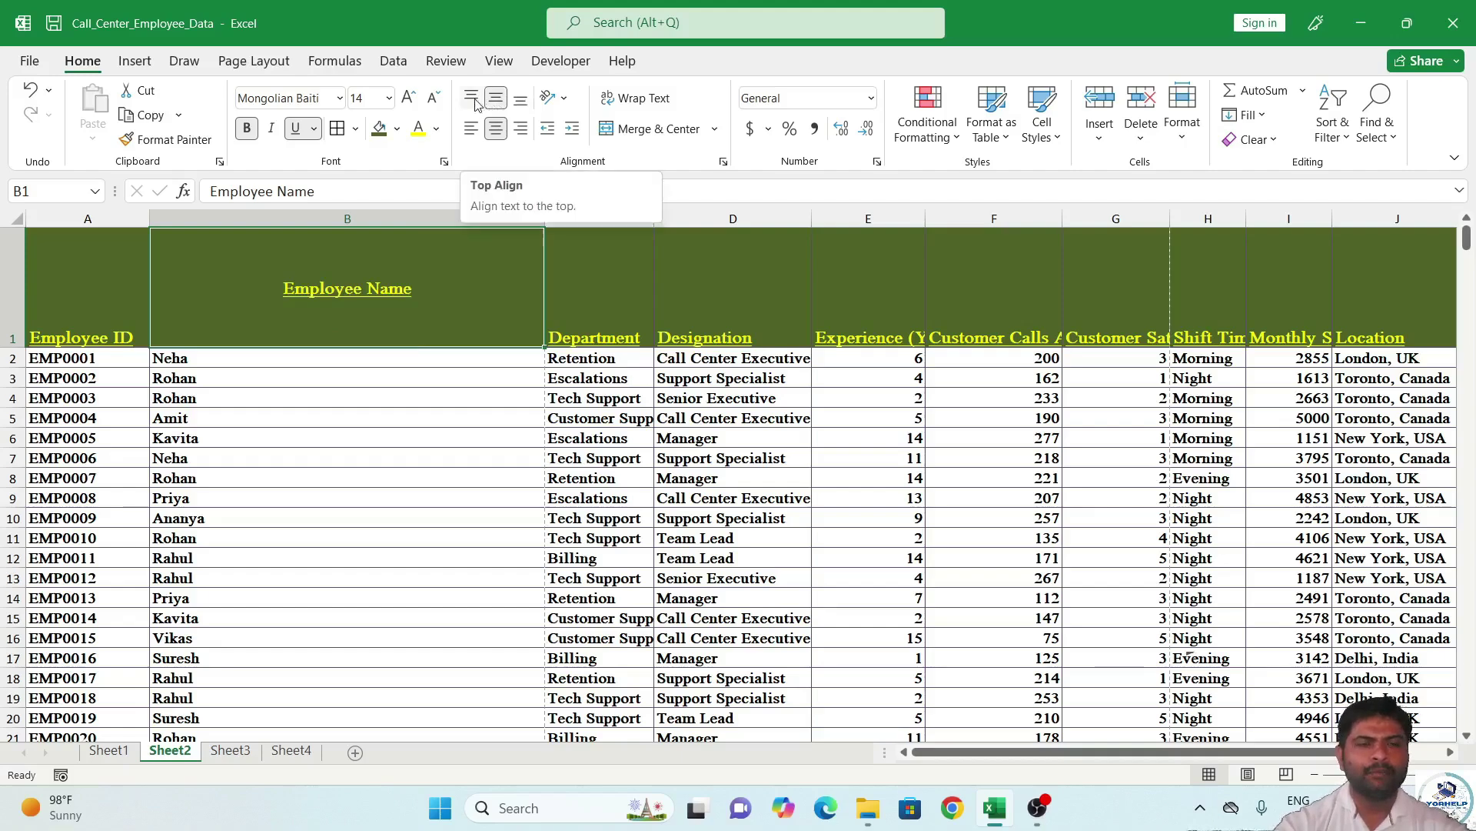
left_click(477, 129)
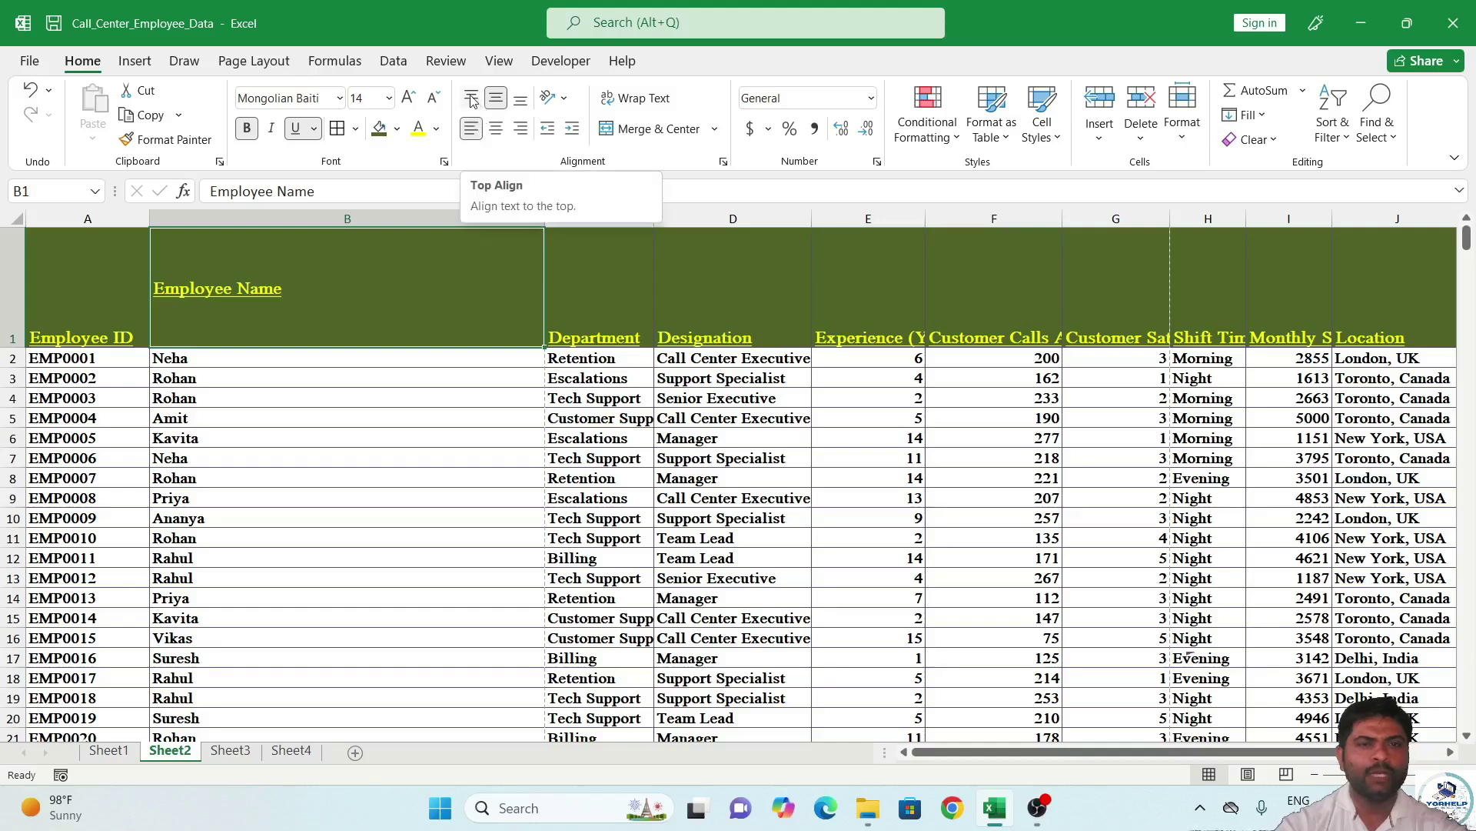
left_click(472, 98)
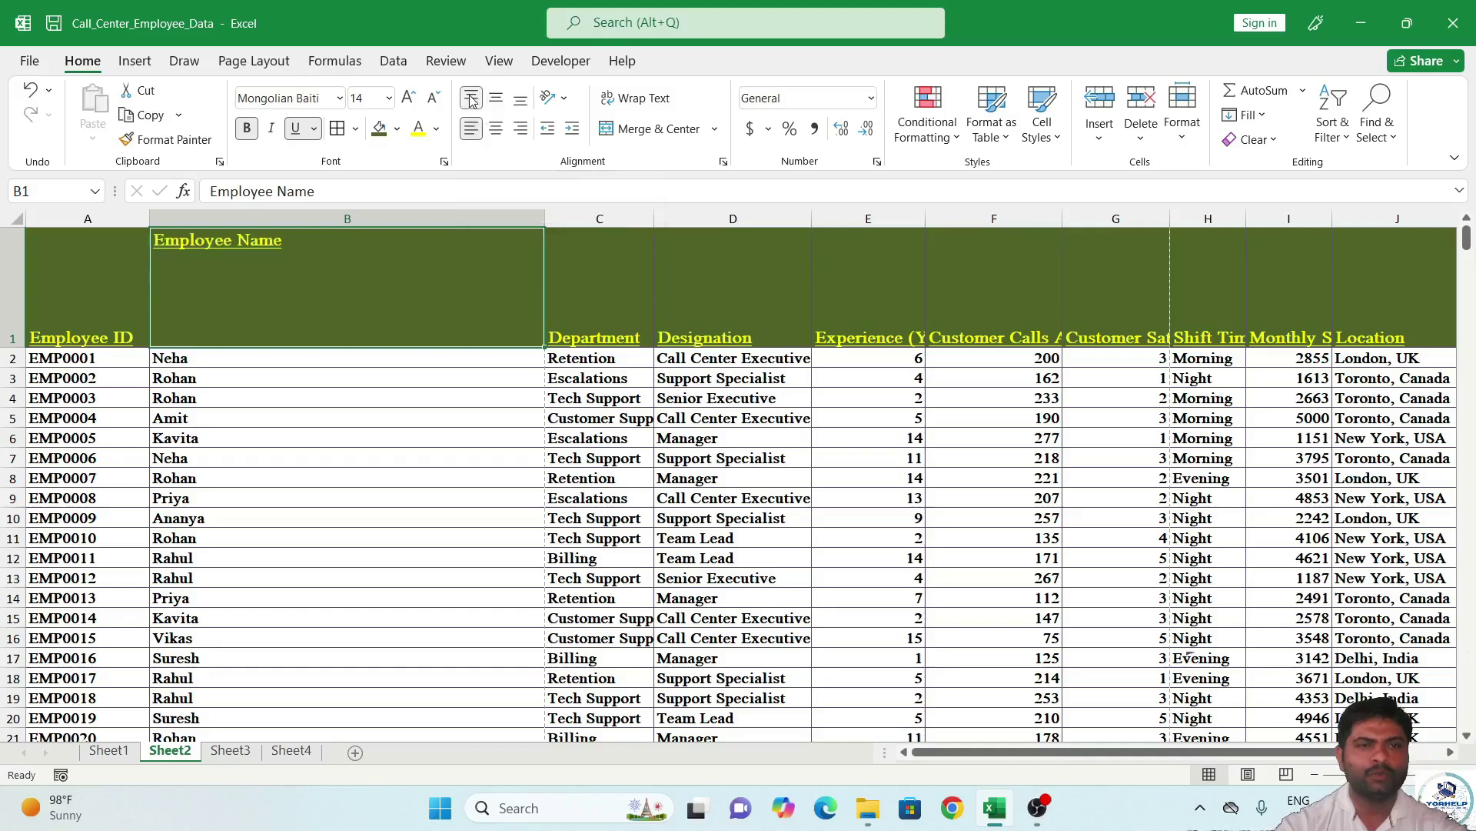
left_click(521, 108)
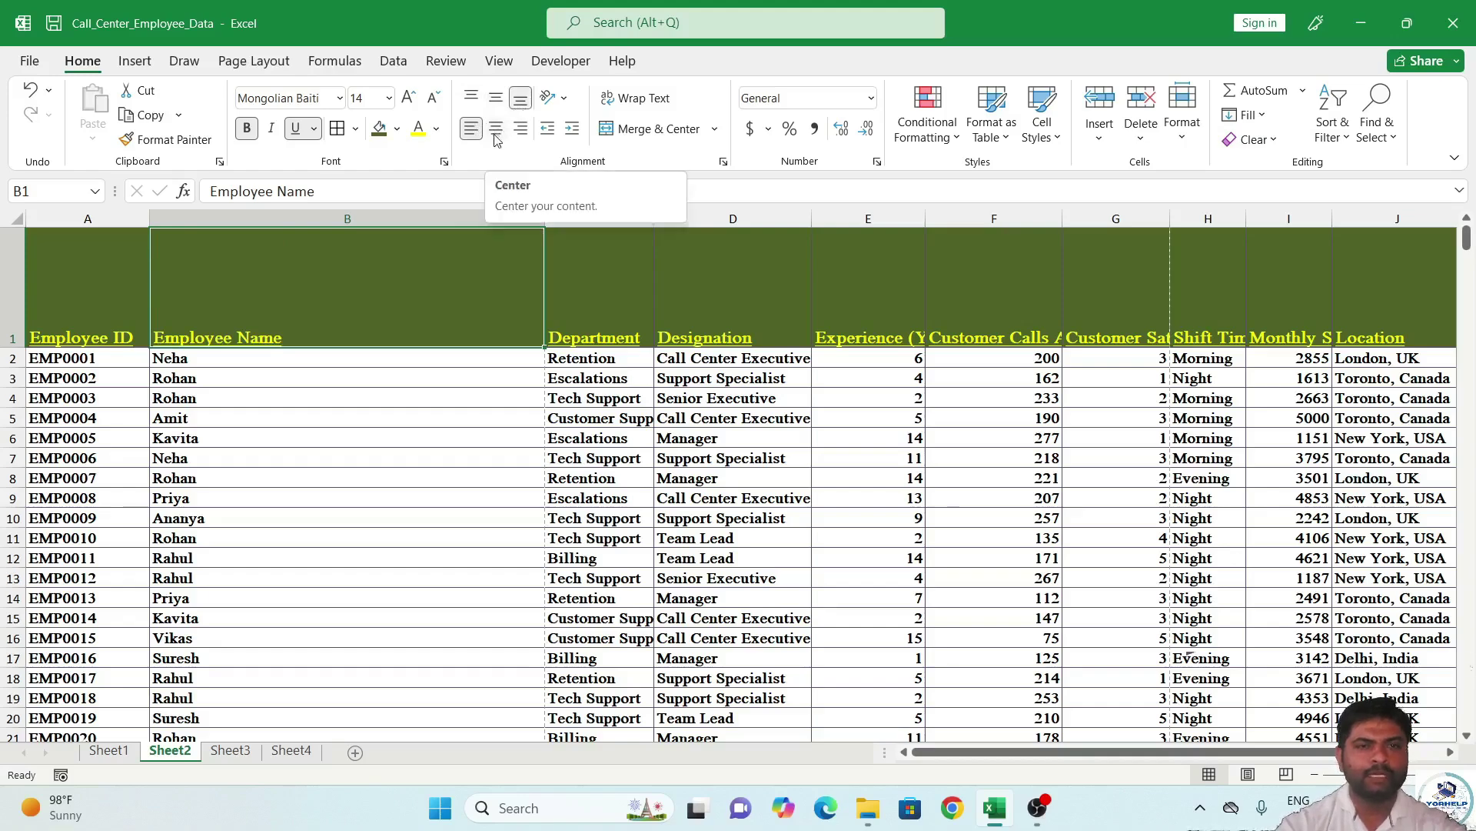
left_click(497, 131)
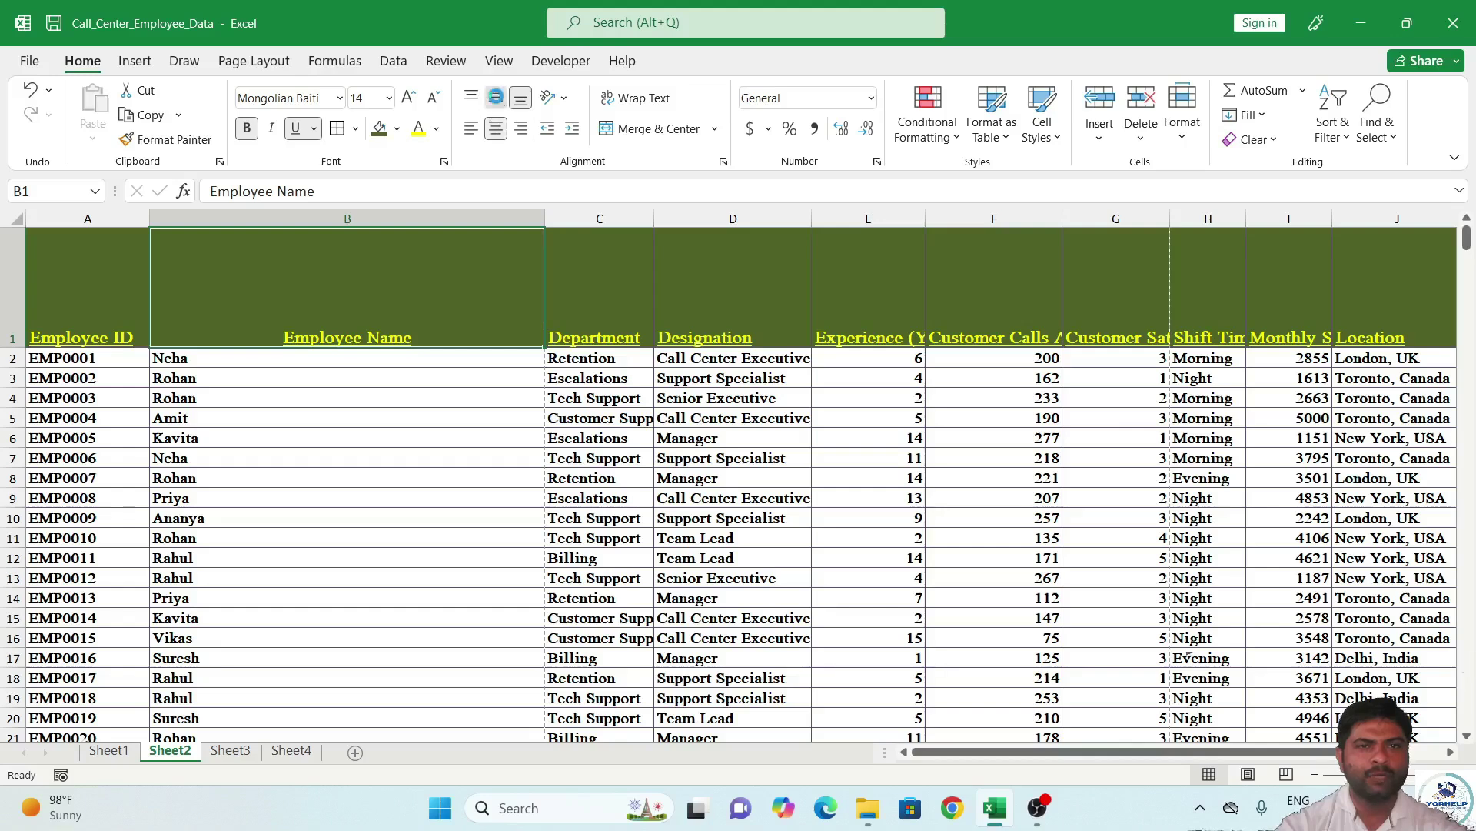
left_click(497, 100)
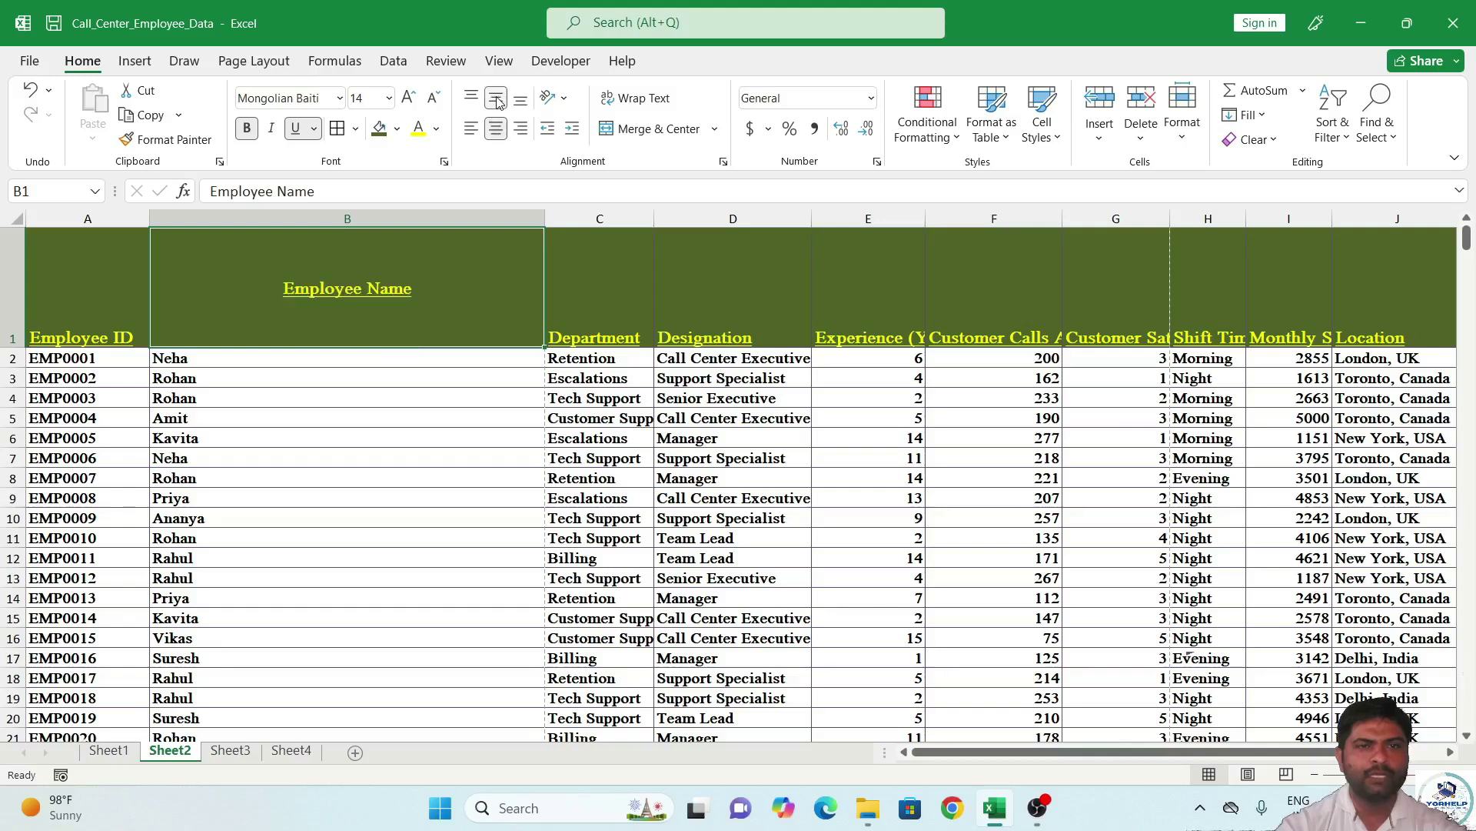
left_click(521, 130)
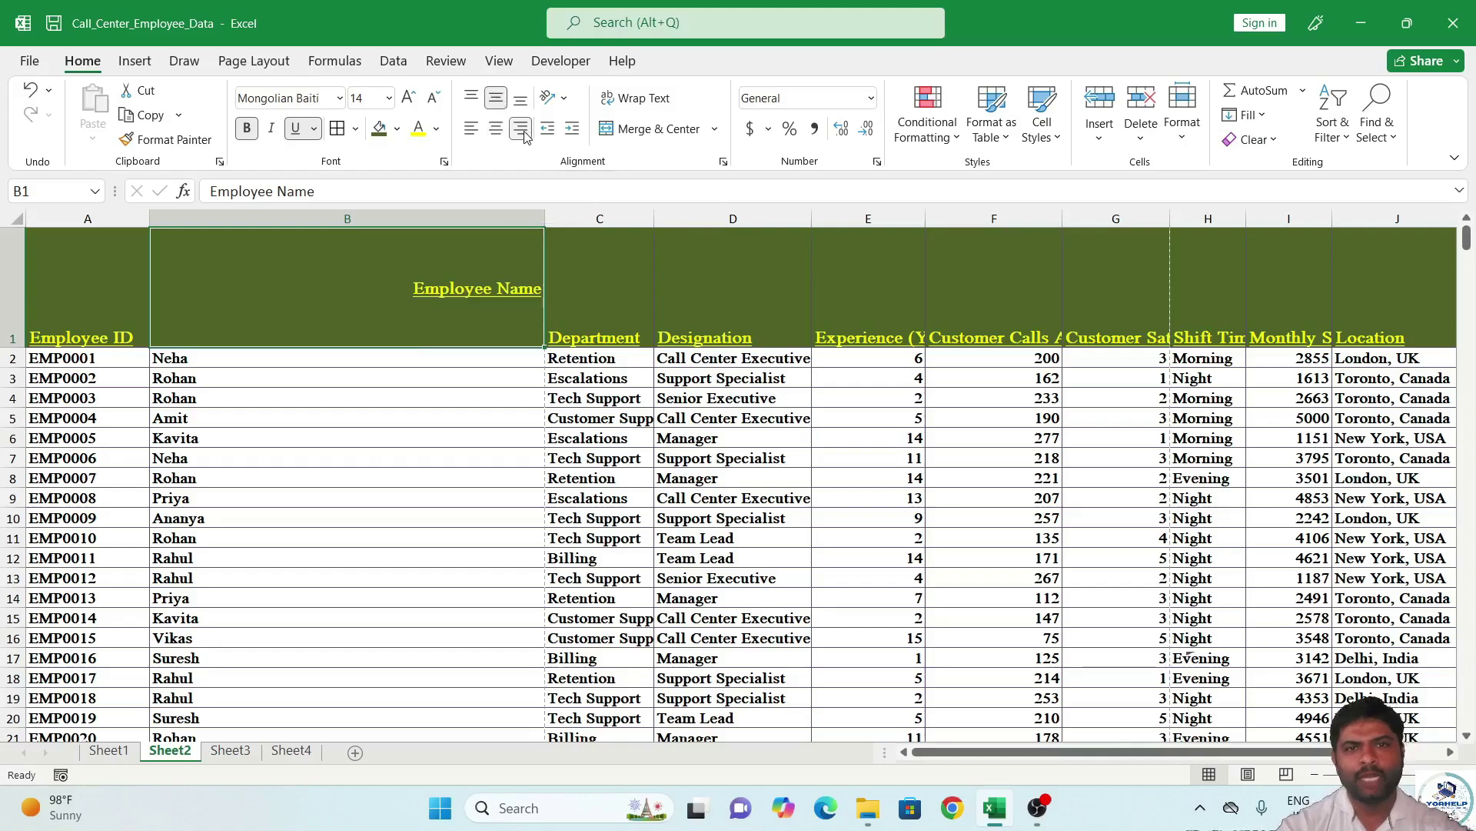
left_click(500, 135)
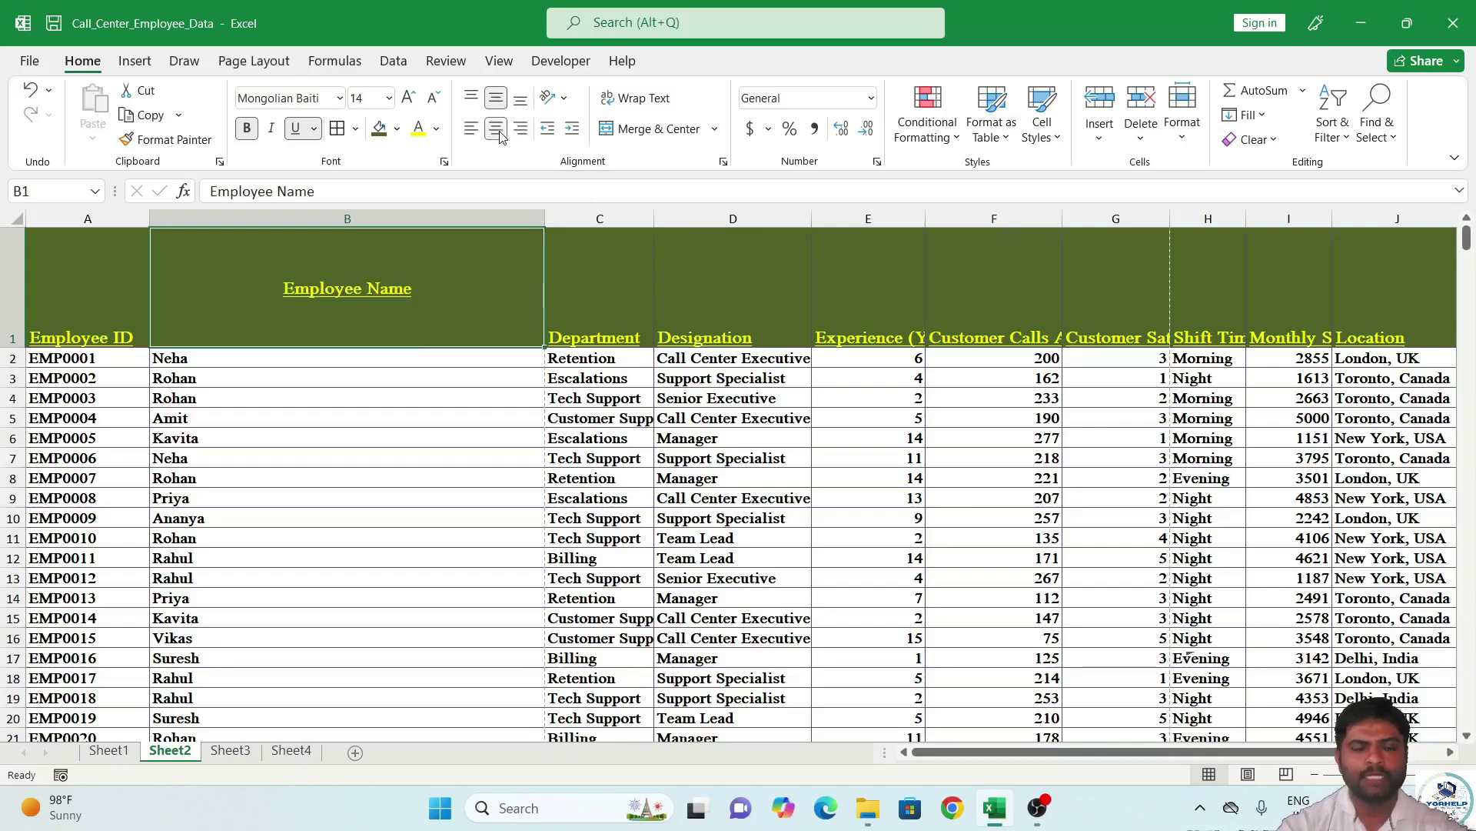
left_click(471, 128)
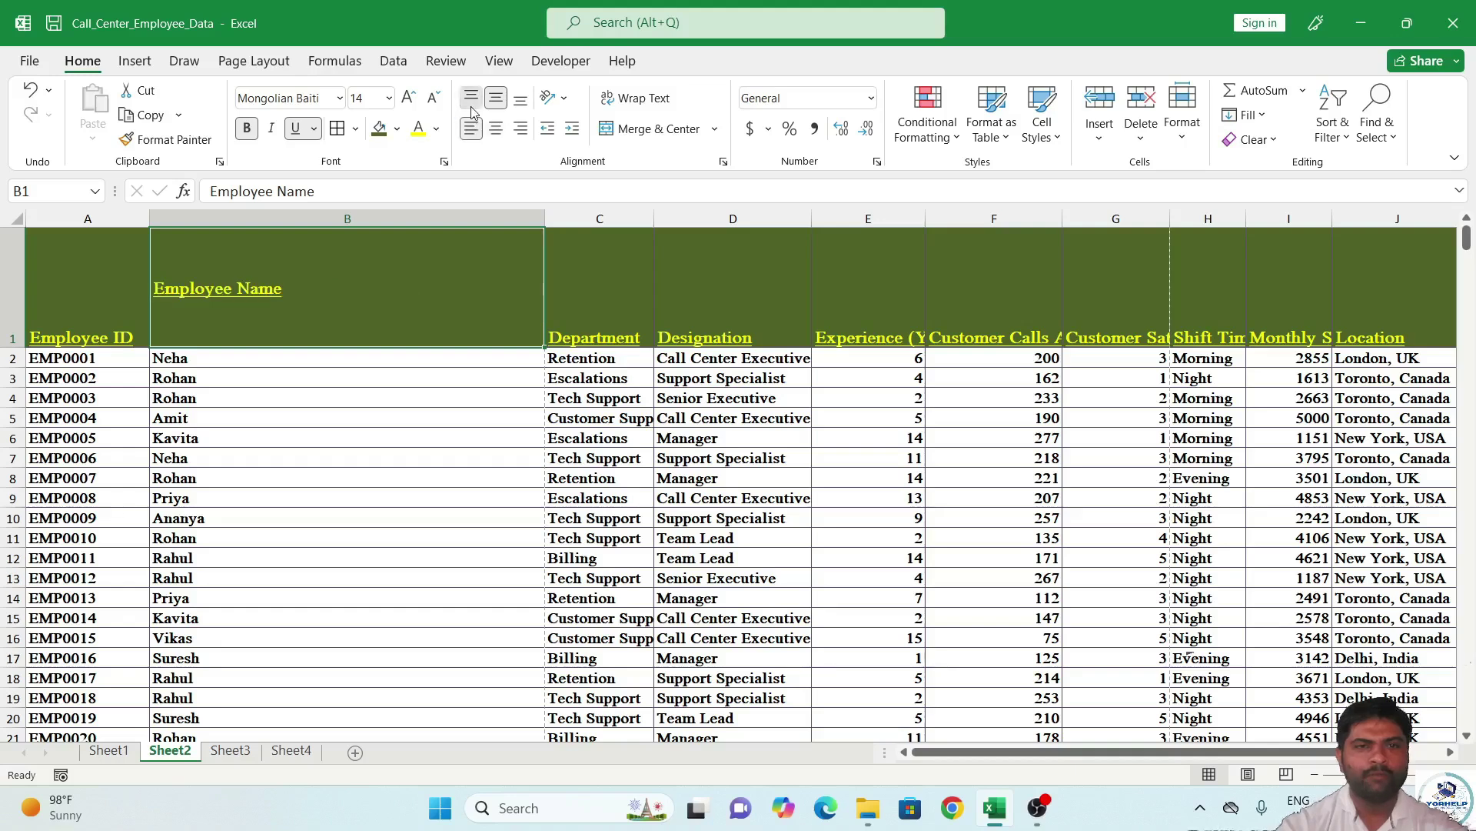
left_click(471, 106)
left_click(496, 98)
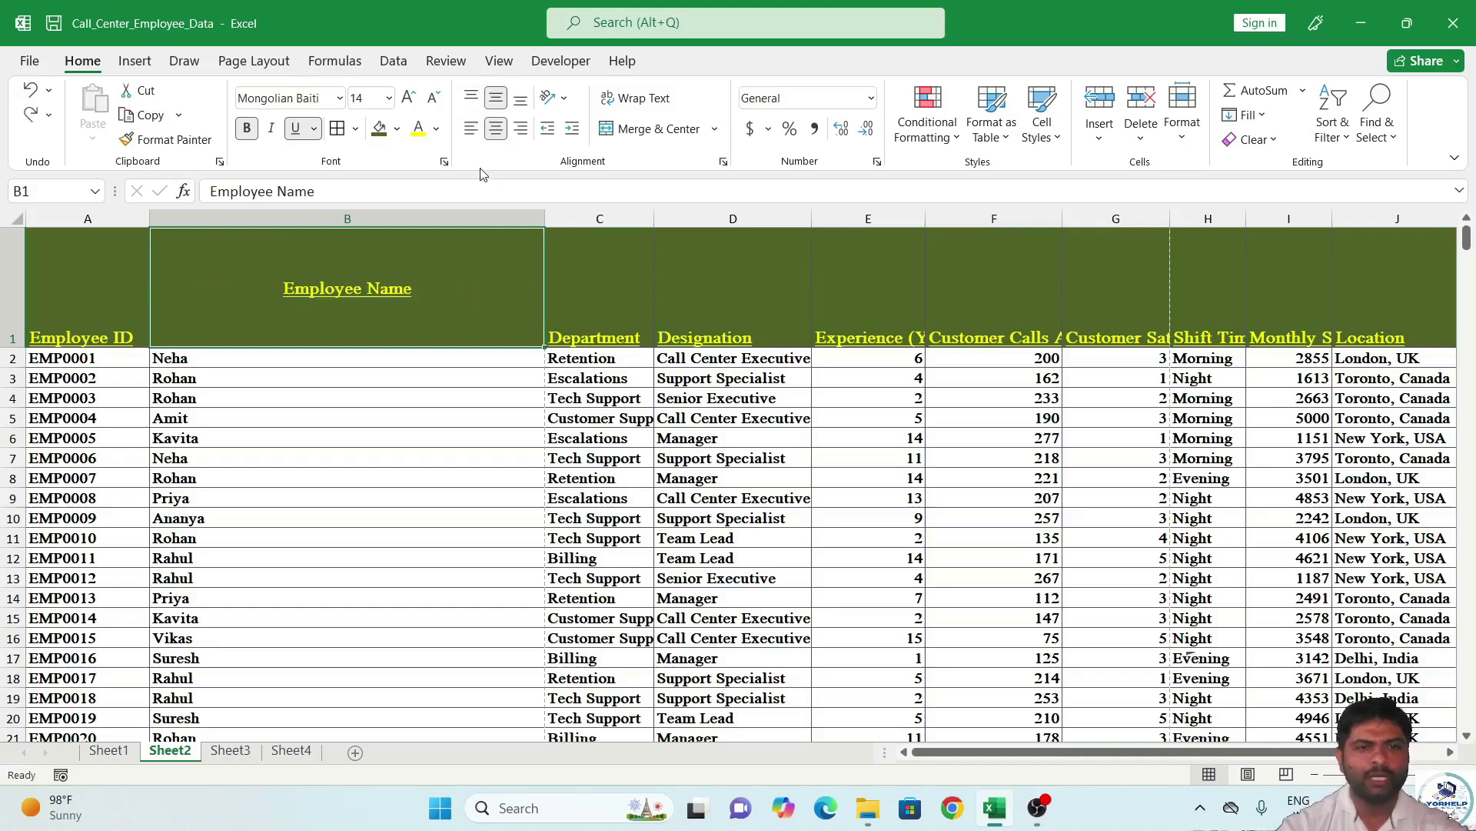
left_click(520, 98)
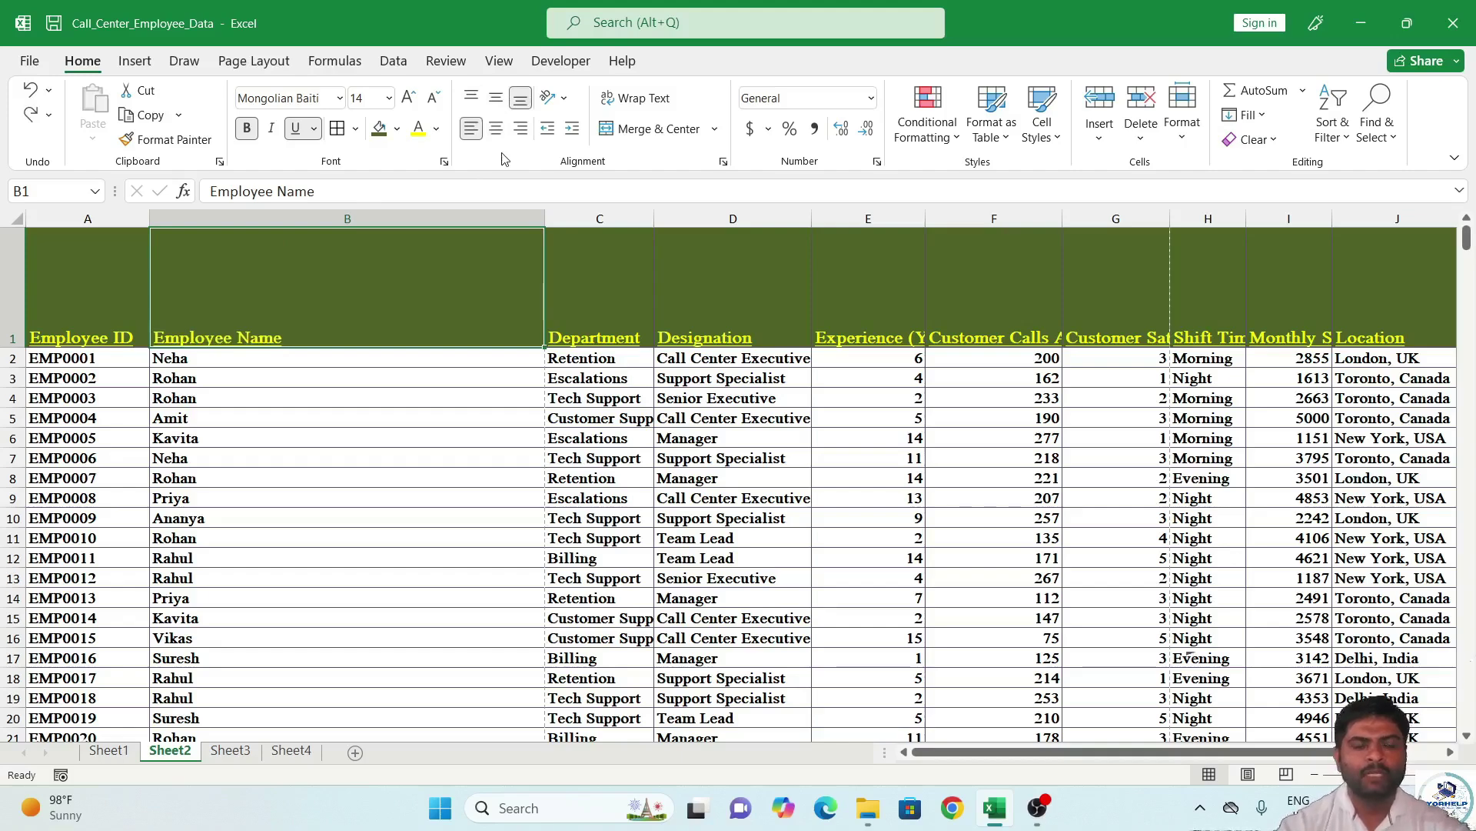
Increase the indent of the Employee Name header several levels.
left_click(574, 131)
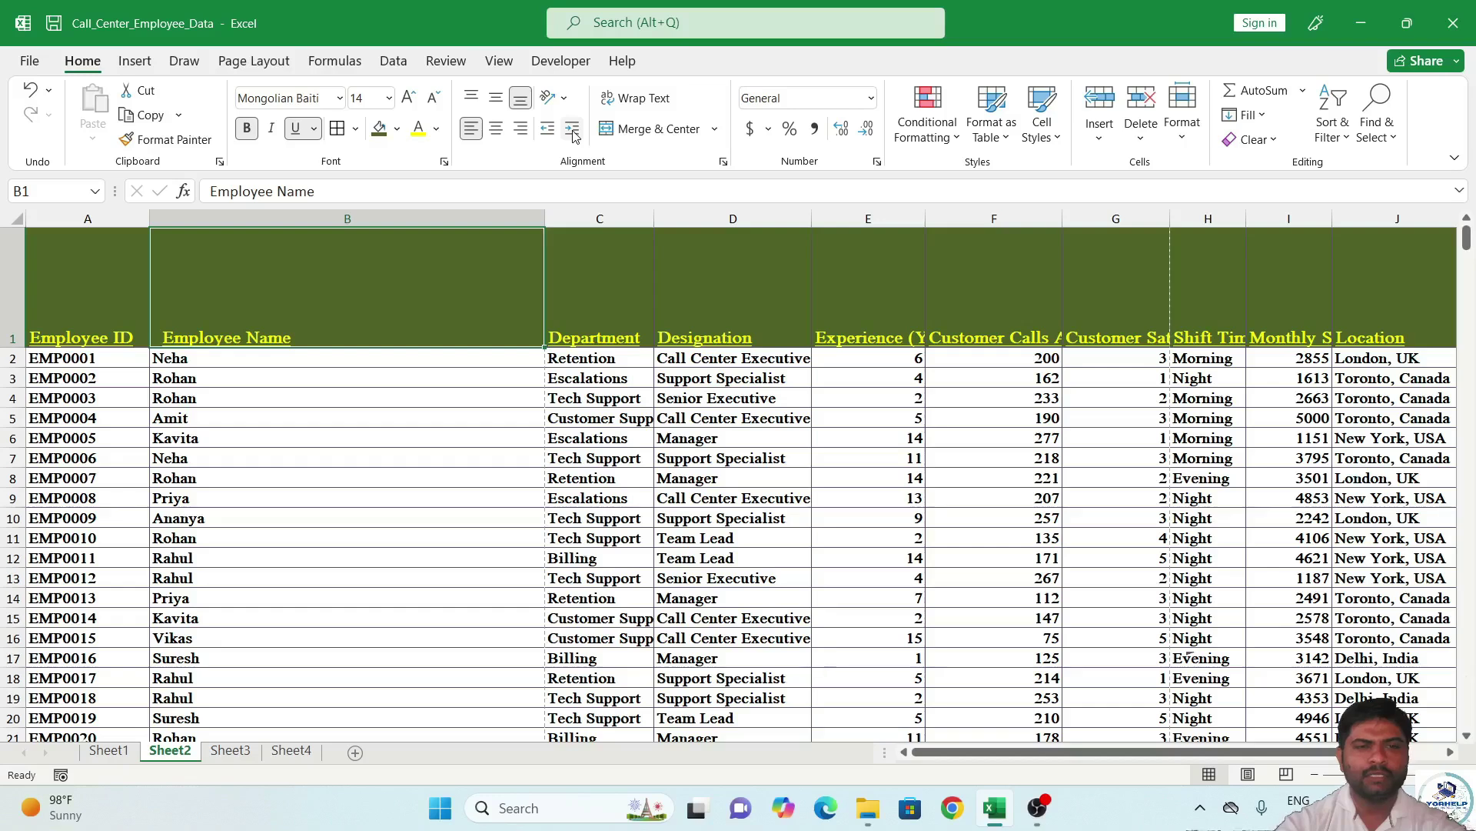
left_click(573, 131)
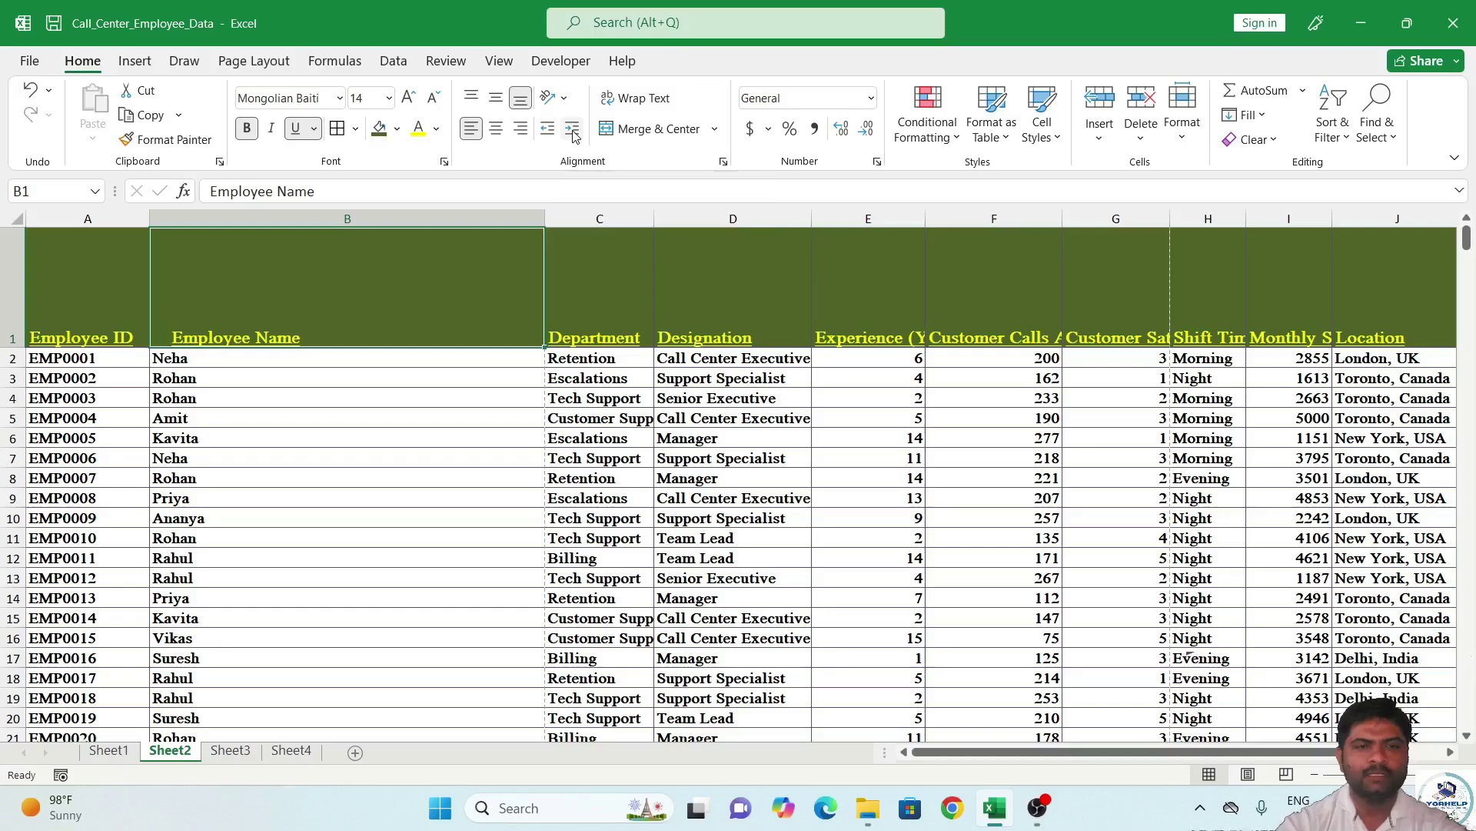
left_click(573, 131)
left_click(573, 130)
left_click(574, 132)
left_click(573, 133)
left_click(574, 132)
left_click(573, 133)
left_click(574, 133)
left_click(574, 133)
left_click(574, 132)
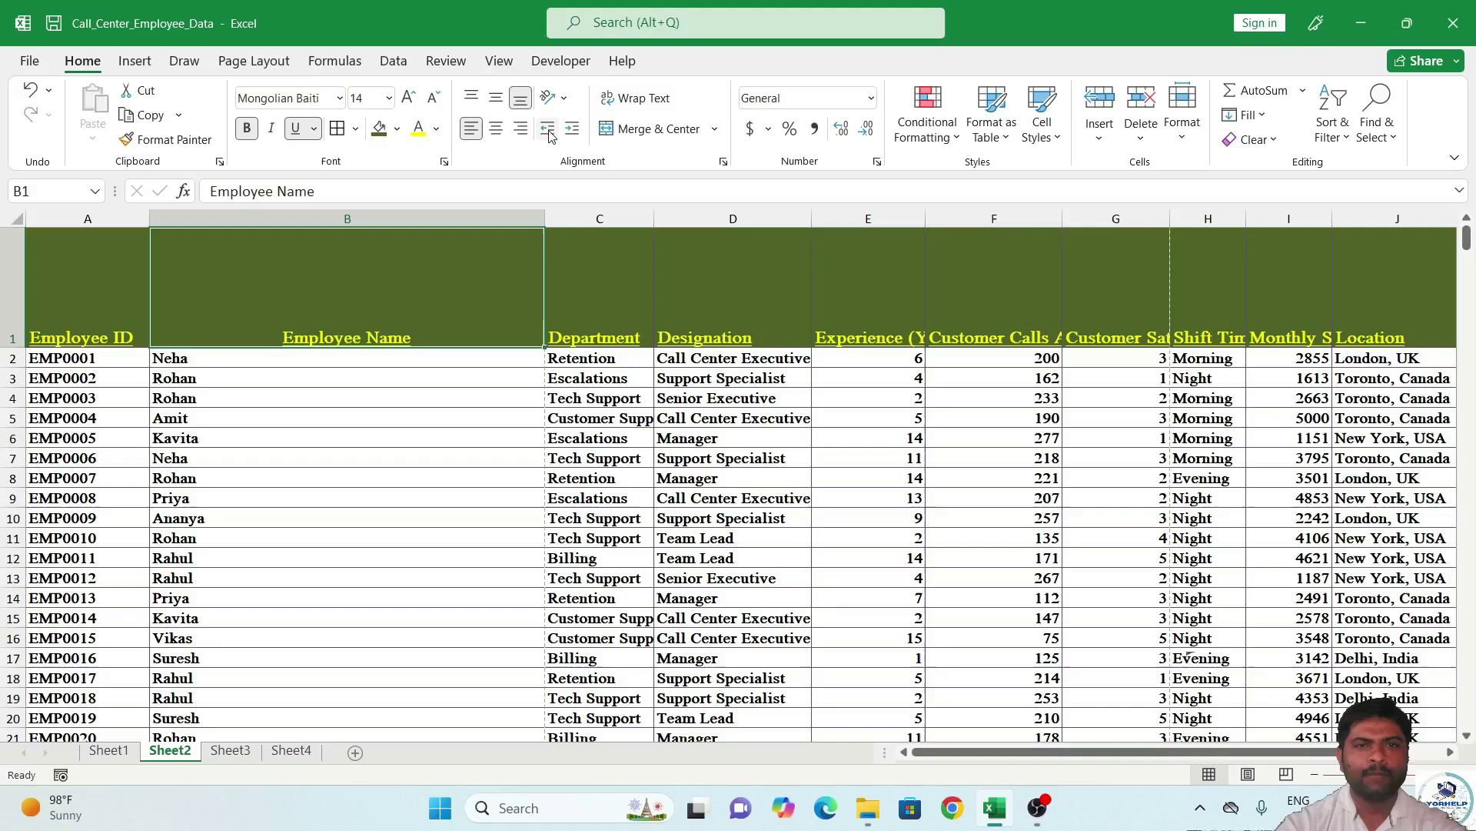
Decrease the indent repeatedly until Employee Name sits flush left in B1.
left_click(549, 133)
left_click(549, 133)
left_click(549, 133)
left_click(549, 133)
left_click(549, 133)
left_click(550, 133)
left_click(549, 134)
left_click(549, 133)
left_click(549, 133)
left_click(549, 133)
left_click(550, 133)
left_click(549, 133)
left_click(549, 133)
left_click(549, 133)
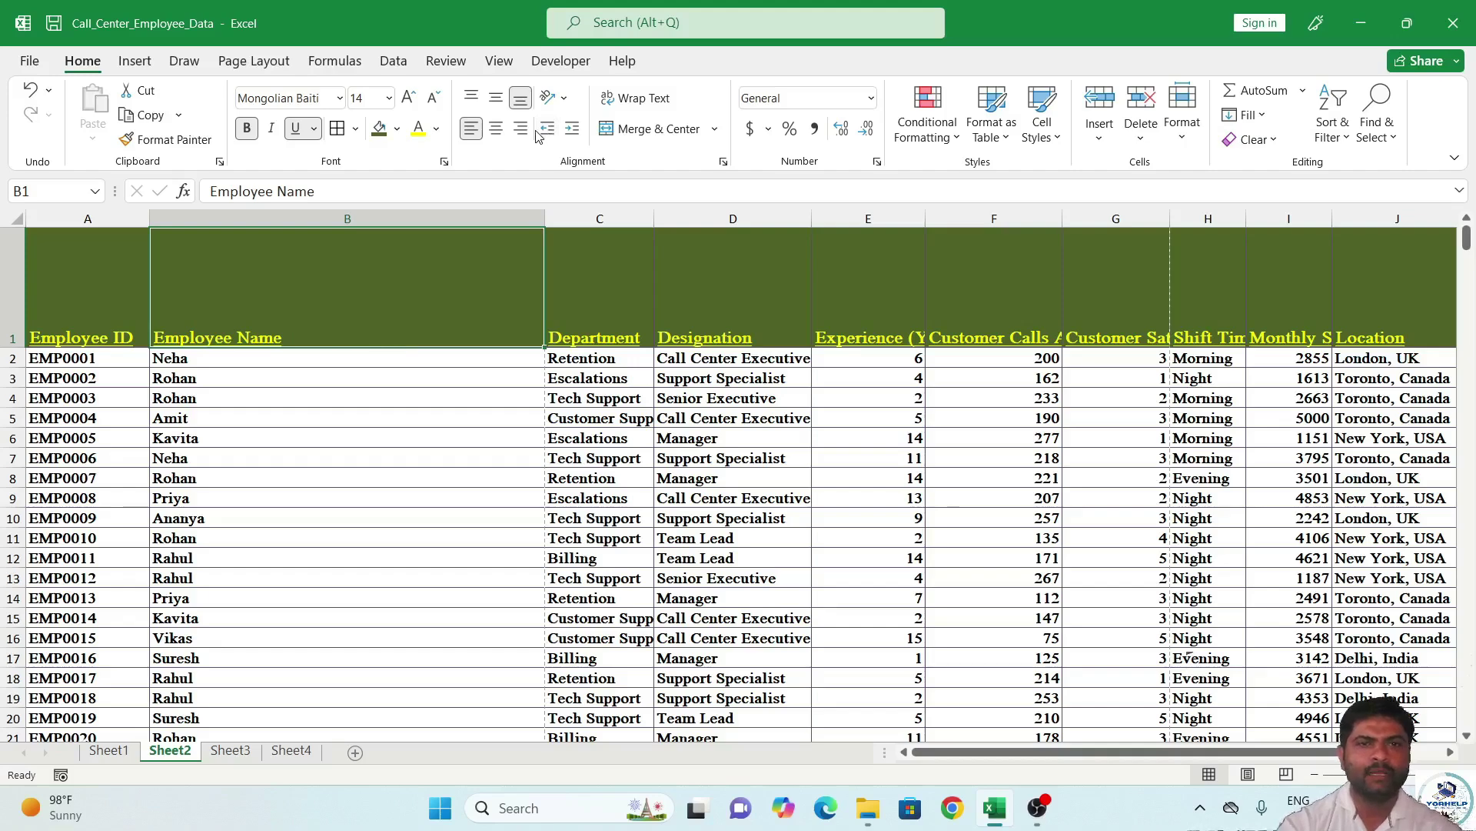
Try angled-up, angled-down and rotate-up orientations on Employee Name, and make row 1 taller.
left_click(551, 99)
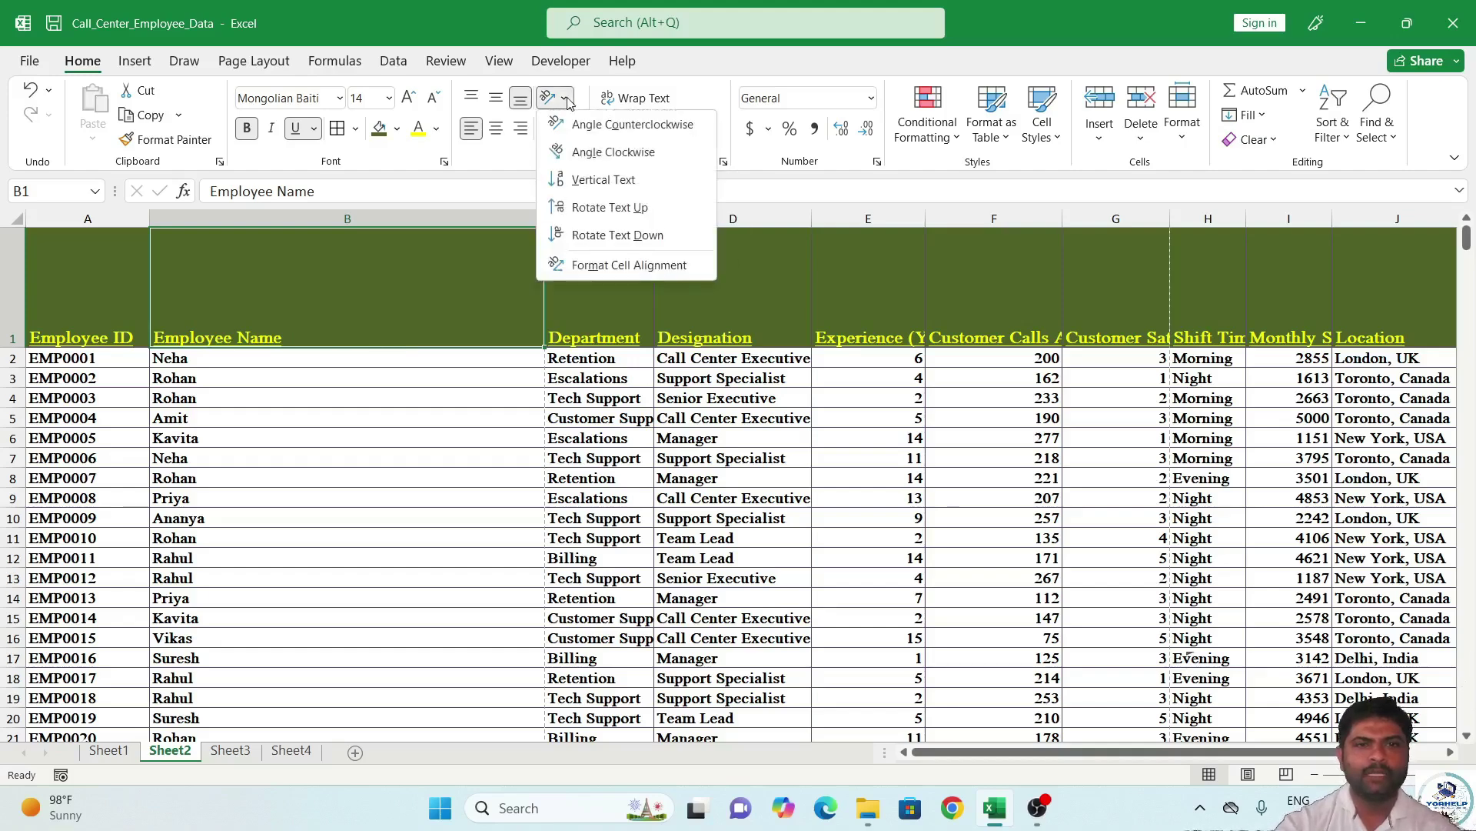
left_click(604, 124)
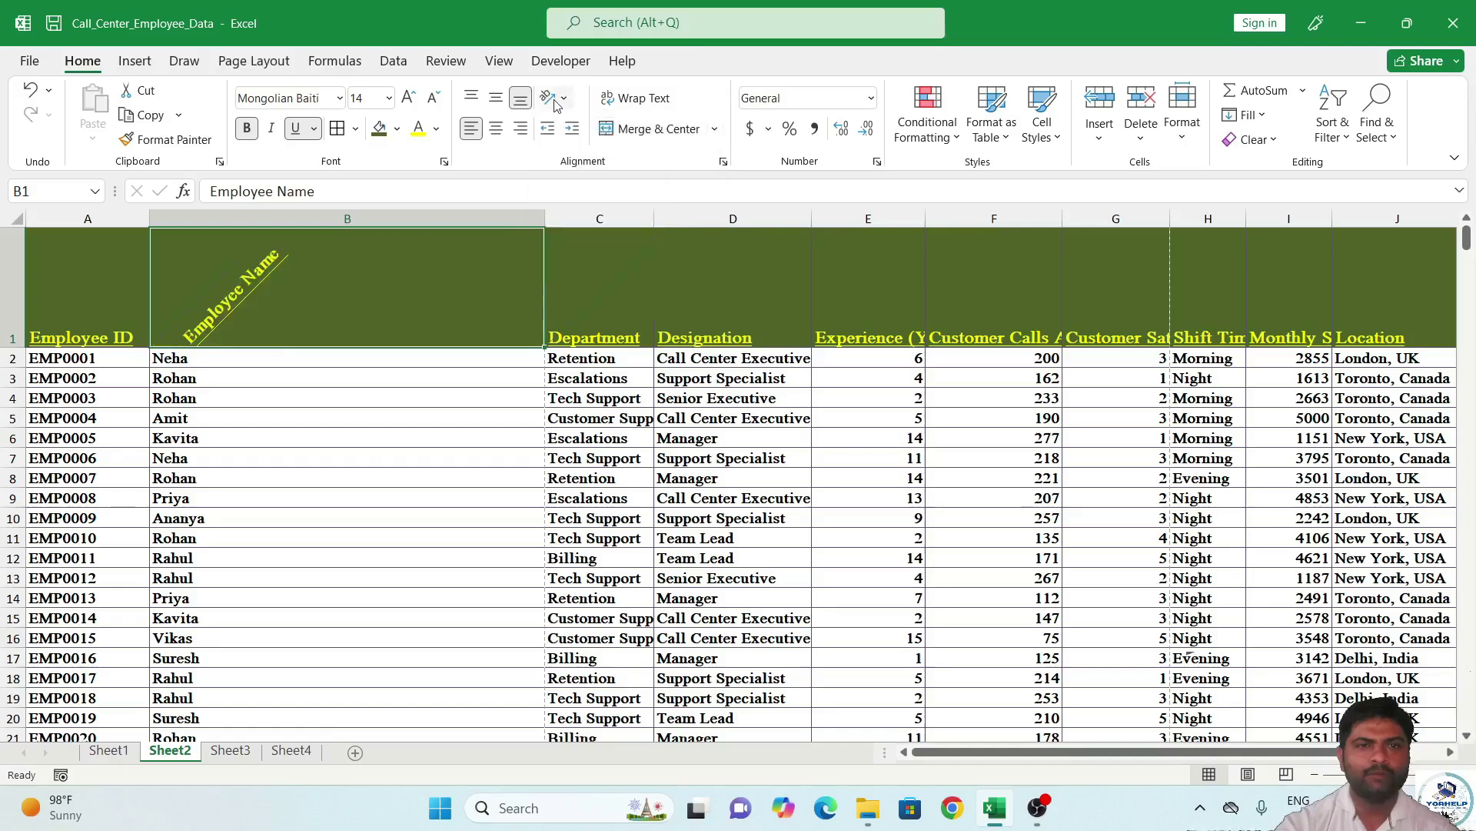
left_click(555, 101)
left_click(613, 151)
left_click(550, 98)
key("Escape")
left_click(555, 99)
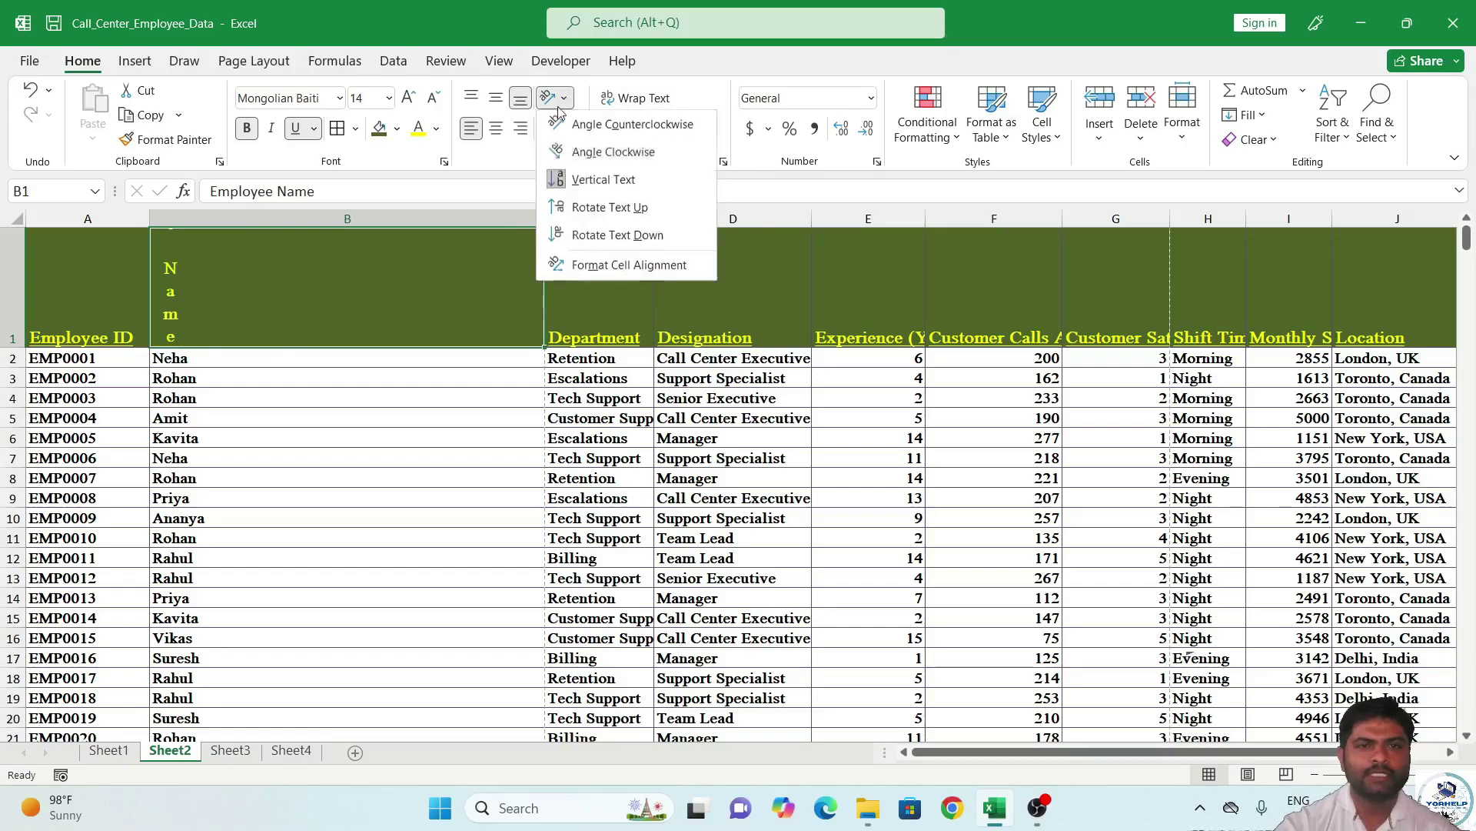
left_click(608, 207)
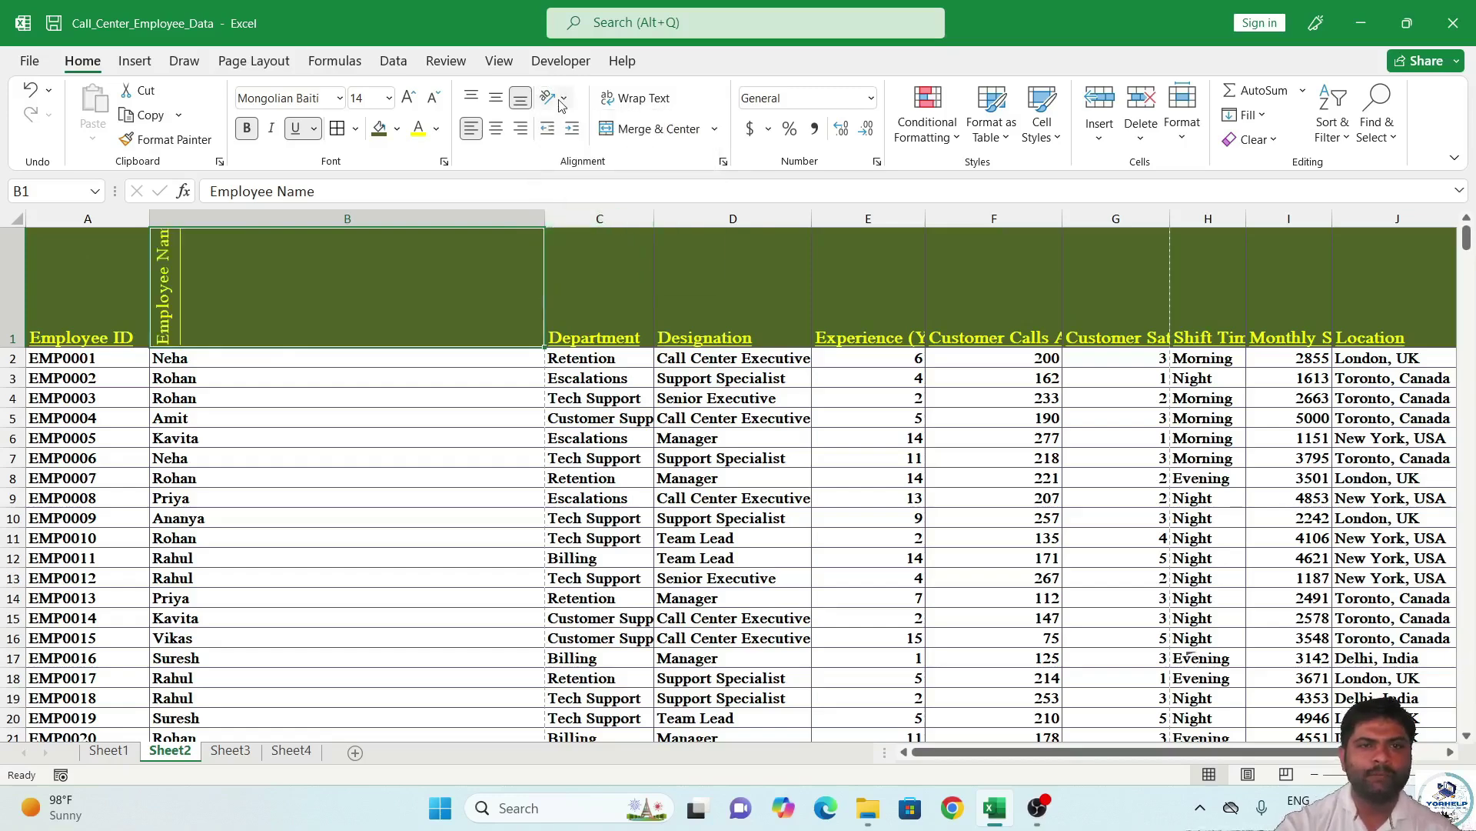
left_click_drag(12, 348, 13, 370)
Try rotate-down and angled orientations, then return Employee Name to horizontal text.
left_click(555, 98)
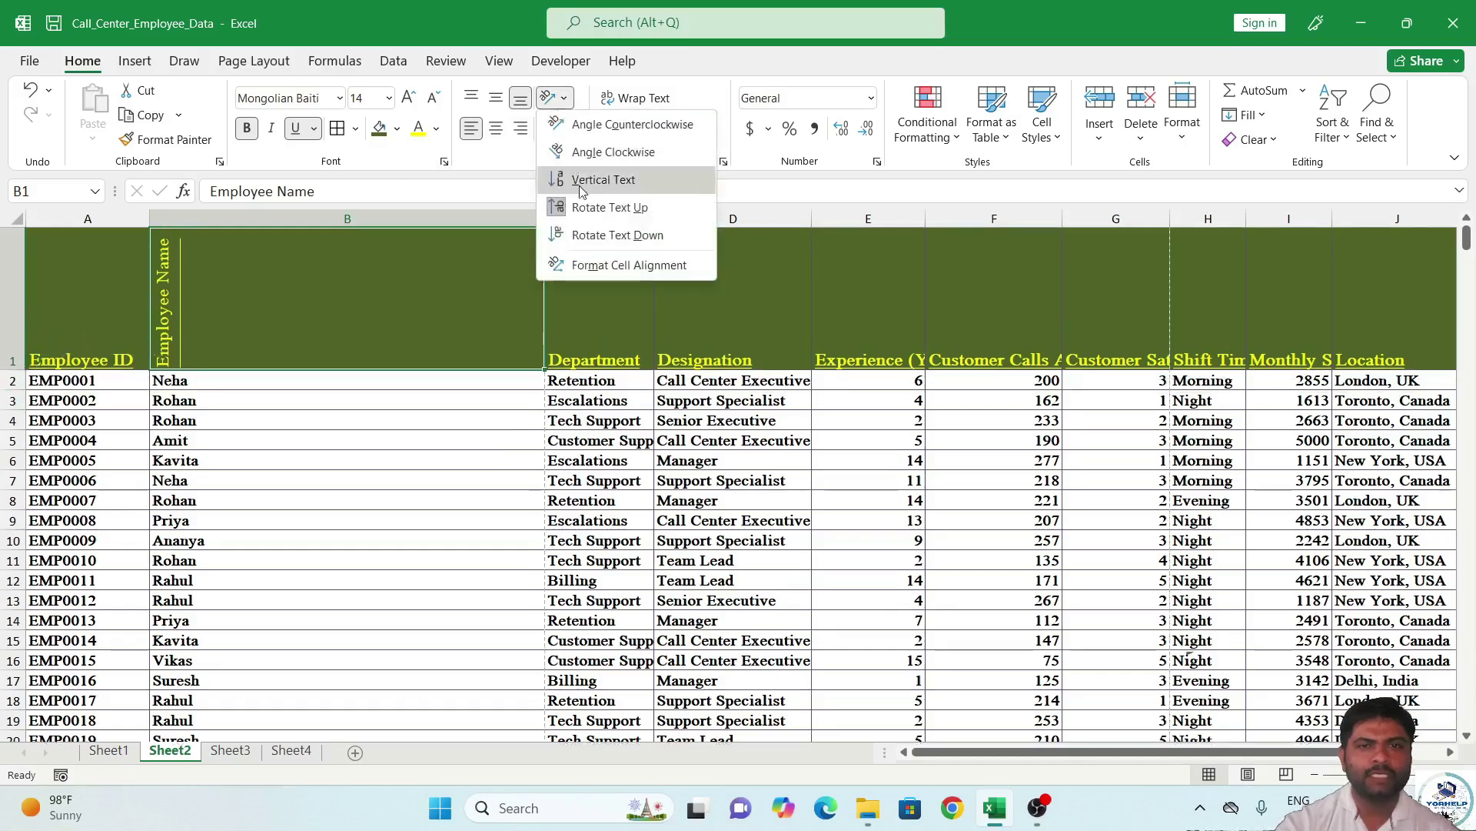
left_click(596, 236)
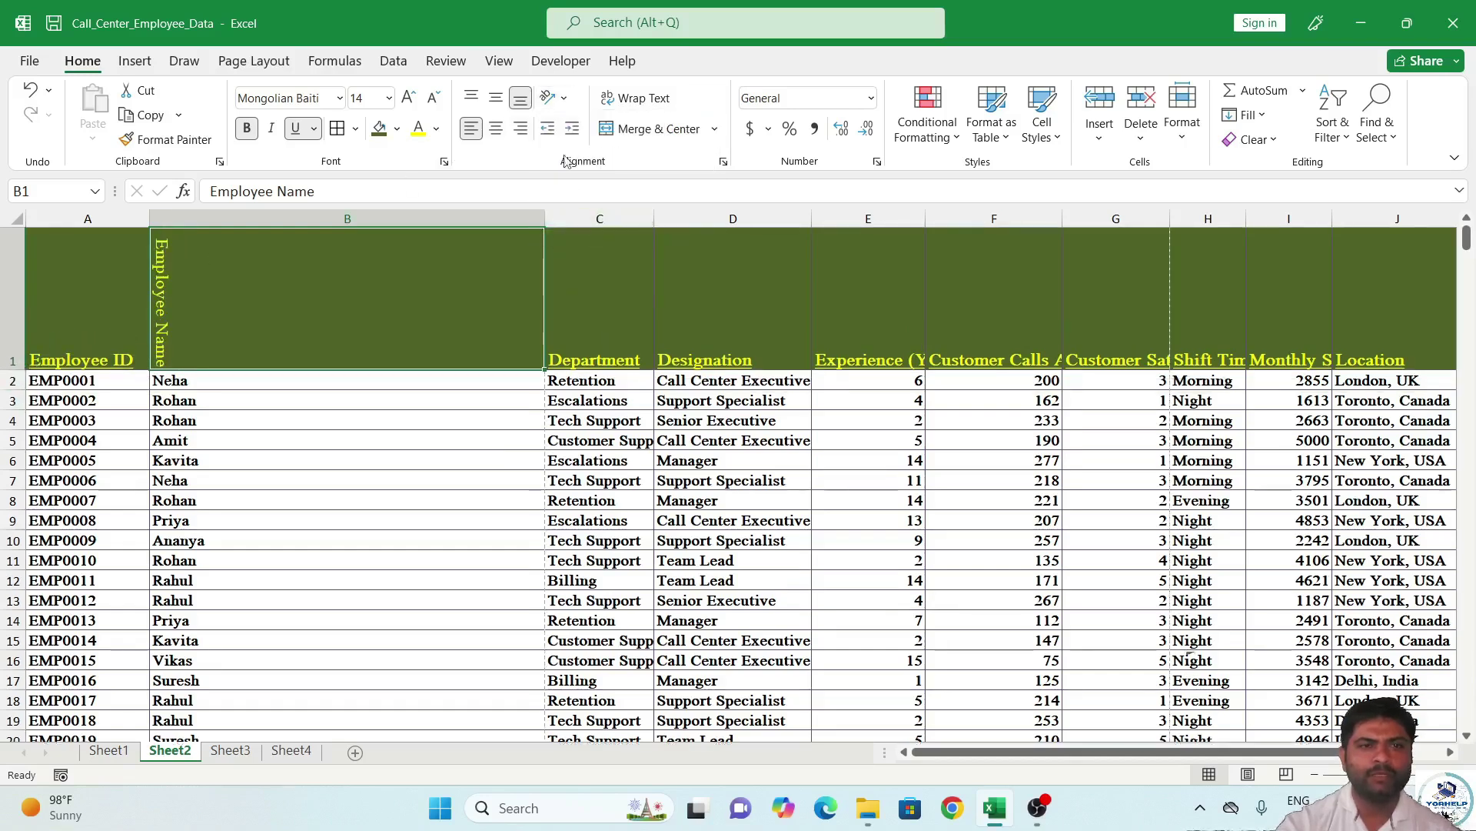
left_click(555, 98)
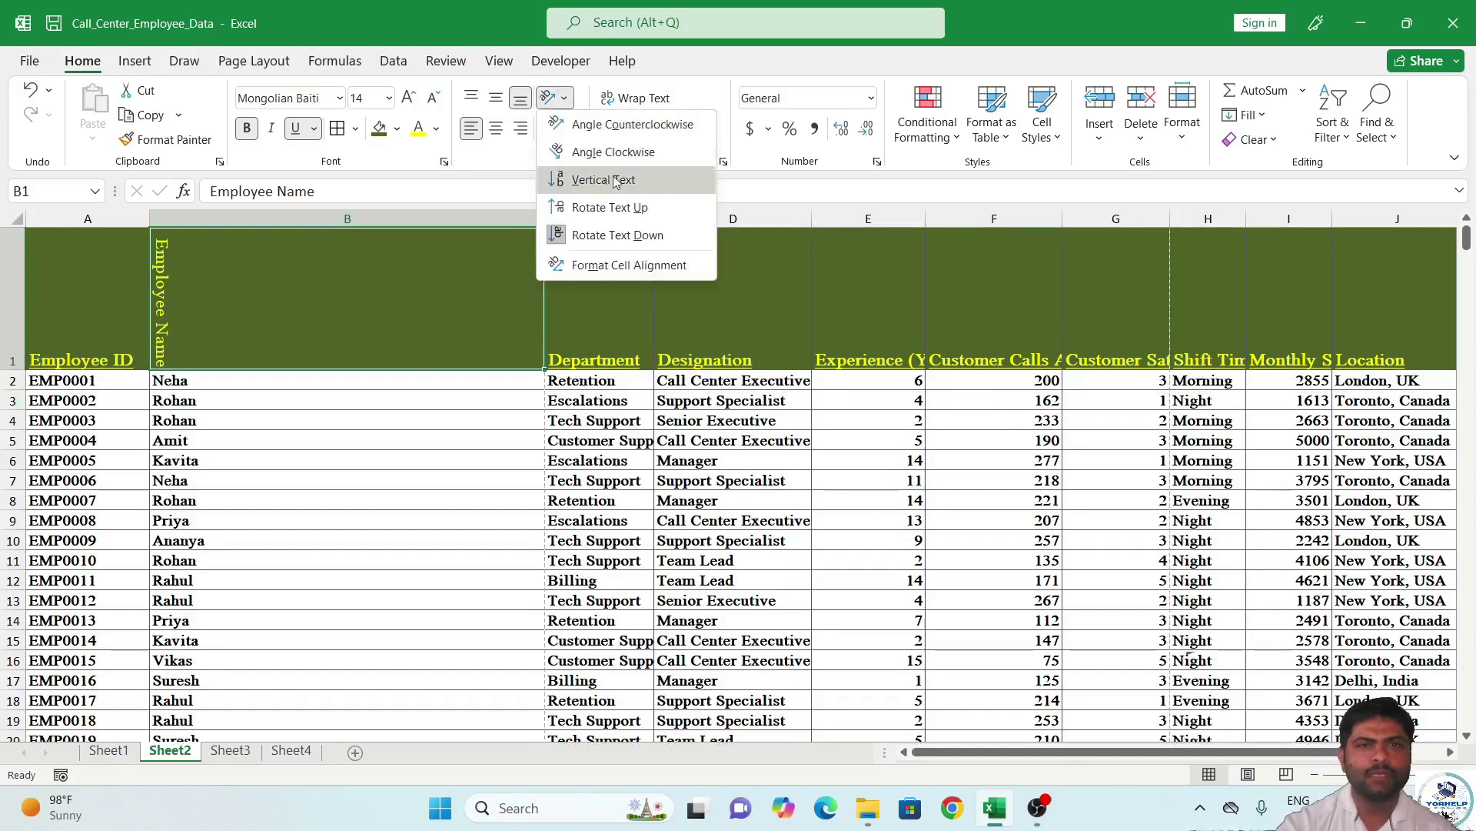
left_click(614, 157)
left_click(563, 98)
left_click(607, 157)
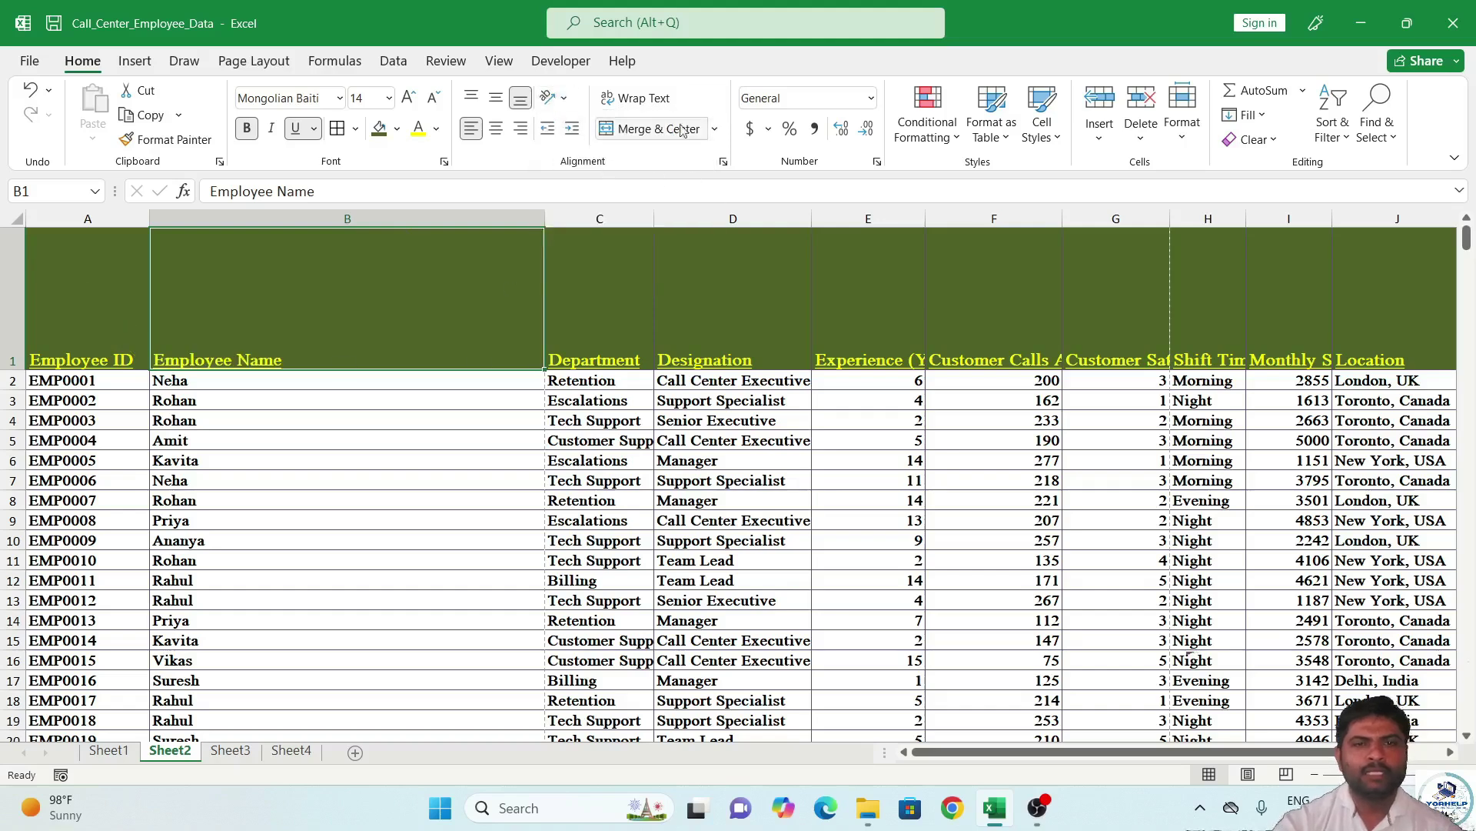
left_click(542, 221)
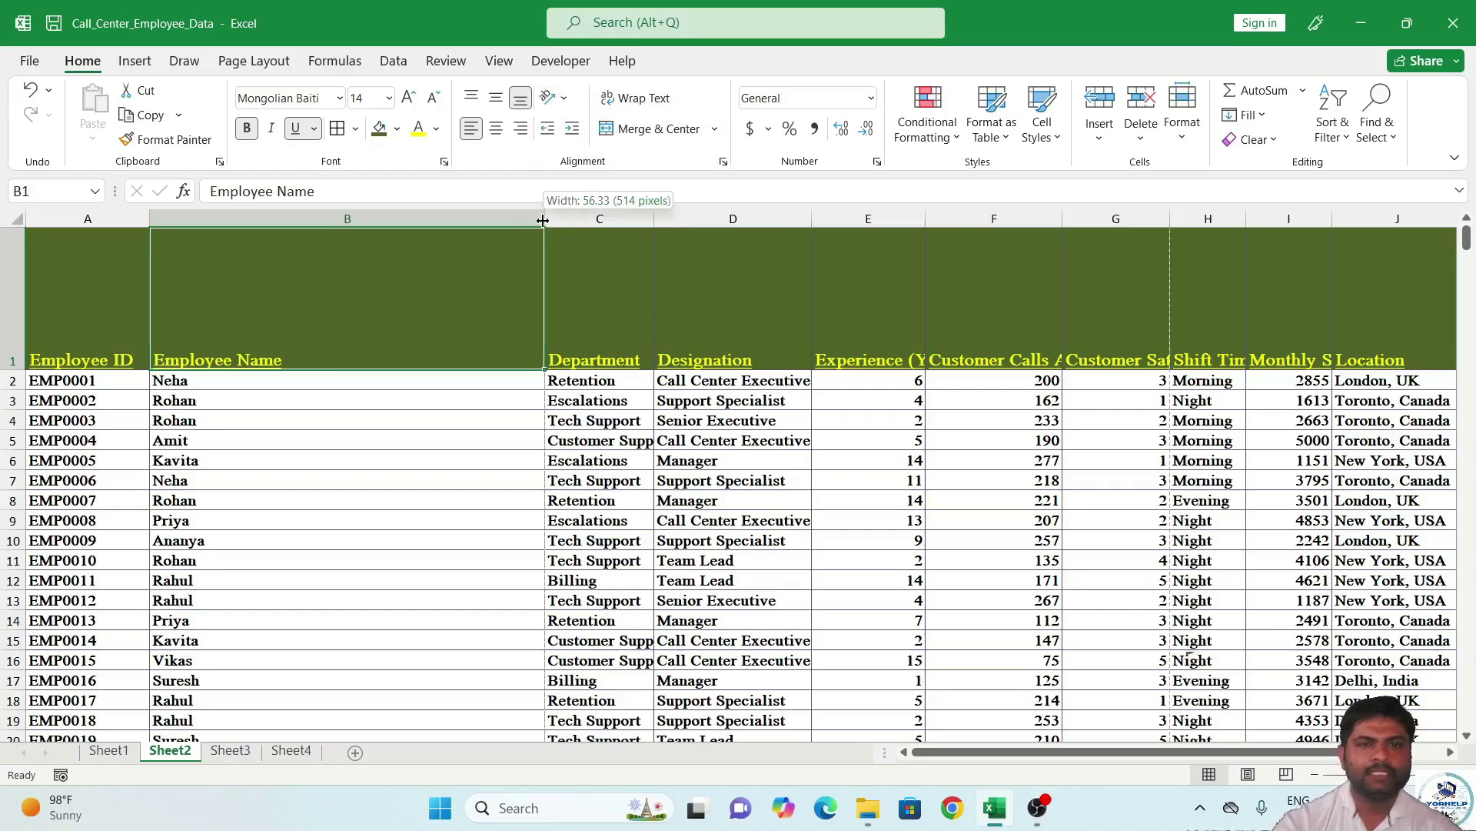
Apply Wrap Text to header row 1, then open and close the merging-cells help.
left_click(866, 363)
left_click_drag(877, 358, 1320, 356)
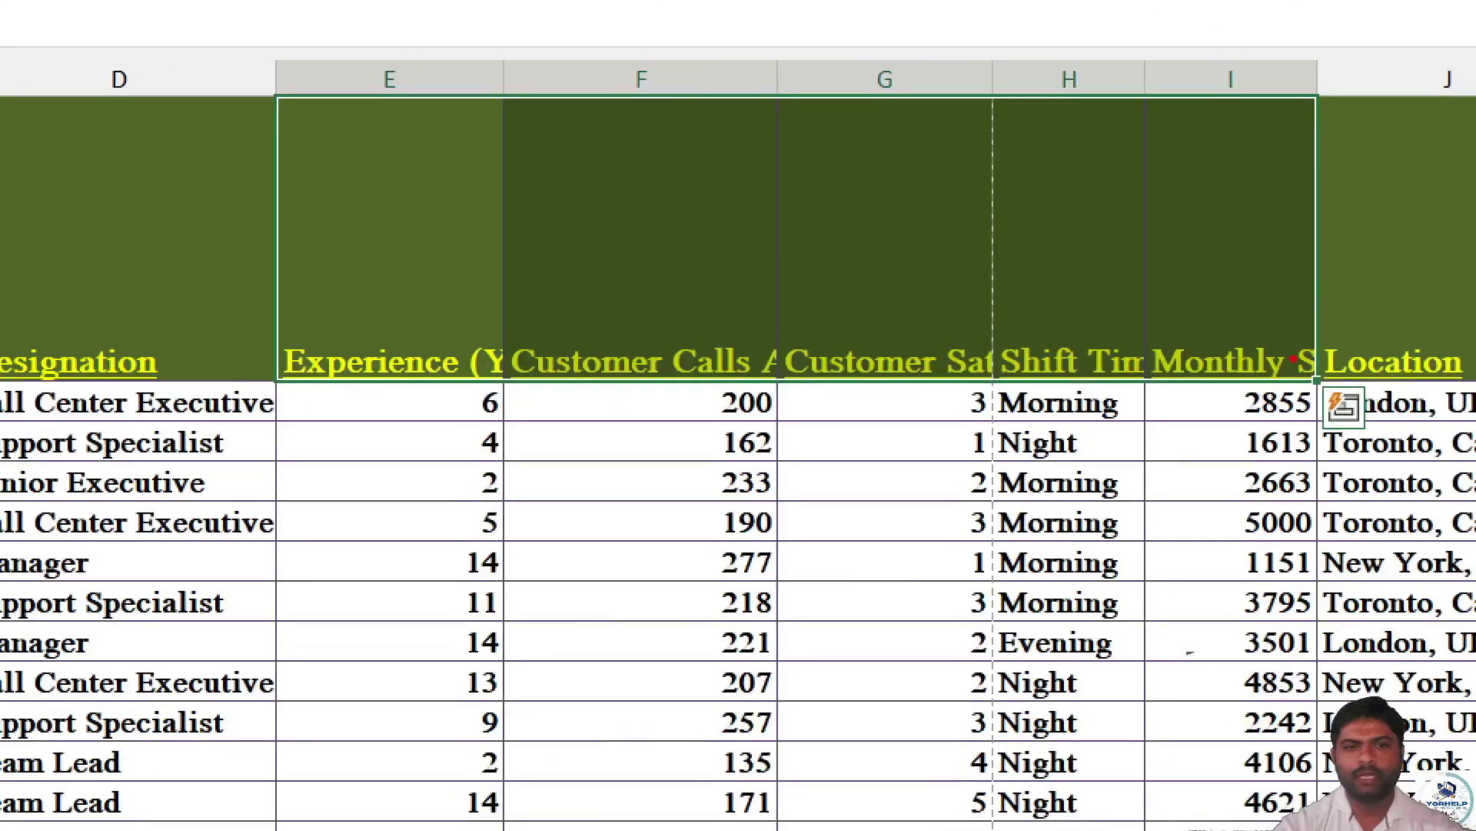
left_click_drag(397, 330, 441, 319)
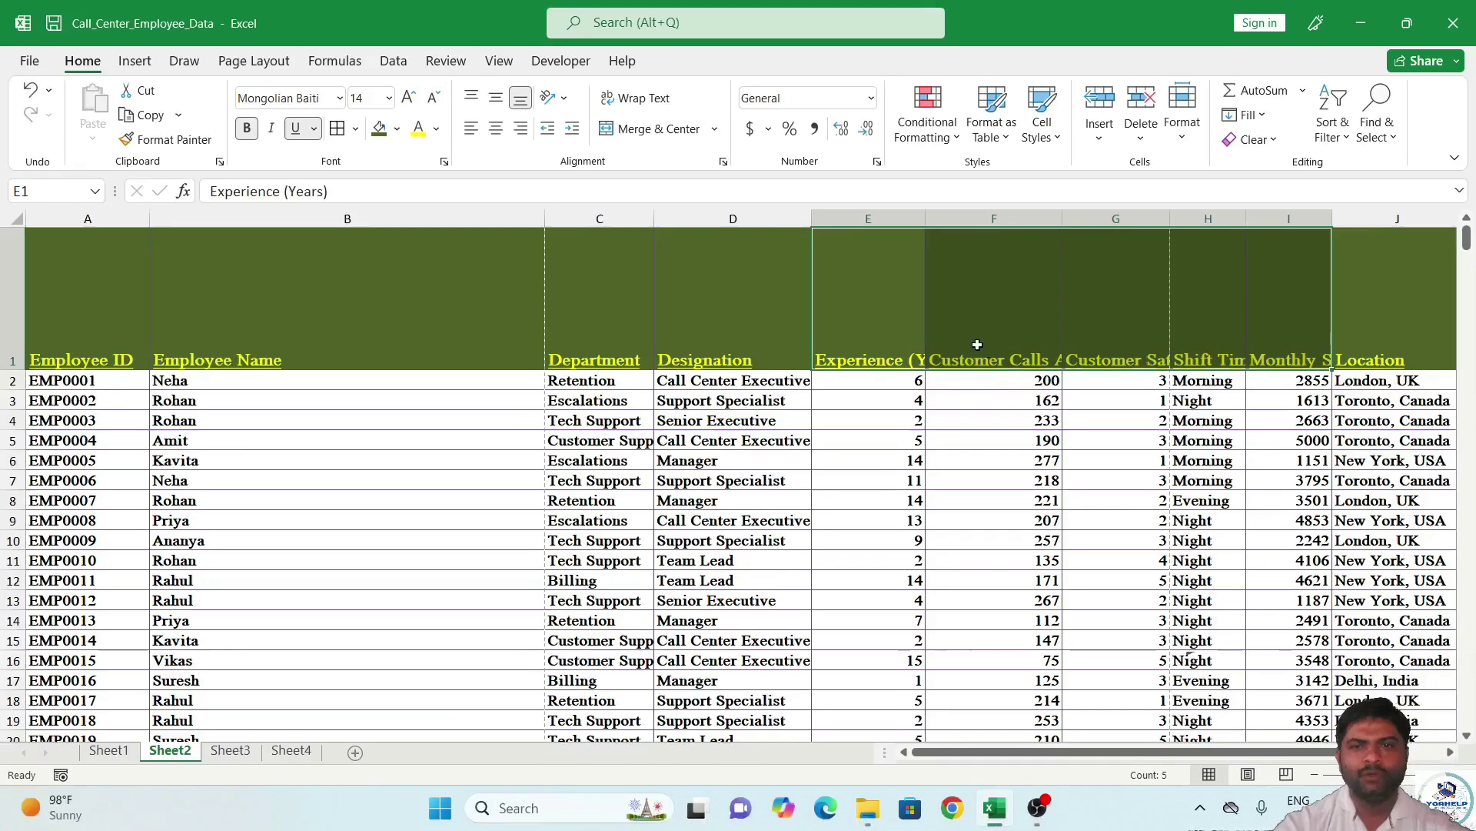
left_click(12, 308)
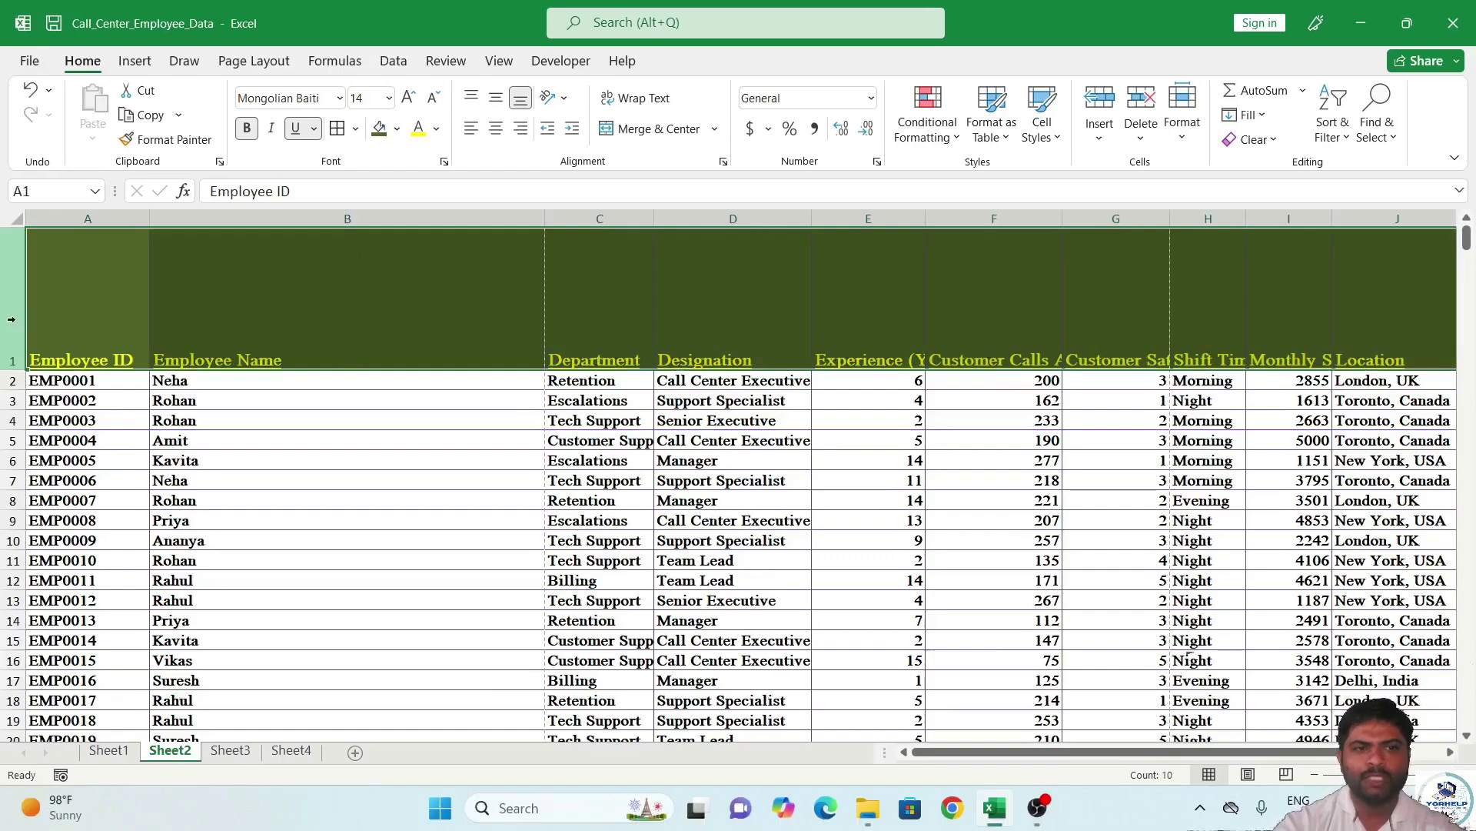
left_click(643, 100)
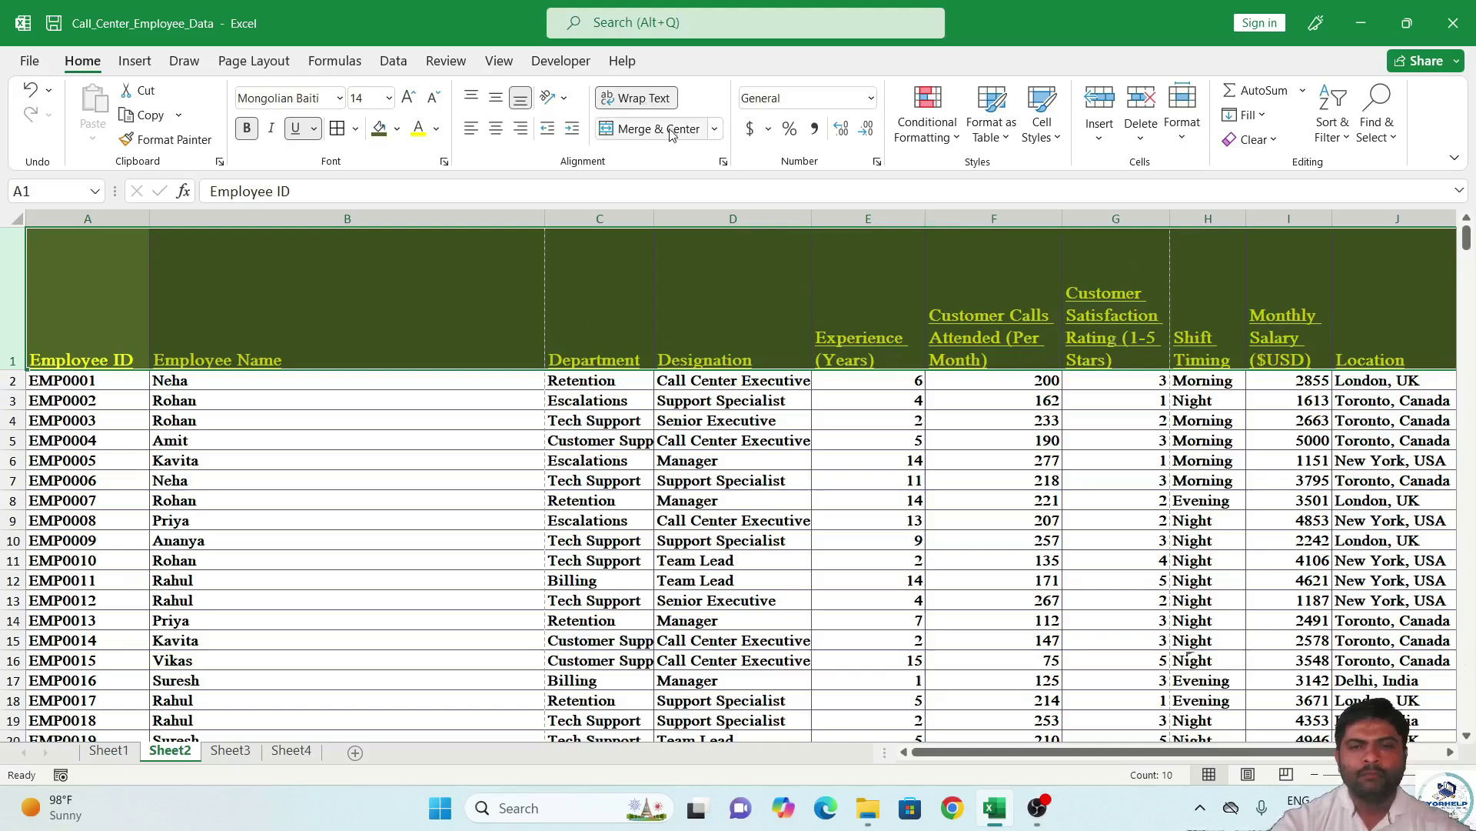
left_click(661, 323)
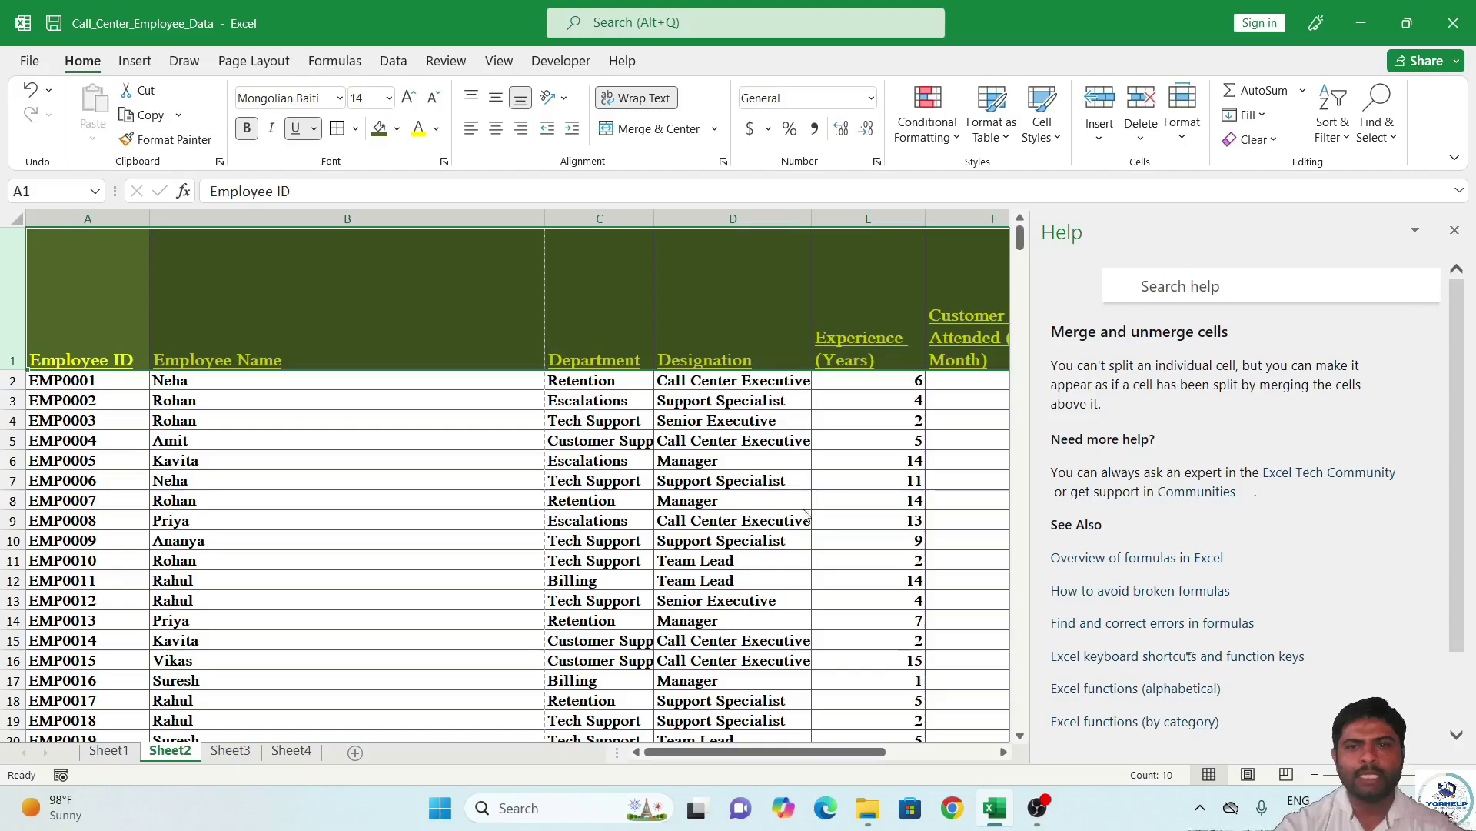
left_click(1454, 230)
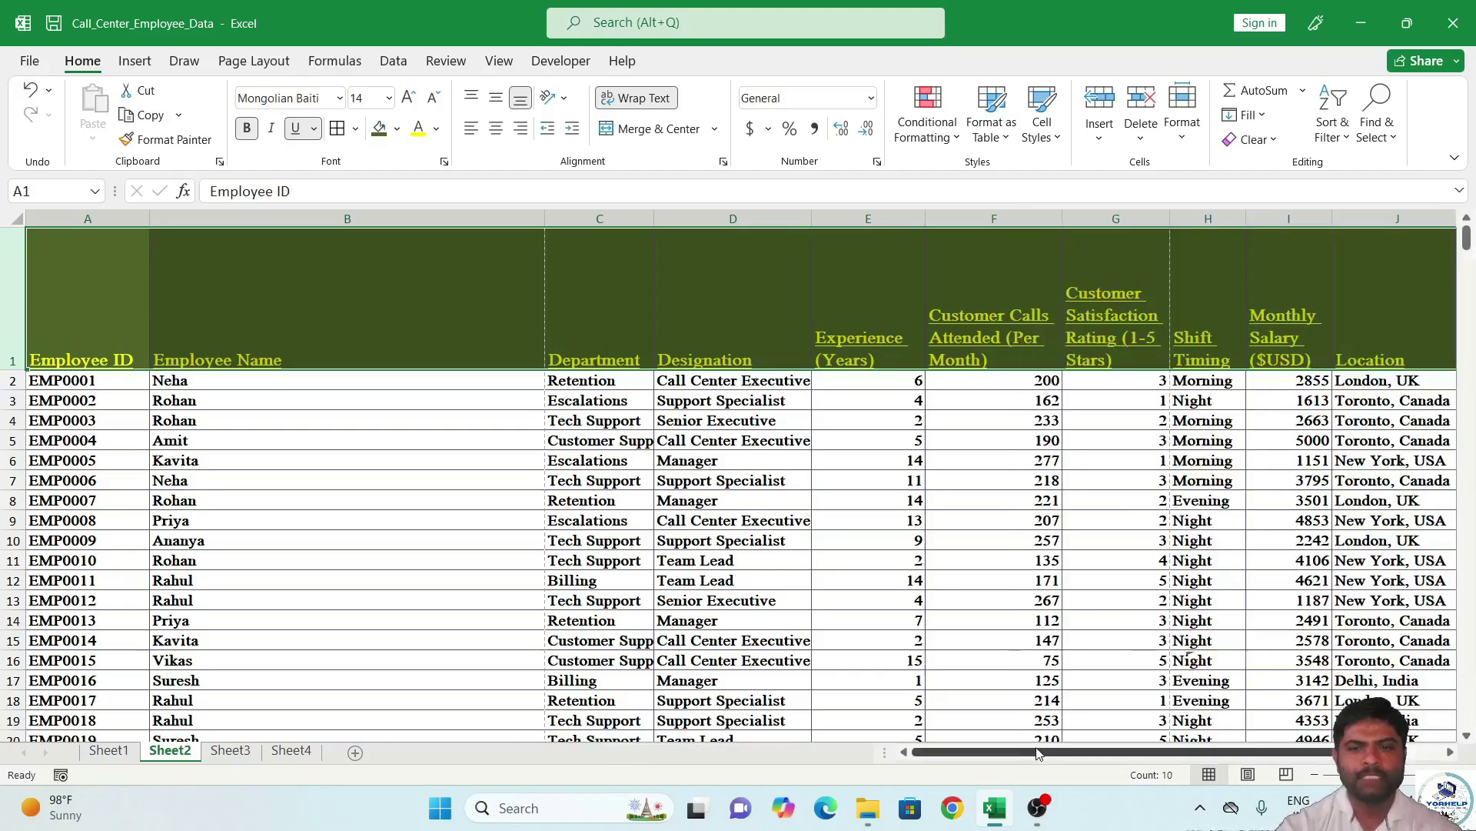
left_click_drag(1038, 754, 1102, 754)
left_click(1153, 377)
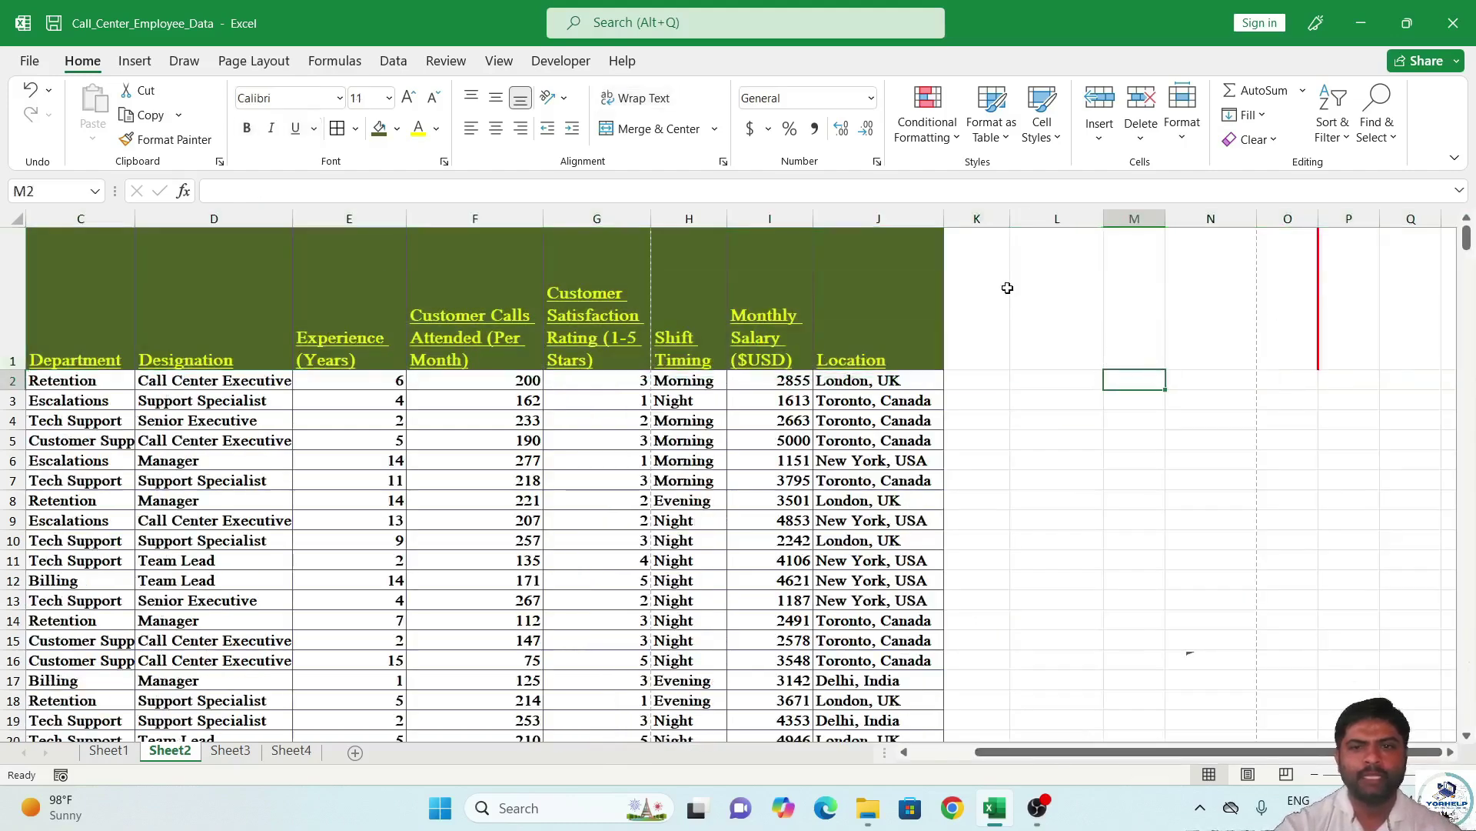
left_click_drag(983, 327, 1191, 315)
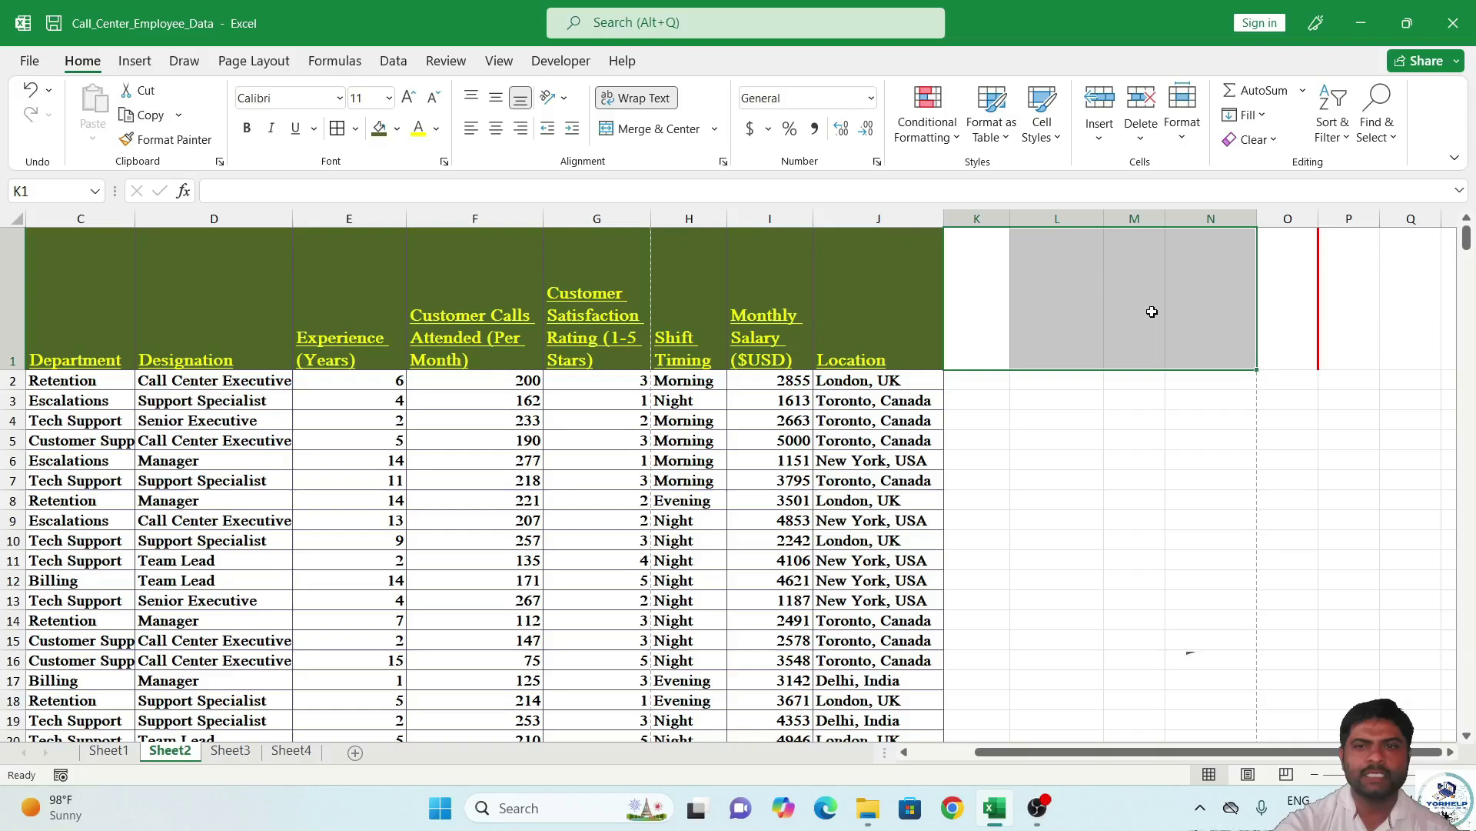
left_click(662, 130)
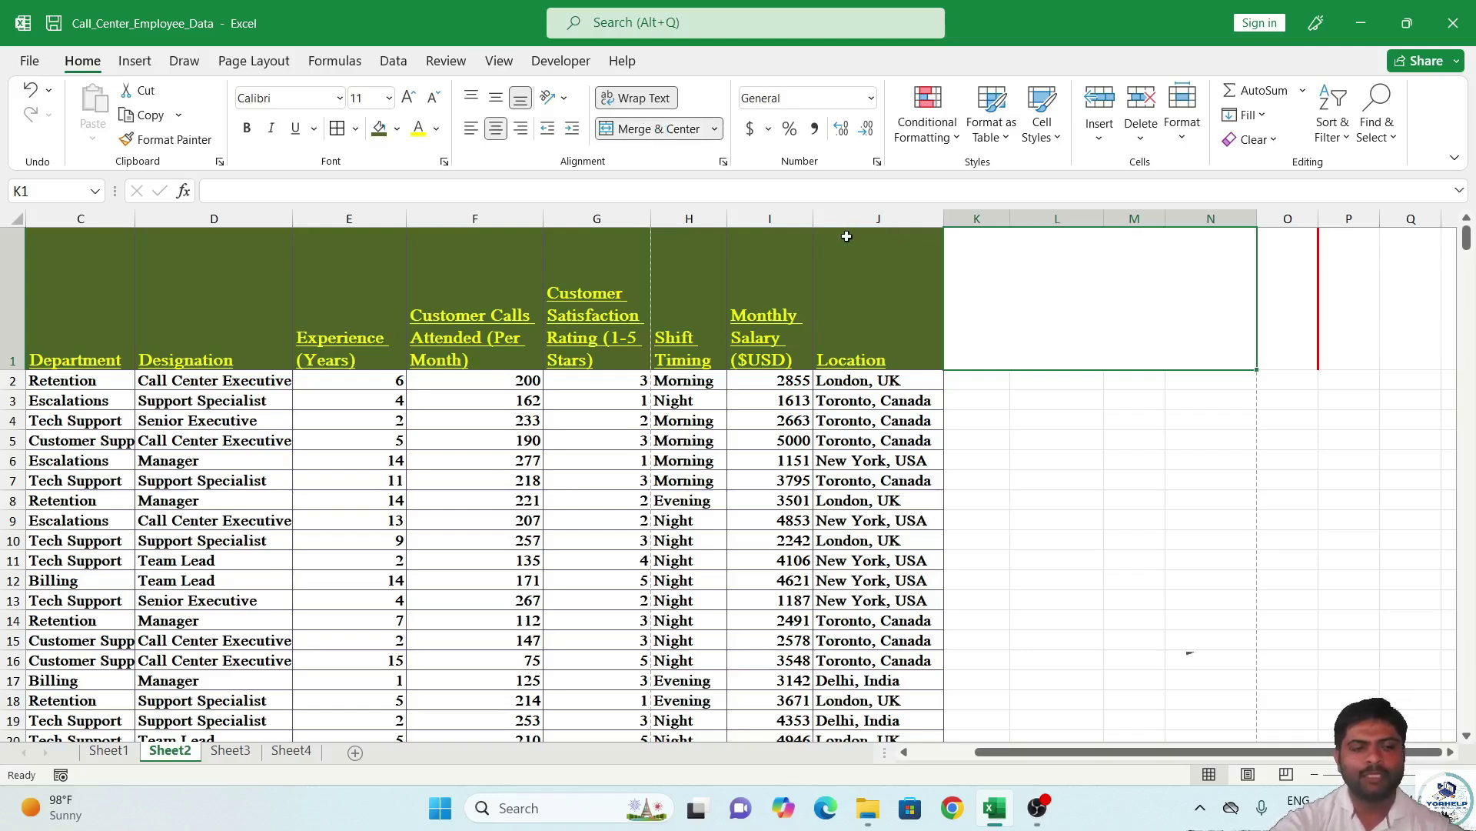
key("ctrl+z")
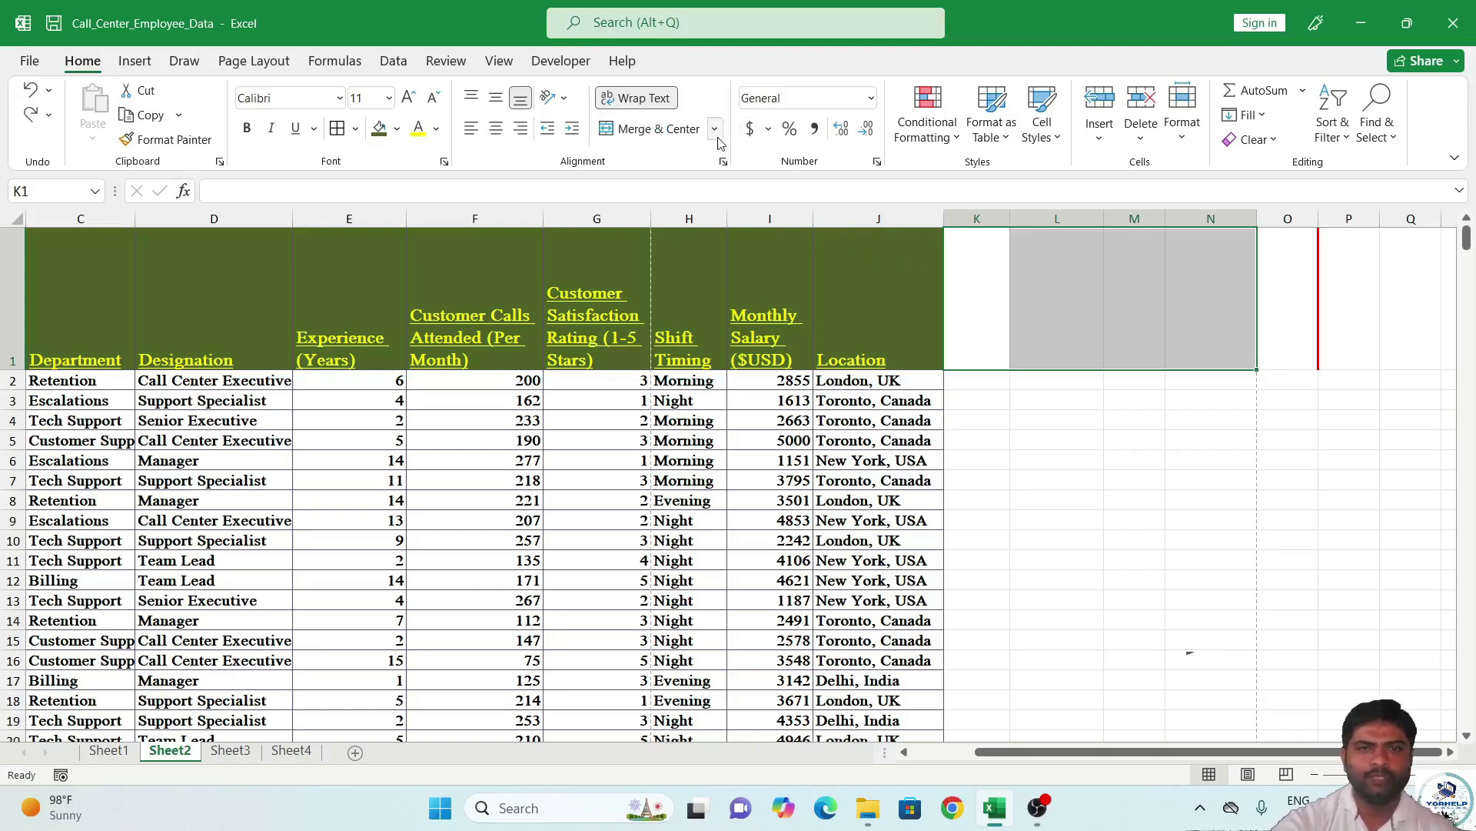
left_click(716, 129)
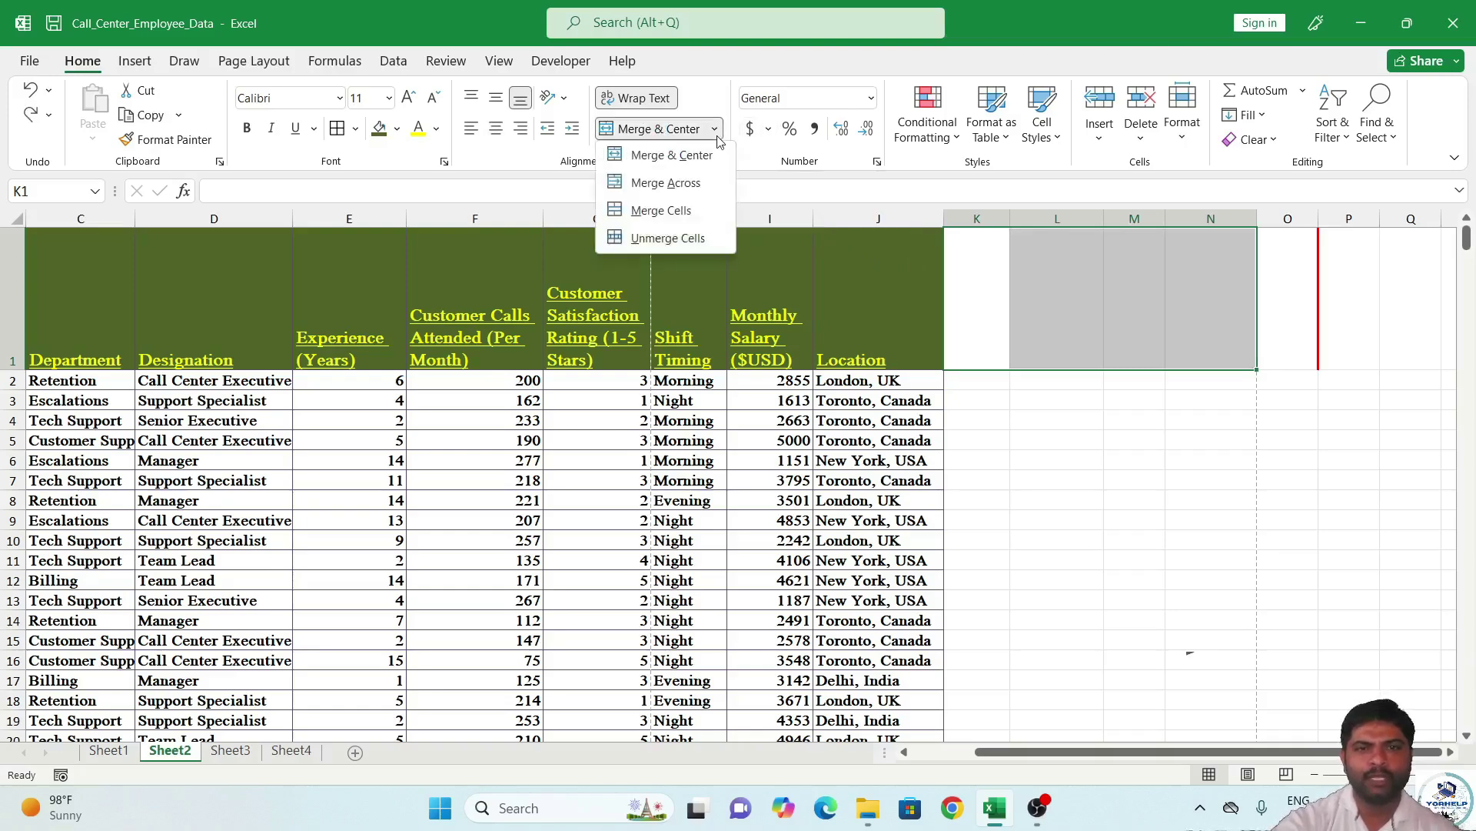
left_click(666, 183)
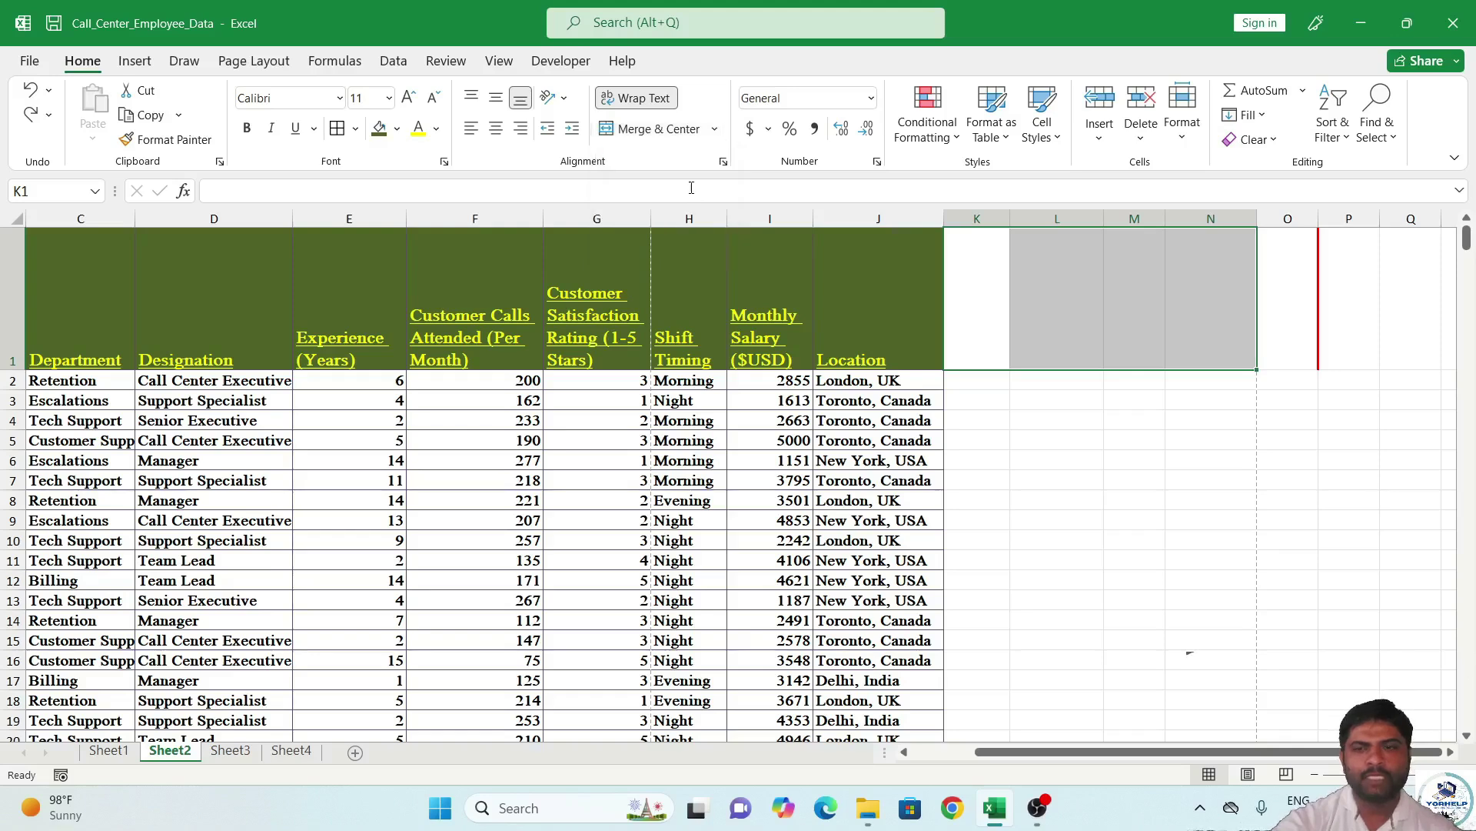
left_click(715, 131)
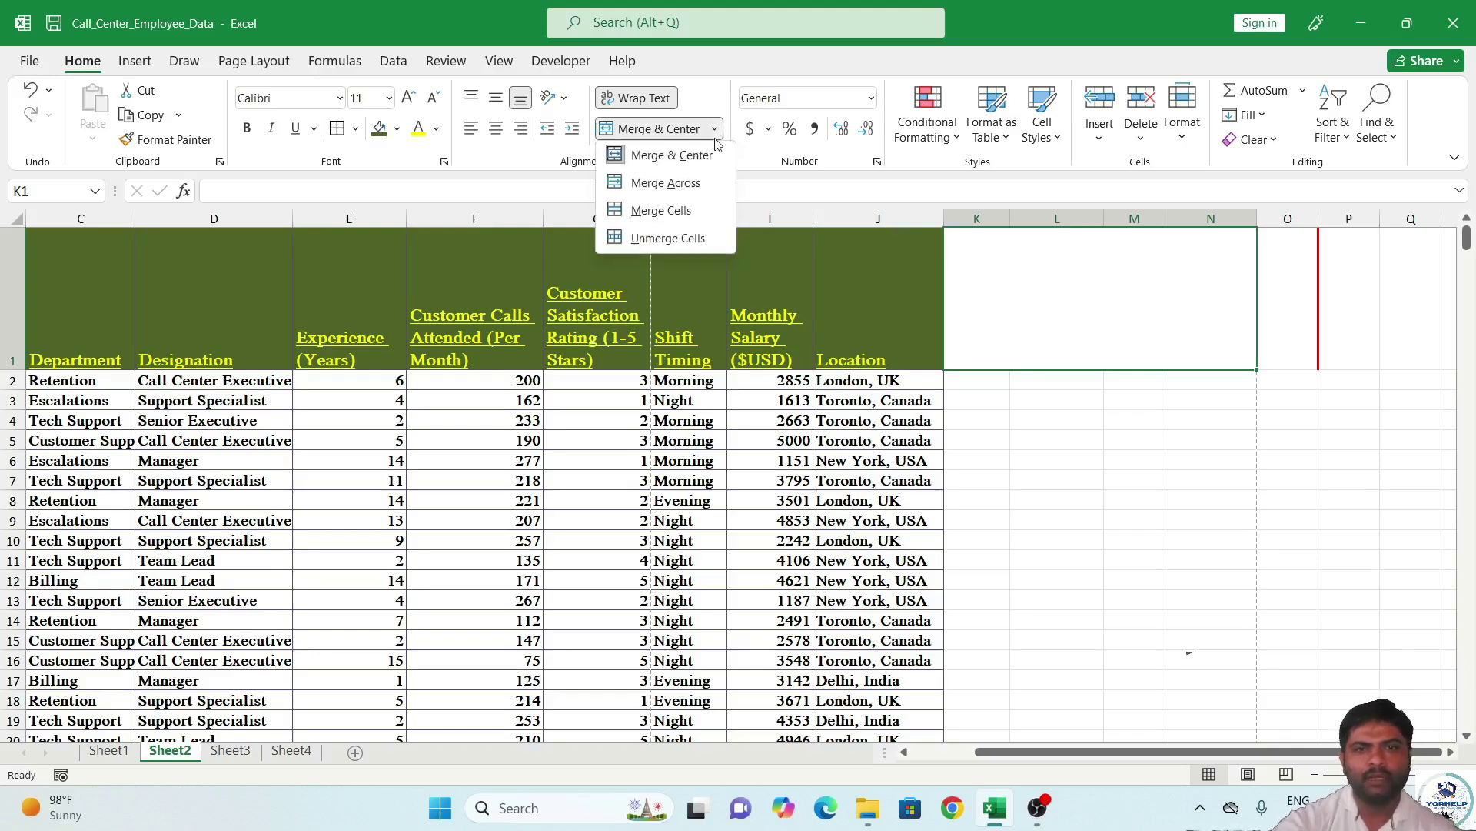
left_click(687, 207)
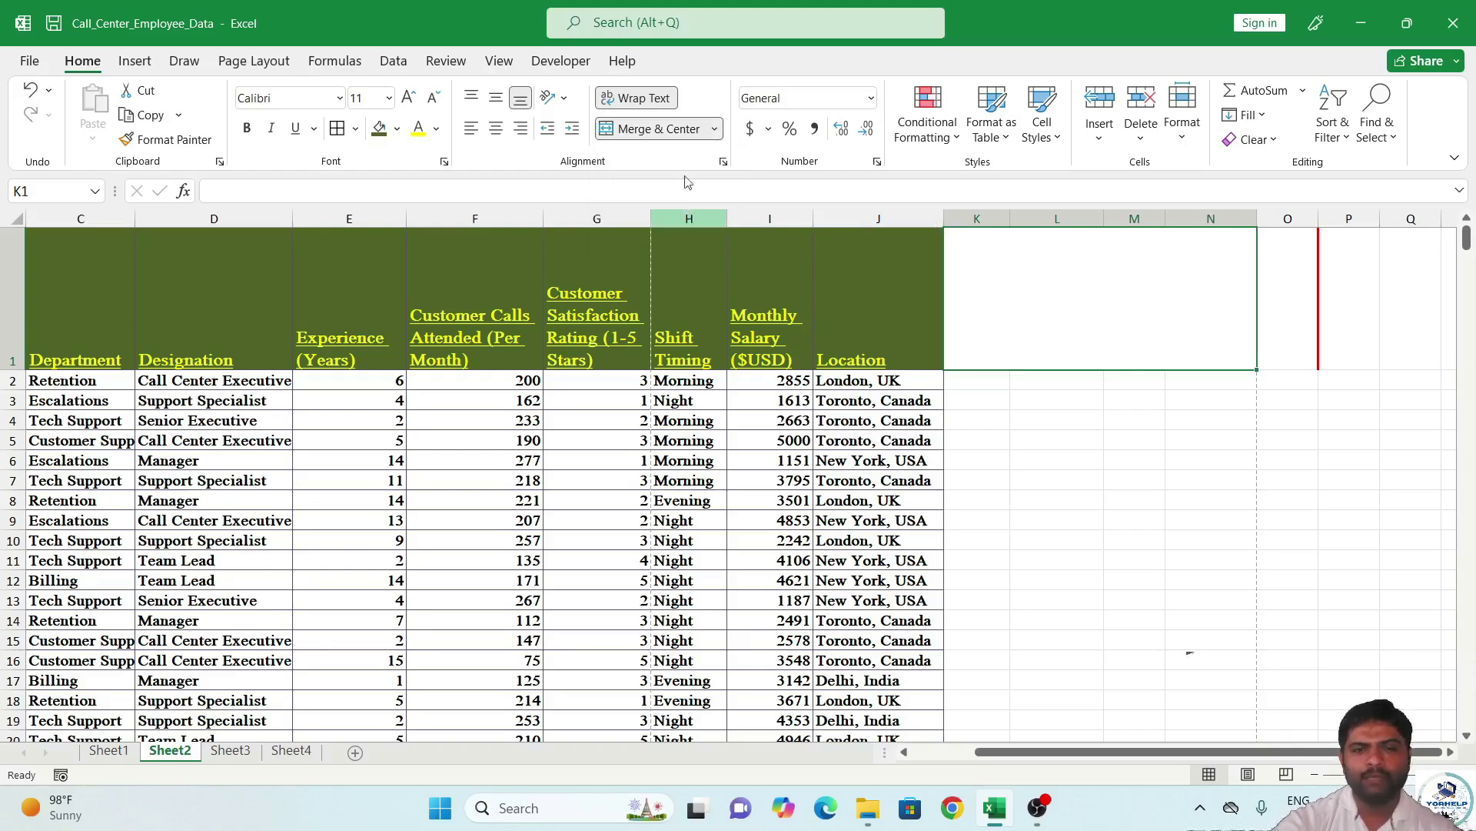
left_click(715, 131)
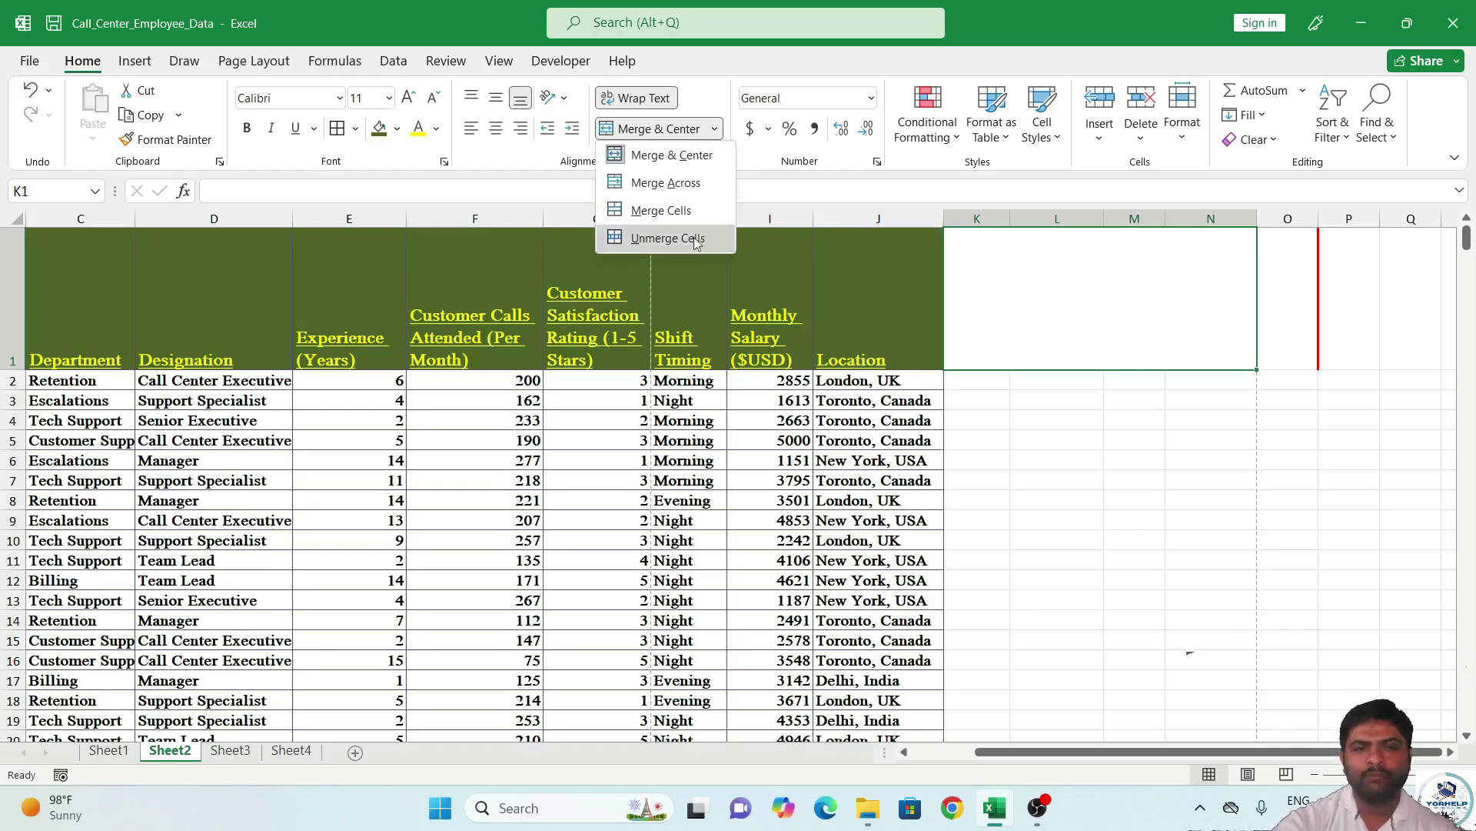
left_click(1052, 302)
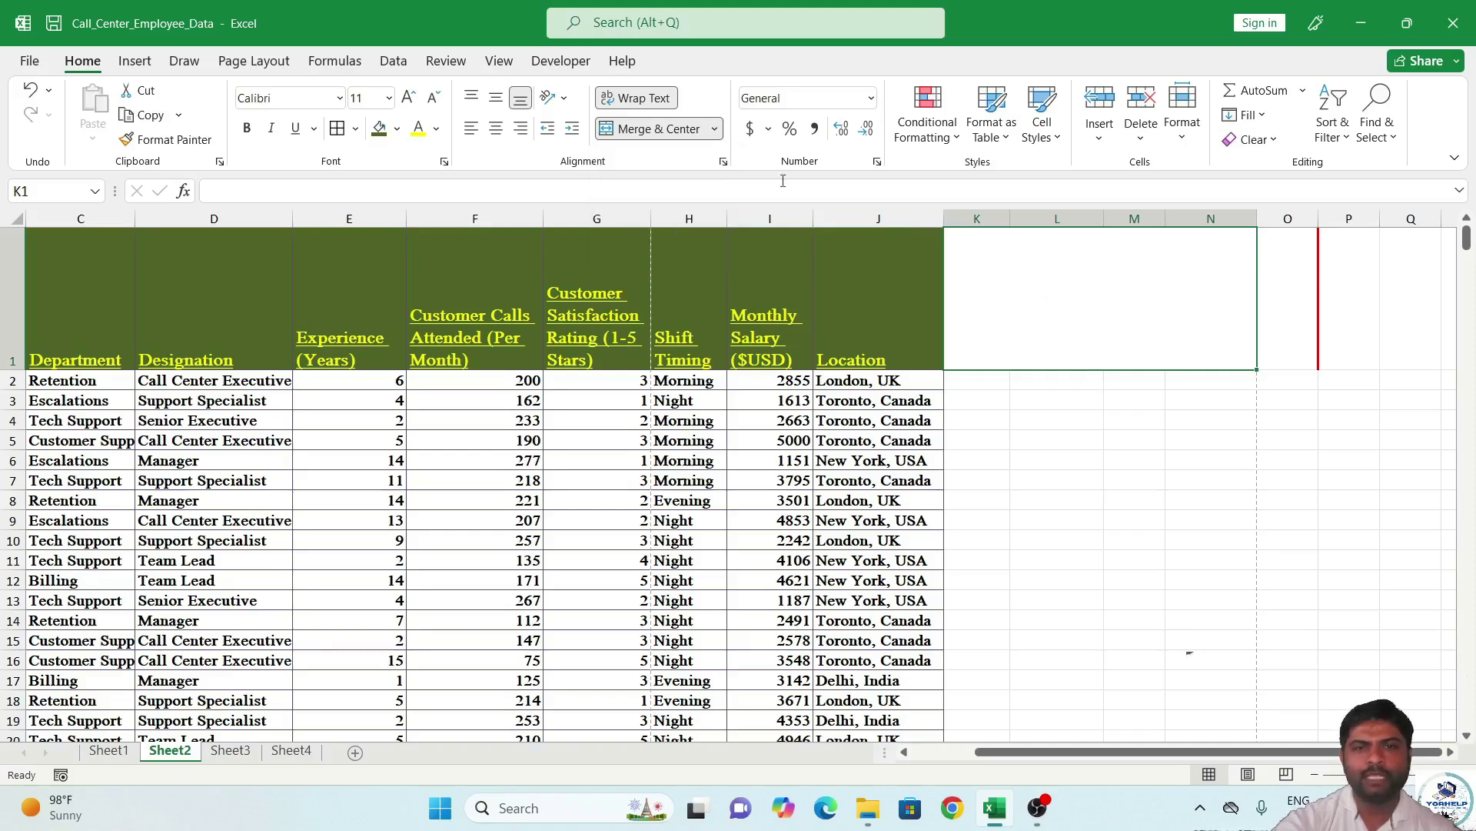
left_click(715, 136)
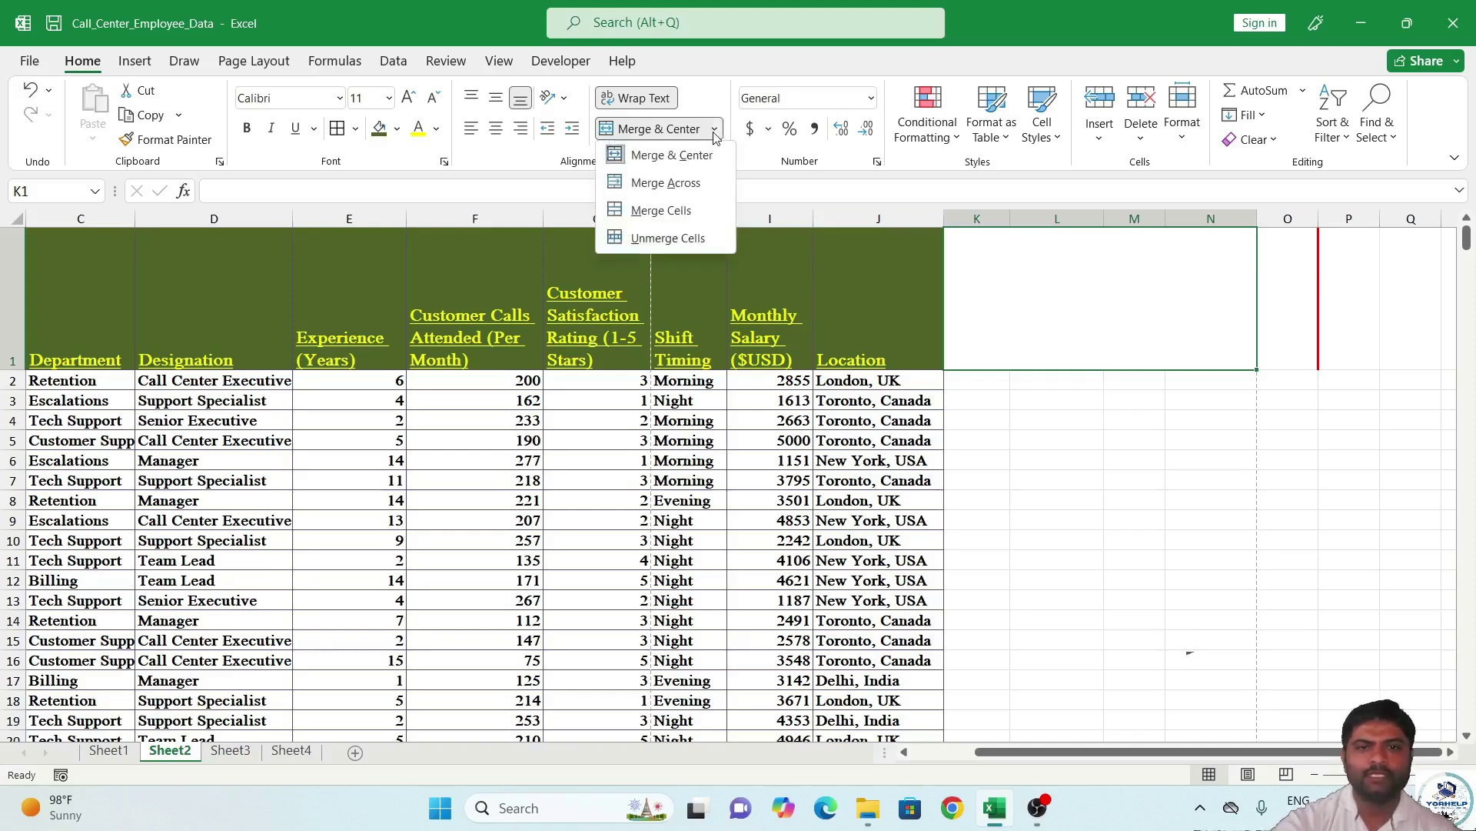
left_click(692, 245)
left_click(1159, 354)
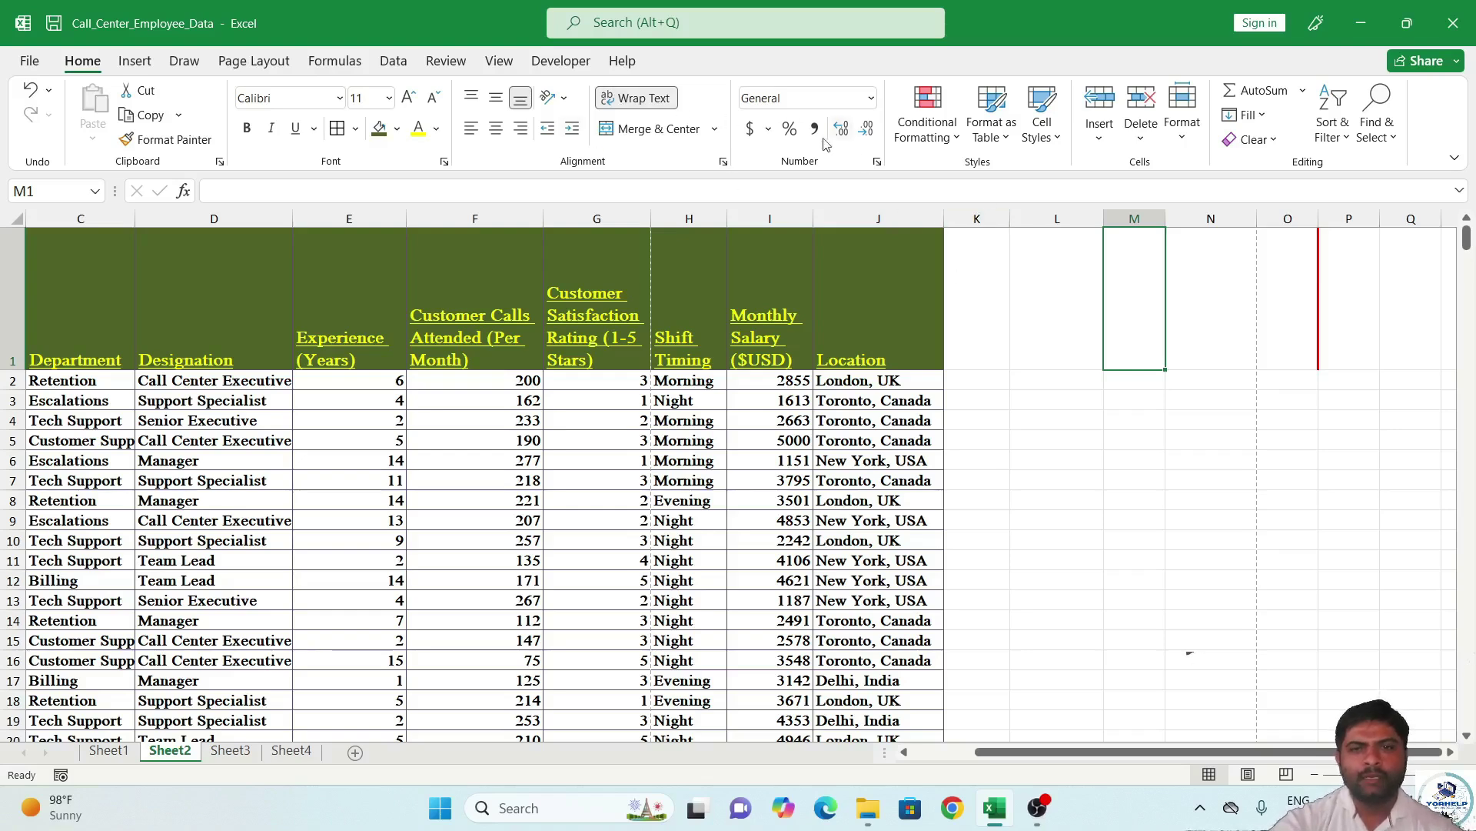
left_click(1121, 504)
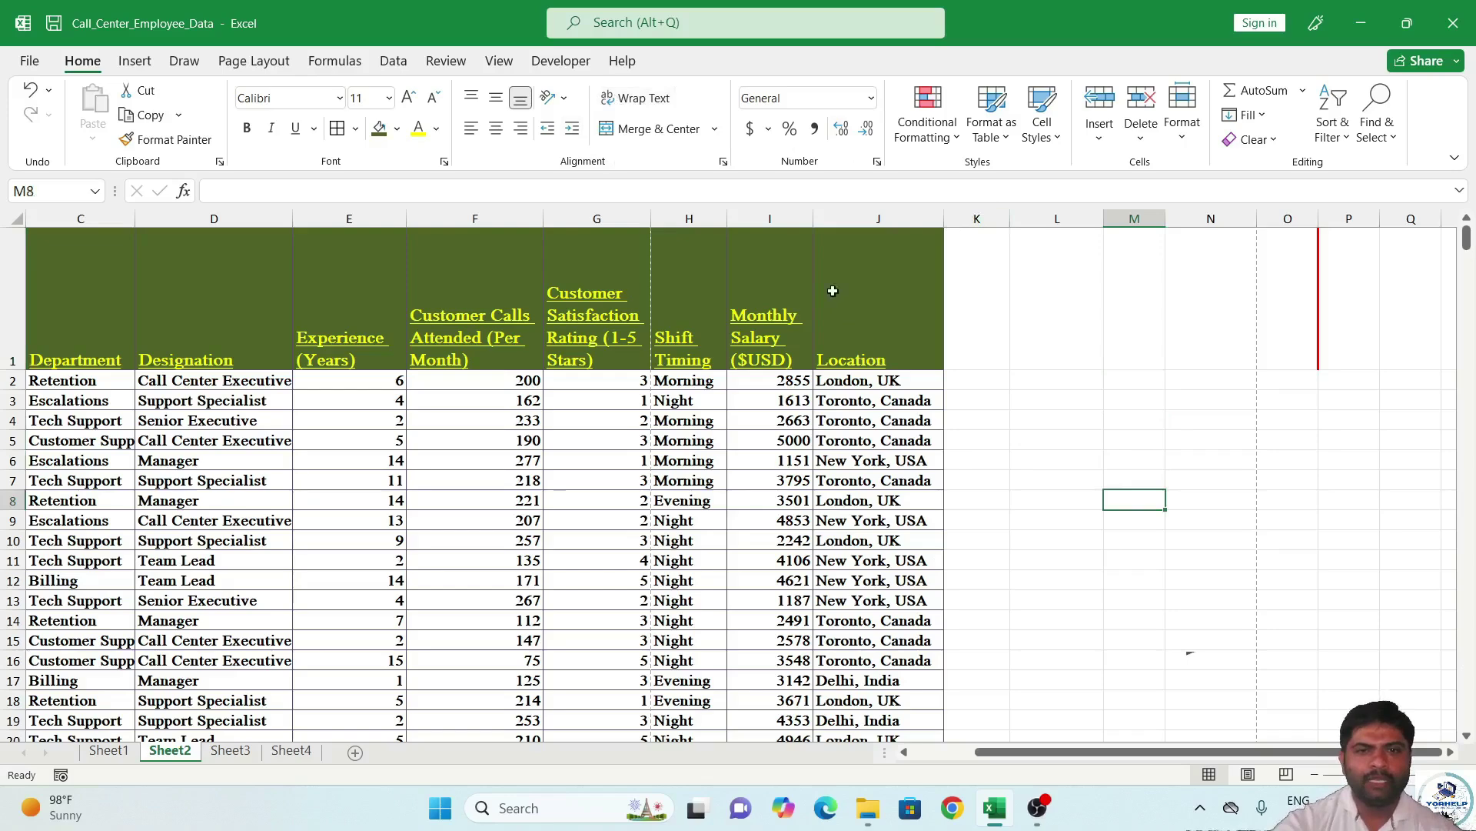
Format the Monthly Salary values as Currency, after trying Percentage, General and Accounting.
left_click(786, 381)
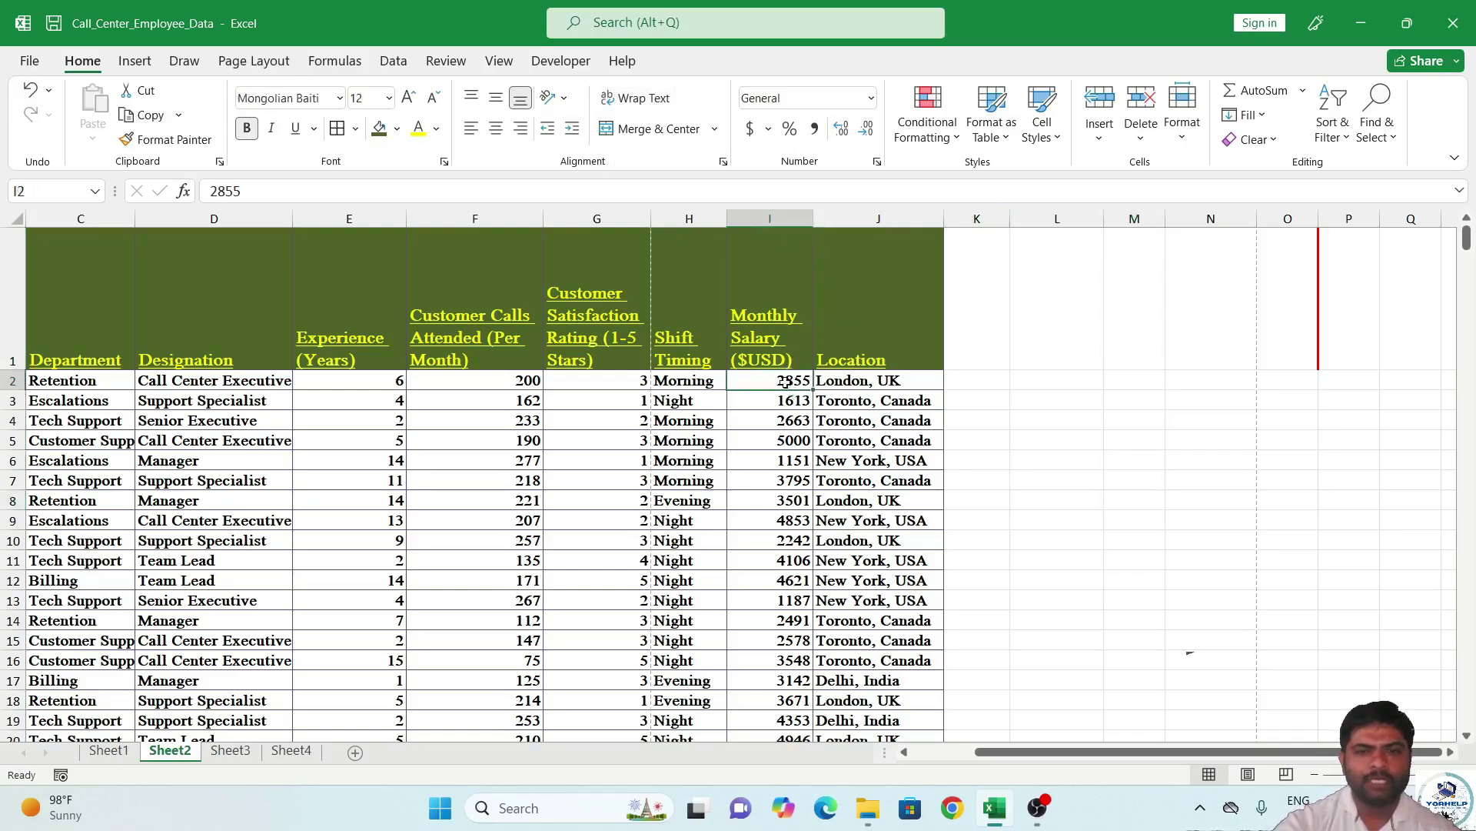
left_click_drag(786, 380, 779, 680)
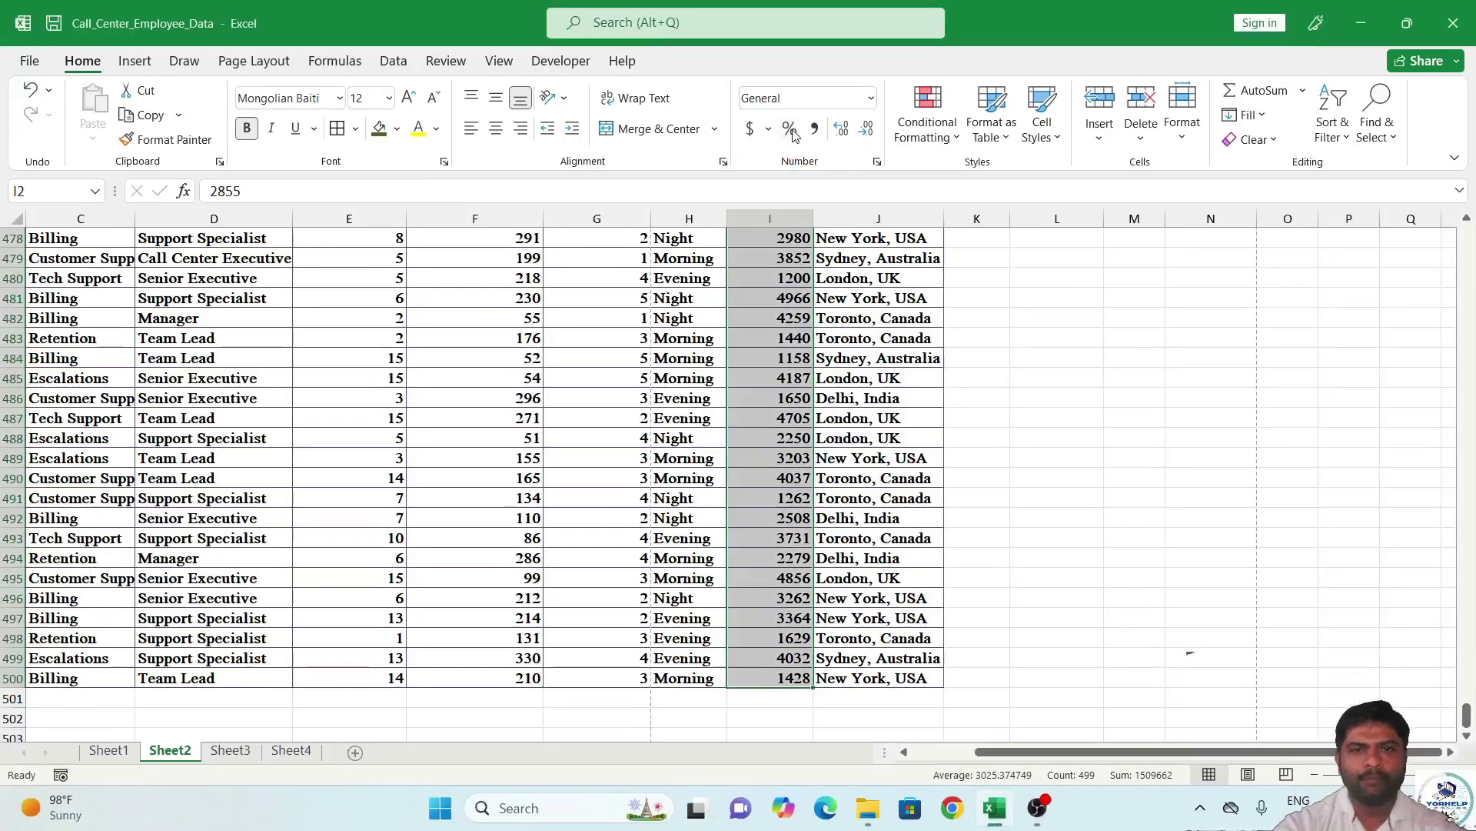
left_click(792, 129)
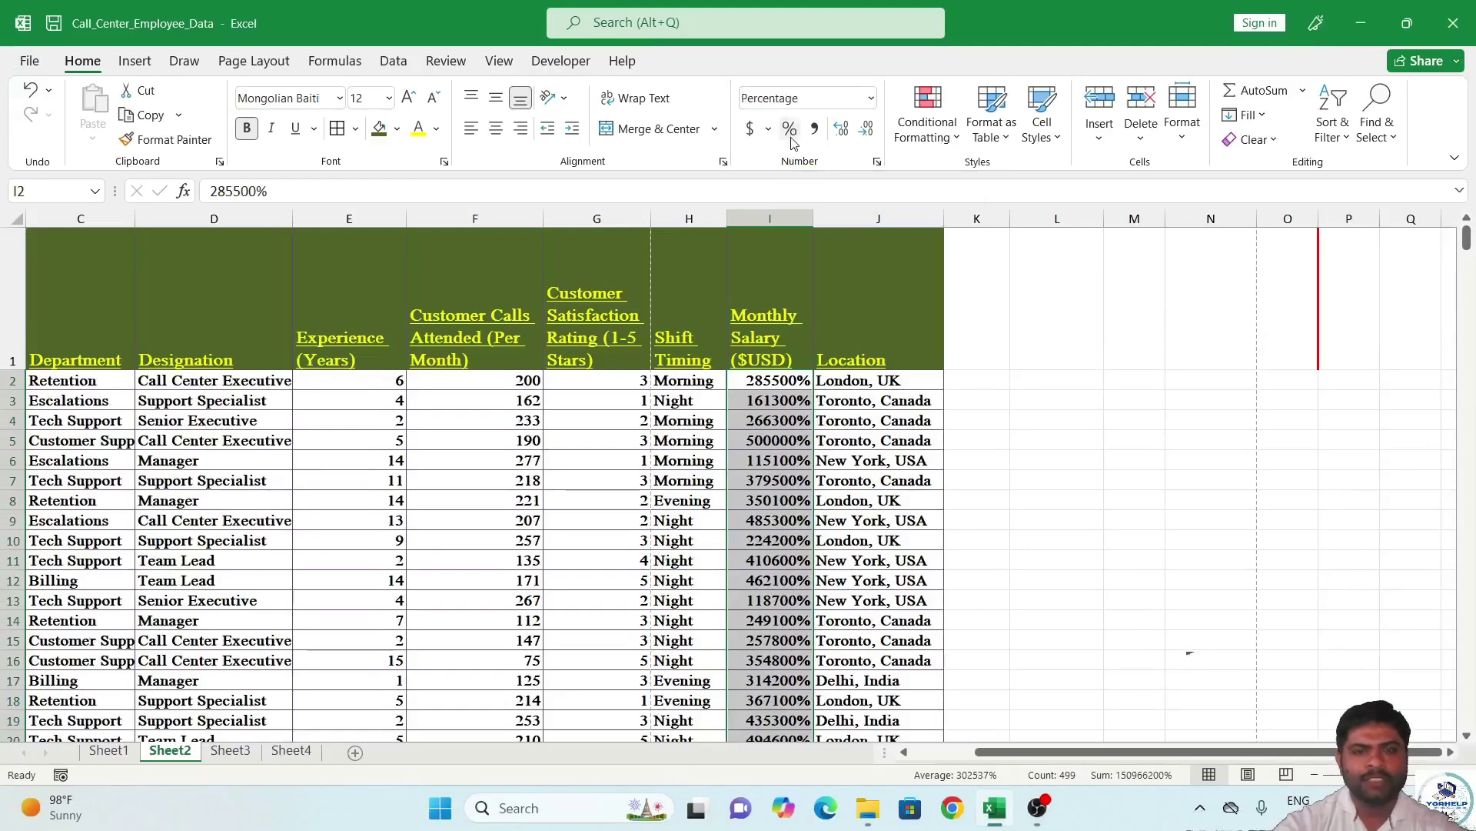
key("ctrl+z")
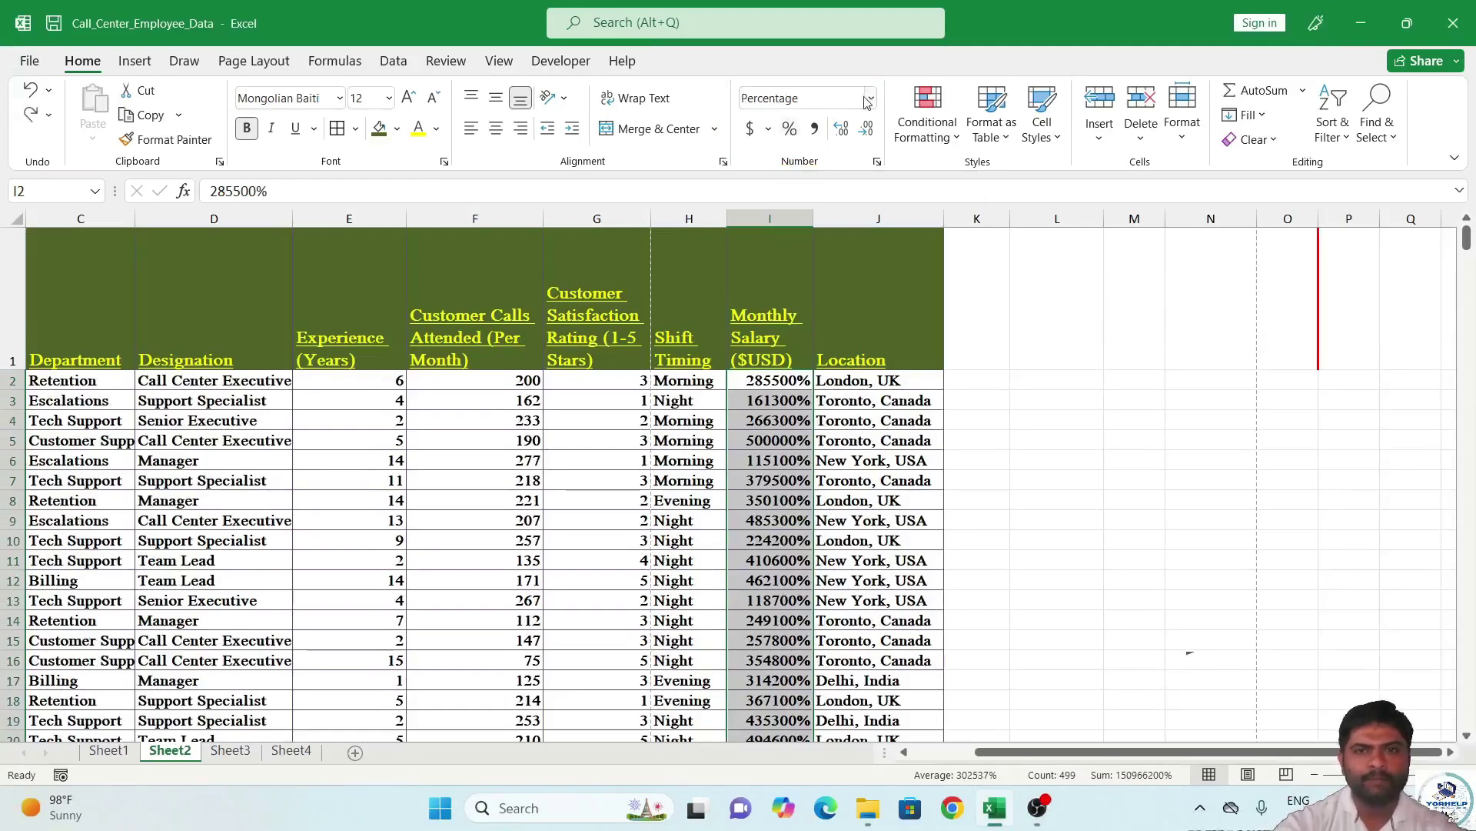
left_click(866, 98)
left_click(799, 127)
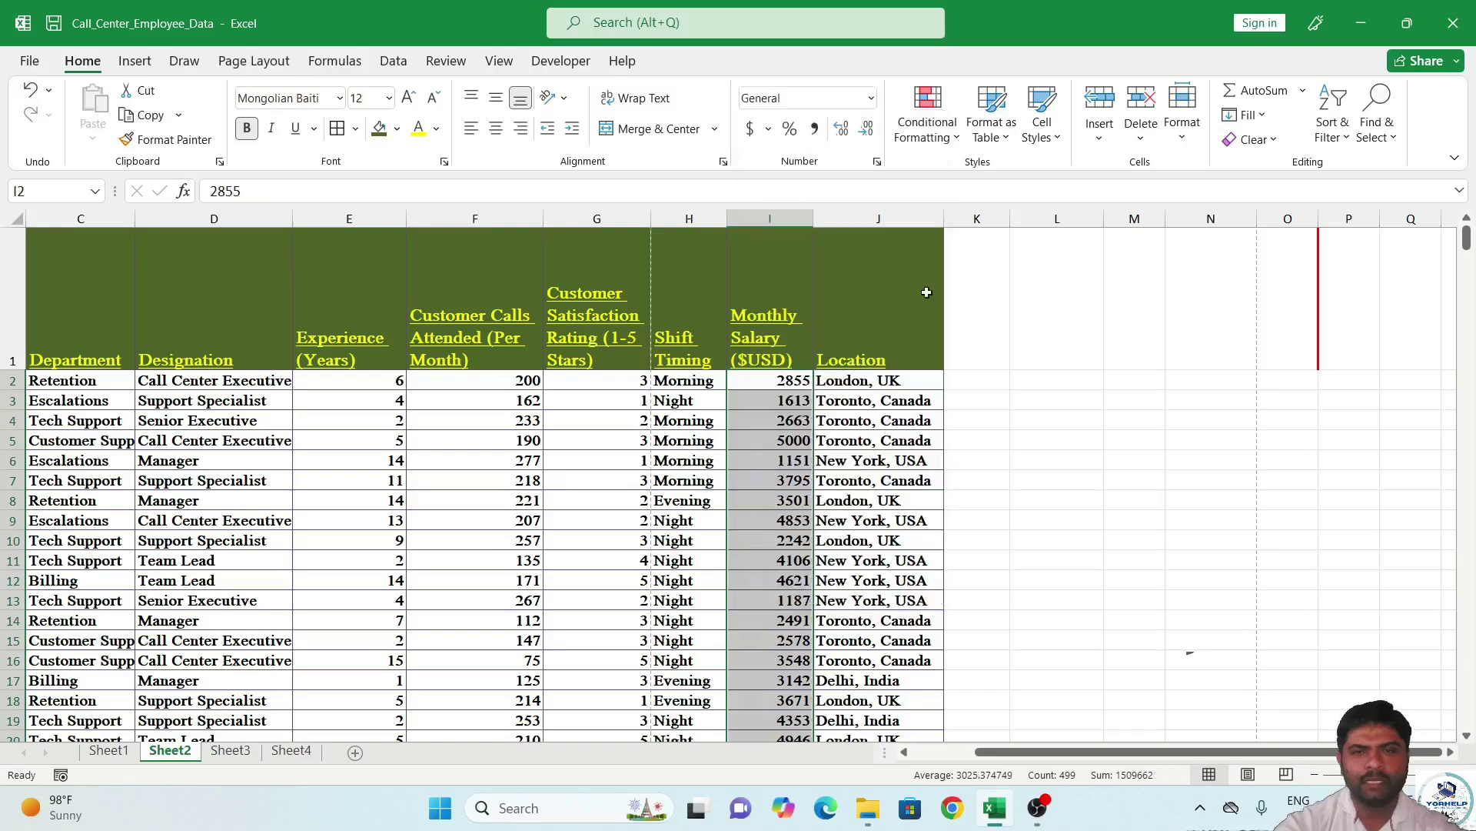
left_click(768, 129)
left_click(758, 135)
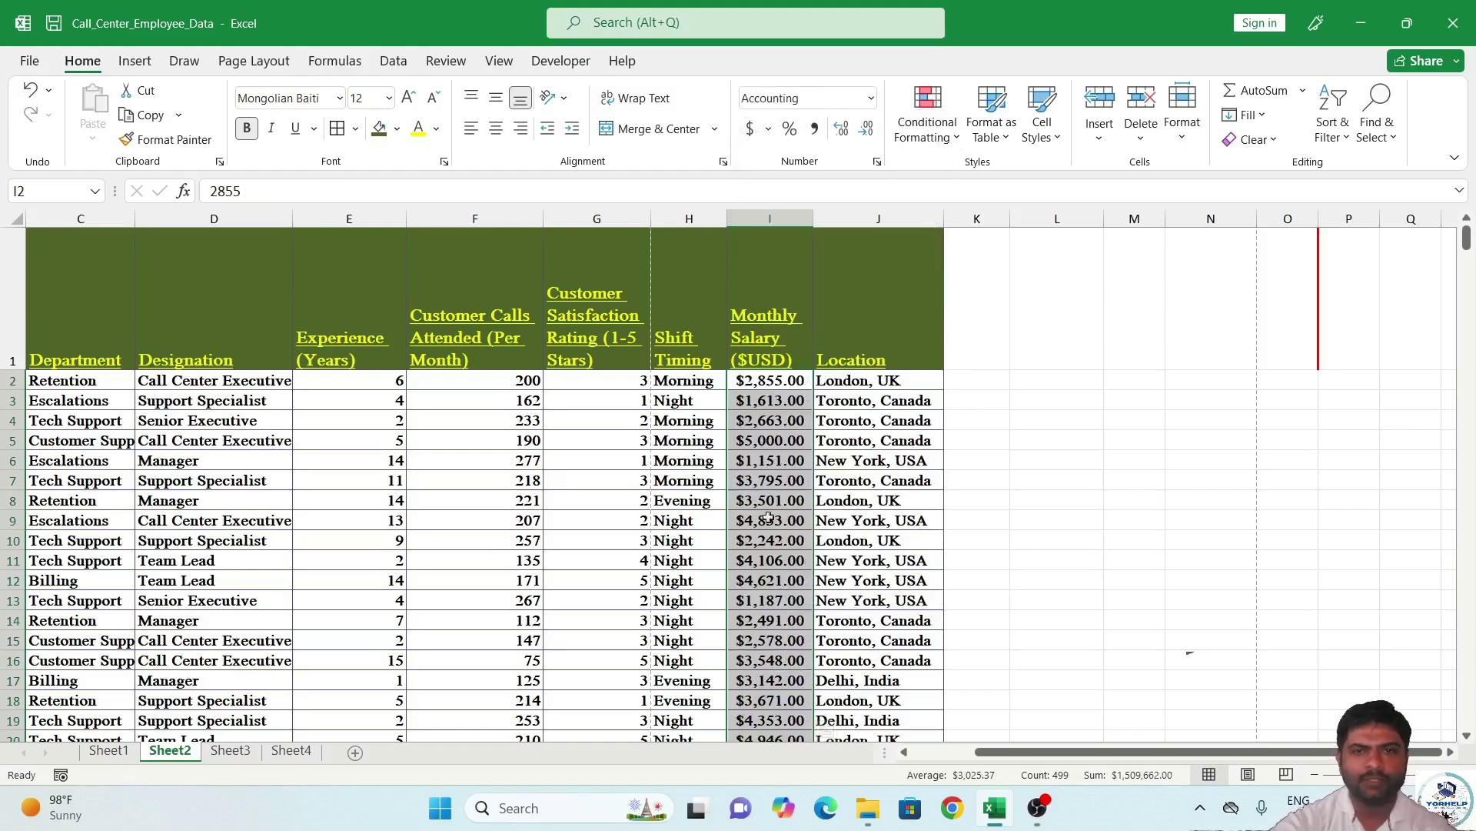
left_click(873, 98)
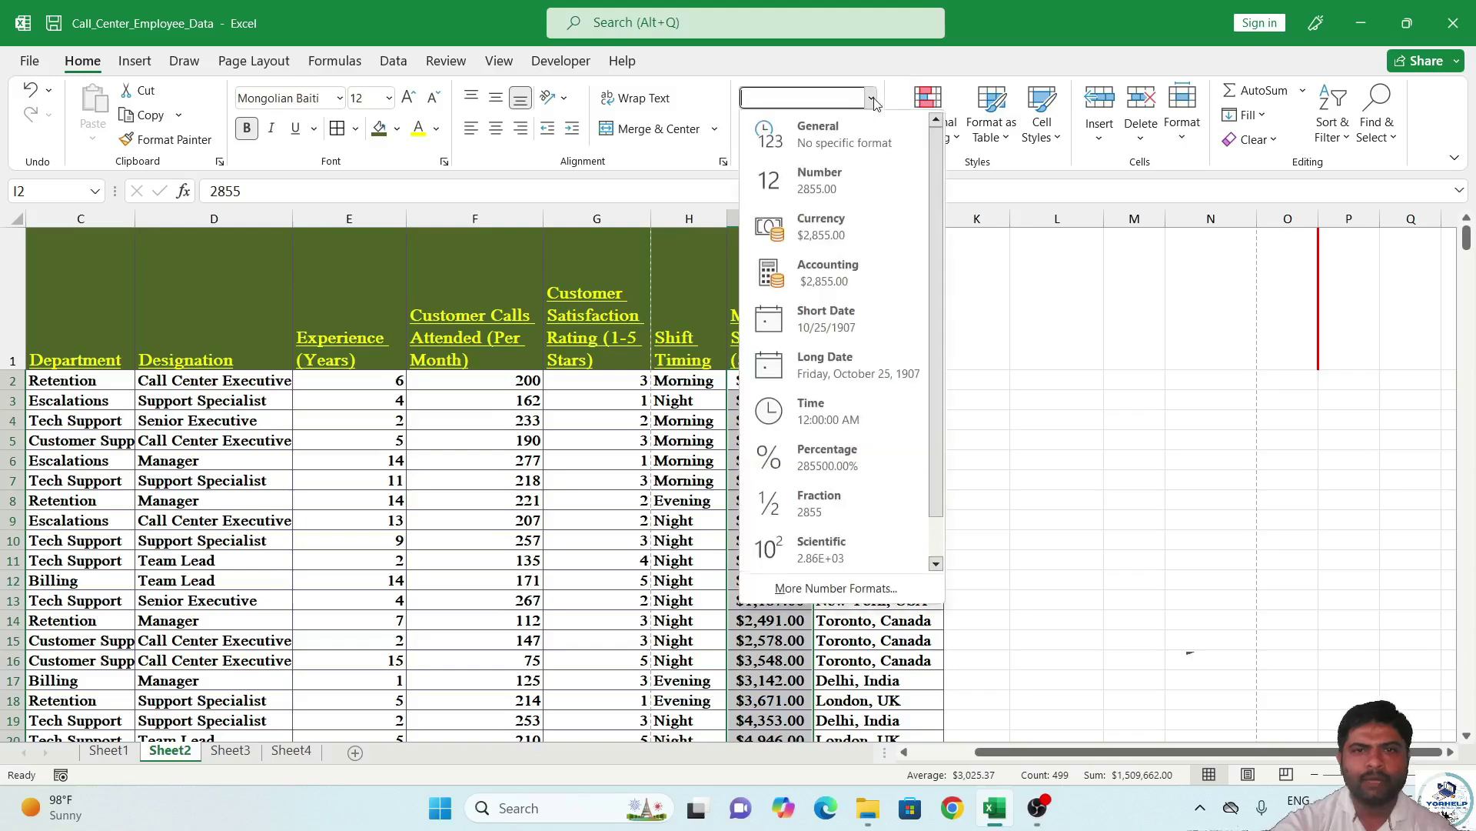
left_click(857, 233)
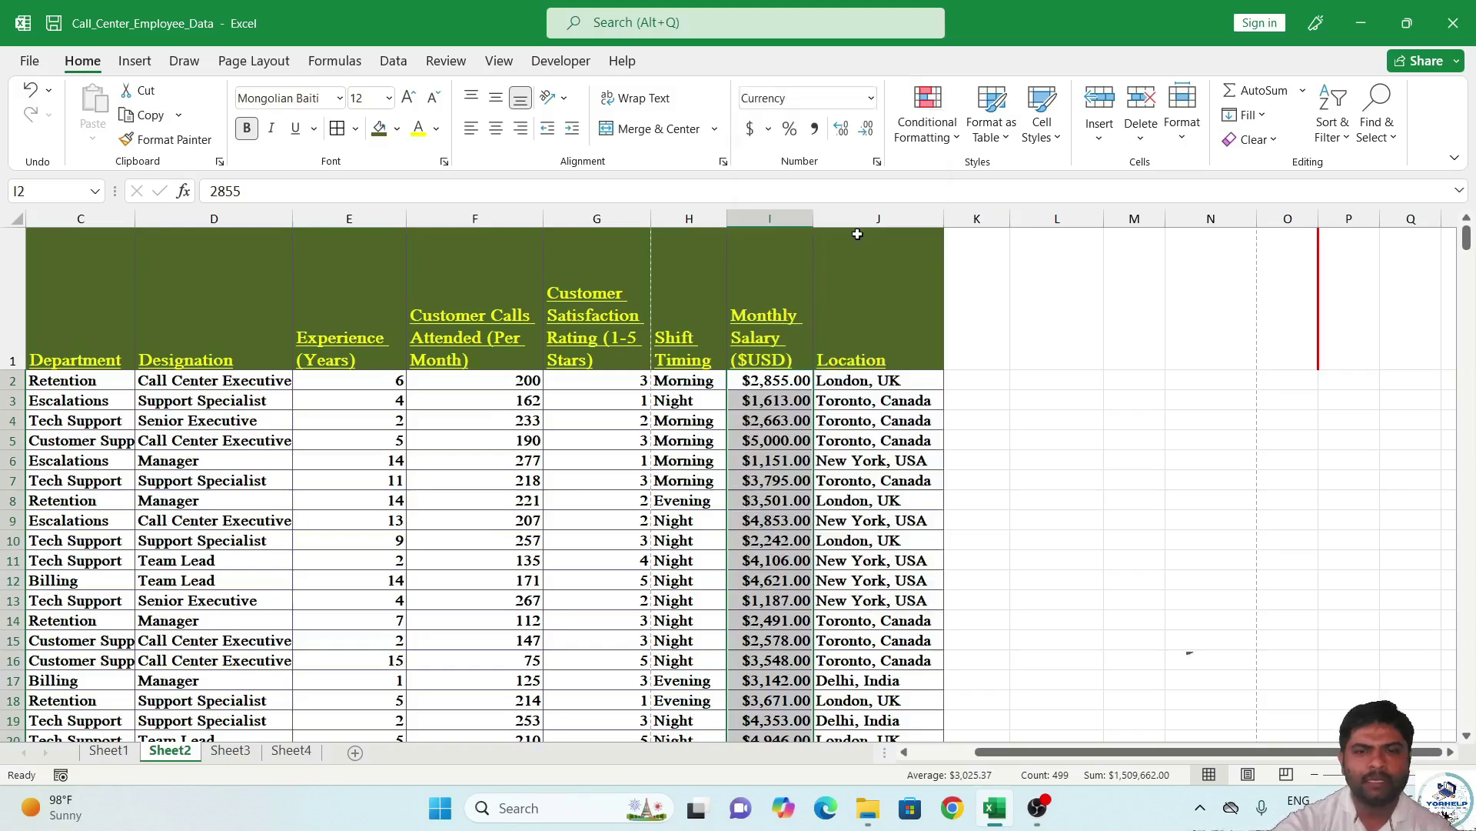
left_click(878, 162)
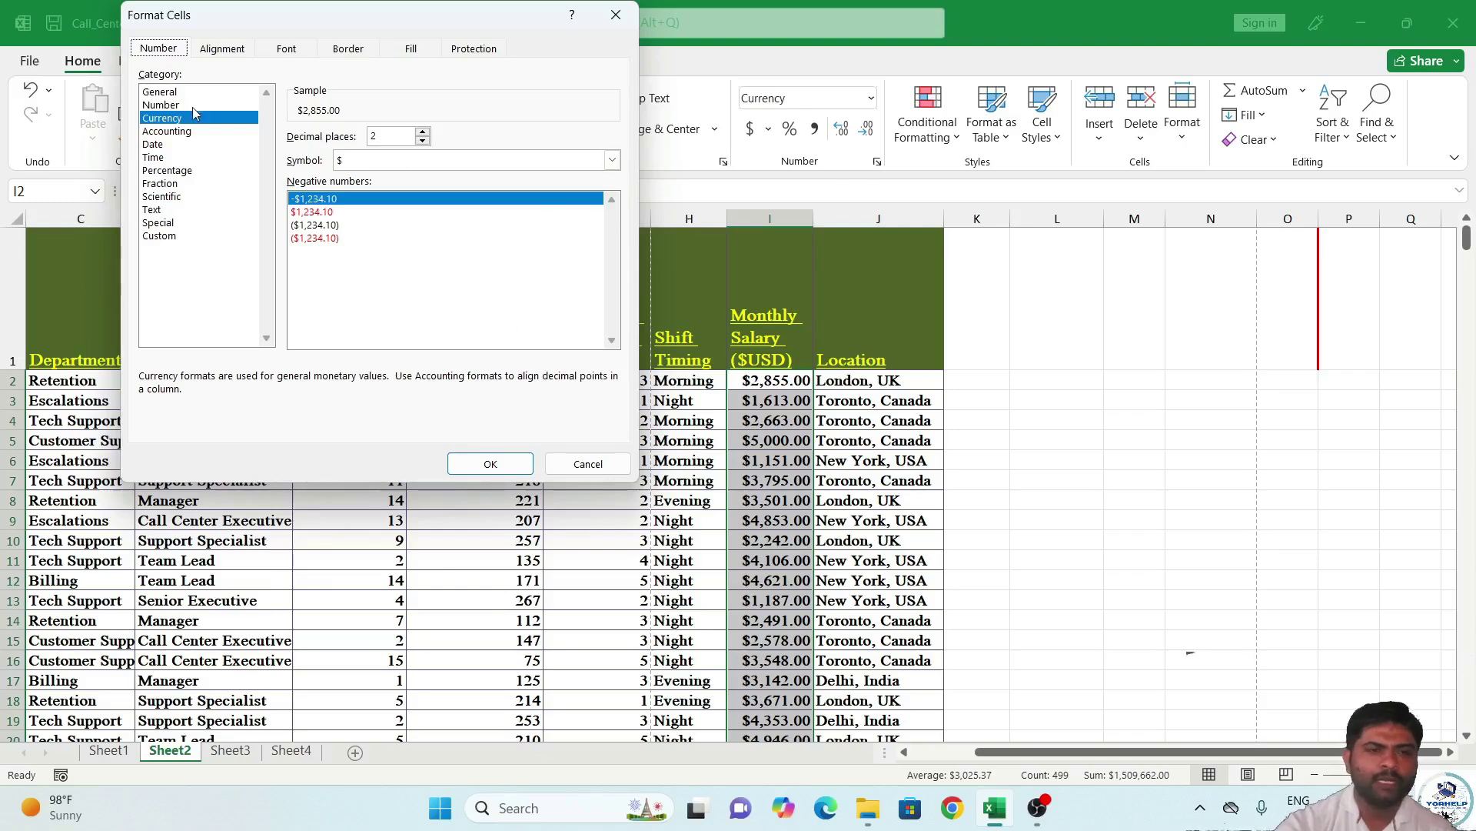
left_click_drag(203, 14, 302, 96)
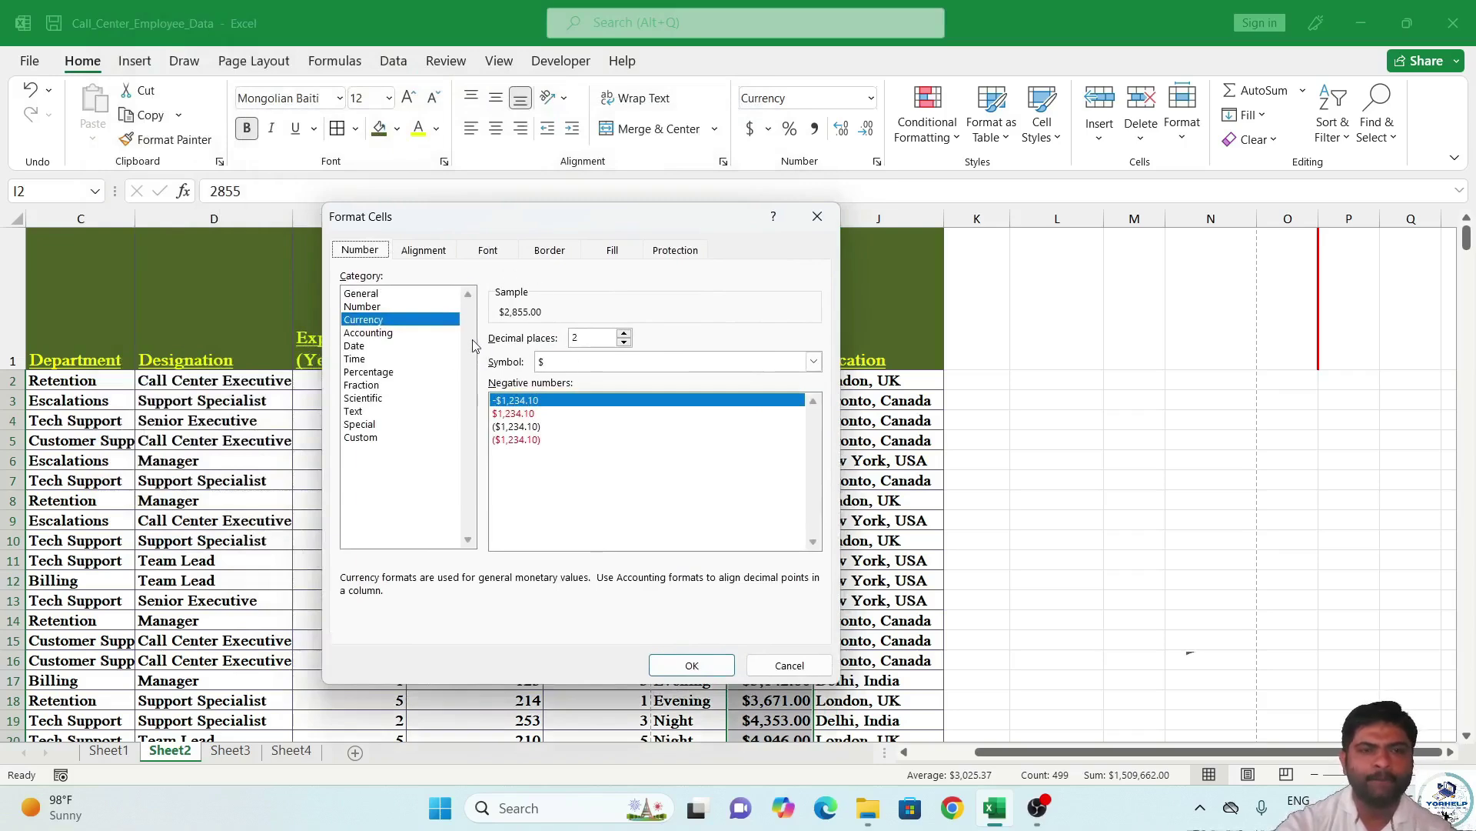
left_click(384, 336)
left_click(362, 351)
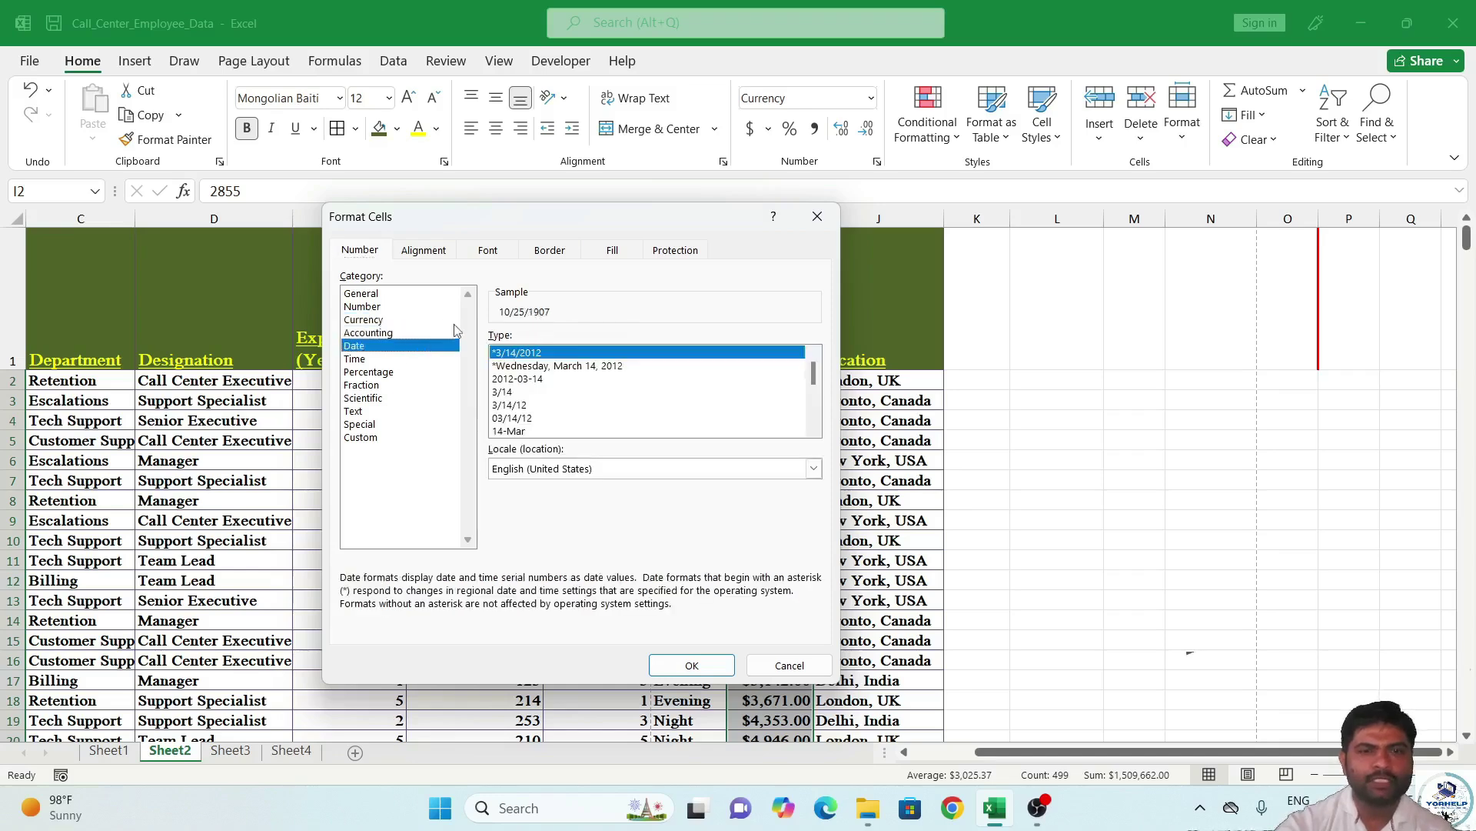
left_click(392, 359)
left_click(393, 373)
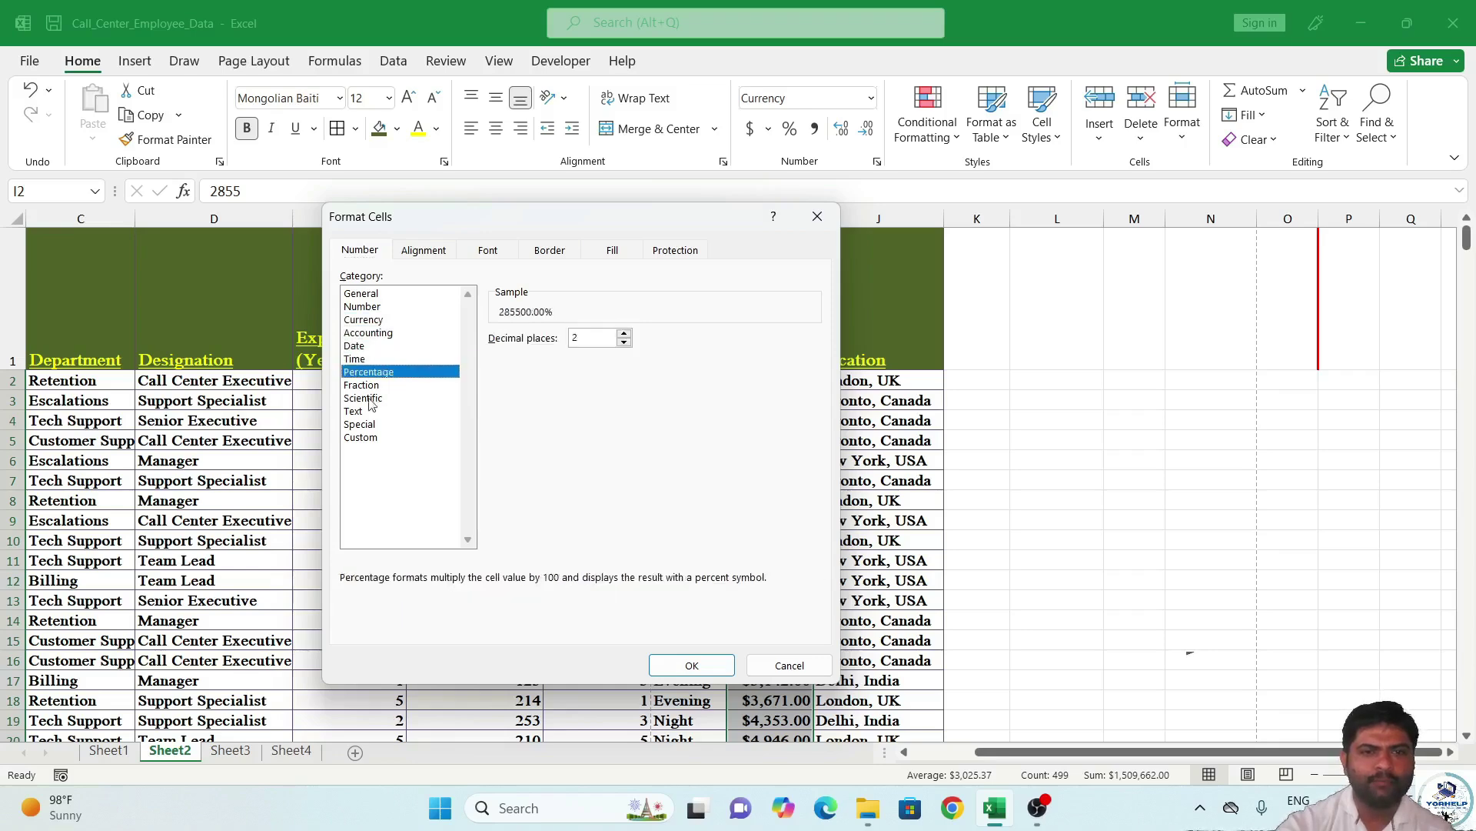
left_click(370, 400)
left_click(383, 297)
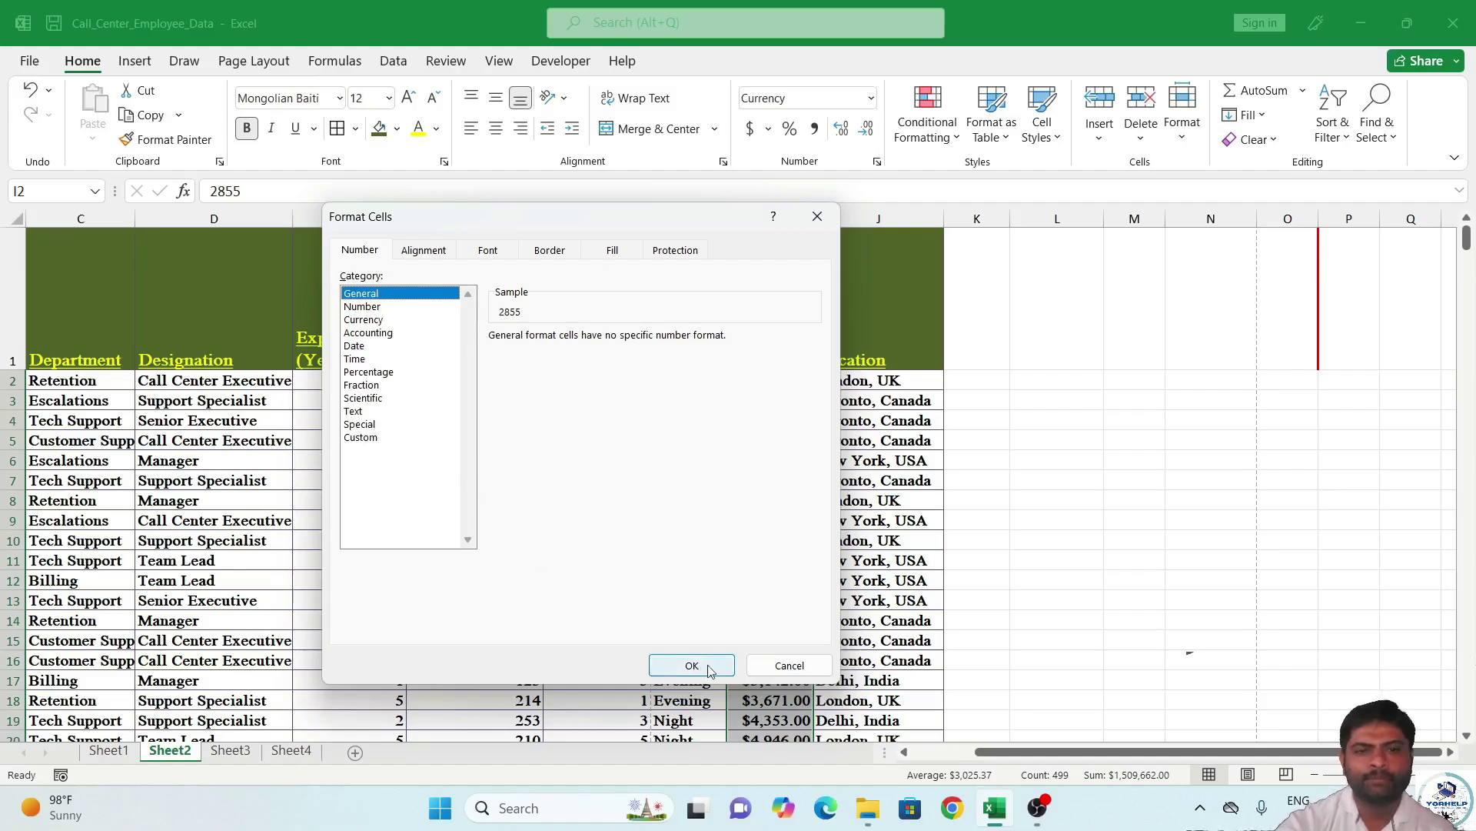
left_click(789, 666)
left_click(998, 402)
left_click(1026, 382)
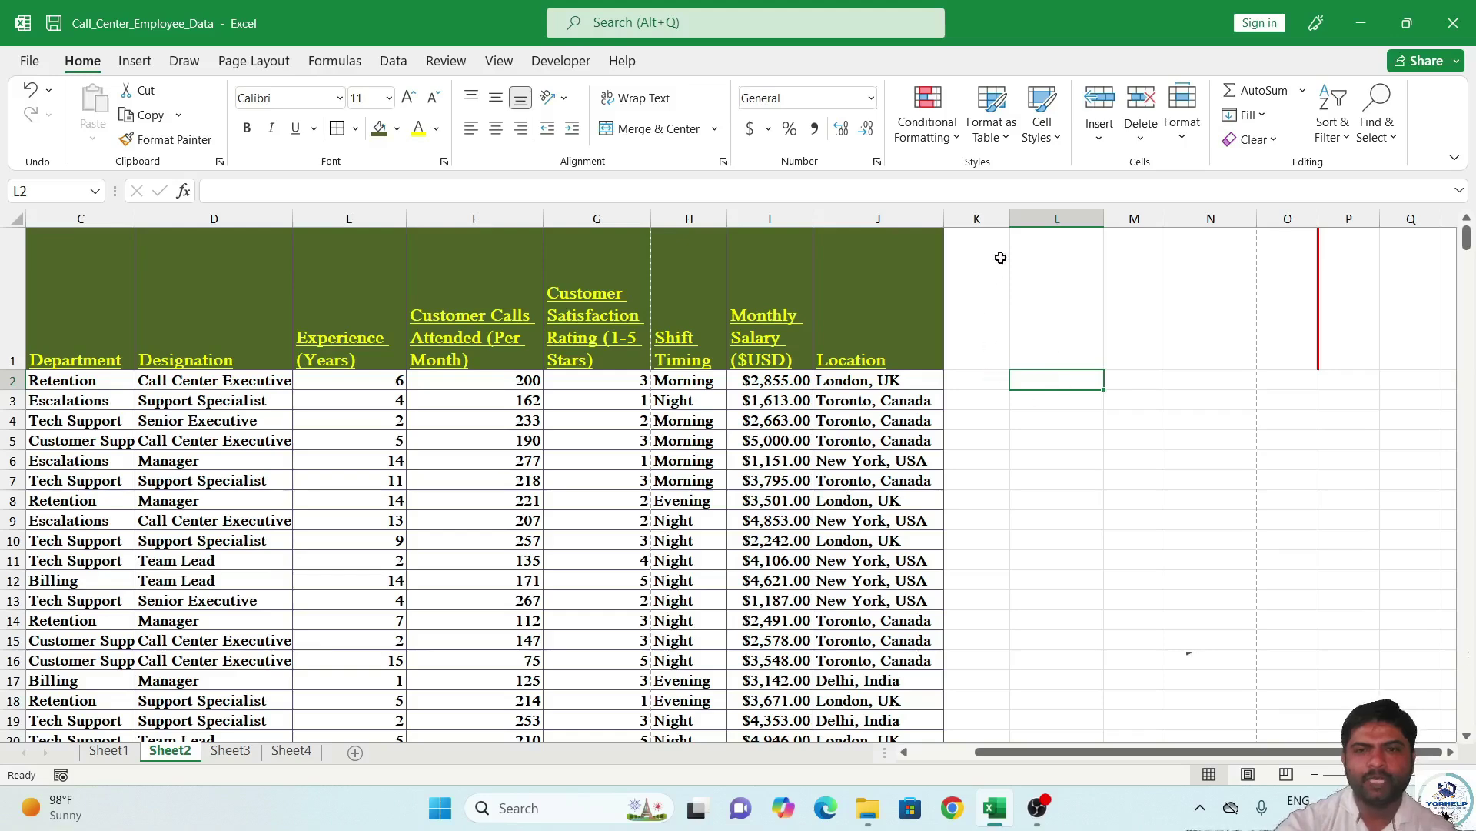
Format column K as Percentage with 1 decimal place in Format Cells.
left_click(985, 218)
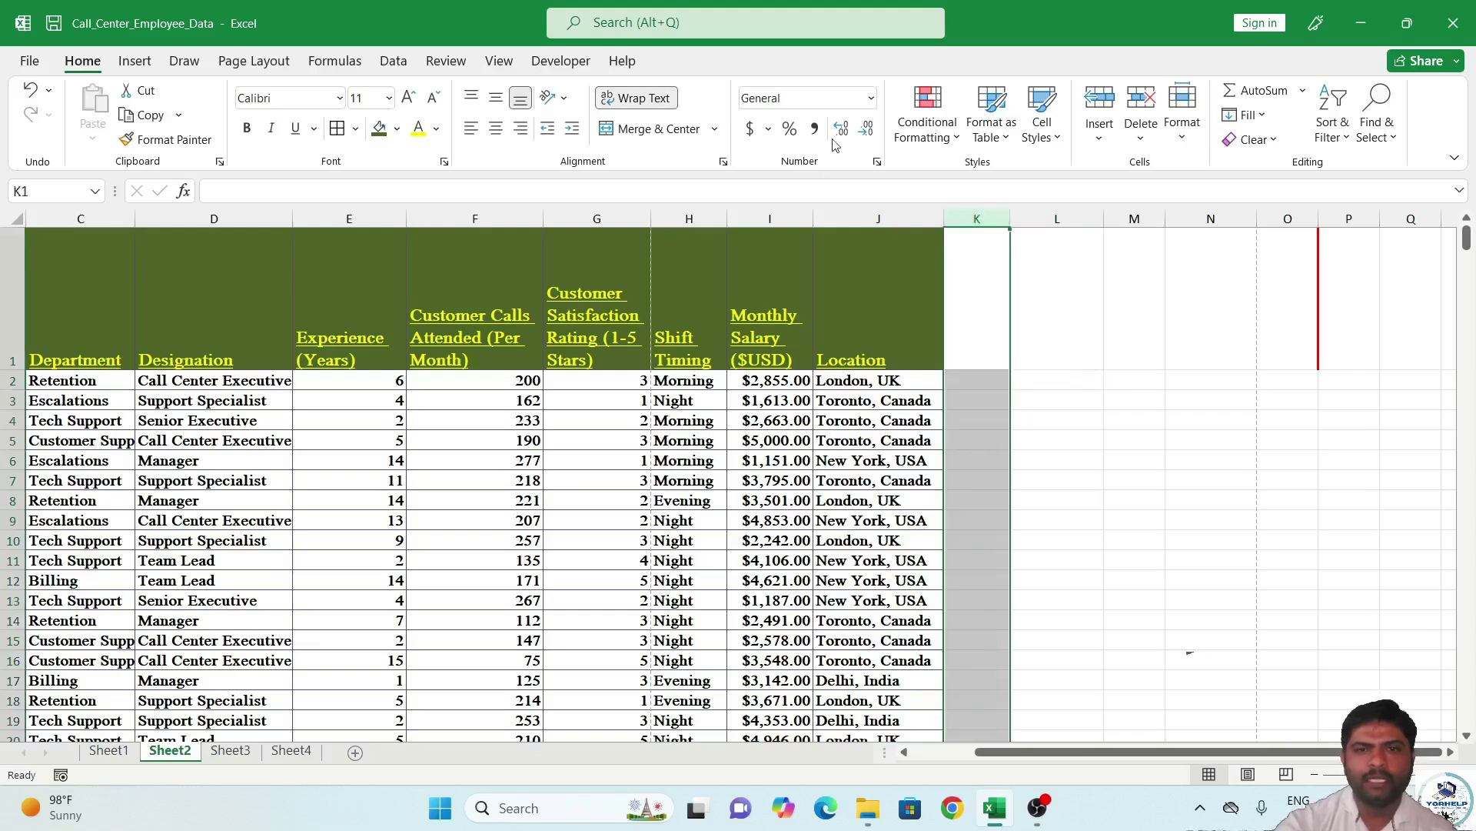
left_click(877, 162)
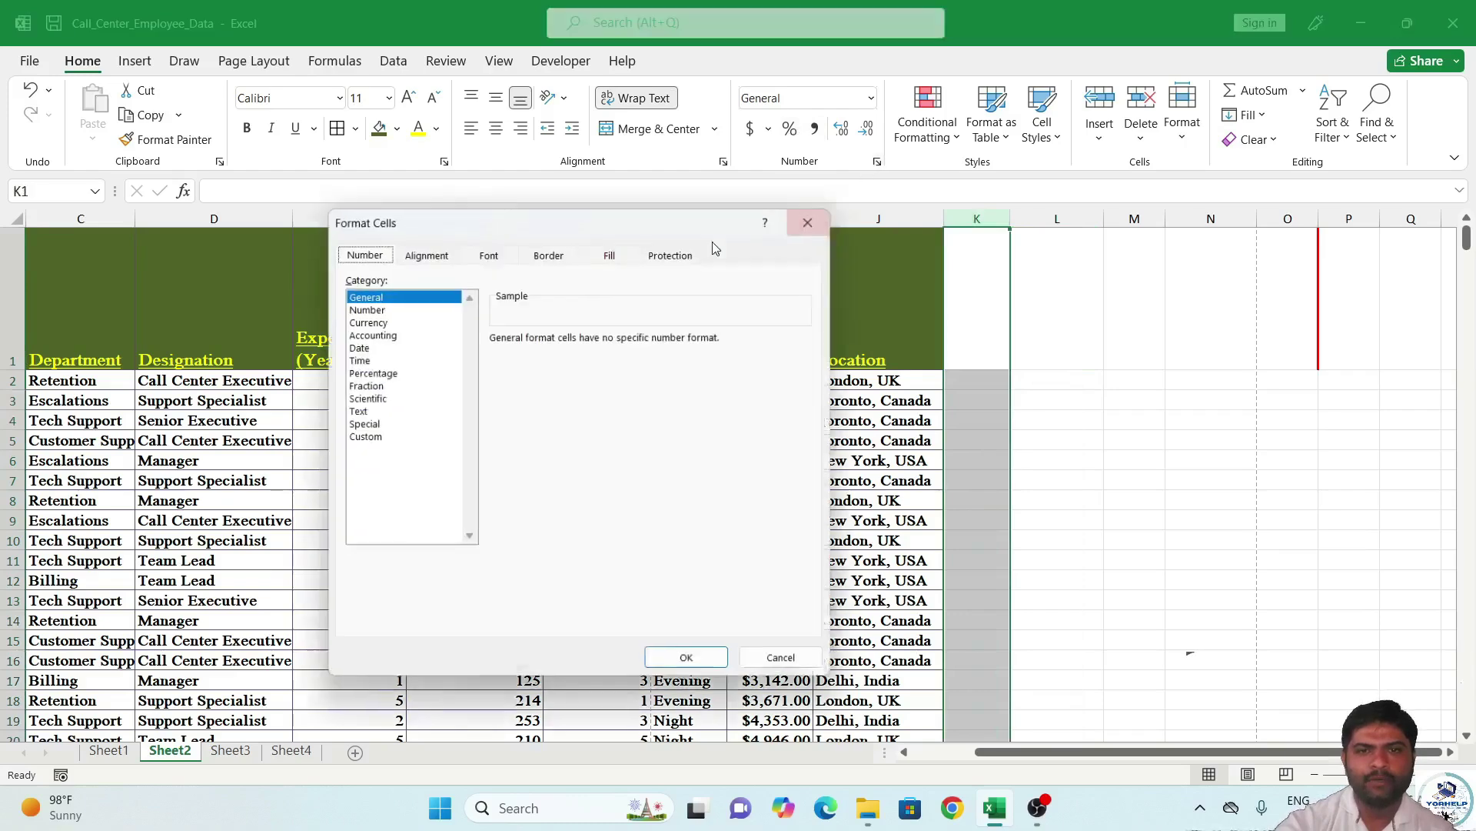
left_click(369, 373)
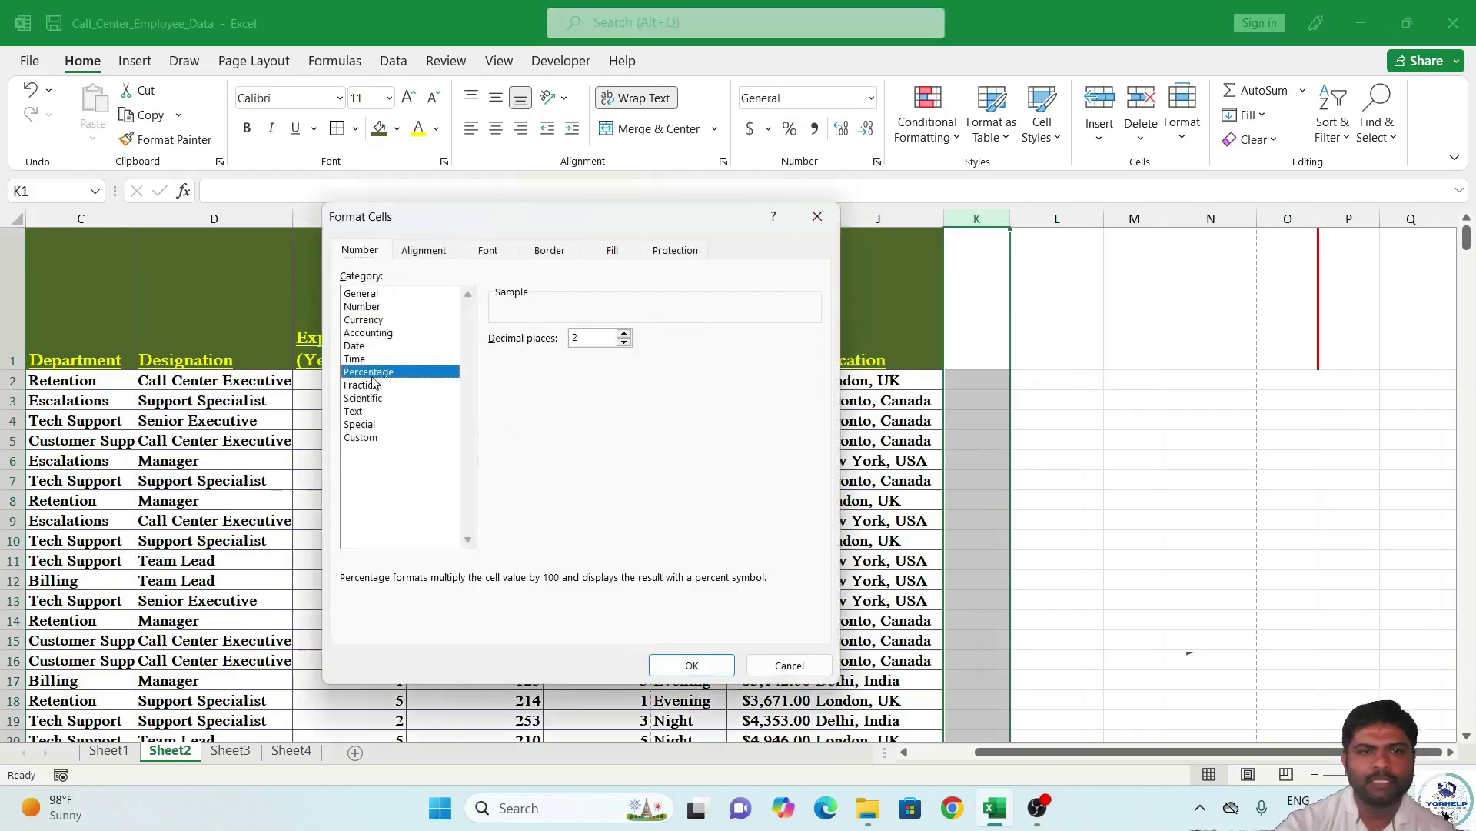
left_click(622, 335)
left_click(627, 342)
left_click(692, 666)
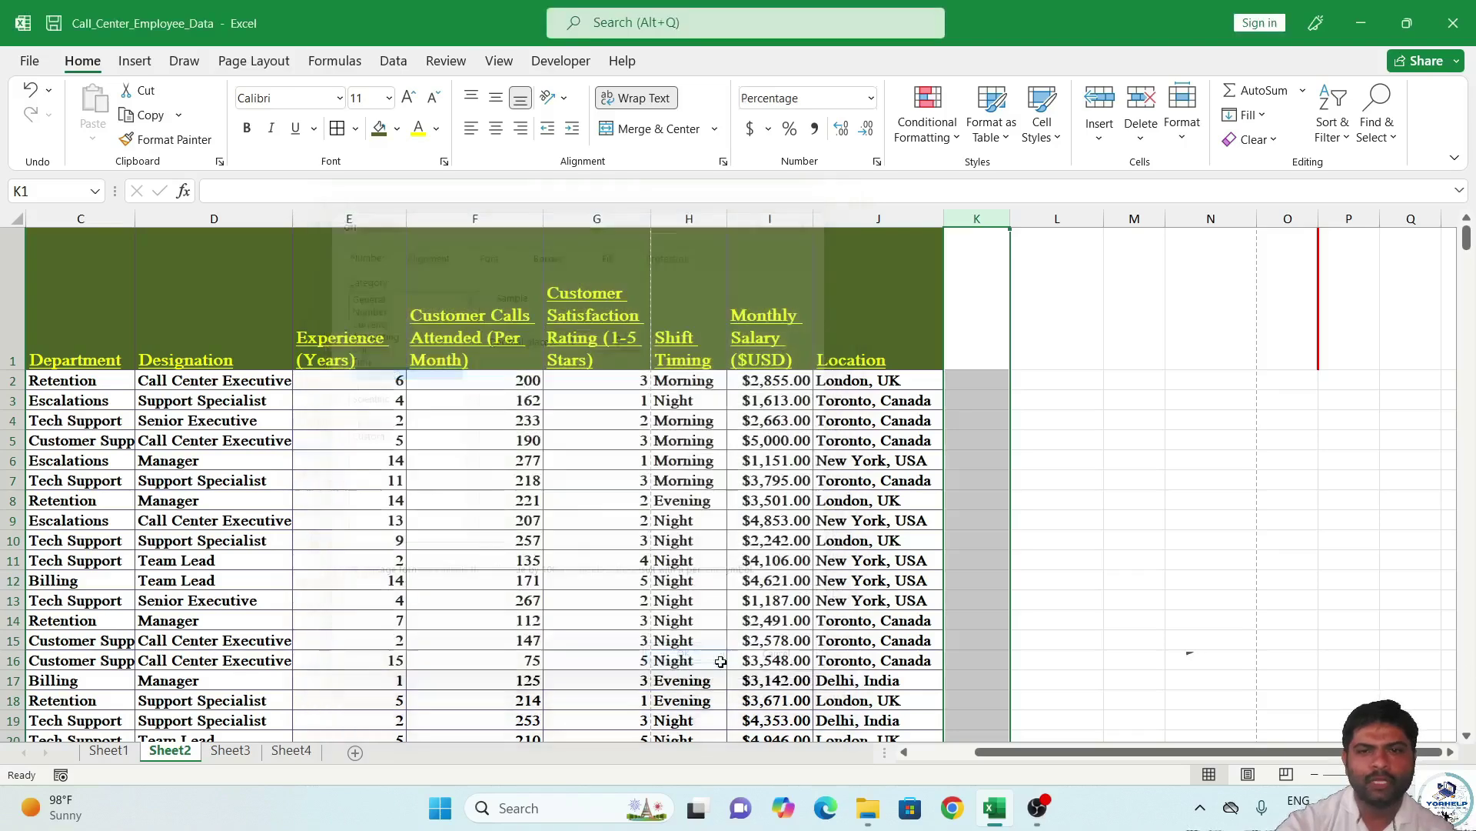
Enter 15, 50 and 60 in K2:K4 and select the new percentages.
left_click(975, 385)
type("15")
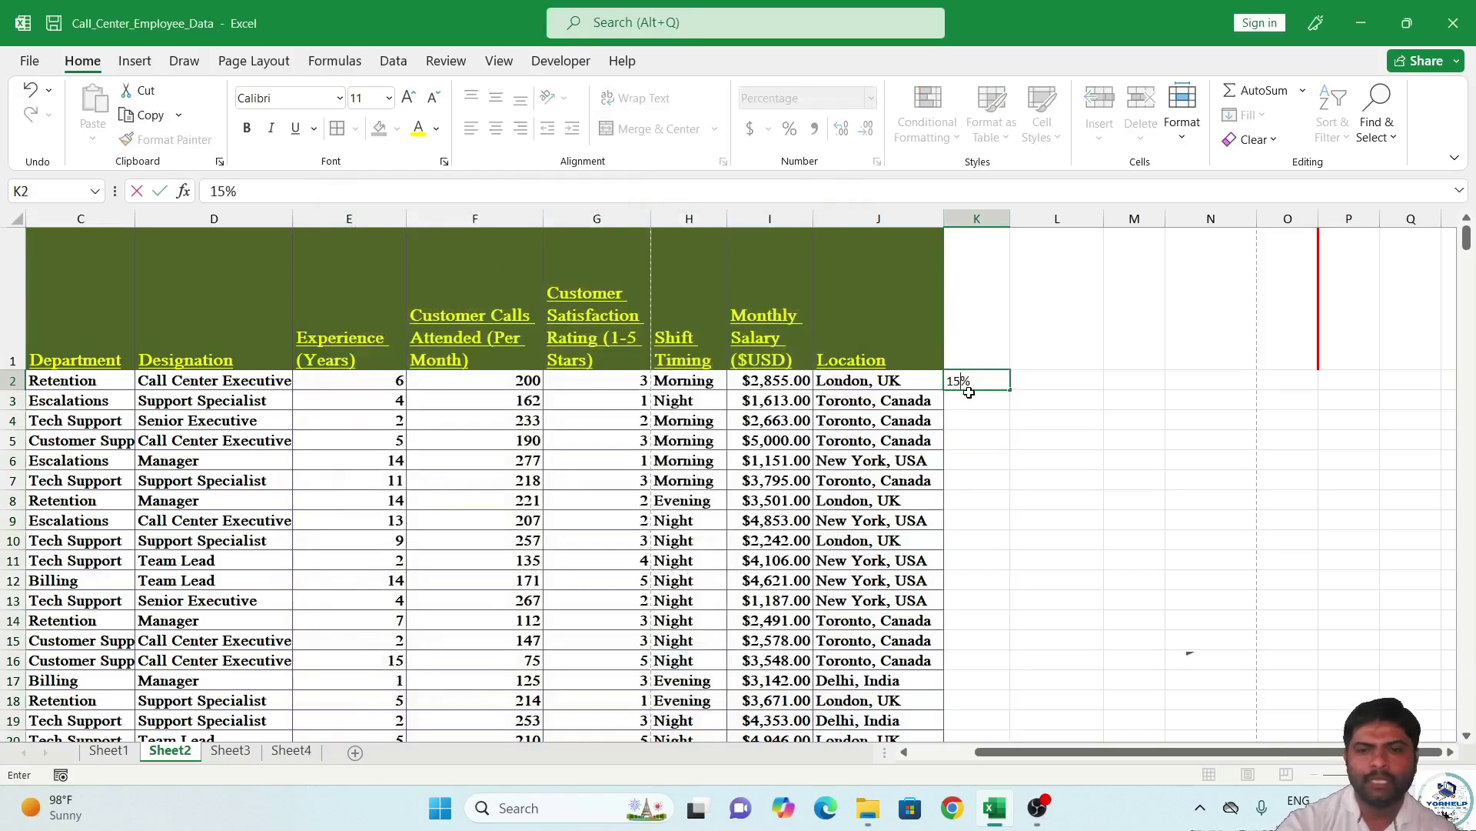
key("Return")
type("50")
key("Return")
type("60")
key("Return")
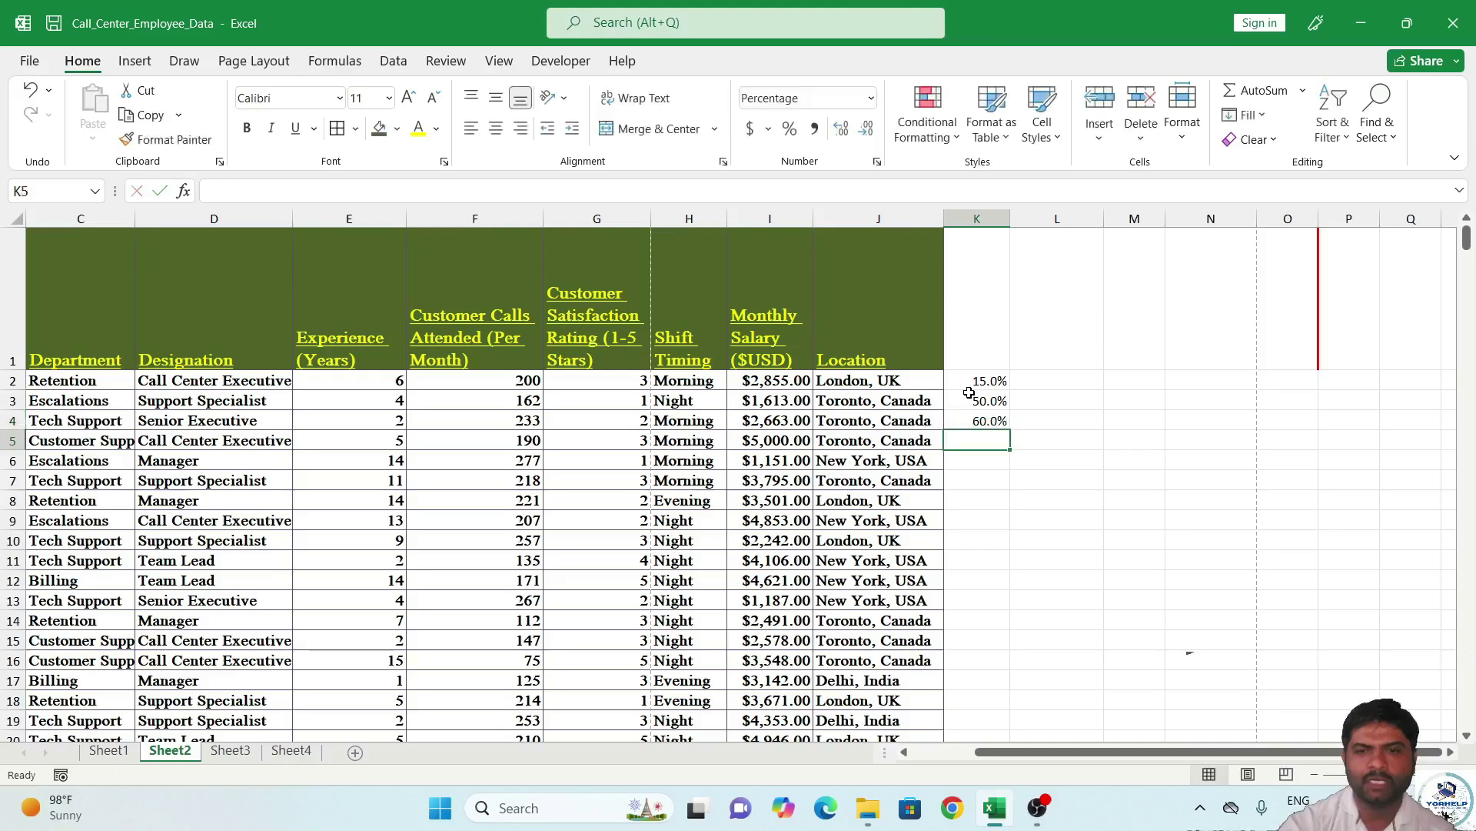
left_click_drag(990, 381, 999, 439)
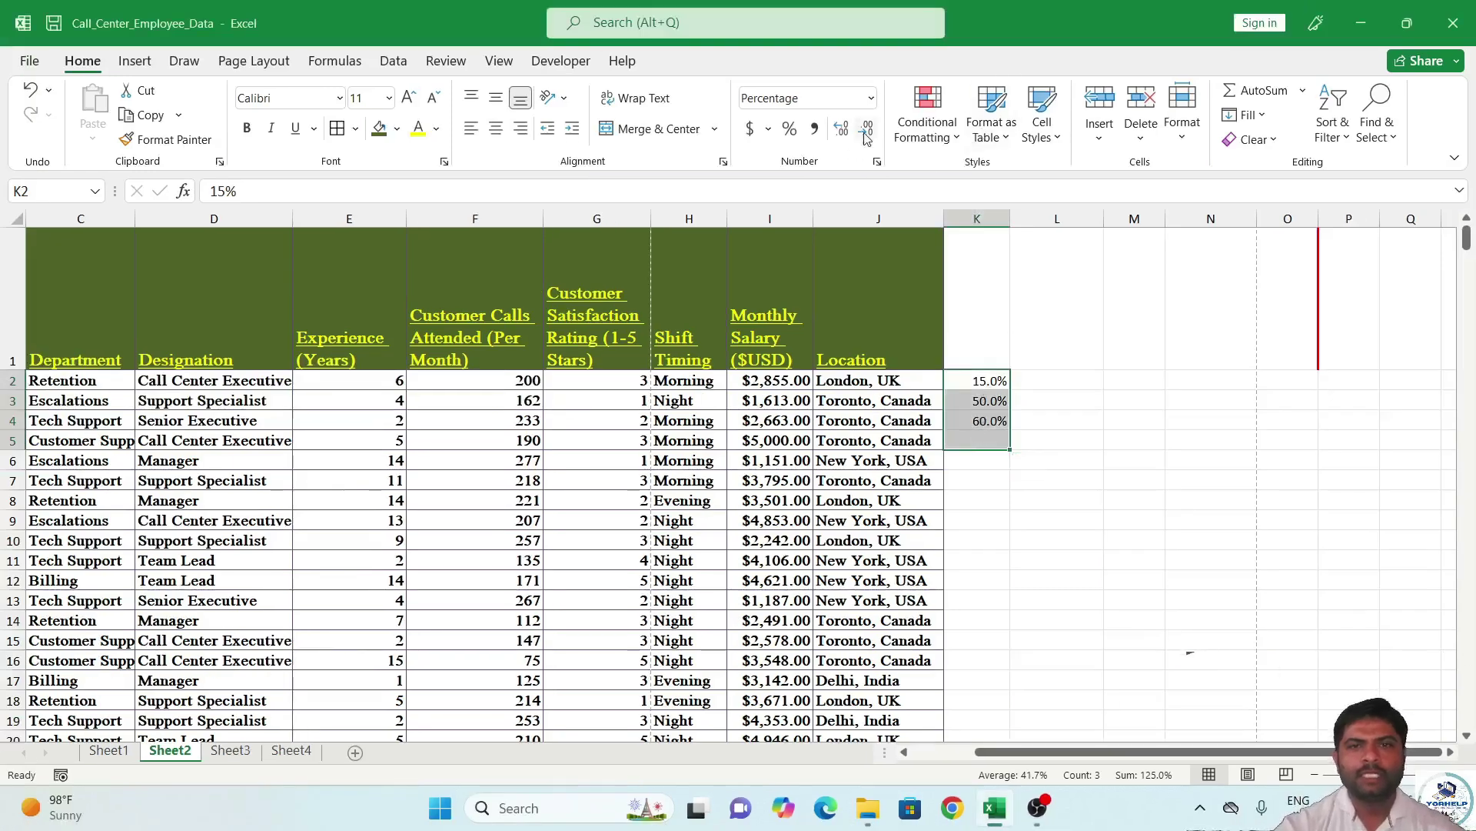
Adjust the column I salaries' decimals until one remains, e.g. $2,855.0.
left_click(784, 384)
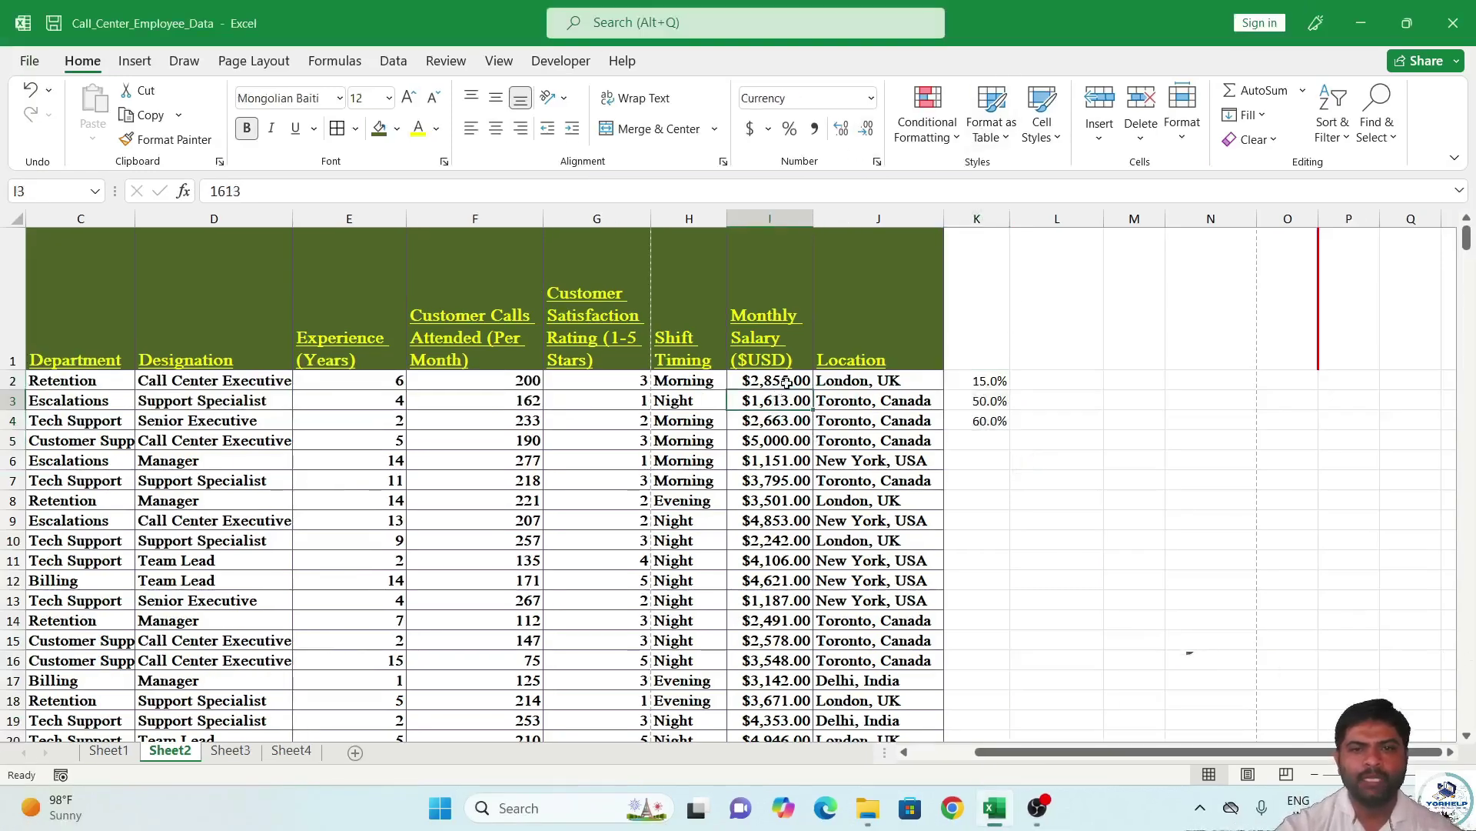
left_click_drag(792, 384, 764, 827)
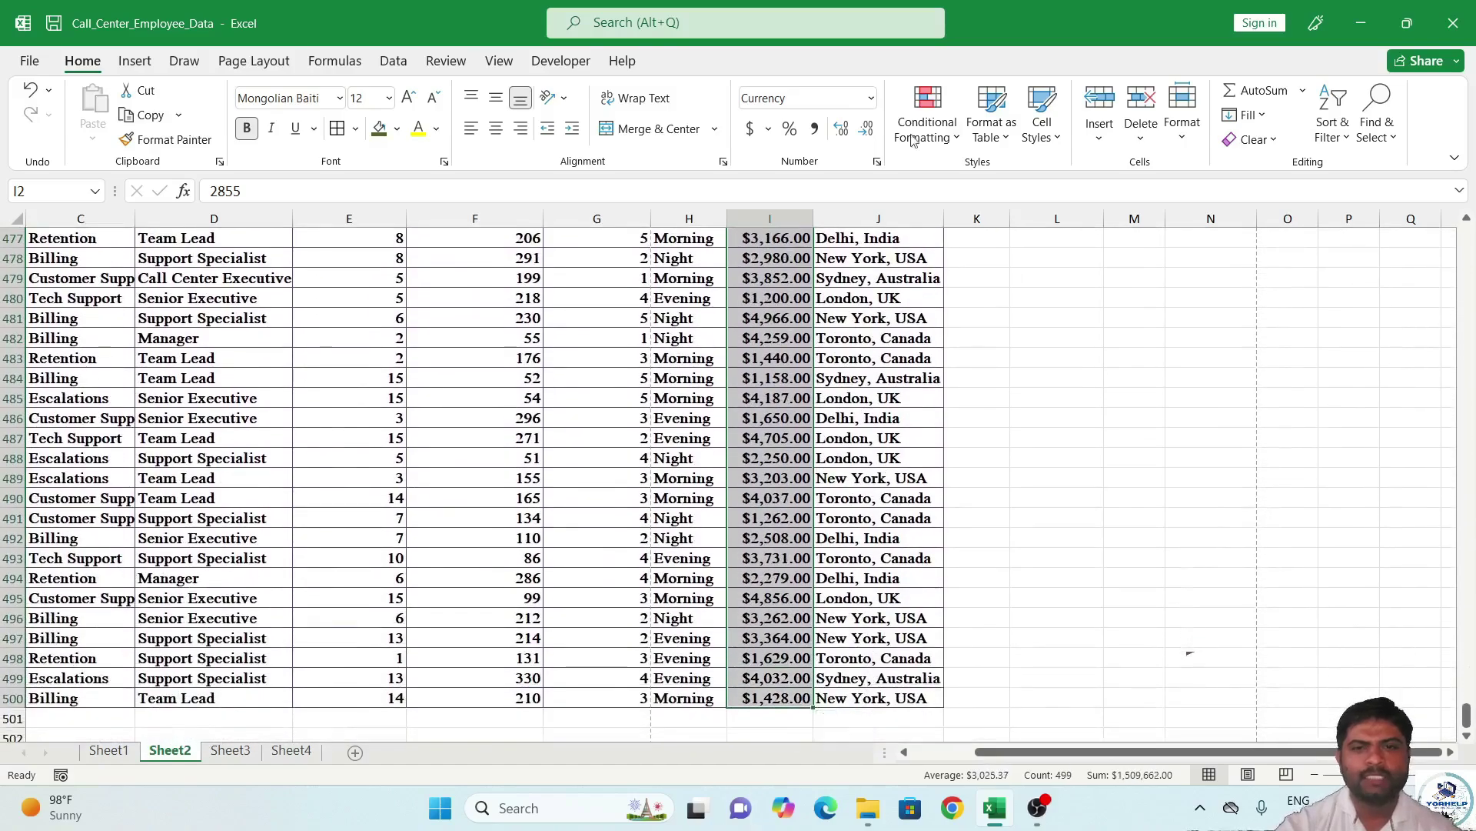
left_click(867, 130)
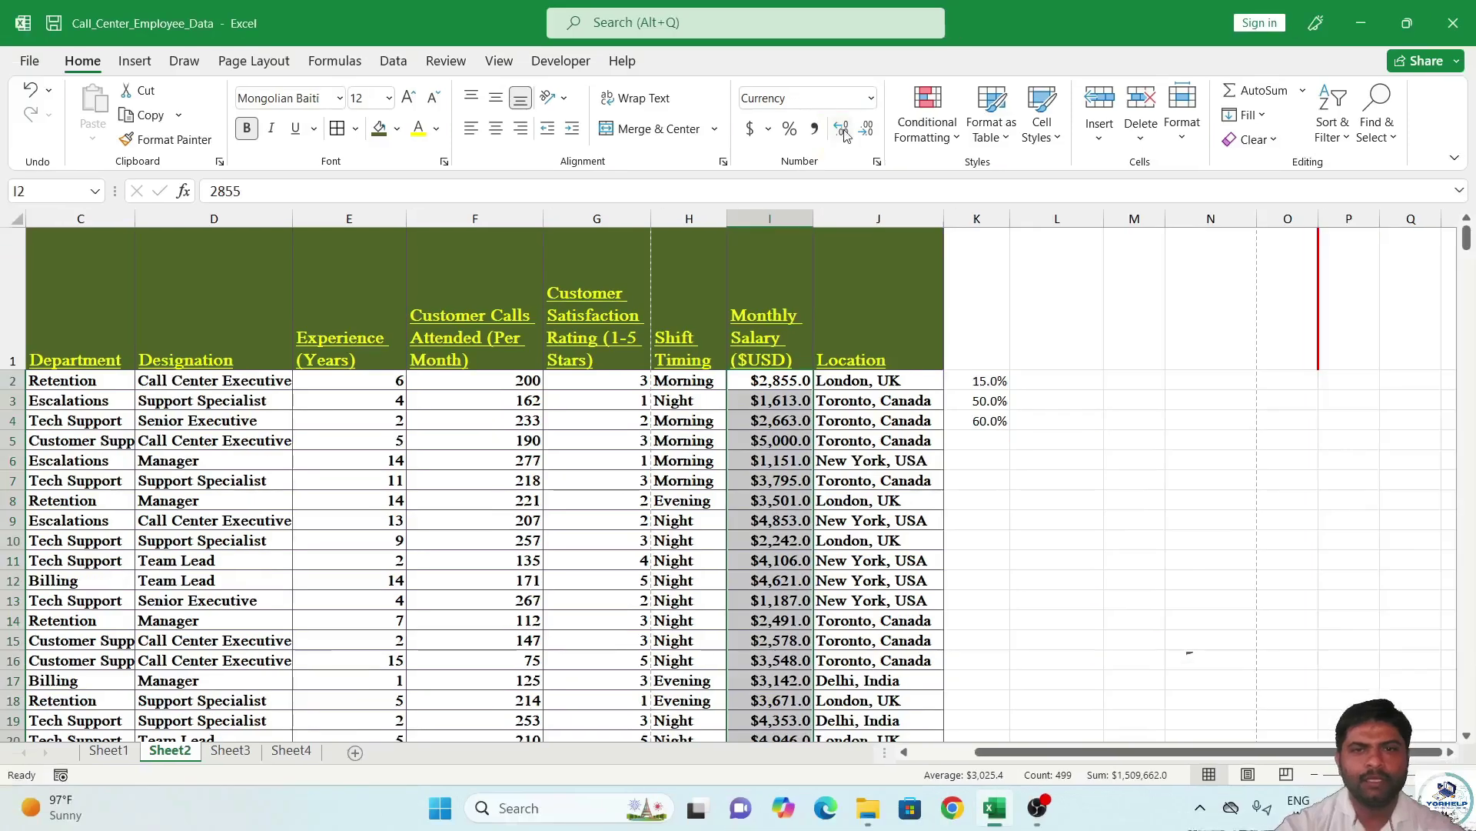
left_click(842, 130)
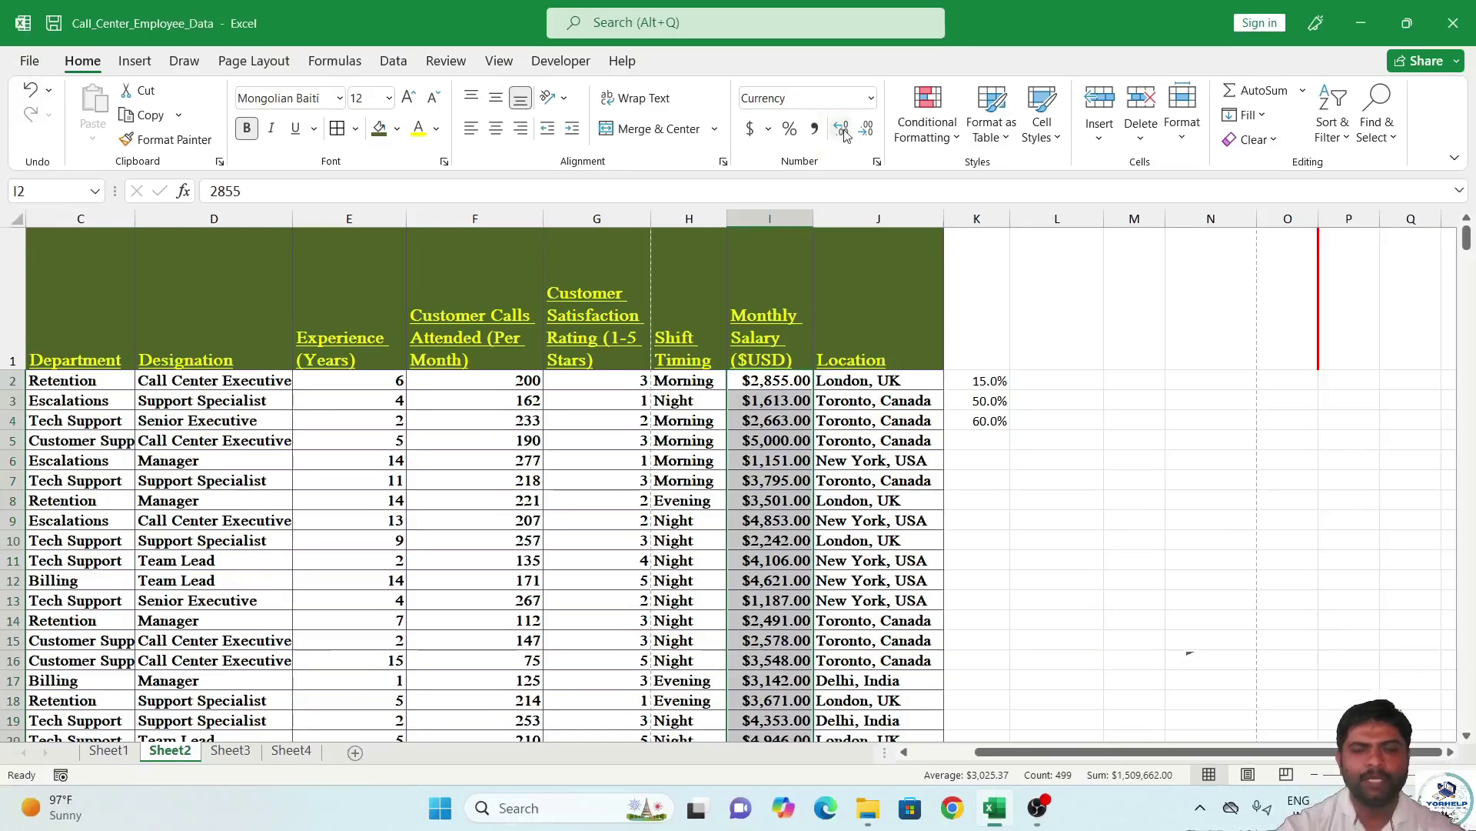
left_click(842, 130)
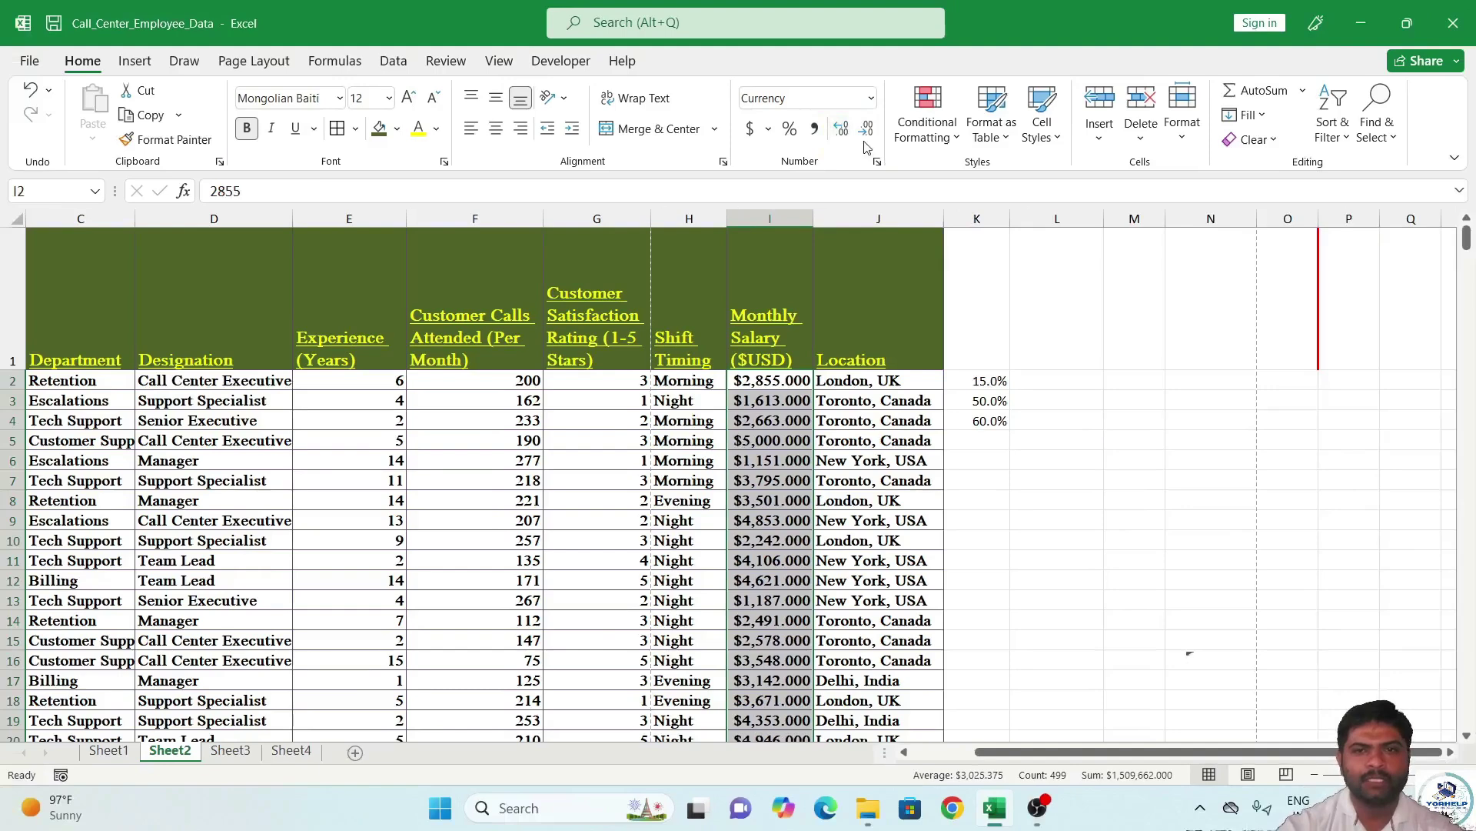
left_click(868, 130)
left_click(868, 130)
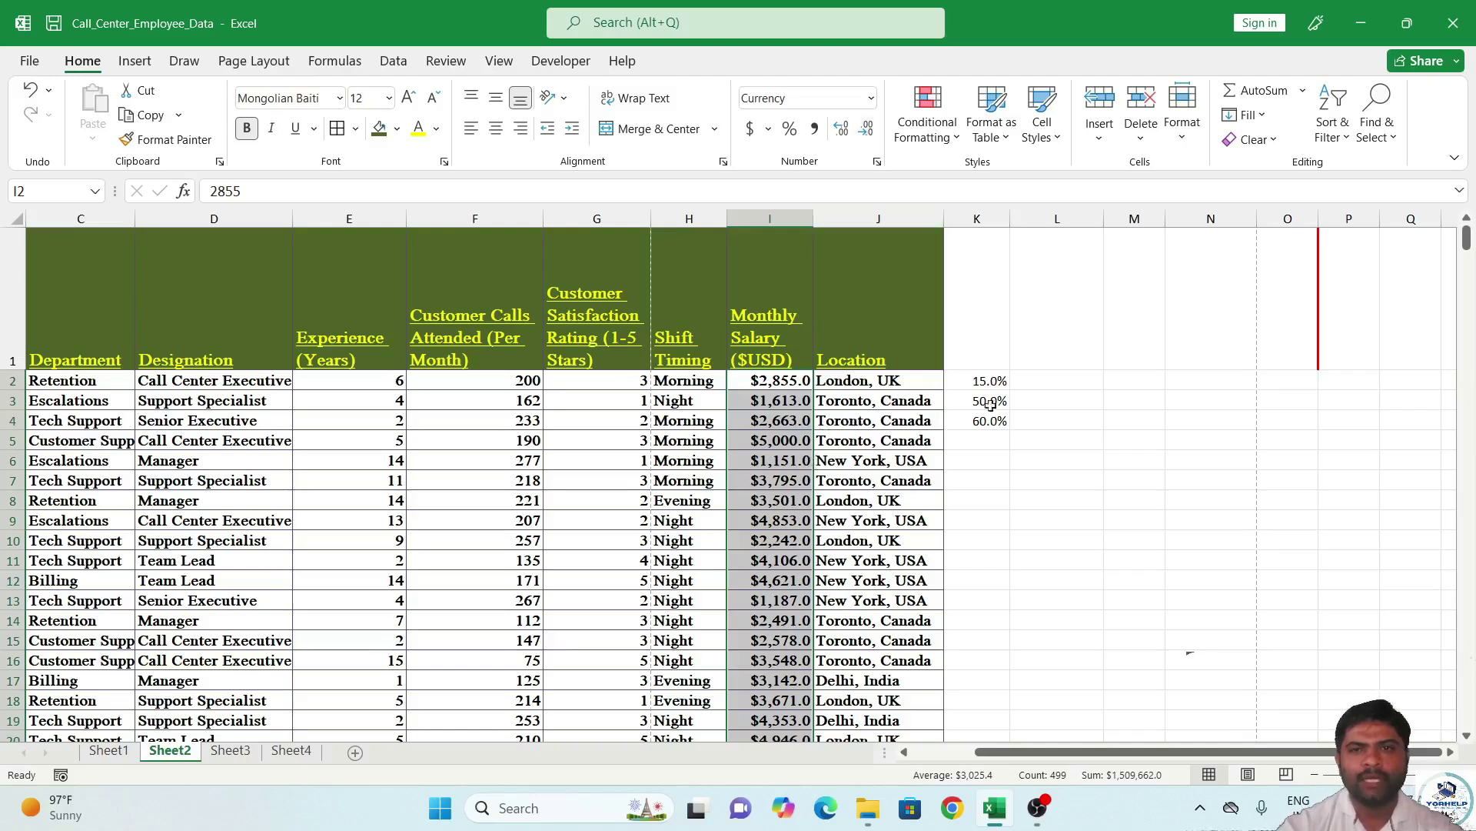
left_click(1035, 301)
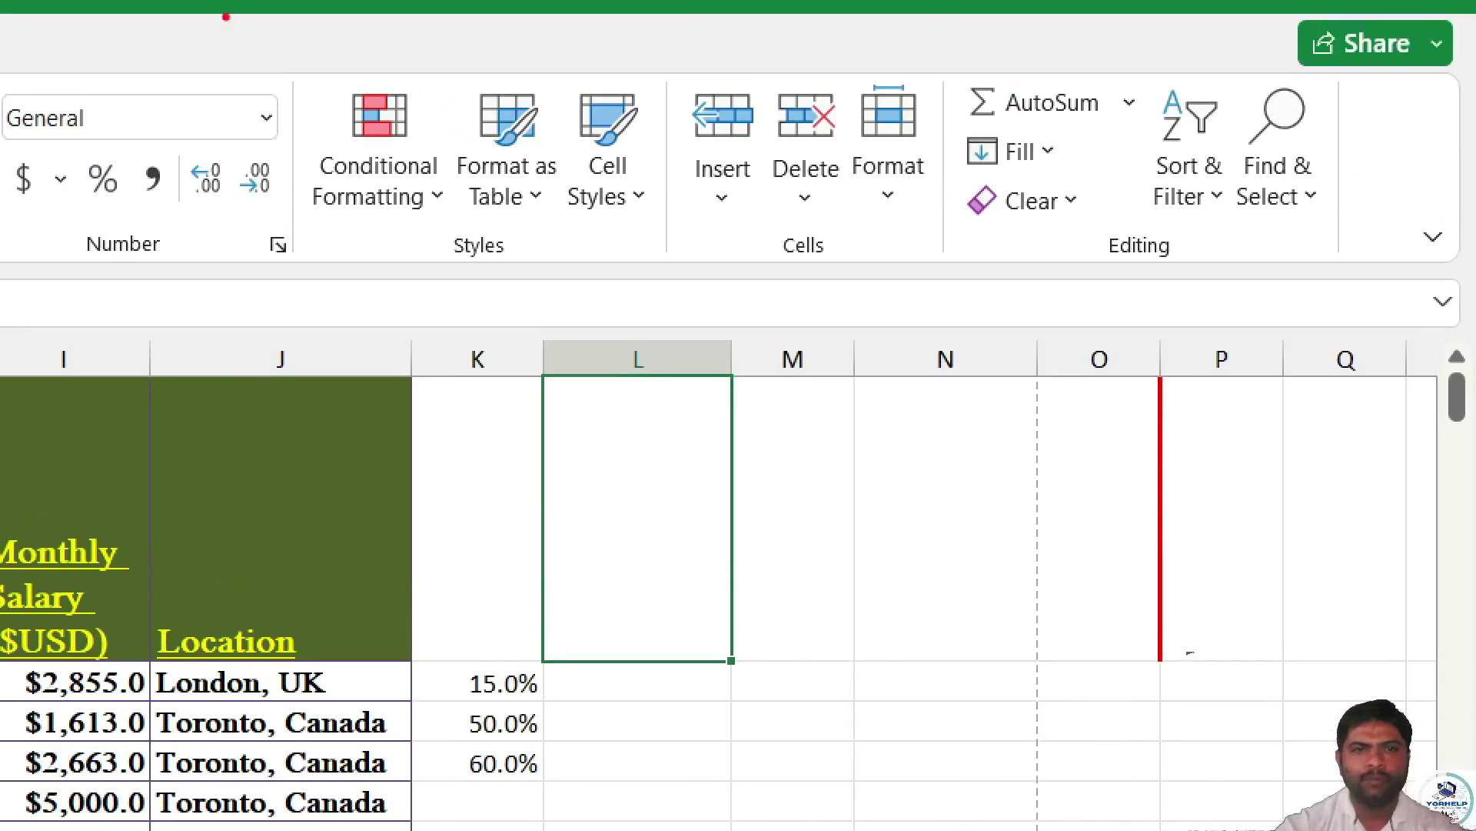
mouse_move(286, 48)
left_mouse_down()
mouse_move(1155, 226)
mouse_move(1300, 213)
mouse_move(1212, 47)
mouse_move(323, 71)
mouse_move(267, 46)
left_mouse_up()
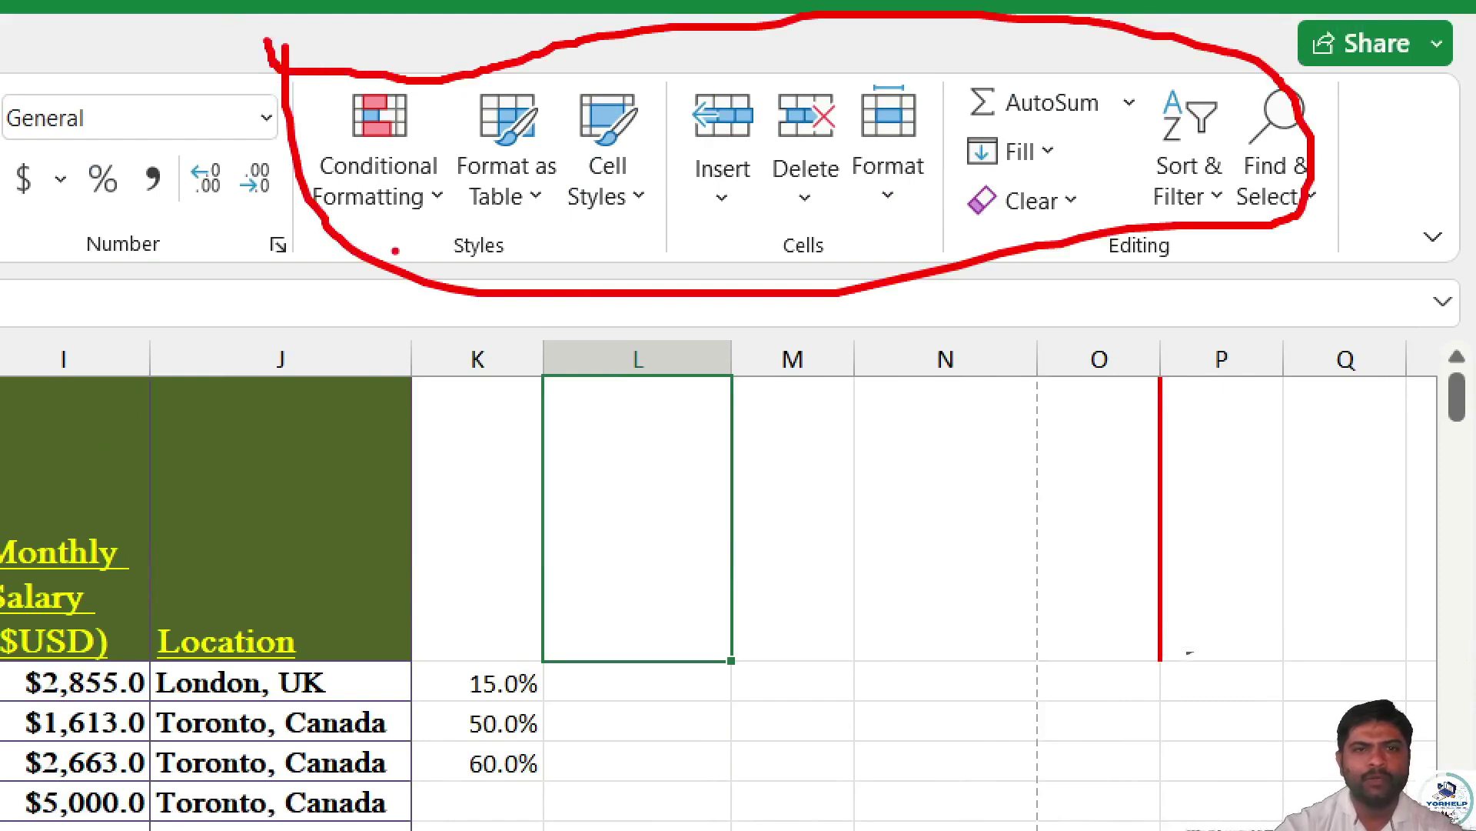
left_click_drag(299, 48, 1438, 306)
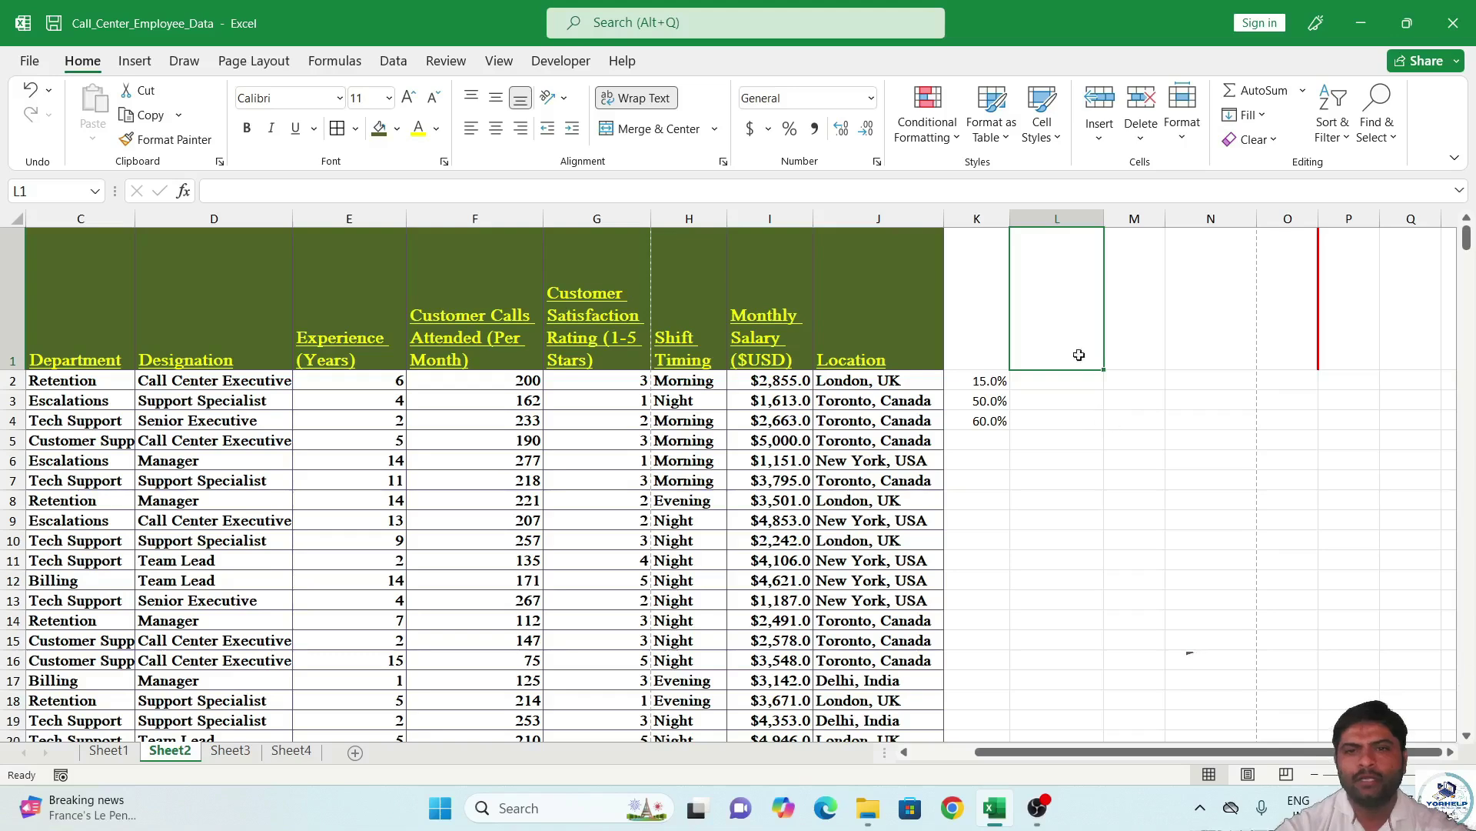
Add a New Rule on L2:L18 giving duplicate values a green fill.
left_click(1107, 460)
left_click_drag(1060, 380, 1085, 702)
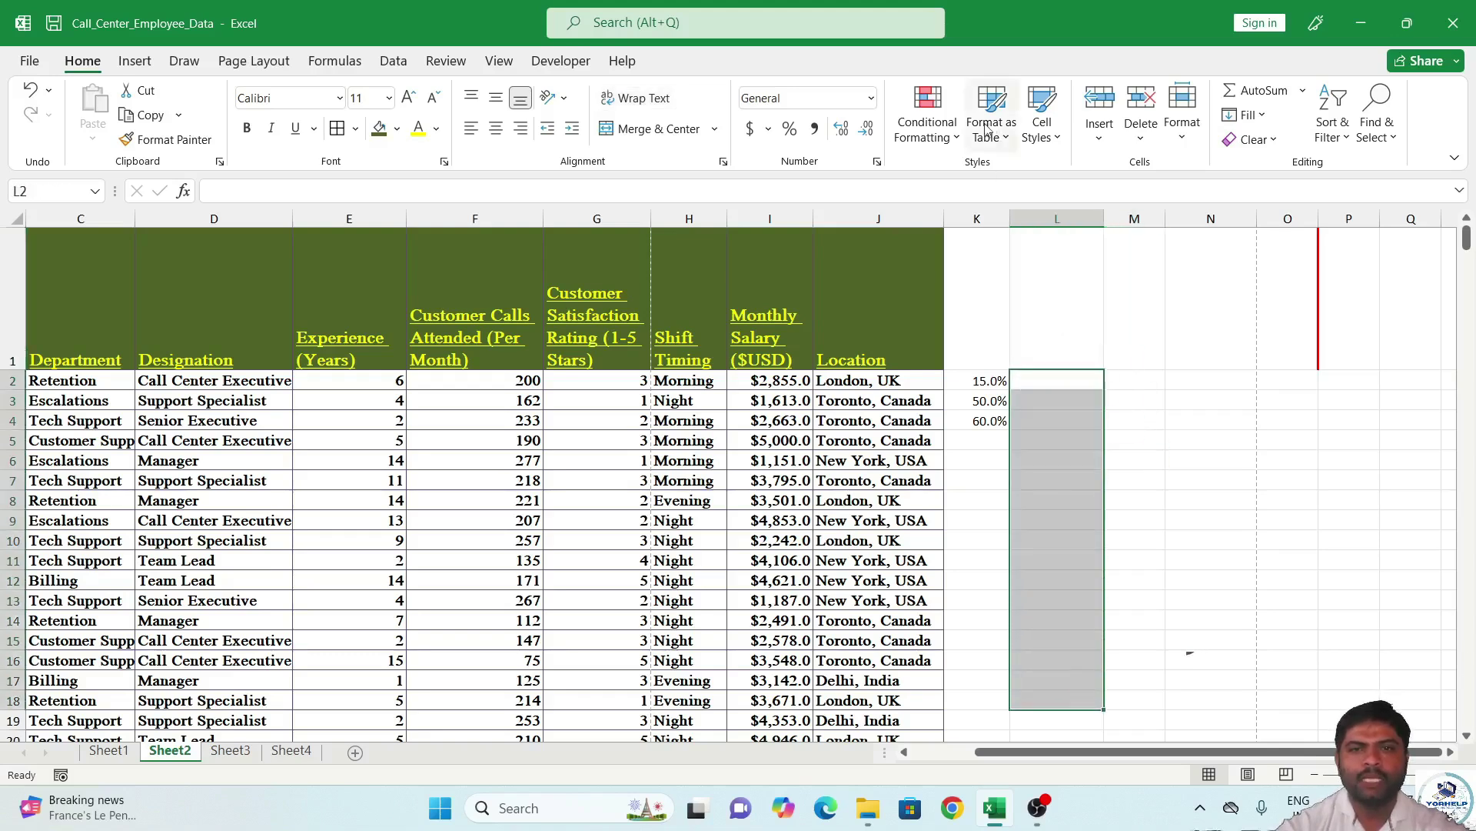
left_click(940, 144)
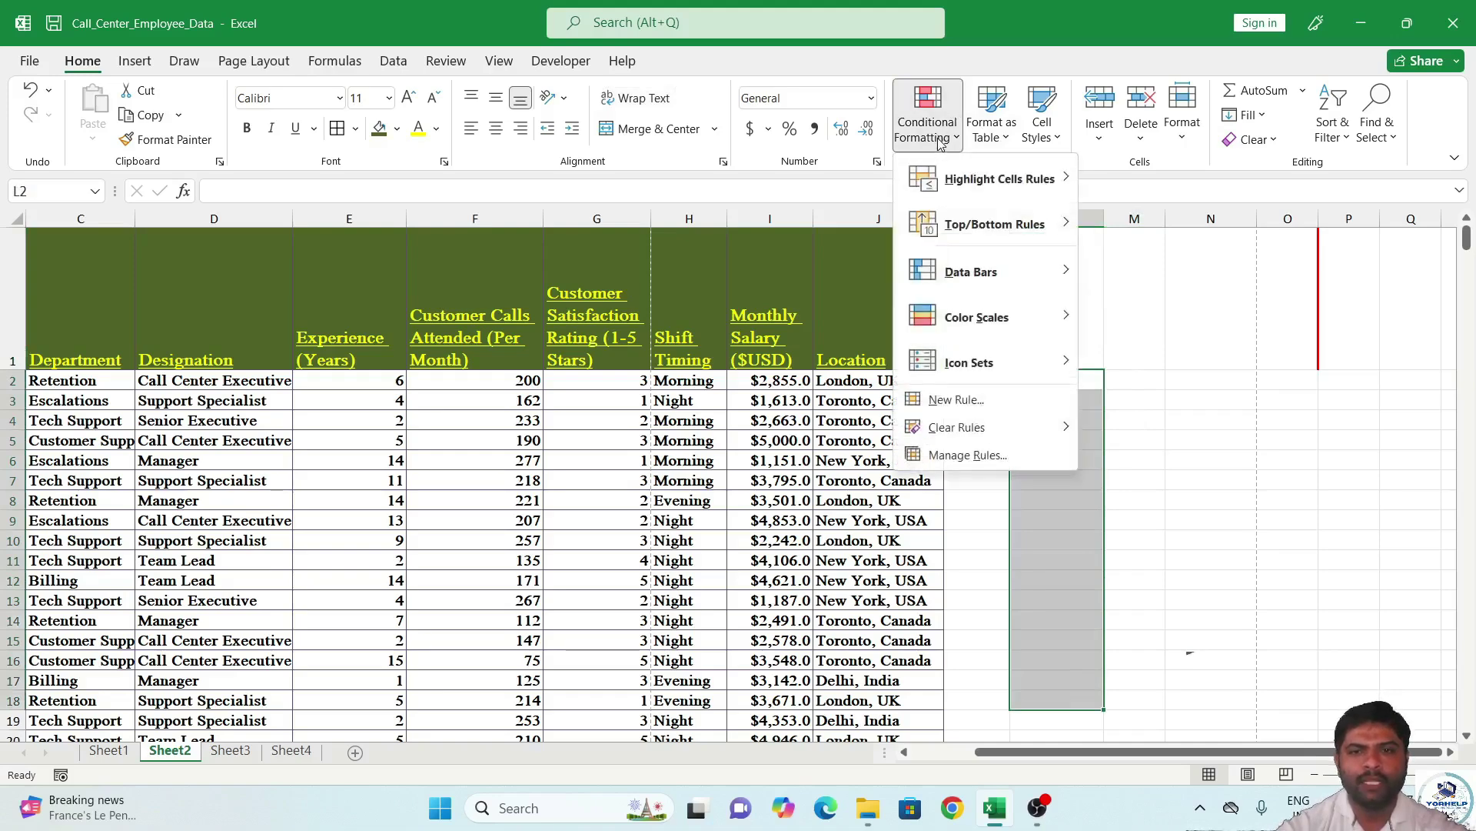
left_click(1005, 397)
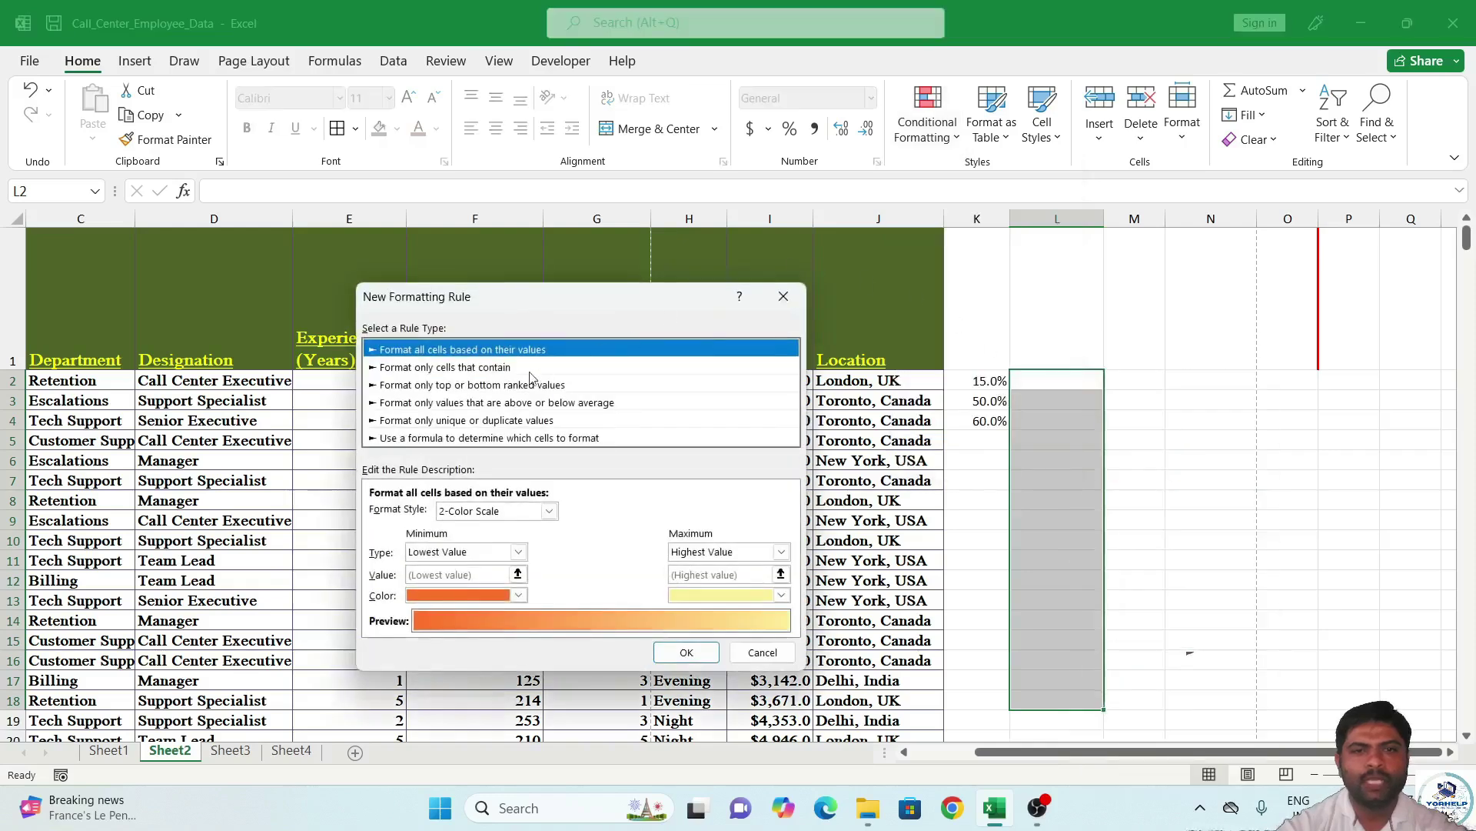
left_click(458, 427)
left_click(430, 513)
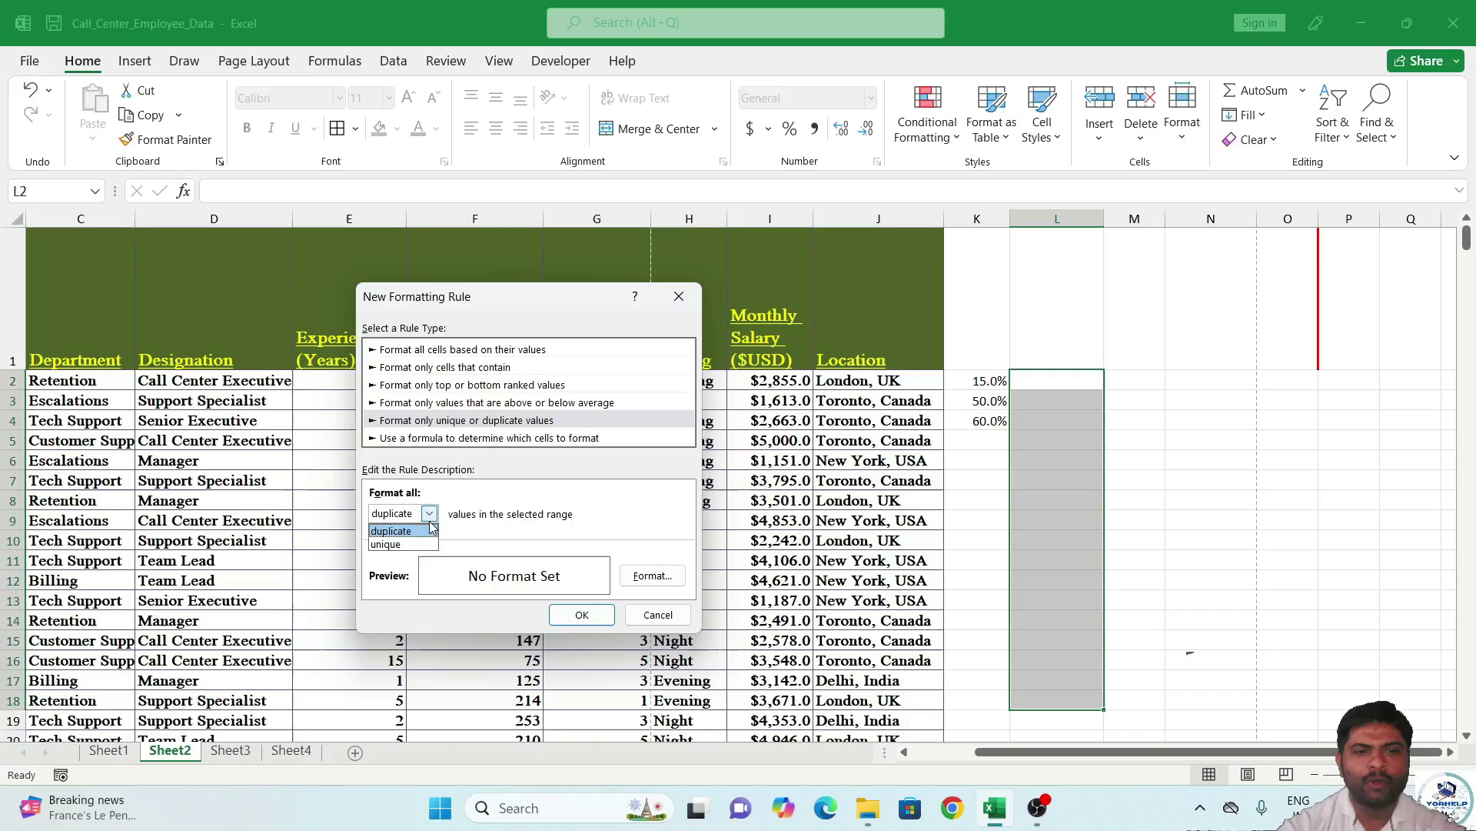
left_click(410, 535)
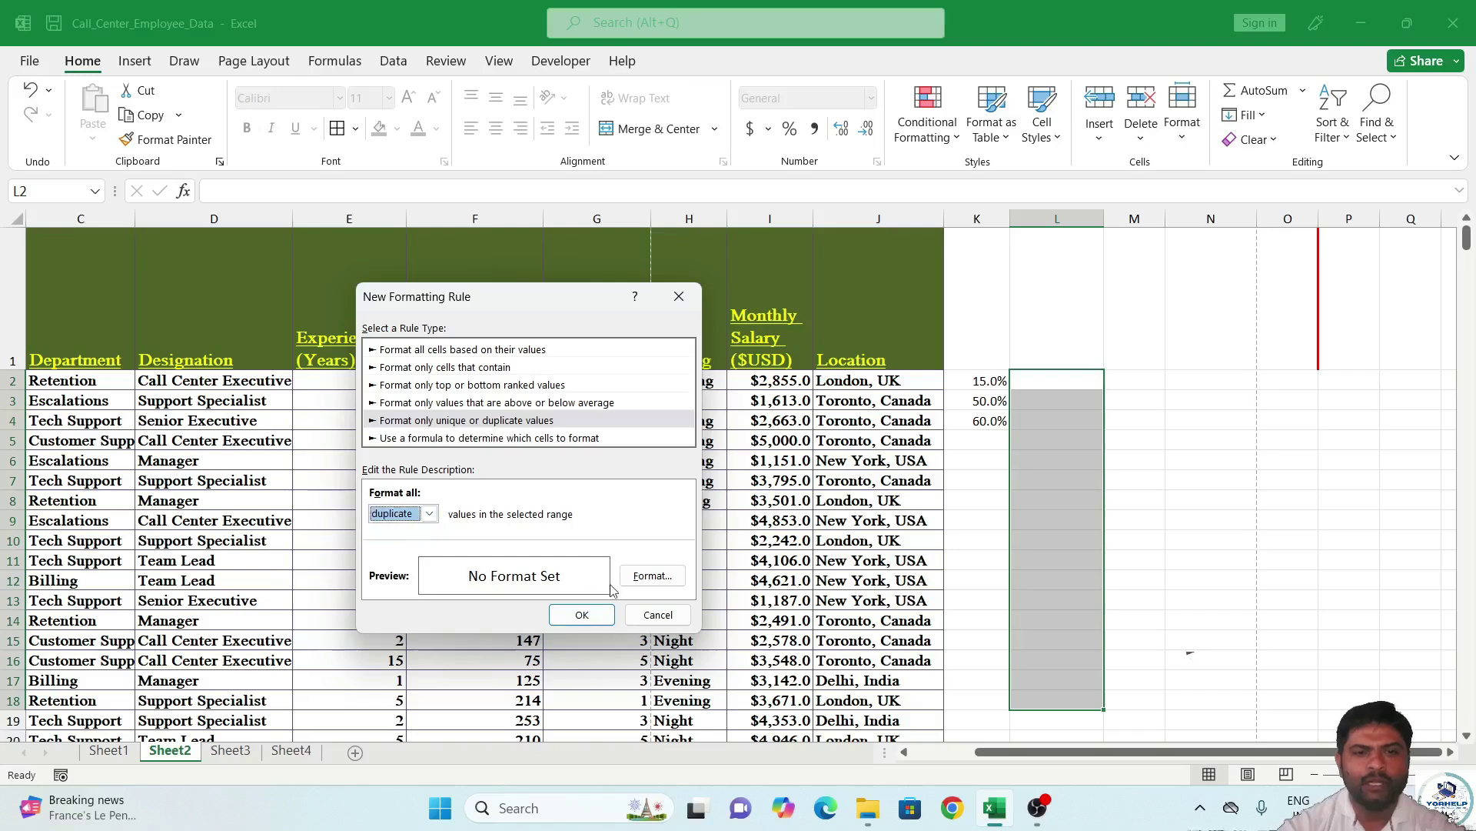
left_click(639, 581)
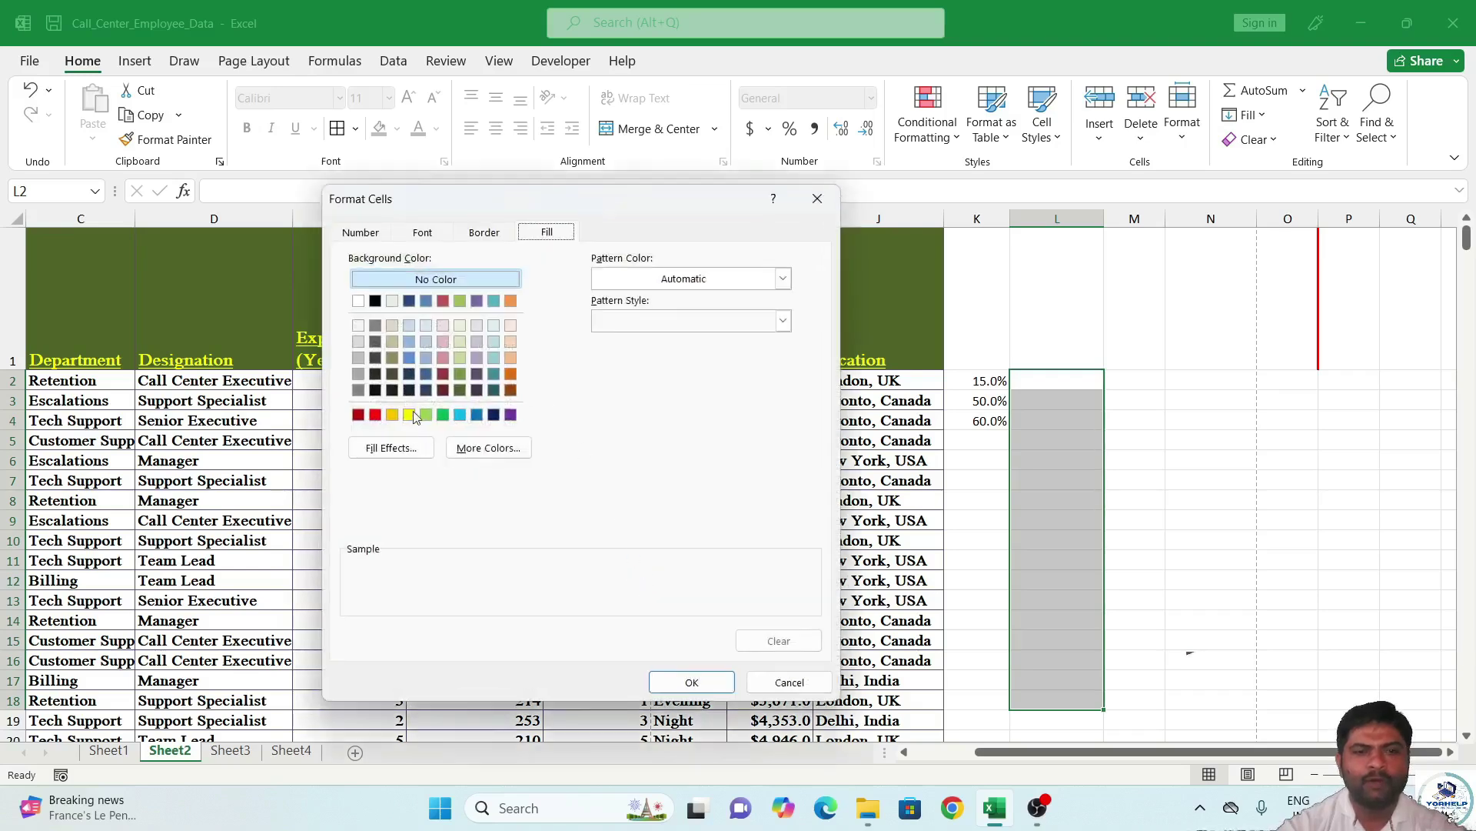
left_click(443, 415)
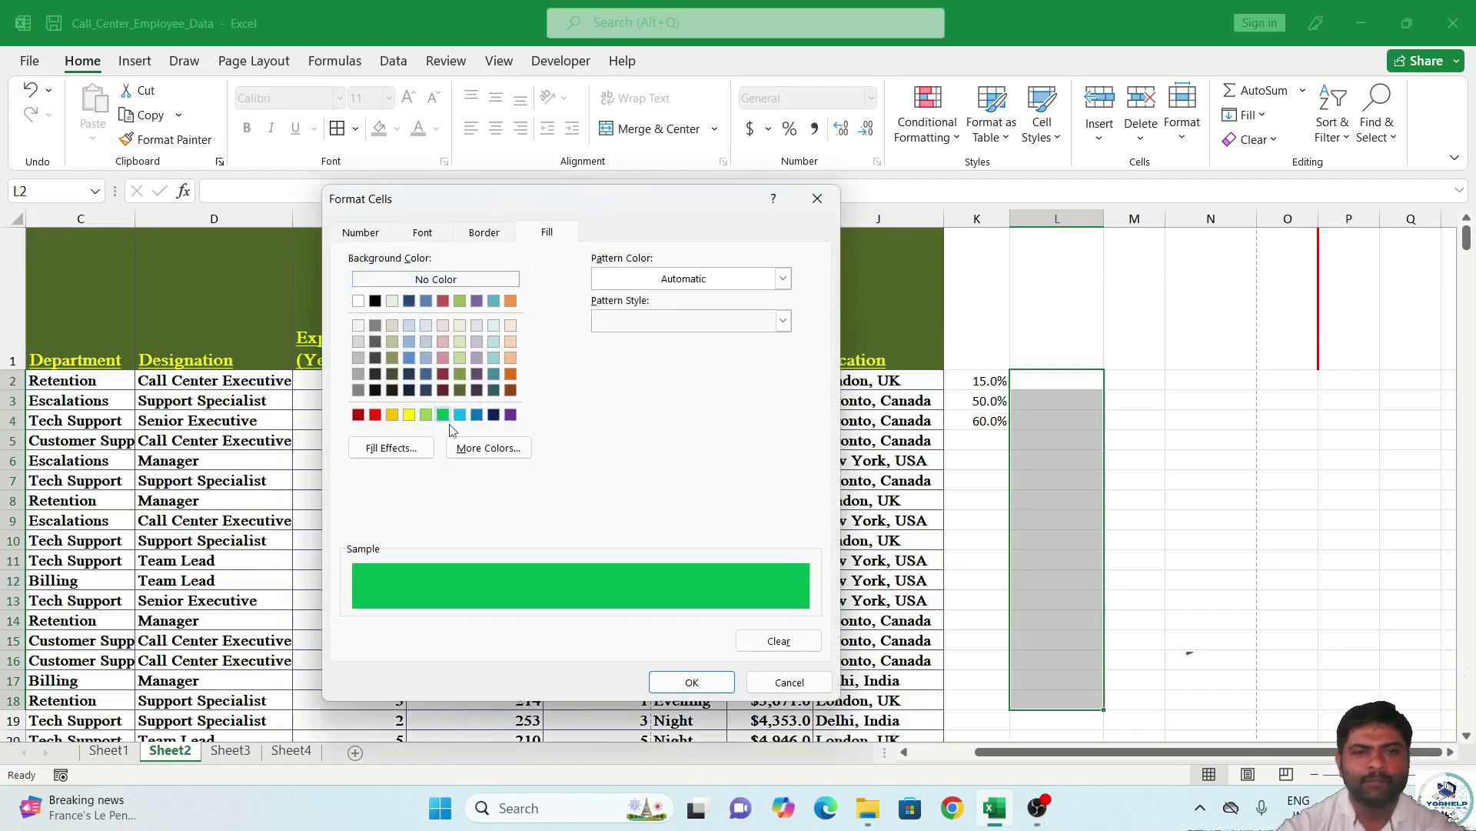
left_click(682, 675)
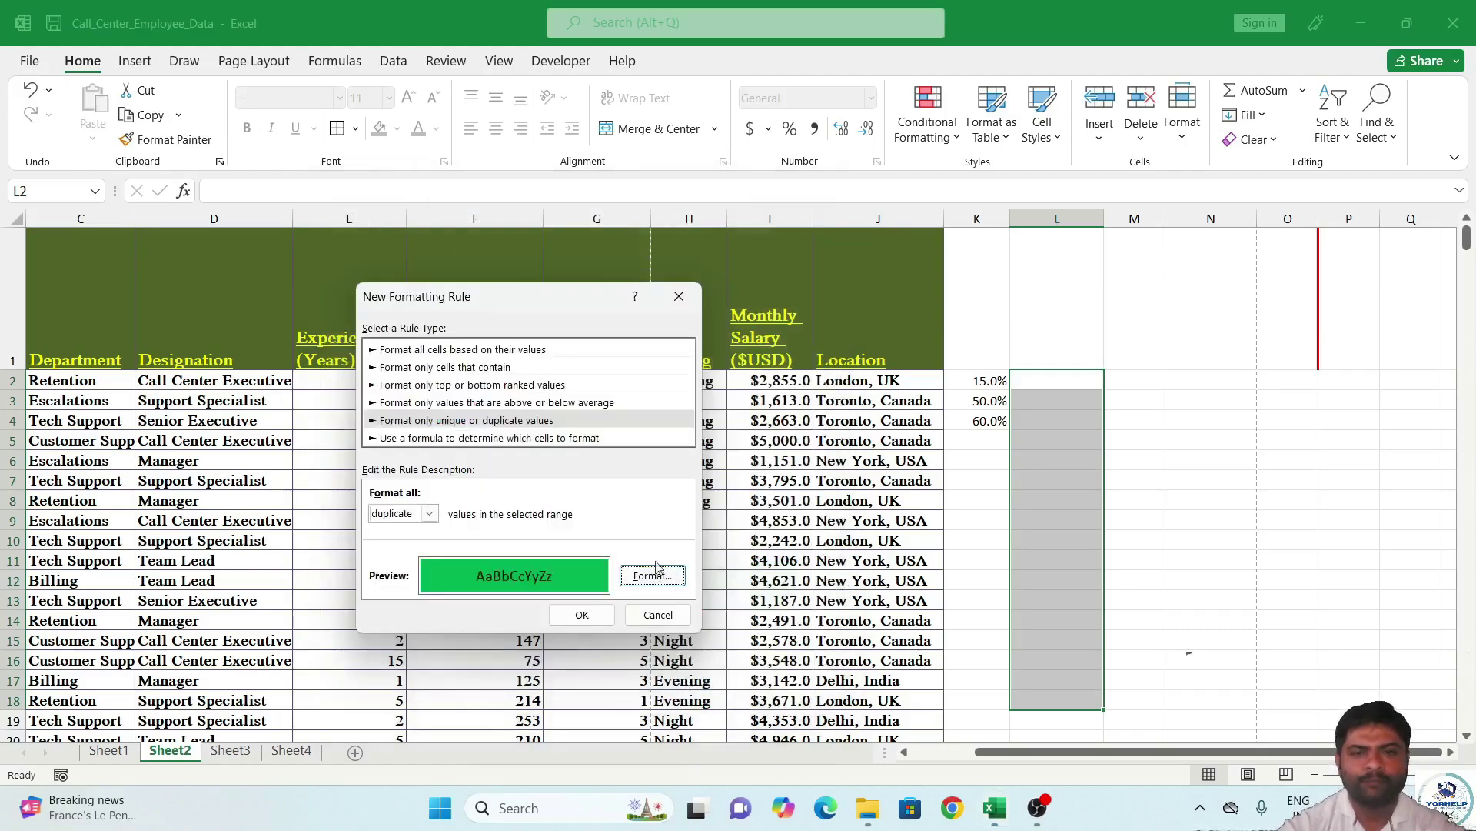
left_click(582, 614)
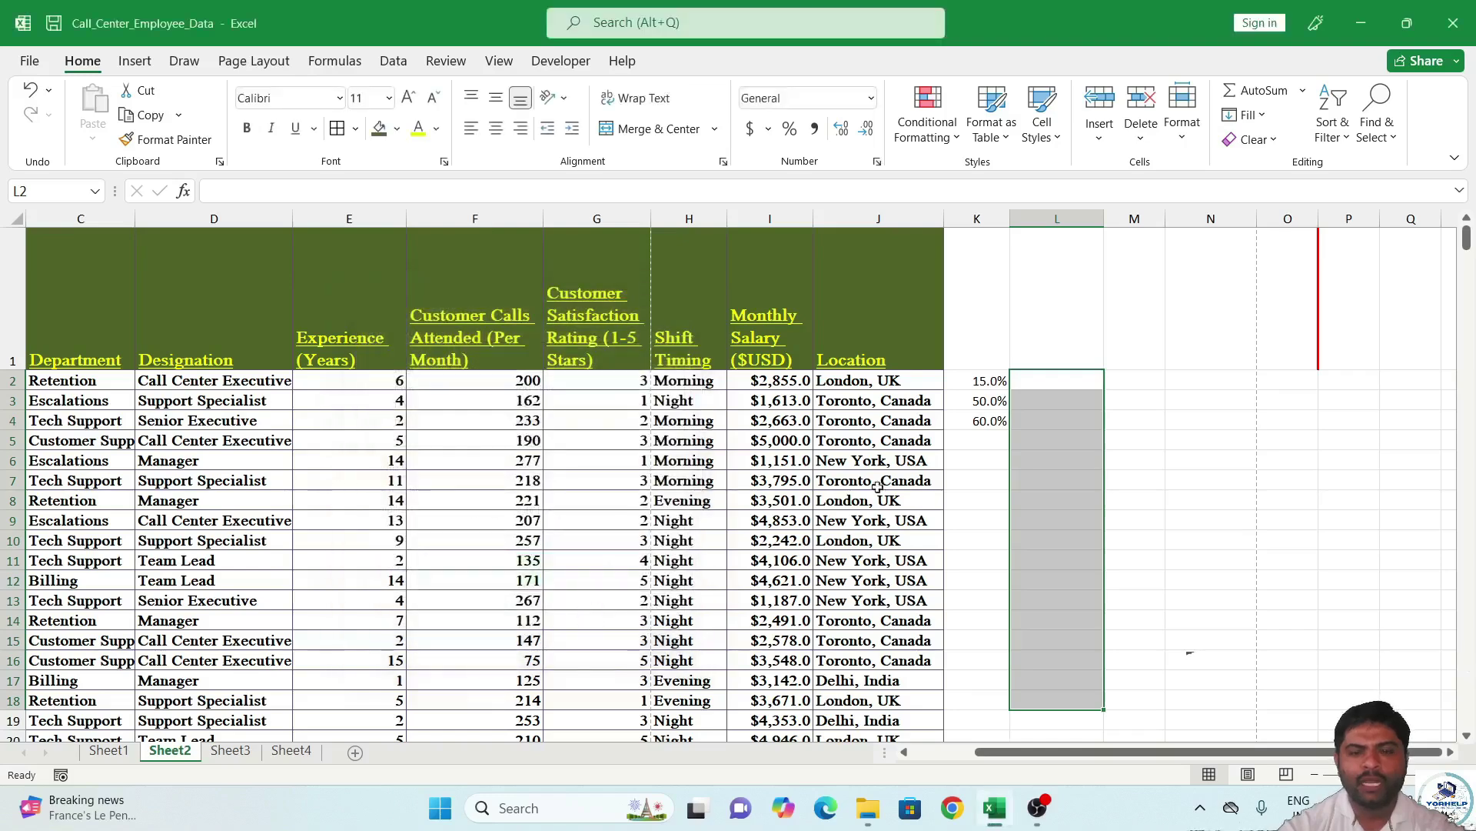
Type nine sample employee names down L2:L10, including a repeated name.
left_click(1044, 385)
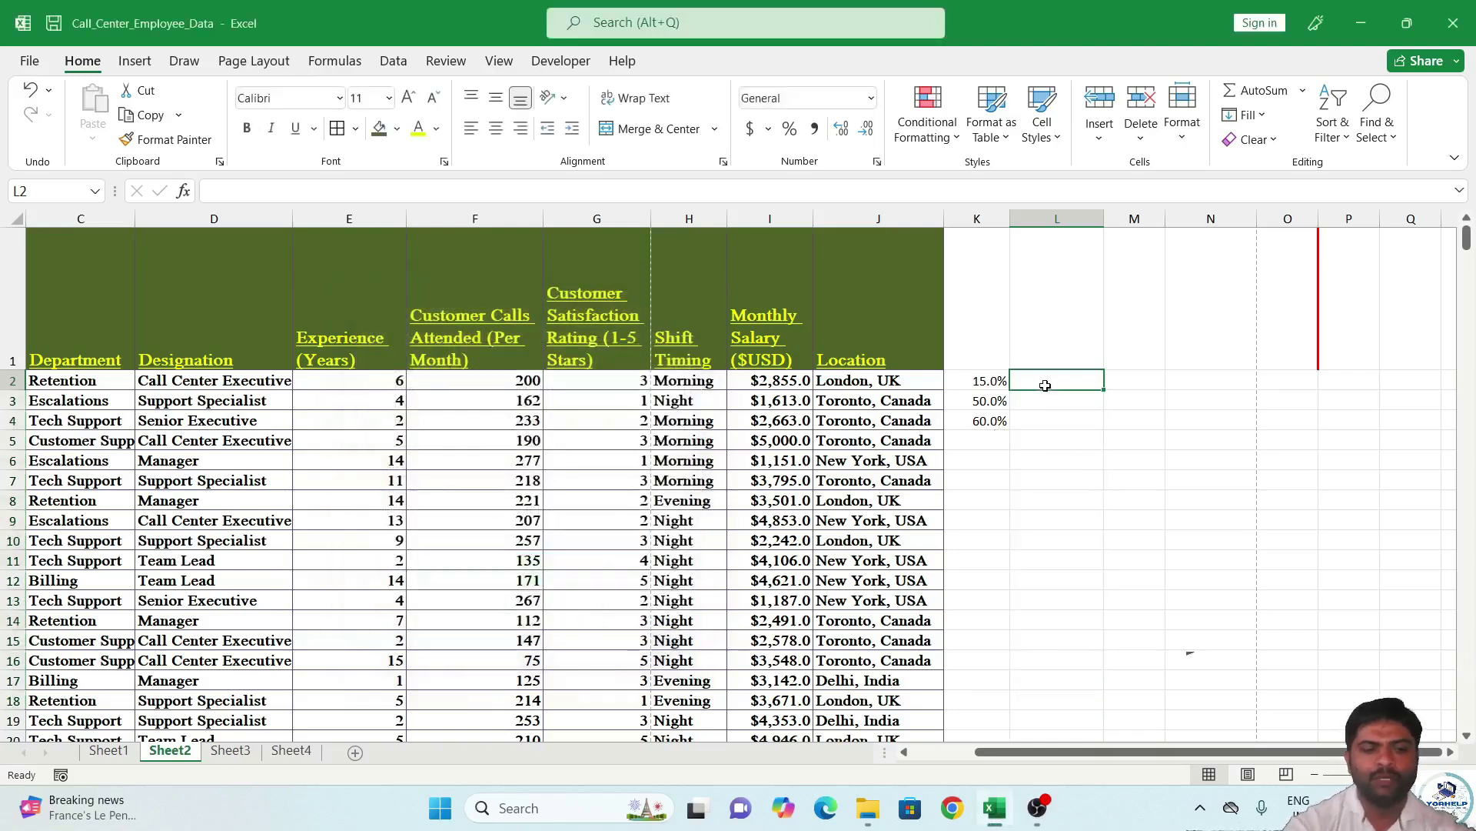
type("Ramesg")
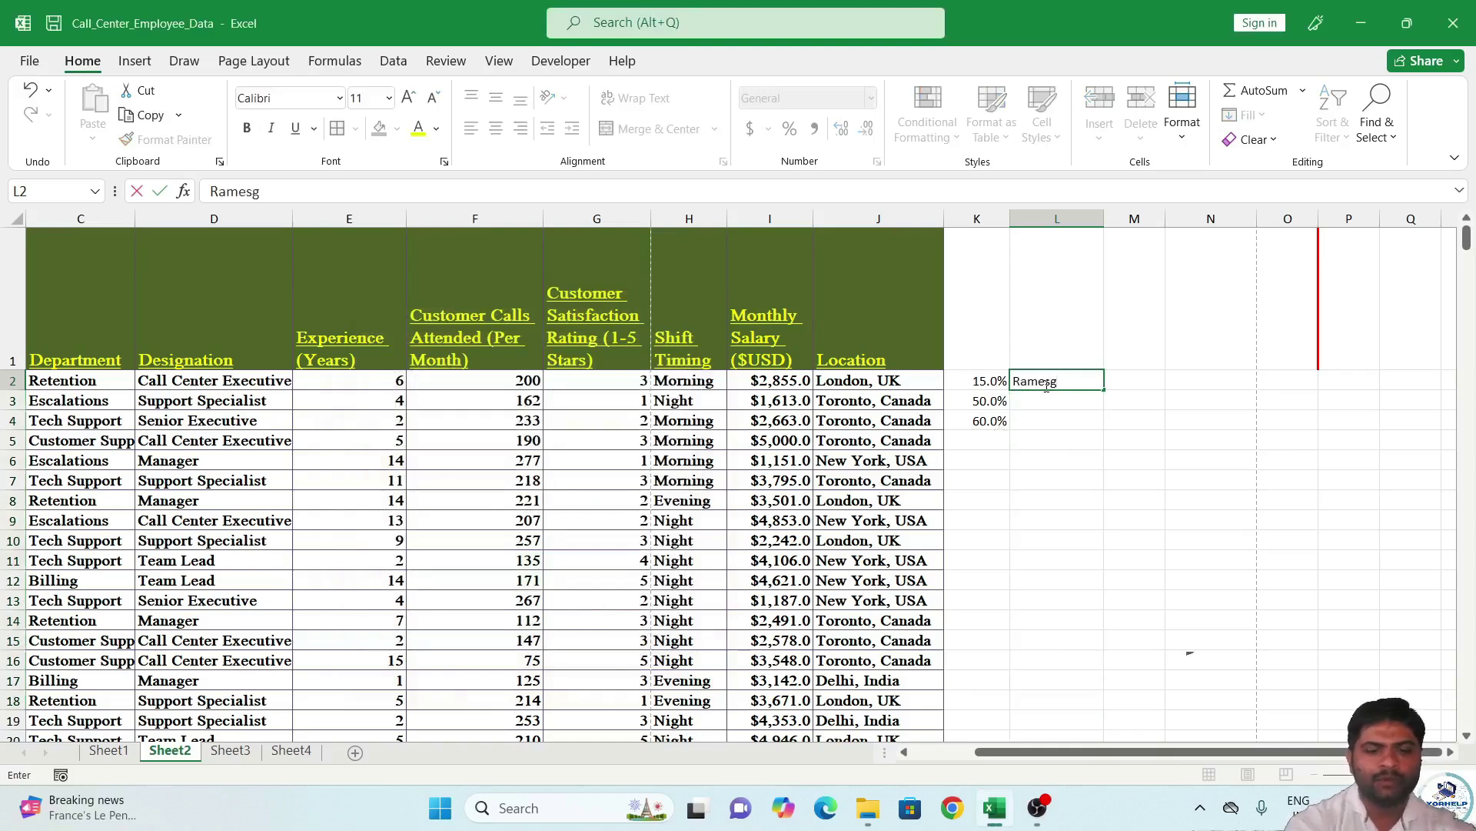
key("Return")
type("Kartik'")
key("Return")
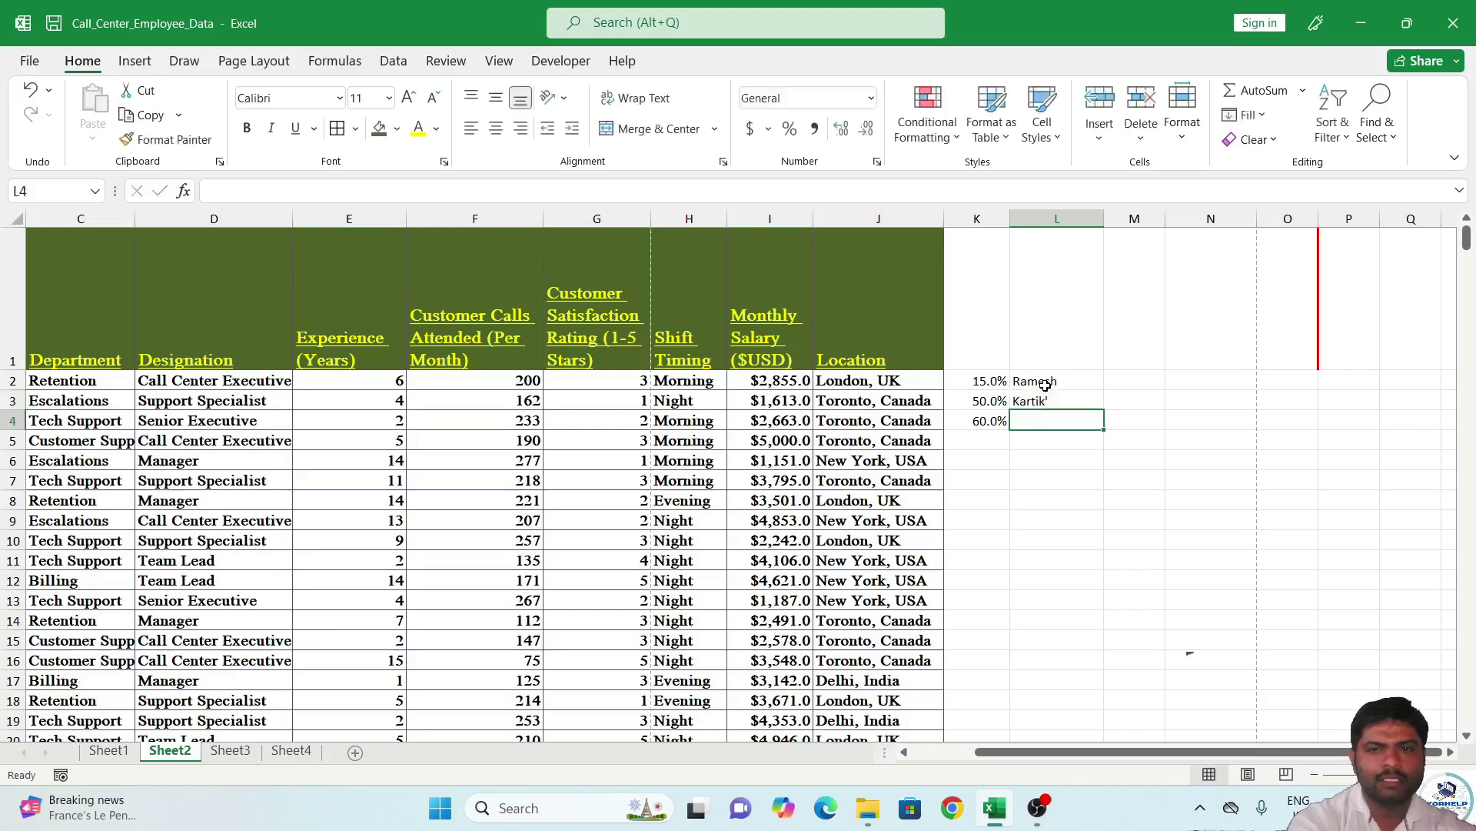
type("Hame")
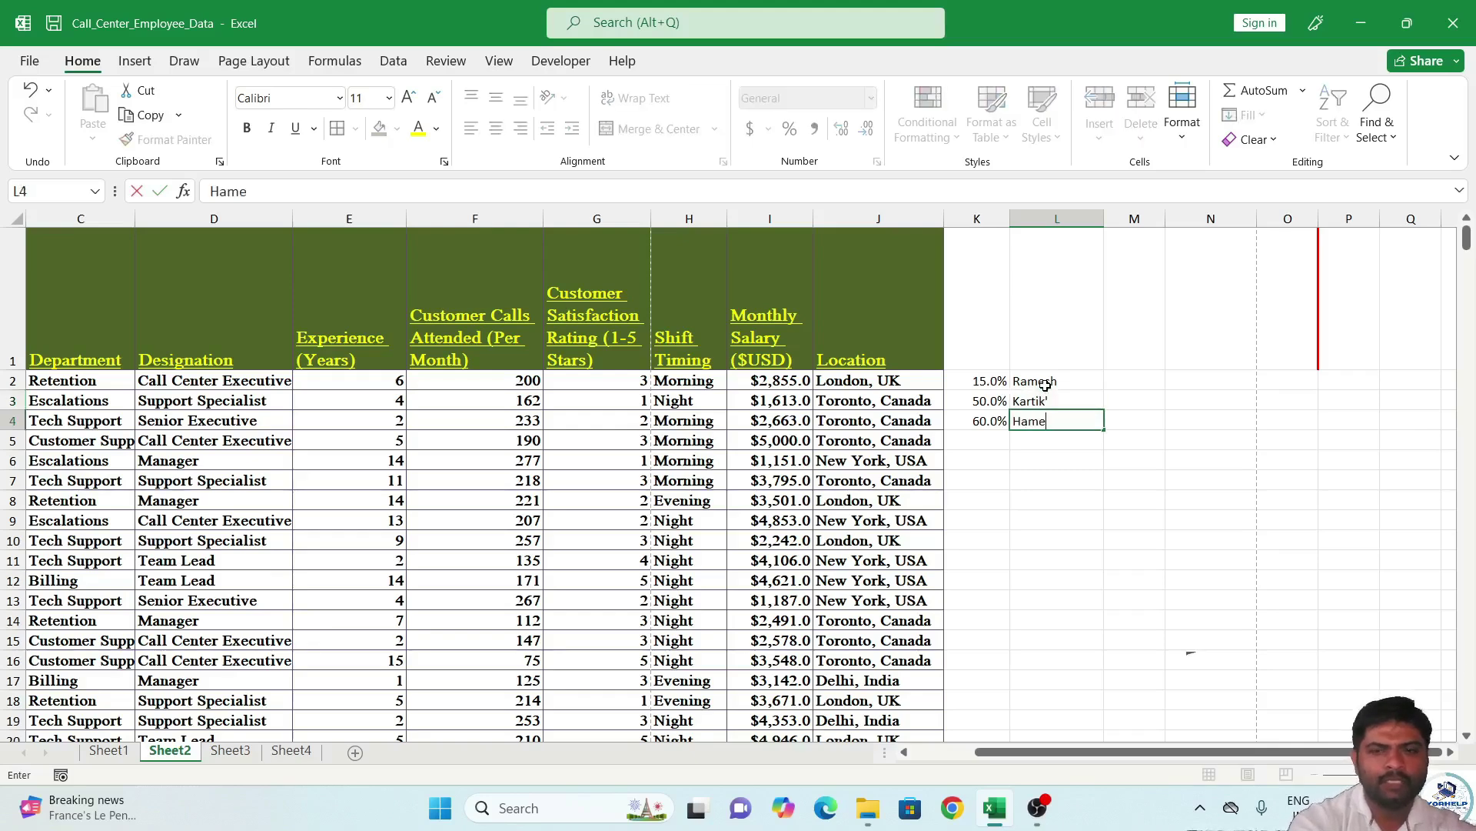
type("ed")
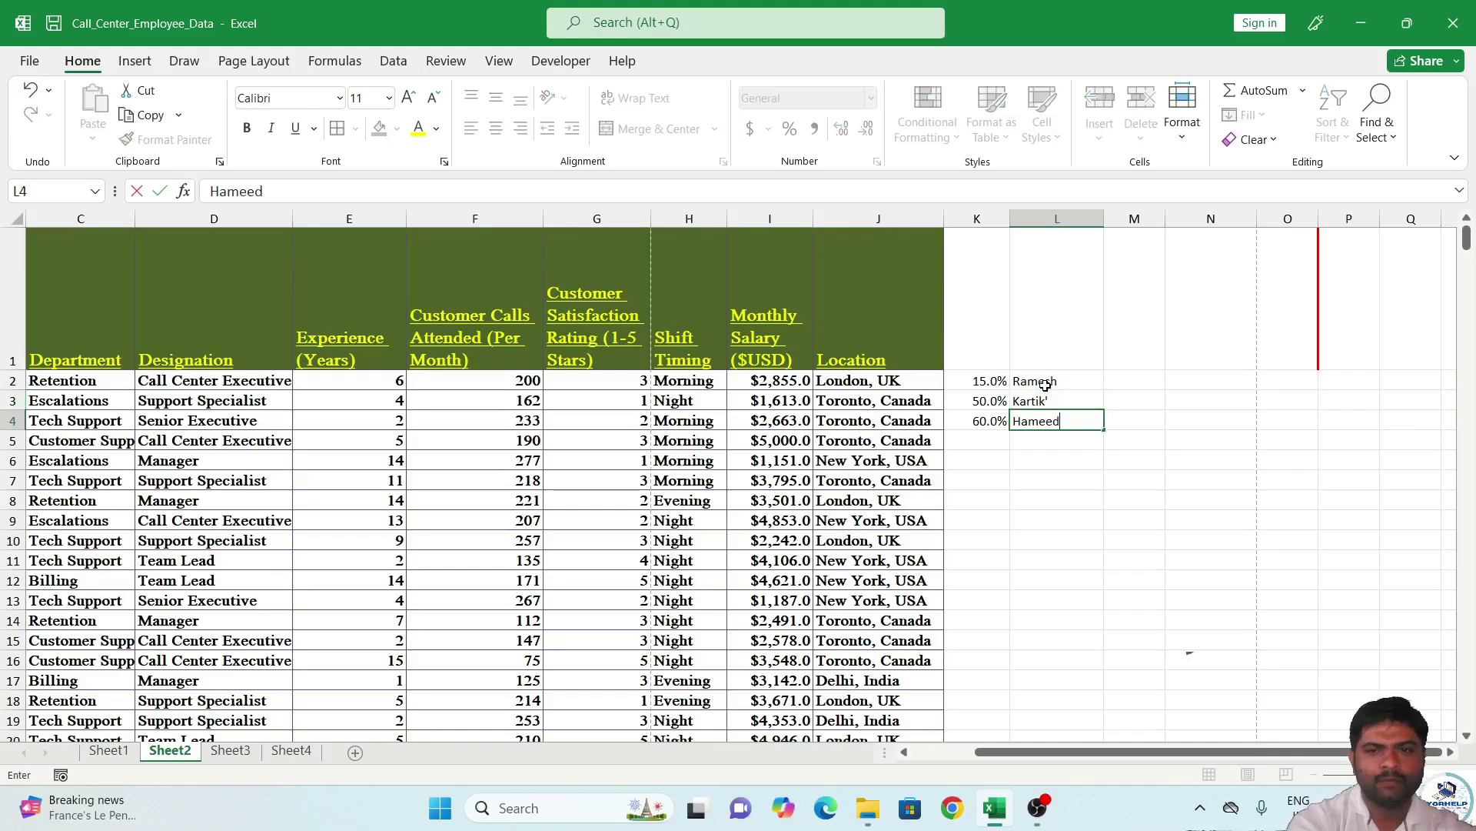
key("Return")
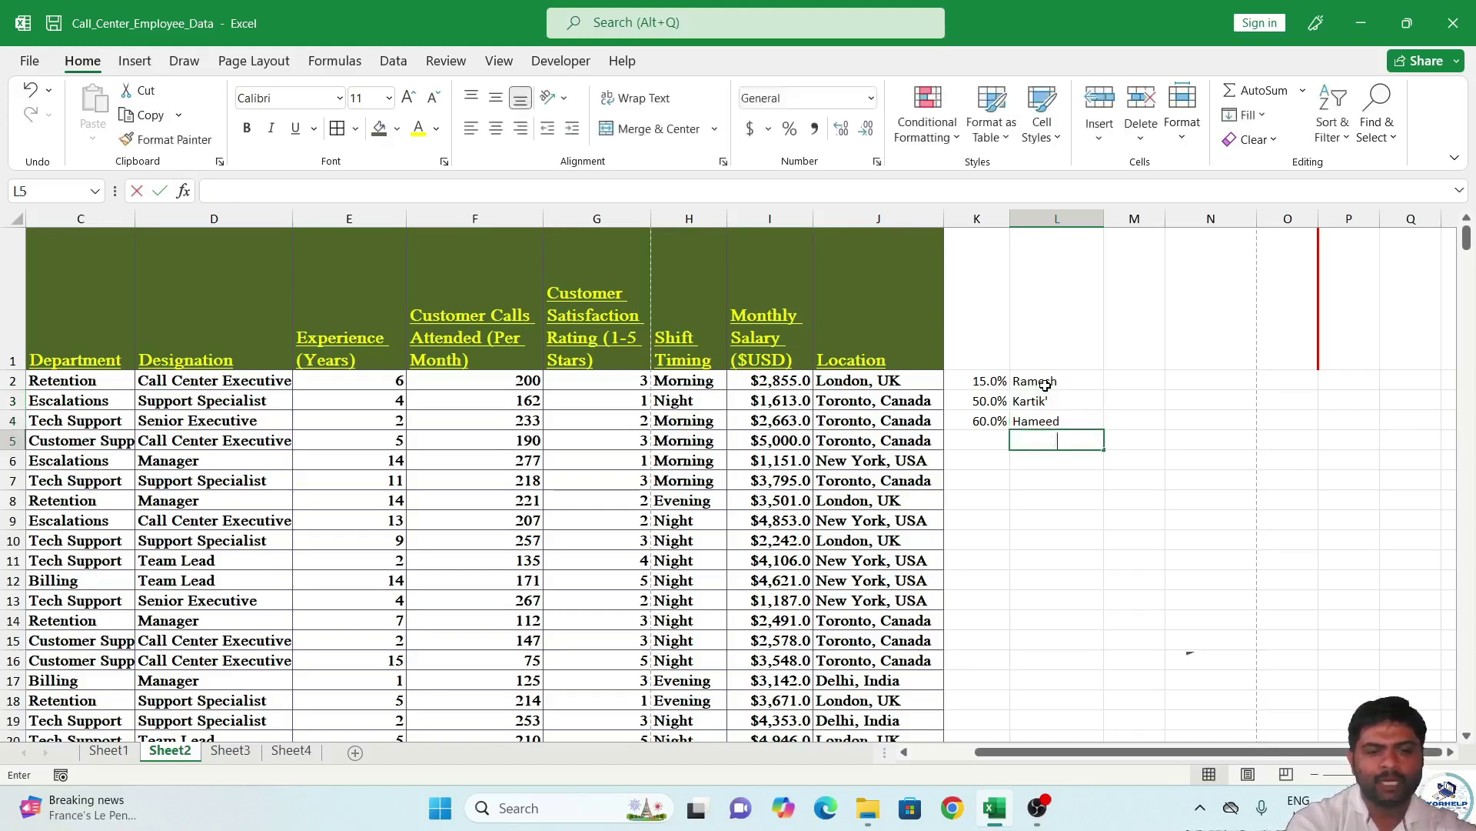
type("Ritu")
key("Return")
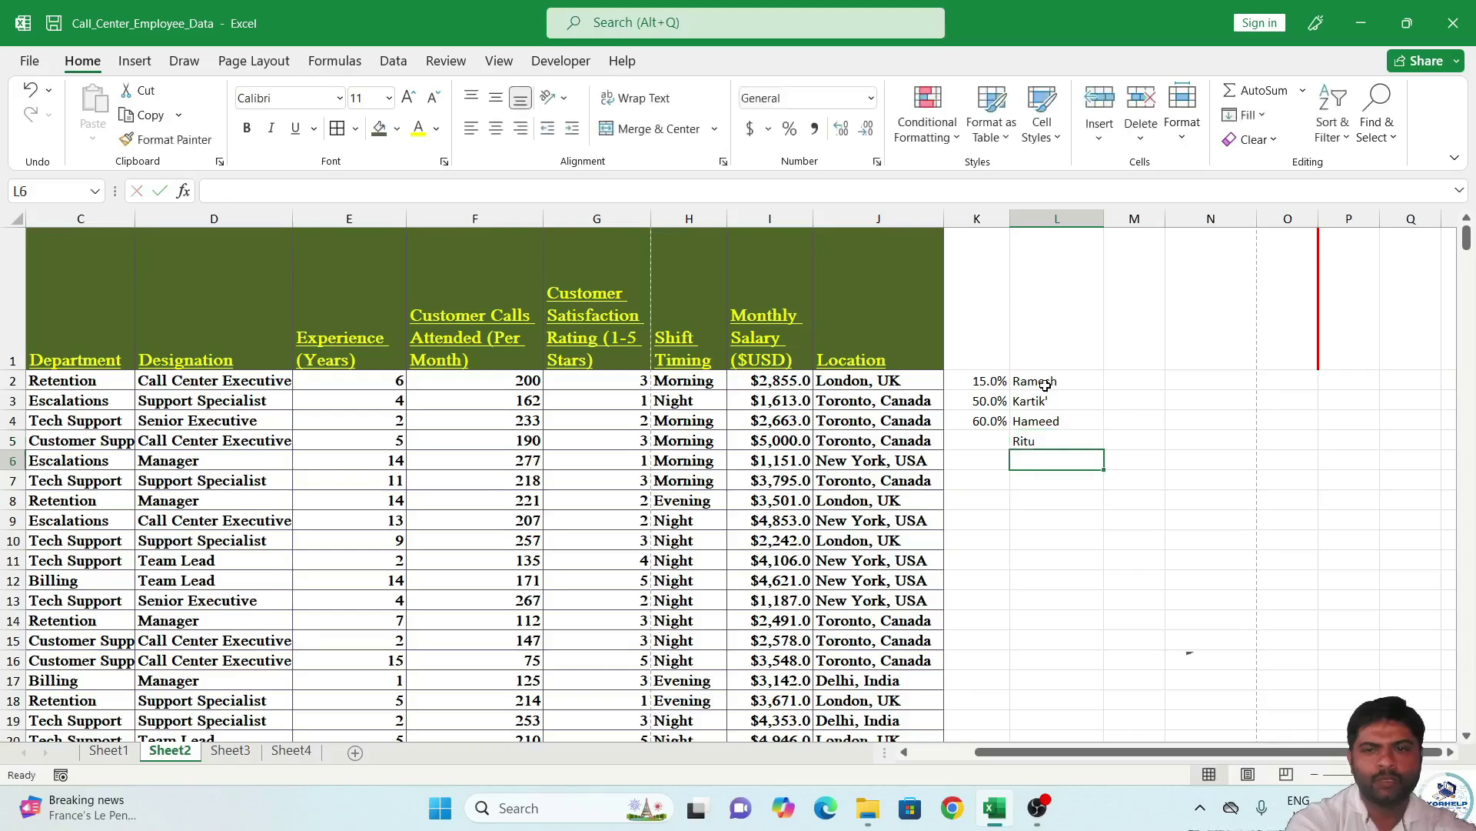
type("Ramesh")
key("Return")
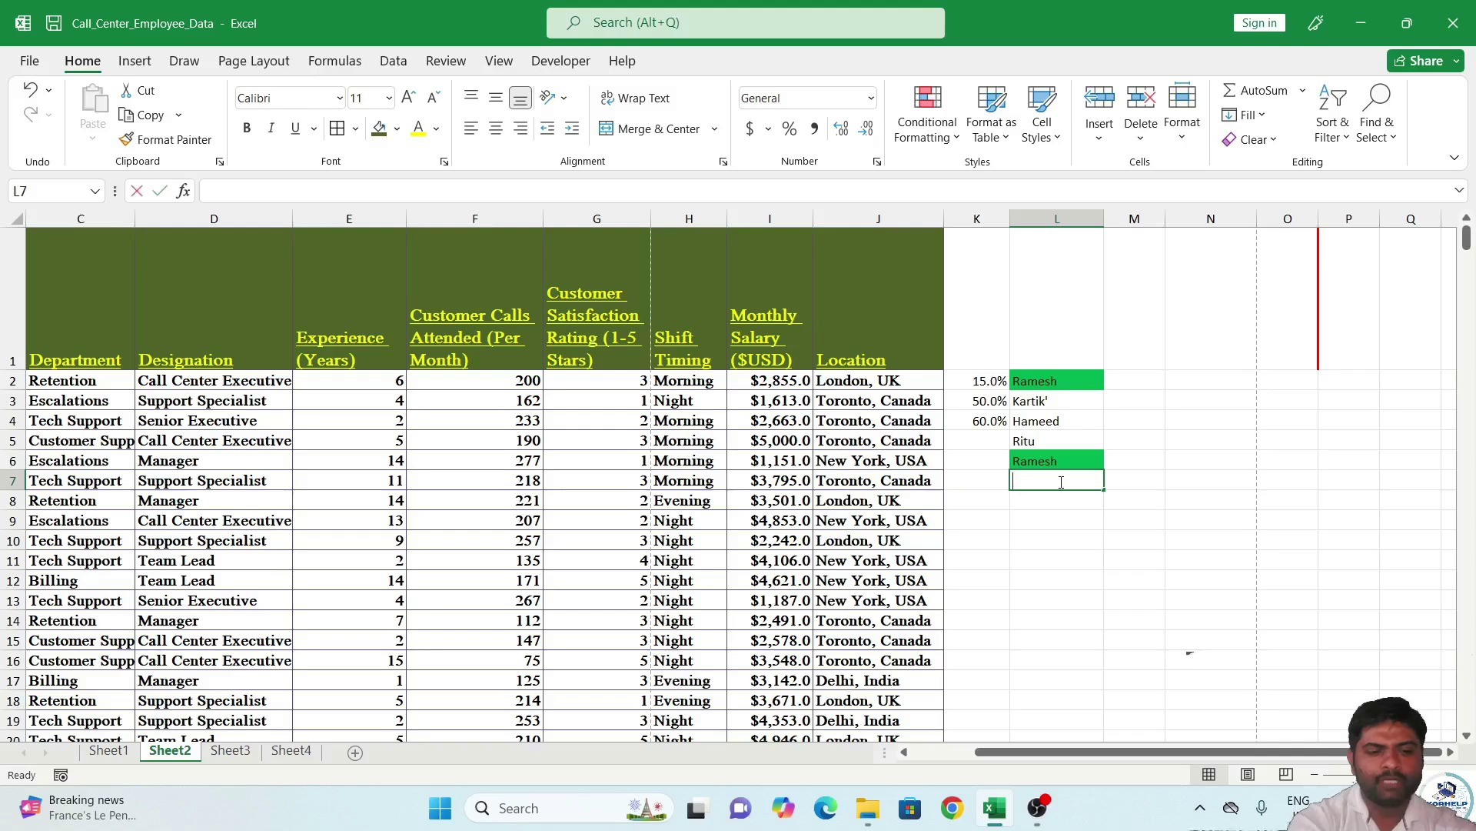
type("Kamlesh")
key("Return")
type("Mohan")
key("Return")
type("Sanjay")
key("Return")
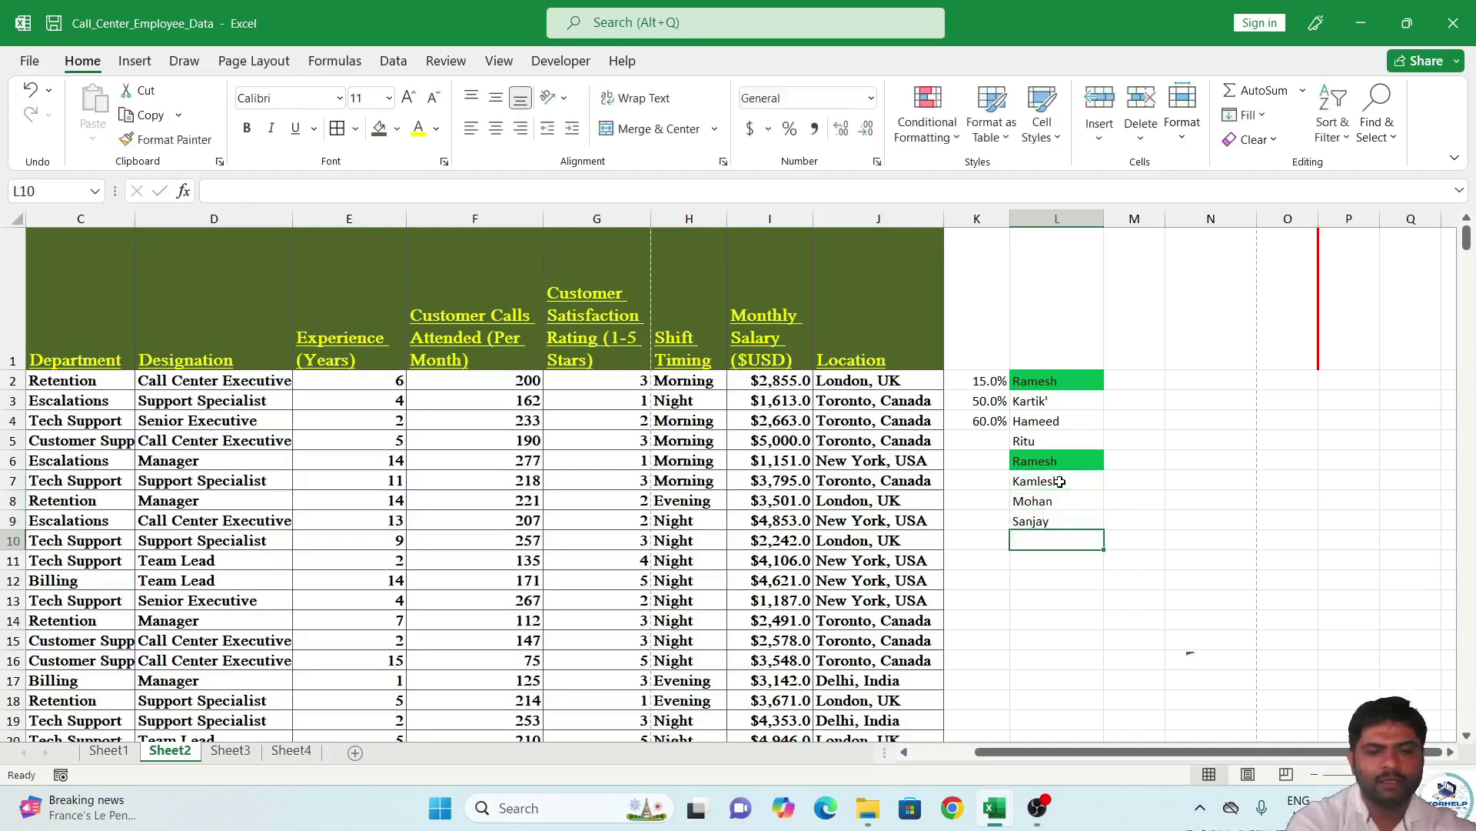
type("Mohan")
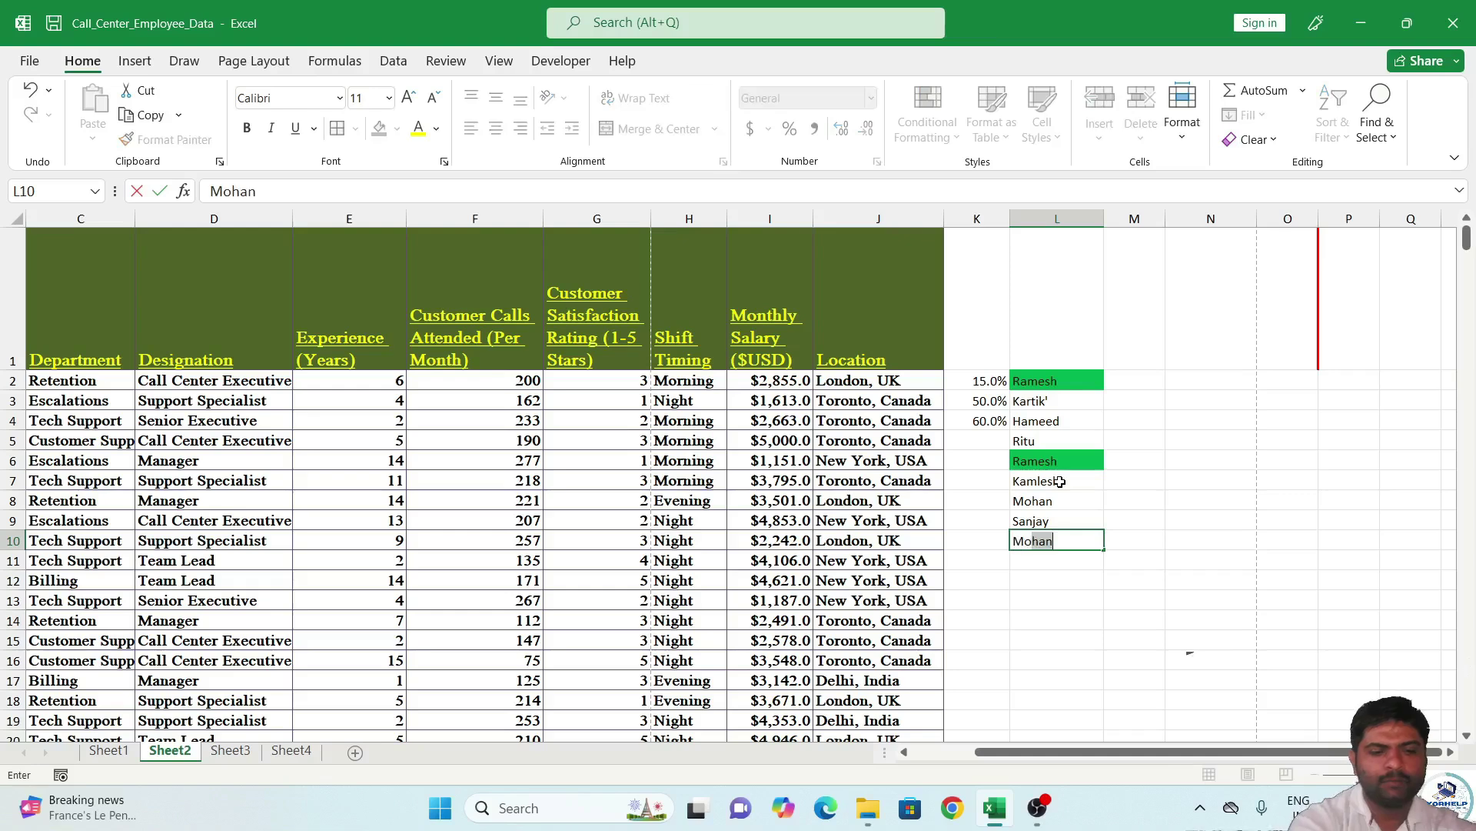
key("Return")
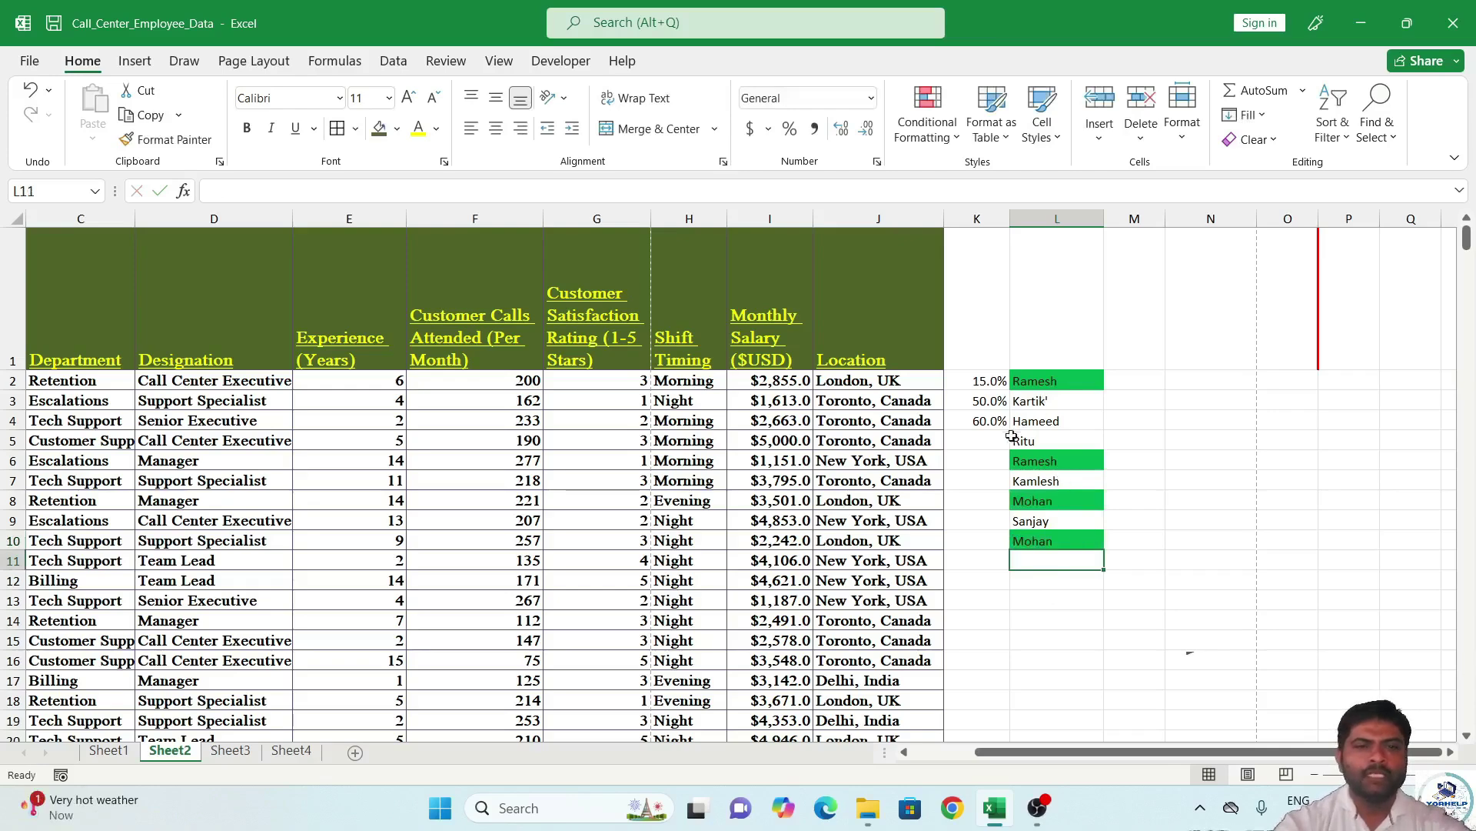
Select the Customer Calls column from F500 upward, then drop header F1 from the selection.
left_click_drag(1118, 754, 1000, 756)
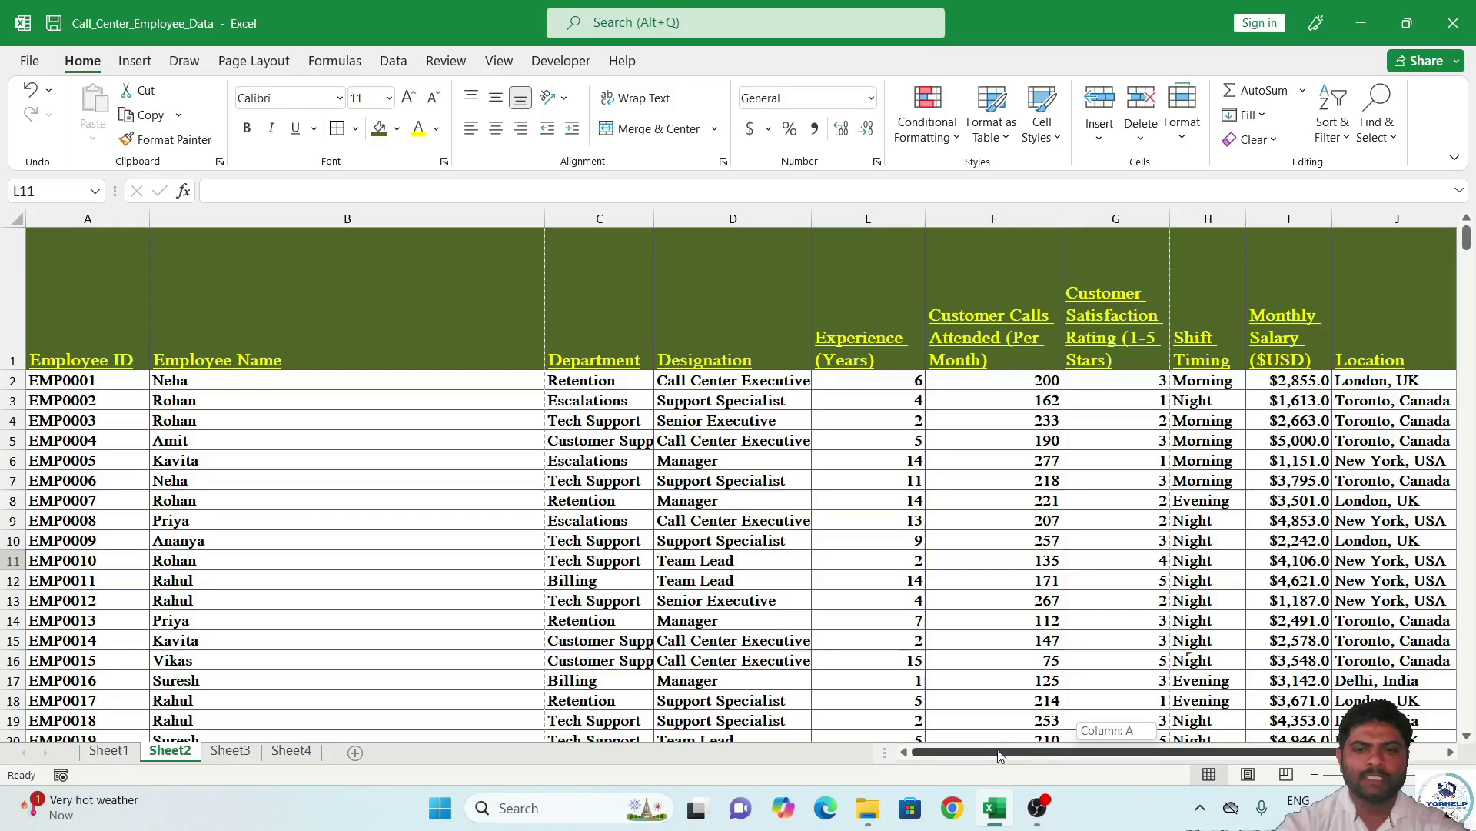
left_click(1025, 390)
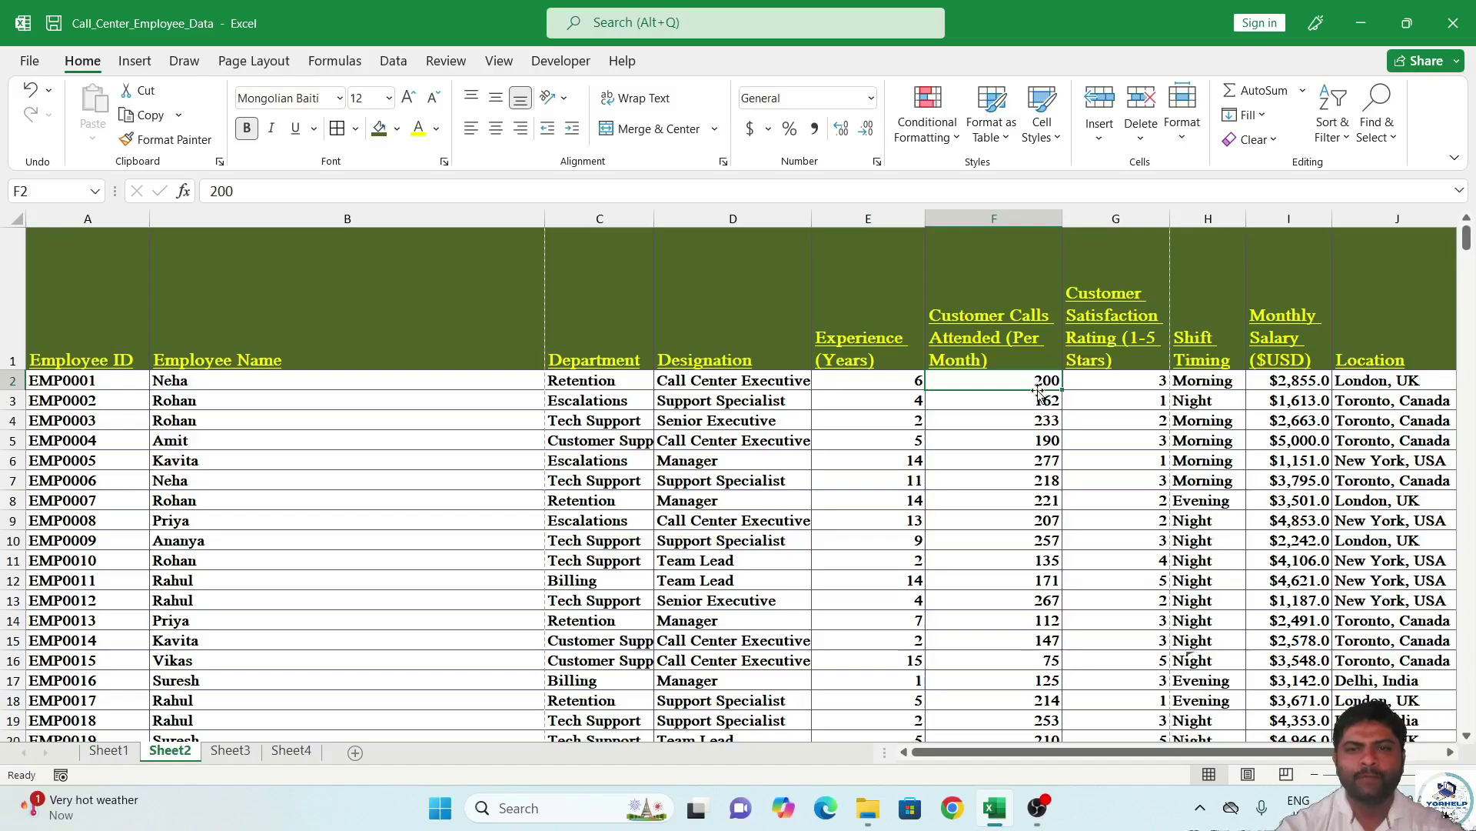
left_click_drag(1031, 381, 1018, 701)
scroll(1265, 461, "up", 14)
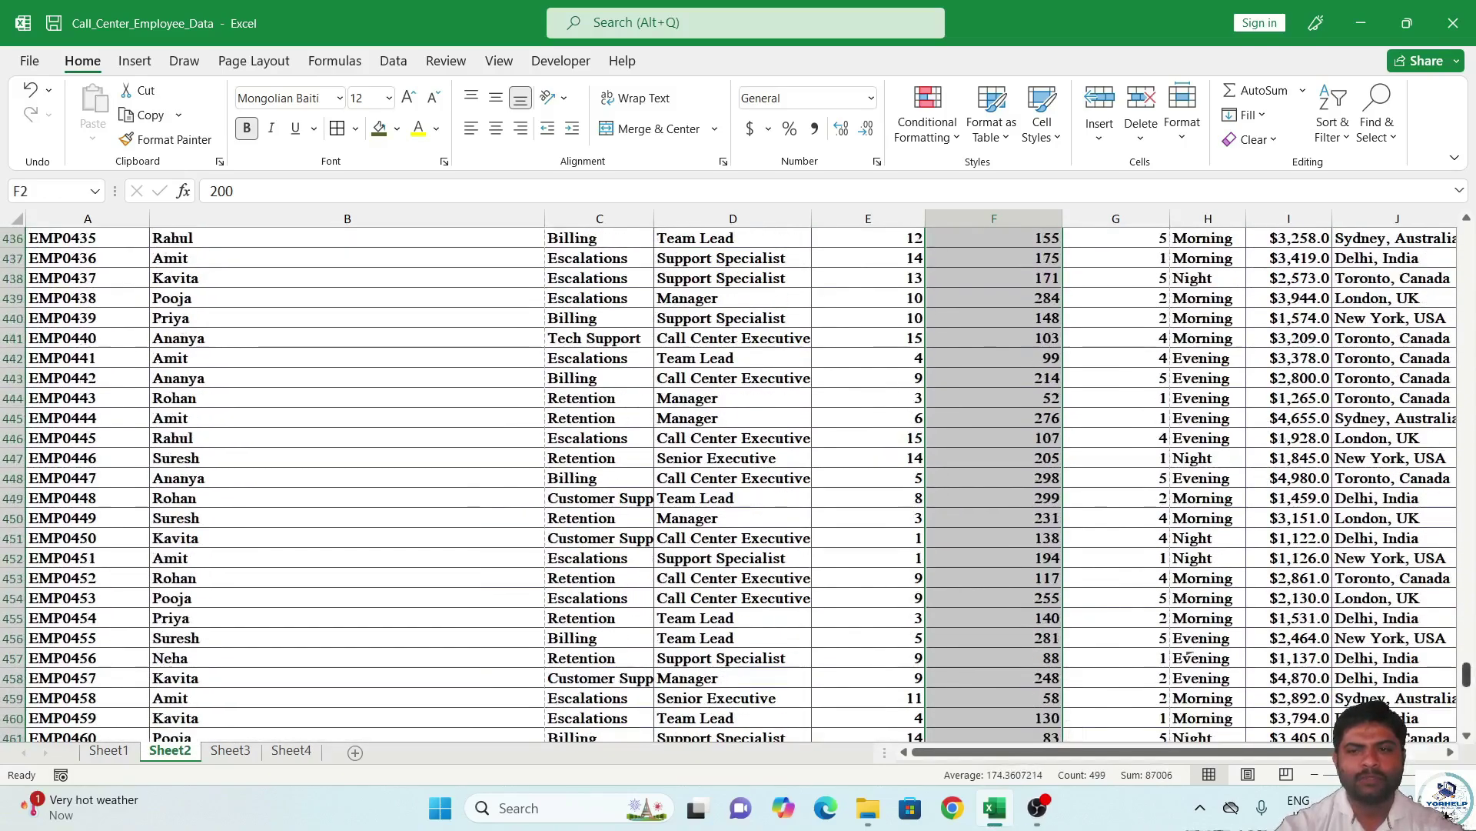
left_click_drag(1467, 675, 1470, 317)
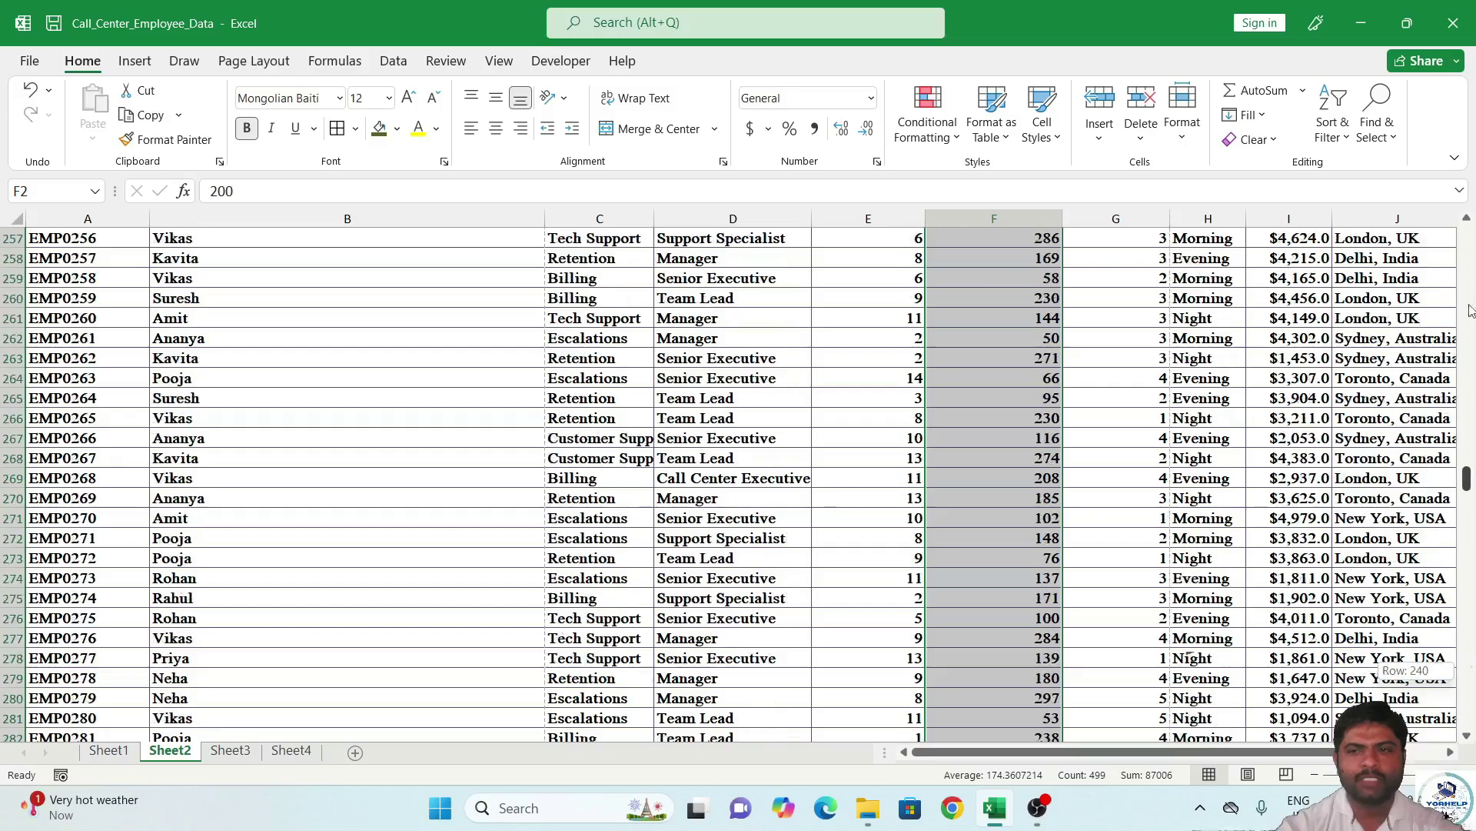
left_click_drag(1468, 208, 1469, 212)
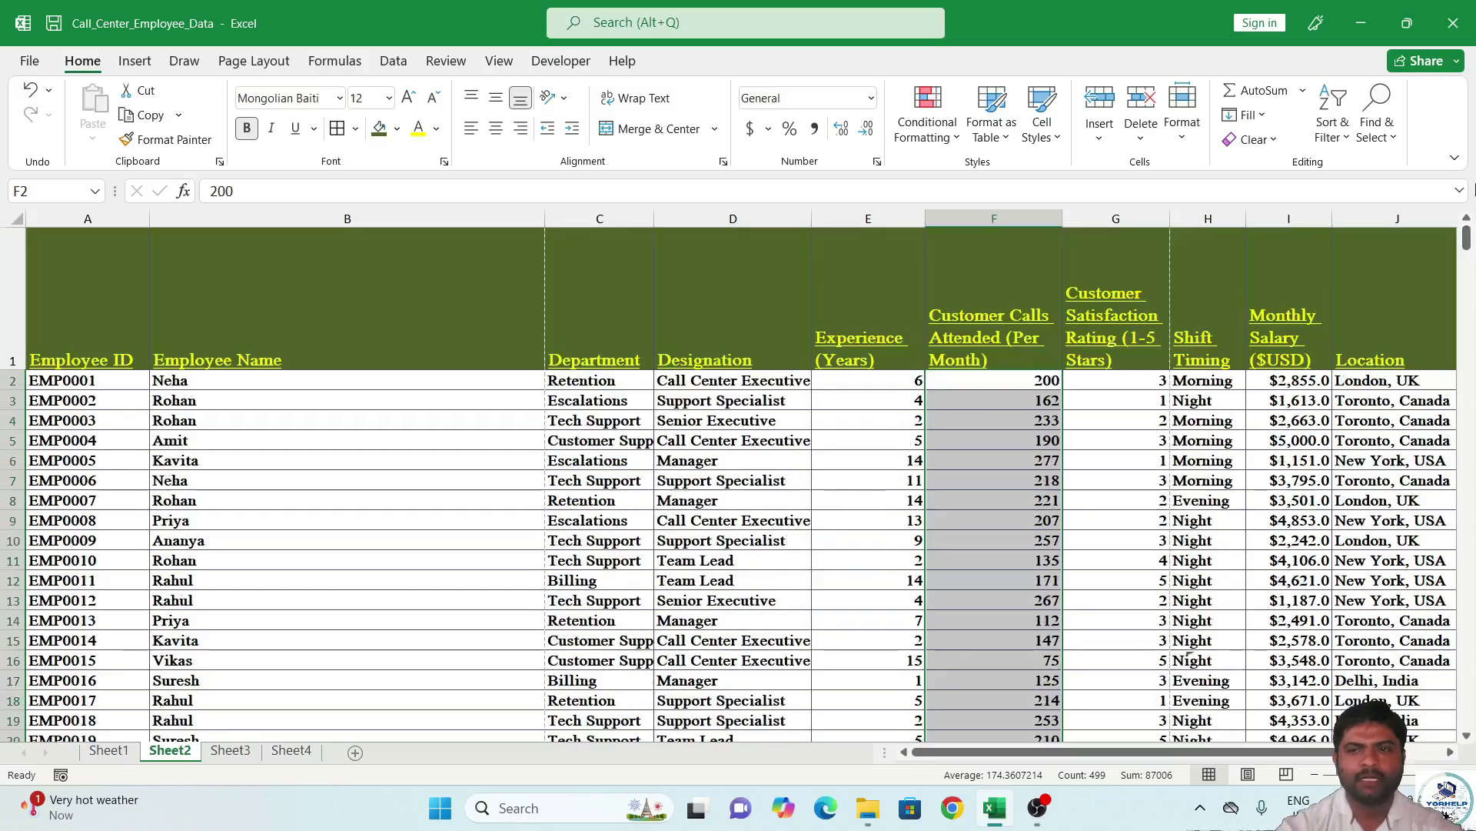
left_click(1019, 379)
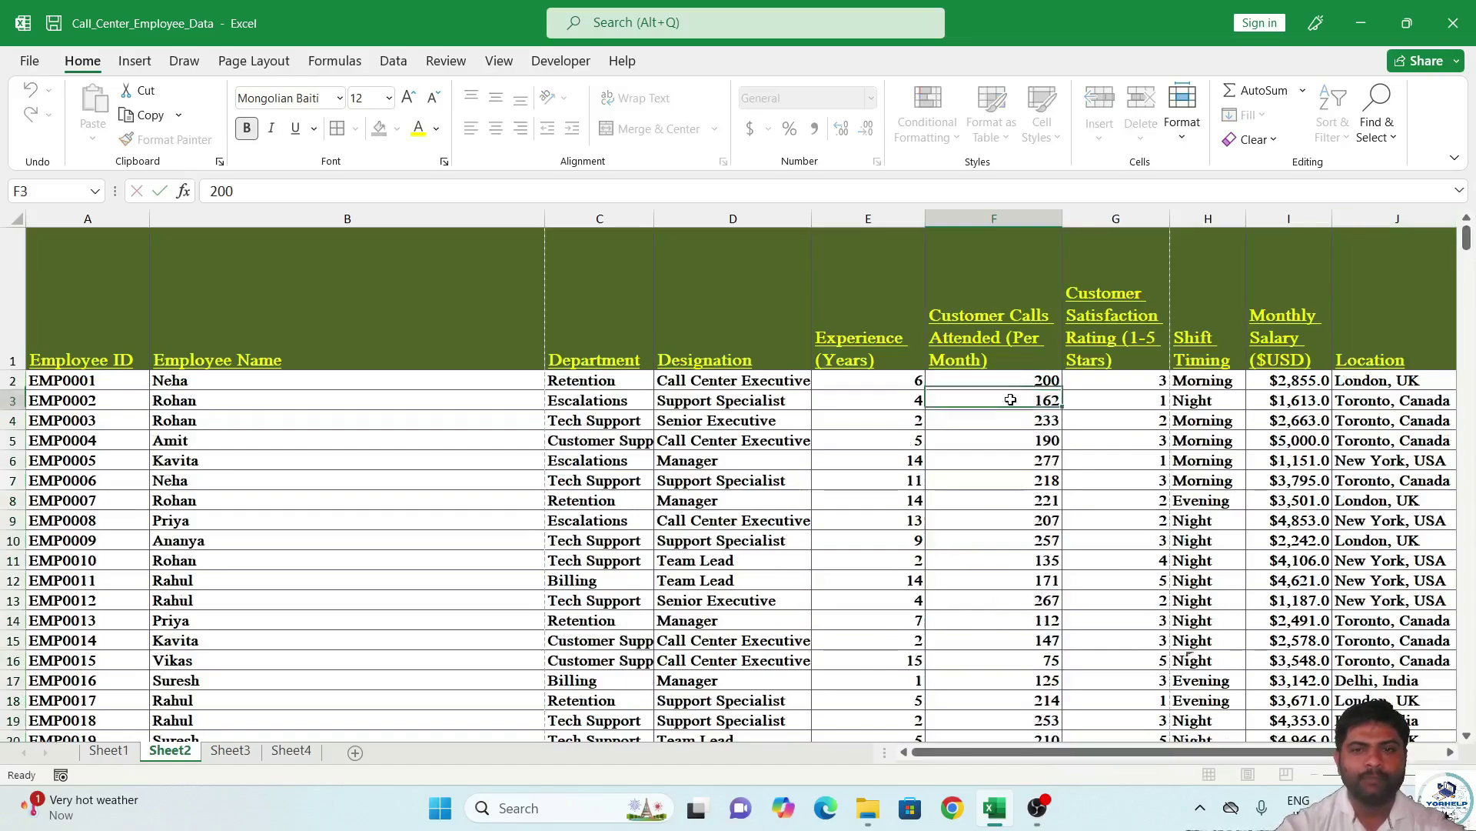
key("ctrl+Down")
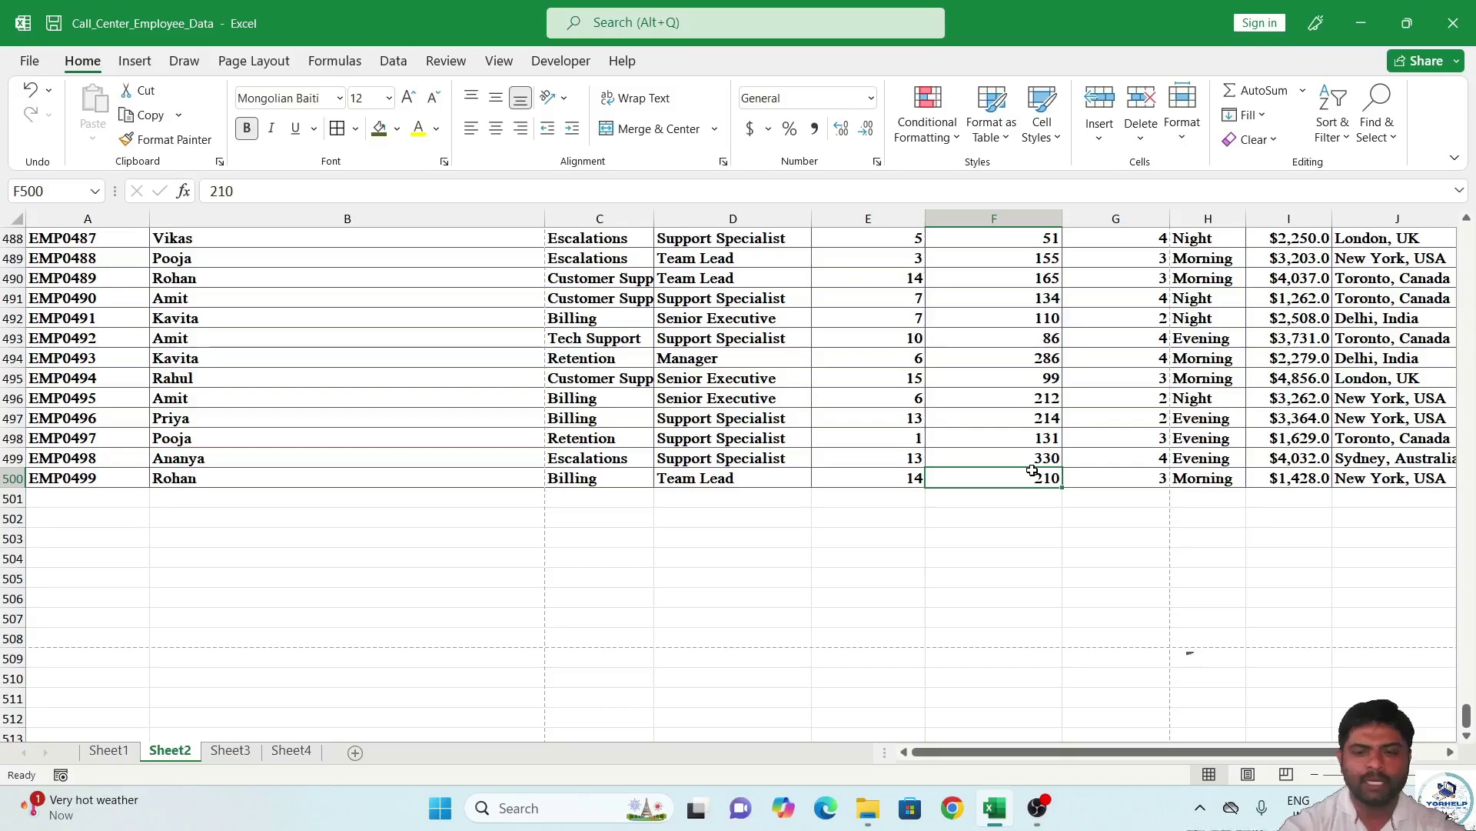
key("ctrl+shift+Up")
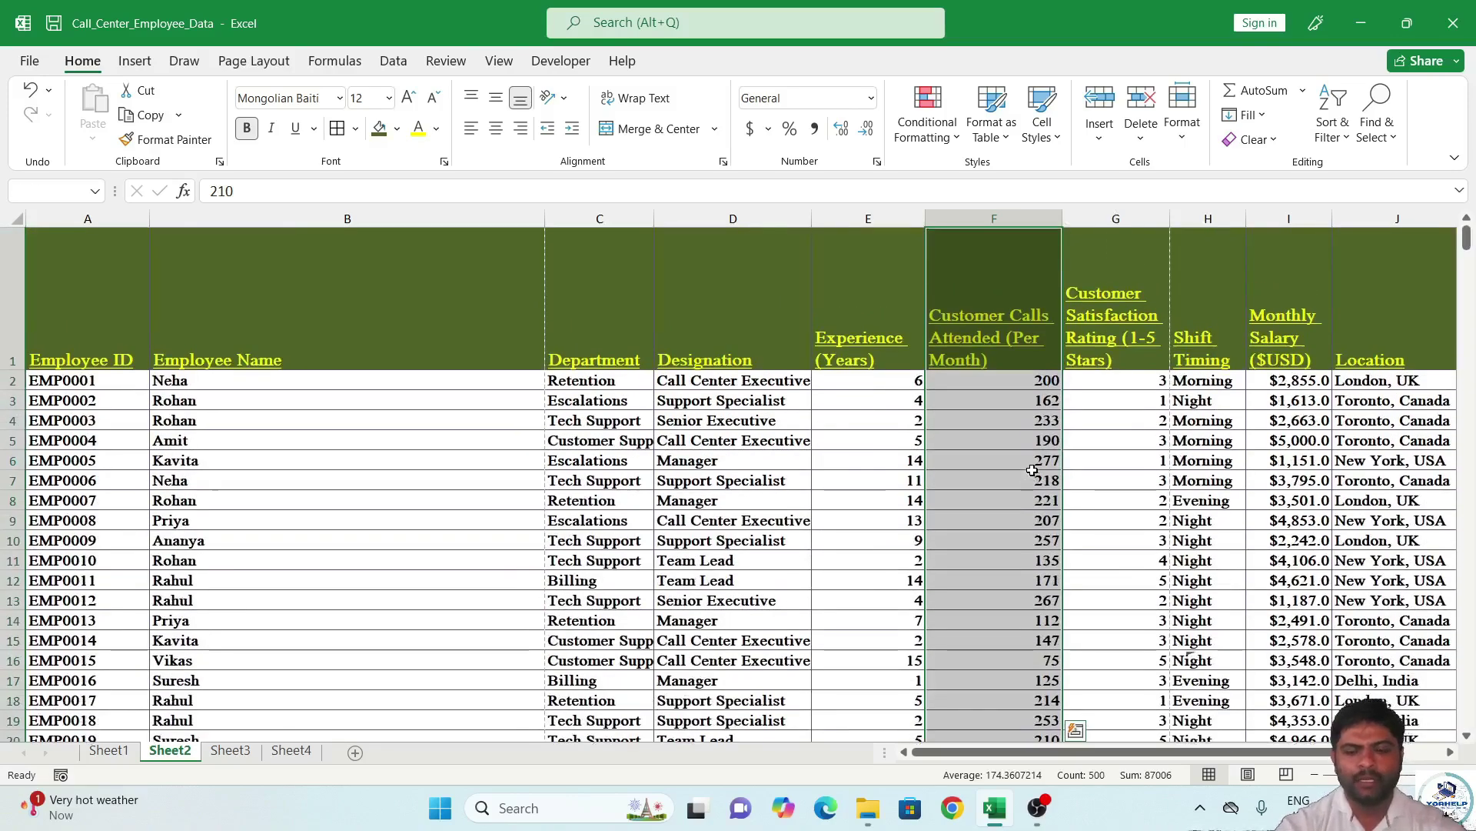
key("shift+Down")
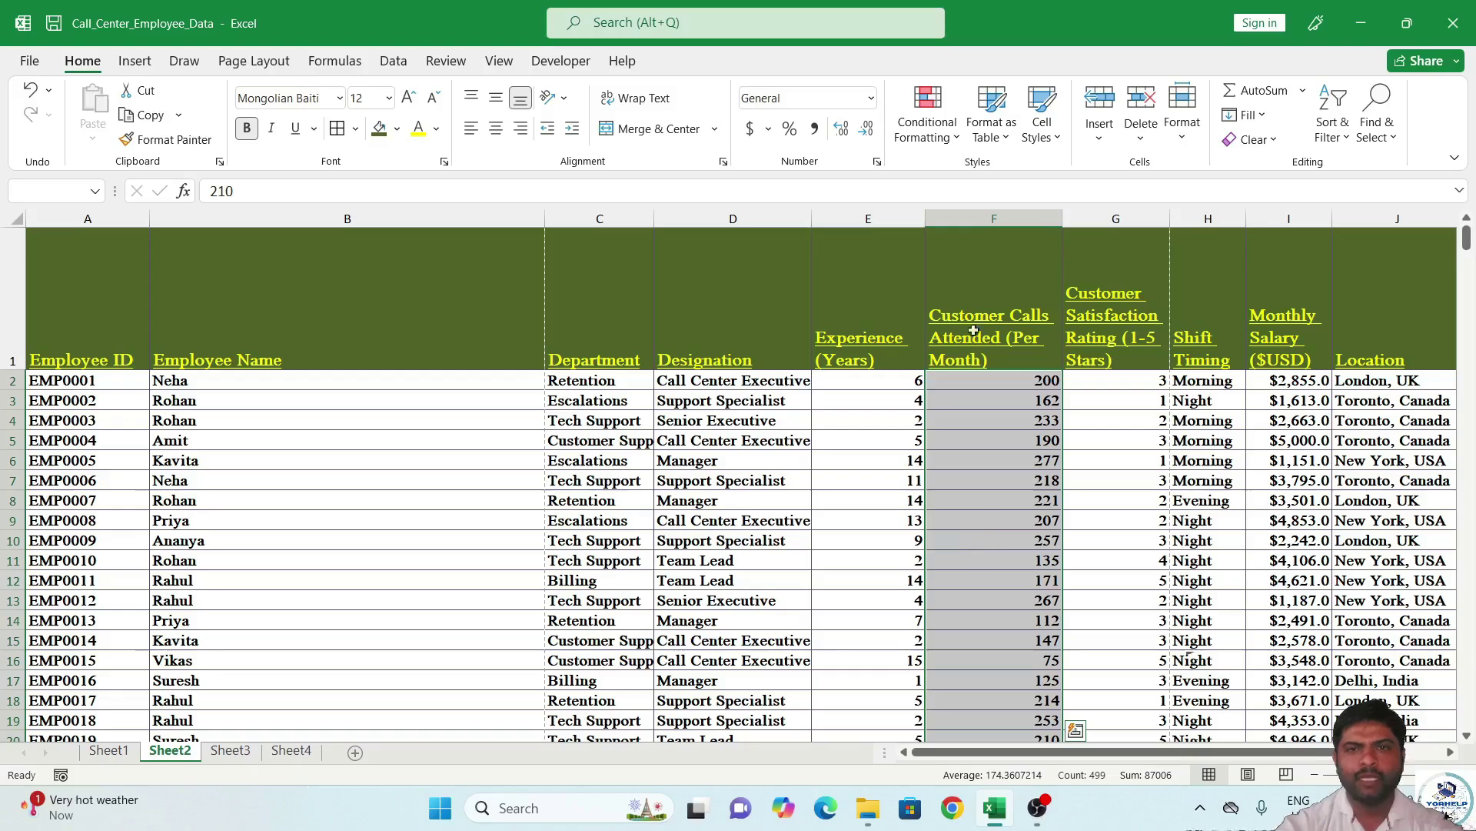
Start a Greater Than highlight rule with threshold 300 and choose Custom Format.
left_click(954, 142)
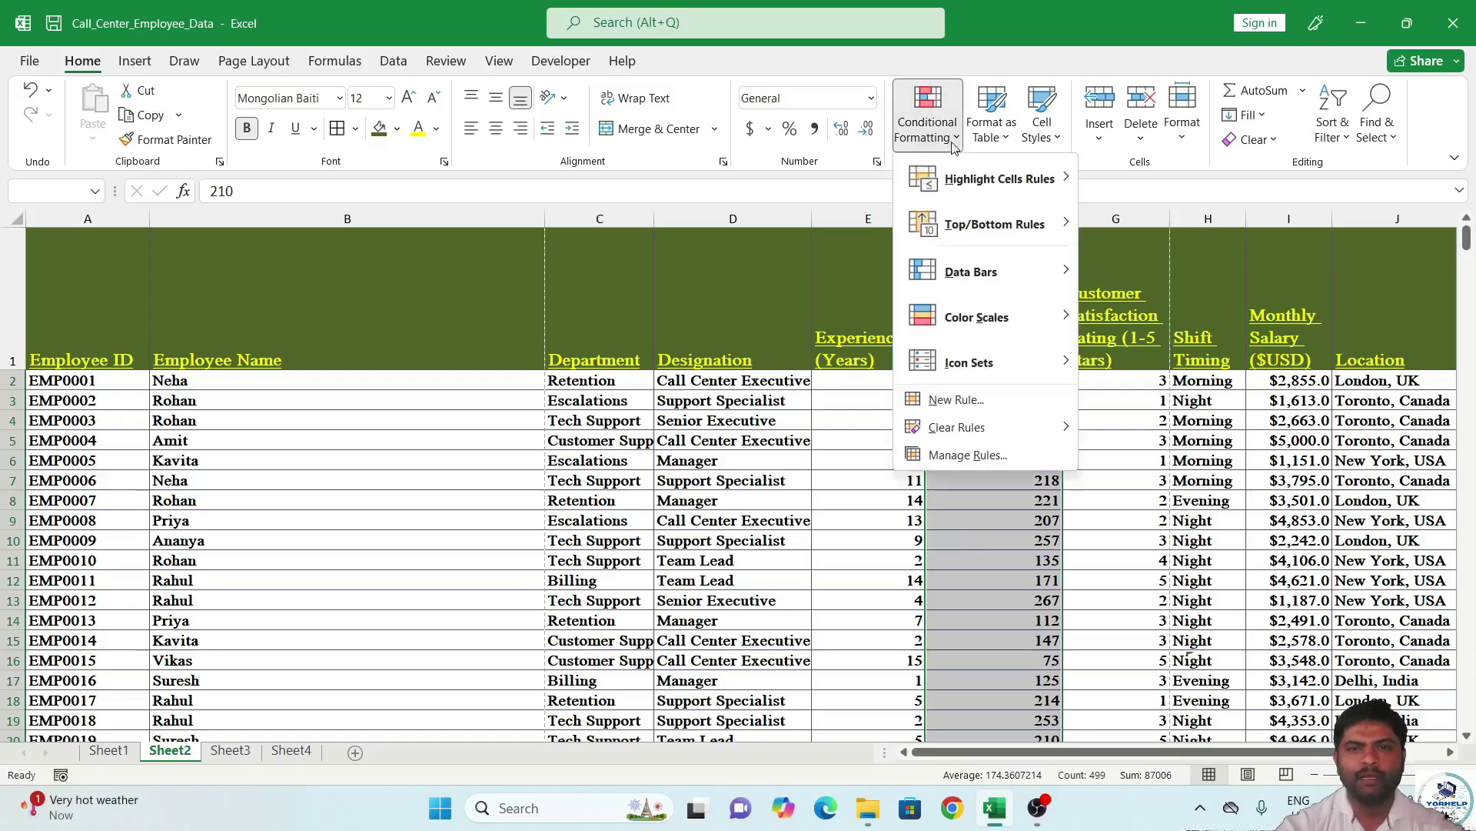
mouse_move(975, 185)
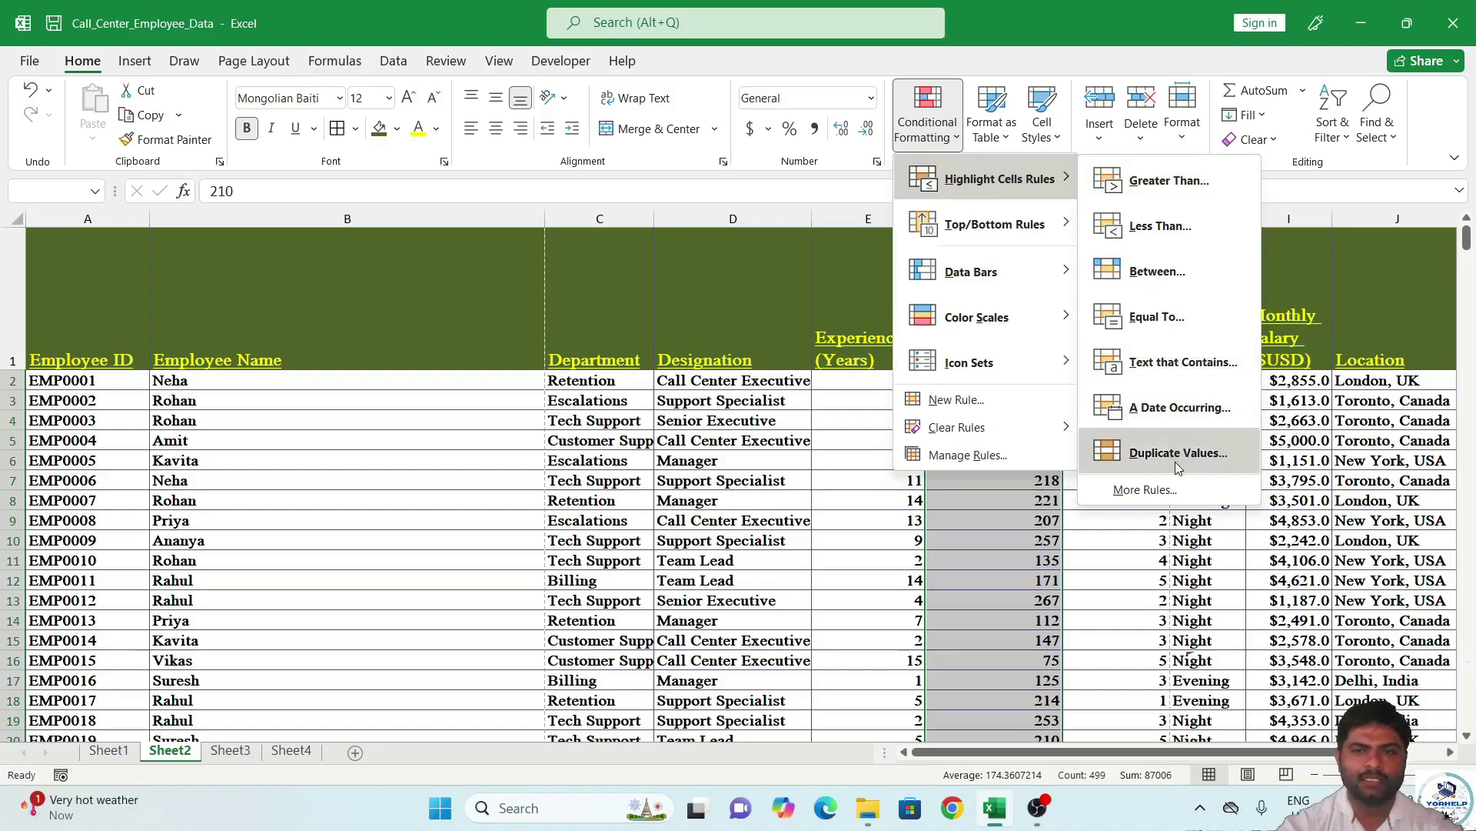
left_click(1170, 191)
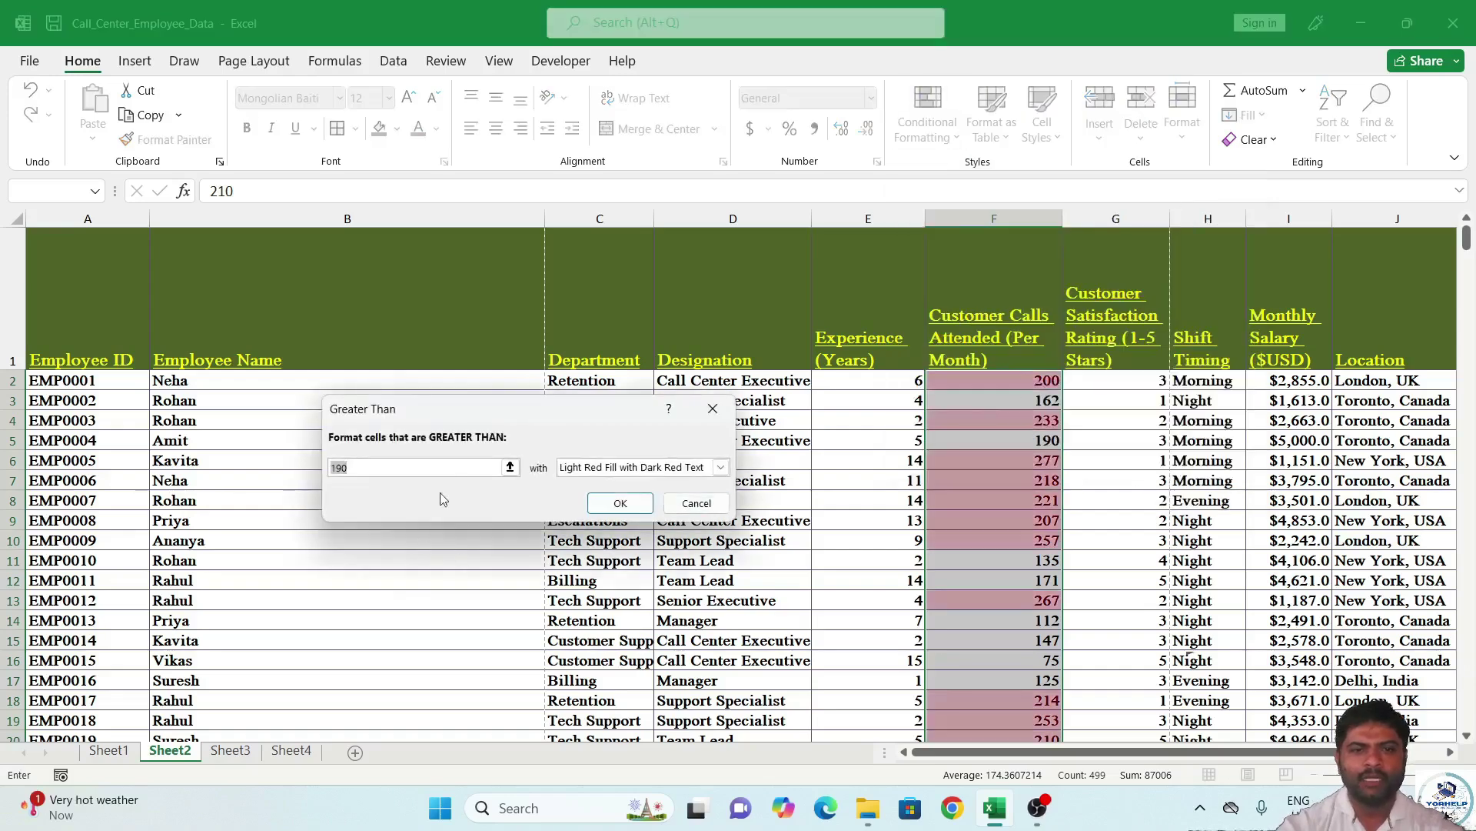
type("300")
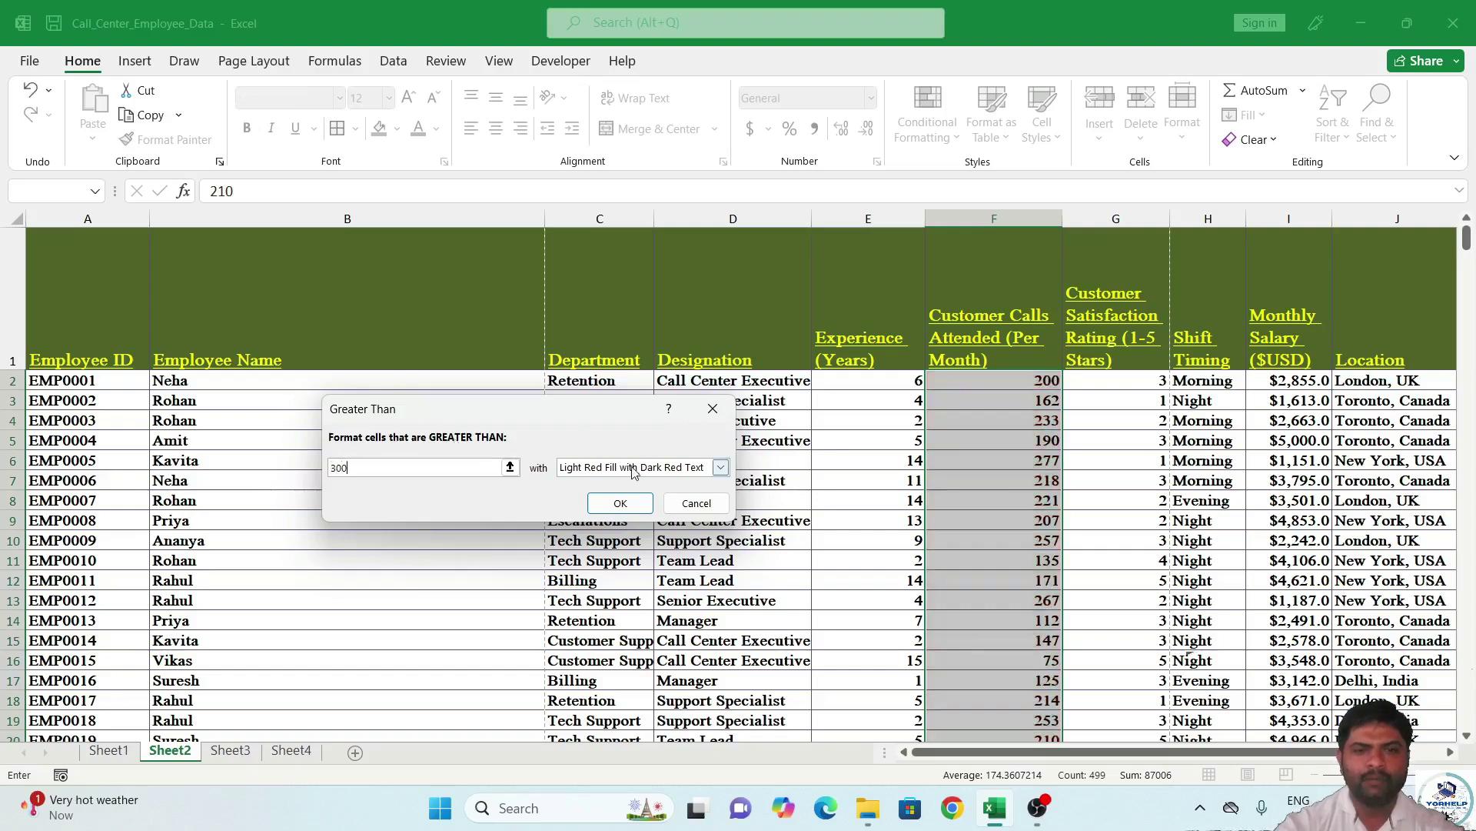
left_click(719, 468)
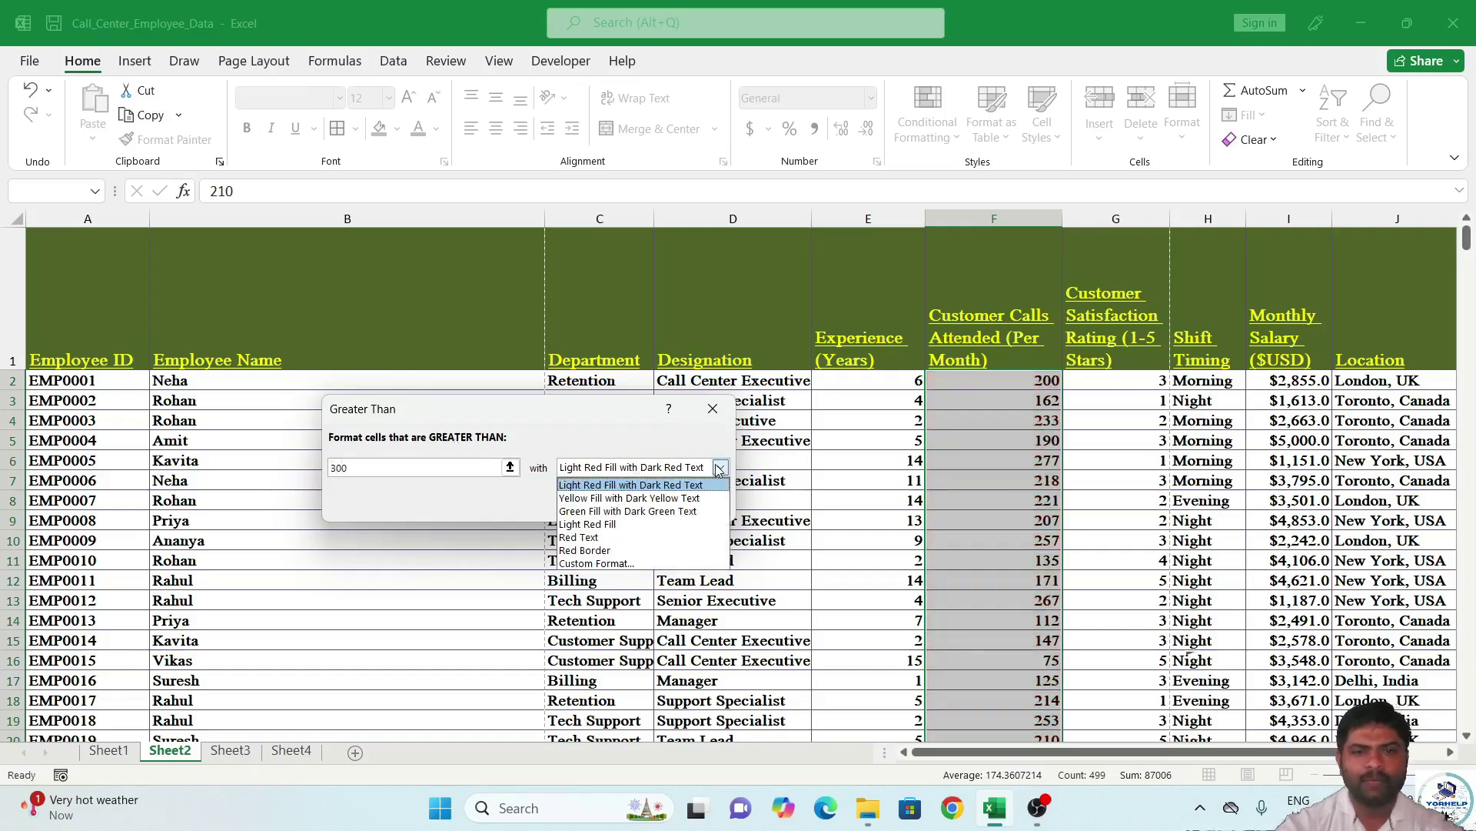
left_click(719, 467)
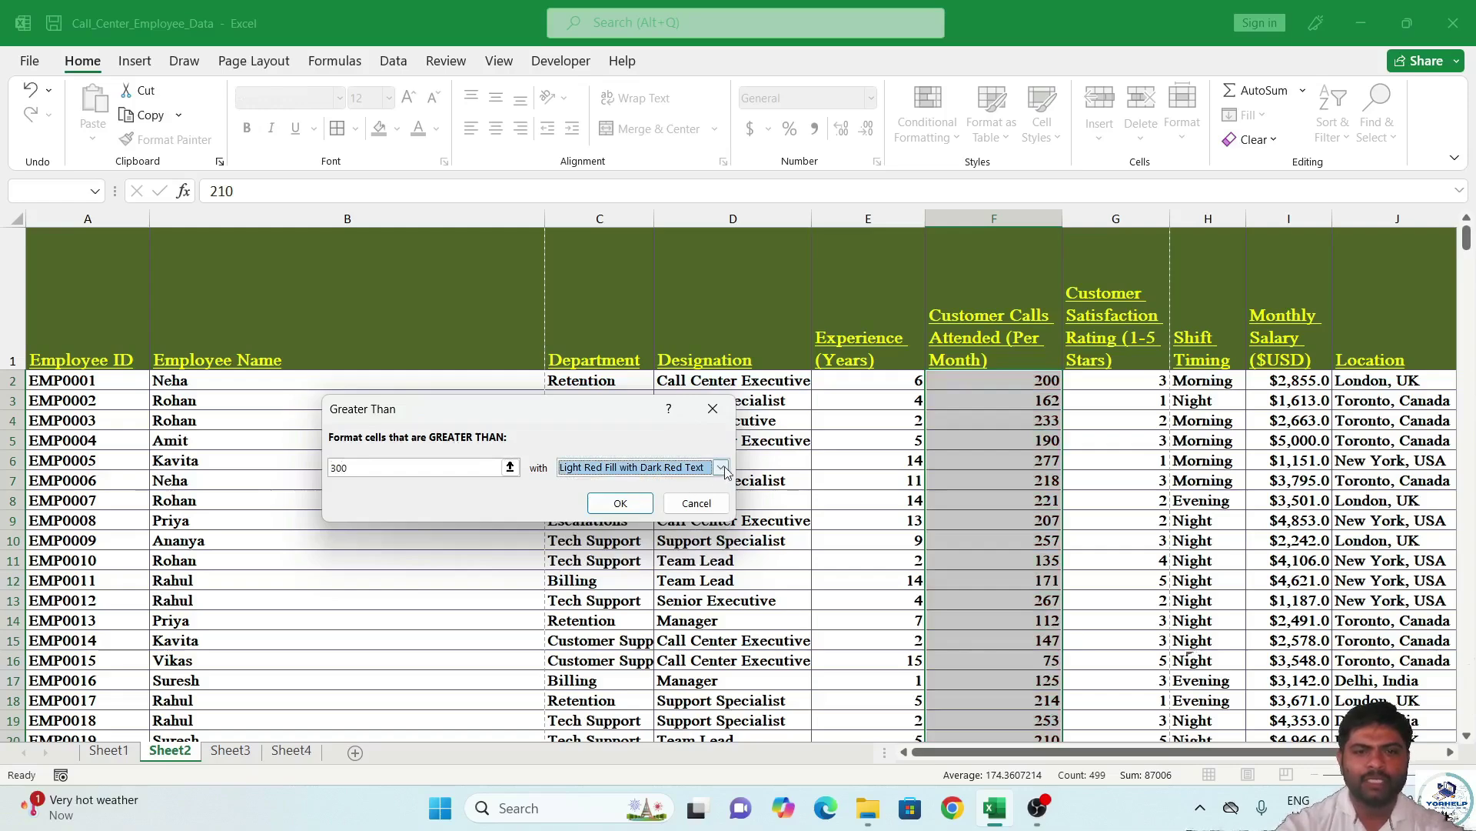
left_click(721, 467)
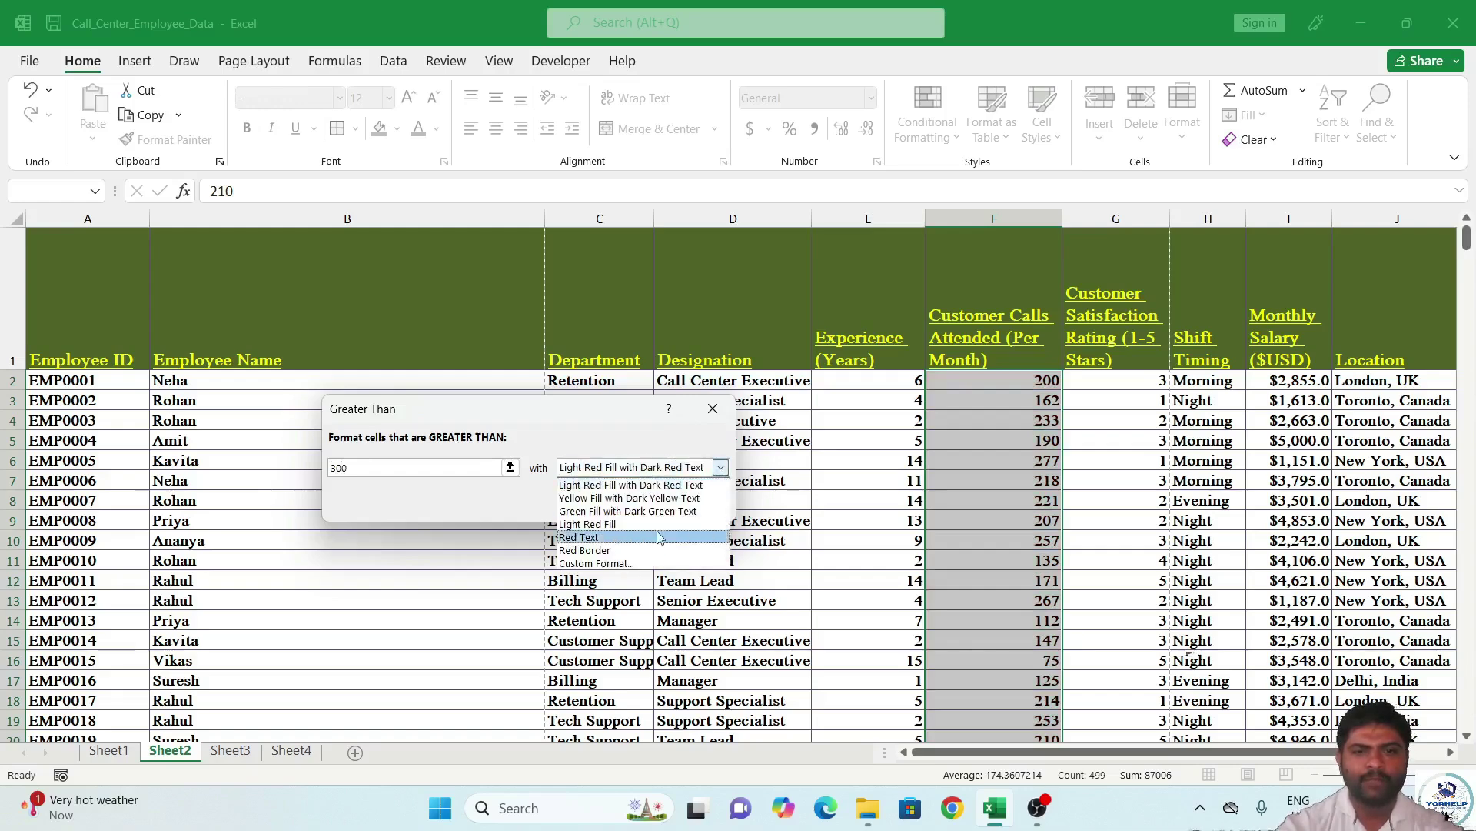
left_click(607, 564)
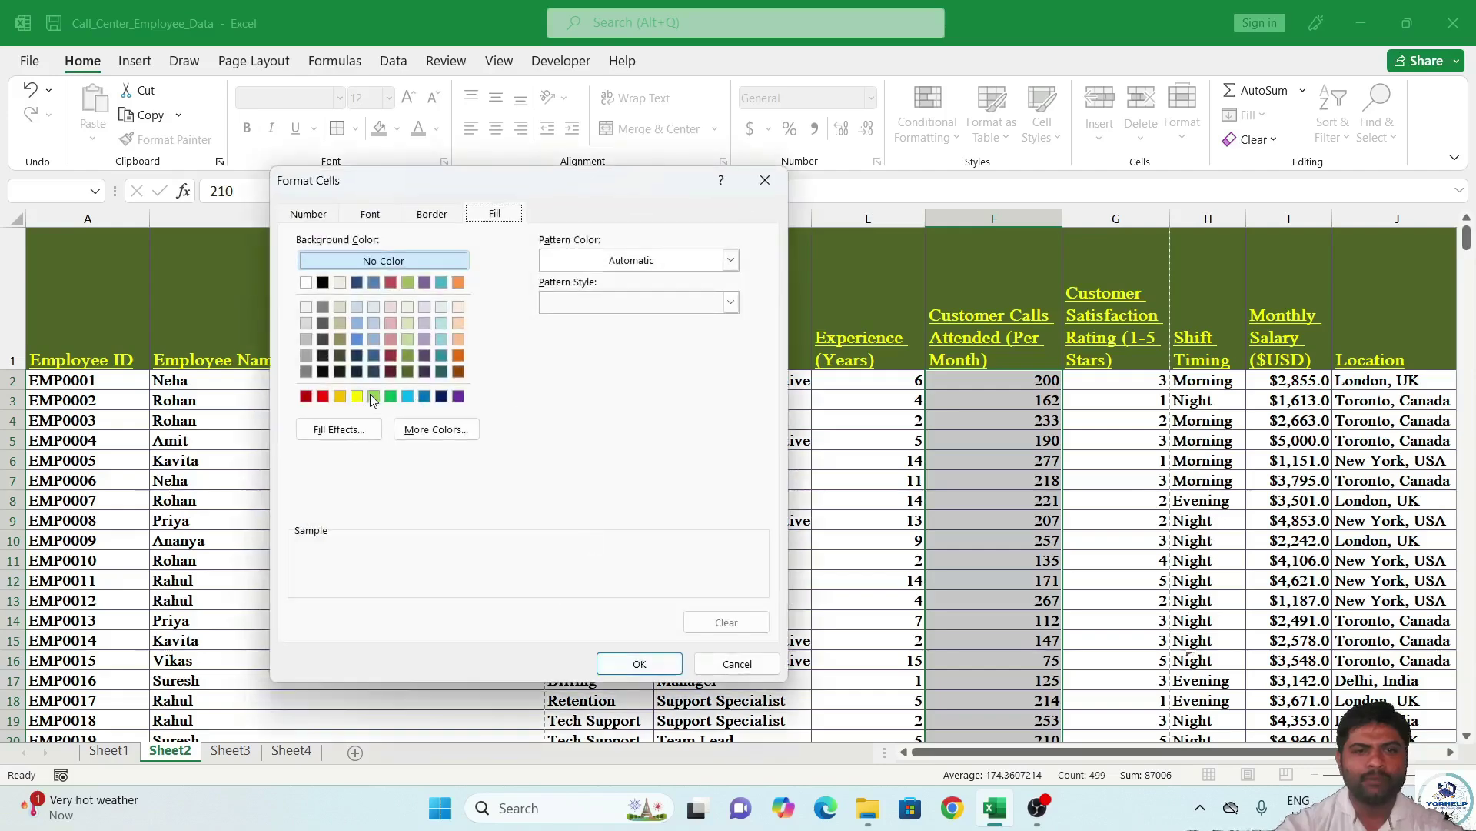
Give the rule a light green fill with bold dark red font, and apply it.
left_click(373, 396)
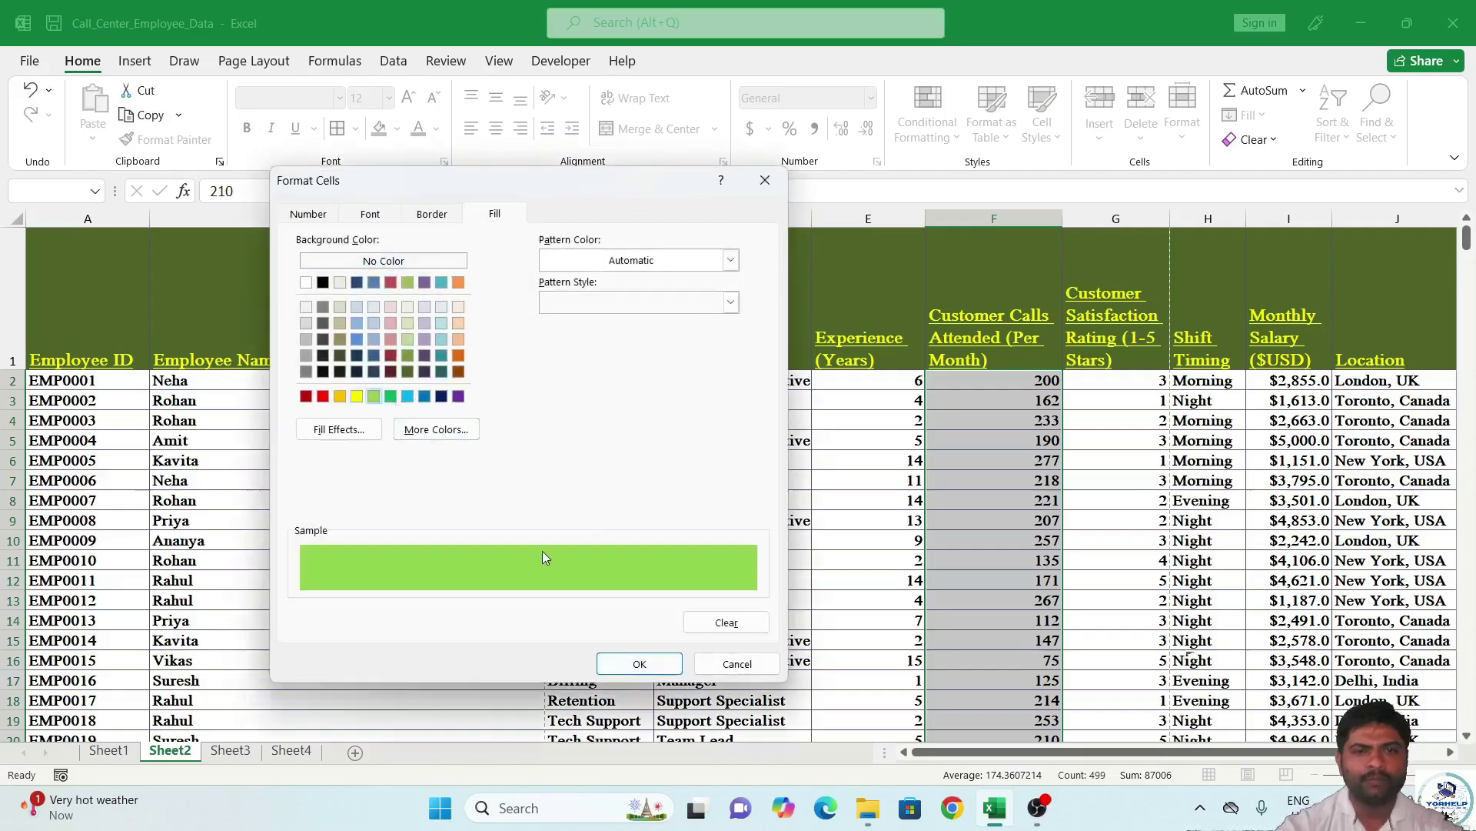
left_click(387, 217)
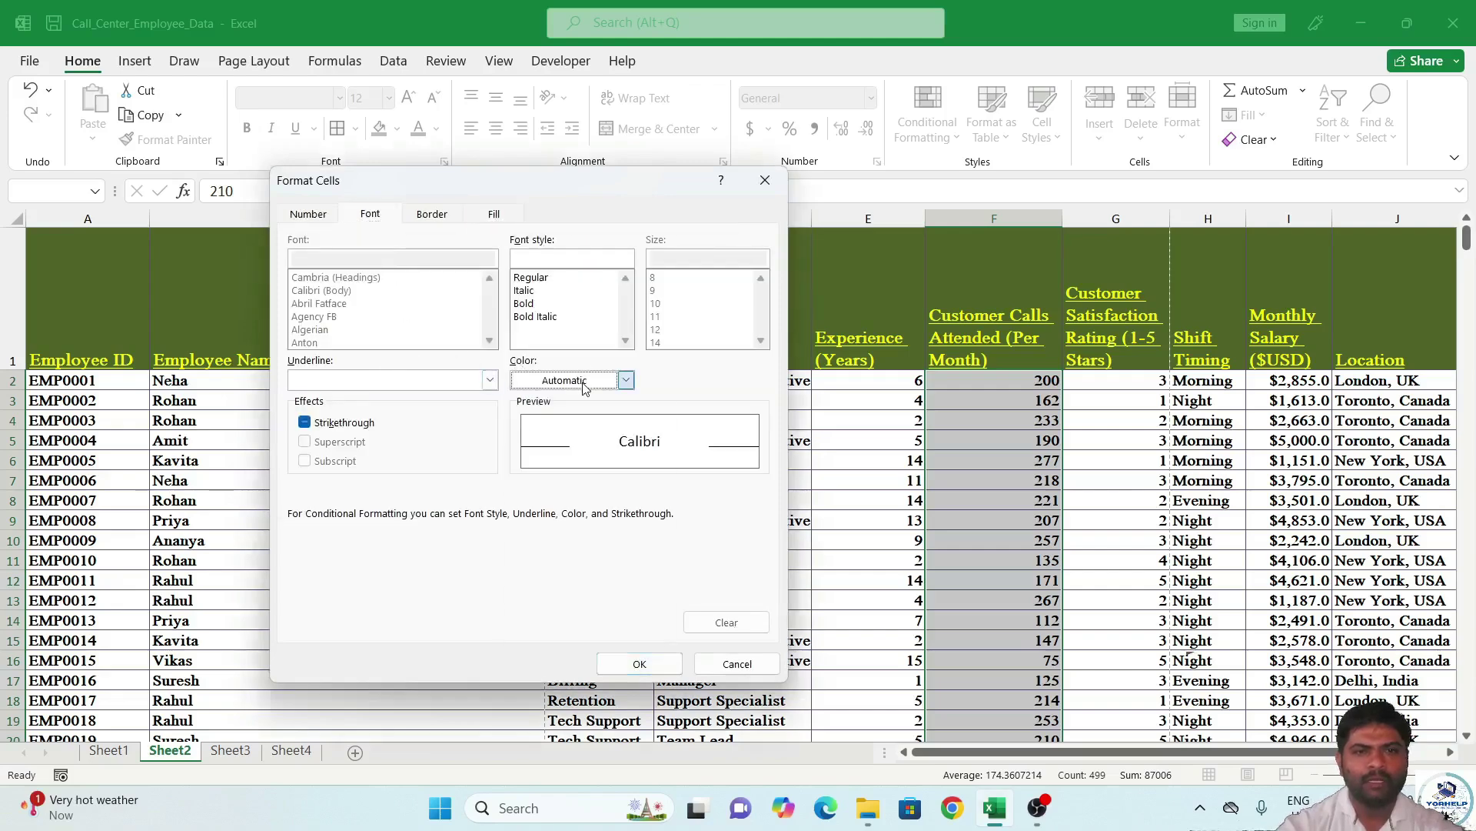
left_click(626, 380)
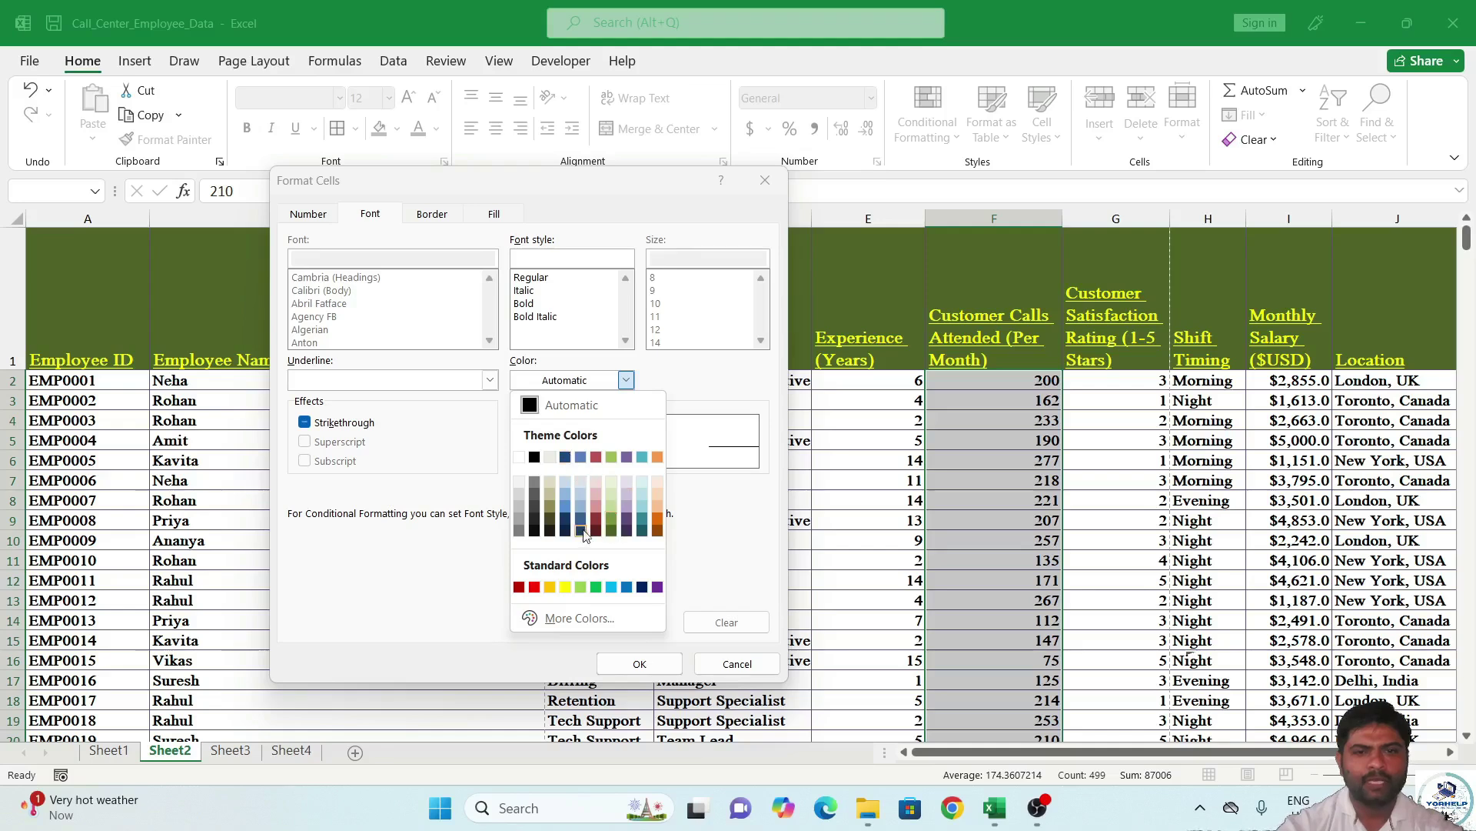
left_click(596, 530)
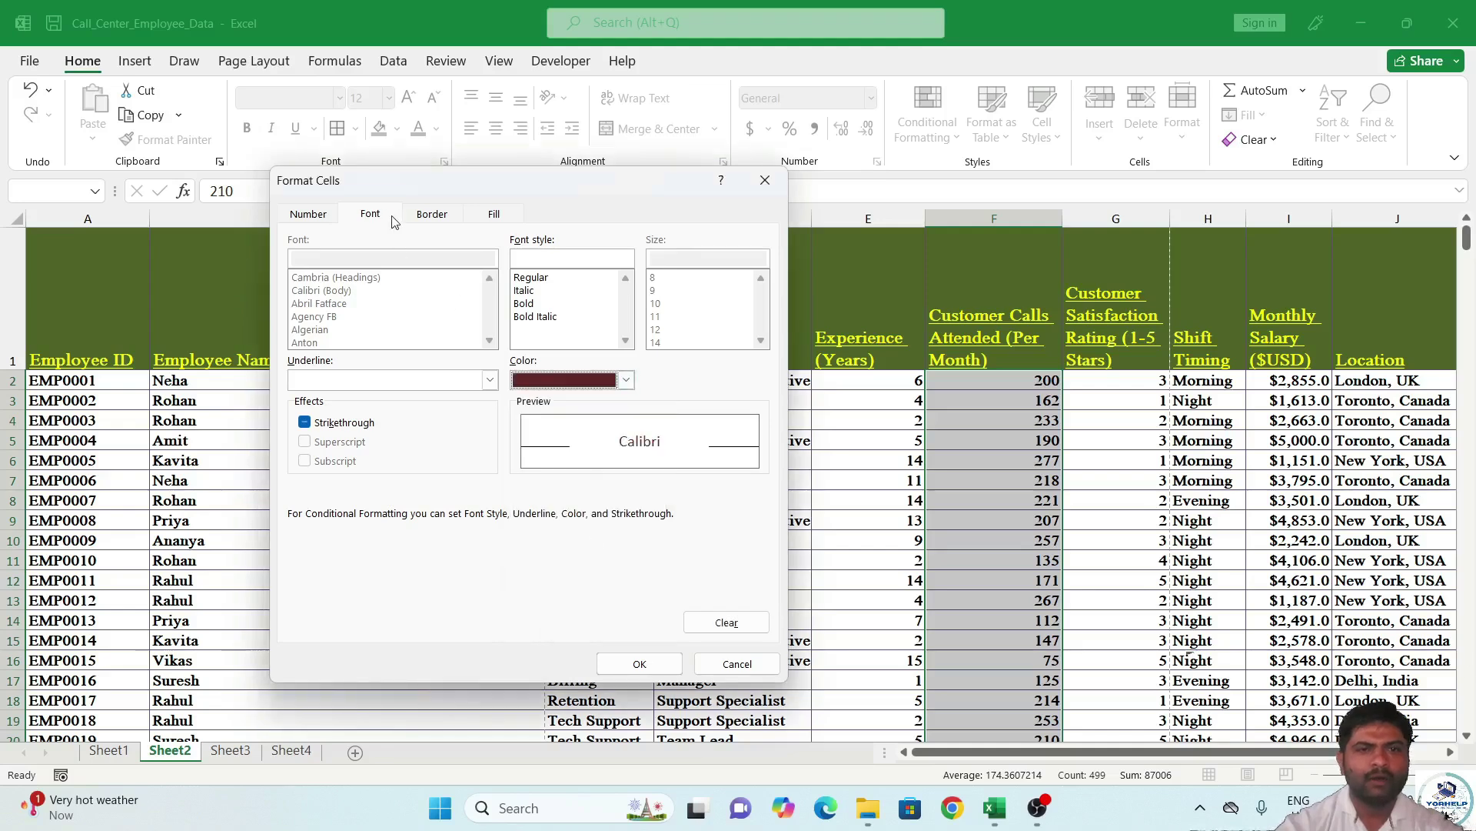
left_click(528, 303)
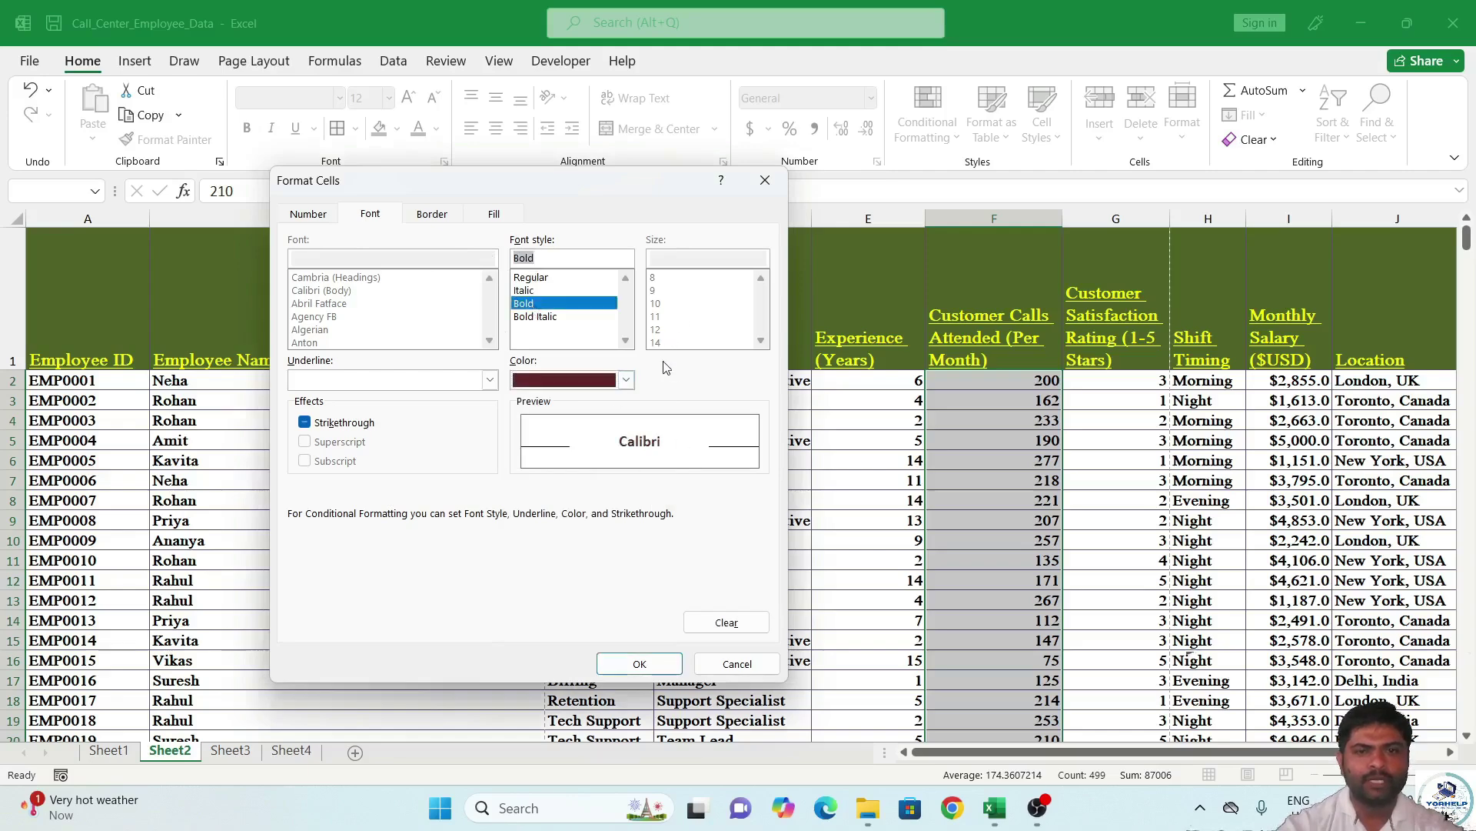
left_click(646, 663)
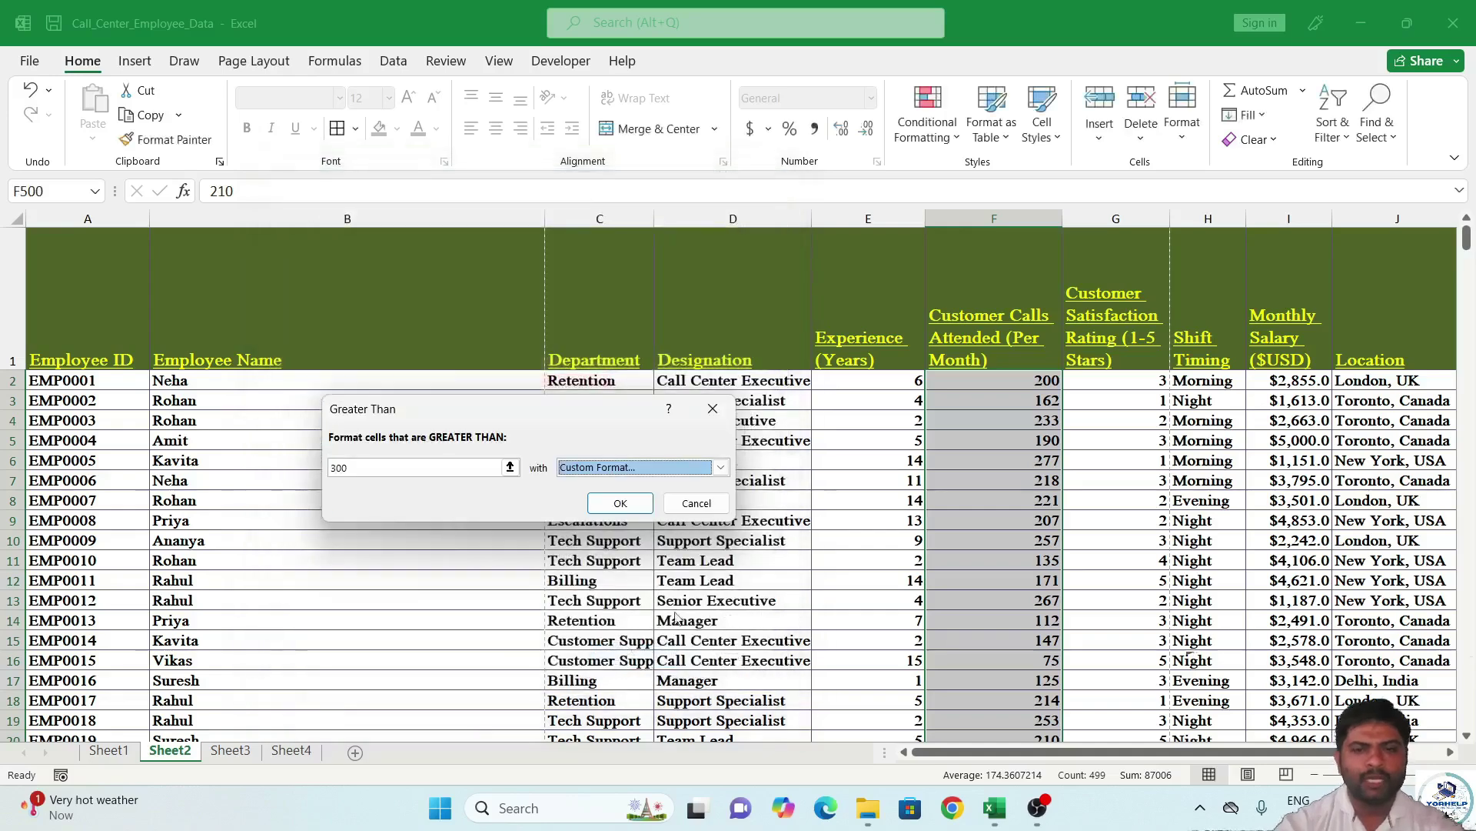
left_click(608, 506)
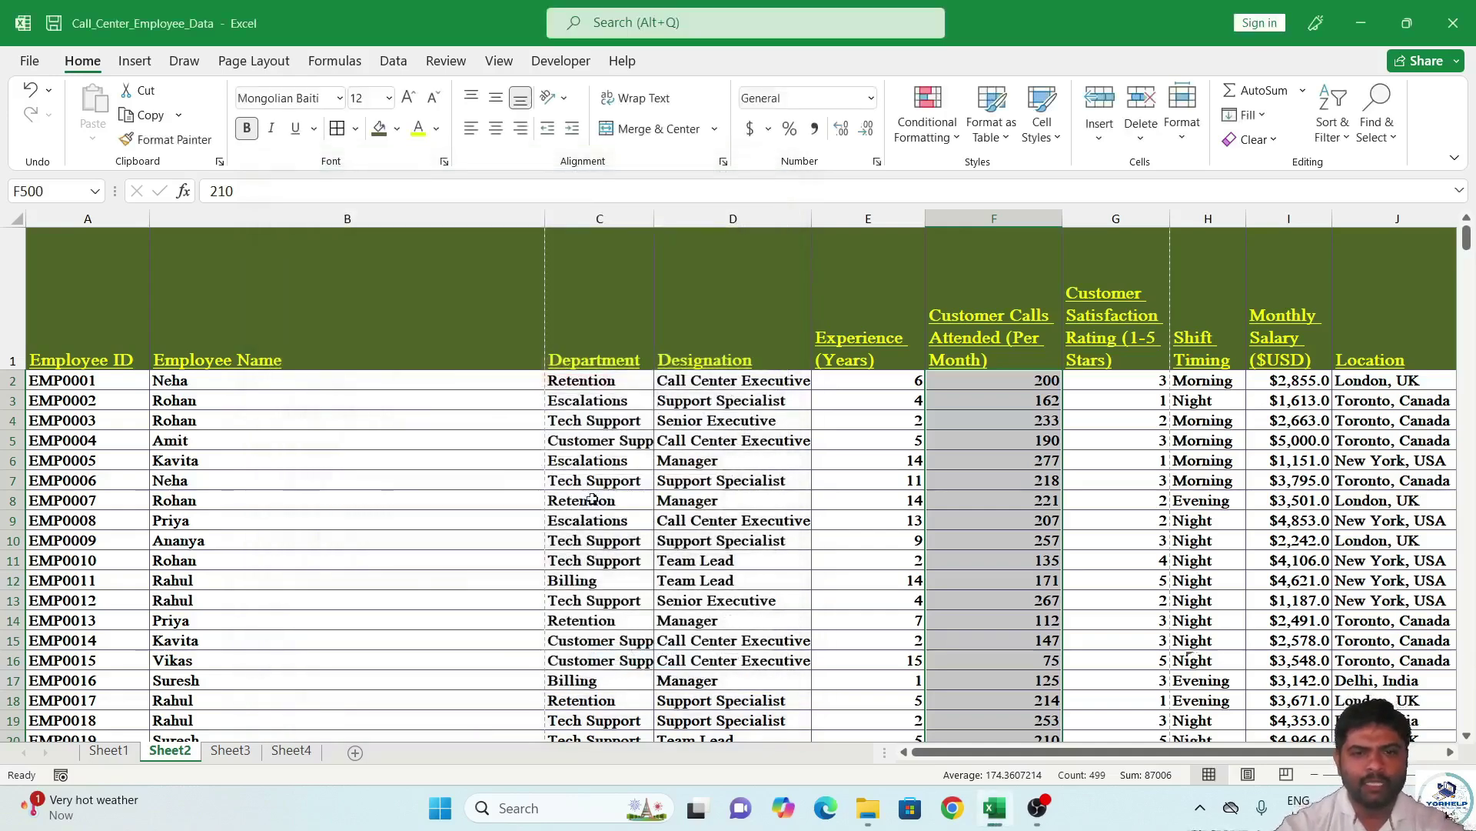
Enter 395 in F344 and 308 in F349 of the Customer Calls column.
scroll(1034, 442, "down", 18)
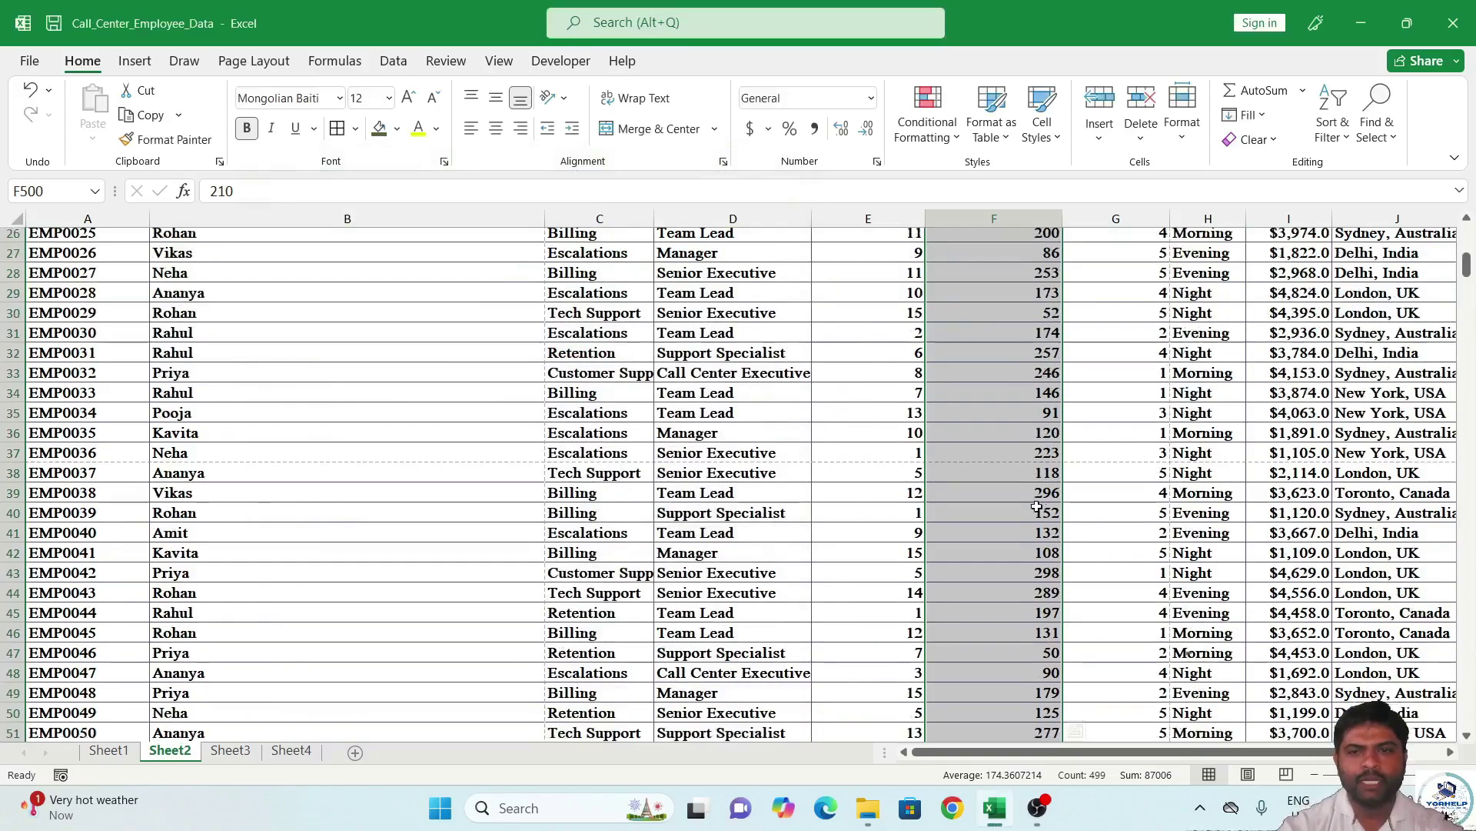
scroll(1023, 509, "down", 20)
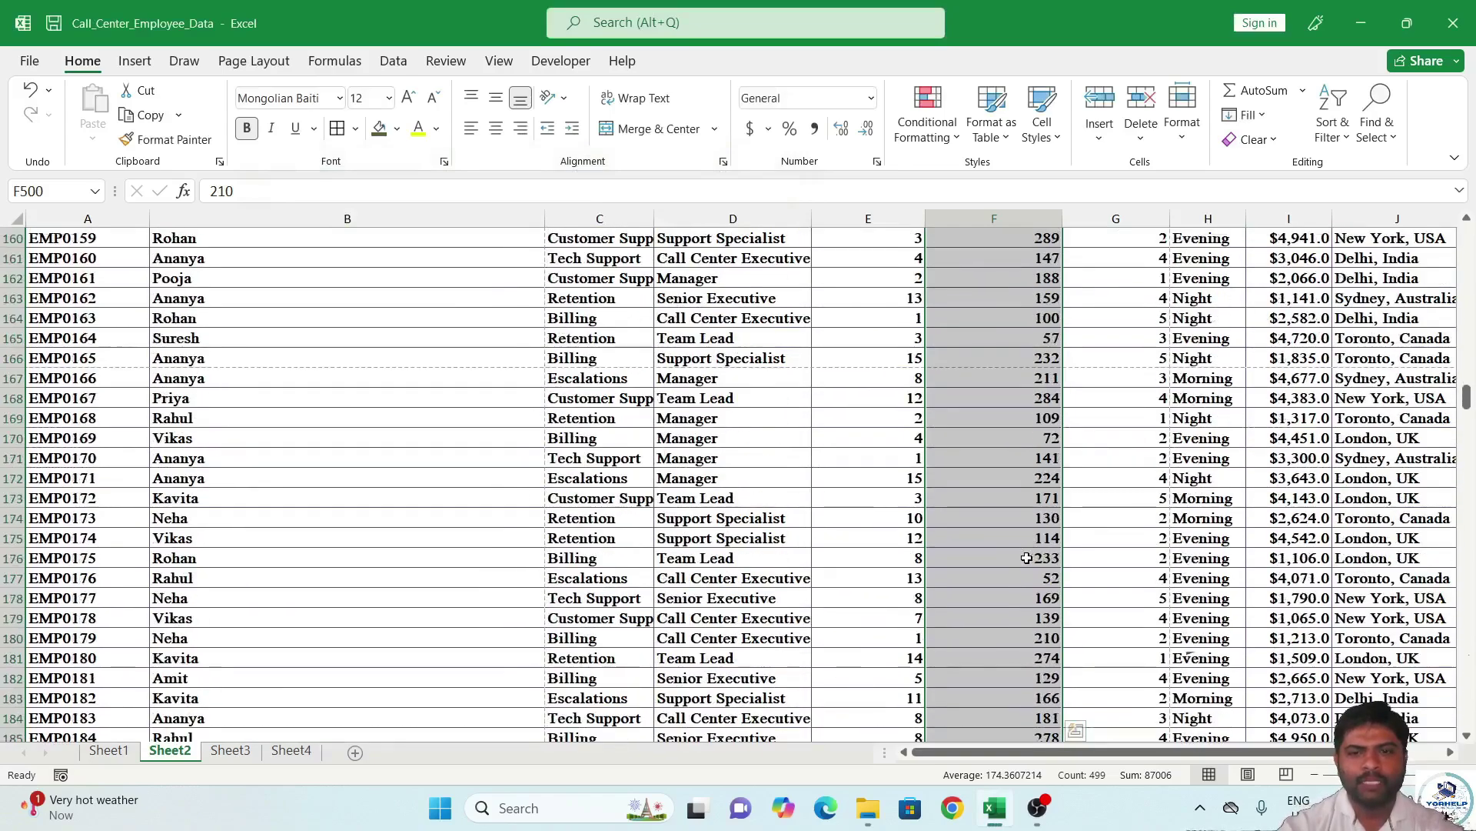
scroll(1017, 554, "down", 20)
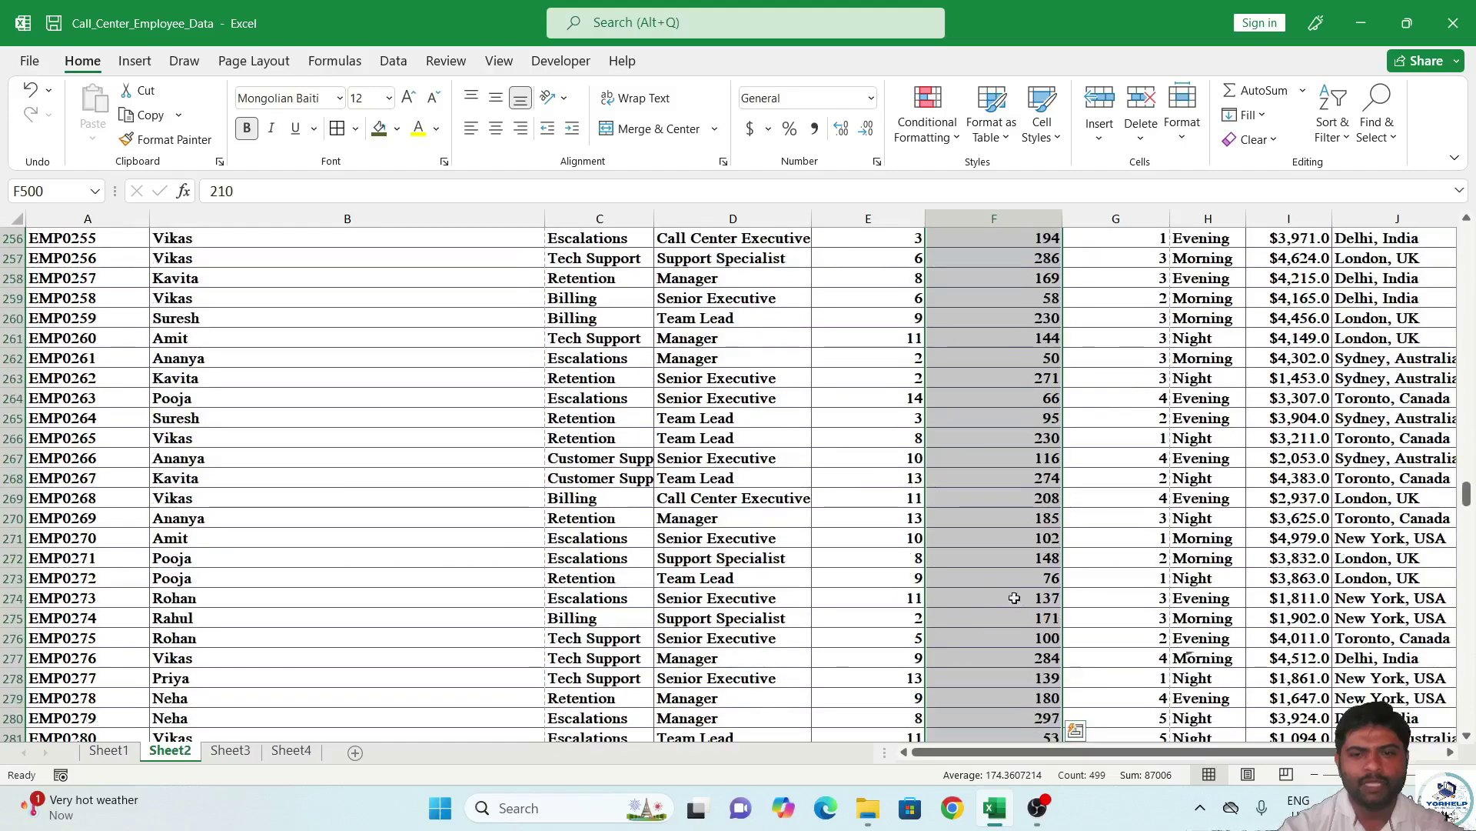
scroll(1005, 659, "down", 17)
left_click(1004, 473)
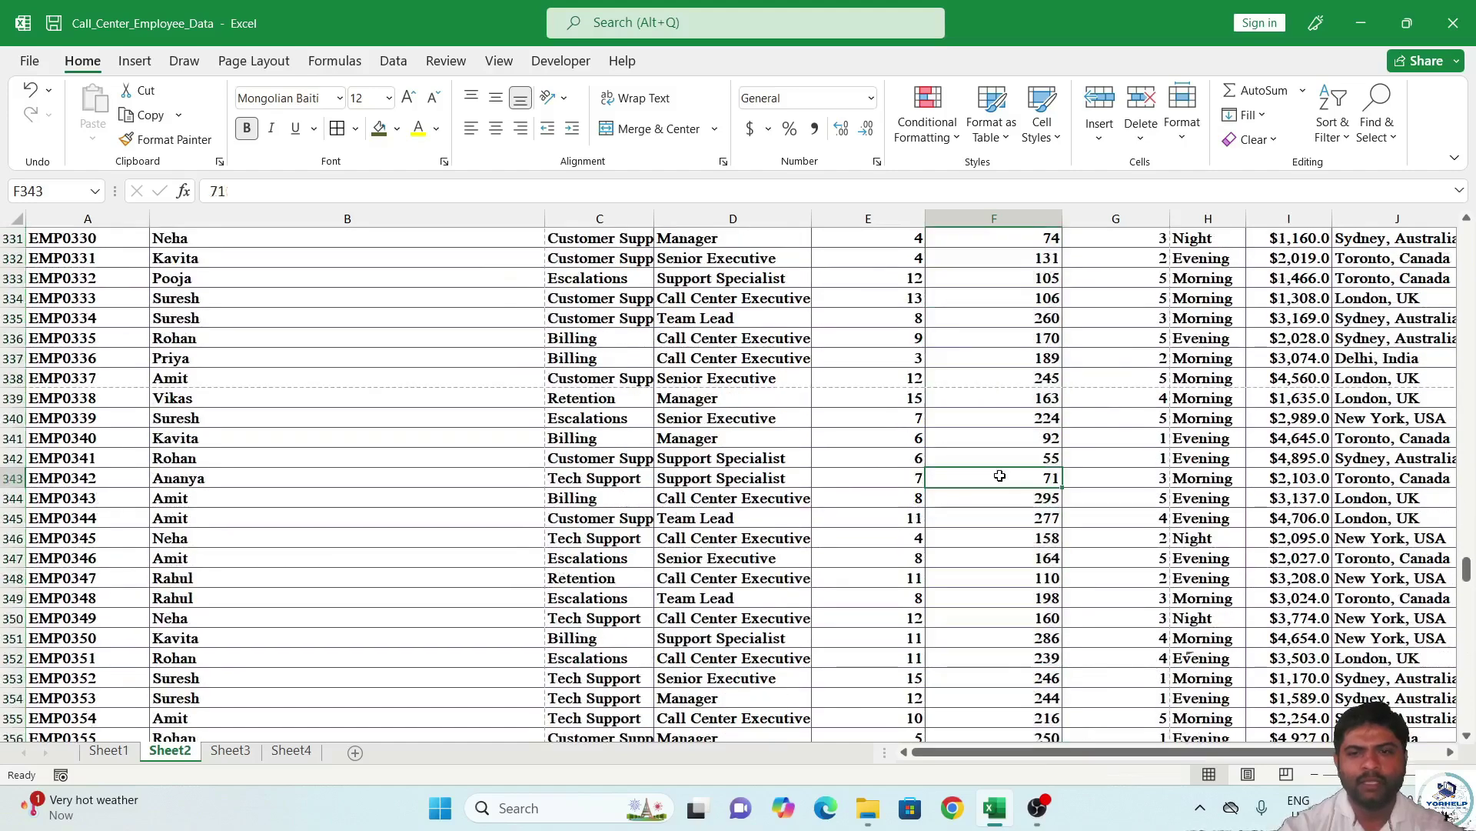
left_click(1027, 499)
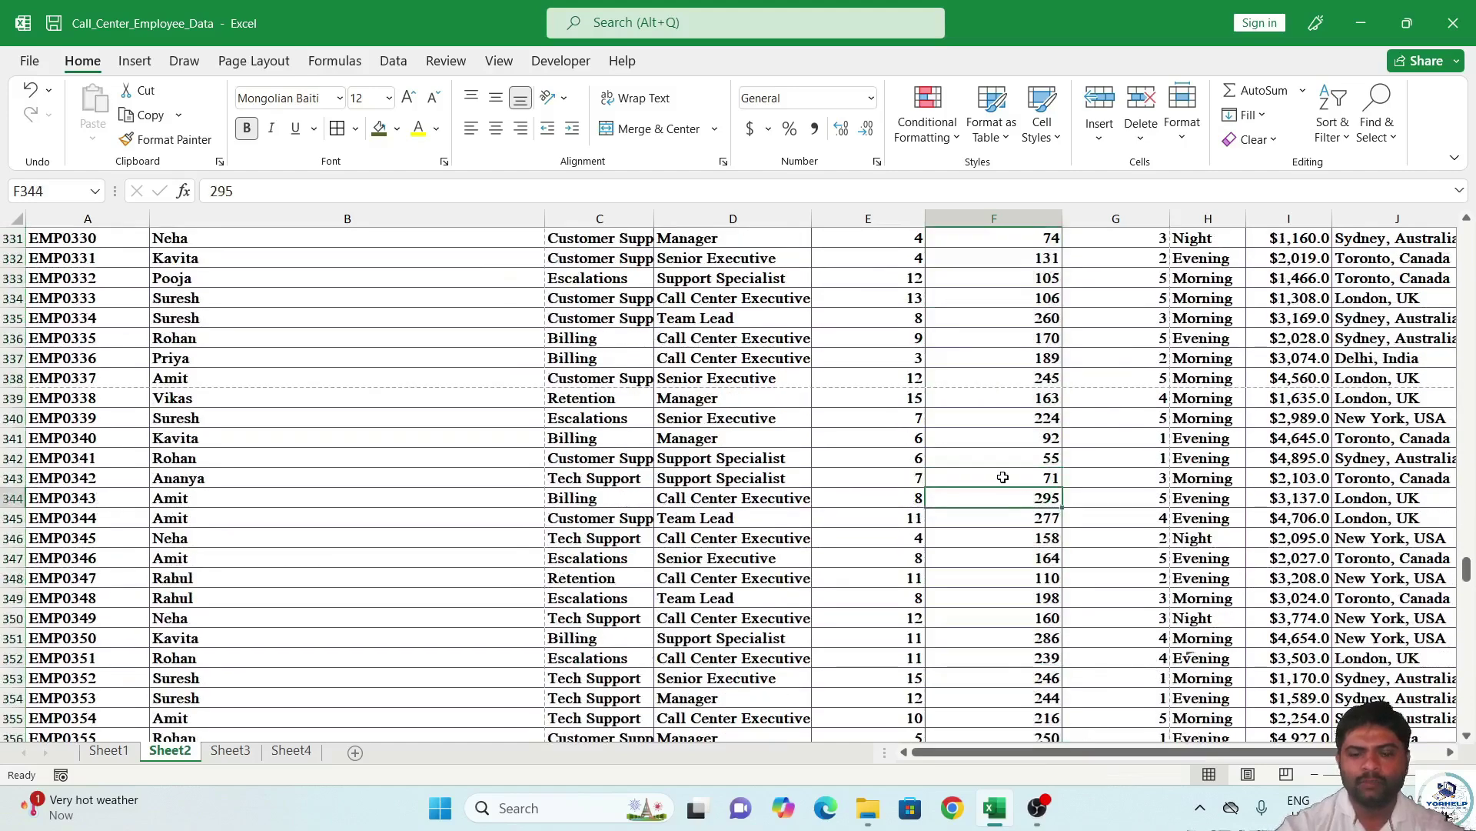
type("395")
key("Return")
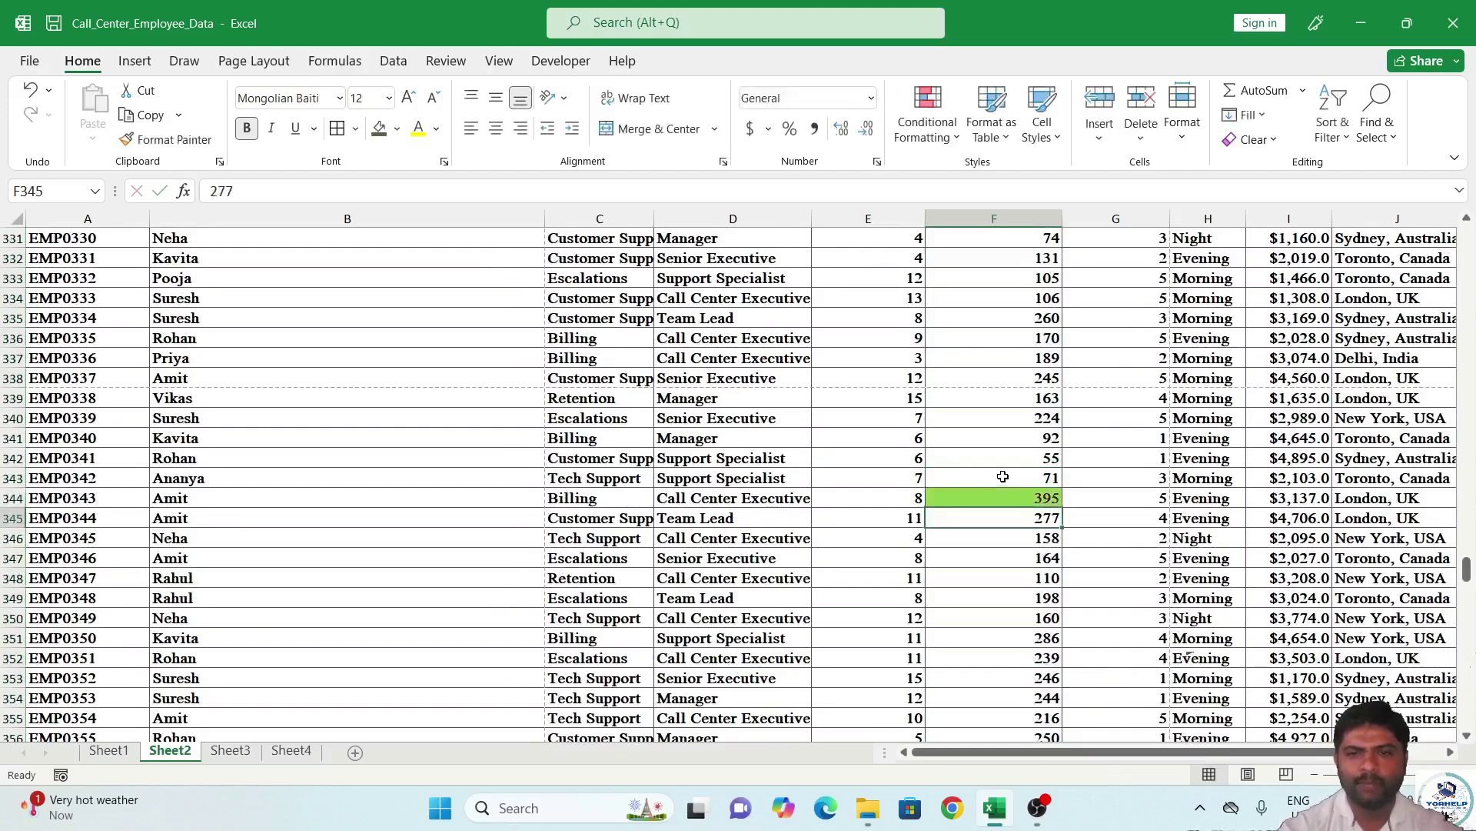
key("Down")
key("Down")
key("Down")
key("Down")
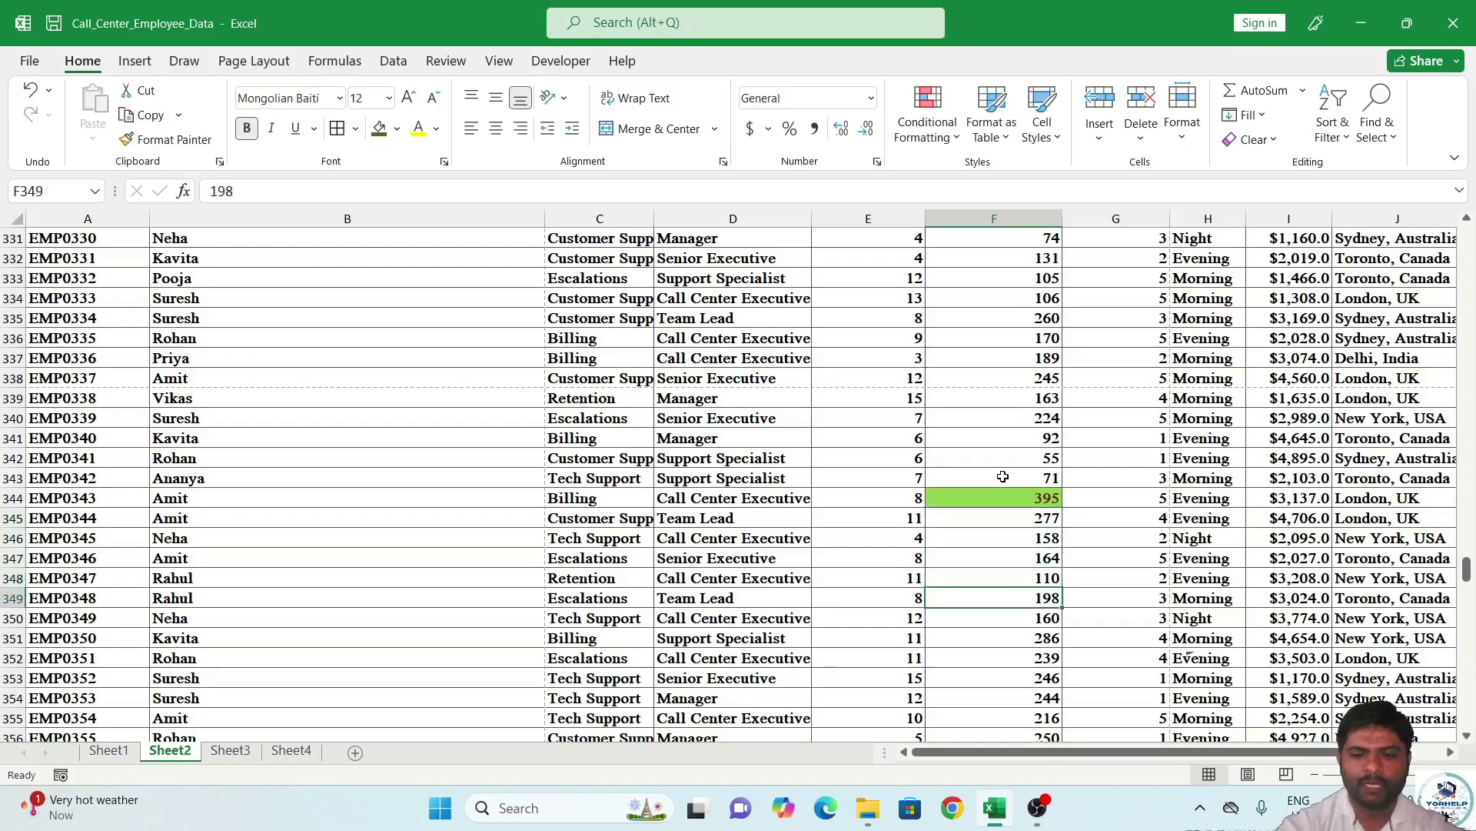
type("308")
key("Return")
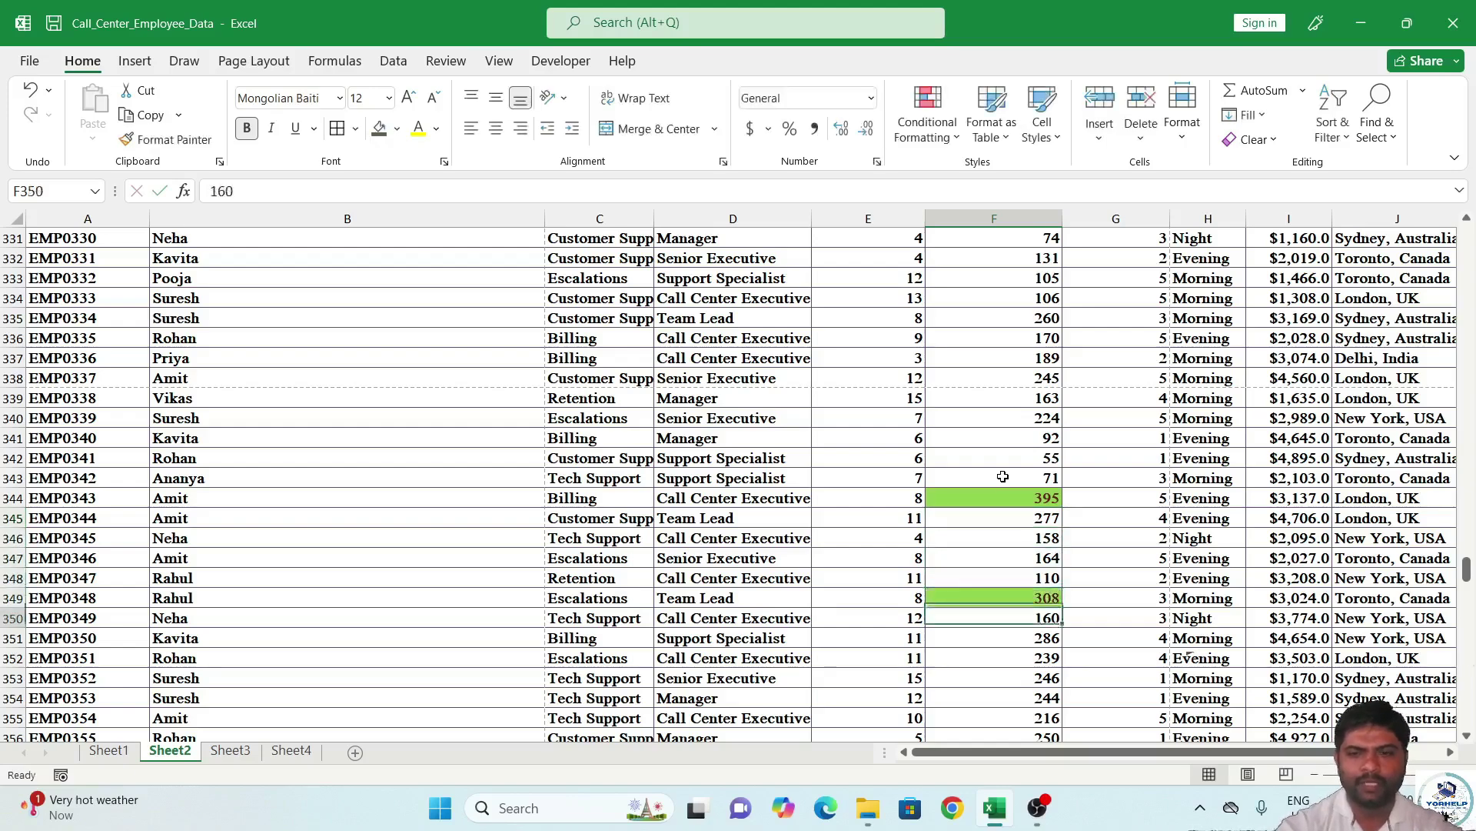
Select the Customer Calls values from F2 to F500 to confirm the green highlighting.
scroll(1057, 416, "up", 20)
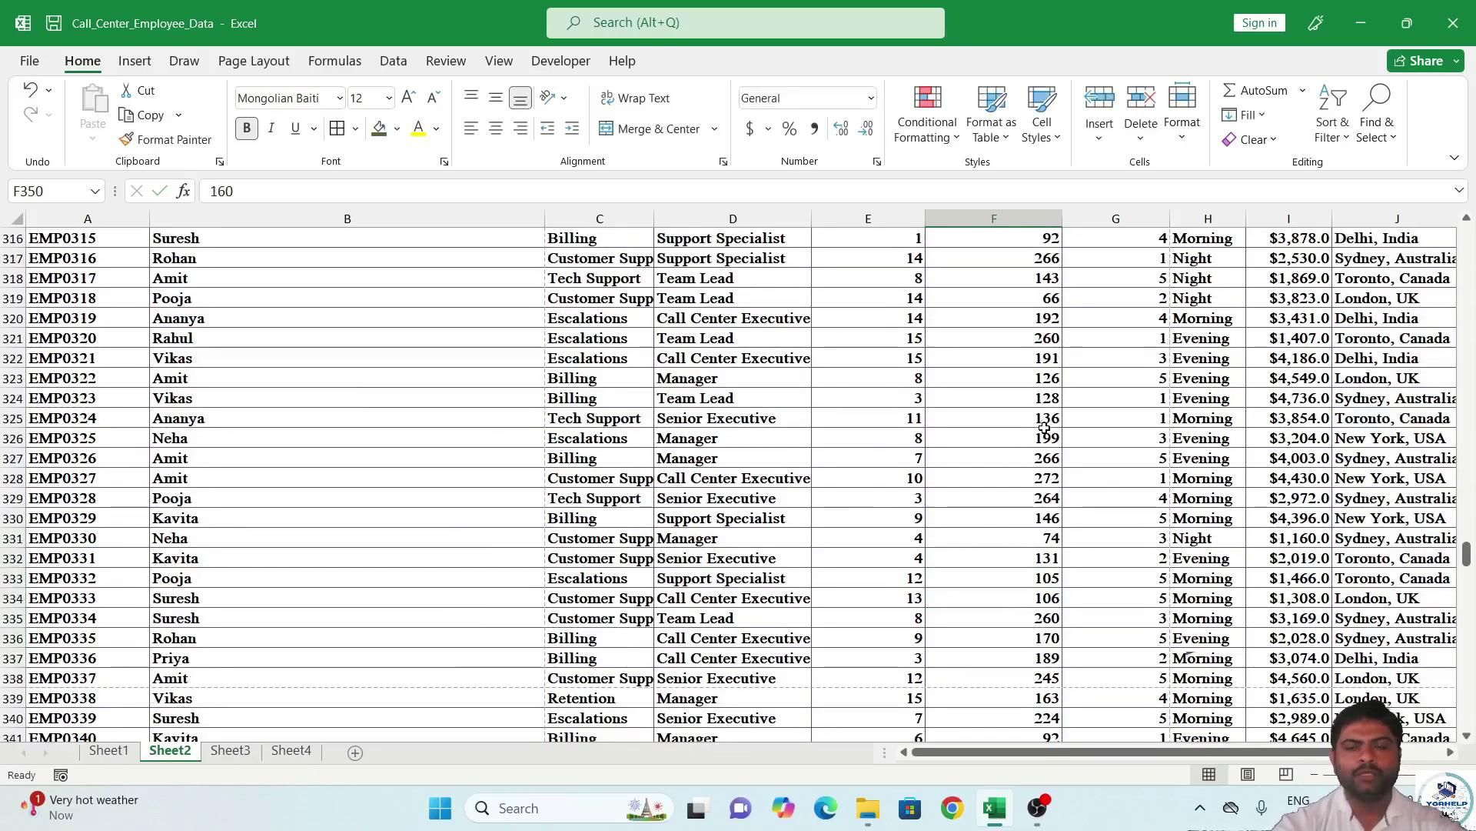
scroll(1048, 302, "up", 7)
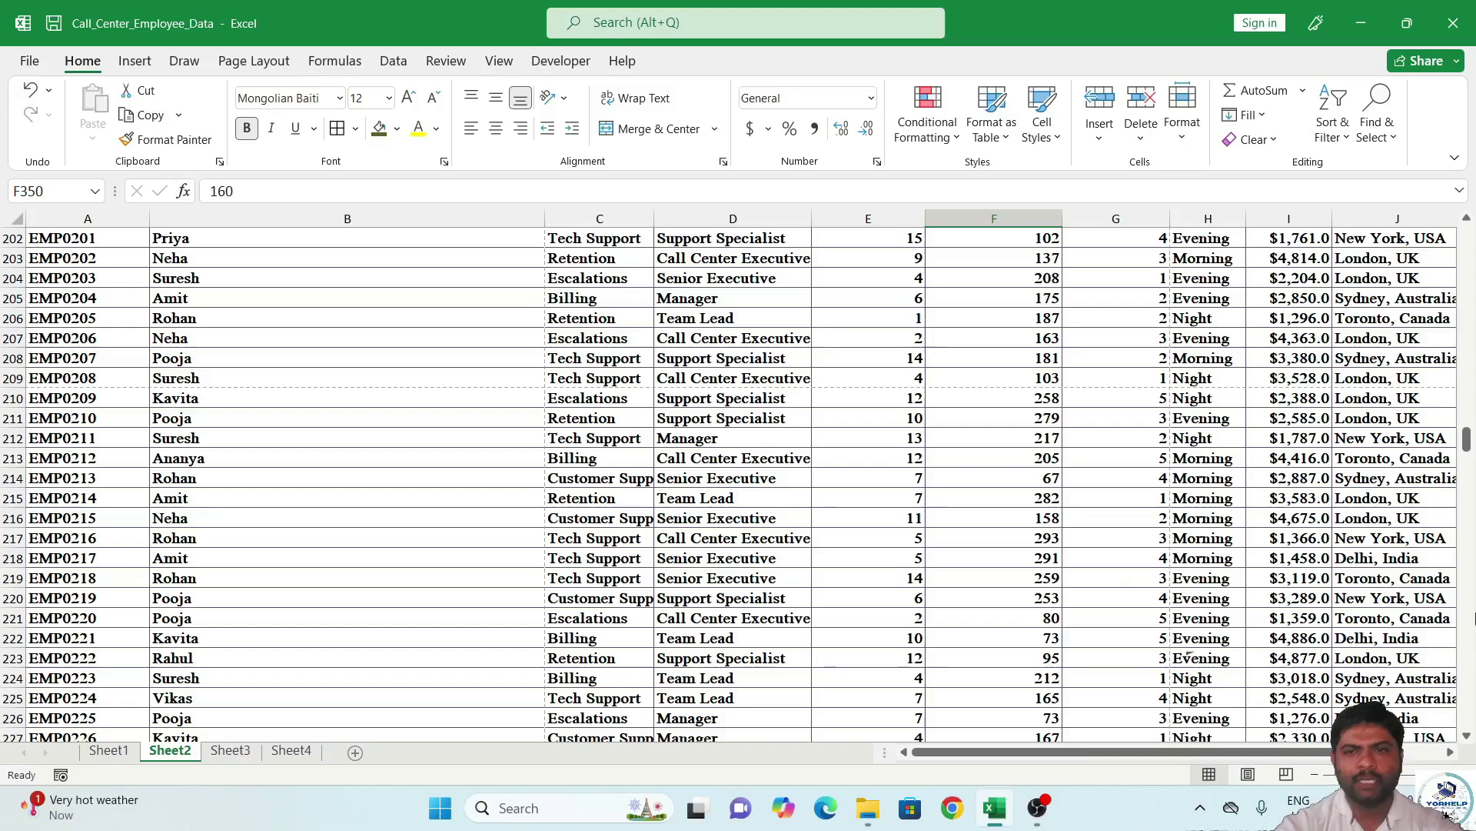
left_click_drag(1470, 446, 1474, 199)
left_click(1058, 381)
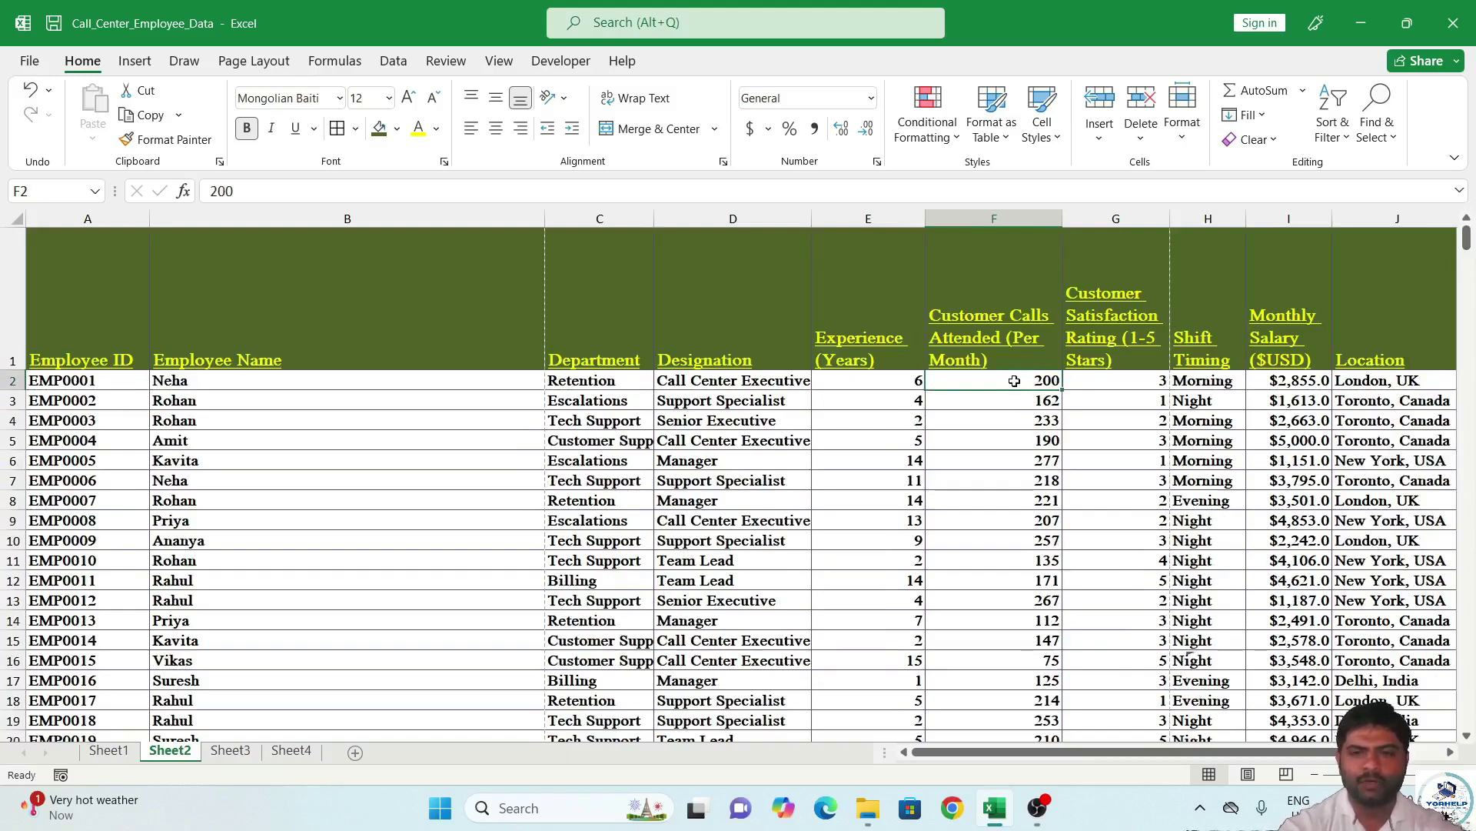
key("ctrl+shift+Down")
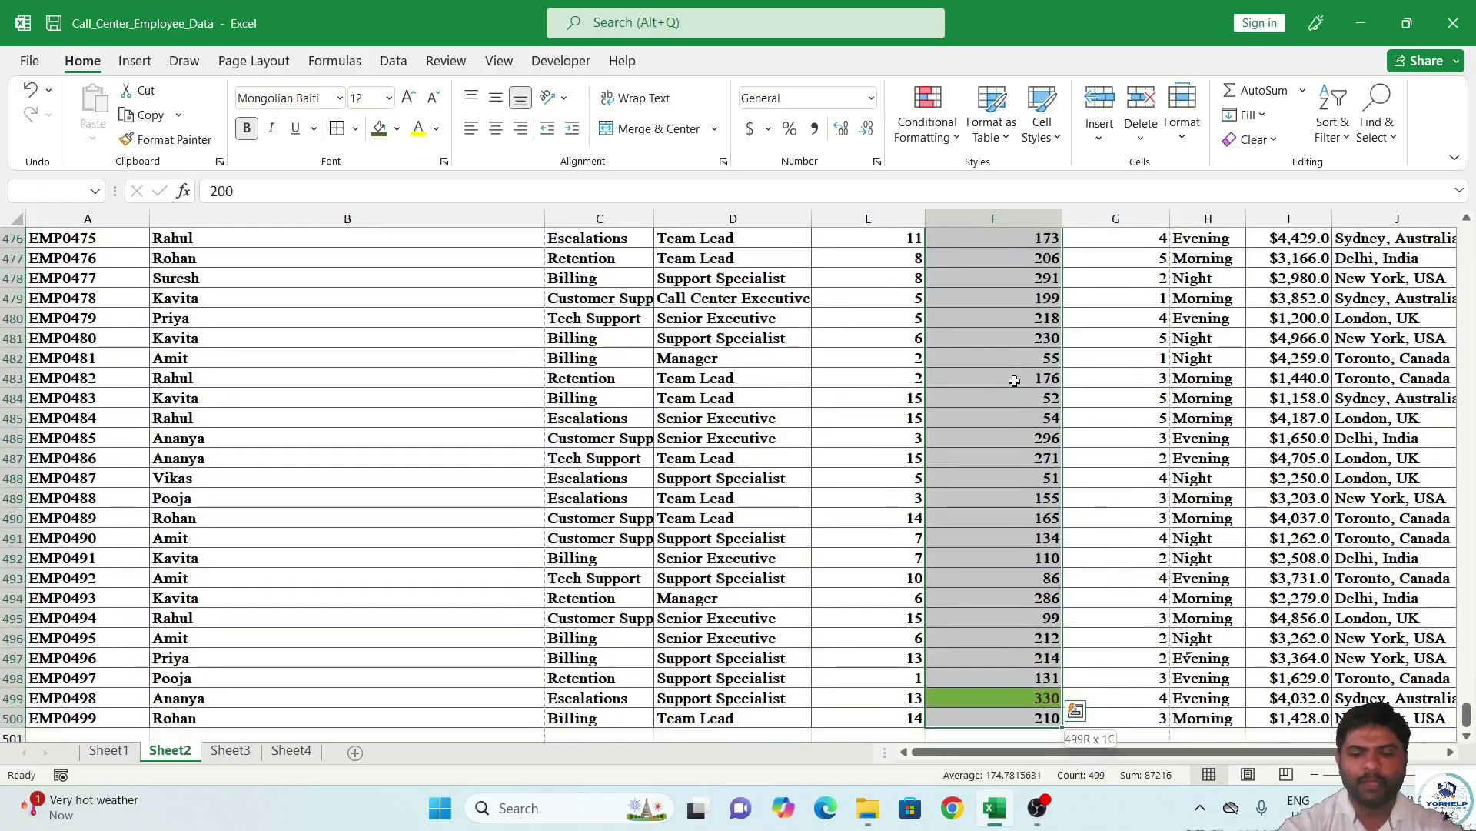
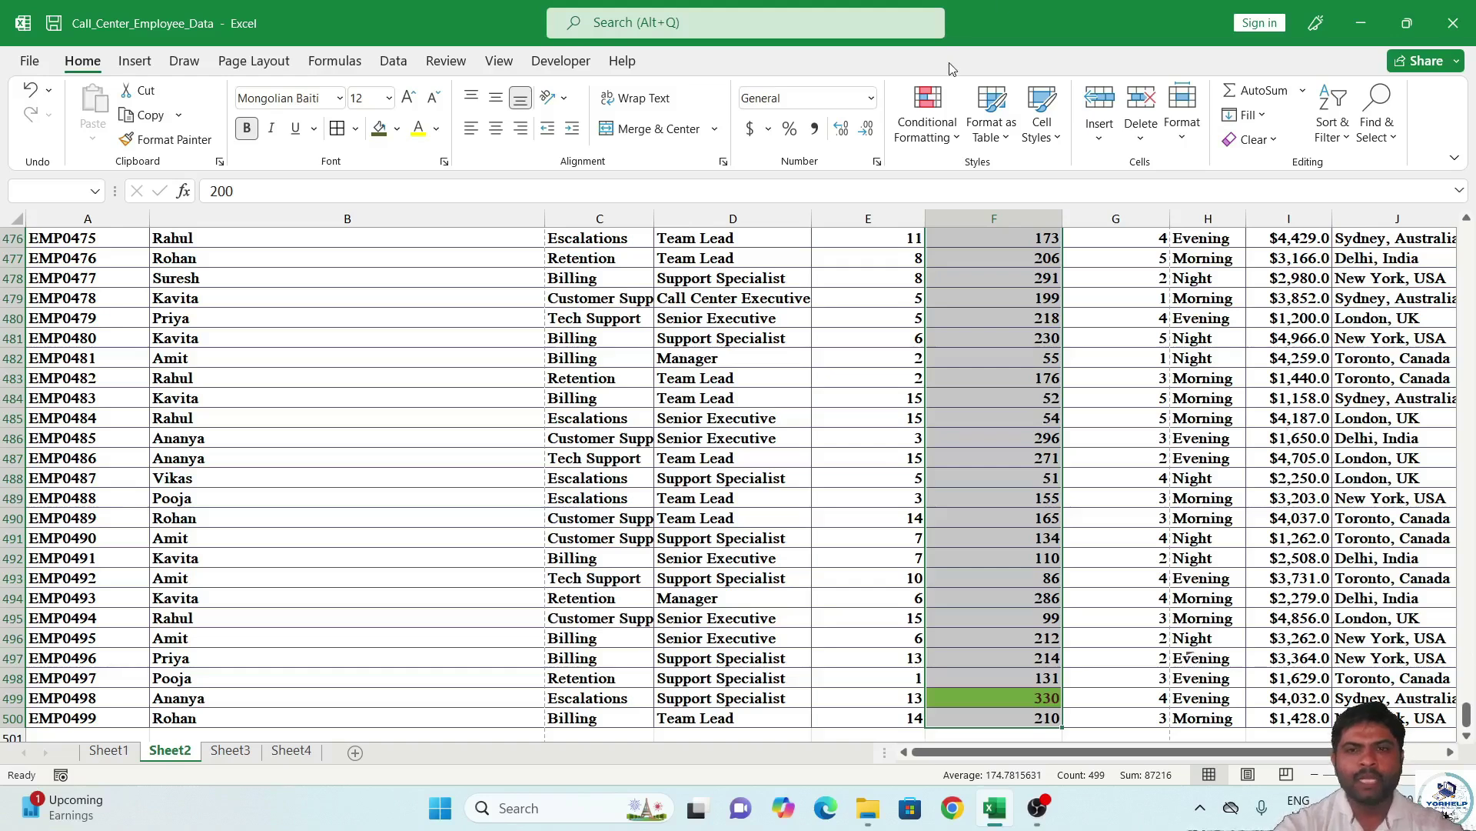
Add pink gradient-fill data bars to the Customer Calls values in column F.
left_click(927, 123)
mouse_move(980, 269)
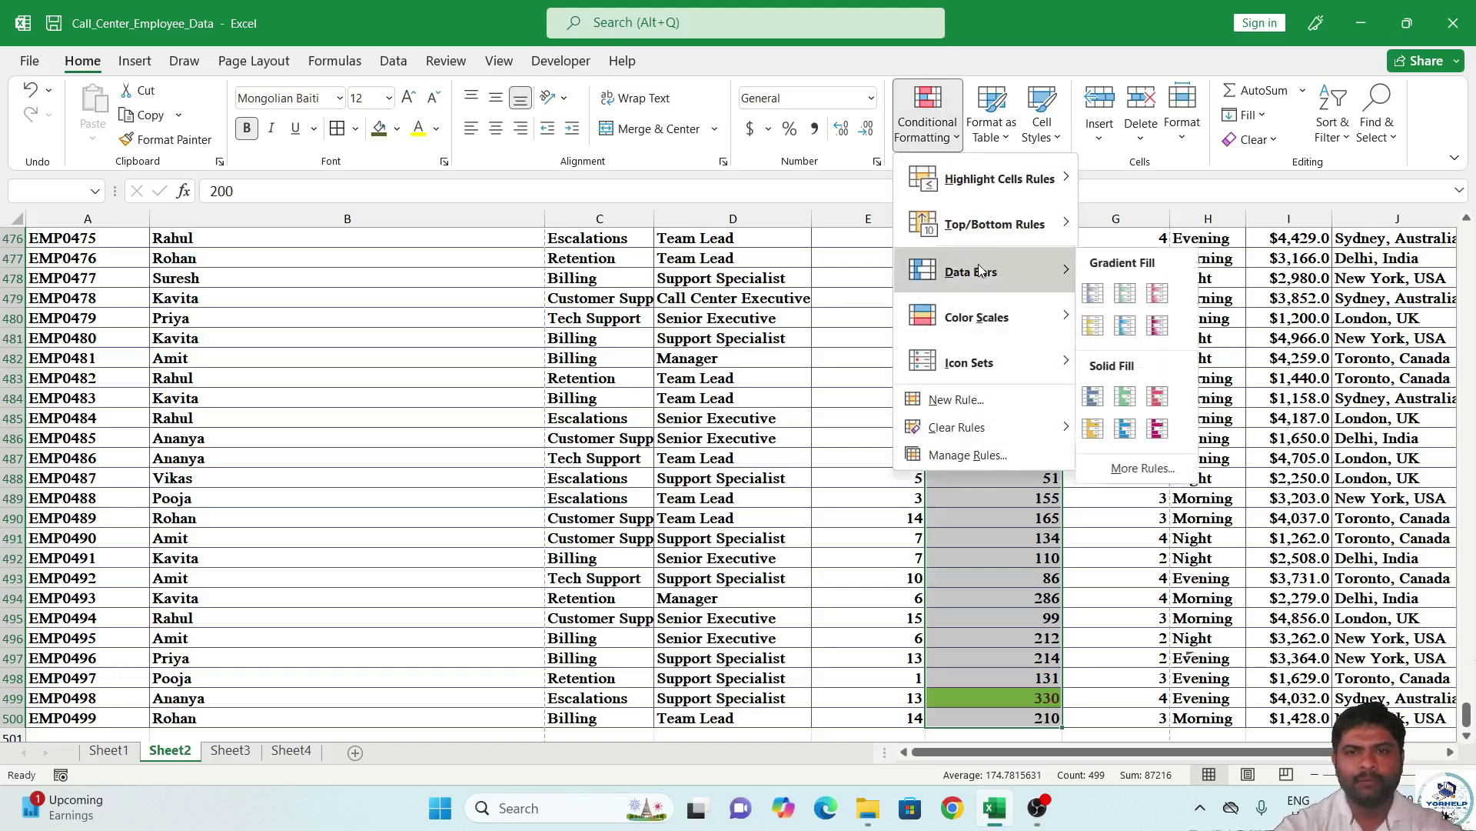
left_click(1159, 327)
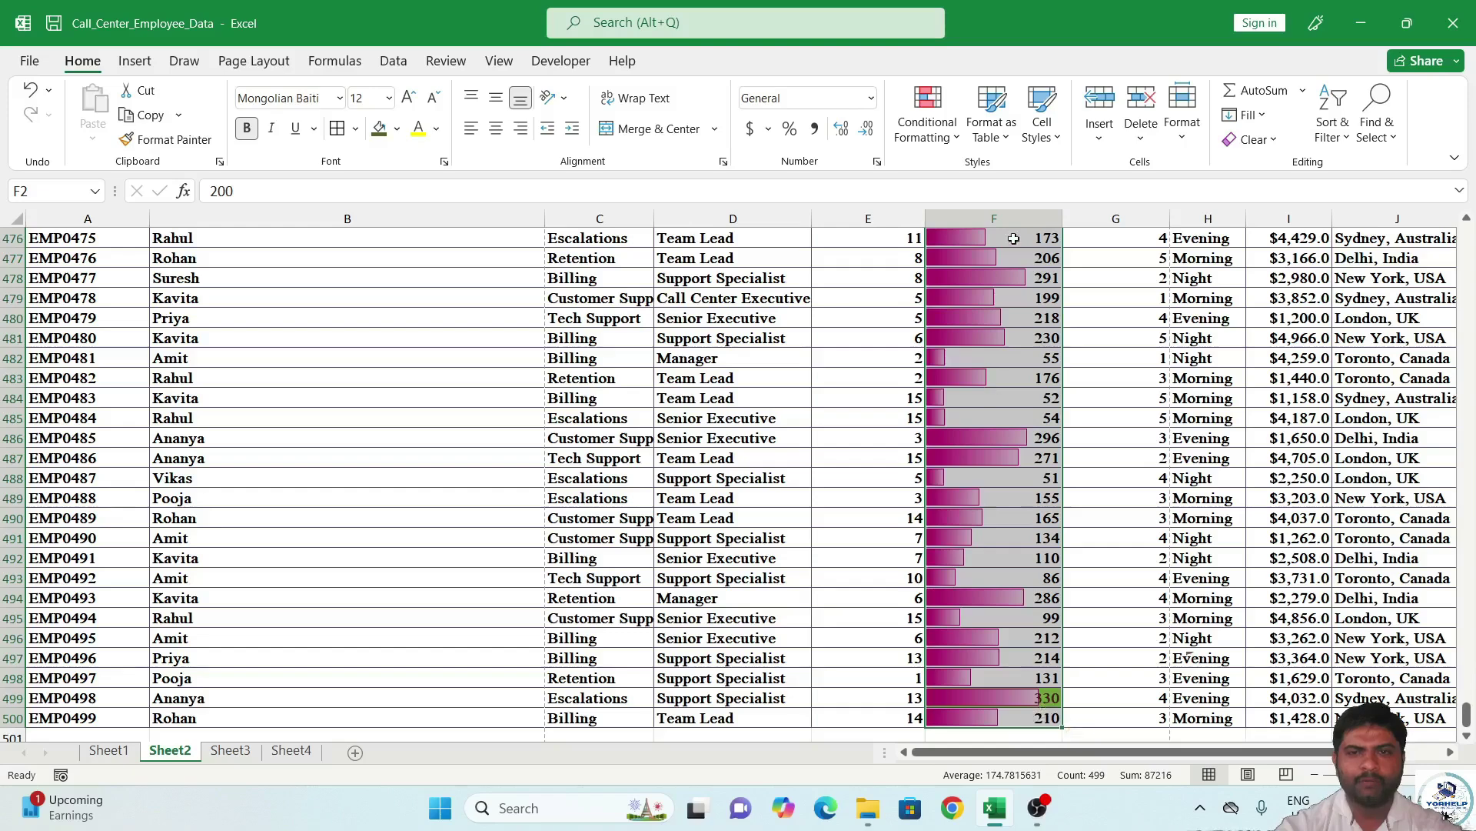
Look at Color Scales without applying one, then undo the pink data bars.
left_click(928, 114)
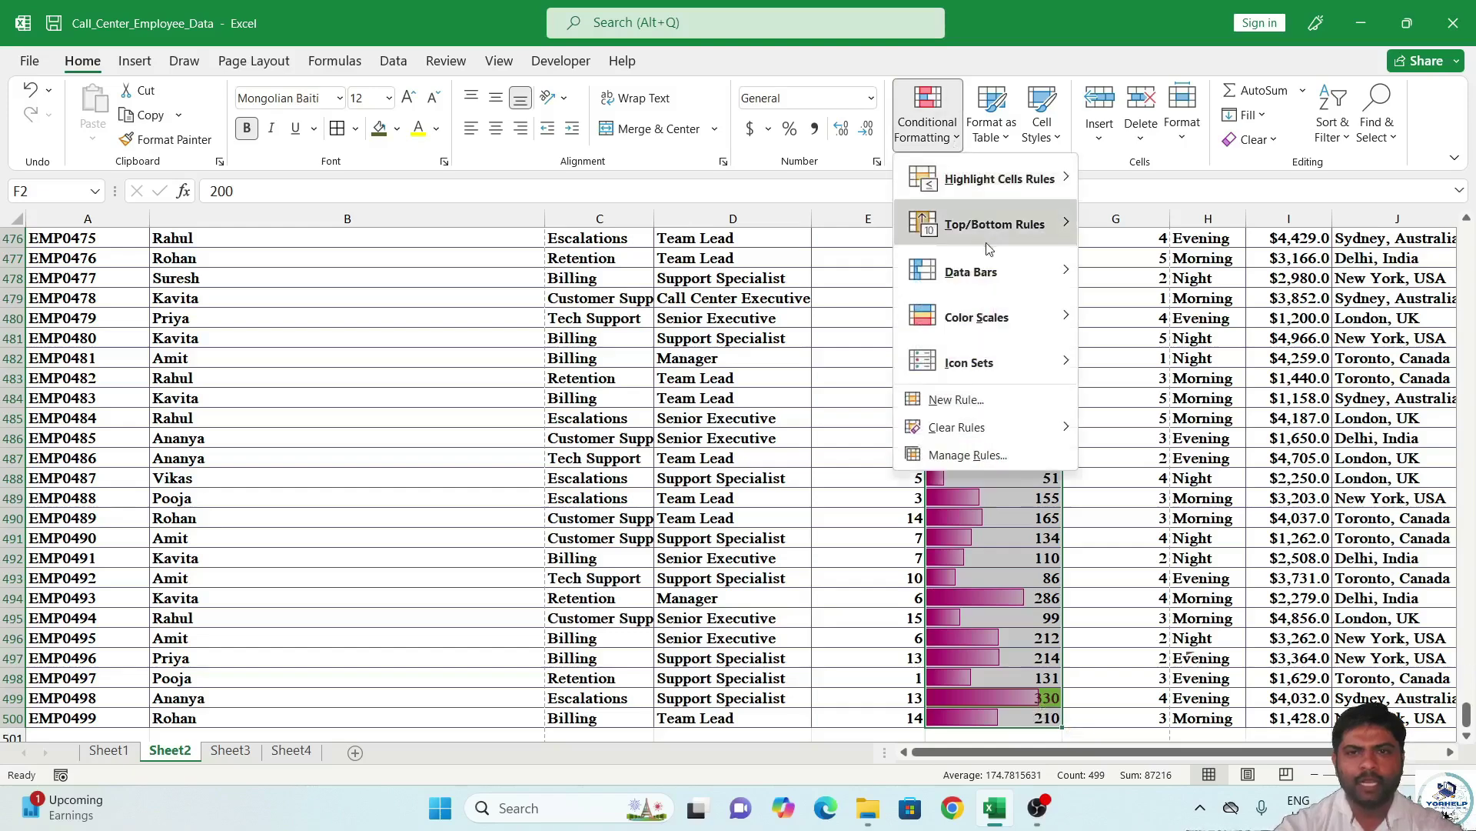
mouse_move(991, 311)
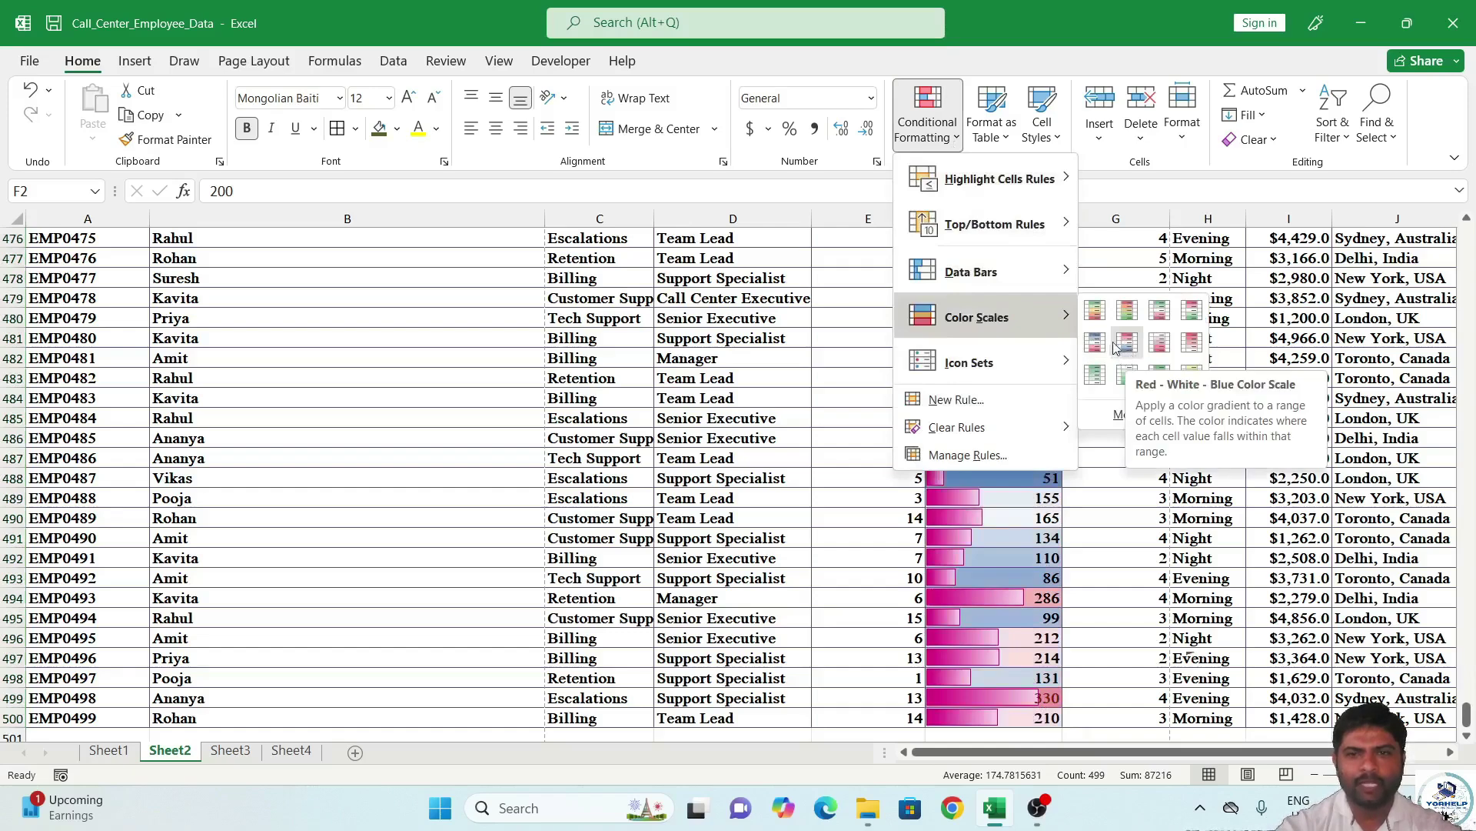
left_click(958, 88)
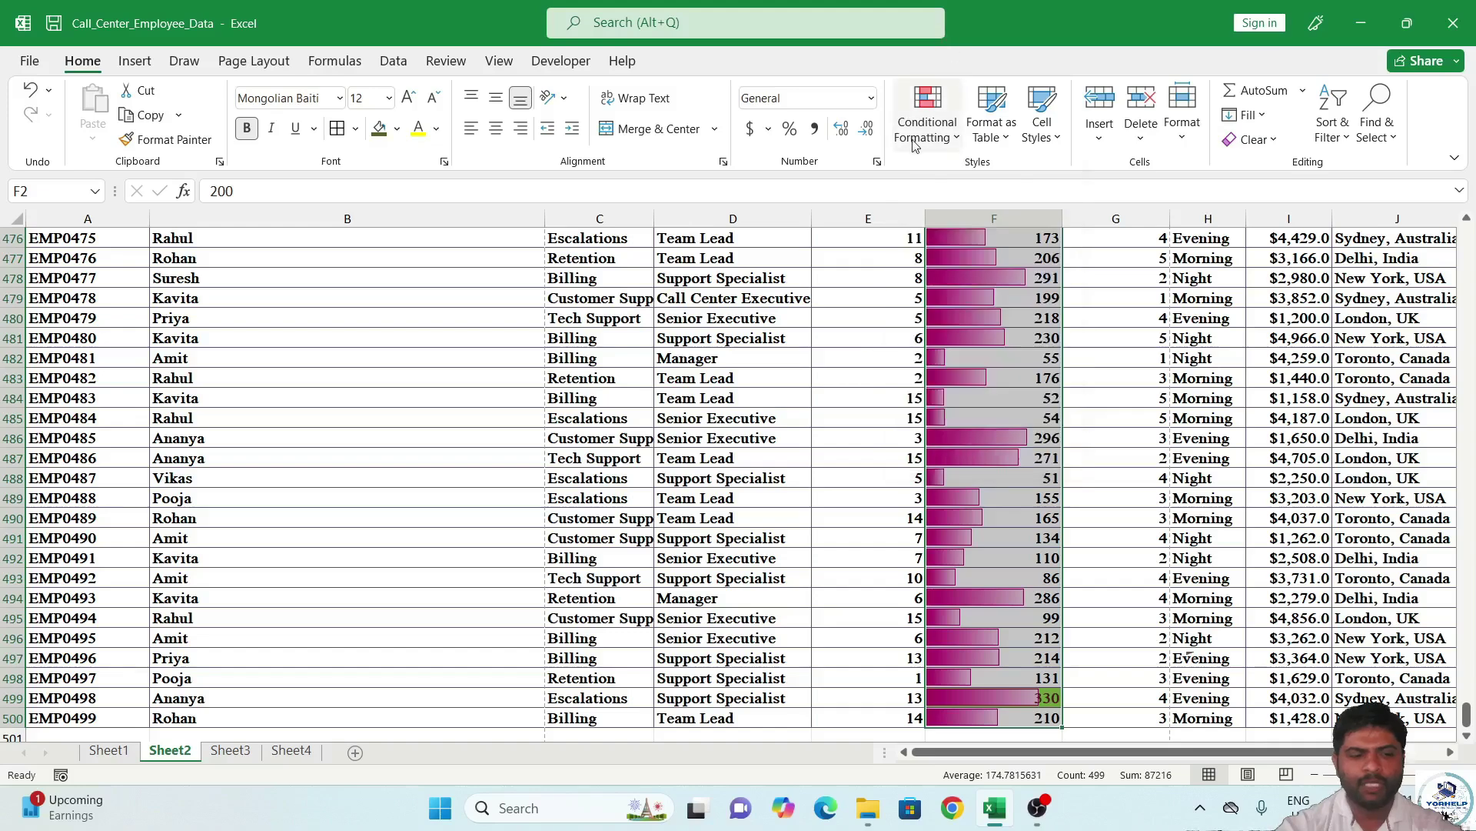
key("ctrl+z")
key("ctrl+q")
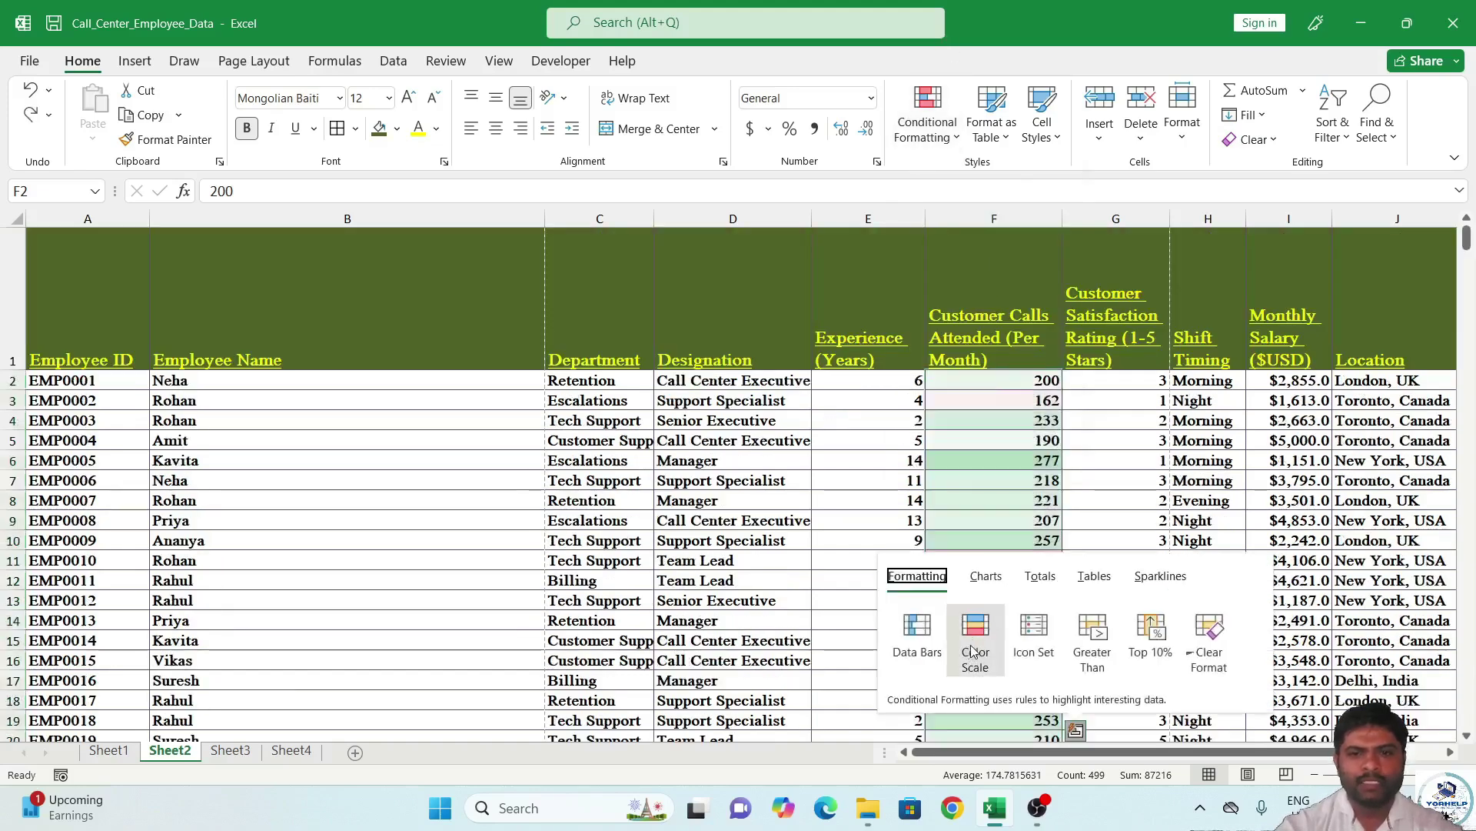
Create a custom 3-Color Scale rule for column F: red lowest, yellow midpoint, green highest.
left_click(951, 130)
mouse_move(1034, 310)
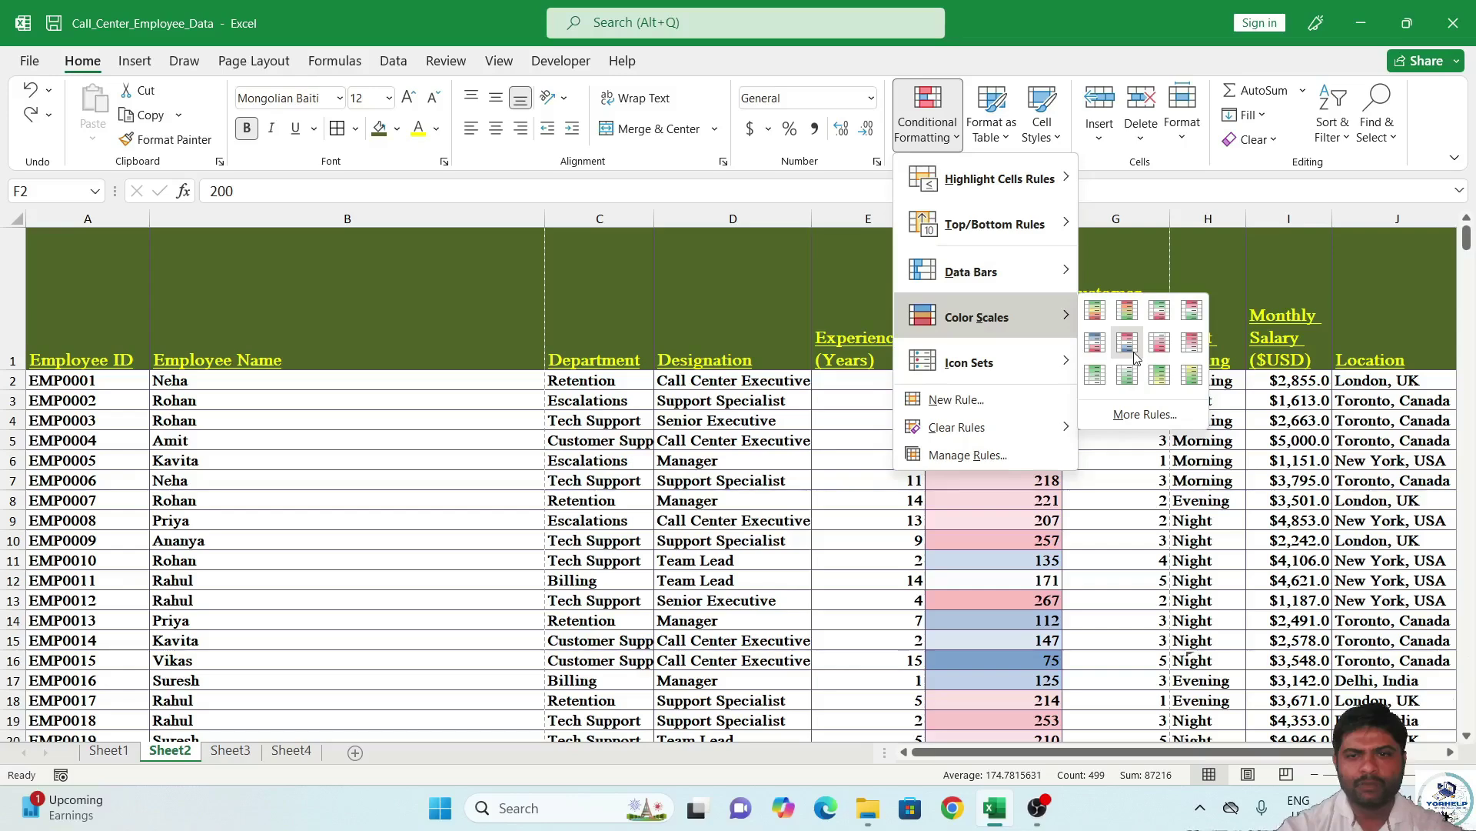
left_click(1122, 412)
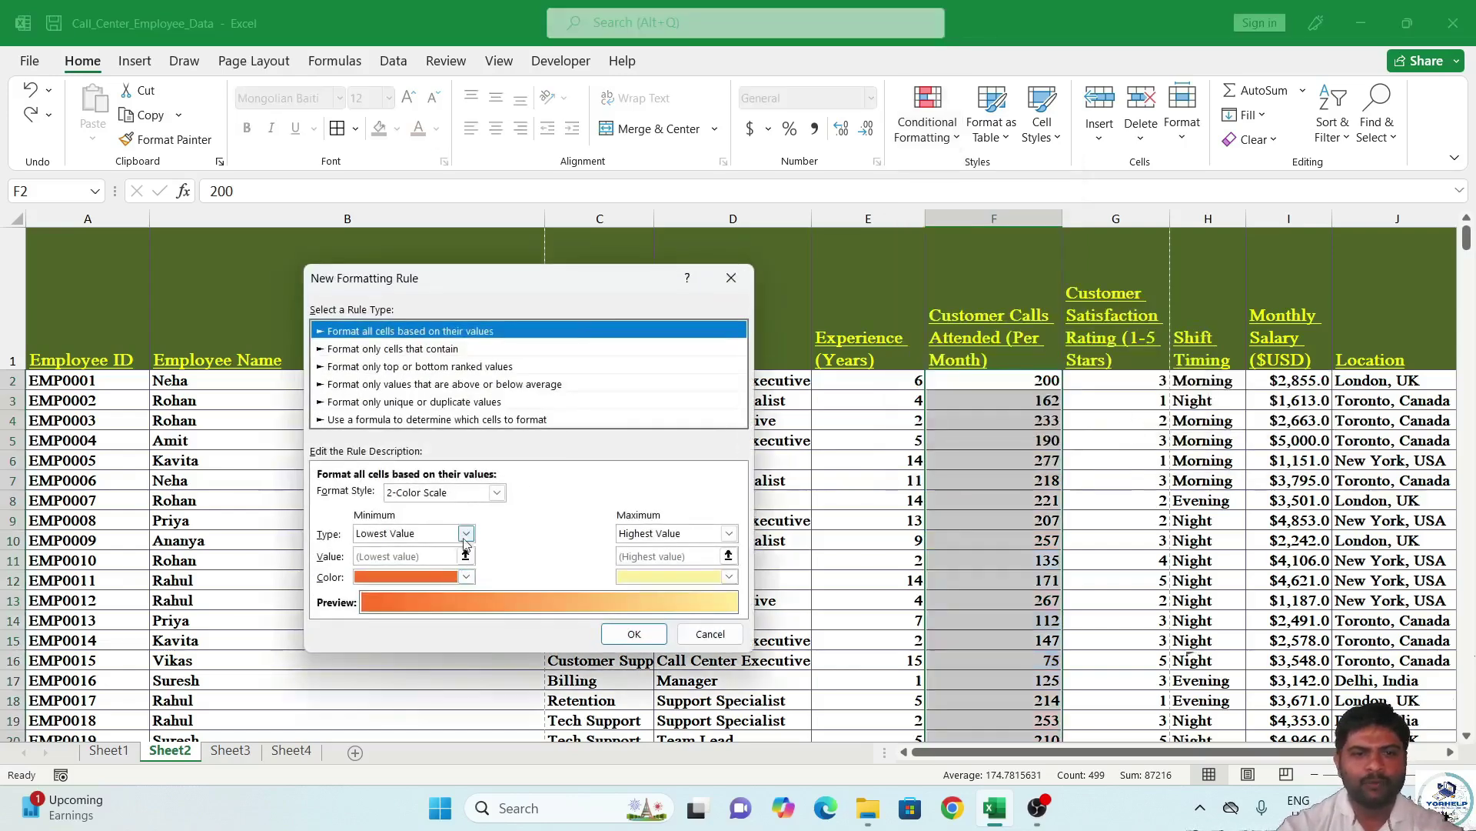
left_click(496, 494)
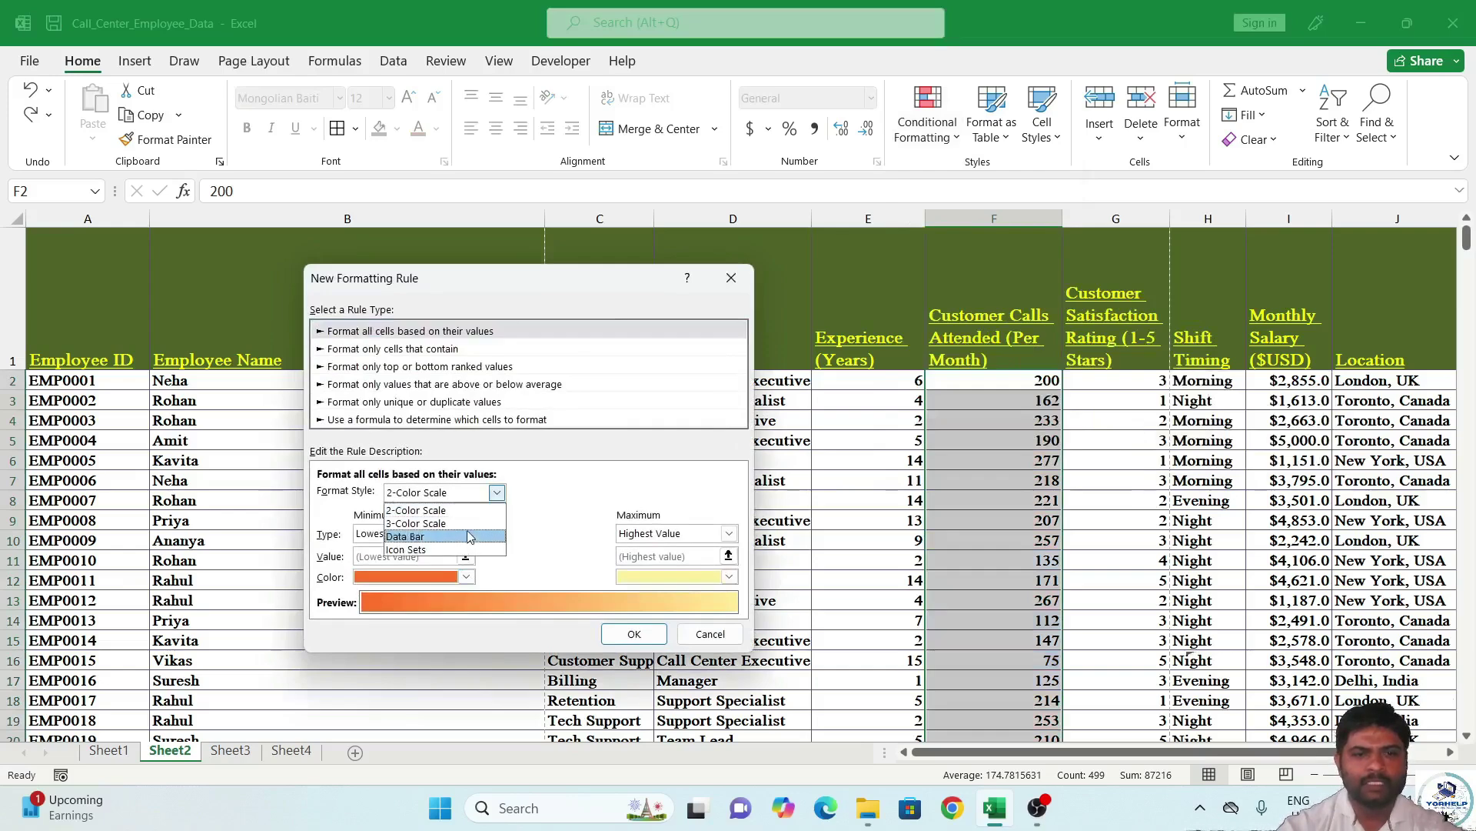
left_click(421, 523)
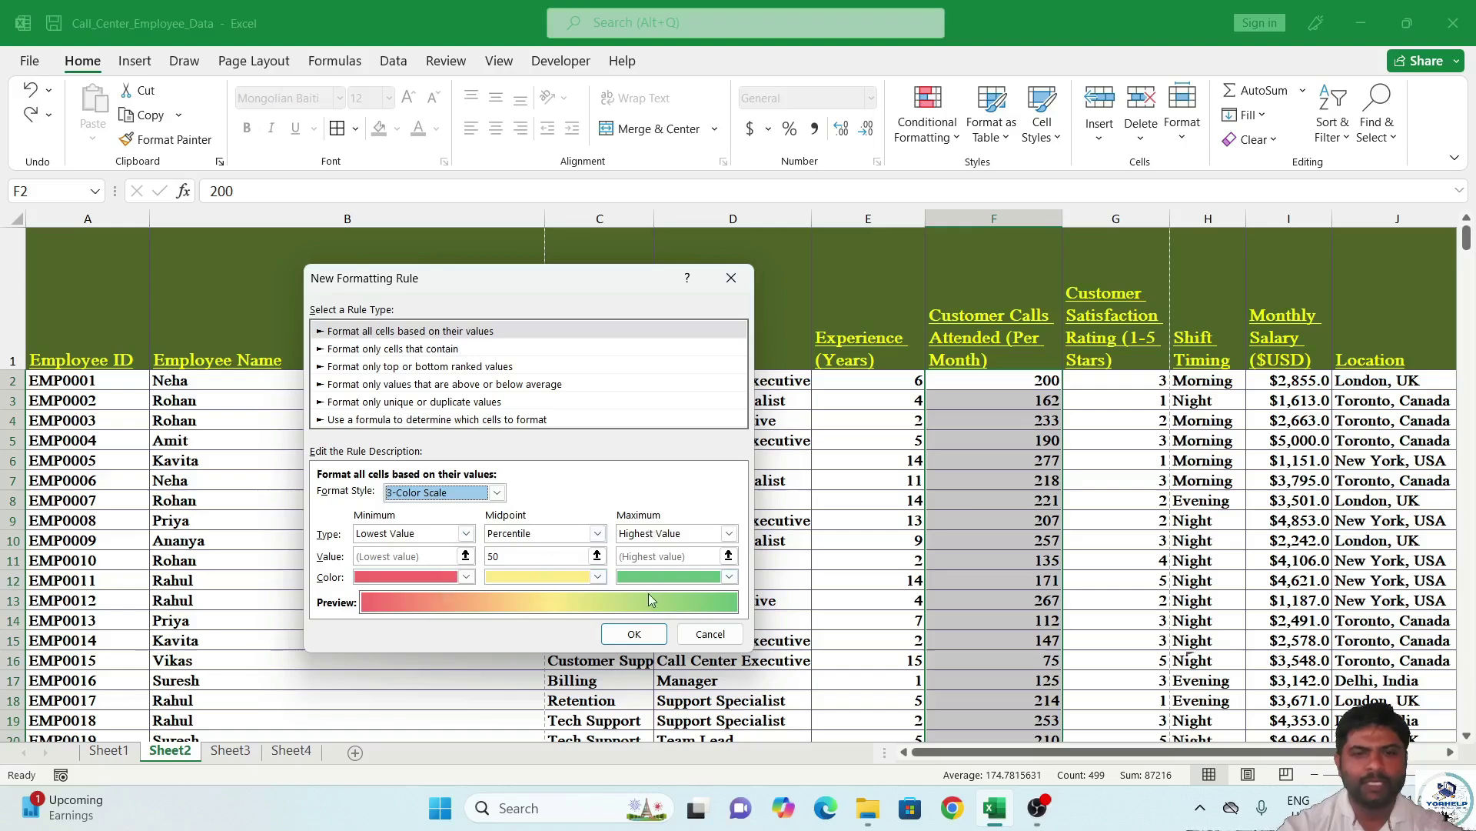
left_click(634, 633)
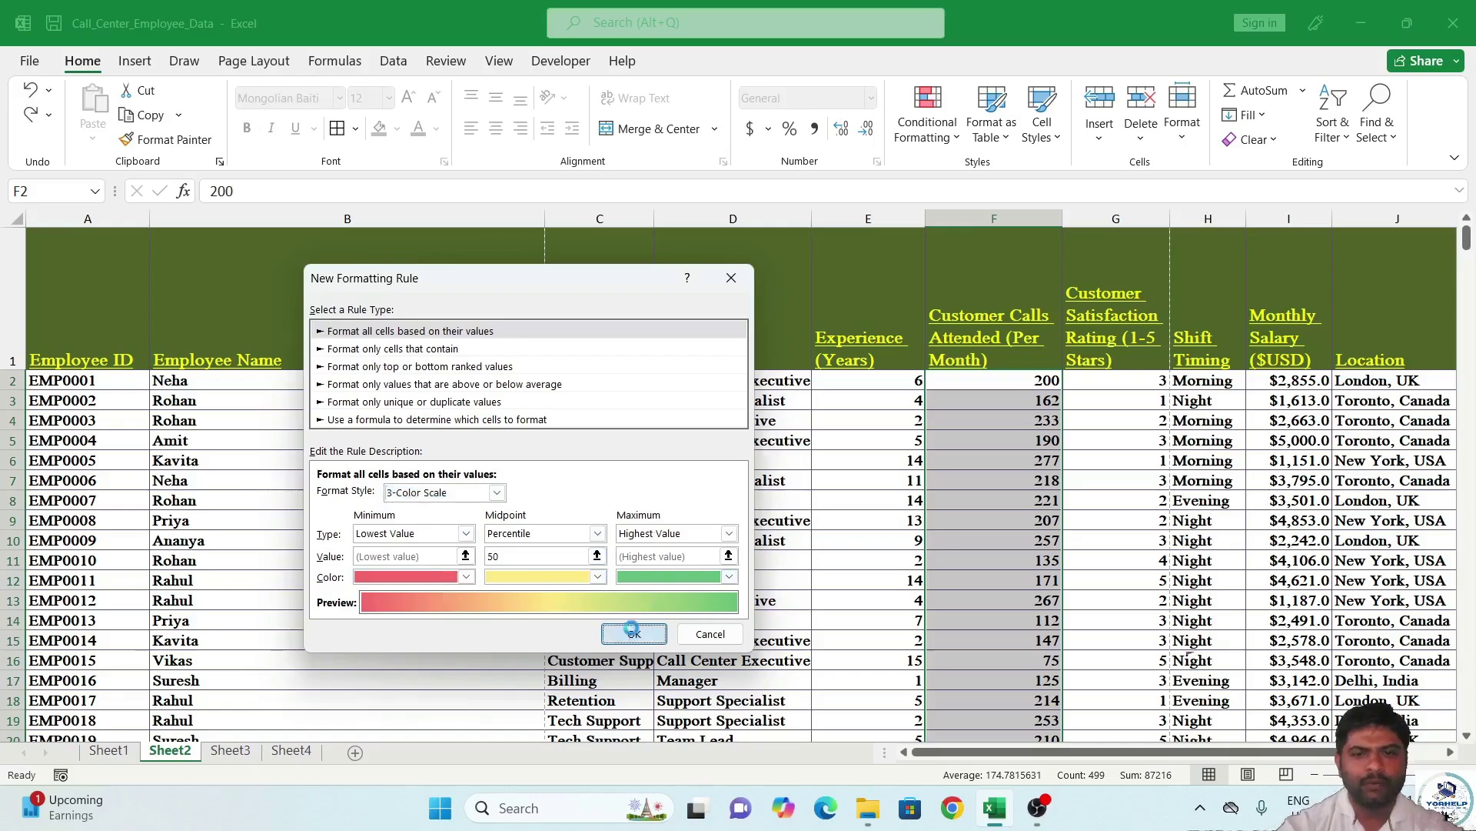
scroll(1023, 454, "down", 5)
Check the call values in column F and select the satisfaction ratings G2:G500.
left_click(1030, 513)
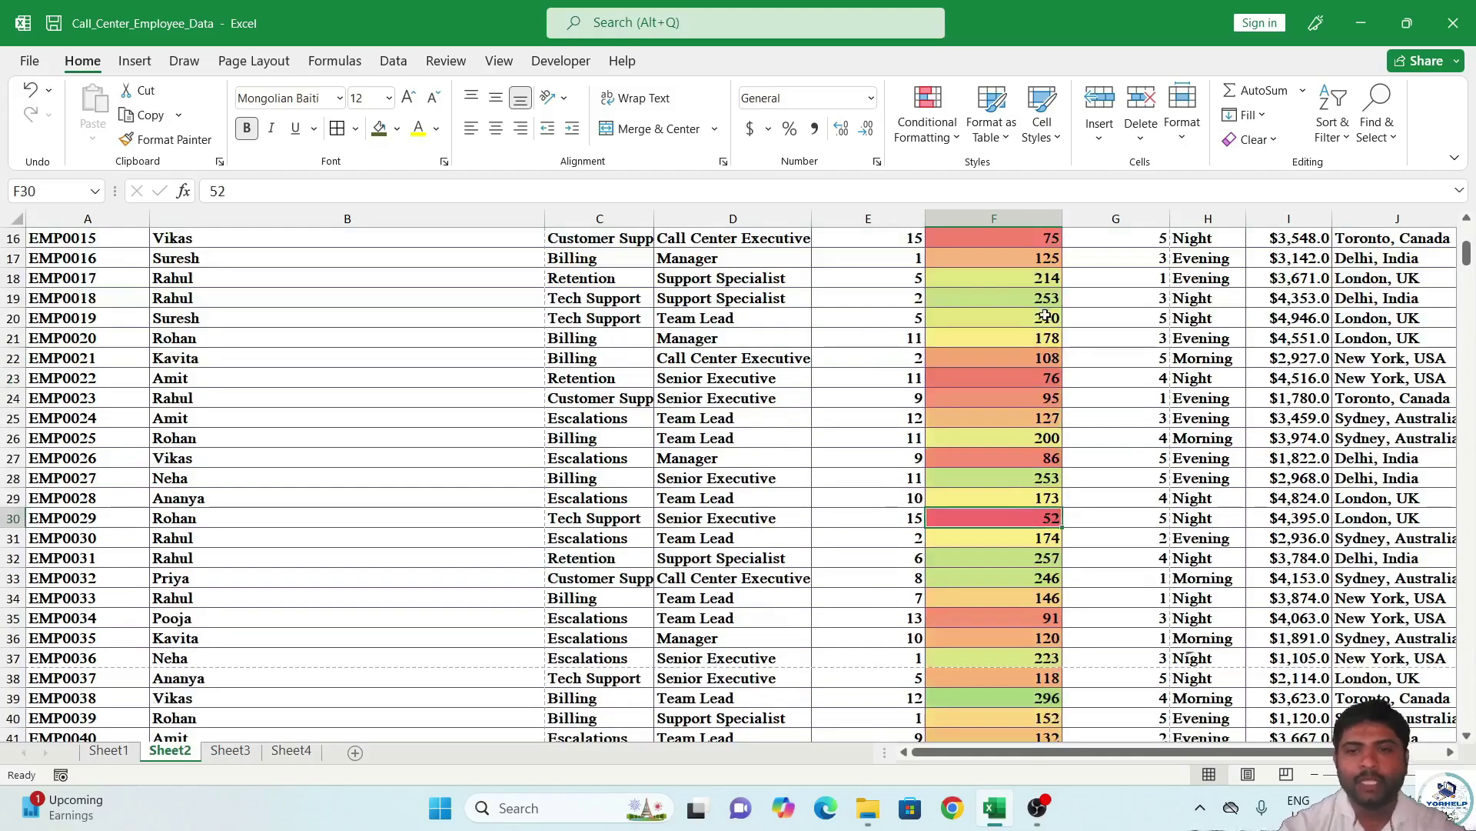
scroll(996, 421, "down", 5)
left_click(1039, 496)
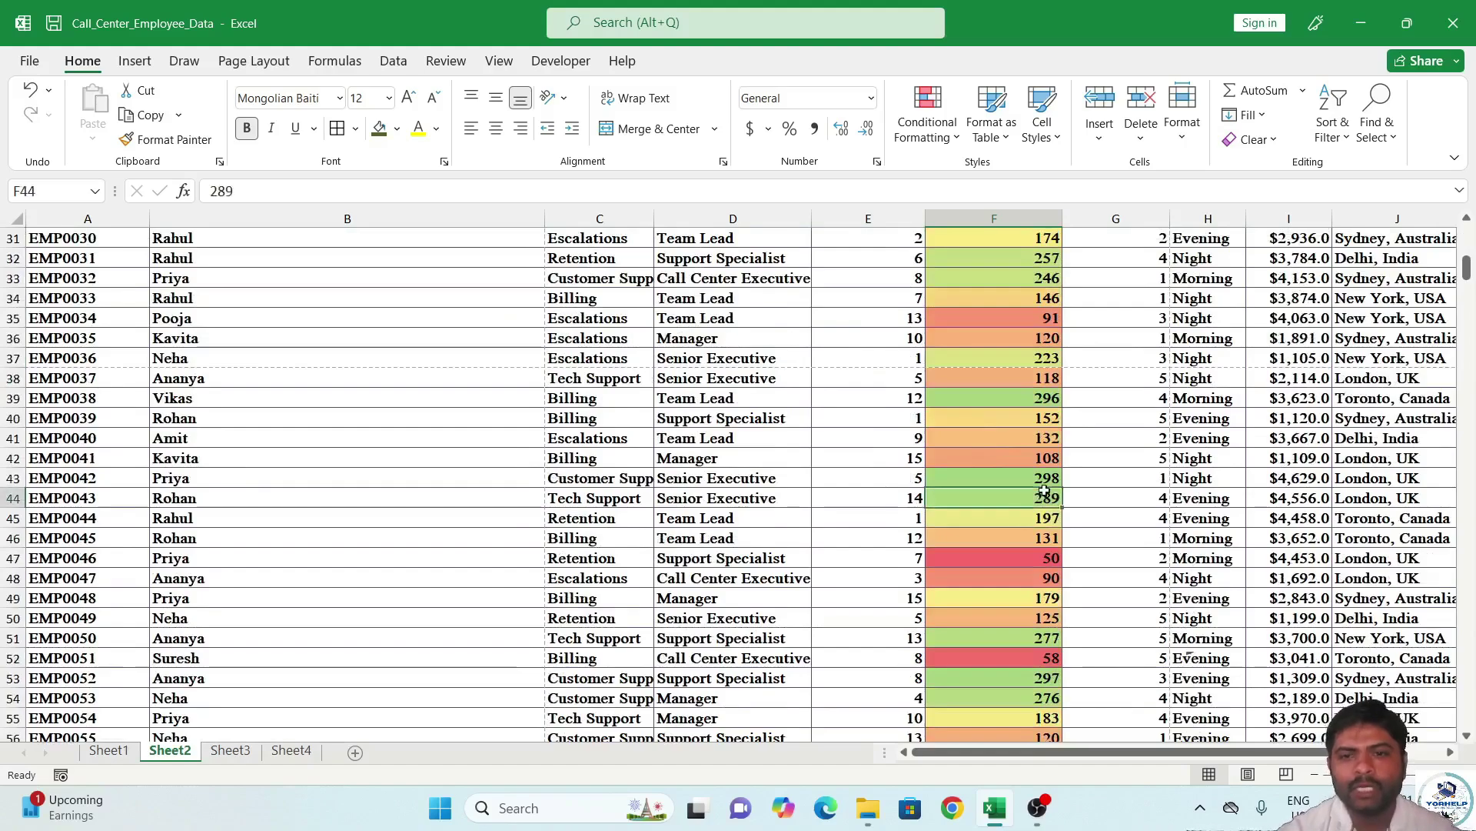
scroll(1004, 567, "down", 14)
scroll(1008, 558, "up", 17)
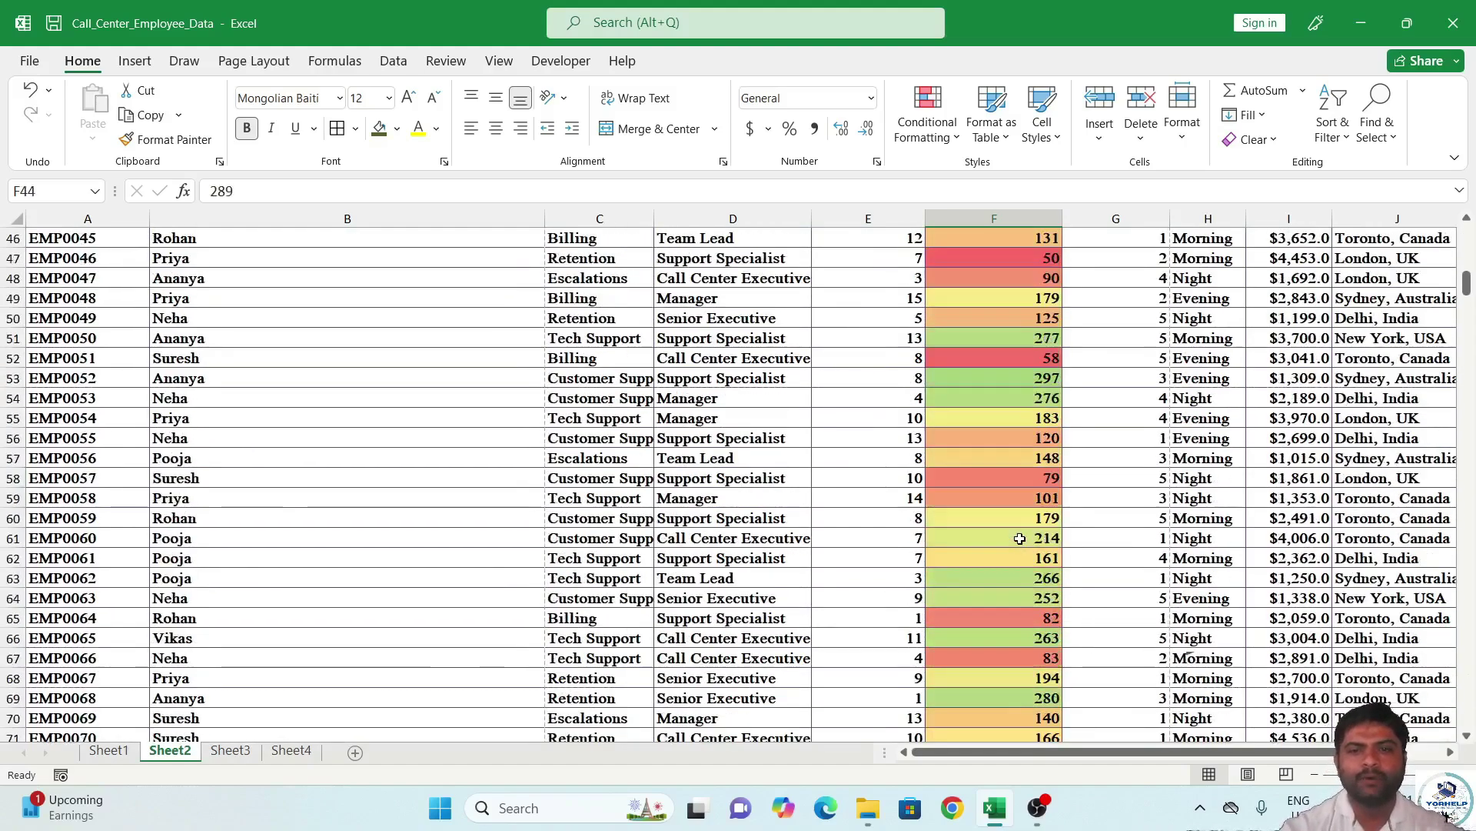
scroll(1019, 531, "up", 7)
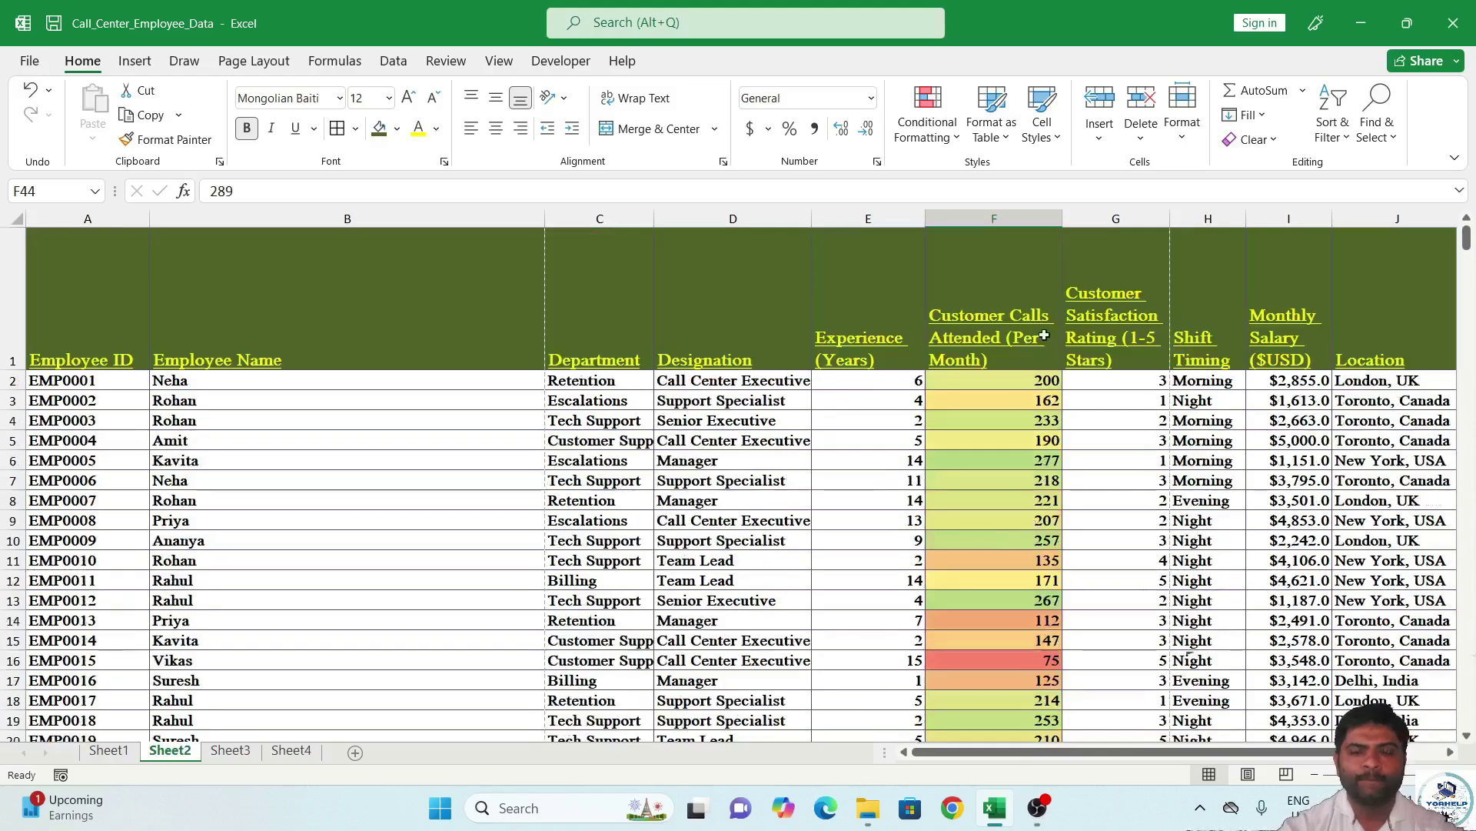
left_click(1040, 375)
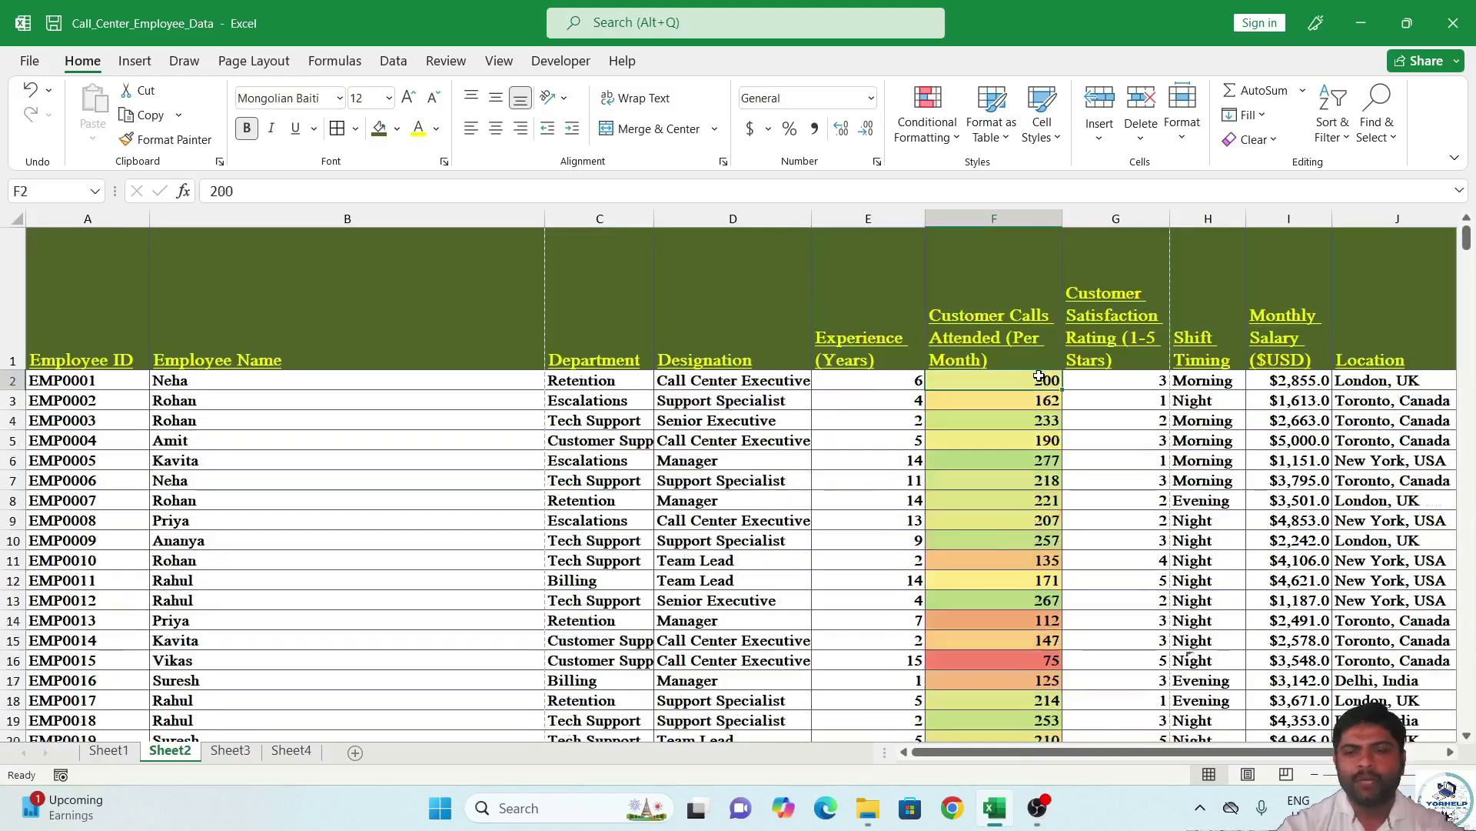
left_click(1145, 384)
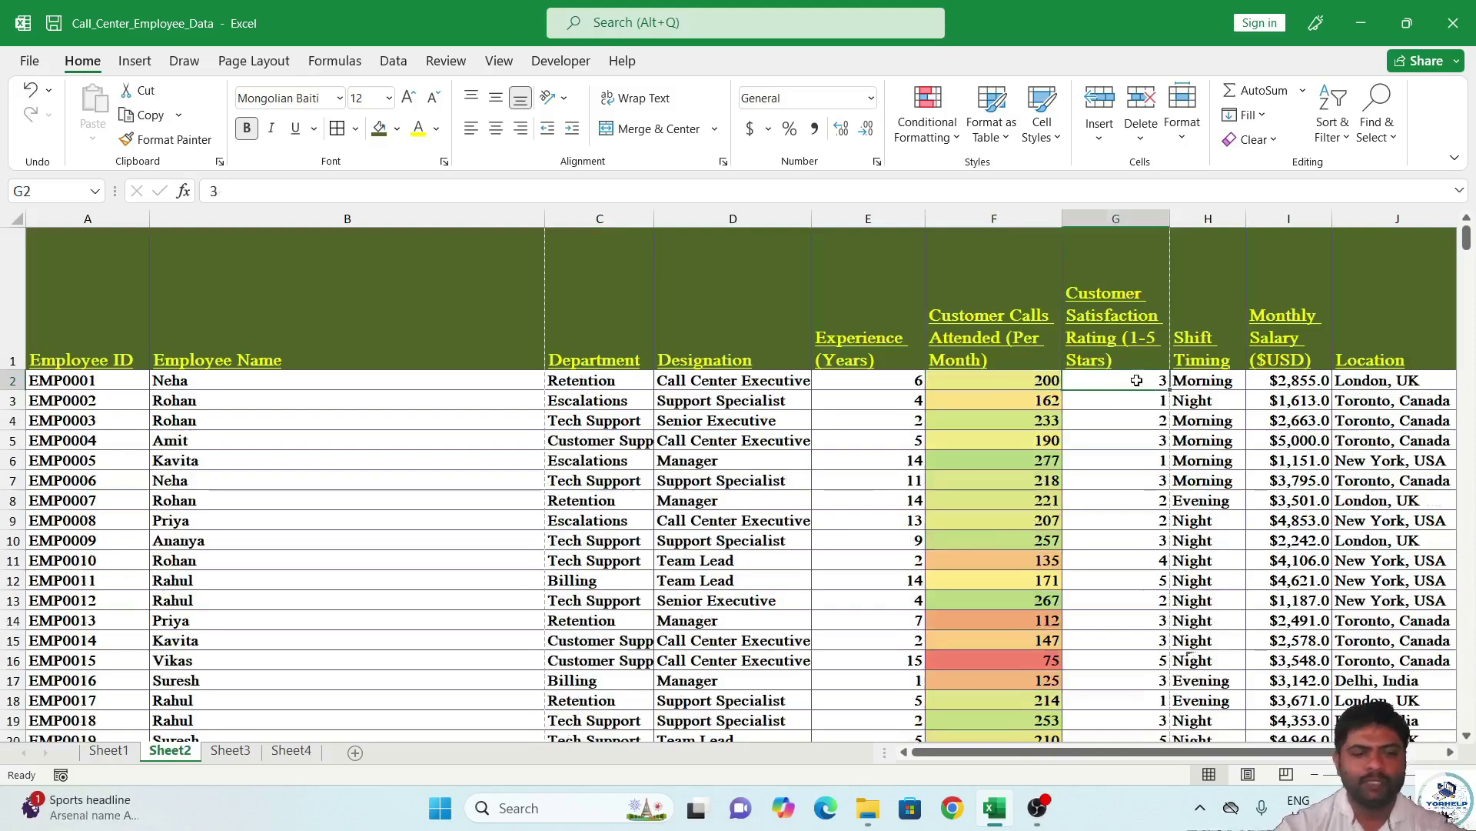
key("ctrl+Down")
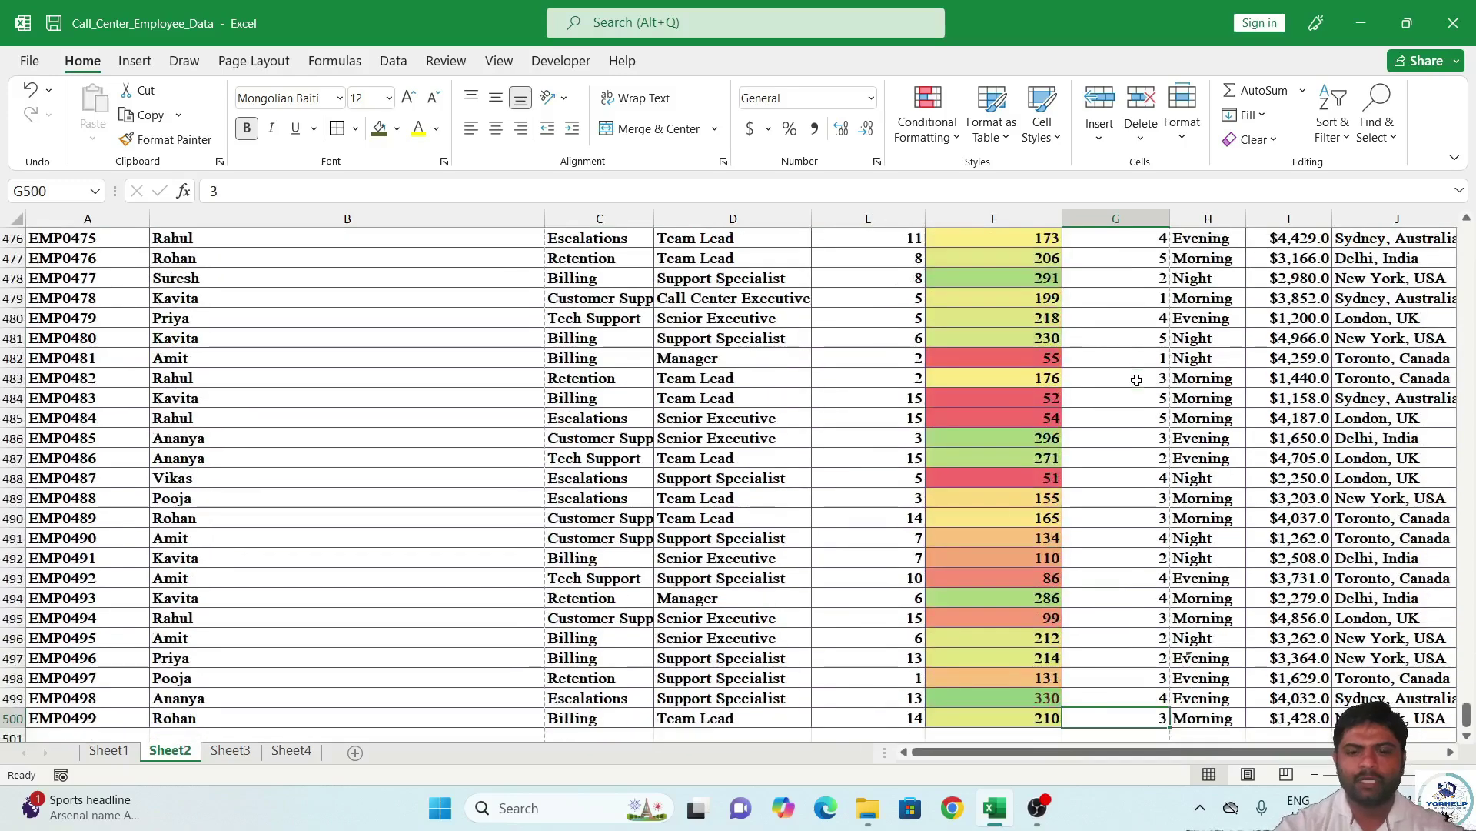
key("ctrl+shift+Up")
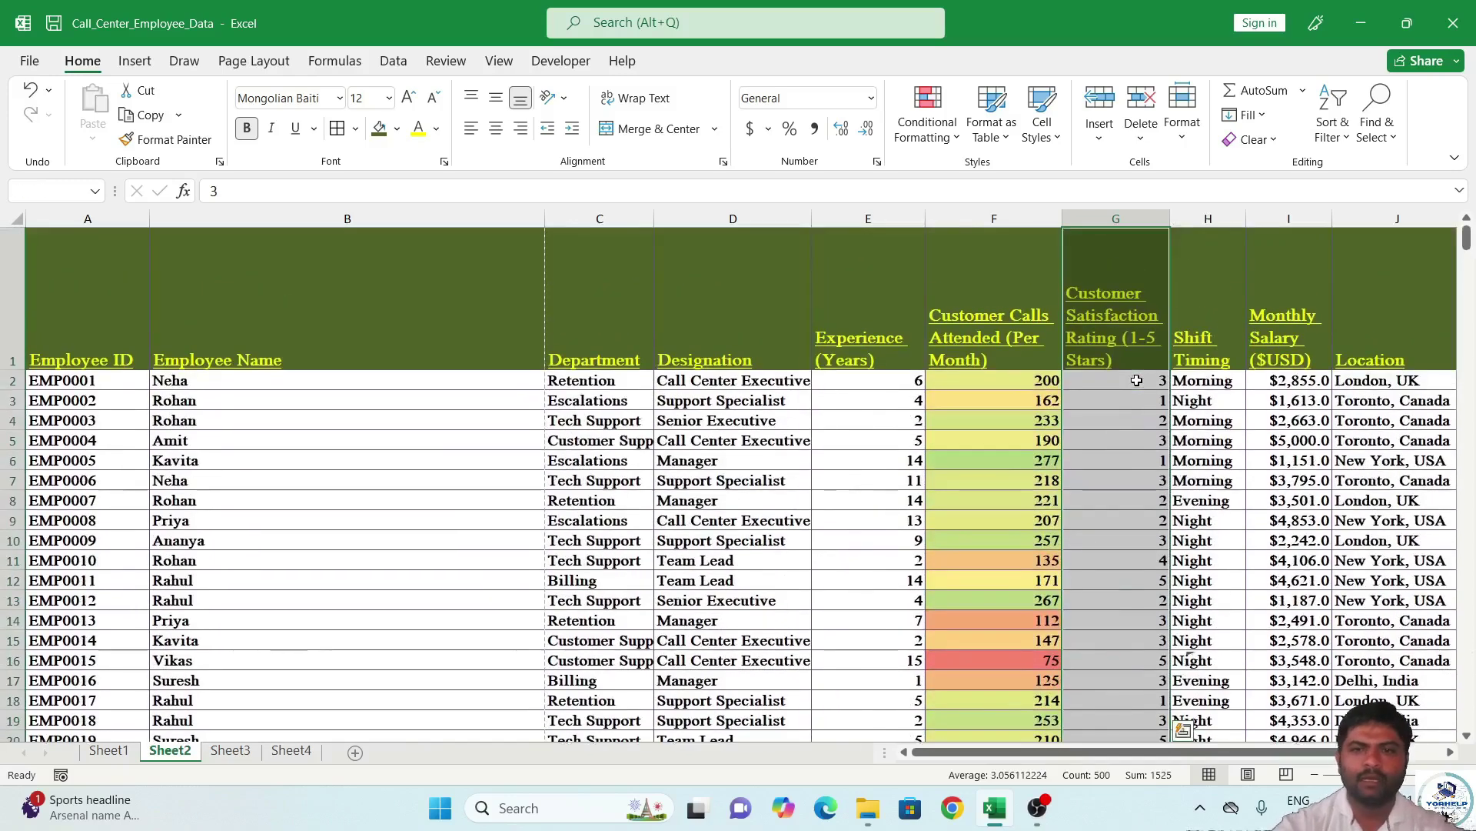
key("ctrl+Down")
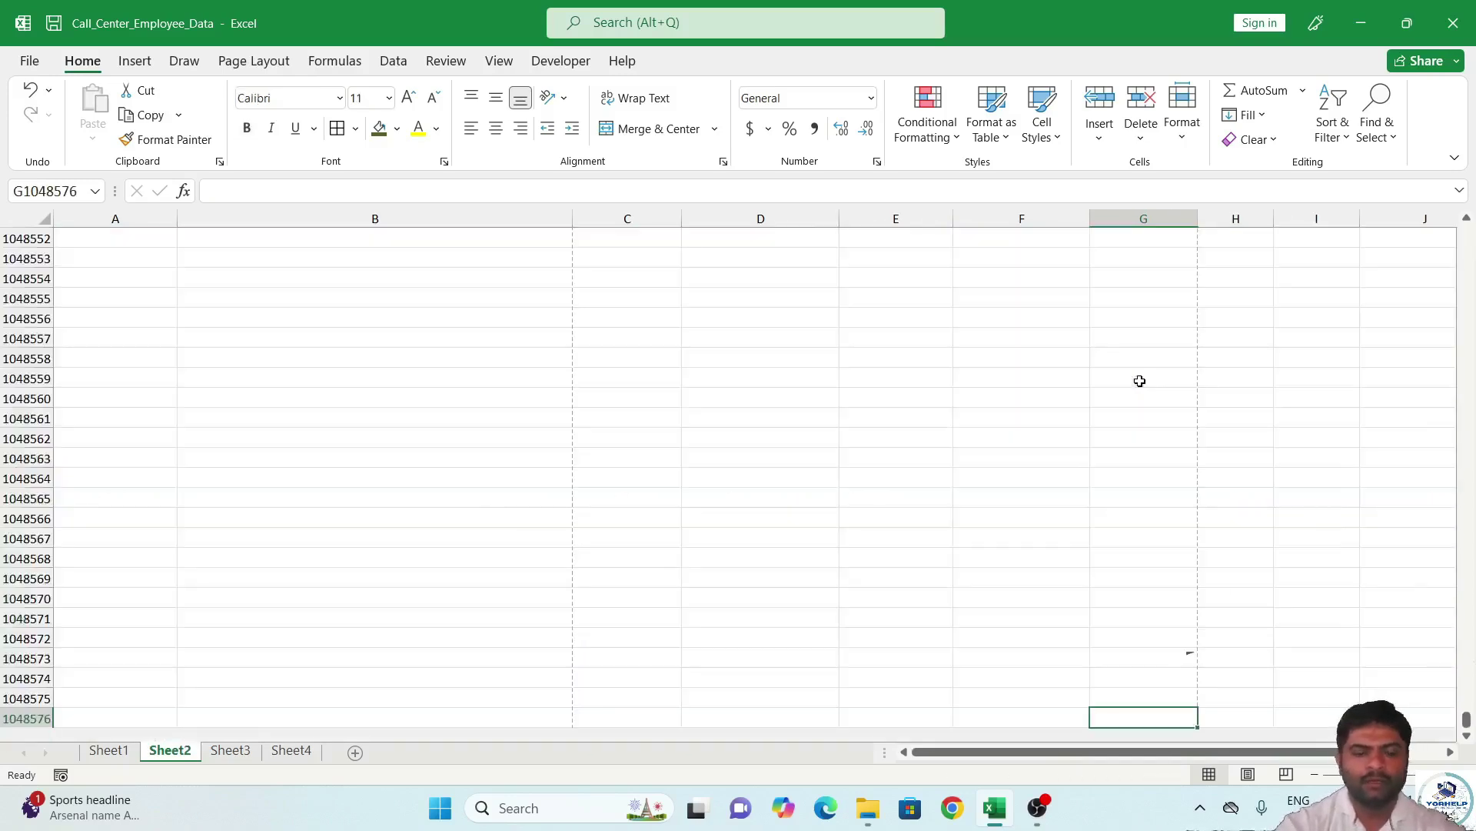
Undo the colour scale and select the call counts F2:F500.
key("ctrl+z")
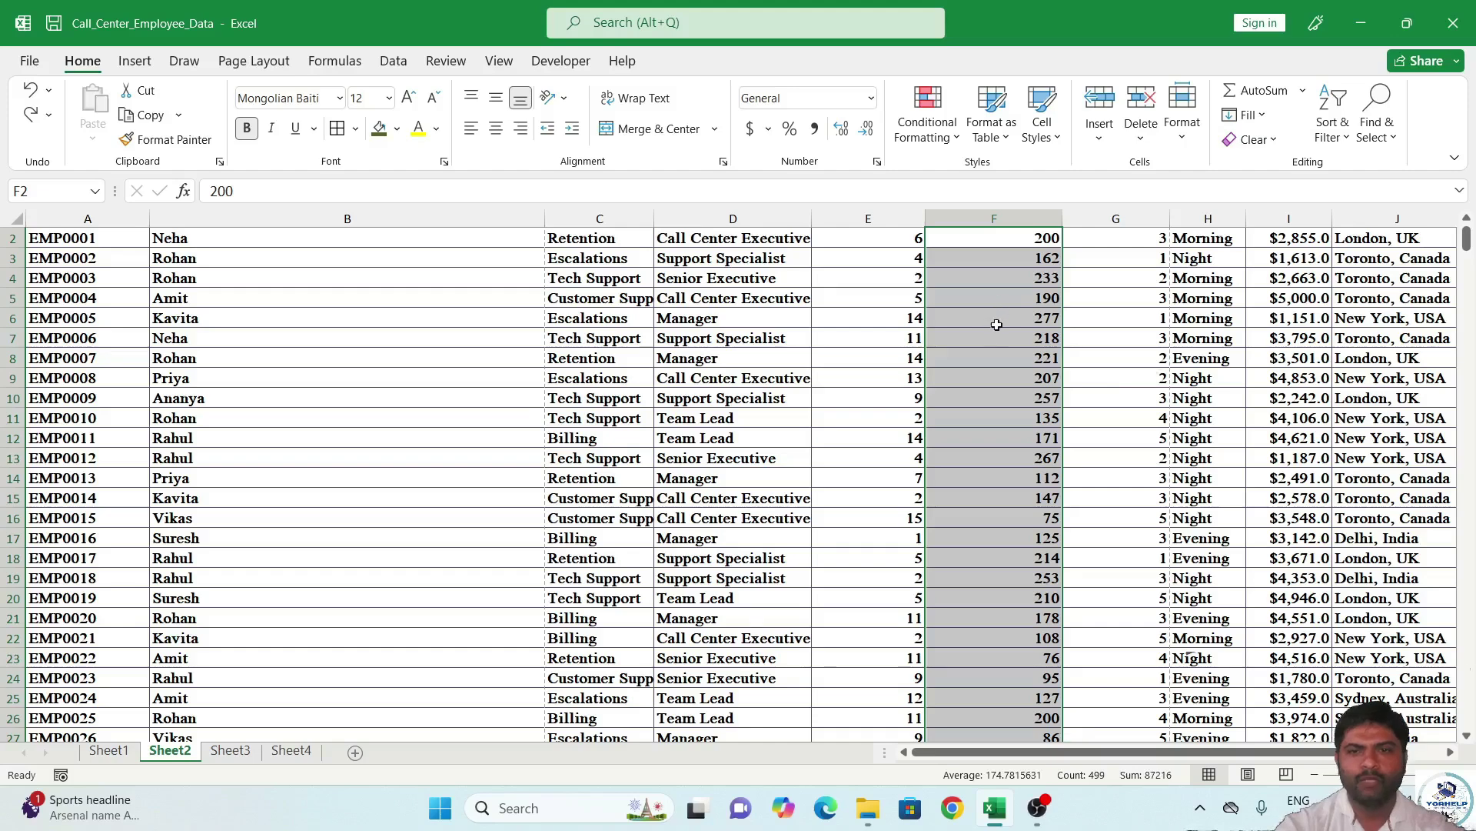
scroll(997, 323, "up", 1)
left_click(1026, 381)
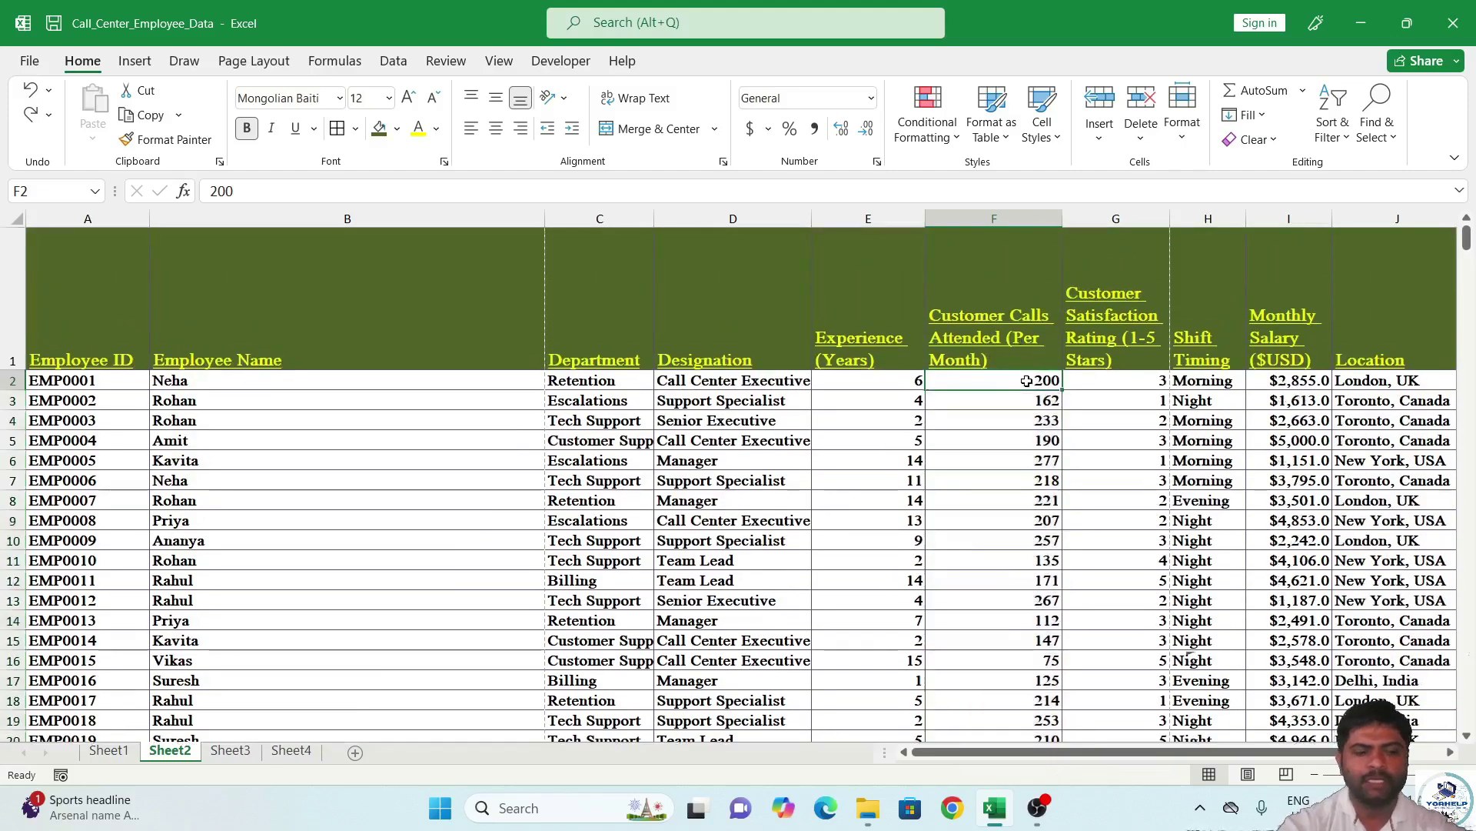
key("ctrl+shift+Down")
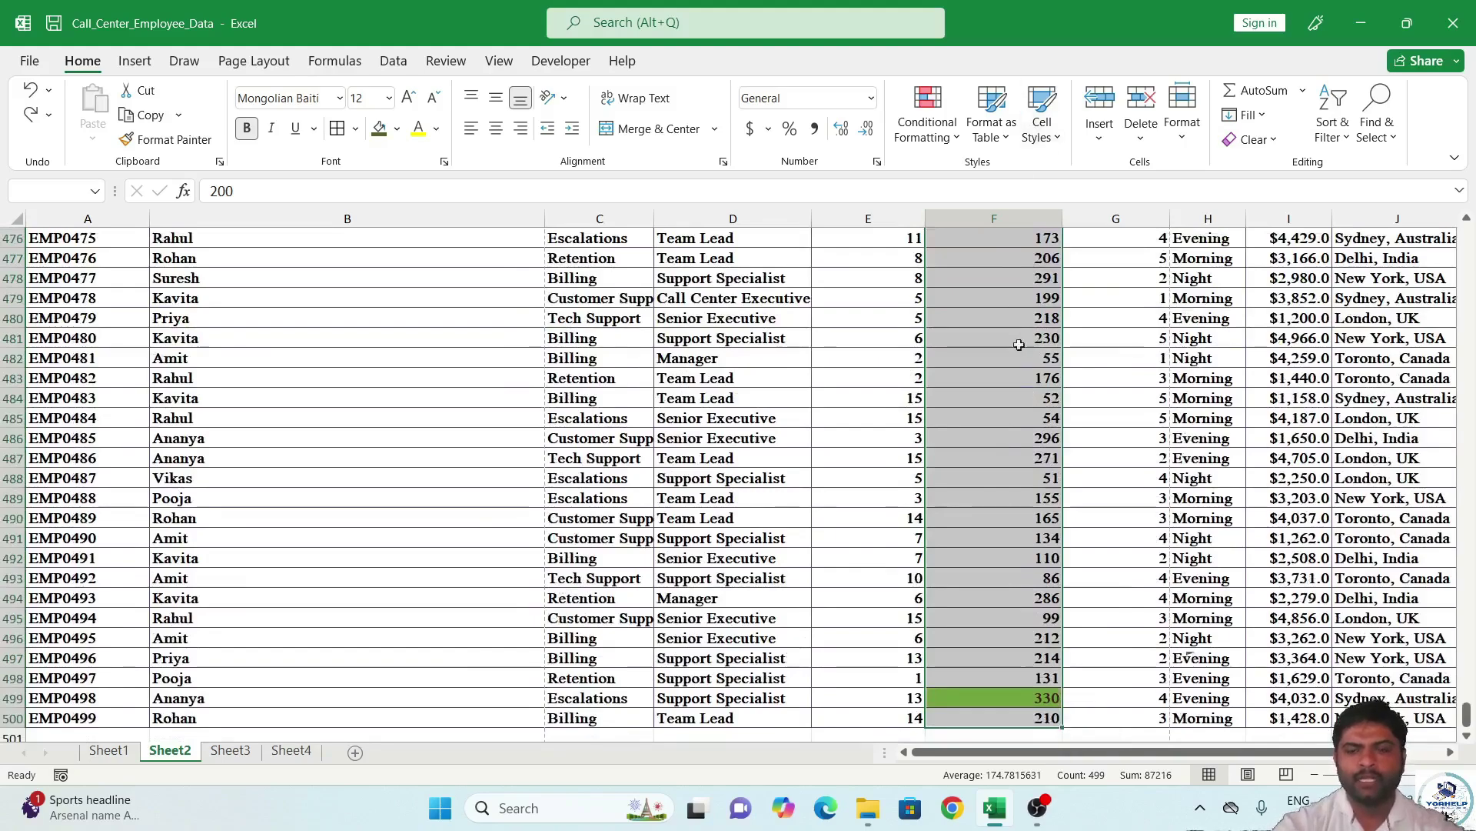
scroll(1019, 323, "up", 20)
scroll(1022, 353, "up", 20)
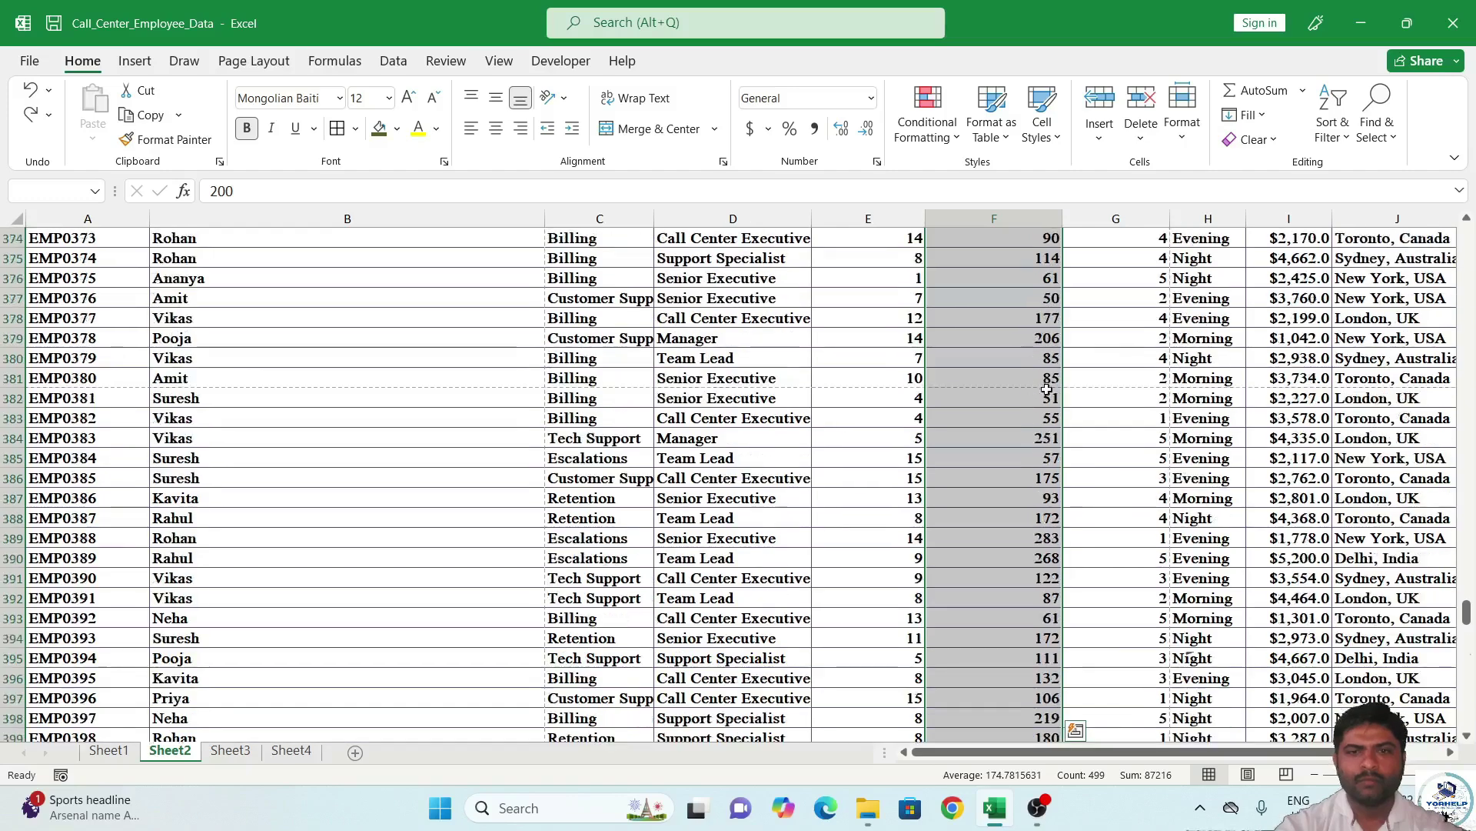
scroll(1065, 368, "up", 19)
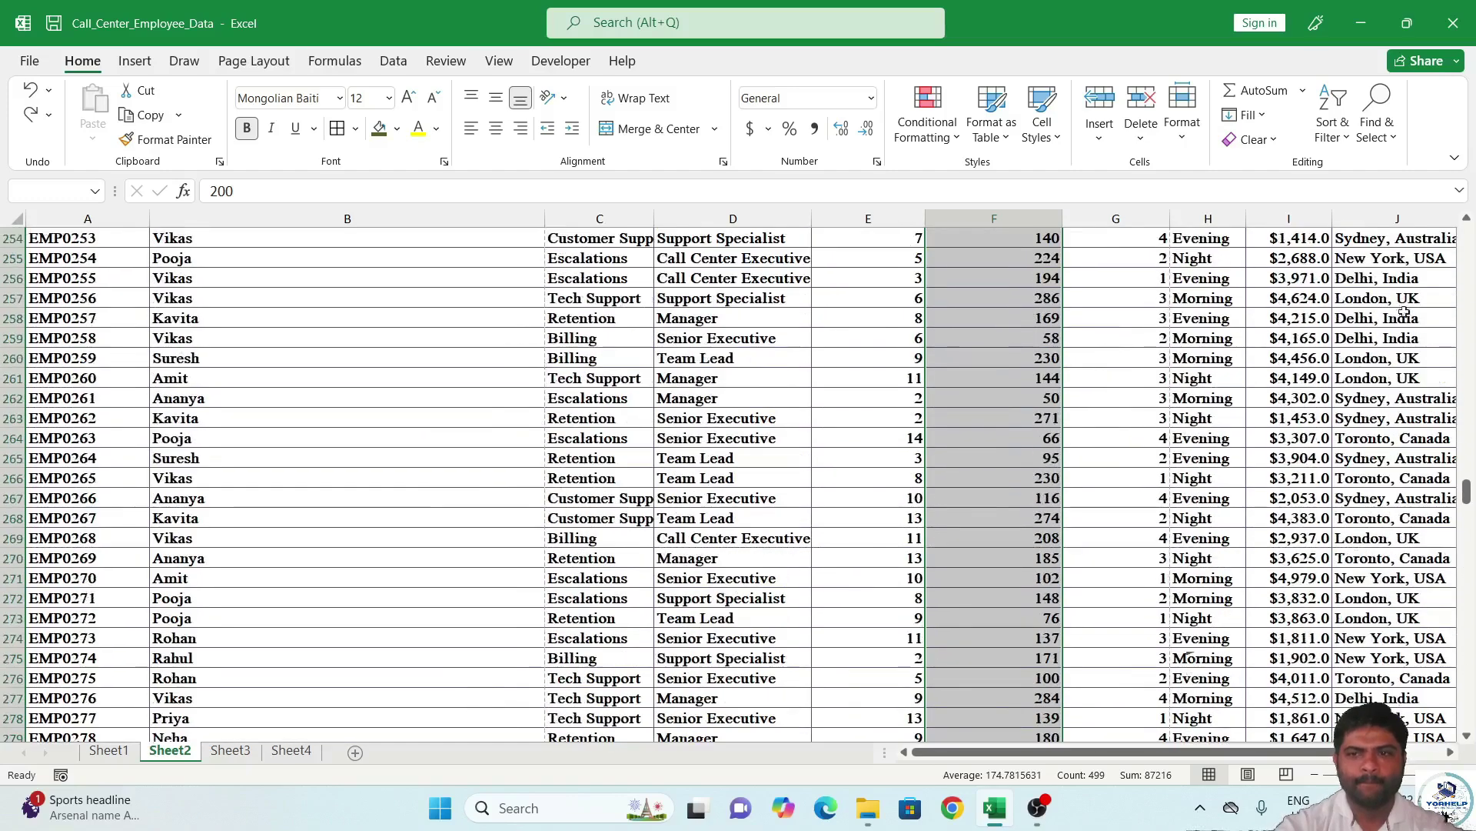
left_click_drag(1467, 492, 1467, 234)
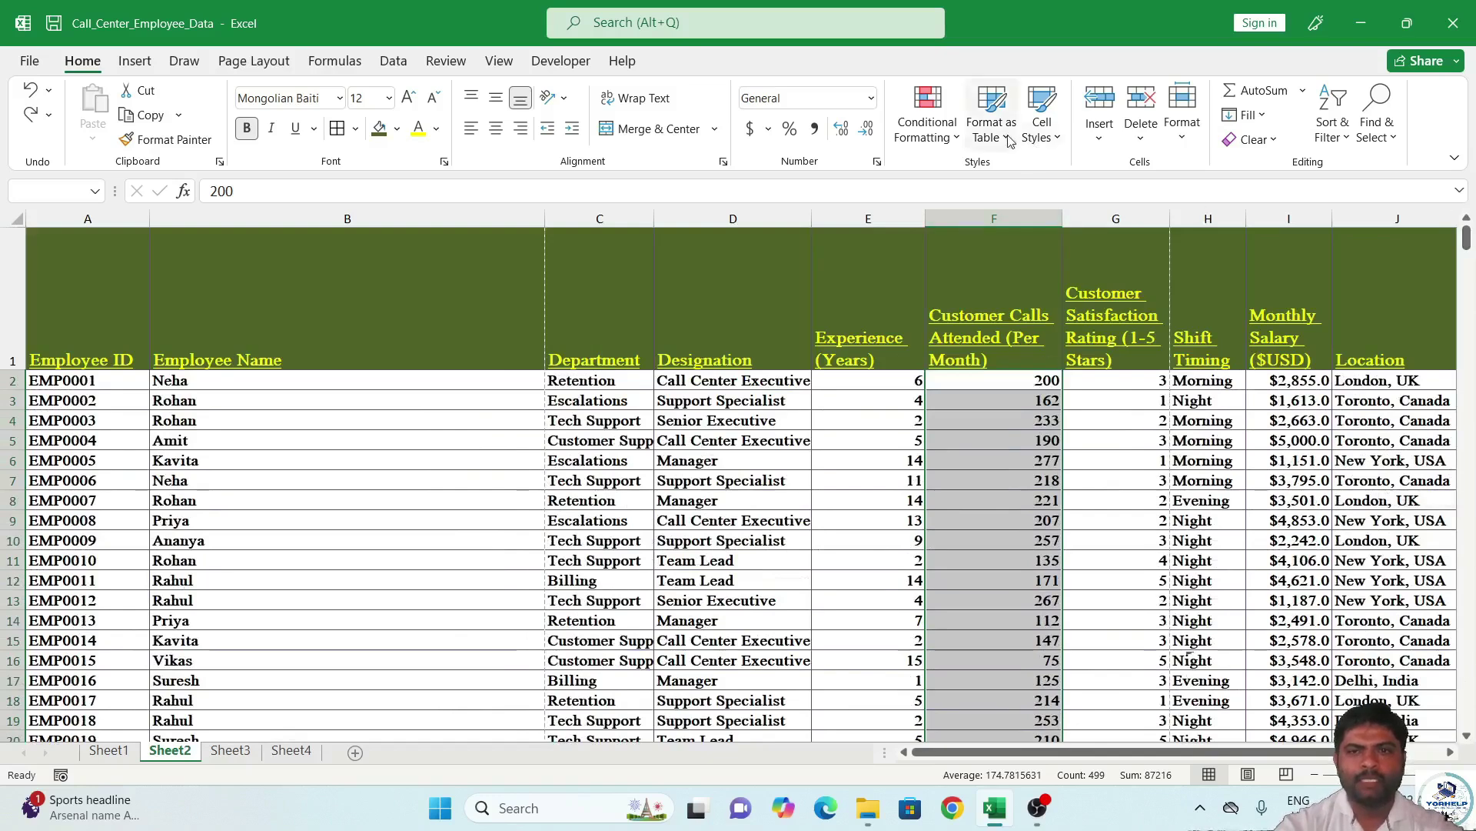
Add the 3 Symbols (Circled) icon set to the Customer Calls values.
left_click(947, 134)
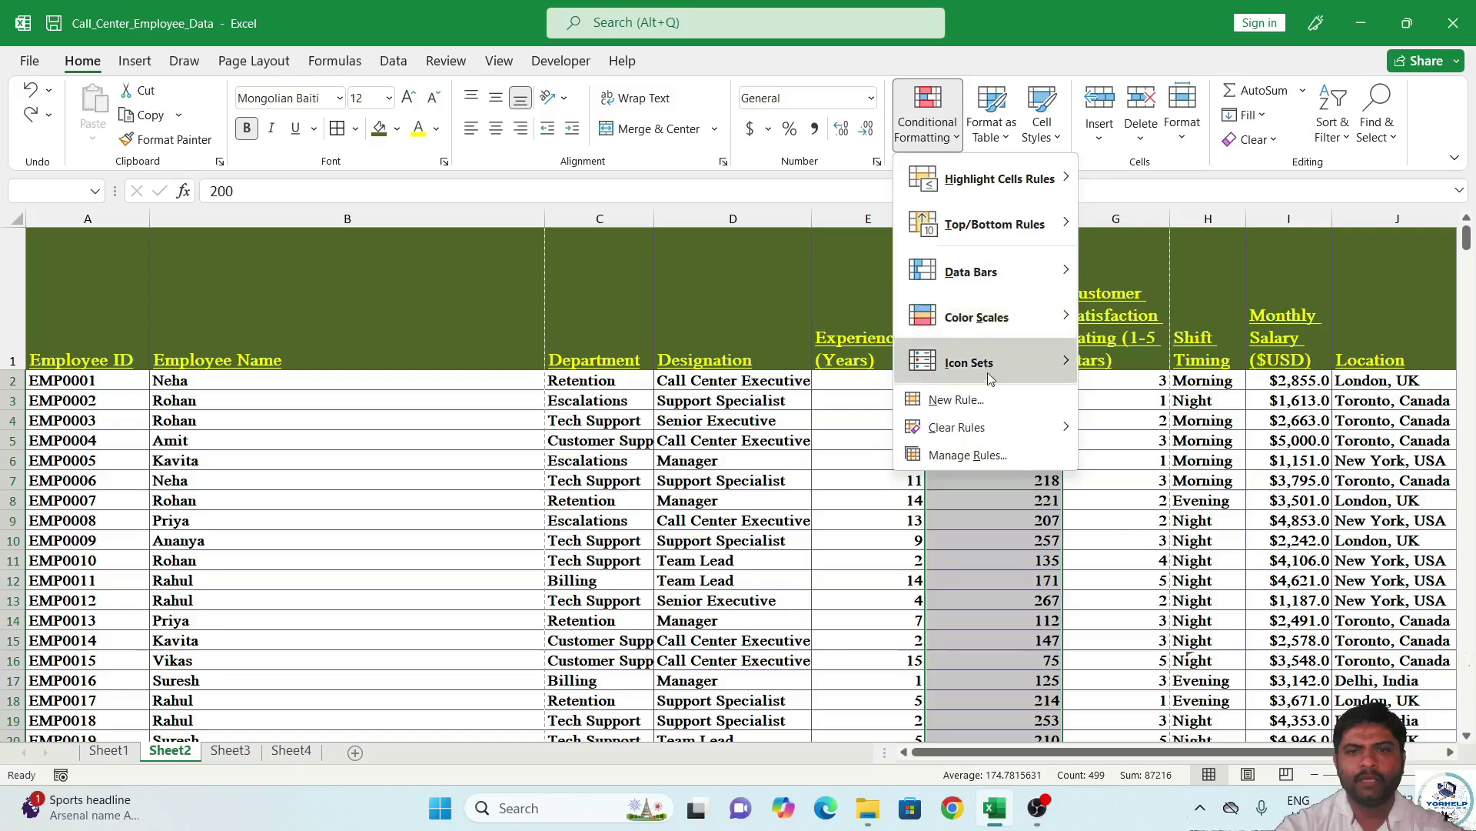
mouse_move(990, 376)
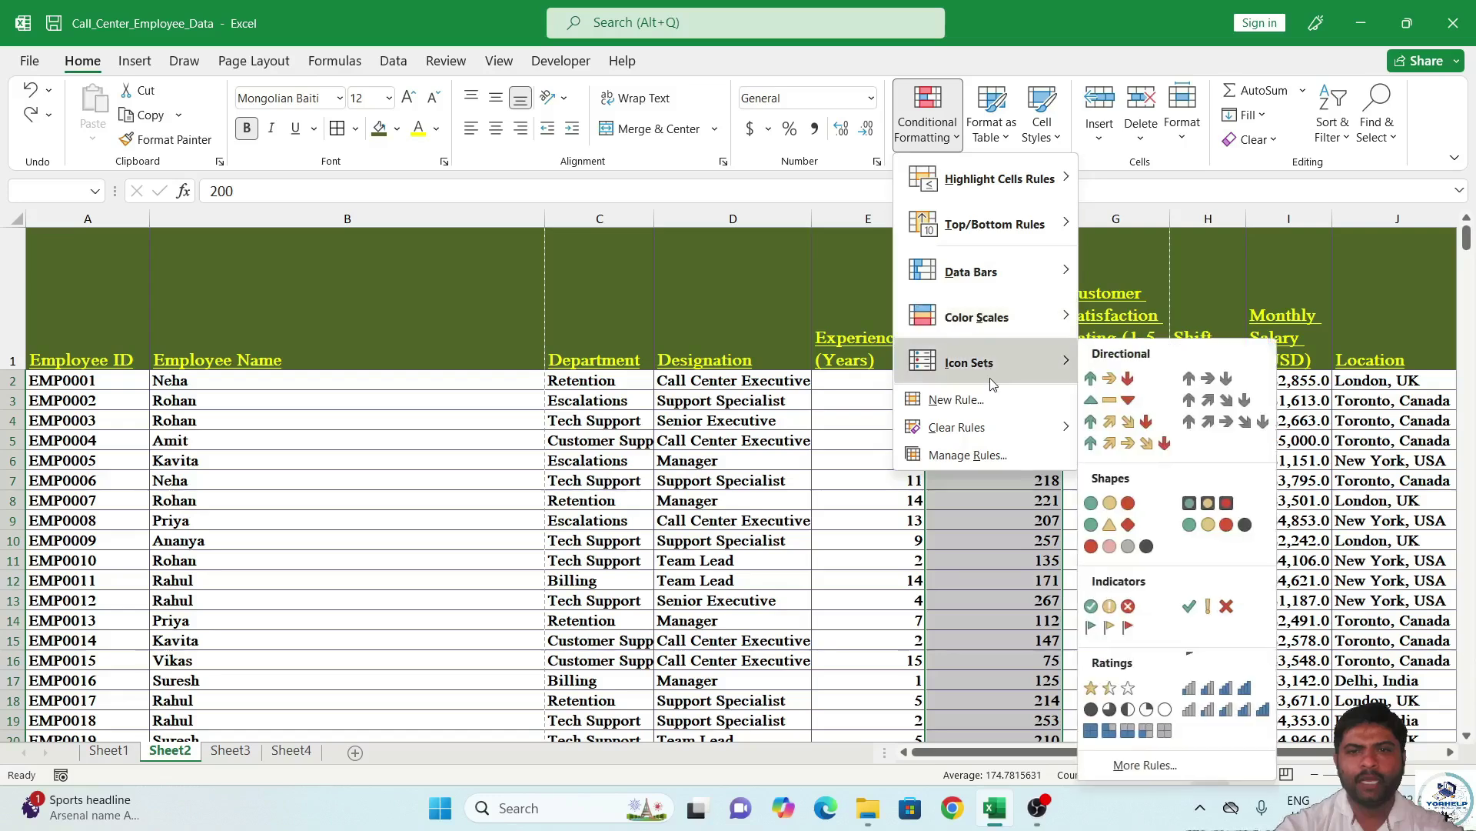
left_click(1127, 606)
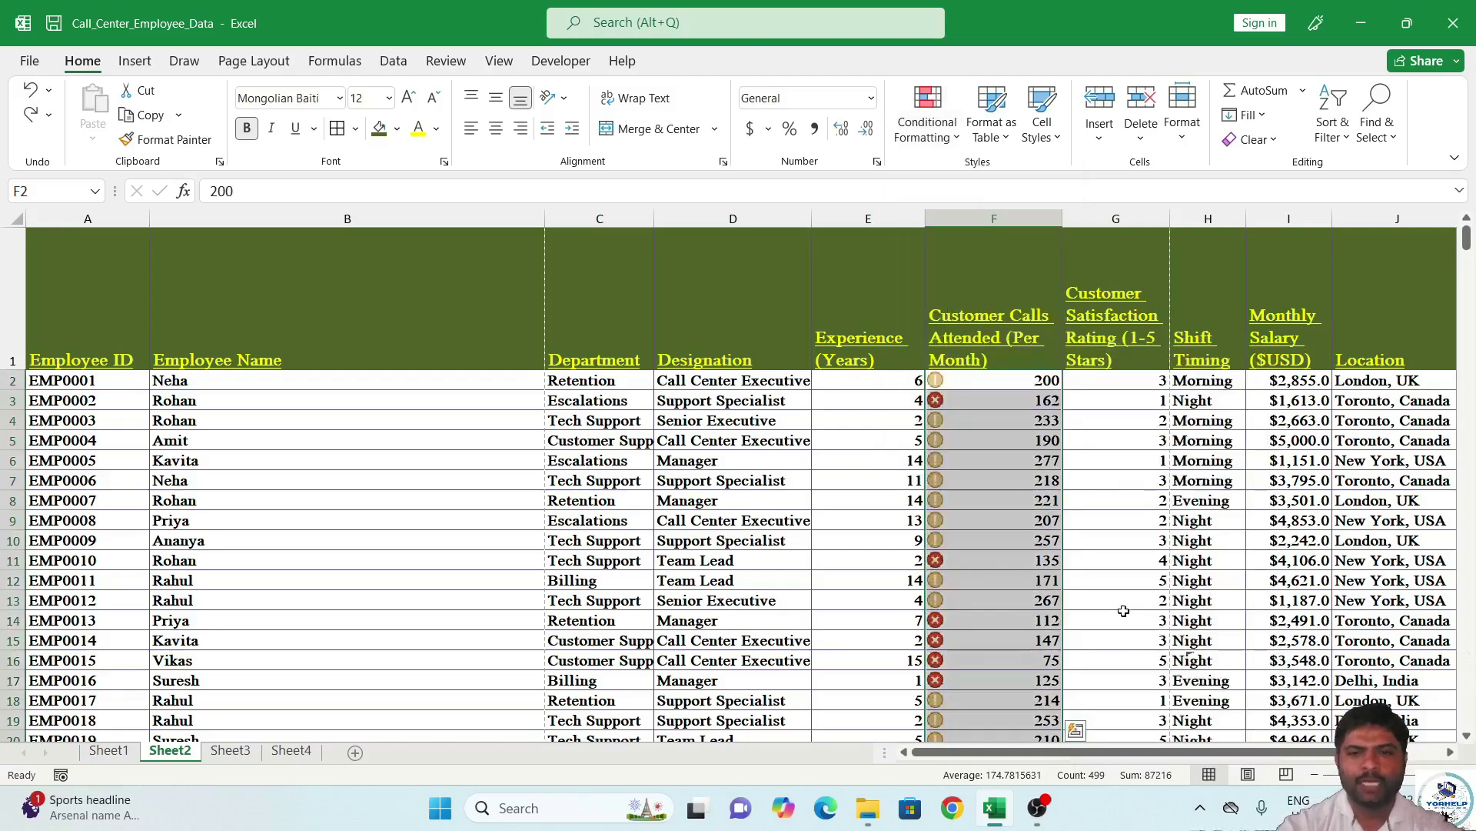
Check several call values, then select F2 down to F500.
left_click(984, 416)
scroll(987, 538, "down", 8)
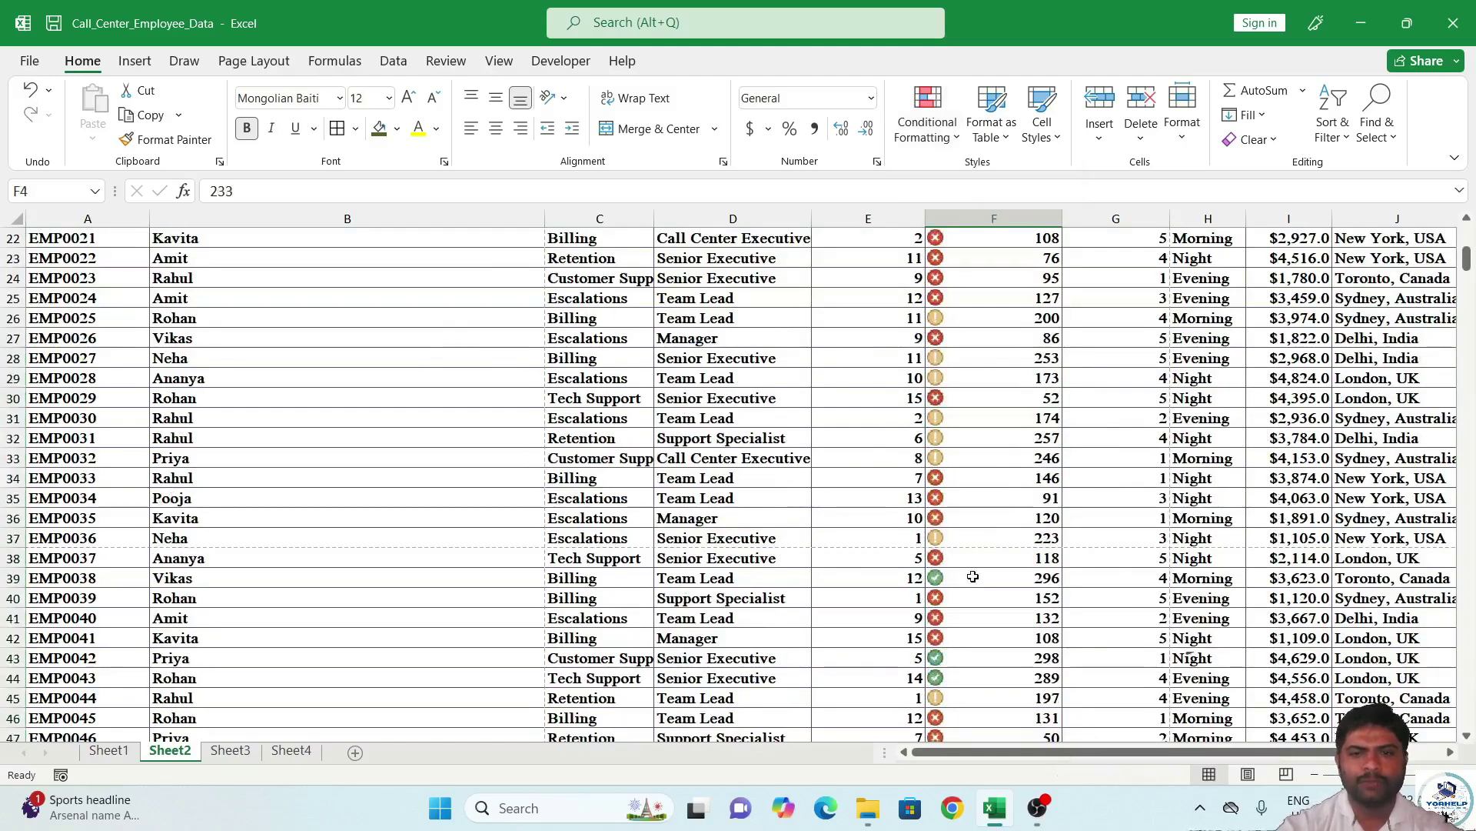
left_click(983, 618)
left_click(979, 601)
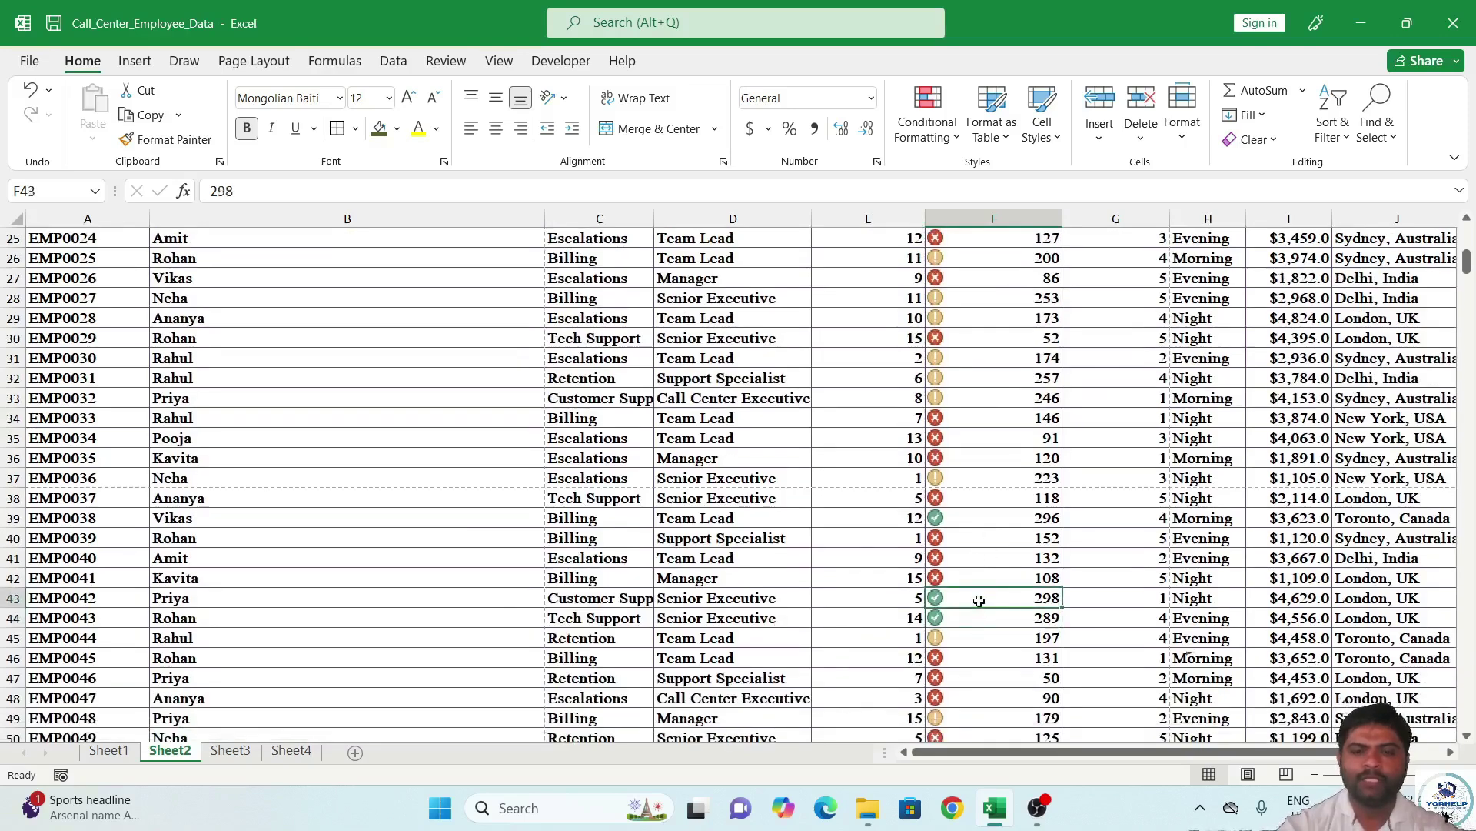
scroll(979, 600, "down", 1)
left_click(995, 484)
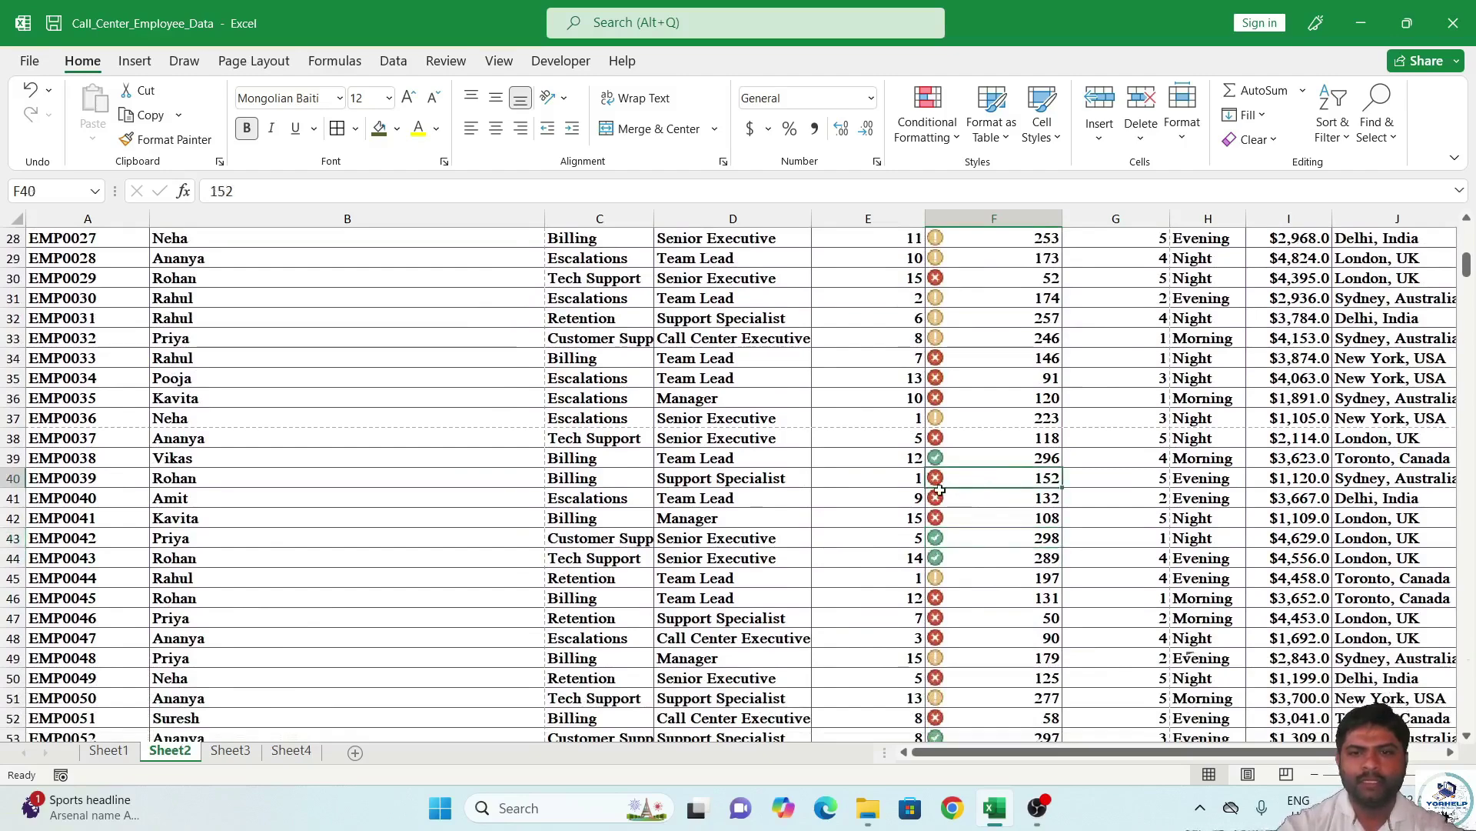
left_click(956, 424)
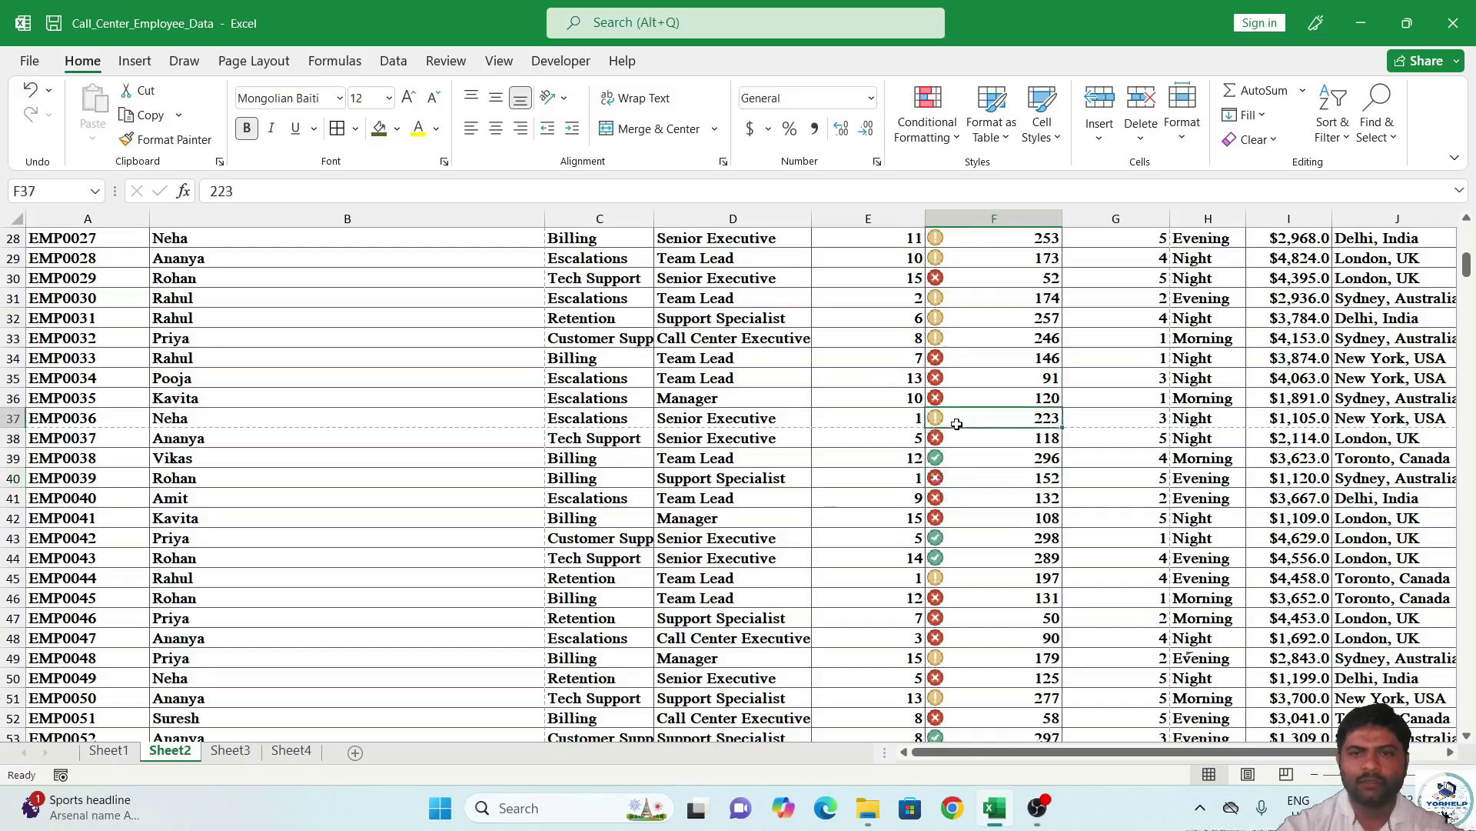
scroll(963, 437, "up", 9)
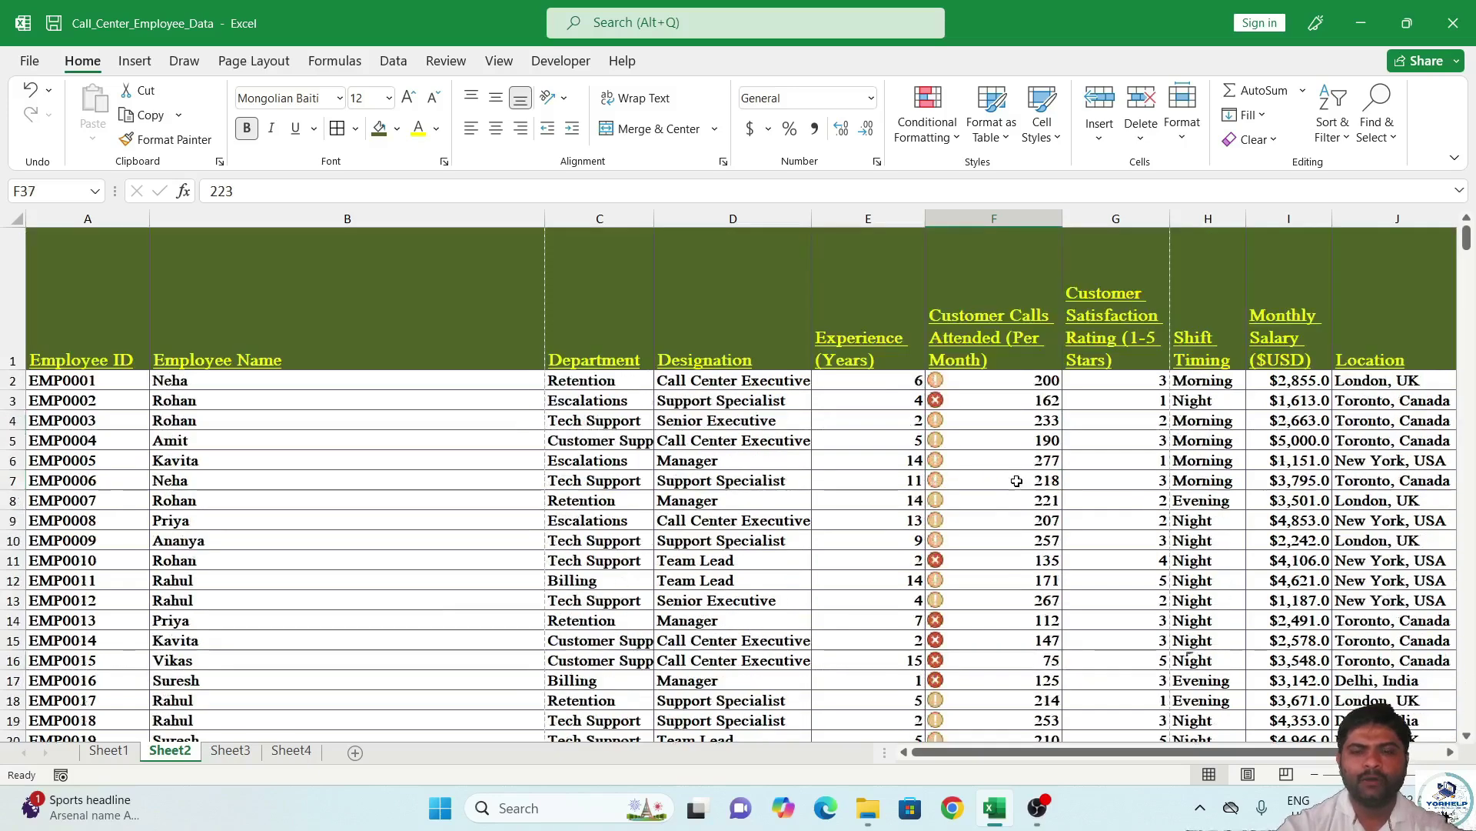
left_click(994, 384)
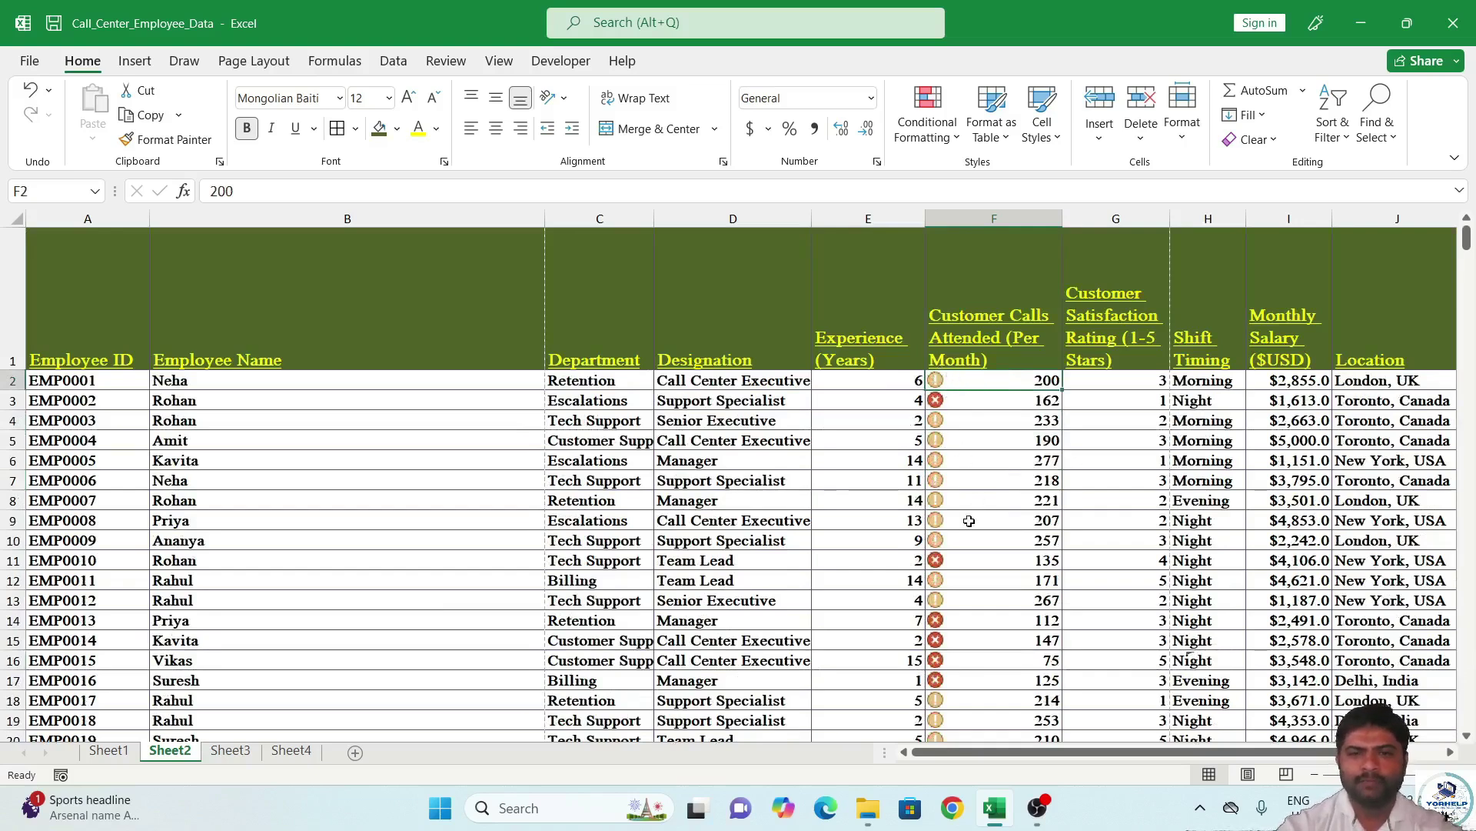
left_click(999, 521)
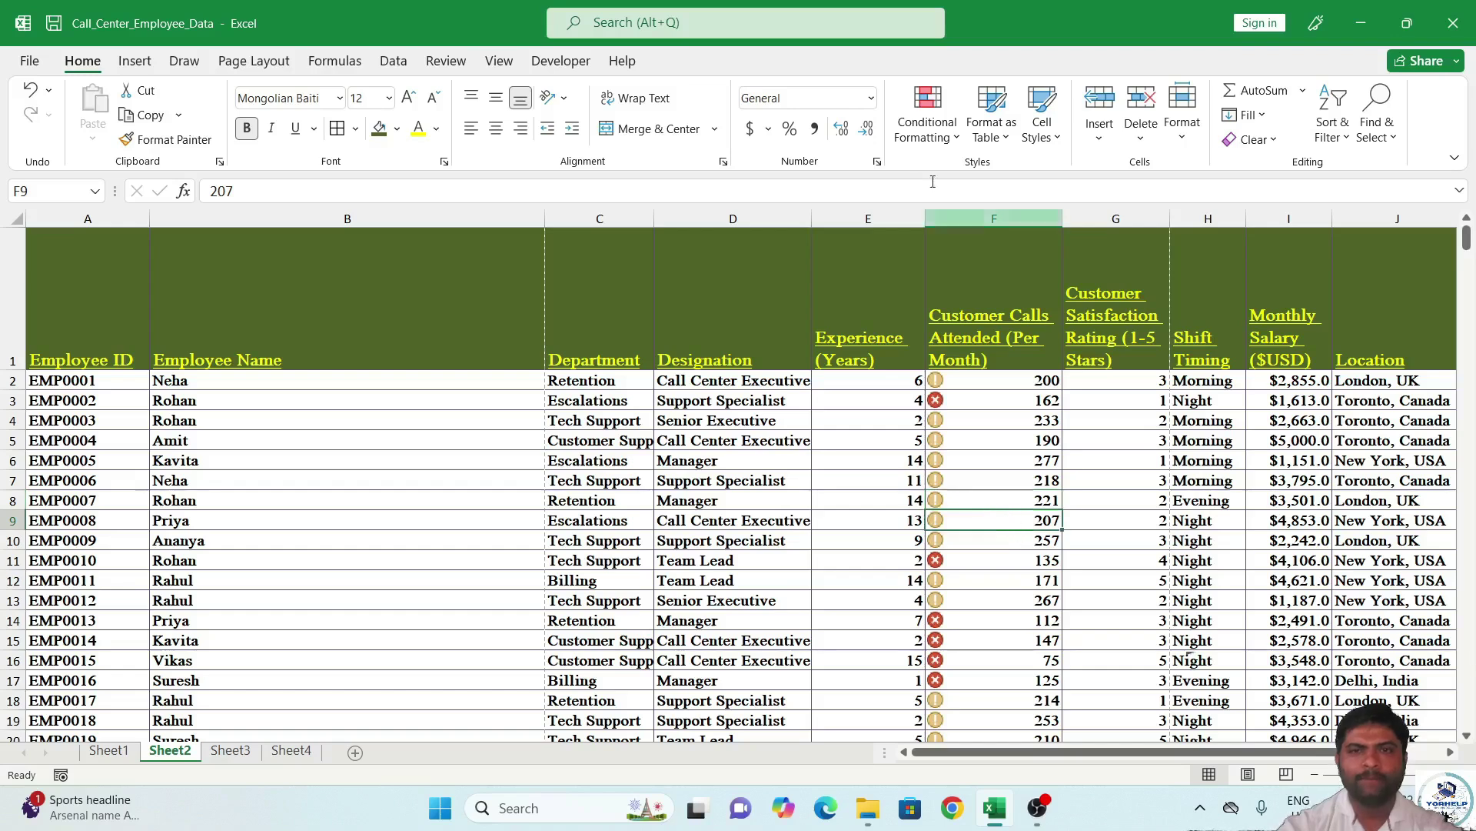
left_click(1002, 383)
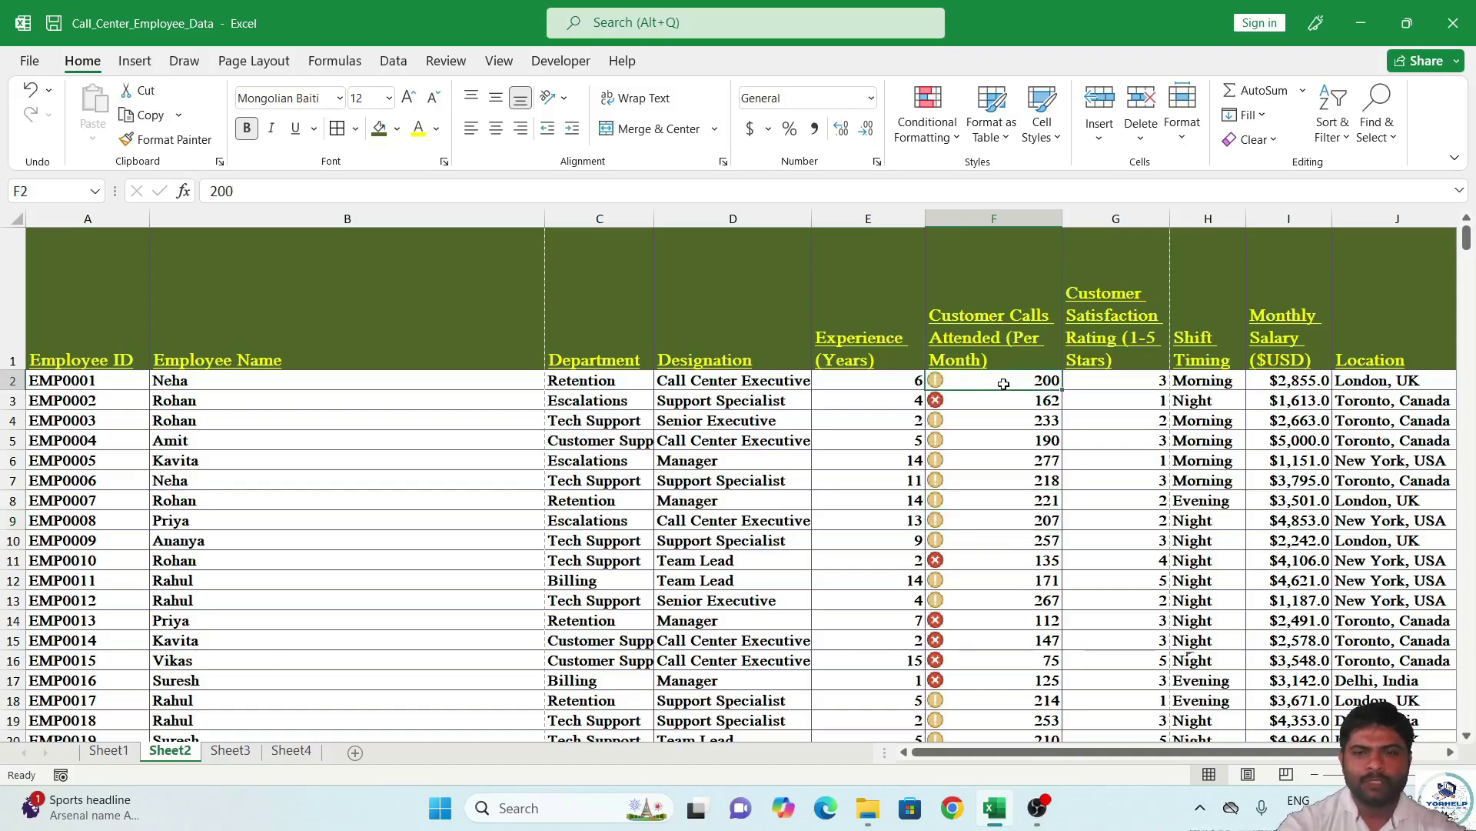
key("ctrl+shift+Down")
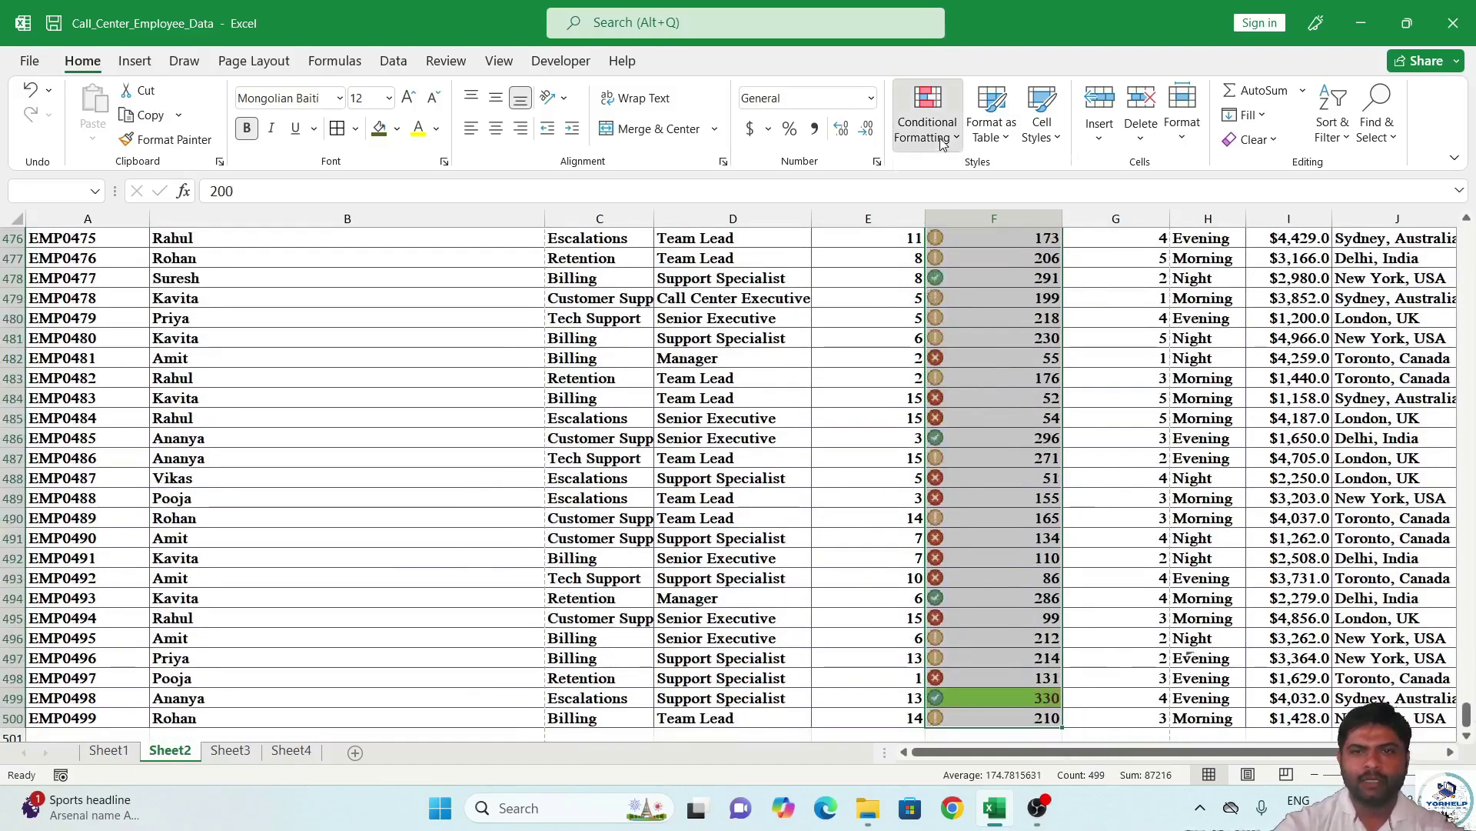
Add a Top 10 rule that fills the ten highest call counts bright green.
left_click(943, 144)
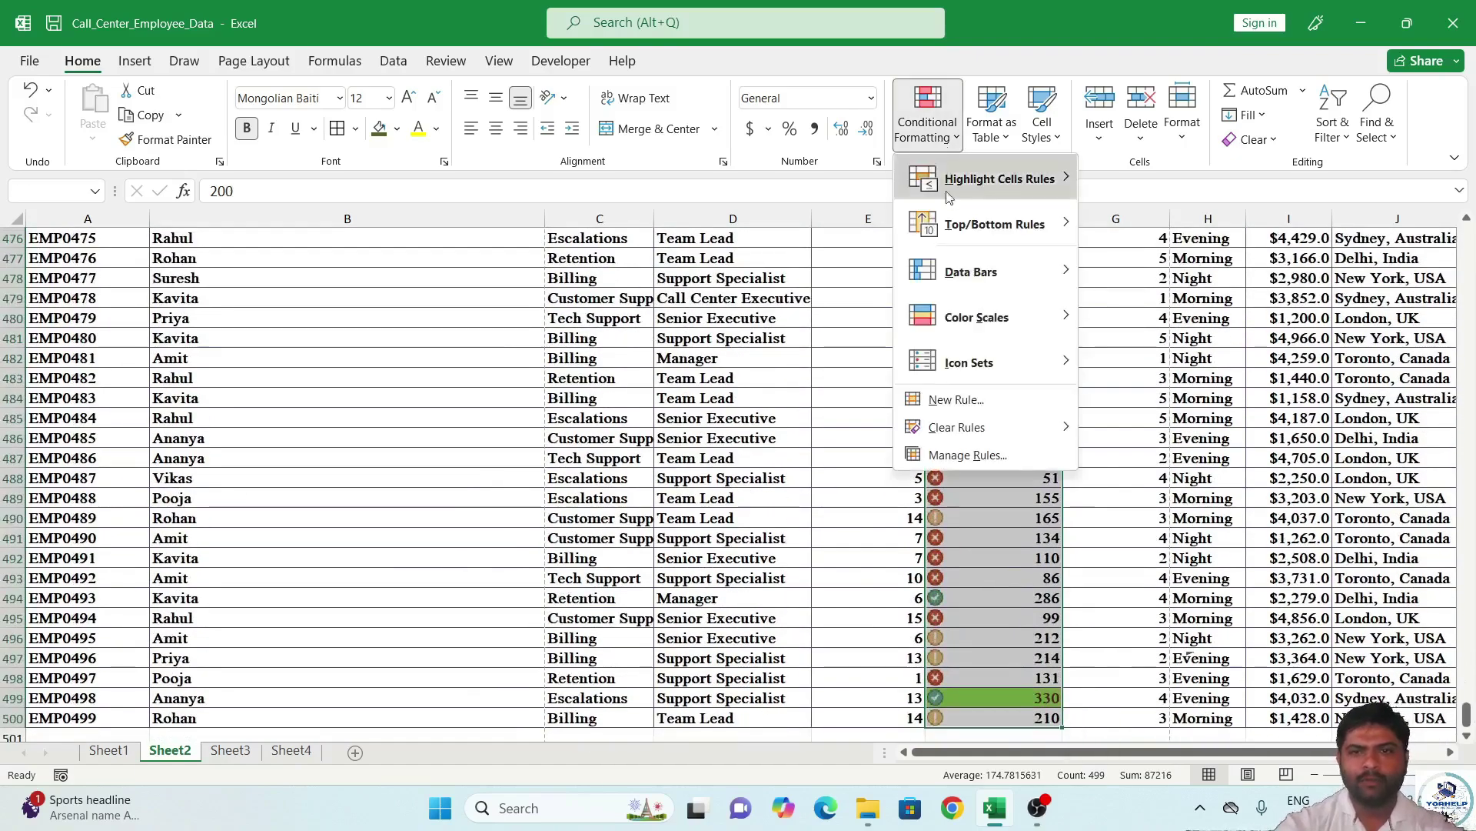
left_click(957, 400)
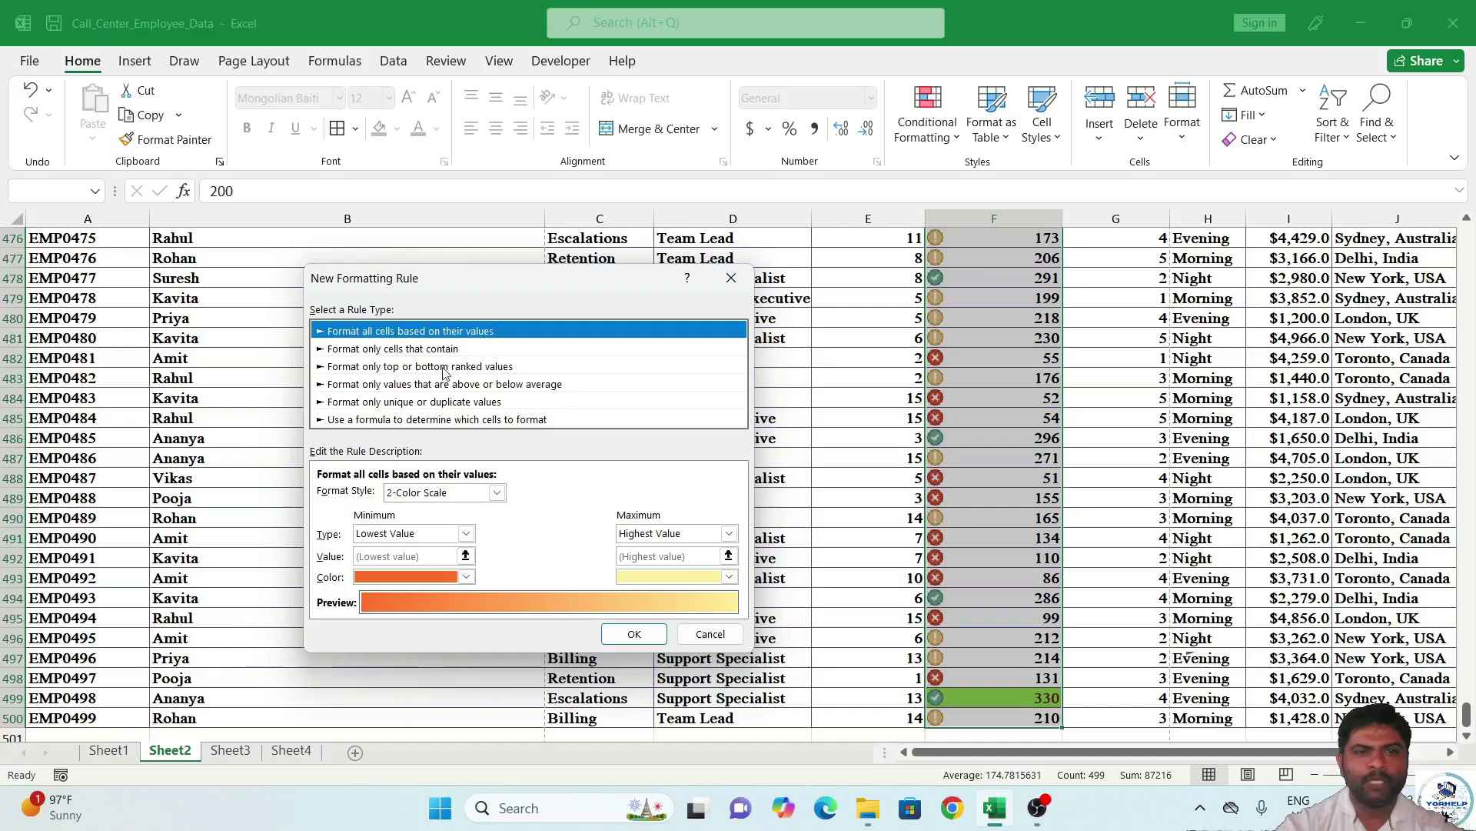
left_click(444, 367)
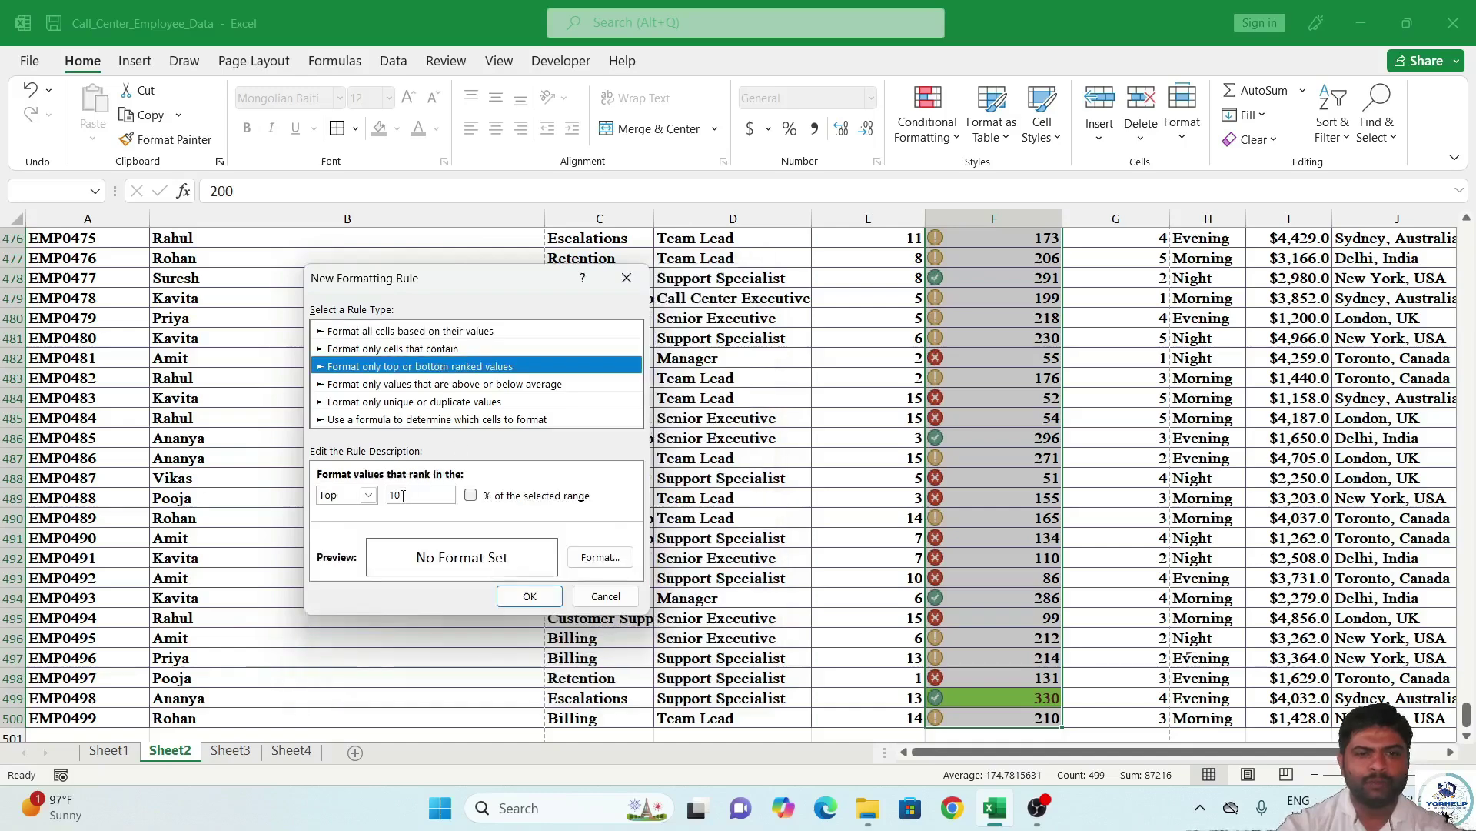
left_click(600, 556)
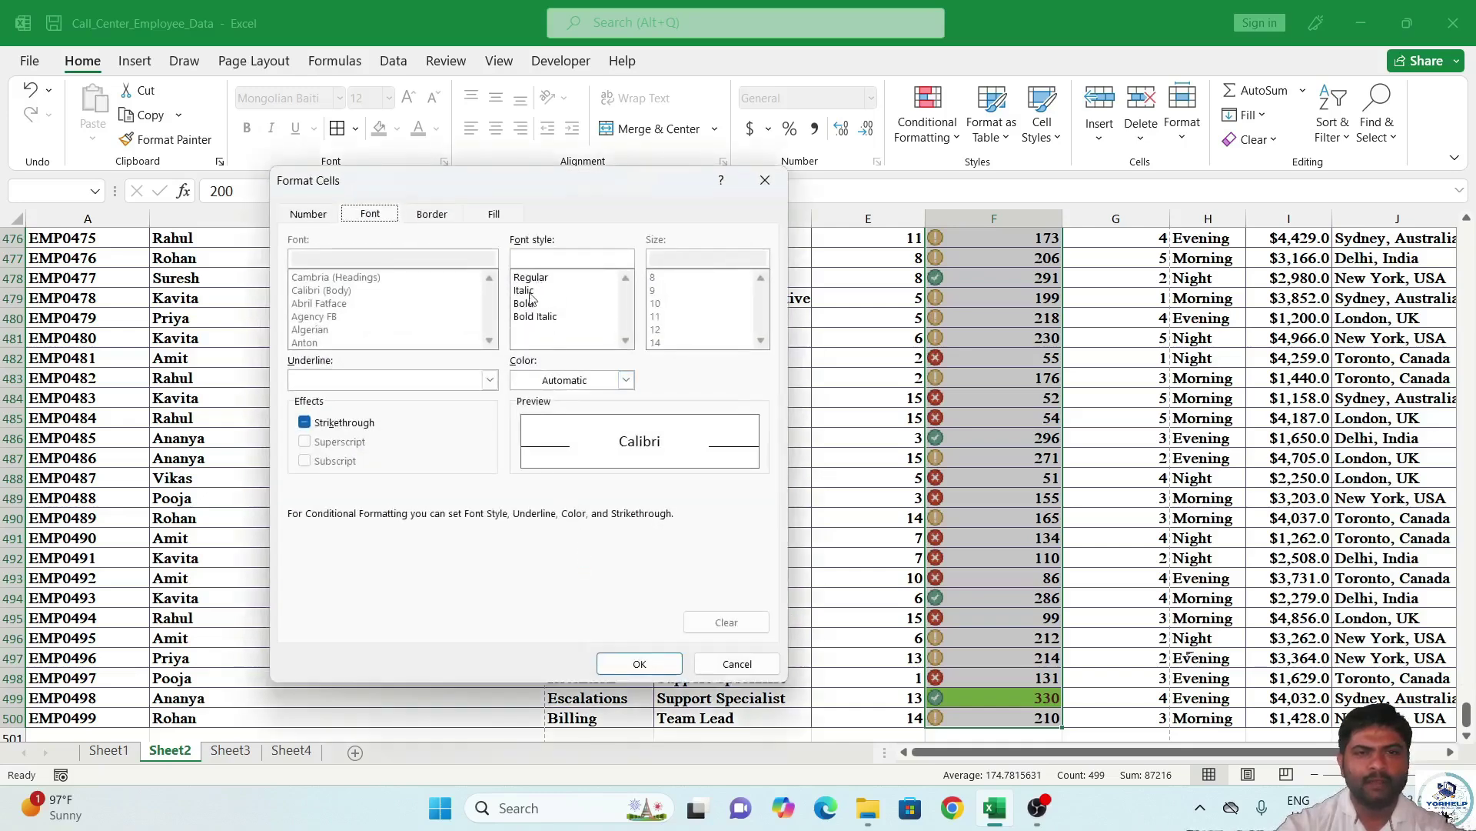
left_click(493, 214)
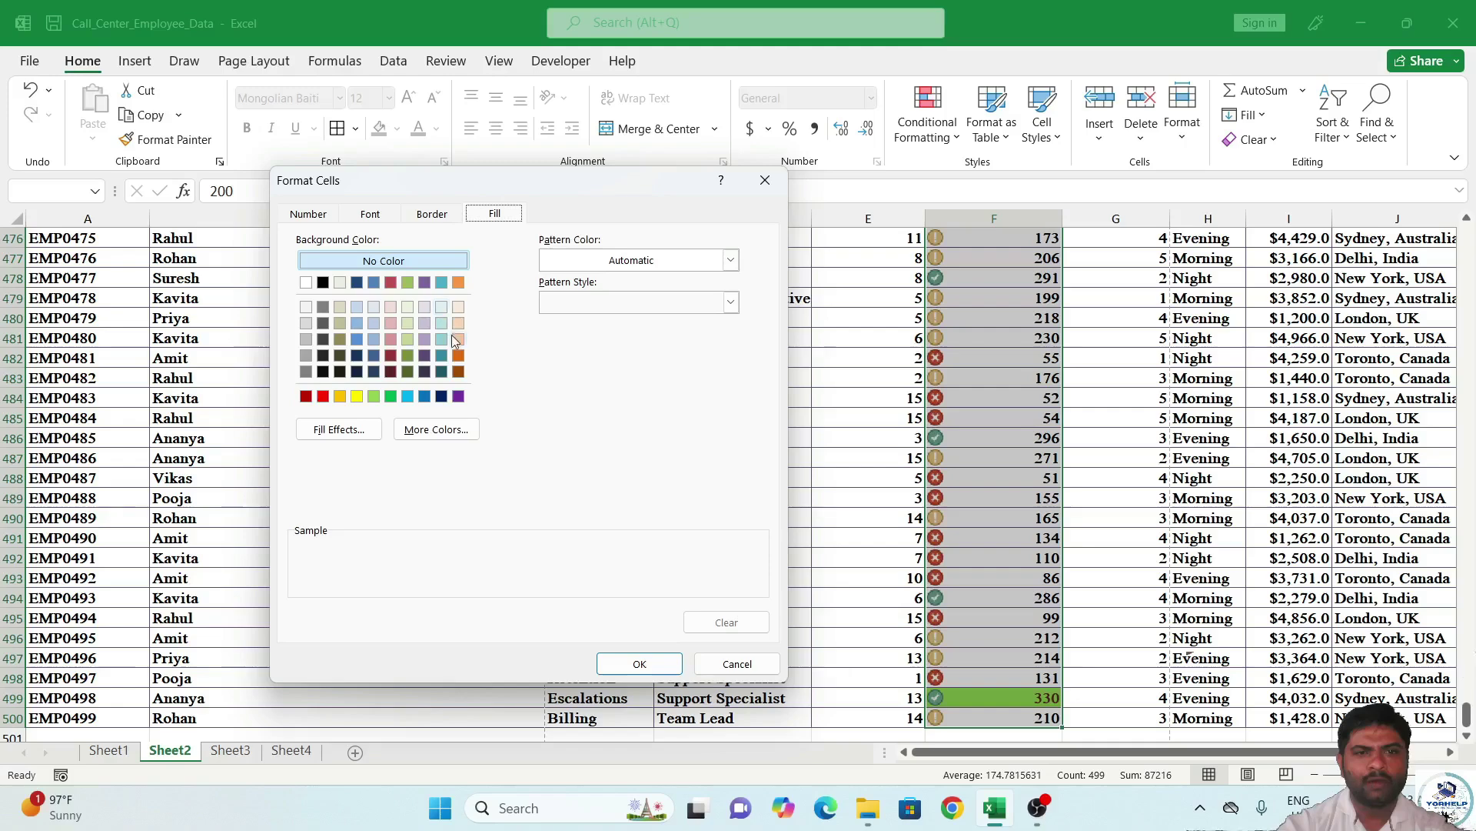
left_click(391, 396)
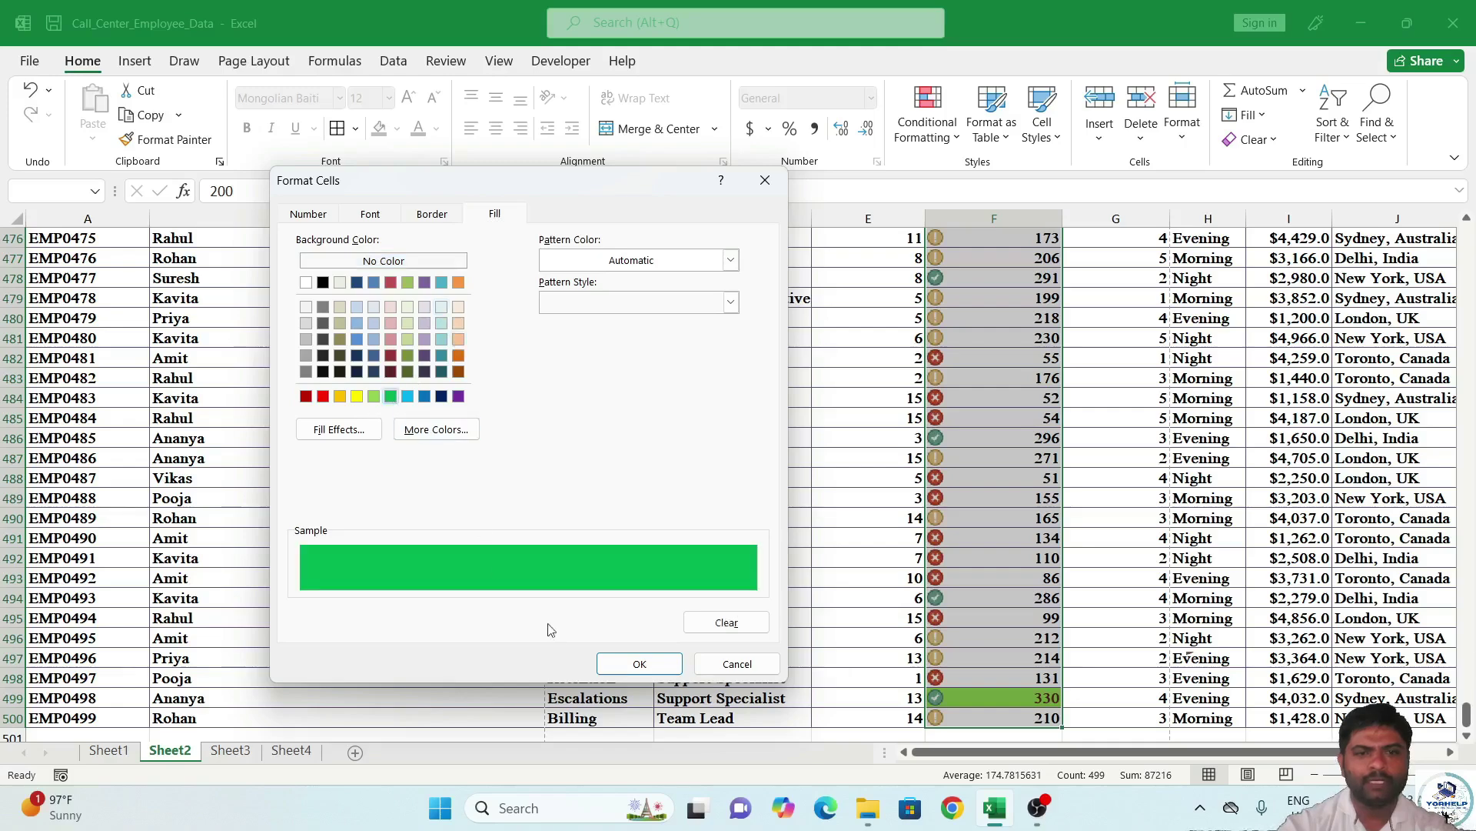
left_click(615, 665)
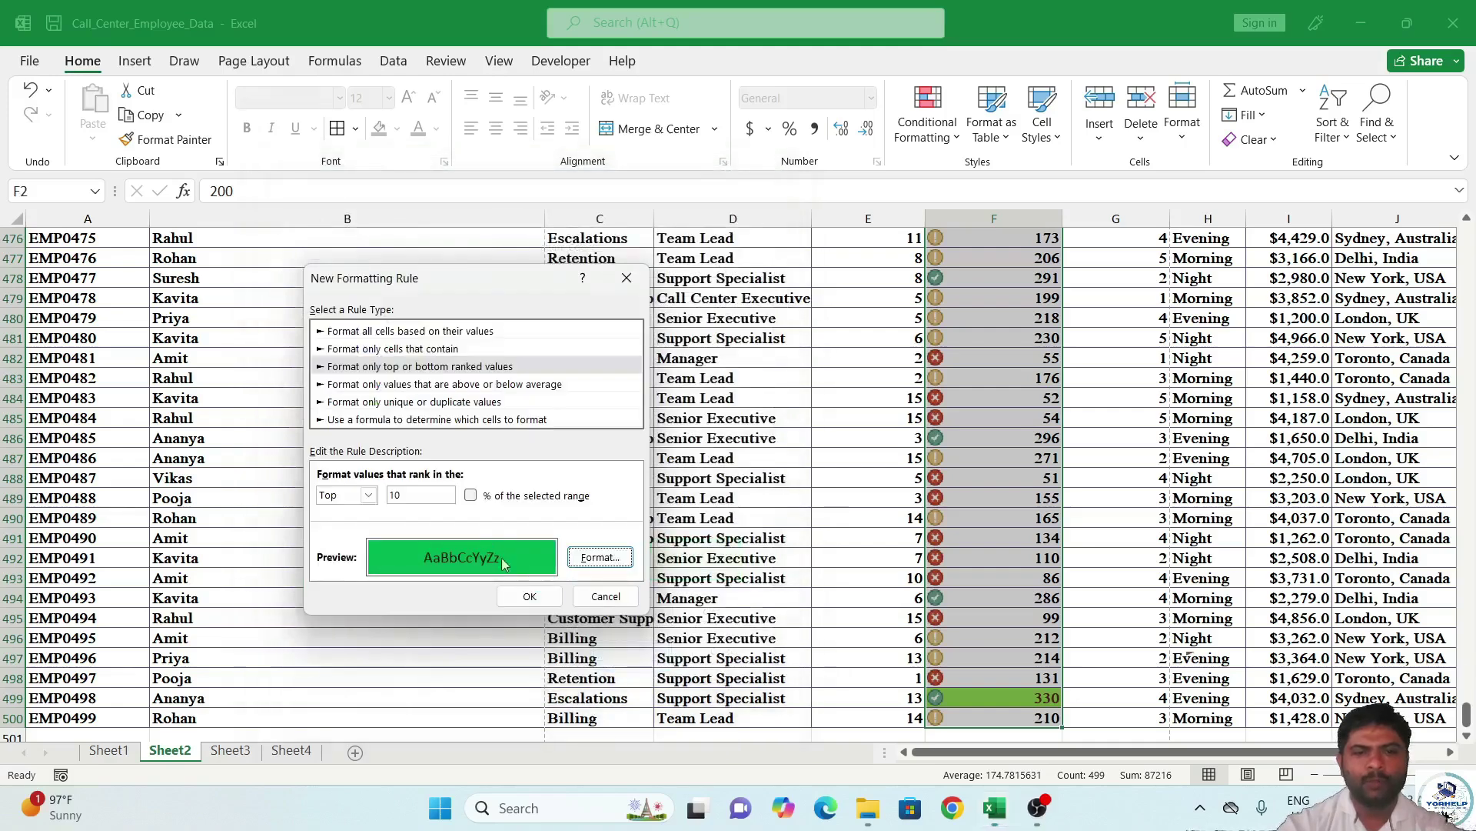
left_click(526, 595)
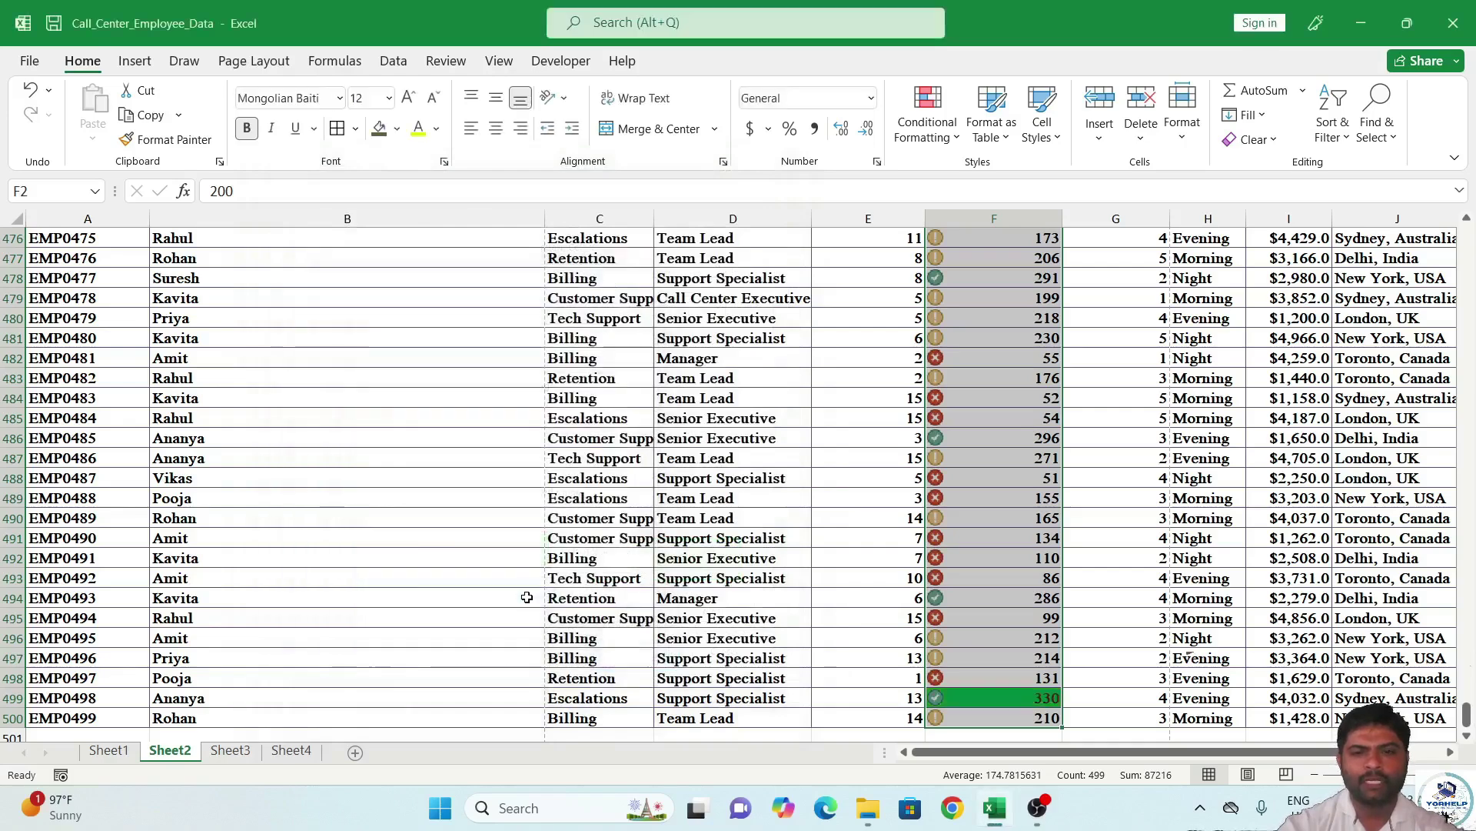
scroll(989, 518, "down", 6)
scroll(992, 517, "up", 17)
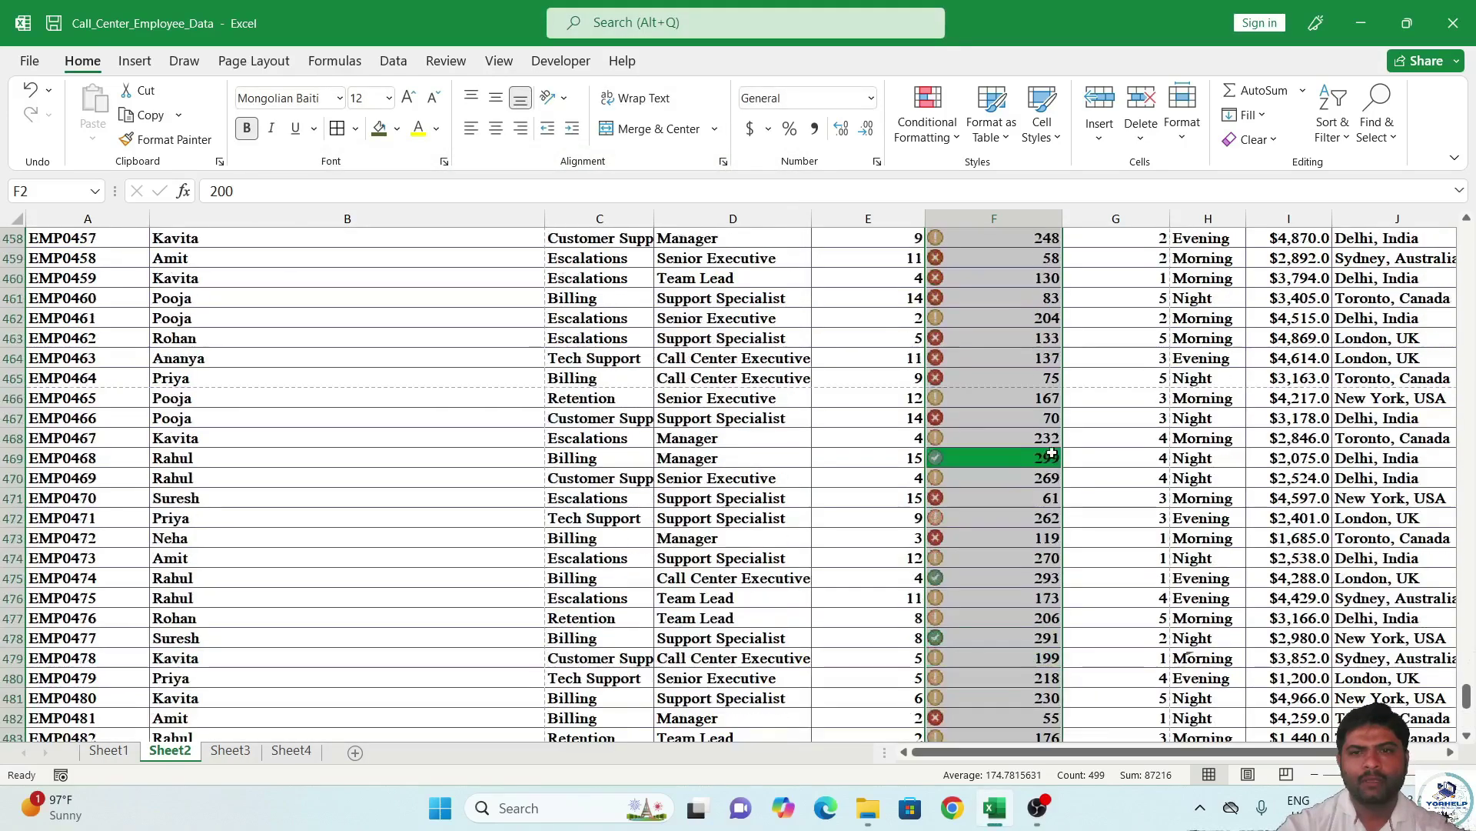
Clear the column F selection and select the data from A1 through J500.
scroll(1023, 400, "up", 20)
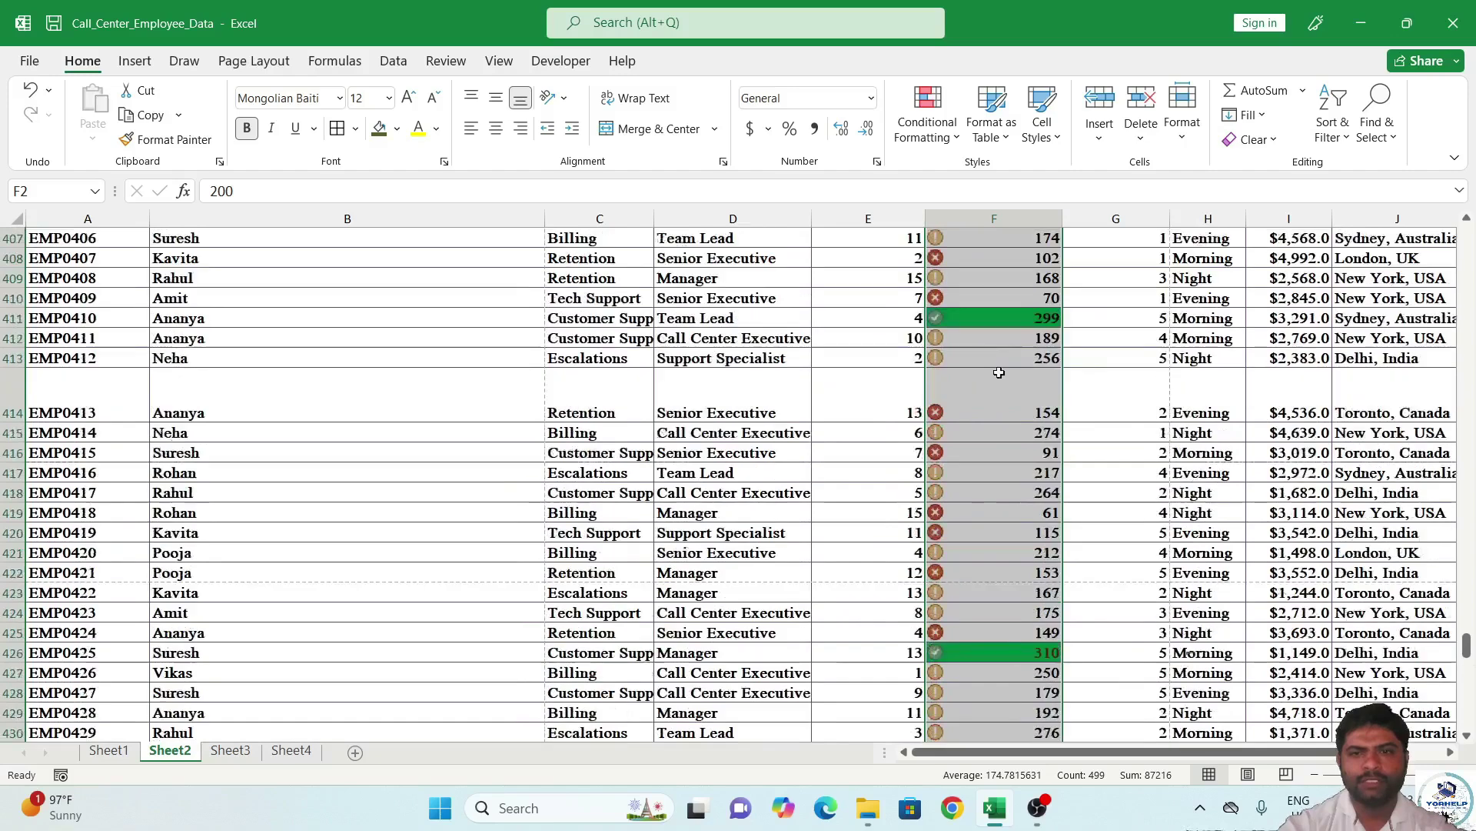
scroll(1009, 347, "up", 20)
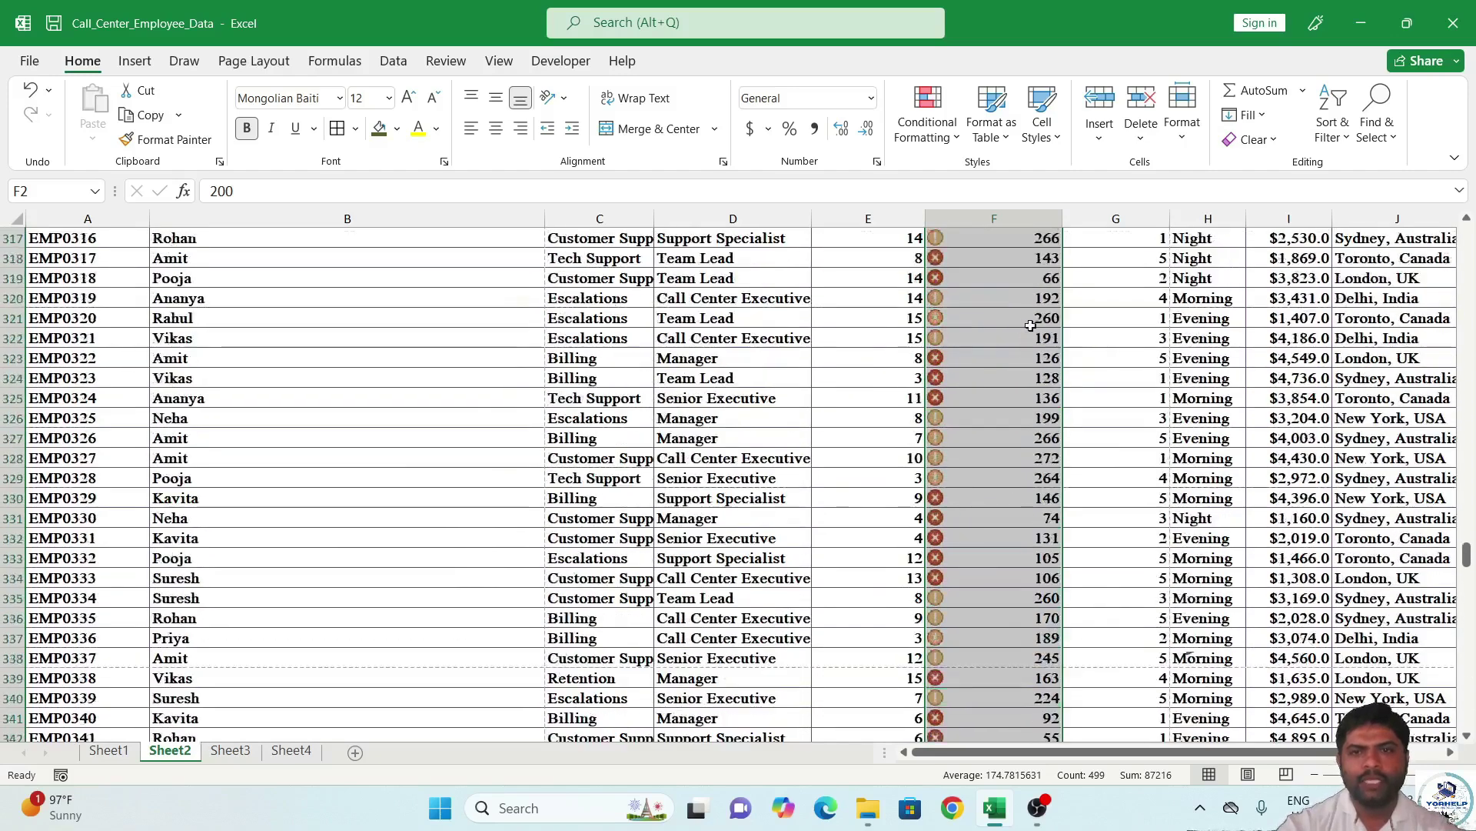
left_click_drag(1466, 521, 1468, 524)
left_click_drag(1474, 370, 1473, 246)
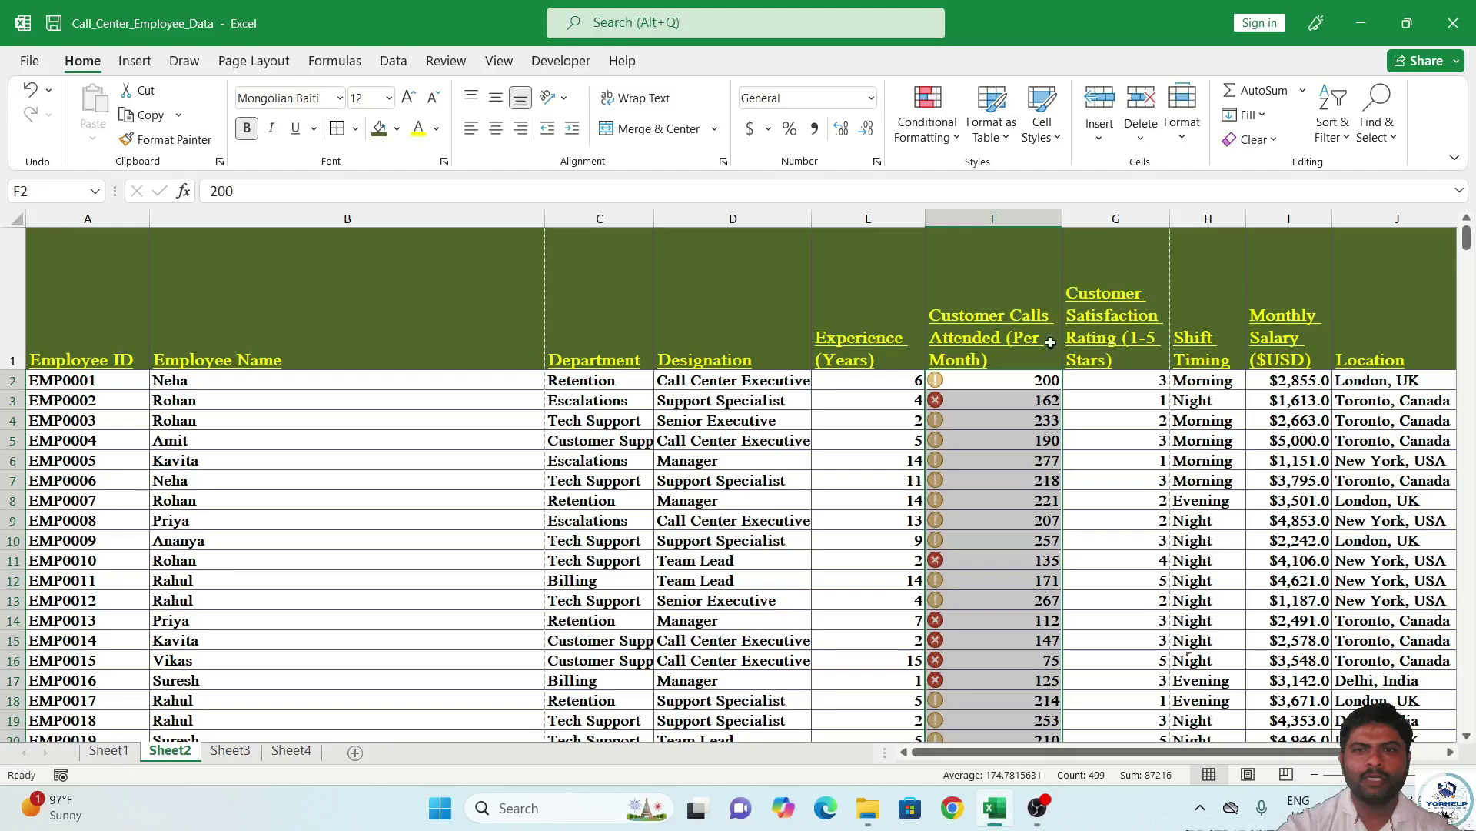
left_click(1018, 419)
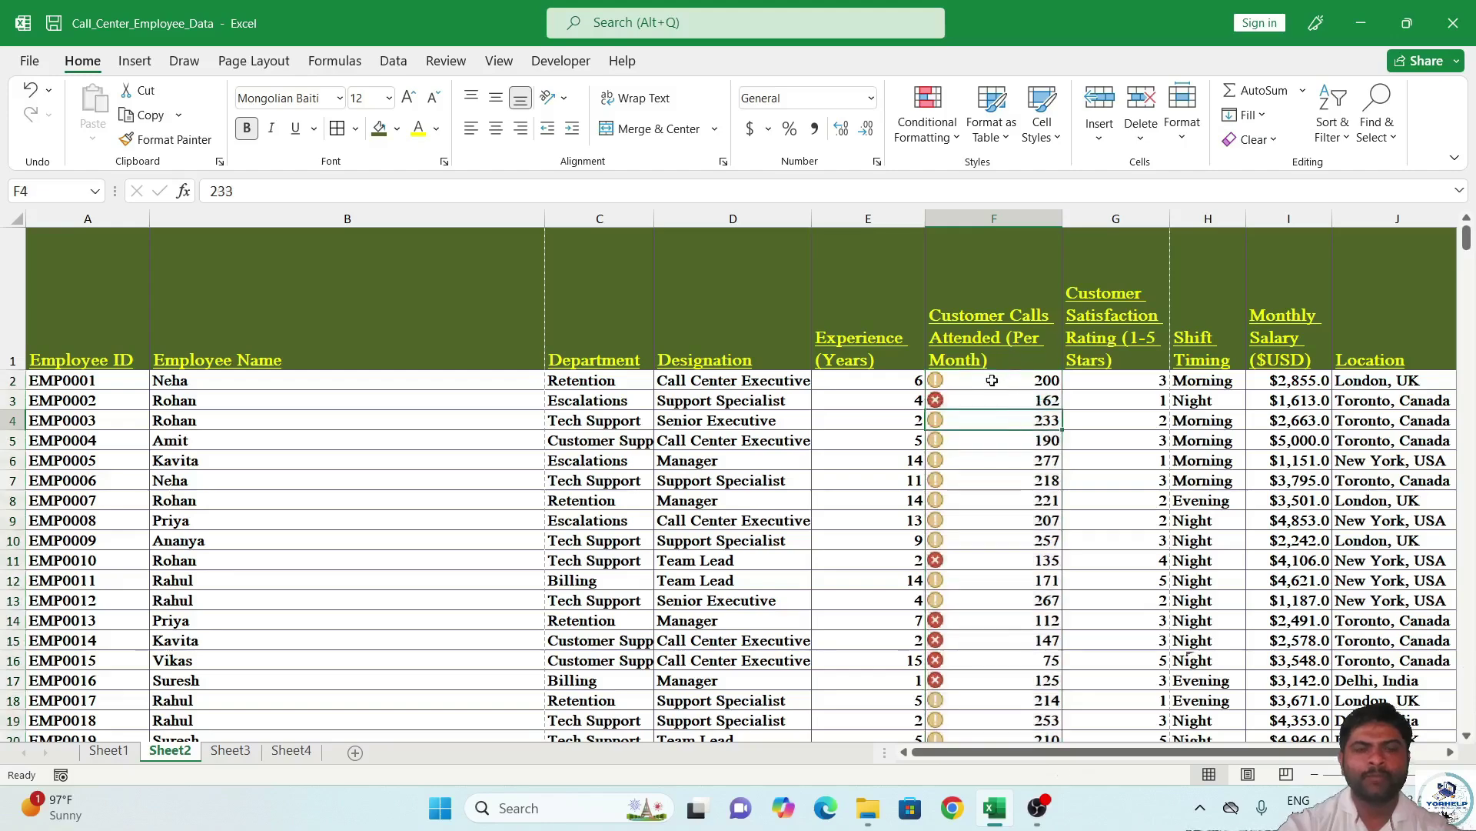
mouse_move(1135, 751)
left_mouse_down()
mouse_move(1205, 749)
mouse_move(1135, 750)
left_mouse_up()
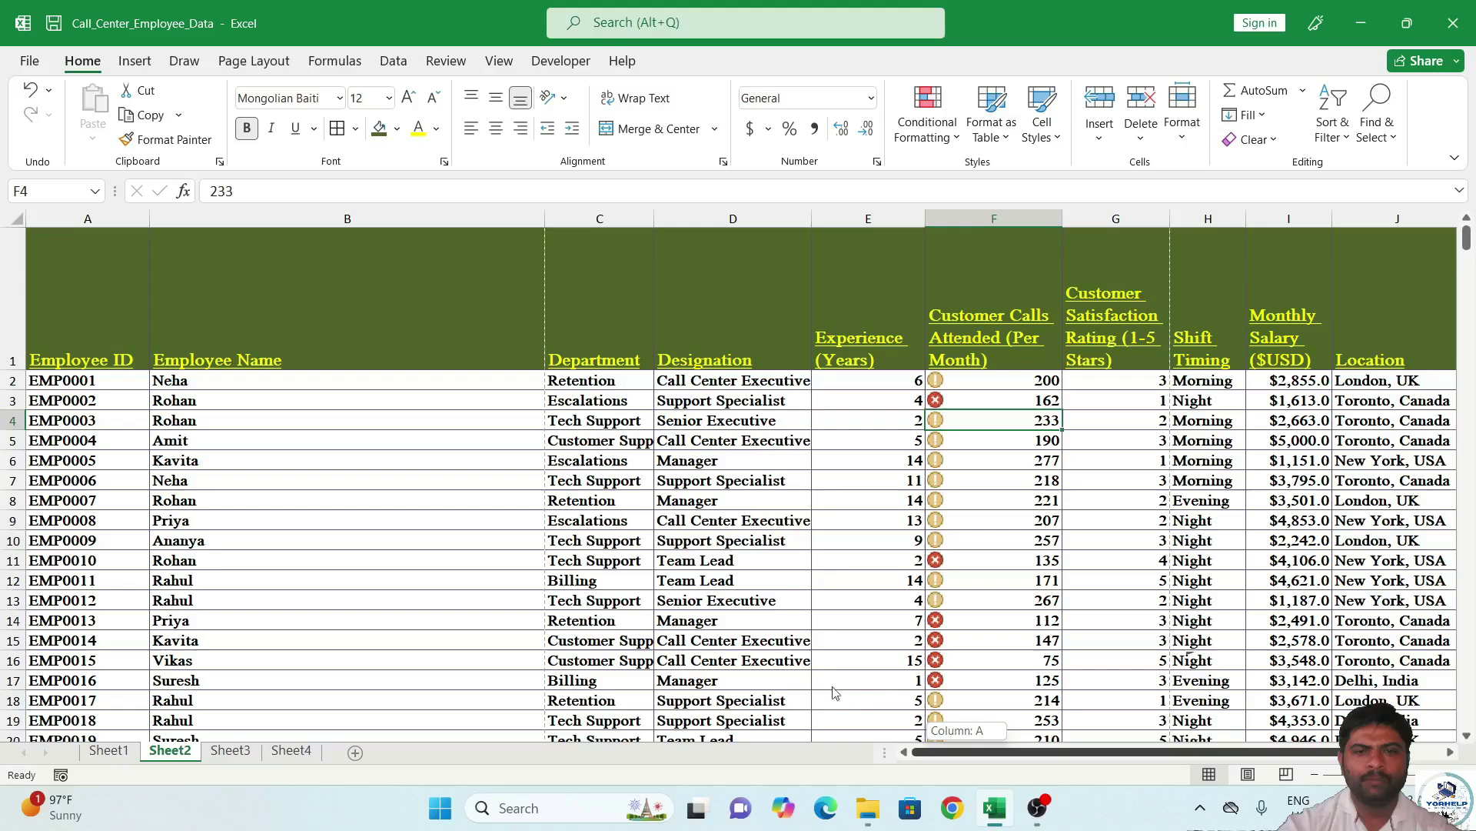
left_click(86, 326)
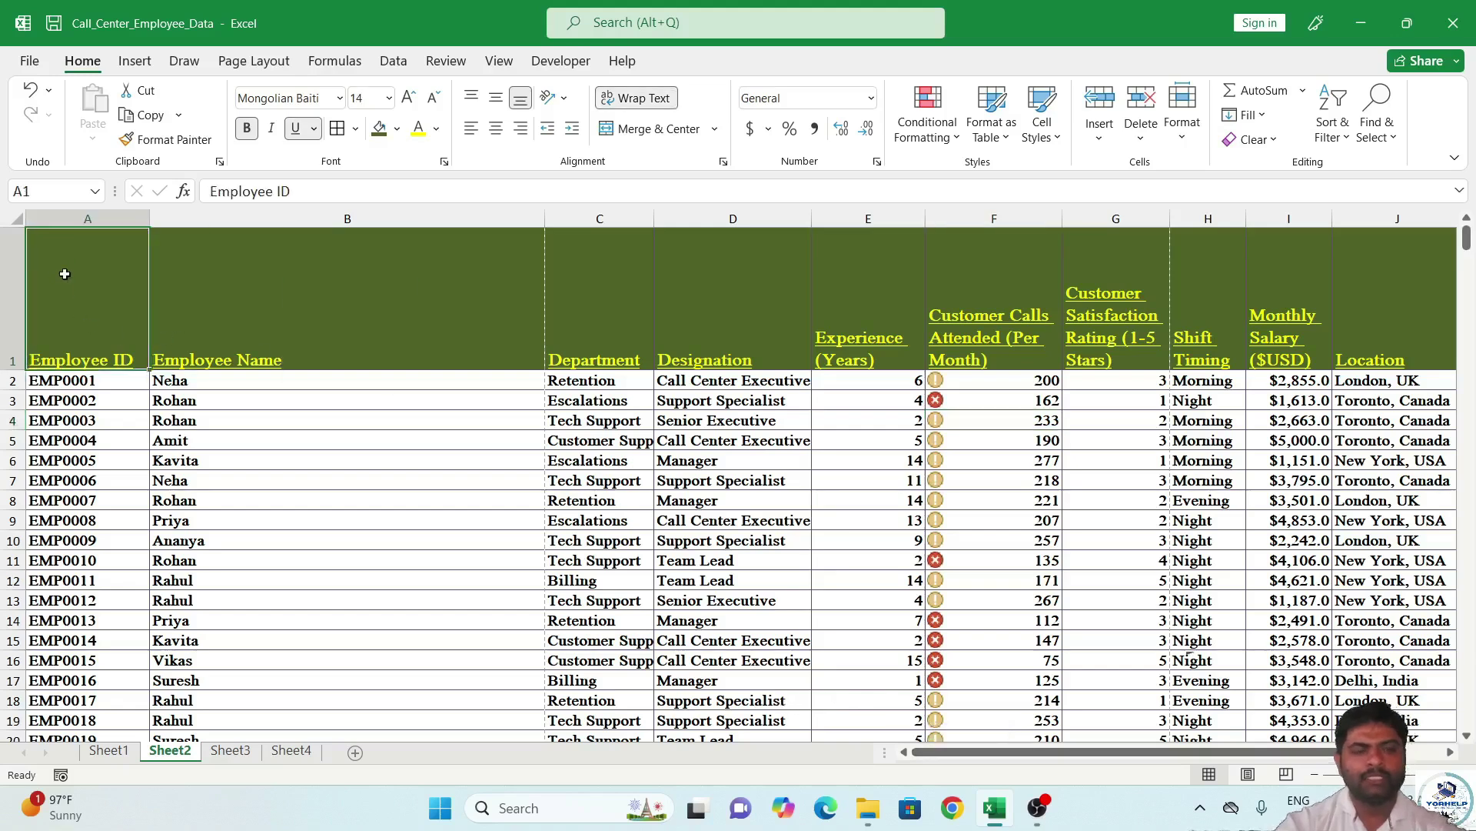
key("ctrl+shift+End")
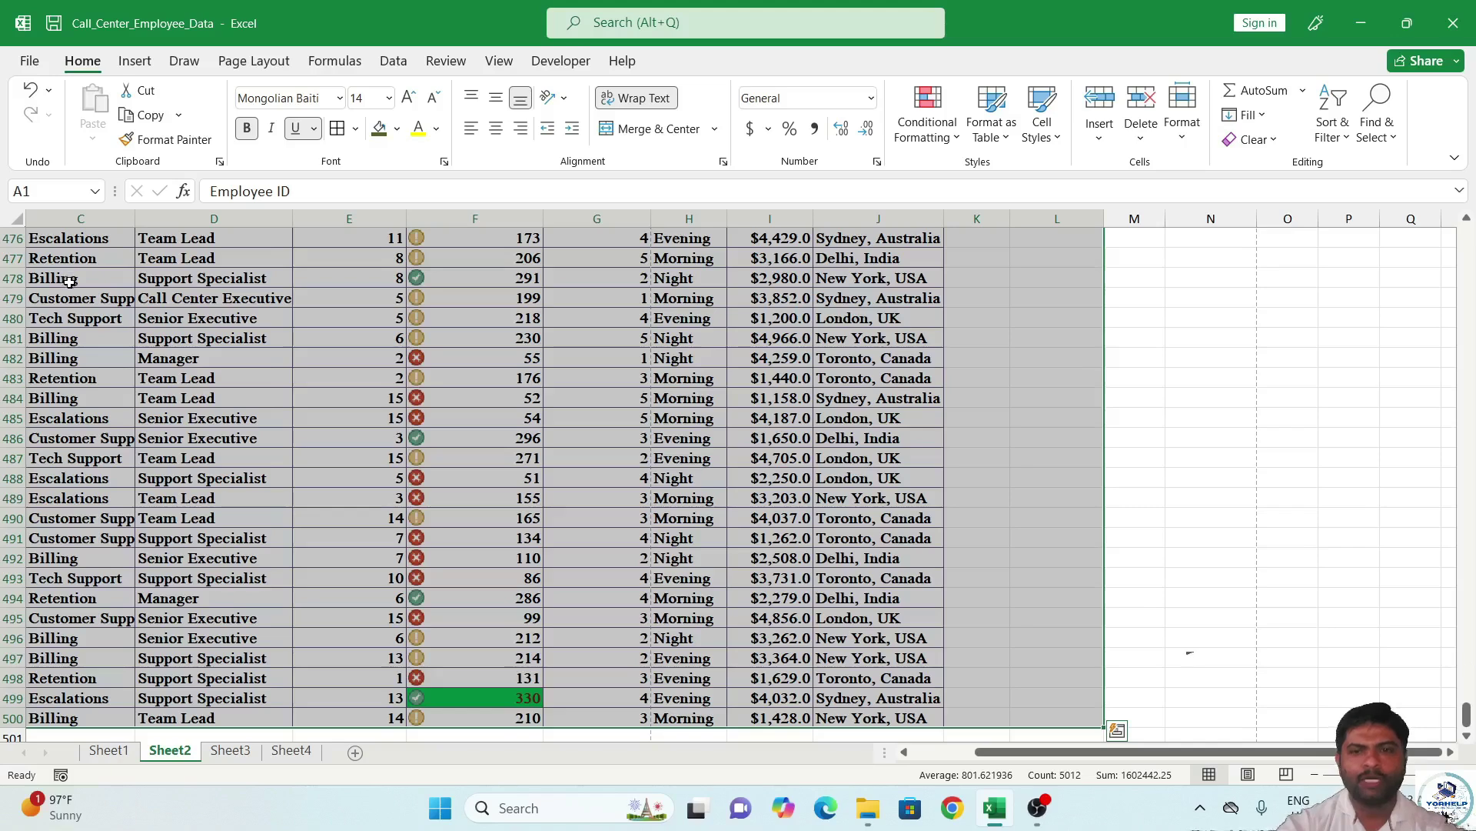
key("shift+Left")
key("shift+Left")
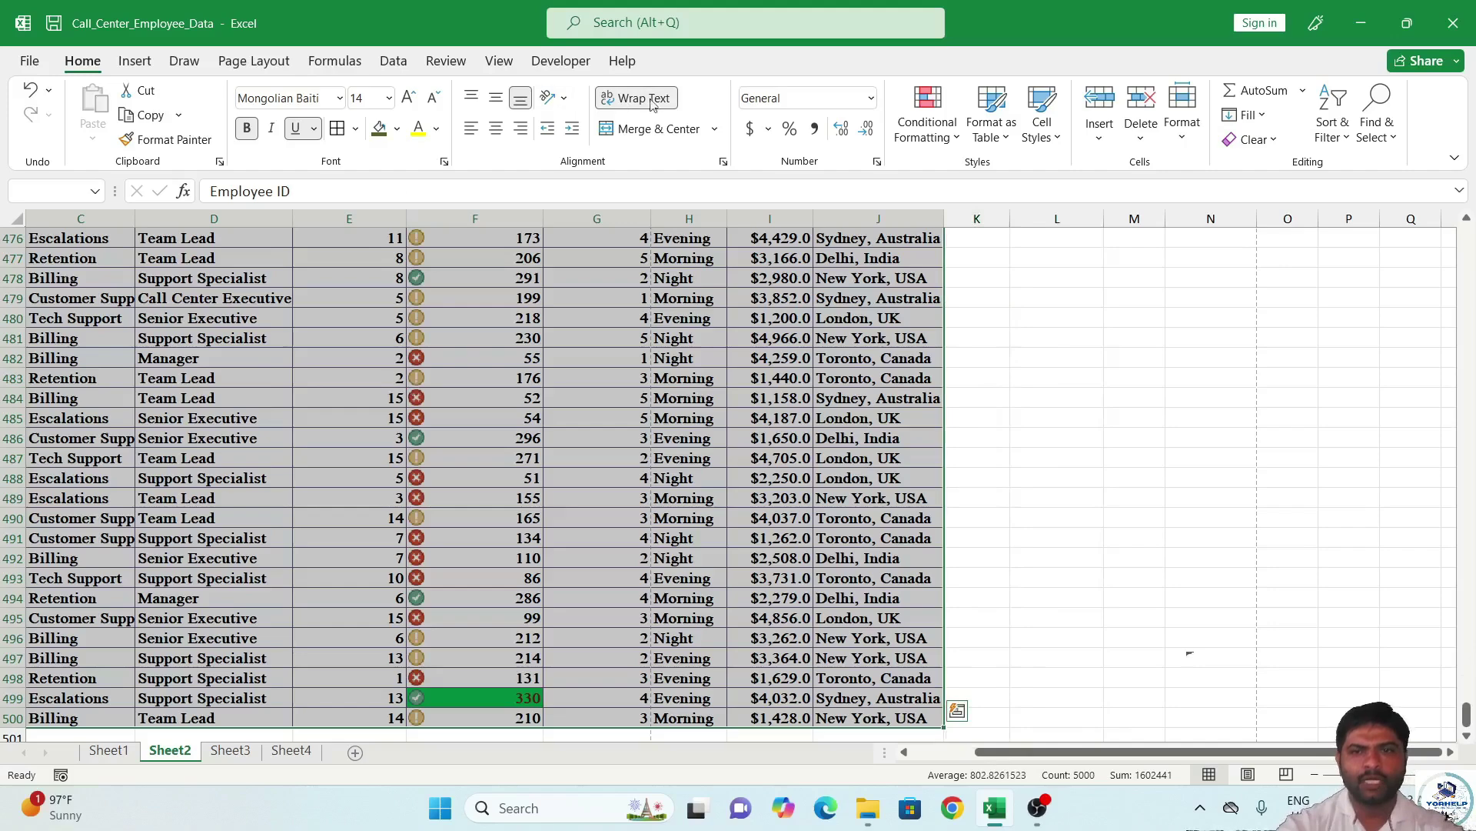
Format $A$1:$J$500 as a green banded table with headers, creating Table2.
left_click(1001, 145)
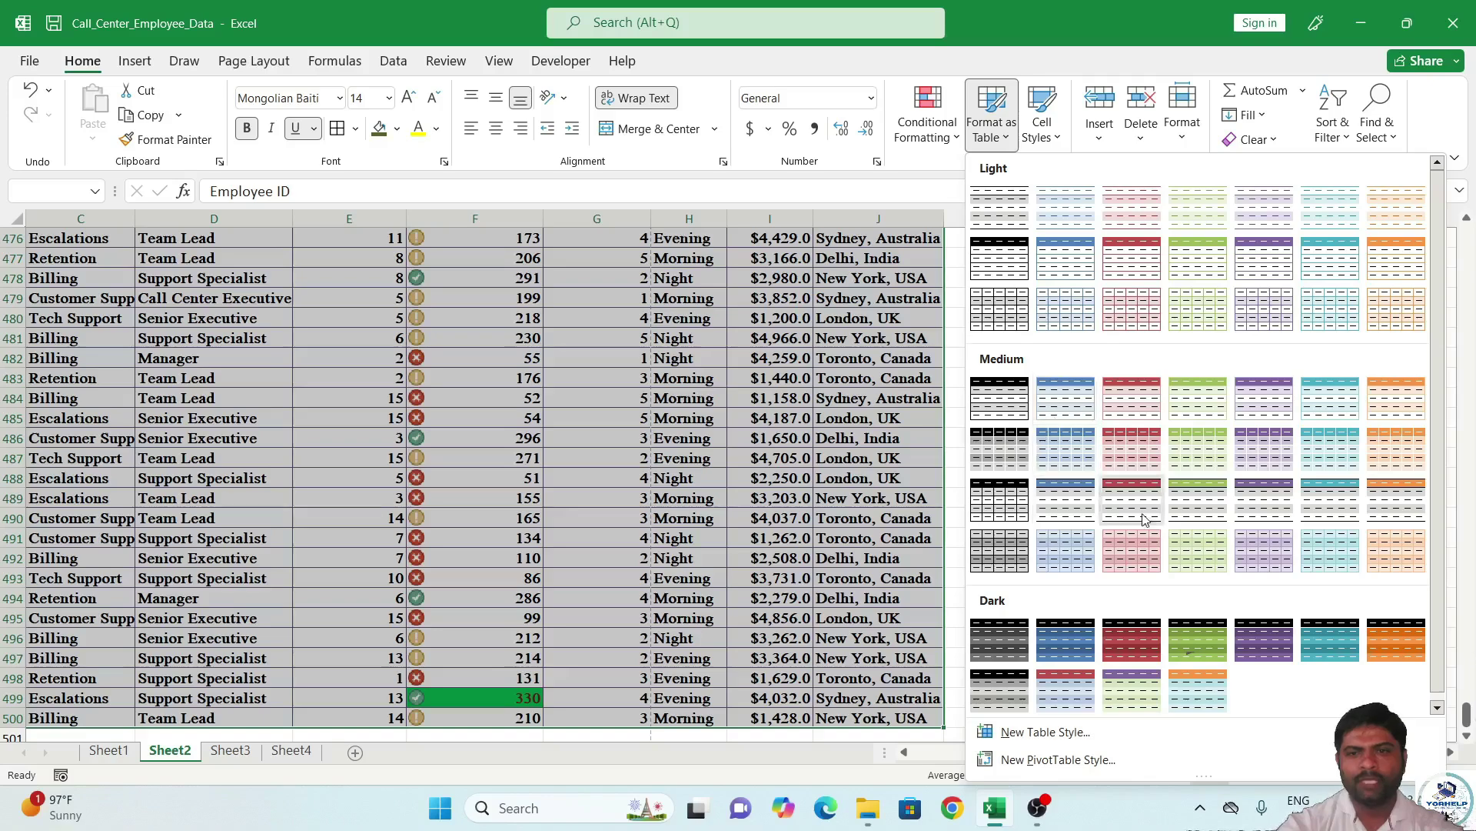
scroll(1136, 543, "down", 1)
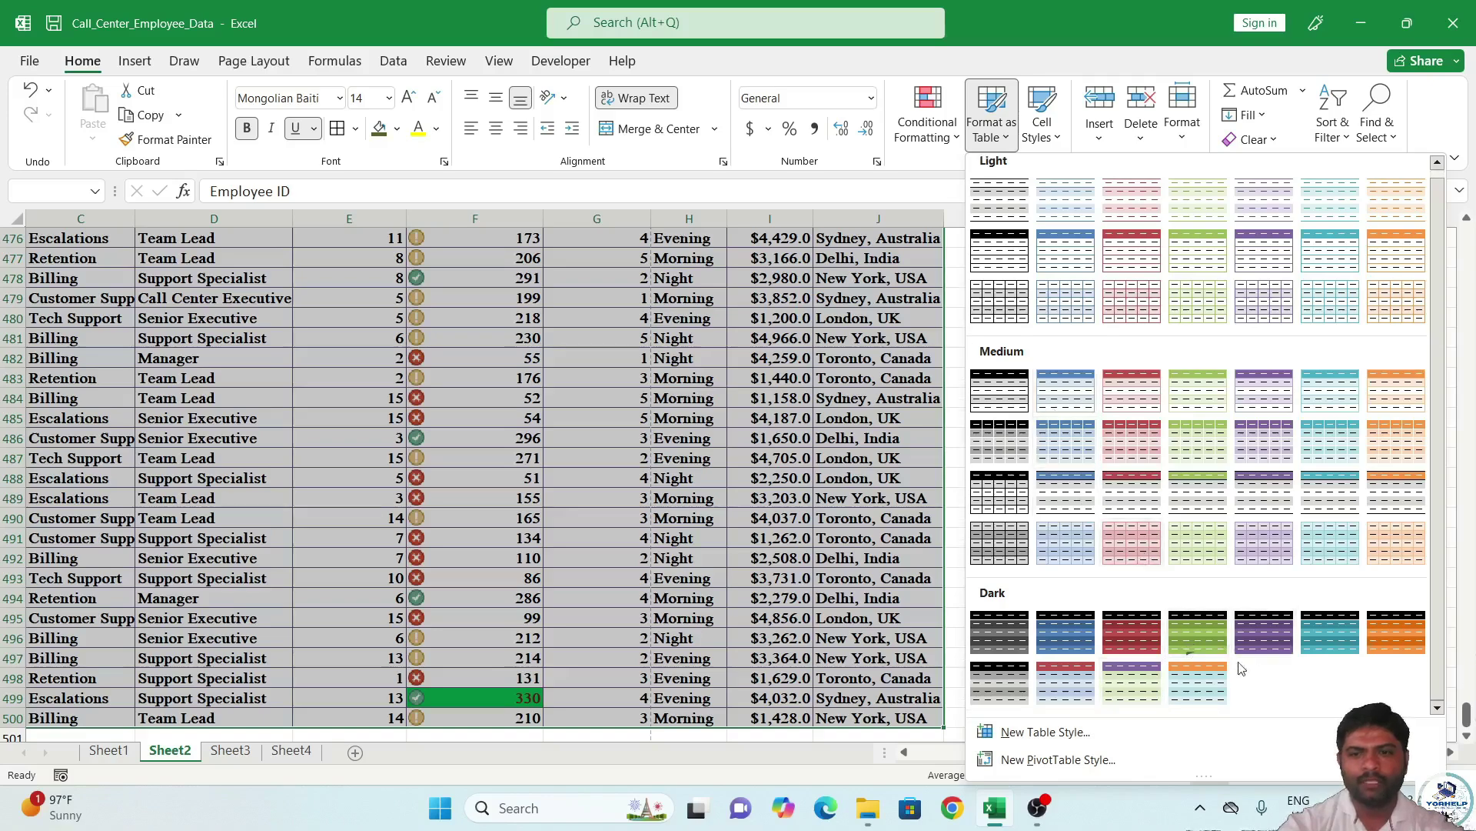
left_click(1138, 684)
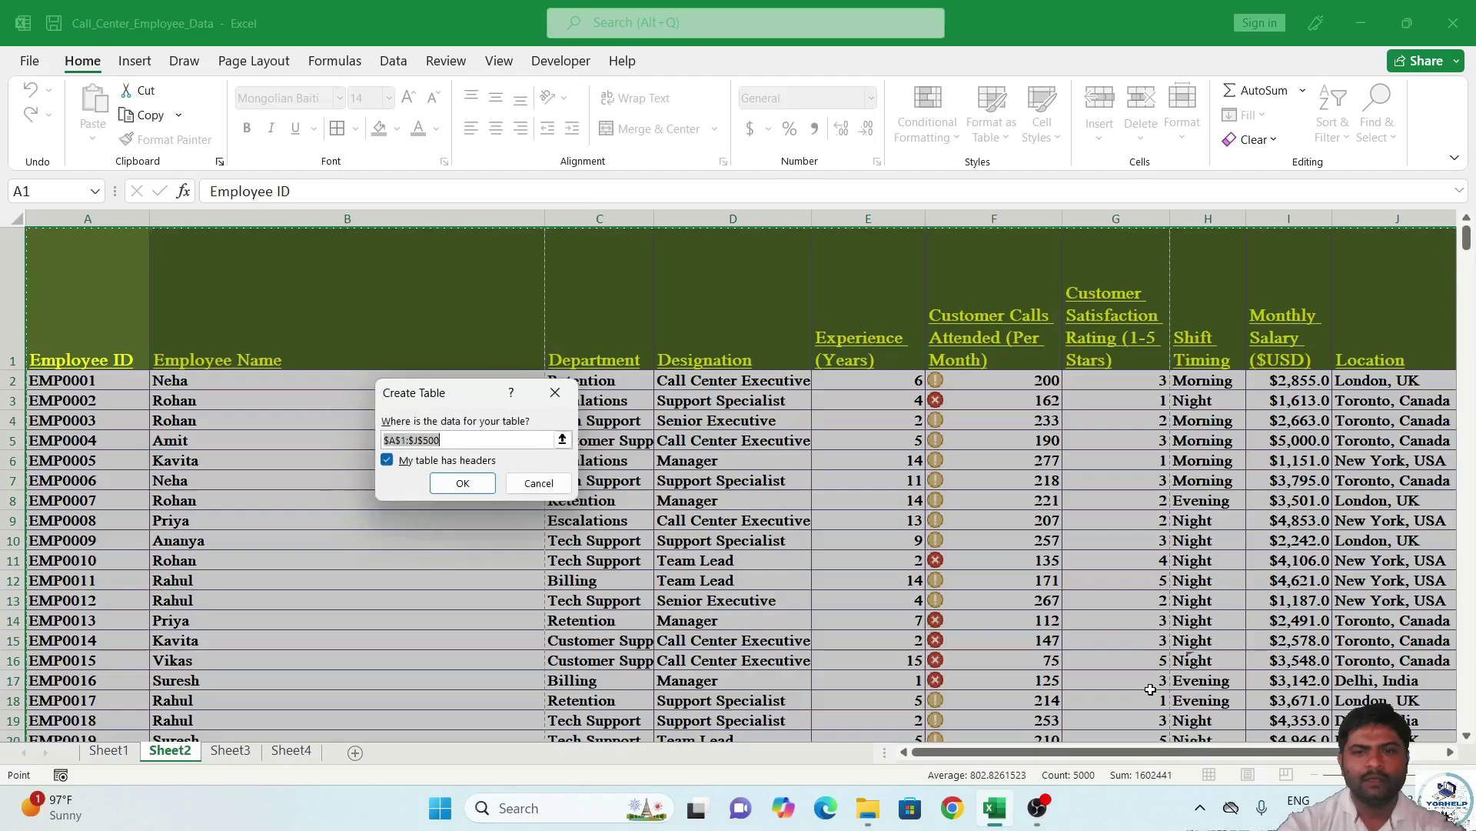
left_click_drag(445, 397, 643, 324)
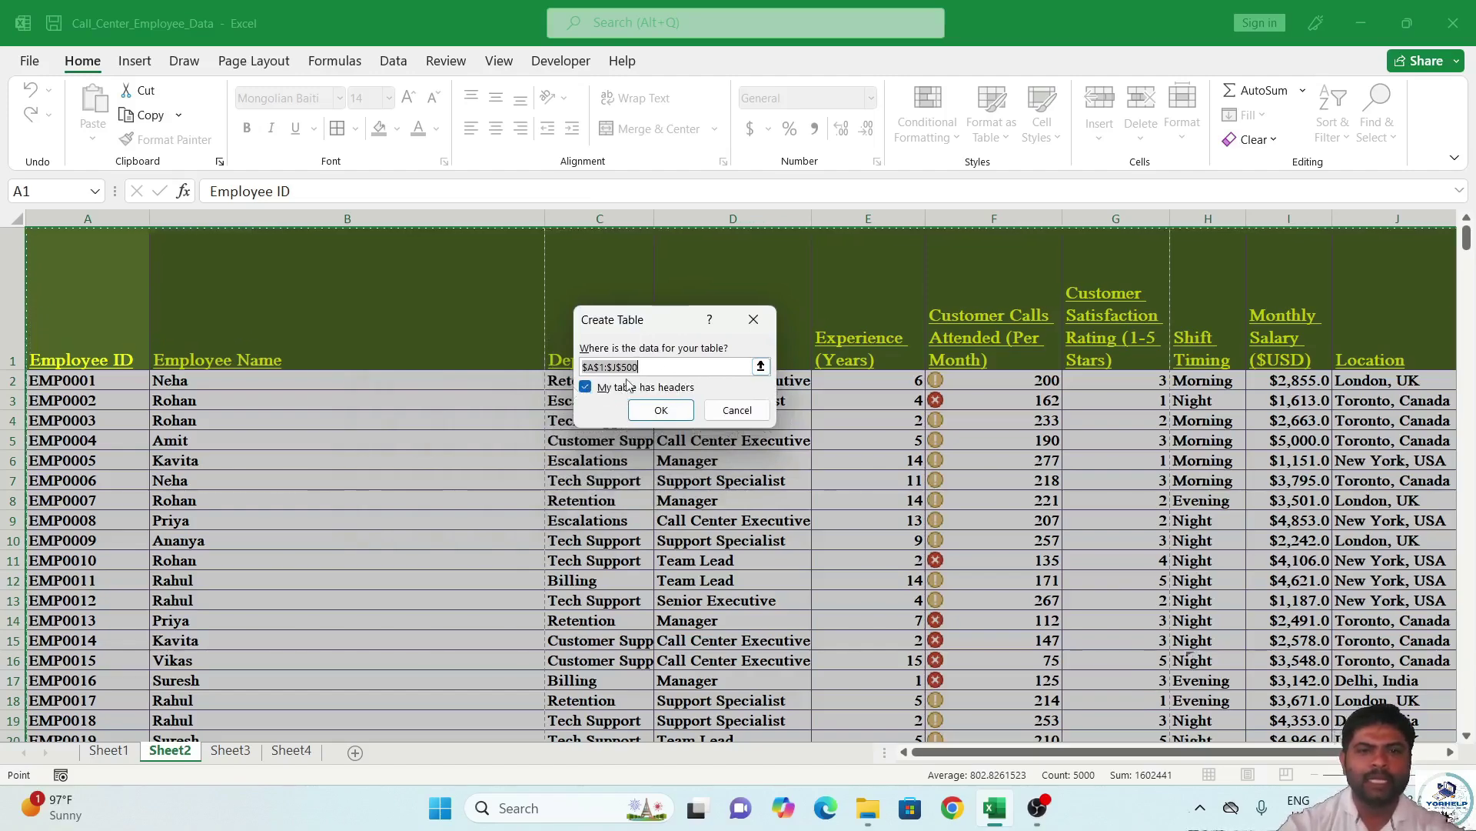
left_click(659, 410)
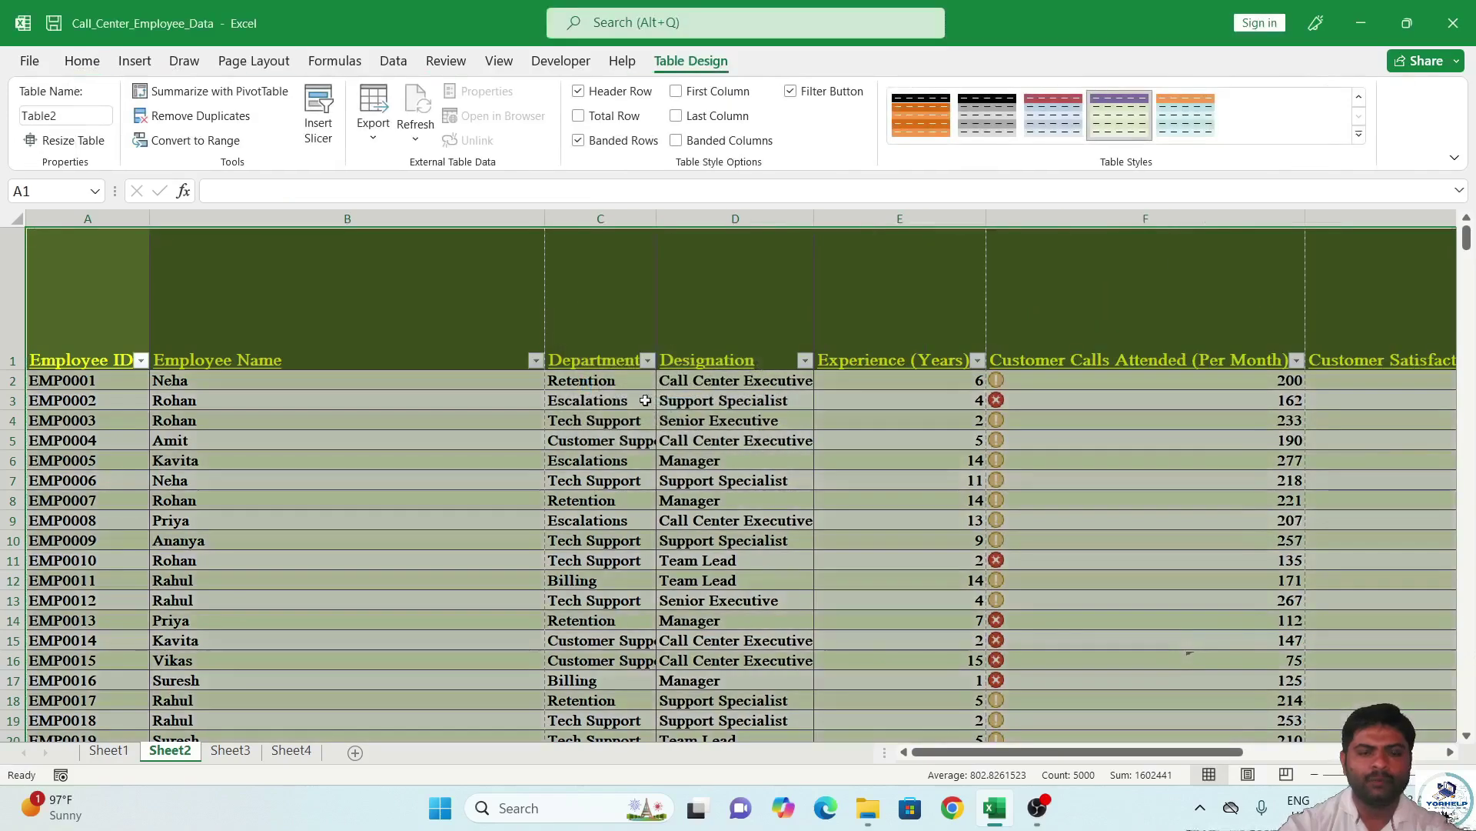
left_click(482, 420)
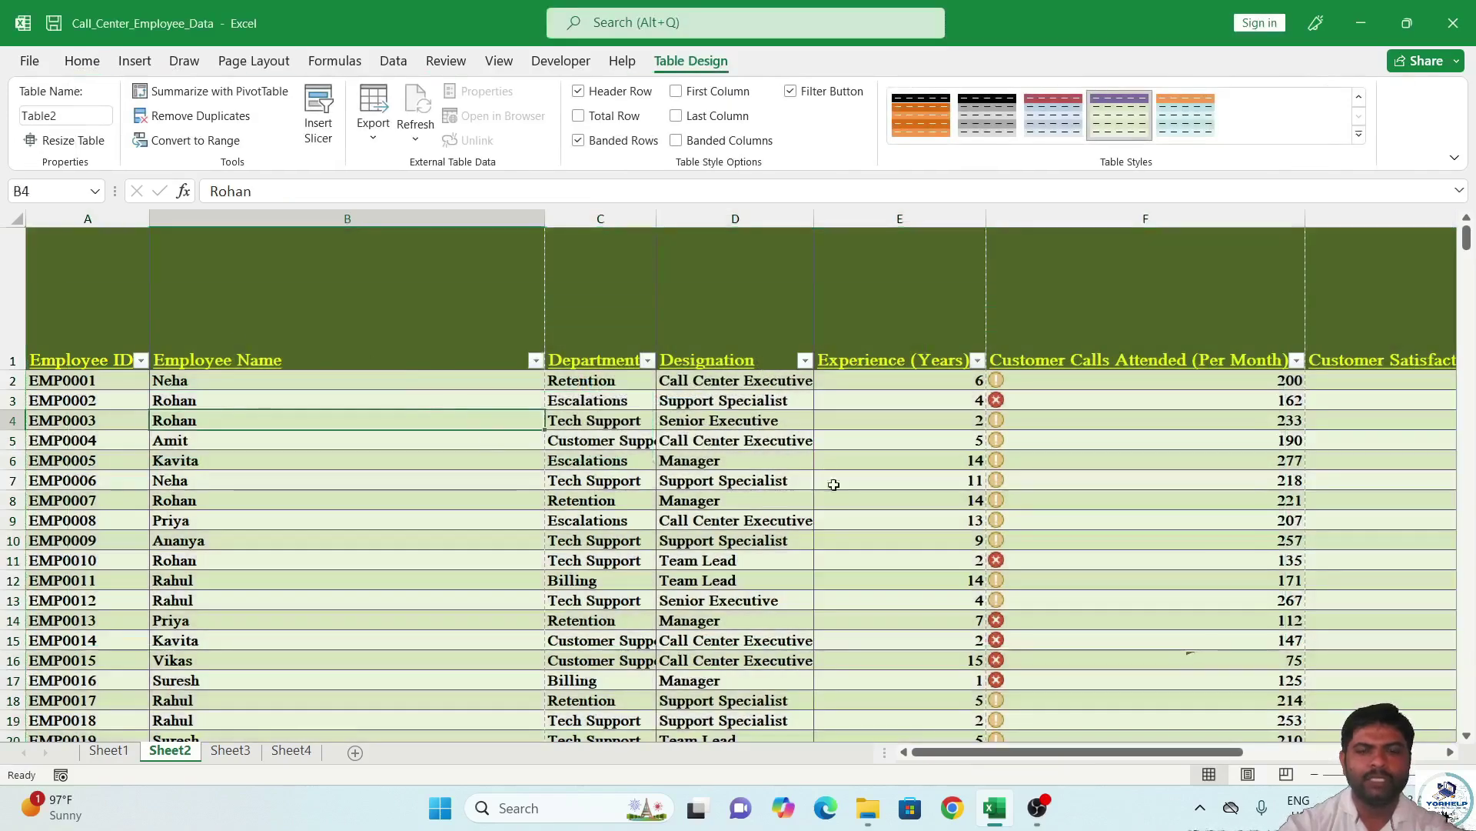
scroll(848, 531, "down", 7)
scroll(848, 530, "up", 7)
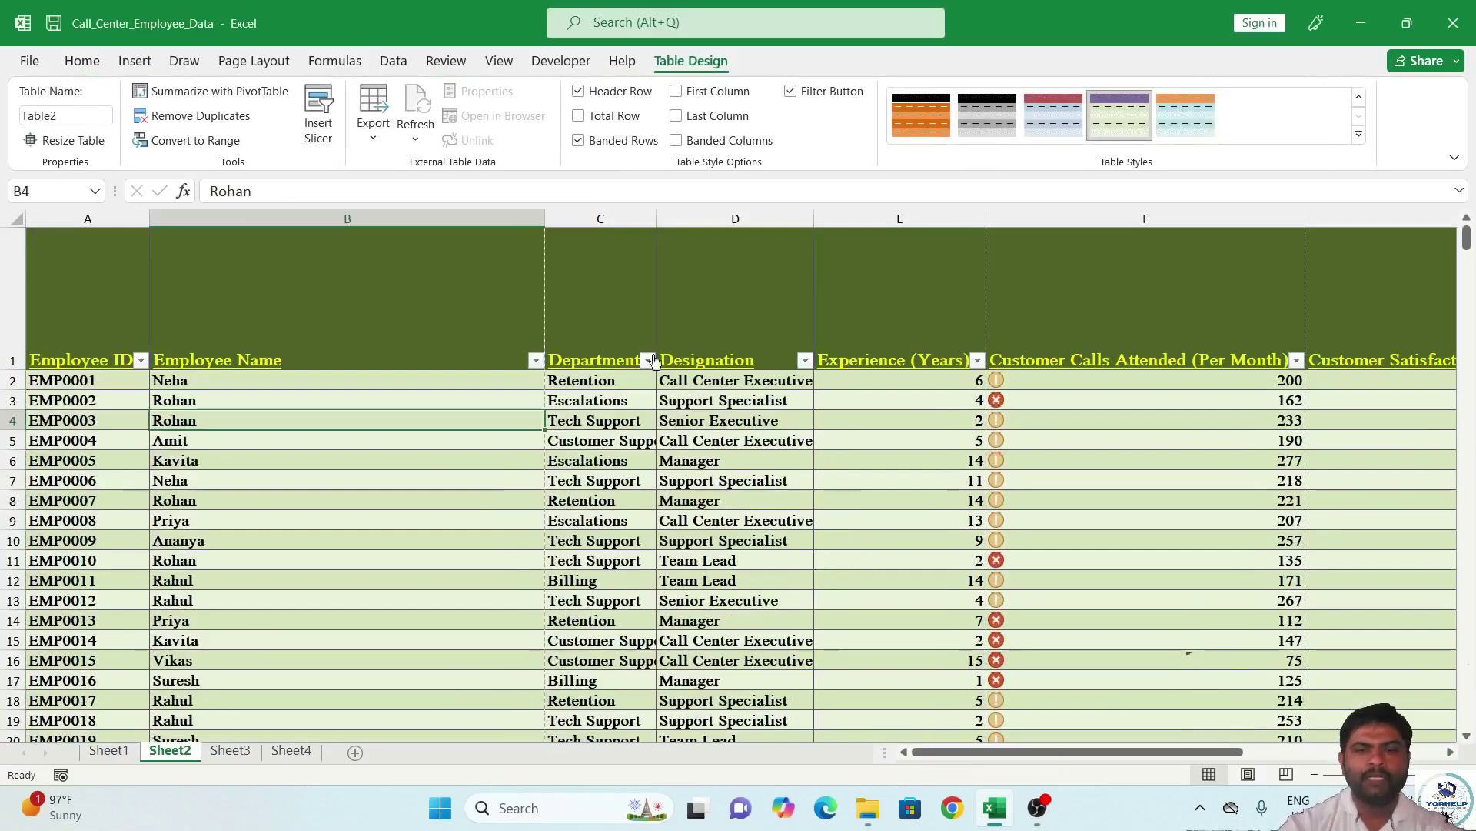
left_click(536, 360)
left_click(489, 316)
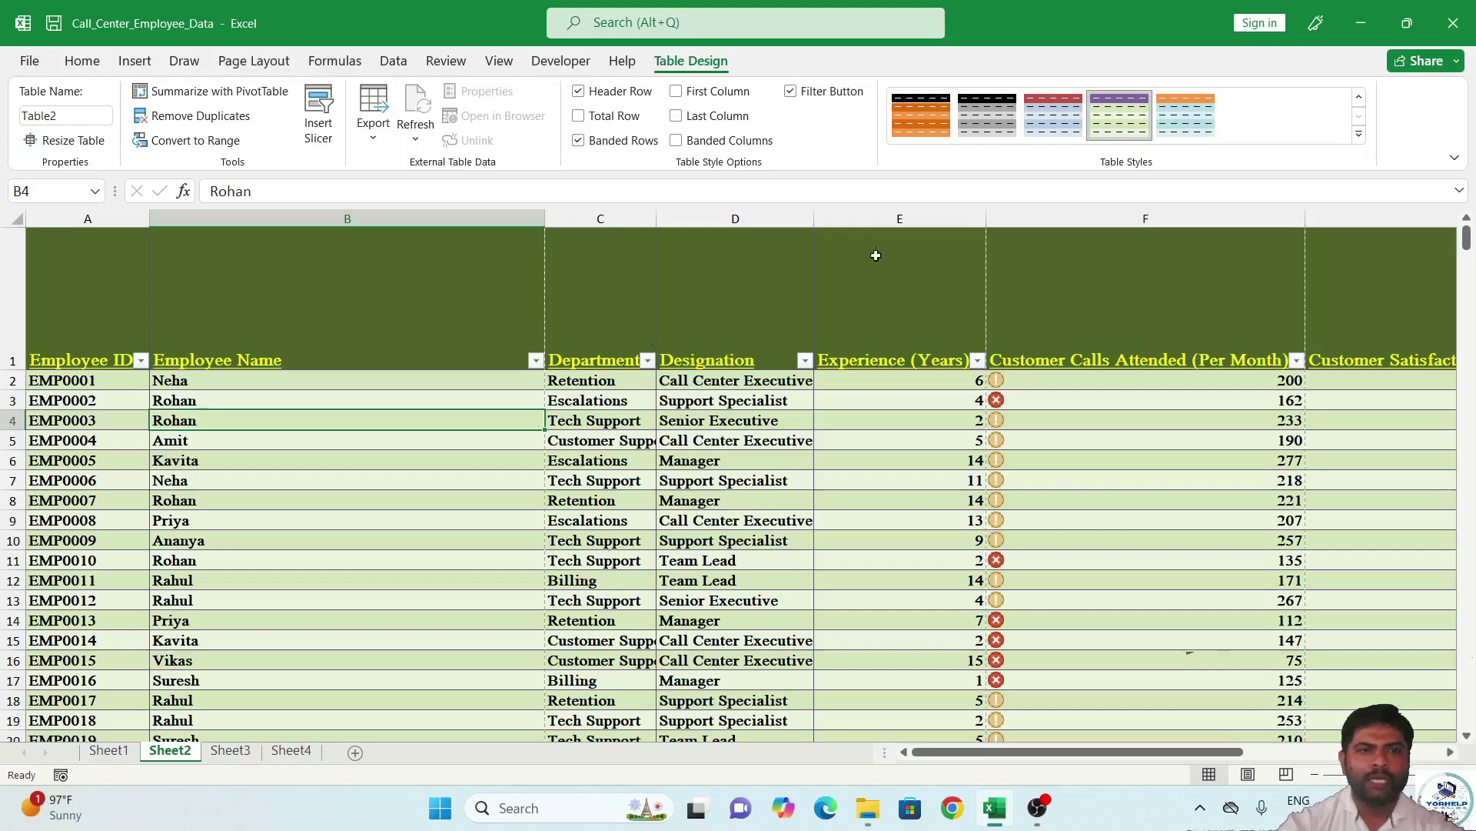
Insert a Department slicer and position it over columns E–F.
left_click(313, 128)
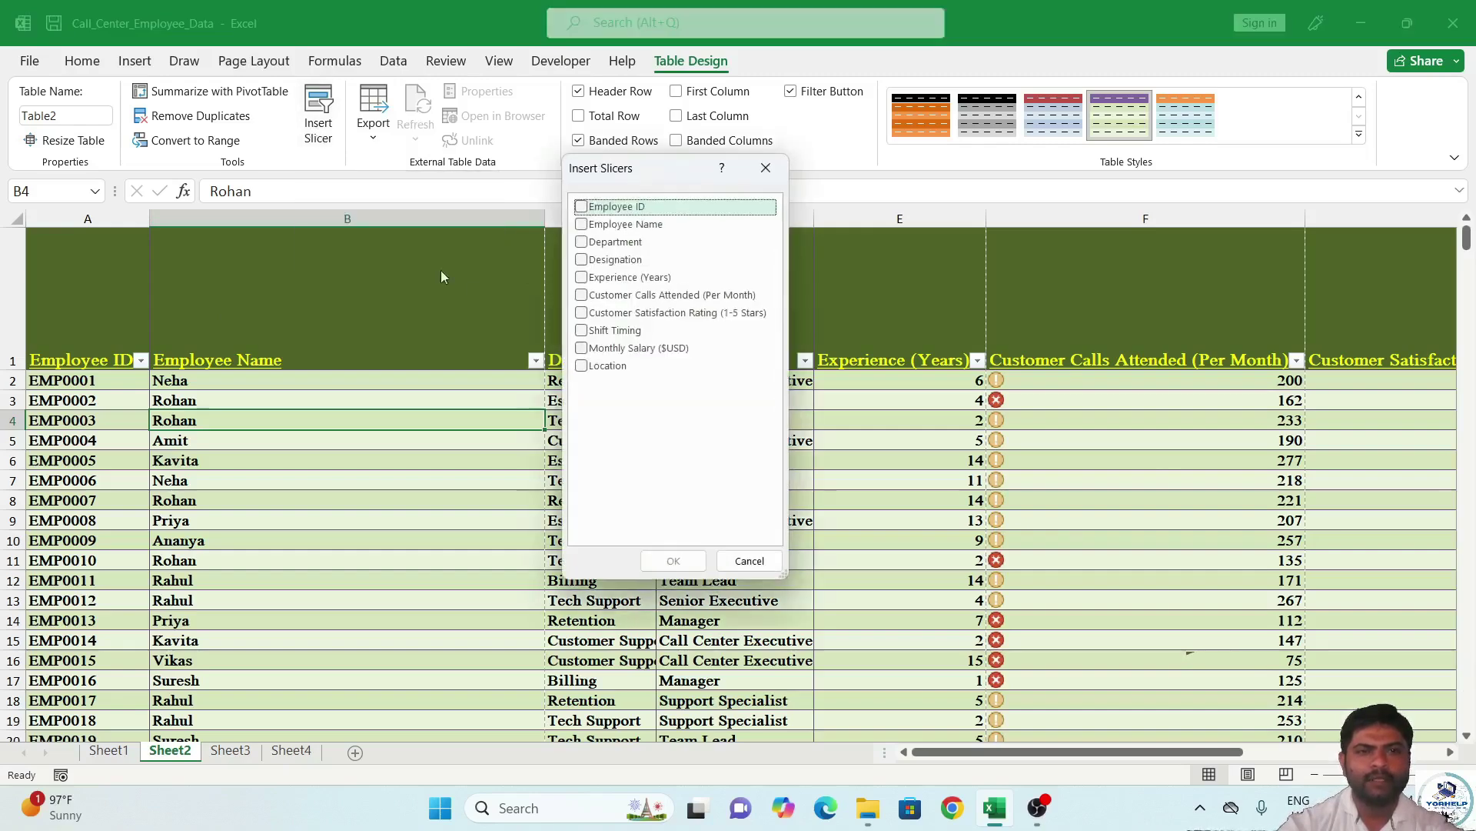
left_click(582, 243)
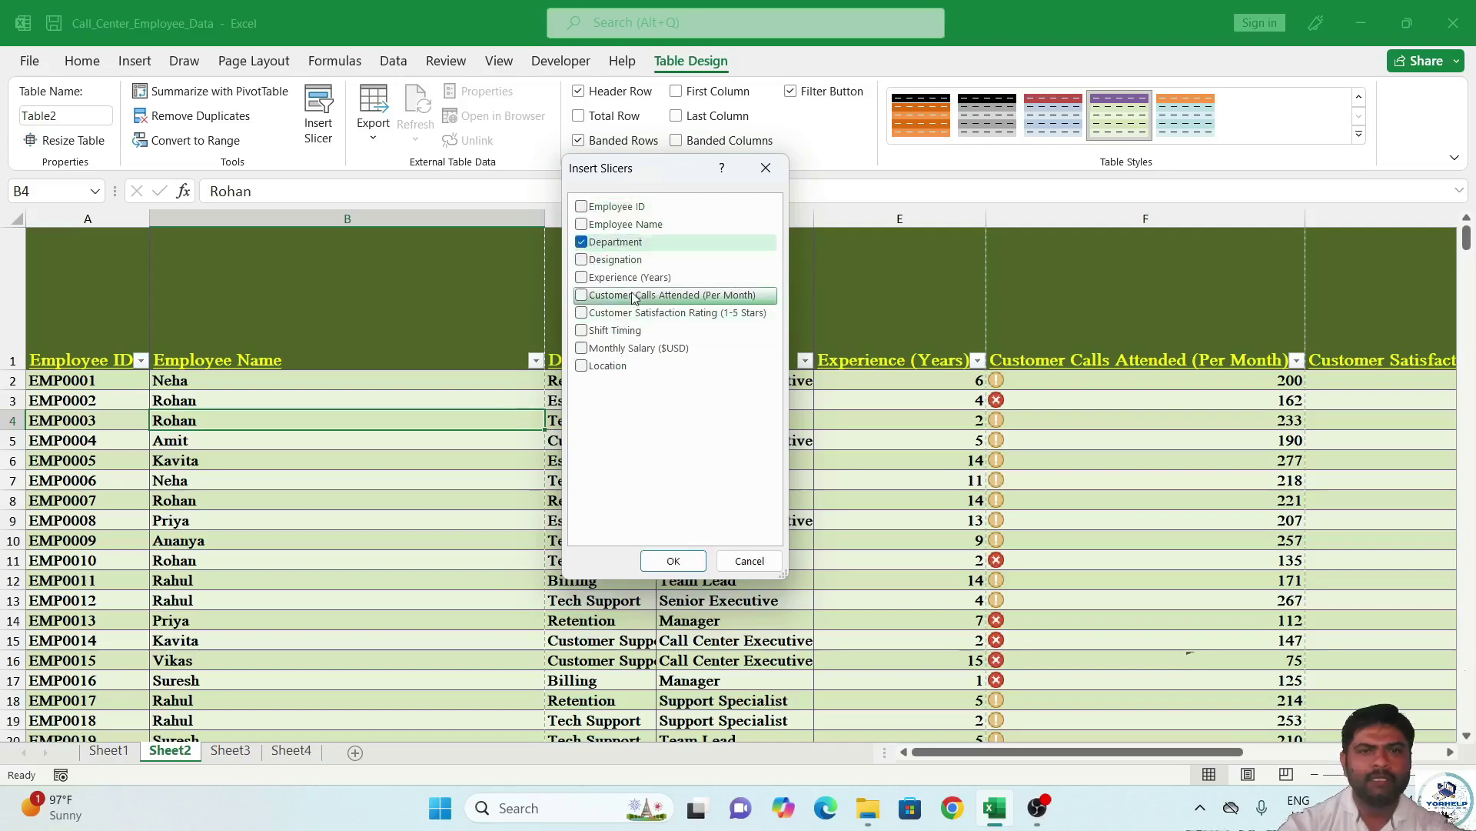
left_click(673, 560)
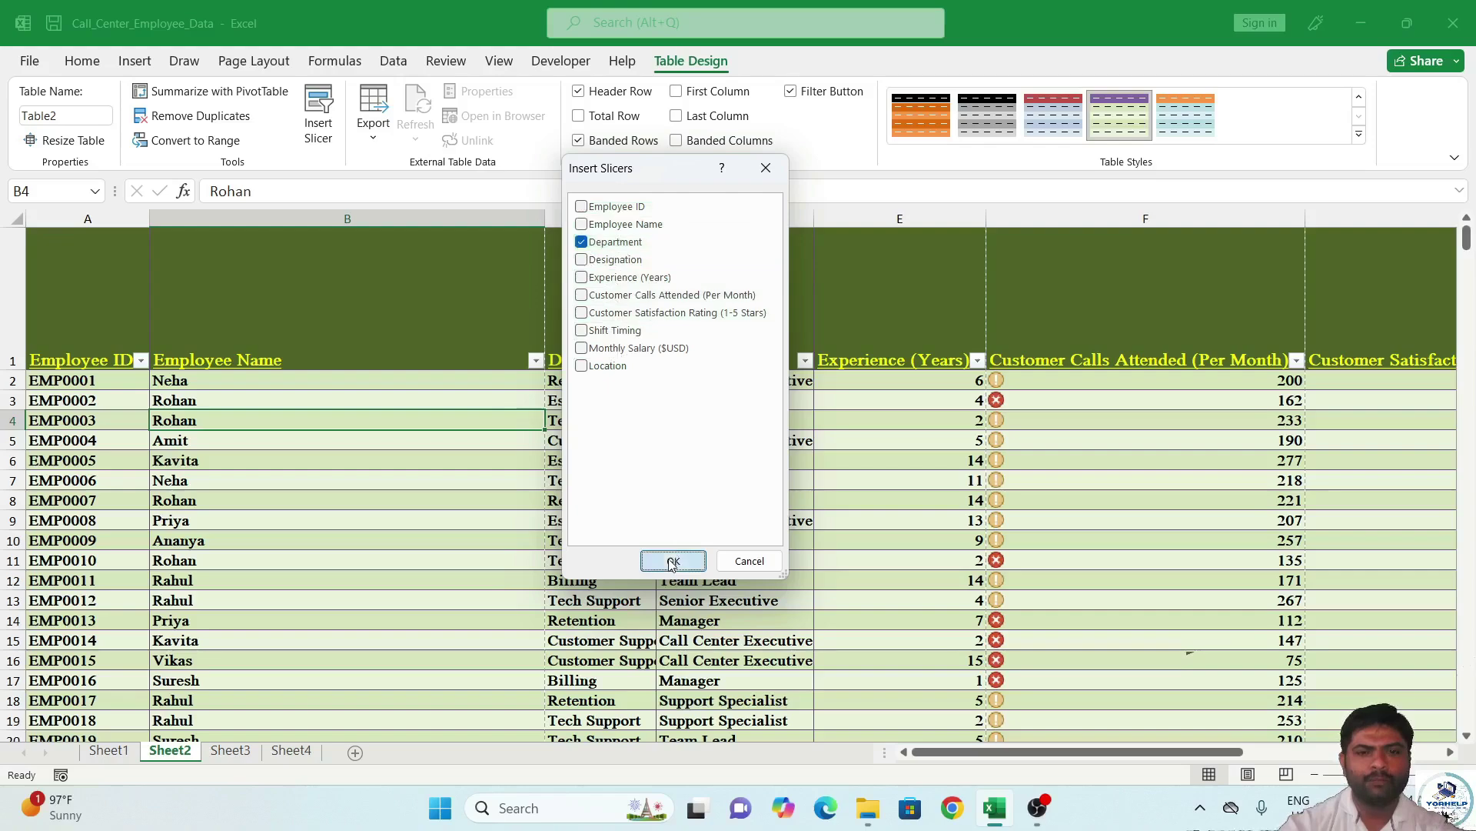
left_click_drag(726, 382, 974, 266)
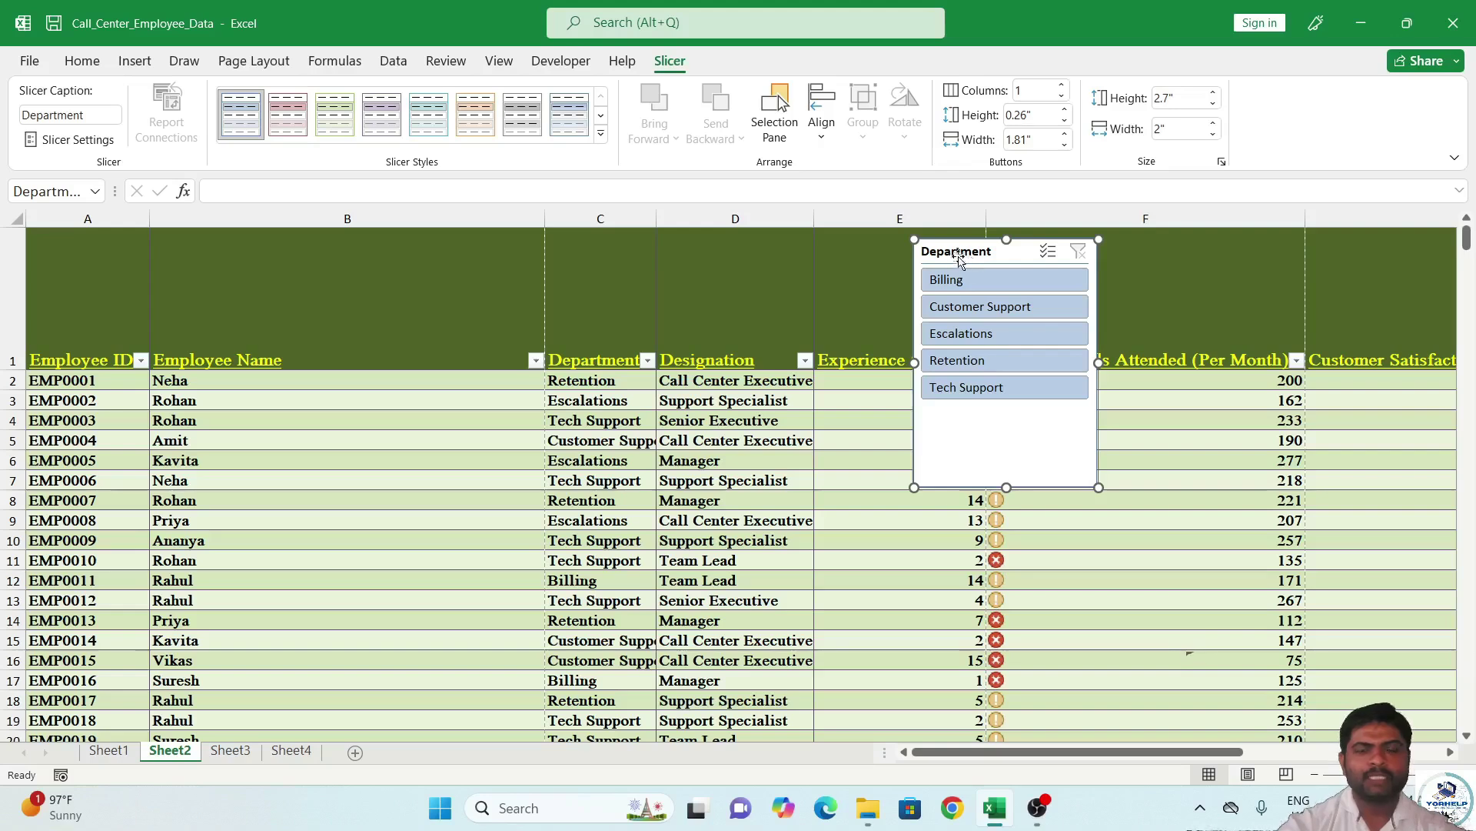
Filter by Billing, Customer Support, Escalations, then Retention, and clear the slicer filter.
left_click(986, 285)
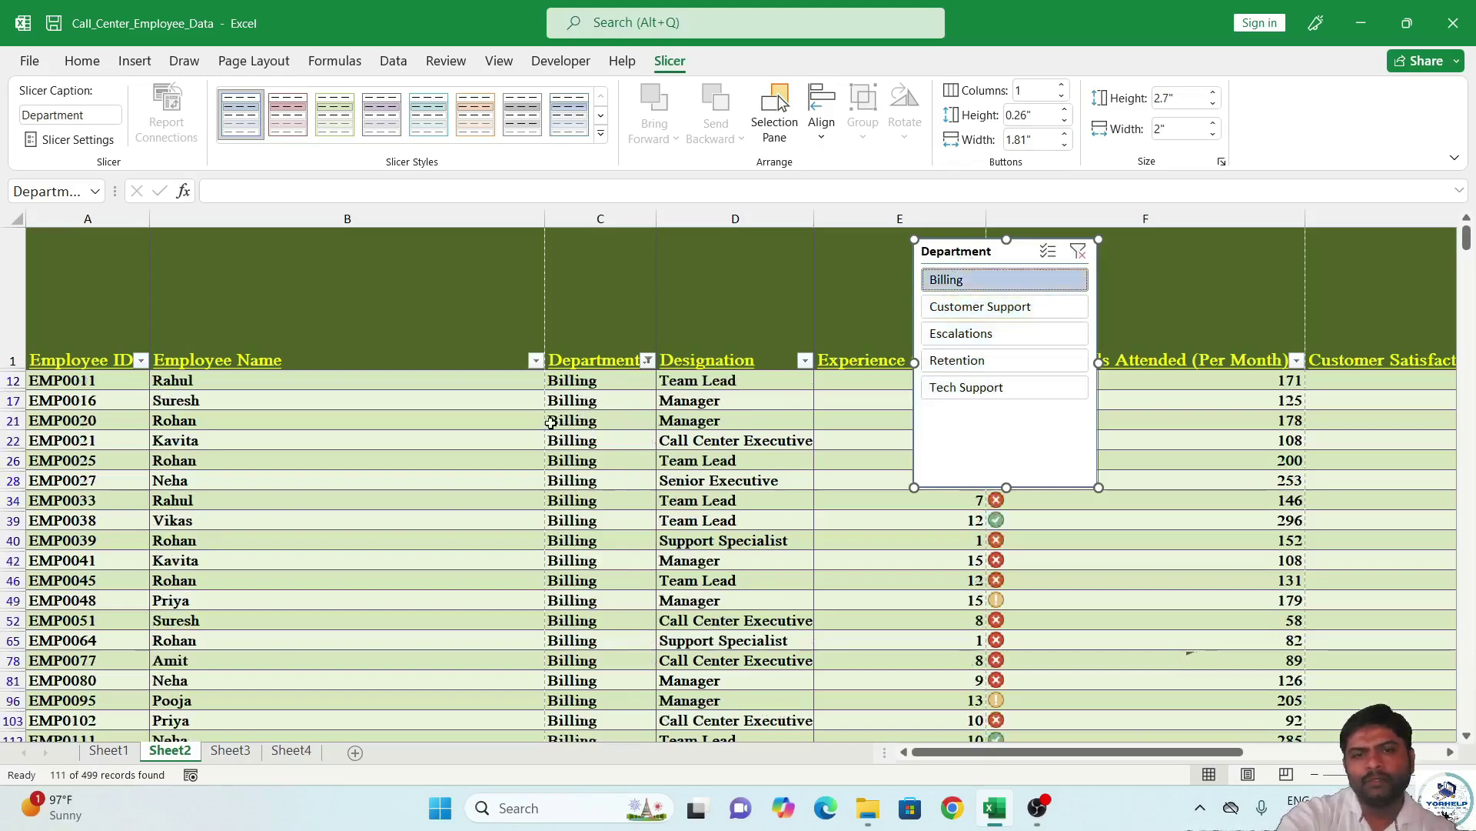
left_click(1012, 305)
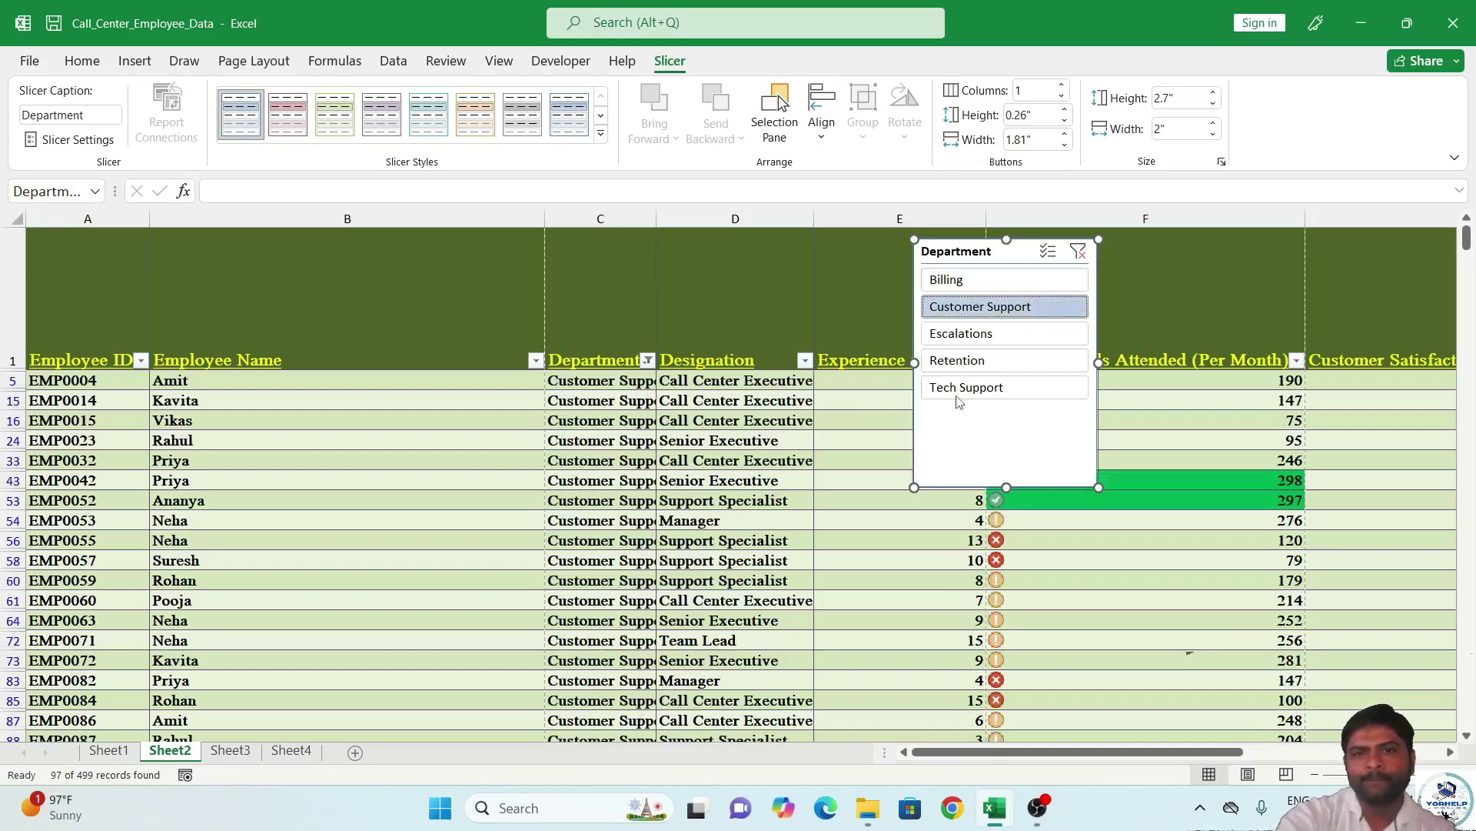
left_click(989, 340)
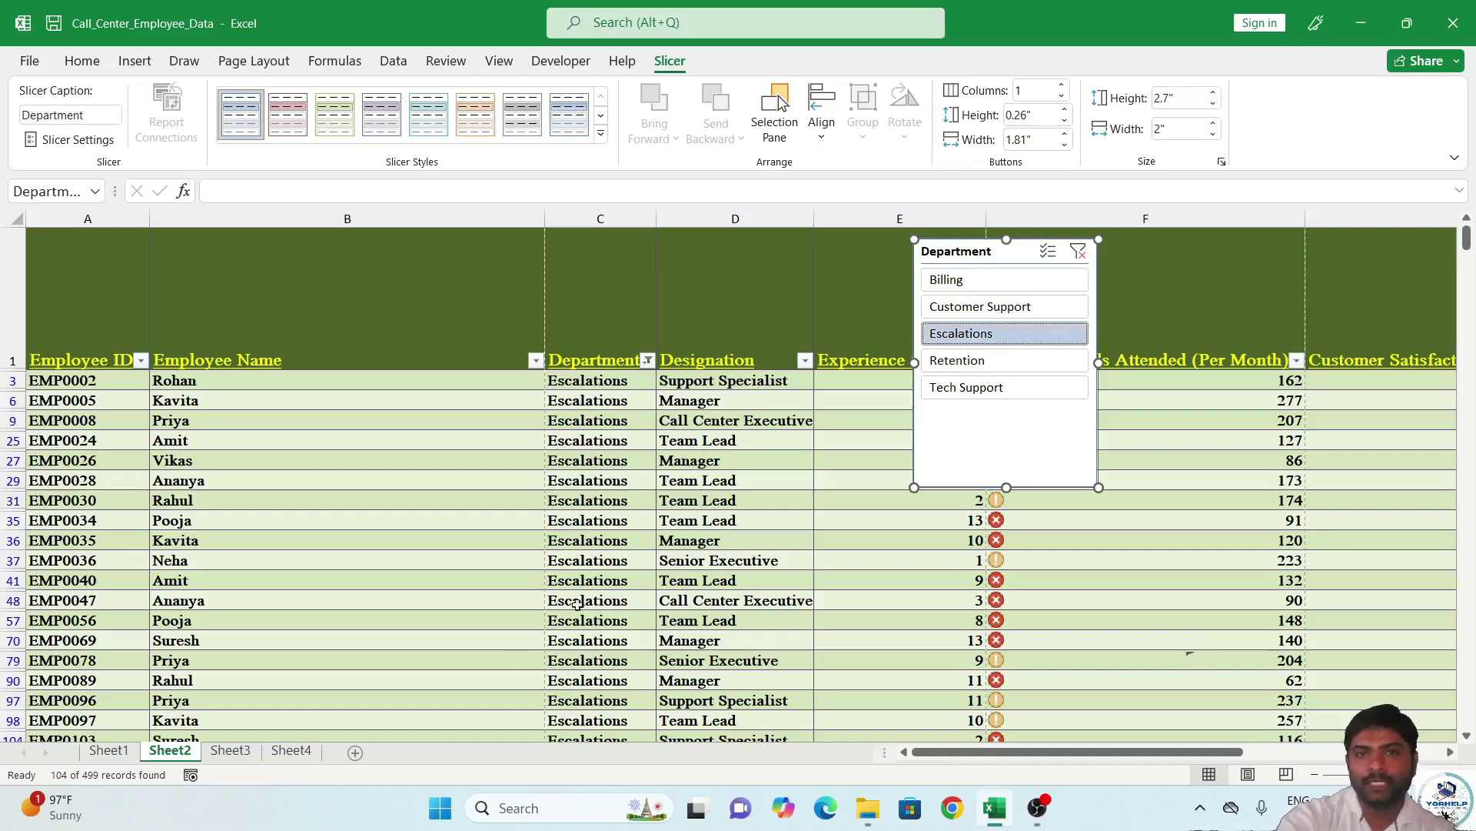
left_click(971, 367)
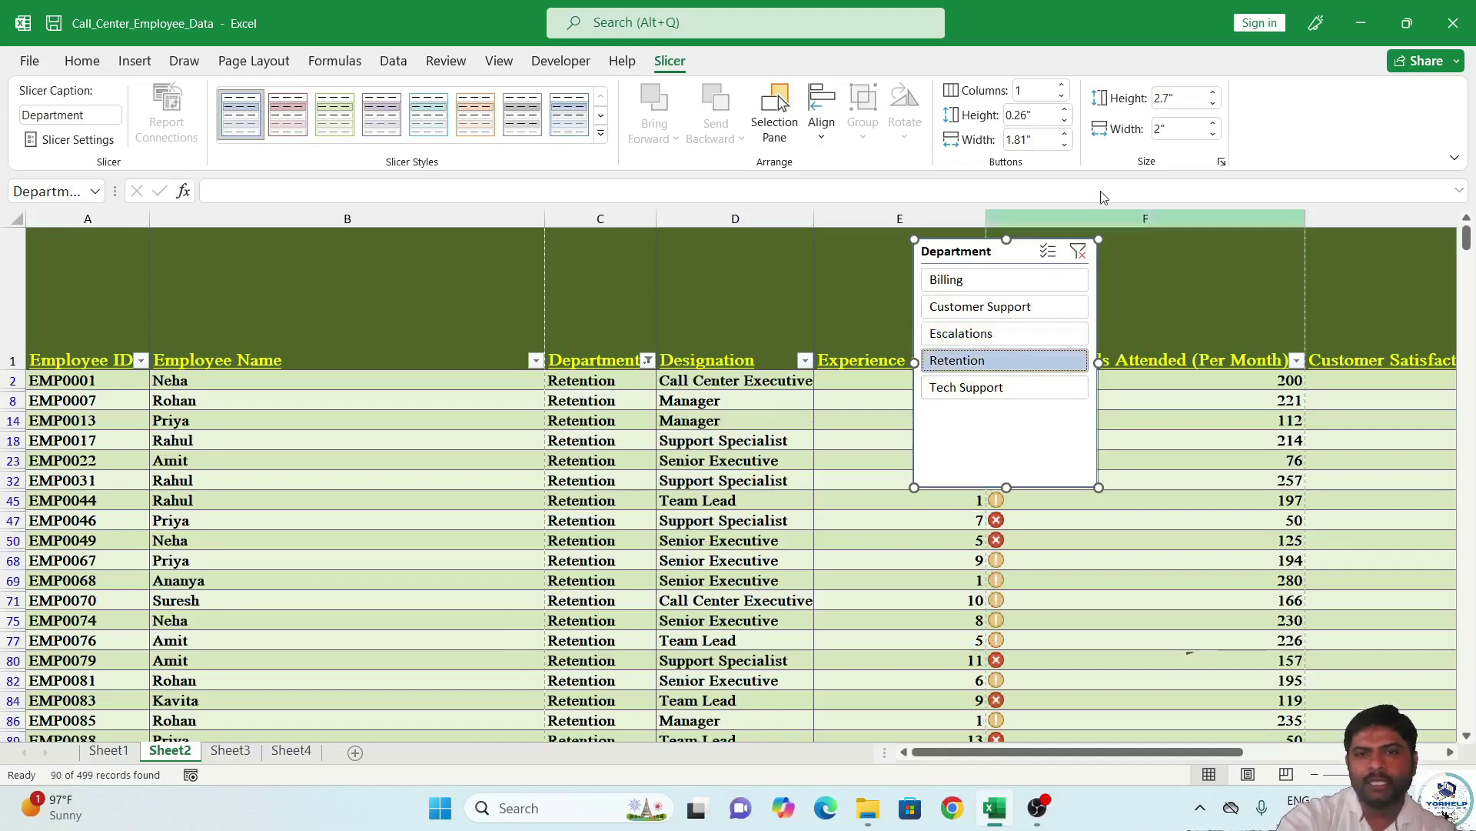
left_click(1078, 251)
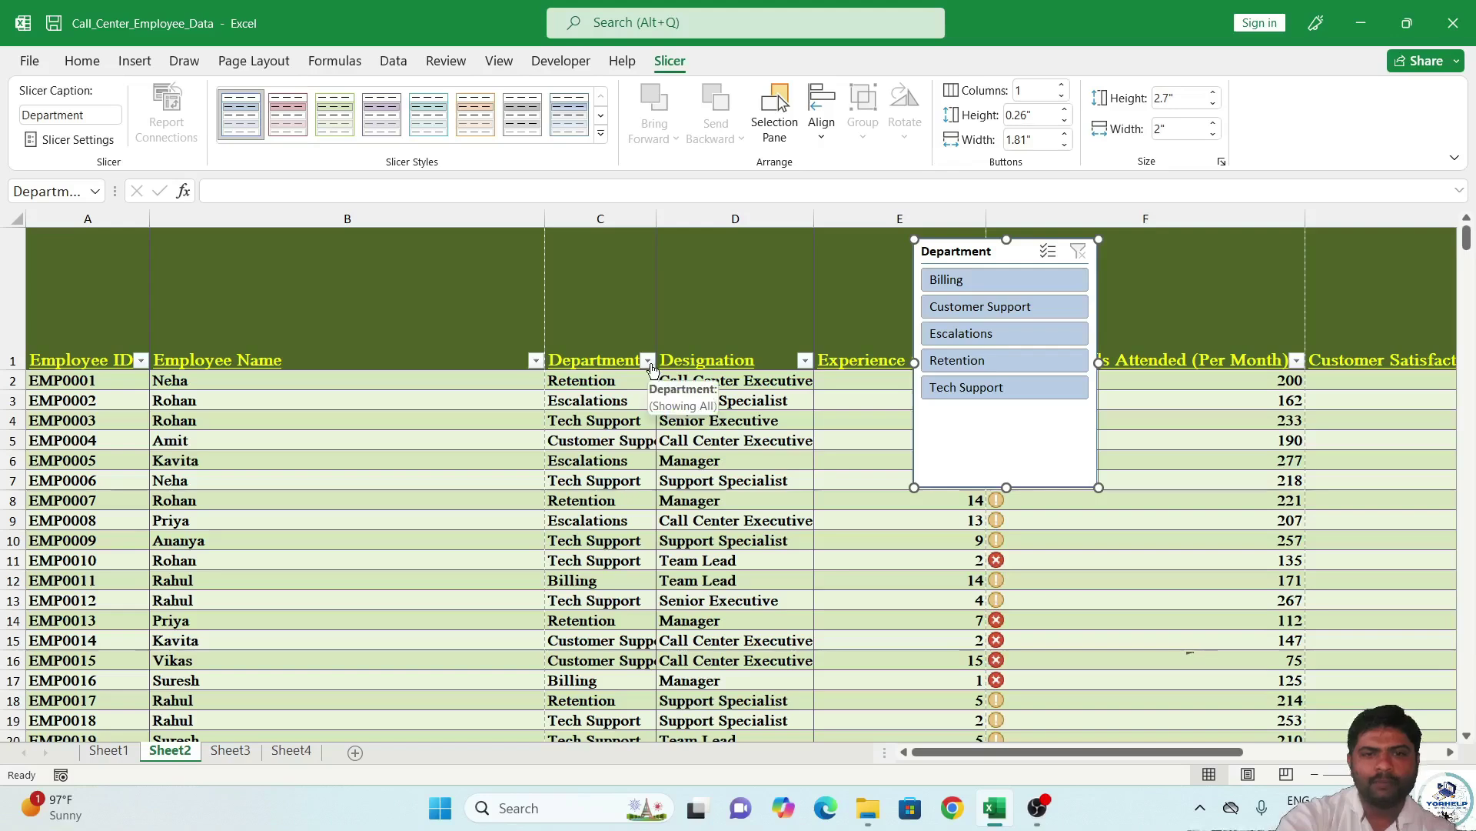
Filter the Department column to show only Escalations employees.
left_click(648, 361)
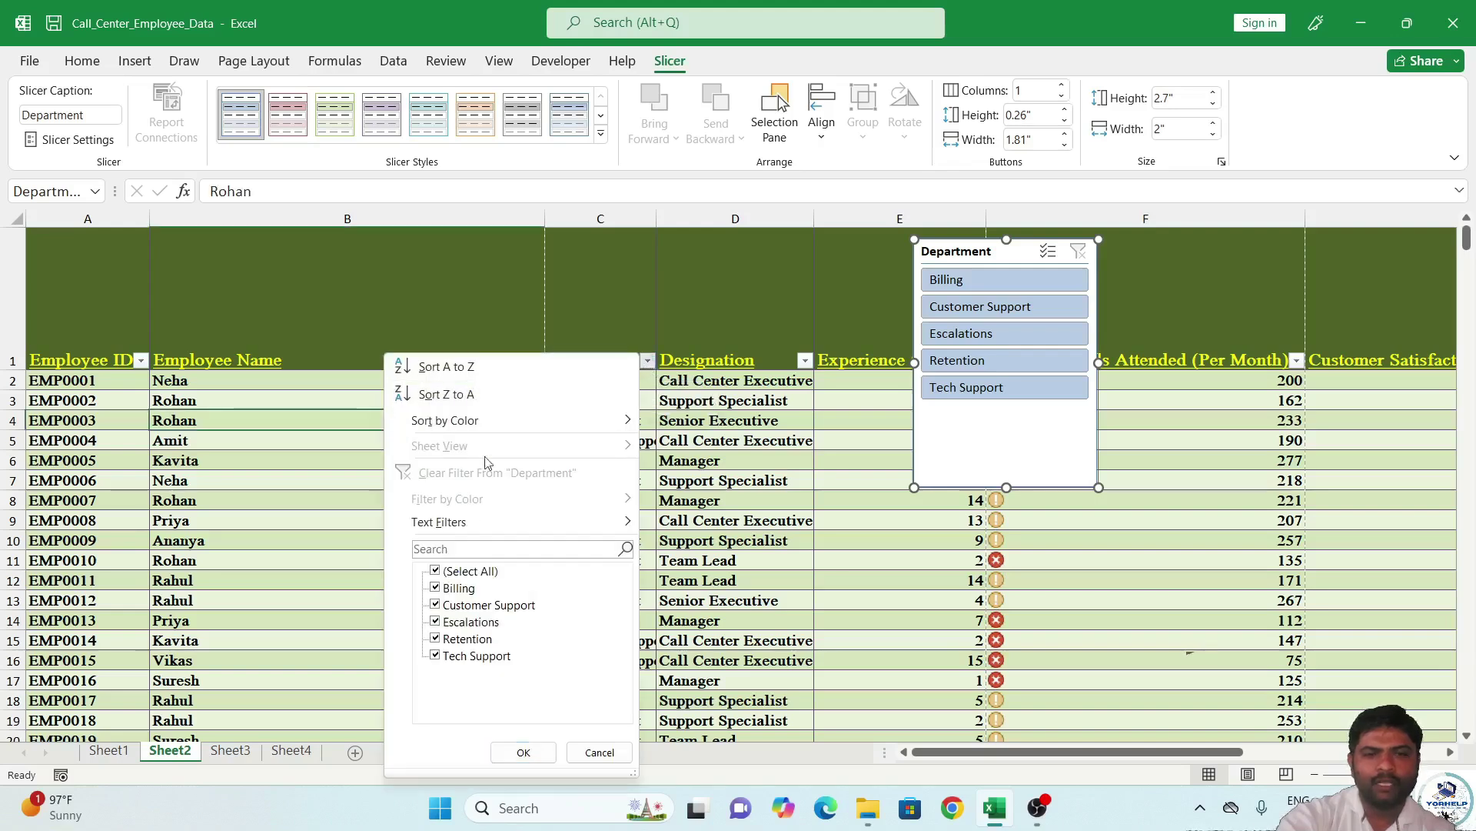
mouse_move(444, 529)
left_click(436, 605)
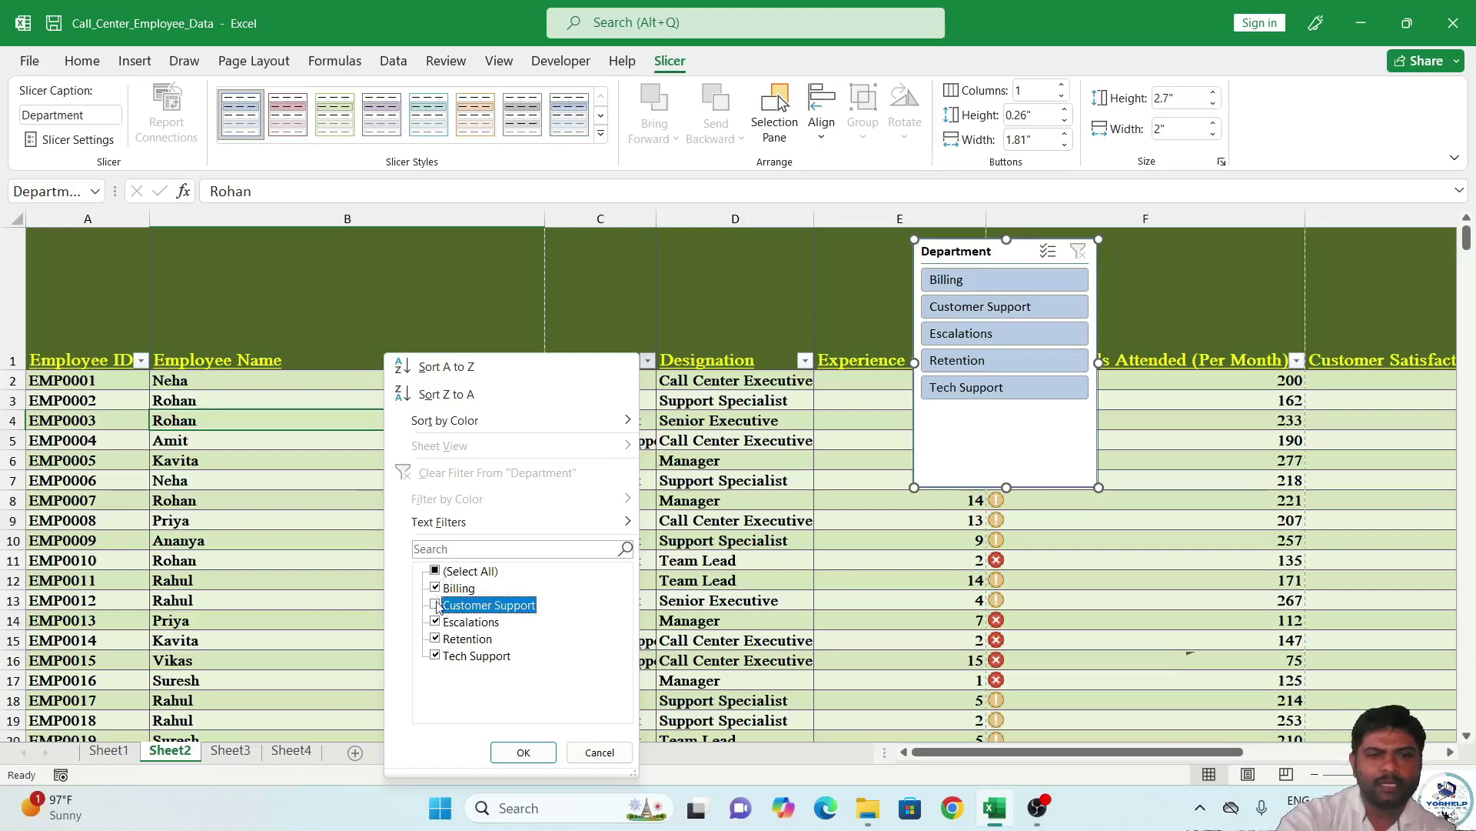
left_click(435, 570)
left_click(436, 570)
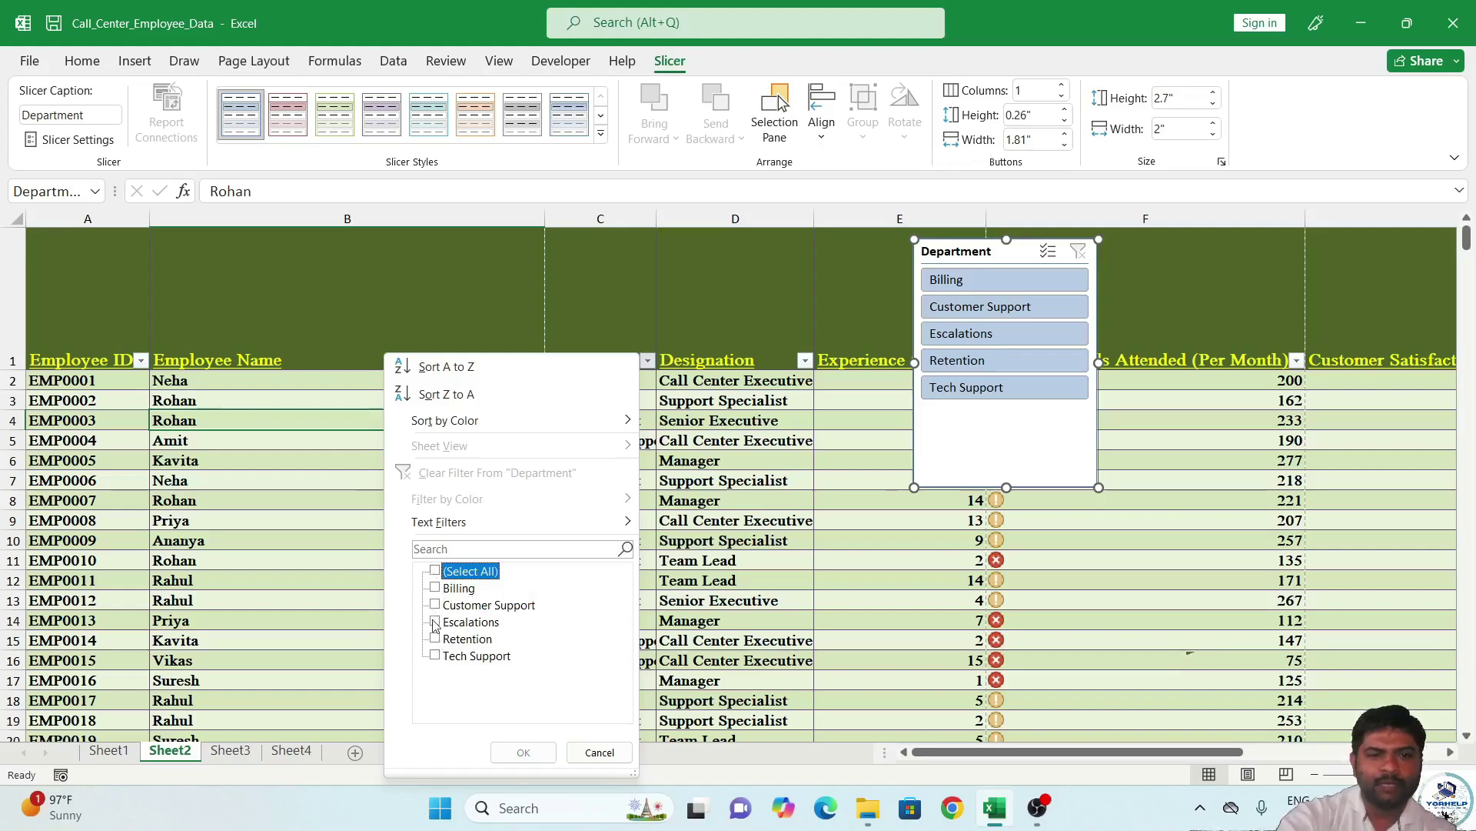
left_click(435, 622)
left_click(523, 752)
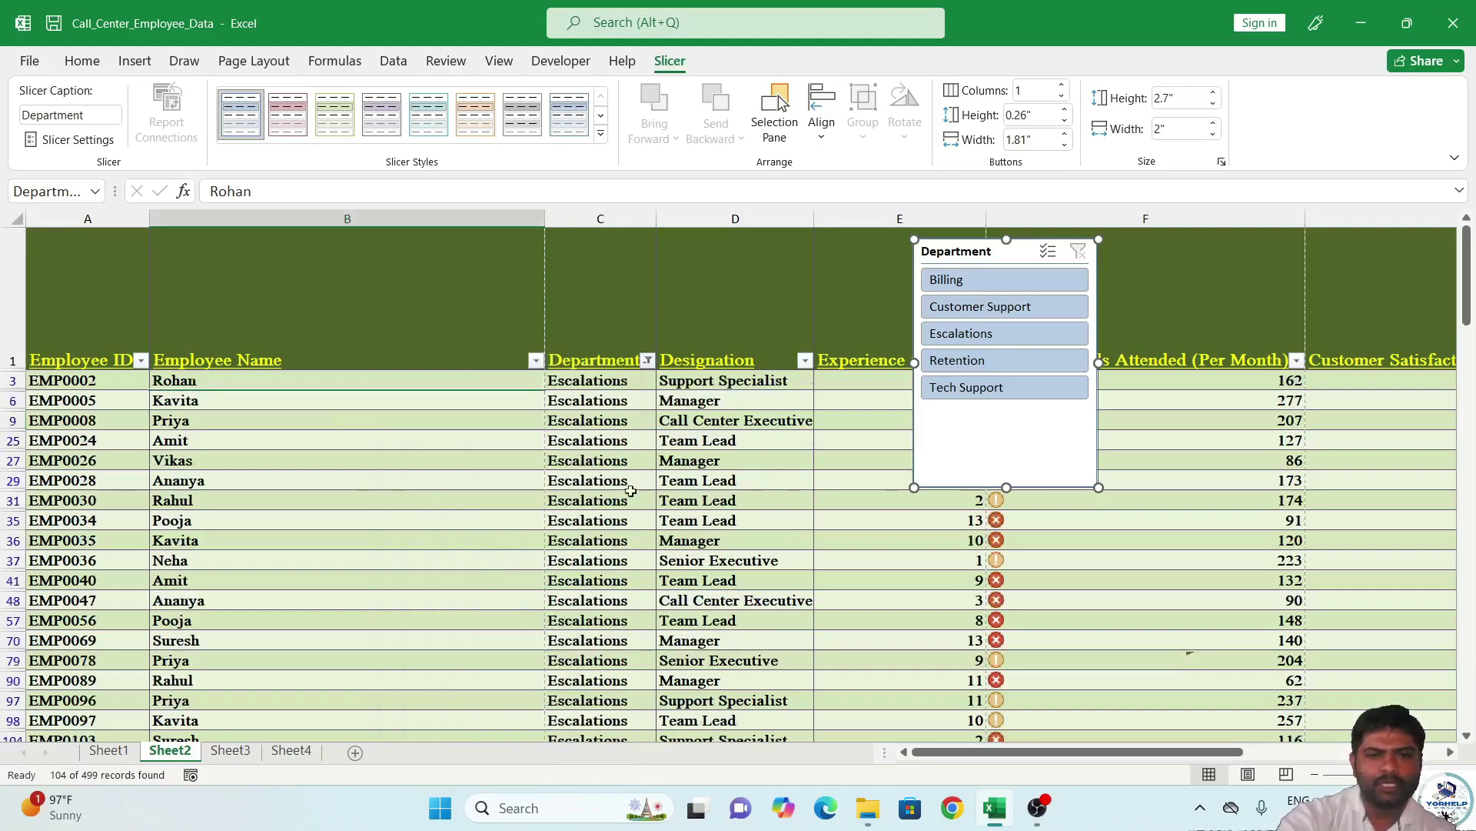
Clear the Department column filter and select the slicer.
left_click(649, 361)
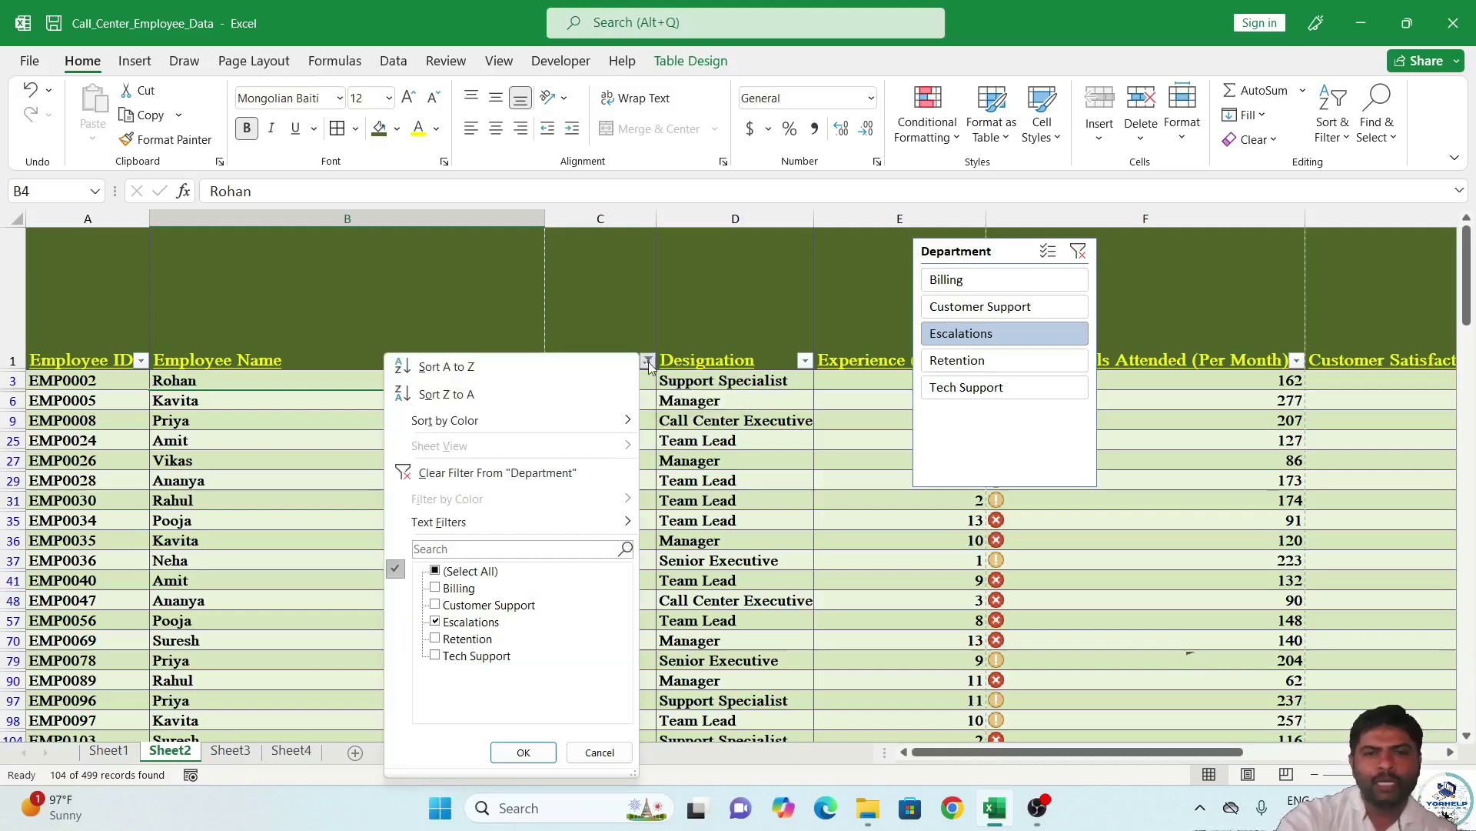
left_click(536, 474)
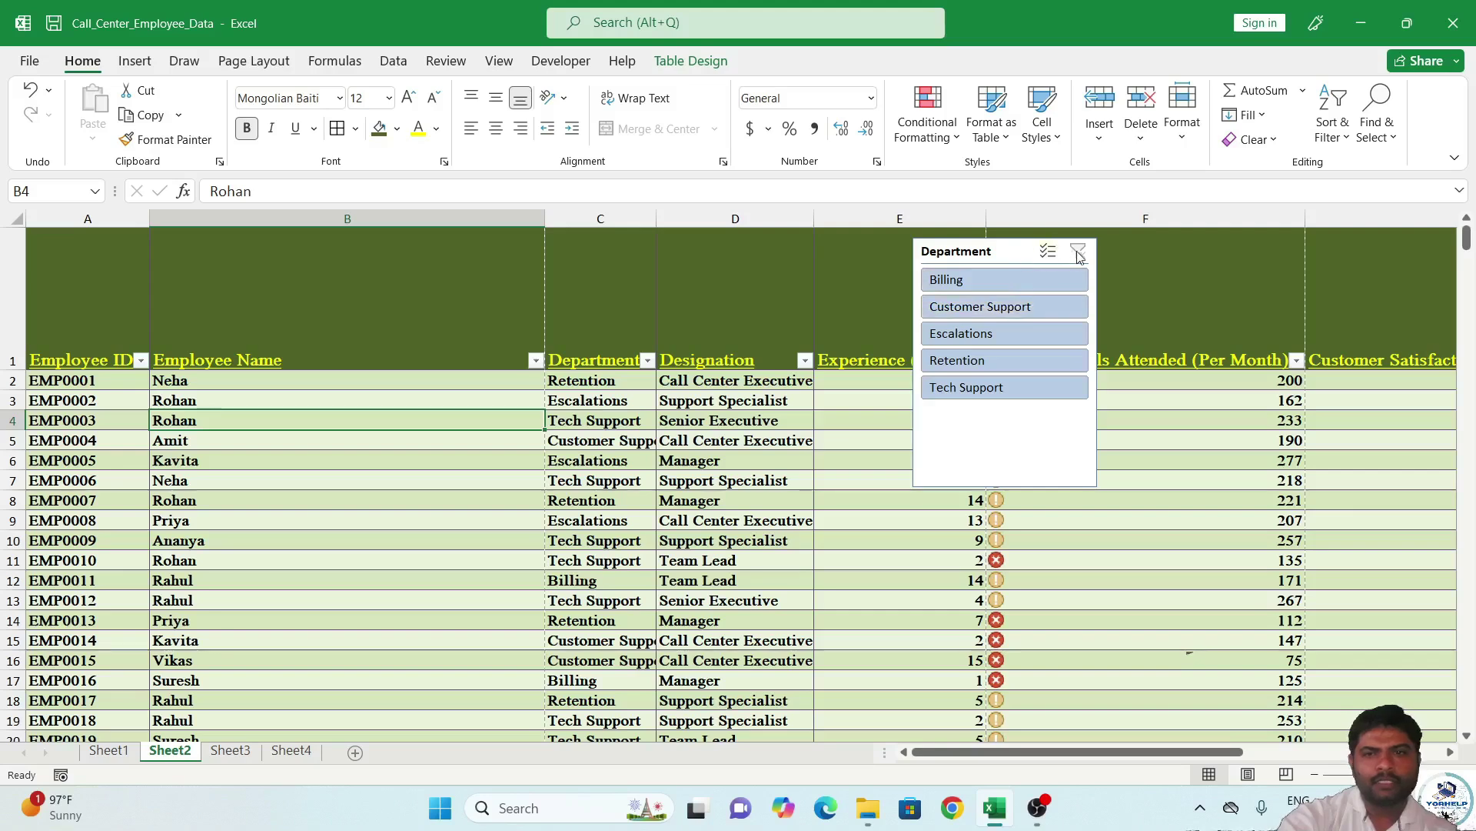
left_click(1005, 264)
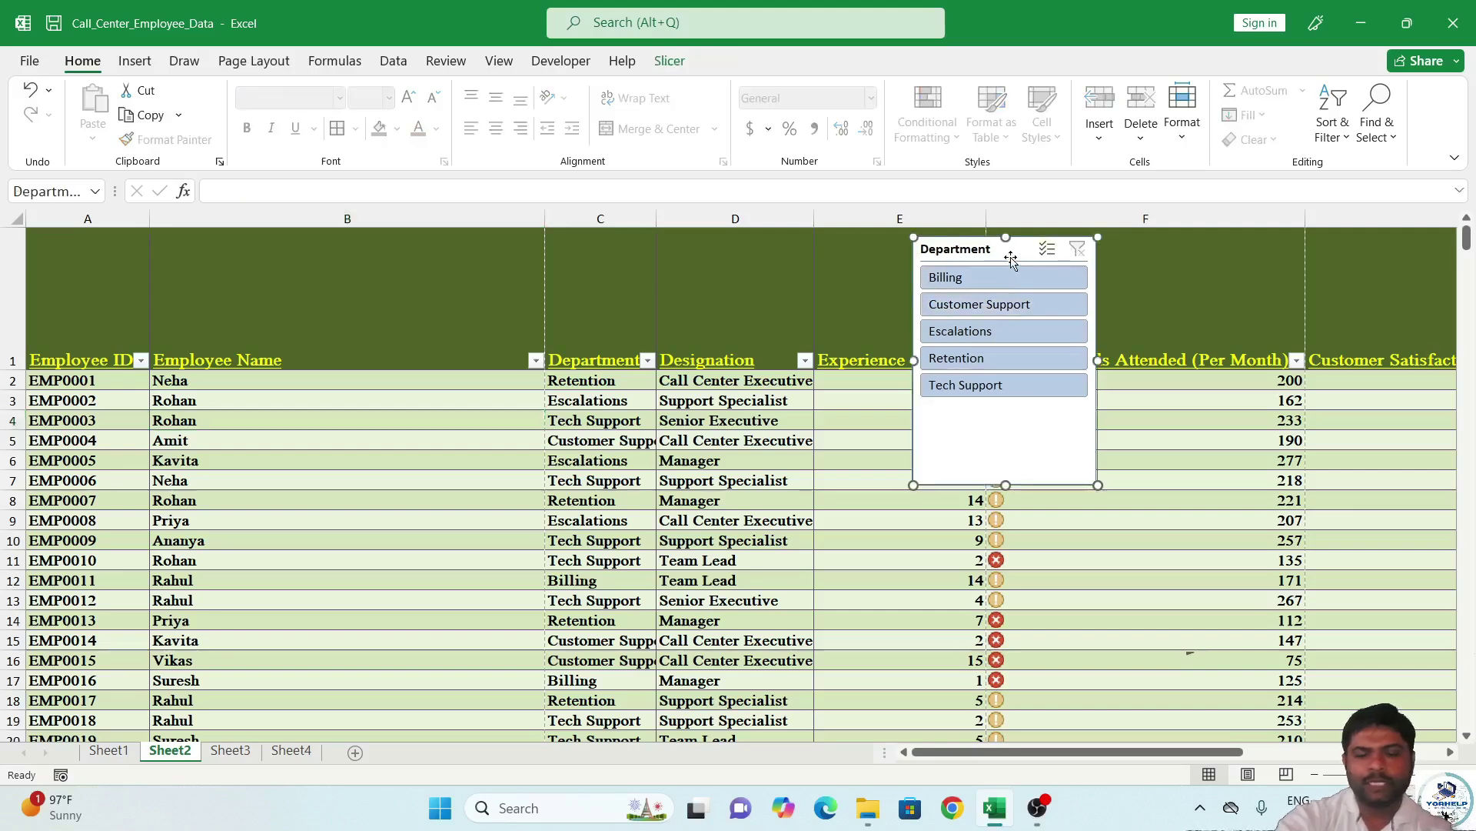
Delete the Department slicer and apply a purple Medium table style.
key("Delete")
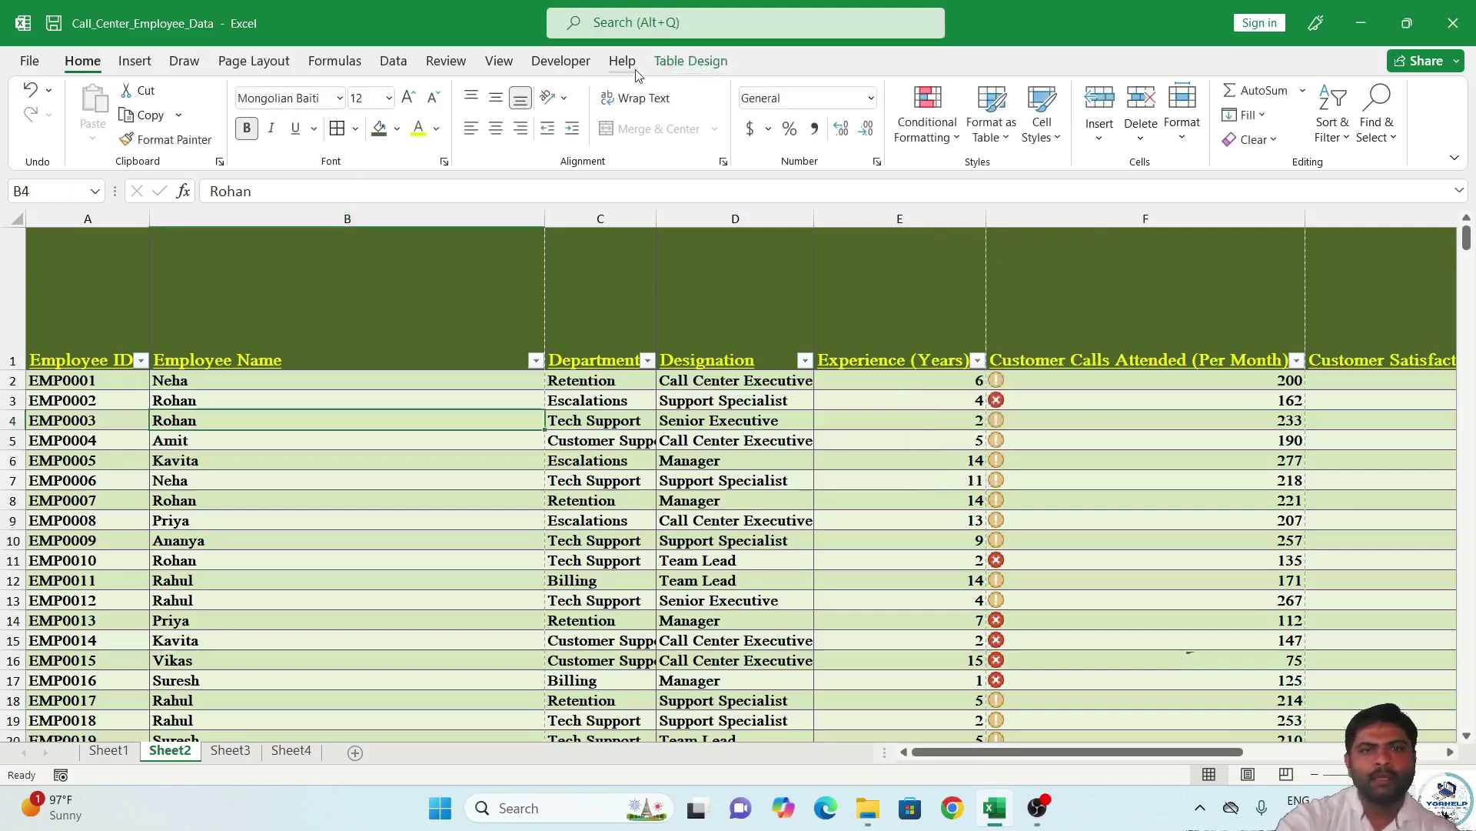
left_click(682, 65)
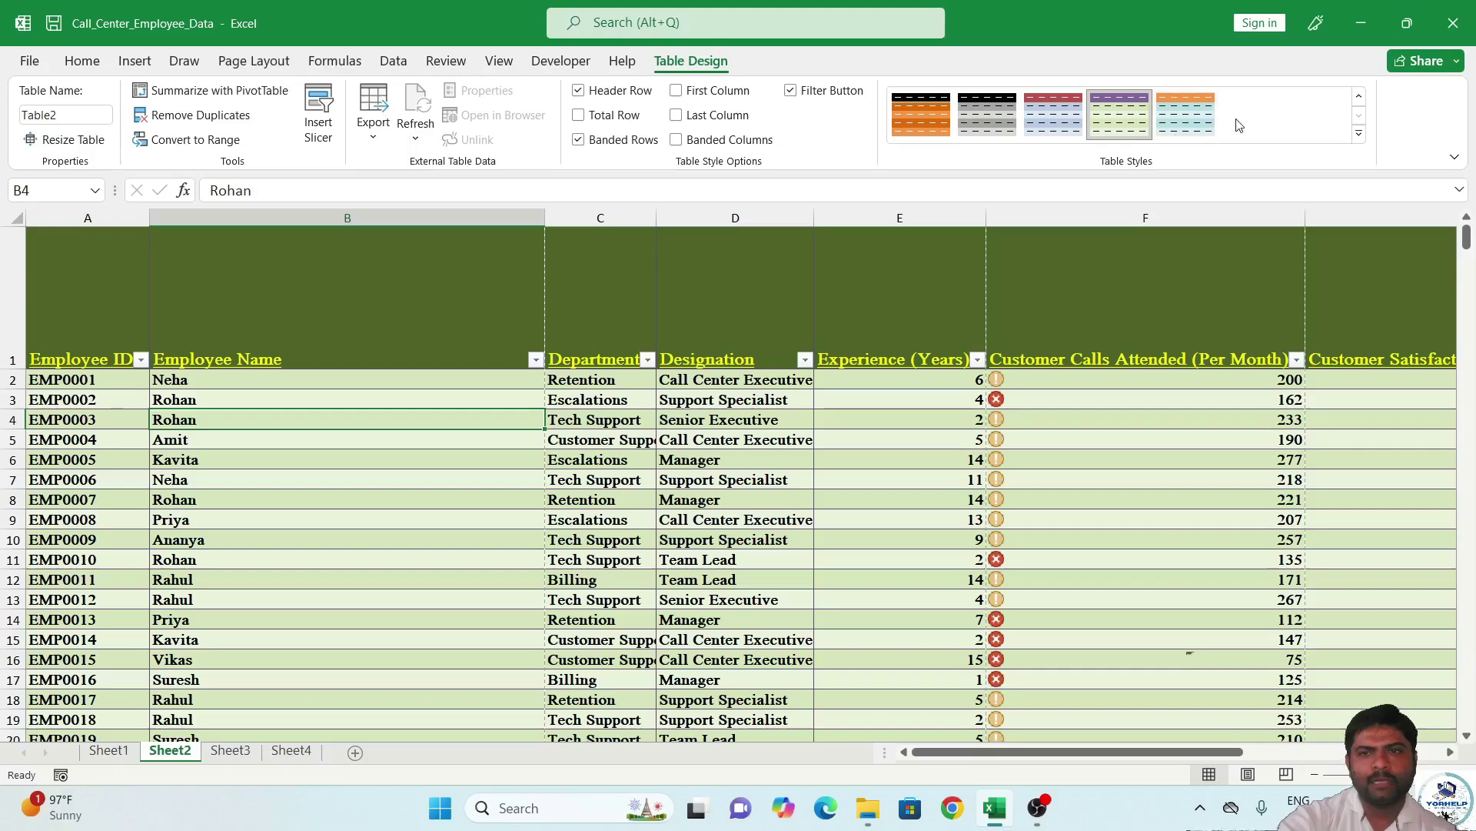
left_click(1359, 134)
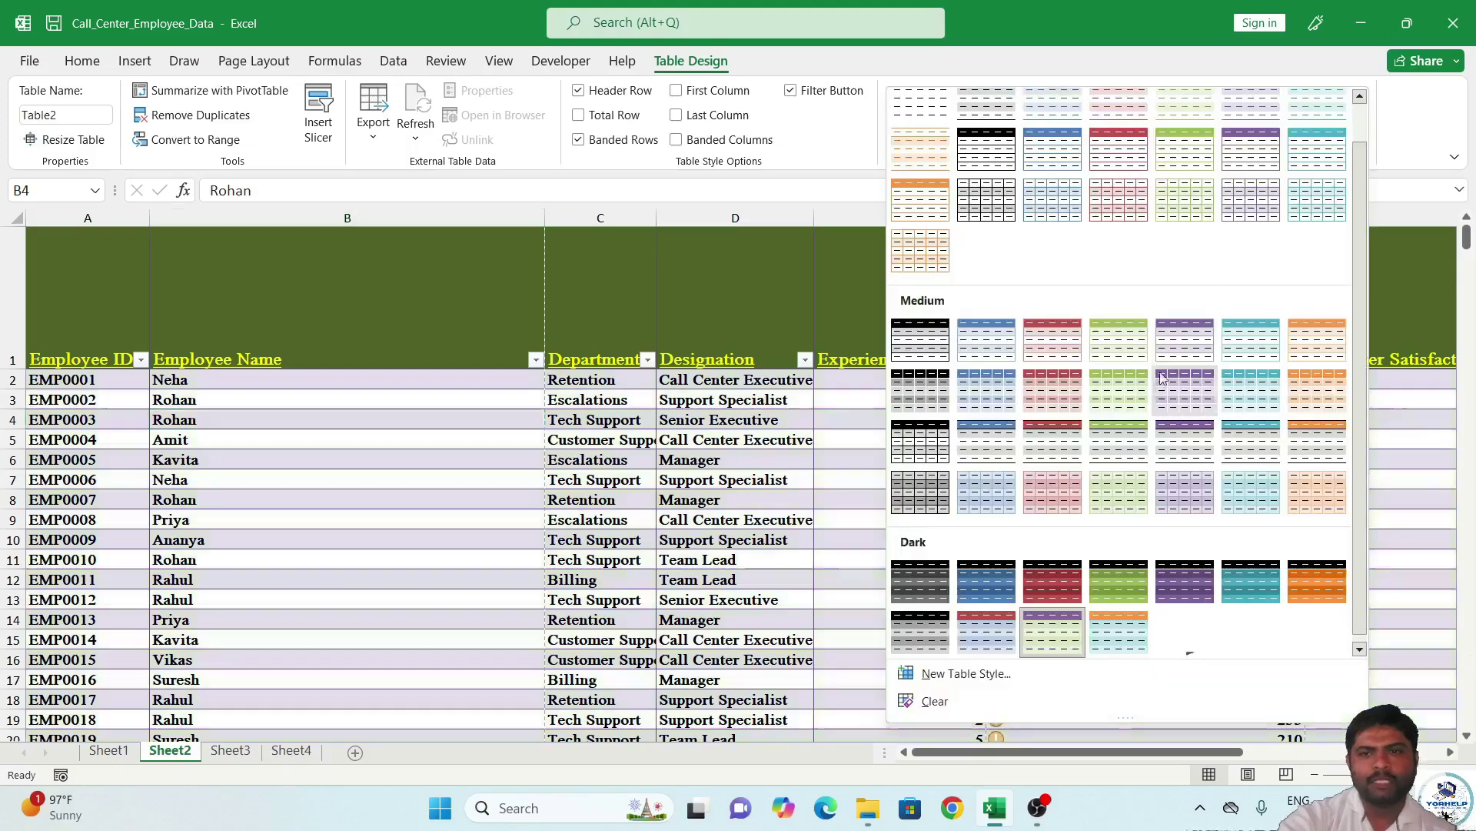
left_click(1181, 482)
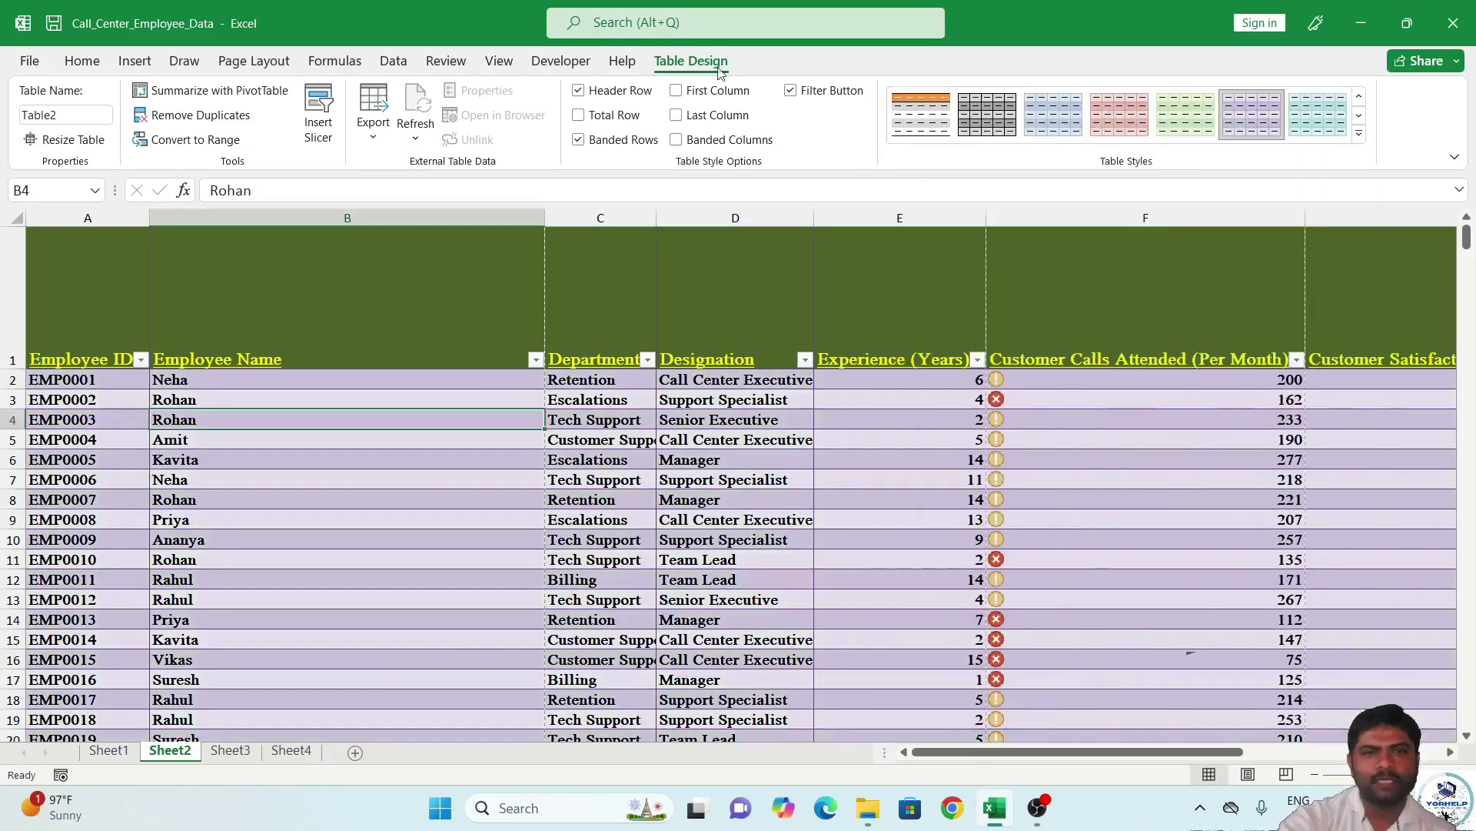
Close the table Export options unused, then select the header cells and column A.
left_click(373, 116)
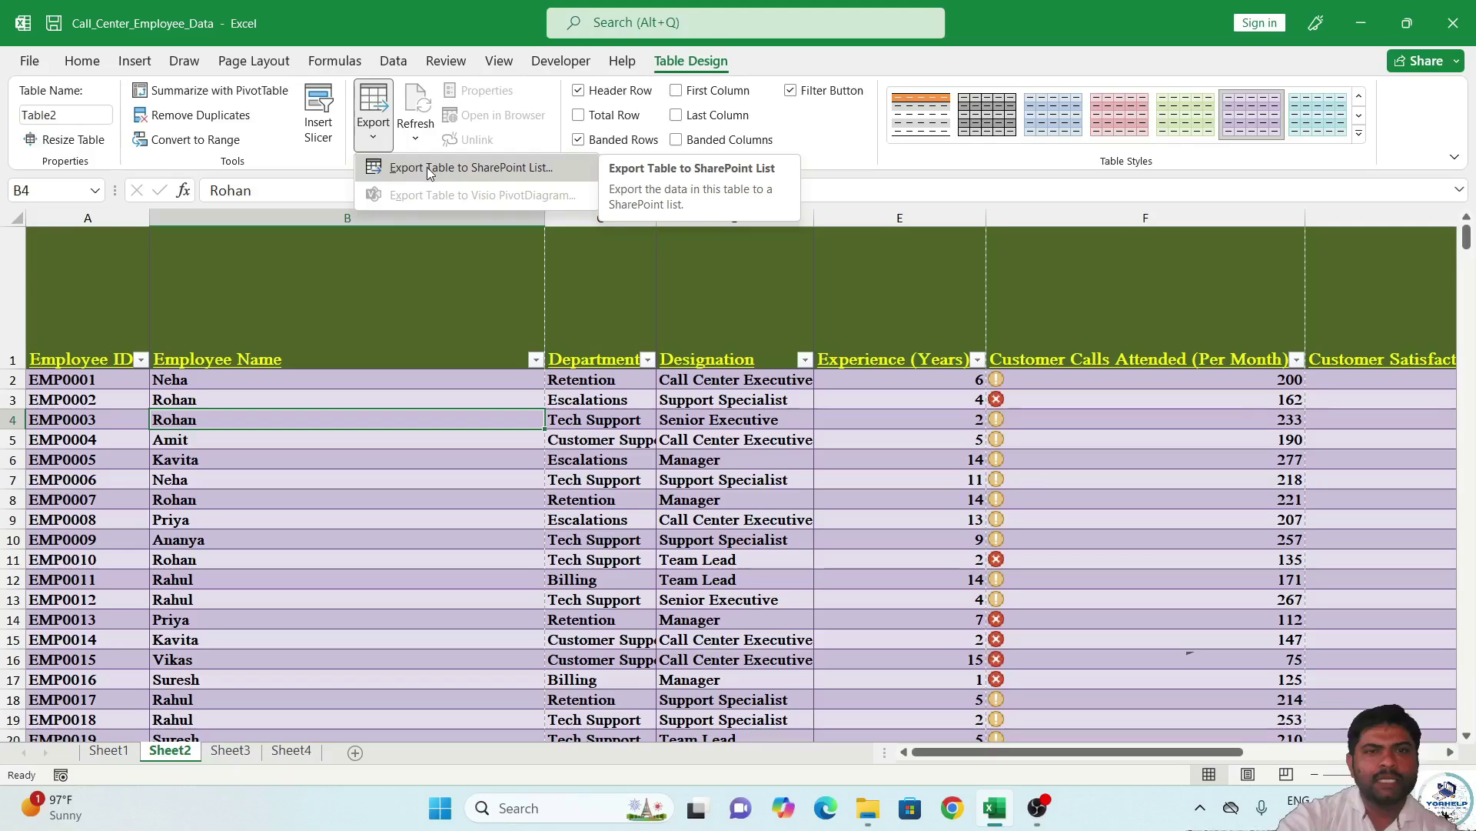
left_click(323, 180)
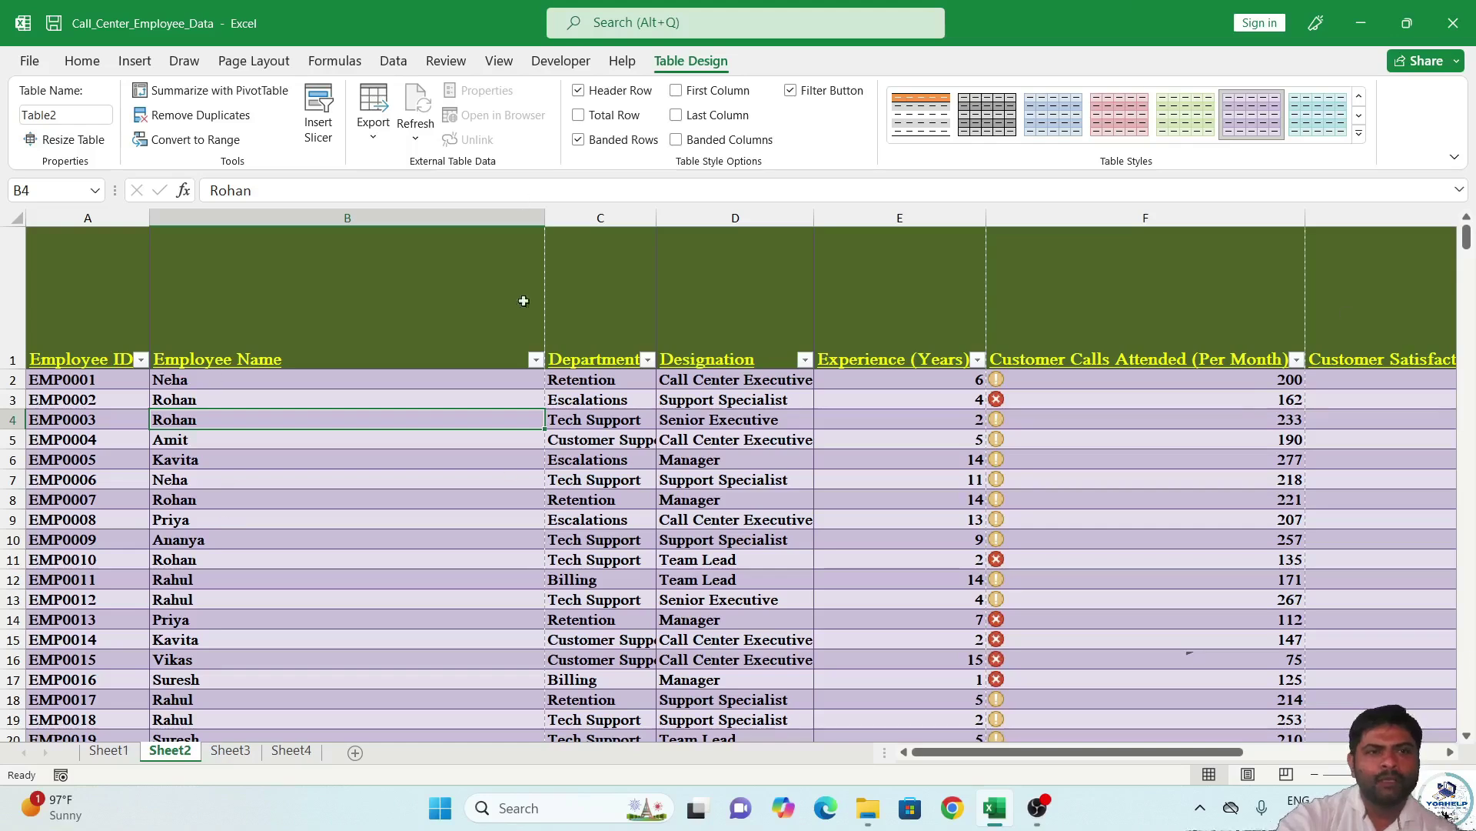
left_click(71, 343)
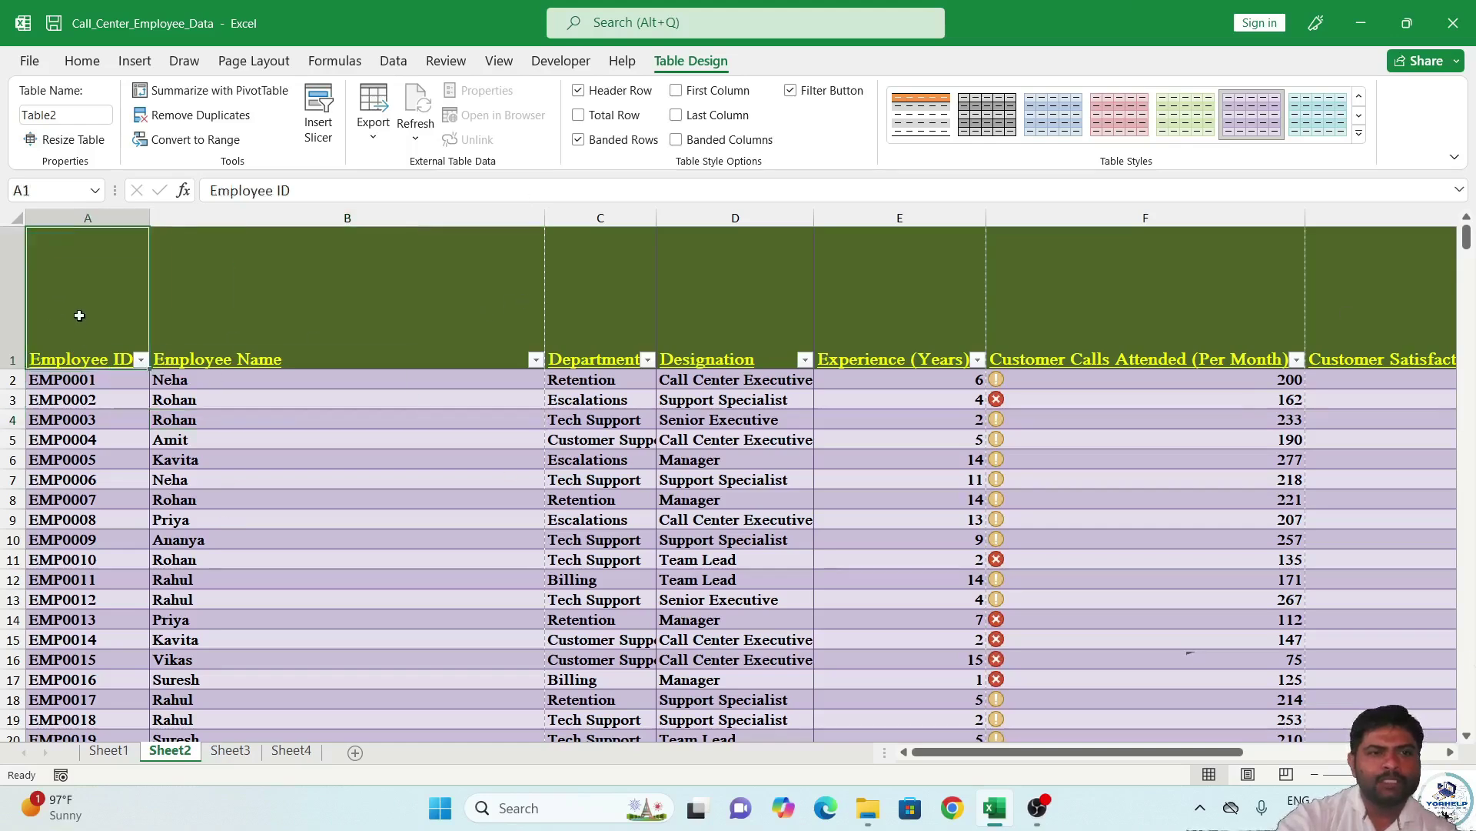
left_click(87, 218)
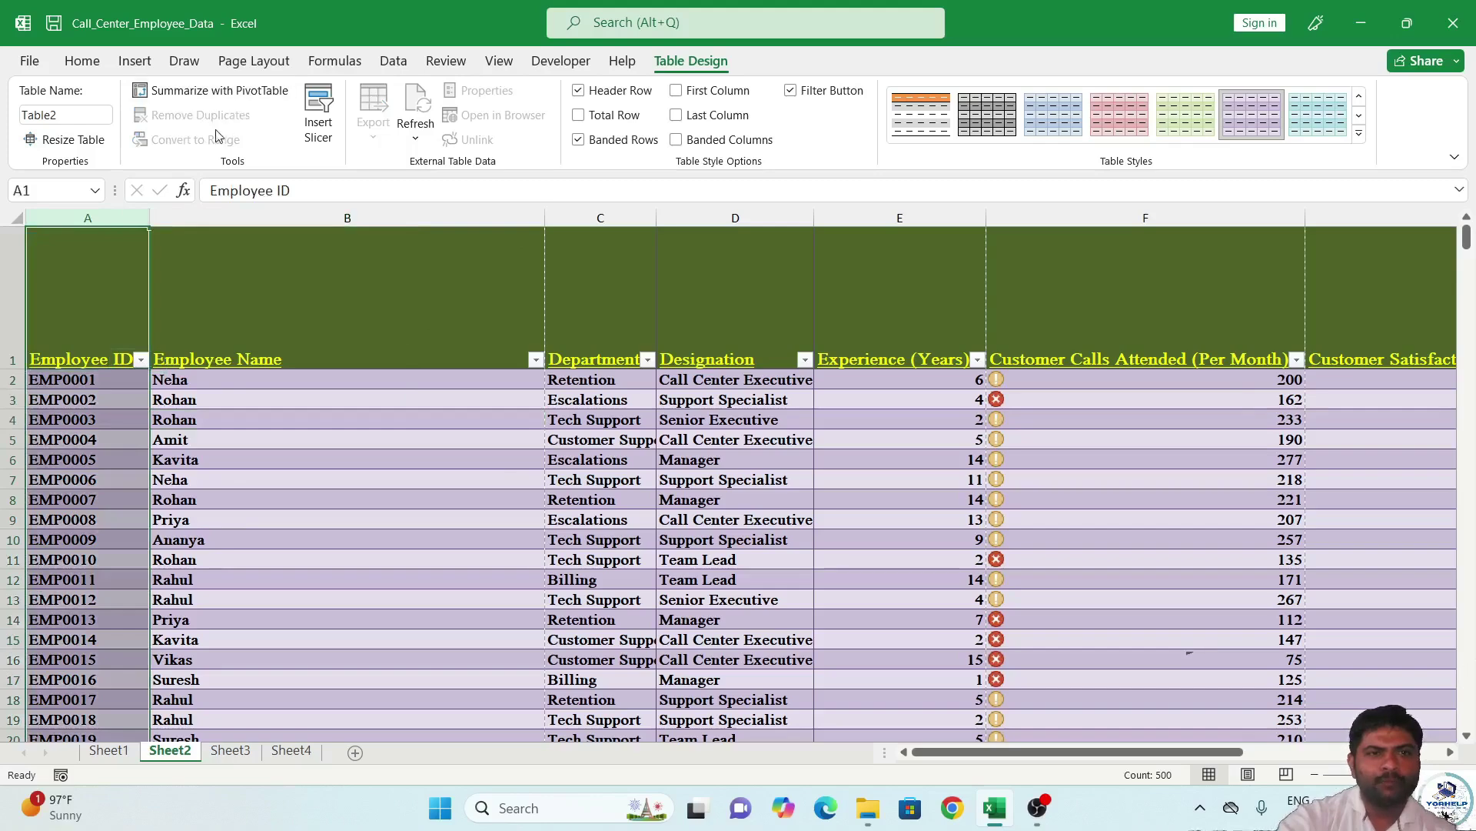
left_click(160, 338)
left_click(105, 380)
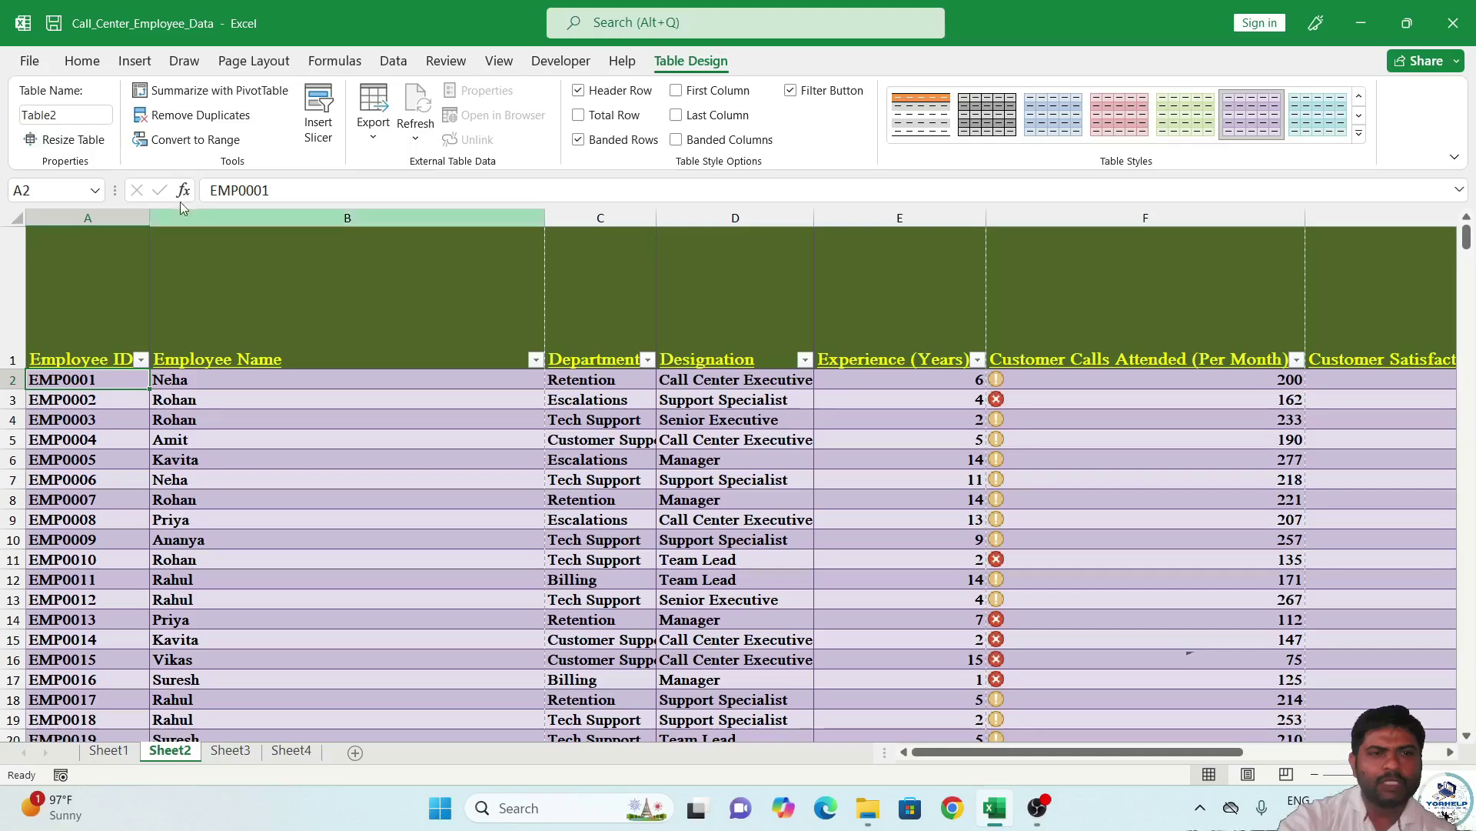
Run Remove Duplicates on Employee ID only and dismiss the 'No duplicate values found' message.
left_click(231, 117)
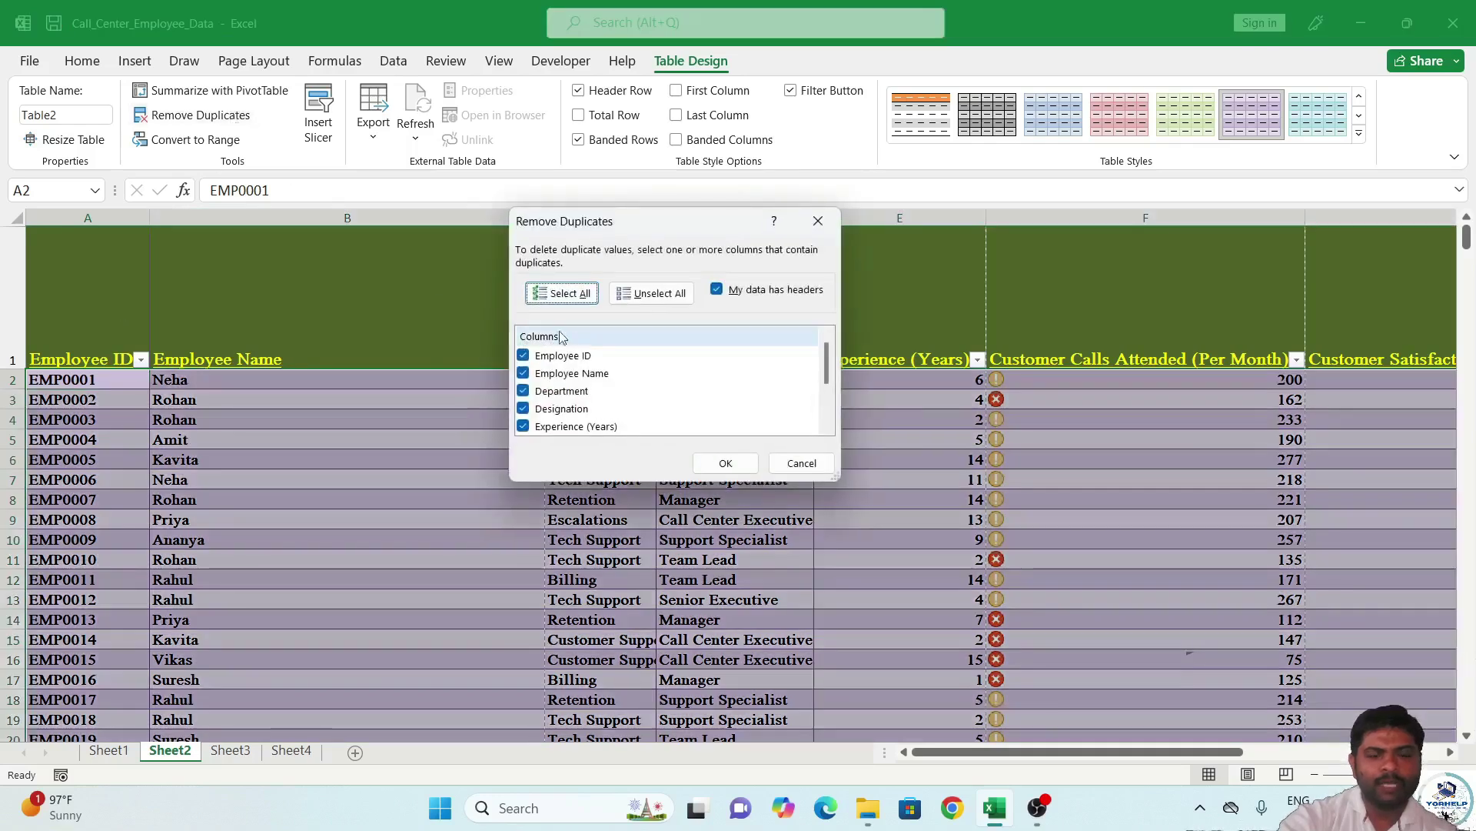
scroll(586, 373, "down", 2)
scroll(558, 377, "up", 3)
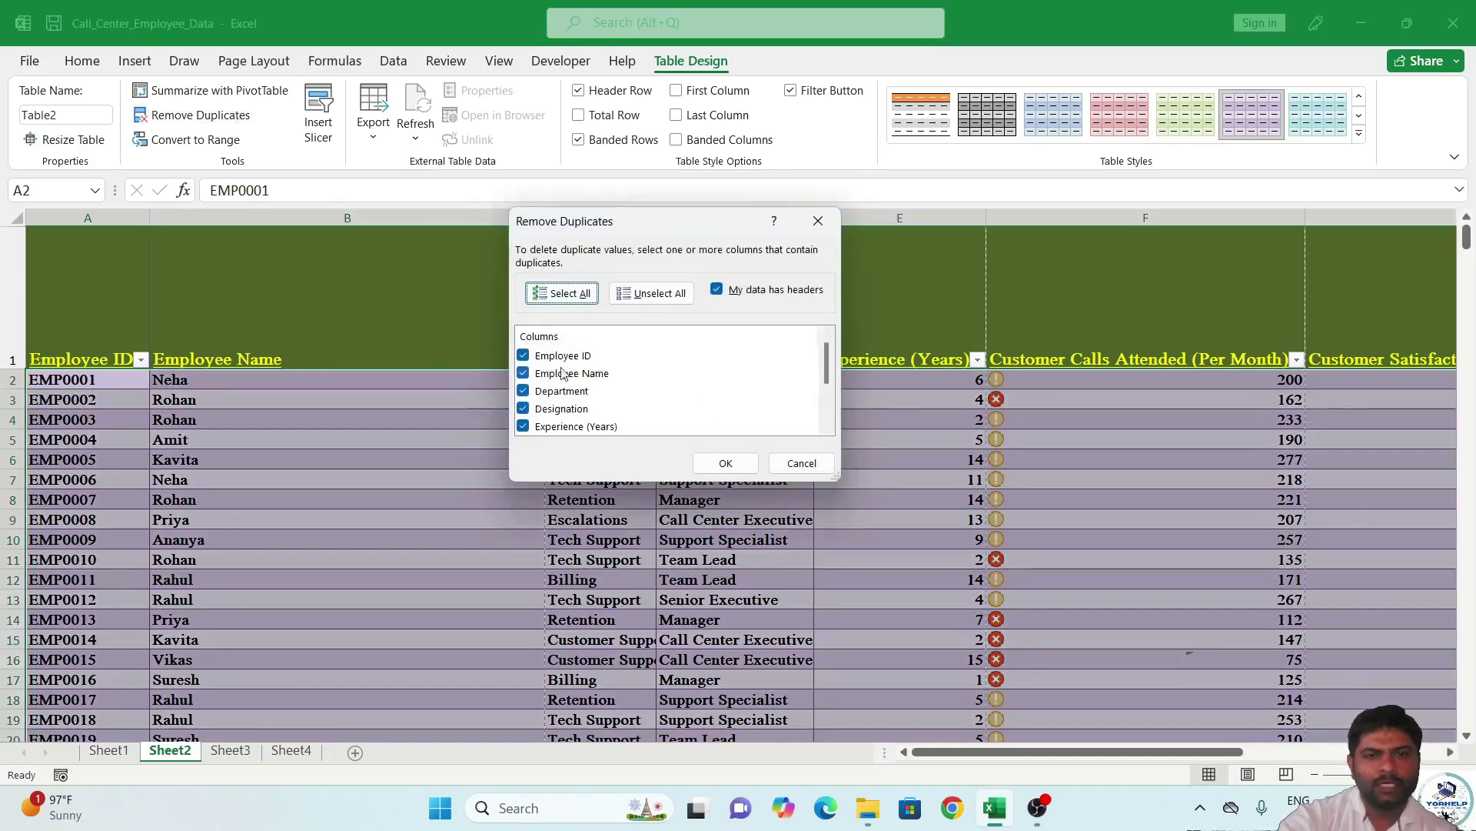
left_click(523, 356)
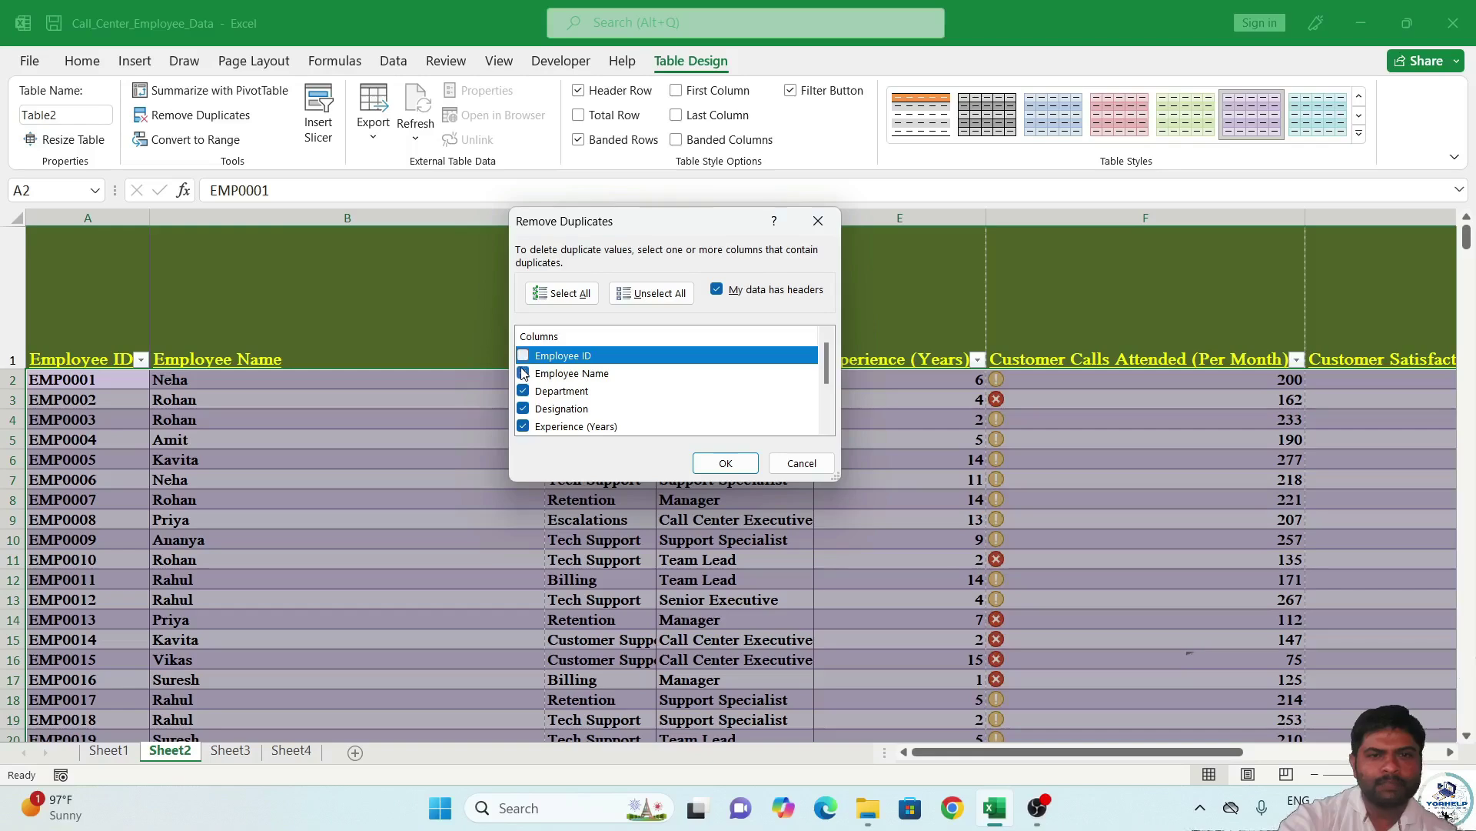
left_click(651, 293)
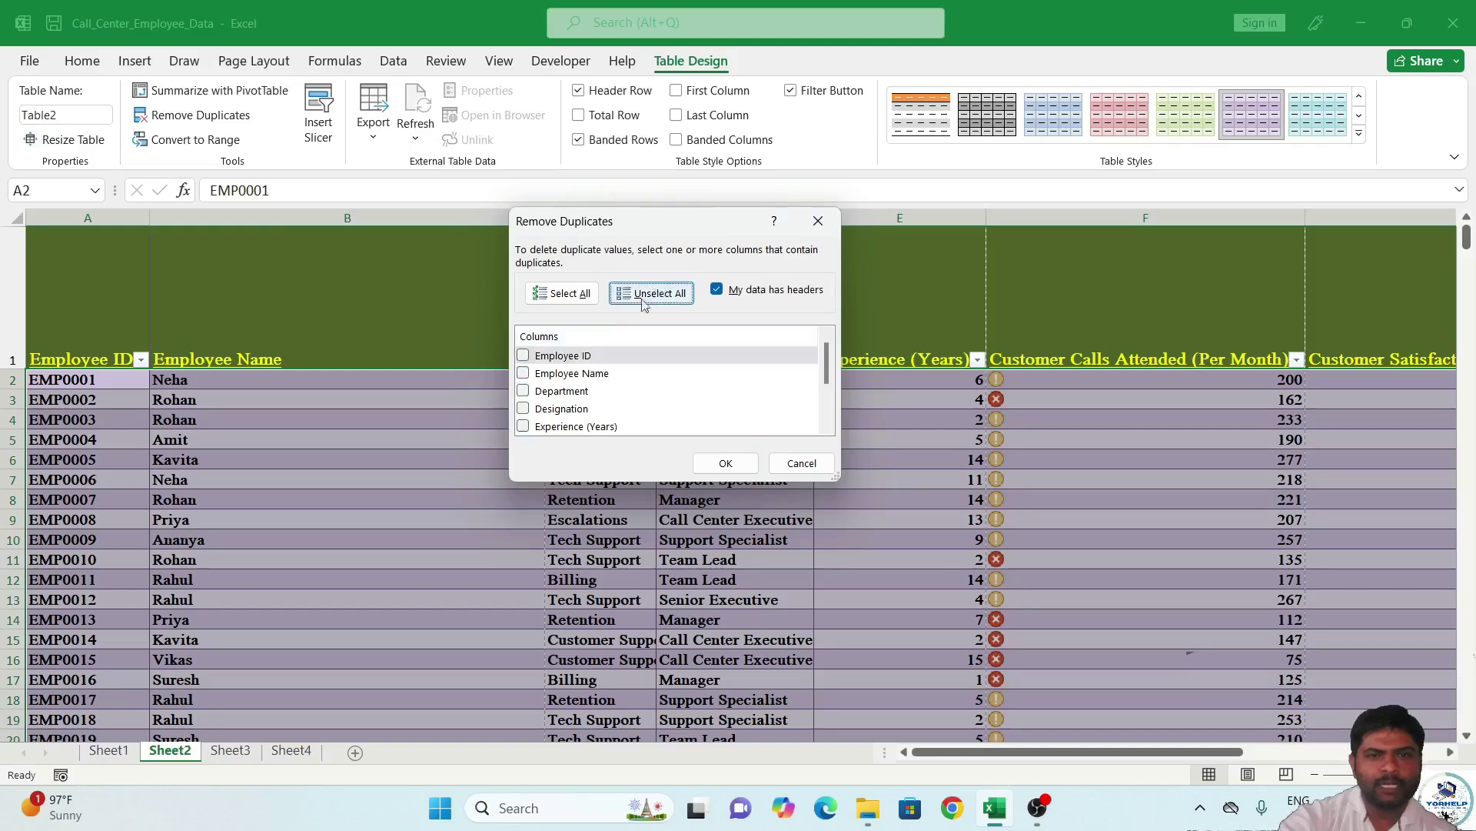
left_click(534, 362)
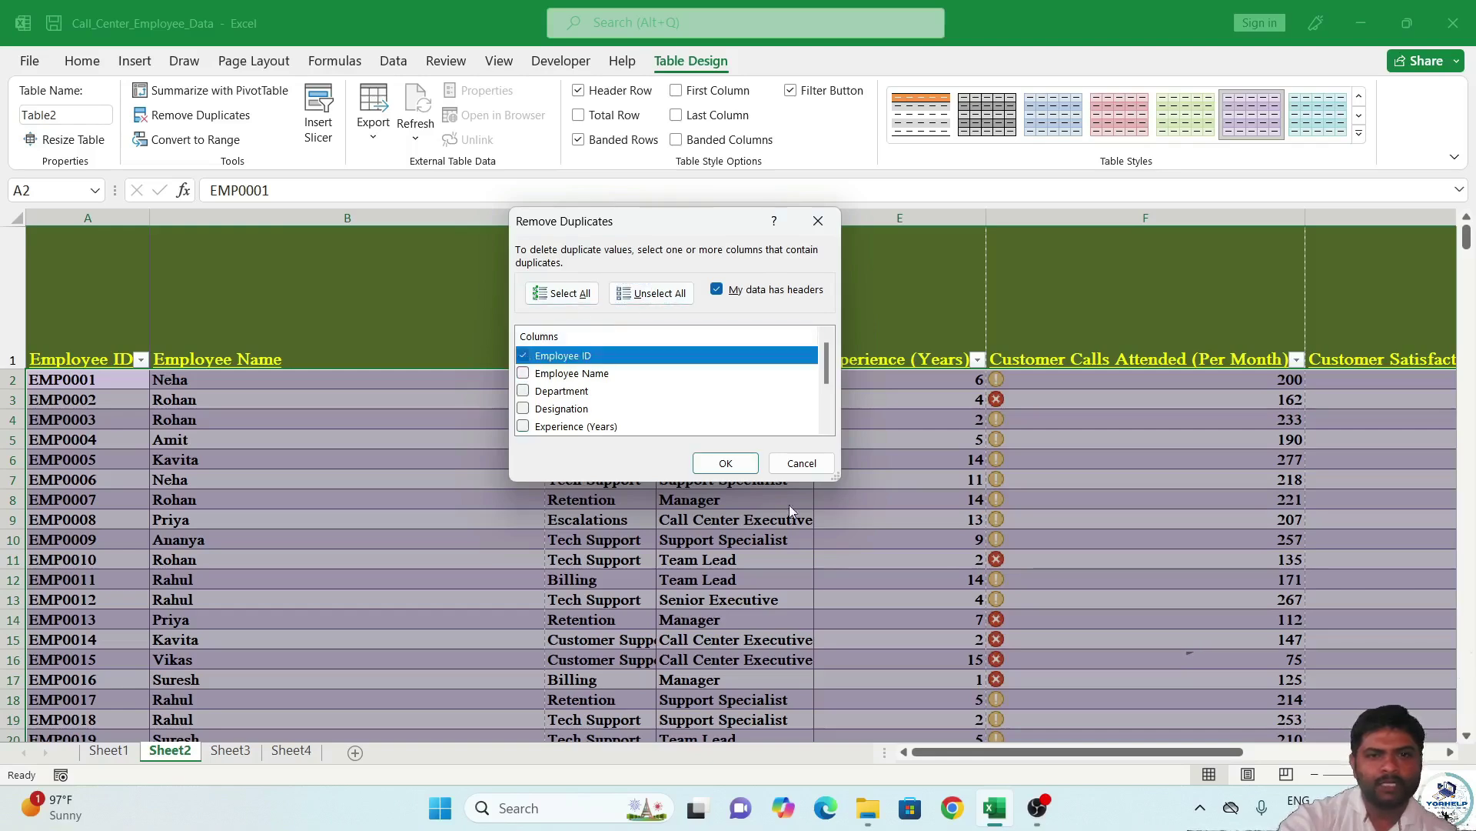
left_click(720, 464)
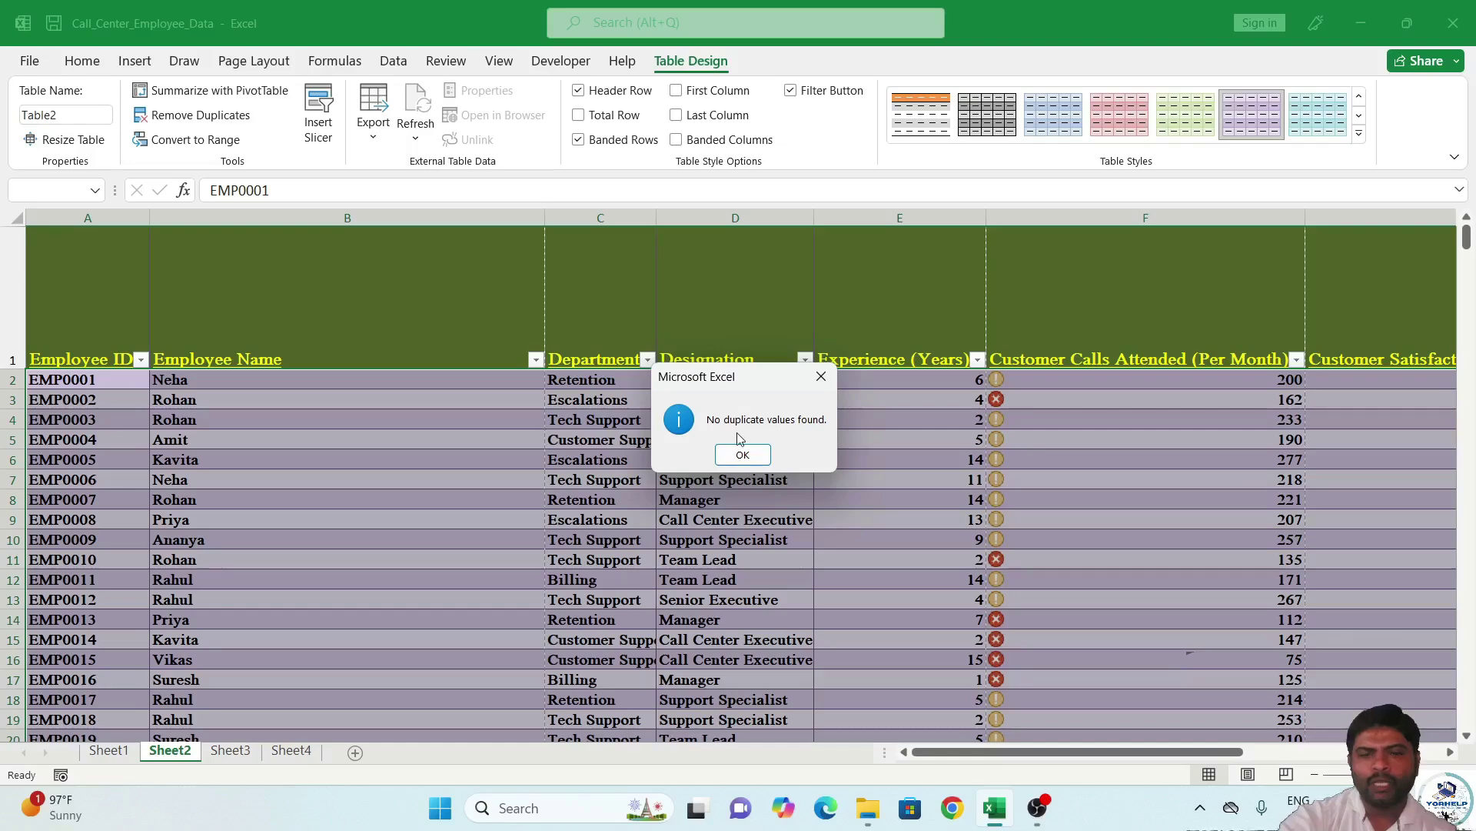
left_click(752, 454)
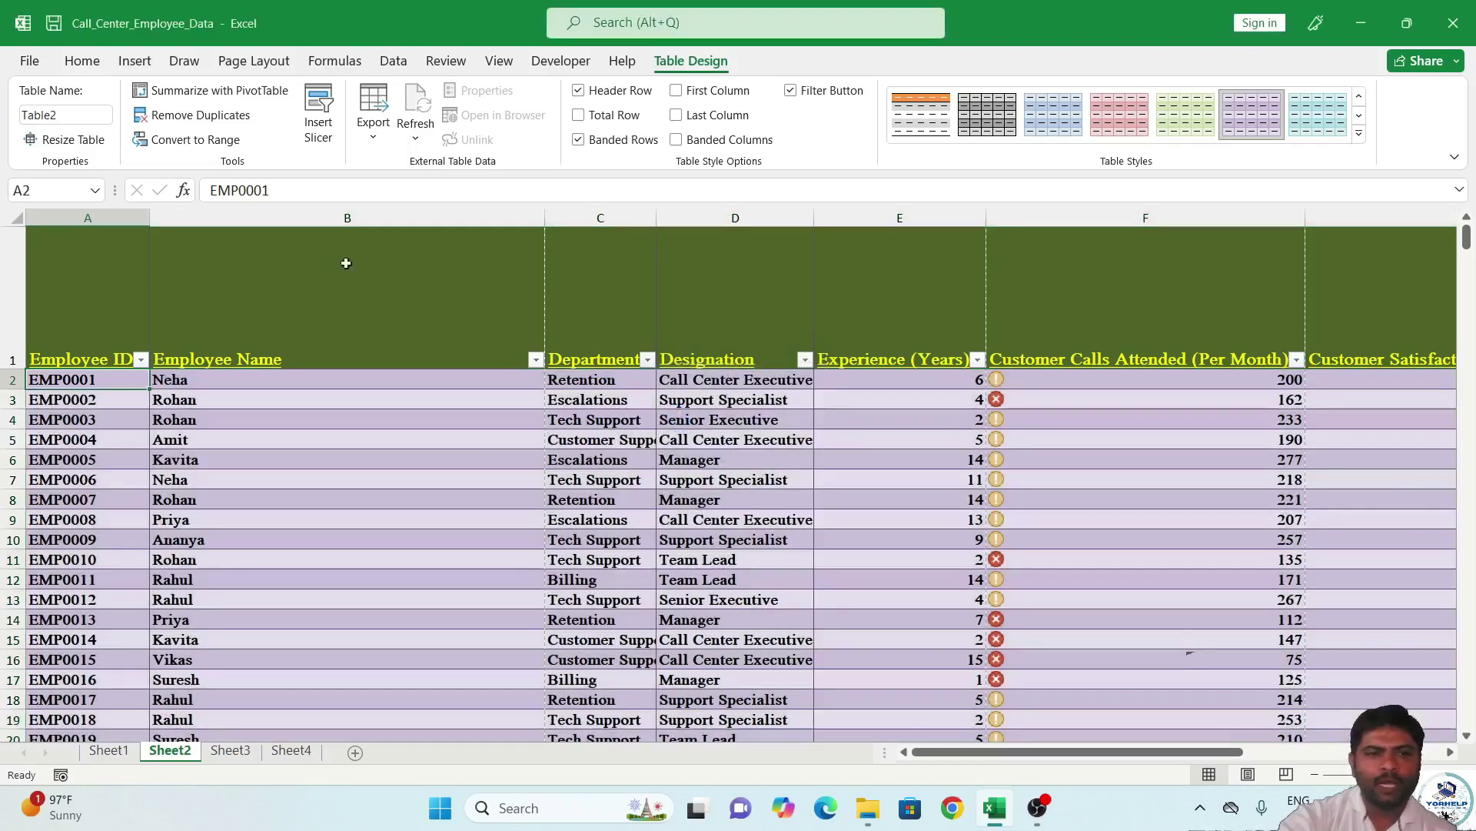
left_click(107, 413)
double_click(108, 418)
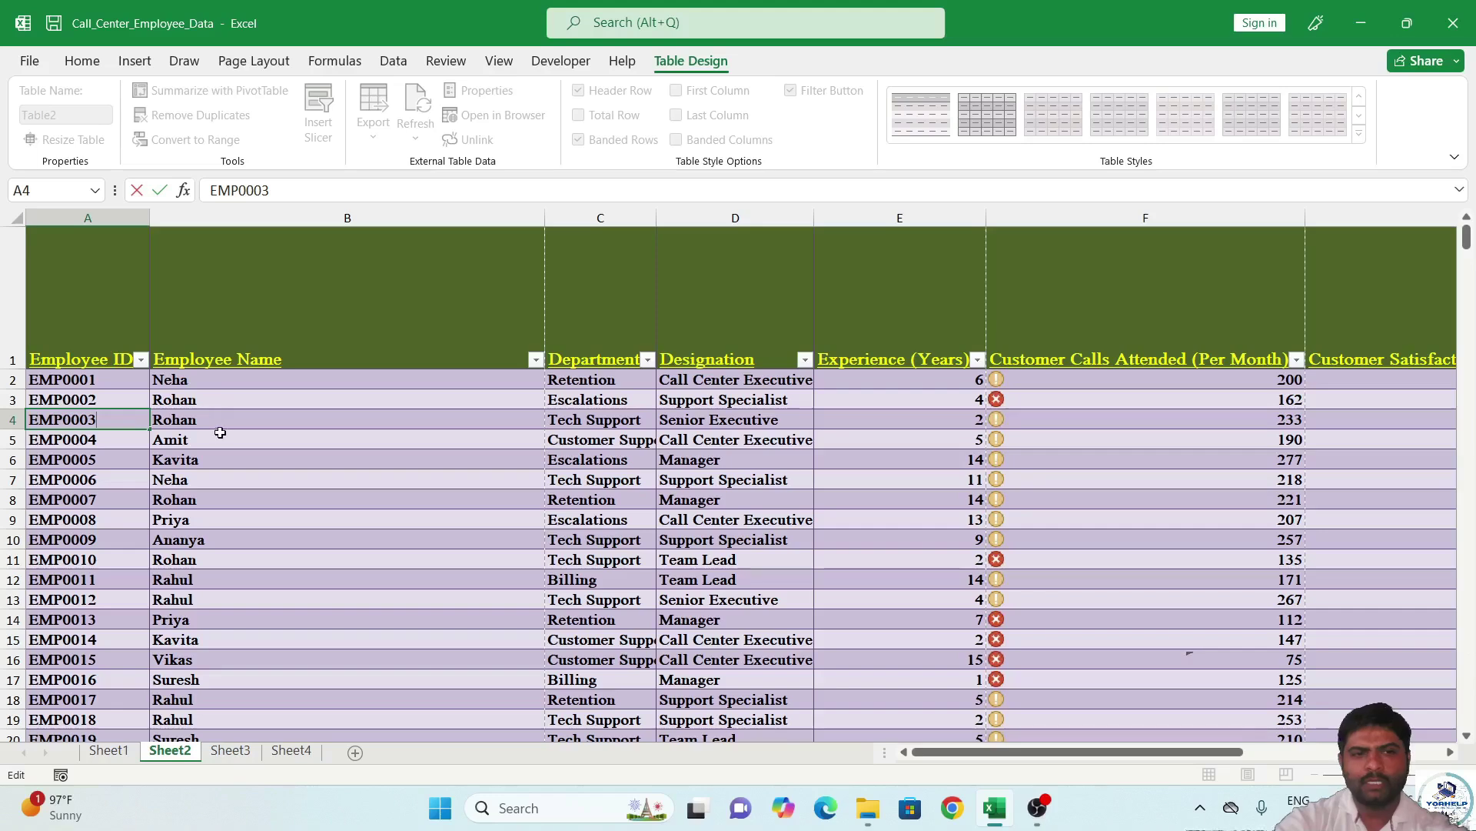
key("Escape")
left_click(250, 458)
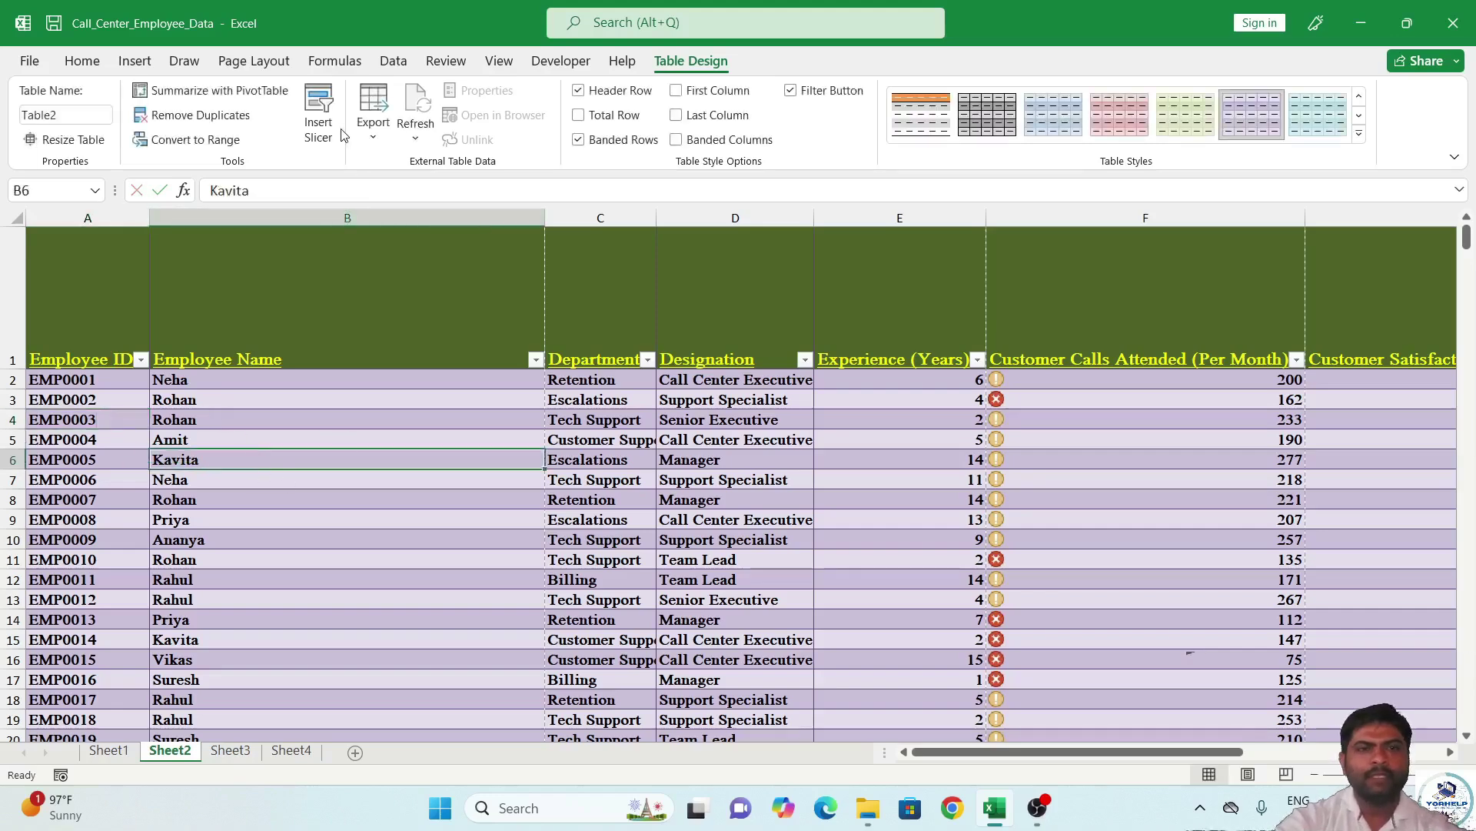
left_click(83, 61)
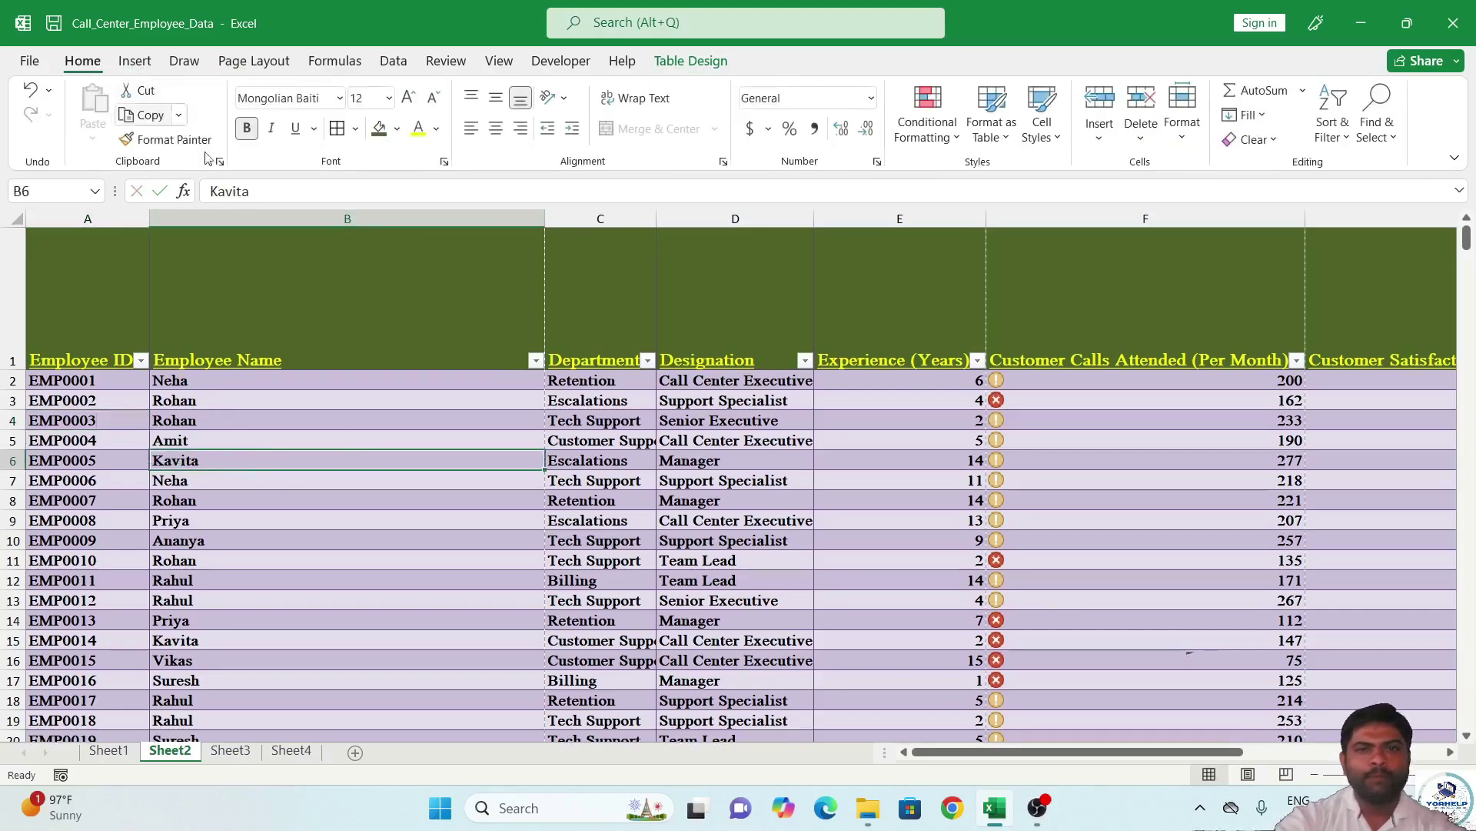
left_click(992, 116)
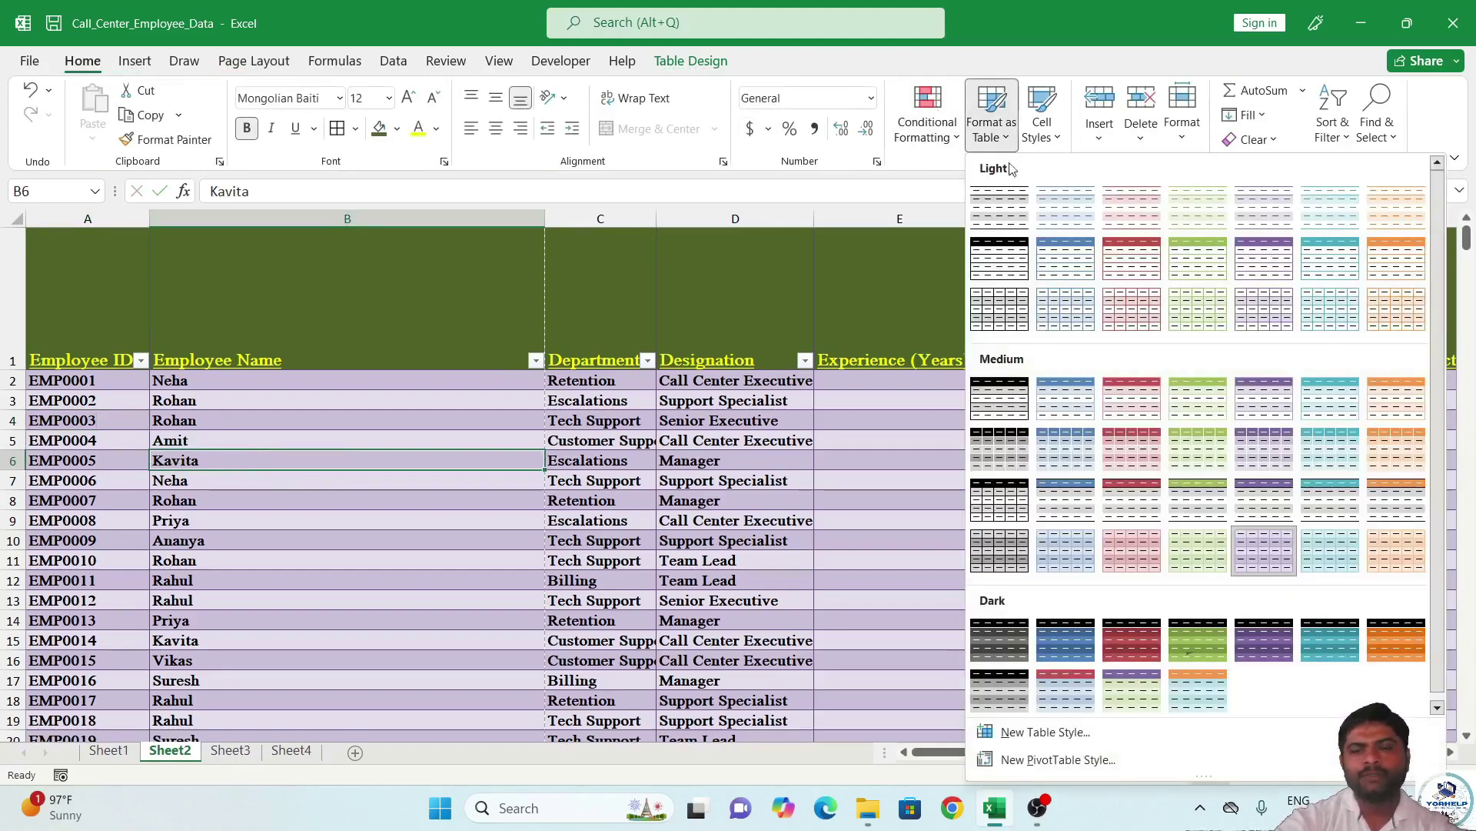
left_click(691, 61)
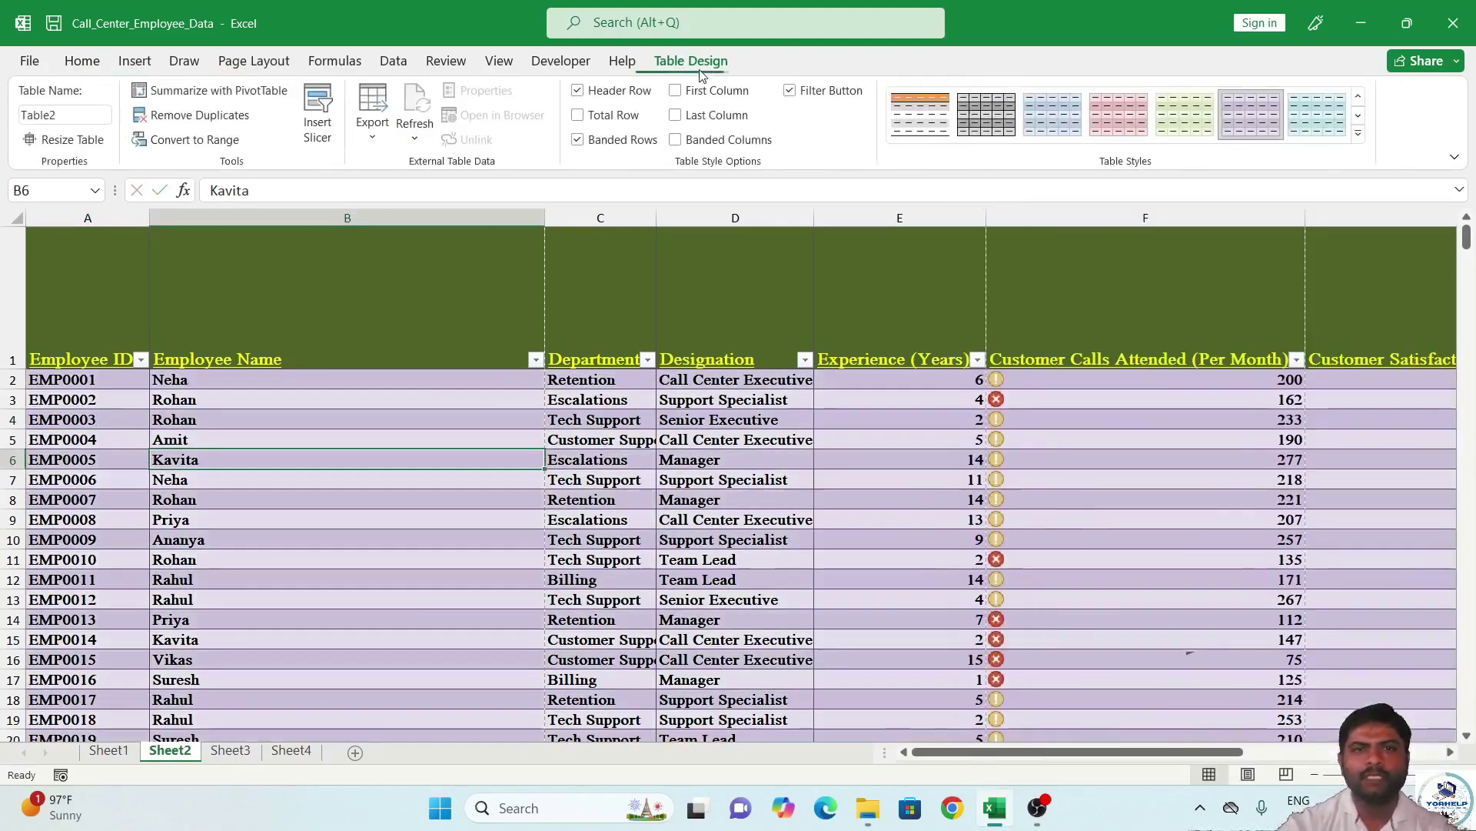
left_click(82, 60)
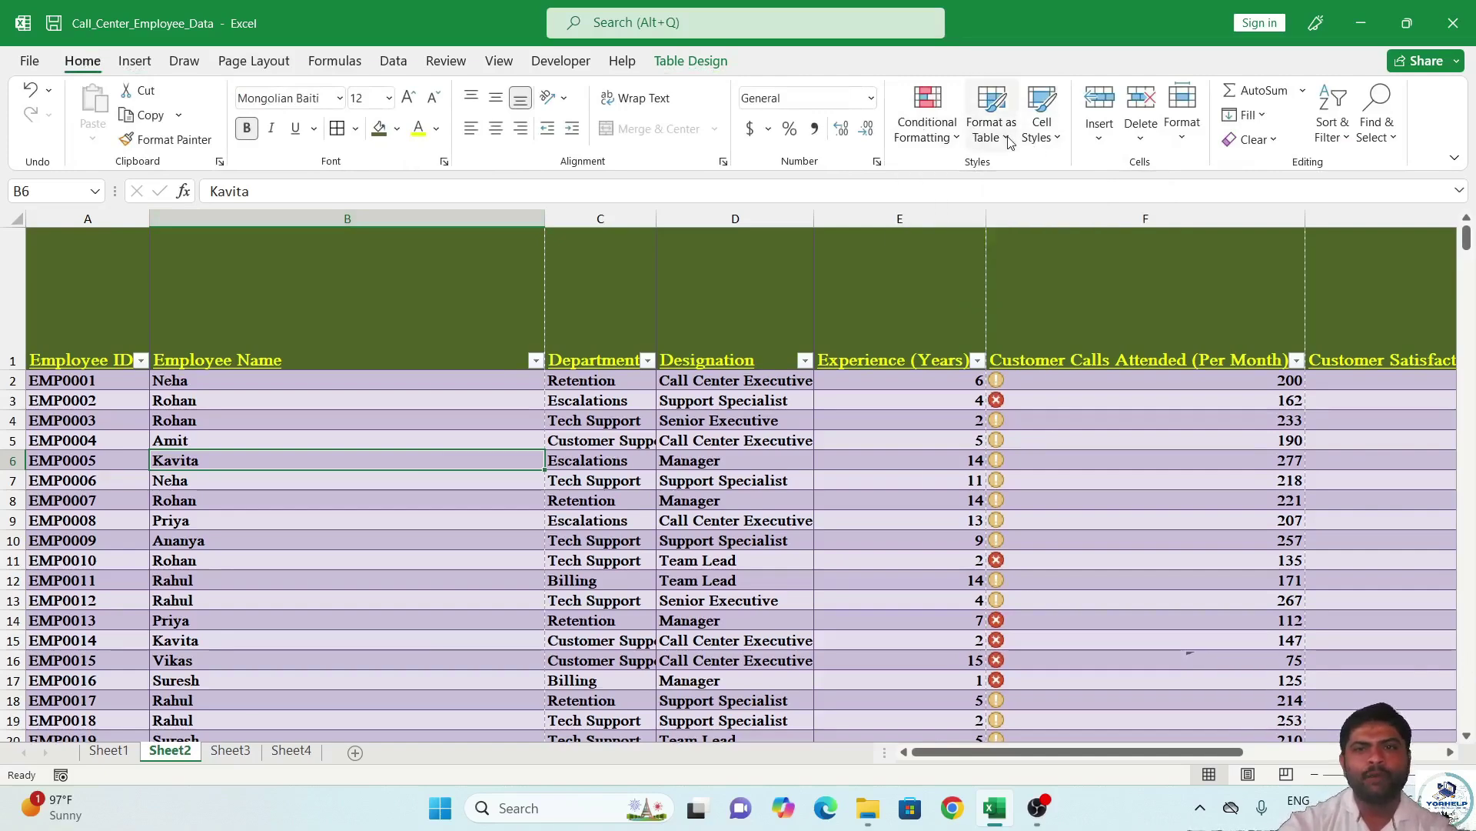
left_click(1050, 137)
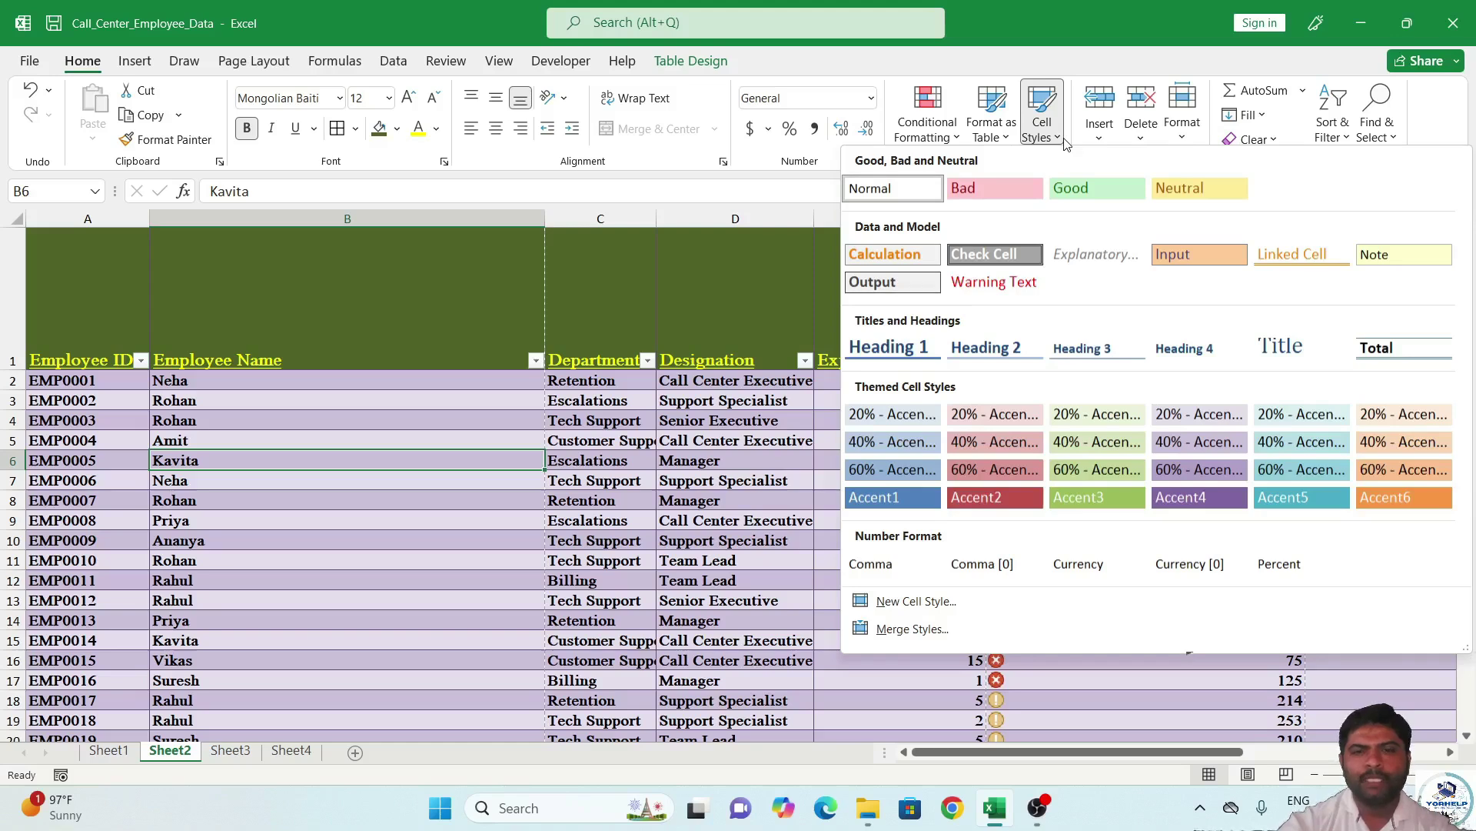
left_click(1068, 146)
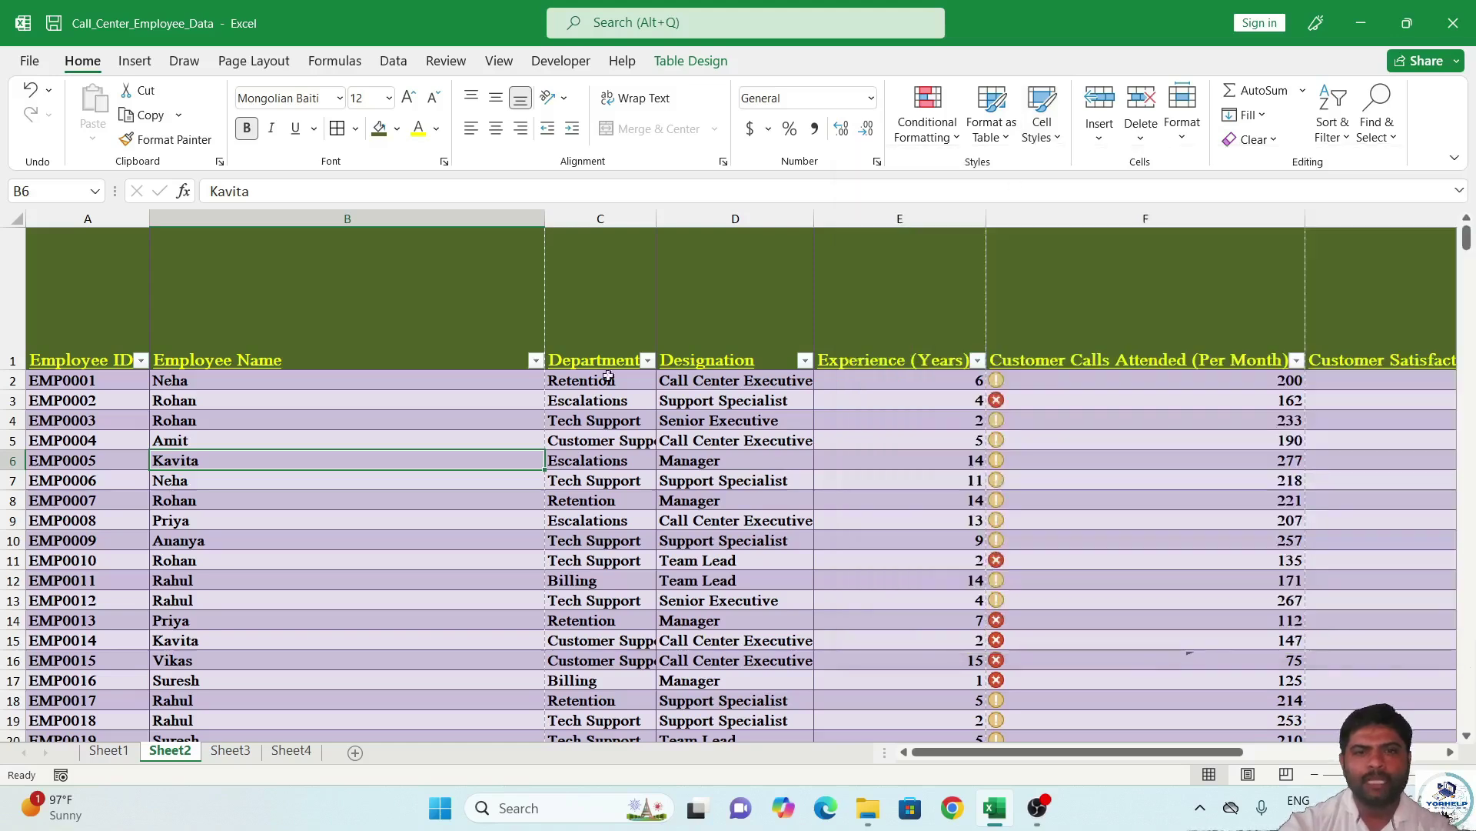
left_click(77, 351)
key("ctrl+shift+End")
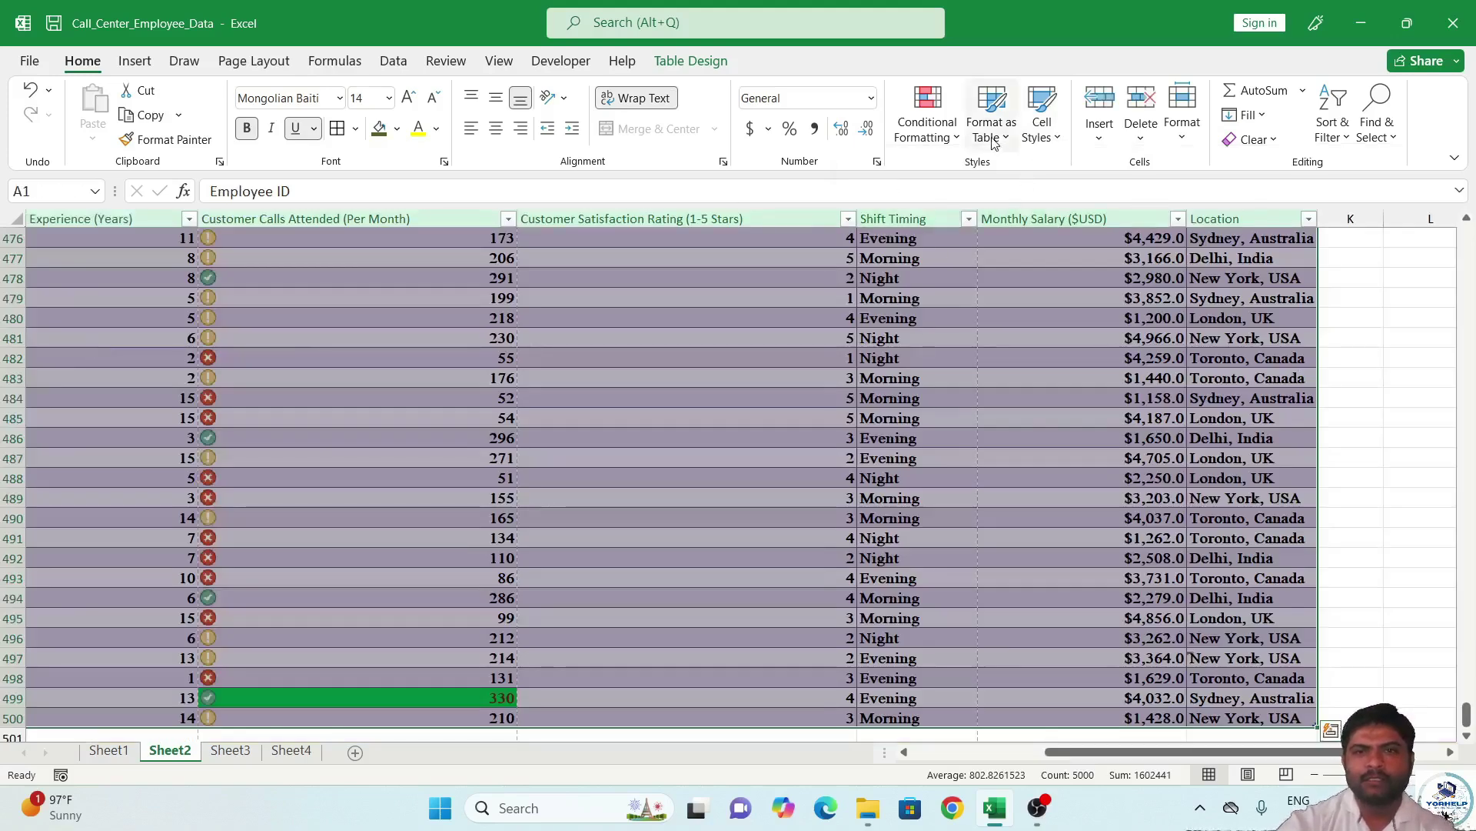
left_click(1035, 146)
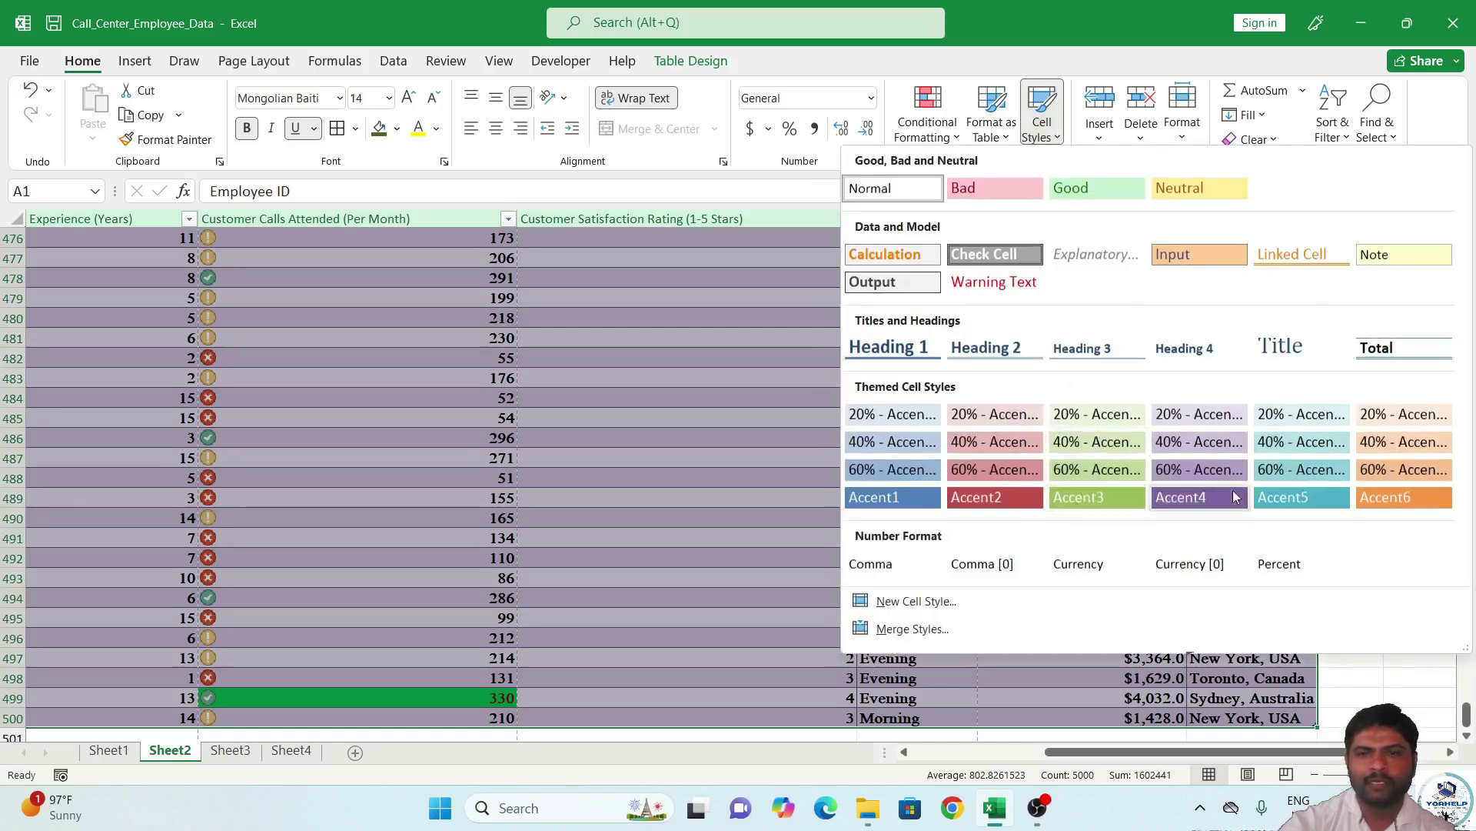
left_click(1395, 495)
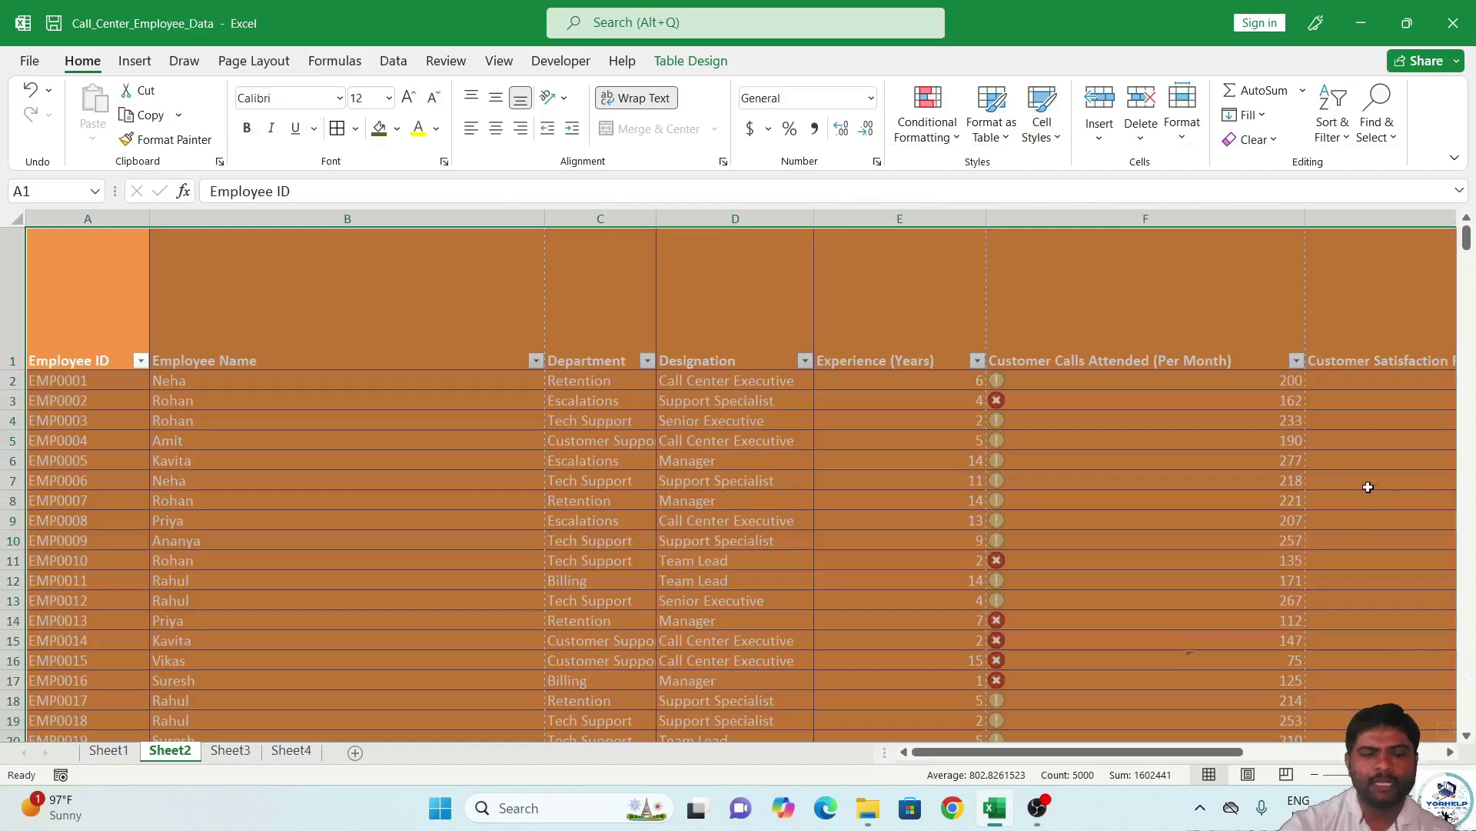
key("ctrl+z")
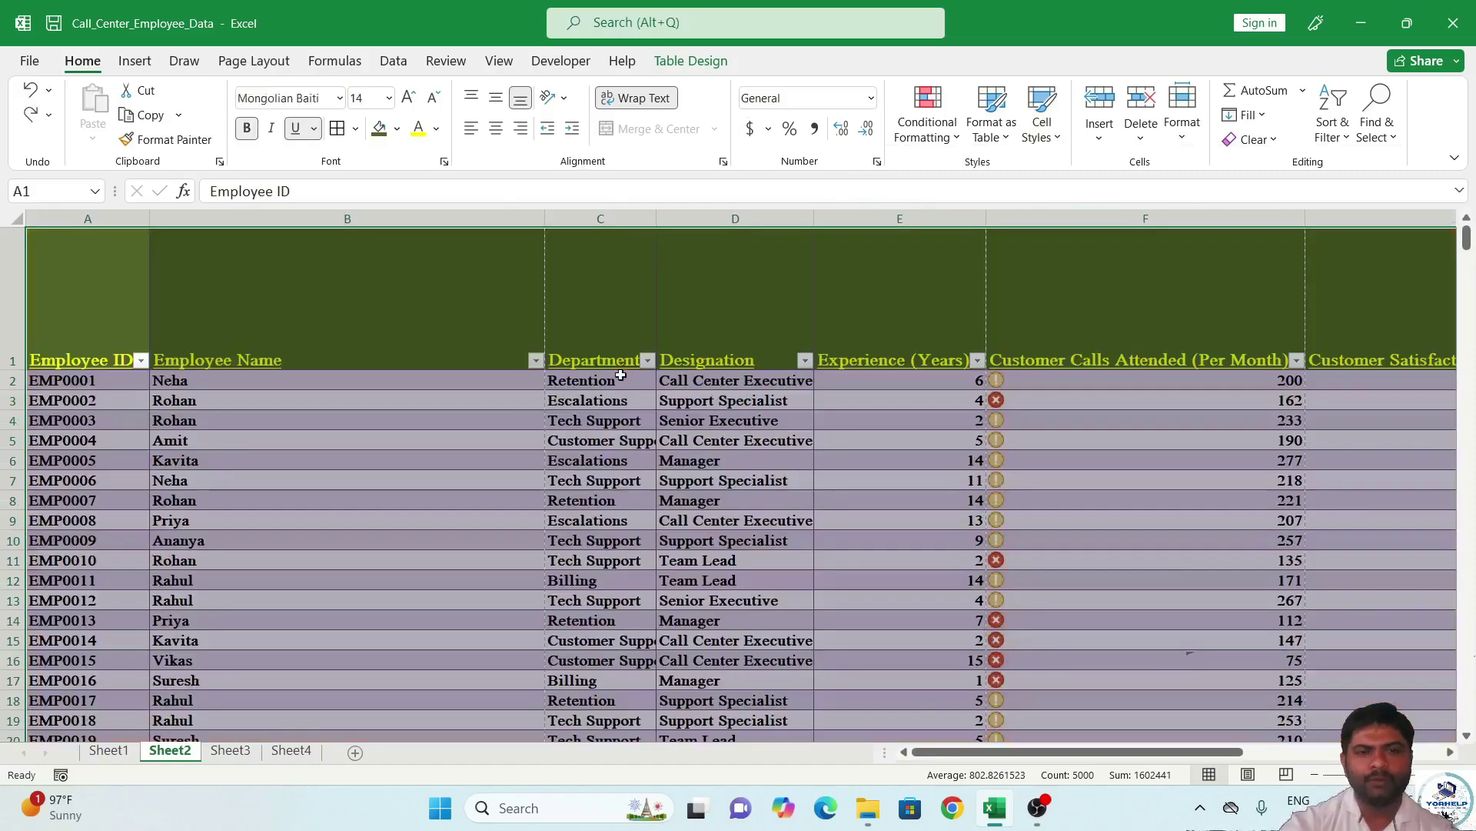
left_click(340, 337)
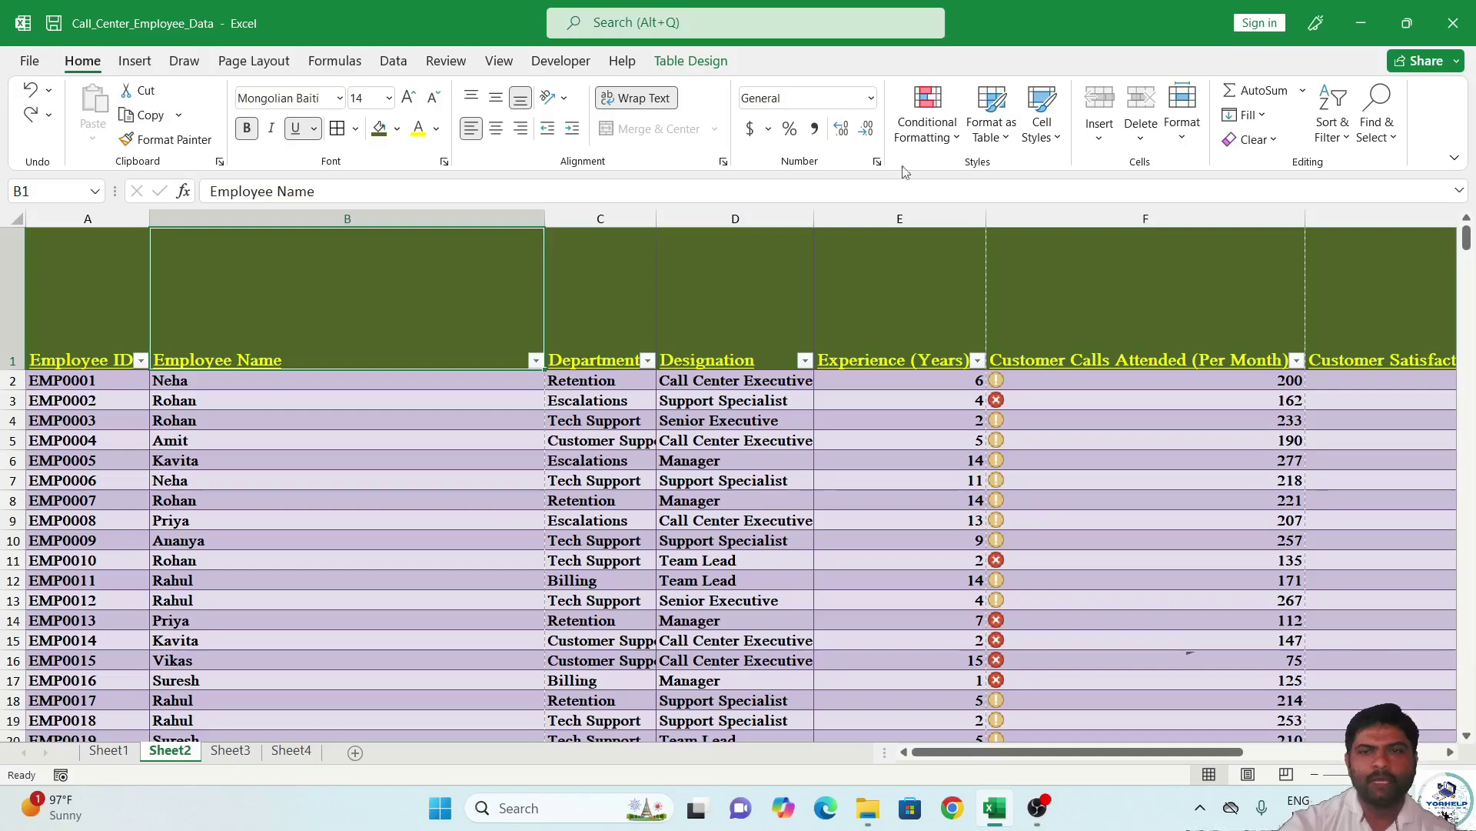
left_click(1047, 146)
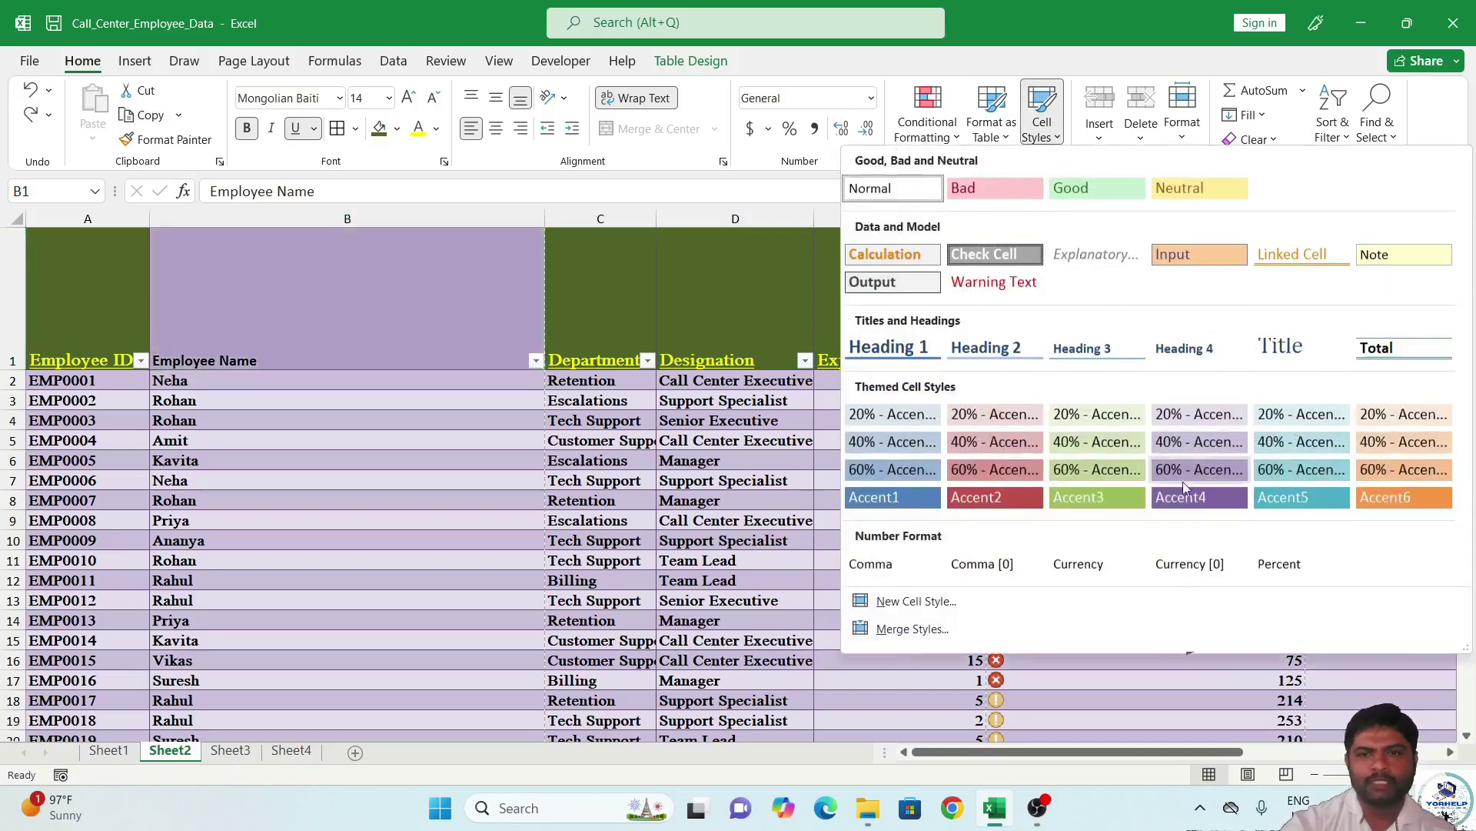
left_click(1373, 468)
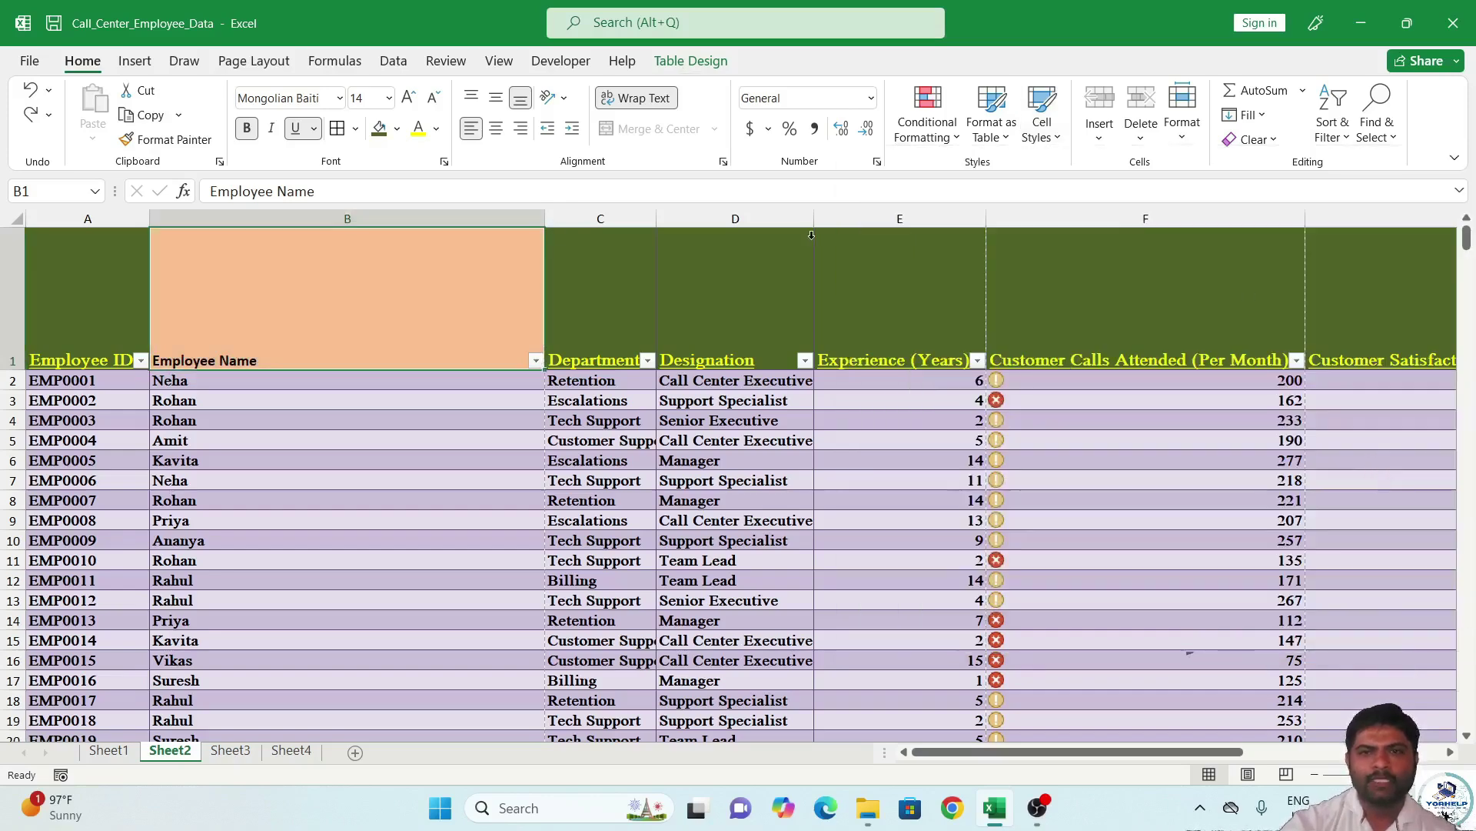
key("ctrl+z")
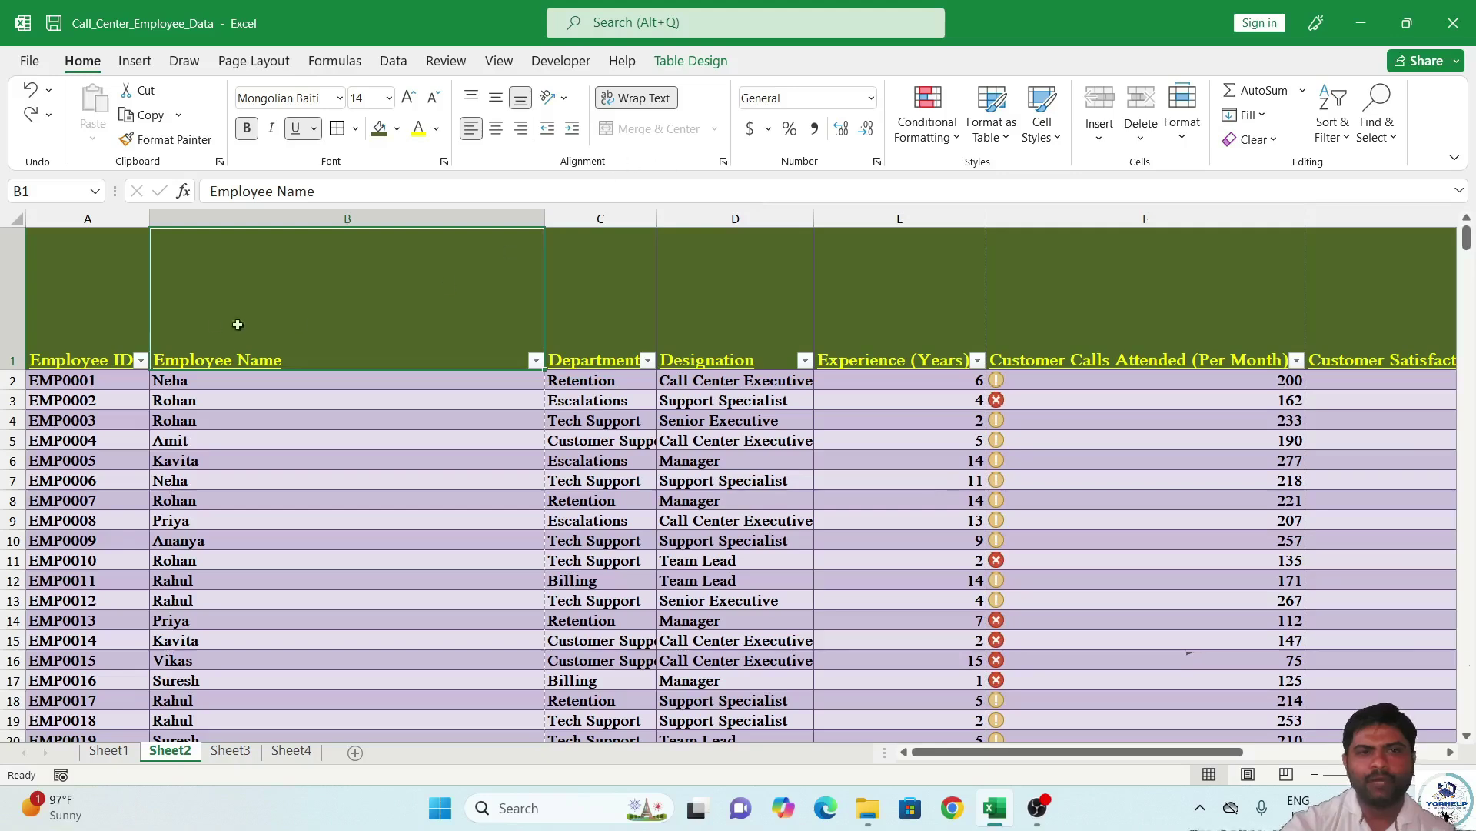
Drag header row 1 shorter and drag column B (Employee Name) much narrower.
left_click_drag(18, 370, 19, 283)
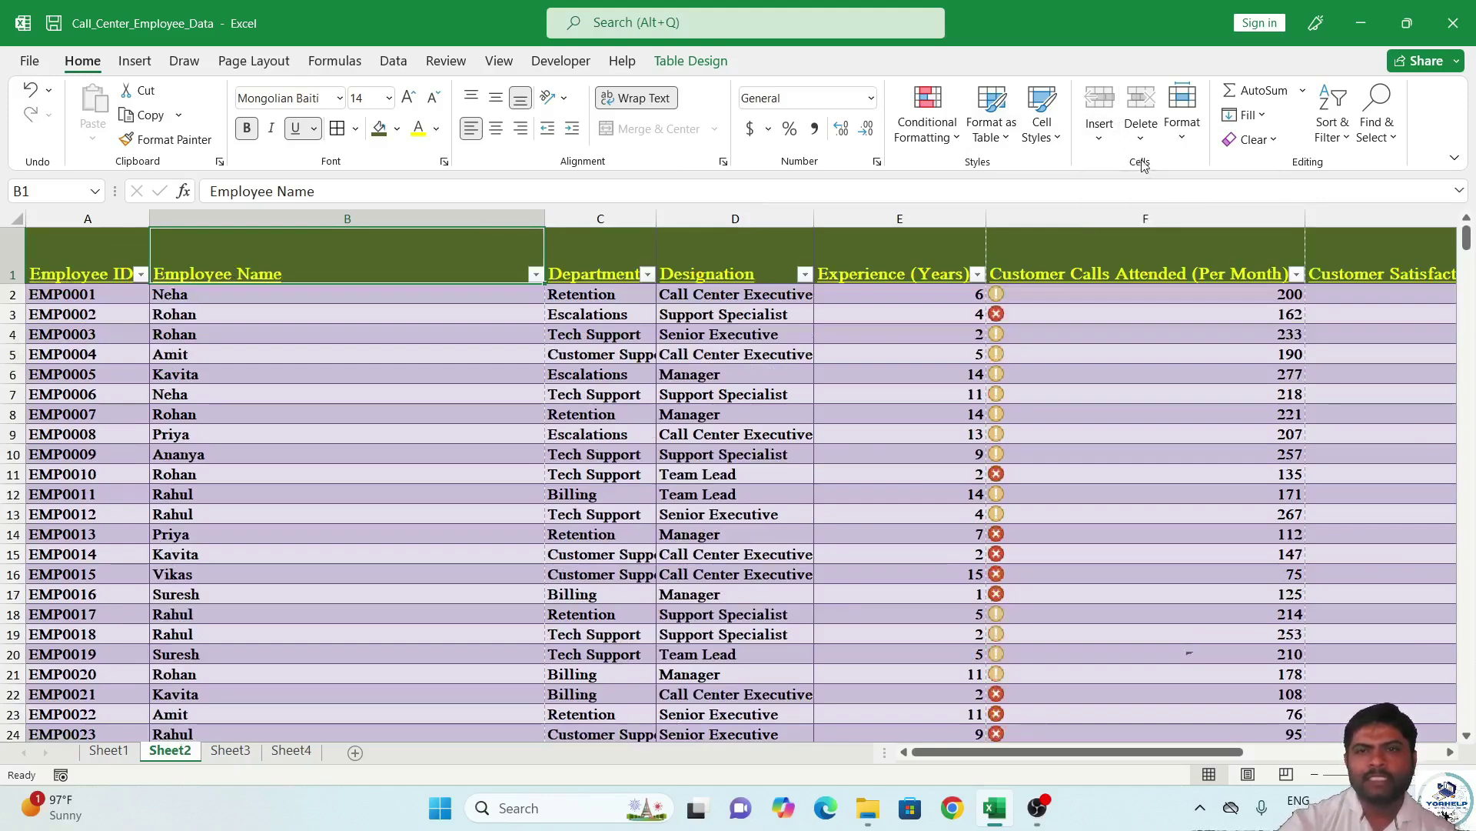
left_click(1071, 350)
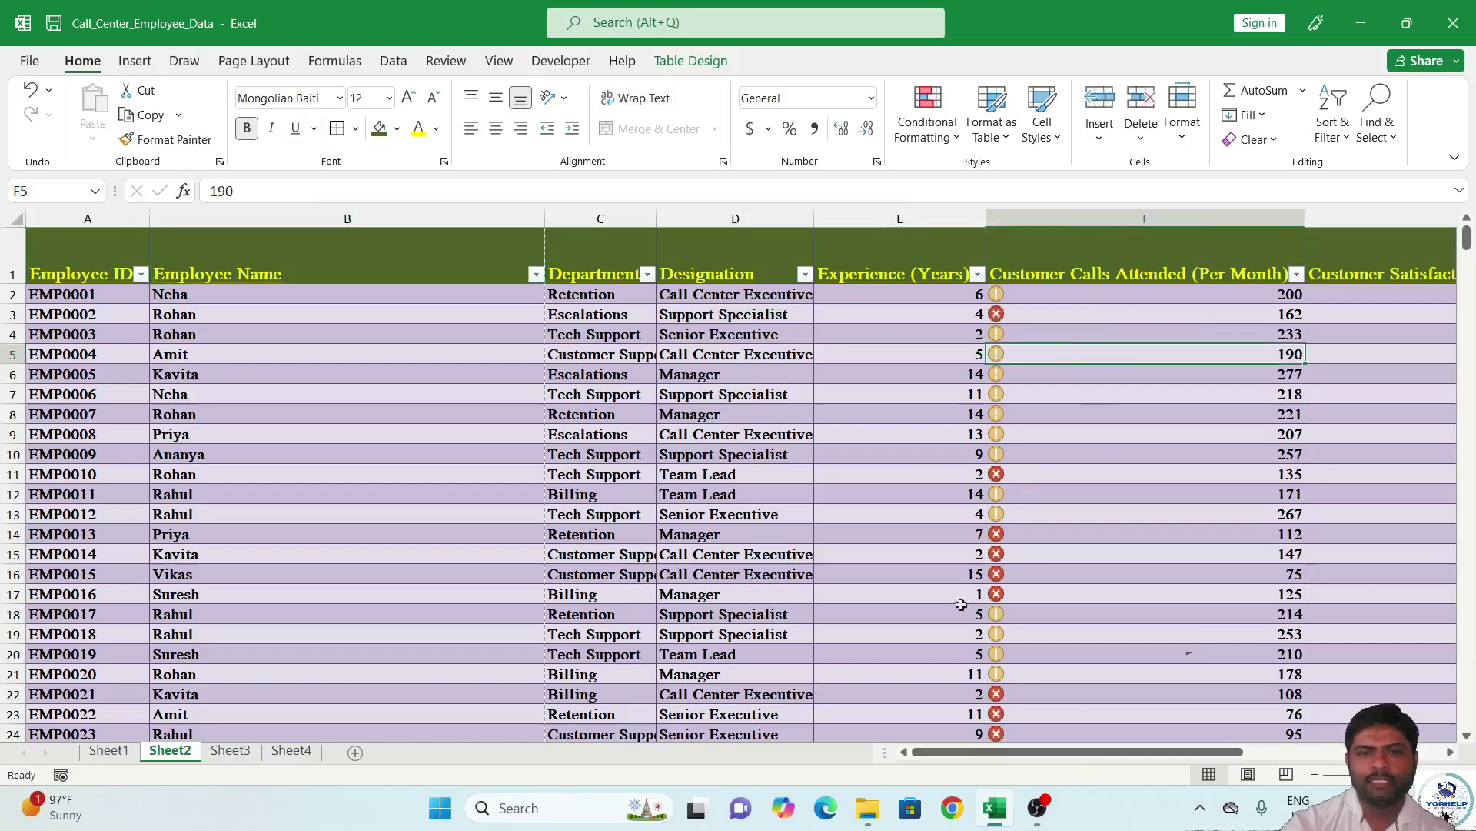
left_click(455, 263)
left_click_drag(542, 223, 315, 223)
left_click(348, 263)
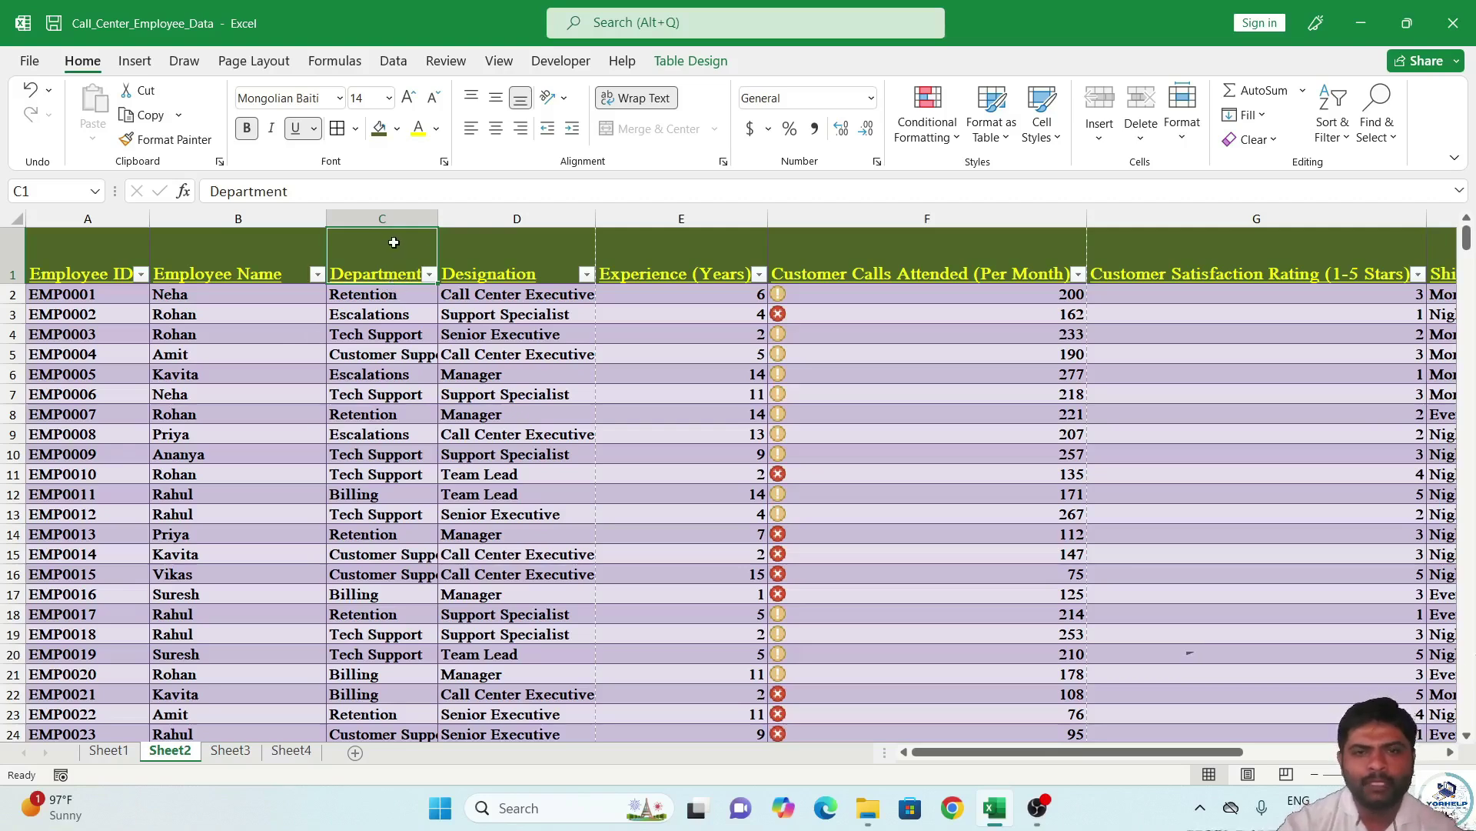
left_click(1100, 138)
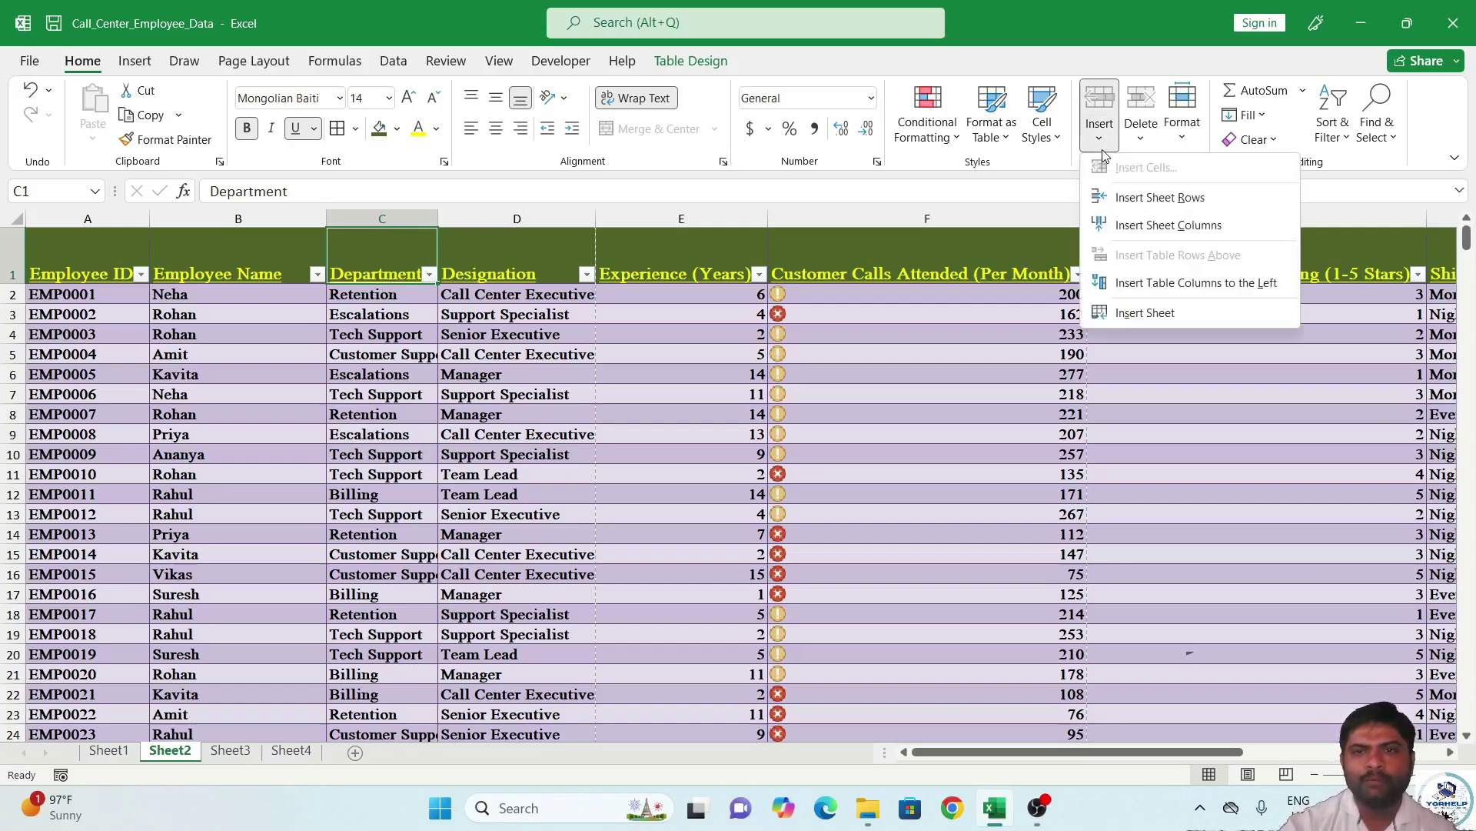
left_click(1152, 225)
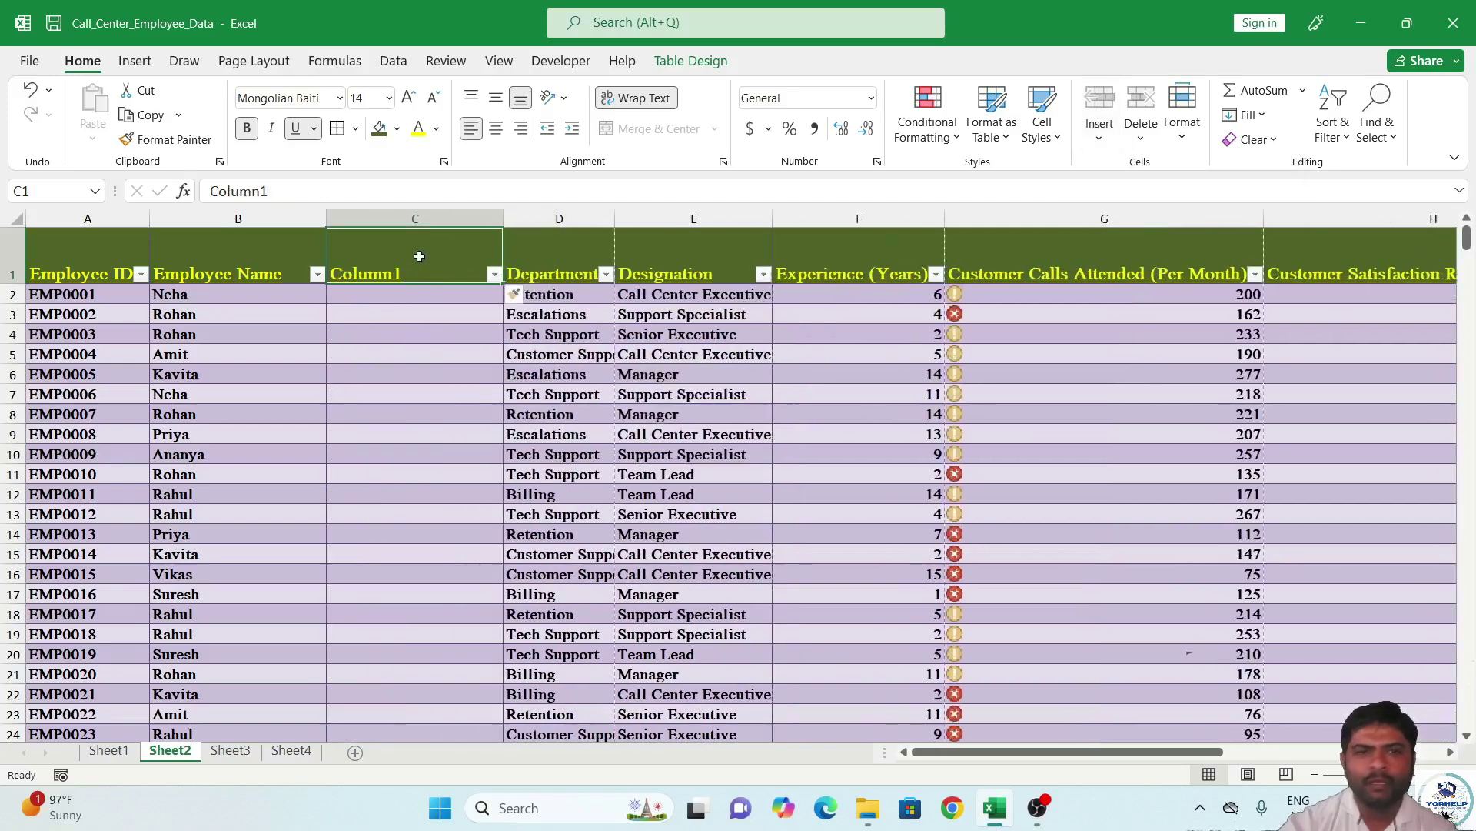
type("Addrt")
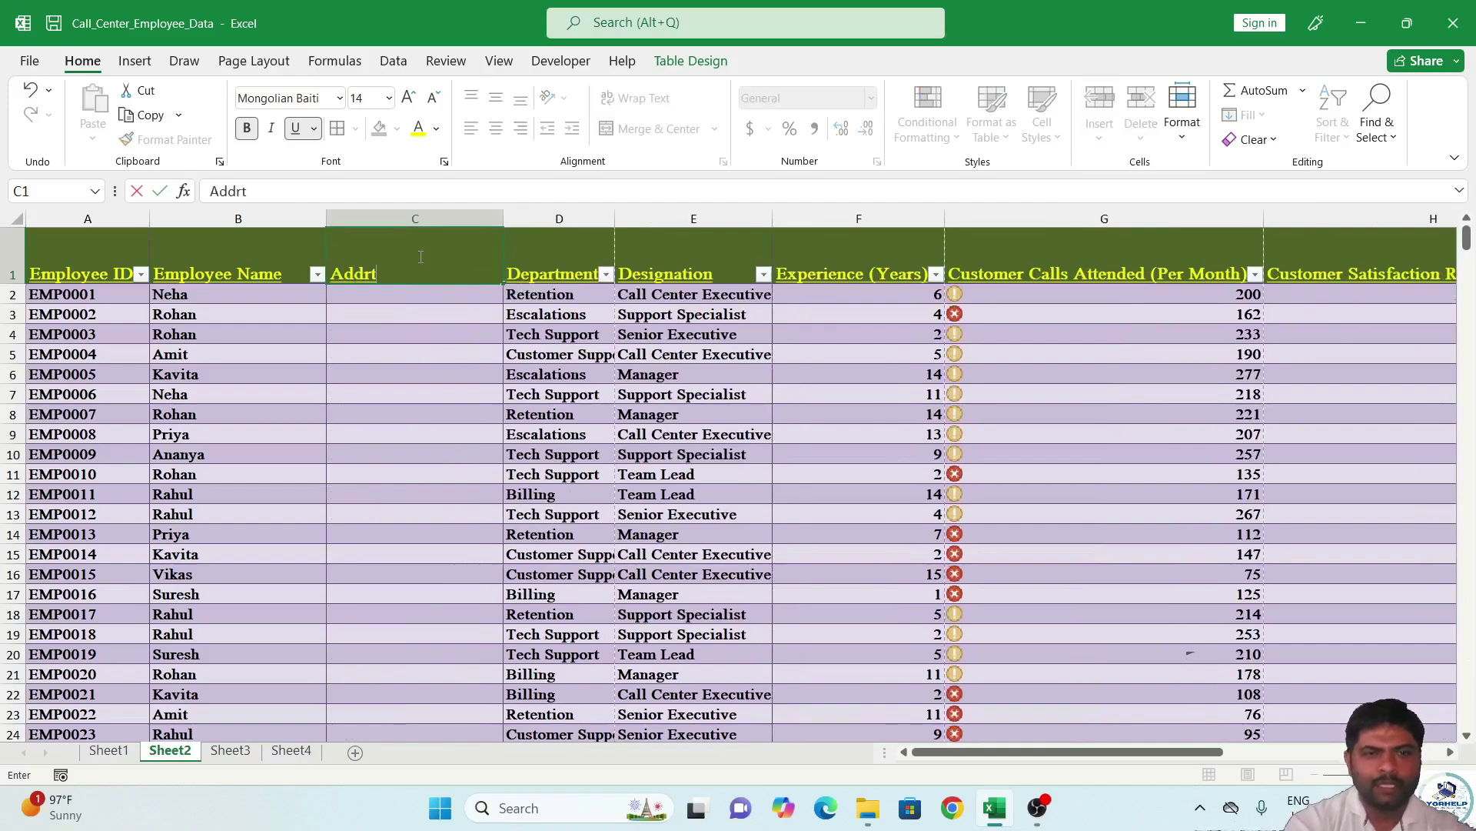
key("Return")
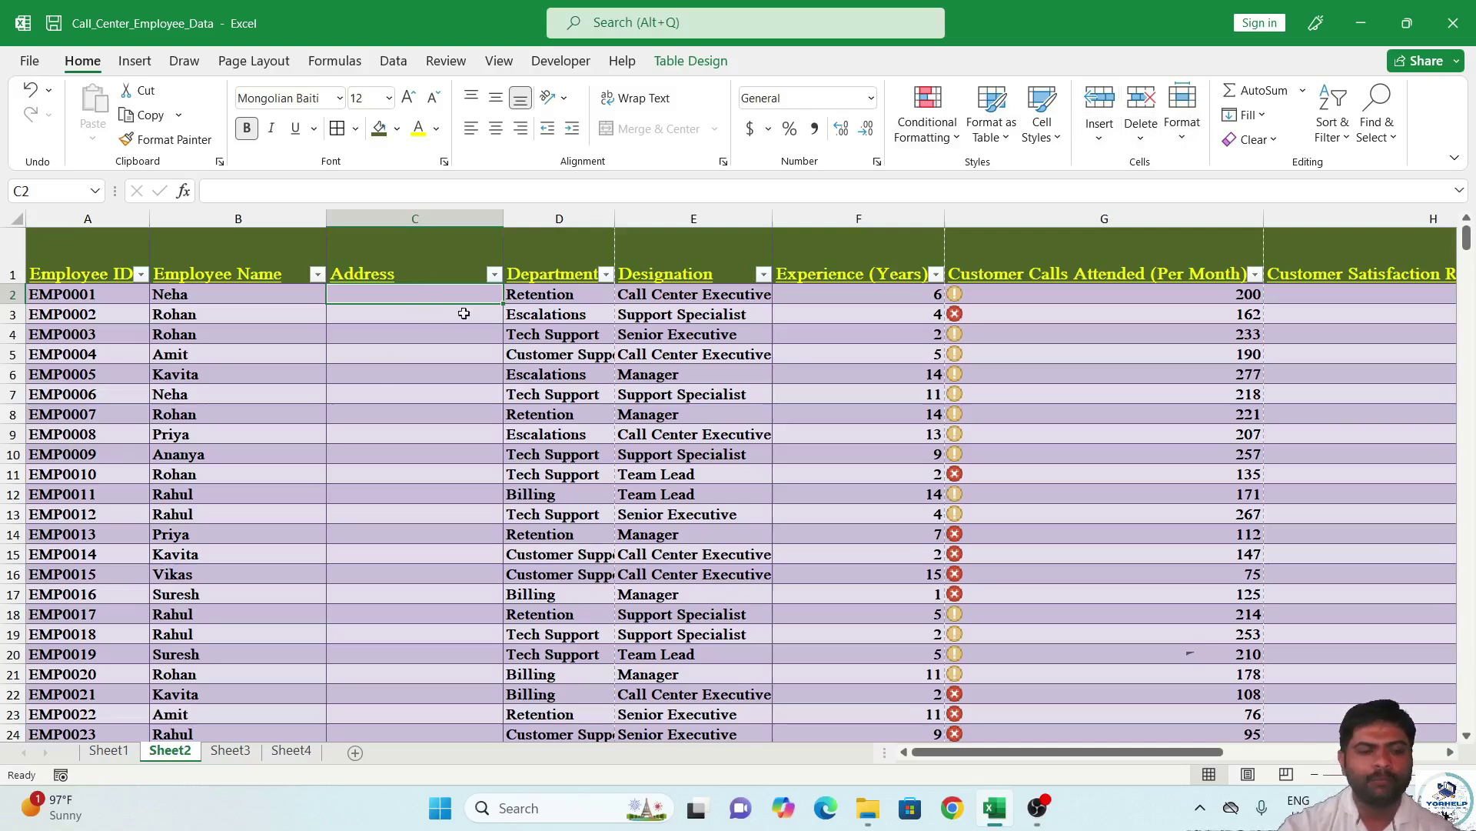
key("alt")
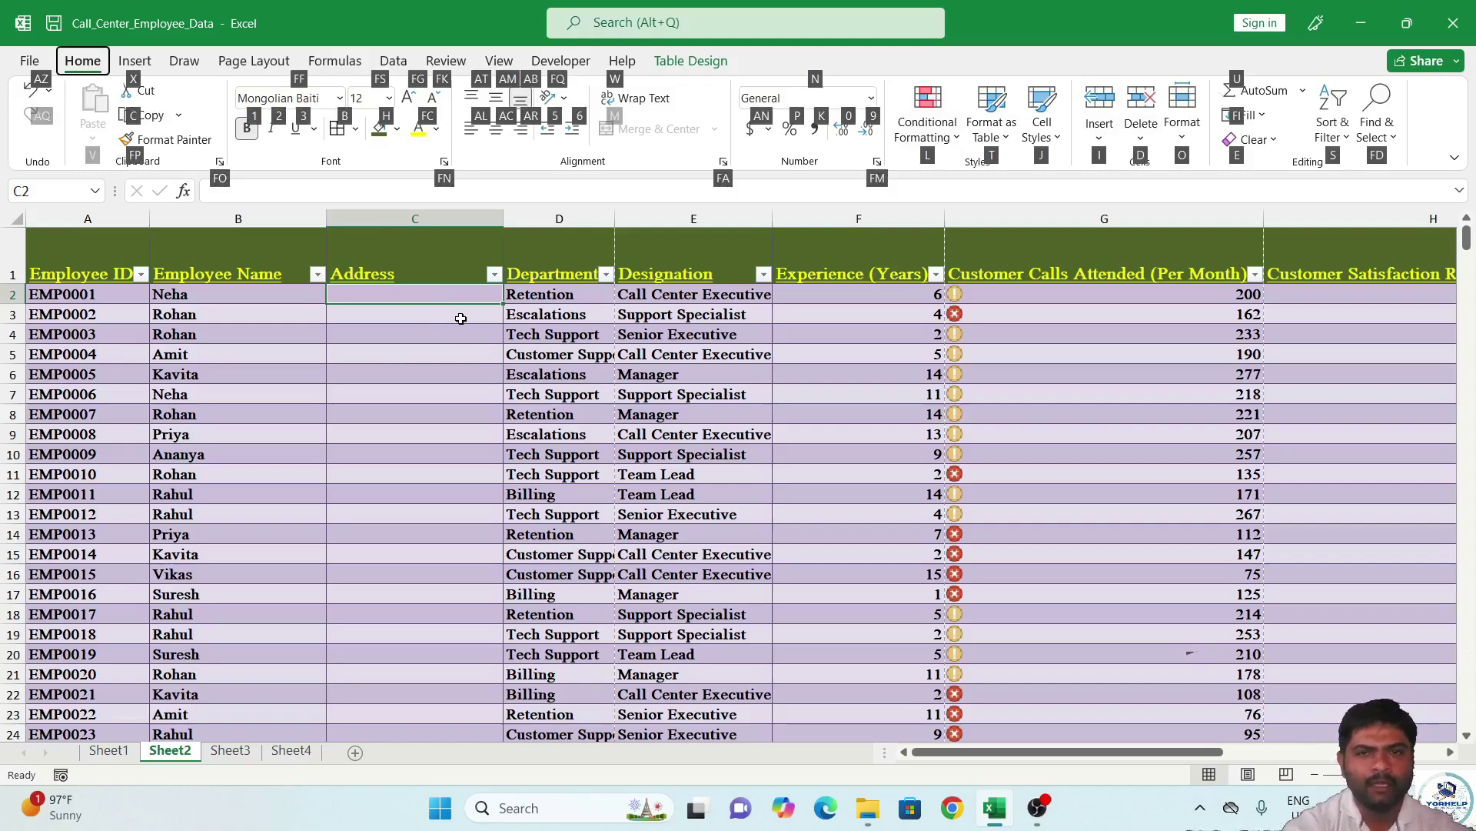
key("i")
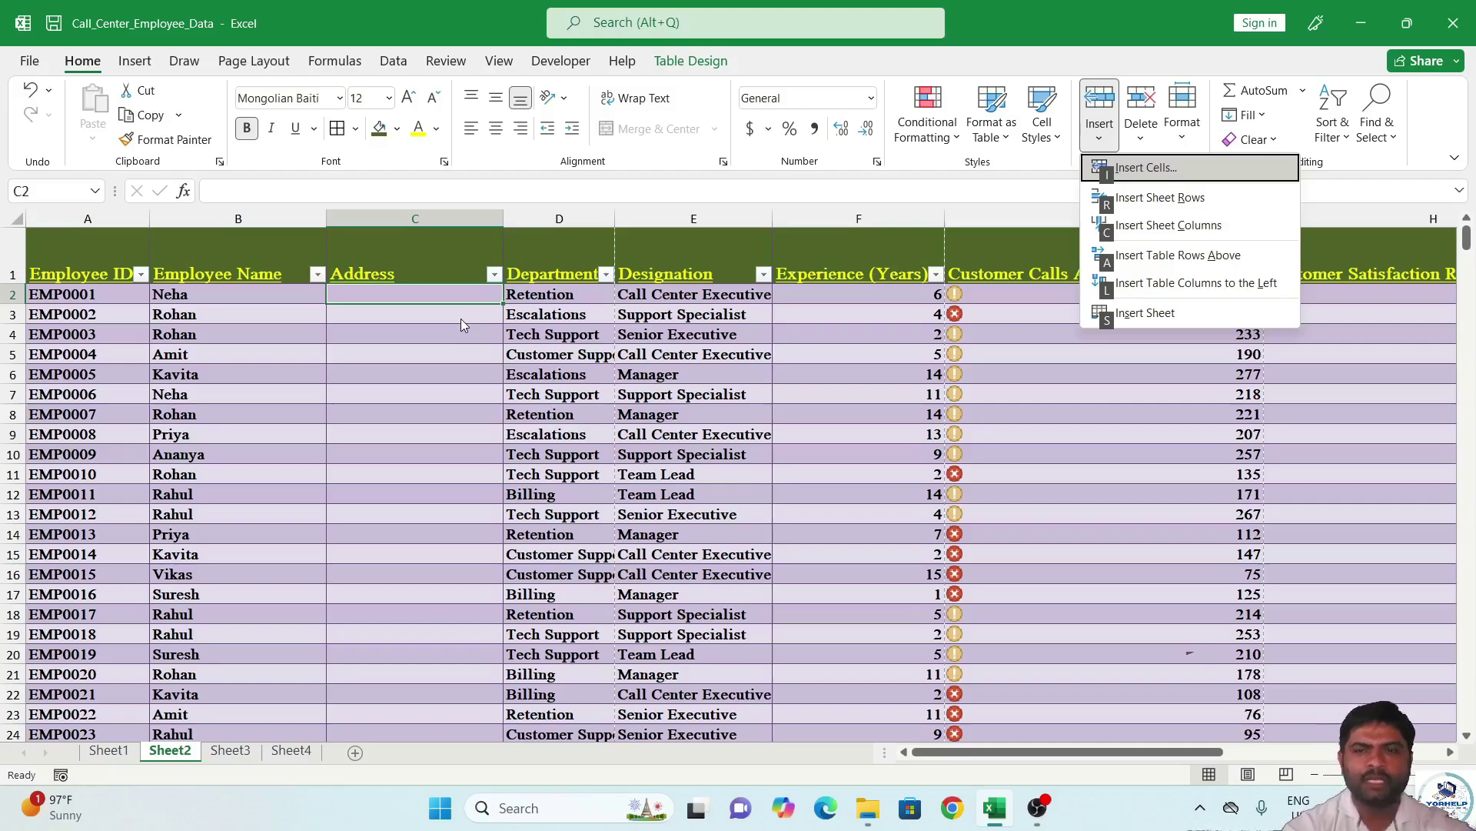
key("r")
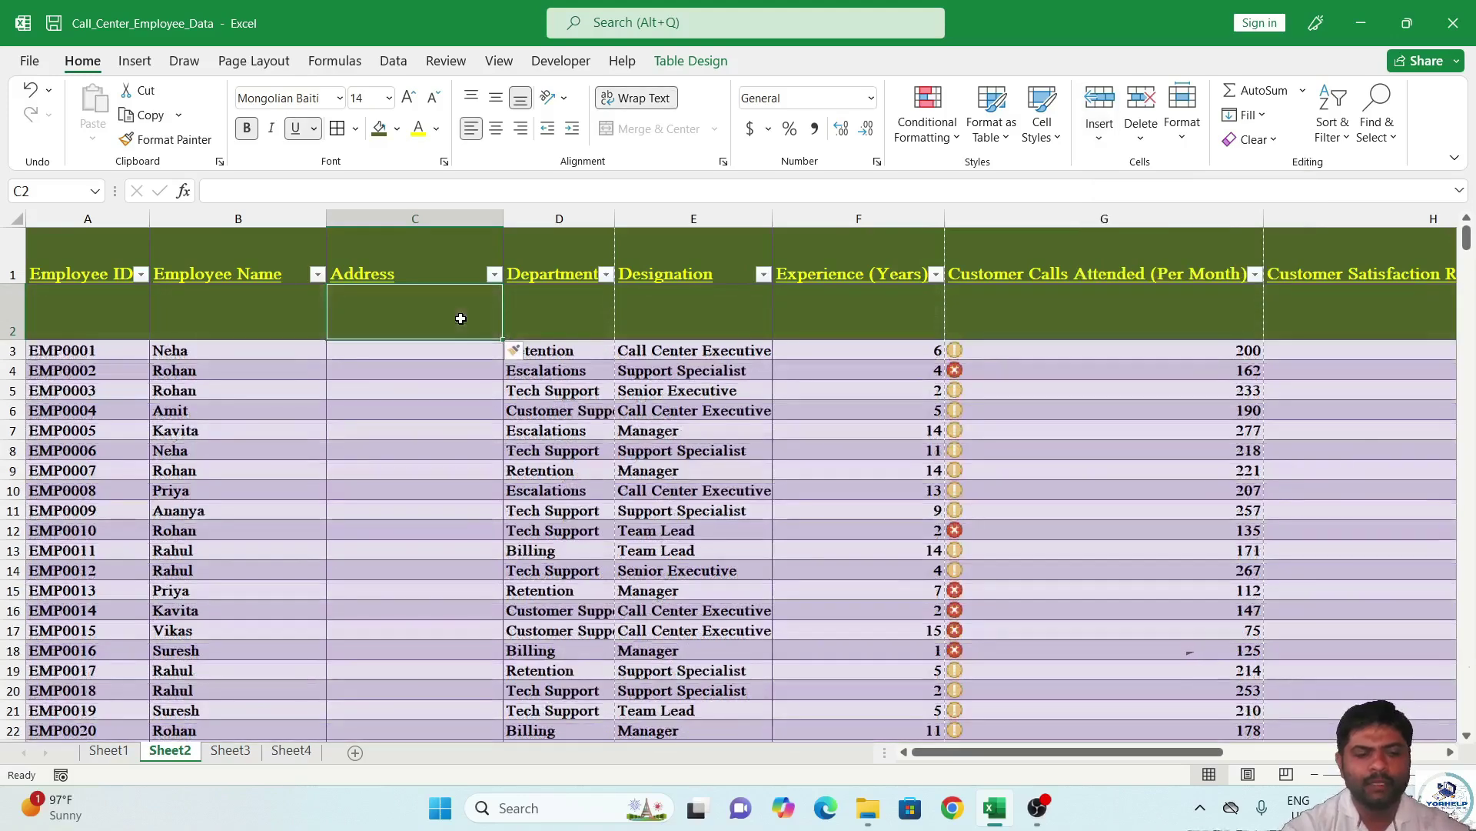
key("ctrl+z")
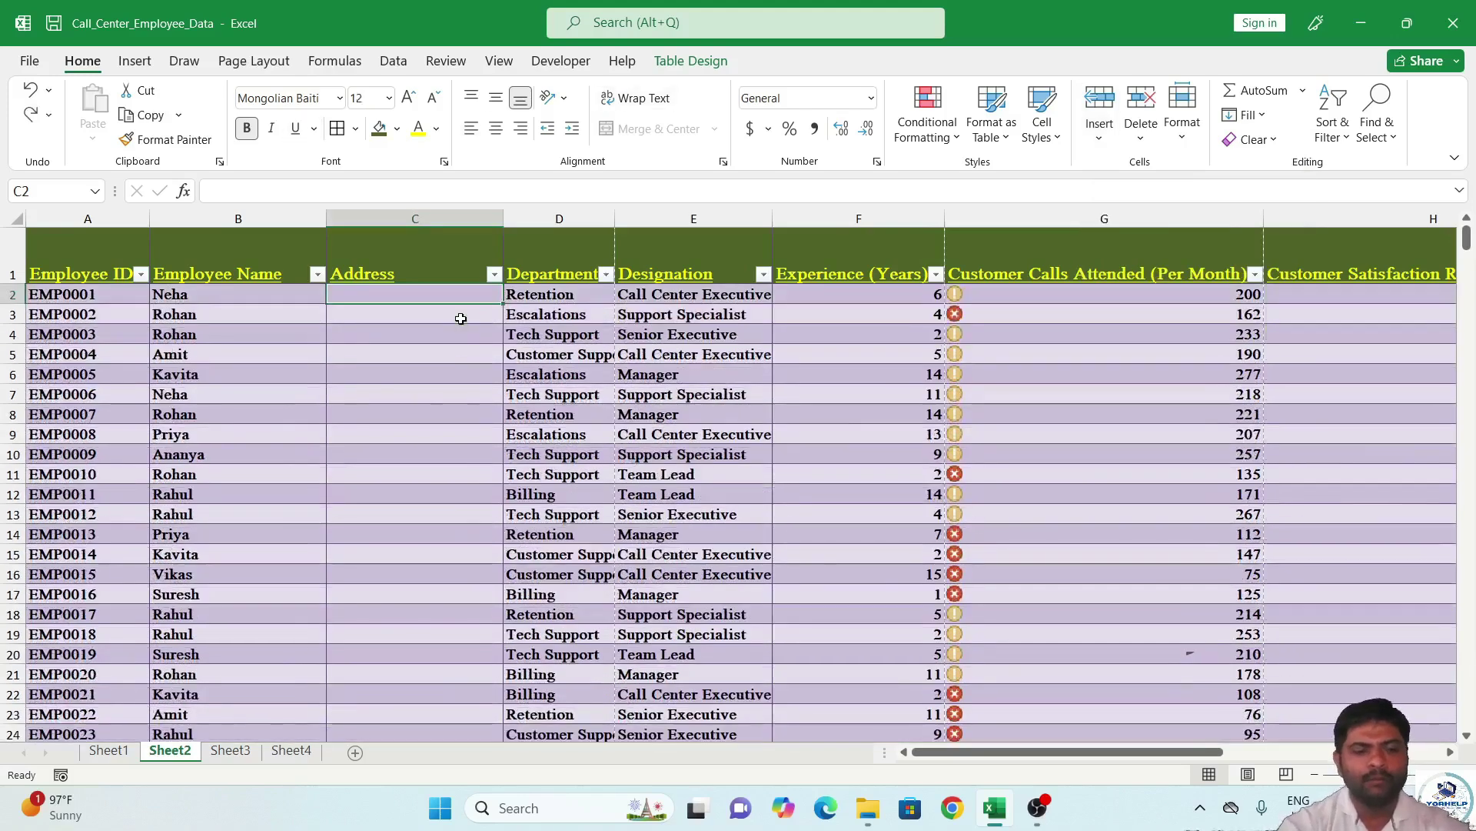
key("alt")
key("h")
key("i")
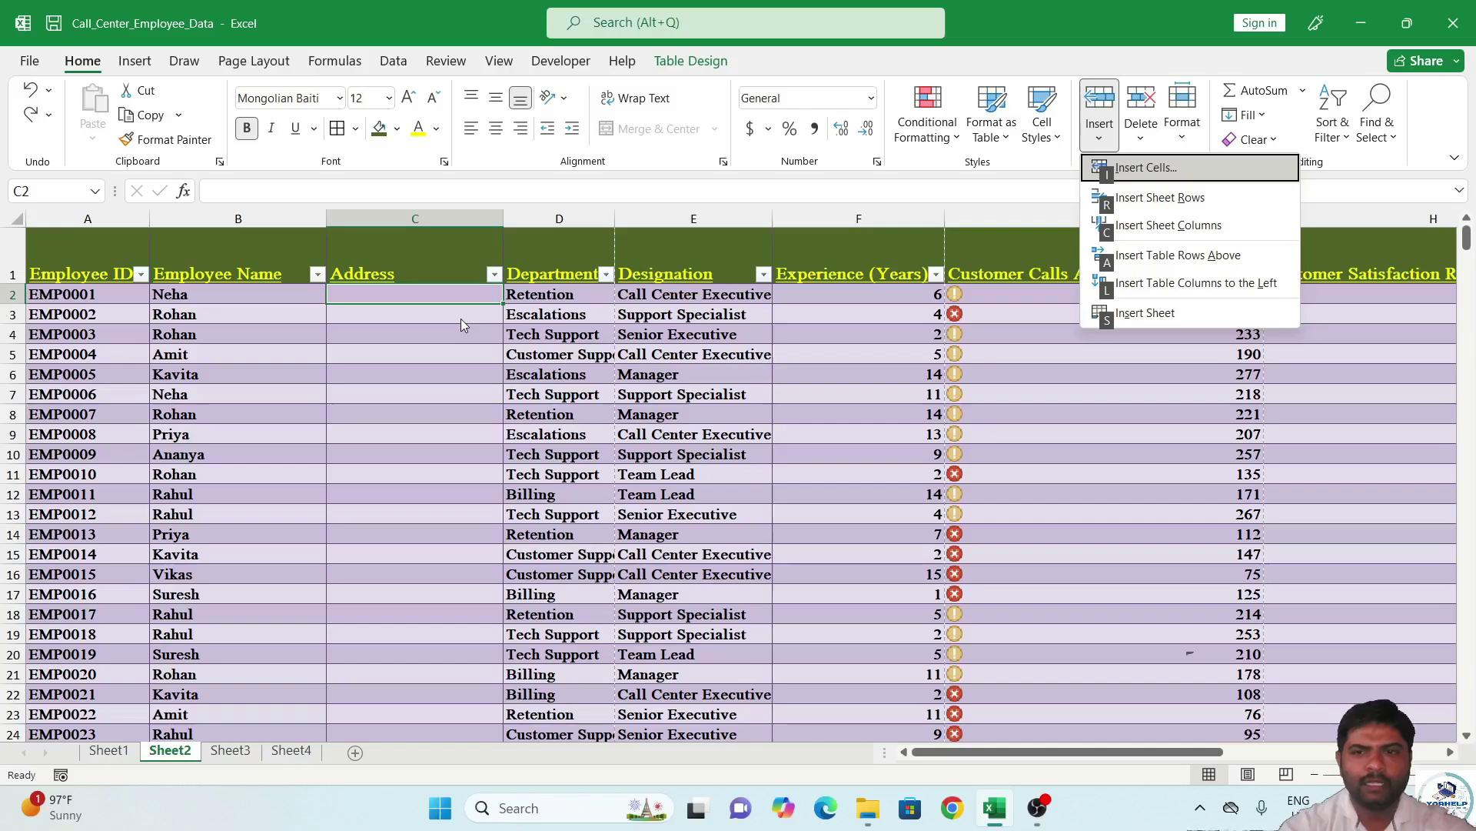
key("l")
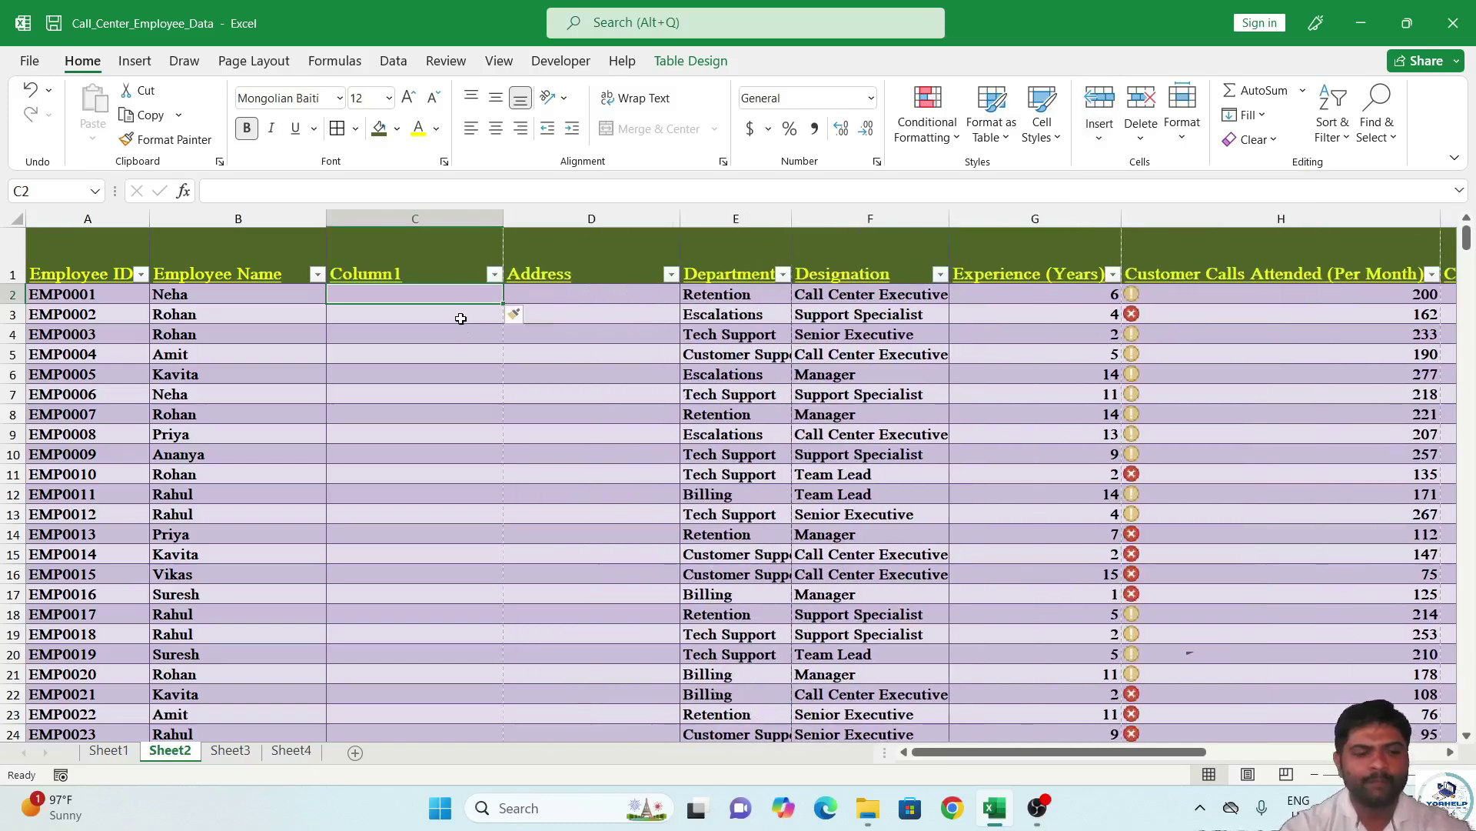
key("ctrl+z")
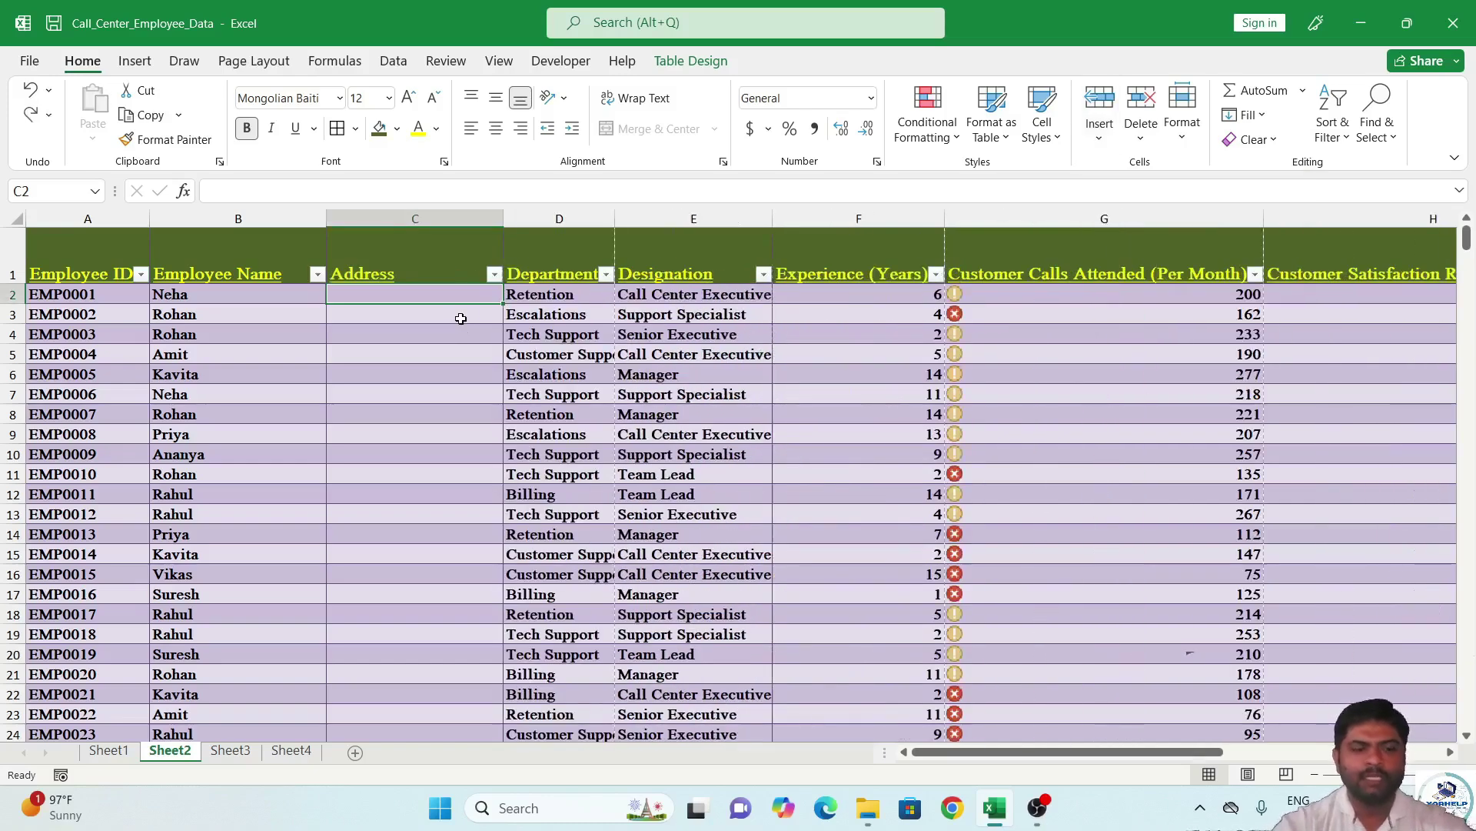
key("ctrl+z")
key("ctrl+z")
key("ctrl+z")
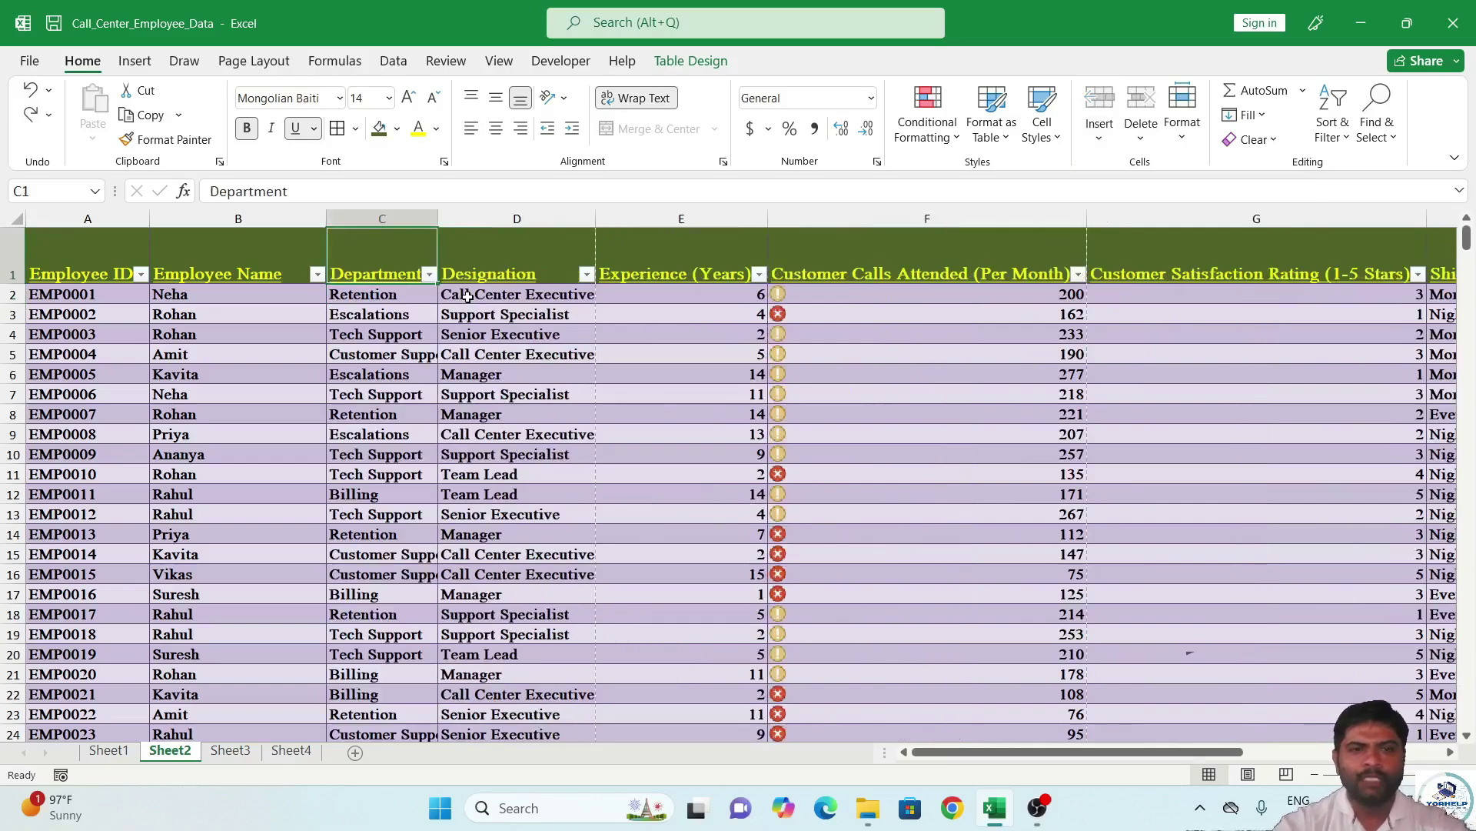
Insert a blank table column left of Department, then undo it, leaving the Delete options unused.
left_click(1100, 129)
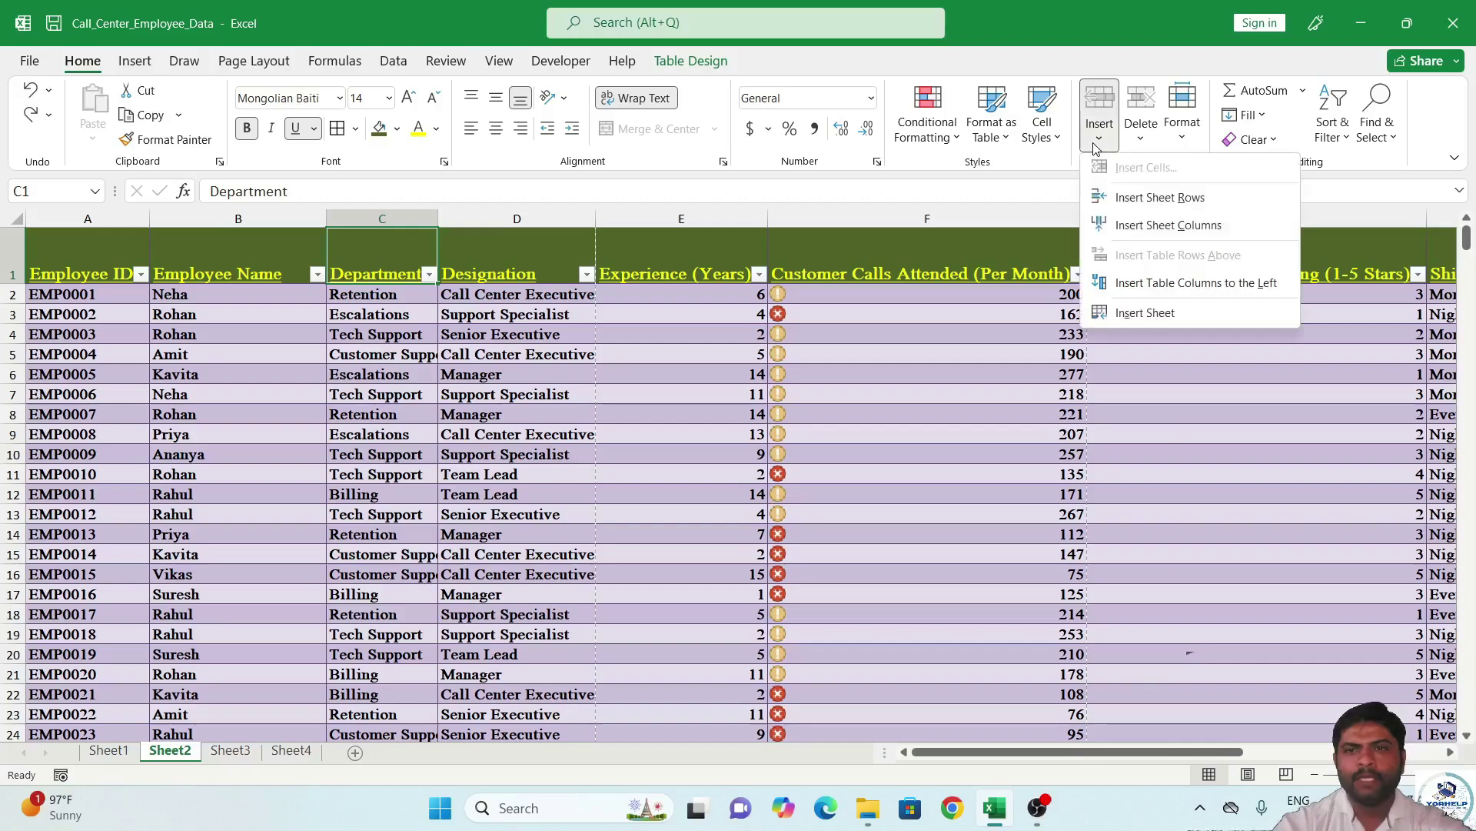
left_click(1180, 295)
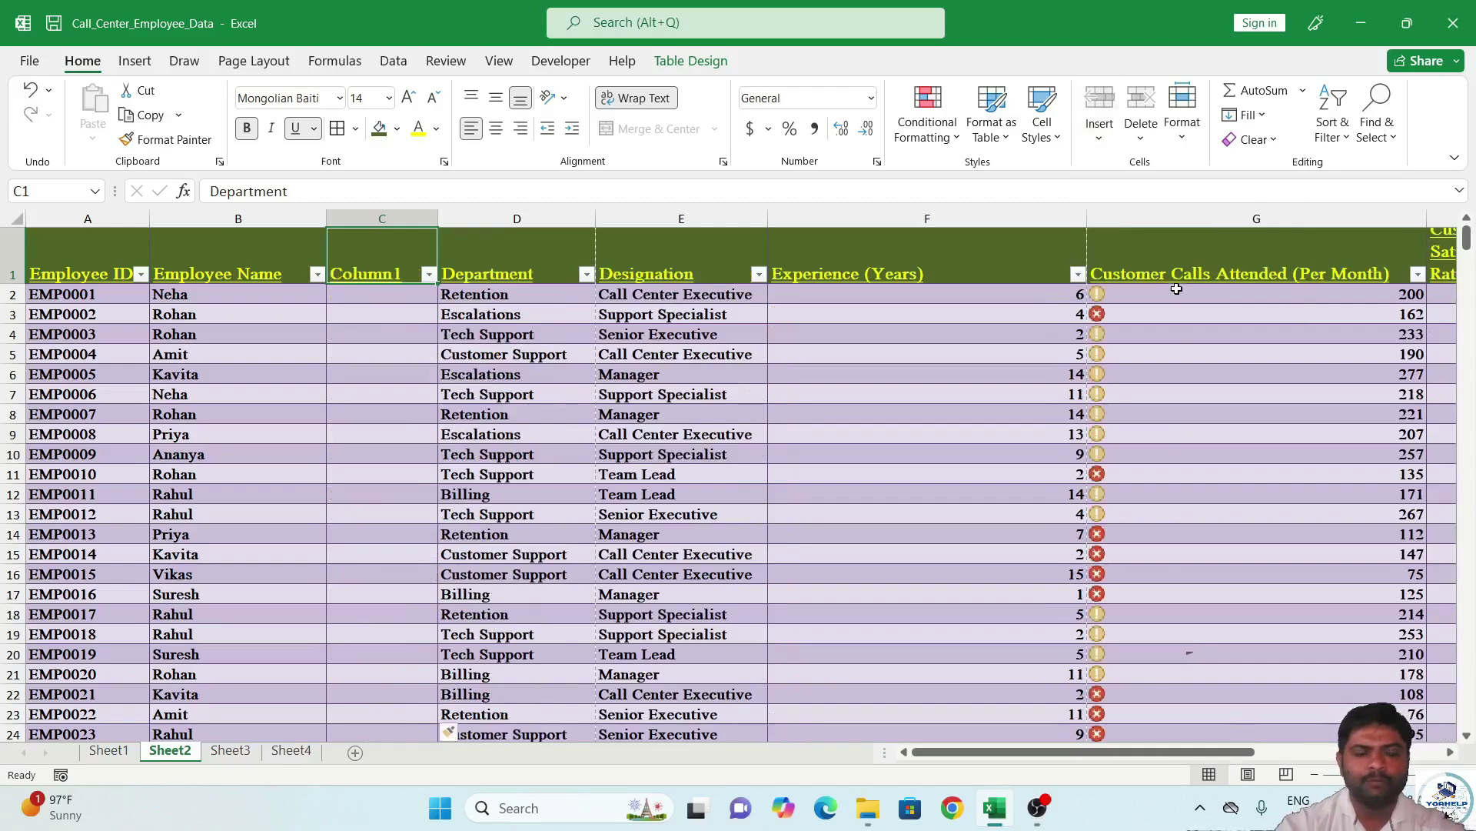
key("ctrl+z")
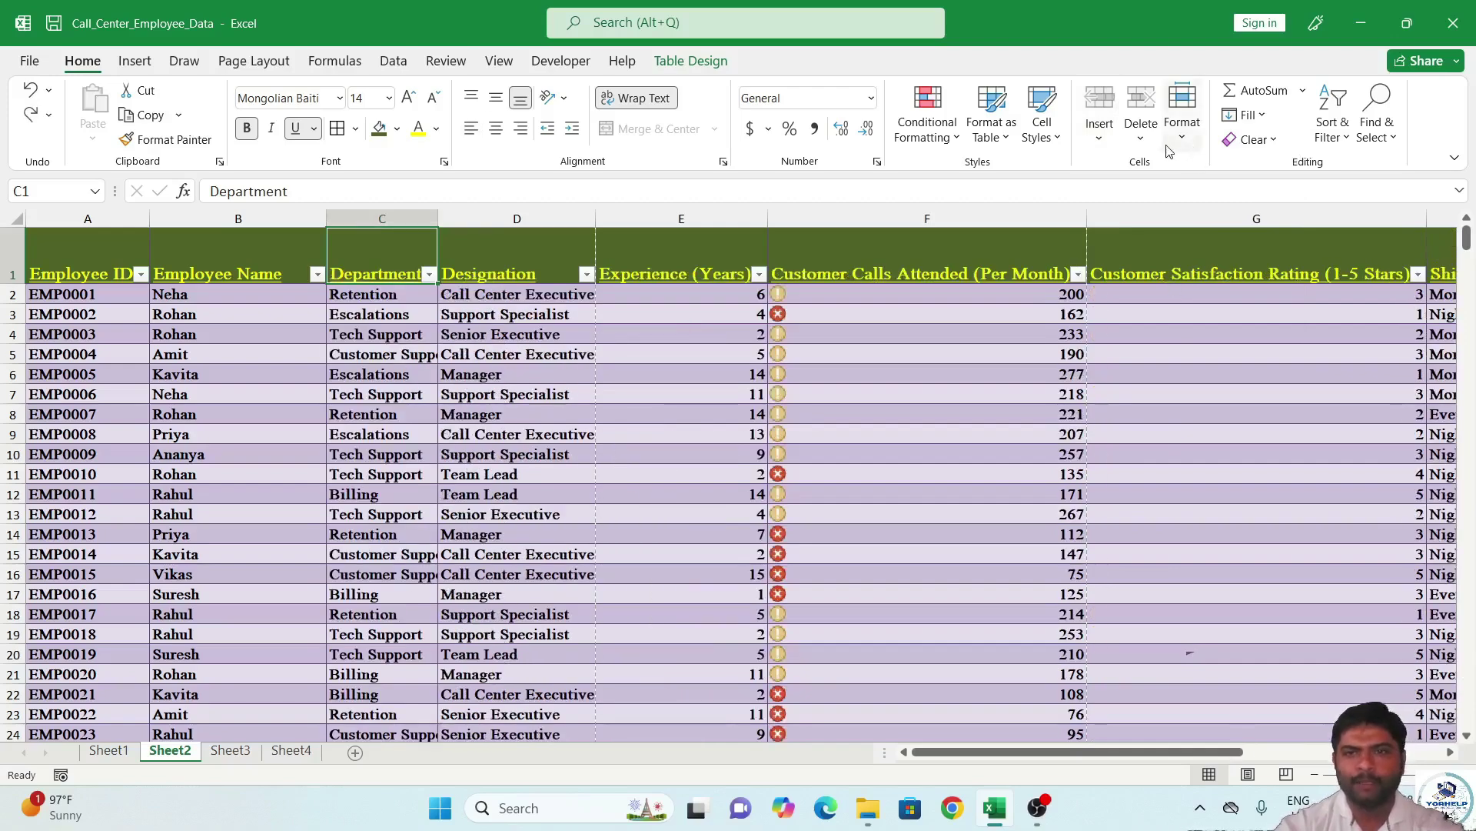
left_click(1139, 143)
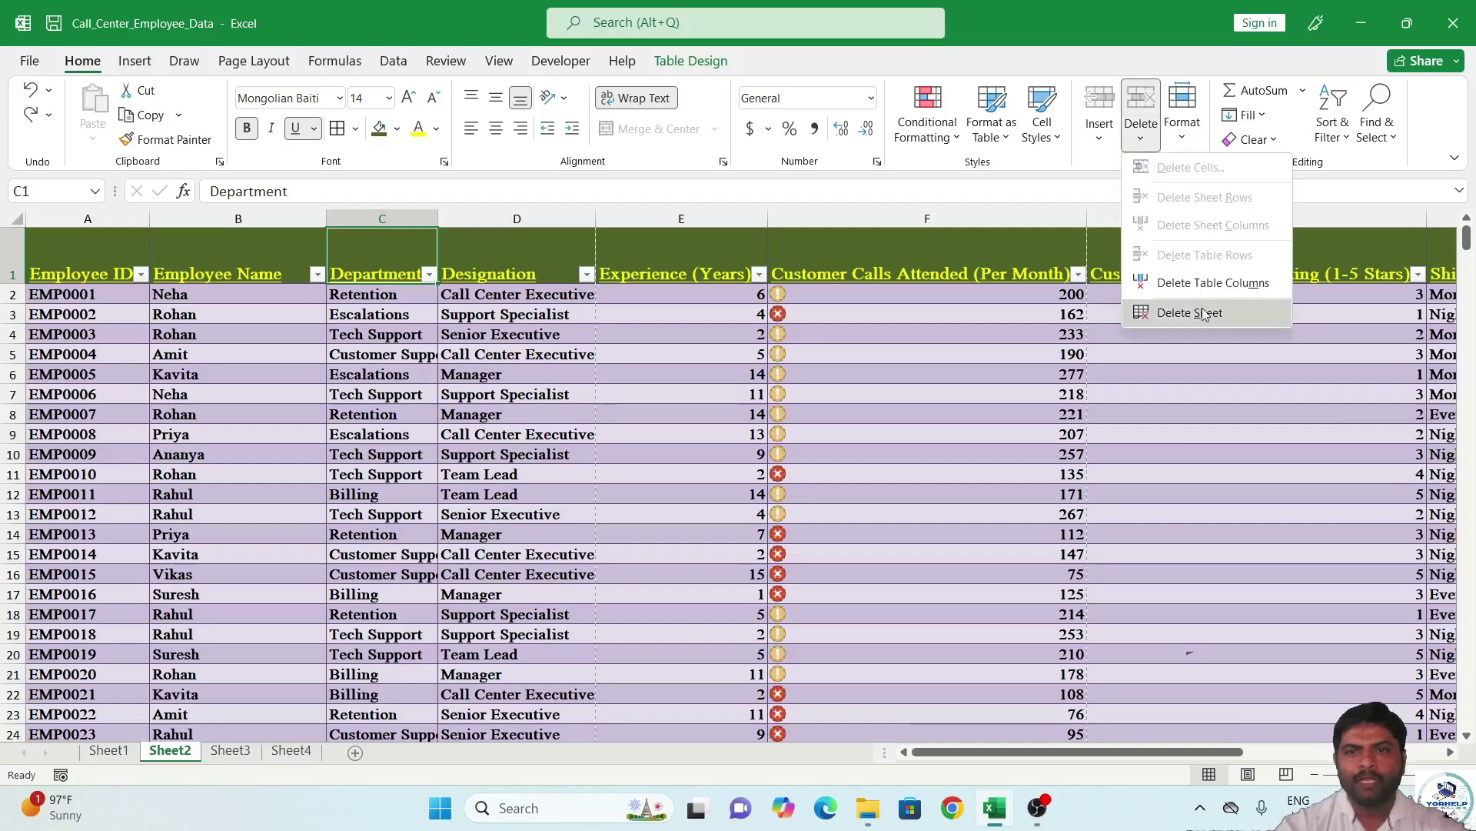
left_click(1155, 150)
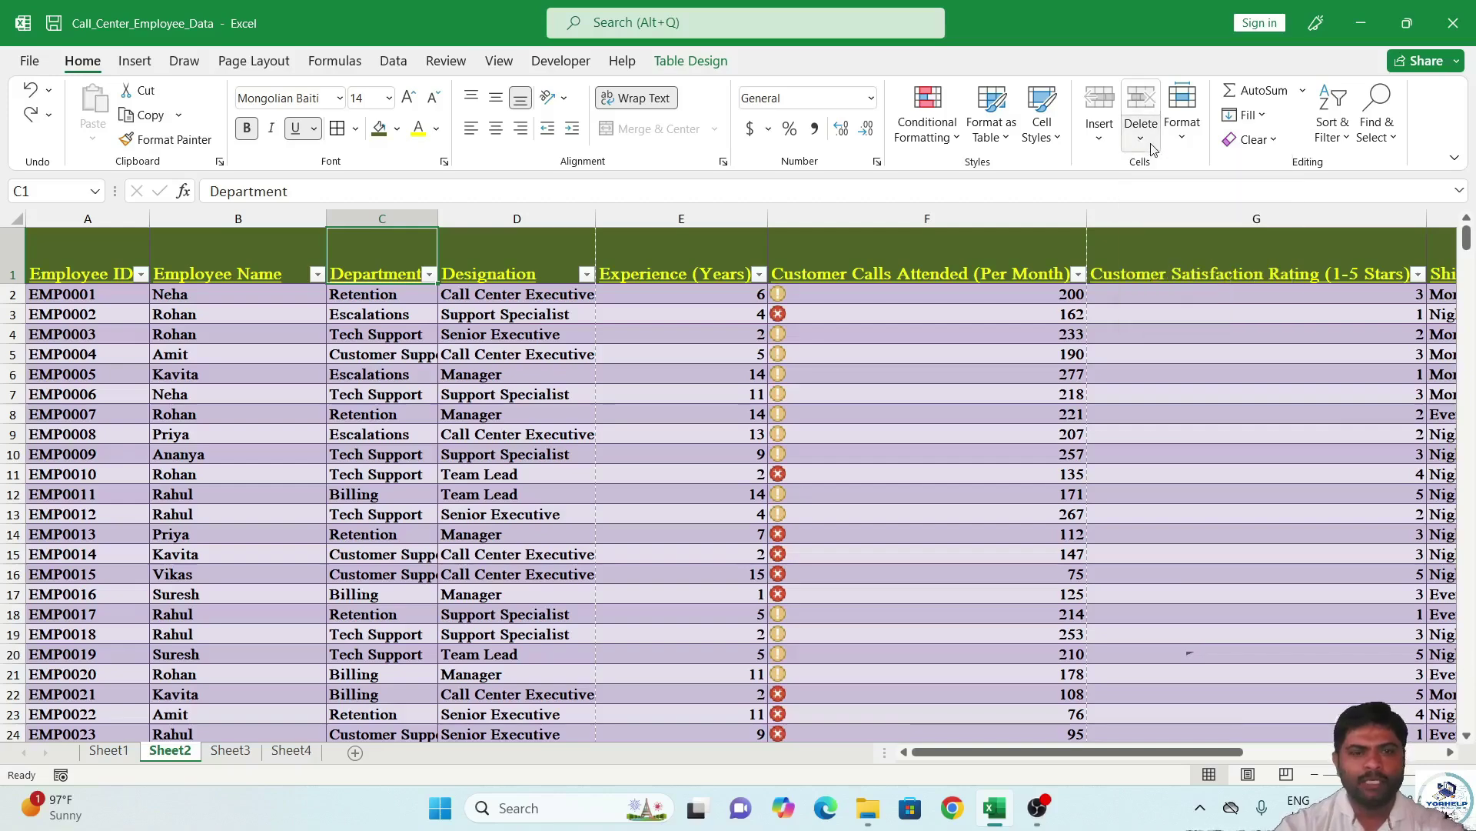
Undo the narrowed Employee Name width and shortened header row, restoring the original layout.
key("ctrl+z")
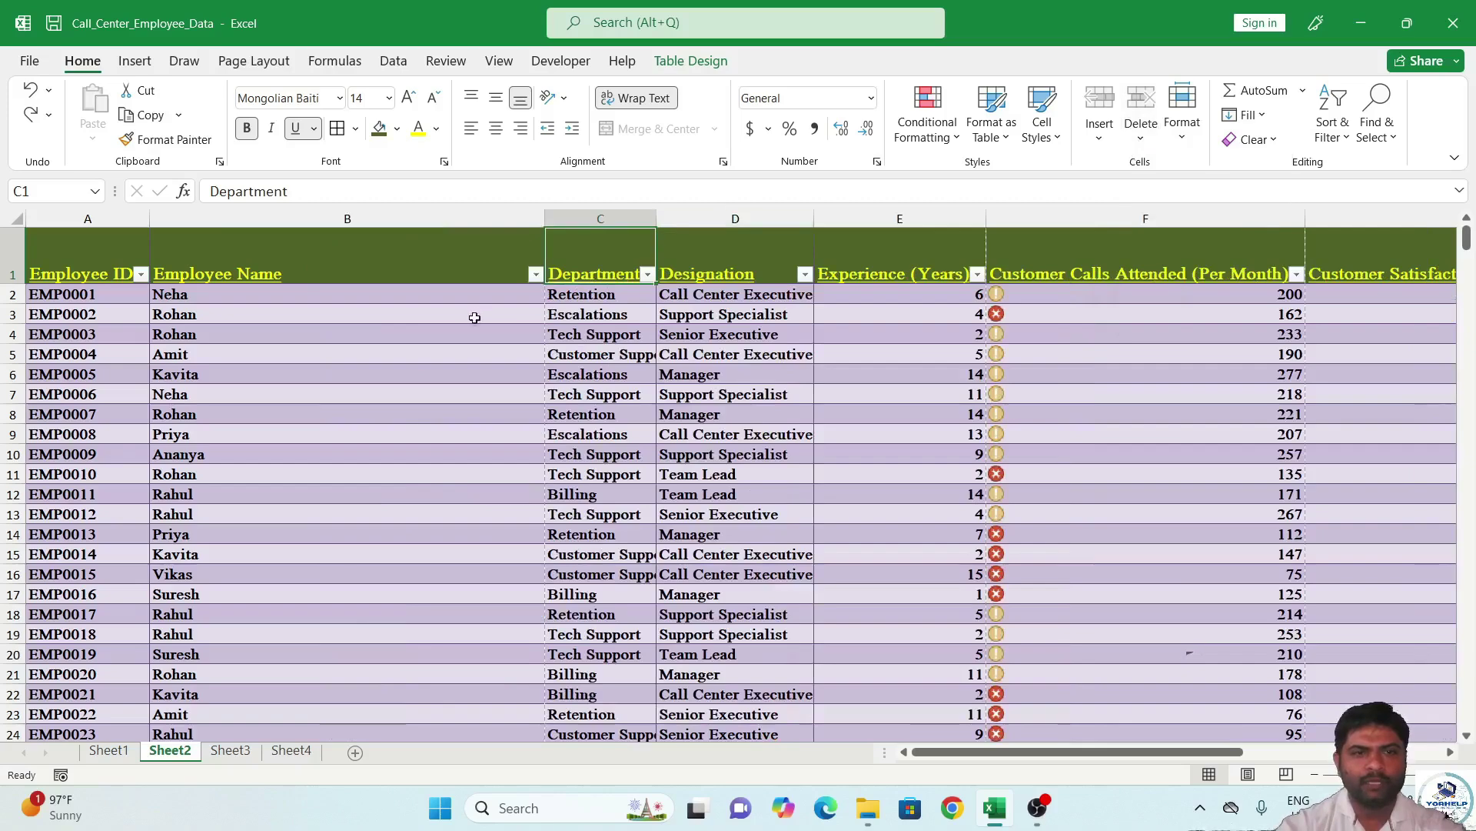
left_click(486, 257)
key("ctrl+z")
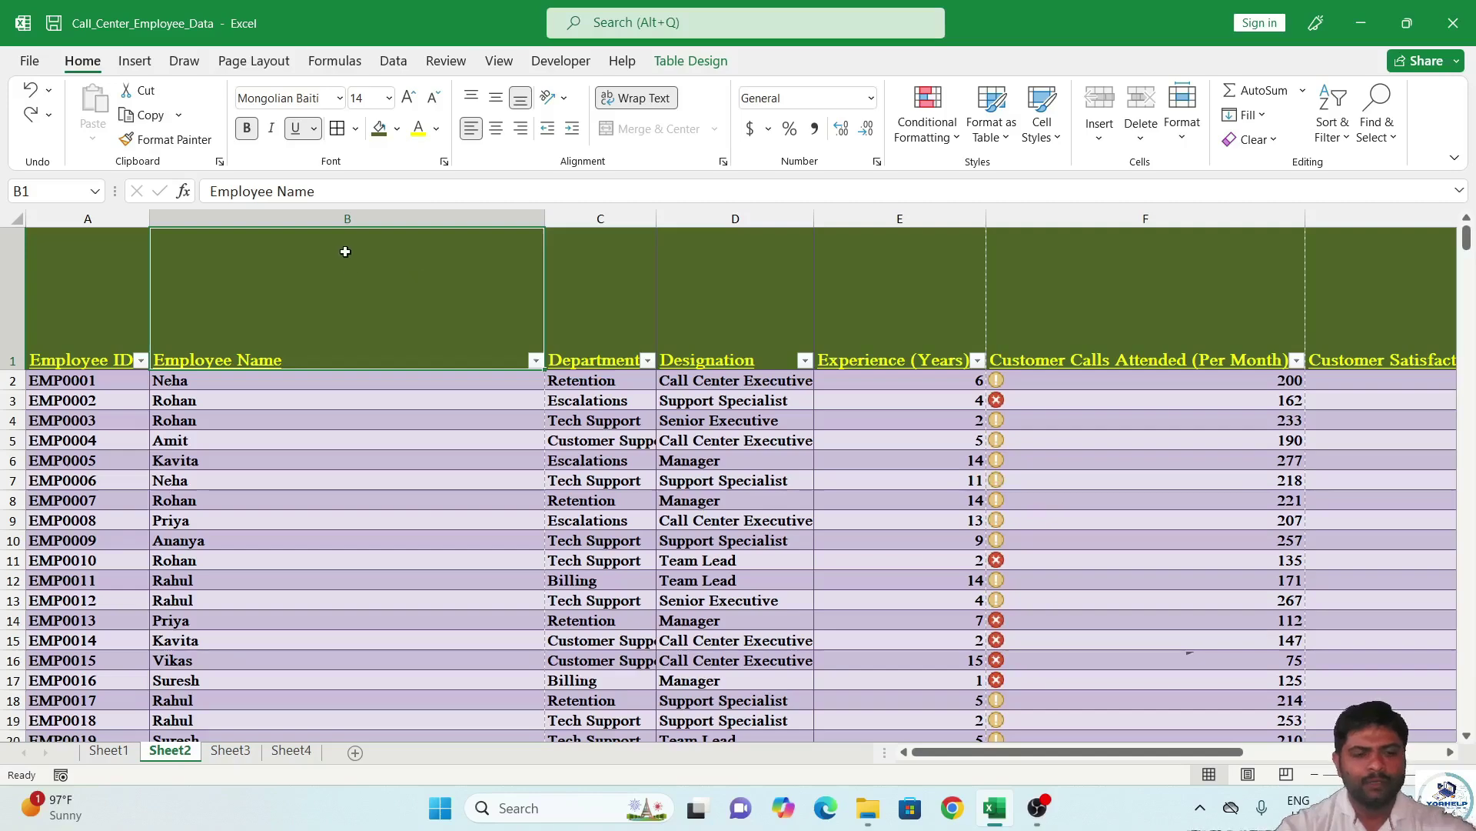
key("ctrl+z")
key("ctrl+z")
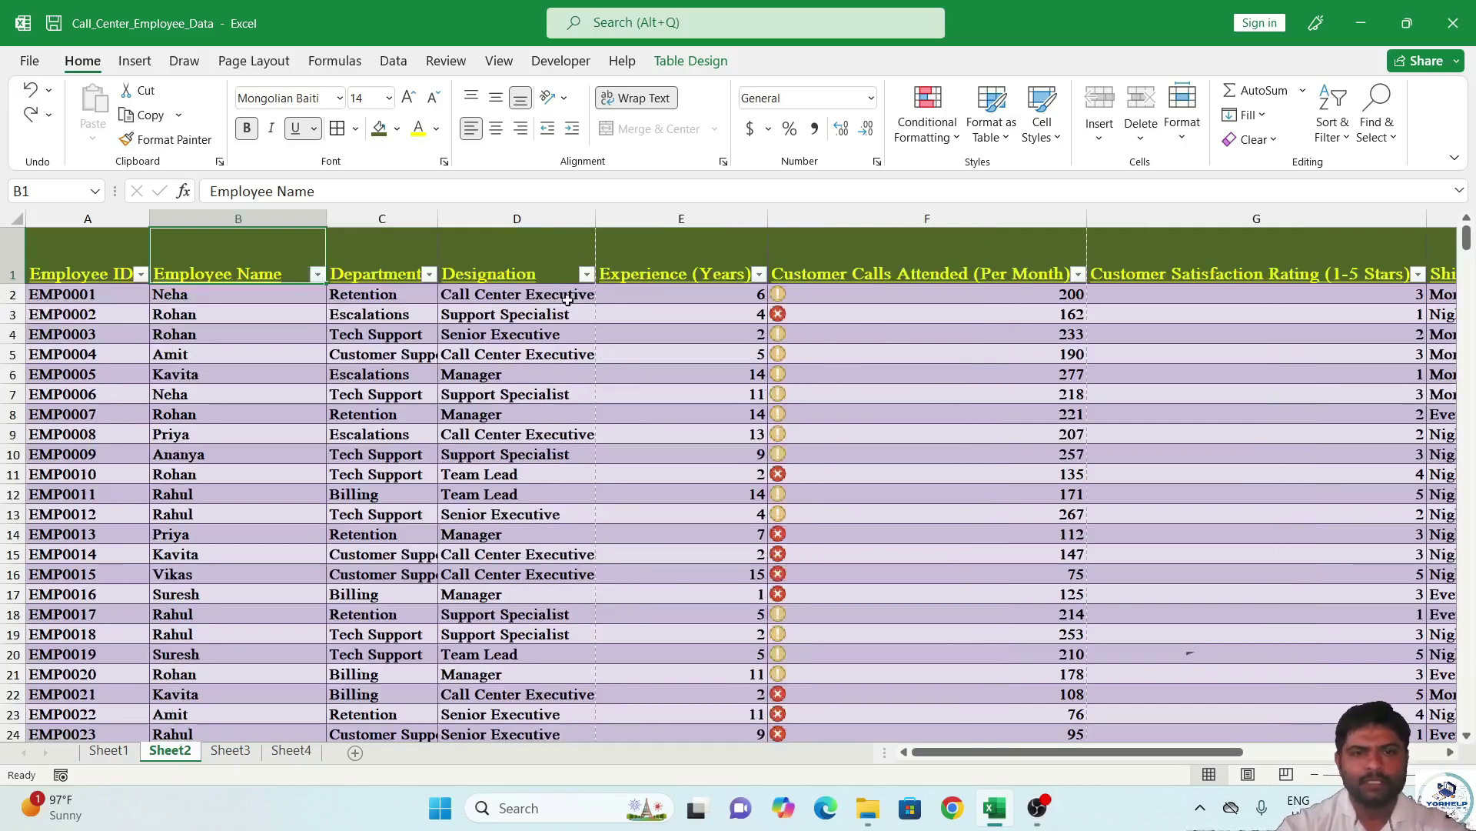
From cell C3, insert and delete a trial blank row and a blank table column.
left_click(372, 311)
left_click(1099, 137)
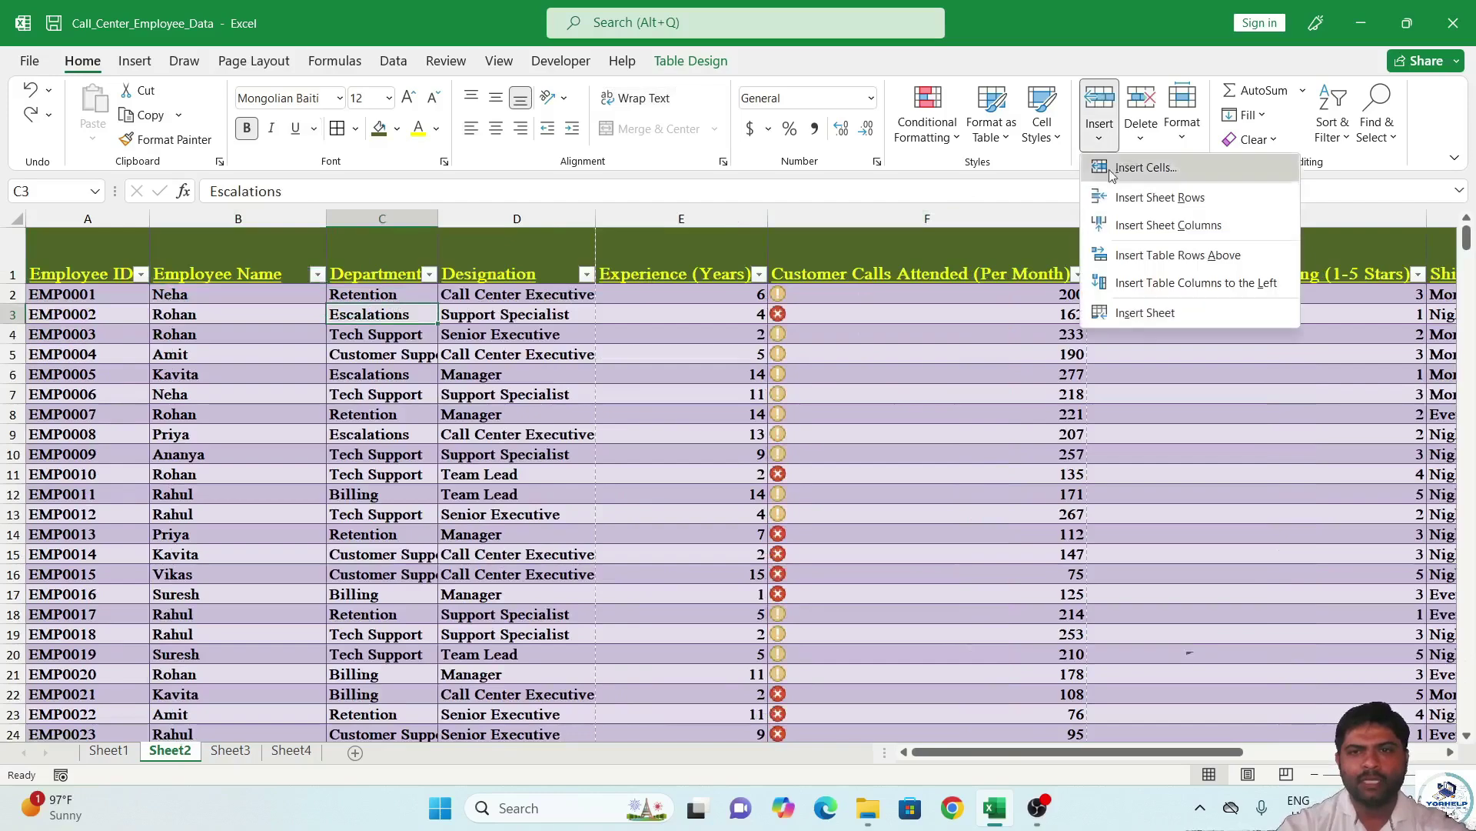
left_click(1160, 197)
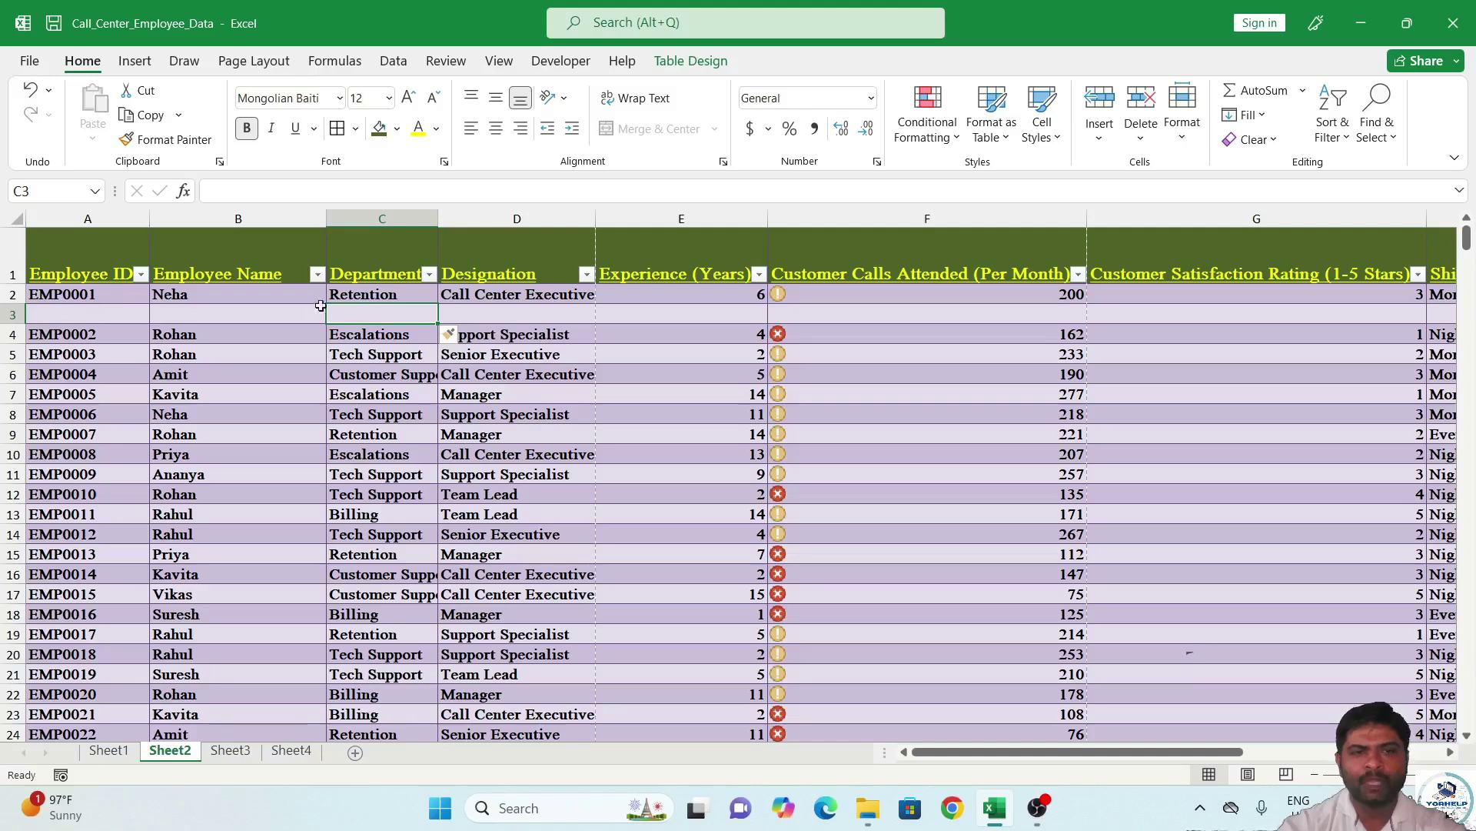
left_click(1140, 131)
left_click(1180, 196)
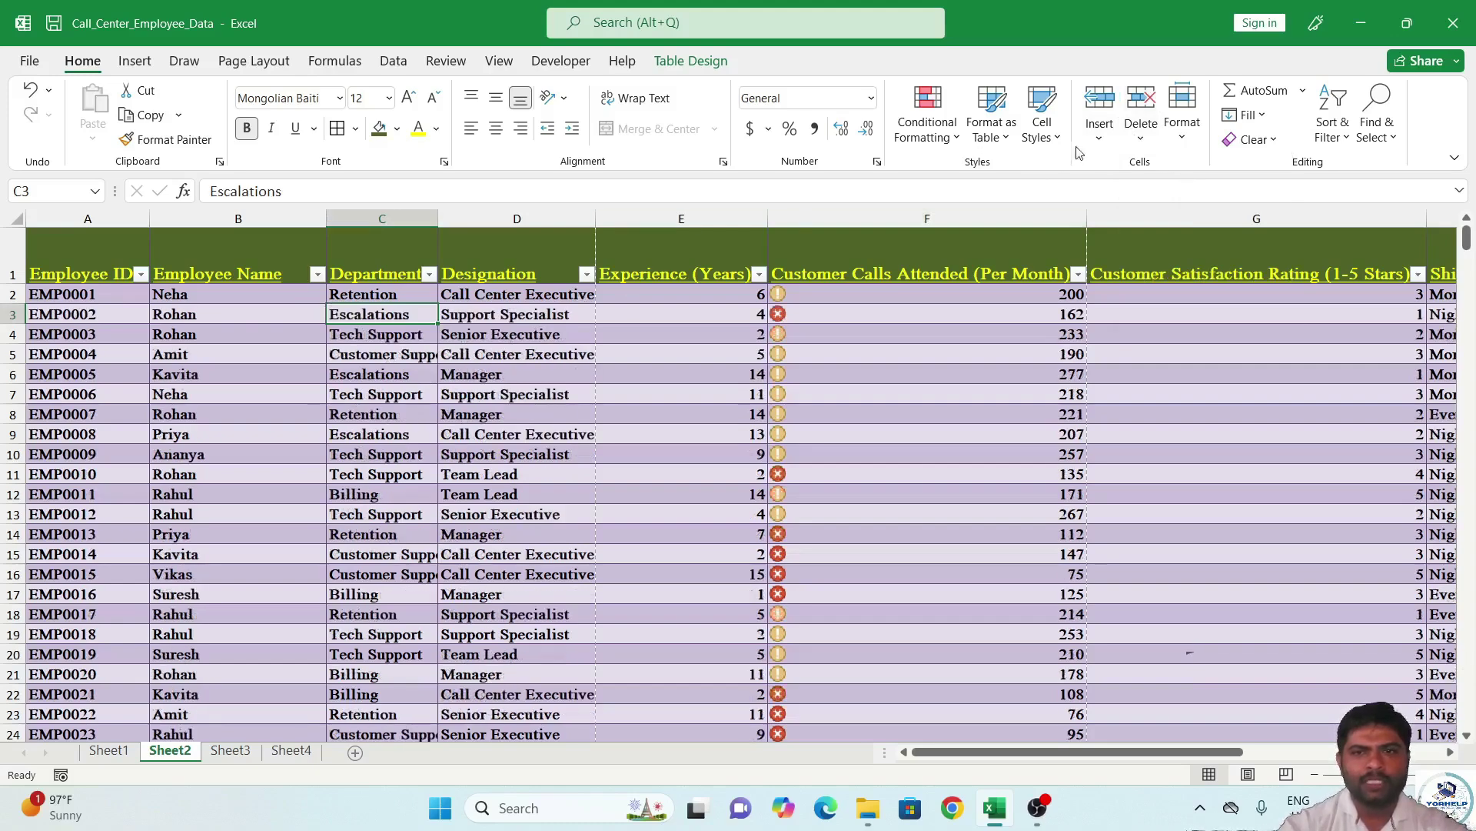
left_click(1100, 131)
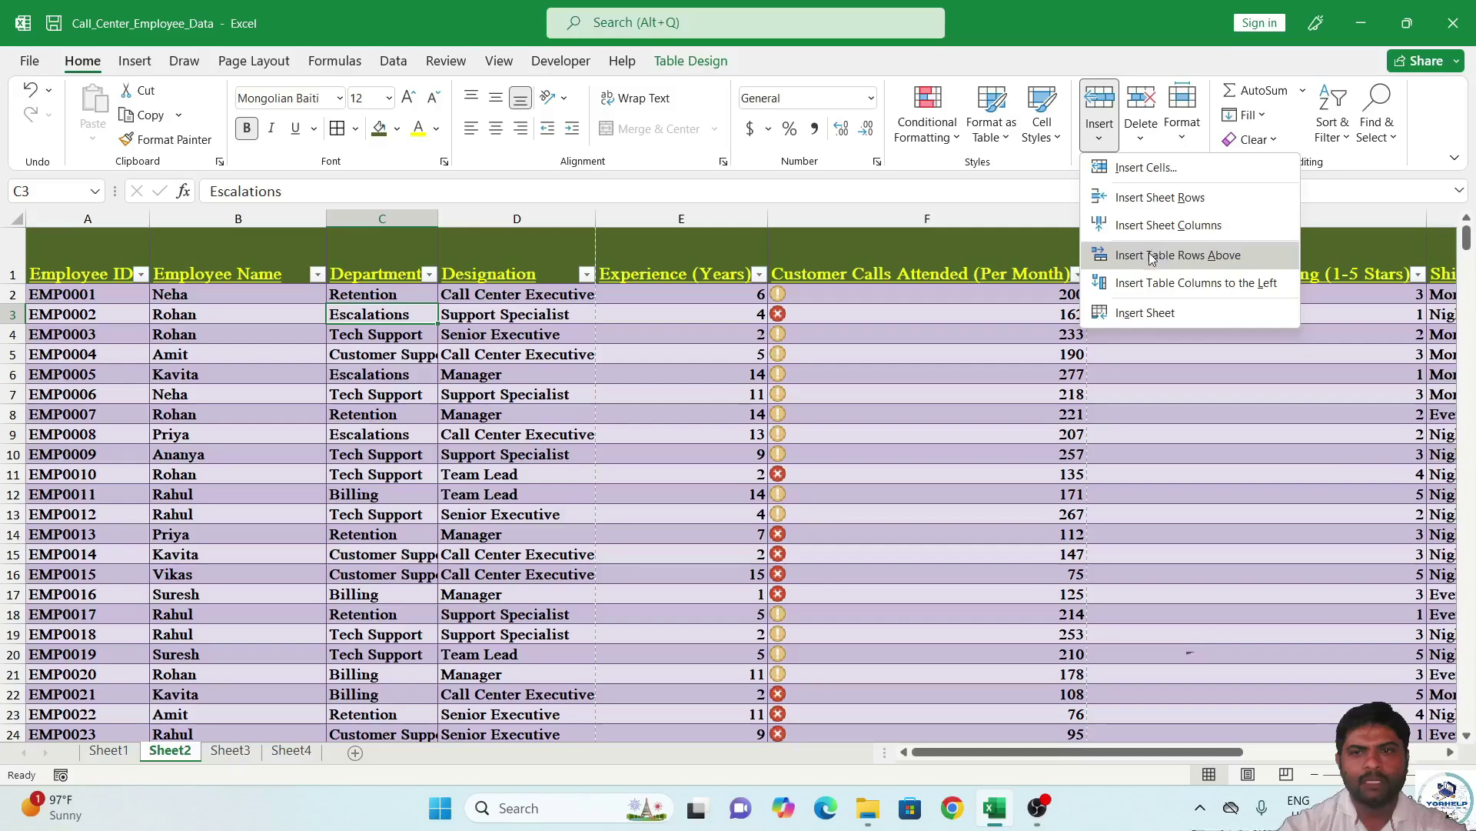
left_click(1152, 229)
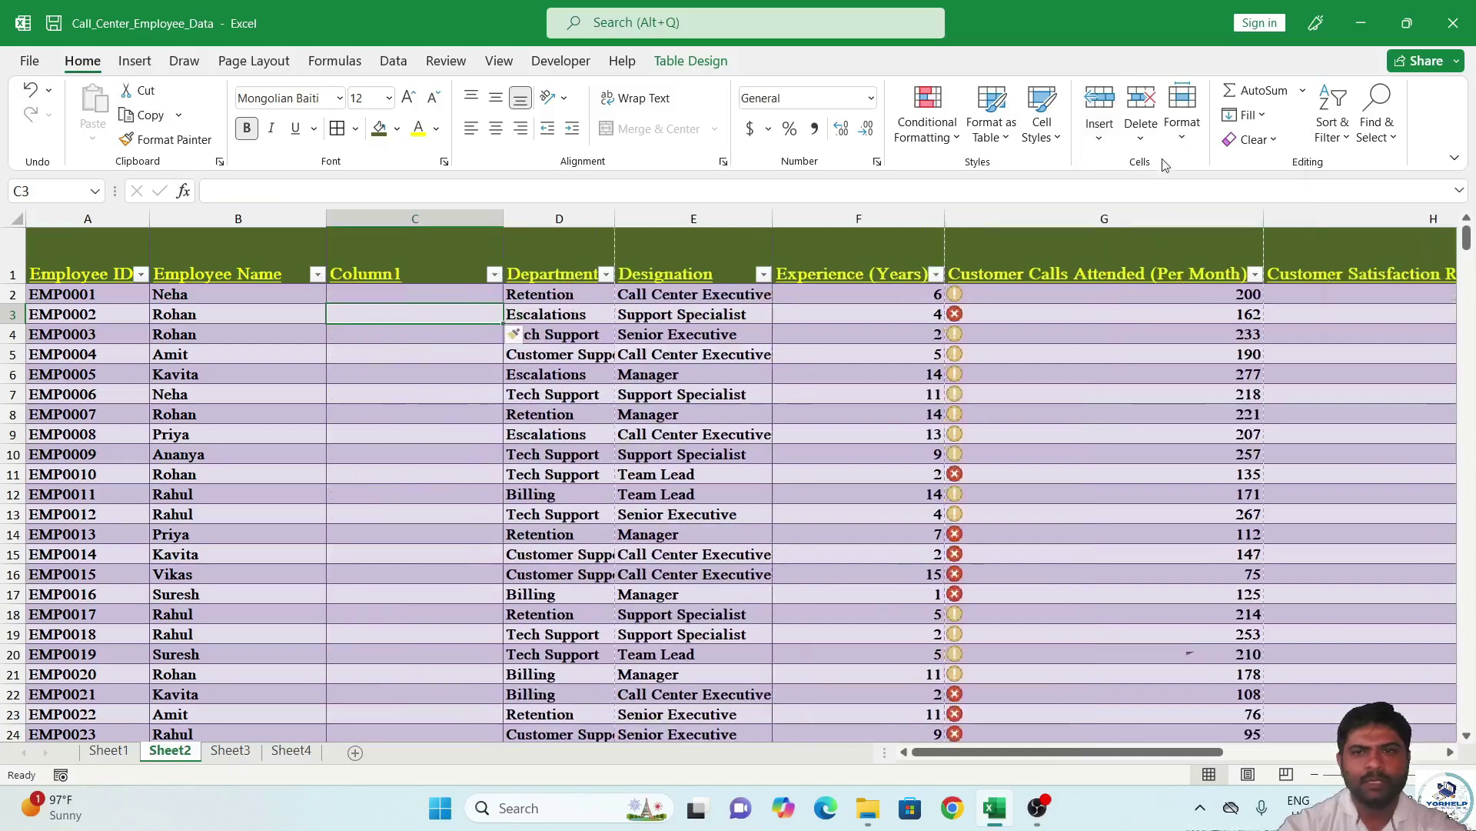
left_click(1144, 139)
left_click(1233, 229)
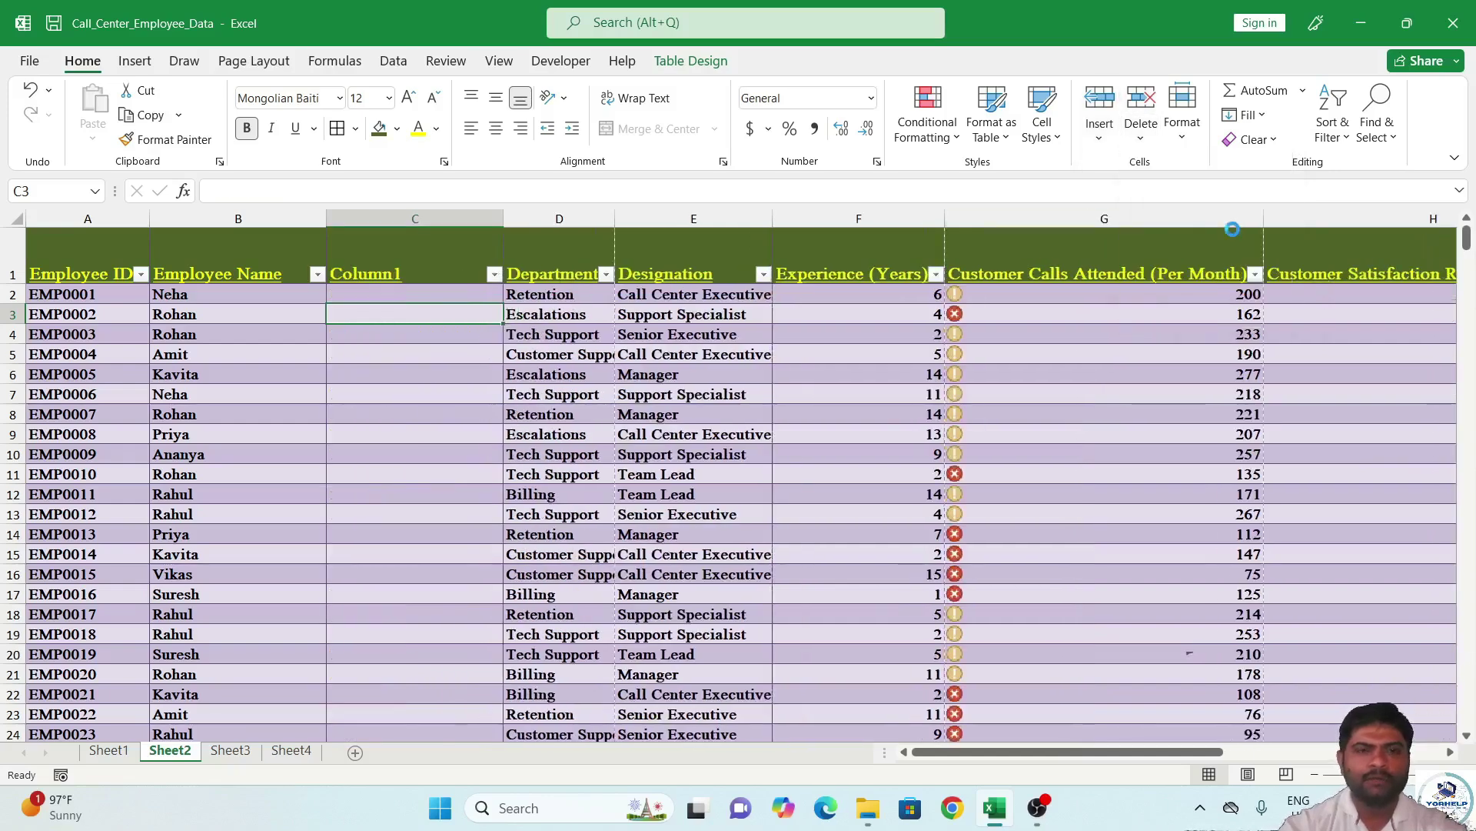
Insert two blank sheet rows above EMP0002.
left_click(1108, 143)
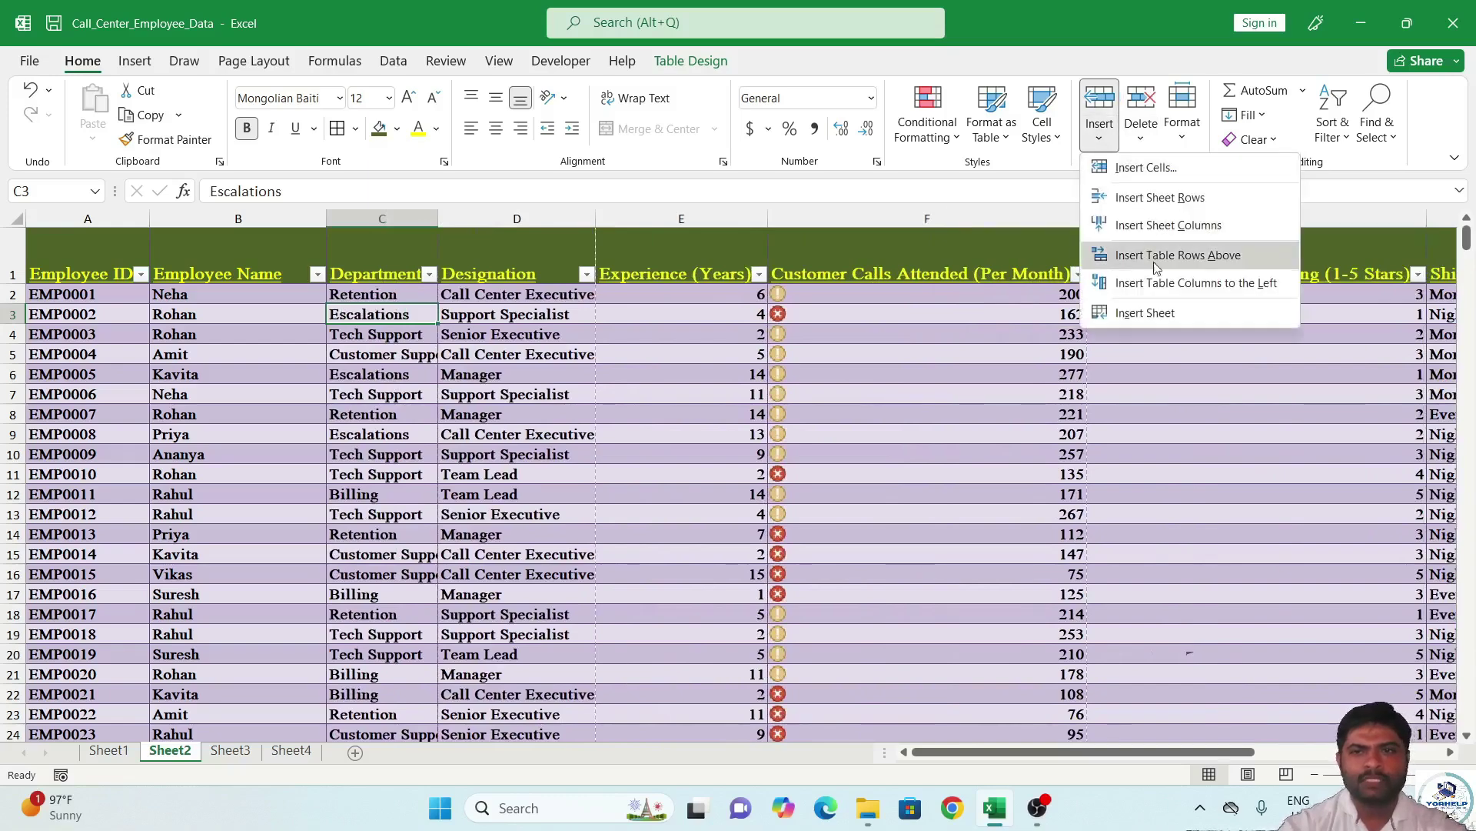
left_click(1167, 197)
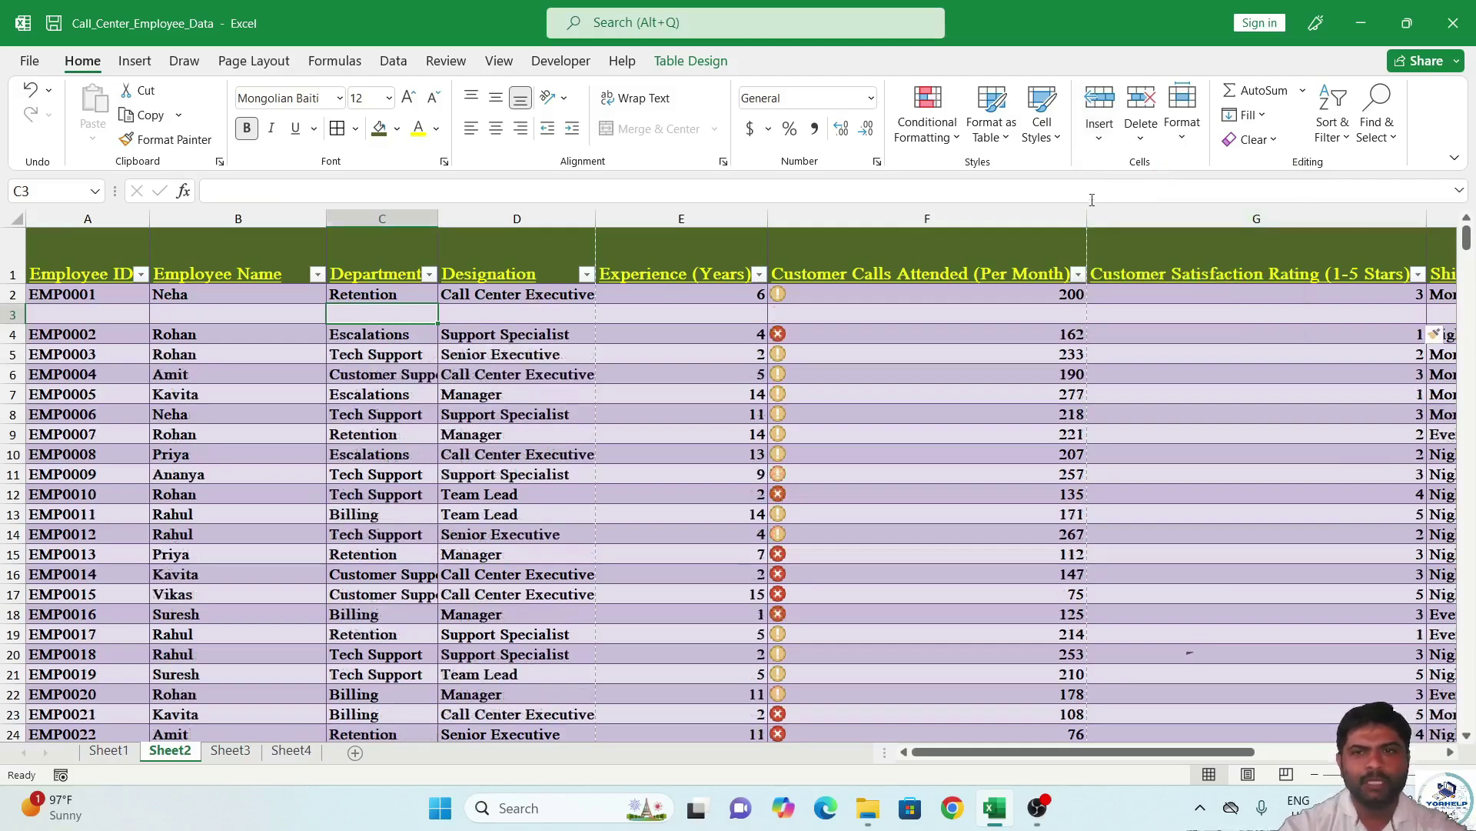
left_click(1100, 127)
left_click(1134, 169)
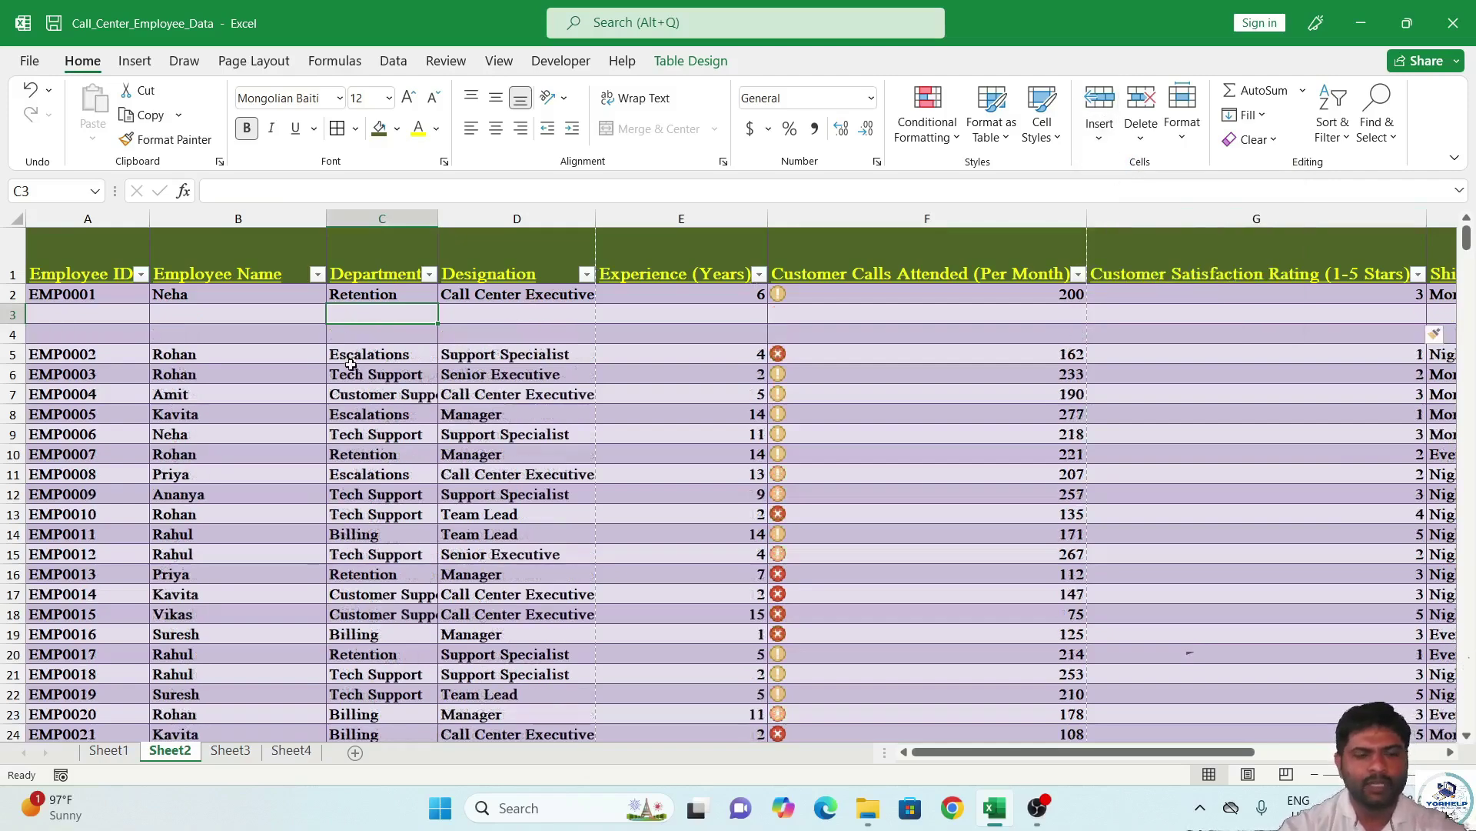
Remove both blank rows with Delete Sheet Rows, twice.
left_click(1150, 138)
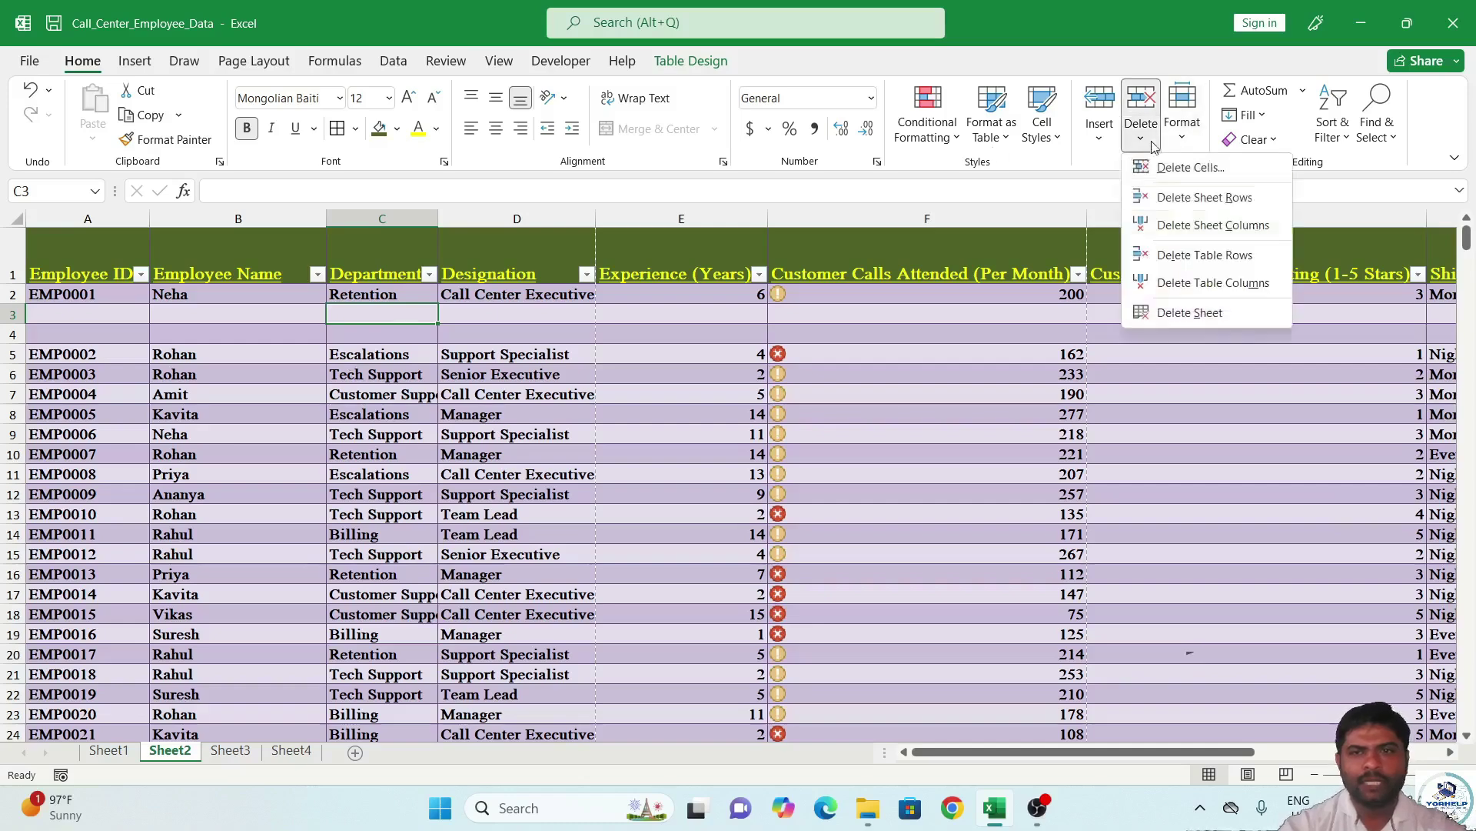
left_click(1209, 197)
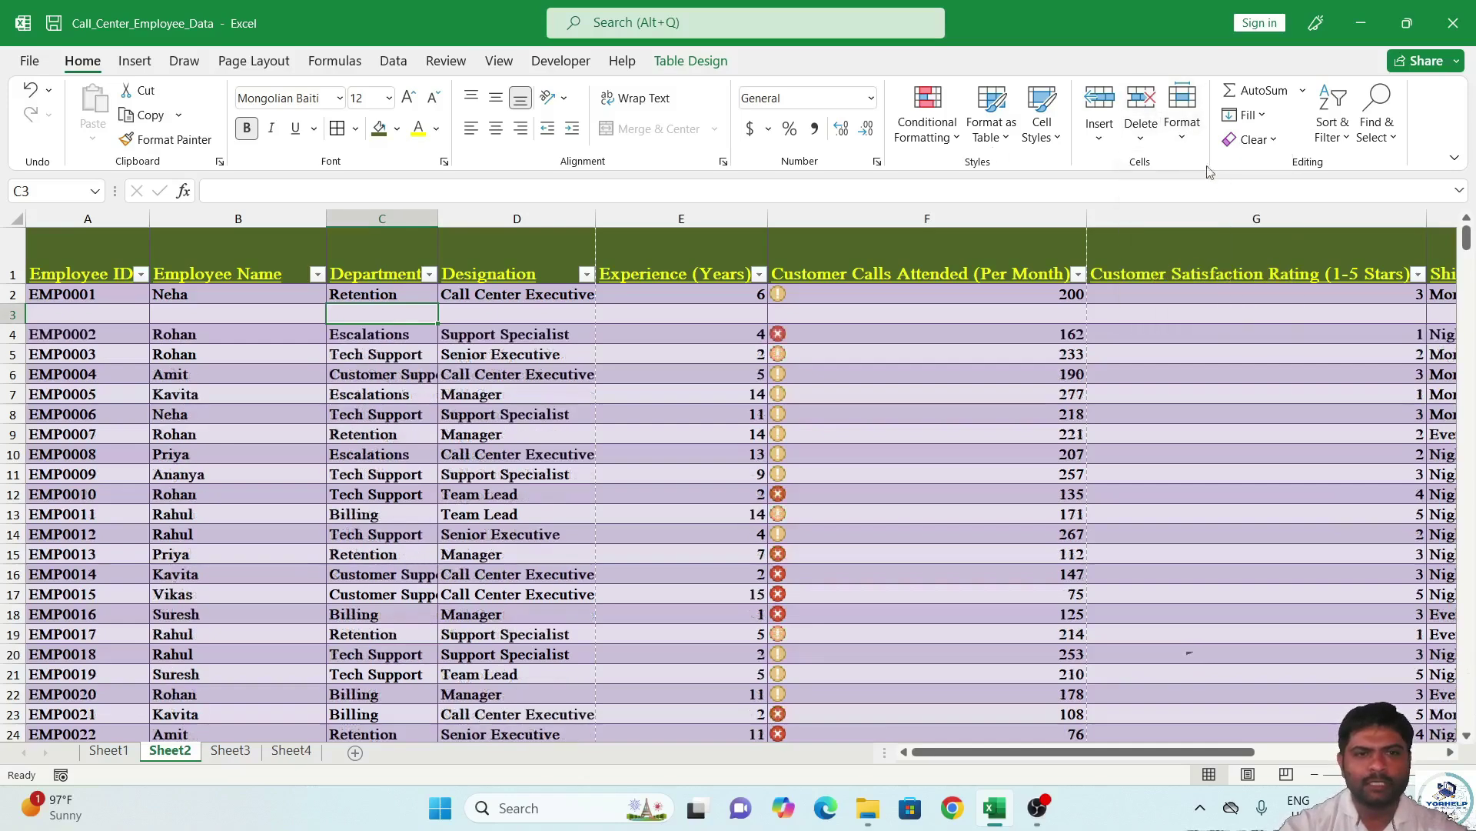
left_click(1143, 136)
left_click(1200, 198)
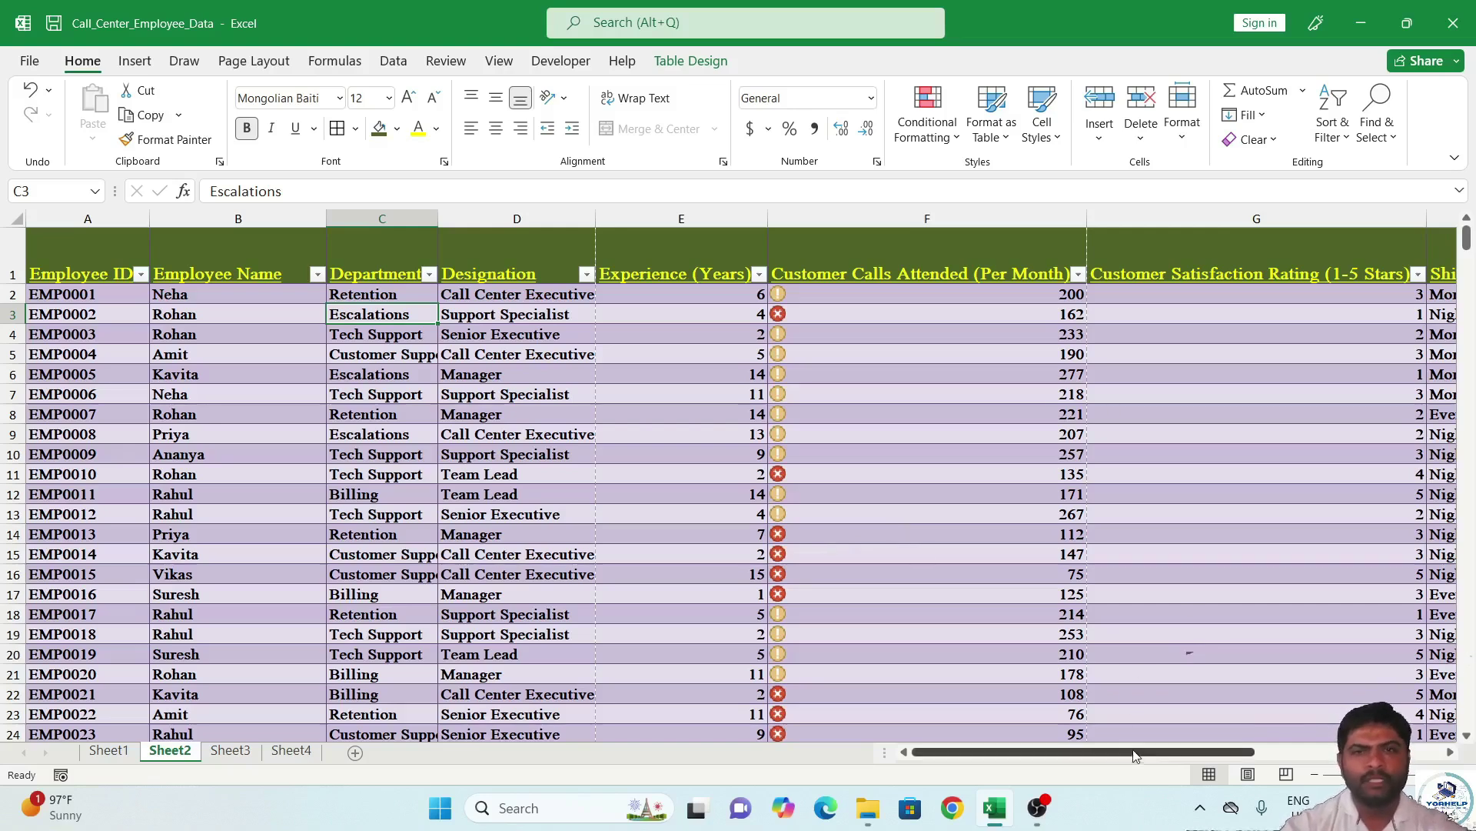
Select Employee Name cells B3:B14 for cell-size formatting.
left_click(1187, 140)
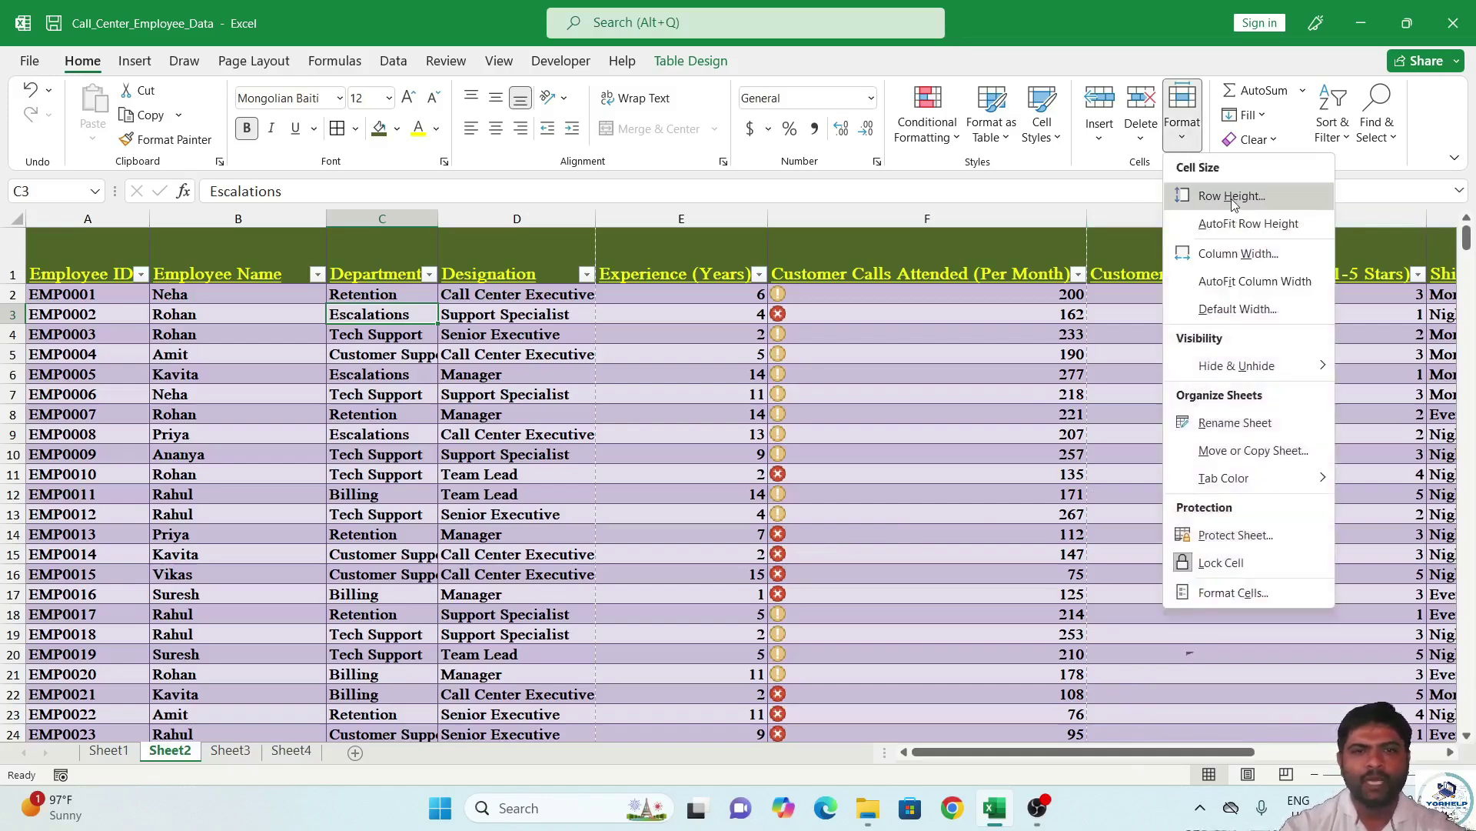
left_click(219, 316)
left_click_drag(216, 316, 239, 529)
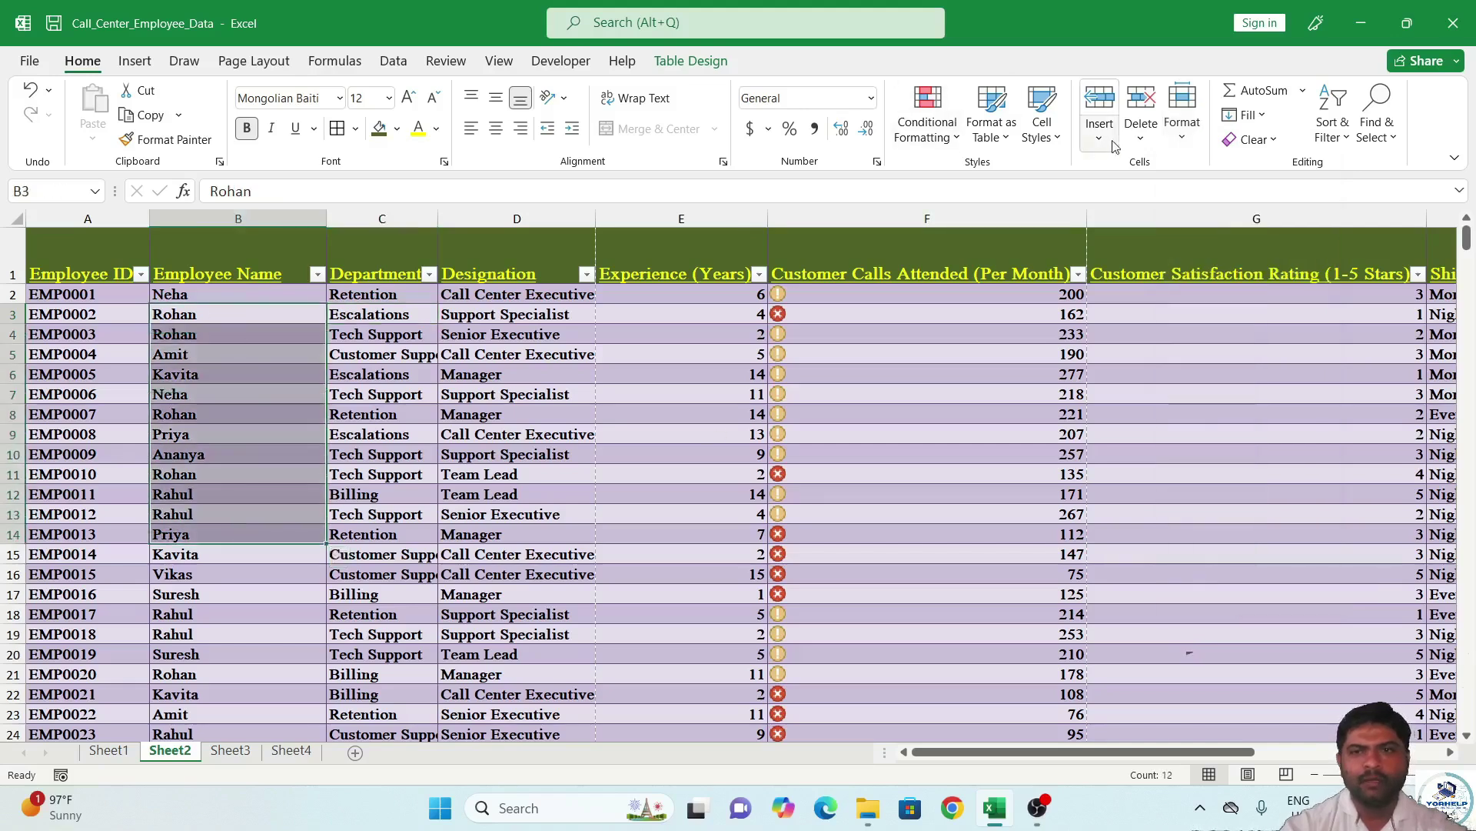
left_click(1176, 134)
Set rows 3–14 to height 20, then AutoFit them back to their content height.
left_click(1201, 196)
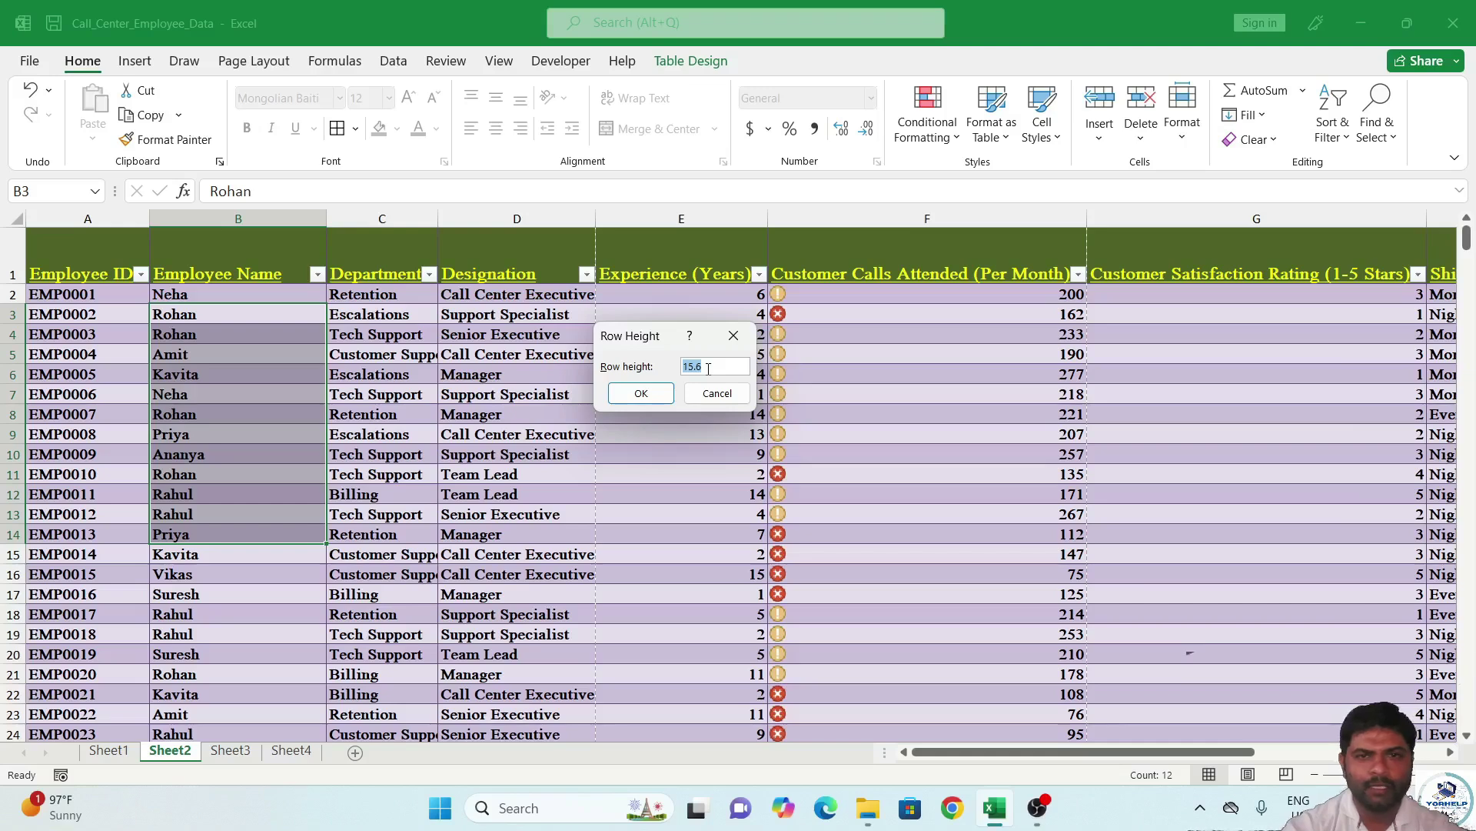
type("2")
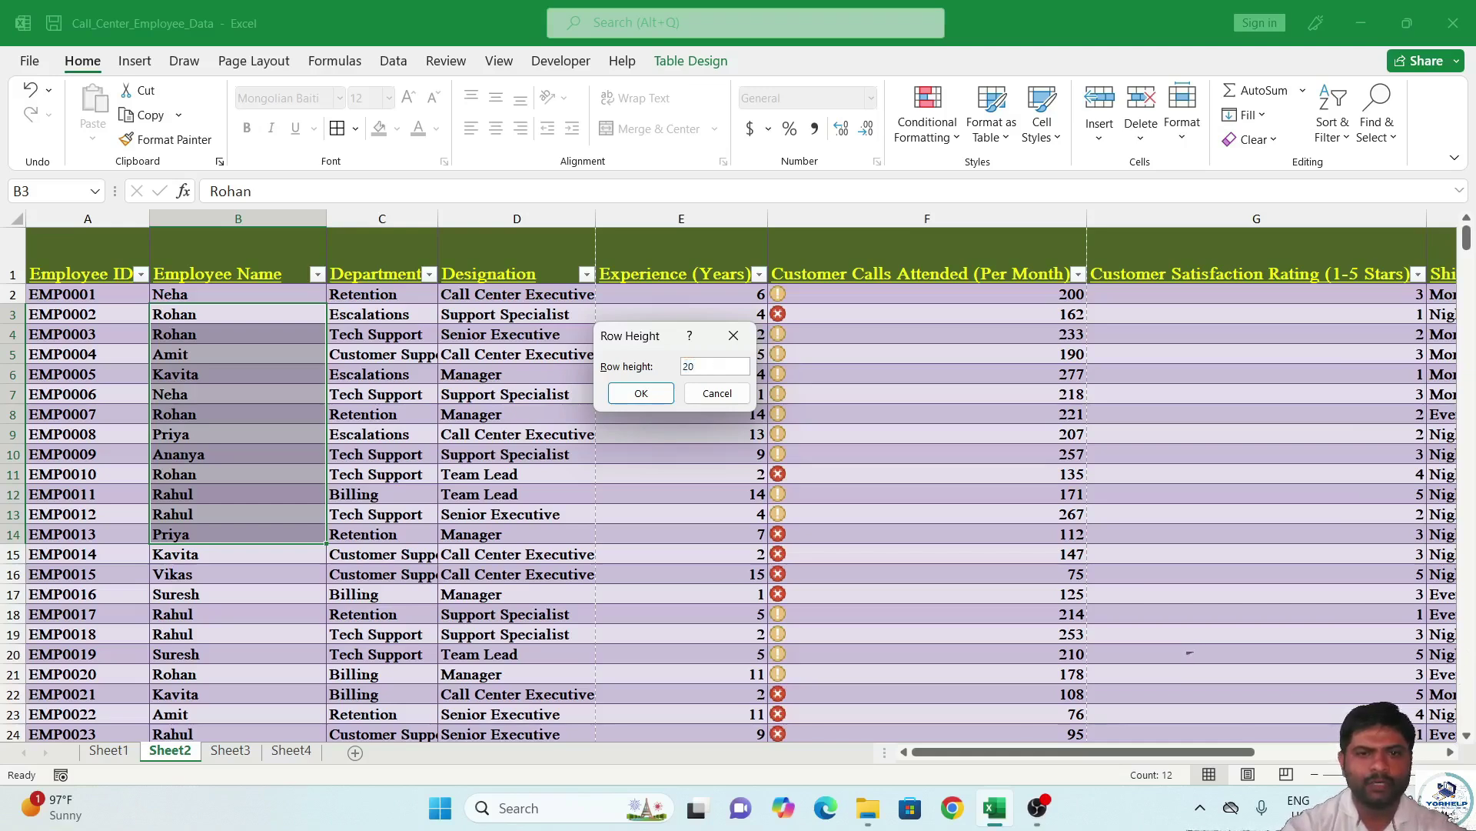
type("0")
key("Return")
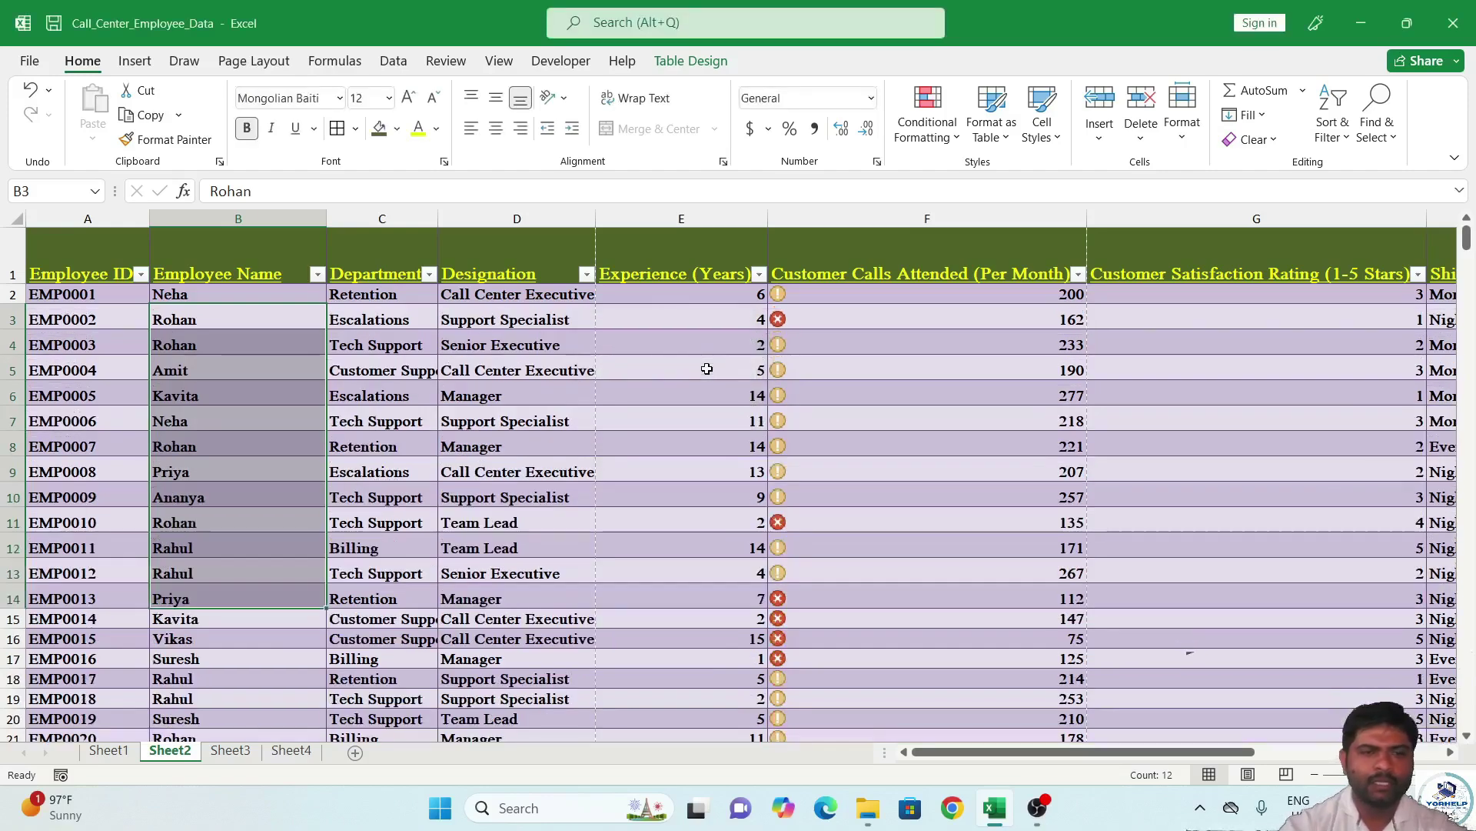
left_click(1180, 142)
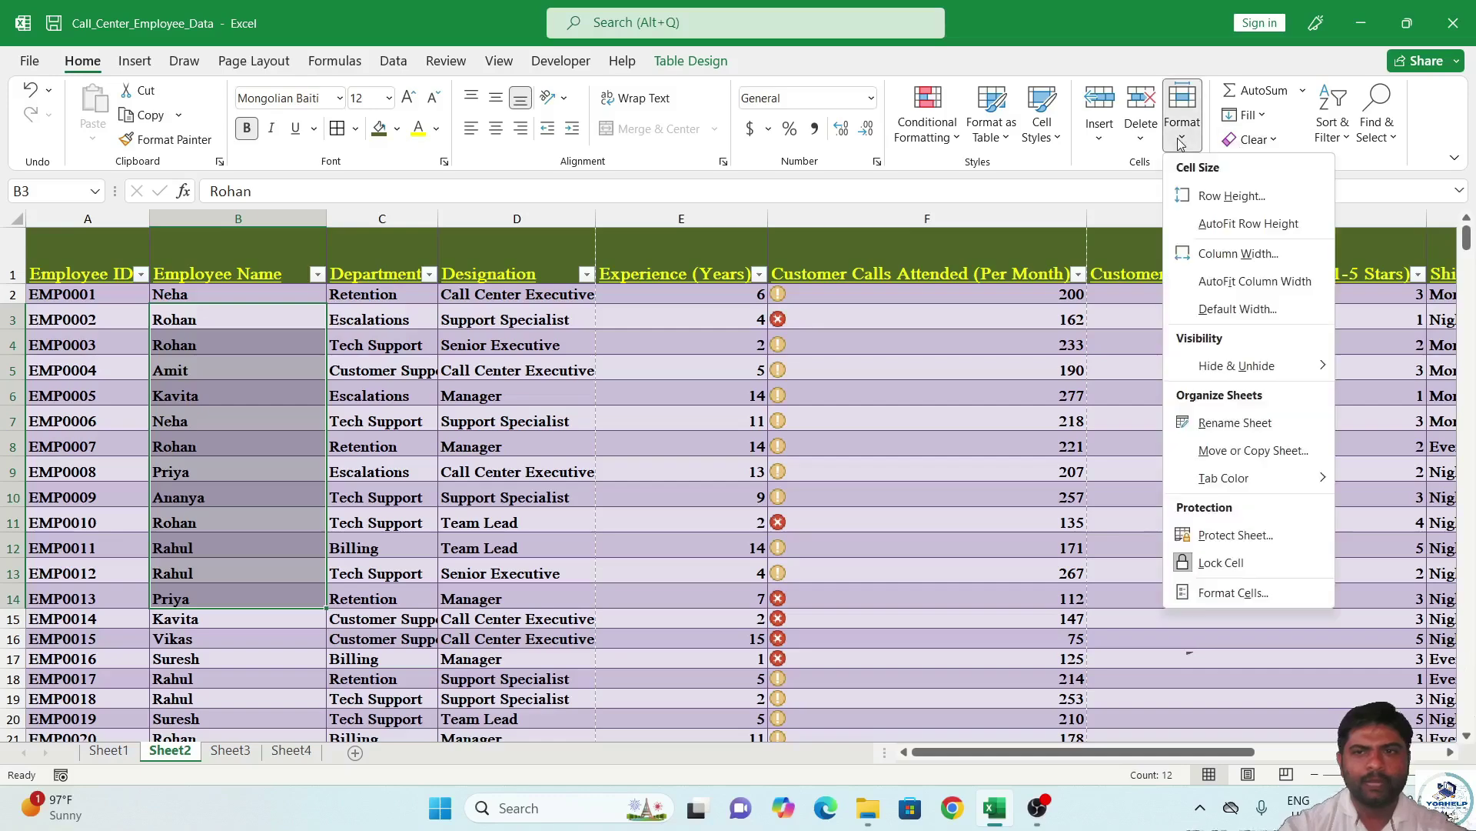
left_click(1231, 224)
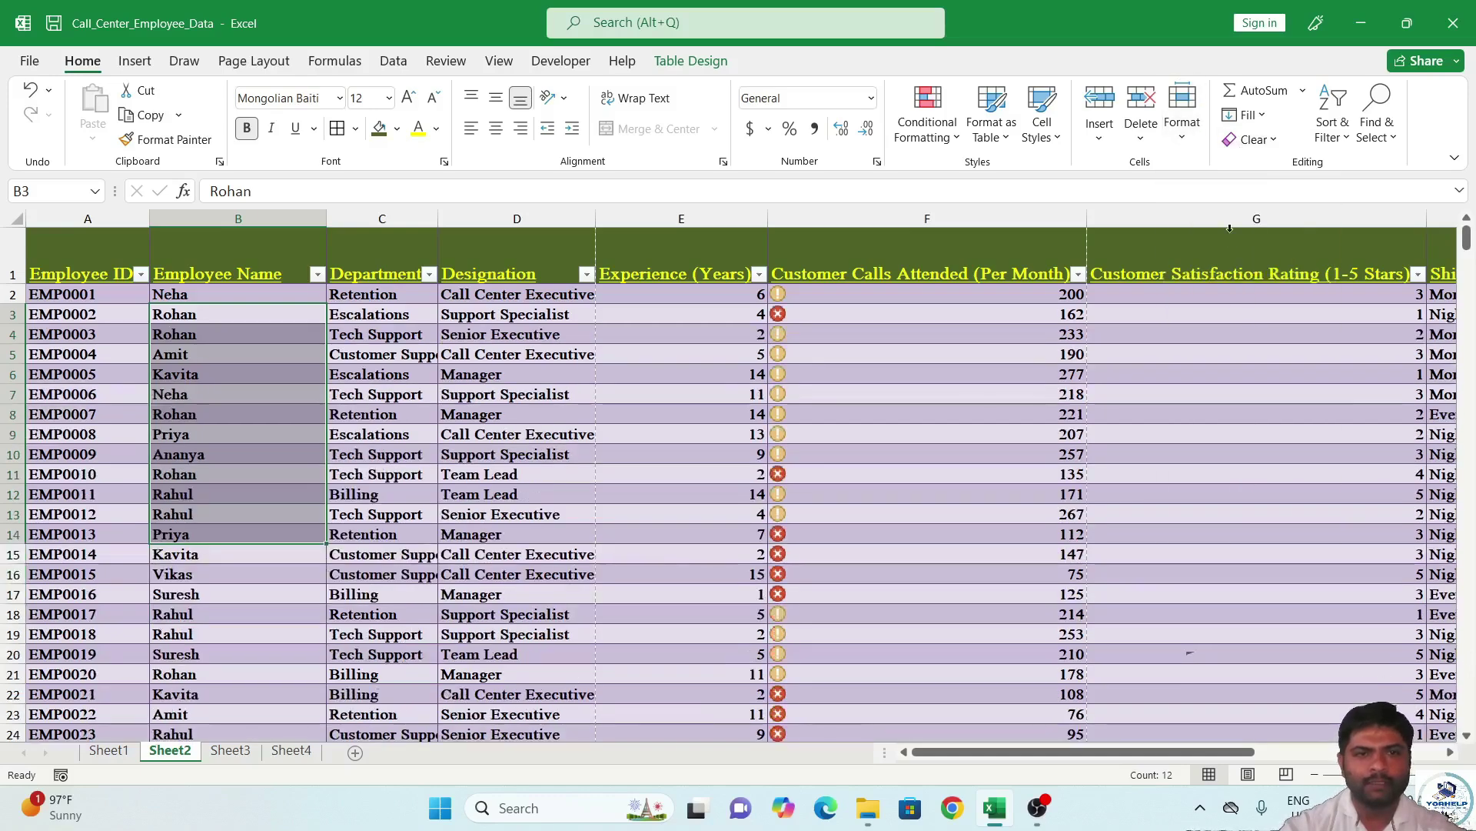
left_click(1182, 143)
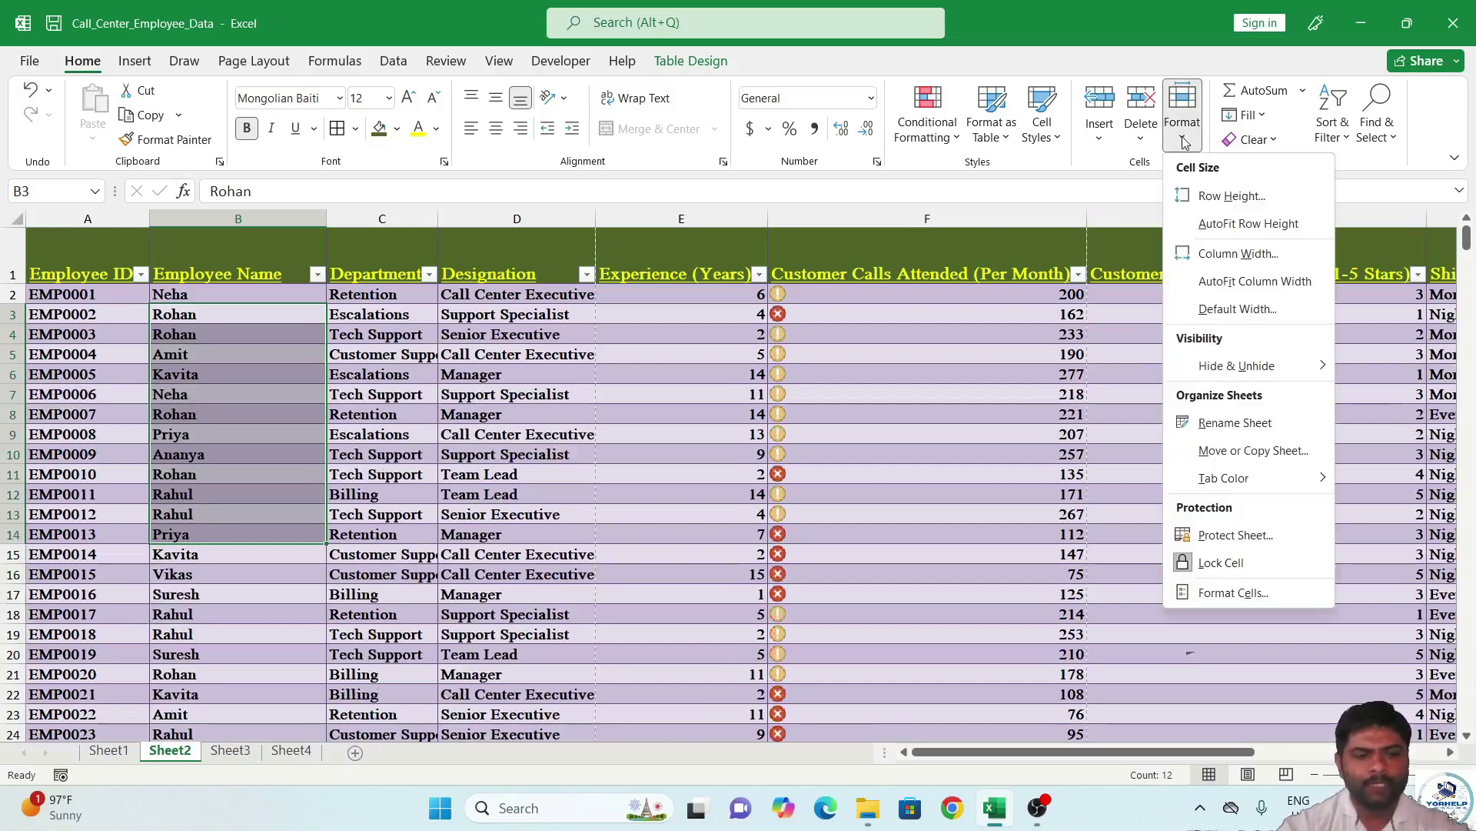
left_click(1182, 143)
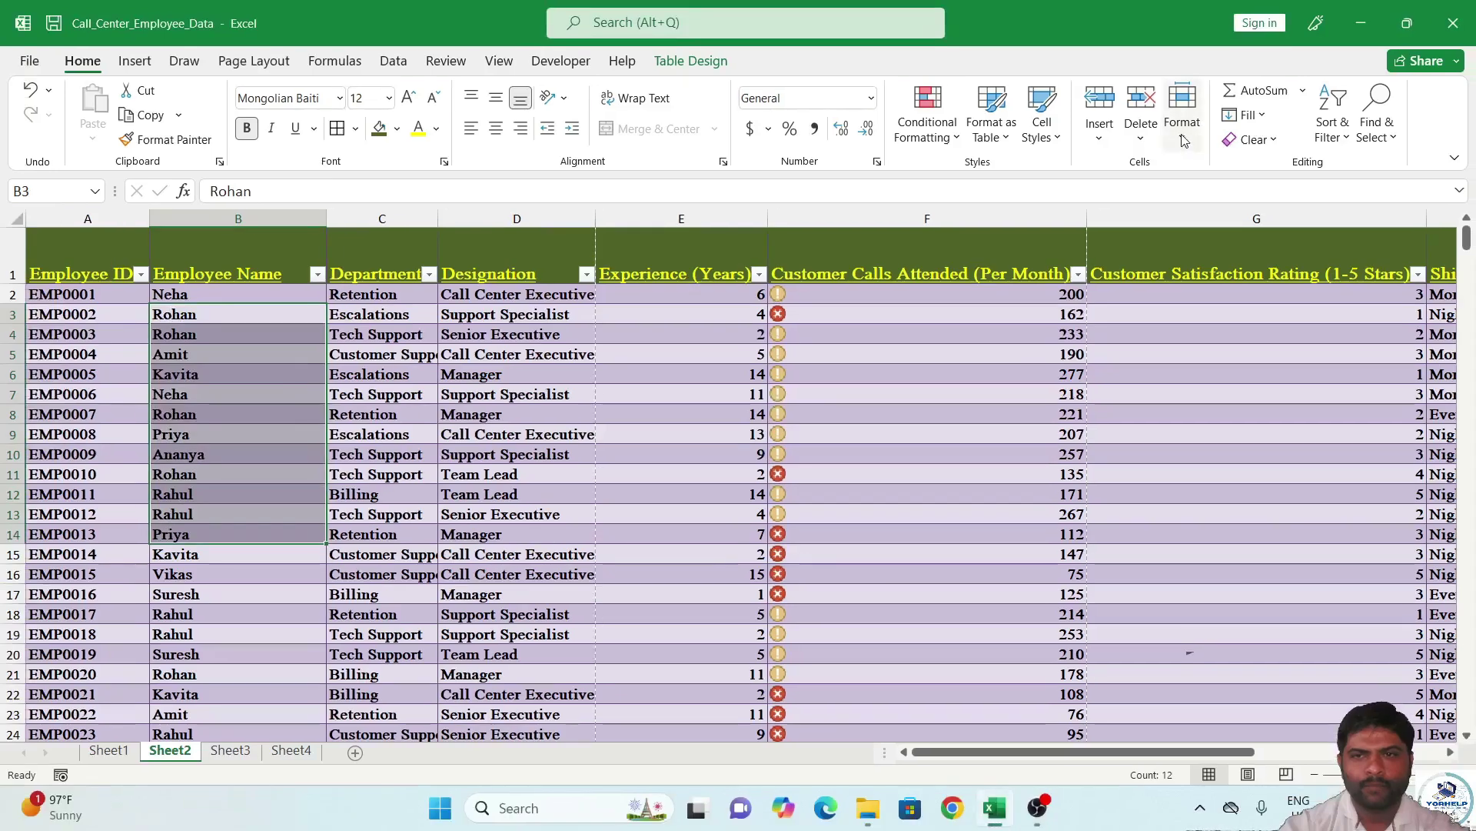
Set the Employee Name column width to 20.
left_click(1172, 154)
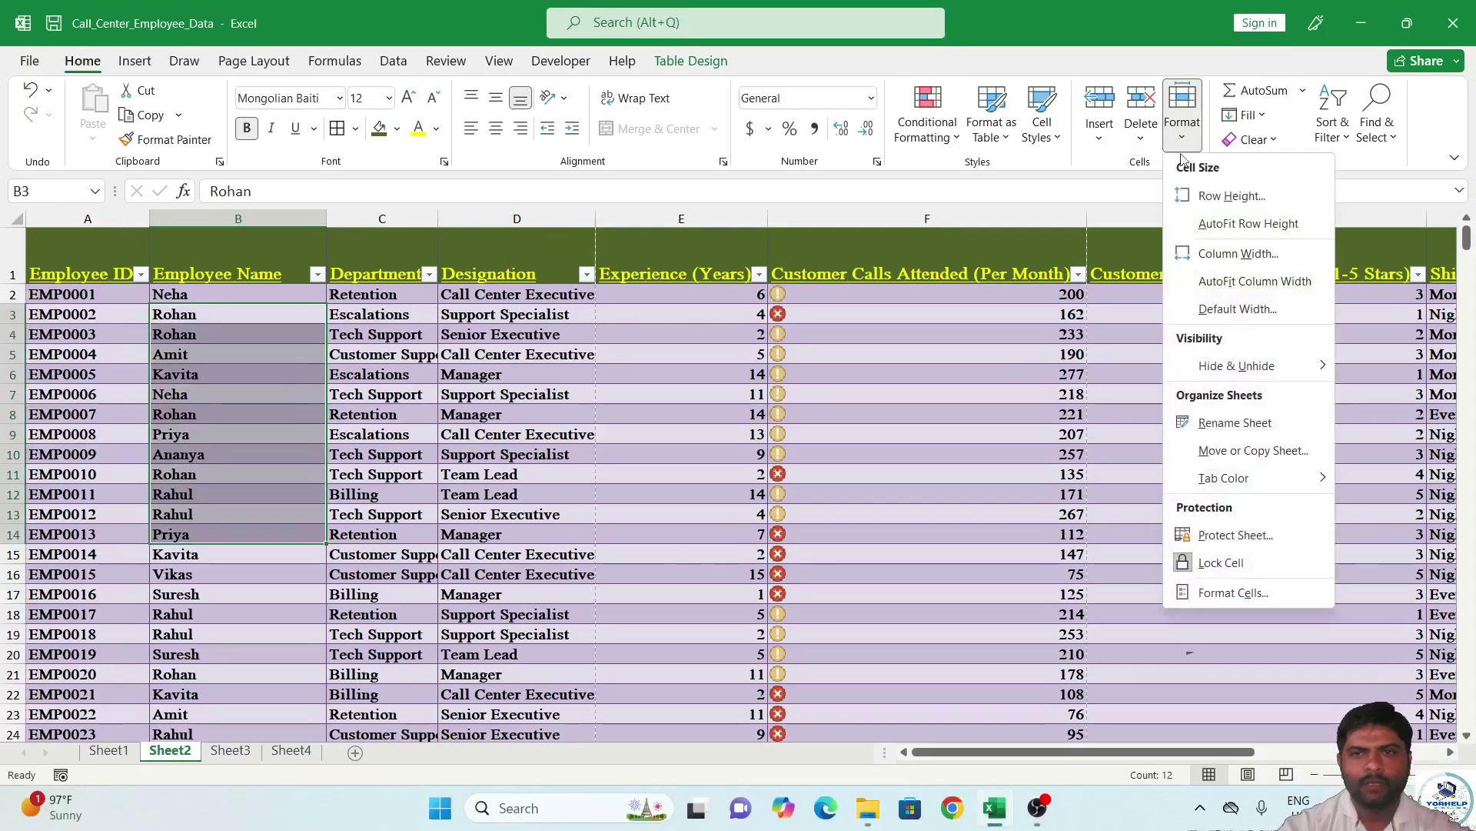
left_click(1238, 257)
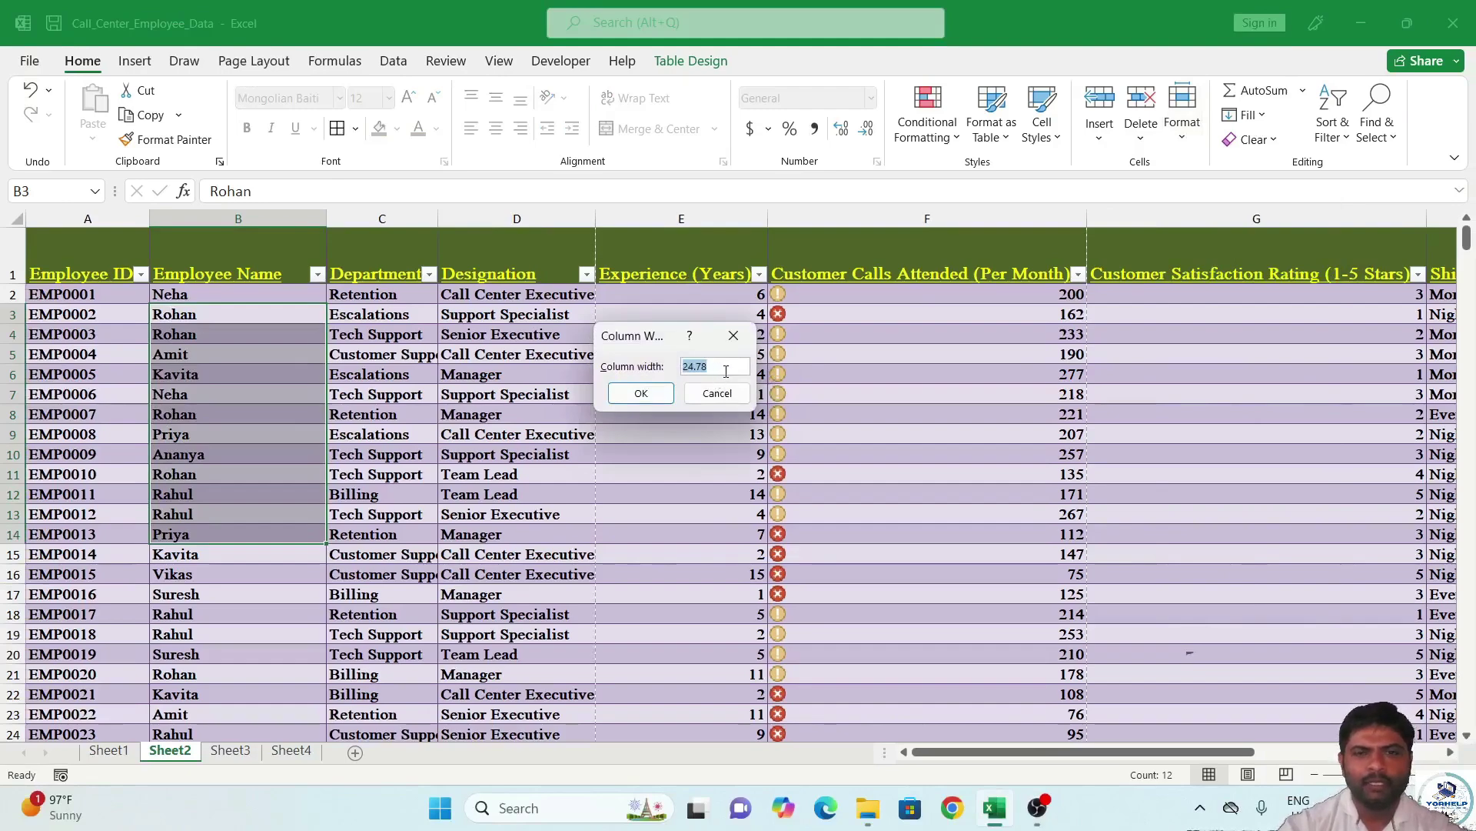
type("20")
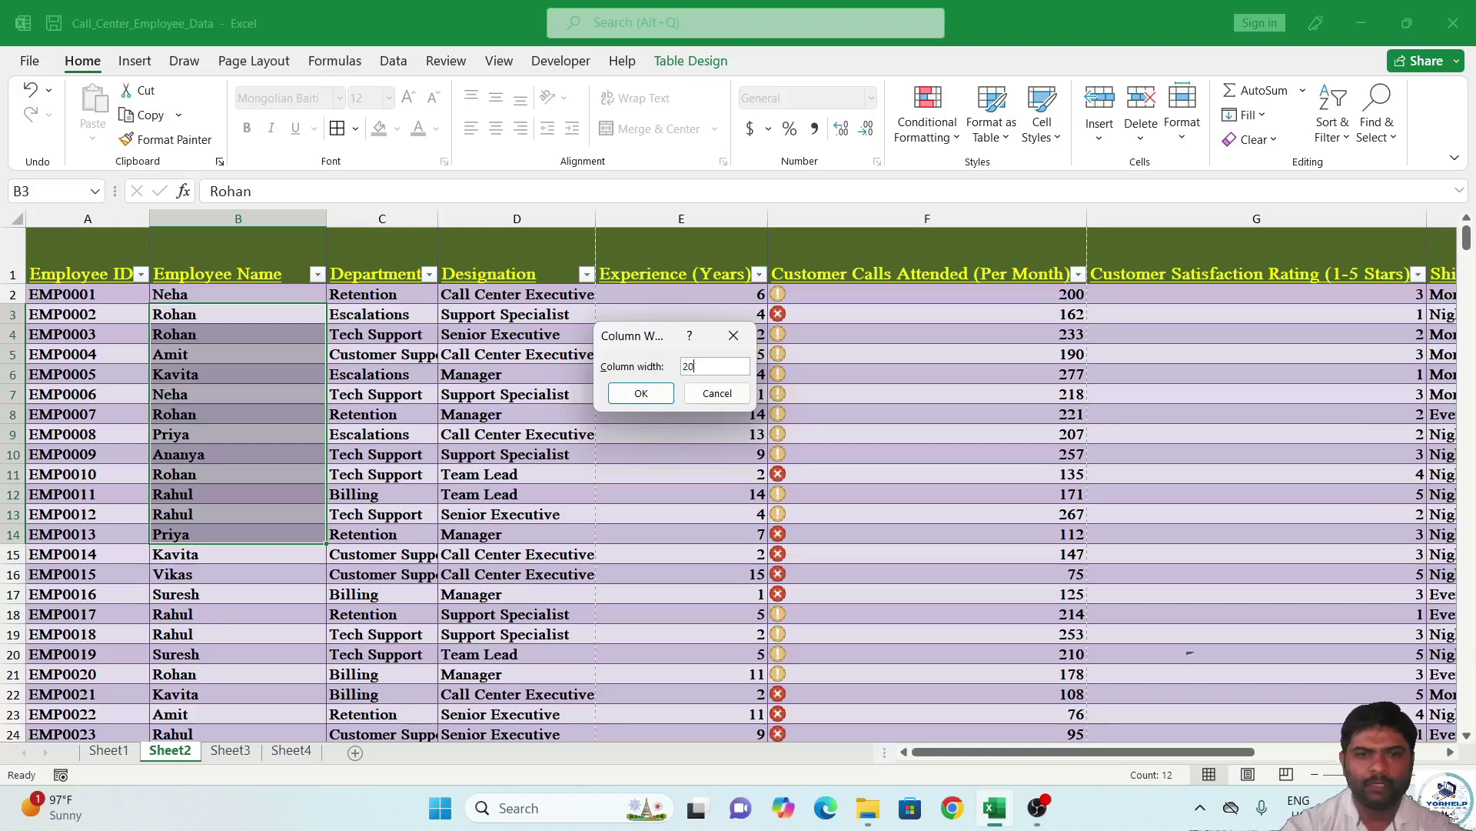
left_click(640, 393)
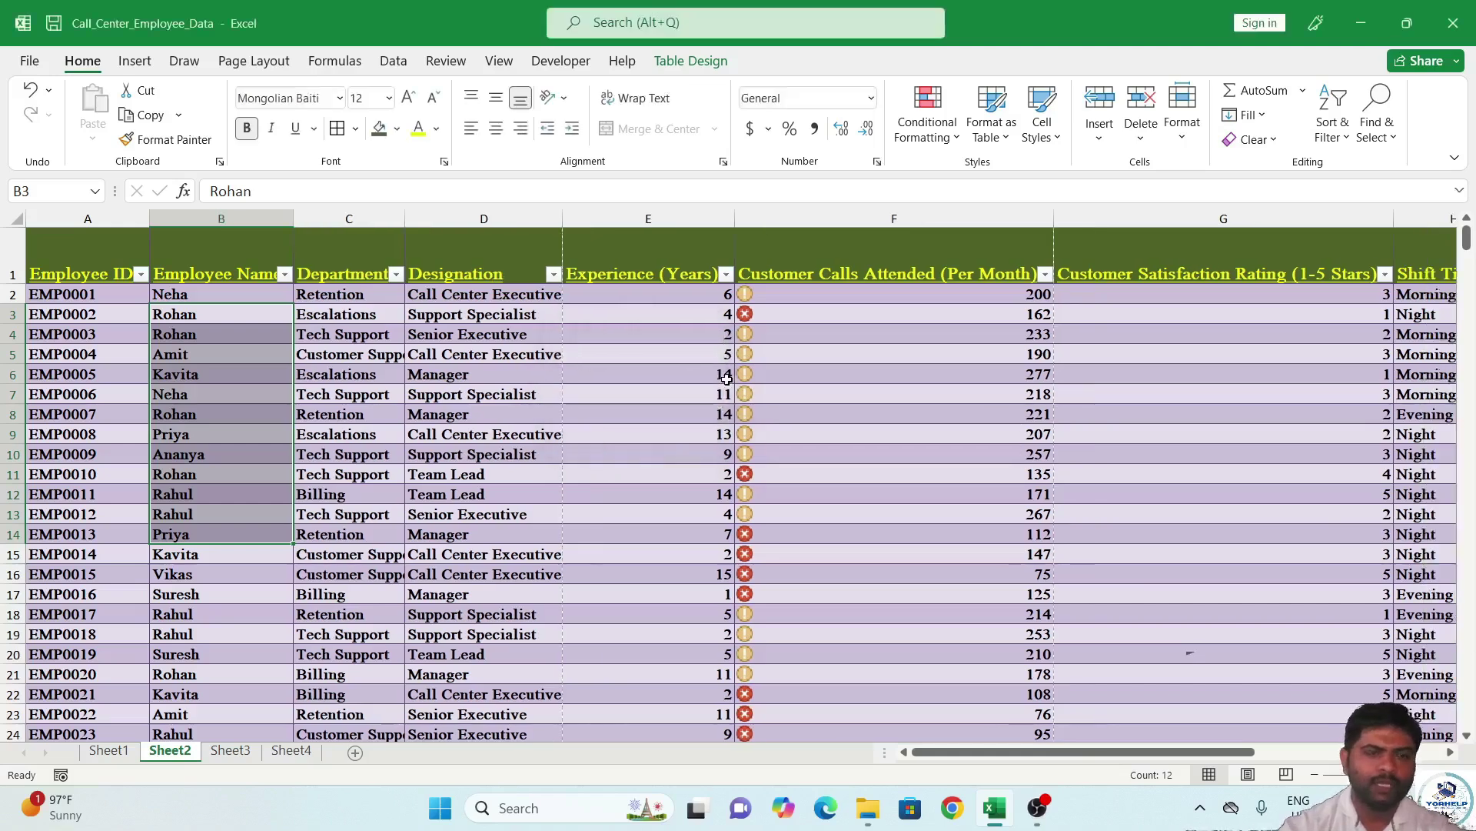
left_click(1184, 135)
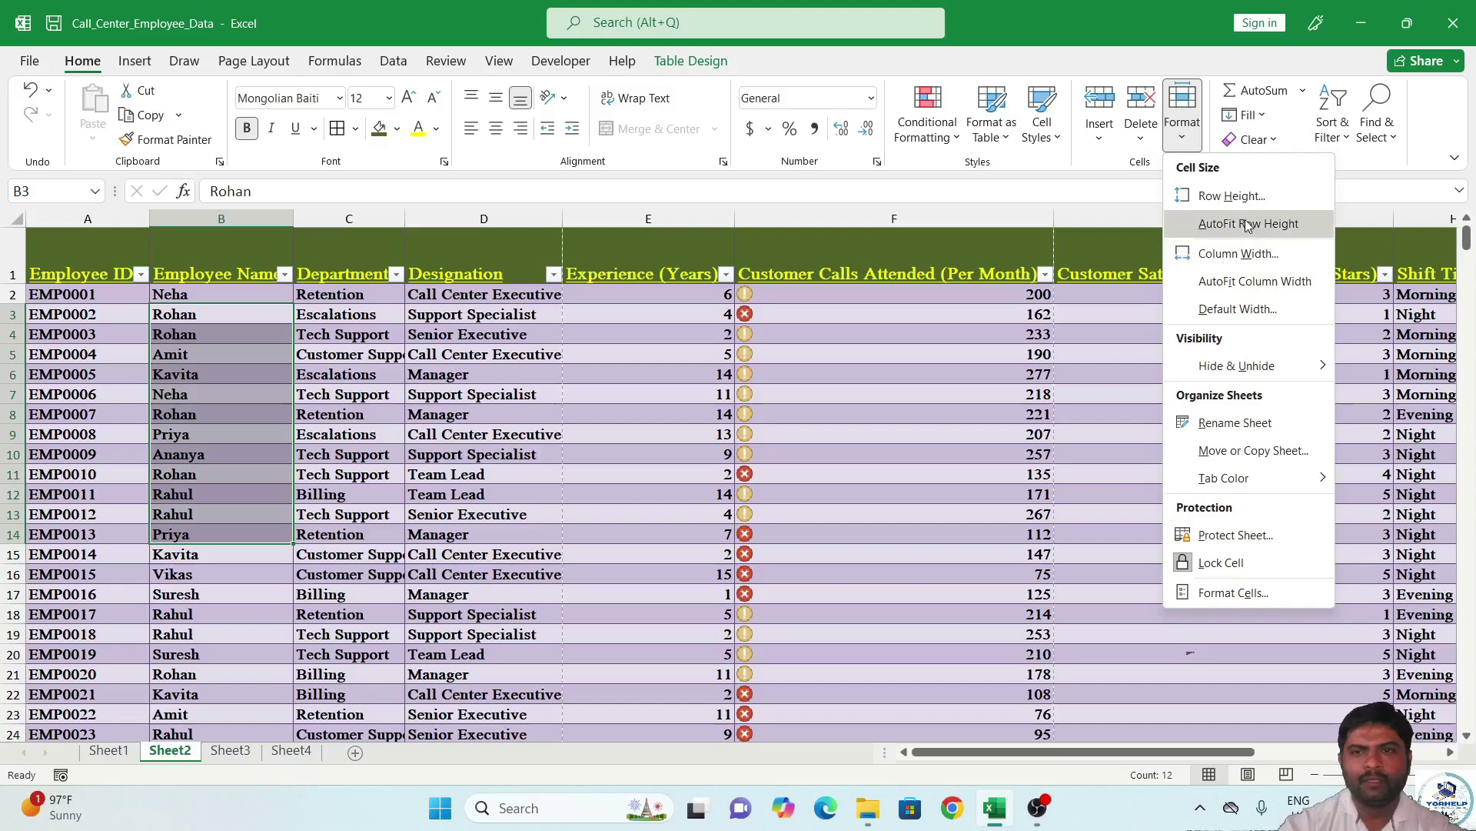
AutoFit column B to the names and keep the default column width at 8.11.
left_click(1248, 285)
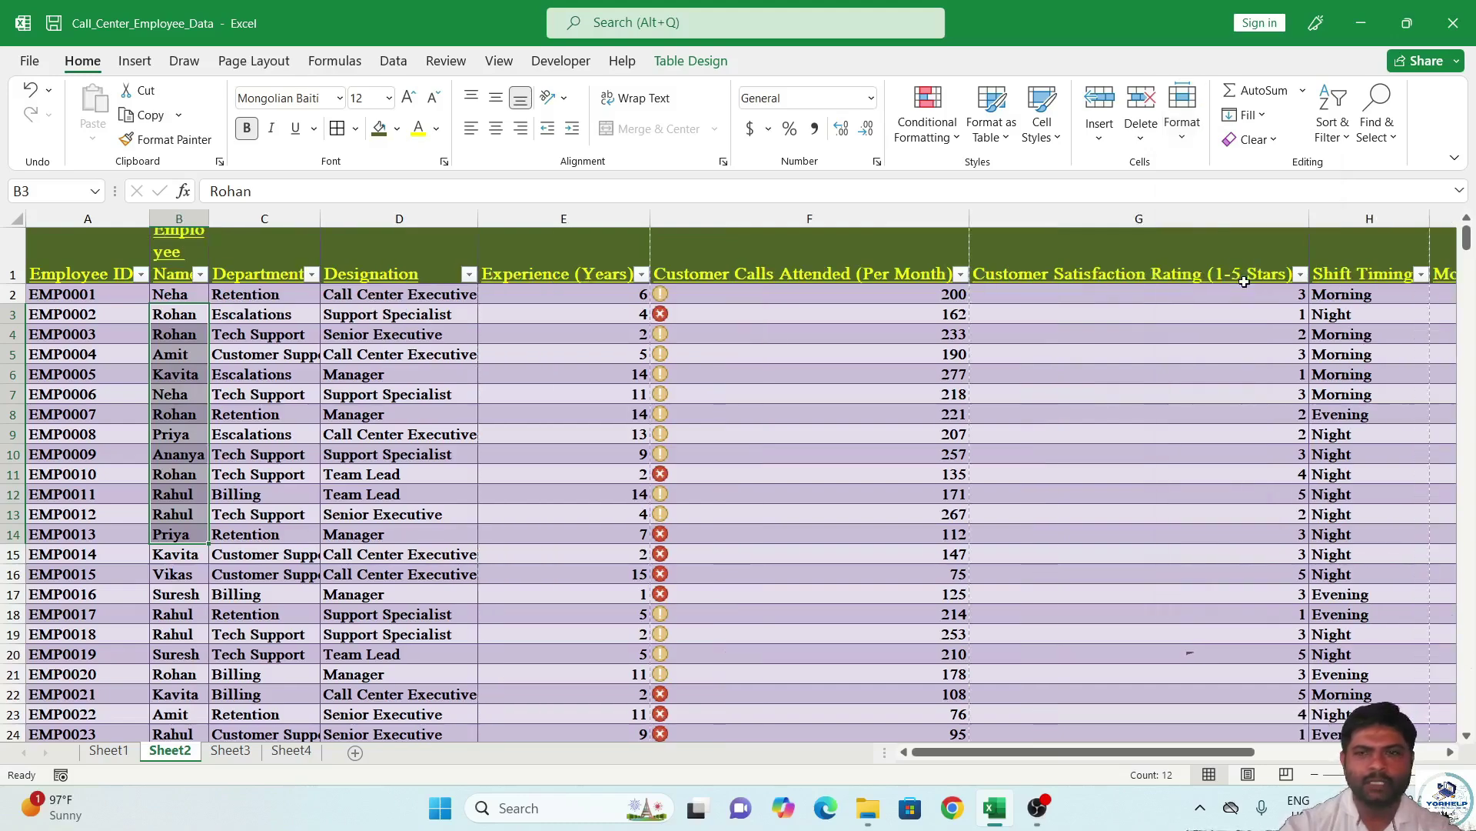
double_click(209, 217)
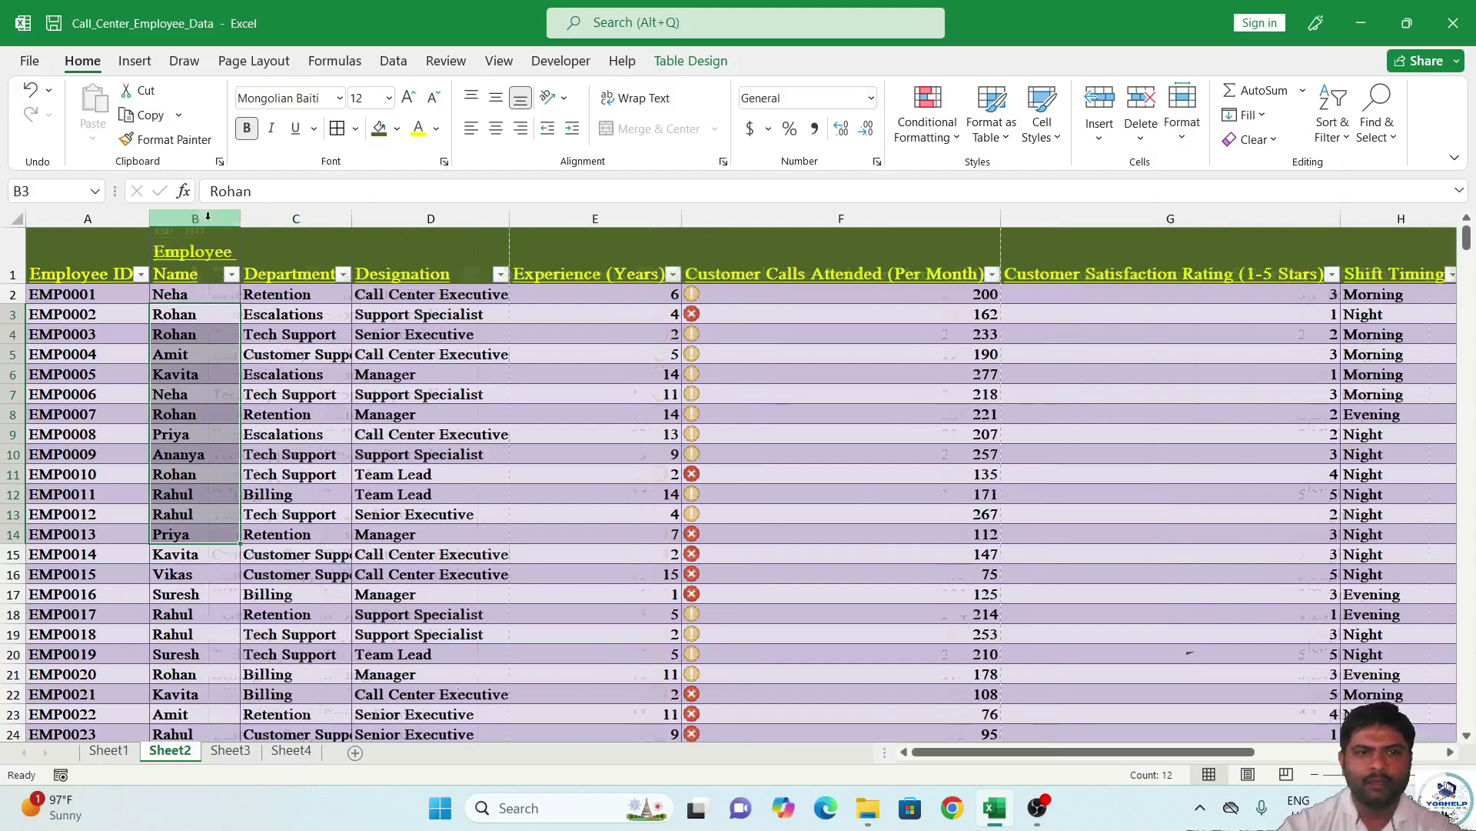
left_click(1179, 132)
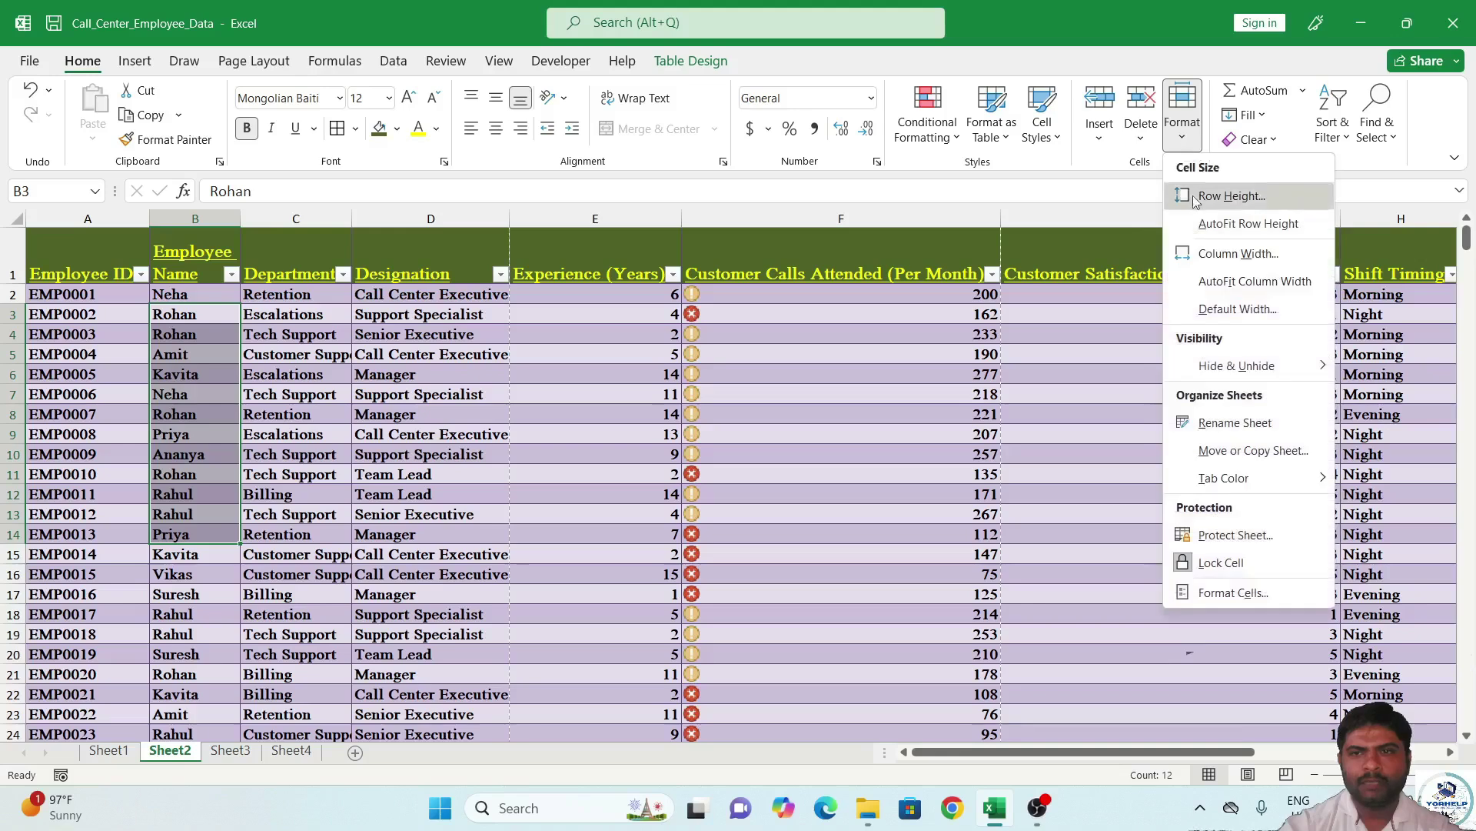
left_click(1217, 311)
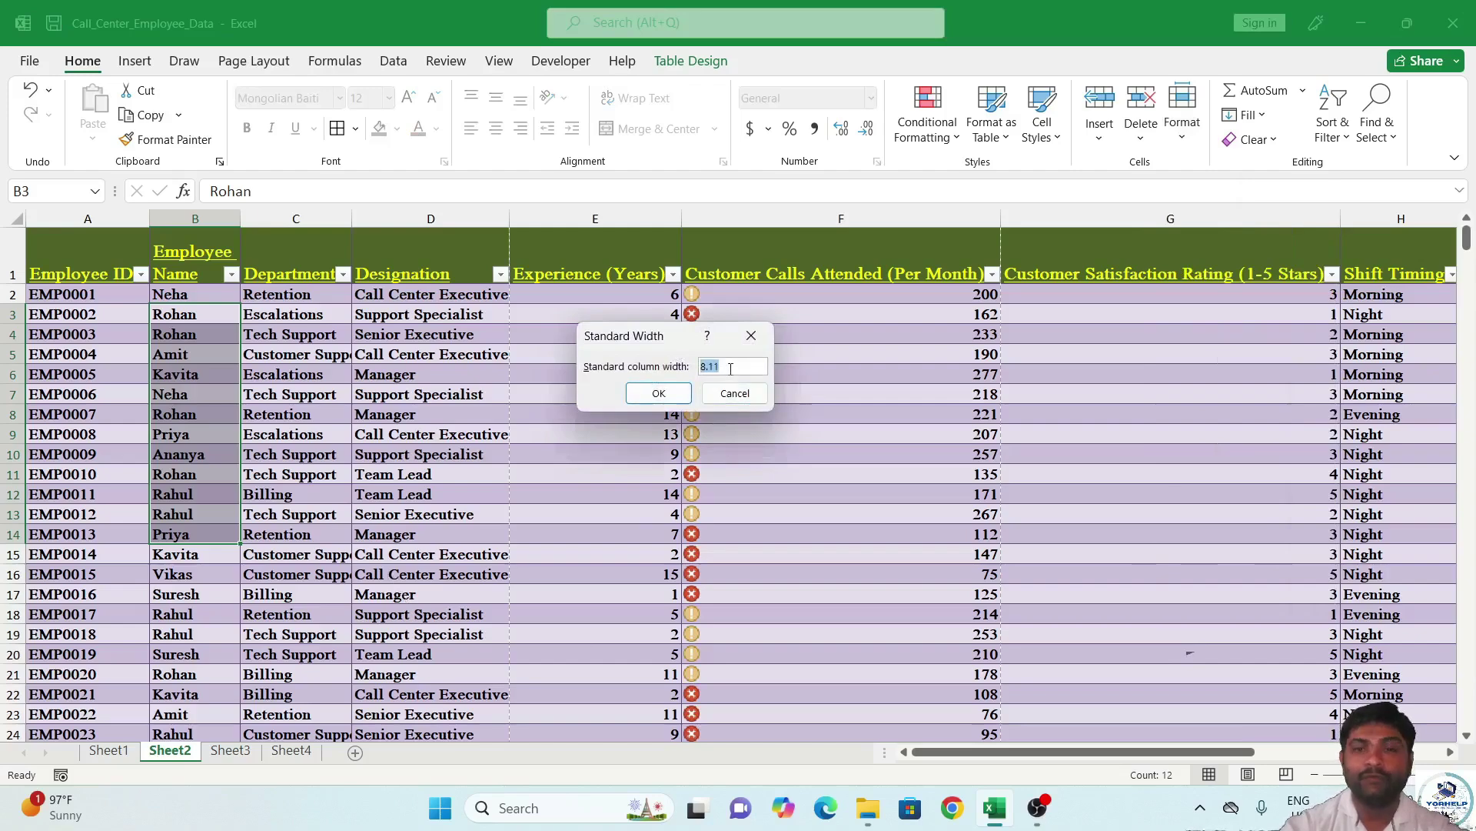
left_click(656, 392)
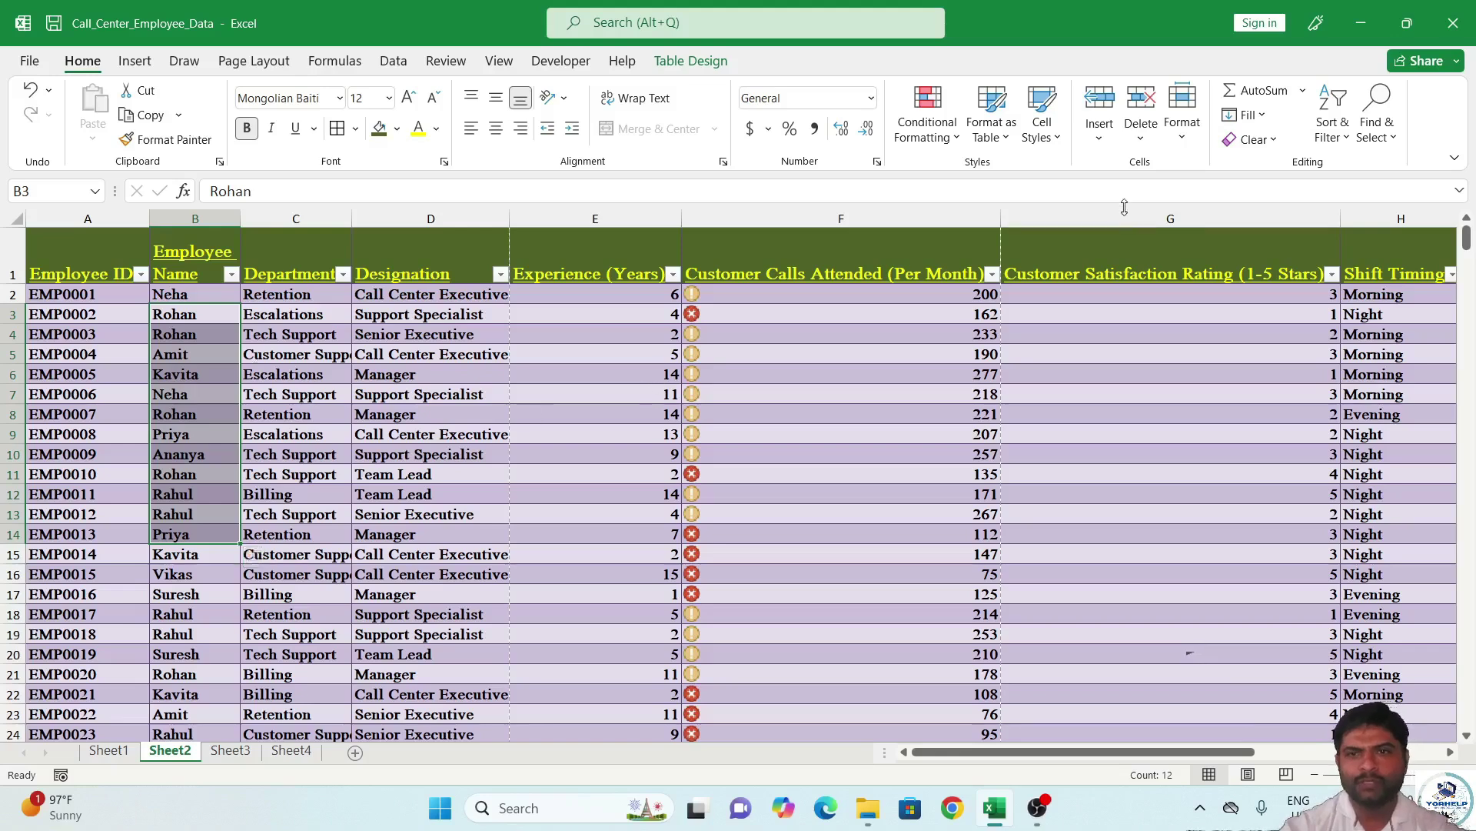
left_click(1185, 123)
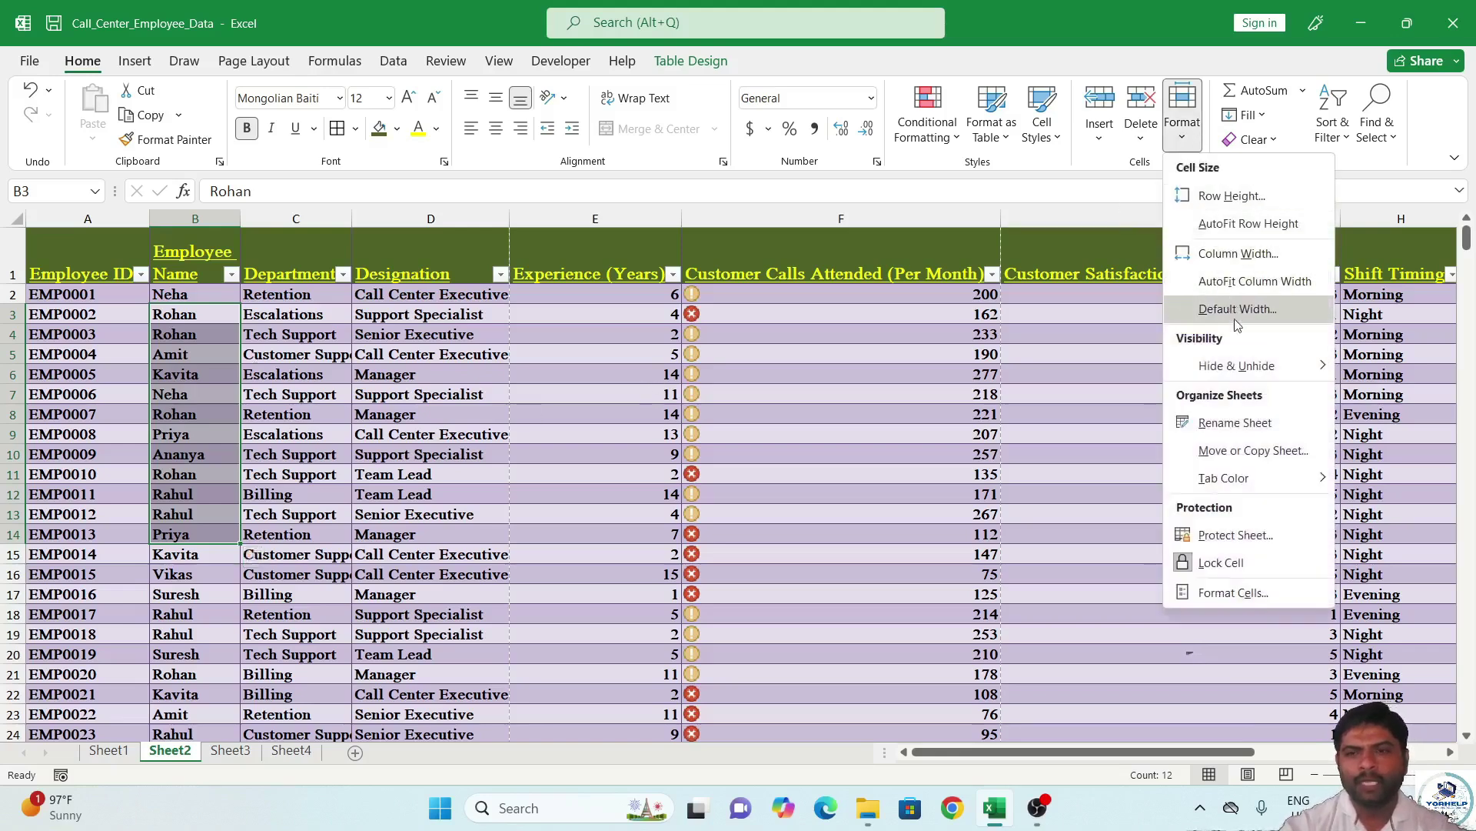
mouse_move(1233, 375)
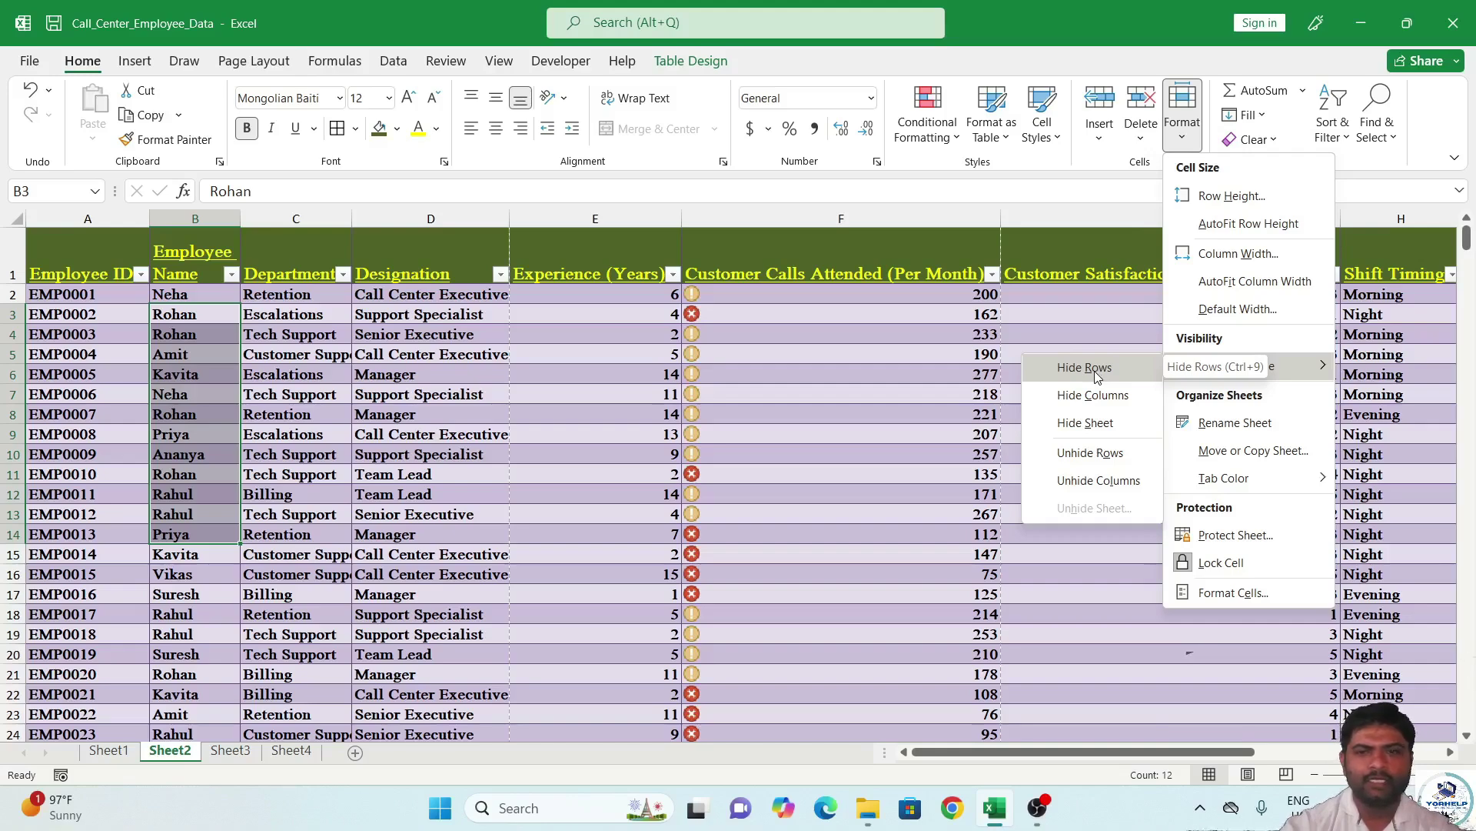
left_click(1097, 376)
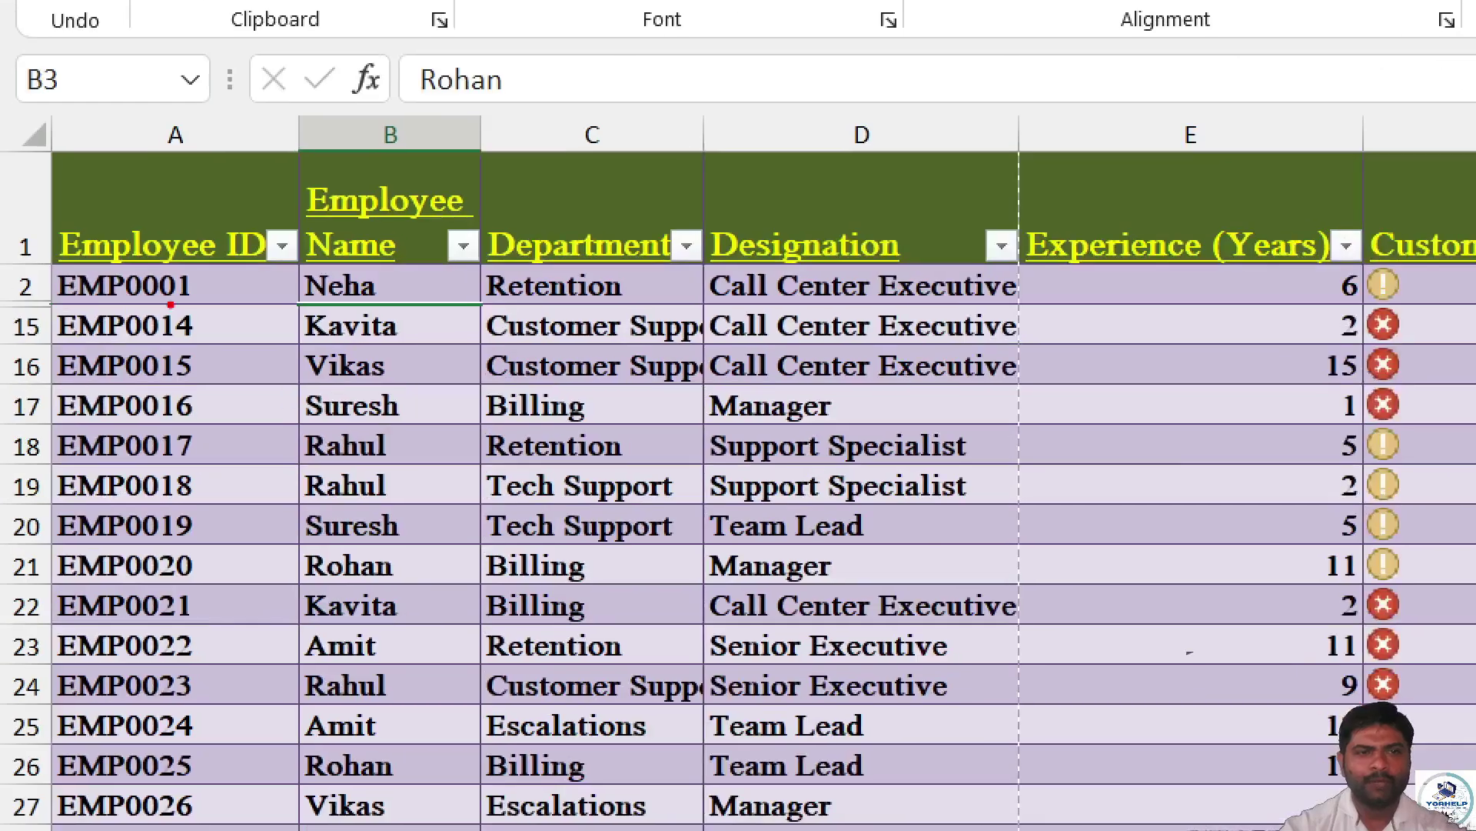
left_click_drag(171, 305, 220, 304)
left_click_drag(177, 353, 335, 356)
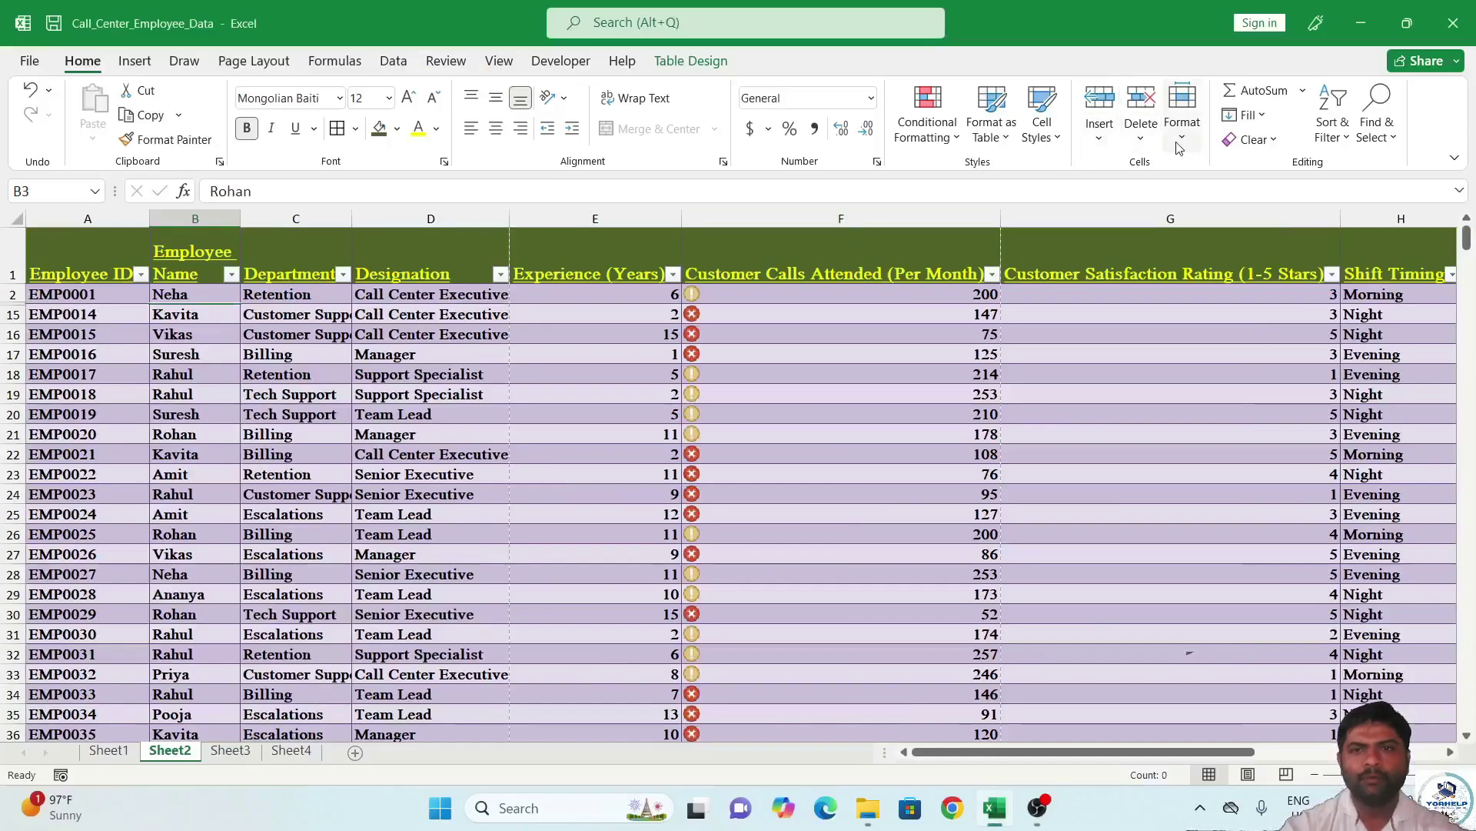
left_click(1182, 115)
mouse_move(1236, 368)
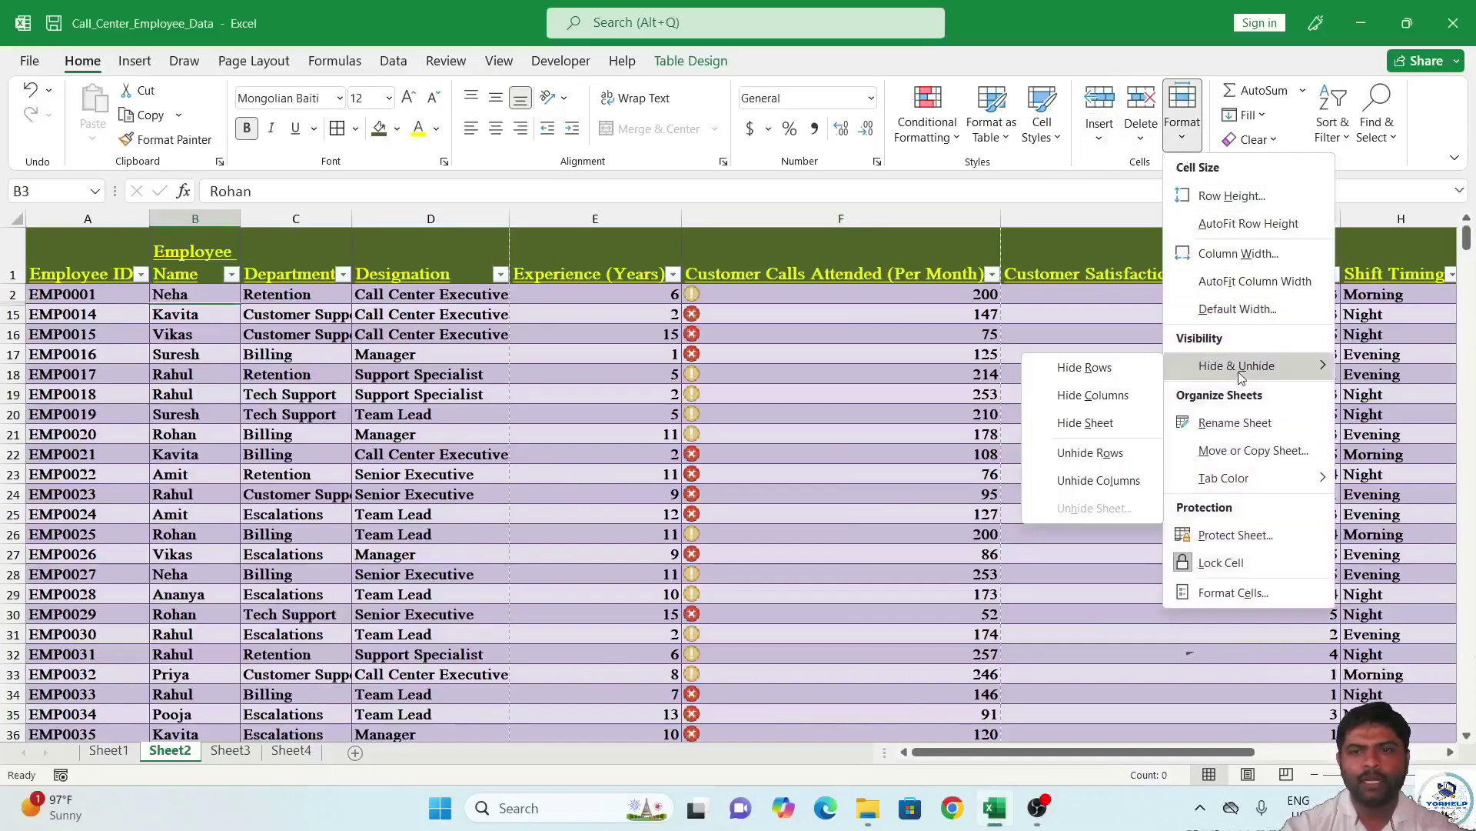
left_click(1106, 453)
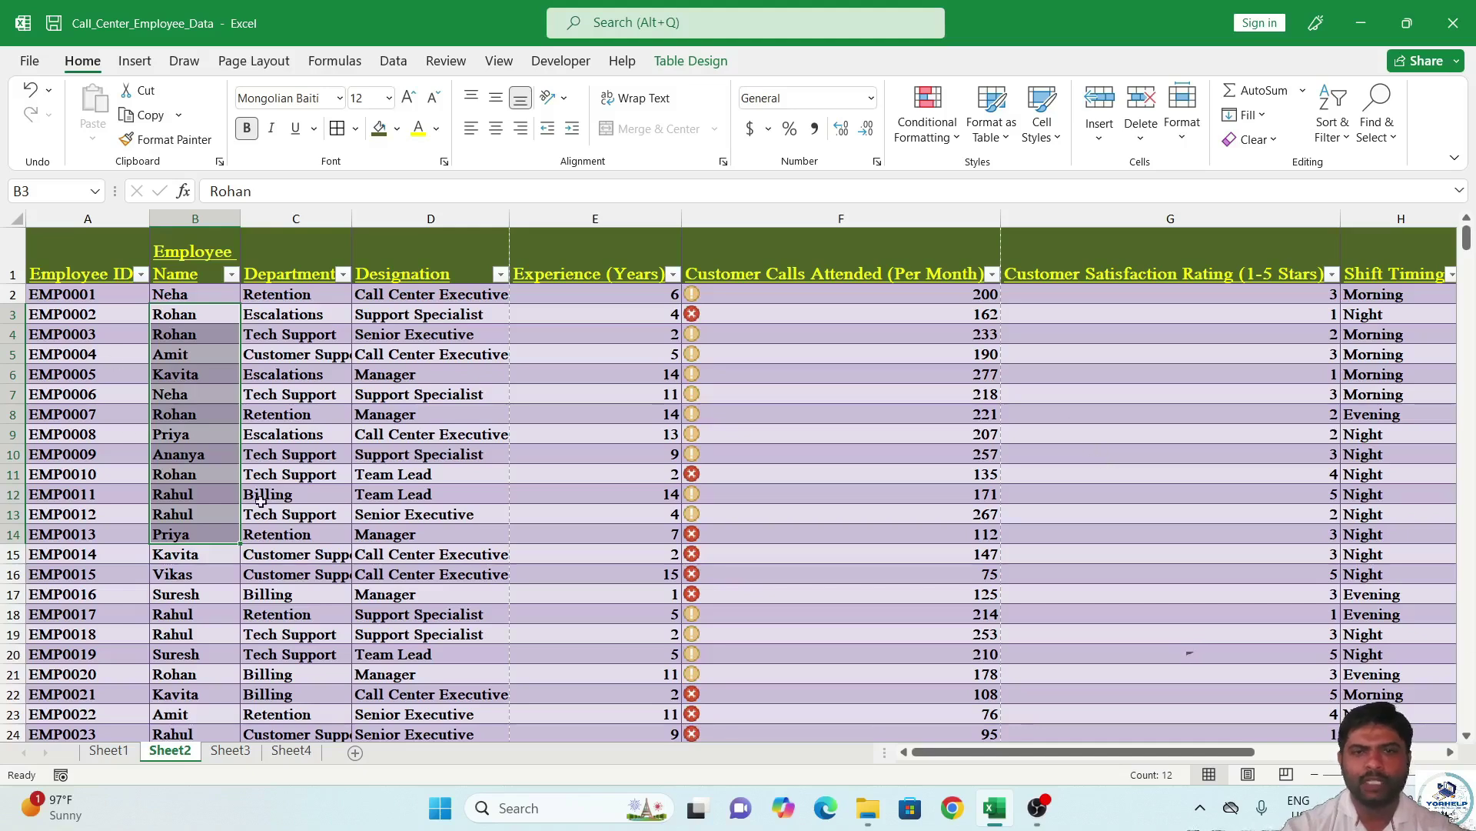
left_click(1181, 144)
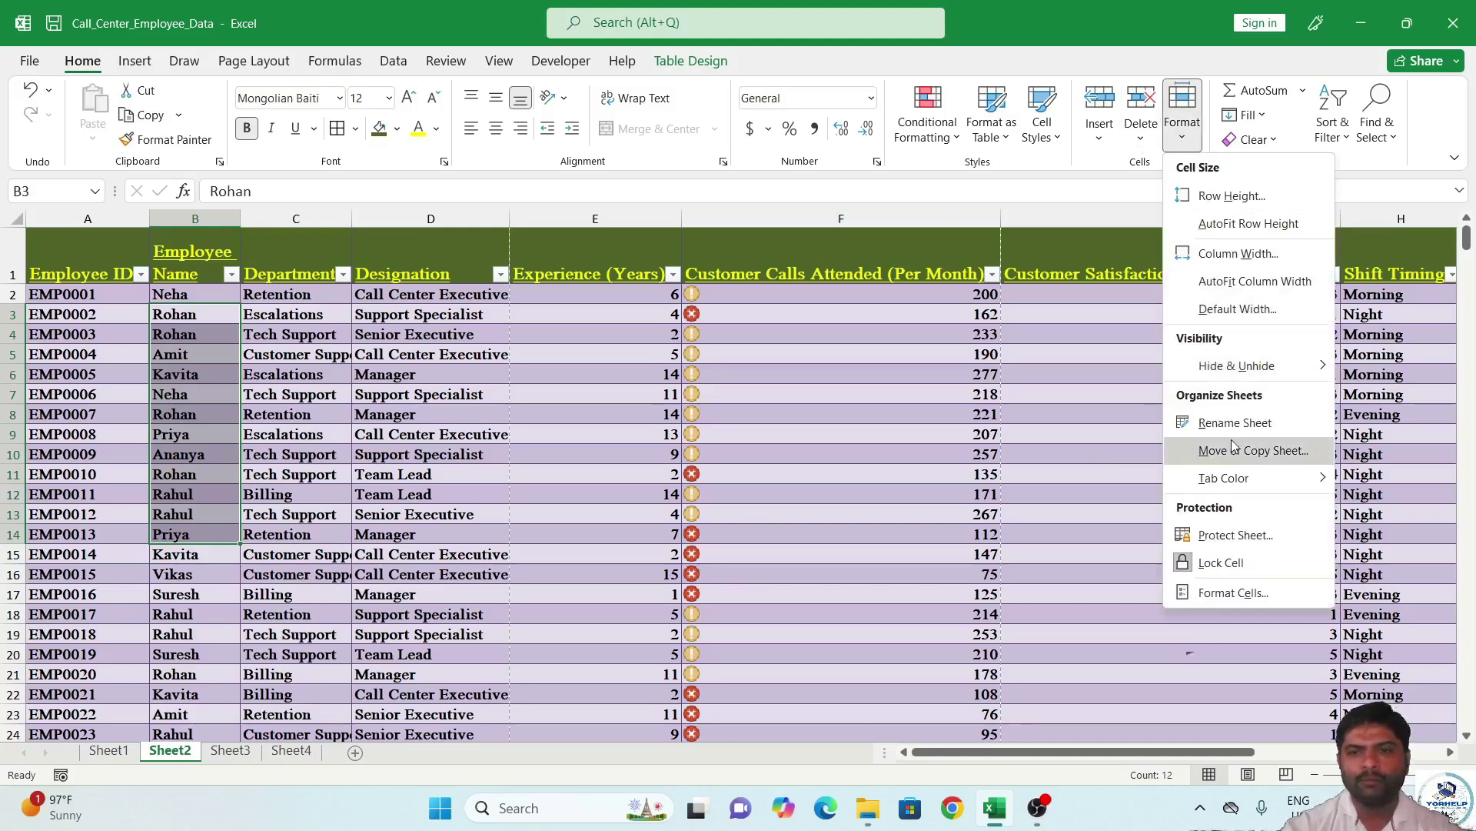
mouse_move(1268, 368)
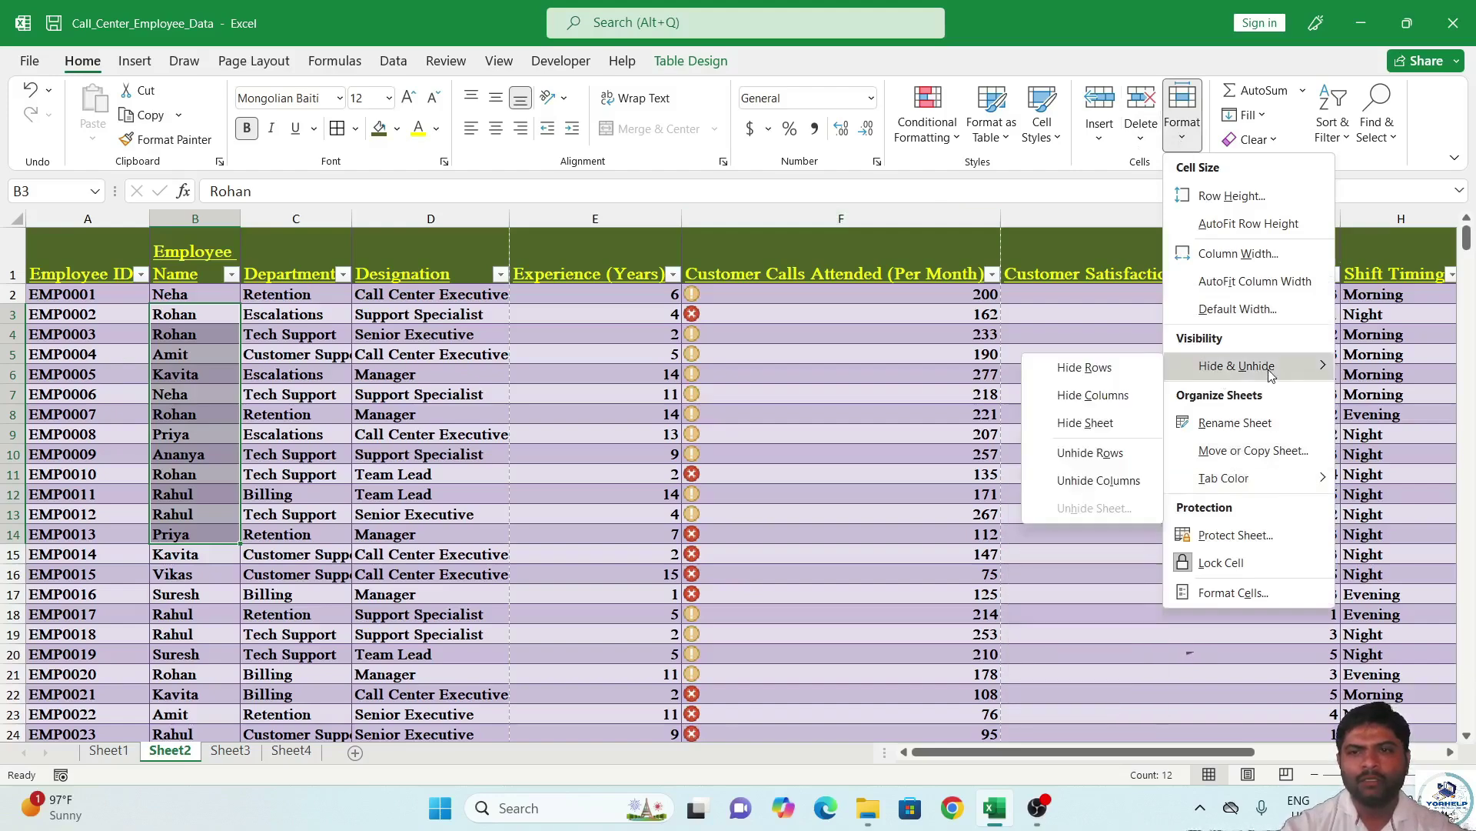
left_click(1103, 397)
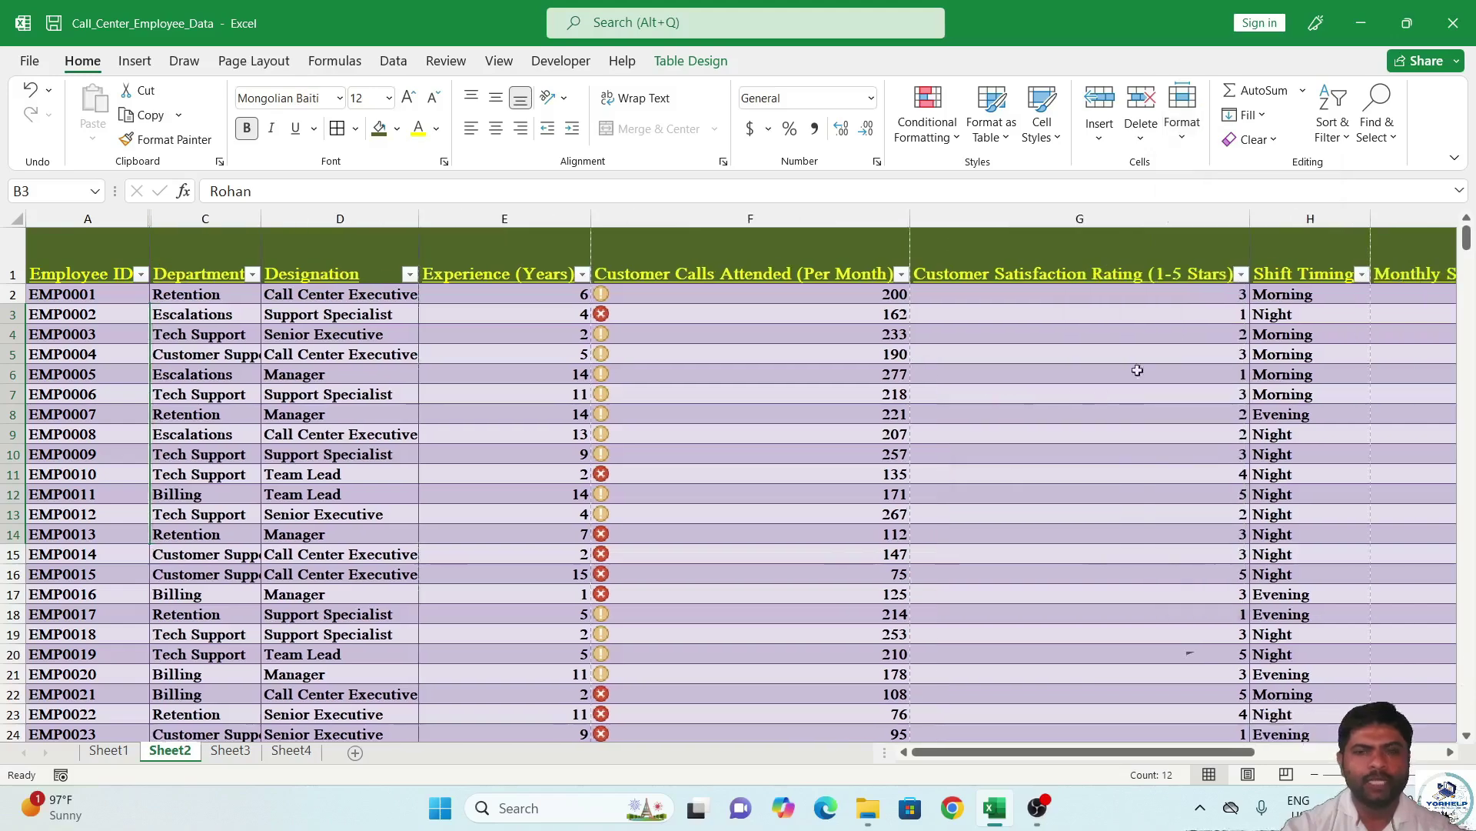
left_click(1182, 145)
mouse_move(1263, 370)
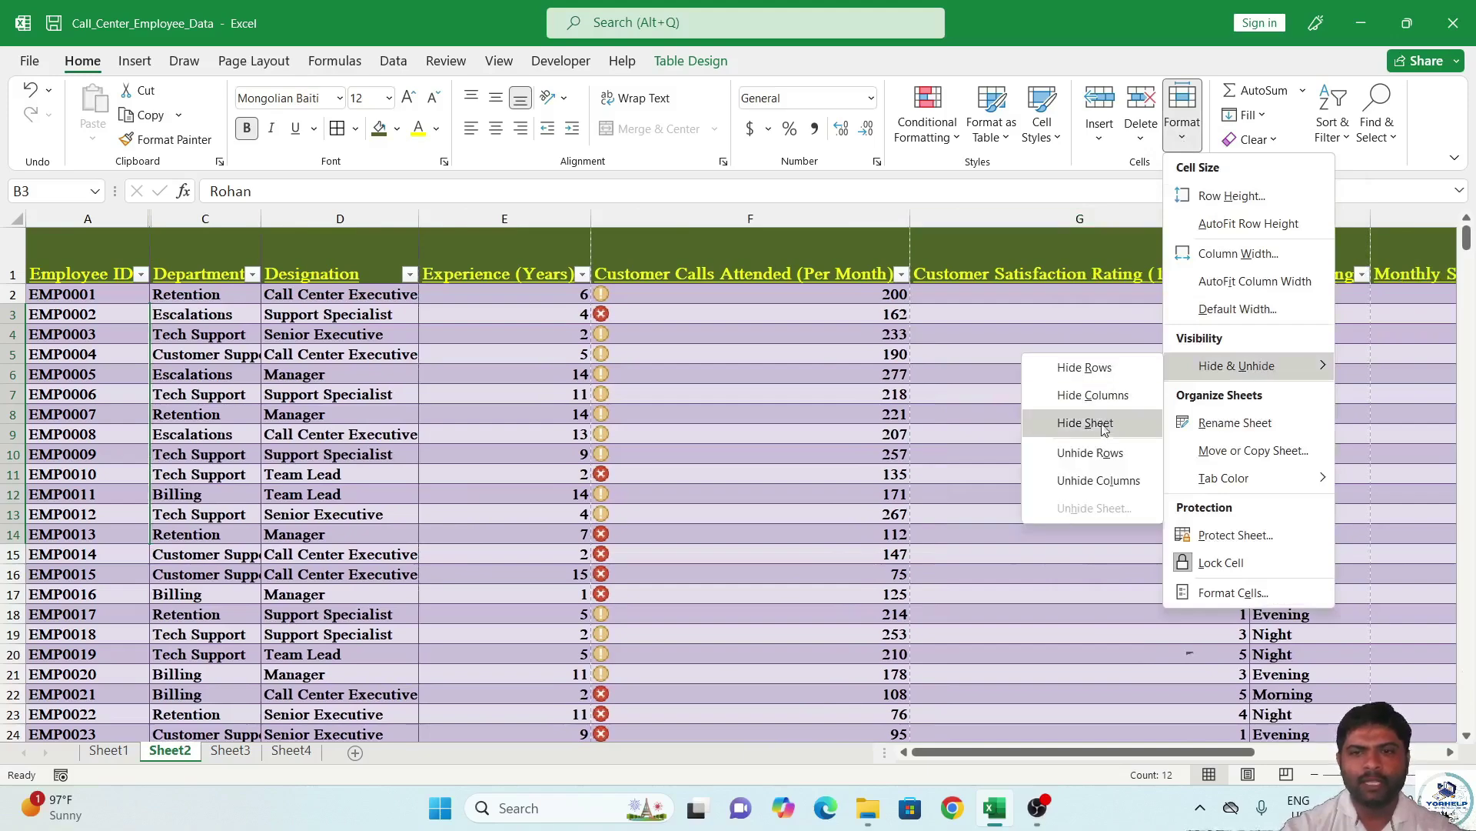
left_click(1100, 480)
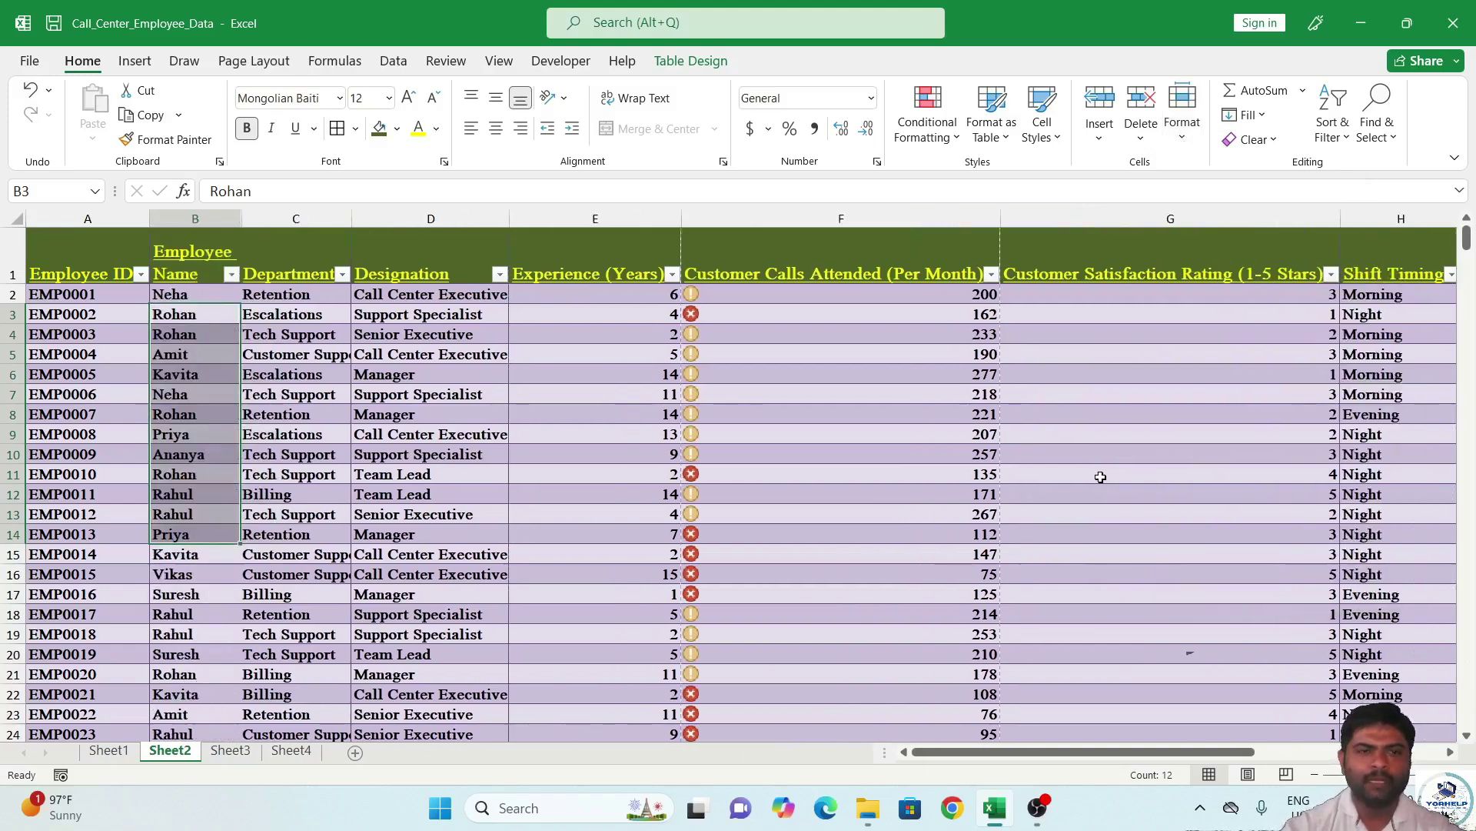
left_click(1273, 141)
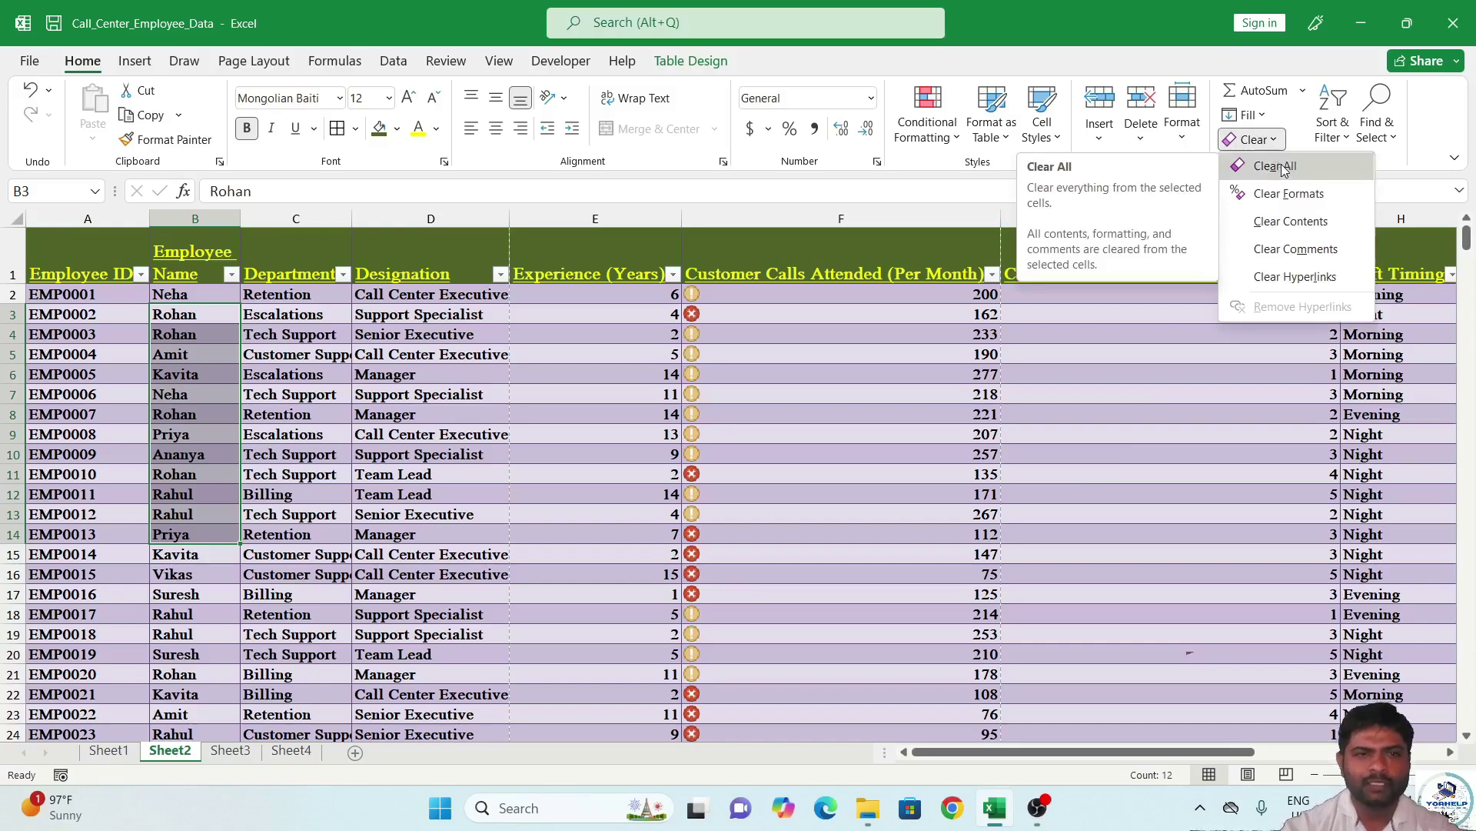
left_click(1275, 166)
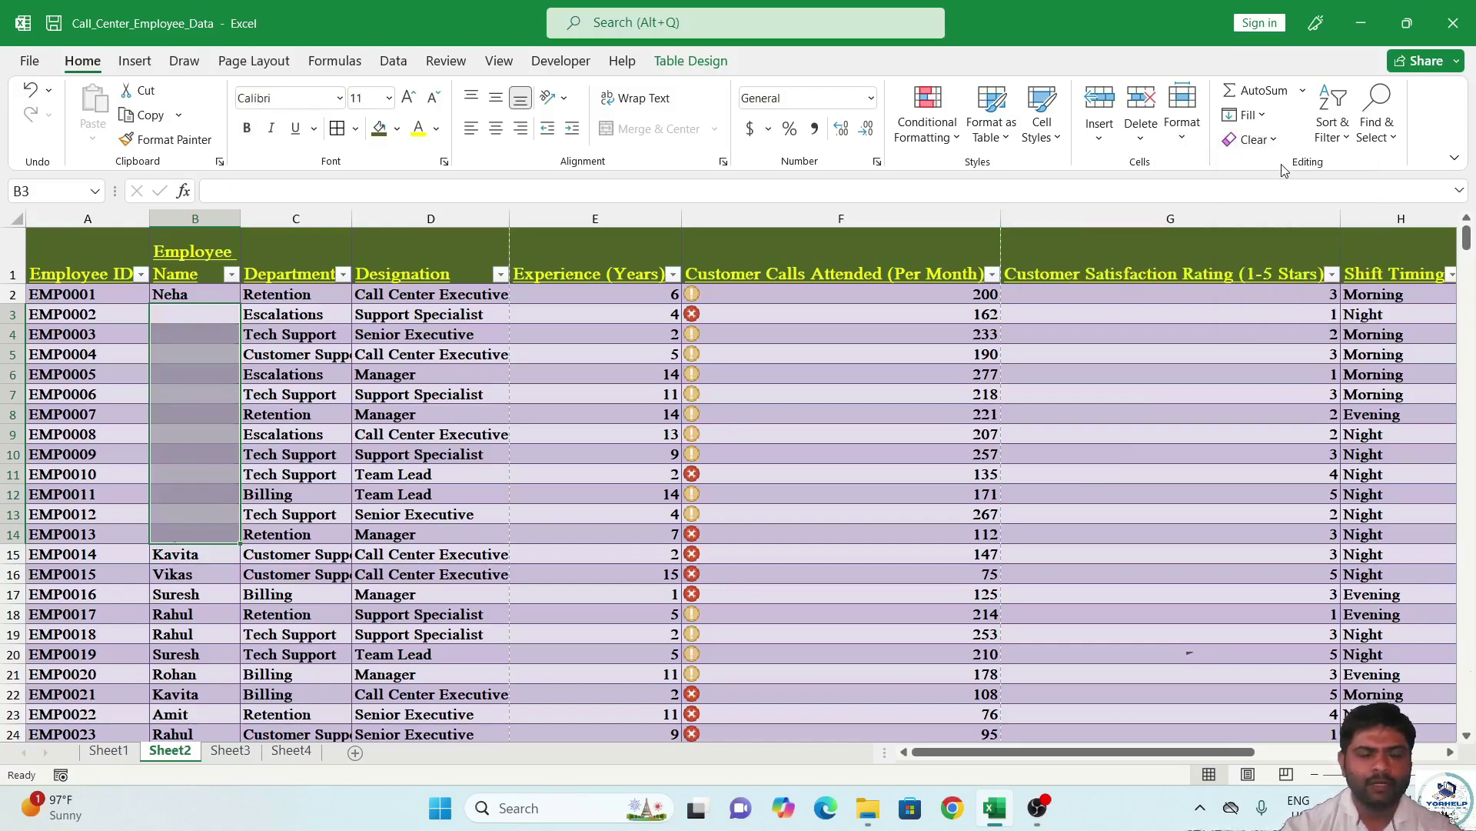
key("ctrl+z")
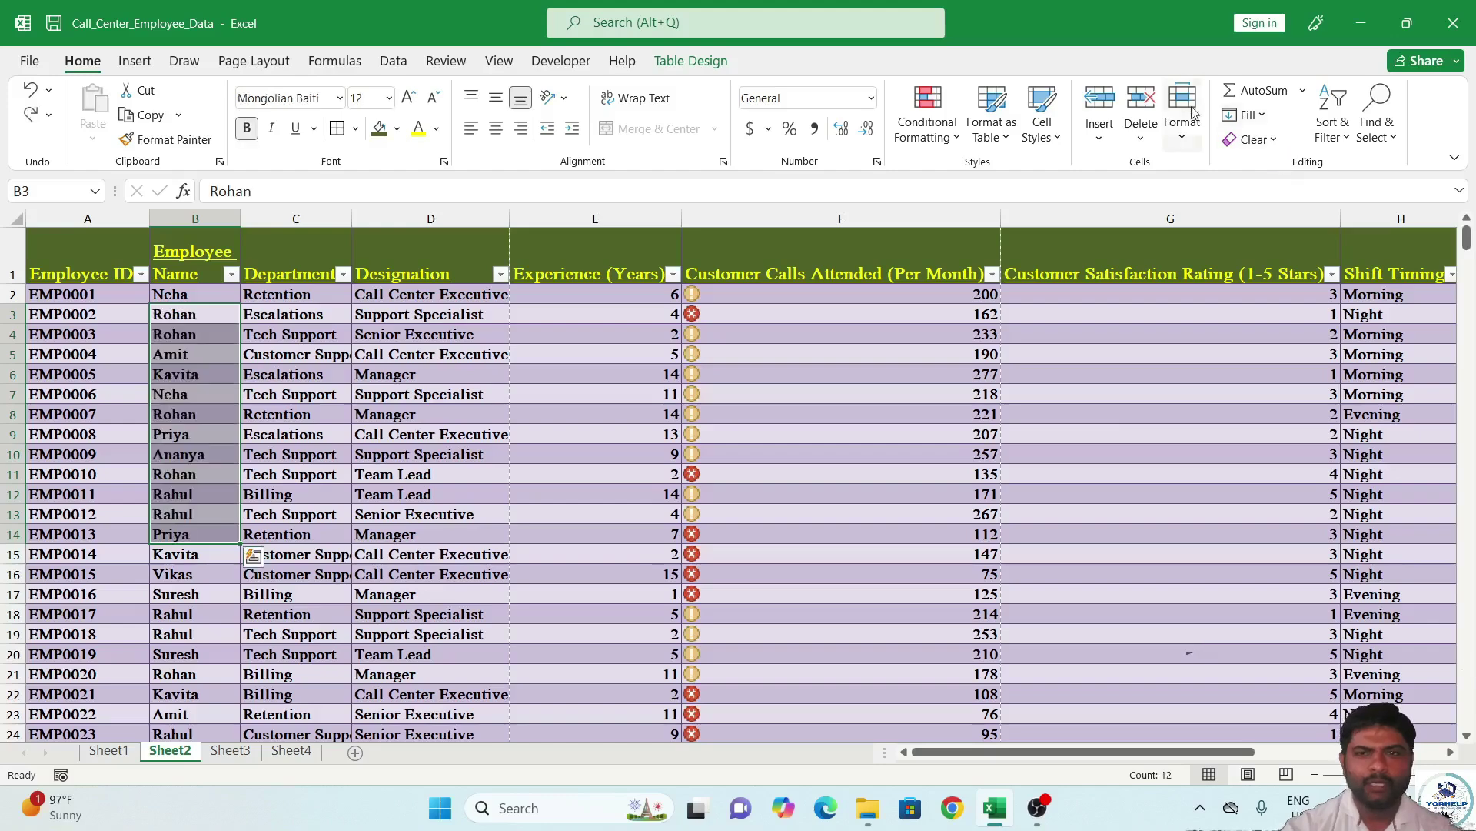
left_click(1251, 139)
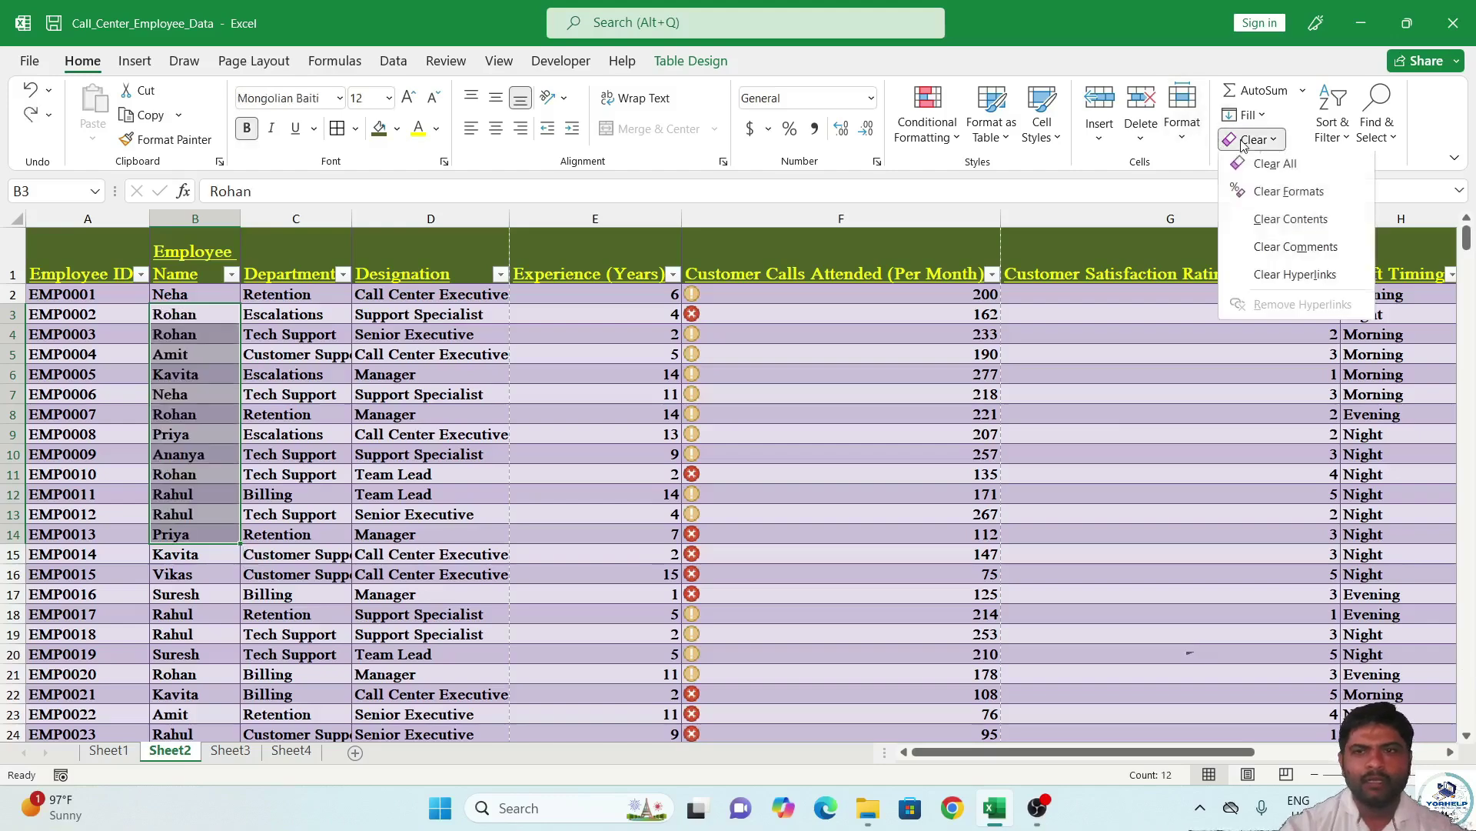
left_click(1288, 194)
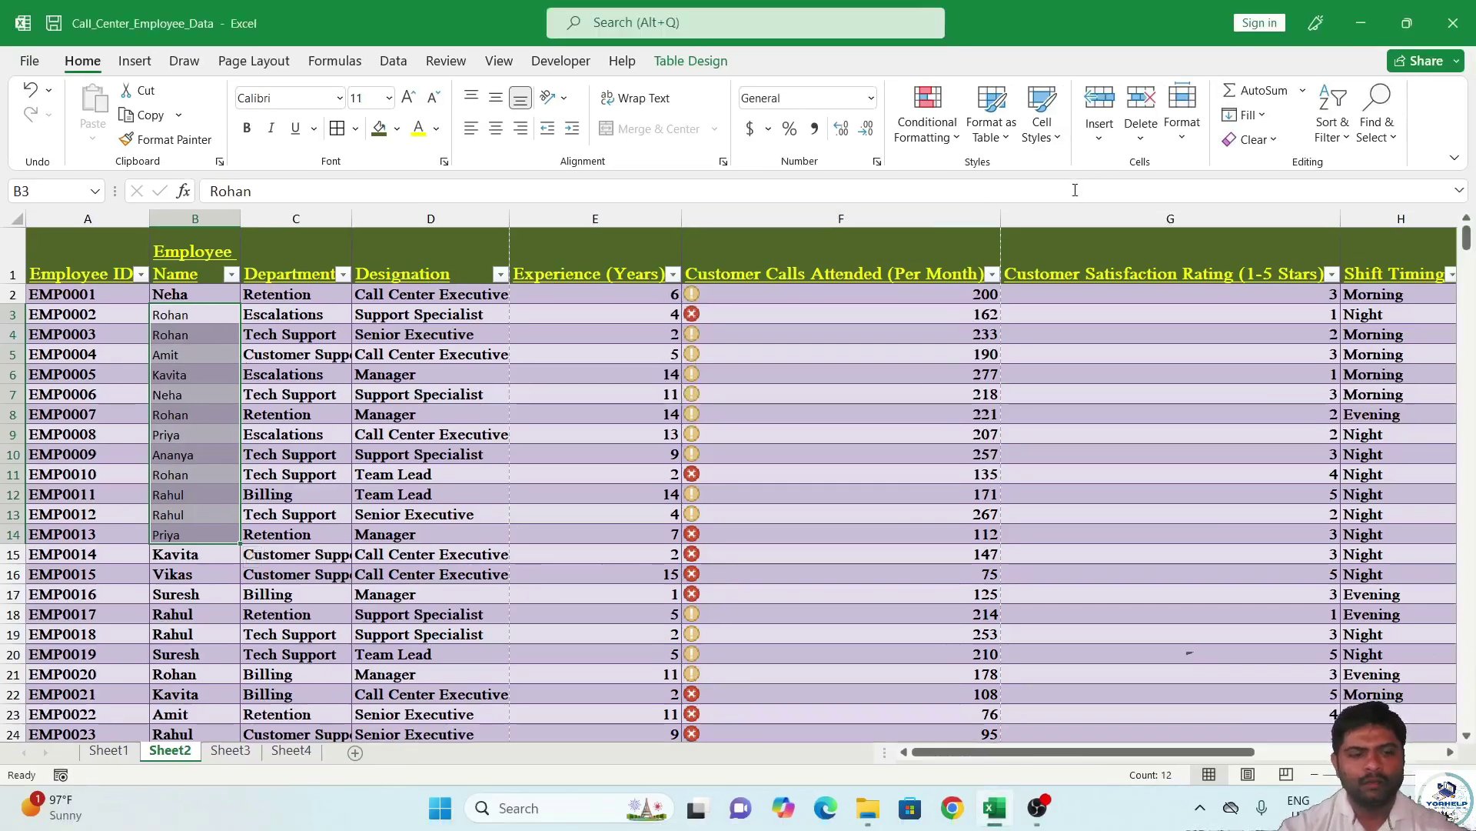
key("ctrl+z")
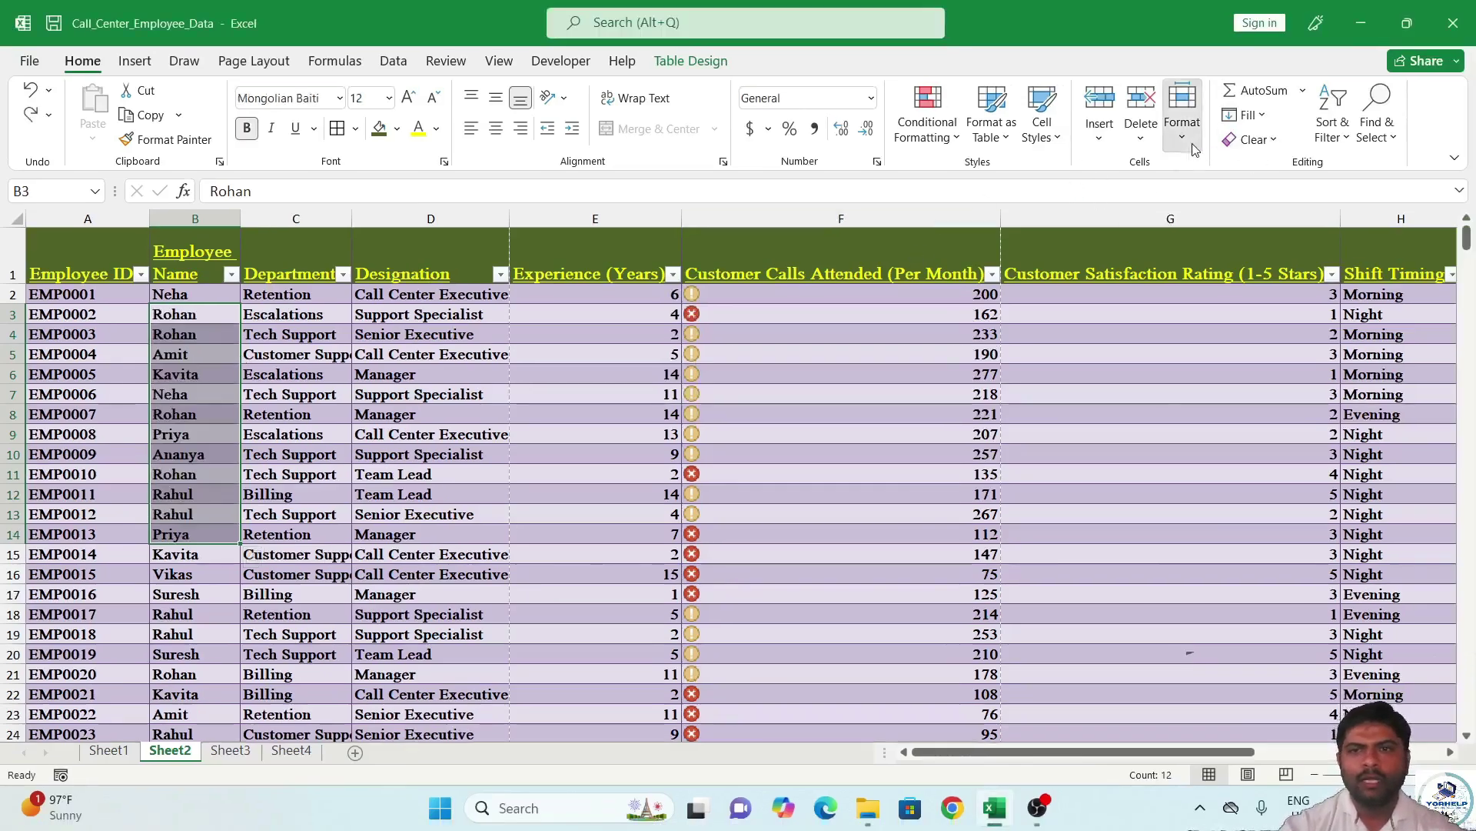
Rename the Sheet3 tab to 'Empo'.
left_click(1182, 116)
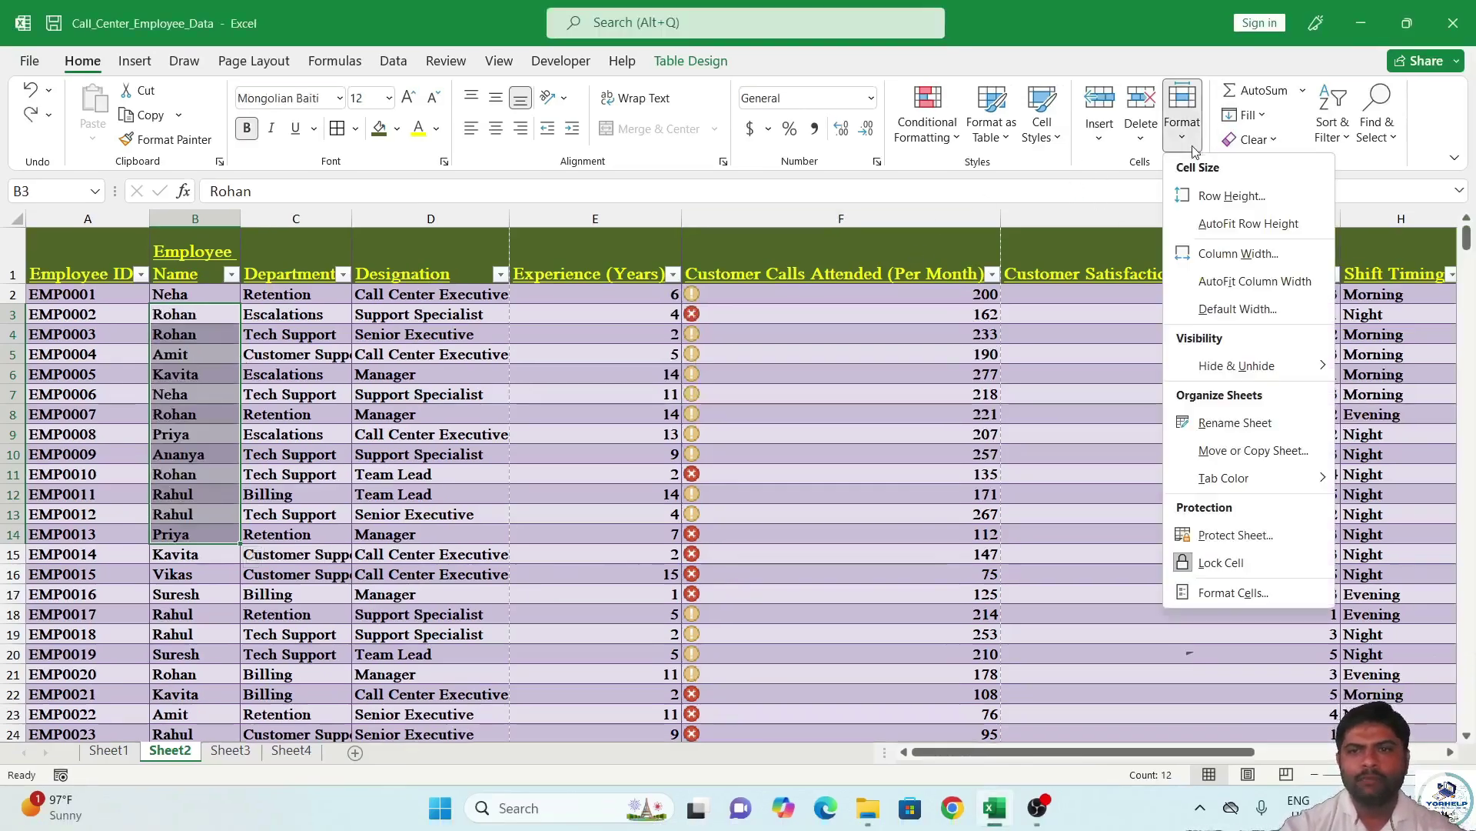
left_click(1258, 424)
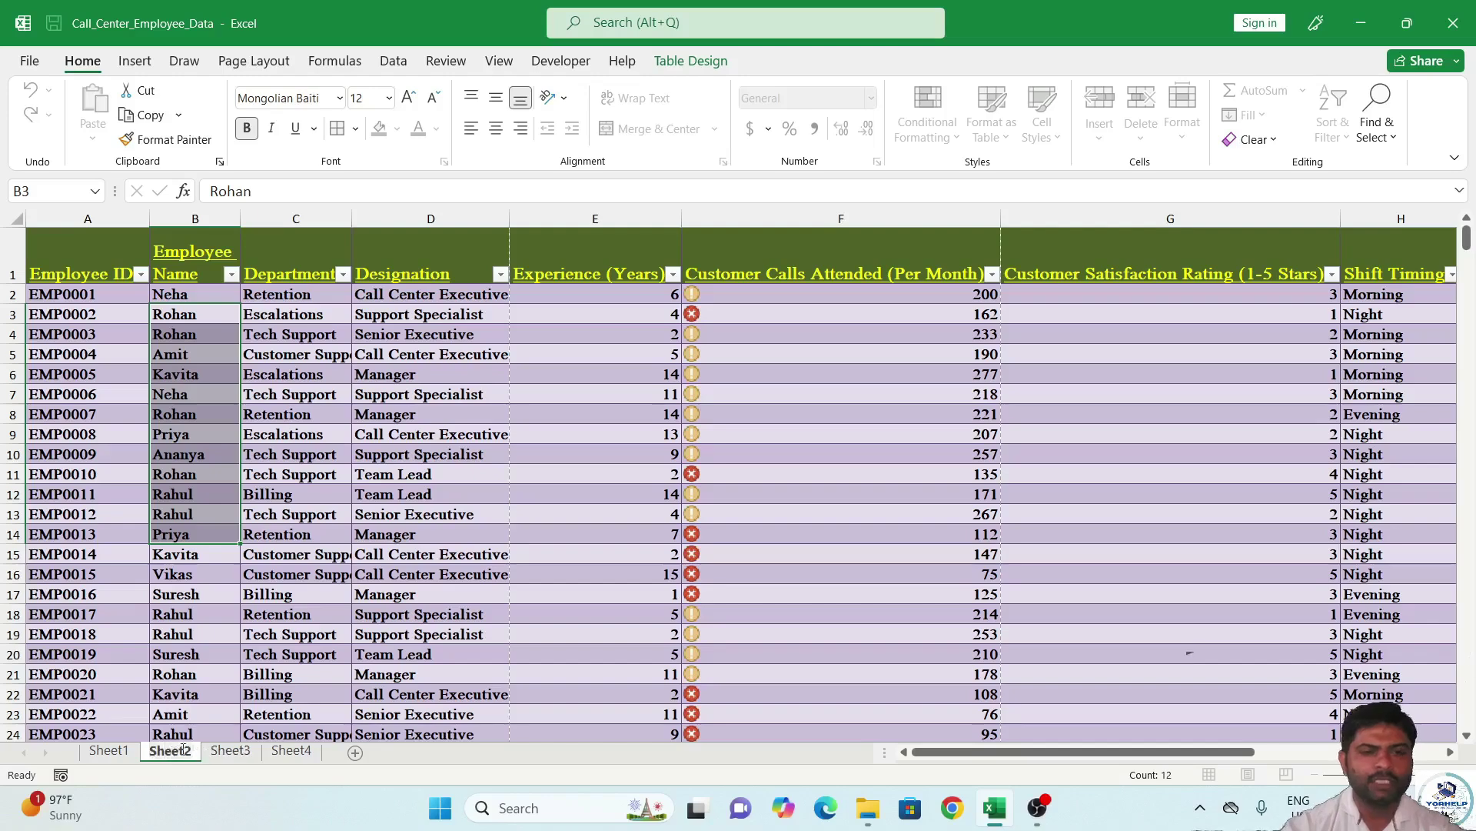
left_click(227, 751)
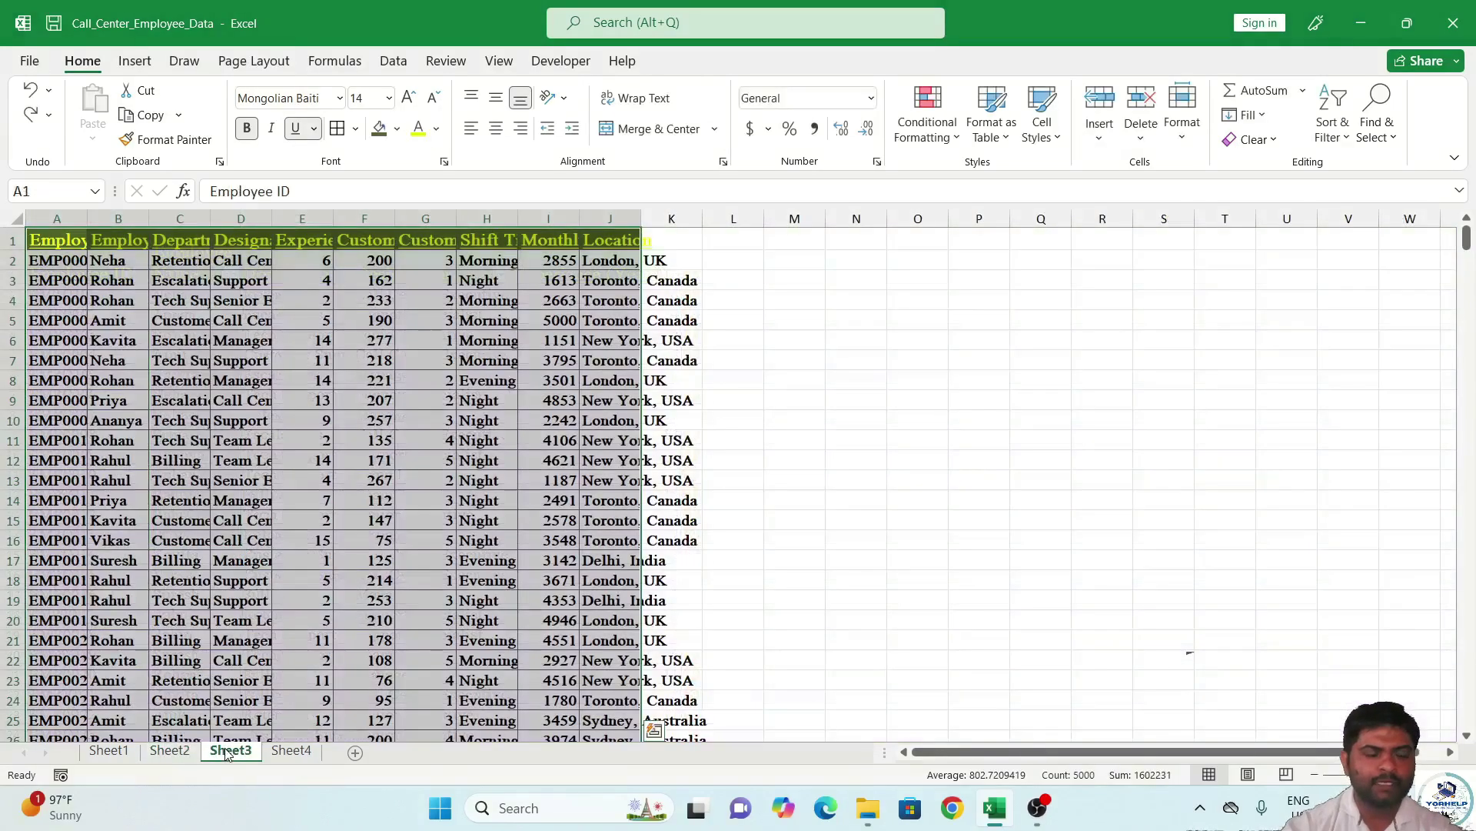
right_click(227, 752)
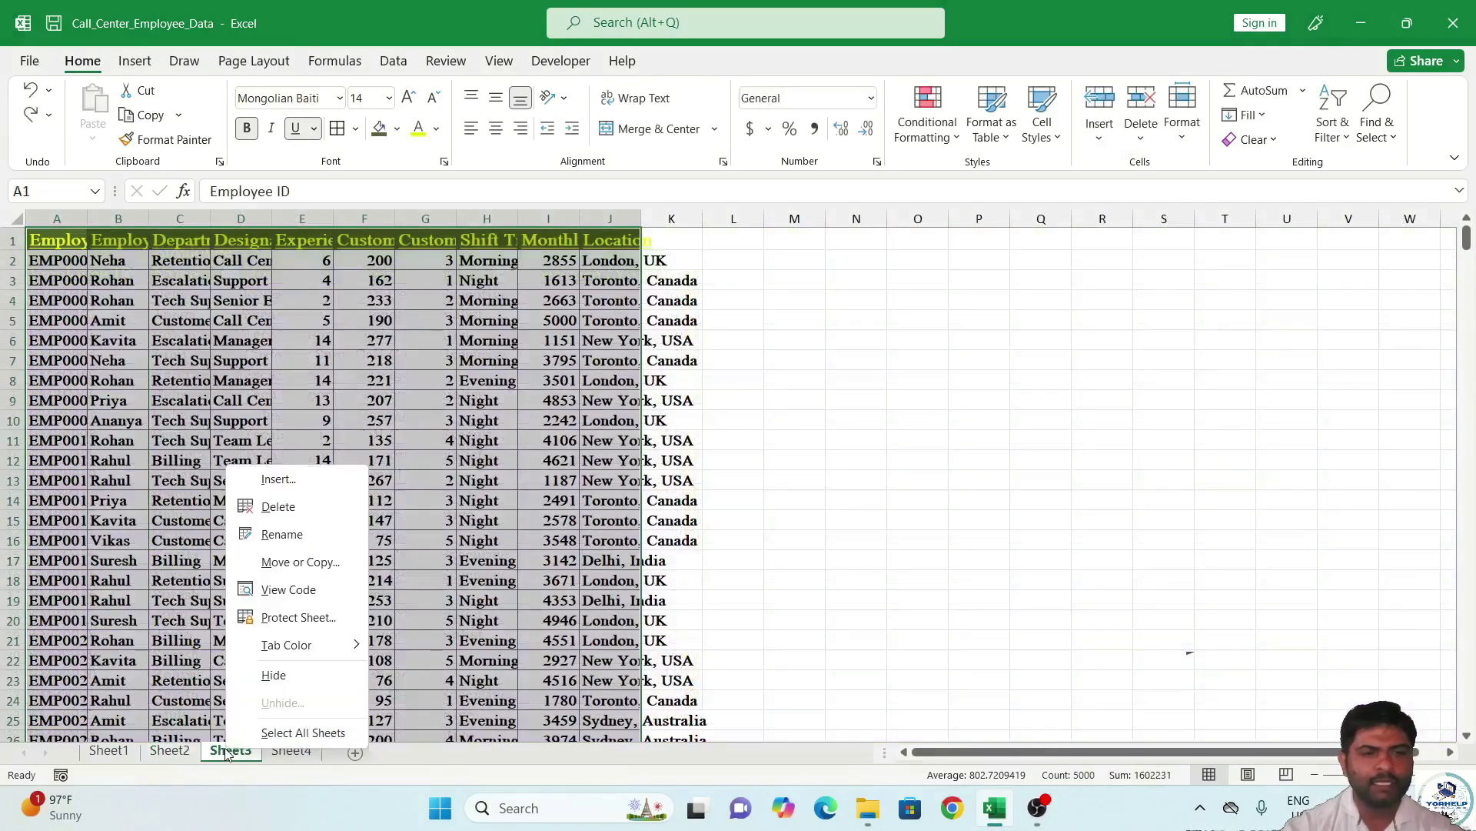
left_click(311, 536)
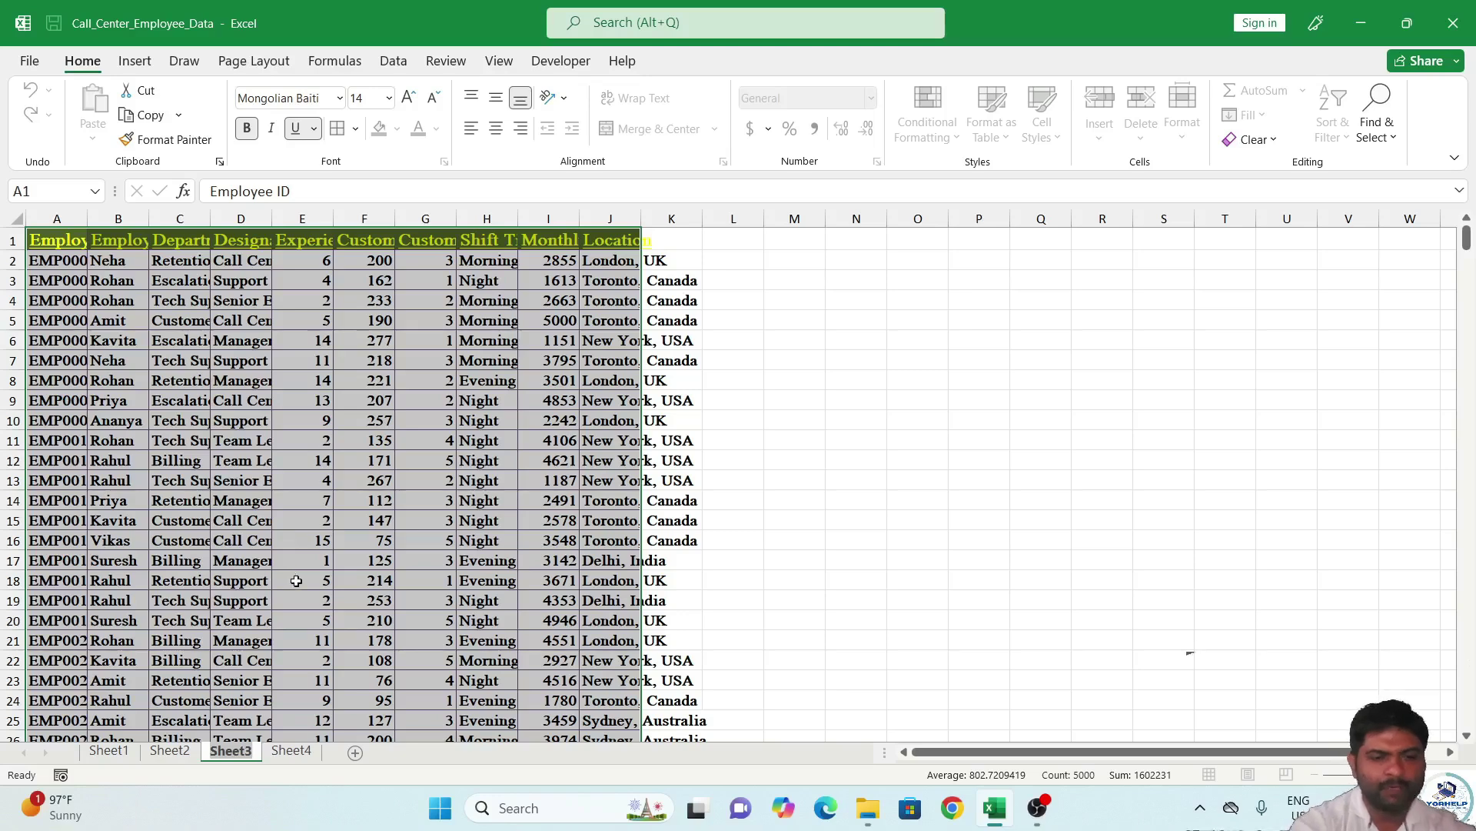
type("Empo")
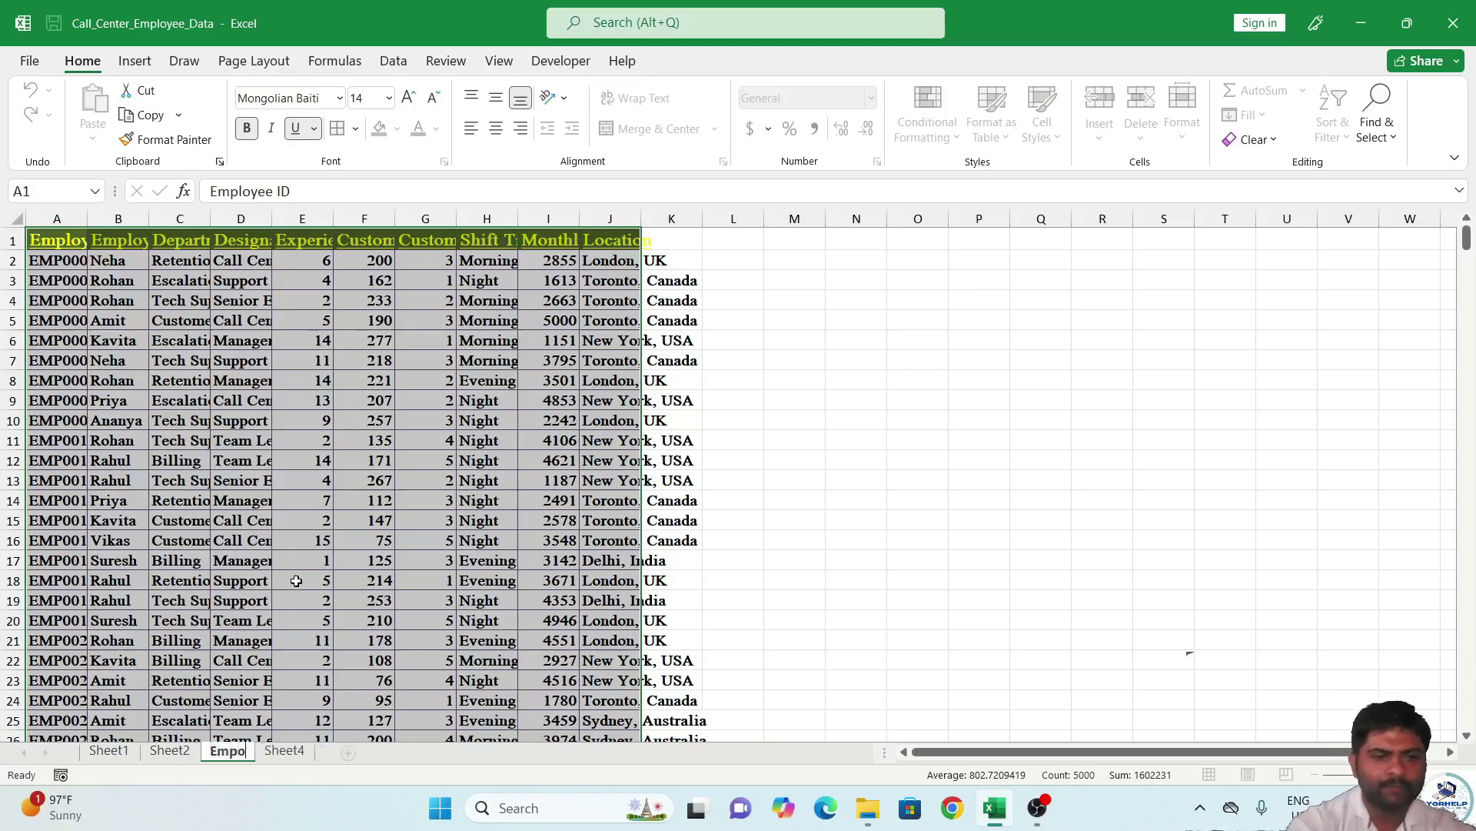
left_click(287, 737)
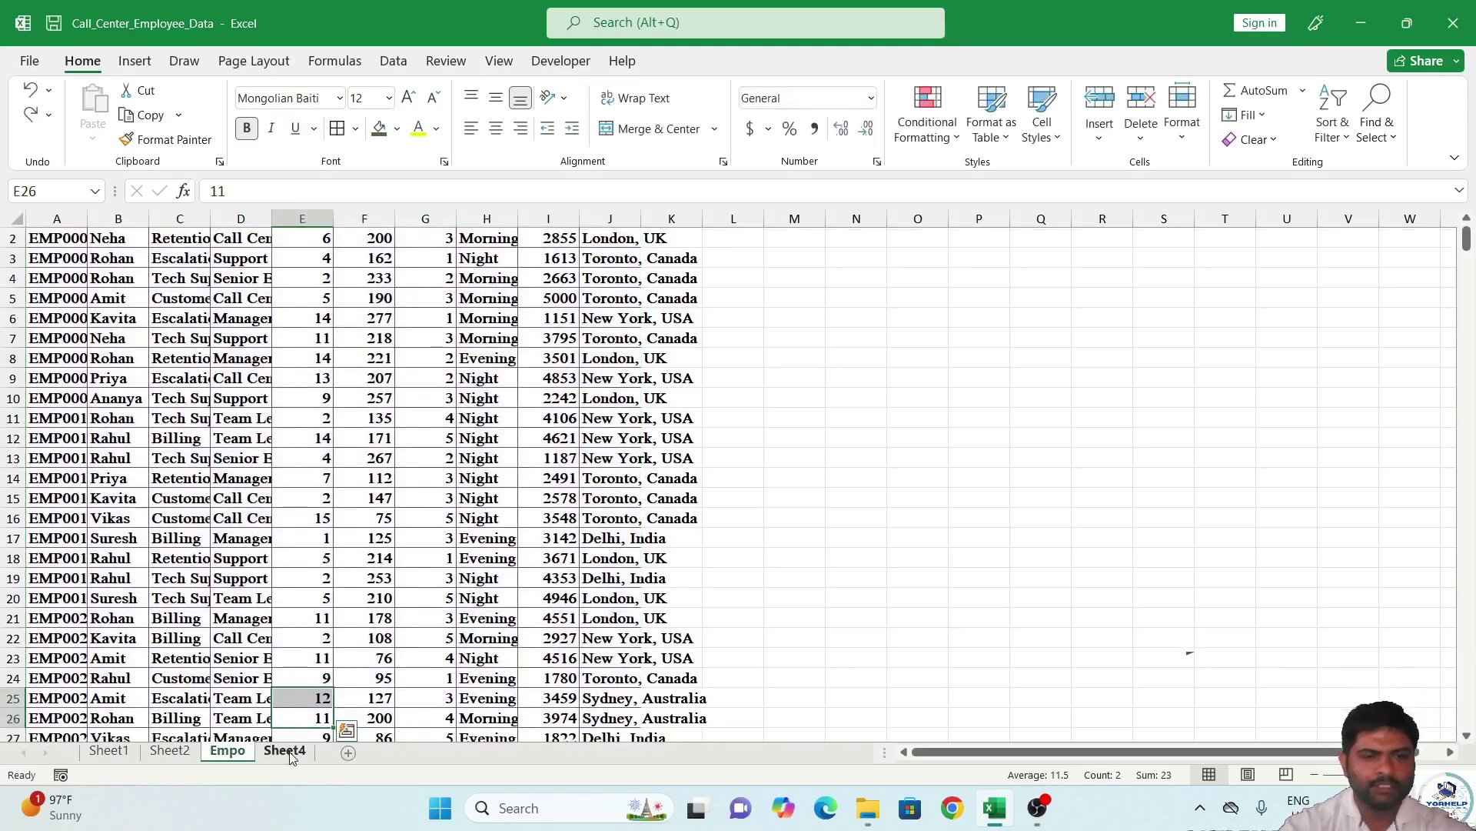
Rename the Sheet4 tab, holding the plain data copy, to 'Tech'.
left_click(286, 751)
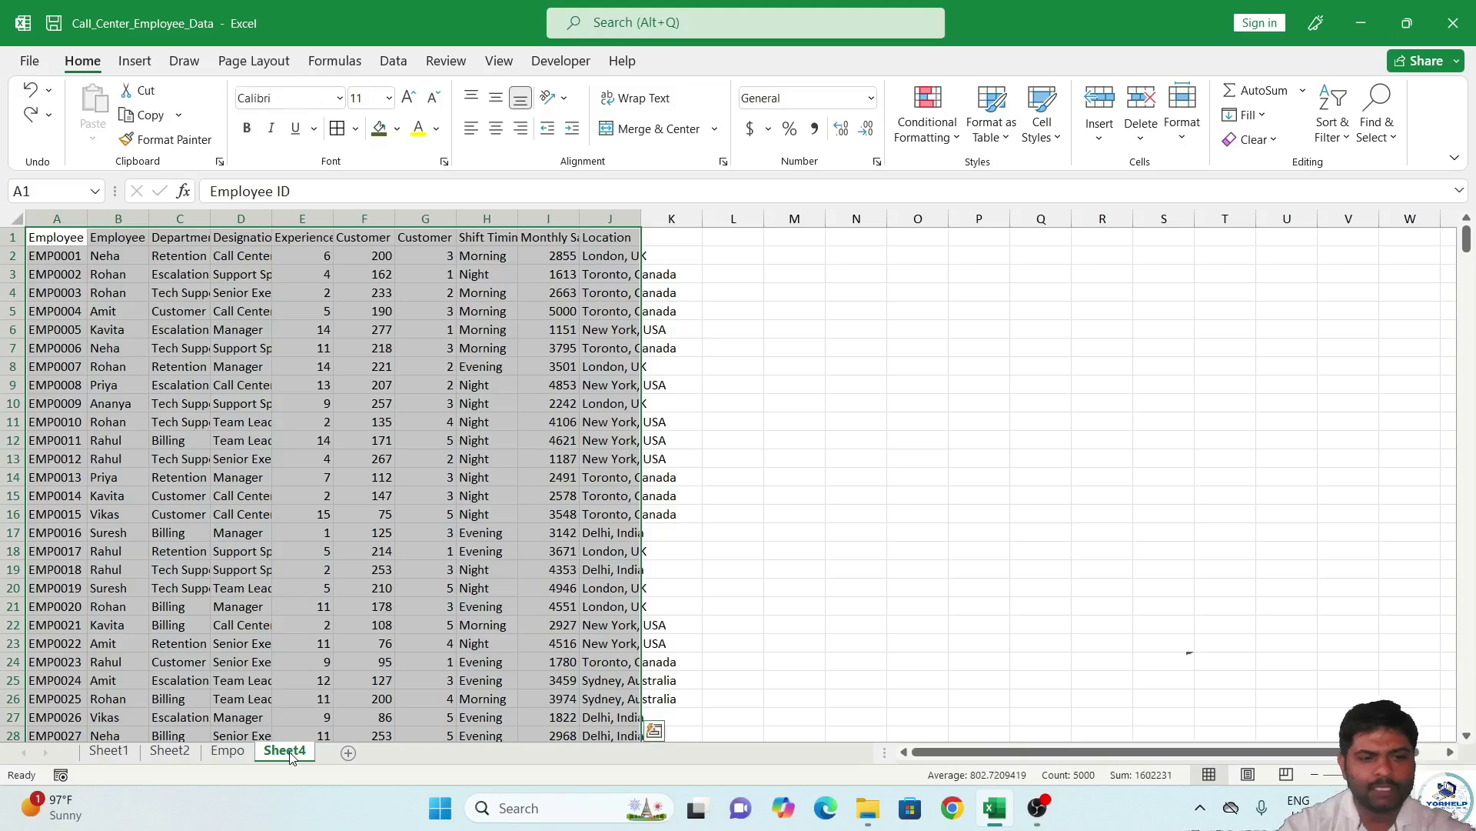
key("F2")
key("Escape")
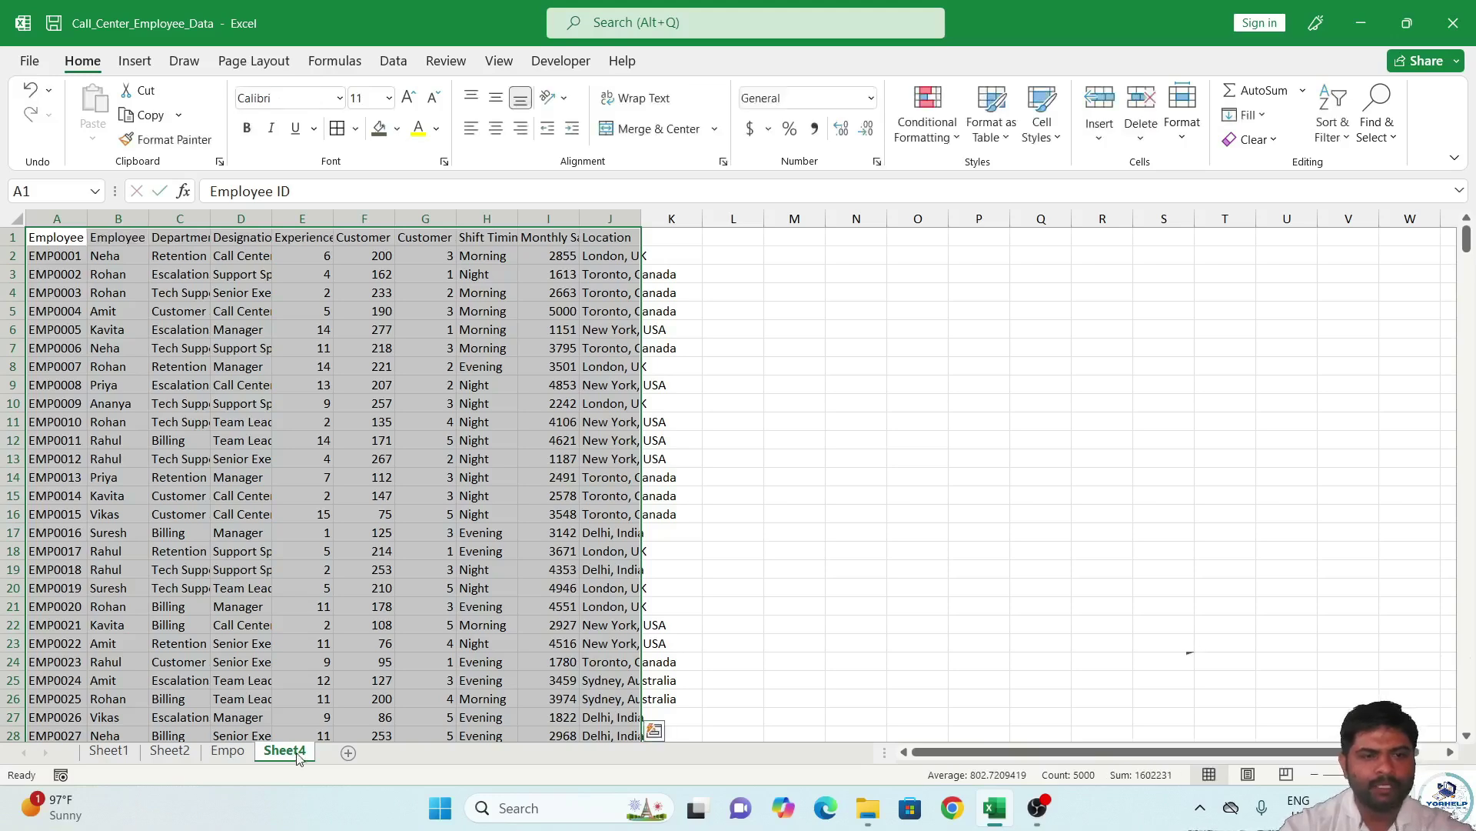
right_click(298, 758)
left_click(376, 541)
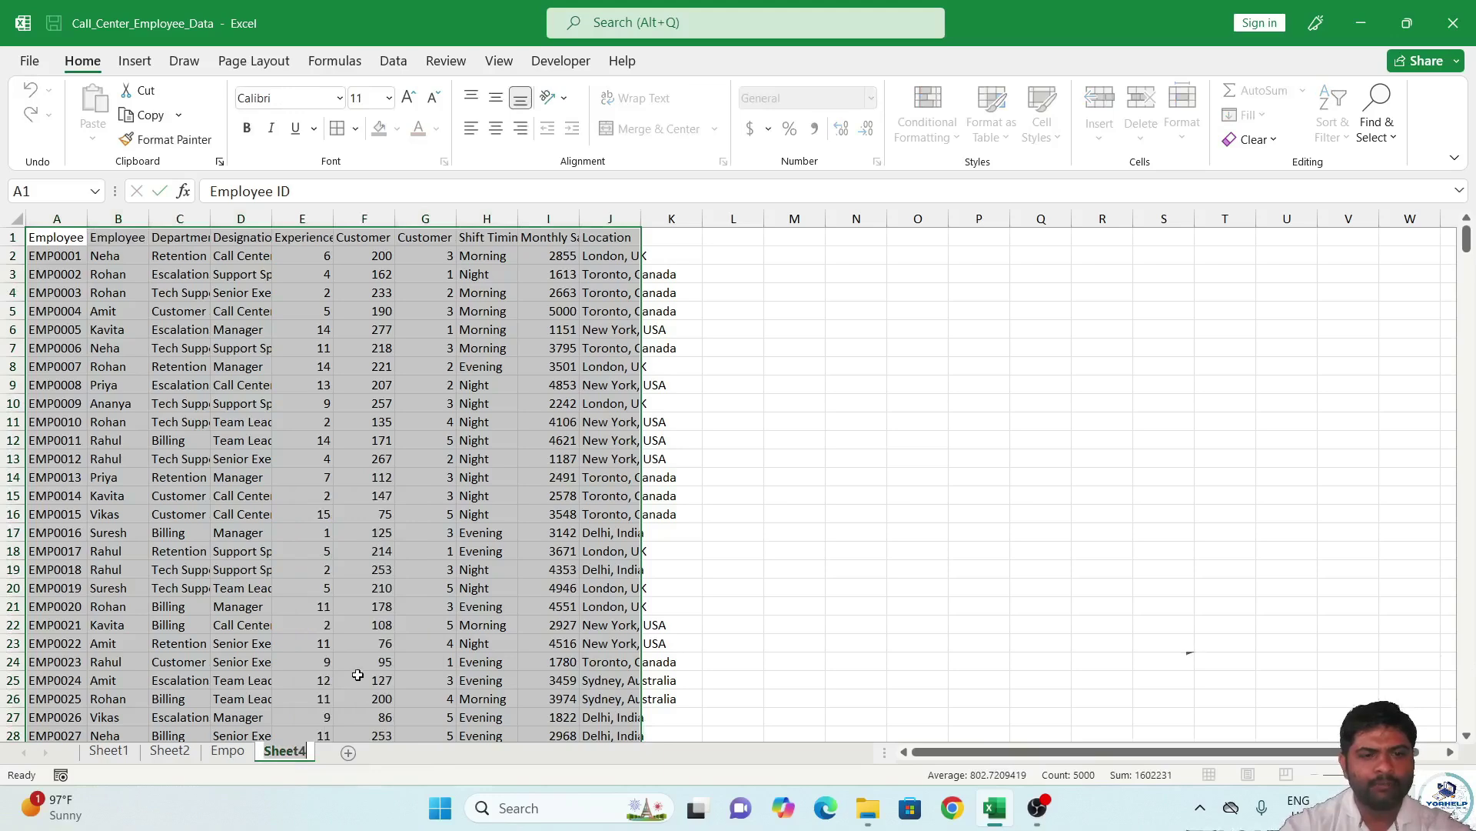
type("Tech")
key("Return")
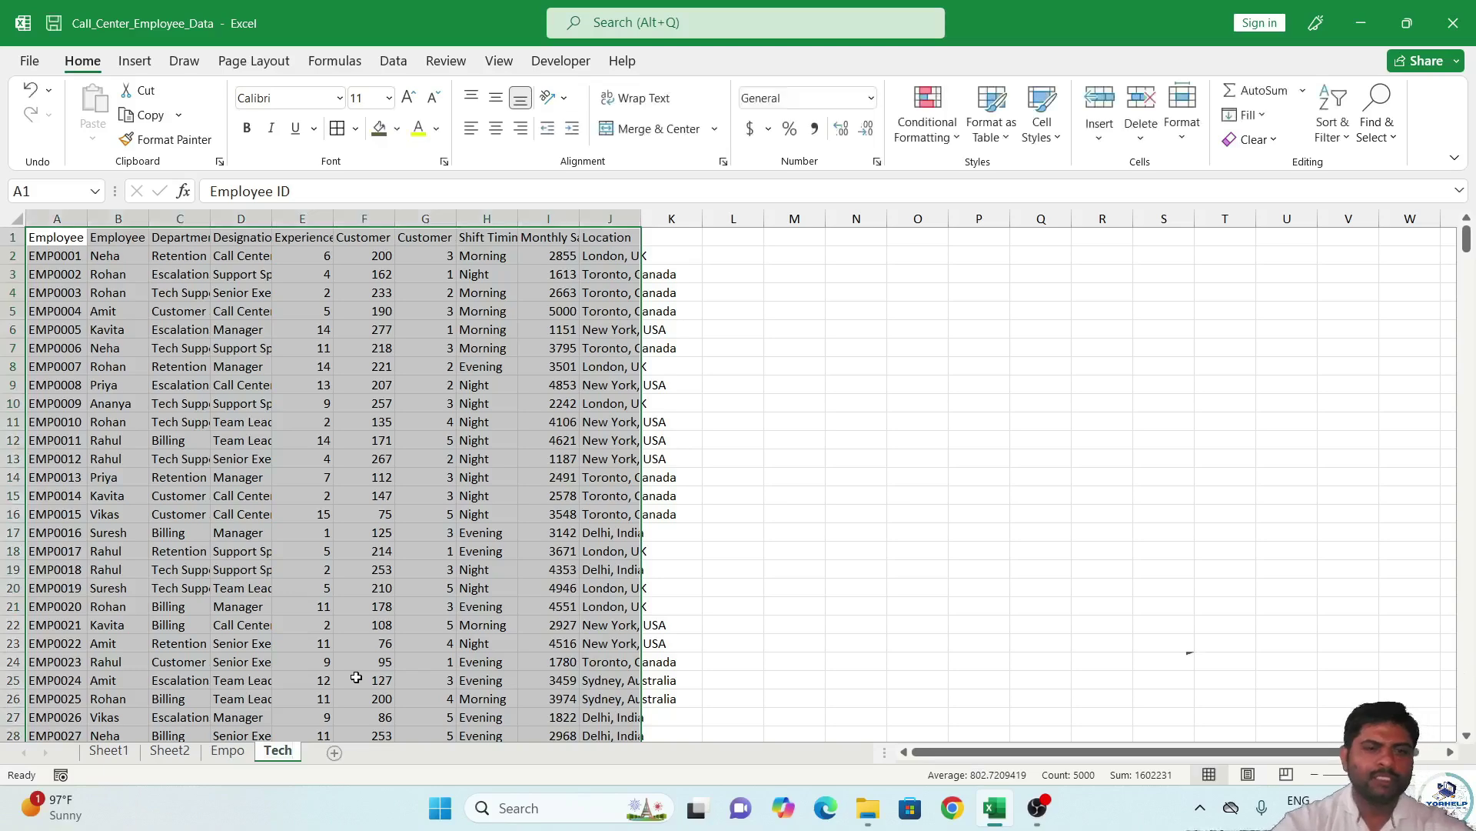
Switch to Sheet2 and scroll right toward column N.
left_click(170, 751)
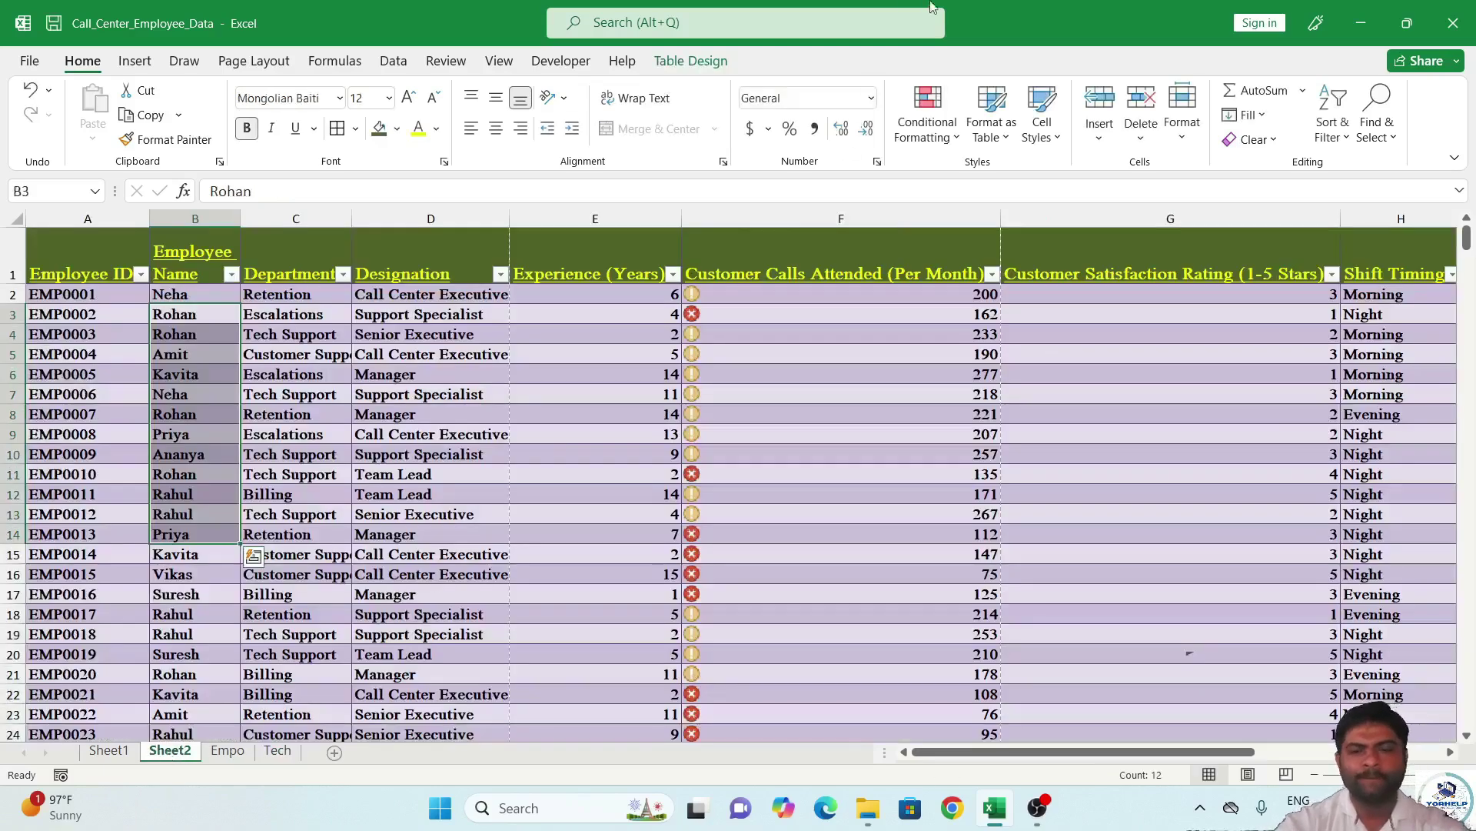
left_click(395, 580)
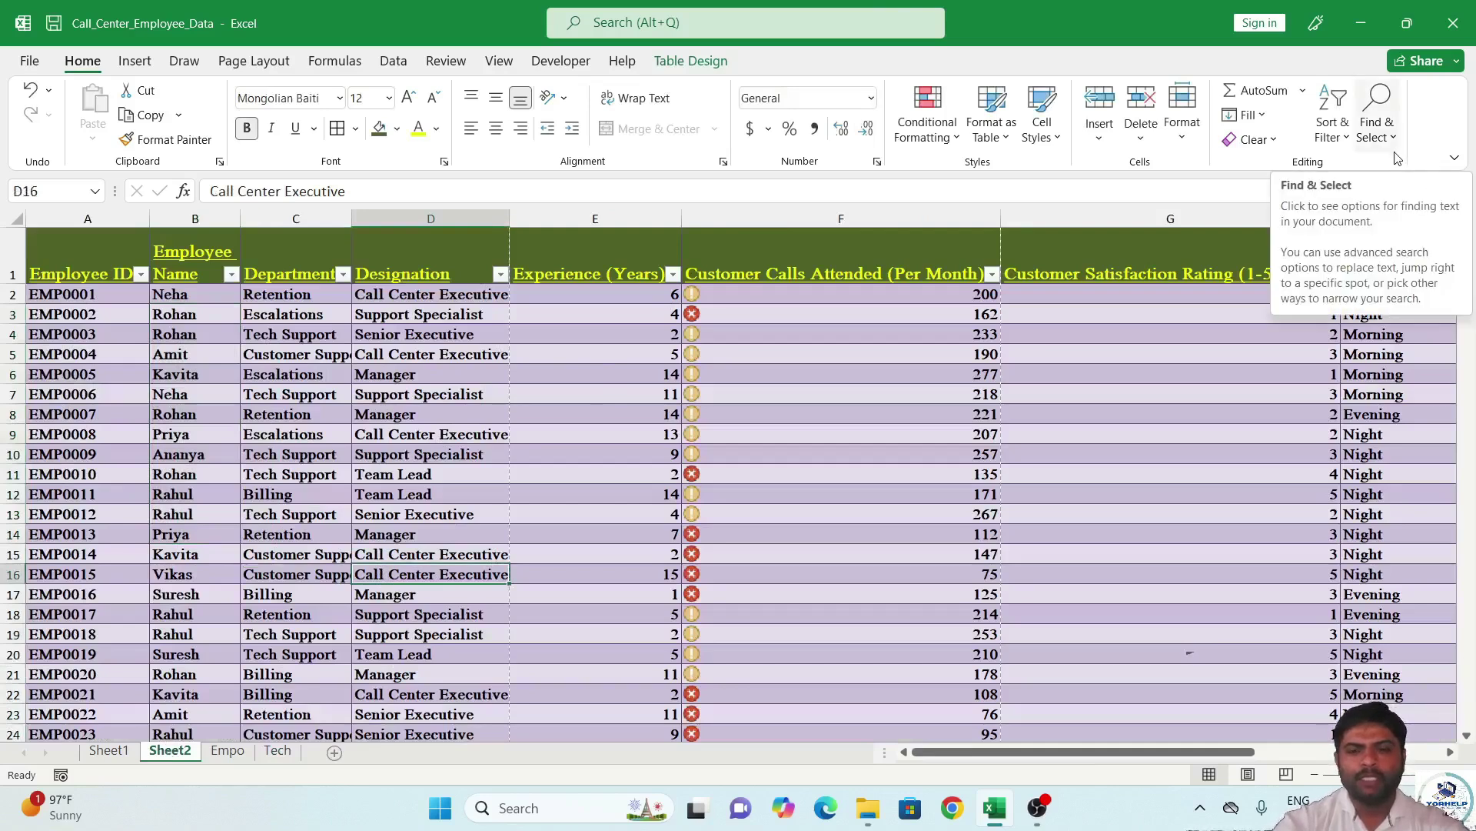
left_click(1302, 91)
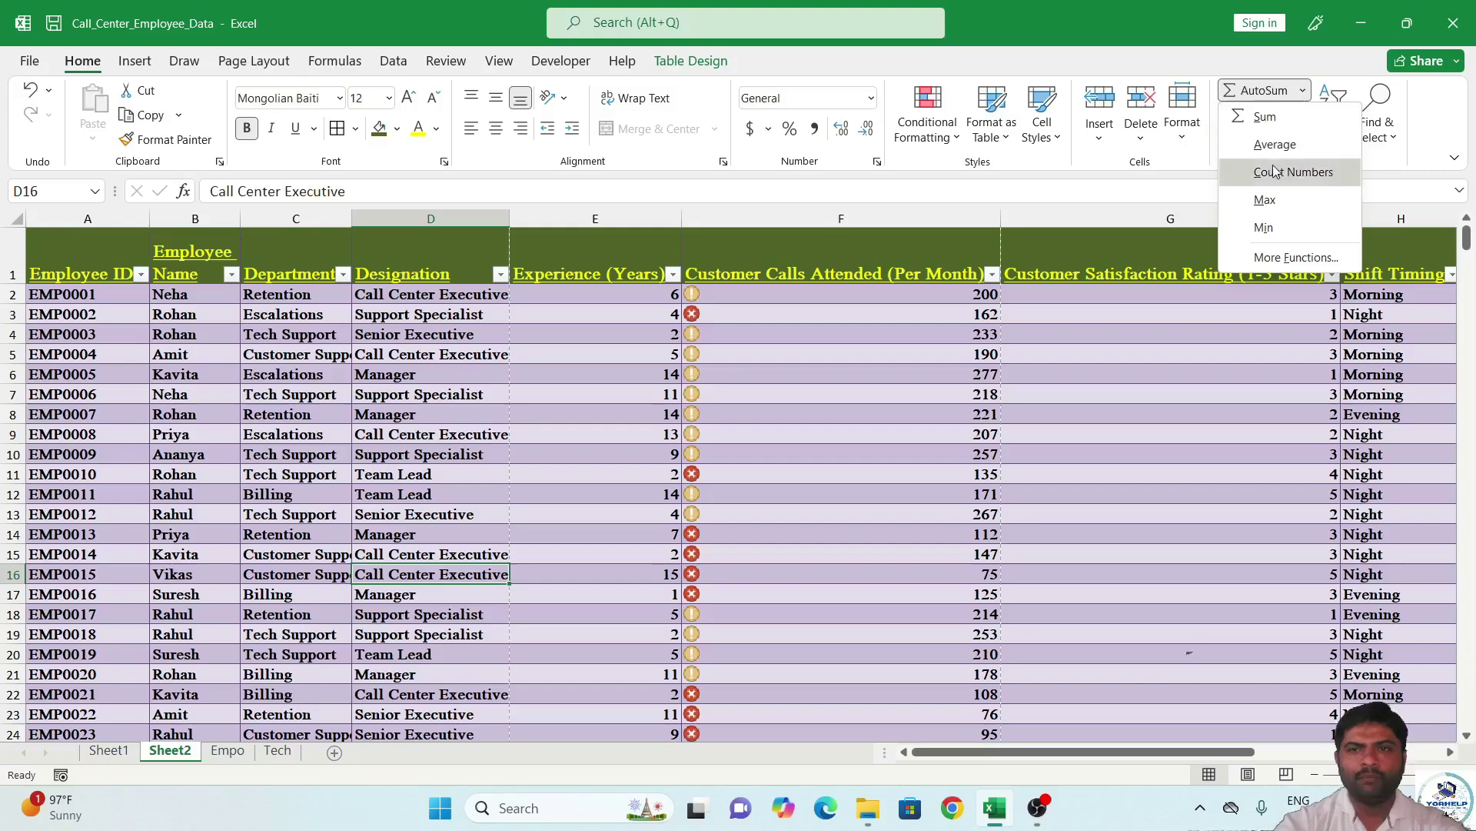
left_click(1108, 220)
left_click_drag(1092, 752, 1261, 752)
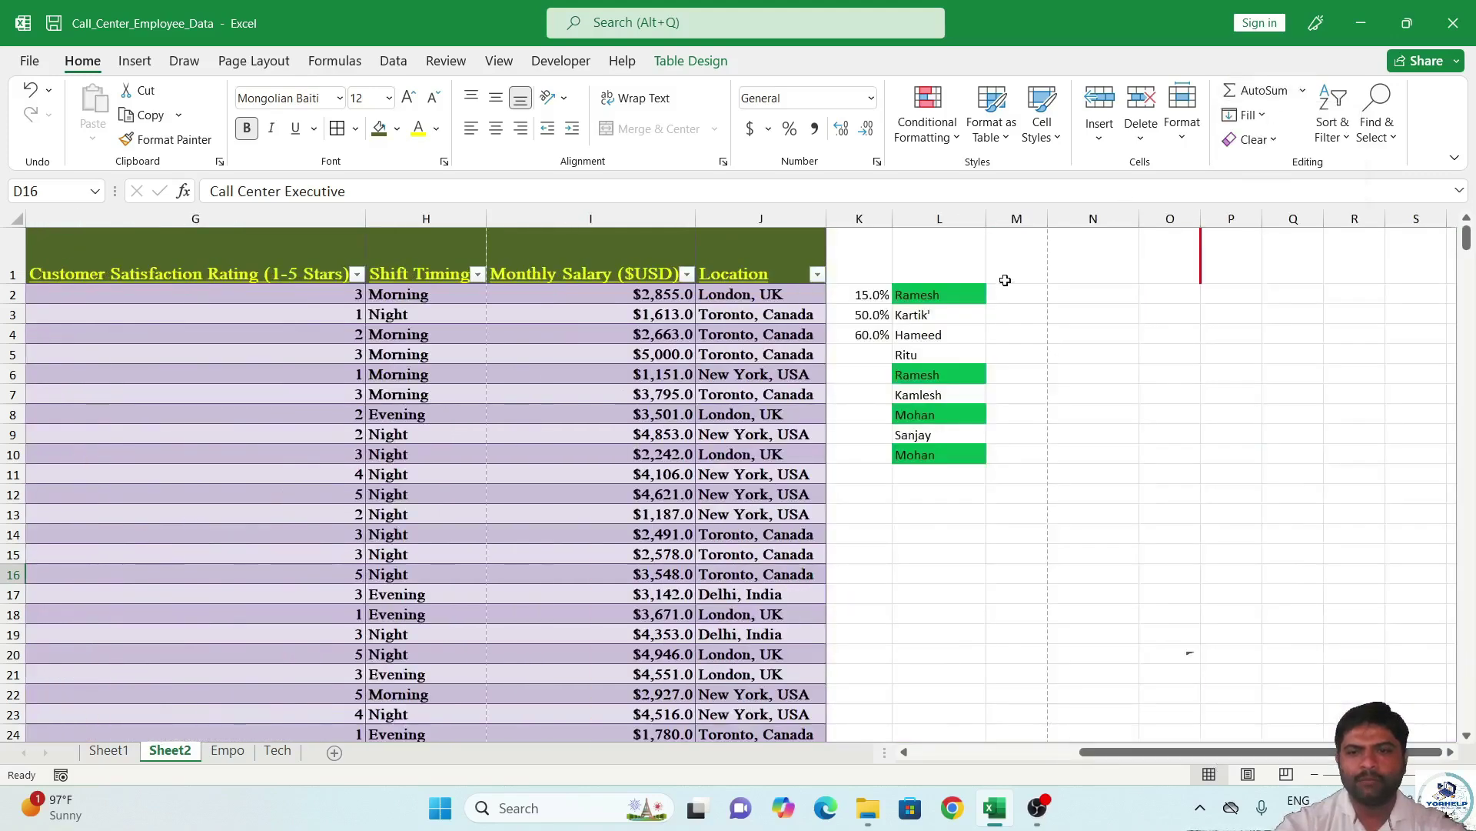
Enter 15, 52, 26, 25 and 356 down cells N3 to N7.
left_click(1084, 319)
type("15")
key("Return")
type("52")
key("Return")
type("26")
key("Return")
type("25")
key("Return")
type("356")
key("Return")
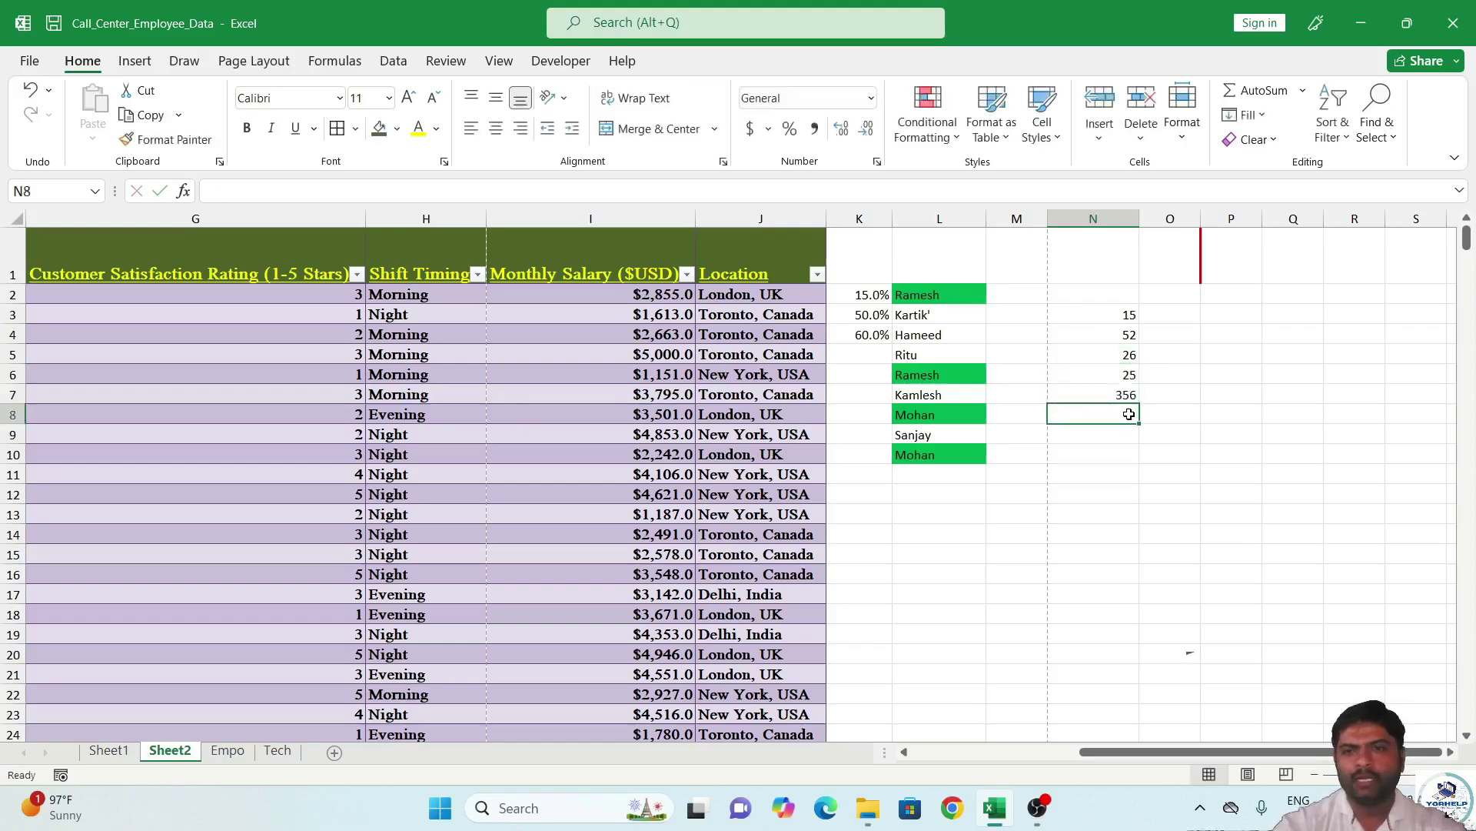
AutoSum N3:N7 into N8 with =SUM(N3:N7), giving 474.
left_click_drag(1125, 311, 1120, 410)
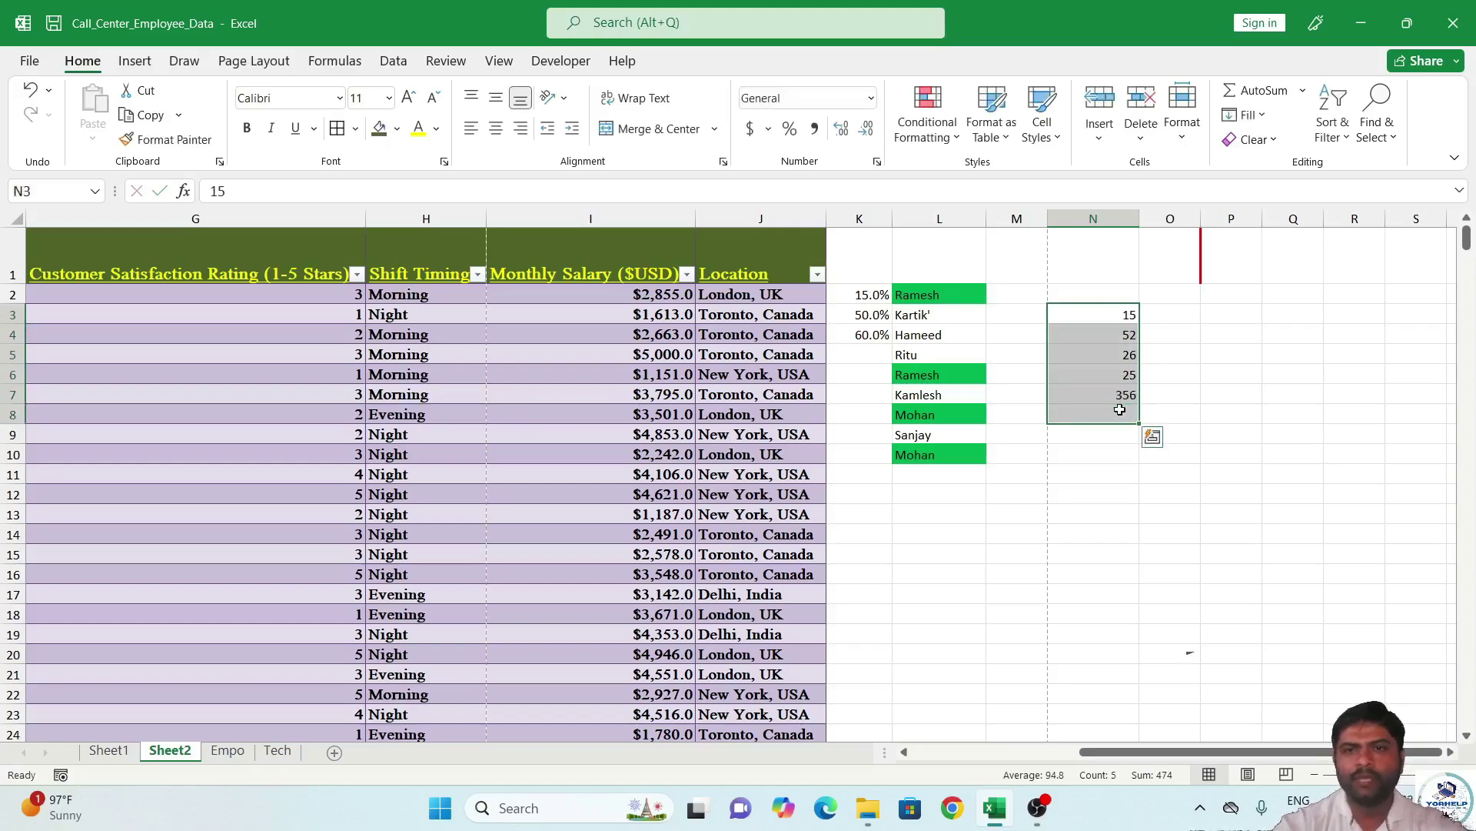
left_click(1280, 98)
left_click(1127, 401)
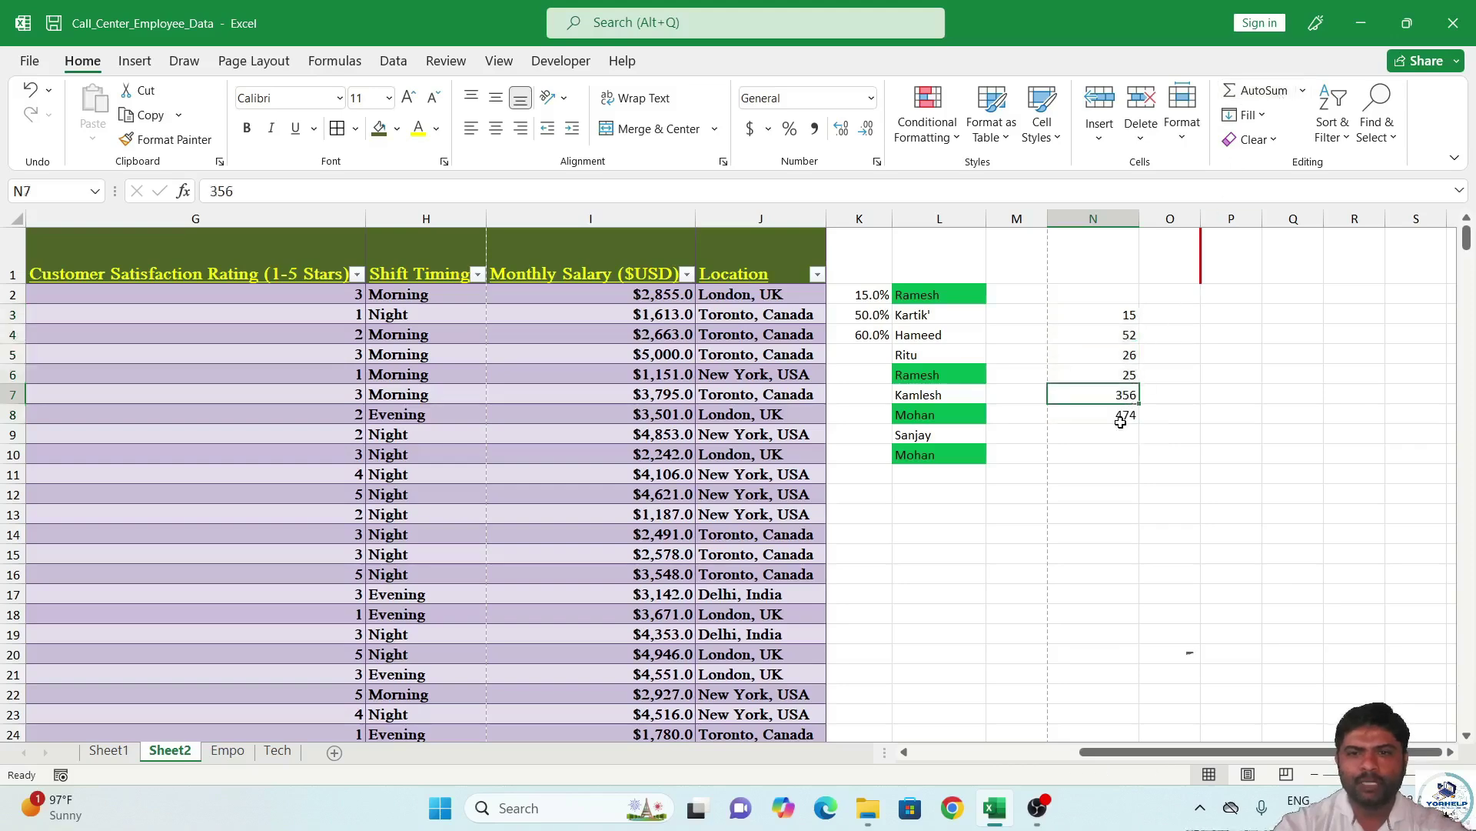
left_click(1124, 417)
Make the numbers in N3:O9 bold and enlarge them to 18-point.
left_click_drag(1126, 311, 1140, 428)
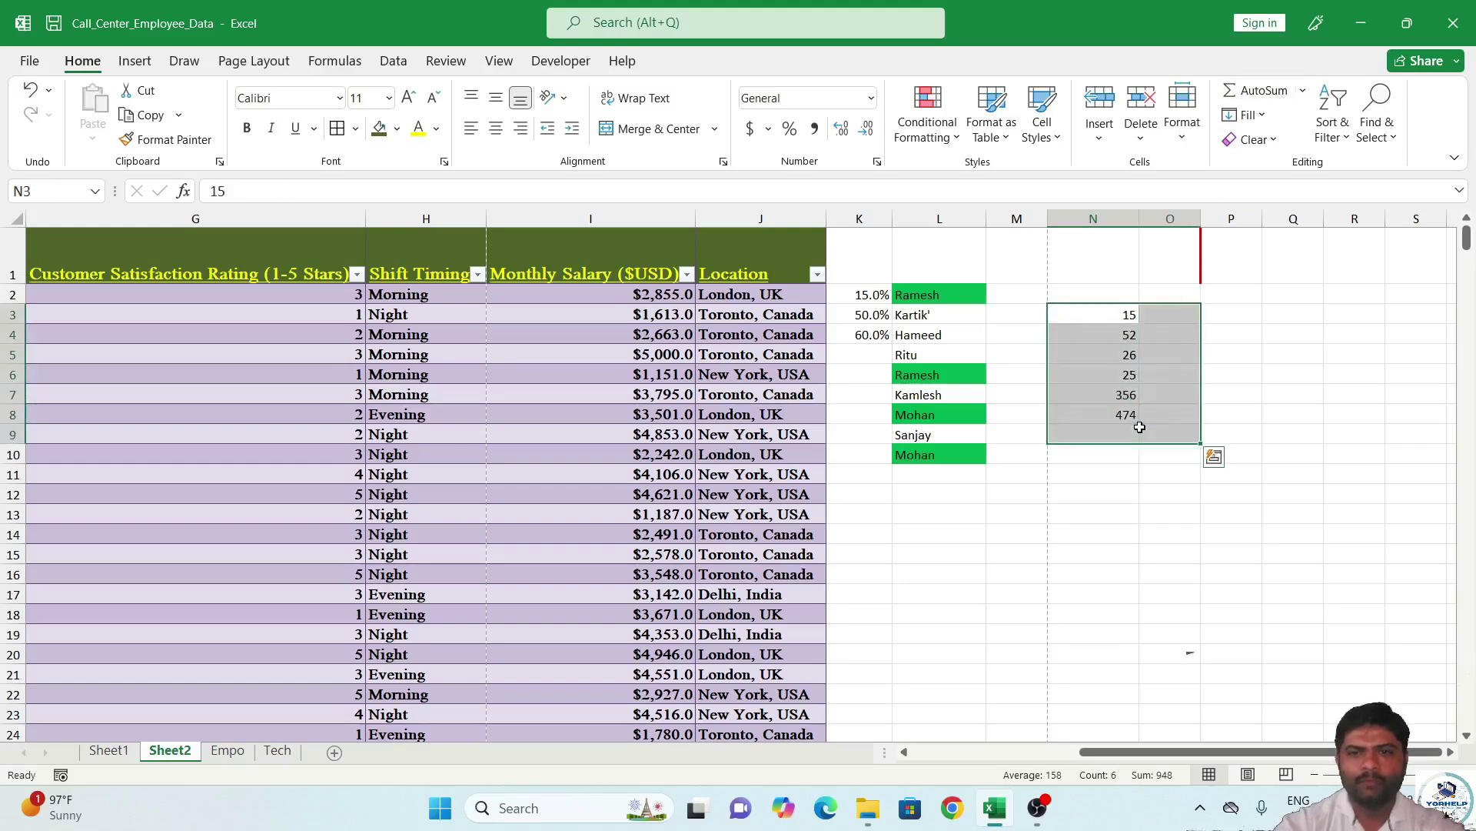
left_click(408, 98)
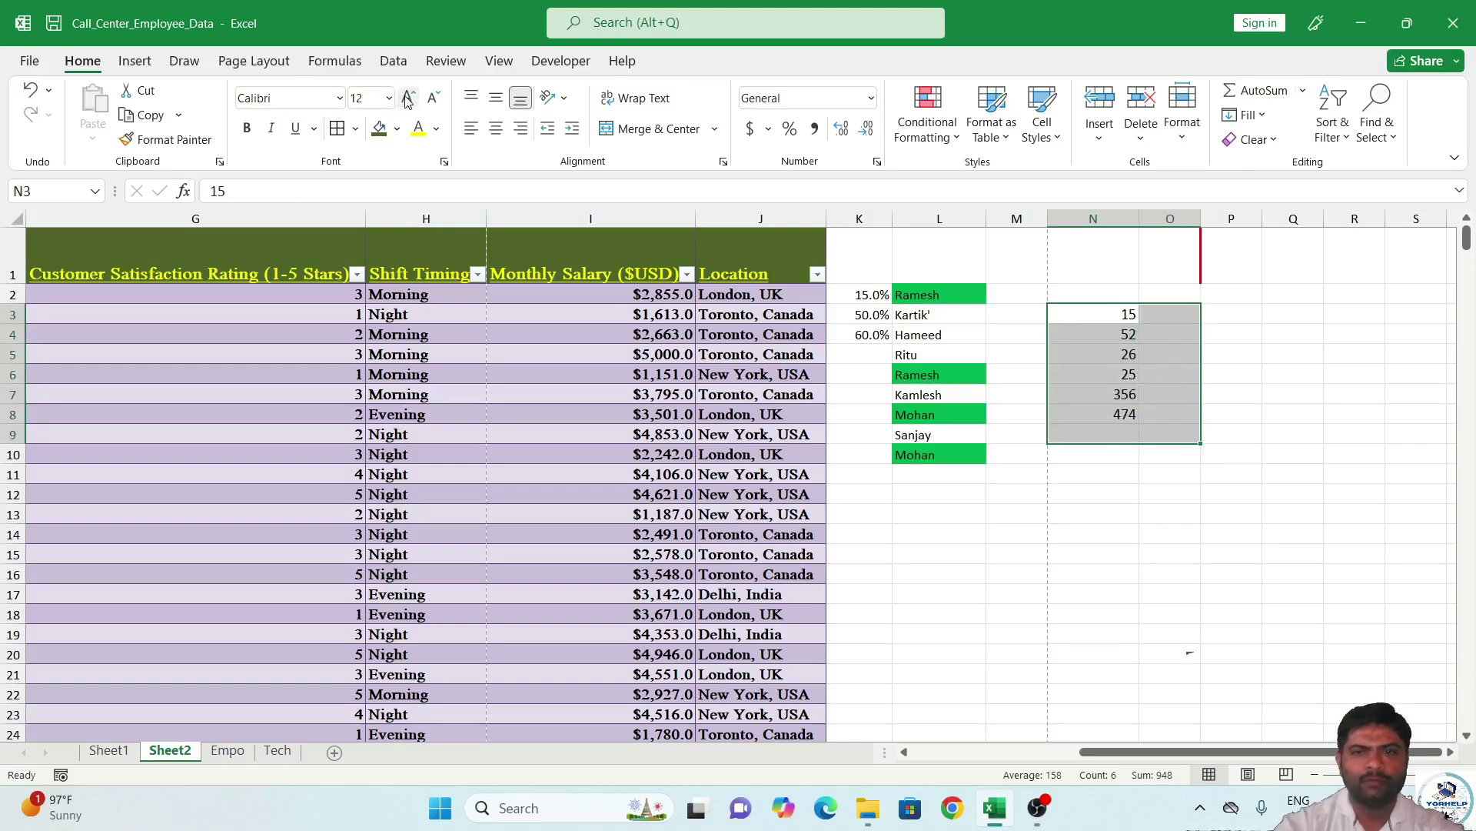
left_click(408, 97)
left_click(408, 98)
left_click(407, 98)
left_click(246, 128)
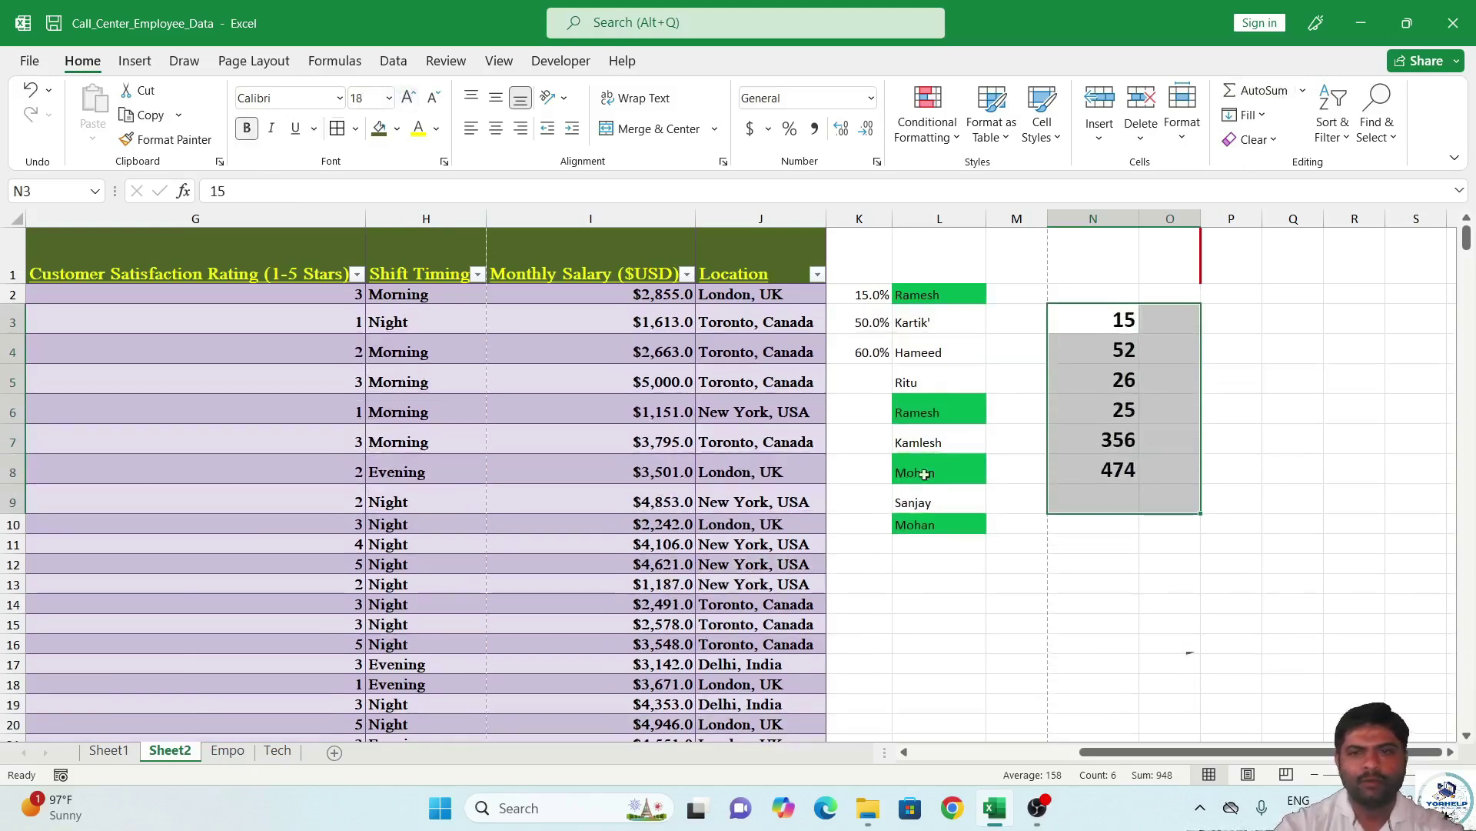
Fill the total cell N8 with yellow.
left_click(1084, 466)
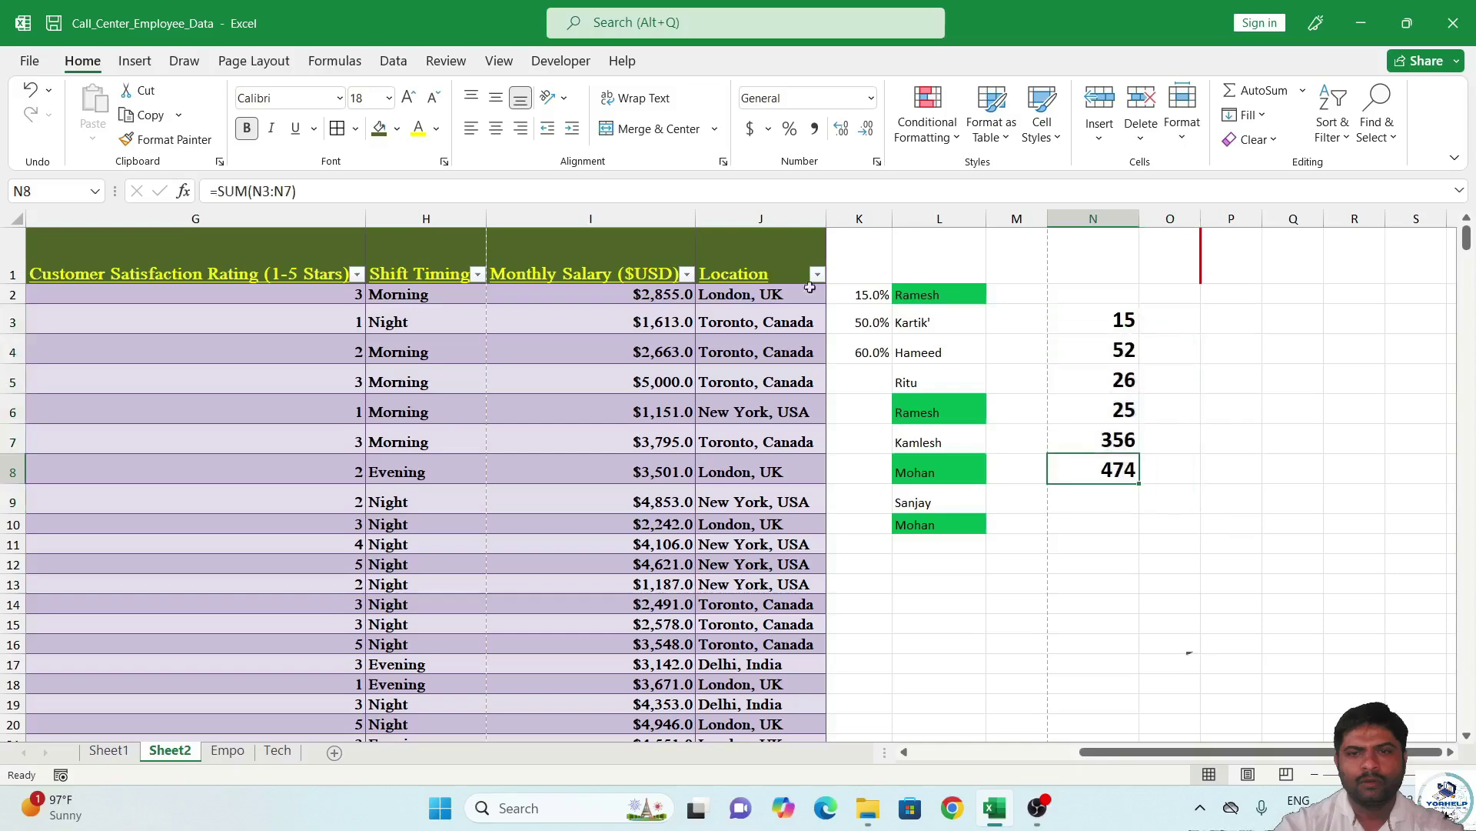
left_click(397, 129)
left_click(424, 312)
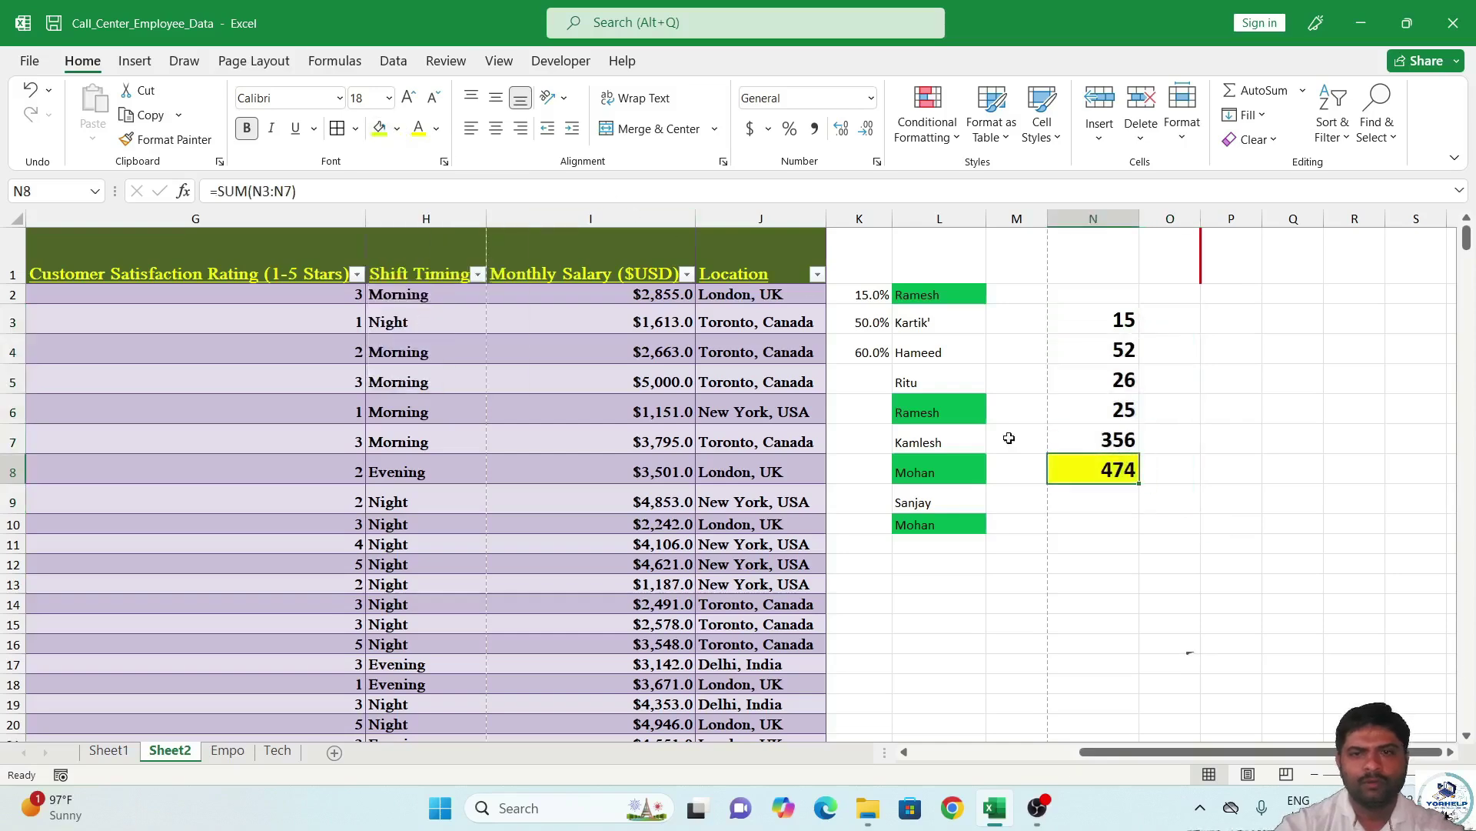
left_click(1053, 372)
left_click(1107, 462)
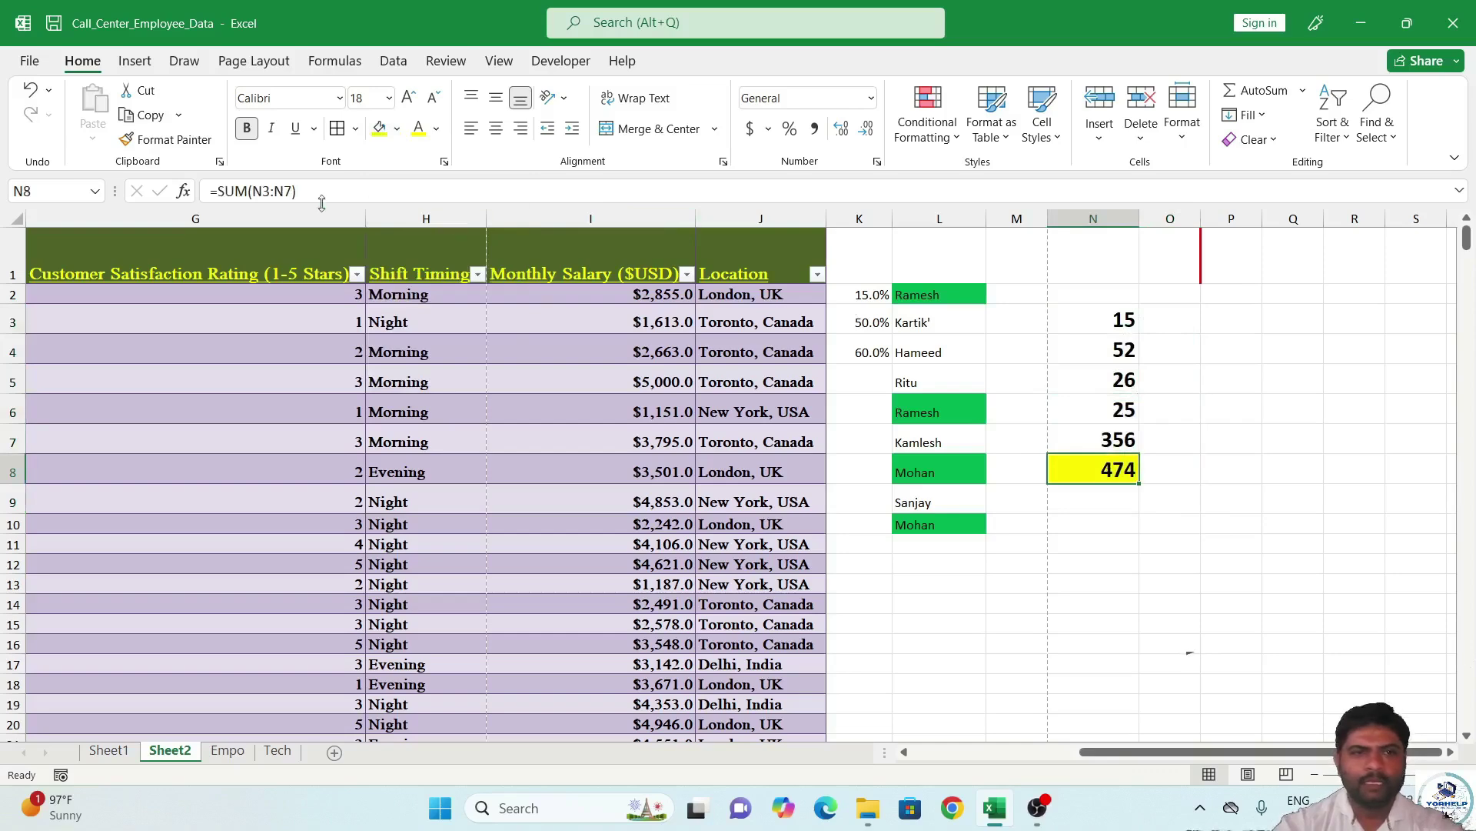
Keep the SUM formula in N8, then switch it to Average and then Count Numbers of N3:N7.
left_click_drag(296, 191, 189, 176)
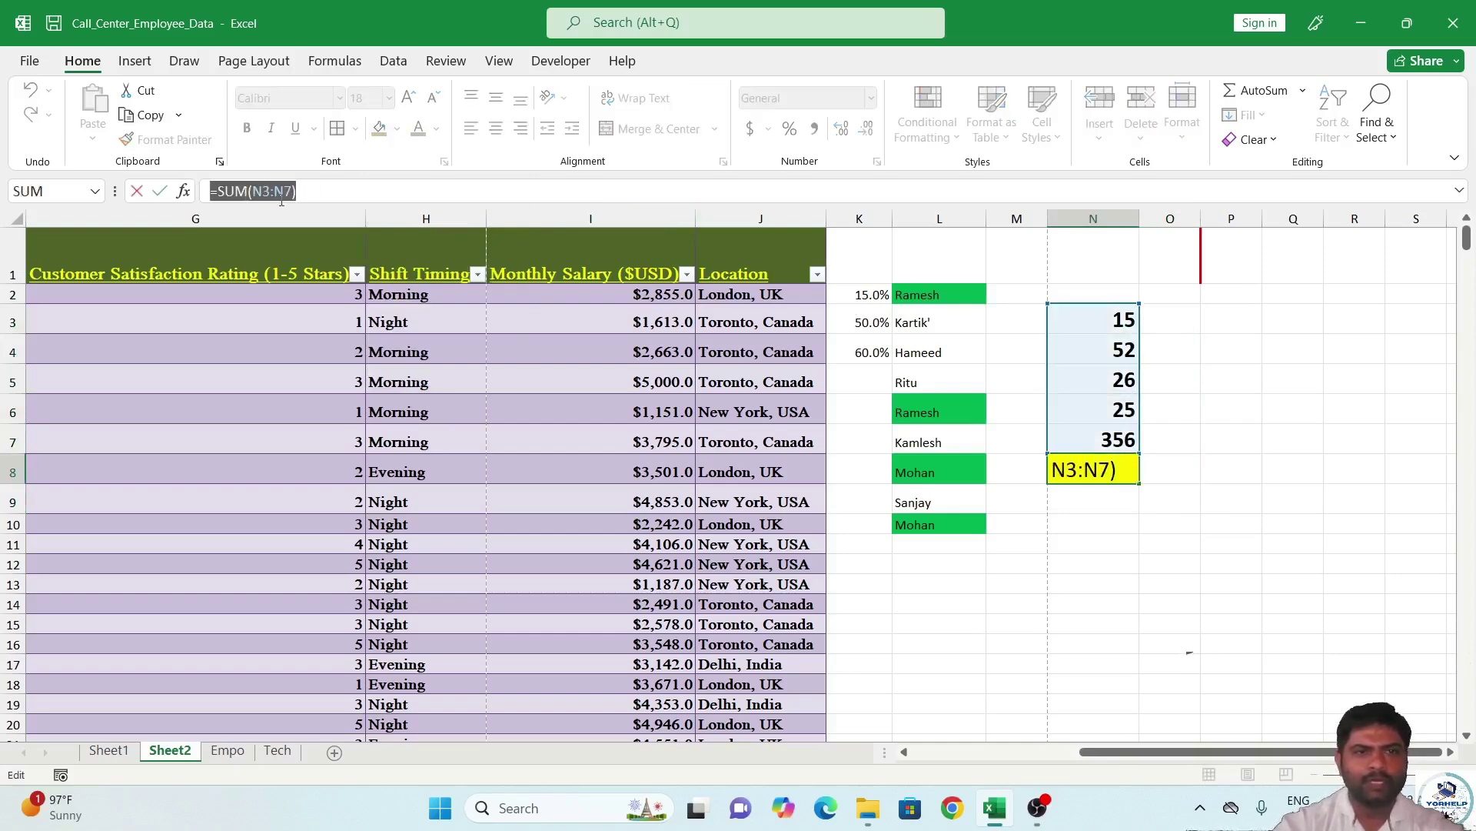
key("Return")
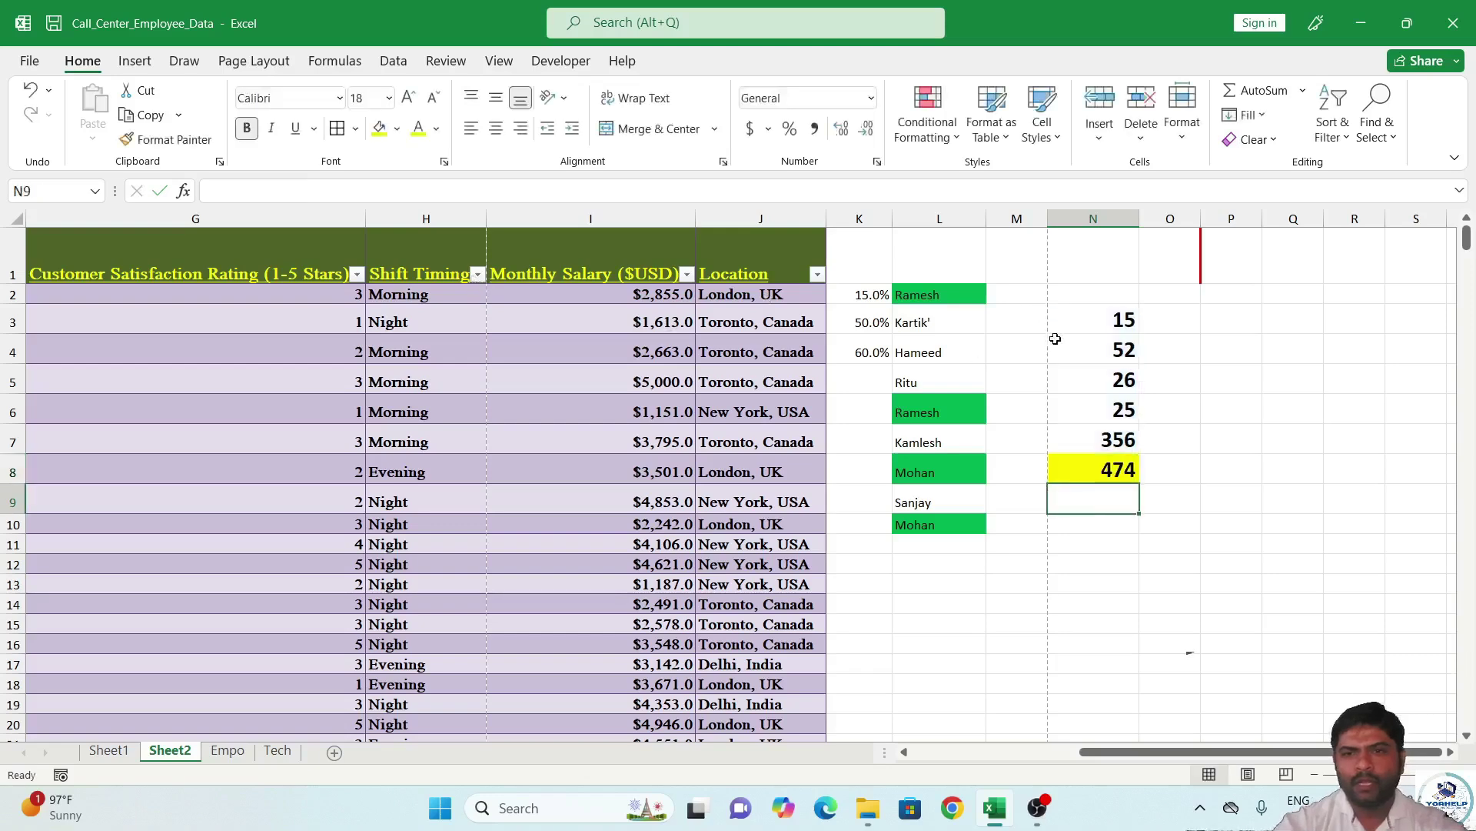
left_click(1117, 463)
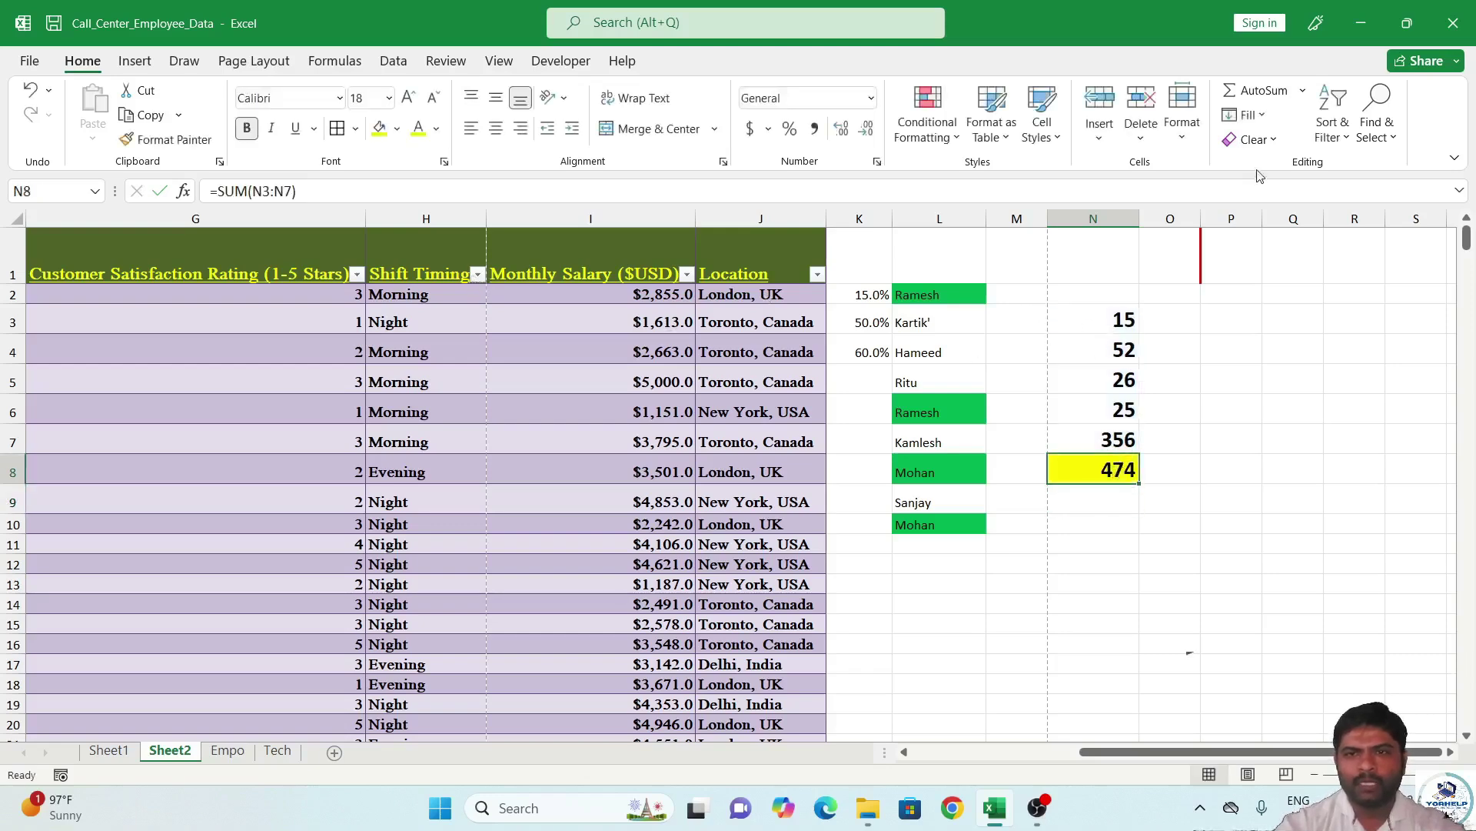
left_click(1305, 90)
left_click(1297, 142)
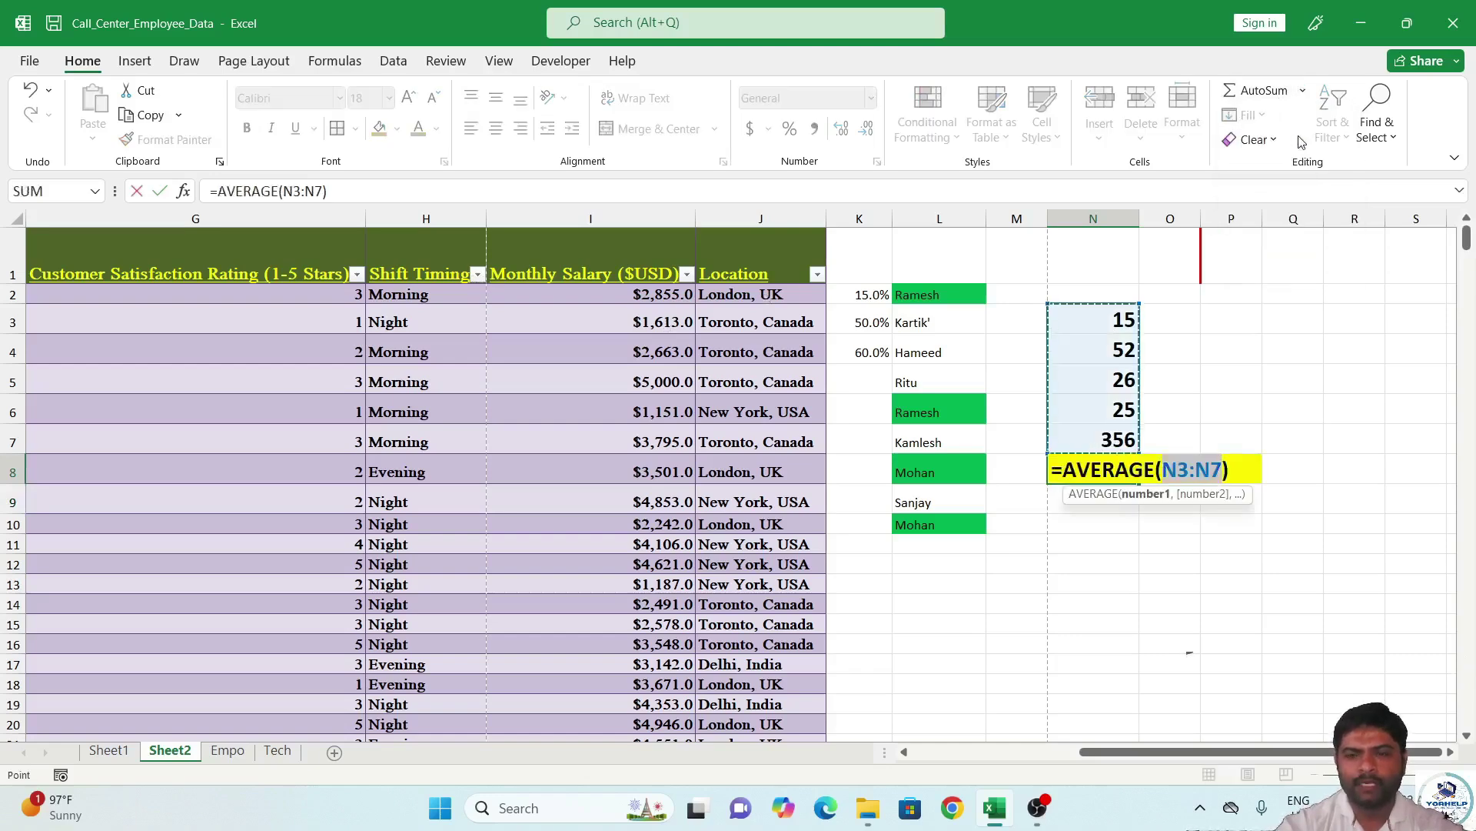
key("Return")
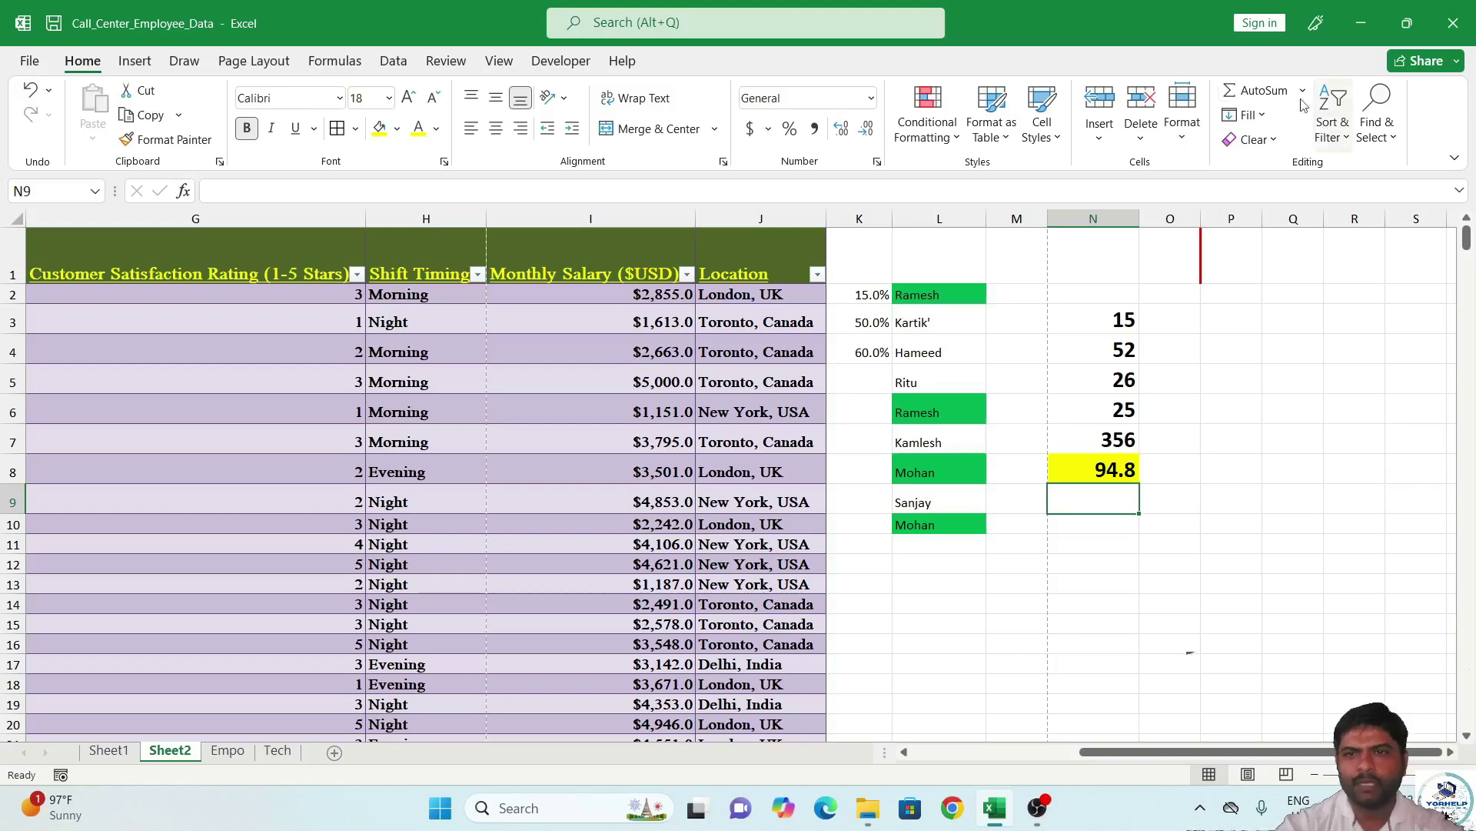
left_click(1119, 467)
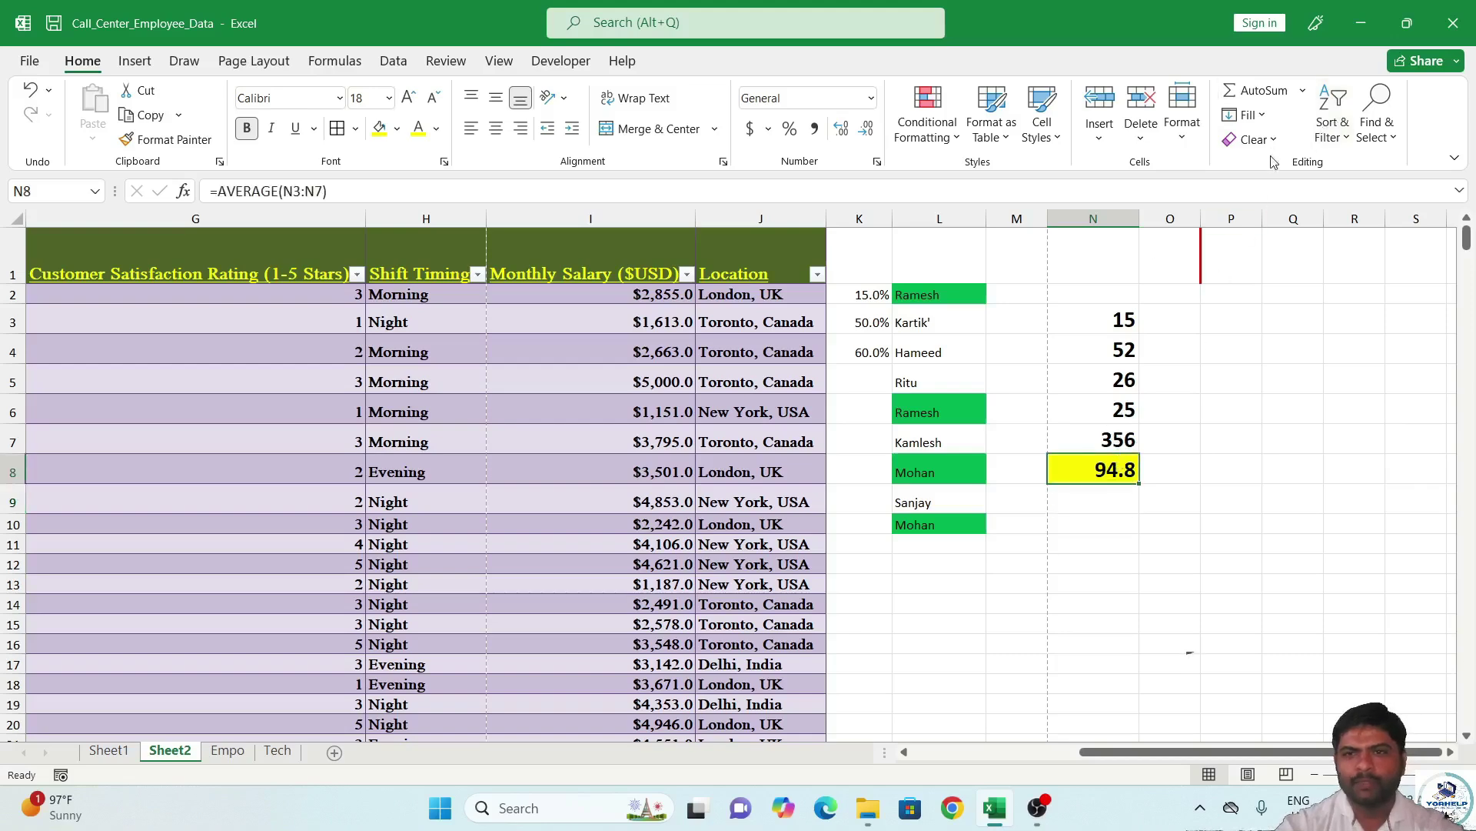
left_click(1304, 92)
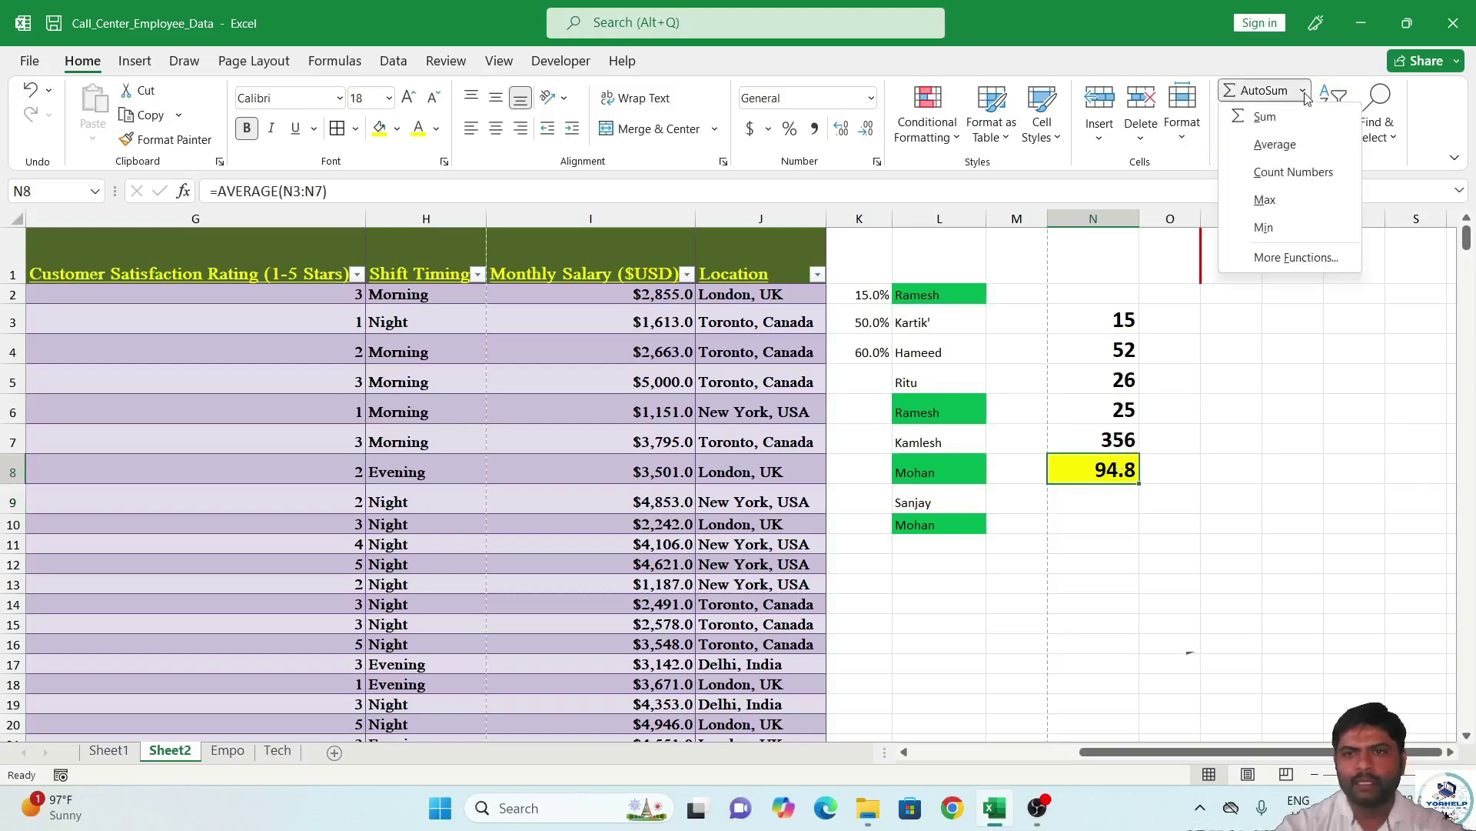
left_click(1314, 178)
key("Return")
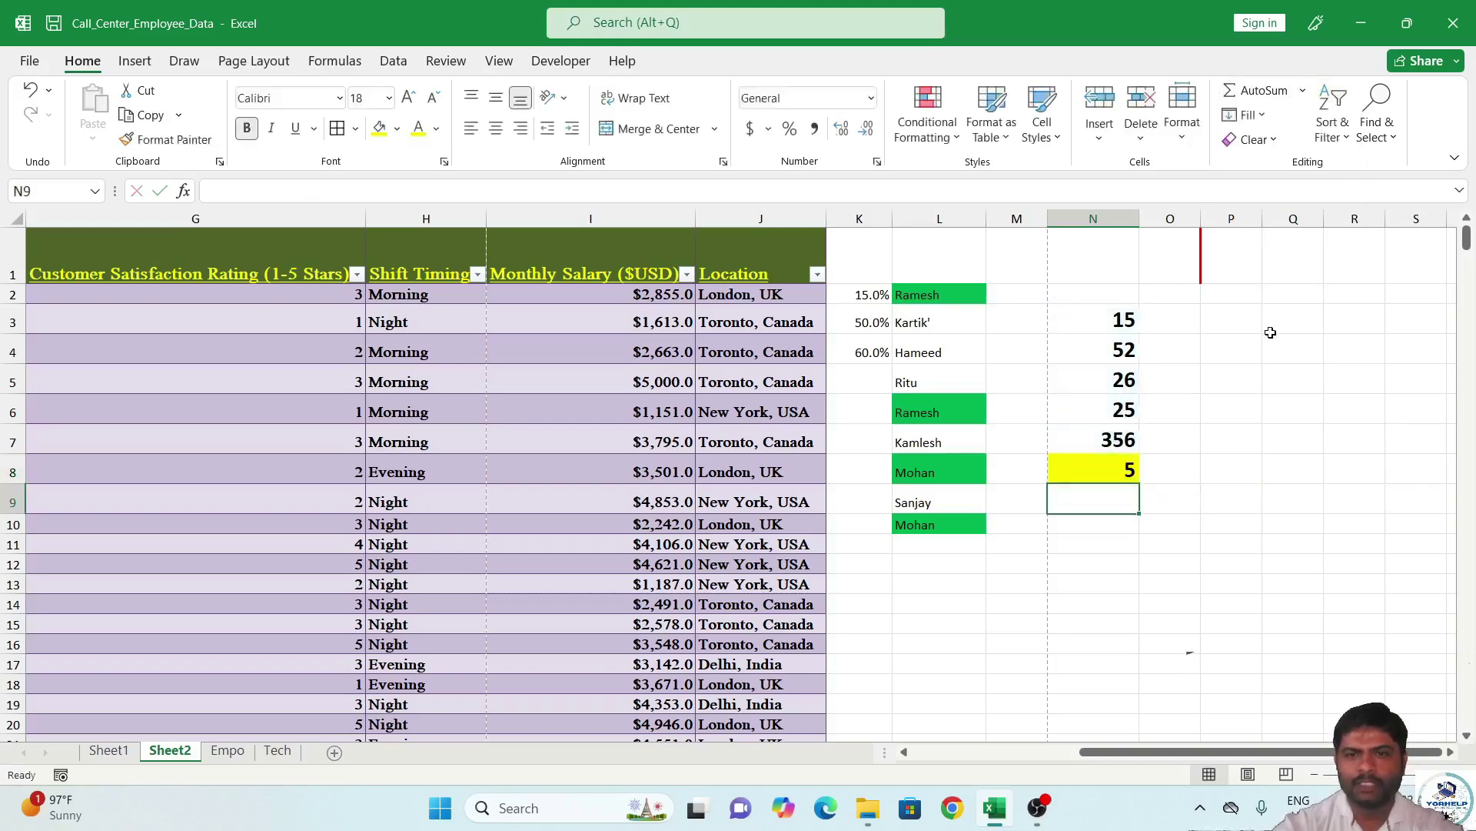
Change N8 to the Max, then the Min of N3:N7, showing 15.
left_click(1117, 468)
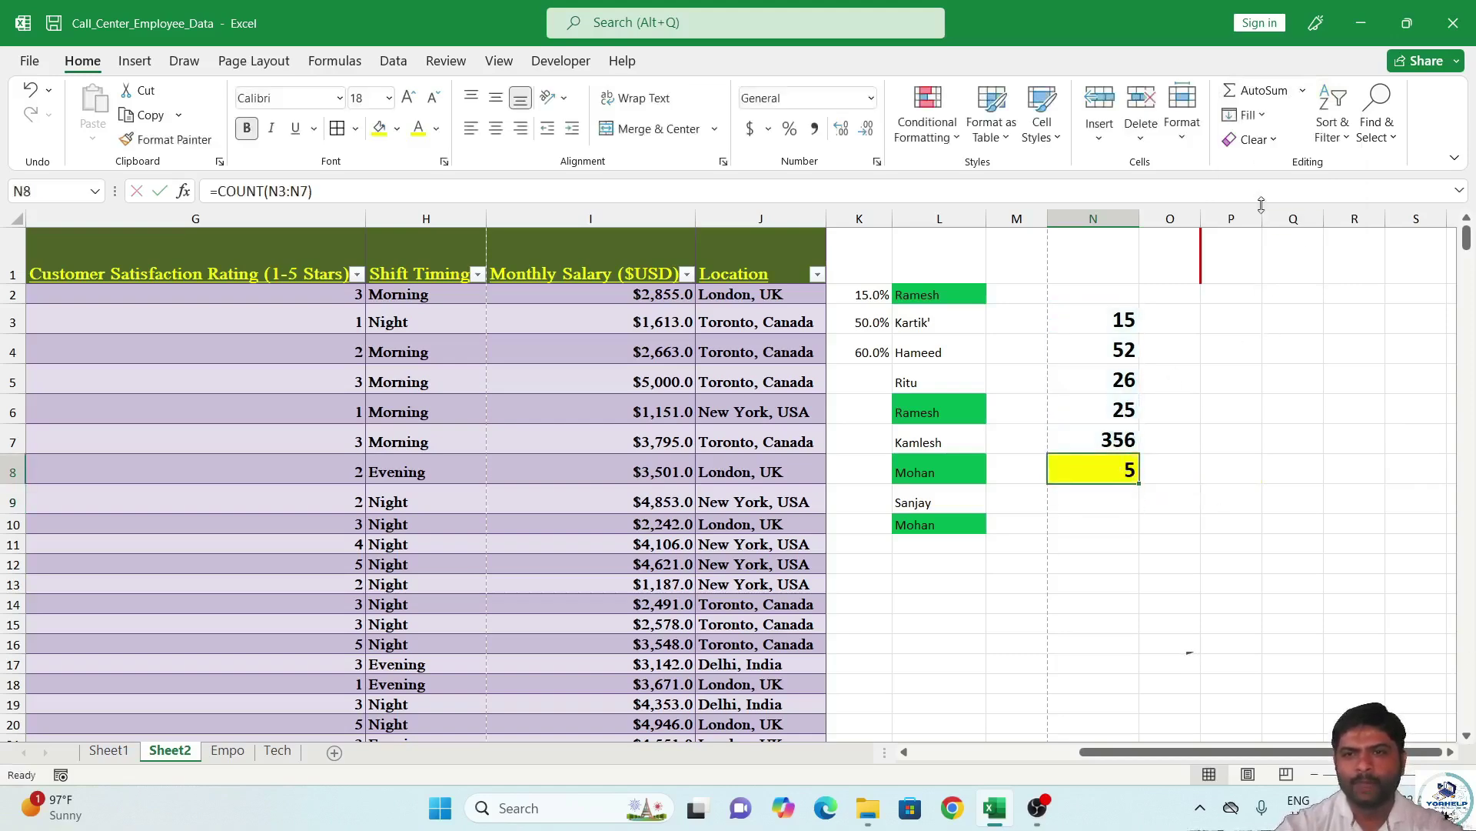
left_click(1302, 90)
left_click(1305, 201)
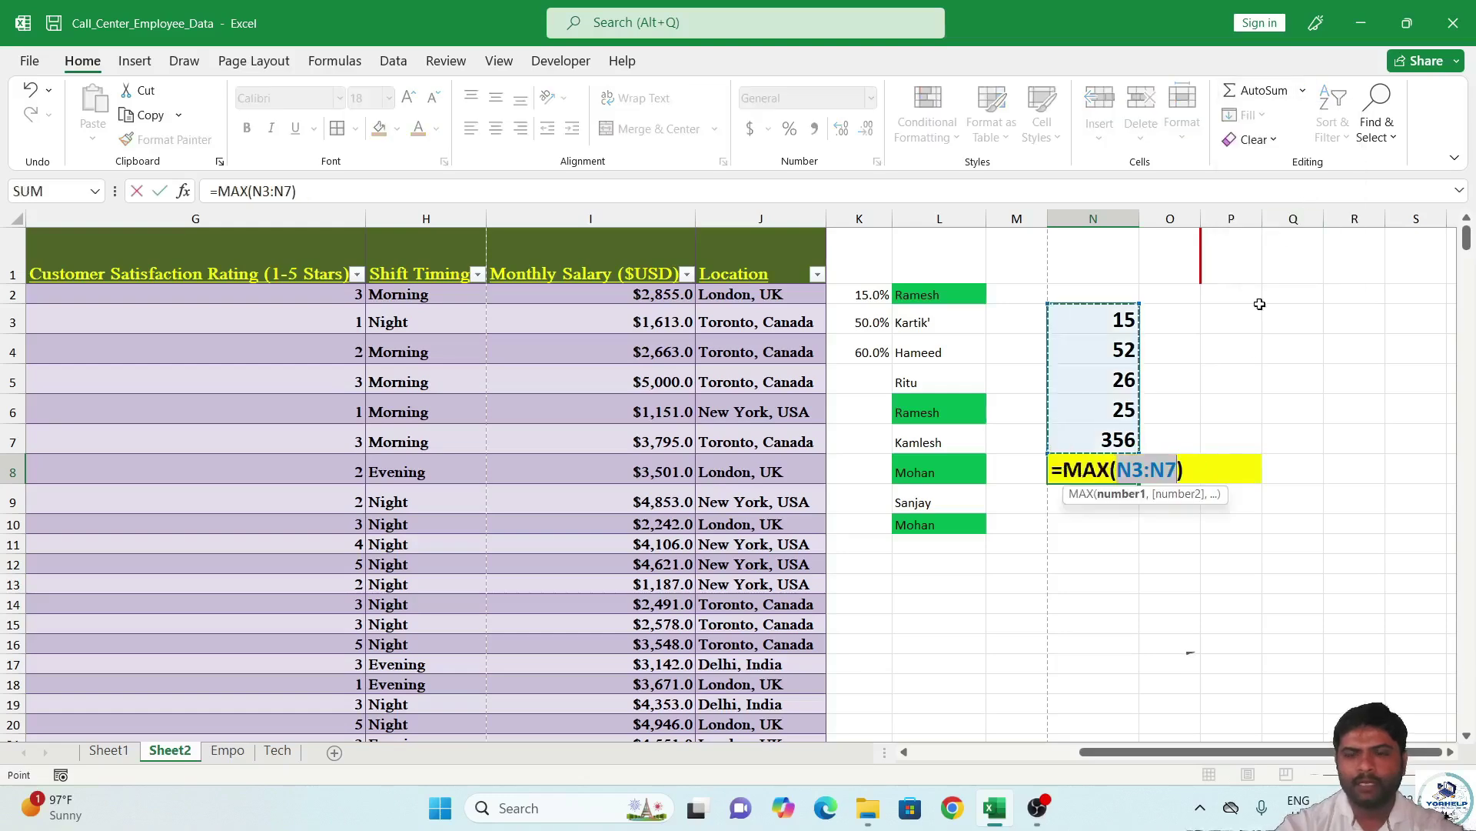
key("Return")
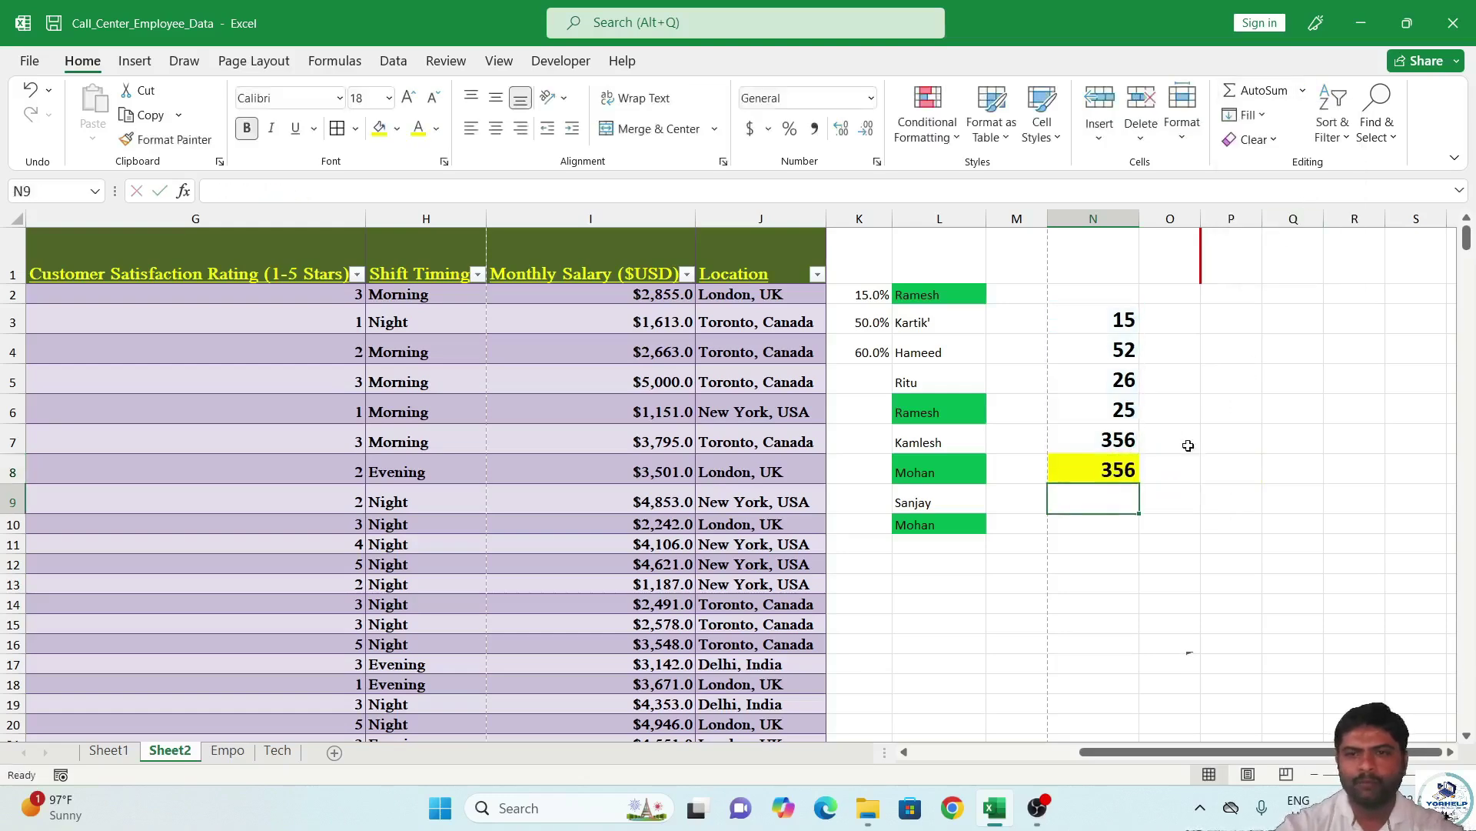
left_click(1115, 473)
left_click(1303, 90)
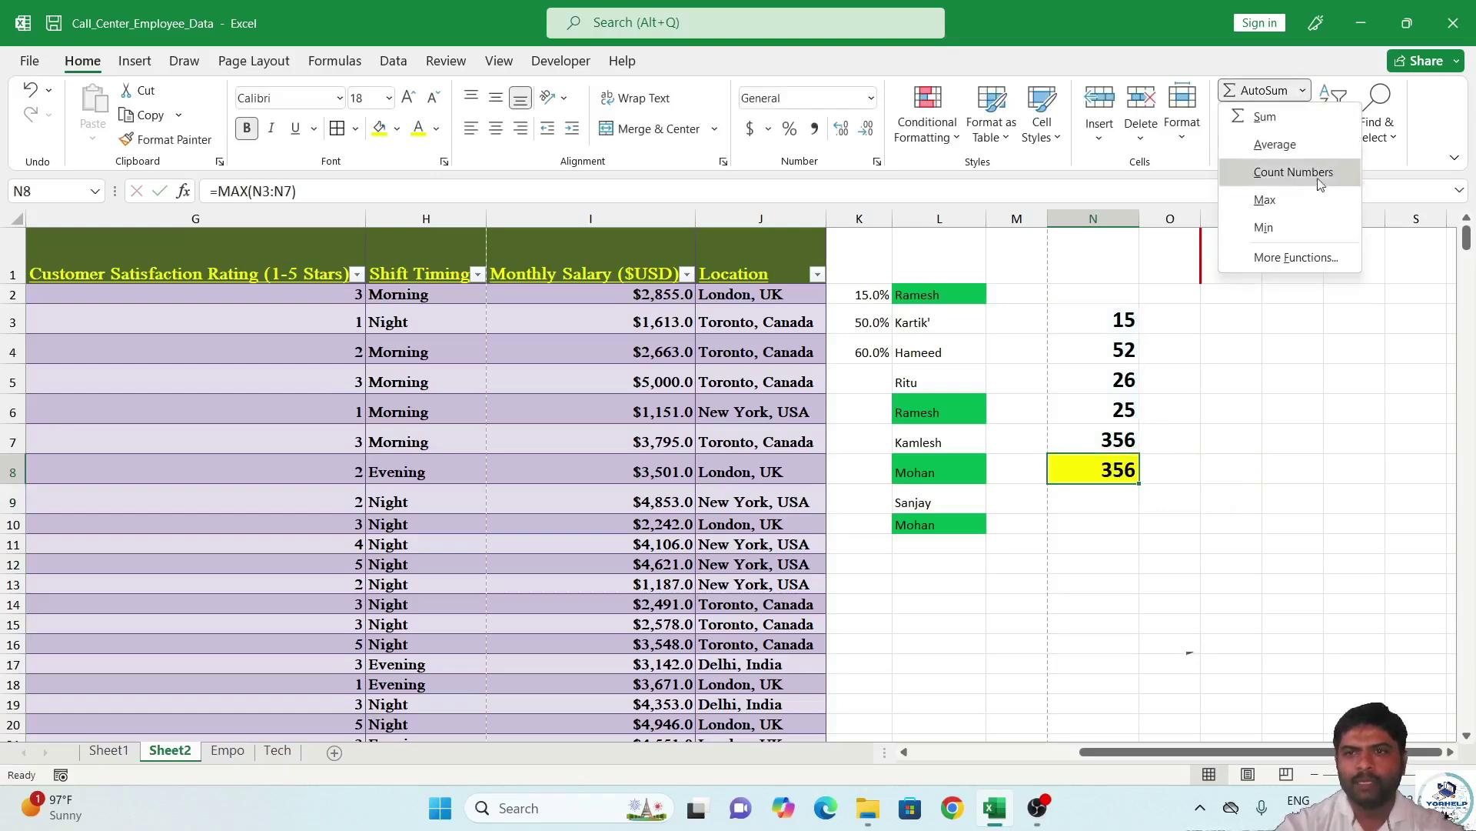
left_click(1299, 226)
key("Return")
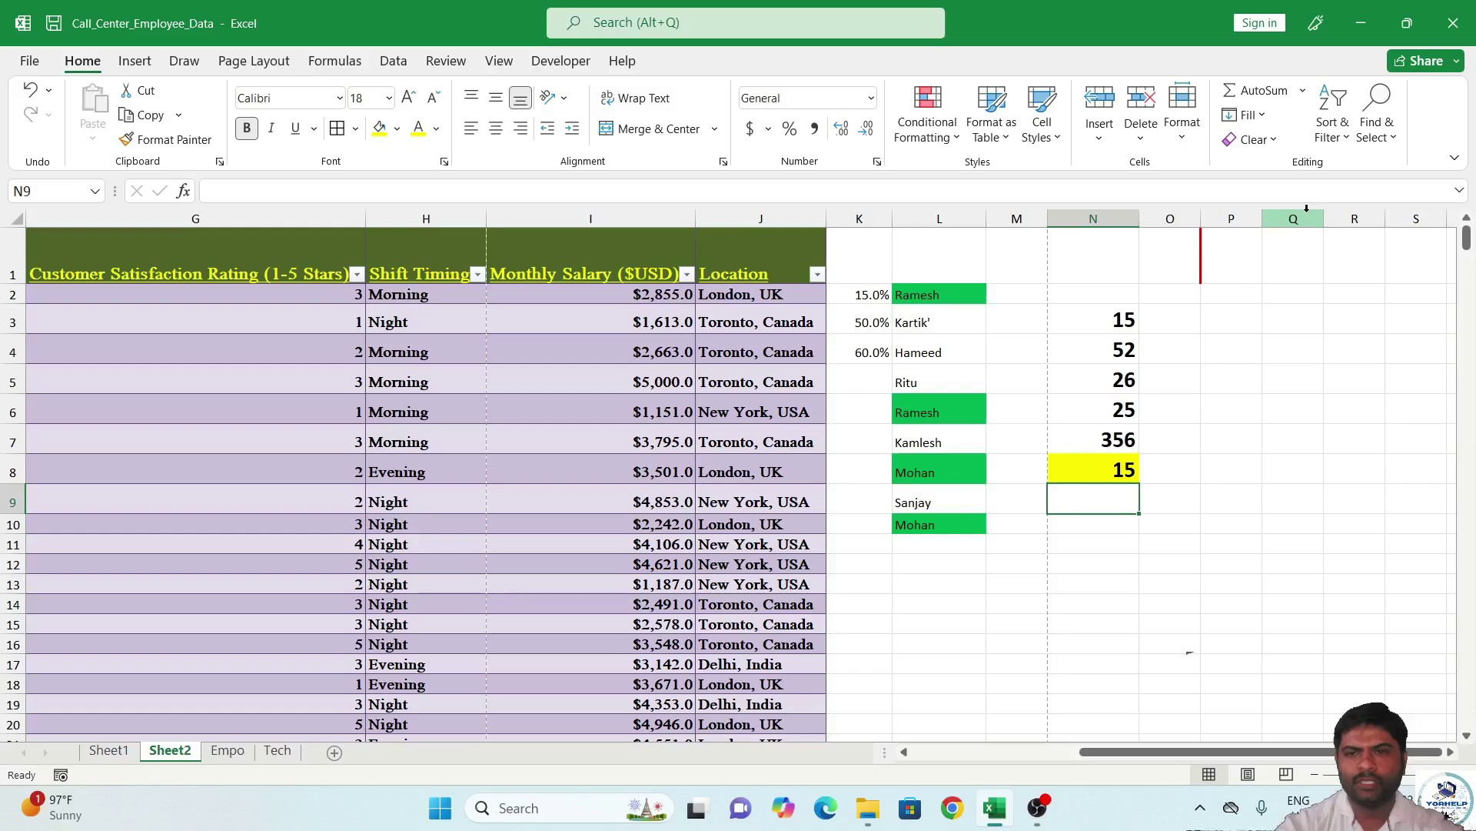
Average N3:N8 into N9, giving 81.5.
left_click_drag(1121, 327, 1122, 473)
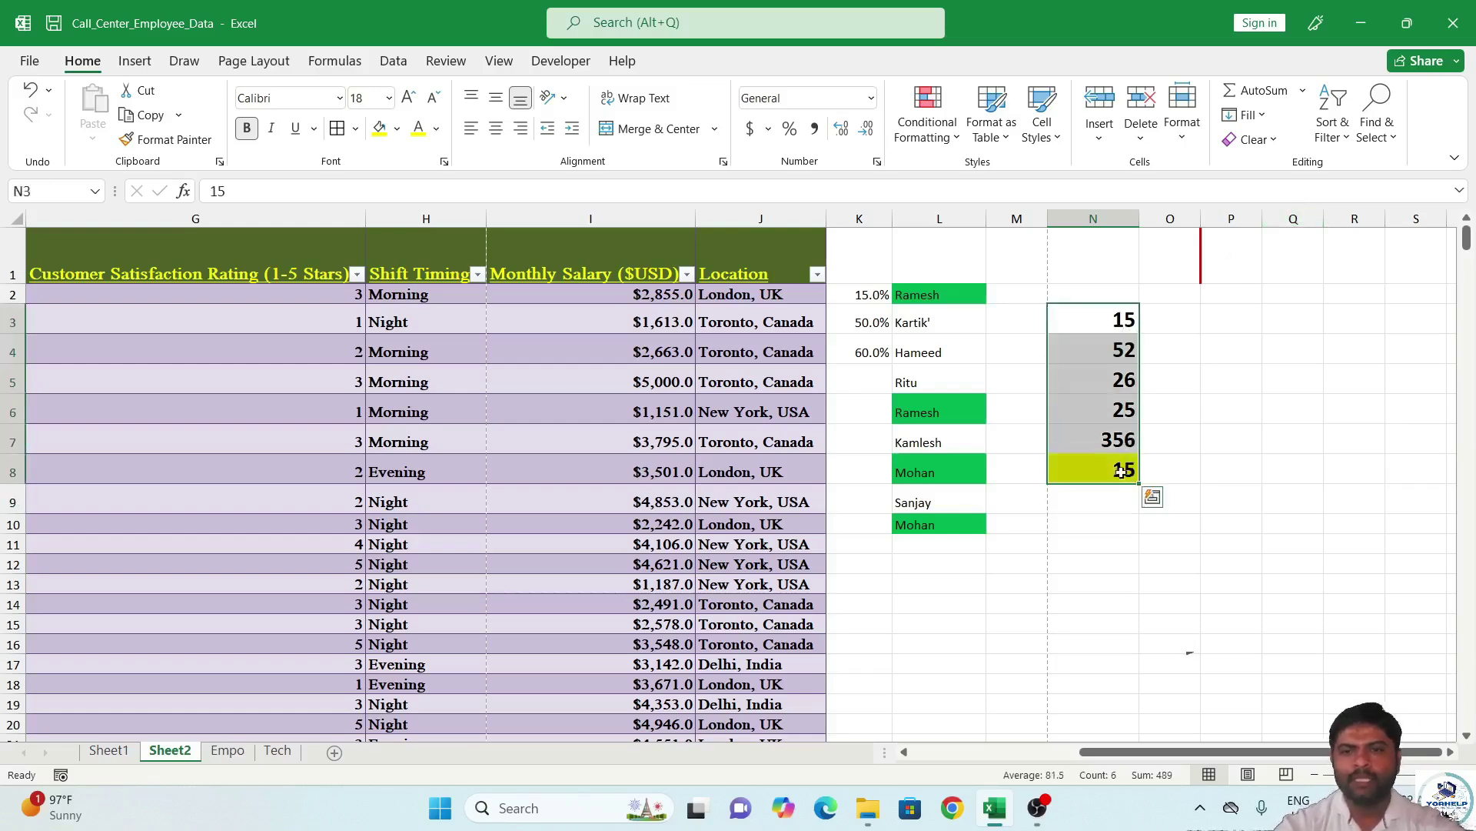
left_click(1302, 90)
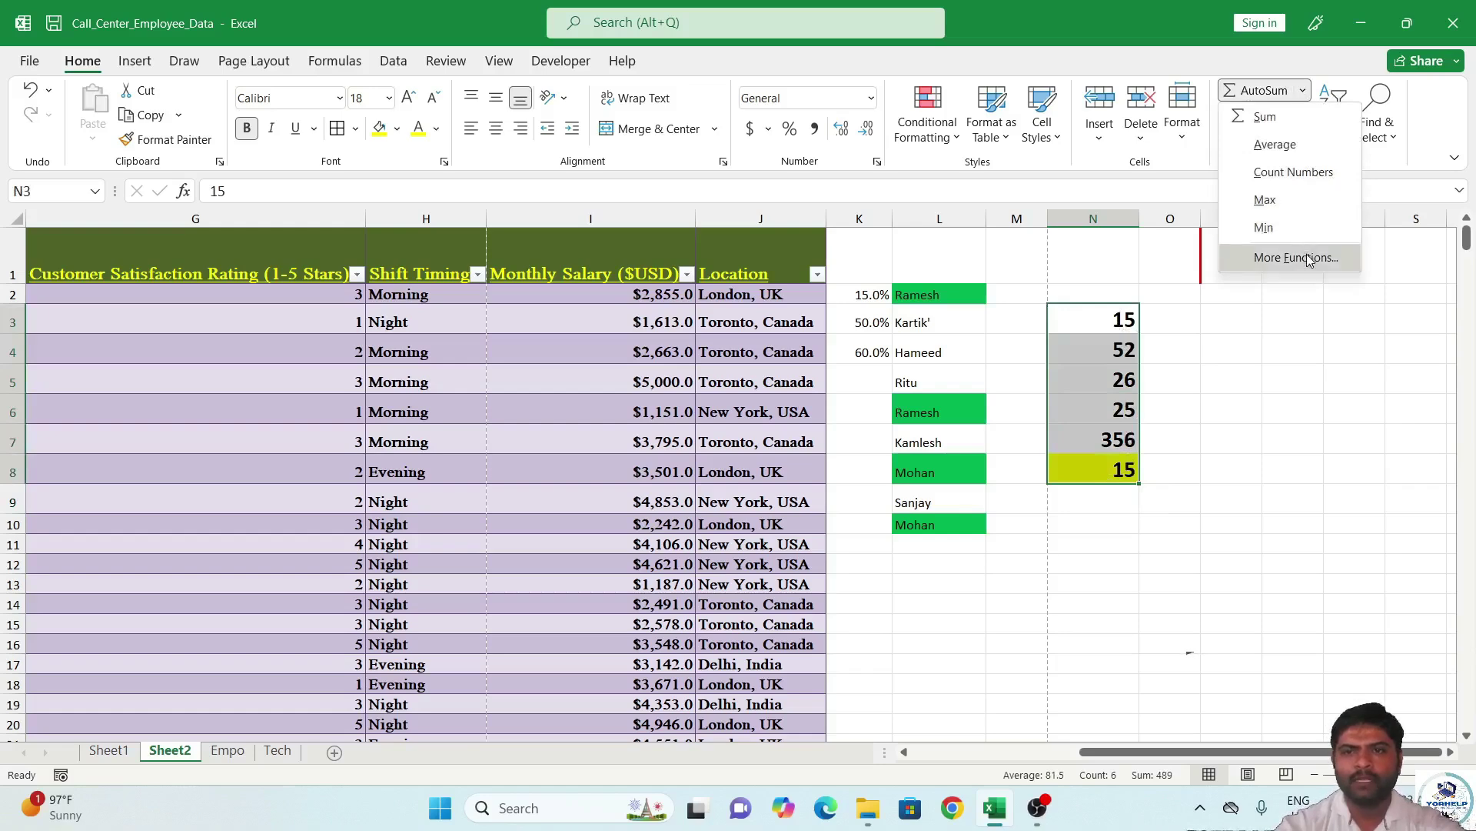
left_click(1276, 146)
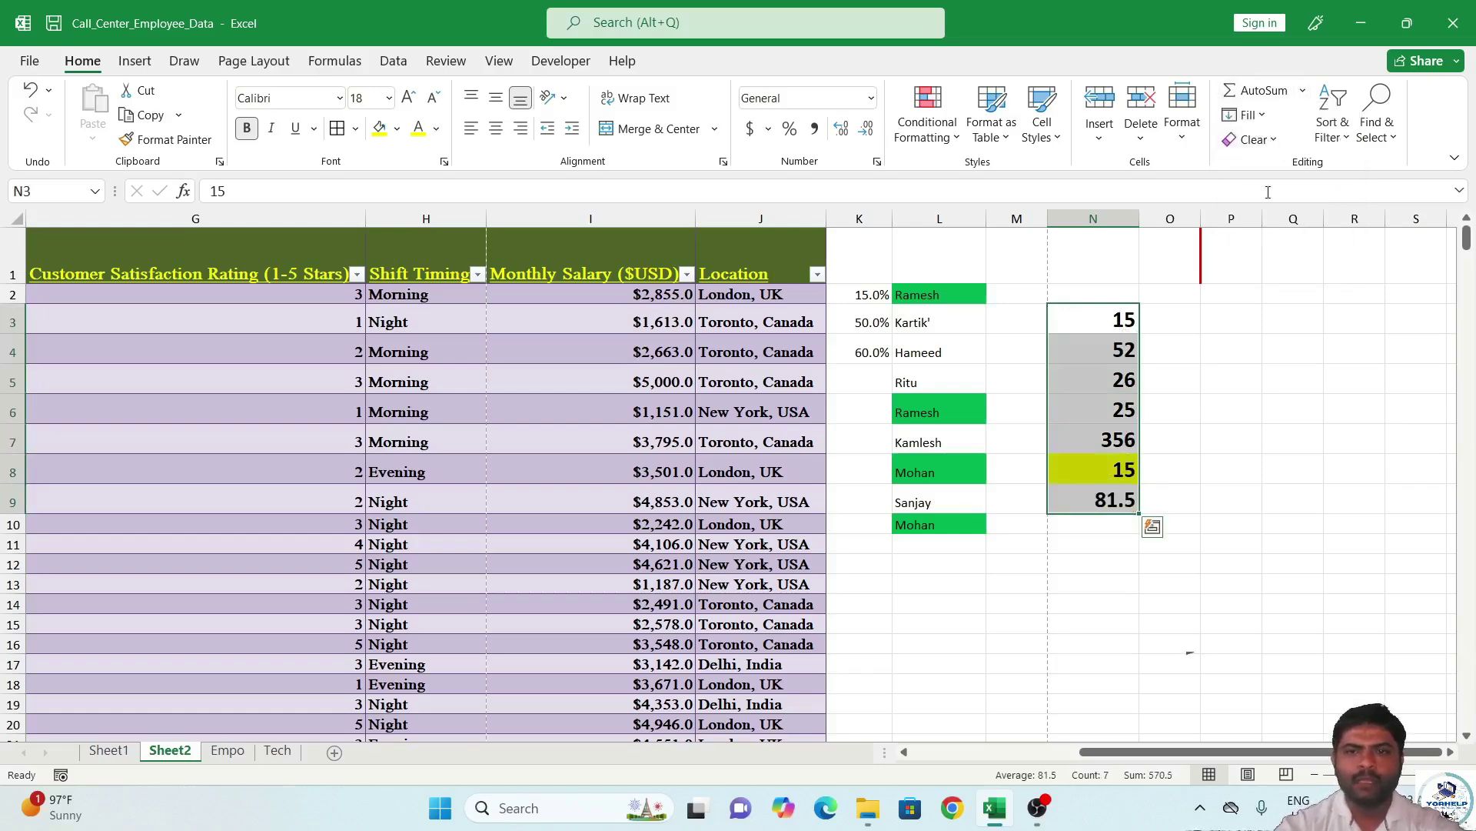
key("Return")
left_click(1182, 446)
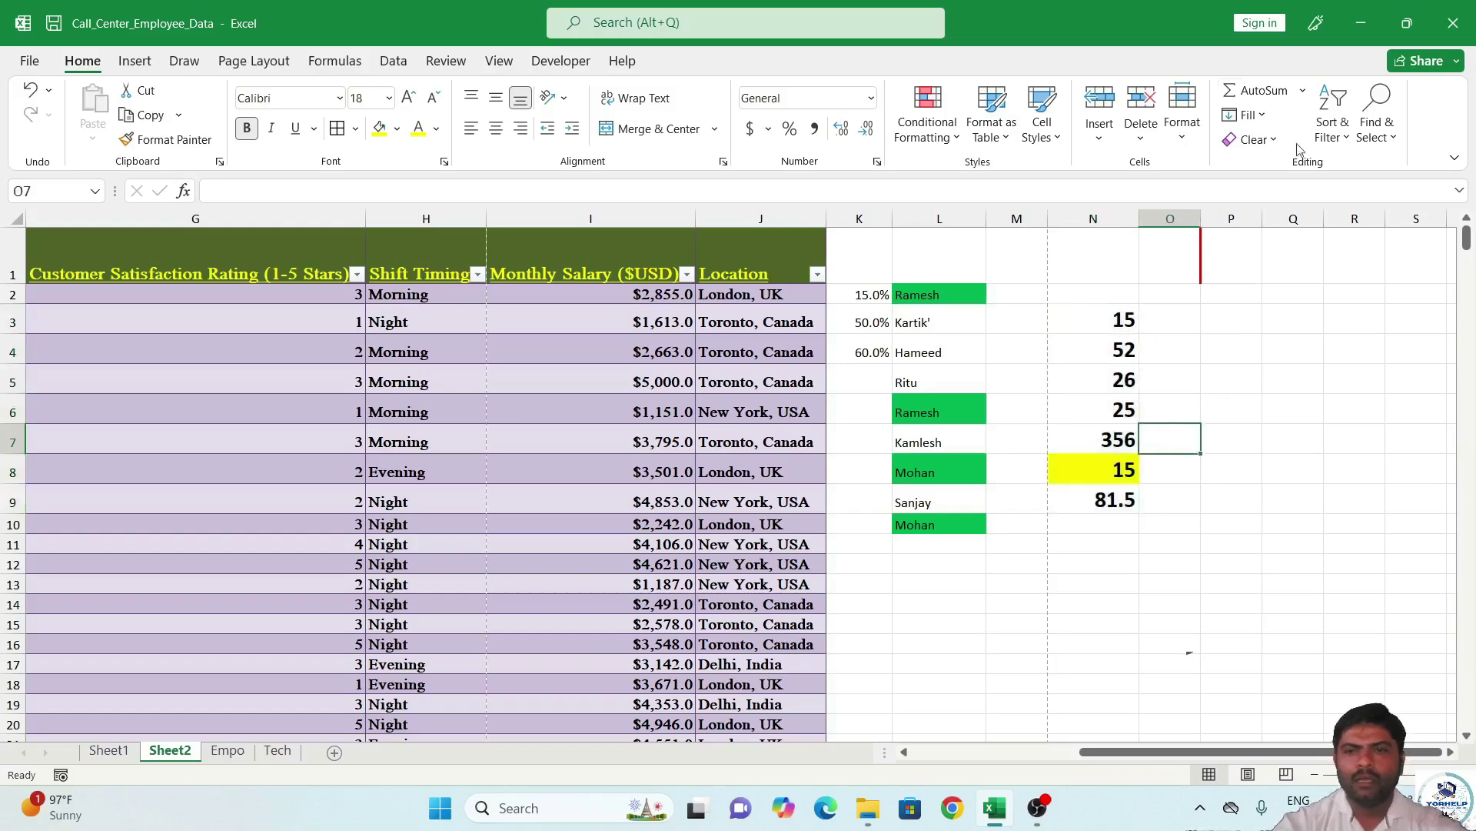
Enter Sunday in cell P3 and set it to 16-point font.
left_click(1261, 116)
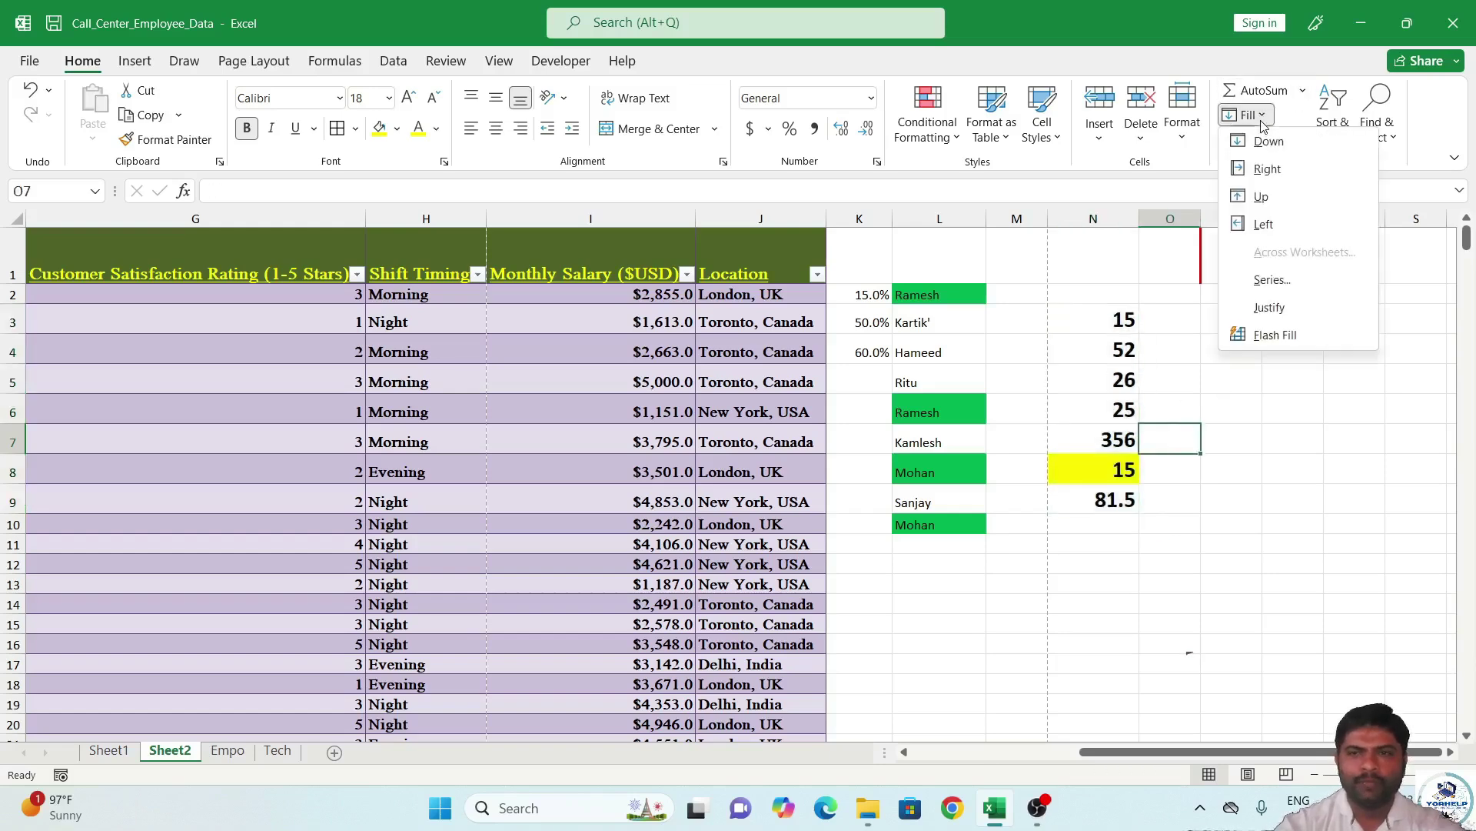
left_click(1227, 481)
left_click(1231, 319)
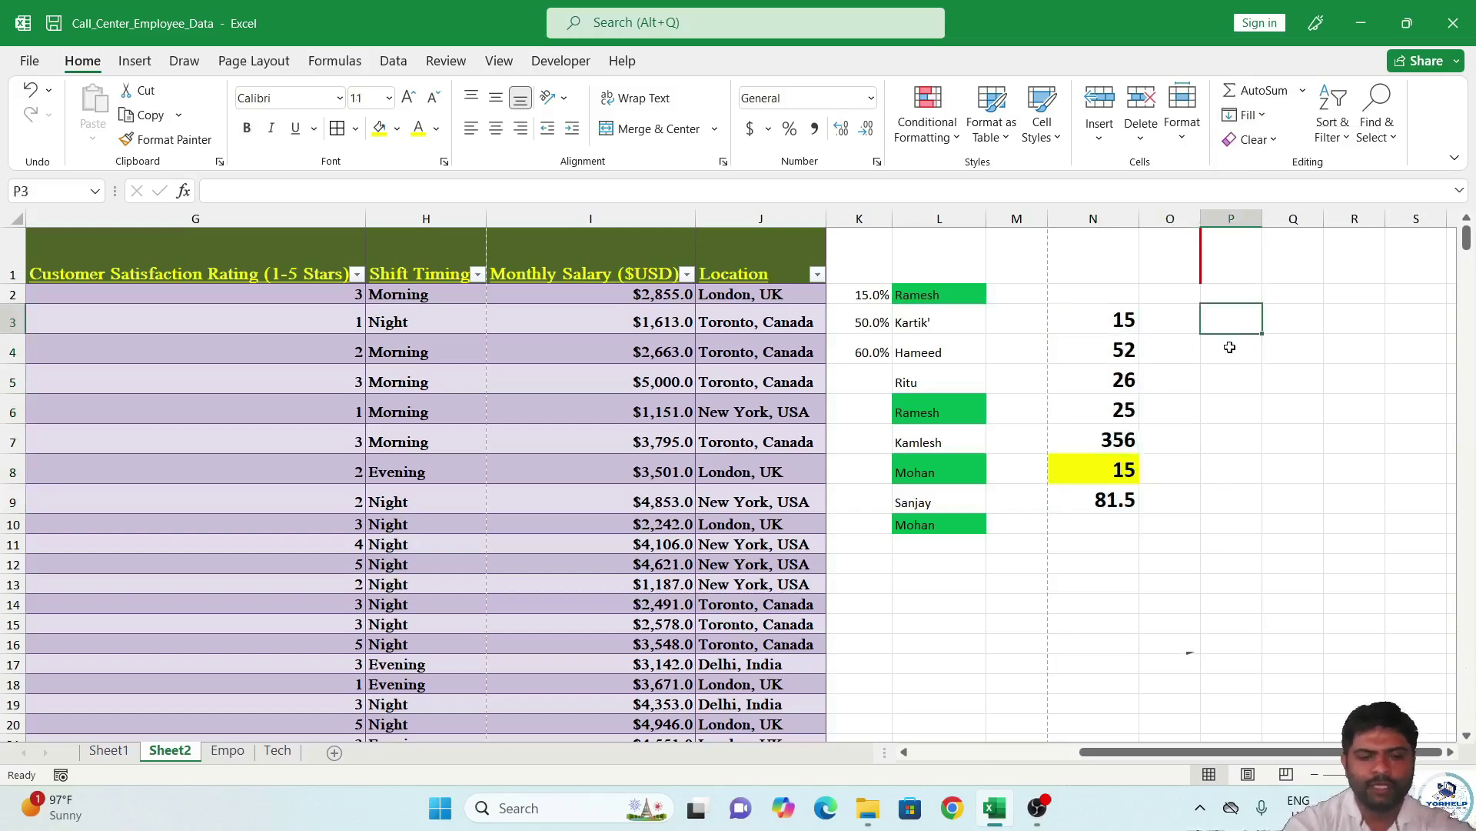
type("R")
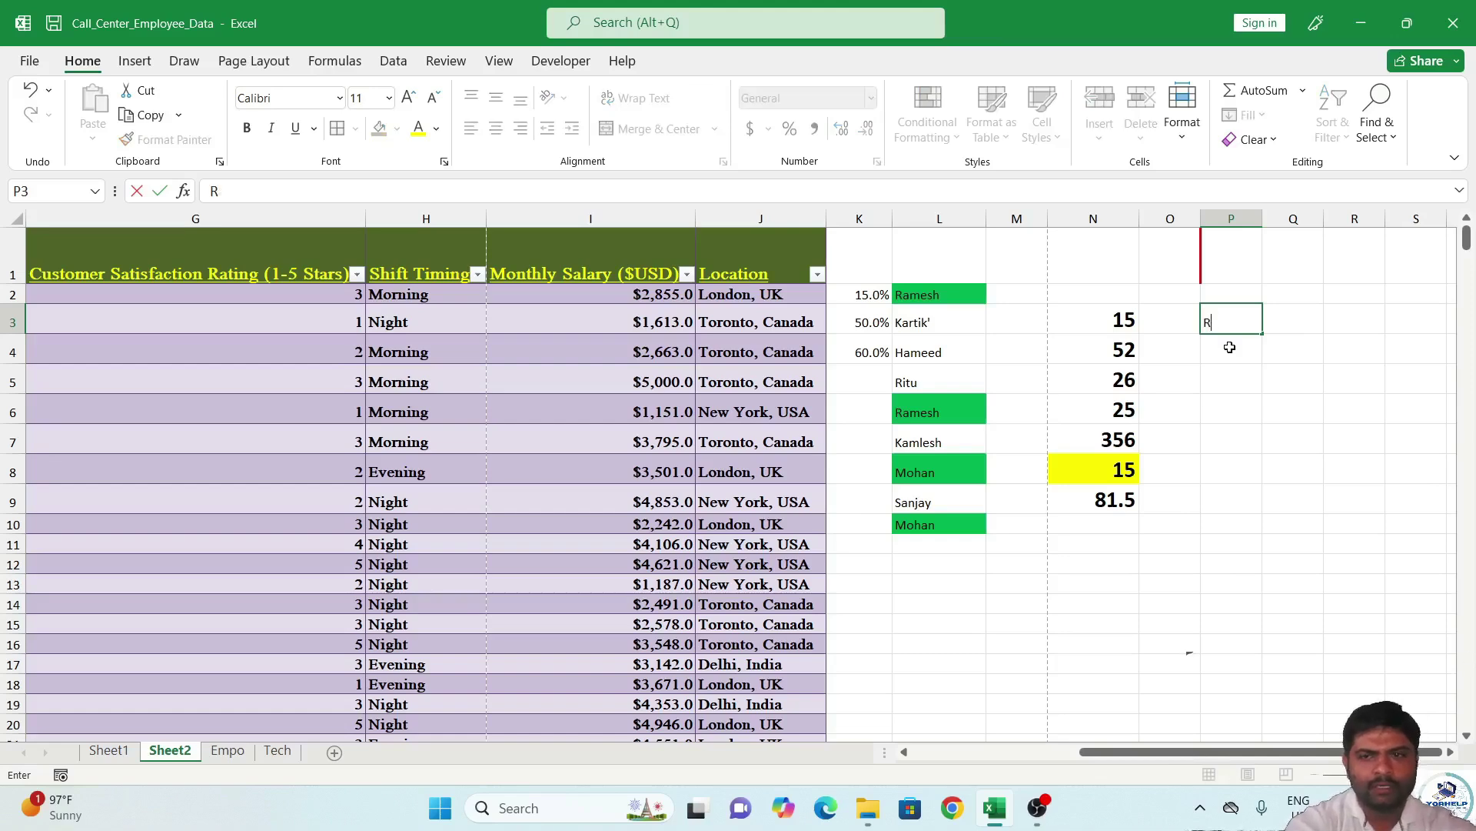
key("BackSpace")
key("BackSpace")
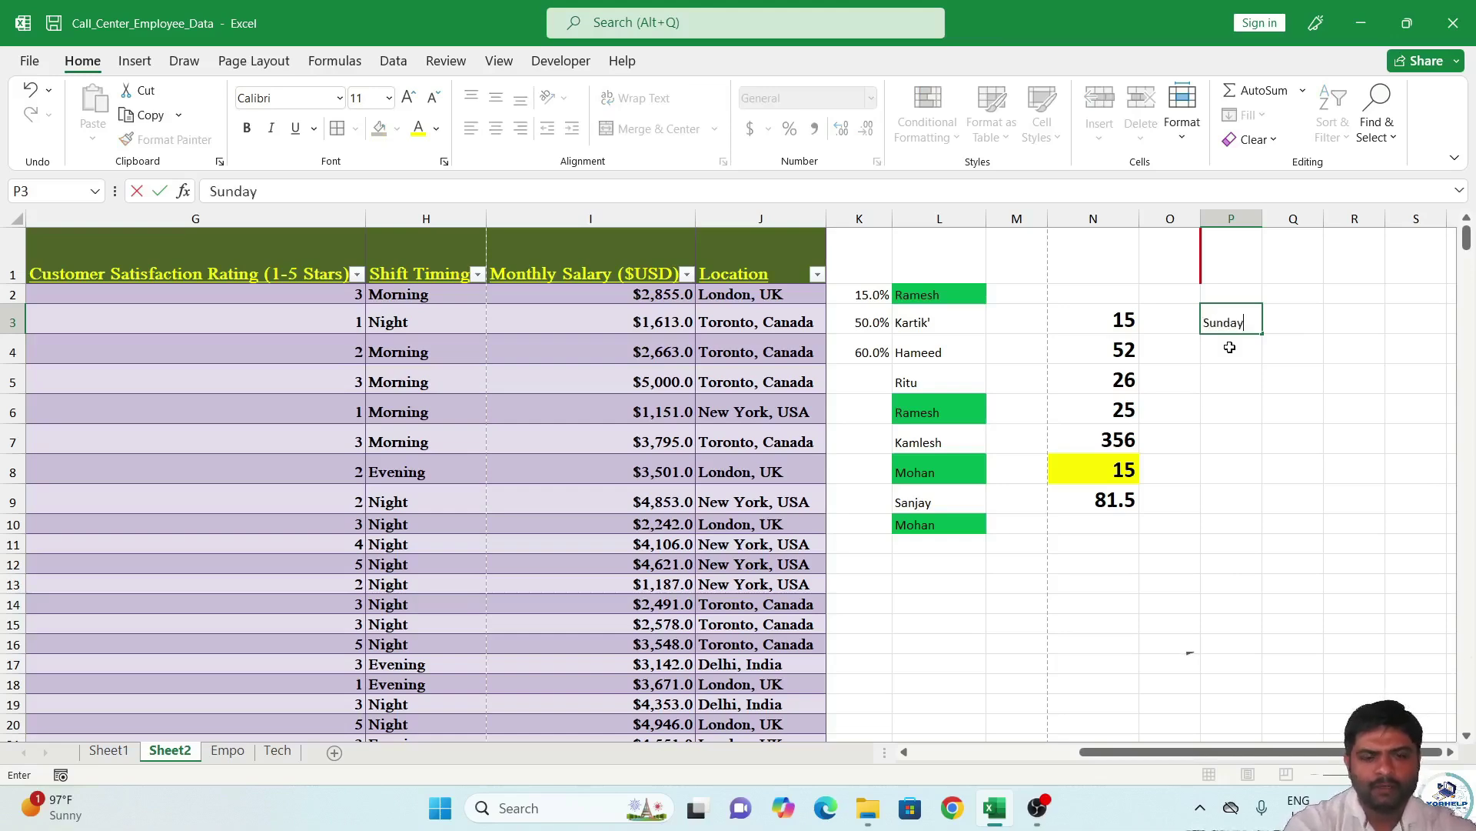
type("Sunday")
key("Return")
key("Down")
key("Up")
key("Up")
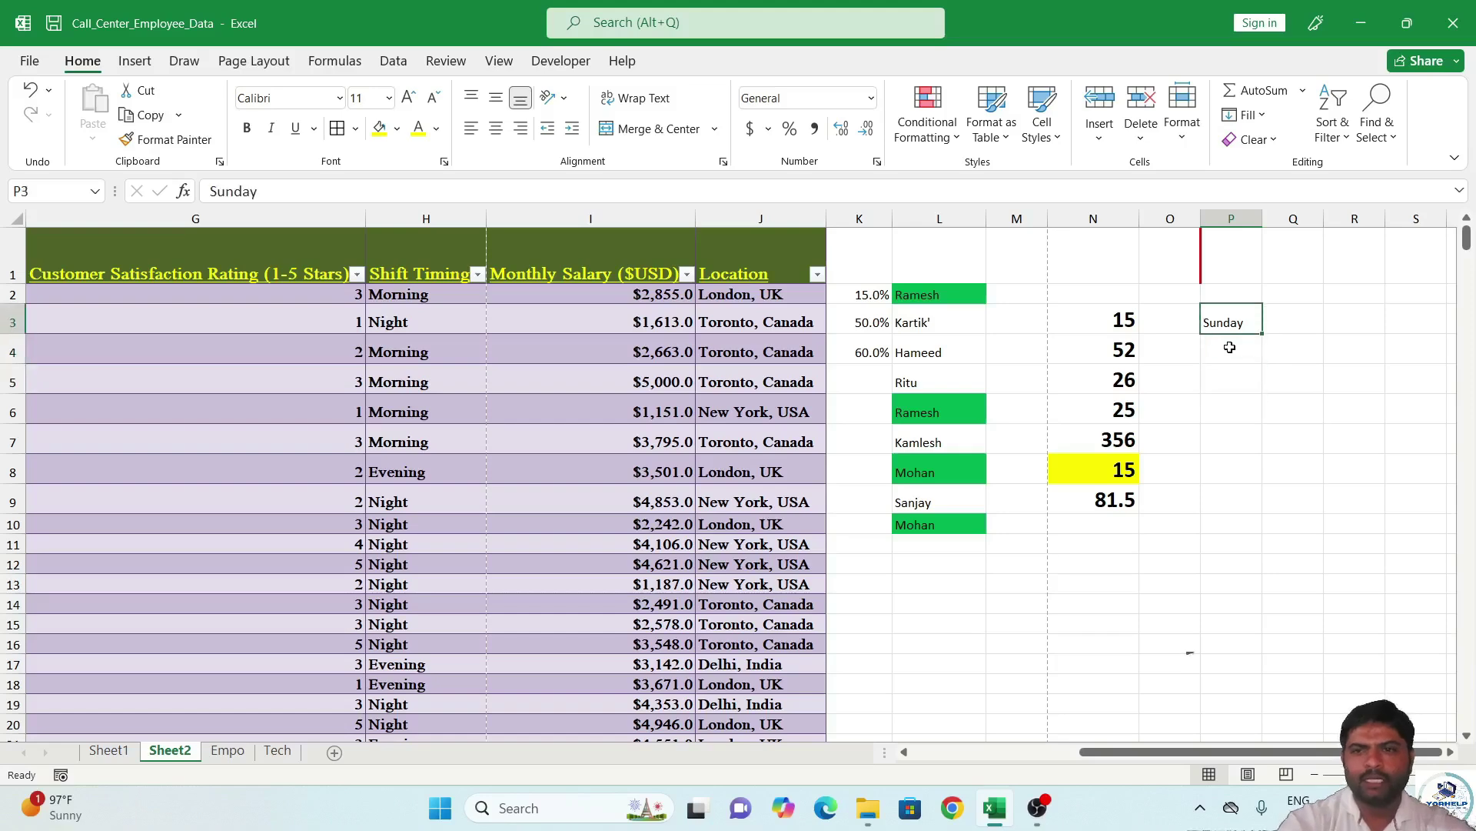
left_click(411, 104)
left_click(412, 104)
left_click(412, 104)
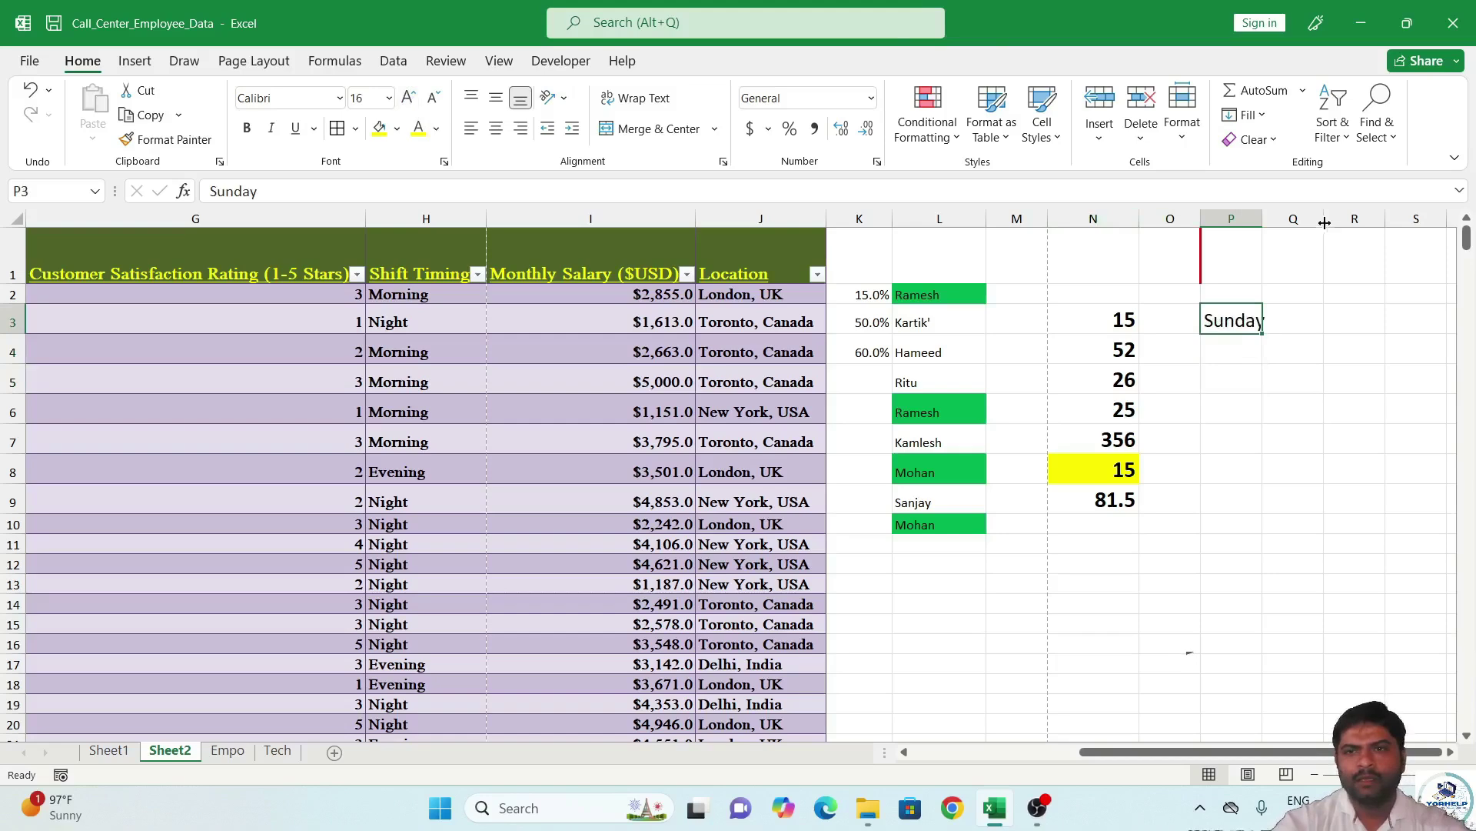
Autofit column P and fill Sunday down to P19 and across to U3.
double_click(1262, 220)
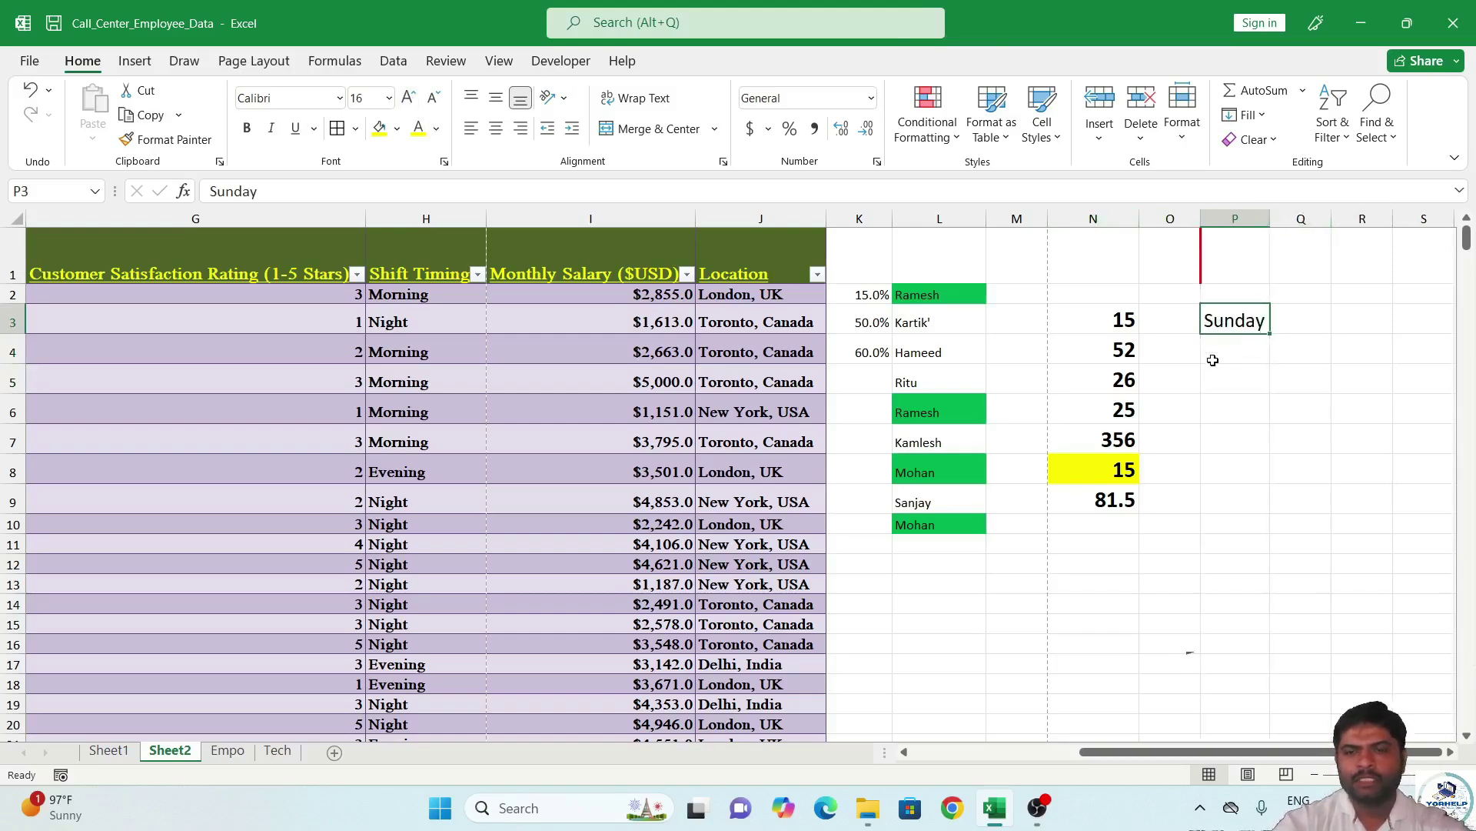
left_click_drag(1250, 338, 1259, 704)
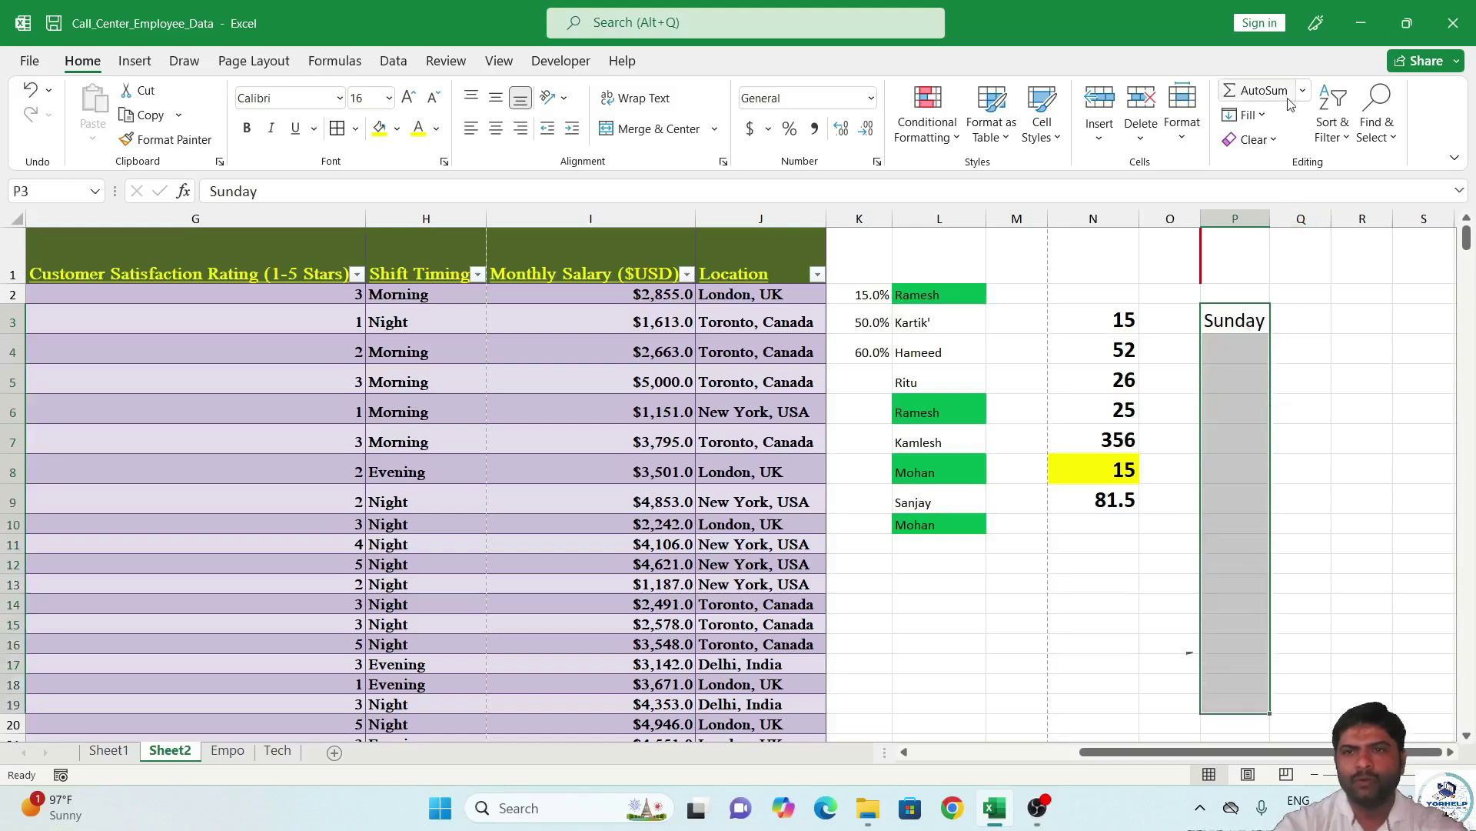
left_click(1246, 114)
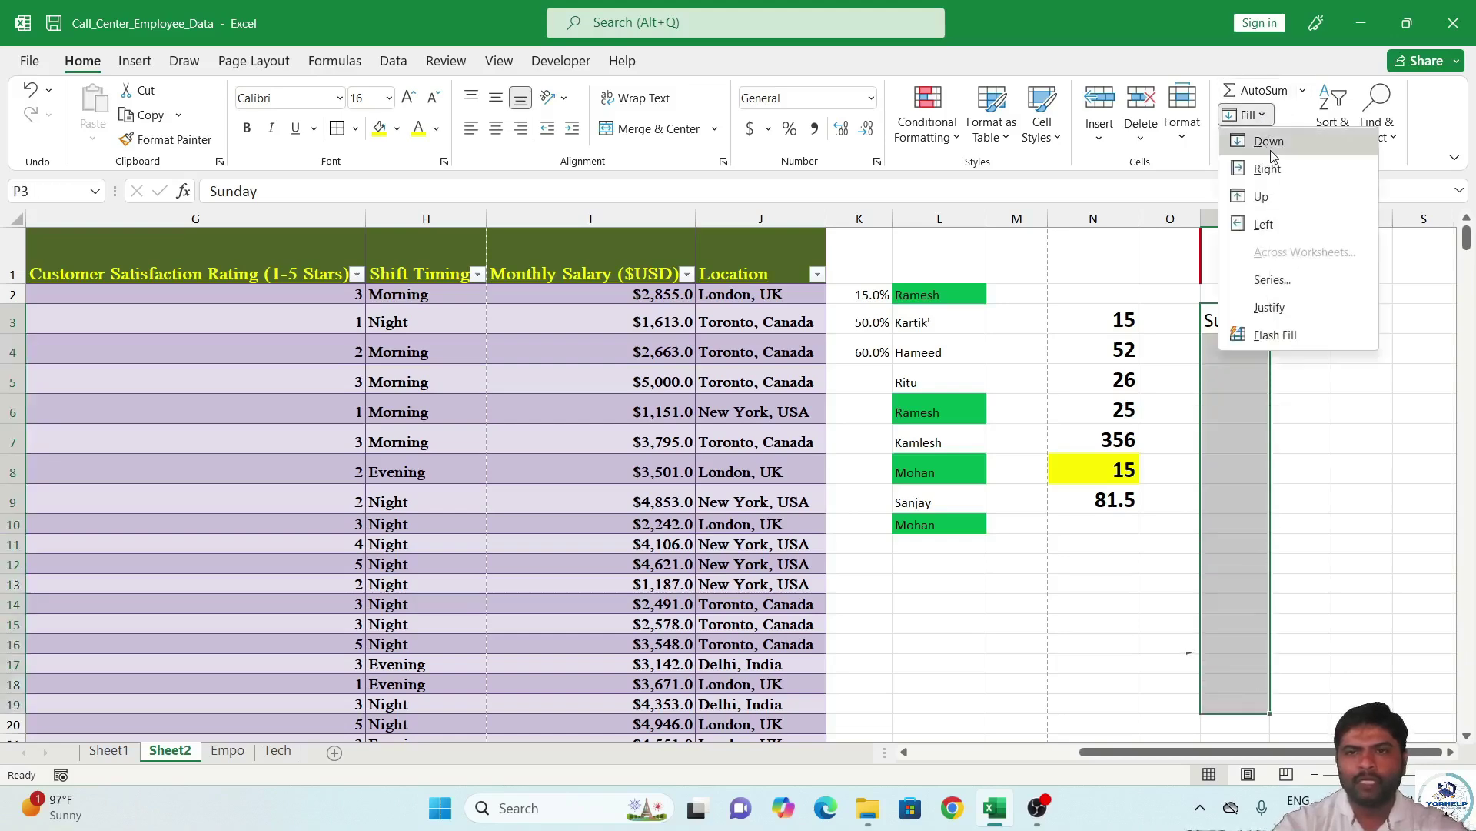
left_click(1270, 148)
left_click_drag(1255, 321, 1302, 316)
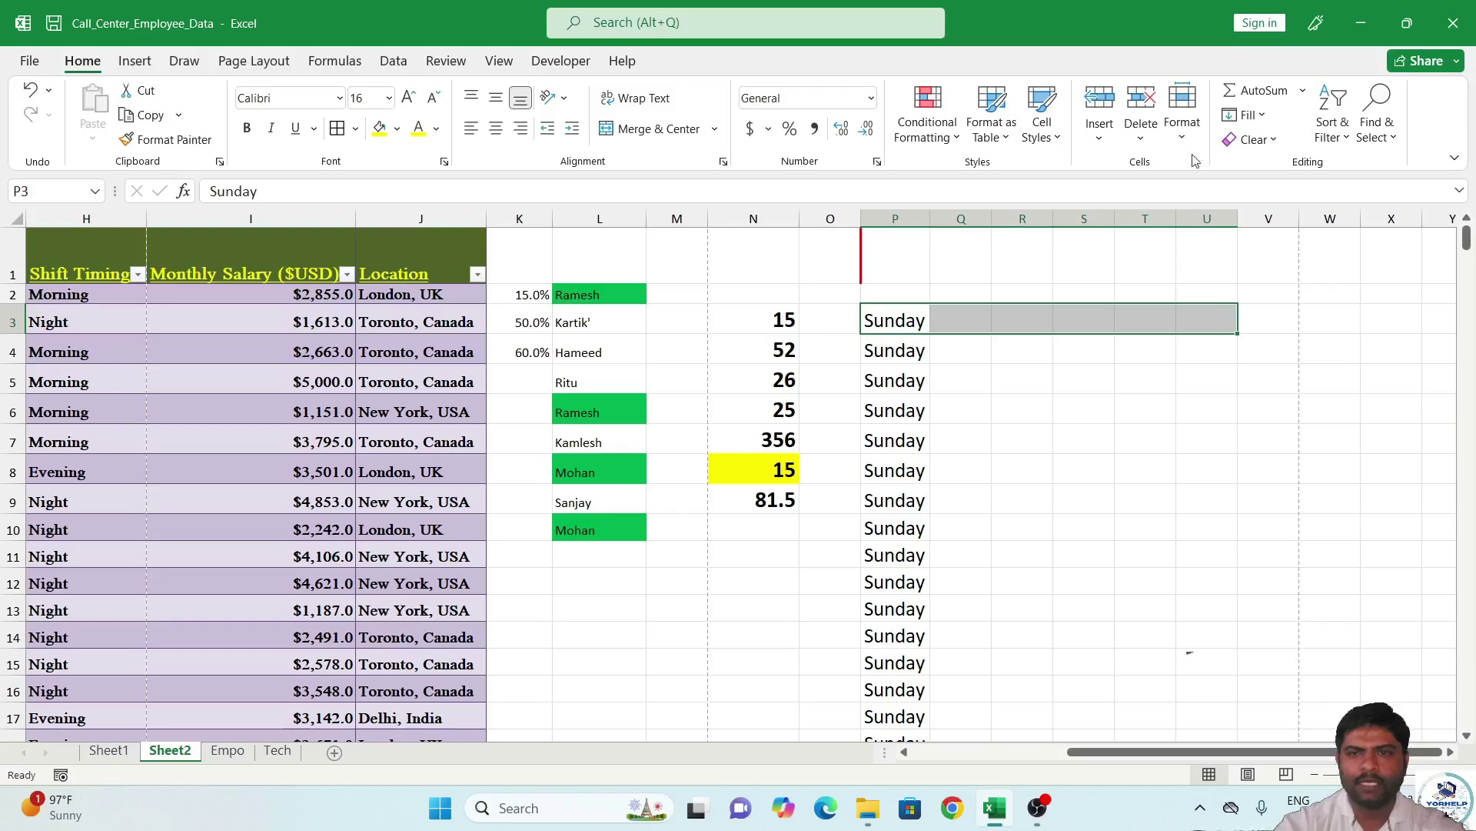
left_click(1246, 115)
left_click(1262, 170)
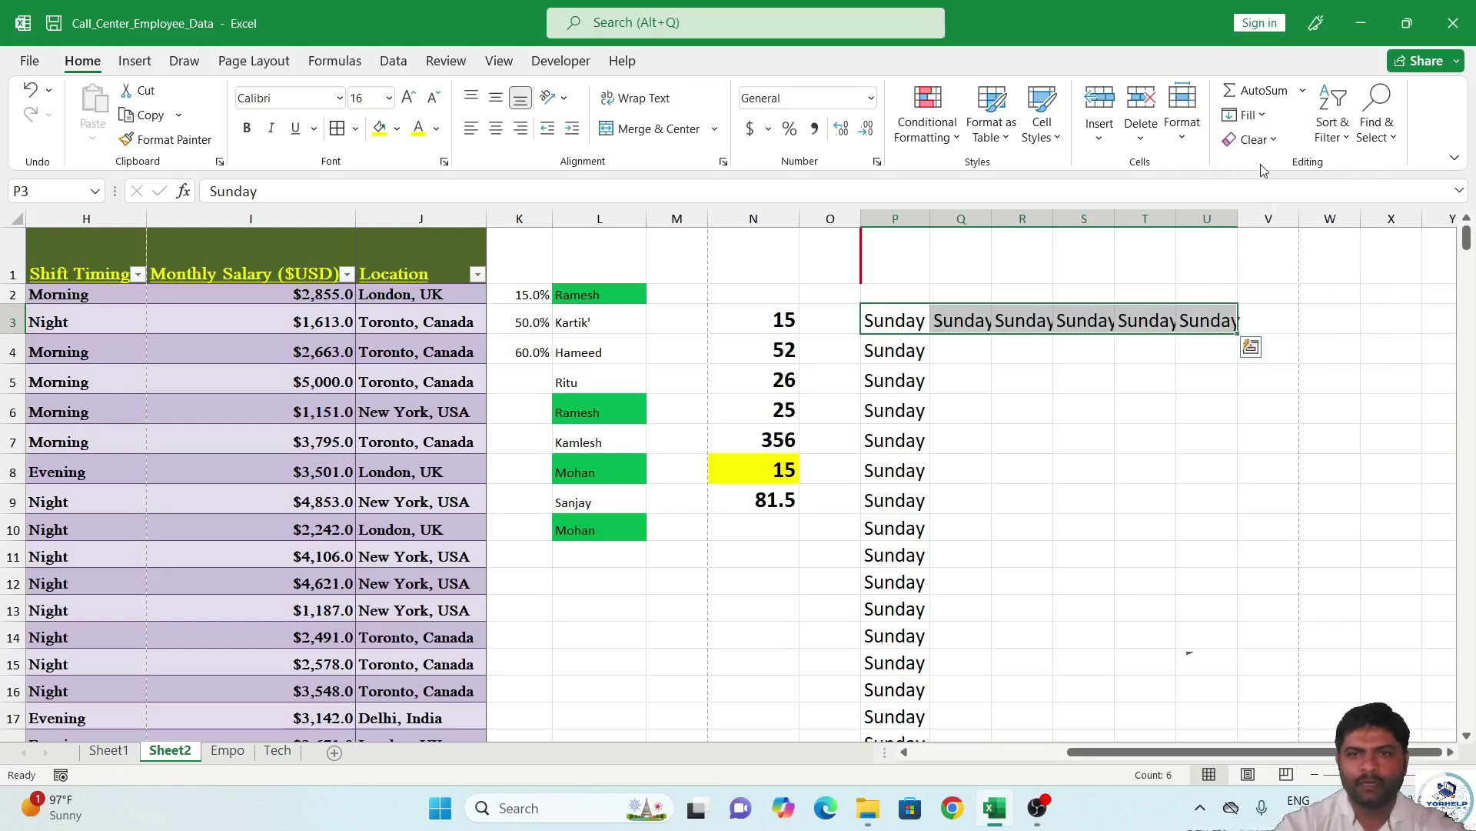
left_click(1019, 367)
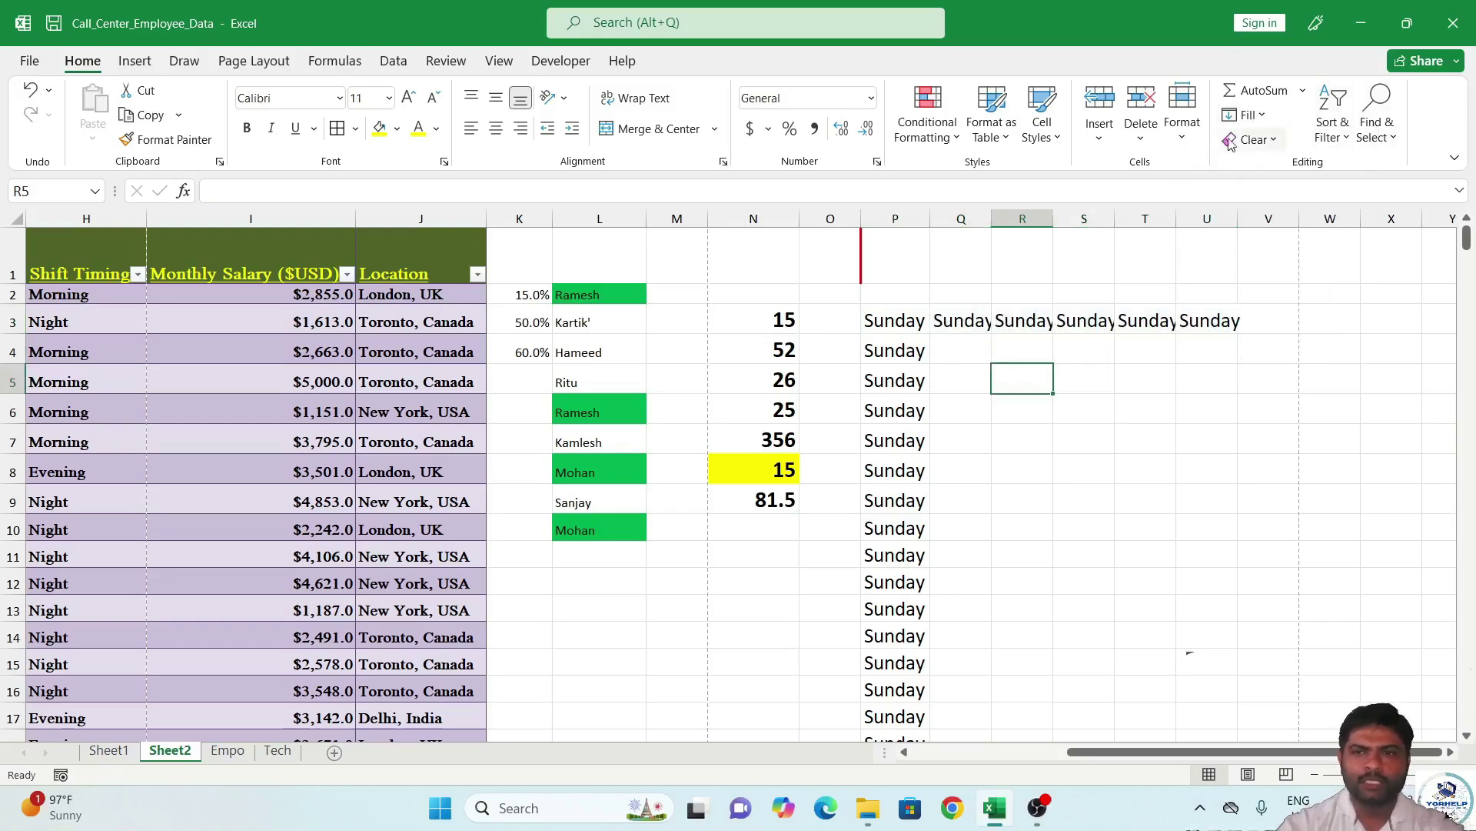
Select the Sunday cells P4 to P15 for clearing.
left_click(1256, 117)
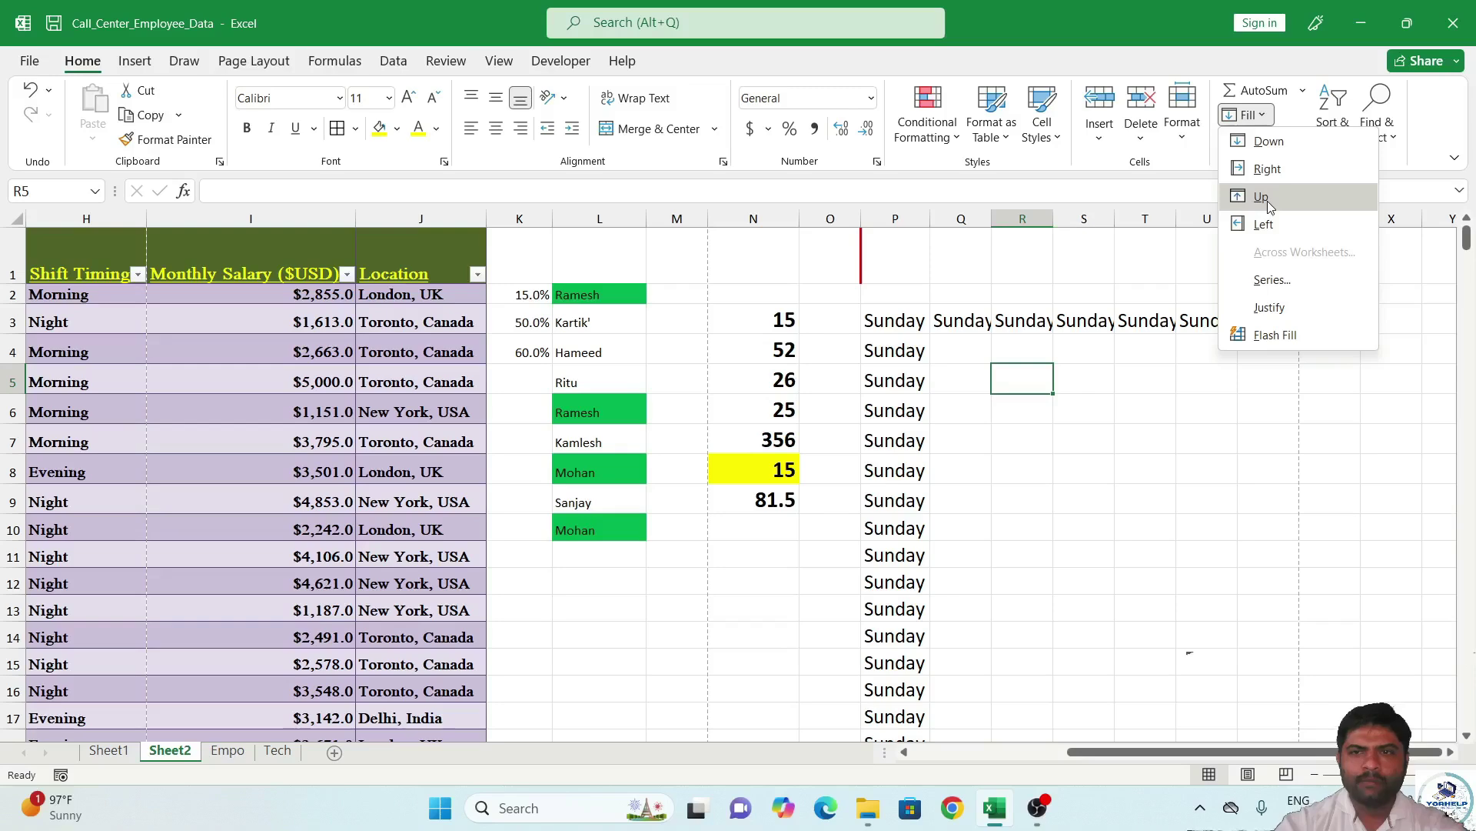
left_click(908, 317)
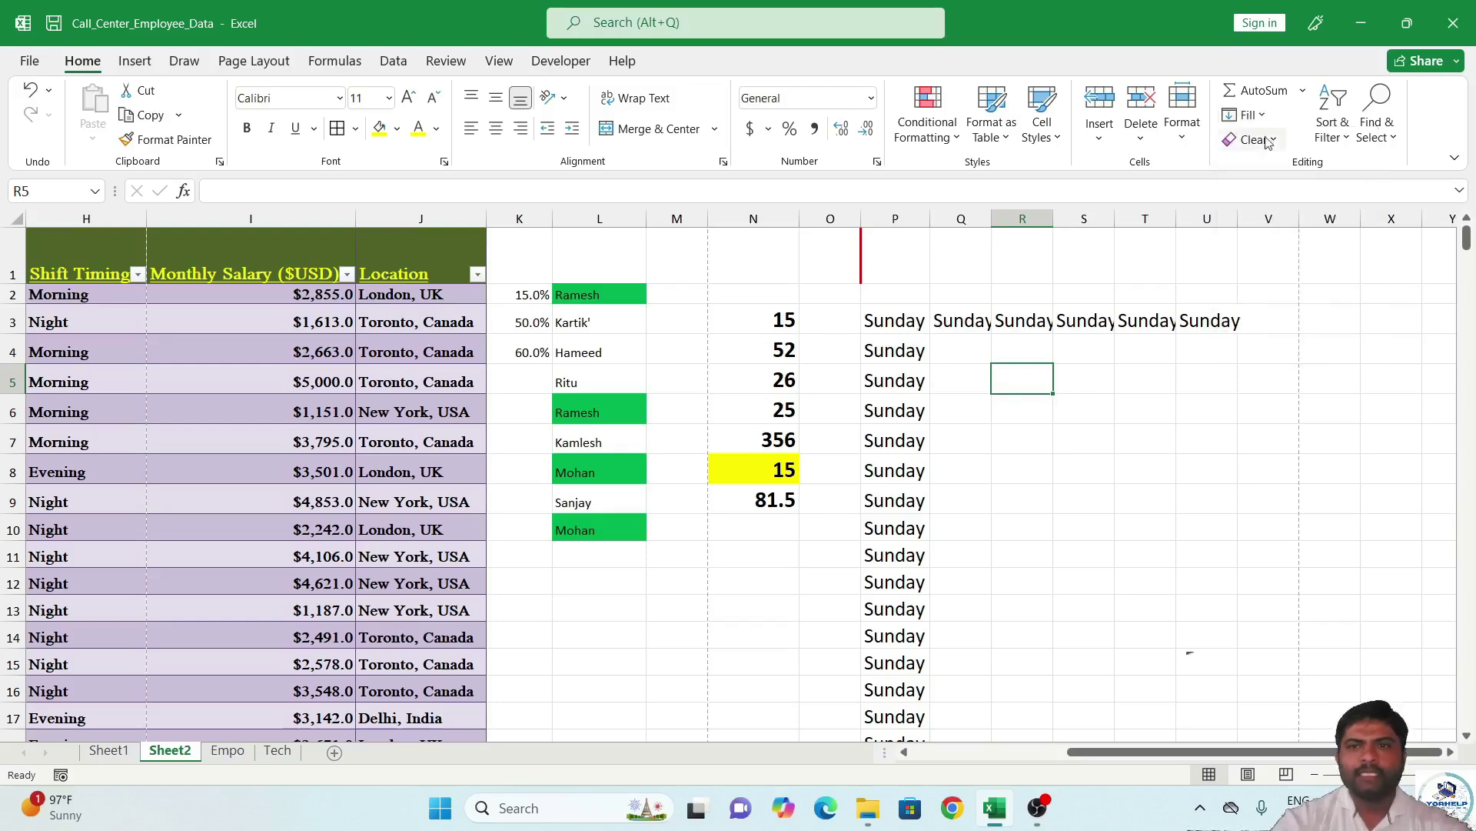
left_click_drag(882, 336, 896, 663)
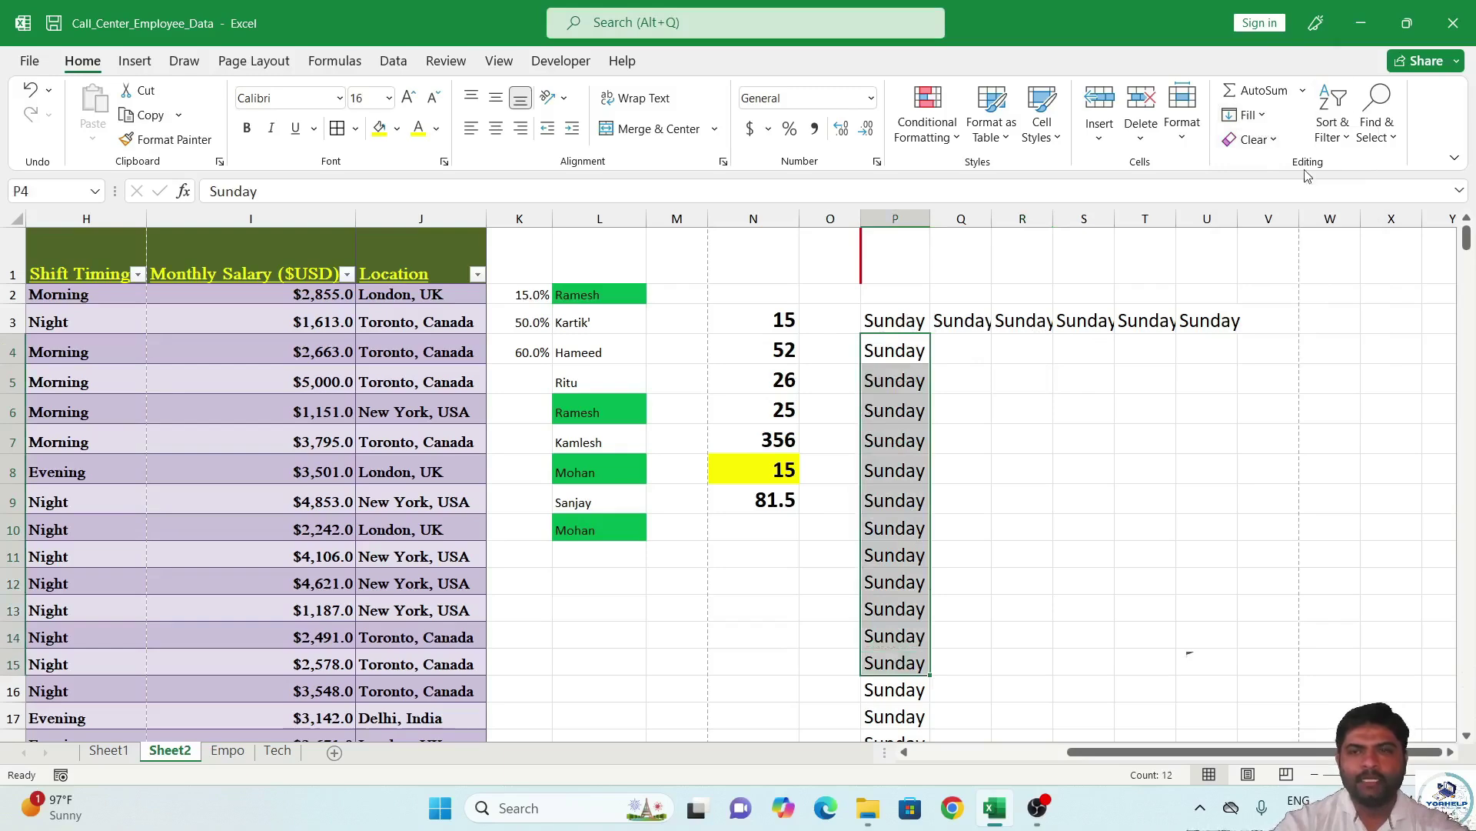
left_click(1271, 144)
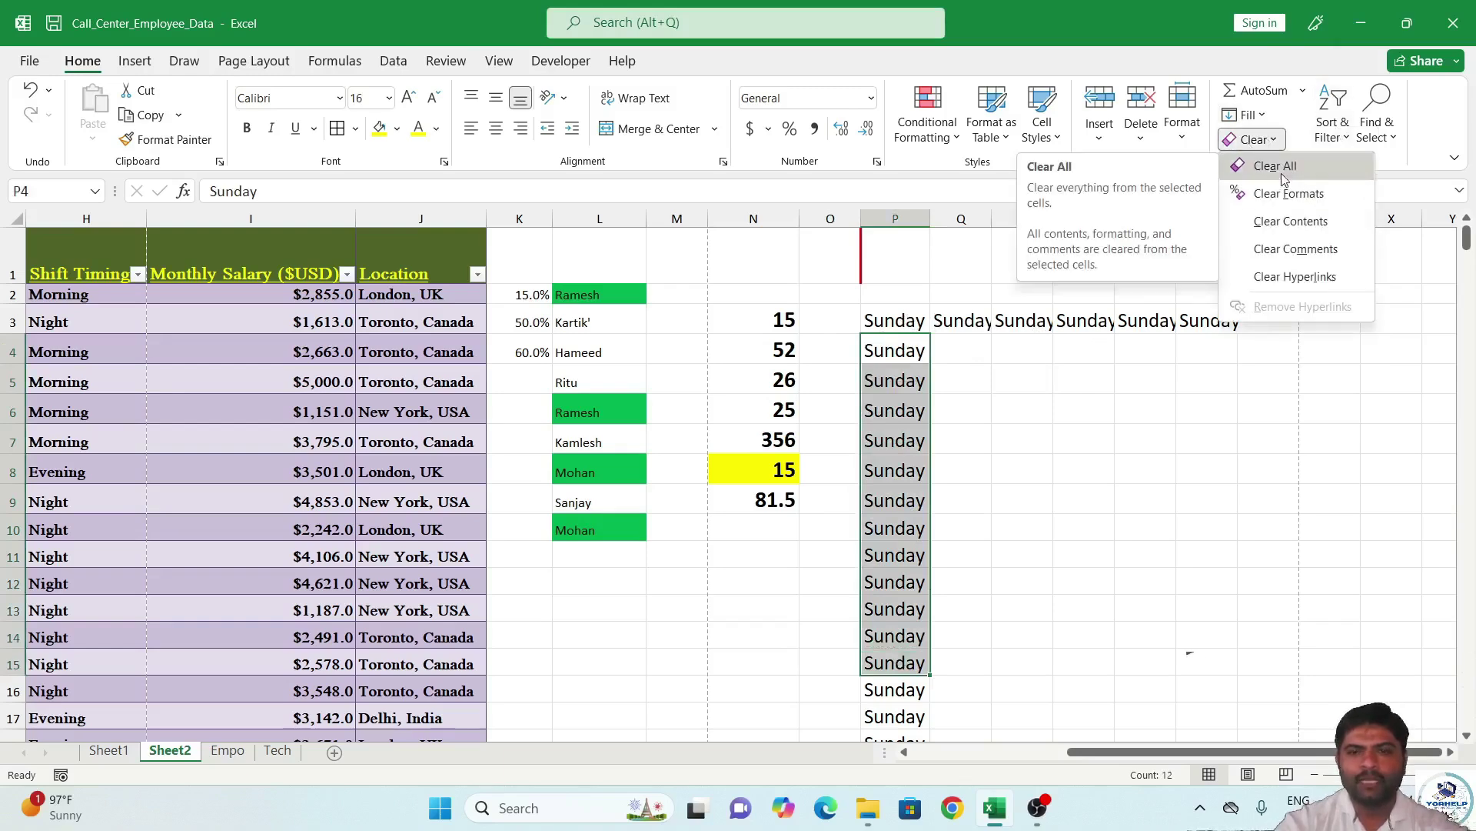
Clear all of P4:P15, then format P3 as 18-point red text on light blue.
left_click(1275, 166)
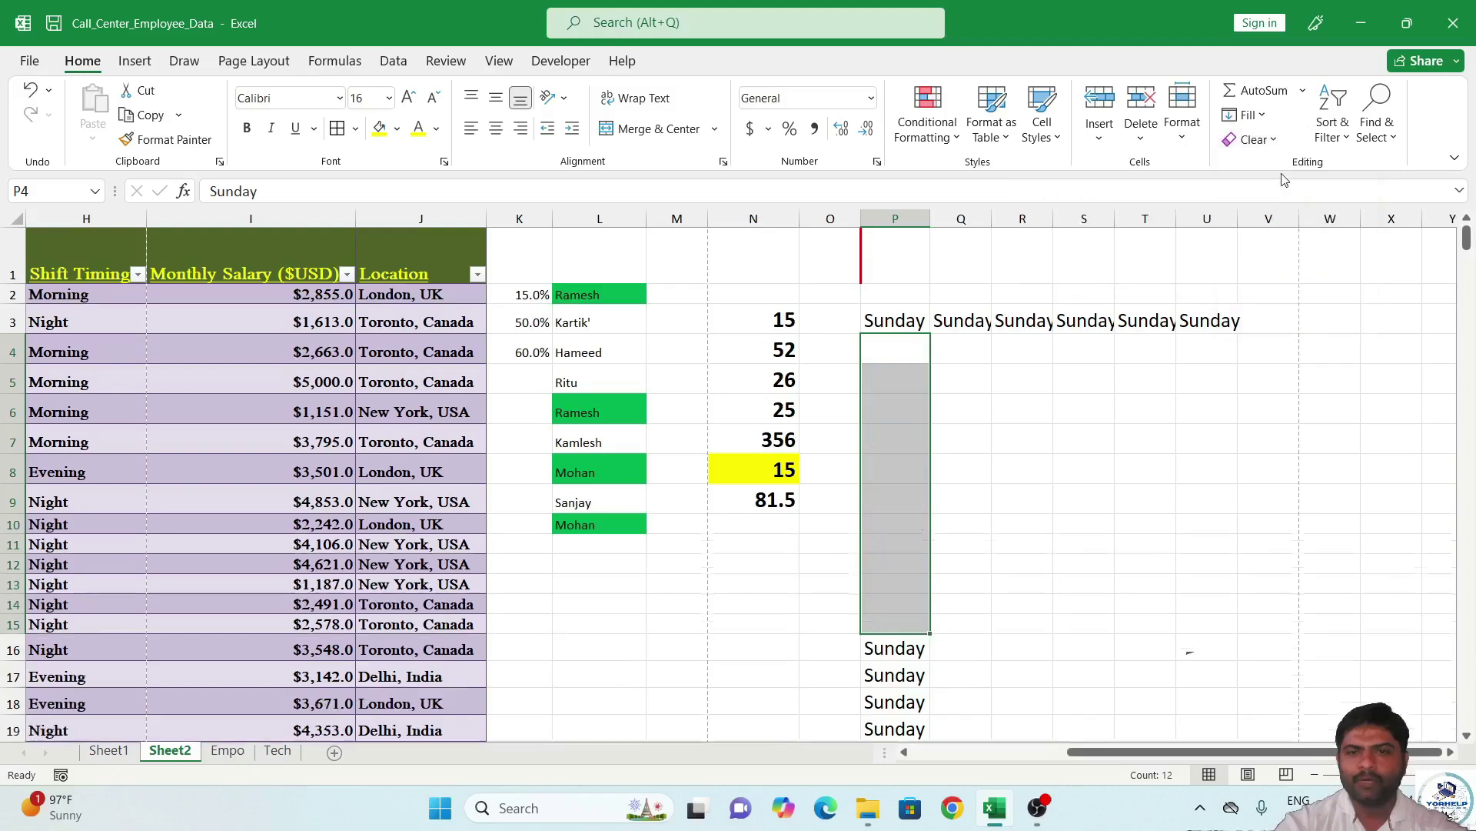
left_click(897, 324)
left_click(408, 100)
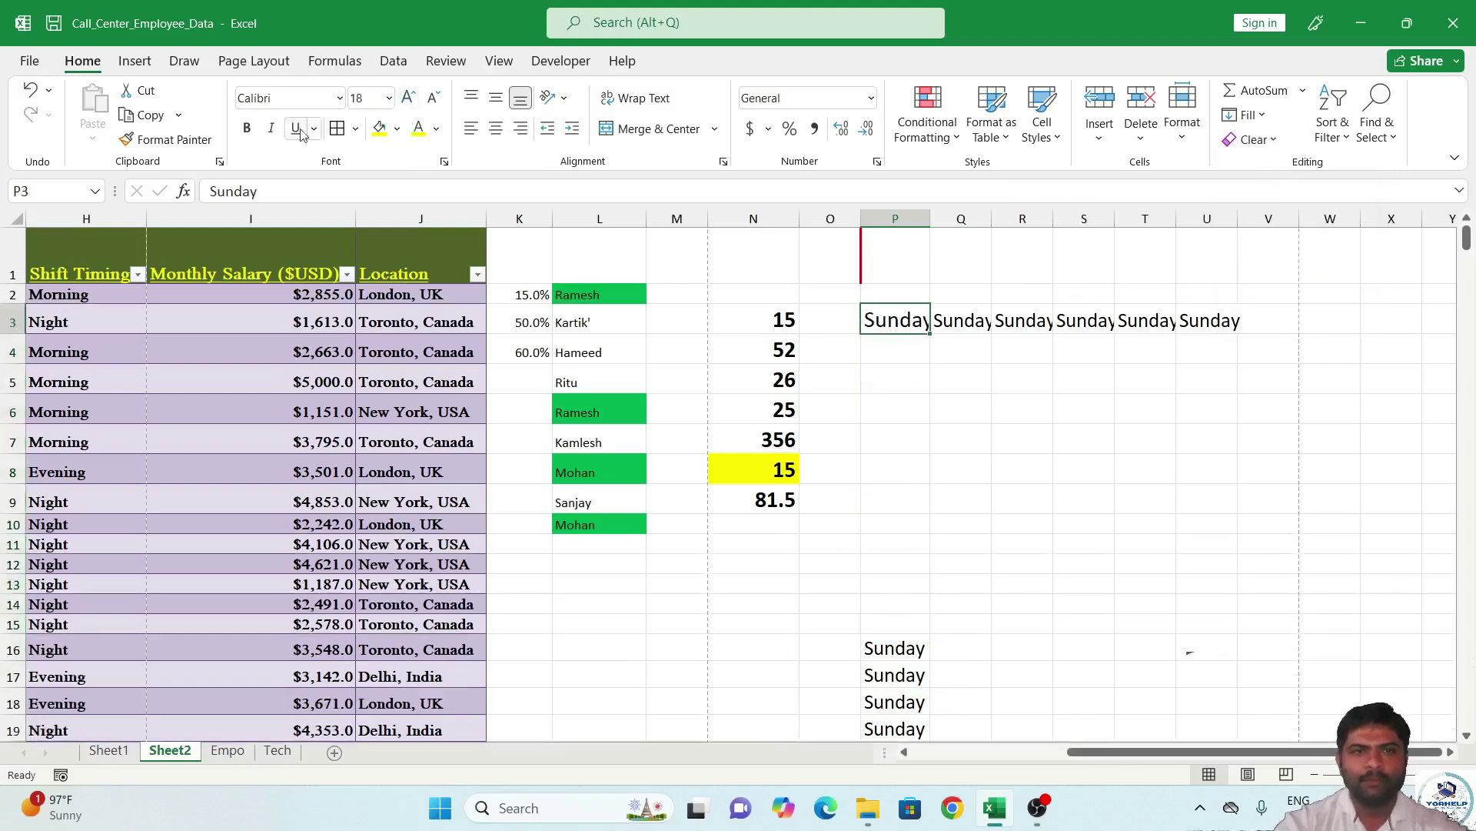
left_click(396, 129)
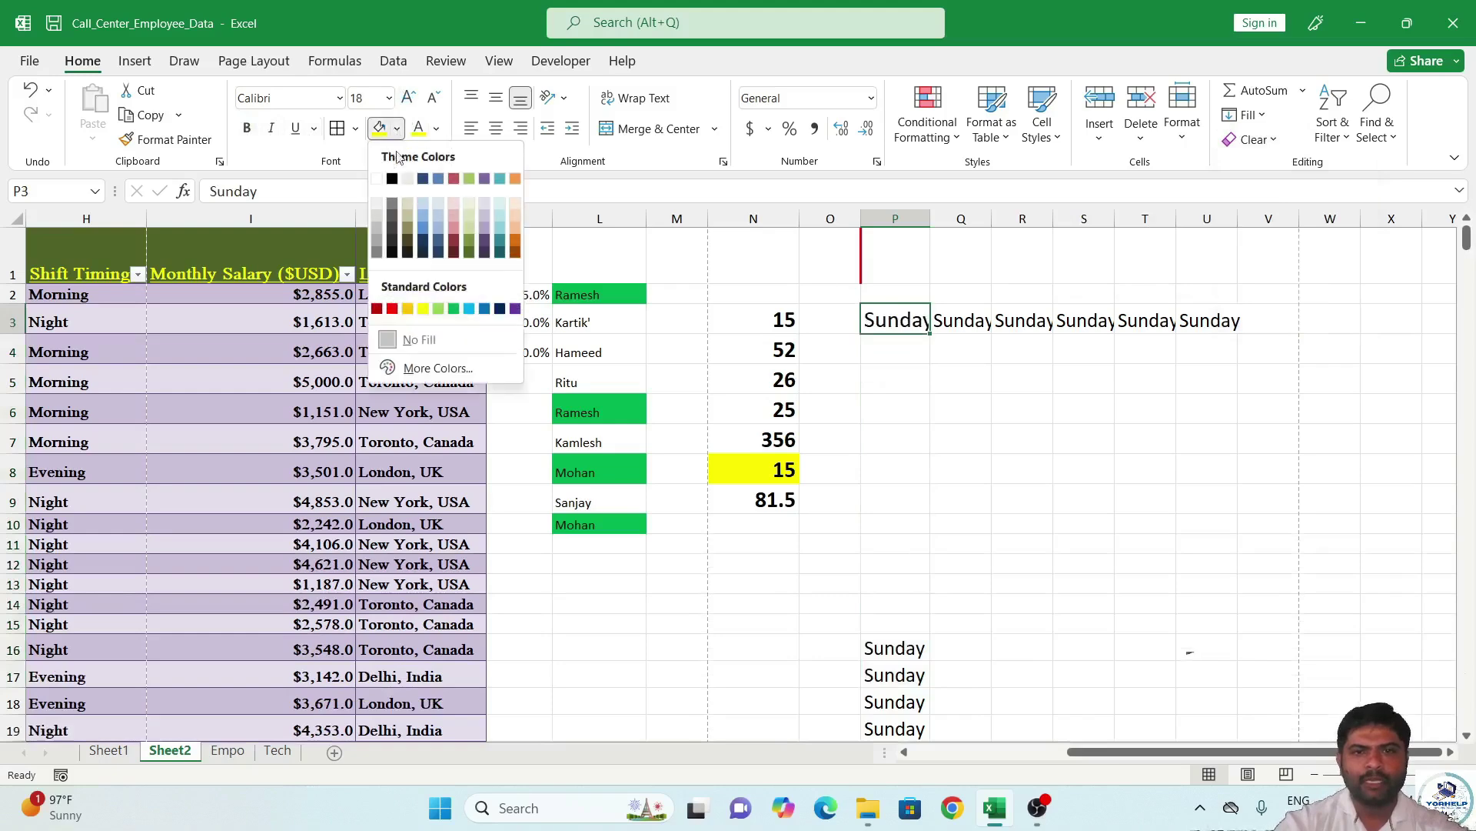
left_click(435, 200)
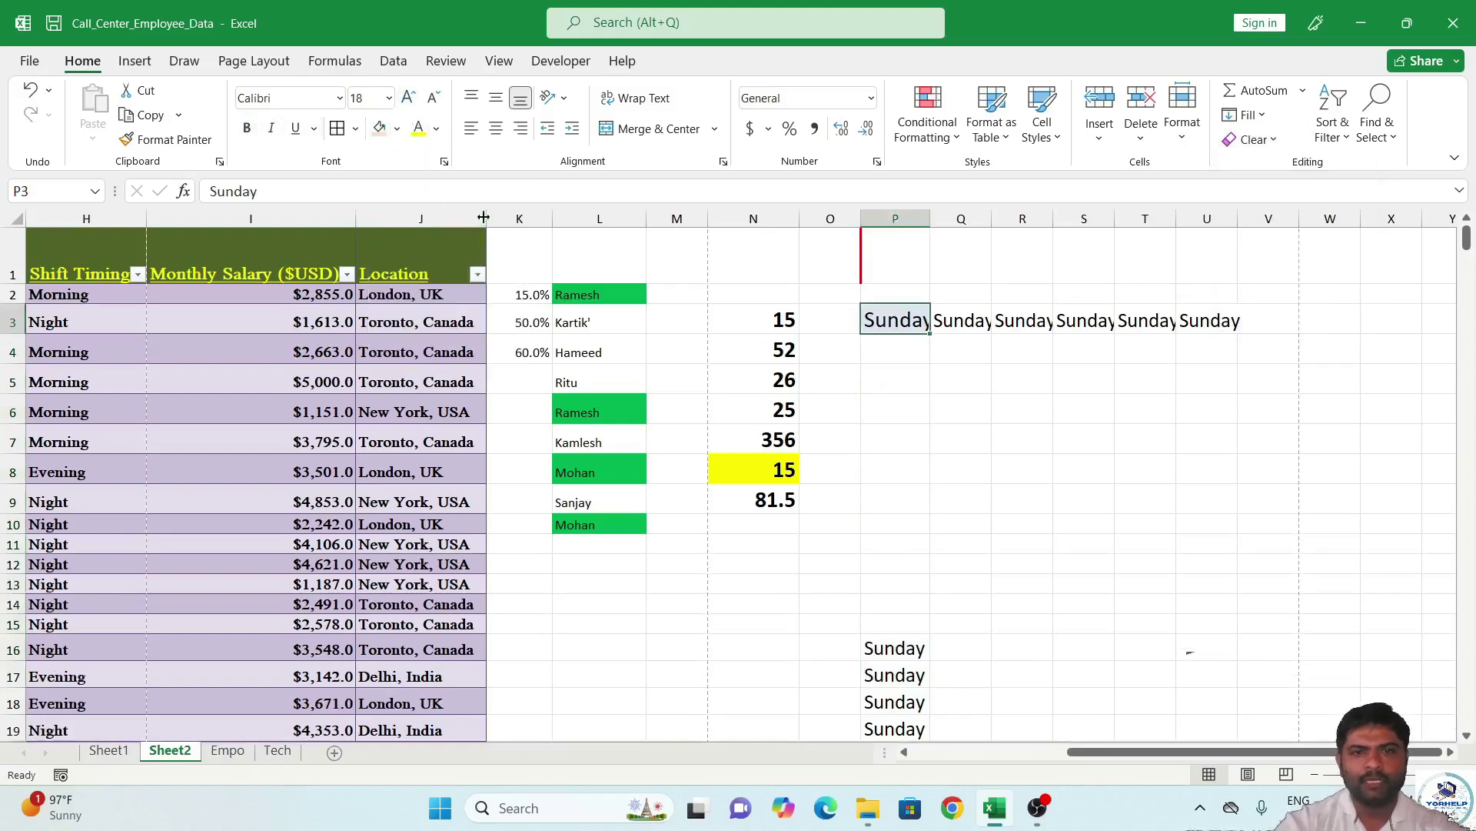
left_click(436, 128)
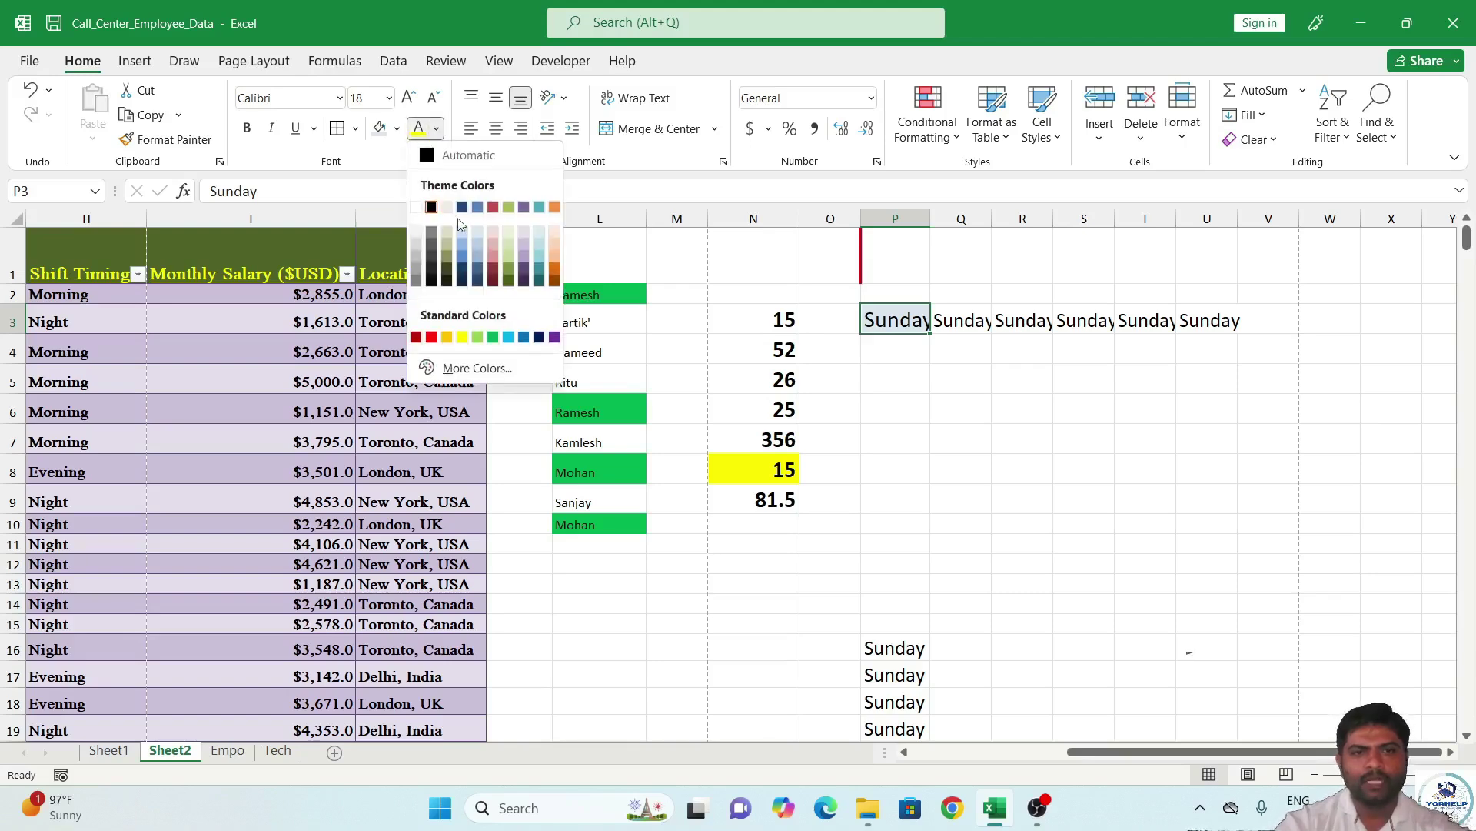
left_click(431, 336)
left_click(432, 338)
Clear all formatting from P3 so Sunday shows as plain text.
left_click(890, 382)
left_click(905, 323)
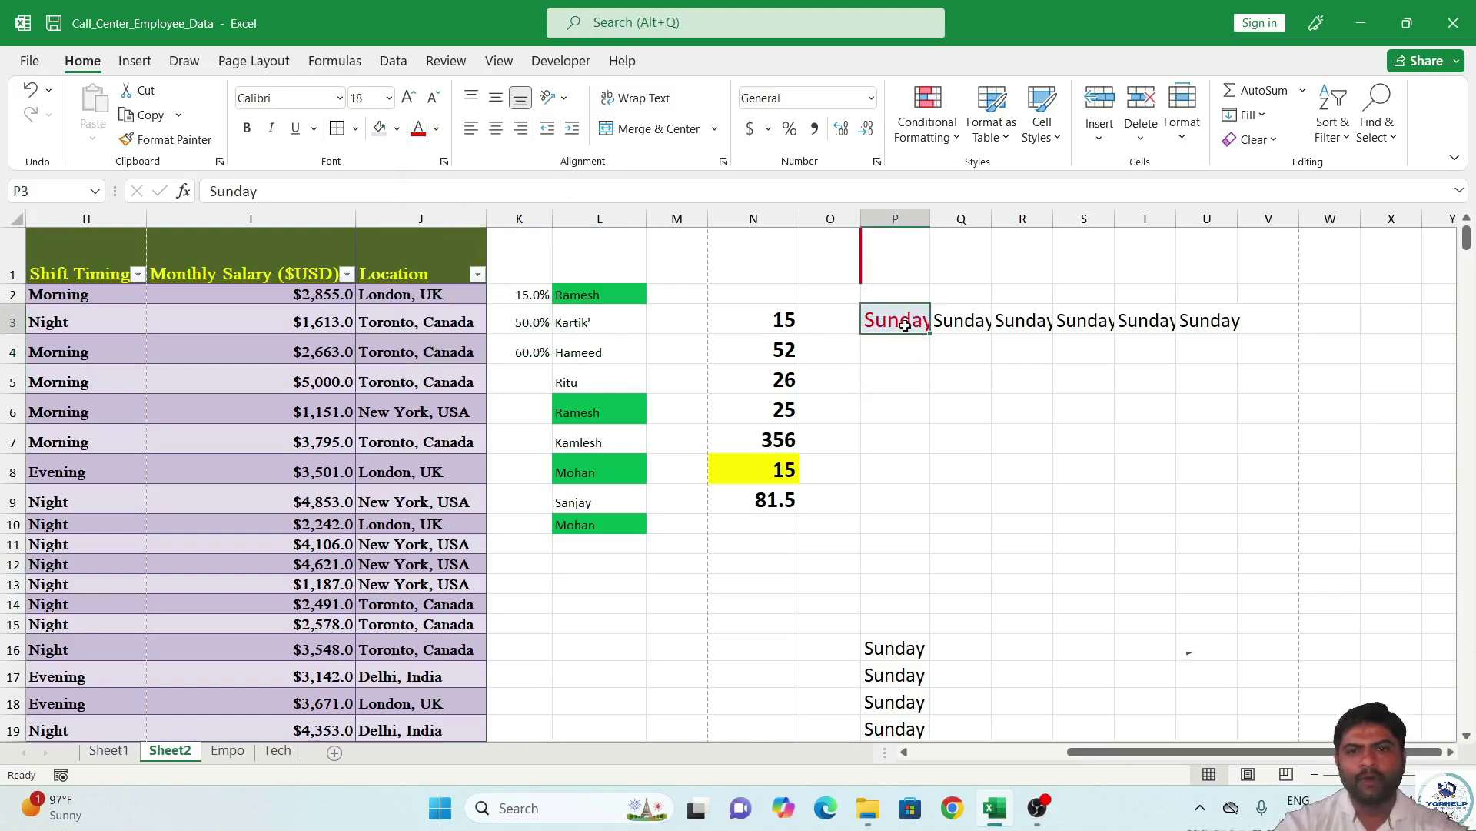
left_click(1271, 141)
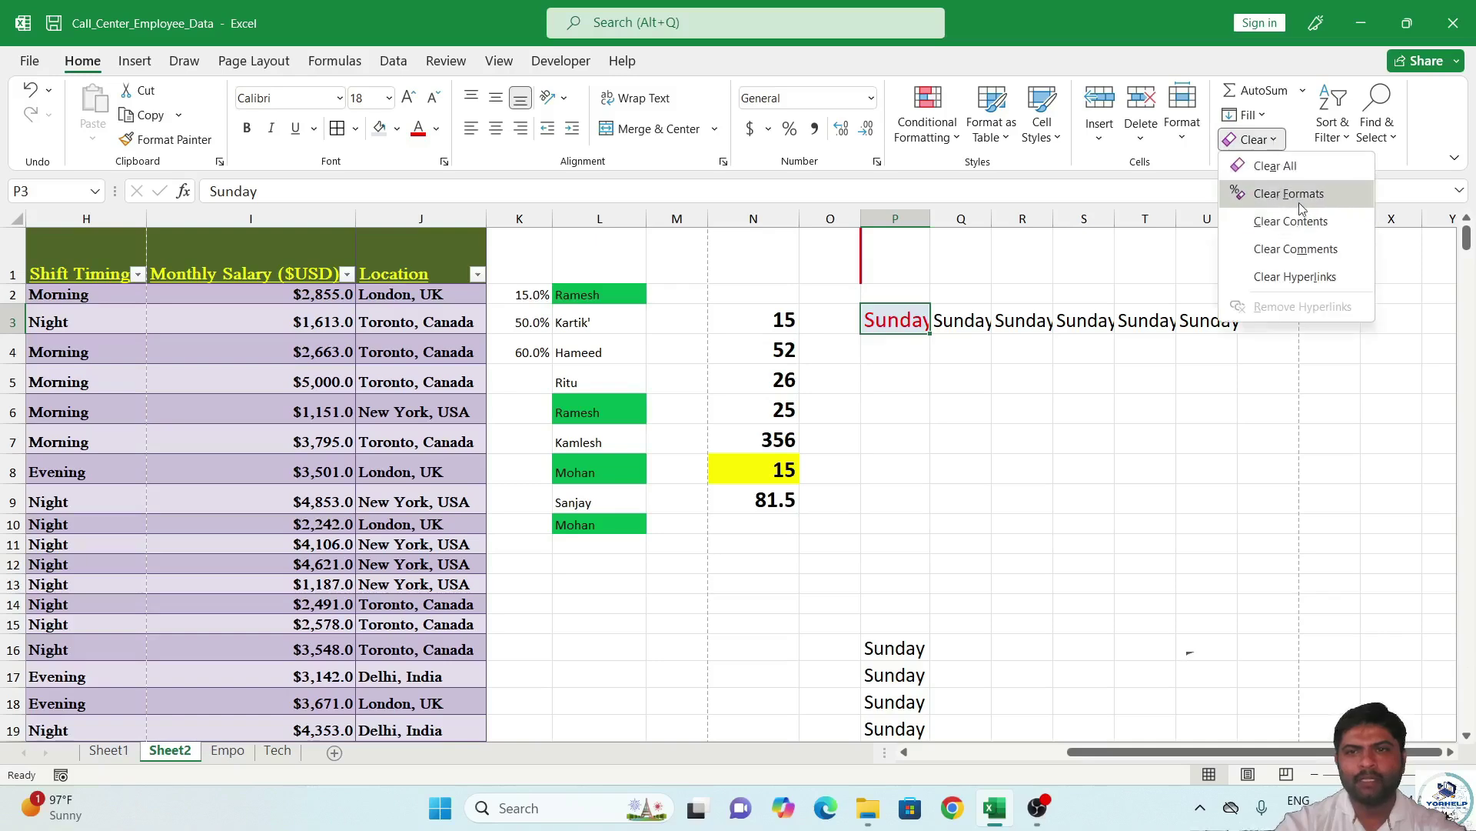
left_click(1289, 194)
double_click(896, 321)
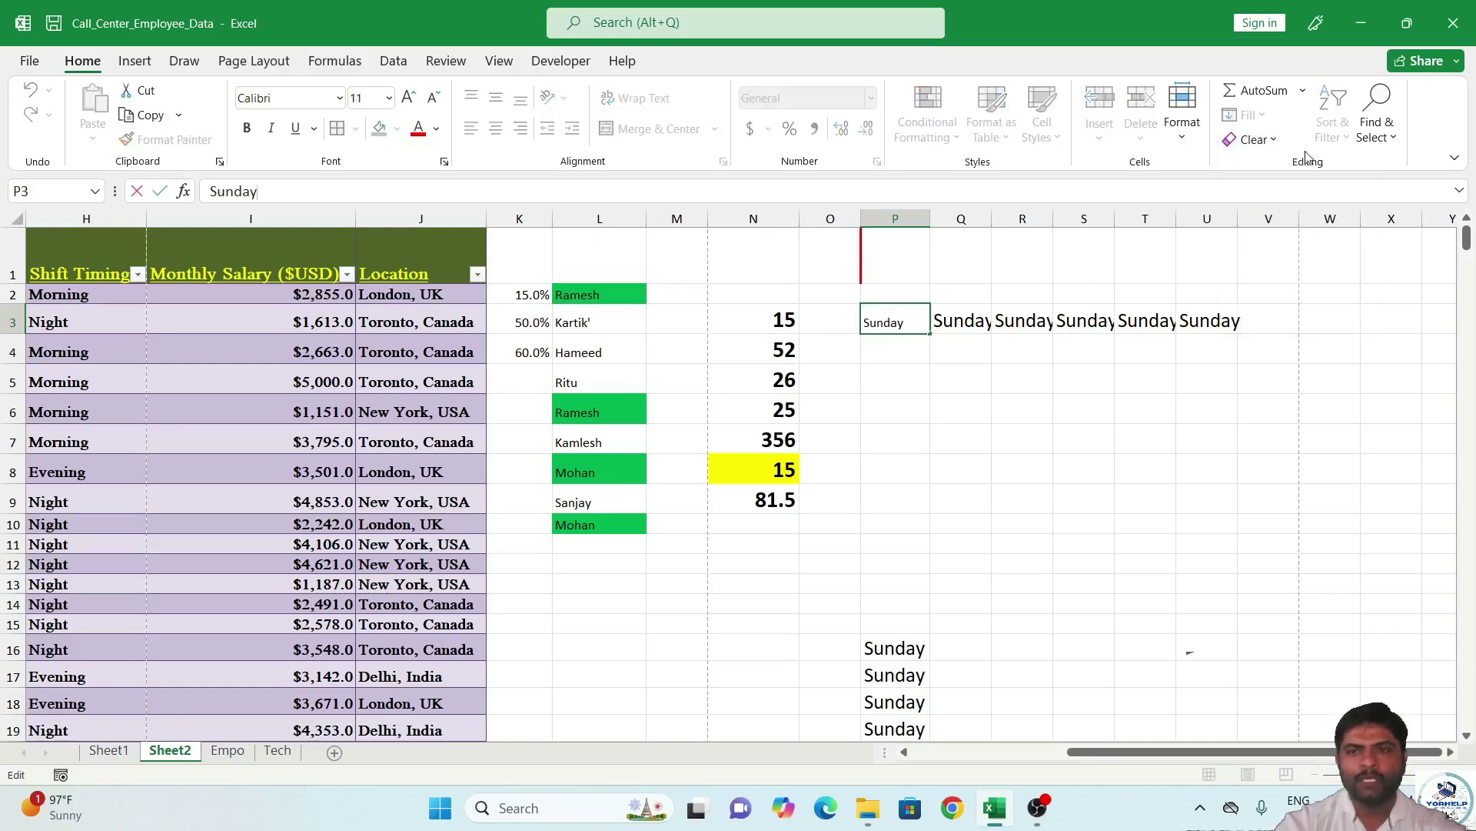
left_click(1253, 142)
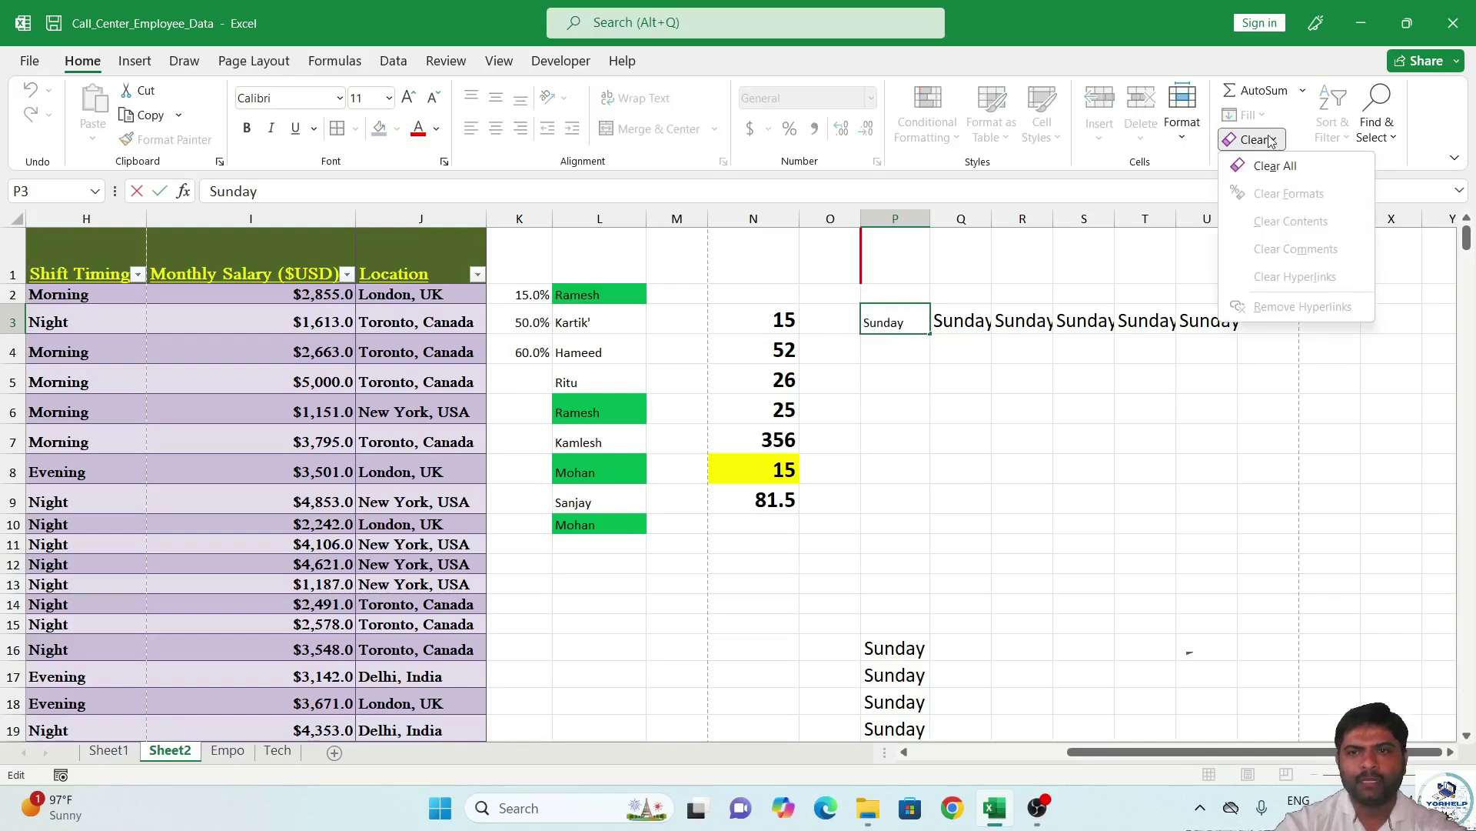
left_click(1271, 170)
left_click(1137, 386)
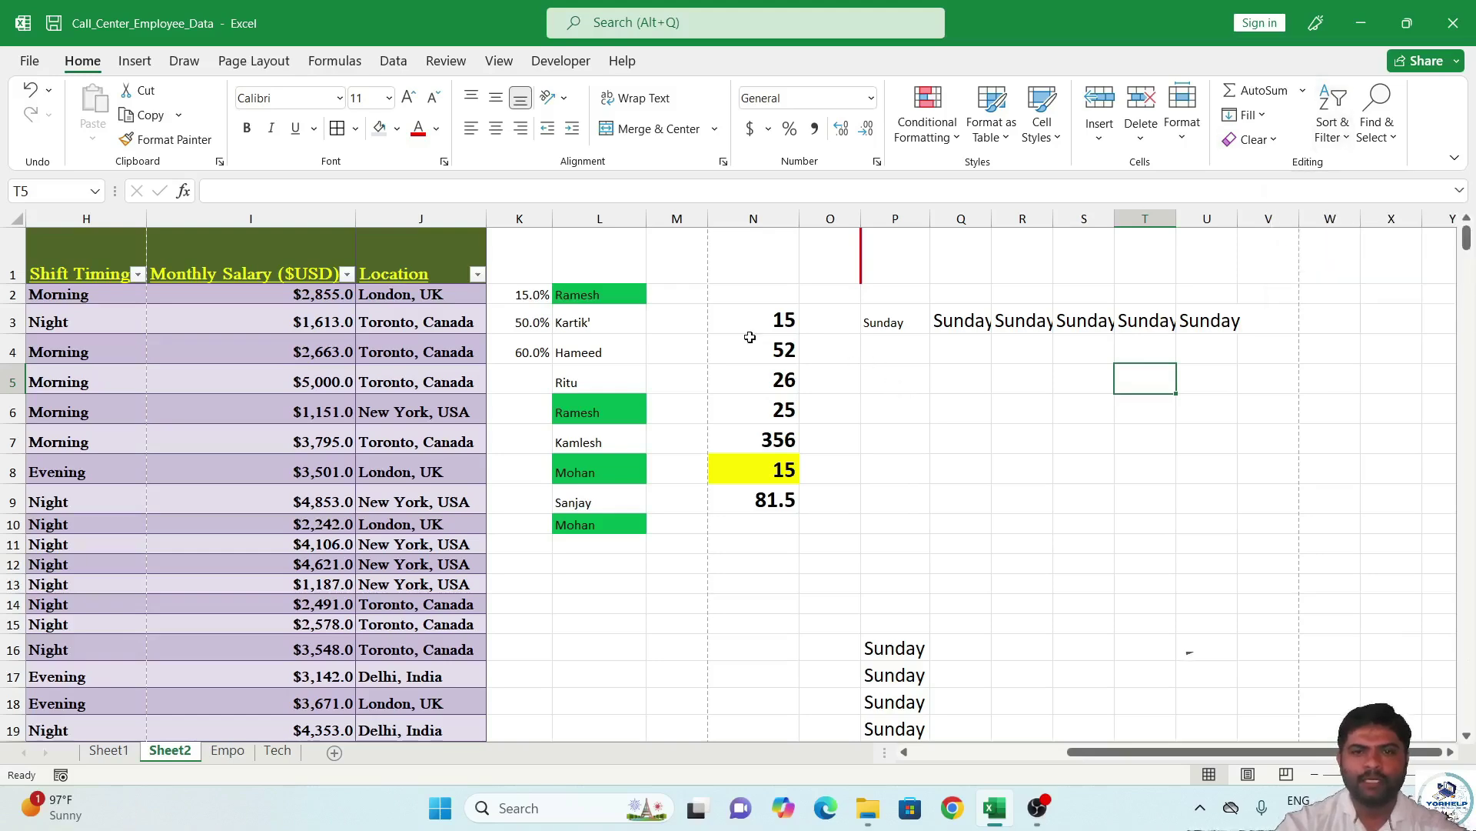
Add the header 'Name' in cell L1.
left_click_drag(617, 292, 640, 513)
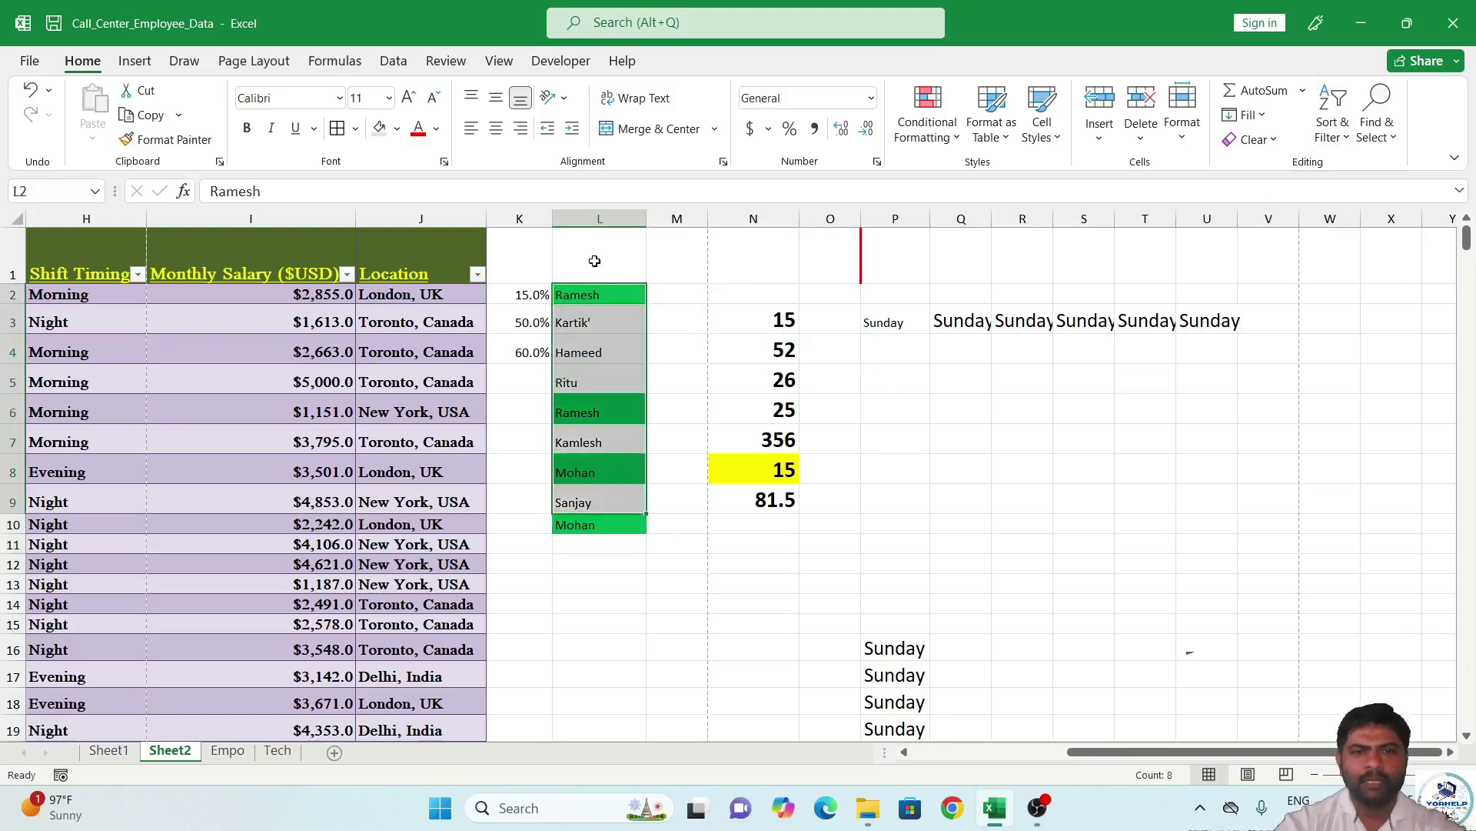
left_click(627, 268)
type("Name")
key("Return")
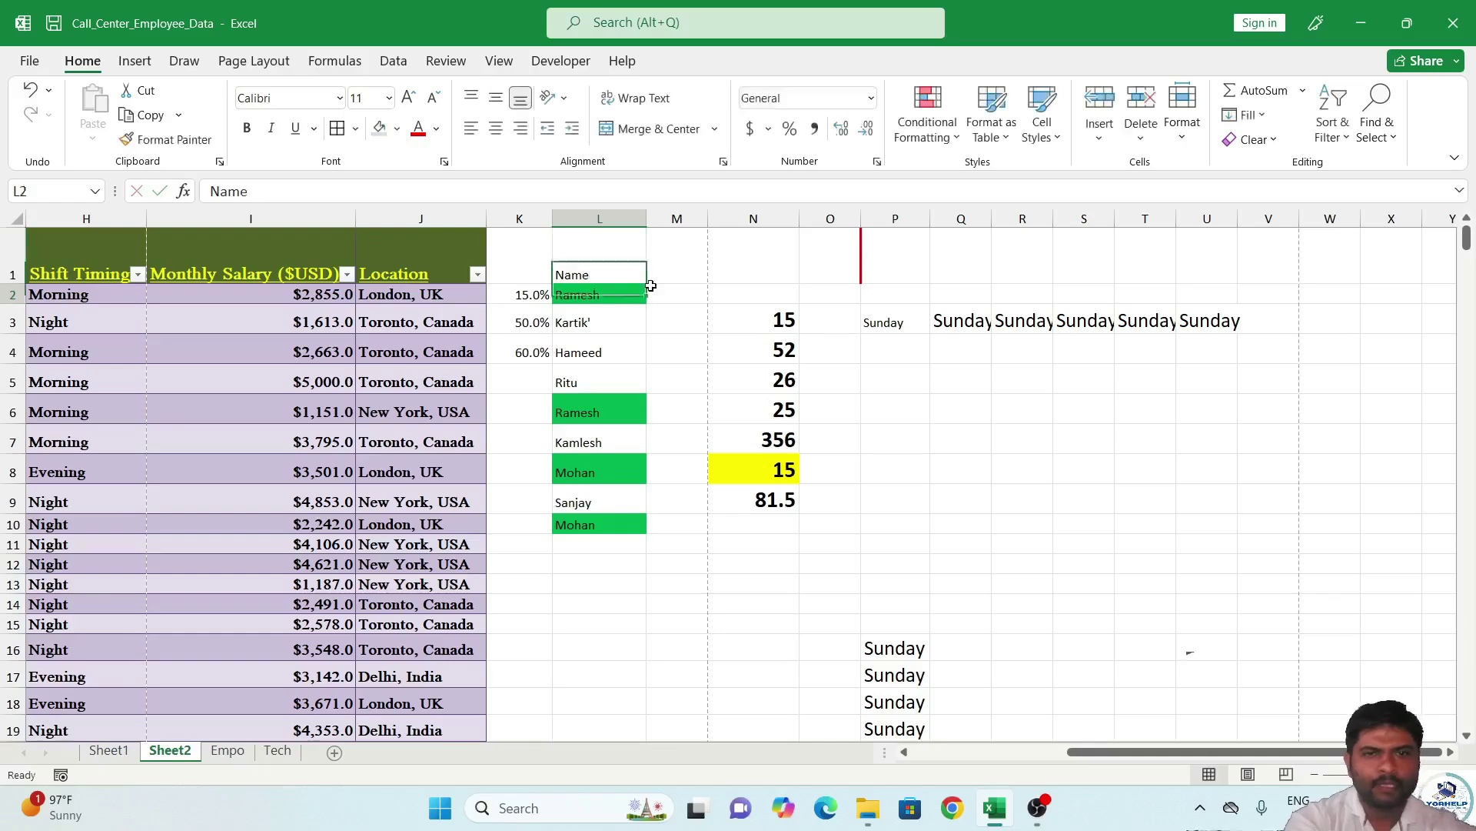
Sort only the Name column L1:L10 from A to Z.
left_click(620, 264)
left_click_drag(614, 292, 613, 542)
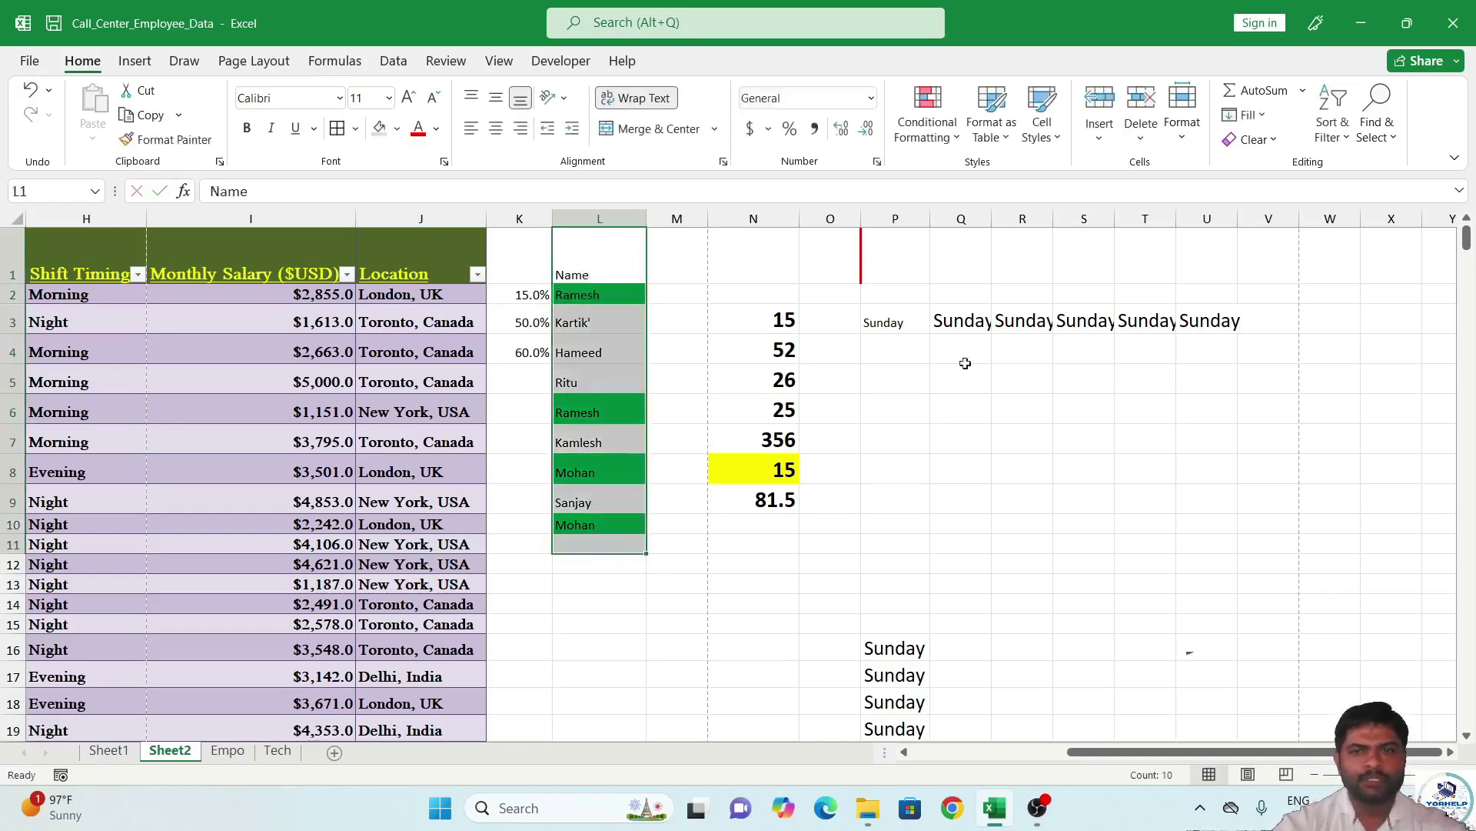
left_click(1326, 127)
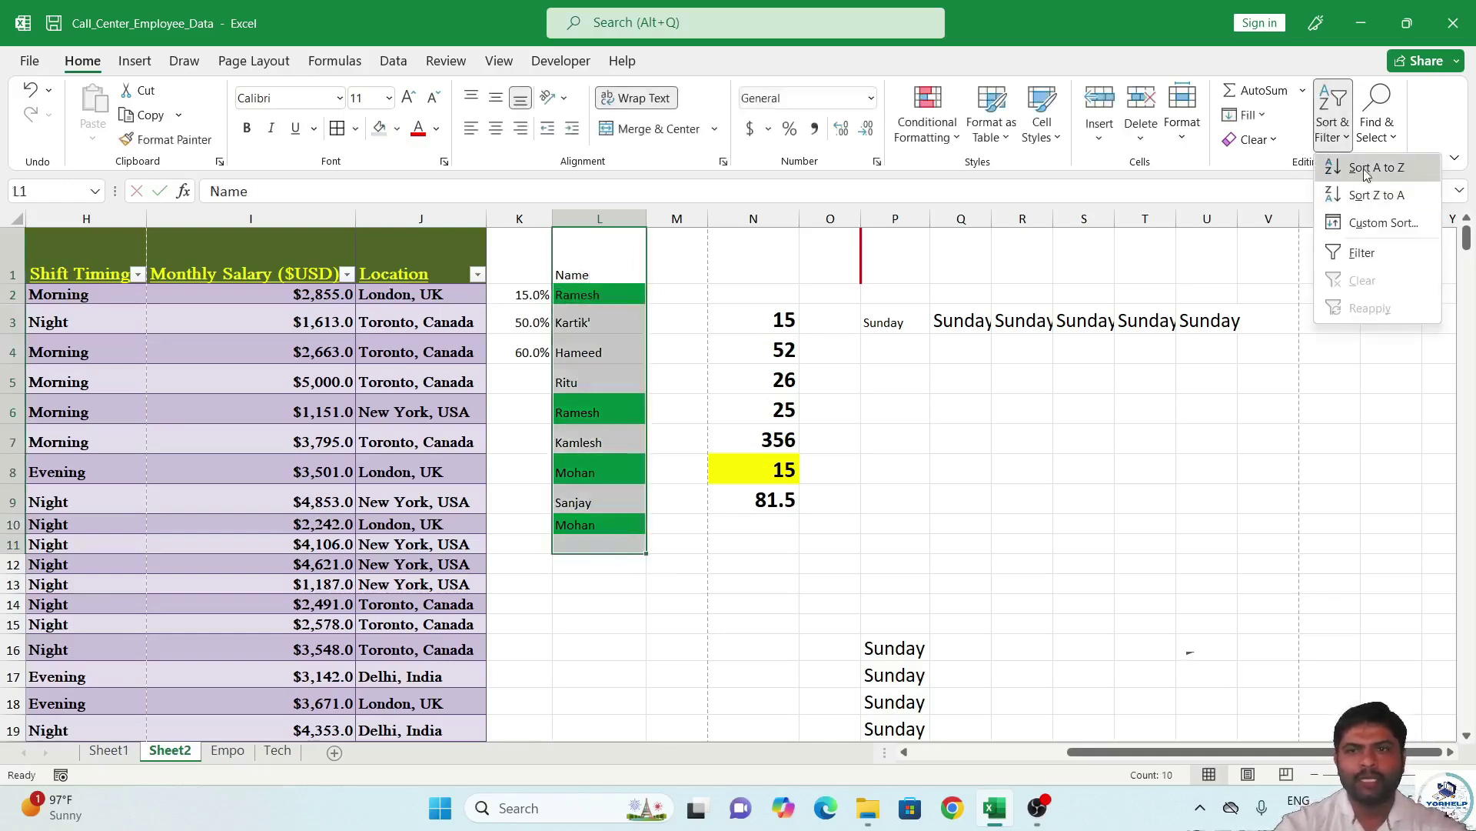
left_click(1367, 180)
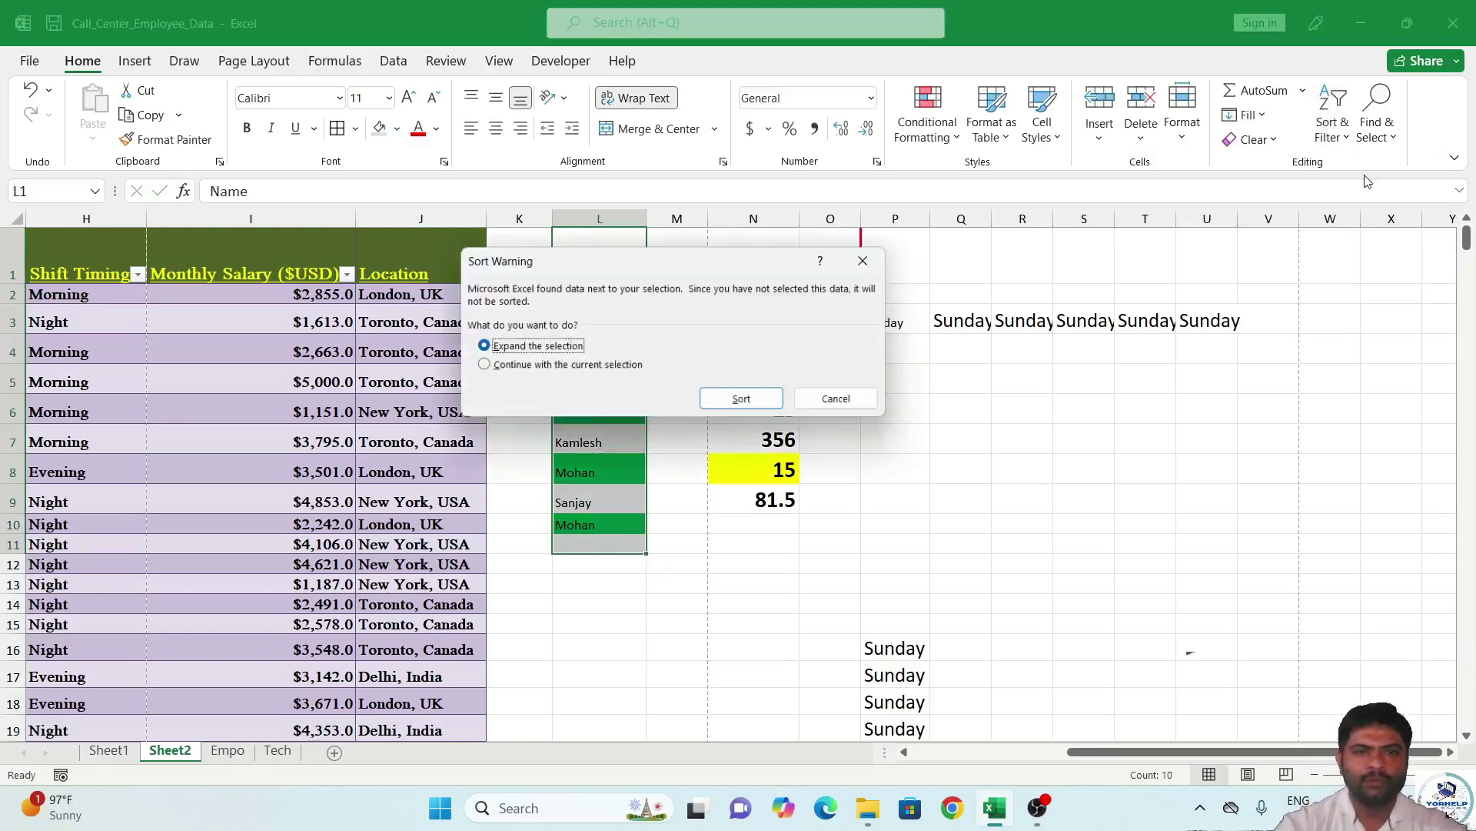
left_click(573, 367)
key("Return")
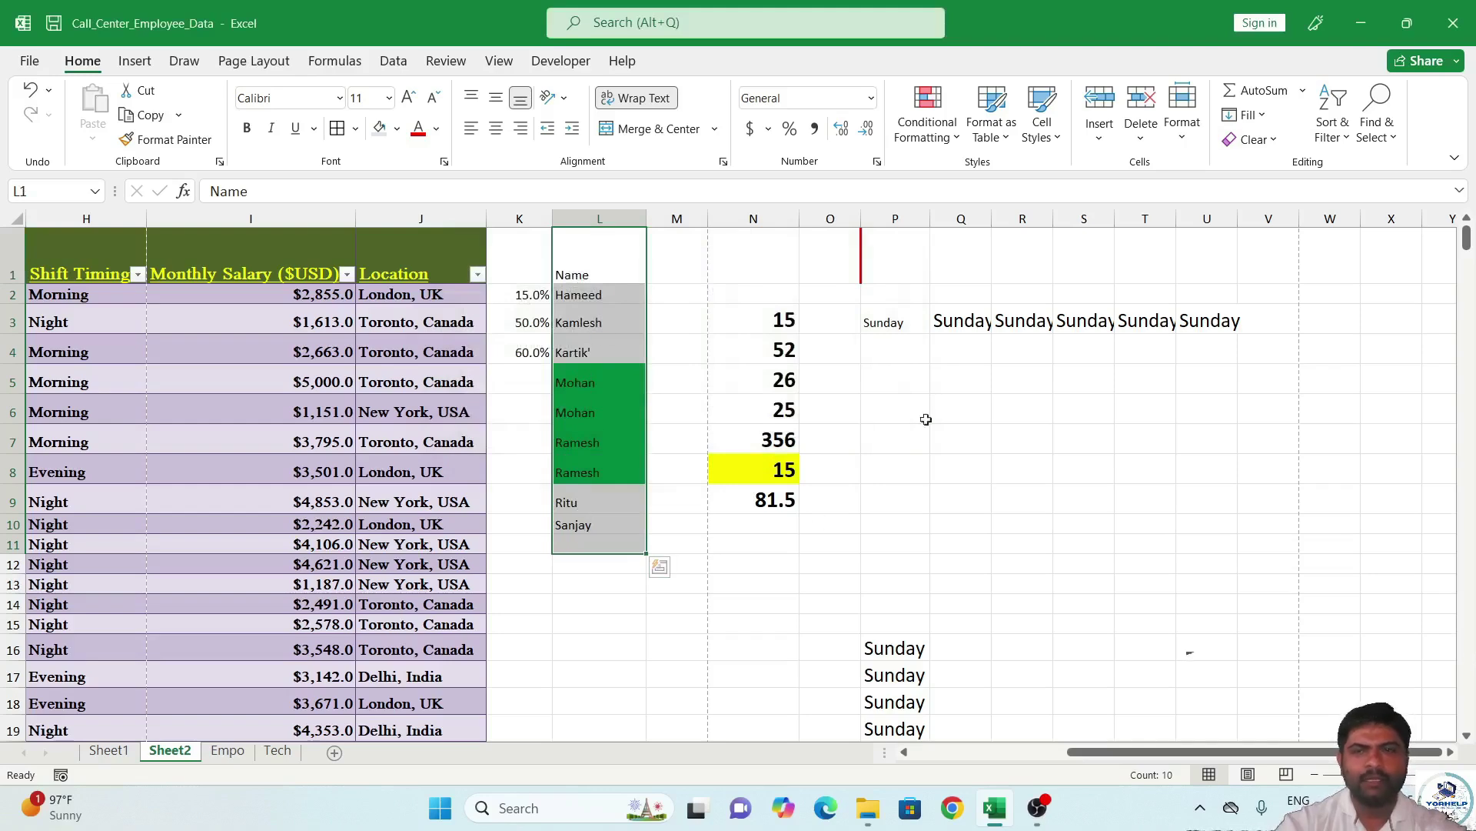
Re-sort the Name column Z to A, continuing with the current selection.
left_click(1335, 133)
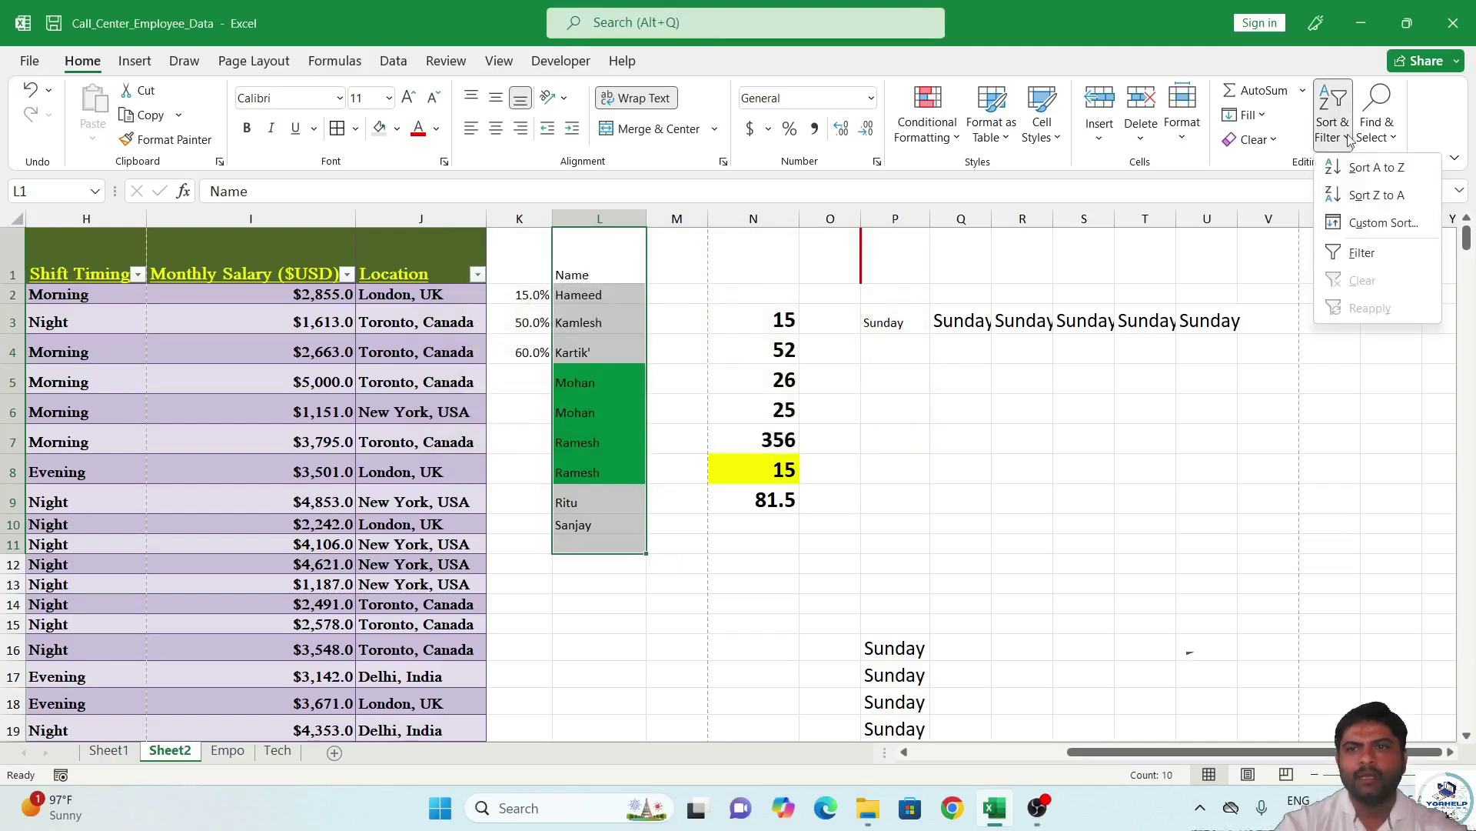
left_click(1359, 196)
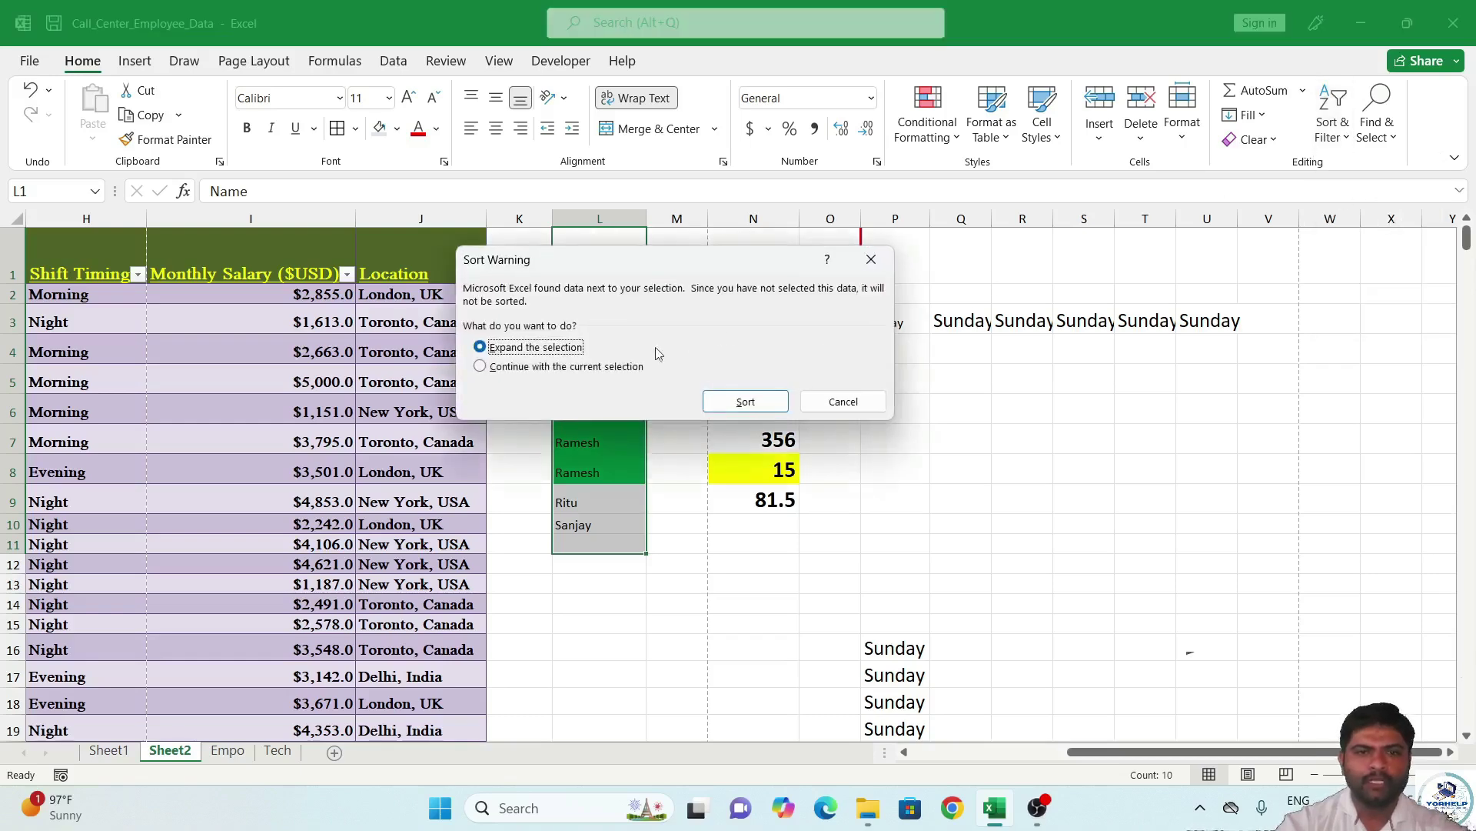
left_click(585, 367)
left_click(744, 401)
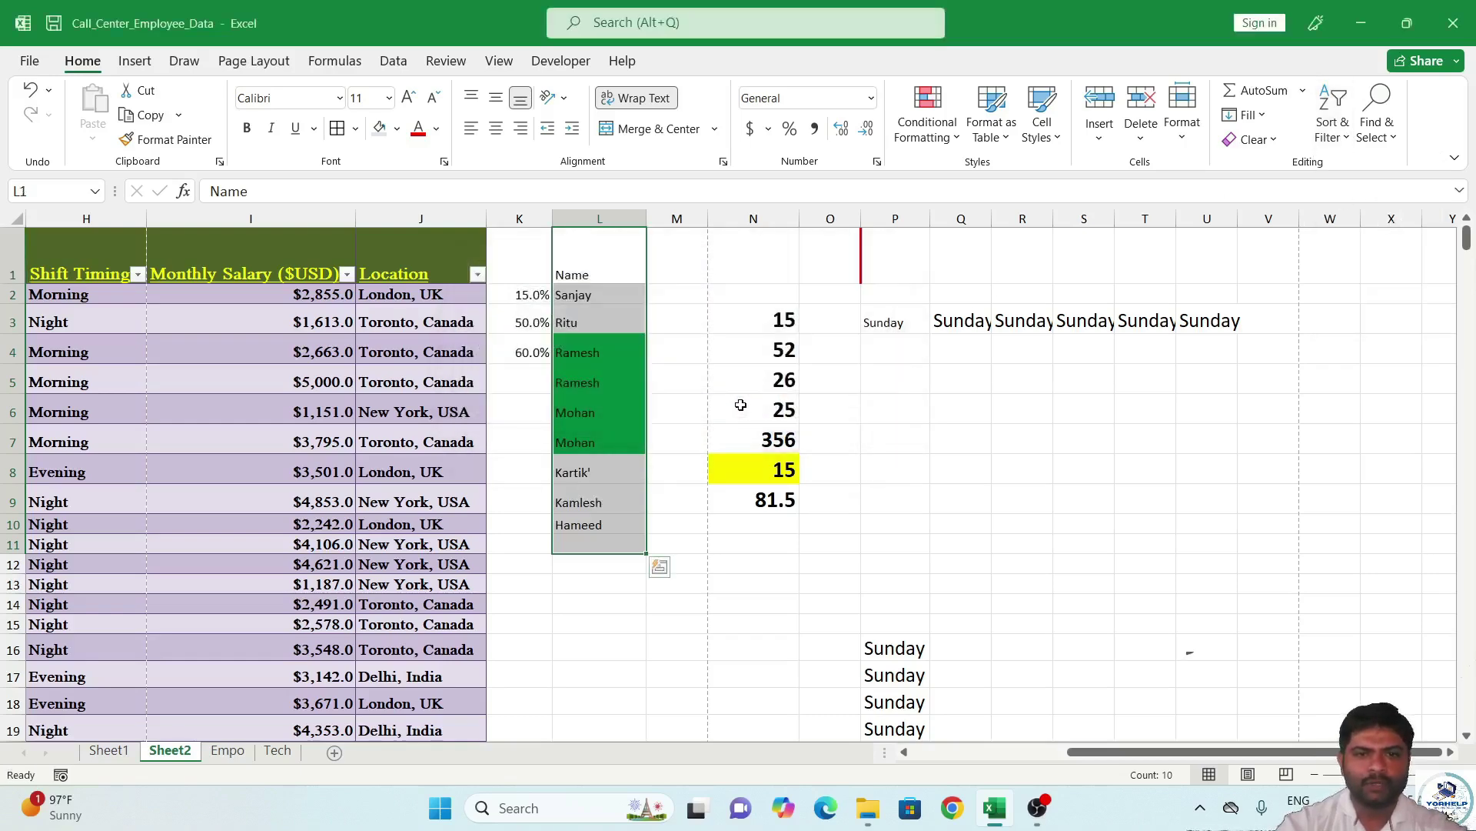
Open Custom Sort for the Name selection, review its column and basis options, then cancel.
left_click(1333, 144)
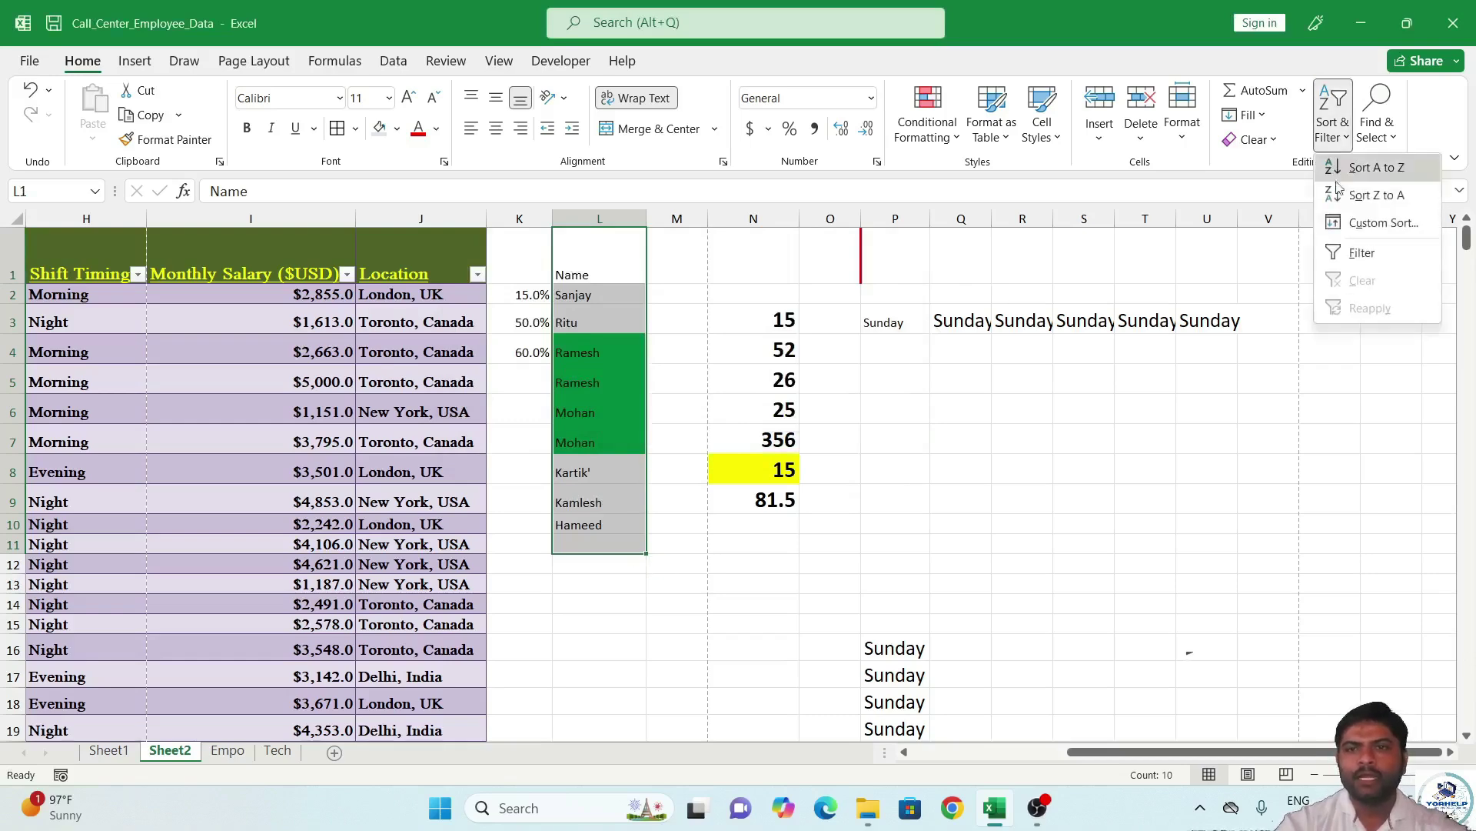
left_click(1360, 223)
left_click(601, 367)
left_click(748, 400)
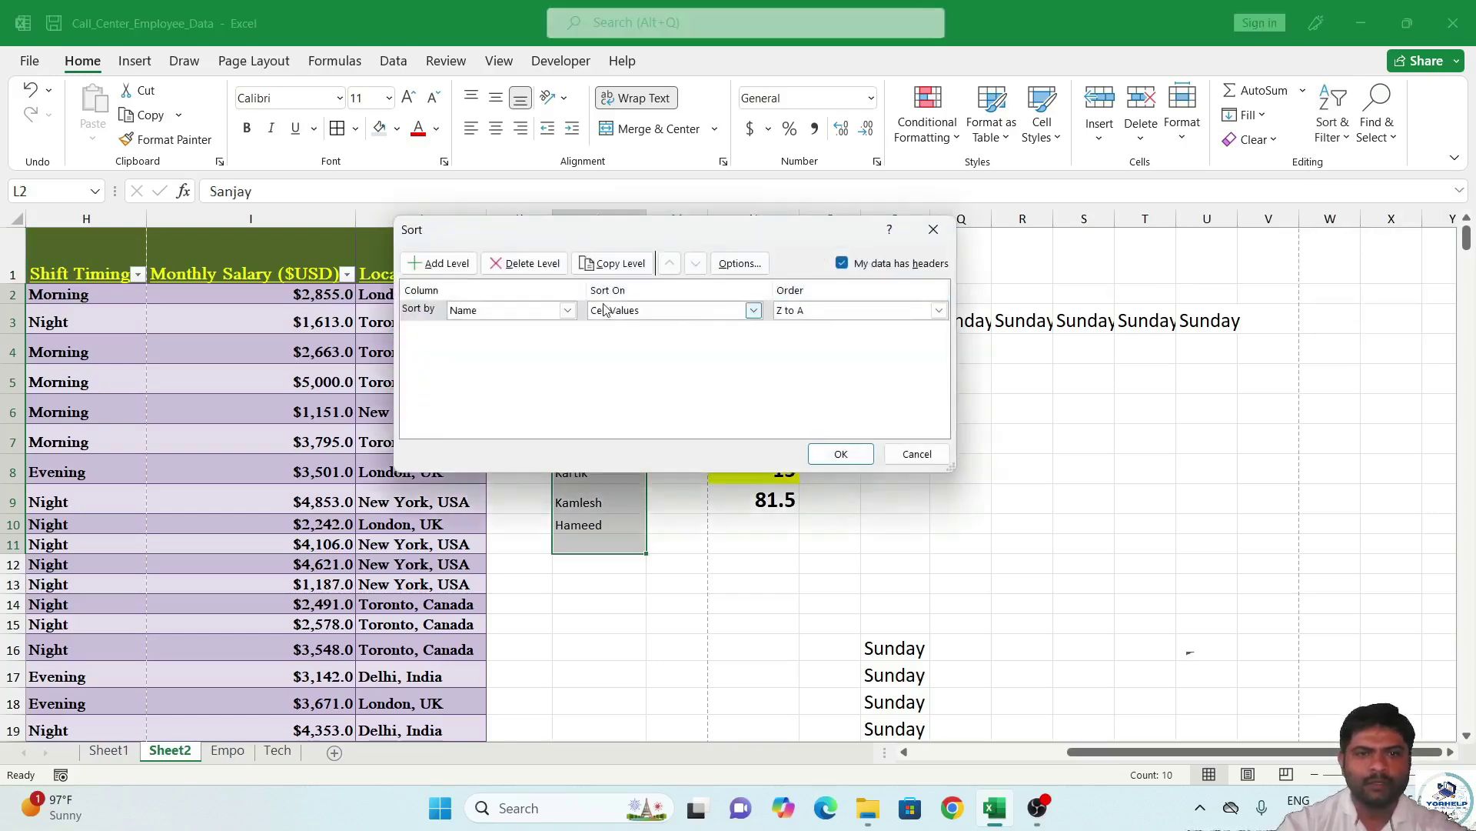
left_click(572, 313)
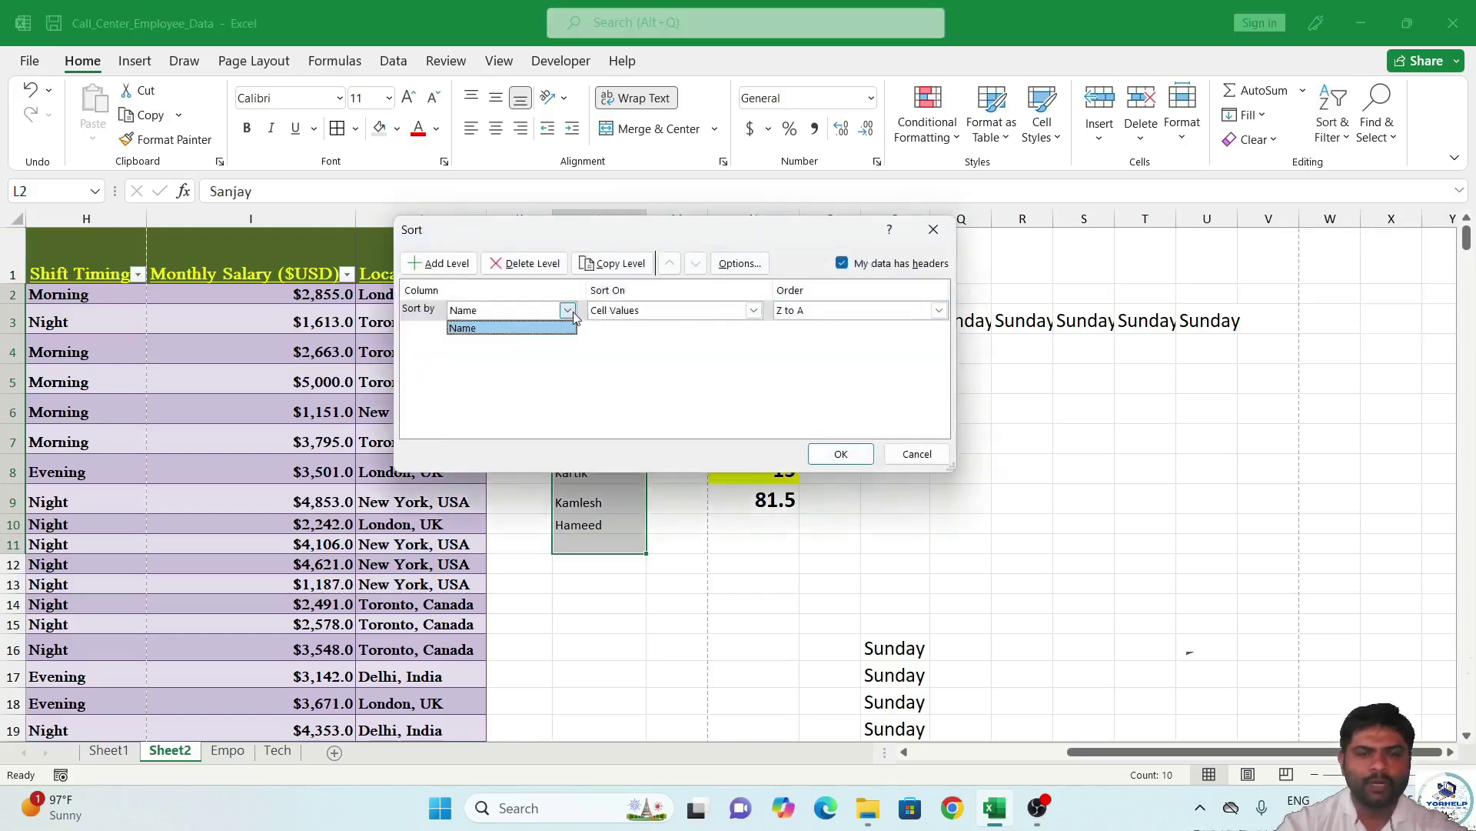
left_click(754, 311)
left_click(753, 311)
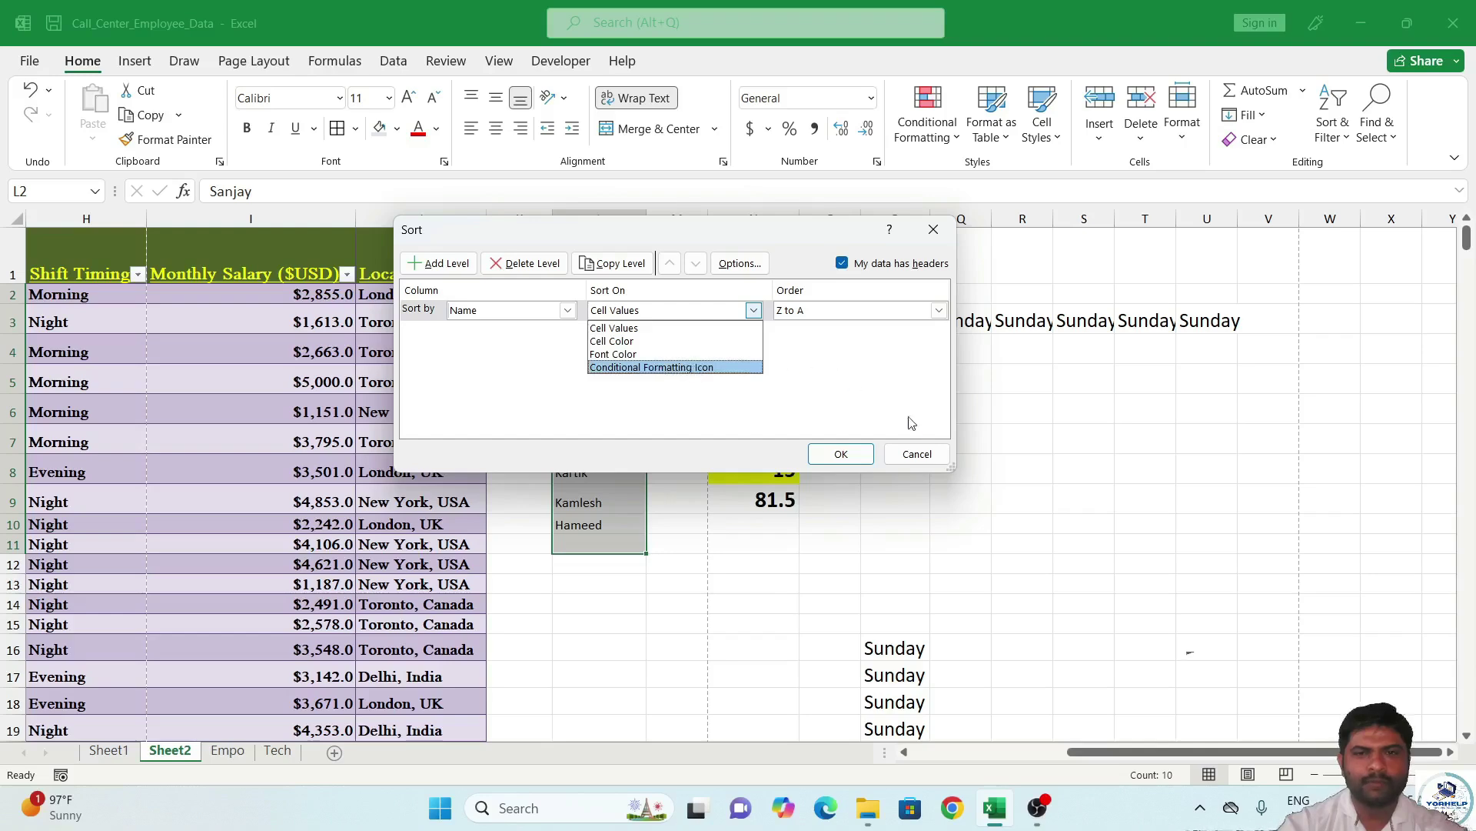
left_click(928, 467)
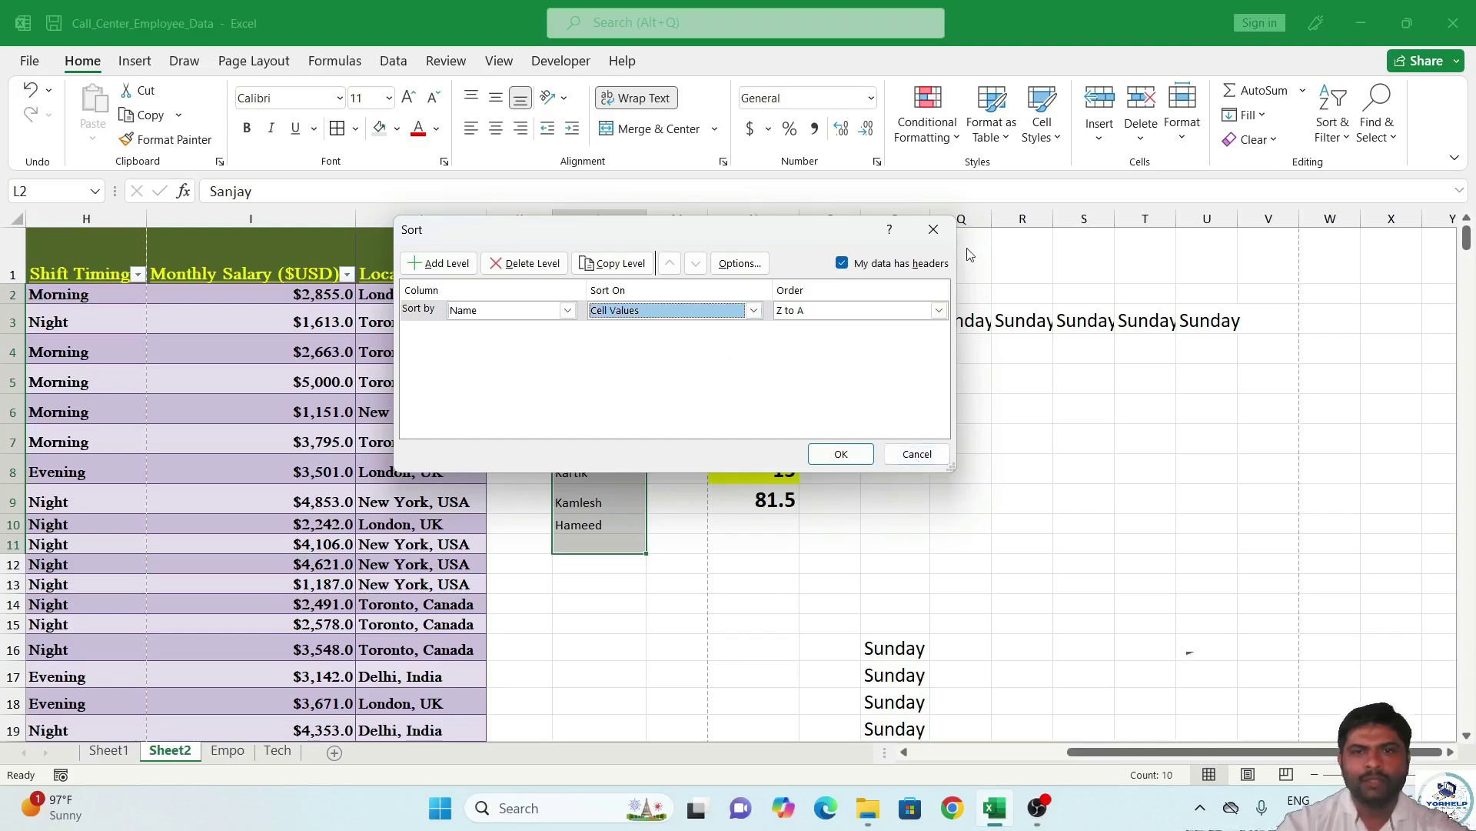
left_click(933, 229)
left_click(1346, 138)
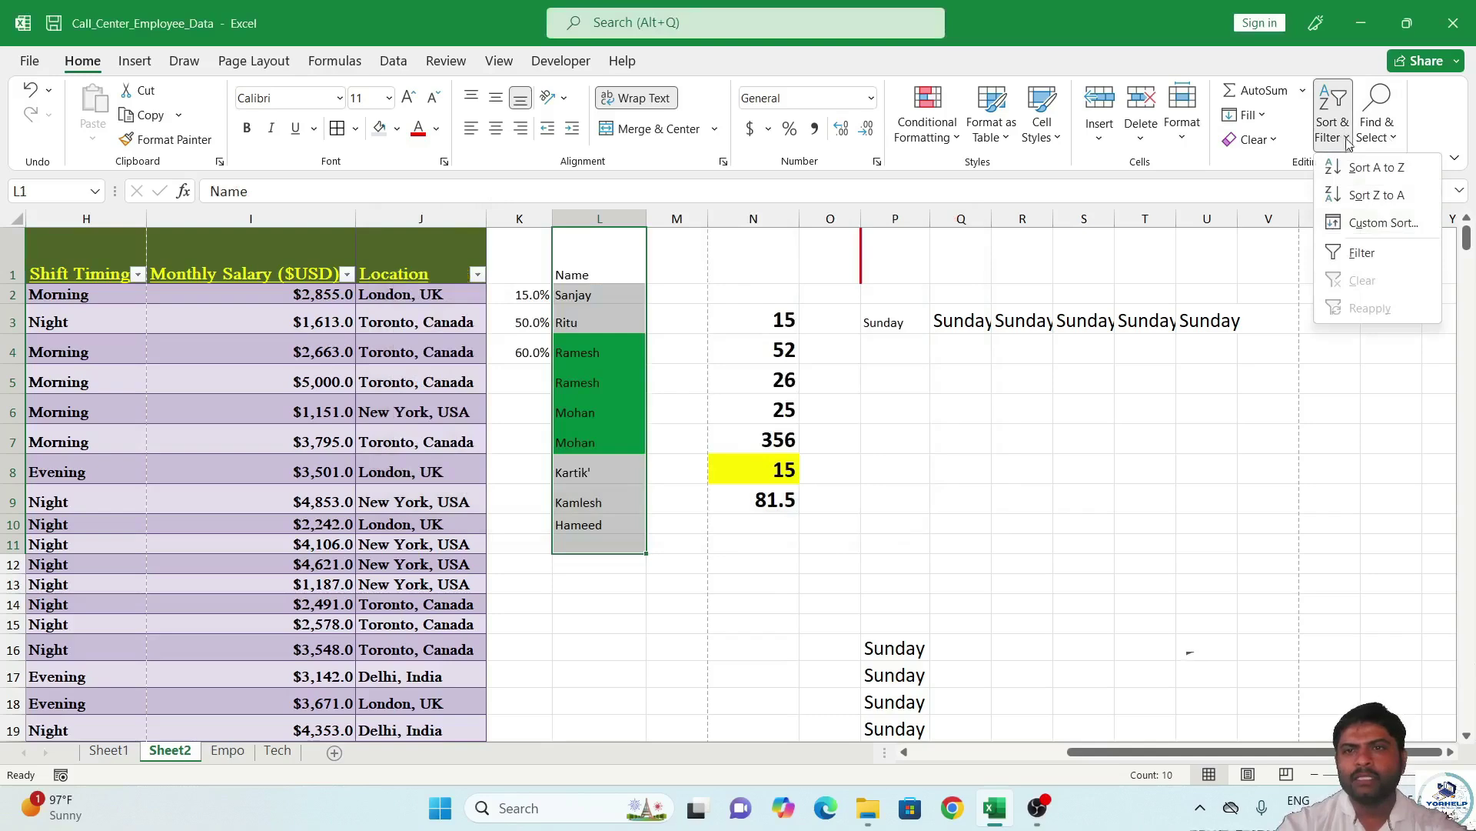
Turn on filtering, filter Name to Kamlesh only, then undo that filter.
left_click(1361, 253)
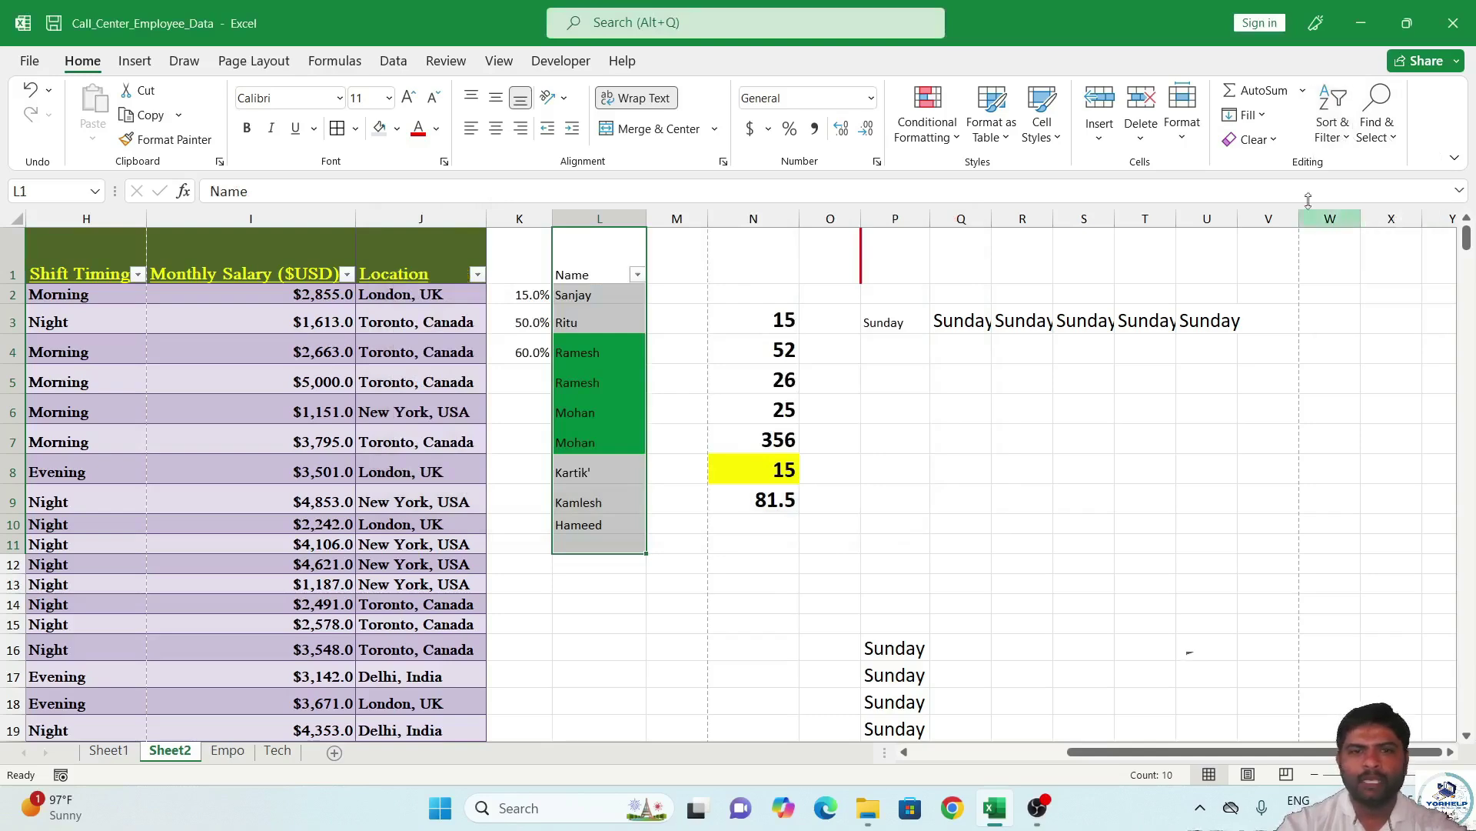
left_click(638, 276)
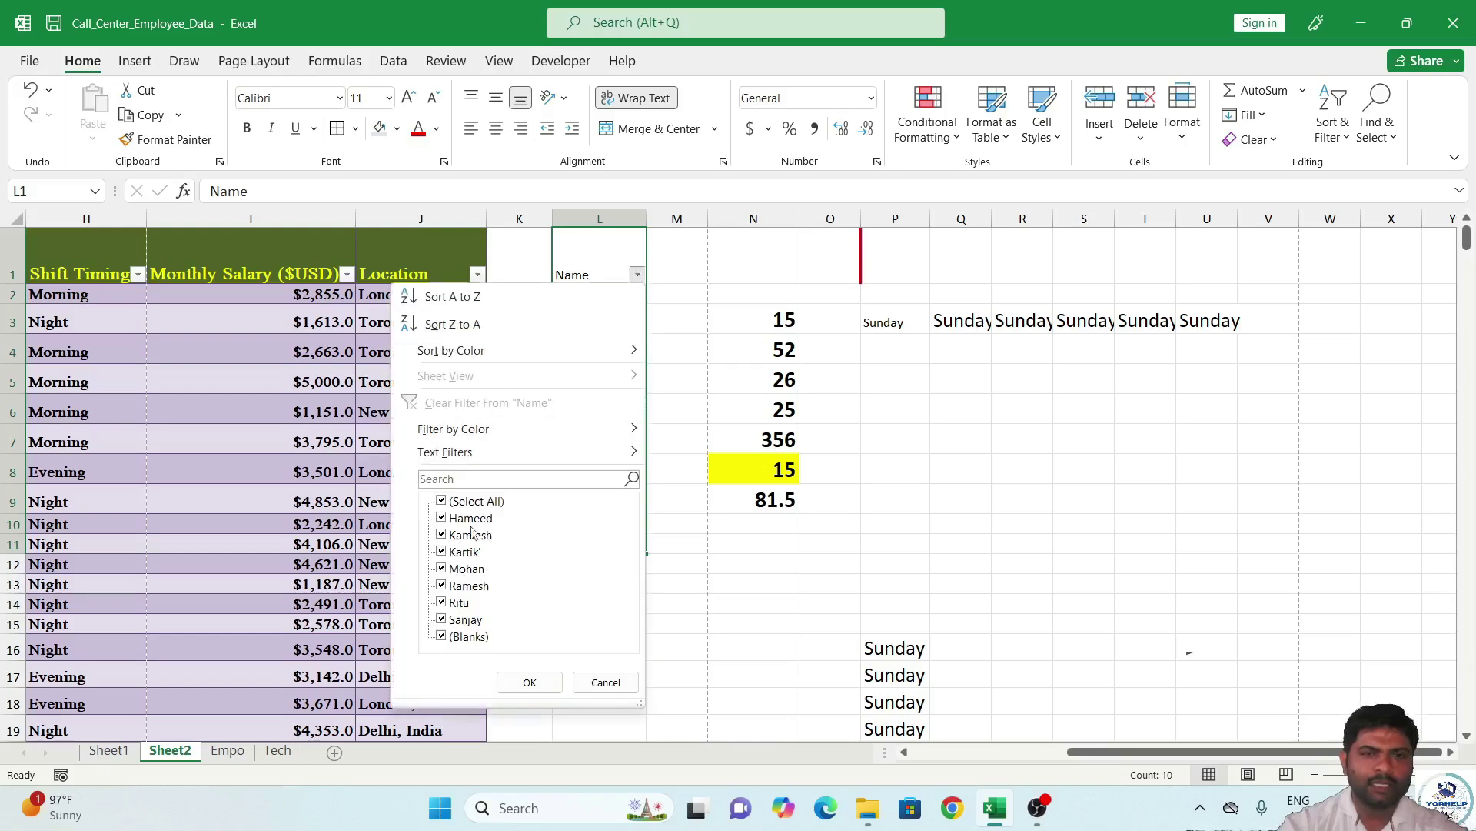
left_click(442, 500)
left_click(442, 534)
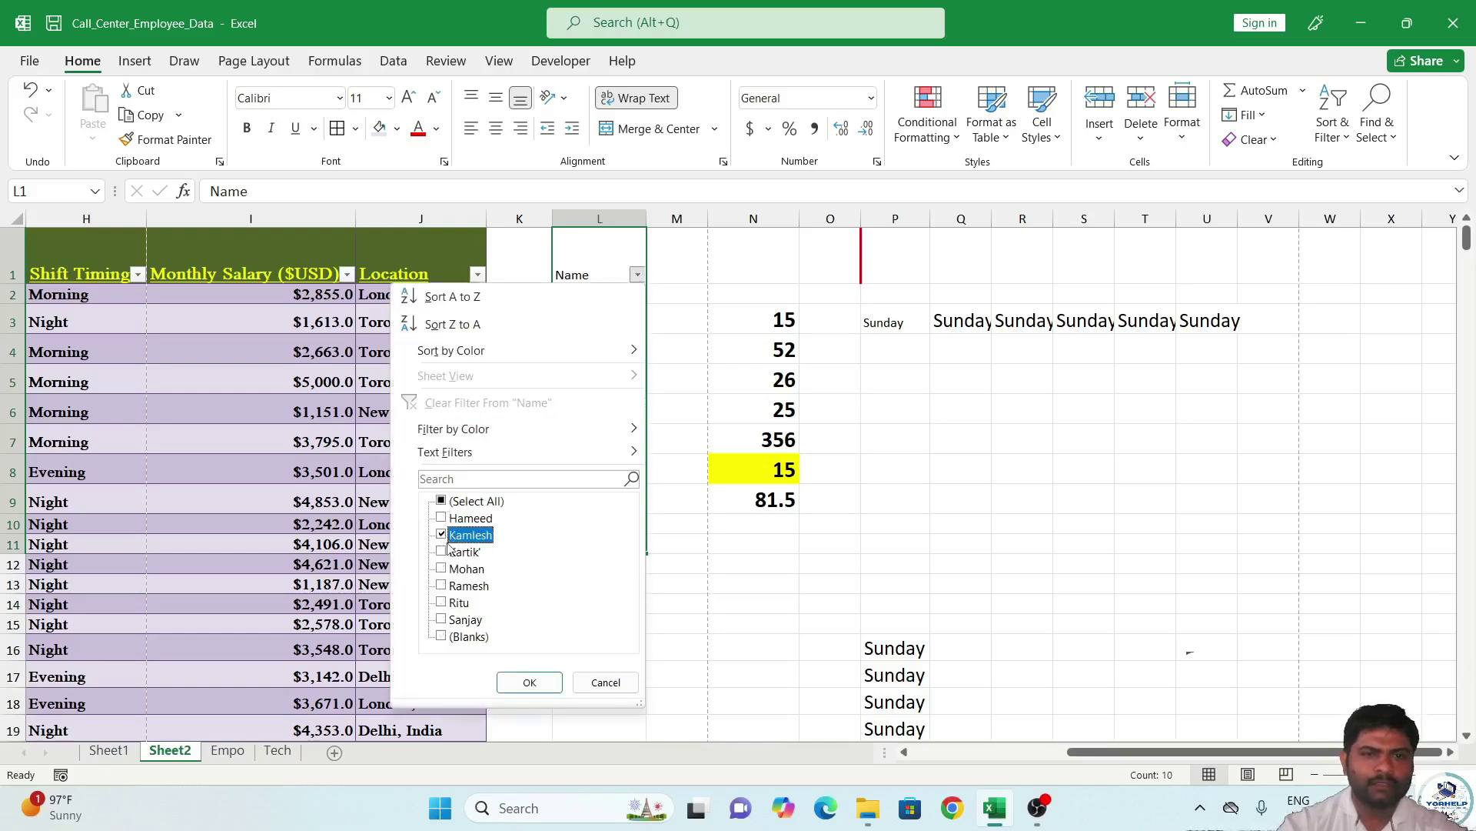
left_click(513, 684)
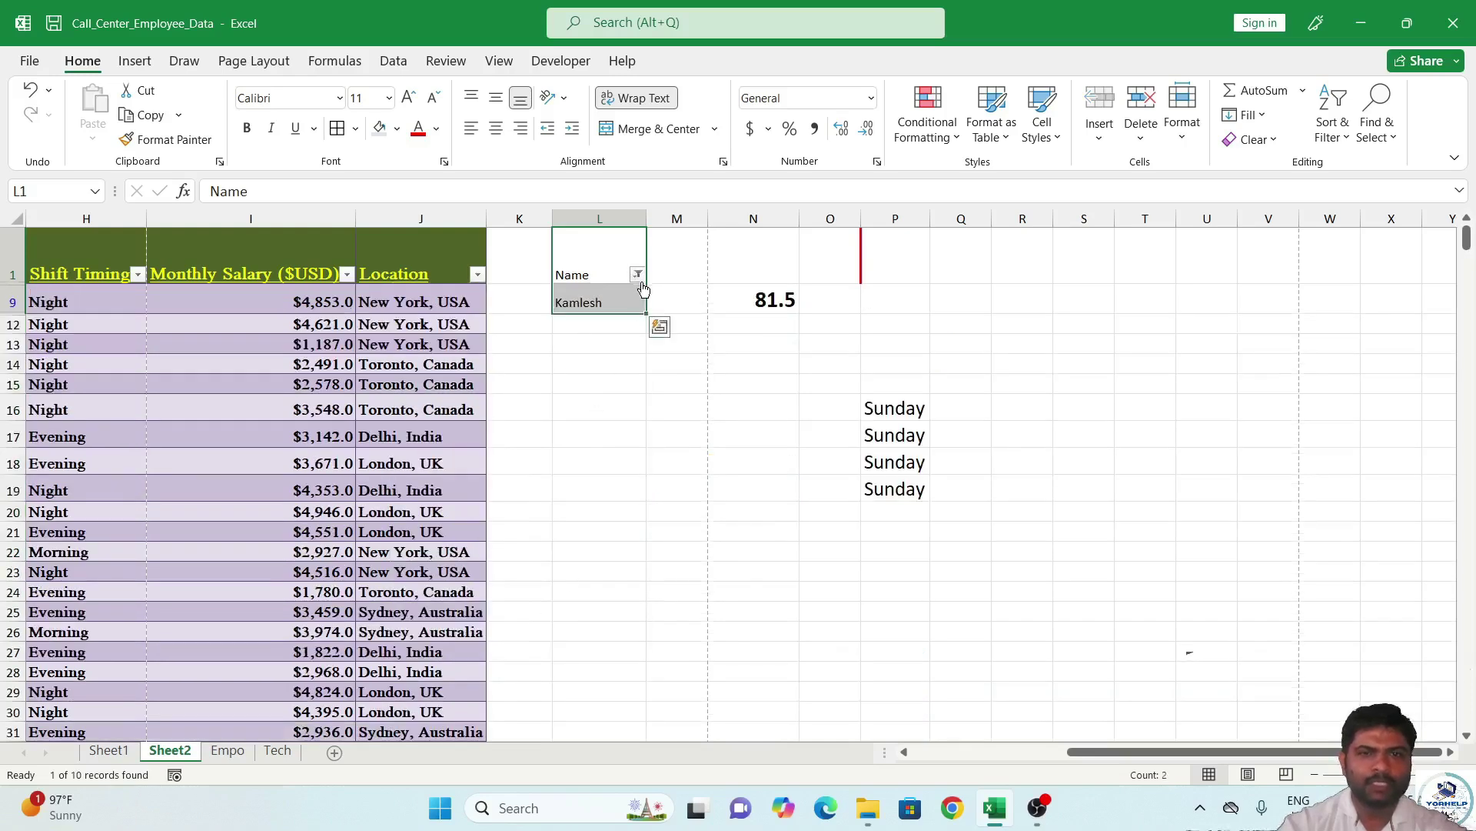
key("ctrl+z")
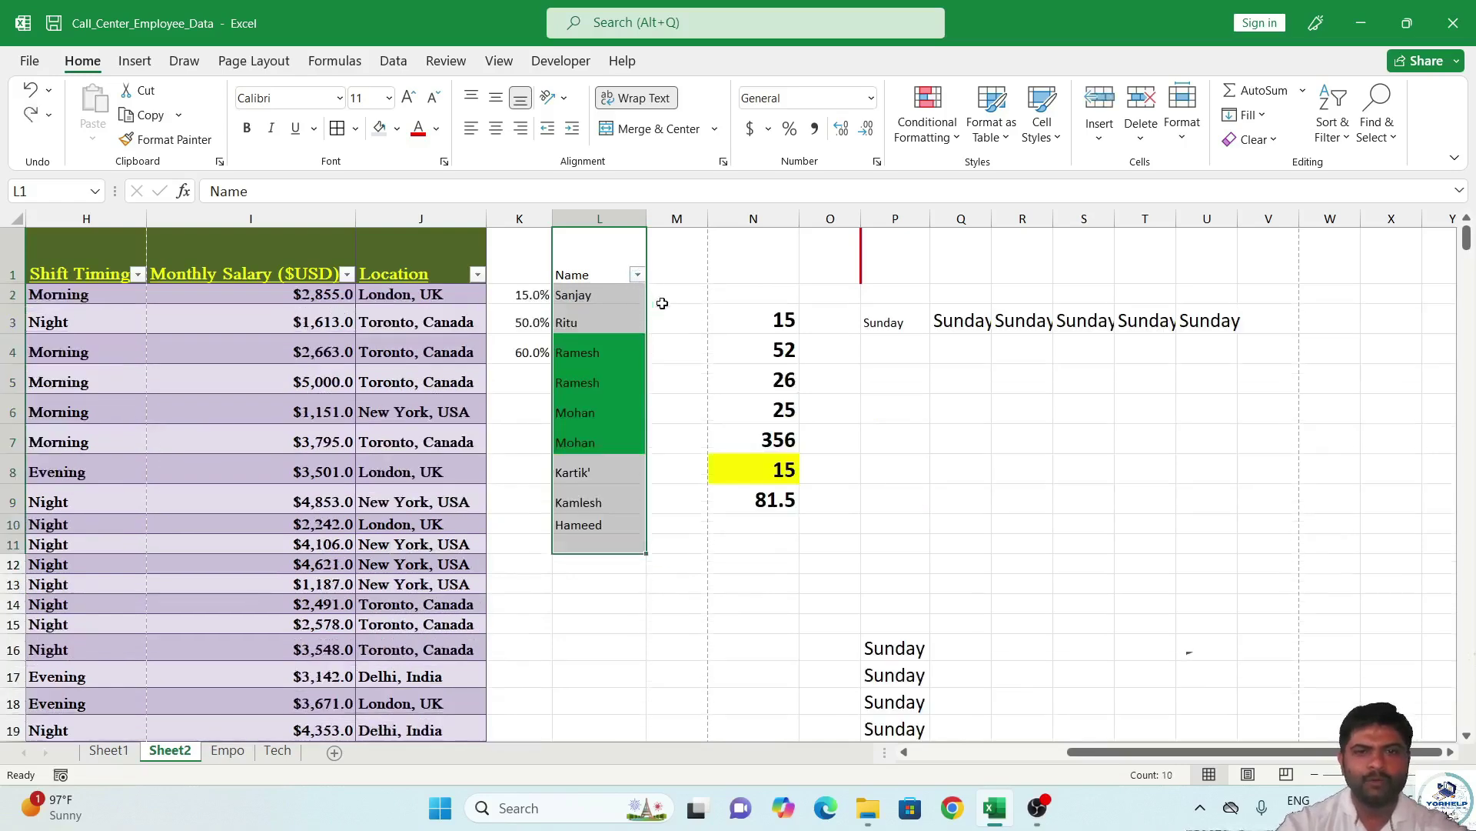
left_click(1083, 376)
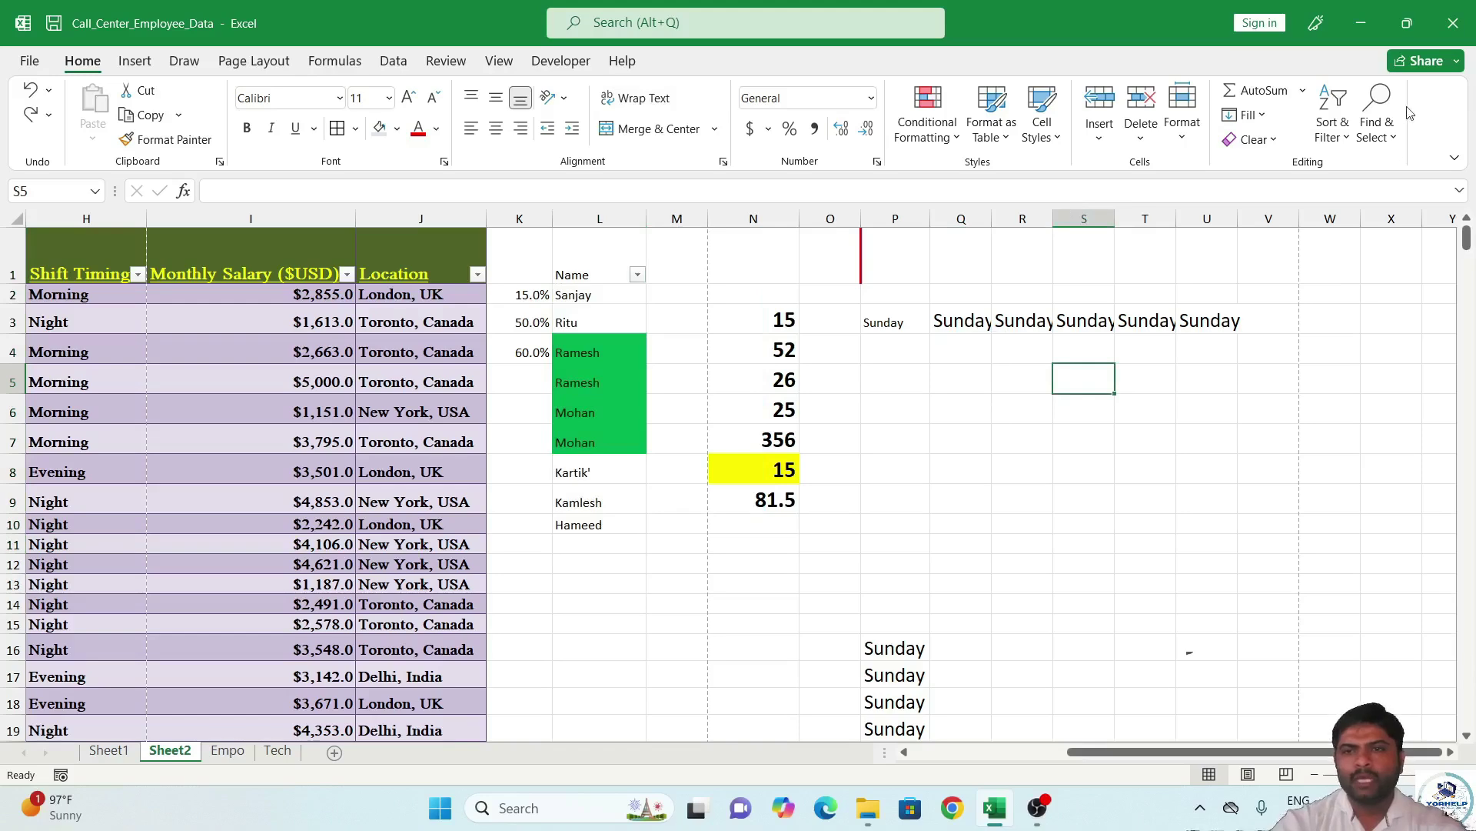
Filter Location to Delhi, India, then clear that filter so all rows show.
left_click(478, 276)
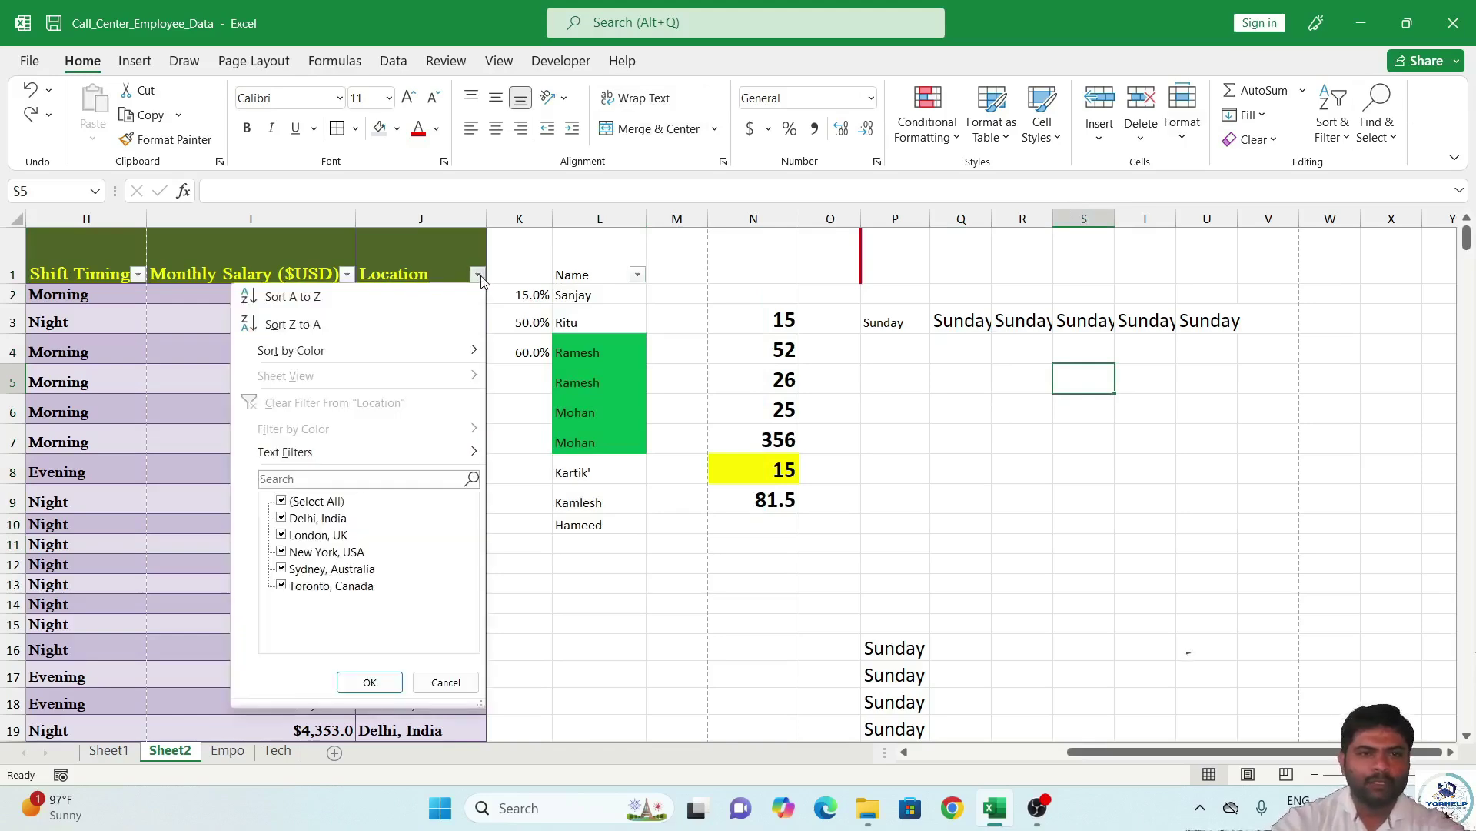
left_click(292, 501)
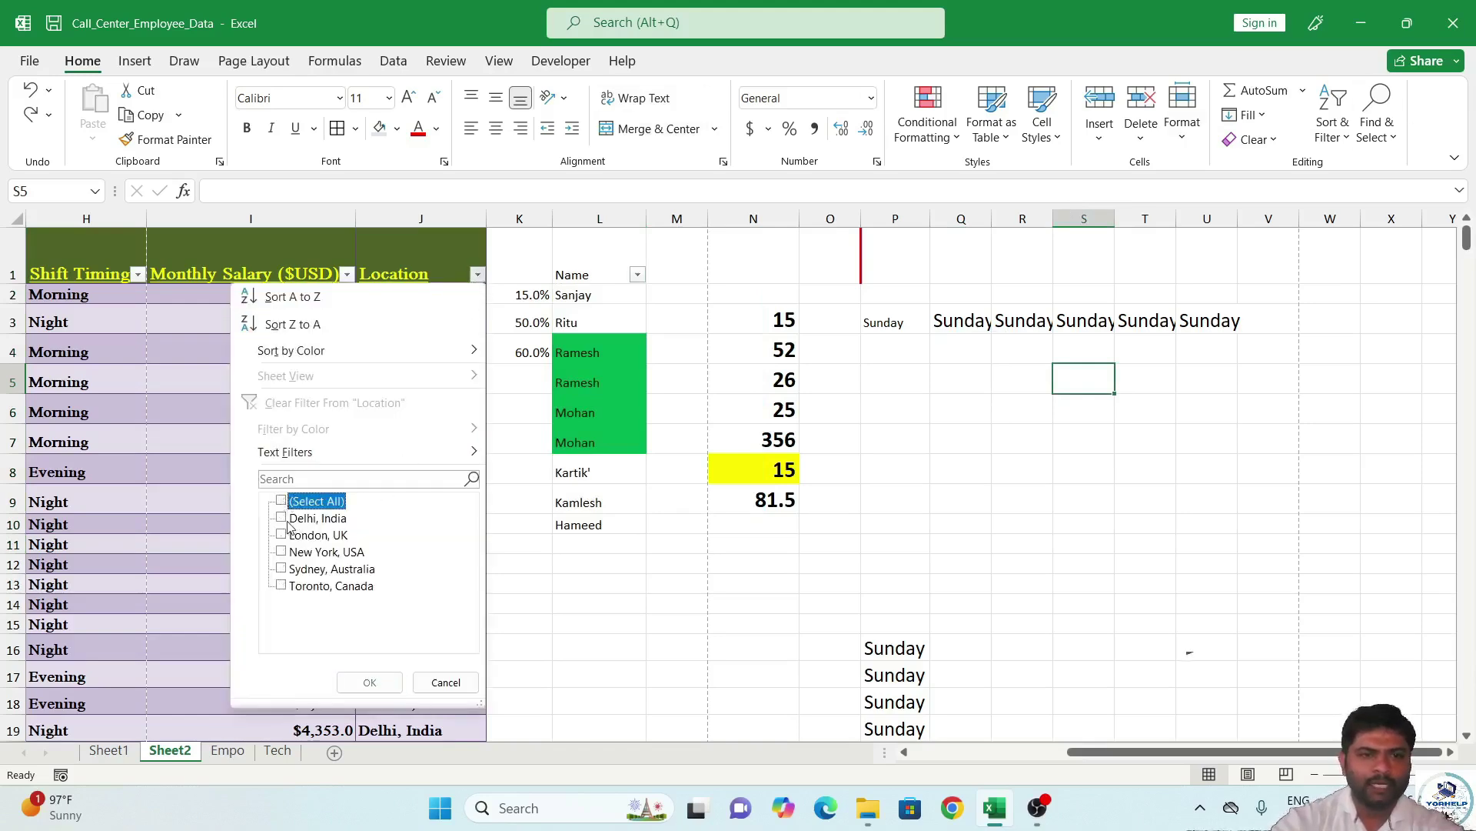
left_click(291, 518)
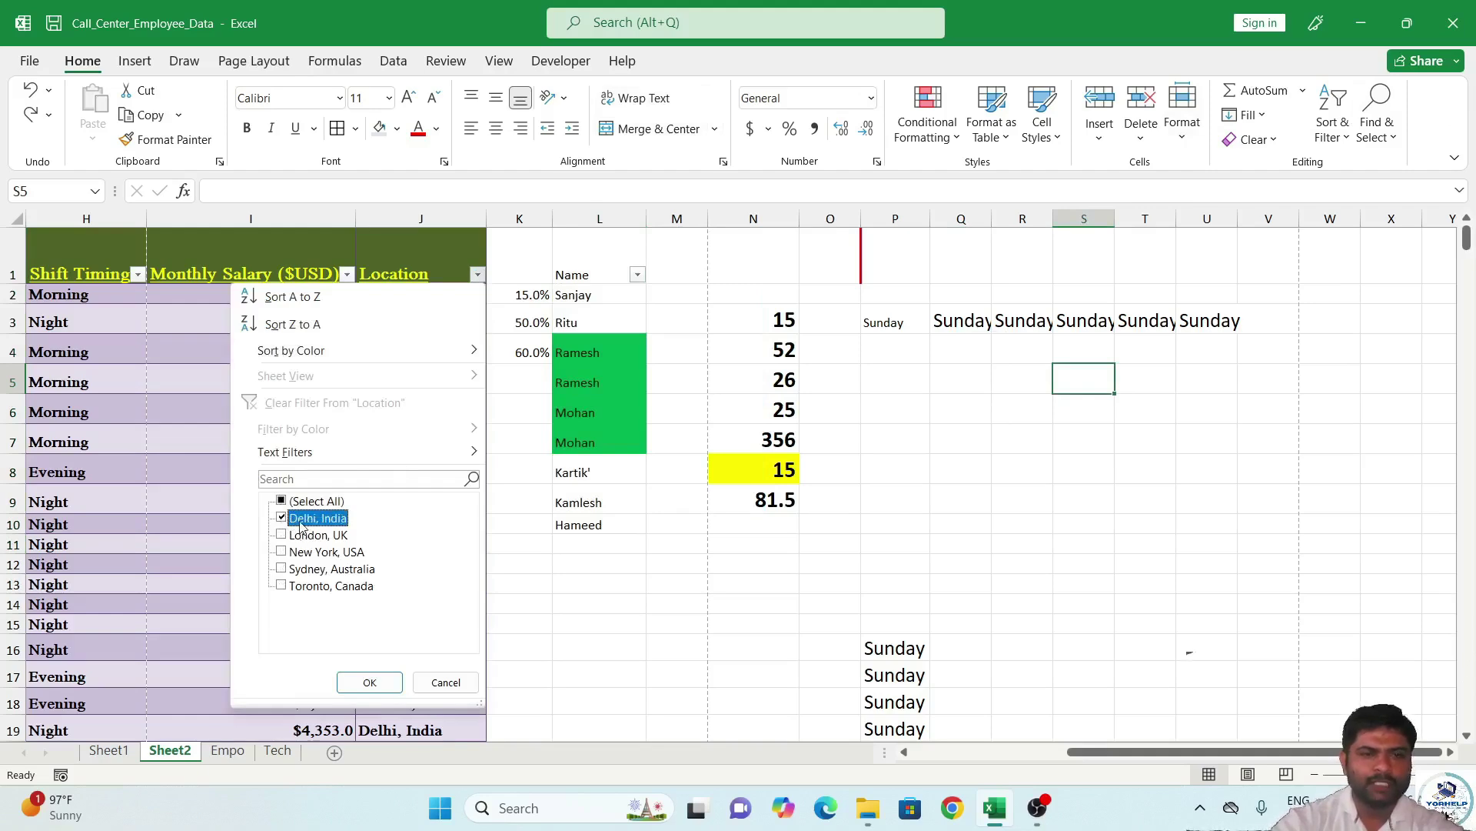
left_click(370, 682)
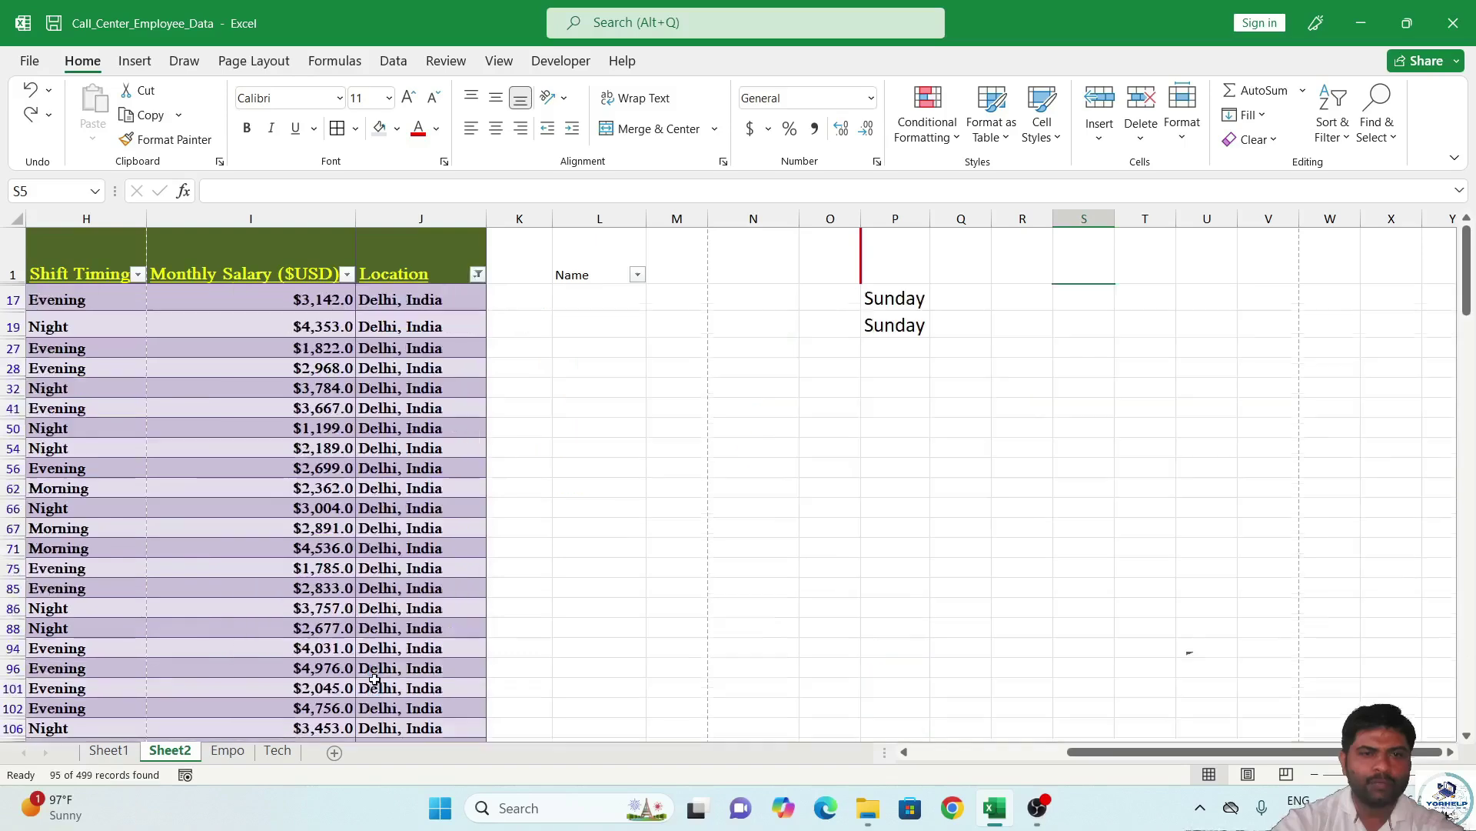
scroll(454, 615, "down", 2)
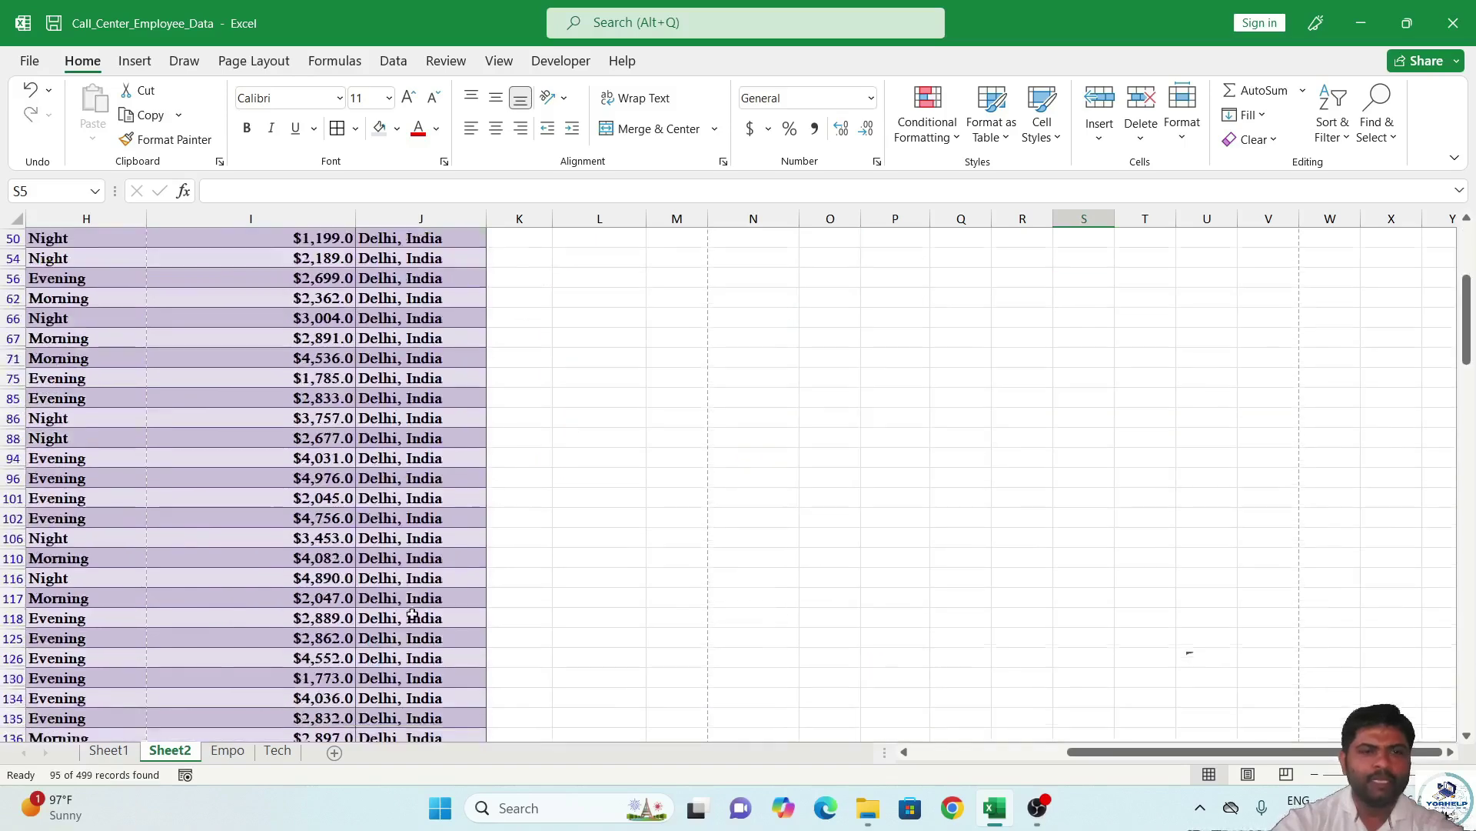
scroll(465, 569, "up", 2)
left_click_drag(1283, 755, 876, 743)
scroll(863, 500, "down", 3)
scroll(879, 482, "up", 3)
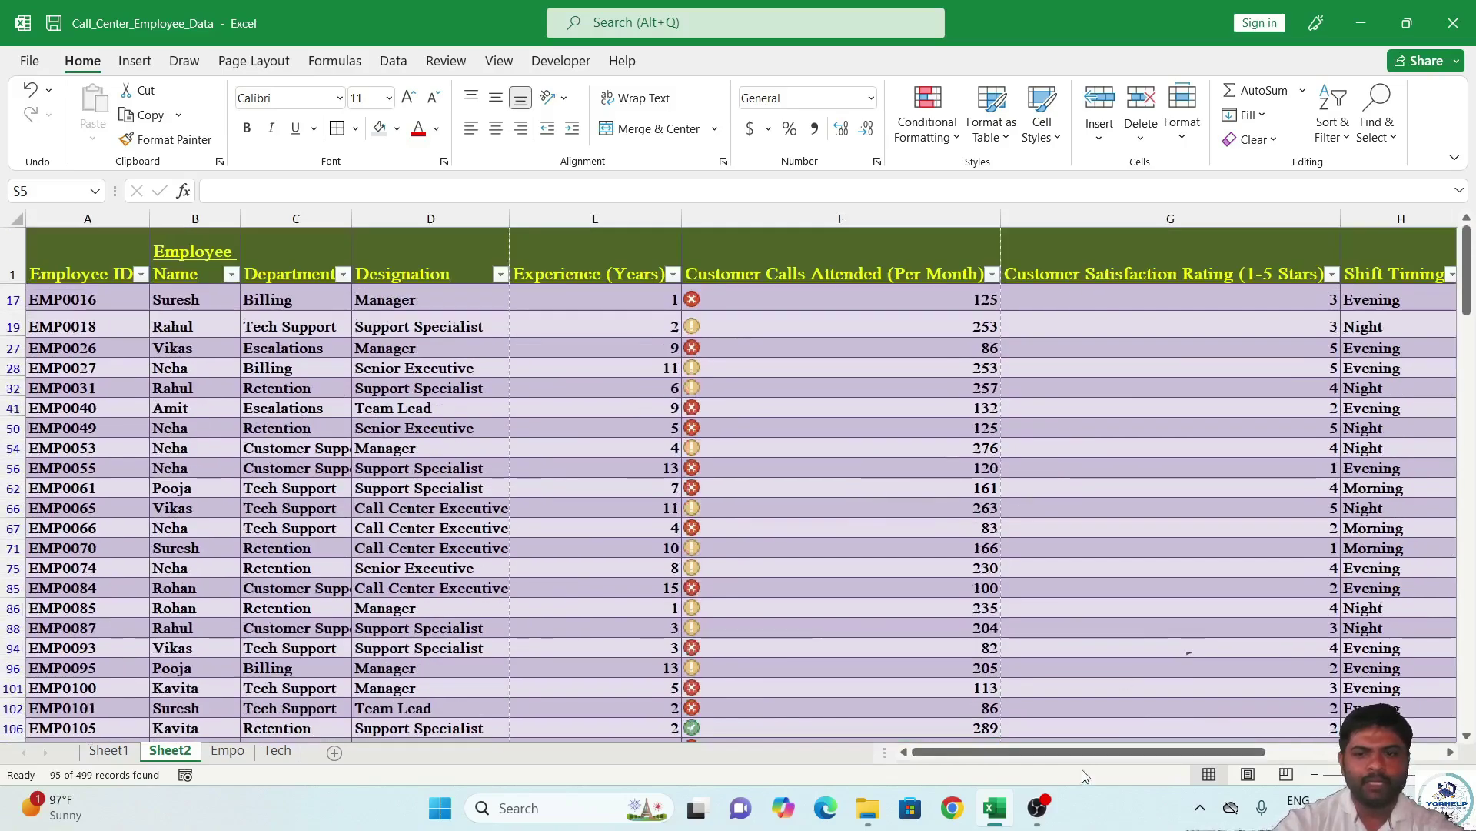
left_click_drag(1084, 752, 1242, 752)
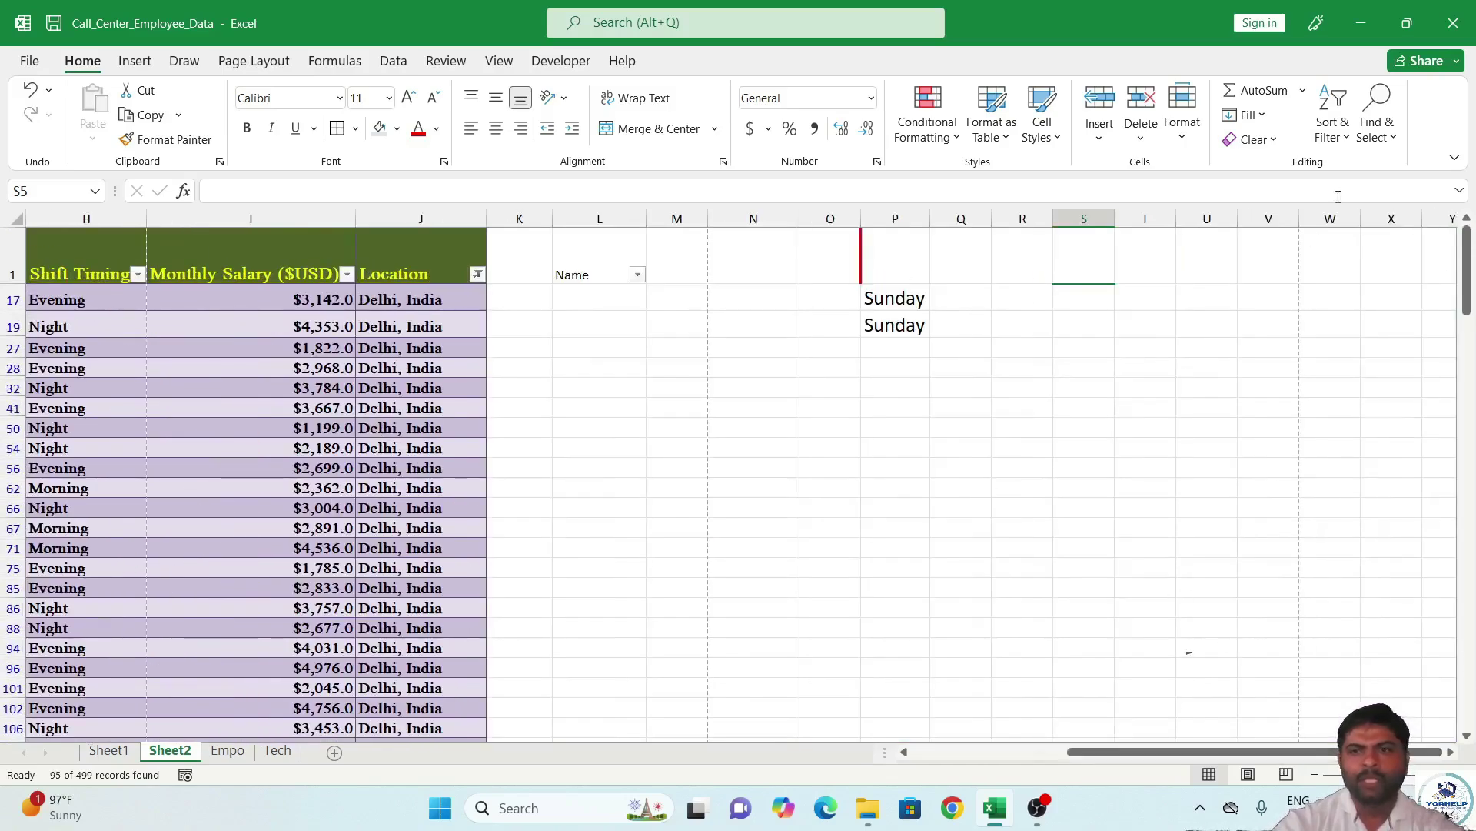
left_click(477, 275)
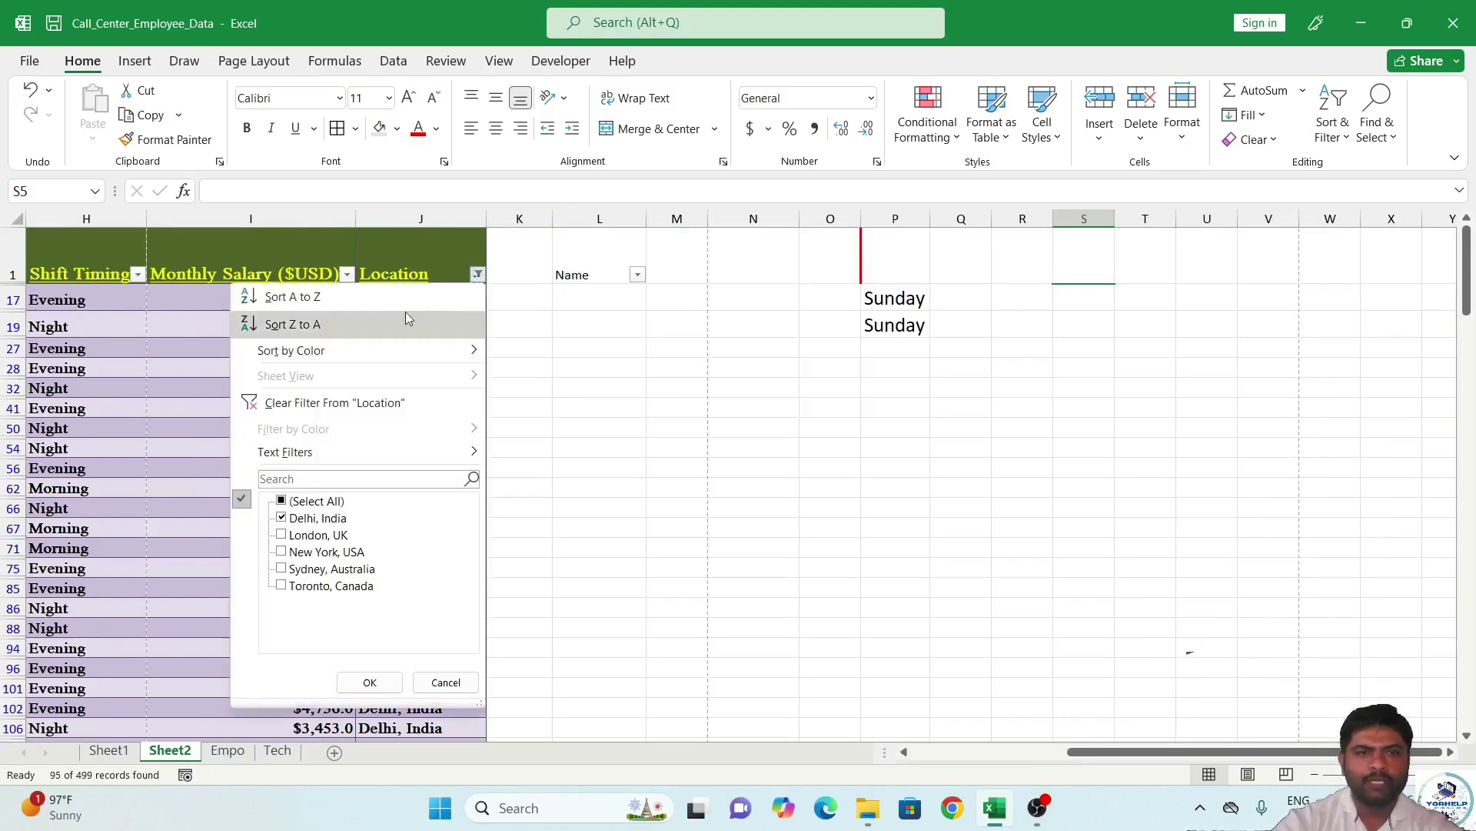
left_click(391, 403)
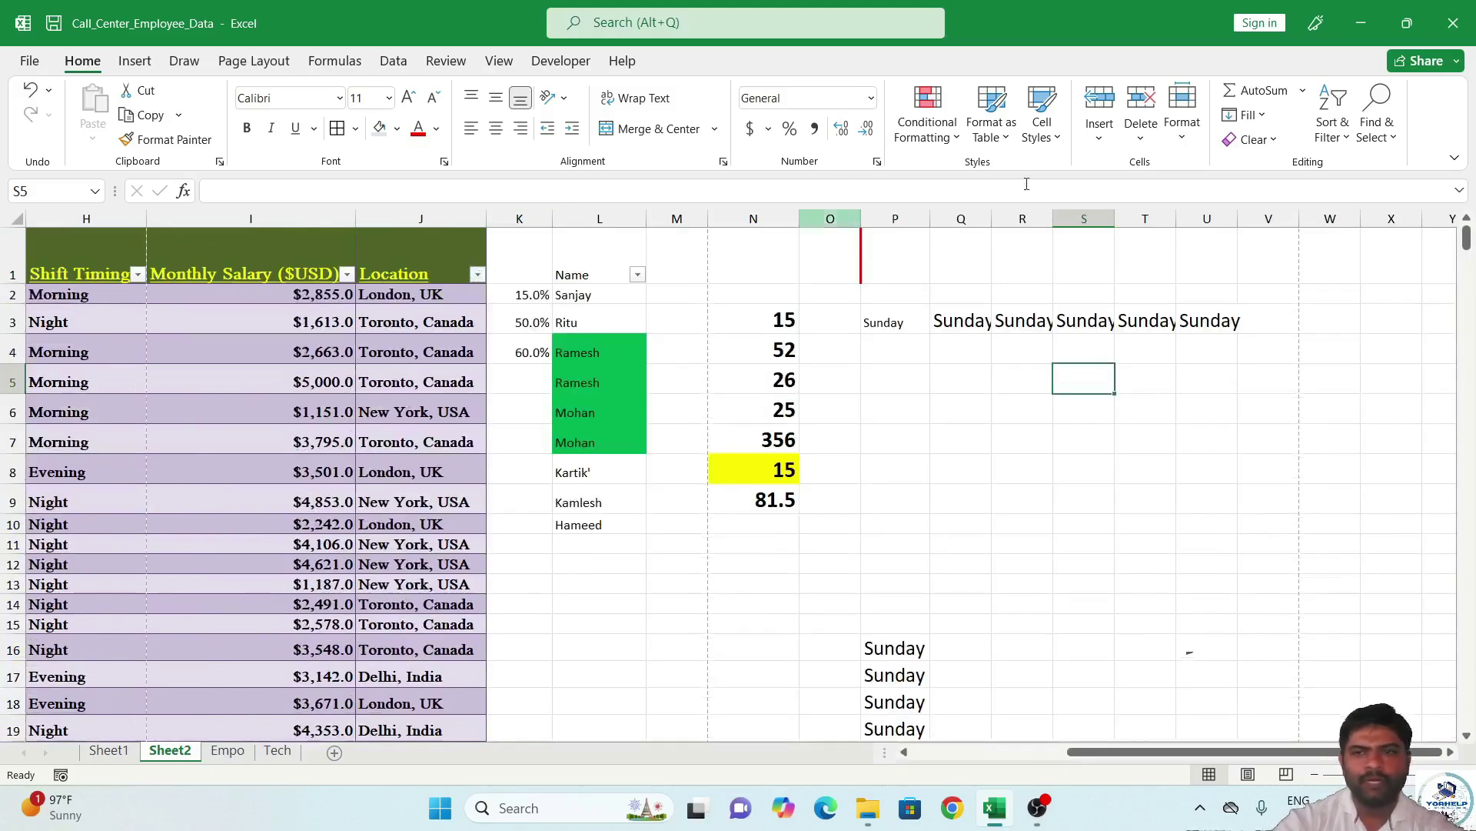
Find 'Night' and jump to its first match in cell H9.
left_click(1388, 145)
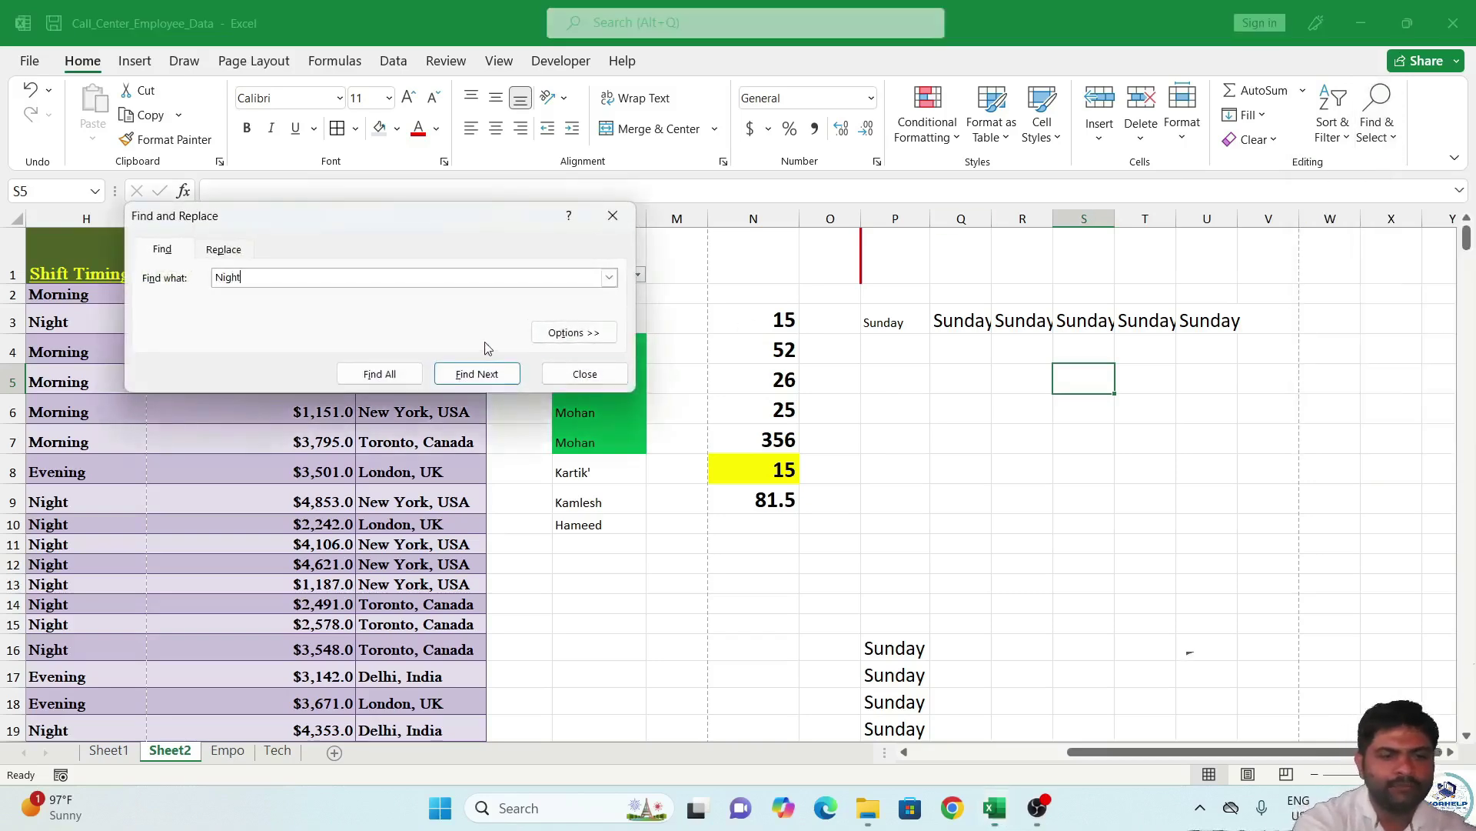
left_click(477, 374)
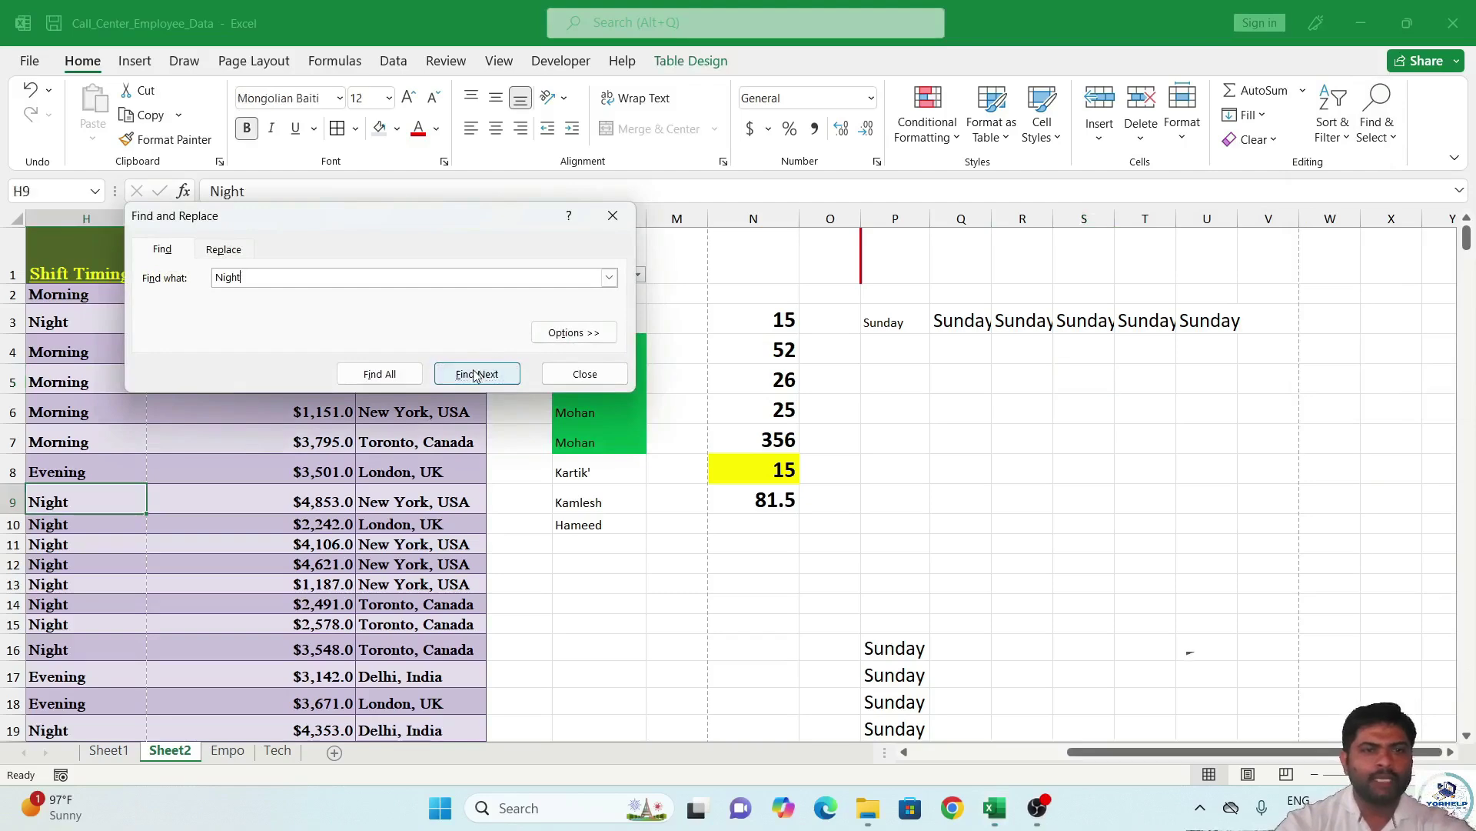
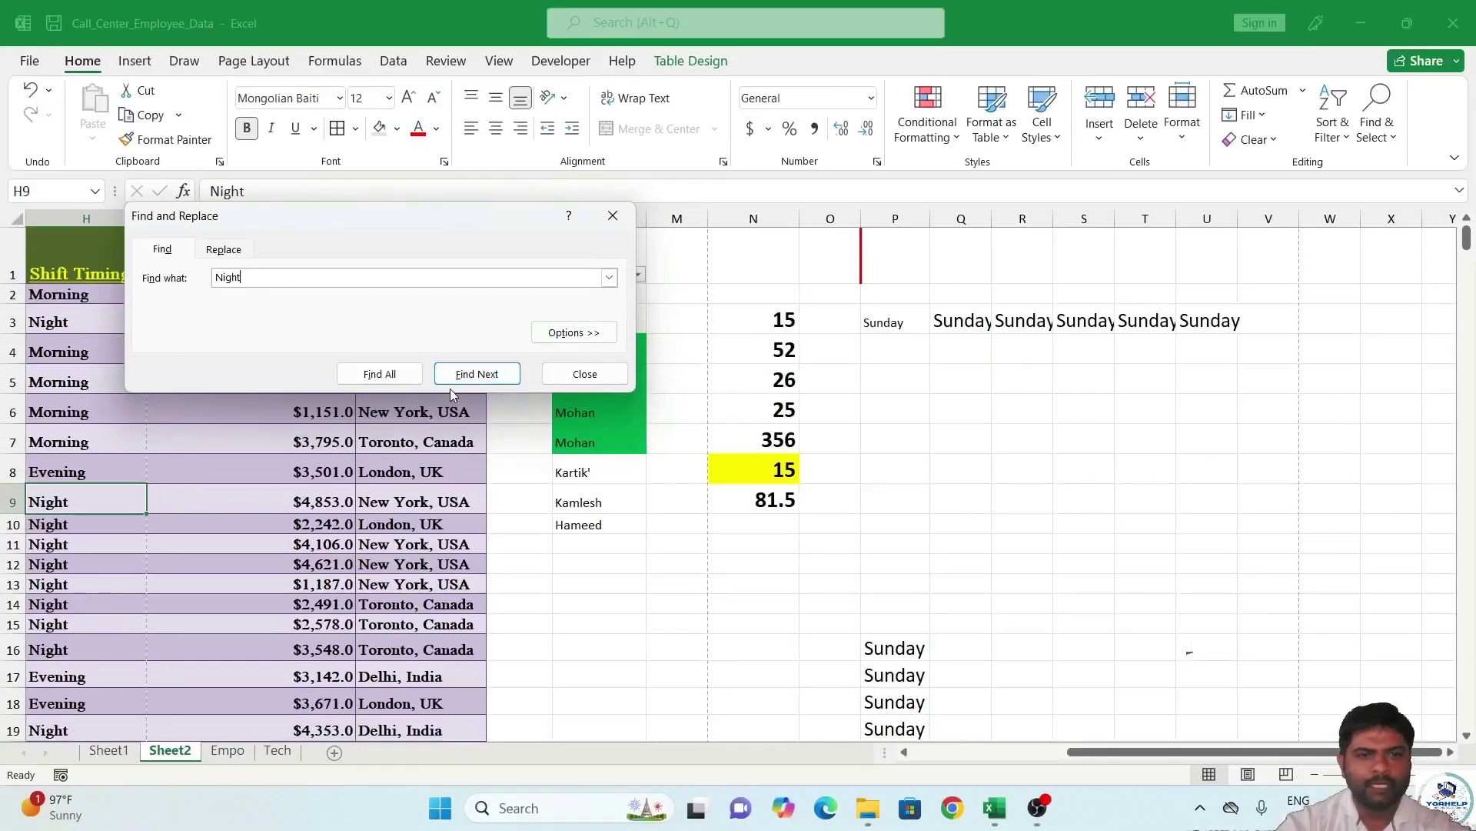
Step through the remaining 'Night' matches down to H15, then close the Find dialog.
left_click(475, 382)
left_click(478, 384)
left_click(477, 383)
left_click(477, 383)
left_click(478, 384)
left_click(478, 383)
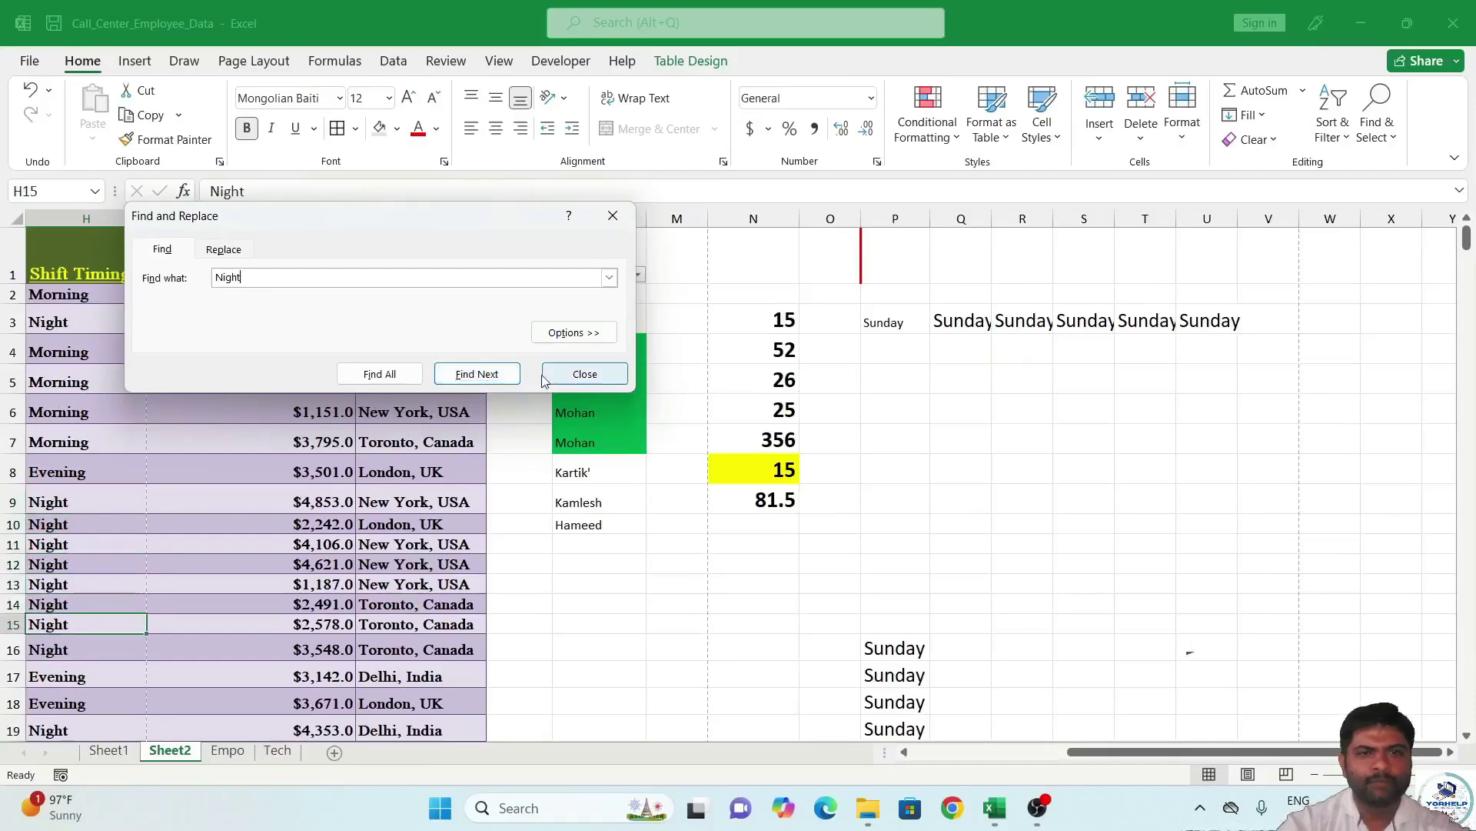
left_click(561, 377)
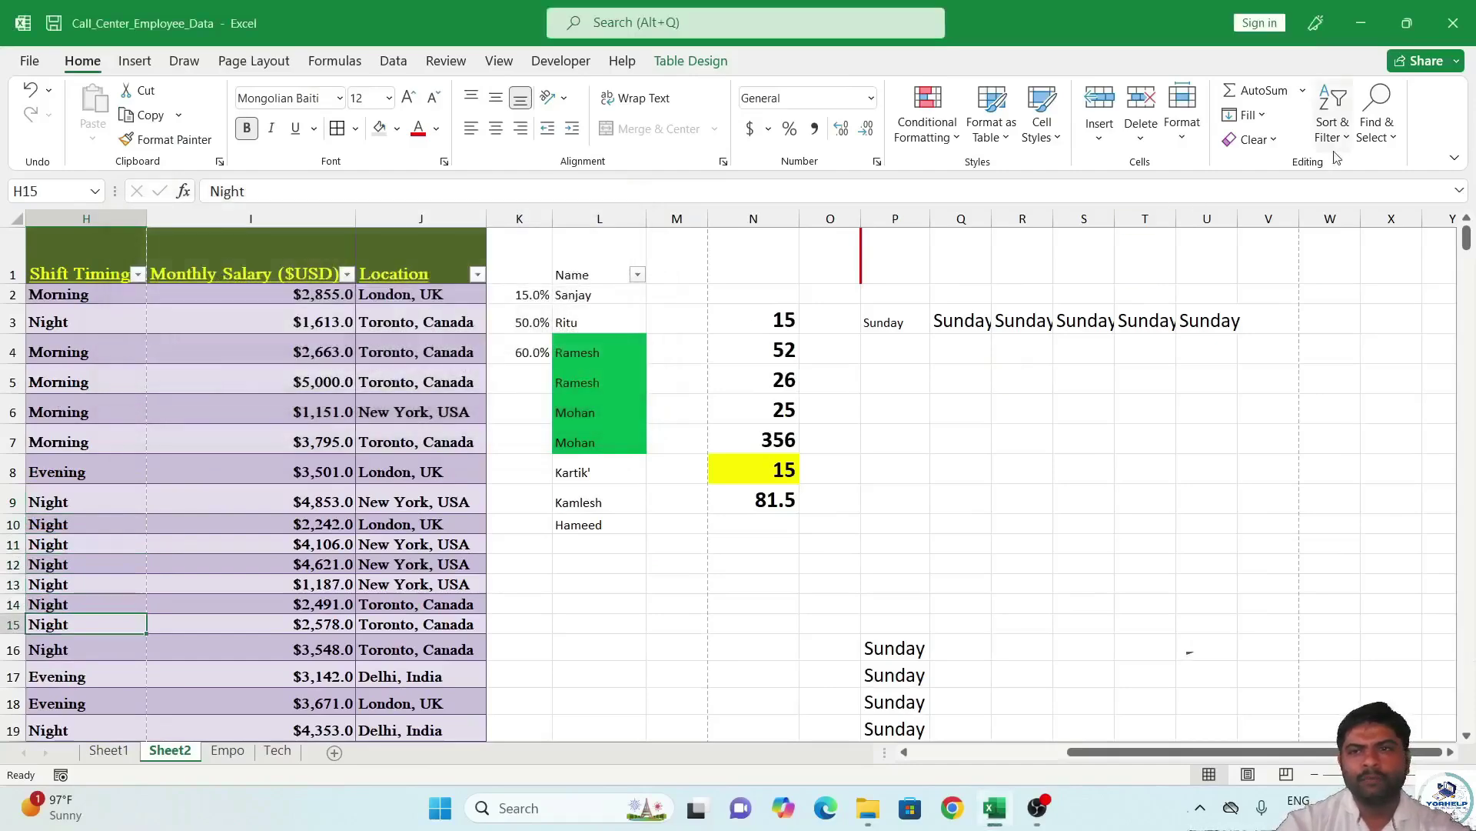
left_click(1369, 139)
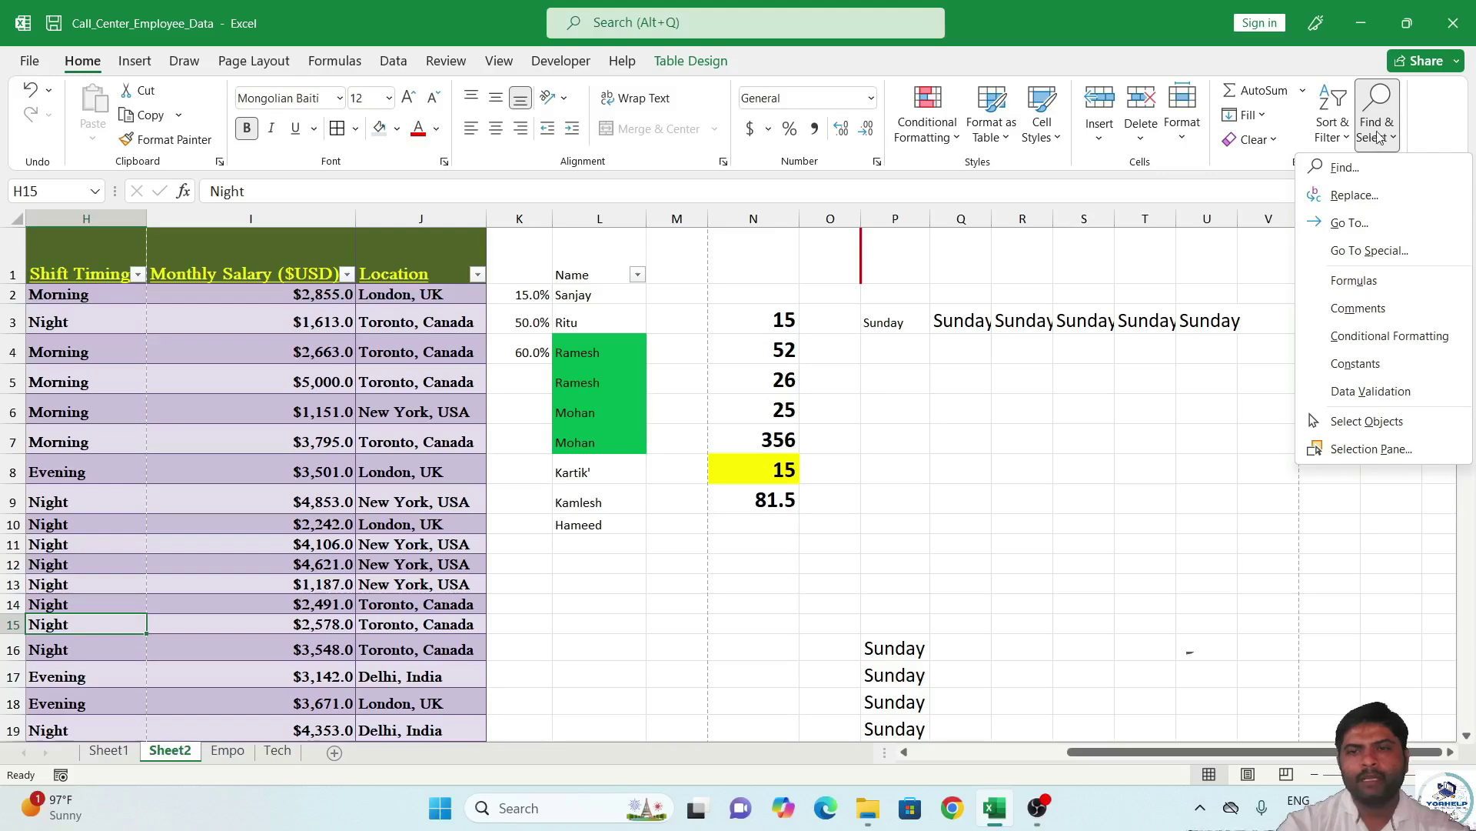
Replace Night with Evening in H15 only, undoing a trial Replace All.
left_click(1361, 196)
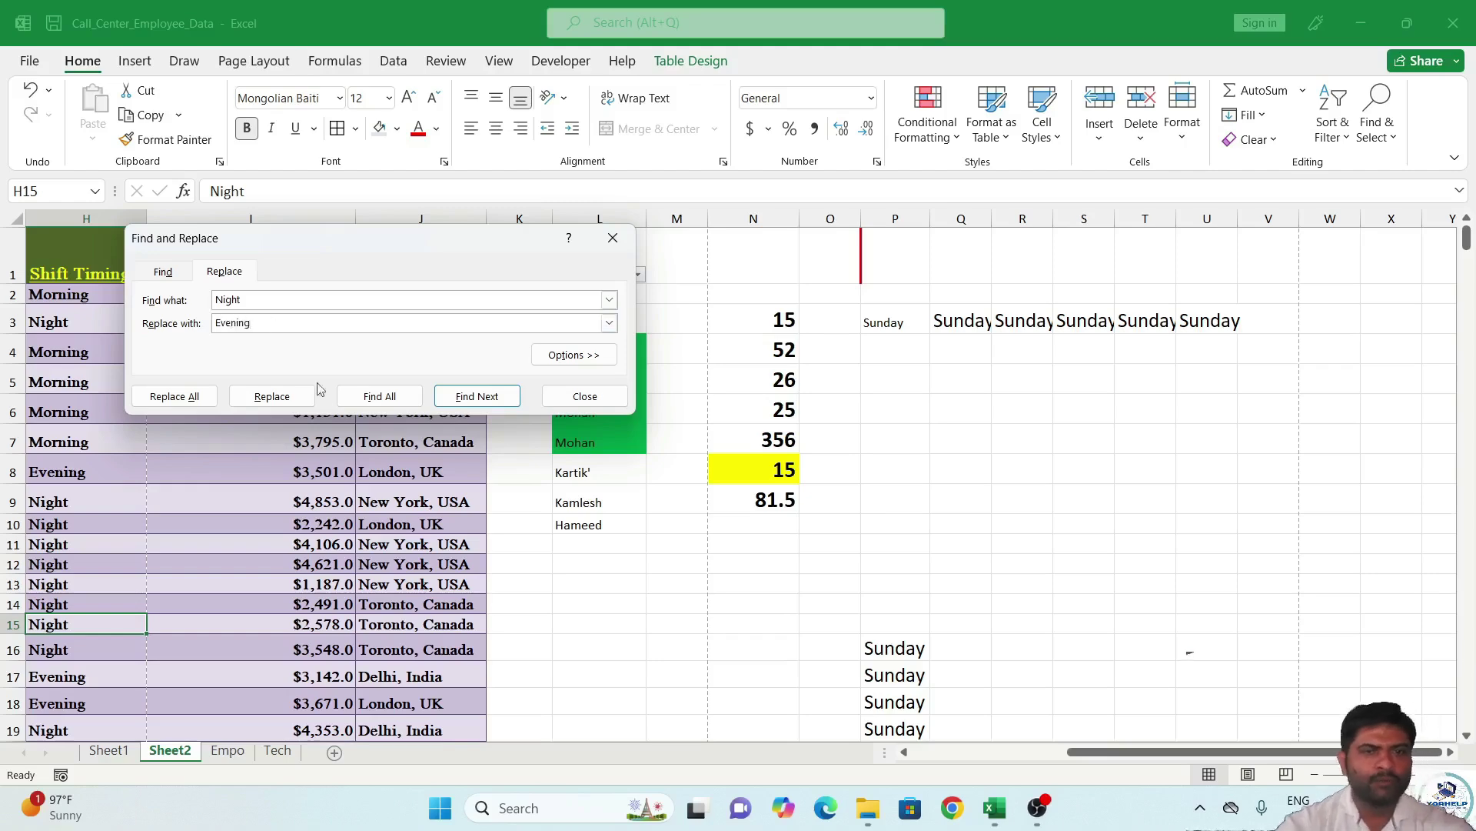
left_click(265, 398)
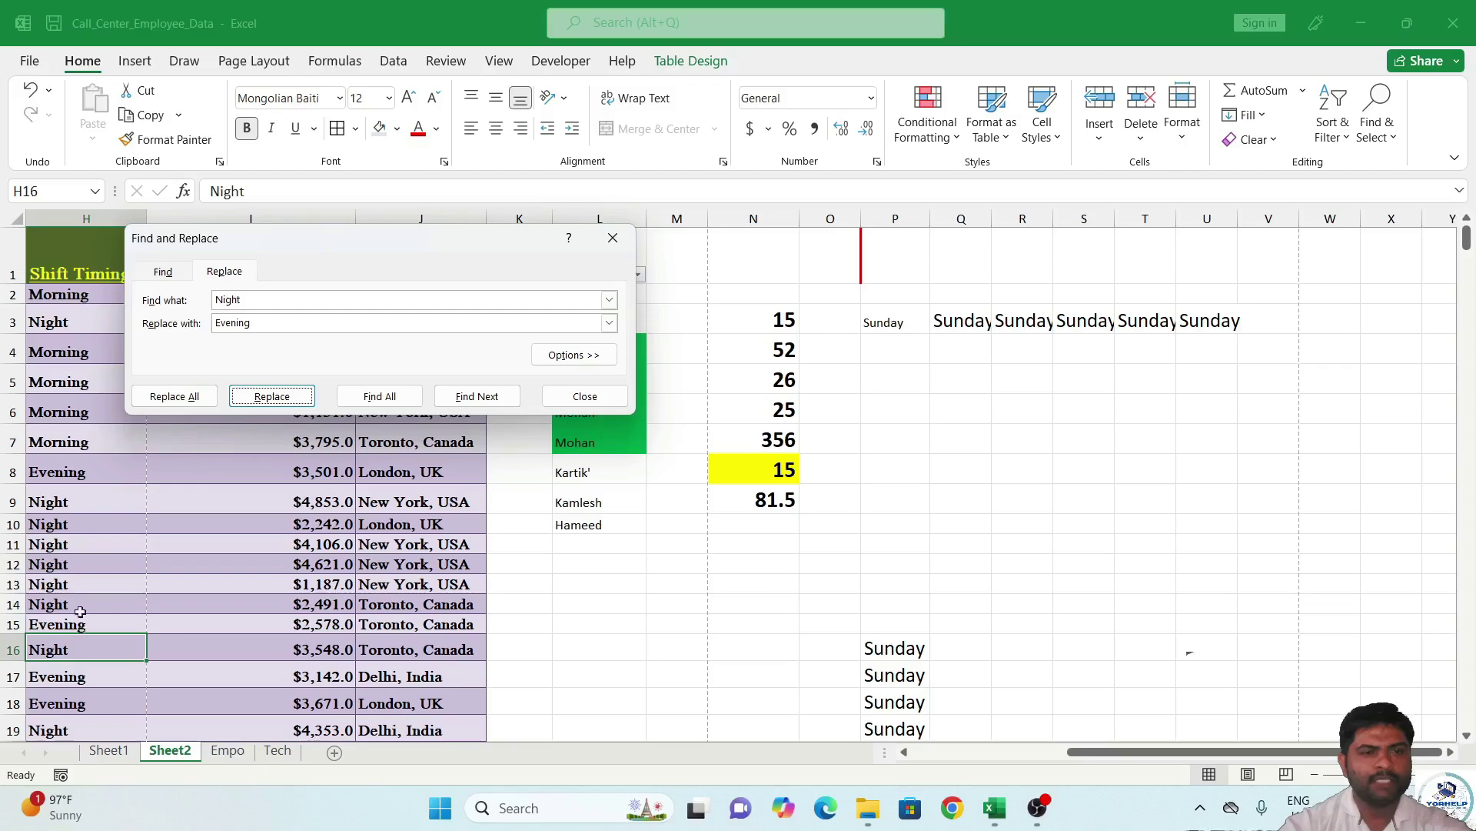
left_click(175, 396)
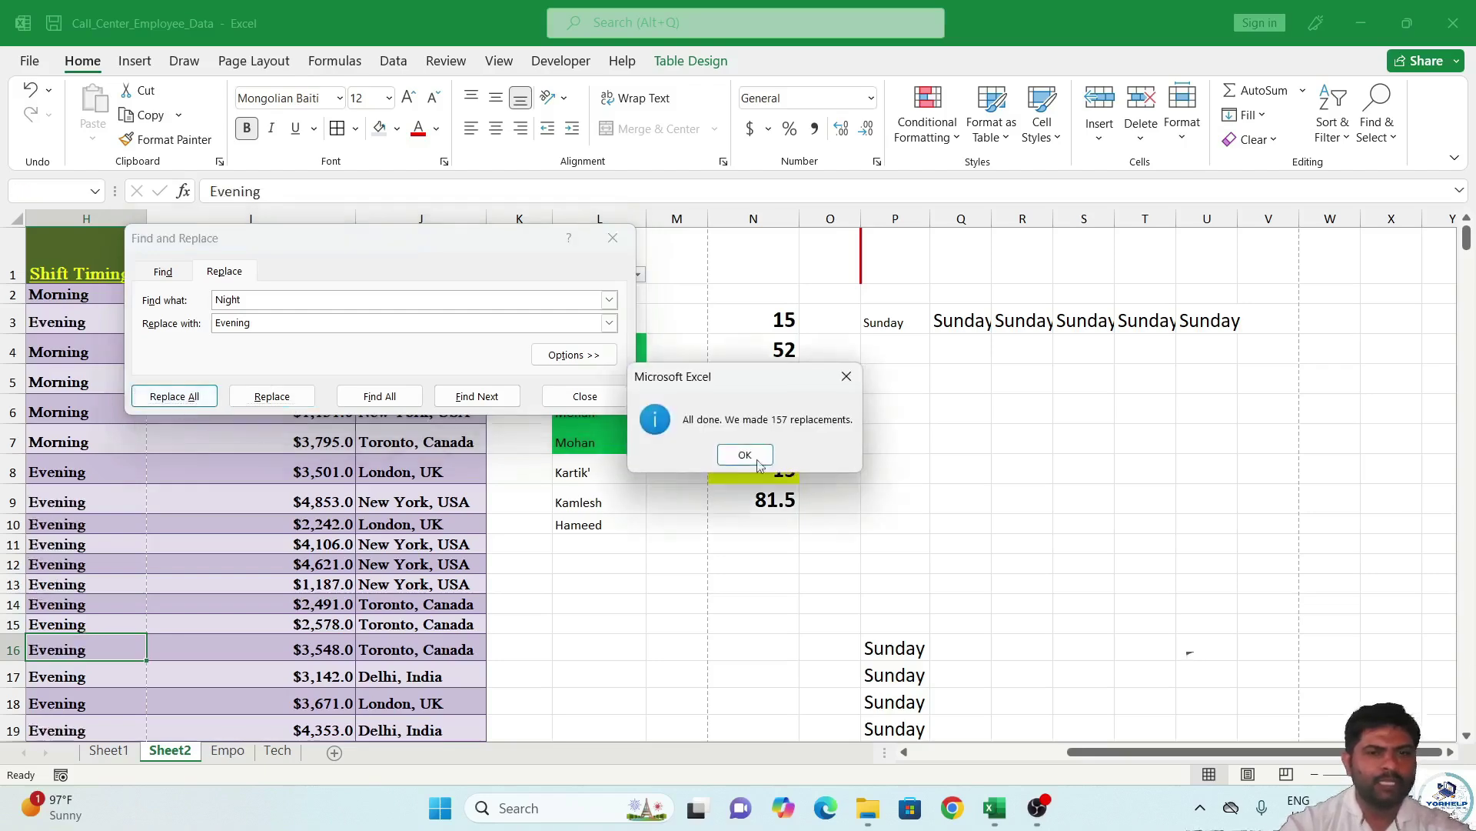
left_click(769, 461)
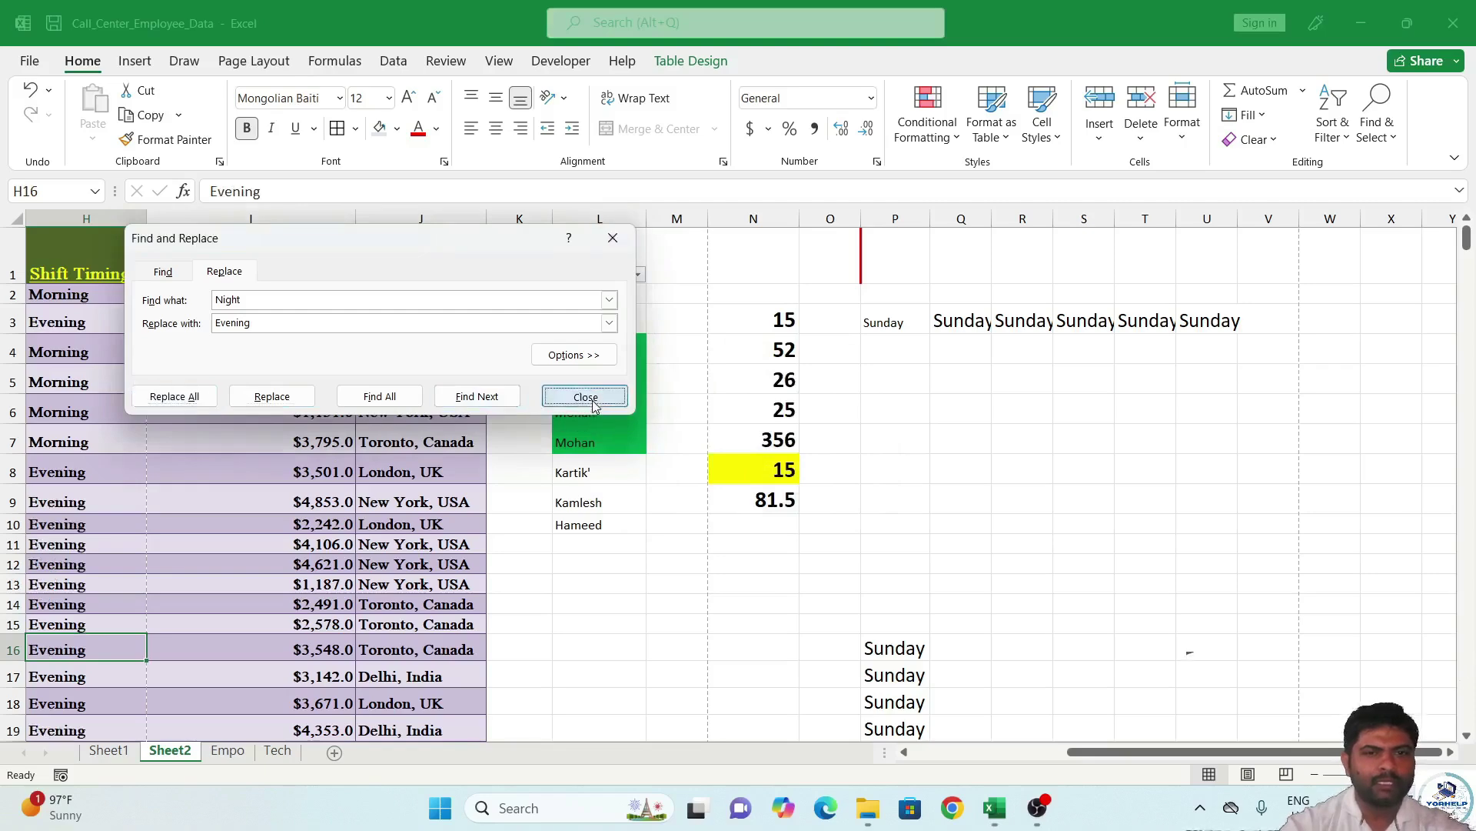
left_click(582, 393)
key("ctrl+z")
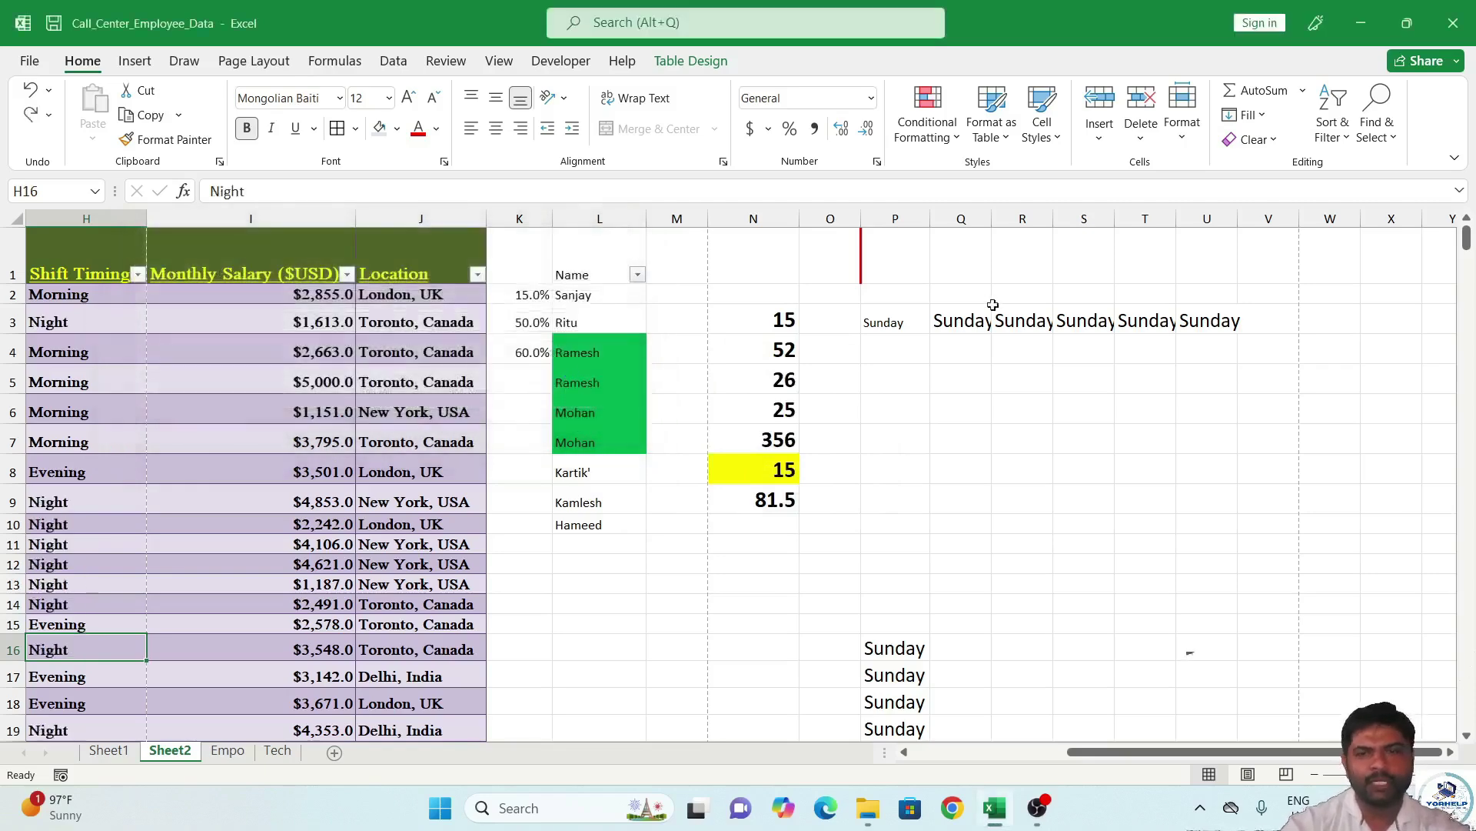
left_click(1027, 317)
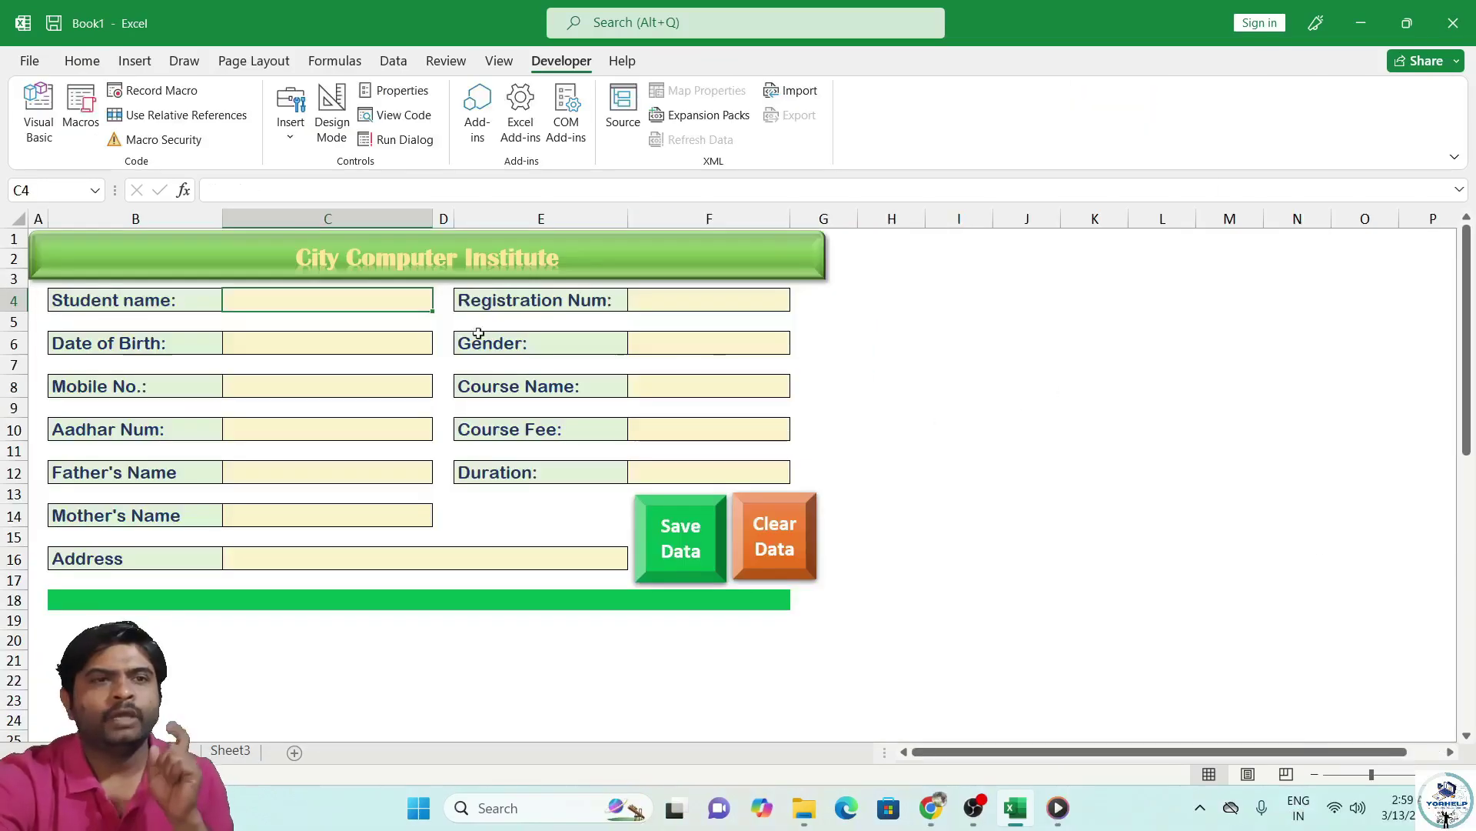
Click through the student form's input cells, ending on the Course Fee cell.
left_click(649, 300)
left_click(346, 362)
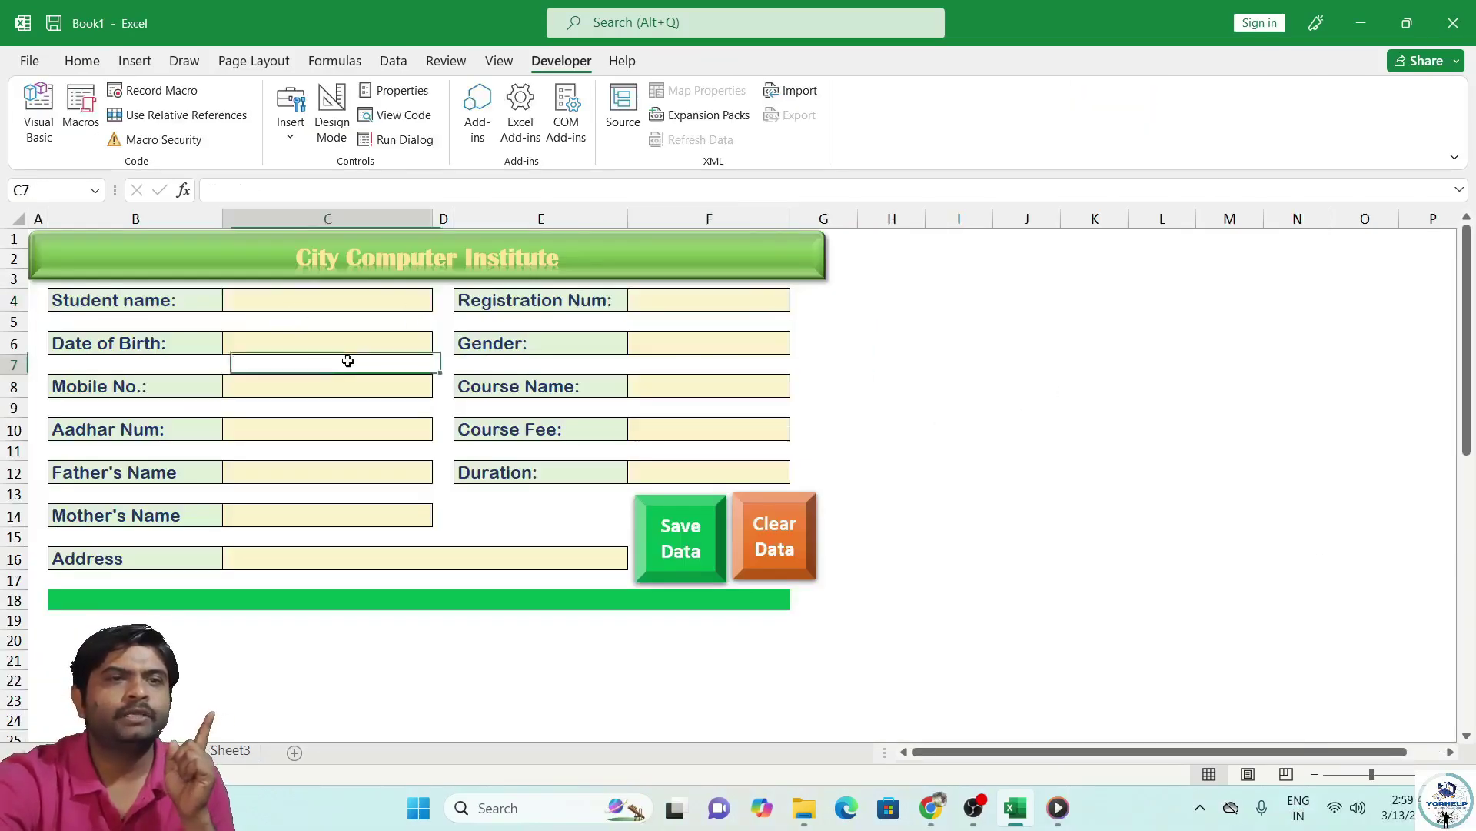
left_click(612, 348)
left_click(323, 392)
left_click(642, 383)
left_click(332, 436)
left_click(630, 429)
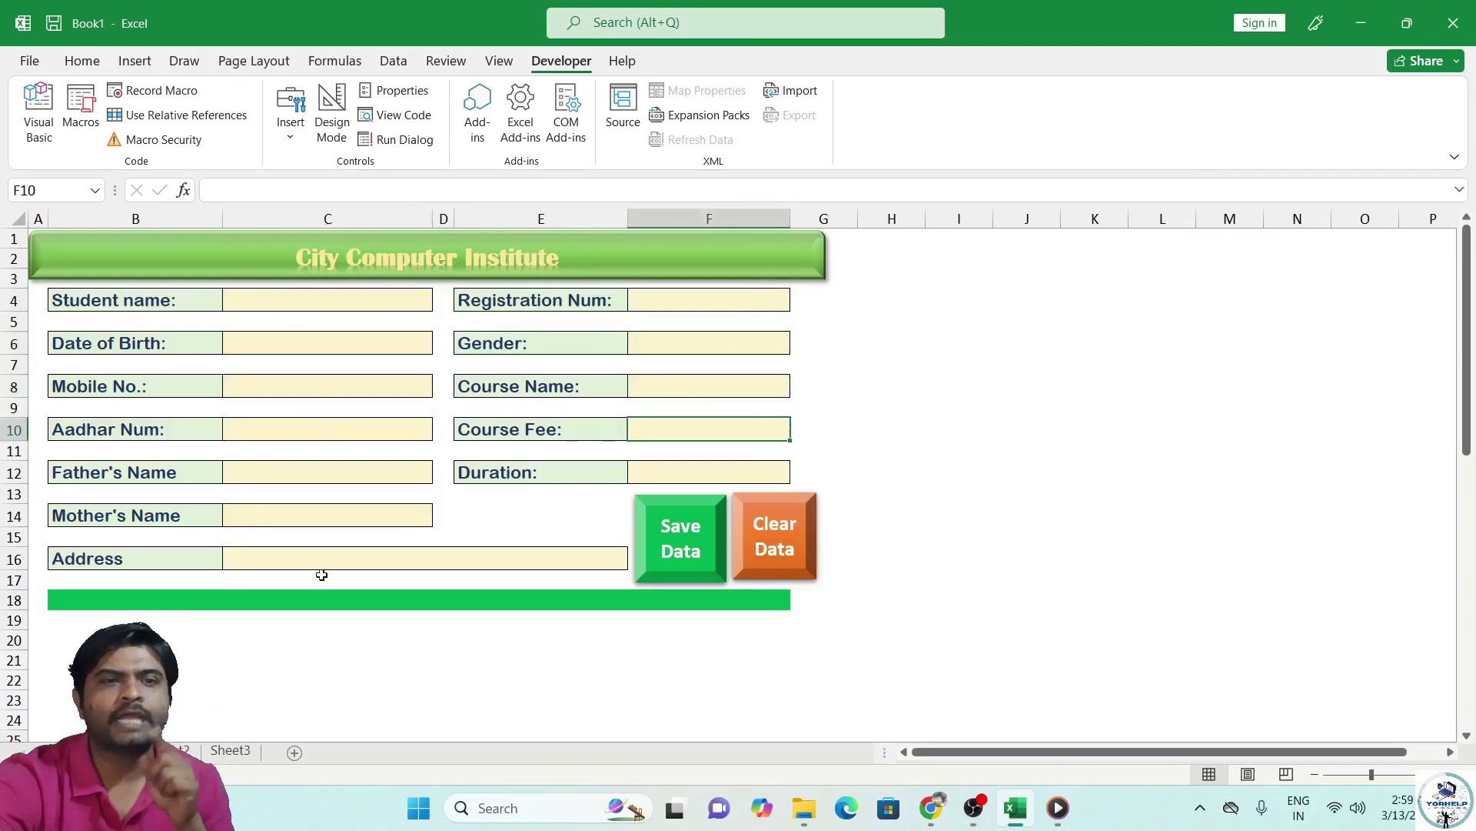
Check the saved student records sheet, then return to the form's Student name cell C4.
left_click(169, 750)
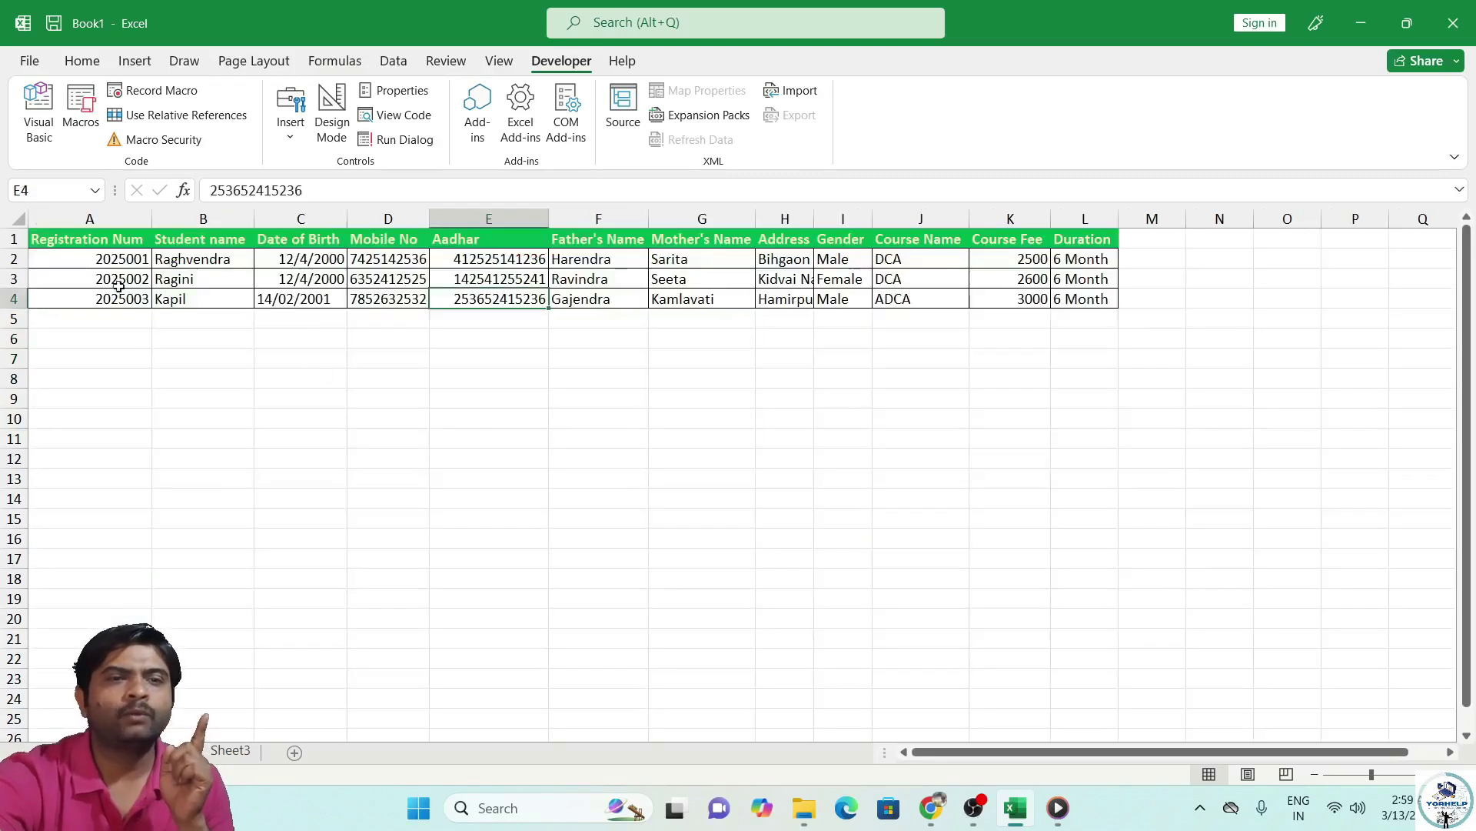
left_click(110, 750)
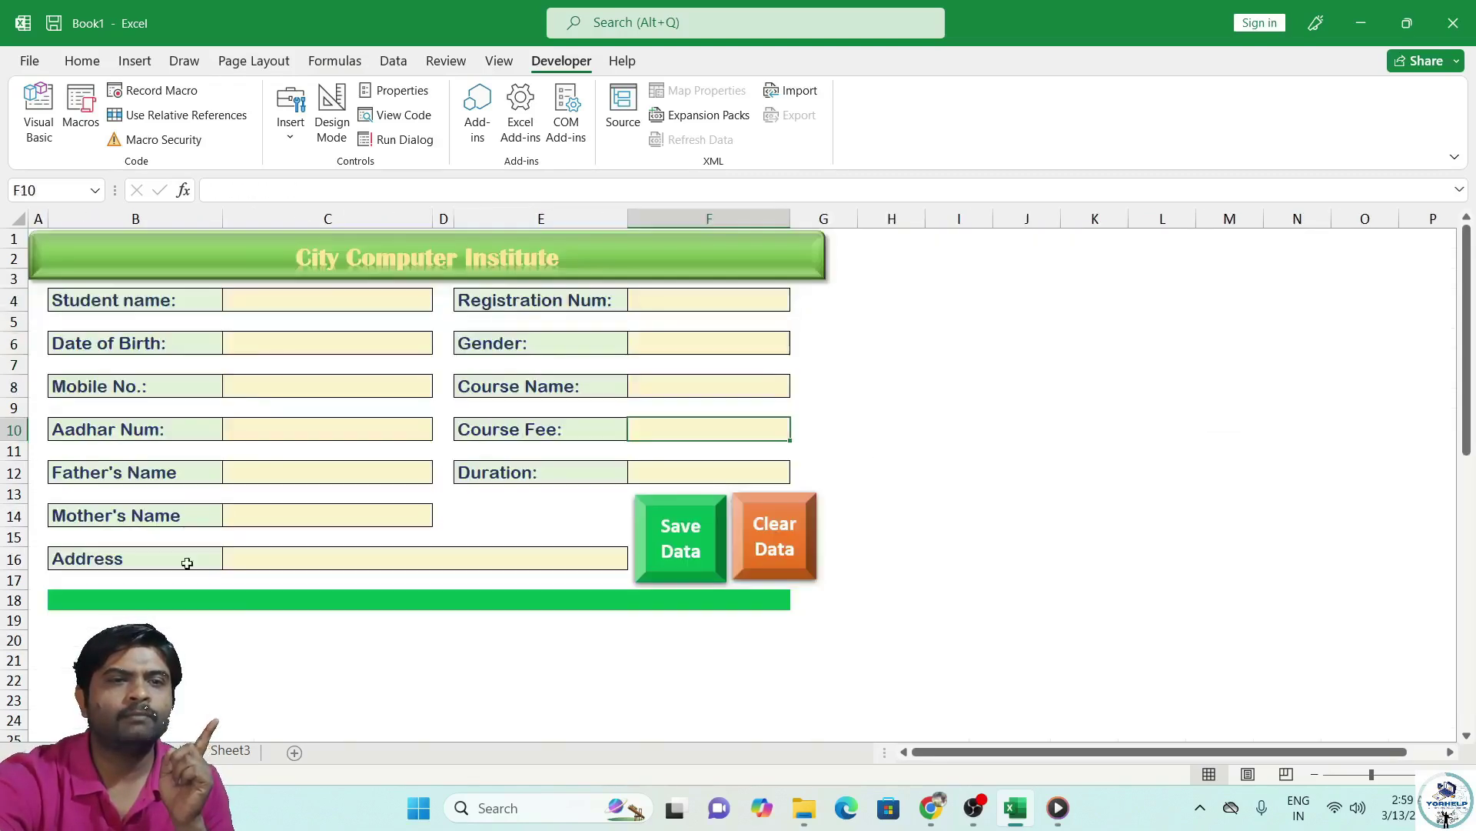
left_click(301, 296)
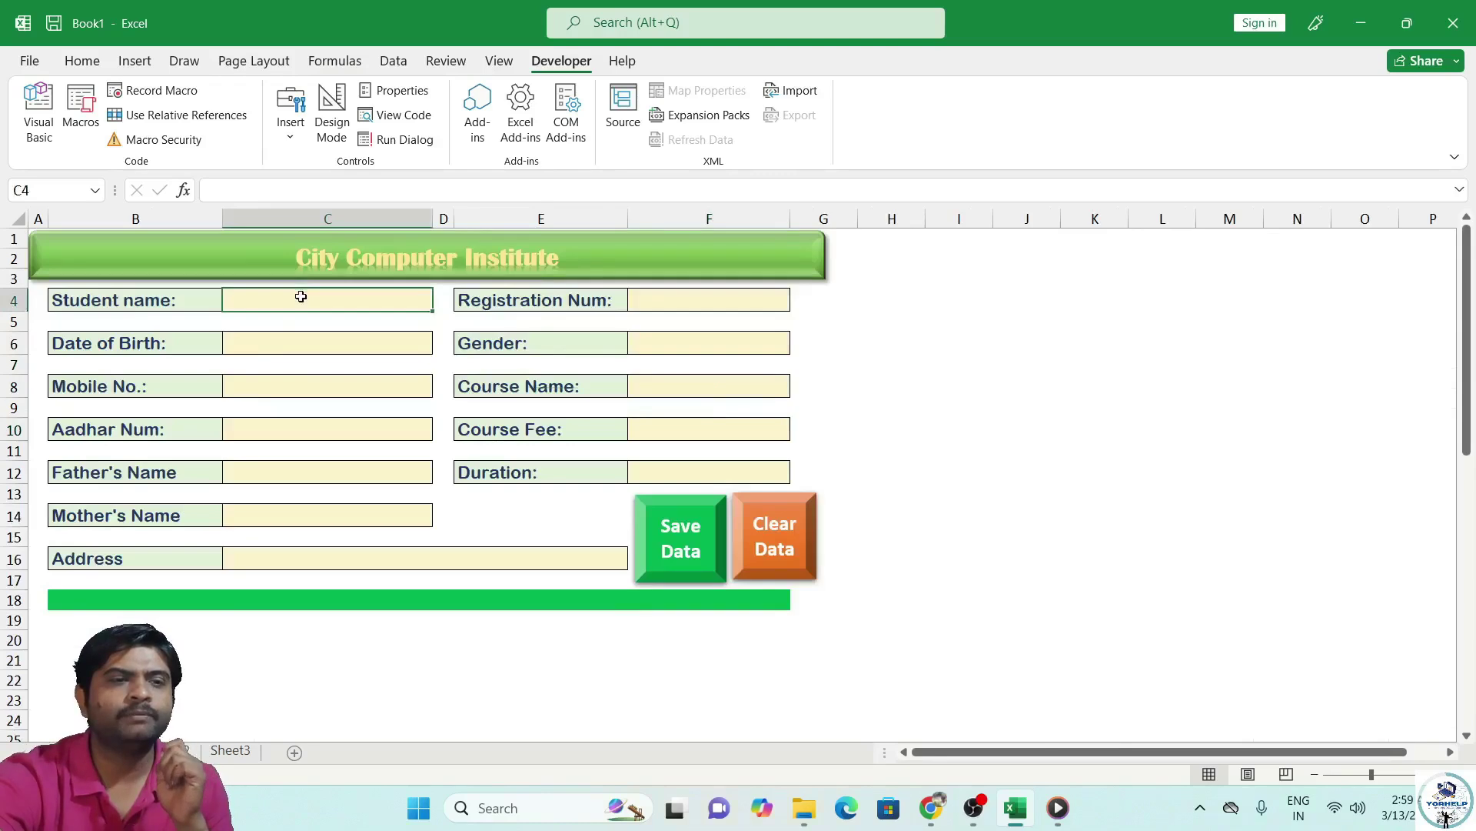
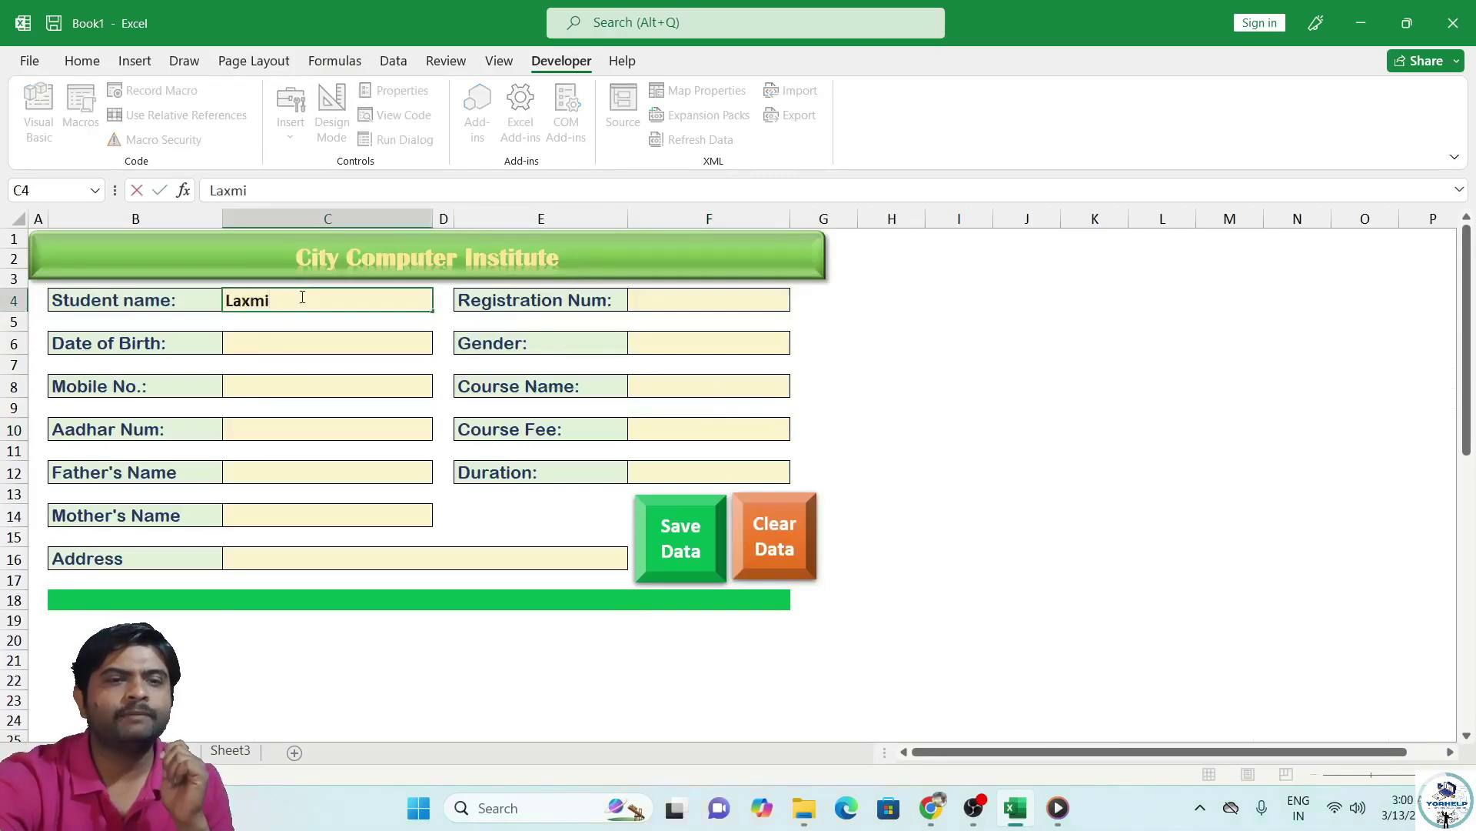
Enter the student's name, registration number and date of birth in the form.
key("Tab")
key("Tab")
key("Tab")
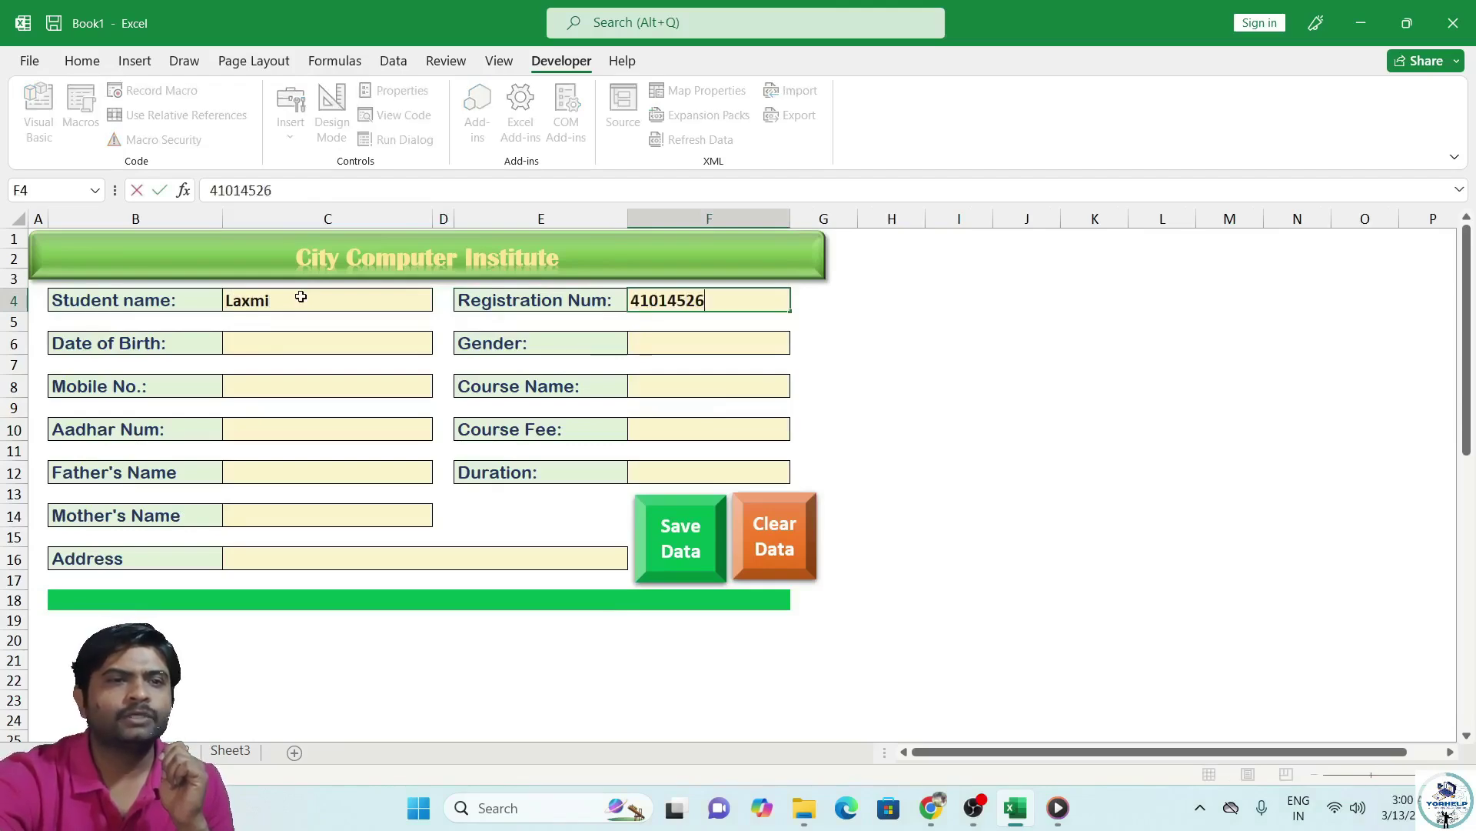
key("Tab")
key("Tab")
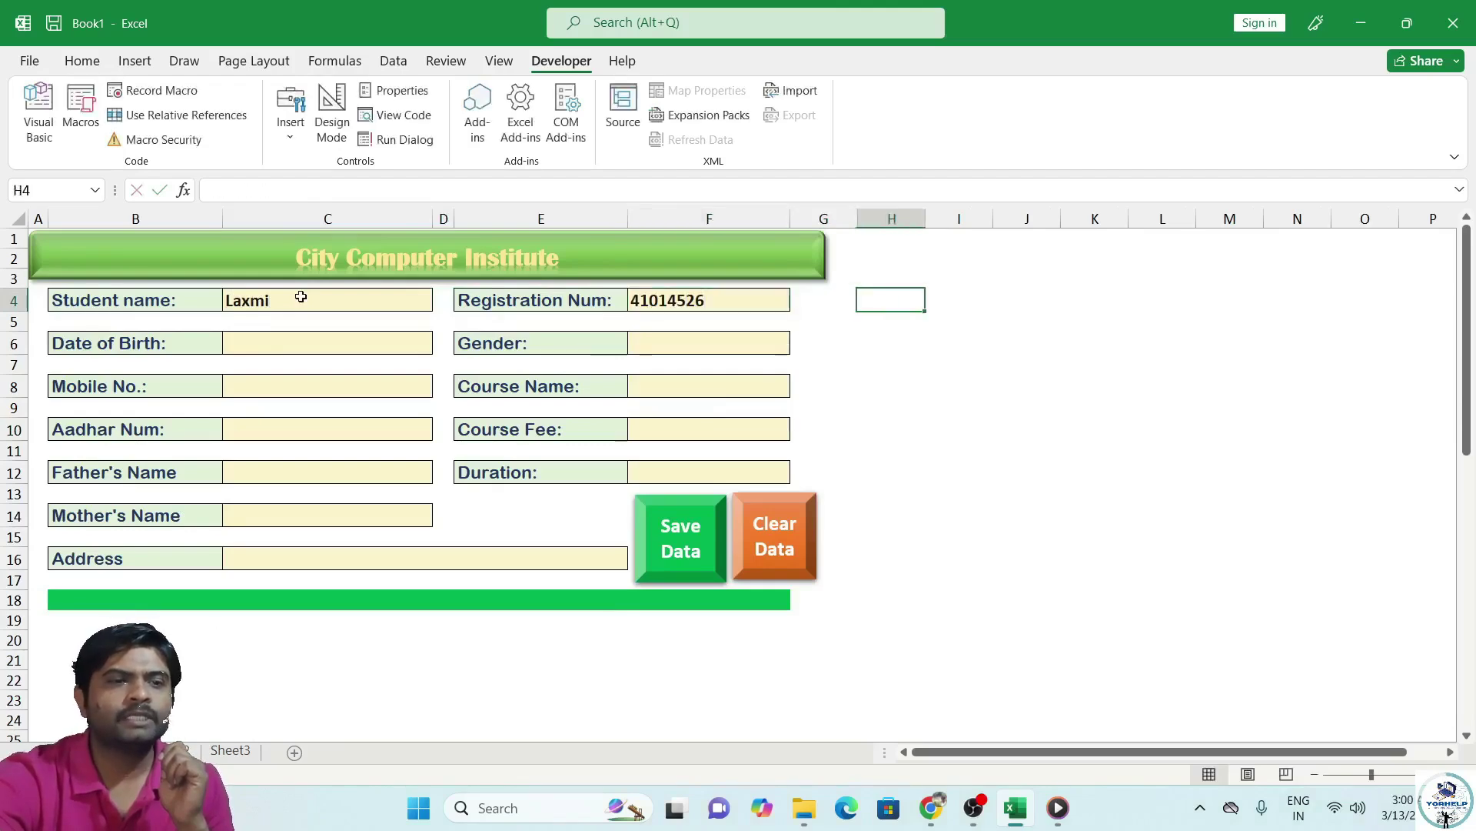
key("Return")
key("Return")
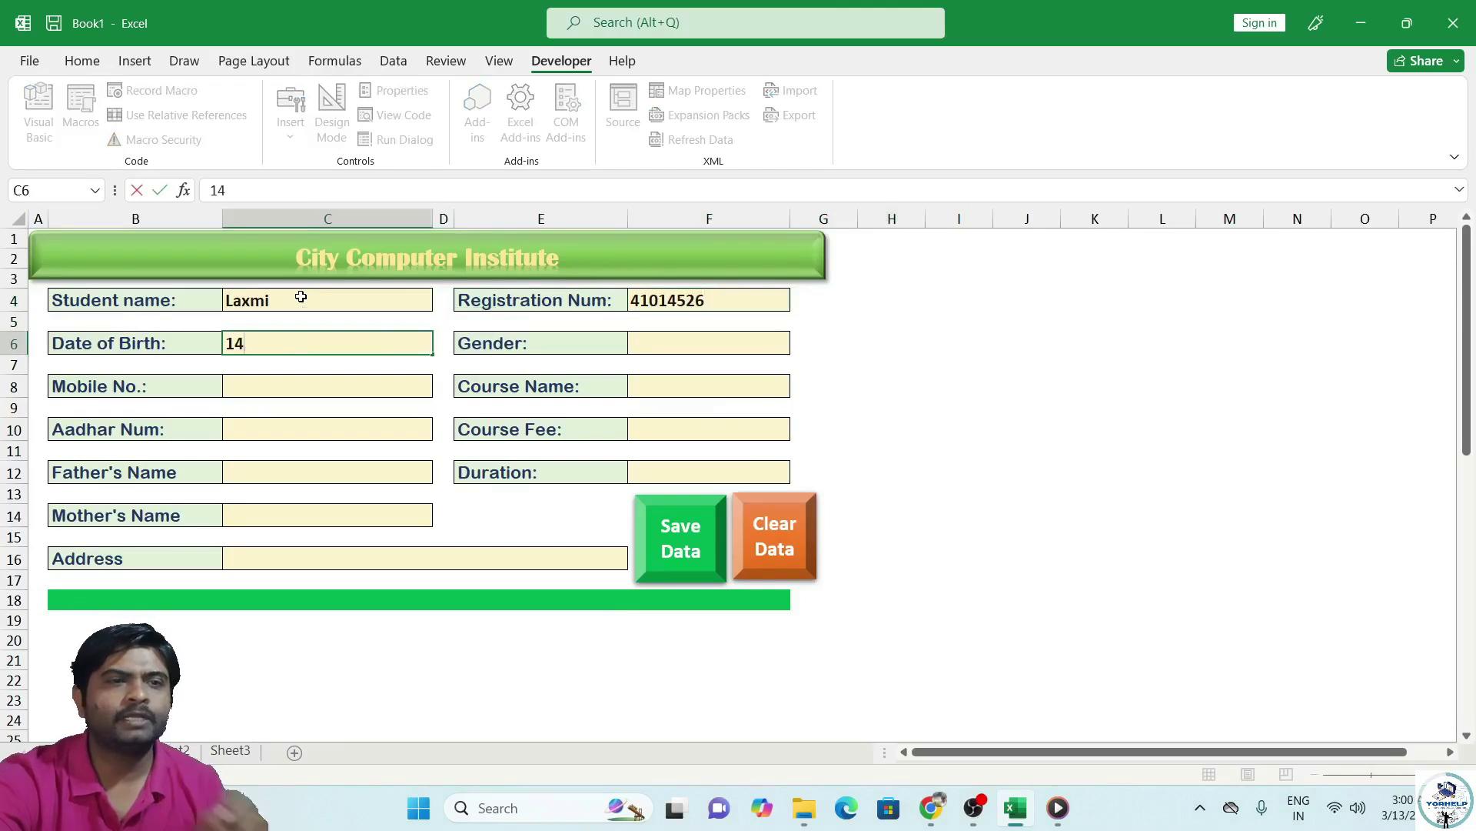
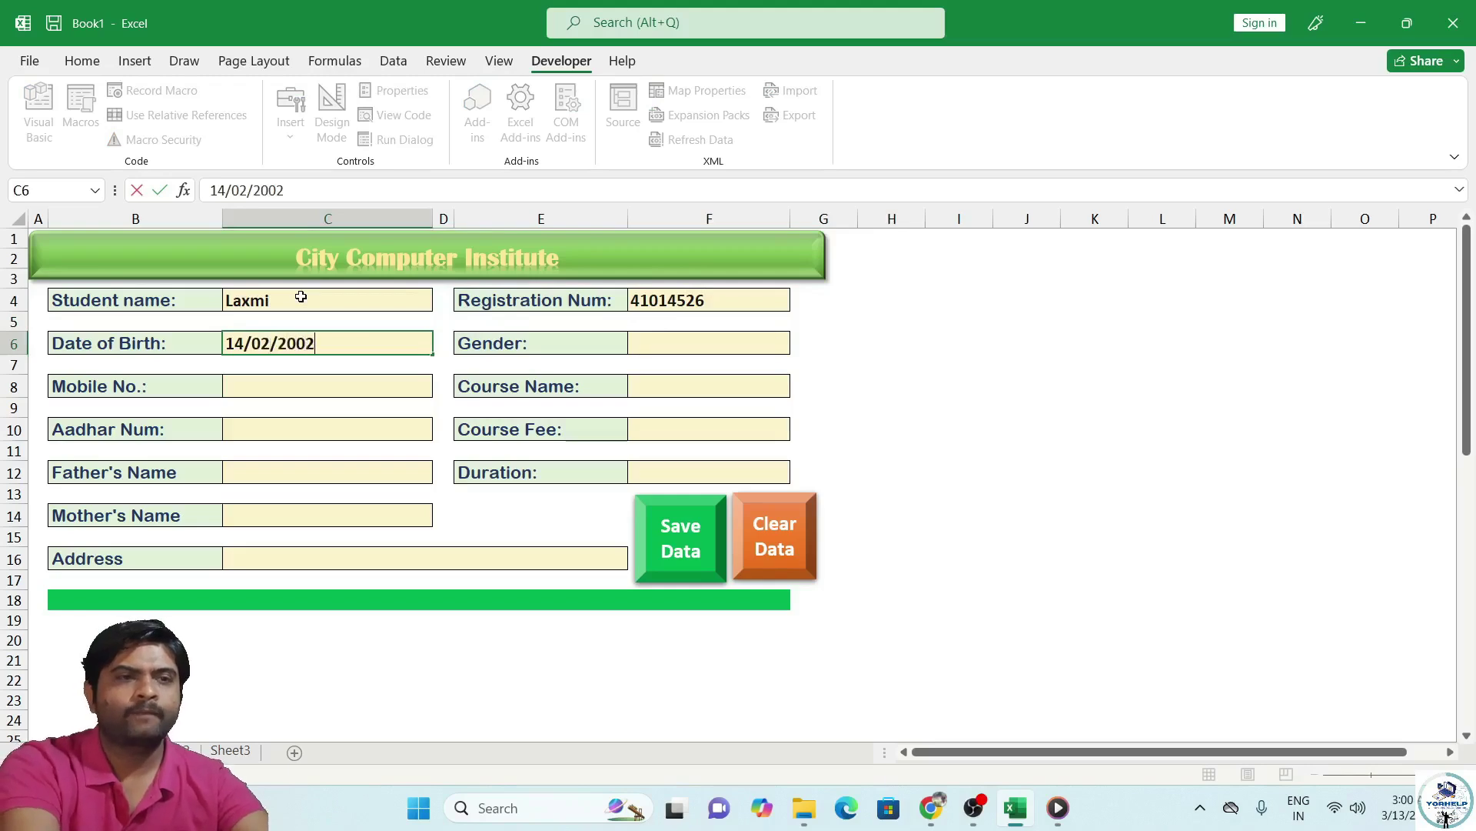
key("Tab")
key("Tab")
key("Tab")
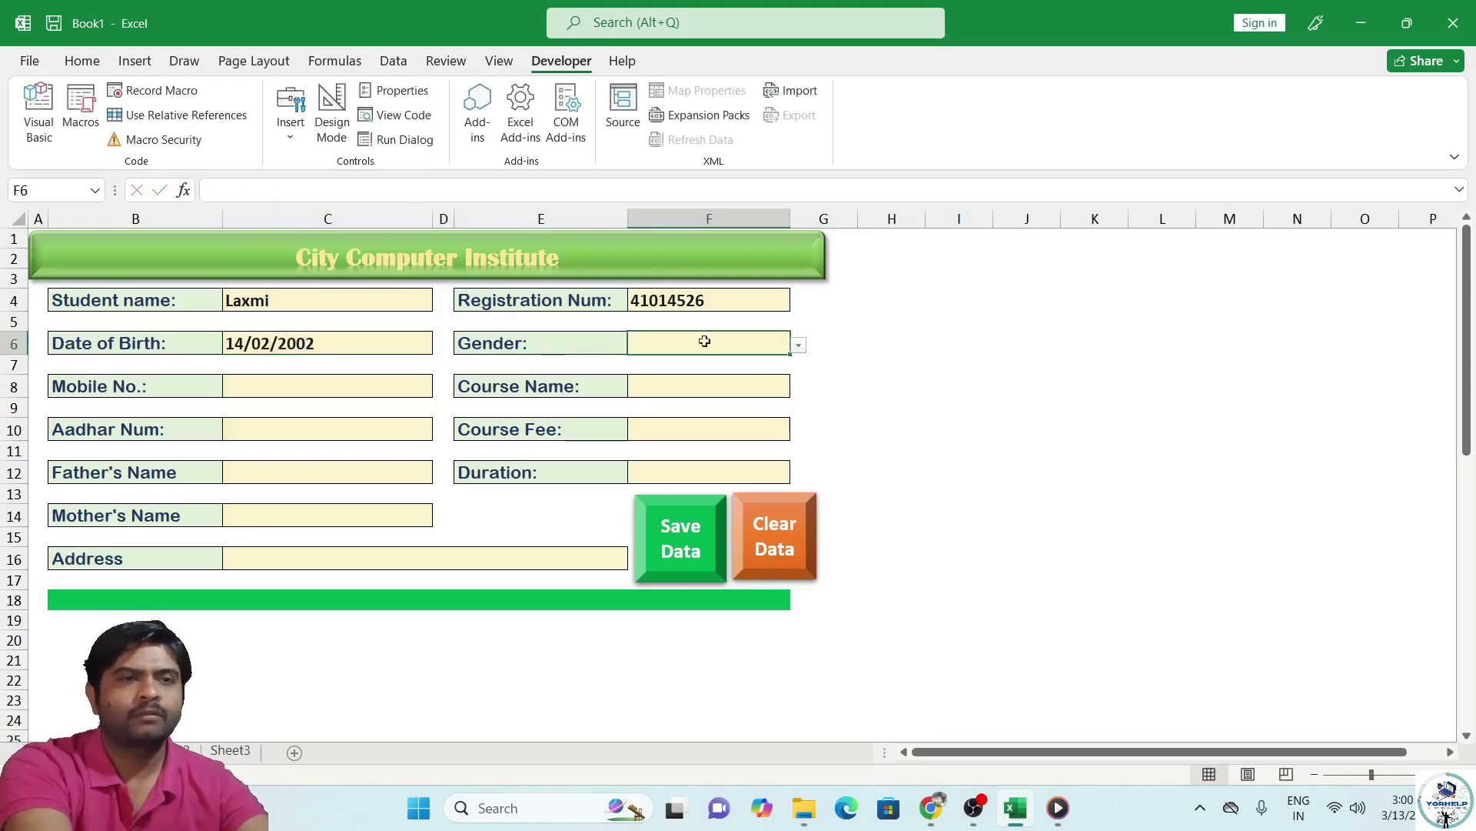
Set Gender to Female, enter the mobile number, course CCC, fee 2200 and duration 3 Month.
left_click(799, 345)
left_click(723, 373)
left_click(351, 383)
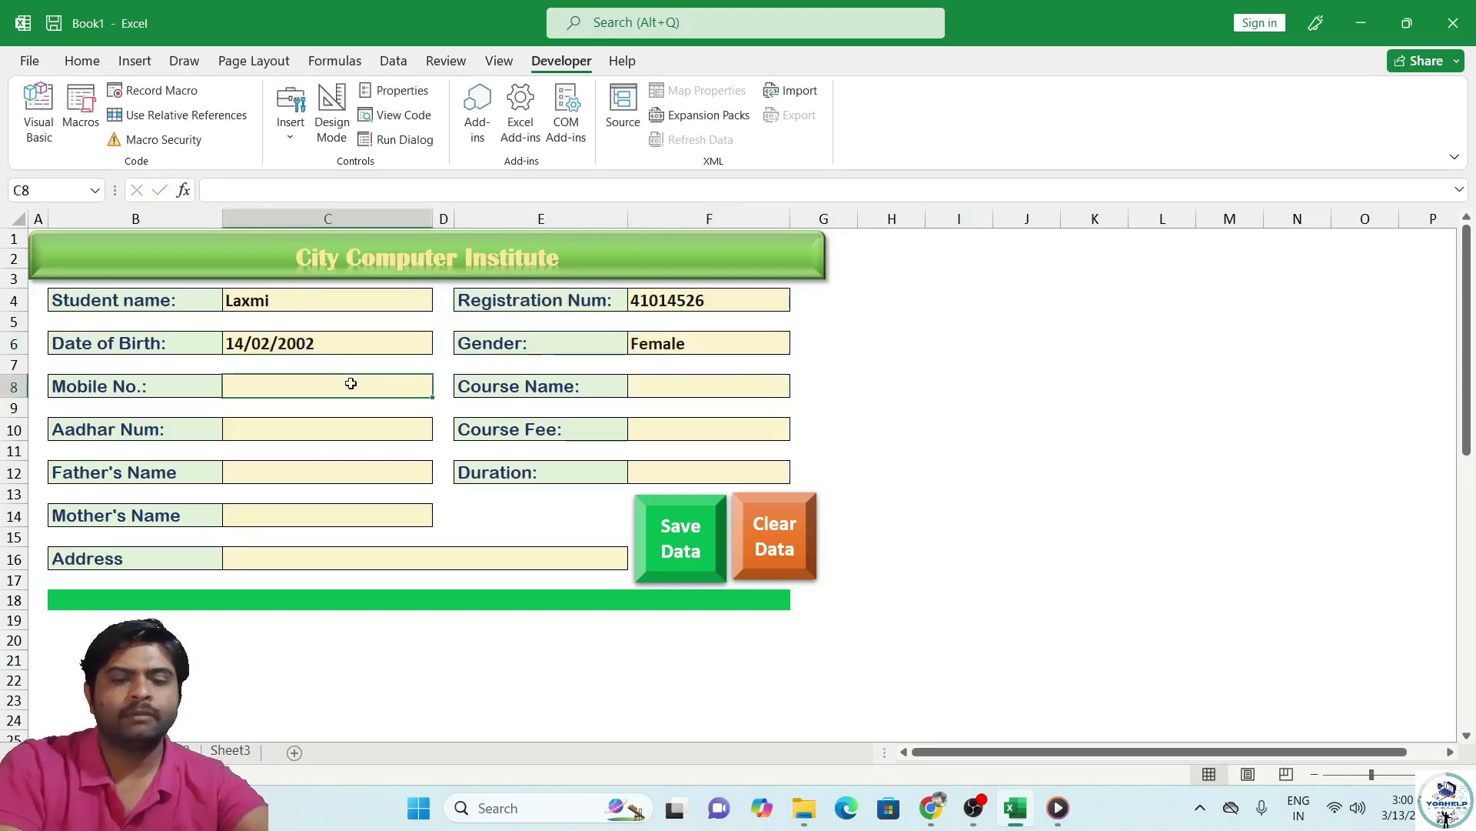
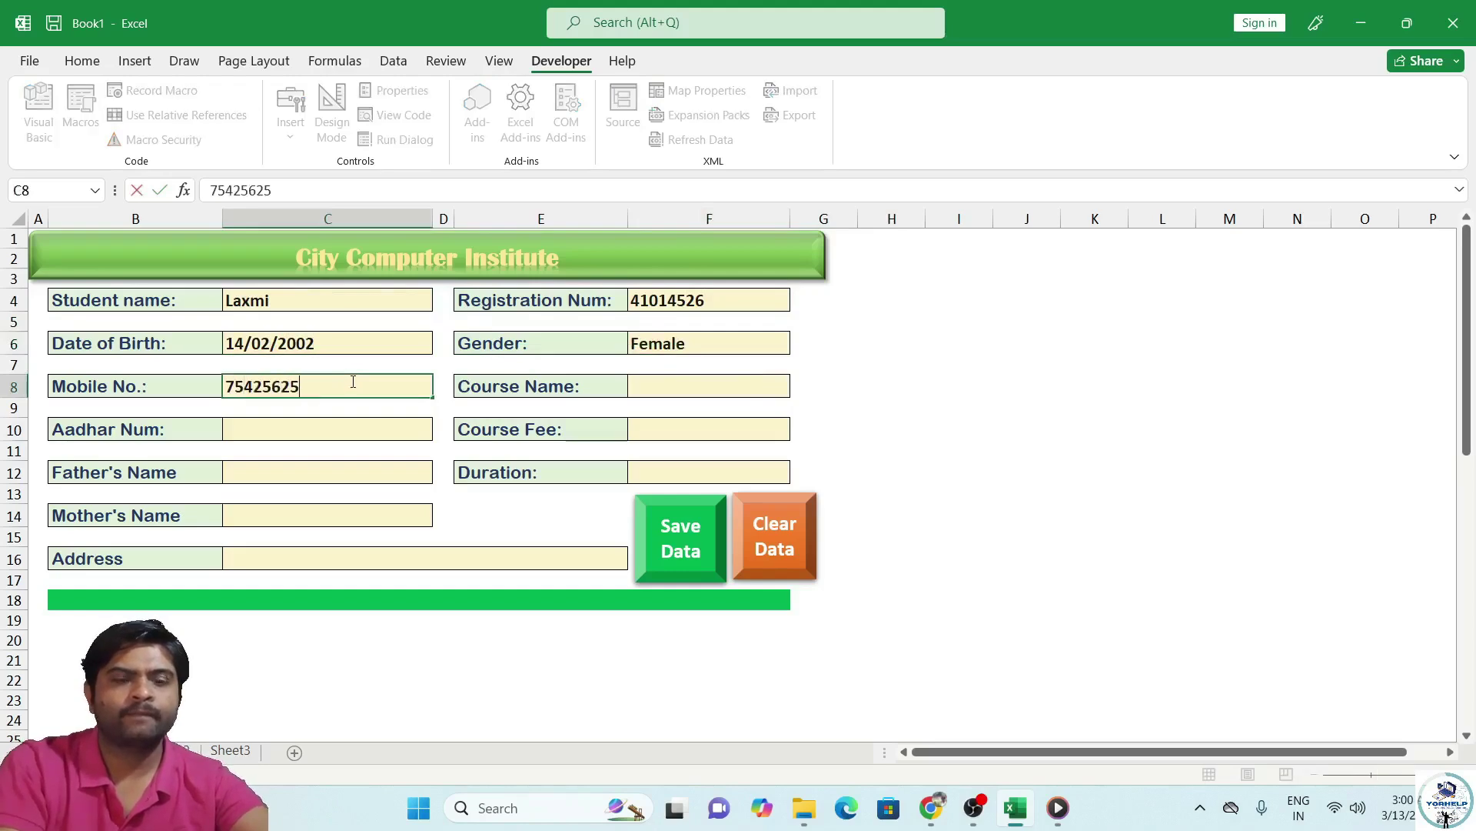
left_click(681, 385)
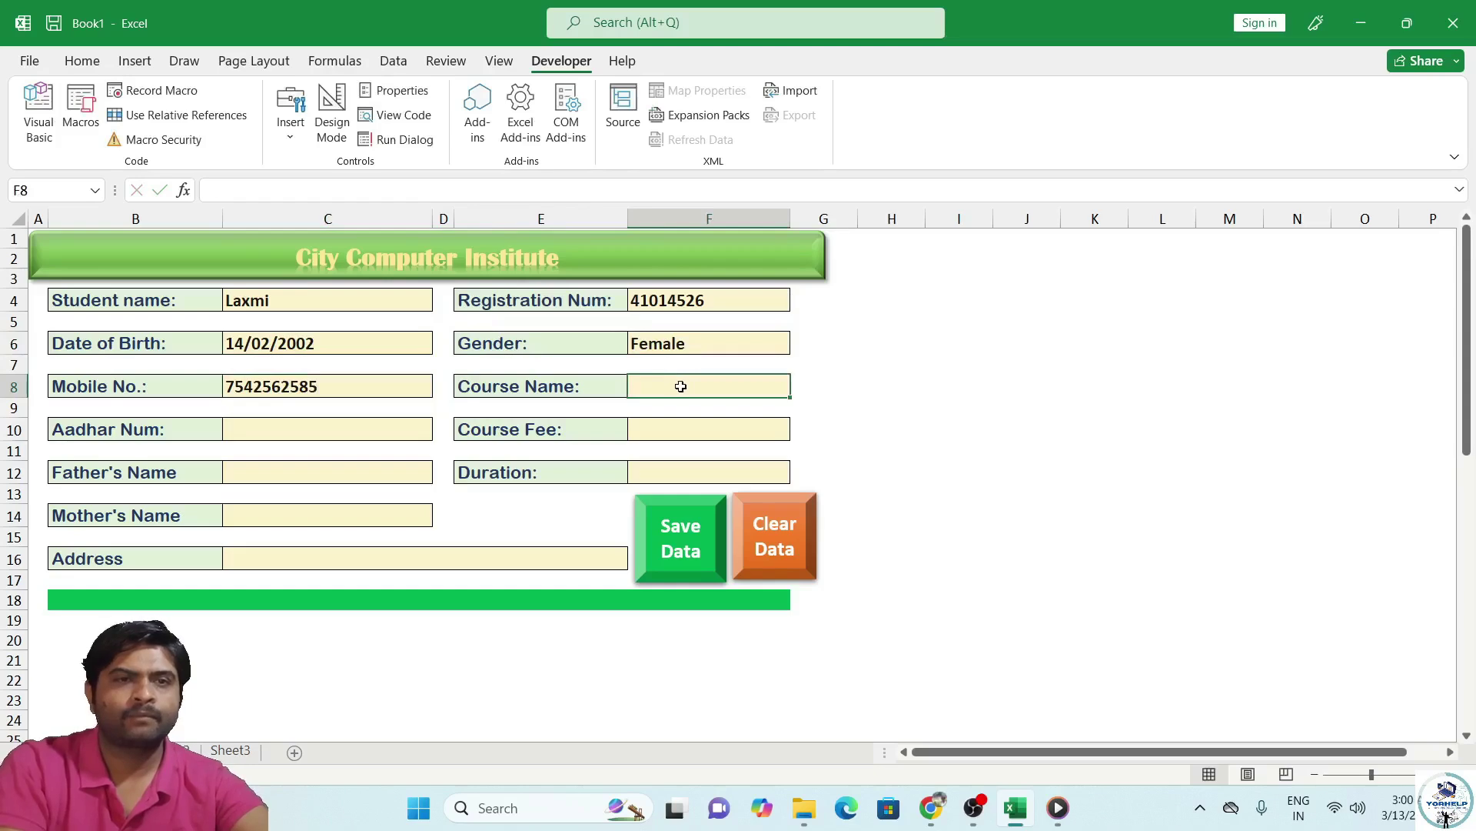
type("A")
key("BackSpace")
type("CCC")
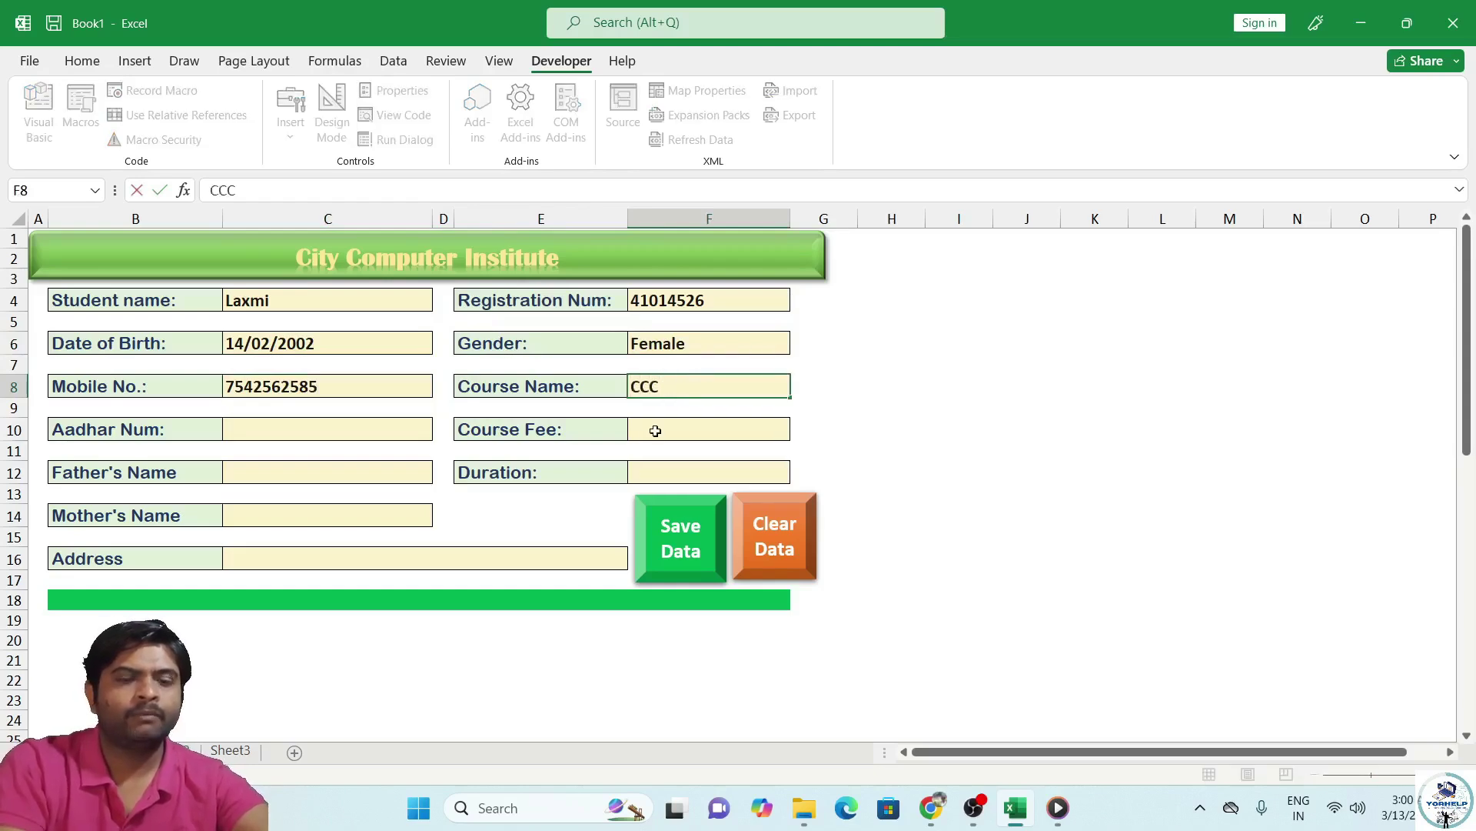
left_click(655, 431)
type("2200")
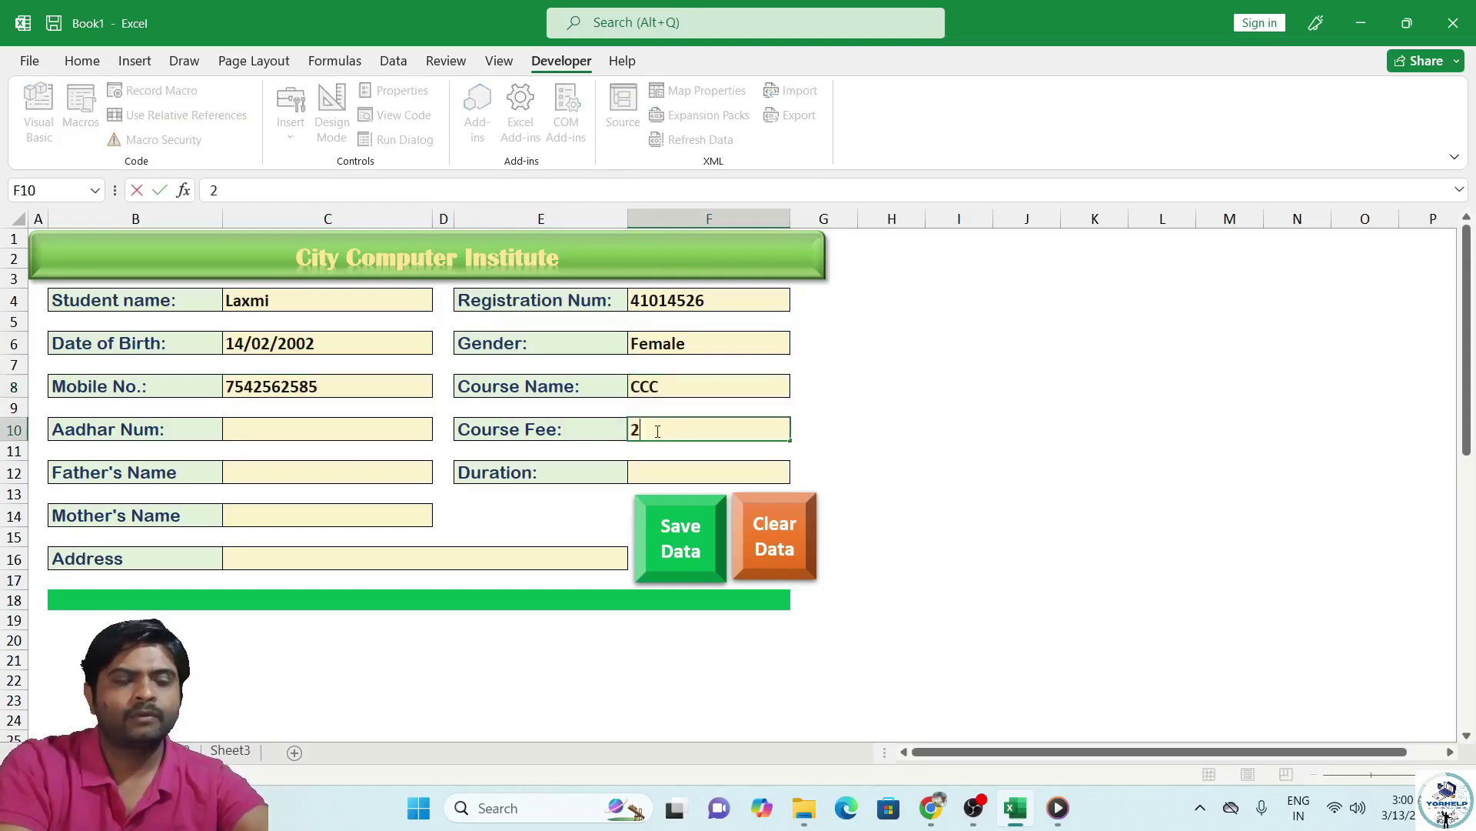
left_click(667, 475)
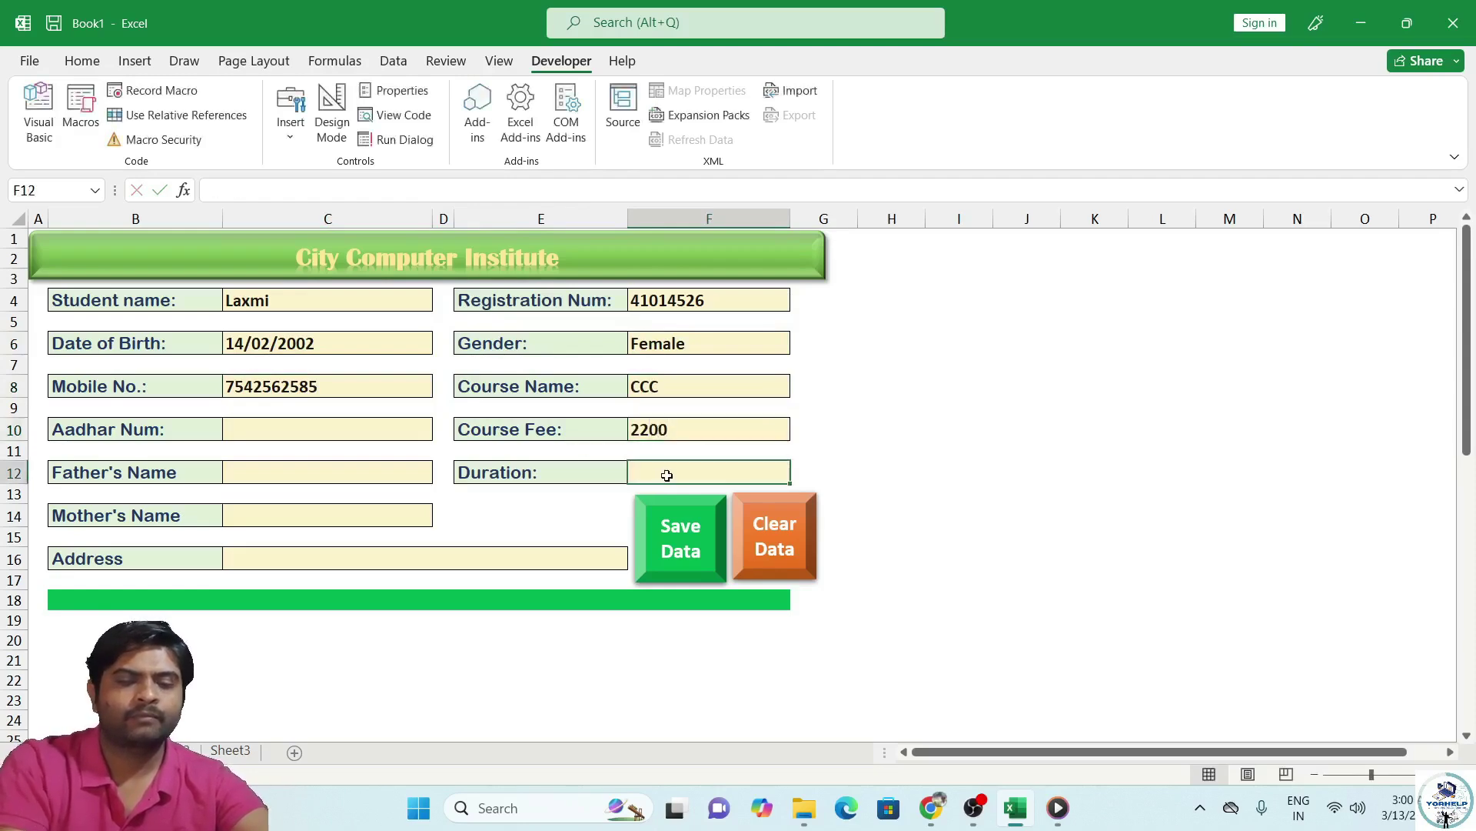
type("3 M")
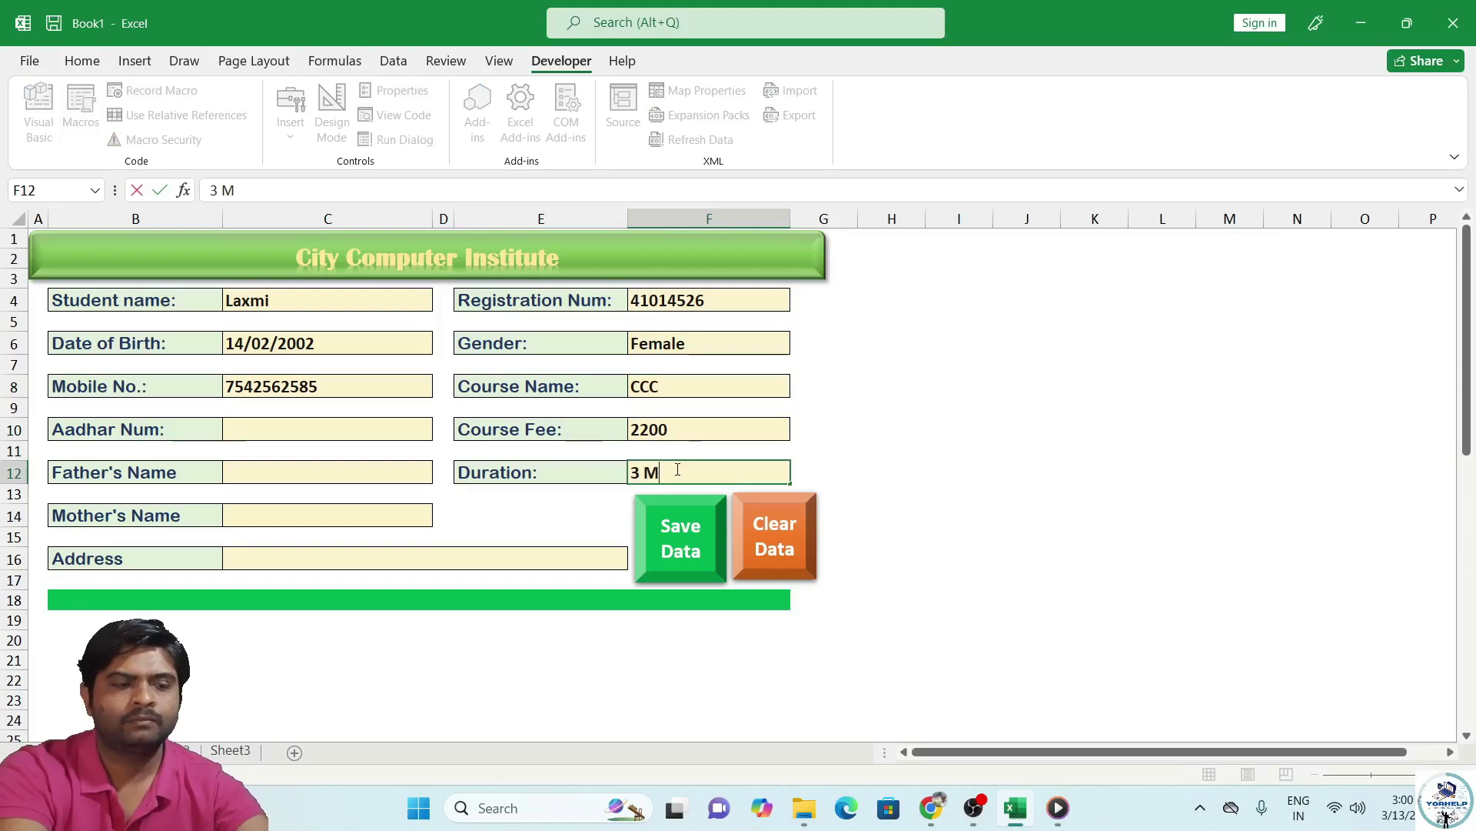
type("onth")
Fill in the Aadhar number, father's name, mother's name and address.
left_click(270, 428)
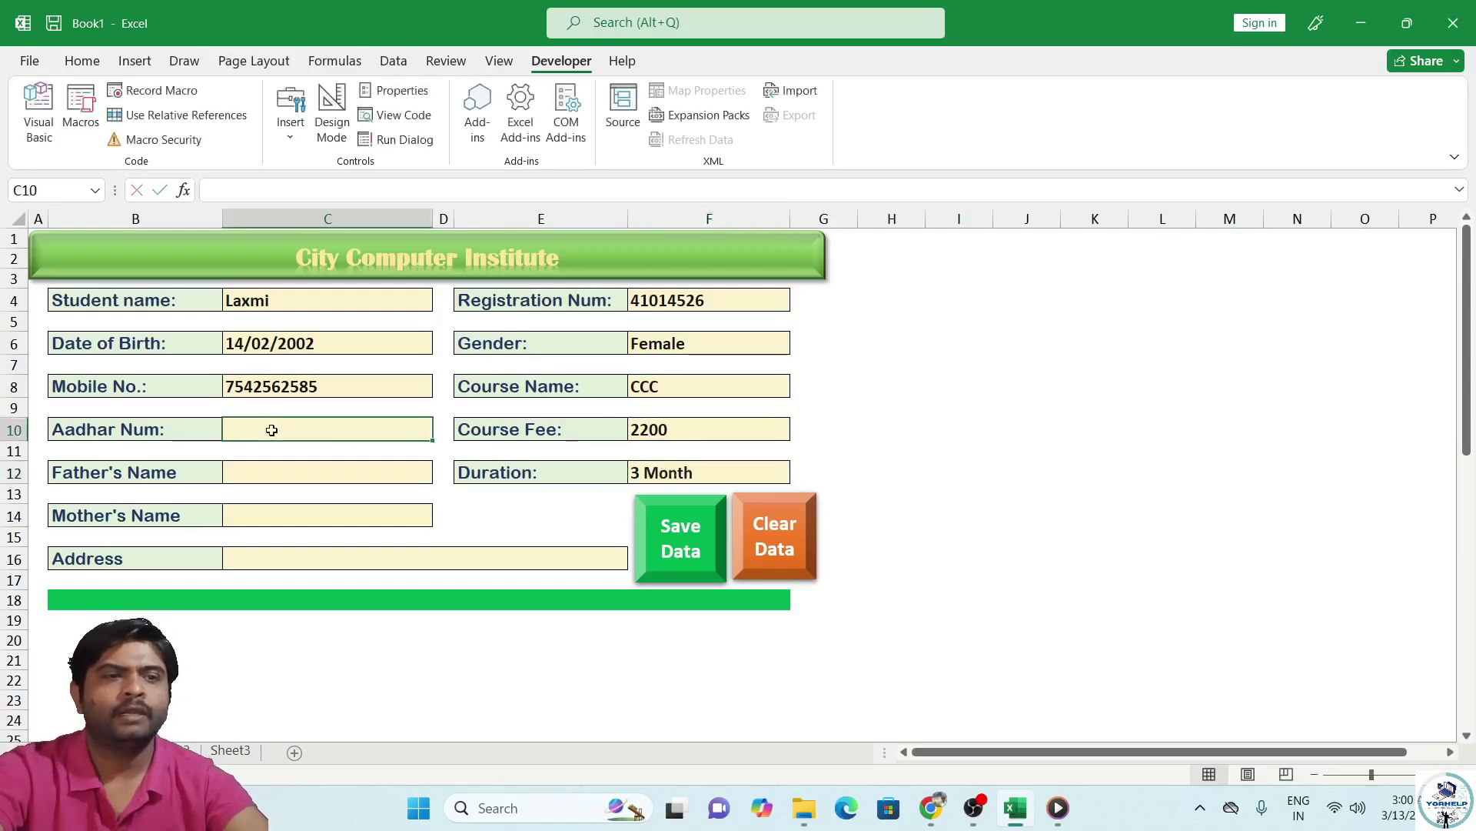
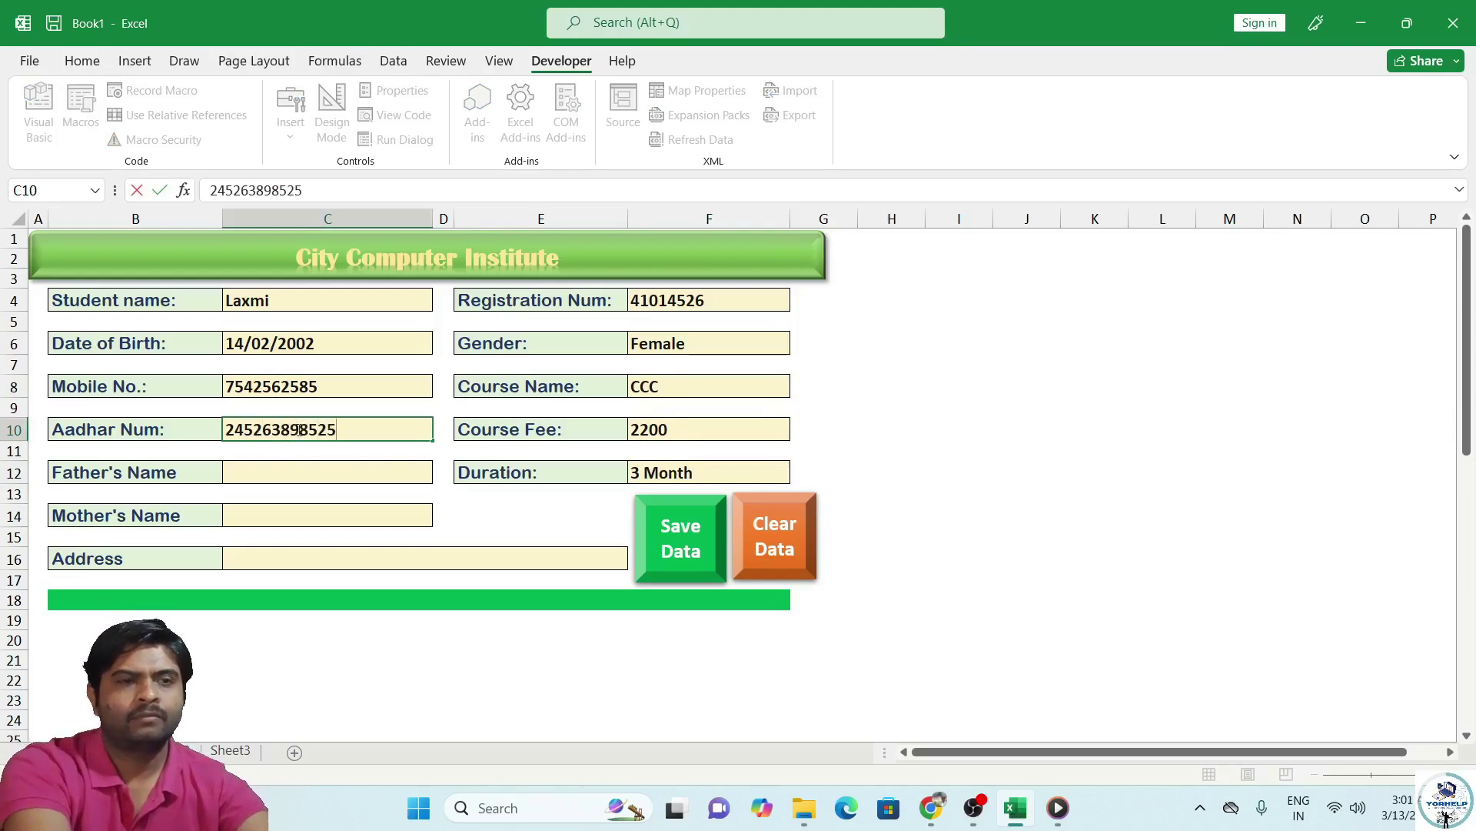
left_click(319, 472)
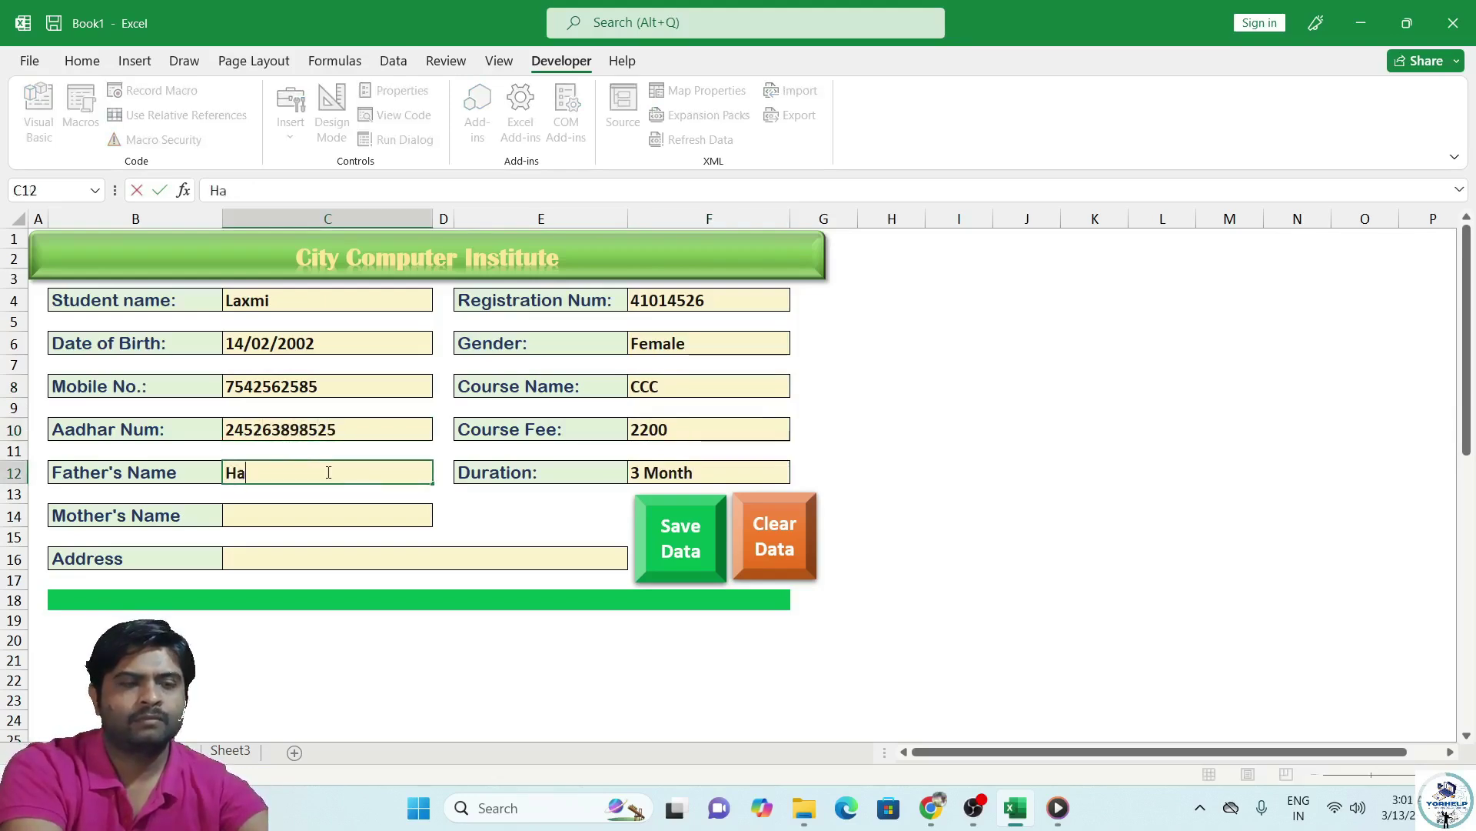
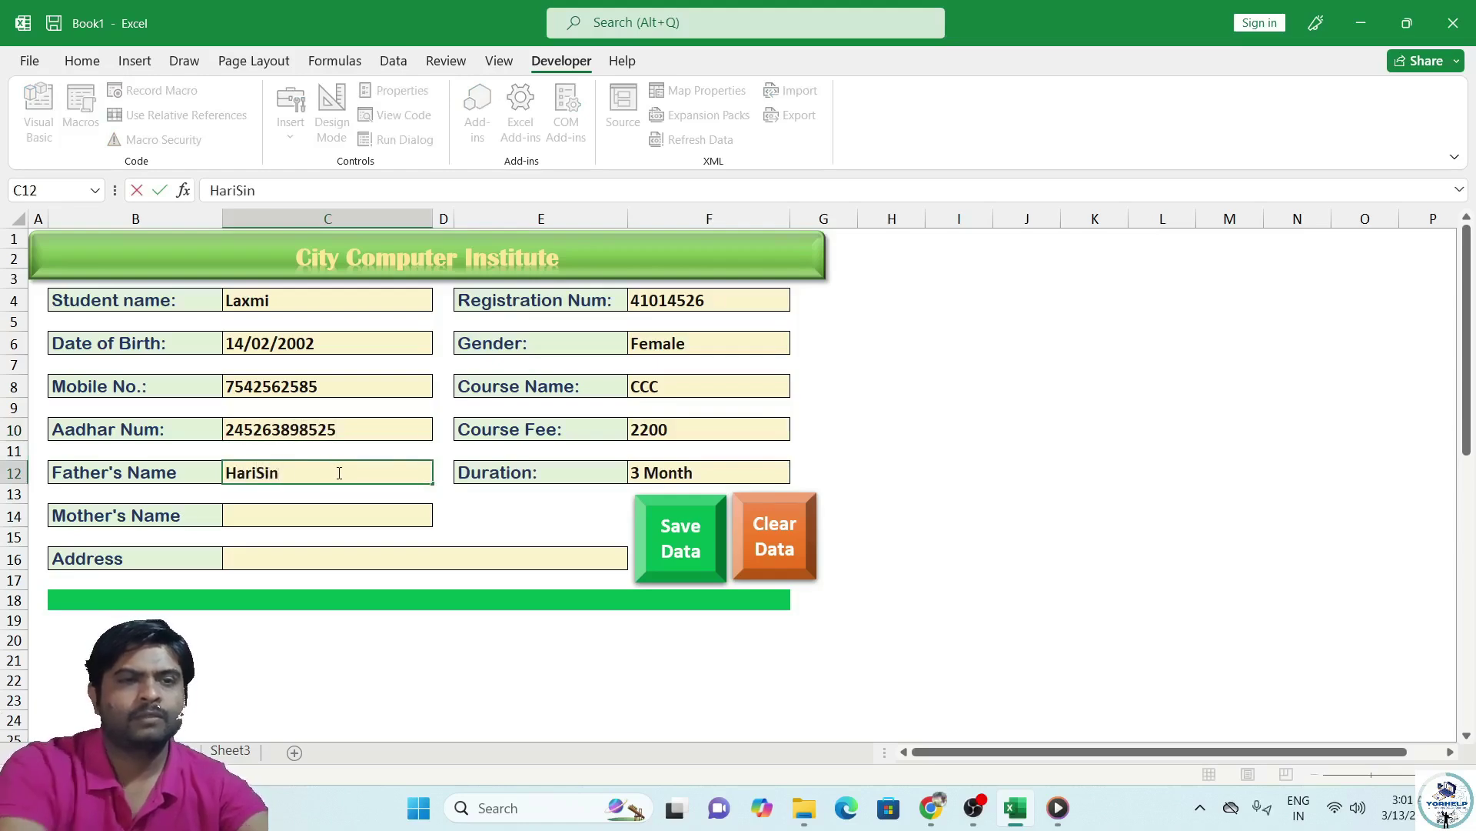
left_click(336, 509)
type("Dee")
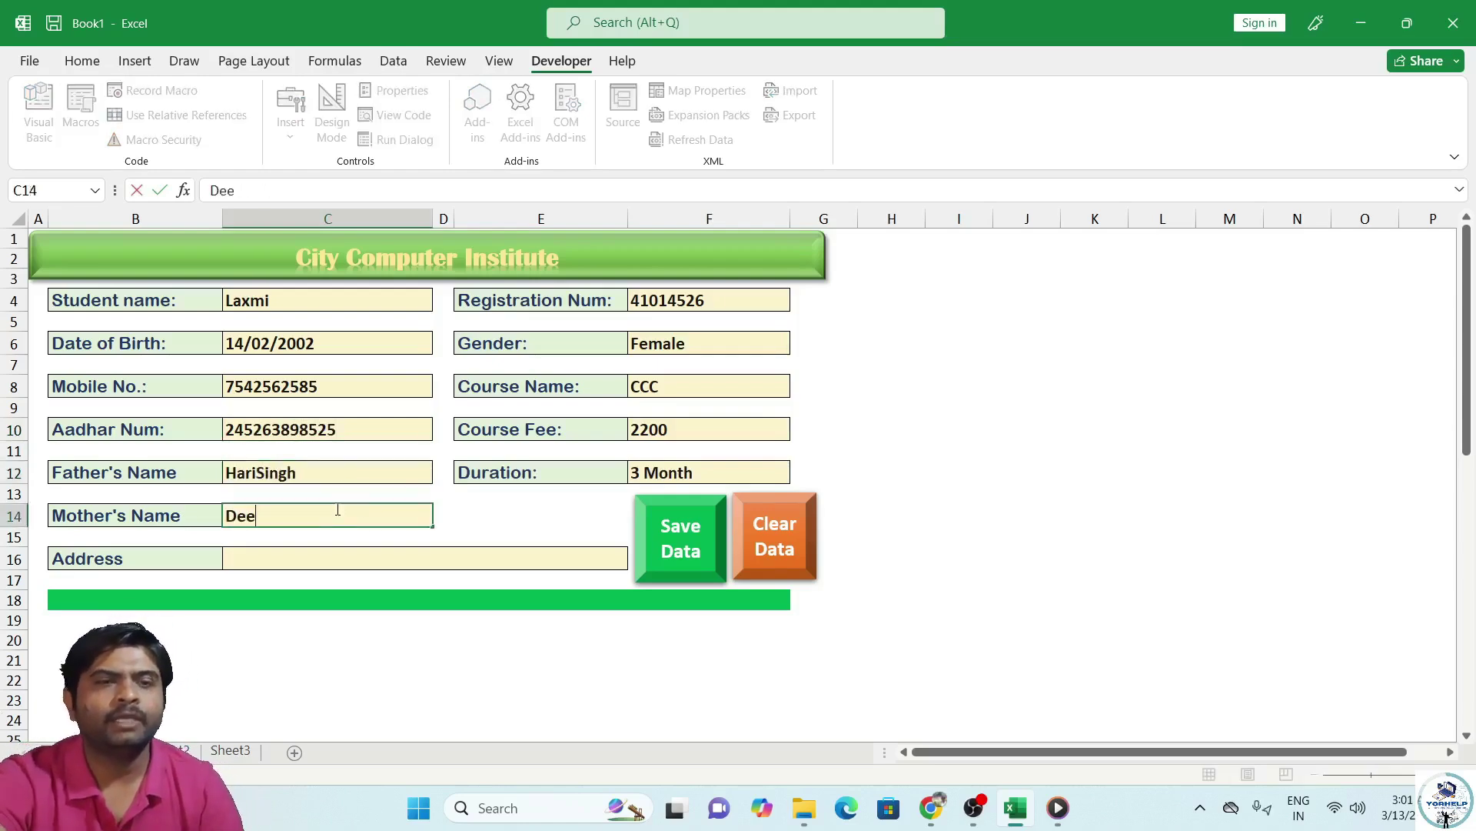
type("pti")
left_click(355, 557)
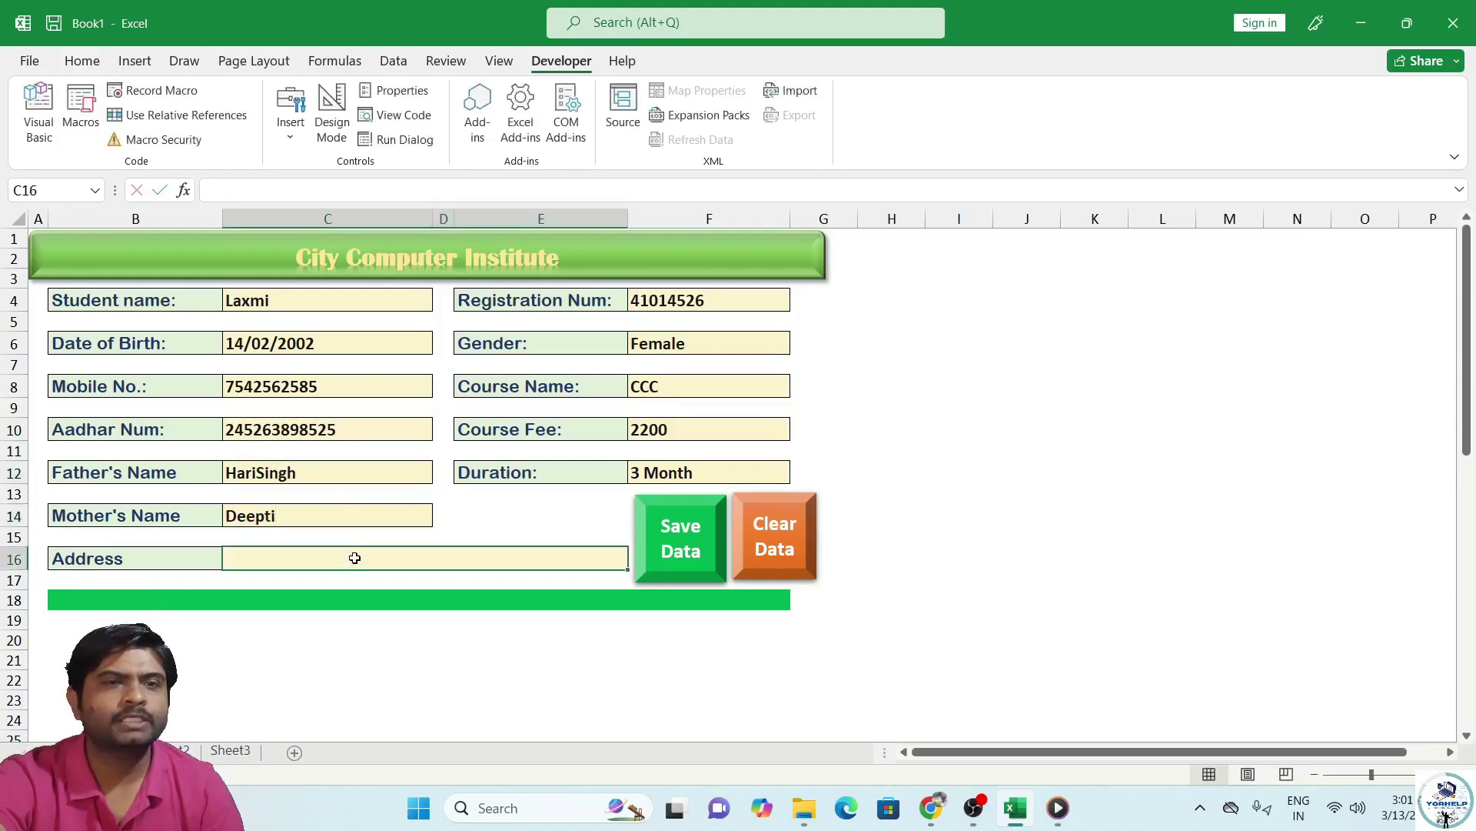
type("Kidvai Nagar Kanpu")
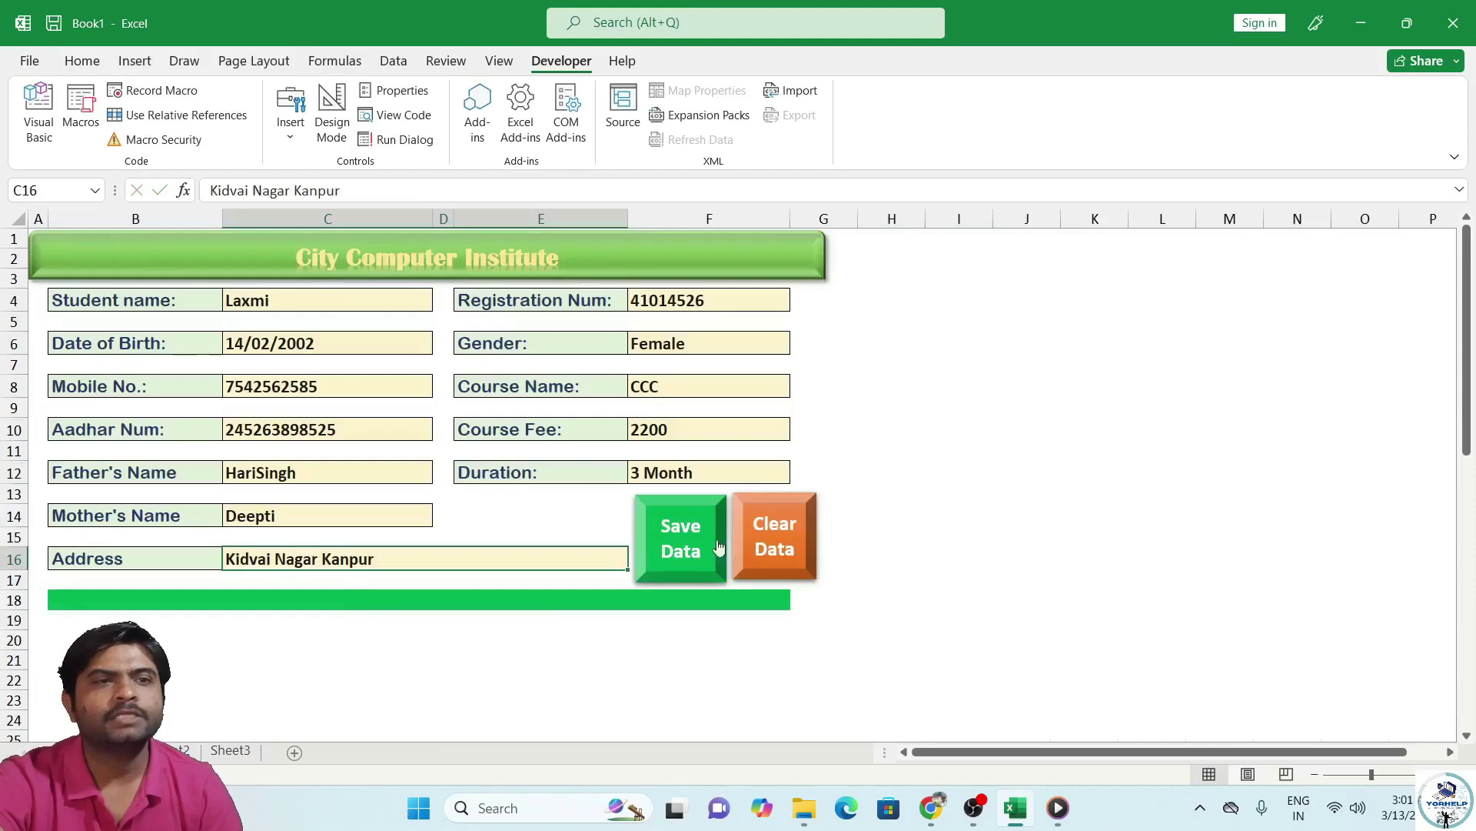
Save the form as a new record and confirm it on the records sheet.
left_click(719, 547)
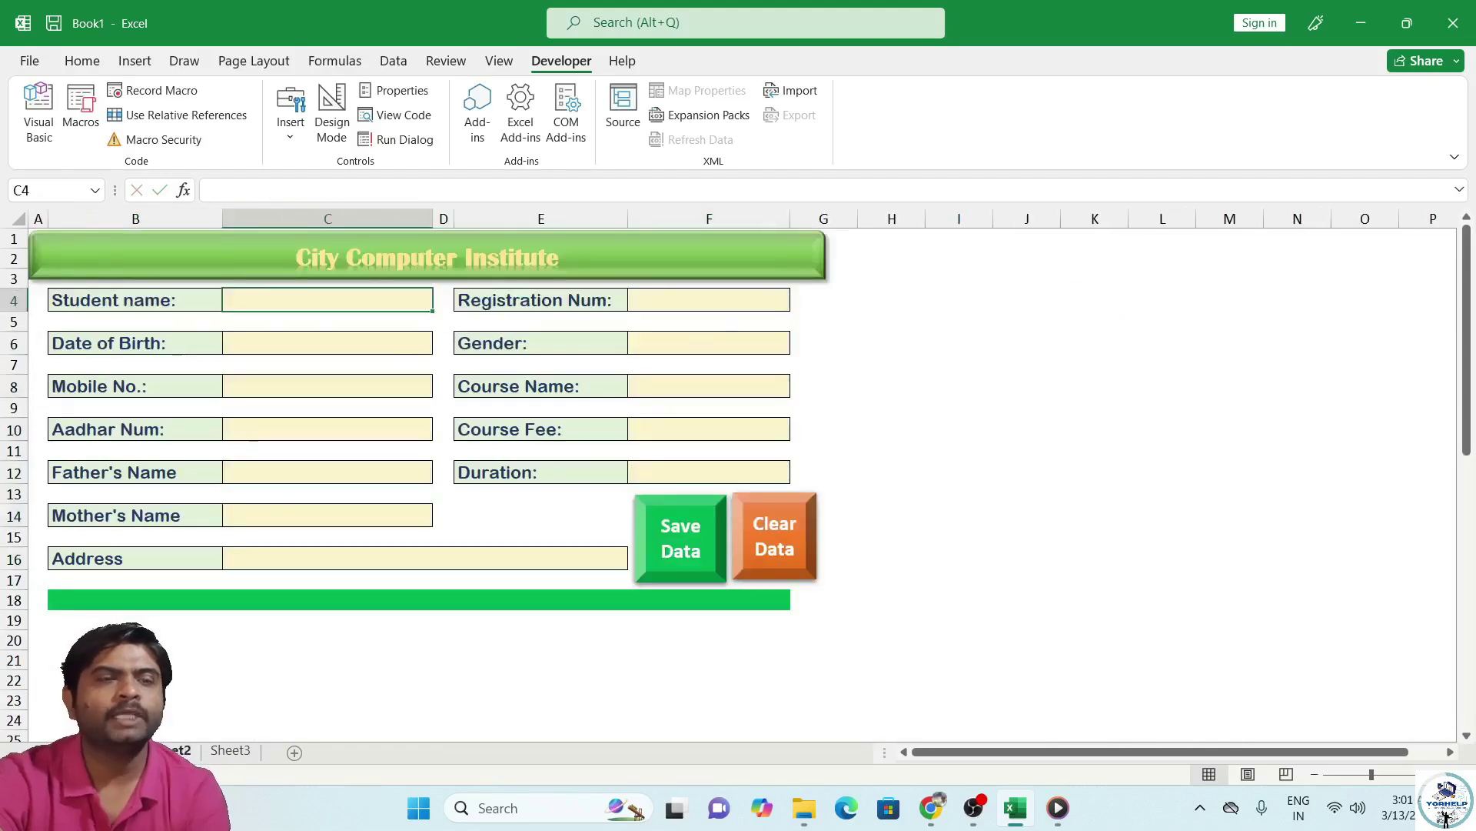
left_click(174, 750)
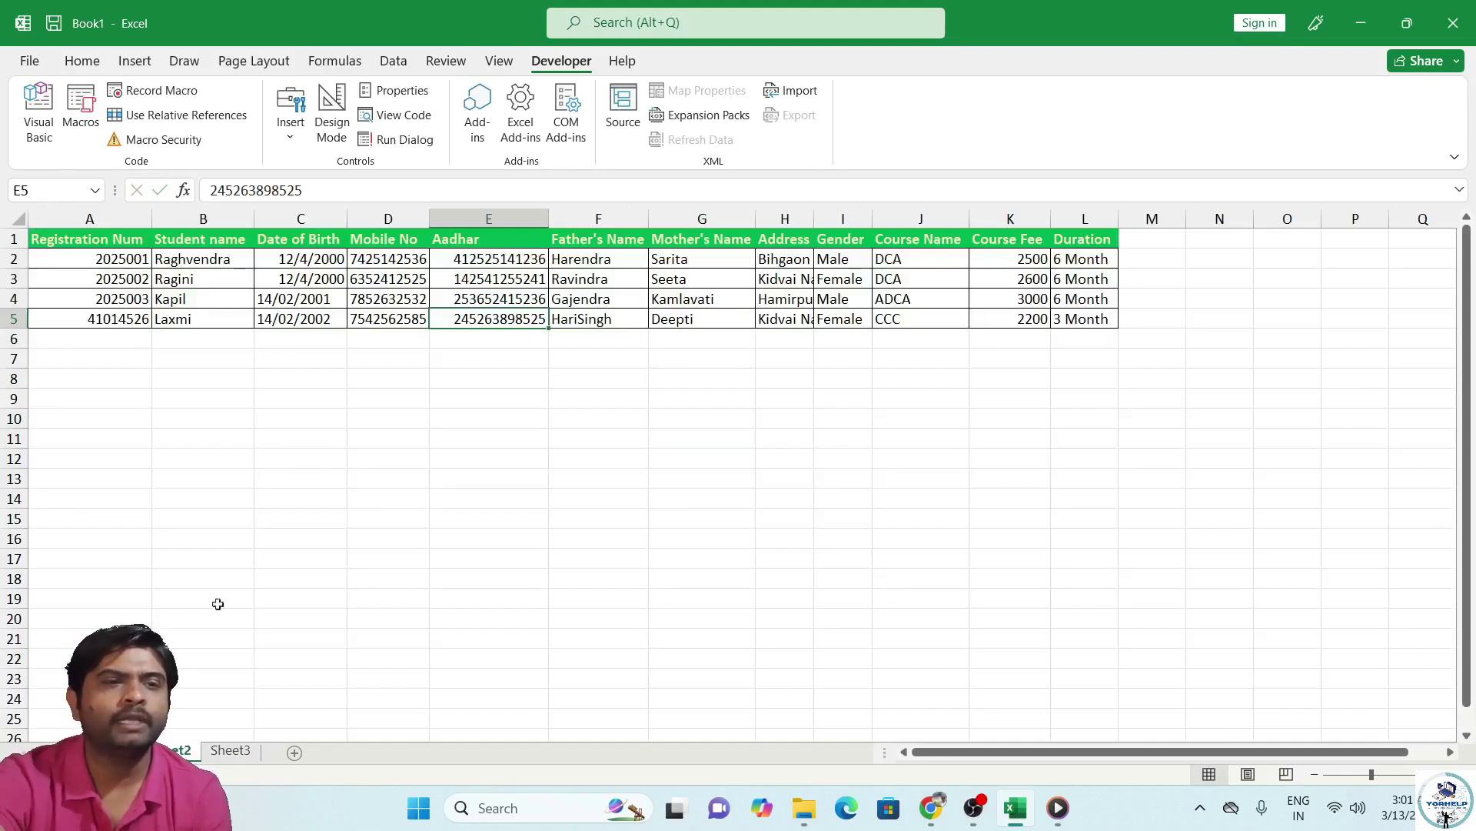
key("ctrl+Page_Up")
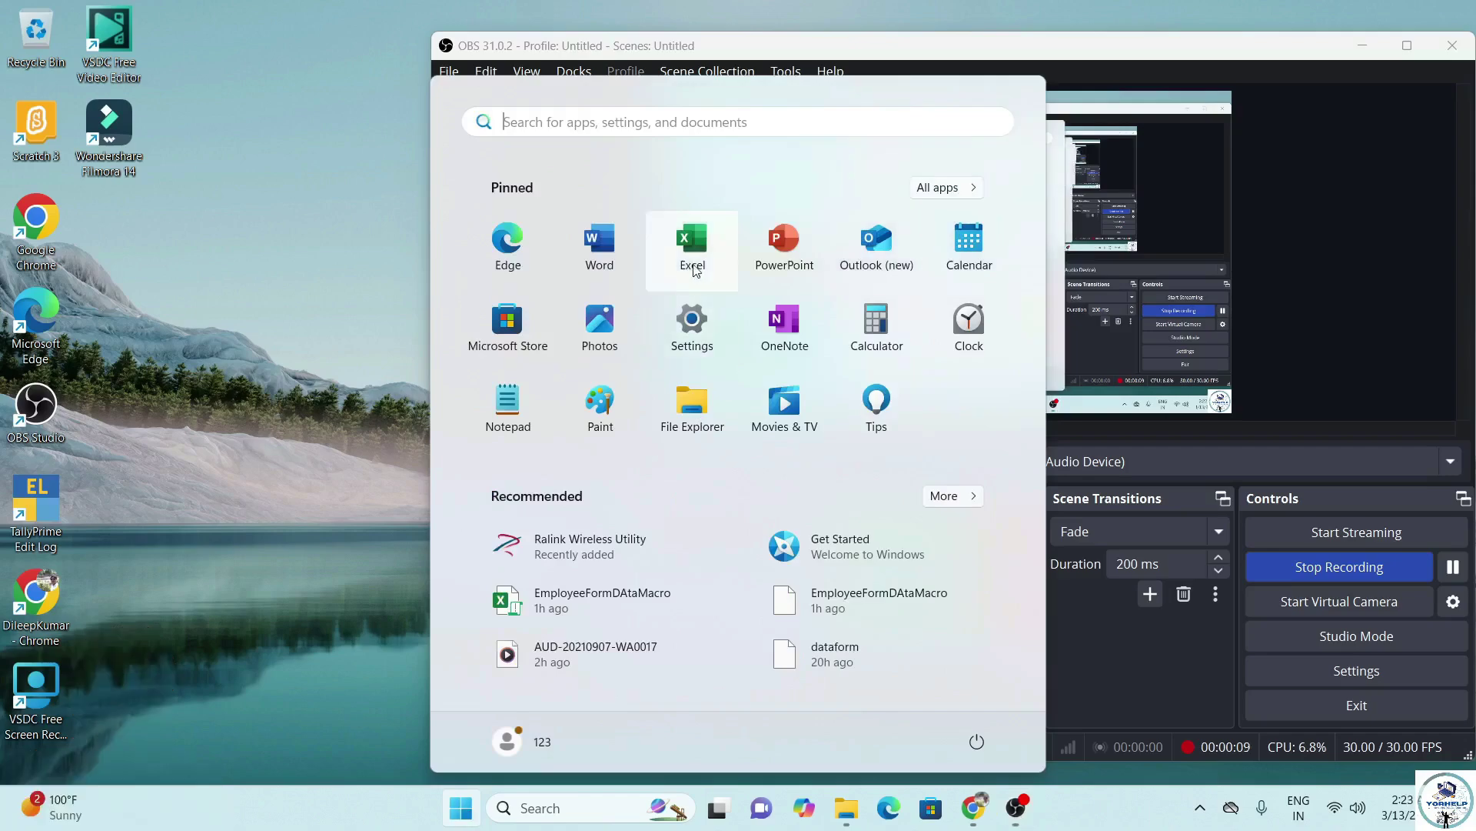
Launch Excel from the Start menu and the Run prompt, then start a blank workbook.
left_click(693, 254)
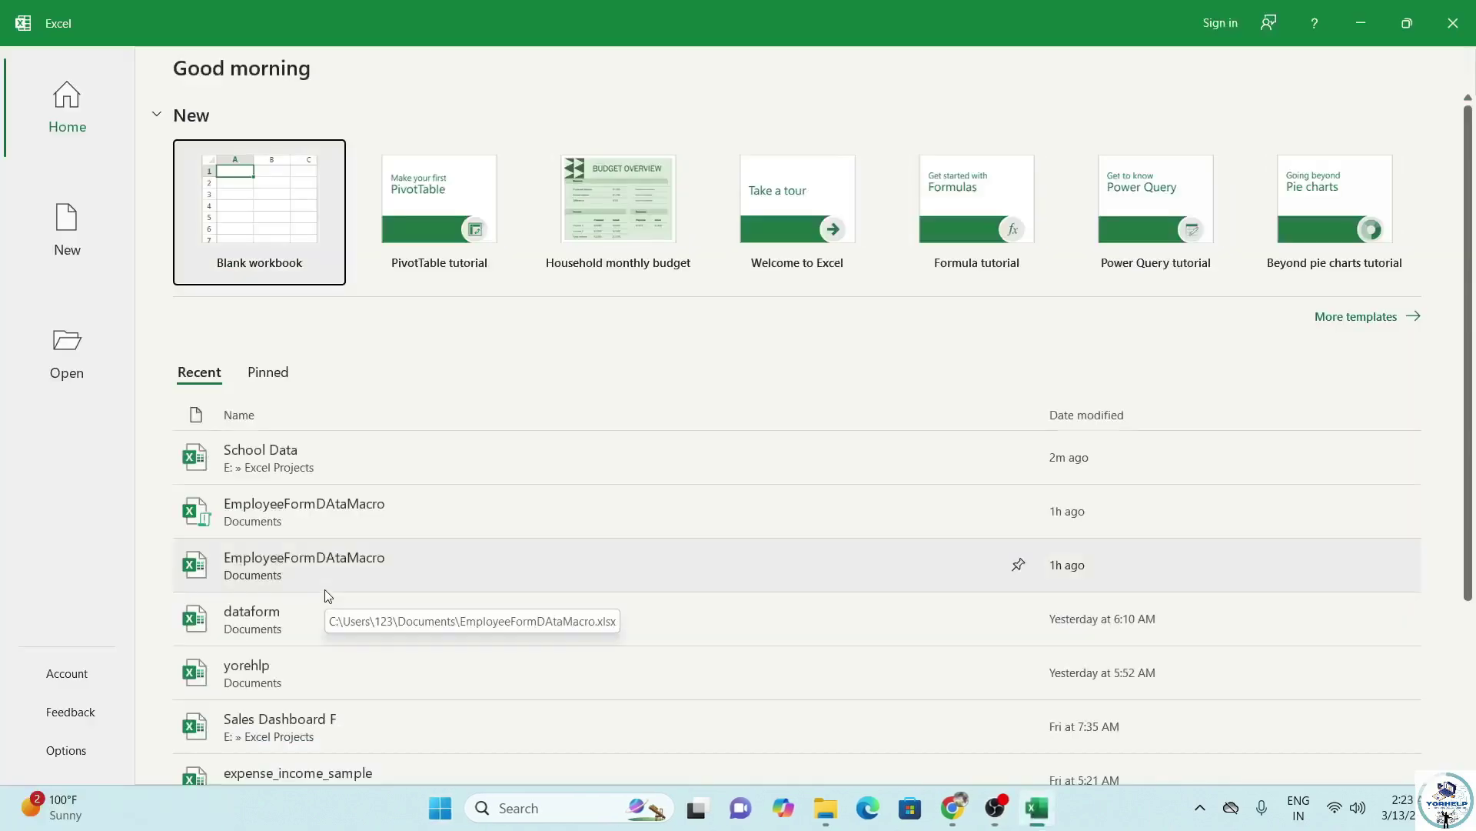
key("super+r")
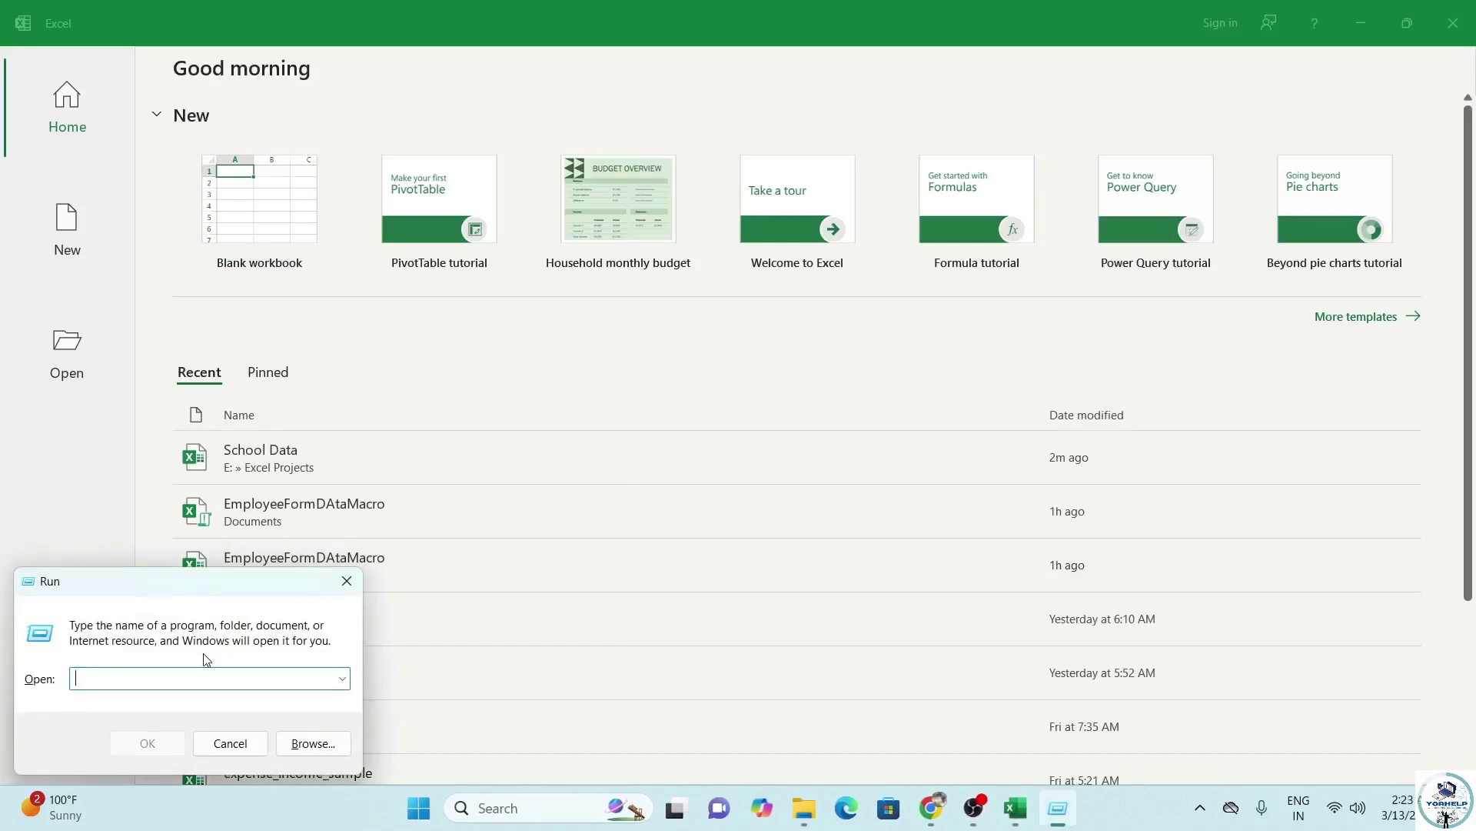
type("ex")
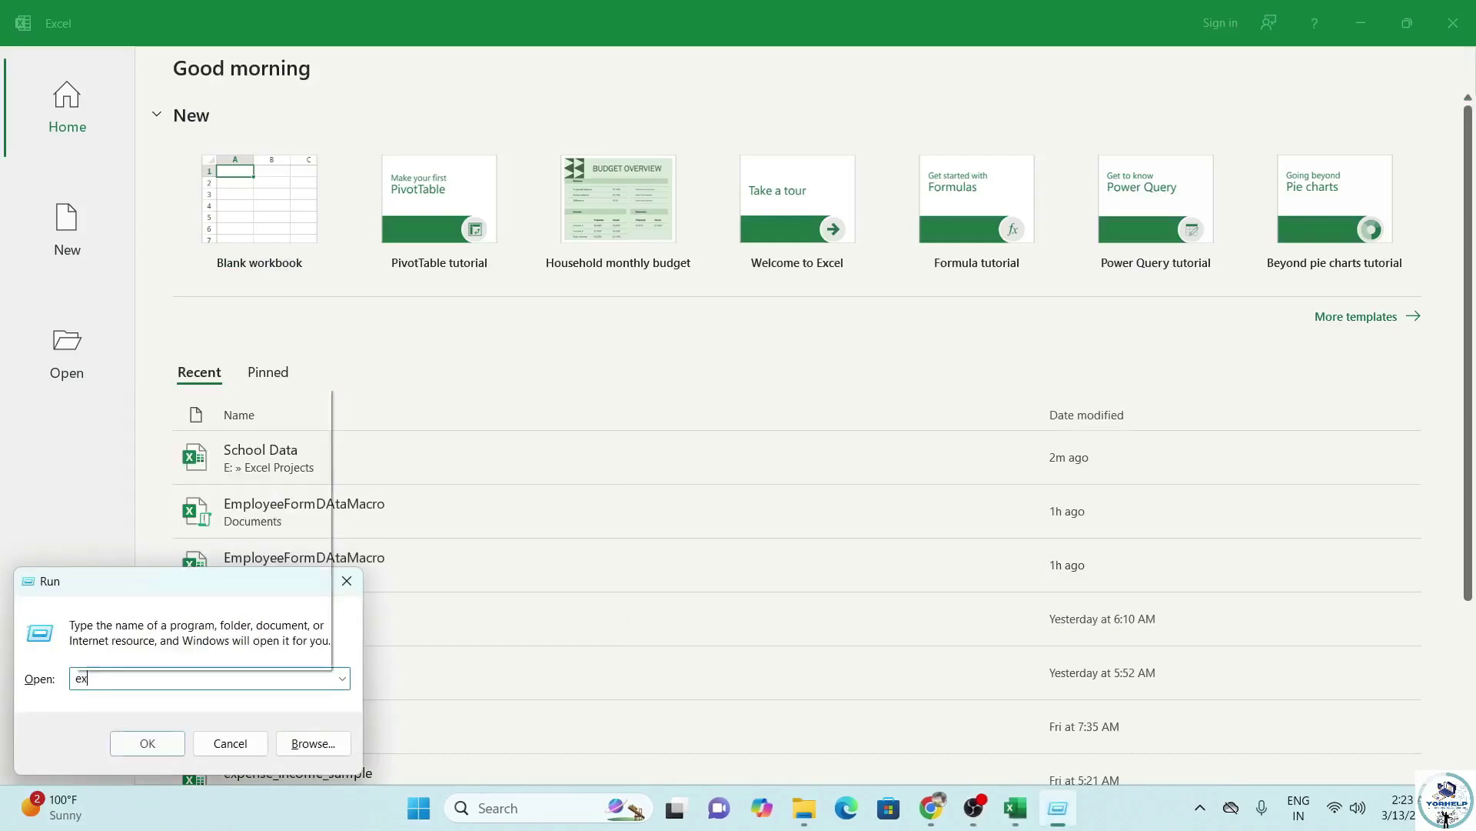
type("cel")
key("Return")
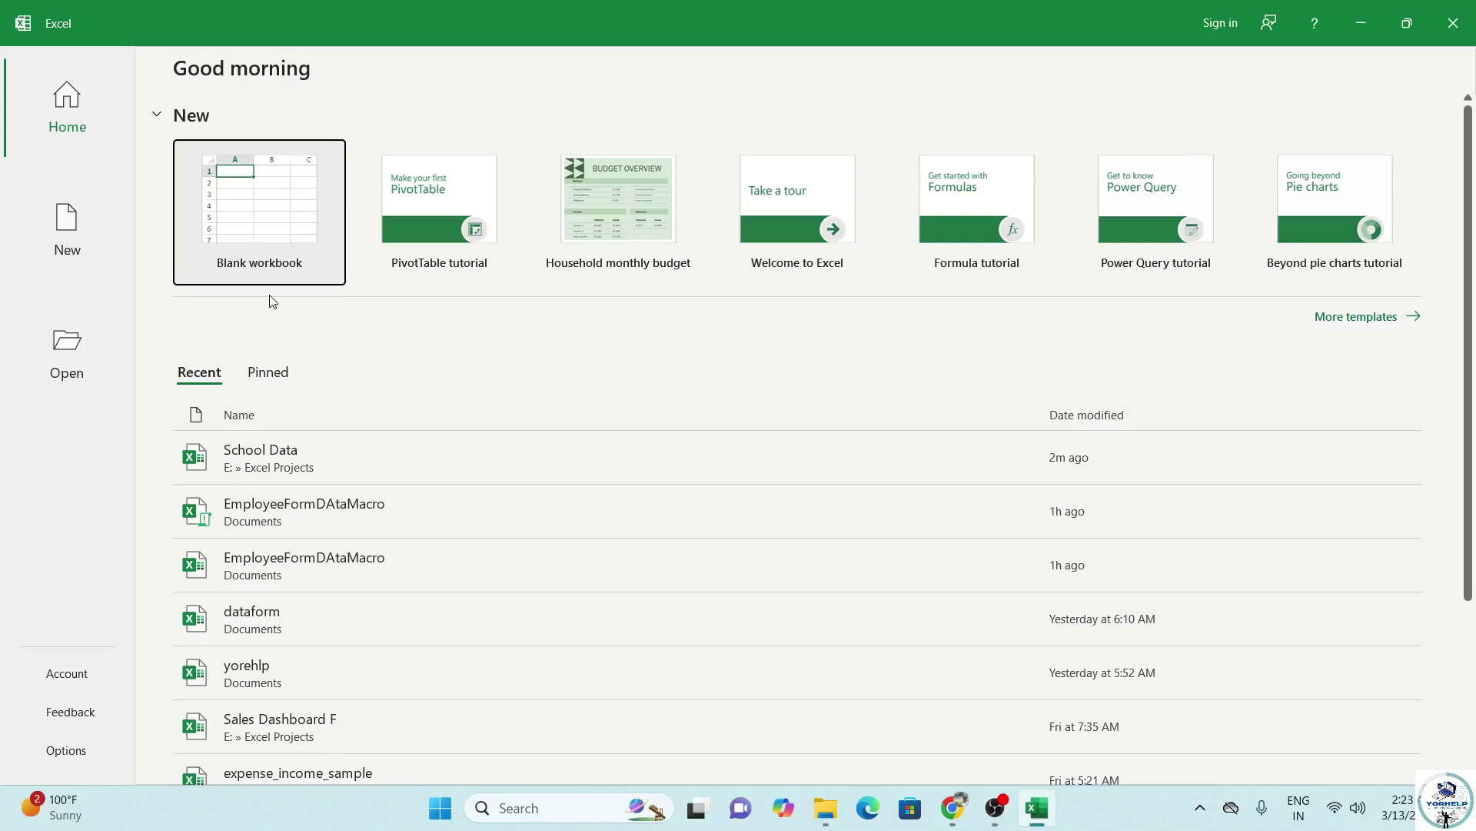
left_click(294, 258)
Select A1 in the new workbook and check that Sheet2 and Sheet3 are empty before returning to Sheet1.
left_click(293, 255)
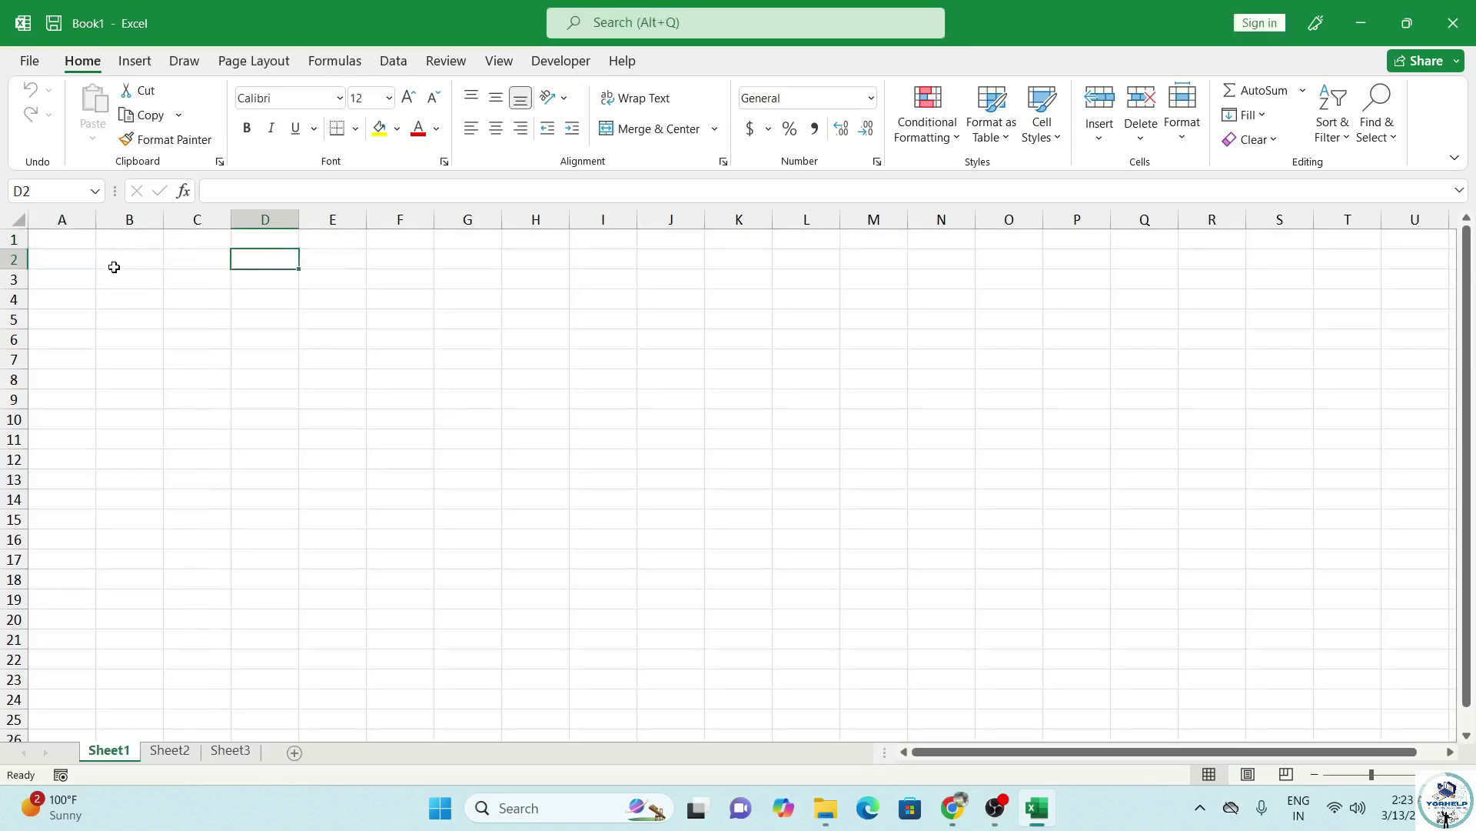
left_click(84, 242)
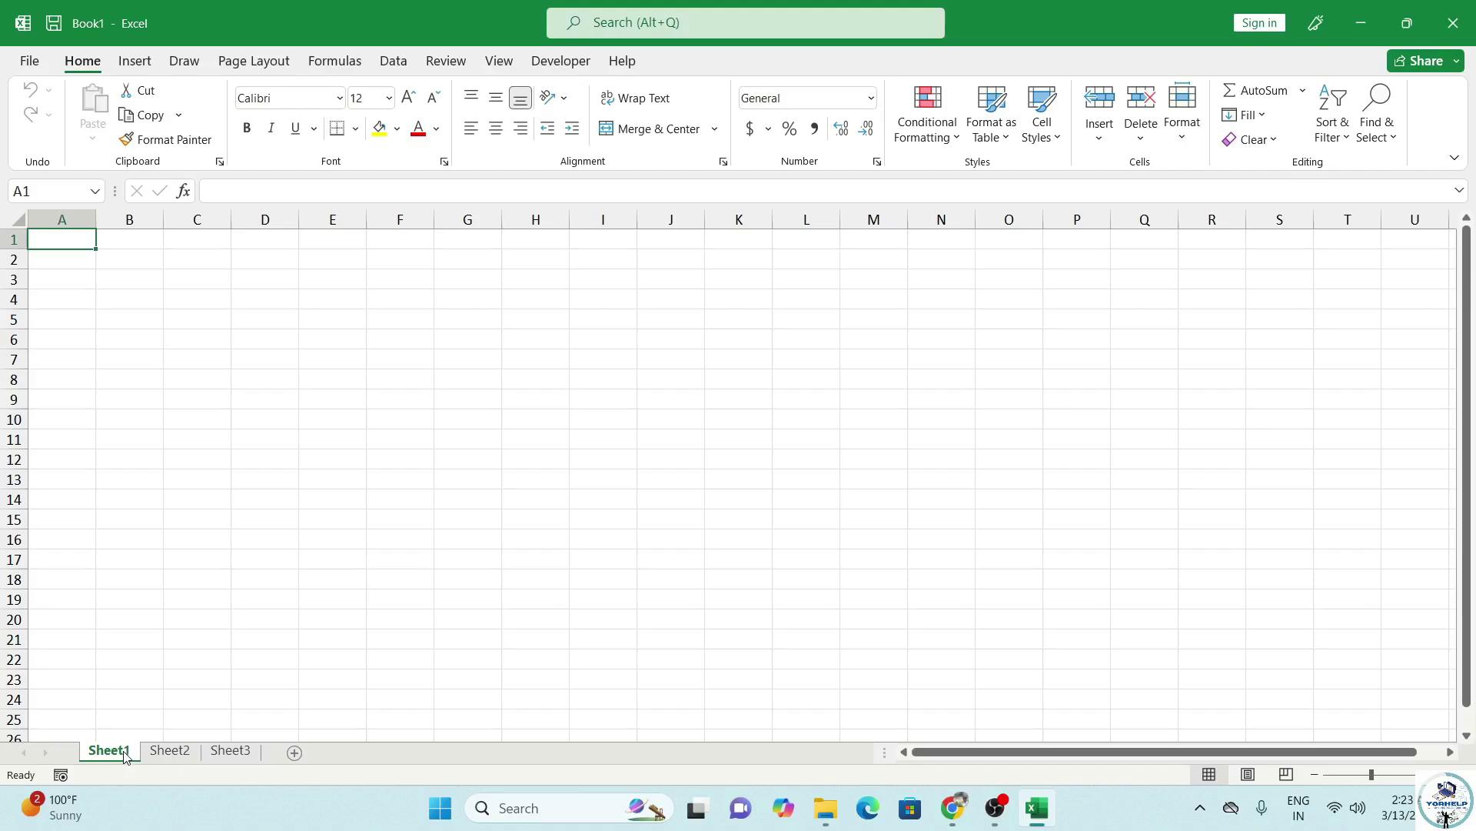
left_click(169, 760)
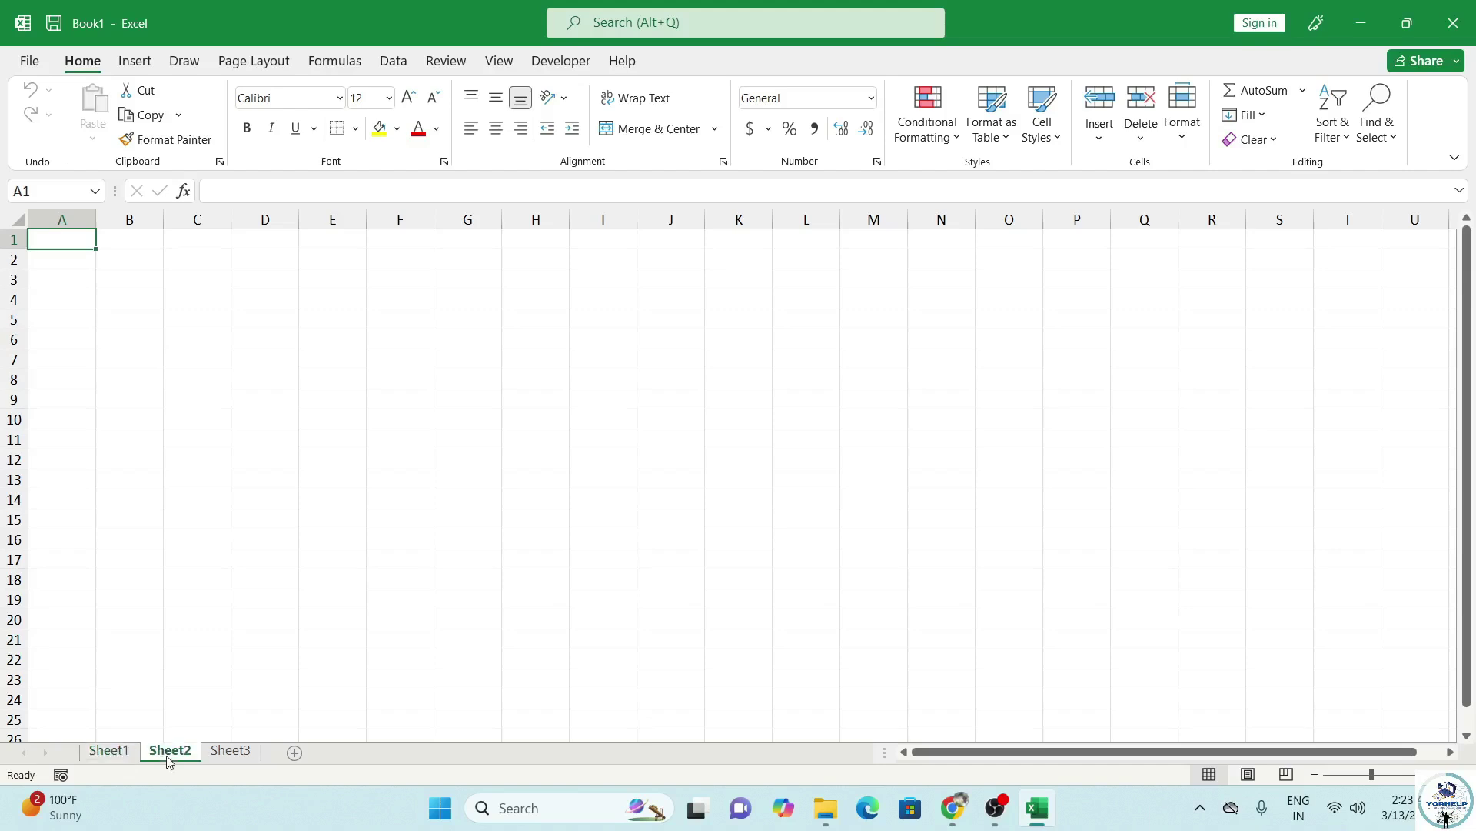
left_click(230, 757)
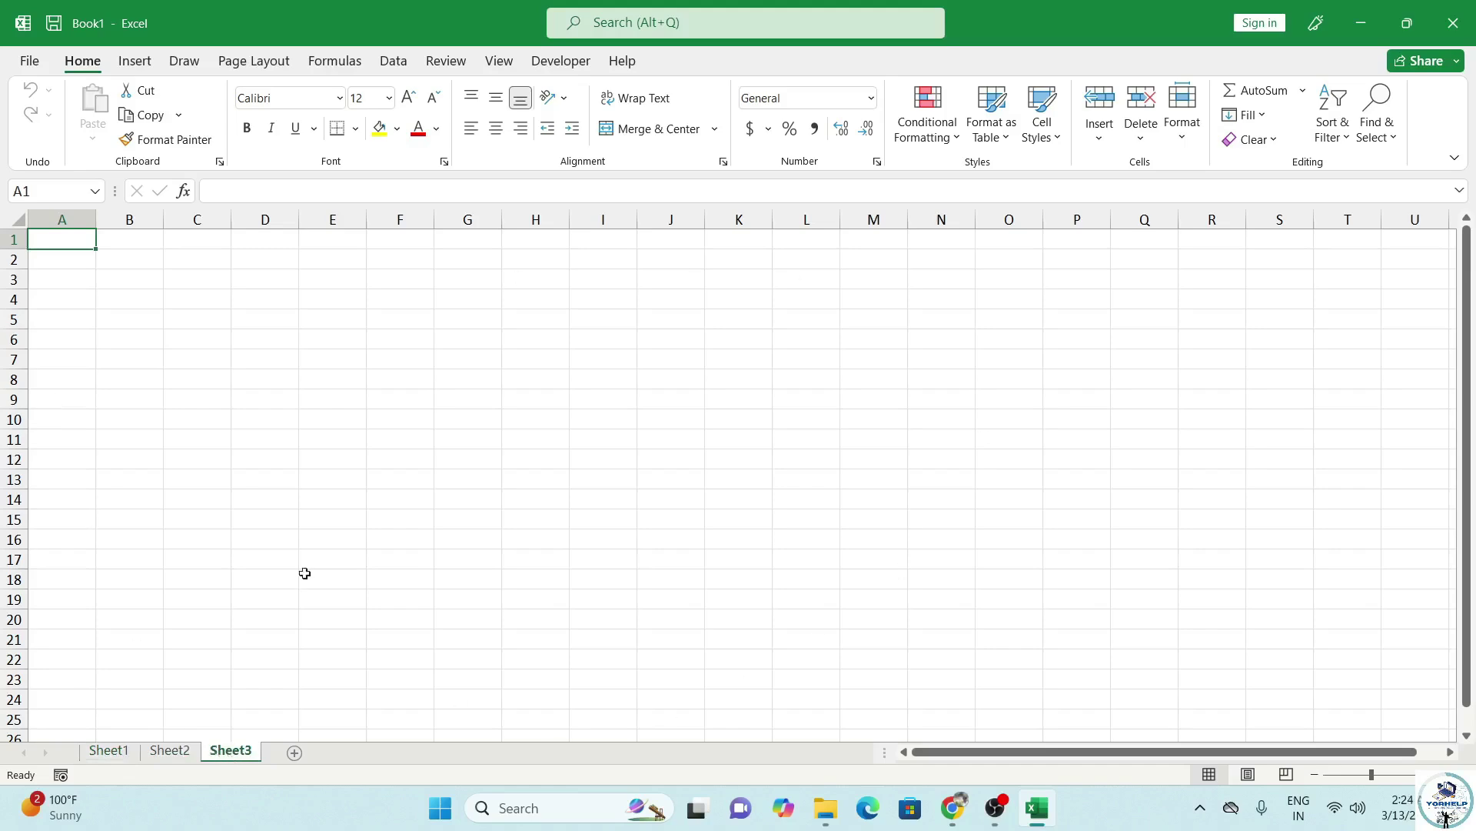
left_click(117, 759)
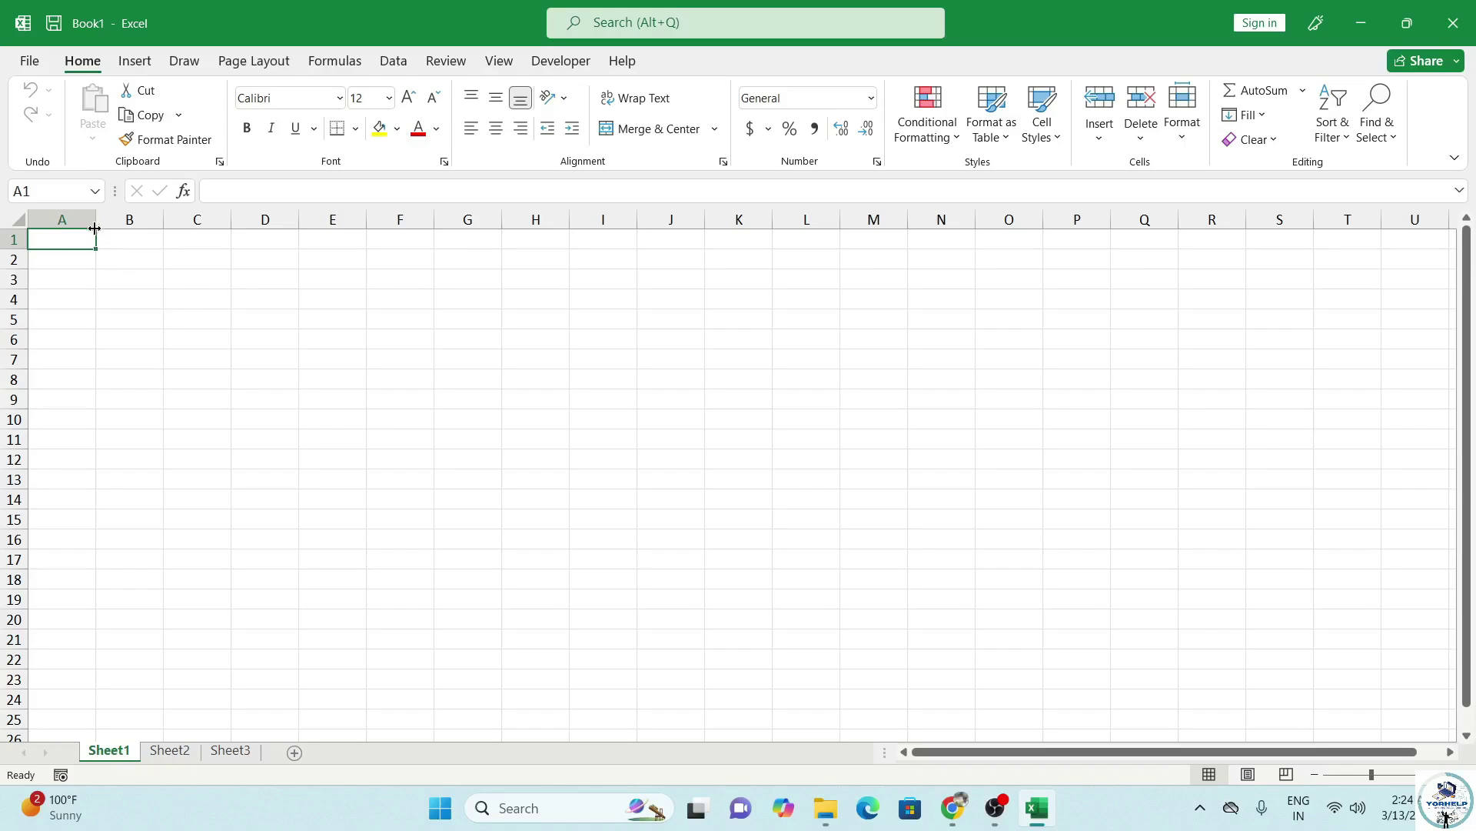
Draw a rectangle across rows 1–3 starting at A1.
left_click(134, 61)
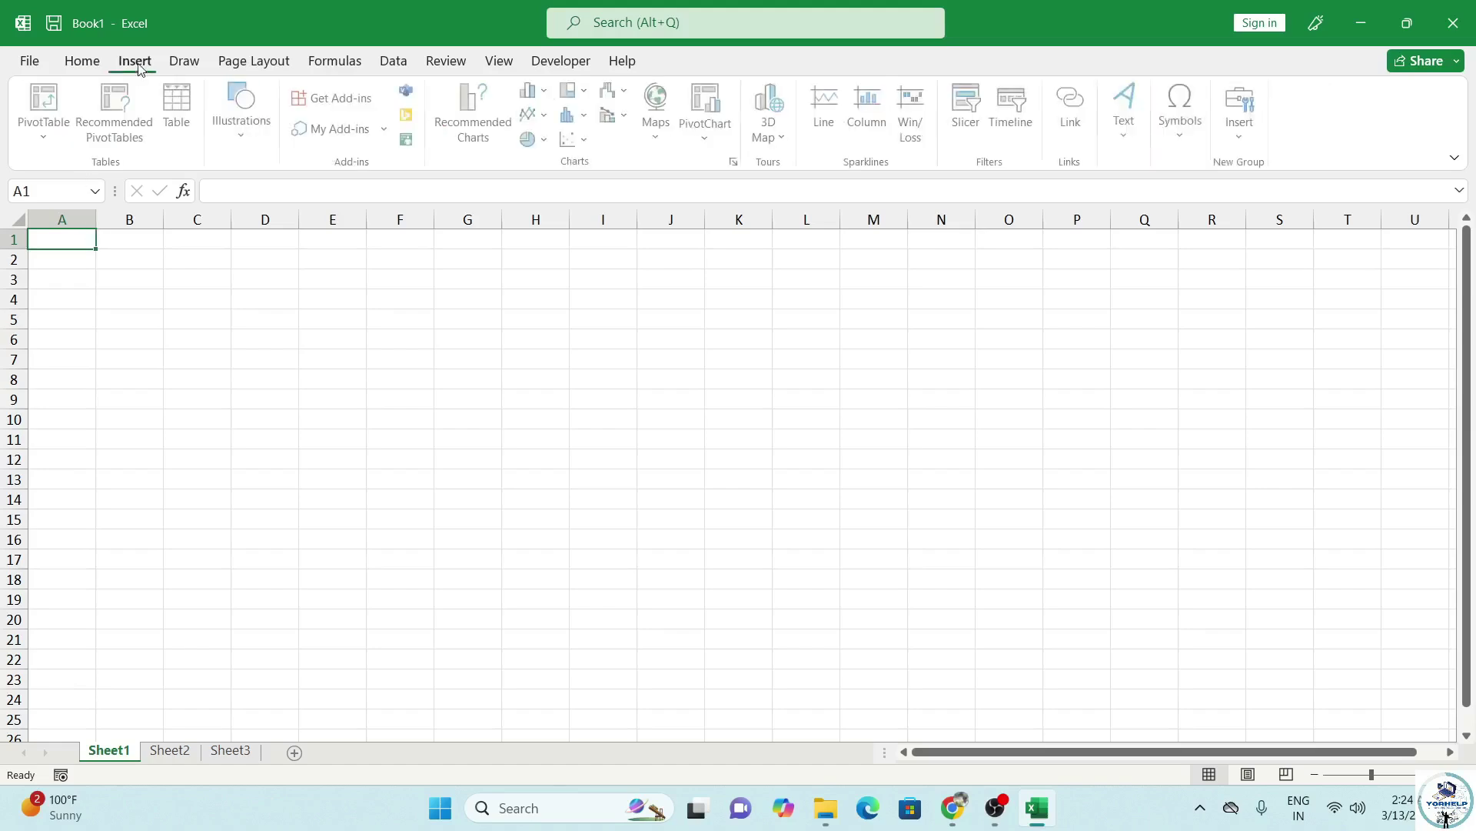
left_click(244, 115)
left_click(279, 202)
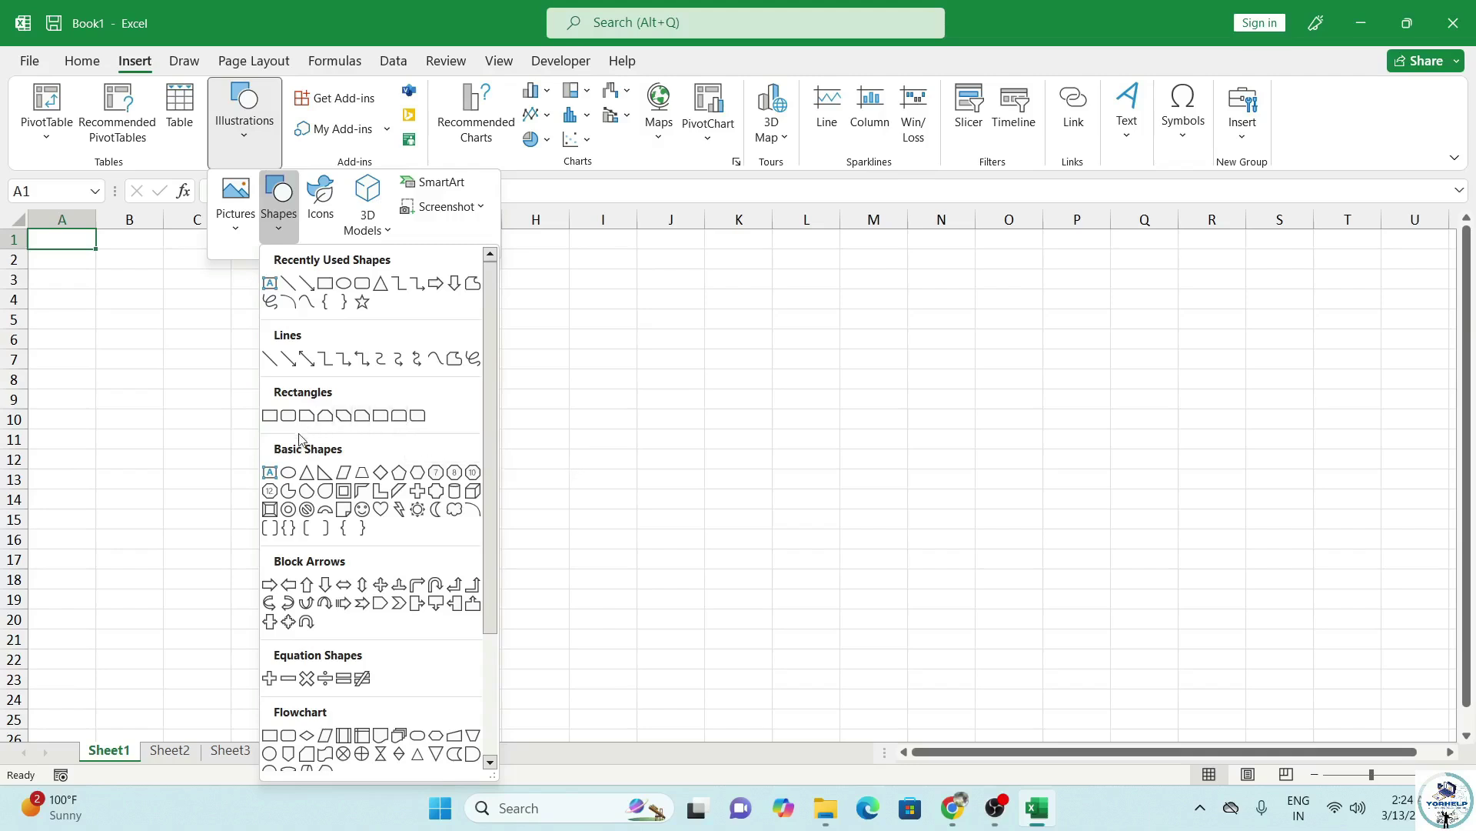
left_click(400, 416)
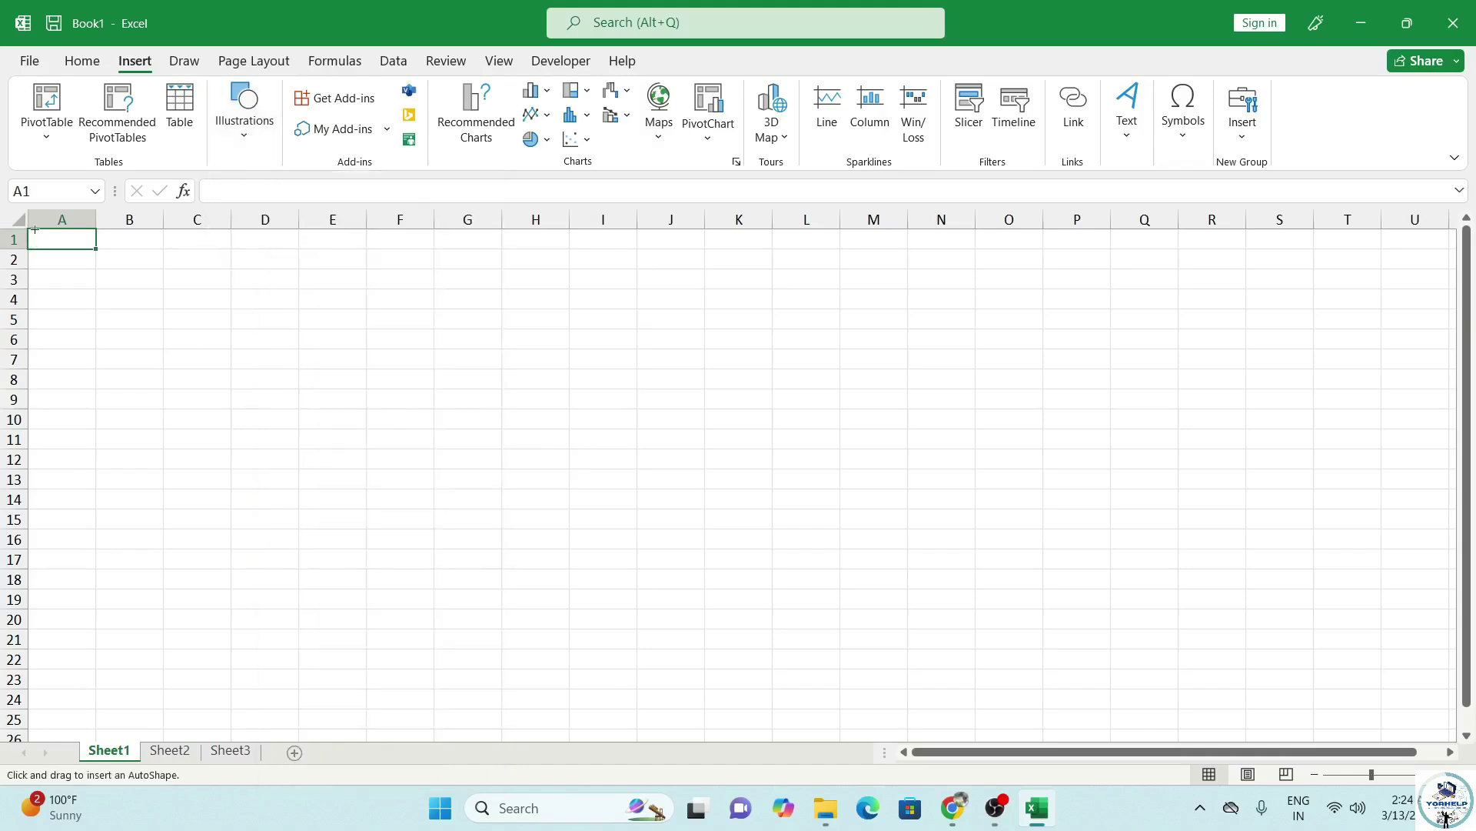
left_click_drag(29, 230, 472, 281)
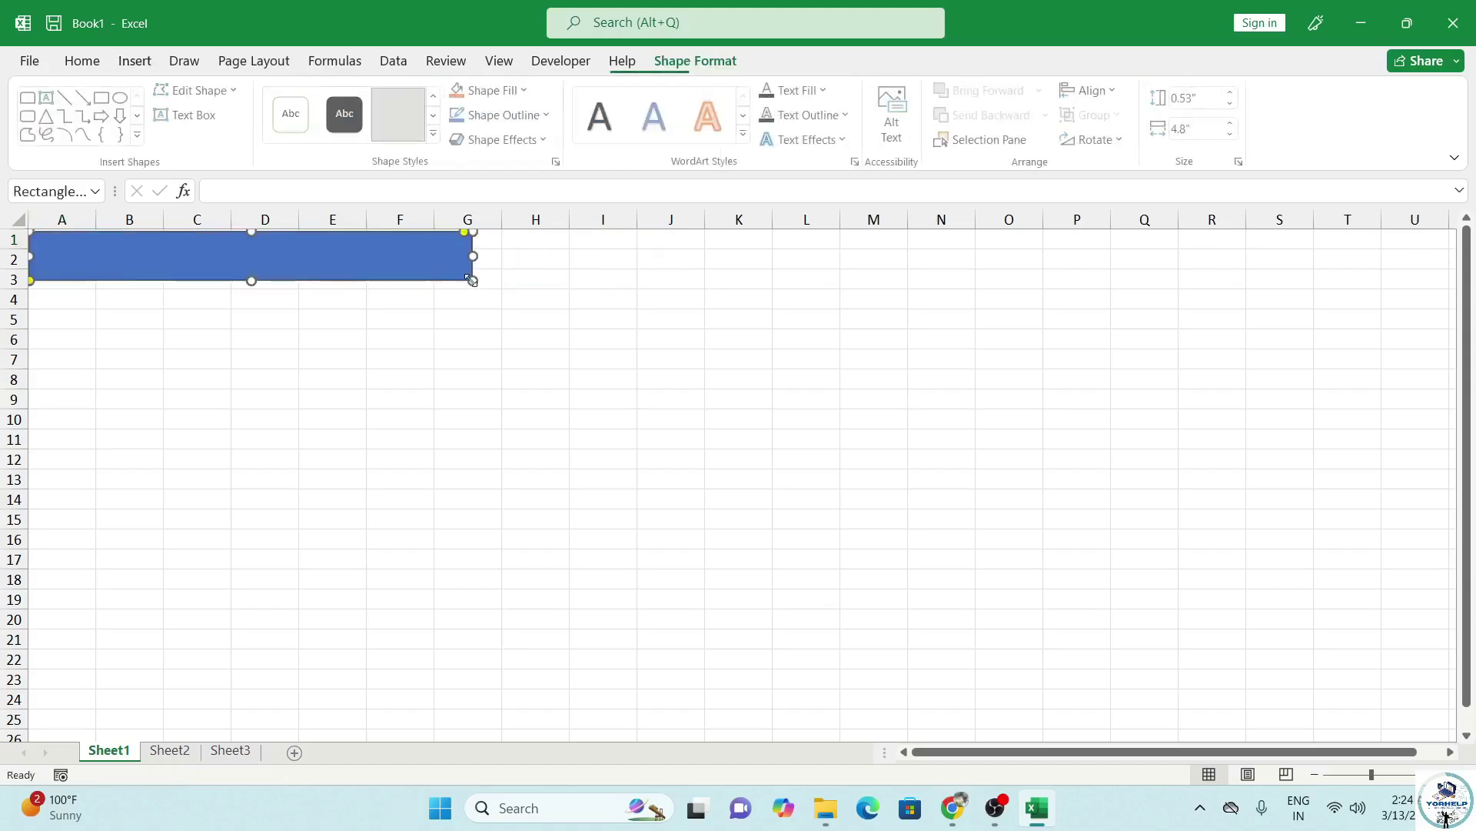
Narrow columns A and E and trim the rectangle's right edge to fit.
left_click_drag(99, 221, 796, 222)
left_click_drag(624, 216, 628, 218)
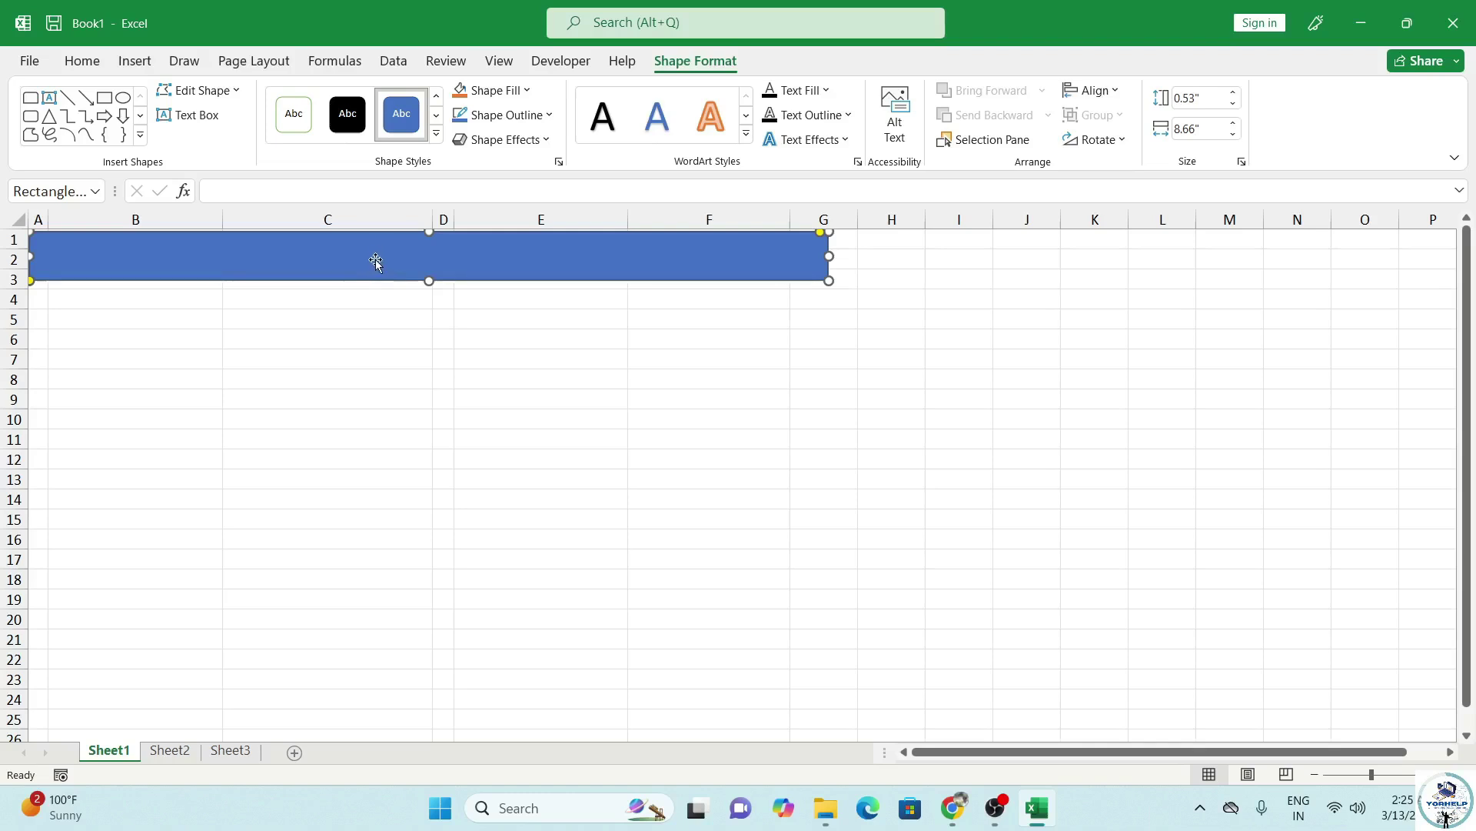
left_click_drag(830, 255, 824, 256)
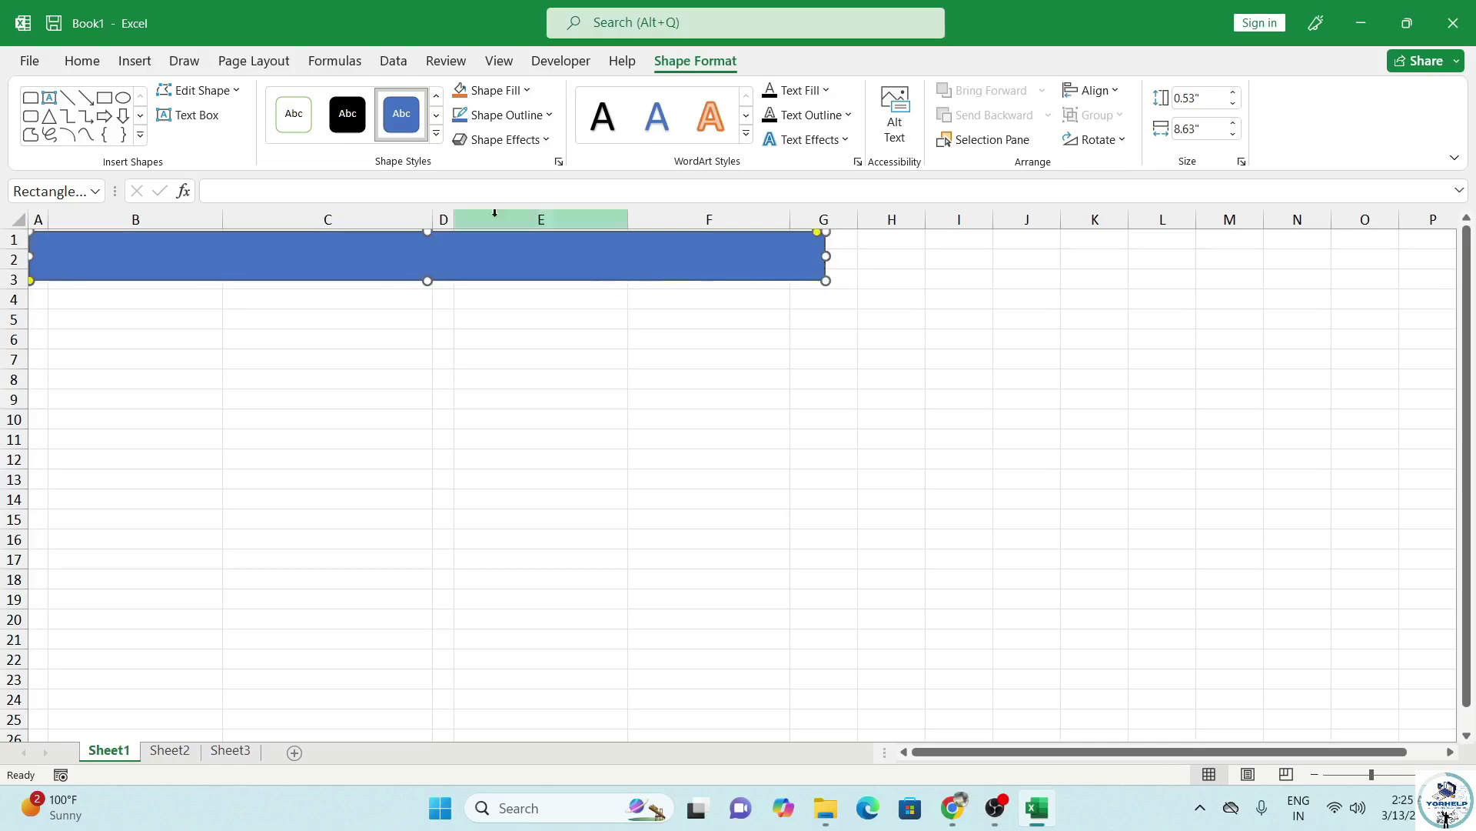
Apply a green preset shape style and a Soft Round bevel to the banner.
left_click(436, 134)
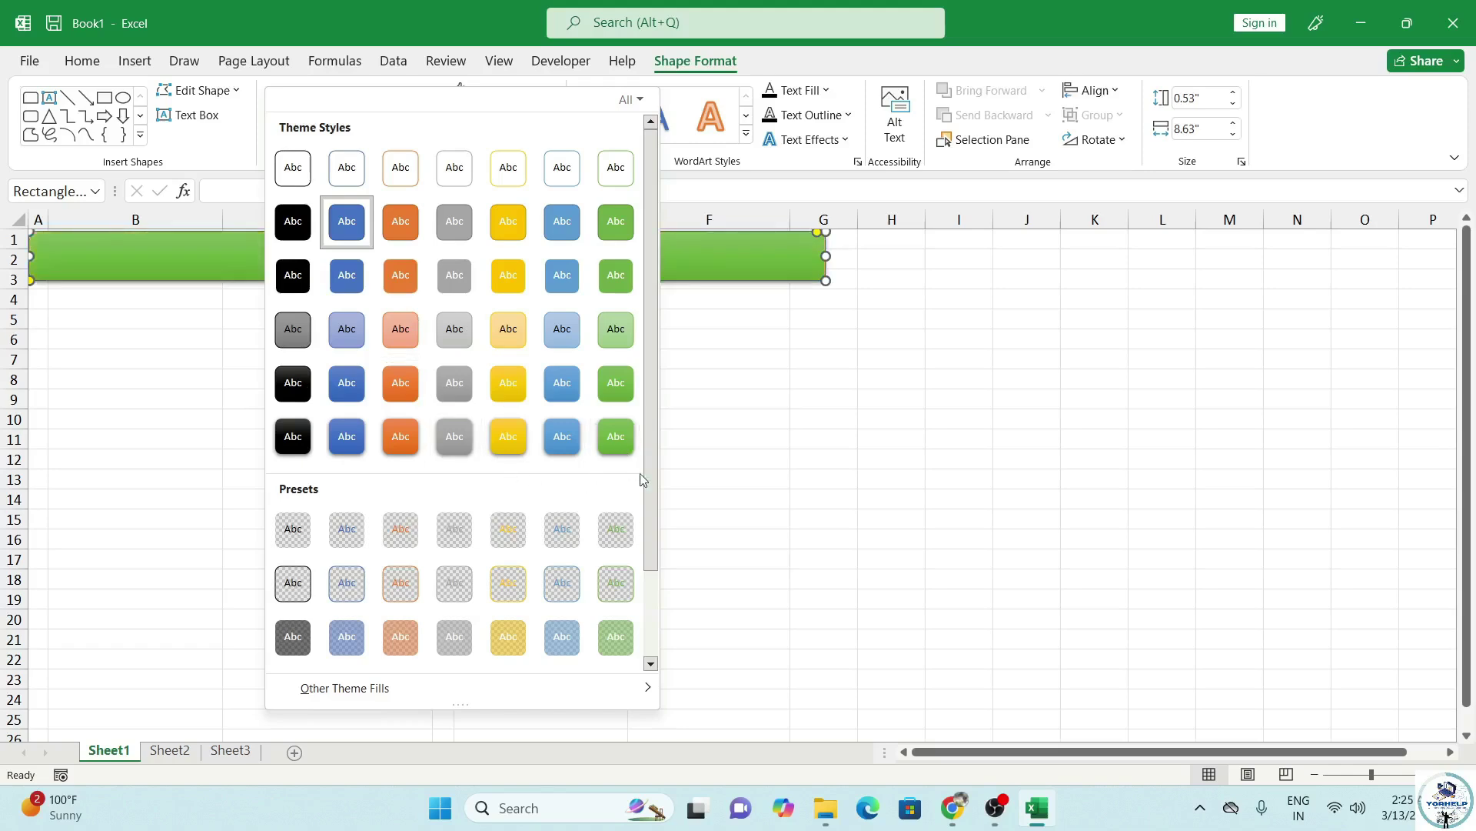
left_click_drag(649, 484, 633, 597)
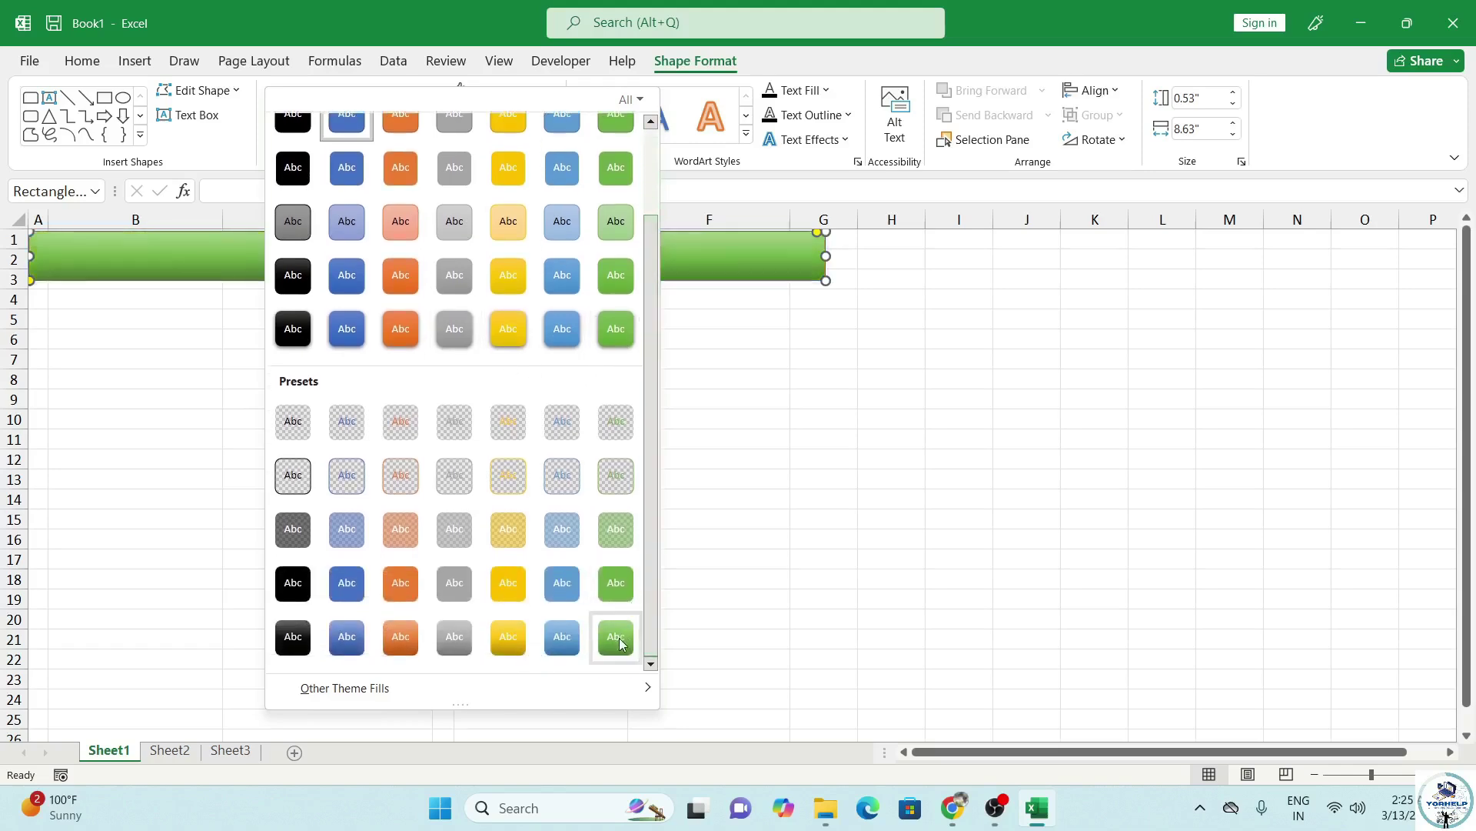
left_click(619, 642)
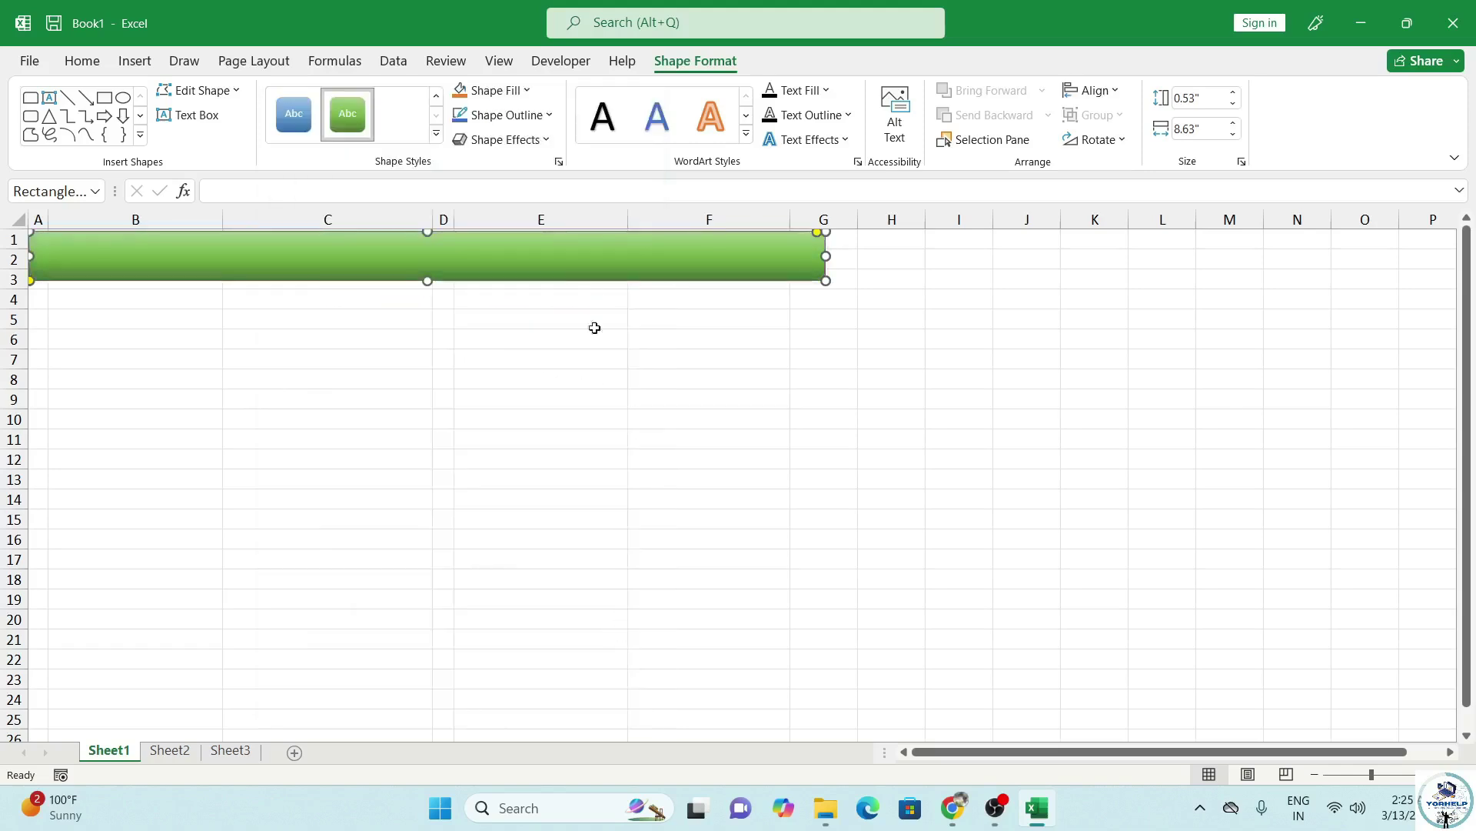
left_click(543, 142)
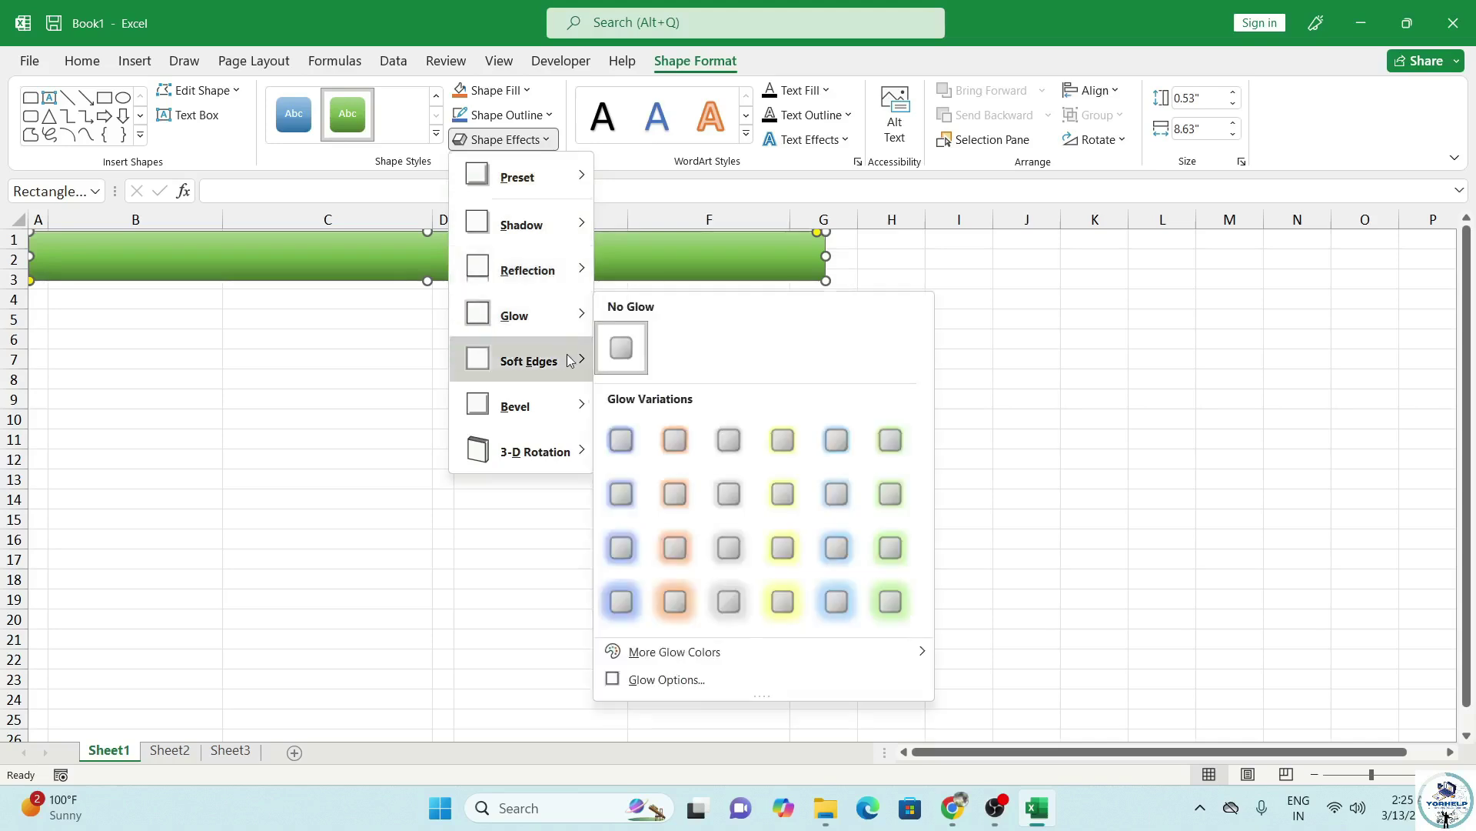
mouse_move(569, 358)
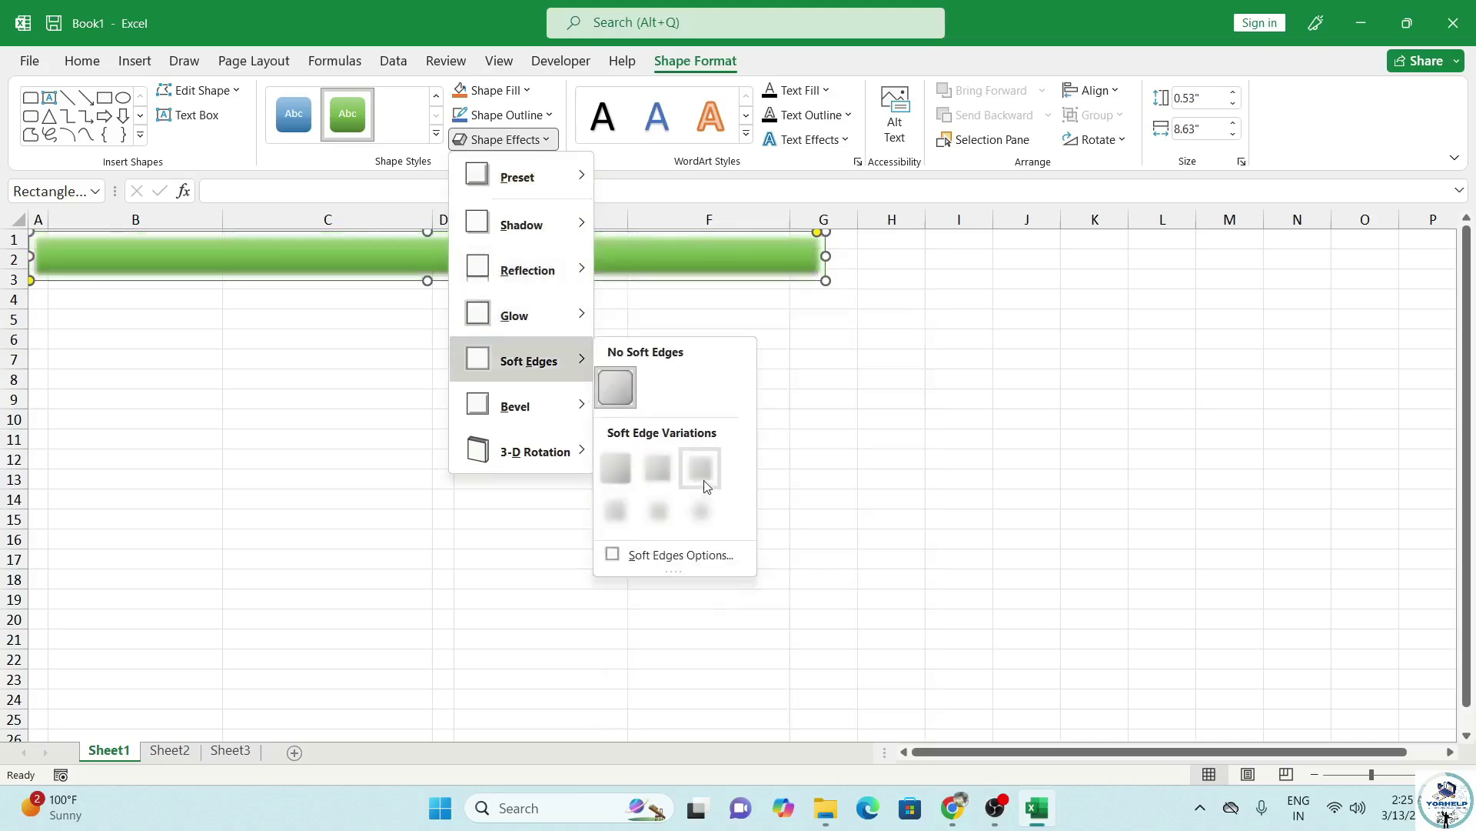
mouse_move(564, 405)
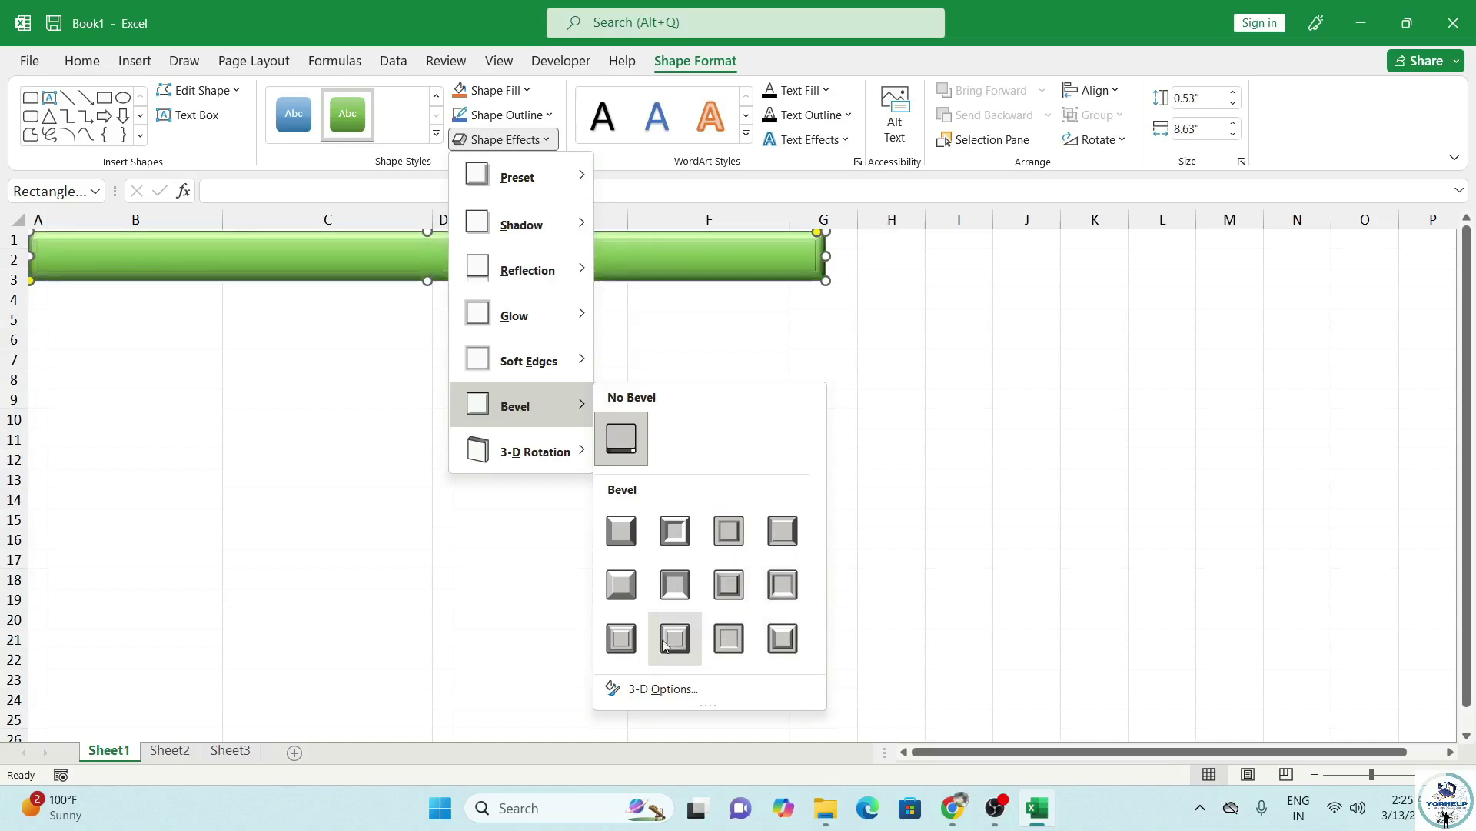
left_click(677, 585)
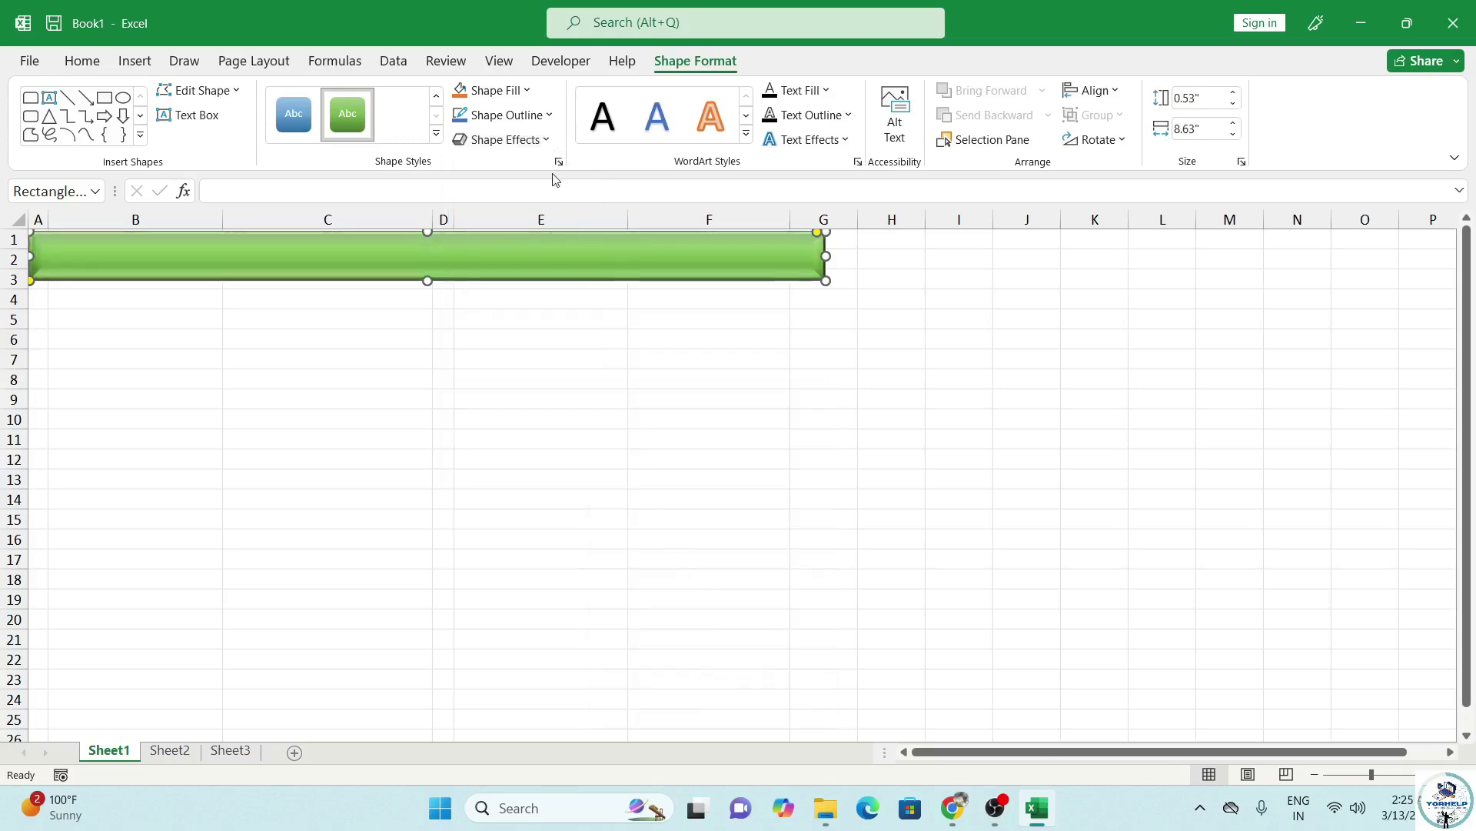
Add an outer drop shadow and the first reflection text effect to the banner.
left_click(541, 137)
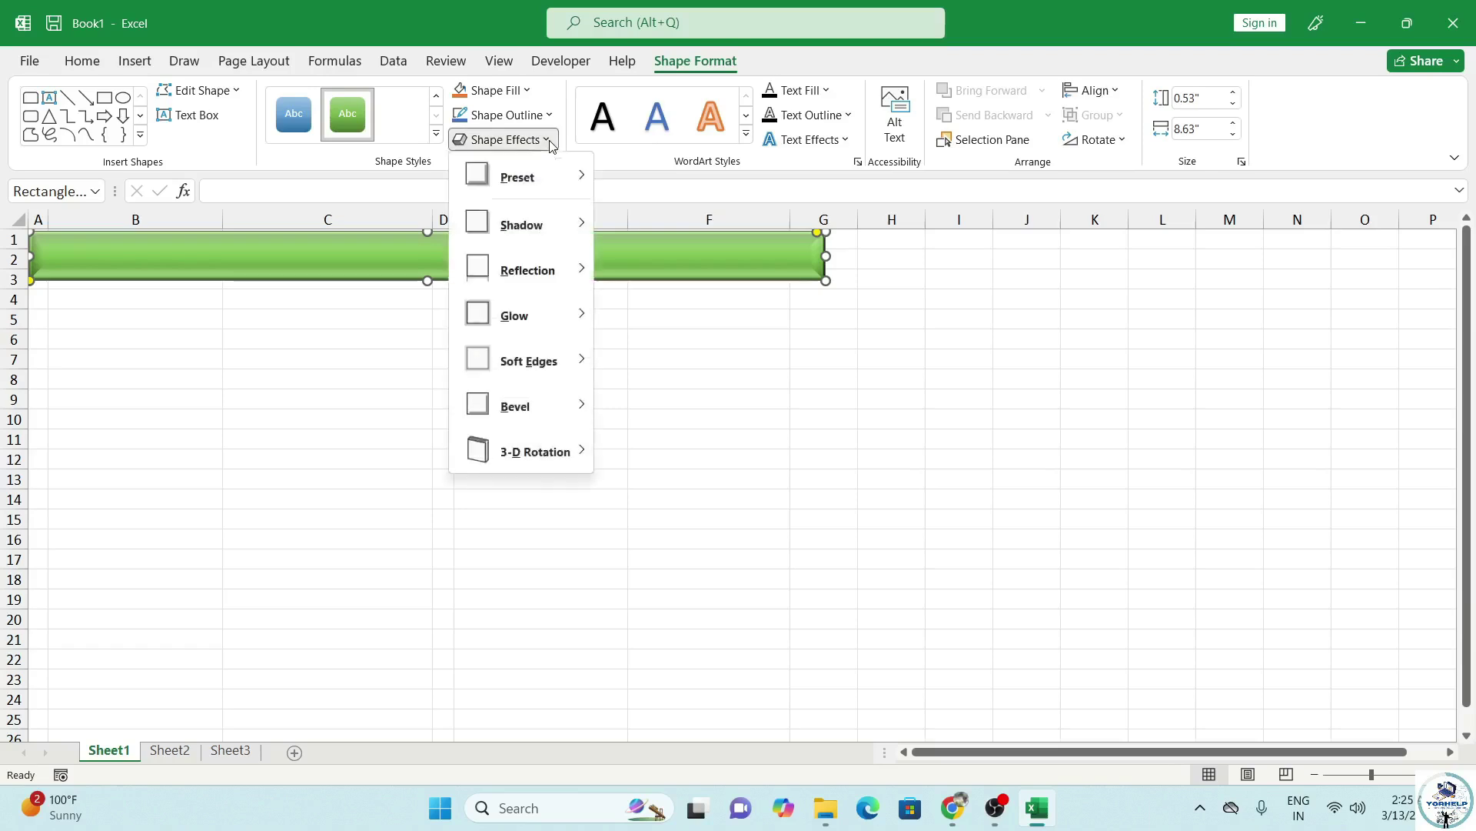
mouse_move(539, 223)
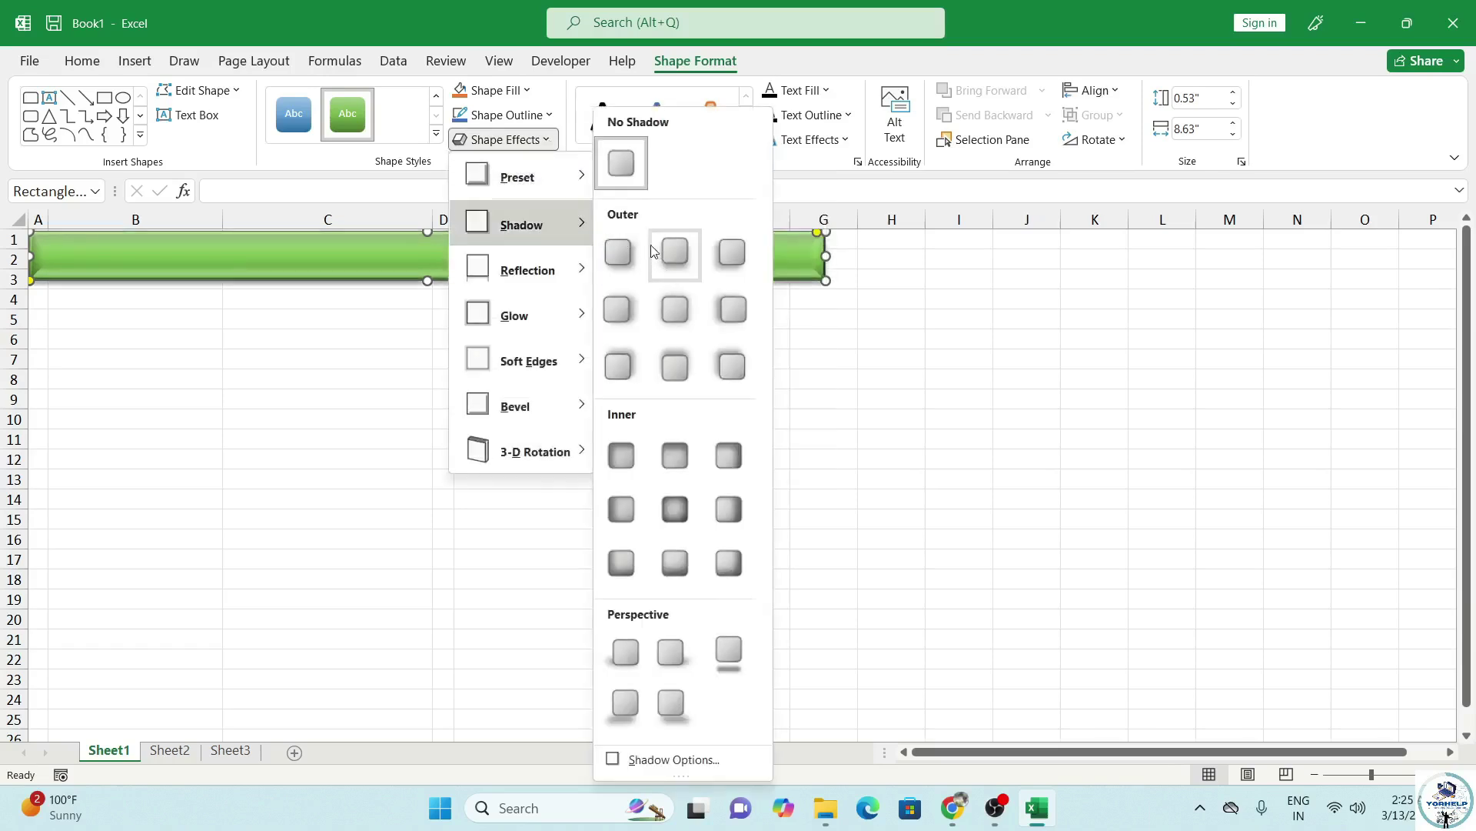
left_click(613, 261)
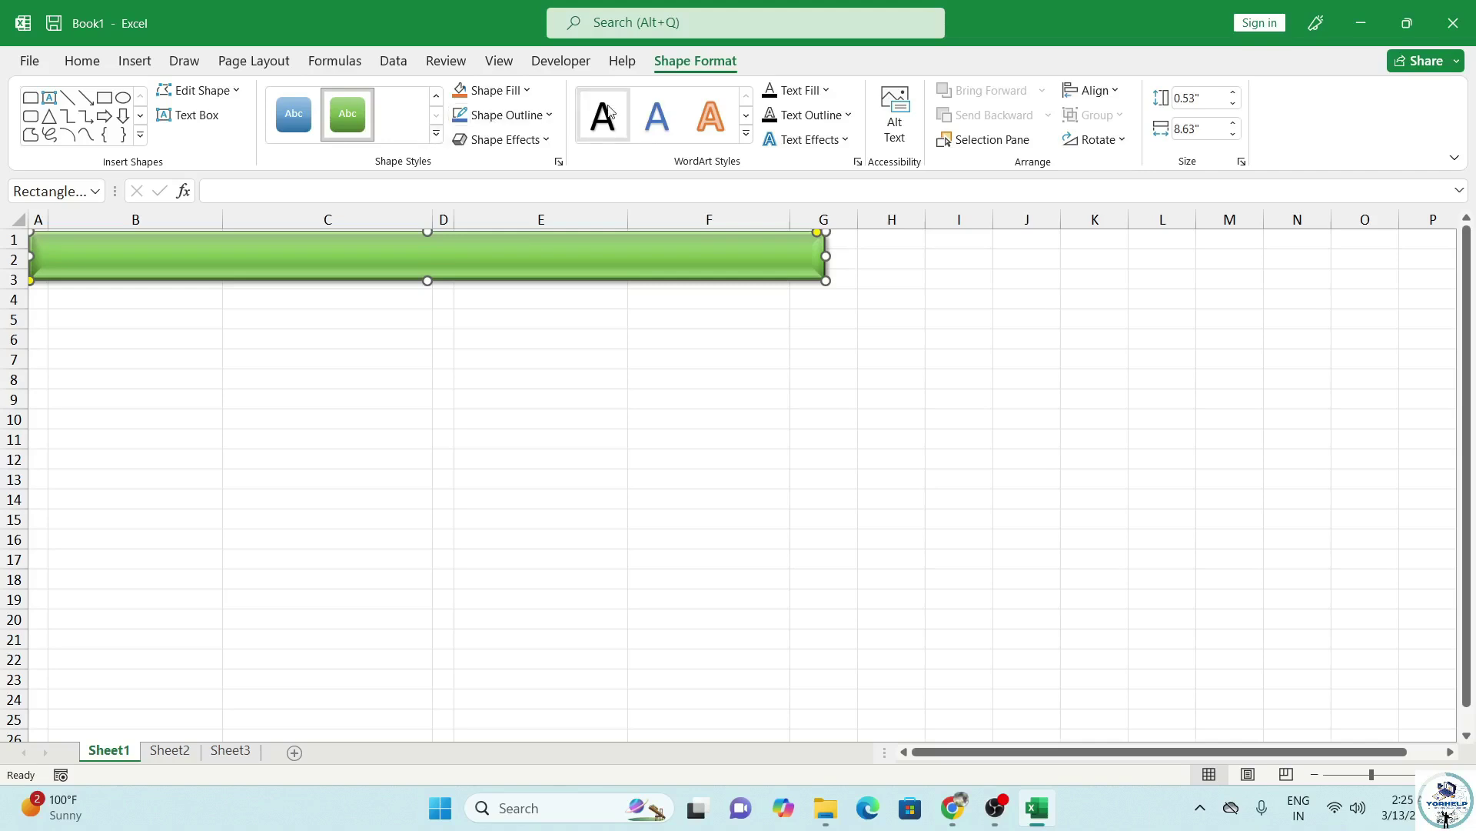
left_click(825, 141)
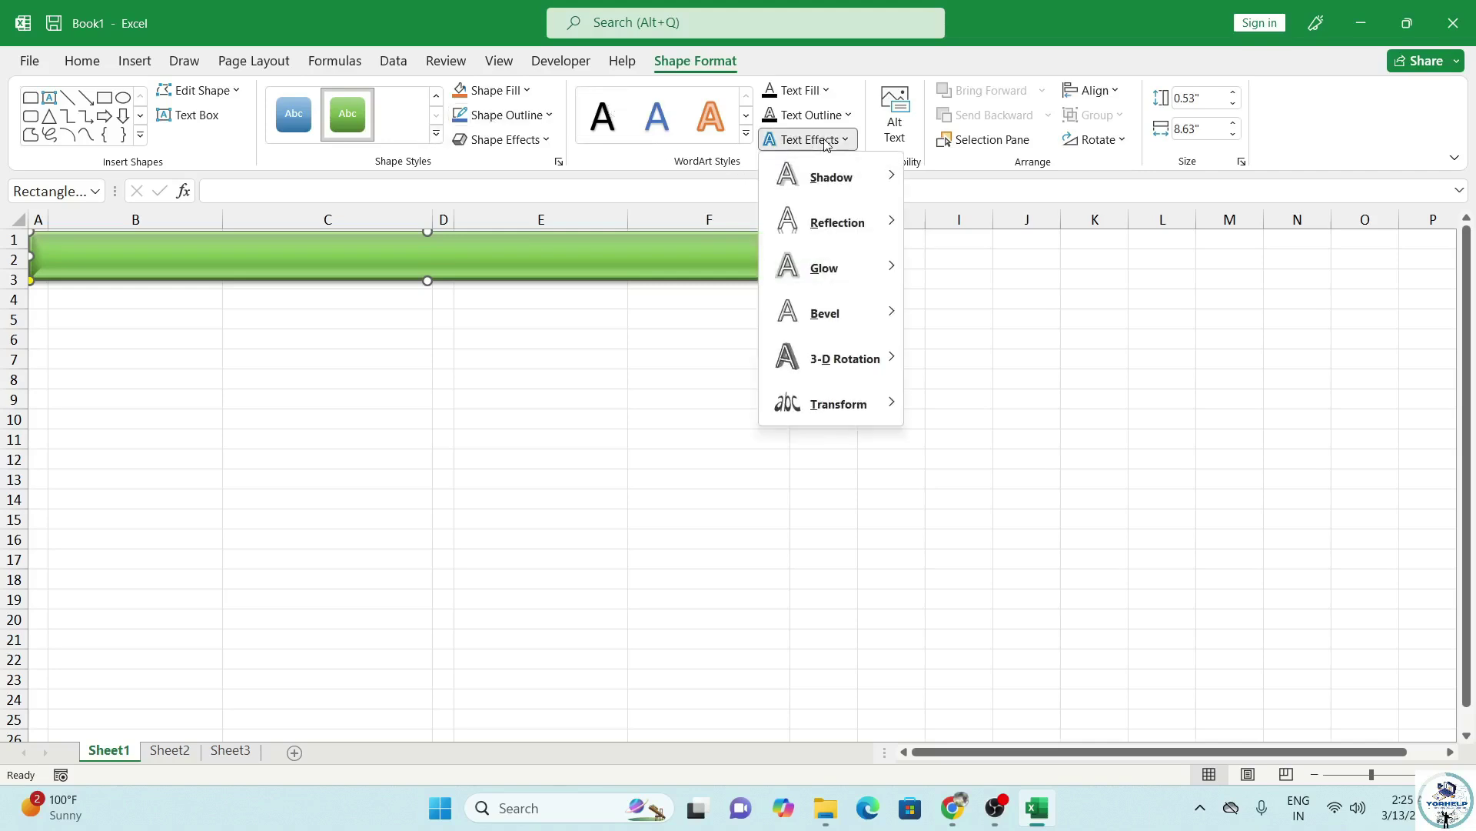
mouse_move(854, 231)
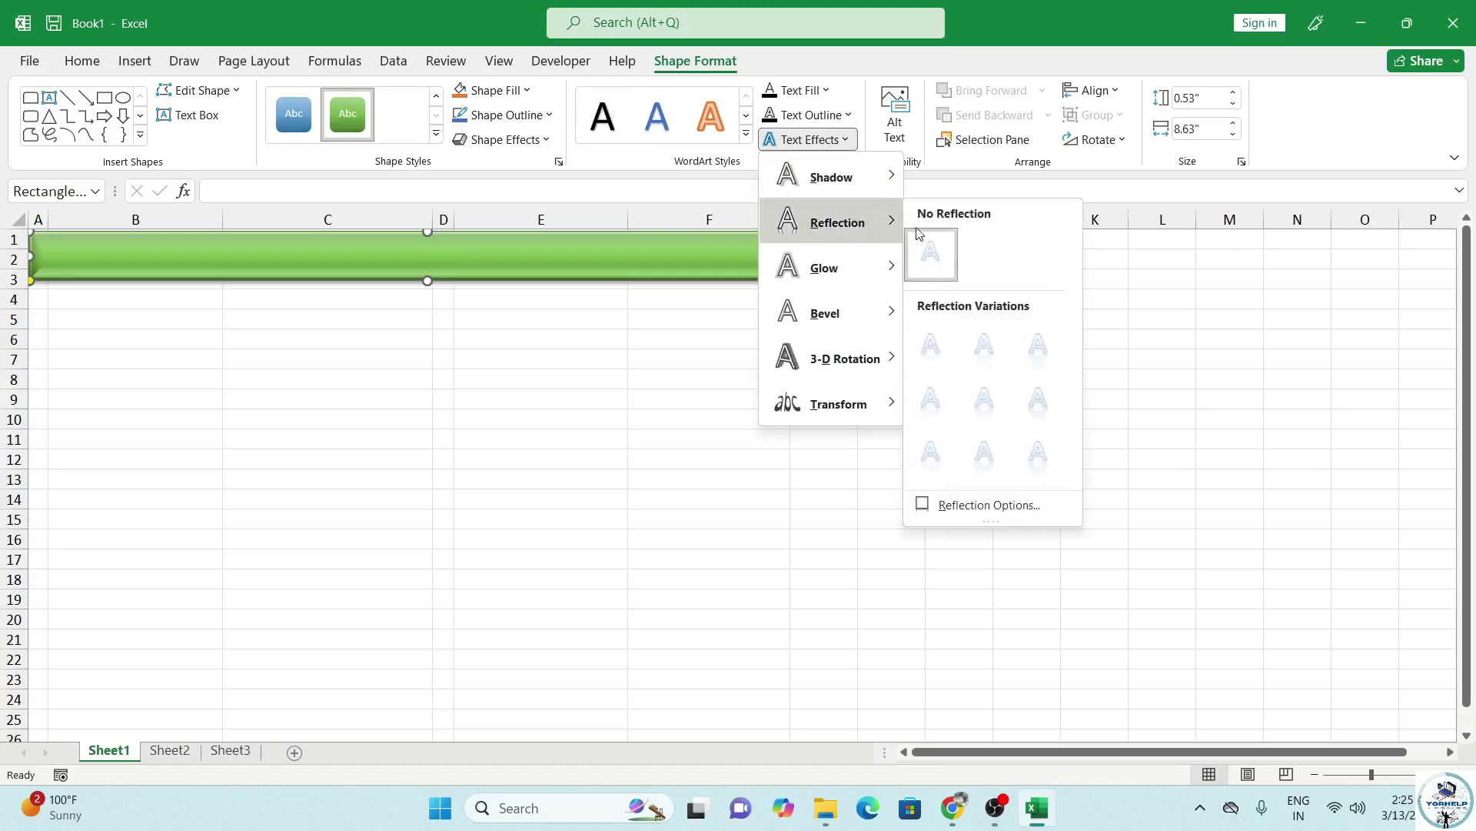
left_click(947, 353)
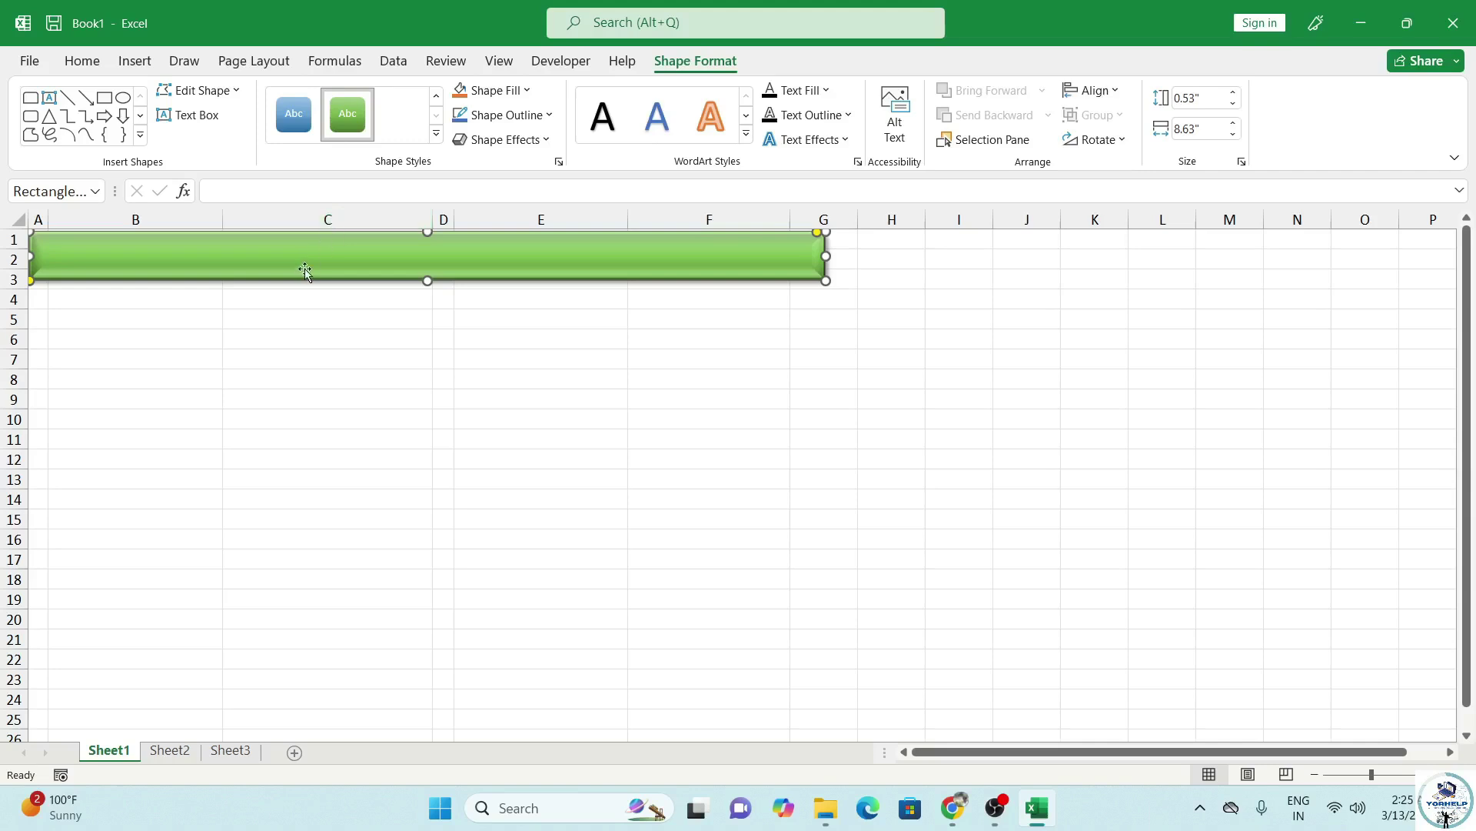
Type the banner title 'City Computer Institute' and make it bold.
type("City Computer Institute")
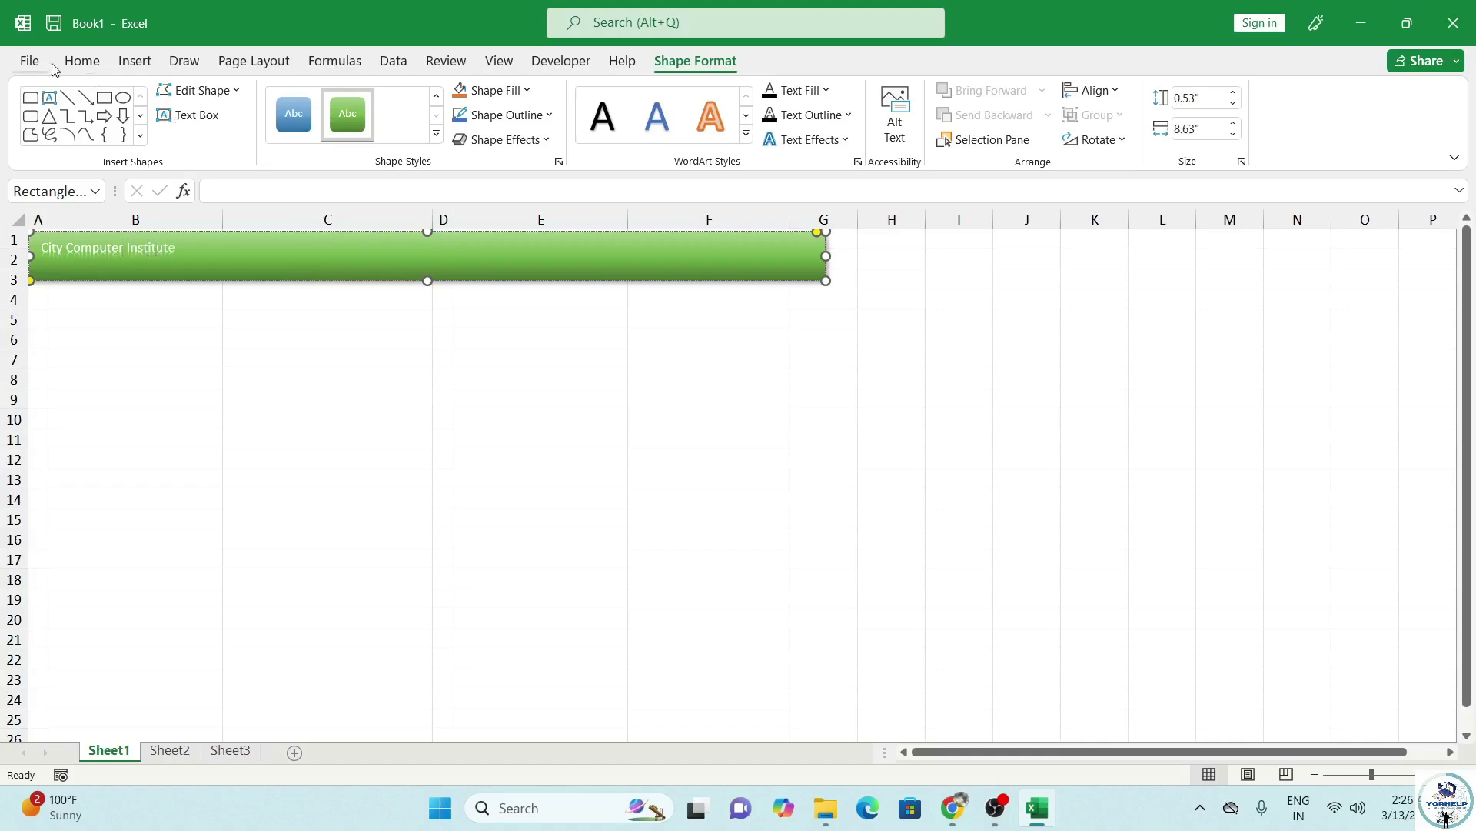
left_click(122, 320)
left_click(116, 269)
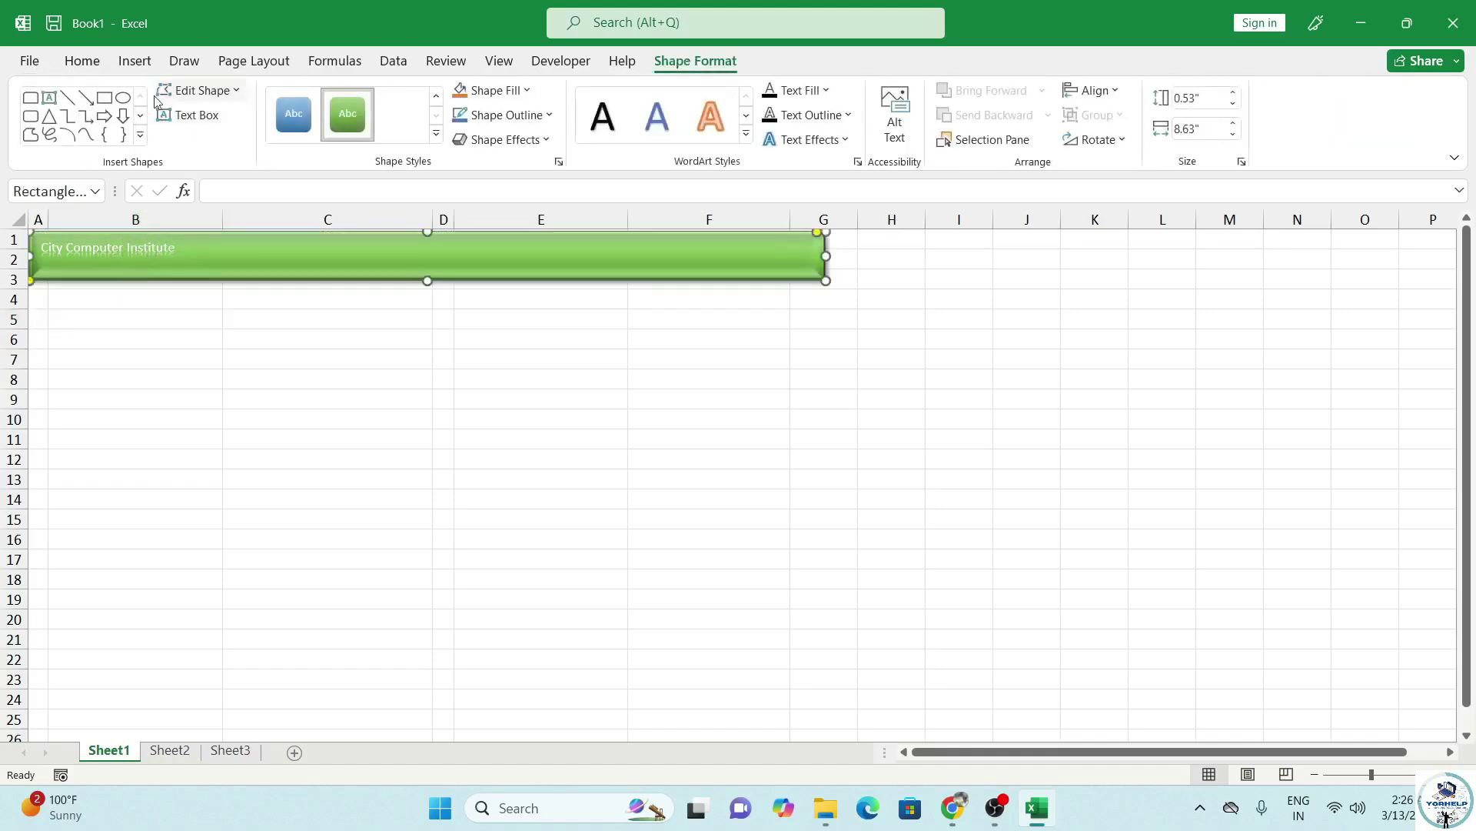
left_click(107, 61)
left_click(247, 128)
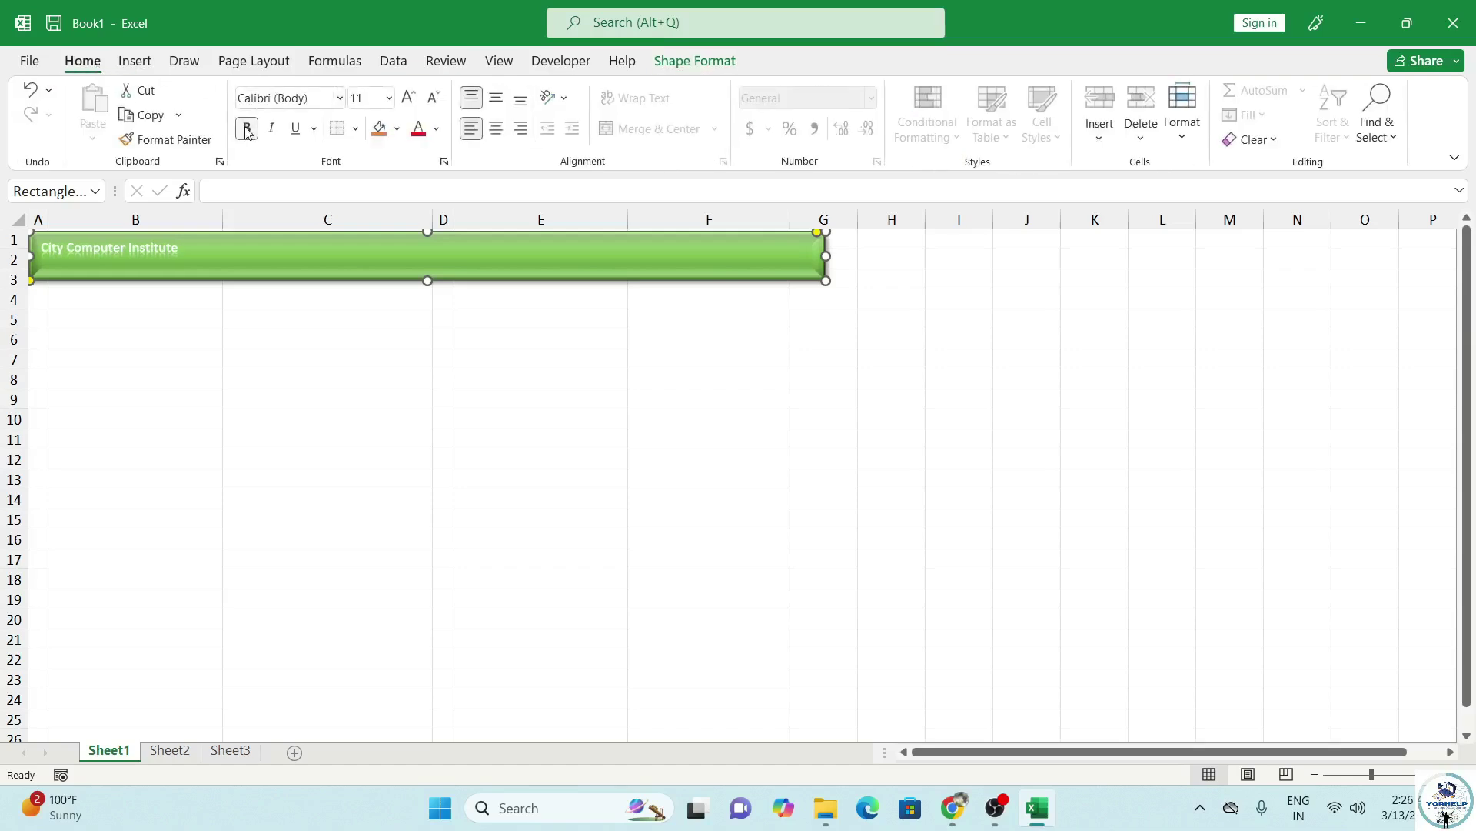
Set the banner title font to Britannic Bold at 20 point.
left_click(339, 98)
scroll(376, 490, "down", 4)
scroll(376, 488, "down", 3)
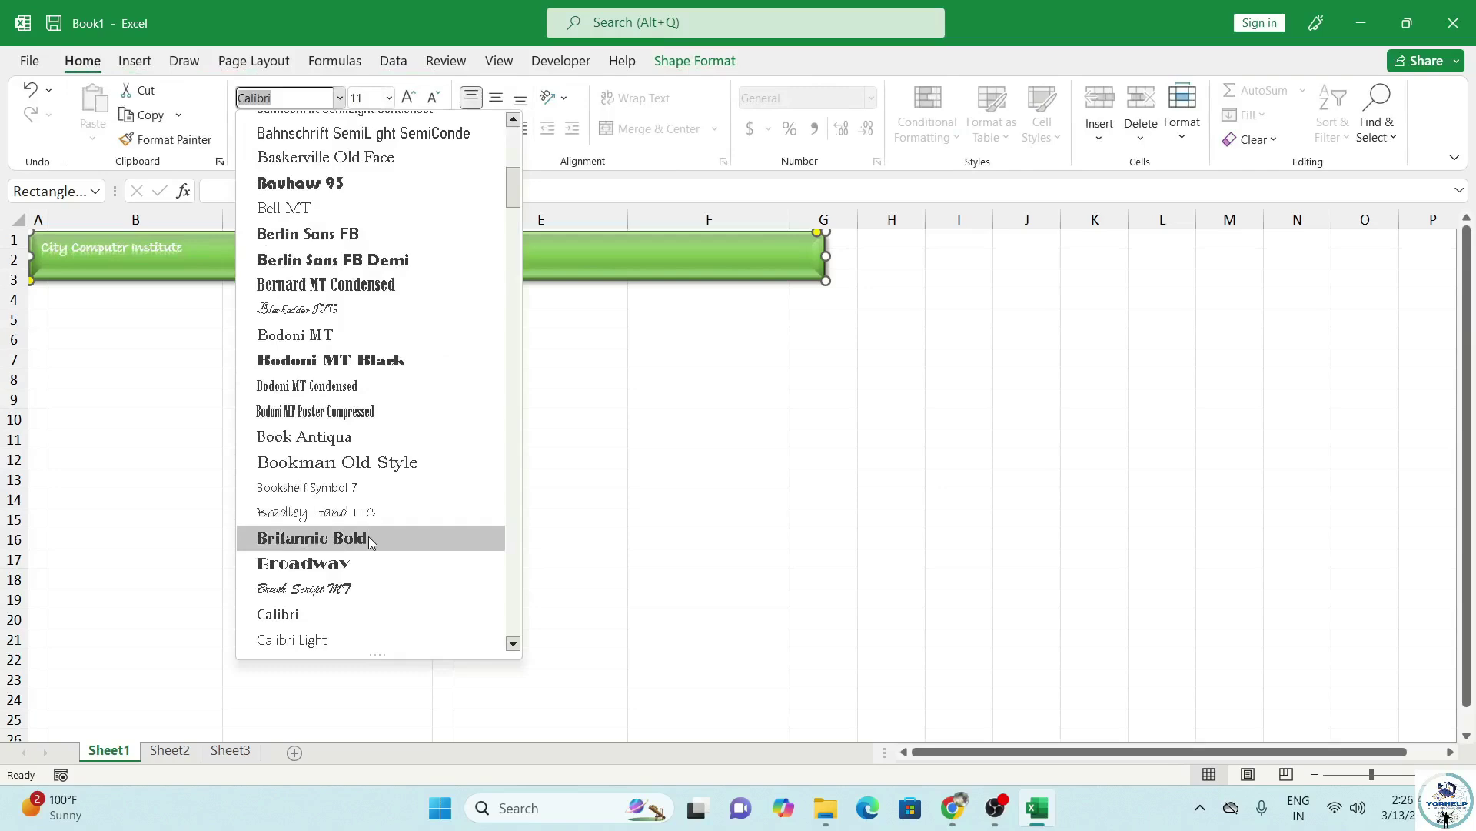
scroll(367, 534, "down", 2)
left_click(381, 387)
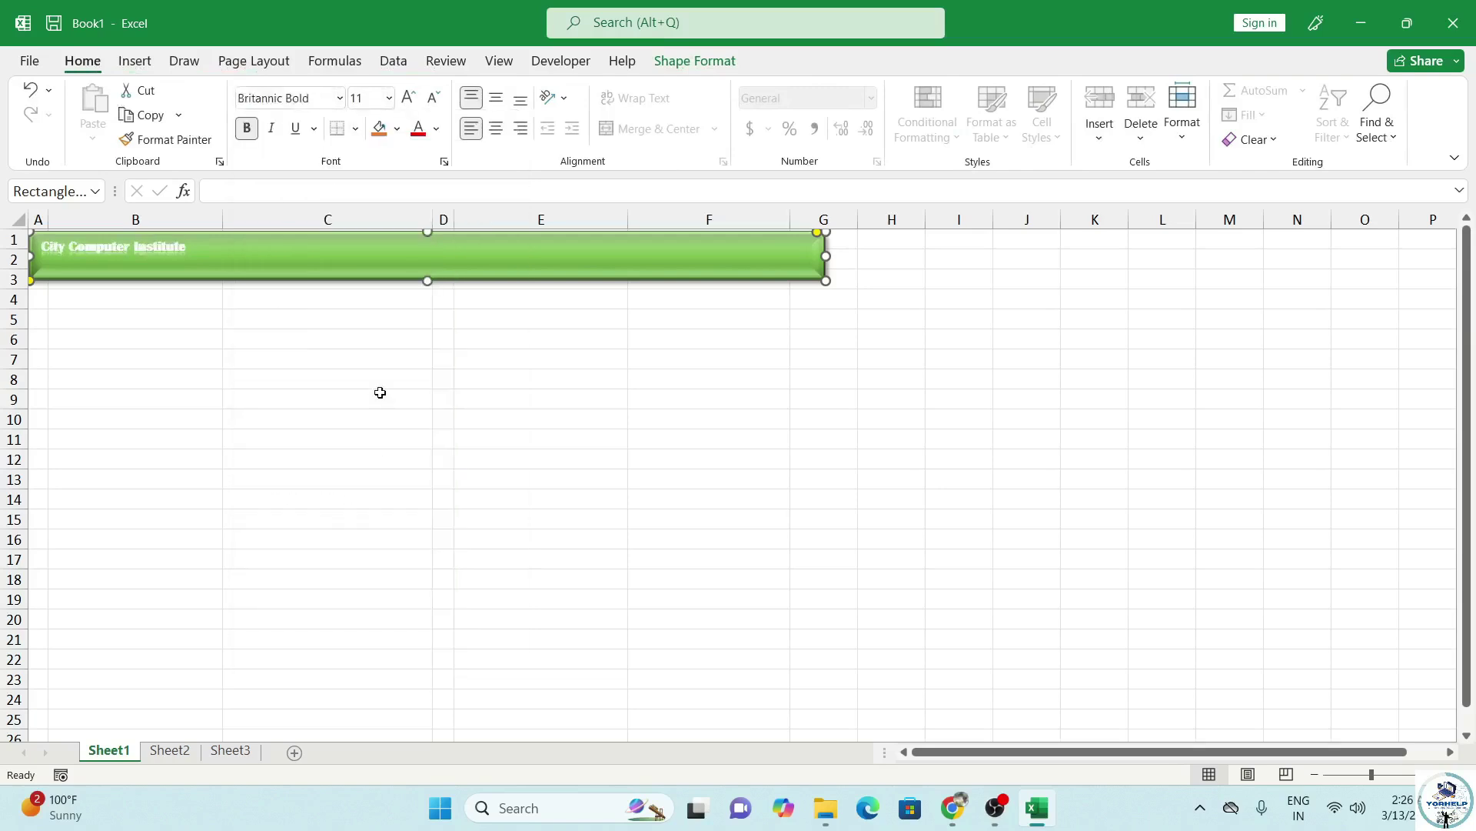
left_click(406, 103)
left_click(406, 103)
left_click(406, 104)
left_click(406, 105)
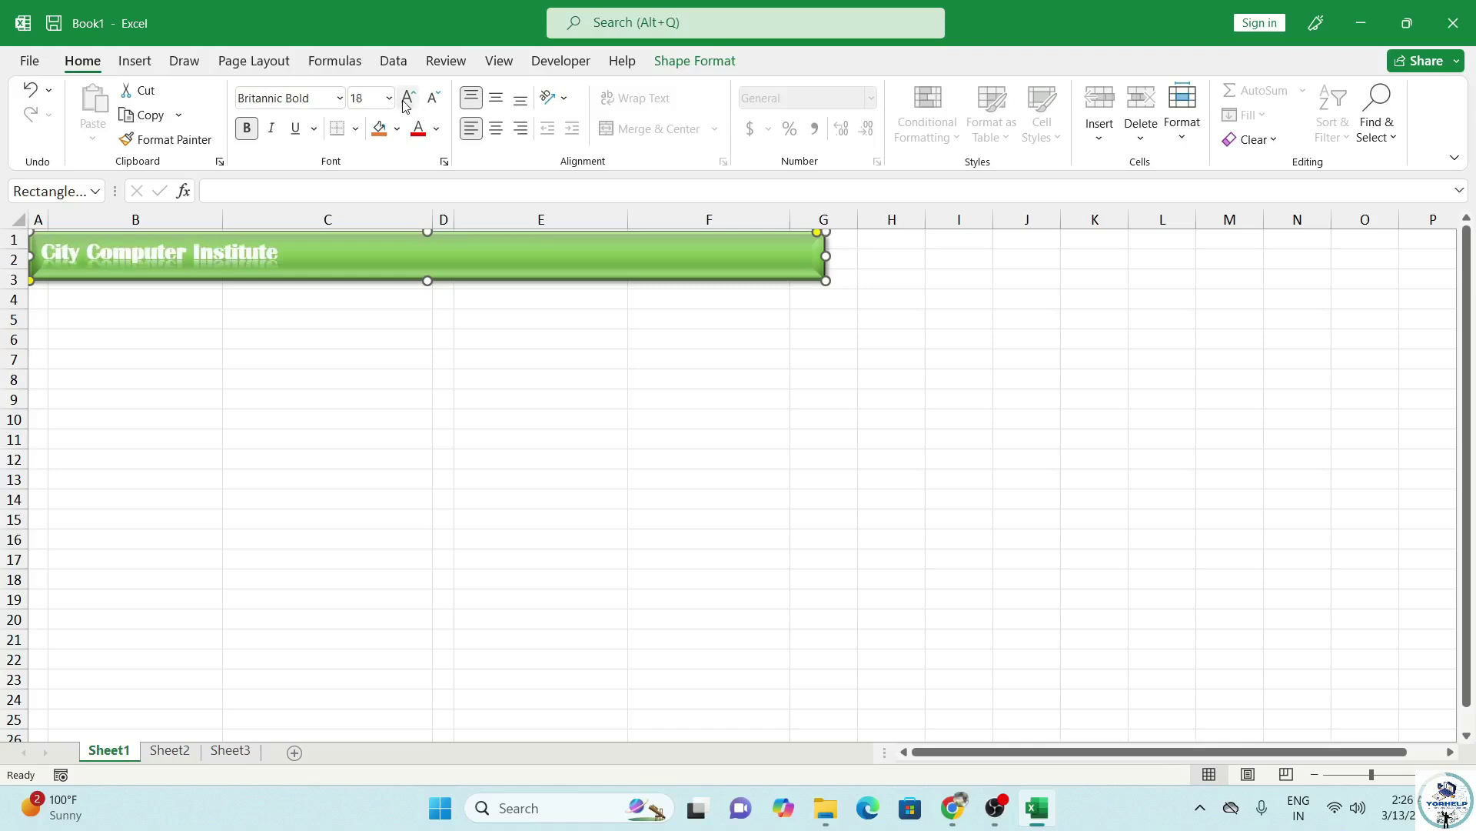
left_click(406, 107)
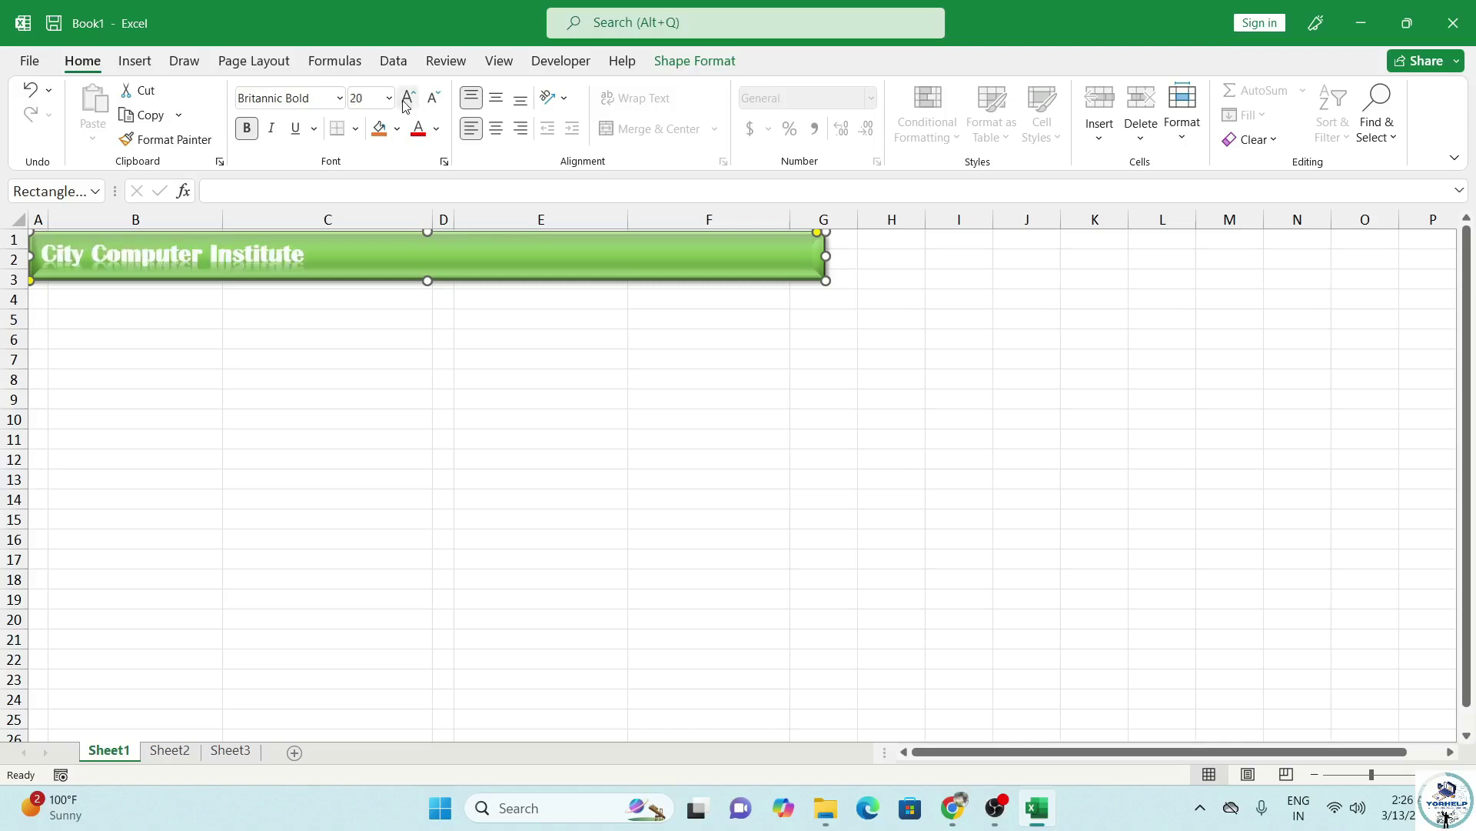
Centre the title vertically and horizontally and colour it light yellow.
left_click(497, 98)
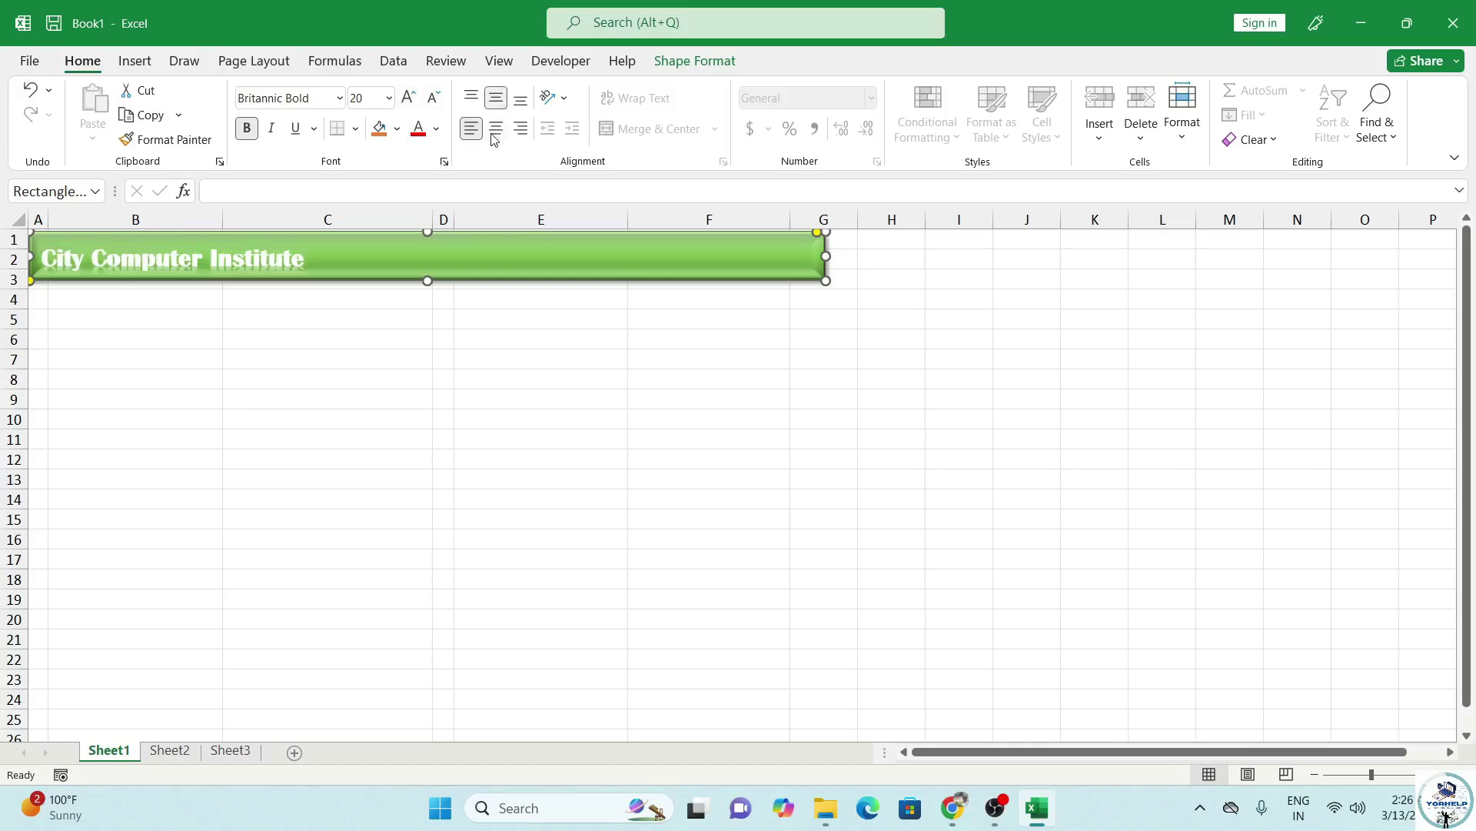
left_click(496, 129)
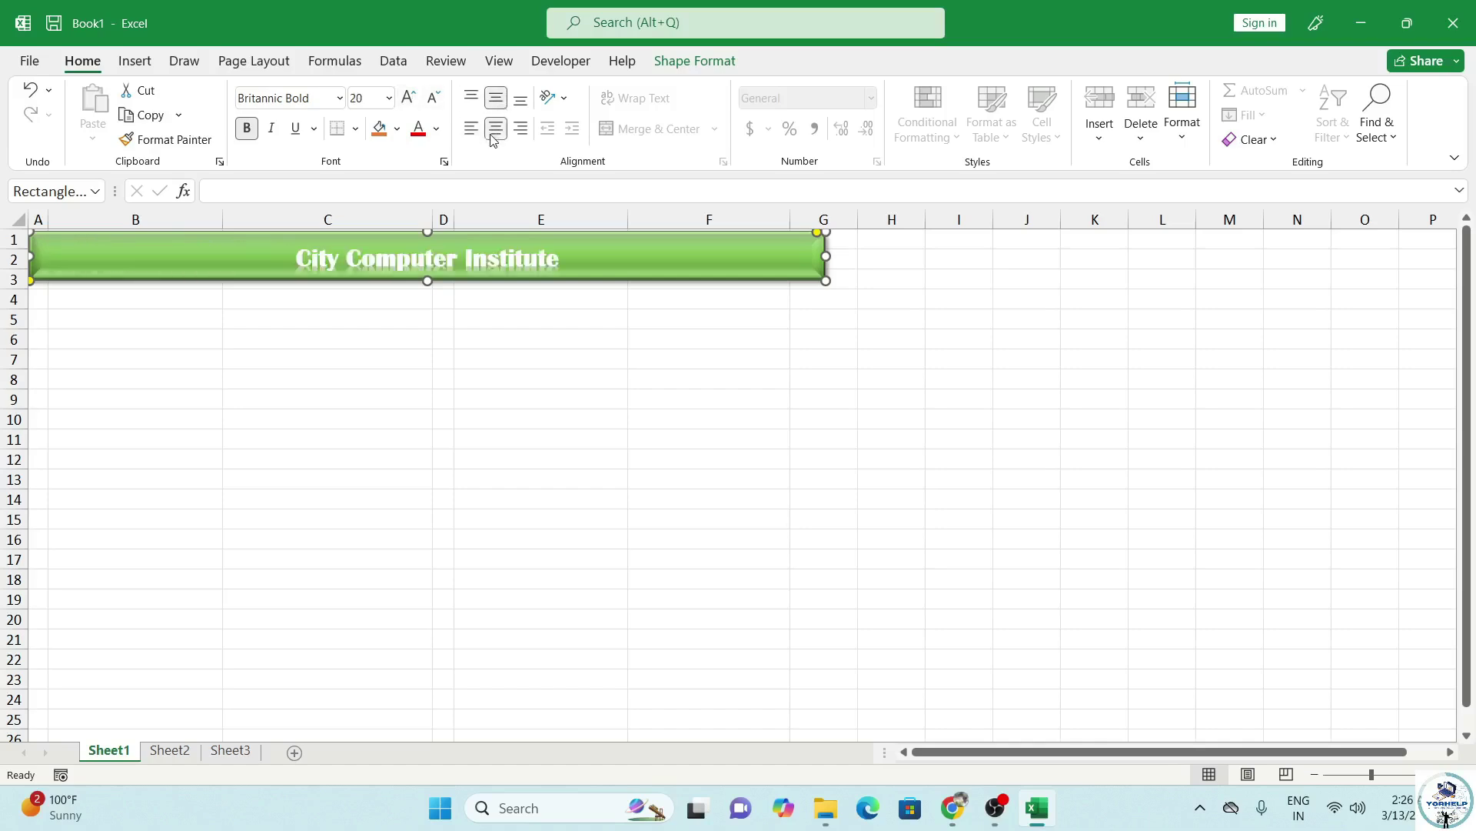
left_click(436, 129)
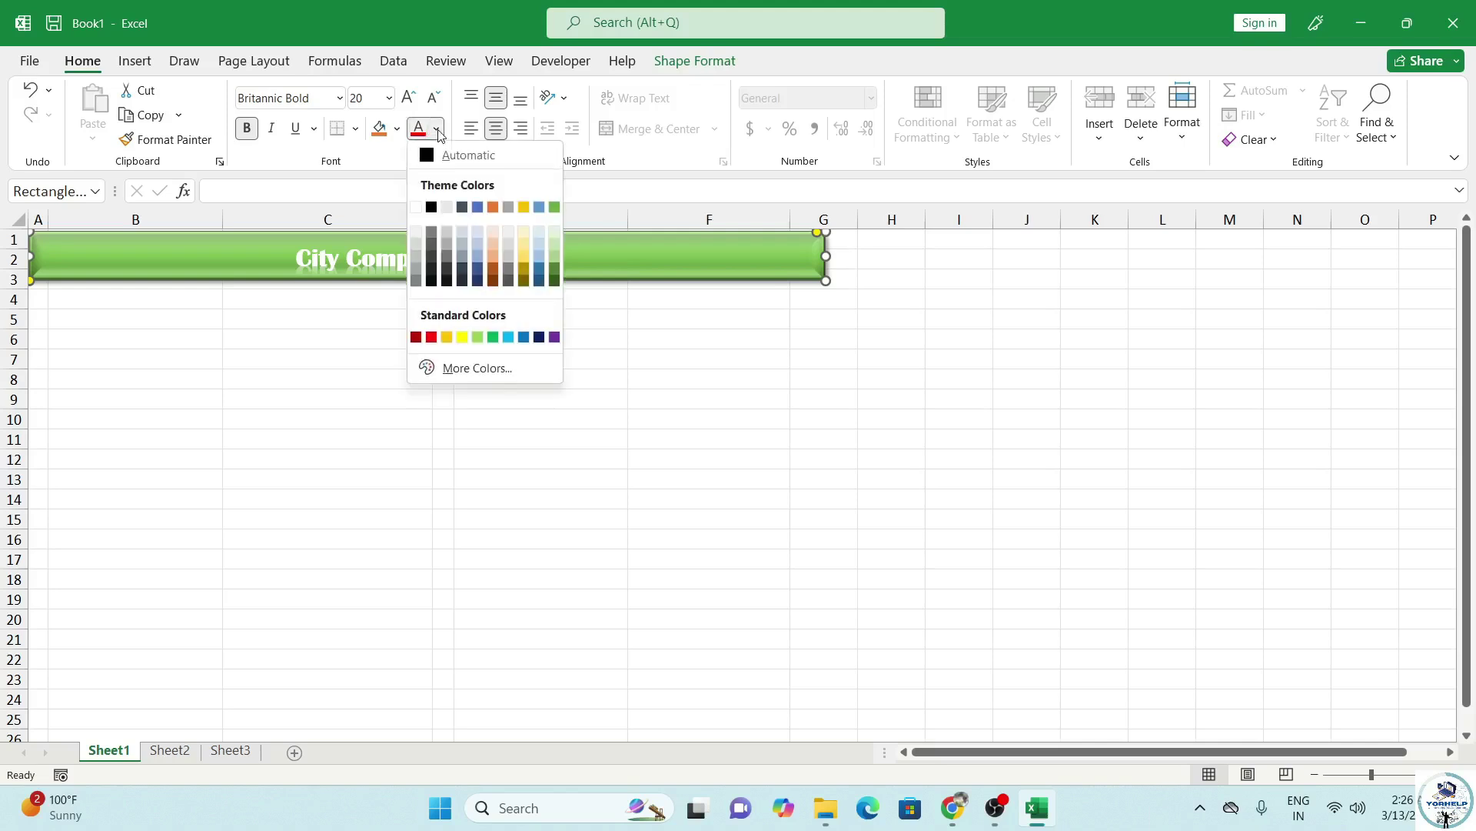
left_click(525, 246)
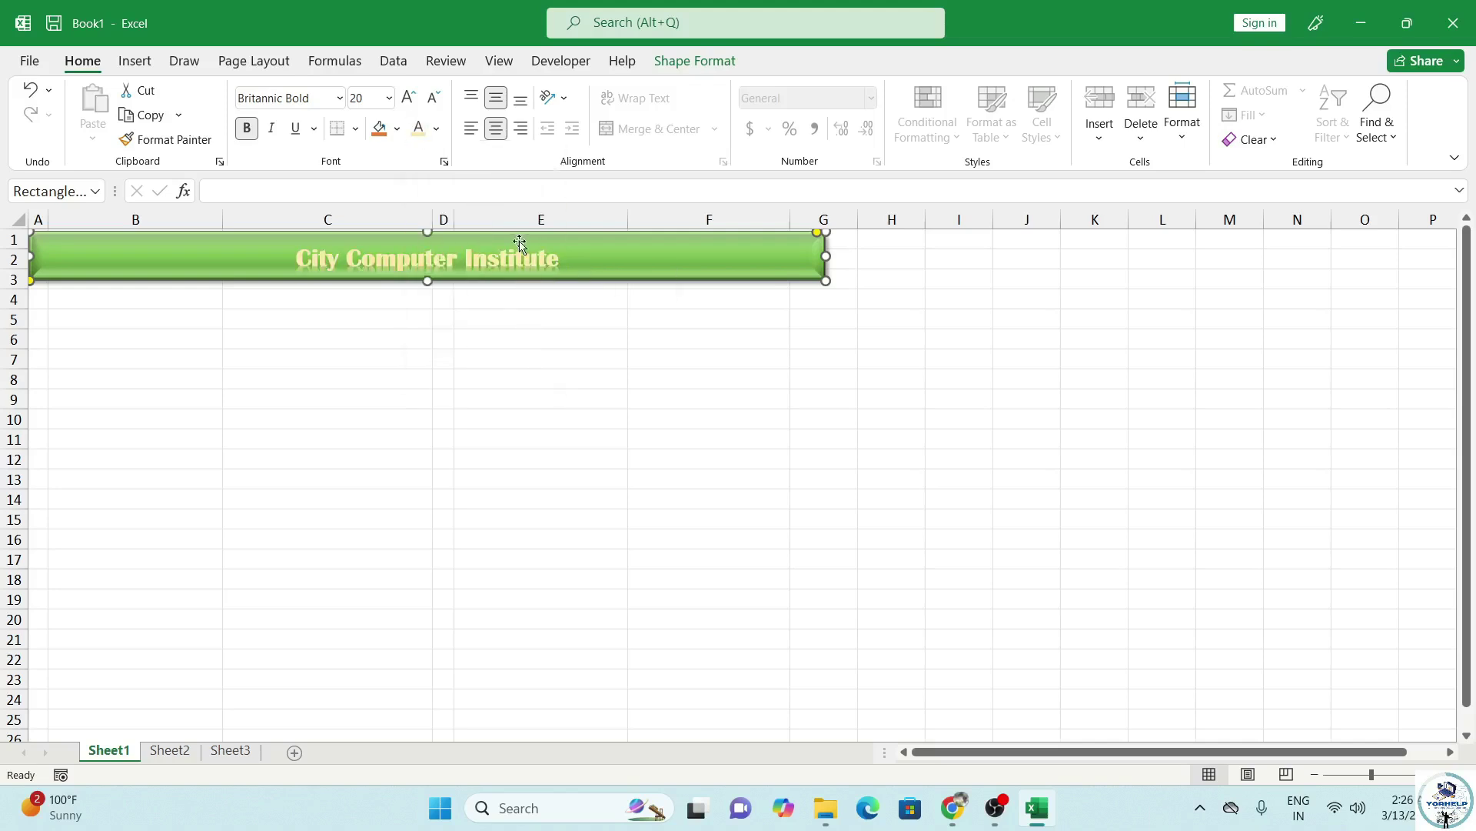
left_click(228, 300)
left_click(108, 301)
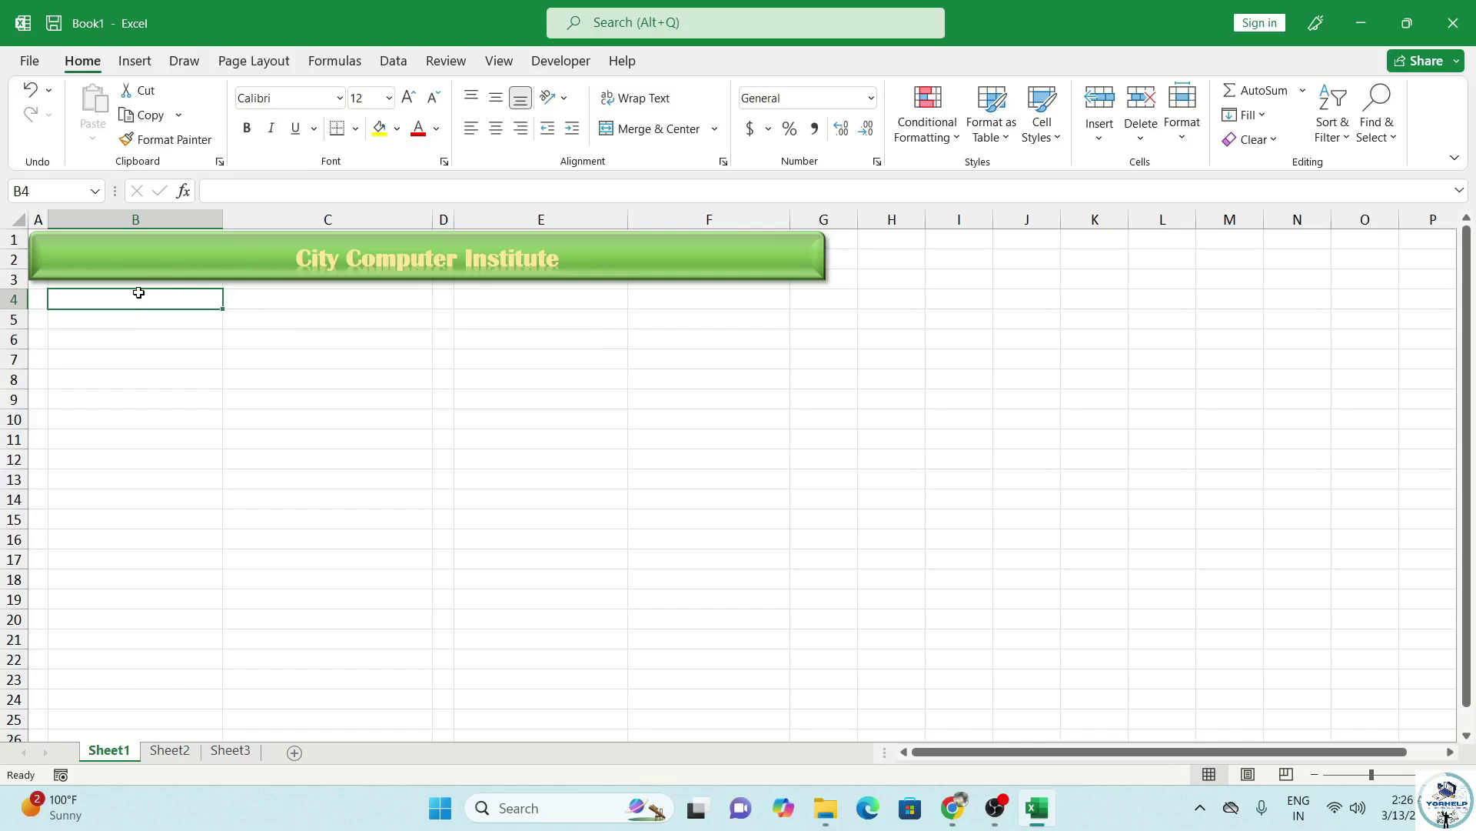
Enter labels Student name, Date of Birth:, Mobile No. and Address: down column B.
type("St")
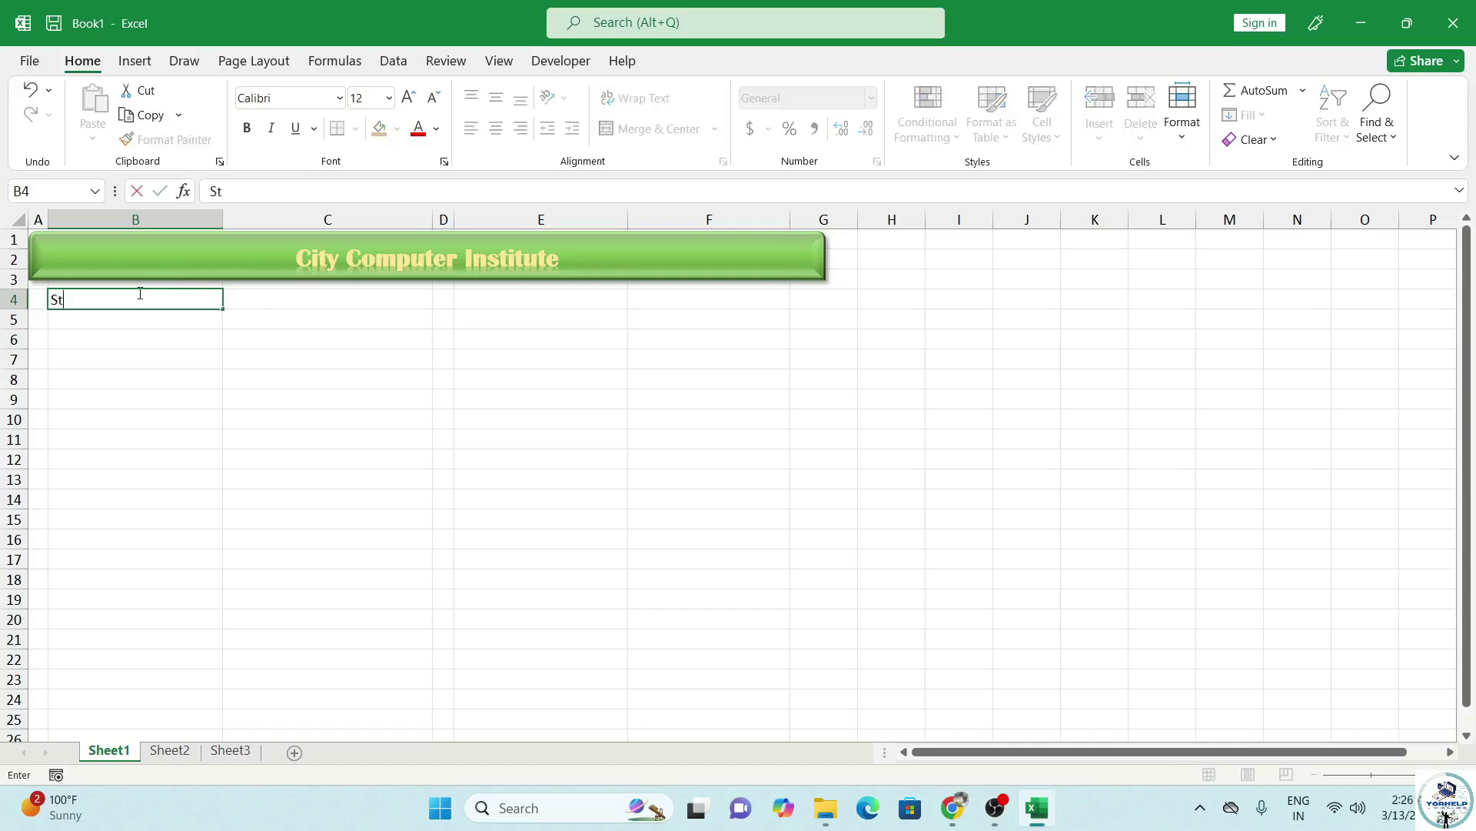
type("udent name:")
key("Return")
key("Return")
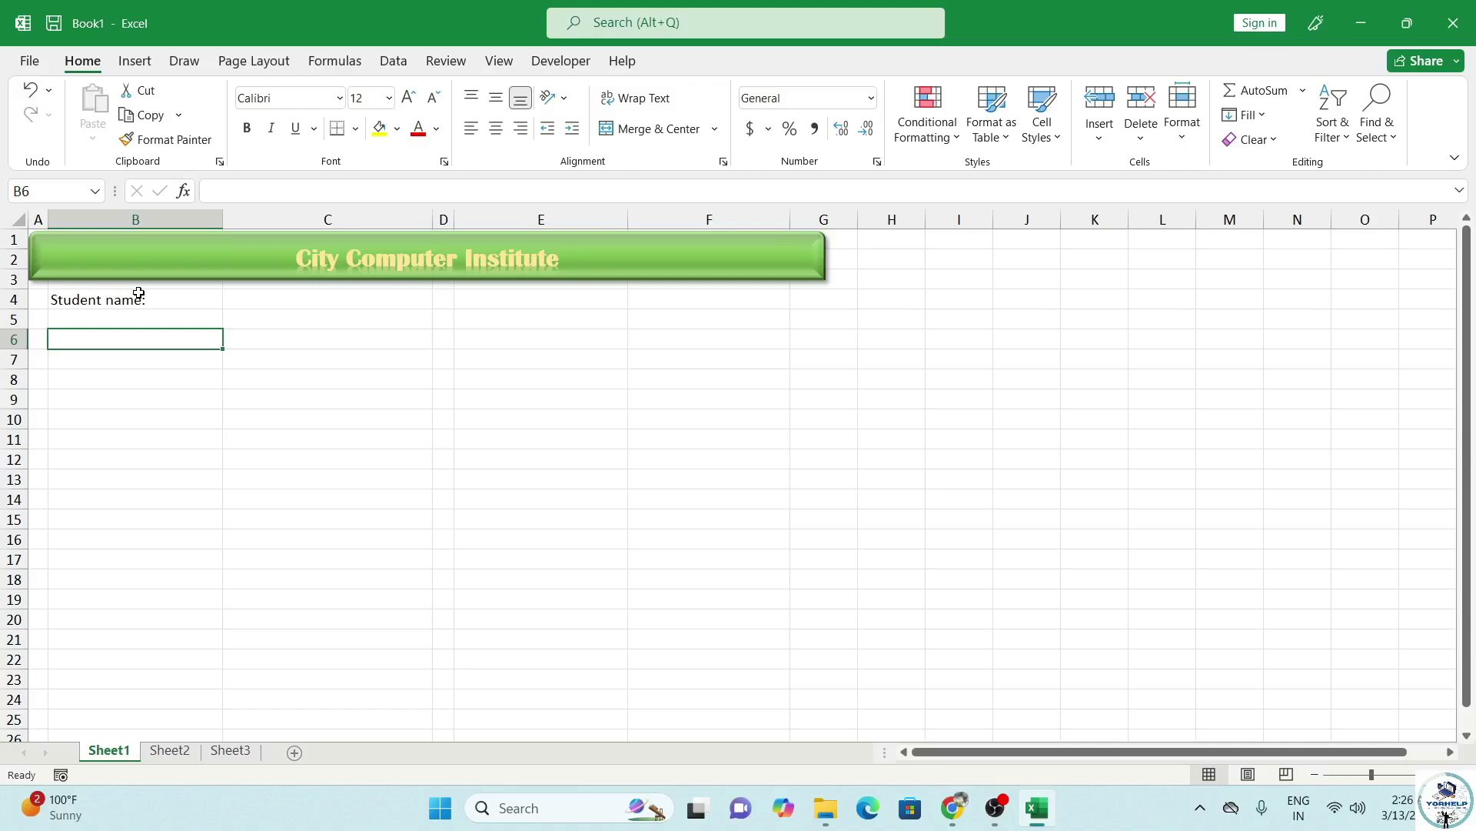
type("Date of Birth:")
key("Return")
key("Return")
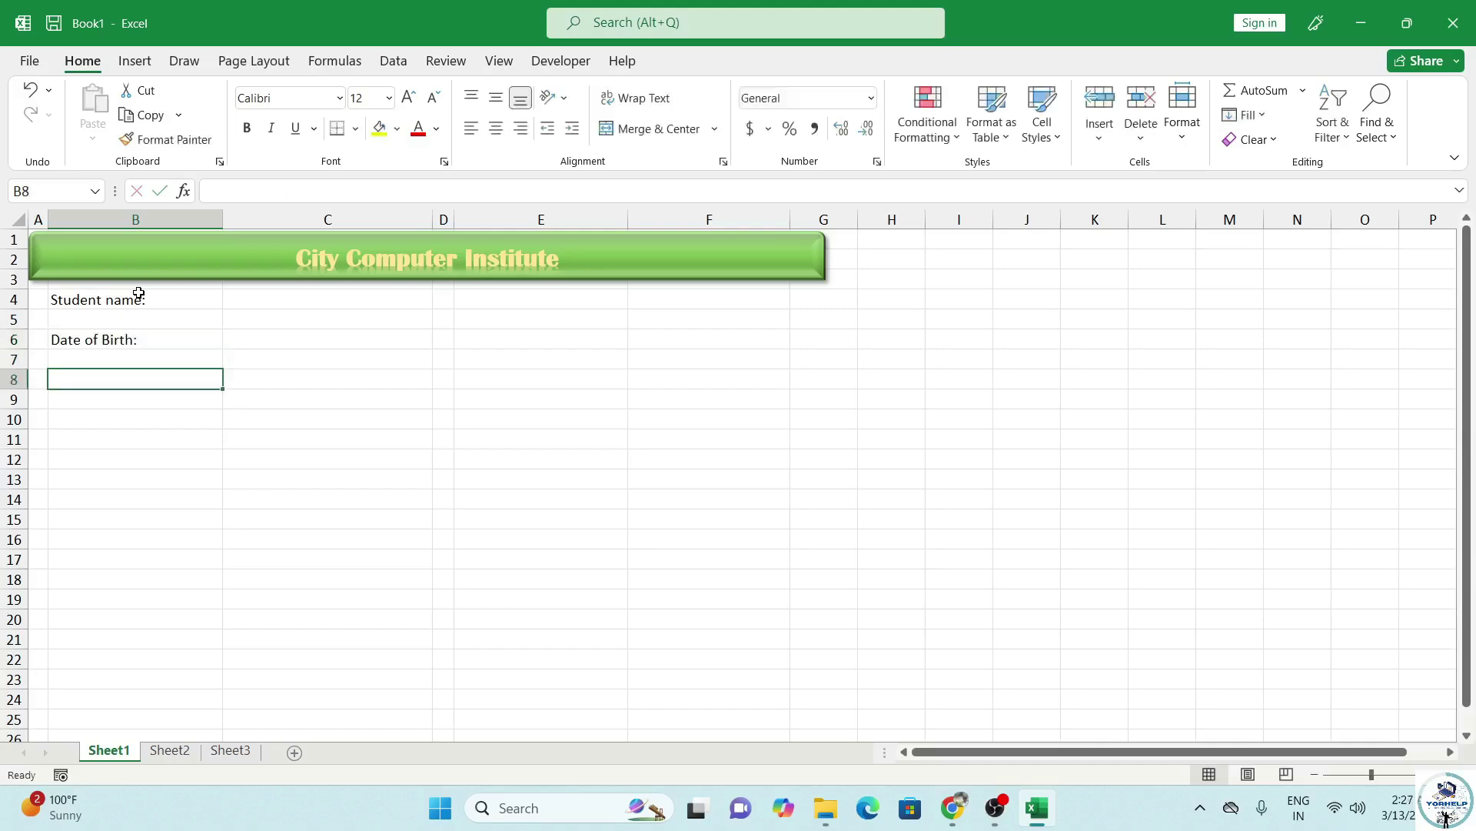
type("Mobi")
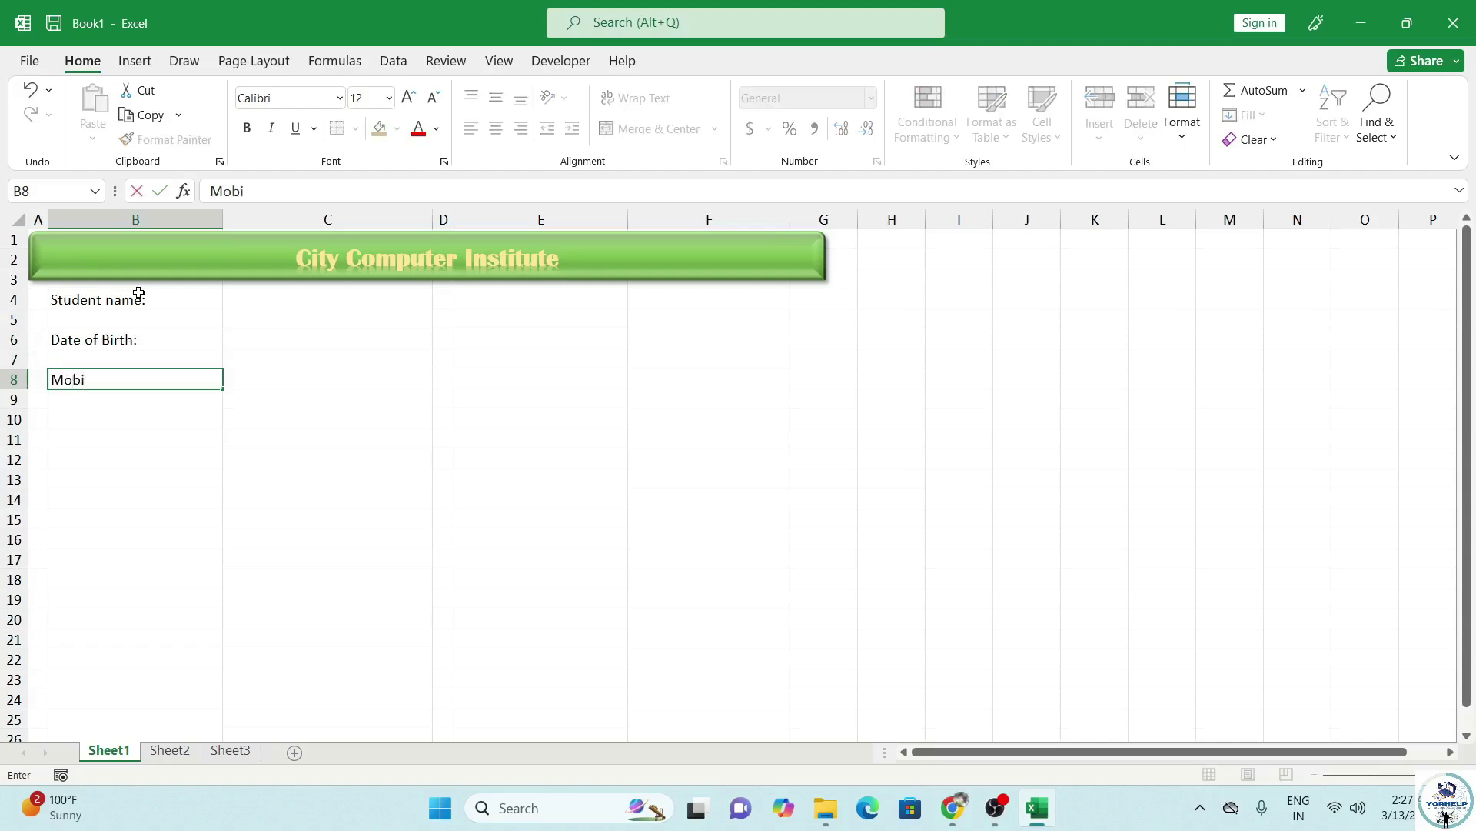
type("le Nu")
key("Return")
key("Return")
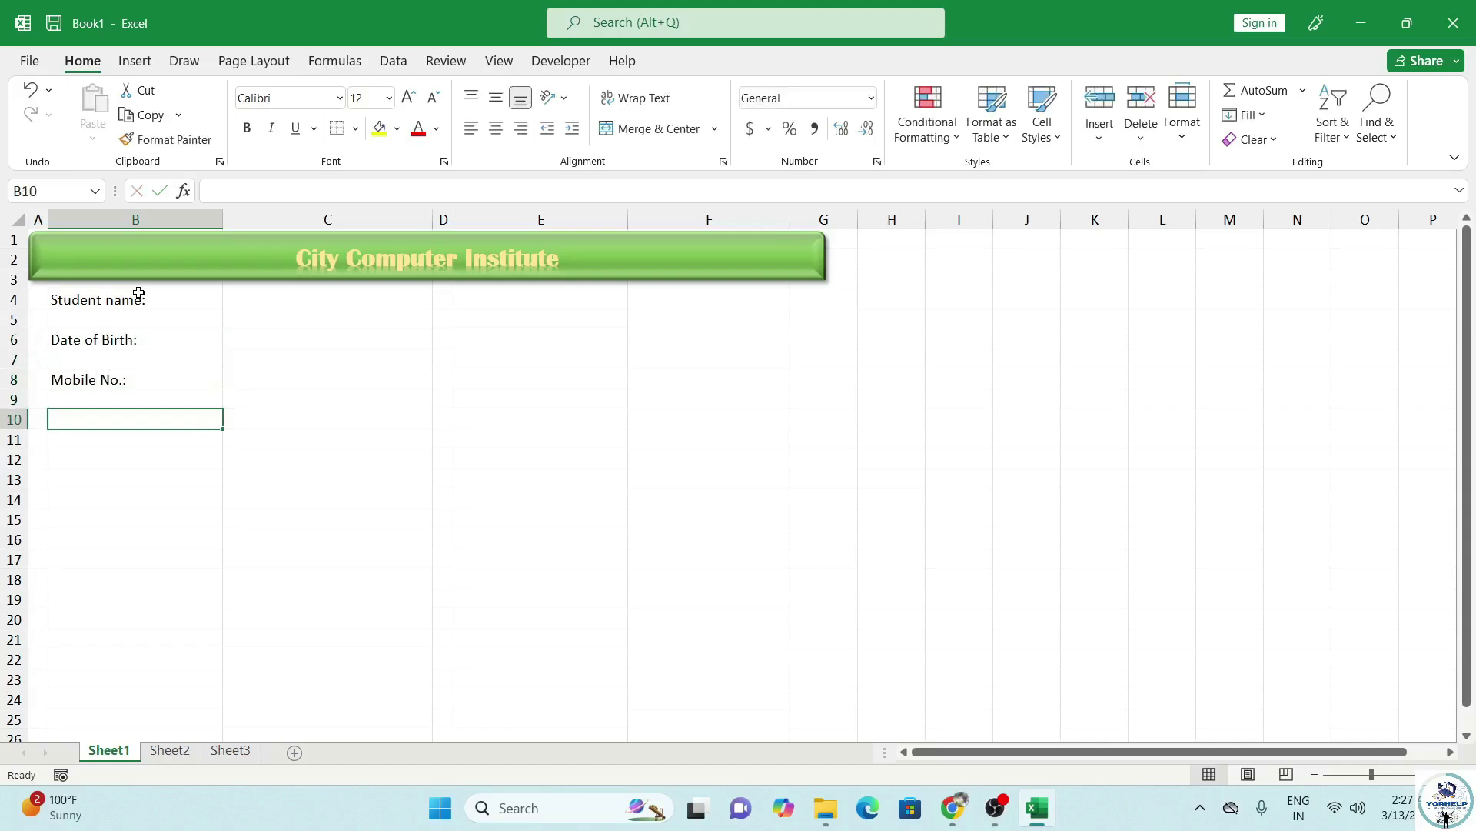
type("Addre")
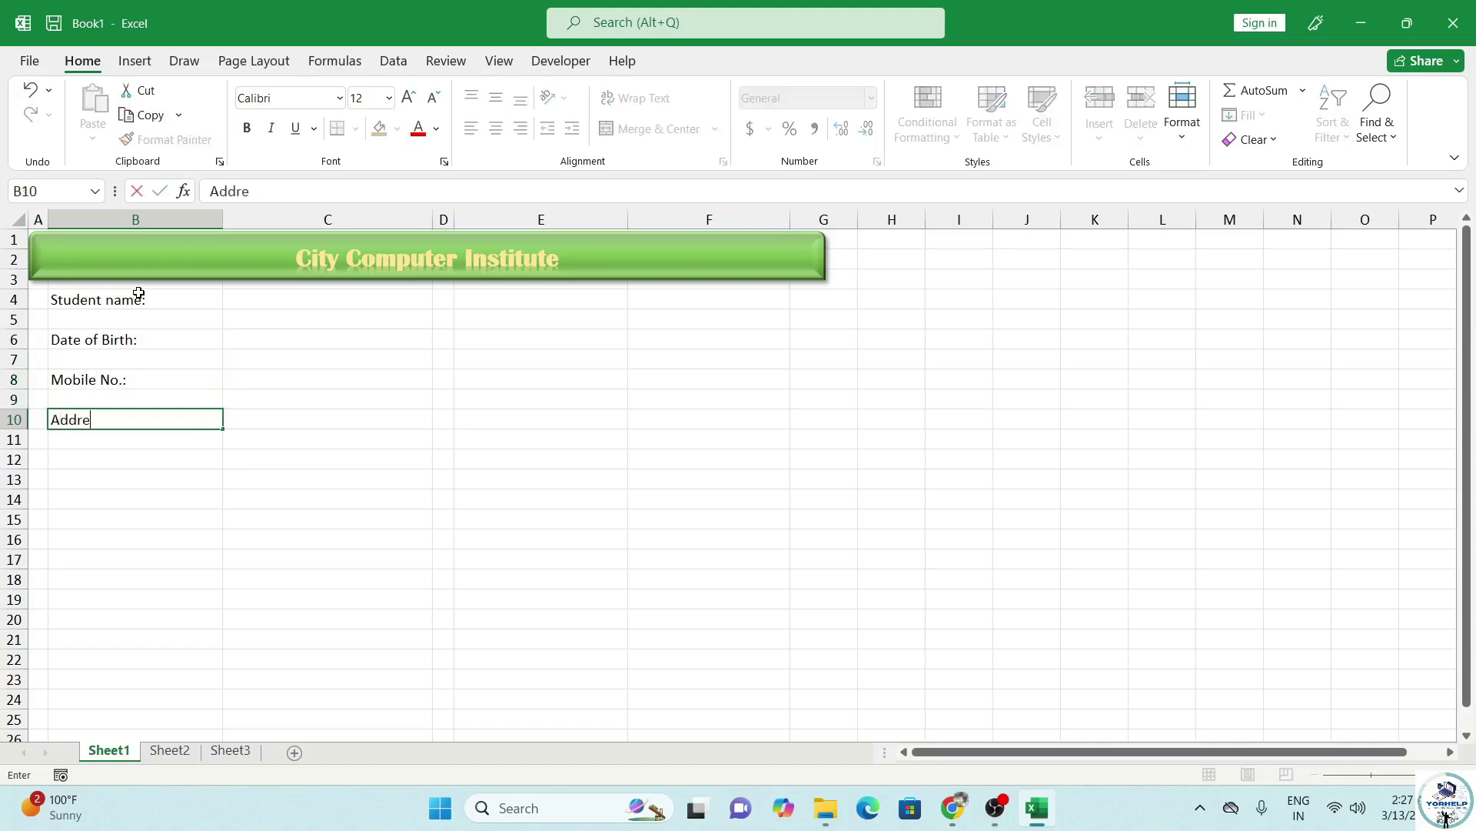
type("ss:")
key("Return")
key("Return")
Add labels Father's Name, Mother's Name and Address below them, ending at B16.
type("F")
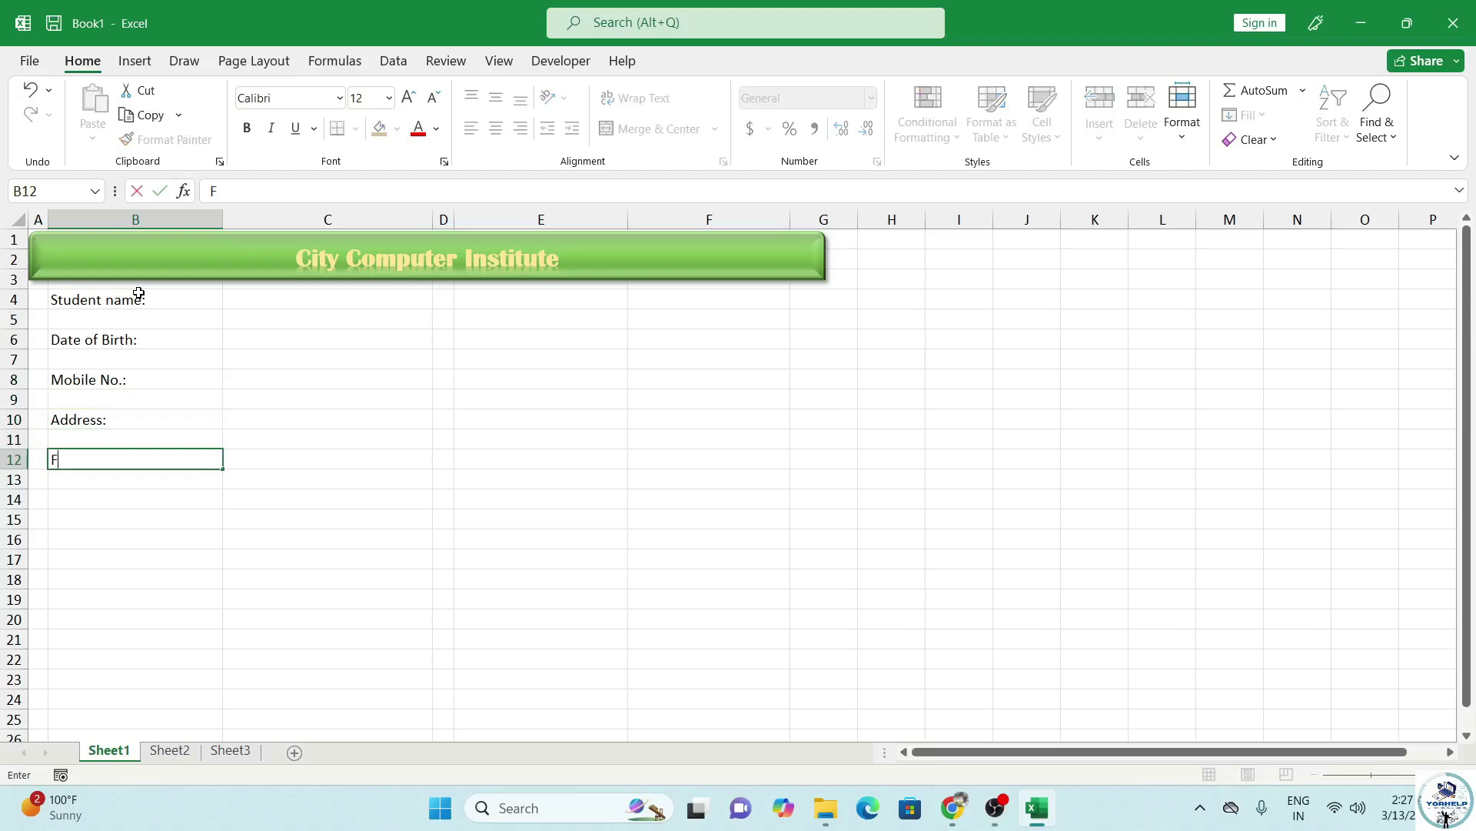
type("ather's Name")
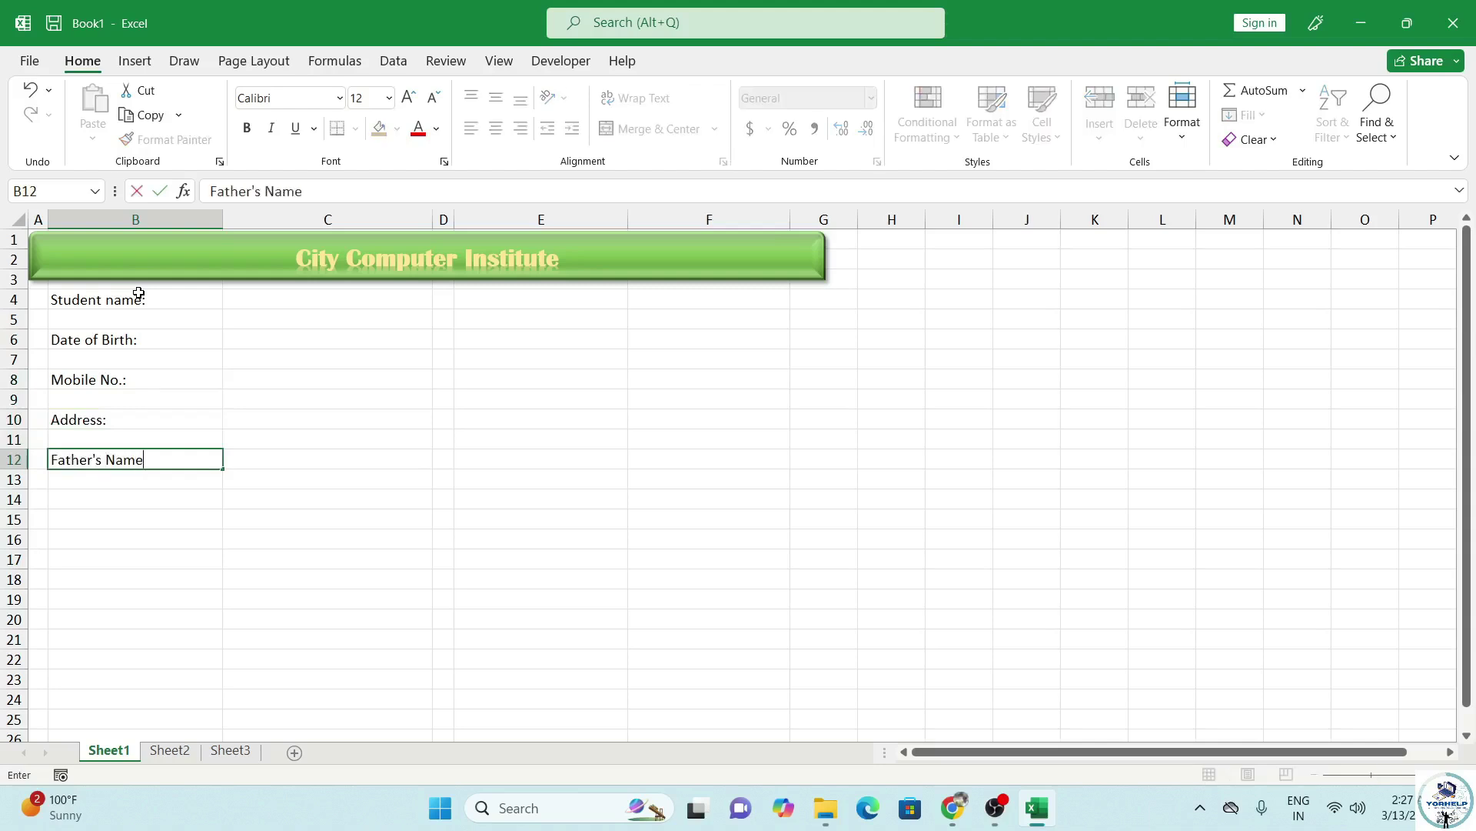
key("Return")
key("Return")
type("Moth")
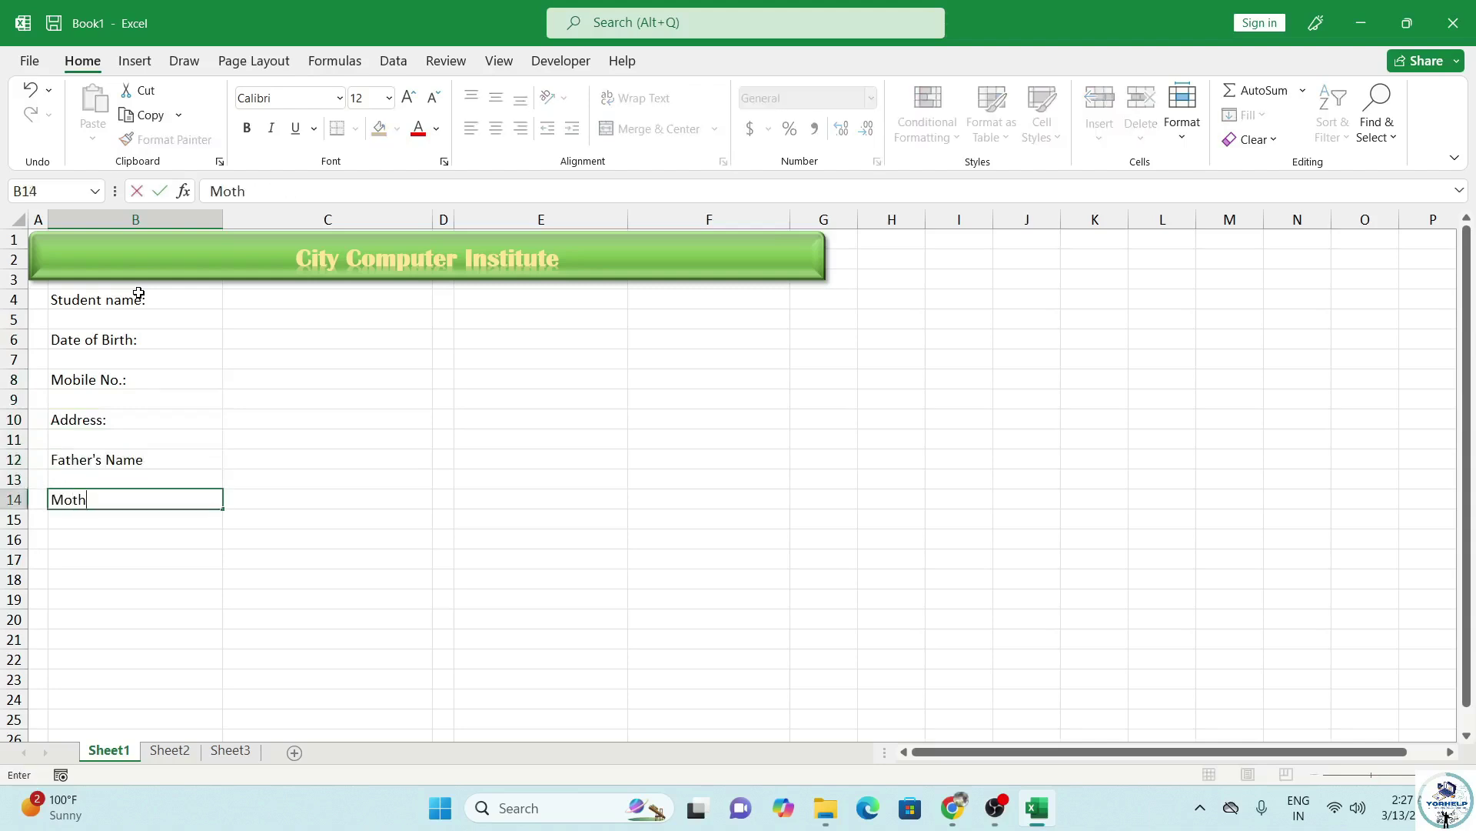
type("er's Name")
key("Return")
key("Return")
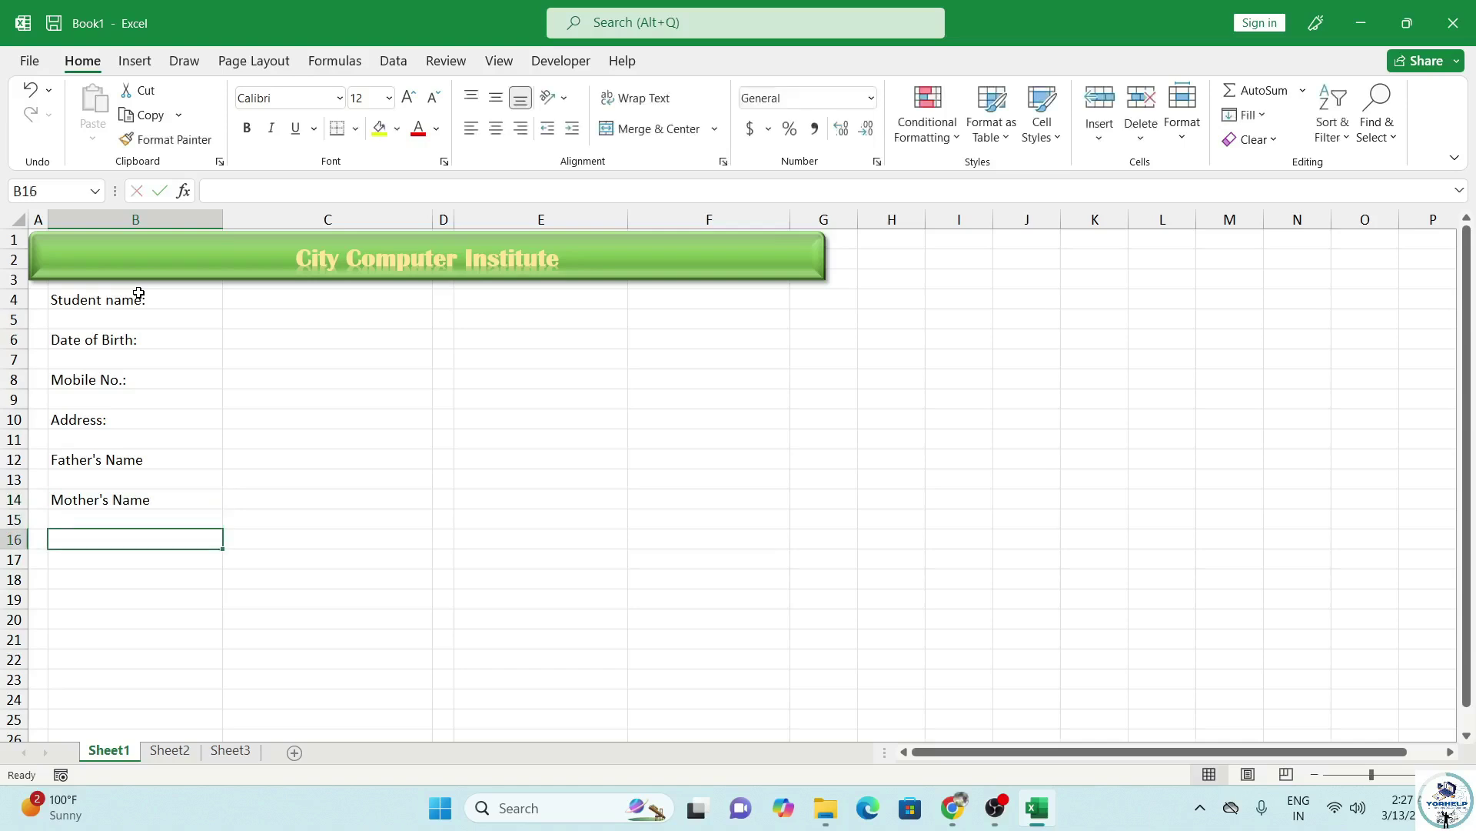
type("Address")
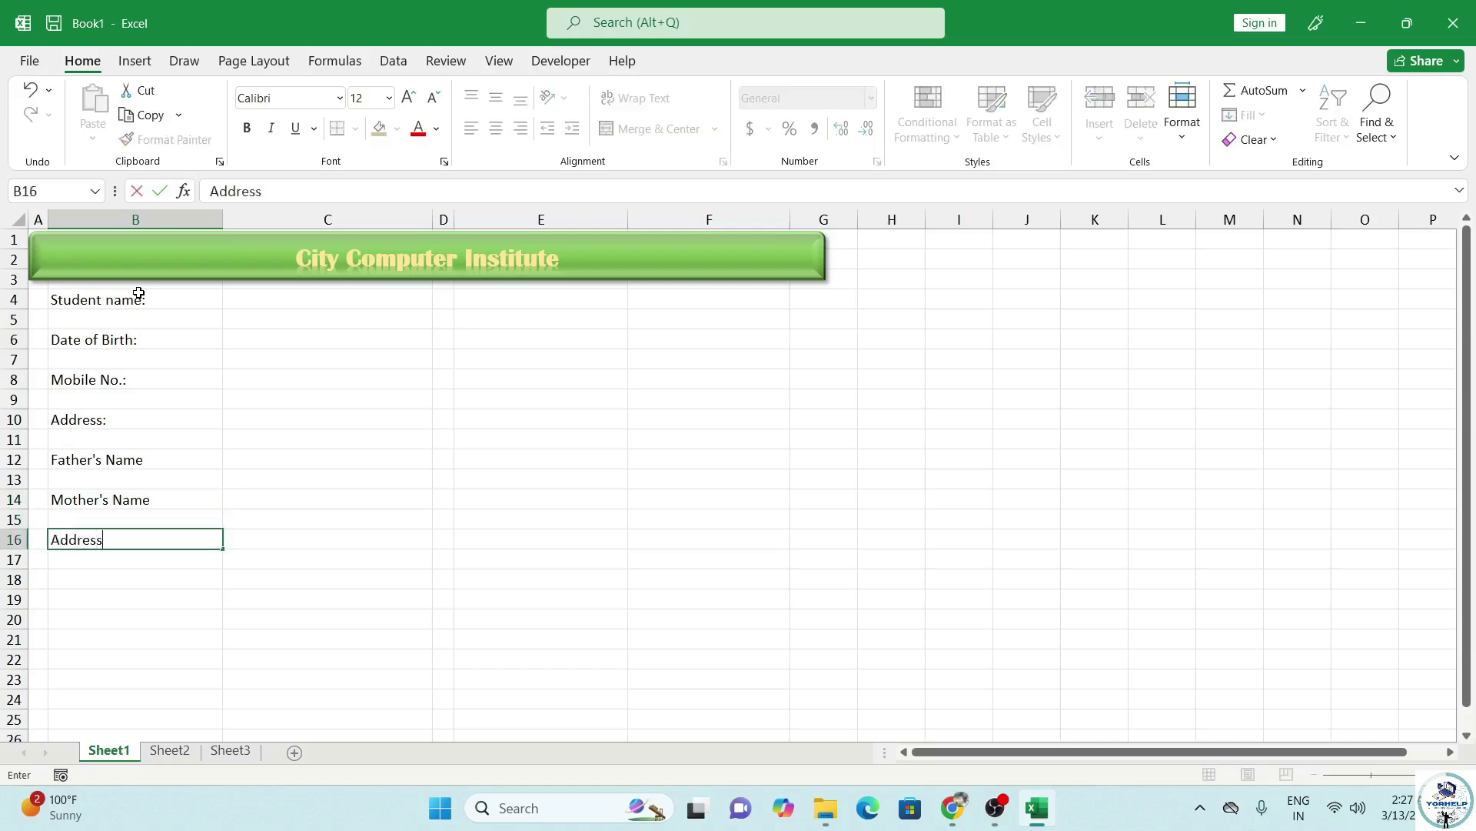
key("Tab")
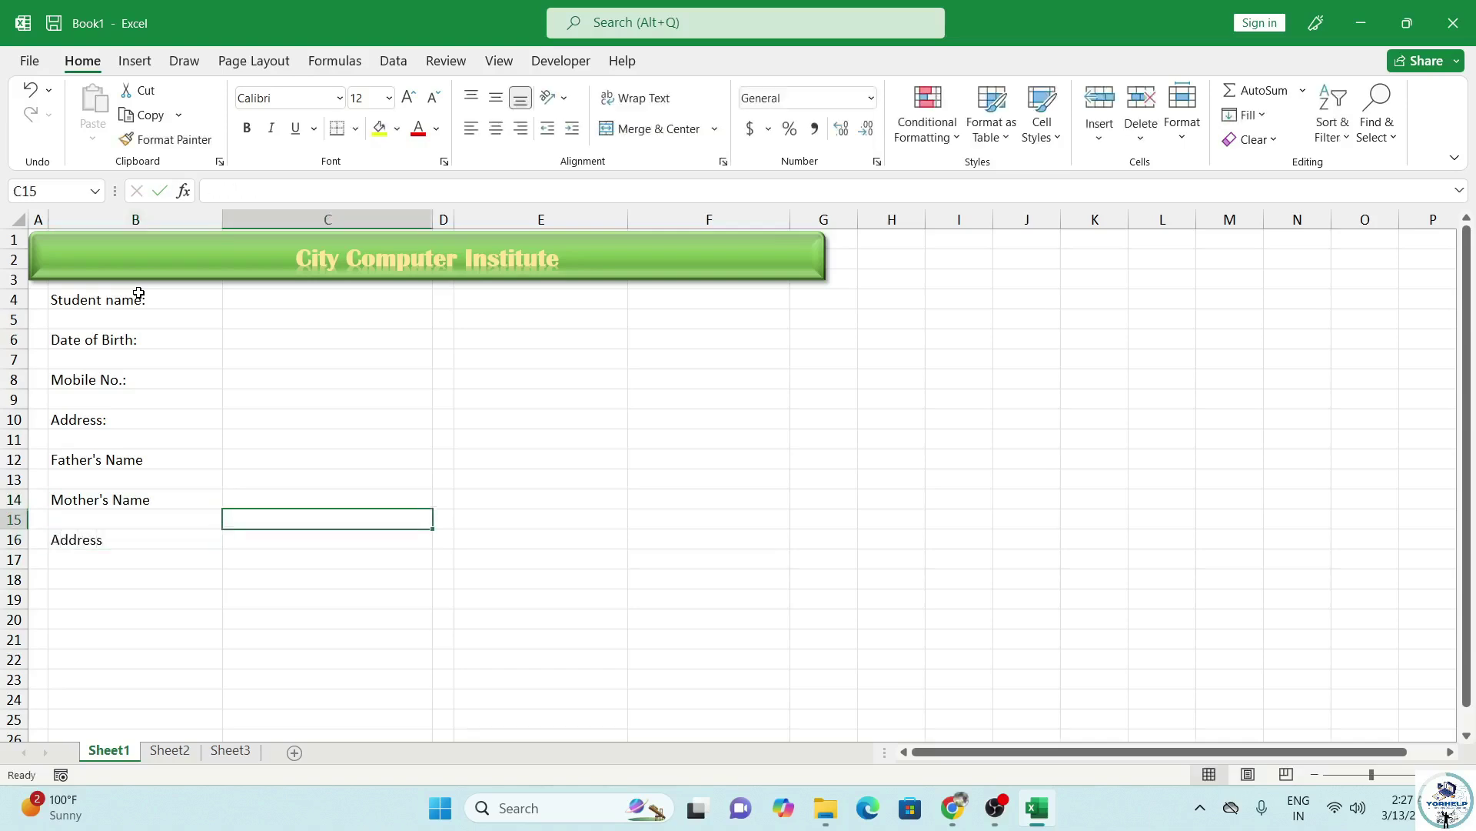
Merge C16:E16 into one wide entry cell beside the Address label.
key("shift+Right")
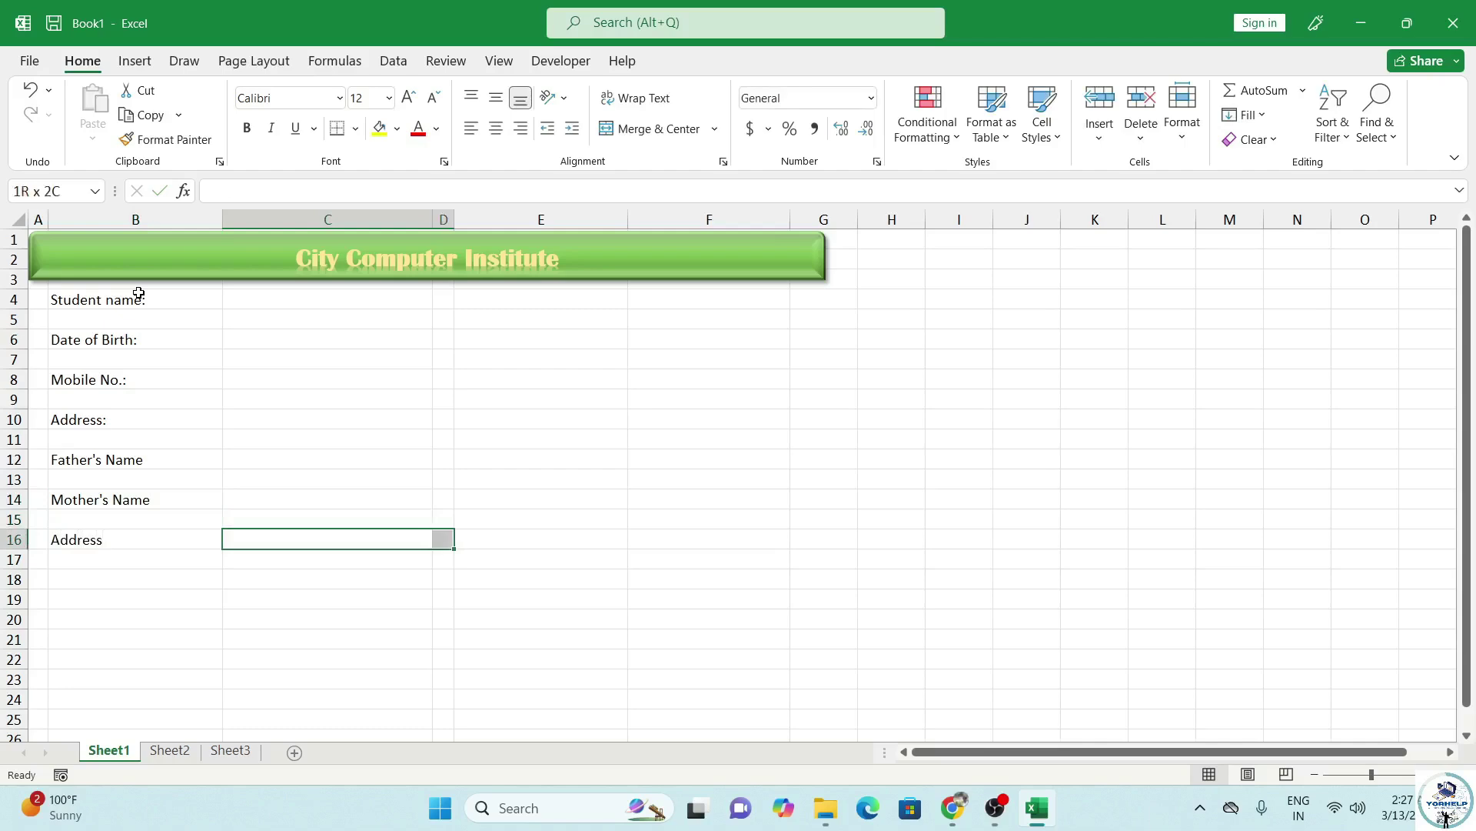
key("shift+Right")
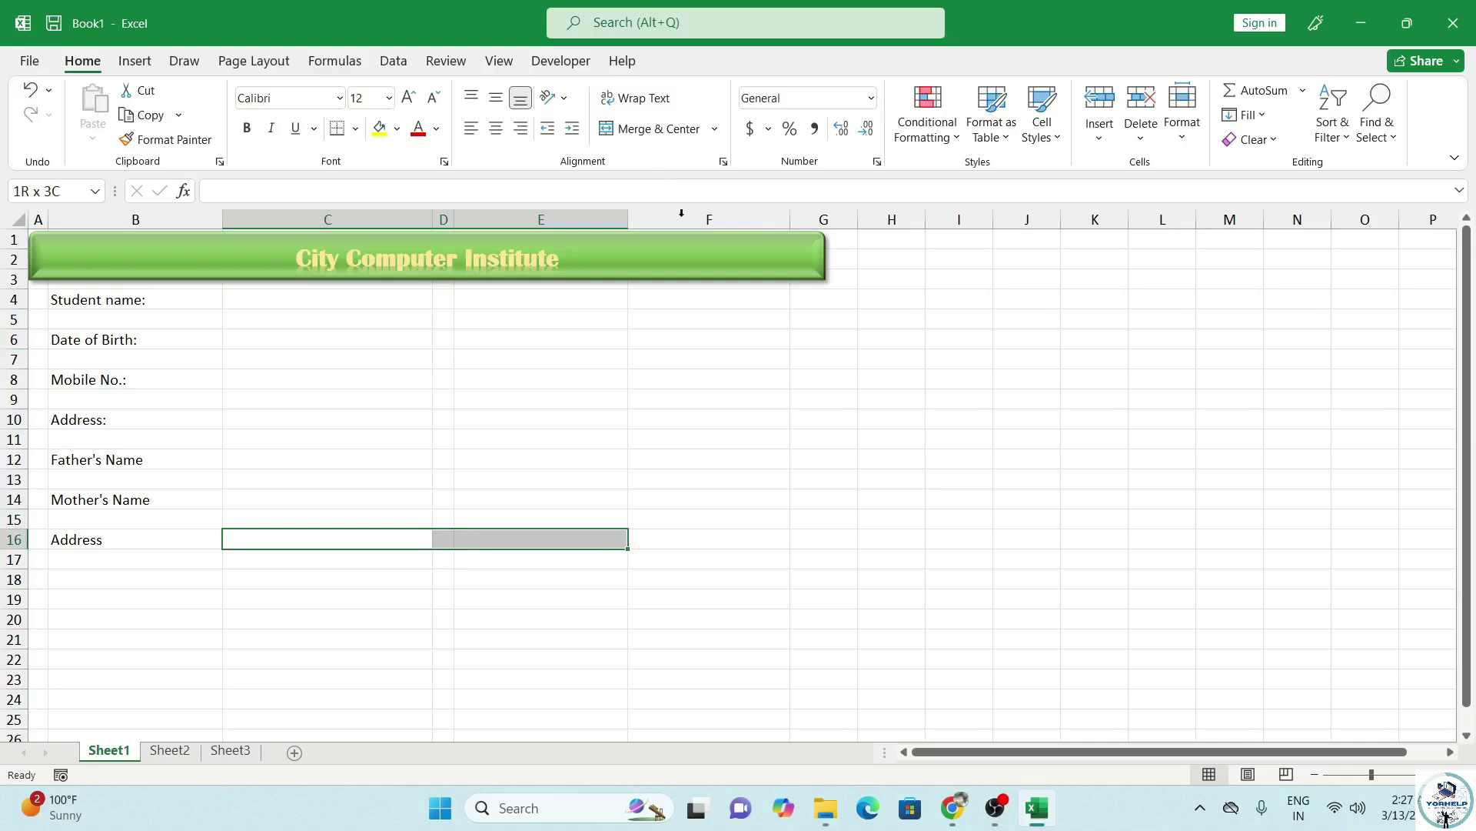
left_click(666, 129)
left_click(335, 306)
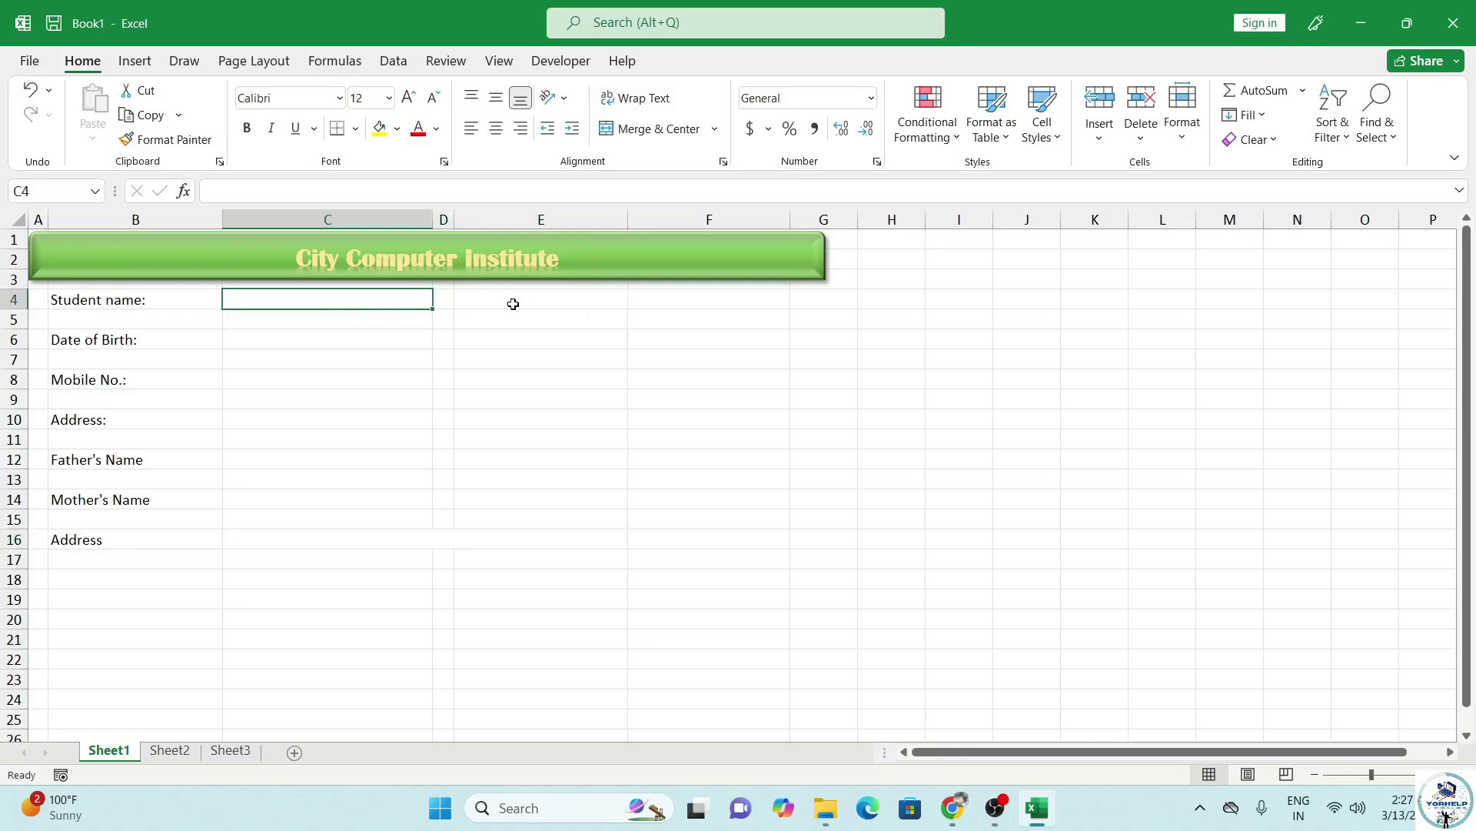
Enter the labels Registration Num, Gender, Course Name, Course Fee and Duration in E4 through E12.
left_click(511, 302)
type("Registration Num:")
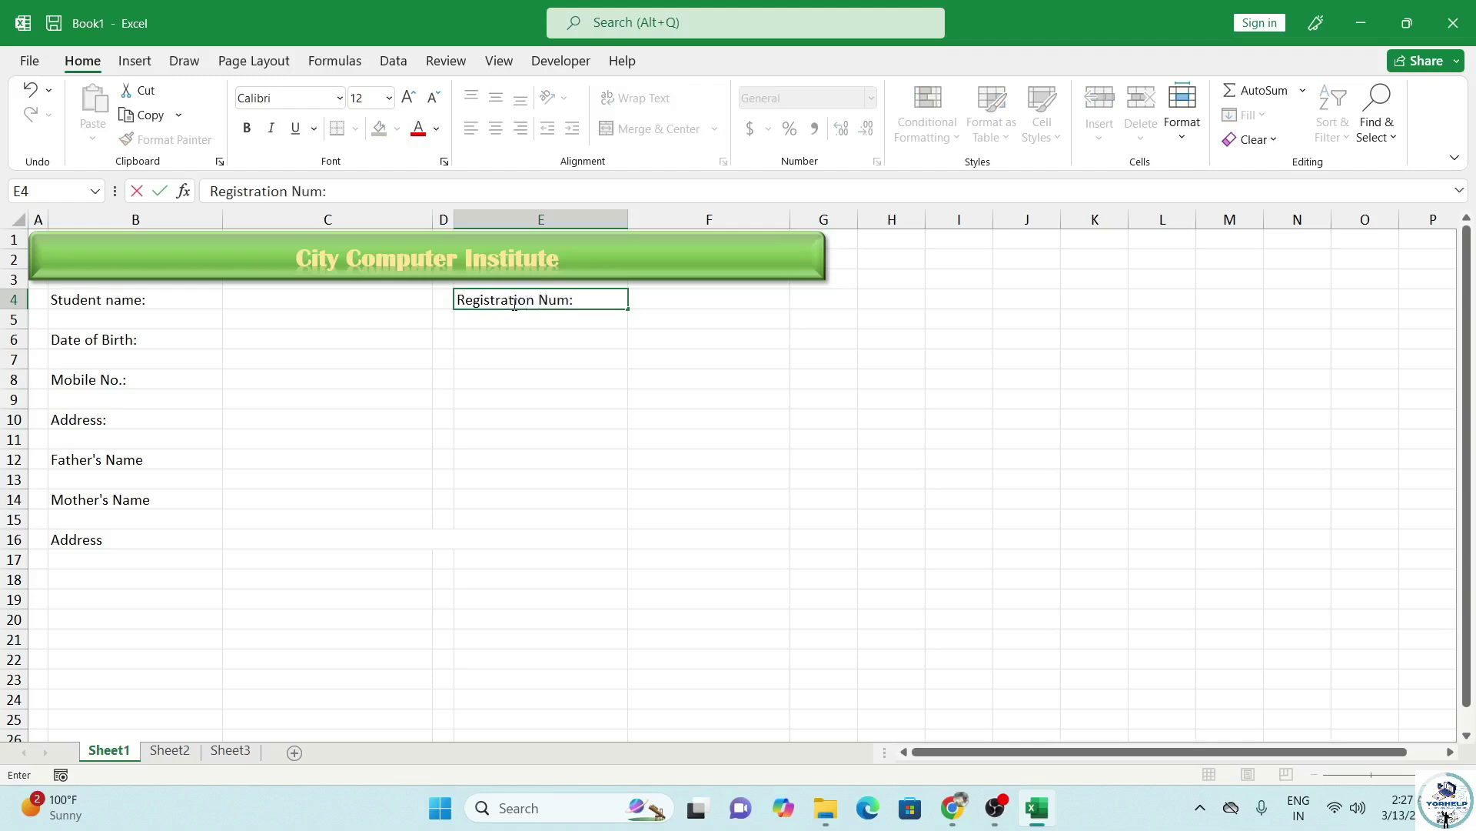
key("Return")
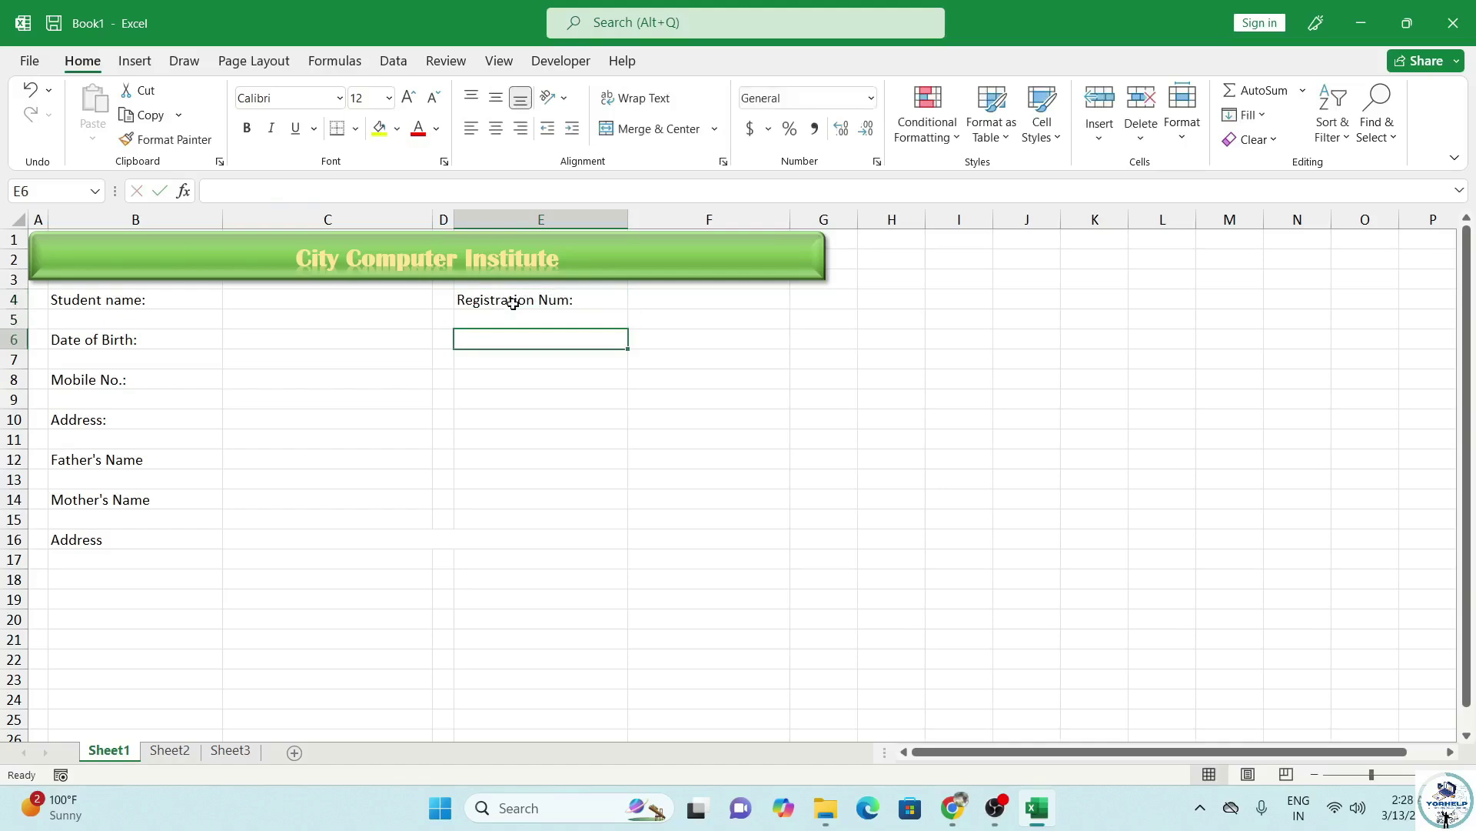
type("Gender:")
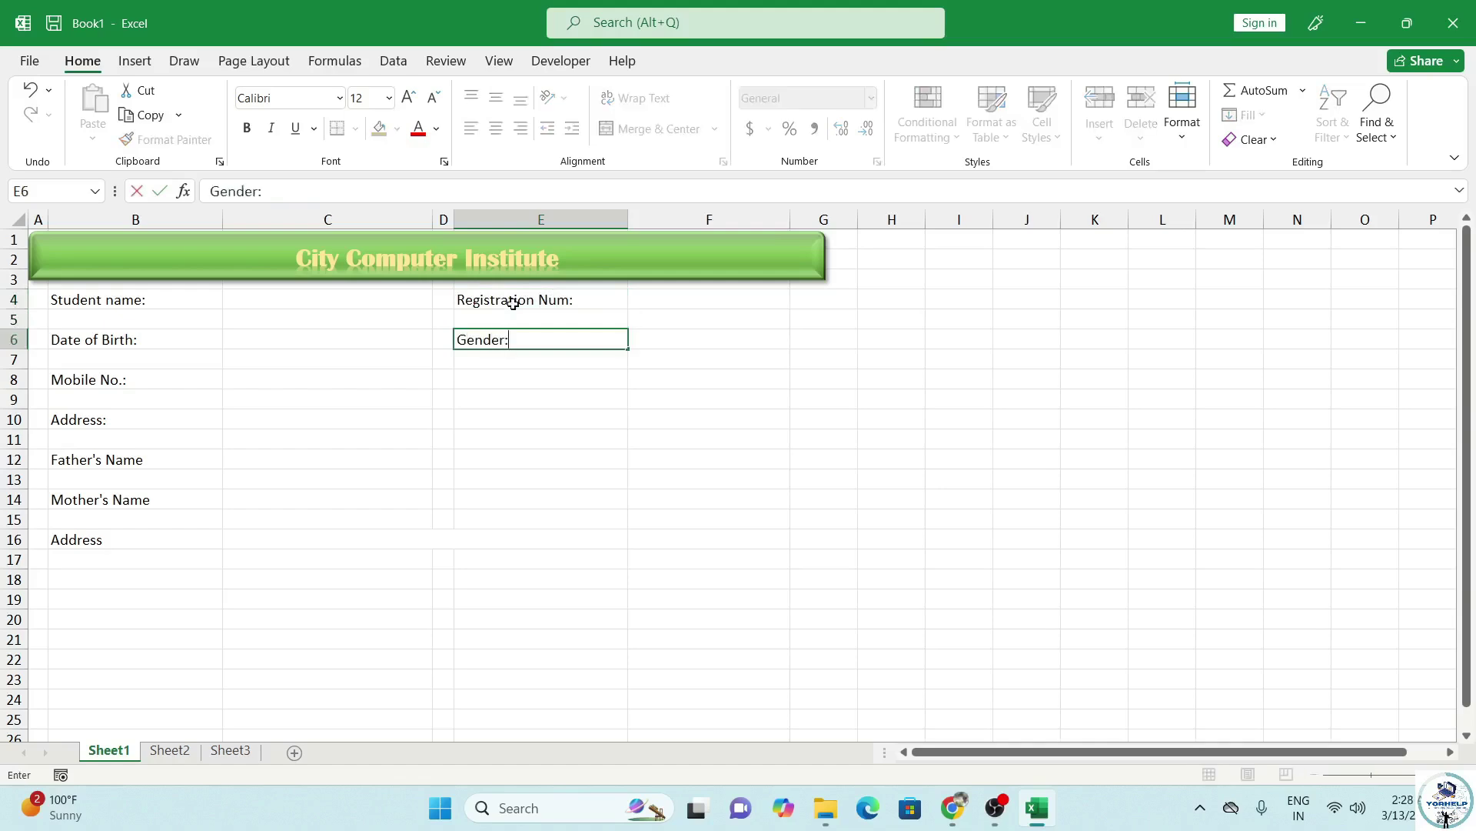
key("Return")
key("Return")
type("Cour")
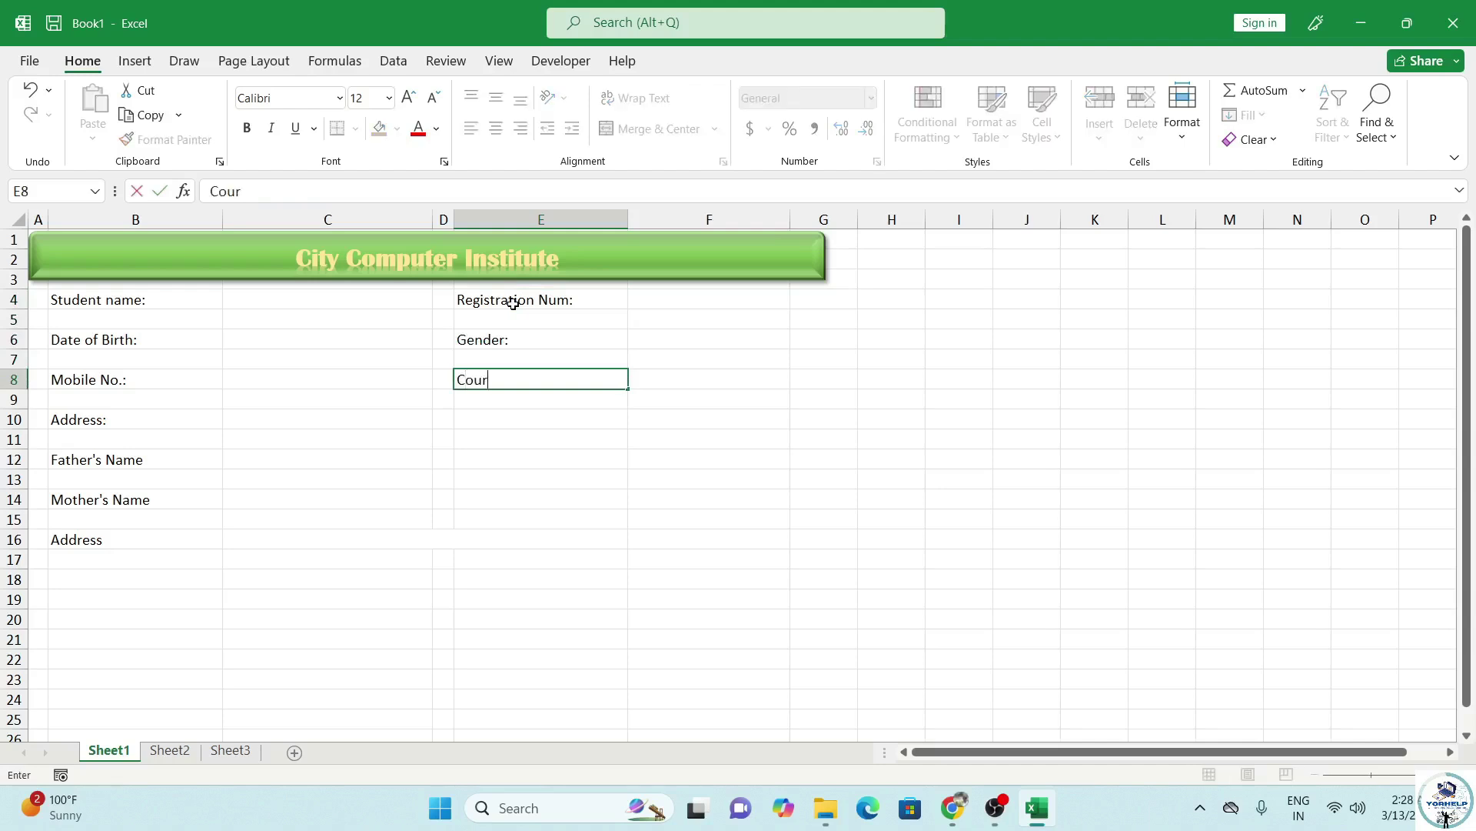
type("se Name")
key("Return")
key("Return")
type("Course Fee:")
key("Return")
key("Return")
type("Duratio")
key("Return")
key("Return")
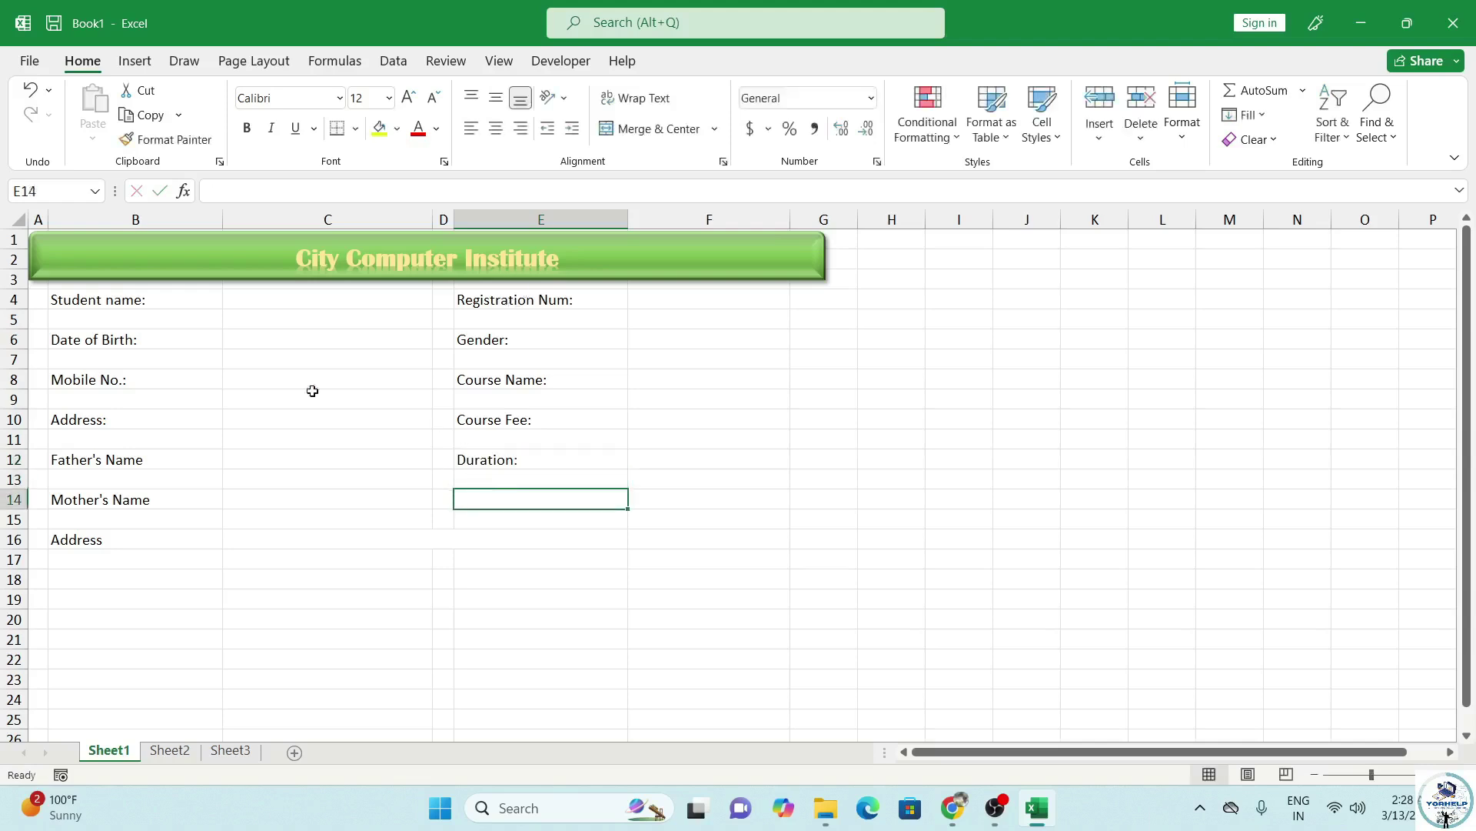
Set the twelve label cells in columns B and E to 14 pt Arial Rounded MT Bold.
left_click(116, 302)
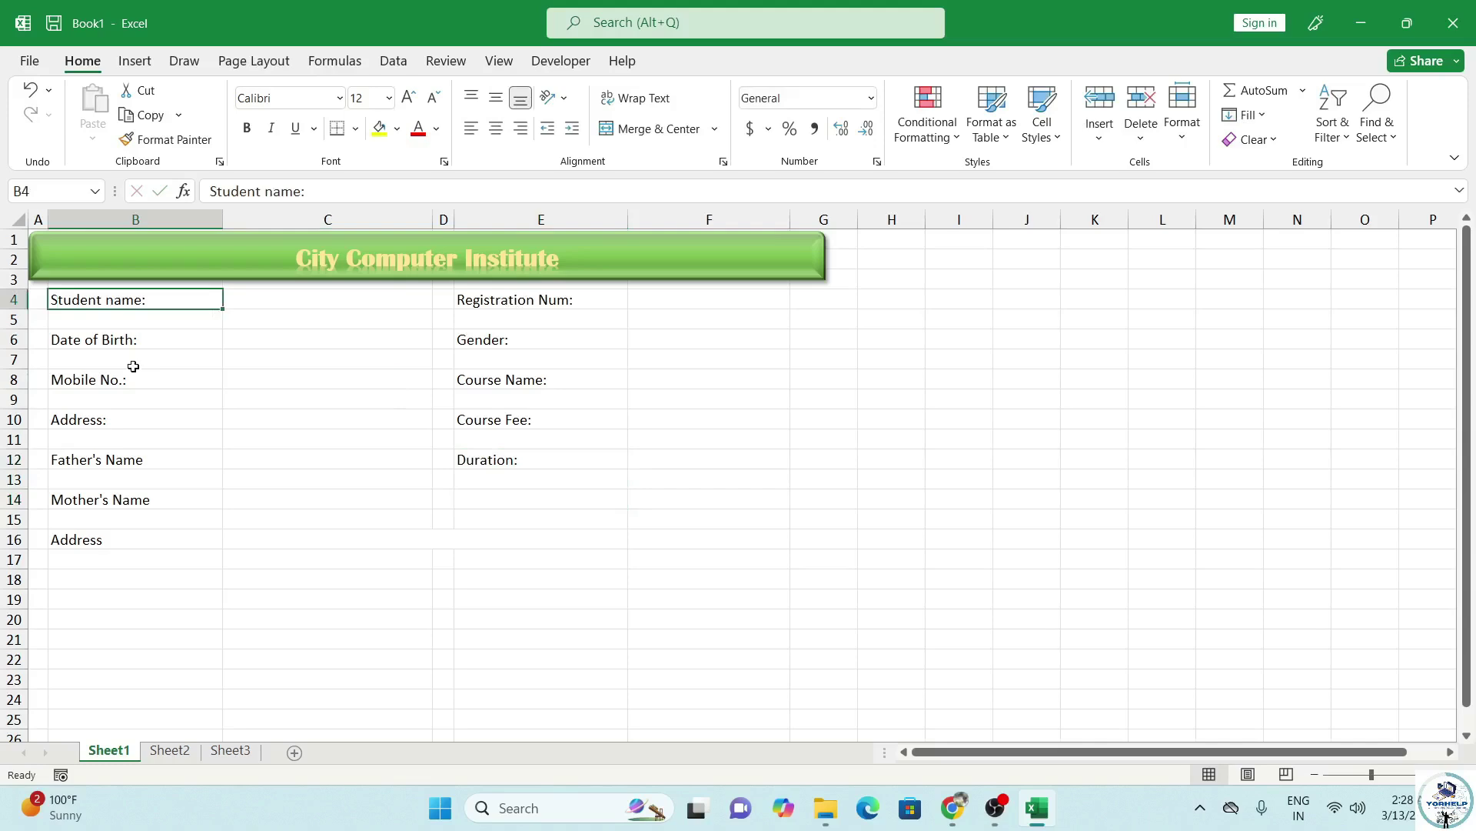
left_click(123, 343, "ctrl")
left_click(123, 380, "ctrl")
left_click(119, 420, "ctrl")
left_click(131, 460, "ctrl")
left_click(140, 500, "ctrl")
left_click(136, 541, "ctrl")
left_click(538, 302, "ctrl")
left_click(519, 342, "ctrl")
left_click(513, 381, "ctrl")
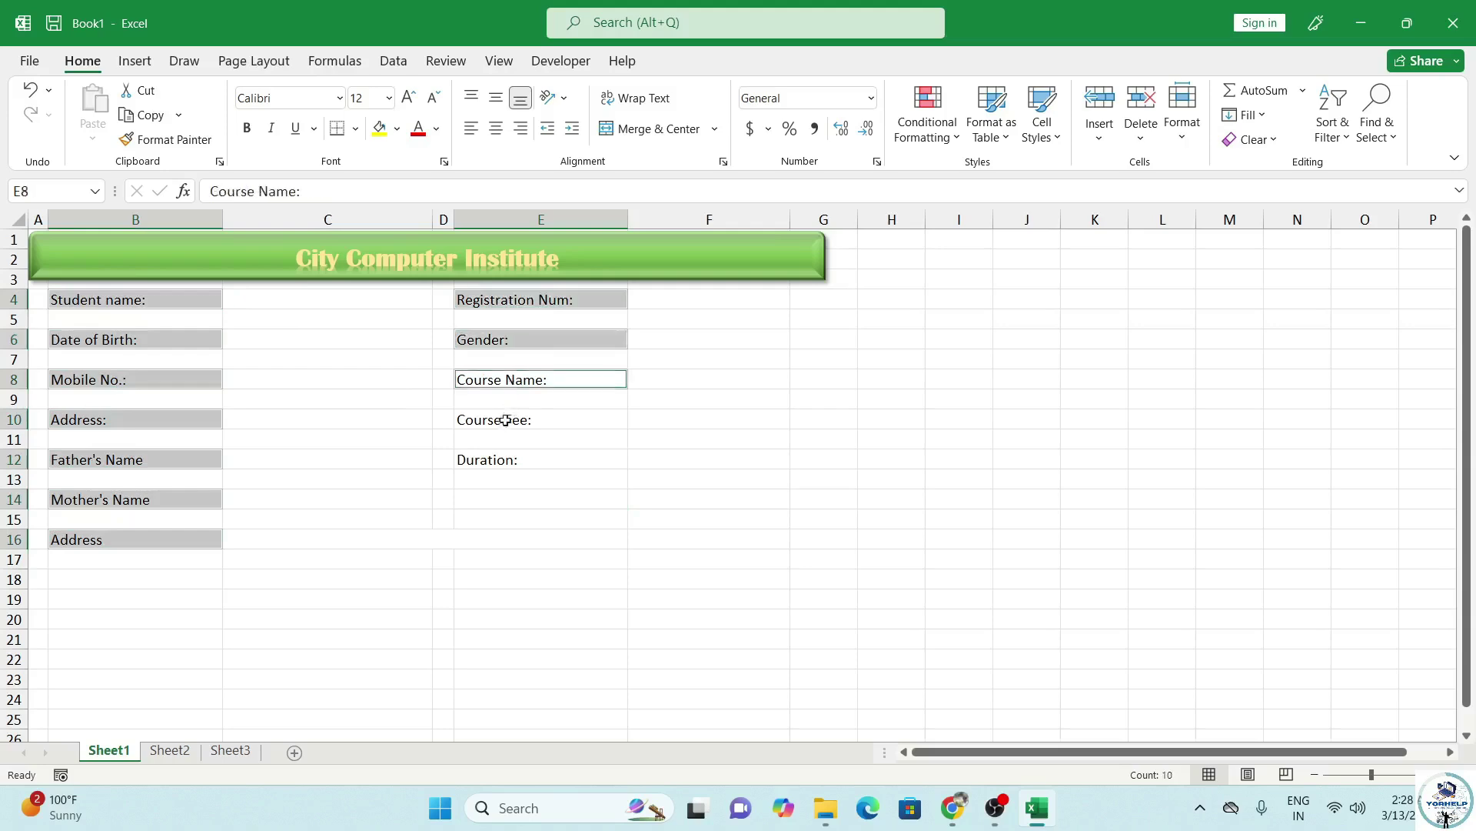
left_click(509, 421, "ctrl")
left_click(501, 460, "ctrl")
left_click(408, 98)
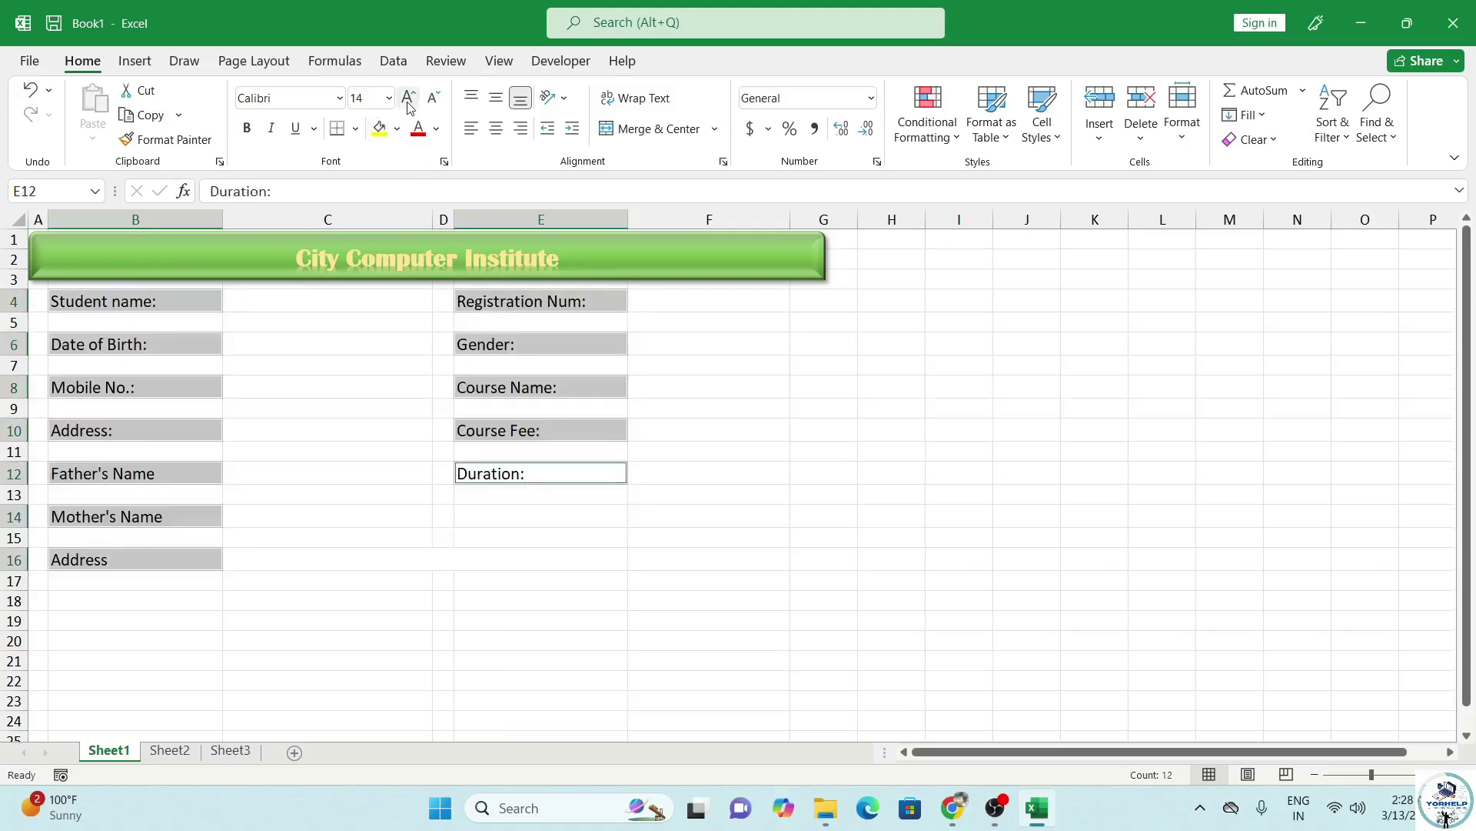
left_click(339, 98)
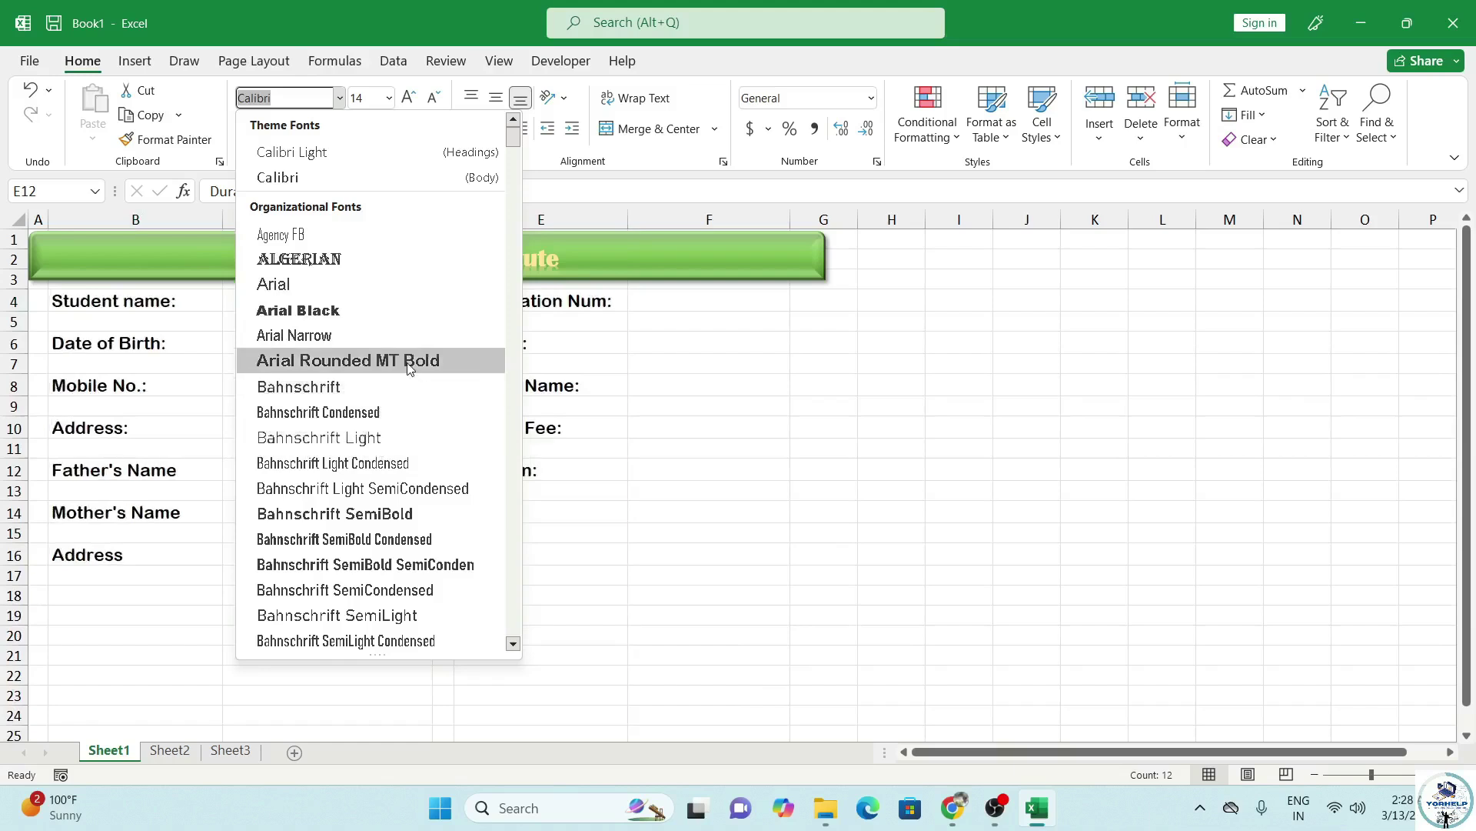
left_click(408, 362)
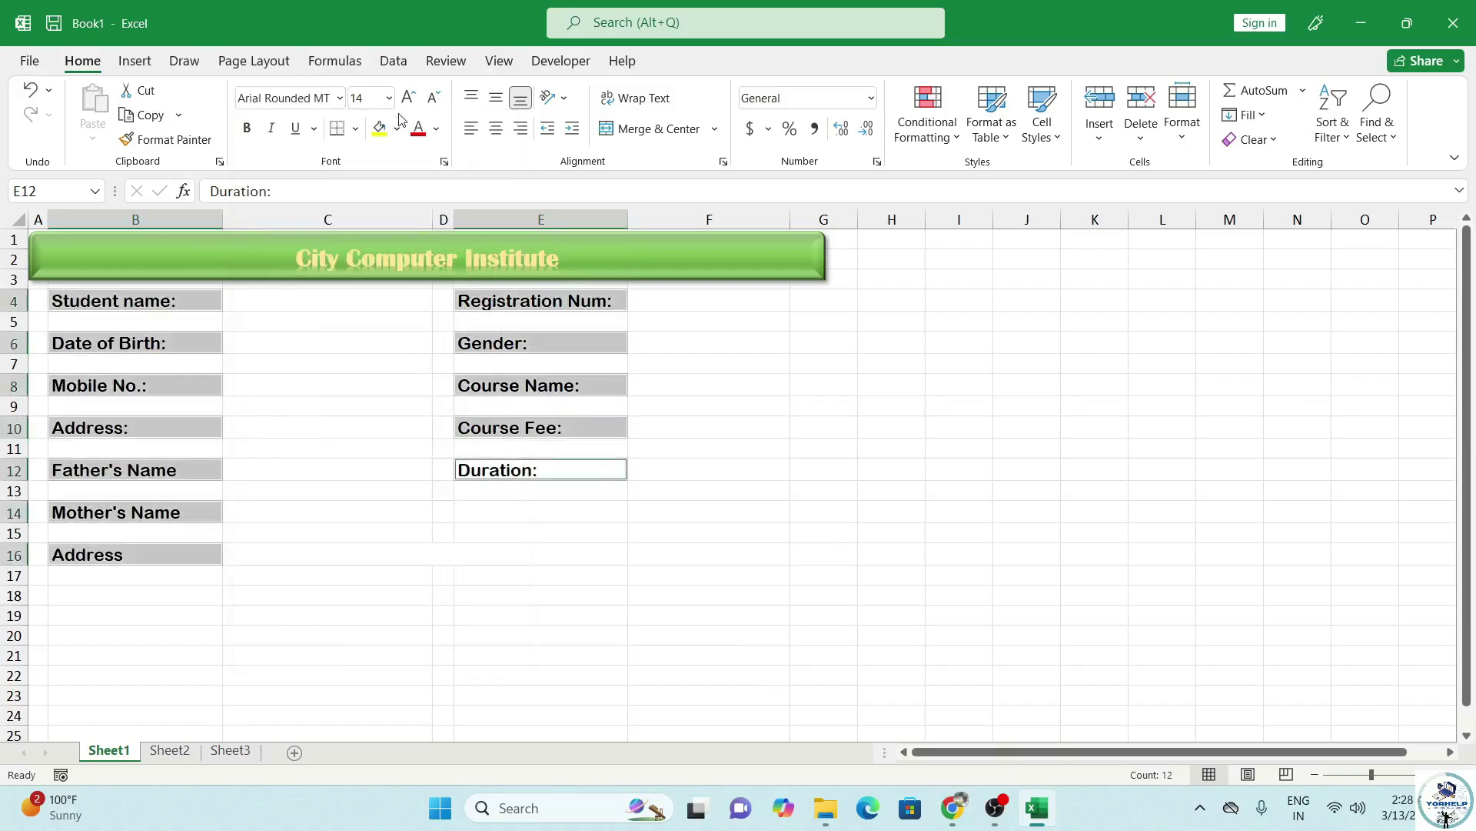
Give the labels dark blue text and a light green fill.
left_click(436, 129)
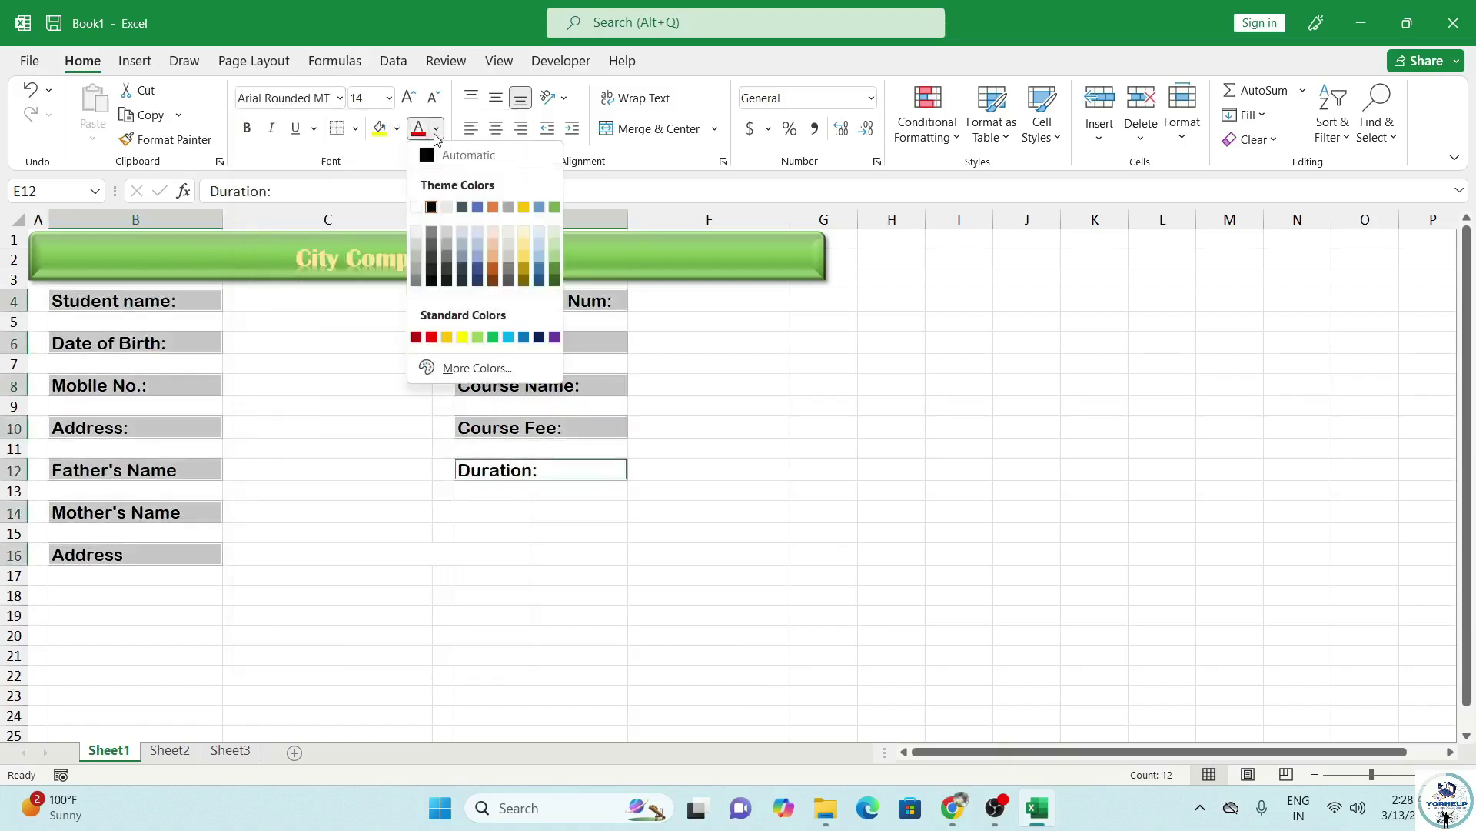
left_click(479, 281)
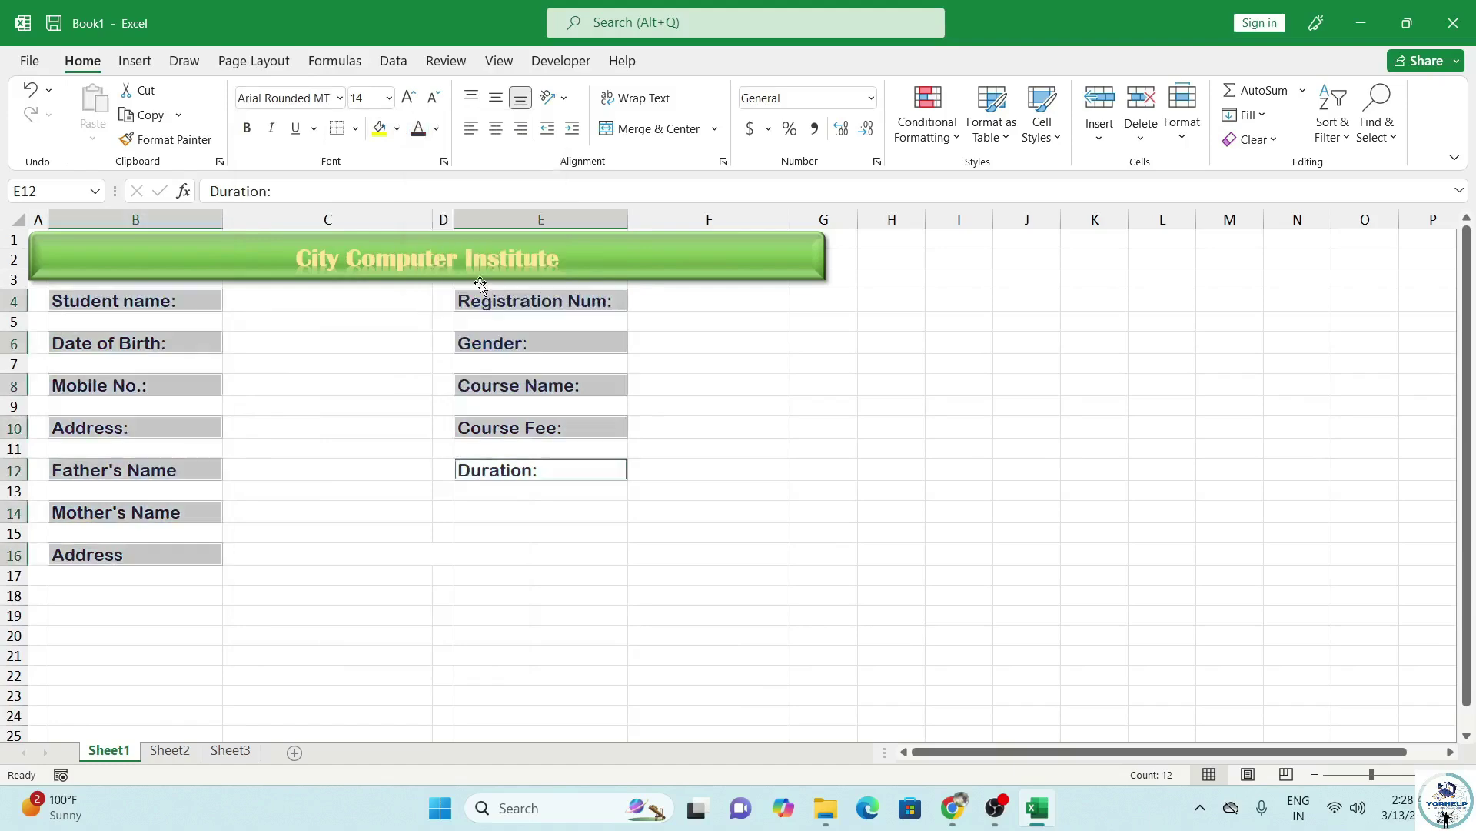
left_click(397, 129)
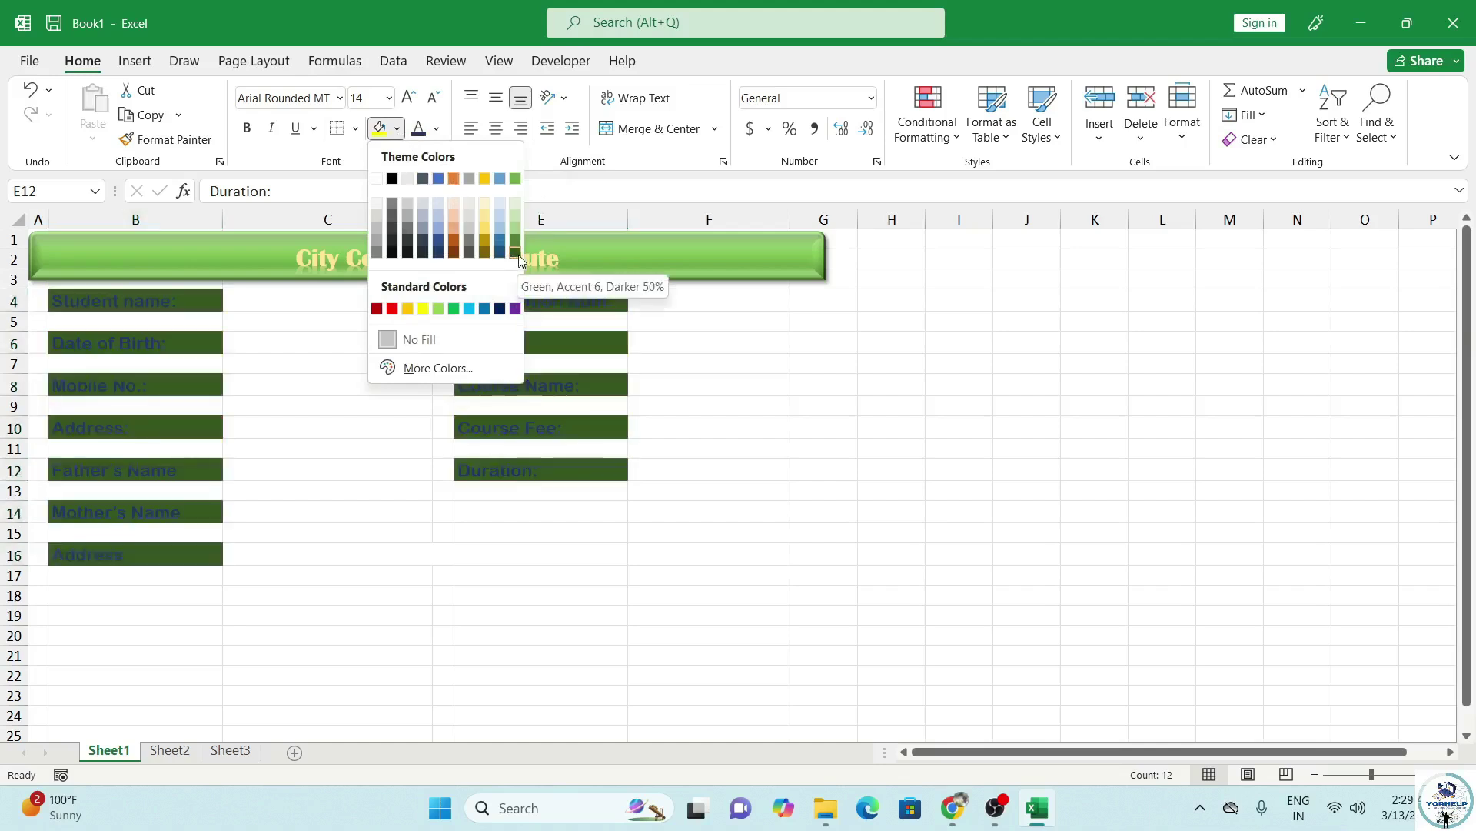
left_click(514, 209)
left_click(356, 303)
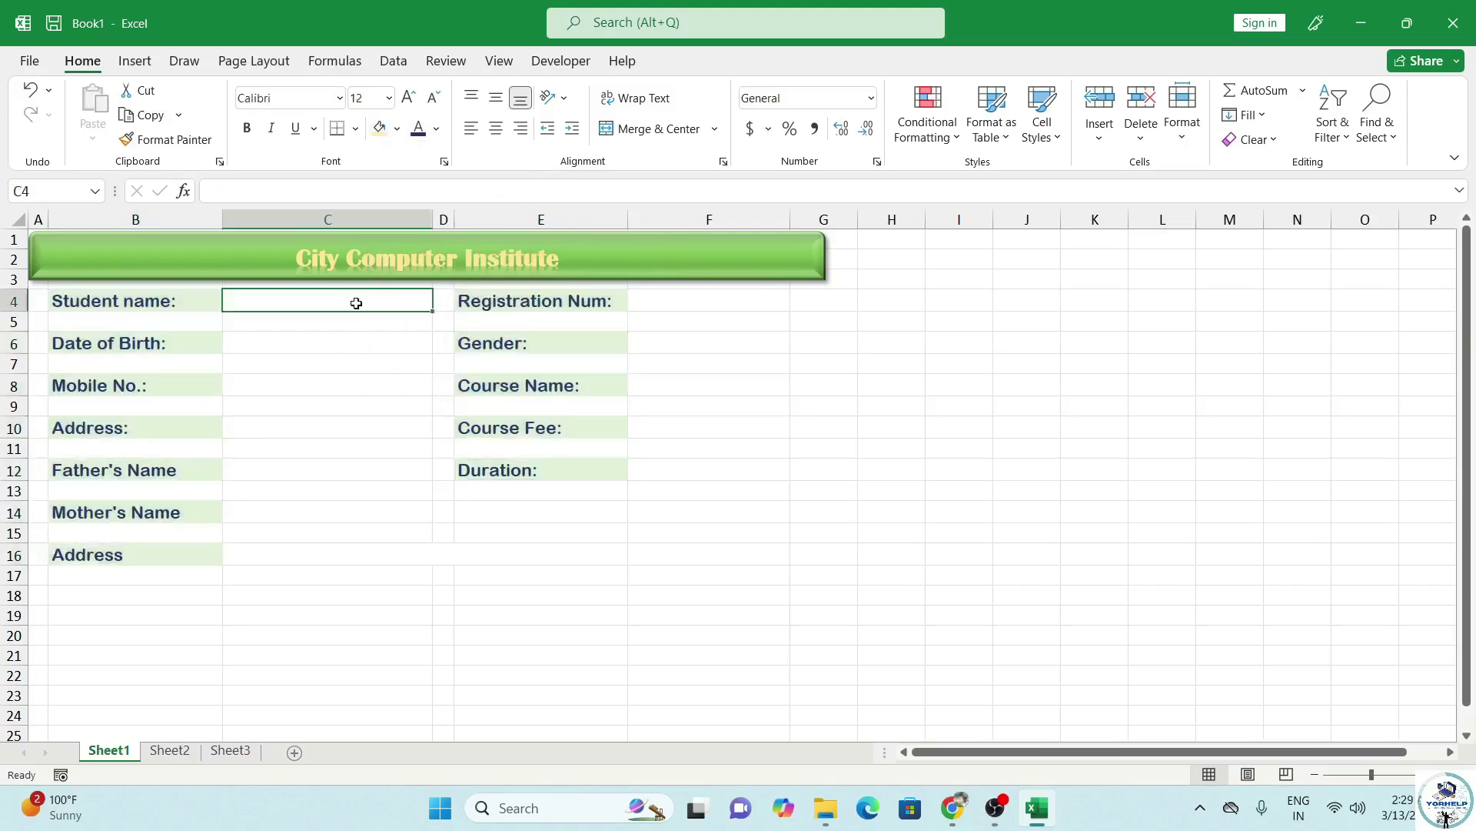
Select entry cells C4–C14, the merged Address cell and F4–F12, and enlarge them to 14 pt.
left_click(338, 350, "ctrl")
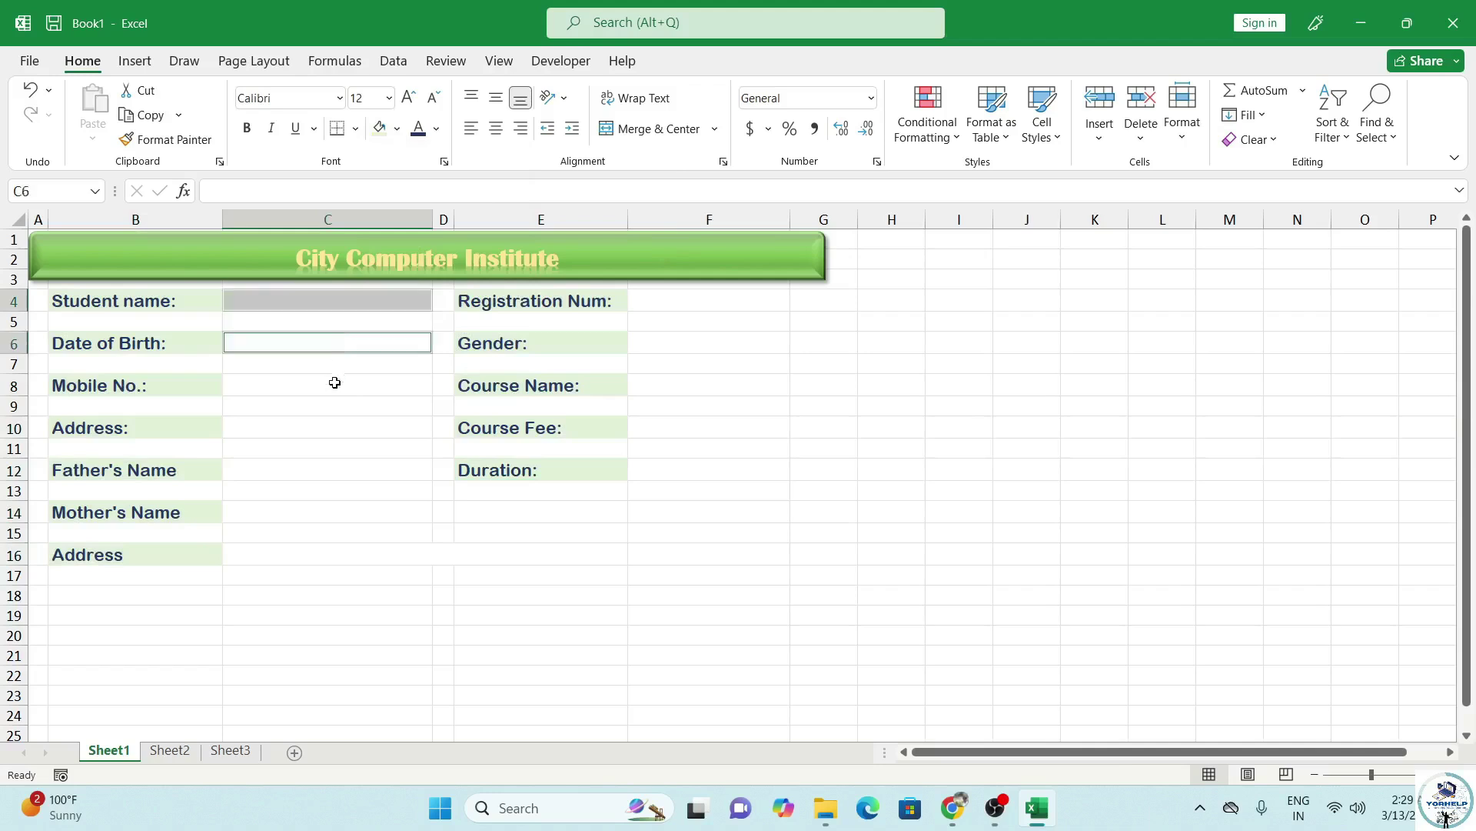
left_click(333, 384, "ctrl")
left_click(329, 429, "ctrl")
left_click(320, 469, "ctrl")
left_click(326, 528, "ctrl")
left_click(329, 514, "ctrl")
left_click(328, 538, "ctrl")
left_click(333, 569, "ctrl")
left_click(333, 559, "ctrl")
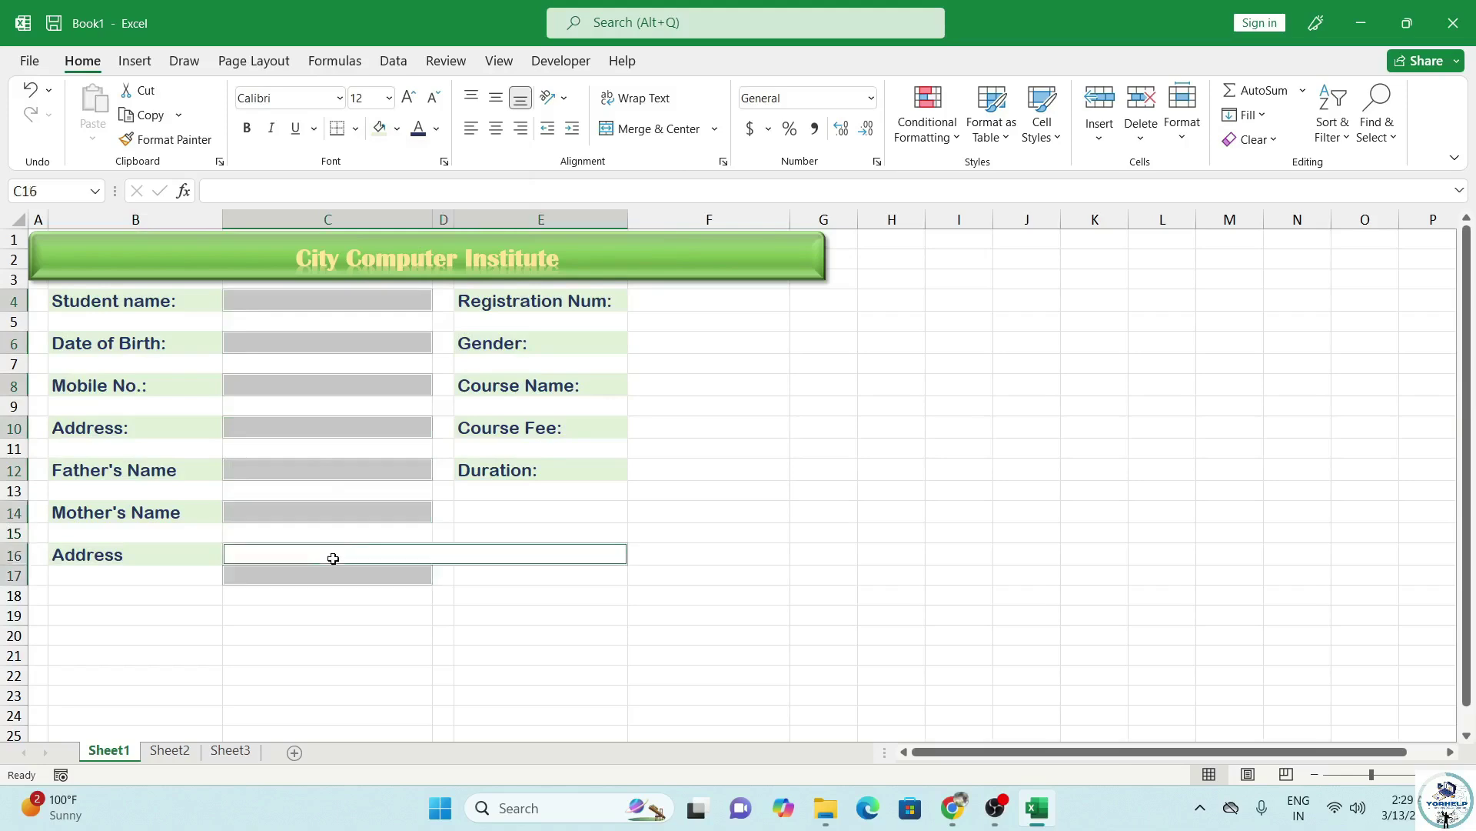
left_click(335, 579, "ctrl")
left_click(652, 300, "ctrl")
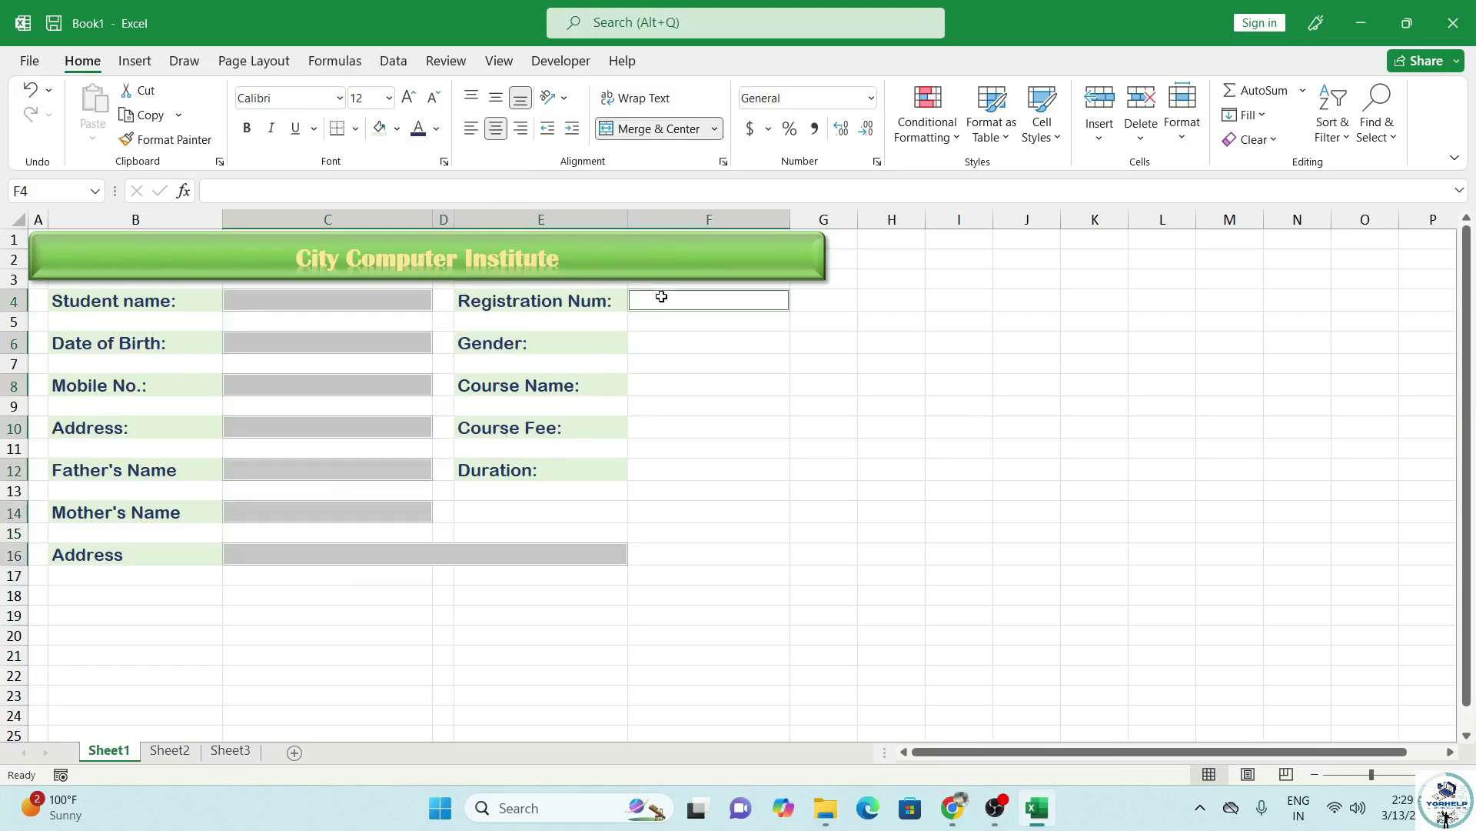
left_click(671, 343, "ctrl")
left_click(675, 385, "ctrl")
left_click(676, 428, "ctrl")
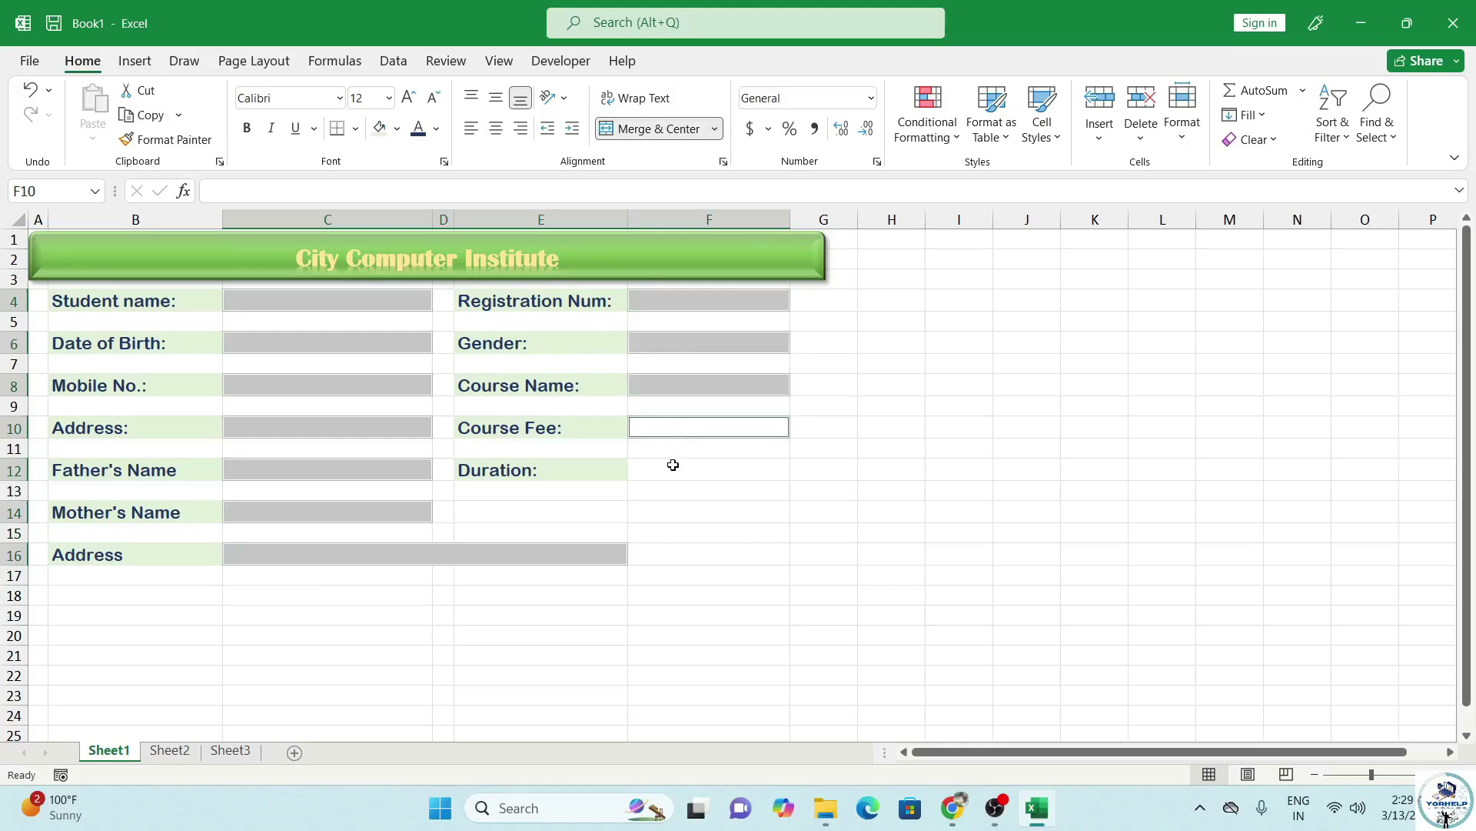
left_click(673, 464, "ctrl")
left_click(410, 98)
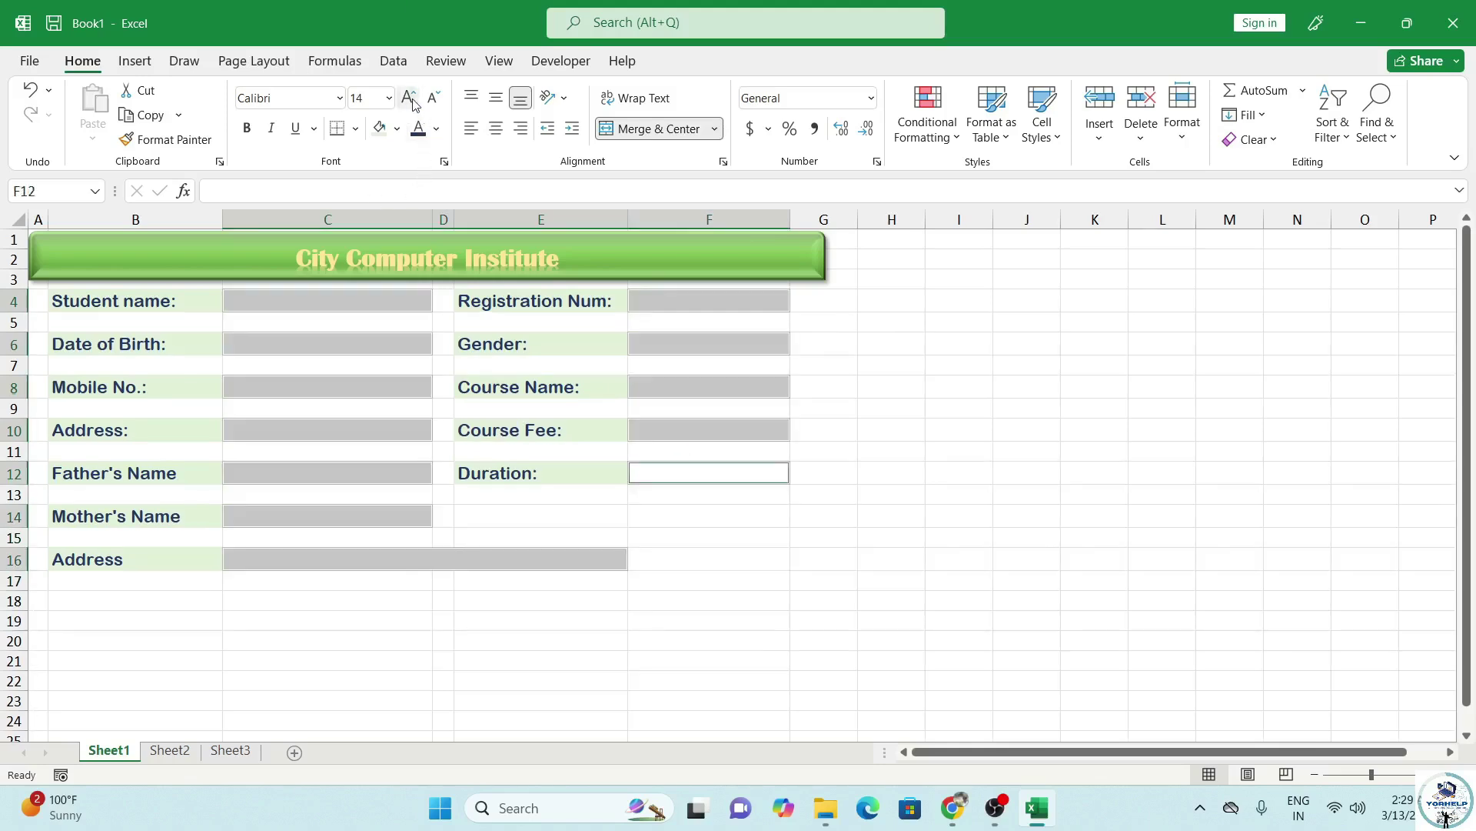
Give the entry cells dark text and a light gold fill.
left_click(436, 128)
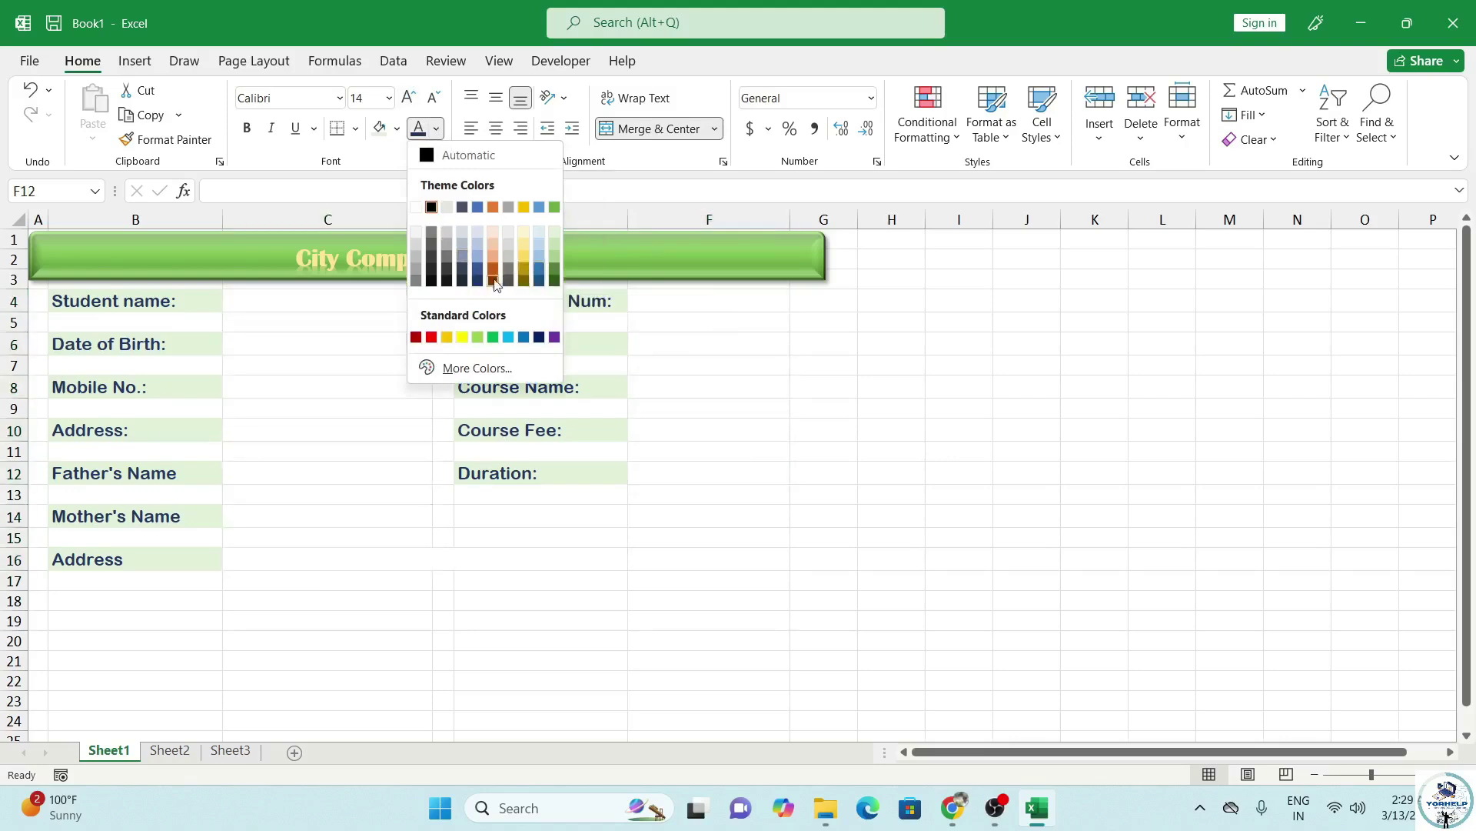
left_click(446, 279)
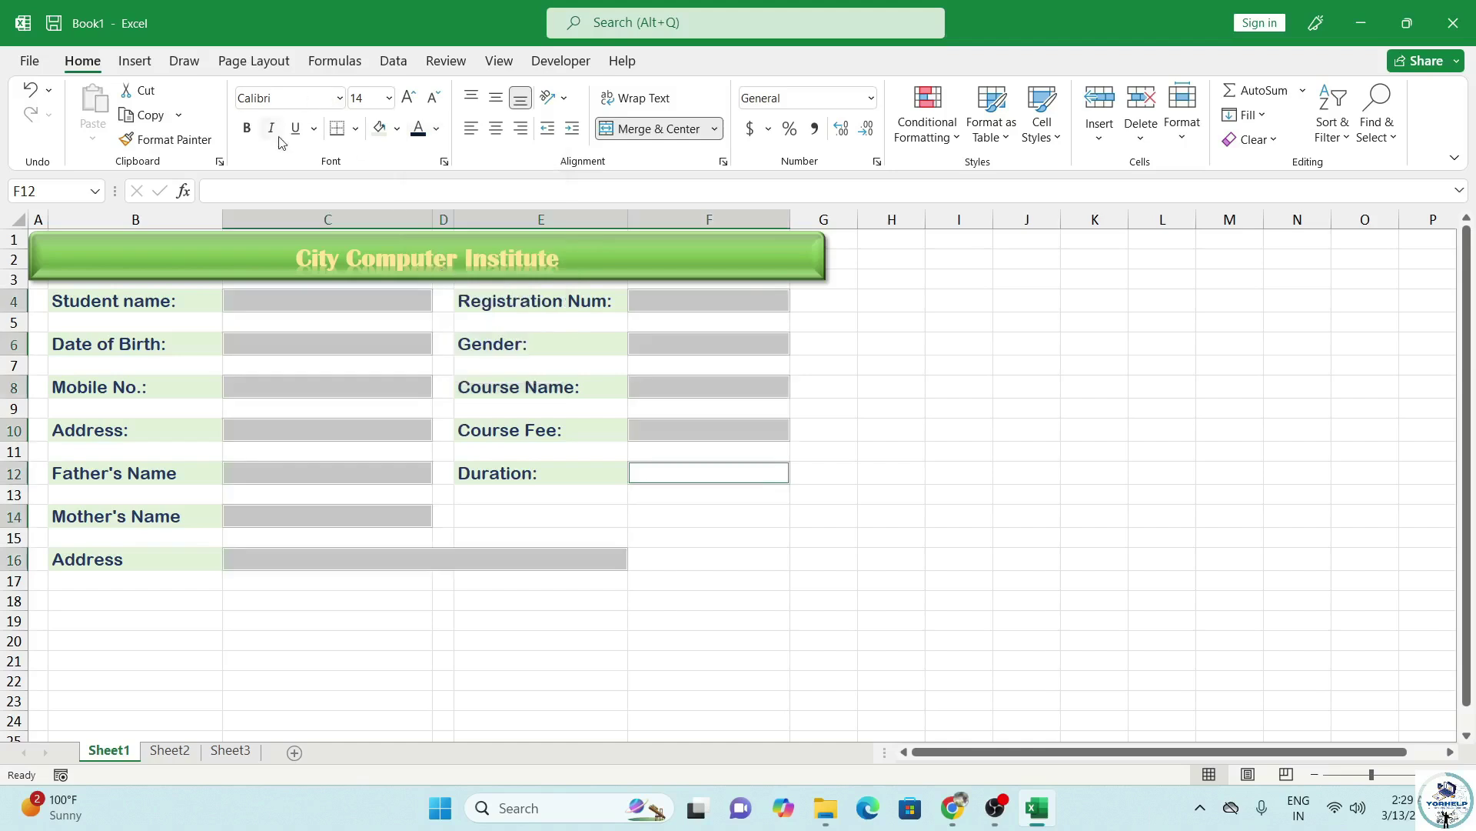
left_click(397, 128)
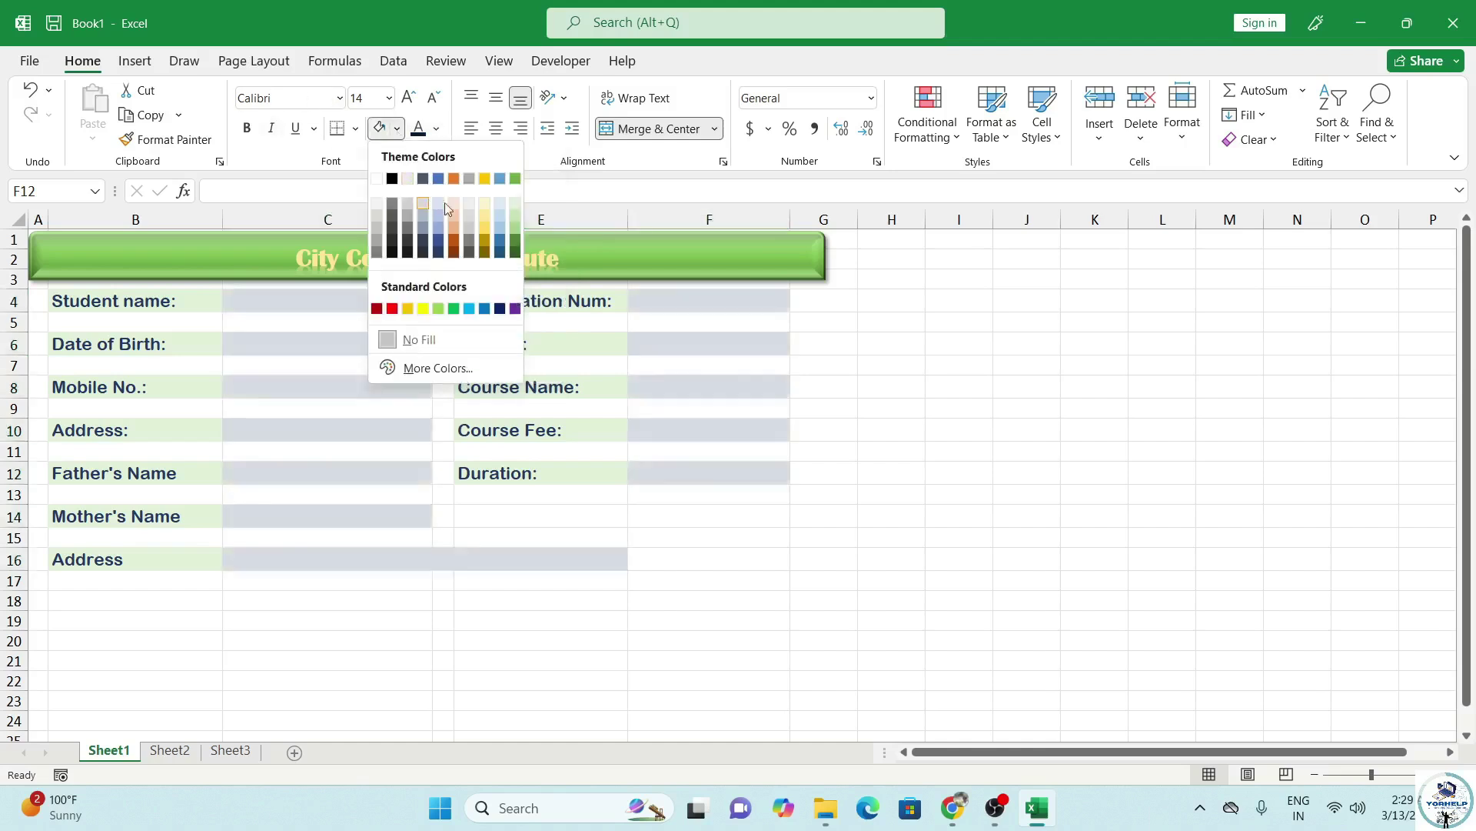
left_click(485, 204)
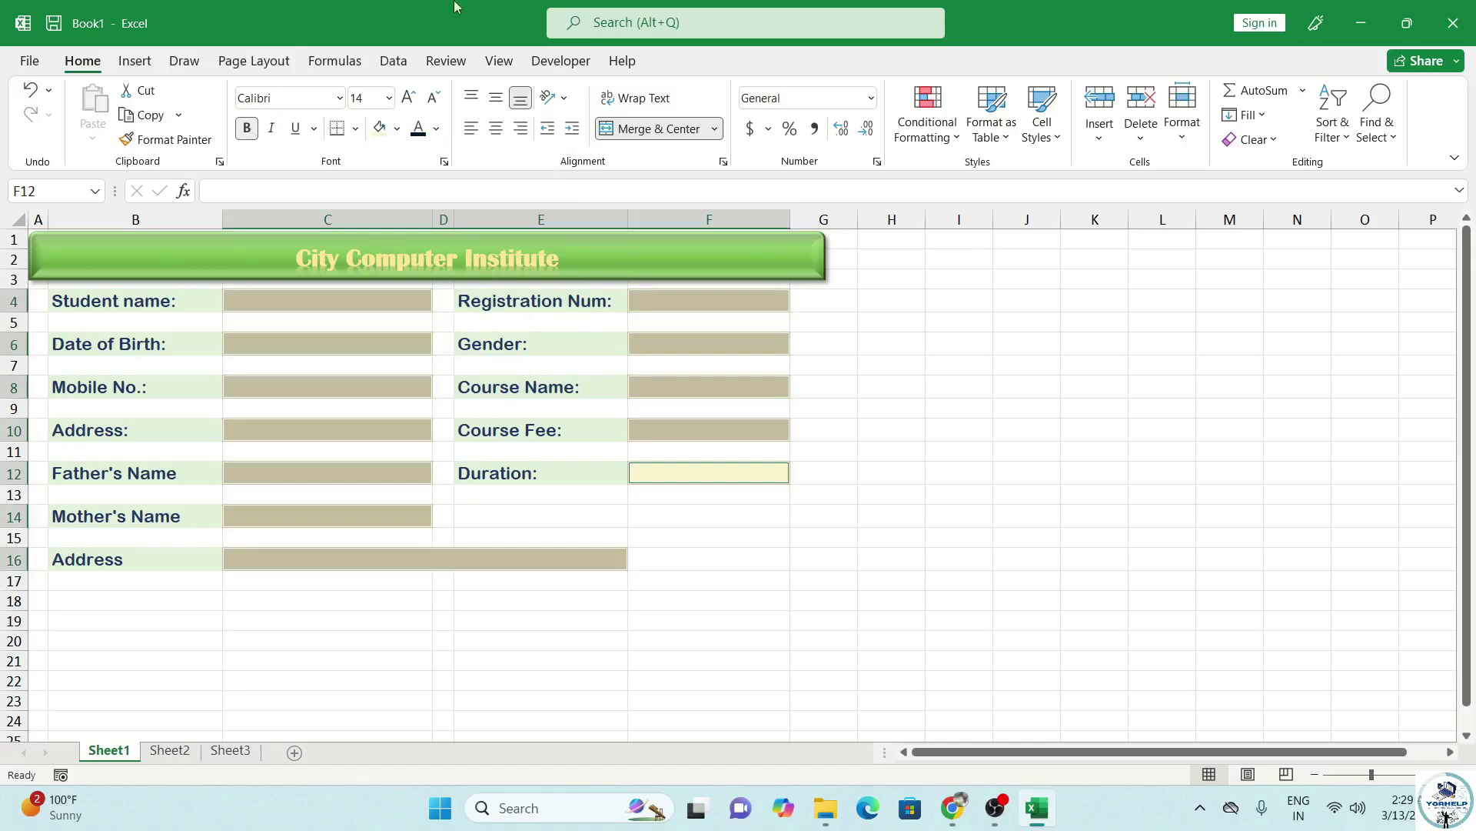
Multi-select the column B labels and the Registration Num through Course Fee labels in column E.
left_click(124, 300)
left_click(165, 348, "ctrl")
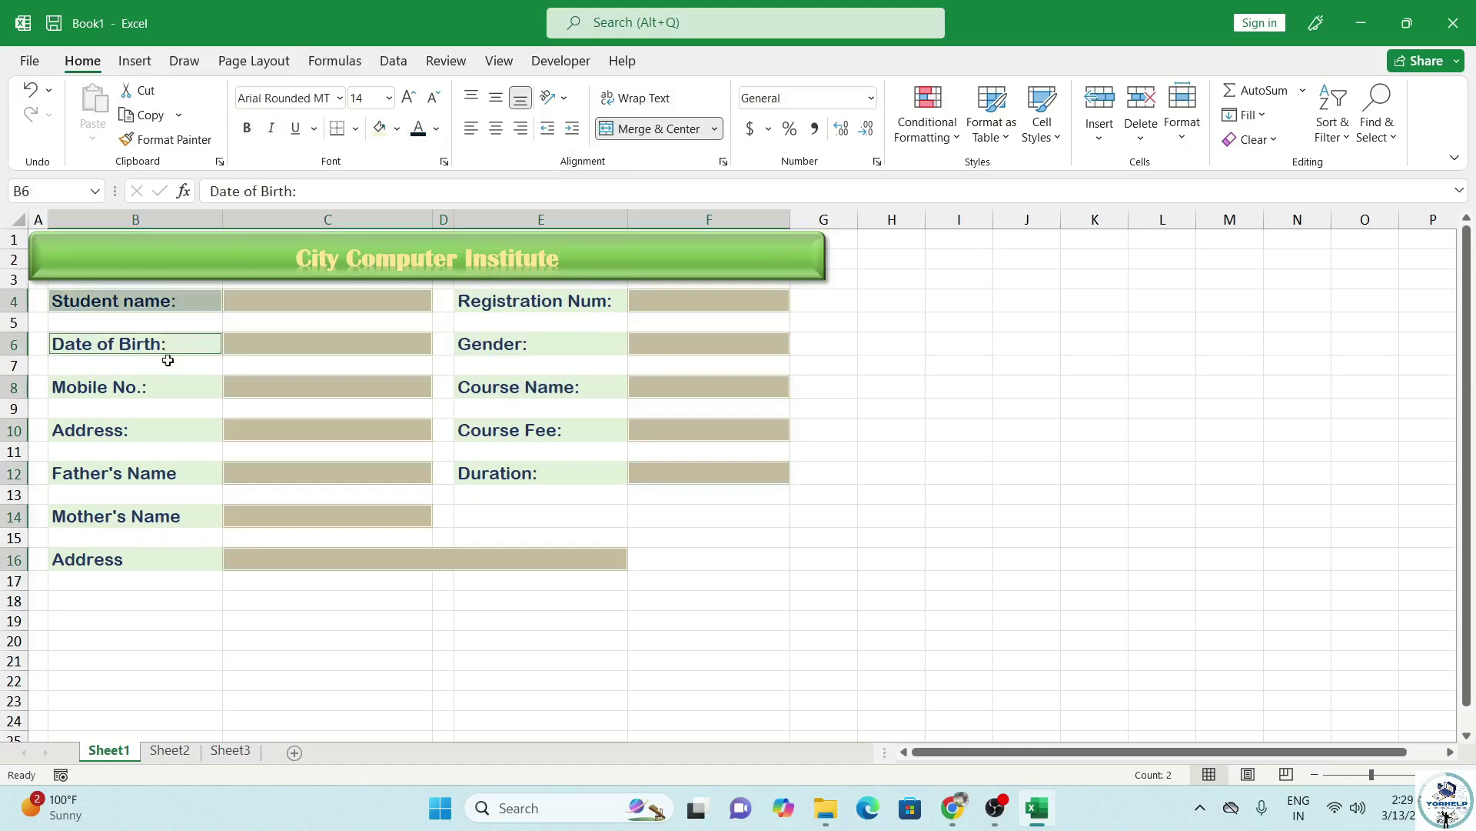
left_click(168, 387, "ctrl")
left_click(178, 431, "ctrl")
left_click(176, 473, "ctrl")
left_click(192, 516, "ctrl")
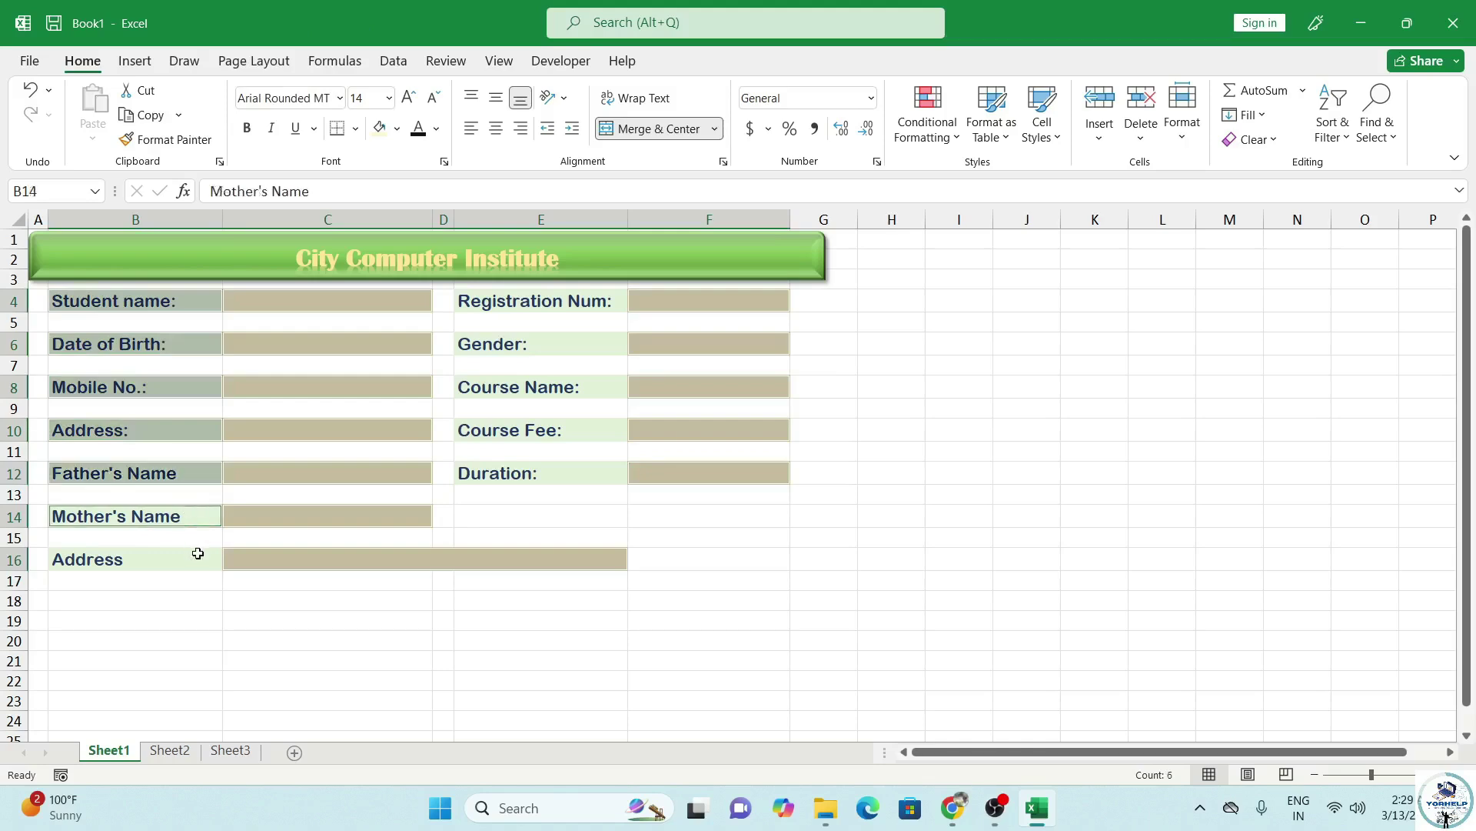
left_click(265, 549, "ctrl")
left_click(567, 477, "ctrl")
left_click(623, 456)
left_click(590, 428, "ctrl")
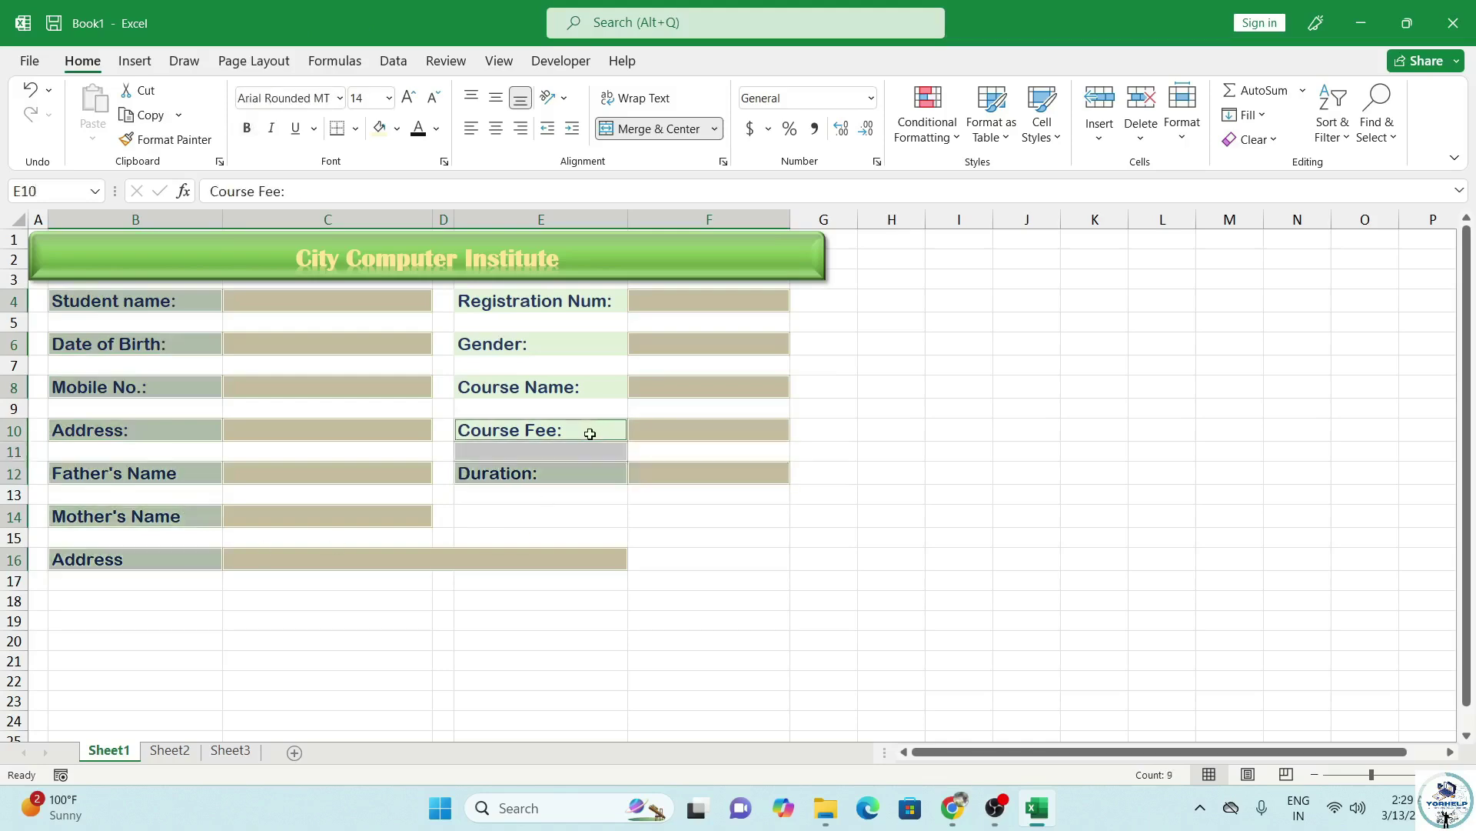
left_click(592, 385, "ctrl")
left_click(593, 344, "ctrl")
left_click(589, 304, "ctrl")
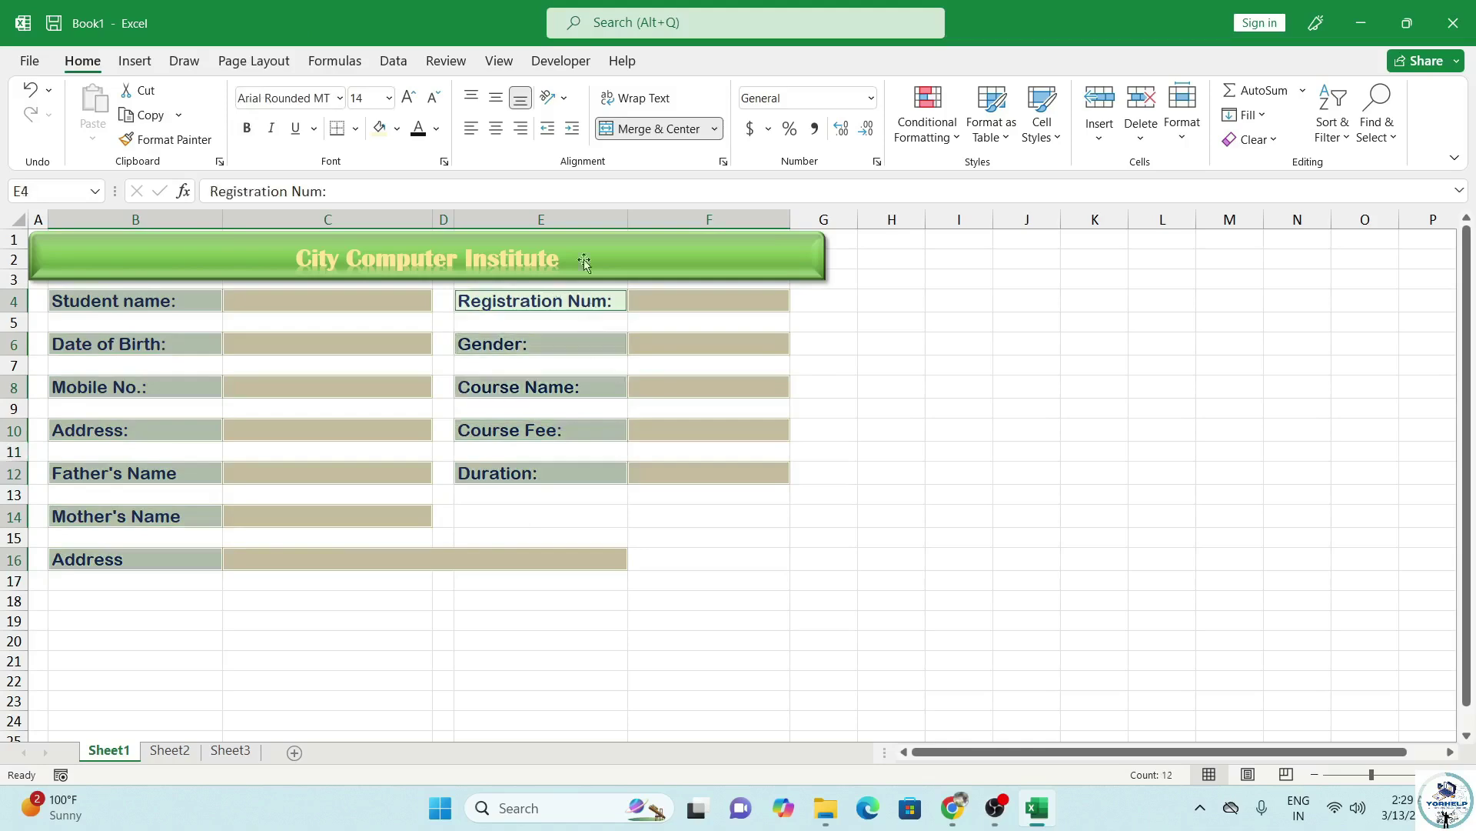
Apply All Borders to the selected form cells.
left_click(355, 129)
left_click(379, 326)
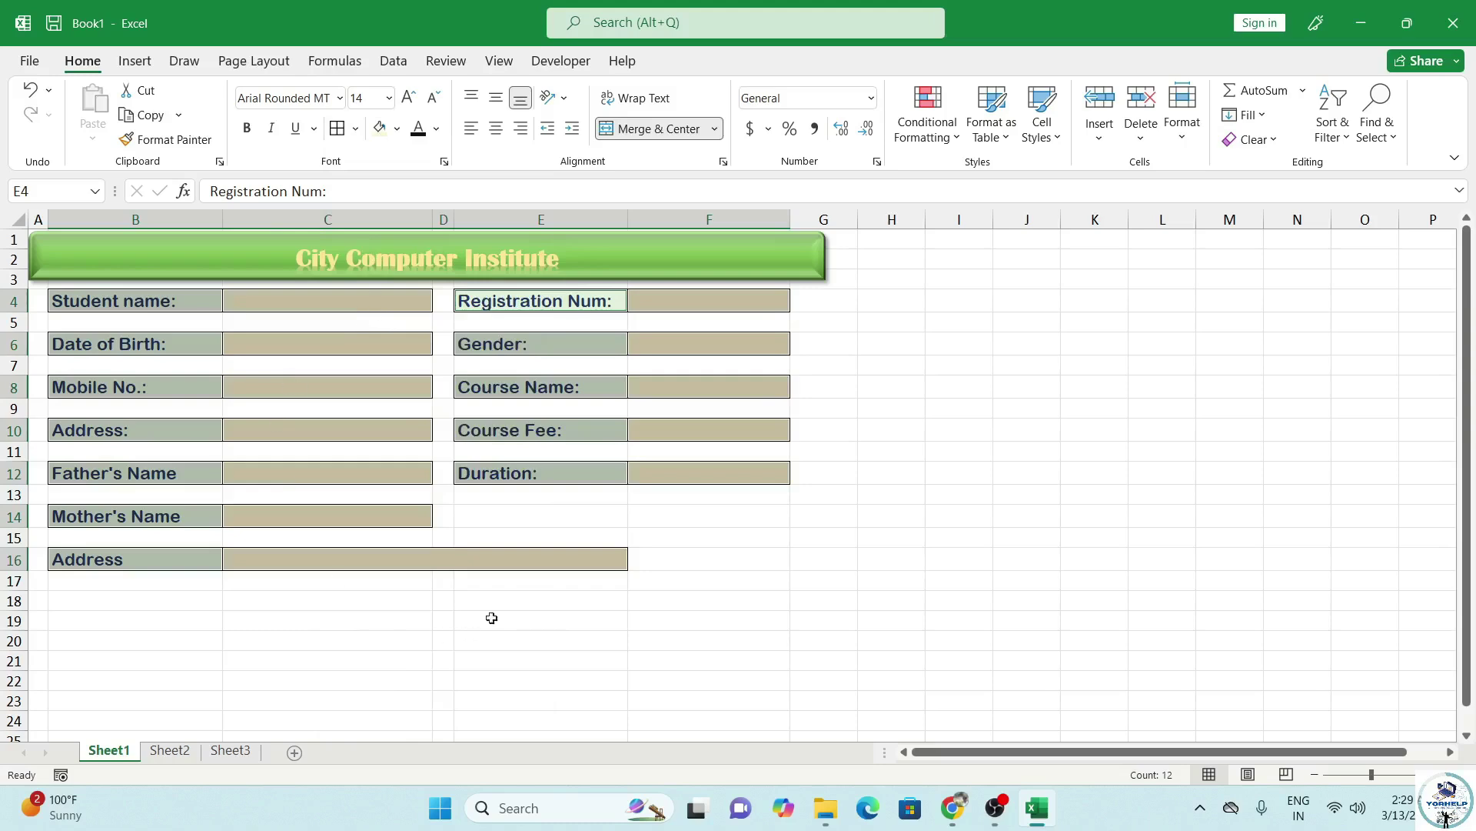
left_click(532, 514)
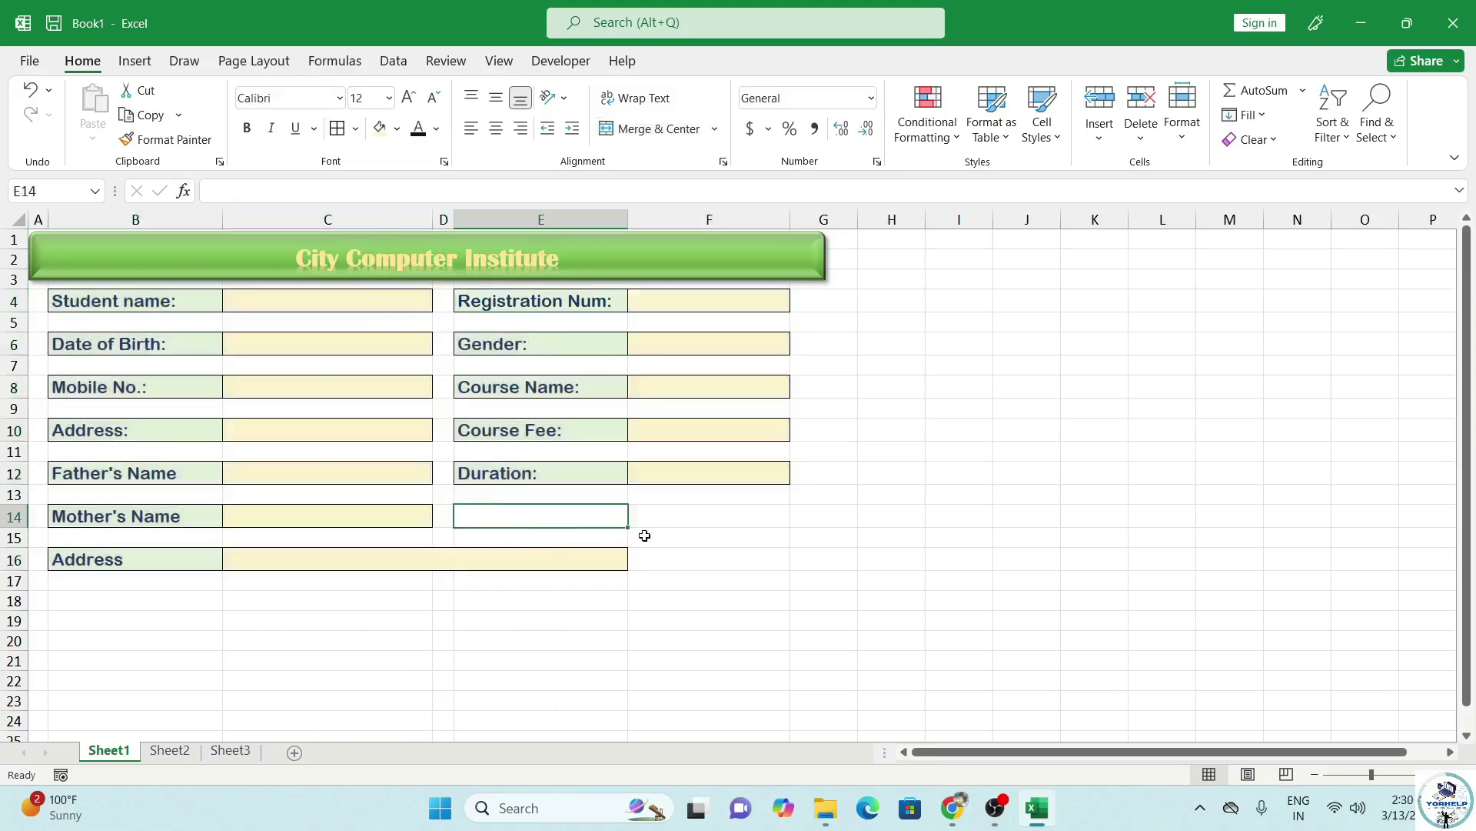
left_click(661, 567)
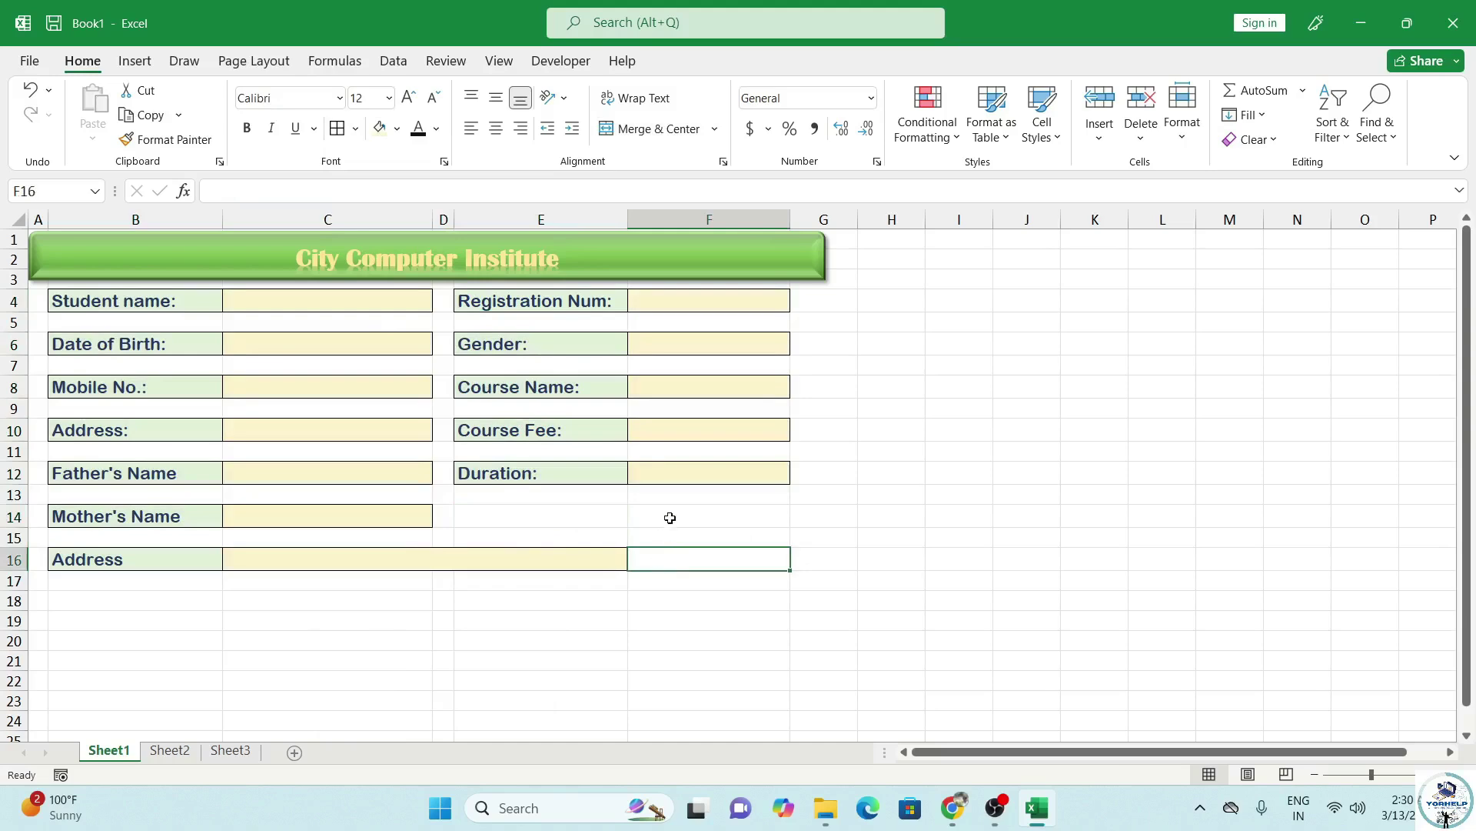
Draw a rectangle on row 14 in column F and give it an orange shape style.
left_click(137, 62)
left_click(243, 115)
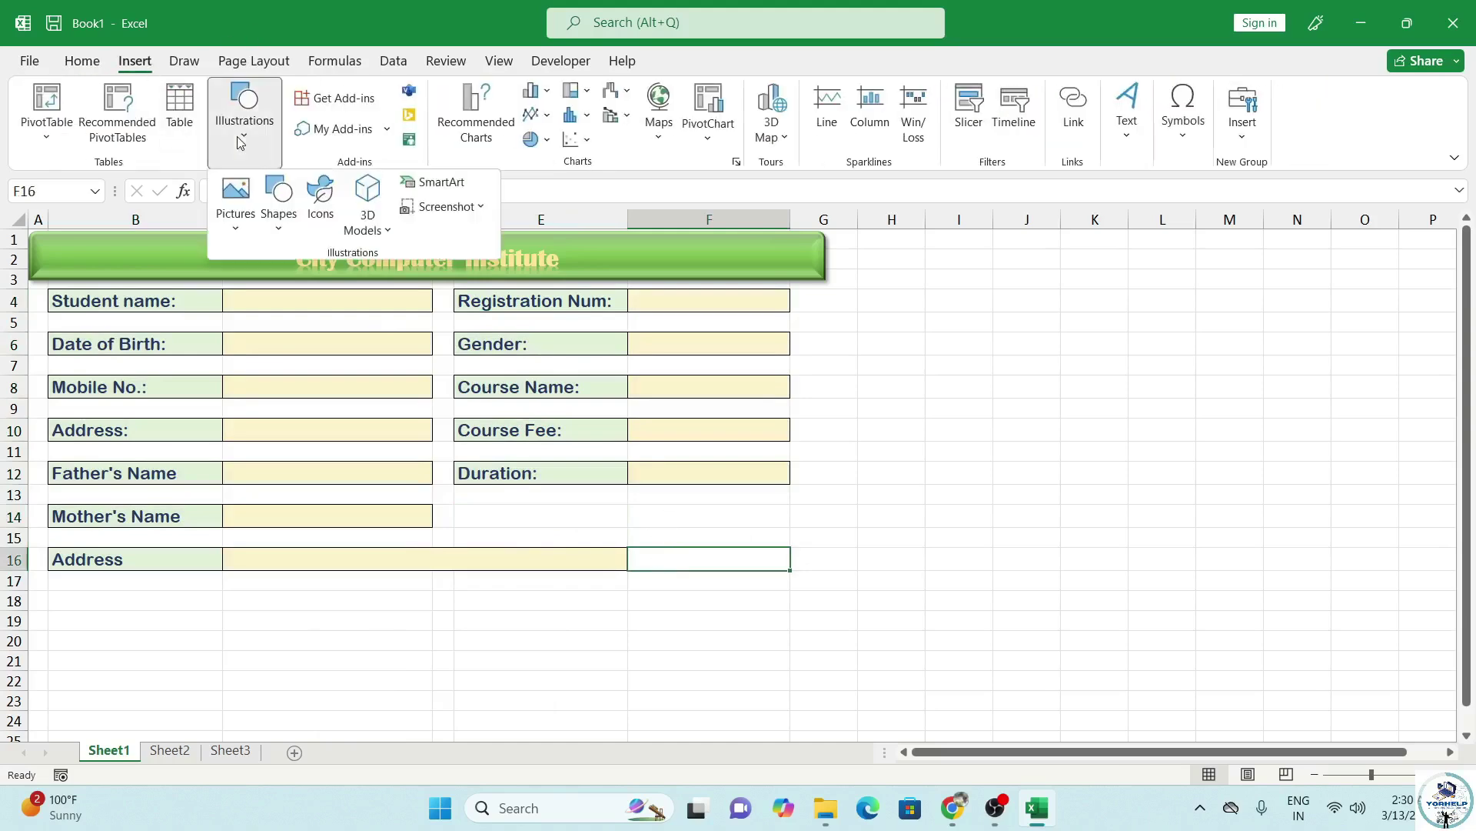
left_click(283, 219)
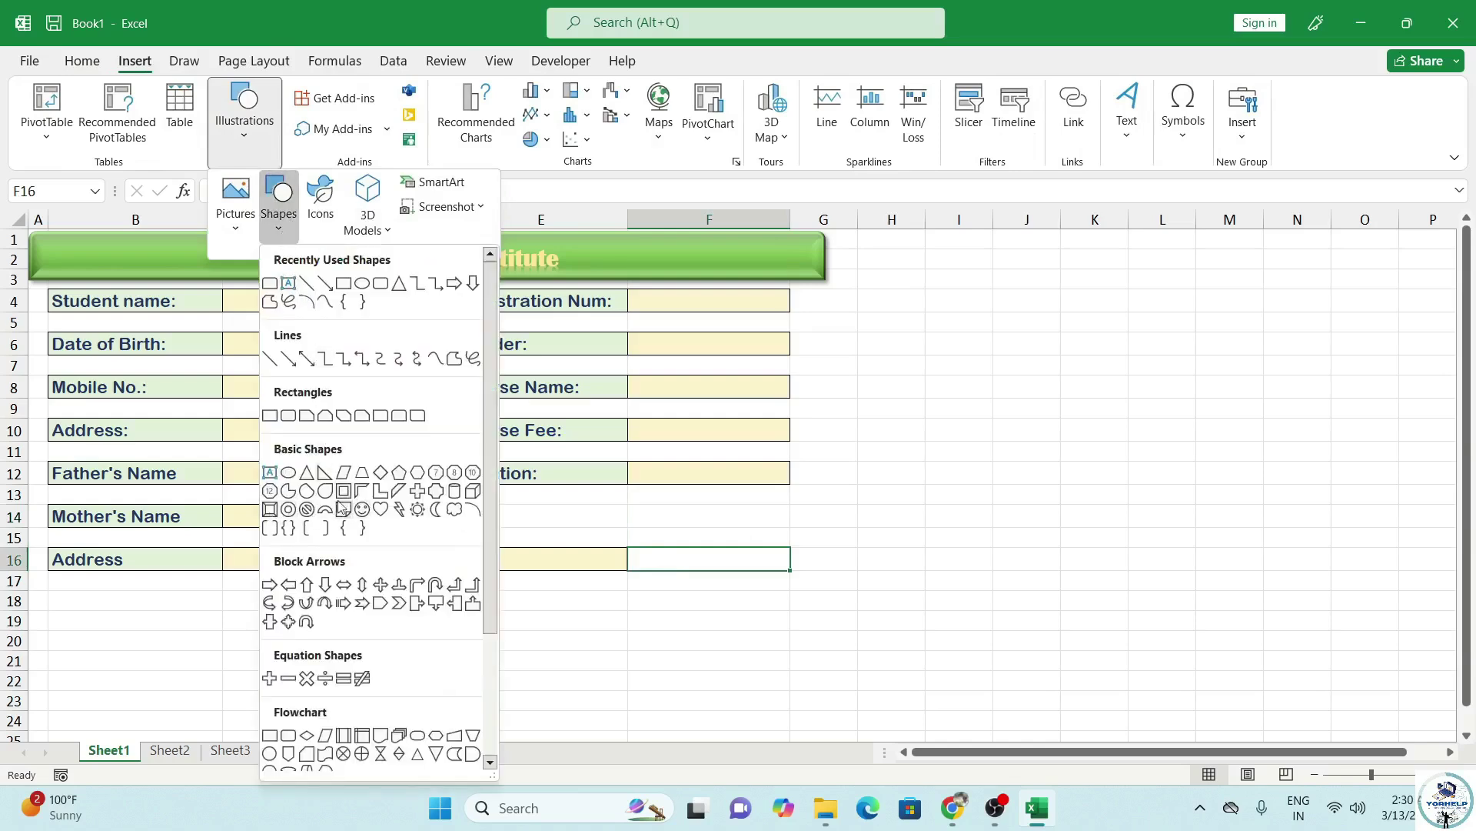
left_click(271, 511)
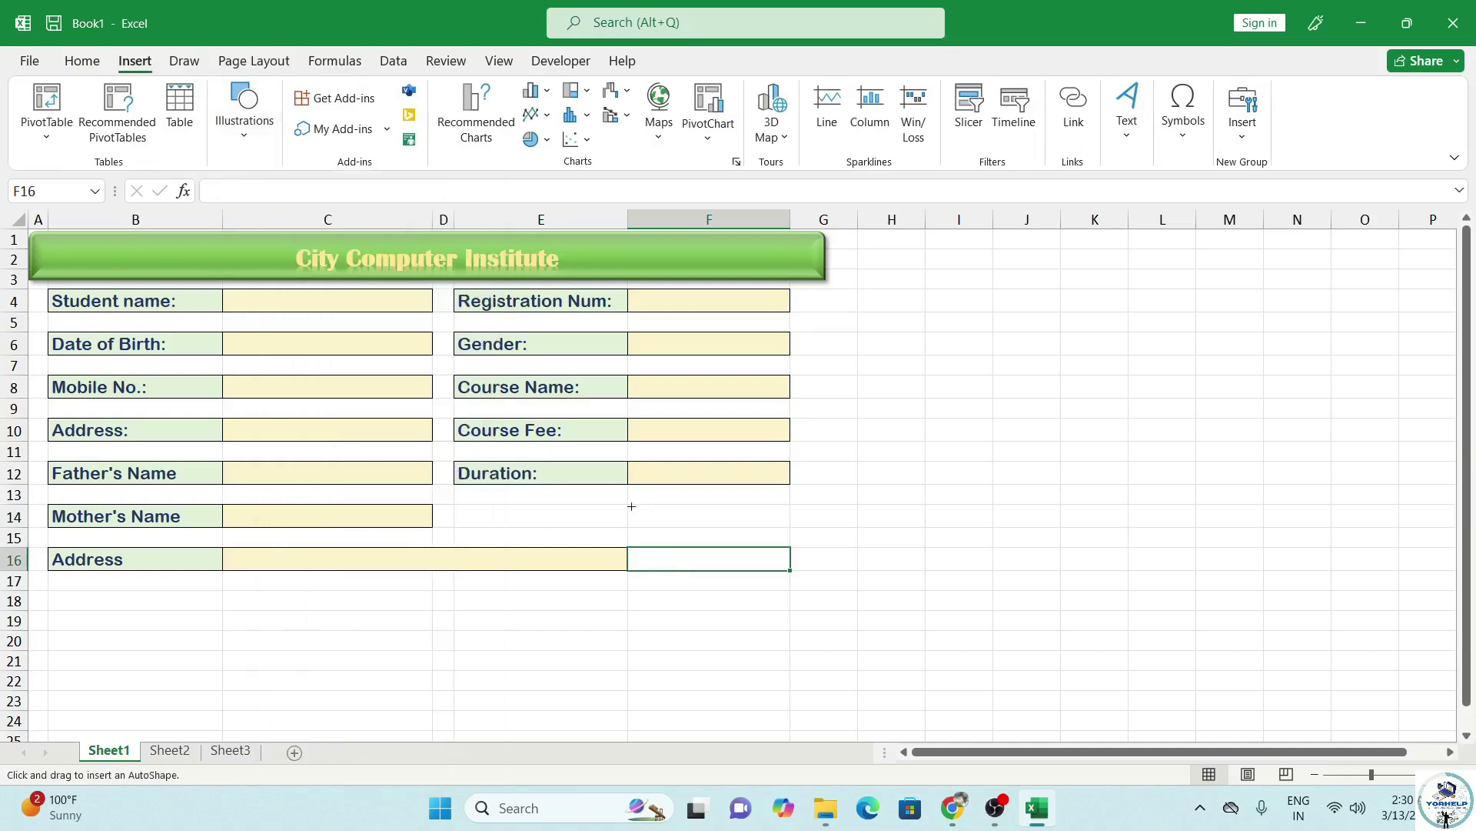
left_click_drag(630, 504, 796, 538)
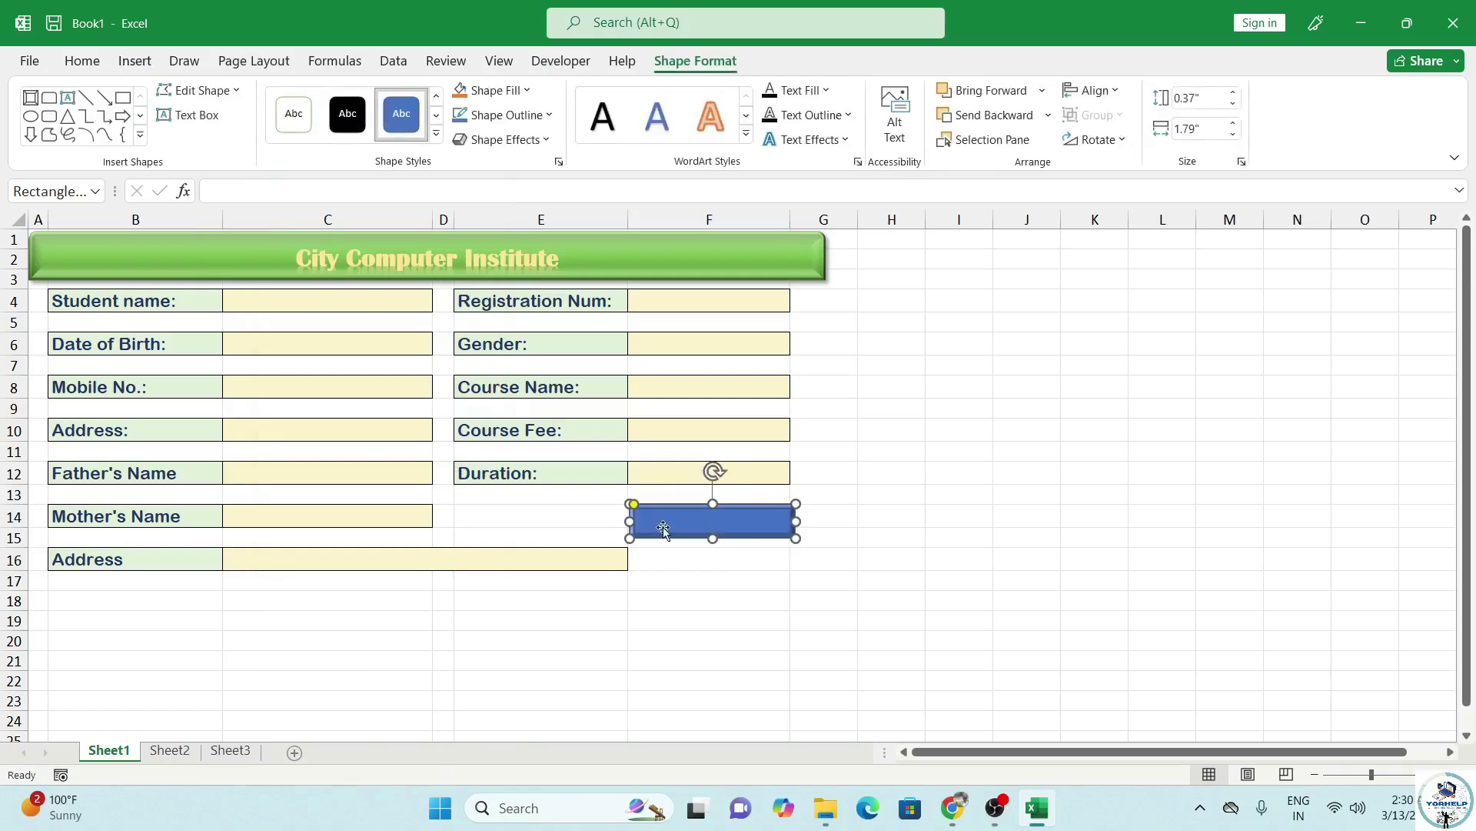
left_click(435, 134)
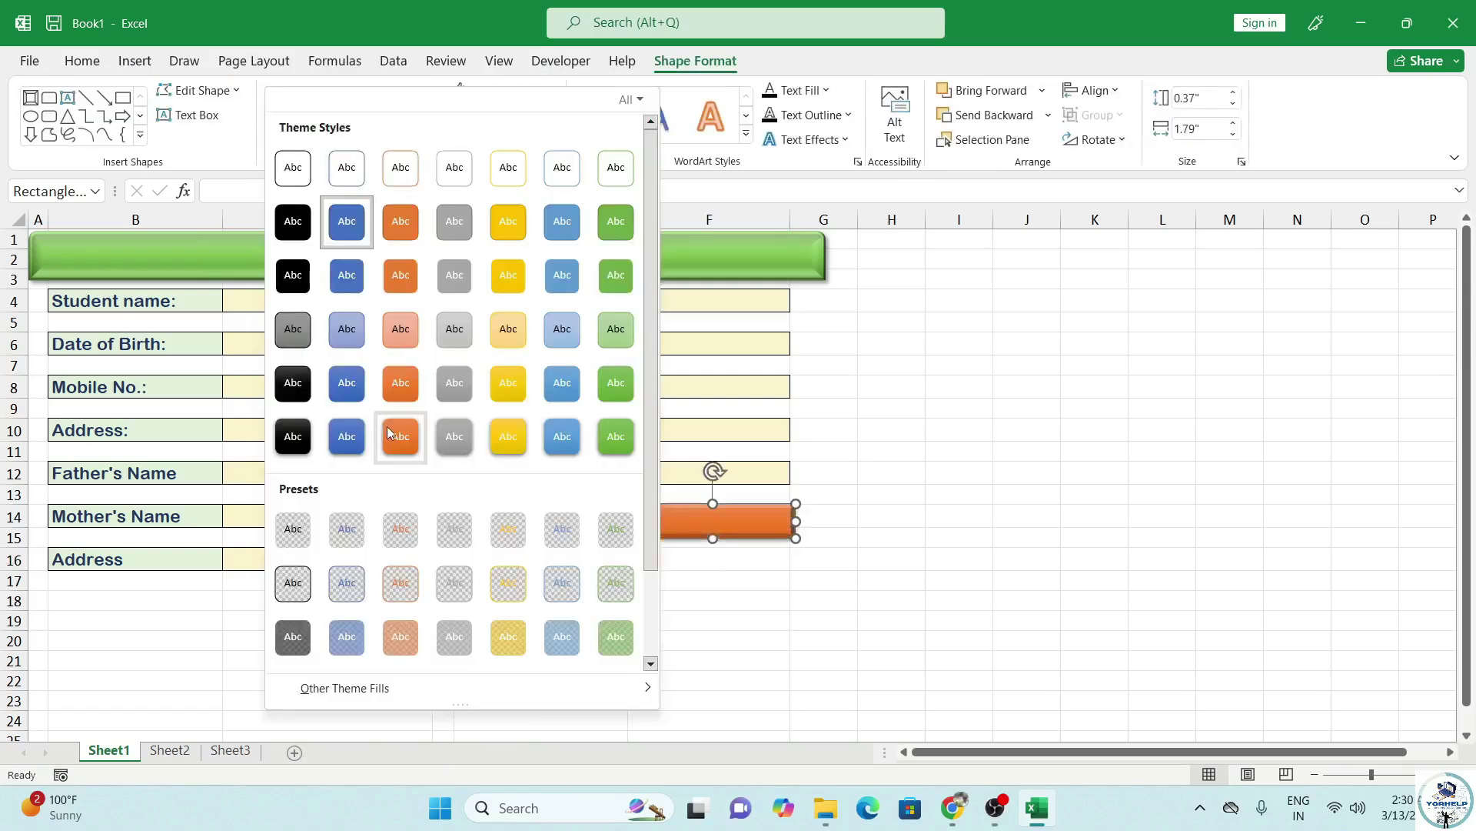
left_click(390, 428)
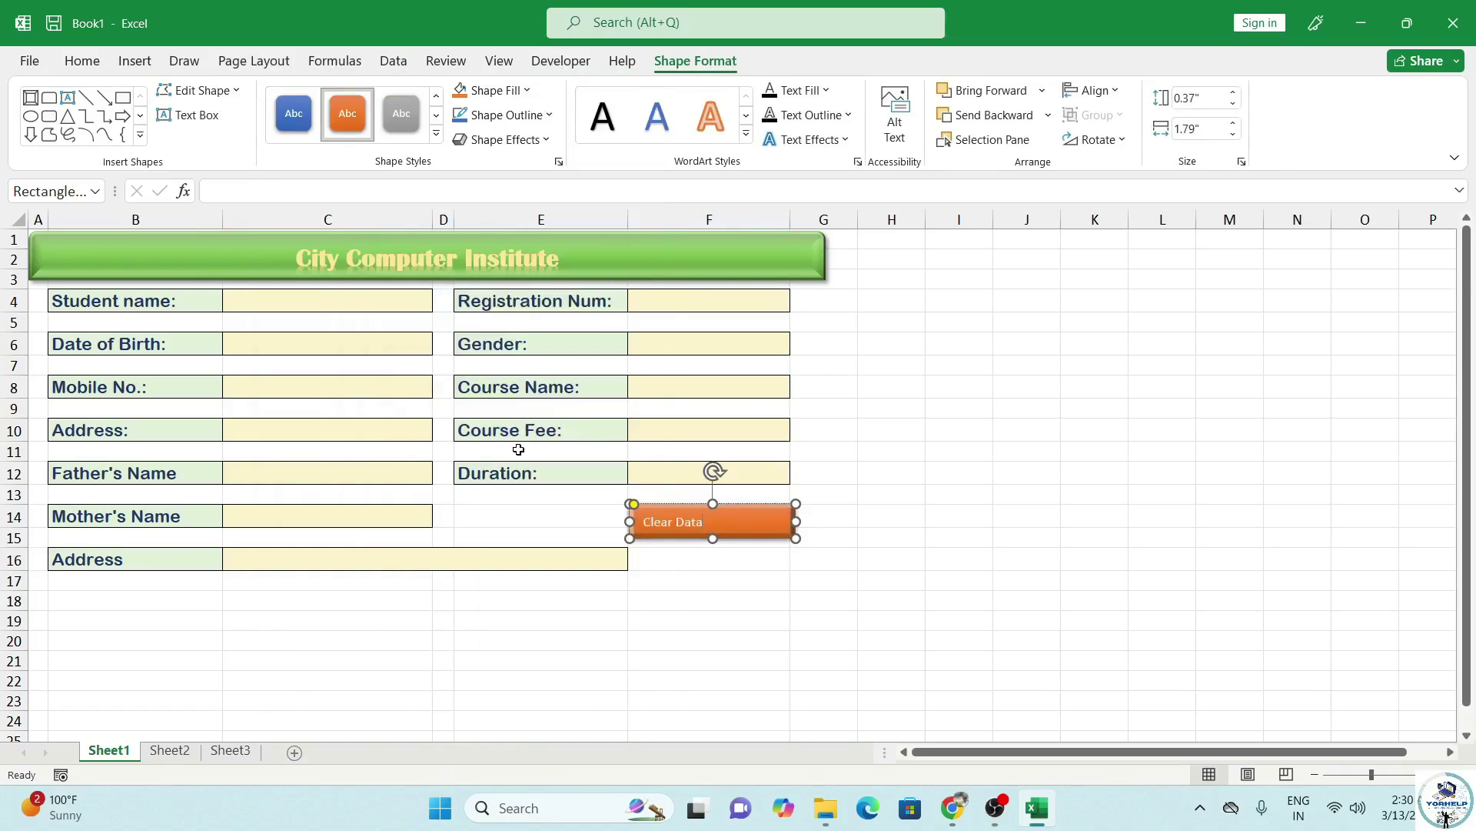
Make the Clear Data text bold, 16 pt, and centred horizontally and vertically.
left_click(692, 577)
left_click(684, 521)
left_click(688, 570)
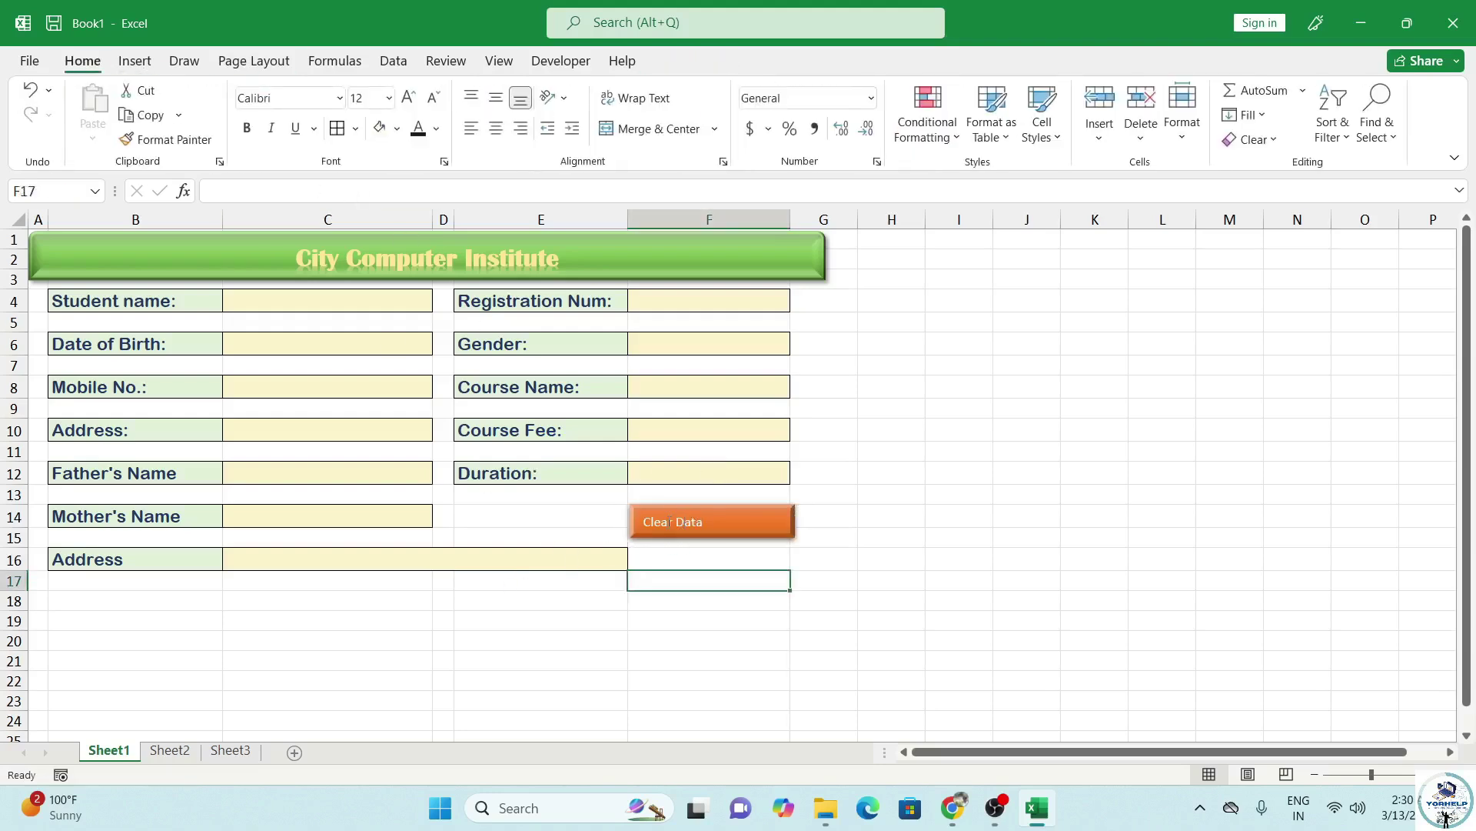
left_click(679, 511)
left_click(83, 61)
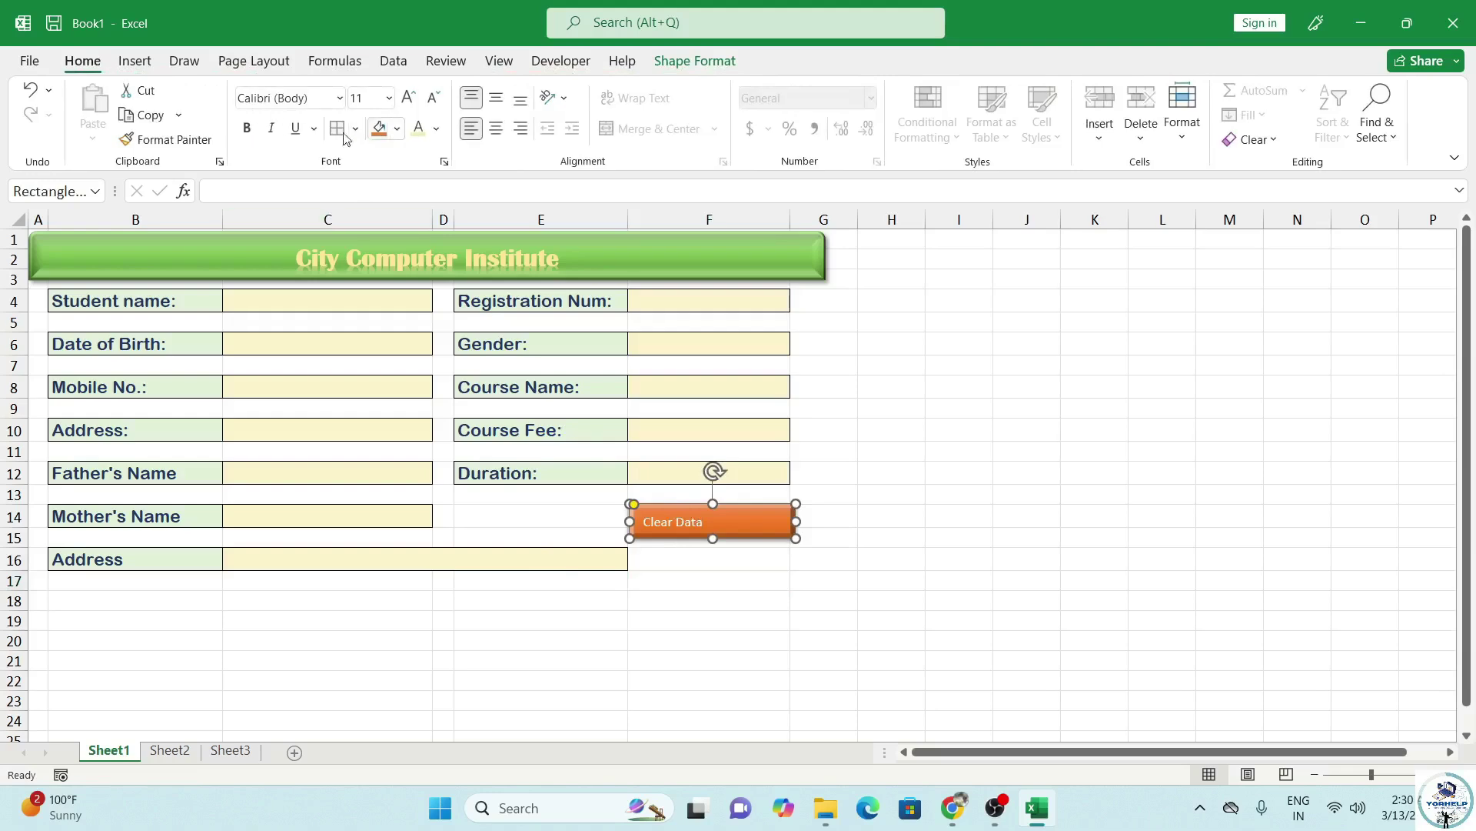
left_click(247, 128)
left_click(408, 97)
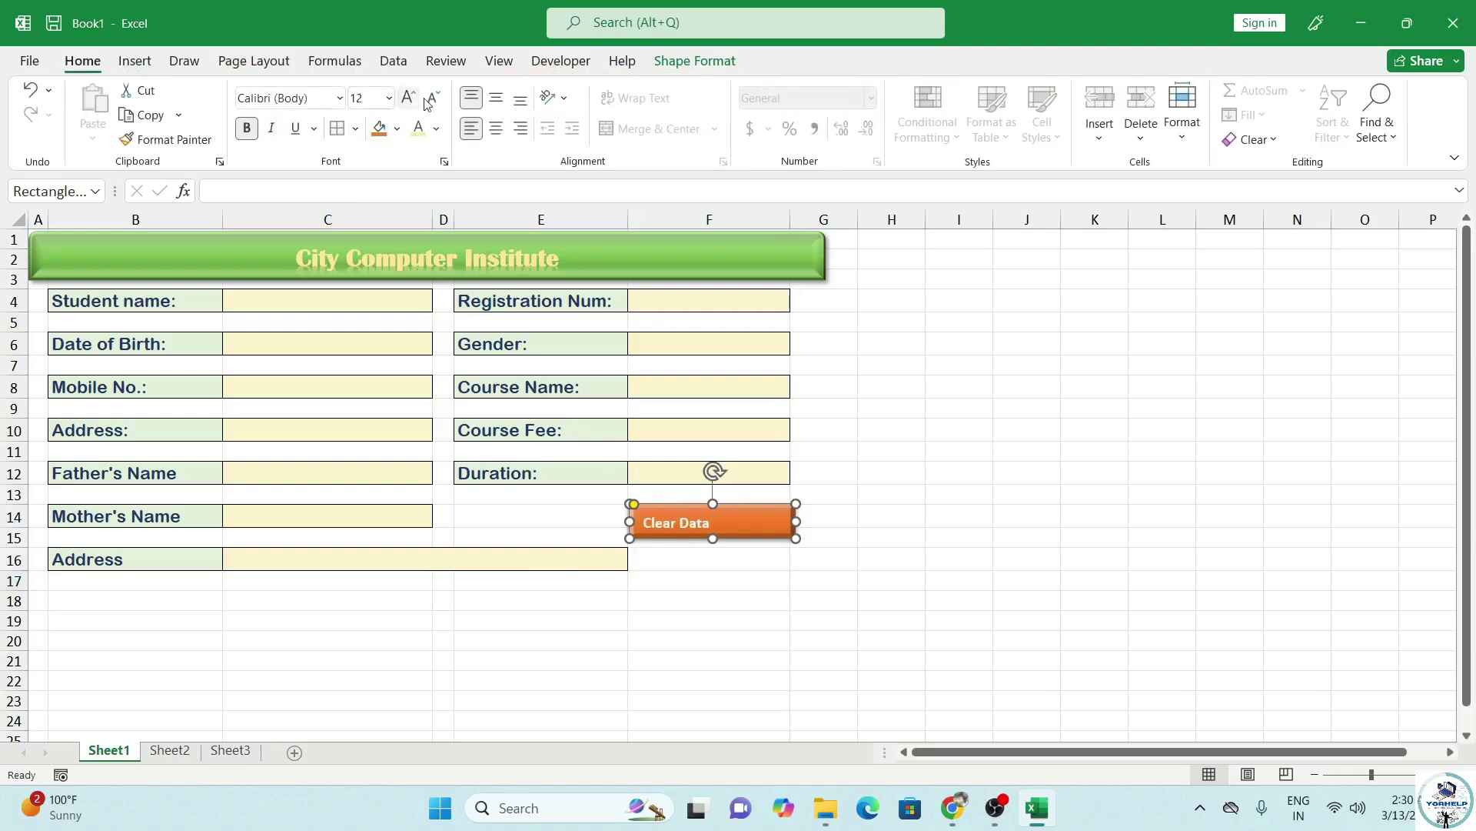
left_click(496, 130)
left_click(409, 100)
left_click(410, 100)
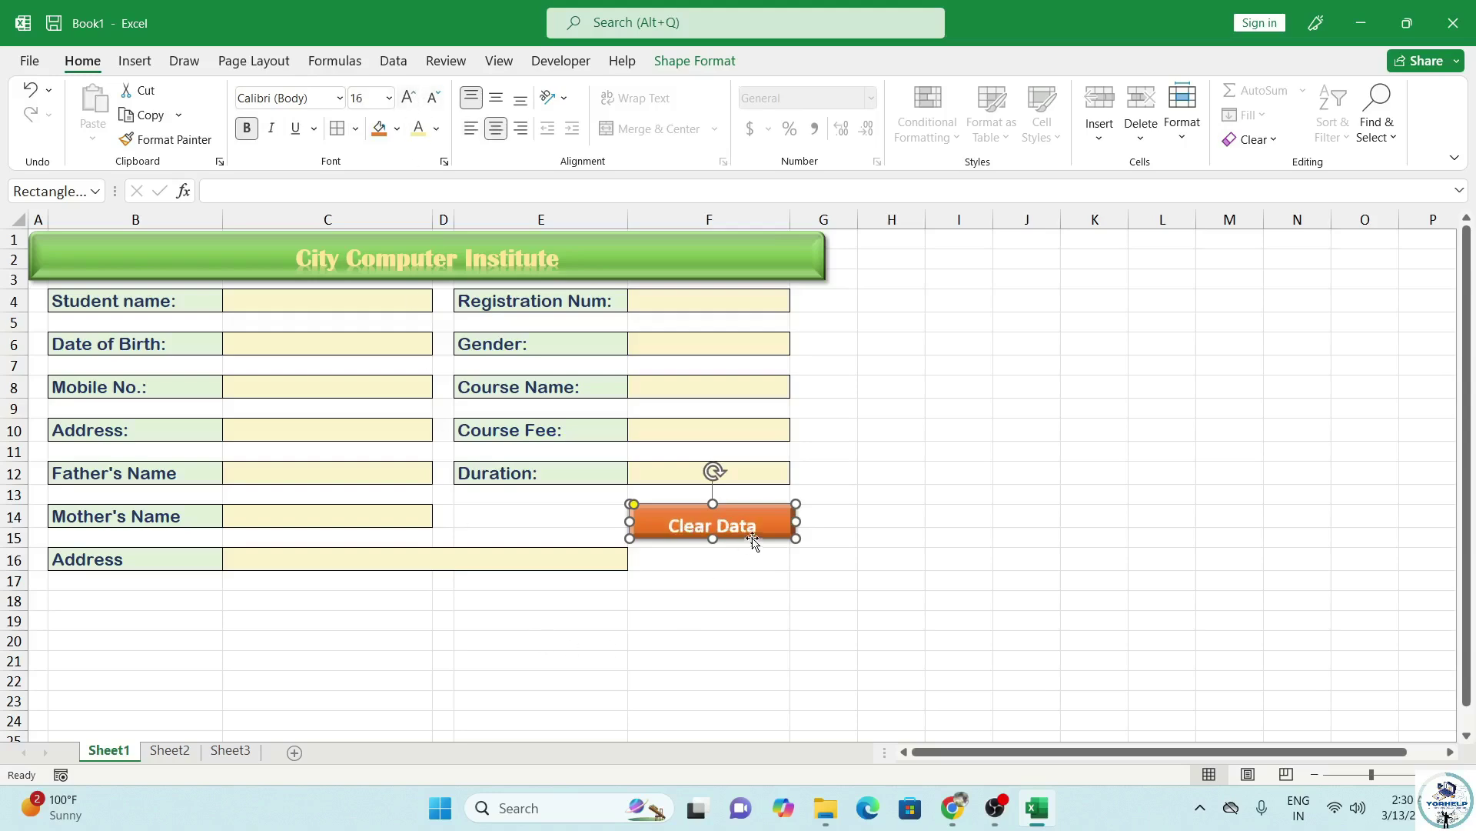
left_click(496, 99)
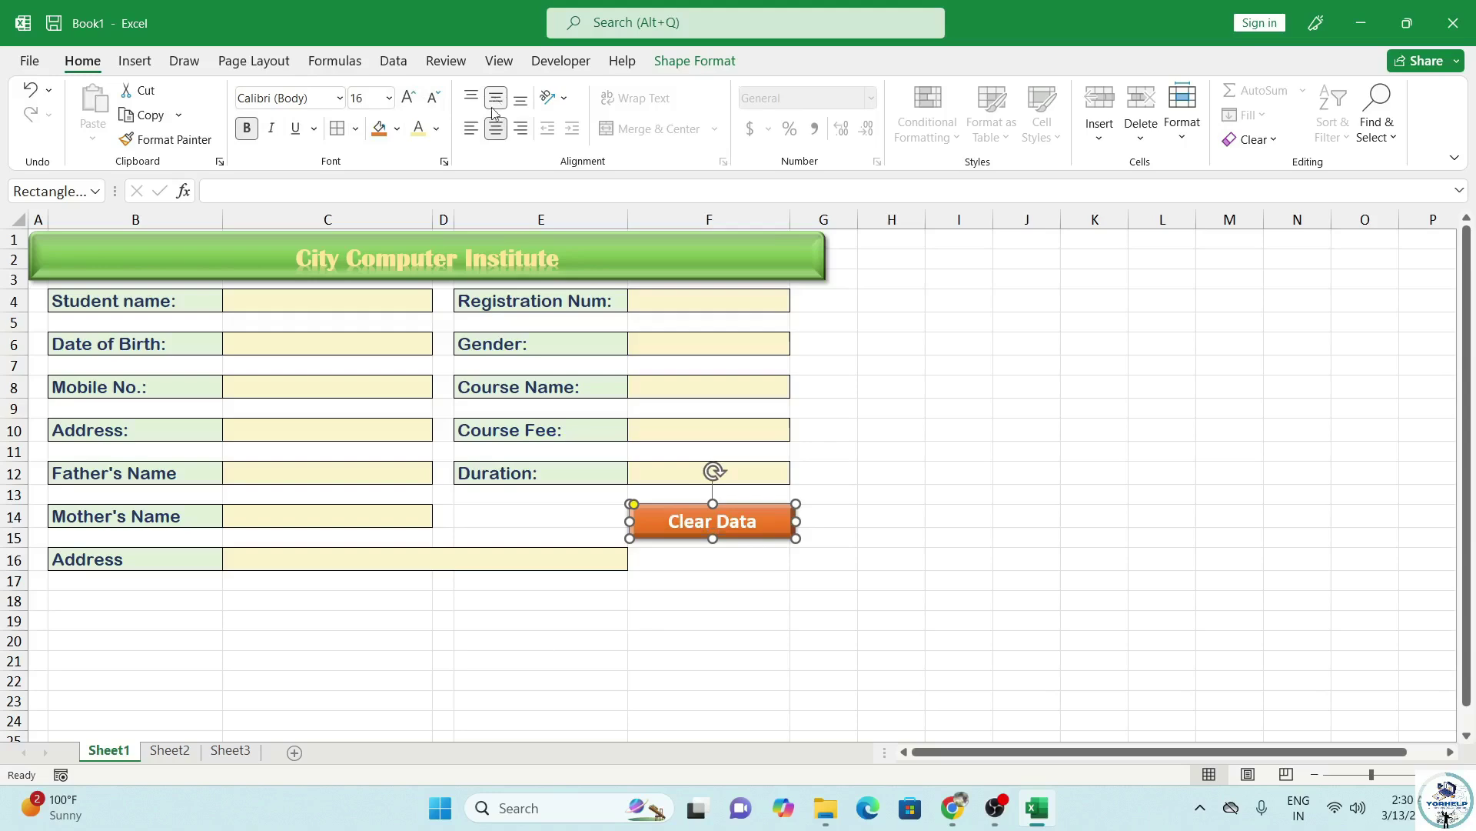
Copy the Clear Data button and place the copy beside the original on row 14.
left_click_drag(696, 529, 699, 575)
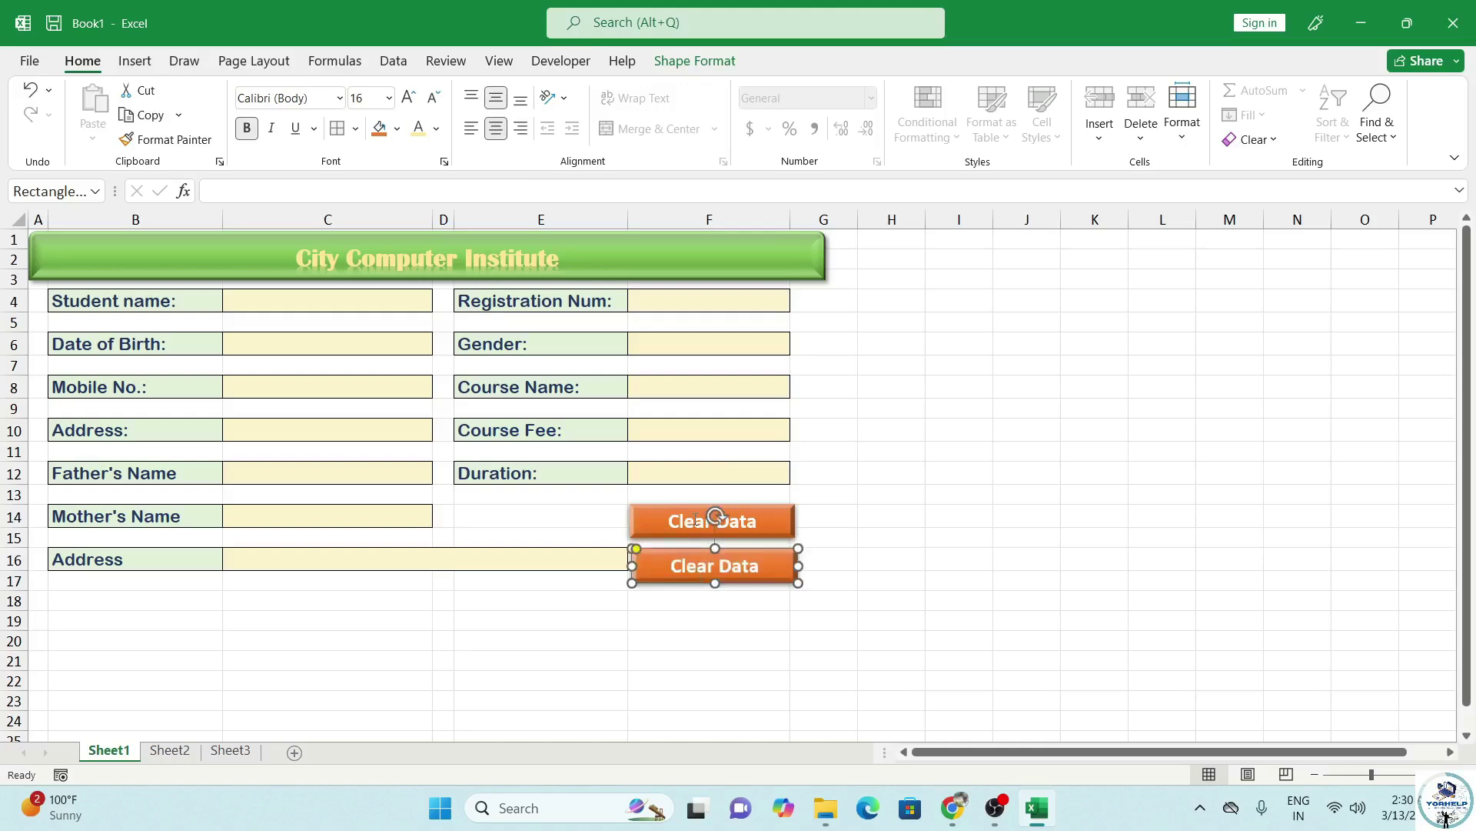
left_click(695, 517)
mouse_move(682, 503)
left_mouse_down()
mouse_move(509, 501)
mouse_move(670, 502)
left_mouse_up()
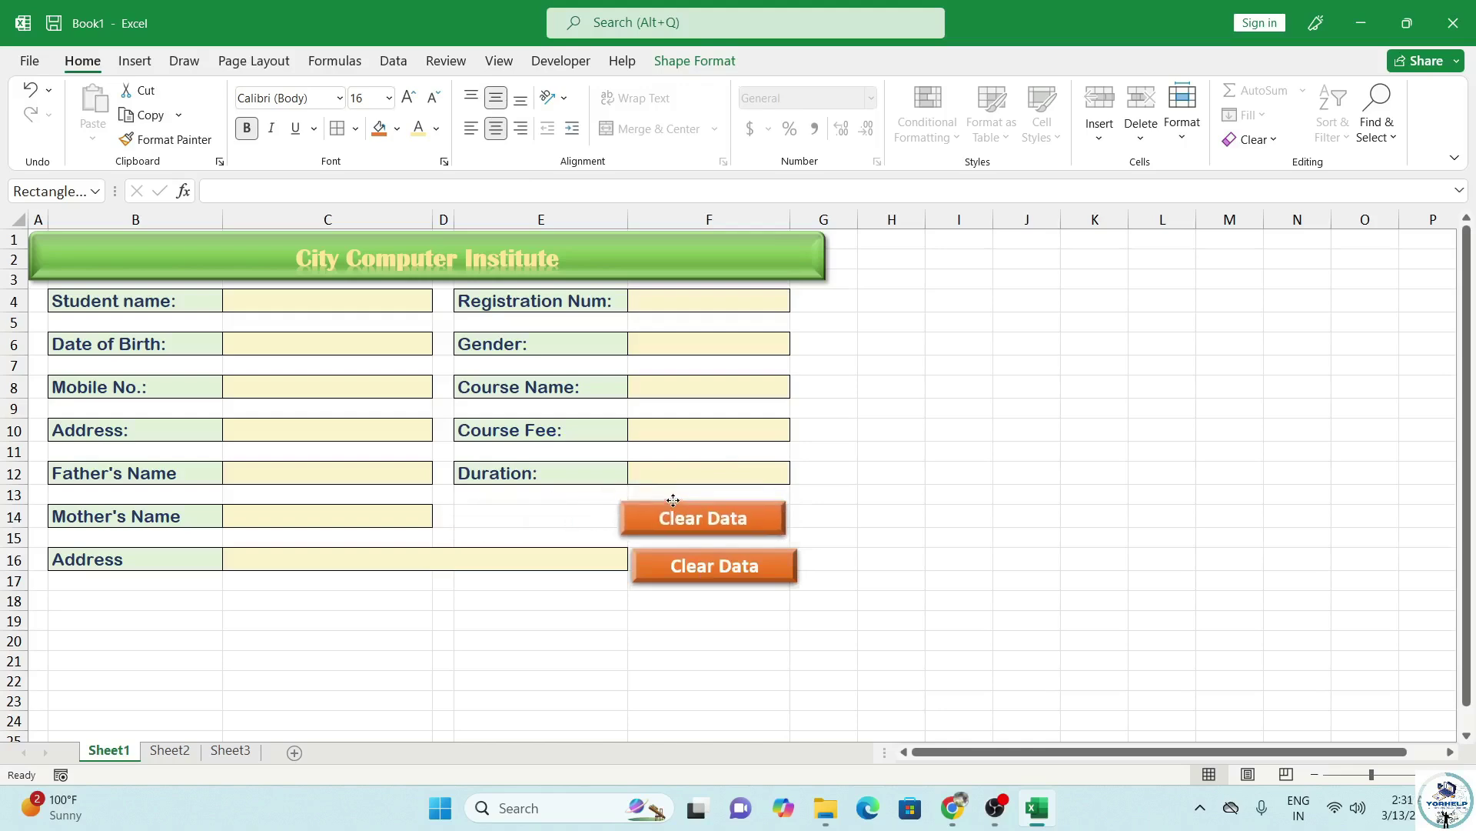
left_click(677, 564)
left_click_drag(668, 554, 490, 507)
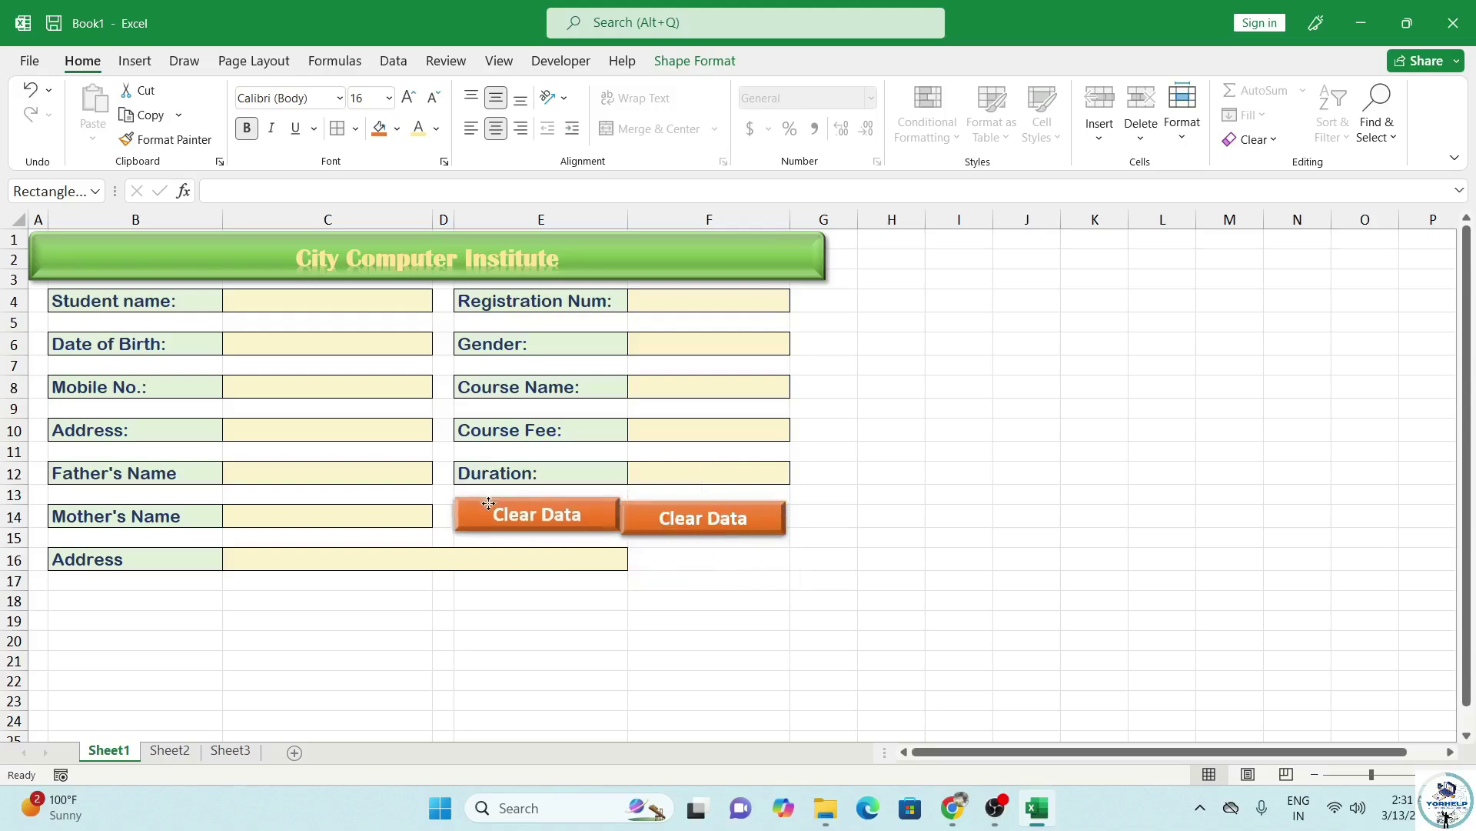
Resize both buttons into tall, narrow shapes sitting side by side.
left_click(634, 529)
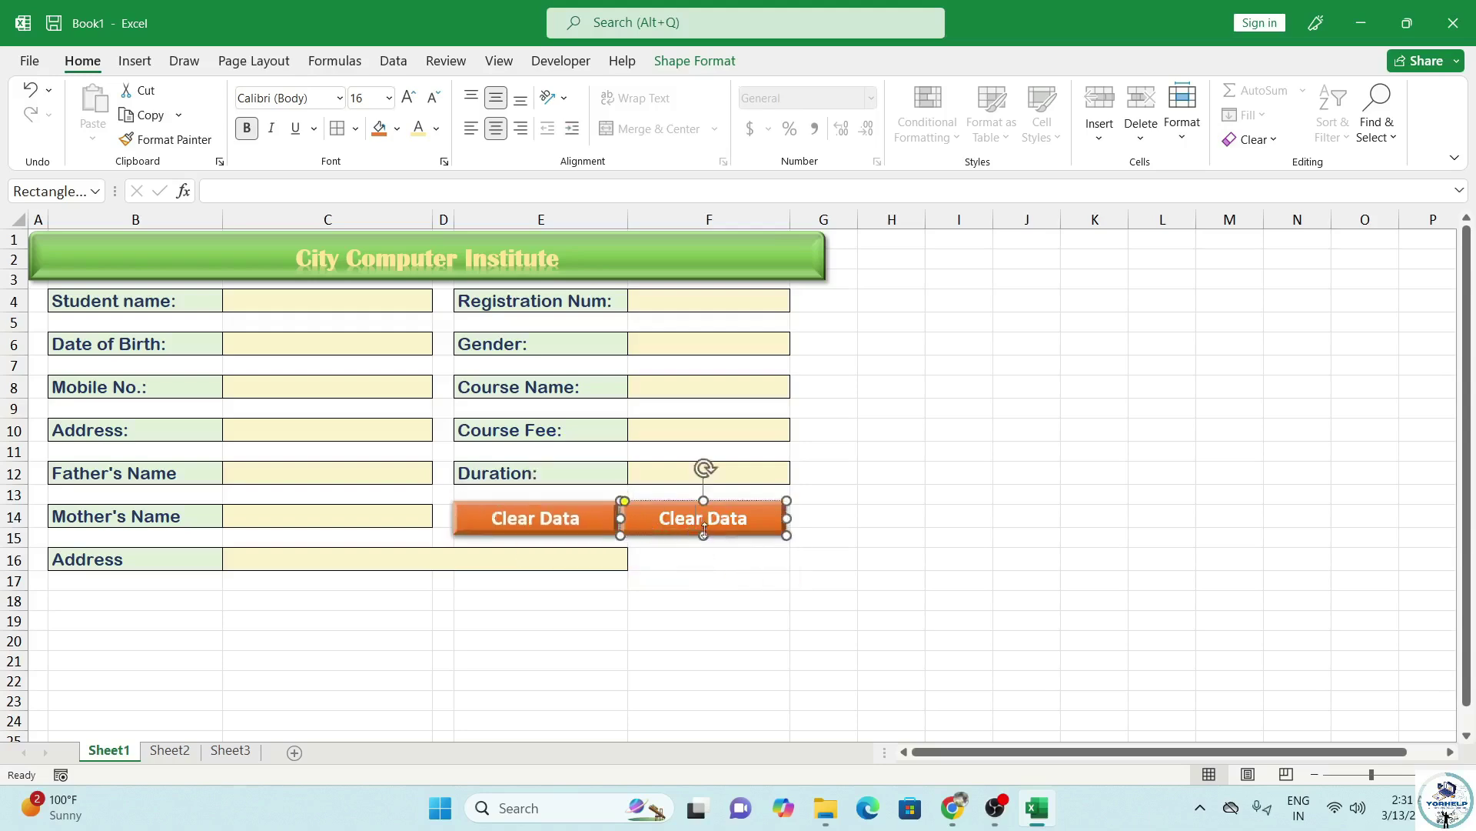
left_click_drag(703, 533, 703, 551)
left_click_drag(624, 525, 736, 589)
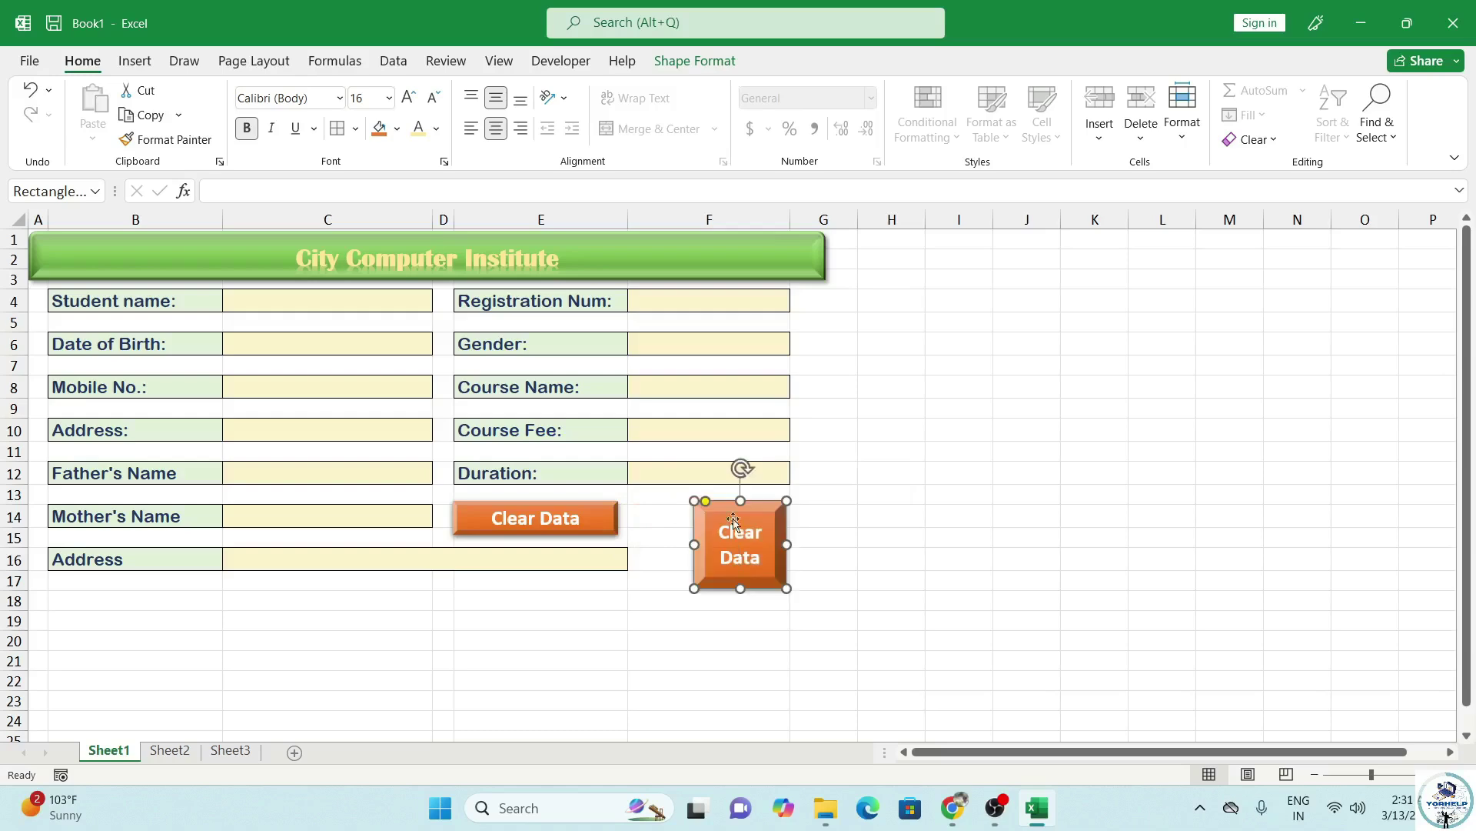
left_click_drag(731, 507, 735, 502)
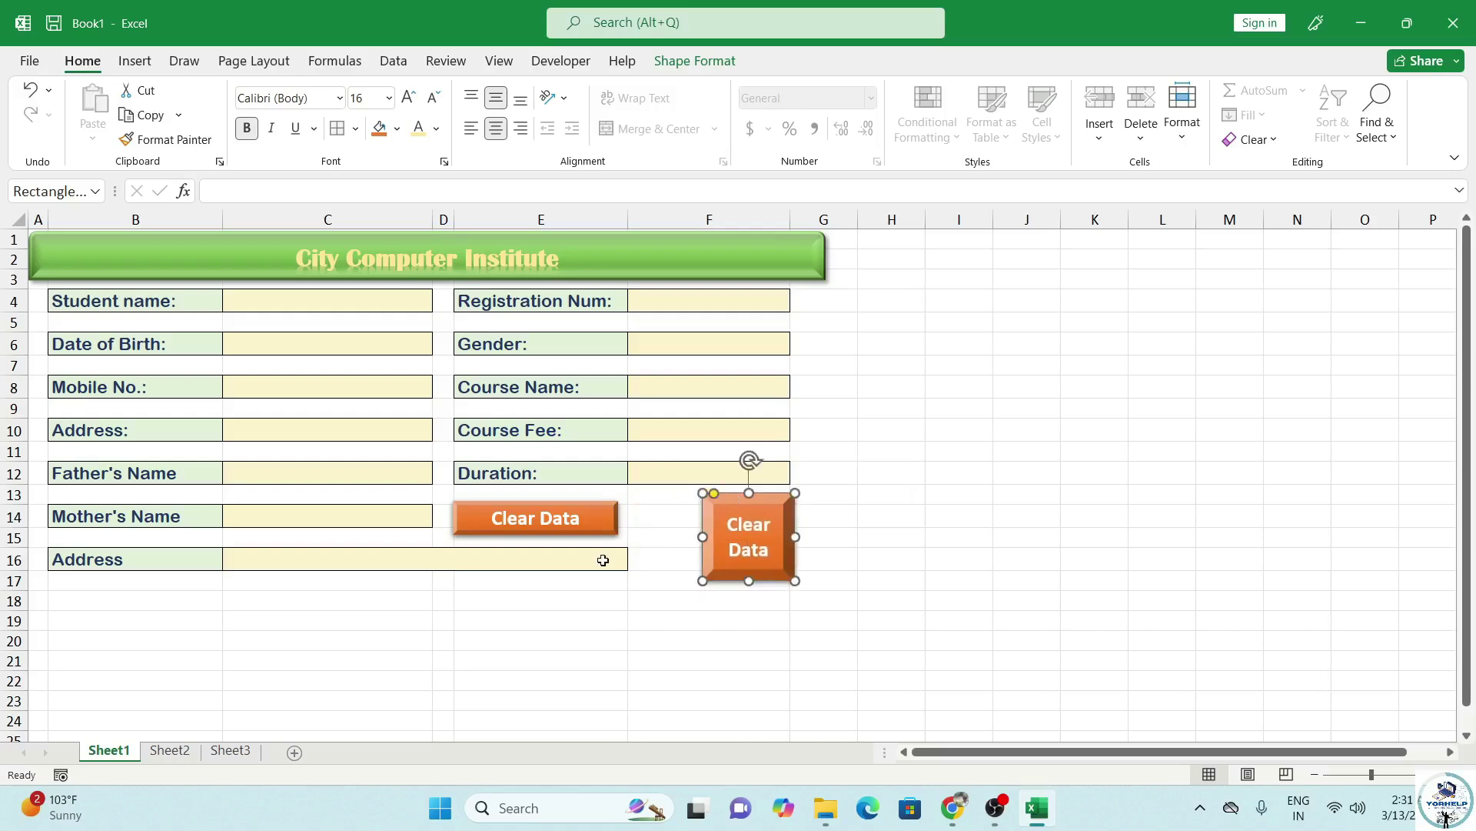
left_click(598, 511)
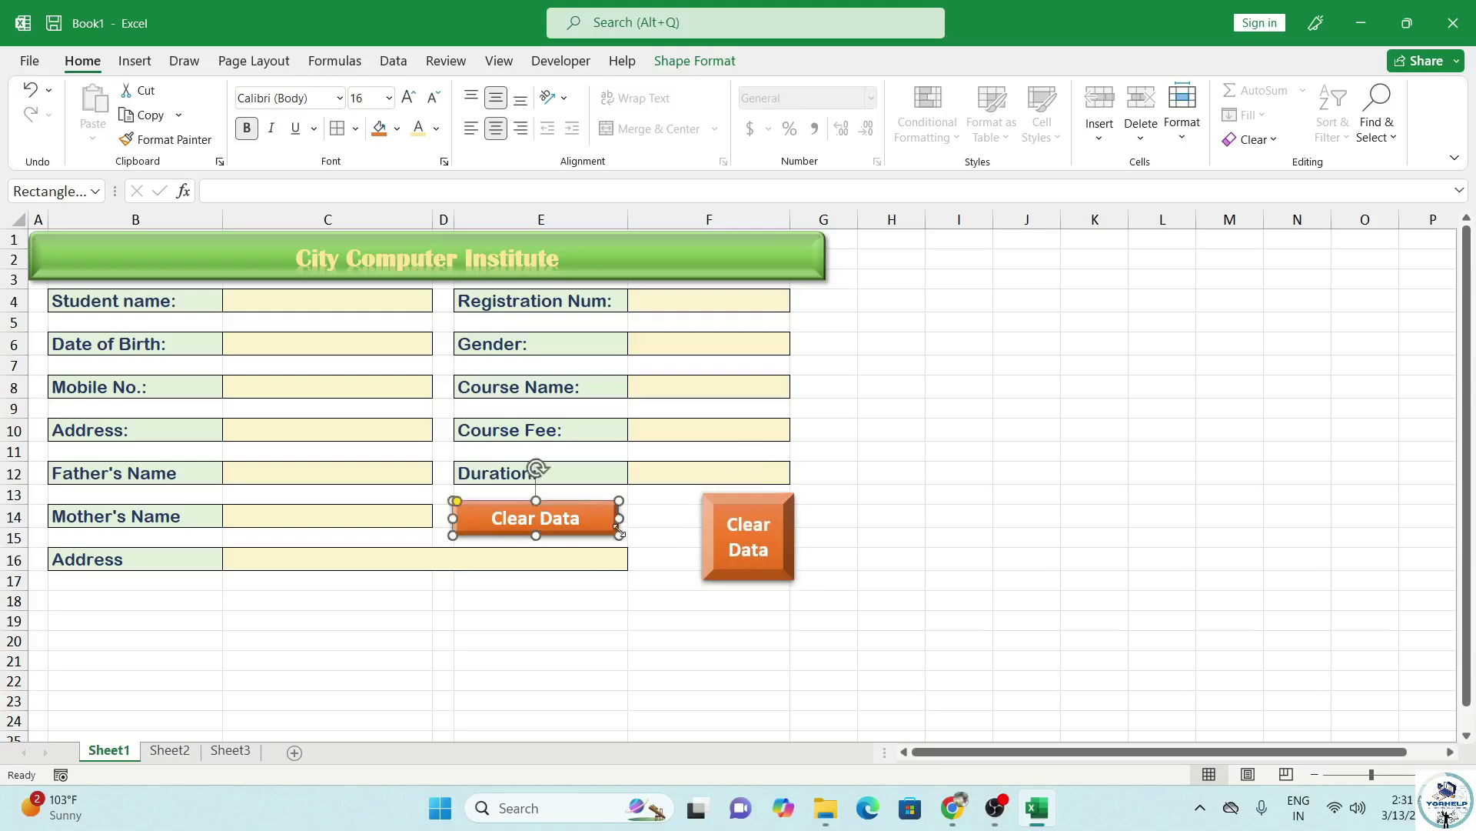
left_click_drag(543, 508, 613, 501)
left_click(748, 542)
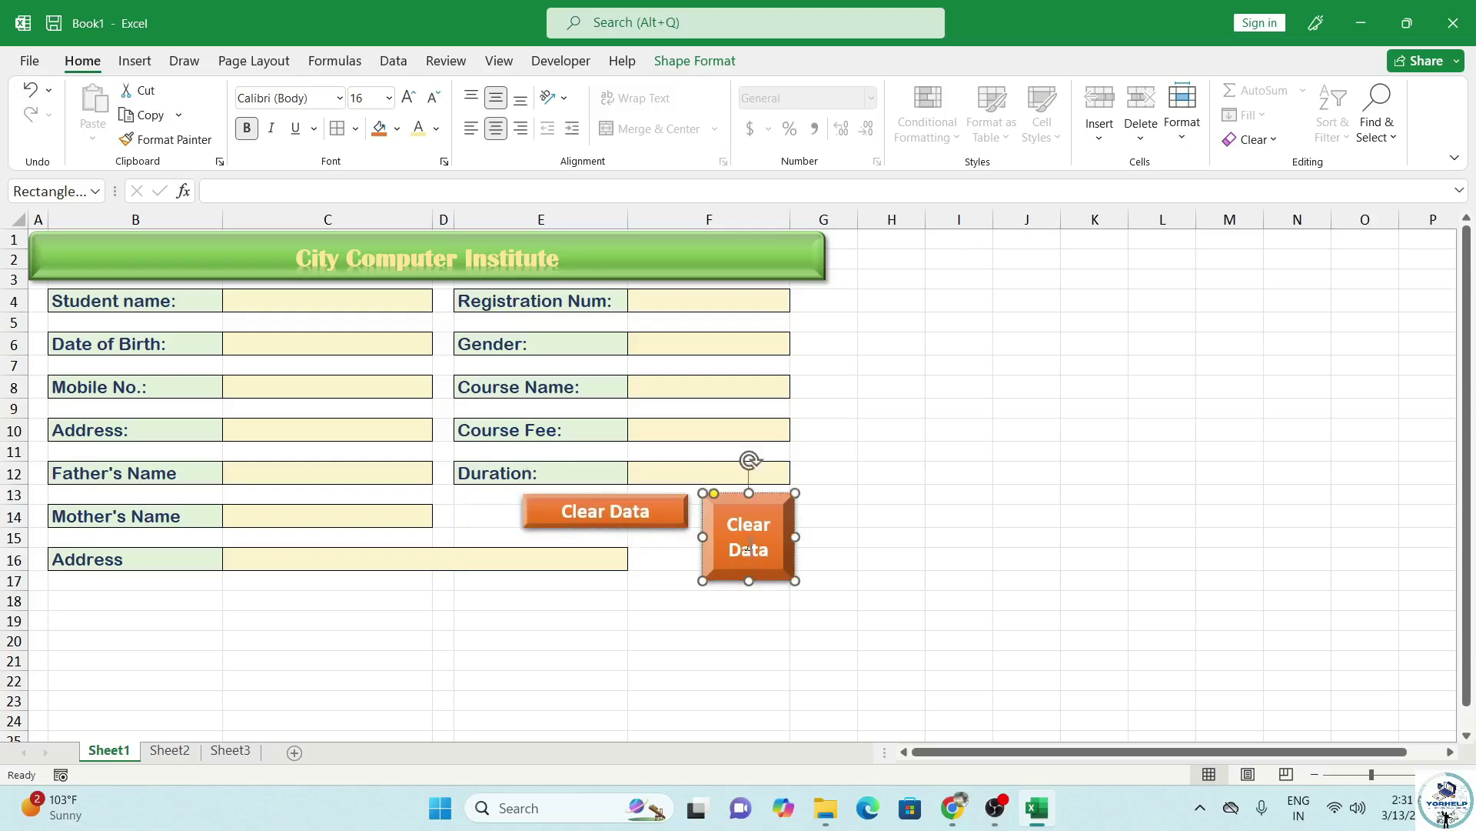
left_click_drag(699, 537, 817, 533)
left_click(623, 512)
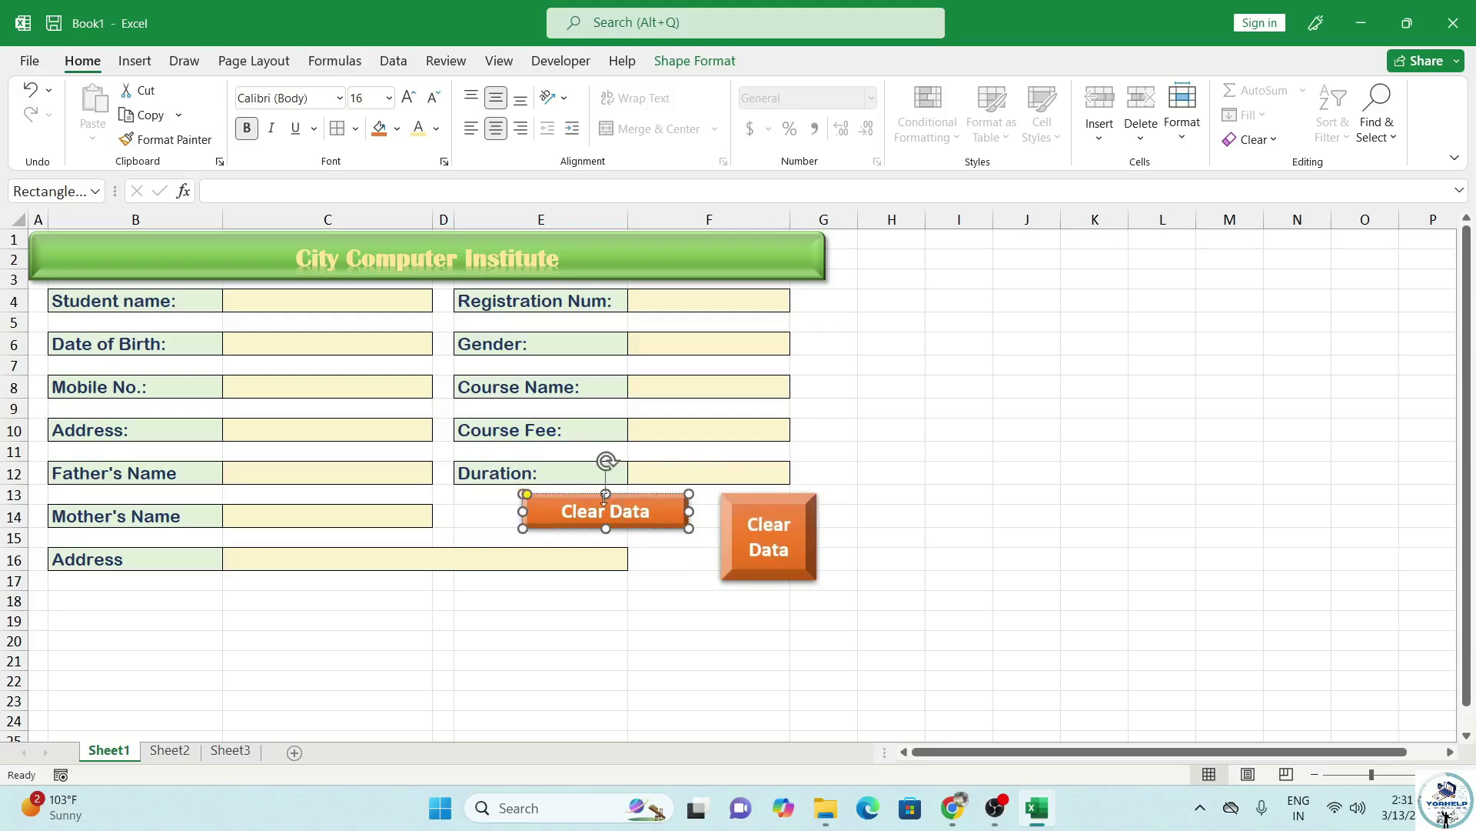
left_click_drag(522, 513, 652, 582)
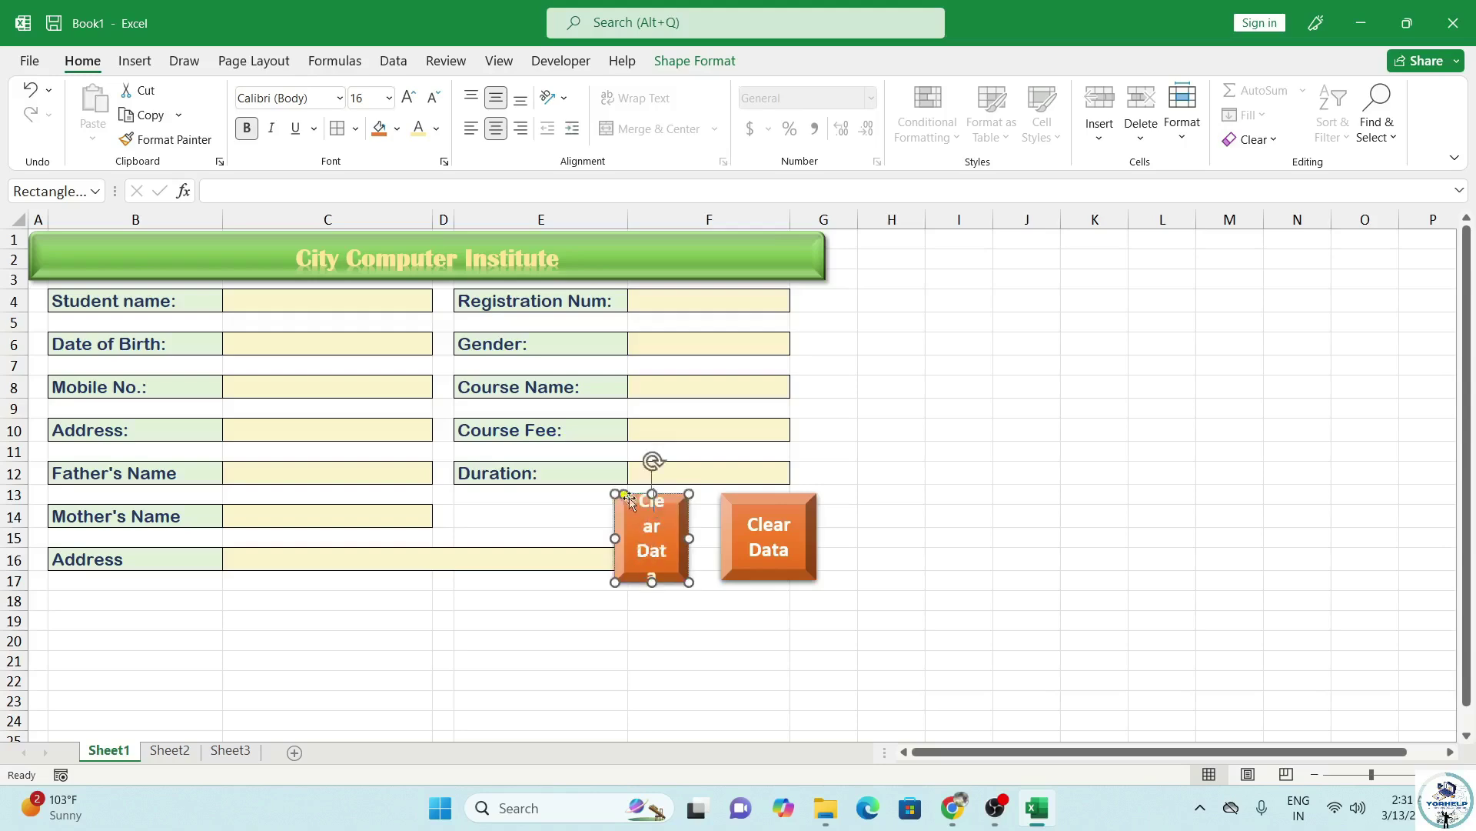
left_click_drag(674, 526, 695, 532)
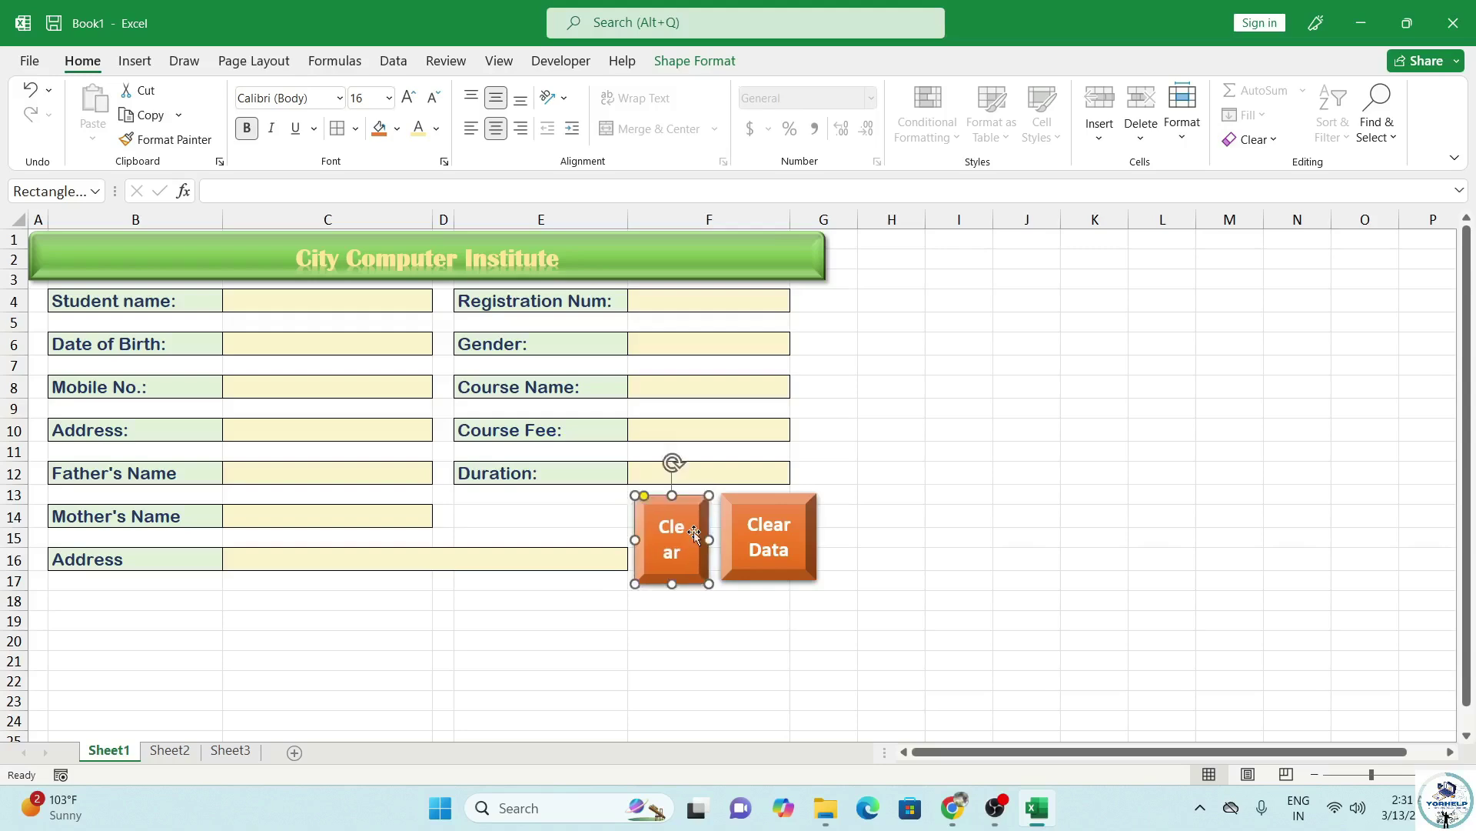
left_click(730, 540)
left_click_drag(721, 537, 659, 529)
Relabel the left button 'Save Data' and fill it green.
left_click(705, 540)
type("Sa")
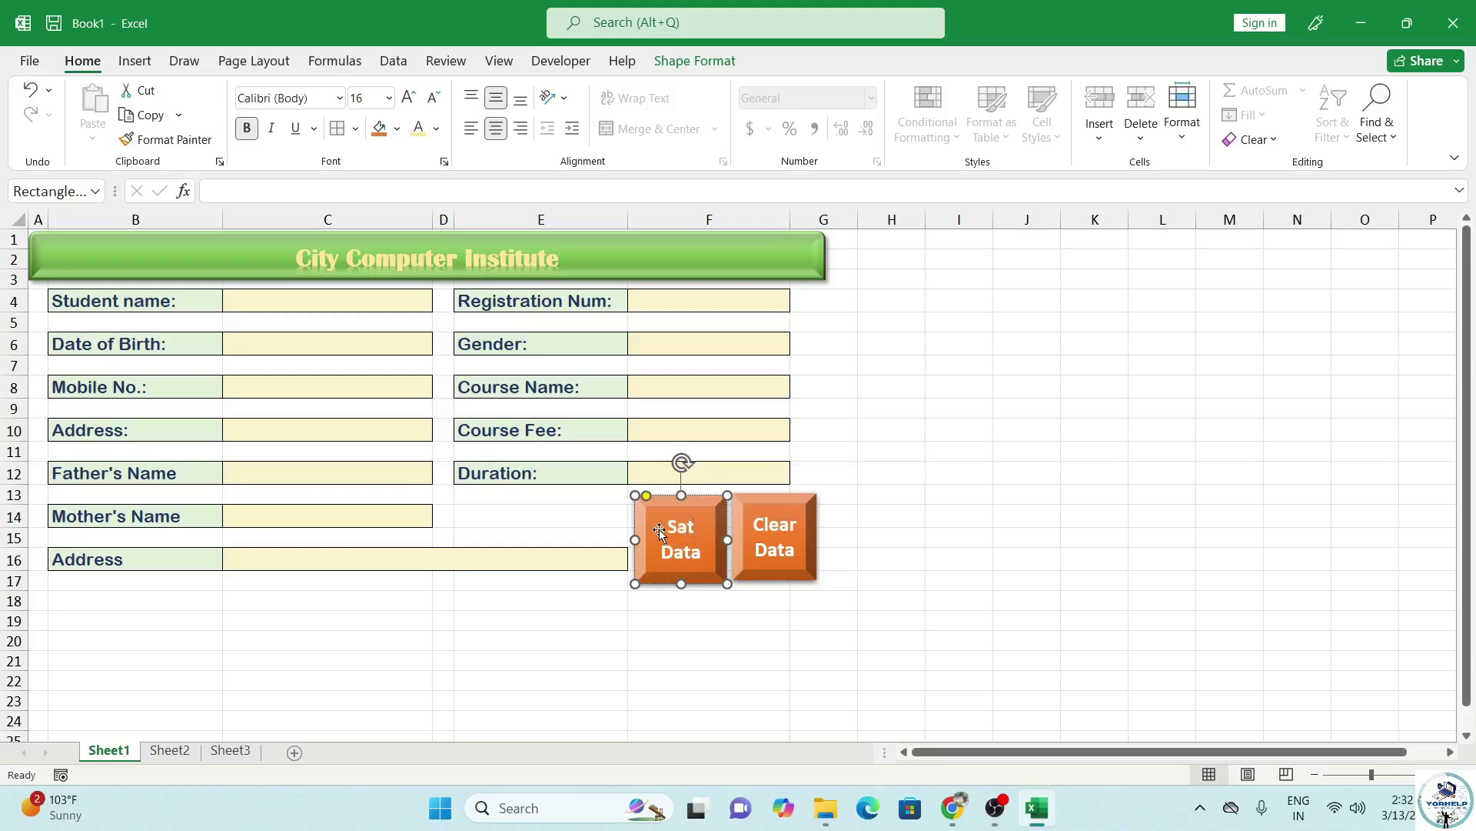
type("ve")
left_click(646, 596)
left_click(677, 538)
left_click(397, 129)
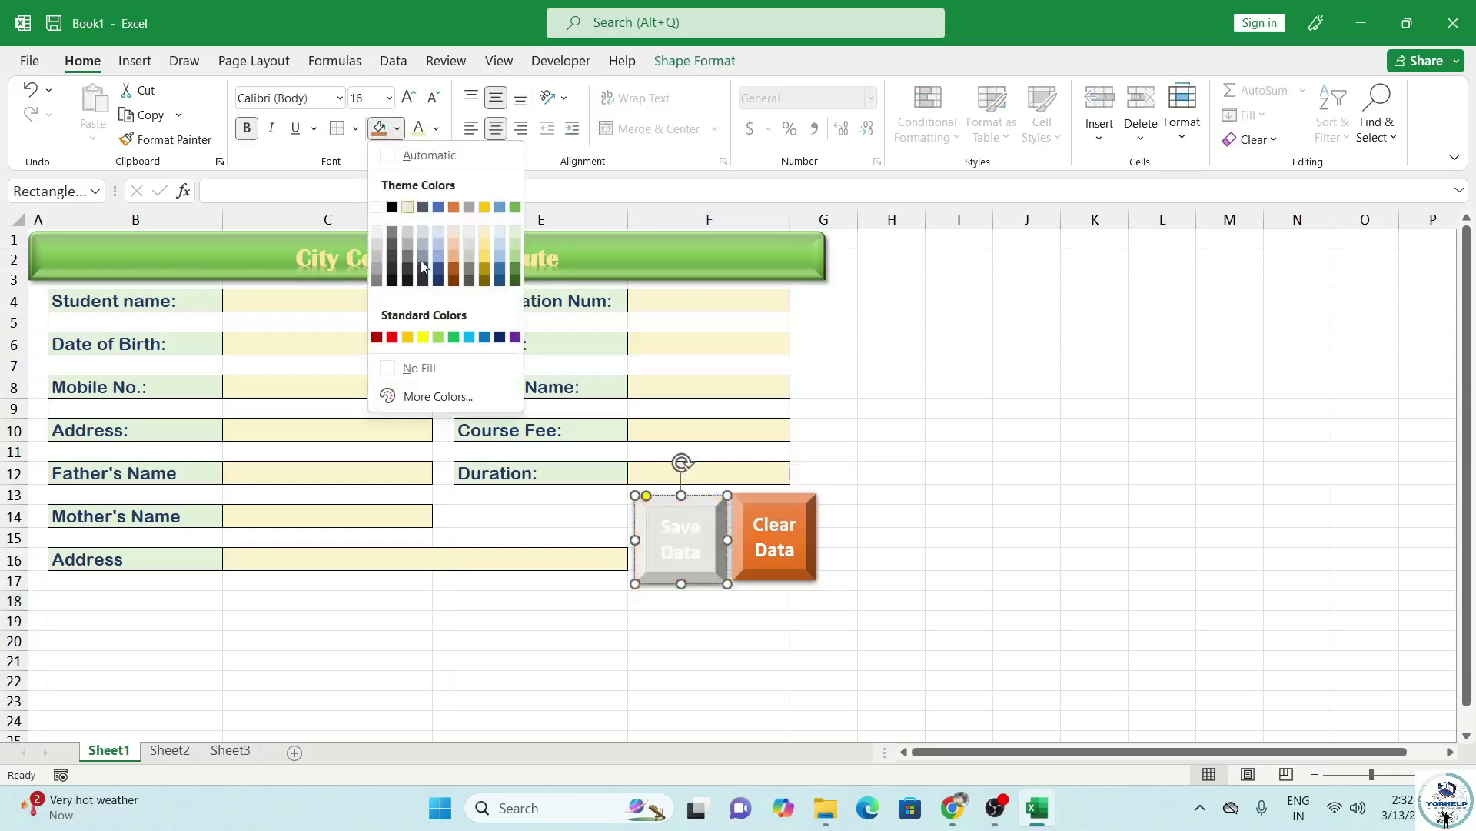
left_click(454, 337)
left_click(380, 579)
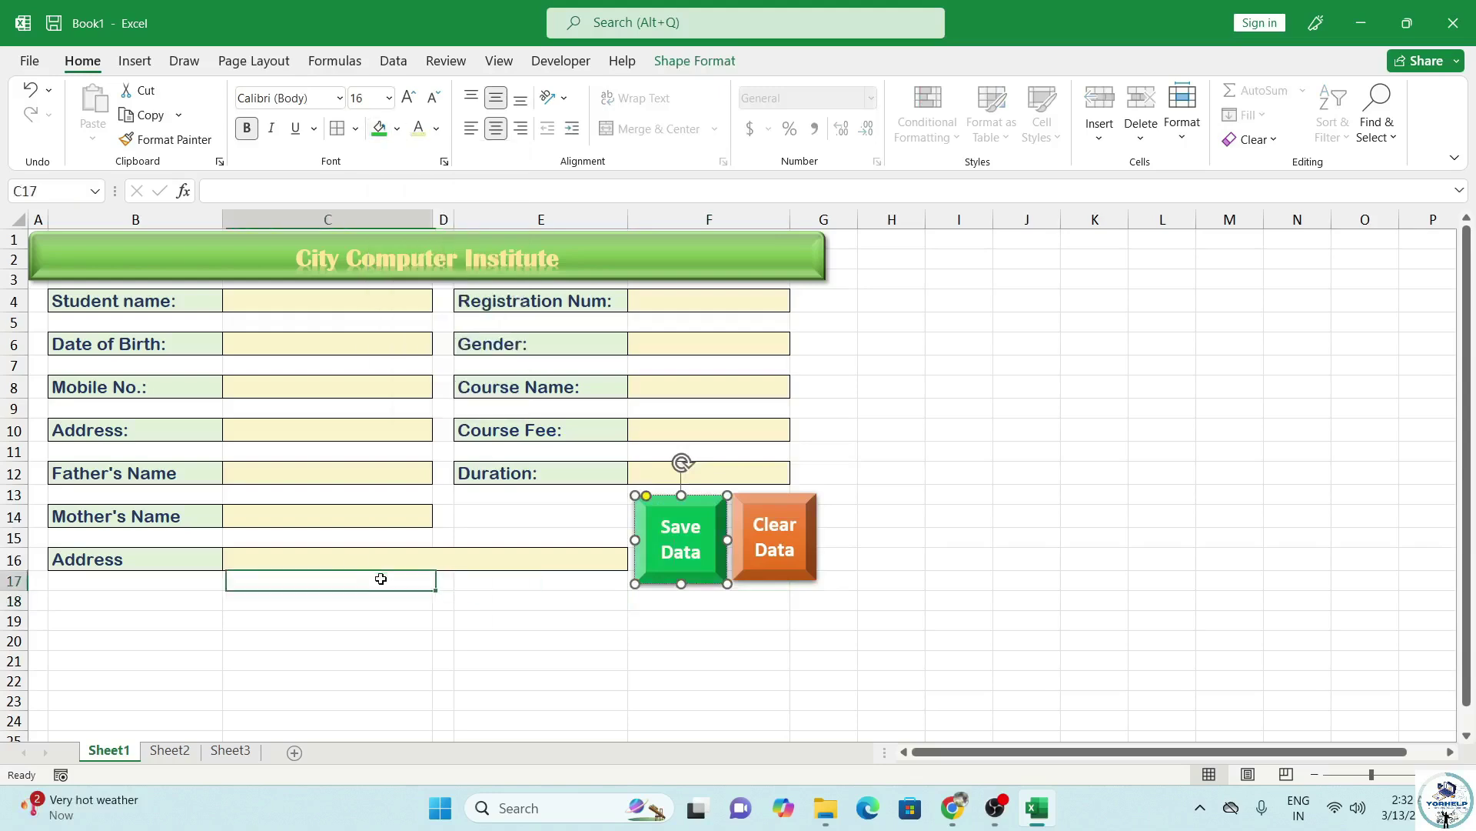
Merge B18:F18 into one bar and fill it green.
left_click_drag(77, 601, 707, 609)
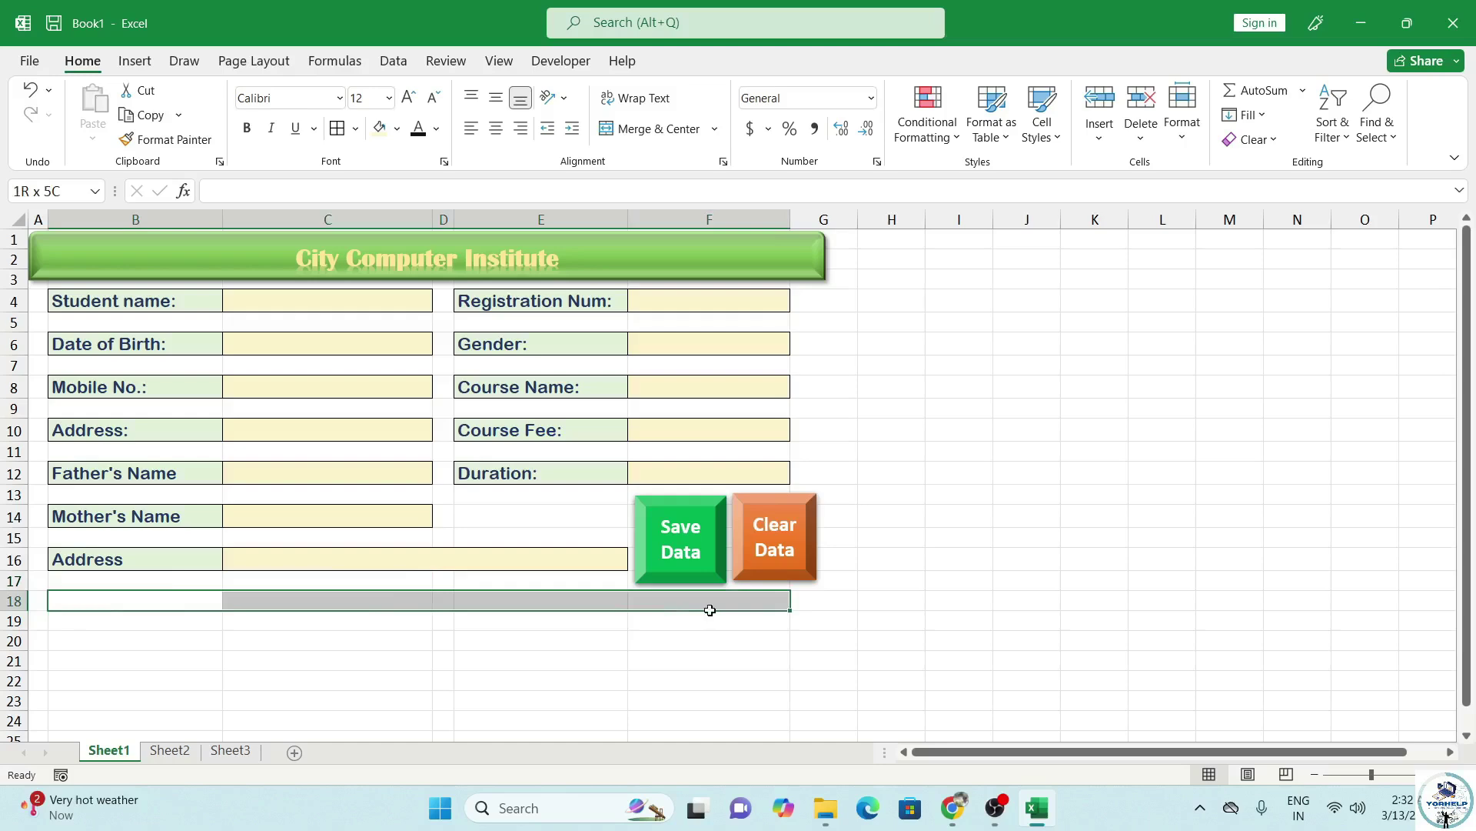
left_click(623, 131)
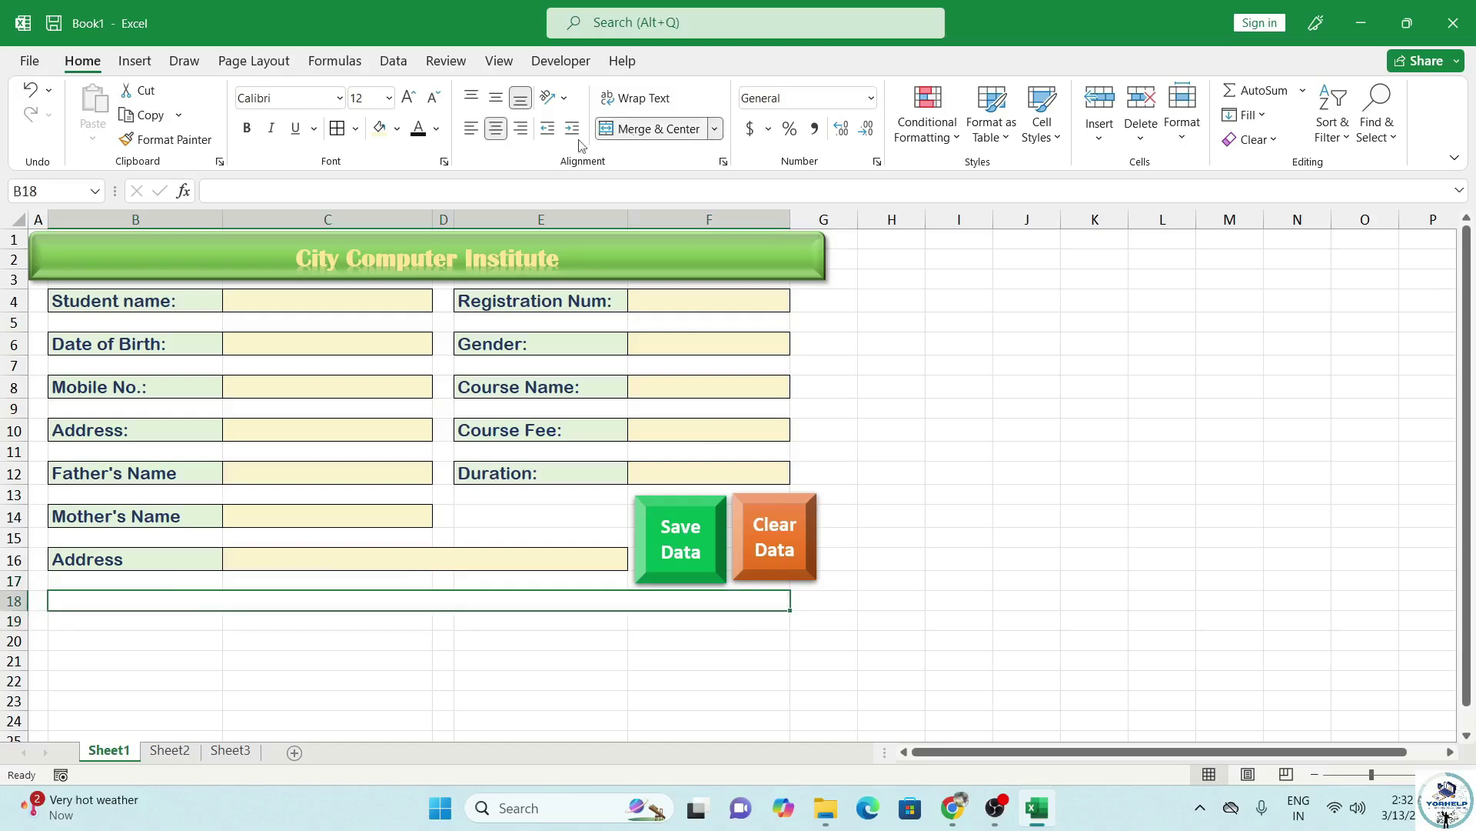
left_click(397, 129)
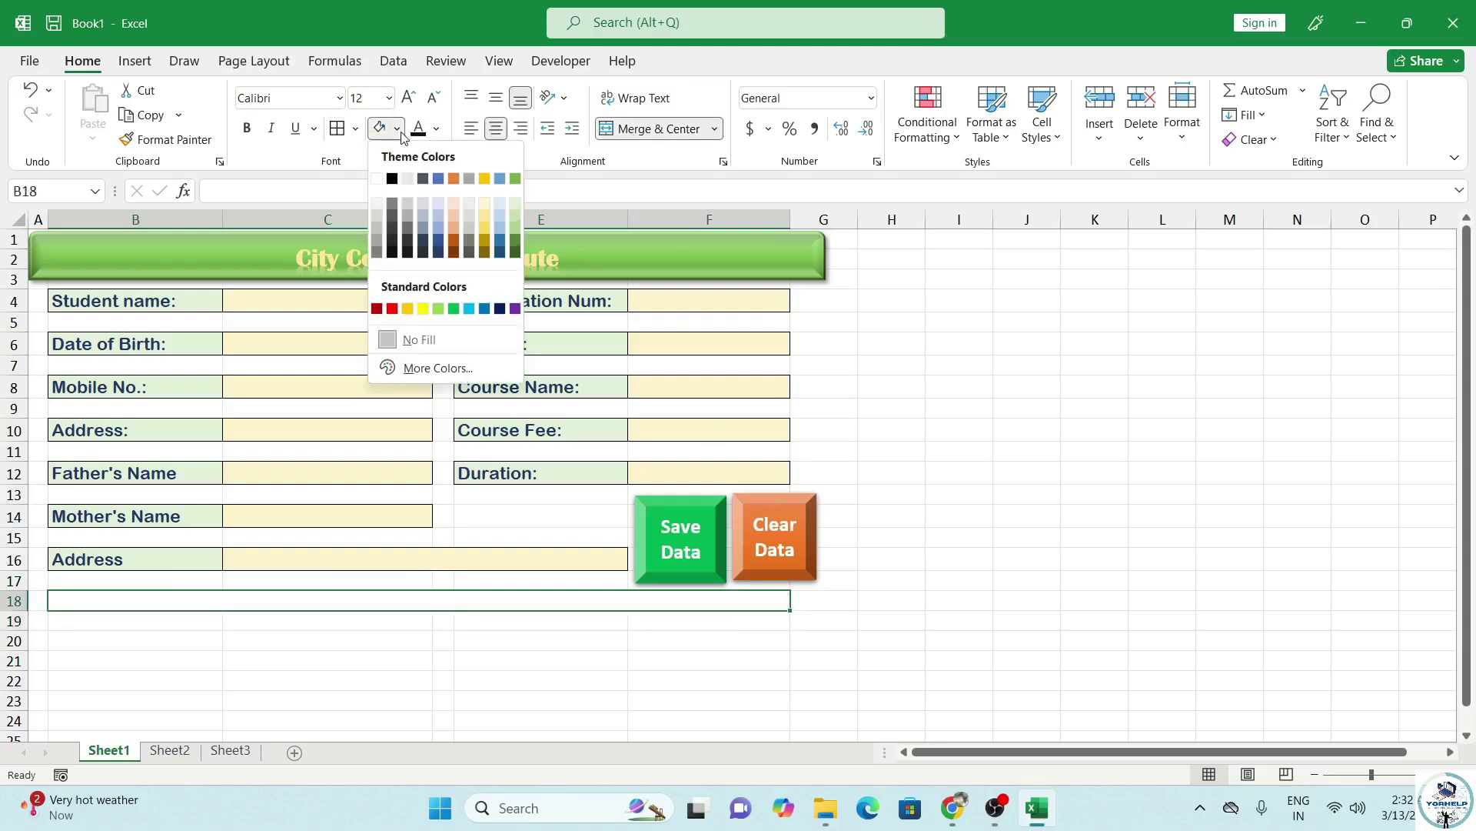
left_click(455, 309)
left_click(305, 657)
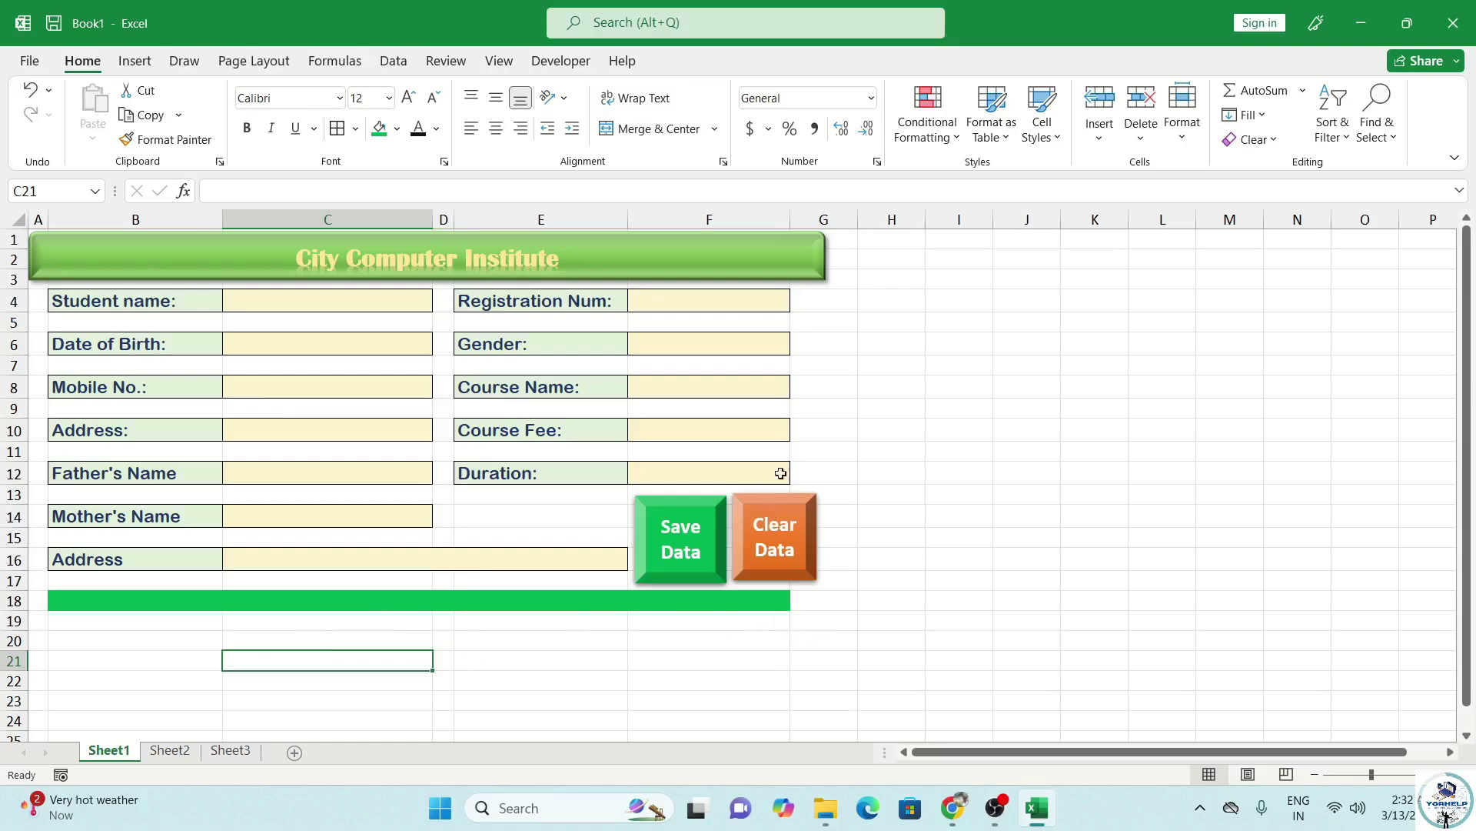
Select the form area A1:G19 and view the fill colours without applying one.
left_click_drag(829, 619, 218, 457)
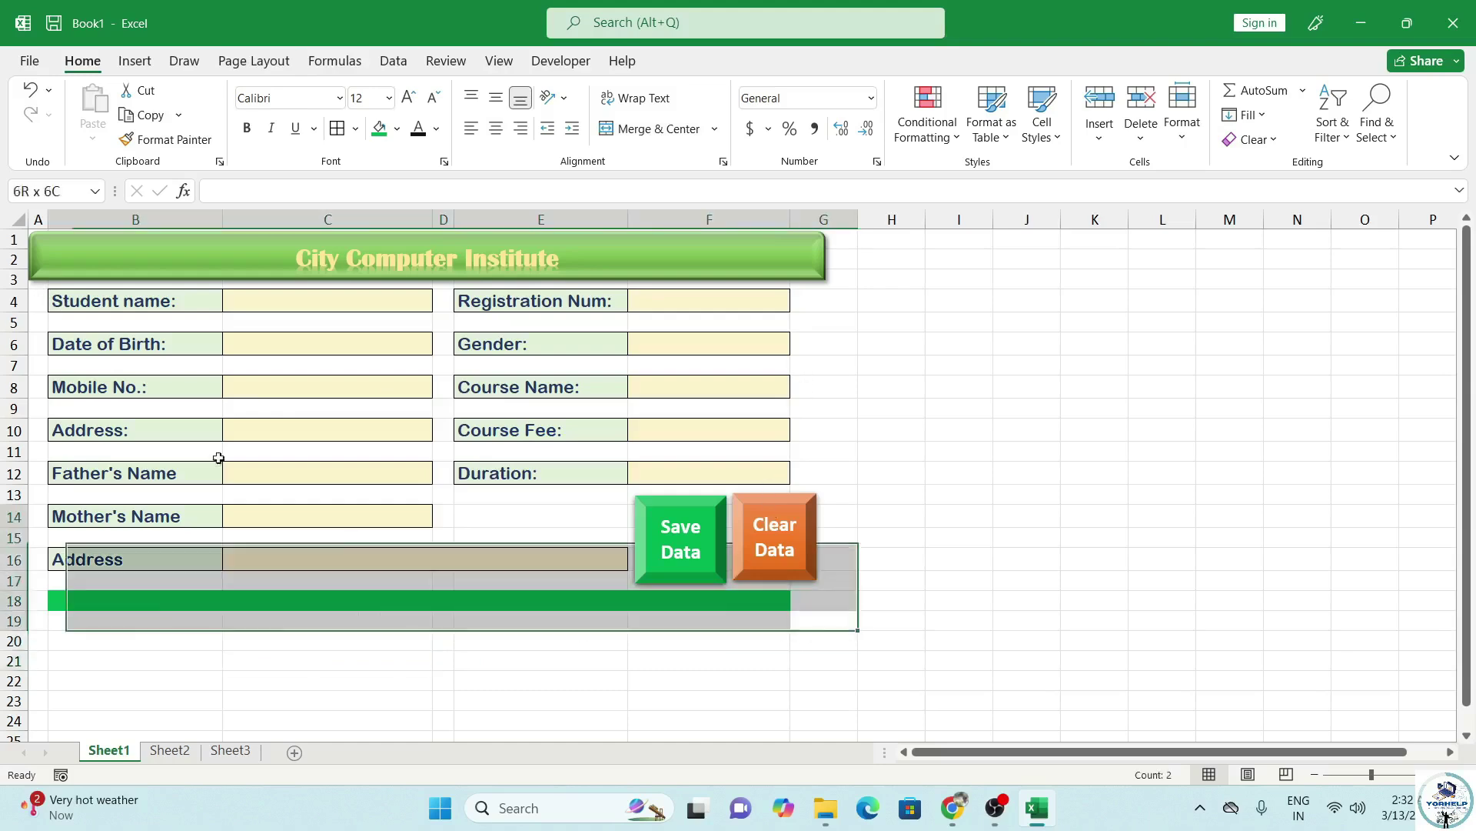
left_click(397, 129)
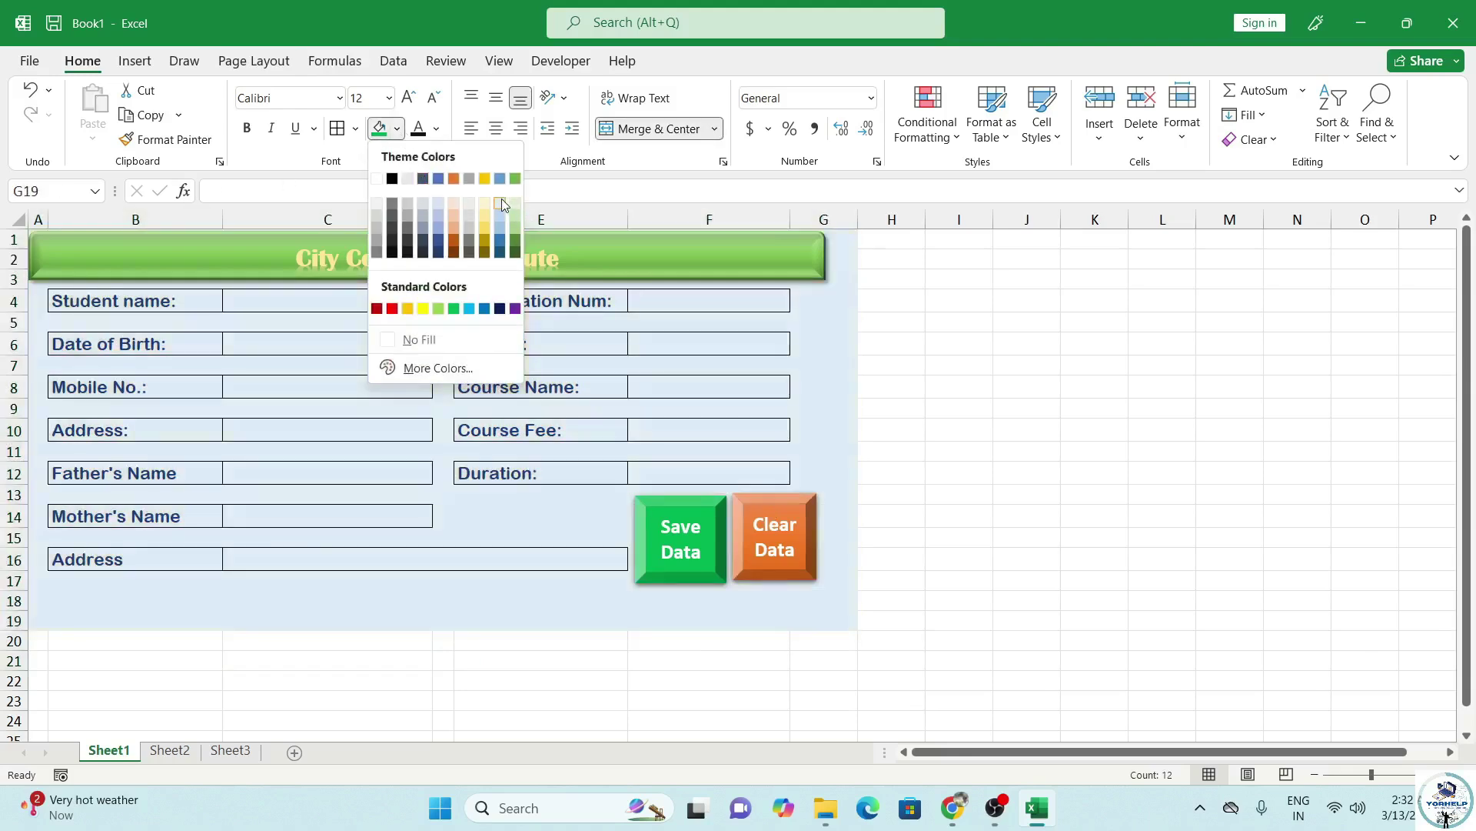
left_click(896, 373)
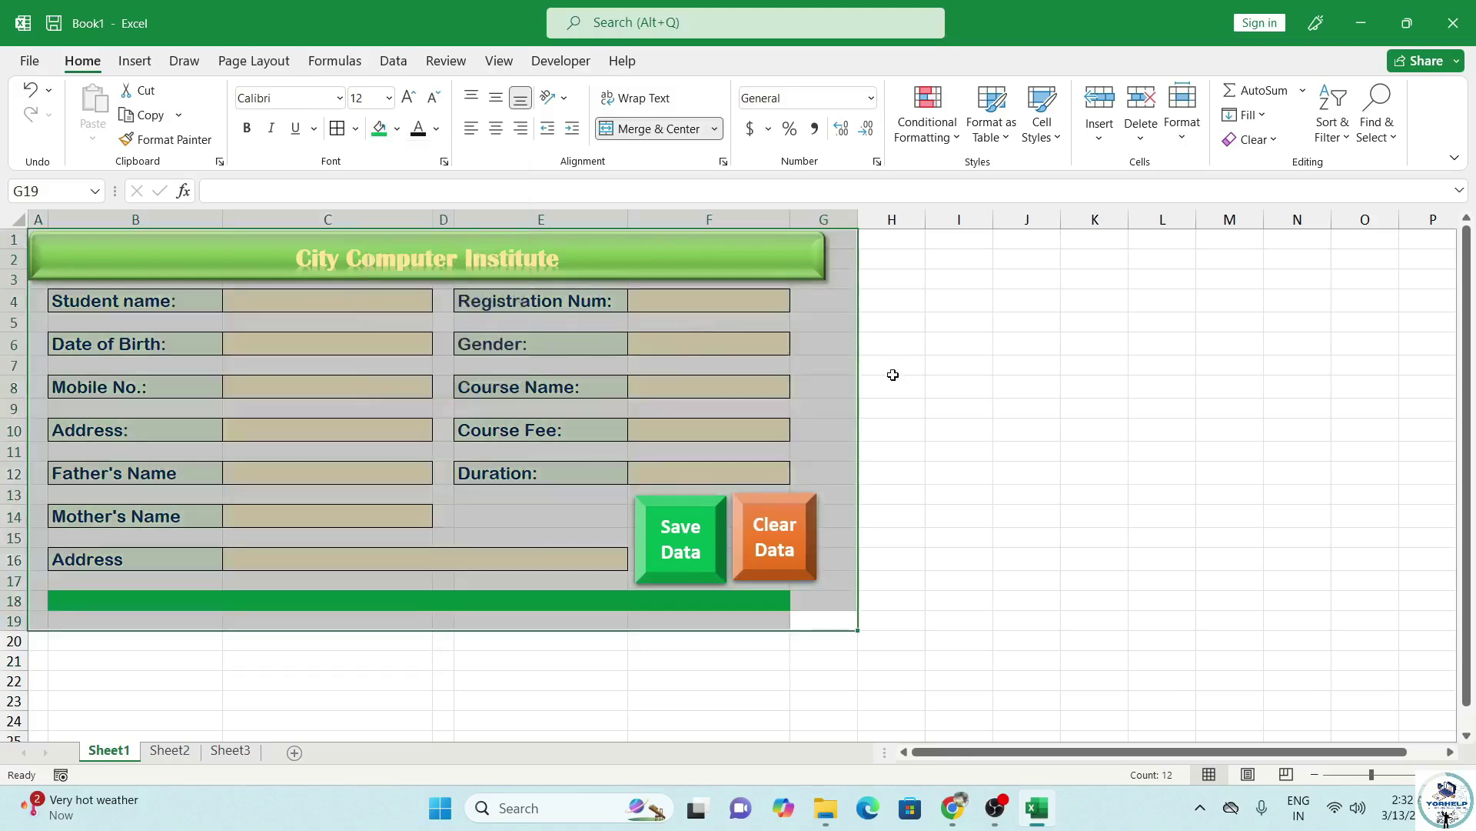
left_click(894, 600)
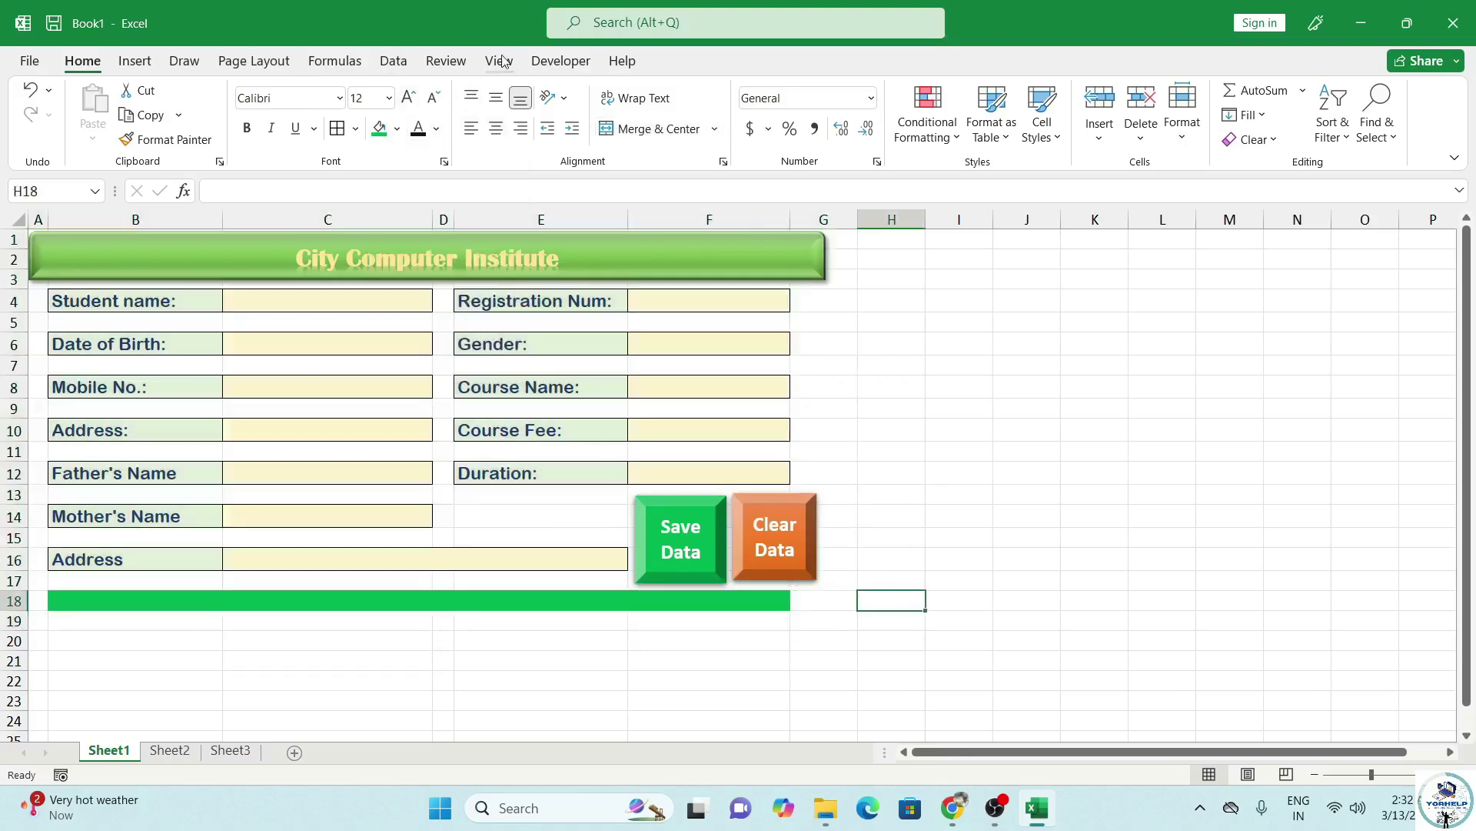
Hide the worksheet gridlines so the form stands out cleanly.
left_click(499, 61)
left_click(233, 128)
left_click(407, 677)
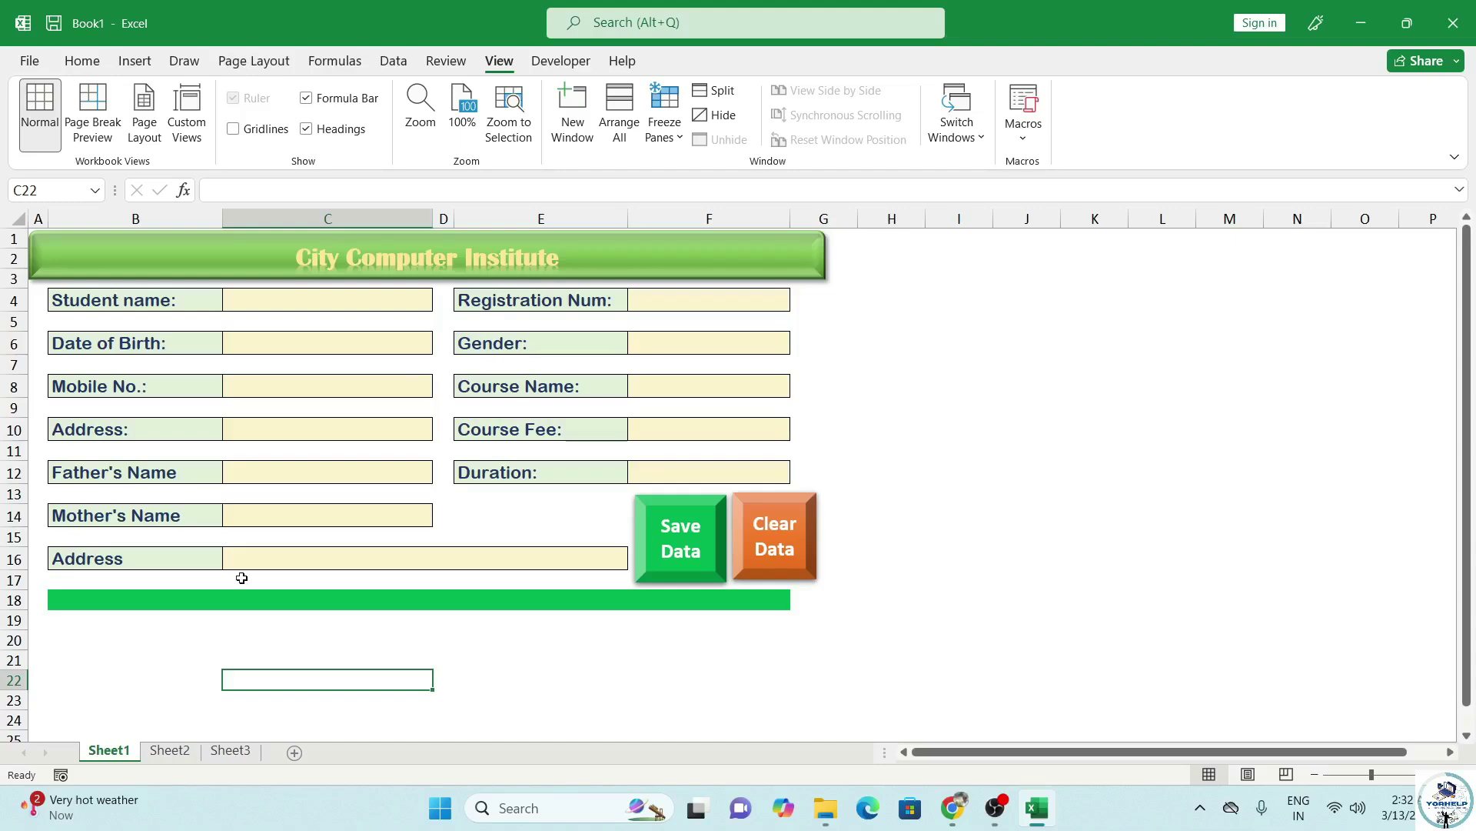
scroll(240, 469, "down", 3)
scroll(166, 520, "up", 3)
Copy the left-hand form labels B4:B16 and paste them starting at B35.
left_click_drag(92, 305, 87, 558)
key("ctrl+c")
scroll(116, 518, "down", 3)
left_click(93, 525)
left_click(104, 611)
left_click(108, 632)
scroll(142, 613, "down", 2)
scroll(123, 585, "down", 1)
left_click(108, 538)
left_click(106, 555)
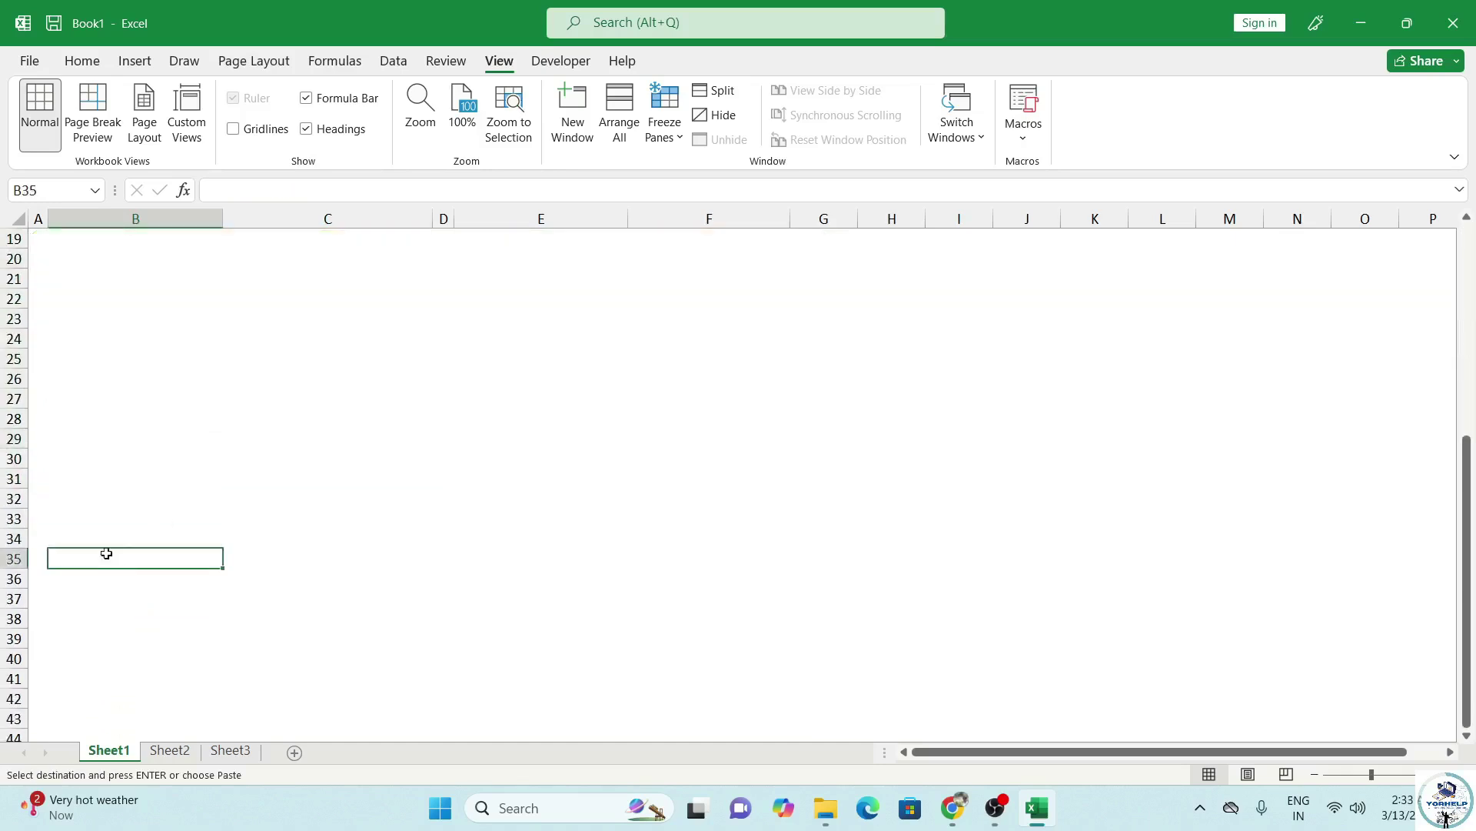
key("ctrl+v")
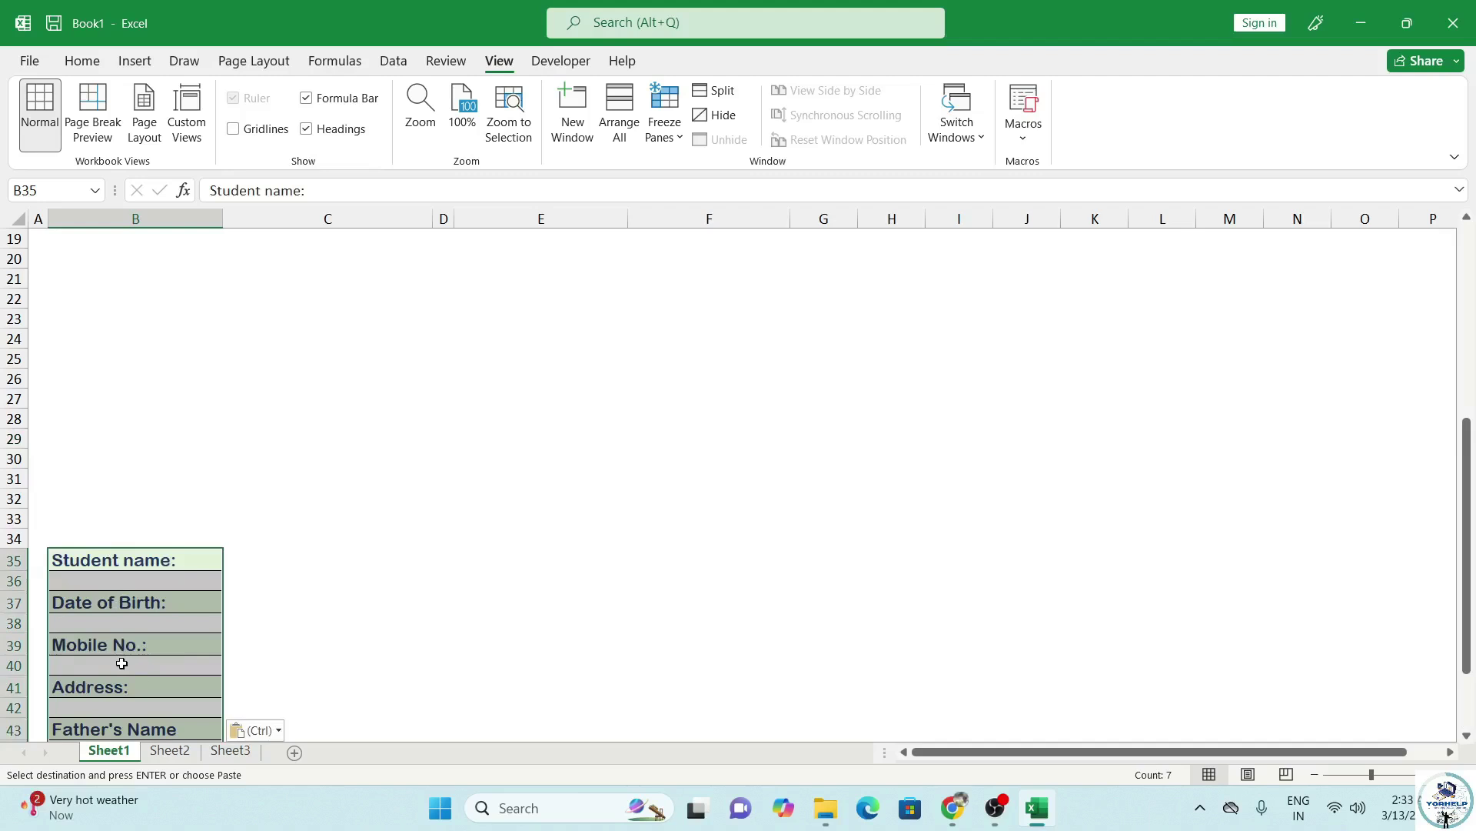
Select the blank cells in the pasted list via Go To Special and delete their sheet rows.
key("ctrl+g")
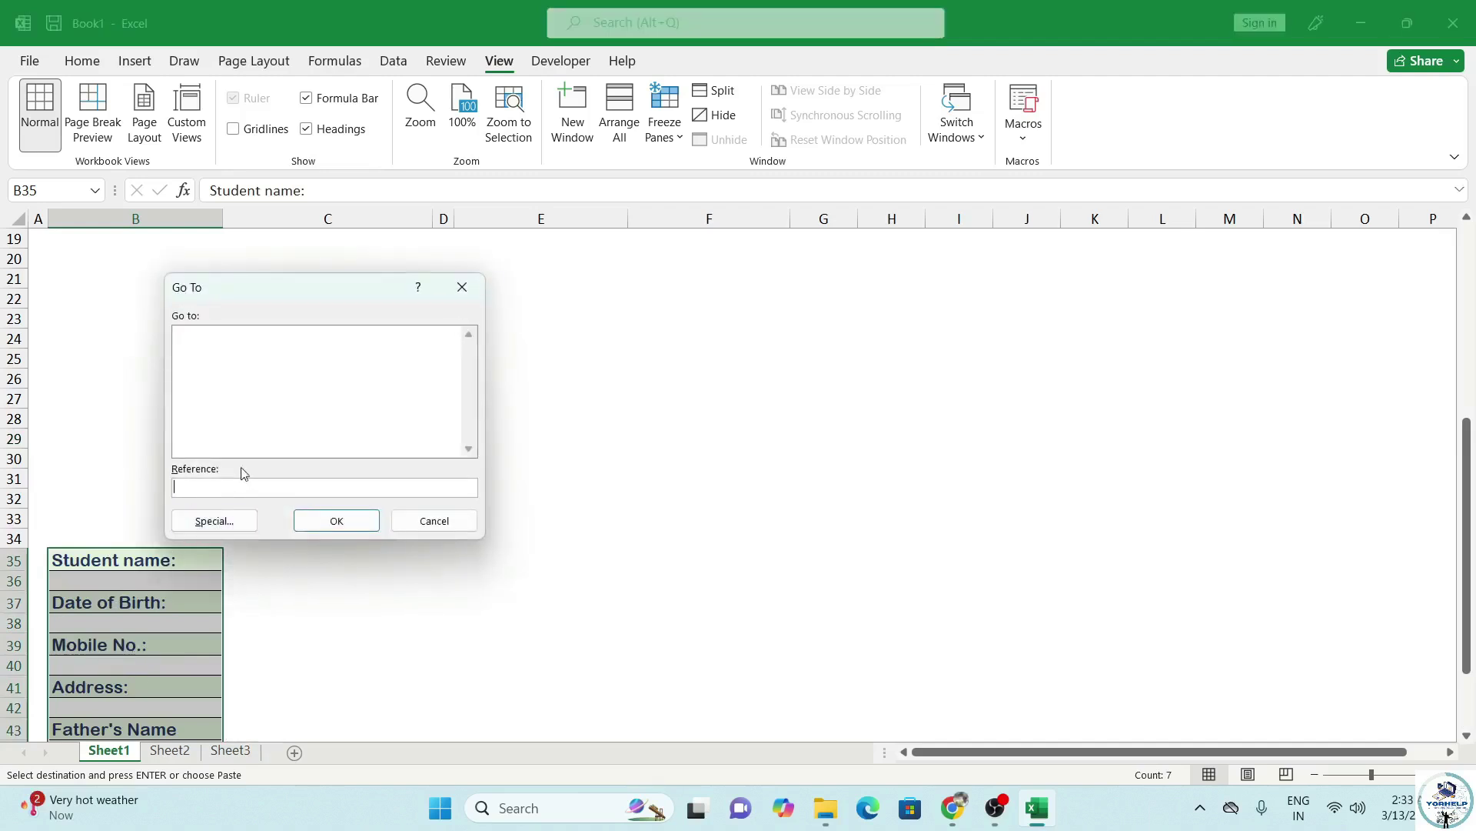
left_click(214, 521)
left_click(204, 439)
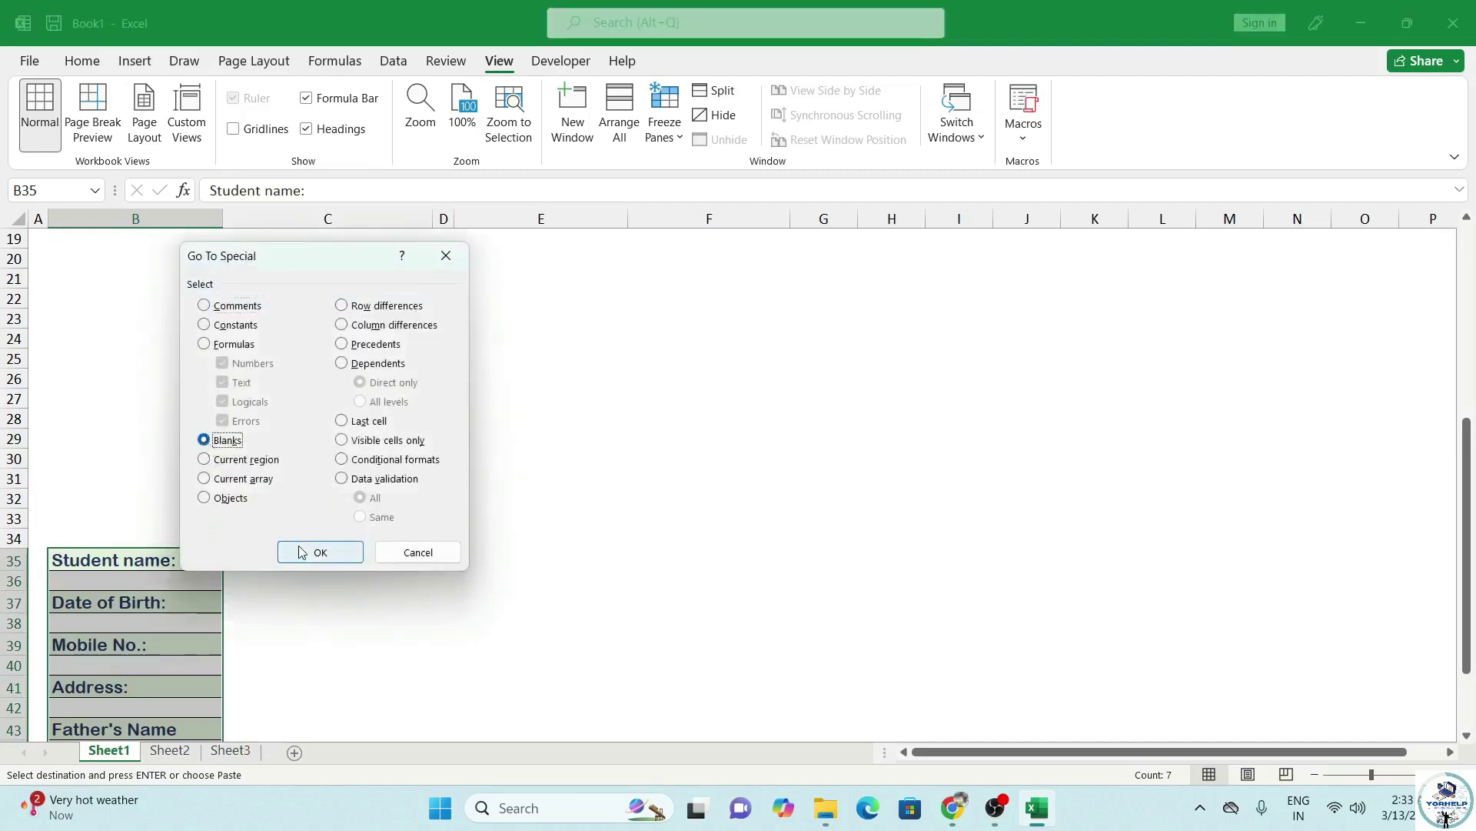
left_click(319, 552)
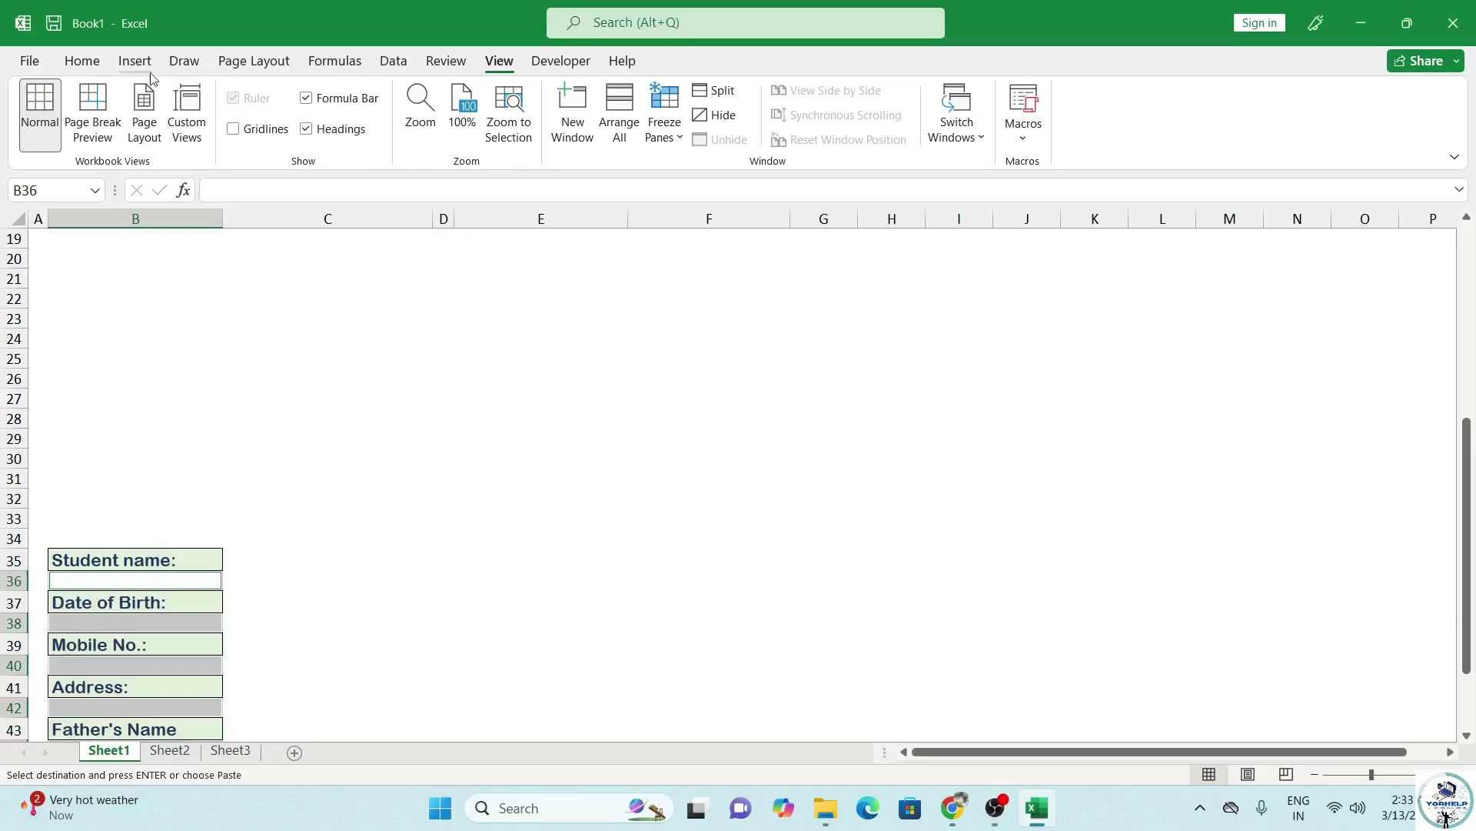
left_click(81, 61)
left_click(1142, 131)
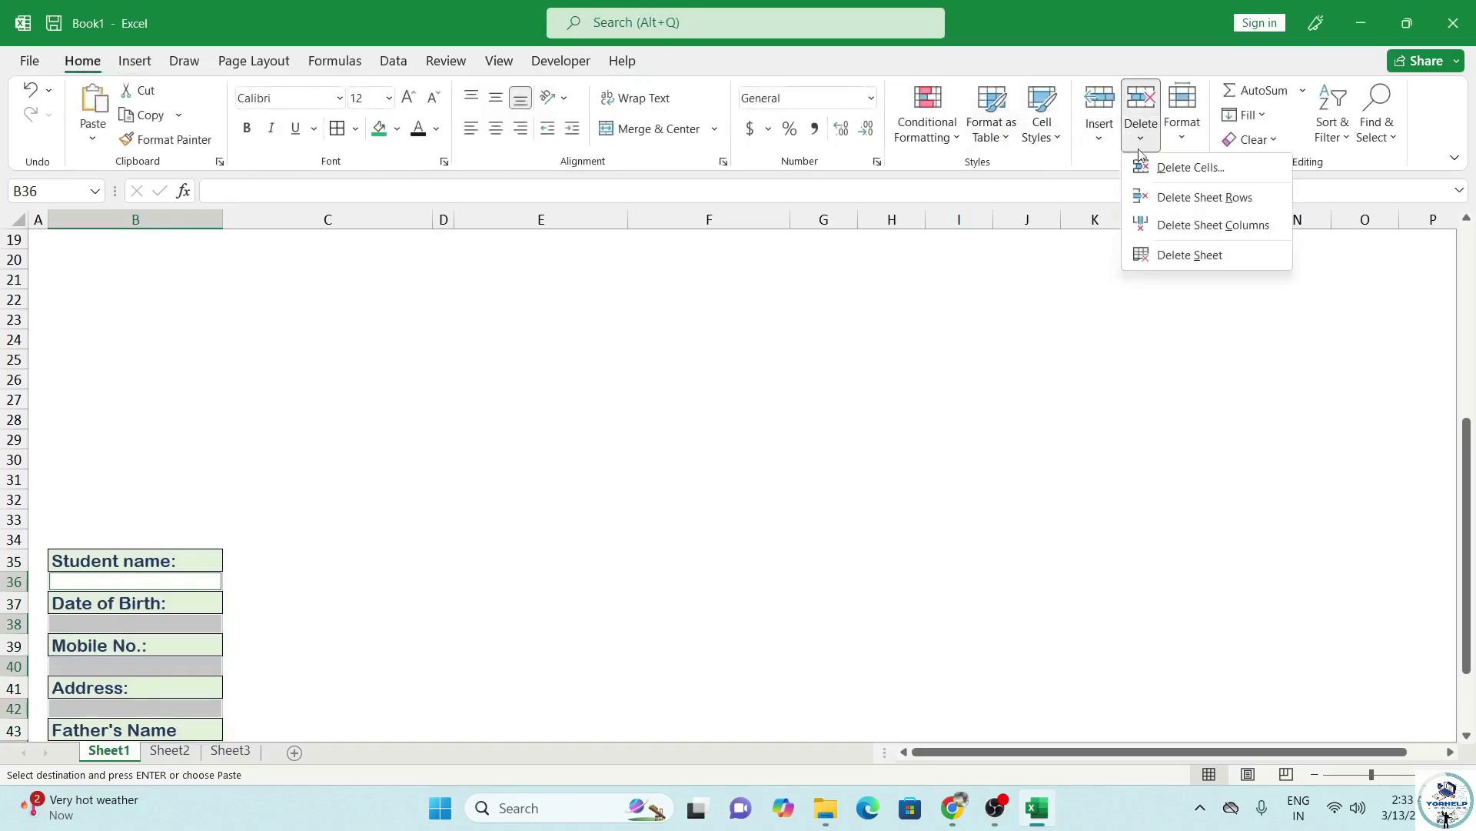
left_click(1185, 199)
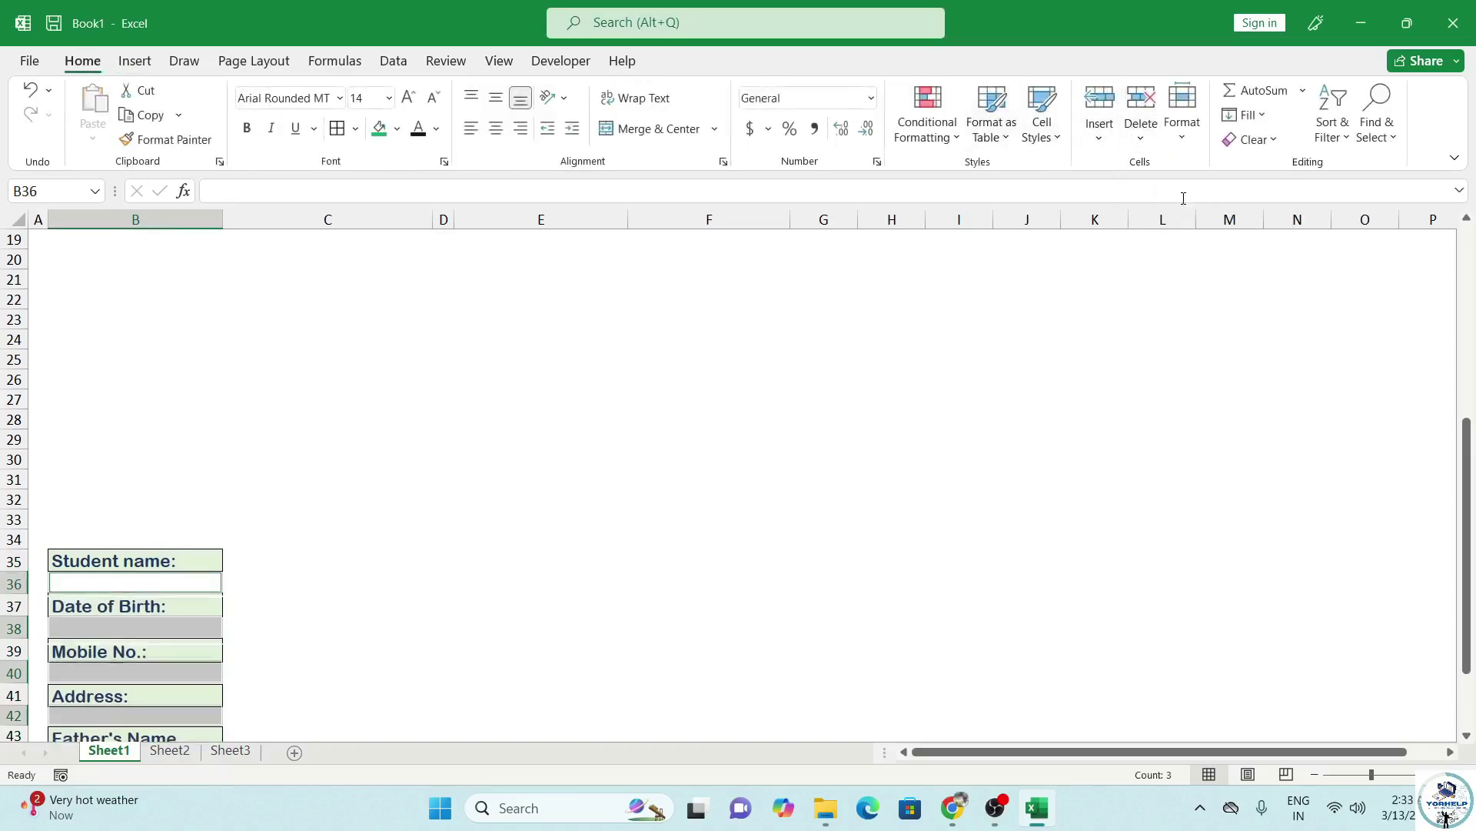
scroll(112, 692, "down", 3)
left_click(113, 613)
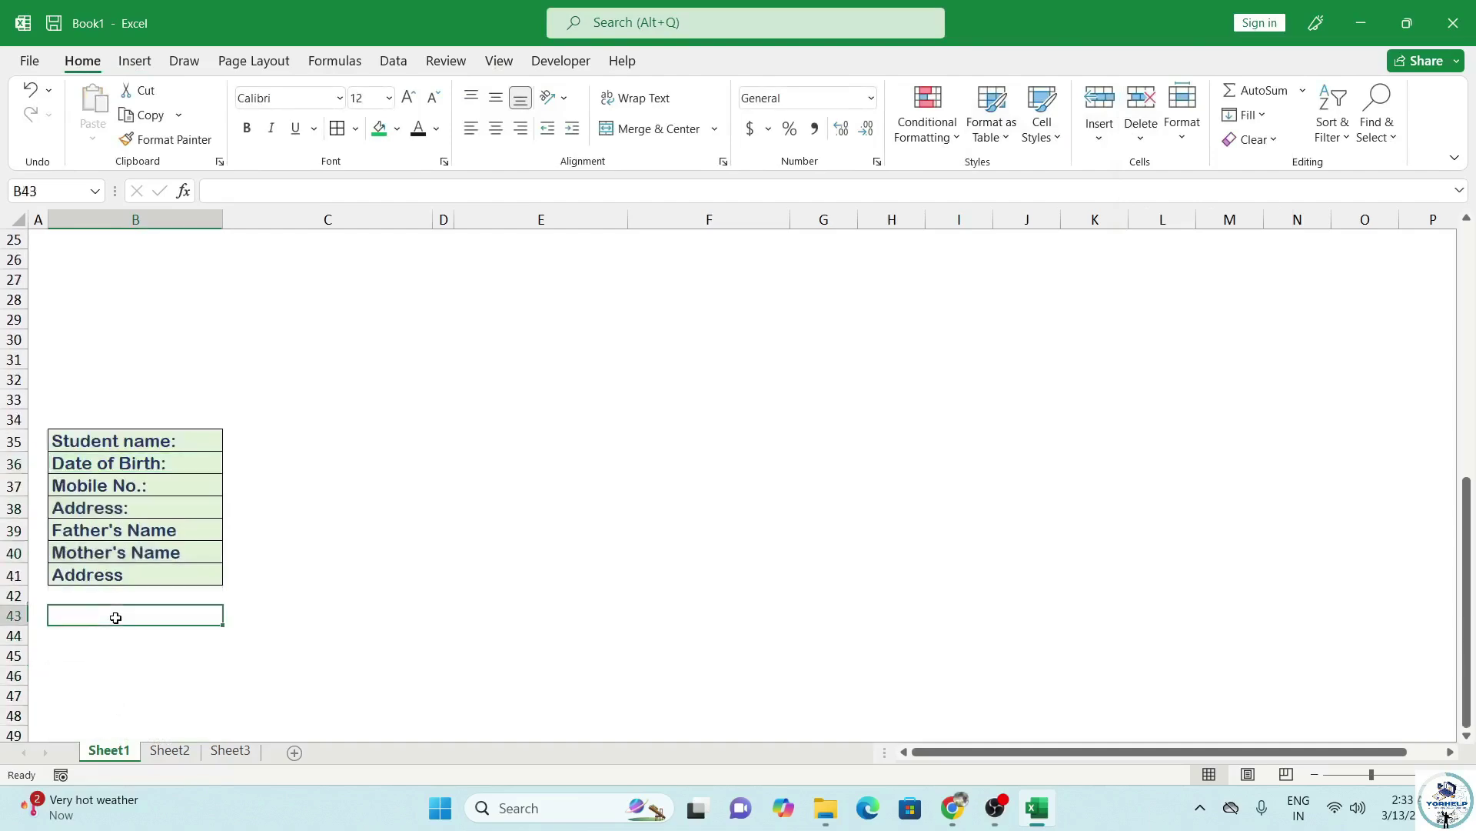
scroll(142, 589, "up", 6)
scroll(170, 553, "up", 3)
Copy the right-hand labels E4:E12 and paste them starting at B42.
left_click_drag(528, 307, 511, 471)
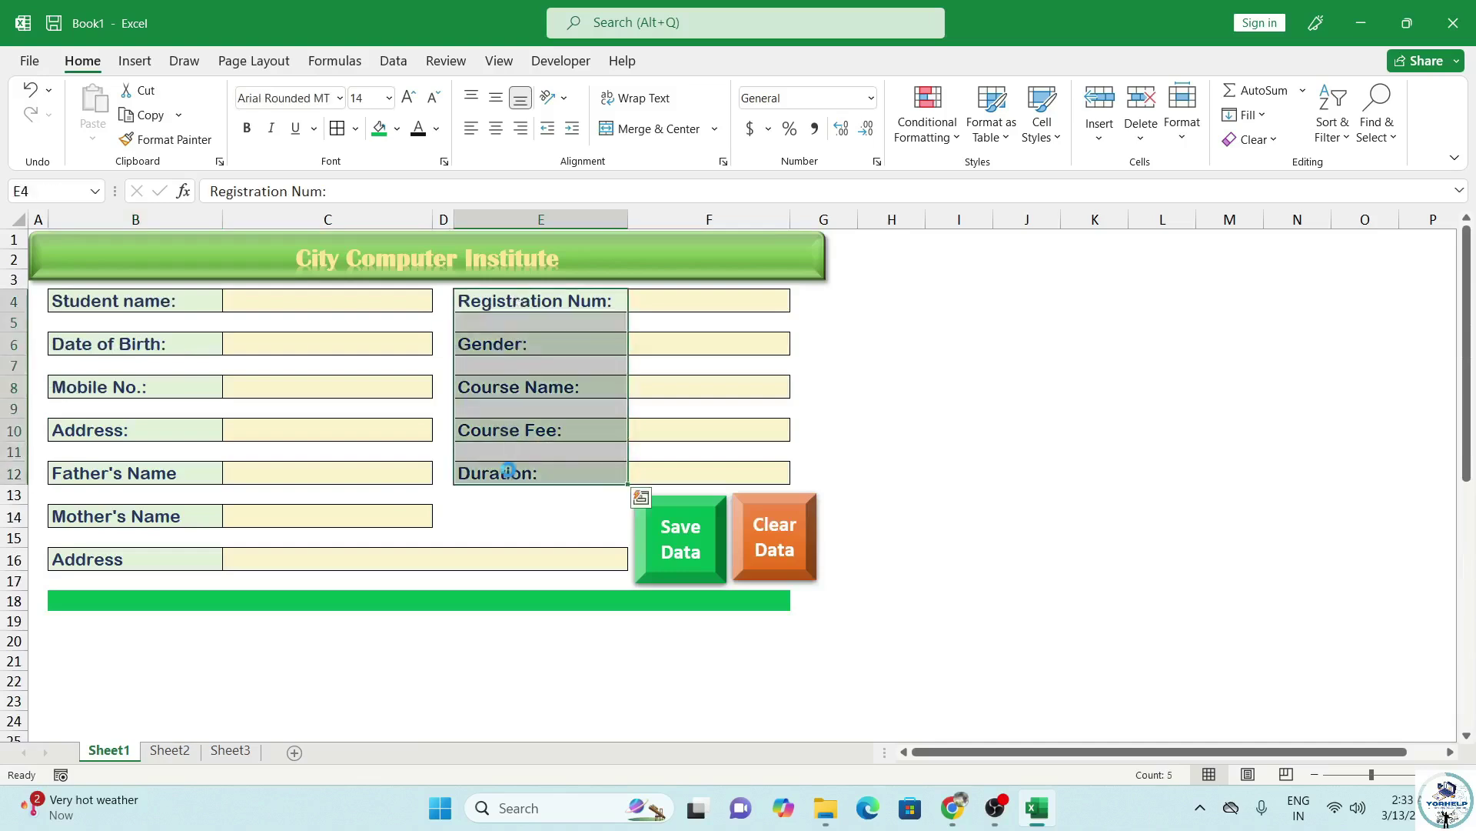
key("ctrl+c")
scroll(336, 518, "down", 7)
scroll(157, 680, "down", 1)
left_click(90, 655)
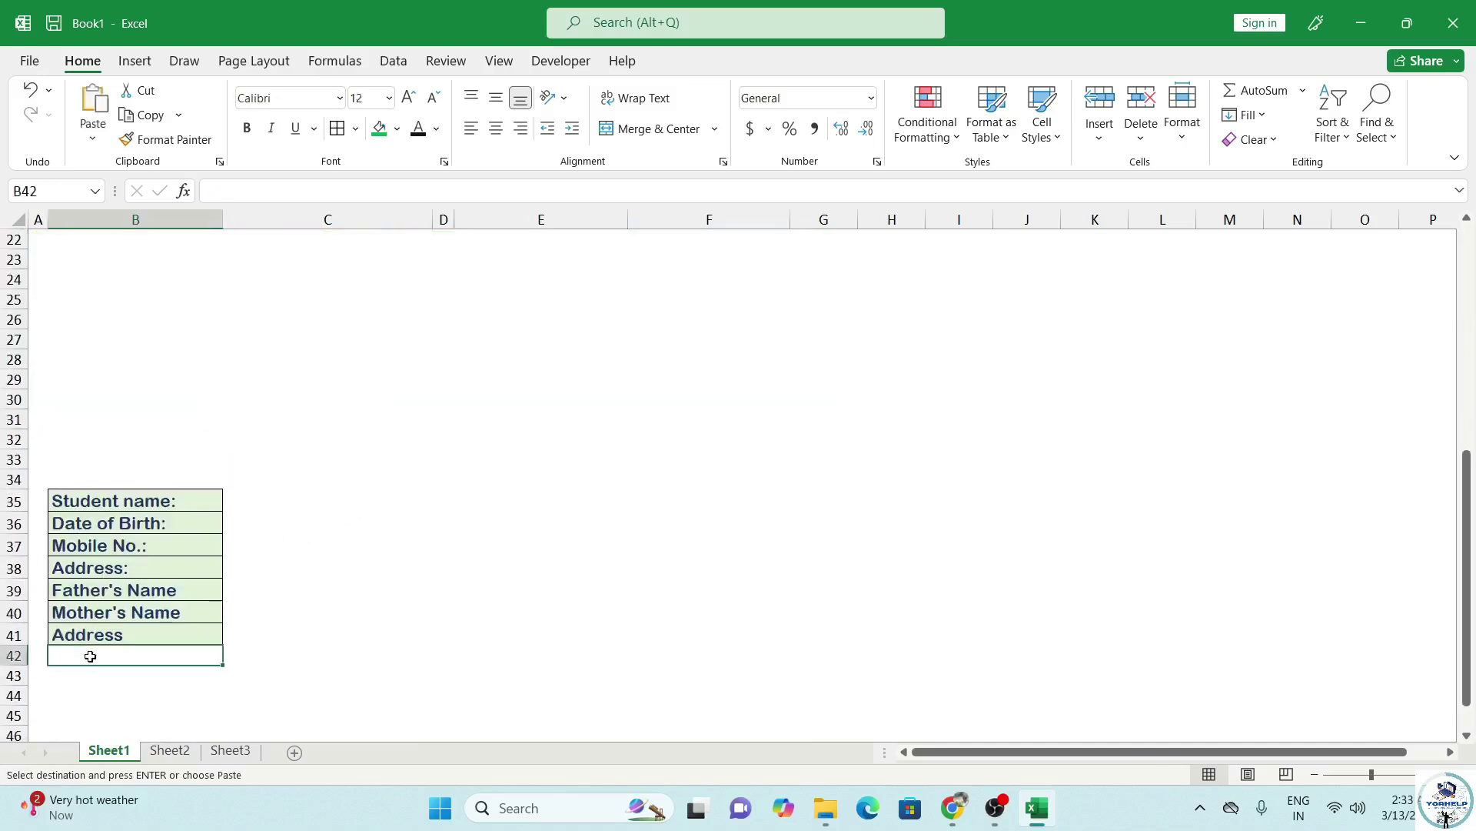
key("ctrl+v")
Undo an accidental row deletion and cancel the copy mode.
key("alt")
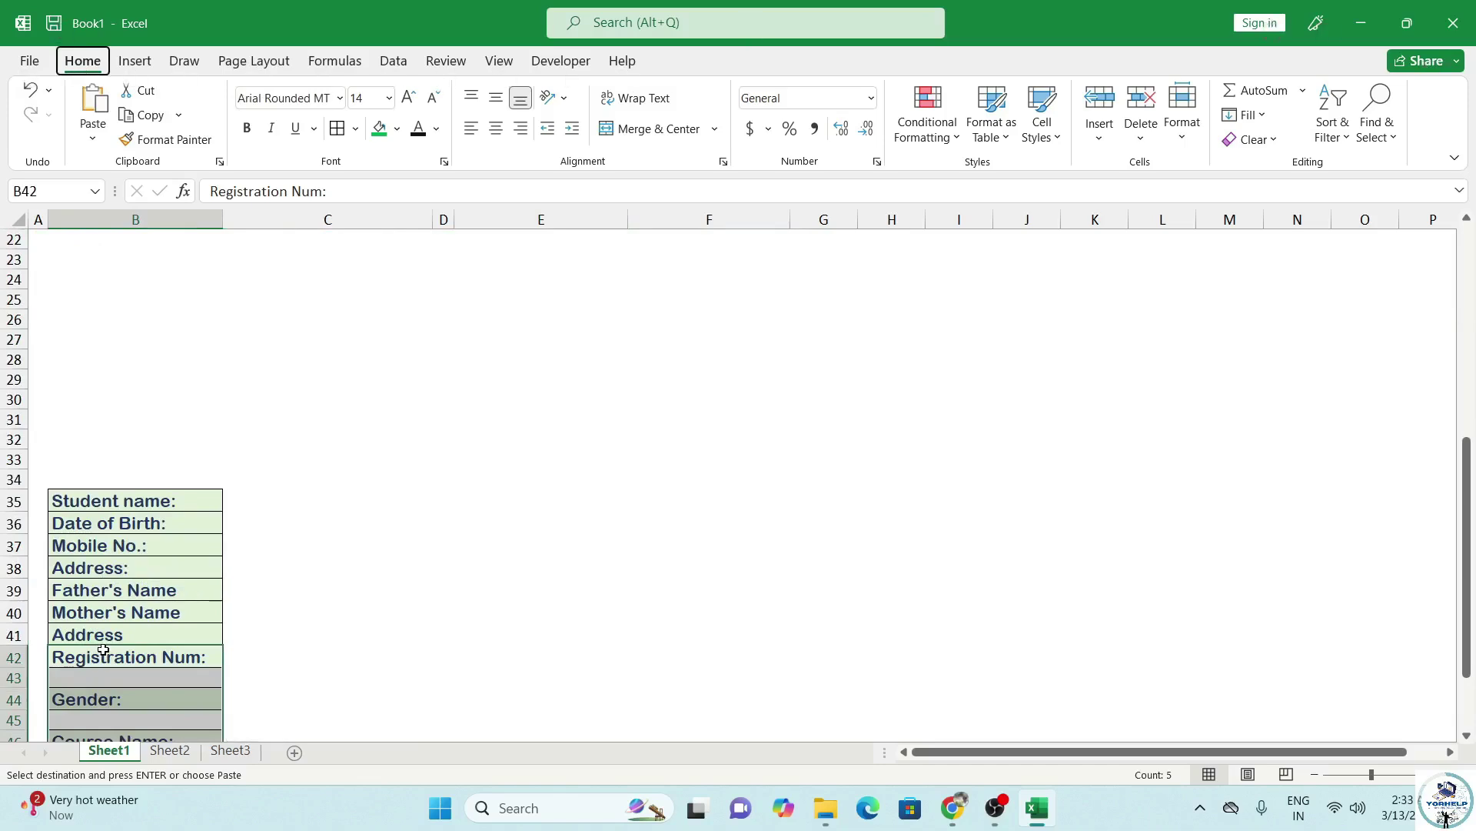
key("d")
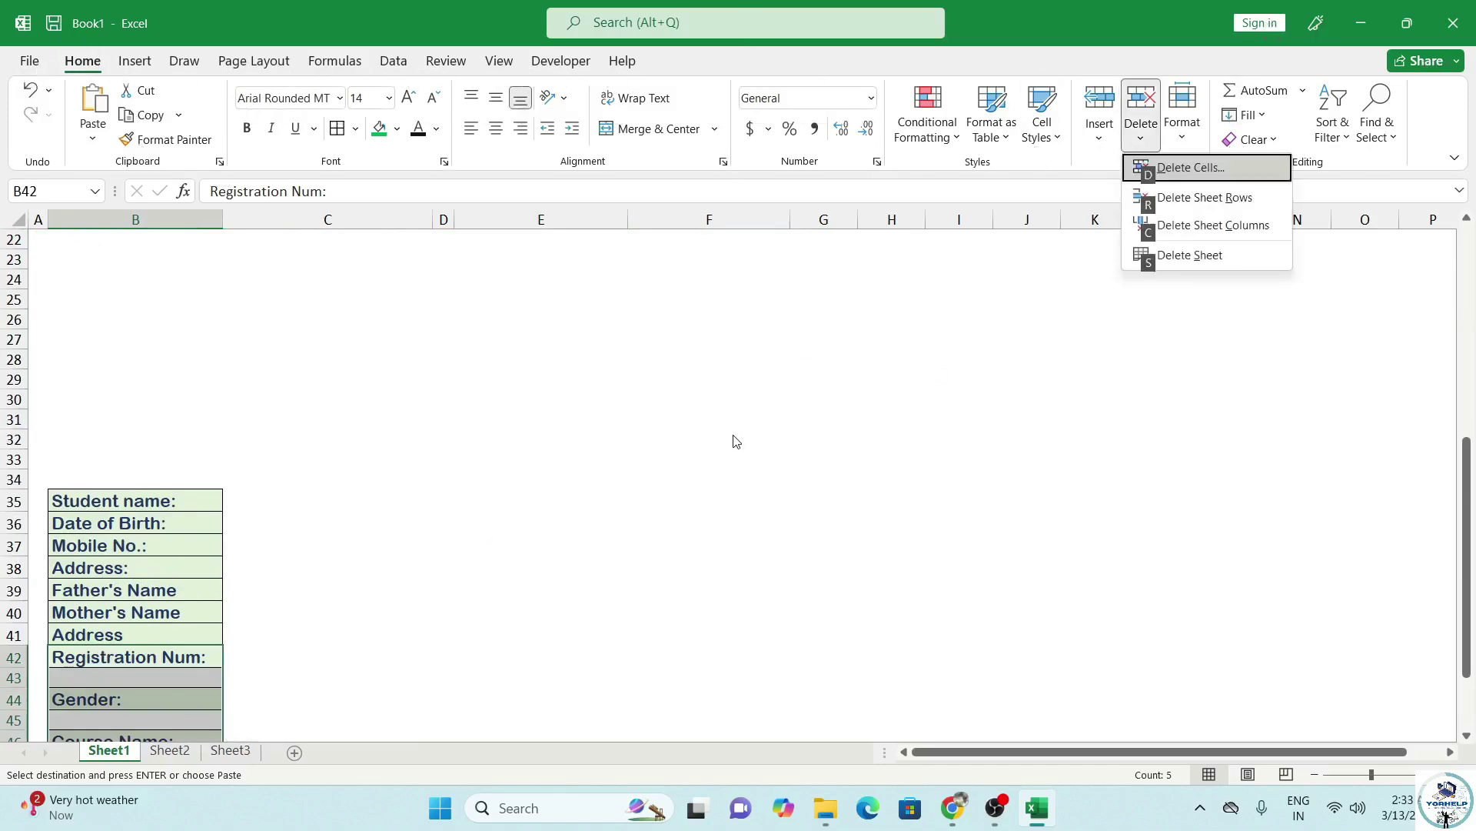
key("Down")
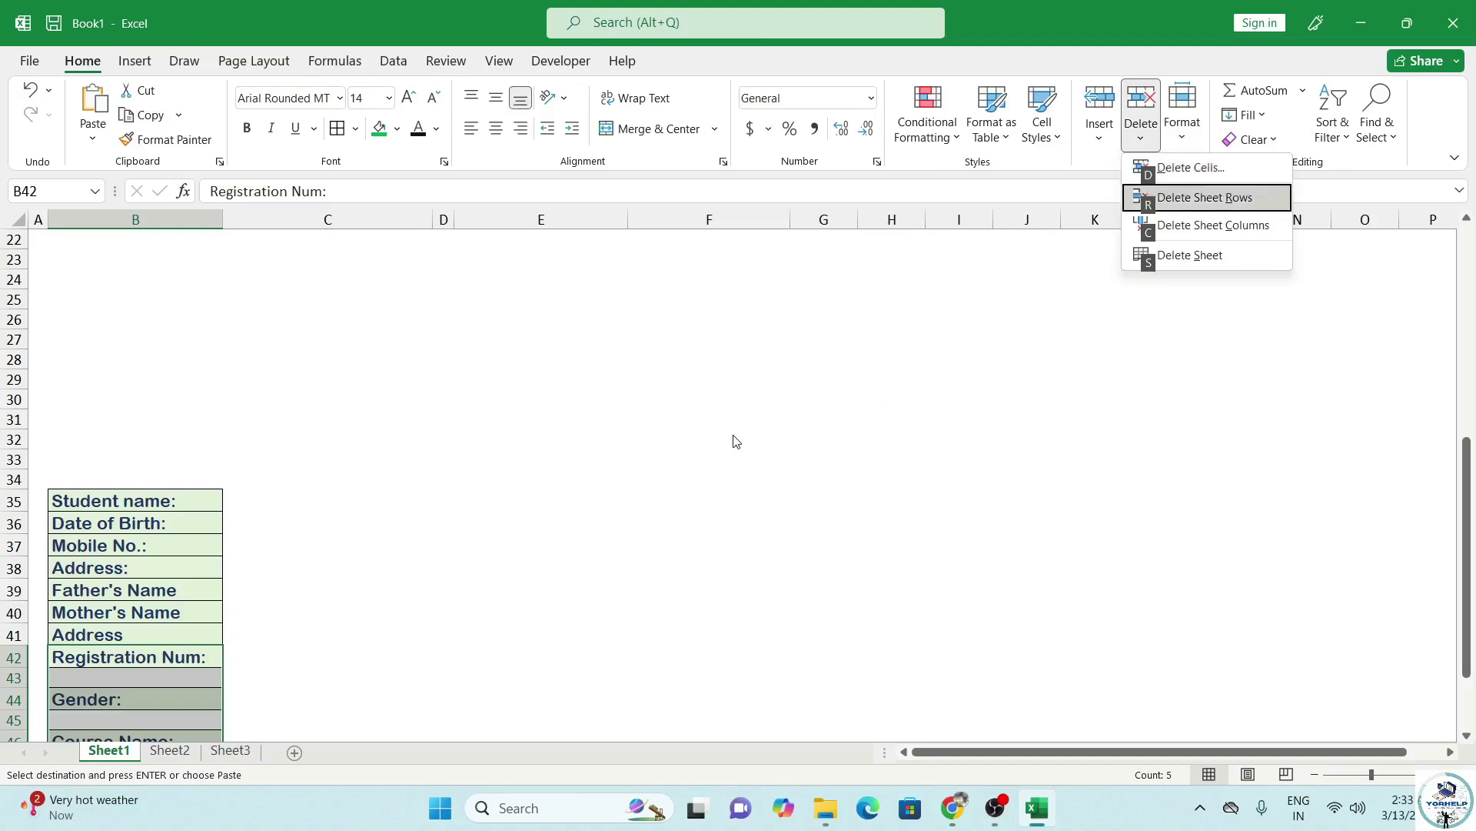
key("Return")
key("ctrl+z")
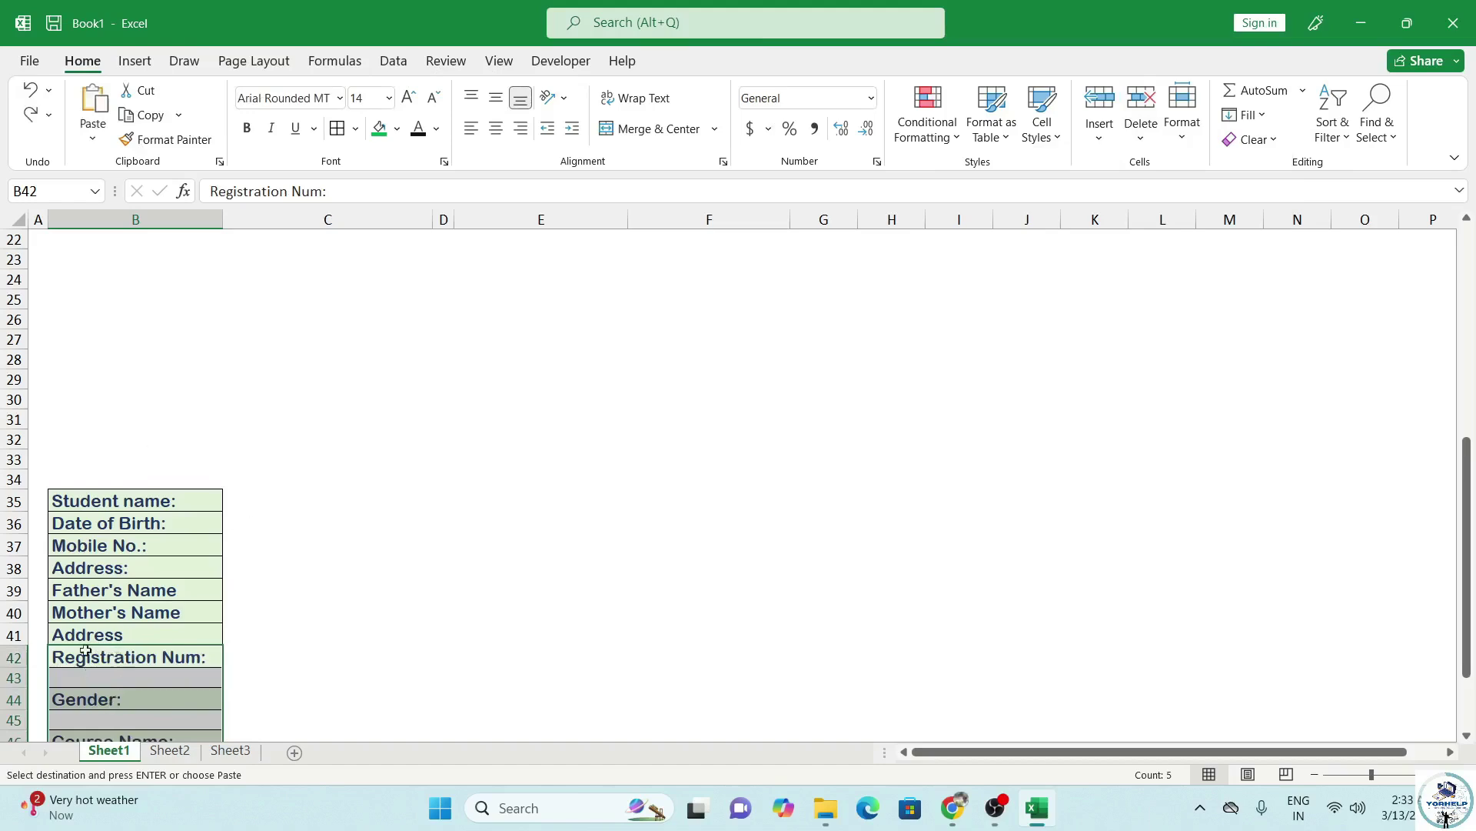
key("Escape")
key("alt")
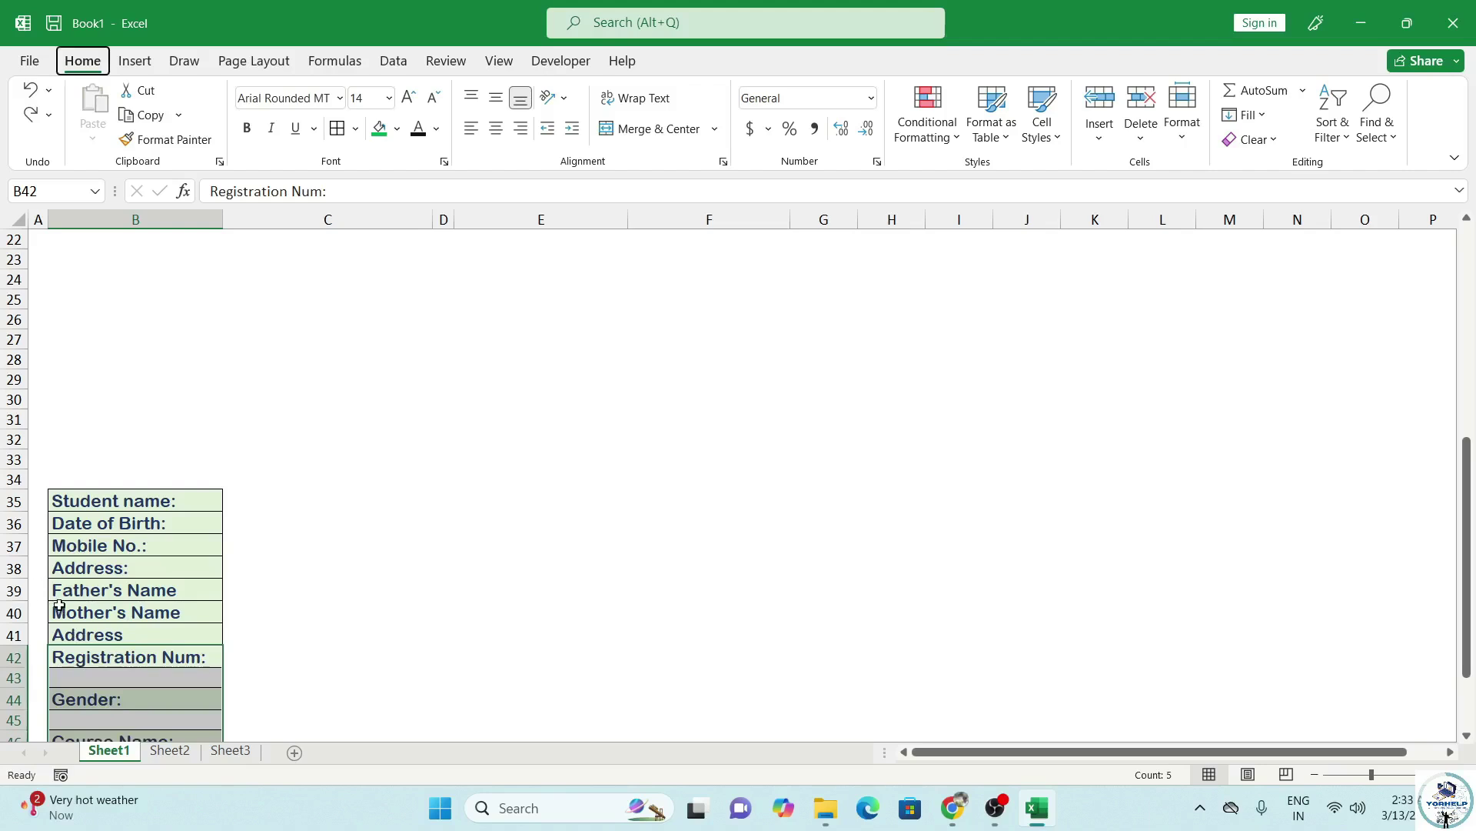
key("alt")
Select the blank cells among the new labels and delete their rows with Alt, D, R.
key("ctrl+g")
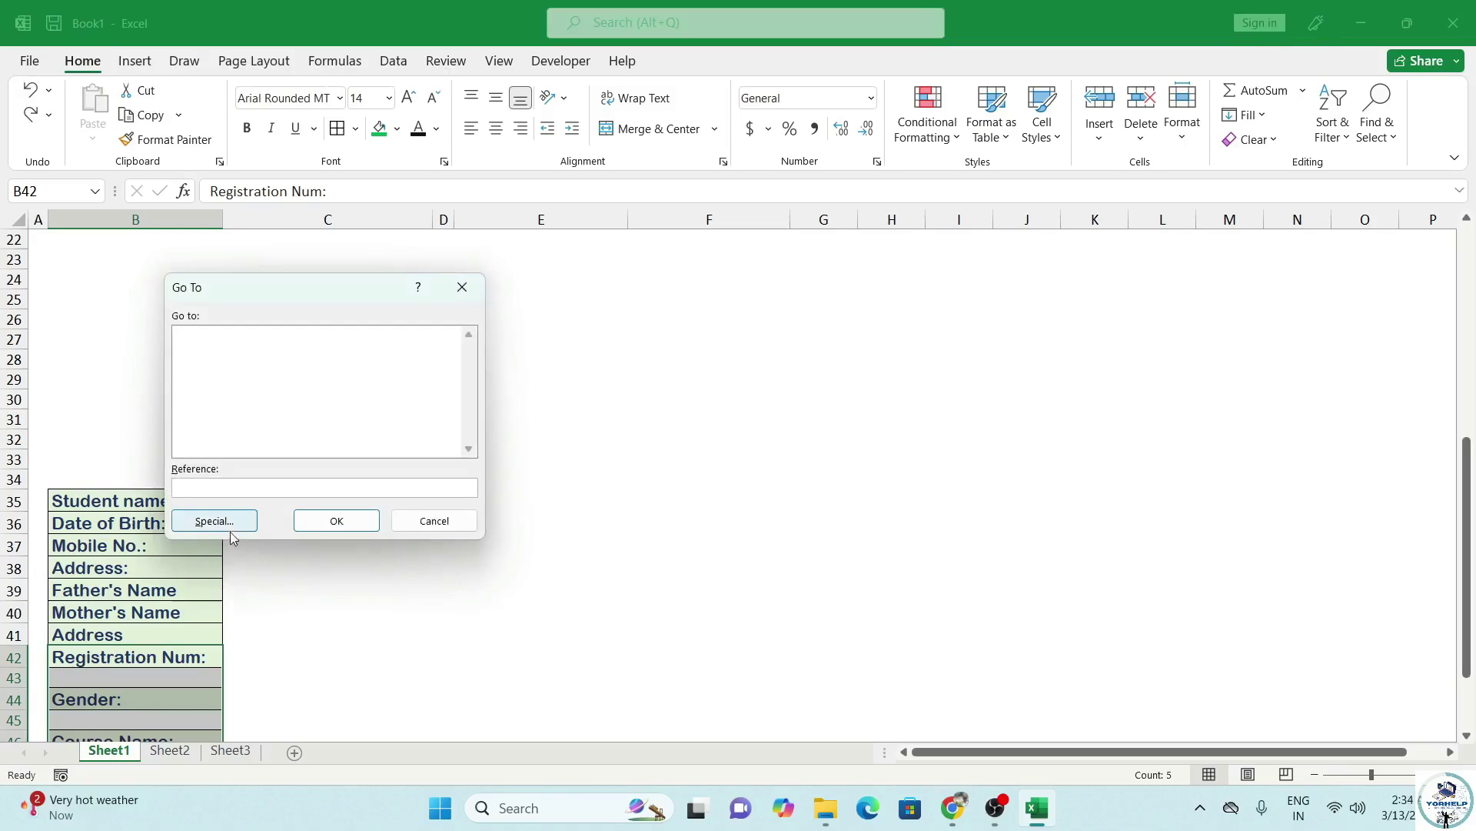
left_click(230, 526)
left_click(223, 436)
left_click(306, 547)
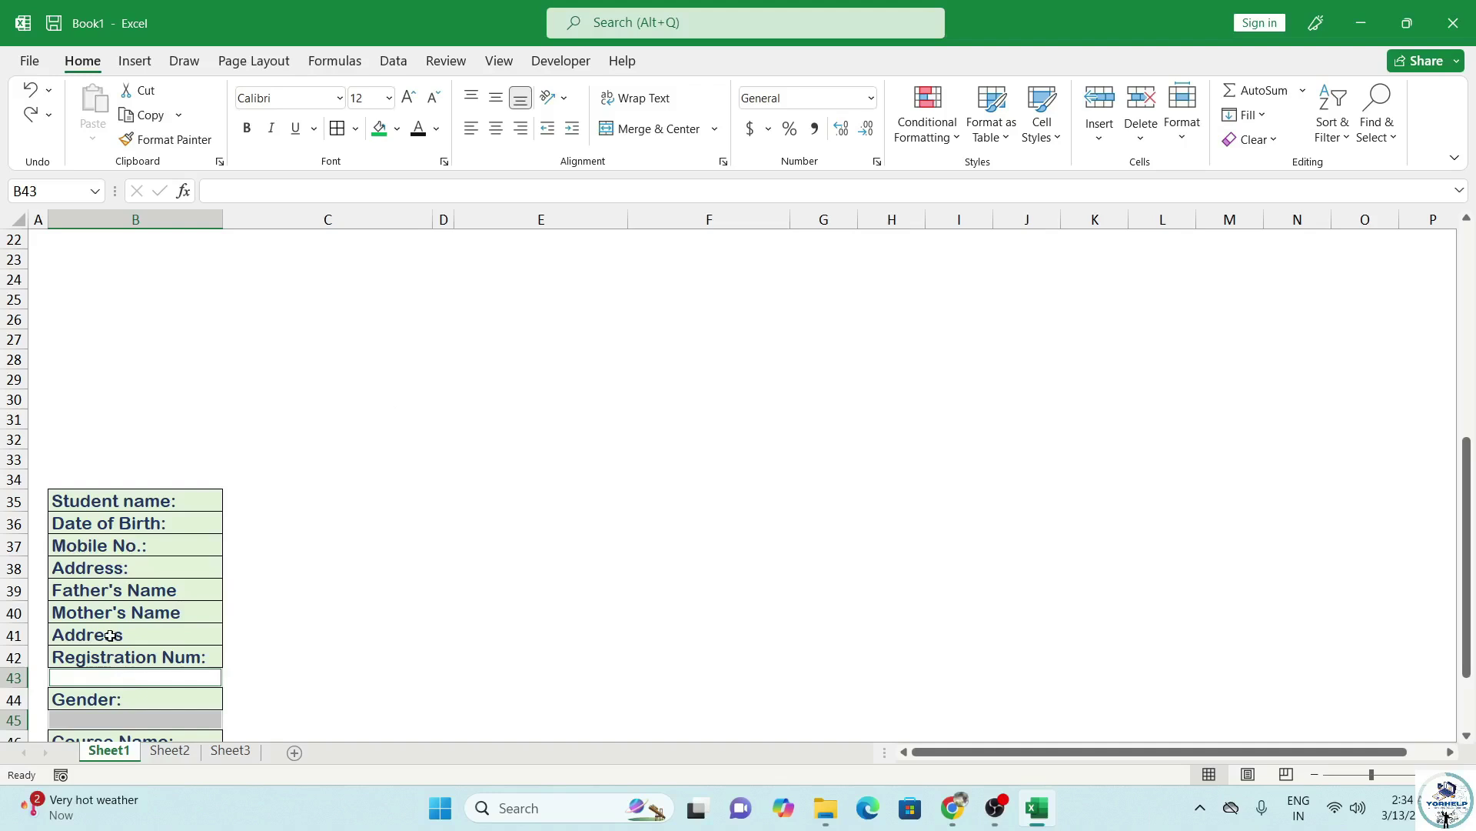
key("alt")
key("d")
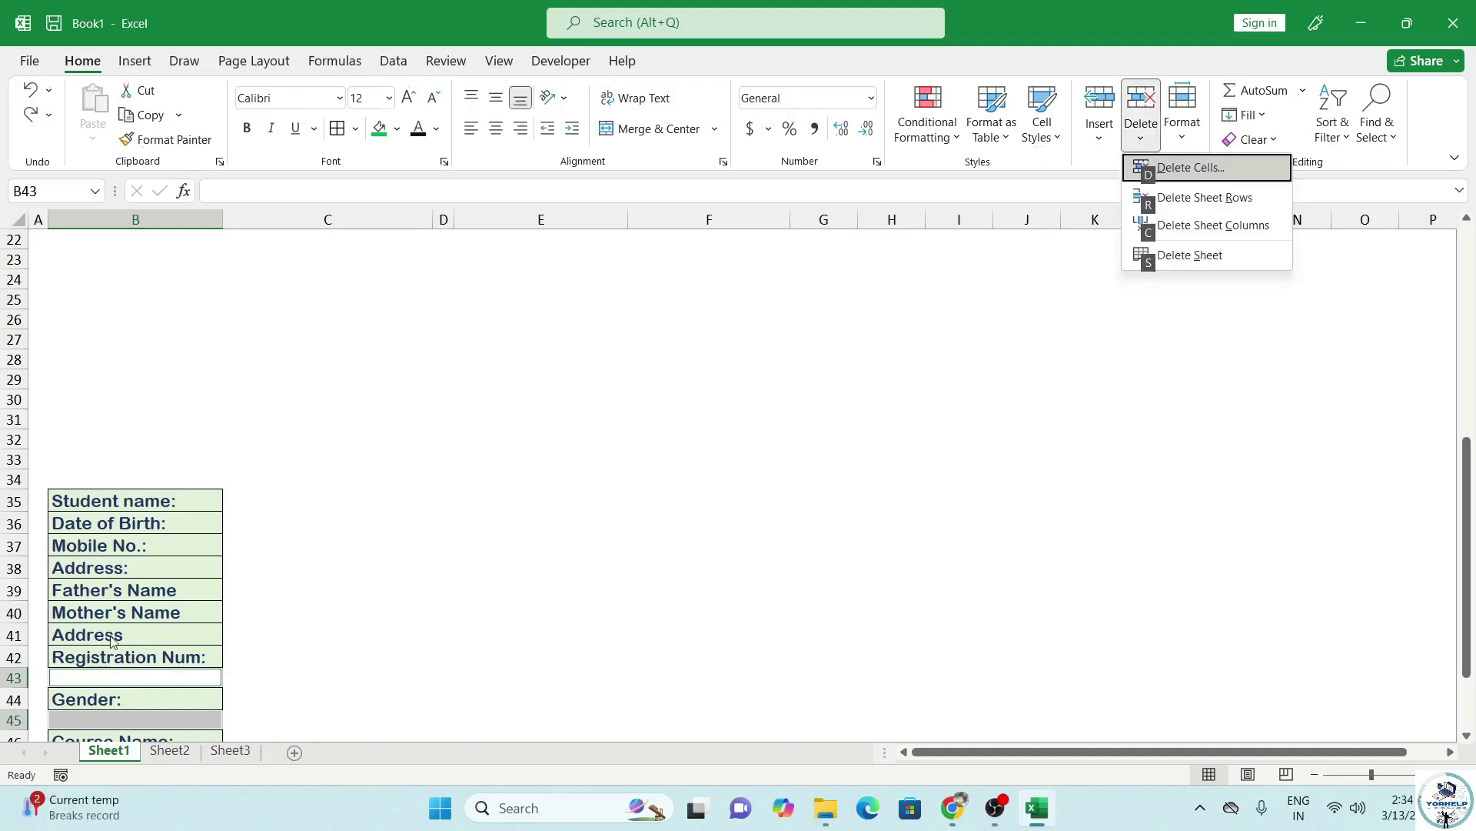
key("r")
scroll(118, 386, "down", 2)
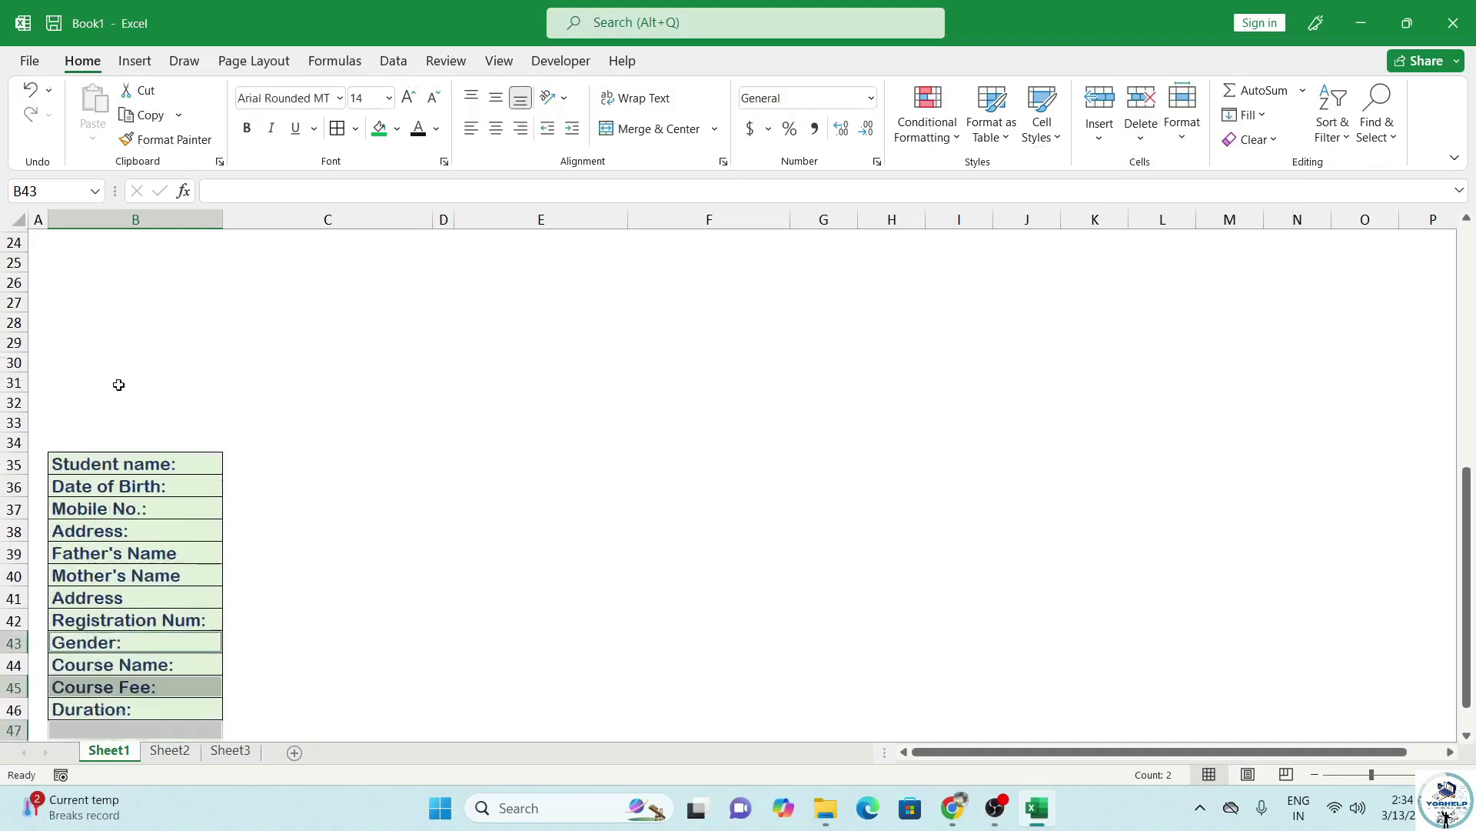
Move the Registration Num: label from B42 to B34 at the top of the list.
left_click(165, 663)
left_click_drag(134, 378, 146, 624)
left_click_drag(244, 379, 348, 619)
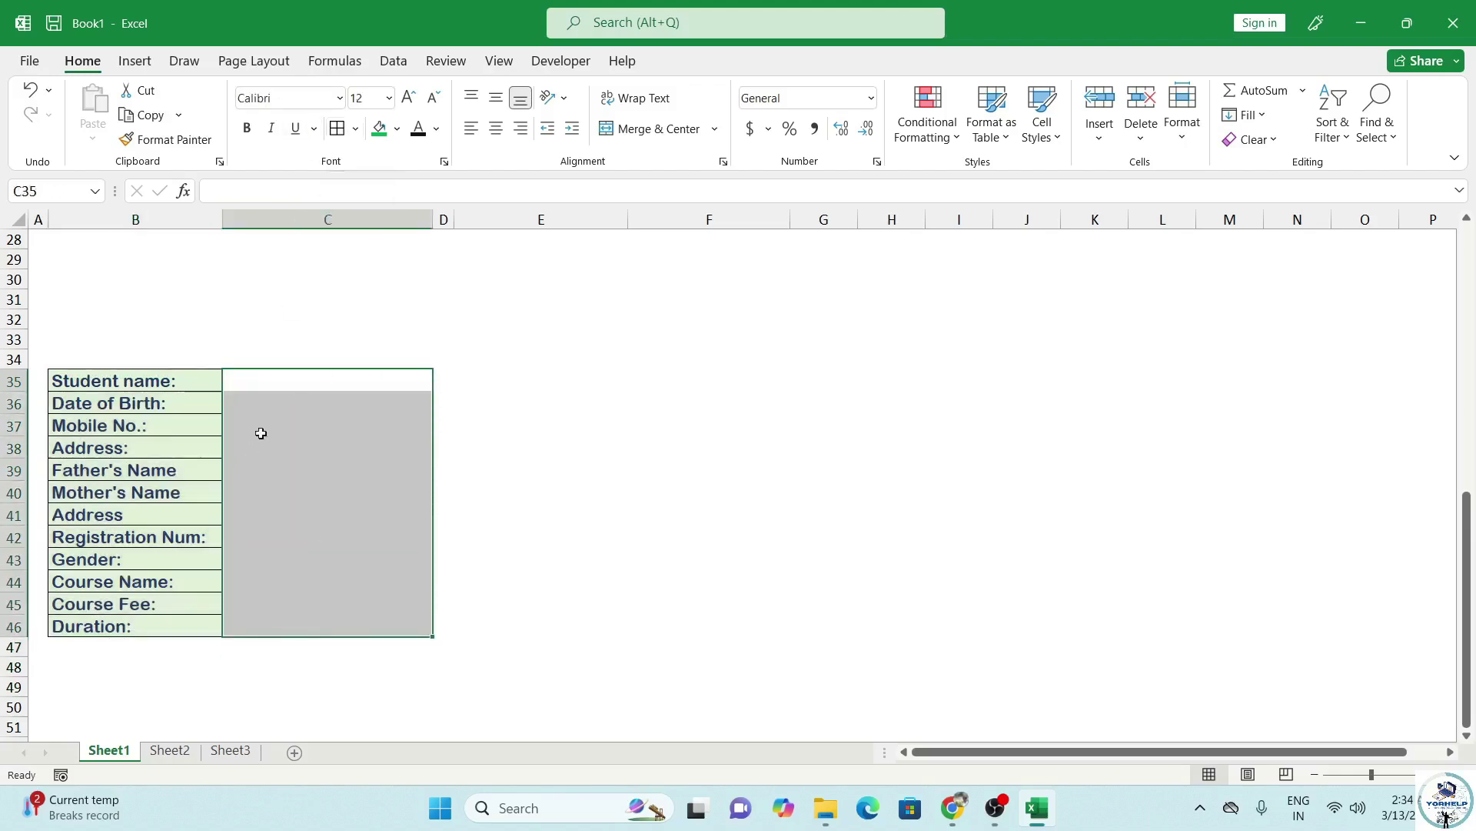
left_click(307, 382)
scroll(307, 388, "up", 1)
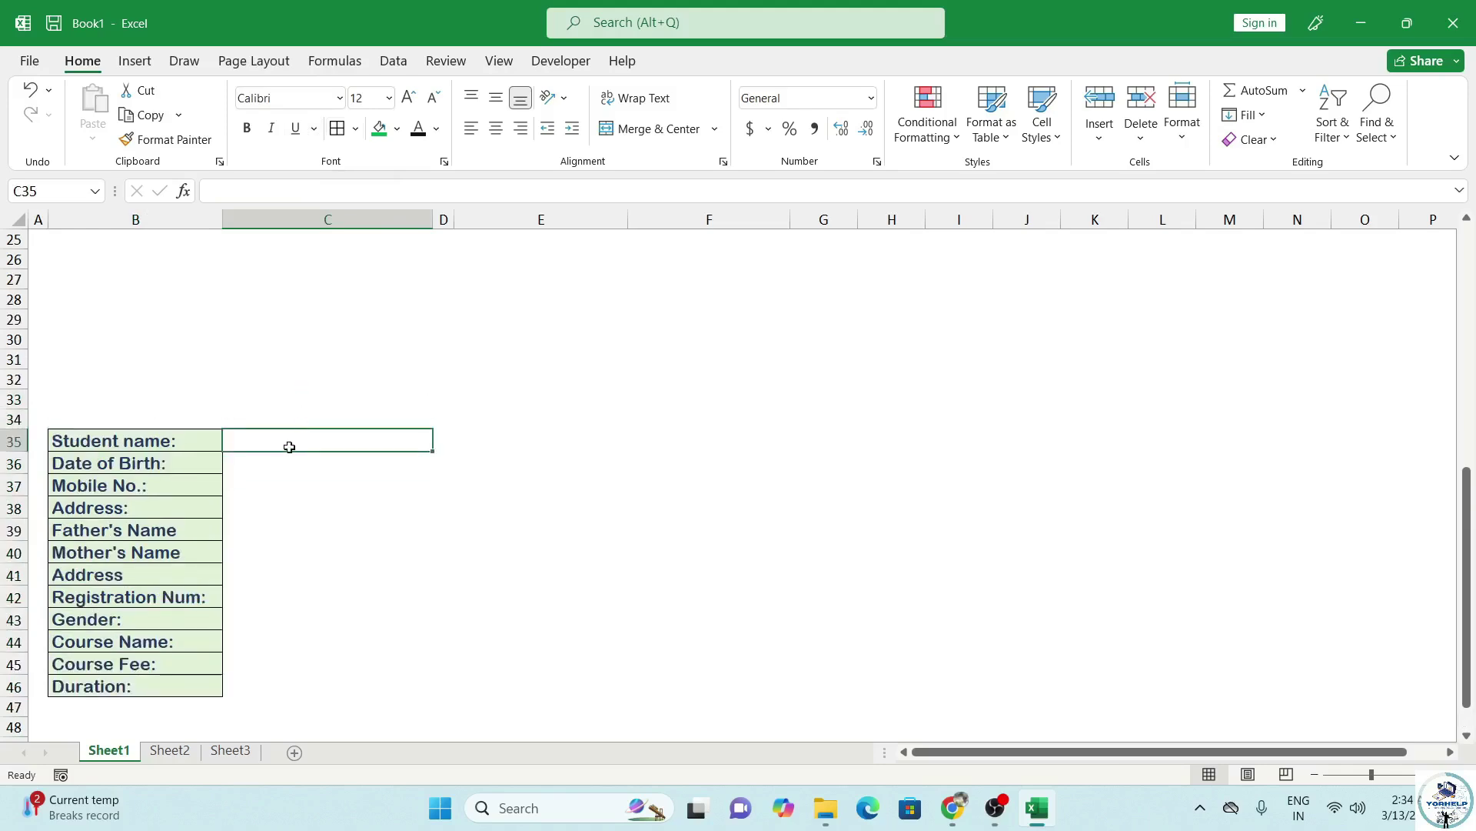
left_click(250, 597)
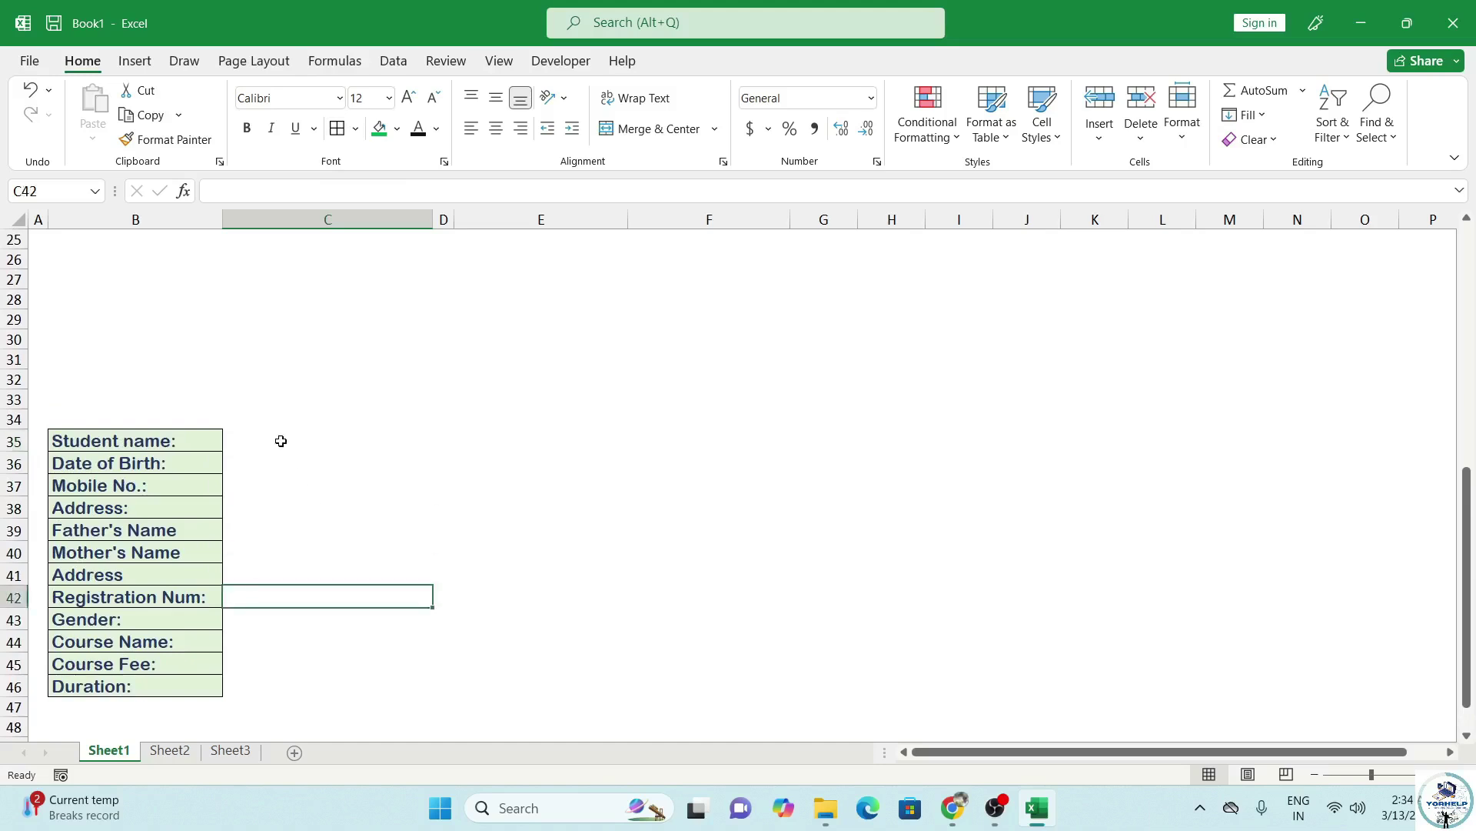
left_click(143, 598)
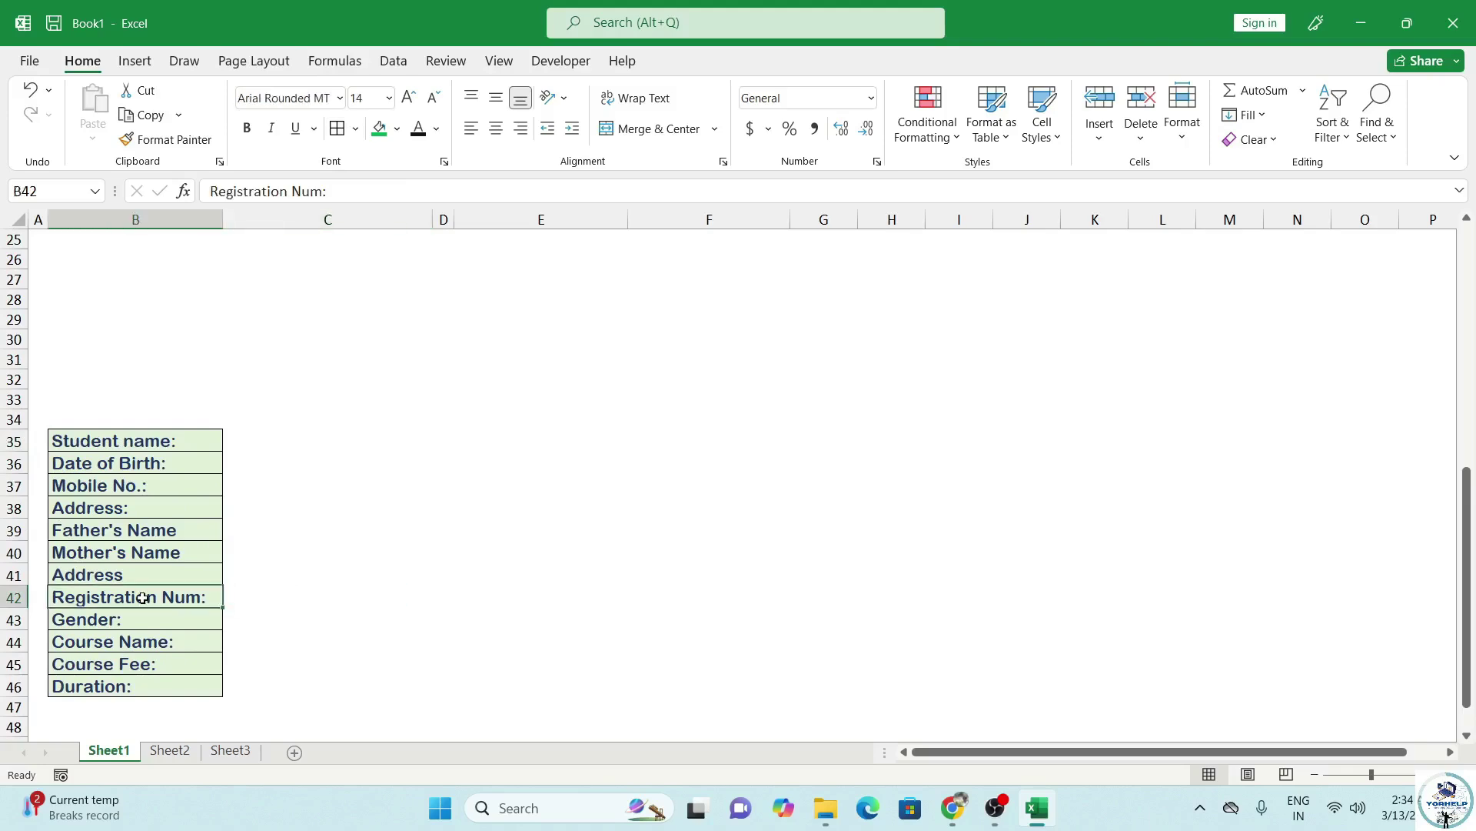
key("ctrl+c")
left_click(104, 416)
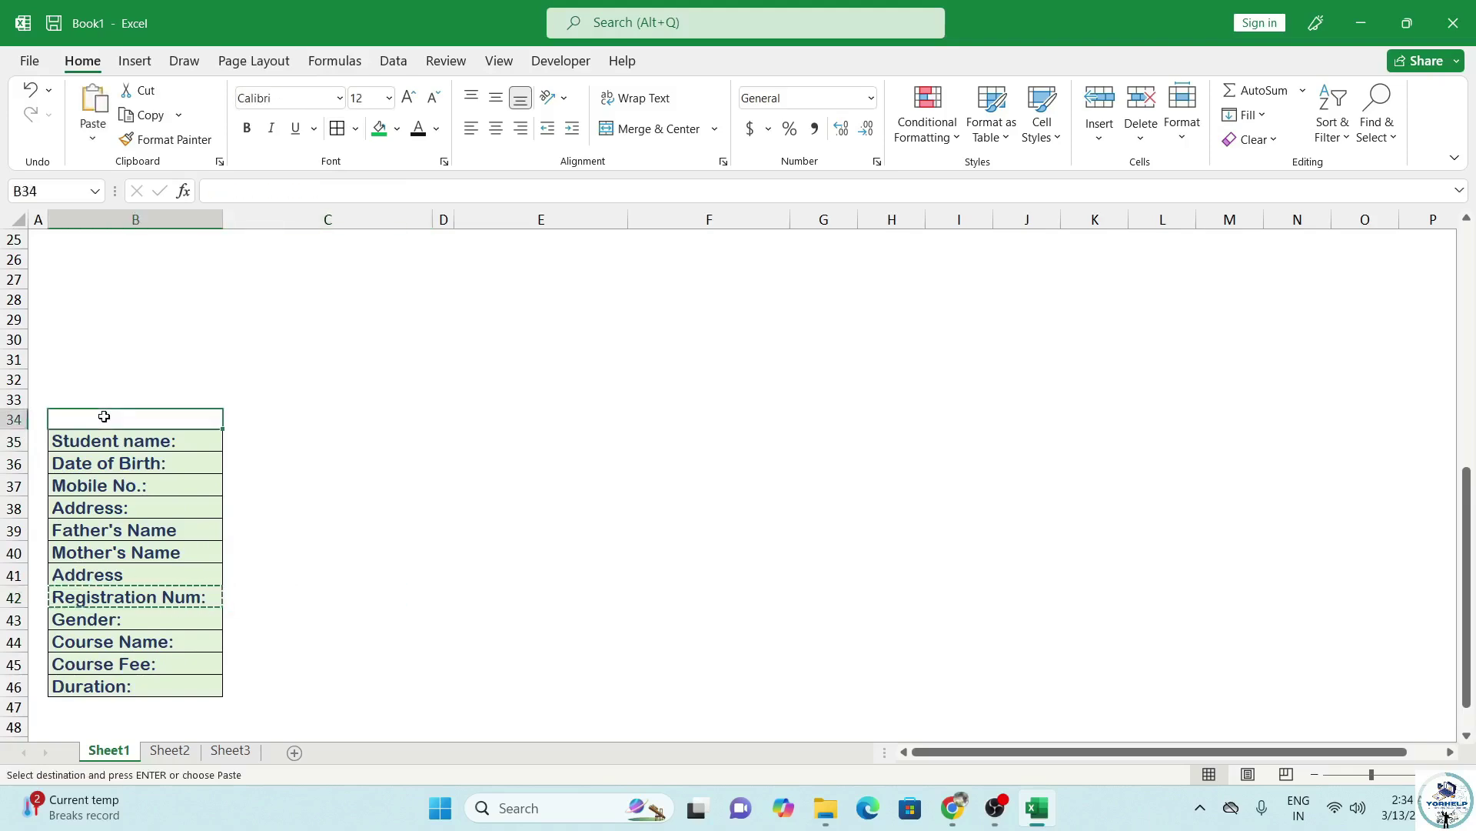
key("ctrl+v")
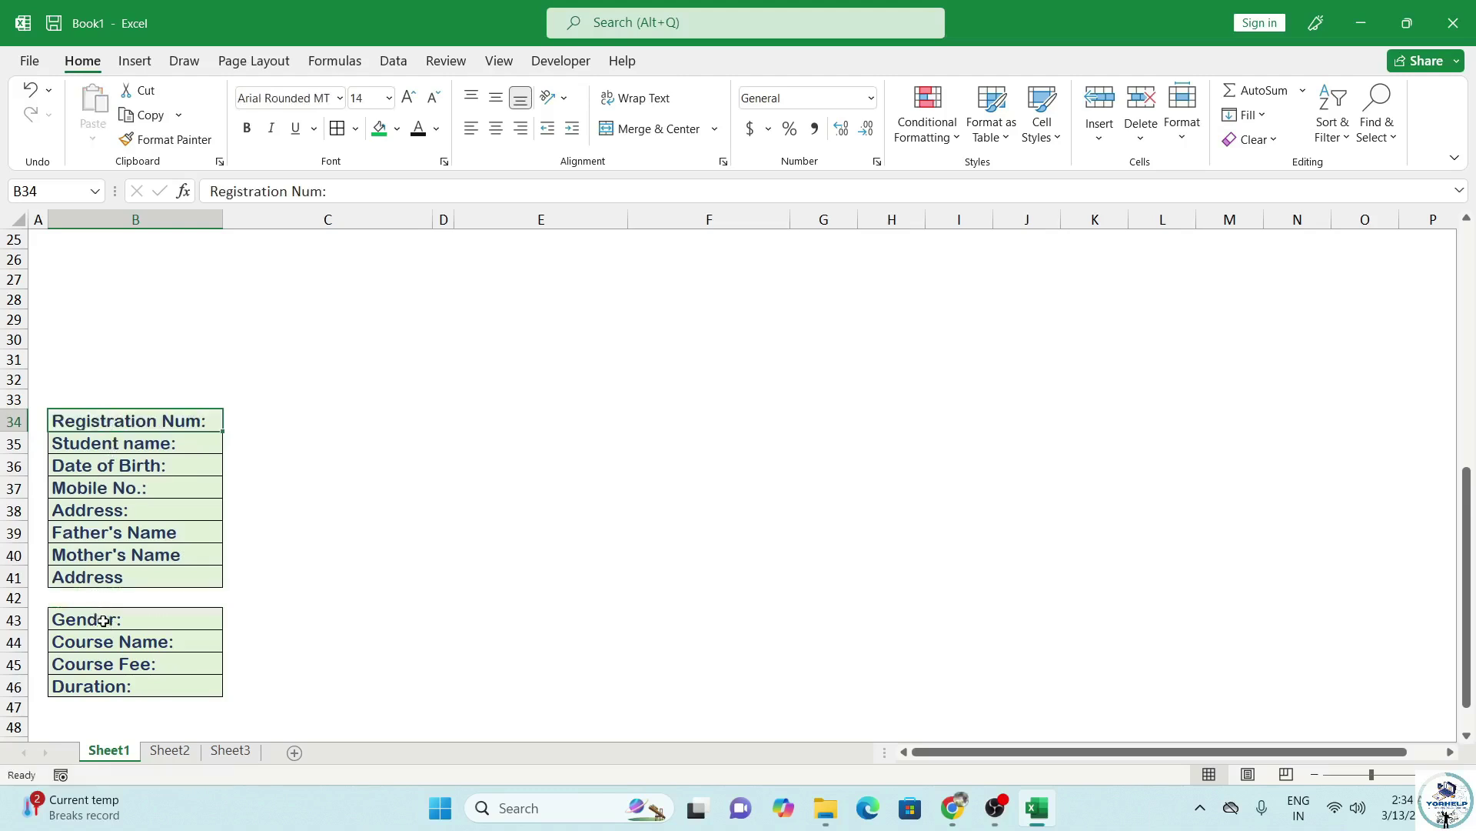
Delete the now-empty row 42 from the label list.
left_click(95, 598)
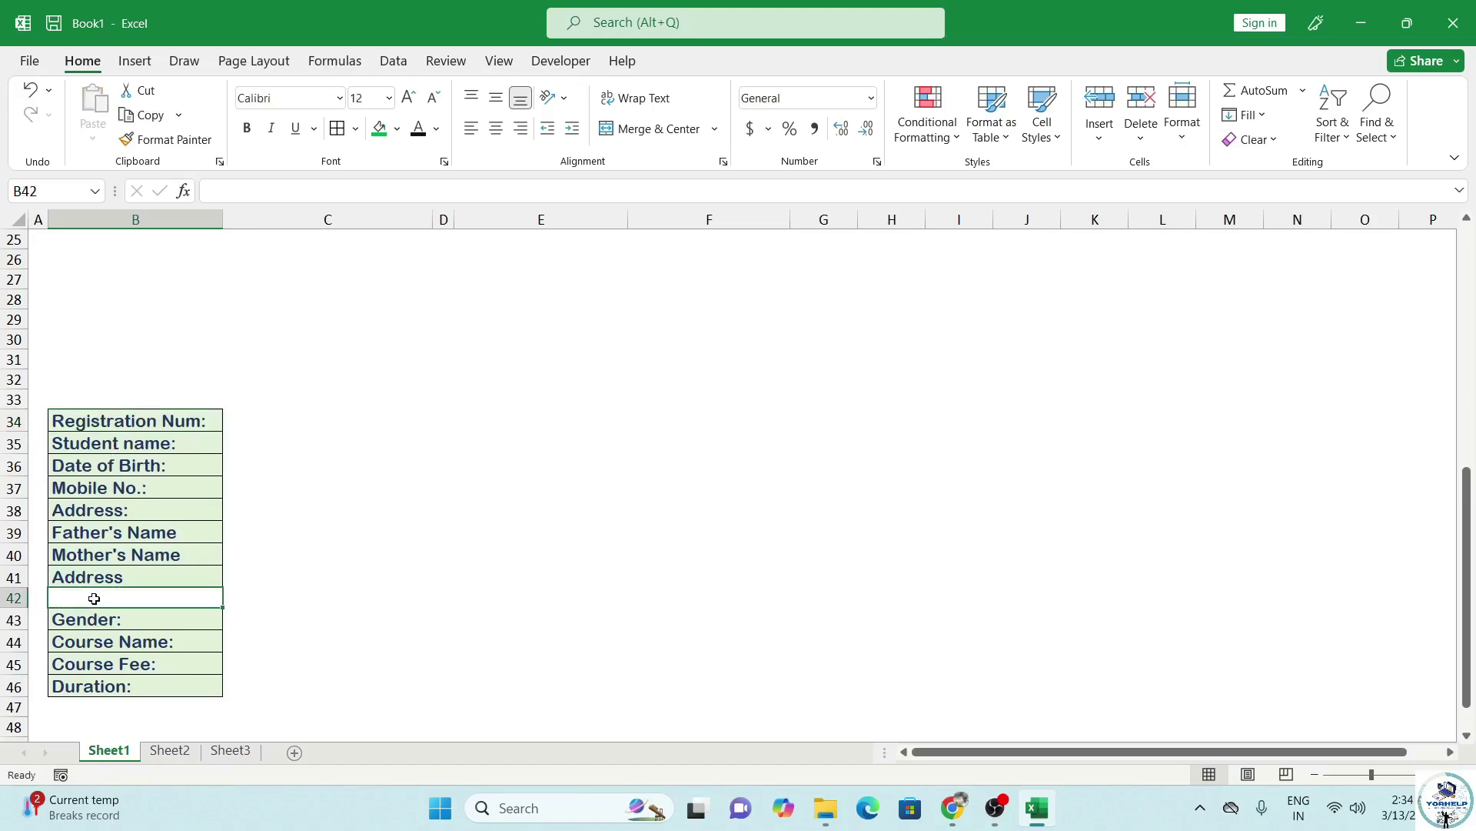
left_click(1141, 135)
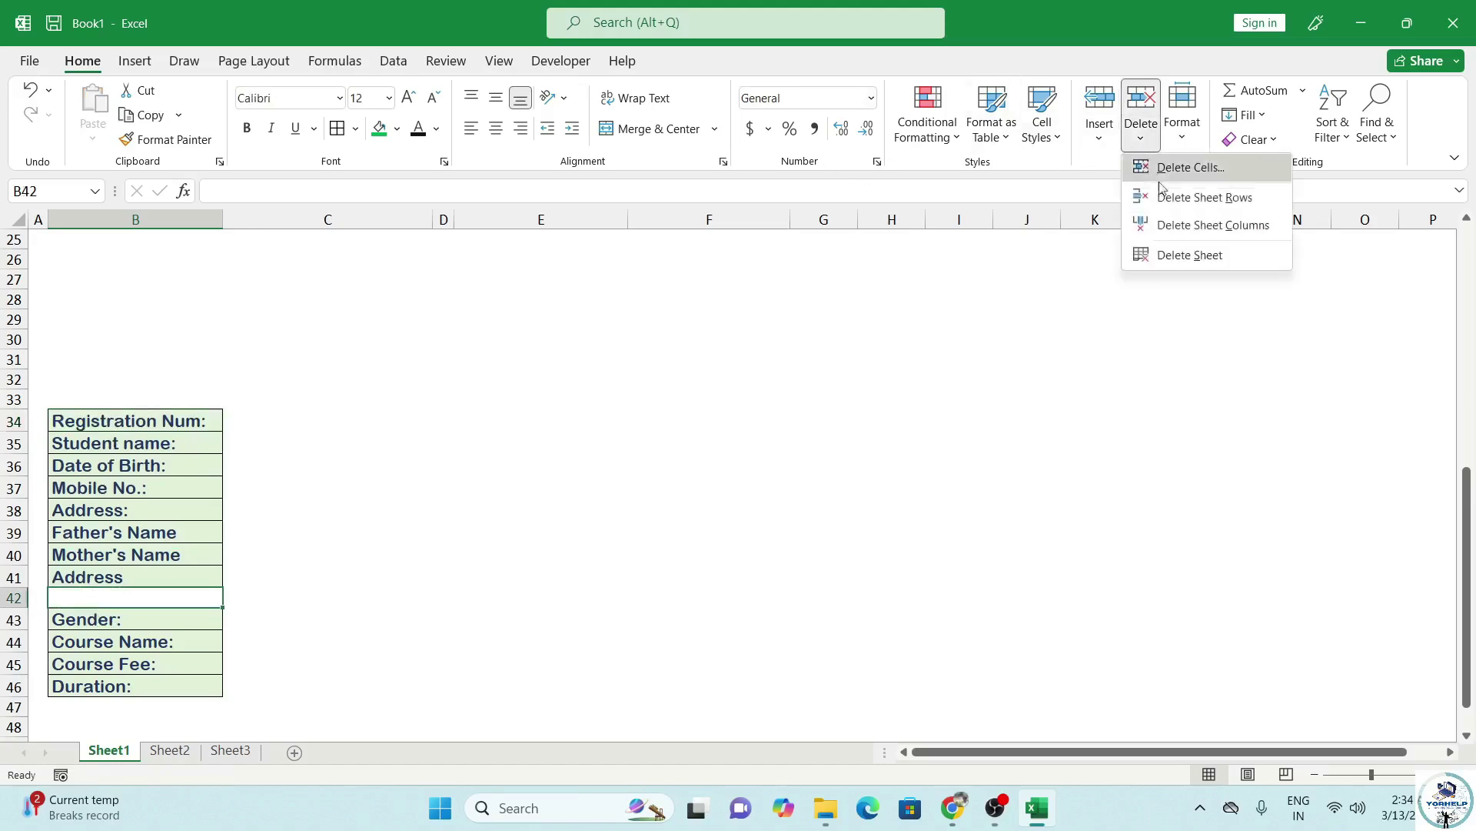
left_click(1189, 200)
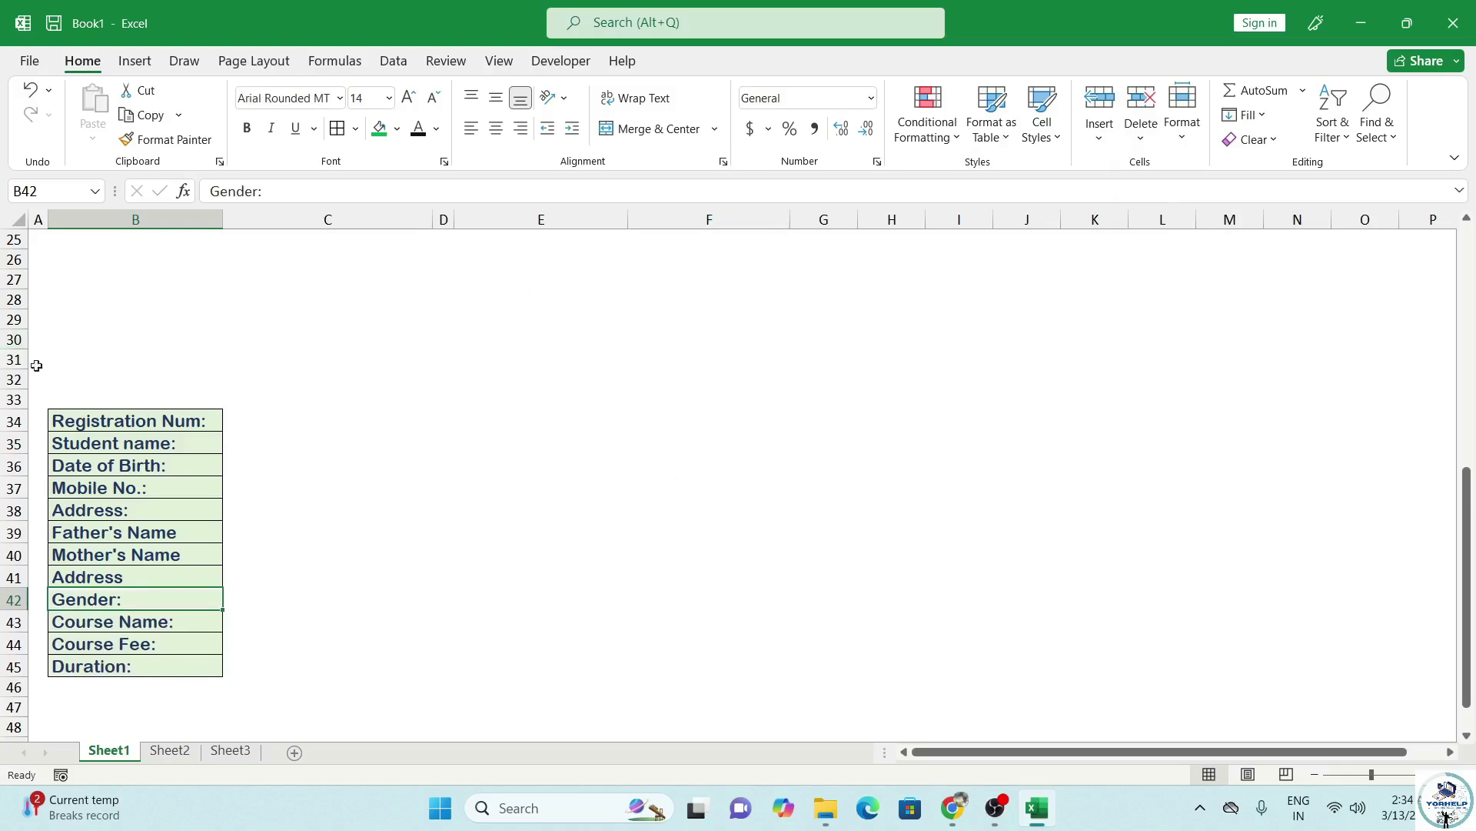
Link C34, C35 and C36 to the form inputs with =F4, =C4 and =C6.
left_click(237, 419)
scroll(316, 507, "up", 3)
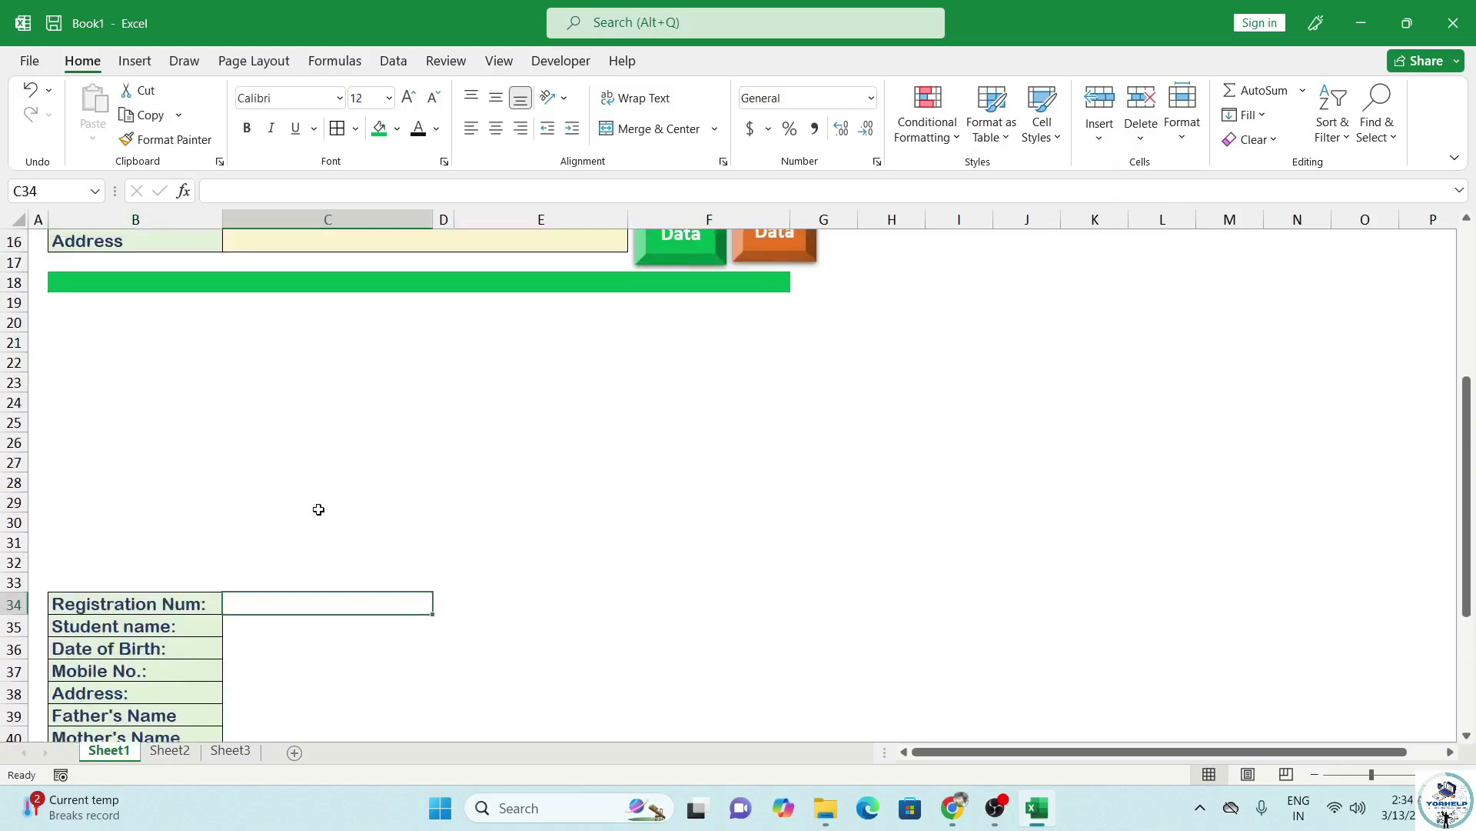
scroll(321, 514, "down", 4)
type("=")
scroll(538, 468, "up", 9)
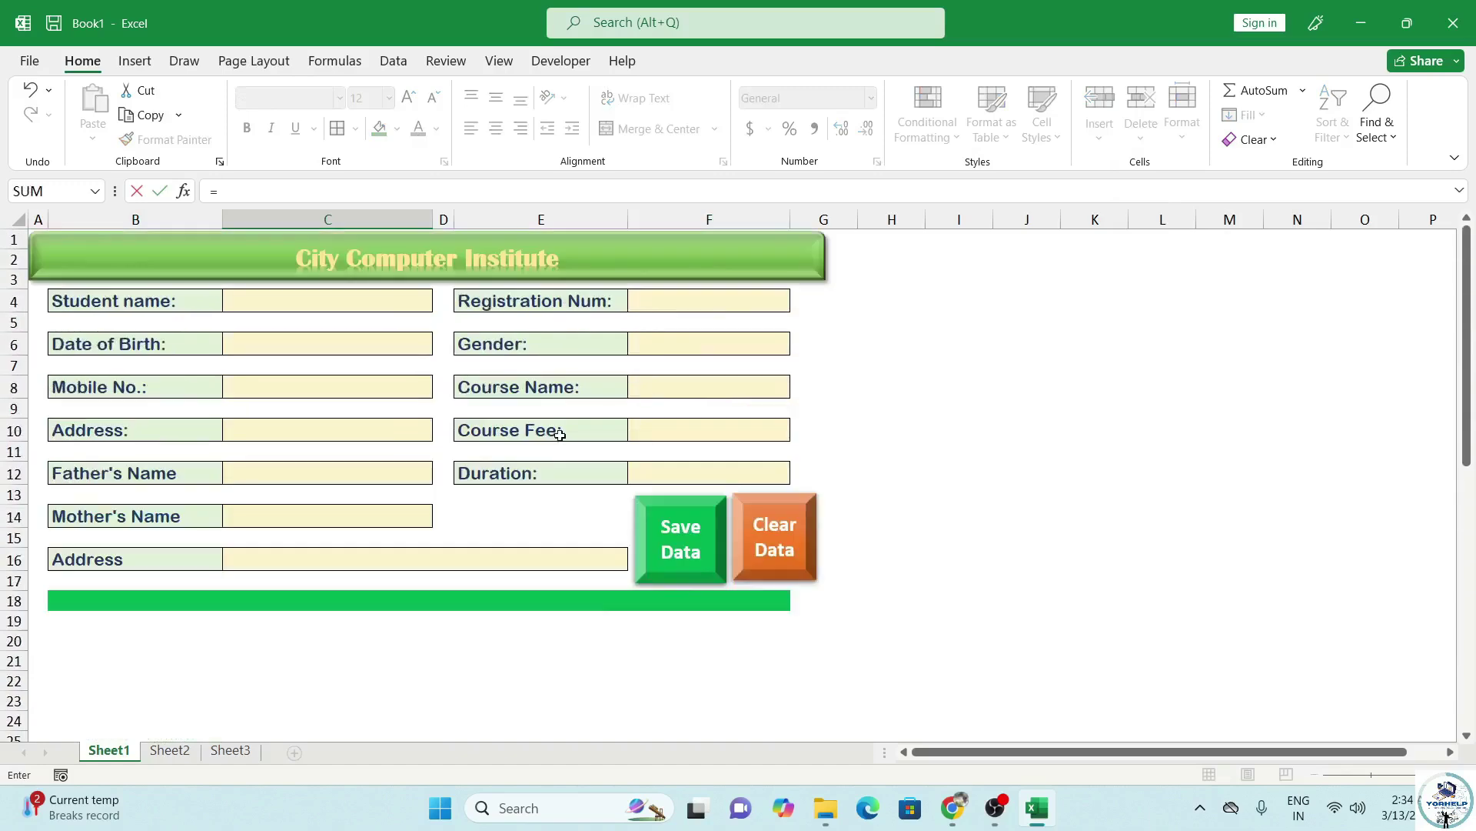
left_click(714, 300)
key("Return")
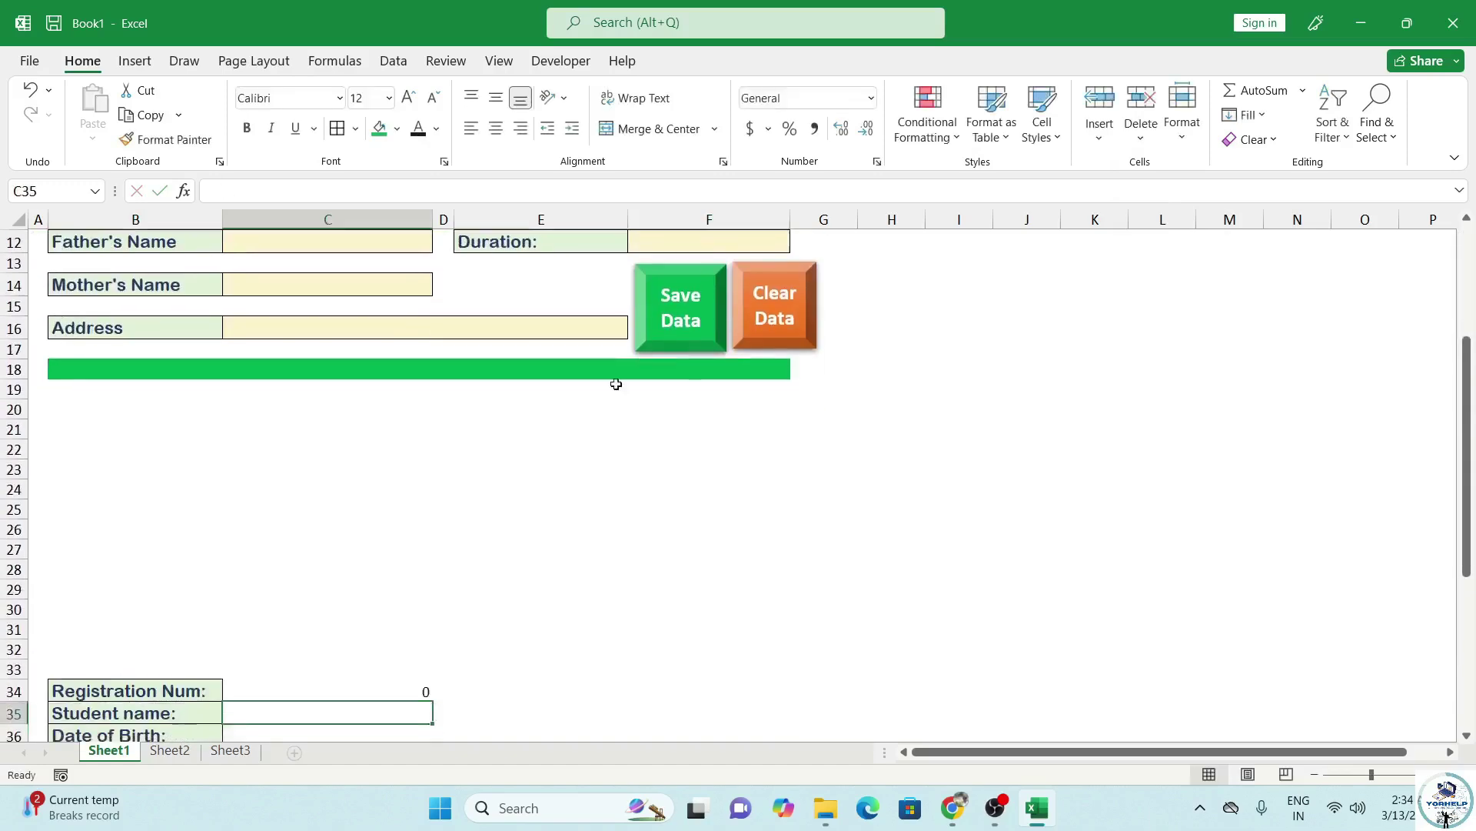
type("=")
scroll(577, 457, "up", 4)
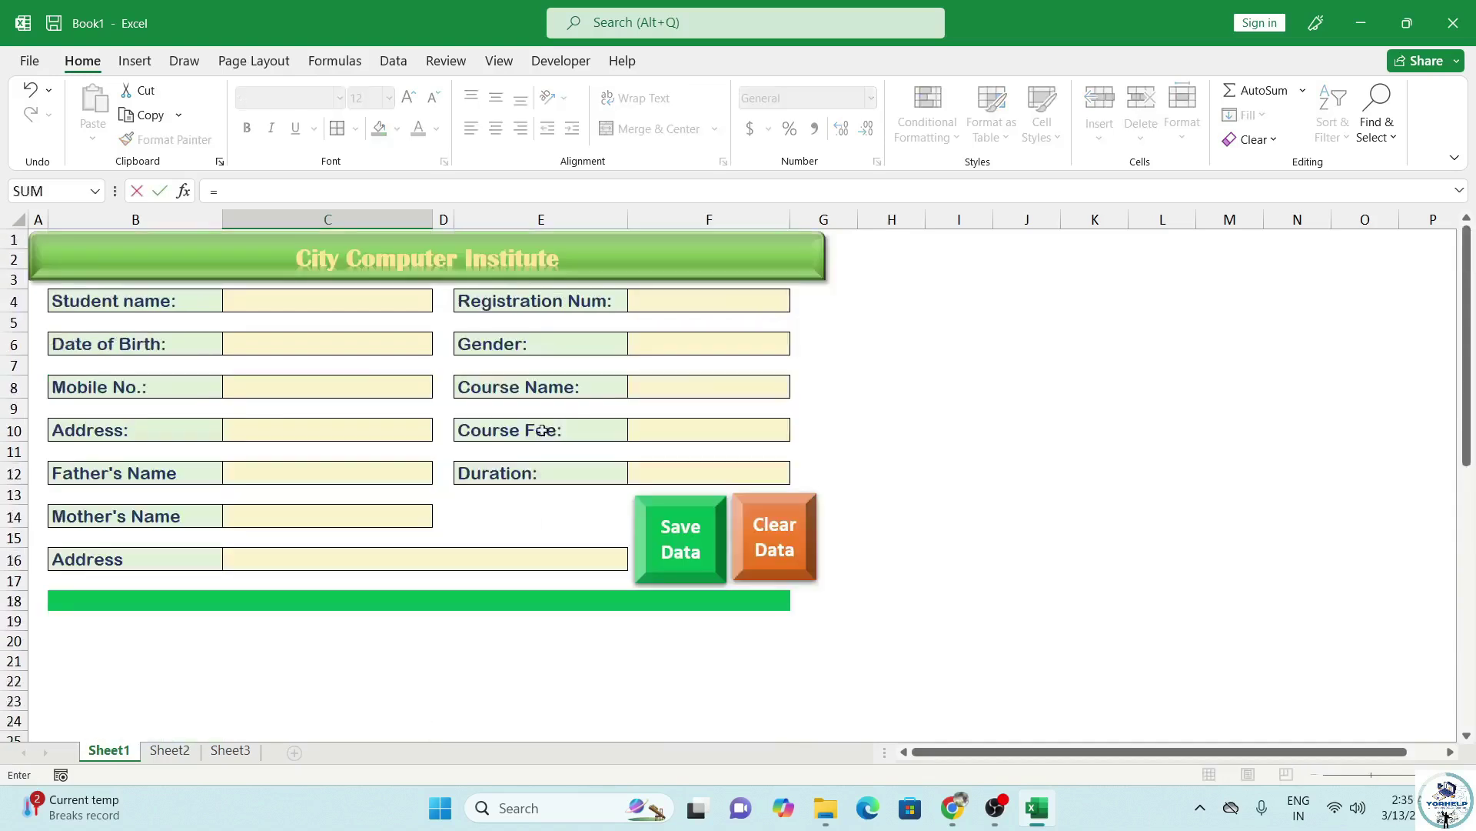
left_click(325, 299)
key("Return")
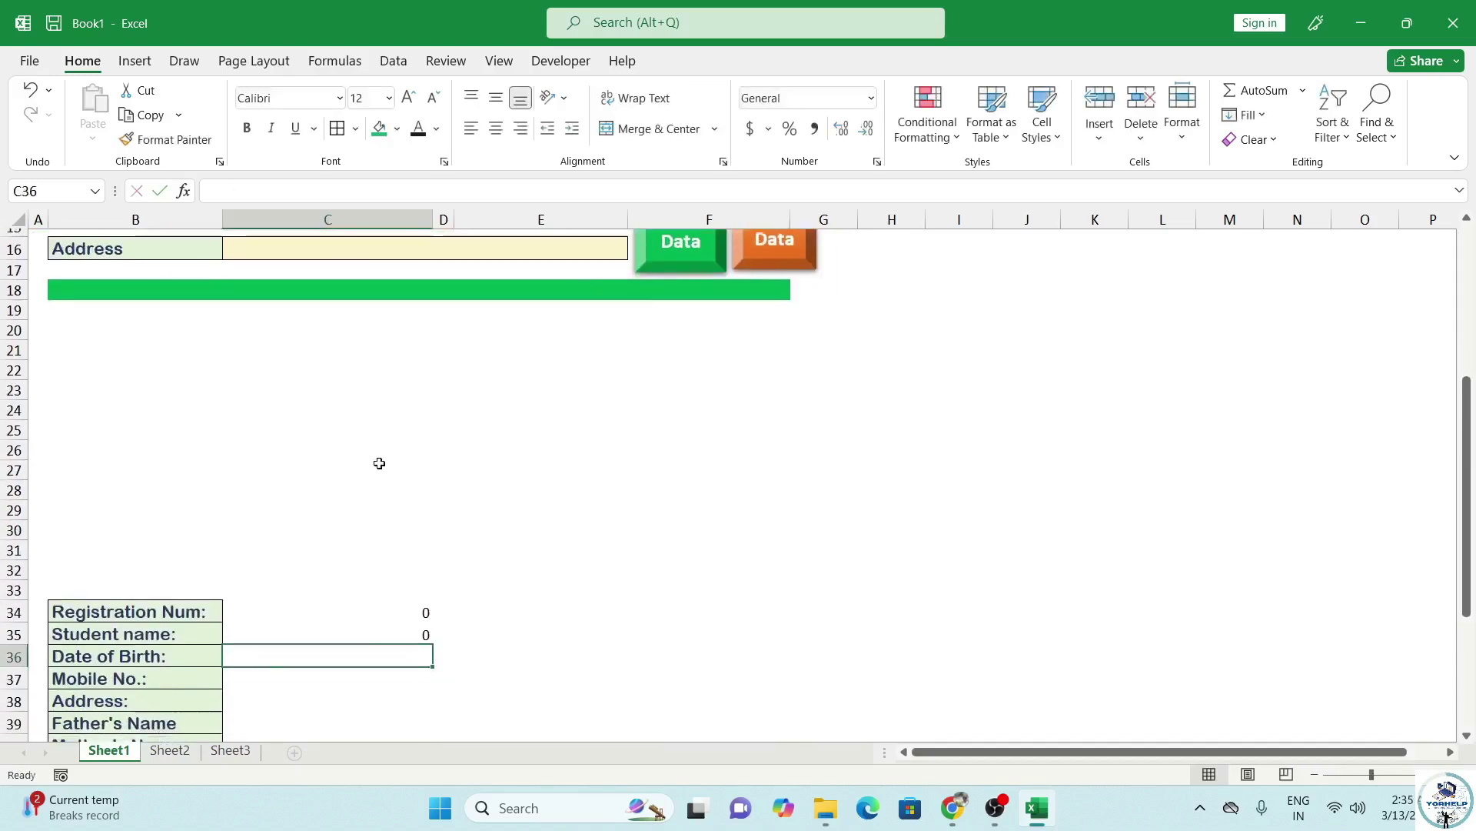
type("=")
scroll(459, 439, "up", 4)
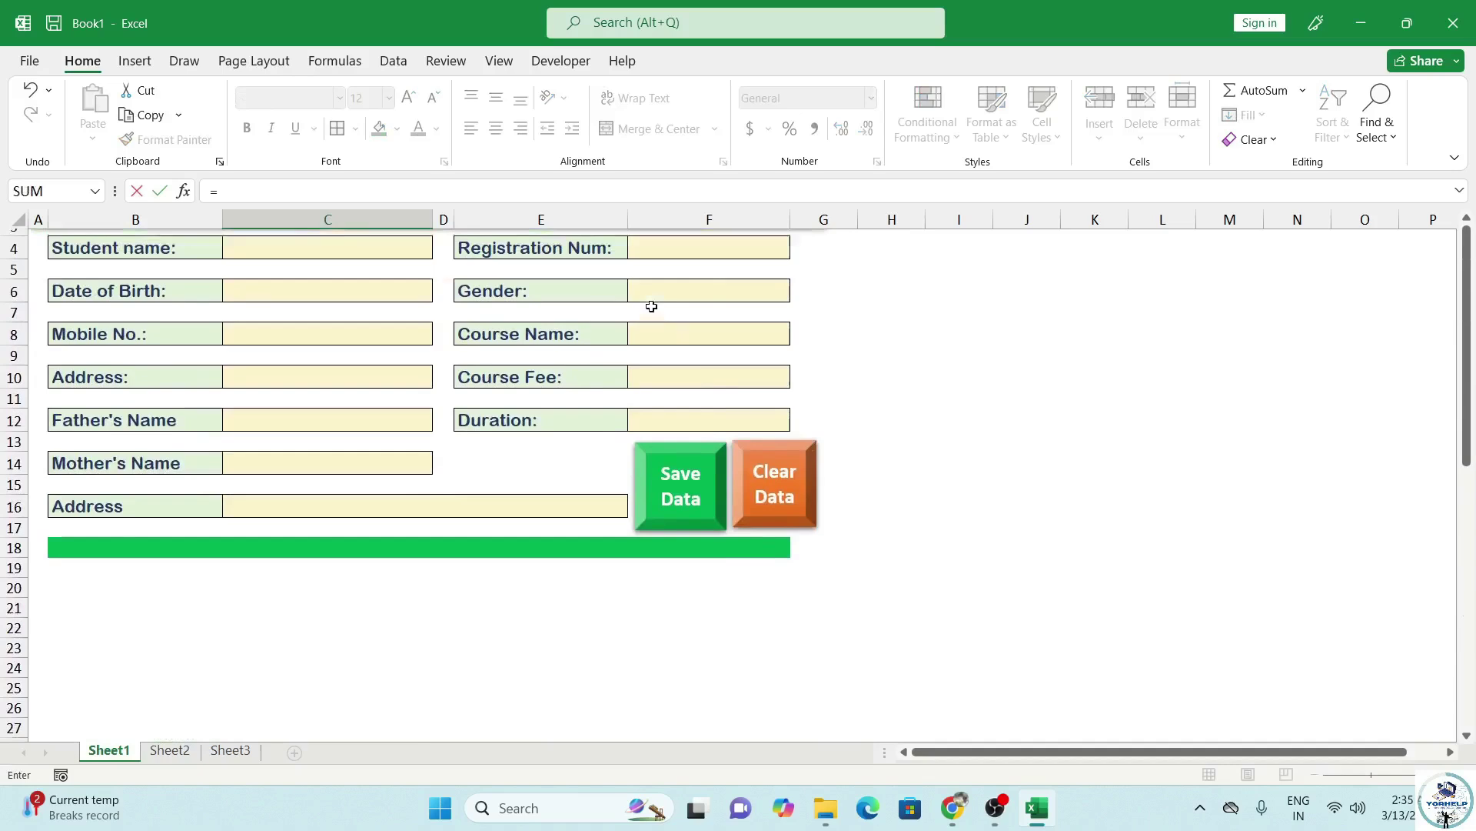
scroll(649, 306, "up", 1)
left_click(266, 347)
key("Return")
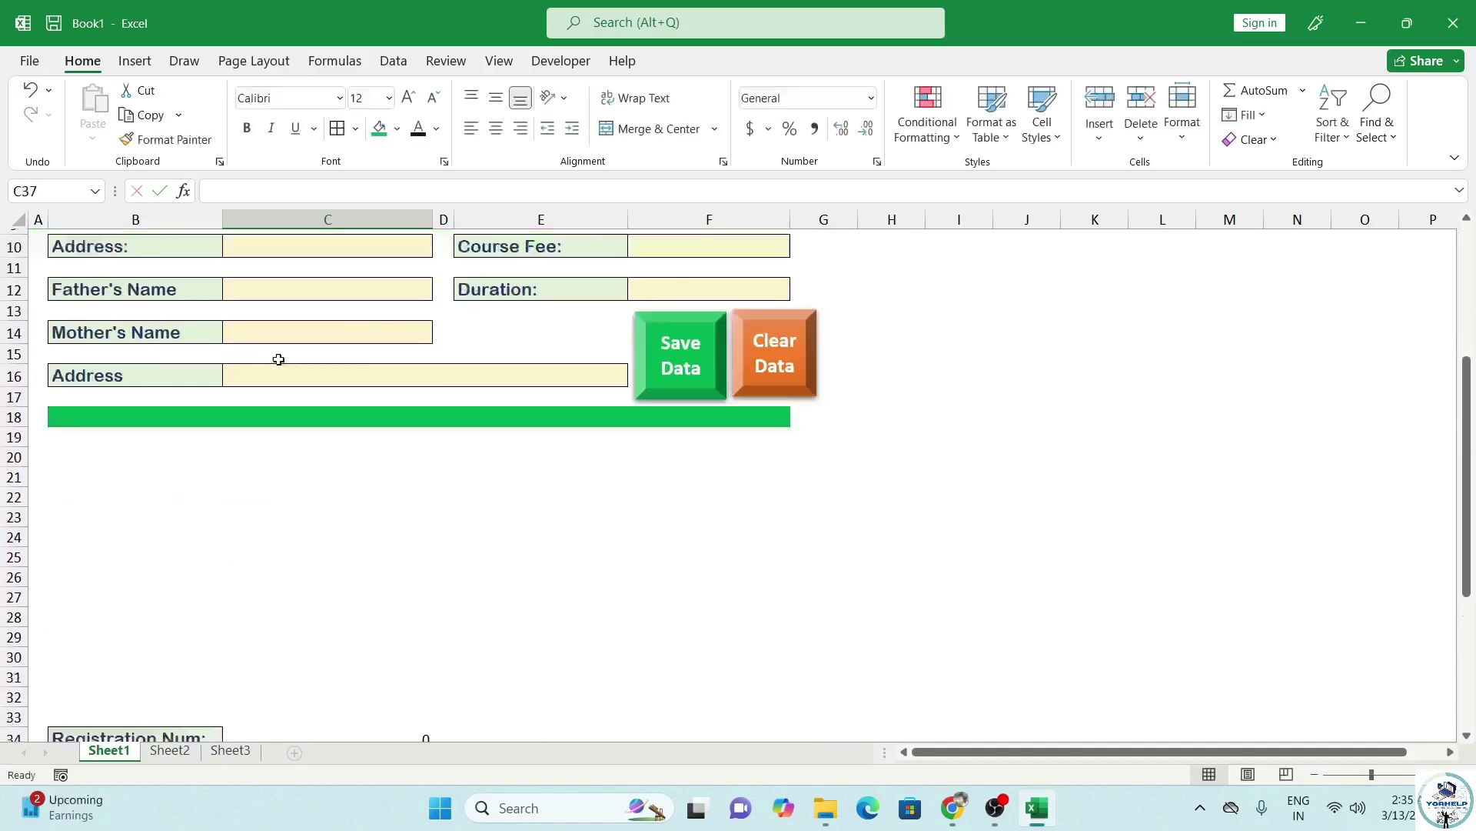
Link C37 through C40 to the inputs with =C8, =C16, =C12 and =C14.
type("=")
scroll(315, 331, "up", 3)
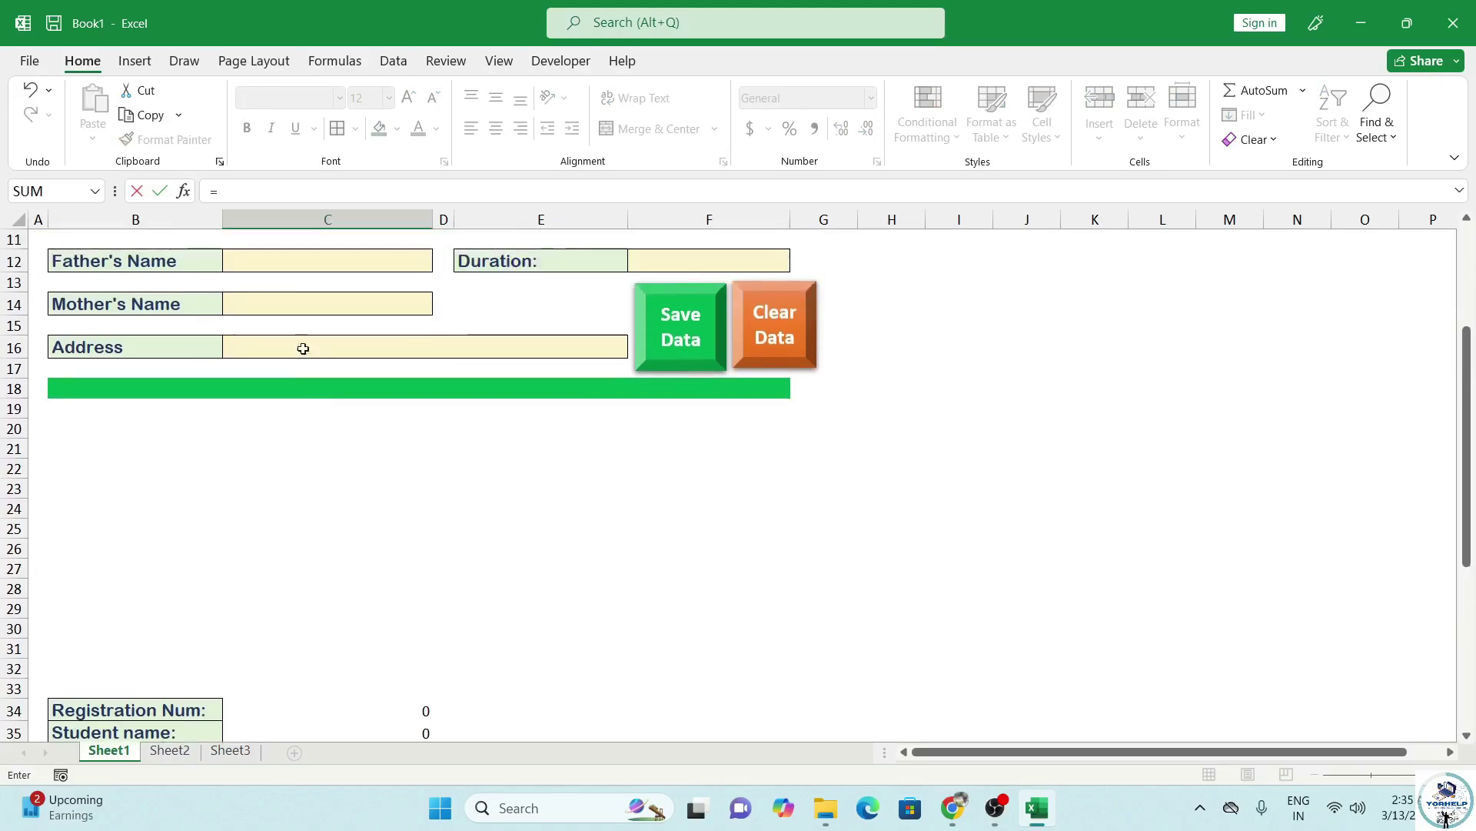
left_click(299, 307)
key("Return")
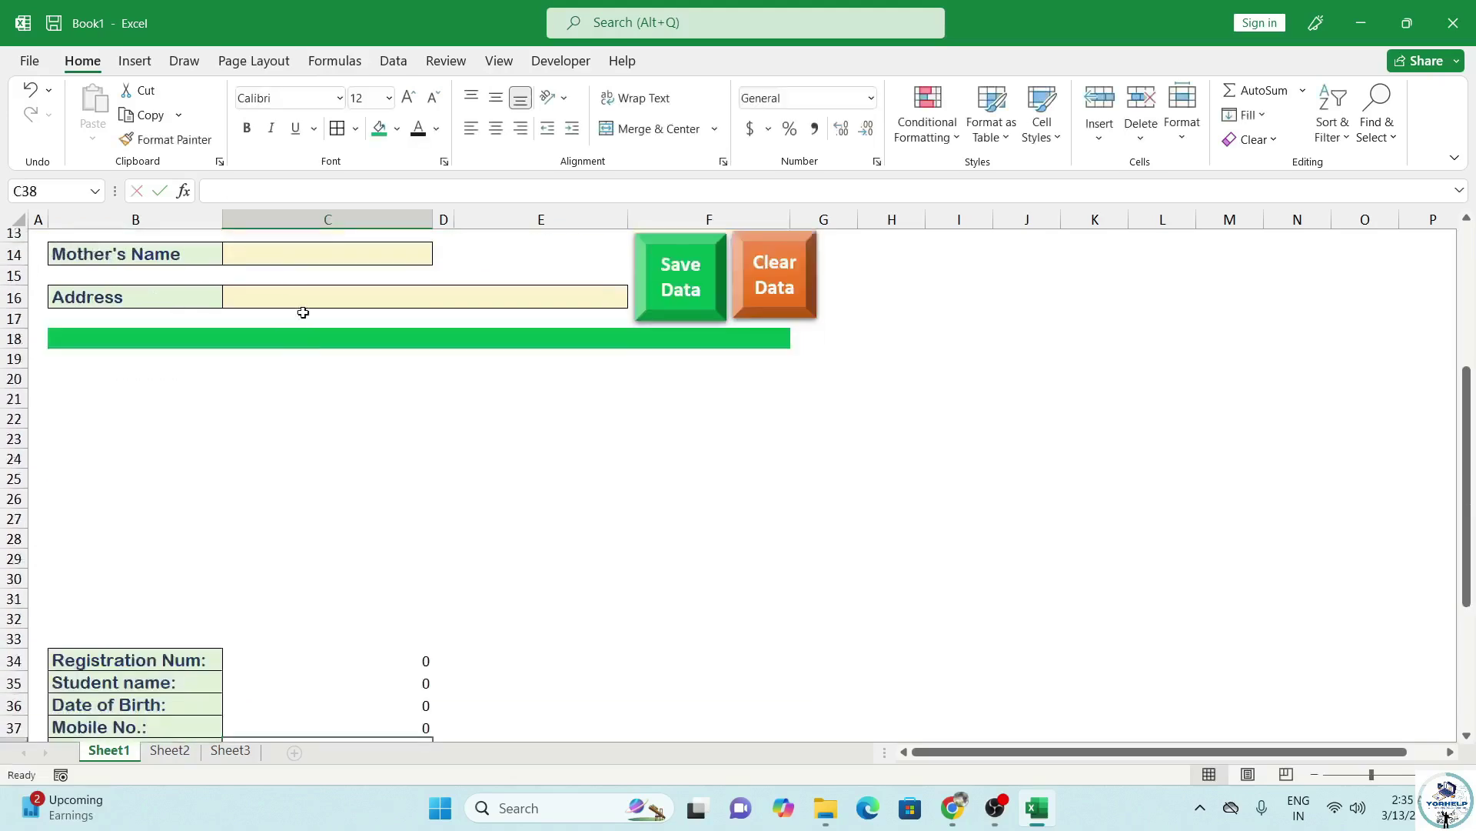
type("=")
scroll(310, 402, "up", 3)
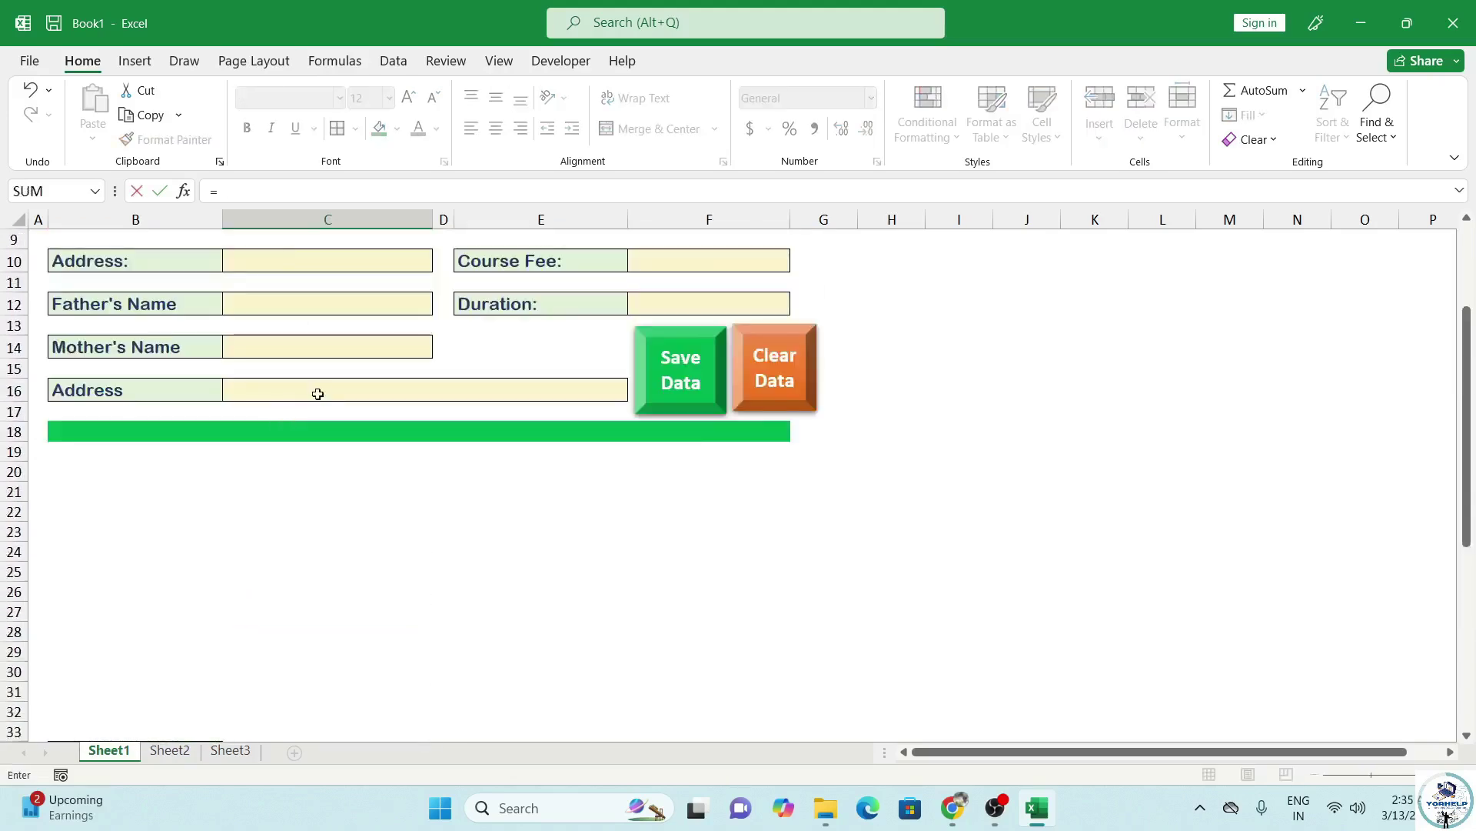
left_click(319, 389)
key("Return")
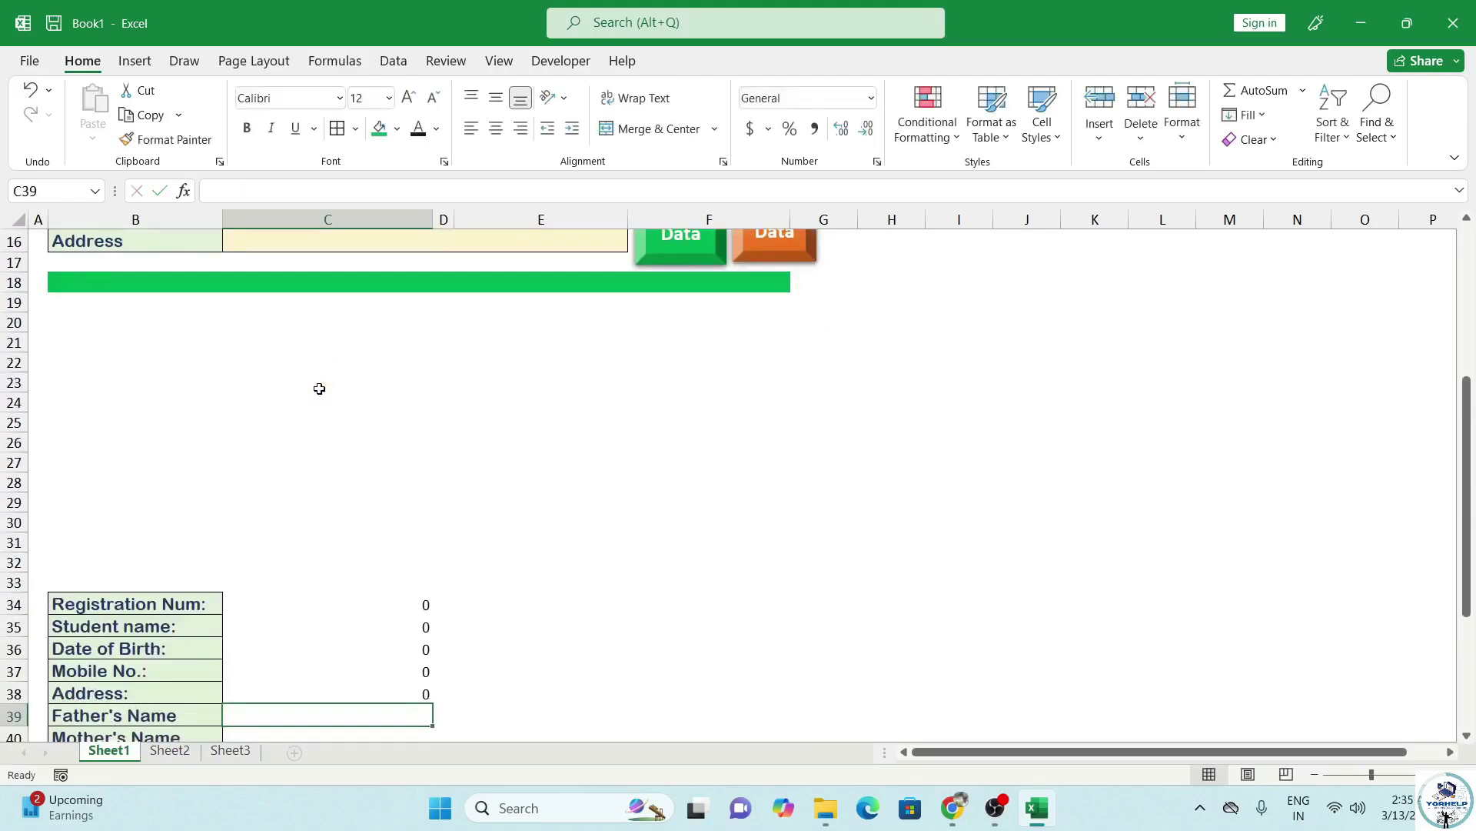
type("=")
scroll(346, 396, "up", 3)
left_click(316, 350)
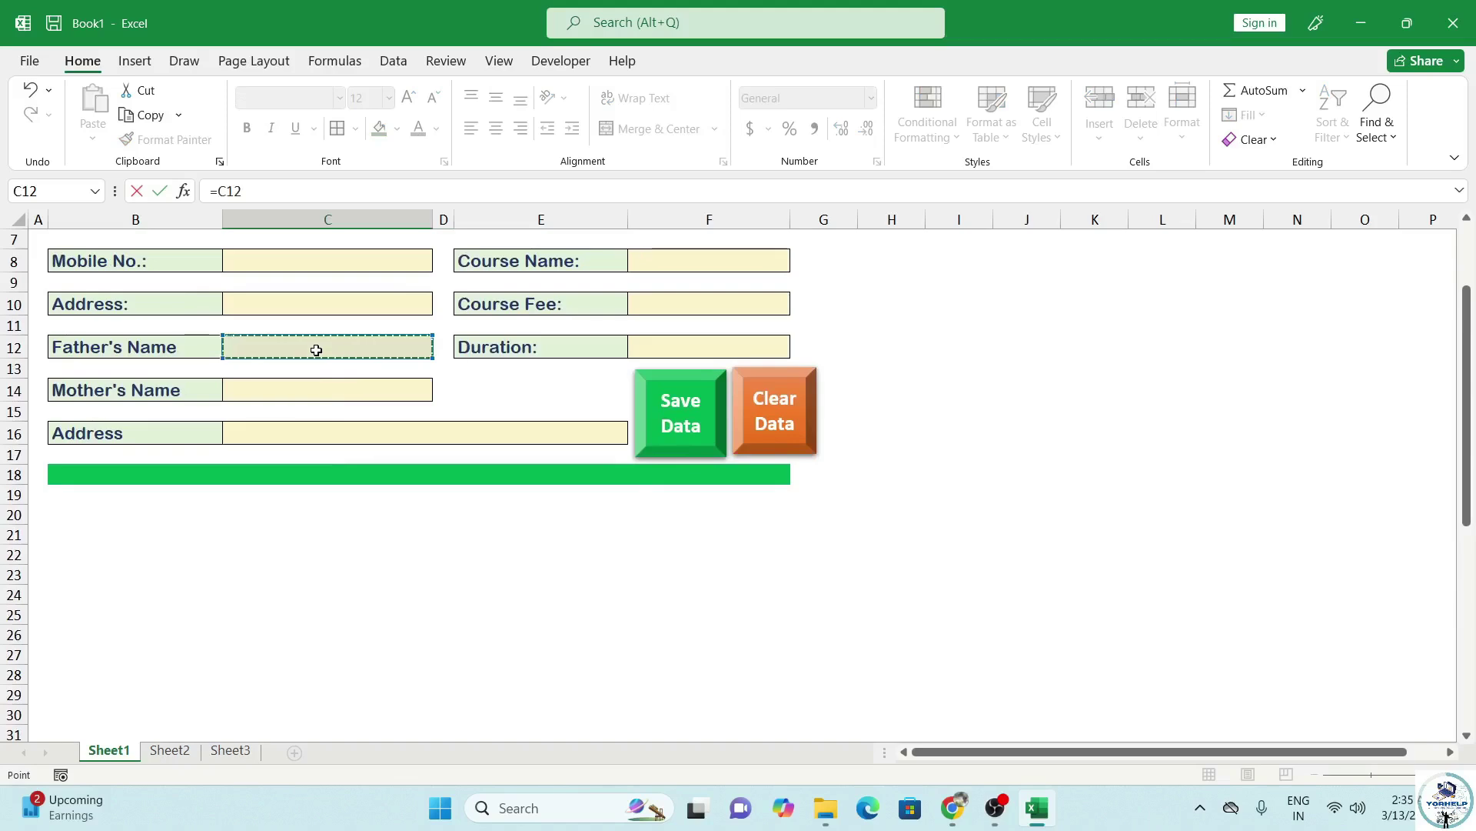
key("Return")
type("=")
scroll(346, 416, "up", 4)
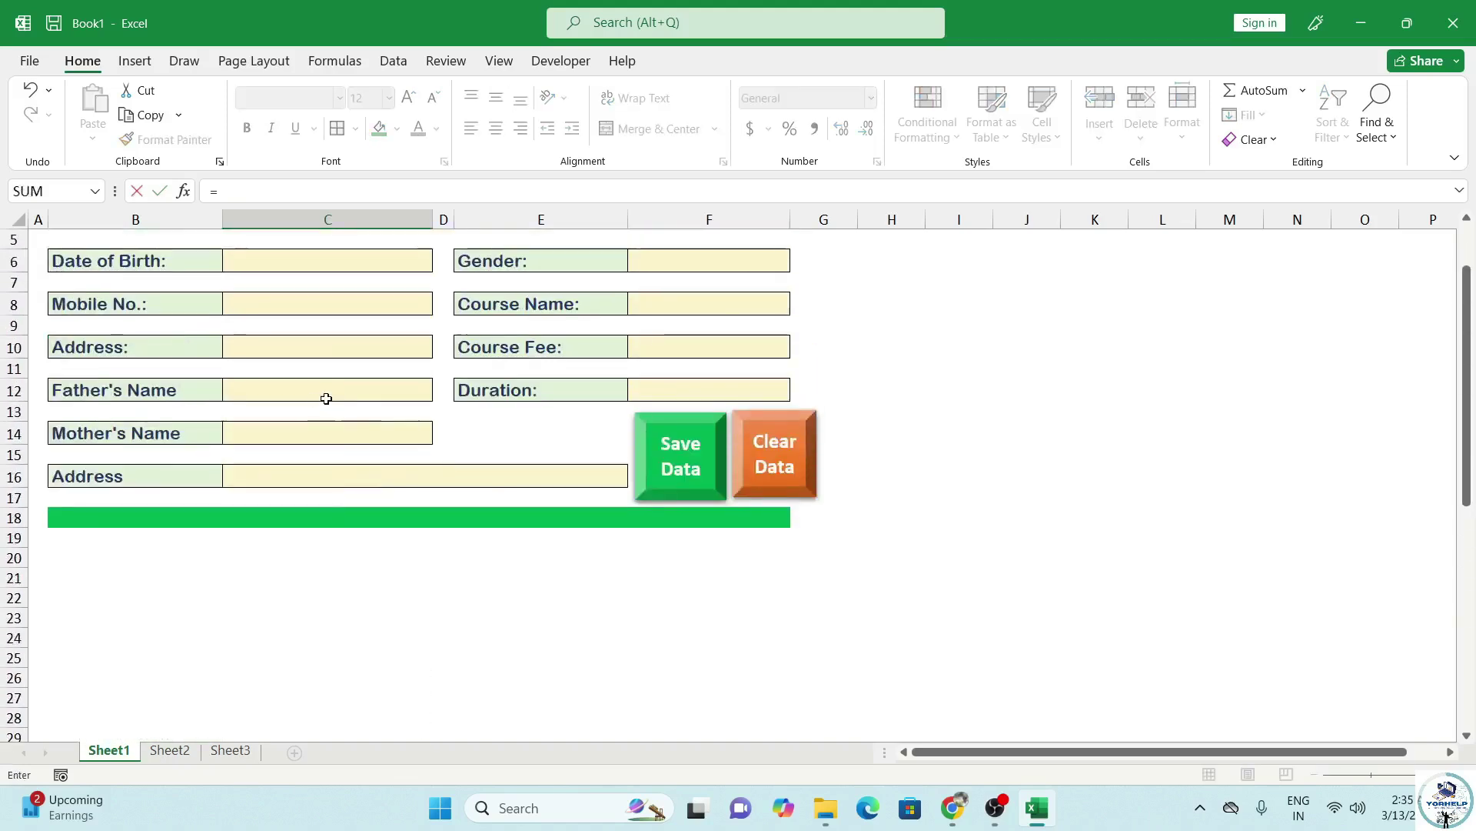
left_click(300, 435)
key("Return")
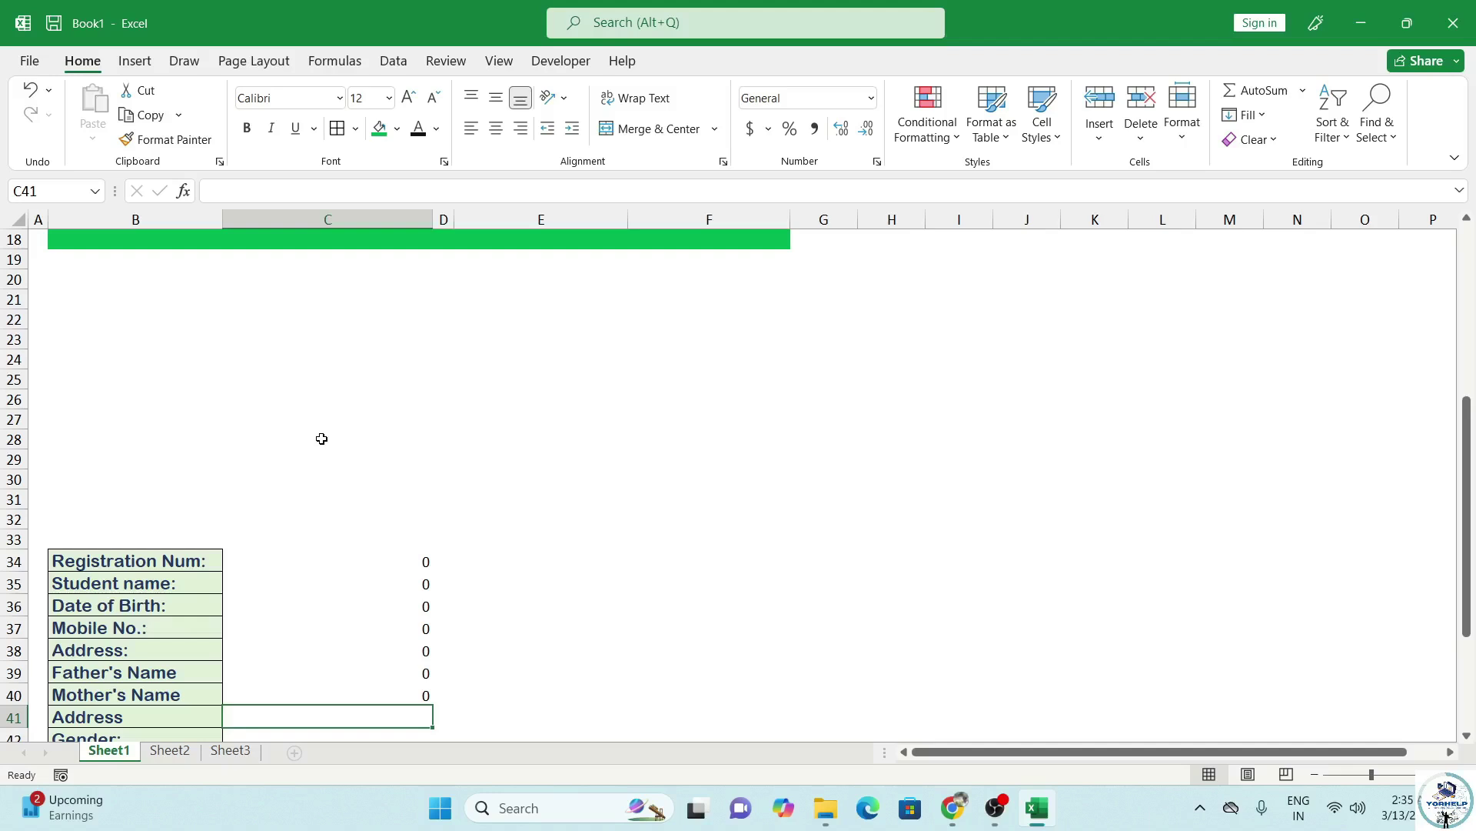
scroll(324, 438, "up", 6)
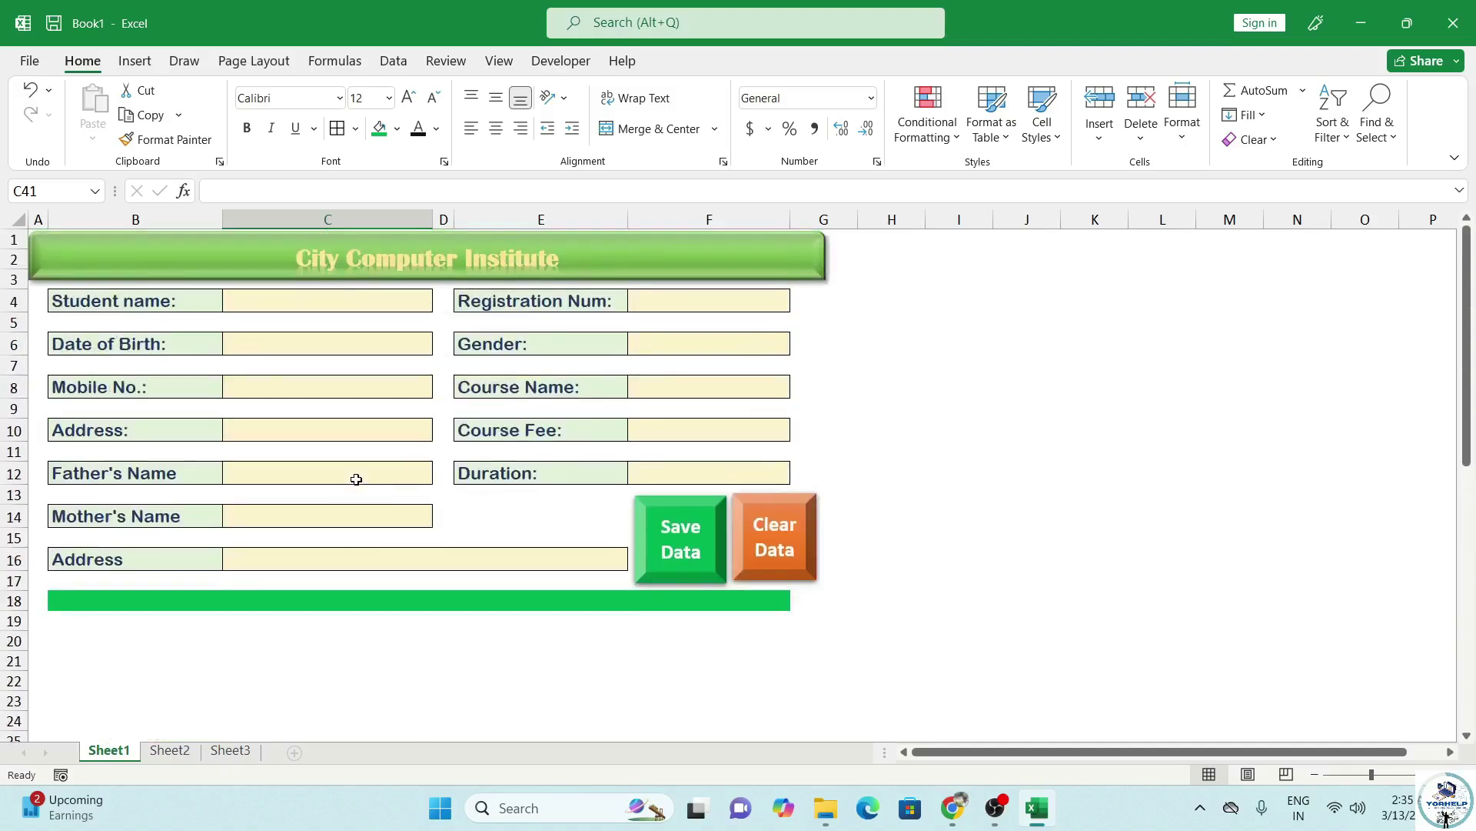
scroll(356, 479, "down", 9)
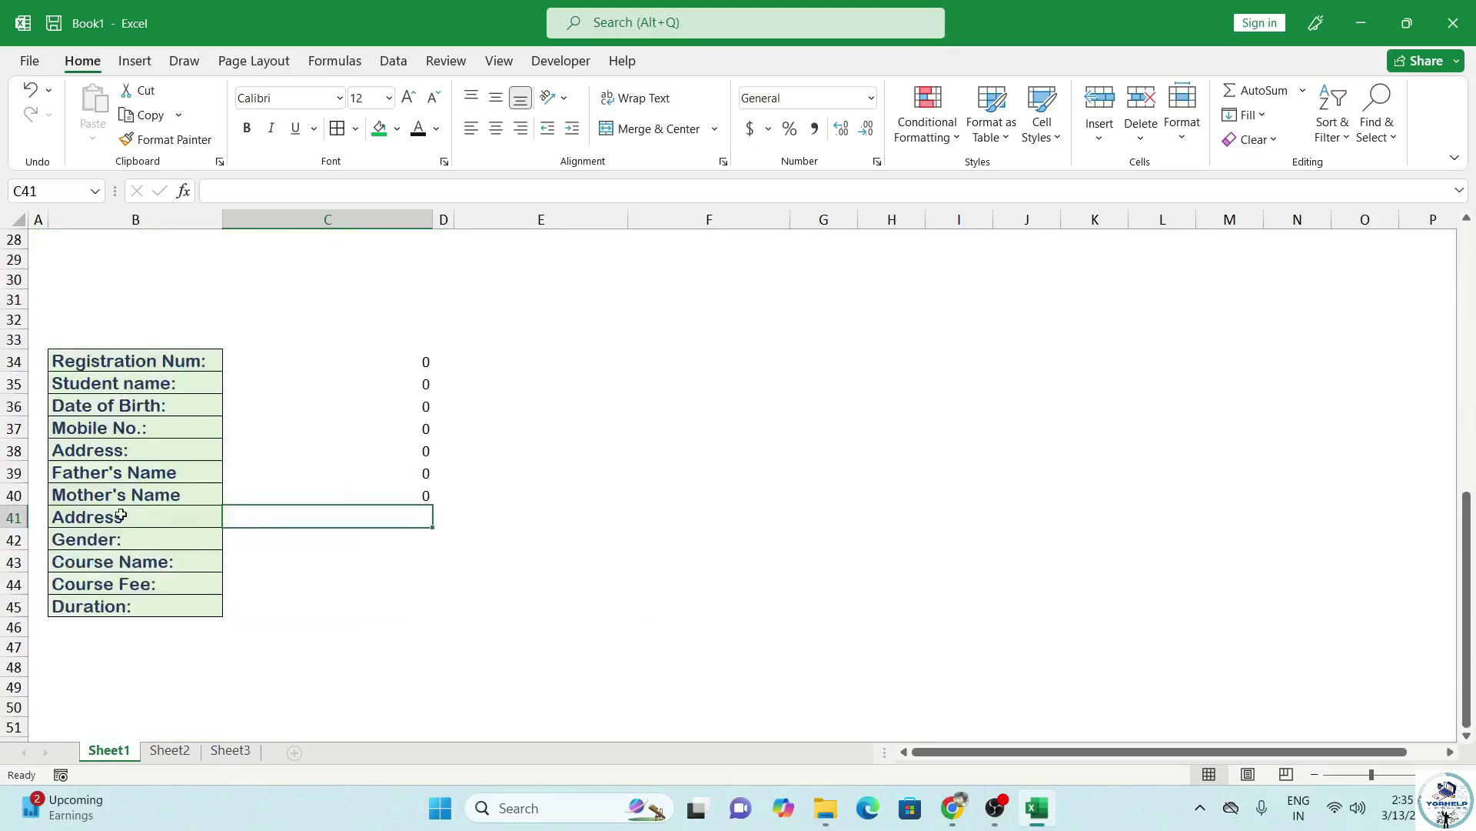
Change the list label in B38 from Address: to Aadhar:.
left_click(140, 451)
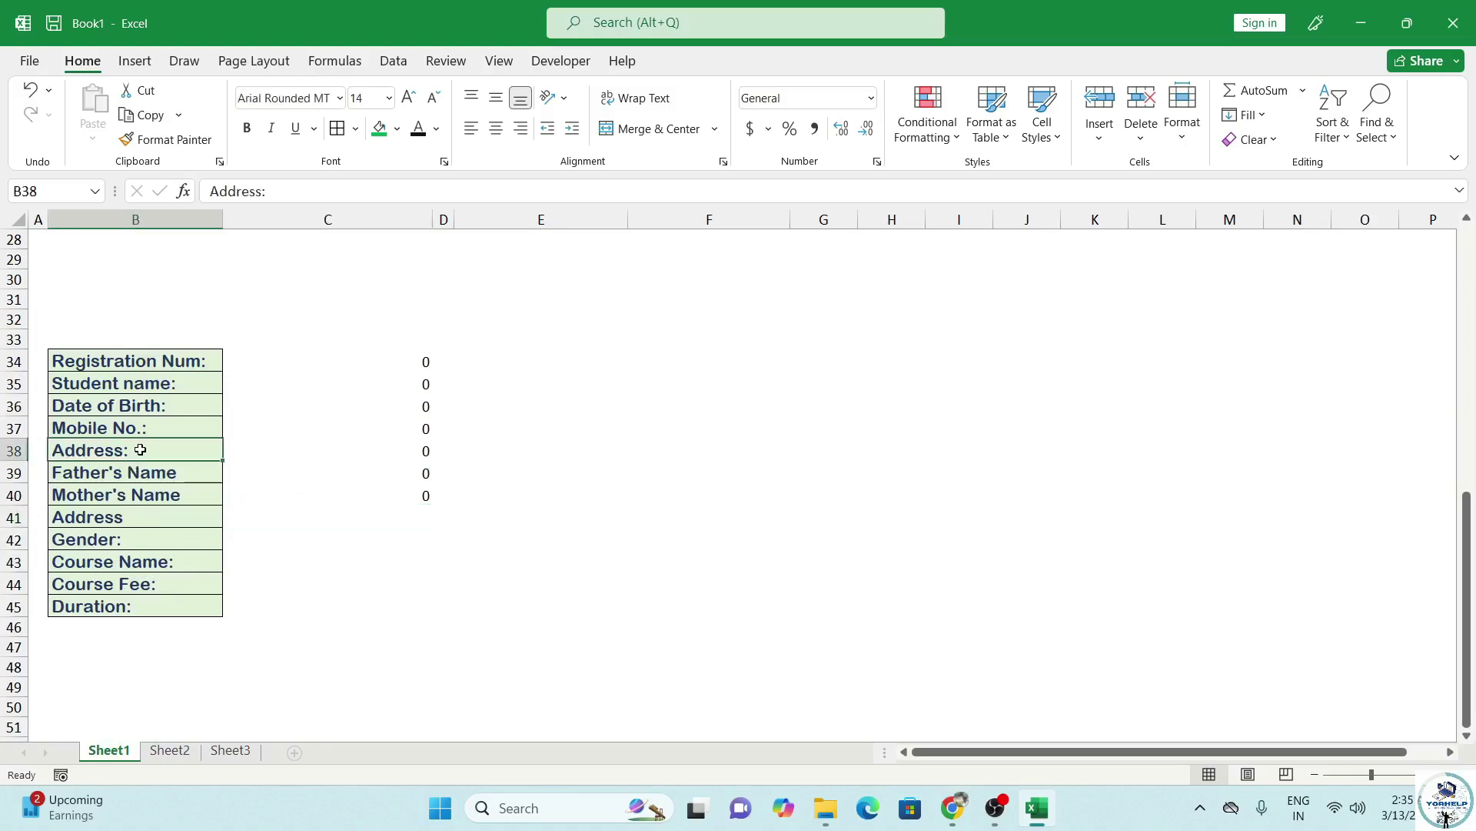
type("Aah")
key("BackSpace")
key("BackSpace")
type("ah")
key("BackSpace")
type("dhar")
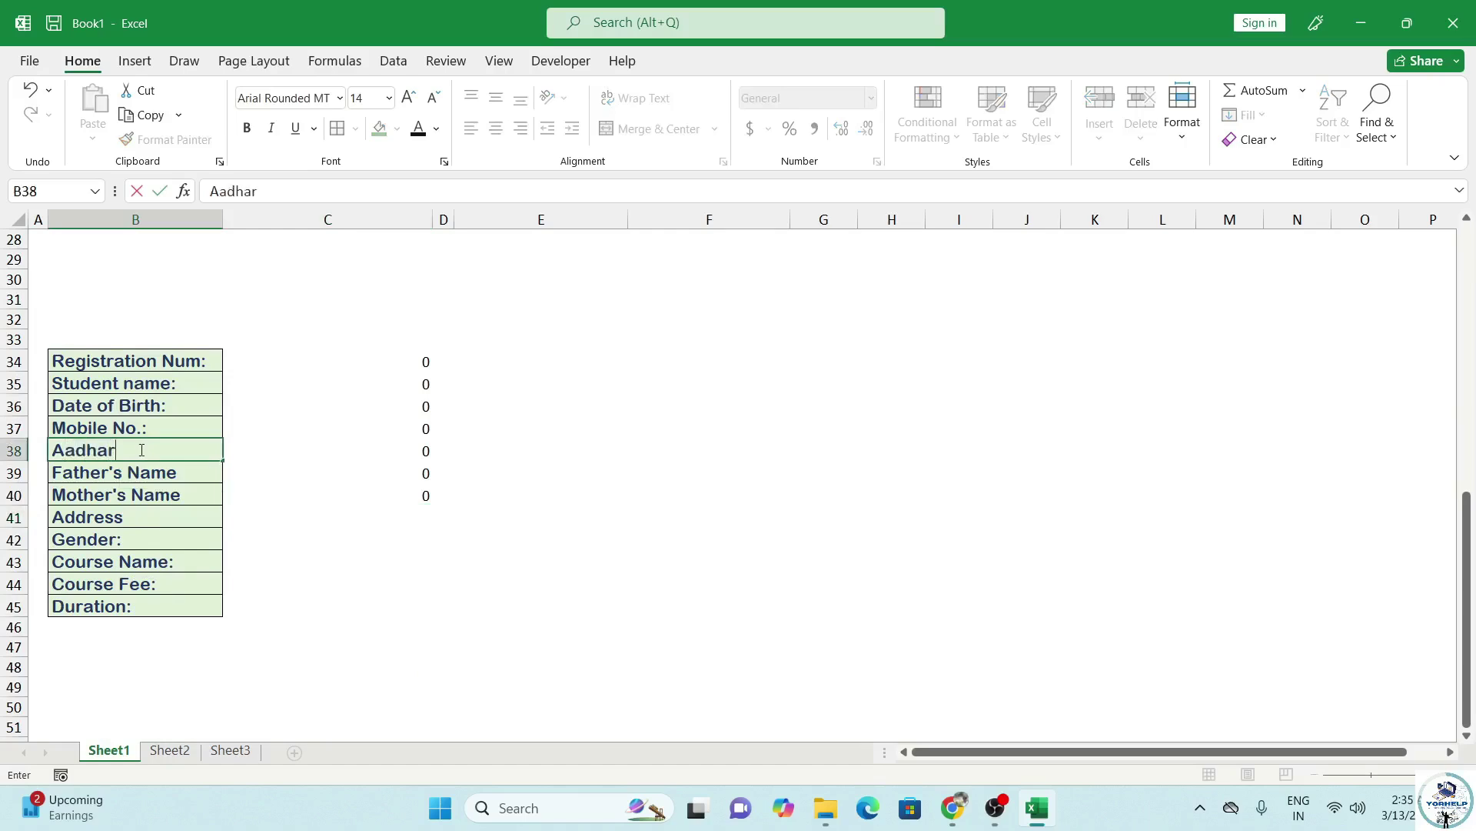
scroll(130, 429, "up", 8)
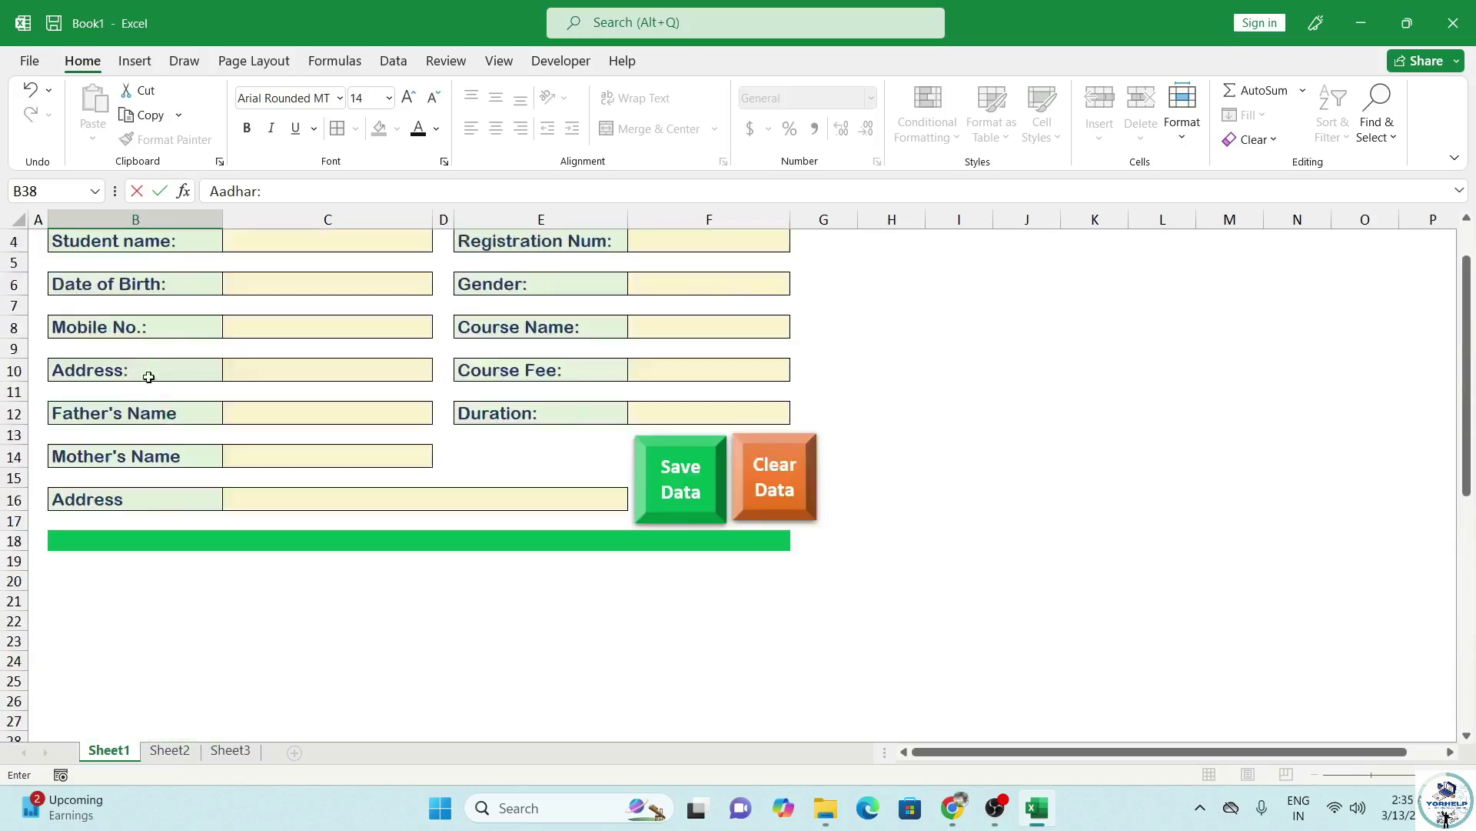
Rename the form's Address: label in B10 to Aadhar Num:.
left_click(127, 372)
double_click(122, 374)
left_click_drag(123, 374, 80, 375)
key("BackSpace")
key("BackSpace")
type("ah")
key("BackSpace")
type("dhar ")
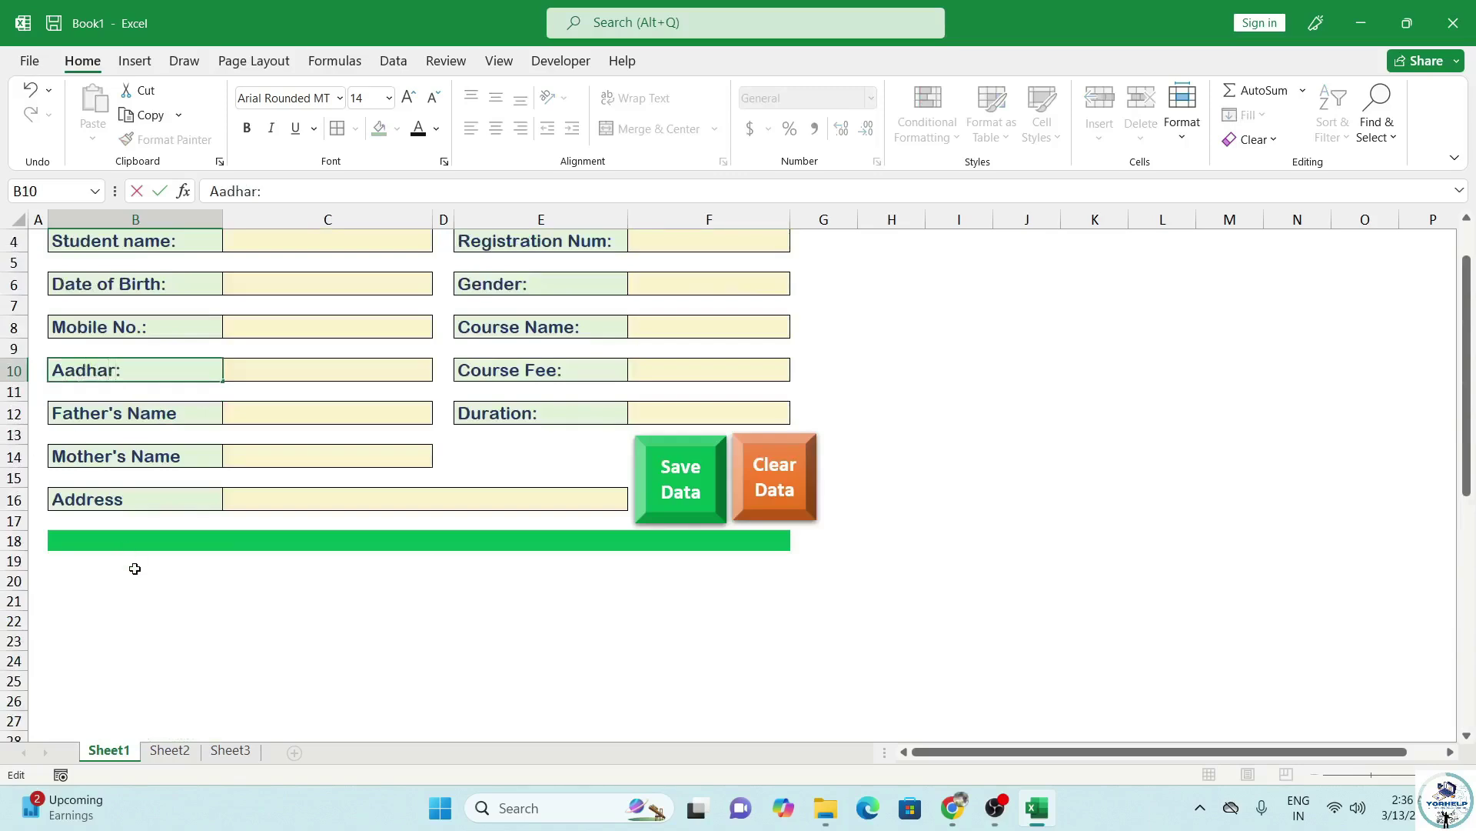
type("Num")
scroll(163, 560, "down", 3)
scroll(166, 559, "up", 3)
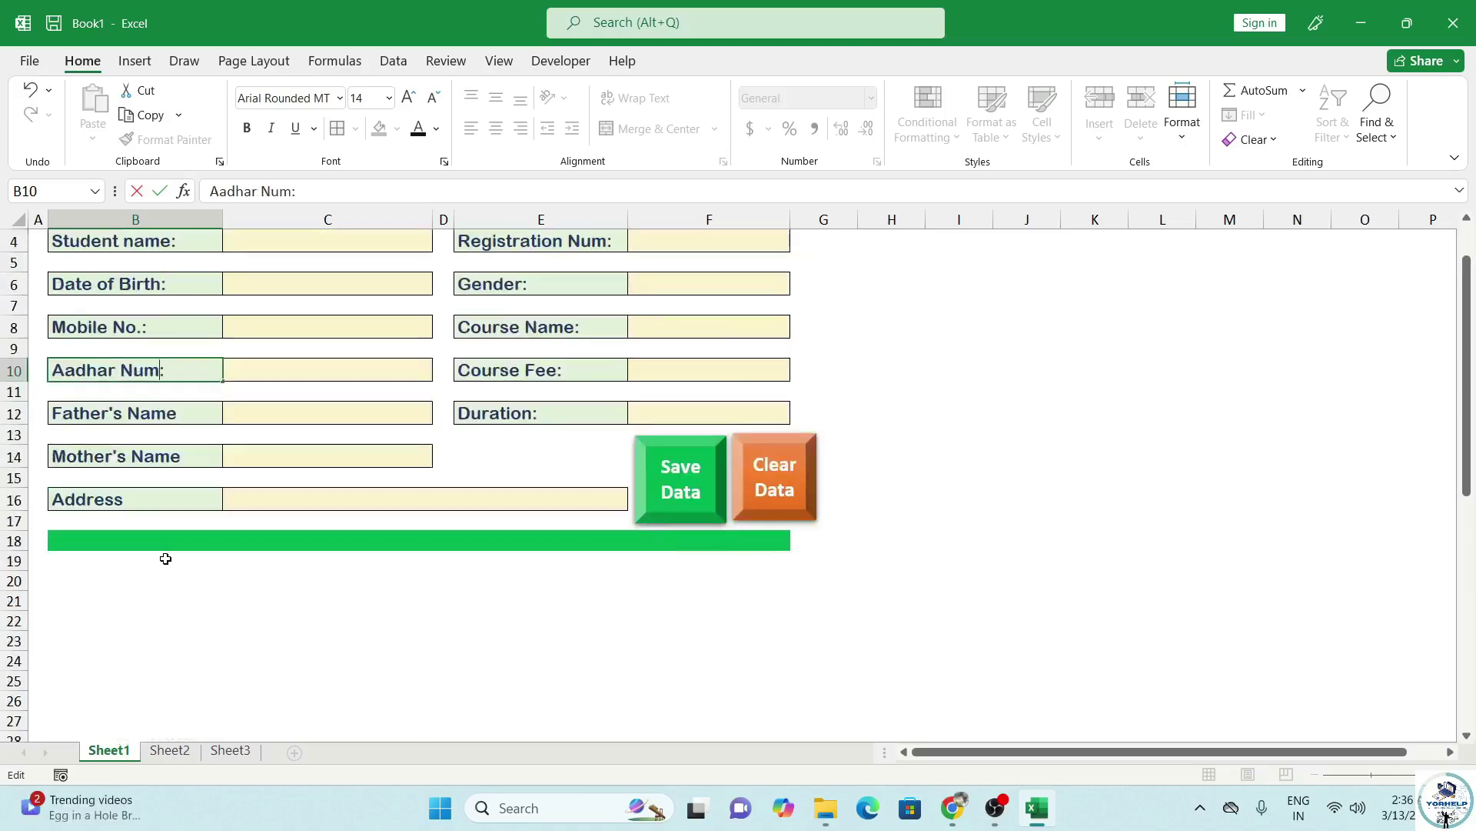
left_click(298, 417)
Link C41 to the Address input with =C16 and C42 to Gender with =F6.
scroll(205, 603, "down", 6)
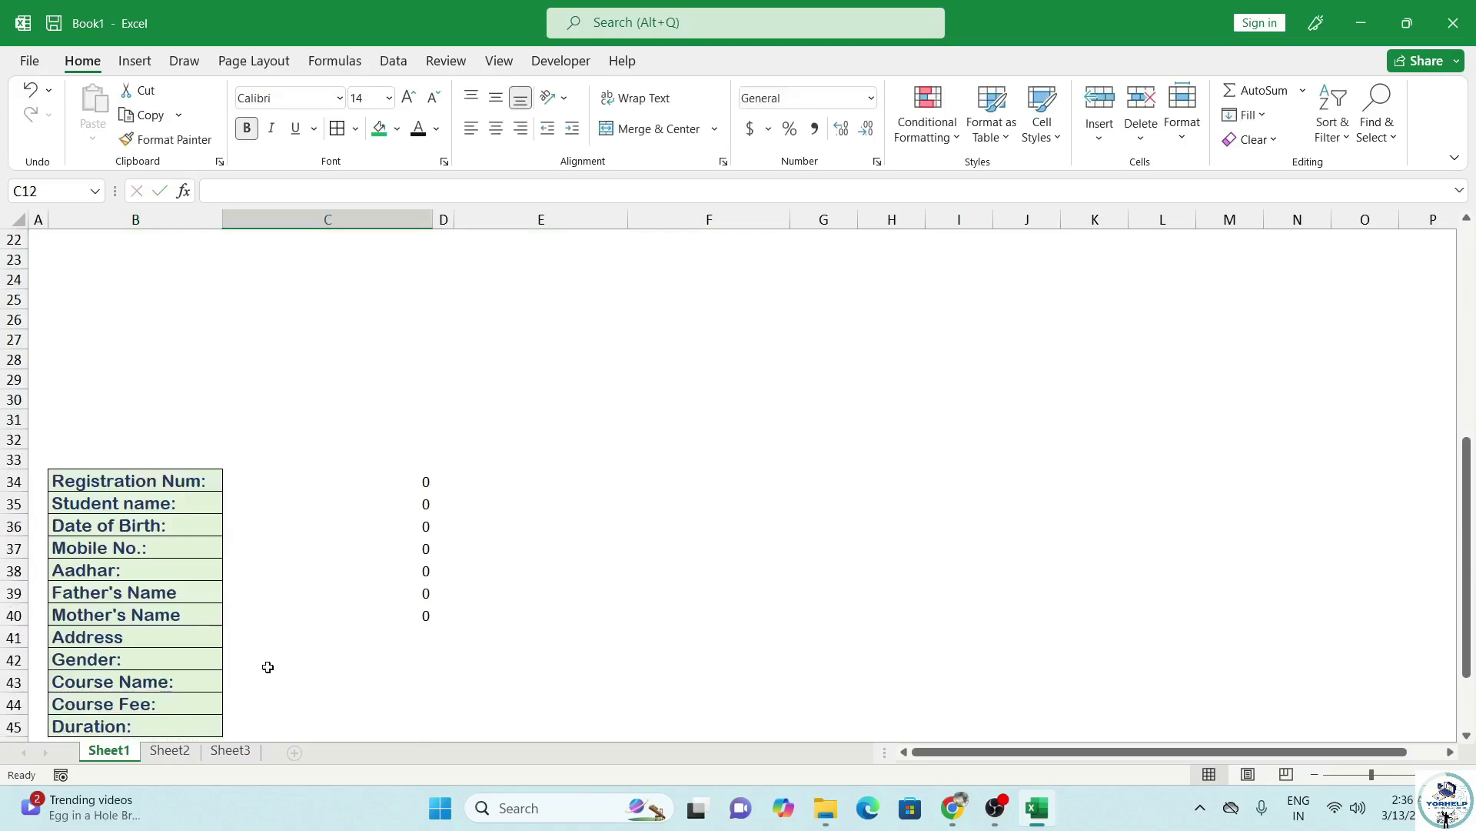
left_click(345, 633)
type("=-")
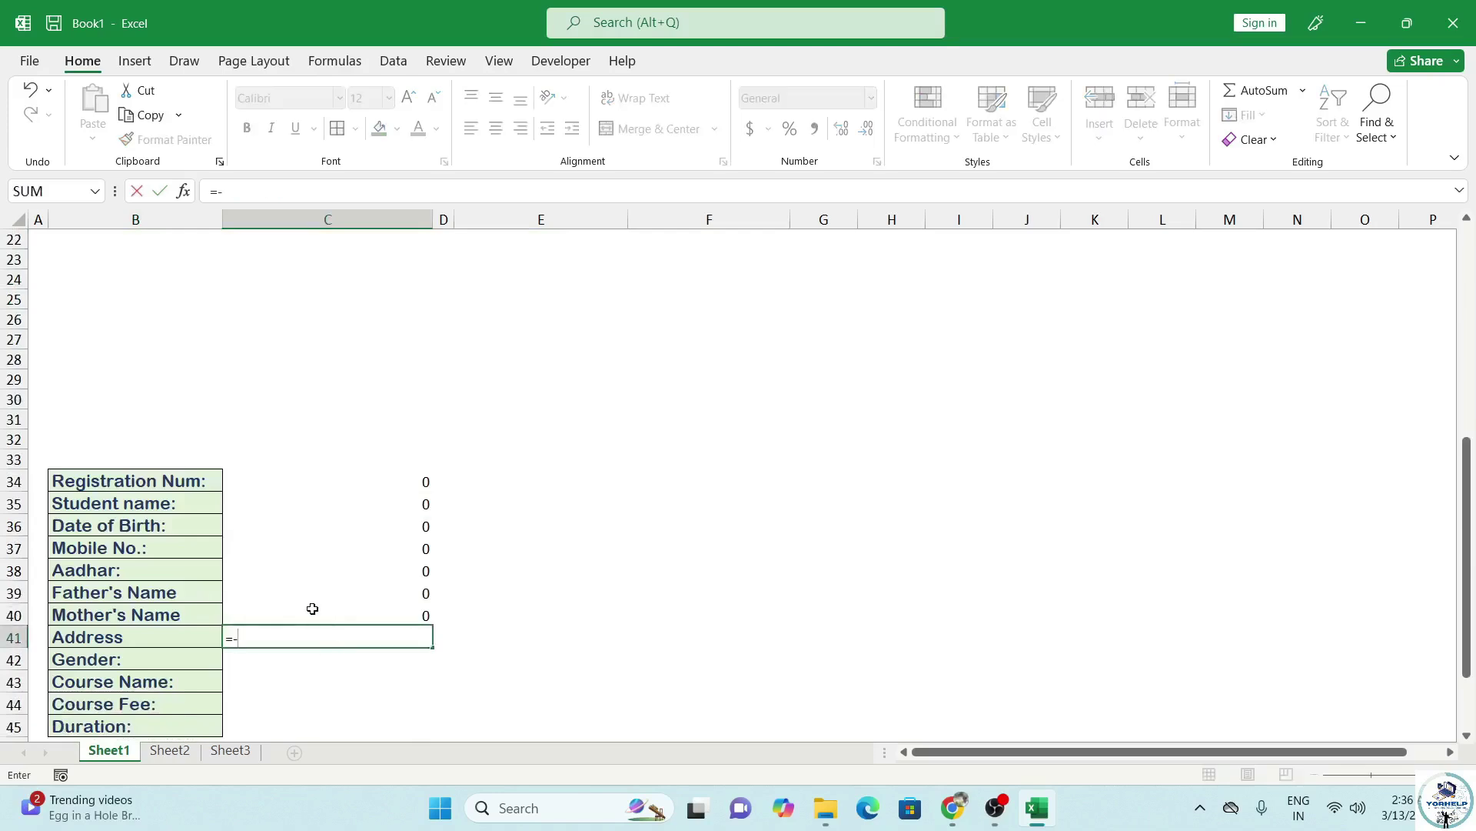
scroll(321, 590, "up", 3)
left_click(297, 308)
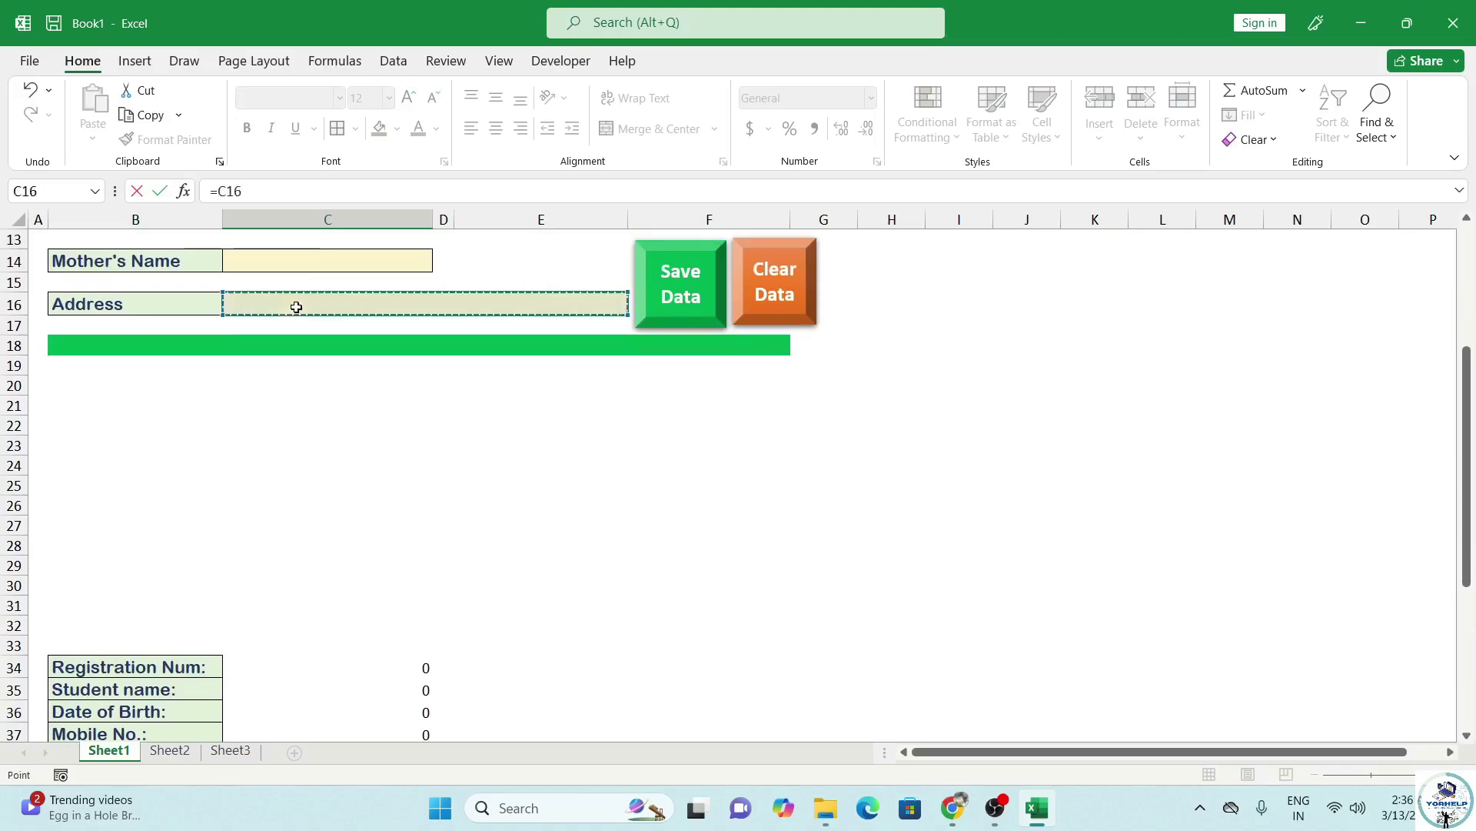
key("Return")
scroll(323, 385, "down", 4)
type("=")
scroll(343, 427, "up", 8)
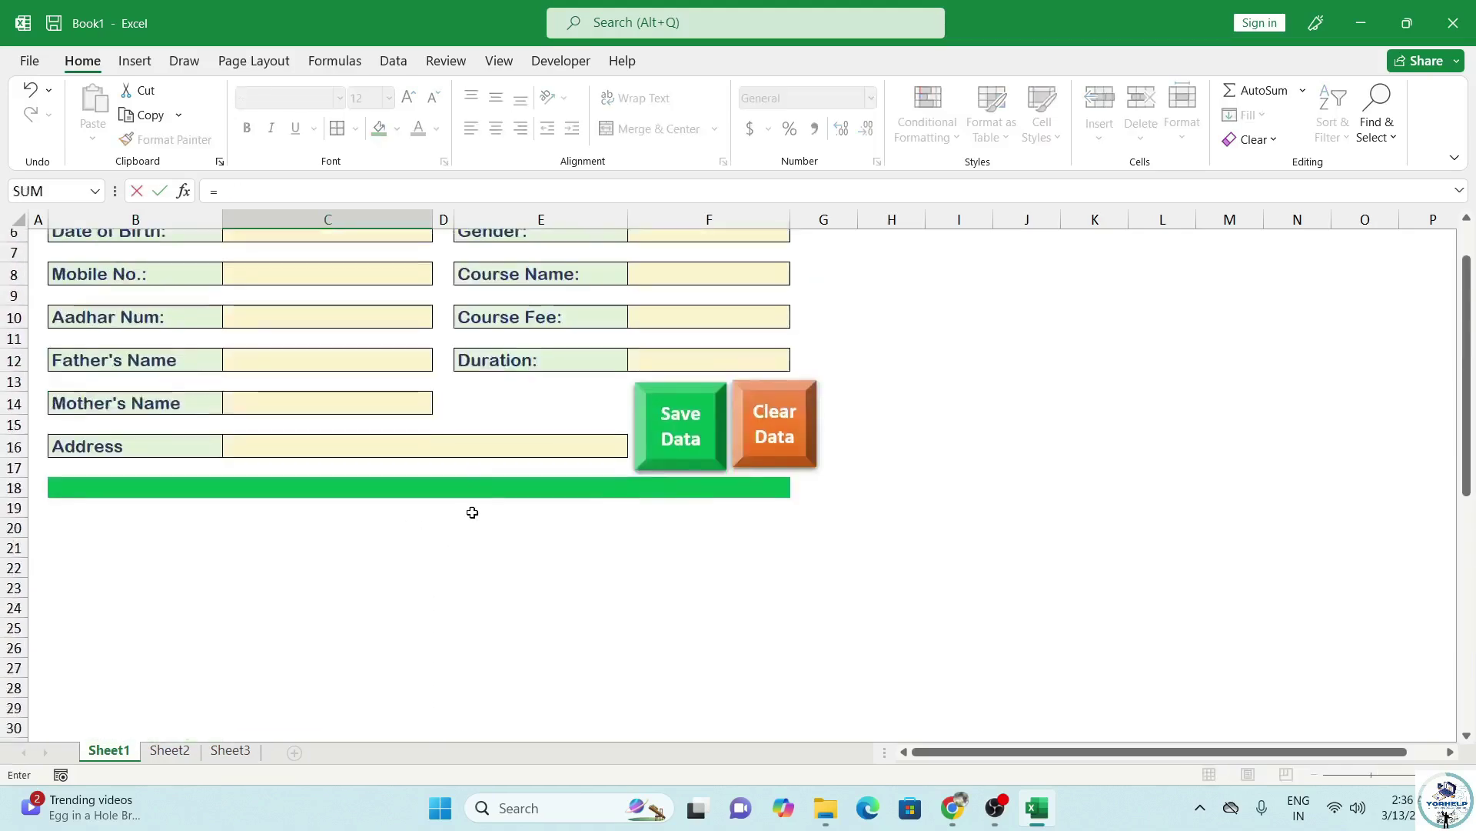
left_click(699, 282)
key("Return")
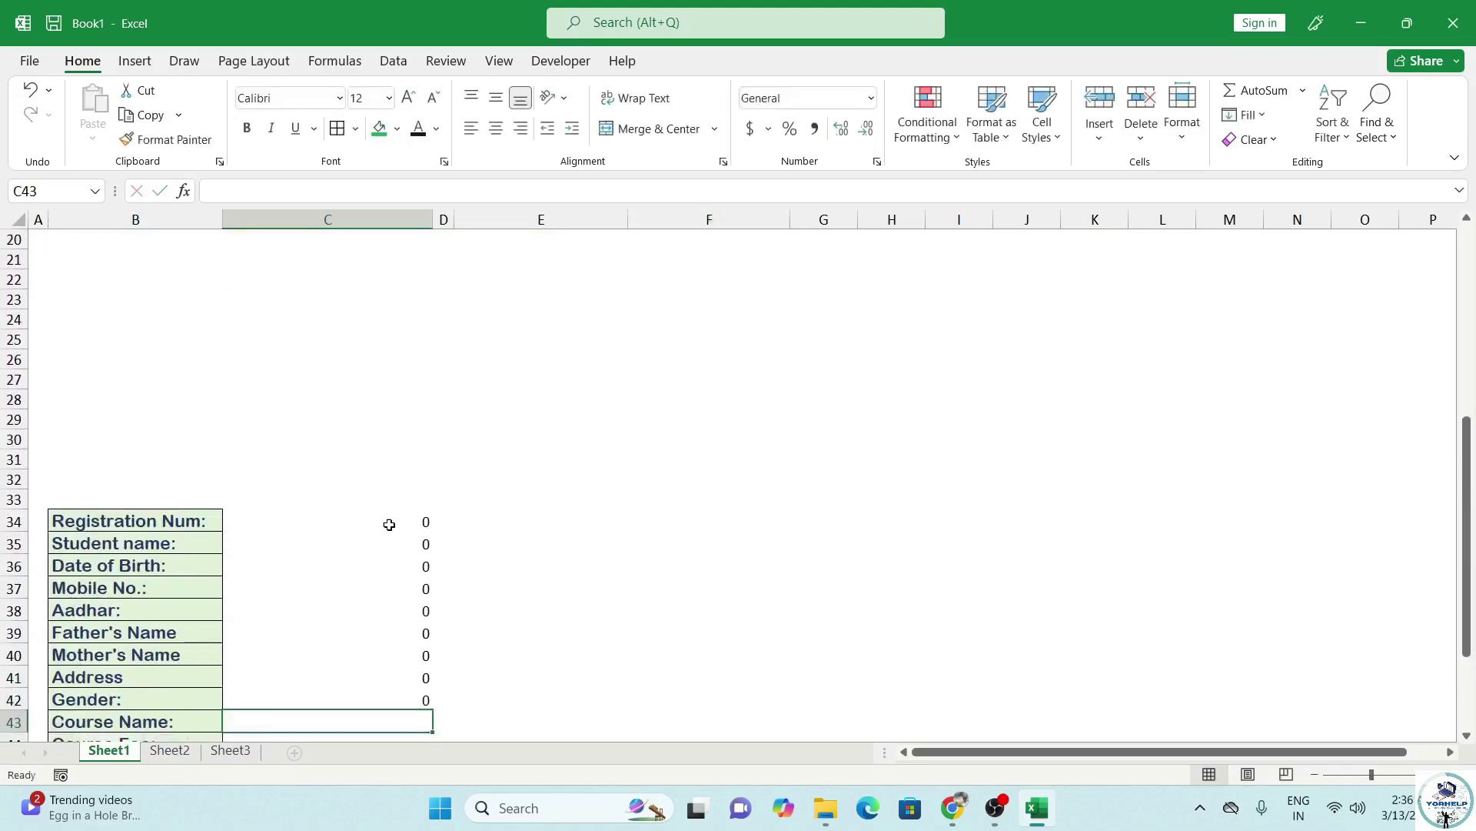
Link C43, C44 and C45 to Course Name, Course Fee and Duration with =F8, =F10, =F12.
type("=")
scroll(708, 487, "up", 5)
left_click(710, 307)
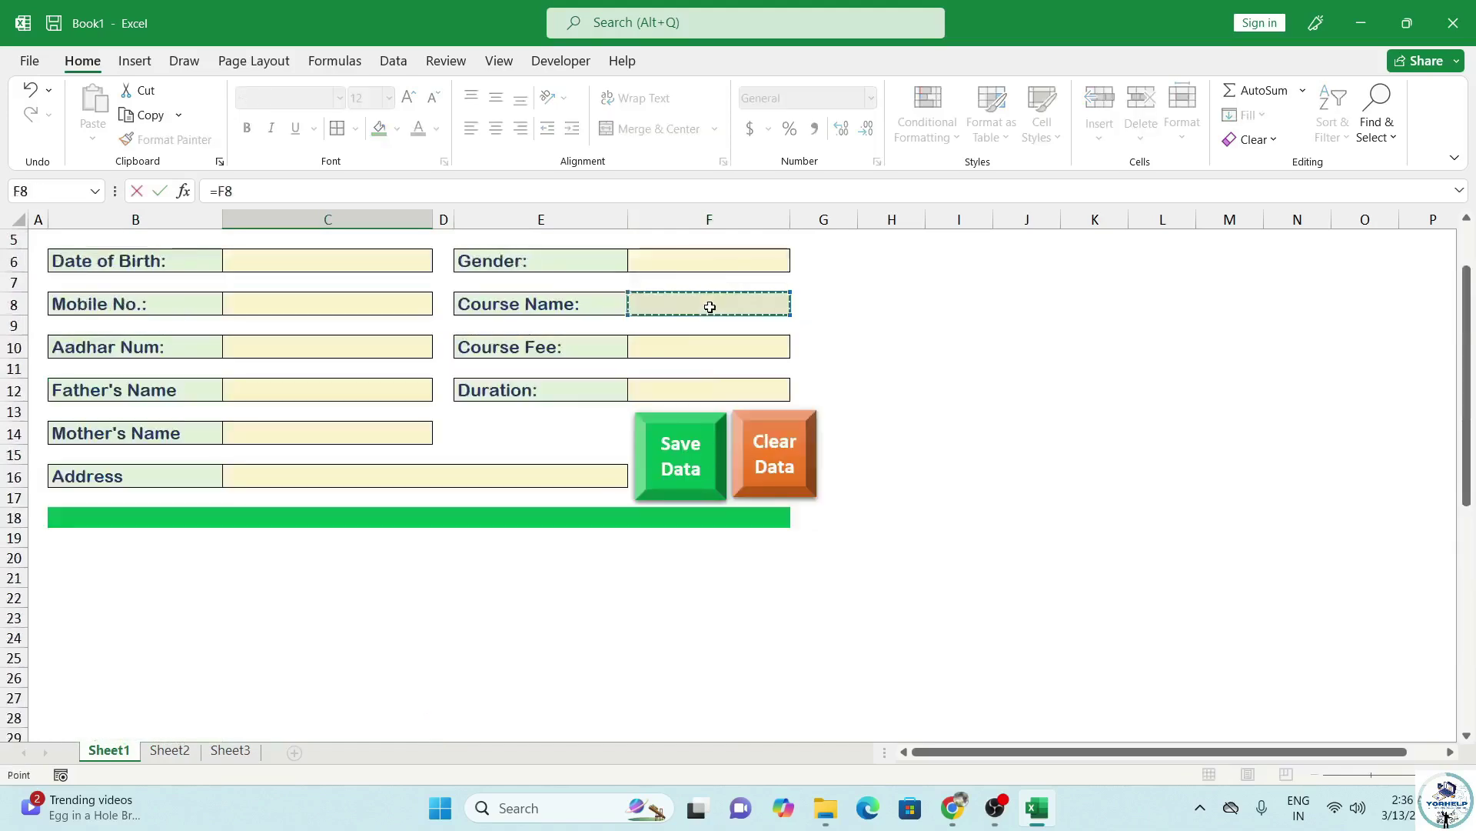
key("Return")
type("=")
scroll(643, 550, "up", 5)
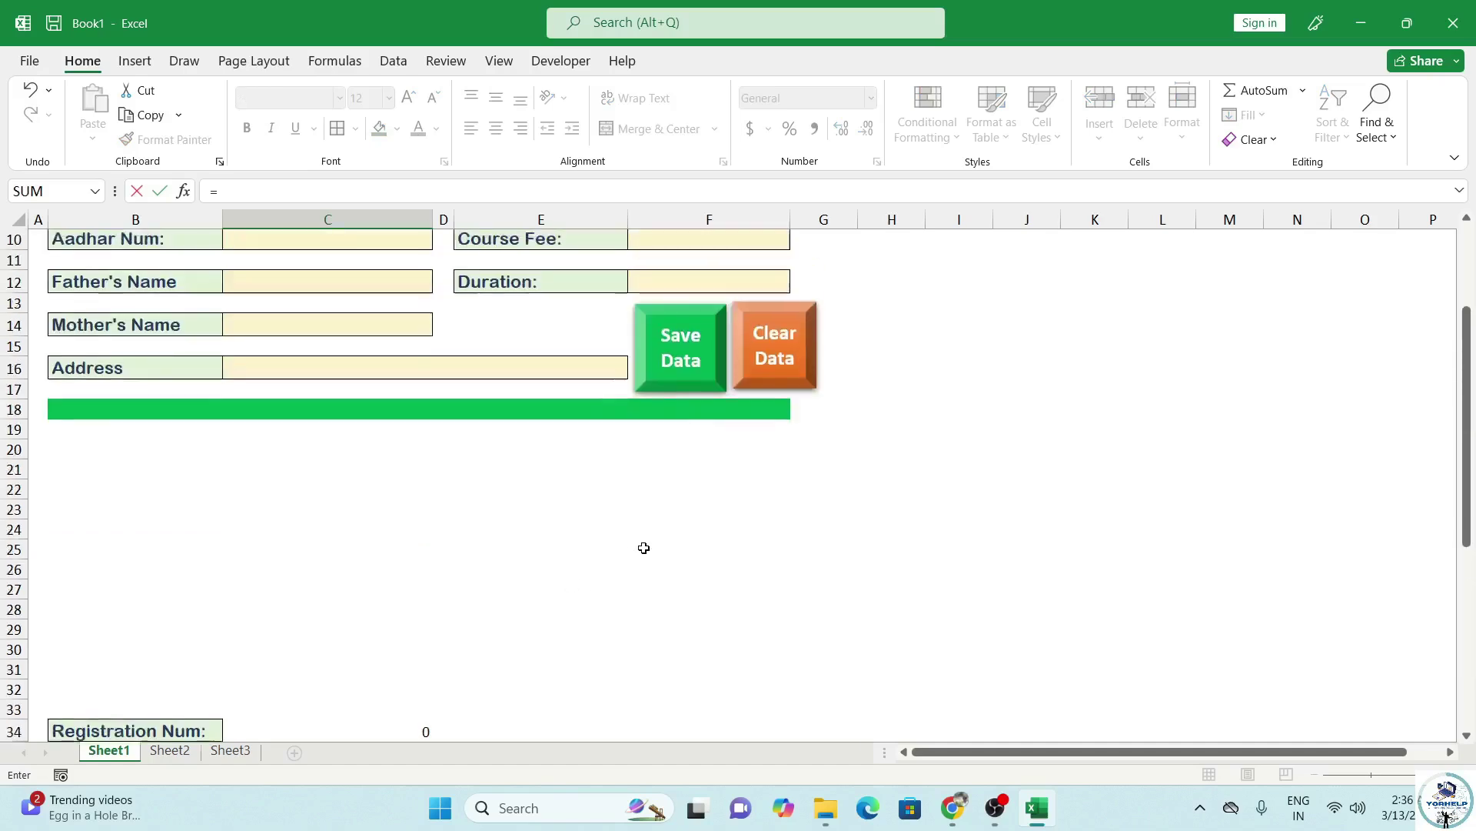
left_click(708, 261)
key("Return")
type("=")
scroll(688, 601, "up", 4)
left_click(713, 292)
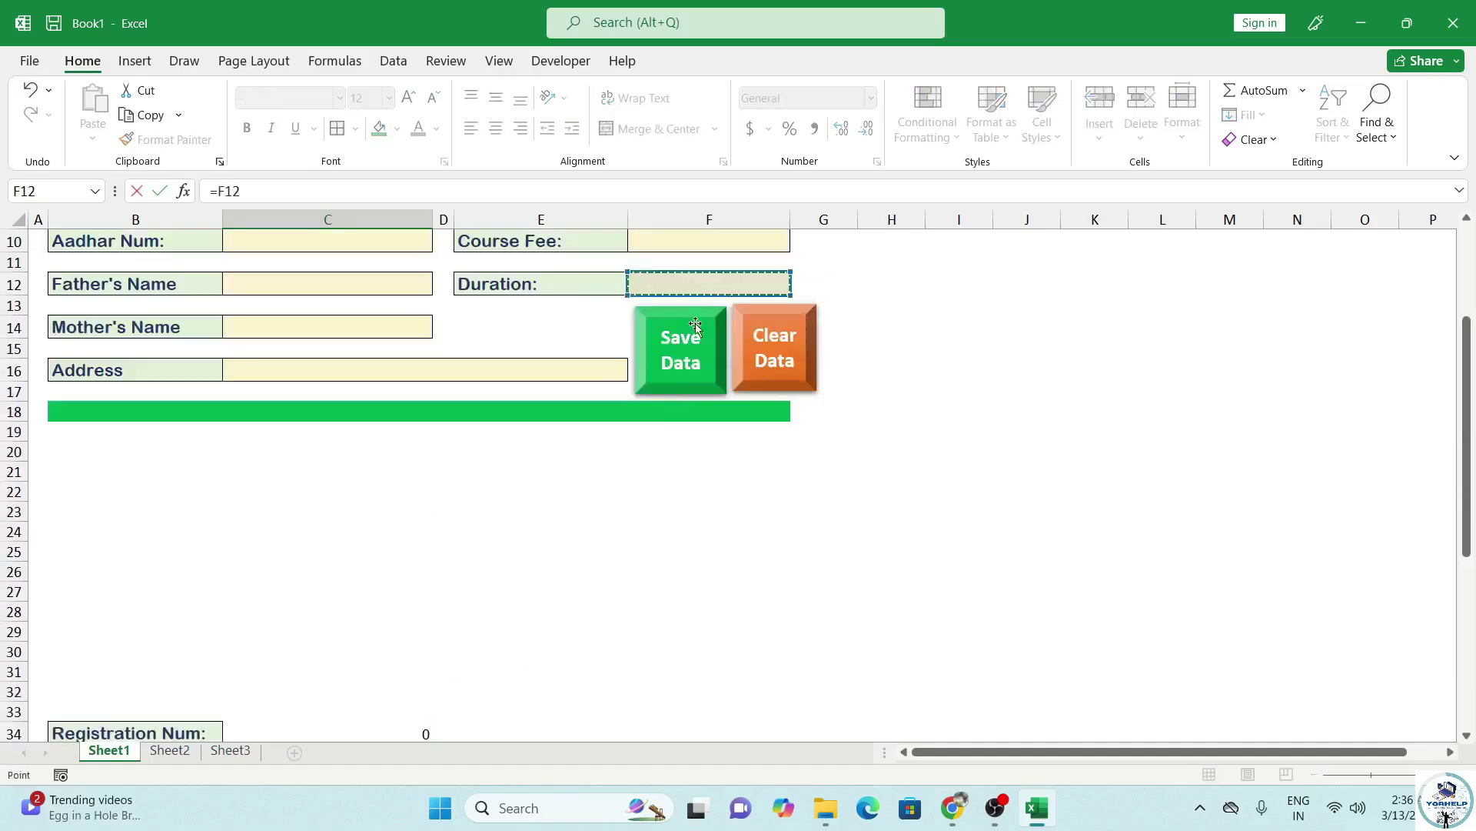
key("Return")
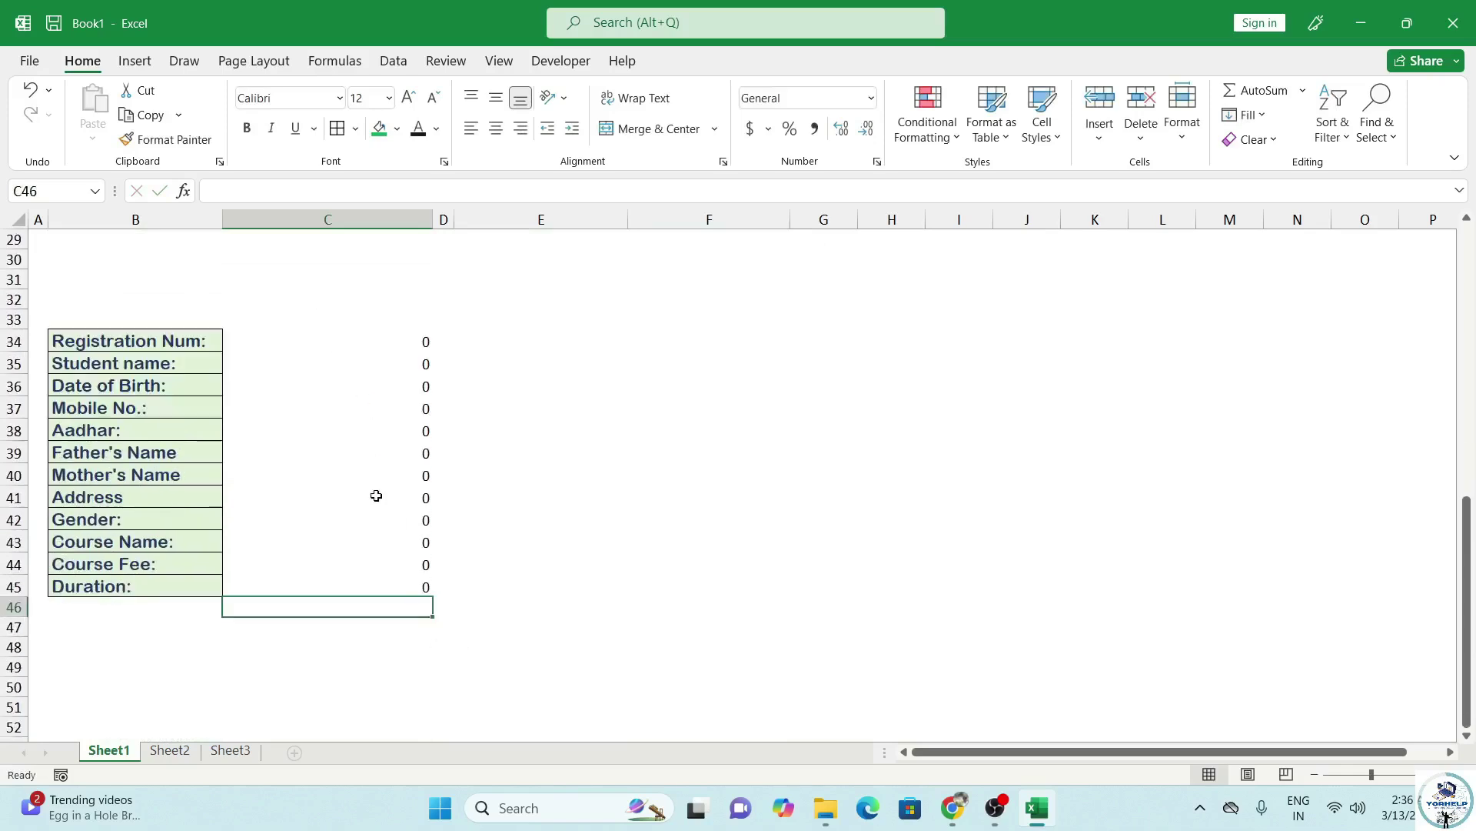
scroll(373, 500, "up", 6)
scroll(381, 656, "down", 6)
scroll(375, 658, "up", 9)
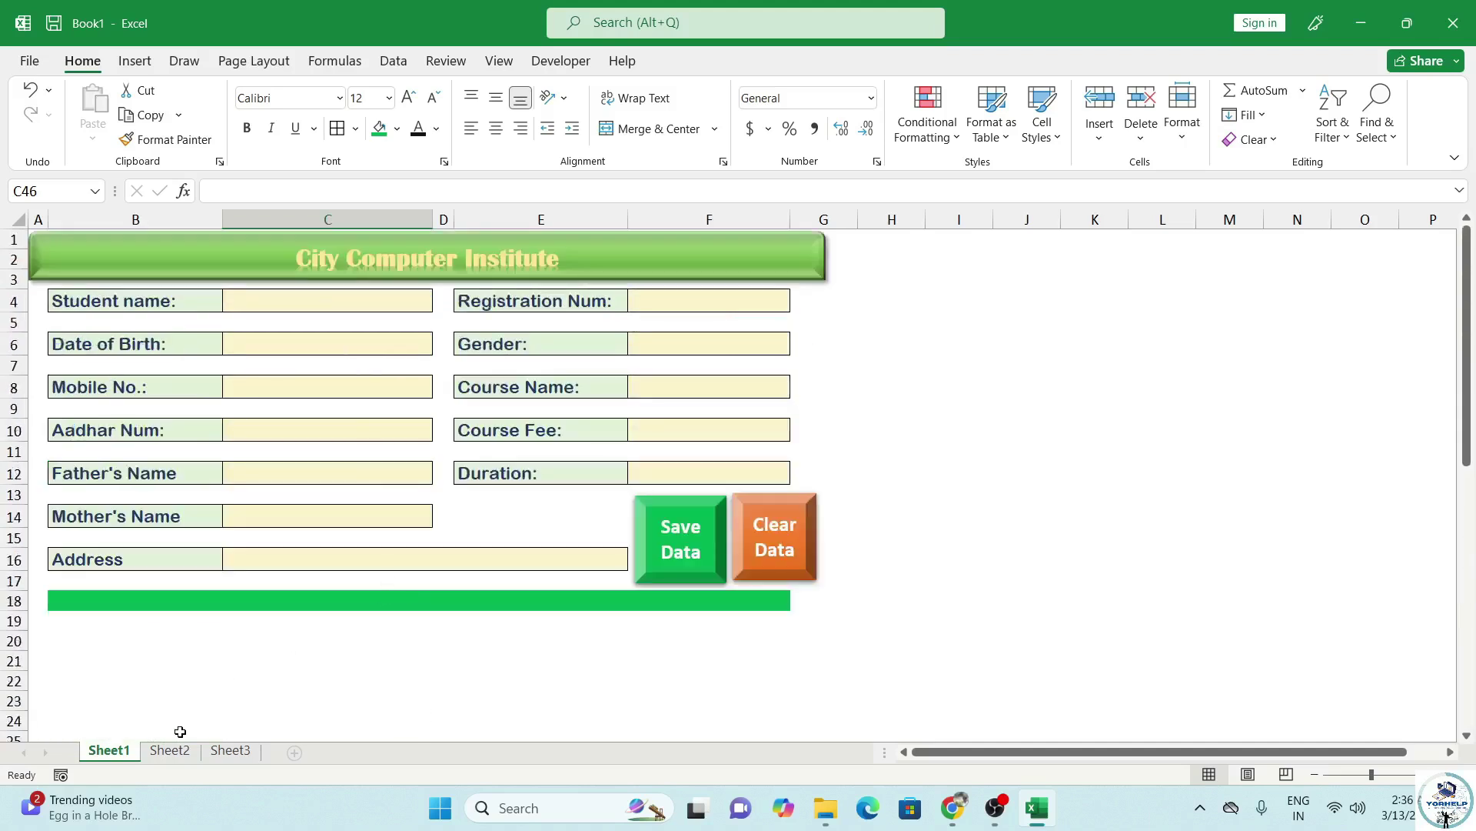
Back on Sheet1, enter the sample student's name in the Student name cell C4.
left_click(171, 754)
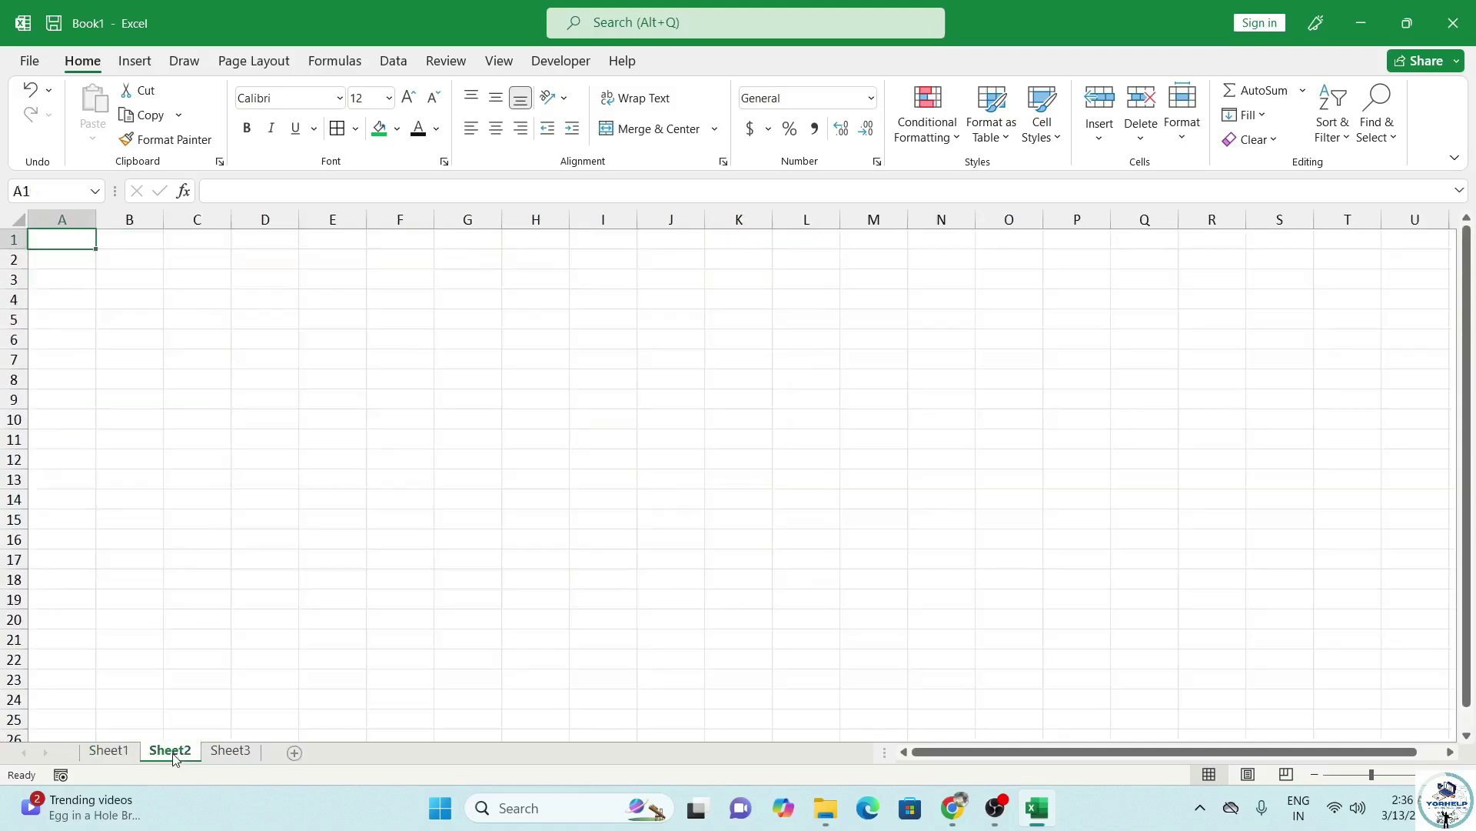
left_click(112, 752)
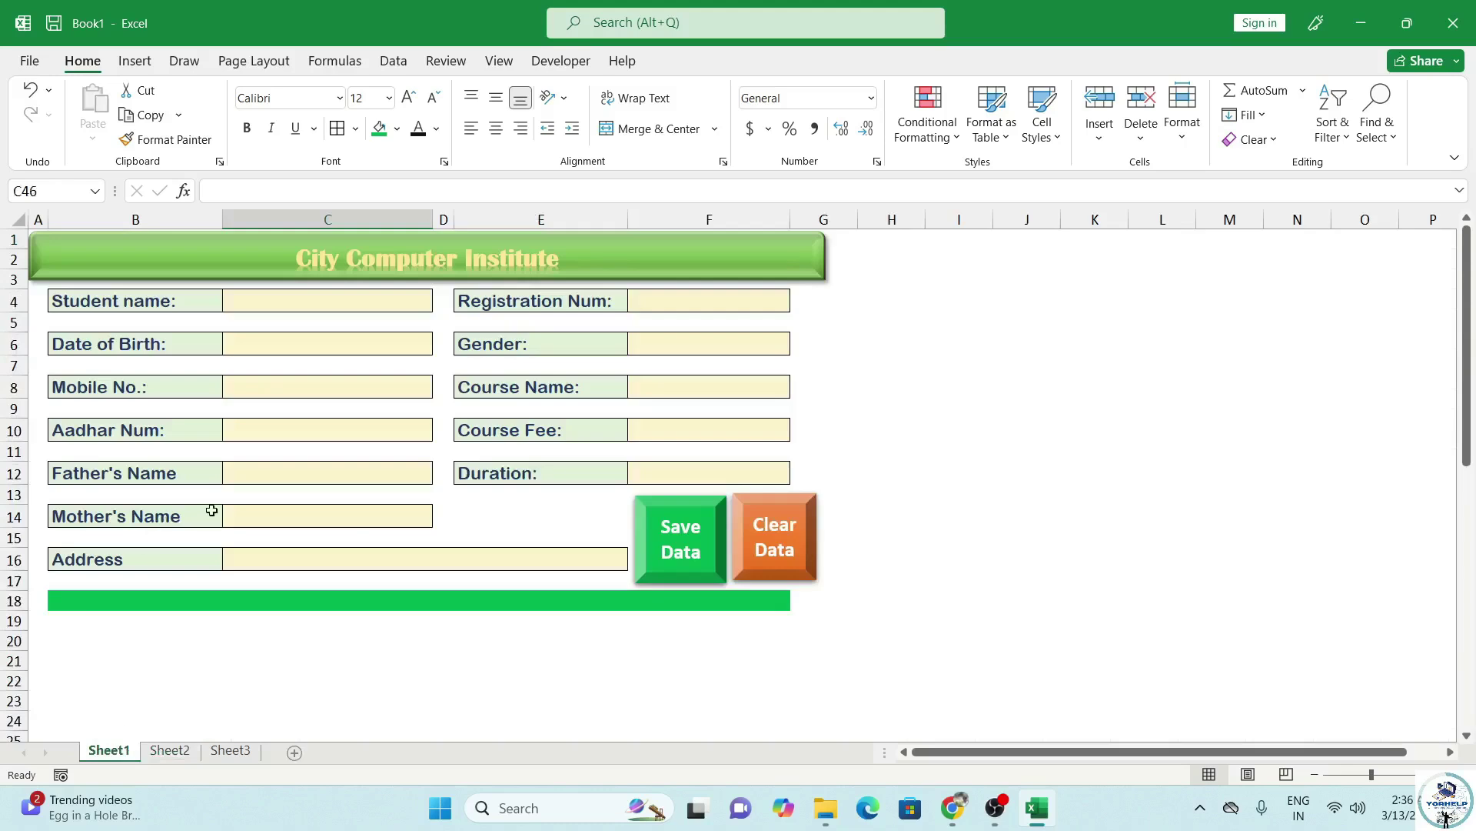
left_click(296, 304)
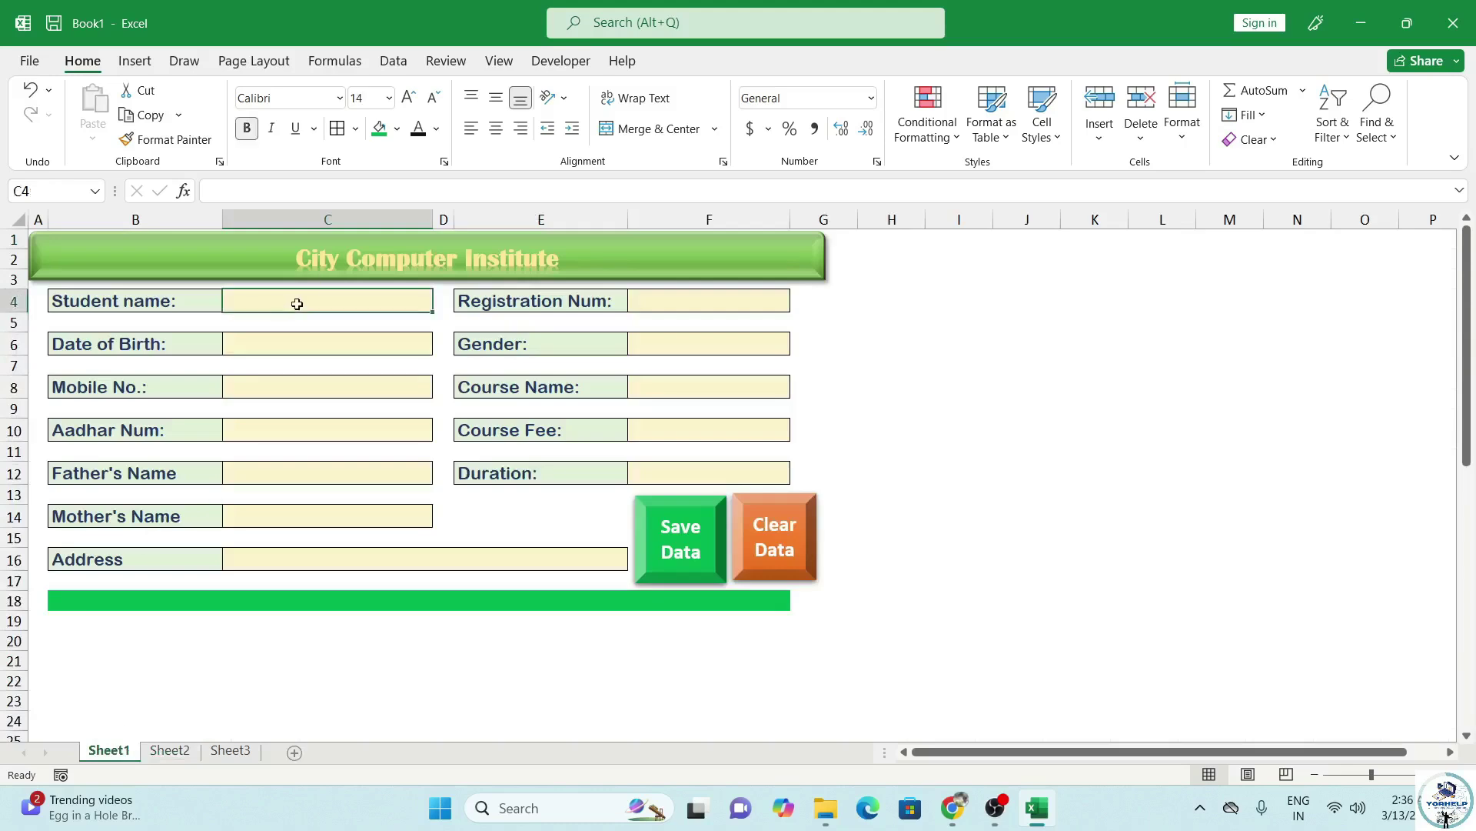
type("Raghvendra")
key("Tab")
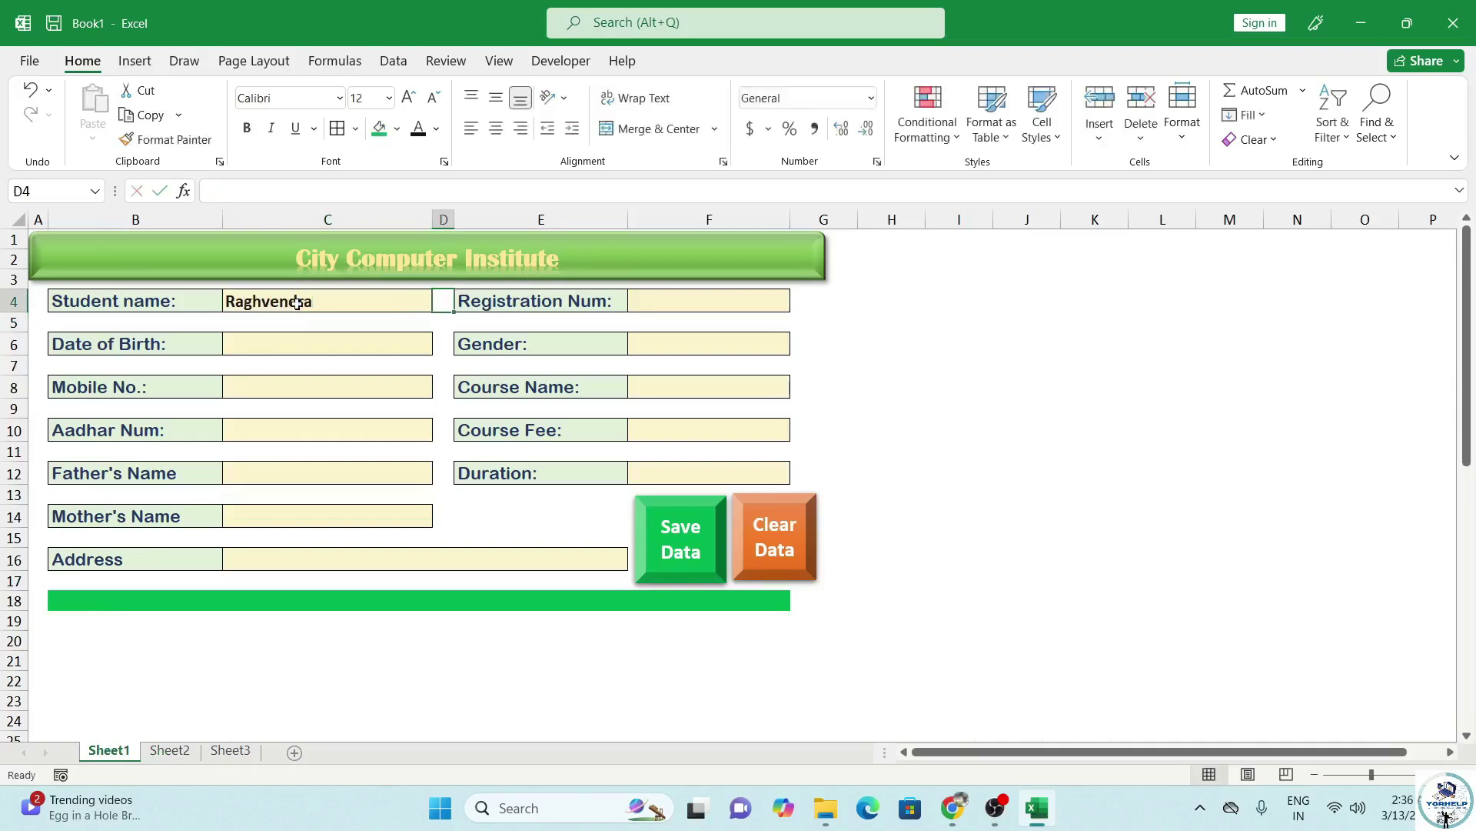
key("Tab")
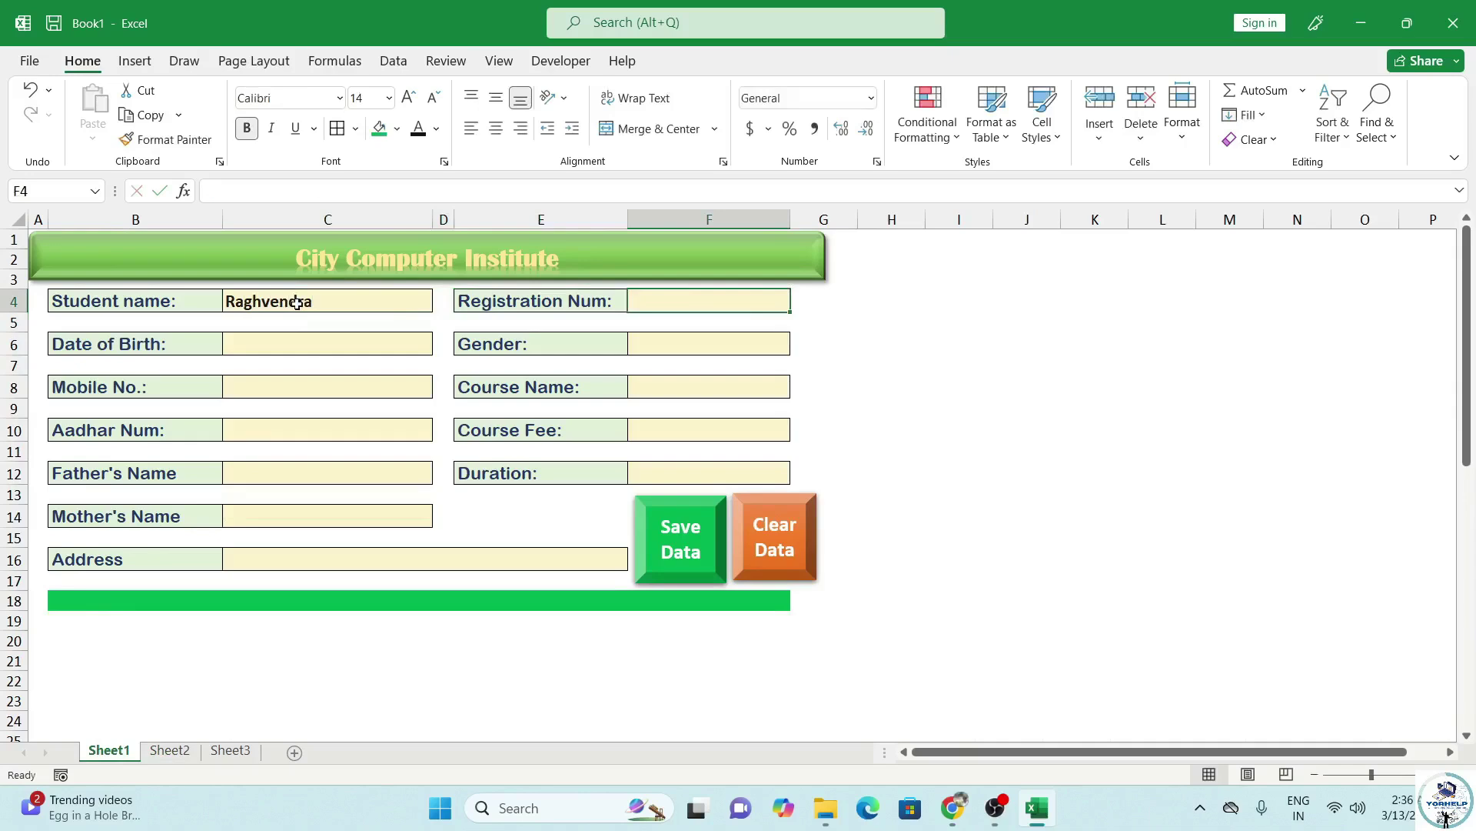
Enter registration number 2025001 in the Registration Num cell F4.
type("20251")
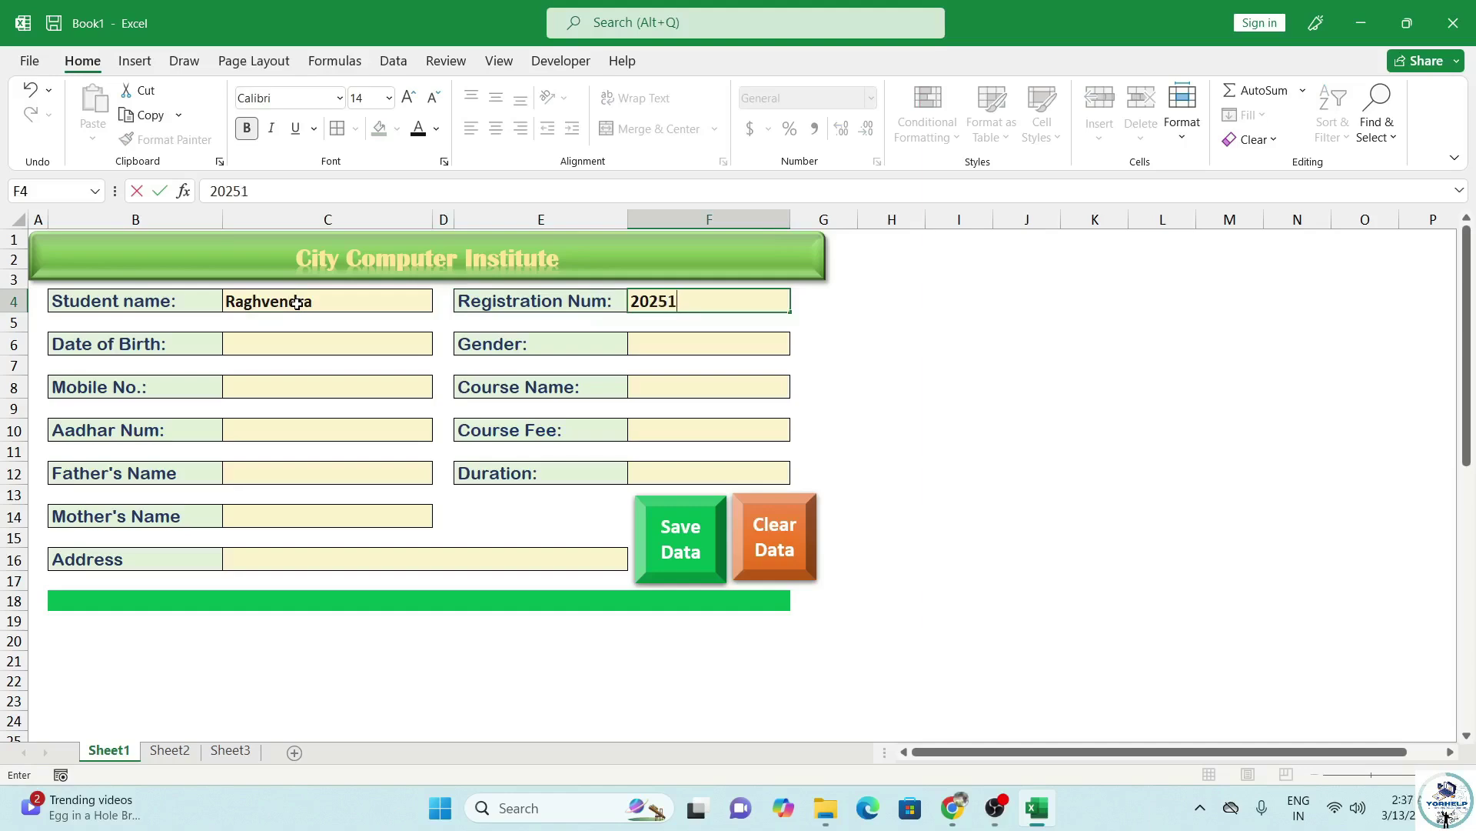
key("Tab")
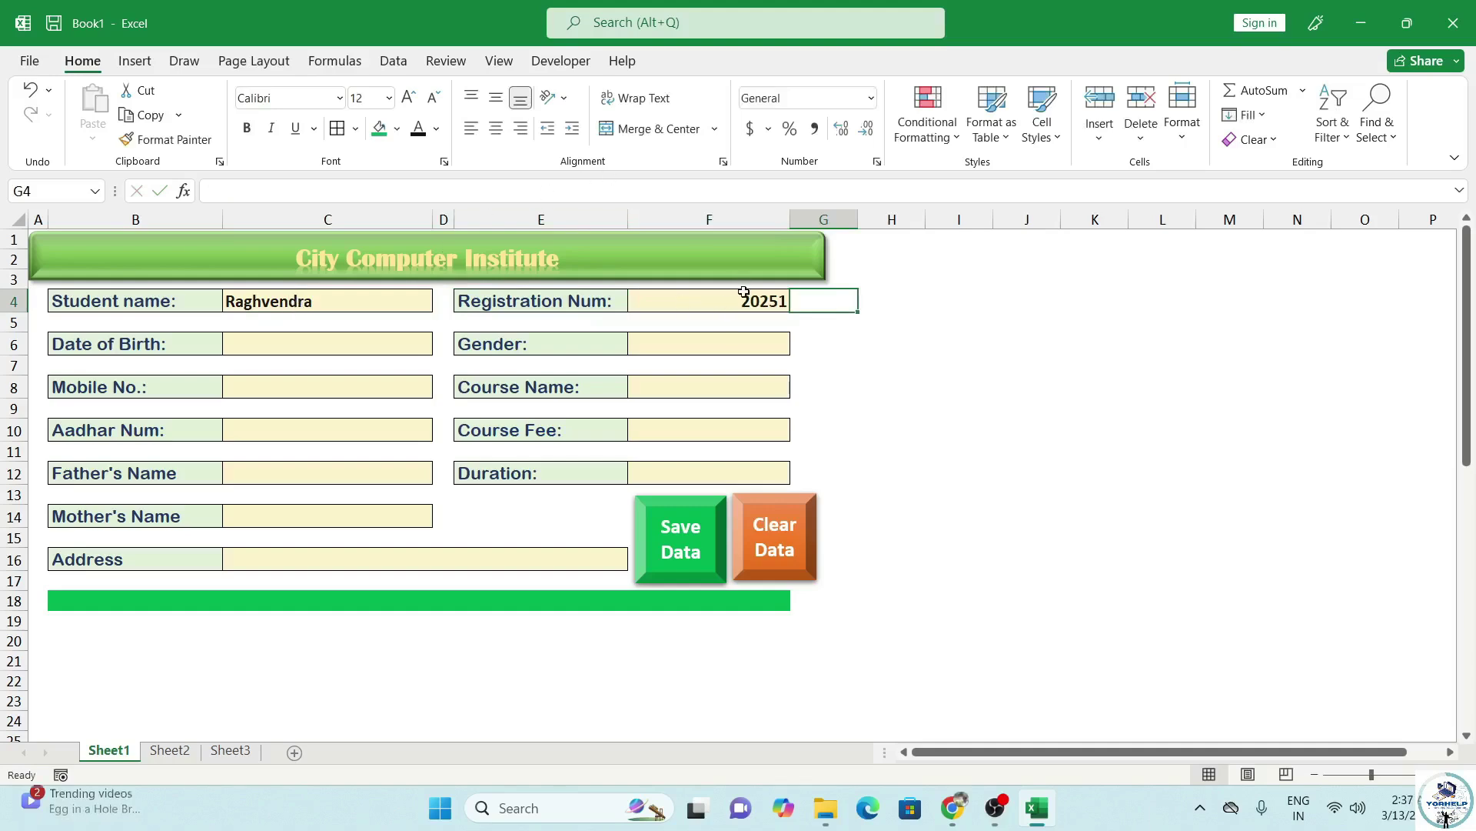
left_click(778, 301)
double_click(780, 302)
type("00")
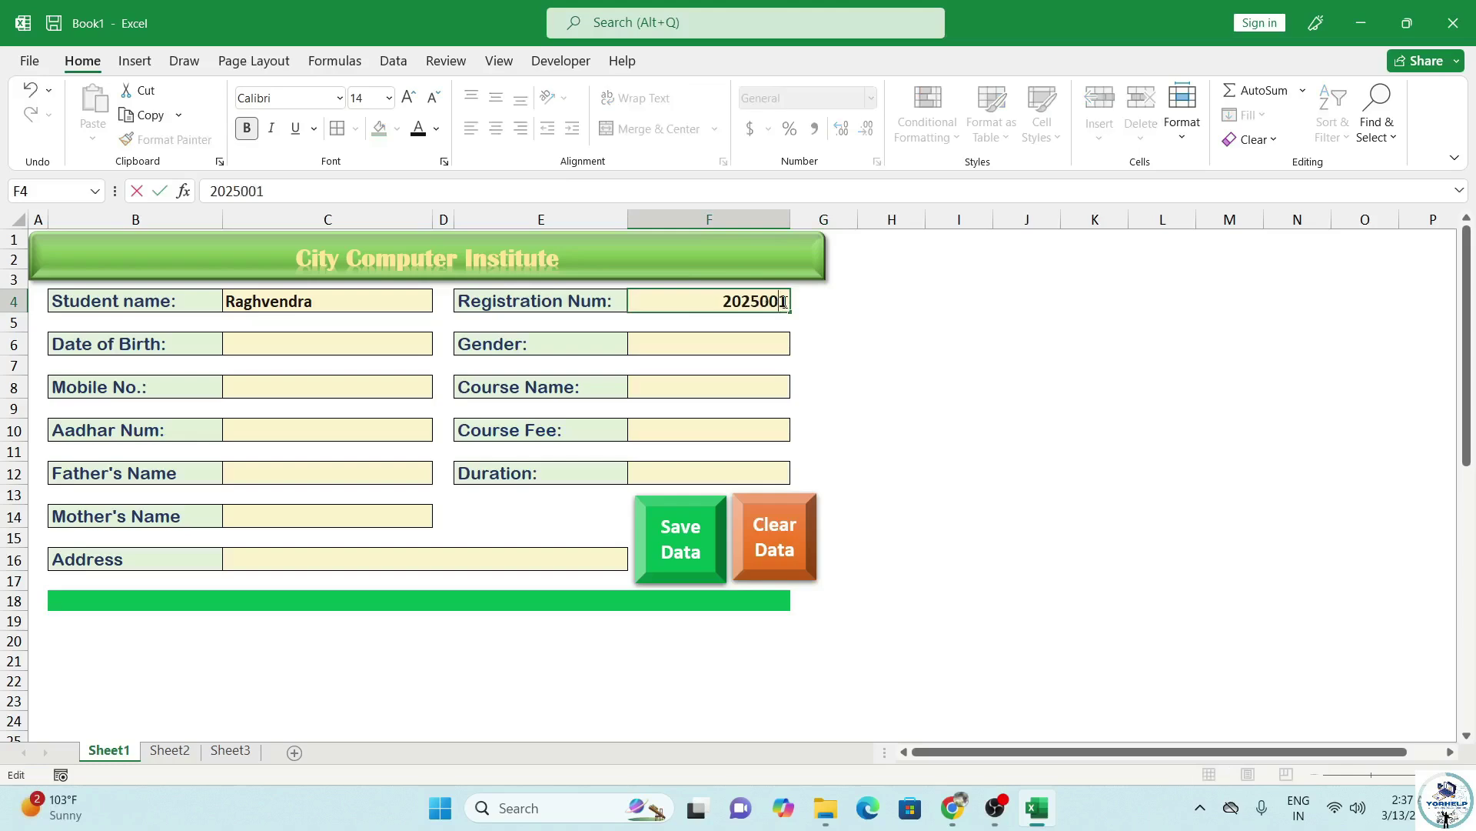
left_click(357, 350)
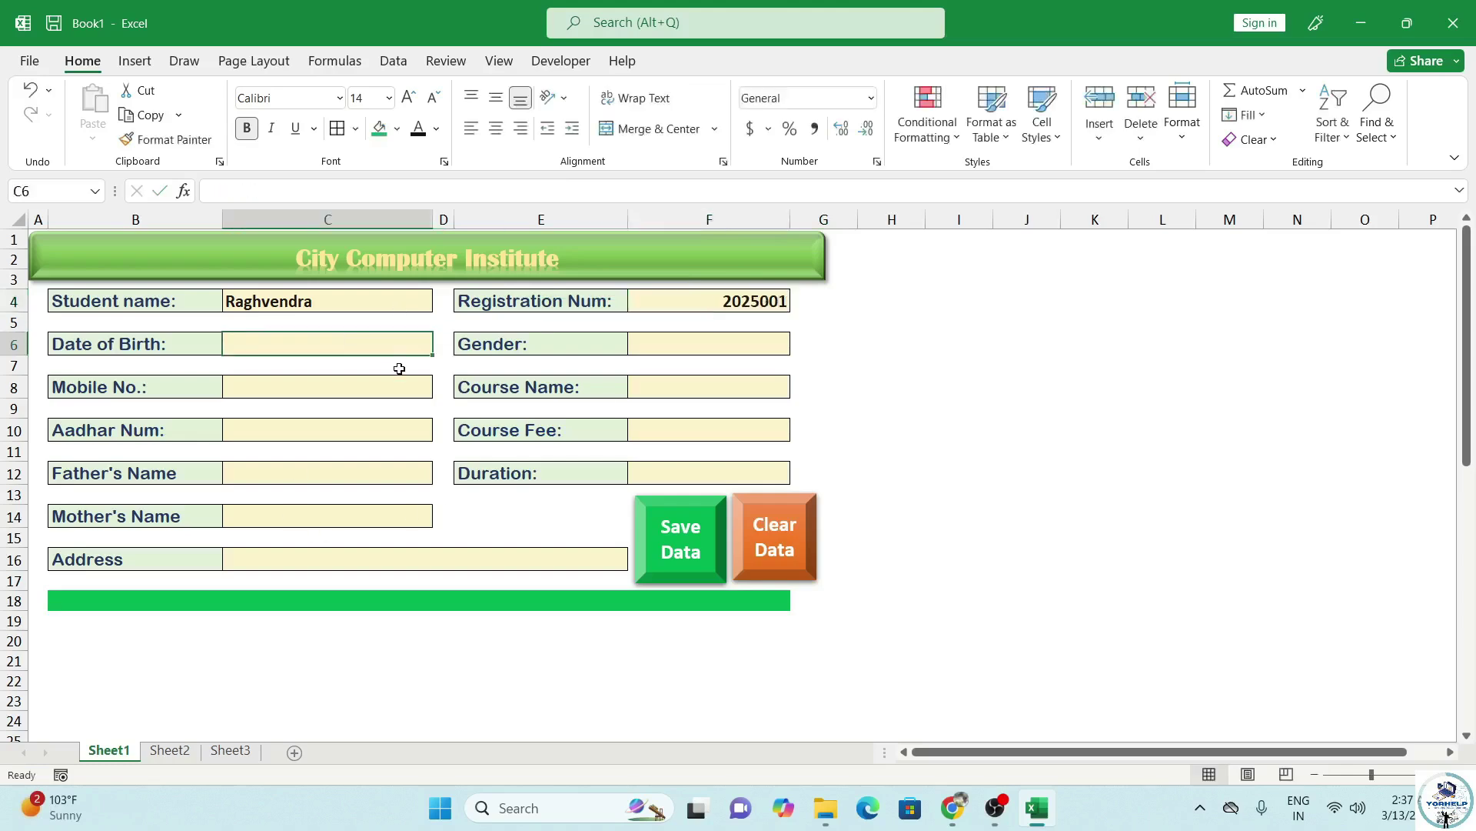
Enter date of birth 12/04/2000 in C6, leaving the Gender cell empty.
type("12/04/2000")
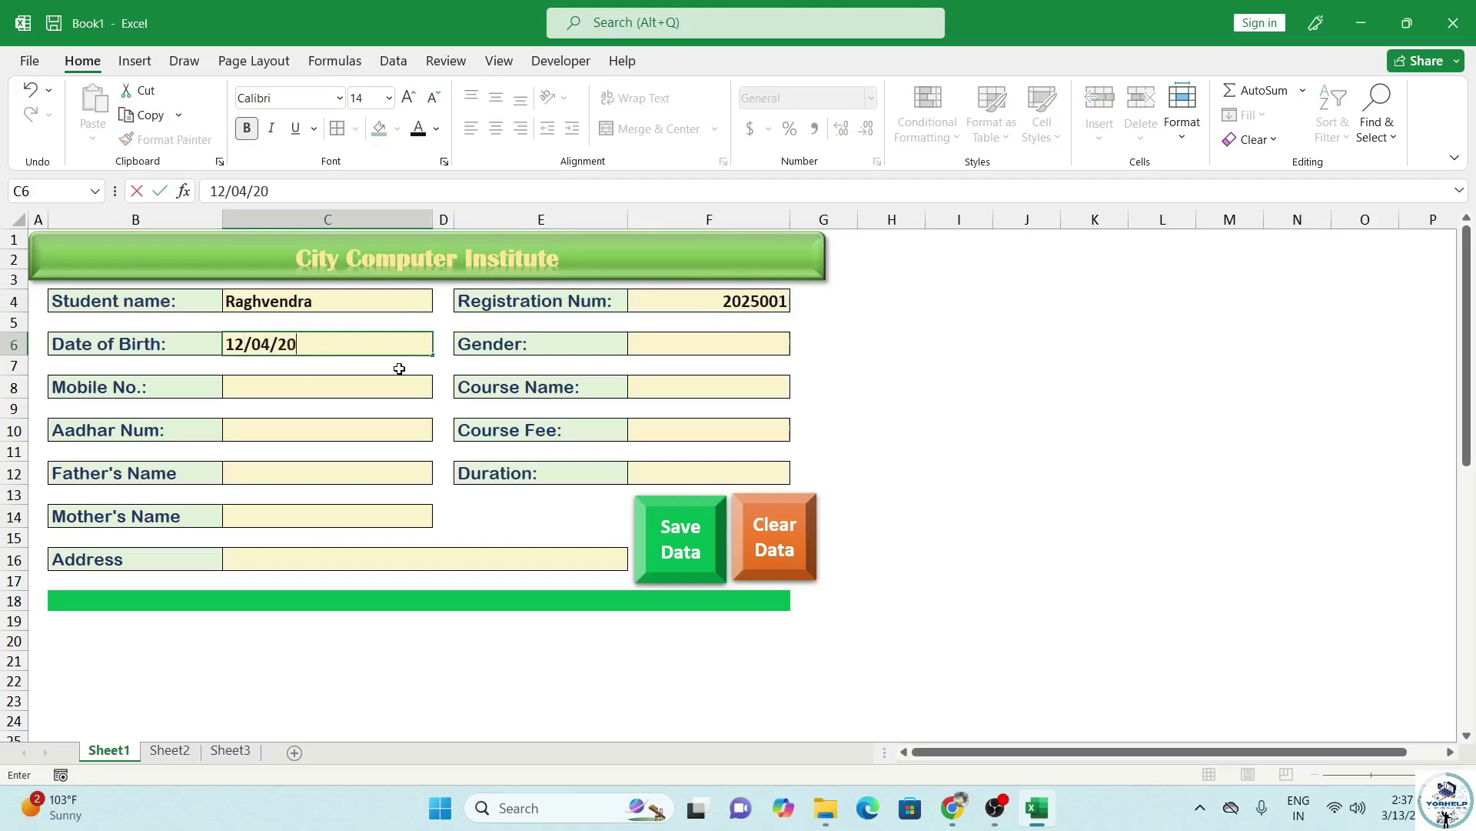
left_click(704, 344)
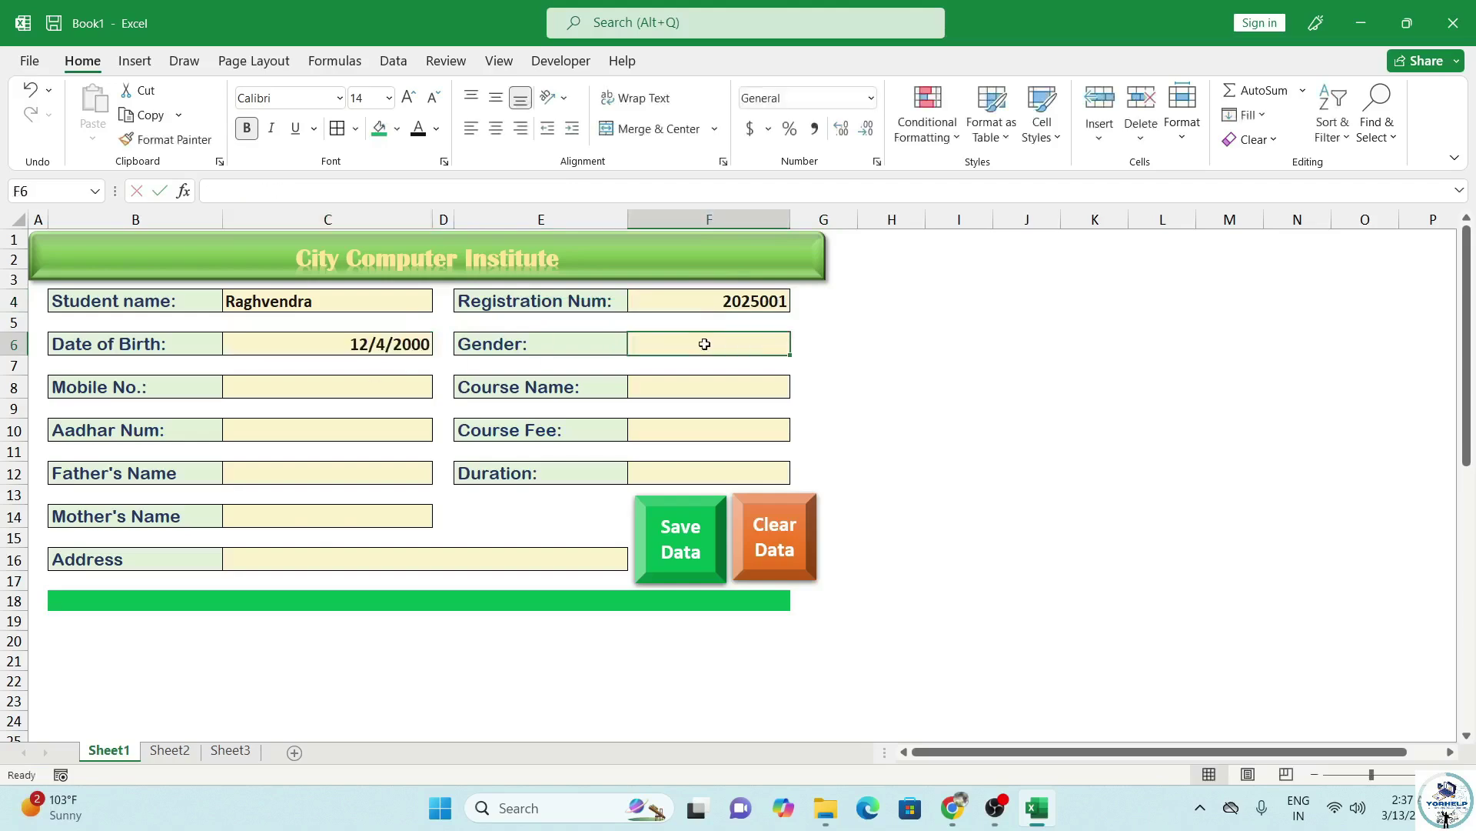
type("Ma")
key("BackSpace")
key("BackSpace")
key("BackSpace")
key("BackSpace")
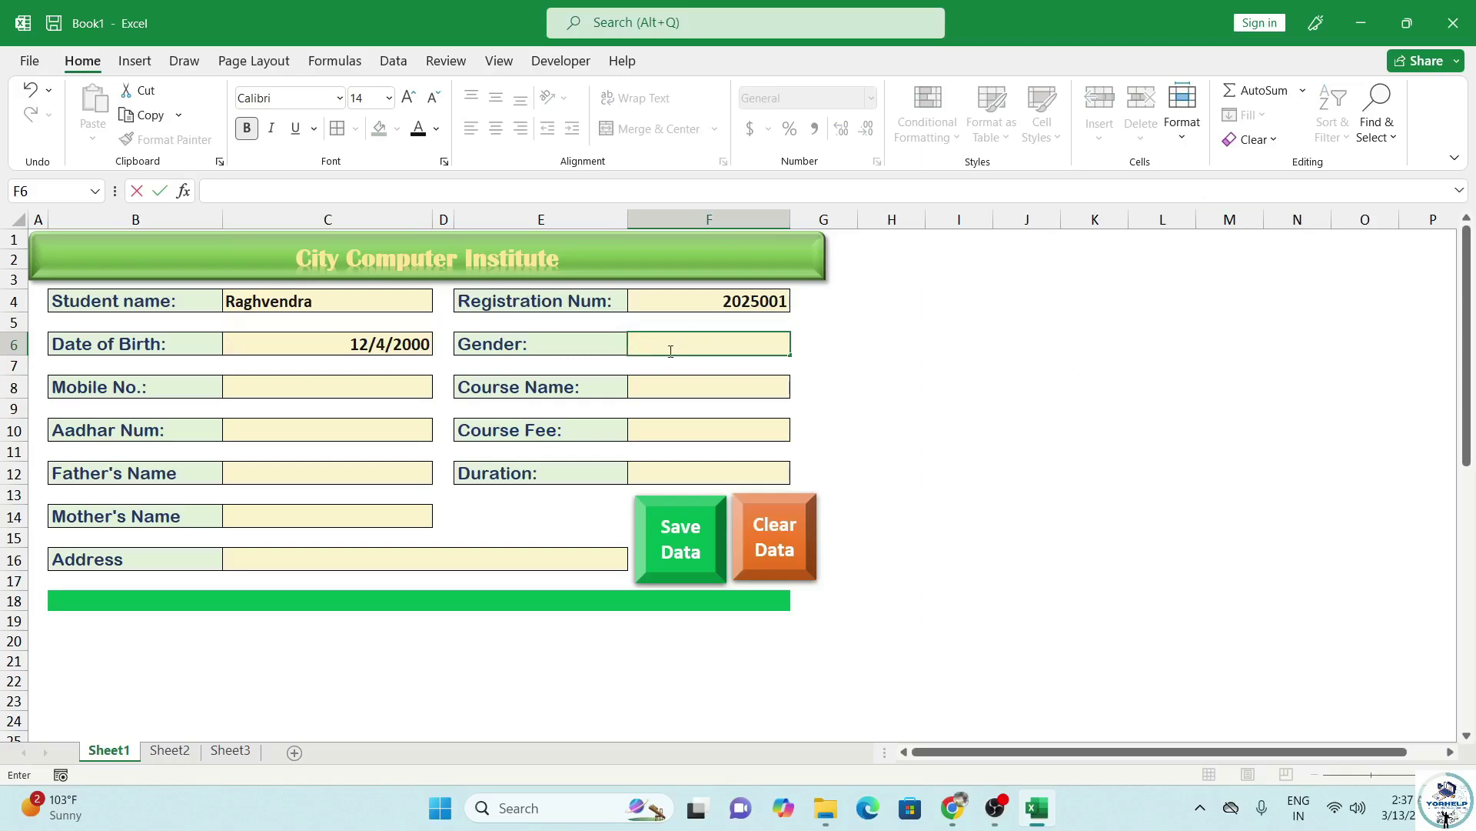
key("Escape")
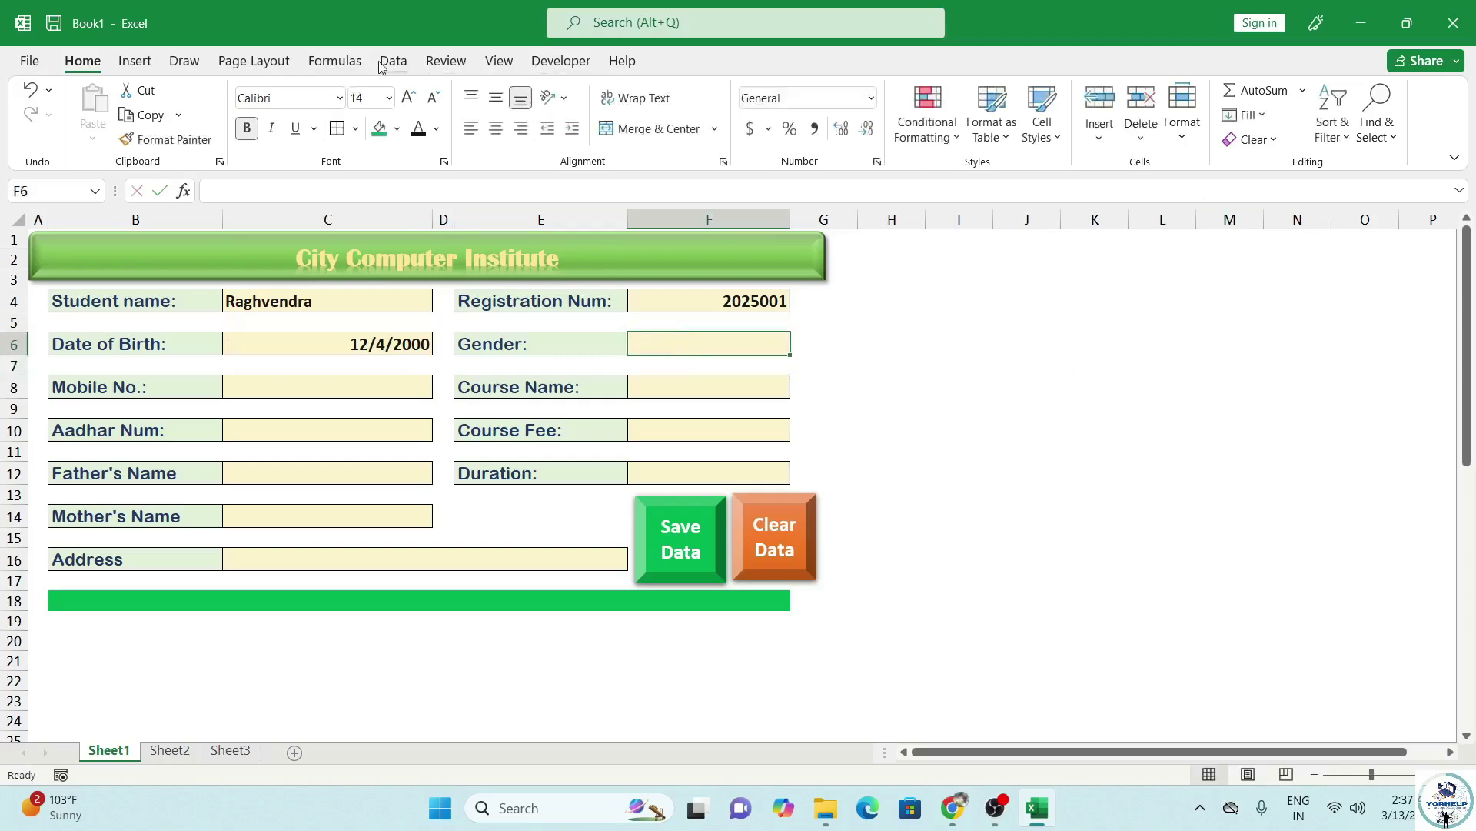
Open Data Validation for the Gender cell F6 and set Allow to List.
left_click(388, 61)
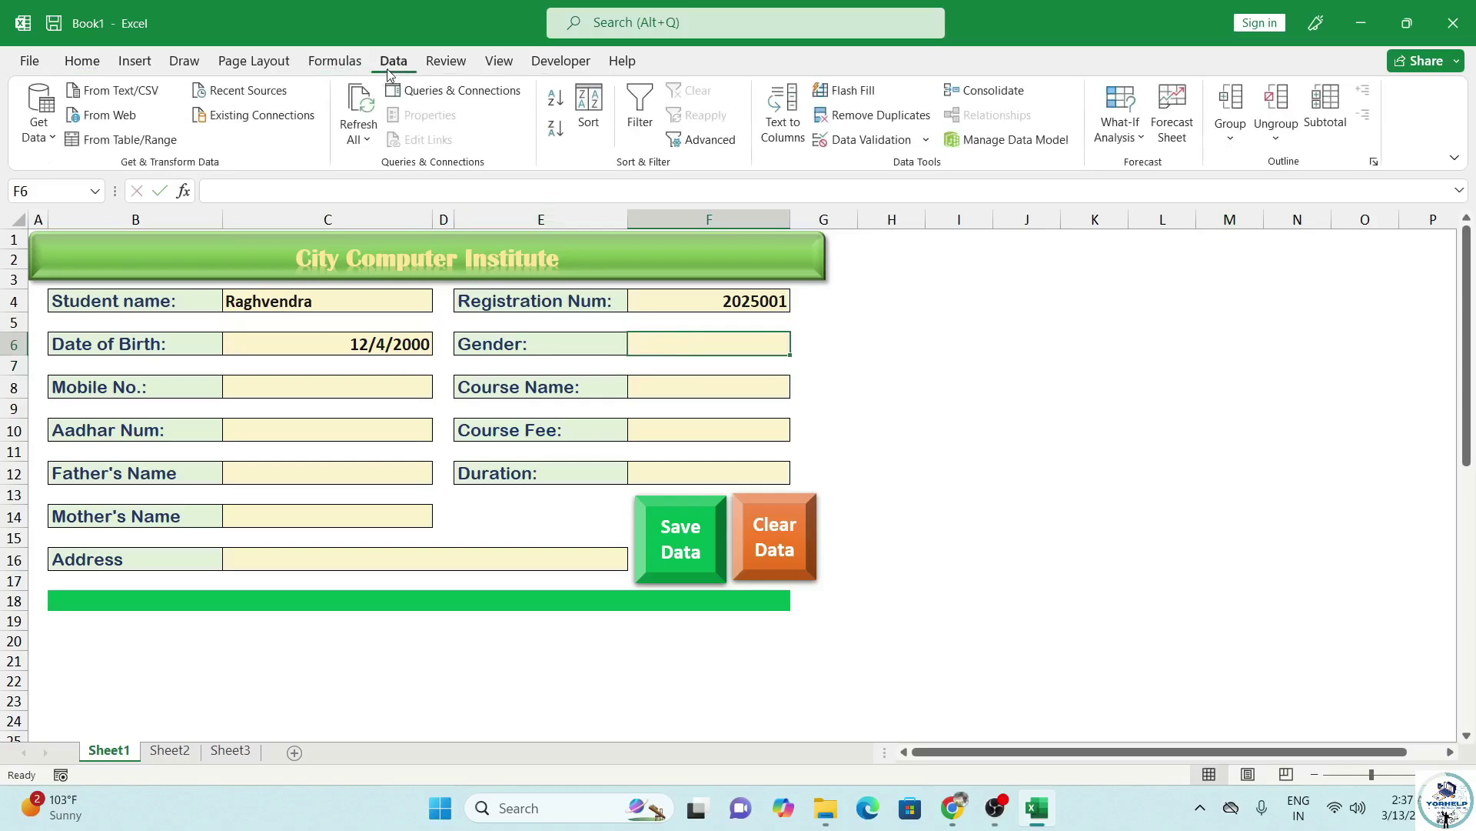
left_click(866, 139)
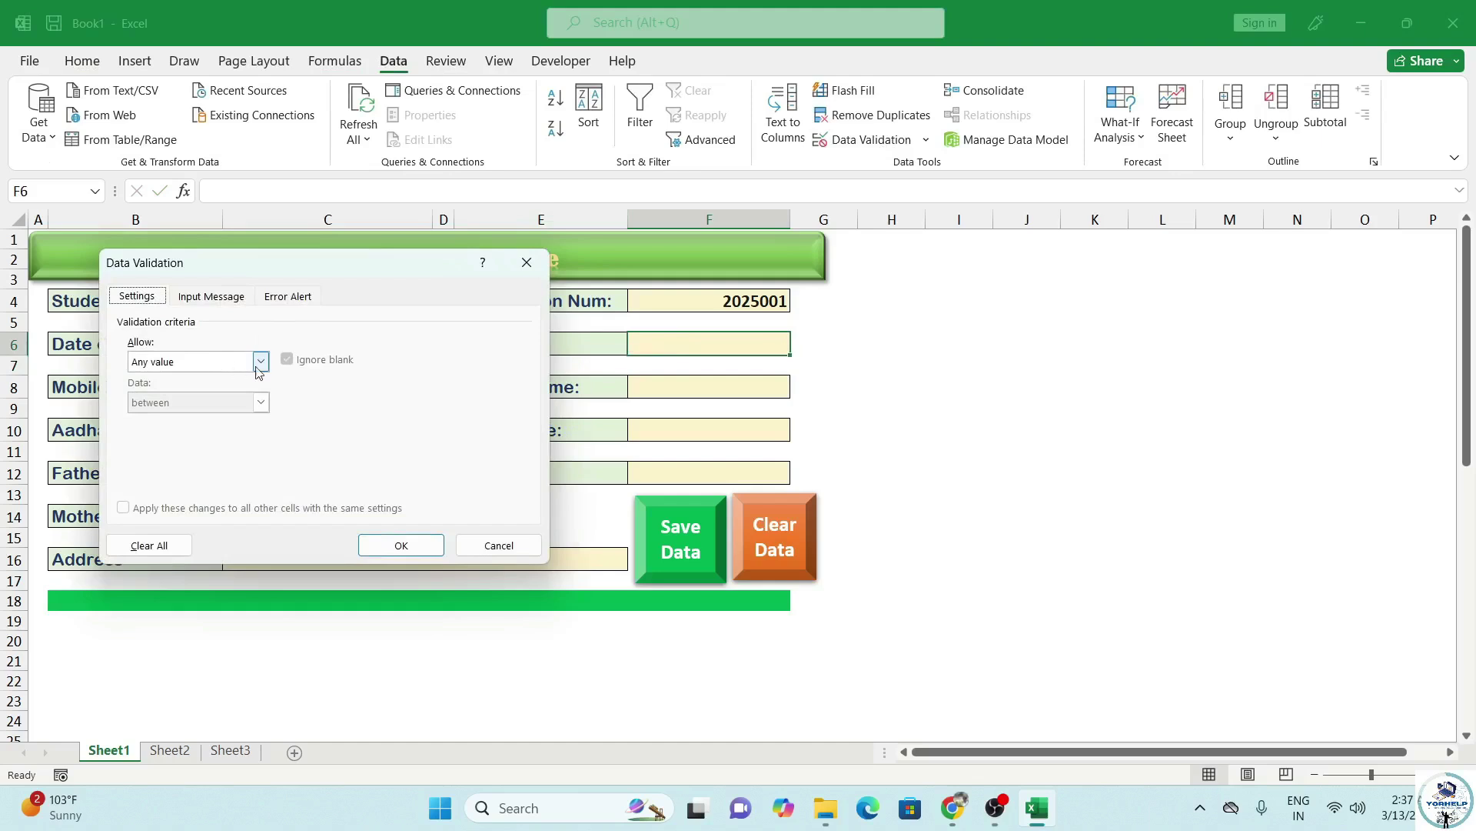
left_click(261, 362)
left_click(174, 418)
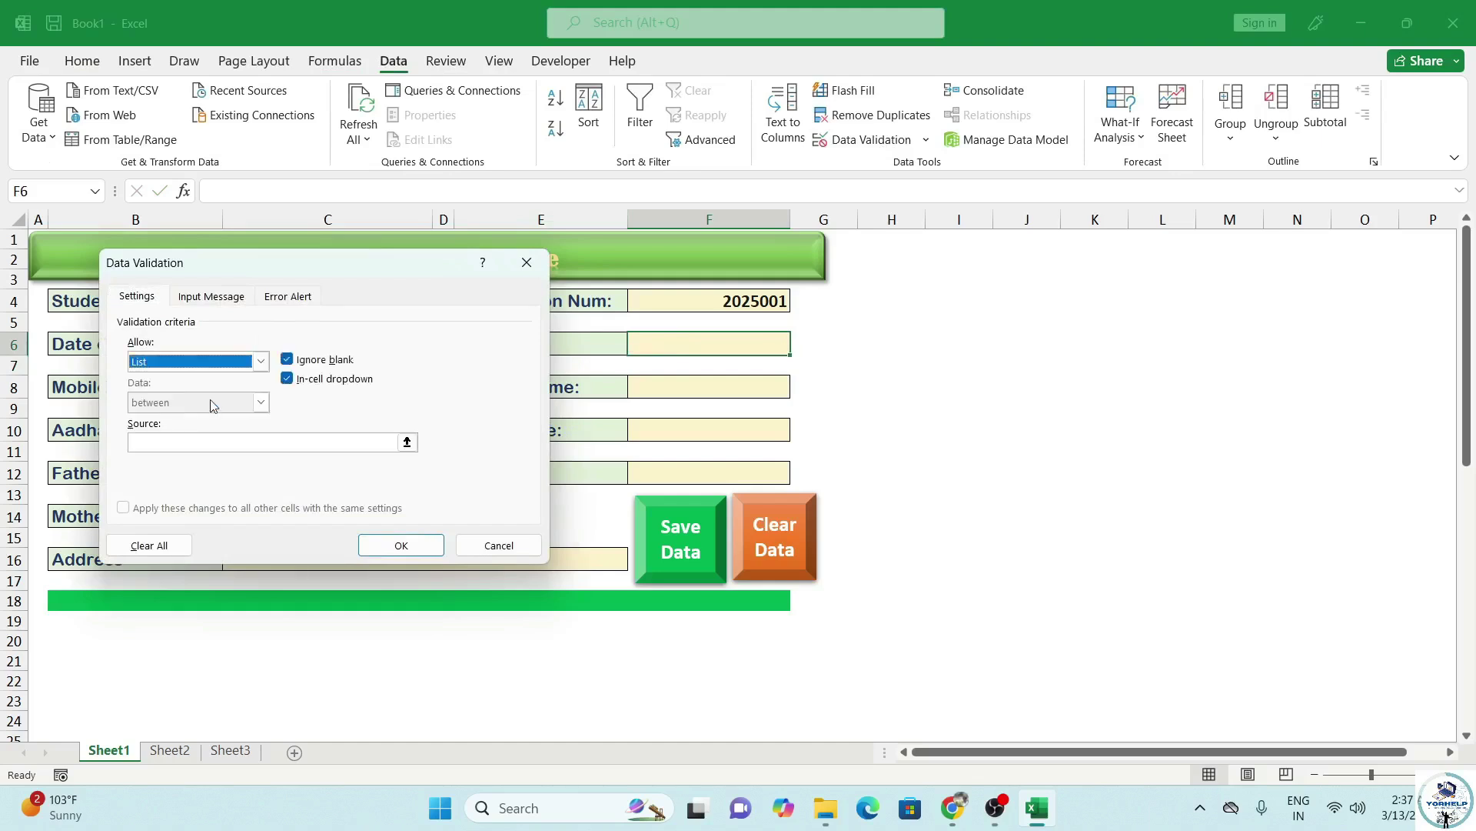
left_click(202, 441)
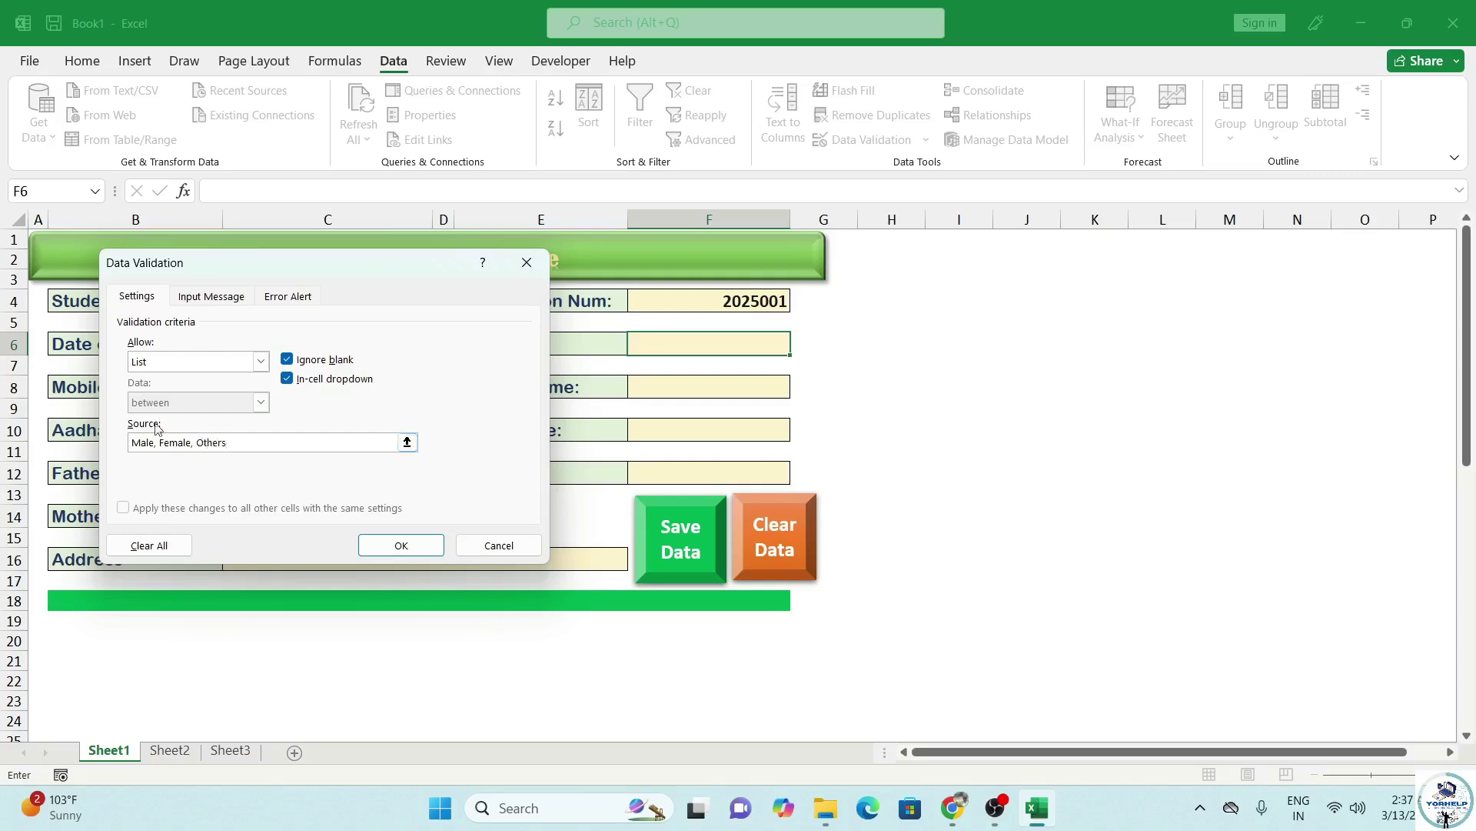
Apply the Male/Female/Others list to Gender cell F6 and choose Male.
left_click(397, 545)
left_click(799, 346)
left_click(748, 362)
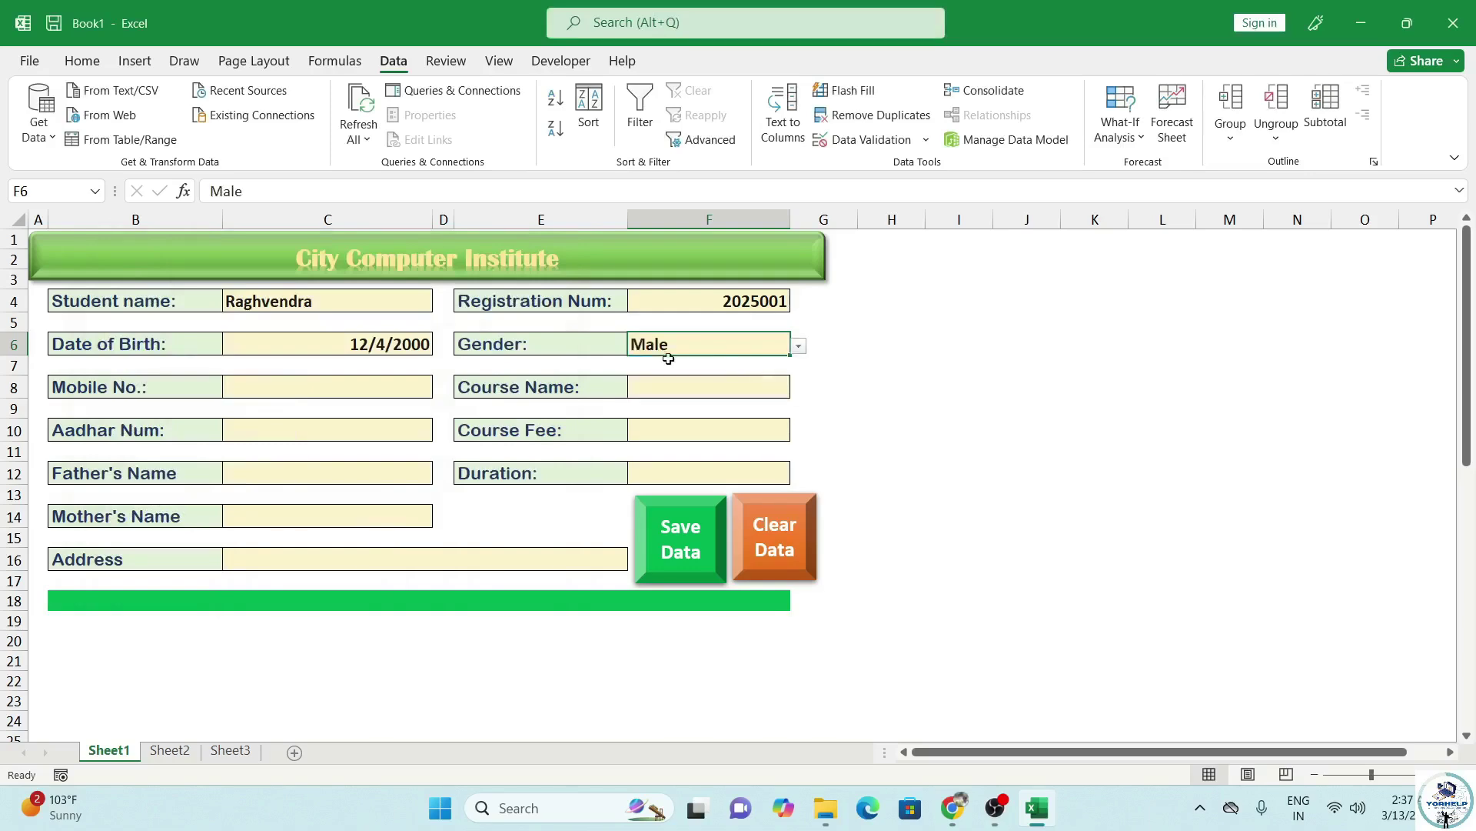
Enter the mobile number in C8, course DCA in F8, the Aadhar number in C10 and fee 2500 in F10.
left_click(271, 389)
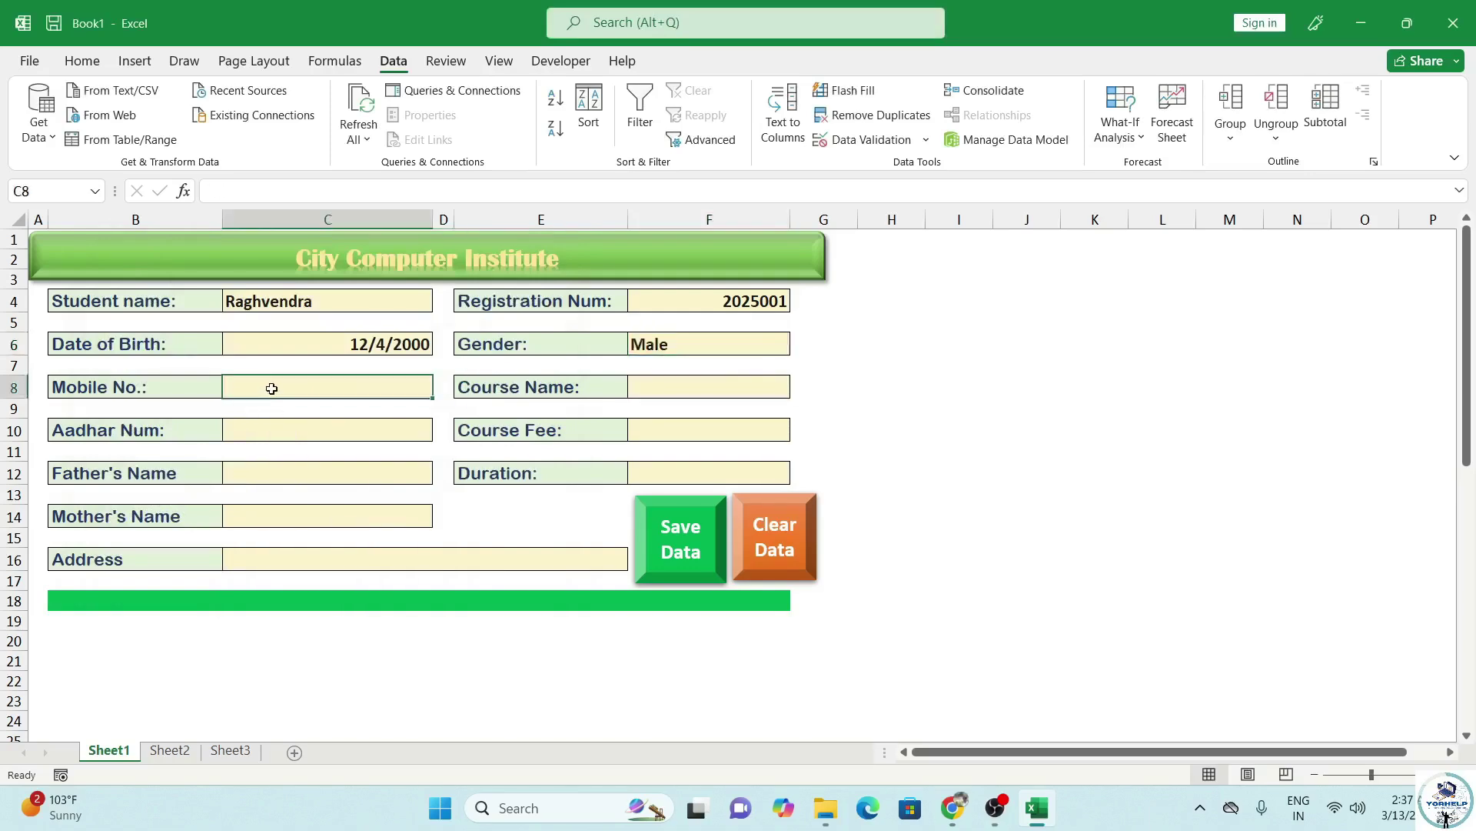
left_click(669, 390)
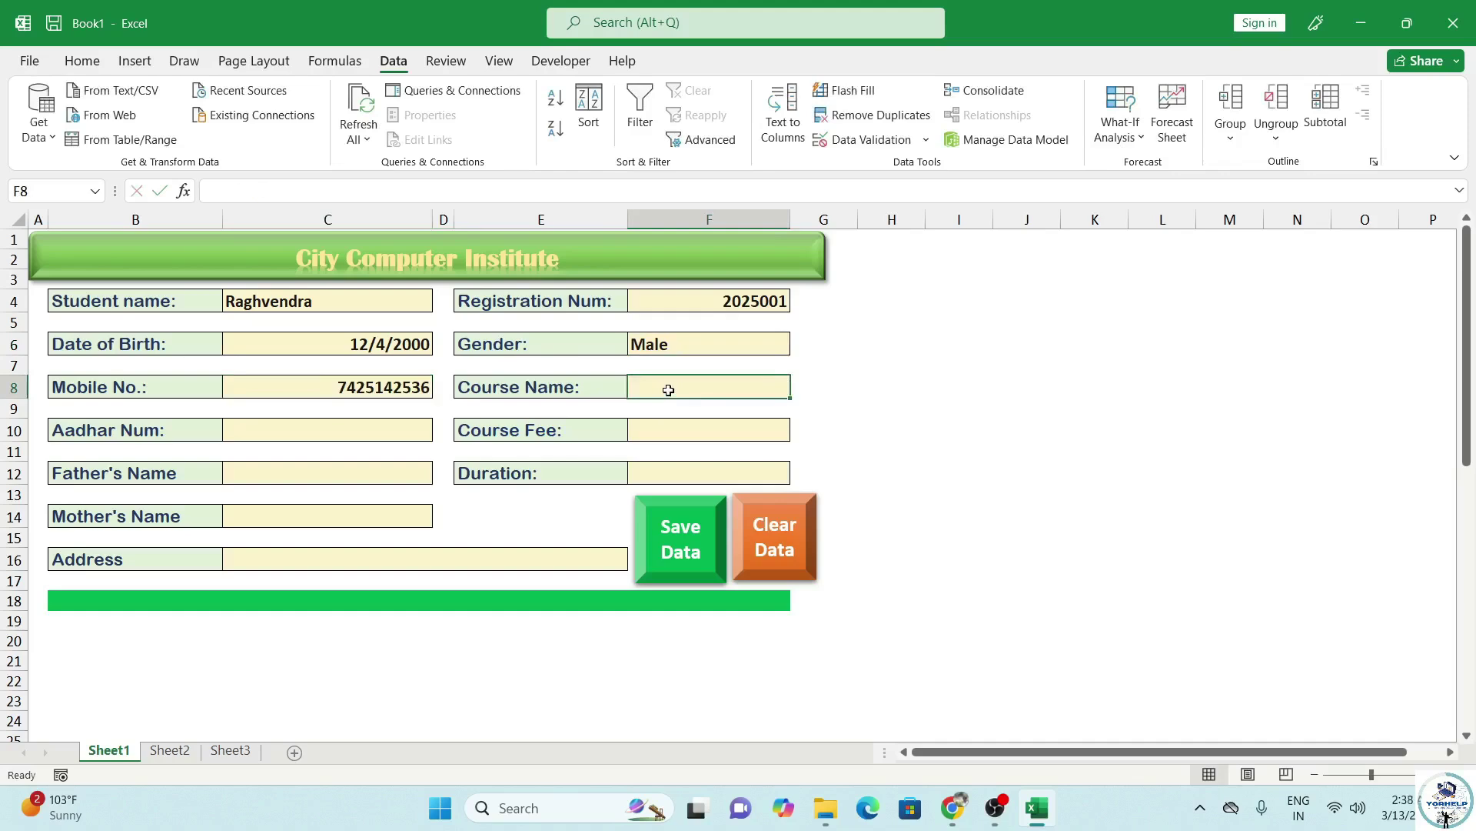
type("DCA")
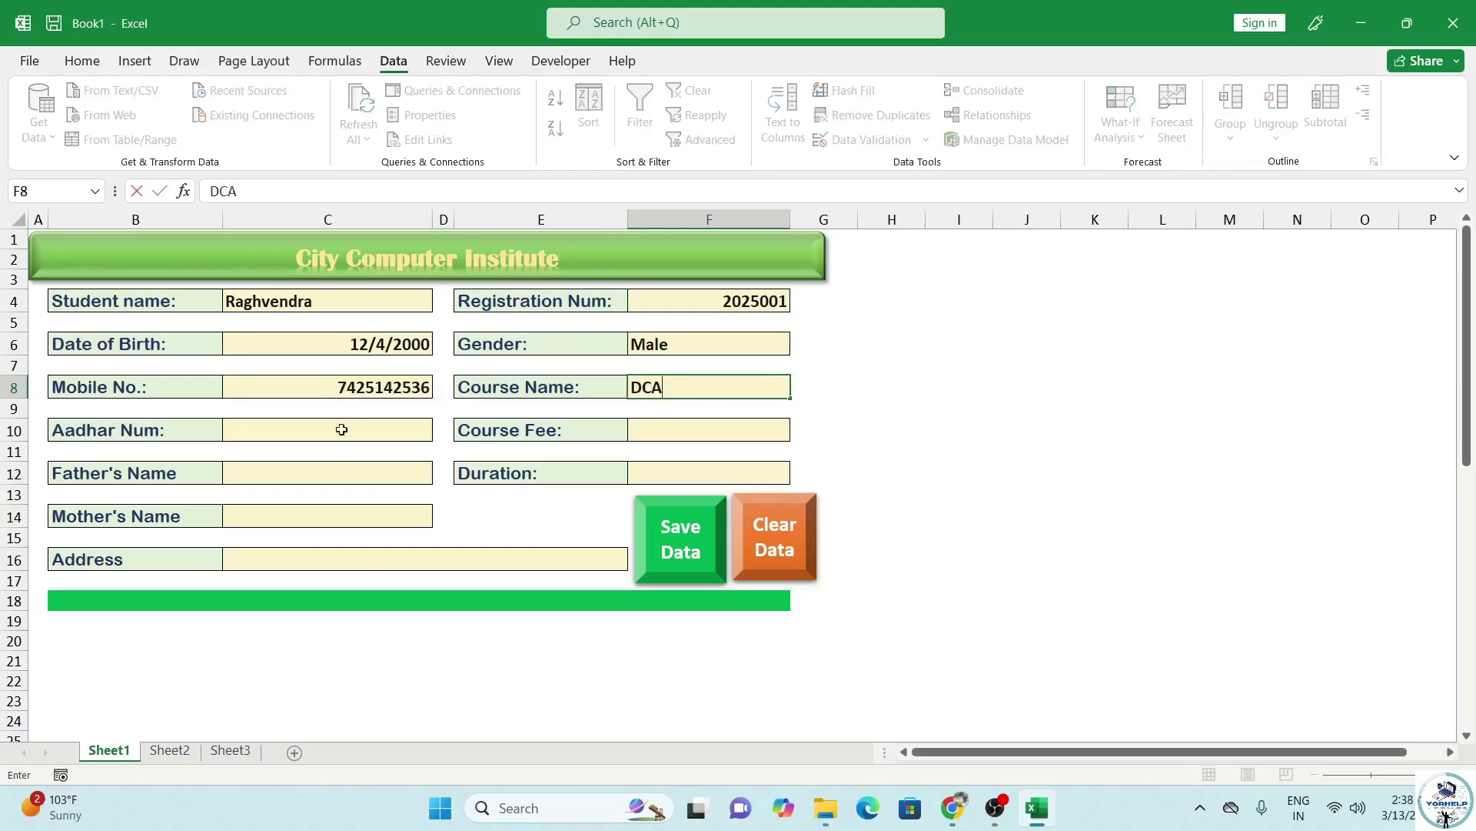
left_click(337, 431)
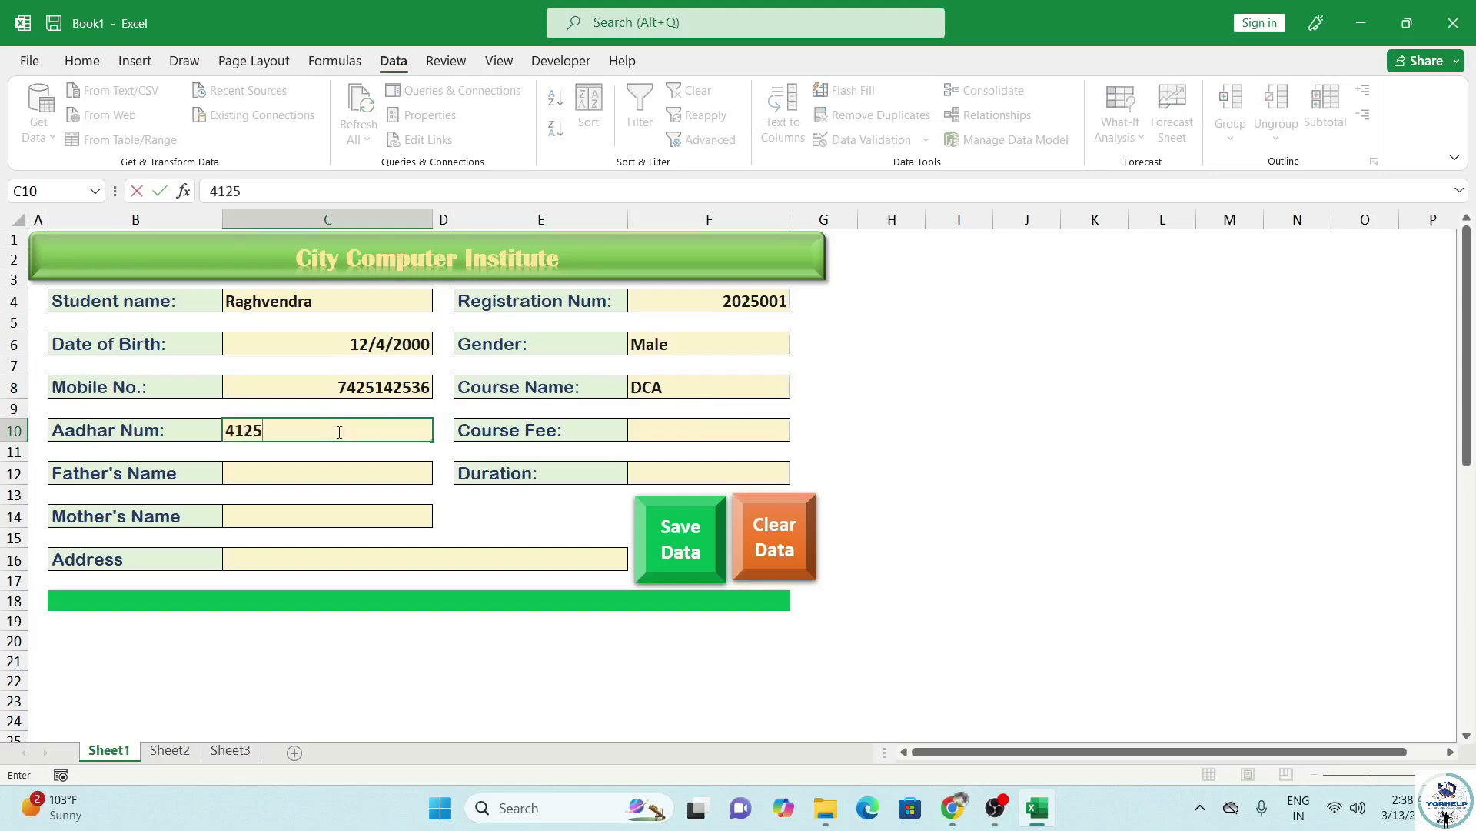
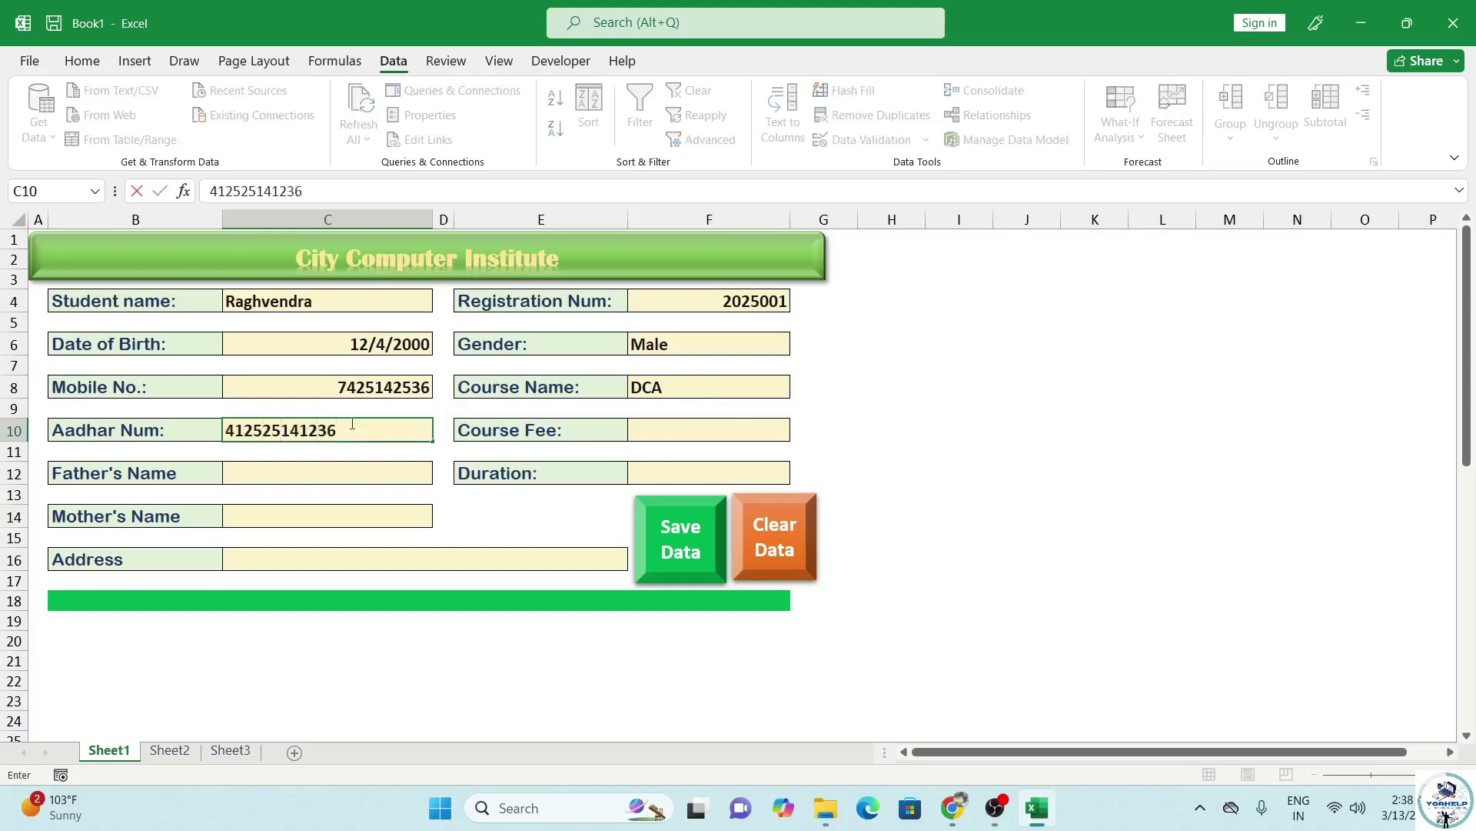
left_click(654, 430)
type("25")
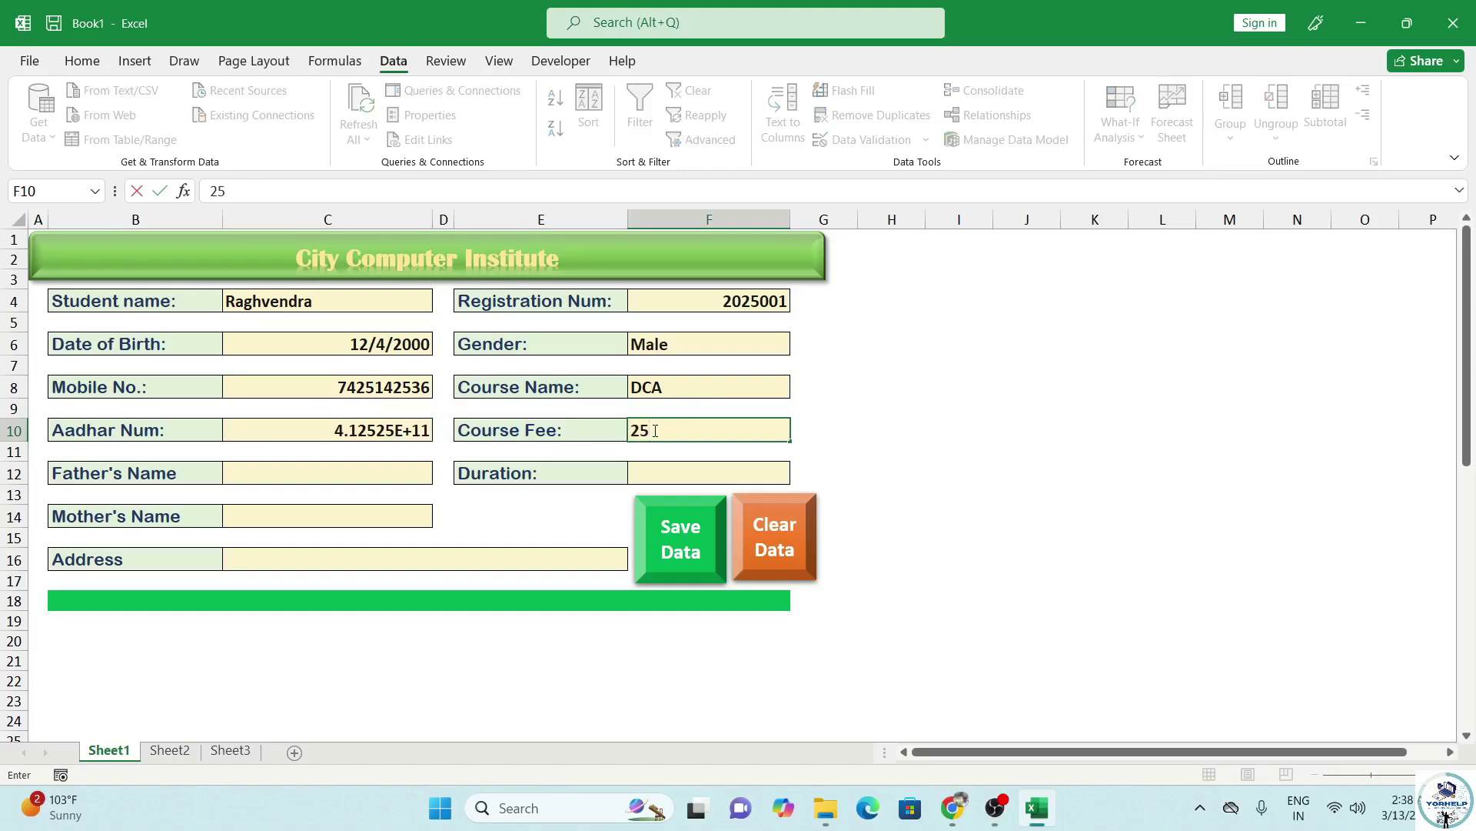
type("00")
Enter the father's name in C12, duration 6 Month in F12, the mother's name in C14 and the address in C16.
left_click(299, 472)
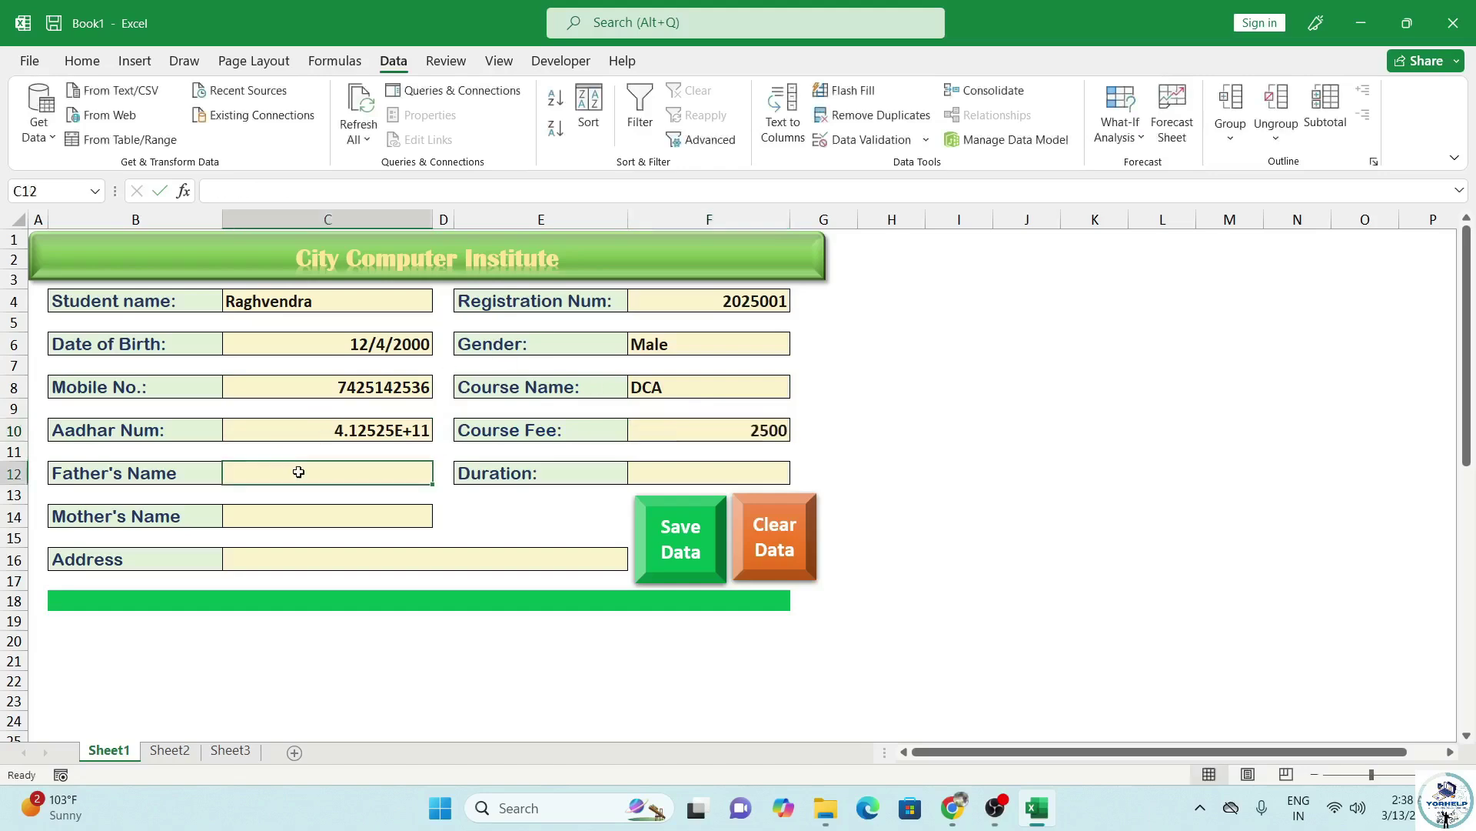
type("Harendra")
left_click(700, 474)
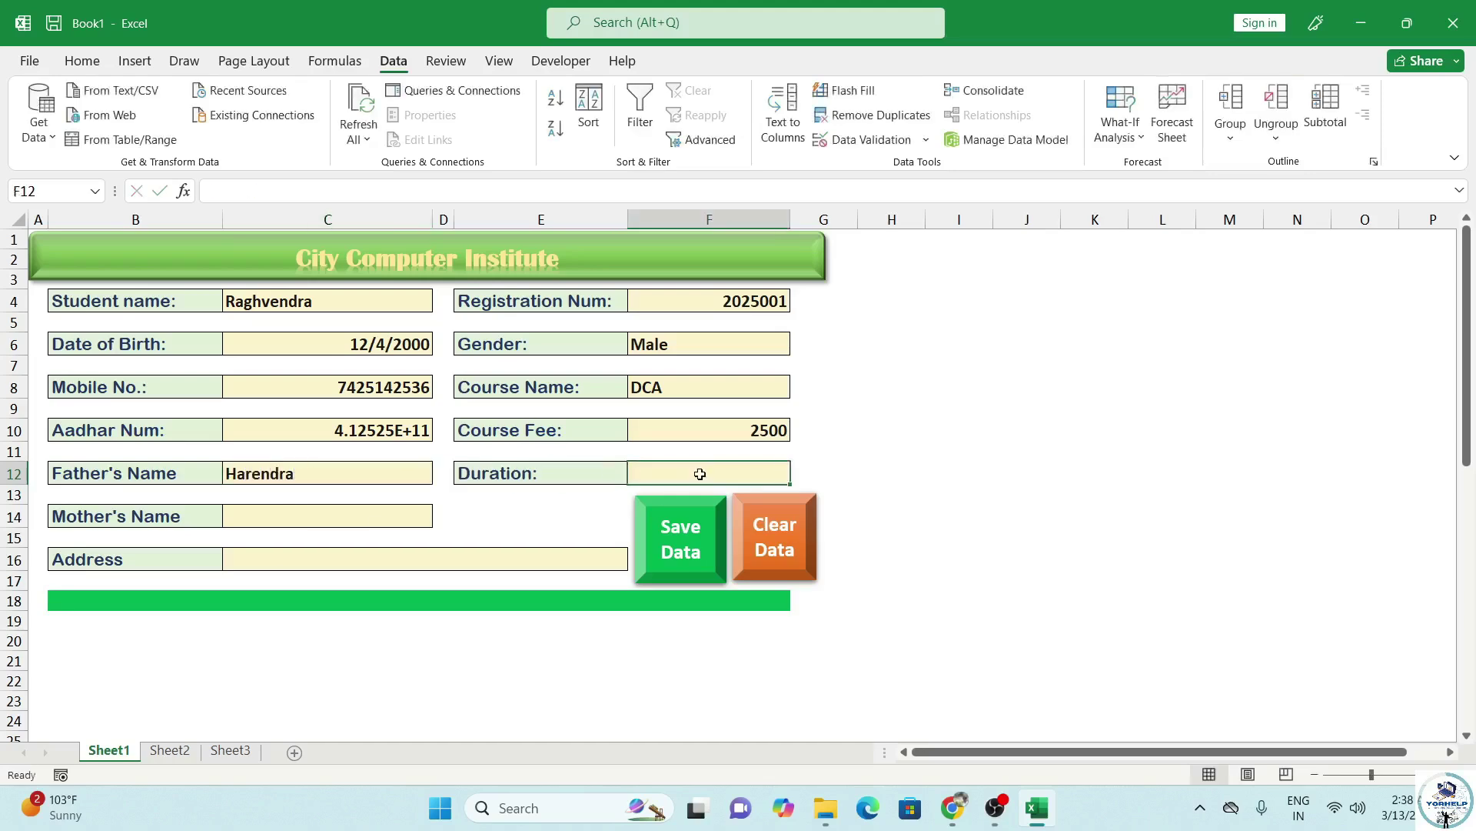
type("6 Mo")
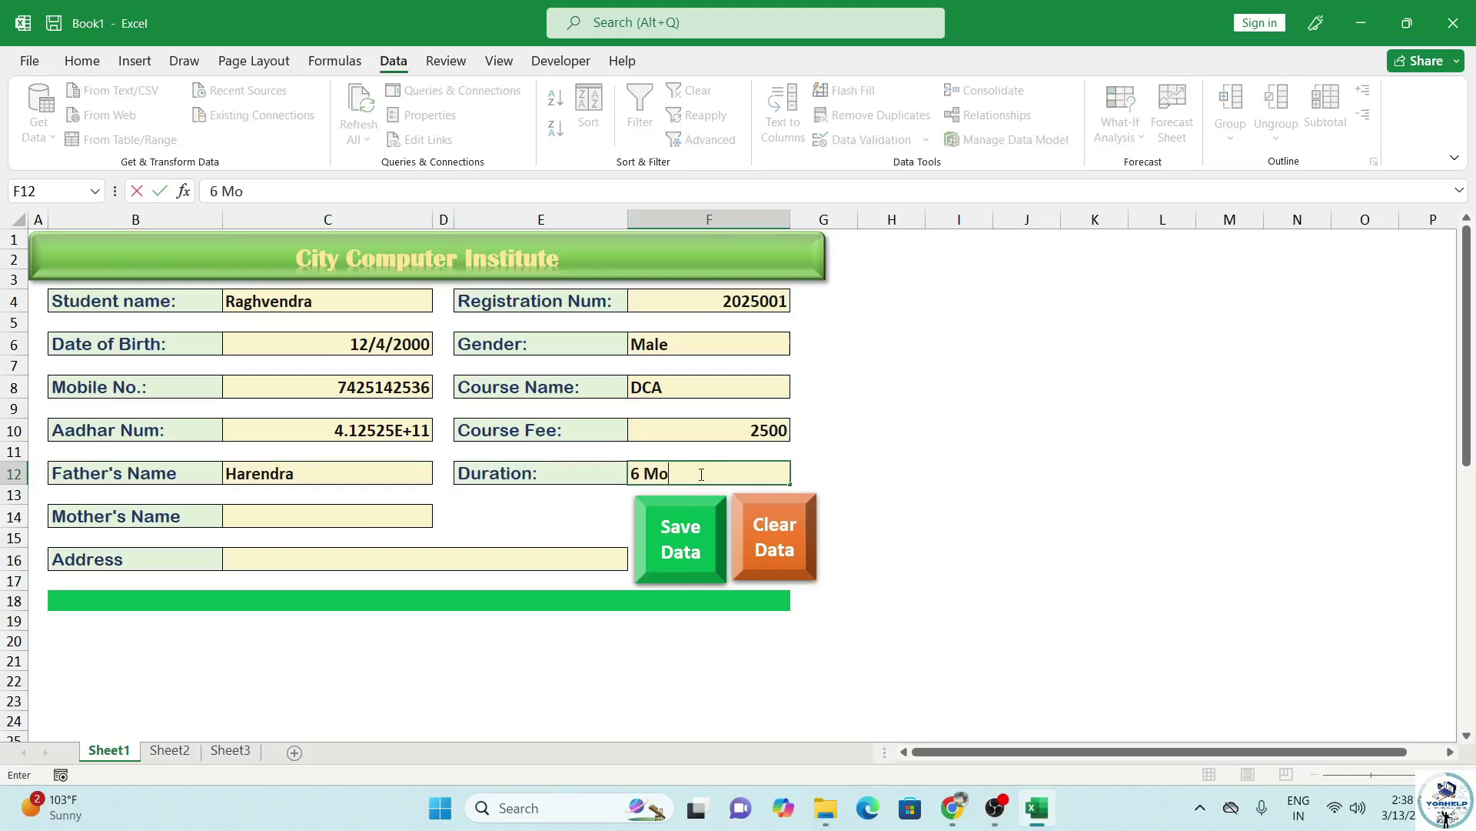
type("nth")
left_click(287, 513)
type("Sar")
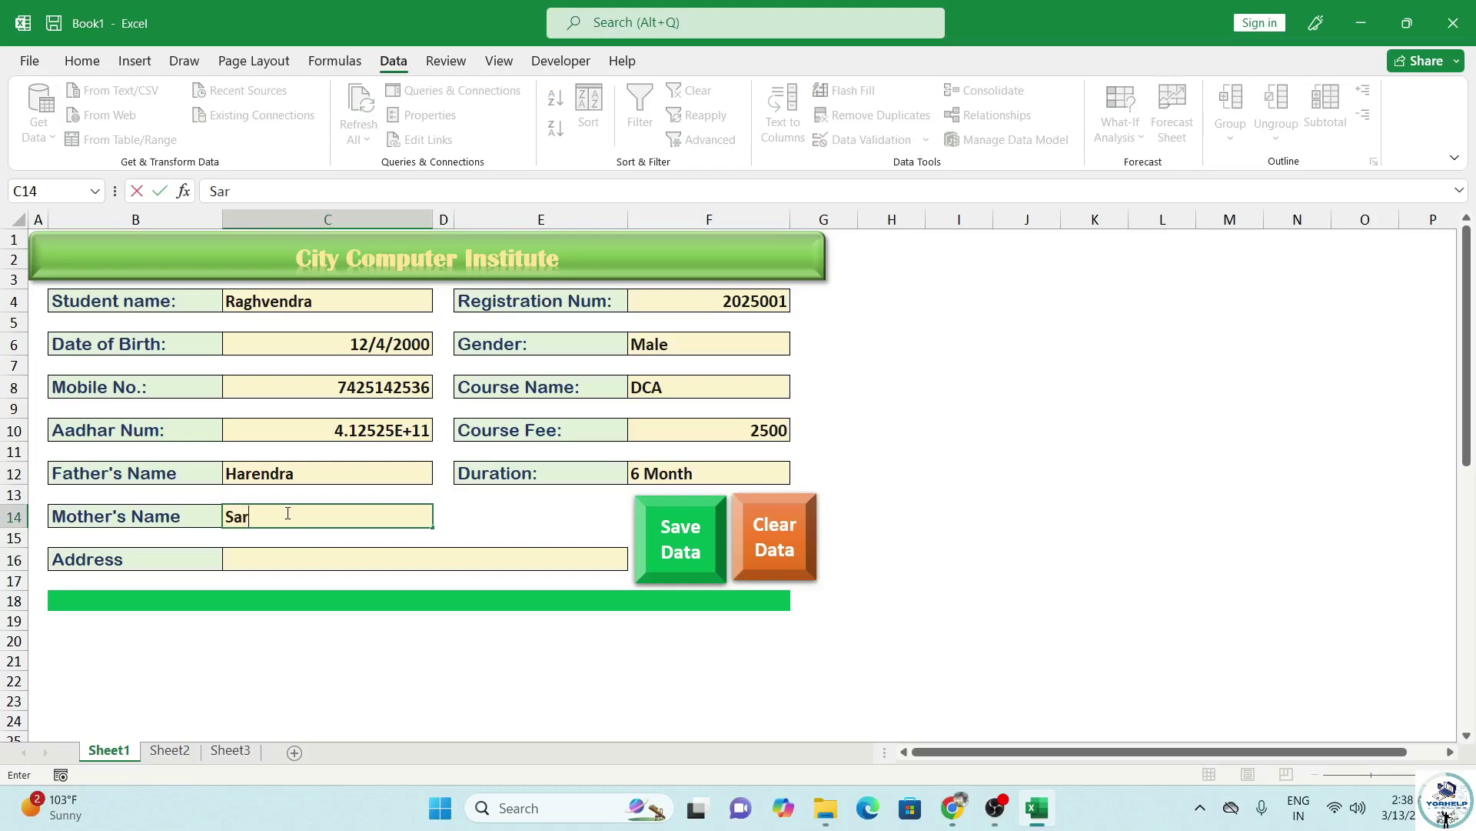
type("ita")
left_click(286, 561)
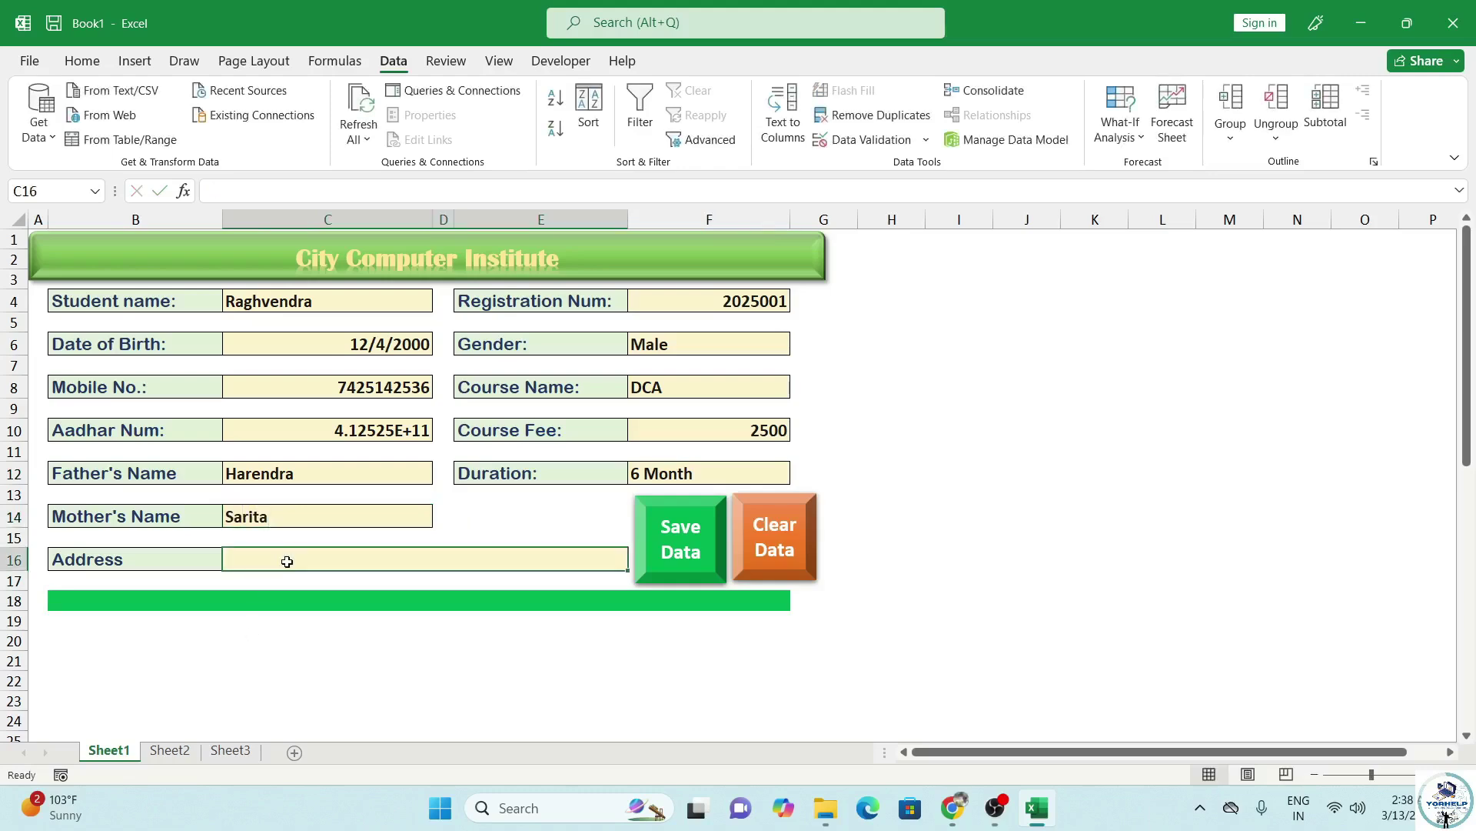
type("Bihgaon Jhansi")
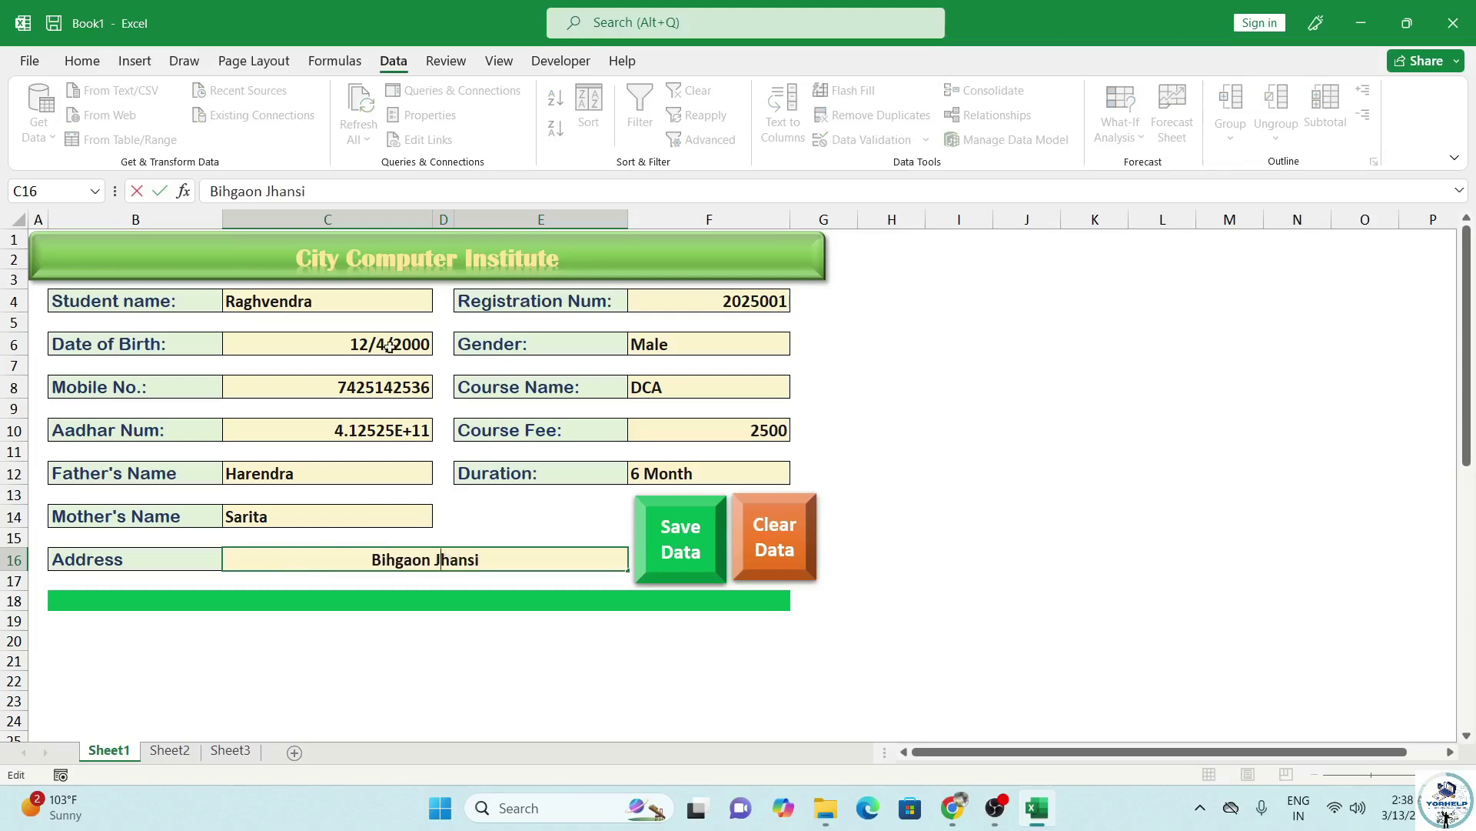
left_click_drag(338, 300, 336, 549)
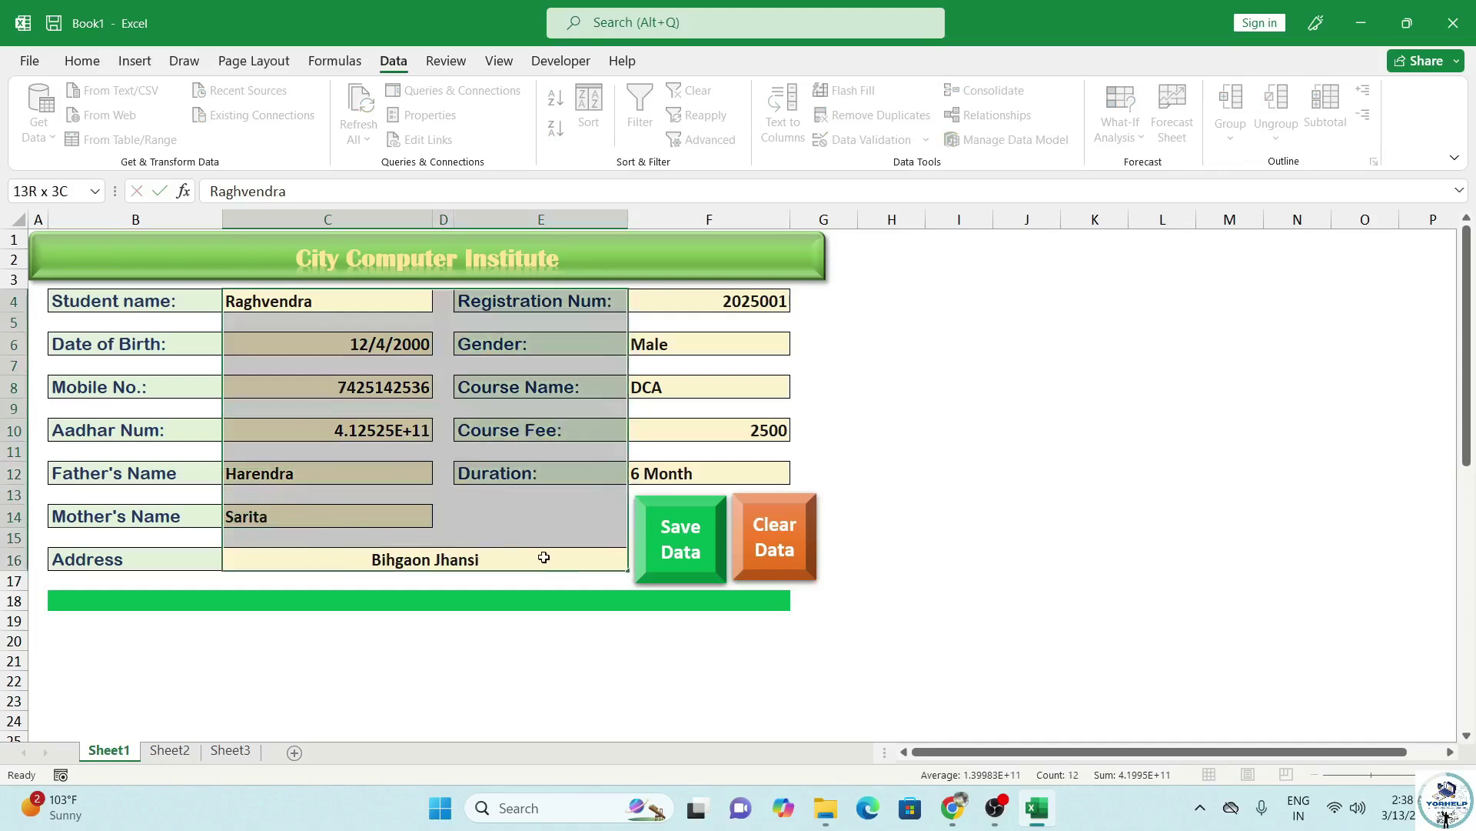
Left-align the form values in C4:F12 plus the Mother's Name and Address cells.
left_click_drag(543, 557, 719, 477)
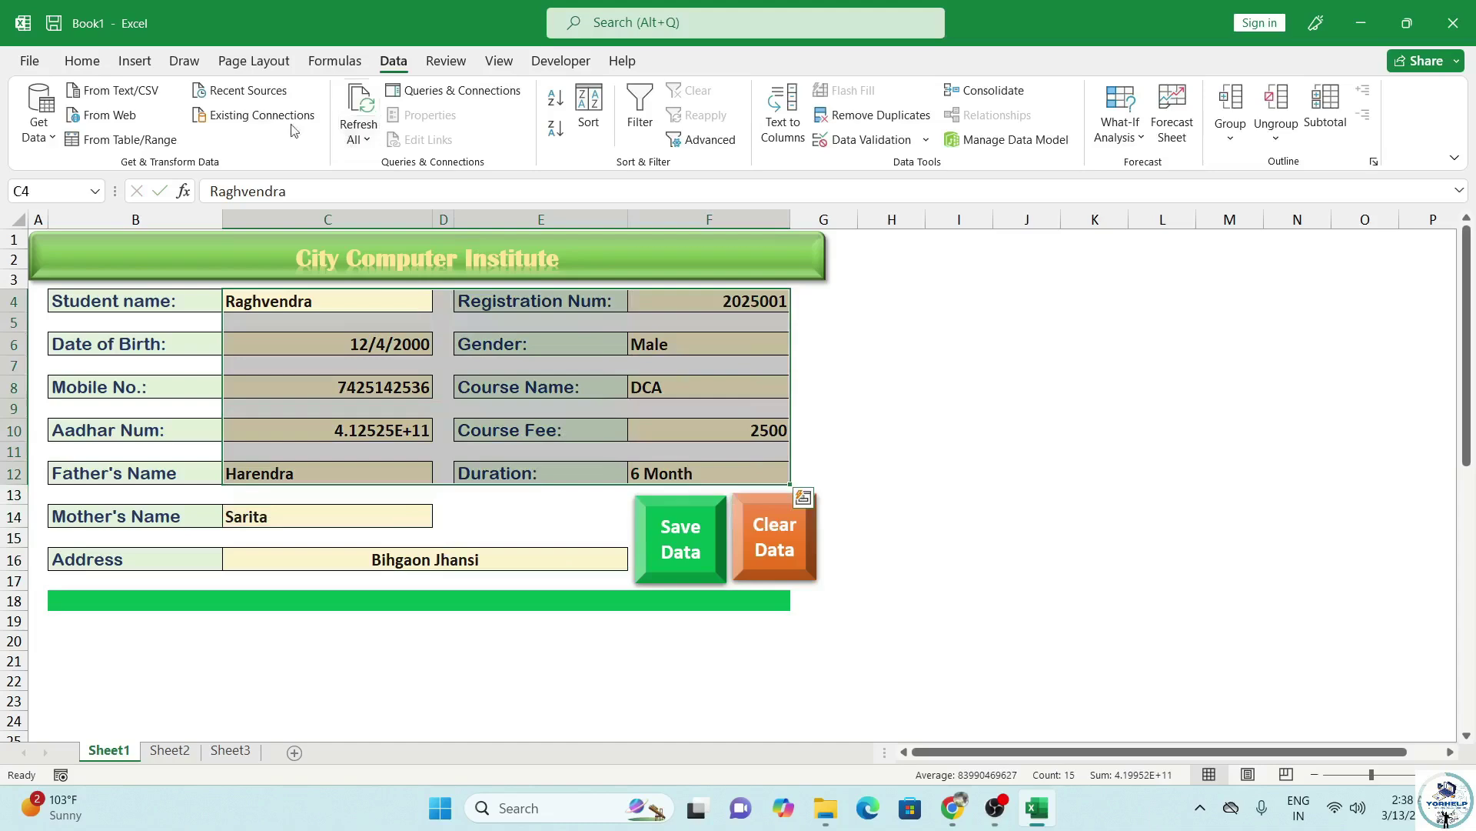
left_click(82, 62)
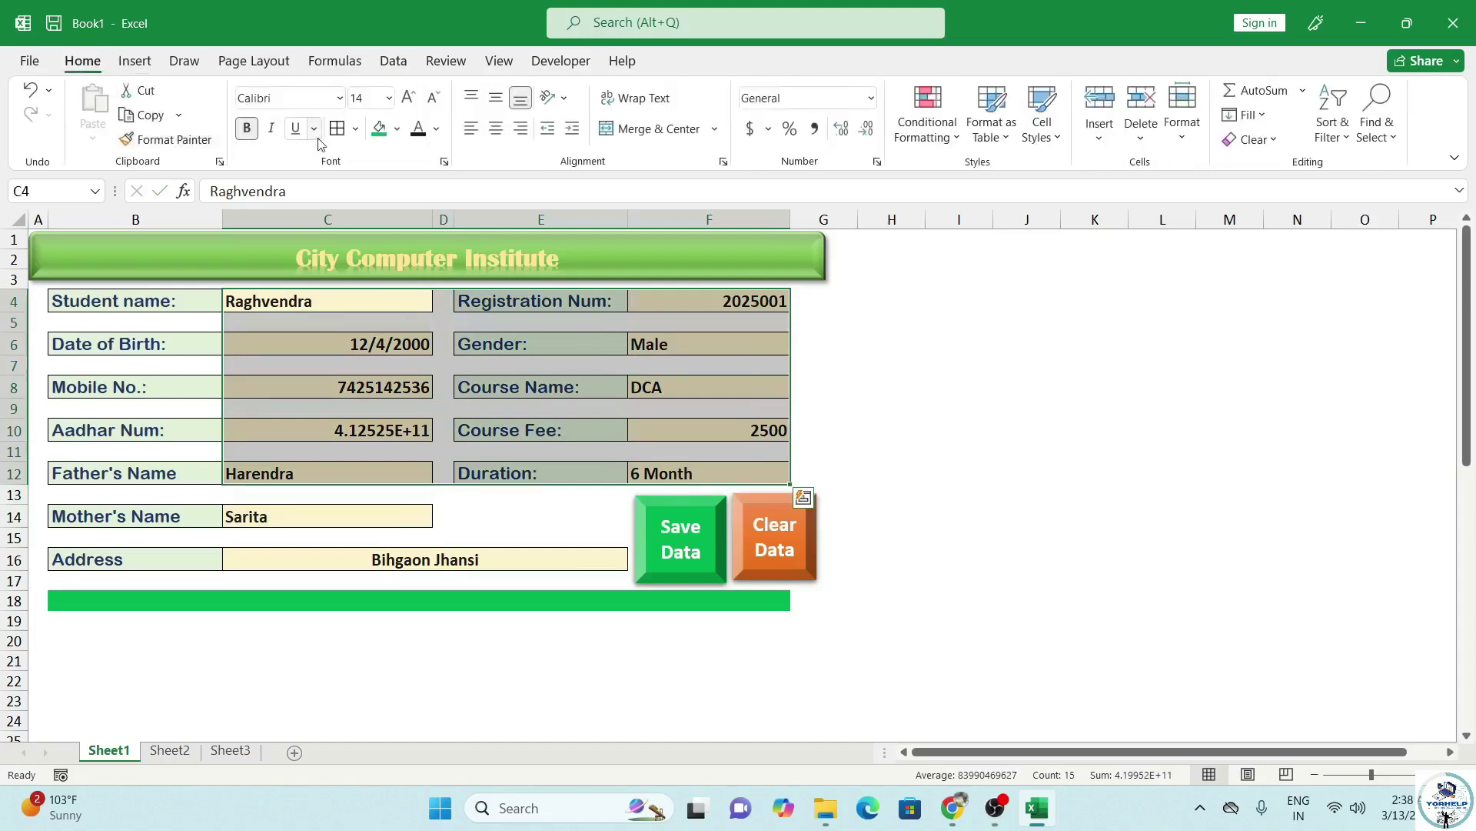
left_click(471, 129)
left_click_drag(324, 527, 362, 557)
left_click(472, 128)
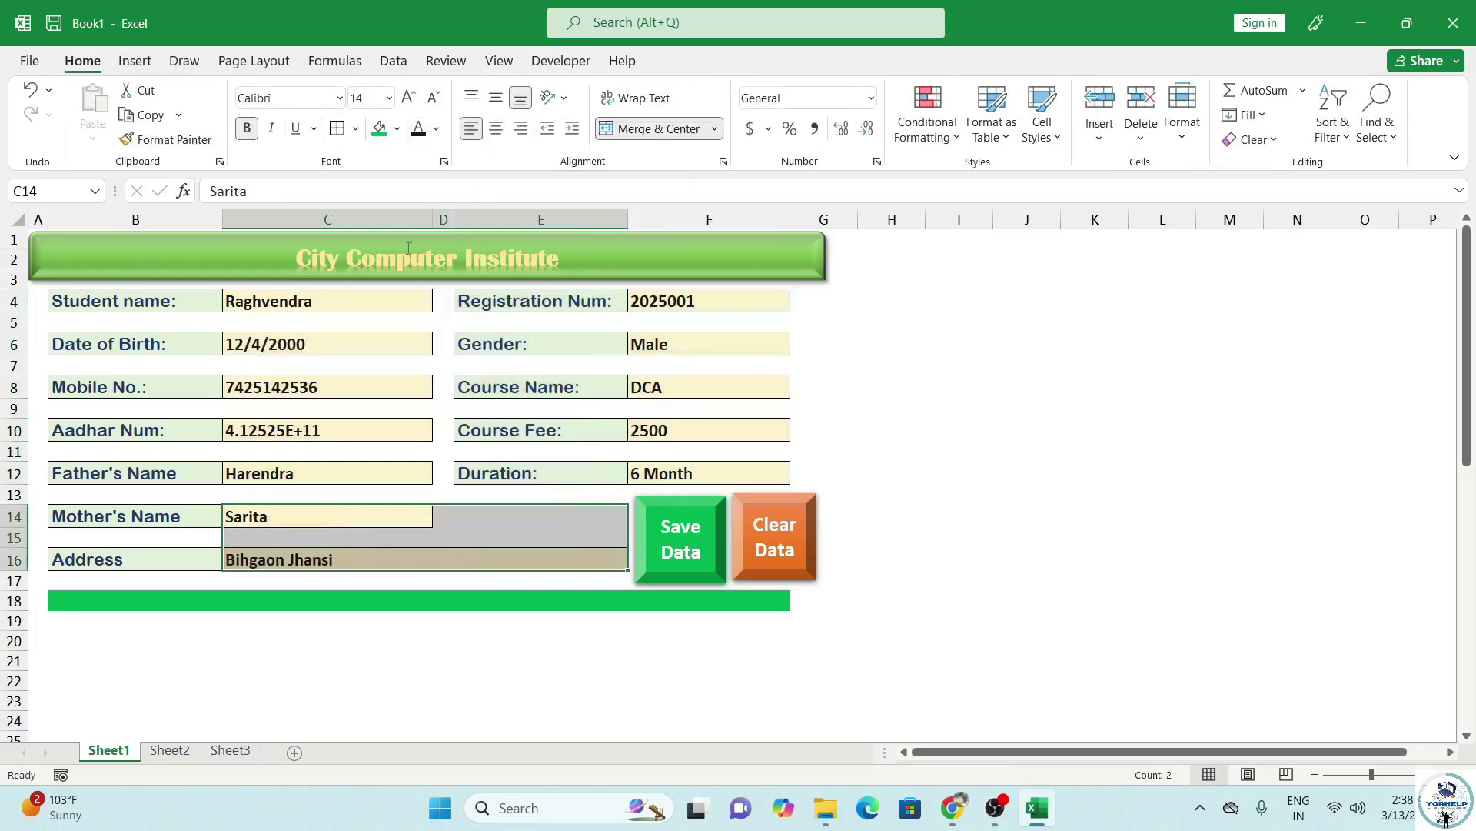
left_click(361, 510)
left_click(507, 534)
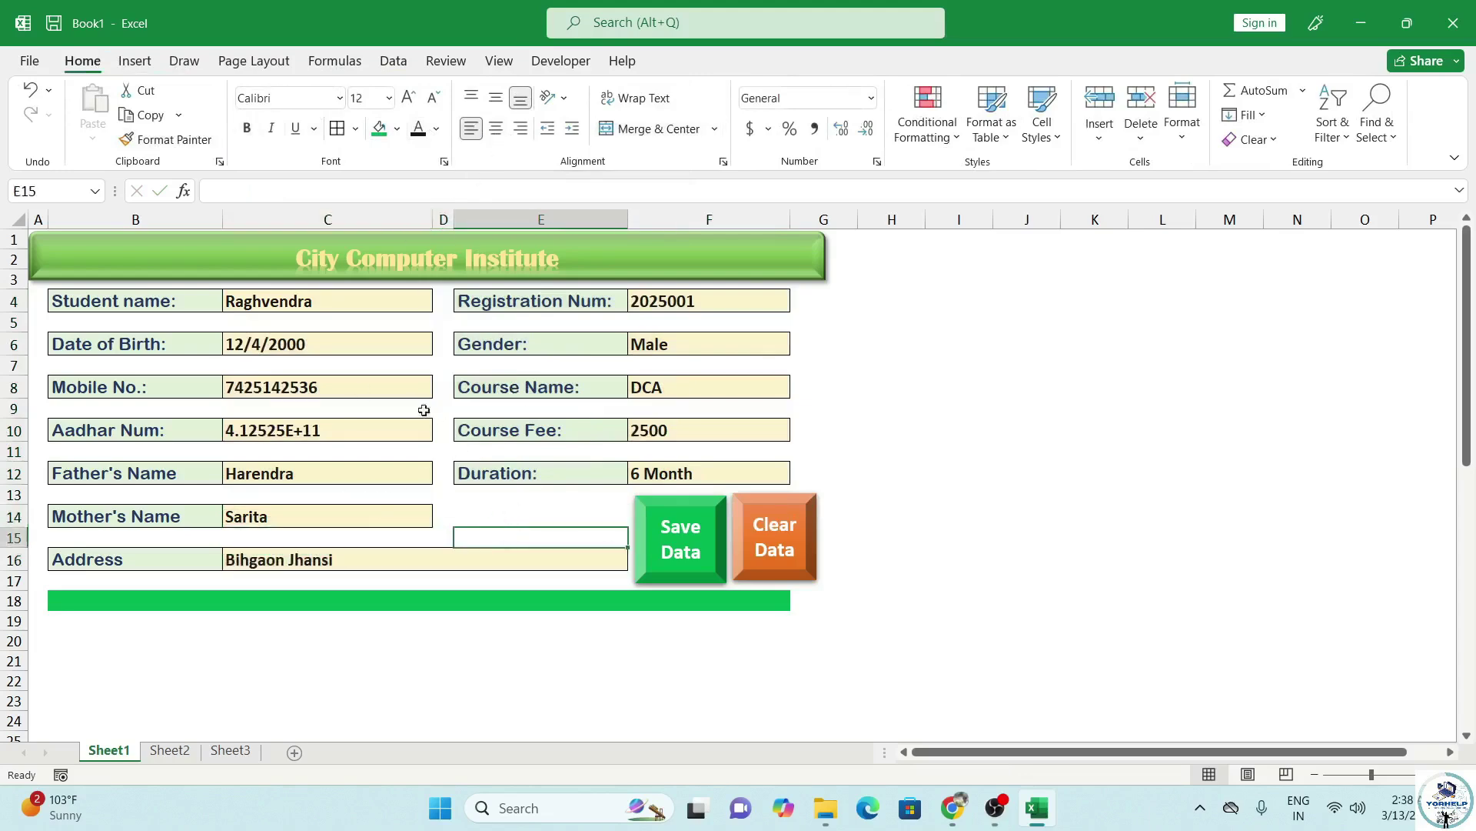
scroll(450, 430, "down", 1)
scroll(372, 389, "up", 1)
Format Aadhar cell C10 as Number so the full 12-digit value shows.
left_click(357, 432)
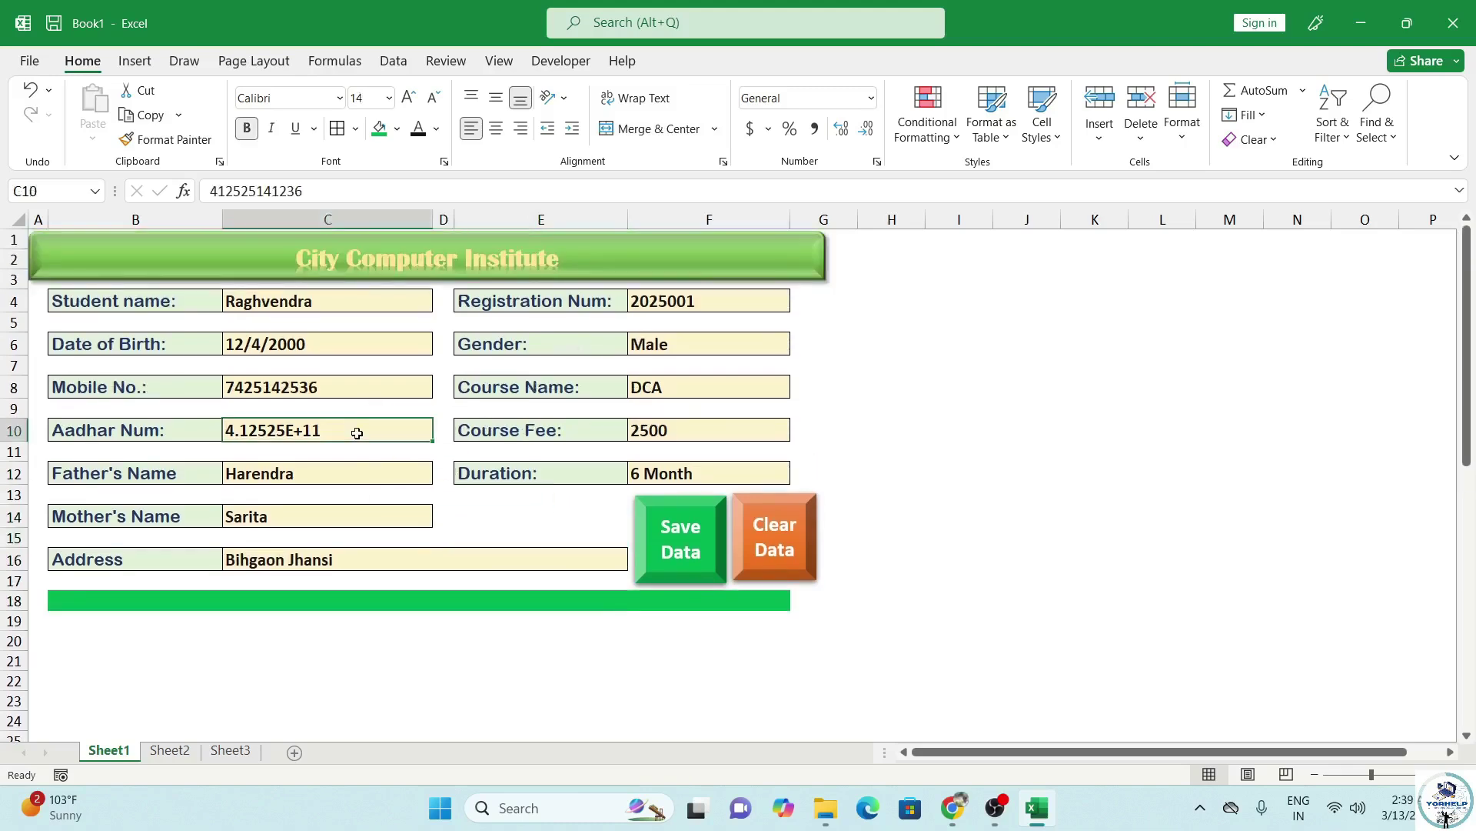
left_click(872, 98)
left_click(821, 183)
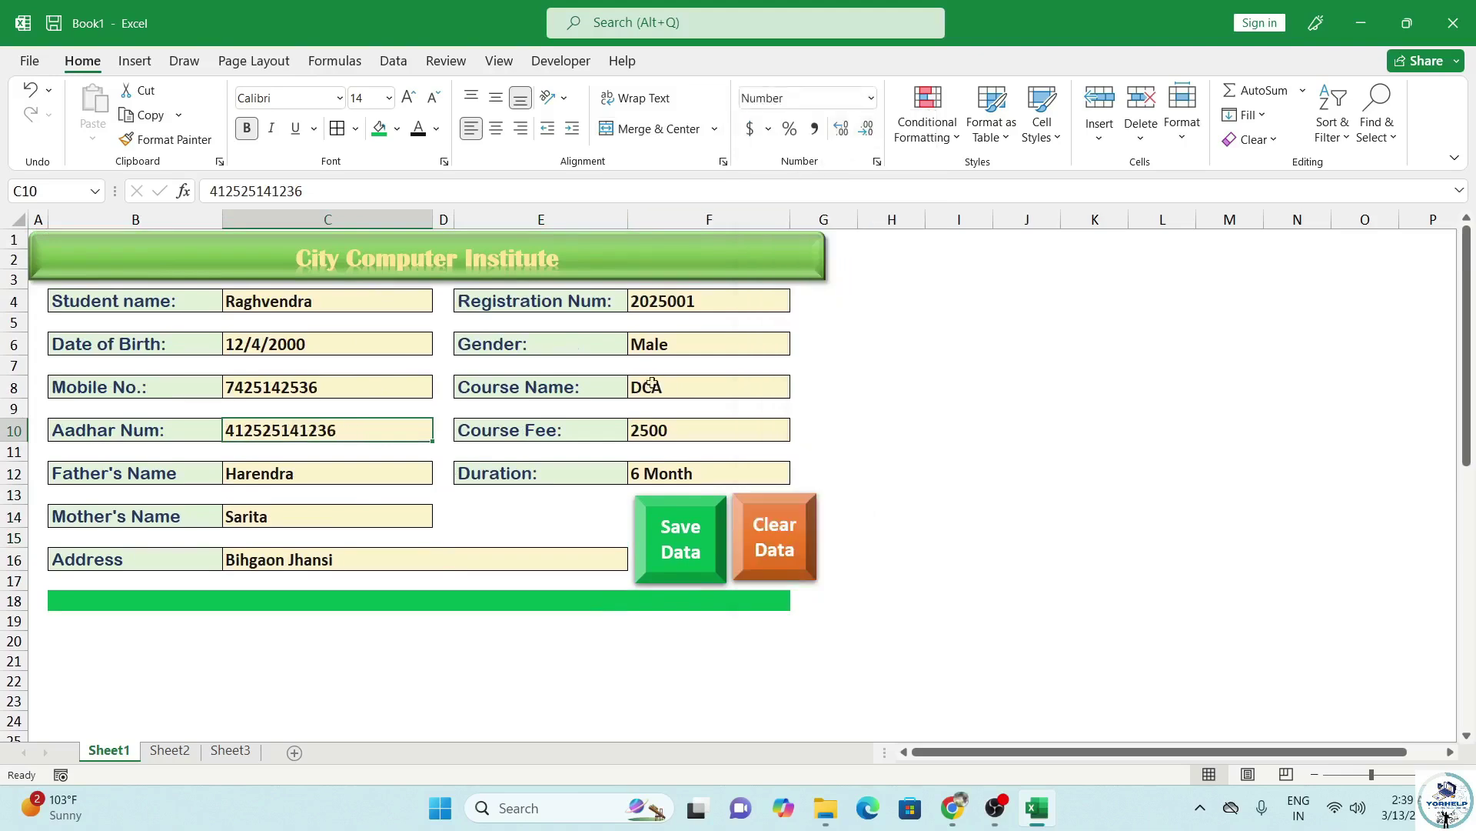
left_click(697, 300)
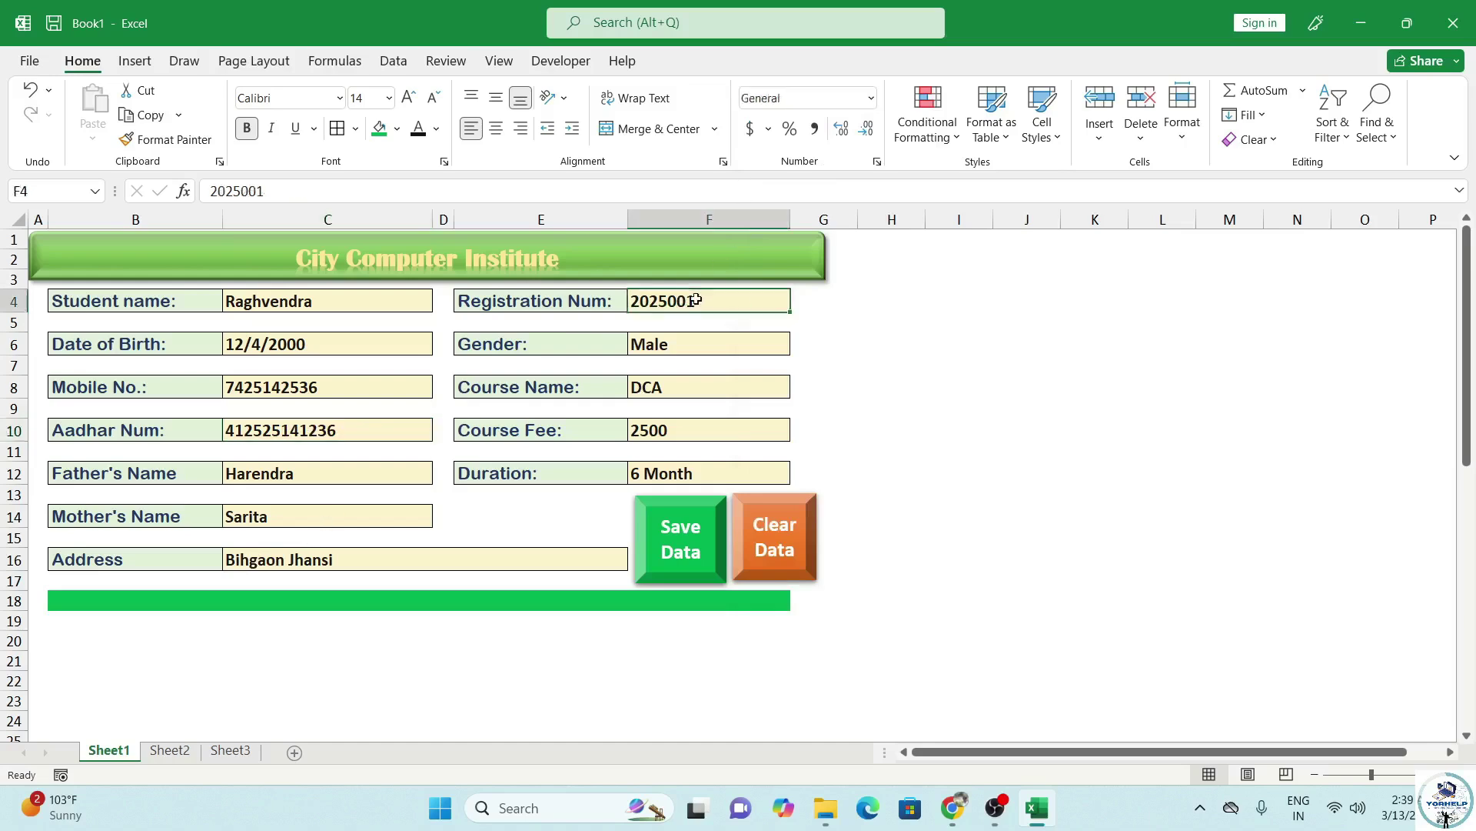
left_click(324, 340)
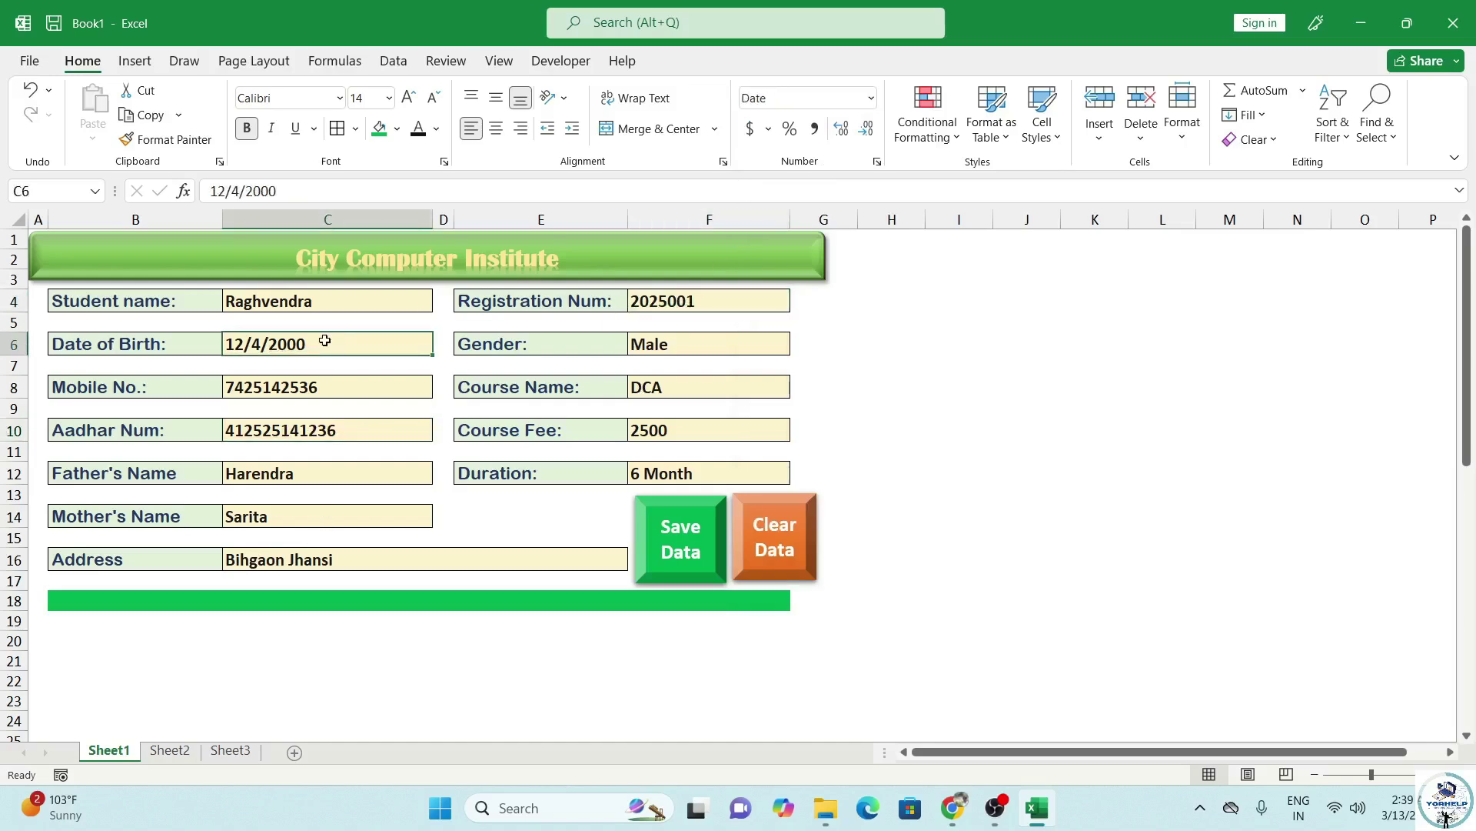
scroll(337, 508, "down", 2)
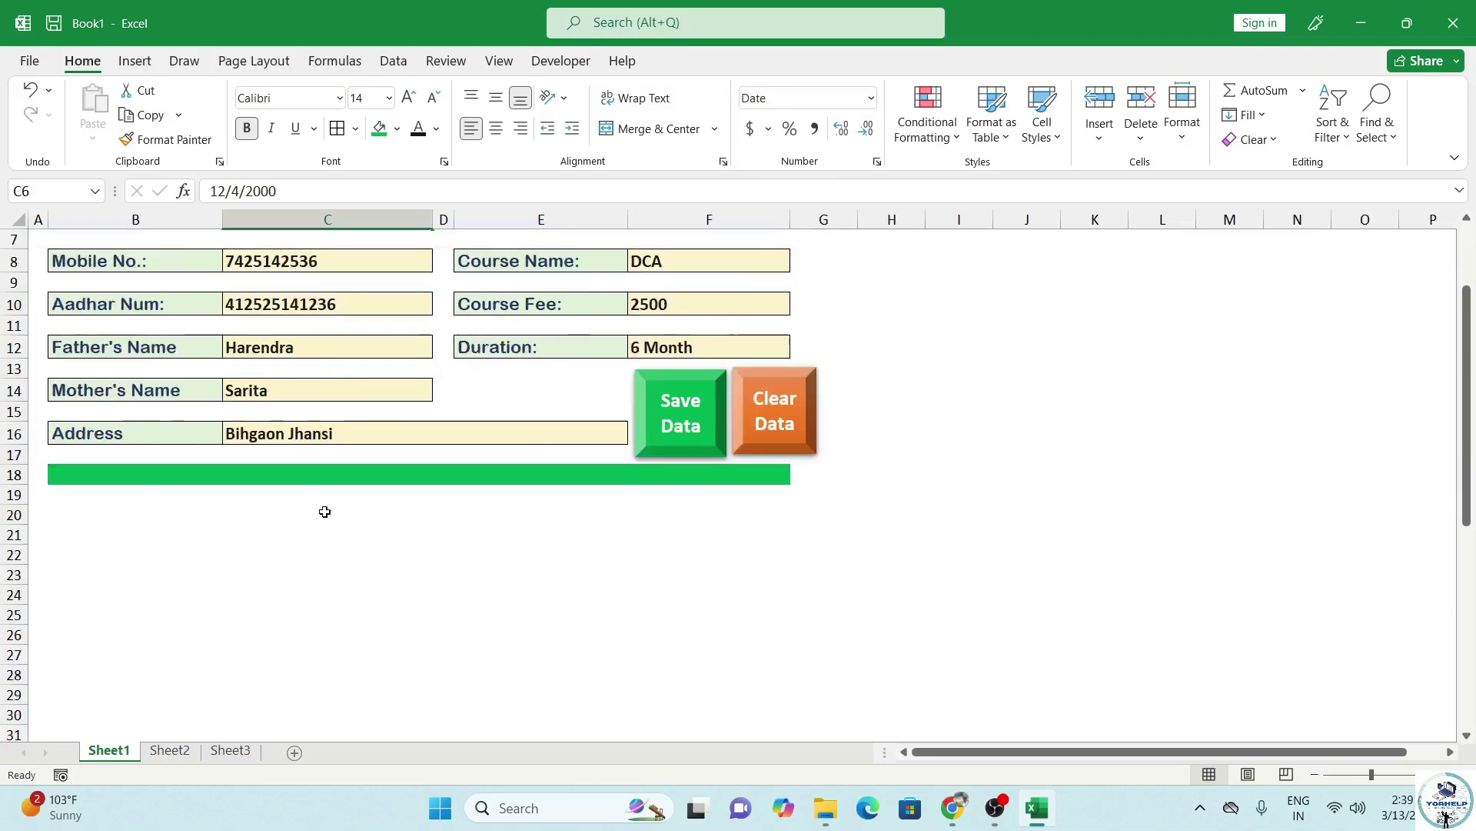
Format the saved Date of Birth cell C36 as a short date.
scroll(337, 531, "down", 9)
scroll(336, 546, "up", 1)
scroll(335, 540, "up", 2)
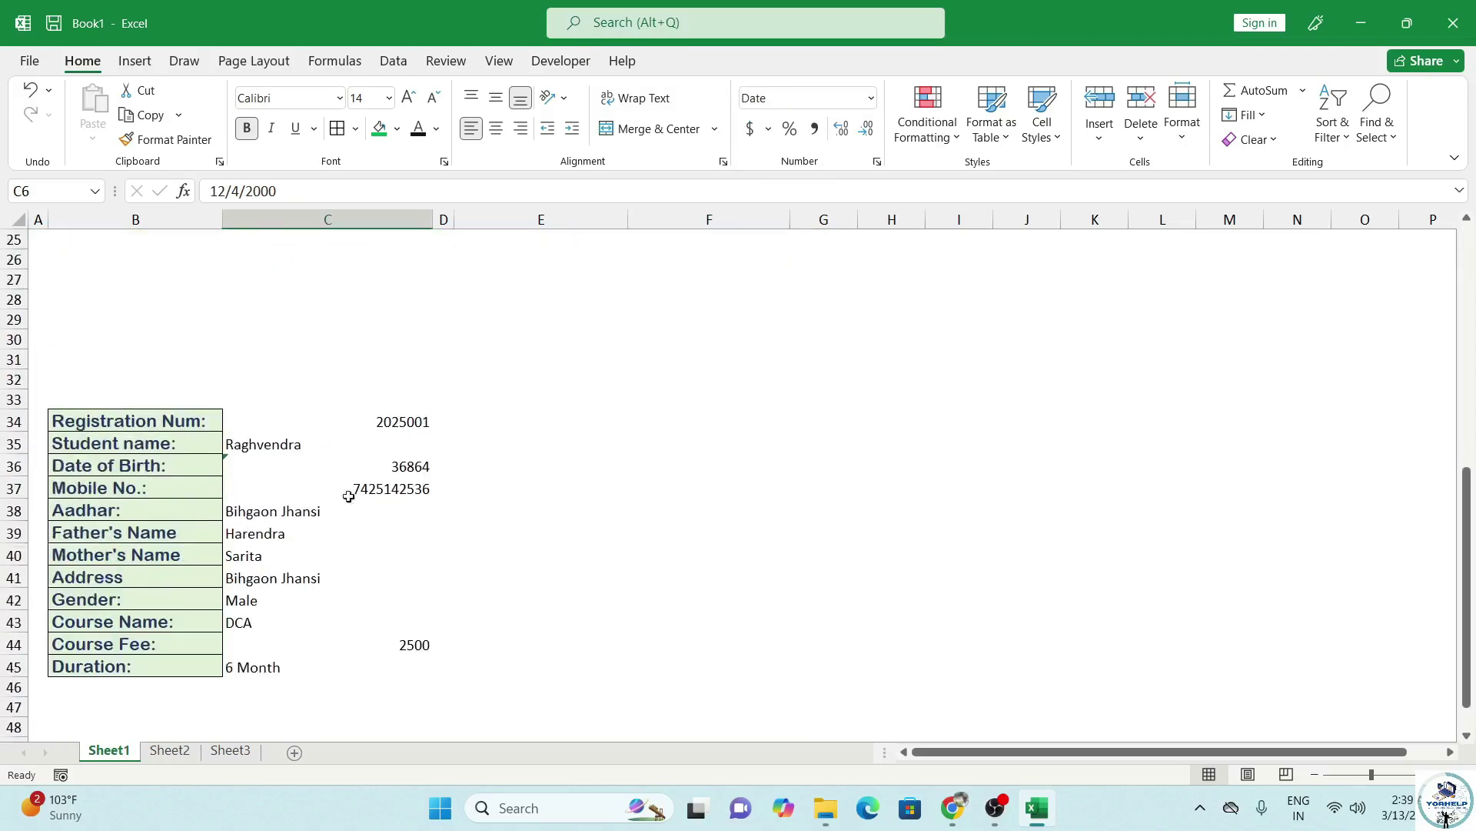
left_click(395, 487)
left_click(396, 467)
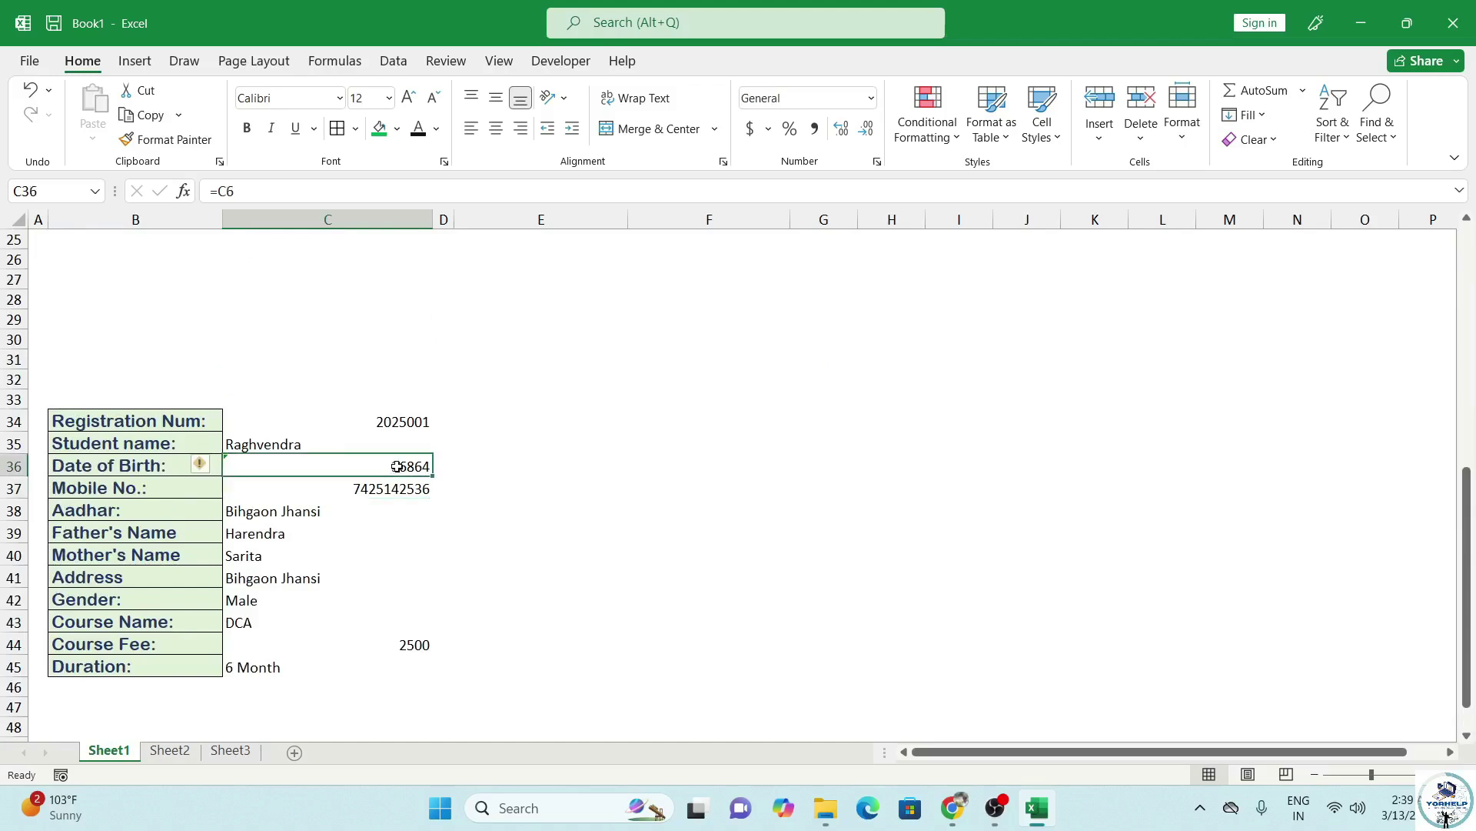
left_click(873, 99)
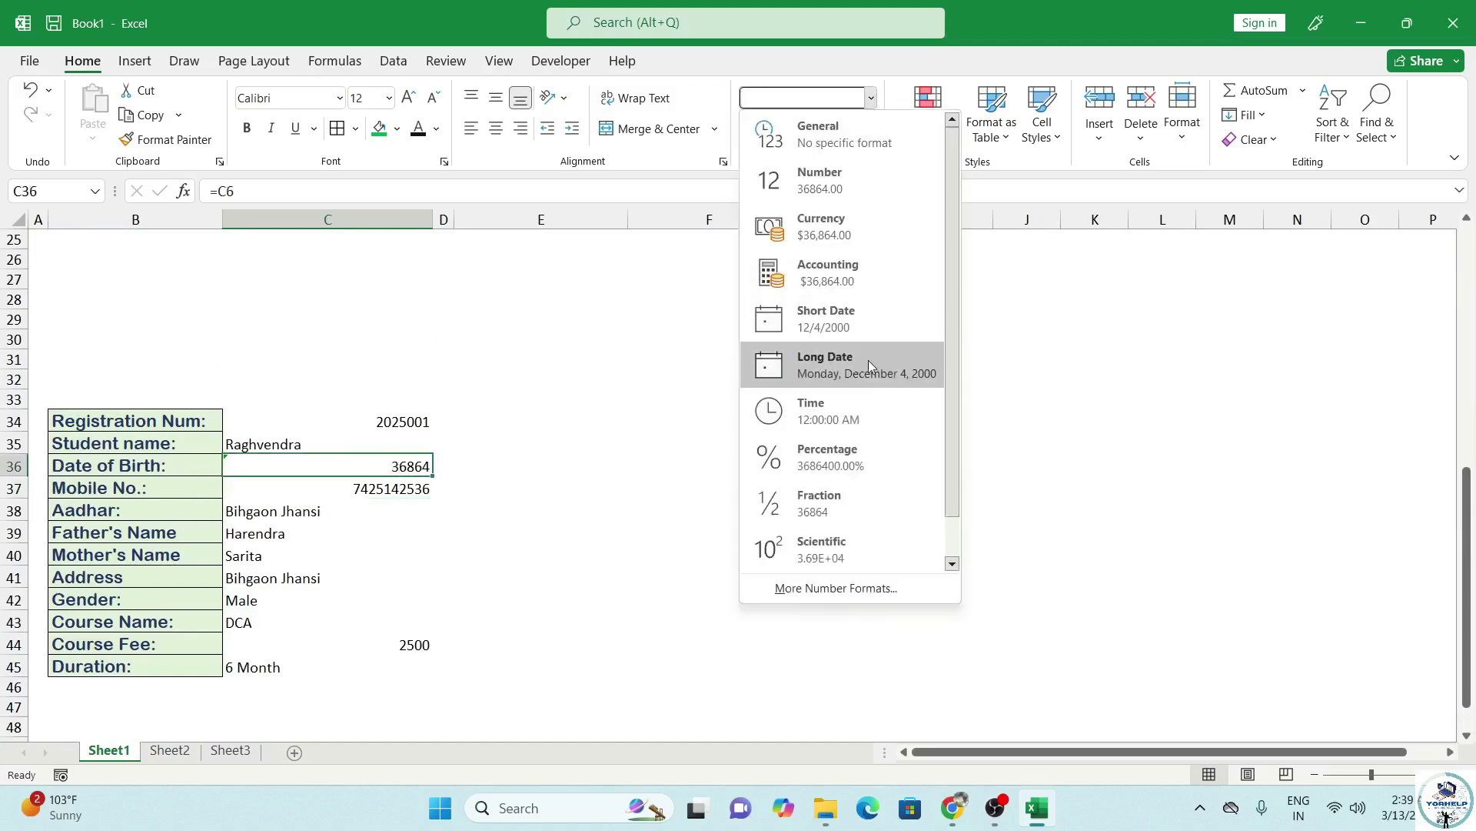
left_click(856, 318)
left_click(399, 488)
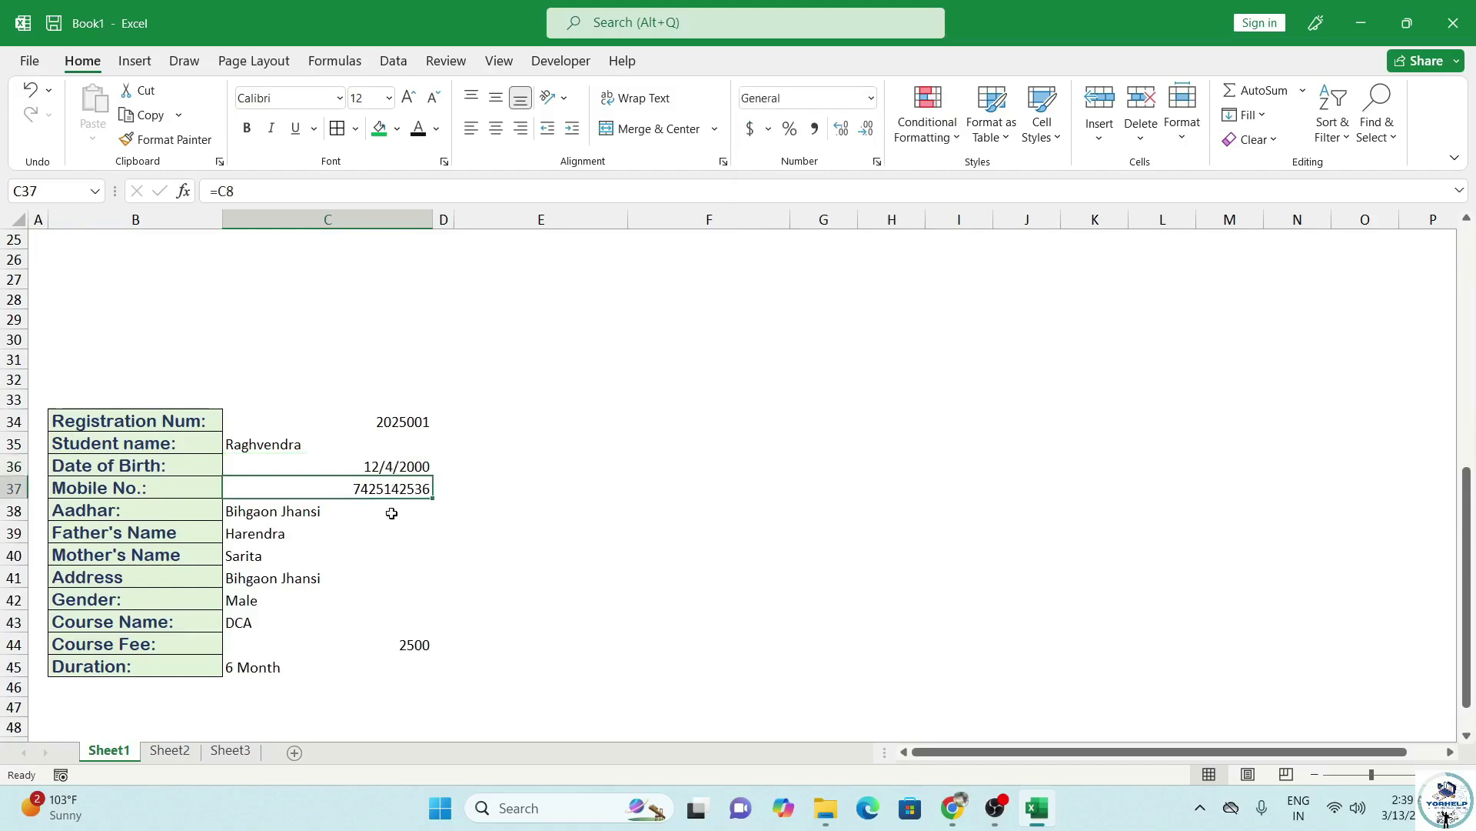
left_click(381, 513)
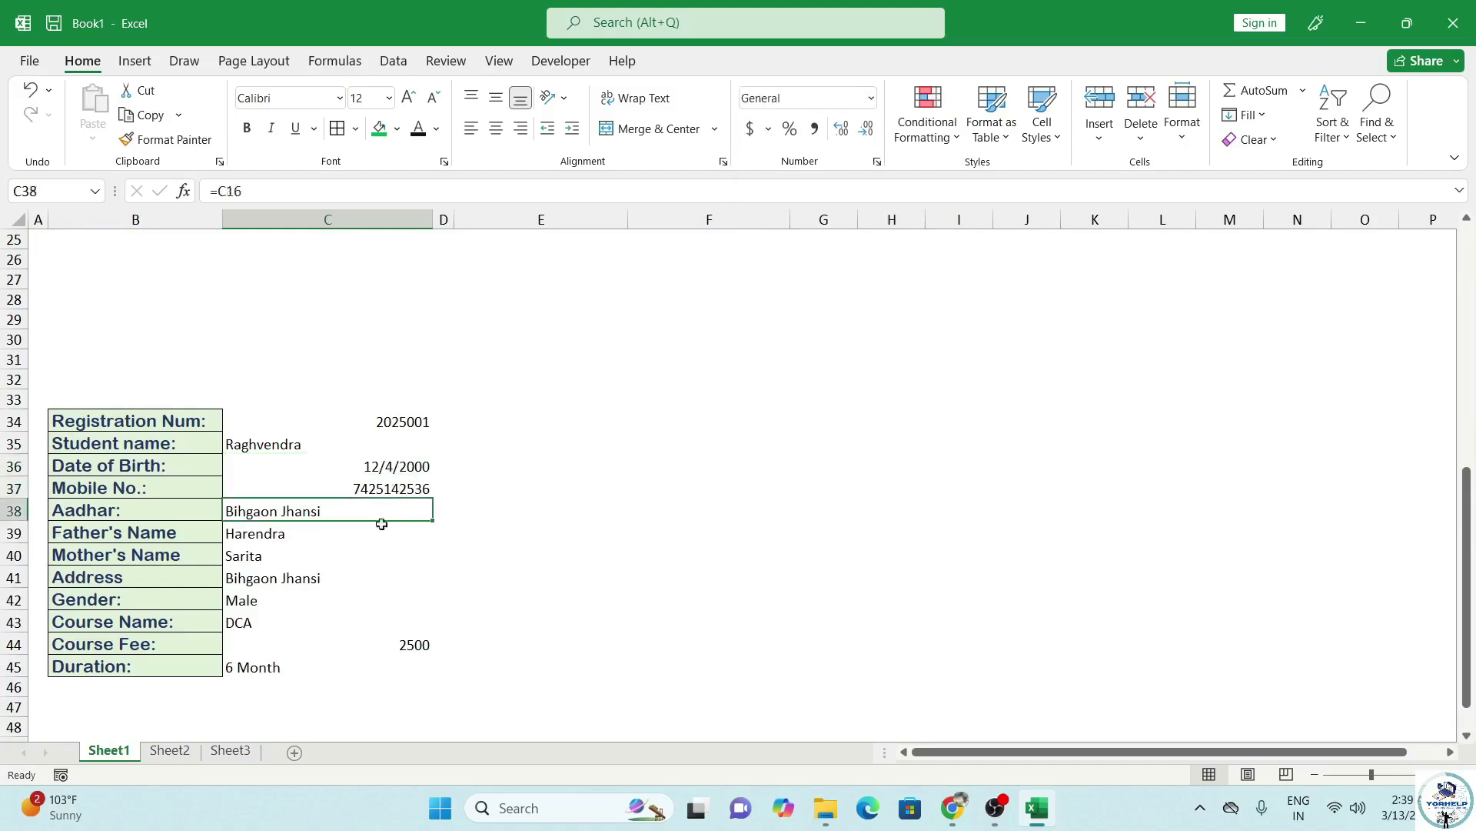
key("Up")
key("Up")
key("Up")
key("Up")
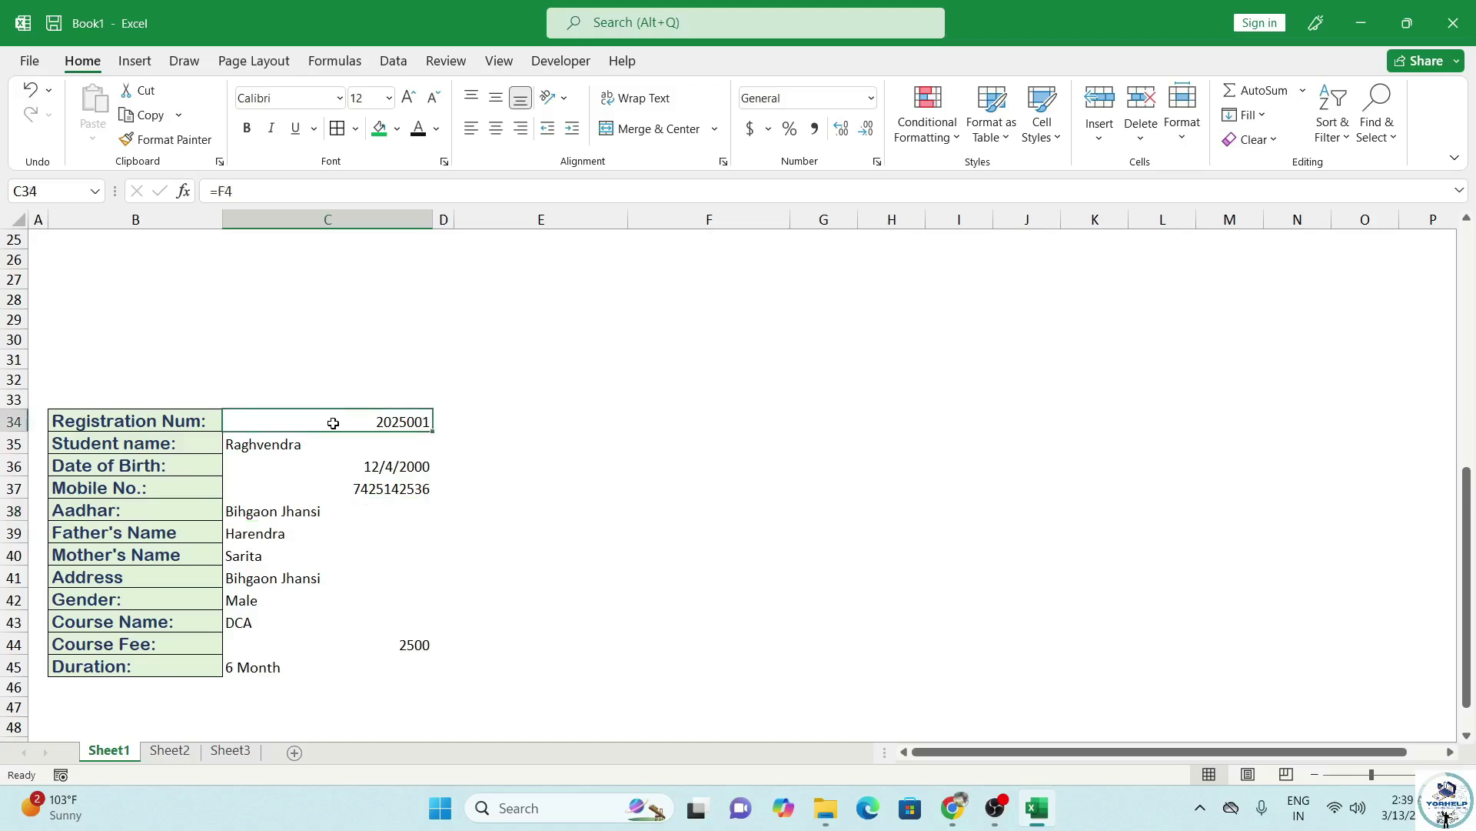
Correct the Aadhar result cell C38's formula to =C10.
left_click(277, 512)
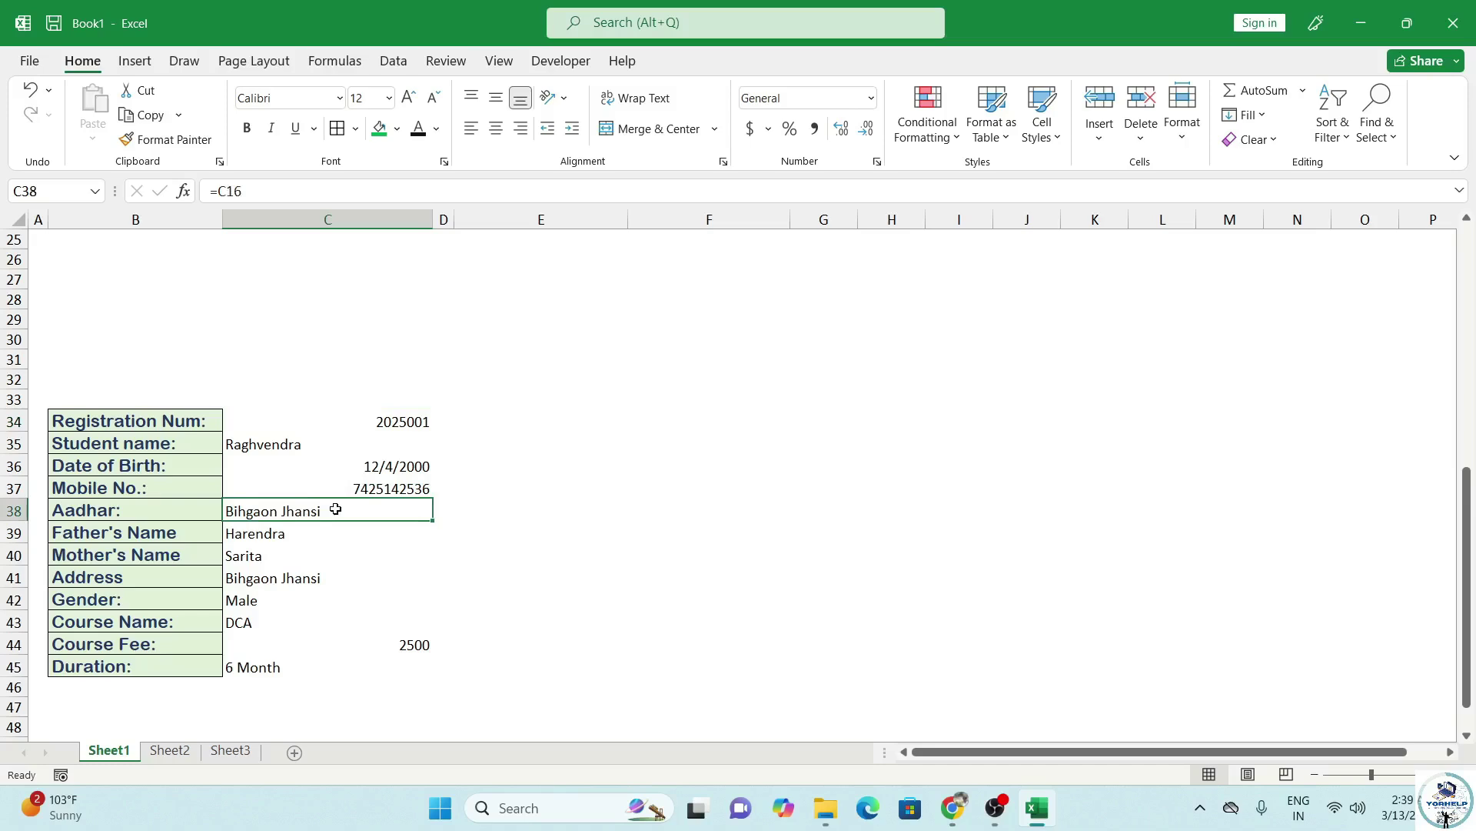
left_click(268, 191)
key("BackSpace")
key("BackSpace")
key("BackSpace")
scroll(461, 396, "up", 8)
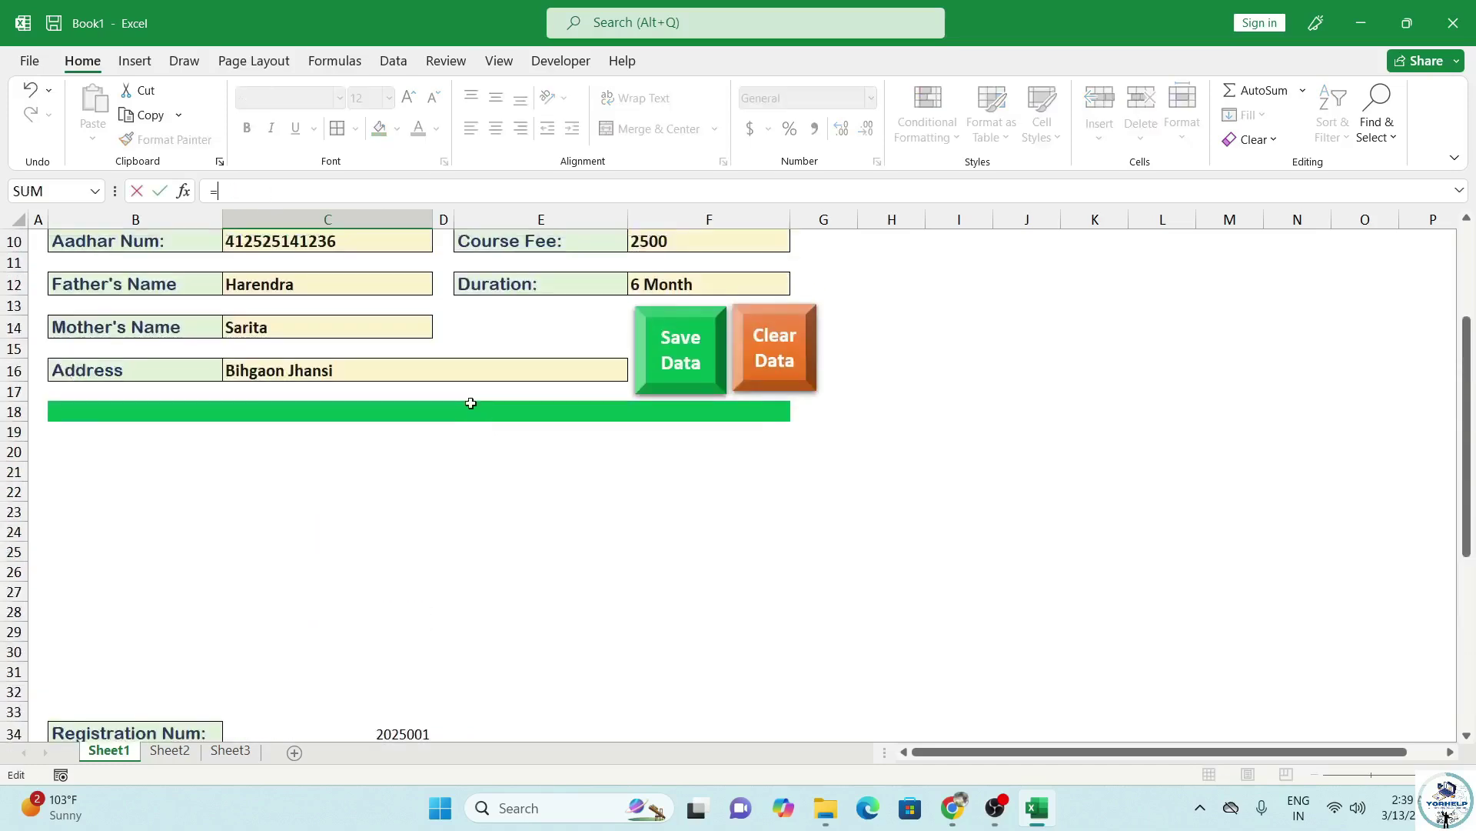
left_click(293, 425)
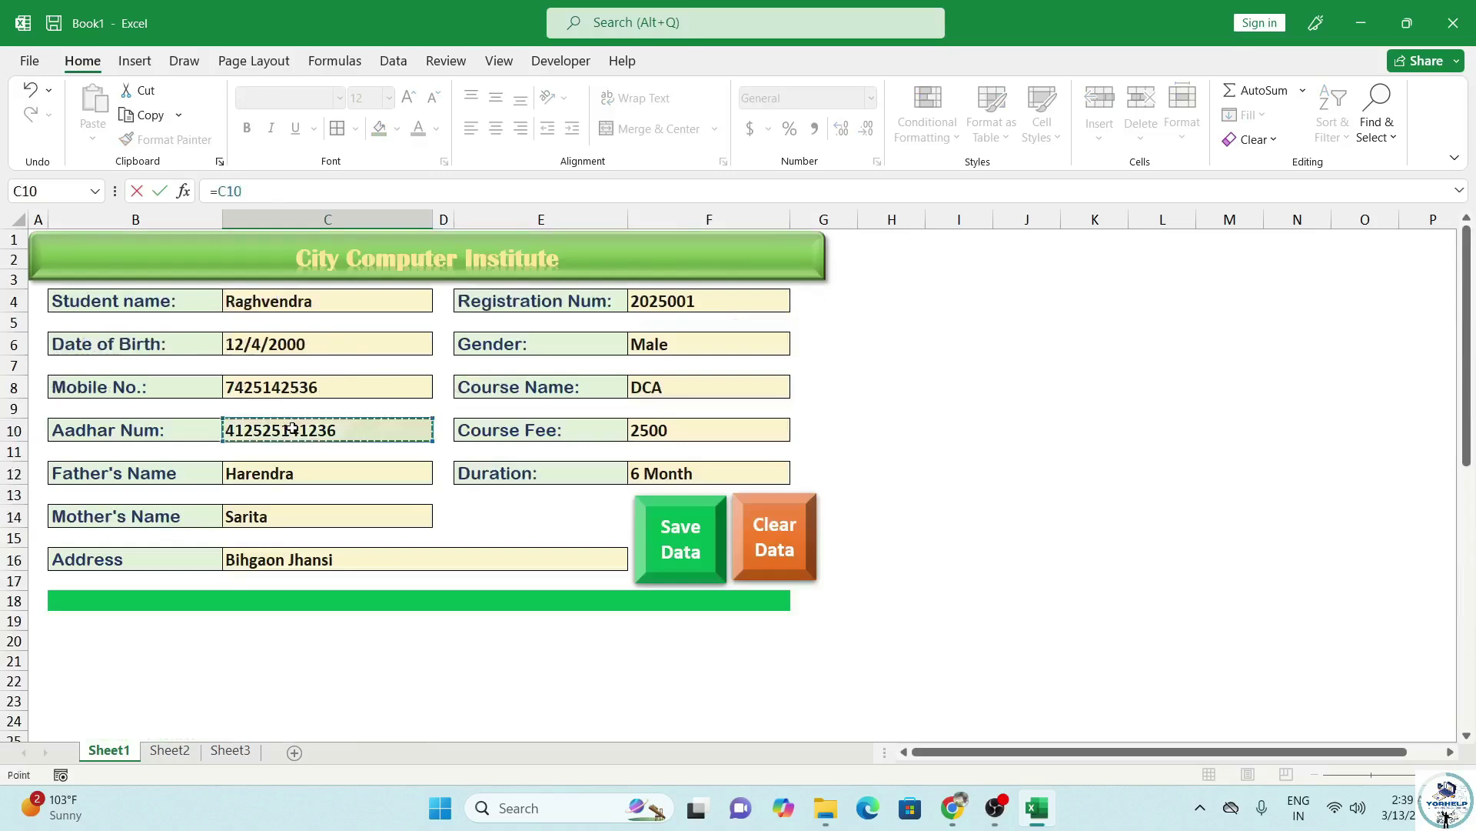
key("Return")
scroll(404, 446, "down", 2)
left_click(390, 571)
Left-align the fetched values C34:C45 and set them to font size 14.
left_click_drag(367, 481, 376, 646)
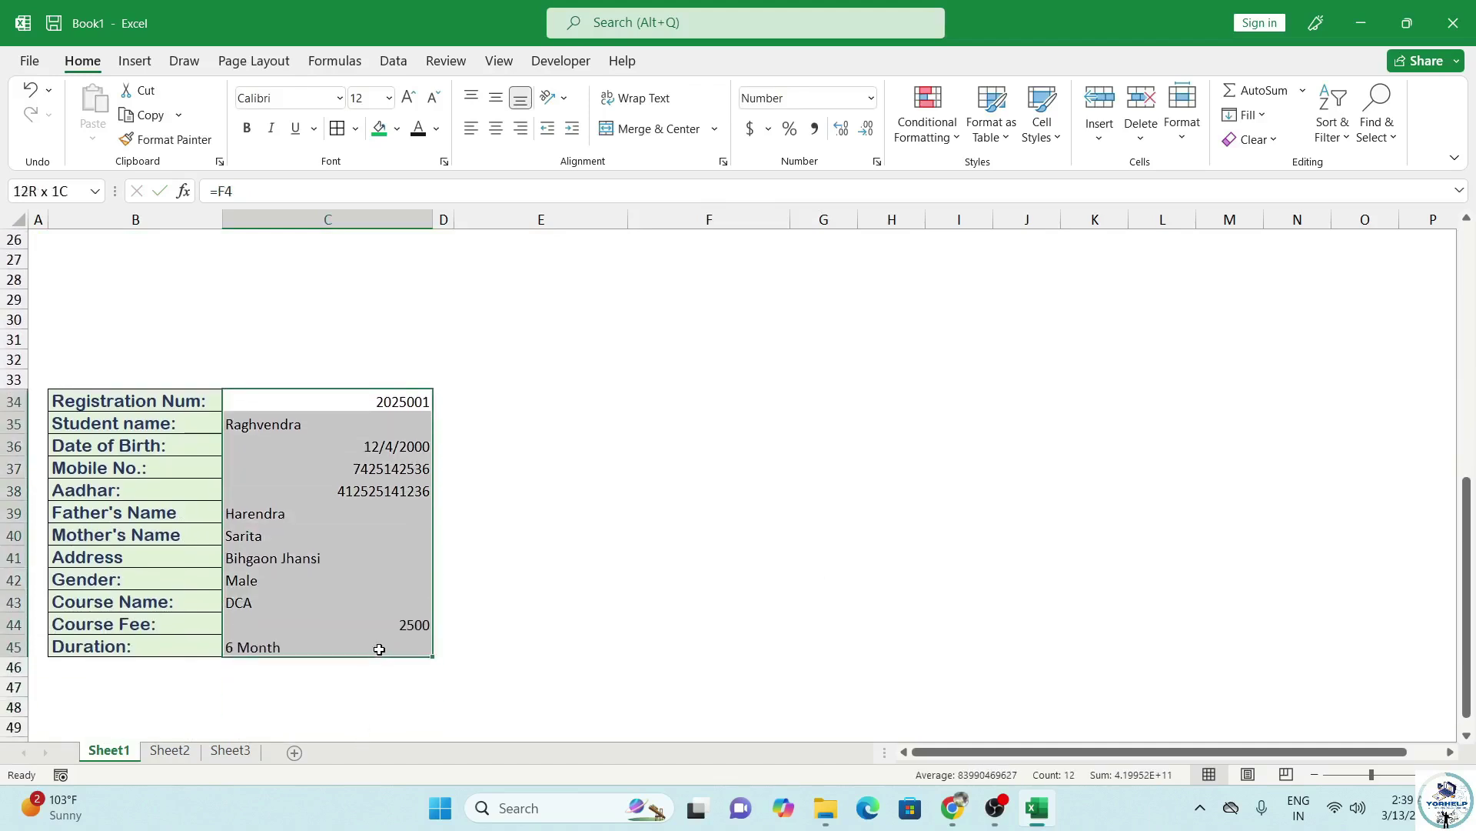
left_click(471, 129)
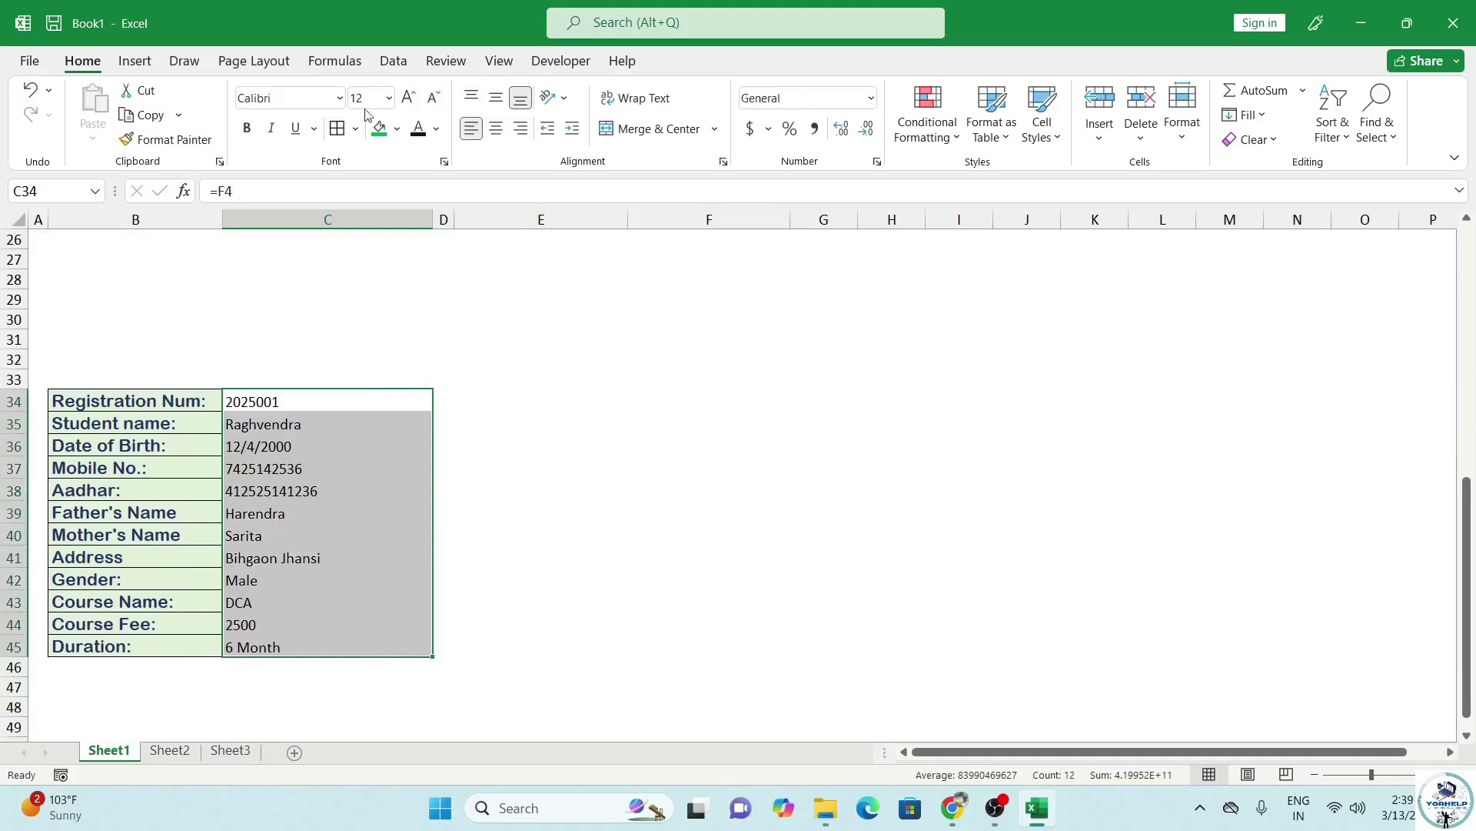
left_click(408, 97)
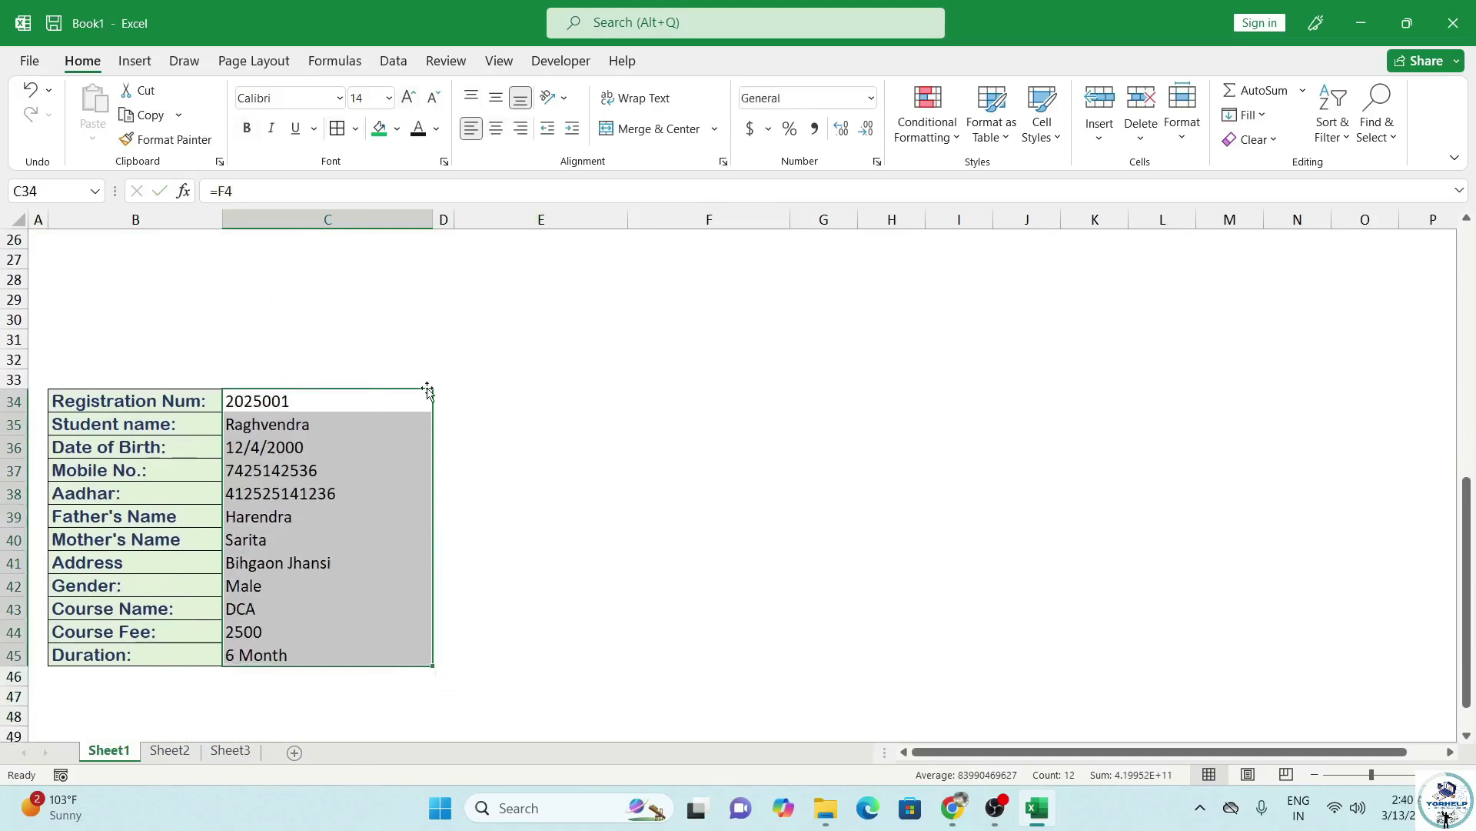
left_click(473, 448)
scroll(440, 440, "up", 8)
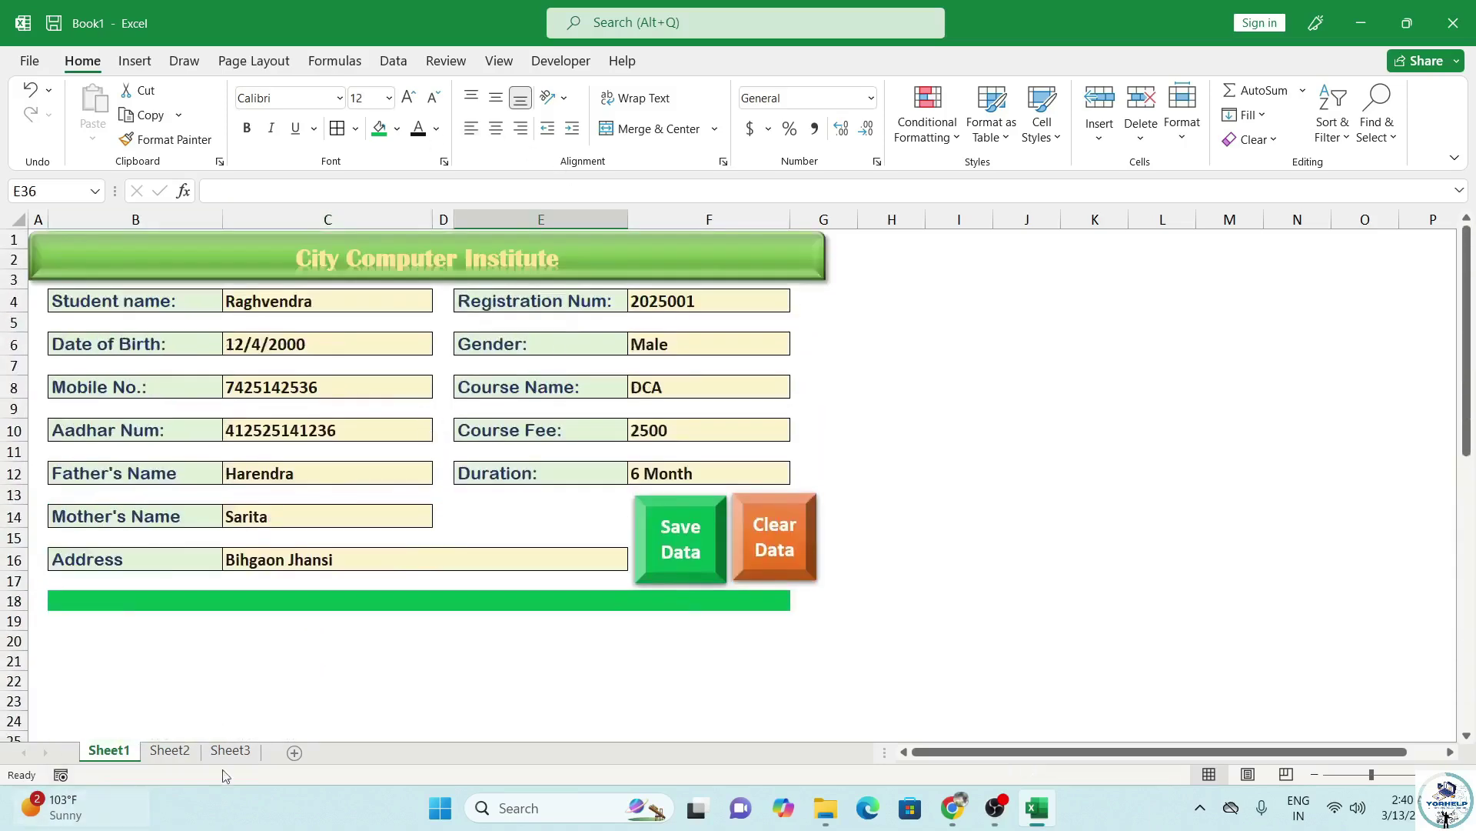
Copy the field labels B34:B45 on Sheet1.
left_click(181, 755)
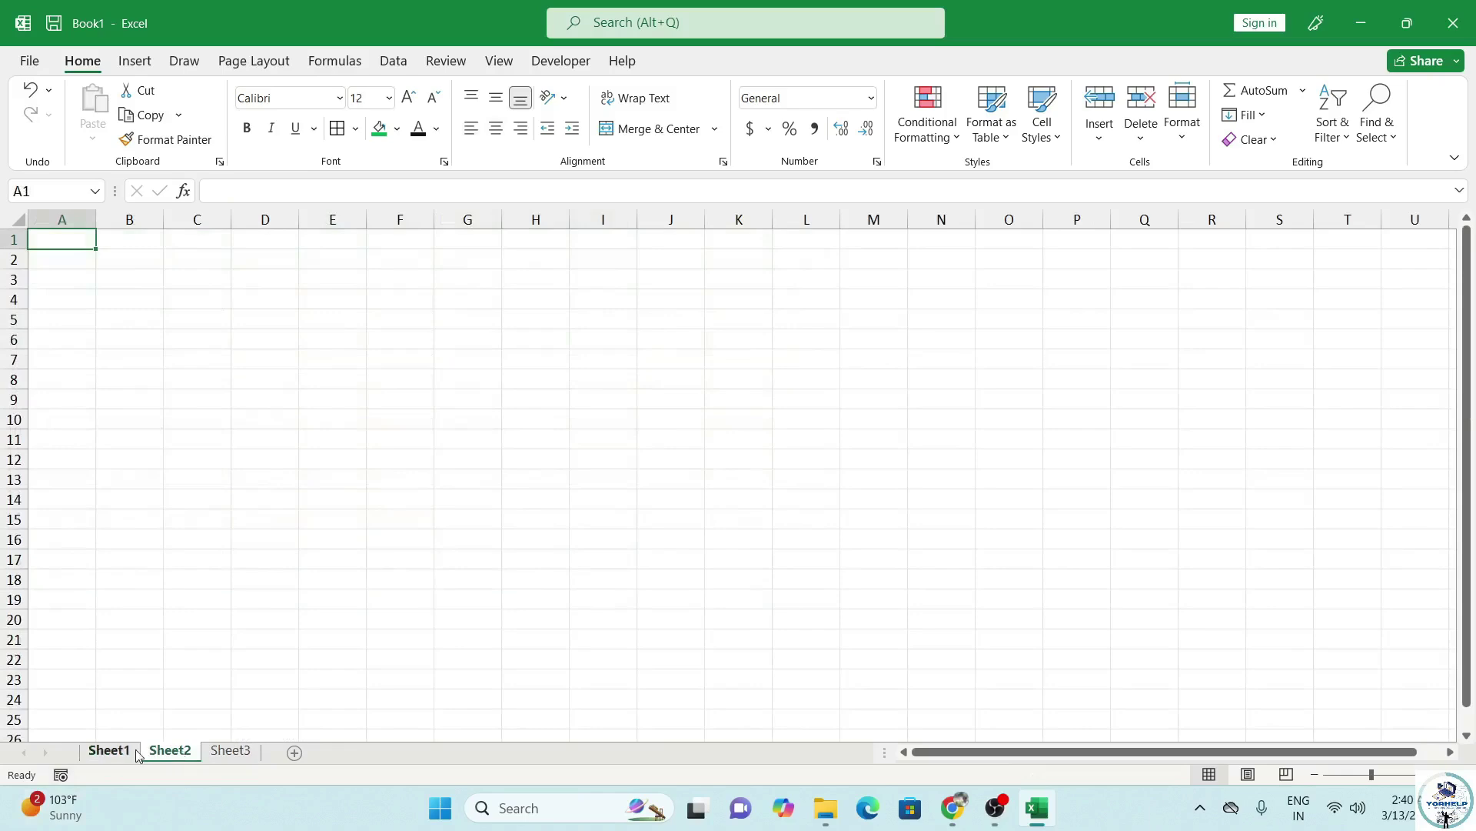
left_click(109, 749)
scroll(200, 599, "down", 14)
scroll(198, 586, "up", 6)
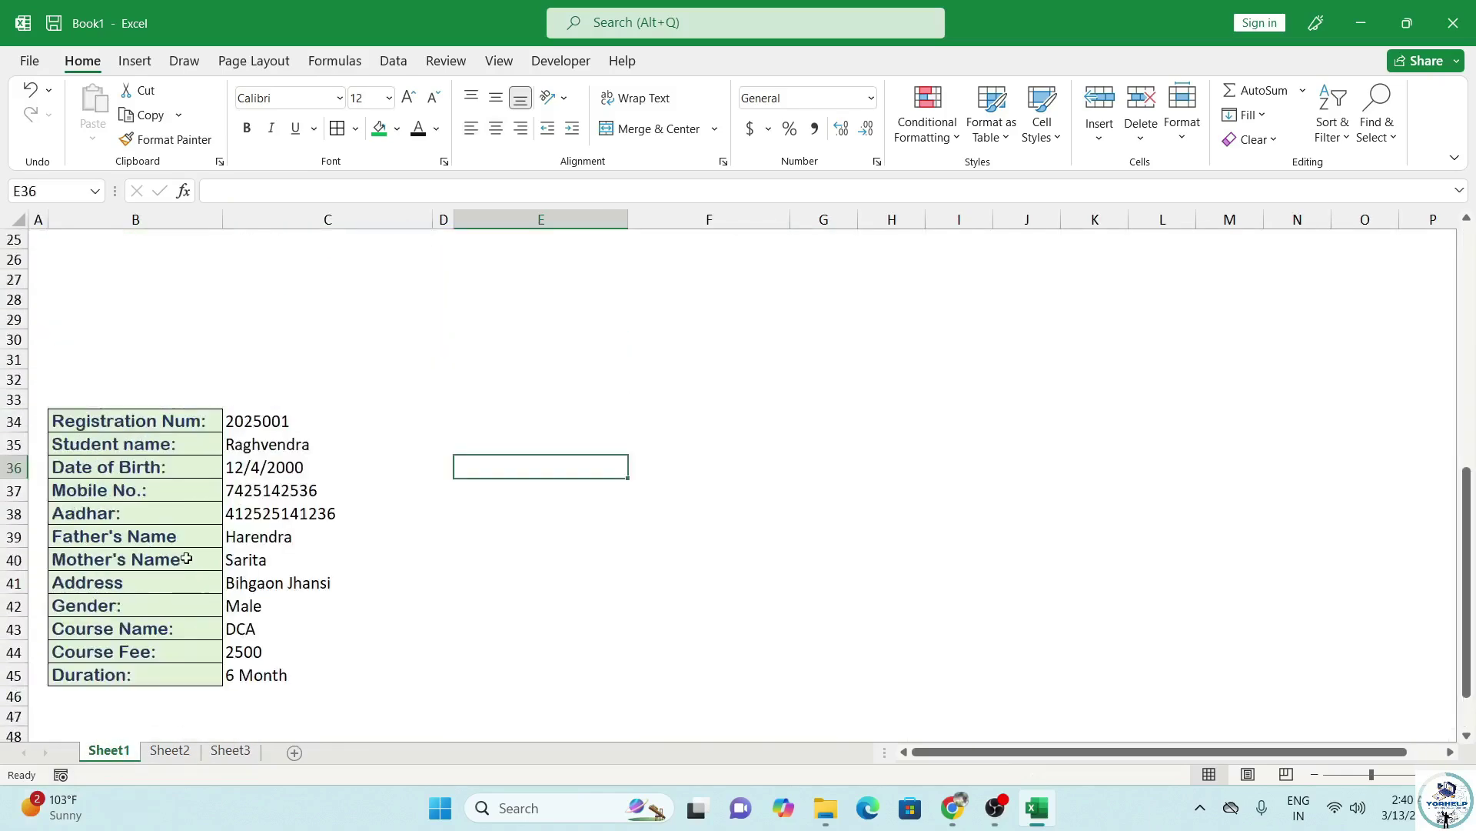
left_click_drag(143, 427, 127, 673)
key("ctrl+c")
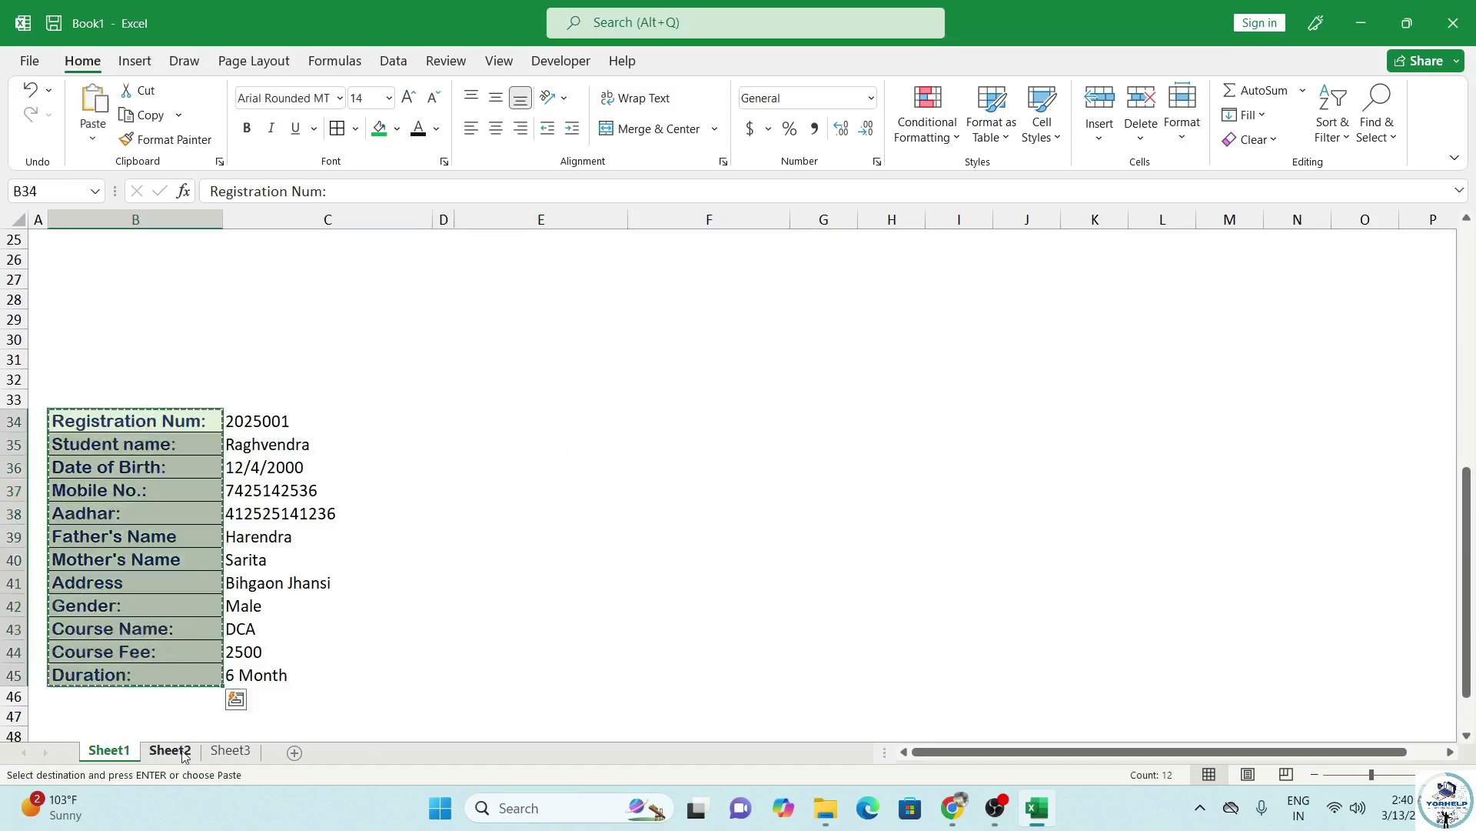
Paste the labels into Sheet2 A1 as transposed values and AutoFit the column widths.
left_click(169, 750)
left_click(94, 138)
left_click(94, 139)
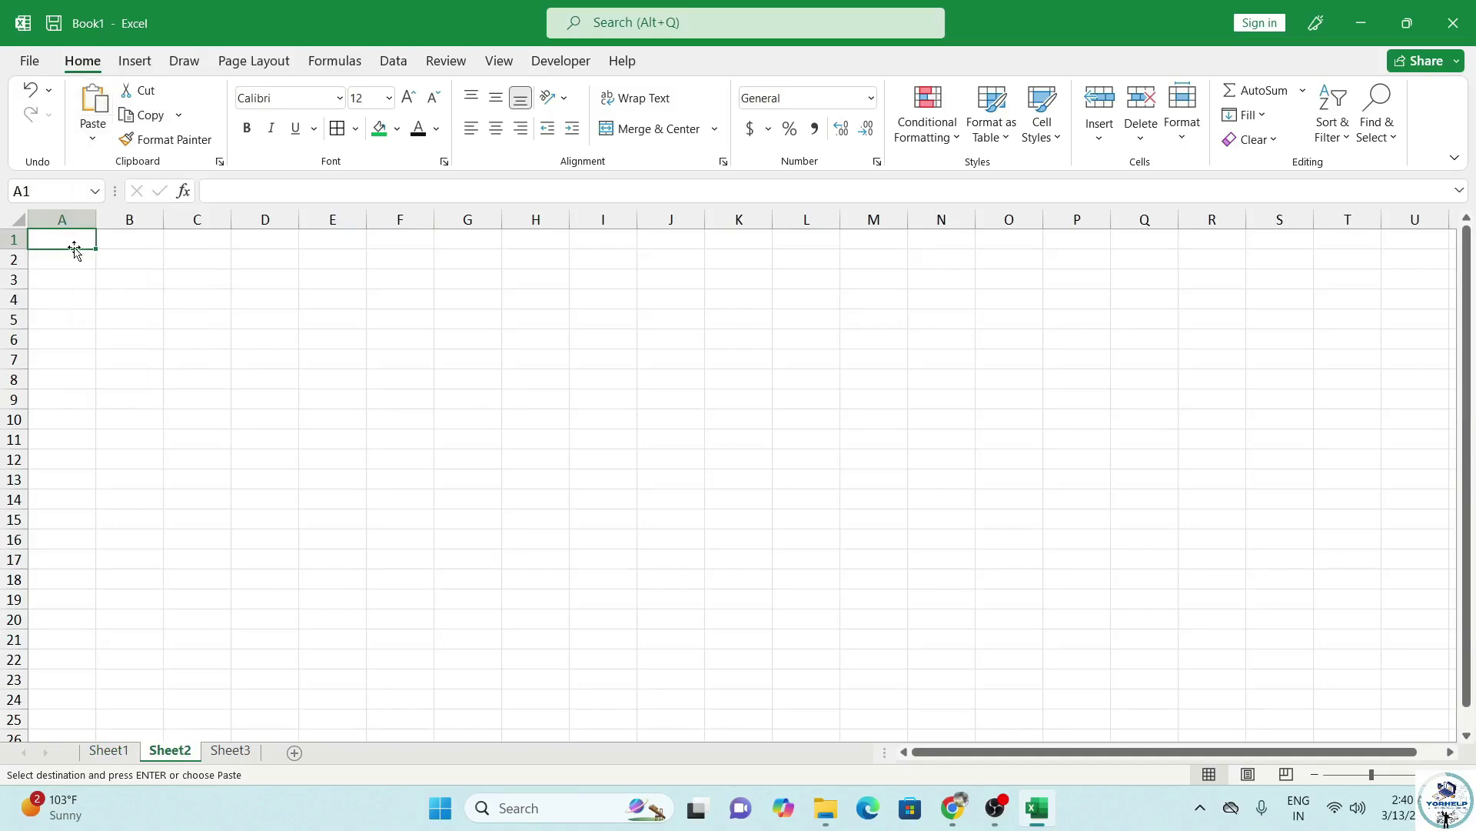
key("ctrl+alt+v")
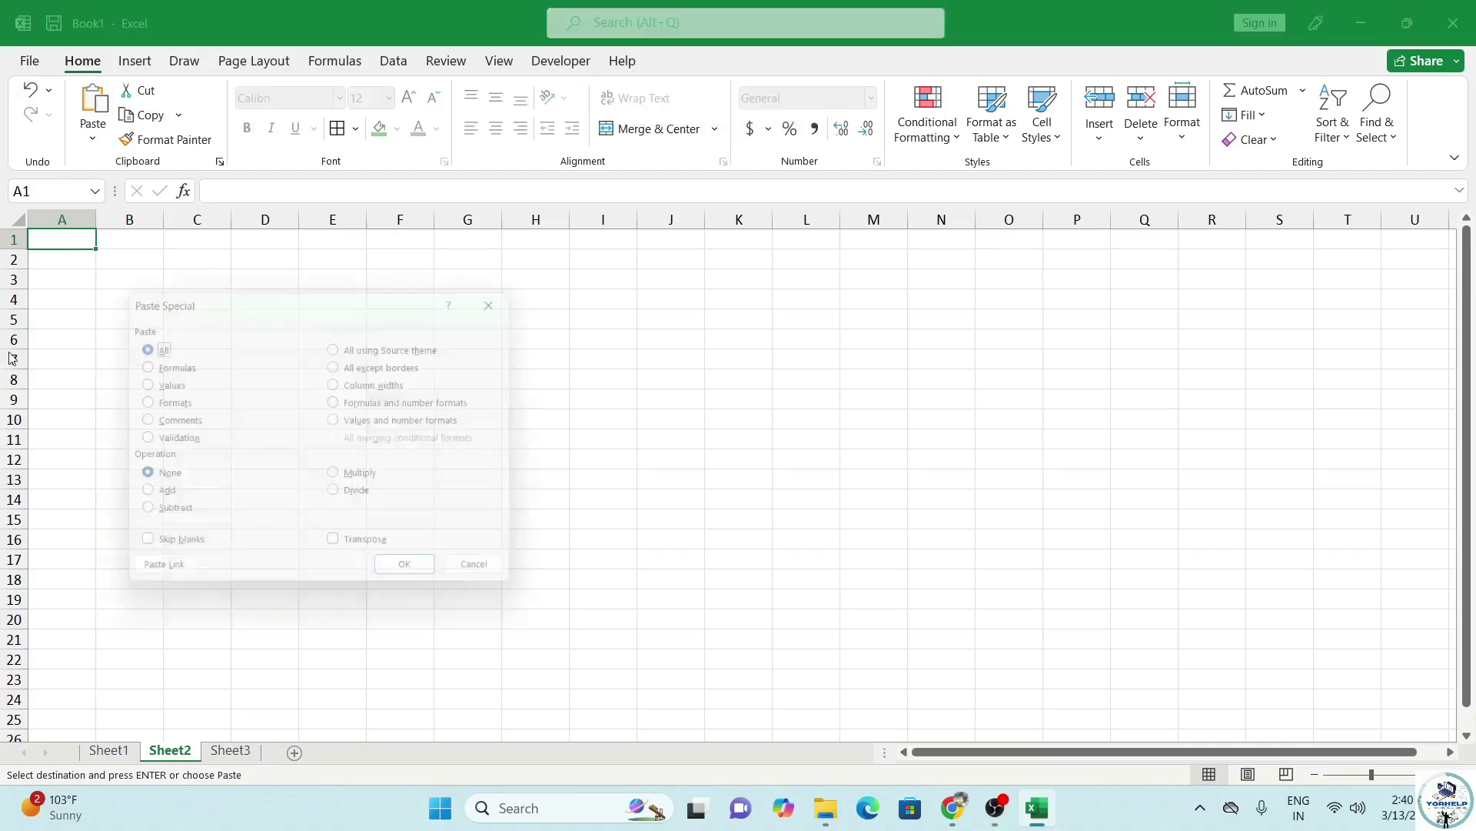
left_click(161, 380)
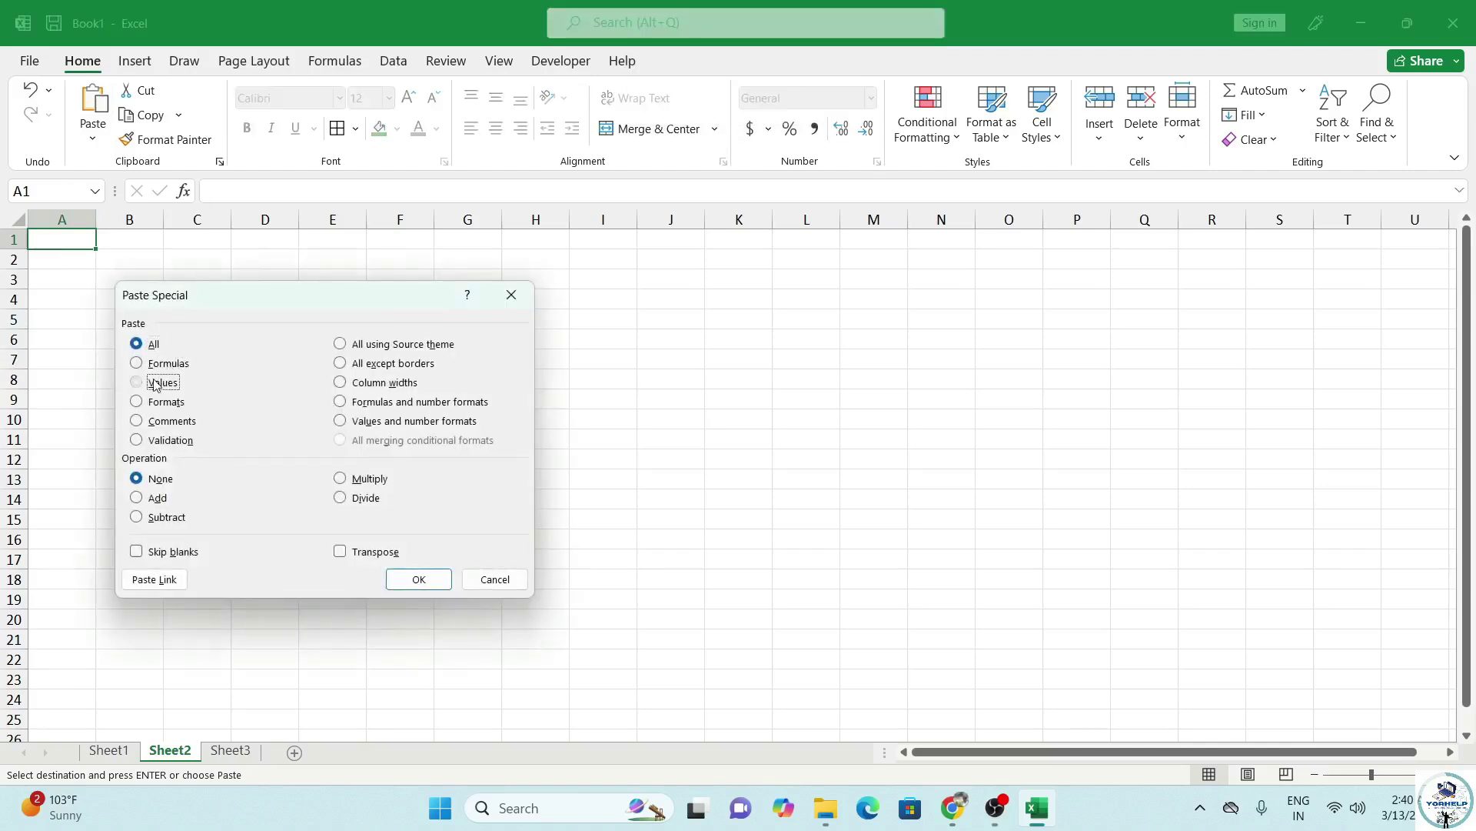
left_click(360, 551)
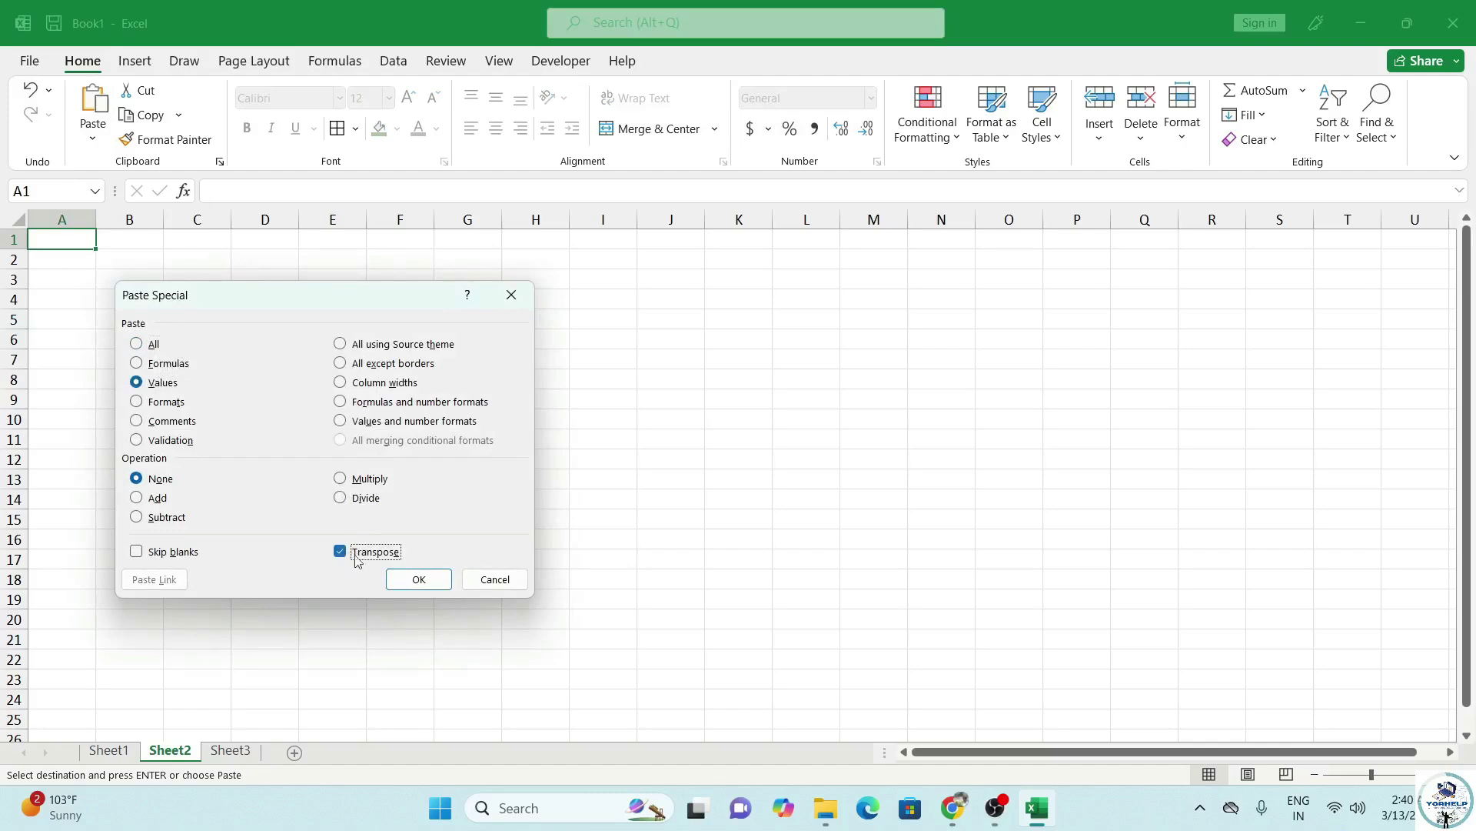
left_click(405, 582)
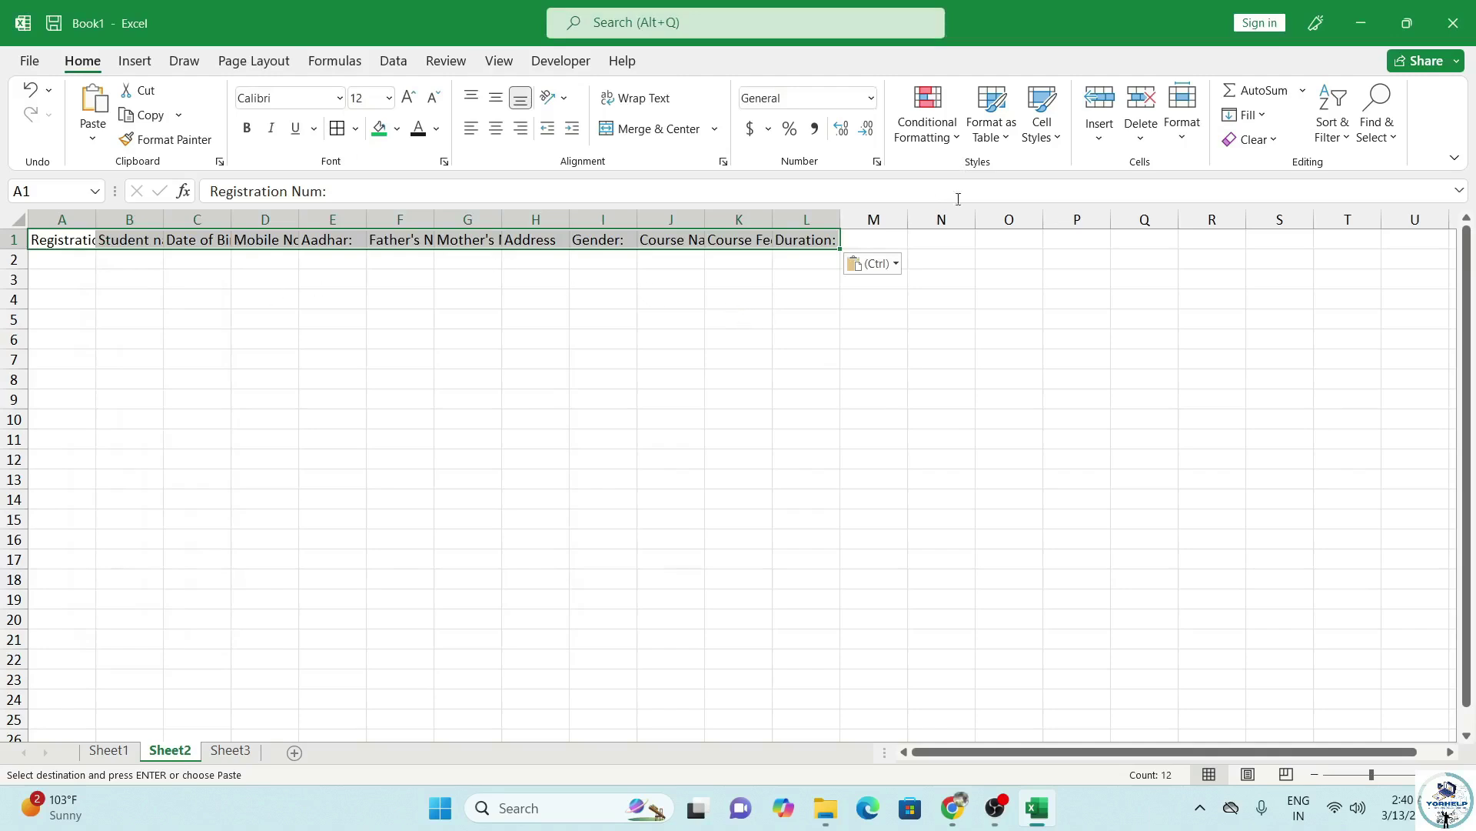
left_click(1177, 139)
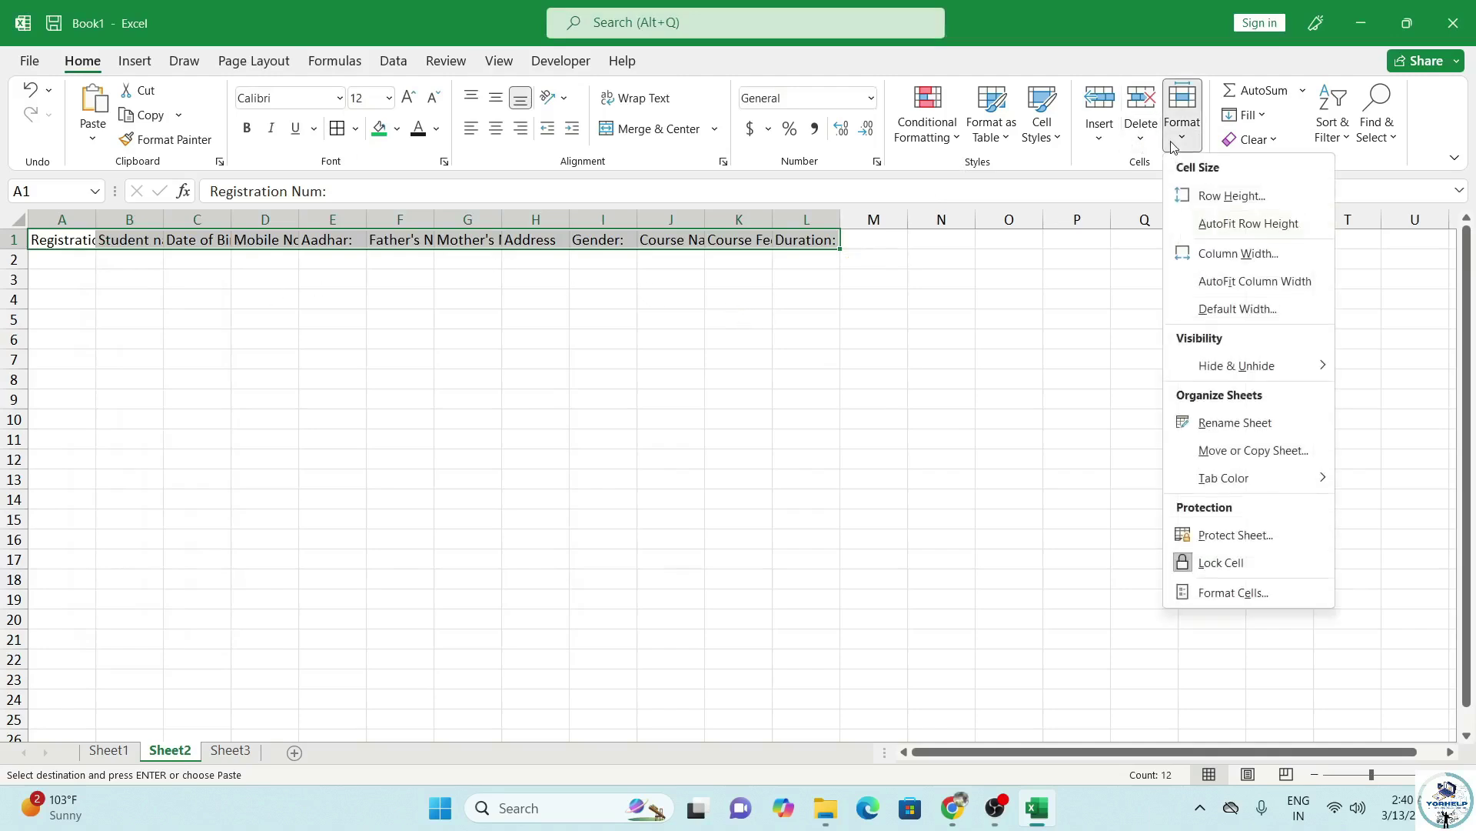
left_click(1238, 282)
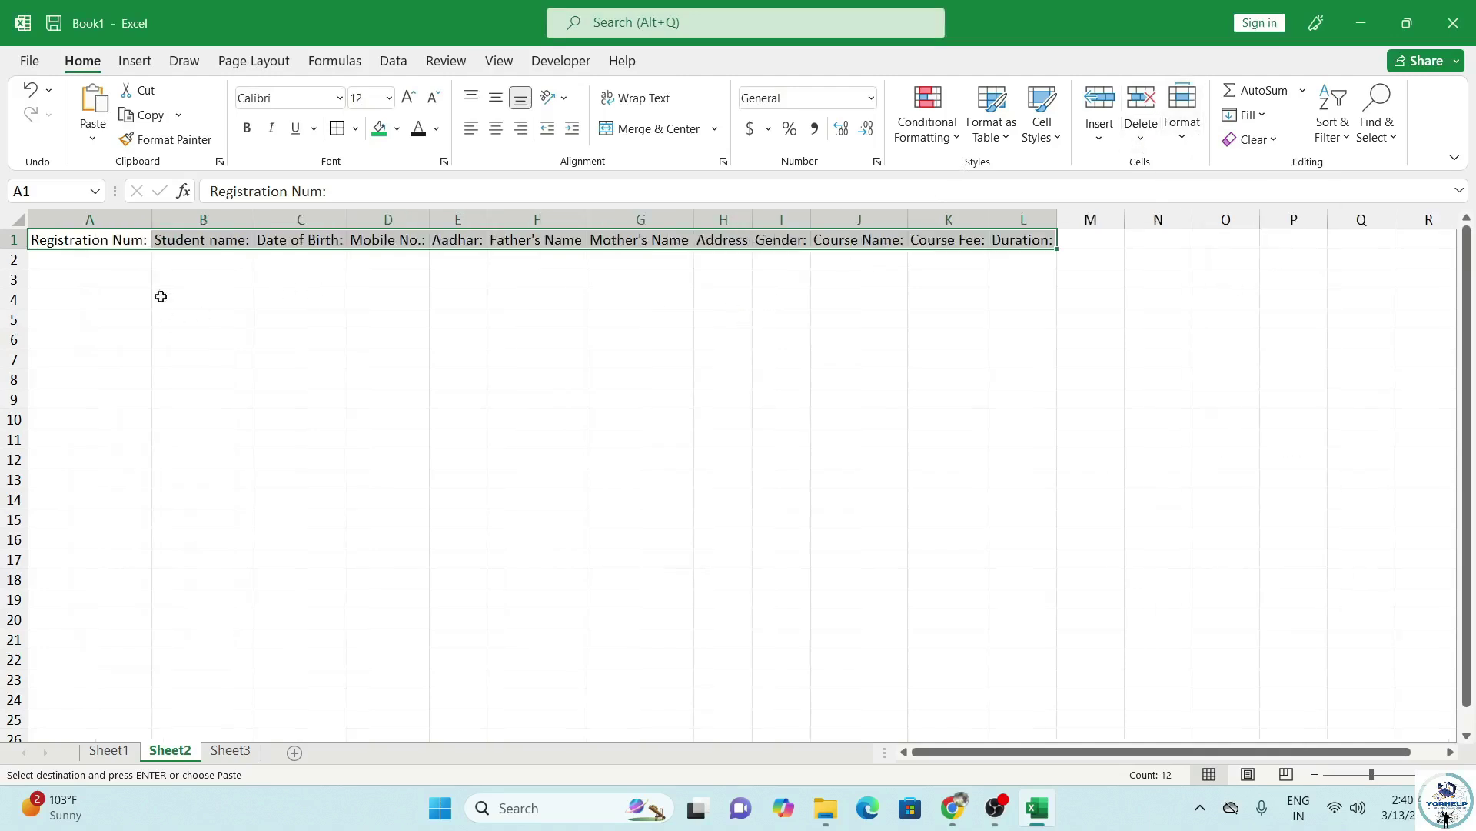
left_click(130, 266)
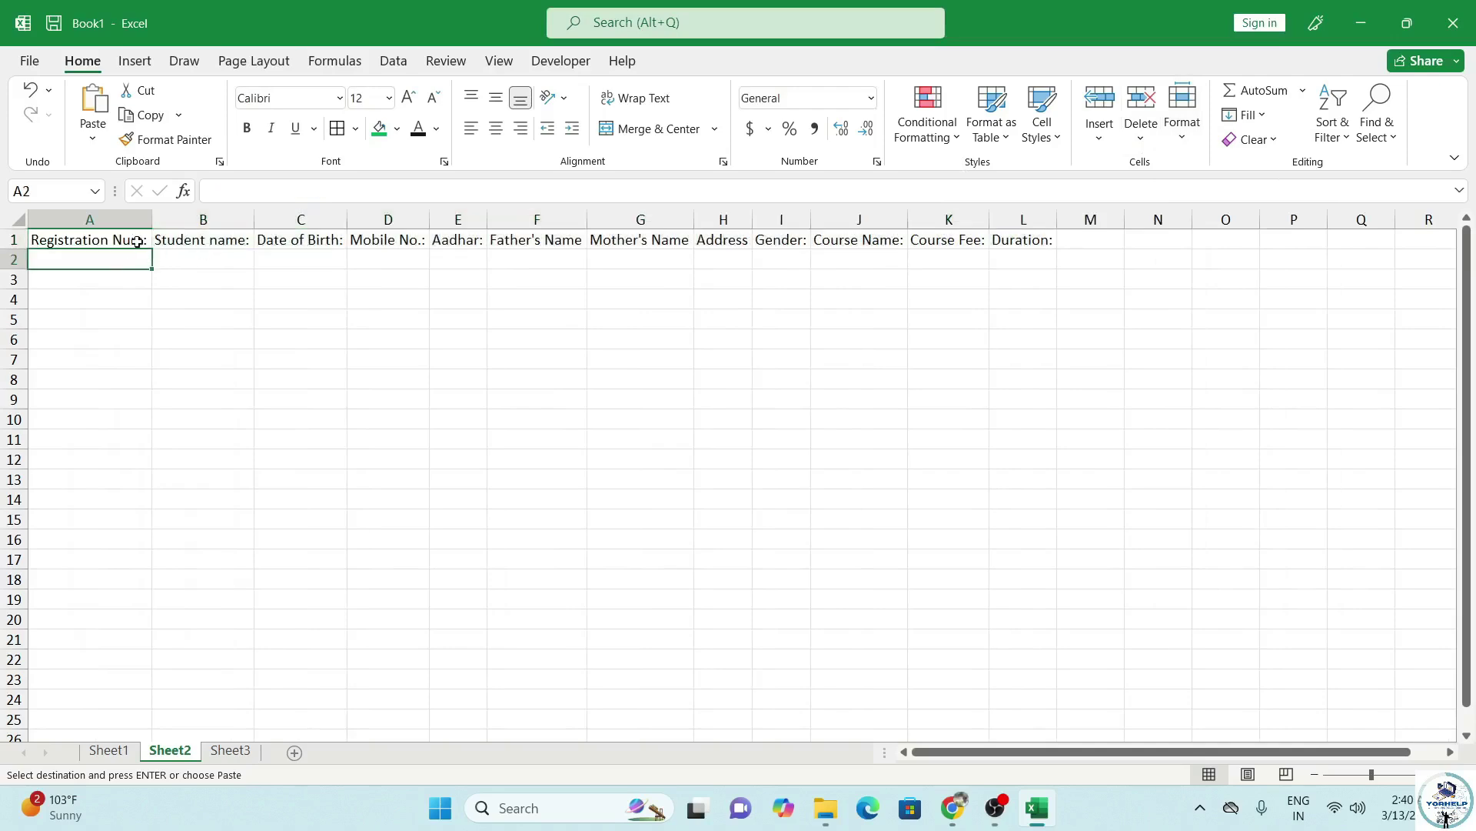
Strip the trailing colons from the Registration Num through Aadhar headers (A1–E1).
left_click(137, 239)
double_click(143, 238)
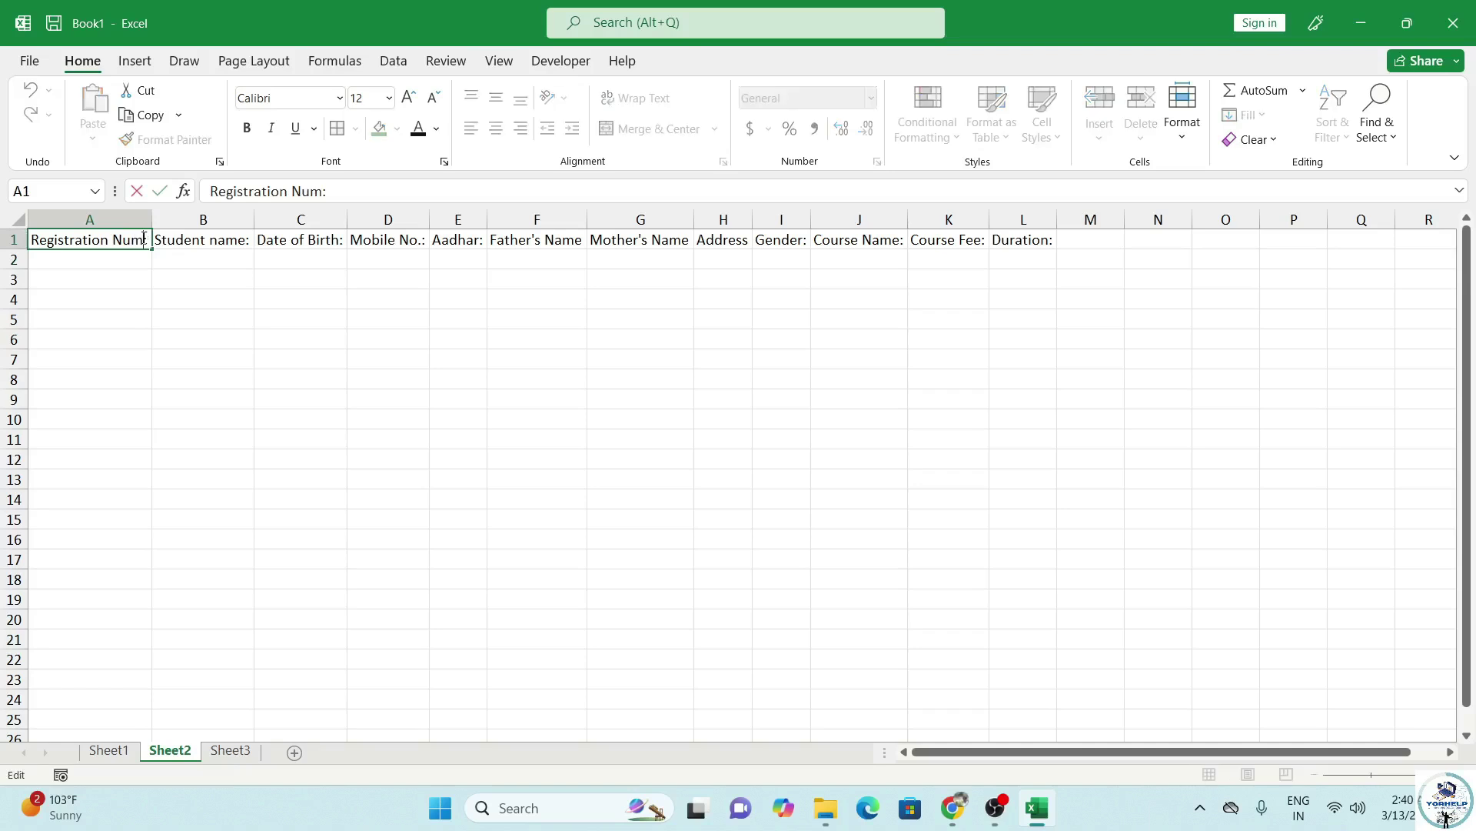
left_click(229, 241)
double_click(254, 239)
left_click(241, 238)
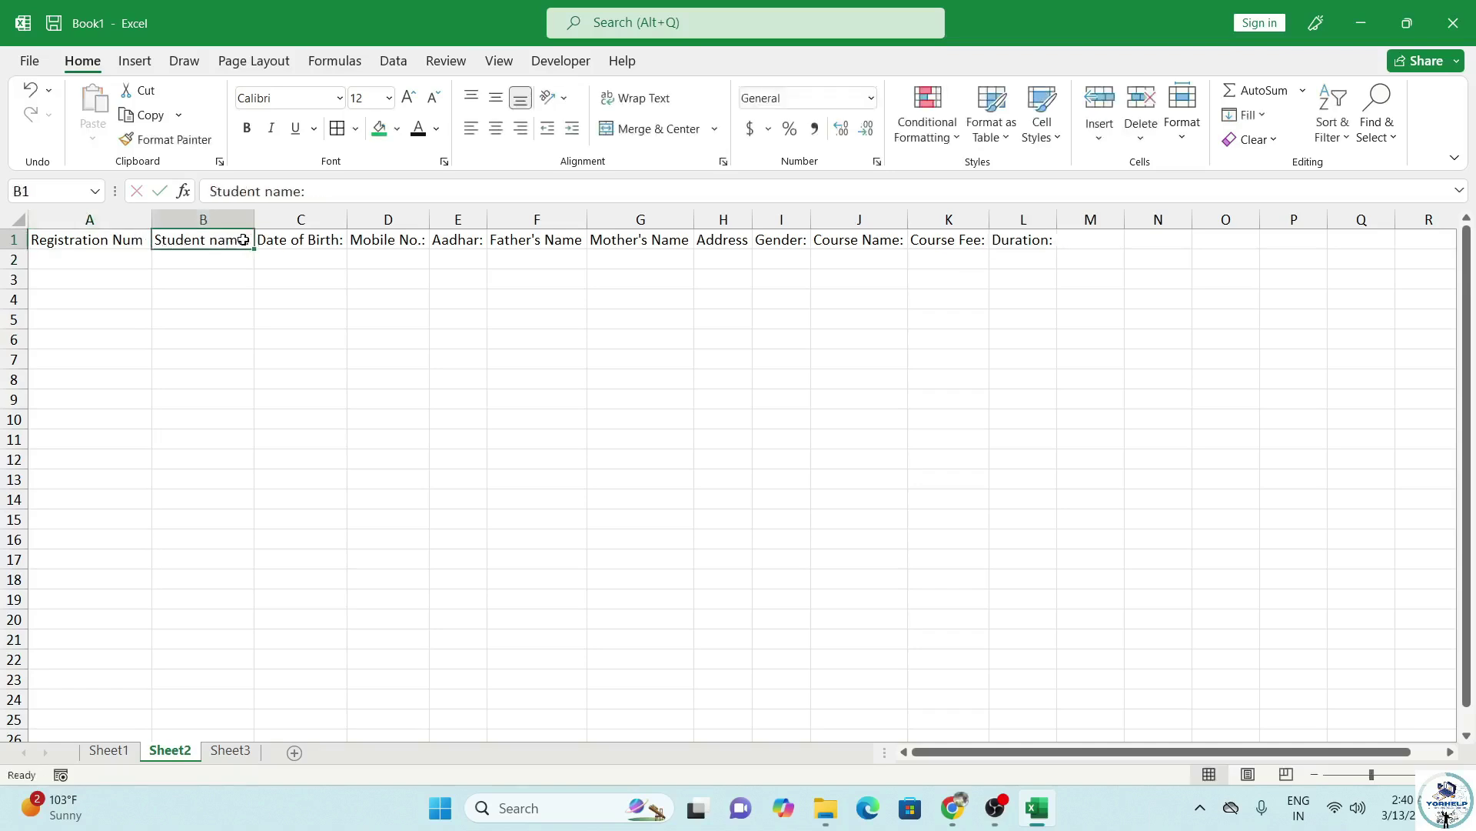
double_click(246, 241)
key("BackSpace")
double_click(338, 241)
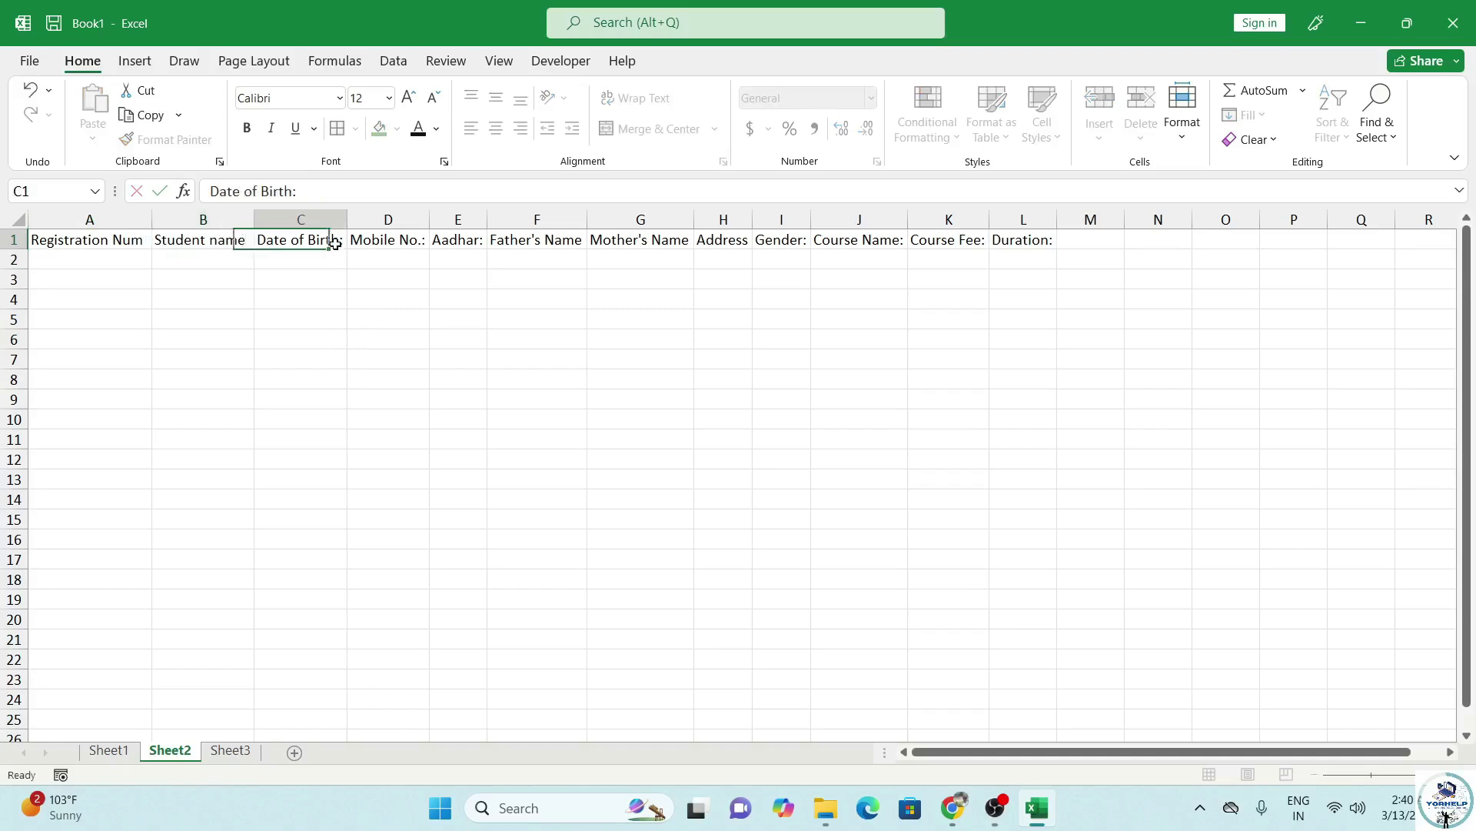
left_click(374, 239)
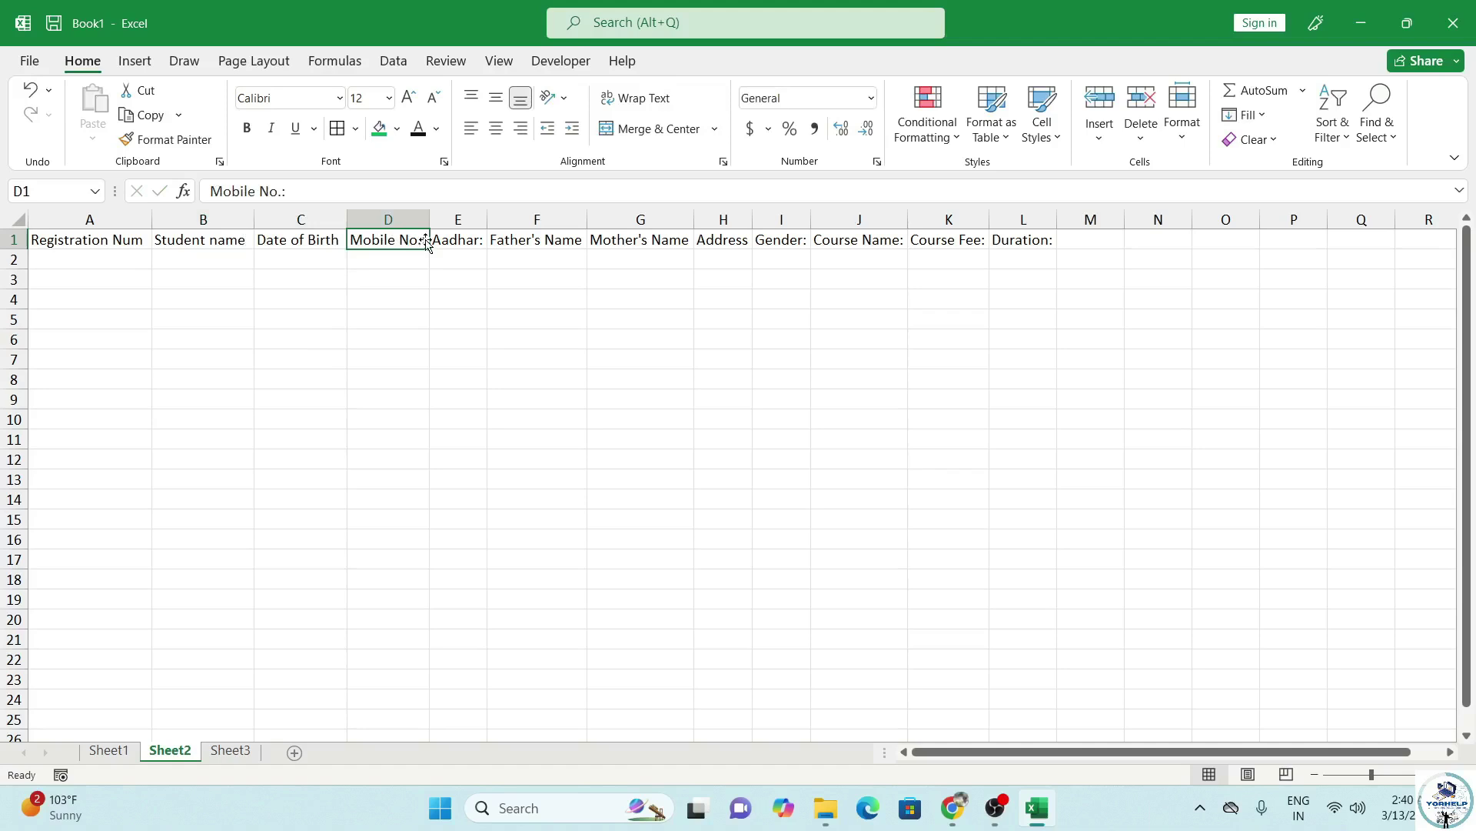
double_click(421, 239)
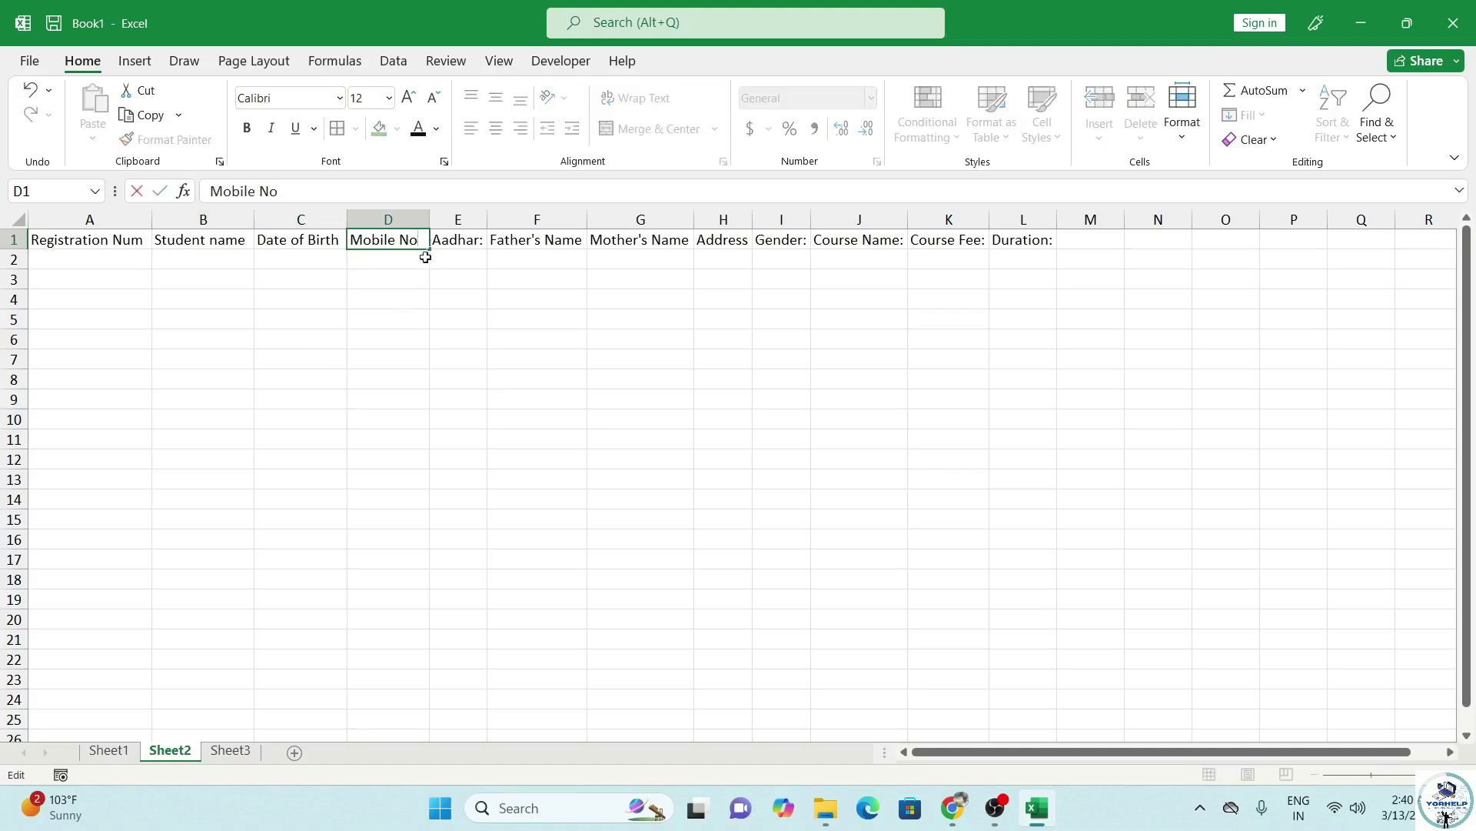
left_click(478, 240)
left_click(357, 179)
key("BackSpace")
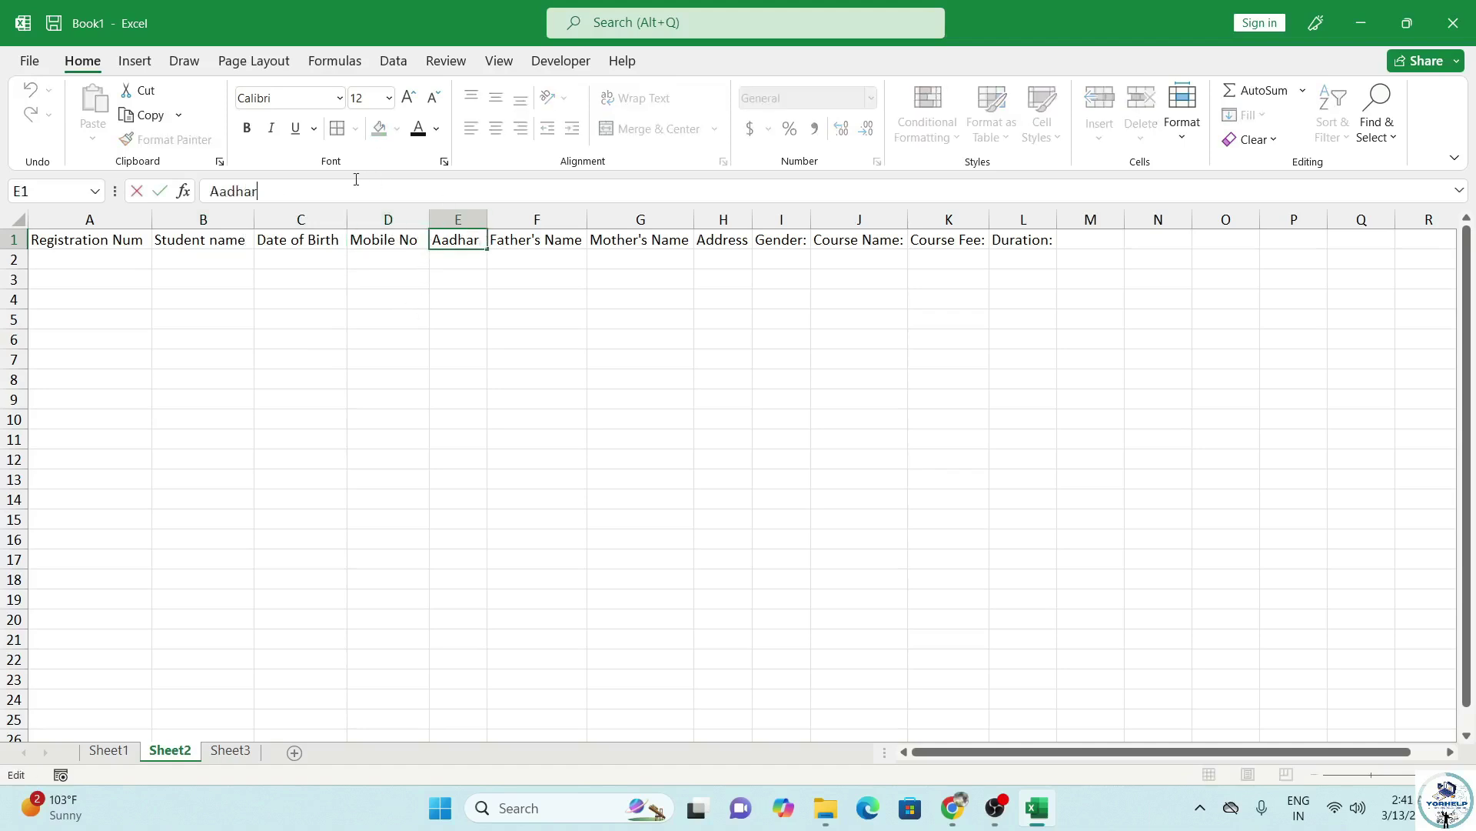
Strip the colons from the Father's Name through Duration headers (F1–L1).
left_click(531, 245)
double_click(531, 245)
left_click(615, 244)
left_click(731, 248)
left_click(774, 239)
key("BackSpace")
left_click(815, 244)
left_click(483, 198)
key("BackSpace")
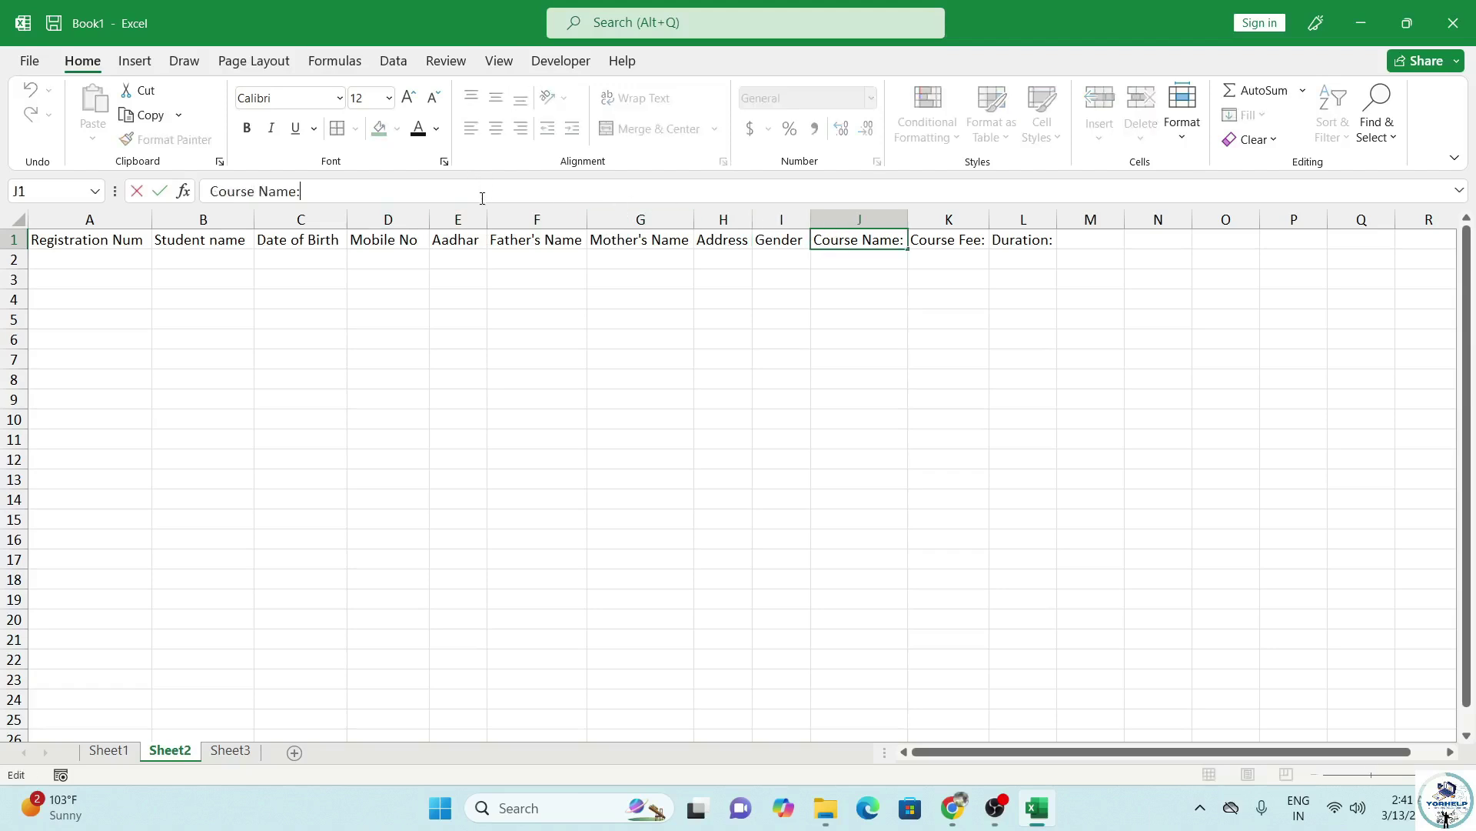
left_click(955, 244)
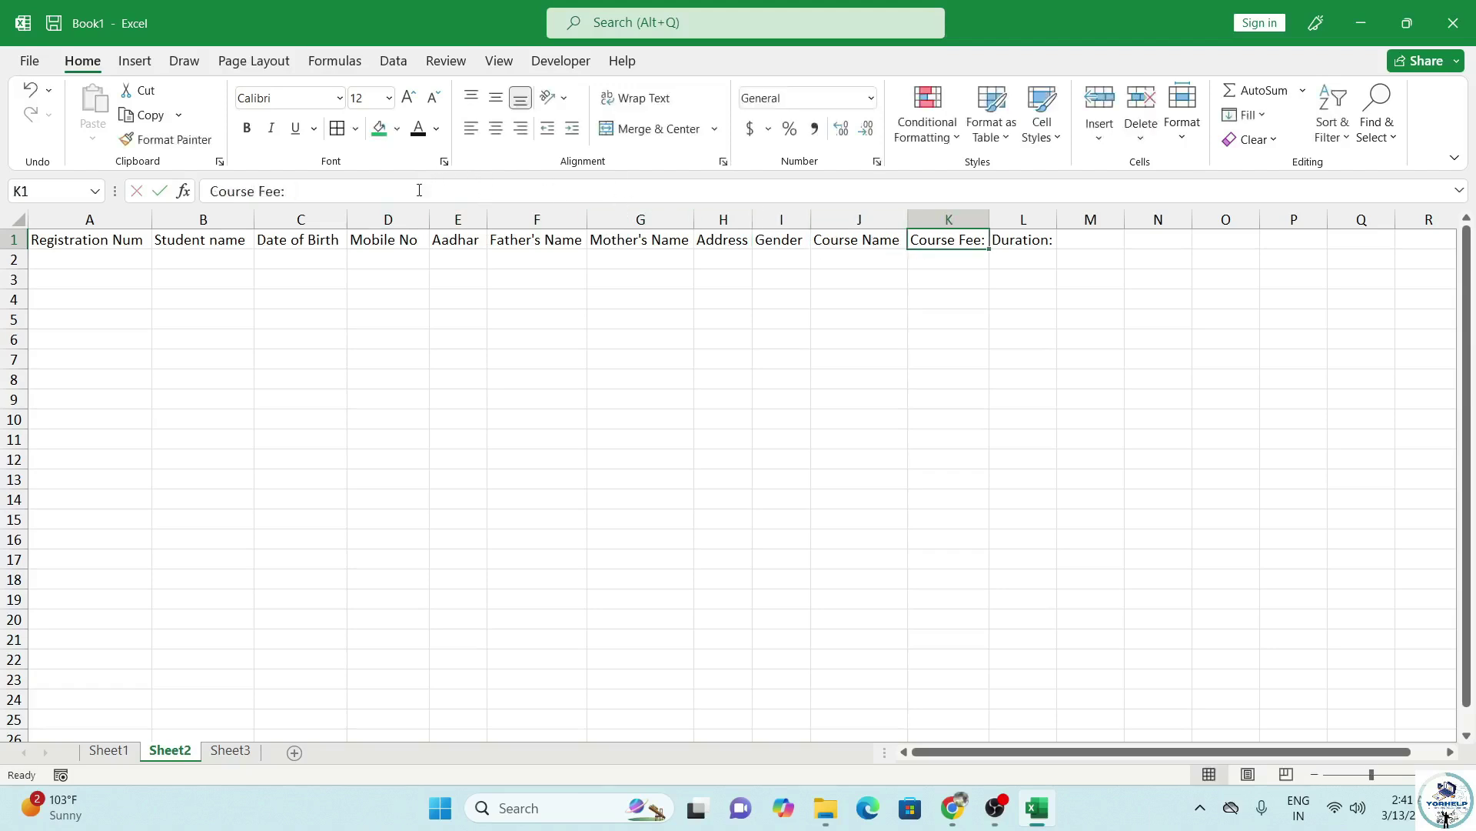
left_click(419, 190)
key("BackSpace")
left_click(996, 241)
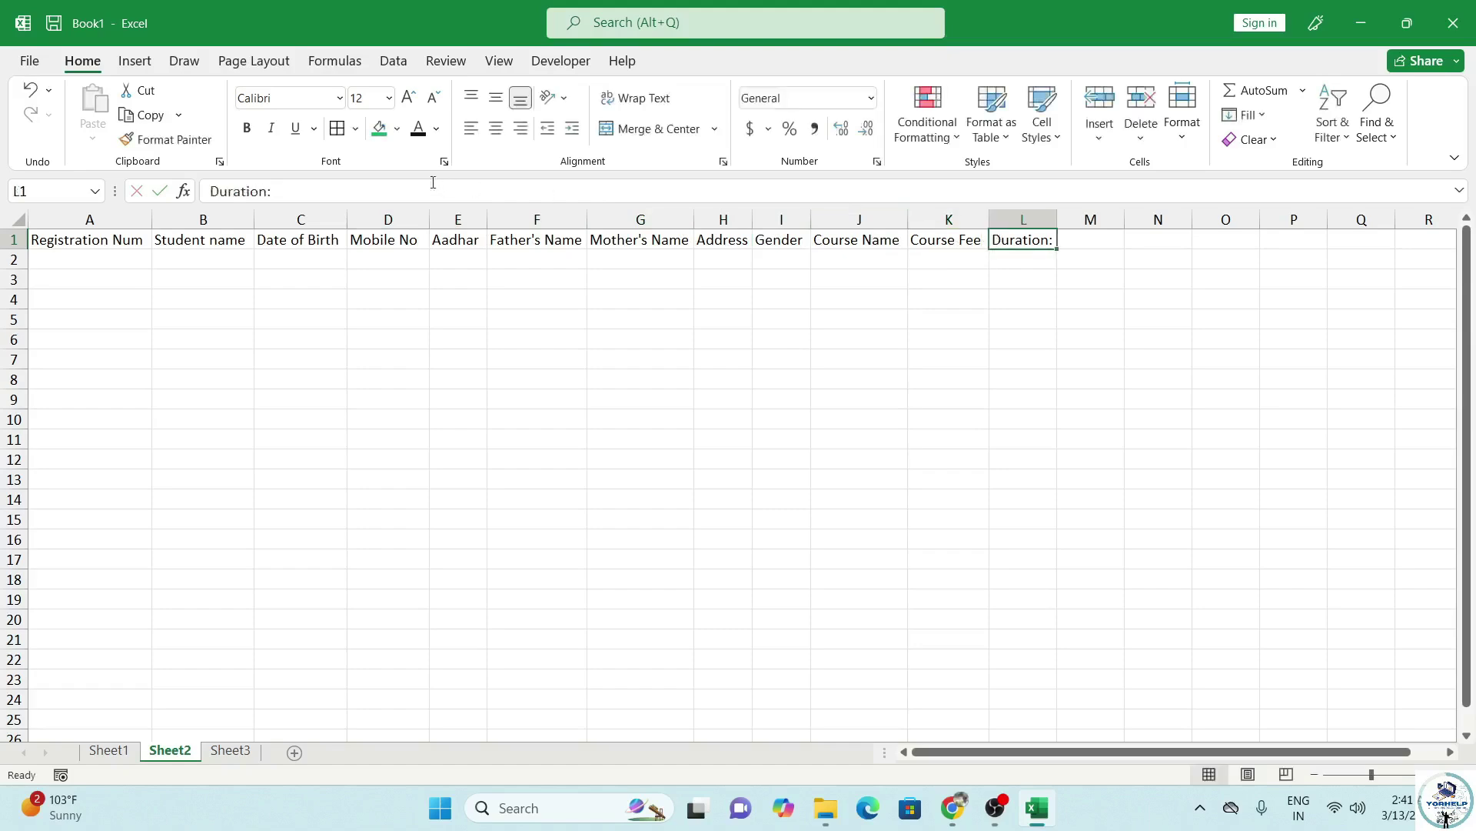
left_click(157, 315)
left_click_drag(77, 239, 1031, 241)
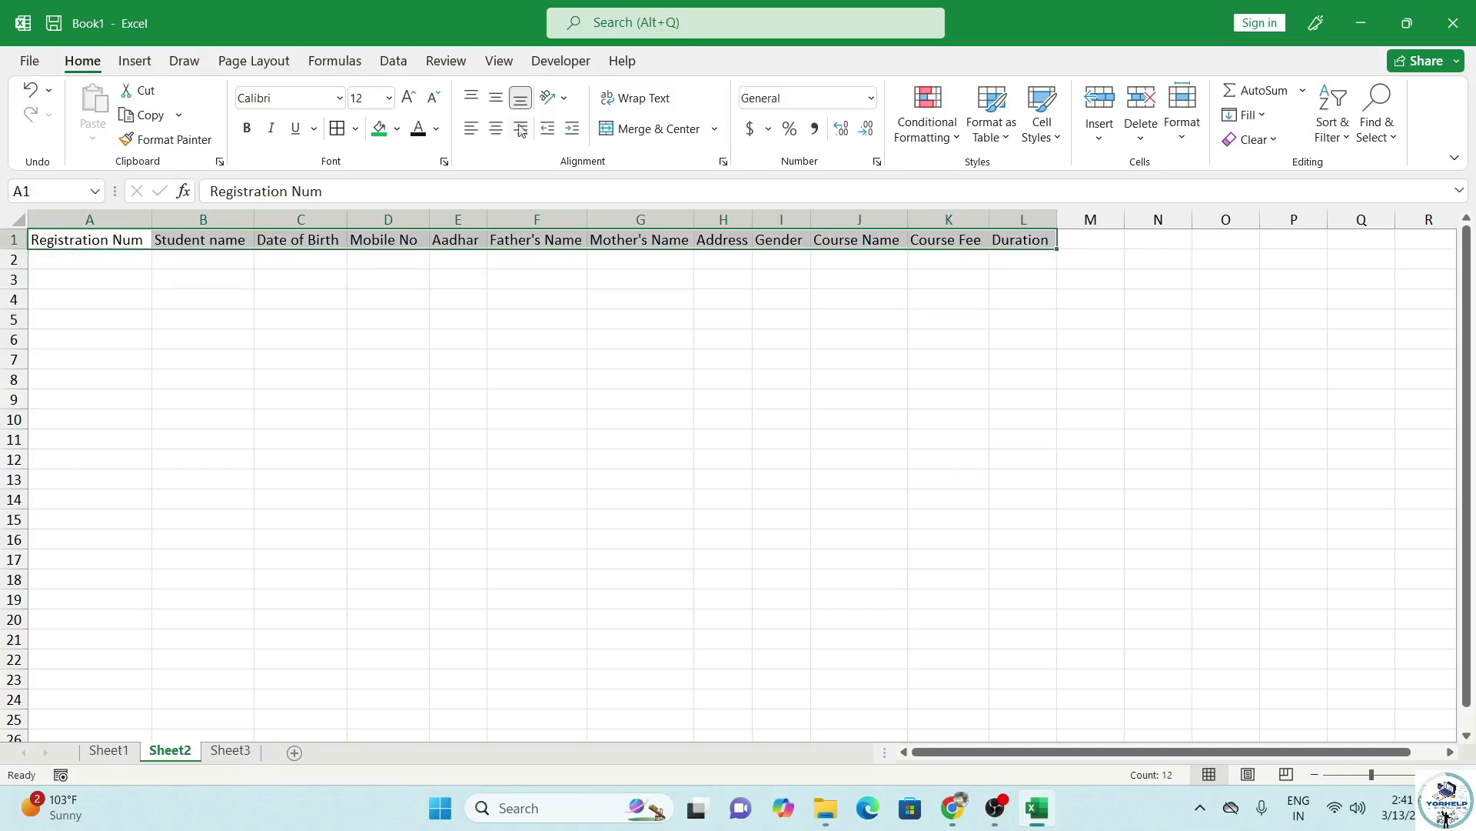
Give header row A1:L1 a green fill with bold pale text.
left_click(379, 128)
left_click(436, 129)
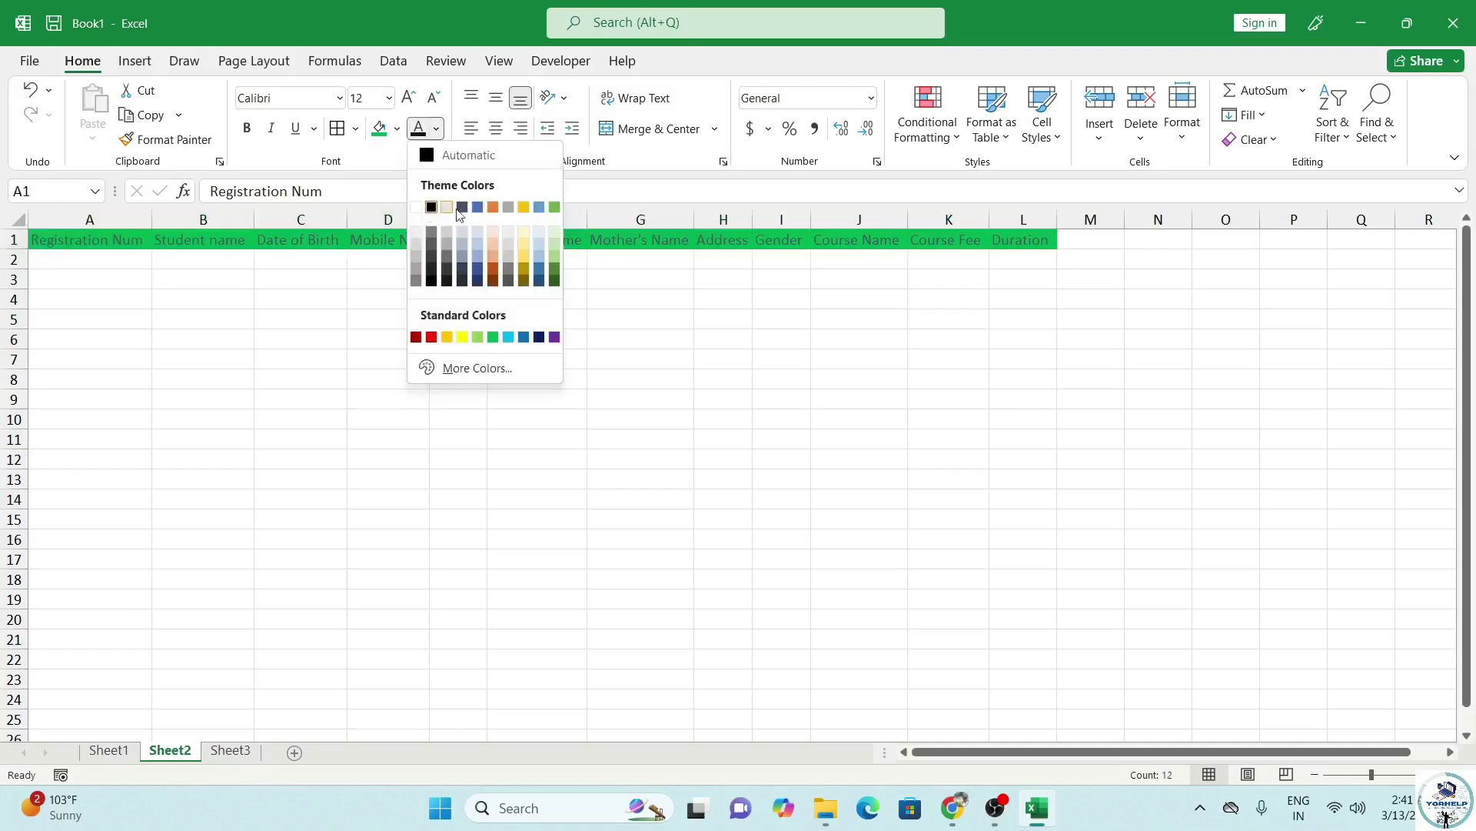
left_click(538, 231)
left_click(247, 127)
left_click(130, 314)
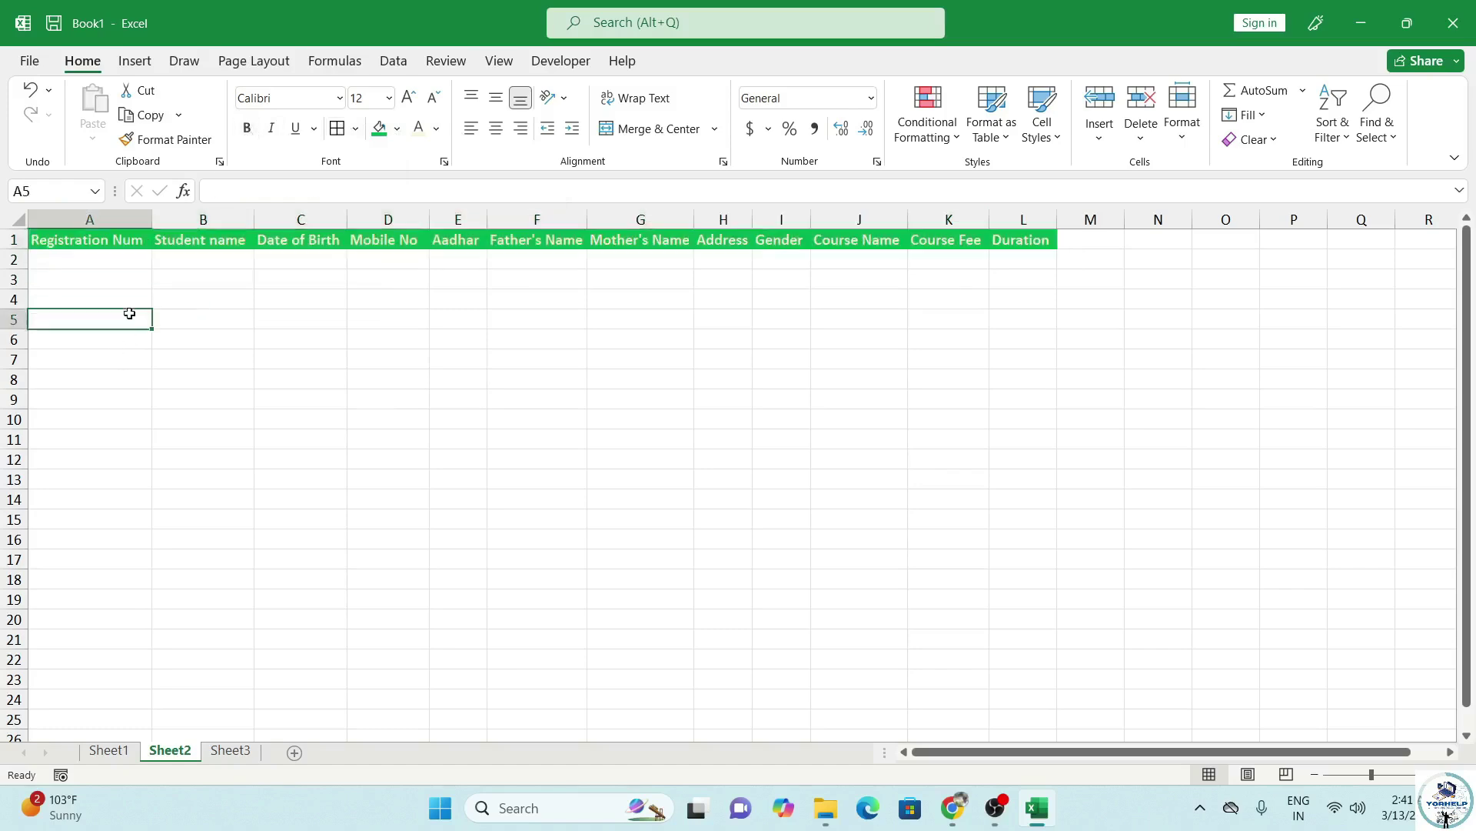
left_click(93, 263)
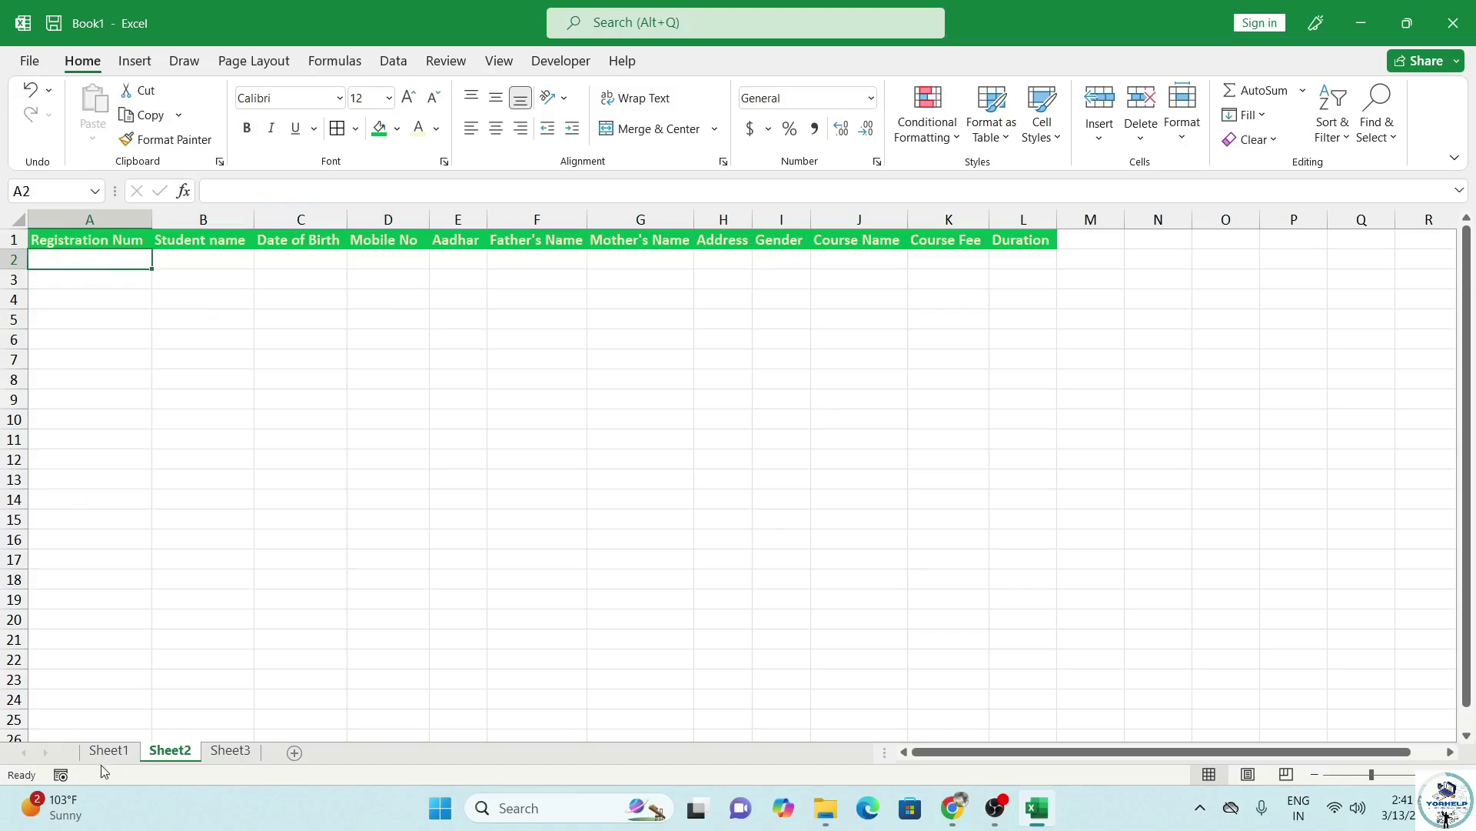
Compare the headers with Sheet1's registration form, then return to Sheet2 cell A1.
left_click(108, 750)
left_click(169, 750)
left_click(127, 757)
left_click(146, 319)
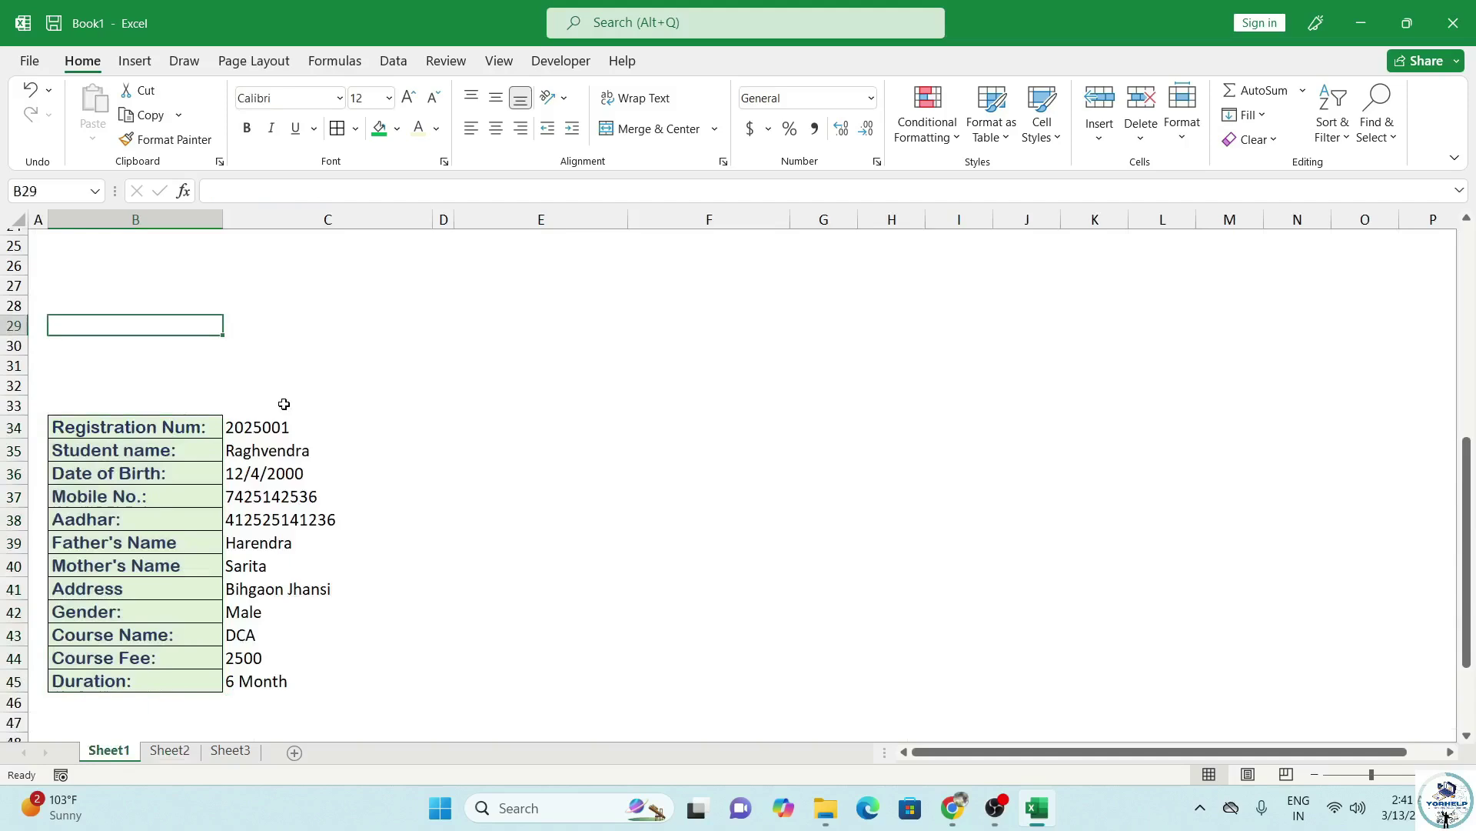
scroll(283, 402, "up", 9)
left_click(187, 757)
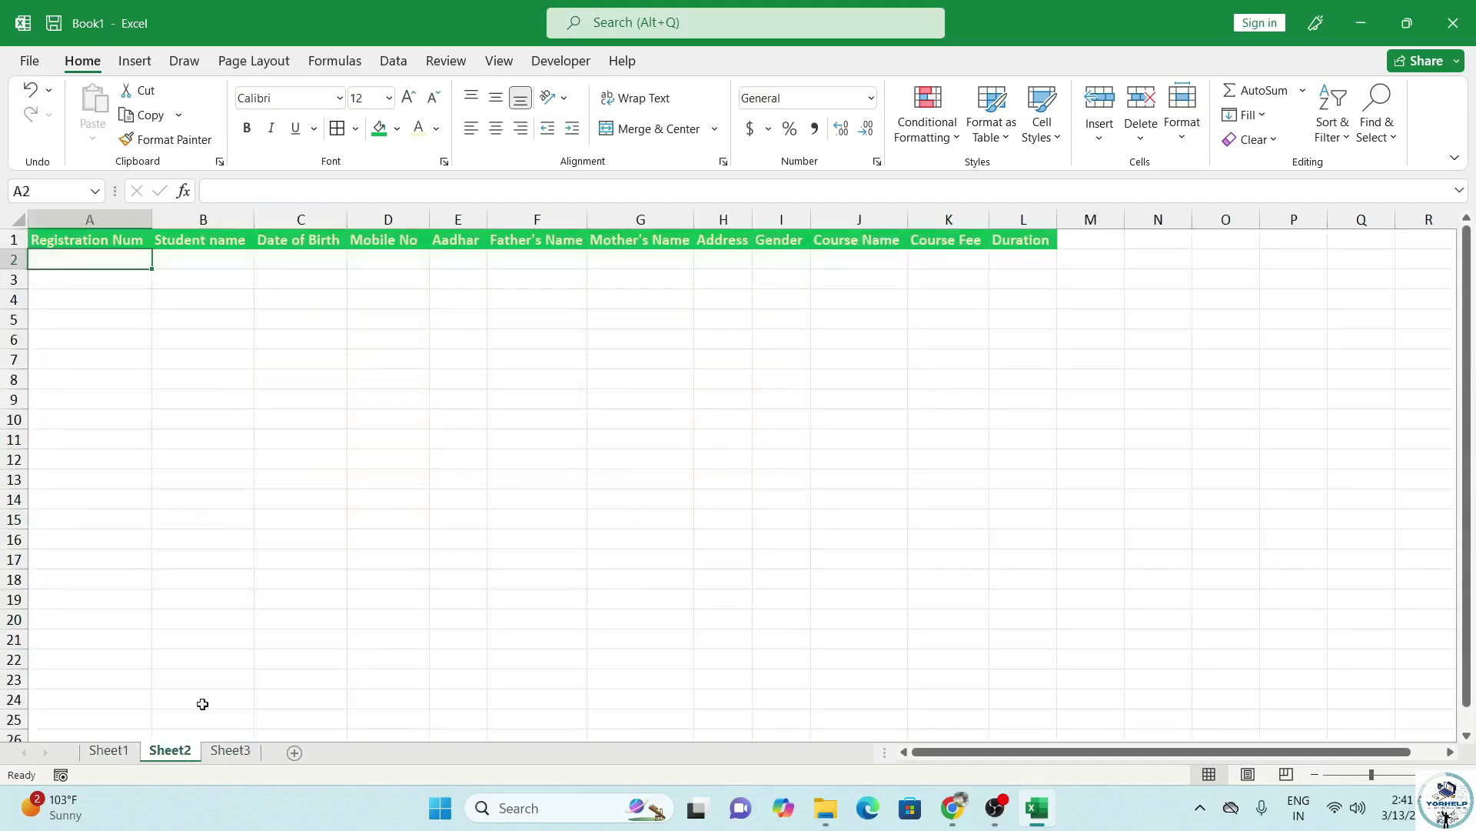
left_click(115, 245)
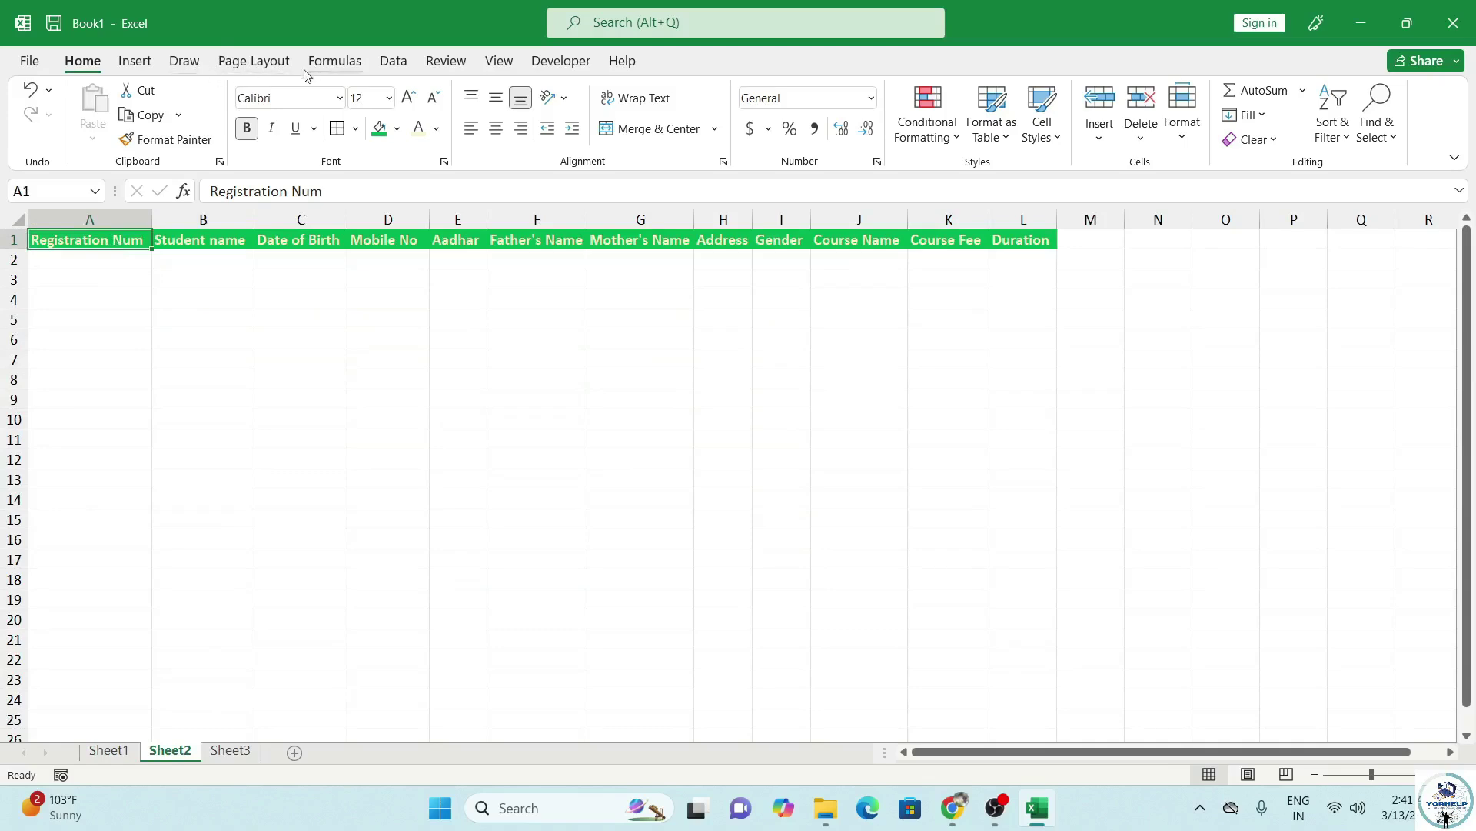
Check the Developer tab's settings under Customize the Ribbon.
left_click(561, 62)
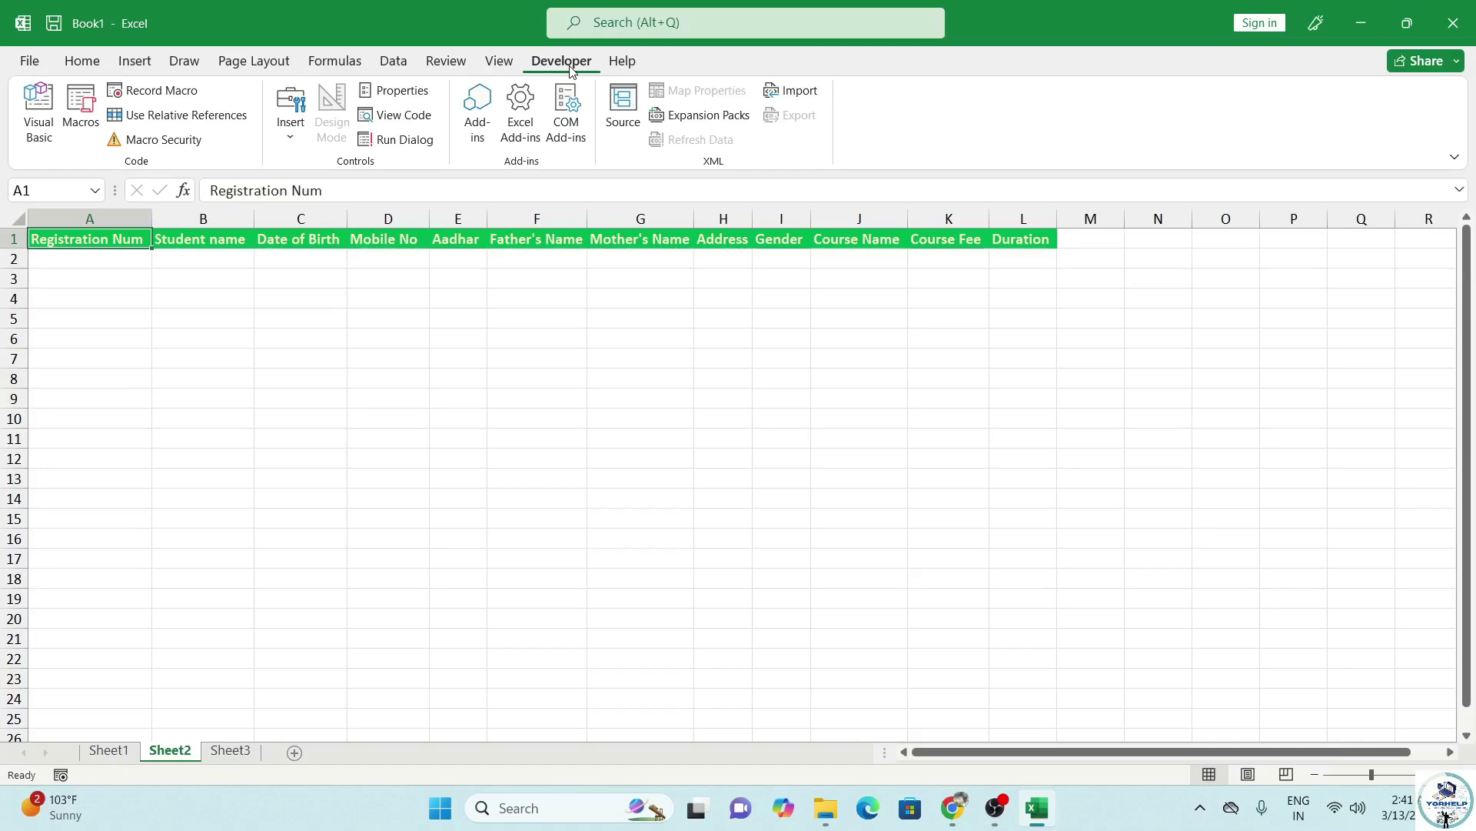
right_click(674, 63)
right_click(933, 107)
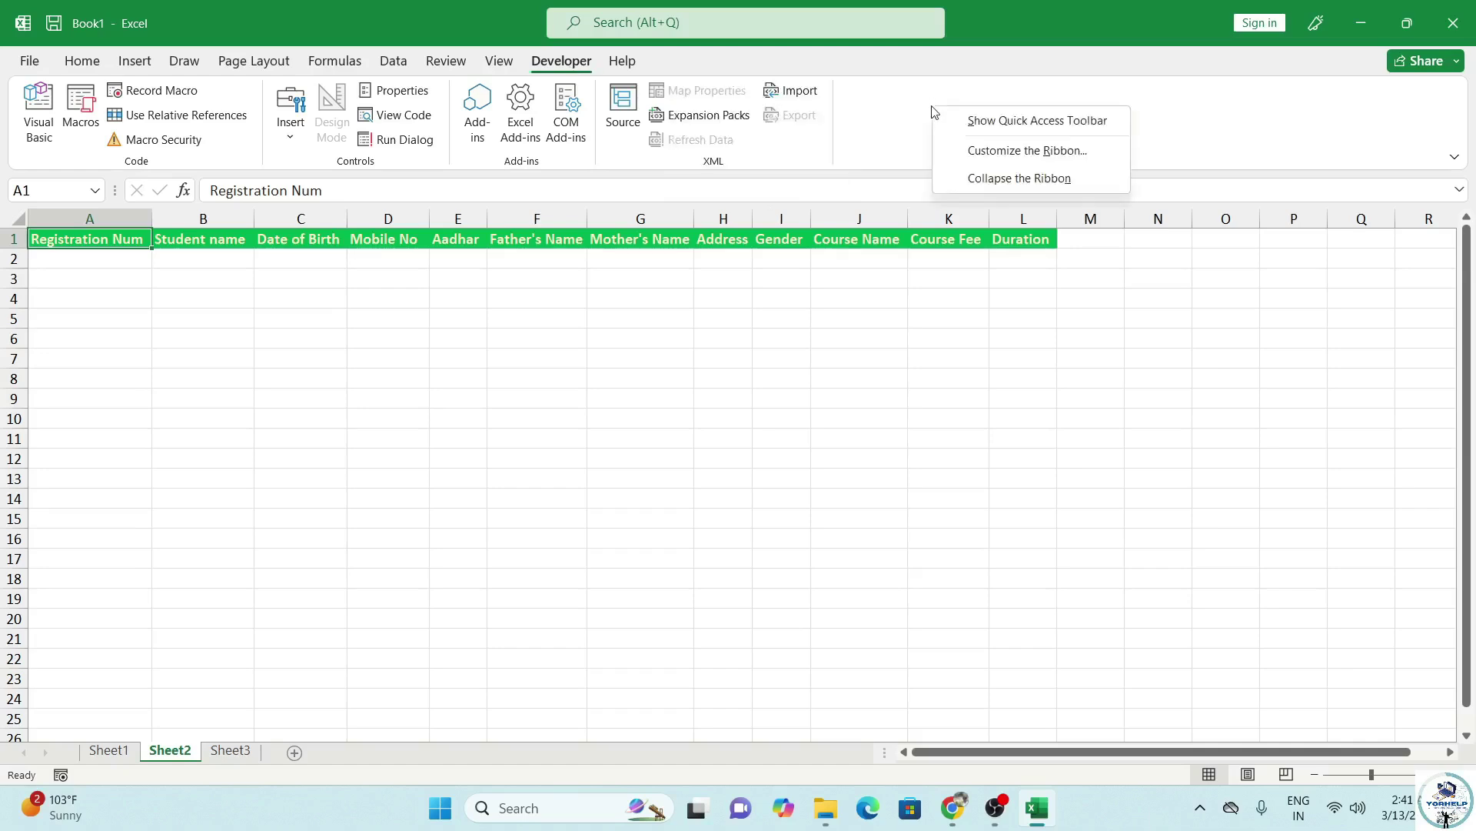
left_click(1019, 150)
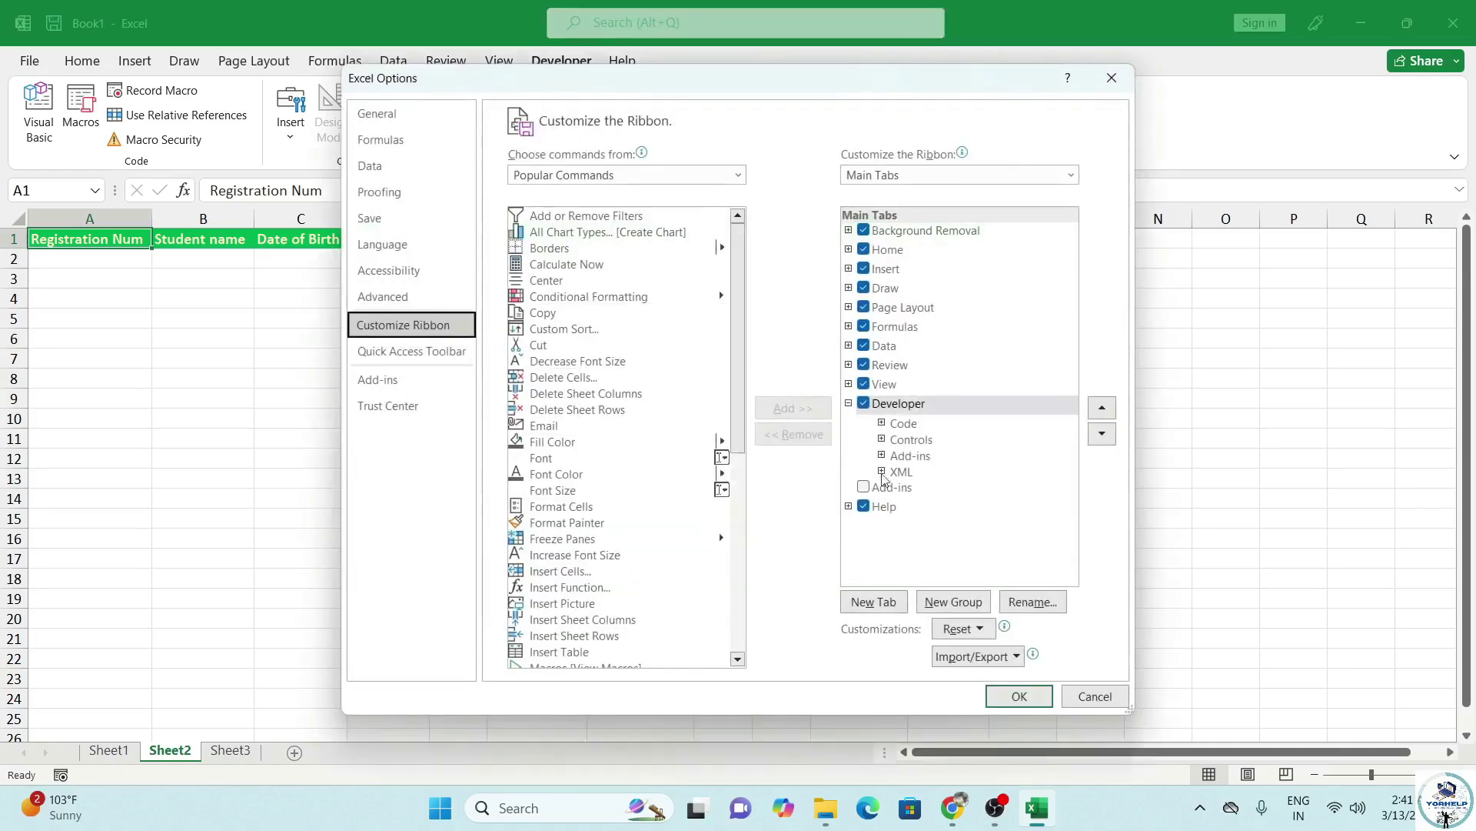
left_click(848, 403)
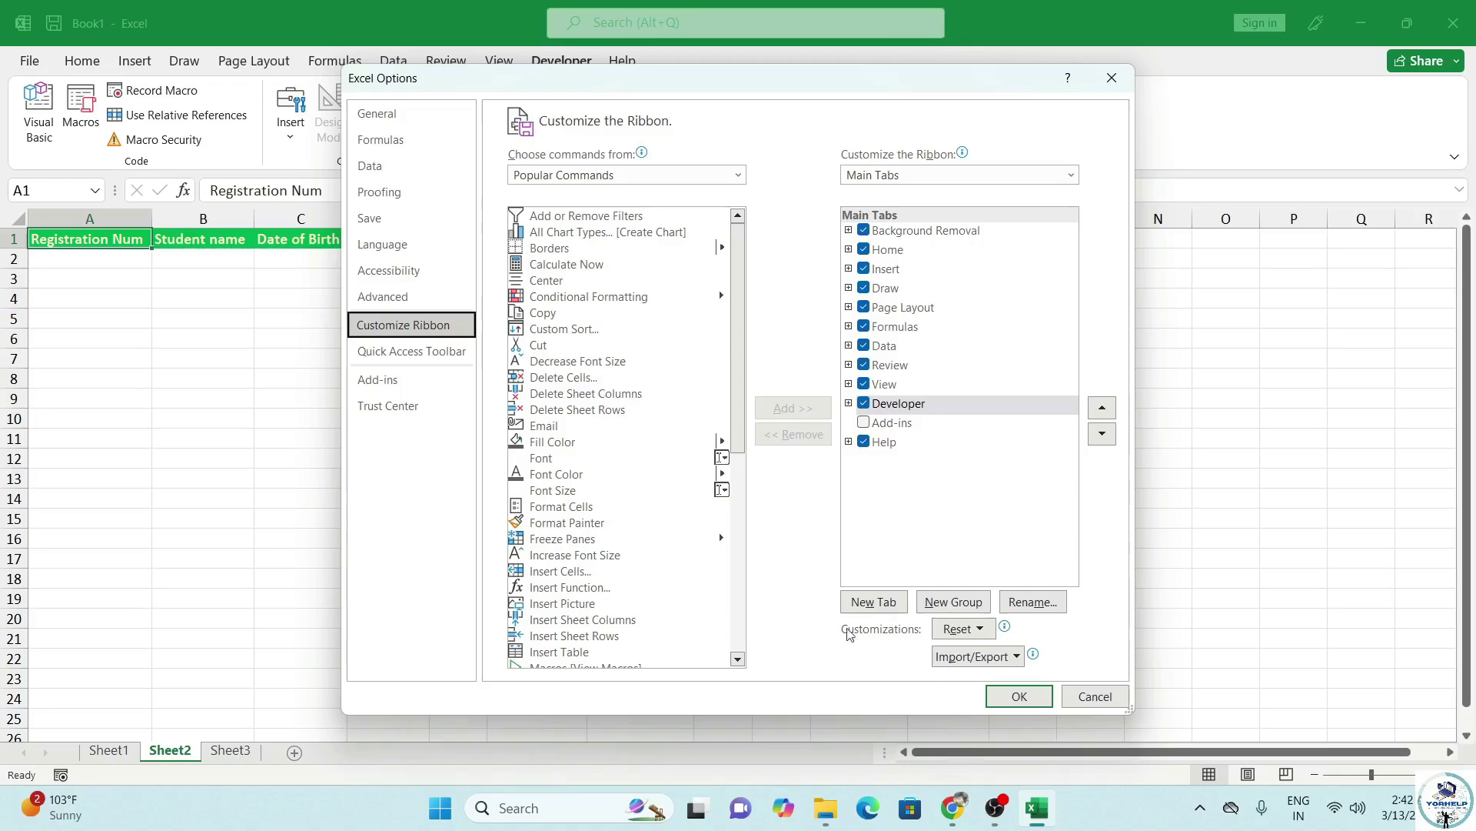
left_click(1005, 700)
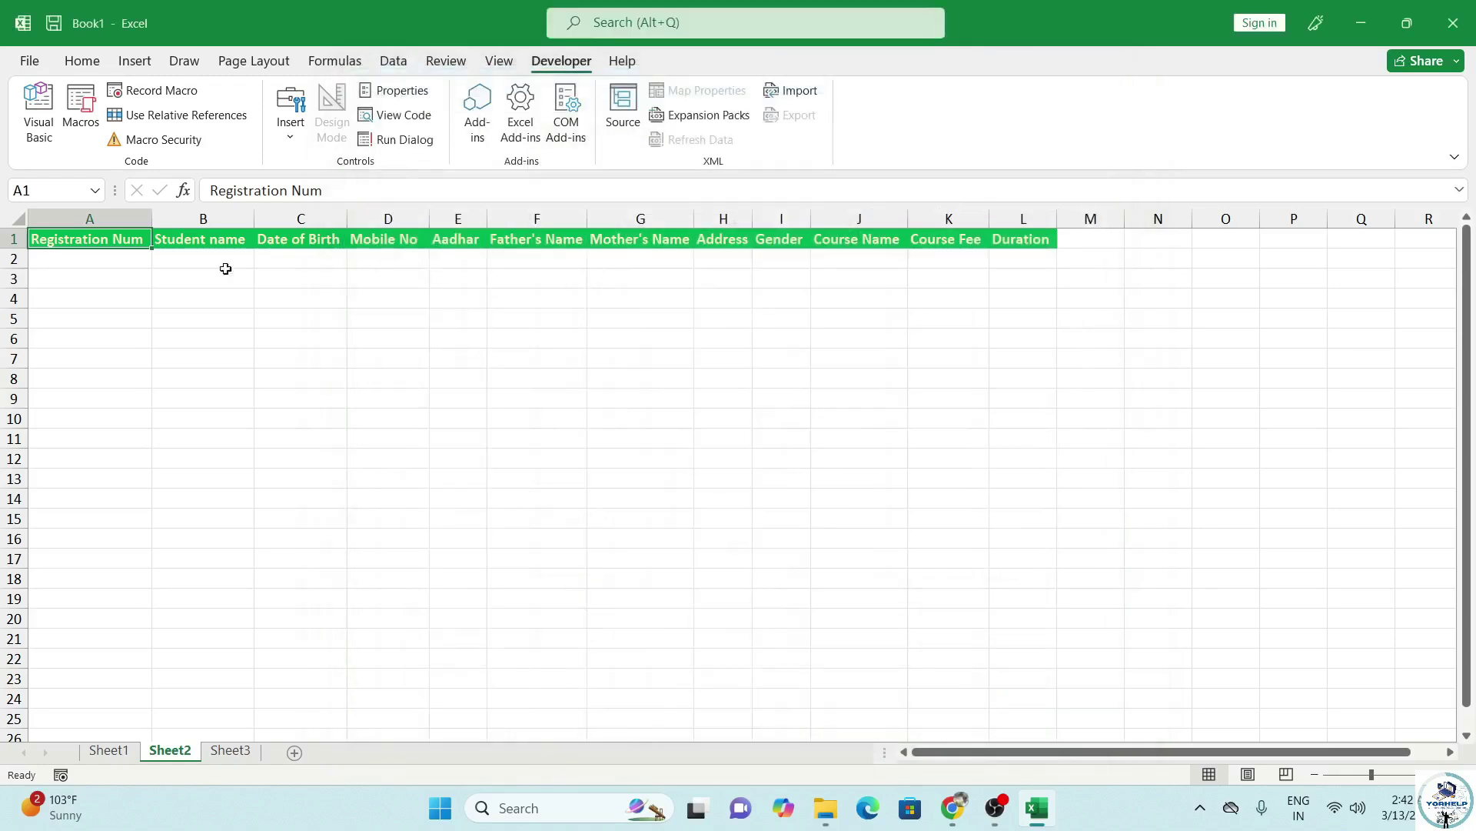
On Sheet1, start recording a macro named SaveData stored in this workbook.
left_click(198, 336)
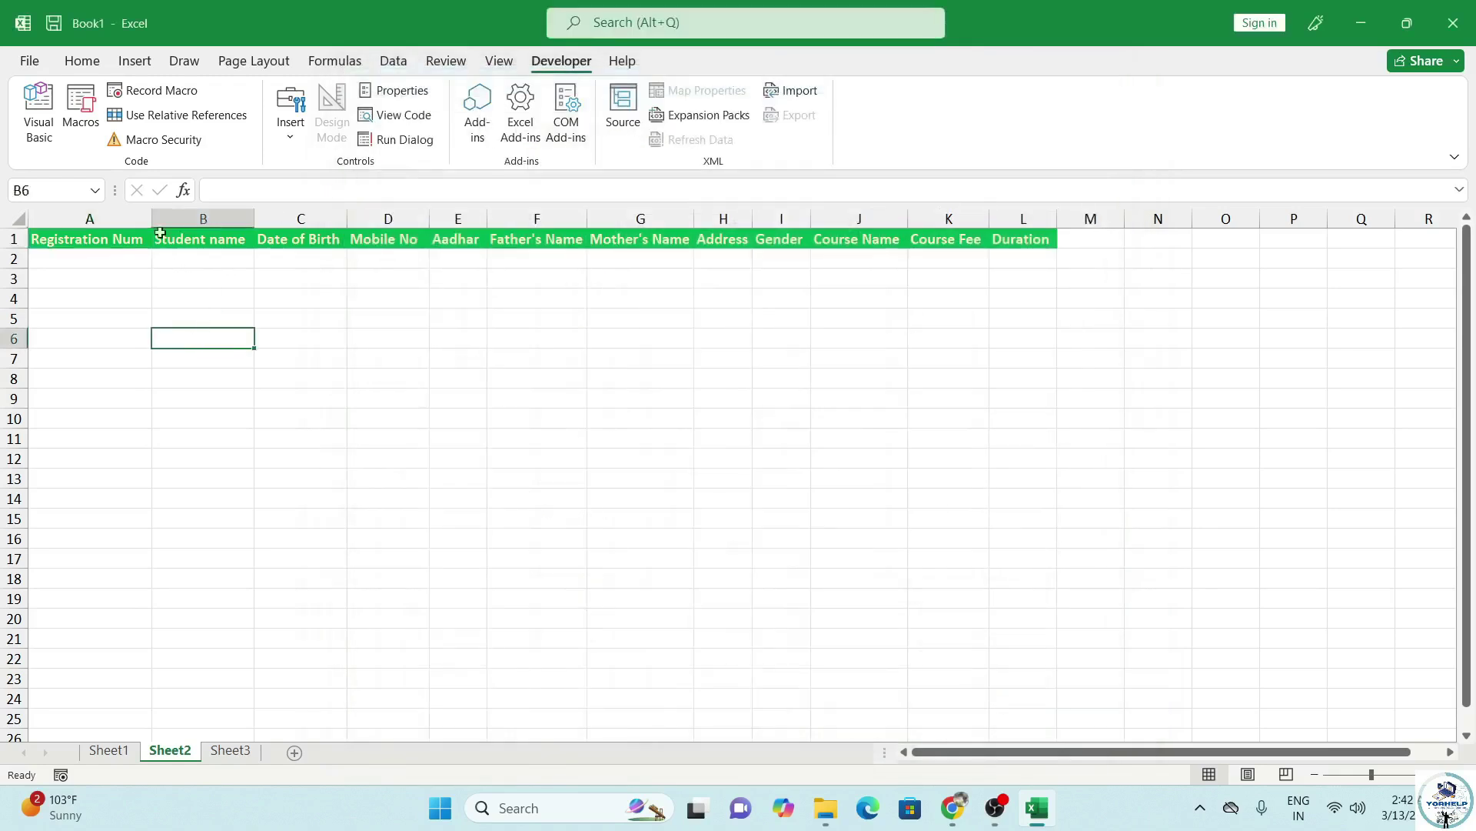
left_click(89, 254)
left_click(91, 240)
left_click(108, 750)
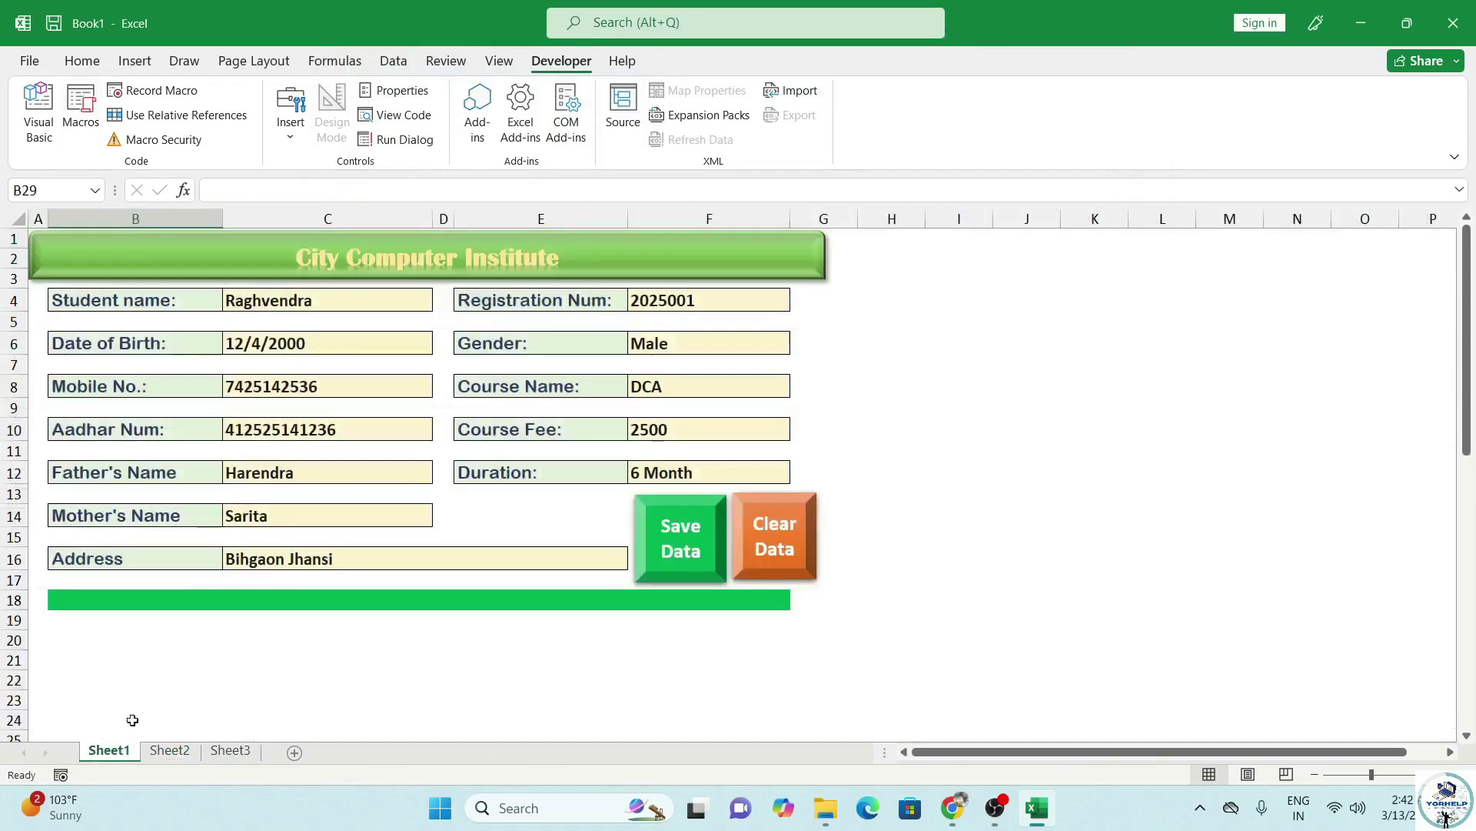
scroll(214, 514, "down", 6)
scroll(231, 507, "up", 6)
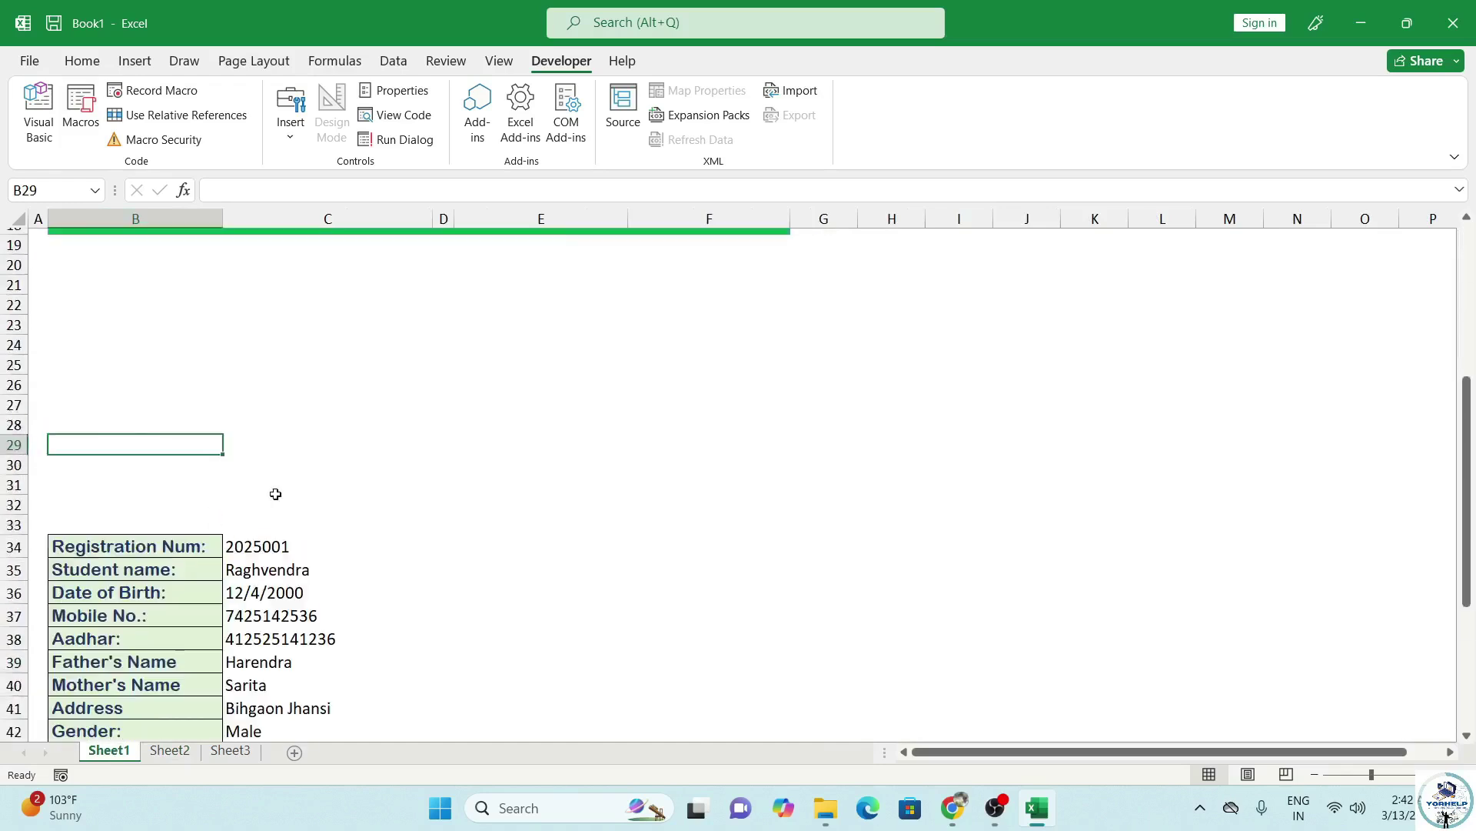
left_click(300, 308)
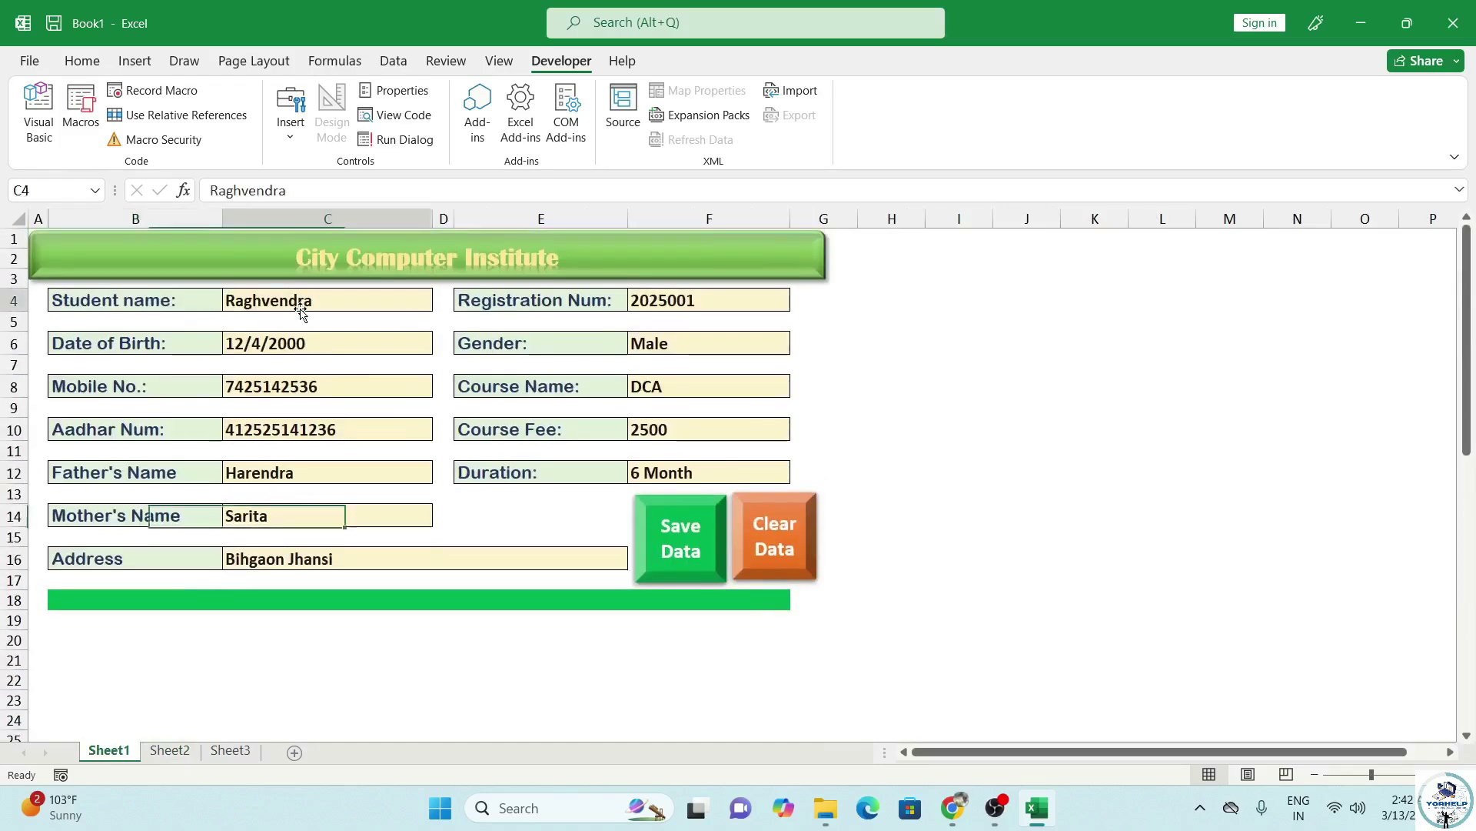
left_click(162, 93)
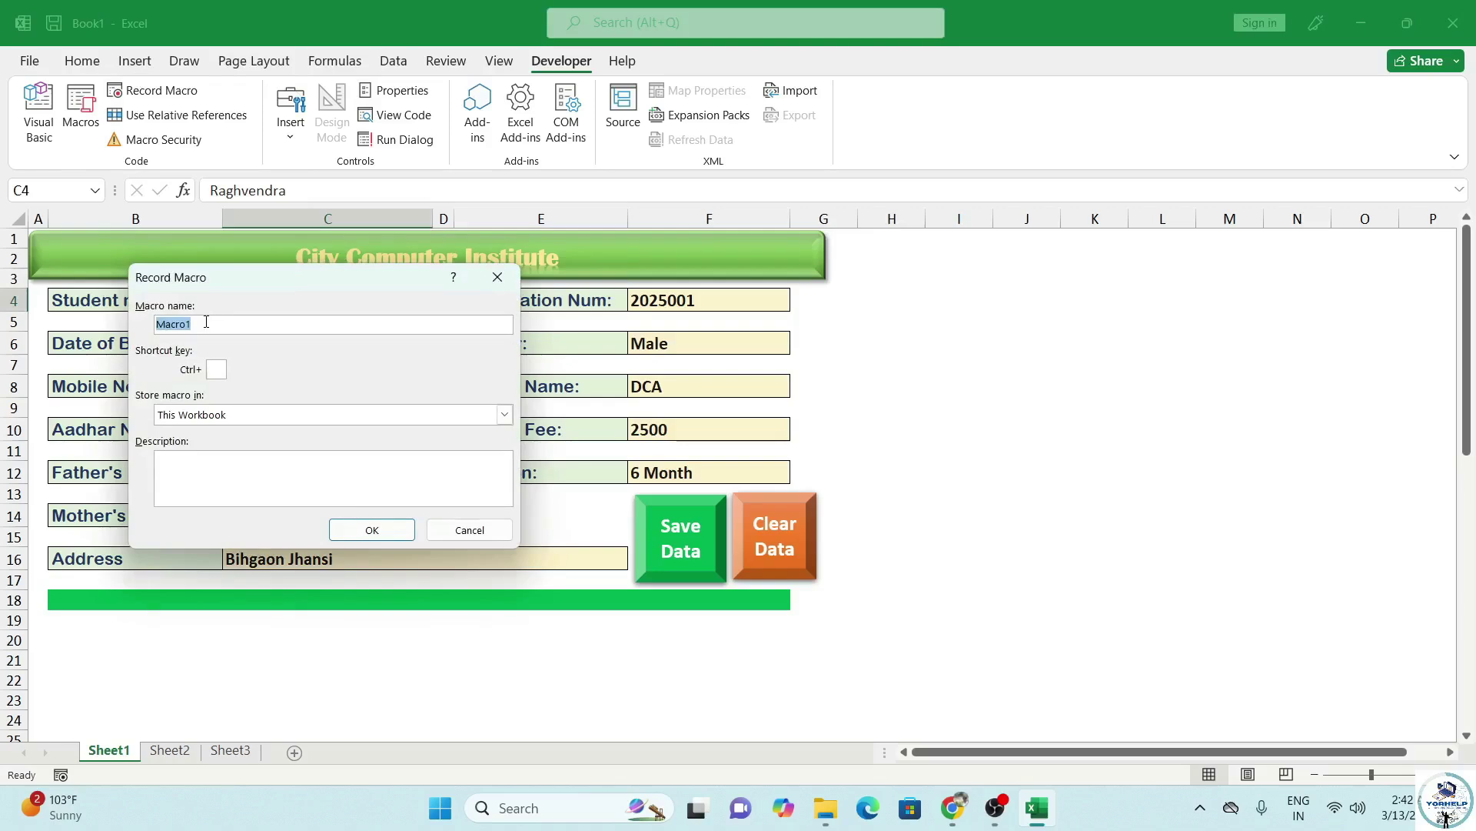
type("SaveData")
left_click(405, 533)
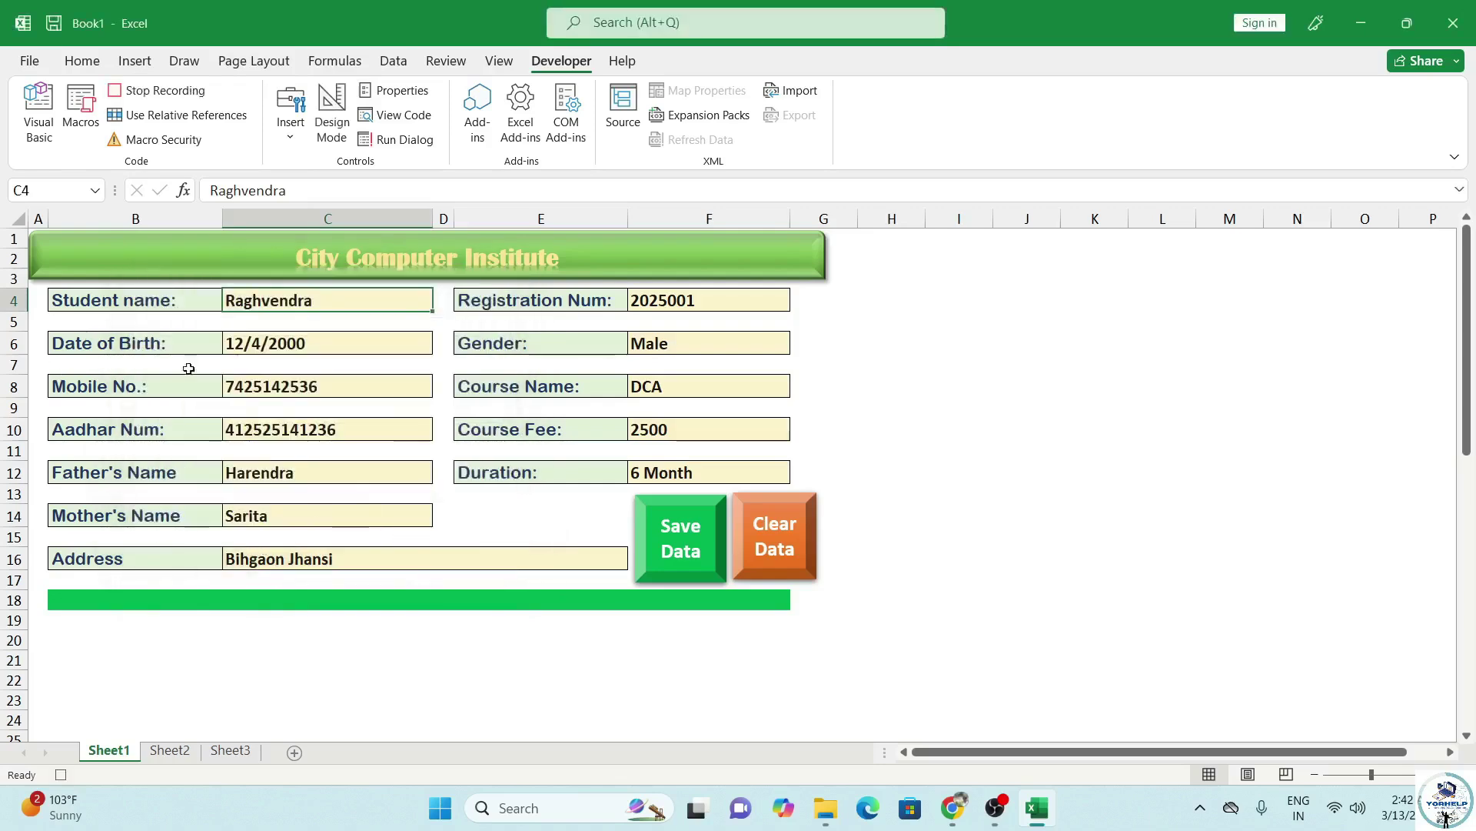
Select the form's record values in C34:C45 on the form sheet.
scroll(262, 577, "down", 7)
left_click(272, 482)
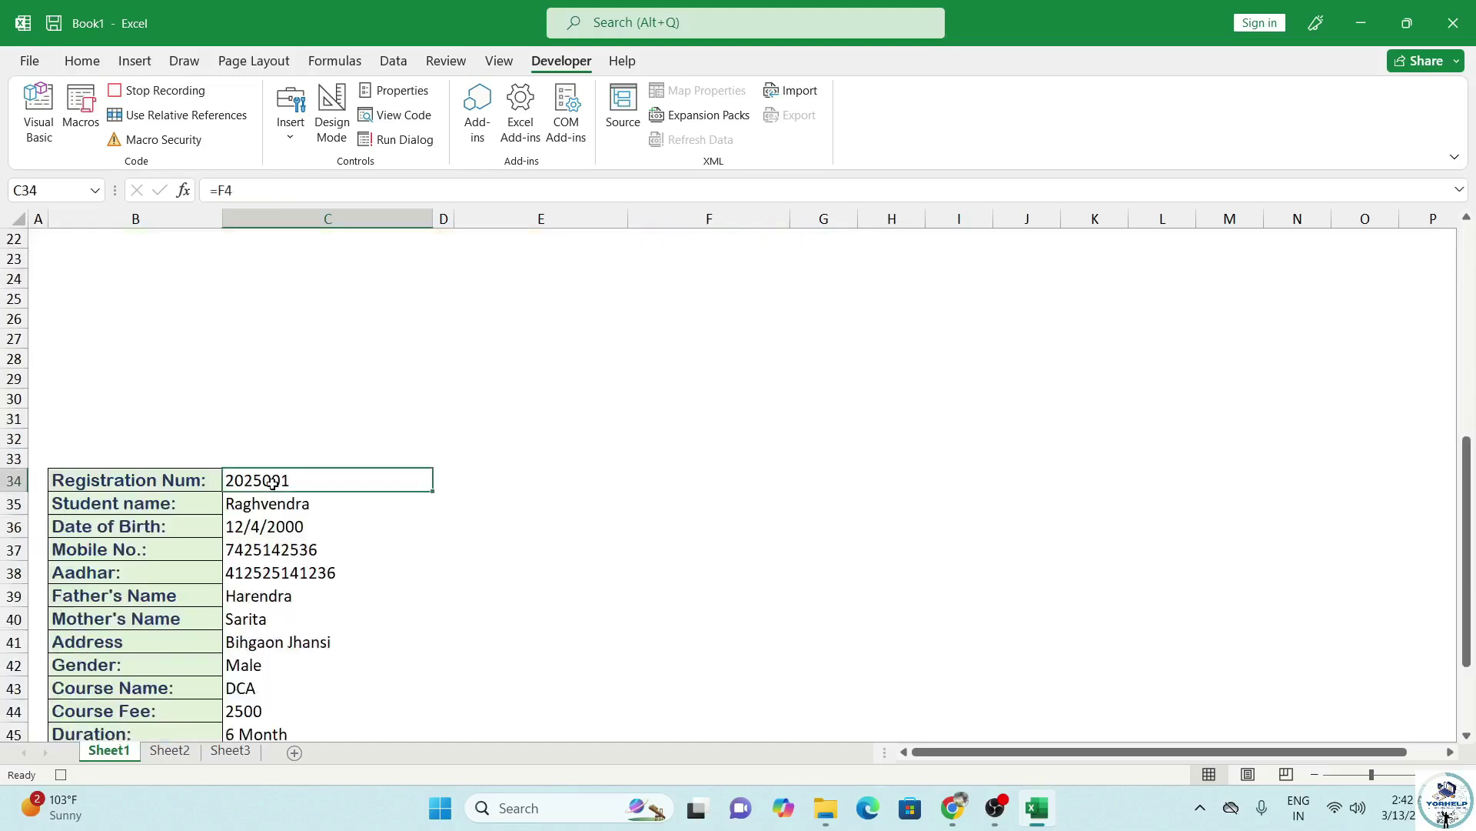
key("shift+Down")
key("shift+Down")
key("shift+Down")
key("shift+Down")
key("shift+Down")
key("shift+Down")
key("shift+Down")
key("shift+Down")
key("shift+Down")
key("shift+Down")
key("shift+Down")
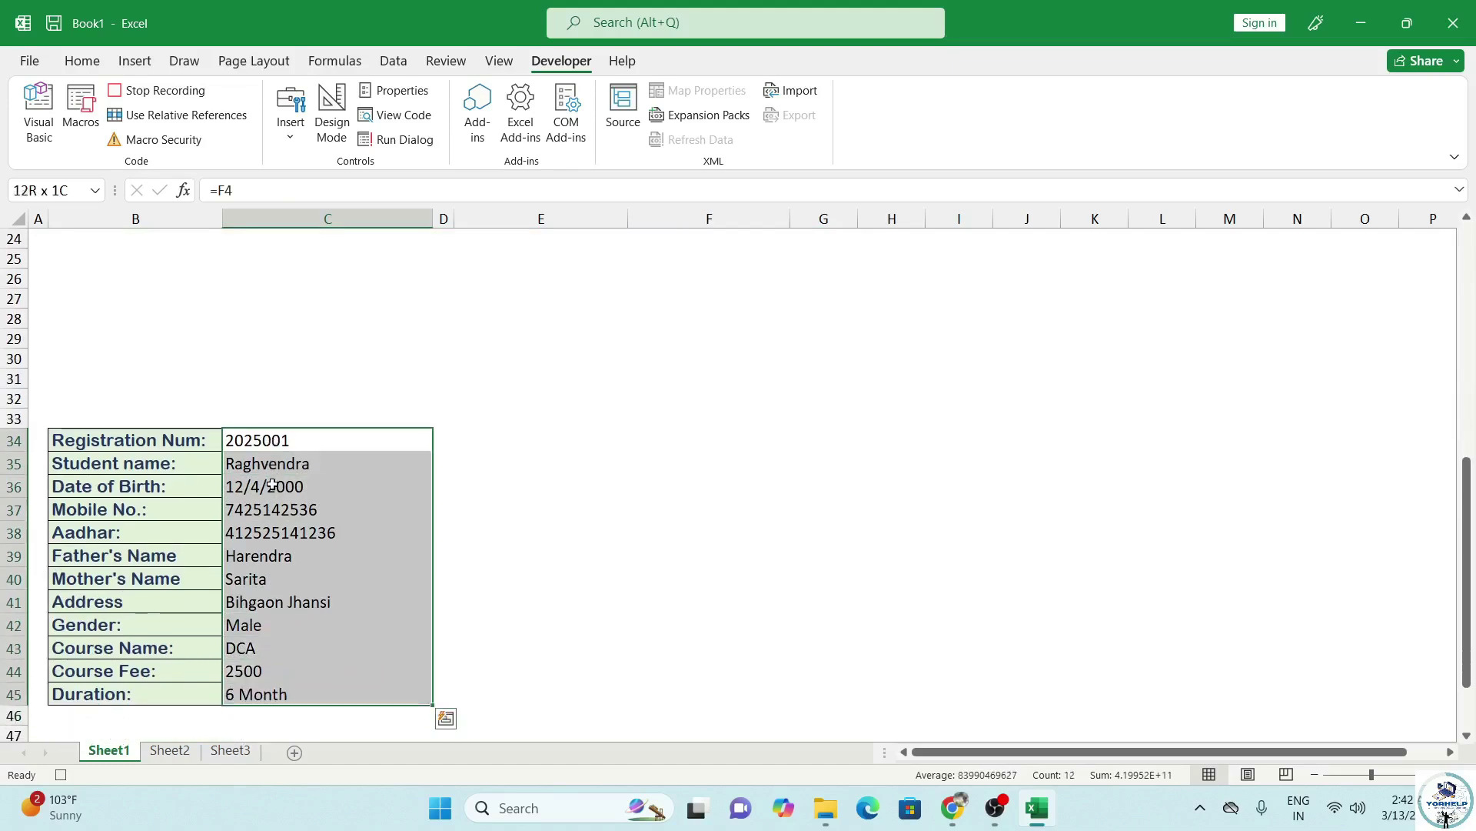
On Sheet2, jump along the header row and sheet edges back to cell A1.
left_click(179, 752)
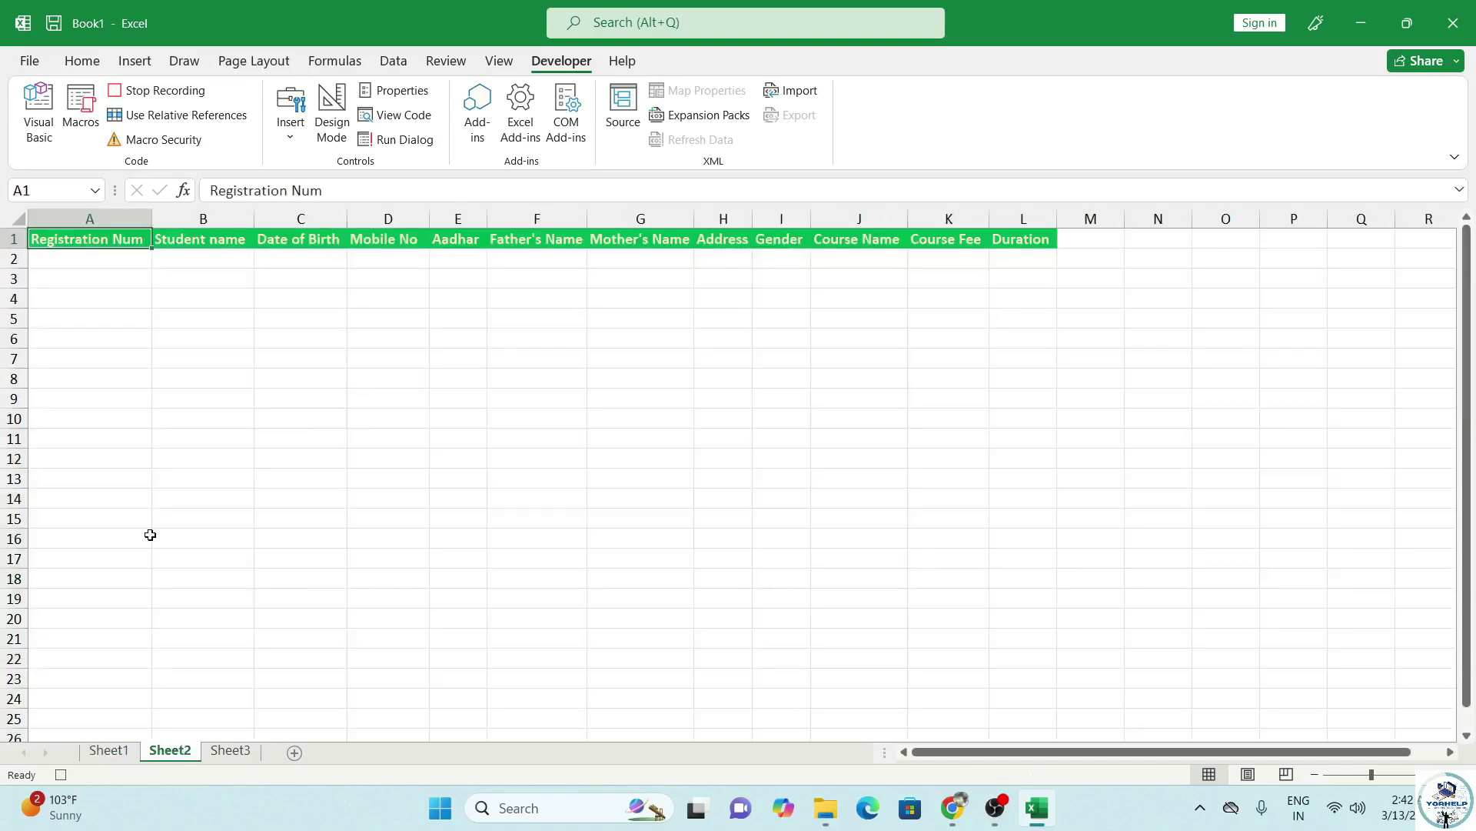
key("ctrl+Right")
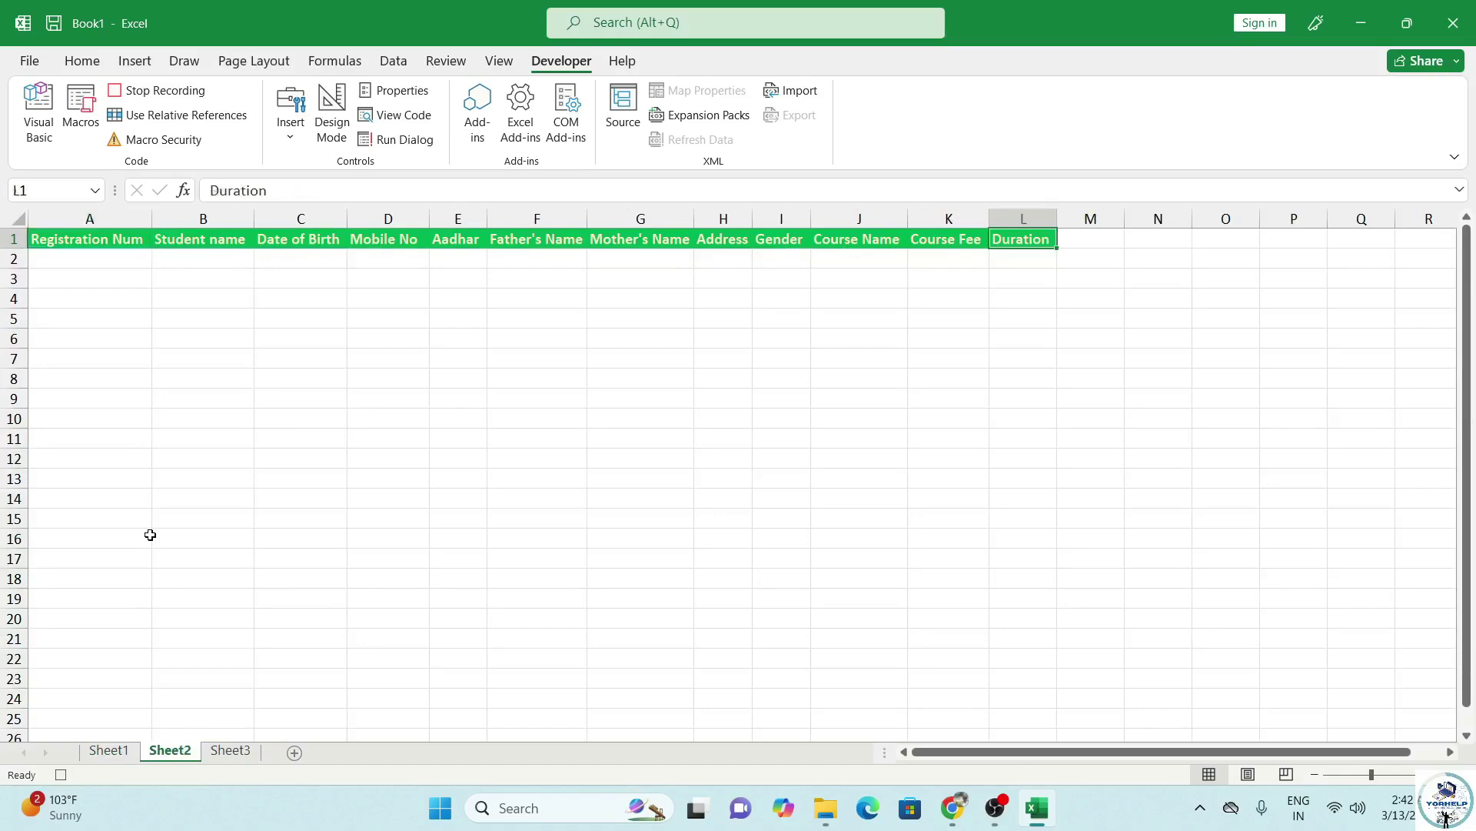
key("Right")
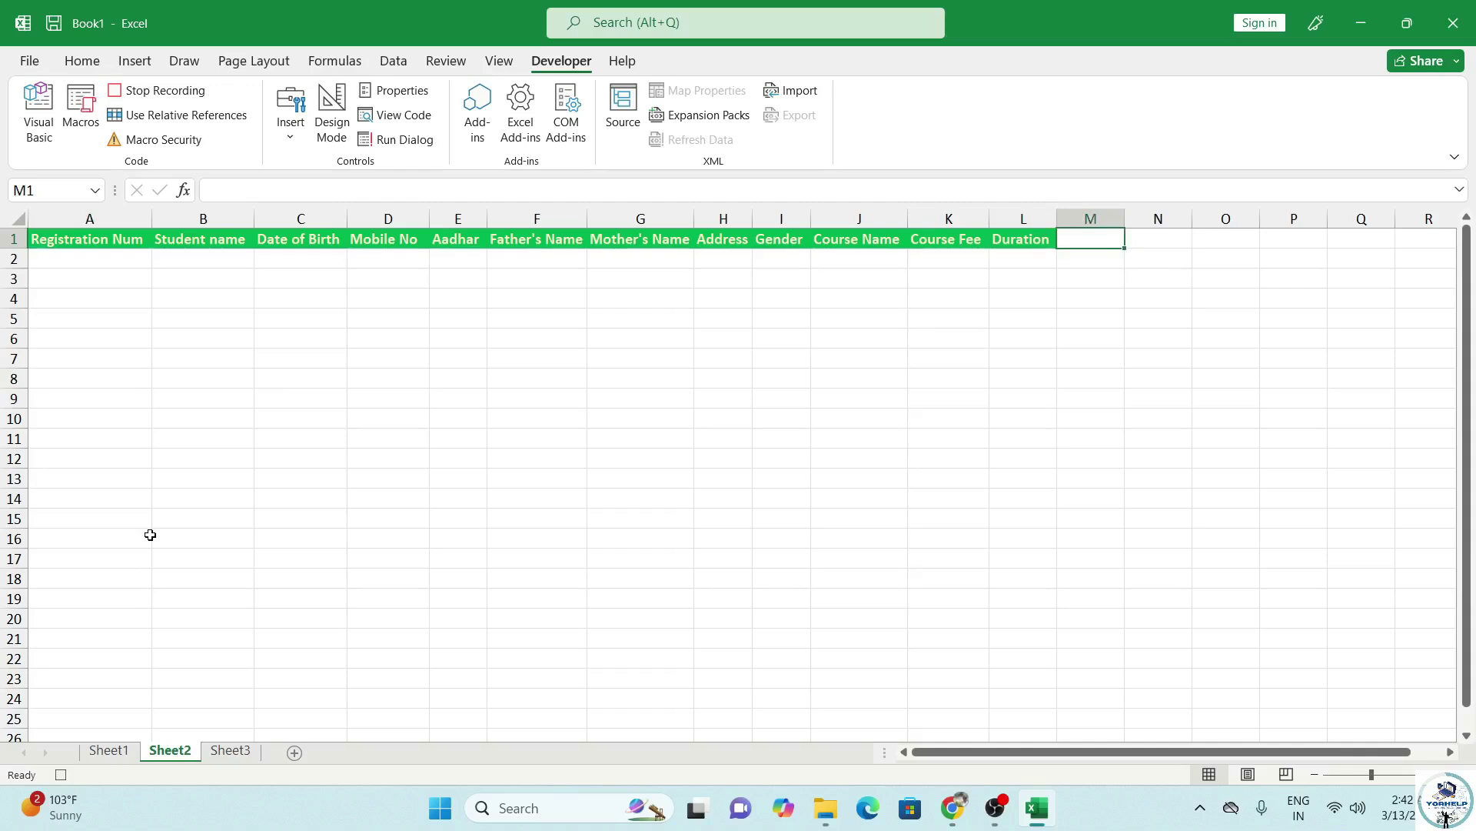
key("ctrl+Down")
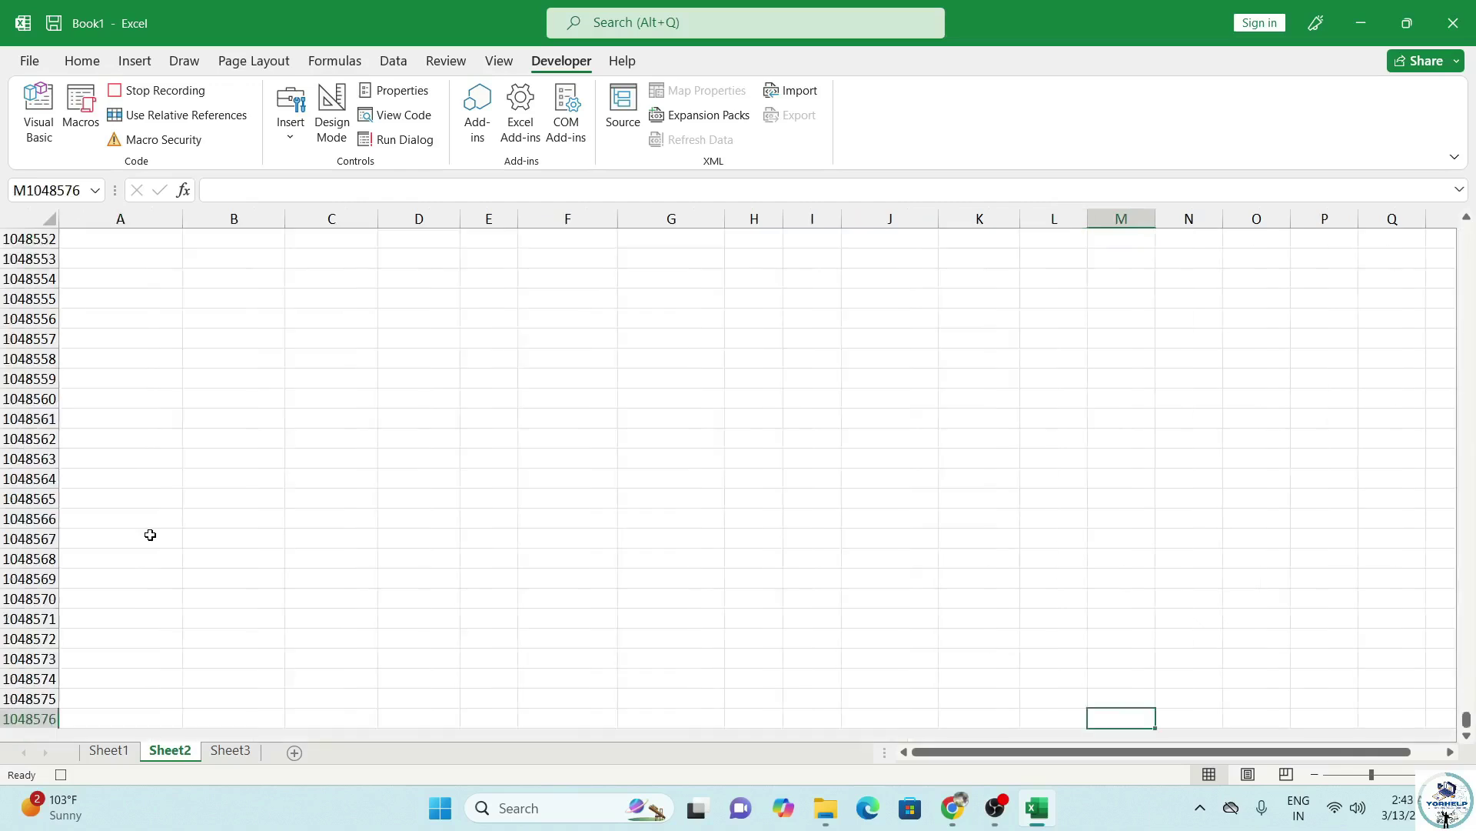
key("ctrl+Left")
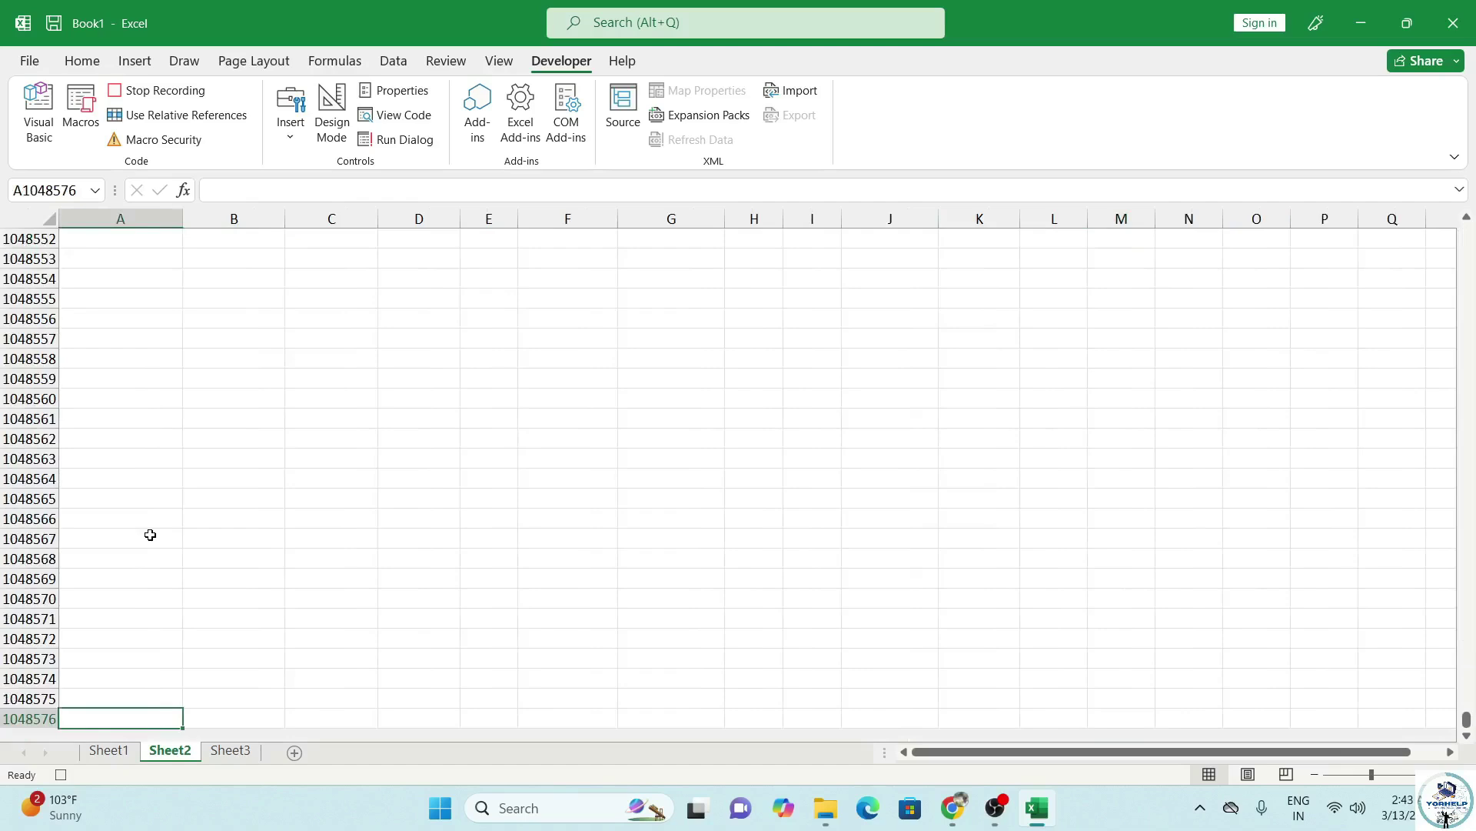
key("ctrl+Up")
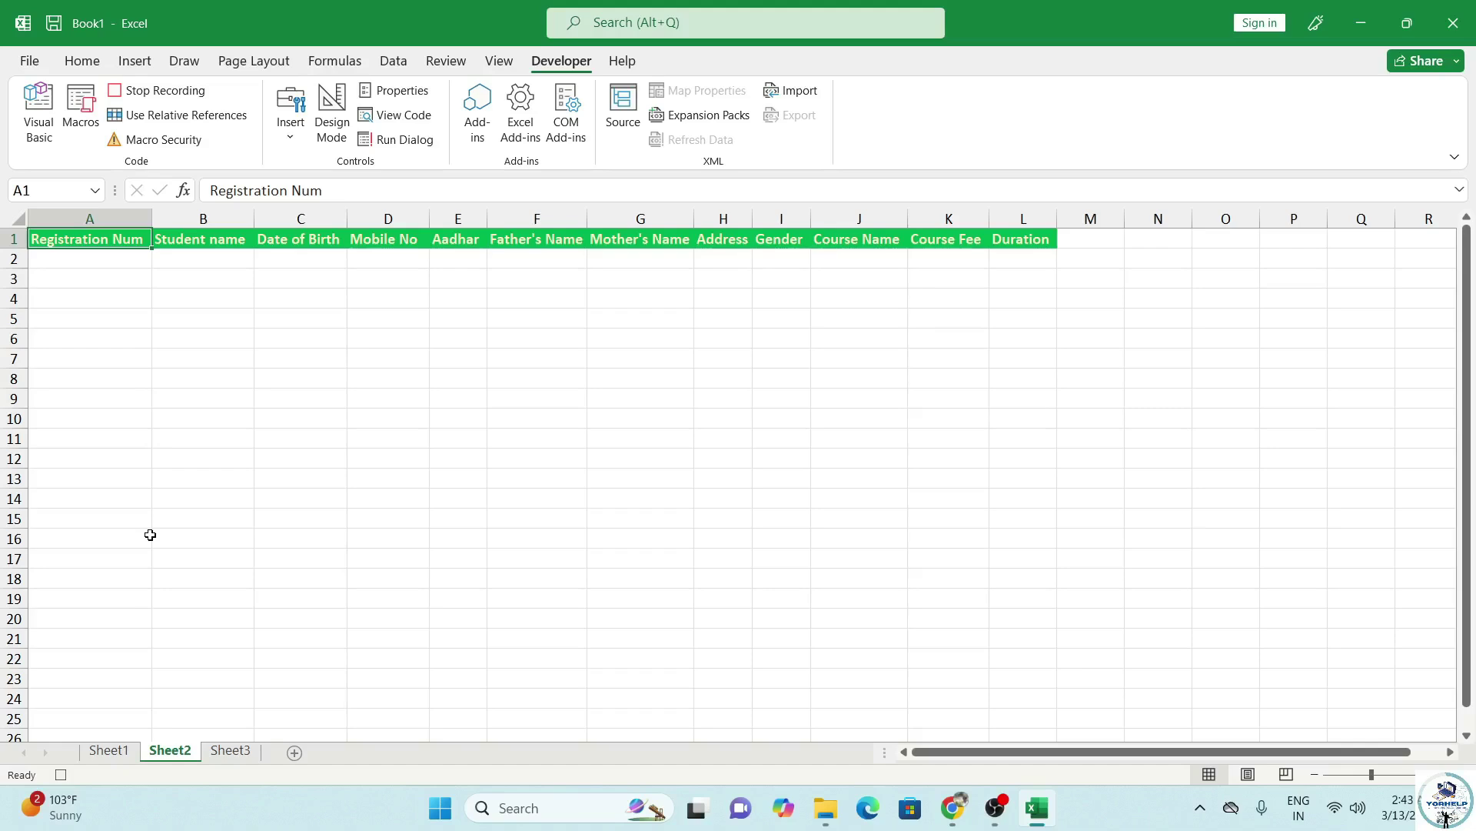
With relative references on, paste the record into row 2 as transposed values only.
left_click(184, 115)
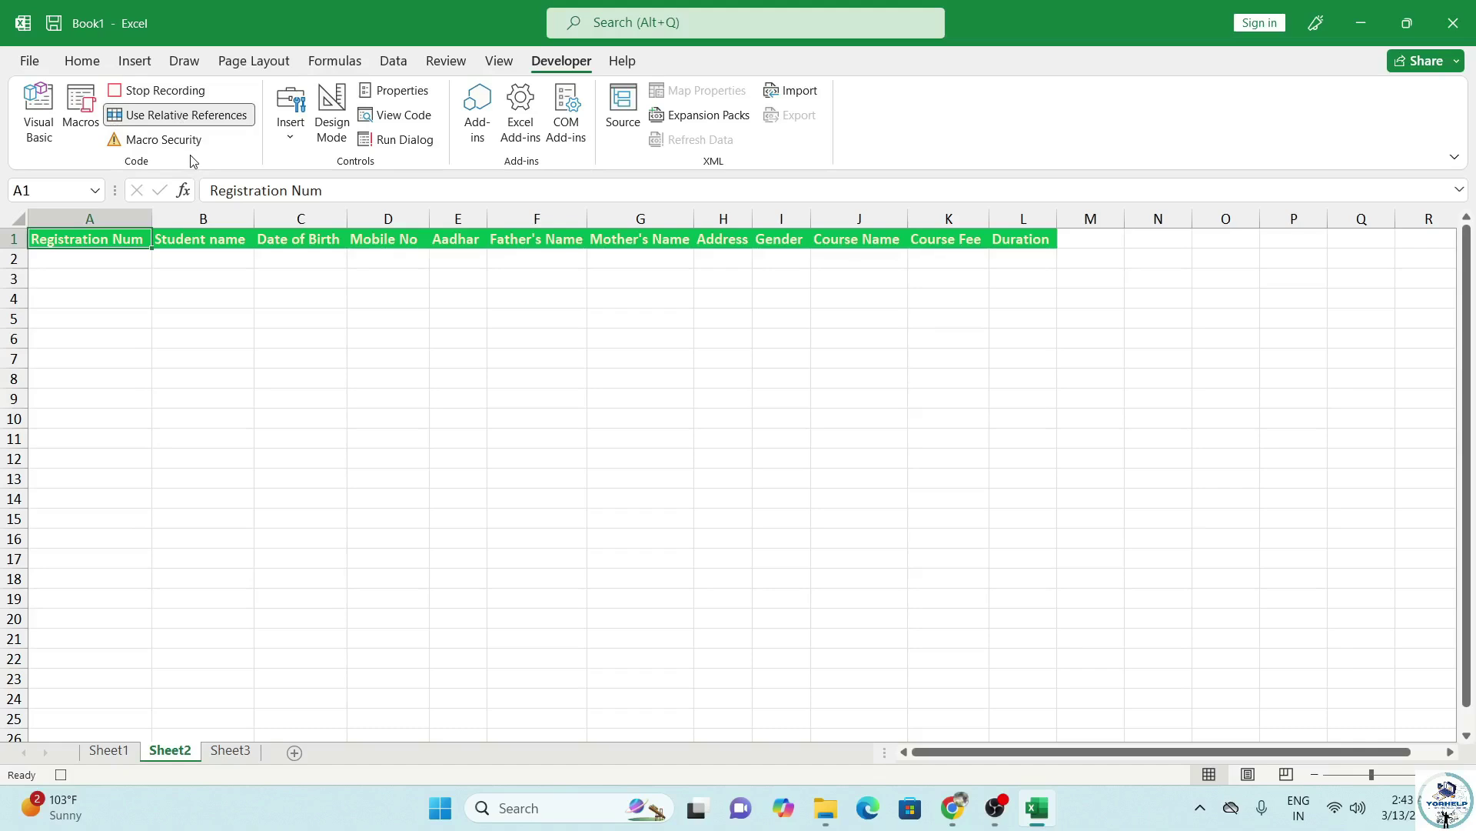
key("Down")
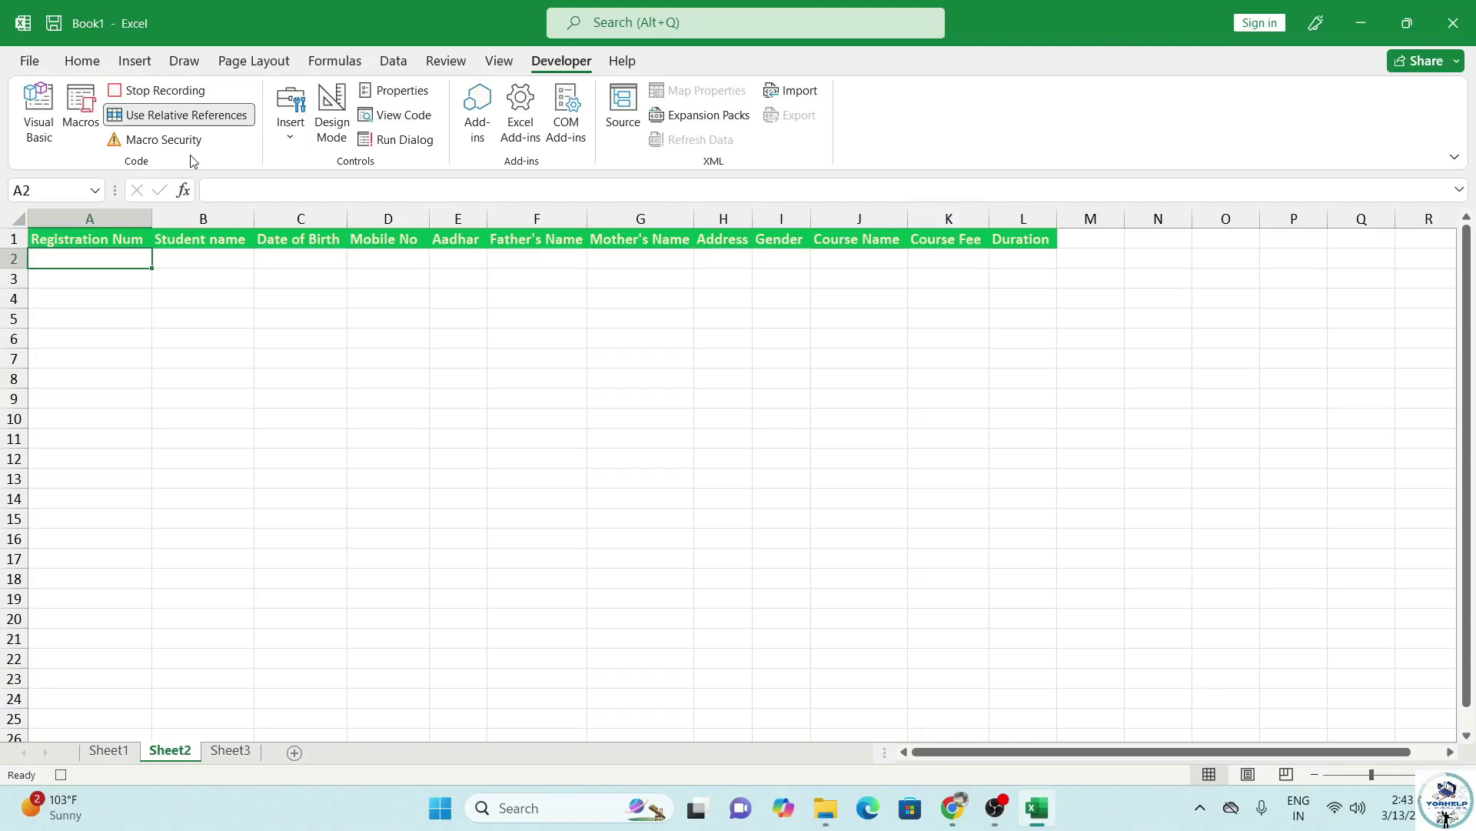
key("ctrl+alt+v")
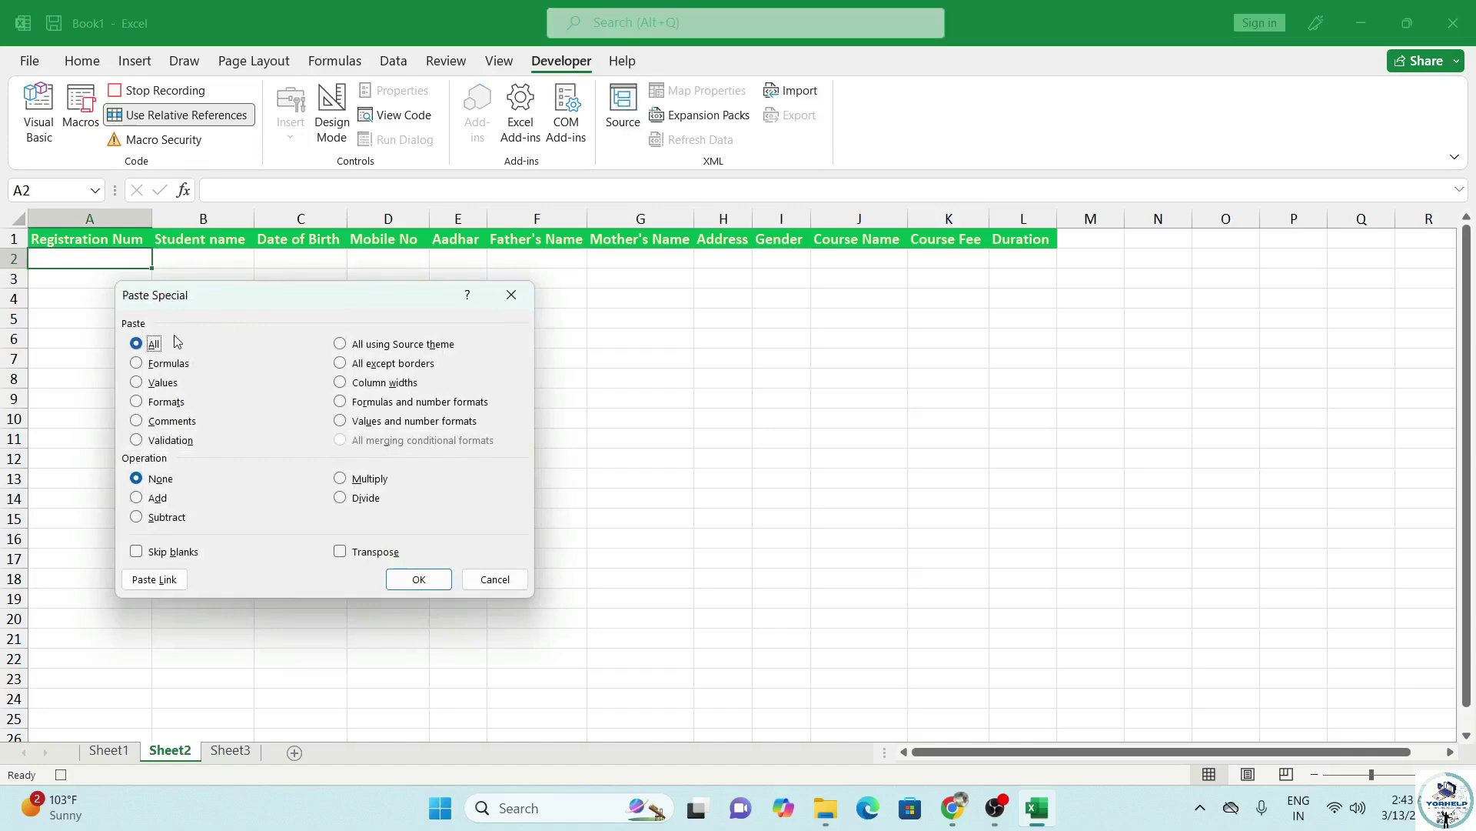
left_click(152, 383)
left_click(340, 552)
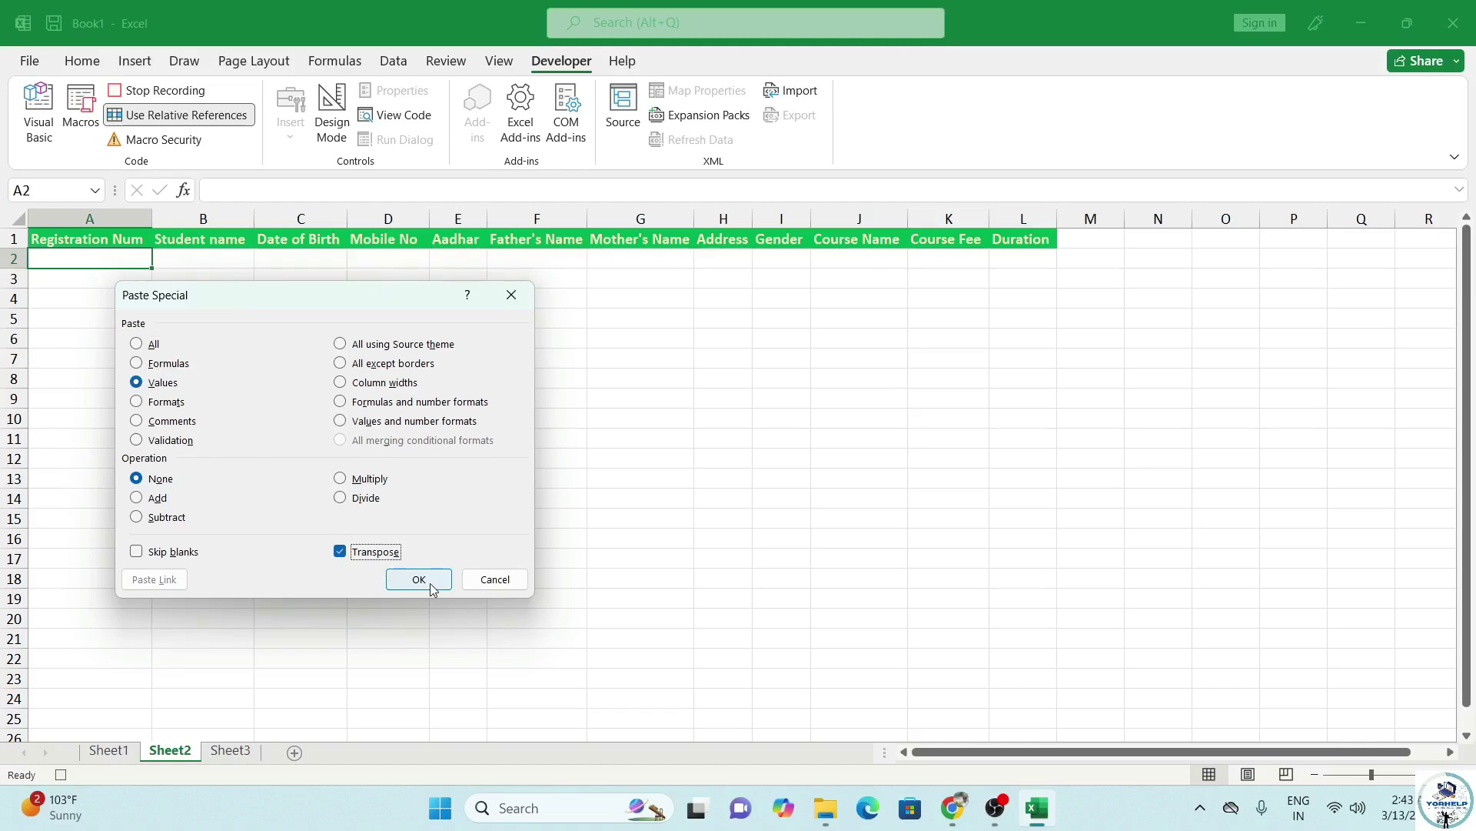
left_click(419, 580)
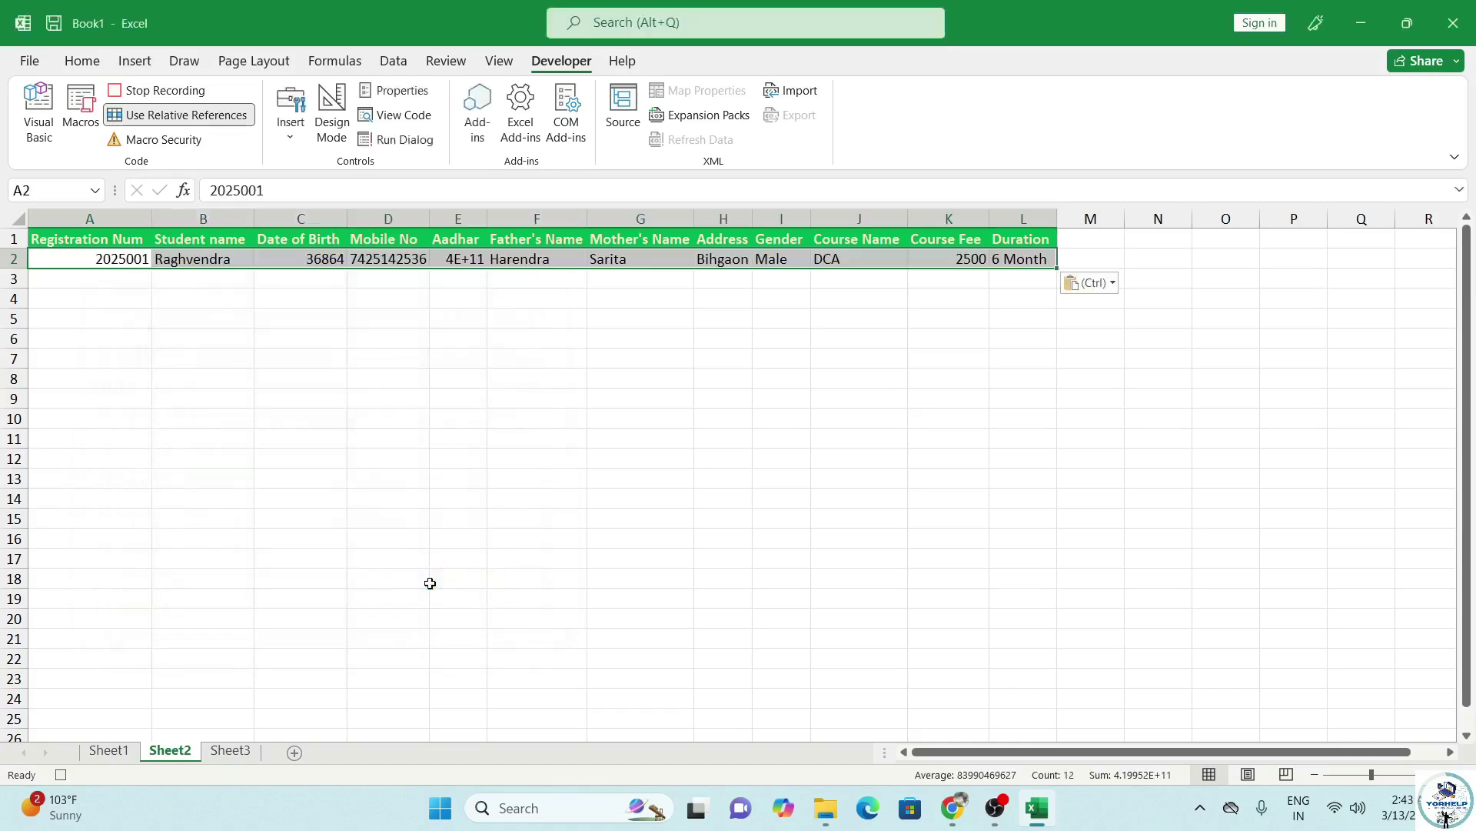
left_click(82, 60)
Format the date of birth in C2 as Short Date.
key("Escape")
left_click(297, 262)
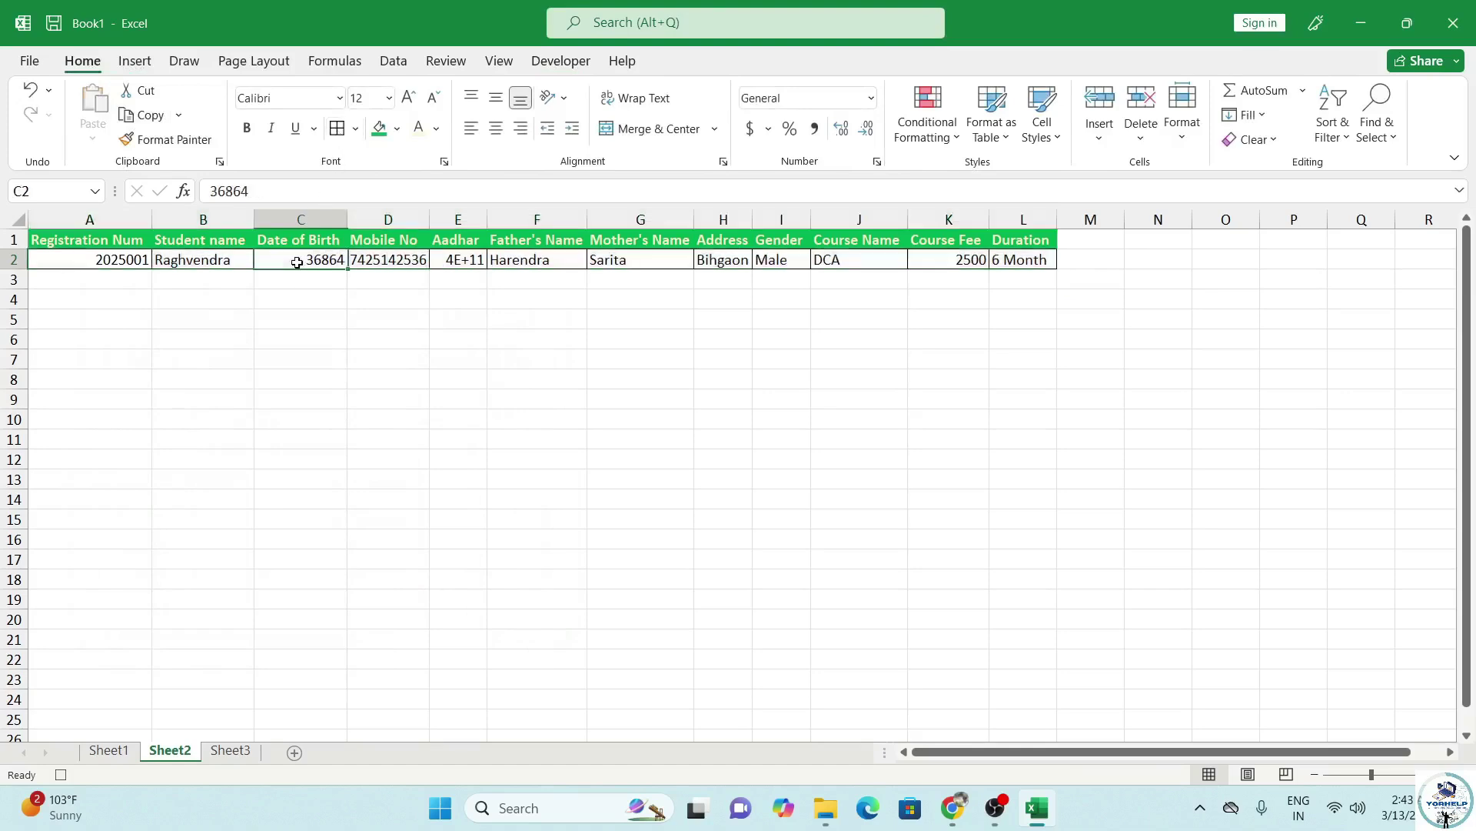
left_click(872, 97)
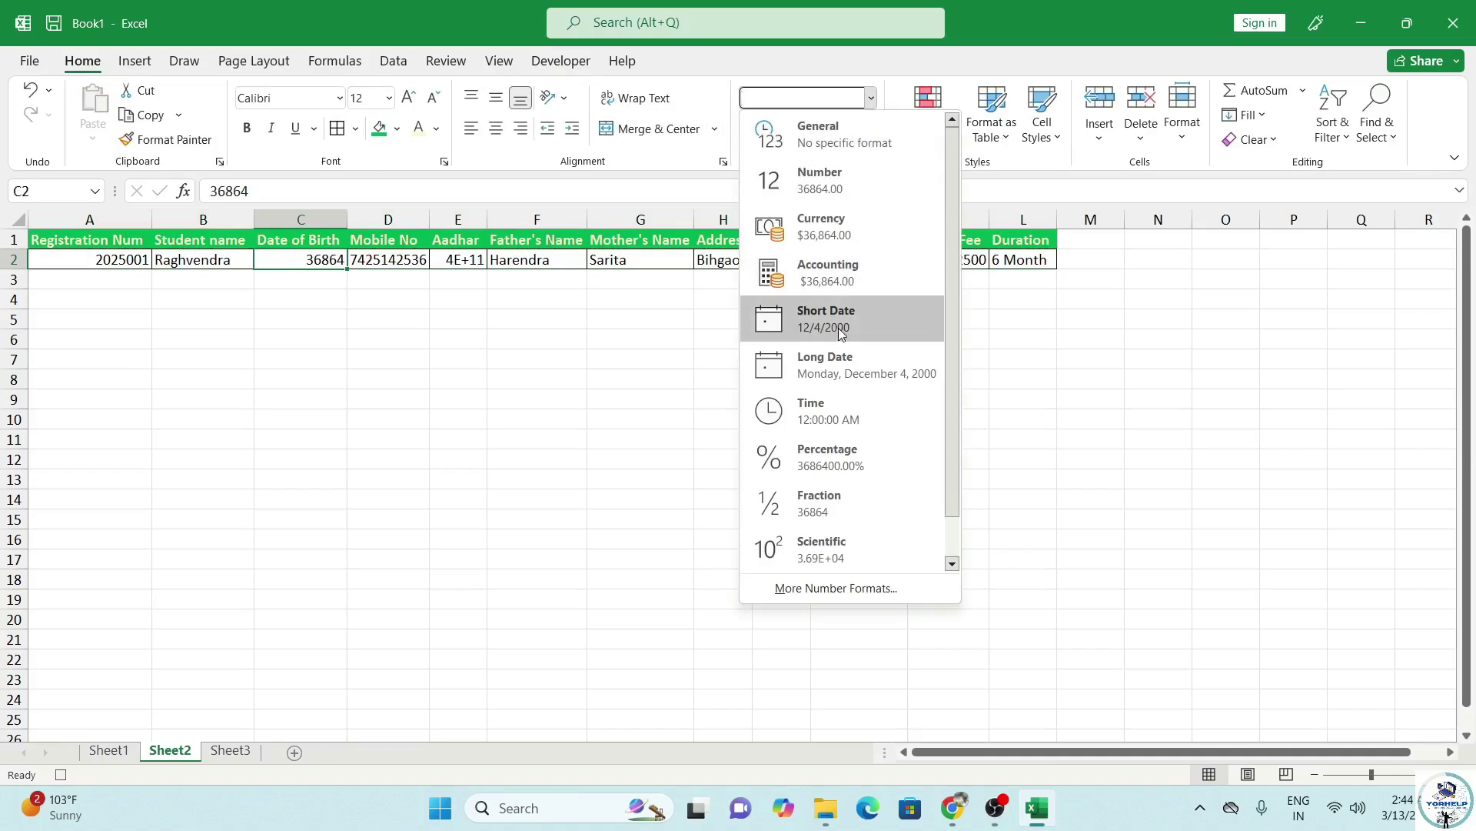
left_click(841, 327)
Autofit column E and show E2's Aadhar as a Number with no decimals.
left_click(471, 261)
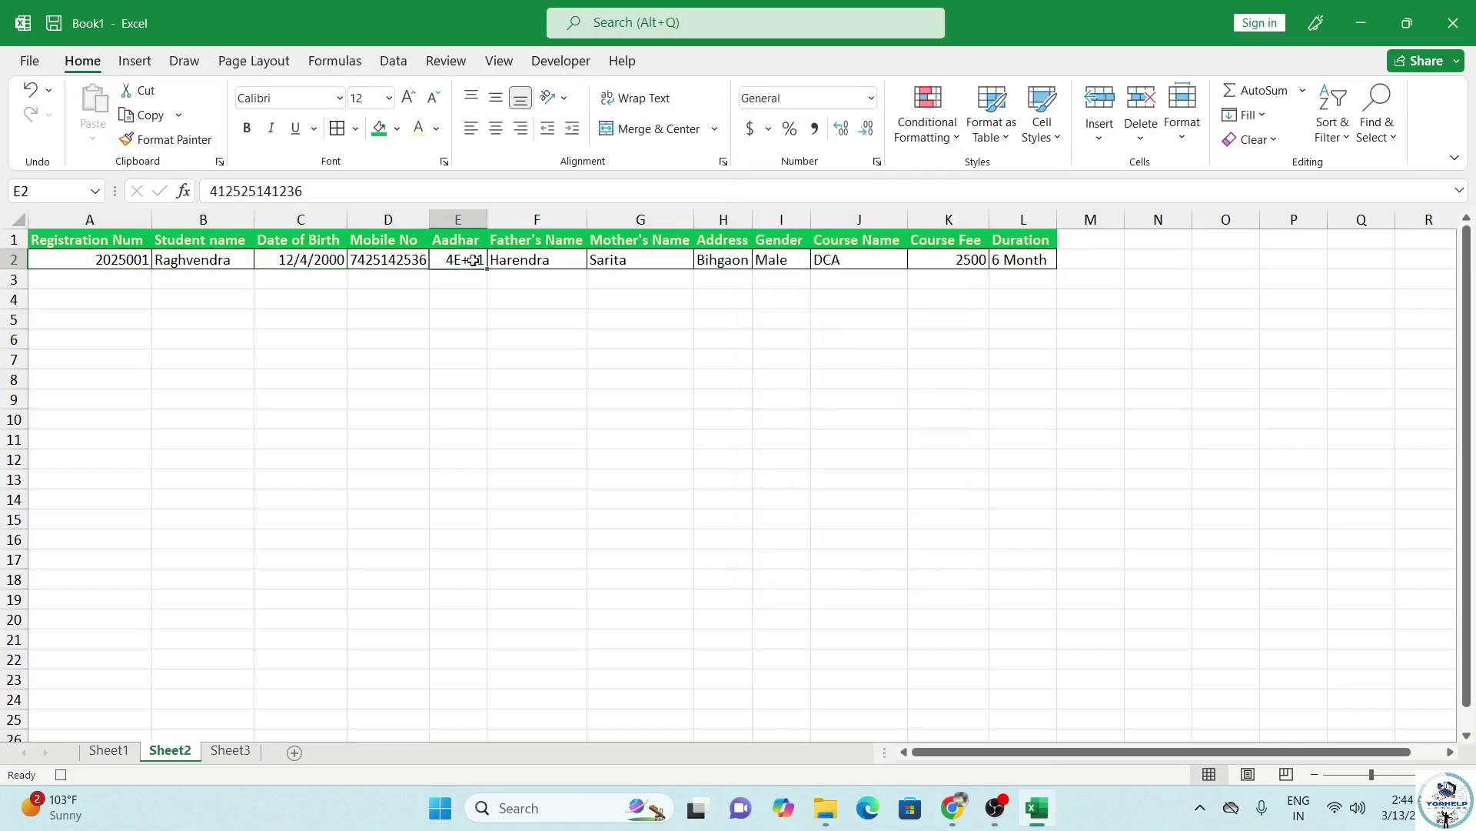
double_click(488, 220)
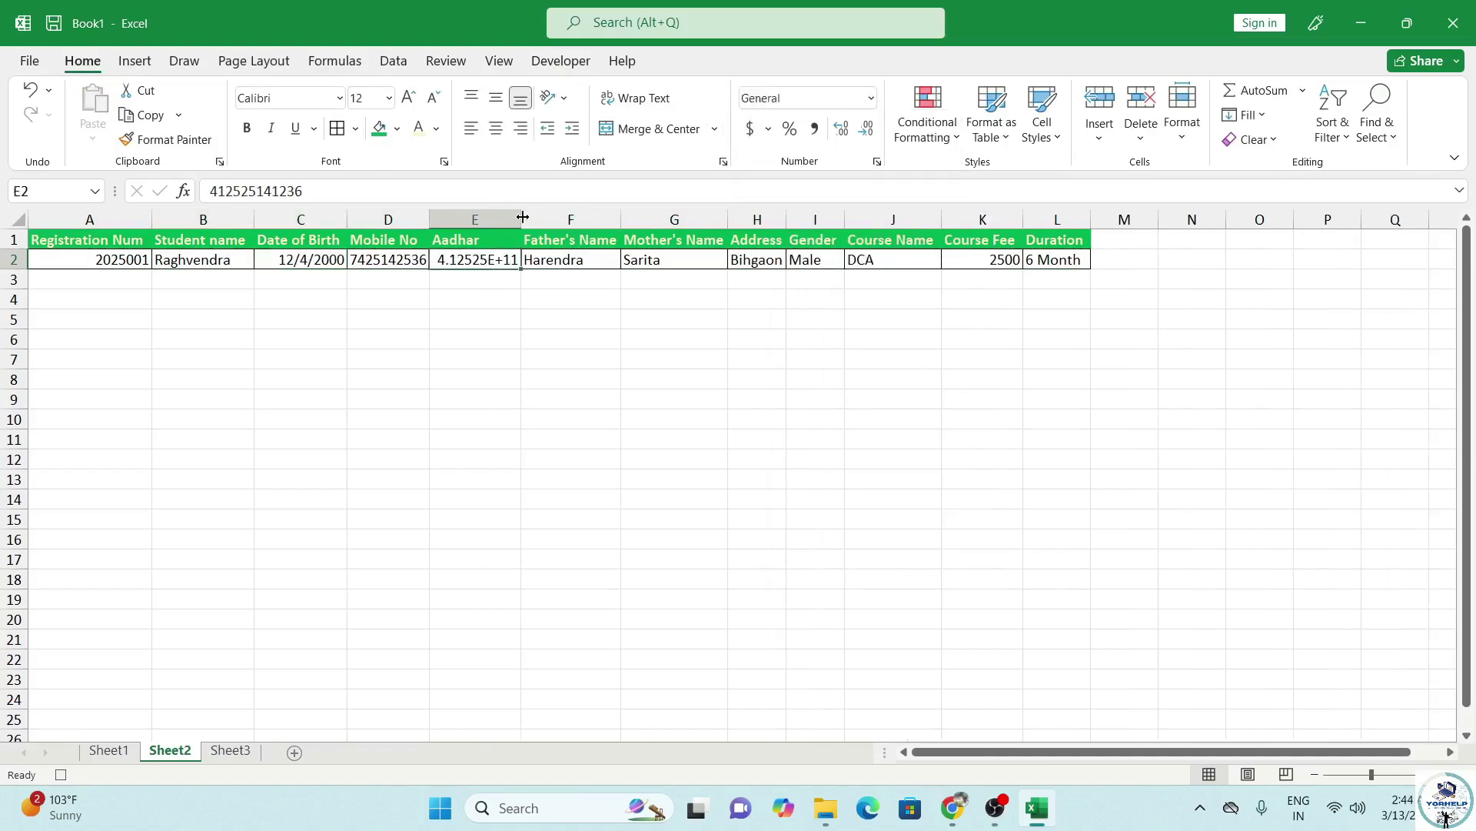
left_click(871, 97)
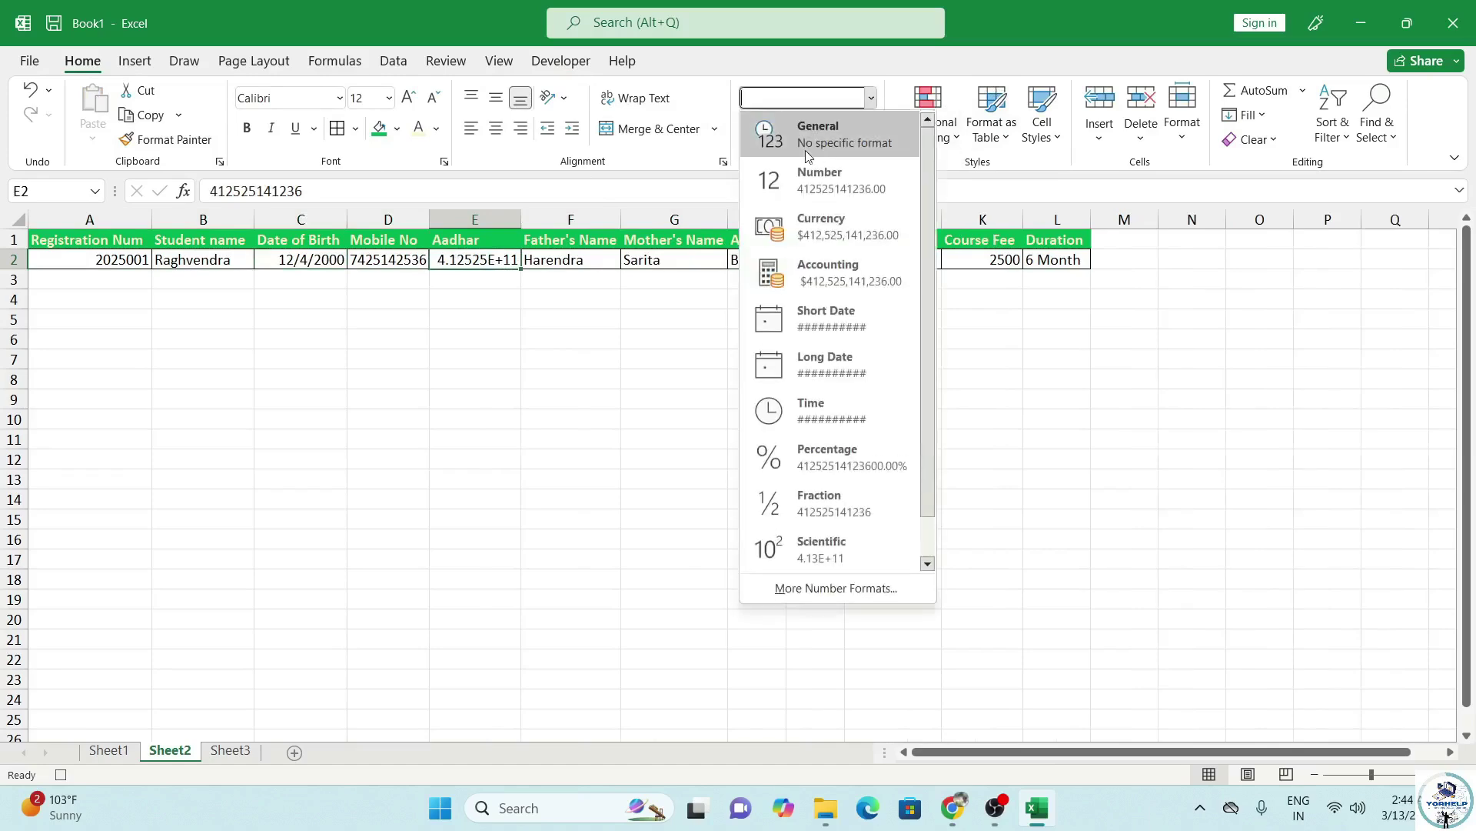
left_click(817, 183)
left_click(862, 127)
left_click(863, 127)
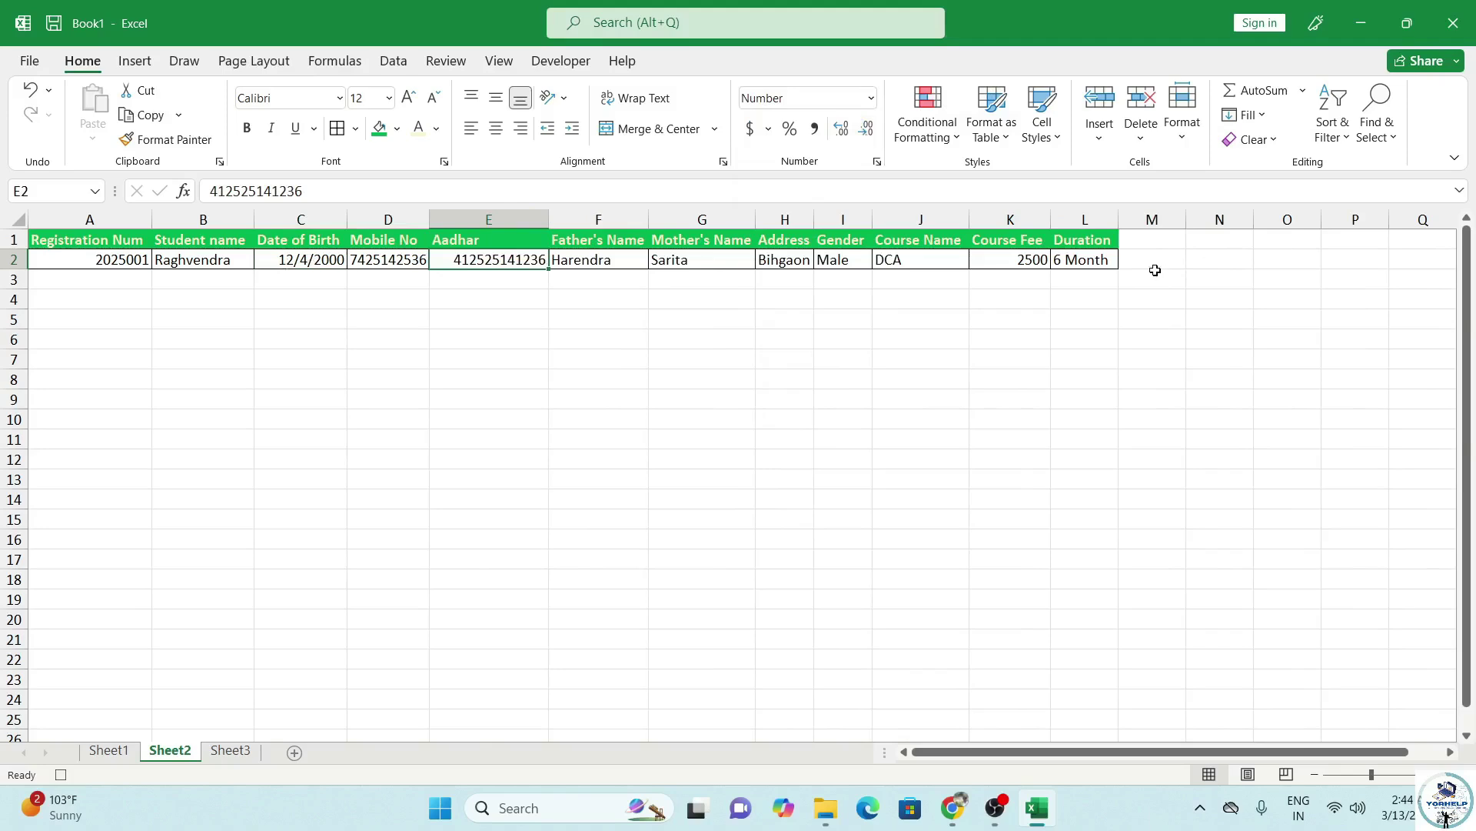
On Sheet1, select all the form's entry cells C4–C16 and F4–F12 together.
left_click(558, 62)
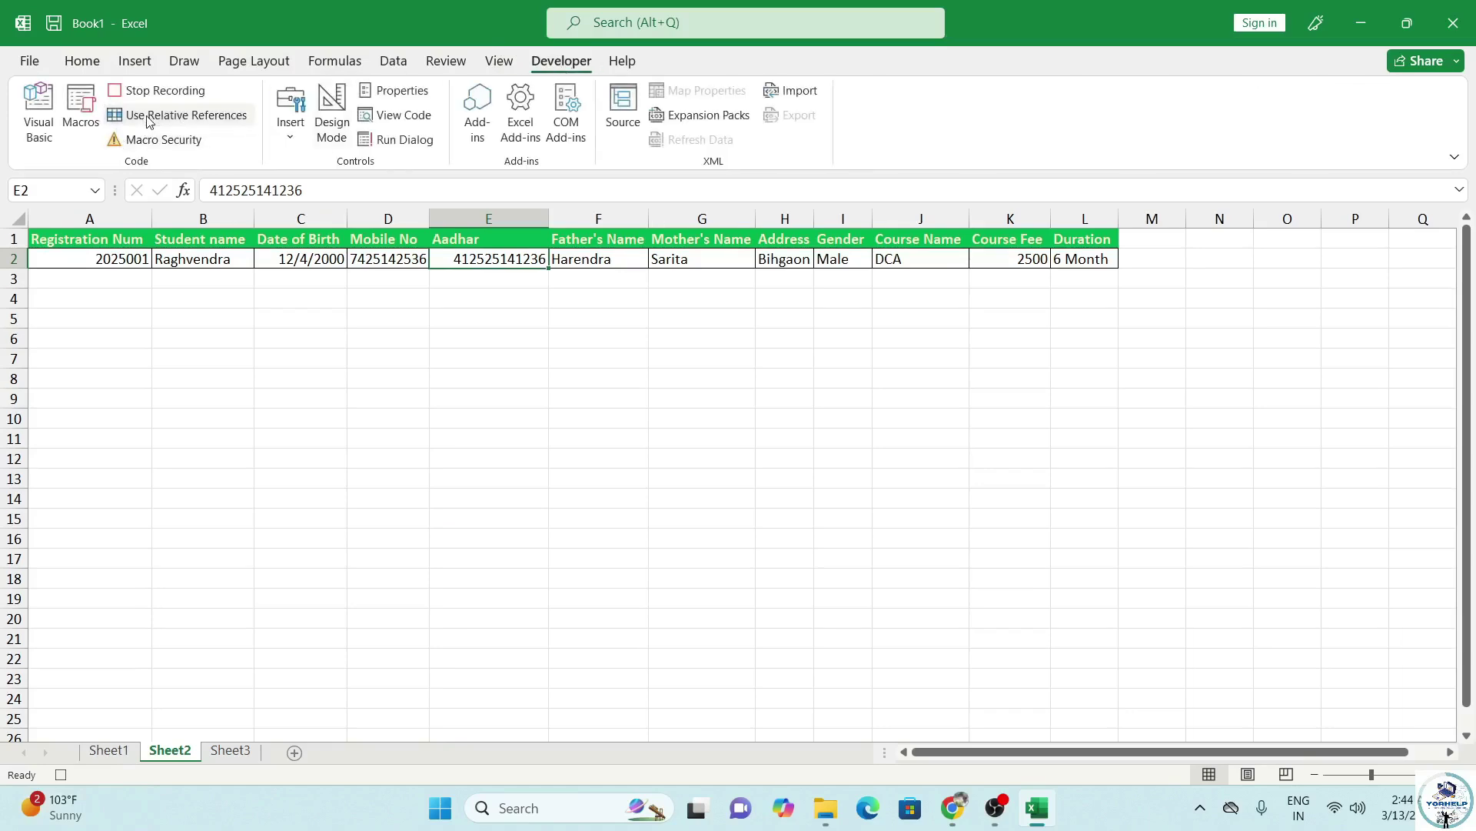
left_click(108, 750)
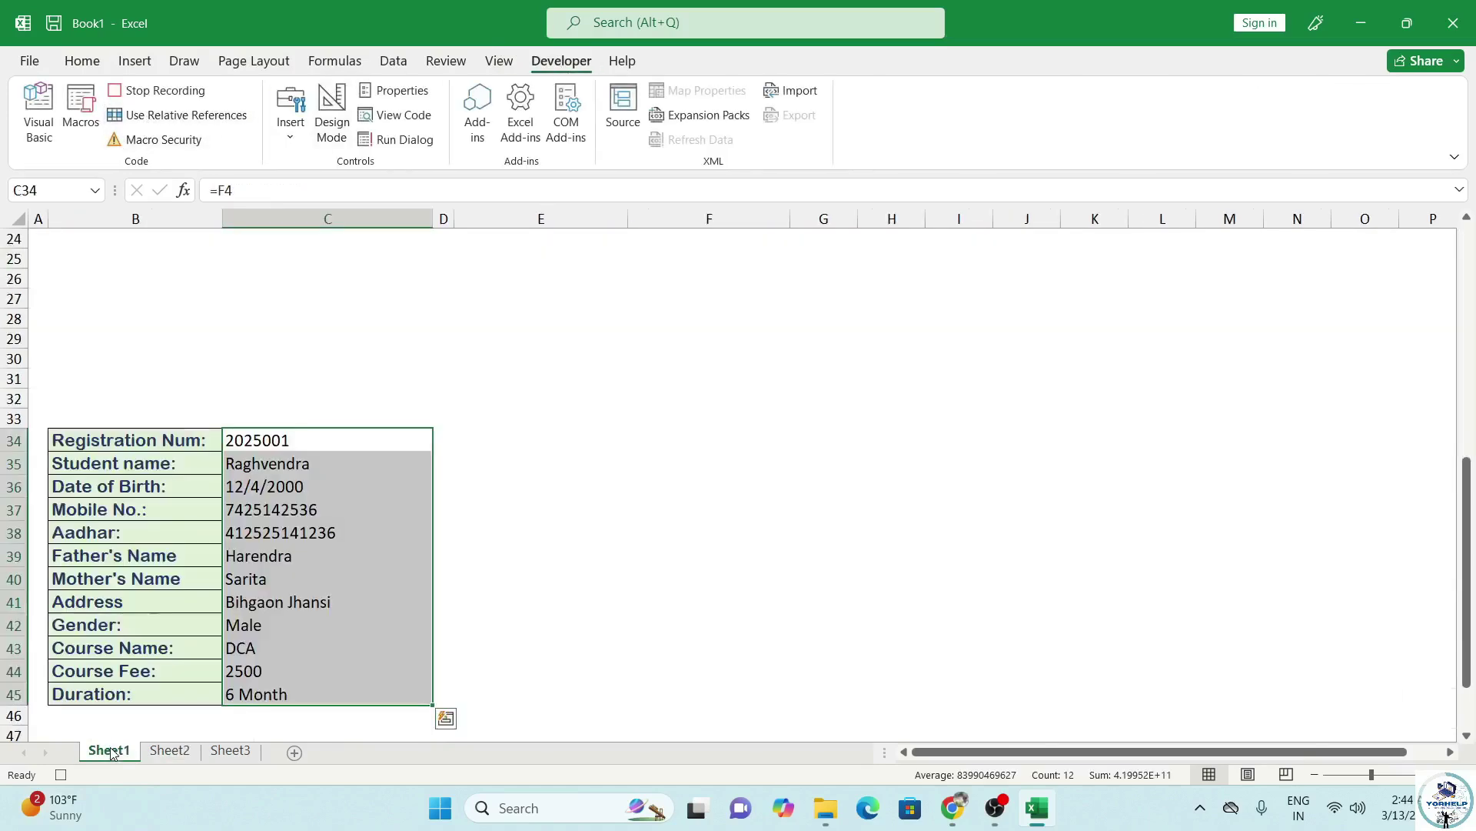
scroll(343, 356, "up", 8)
left_click(307, 302)
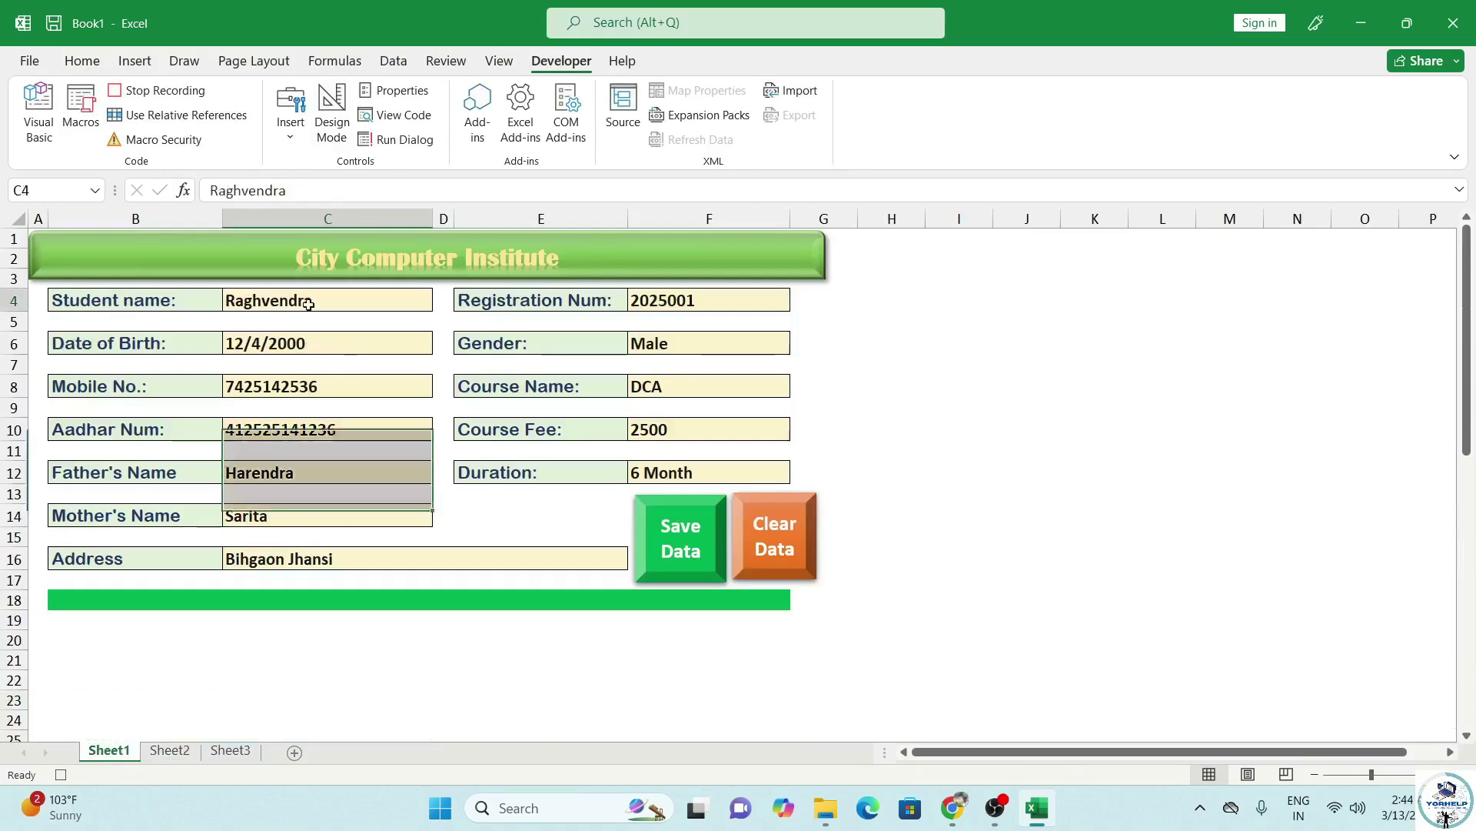
left_click(307, 345, "ctrl")
left_click(314, 387, "ctrl")
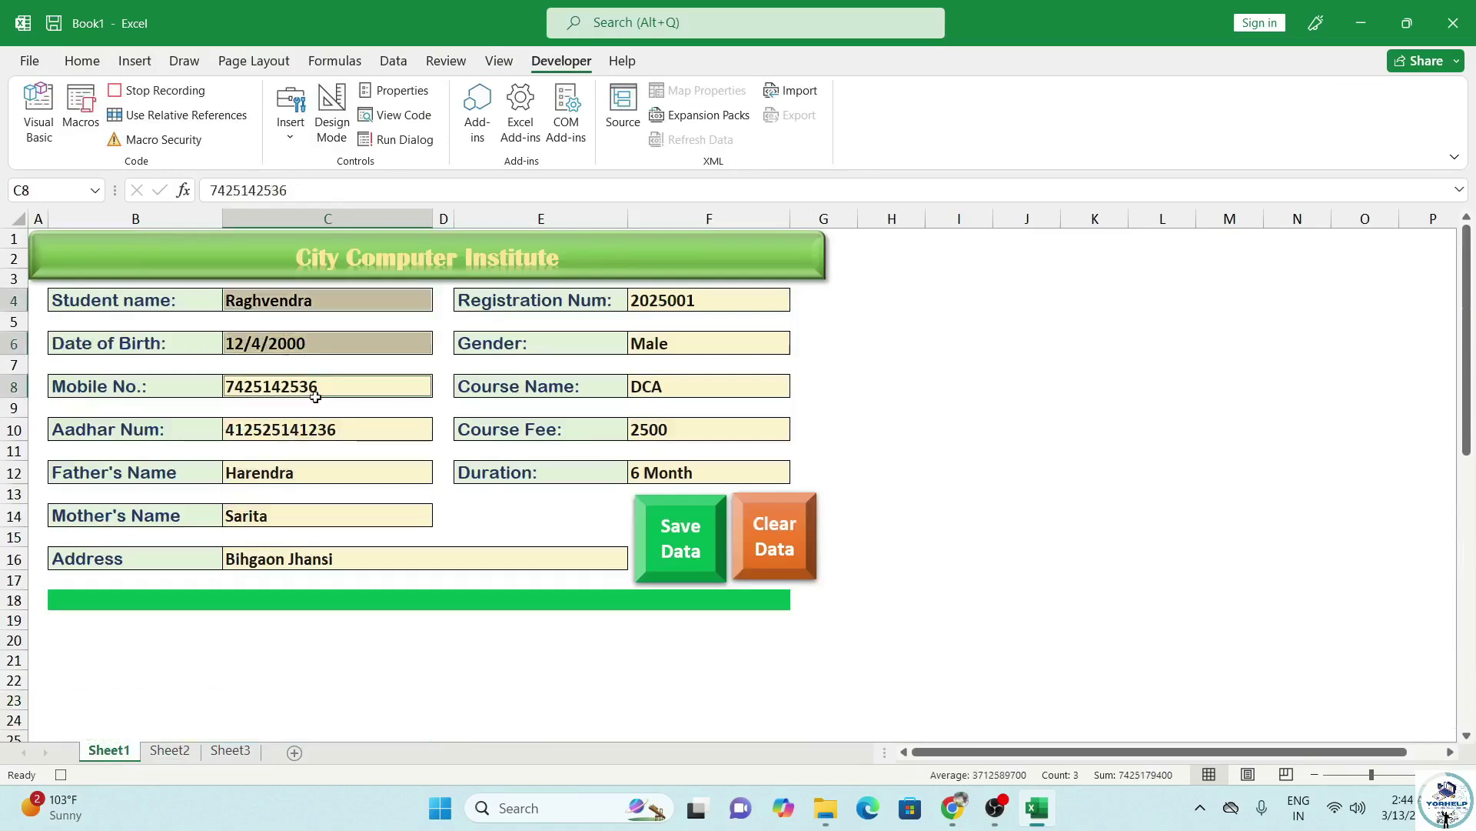
left_click(332, 431, "ctrl")
left_click(332, 491, "ctrl")
left_click(346, 477, "ctrl")
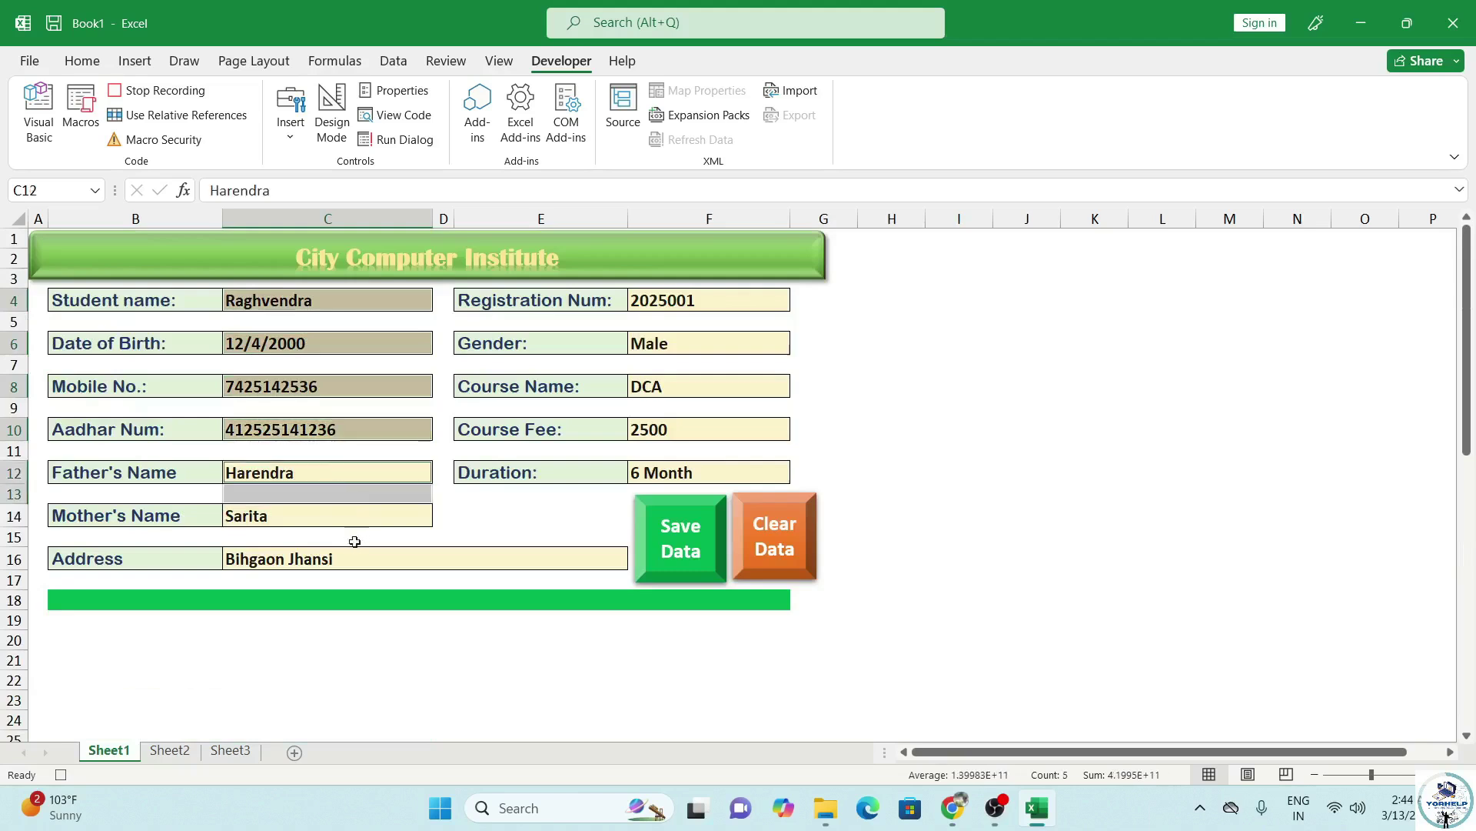
left_click(352, 516, "ctrl")
left_click(363, 559, "ctrl")
left_click(720, 301, "ctrl")
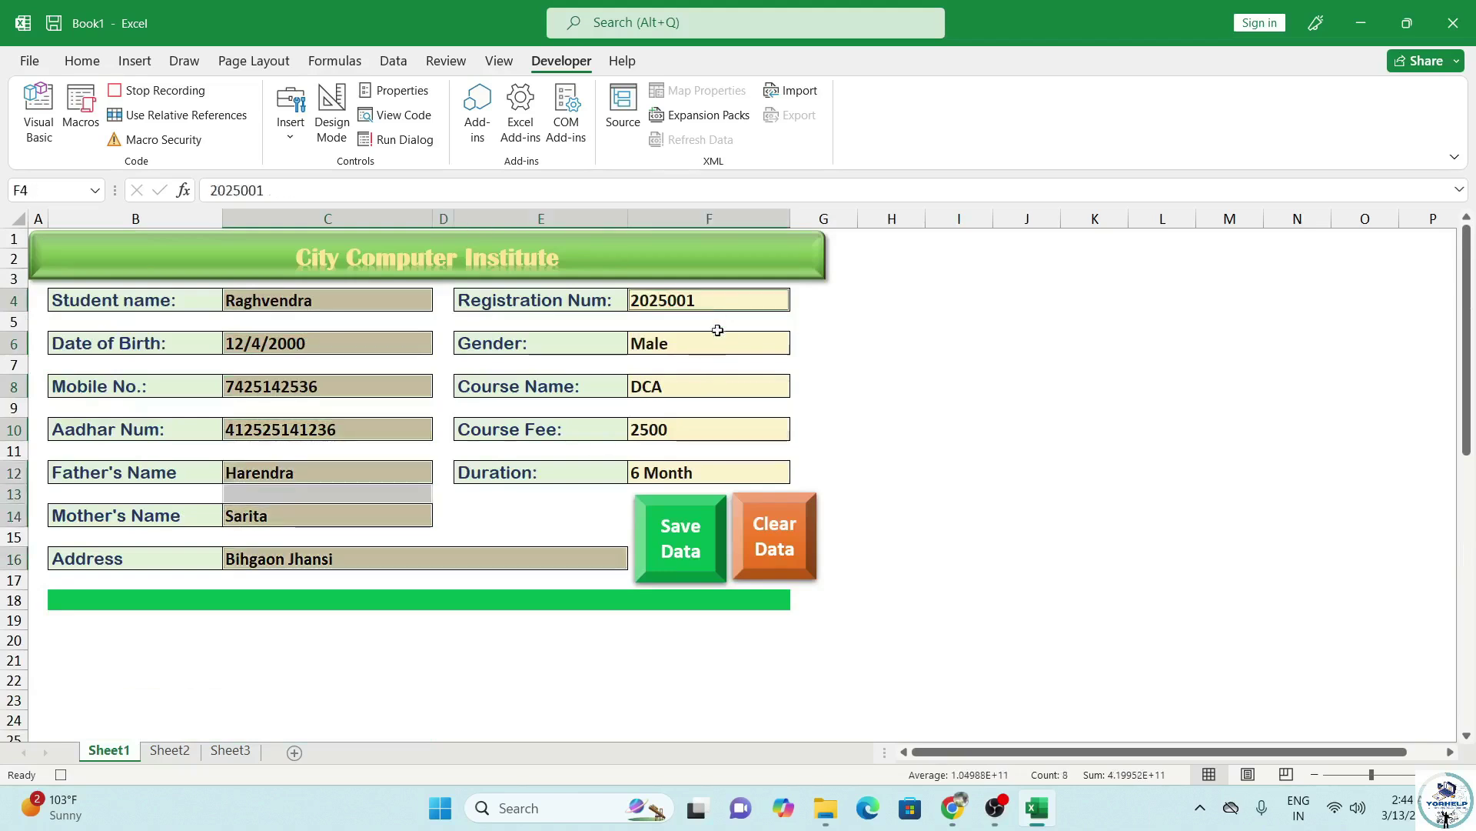
left_click(718, 343, "ctrl")
left_click(702, 388, "ctrl")
left_click(688, 430, "ctrl")
left_click(676, 474, "ctrl")
Delete the selected entries, reselect C4, and stop the macro recording.
key("Delete")
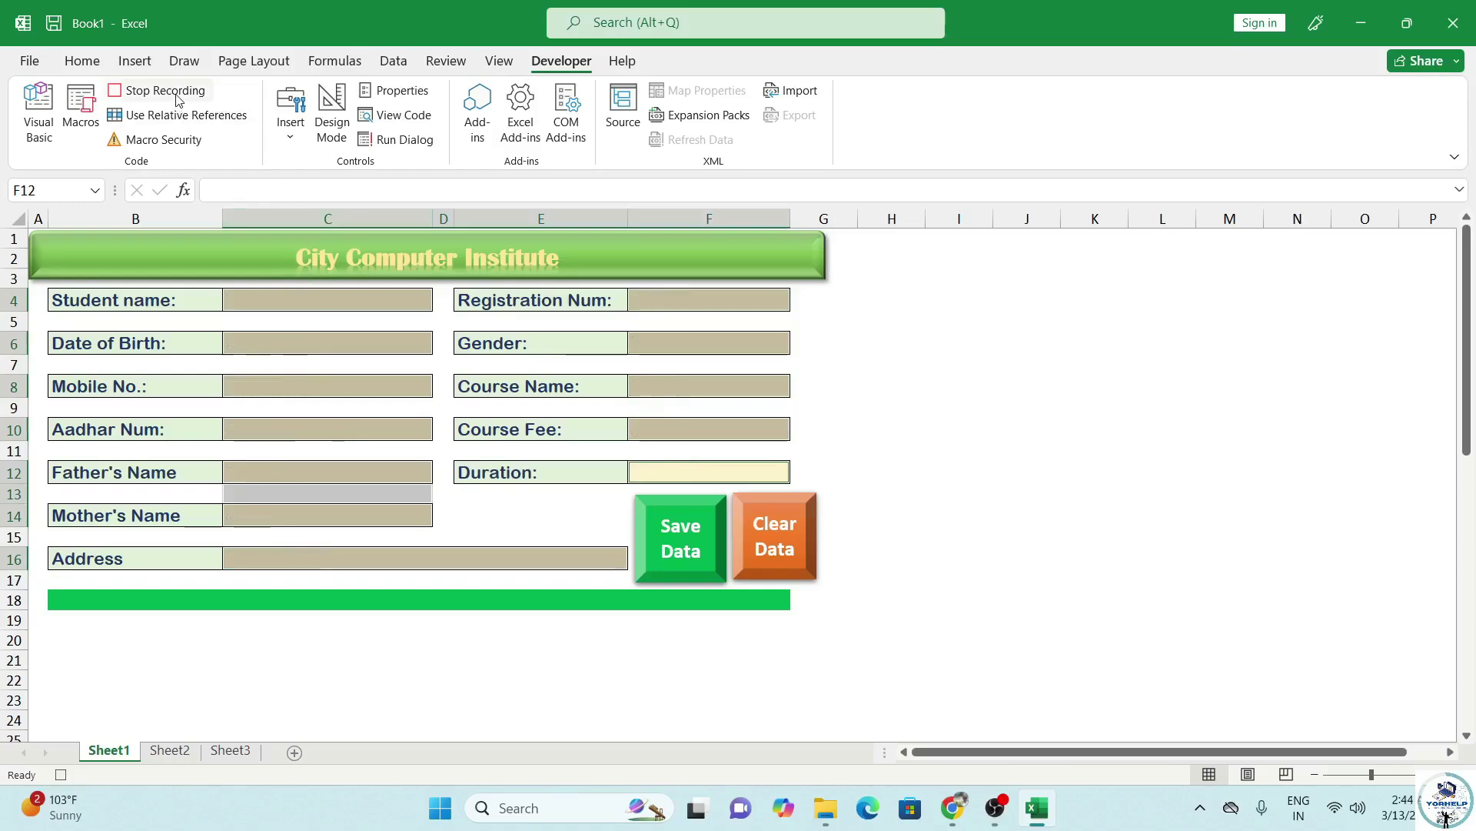
left_click(354, 300)
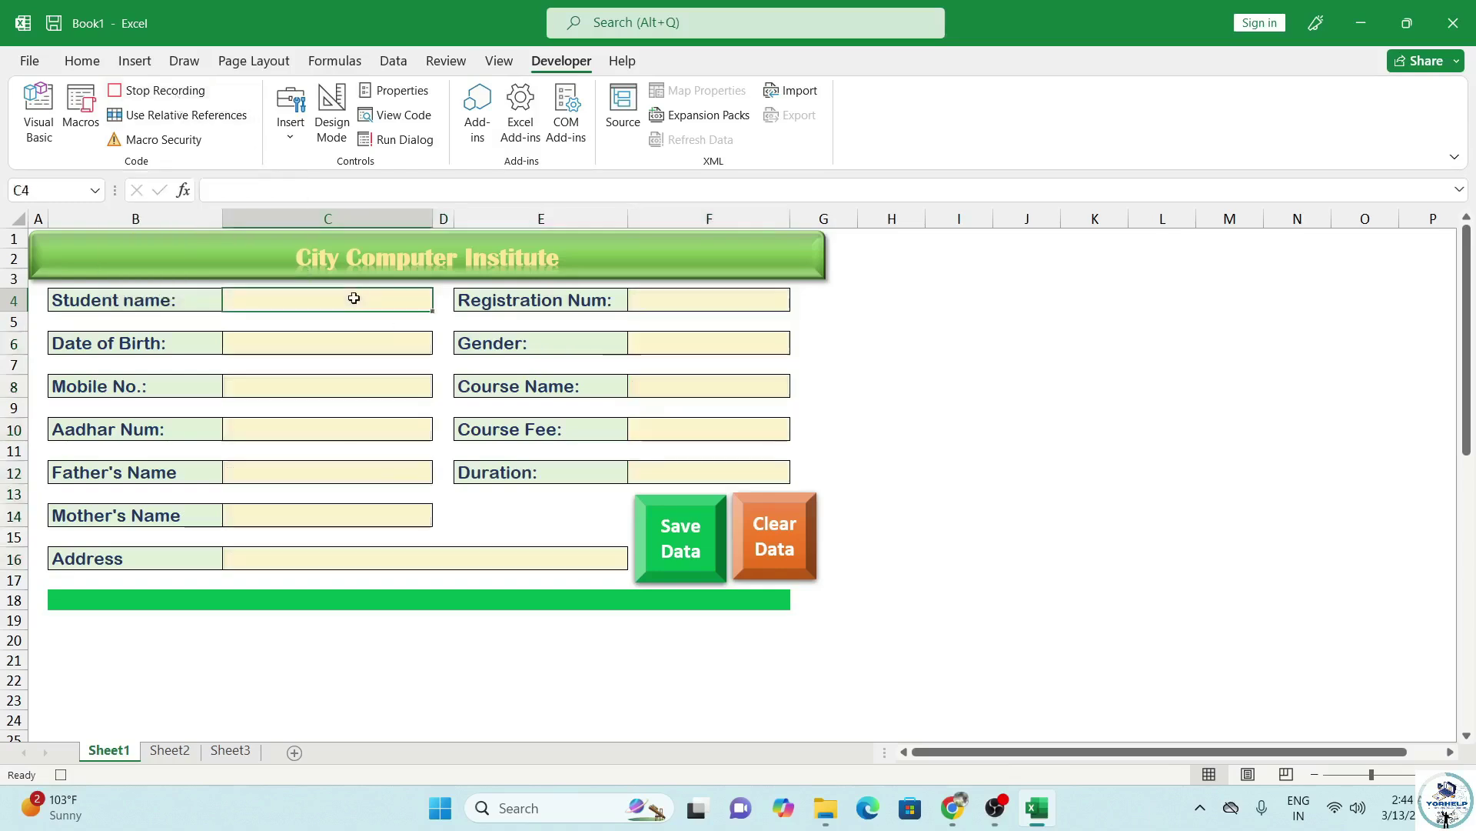
left_click(156, 91)
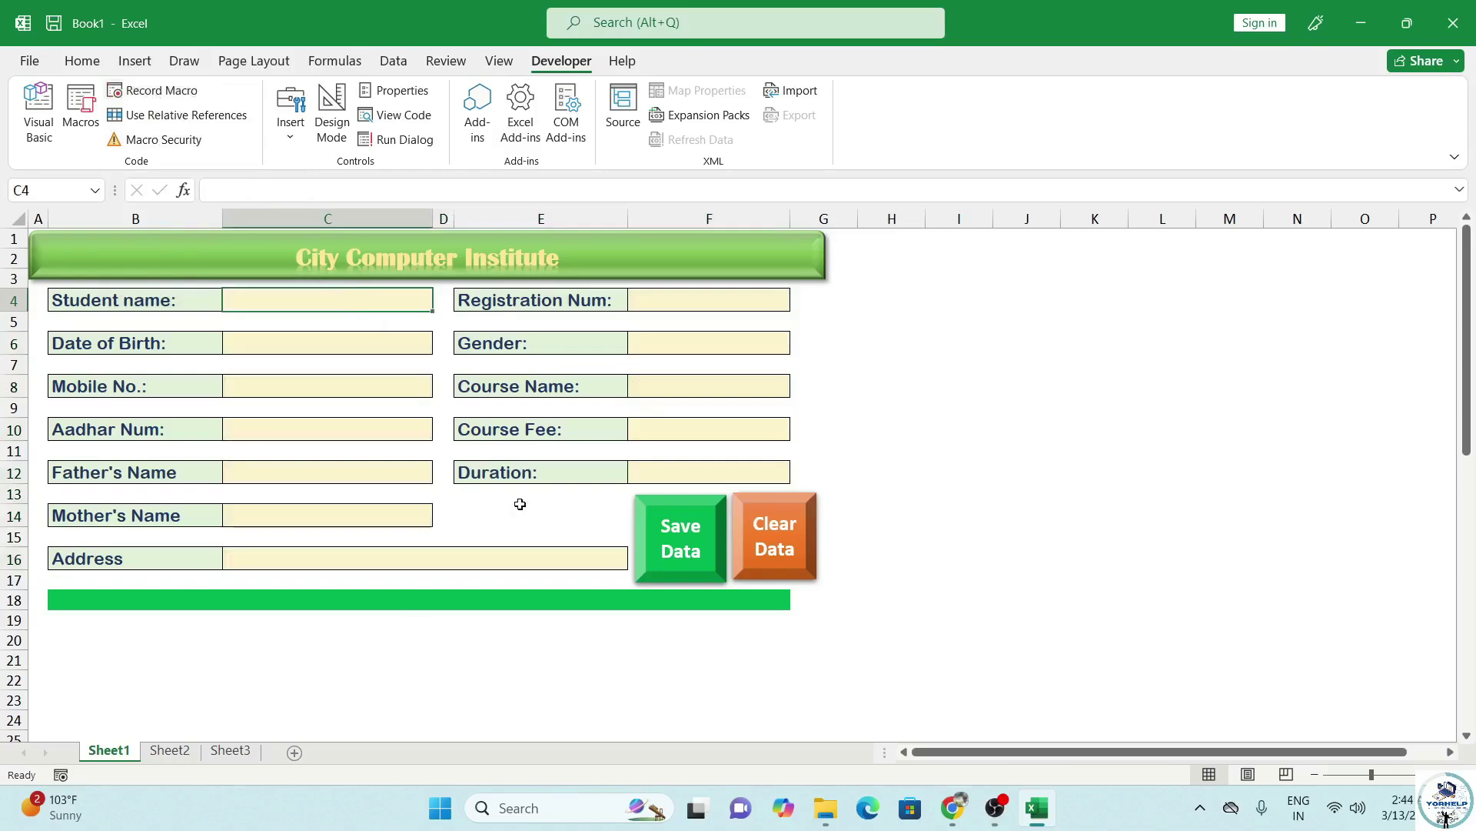
Assign the SaveData macro to the Save Data shape through Assign Macro.
left_click(786, 560)
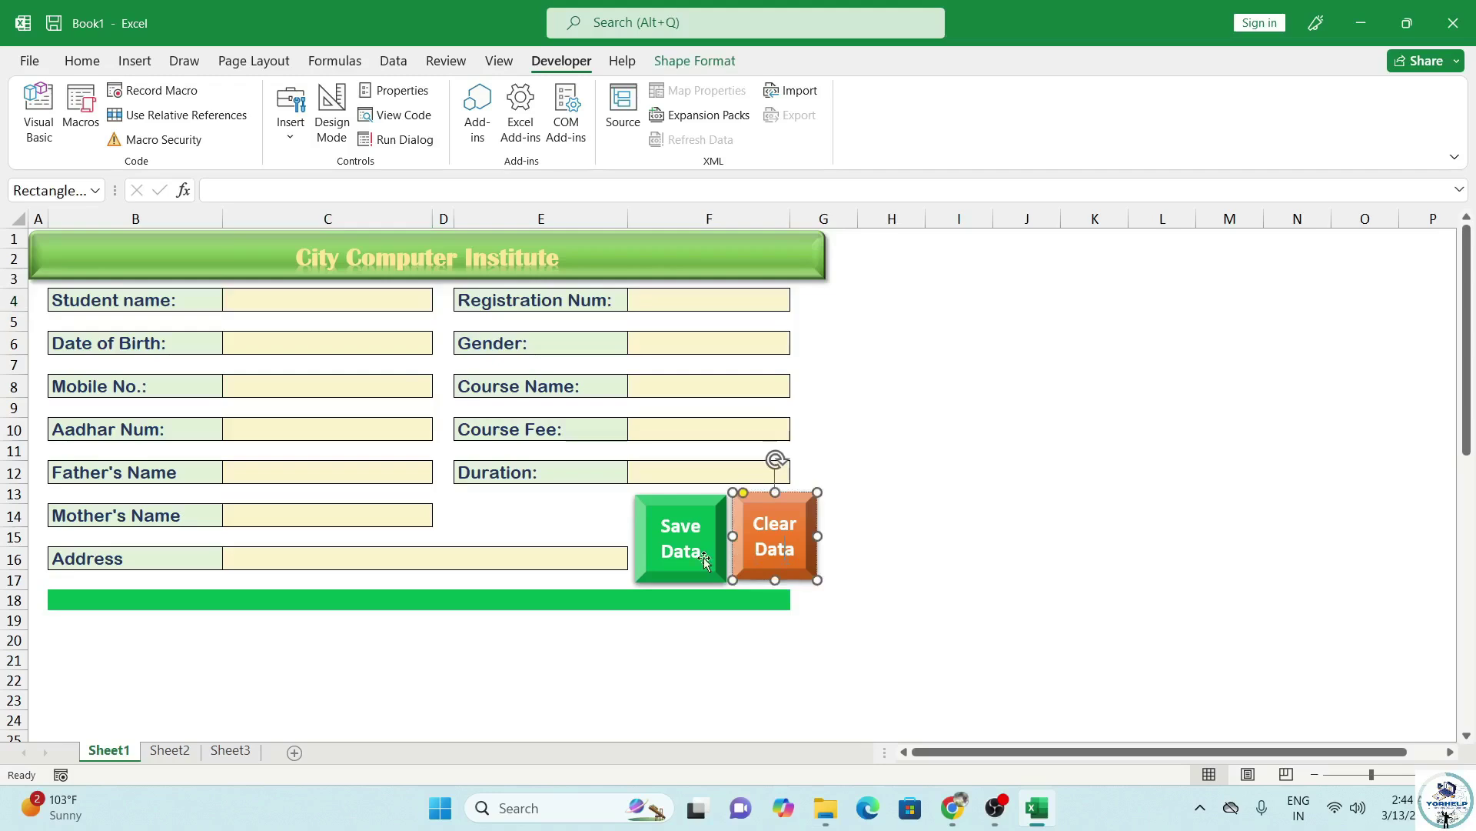
left_click(701, 559)
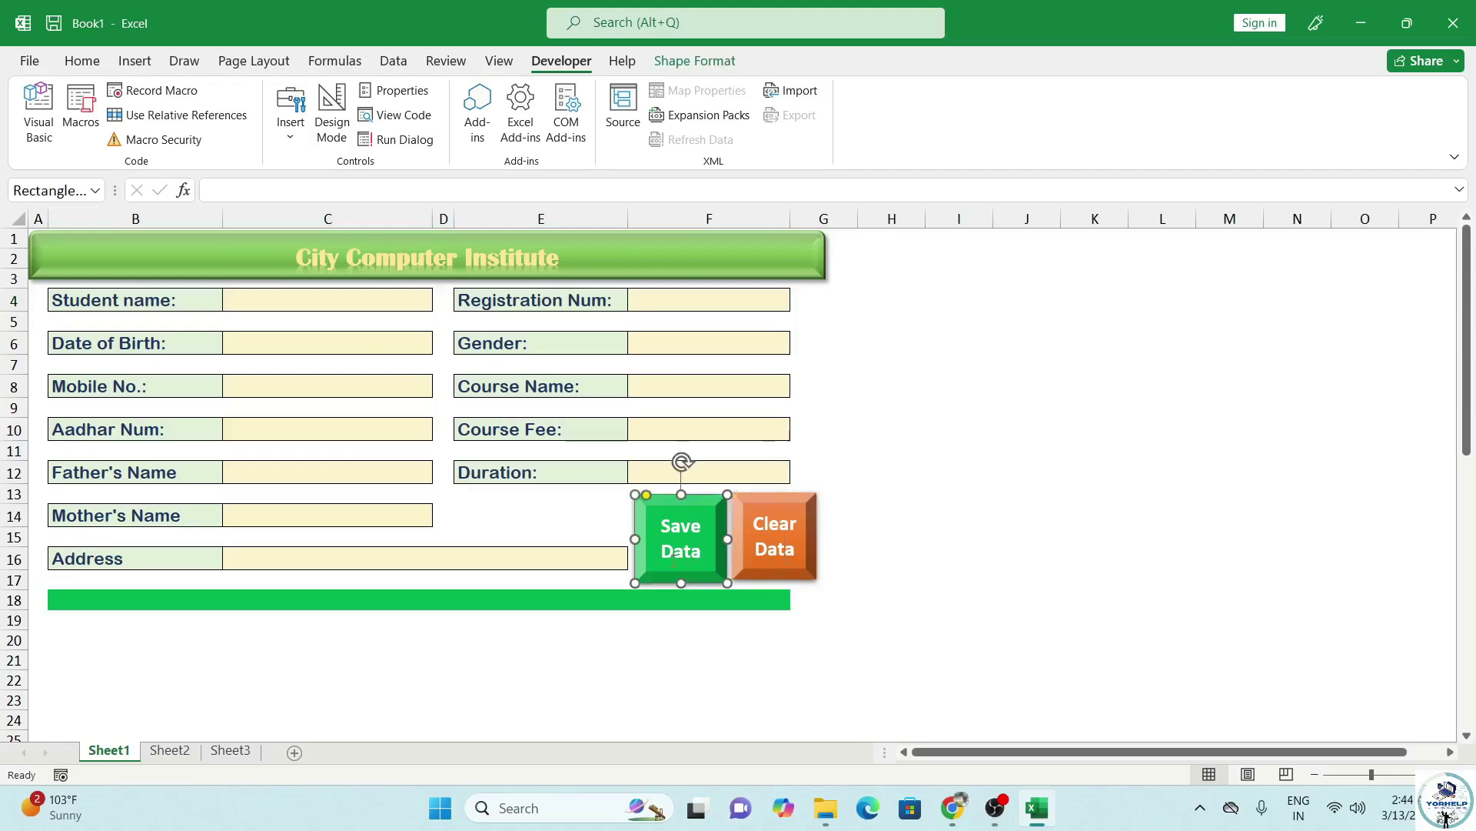
left_click(663, 622)
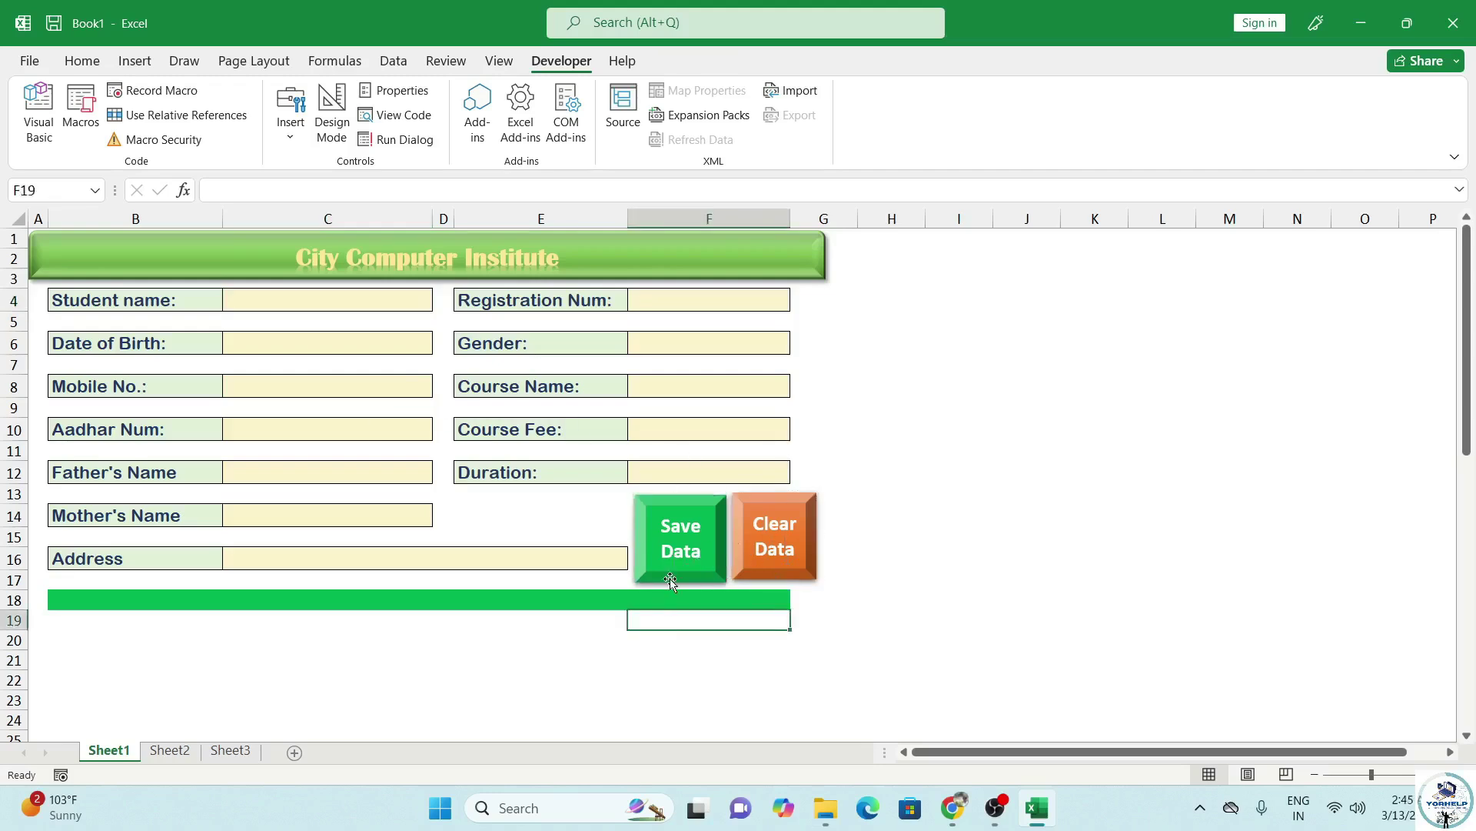
left_click(675, 565)
right_click(680, 556)
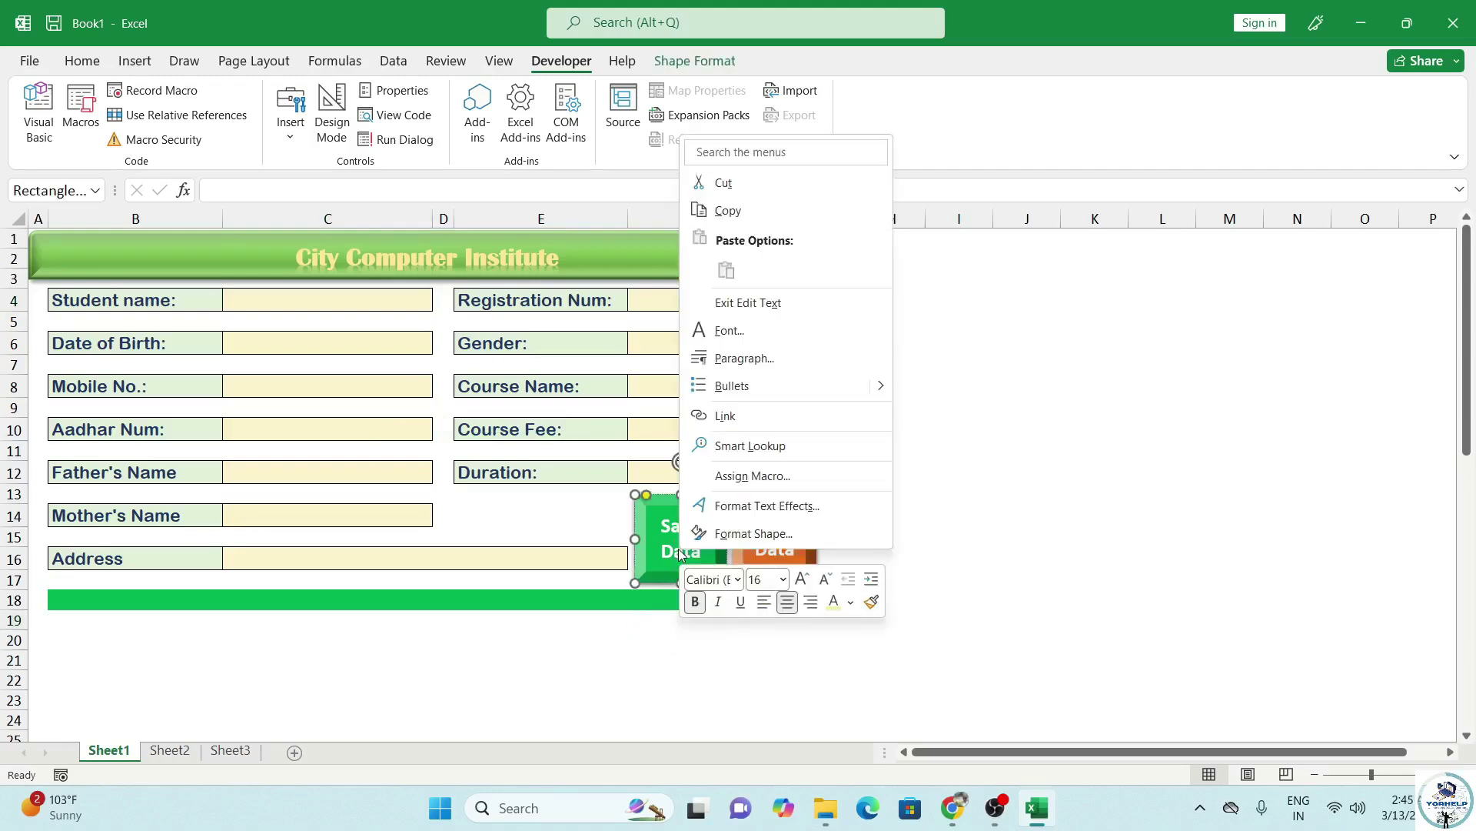
left_click(741, 471)
left_click(587, 359)
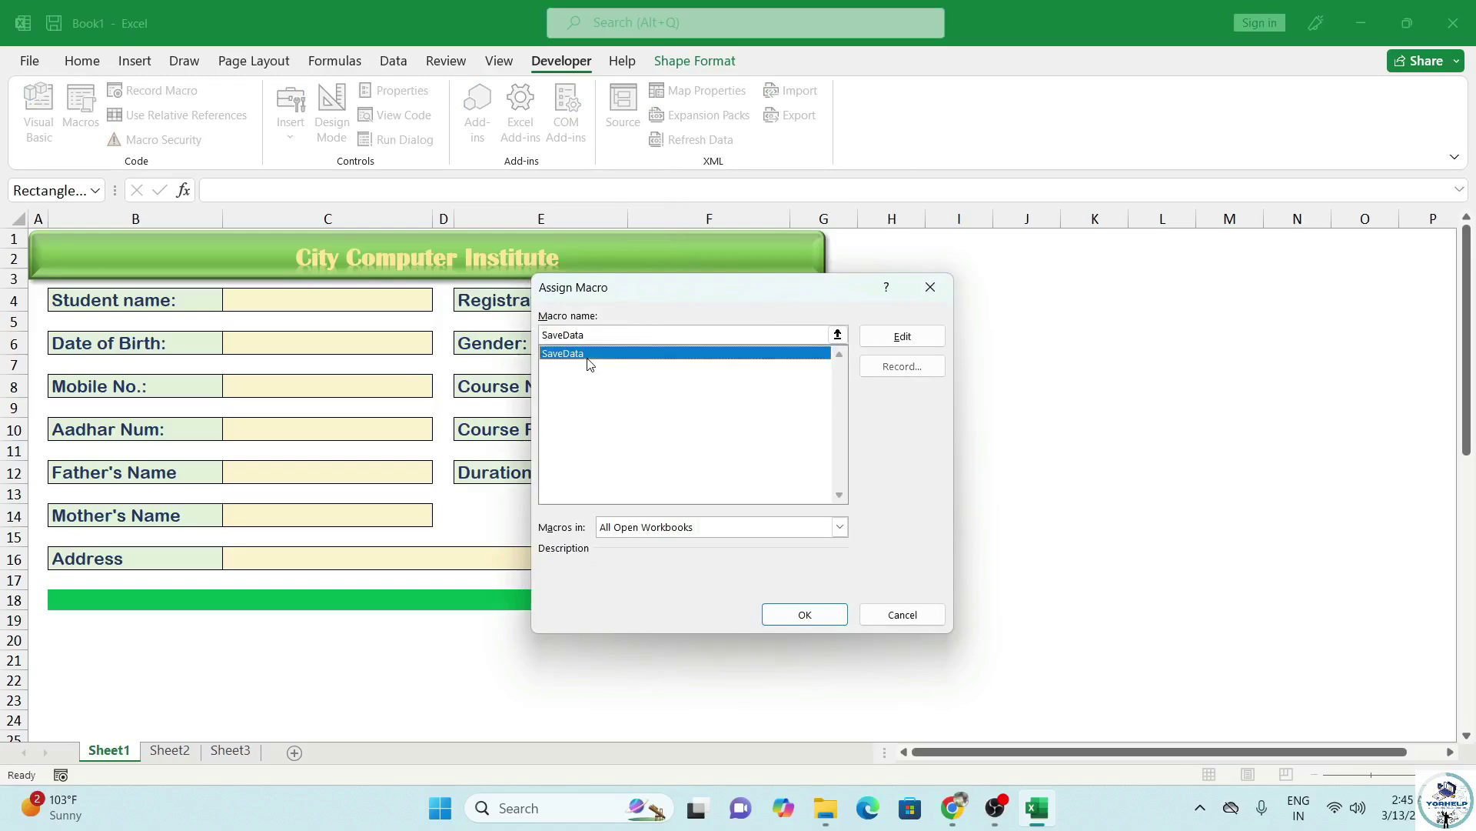
left_click(805, 615)
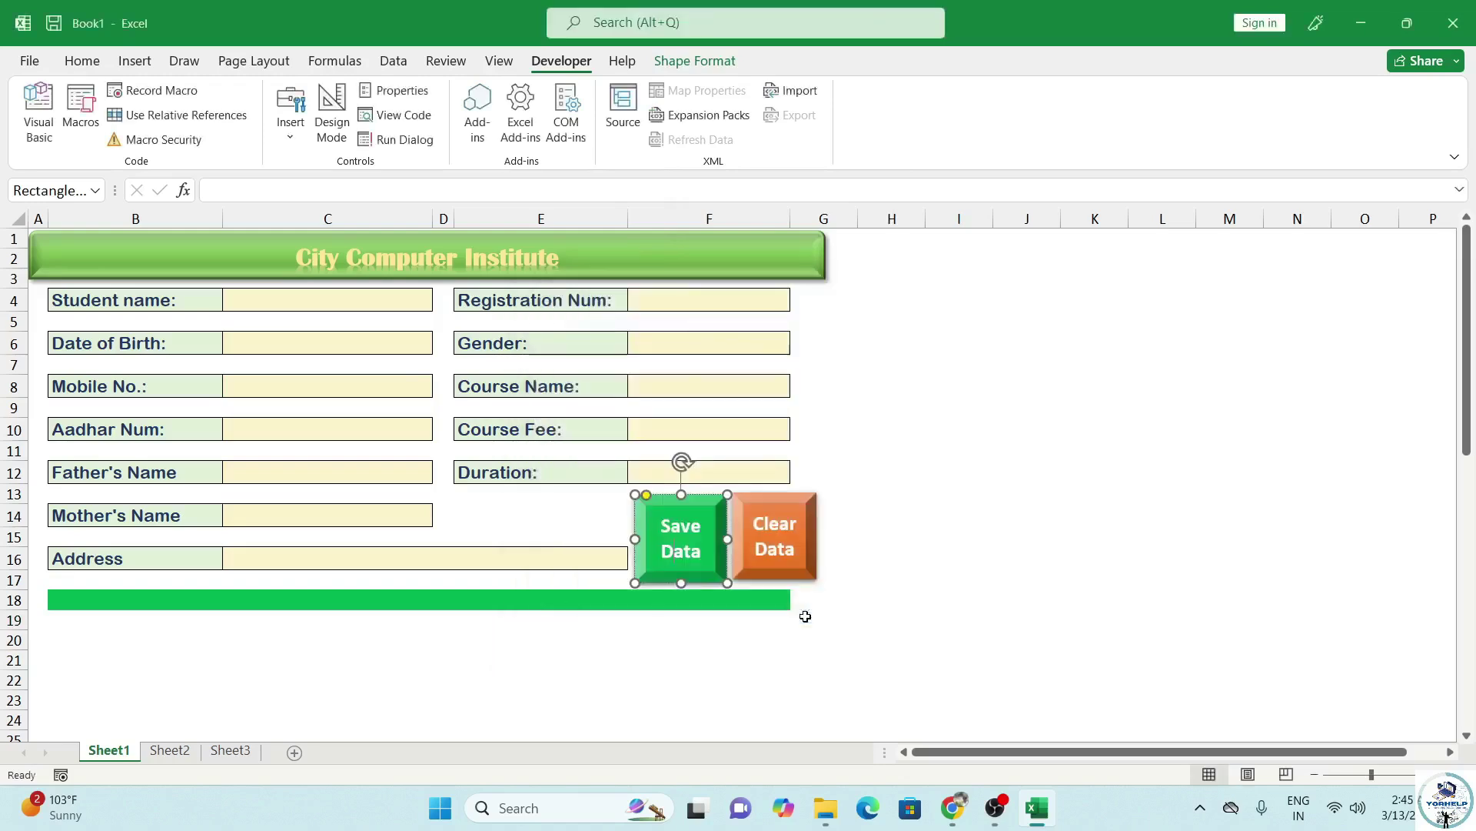
left_click(660, 637)
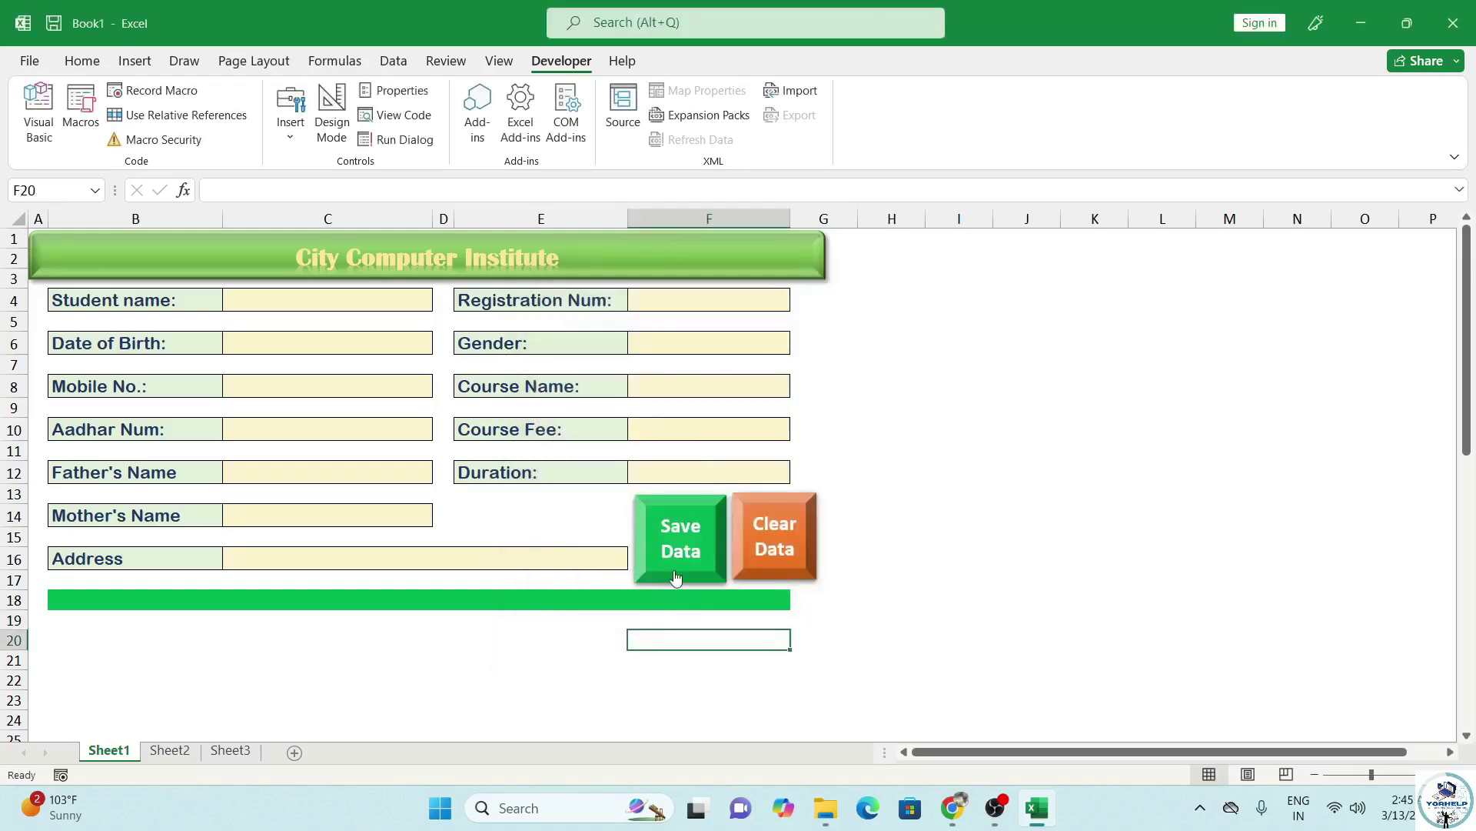
On the Sheet1 form, enter the student's name, registration number, date of birth and gender Female.
left_click(170, 750)
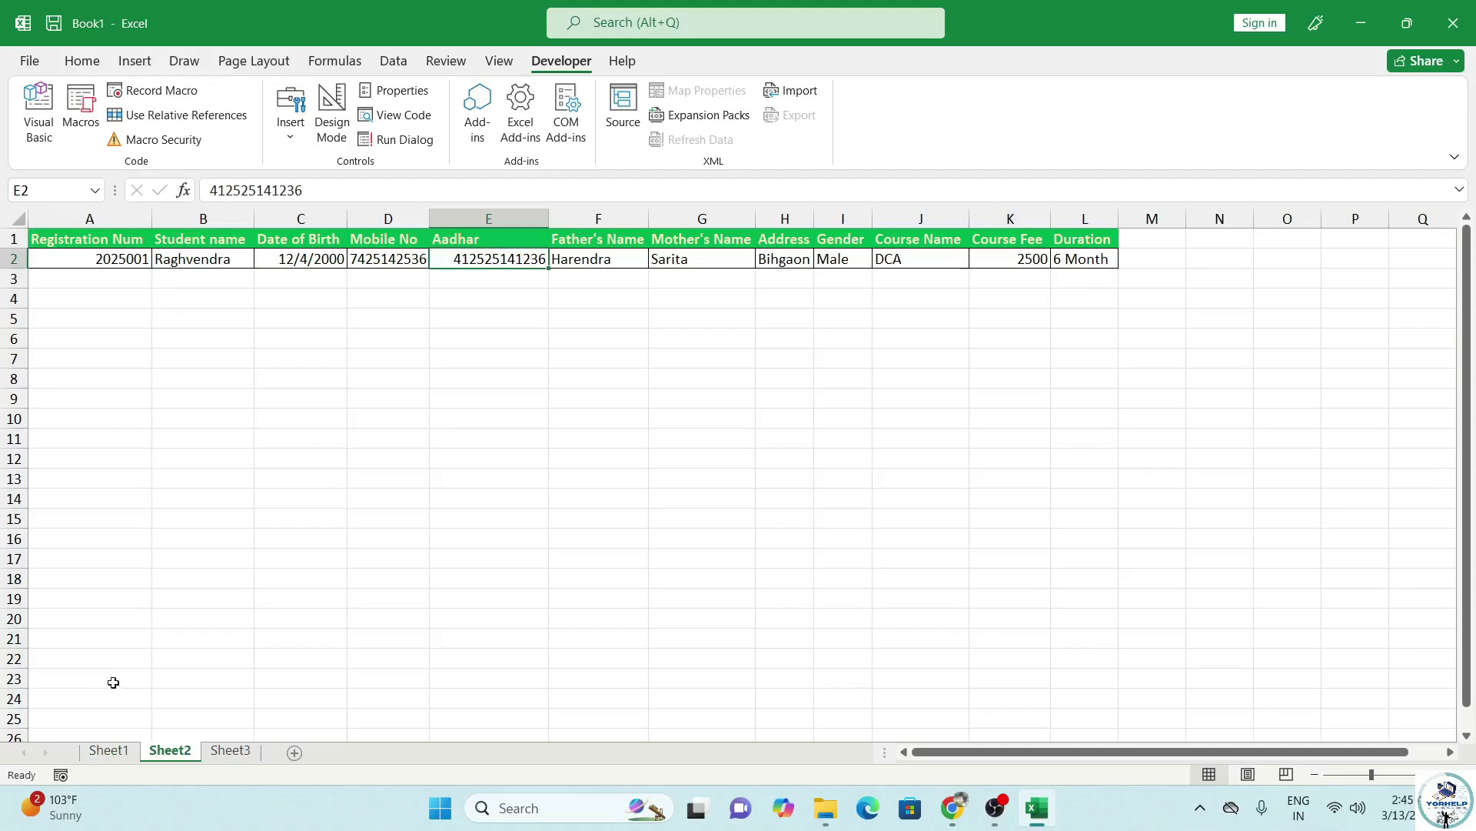
left_click(109, 750)
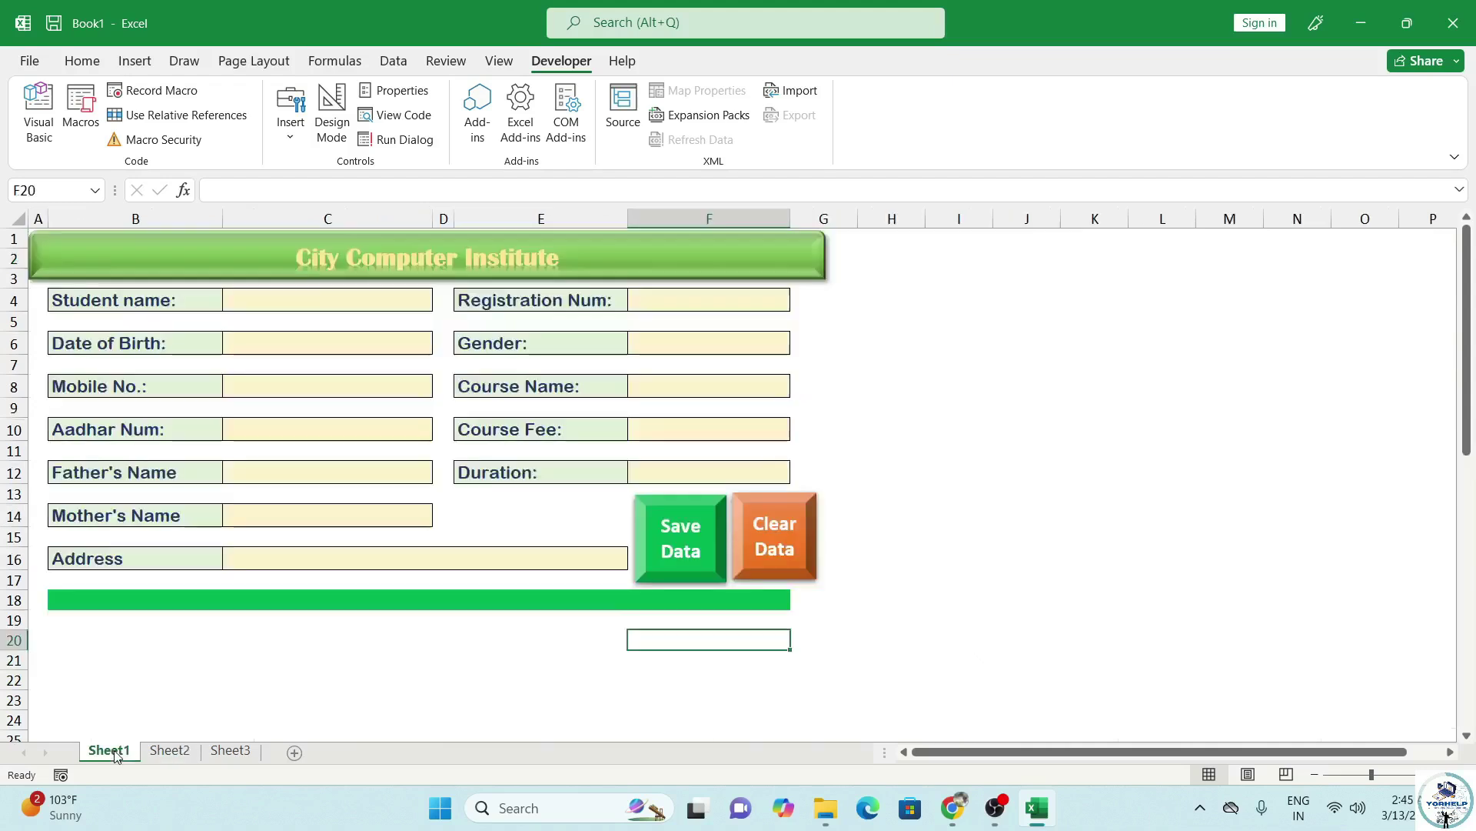
left_click(331, 300)
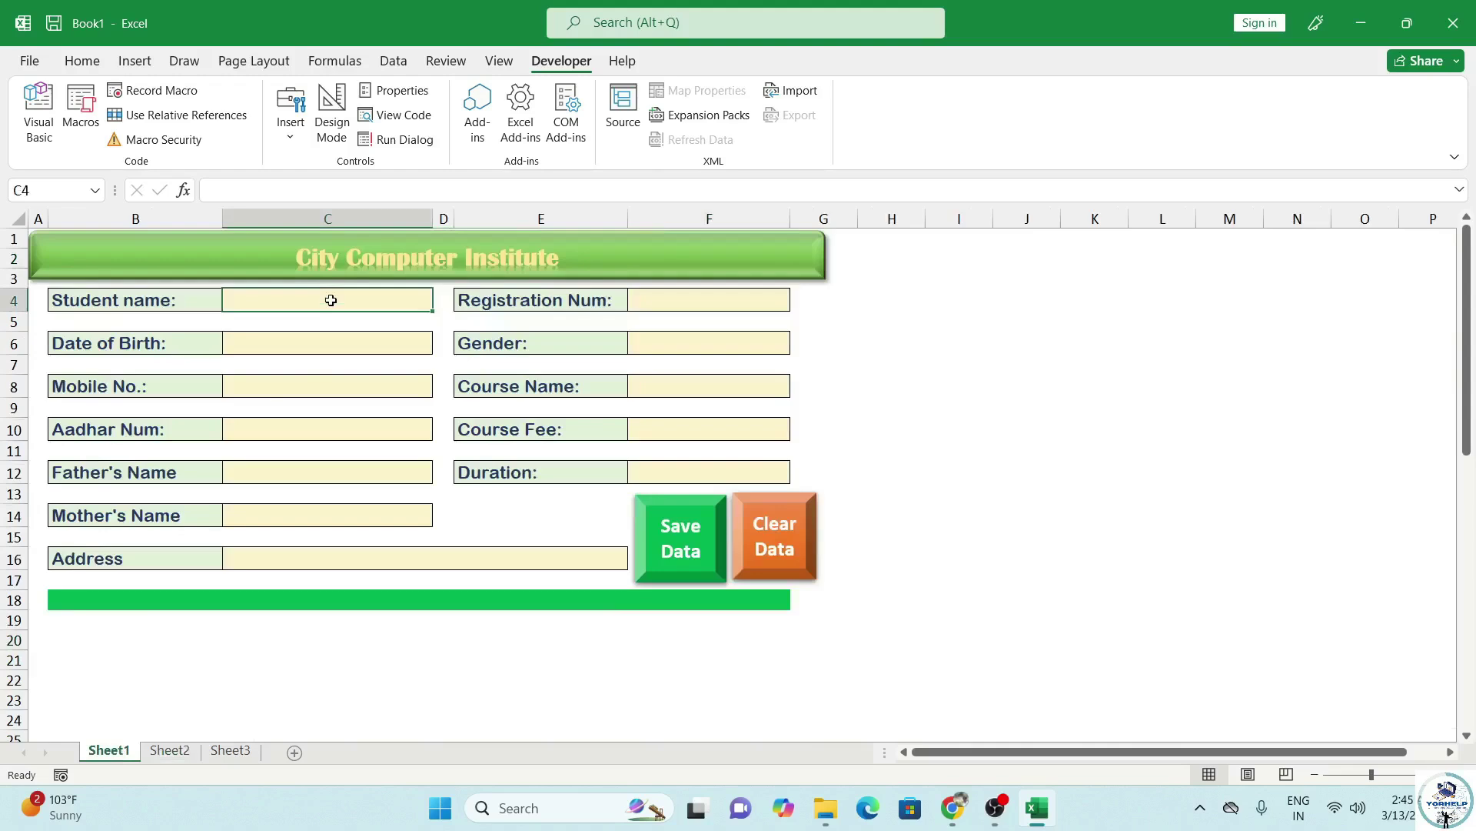
type("Ragin")
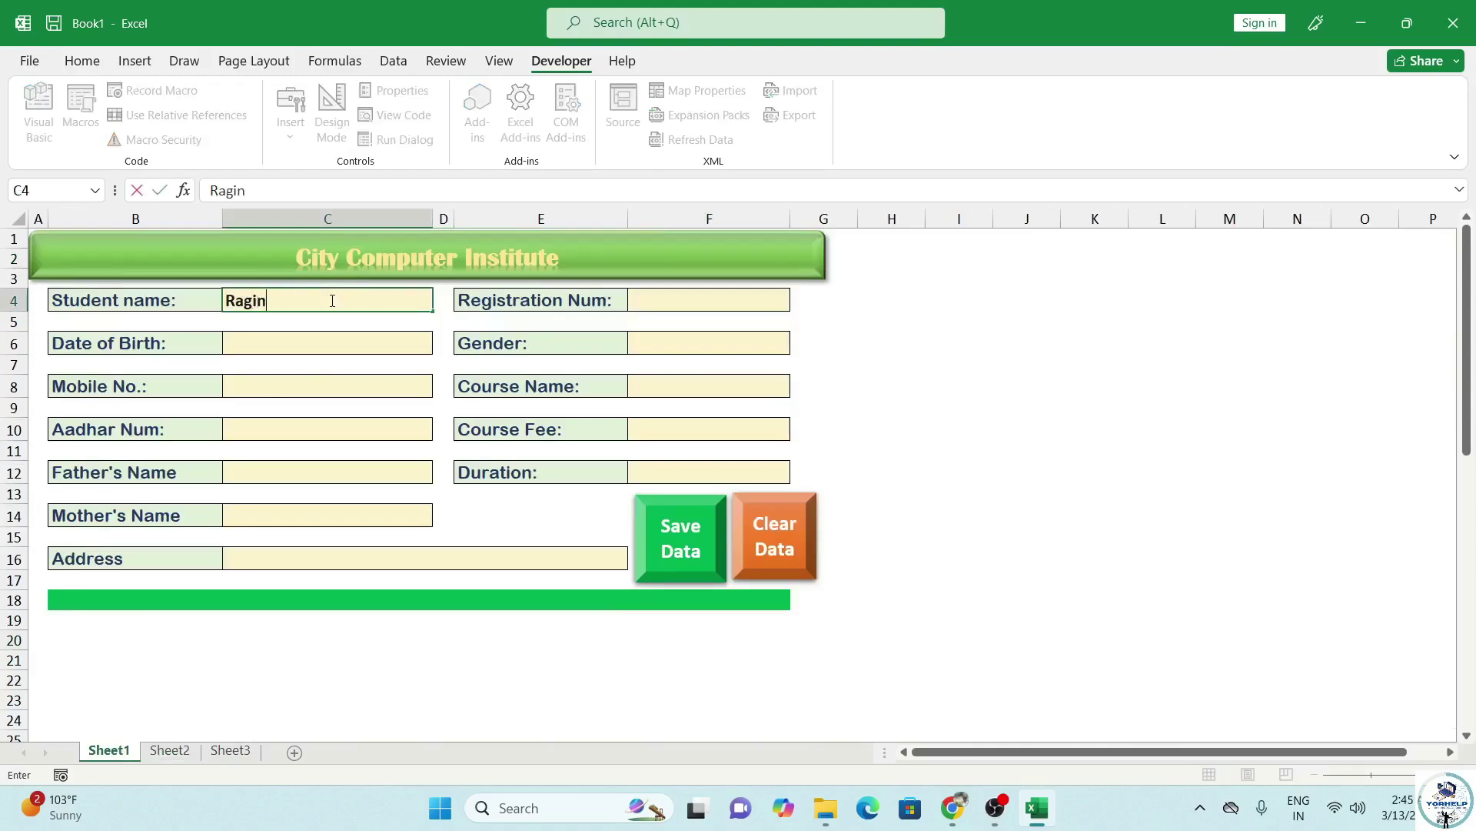
type("i")
left_click(676, 303)
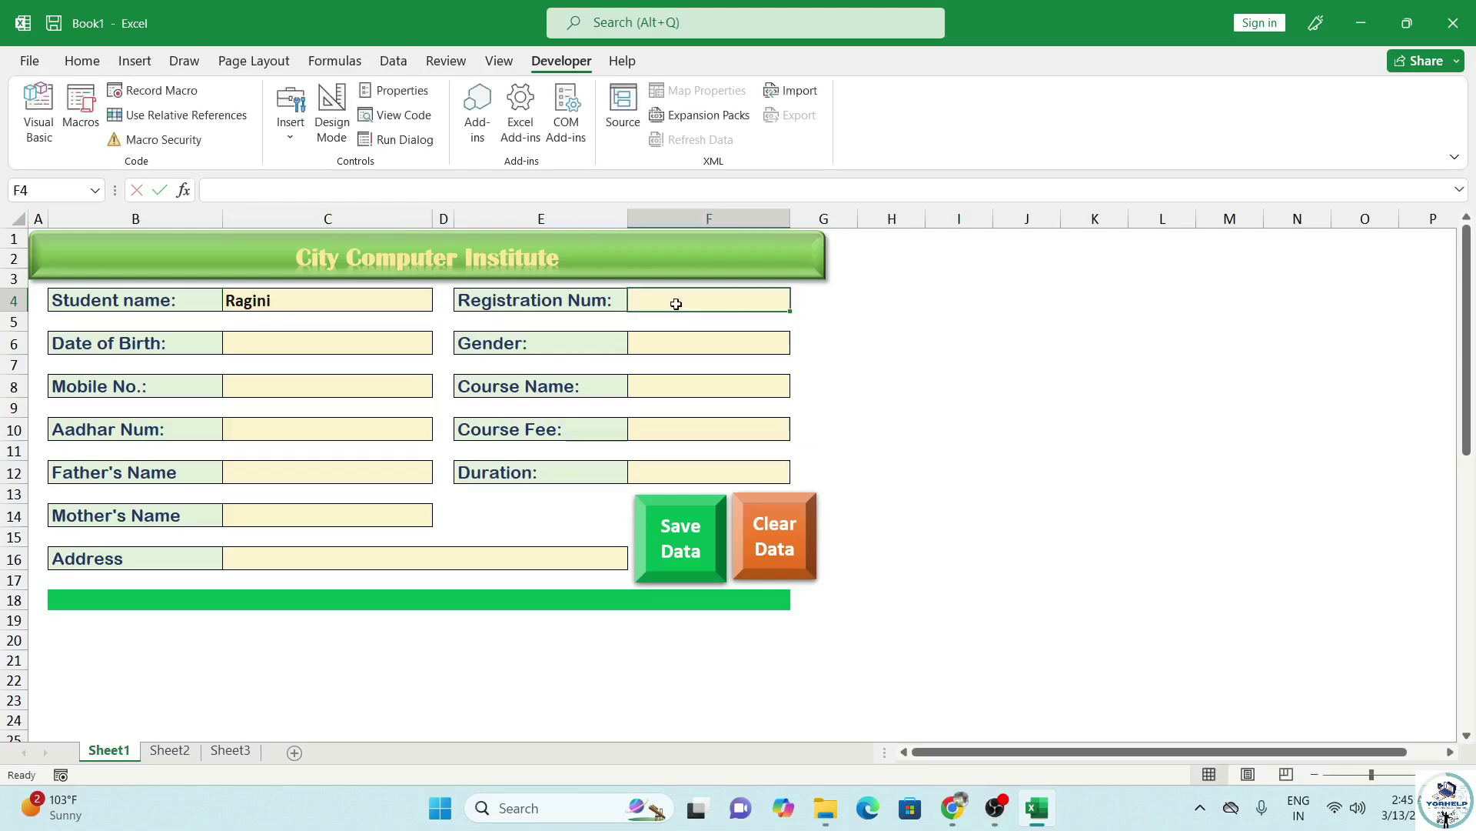
type("2025002")
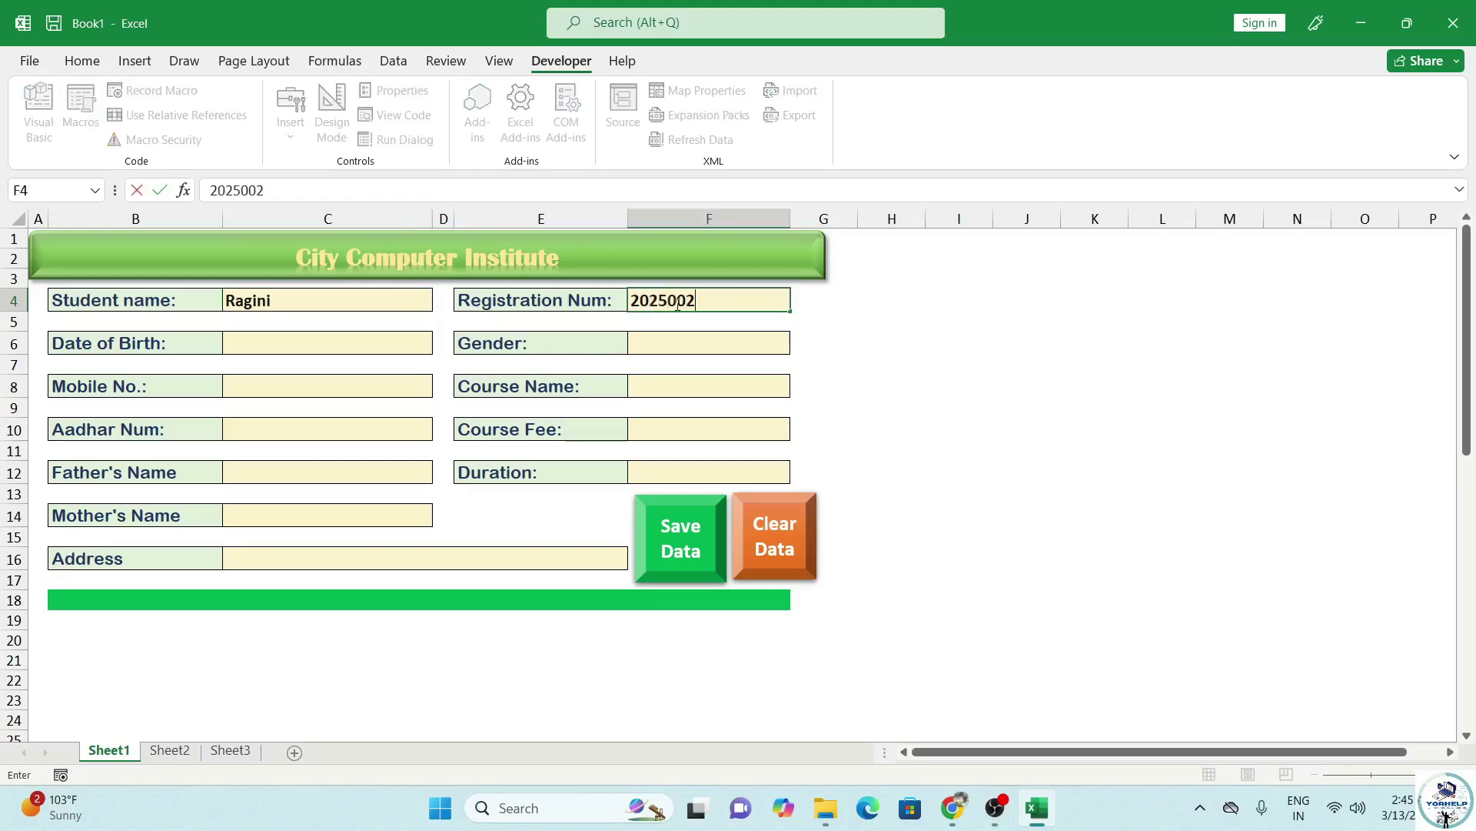
type("12/04/2000")
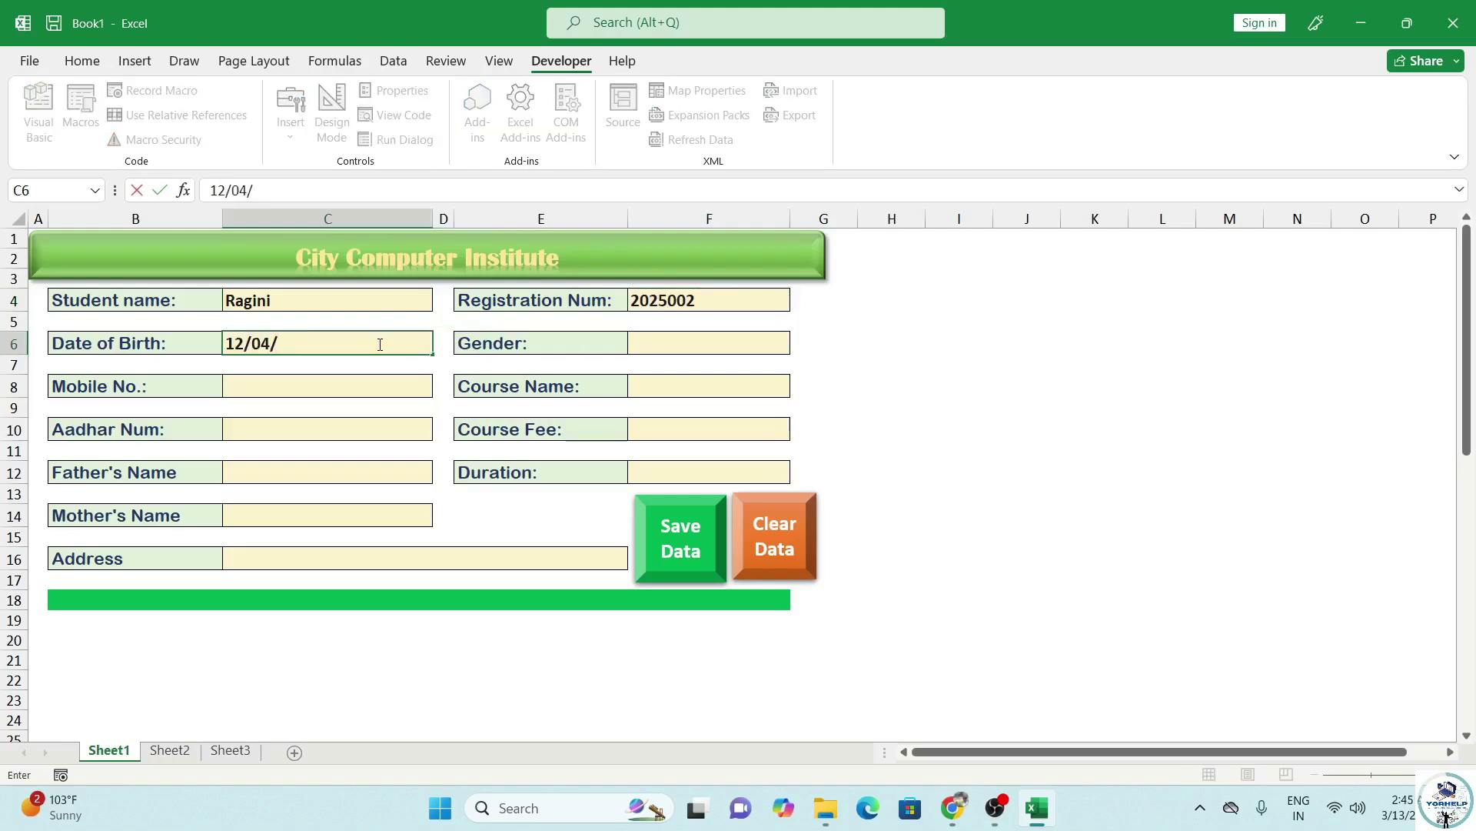
left_click(660, 346)
left_click(798, 345)
left_click(692, 380)
Fill in mobile, course DCA, Aadhar, fee 2600, parents' names, duration 6 Month and address.
left_click(349, 380)
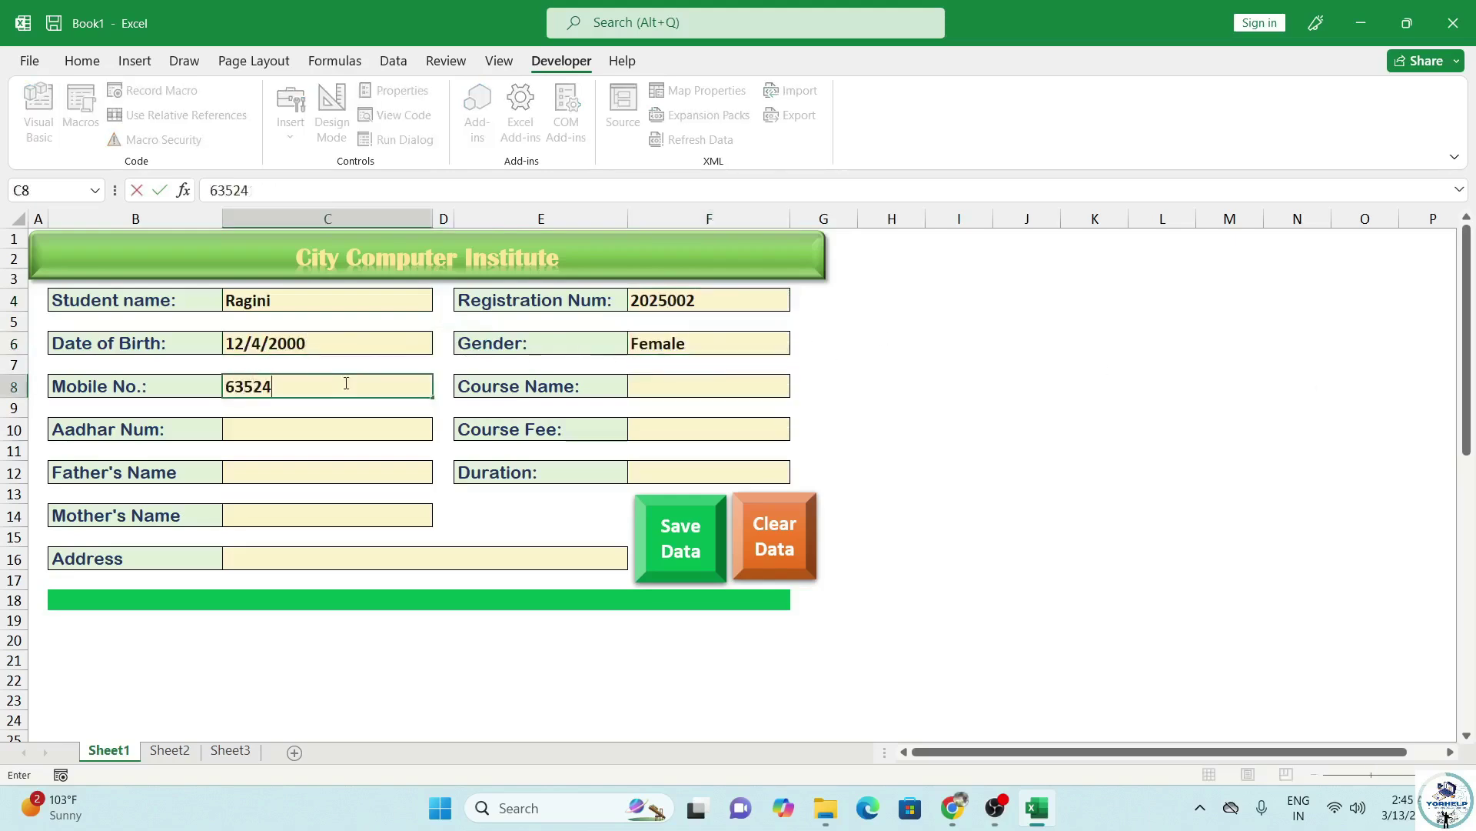
left_click(660, 385)
type("DCA")
left_click(315, 429)
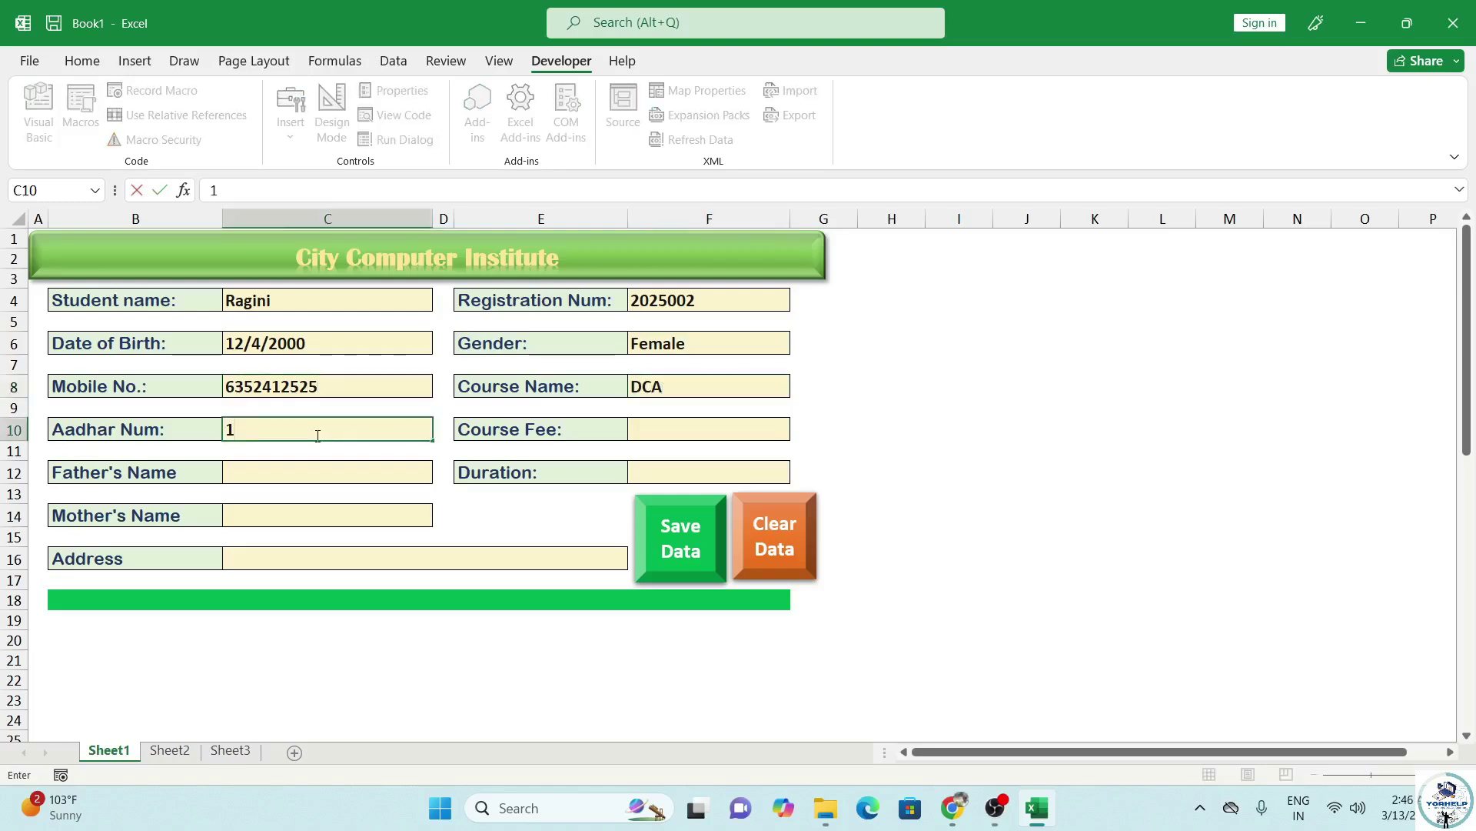
left_click(725, 428)
type("2600")
left_click(269, 479)
type("Ravindra")
left_click(692, 473)
type("6 Month")
left_click(301, 518)
type("Seeta")
left_click(319, 561)
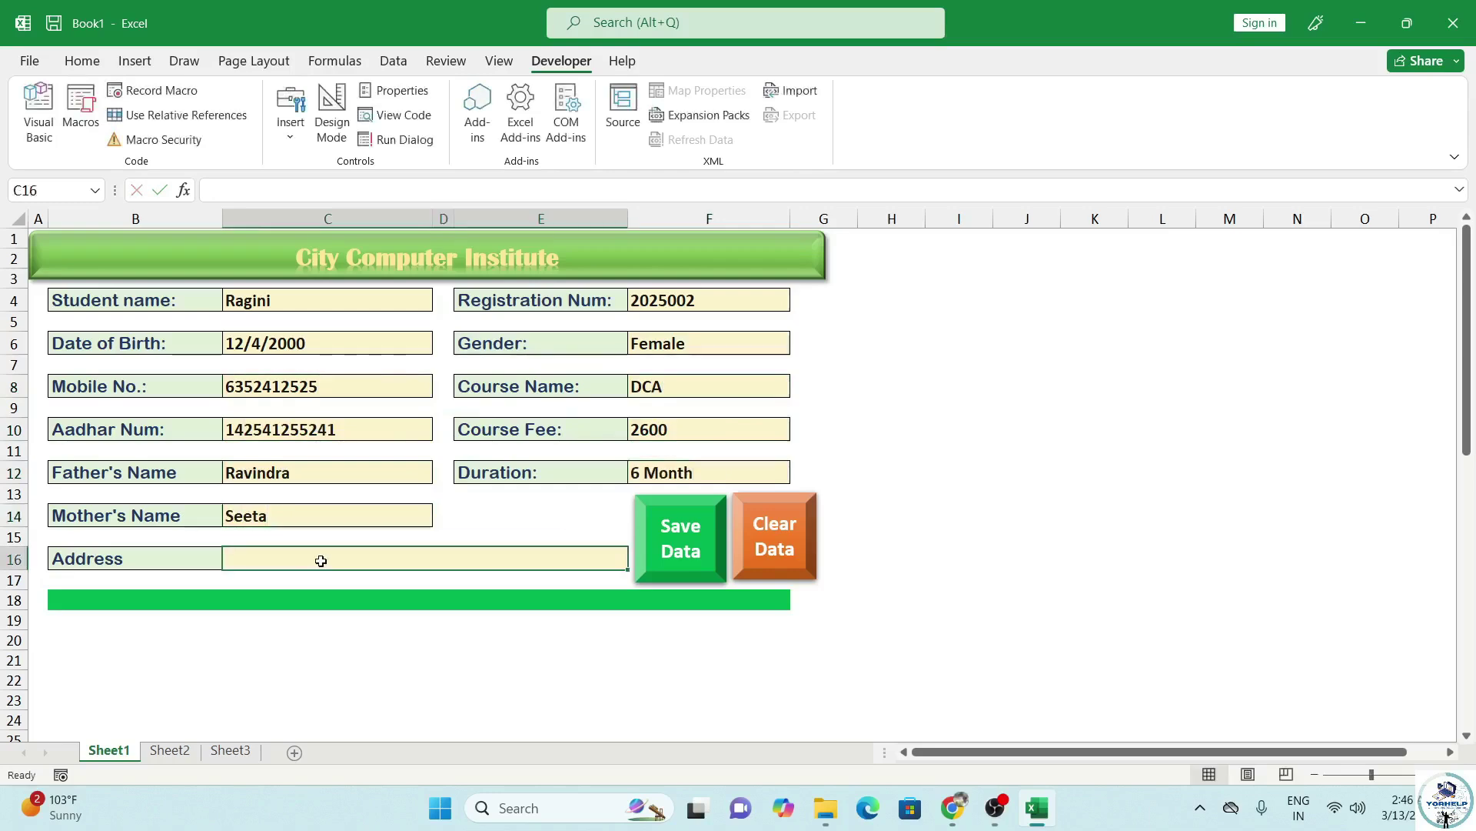
type("Kidvai Nagar Kanpur")
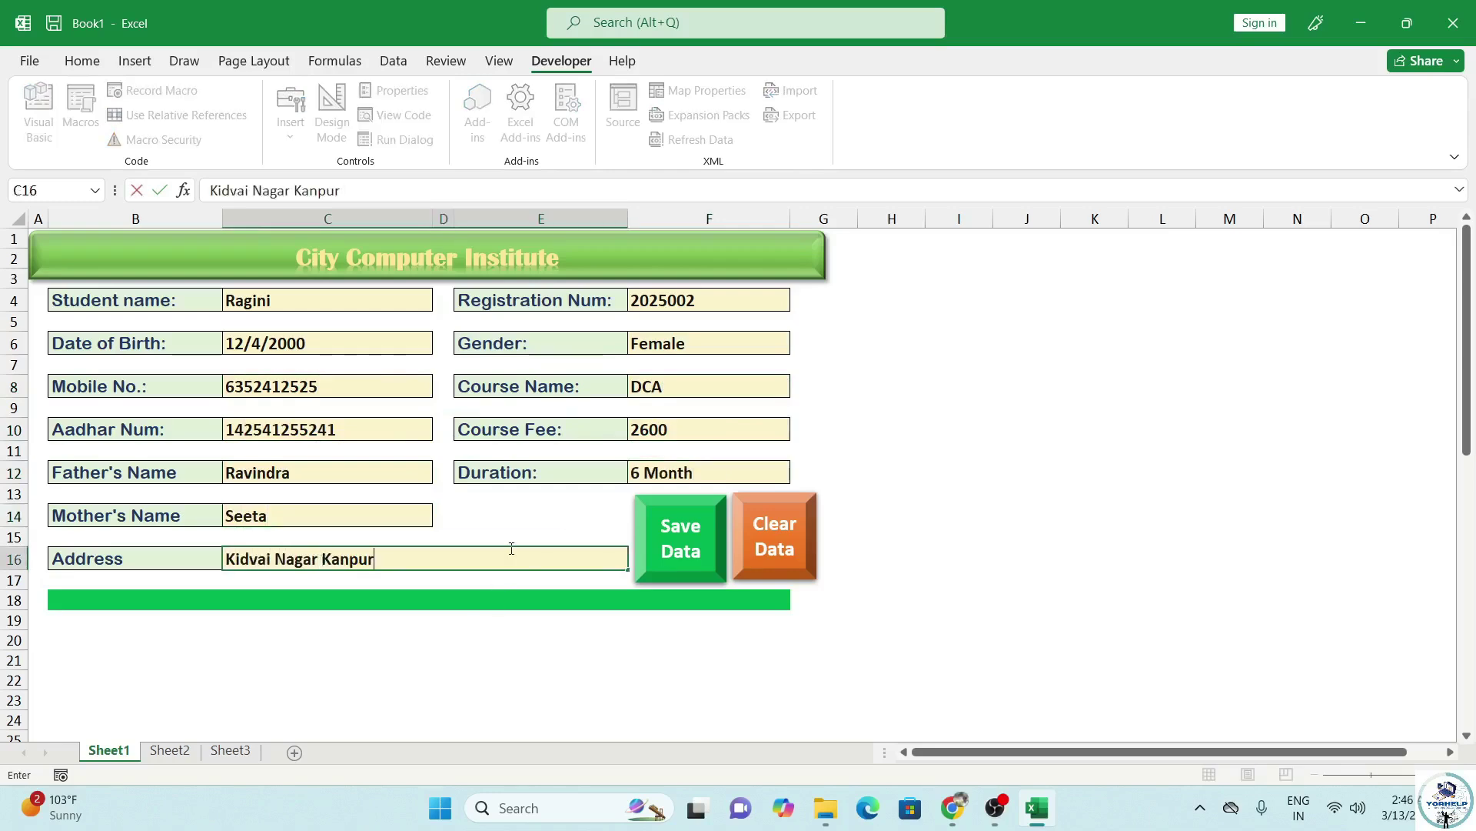
Save the record with Save Data and check the new row on Sheet2.
left_click(479, 583)
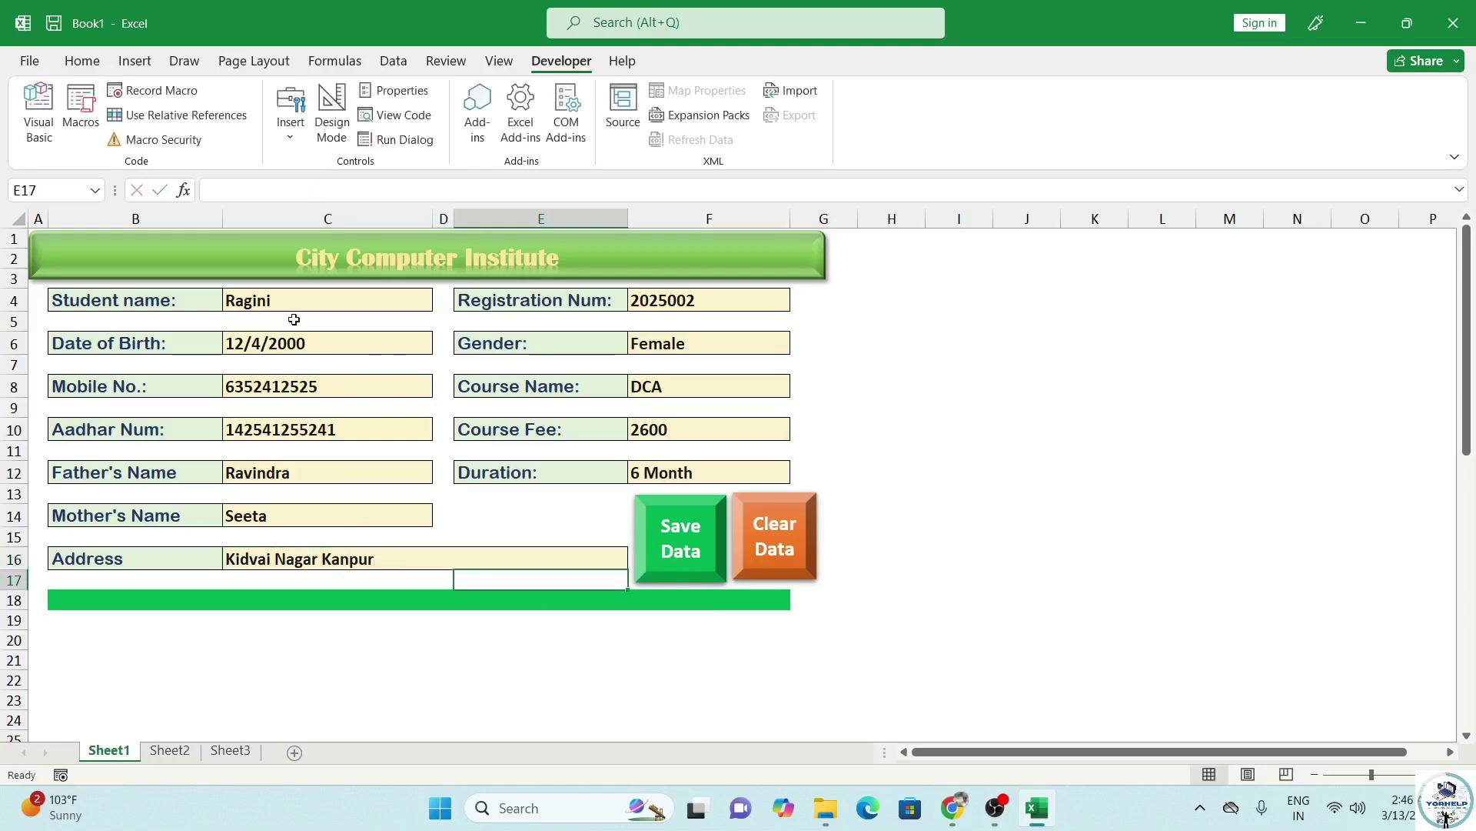
scroll(308, 500, "down", 8)
scroll(540, 544, "up", 8)
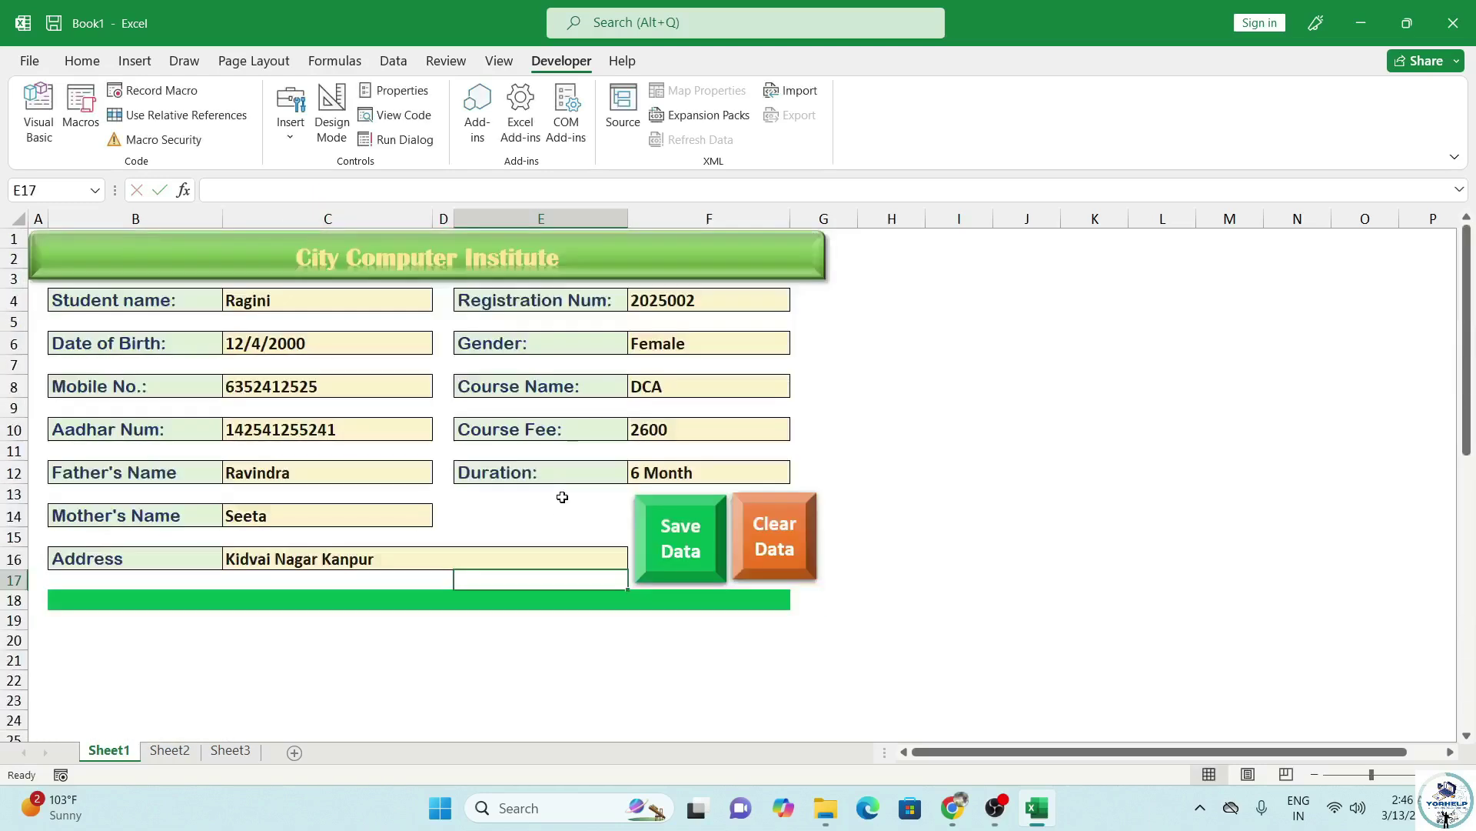
left_click(666, 557)
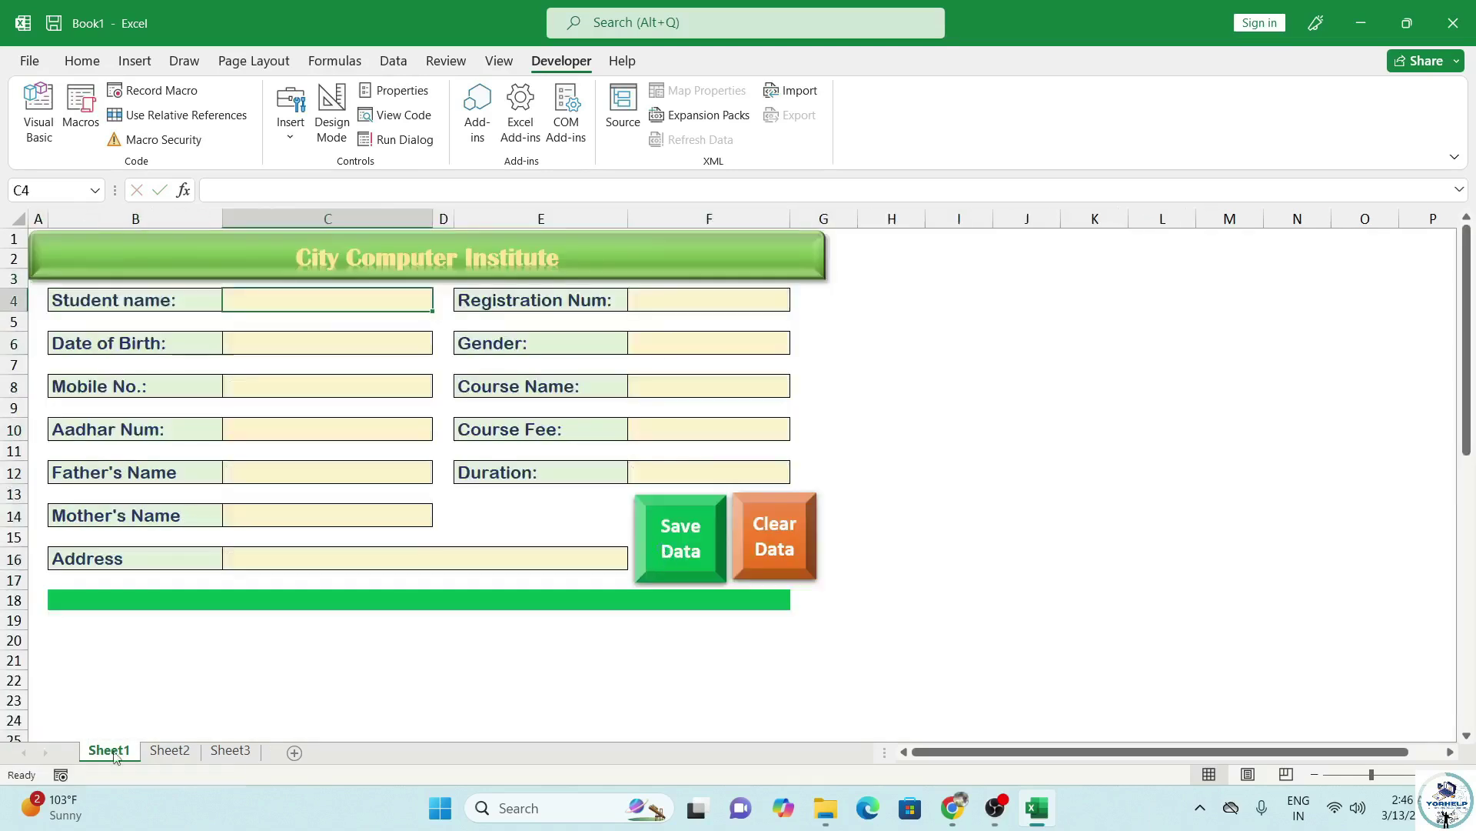
left_click(163, 754)
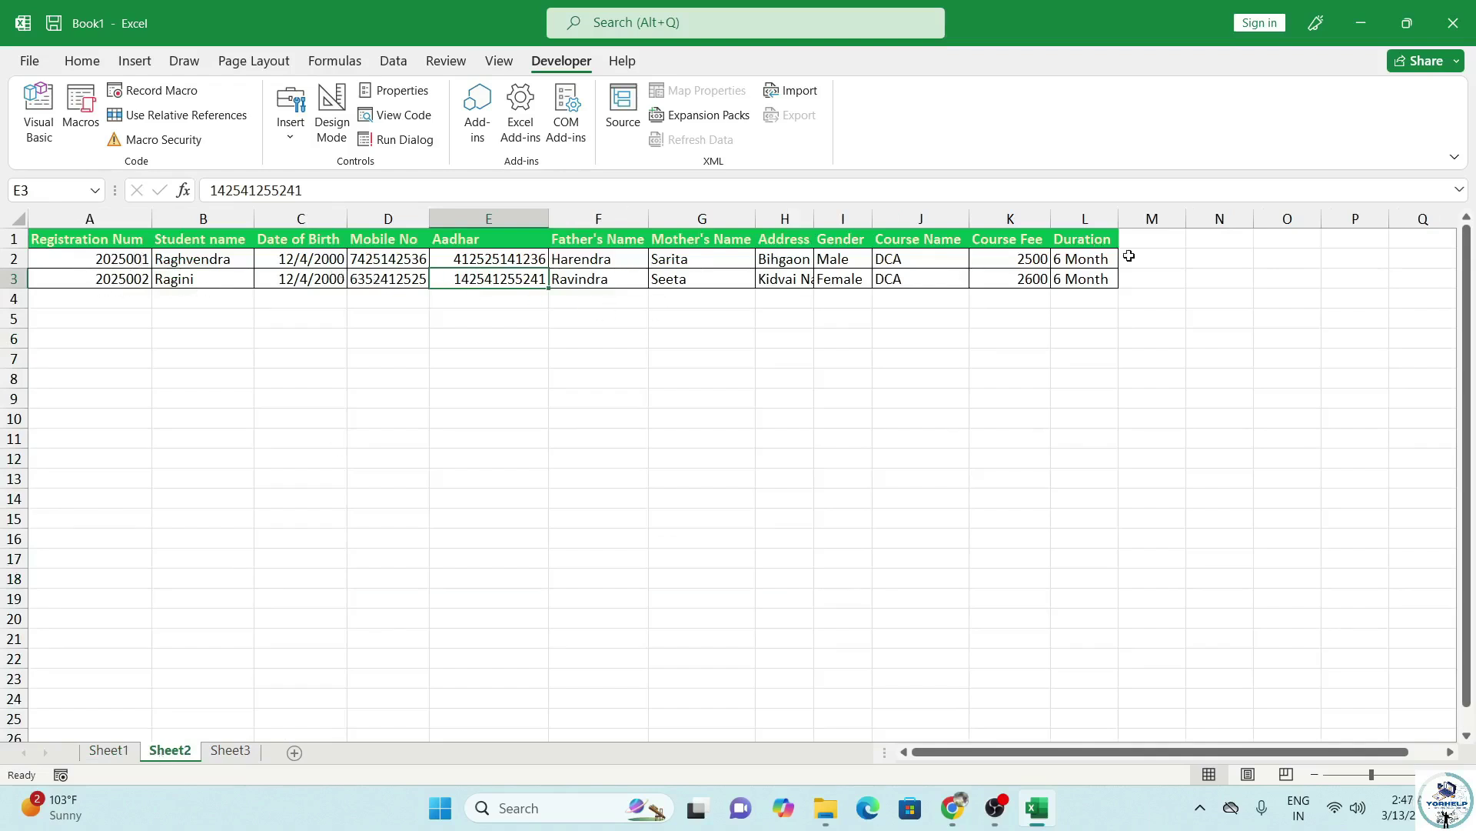
Enter the third student's name, registration number, date of birth and gender male on the form.
left_click(108, 751)
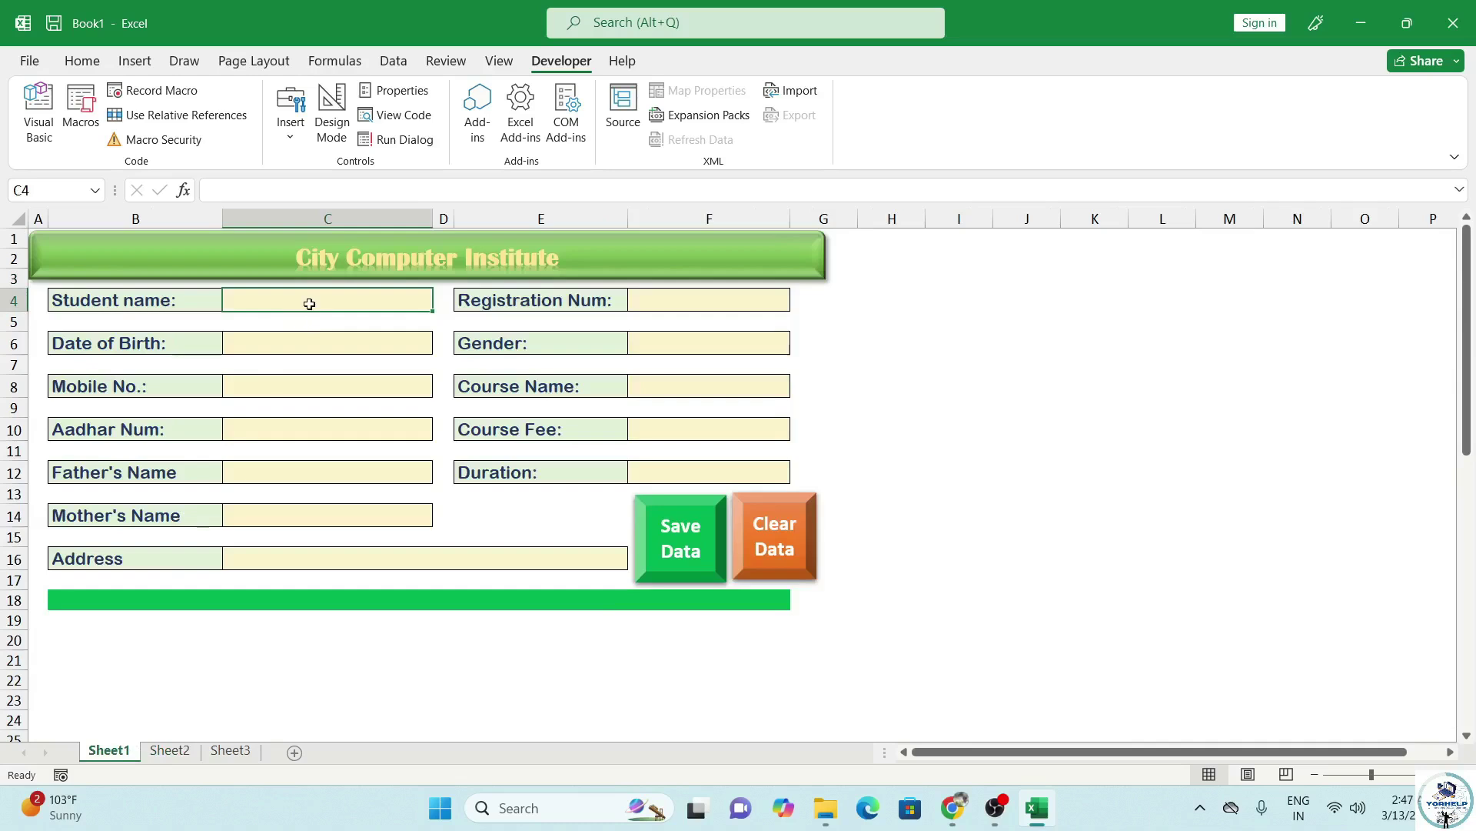
type("Kapil")
key("Tab")
type("2025003")
left_click(344, 341)
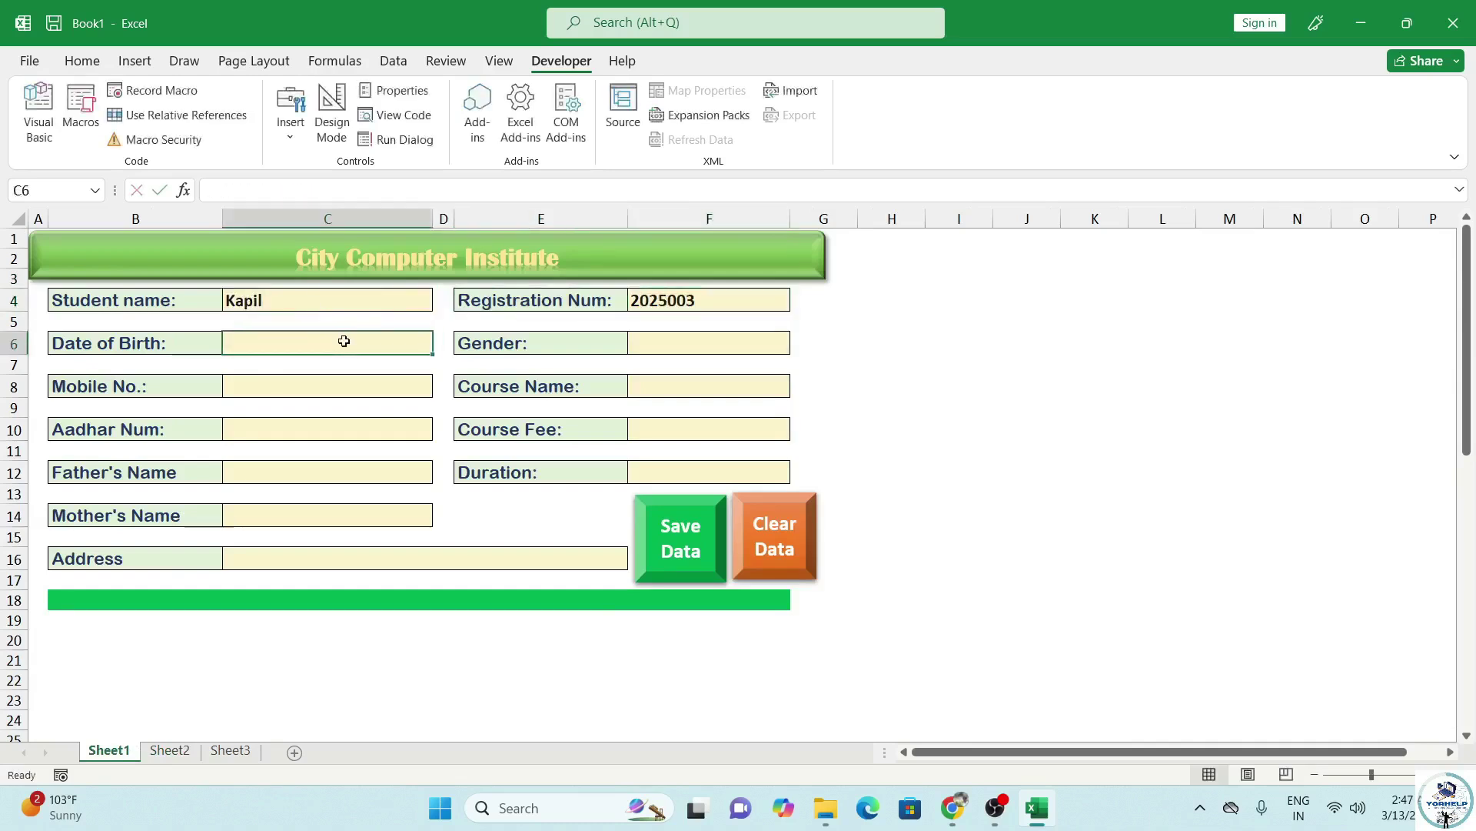
type("14/02/2001")
left_click(669, 339)
type("male")
key("Return")
left_click(400, 394)
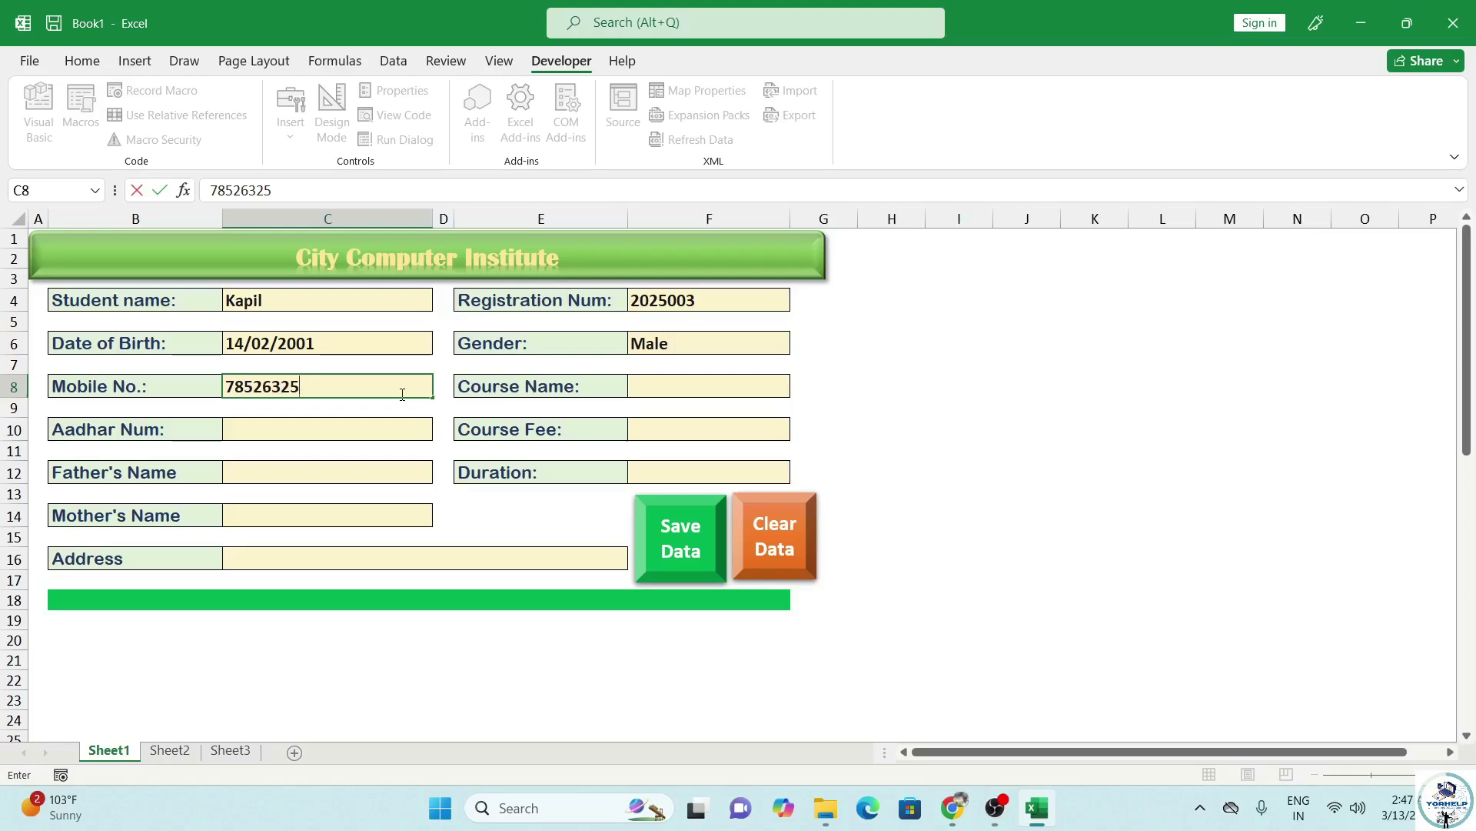
Fill in mobile, course ADCA, Aadhar, fee 3000, parents' names, address and duration 6 Month.
left_click(682, 387)
type("ADCA")
left_click(343, 434)
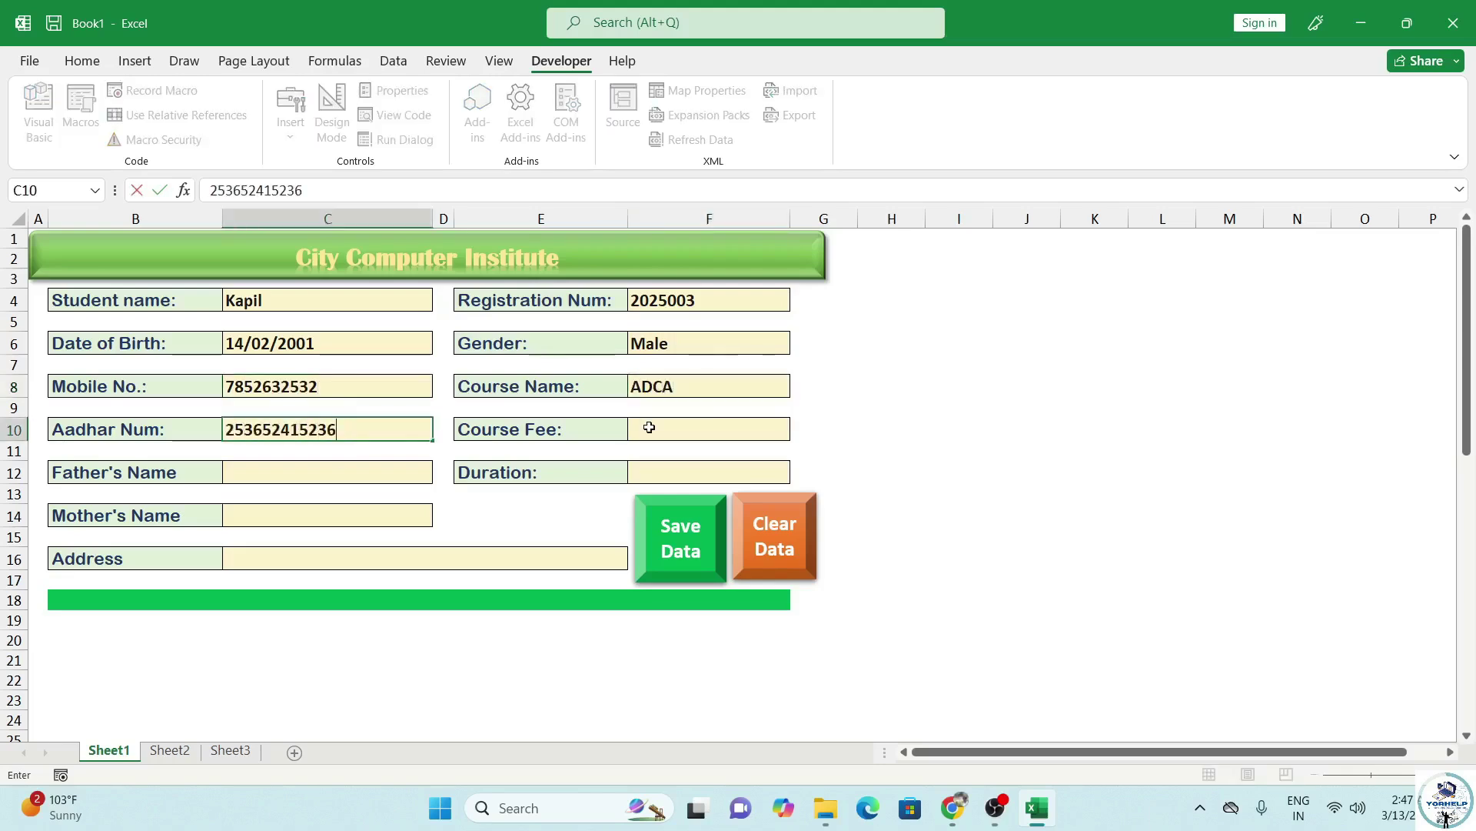
left_click(650, 428)
type("3000")
left_click(394, 469)
type("Gajendra")
left_click(354, 516)
type("Kamlavati")
left_click(290, 550)
type("Hamirpur")
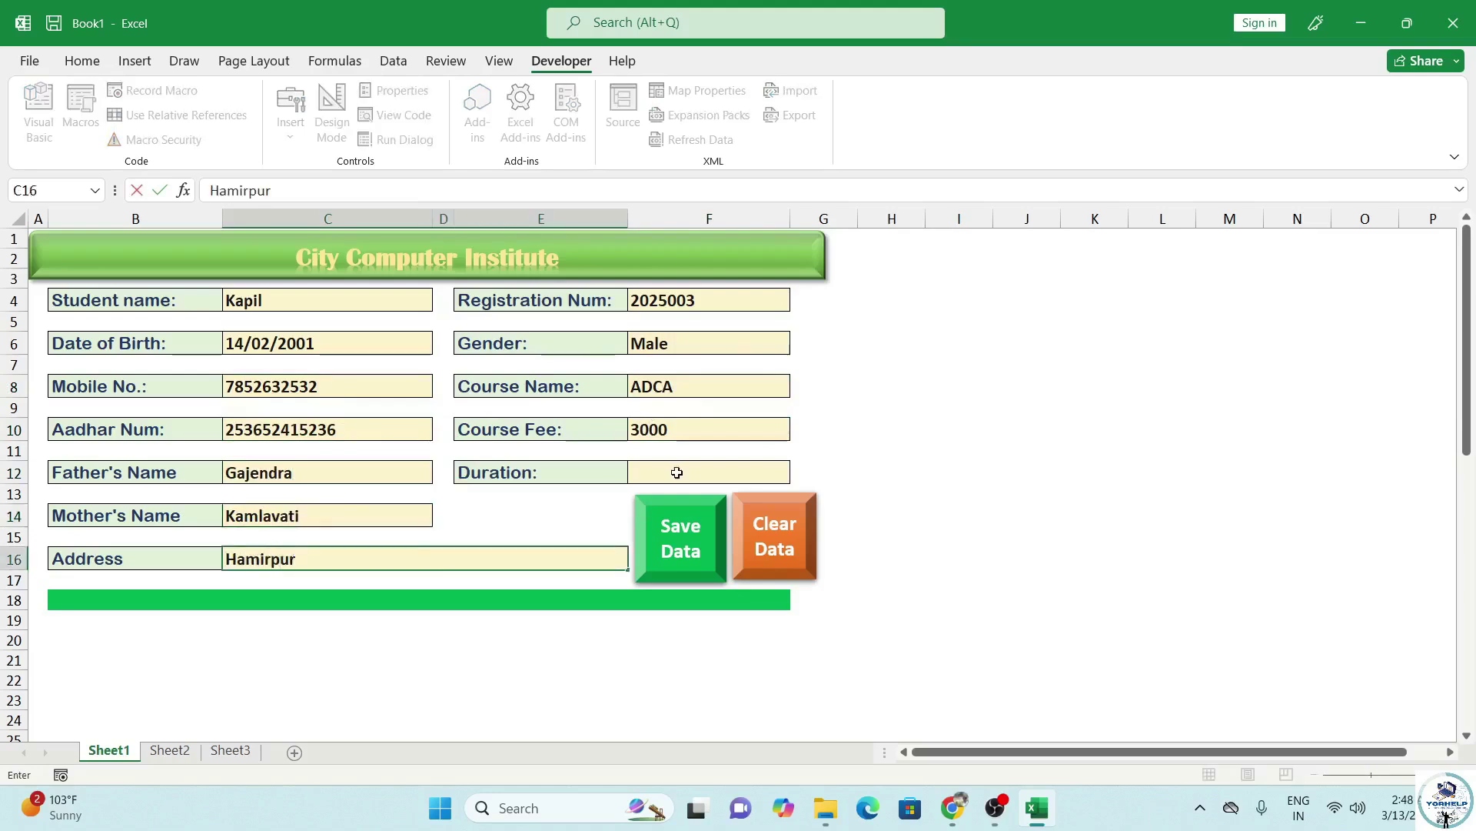
left_click(675, 472)
type("6 Month")
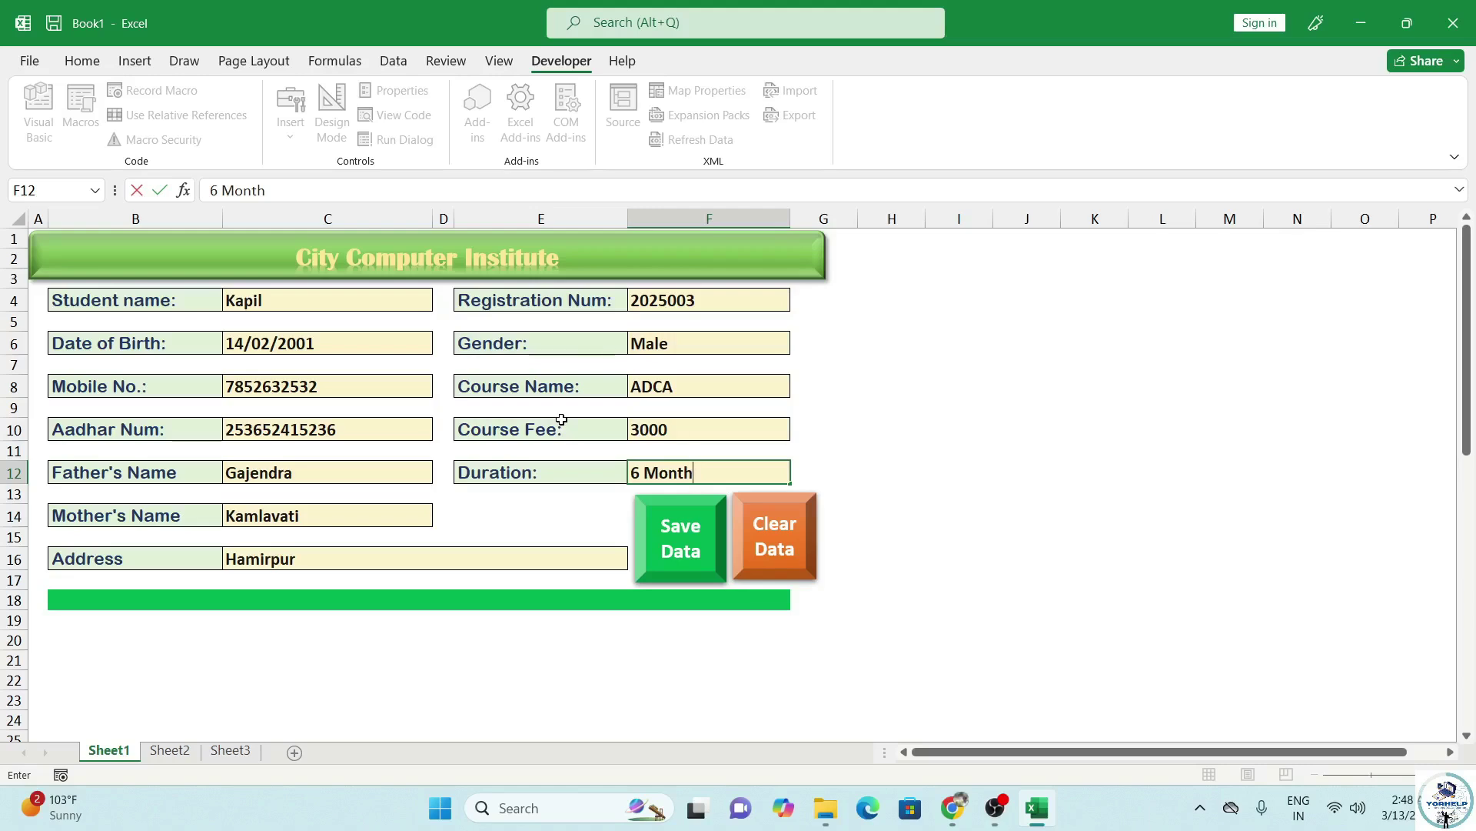
Save the record with Save Data, confirm row 4 on Sheet2, and return to Sheet1.
scroll(330, 415, "down", 8)
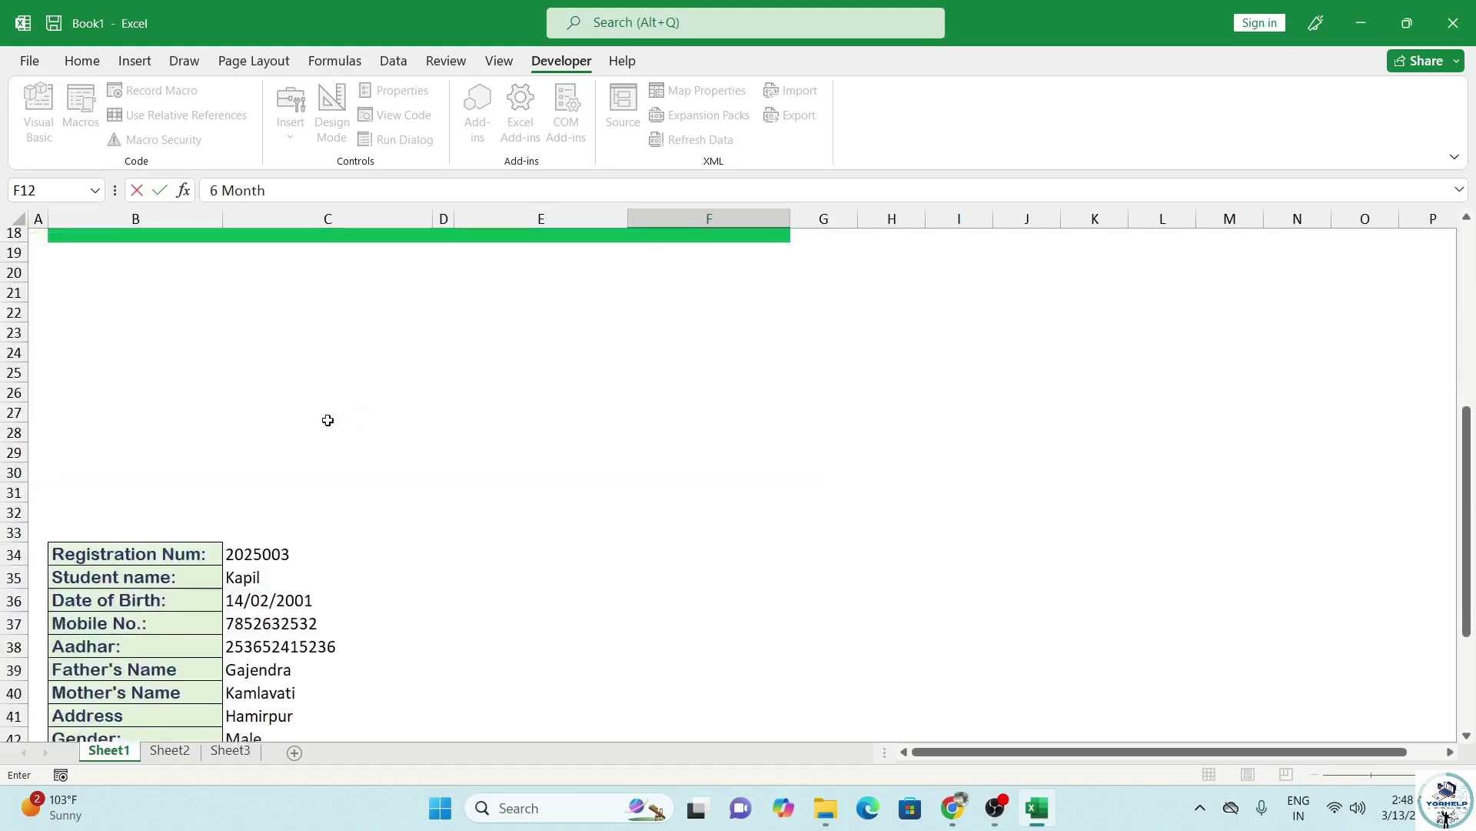
scroll(330, 585, "up", 8)
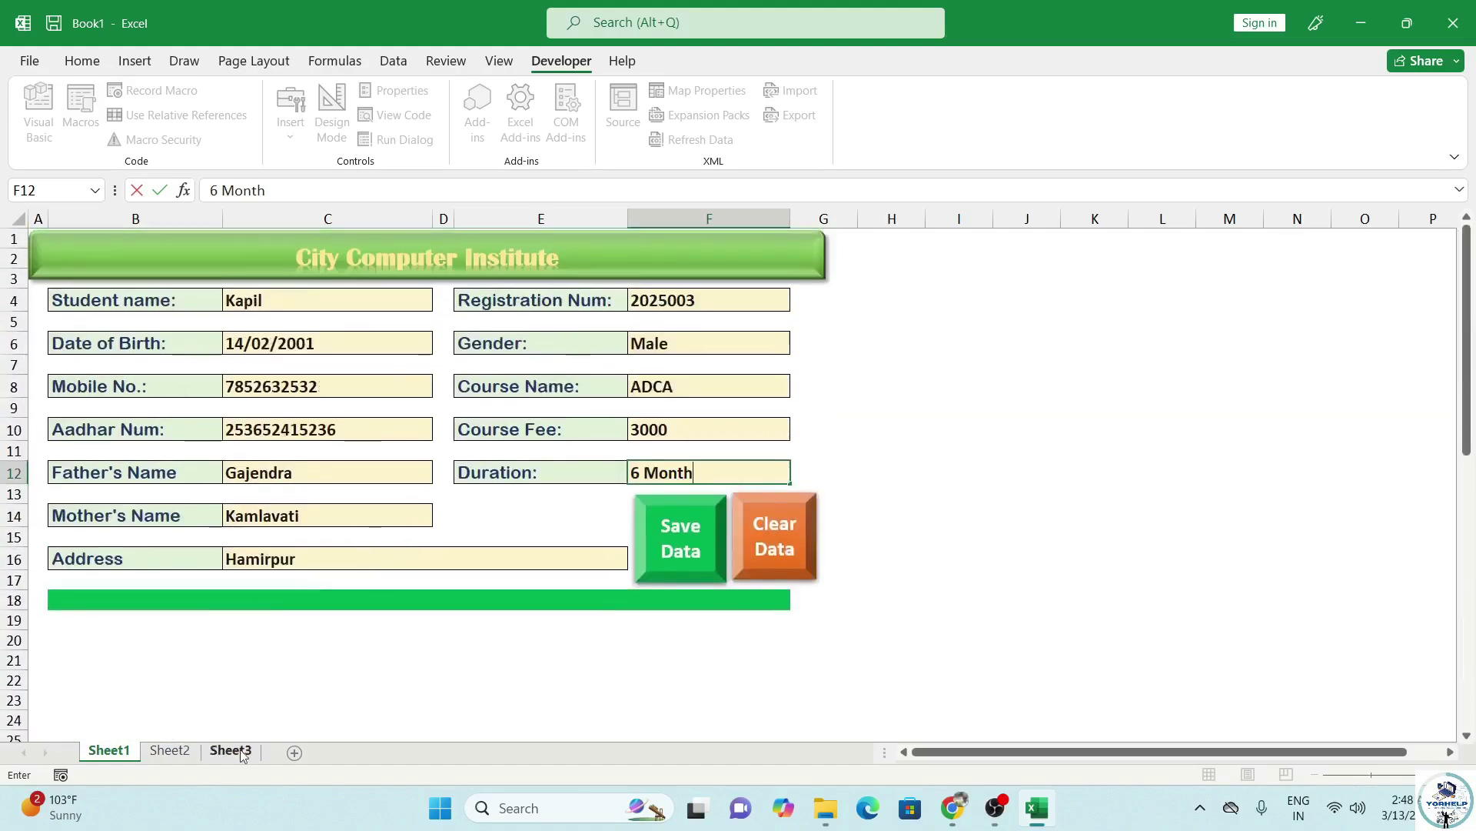
left_click(171, 751)
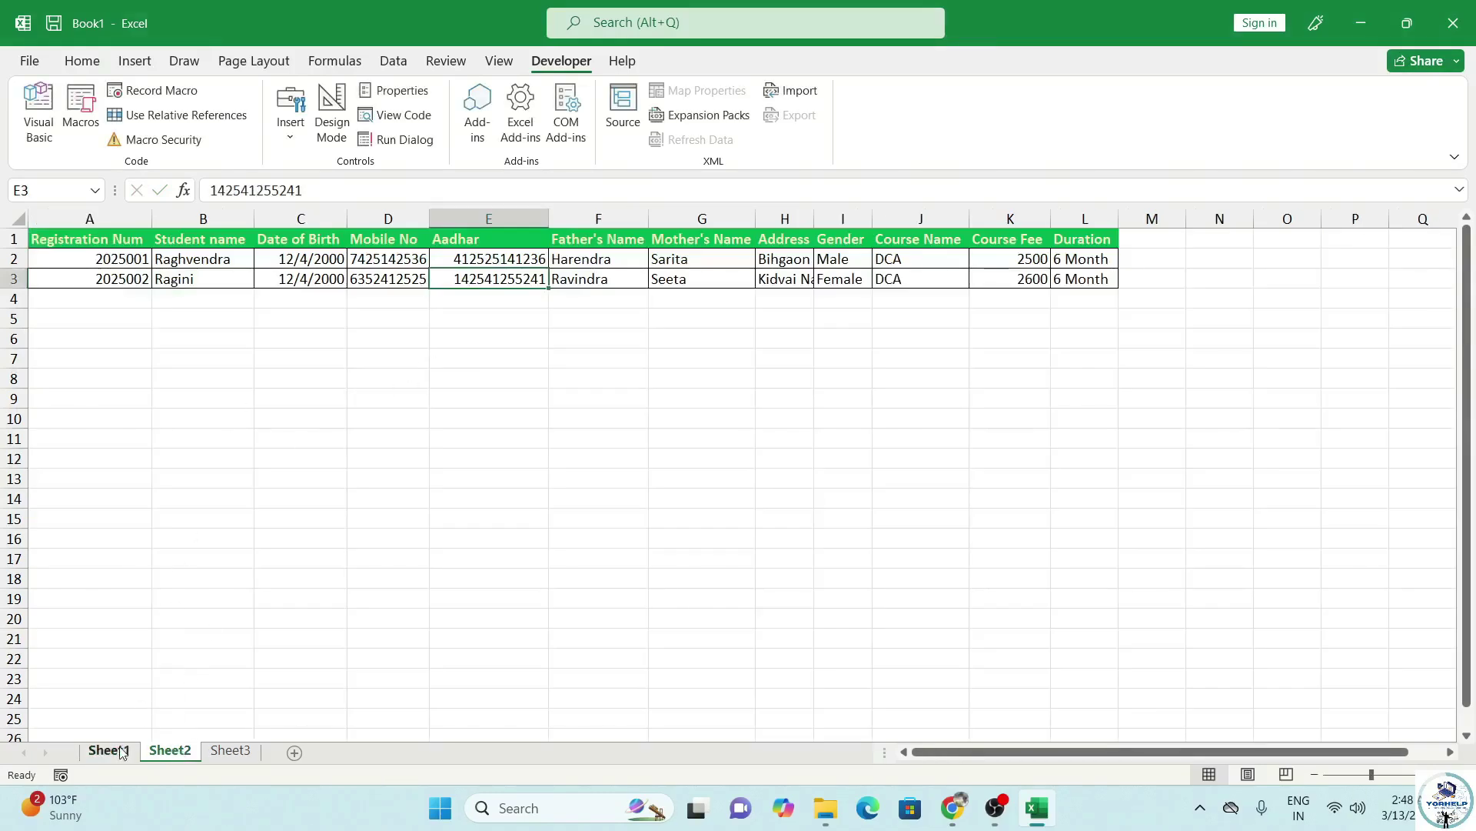
left_click(115, 750)
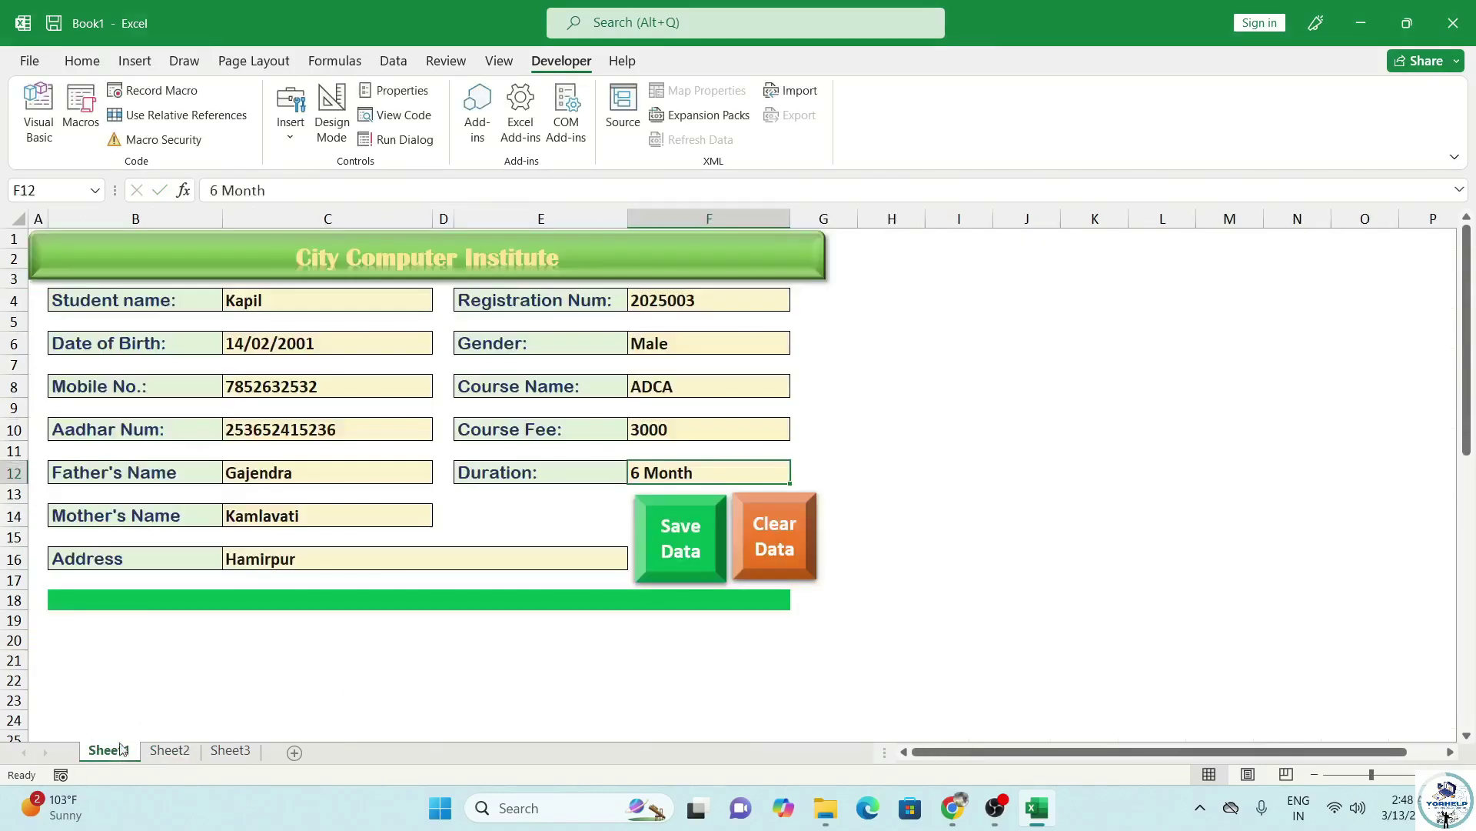
left_click(679, 538)
left_click(168, 751)
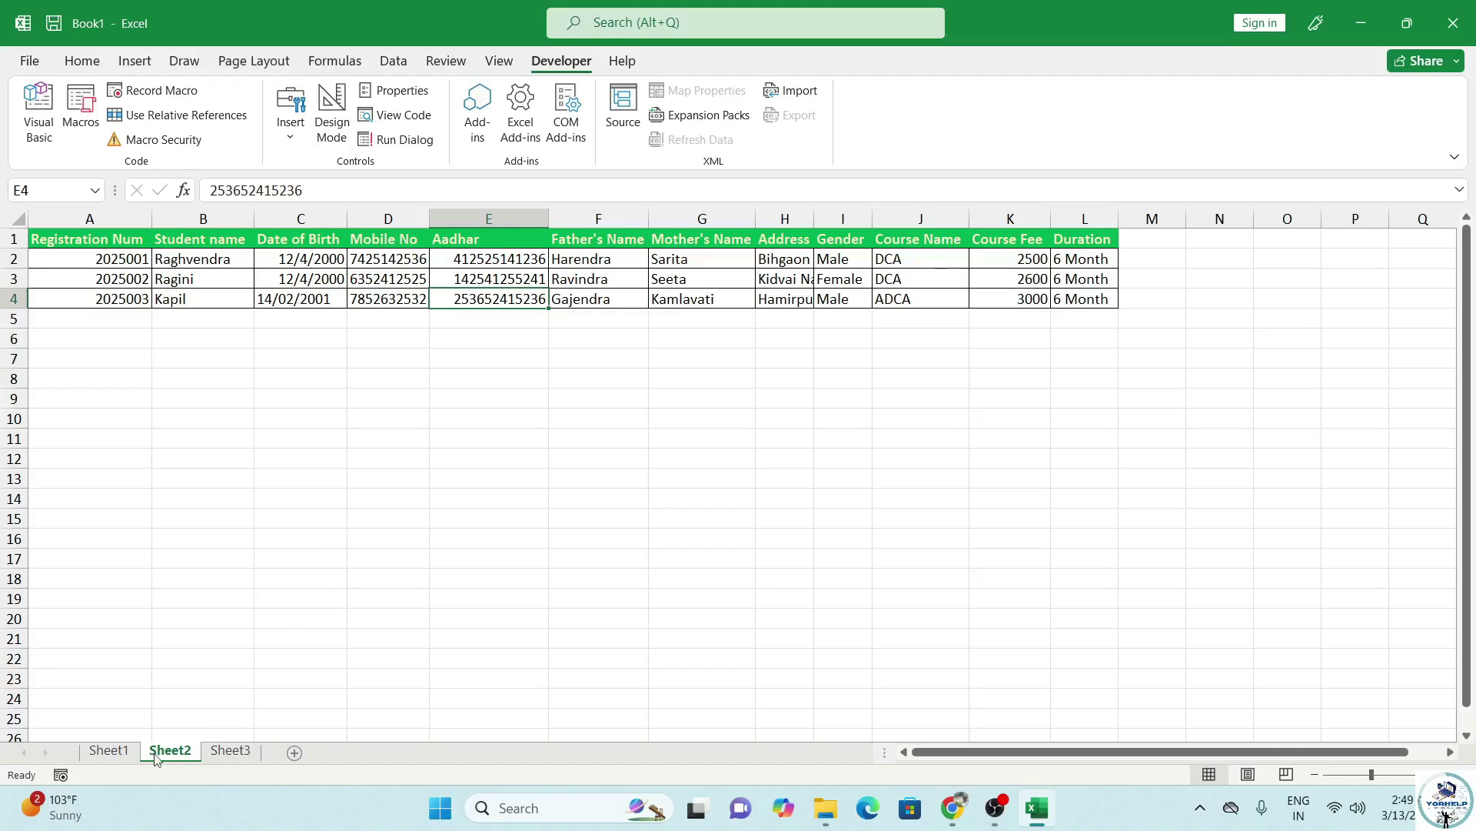
left_click(106, 750)
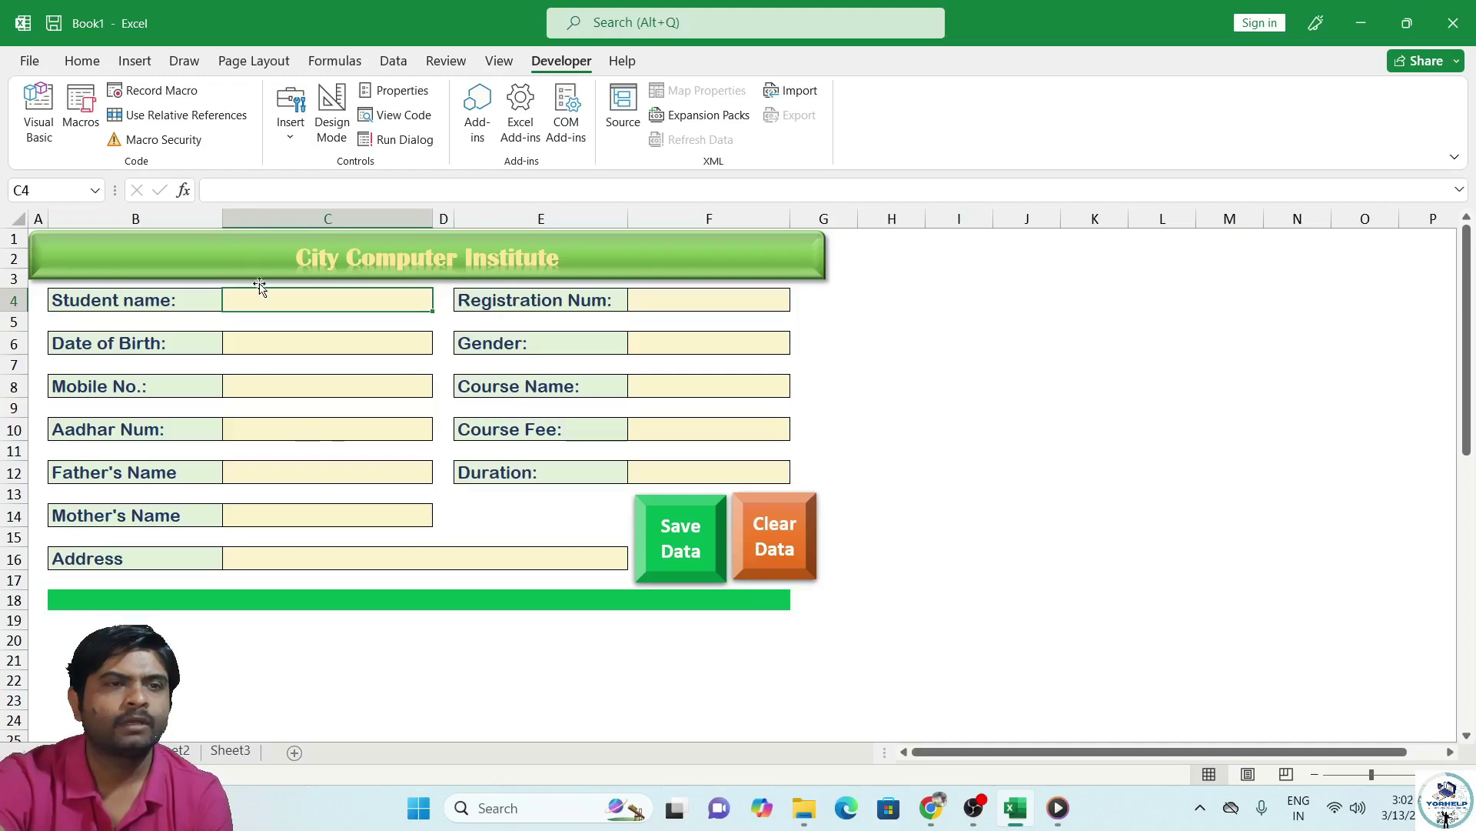
Start recording a new macro named ClearData.
left_click(163, 92)
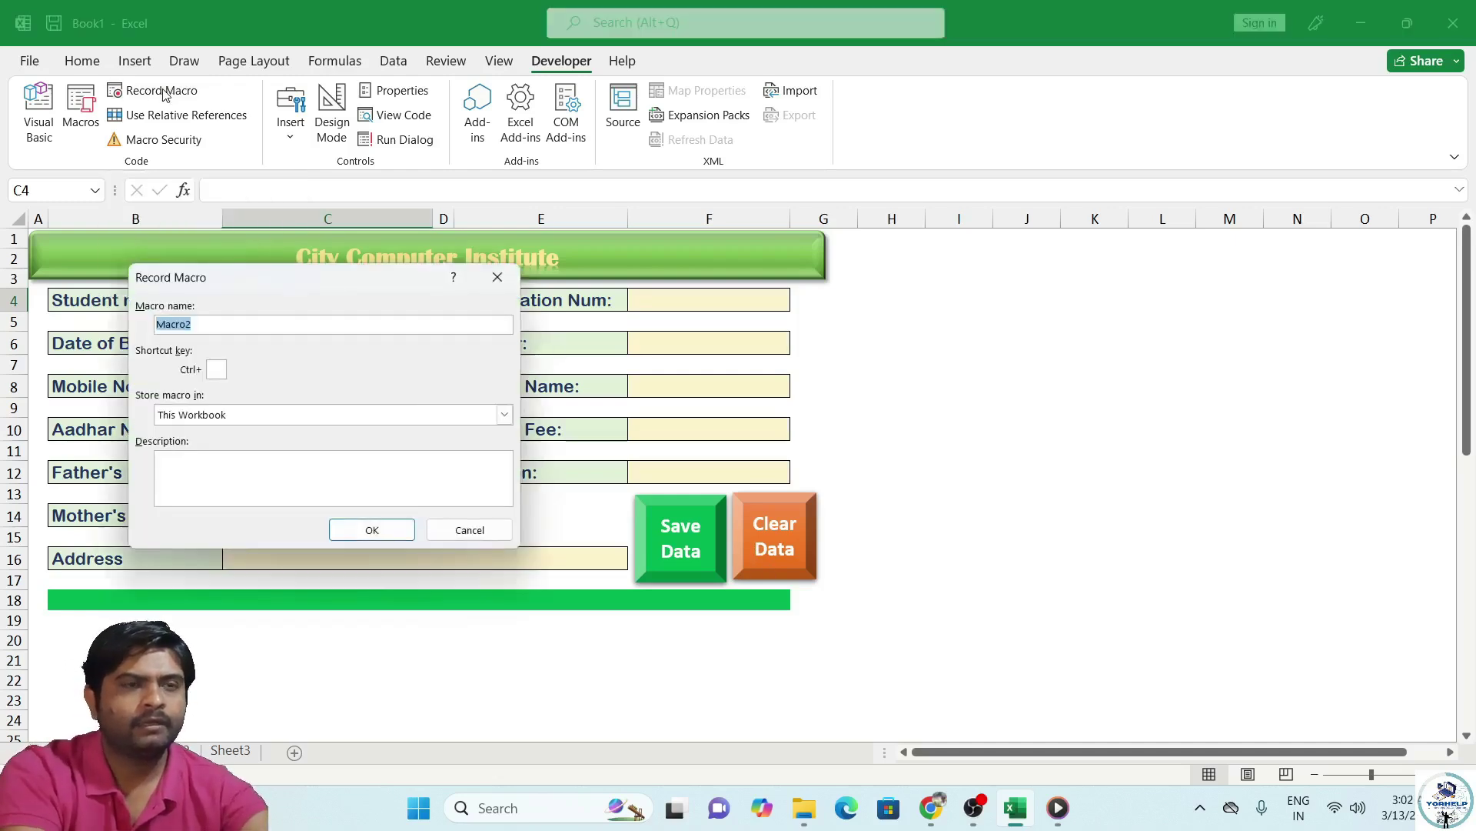
type("Cla")
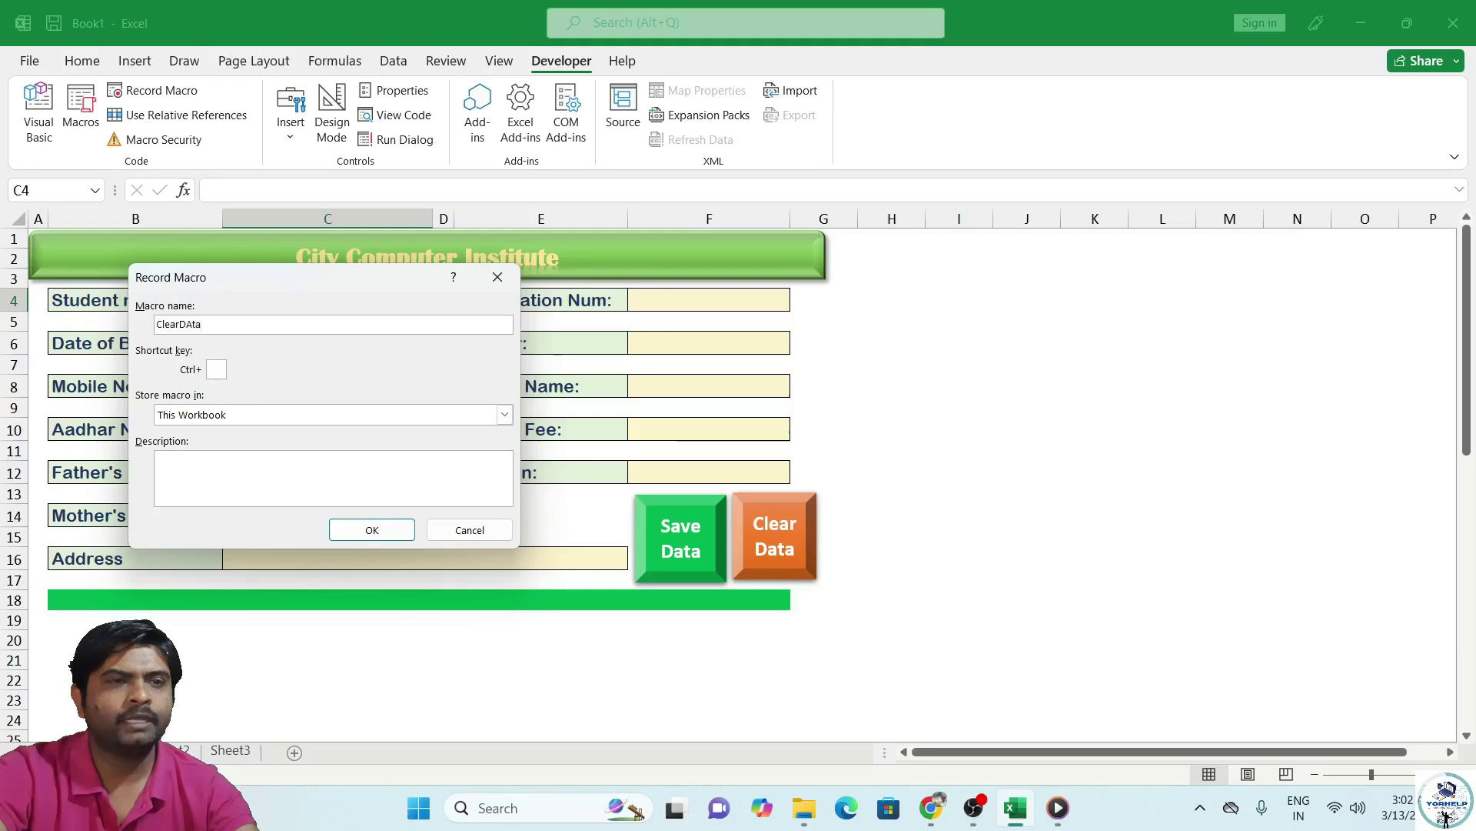
left_click(372, 530)
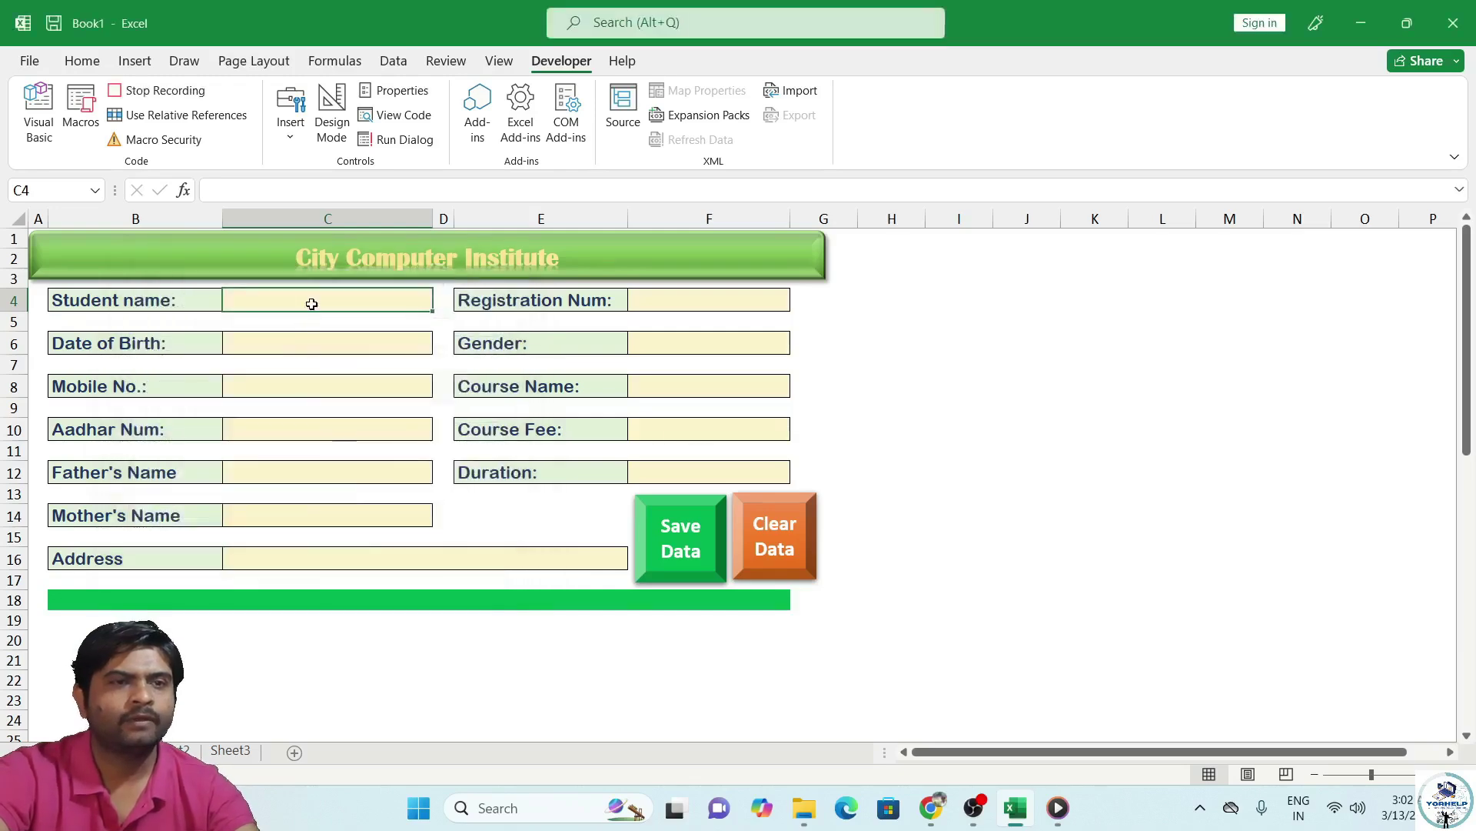
Select every form entry cell, return to the Student name cell C4, and stop recording.
left_click(327, 344, "ctrl")
left_click(321, 386, "ctrl")
left_click(315, 429, "ctrl")
left_click(307, 472, "ctrl")
left_click(305, 512, "ctrl")
left_click(320, 556, "ctrl")
left_click(639, 470, "ctrl")
left_click(663, 425, "ctrl")
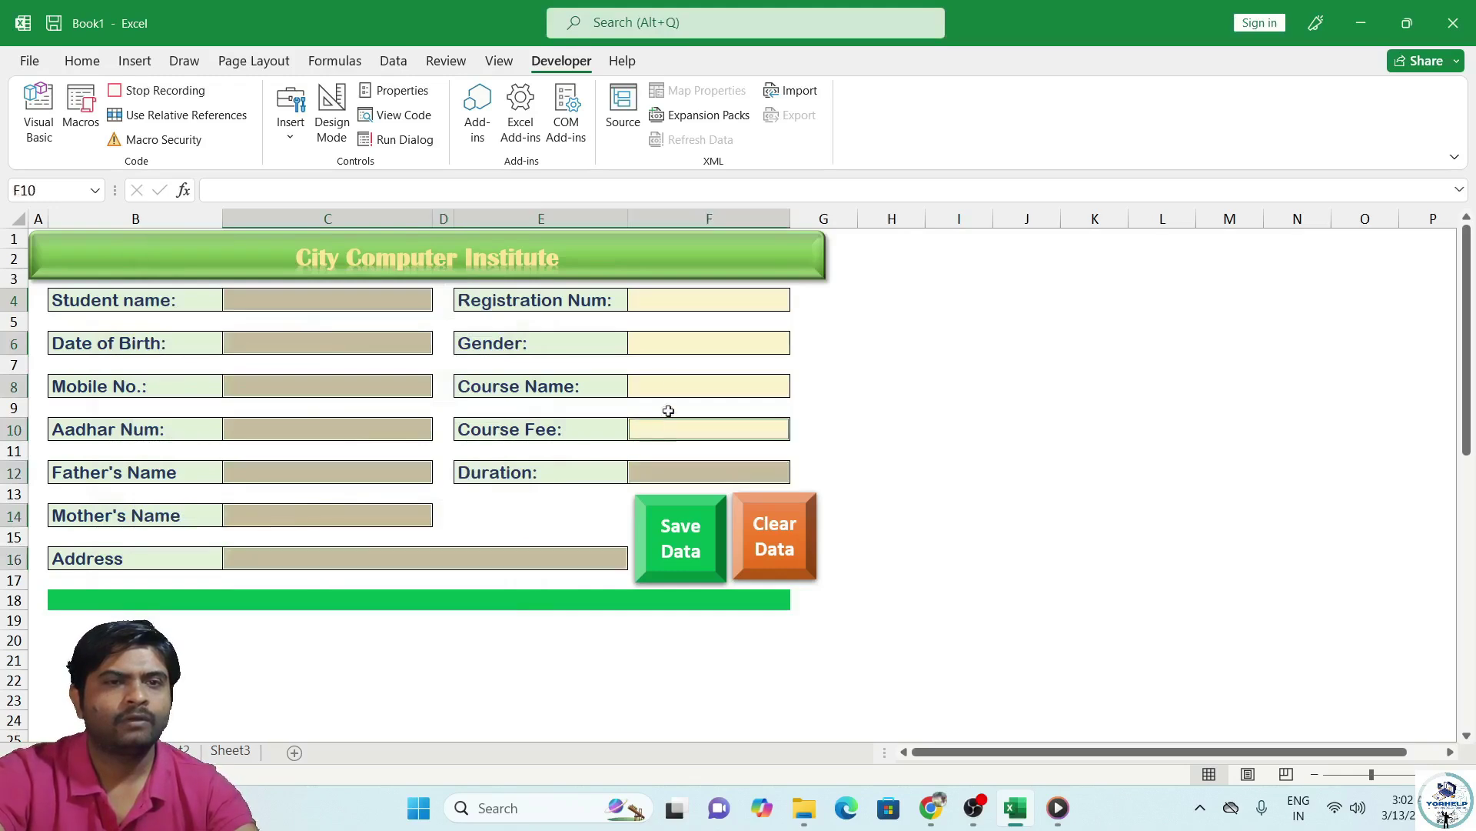
left_click(669, 372, "ctrl")
left_click(667, 387, "ctrl")
left_click(685, 343, "ctrl")
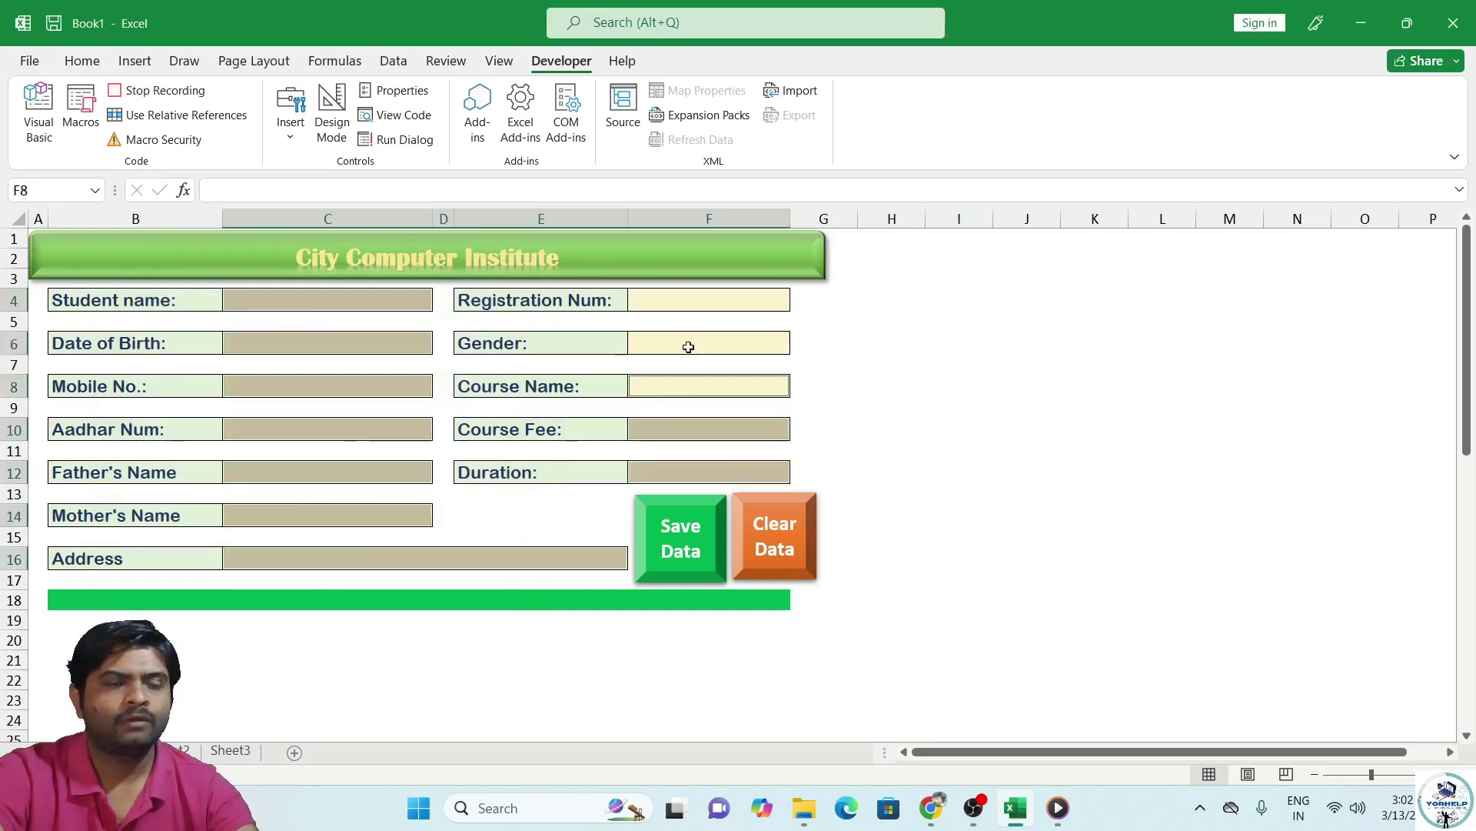
left_click(708, 282)
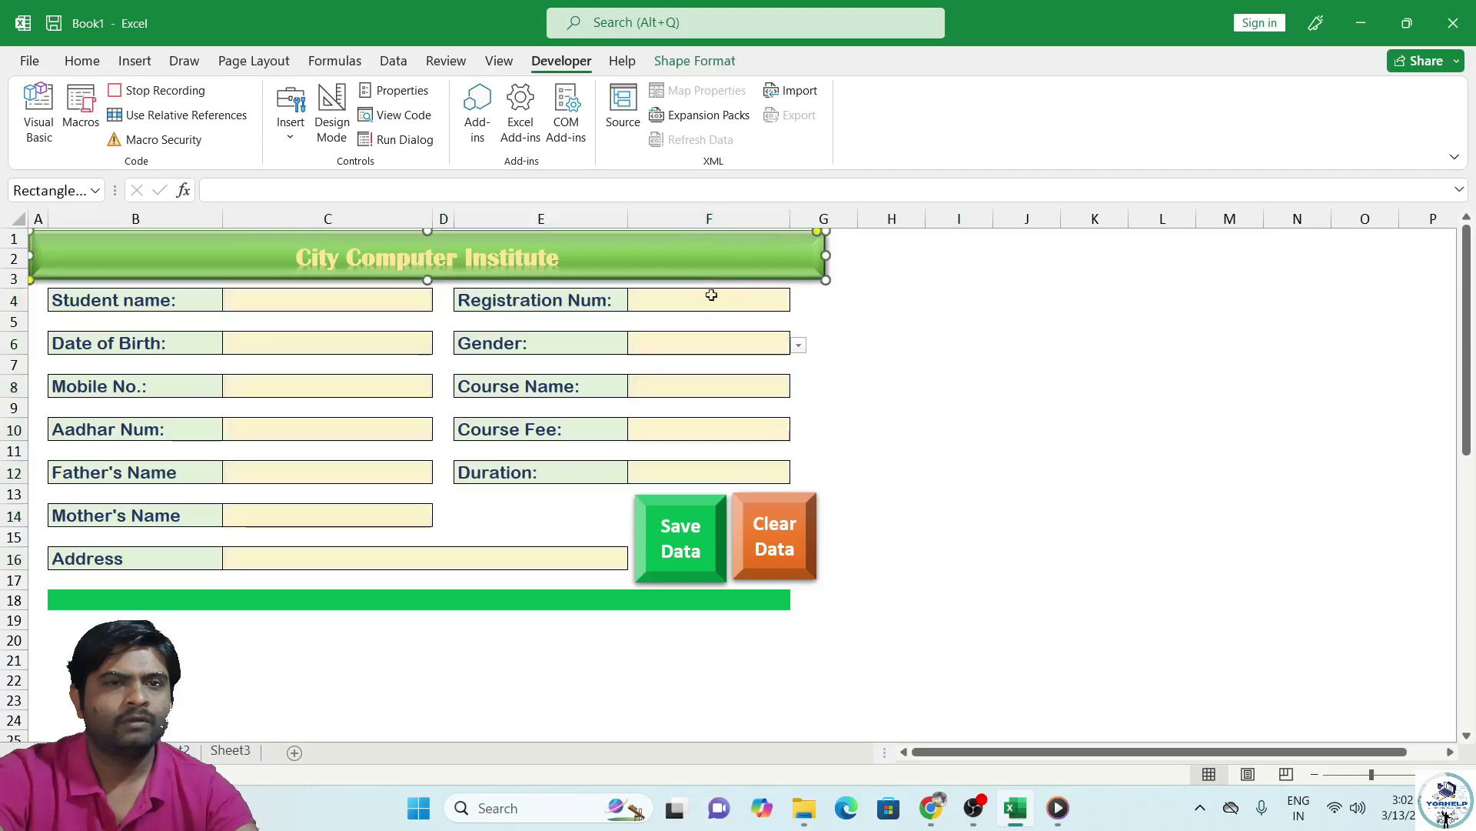
left_click(687, 305, "ctrl")
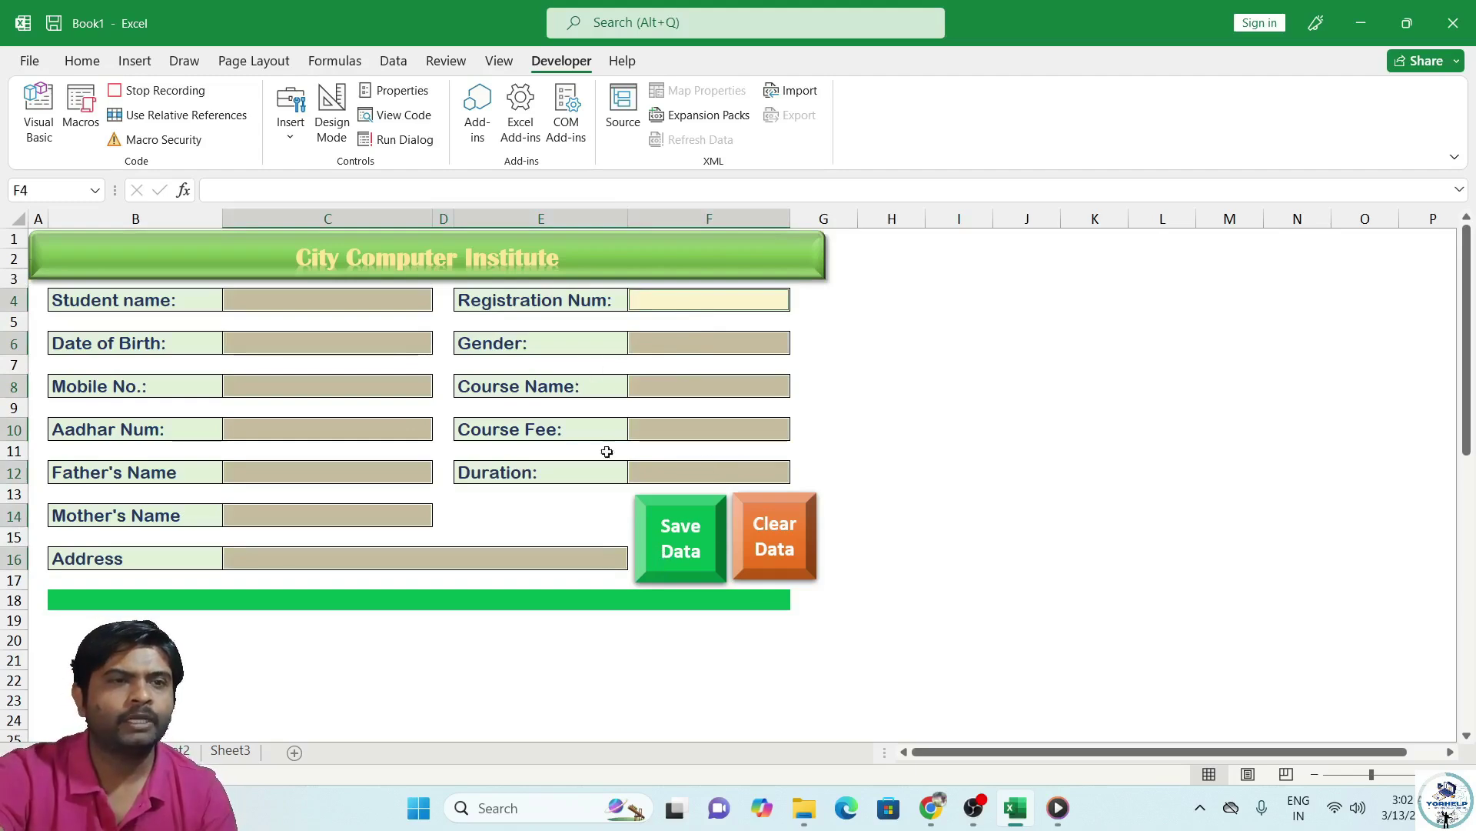
left_click(293, 297)
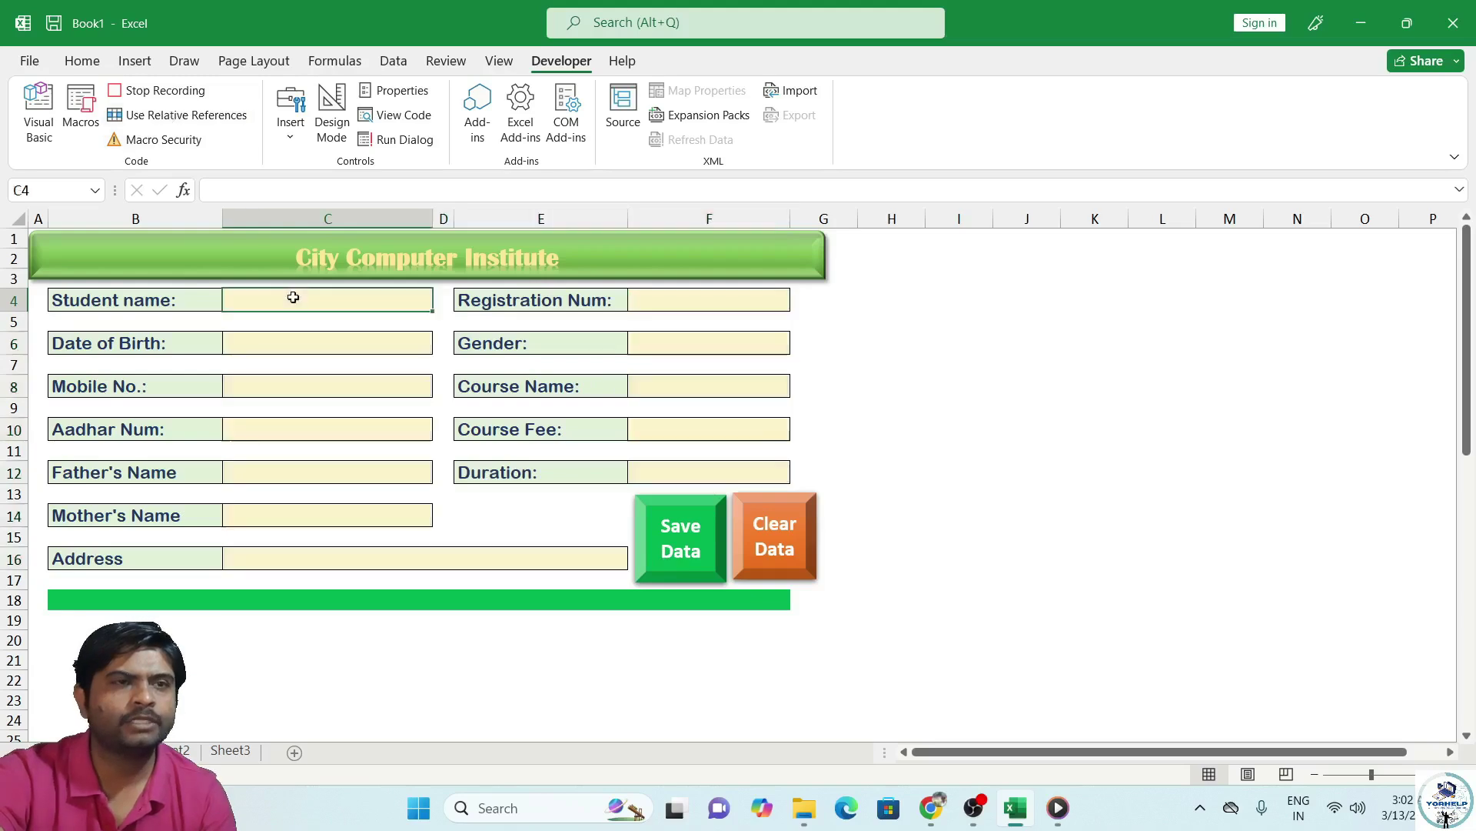
left_click(183, 91)
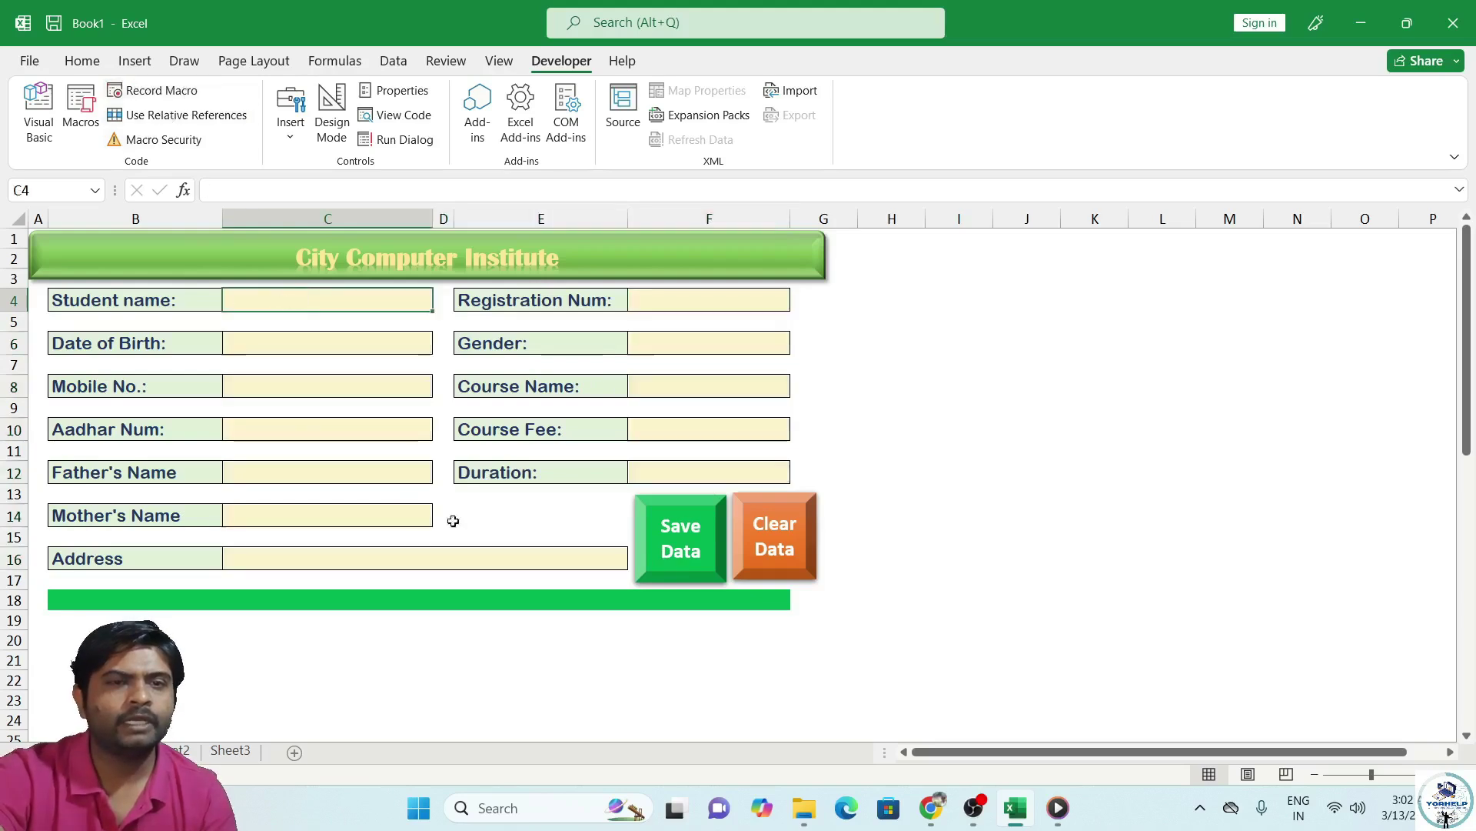
Assign the ClearData macro to the Clear Data shape.
right_click(775, 530)
key("Escape")
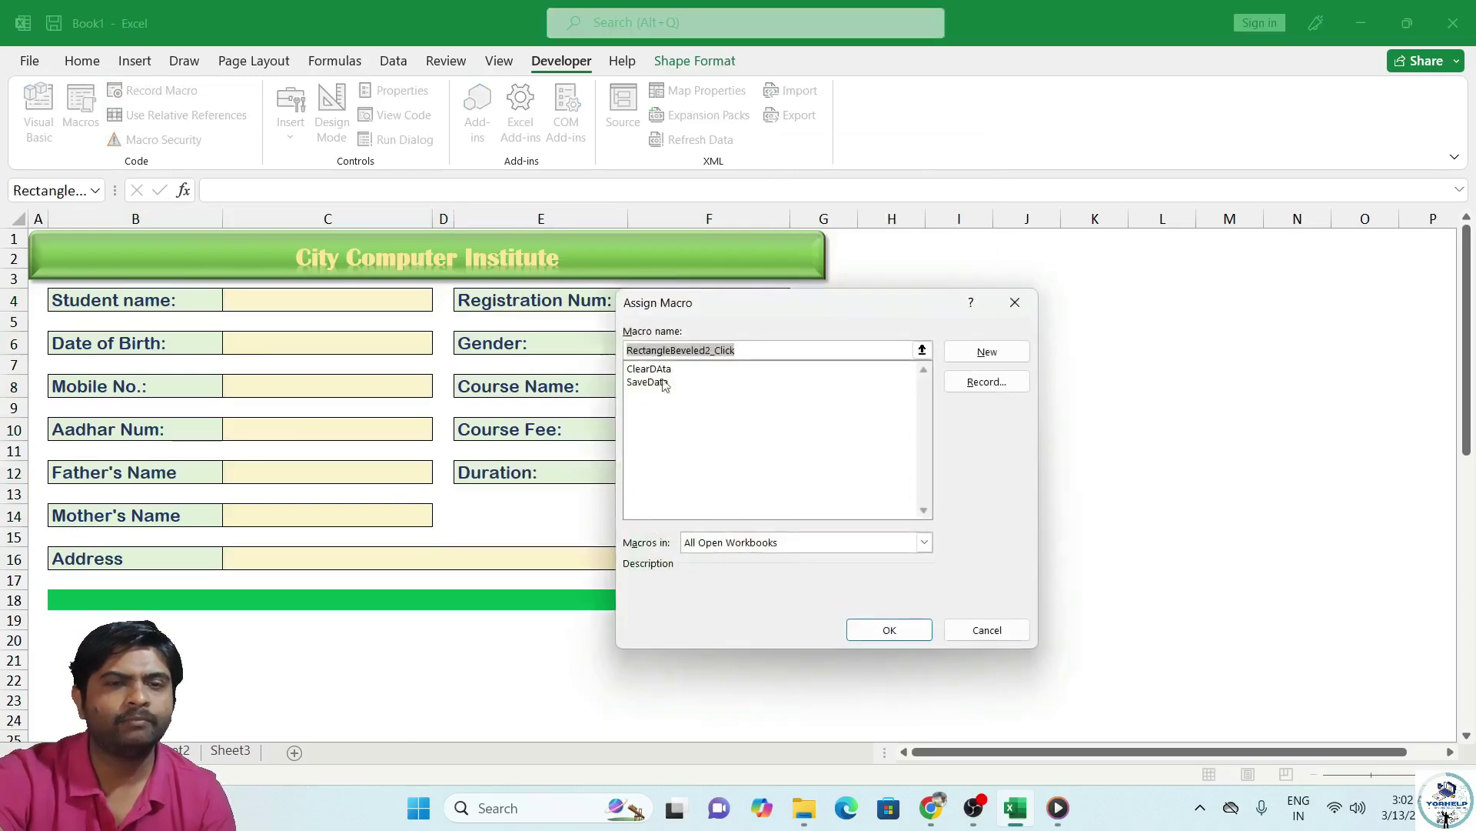
left_click(662, 370)
left_click(876, 629)
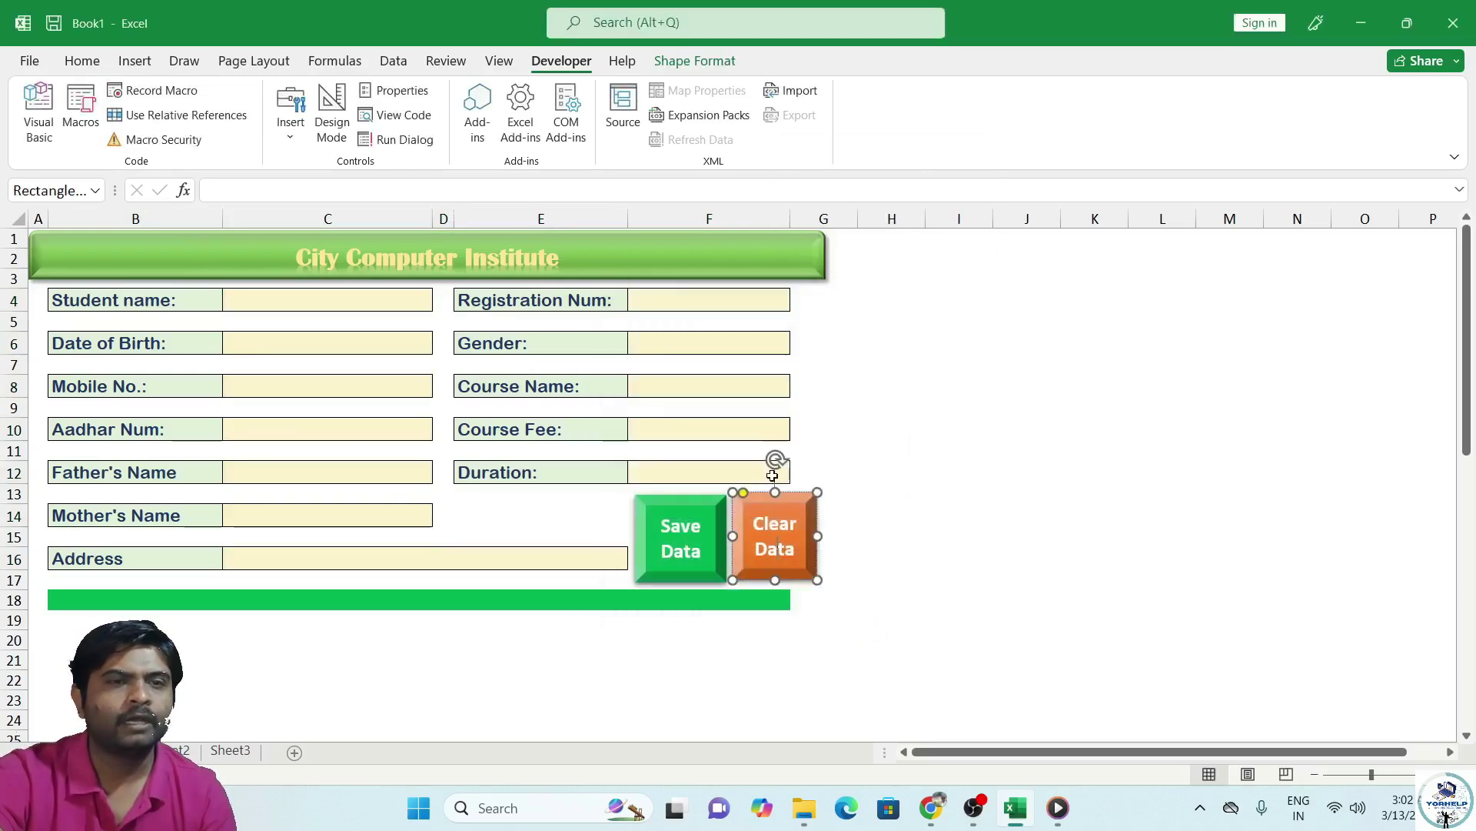
left_click(757, 620)
Test it by entering 'gfdg' in C4 and Male in F6, then running Clear Data.
left_click(272, 298)
type("gfdg")
left_click(319, 341)
left_click(706, 344)
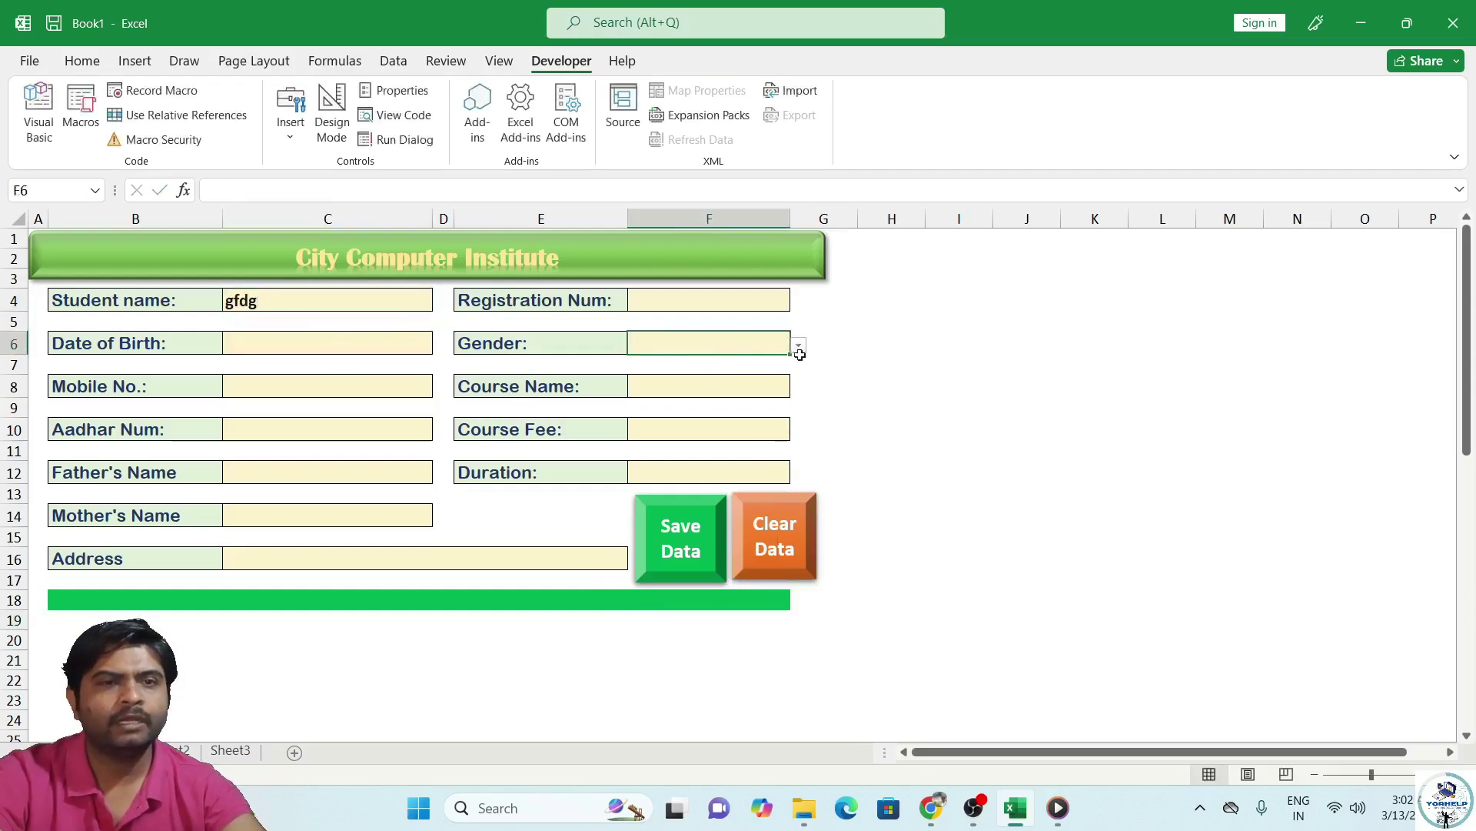
left_click(798, 345)
left_click(723, 358)
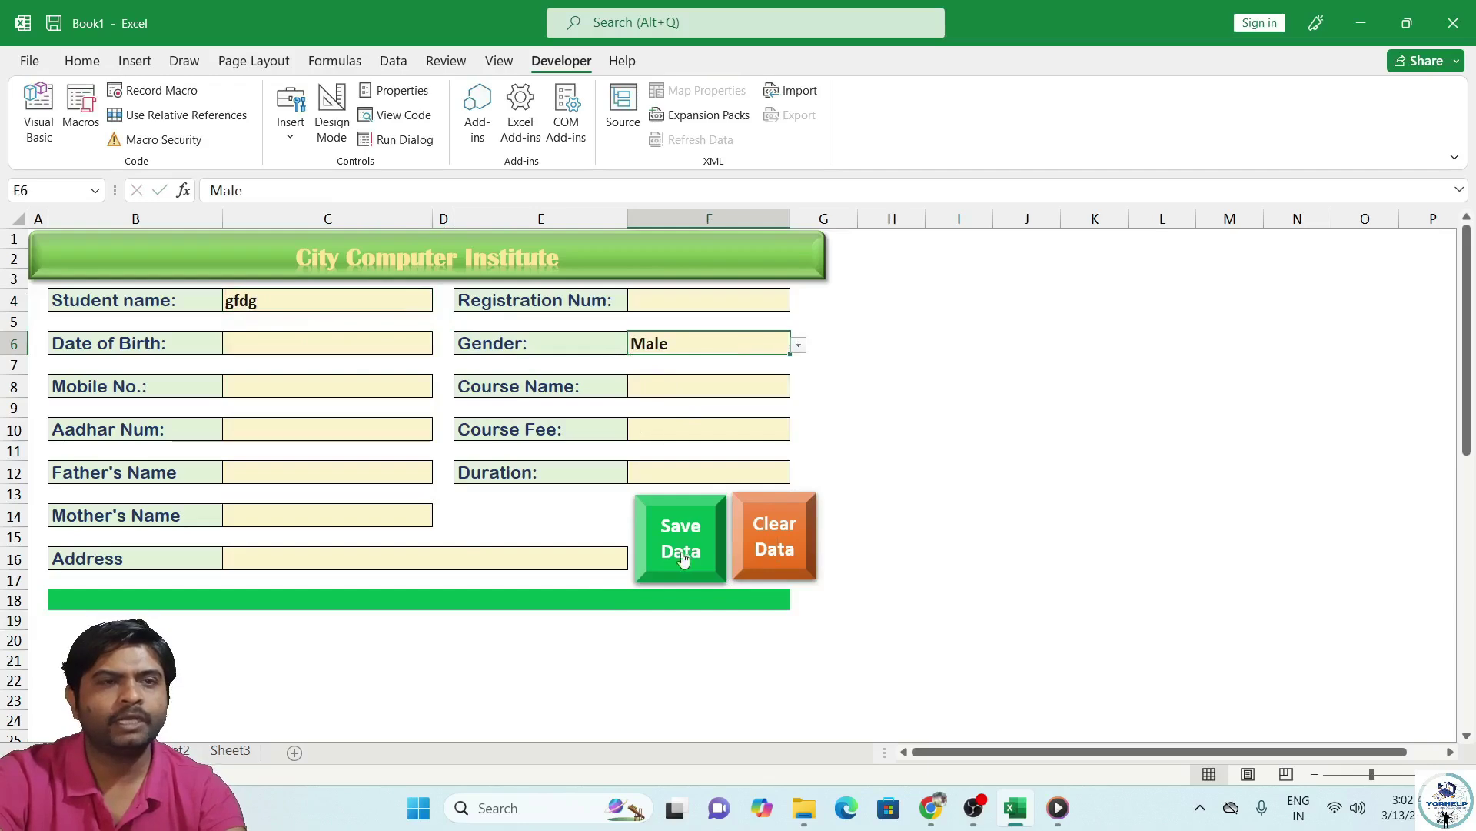
left_click(771, 544)
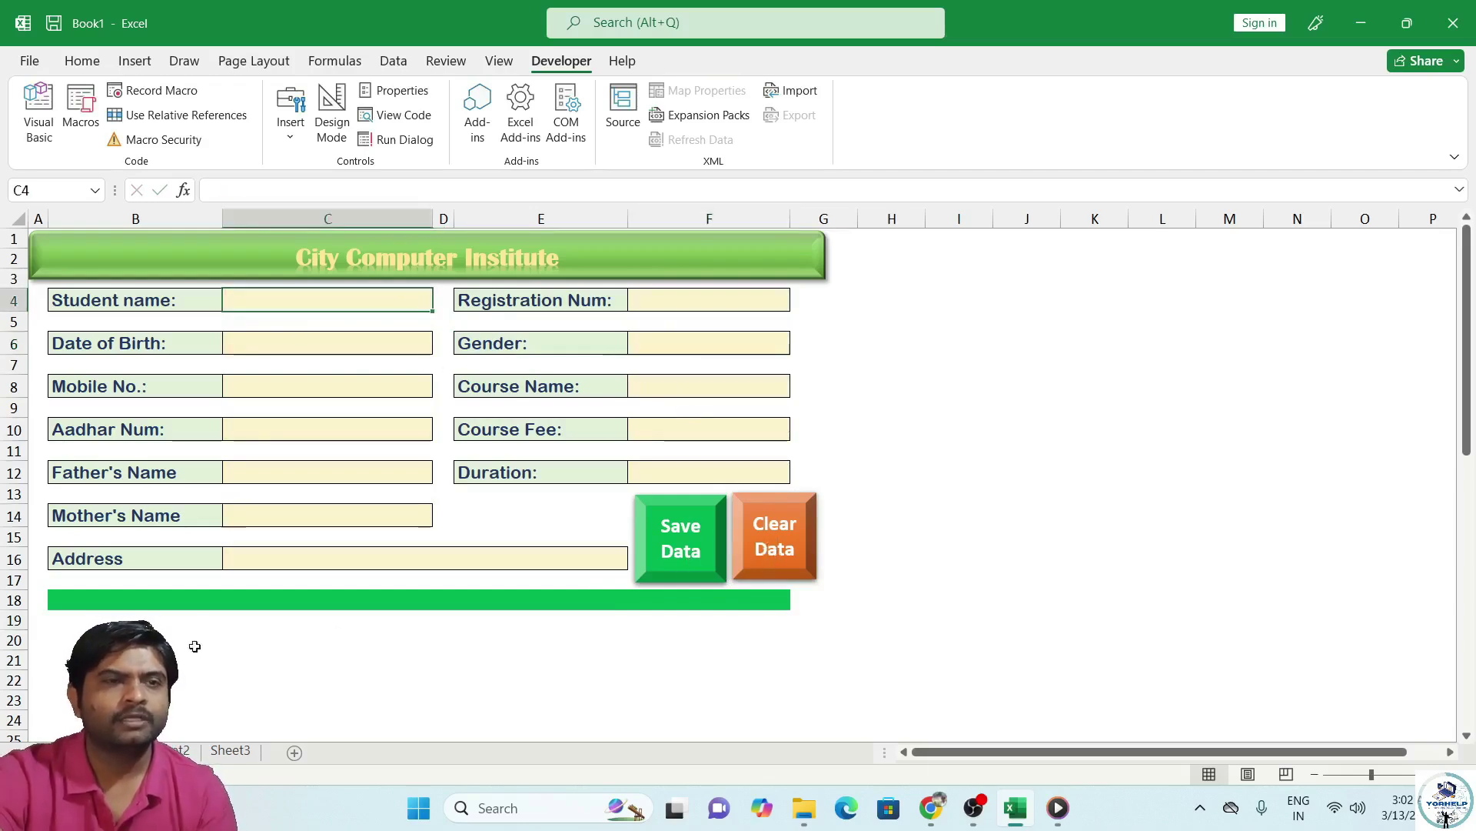
left_click(170, 751)
left_click(94, 752)
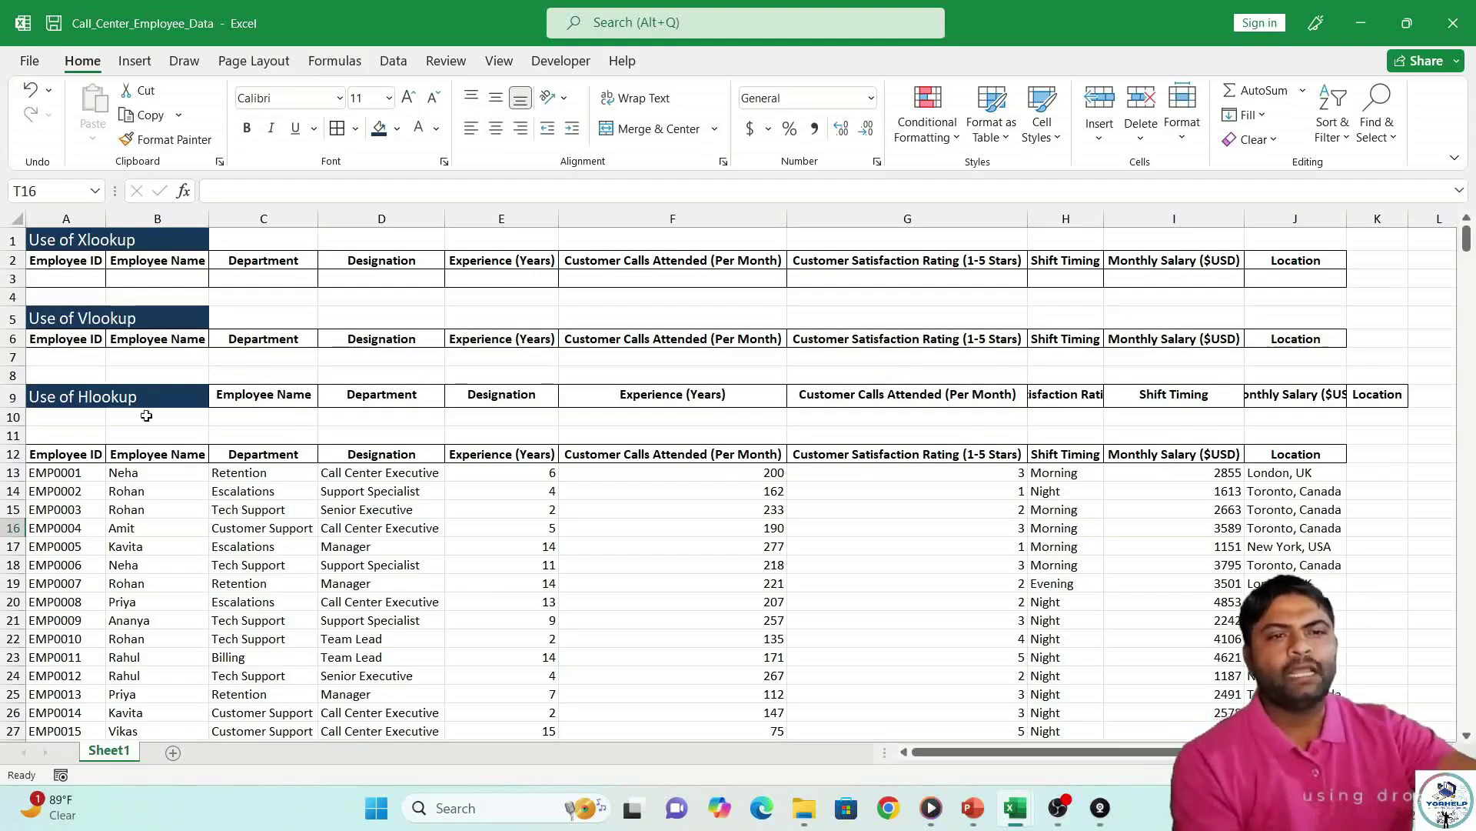
Review the employee table header and the empty lookup cells in rows 3 and 7, ending on B3.
left_click_drag(77, 454, 1299, 457)
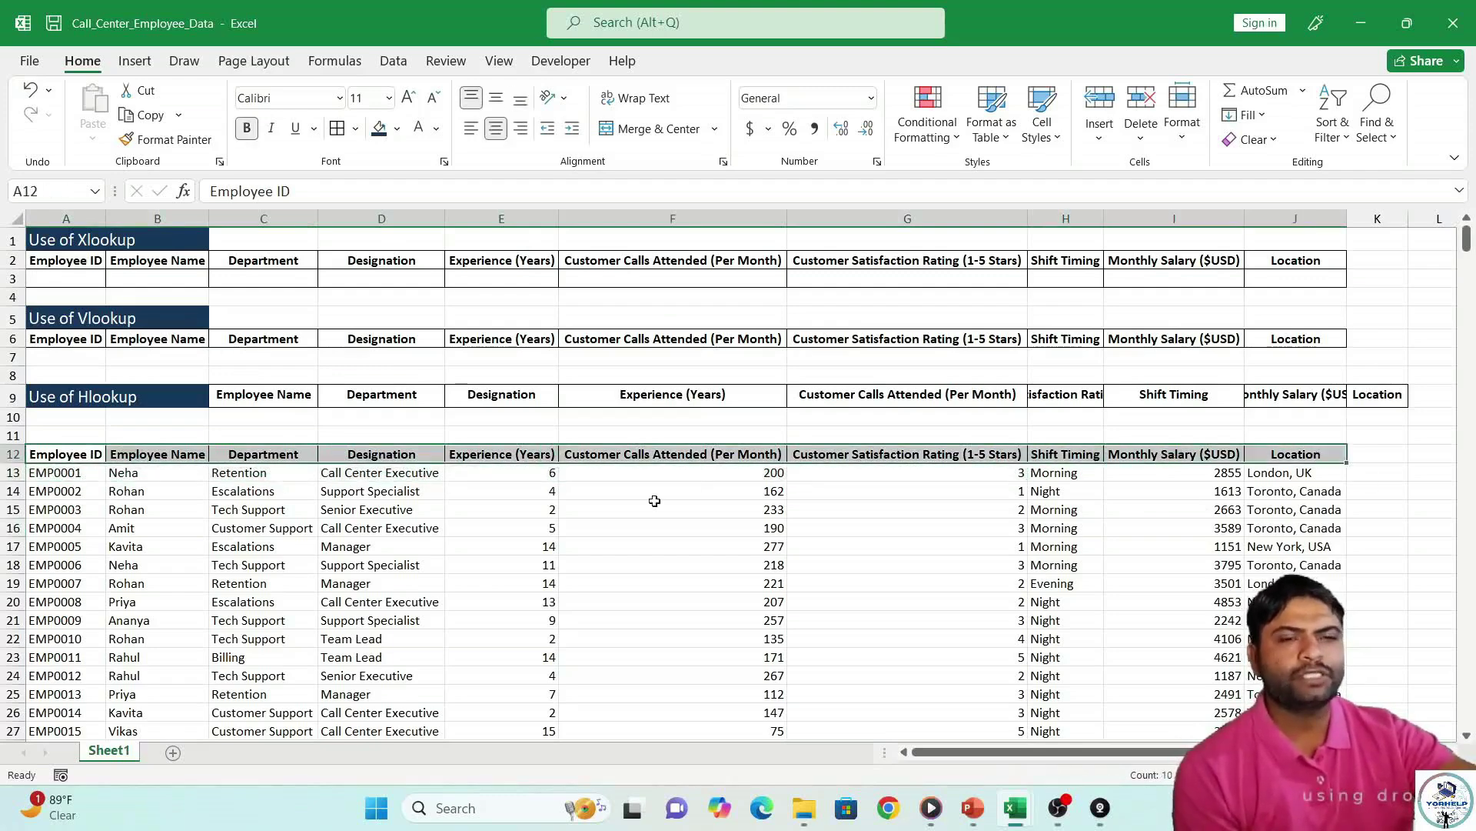
left_click(654, 509)
left_click(97, 278)
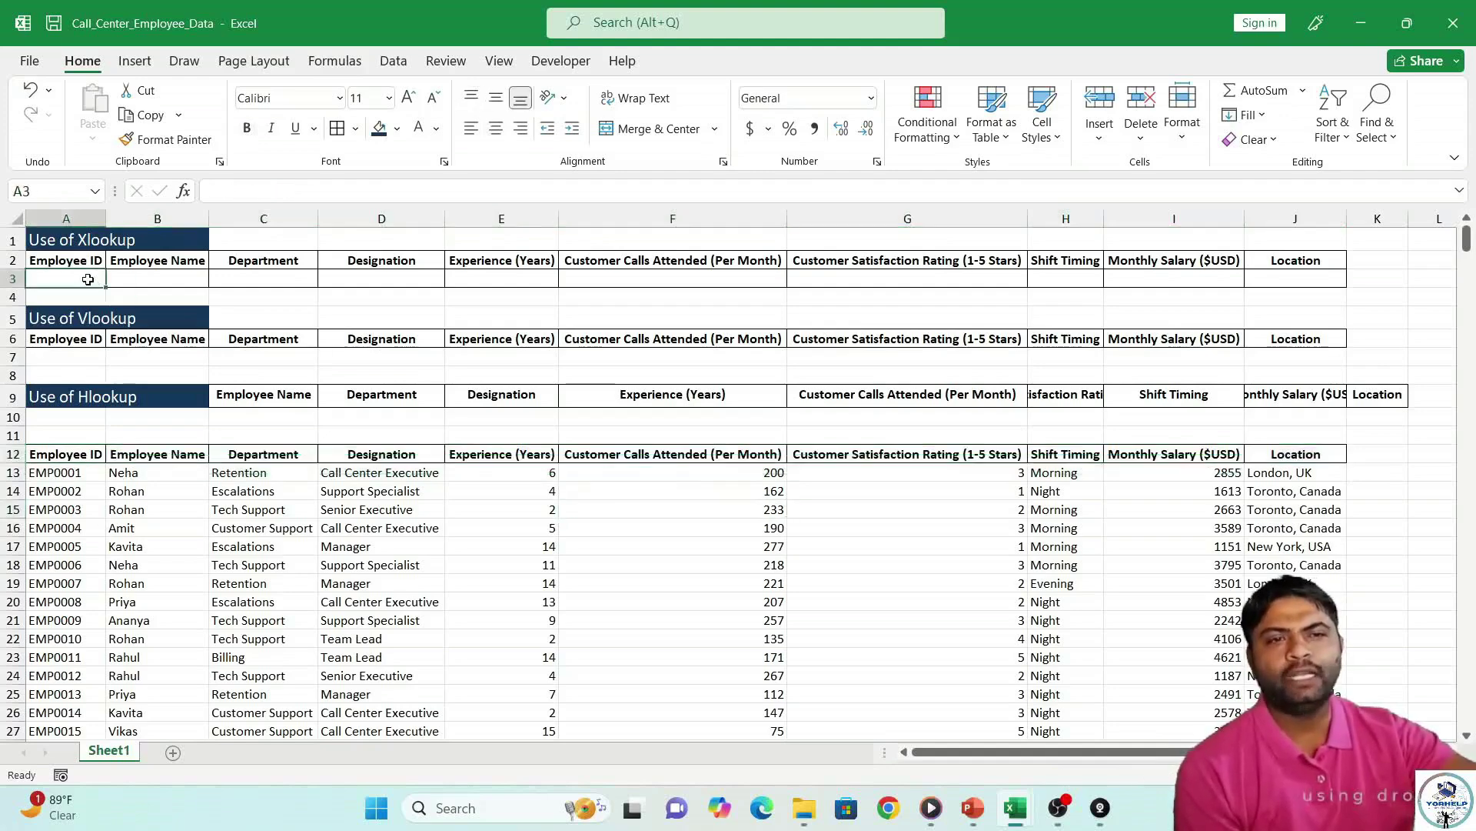
left_click(147, 281)
left_click(311, 286)
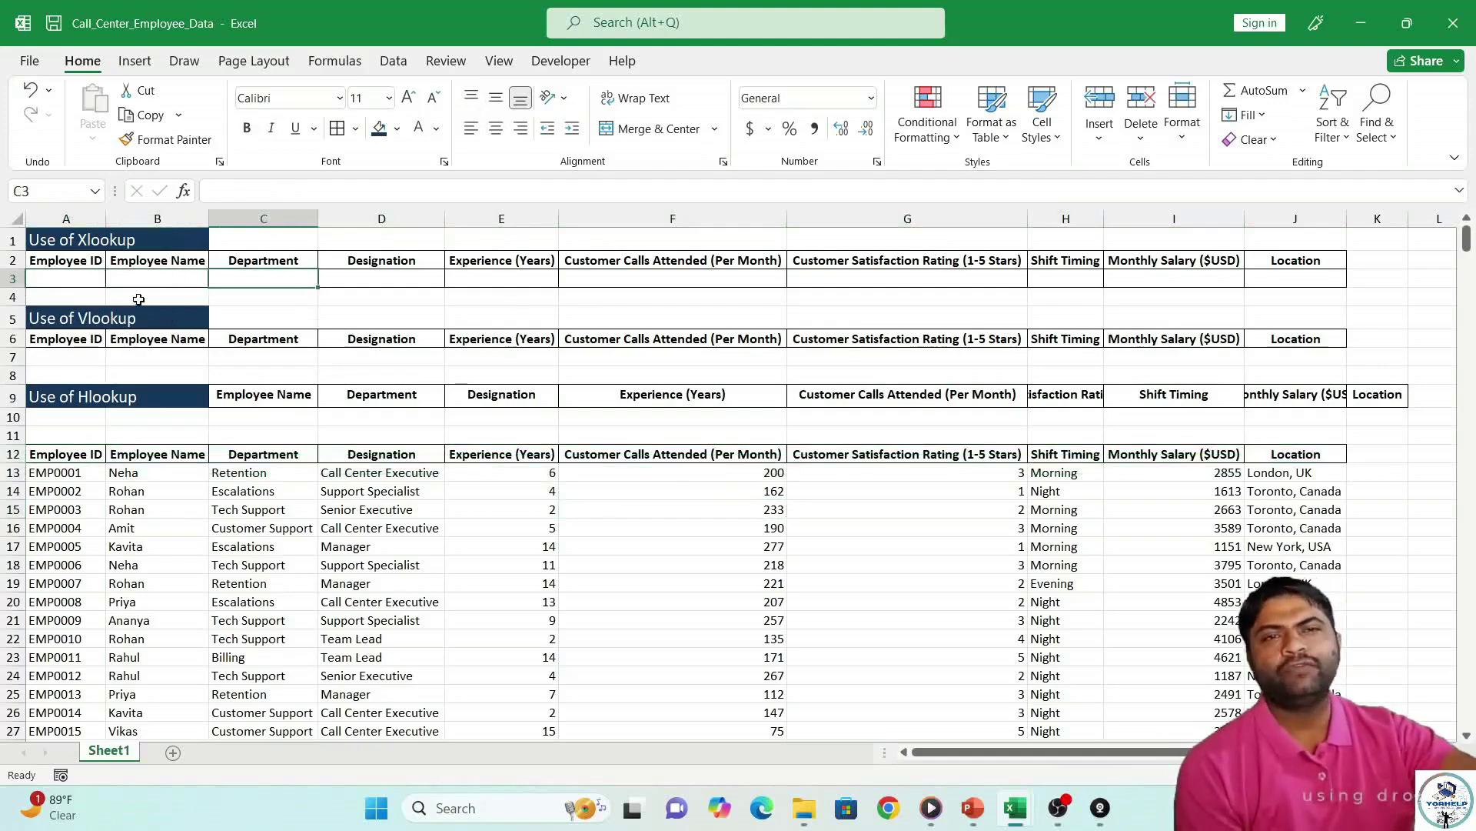
left_click(122, 276)
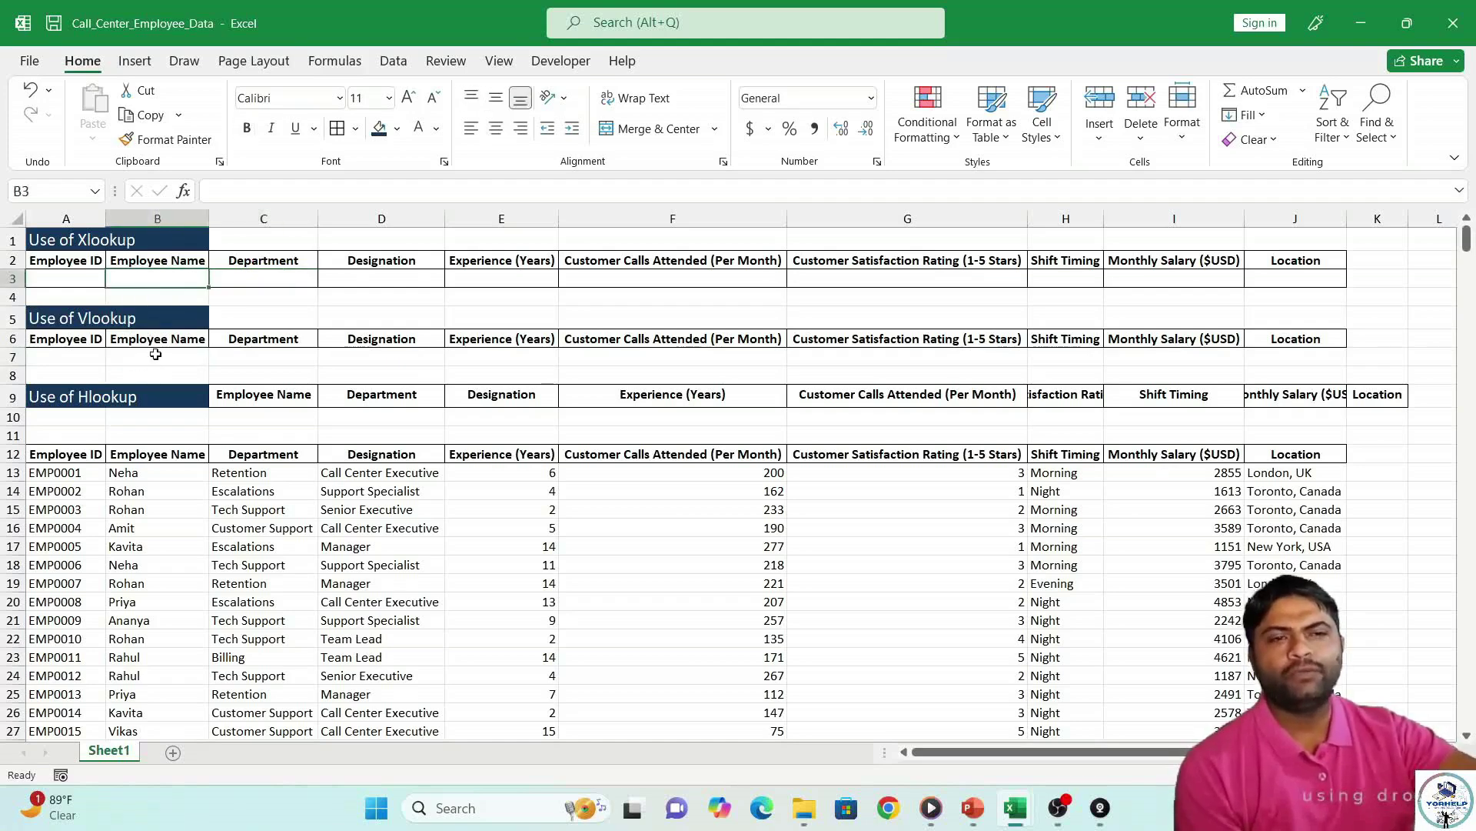
left_click(155, 357)
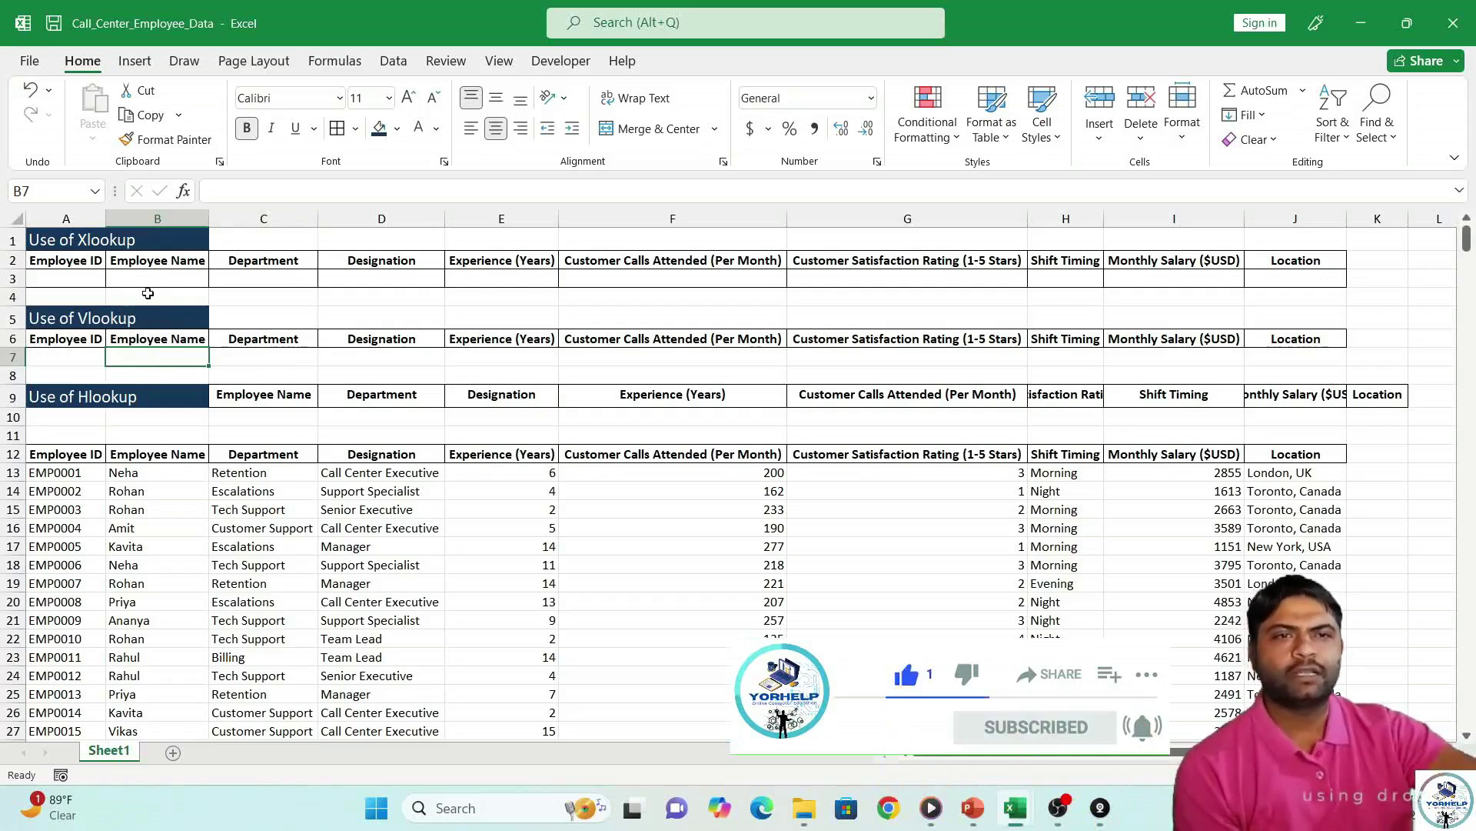
left_click(156, 277)
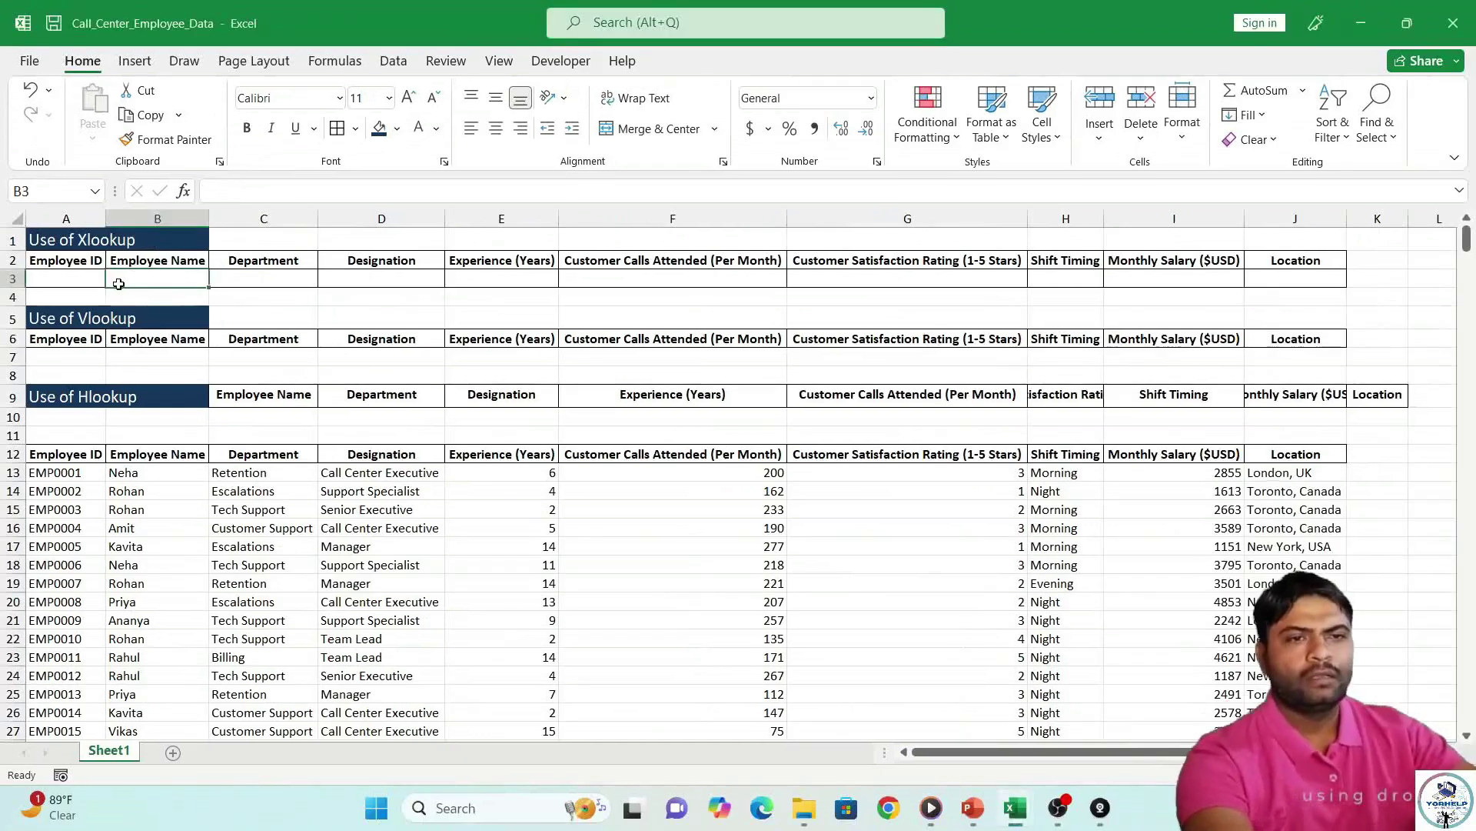
Type =XLOOKUP( in B3 with A3 as the lookup value.
type("=")
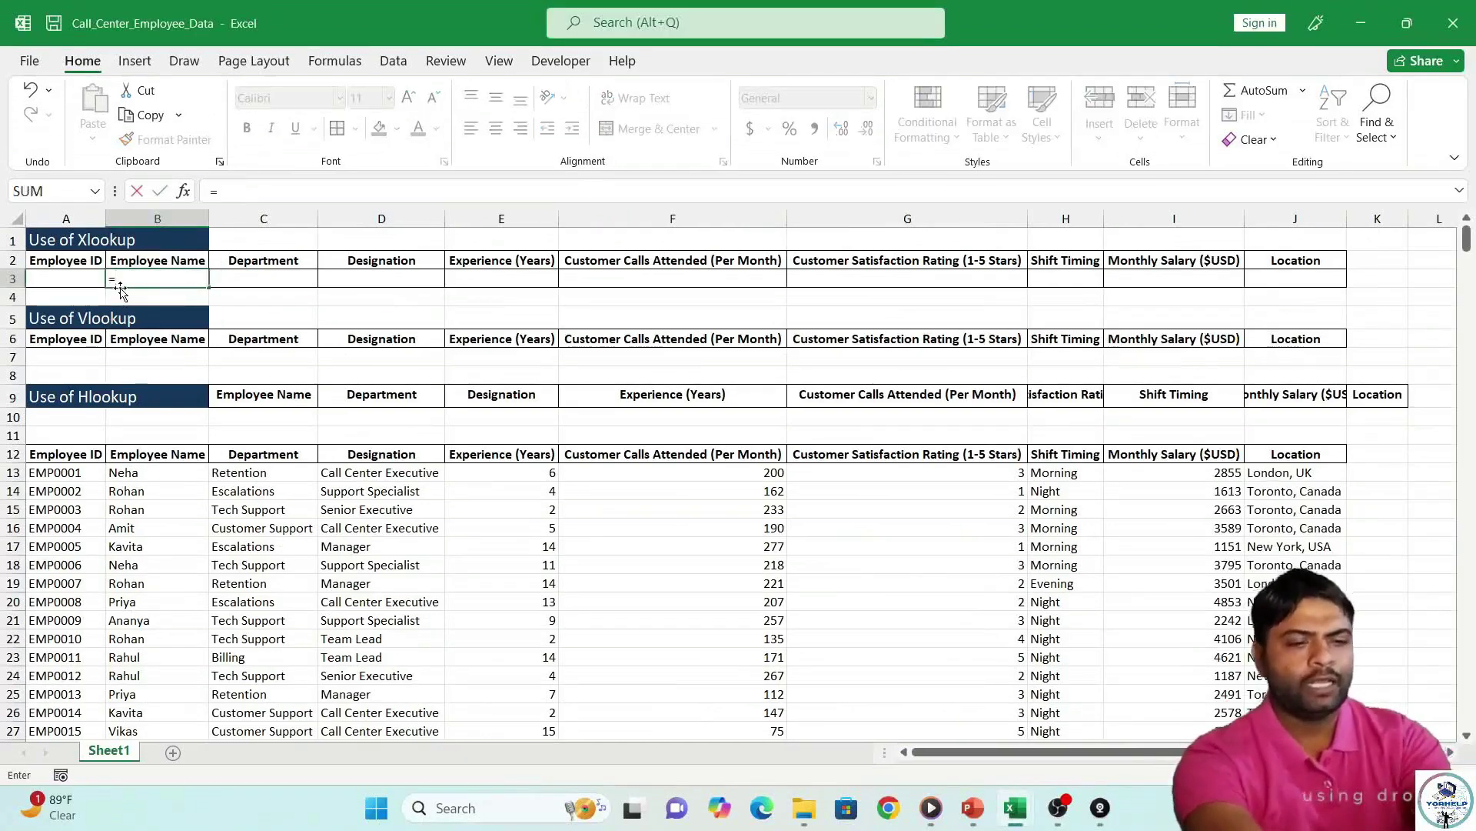
type("x")
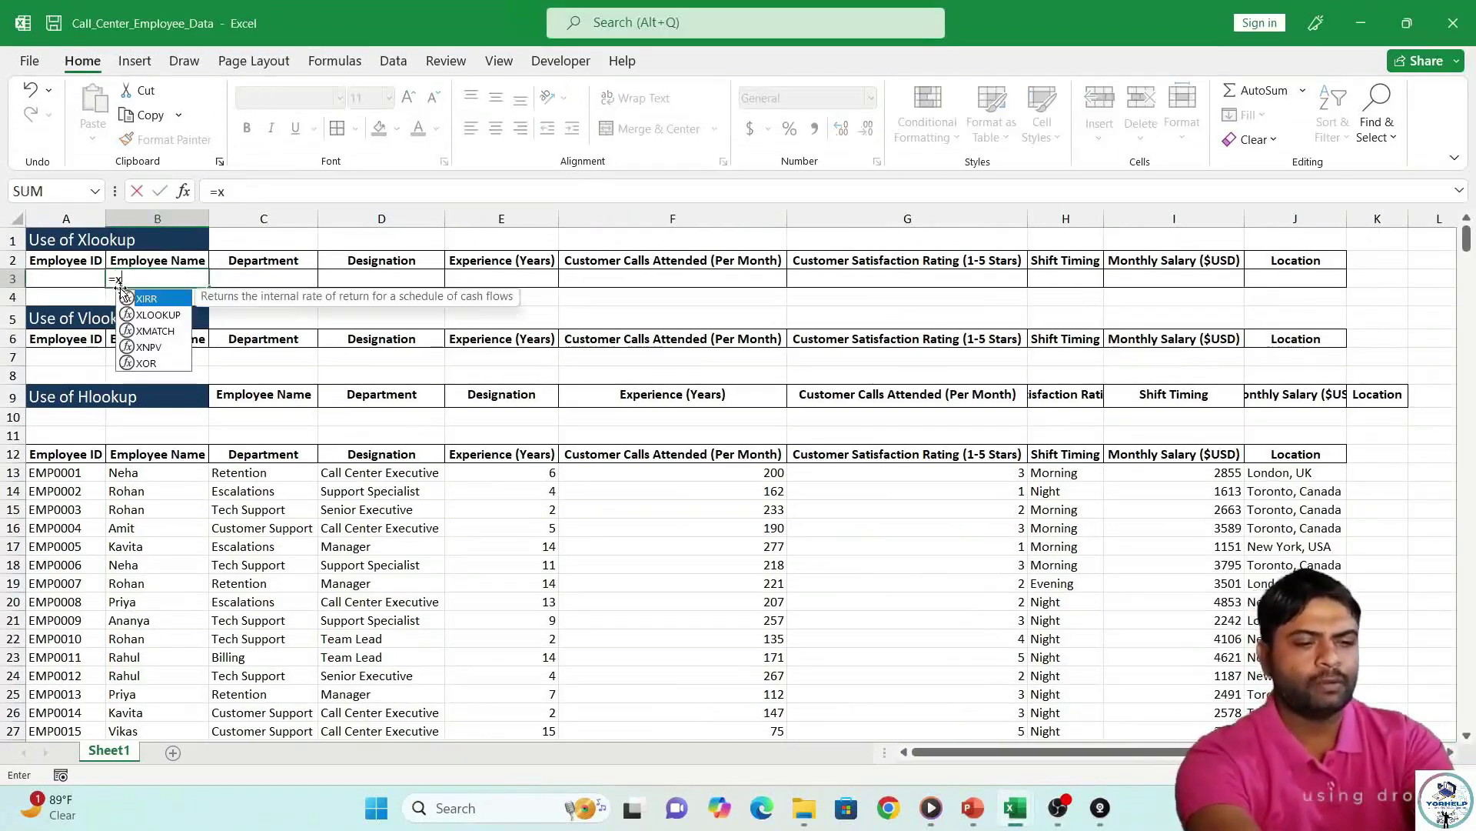
type("lookup")
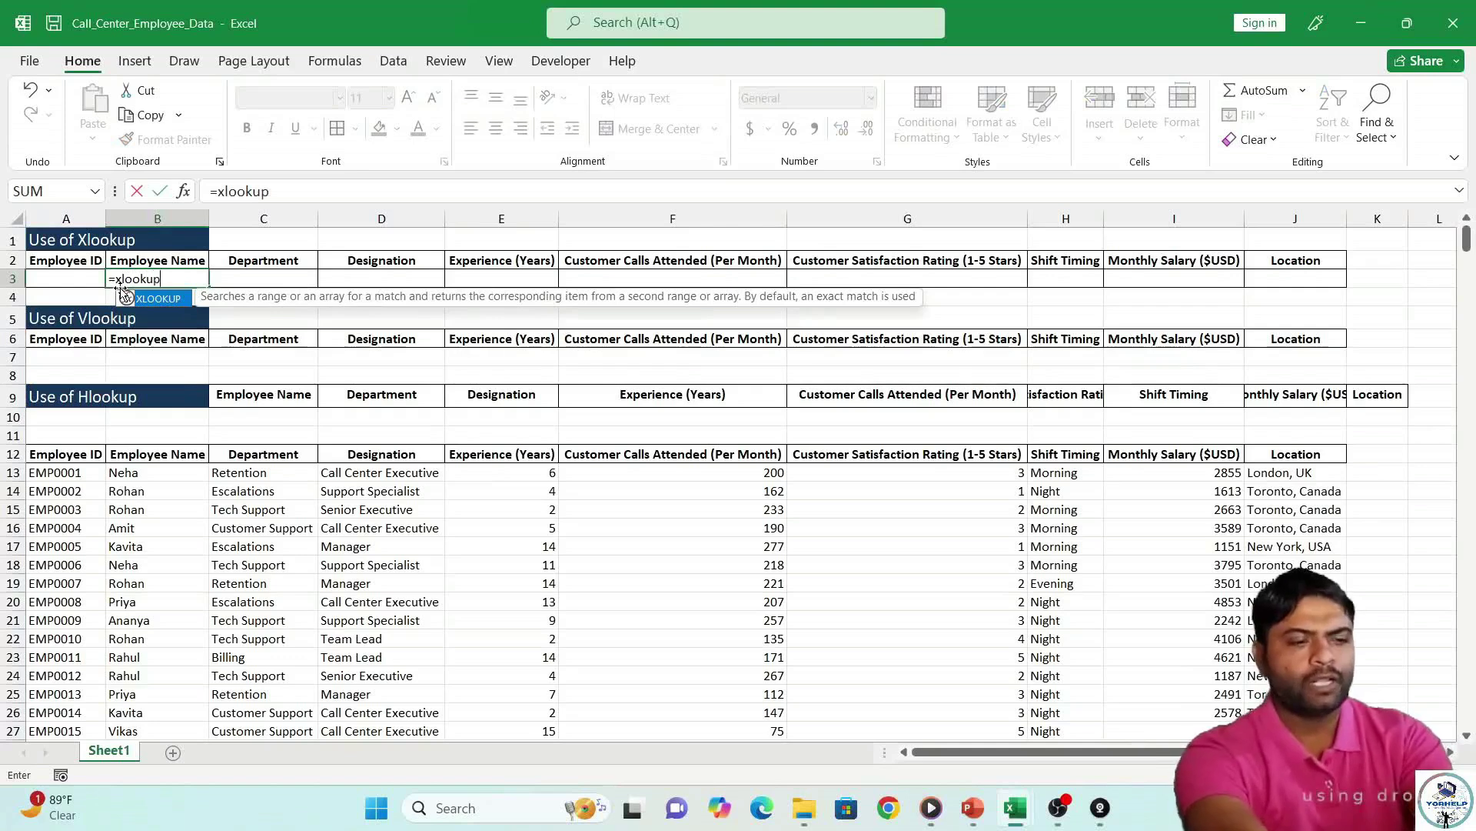
type("(")
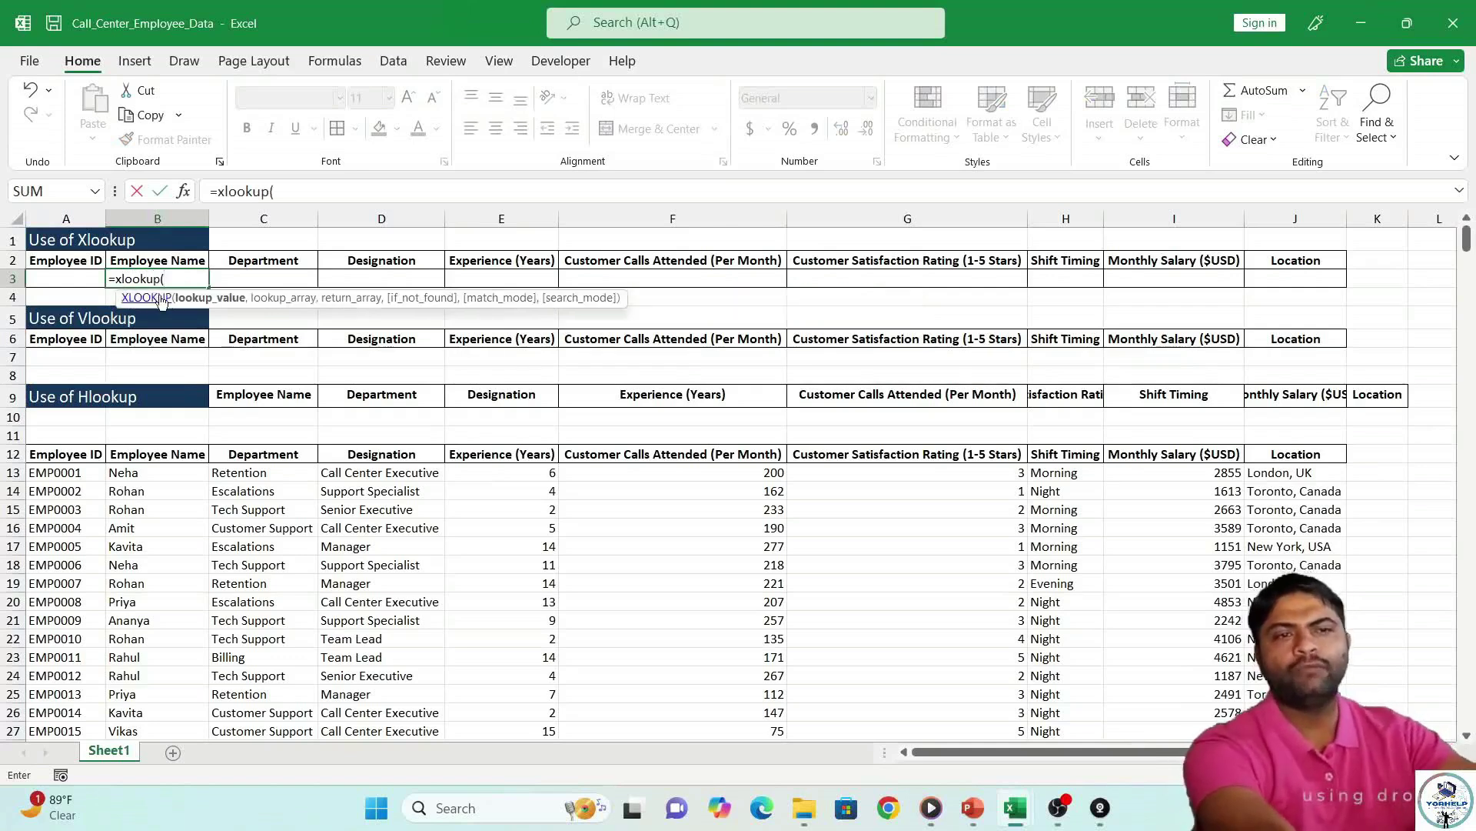
left_click(54, 280)
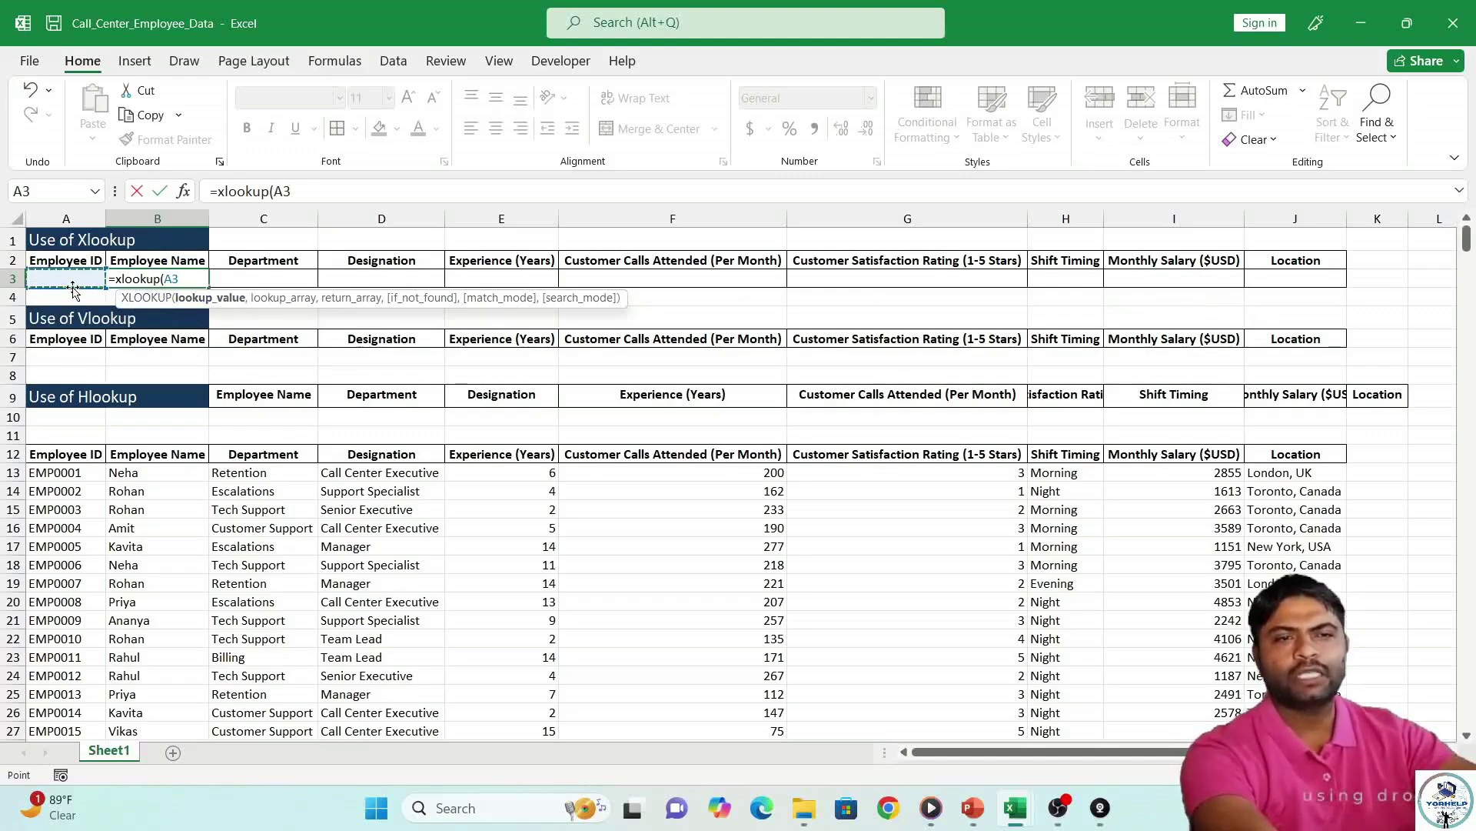
type(",")
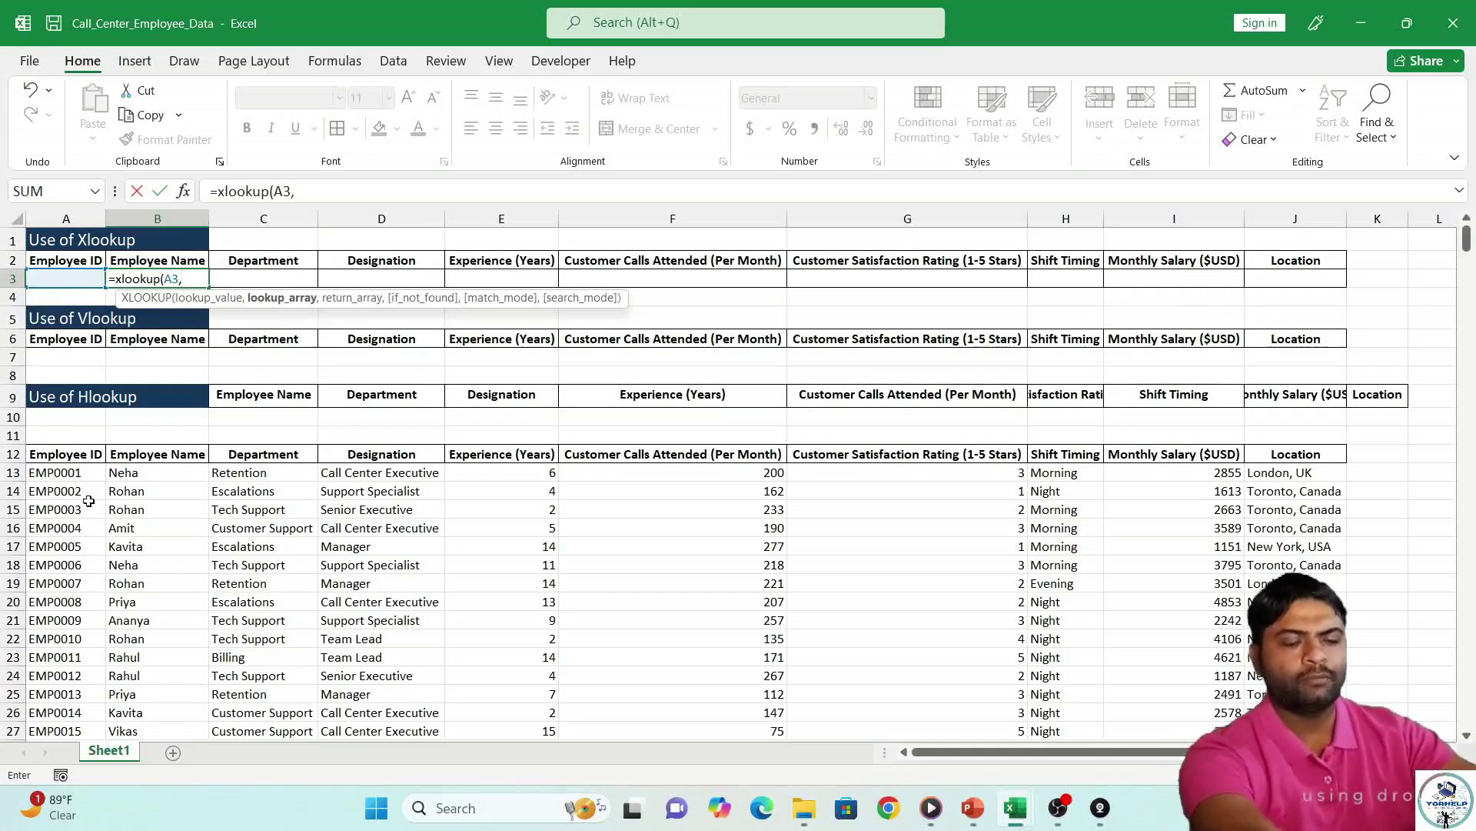
Add lookup range A12:A1000, return range B12:B1000, "" if not found, and match mode 0.
type("a12")
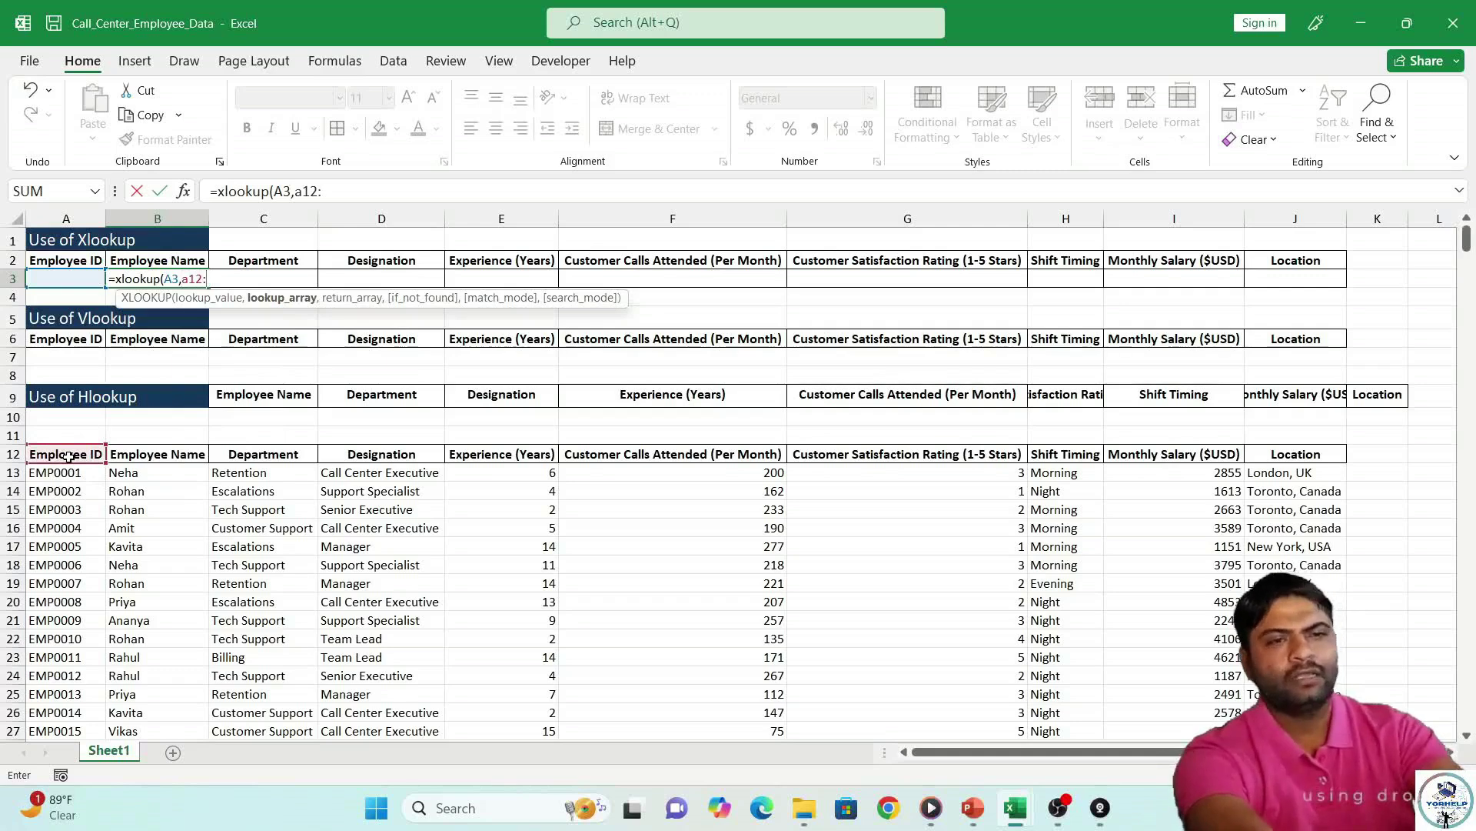
type(":a1")
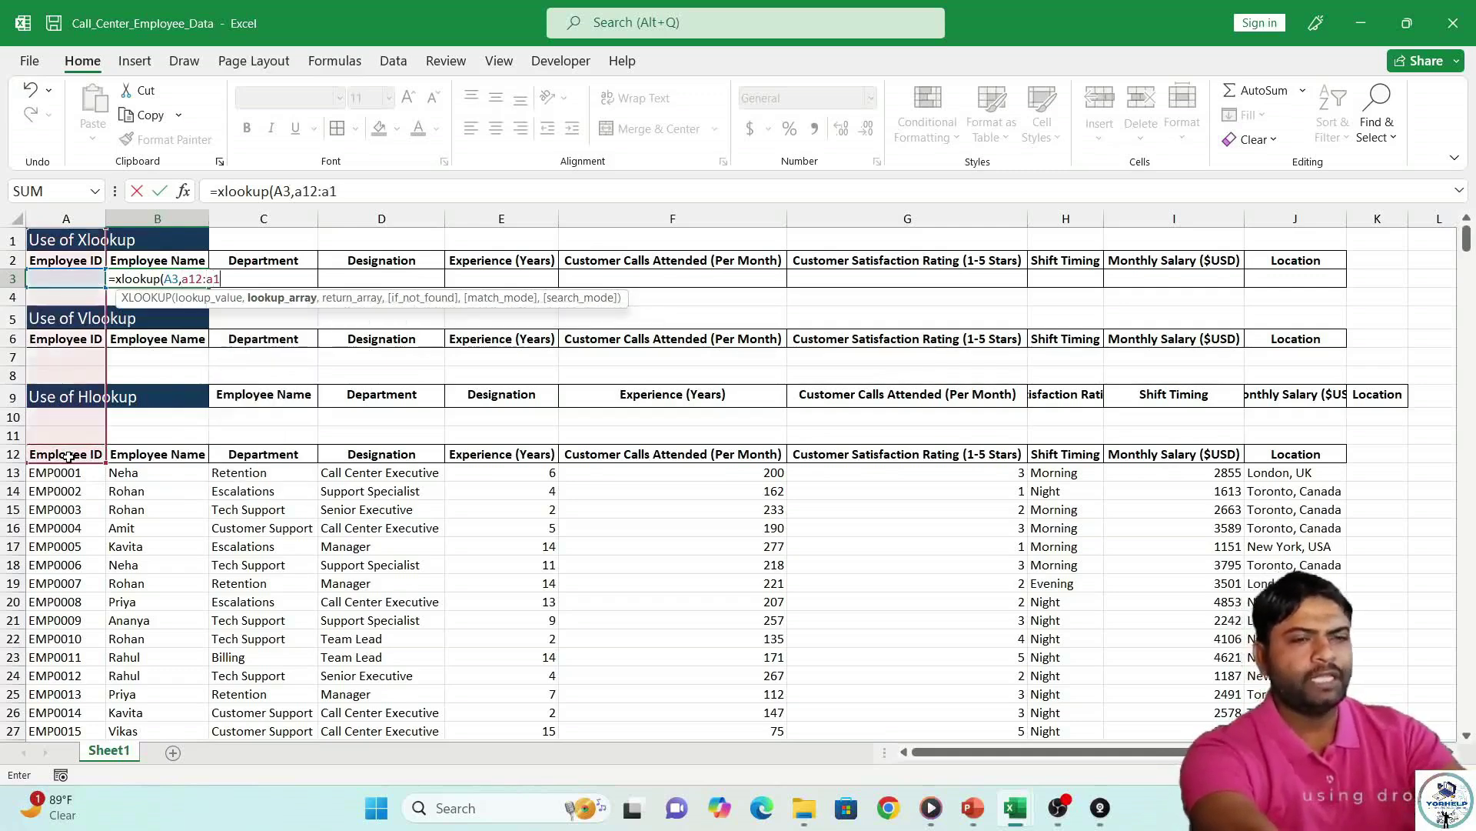
type("000,")
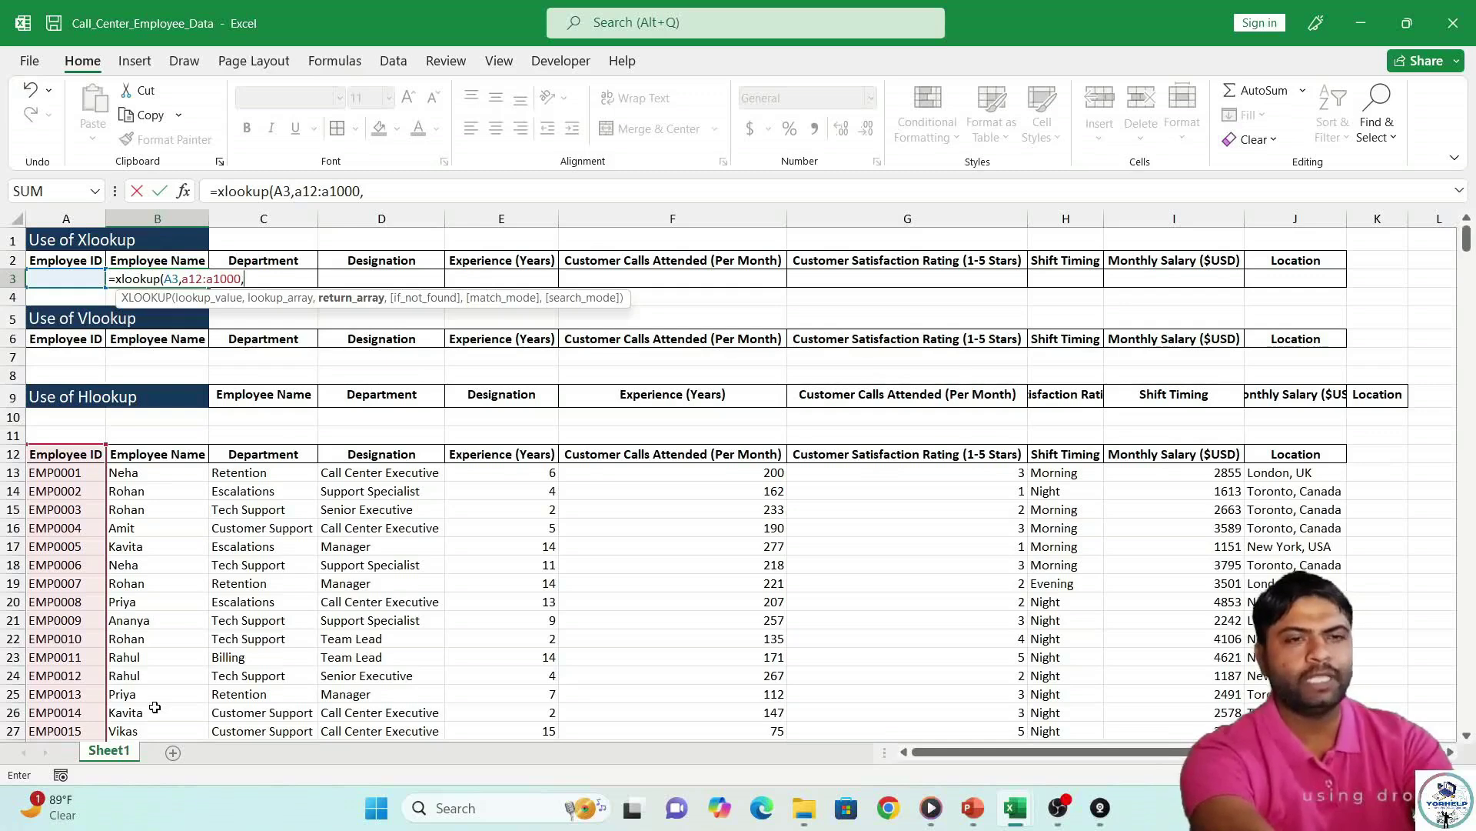
type("b")
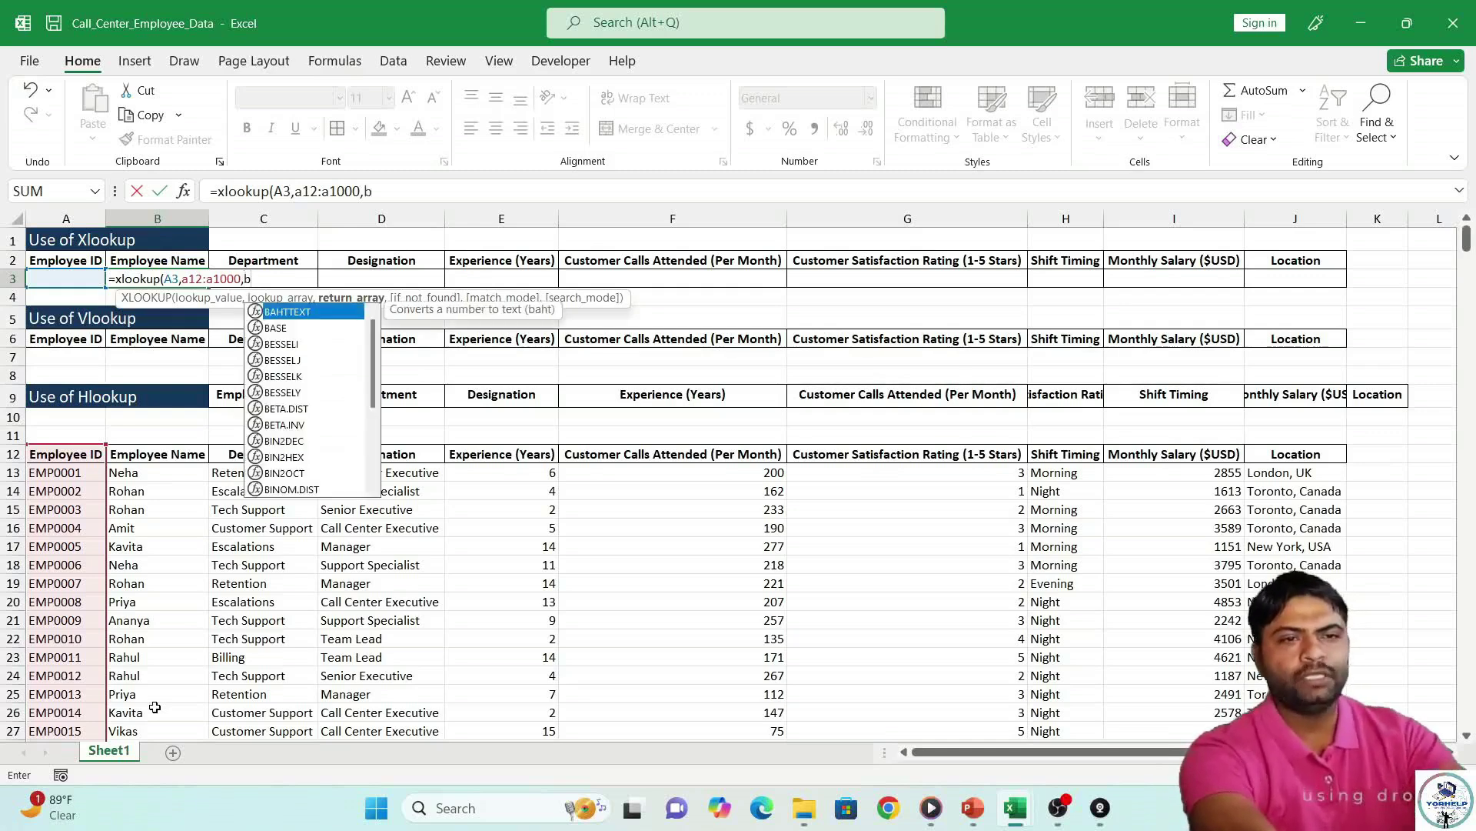
type("12:")
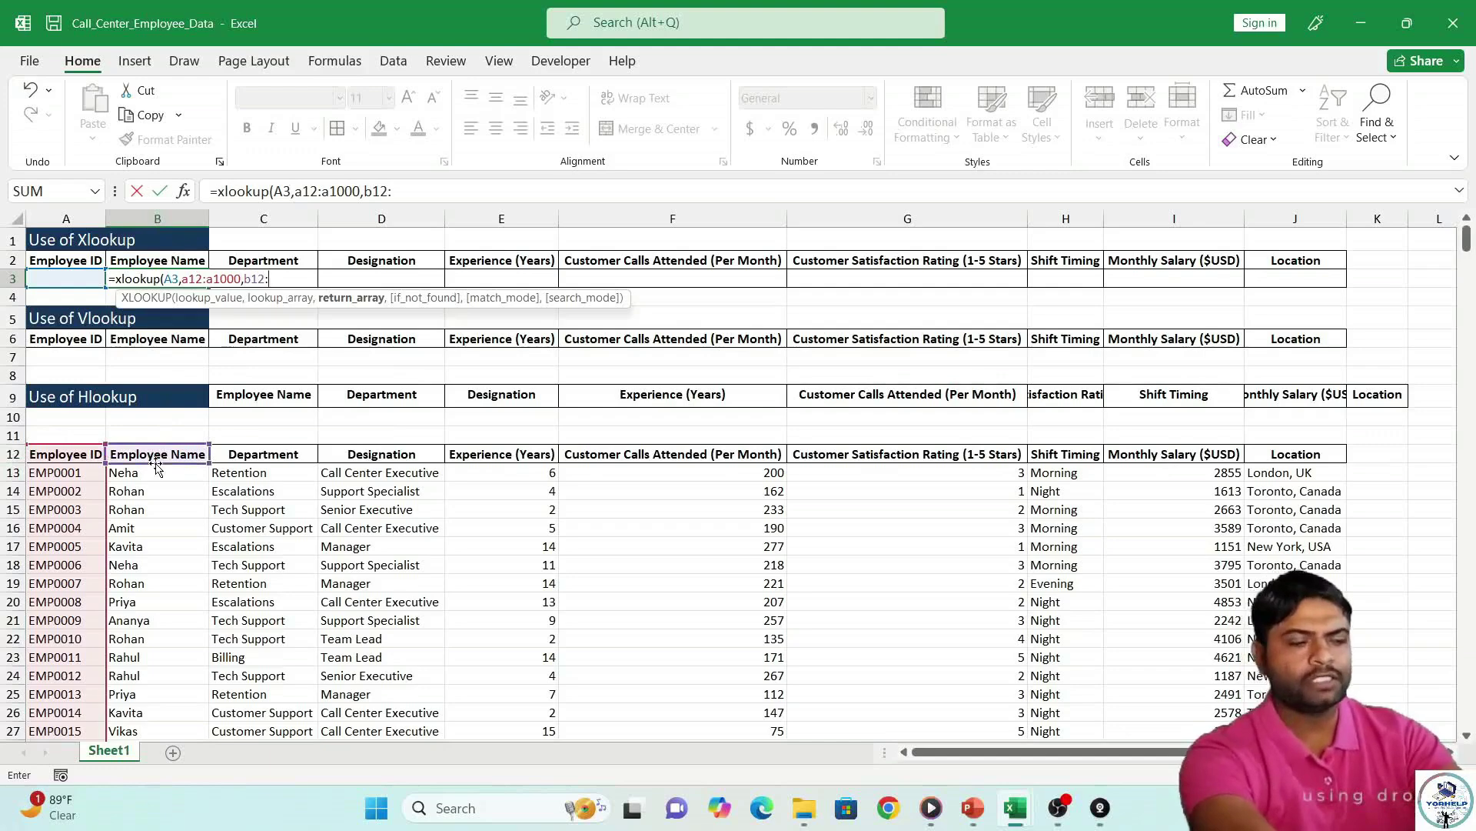
type("b")
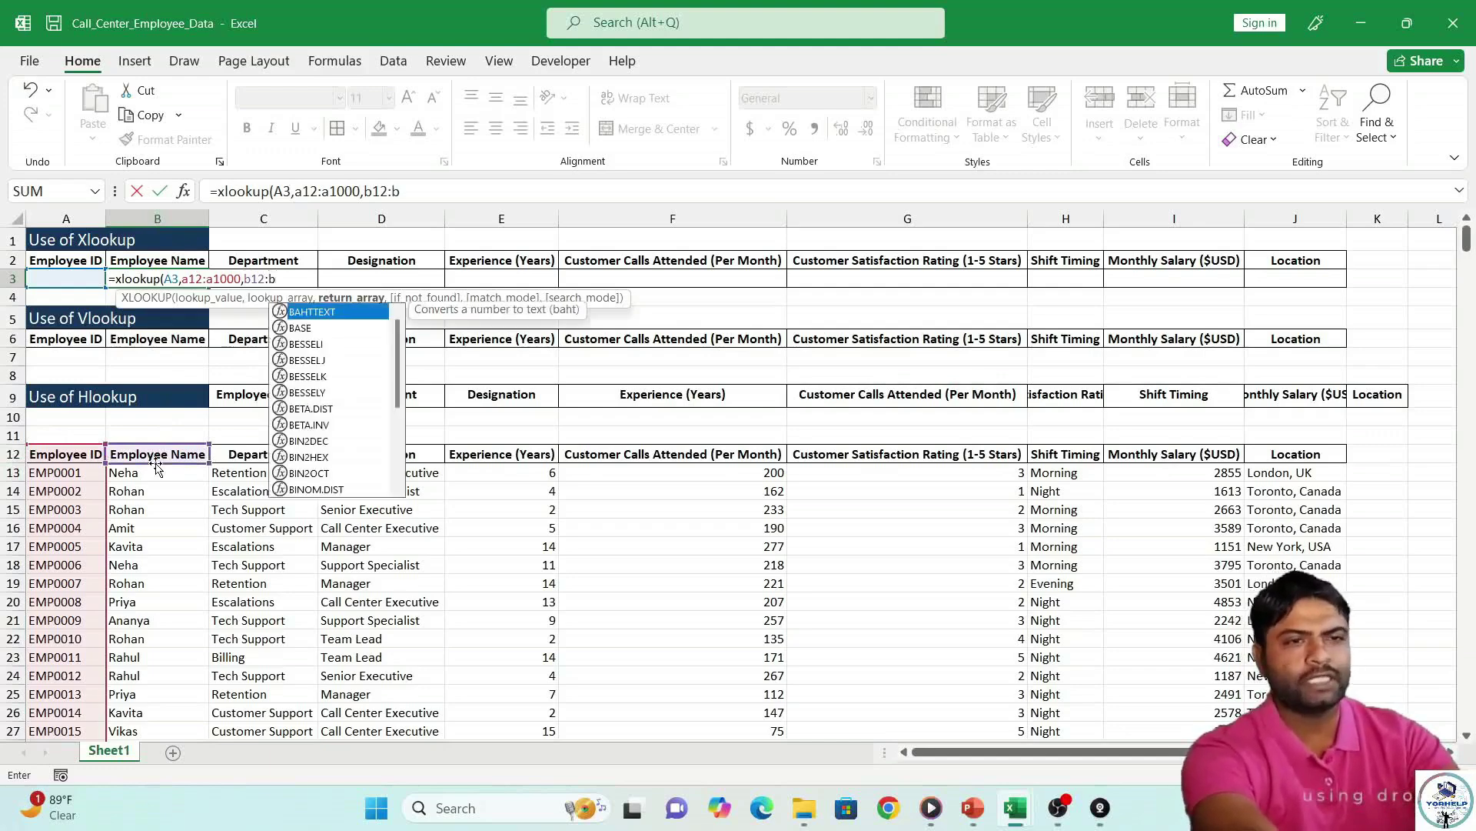
type("1000")
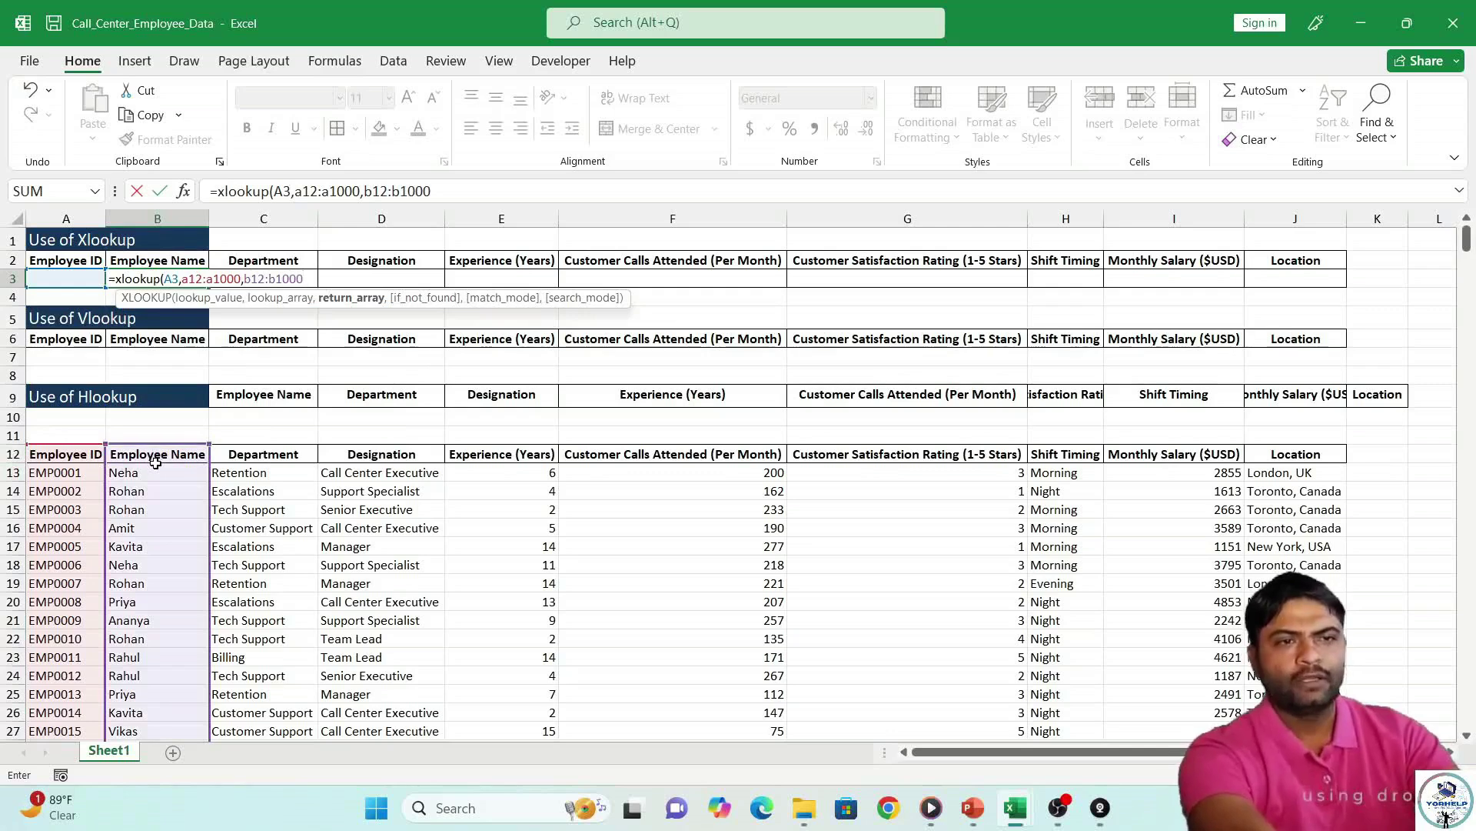
type(",")
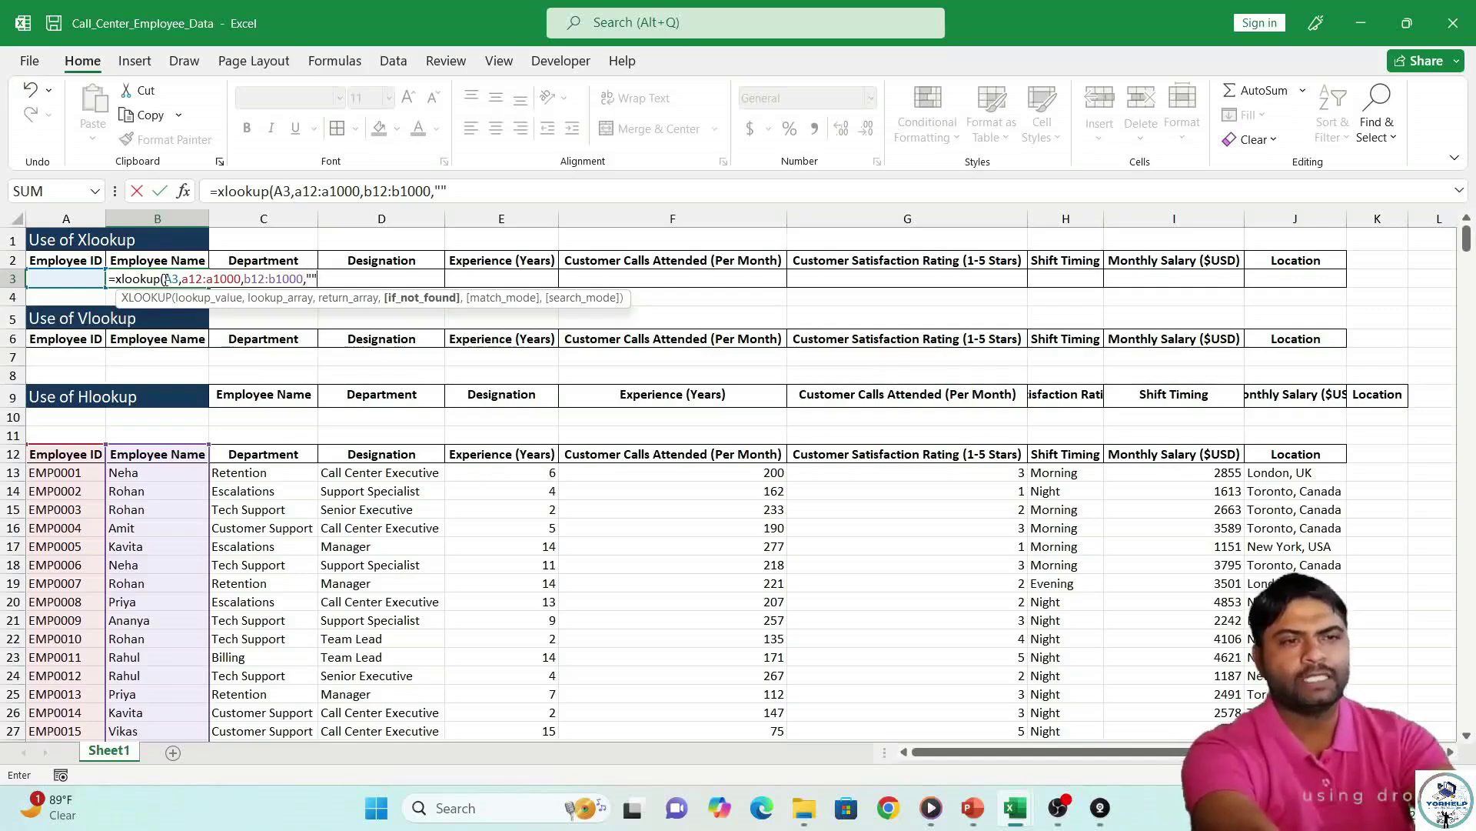
type(",")
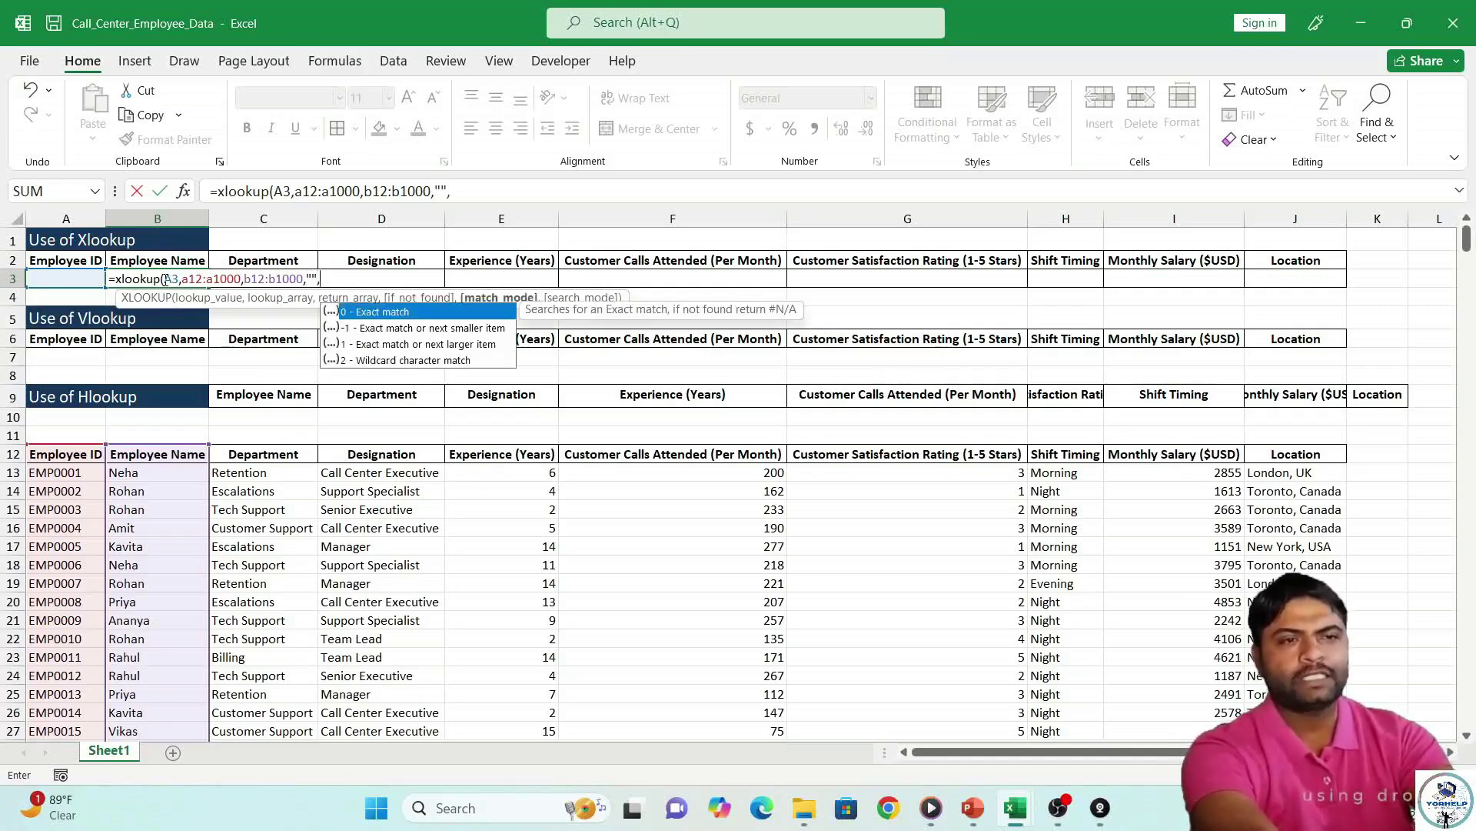
type("0")
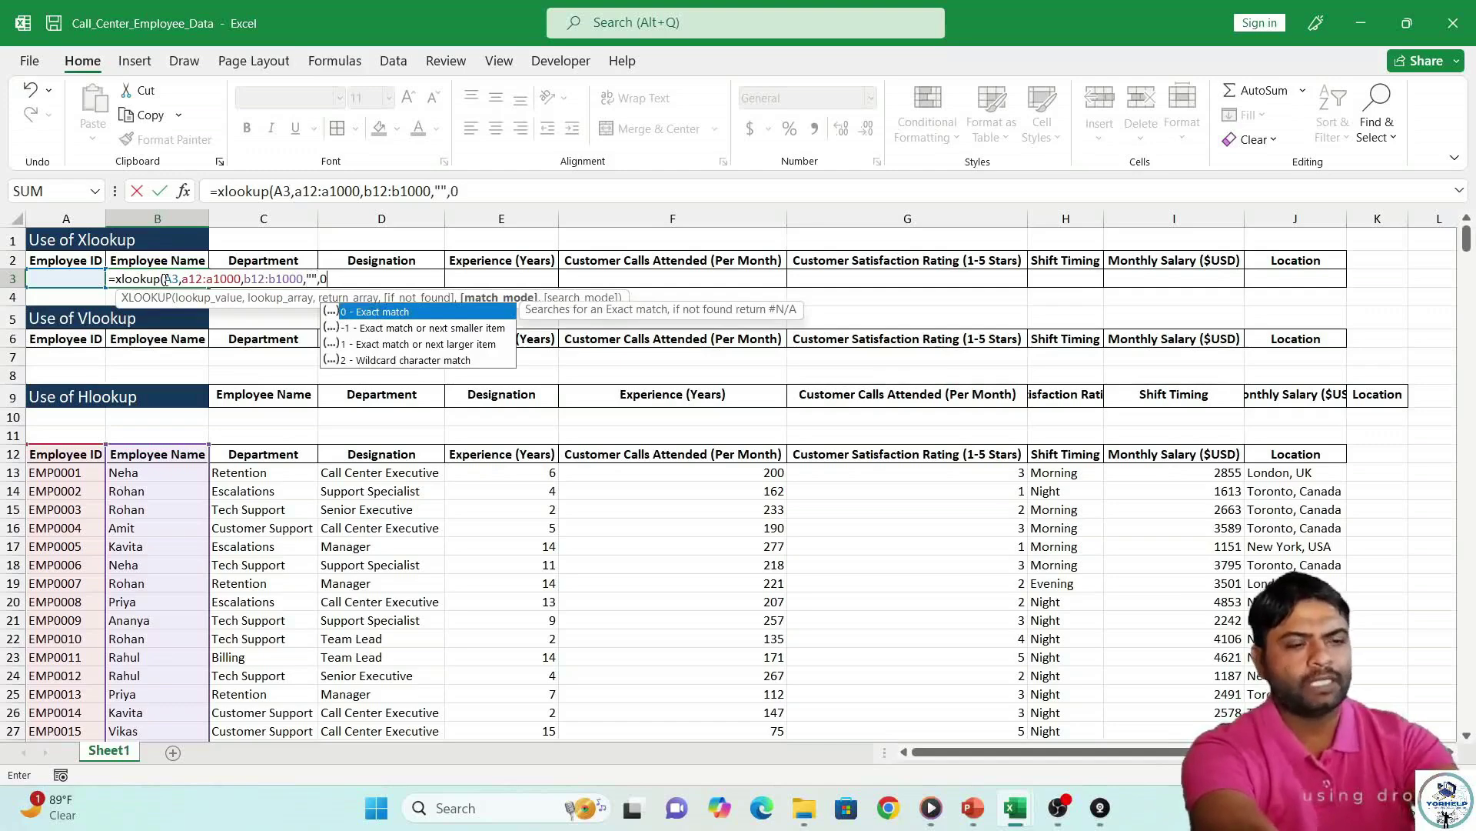
type(")")
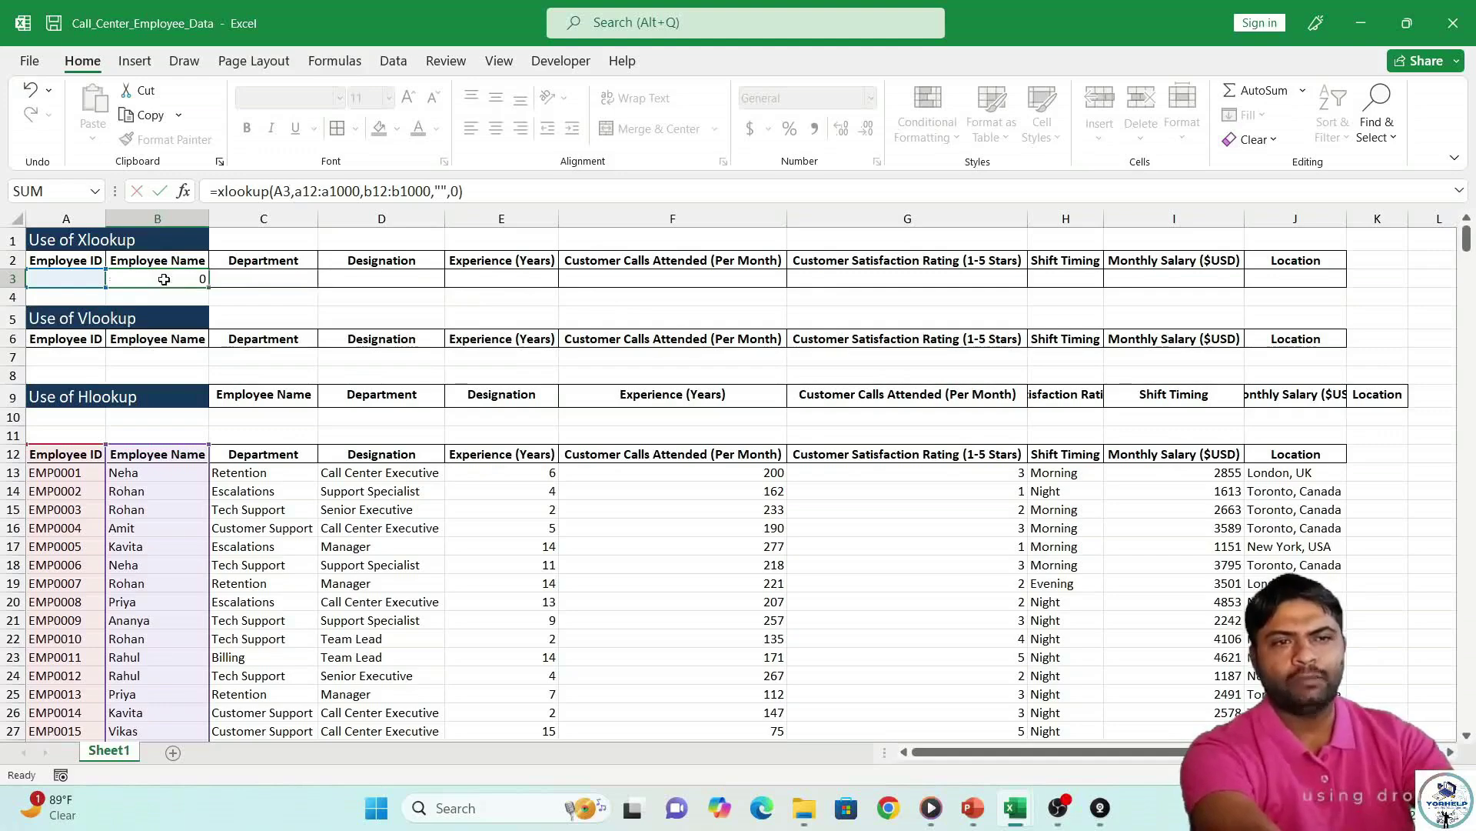
Commit the formula =XLOOKUP(A3,A12:A1000,B12:B1000,"",0) in B3.
key("Return")
left_click(164, 279)
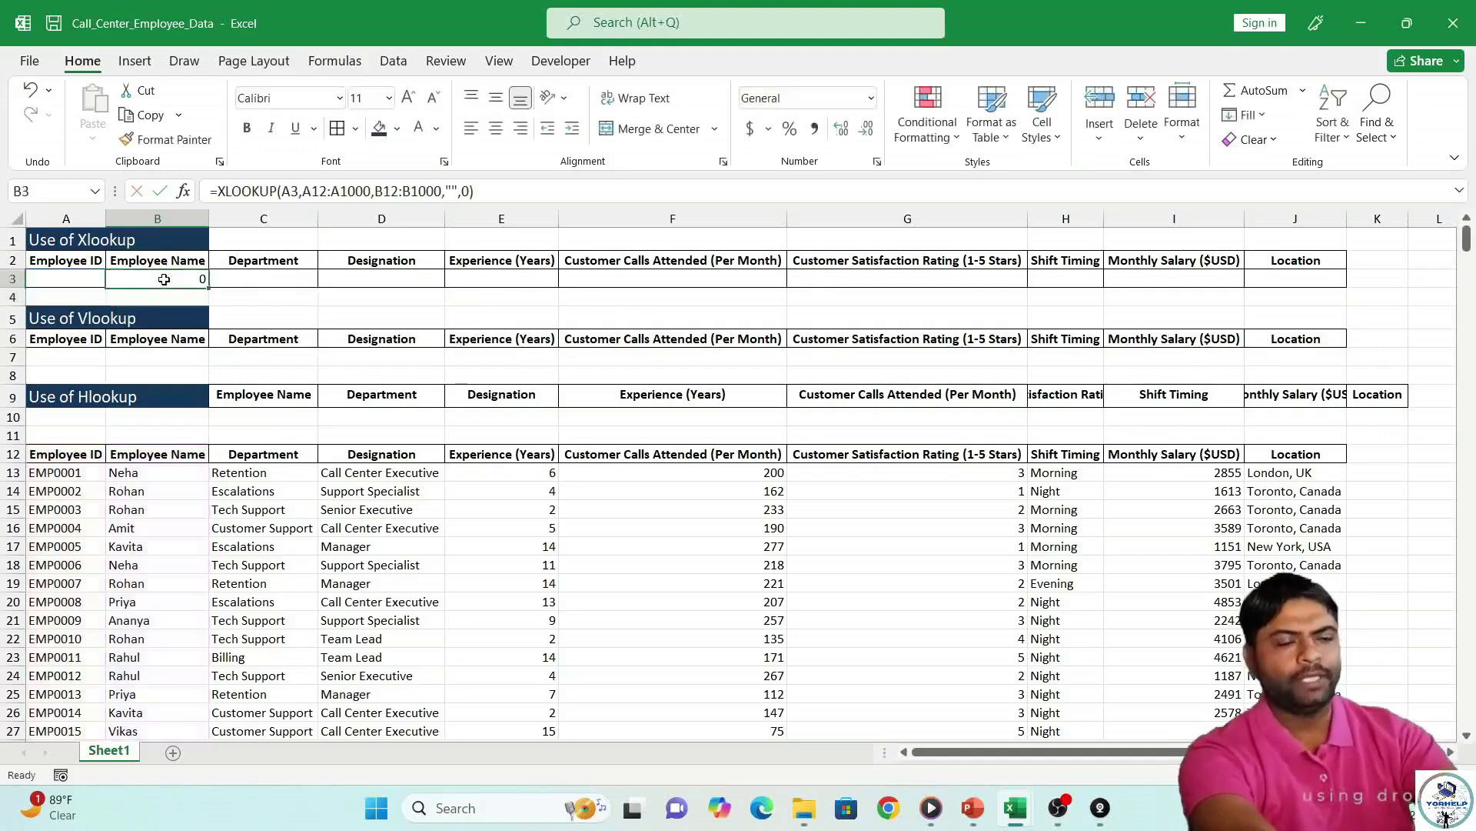
key("Left")
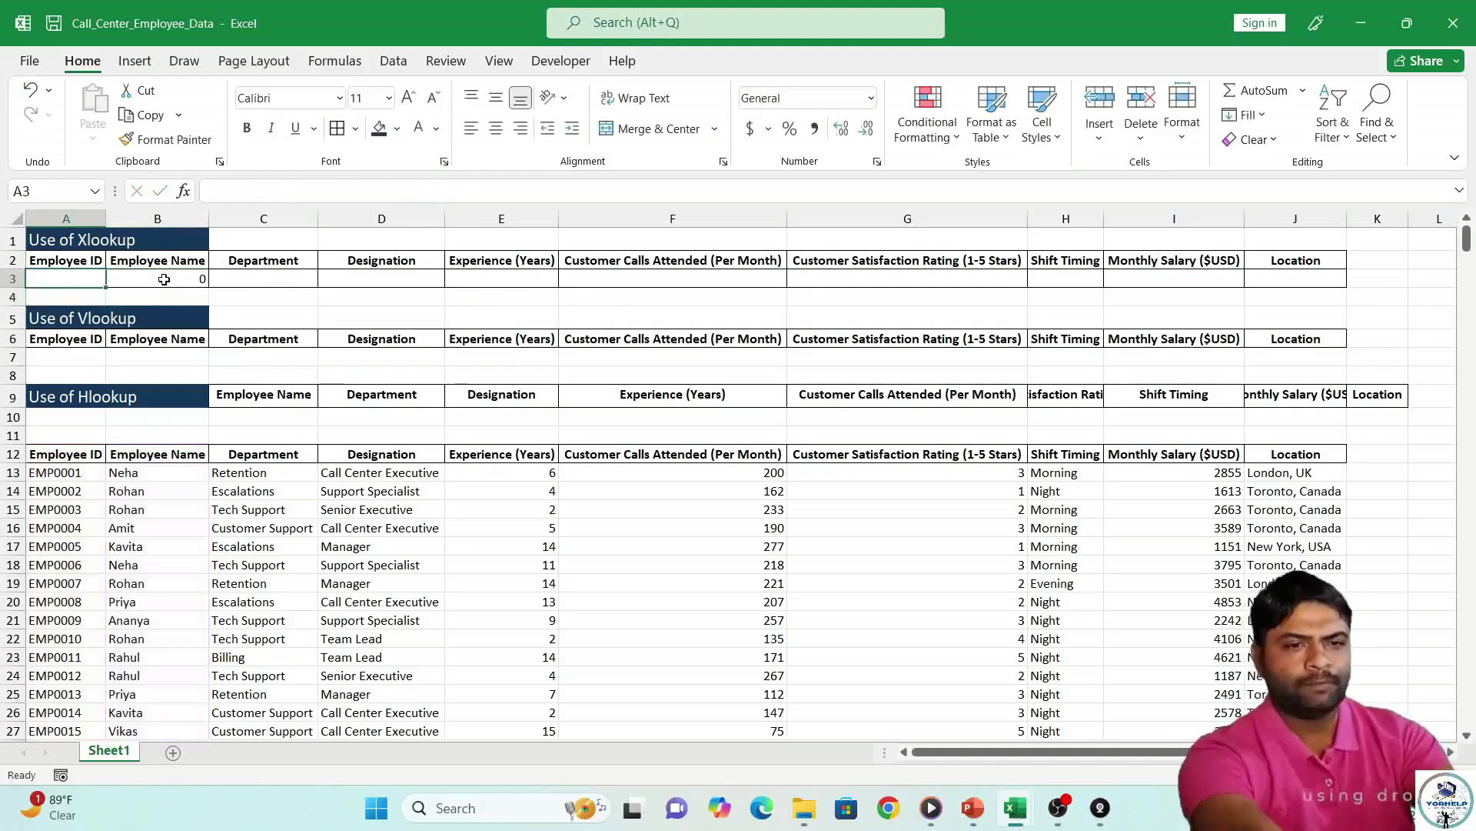
Enter Emp0009 in A3 and check the returned name and the formulas in row 3.
type("E")
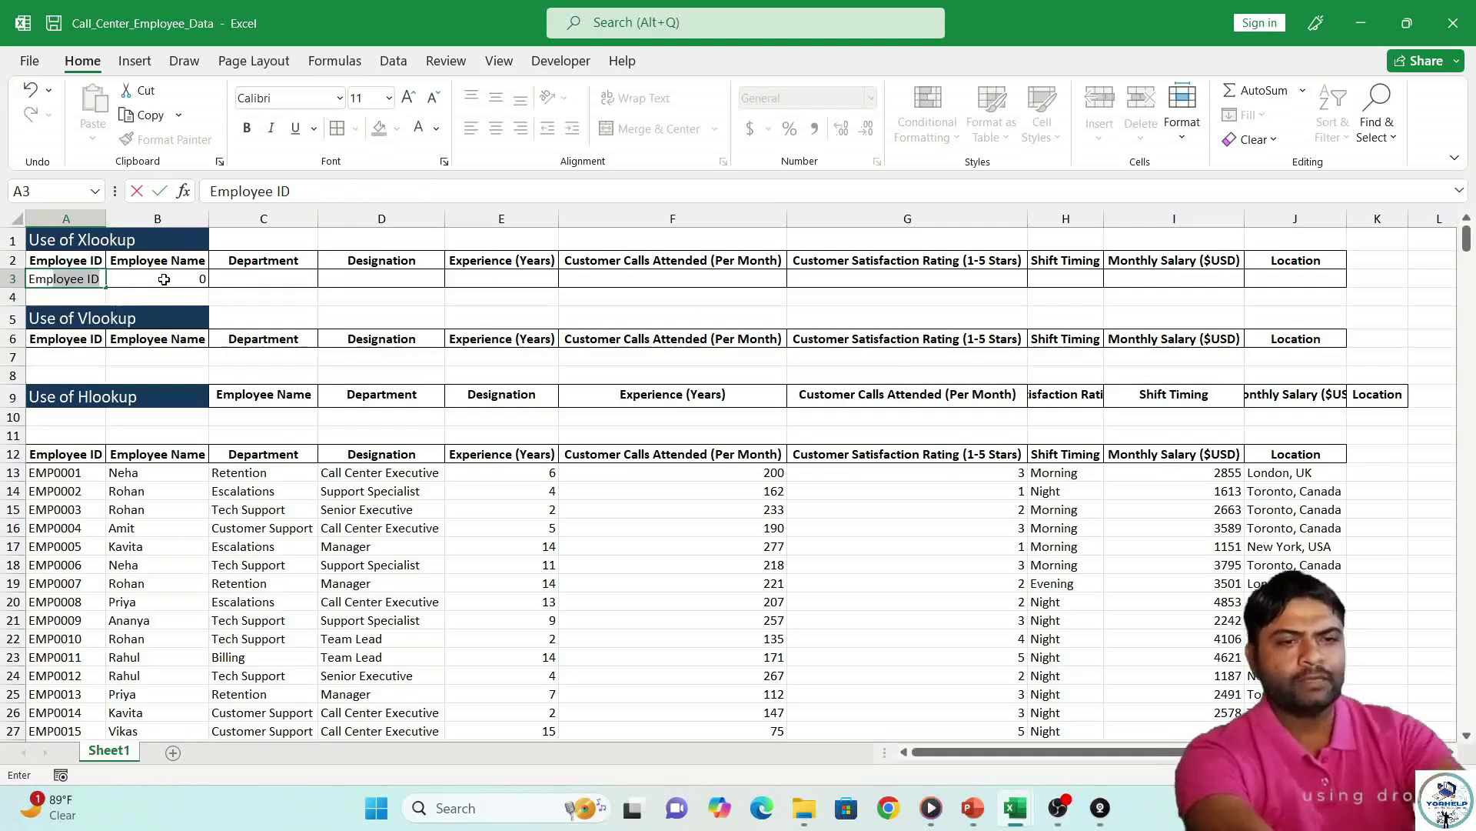
type("mp00")
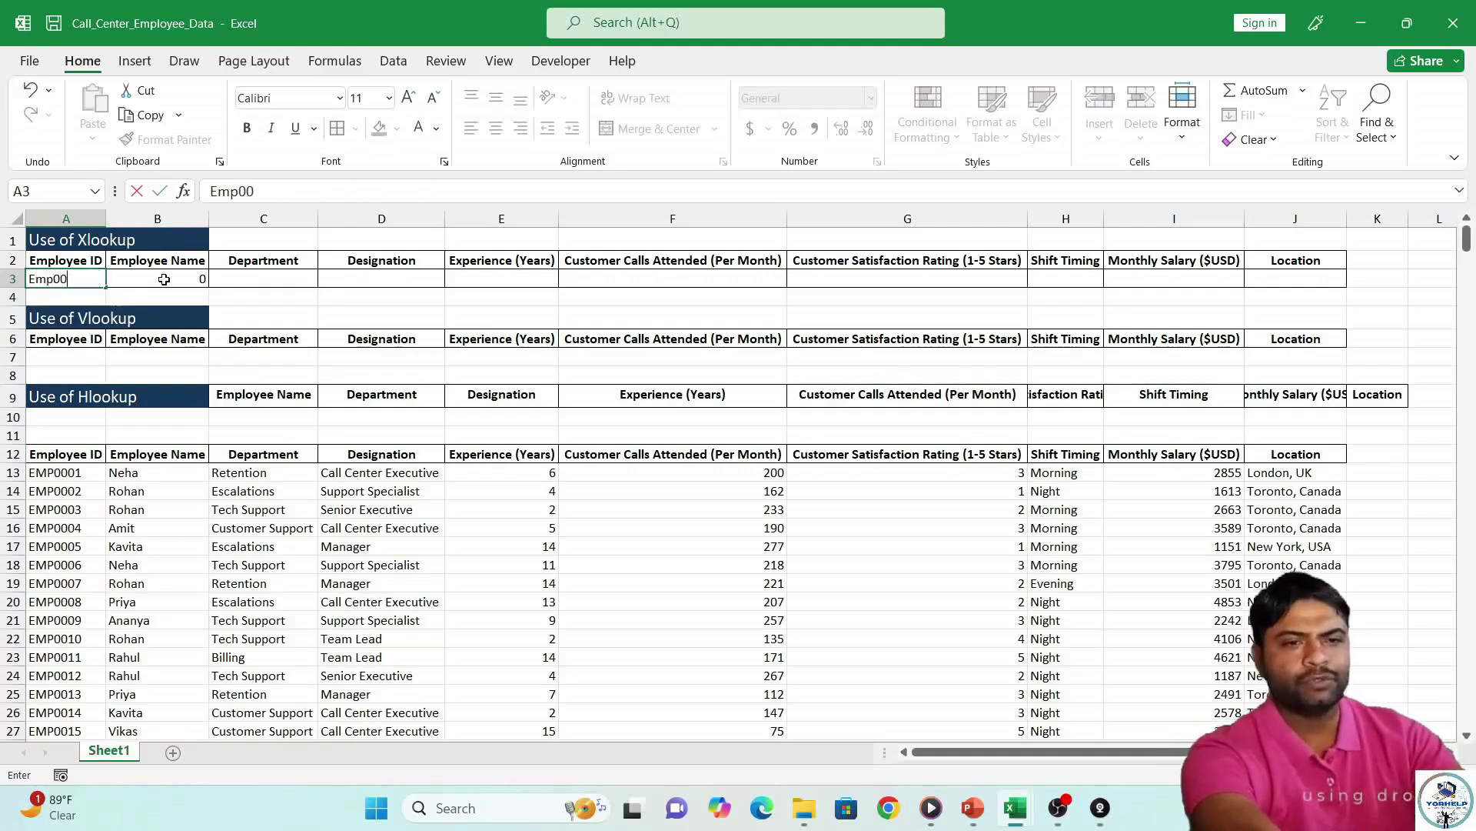
type("09")
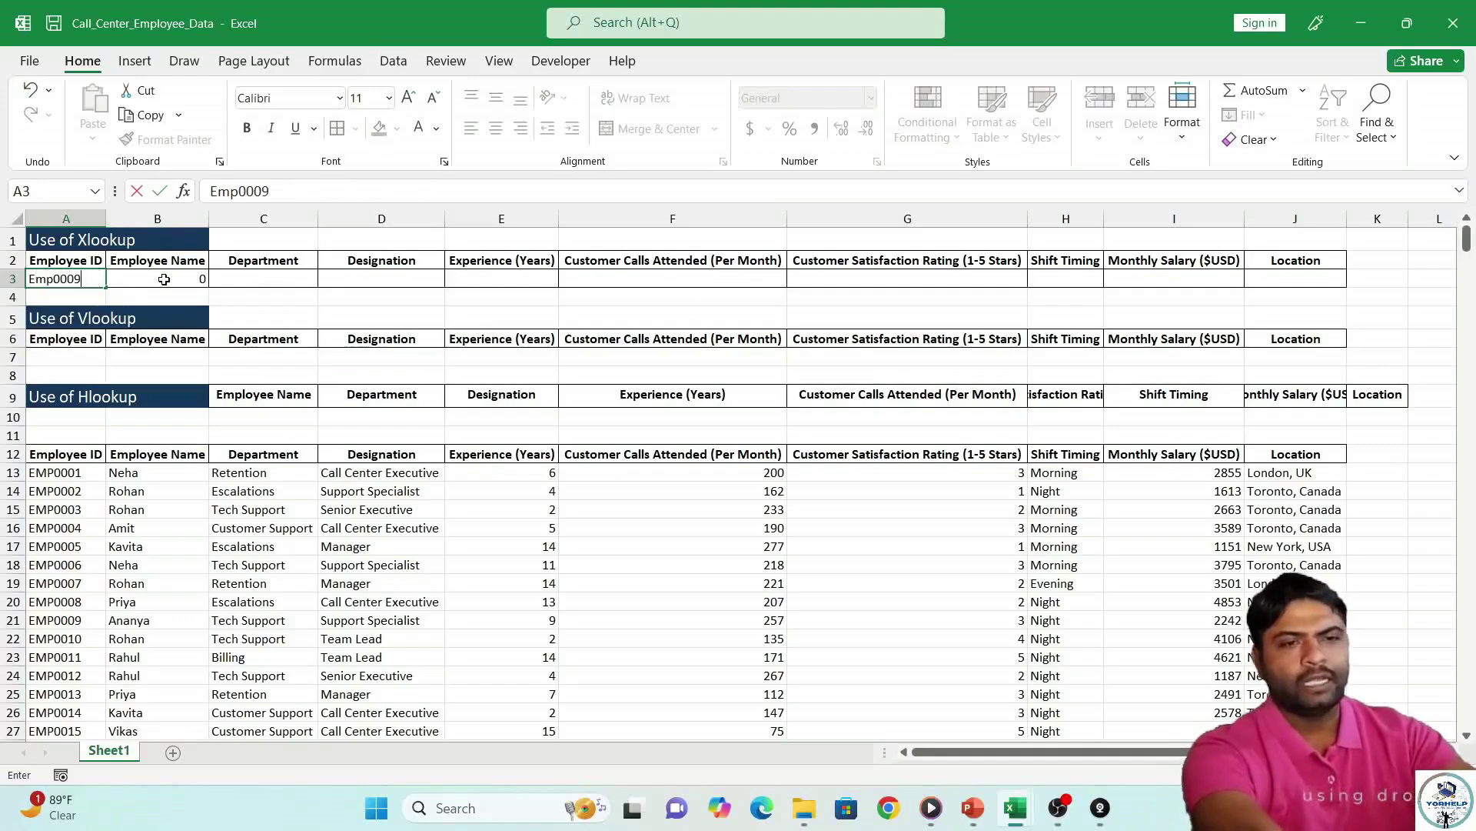
key("Return")
key("Up")
key("Right")
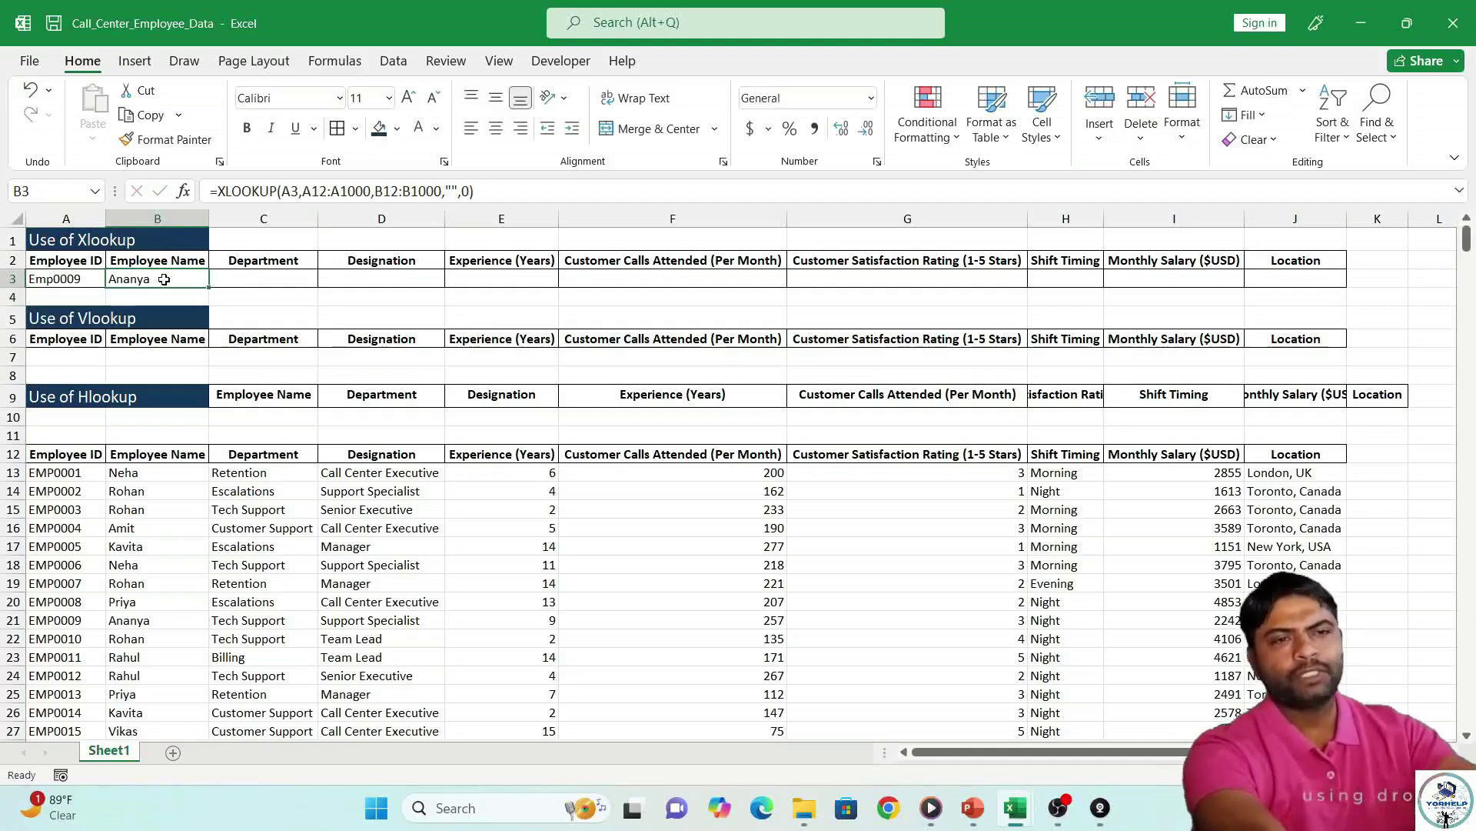
left_click(245, 280)
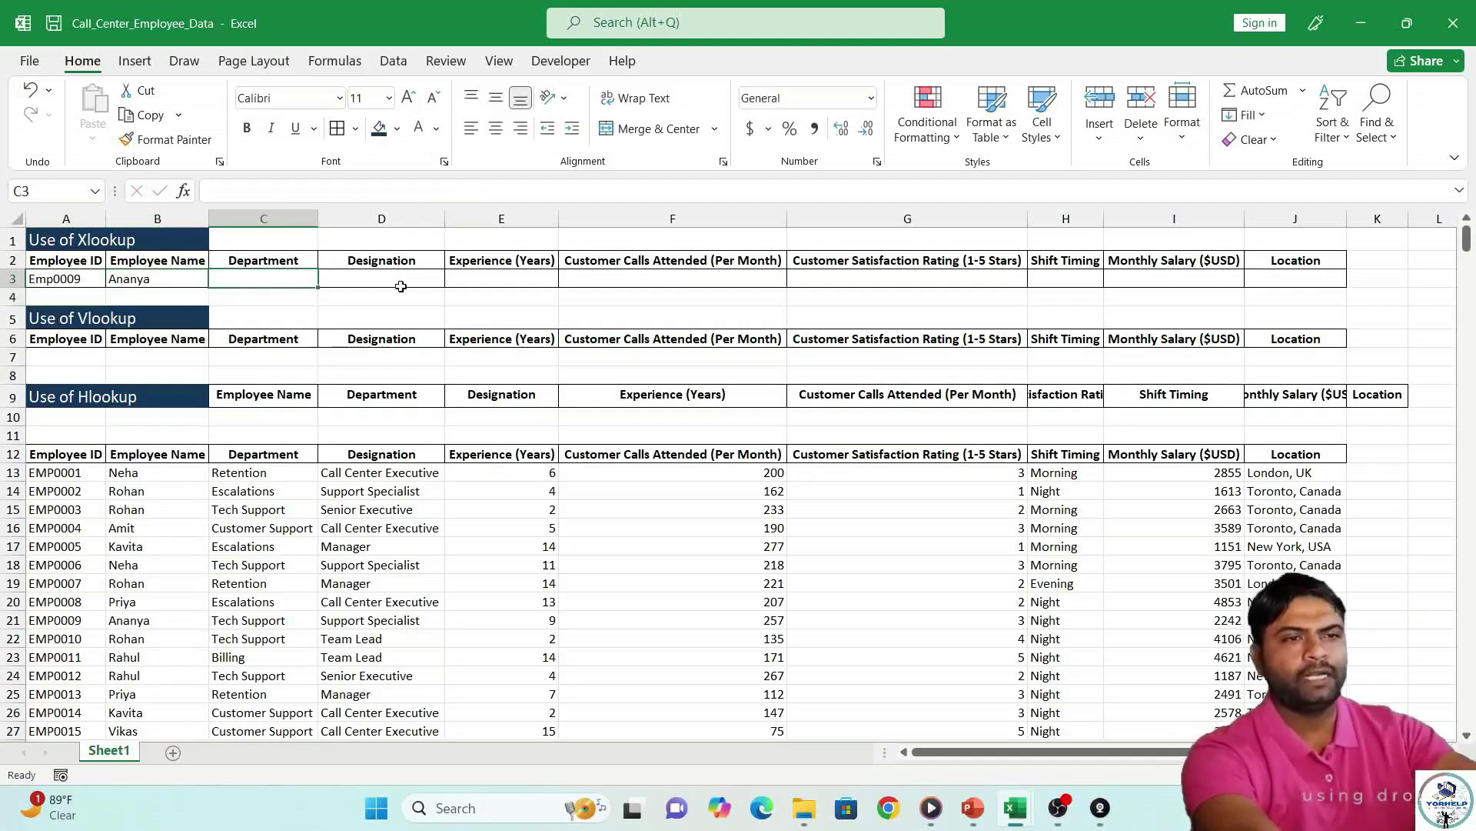
left_click(163, 280)
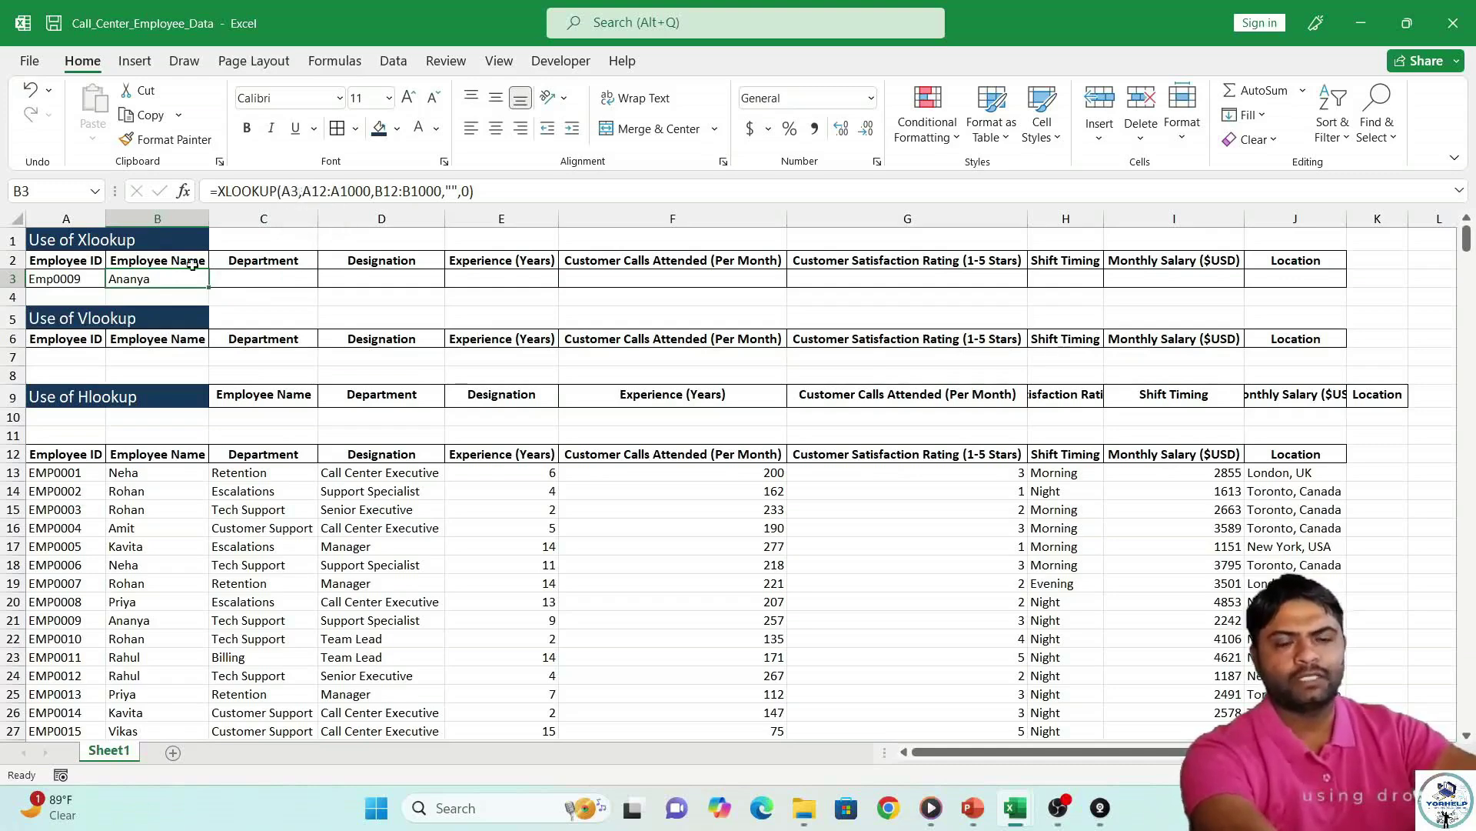
left_click(75, 280)
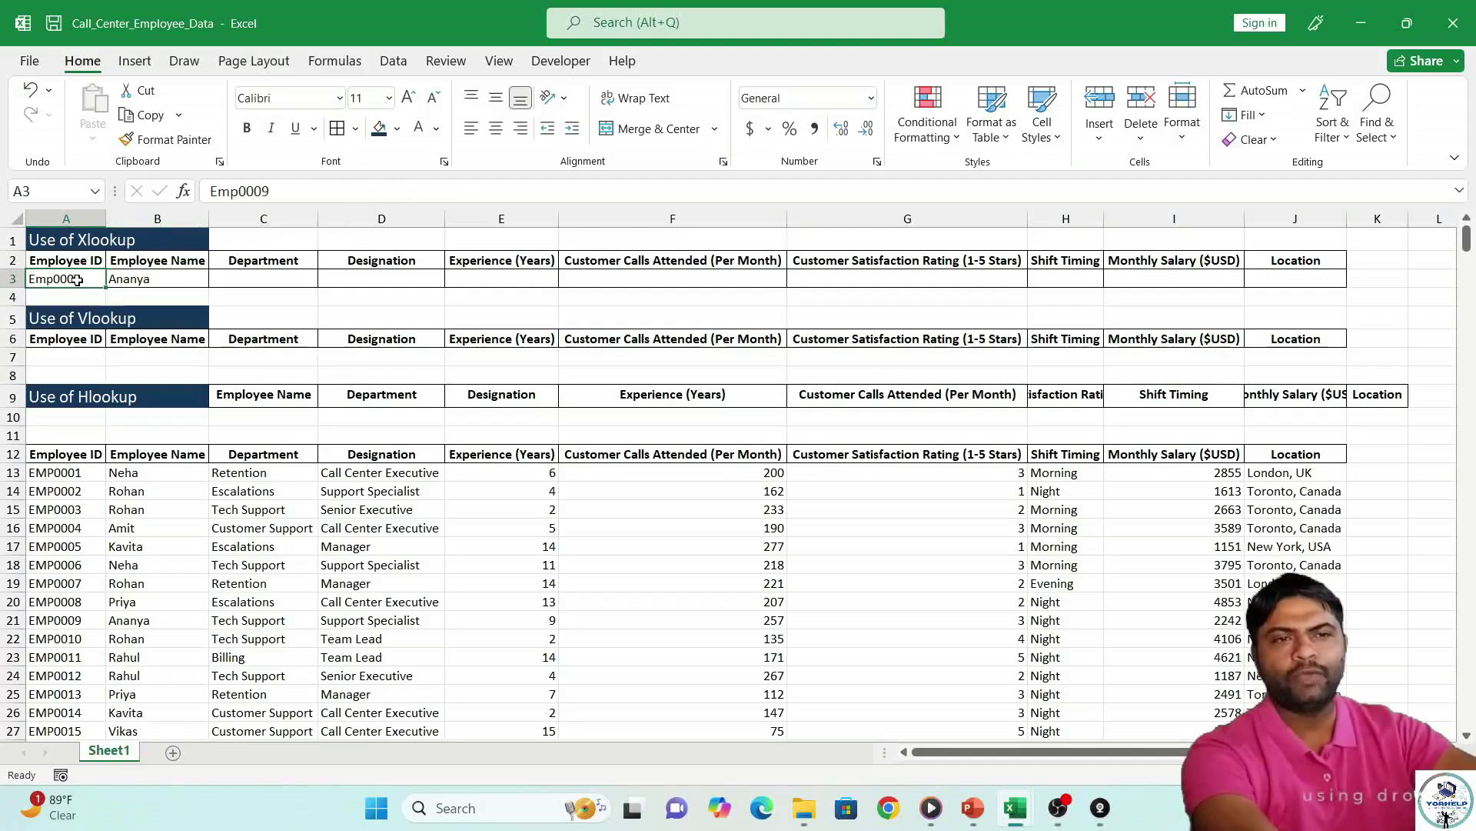
Lock B3's lookup value as $A$3 and lookup range as $A$12:$A$1000 with F4.
left_click(130, 280)
left_click(295, 192)
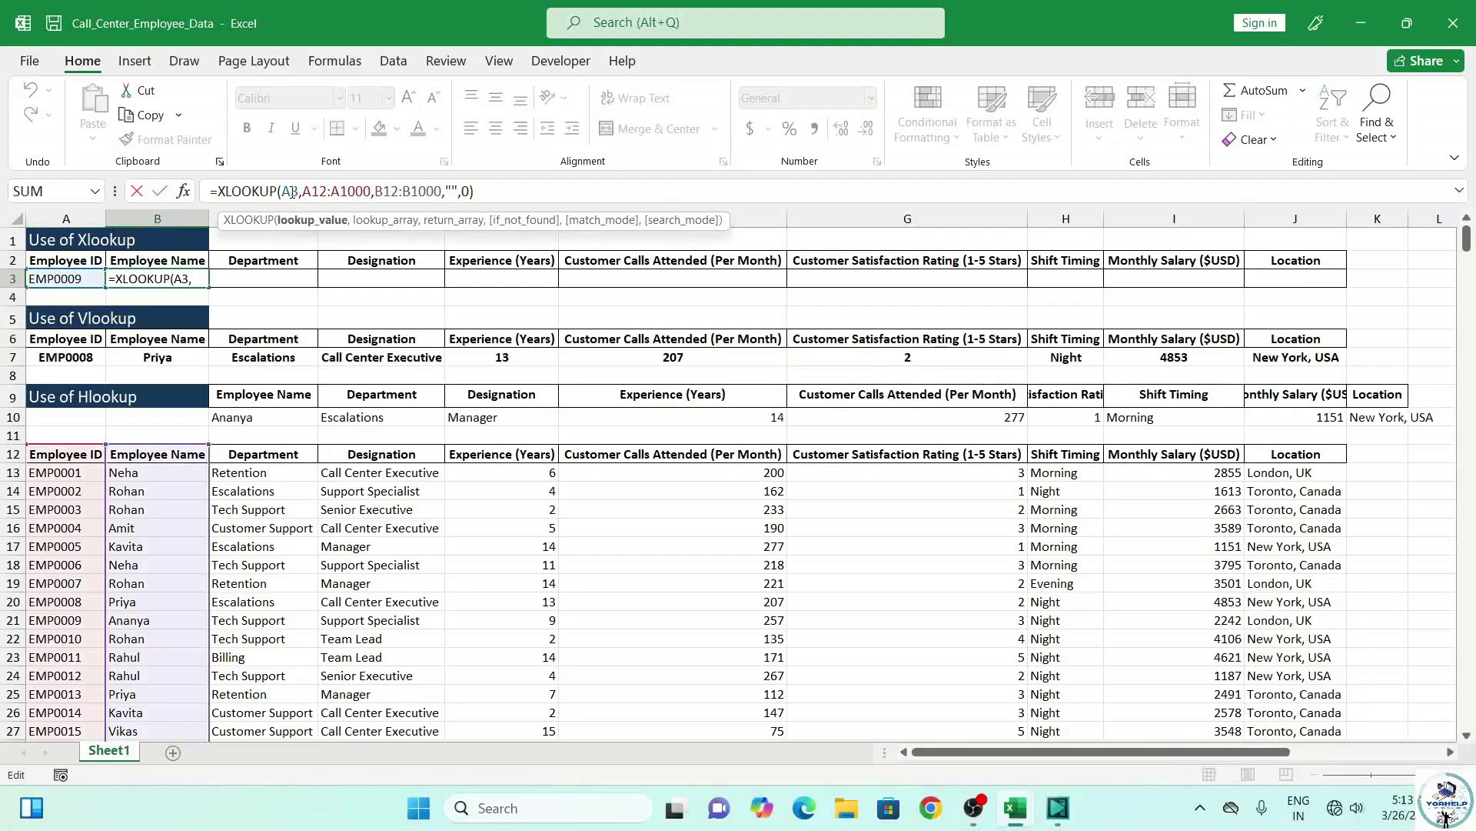
key("F4")
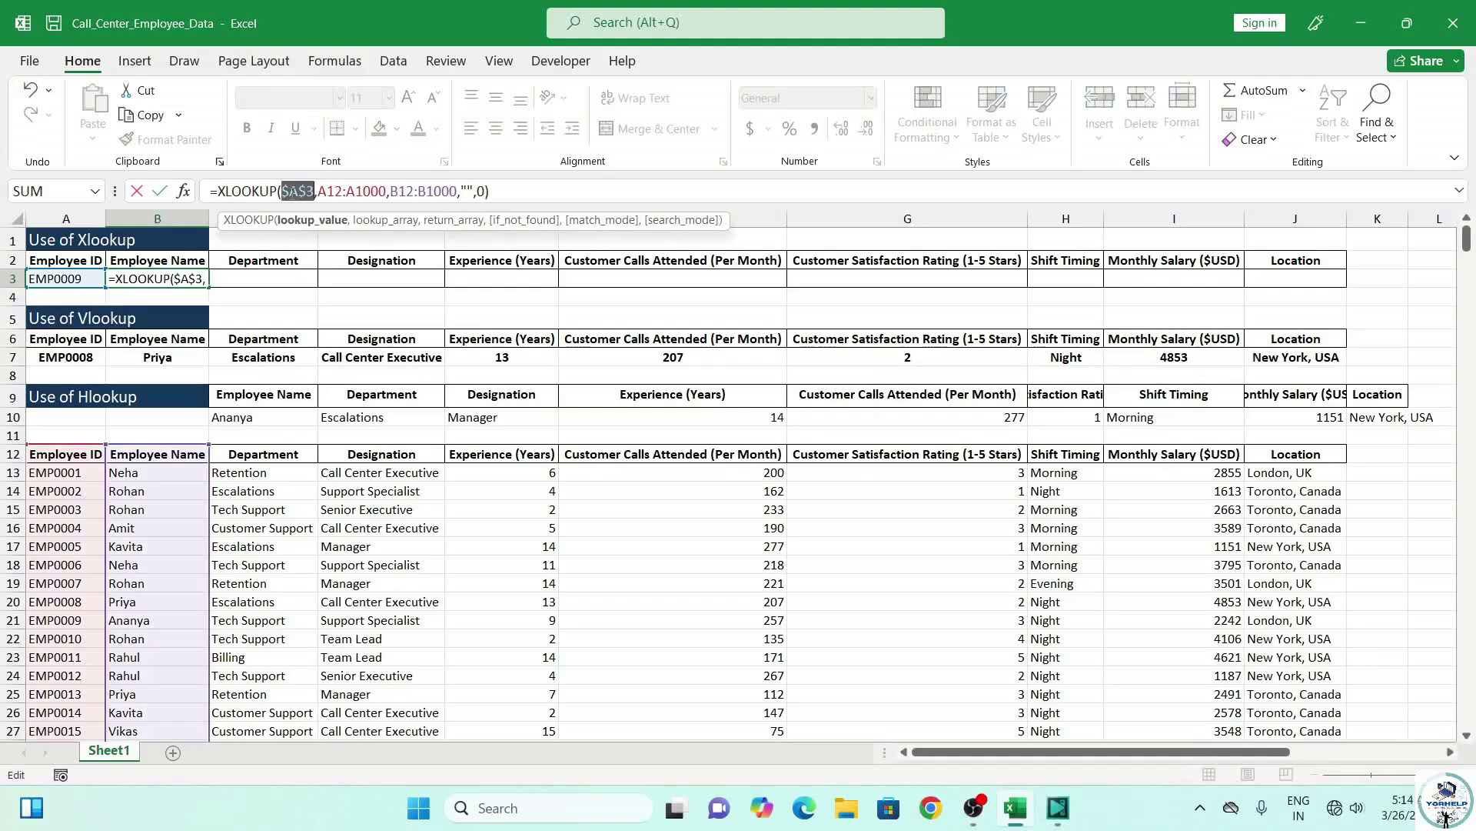
left_click(327, 191)
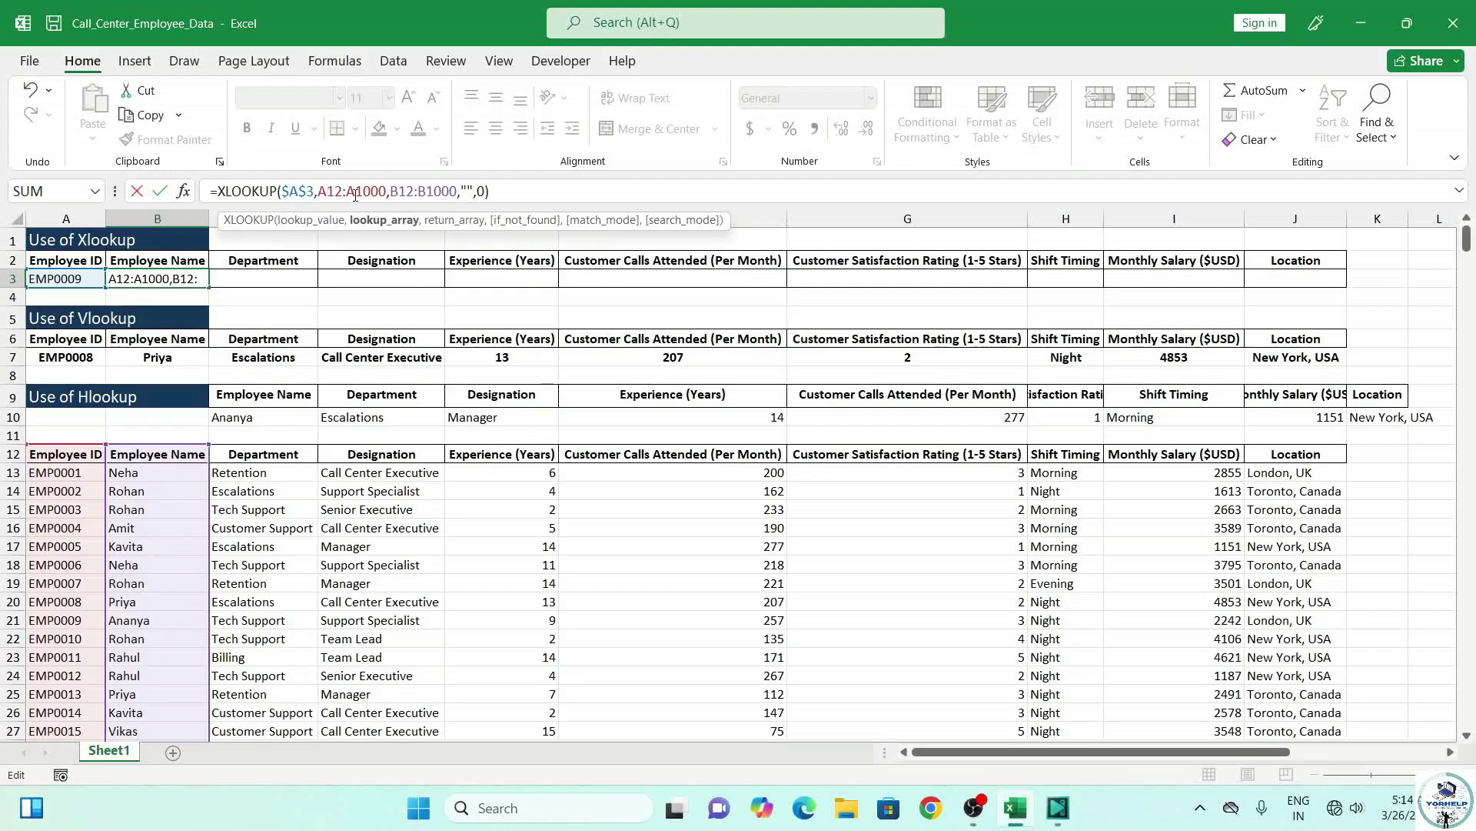
key("F4")
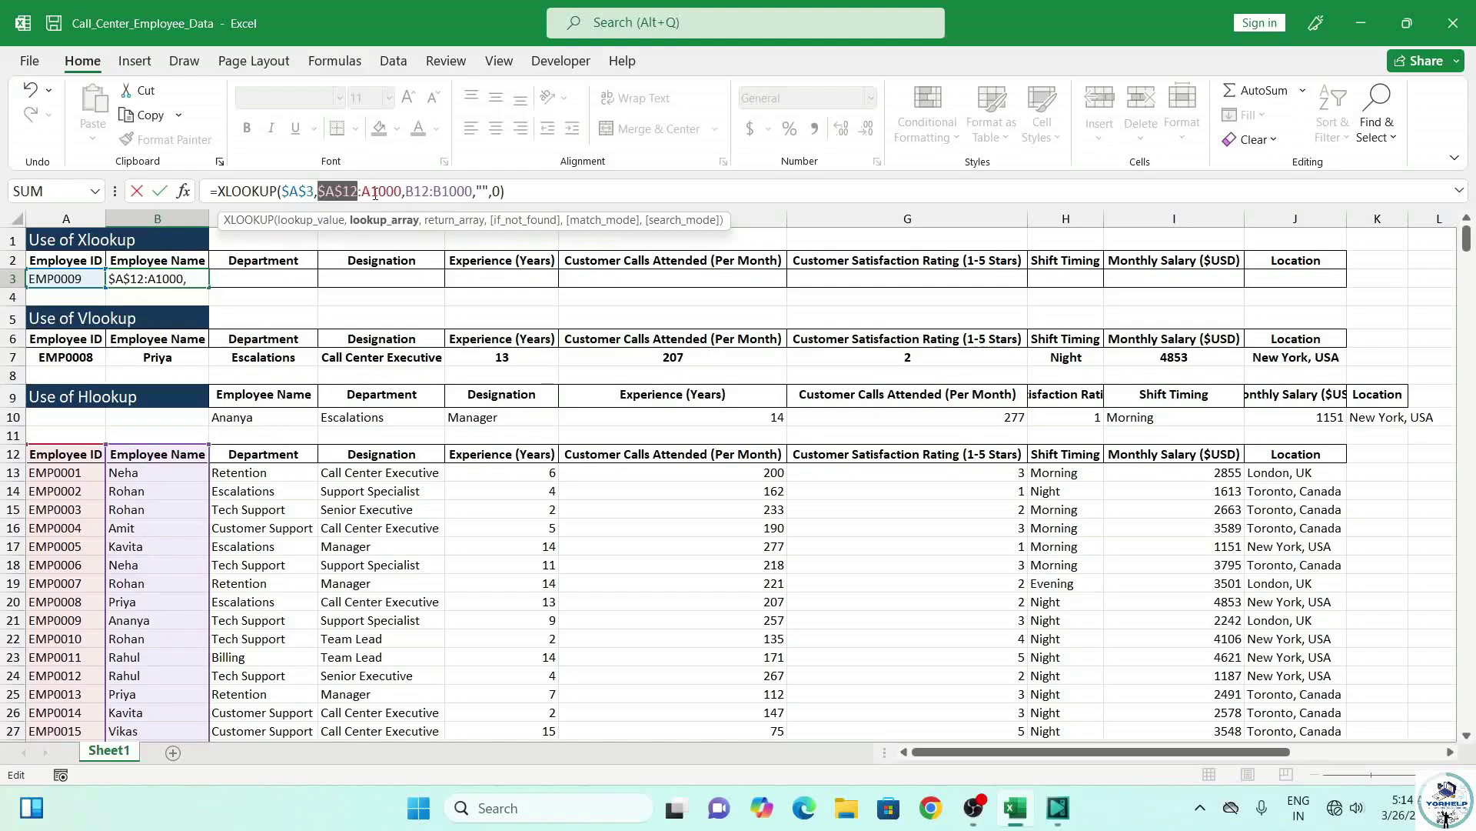
left_click(372, 192)
key("F4")
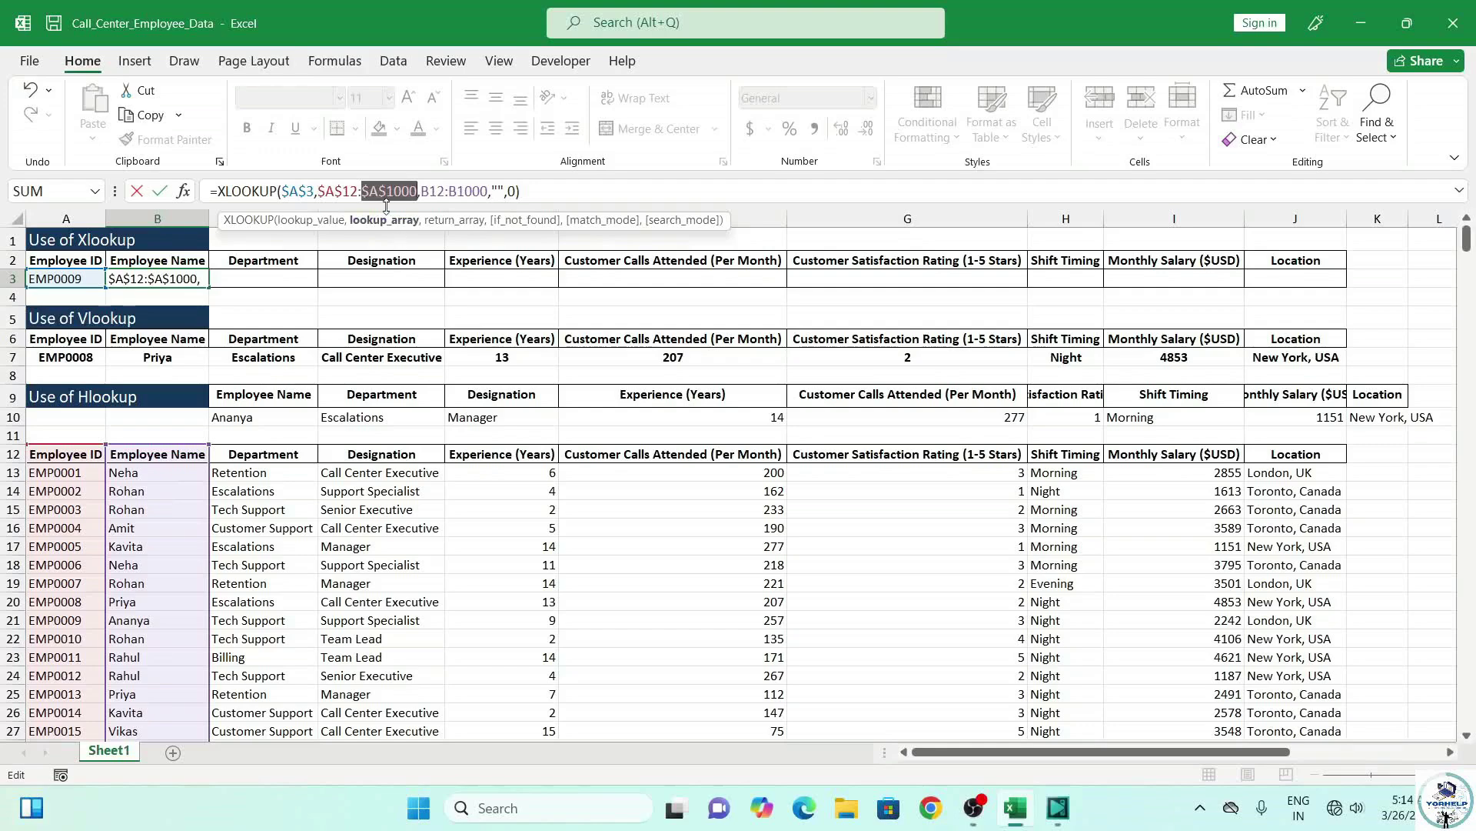
left_click(432, 202)
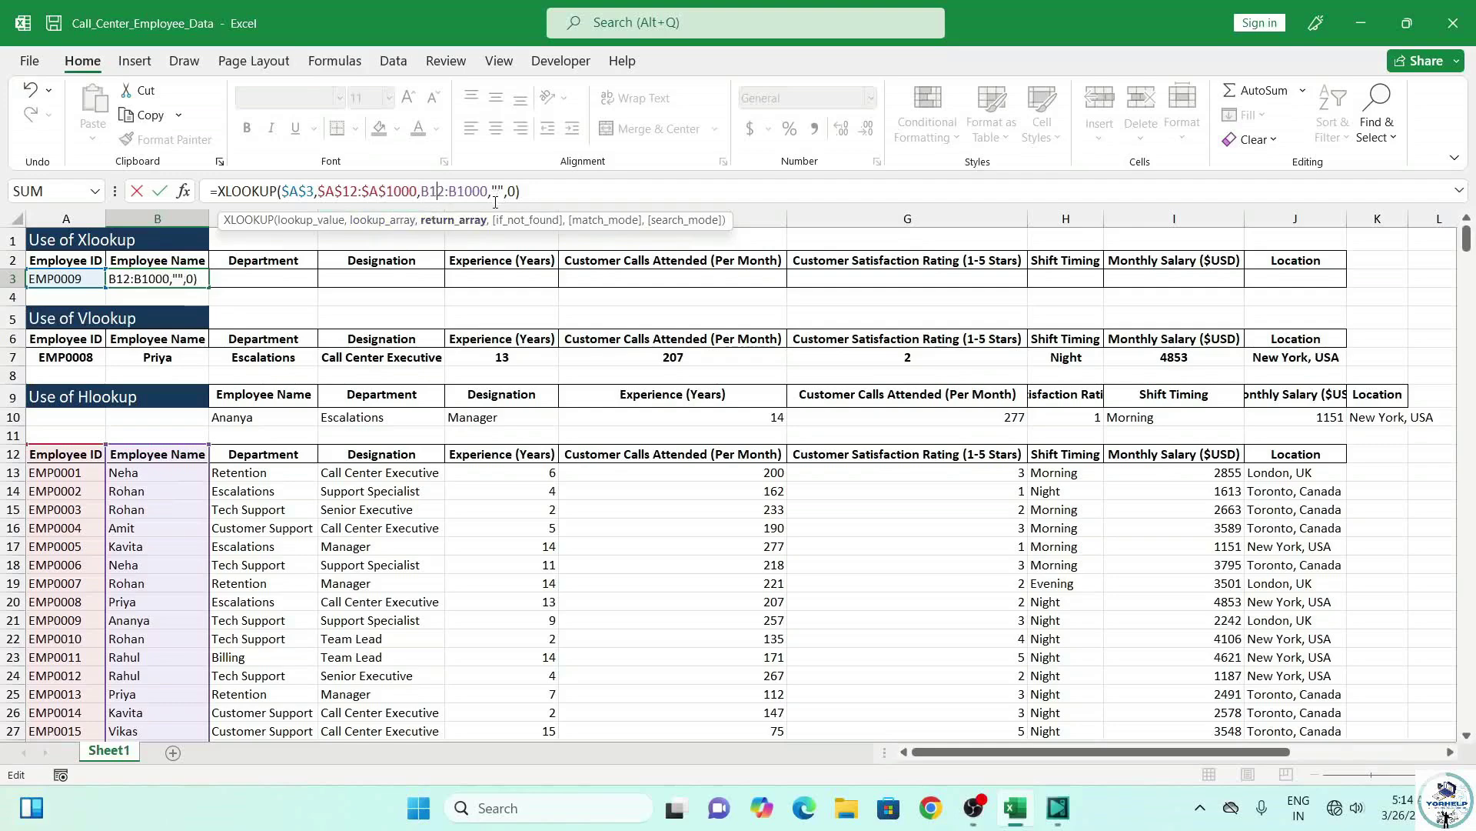
key("ctrl+Return")
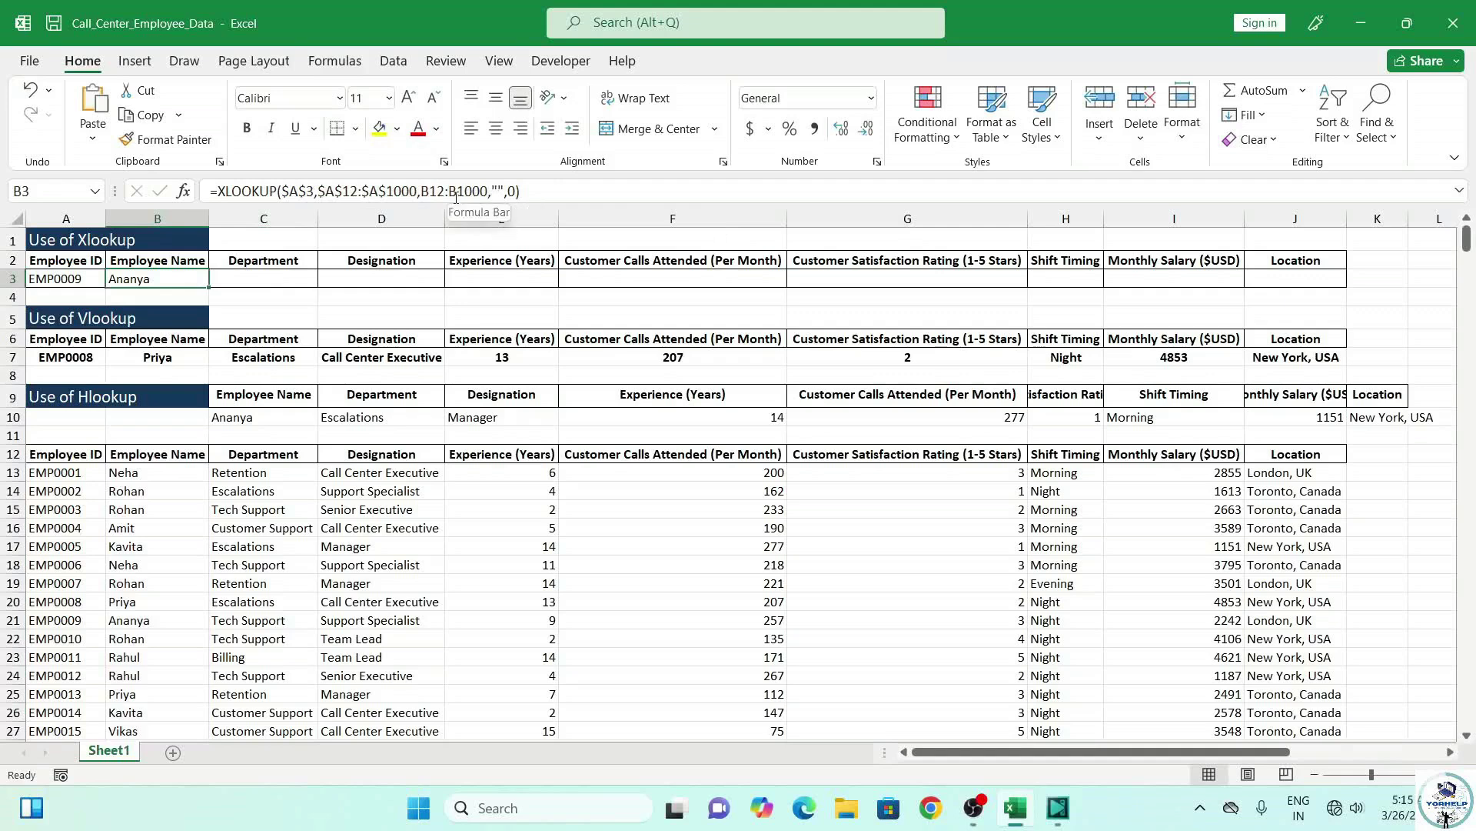
double_click(179, 282)
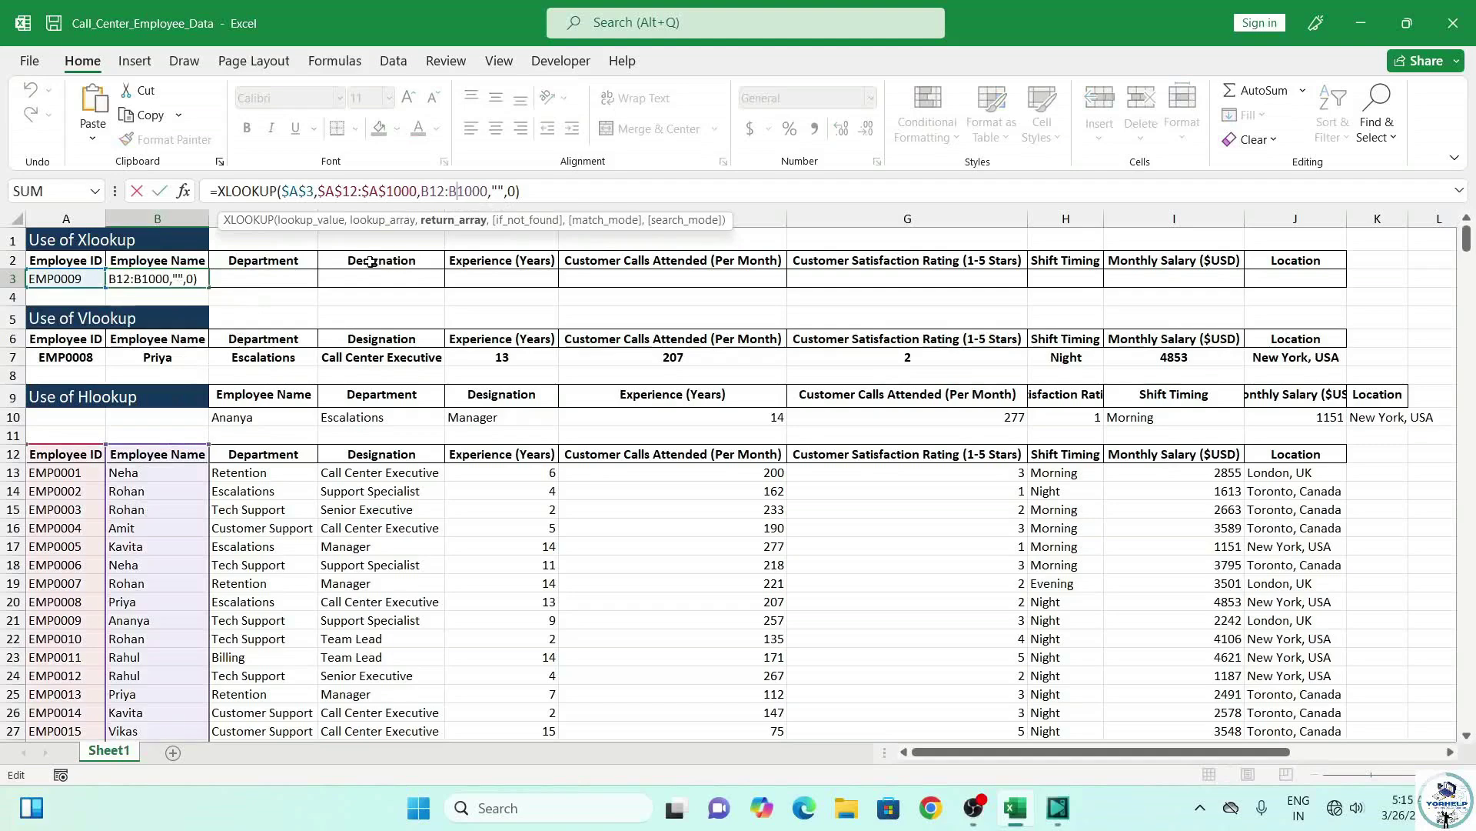
key("Return")
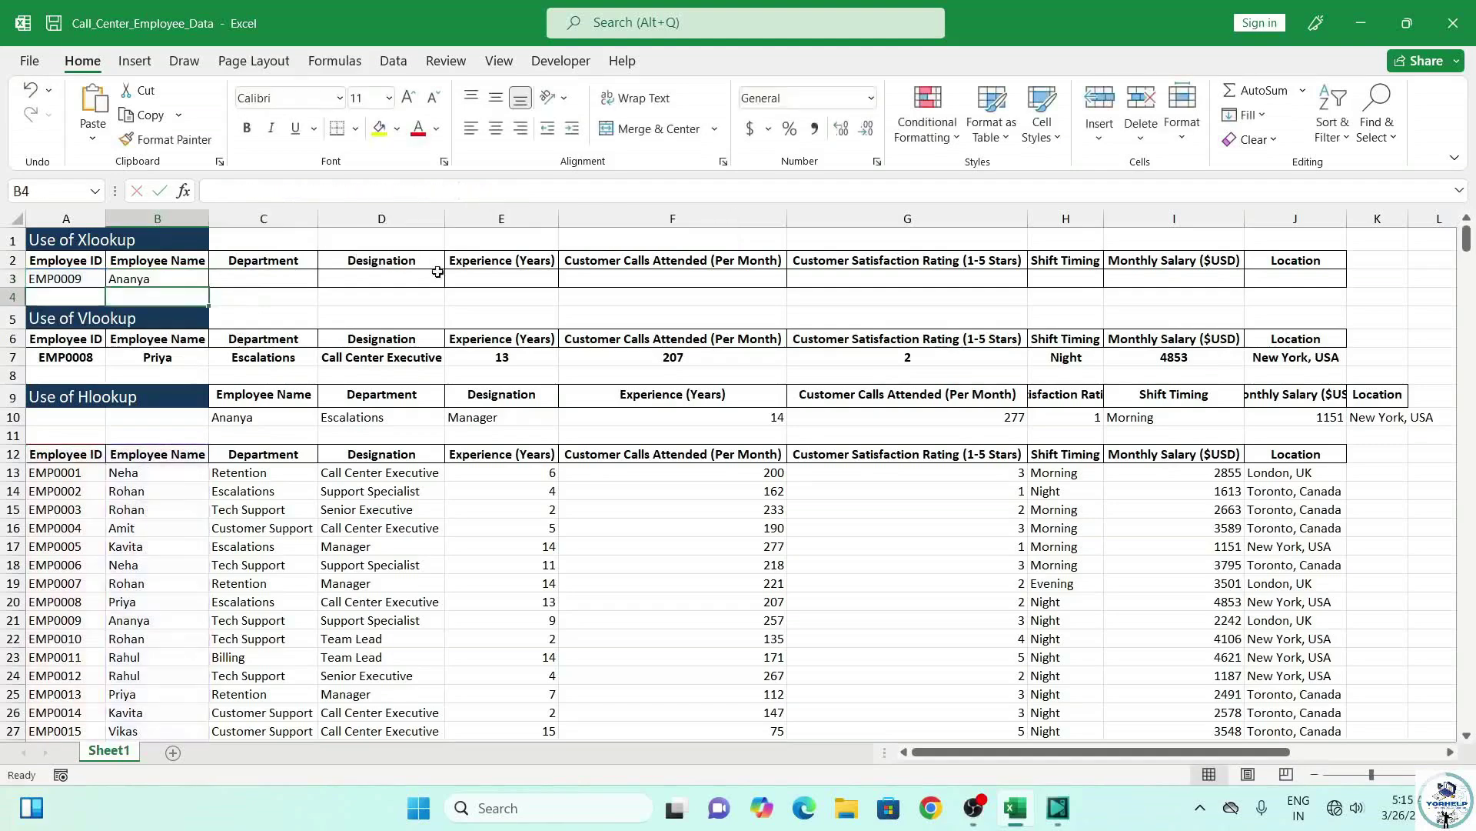
Copy B3's XLOOKUP across row 3 to column J and point C3 at the Department column.
left_click(134, 280)
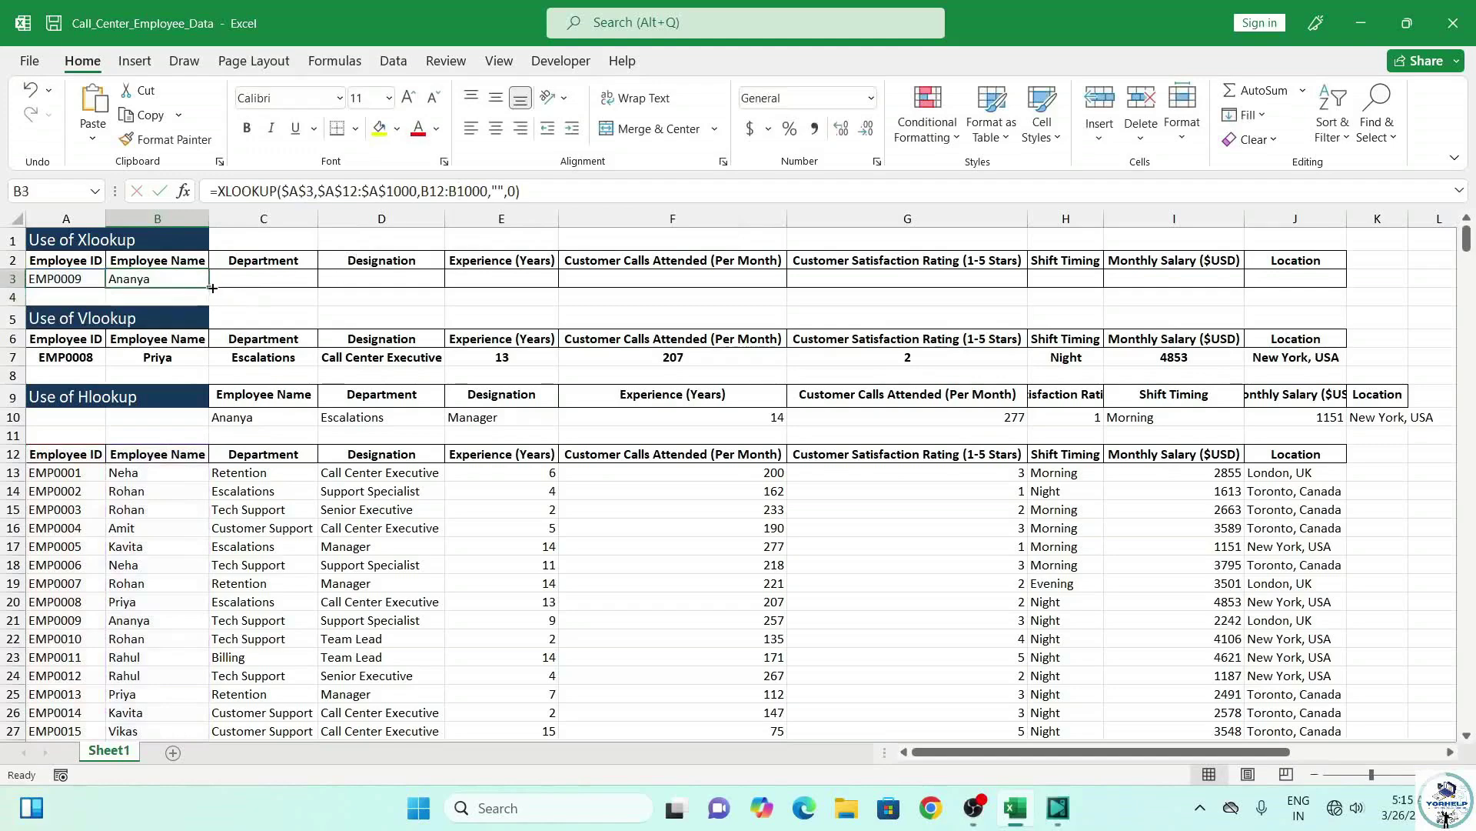
left_click_drag(209, 288, 1311, 276)
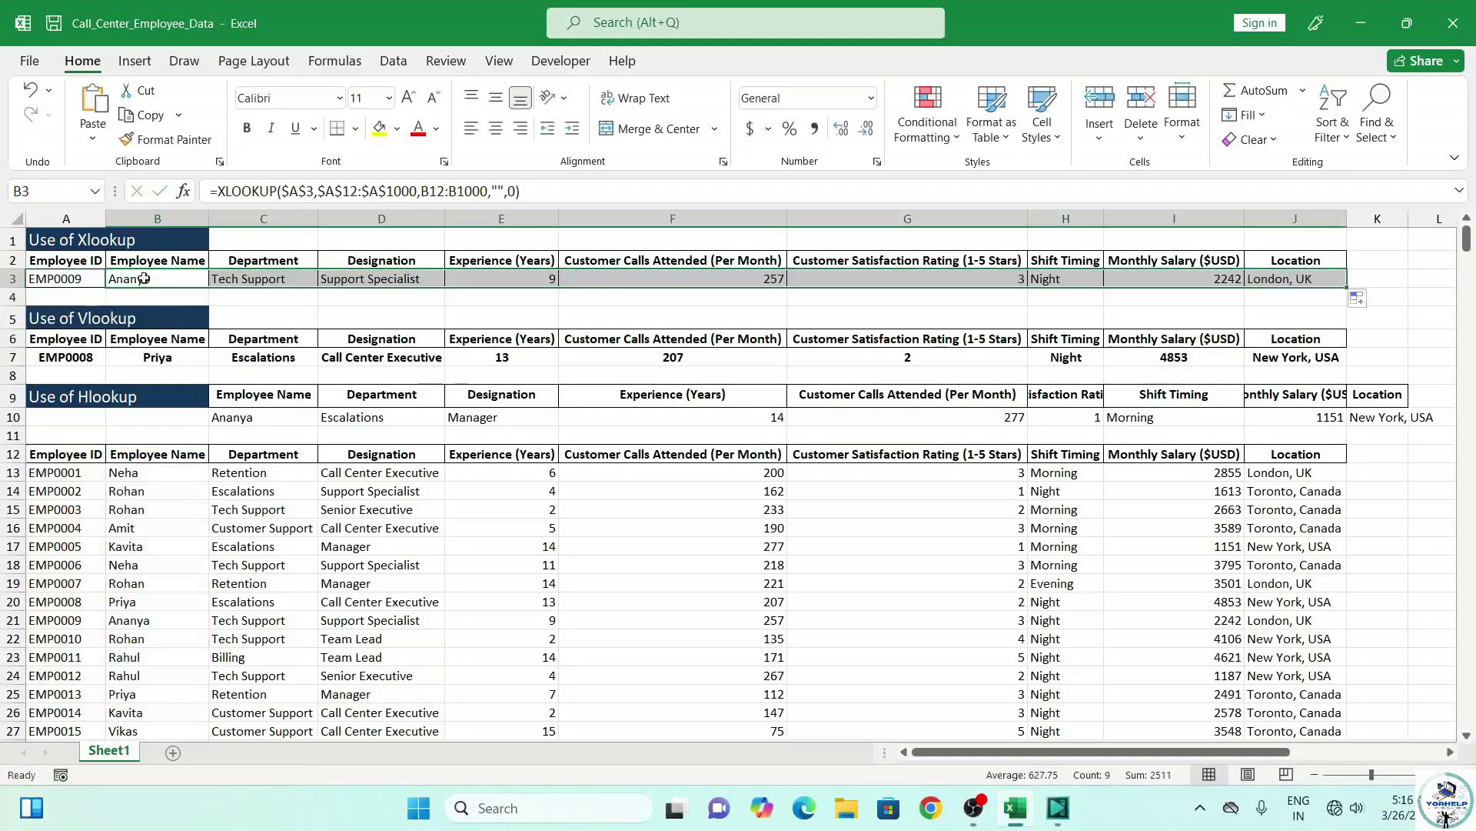
left_click(261, 287)
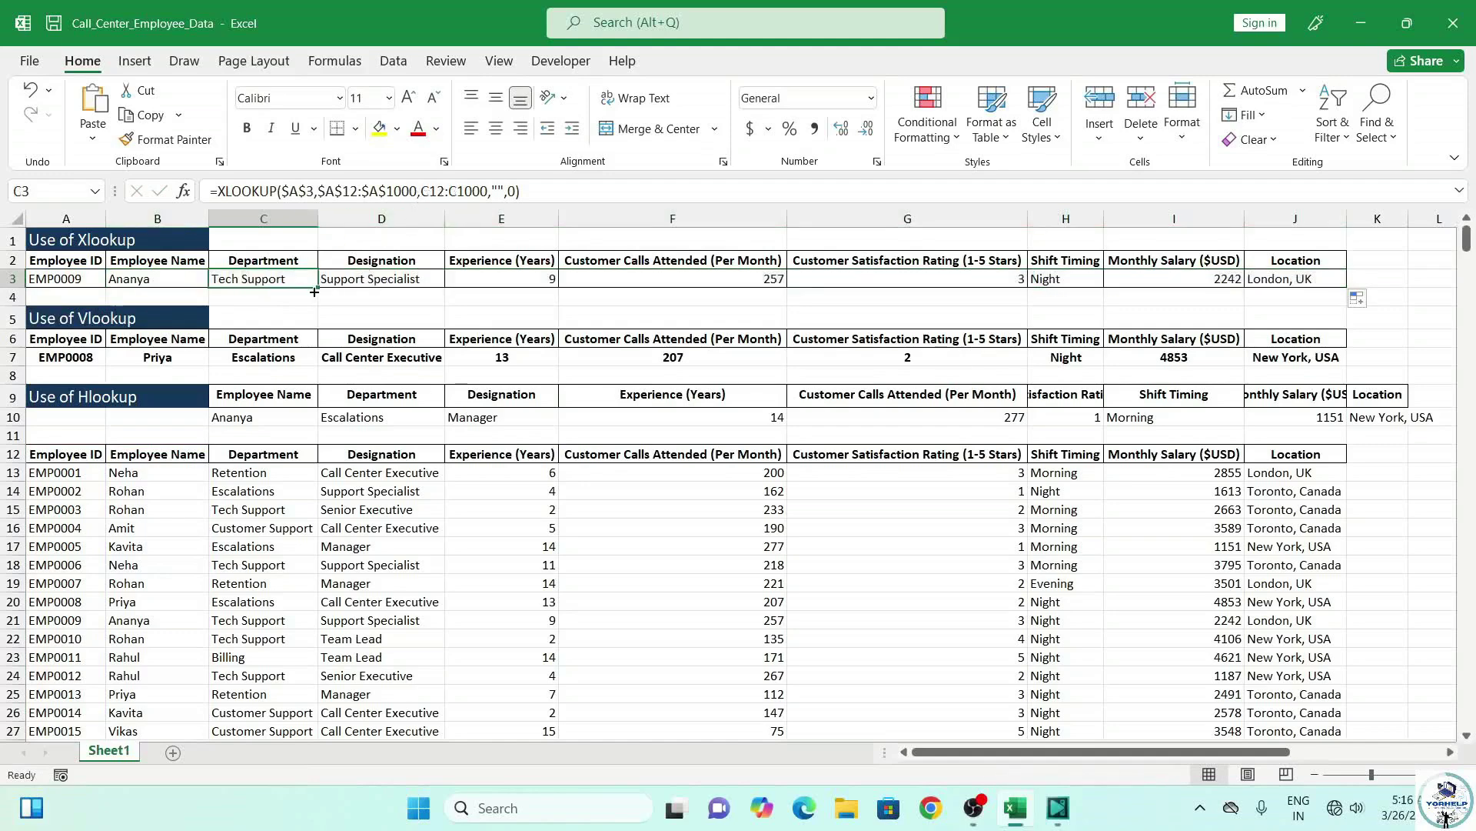
left_click(424, 192)
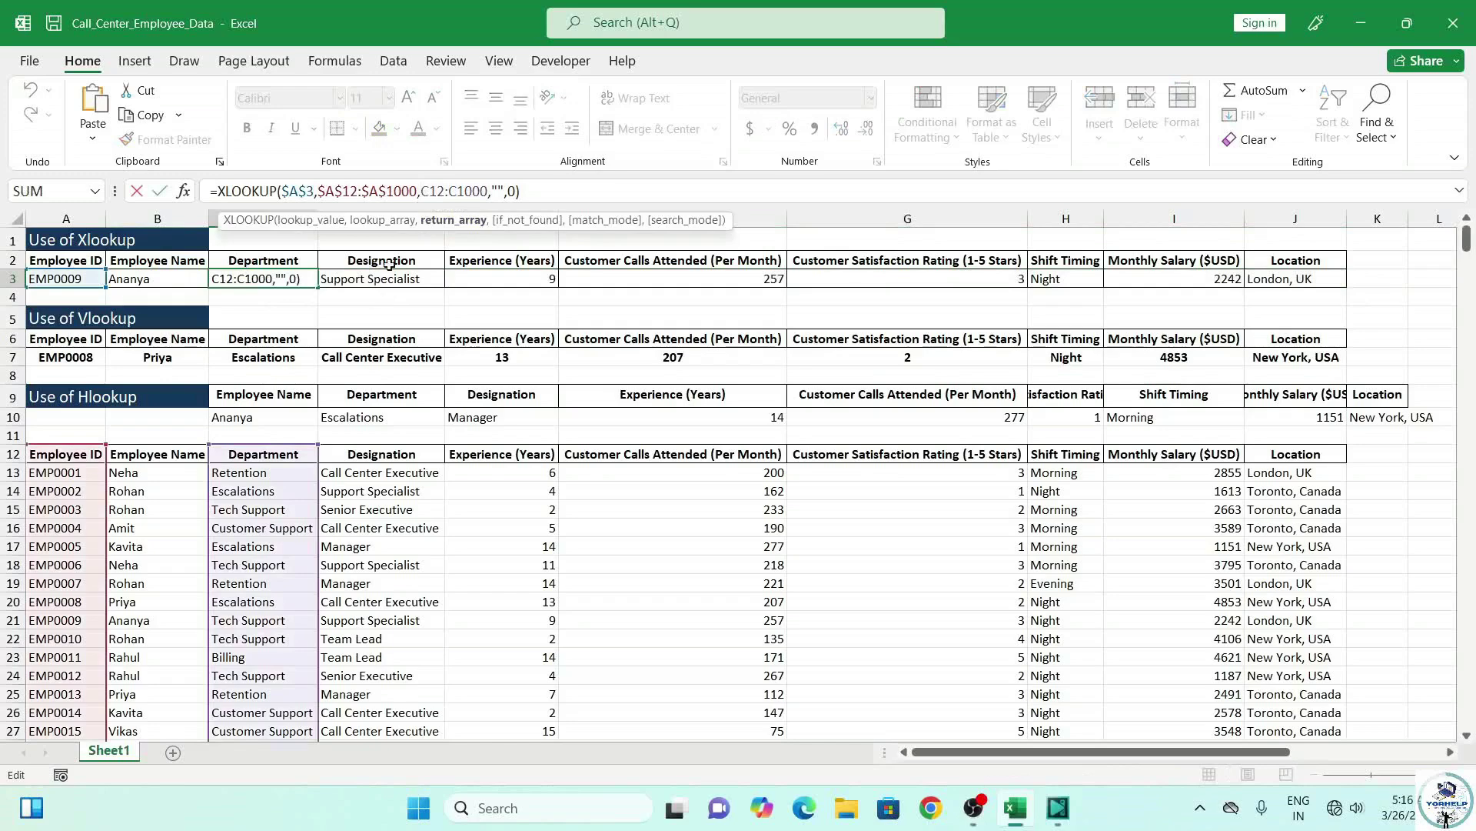
key("Return")
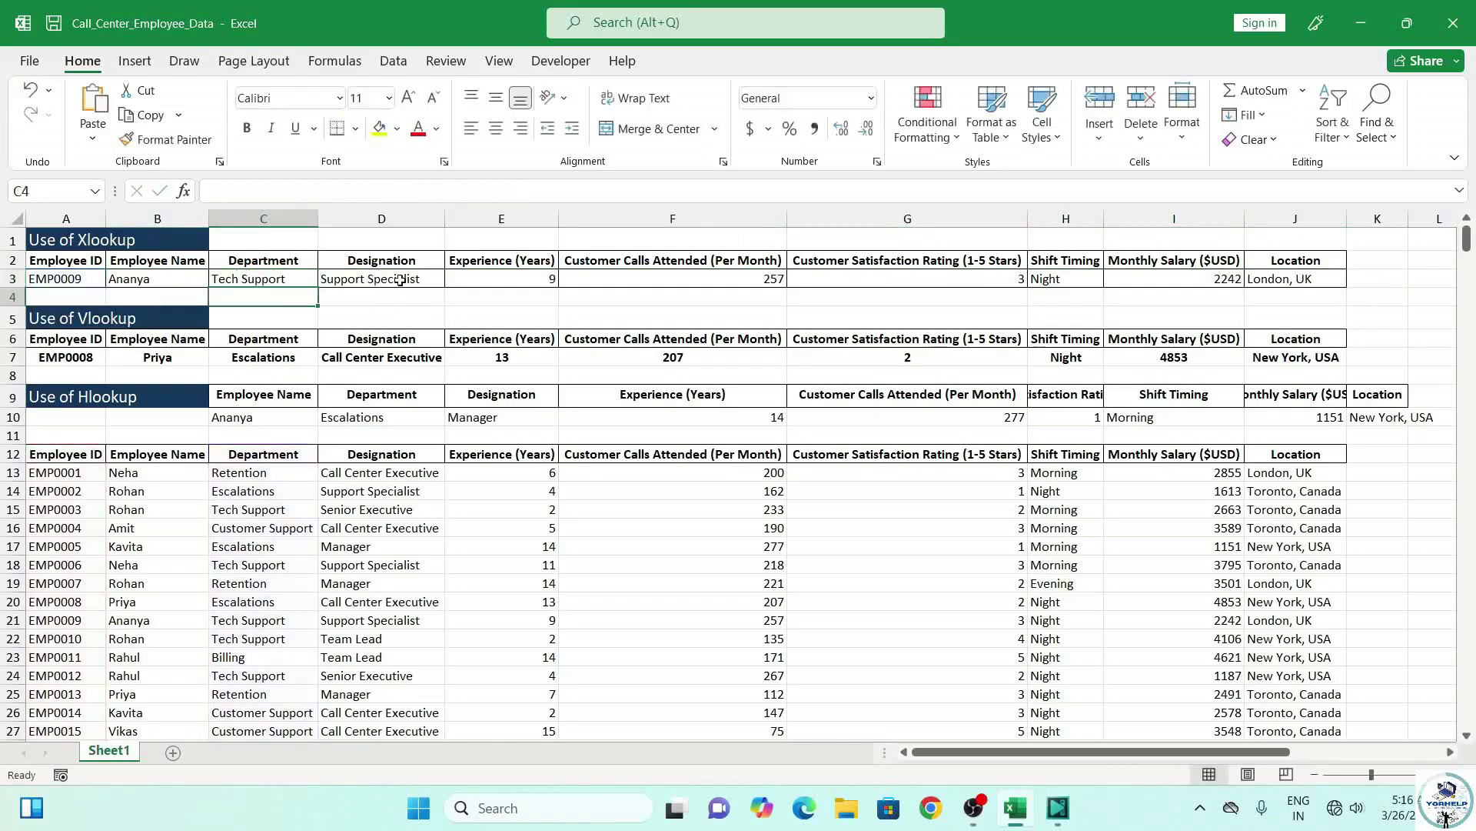
Set the D3 and E3 return ranges to D12:D1000 and E12:E1000.
left_click(401, 280)
left_click(428, 194)
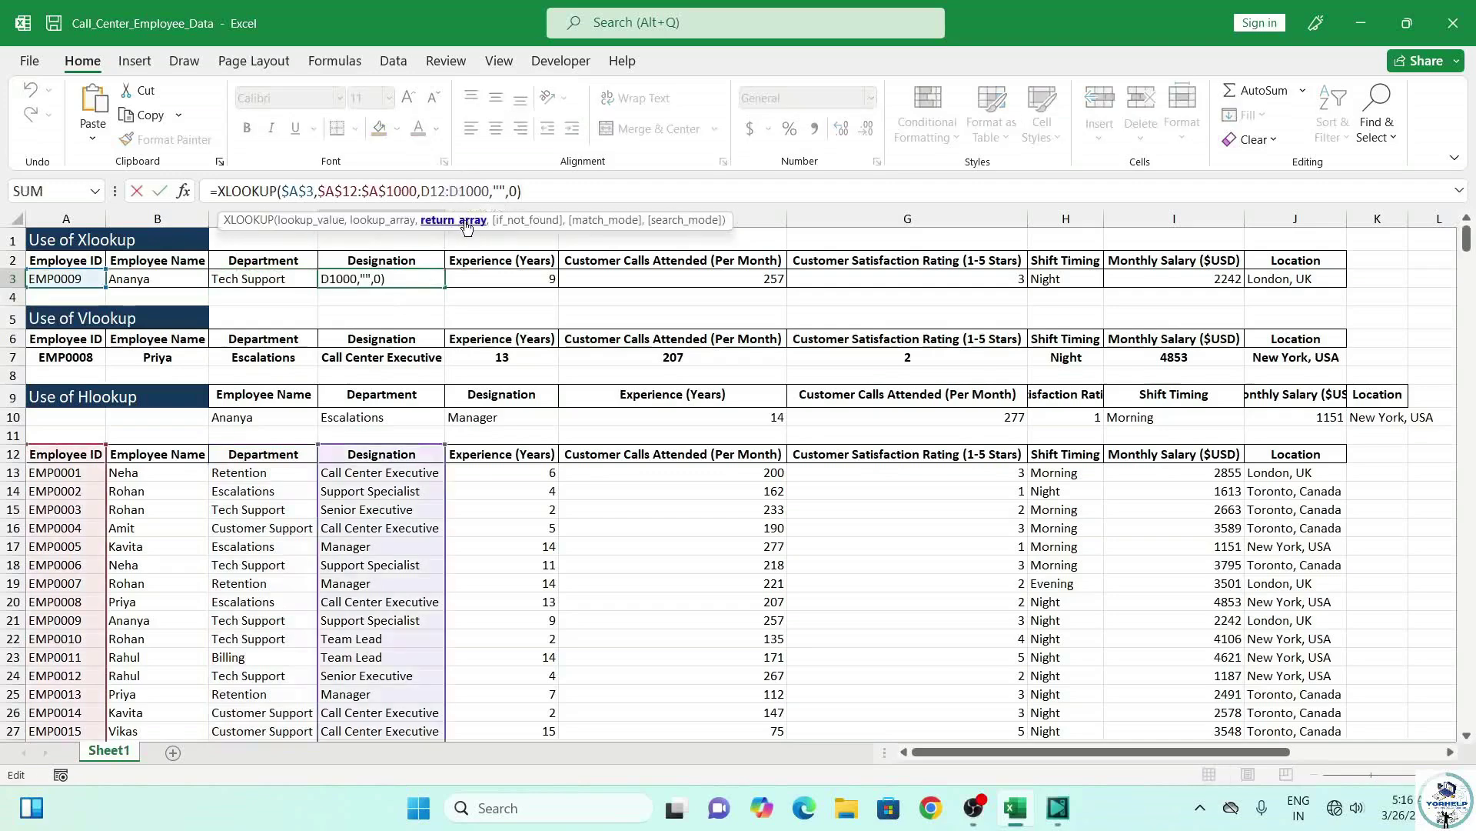
left_click_drag(422, 192, 489, 192)
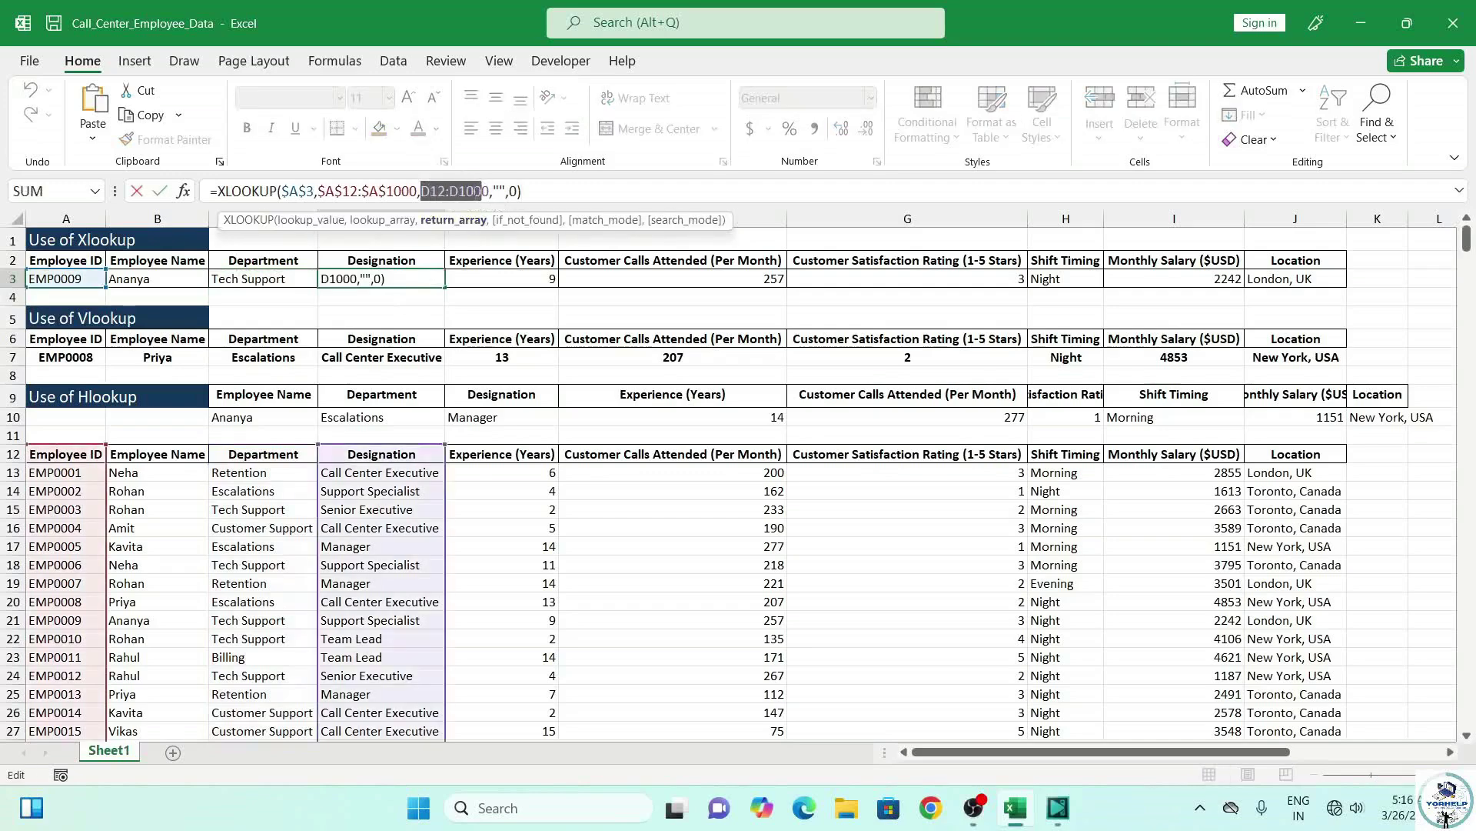
key("Return")
left_click(508, 275)
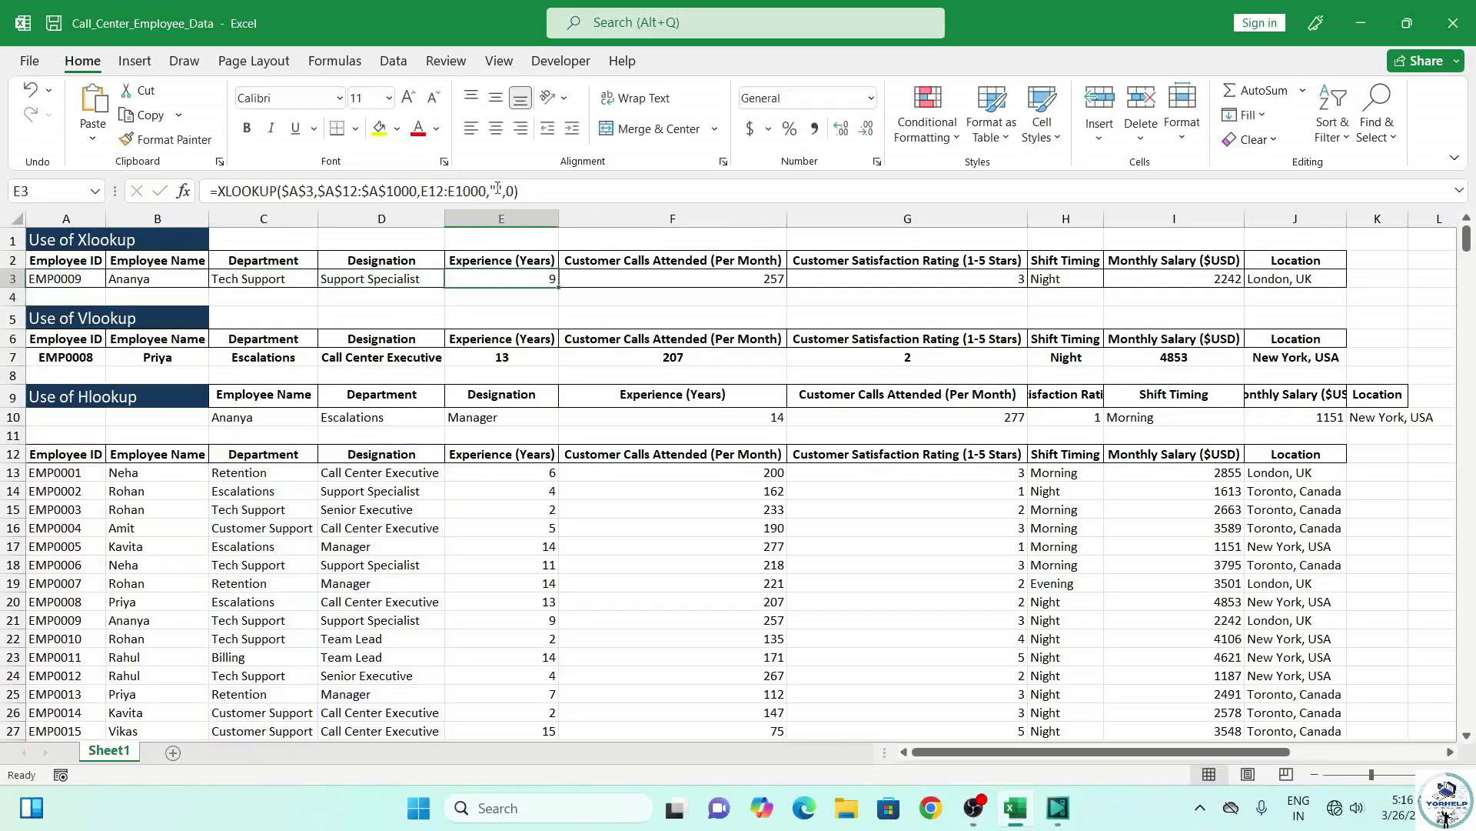
mouse_move(422, 192)
left_mouse_down()
mouse_move(456, 193)
mouse_move(422, 196)
left_mouse_up()
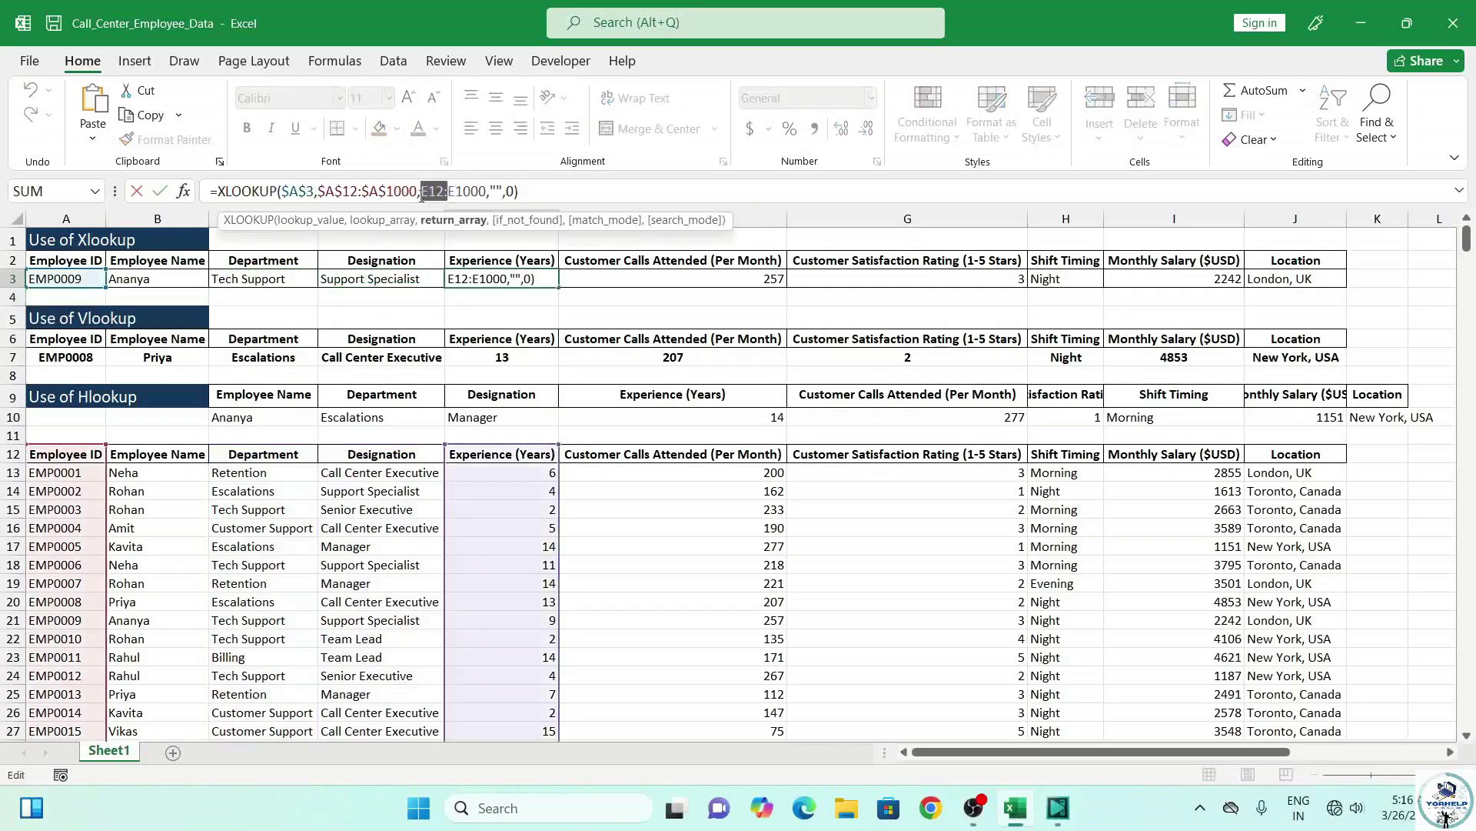
key("Escape")
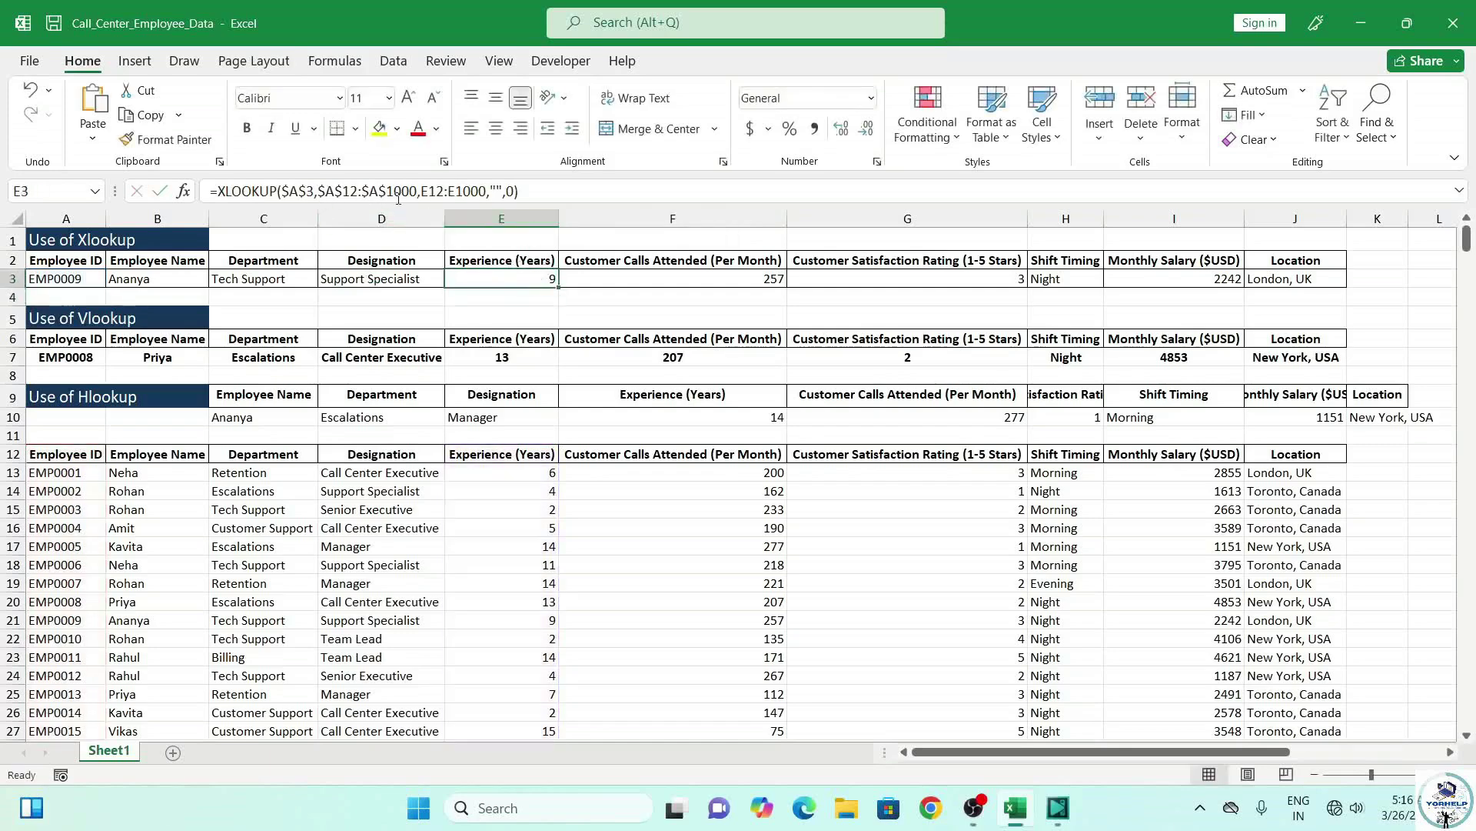
left_click_drag(422, 190, 488, 187)
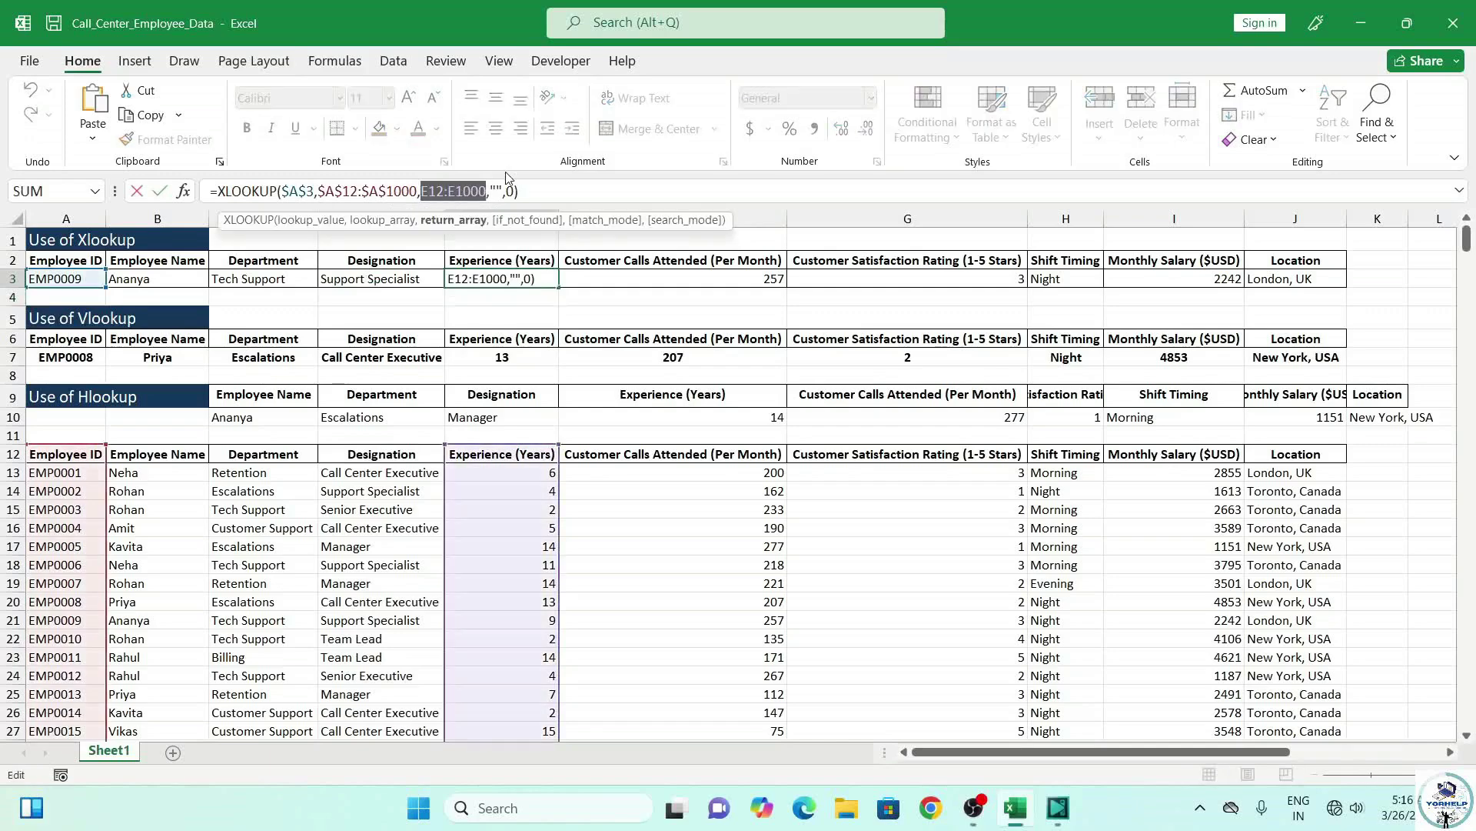
key("Return")
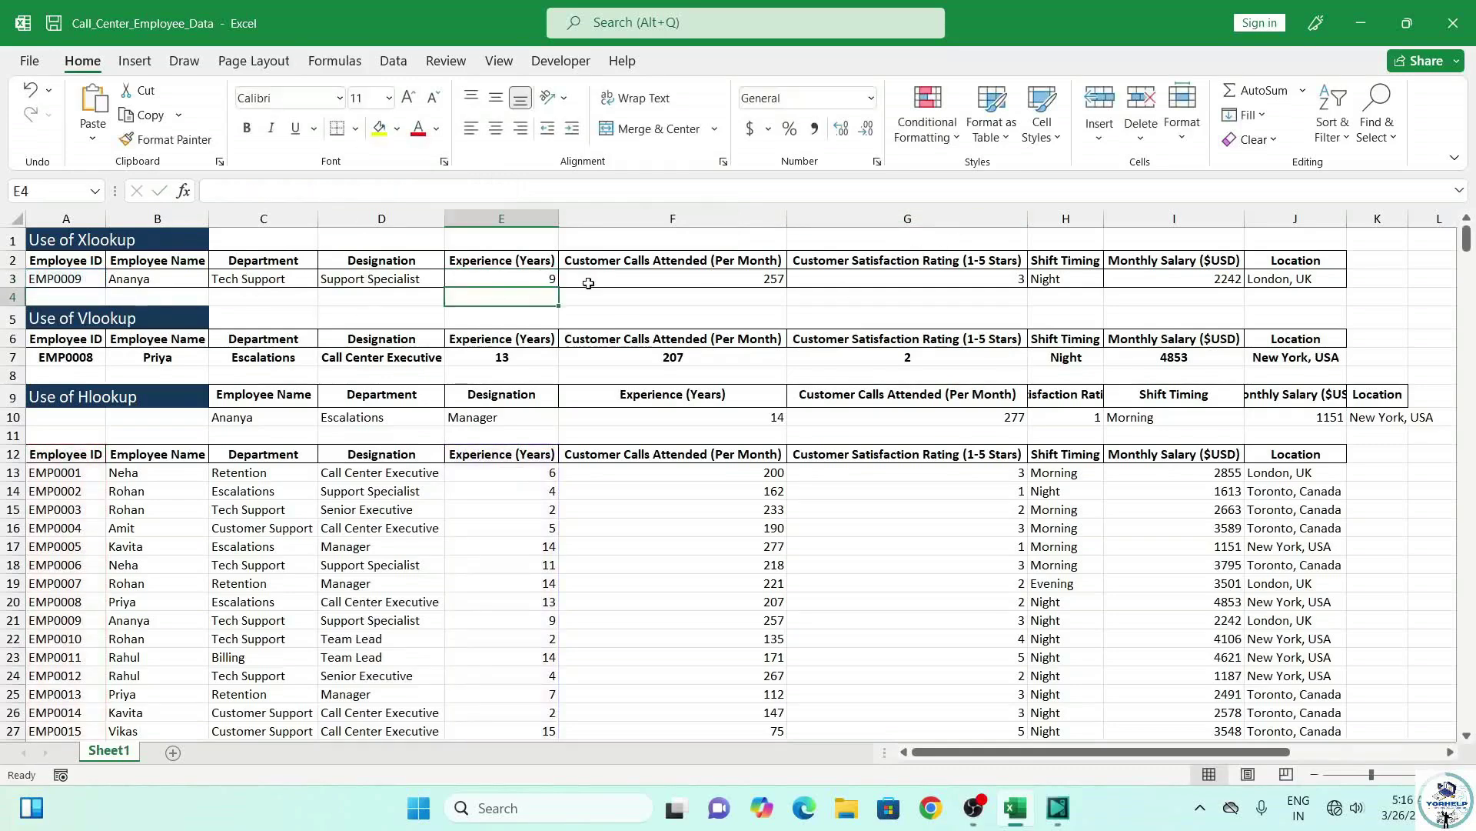
Enter Emp0014 in A3 and check the XLOOKUP formulas in D3, E3 and F3.
left_click(61, 280)
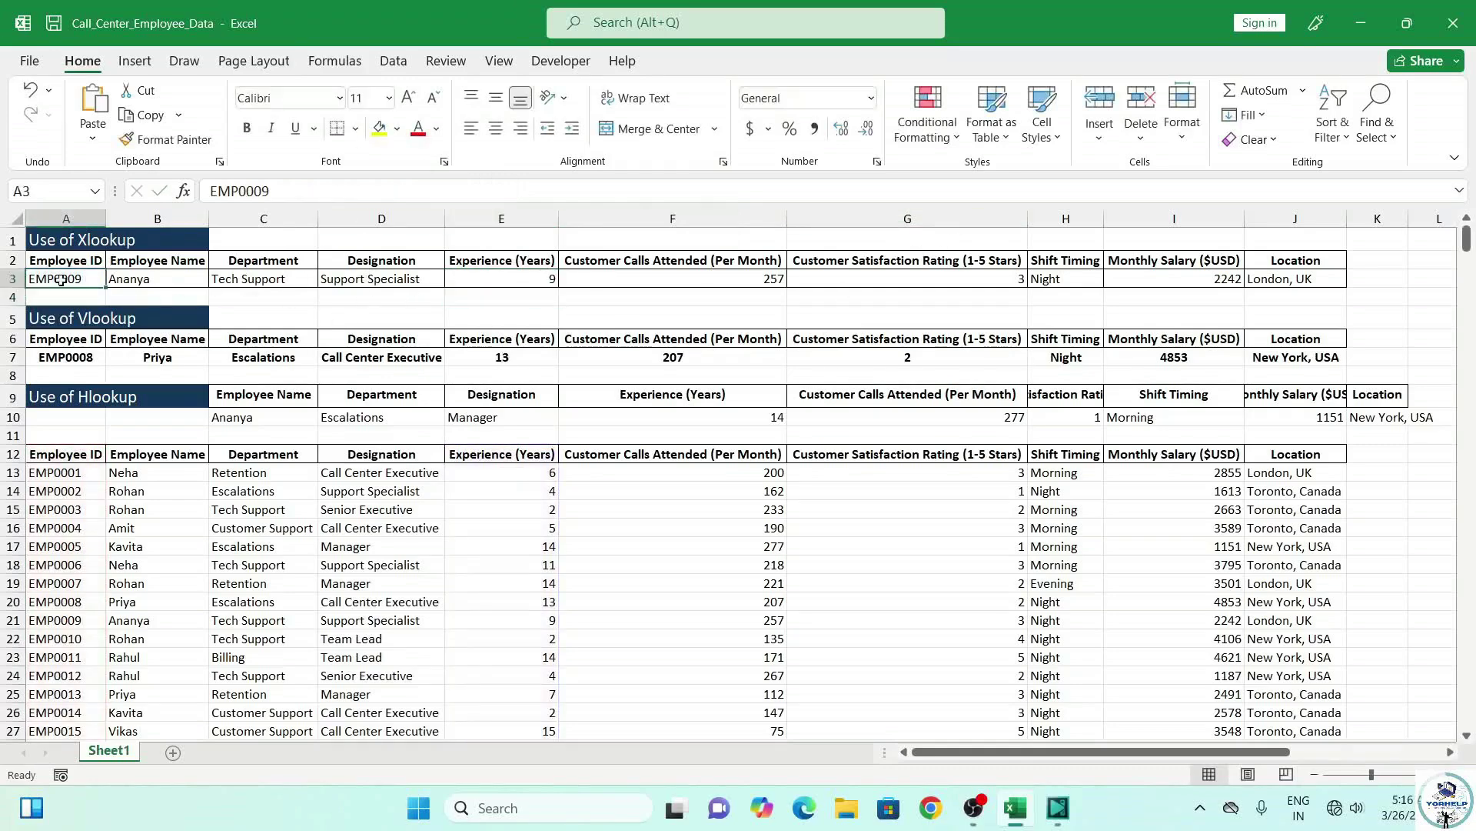
type("E")
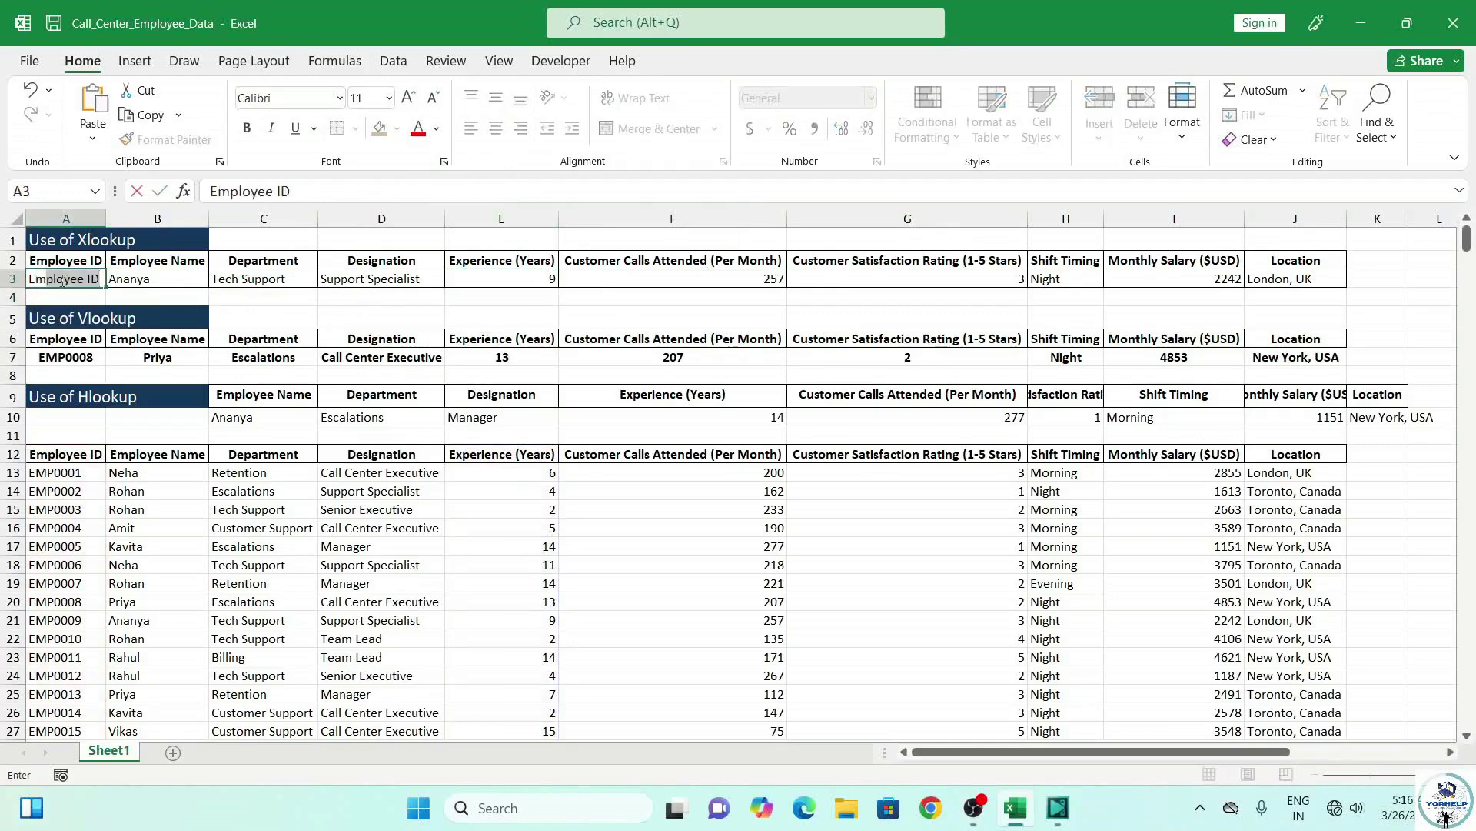
type("mp00")
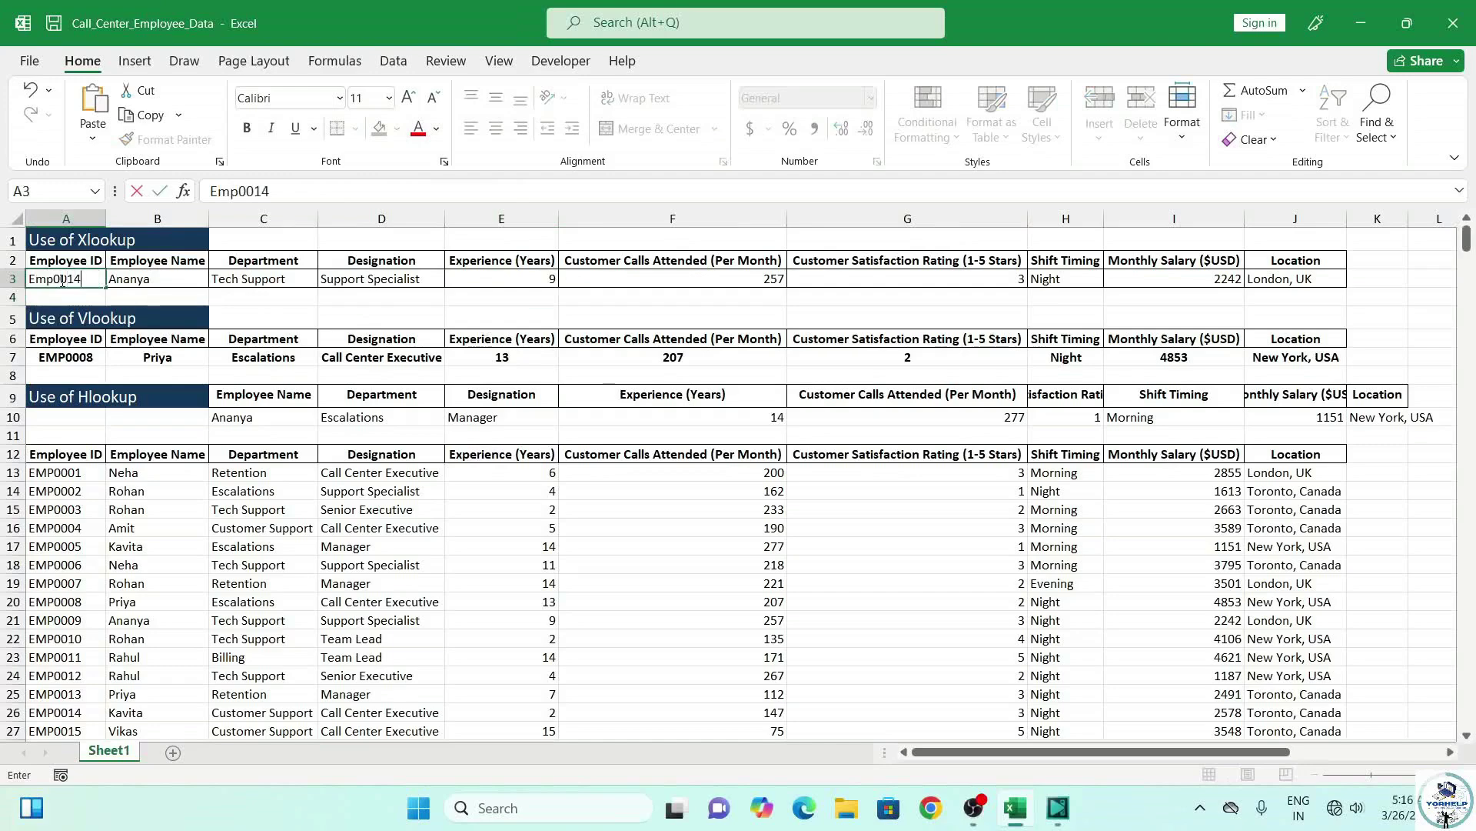
type("14")
key("Return")
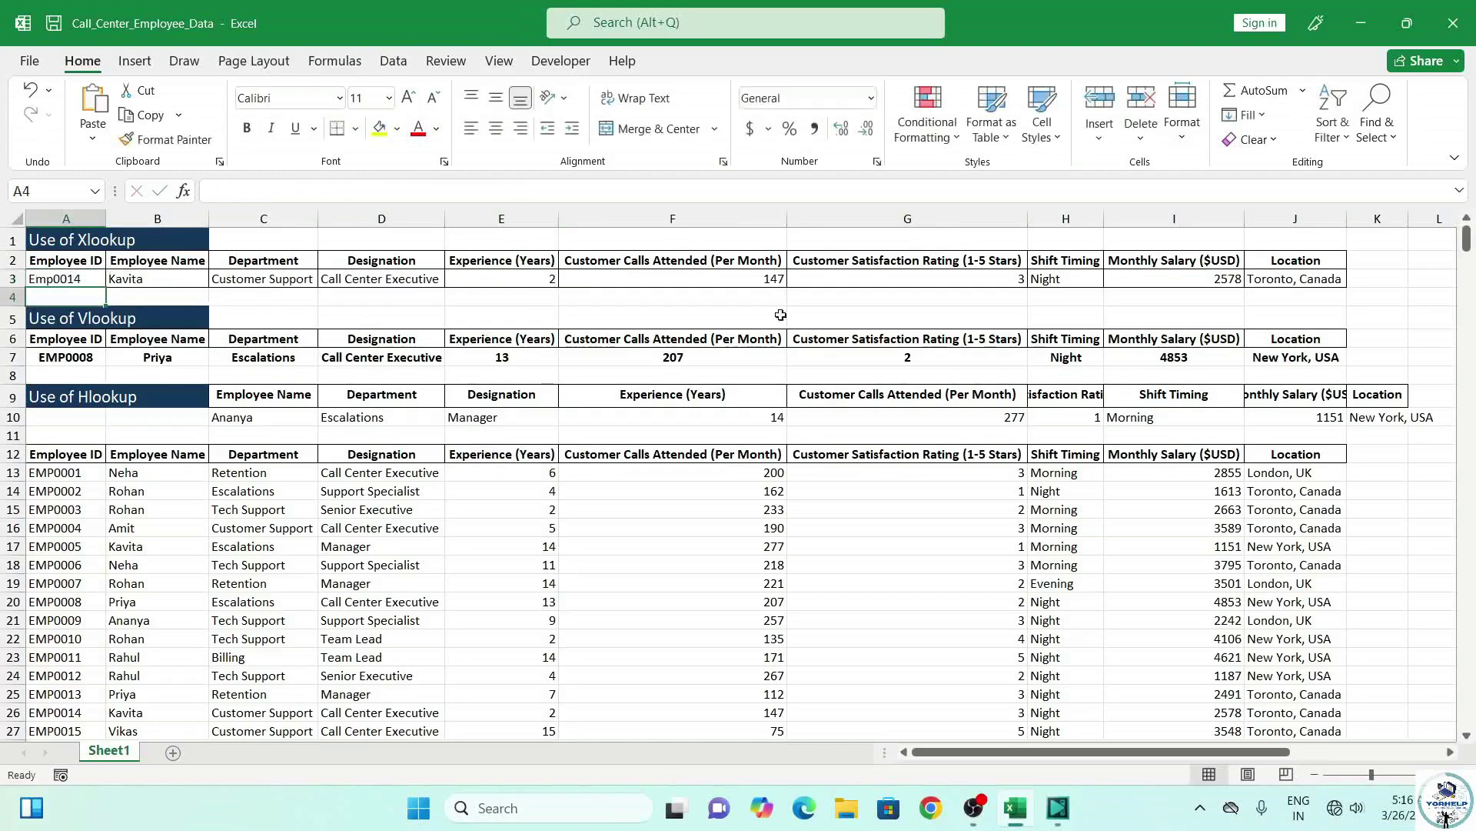
left_click(375, 279)
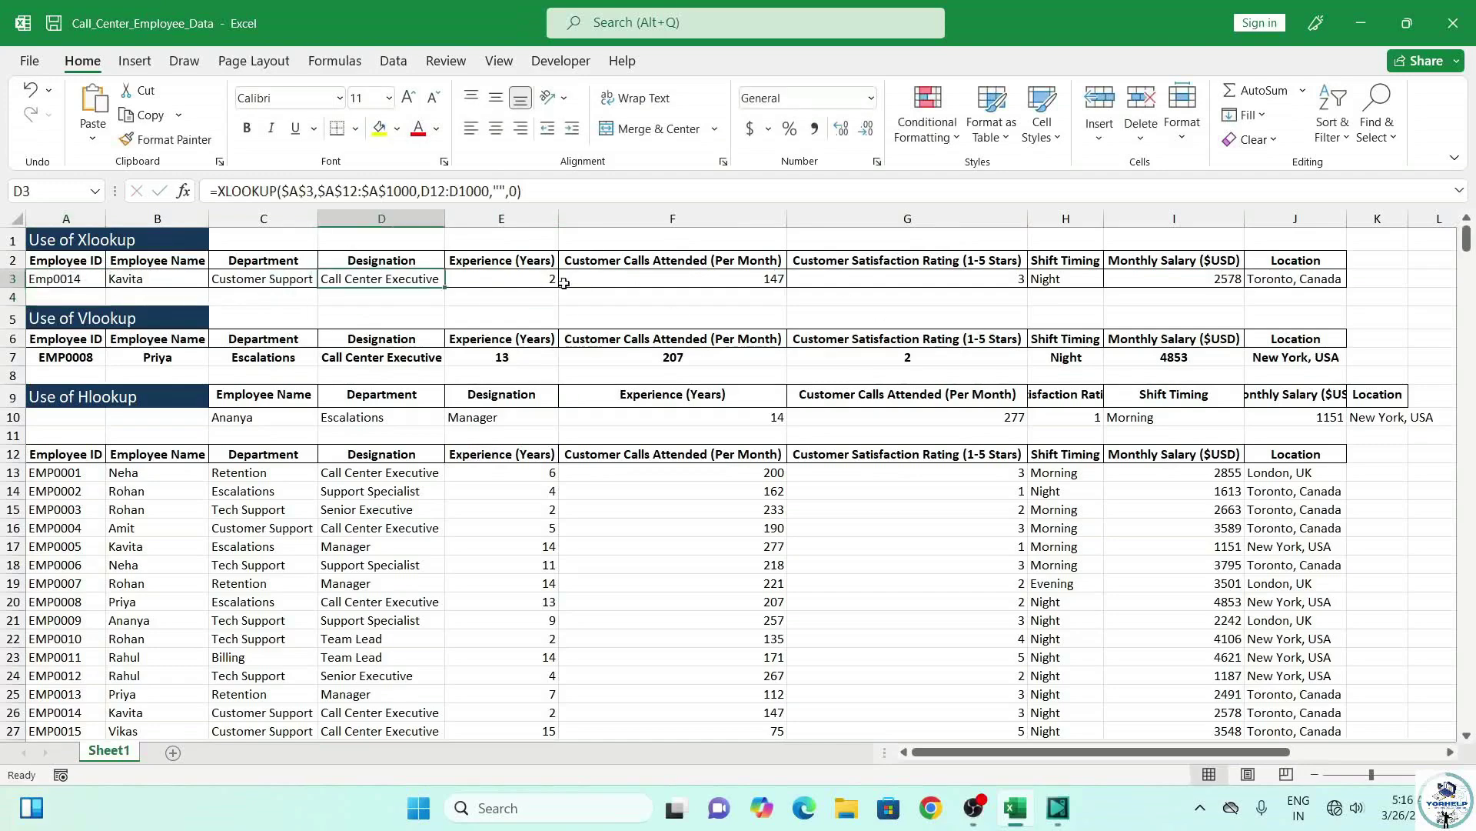
left_click(540, 283)
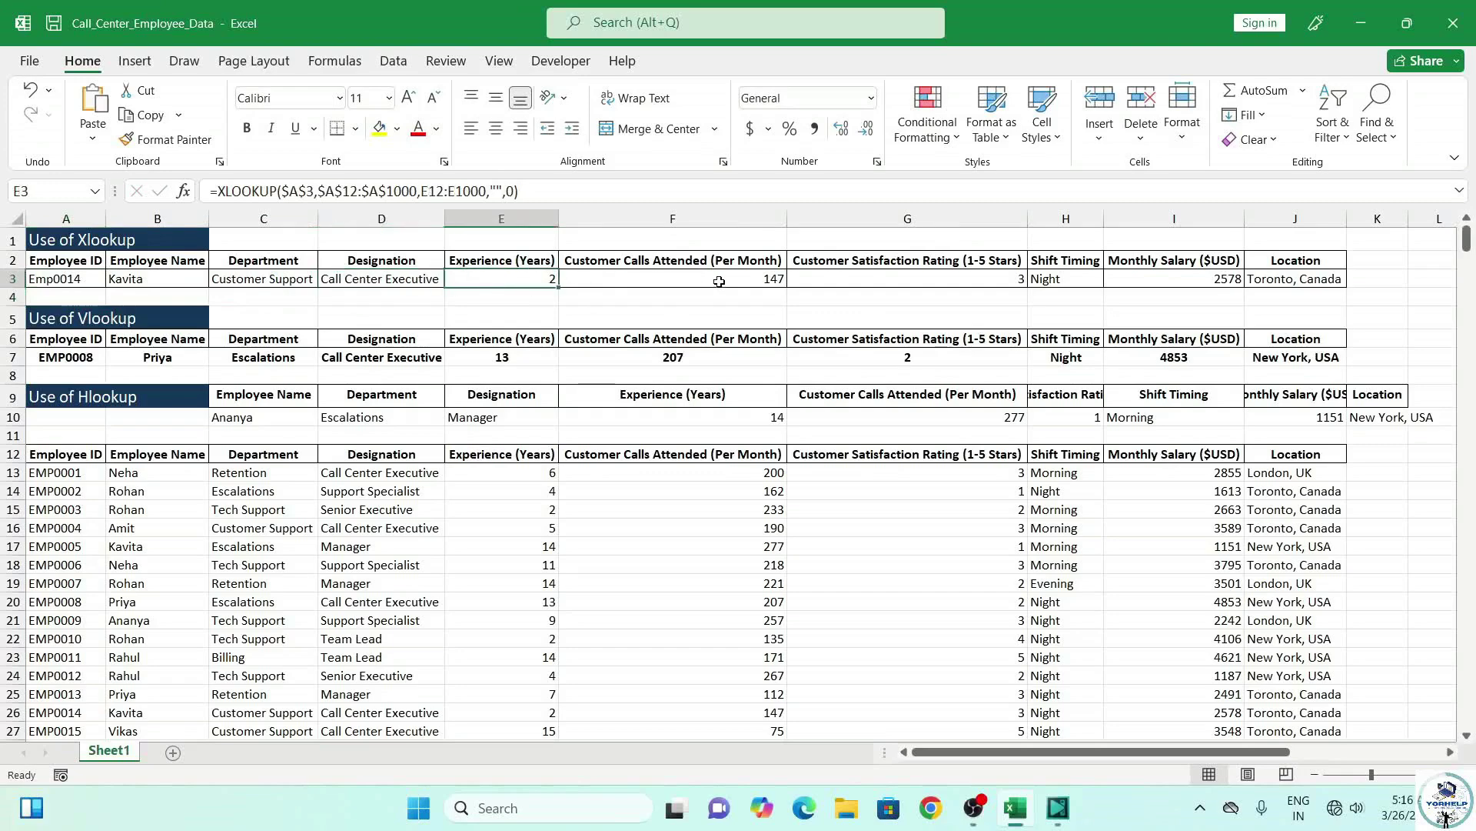
left_click(719, 281)
Compare the results with Kavita's EMP0014 record in row 26 of the table.
left_click(1176, 293)
scroll(1077, 605, "down", 3)
left_click_drag(73, 536, 74, 551)
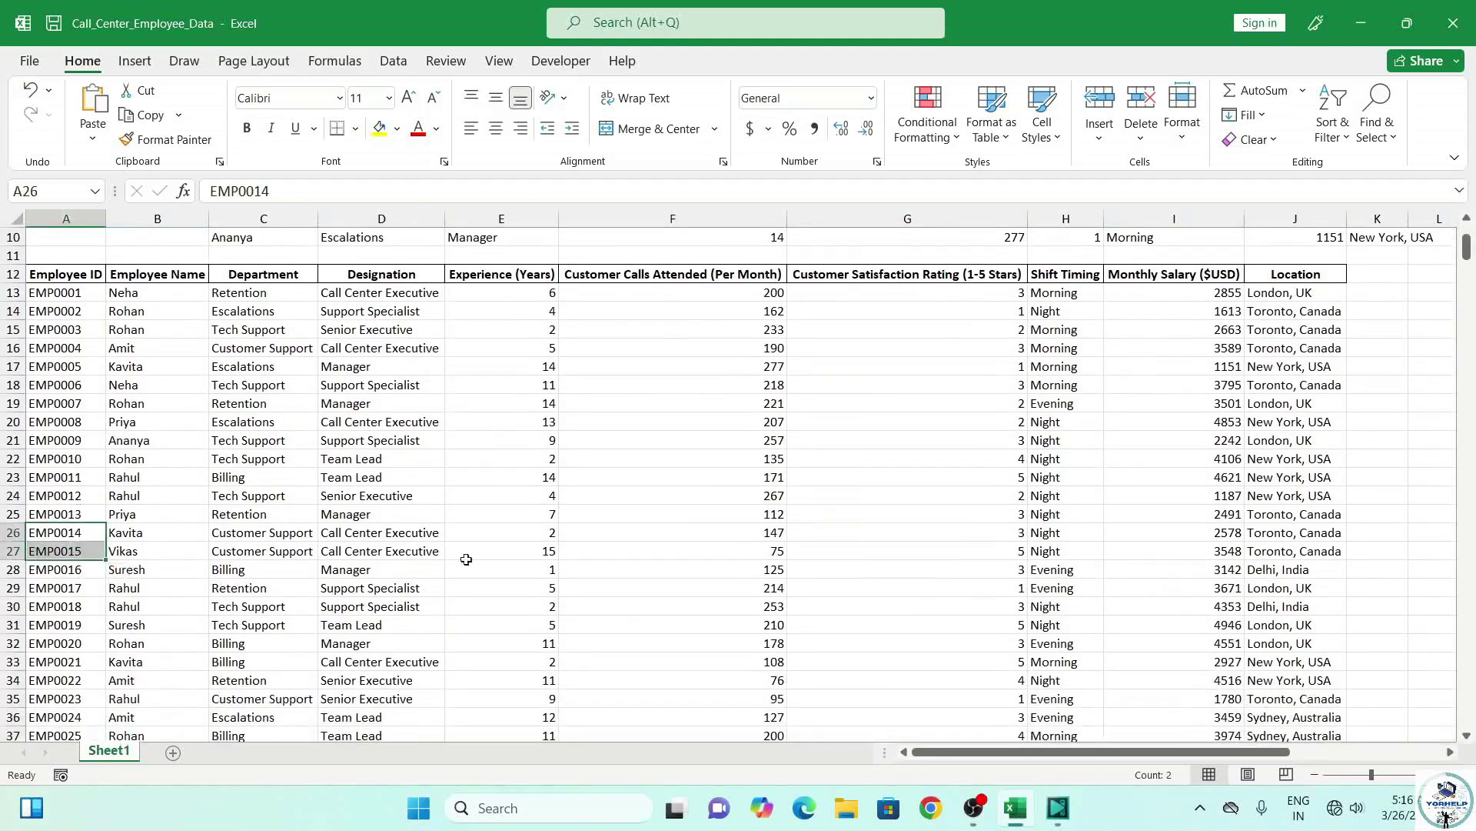
left_click(13, 533)
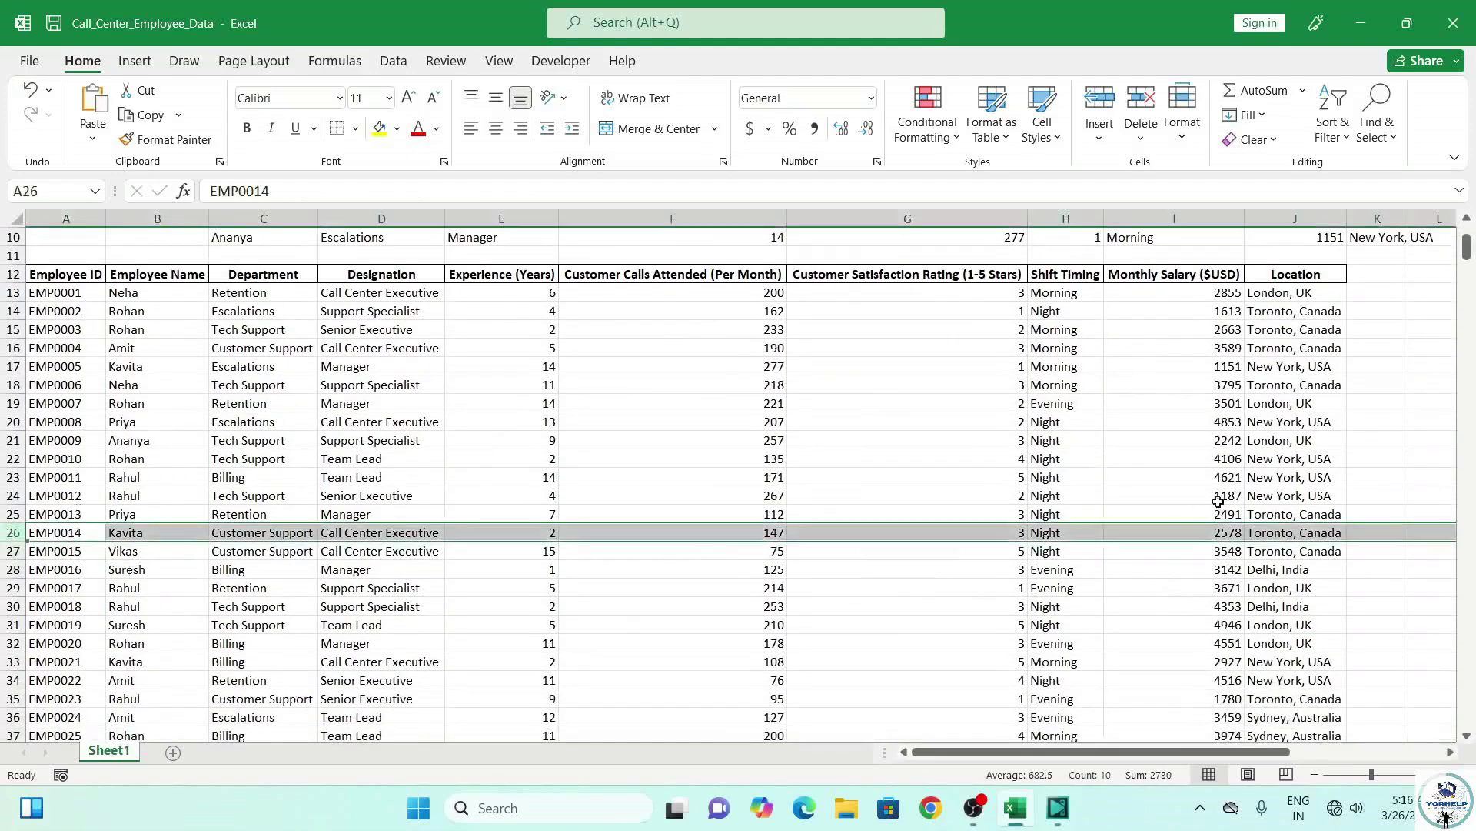
scroll(764, 629, "up", 1)
scroll(764, 629, "up", 2)
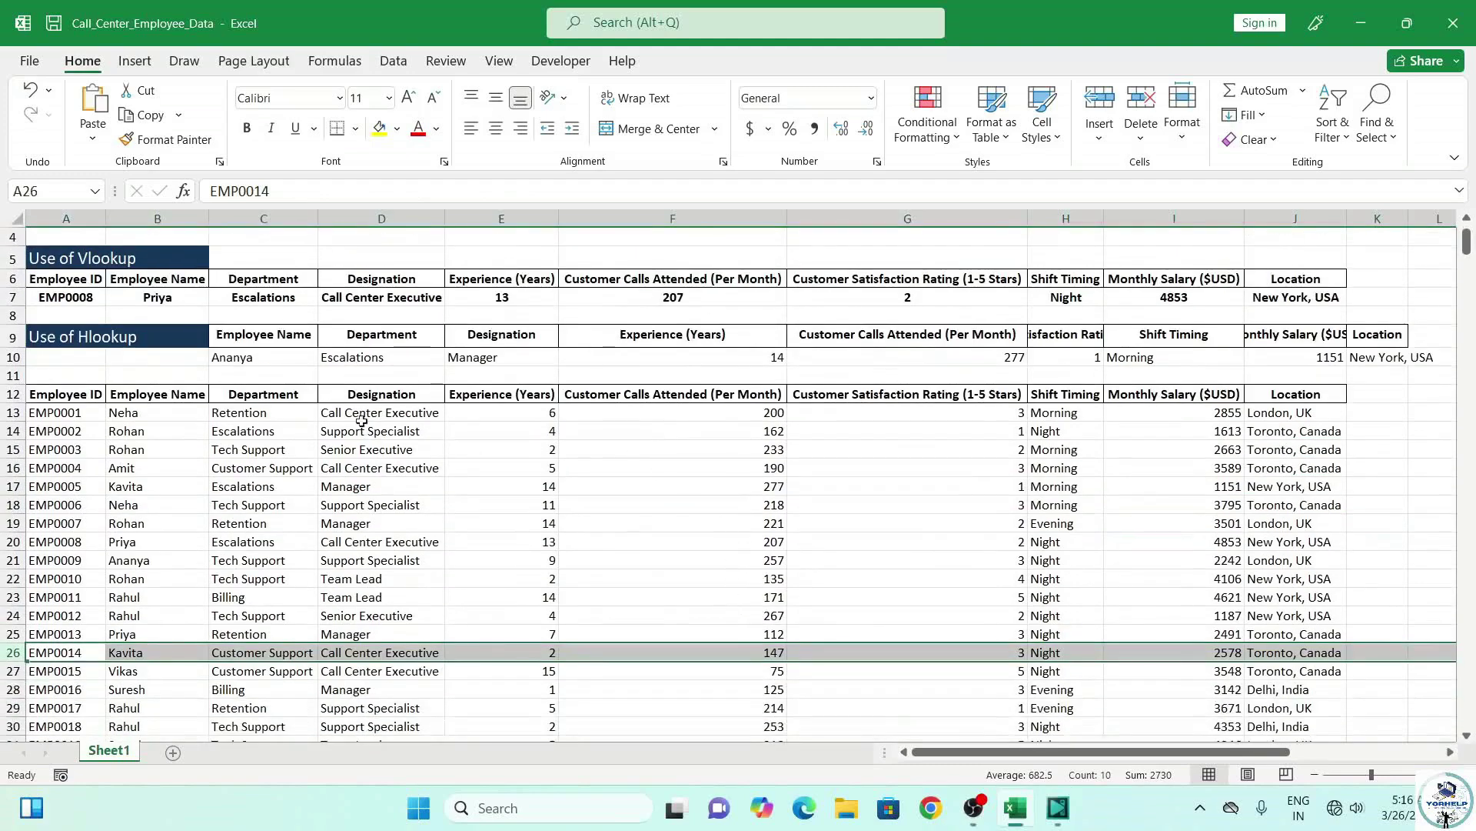
scroll(308, 501, "up", 2)
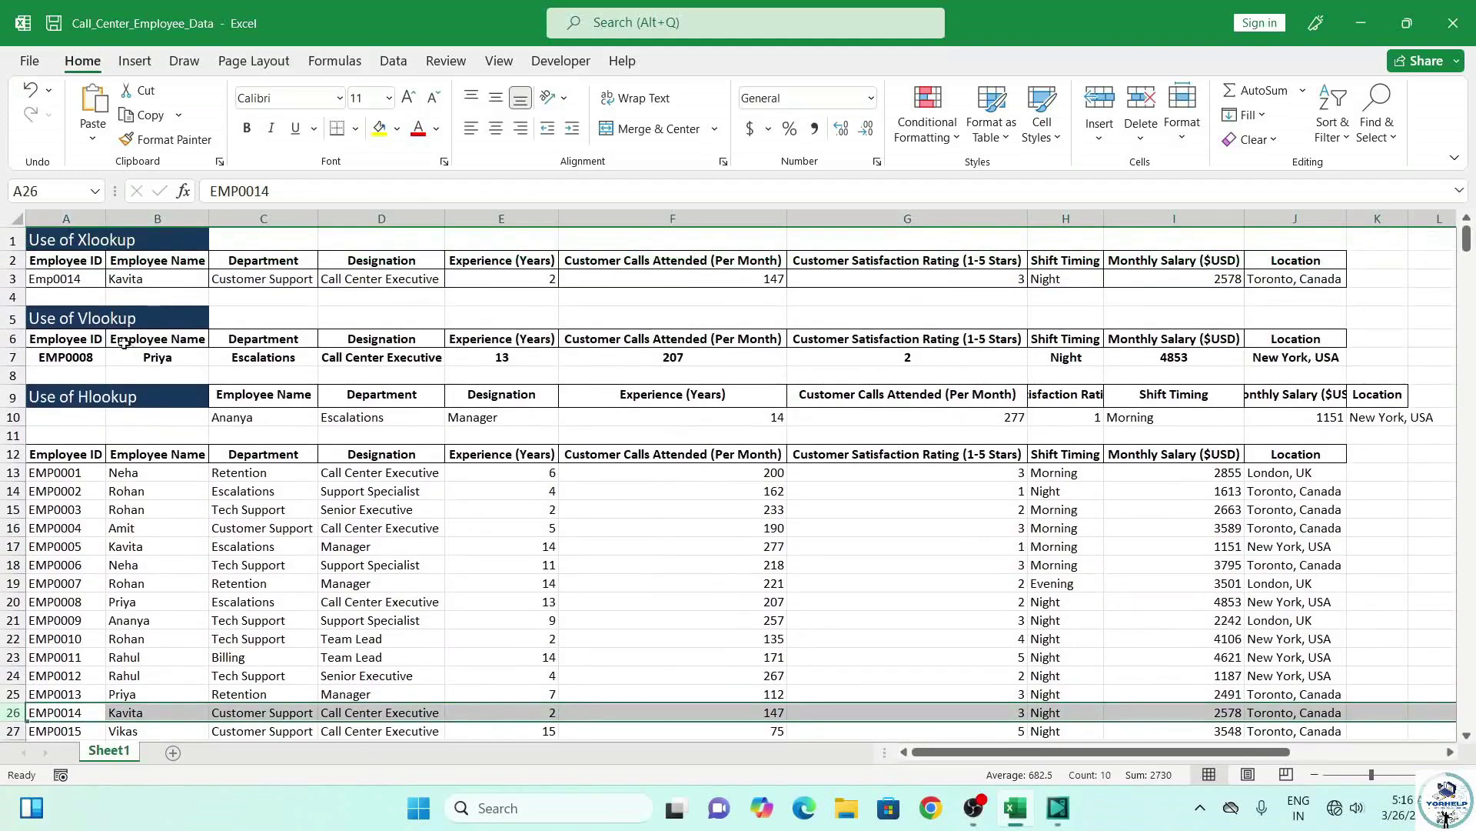
left_click(98, 356)
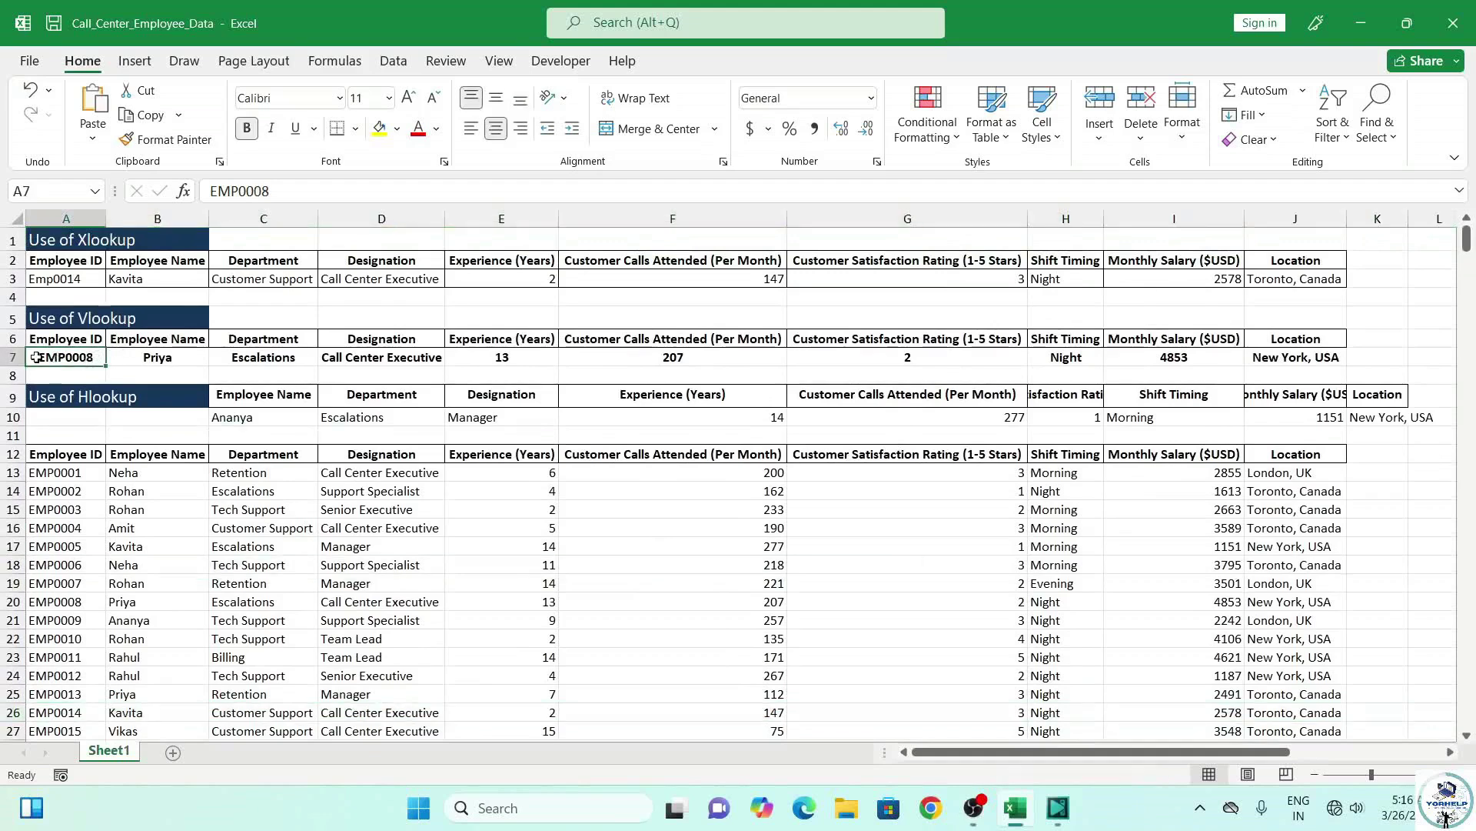
Clear the sample values from Vlookup row 7.
left_click(12, 357)
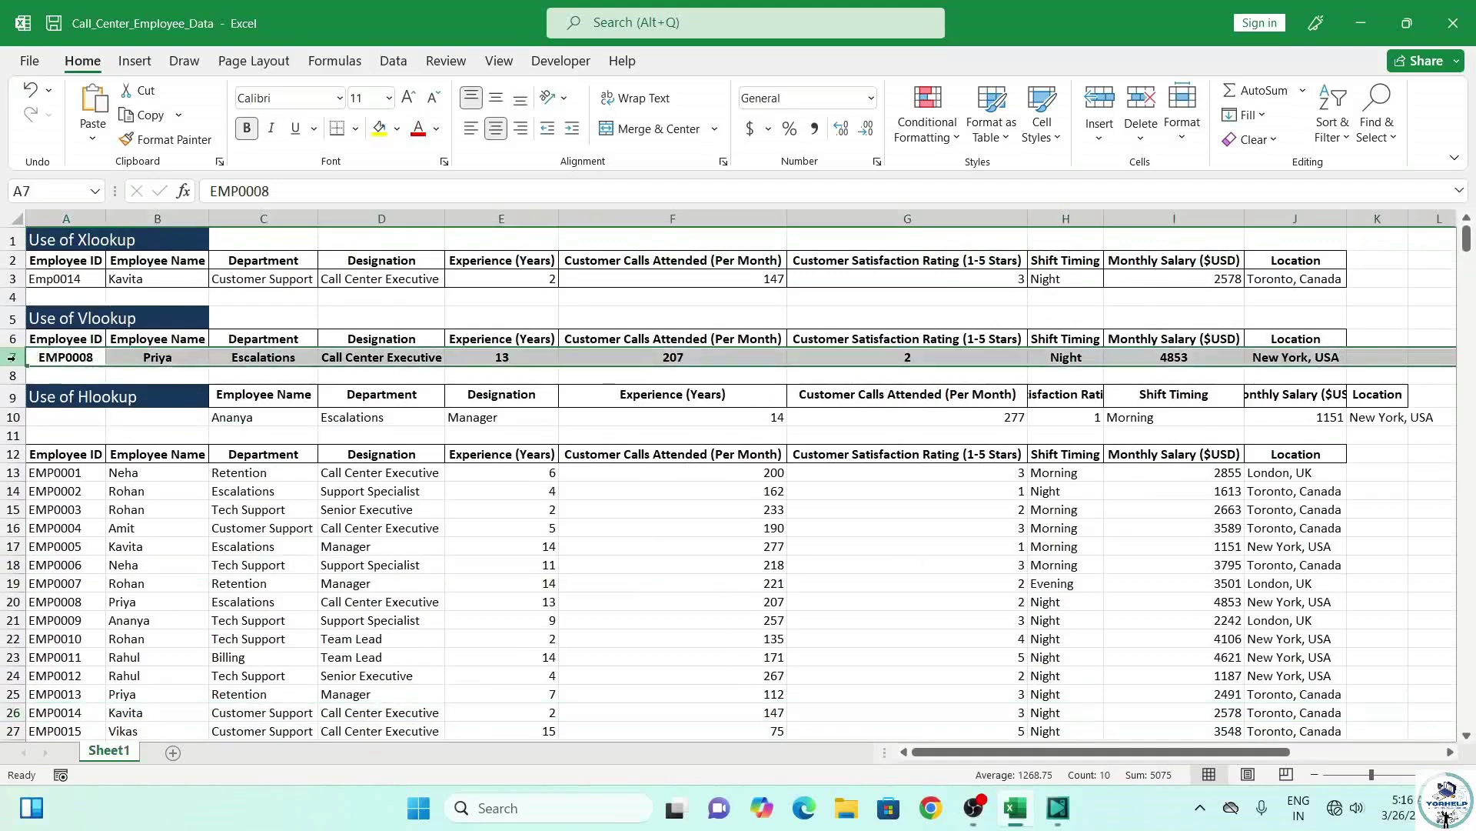
key("Delete")
left_click(69, 357)
Attempt a VLOOKUP in B7 on A7 and the employee table, then cancel the formula.
left_click(151, 351)
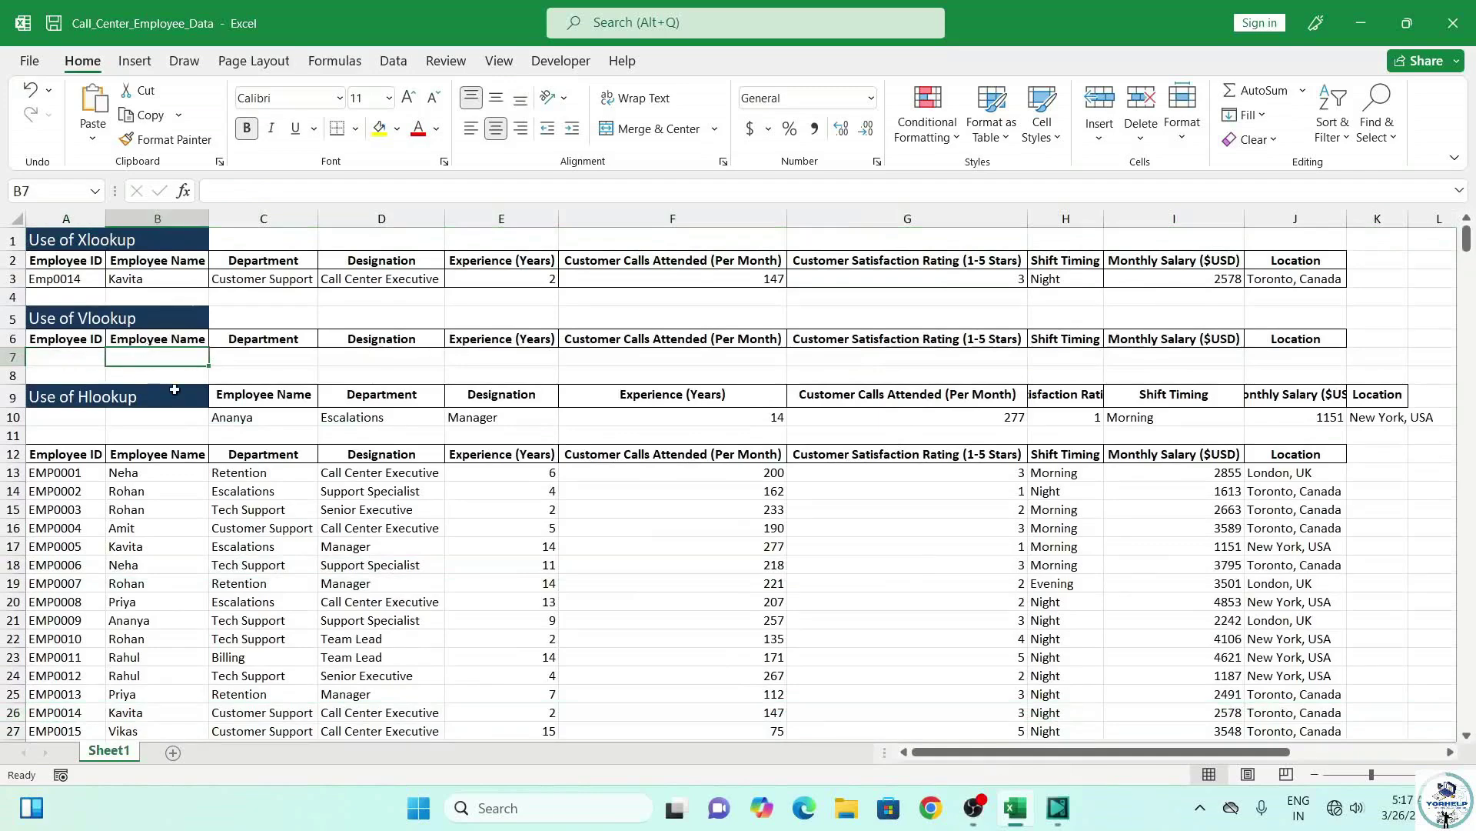
type("=vlo")
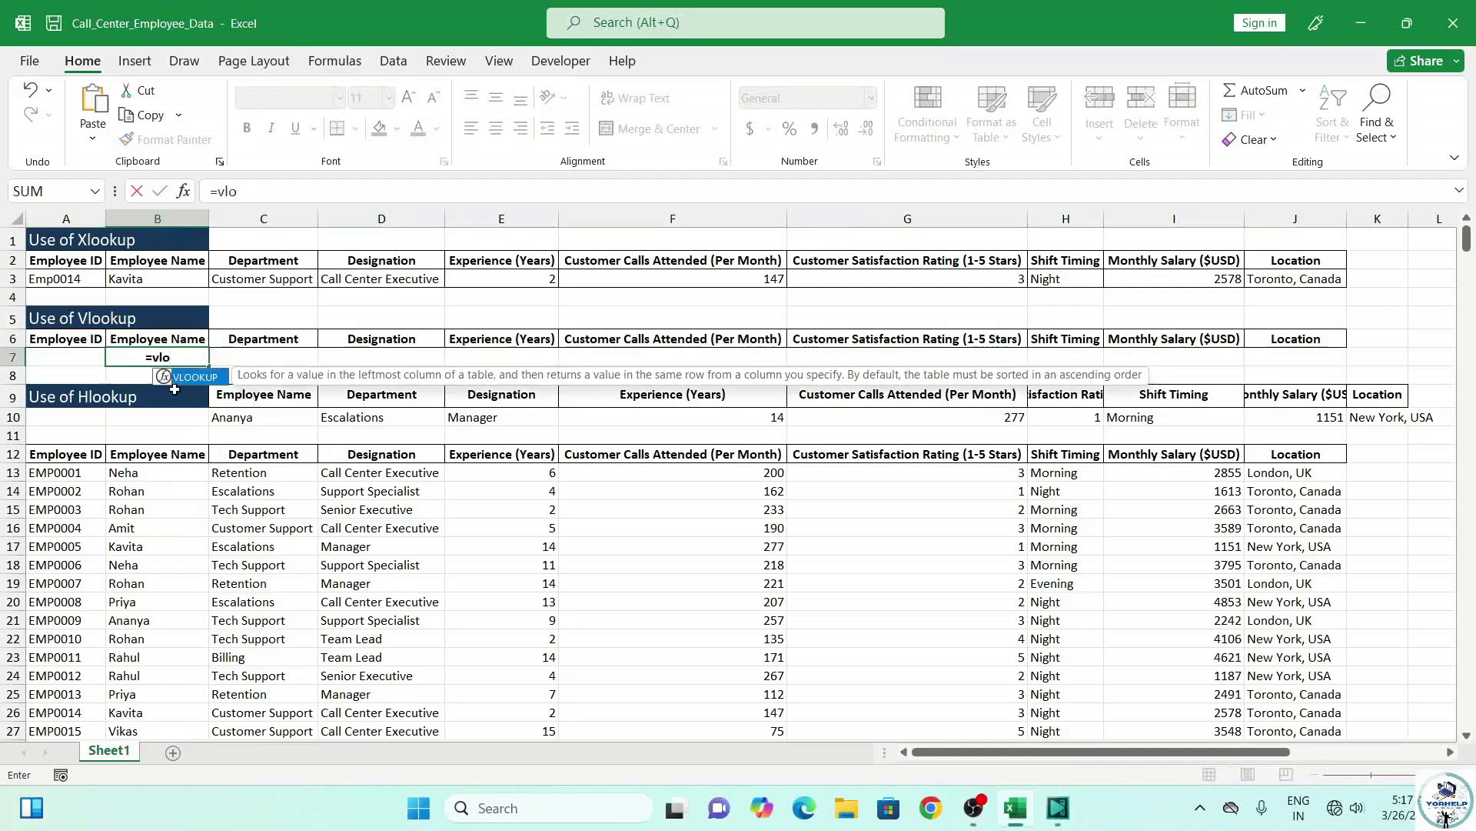
key("Tab")
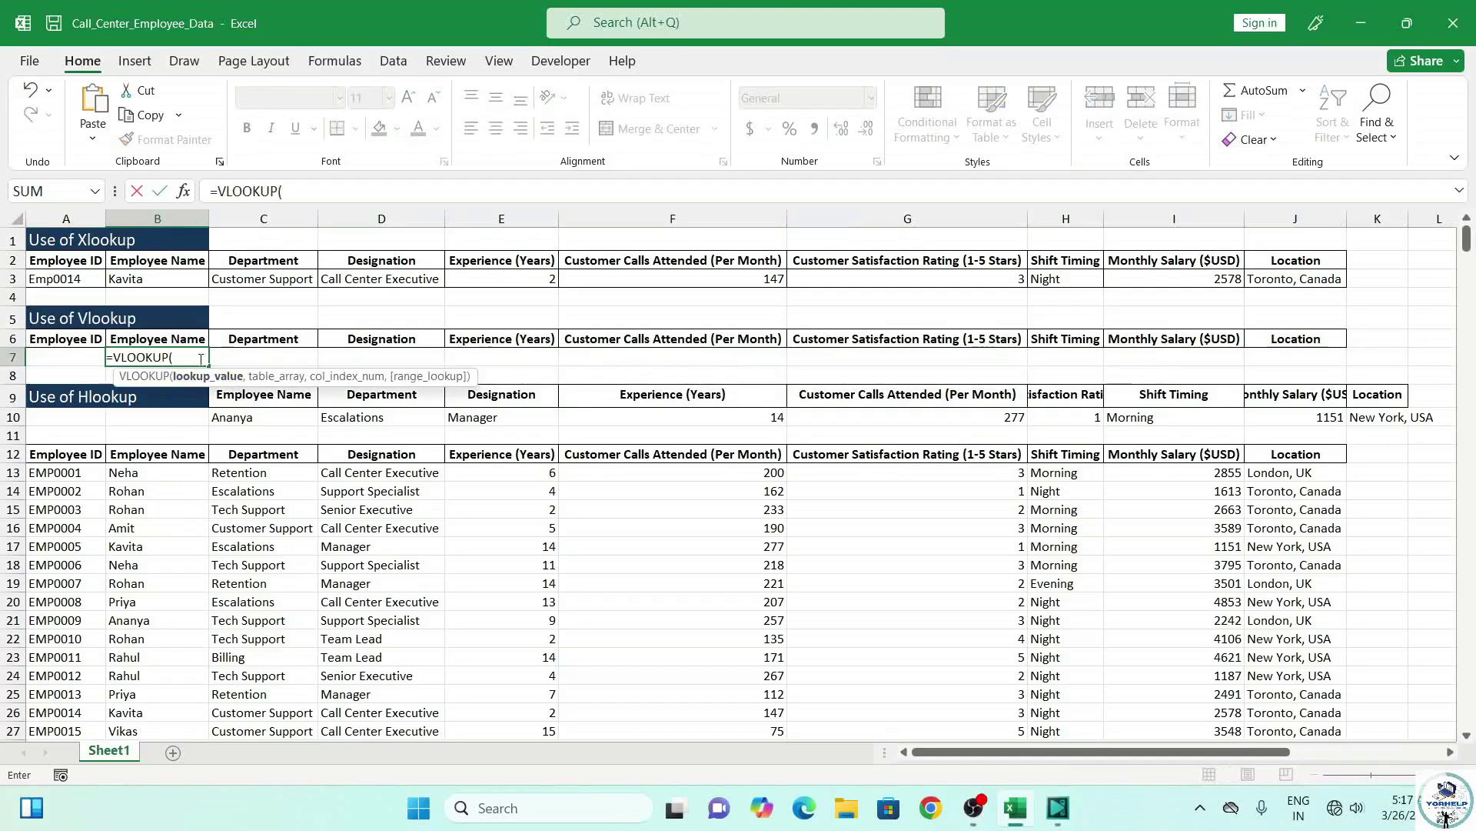
left_click(80, 361)
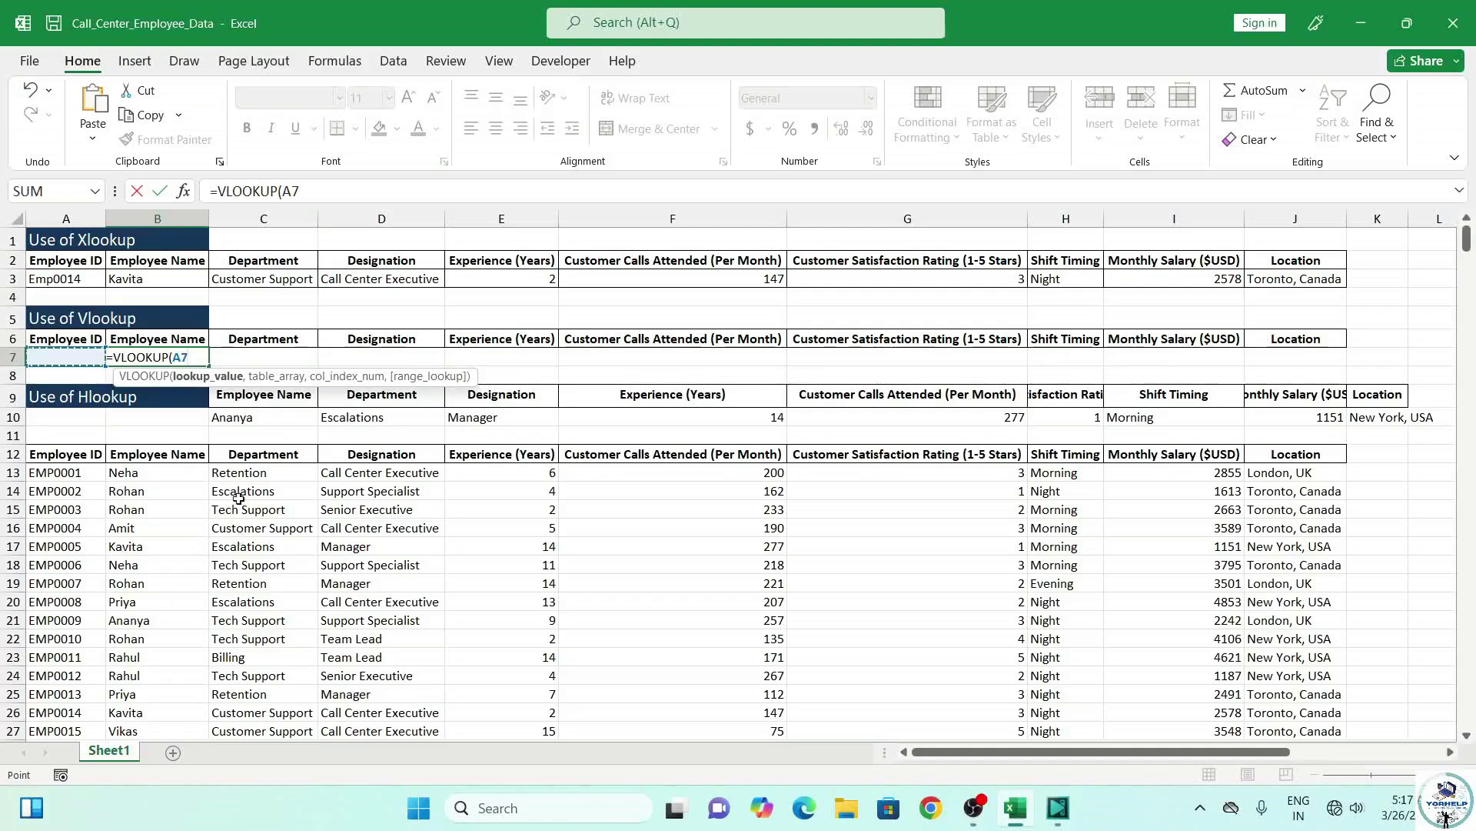
left_click(68, 471)
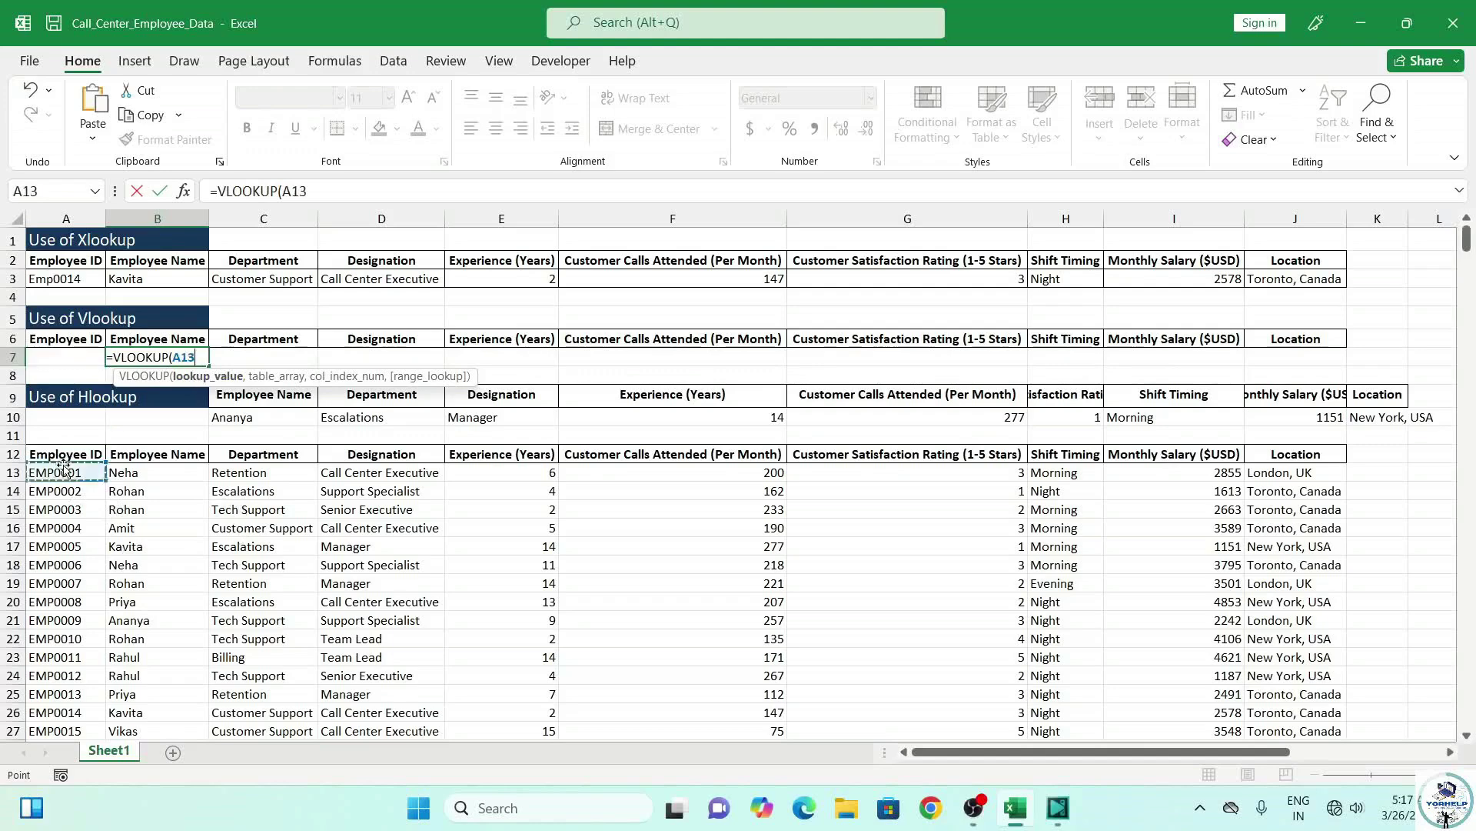
left_click(73, 360)
type(",")
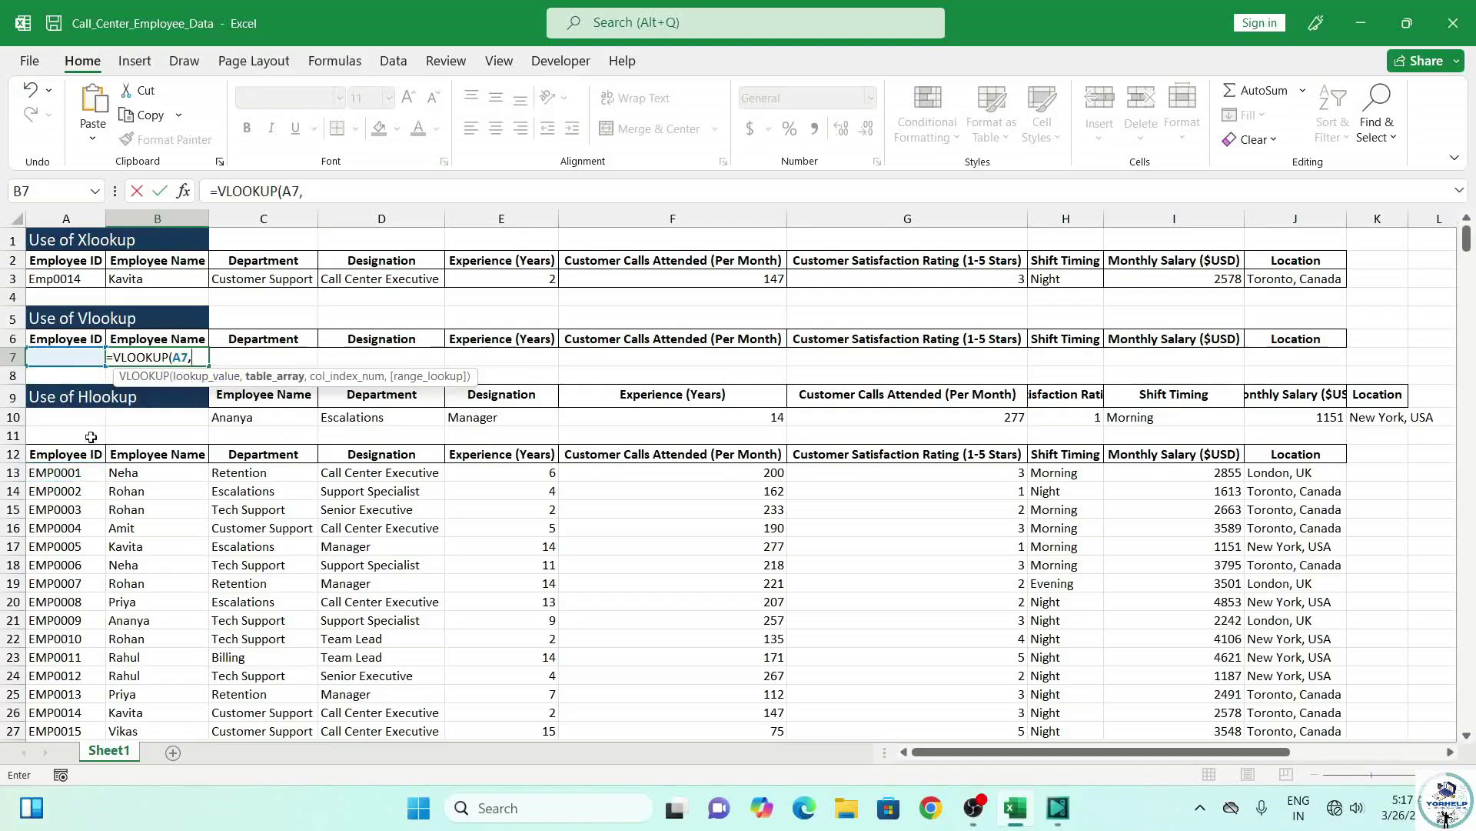
left_click_drag(48, 456, 1351, 699)
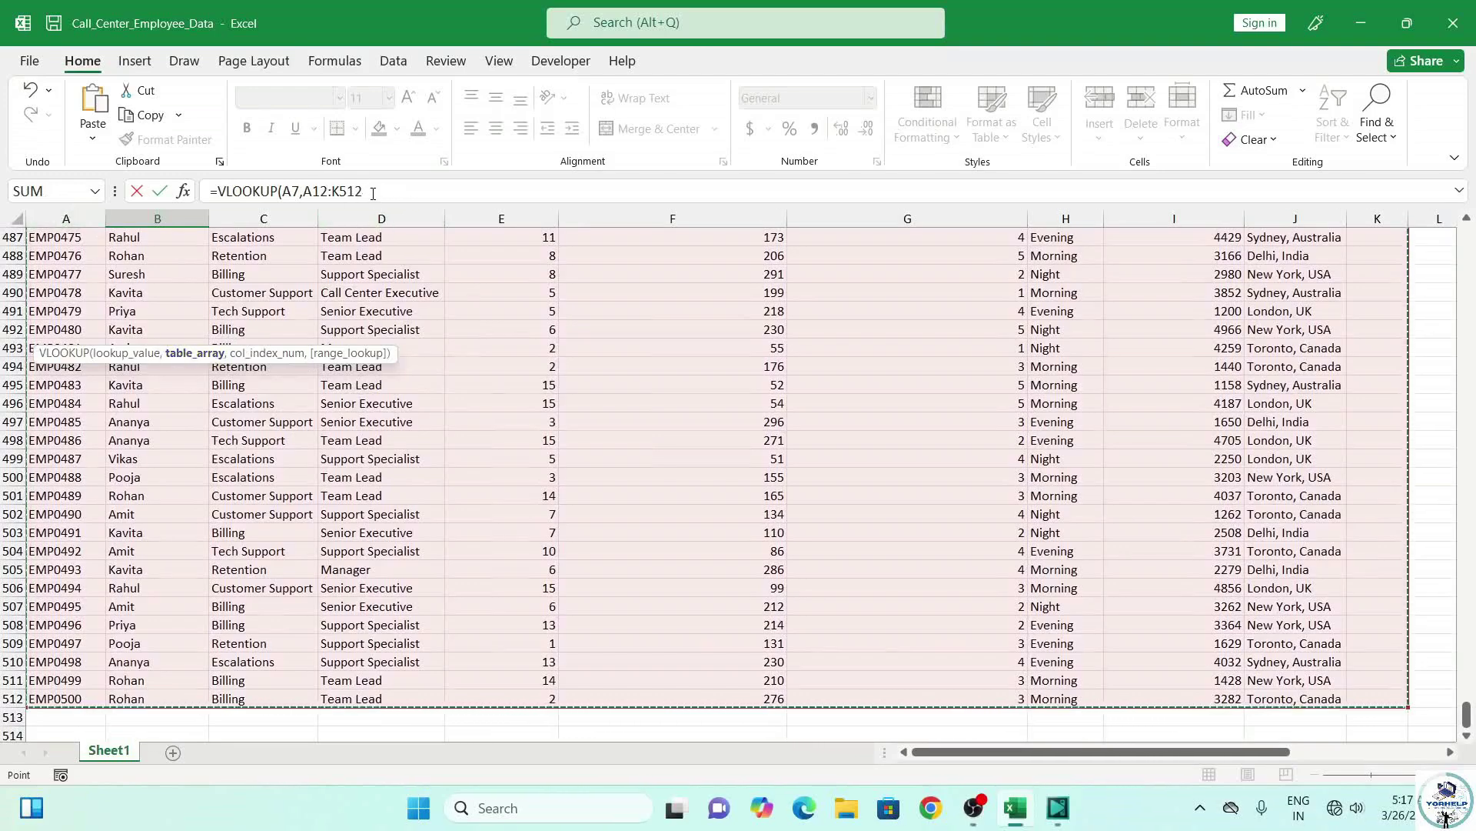
left_click(47, 190)
left_click(664, 247)
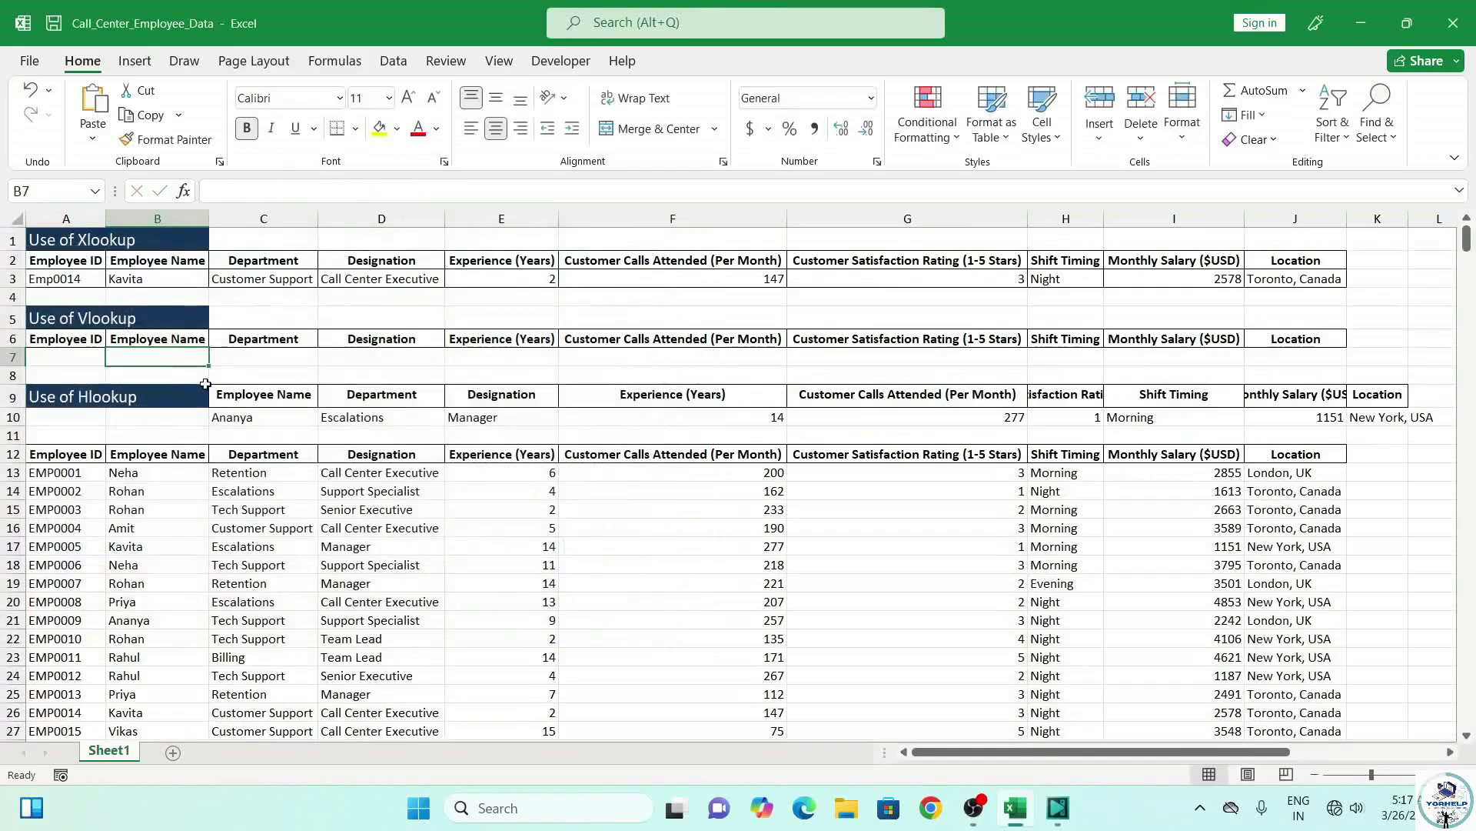
Type =VLOOKUP(A7,EmpData, in B7, picking EmpData from autocomplete.
type("=vl")
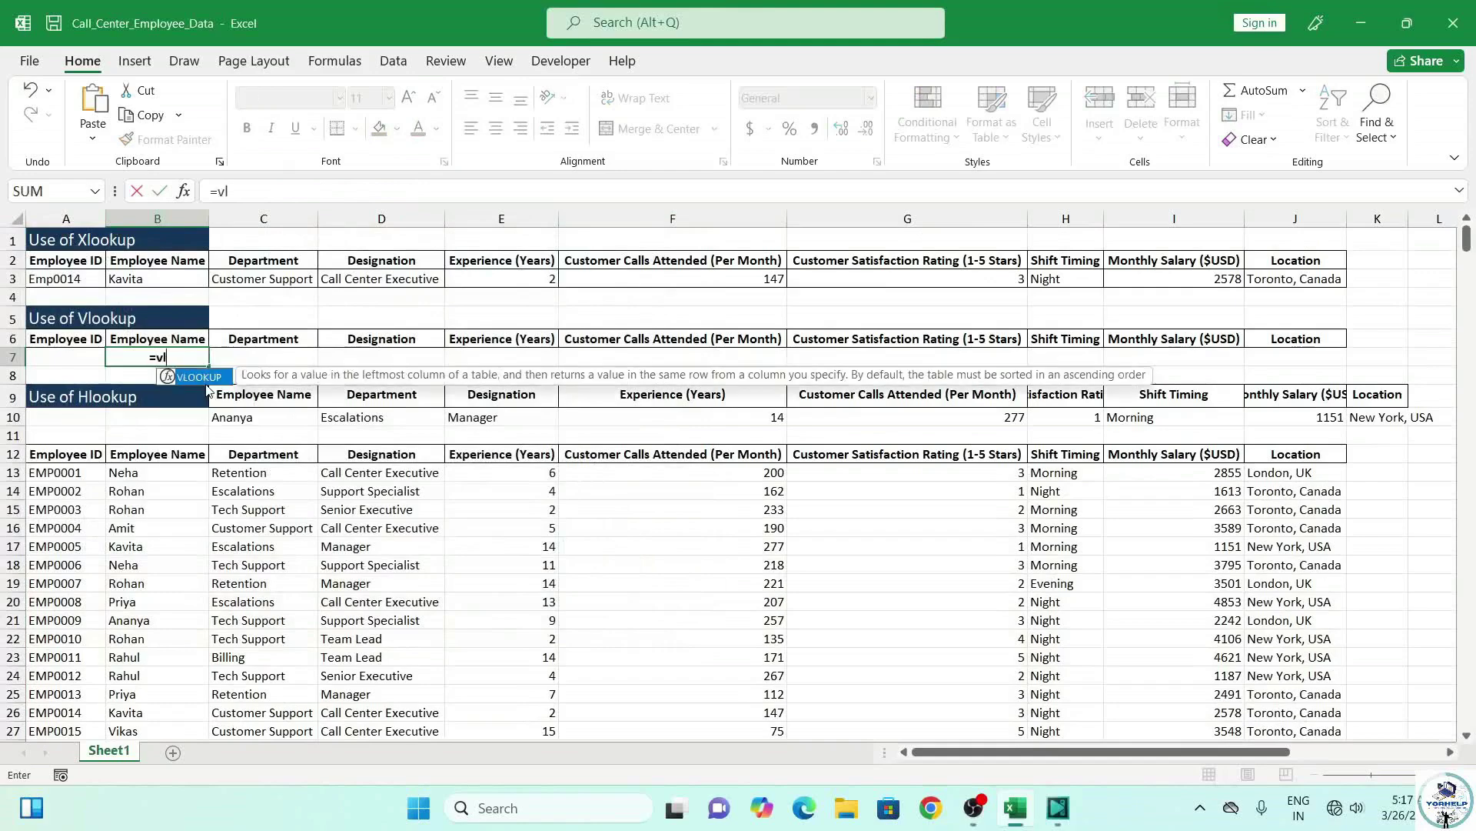
key("Tab")
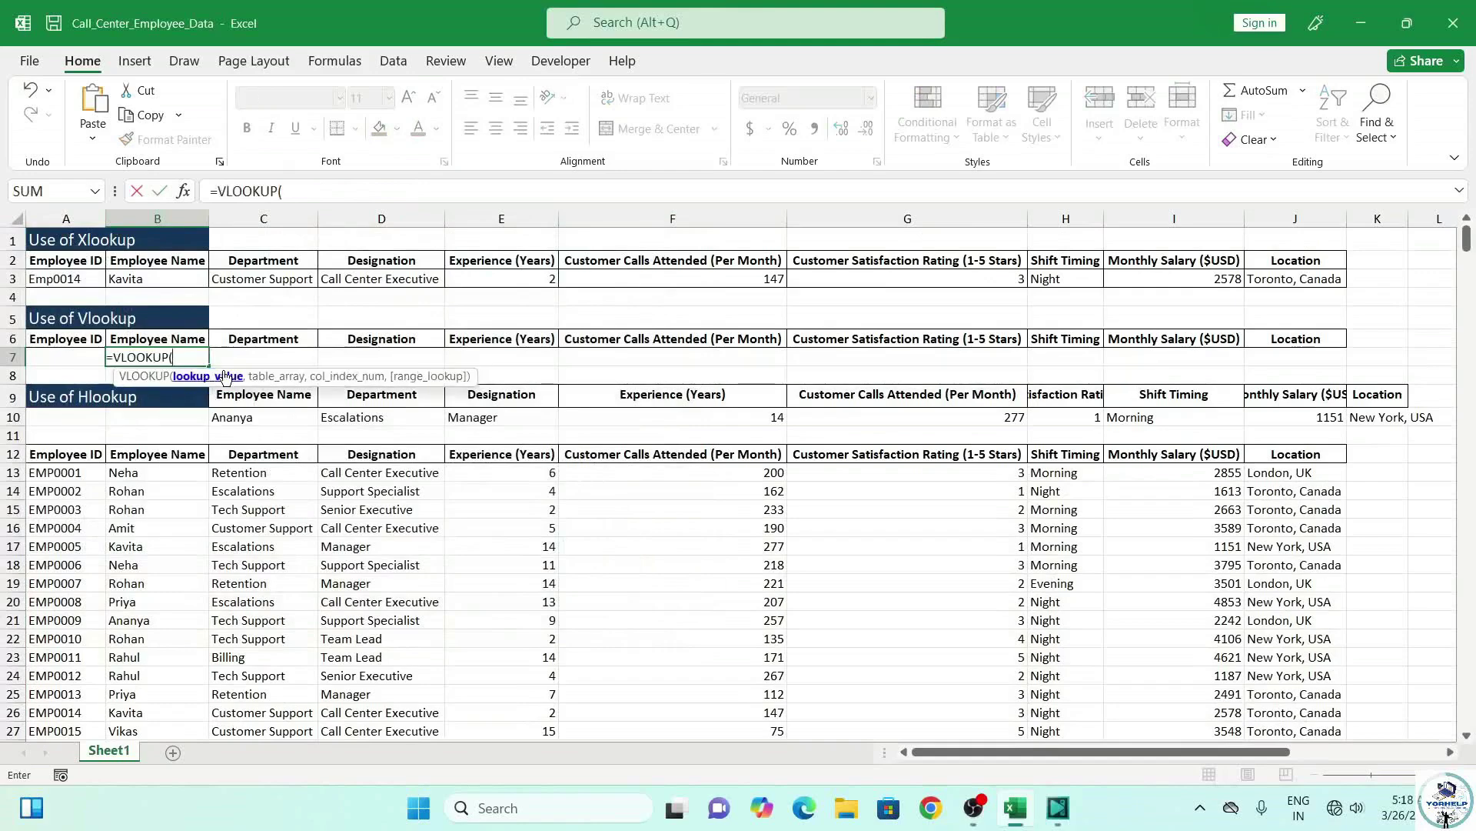
left_click(60, 355)
type(",")
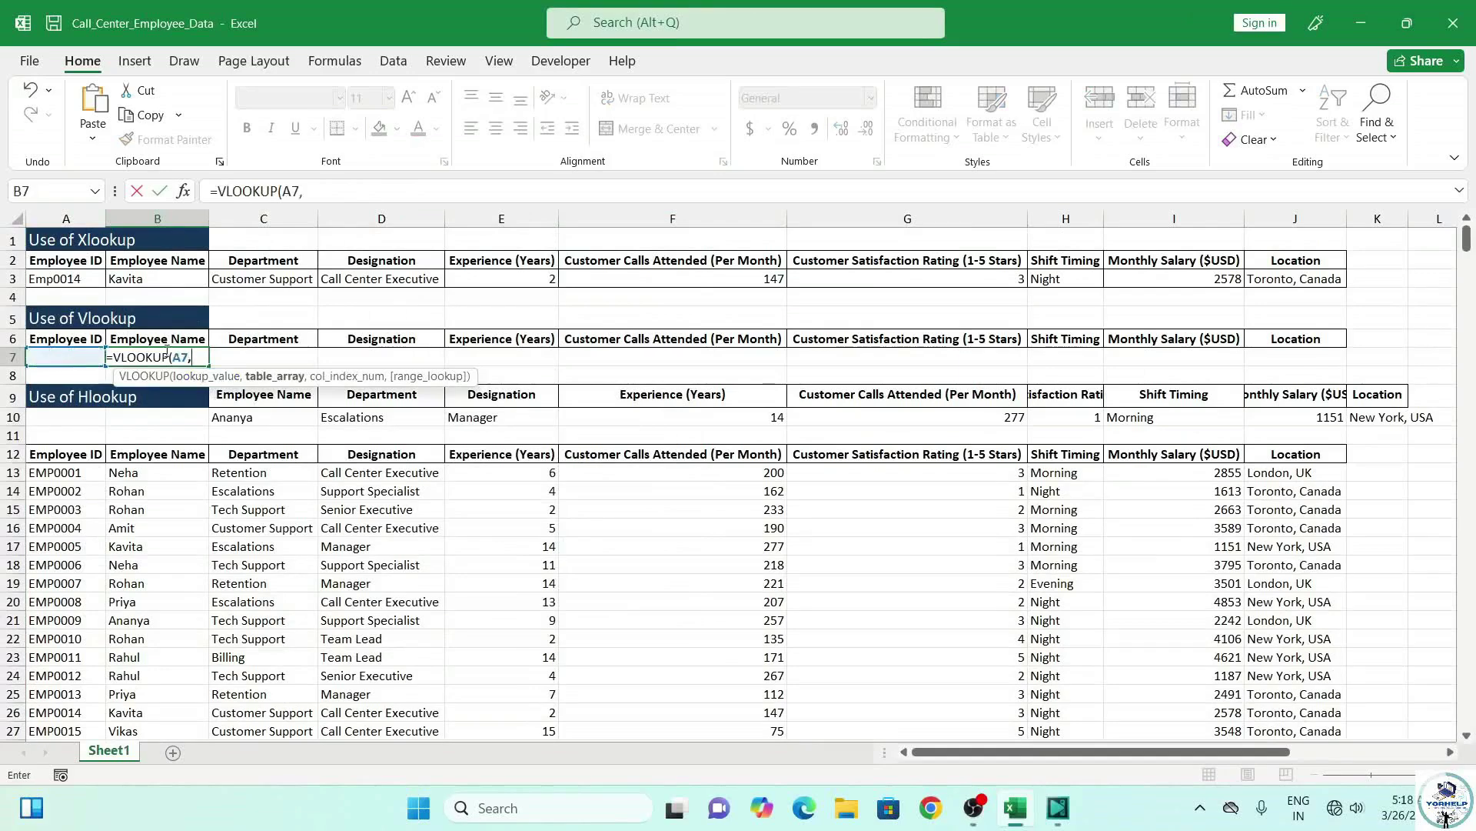
type("emp")
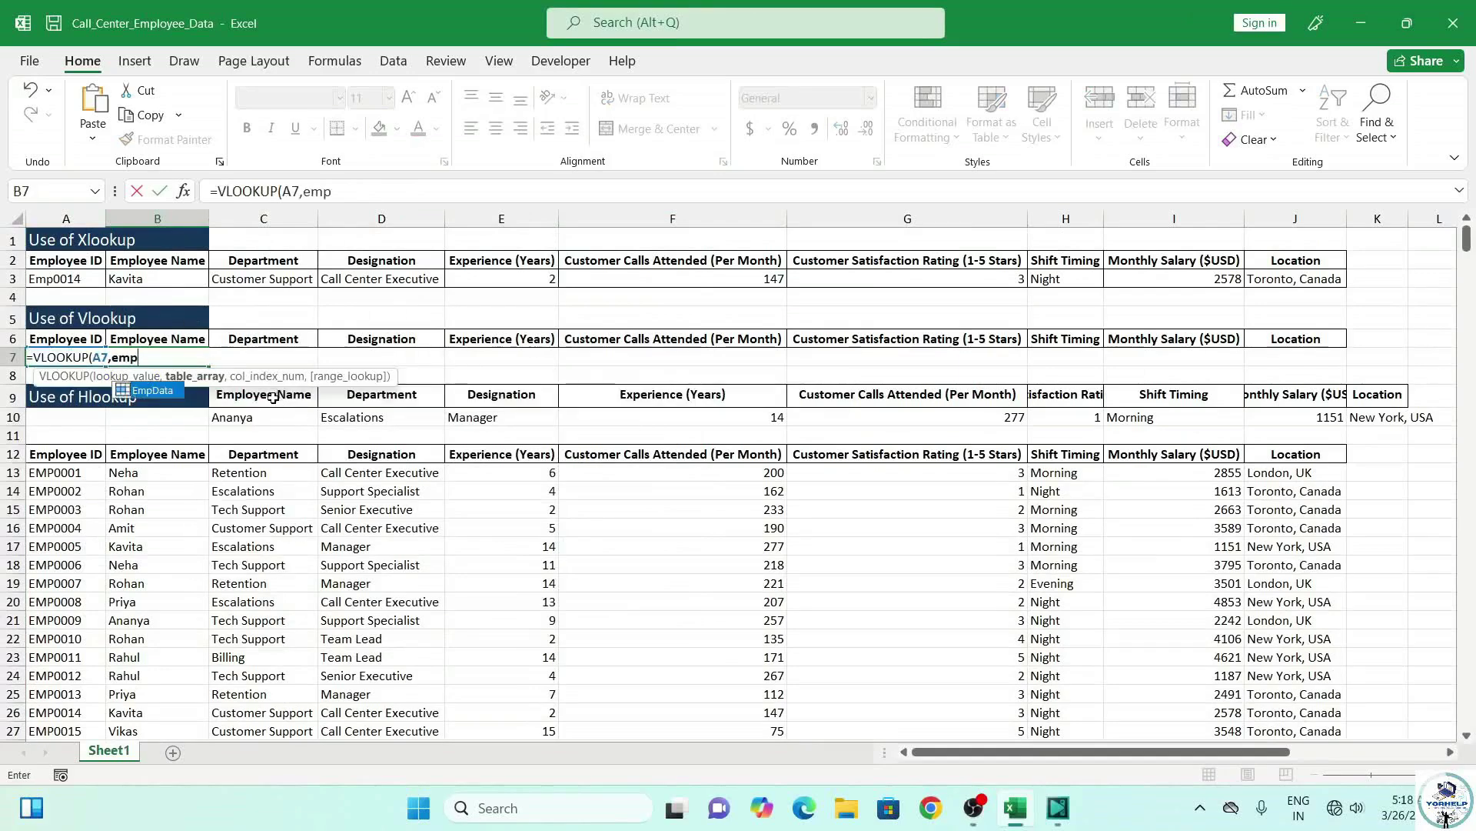
left_click(158, 396)
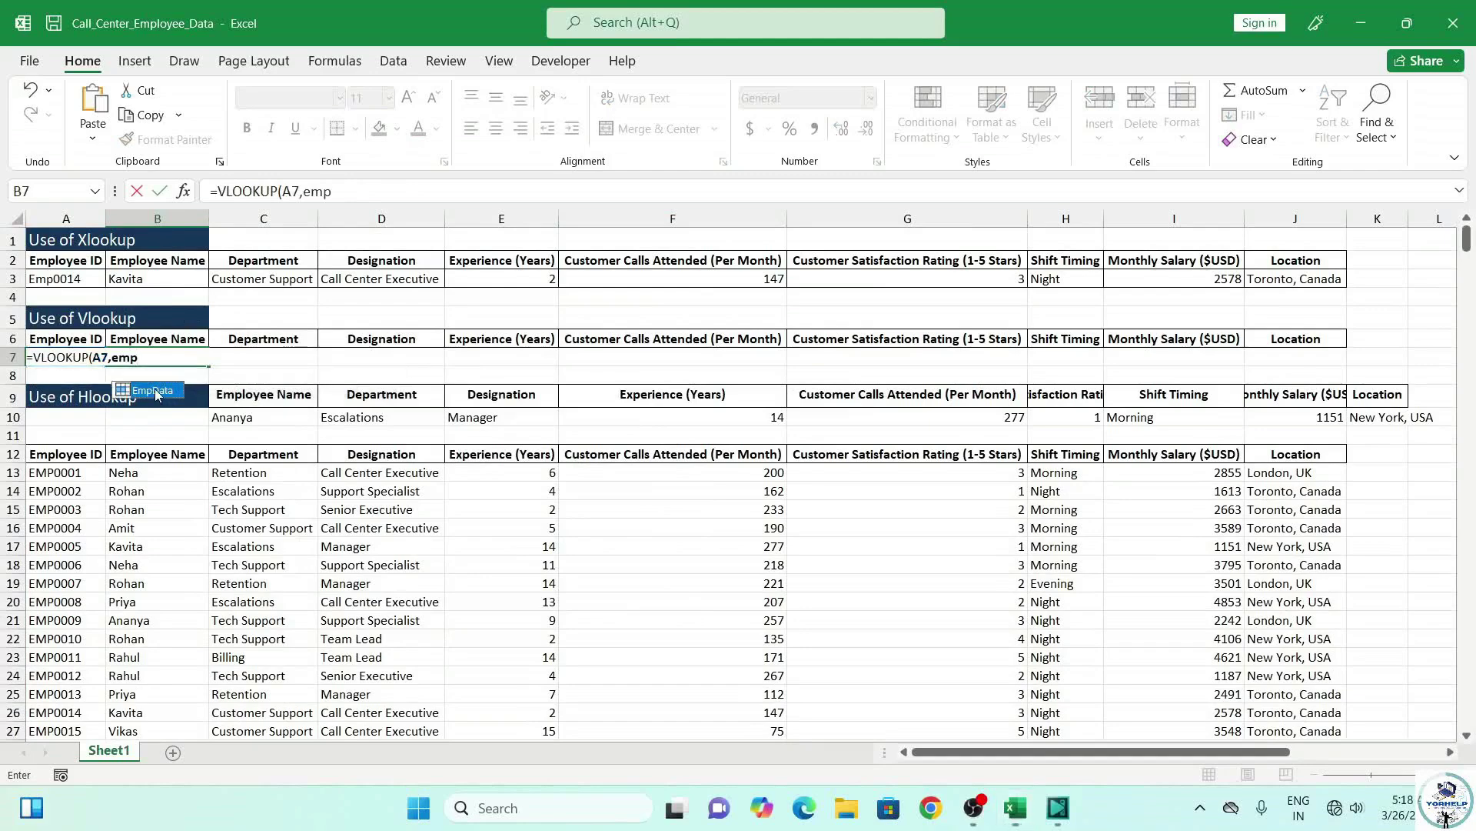
double_click(143, 394)
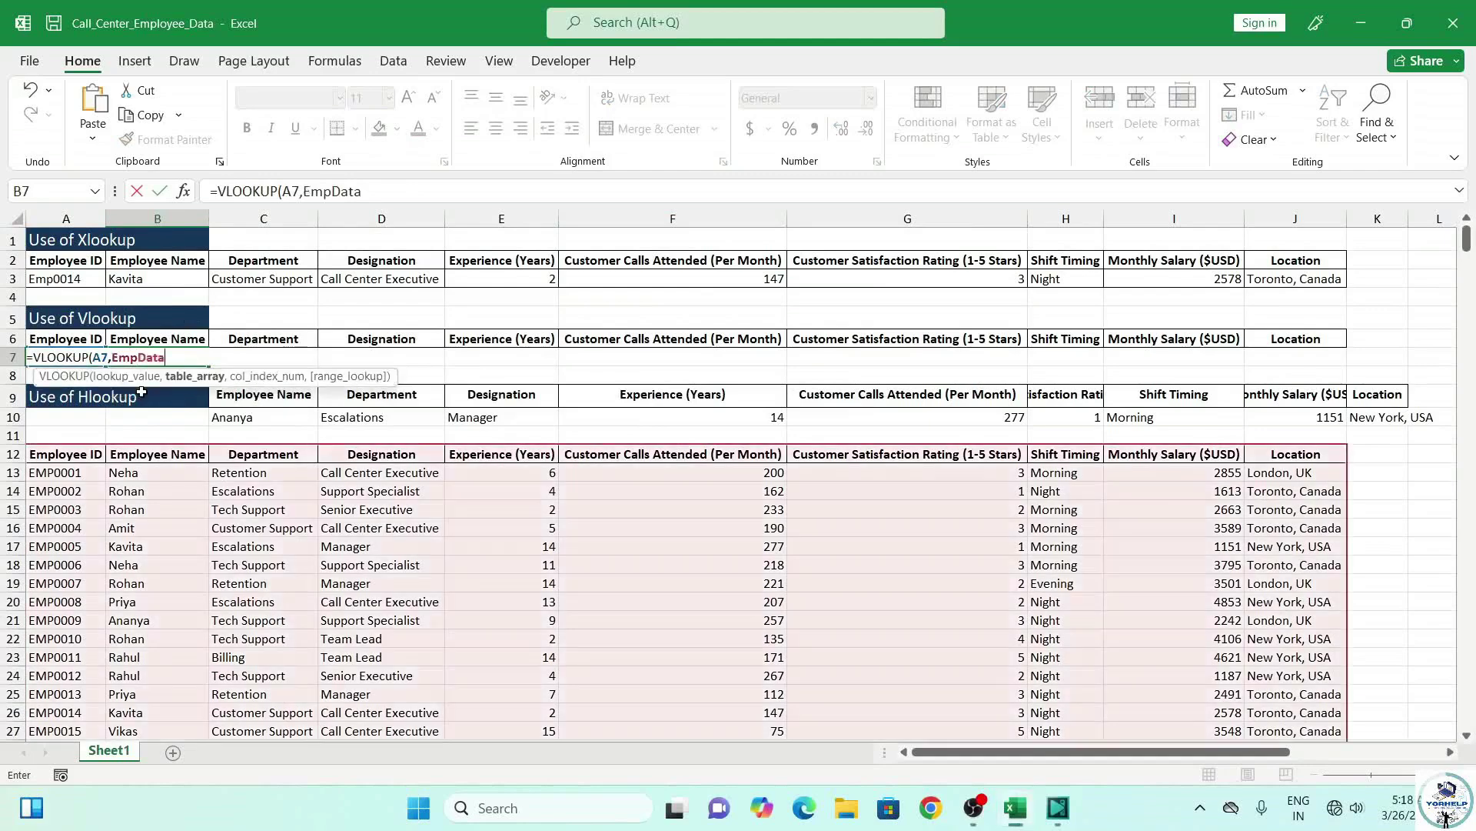
type(",2,0")
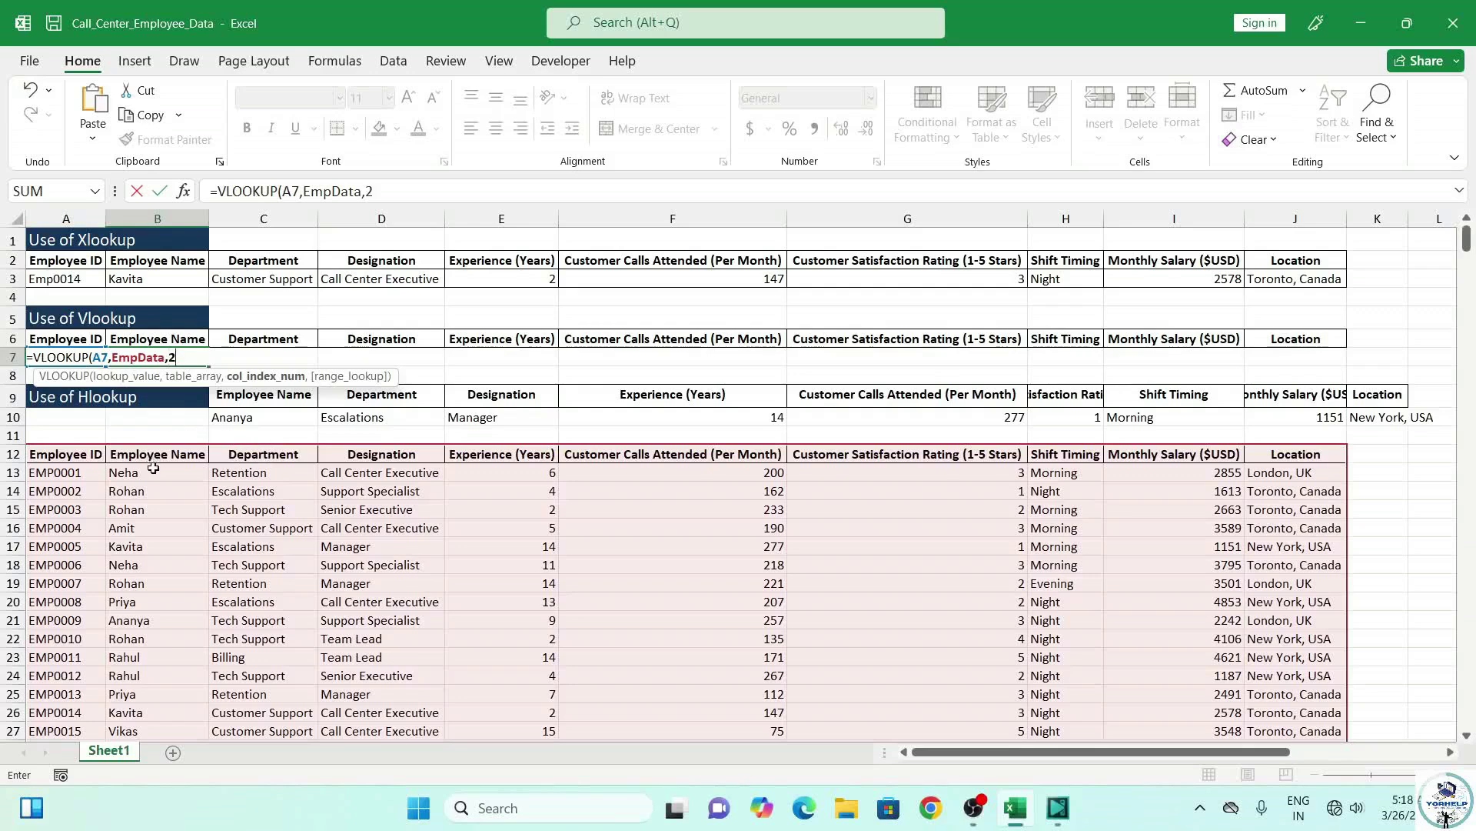
Finish B7 as =VLOOKUP(A7,EmpData,2,0), an exact-match lookup that shows #N/A for now.
type(",0")
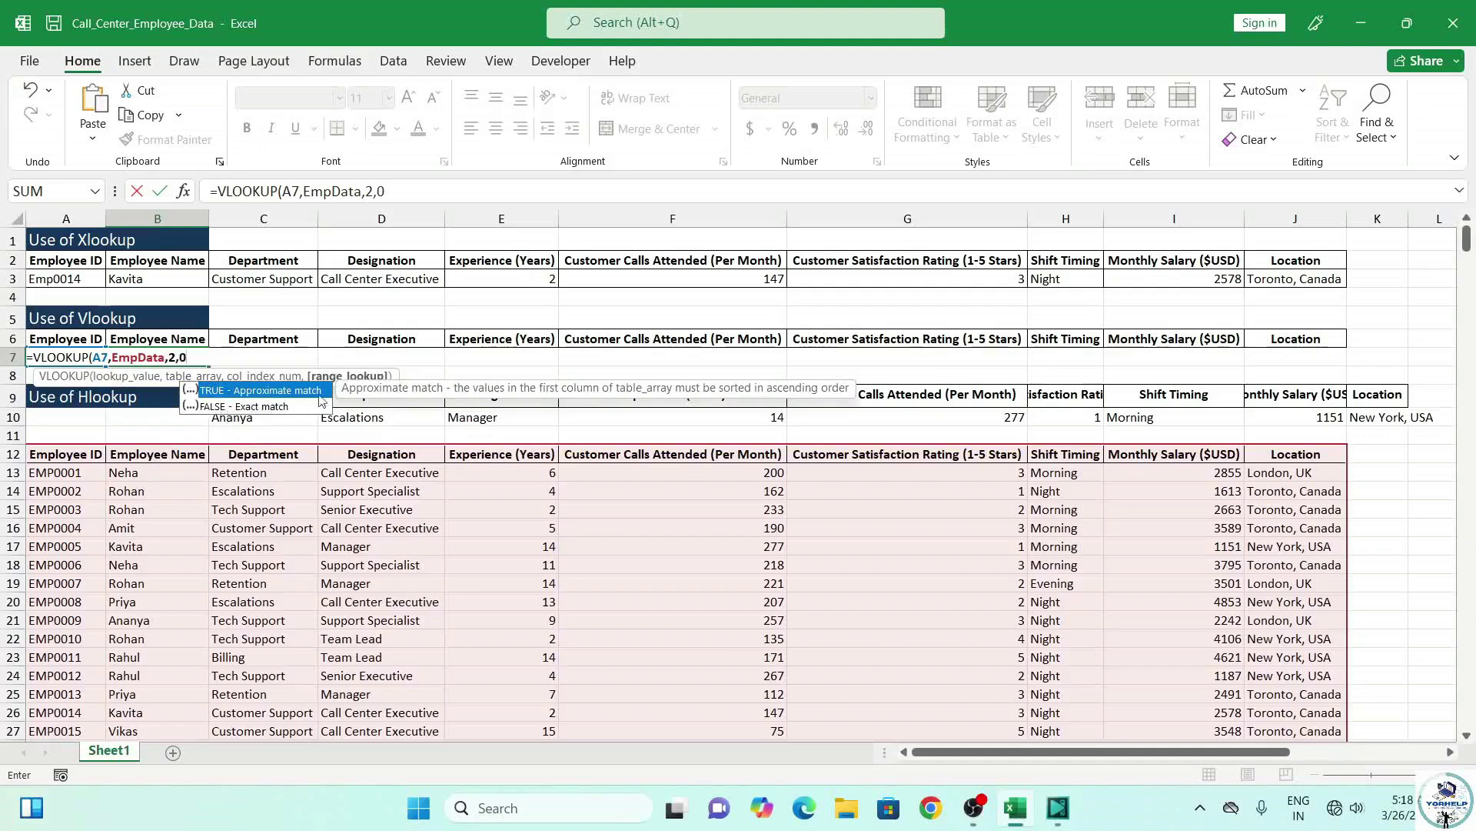
type(")")
key("Return")
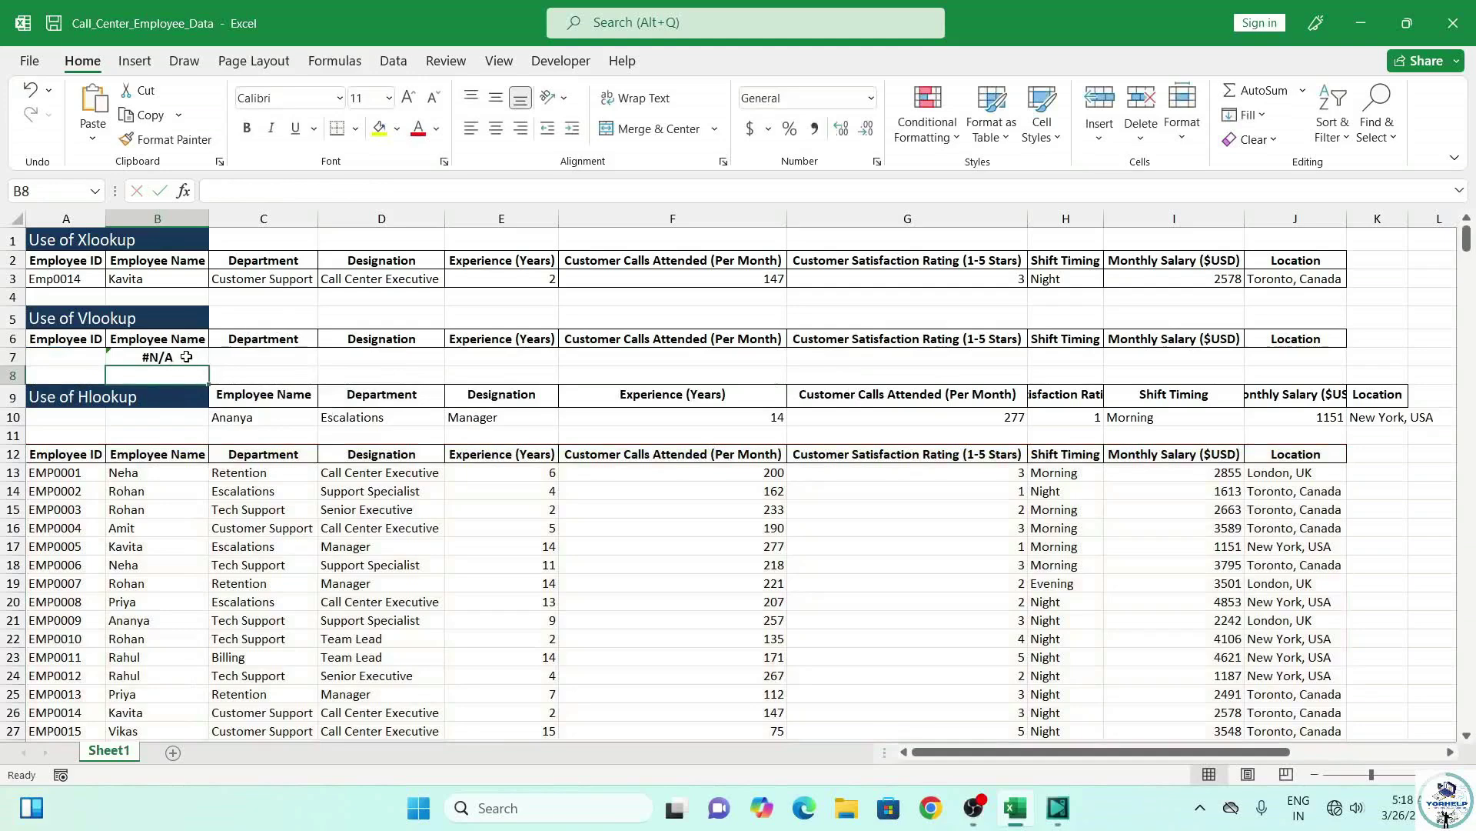
left_click(186, 357)
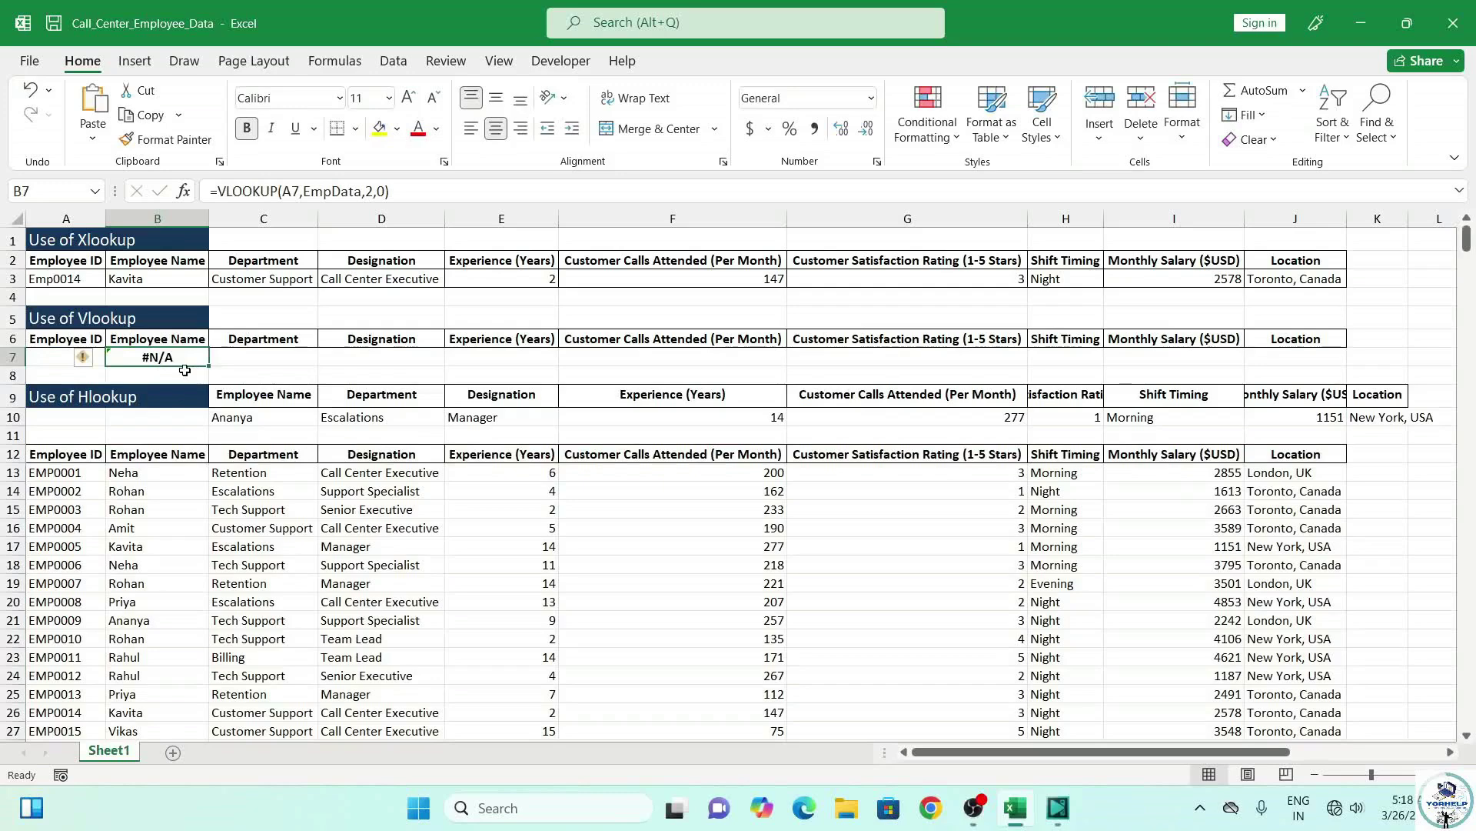
Enter employee ID EMP0008 in A7, correcting the typed ID, so B7 returns the employee's name.
left_click(57, 358)
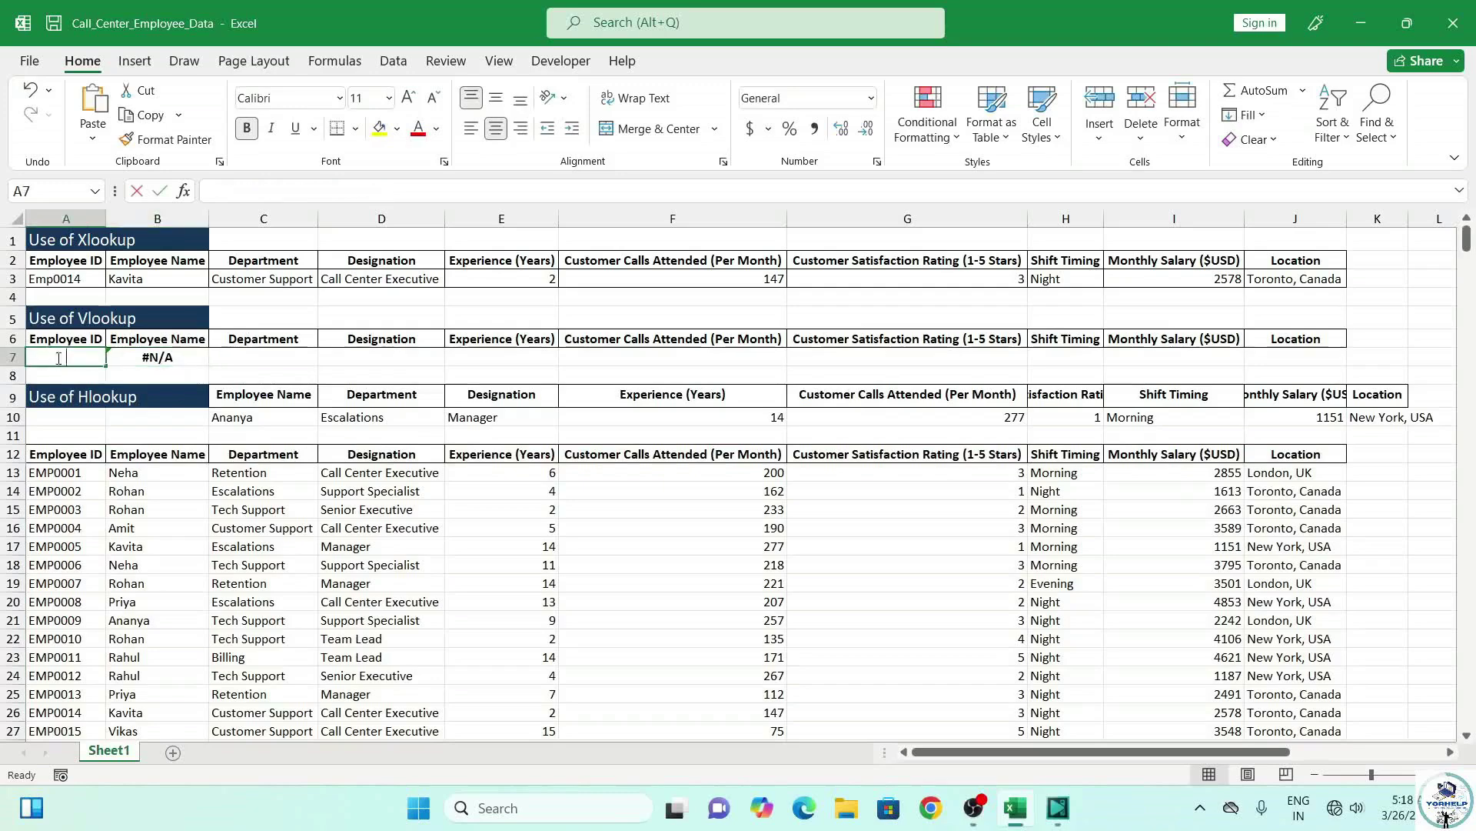
type("EMP")
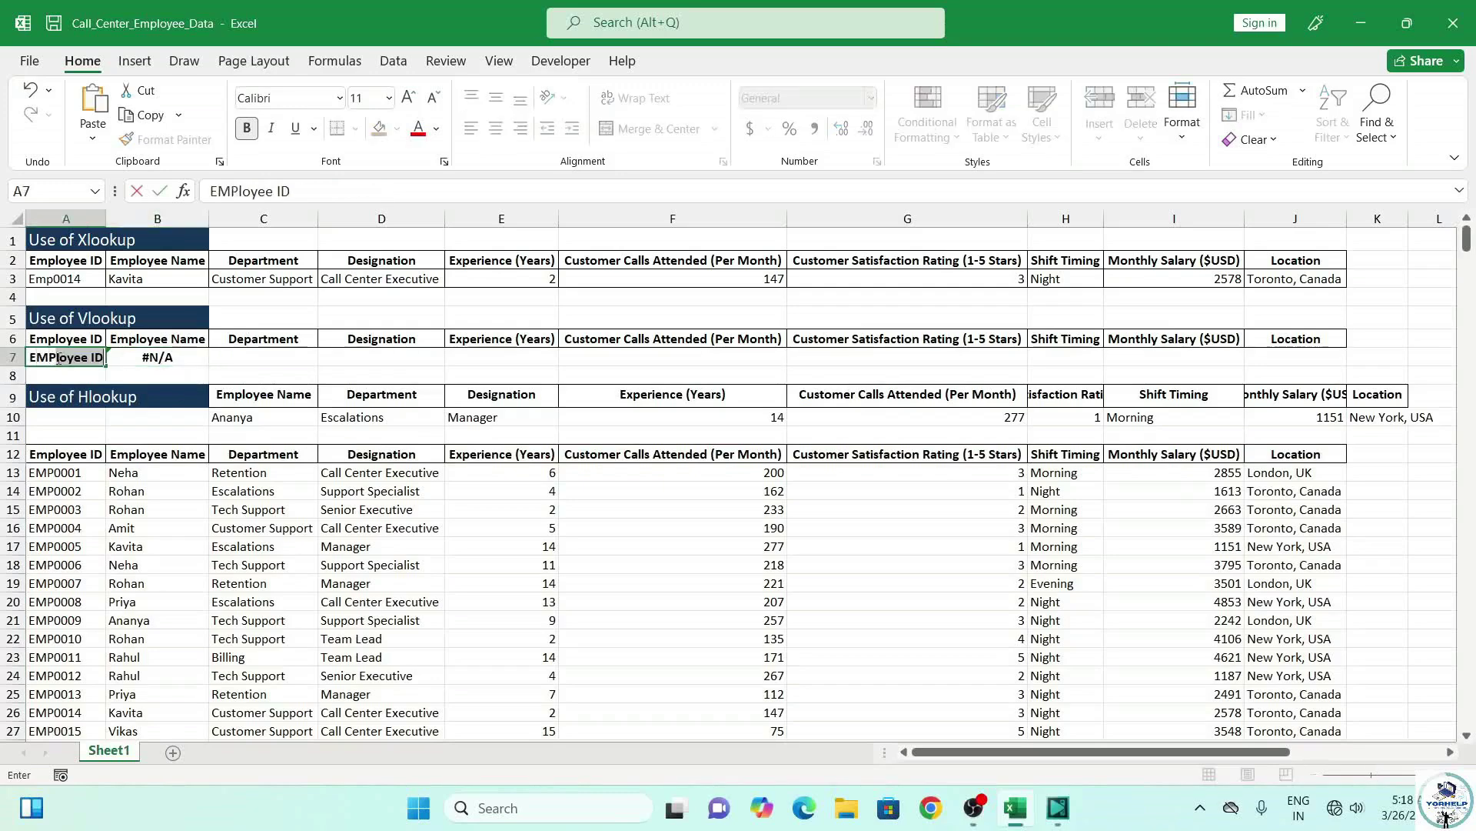
type("008")
key("Return")
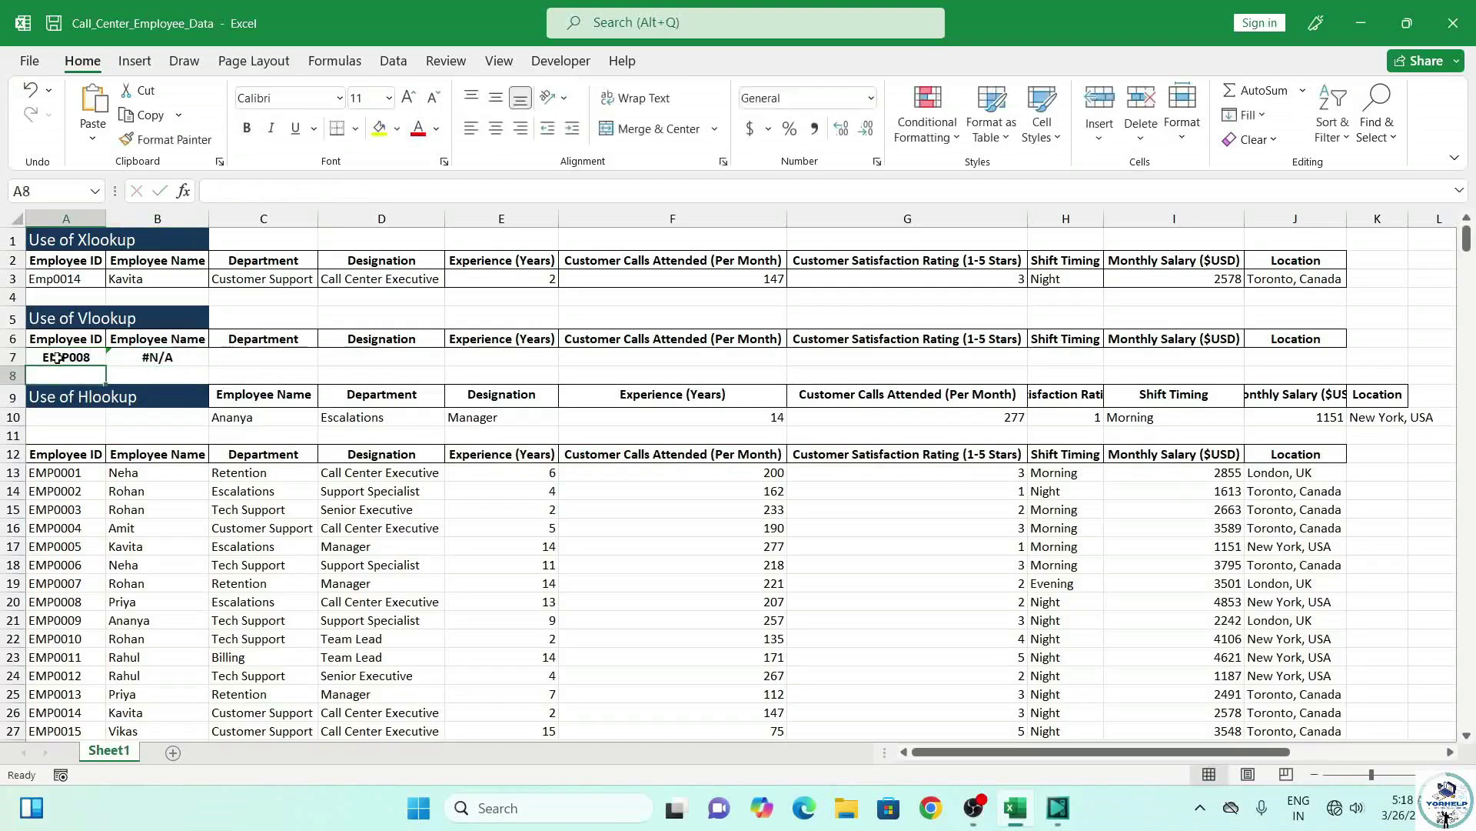
left_click(57, 358)
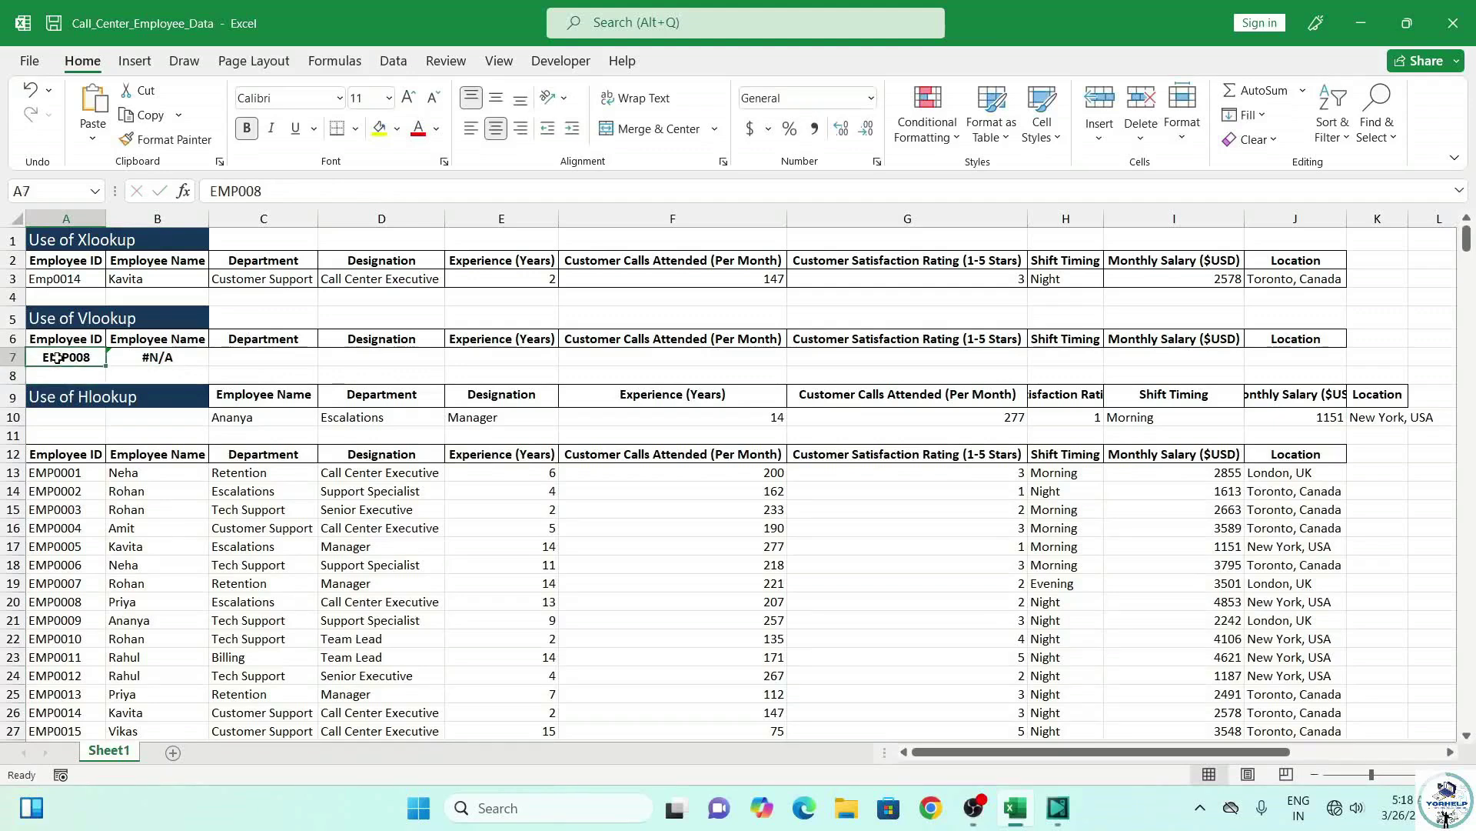
double_click(74, 356)
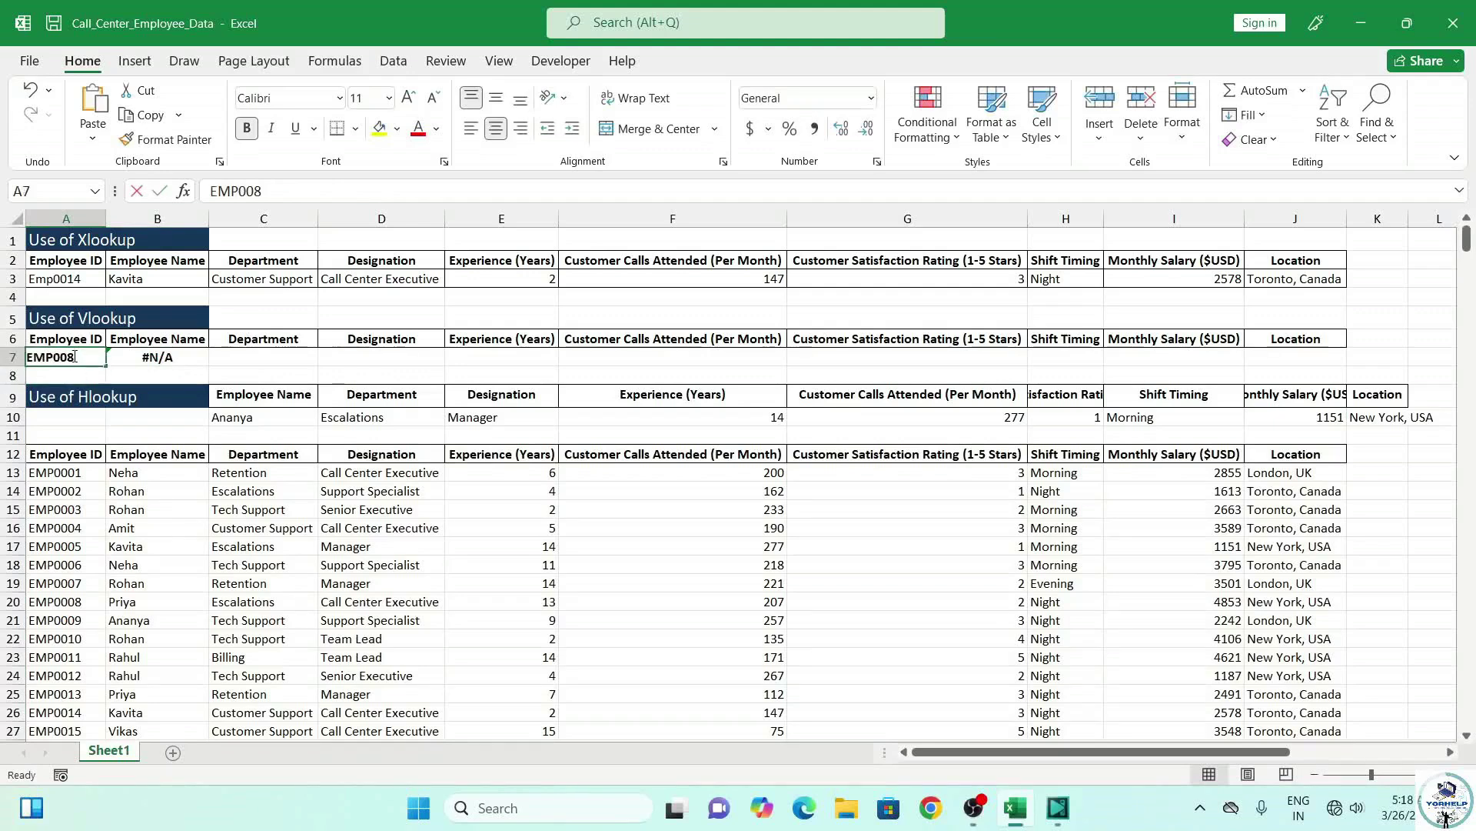
key("BackSpace")
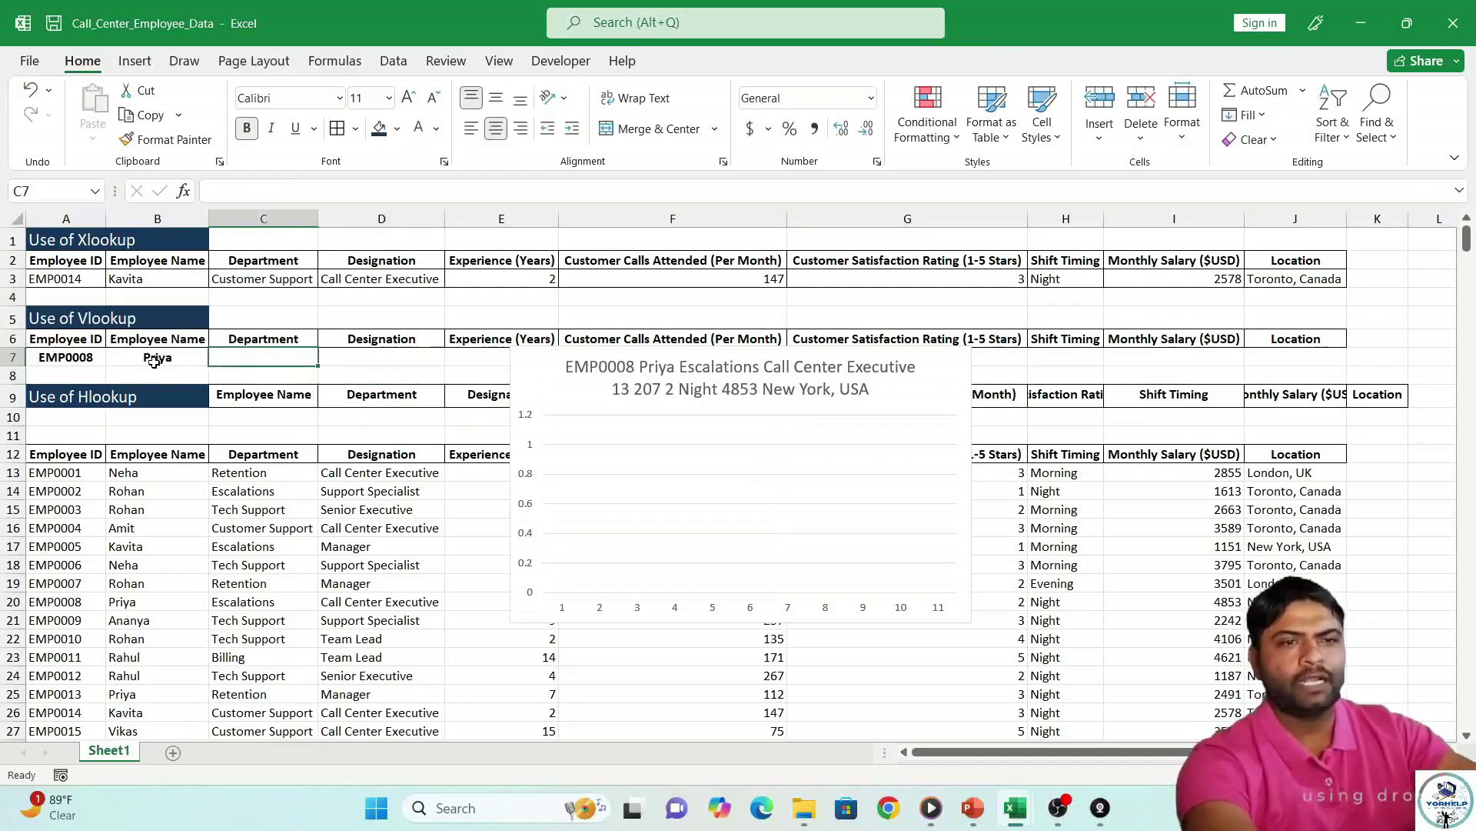
Copy B7's lookup into C7 with column index 3 to return Escalations, and delete the stray chart.
left_click(159, 359)
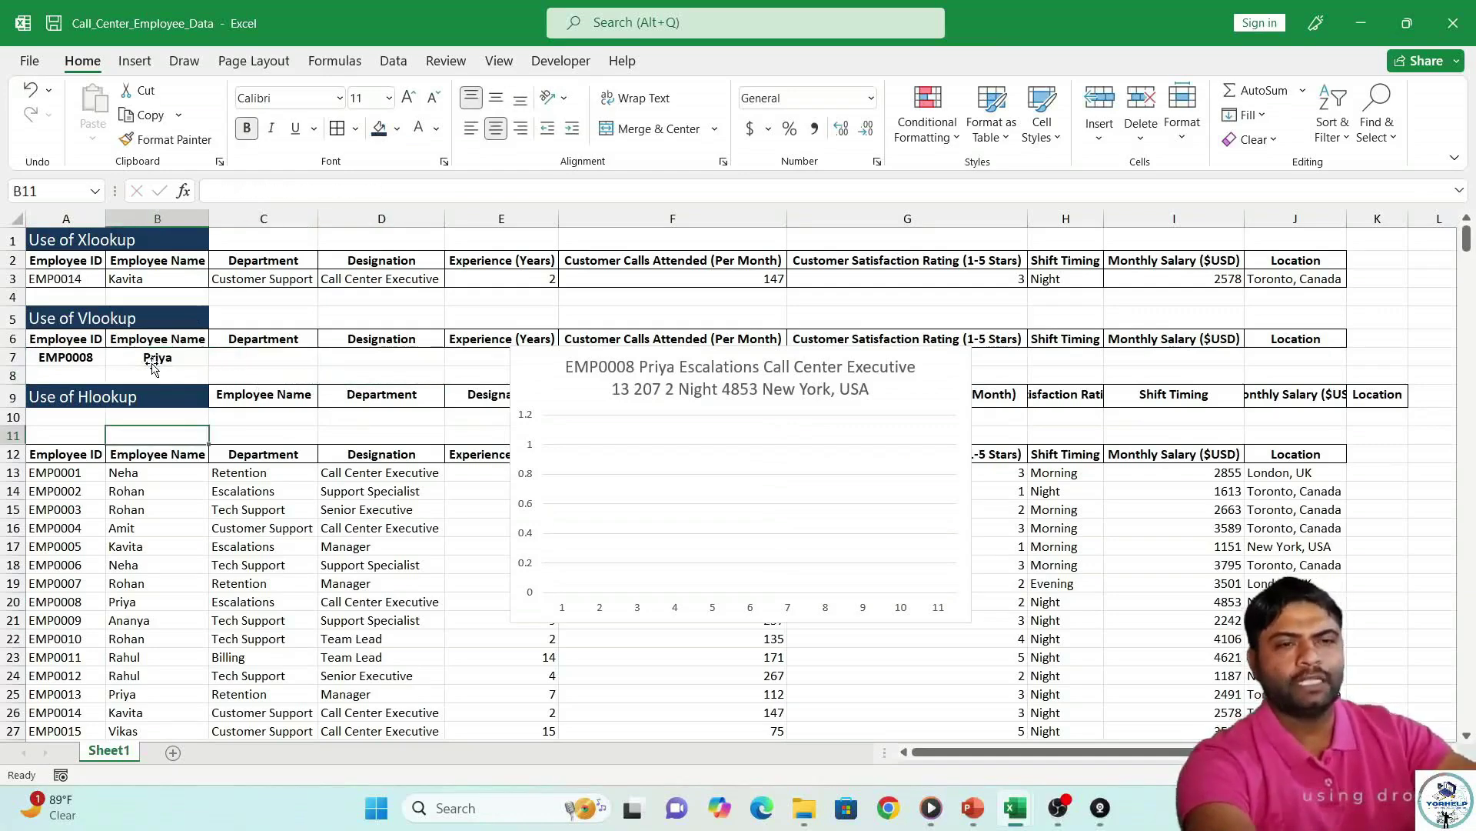
triple_click(317, 191)
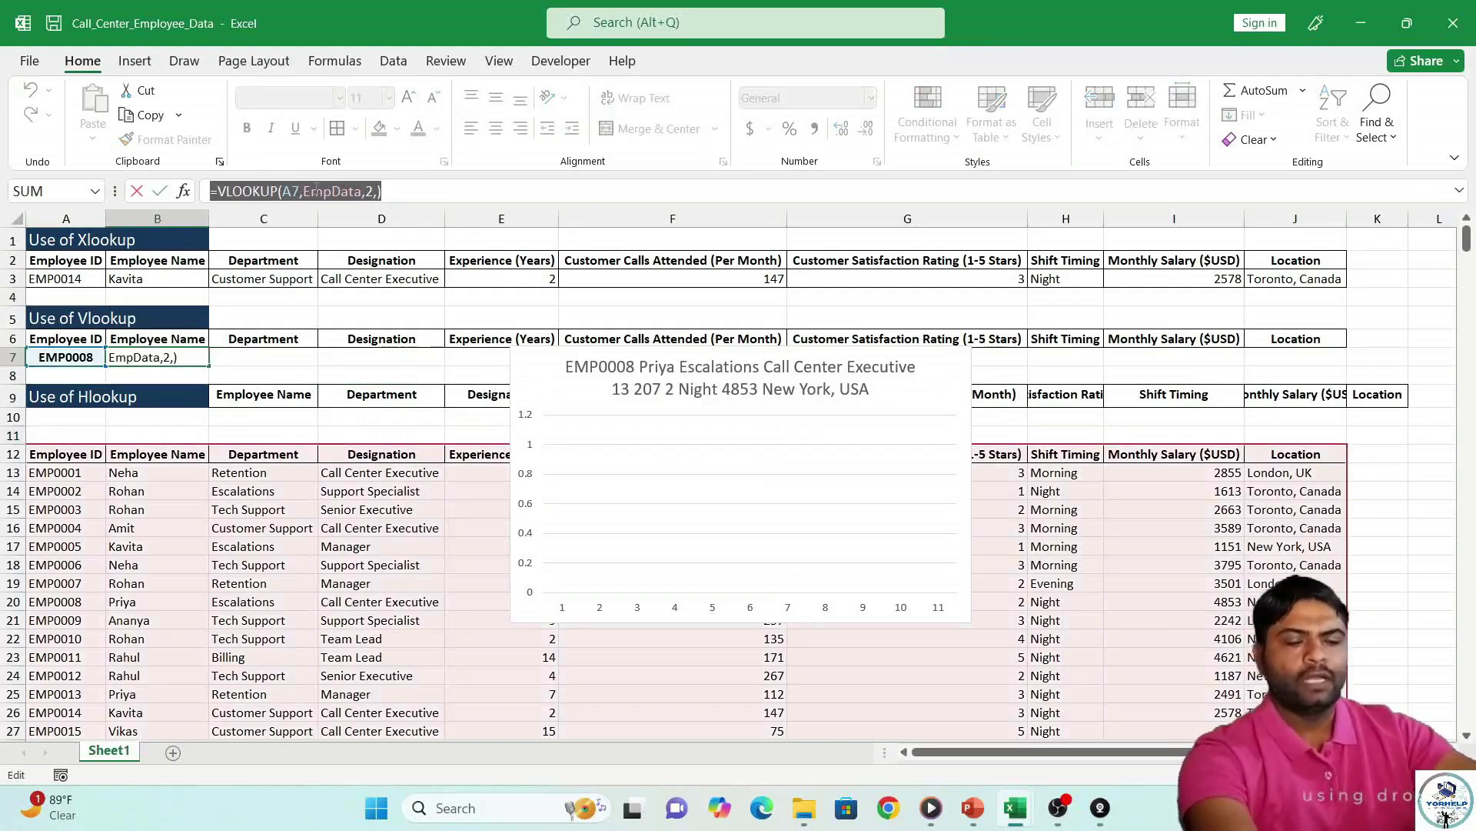
key("ctrl+c")
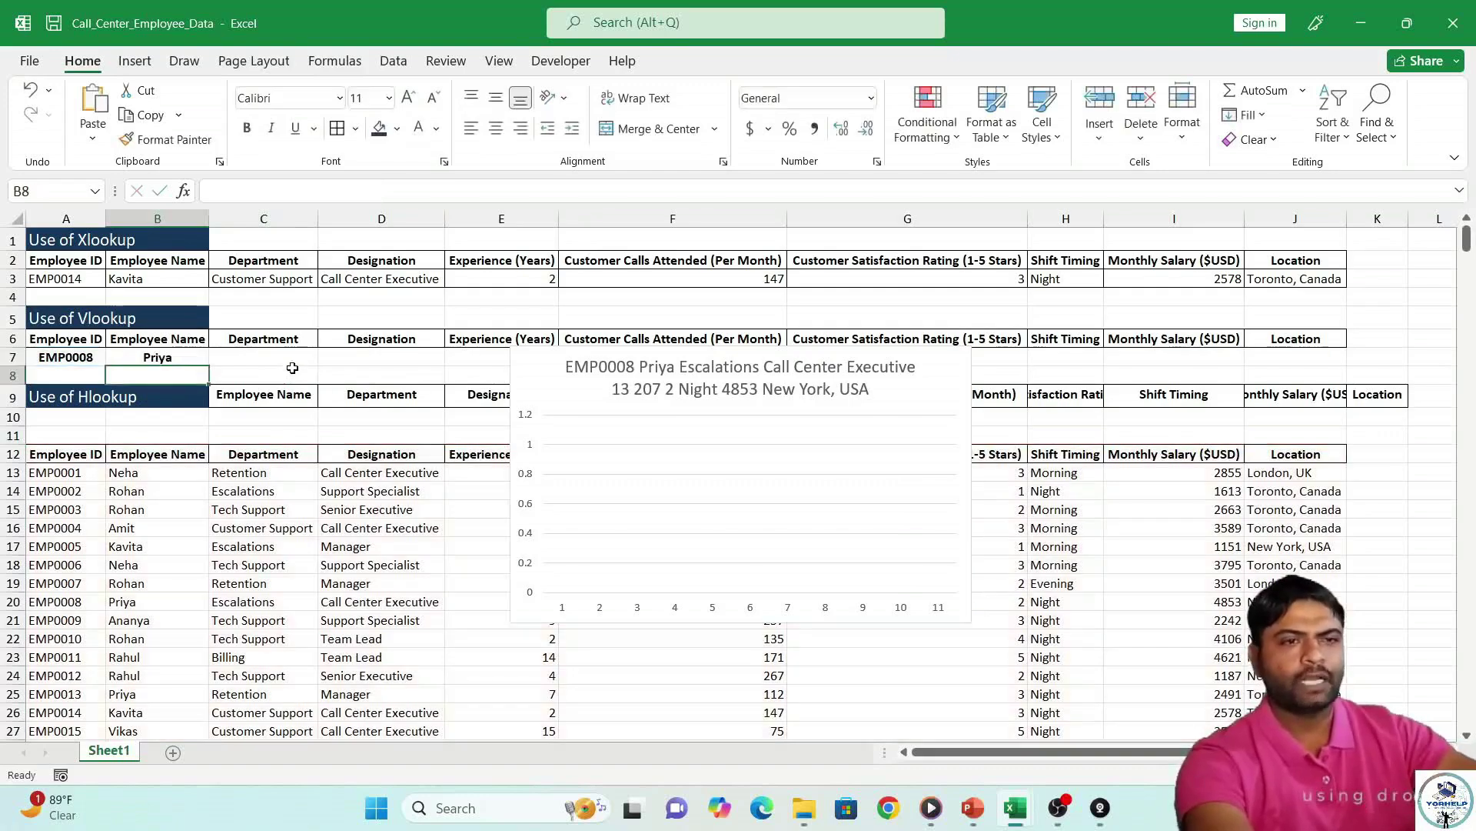
left_click(296, 359)
key("ctrl+v")
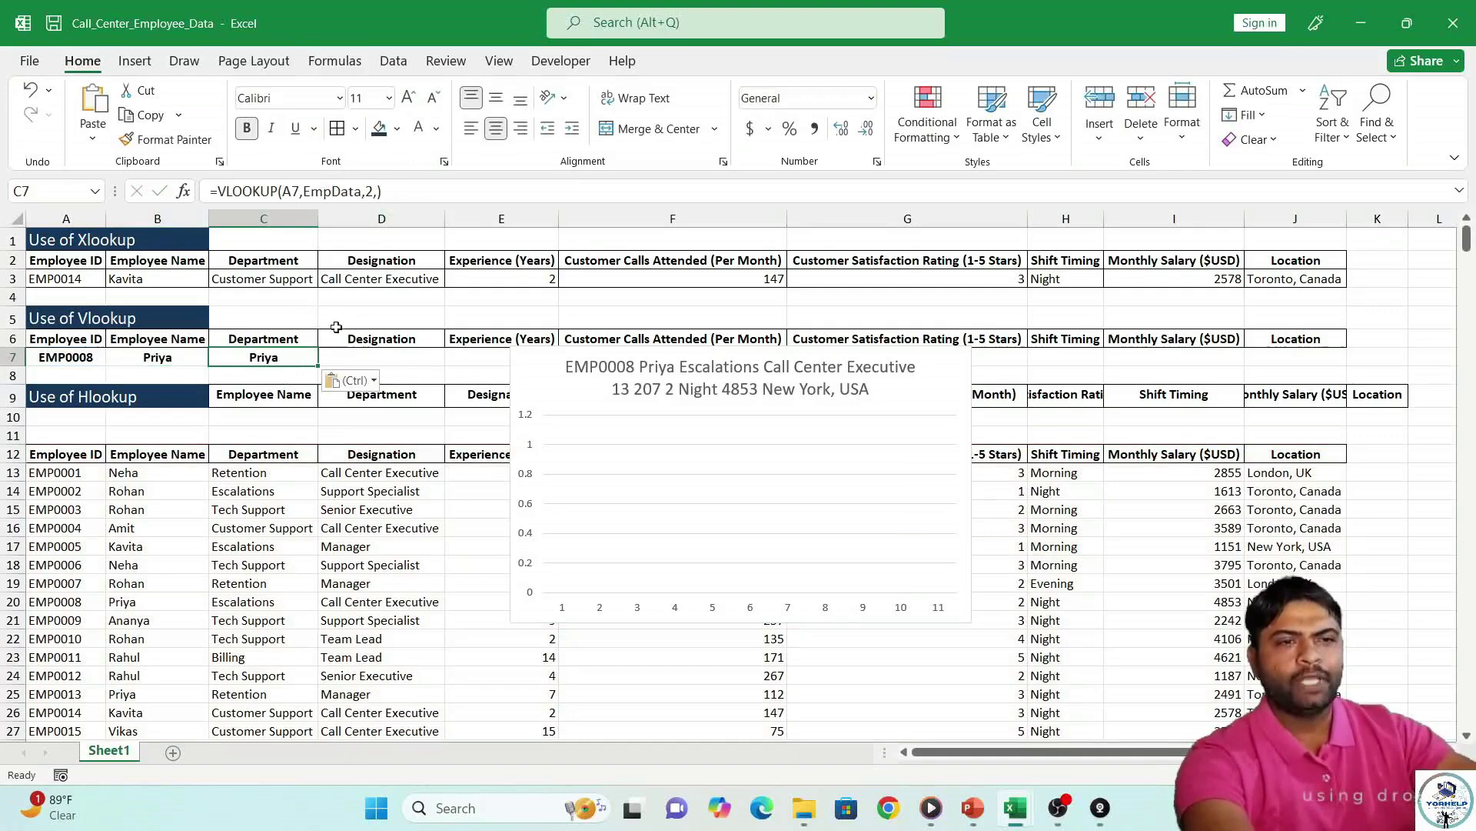
left_click(377, 190)
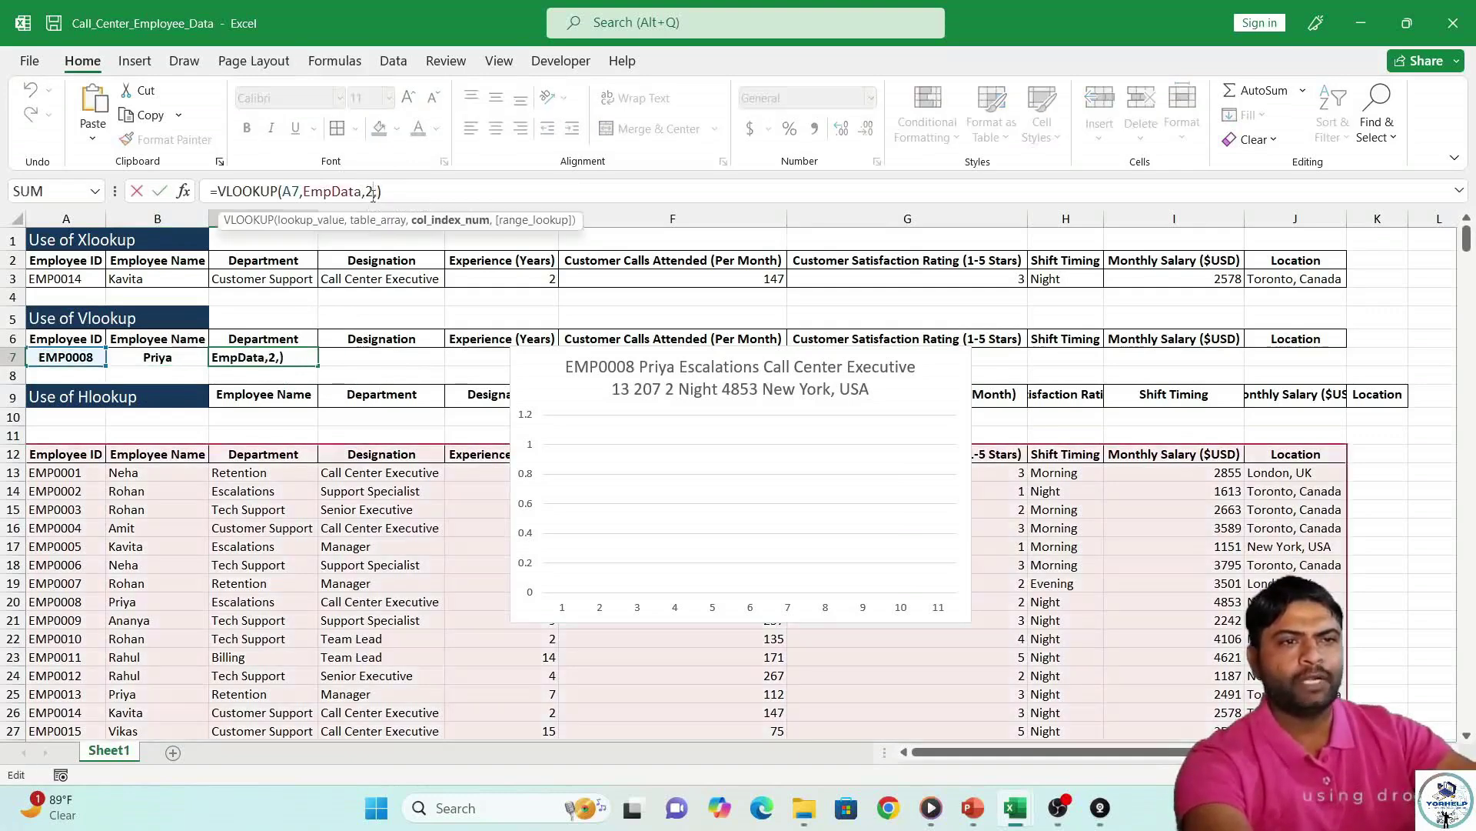
key("BackSpace")
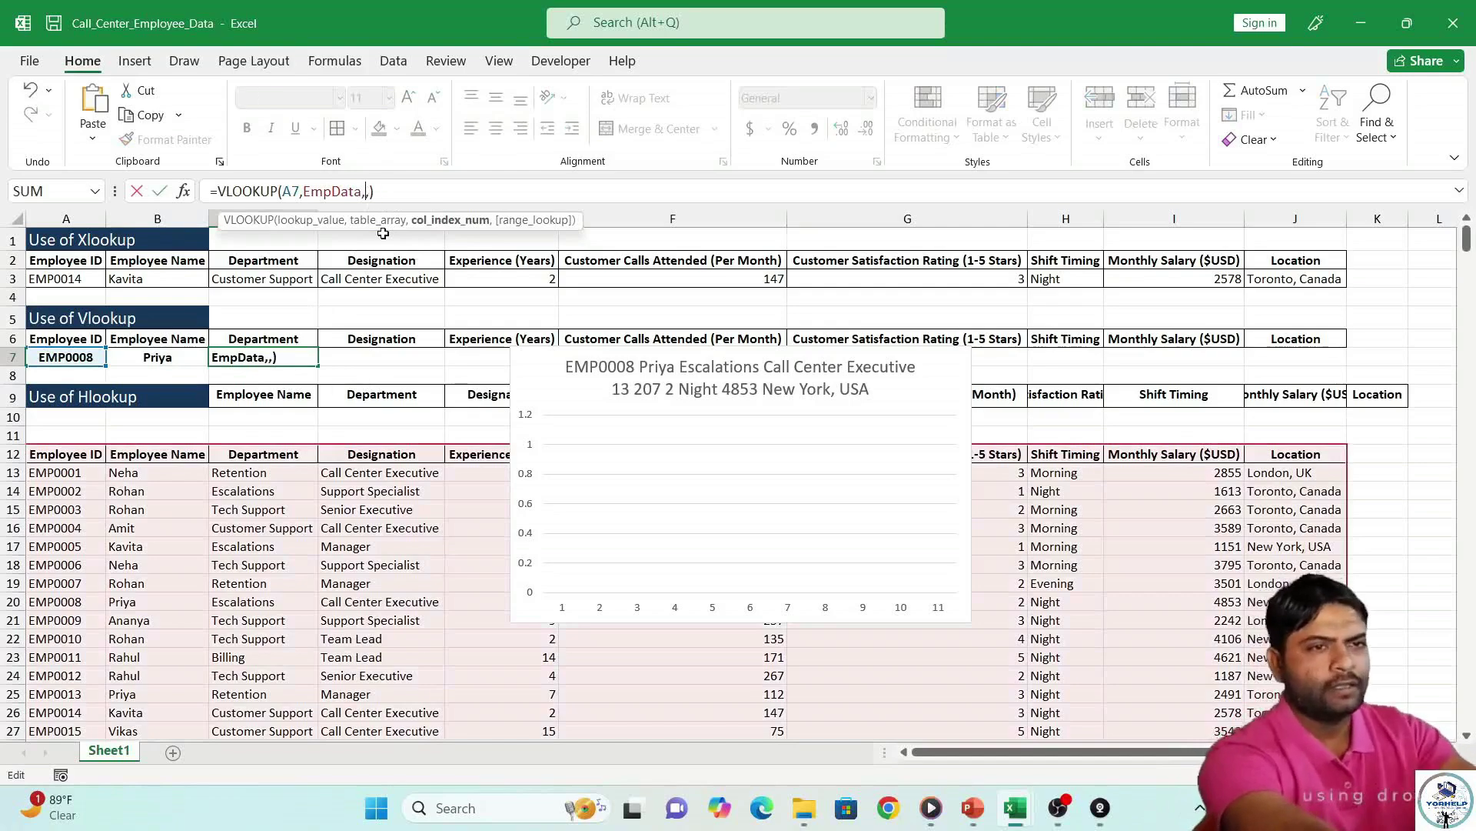
type("3")
key("Return")
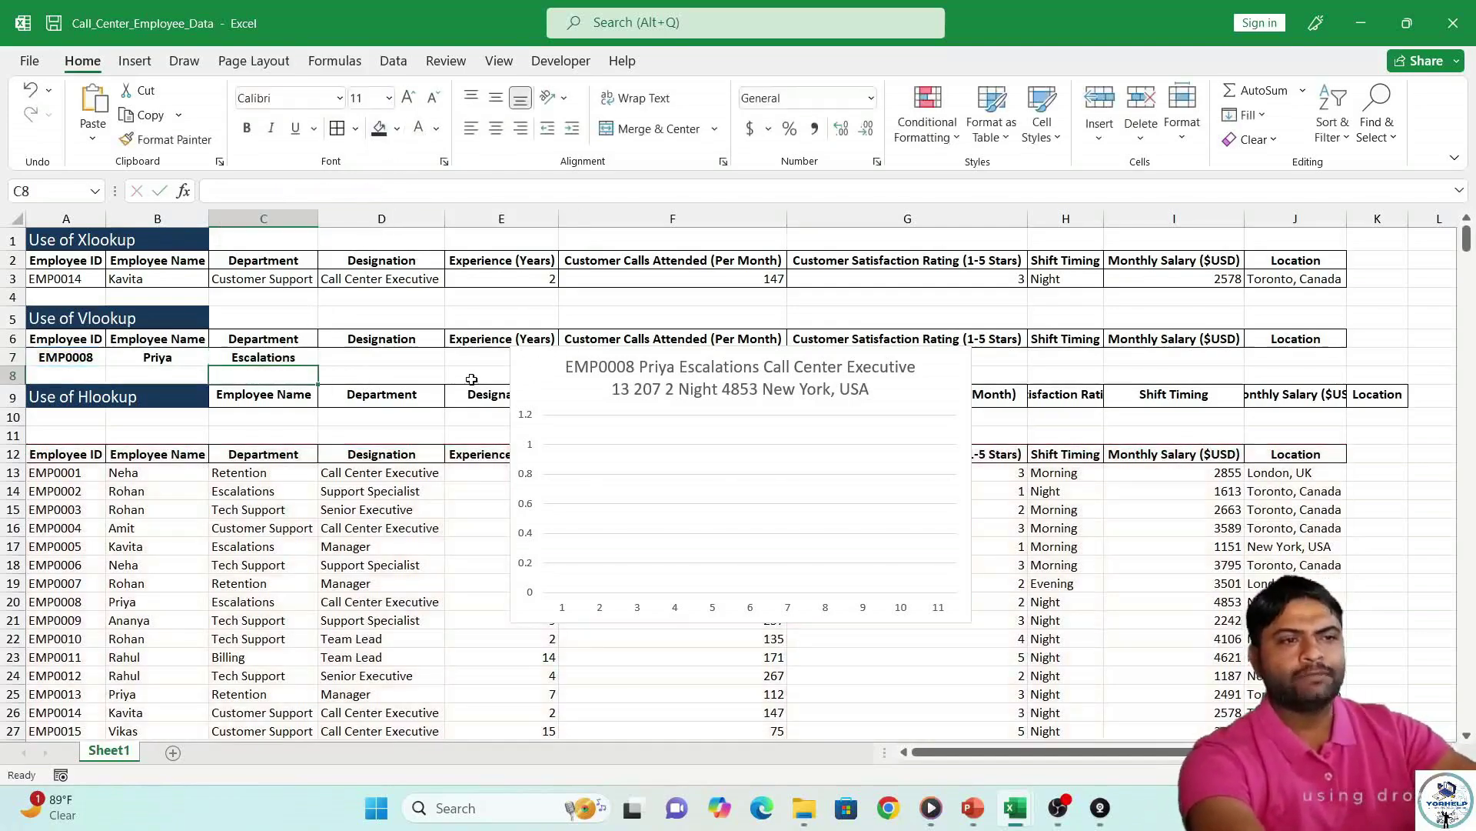
left_click(846, 398)
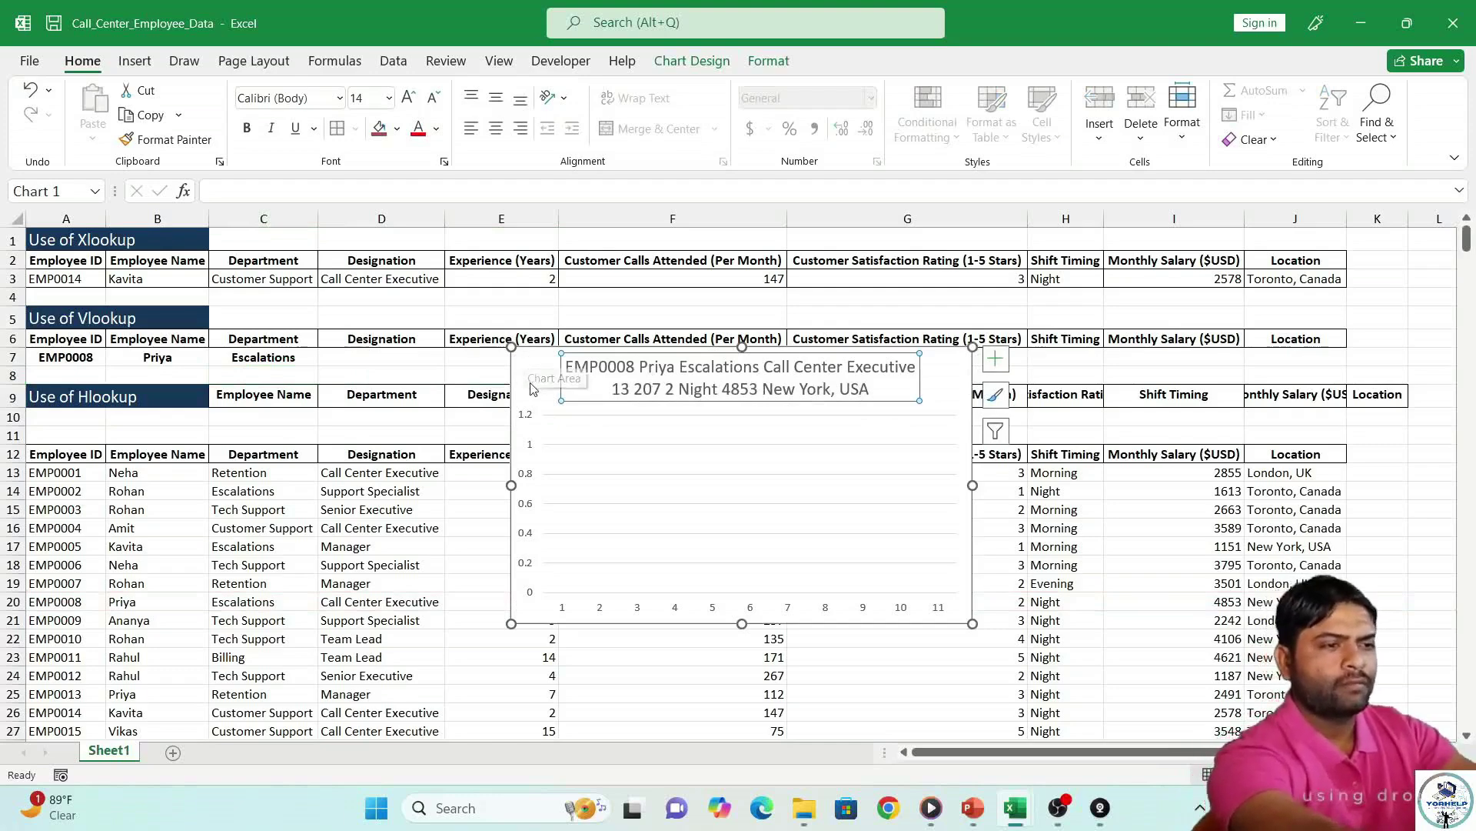
key("Delete")
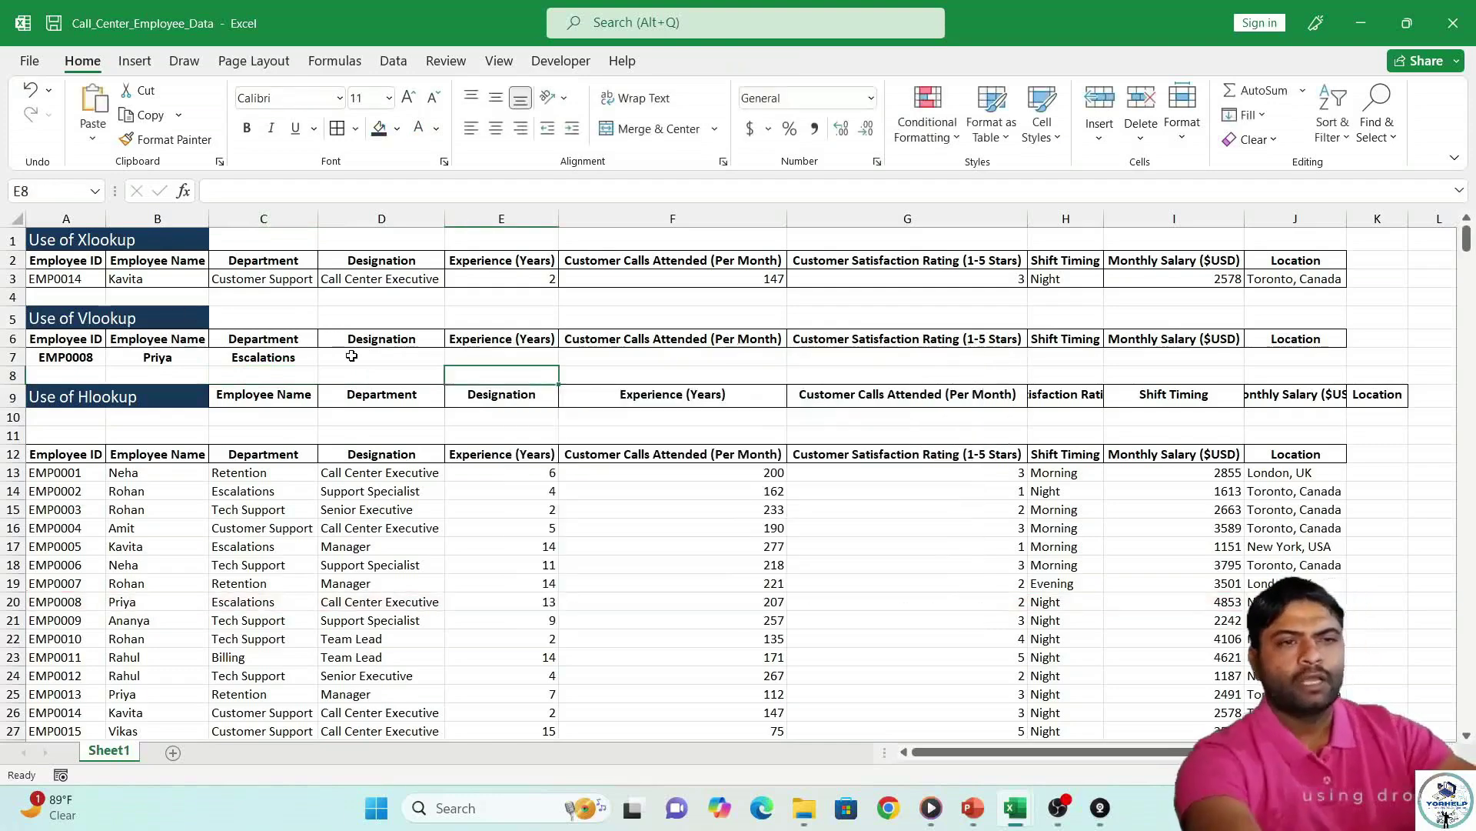
Paste the lookup into D7 and change its column index to the list 4,5,6,7,8,9,10.
left_click(359, 356)
left_click_drag(281, 353, 504, 371)
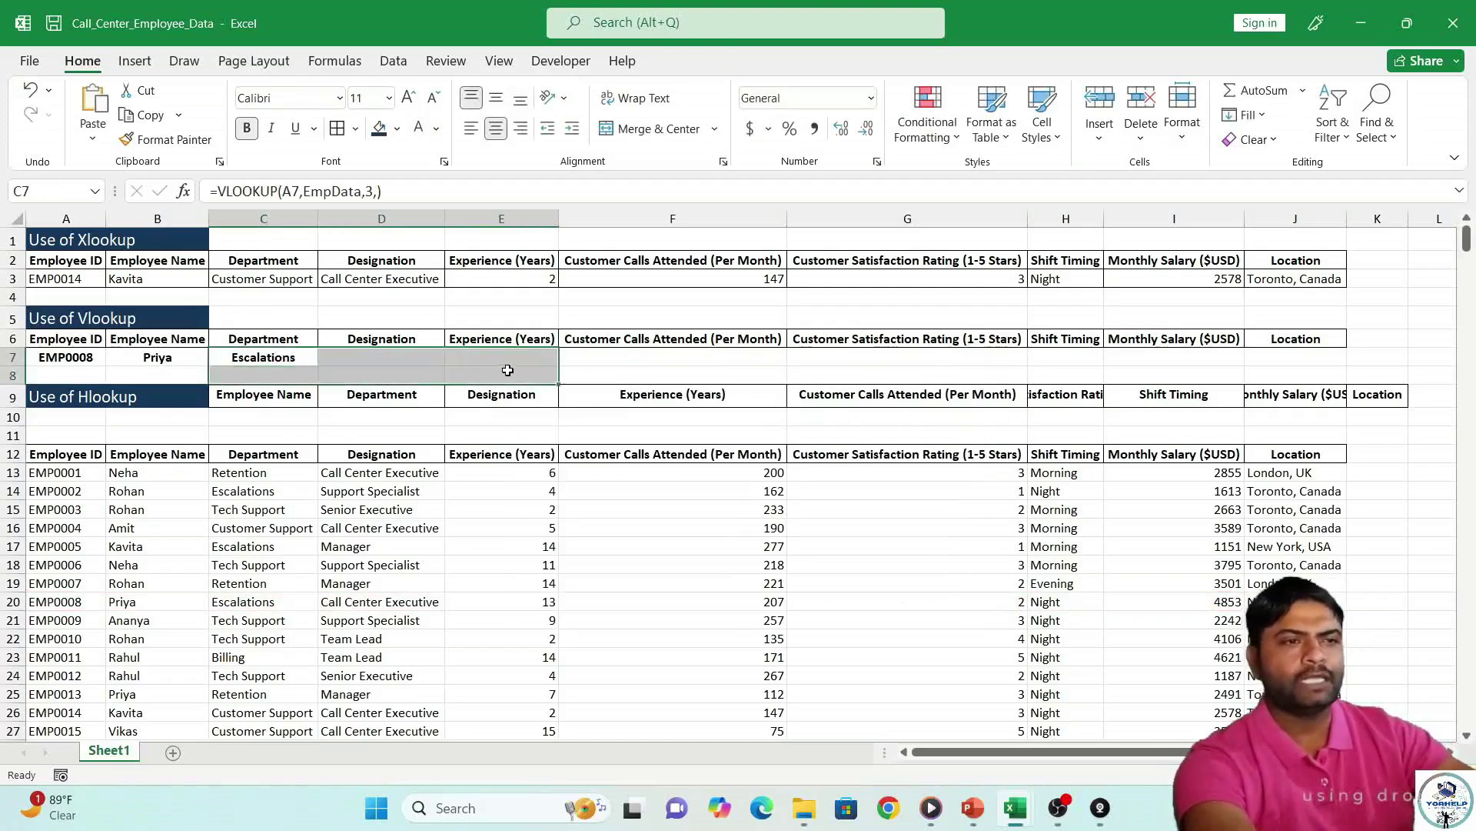
left_click(509, 373)
left_click(392, 360)
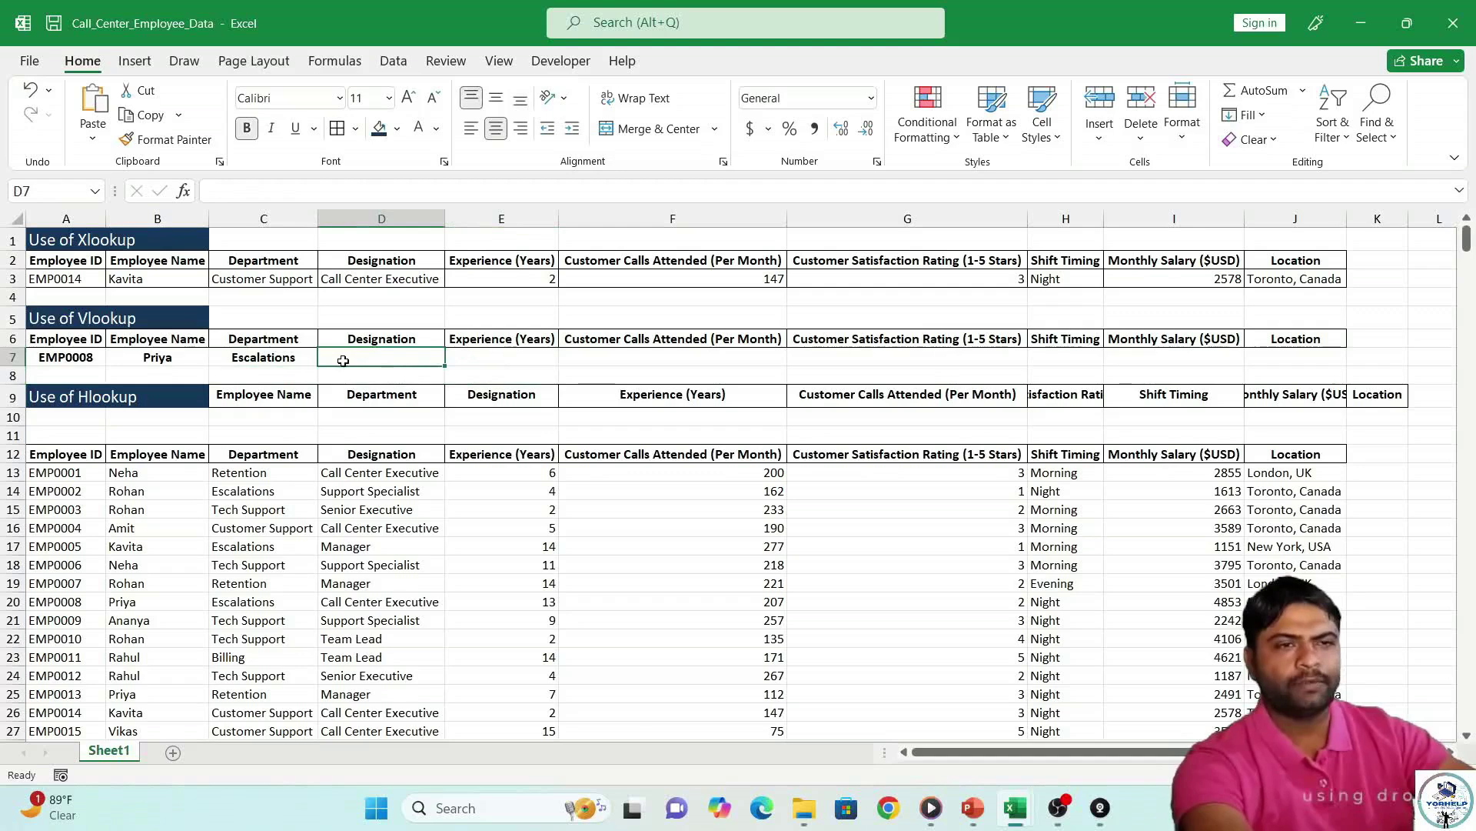
key("ctrl+v")
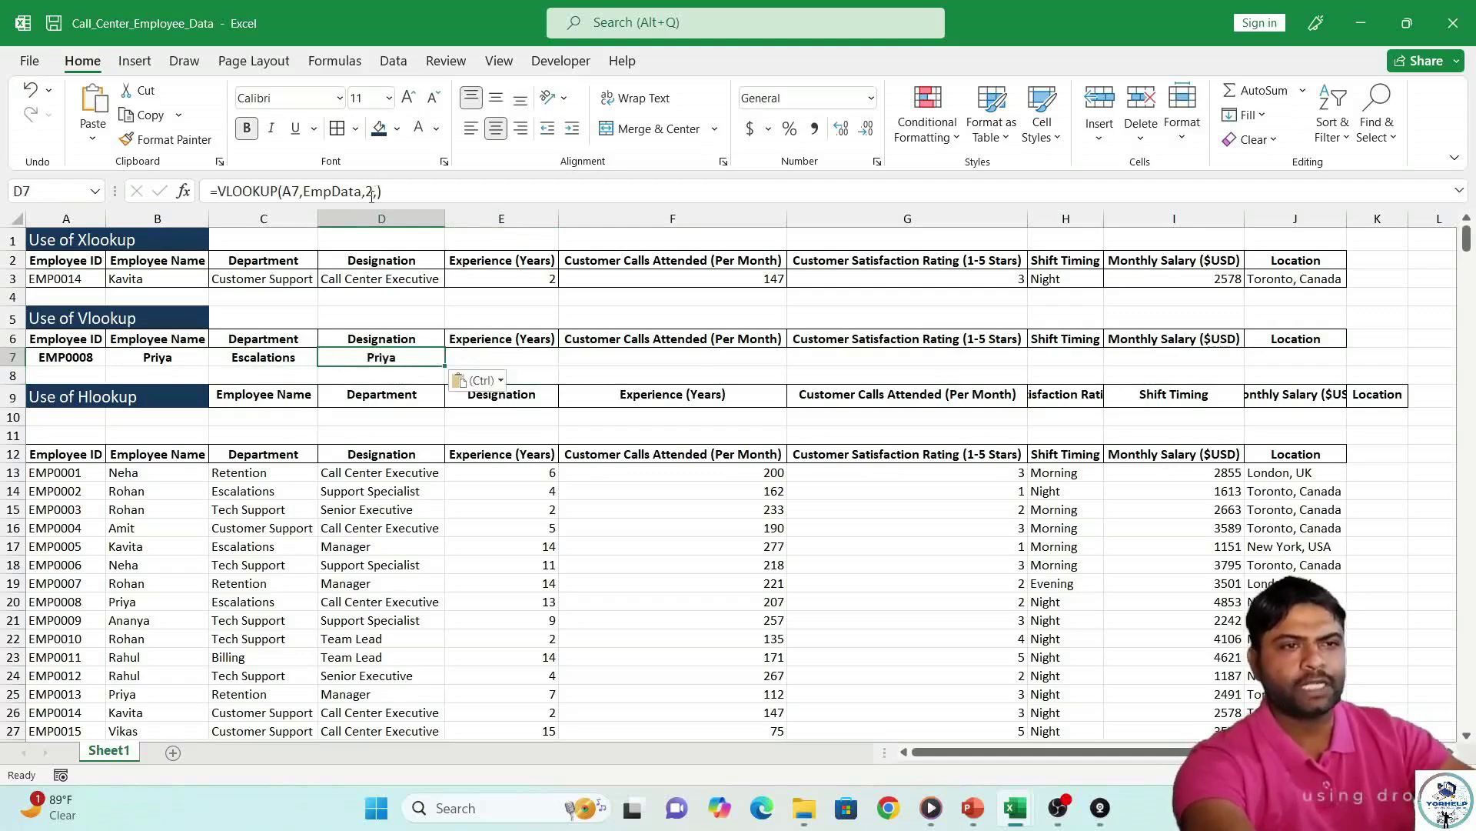
left_click(372, 192)
key("BackSpace")
key("BackSpace")
type("(")
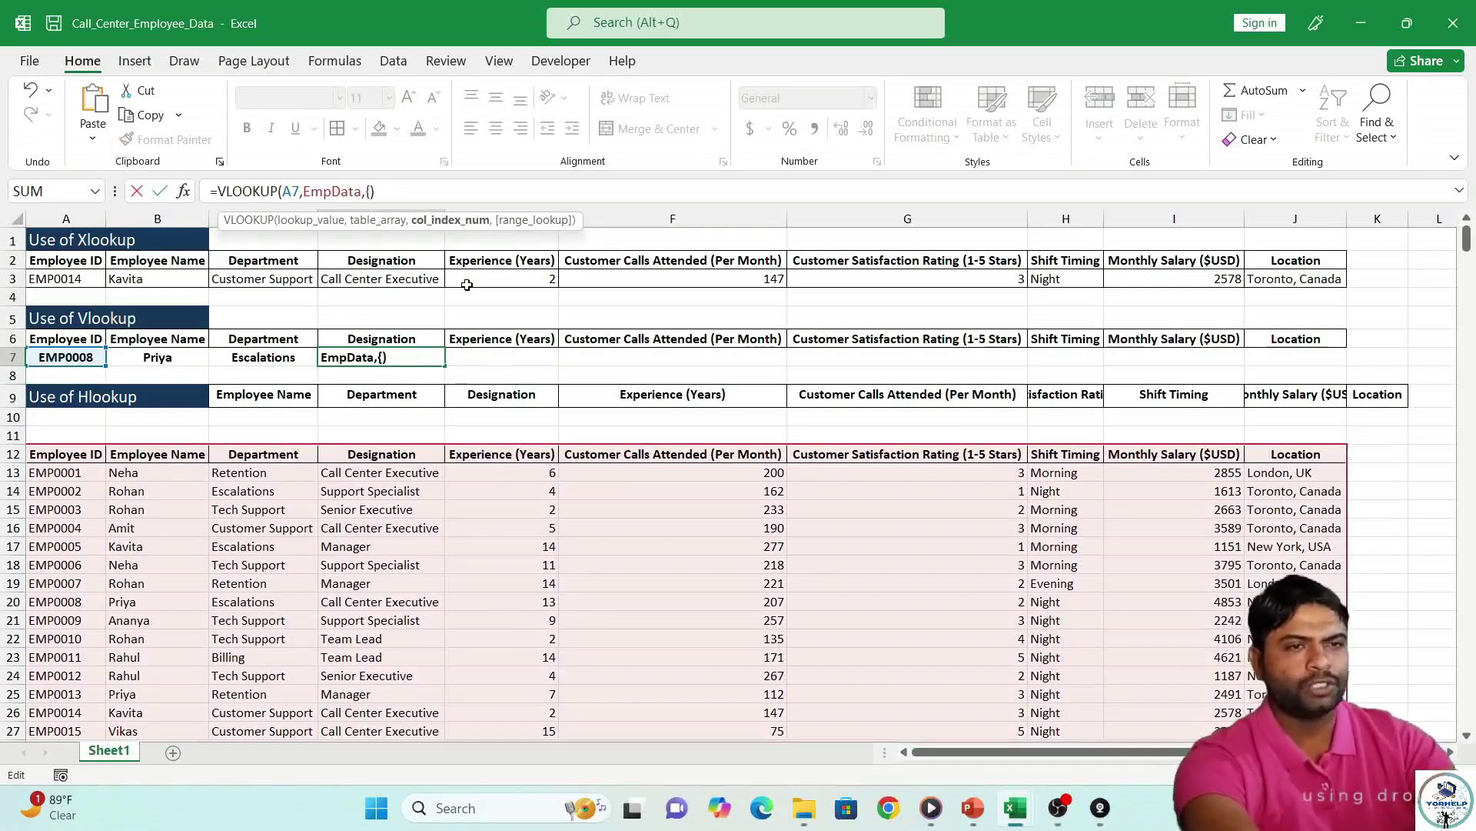
type("4,5,6,7,8,9,10")
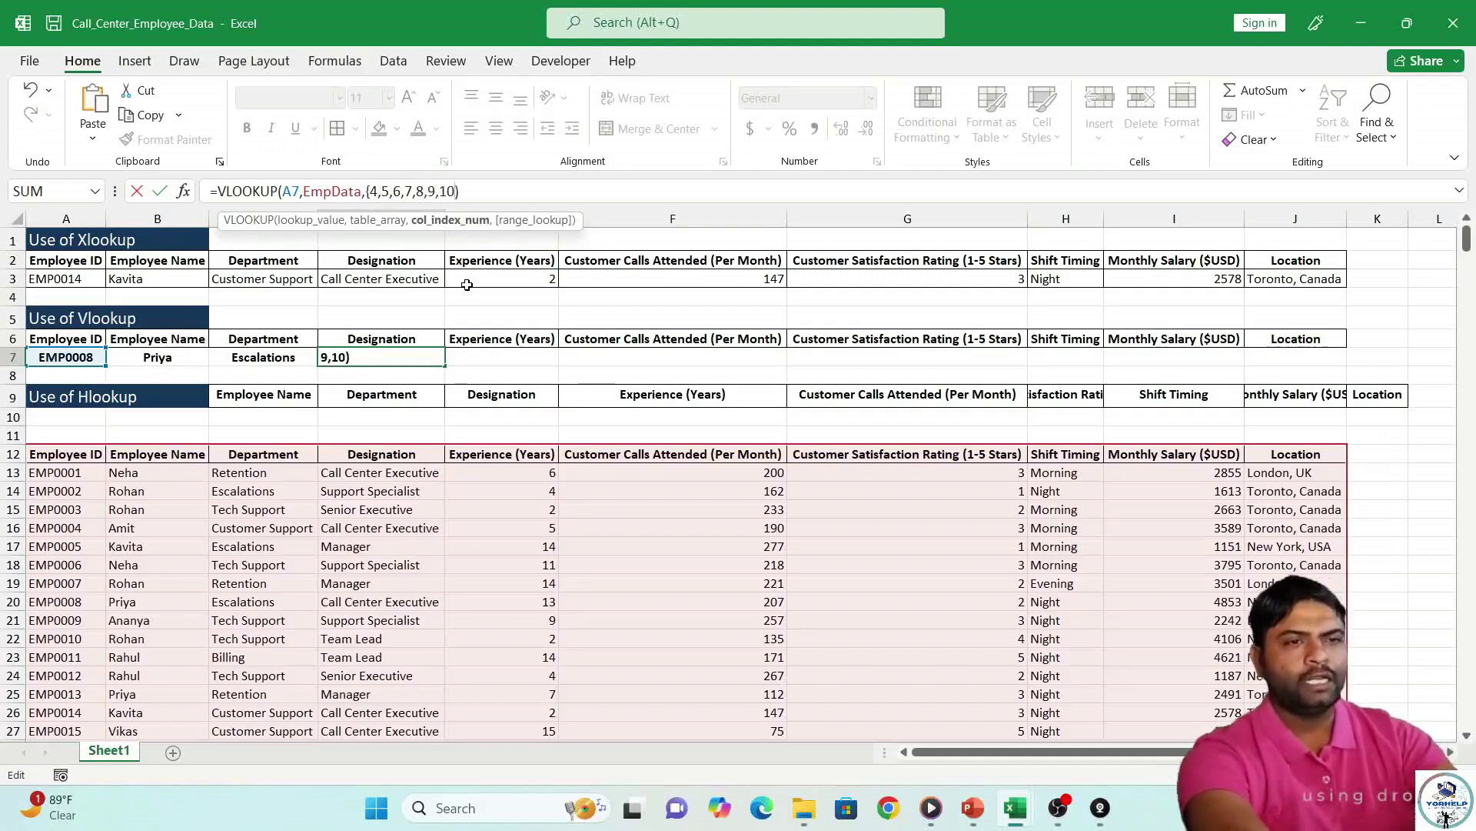
Close the column array with a brace so D7 spills designation through location.
key("Return")
key("Return")
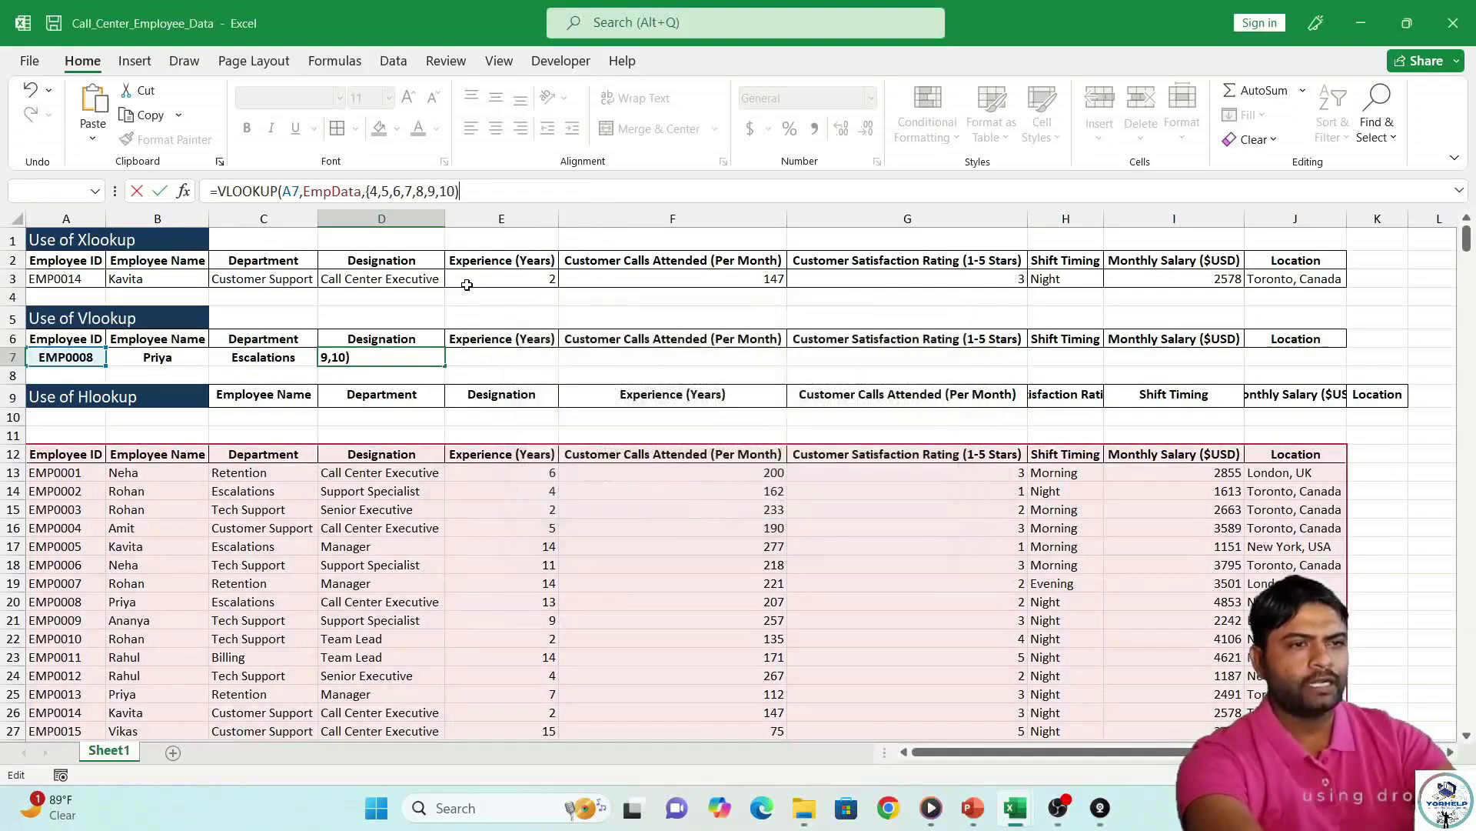
key("Return")
key("Return")
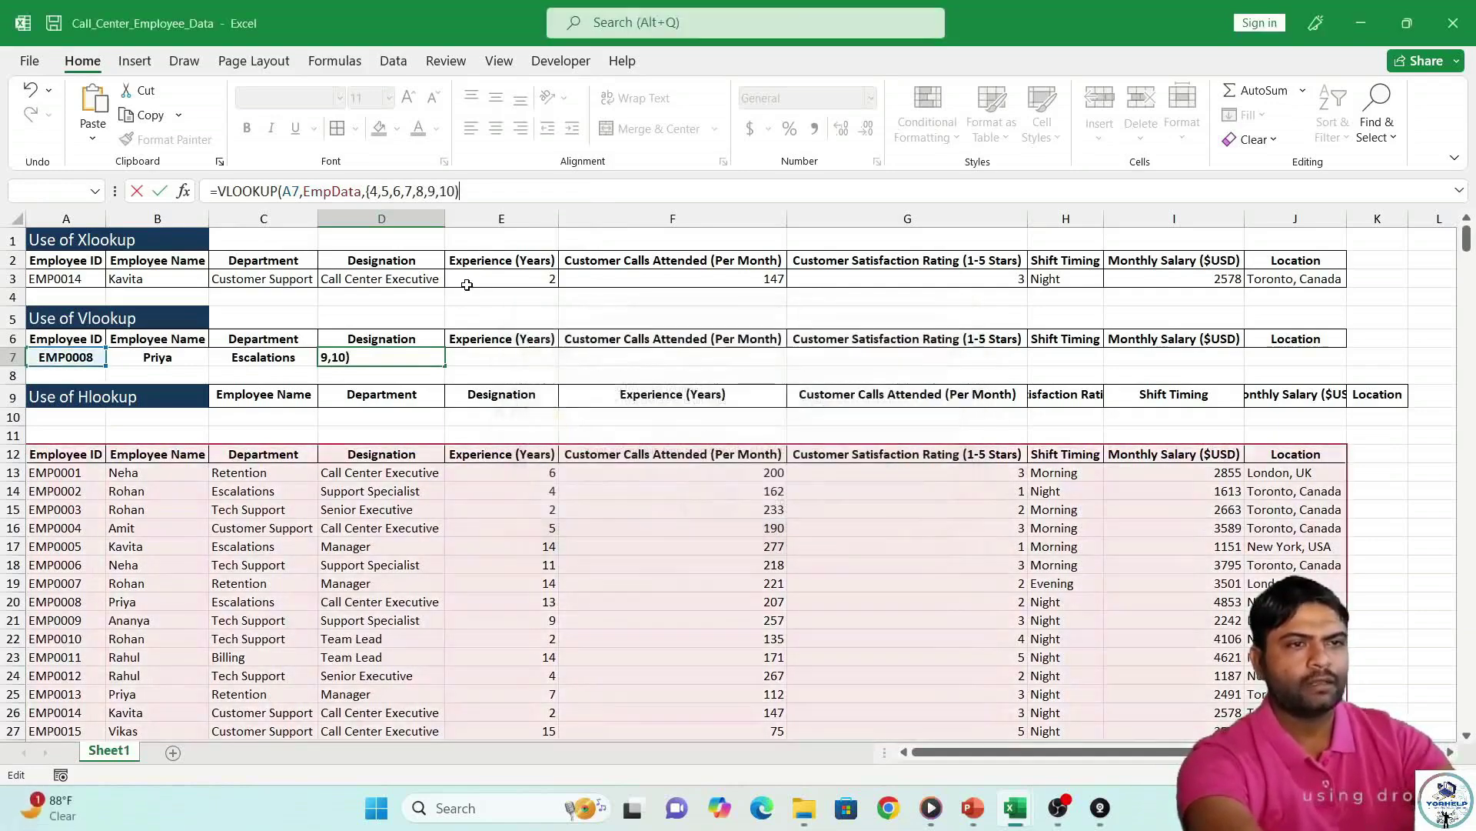
key("BackSpace")
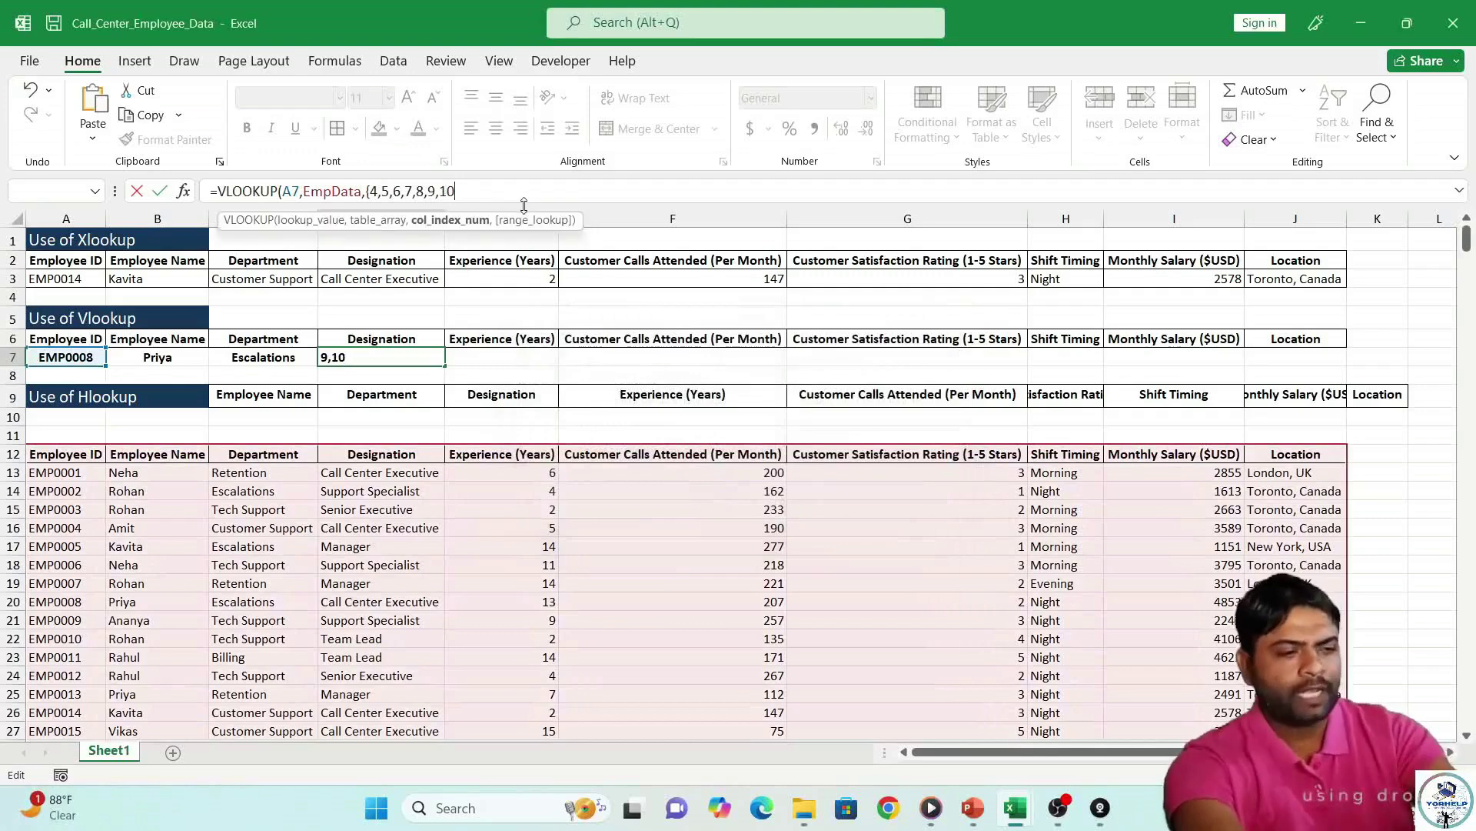
type("}")
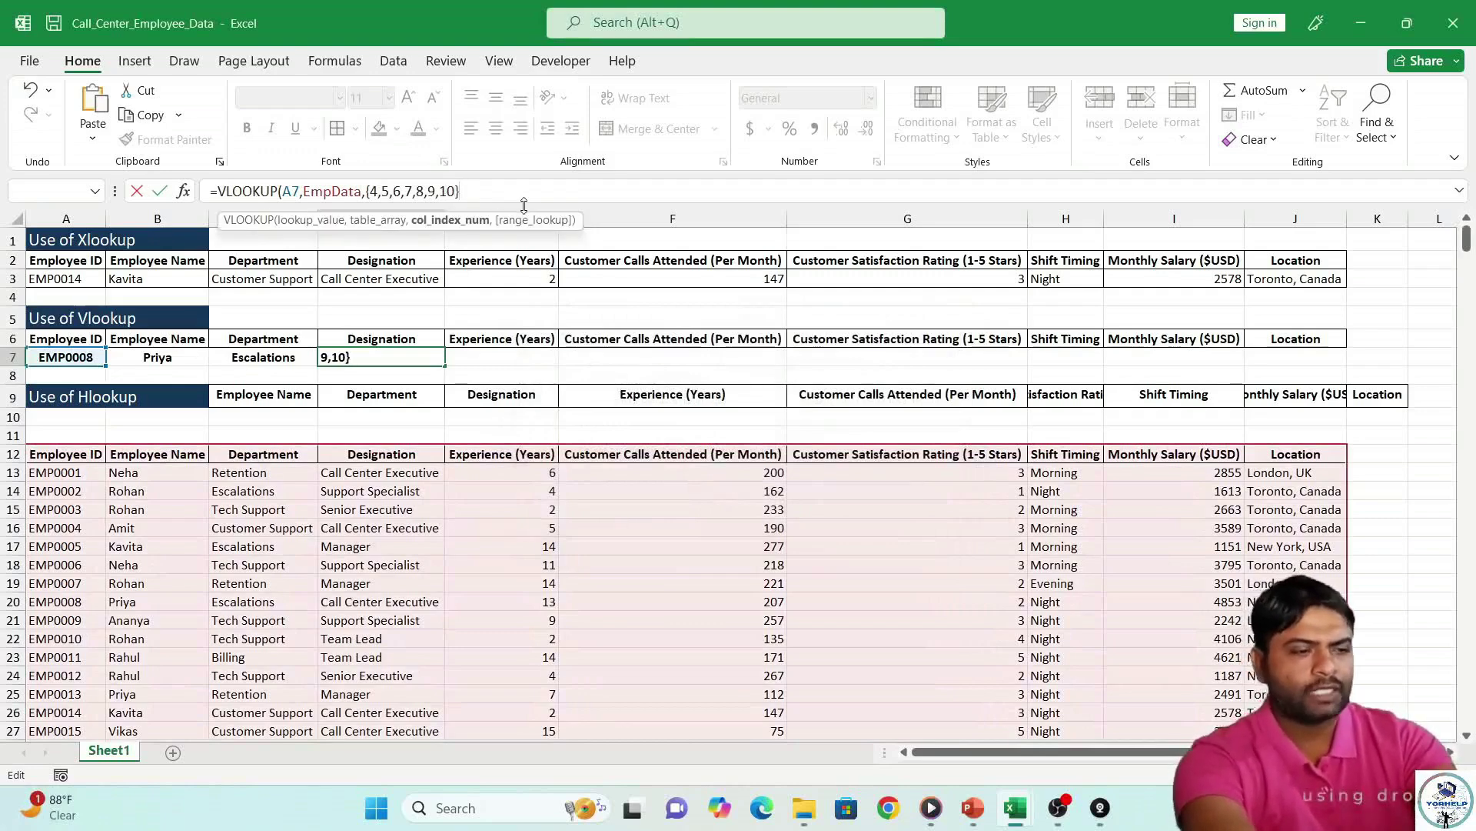
type(")")
key("Return")
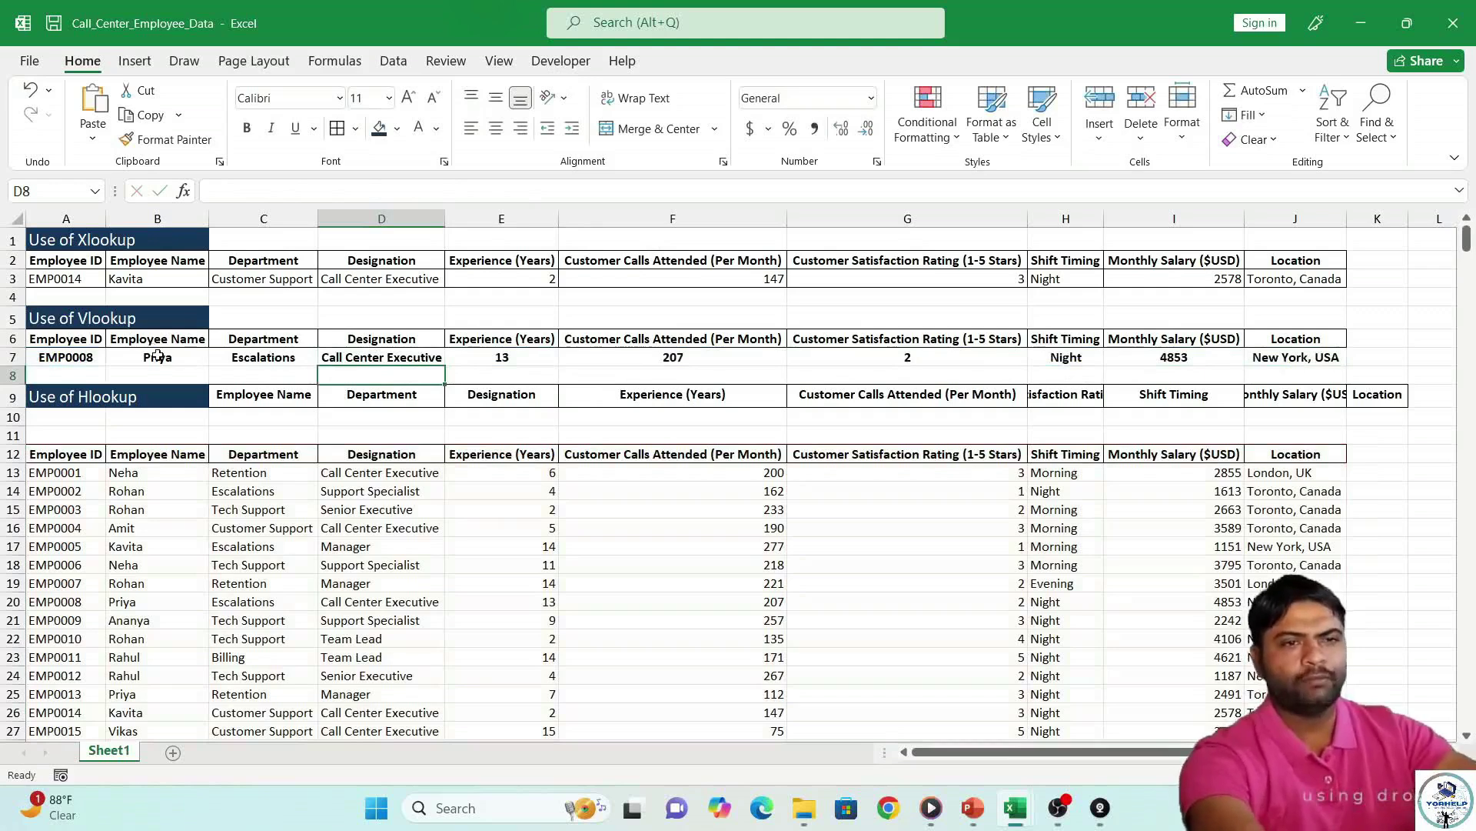
Change the lookup ID in A7 to EMP0010 so row 7 shows Tech Support, Team Lead.
left_click(158, 355)
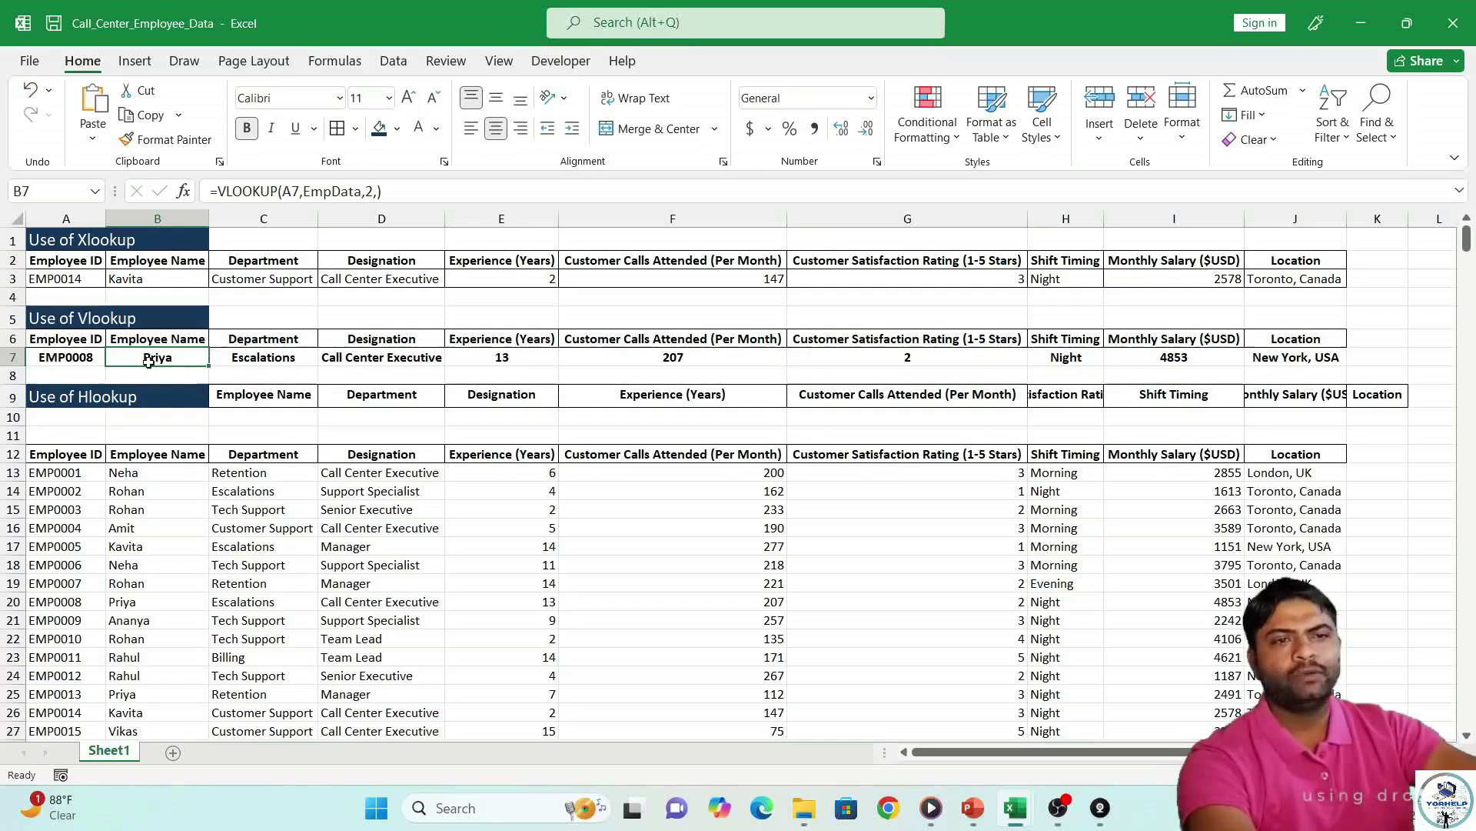
left_click(79, 356)
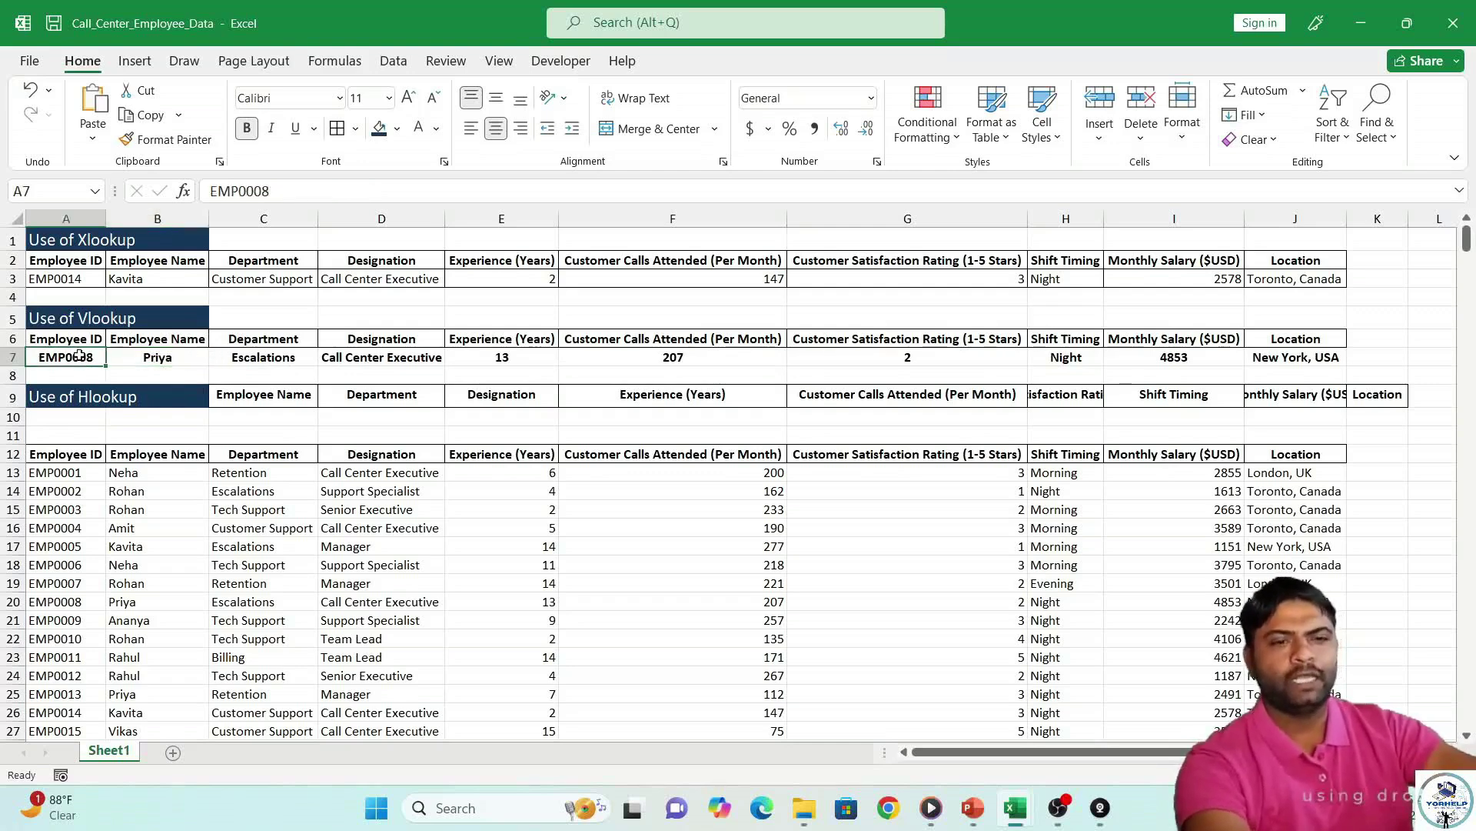
type("Em")
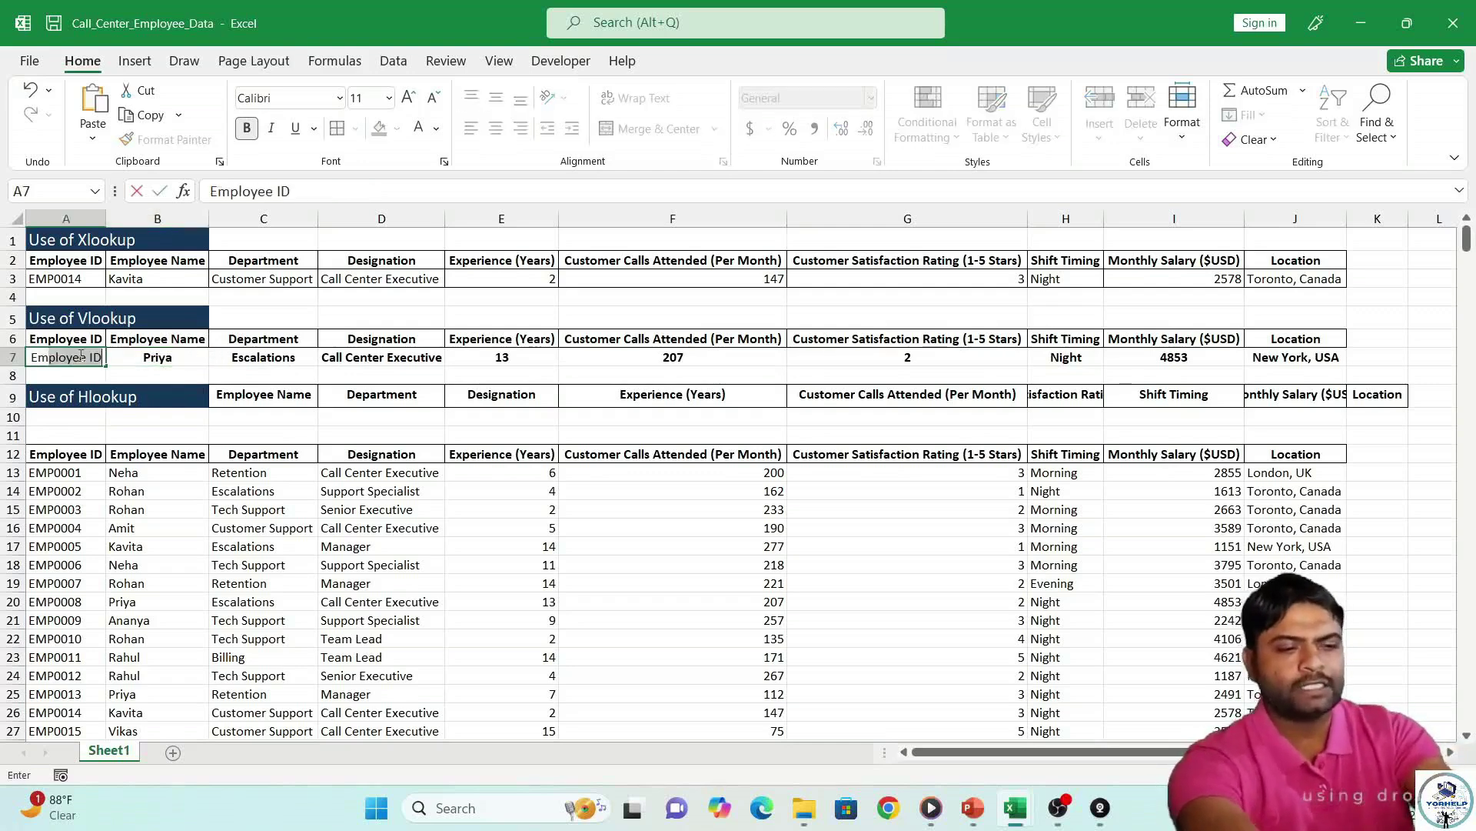
key("BackSpace")
key("BackSpace")
type("EMP0013")
key("BackSpace")
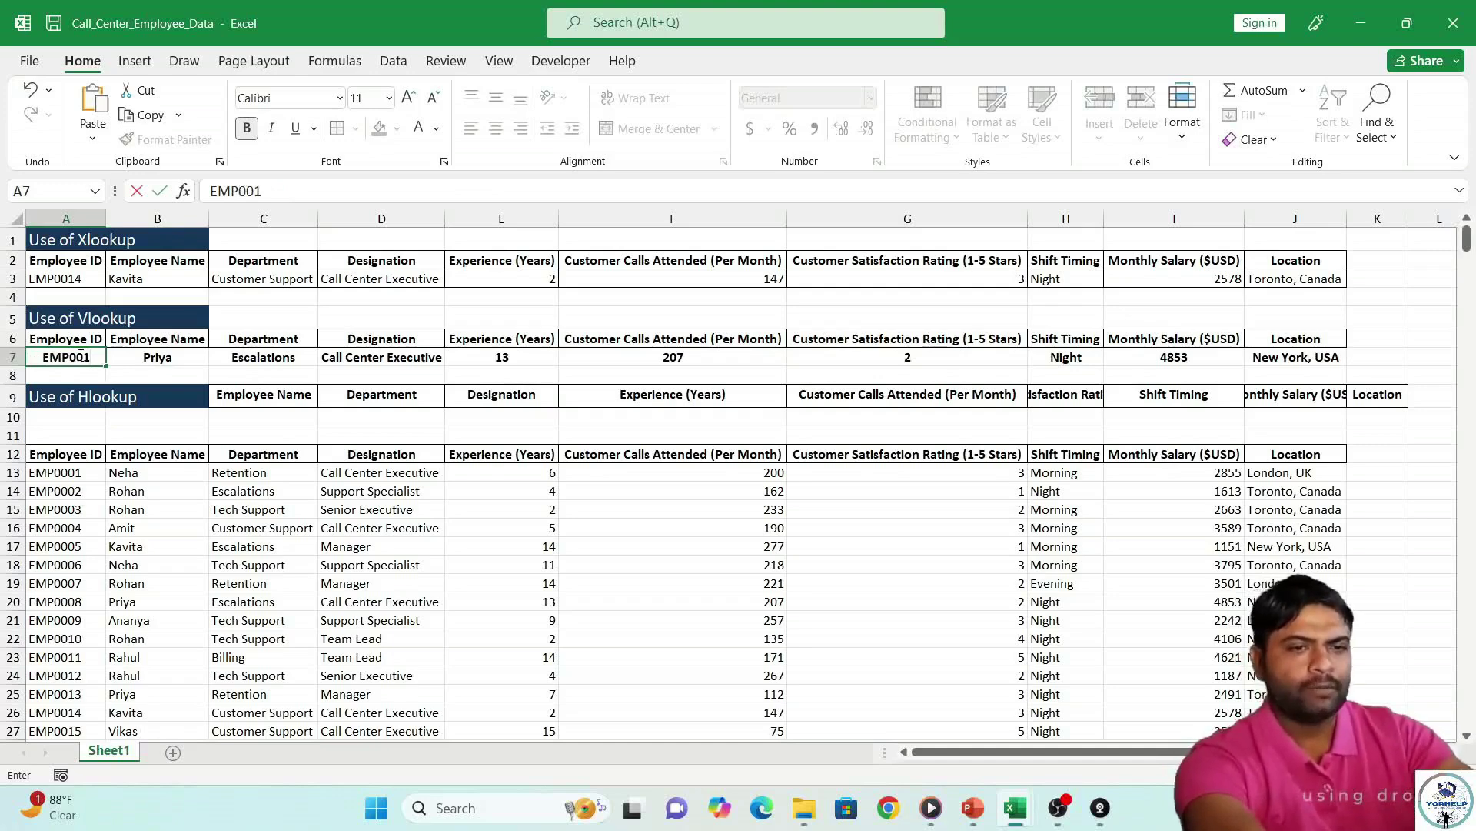
type("0")
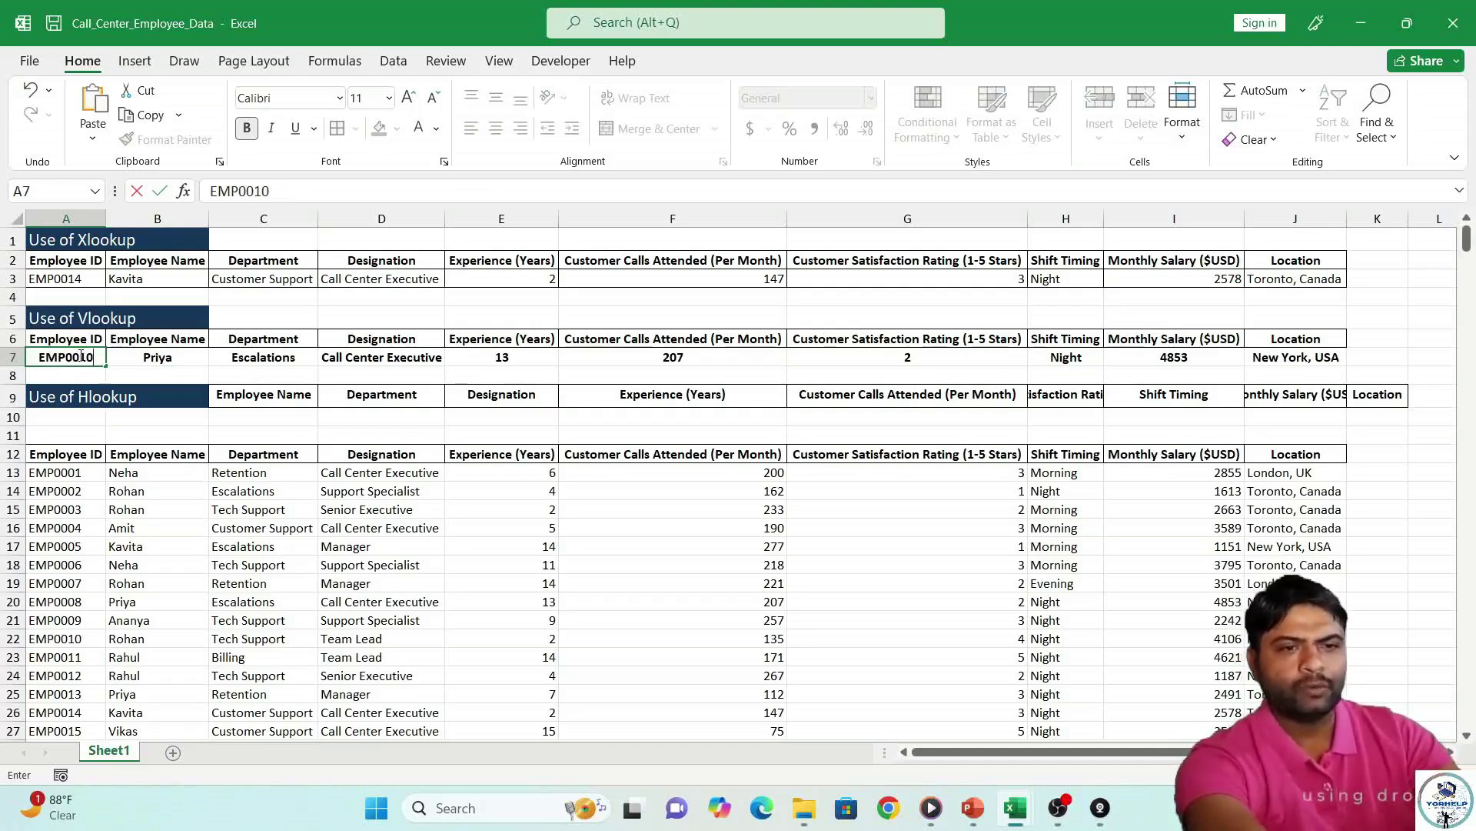
key("Return")
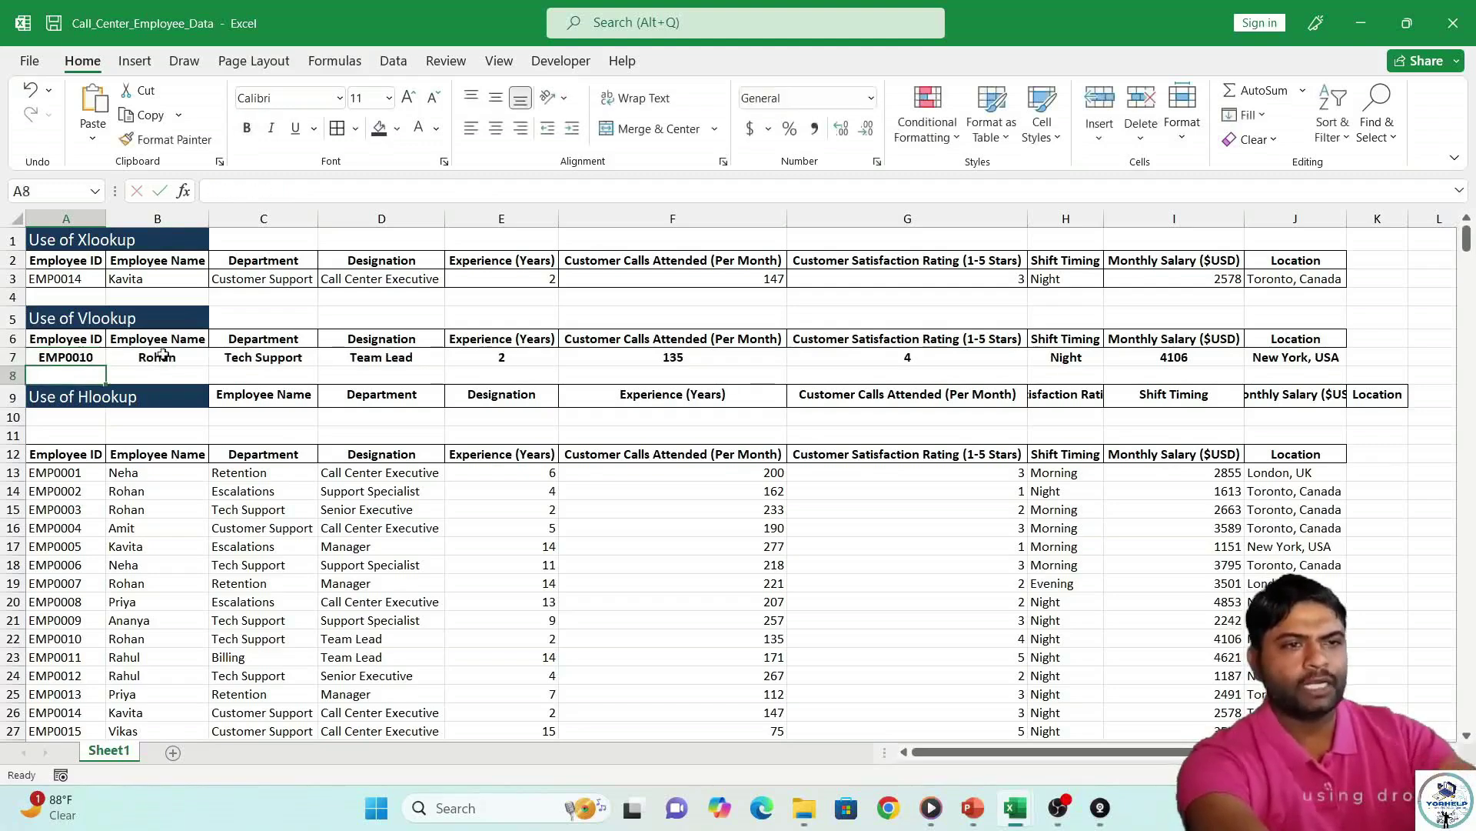
Compare row 7 against EMP0010's record in row 22 and the source table headers.
left_click(13, 638)
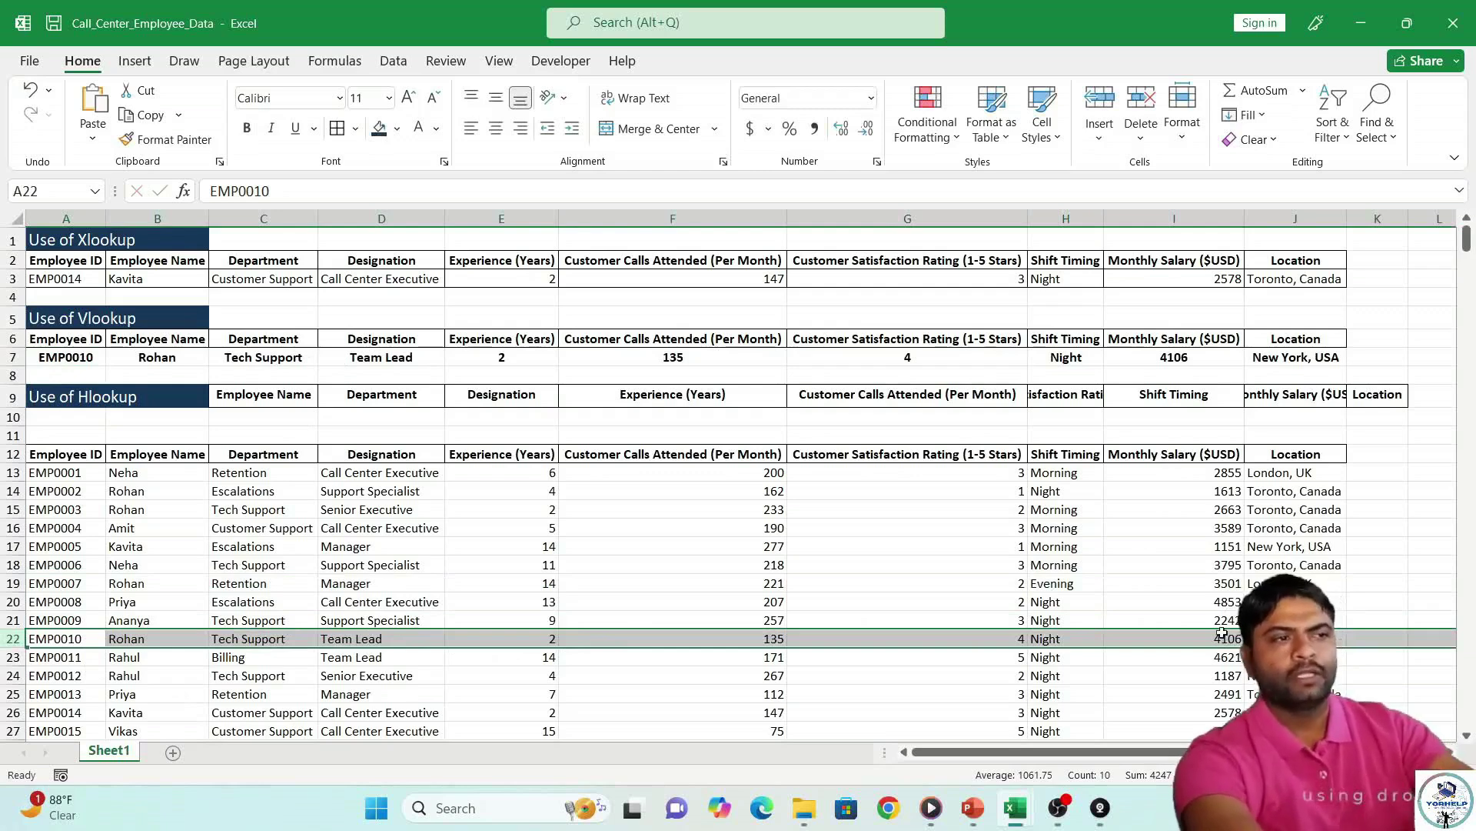
key("Tab")
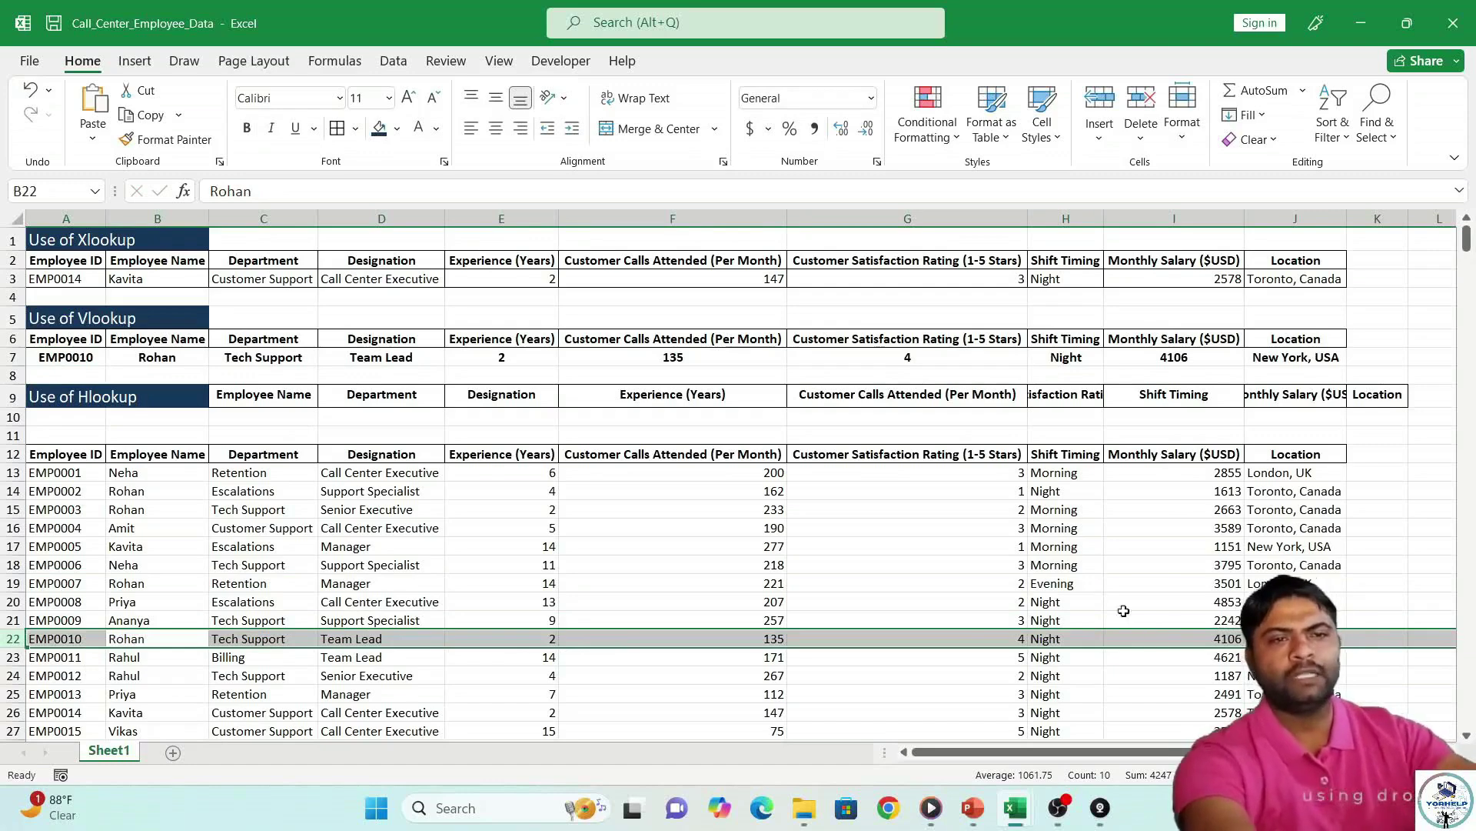
left_click(224, 420)
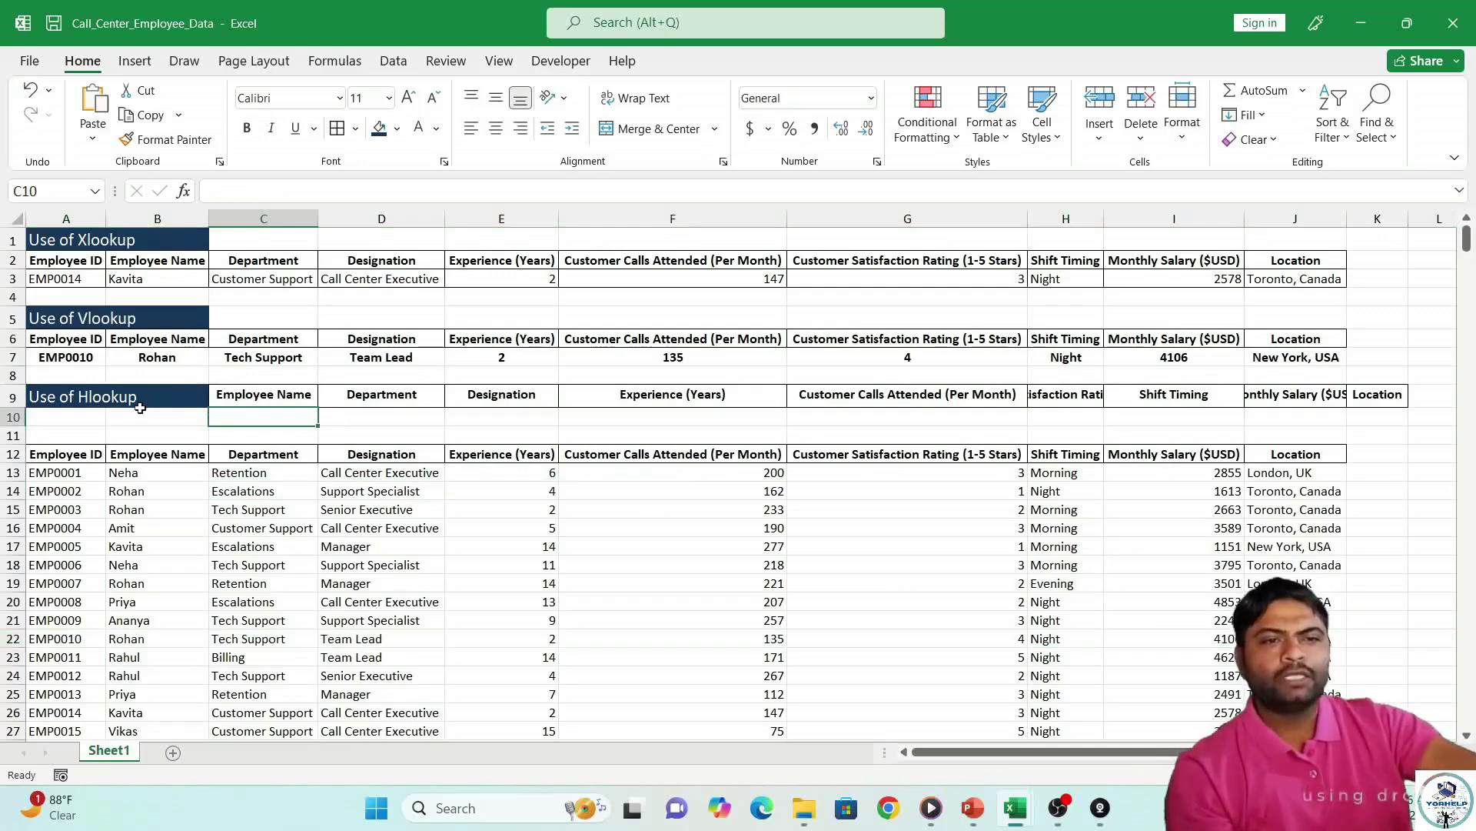
left_click(124, 456)
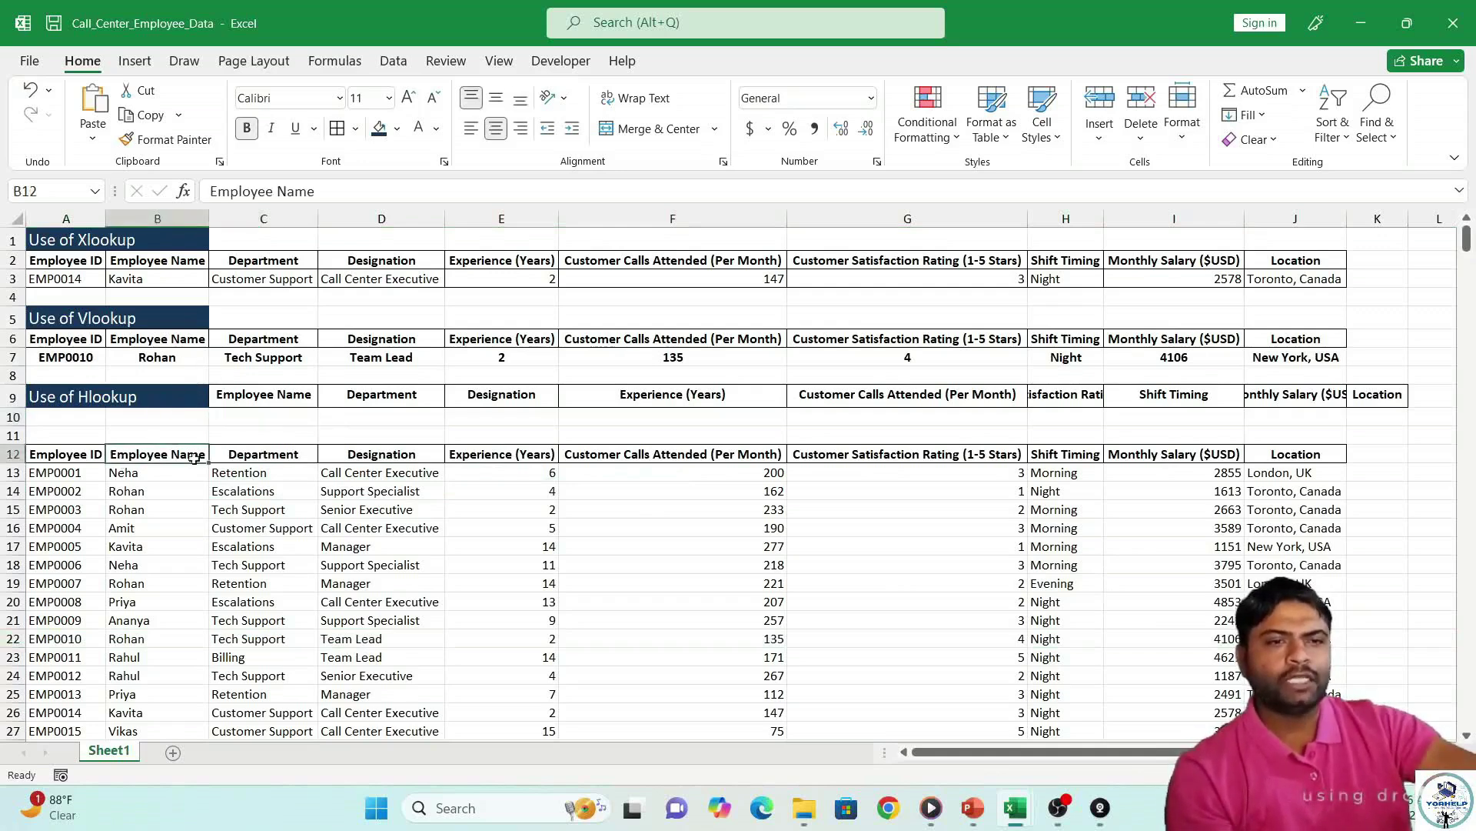
left_click(232, 456)
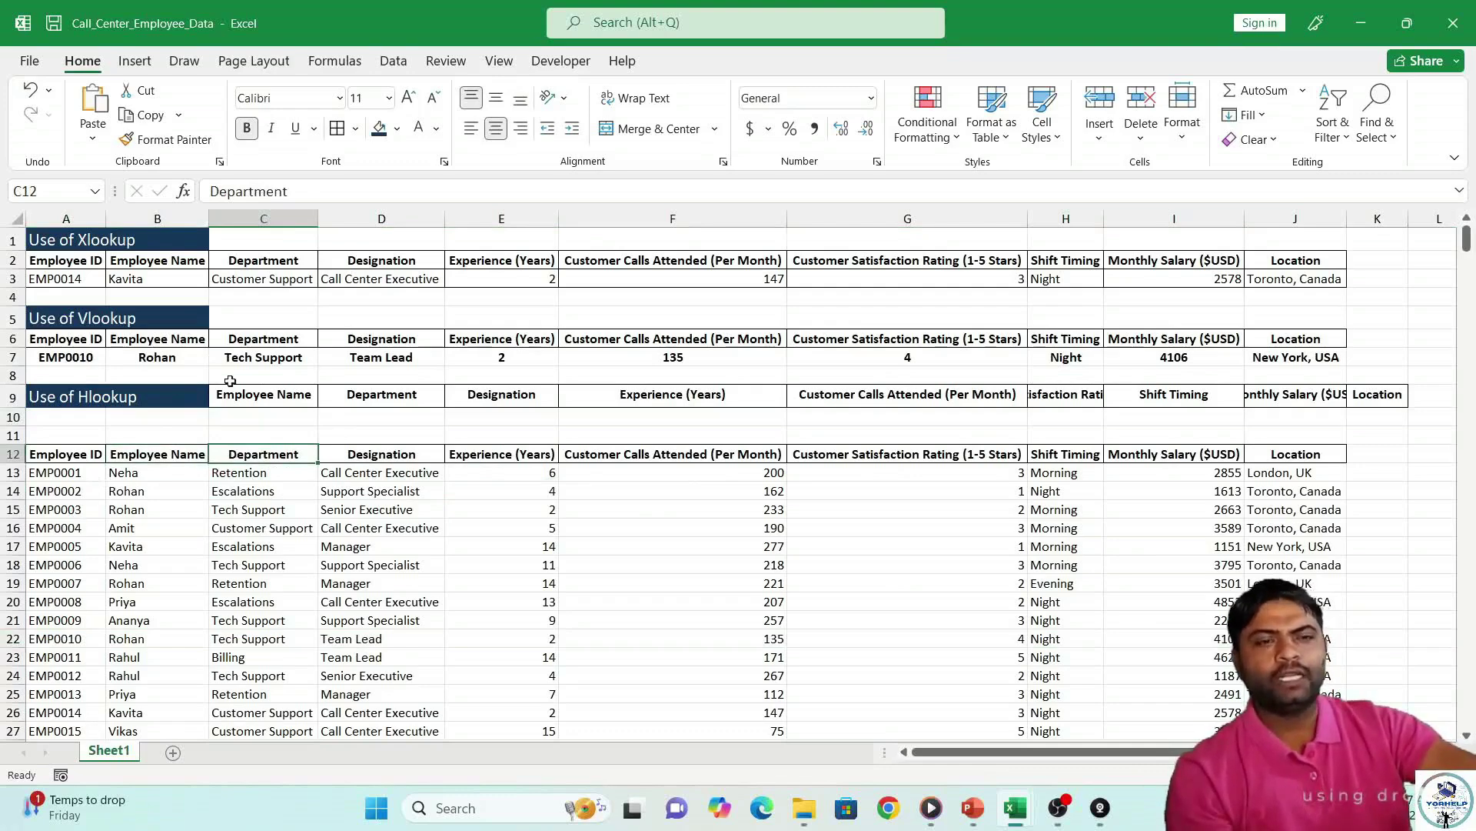
left_click(267, 413)
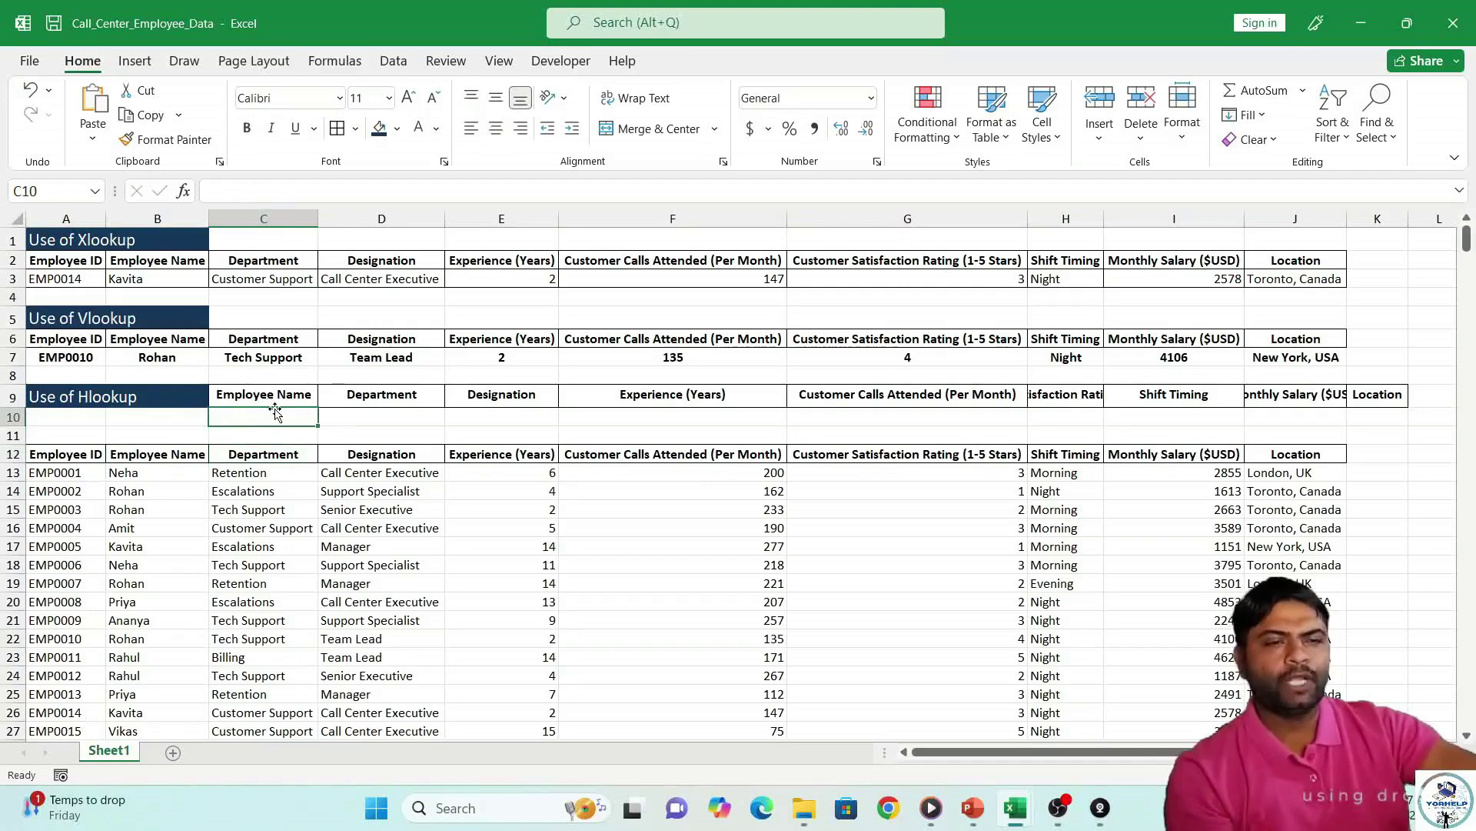
Enter =HLOOKUP(C9,EmpData,6,) in C10 with row index 6 and exact match.
type("=h")
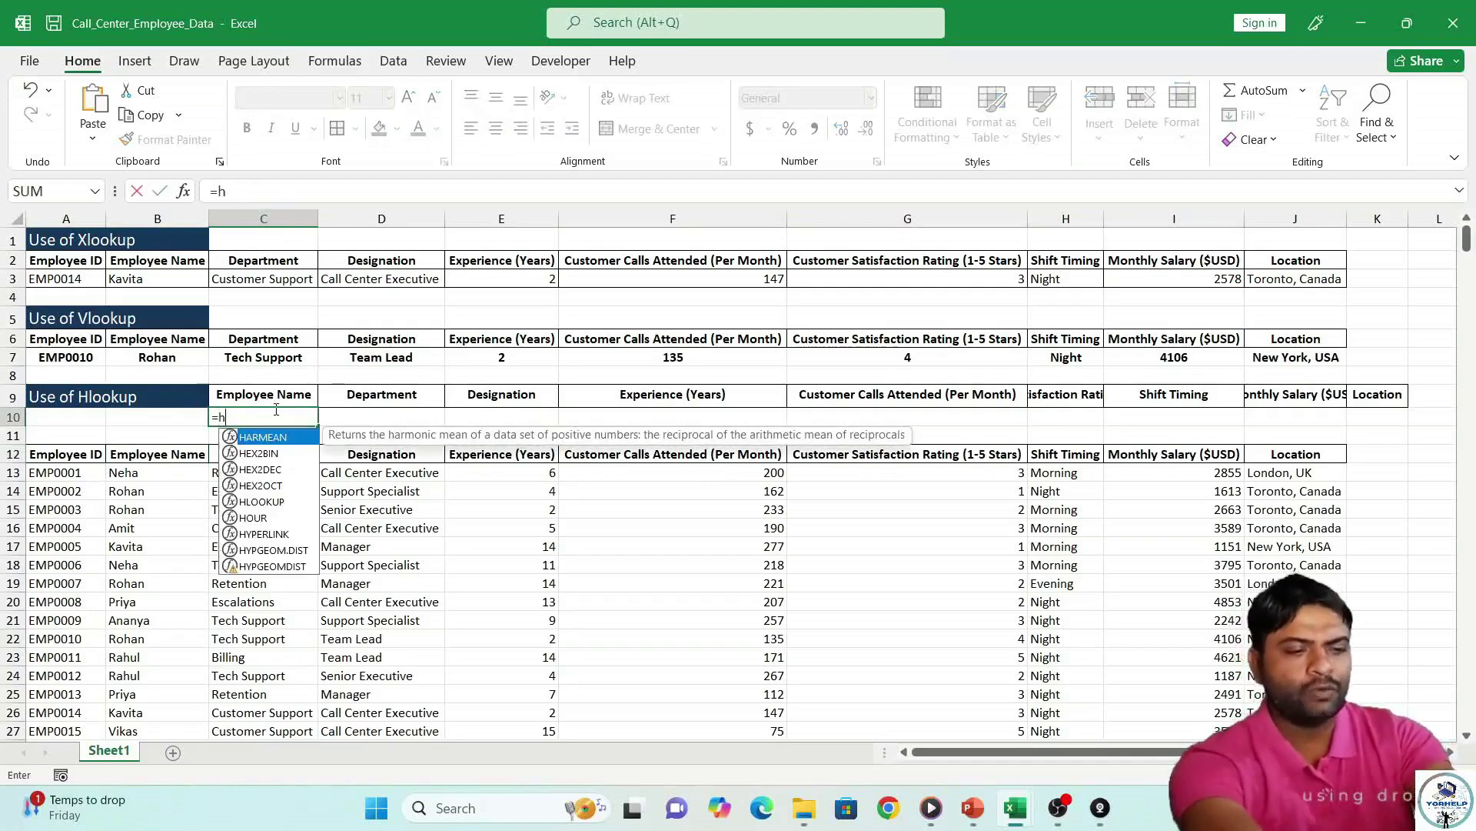
type("loo")
key("Tab")
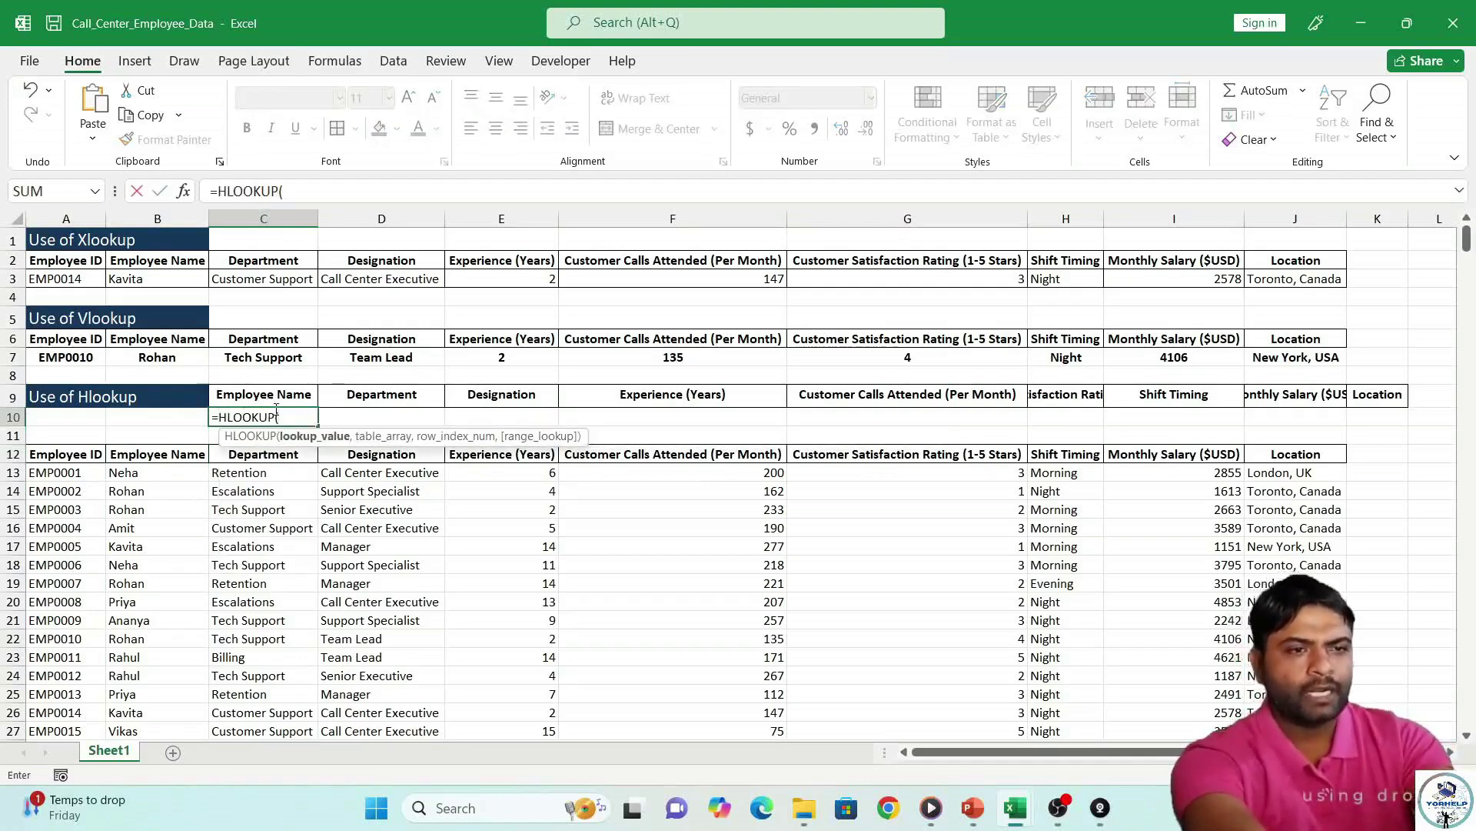
left_click(263, 393)
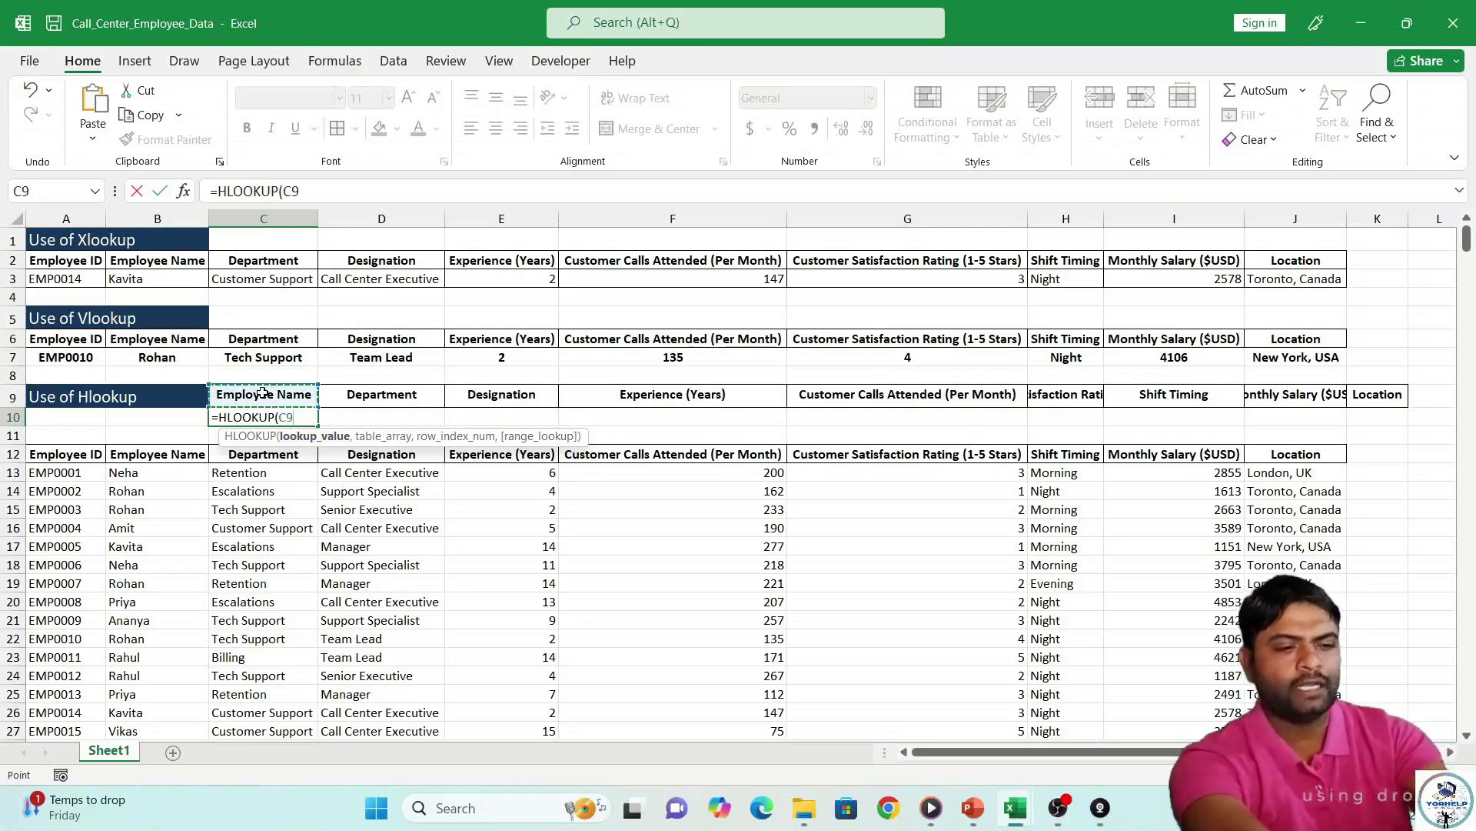
type(",")
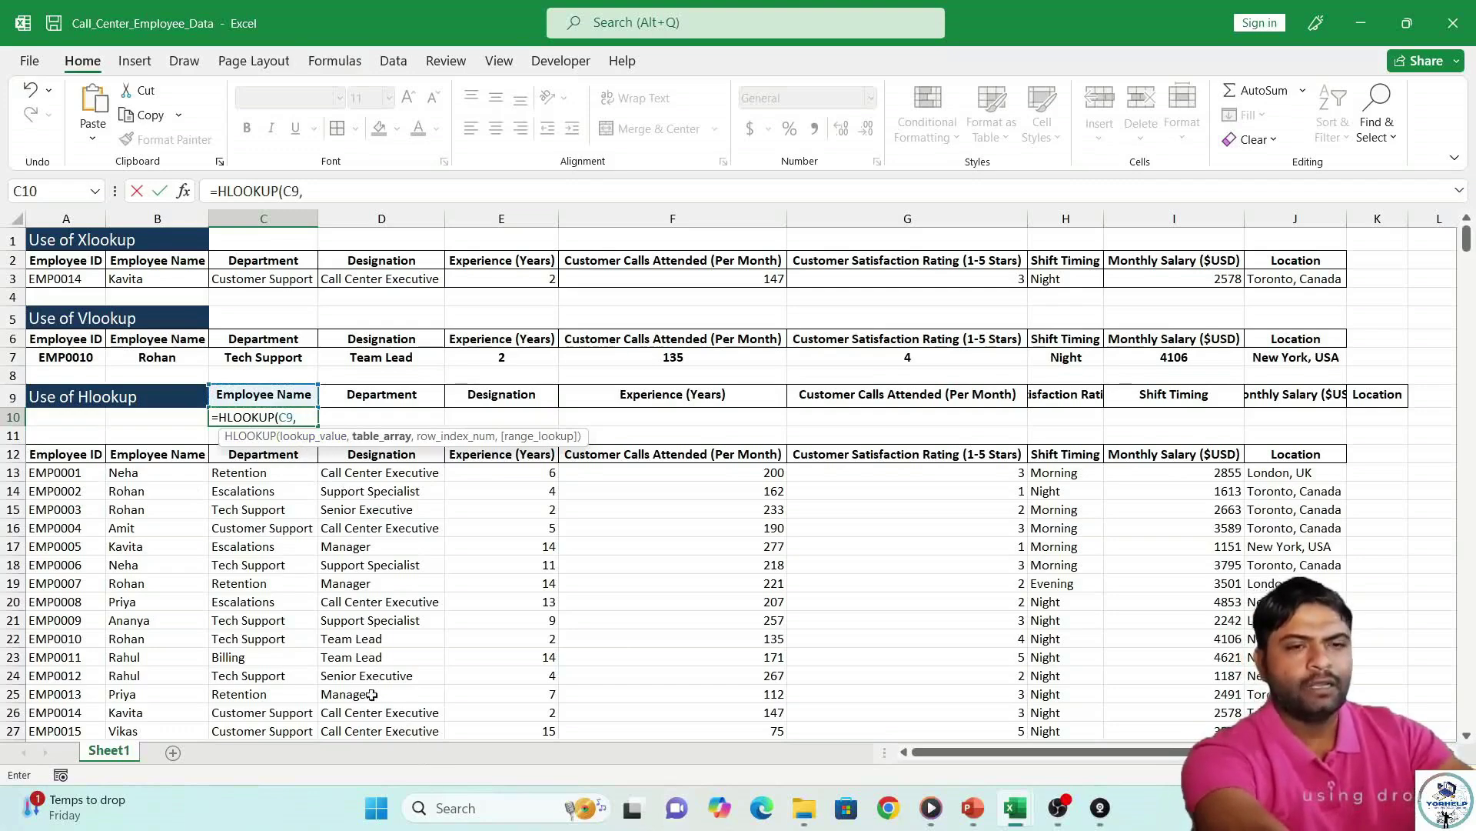
type("Emp")
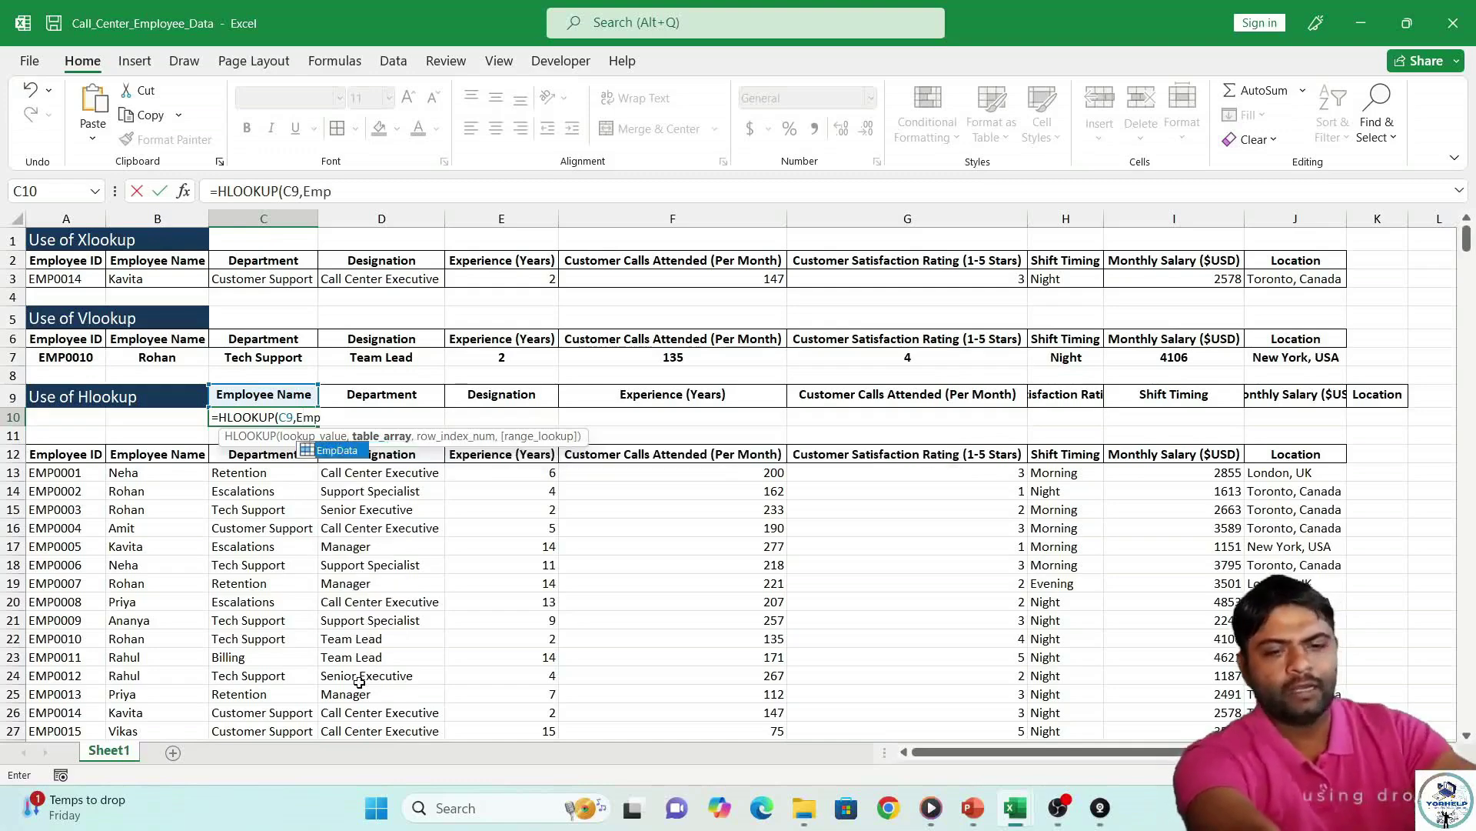
key("Tab")
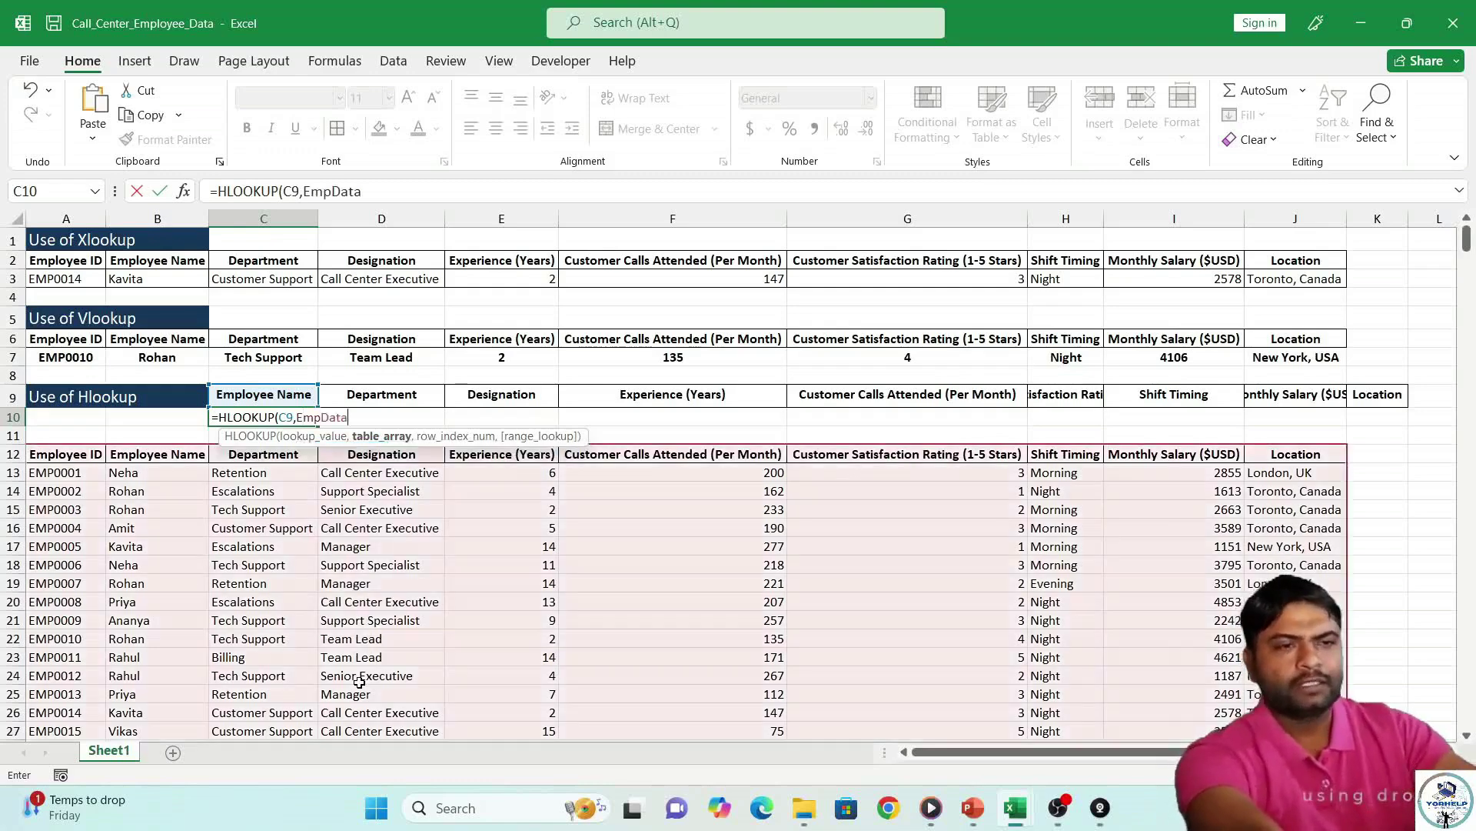
type(",")
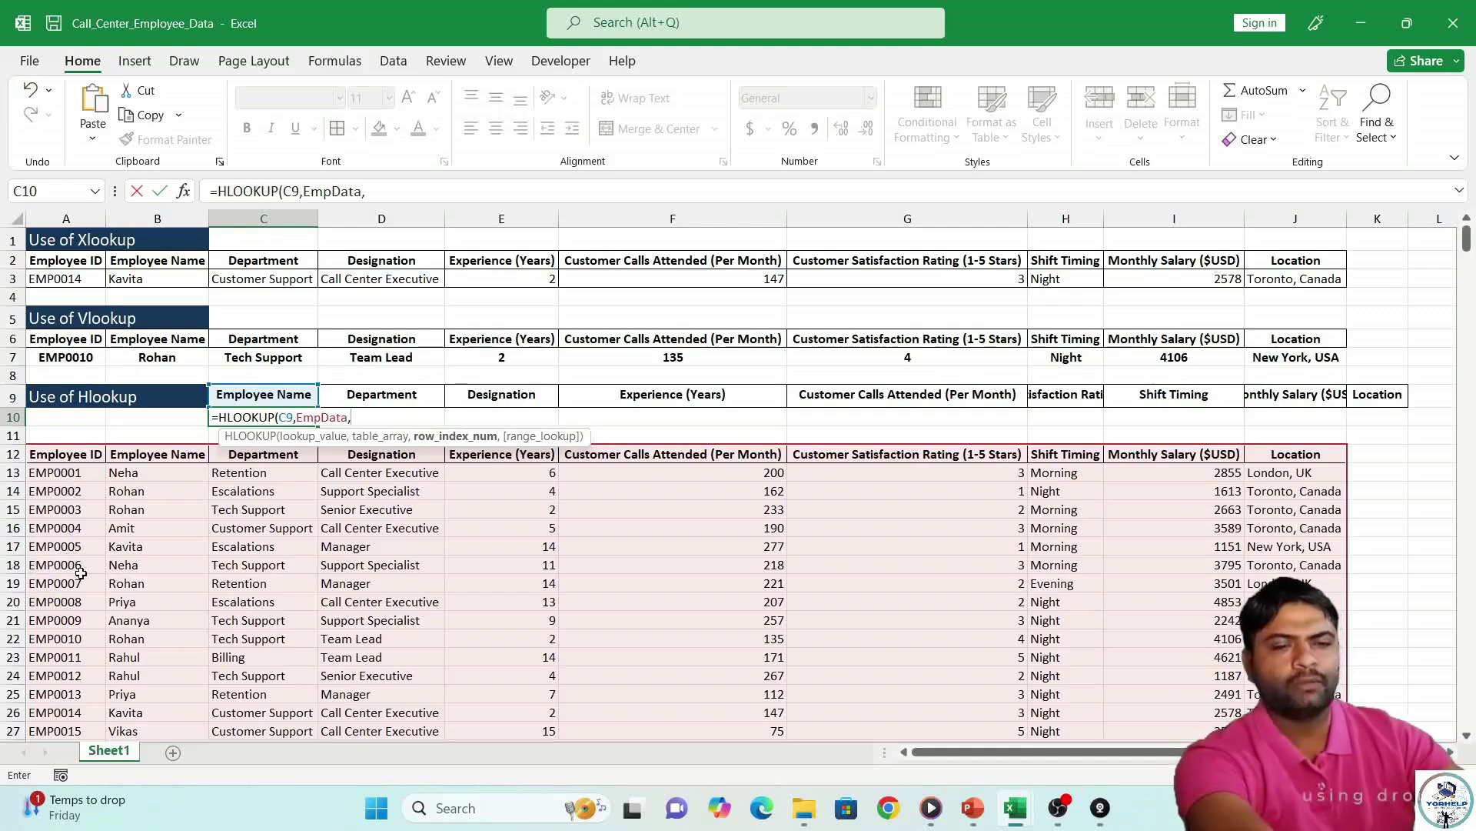
type("6")
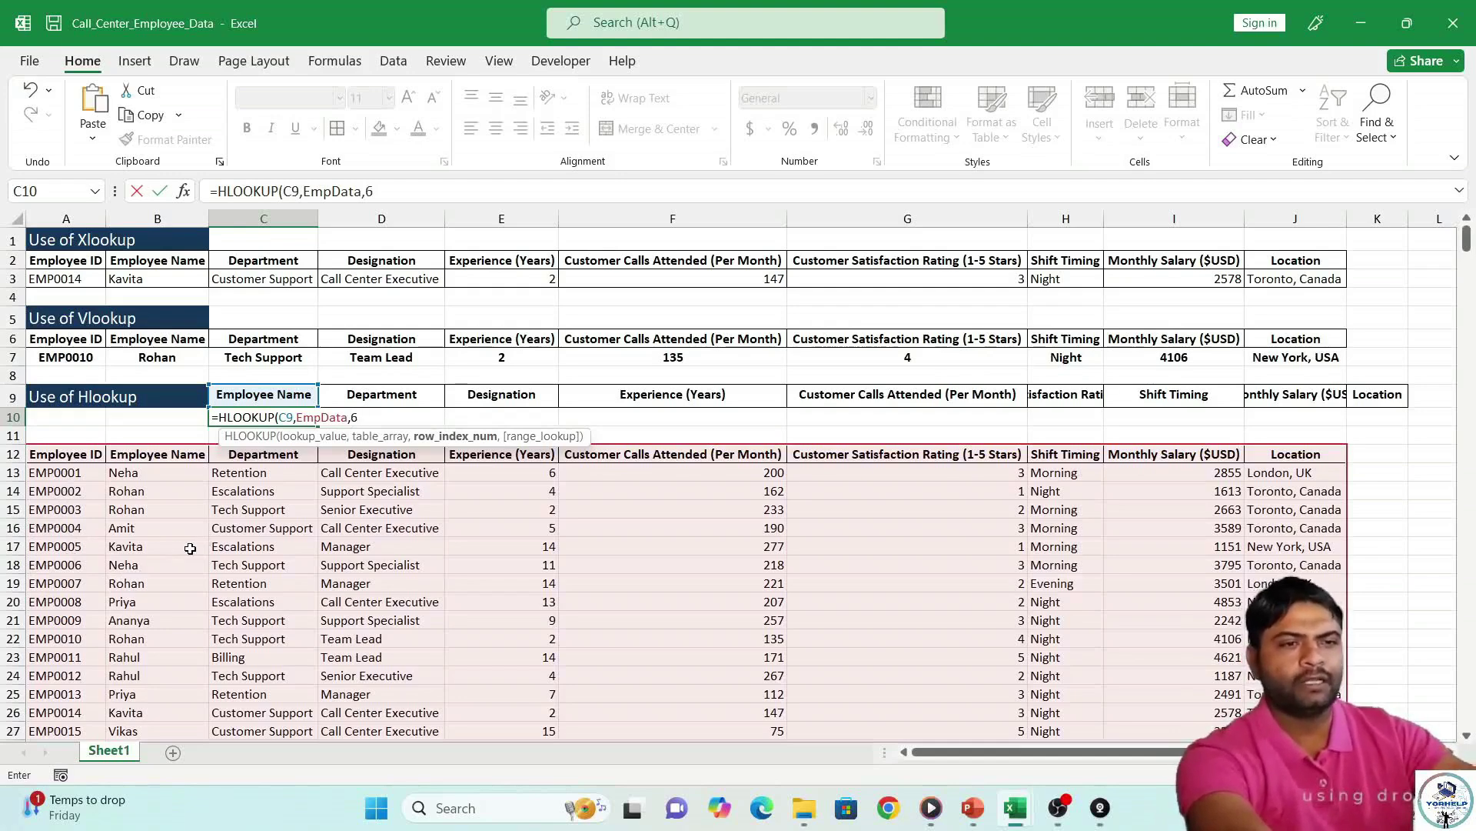
type(",")
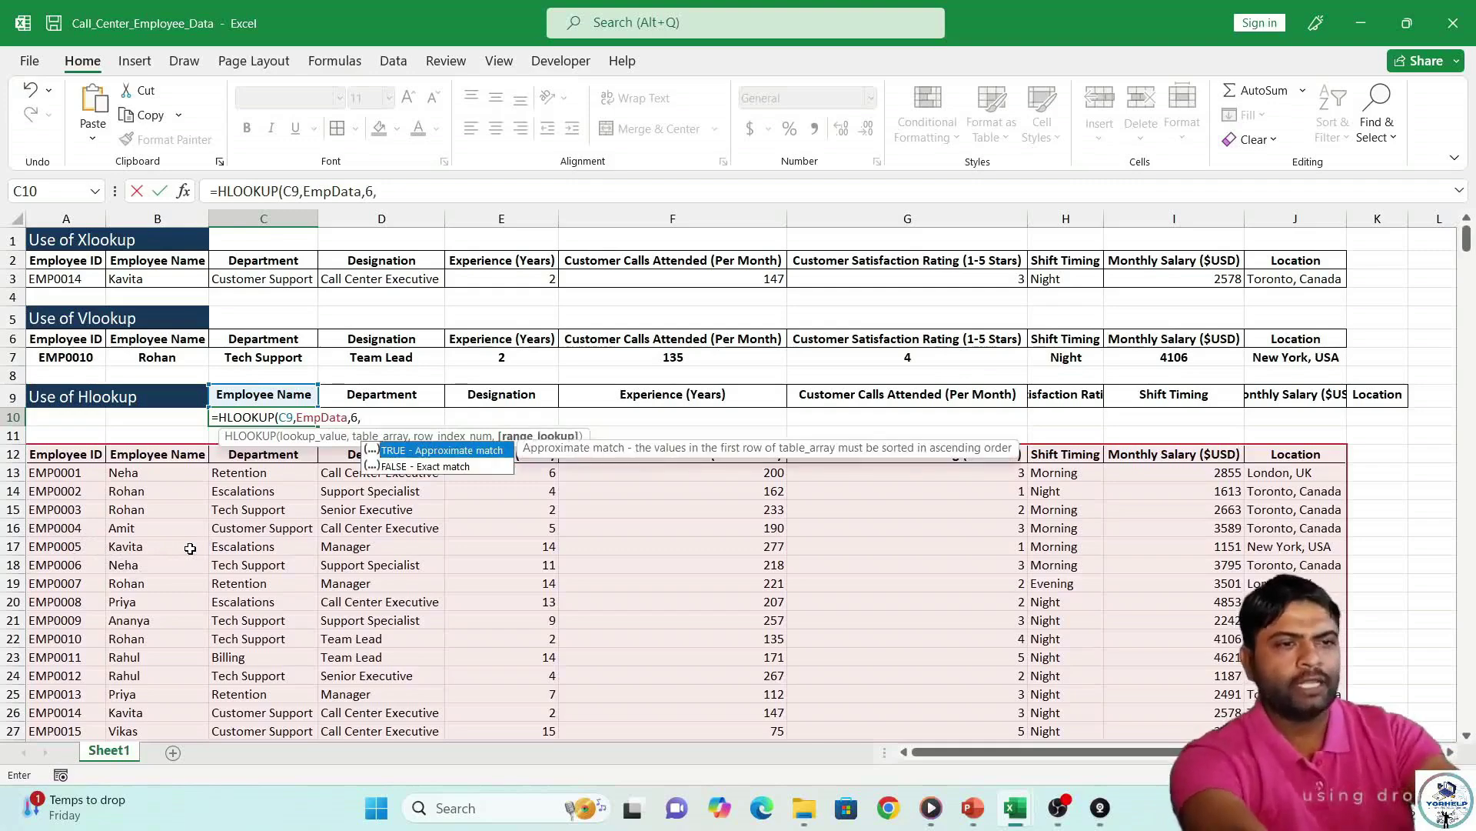
key("Down")
key("Return")
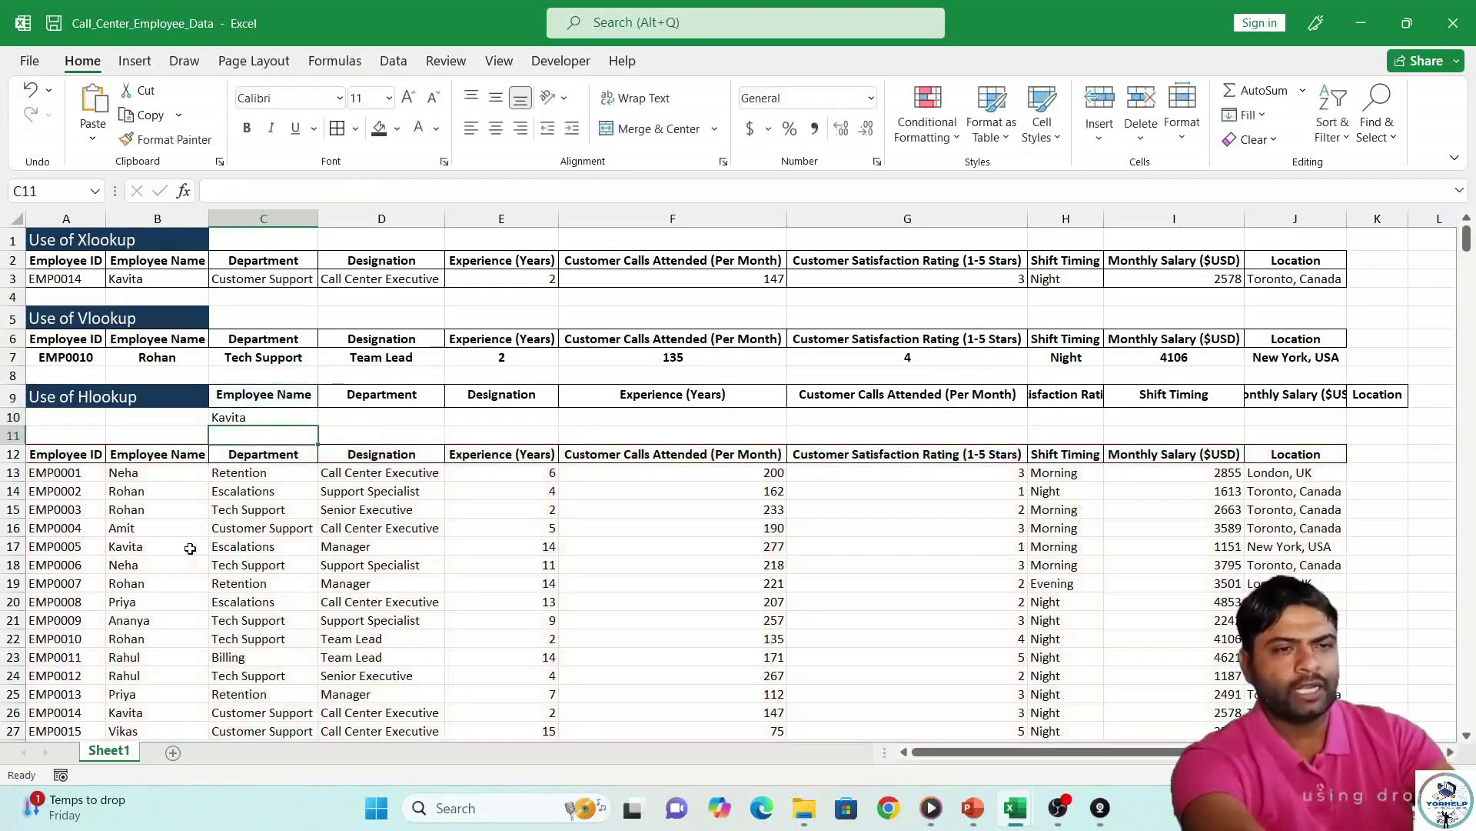
left_click(265, 420)
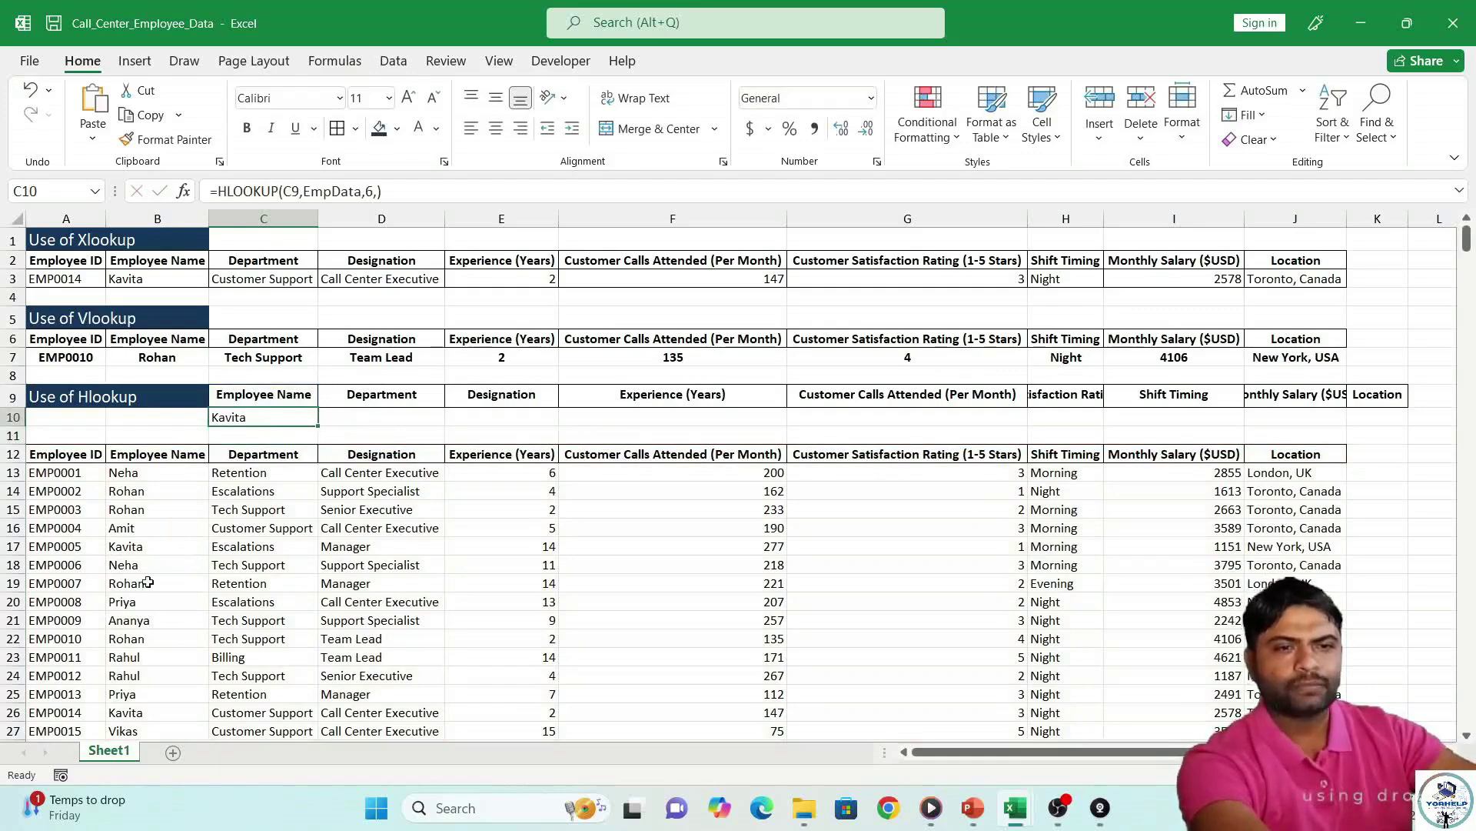
left_click(153, 551)
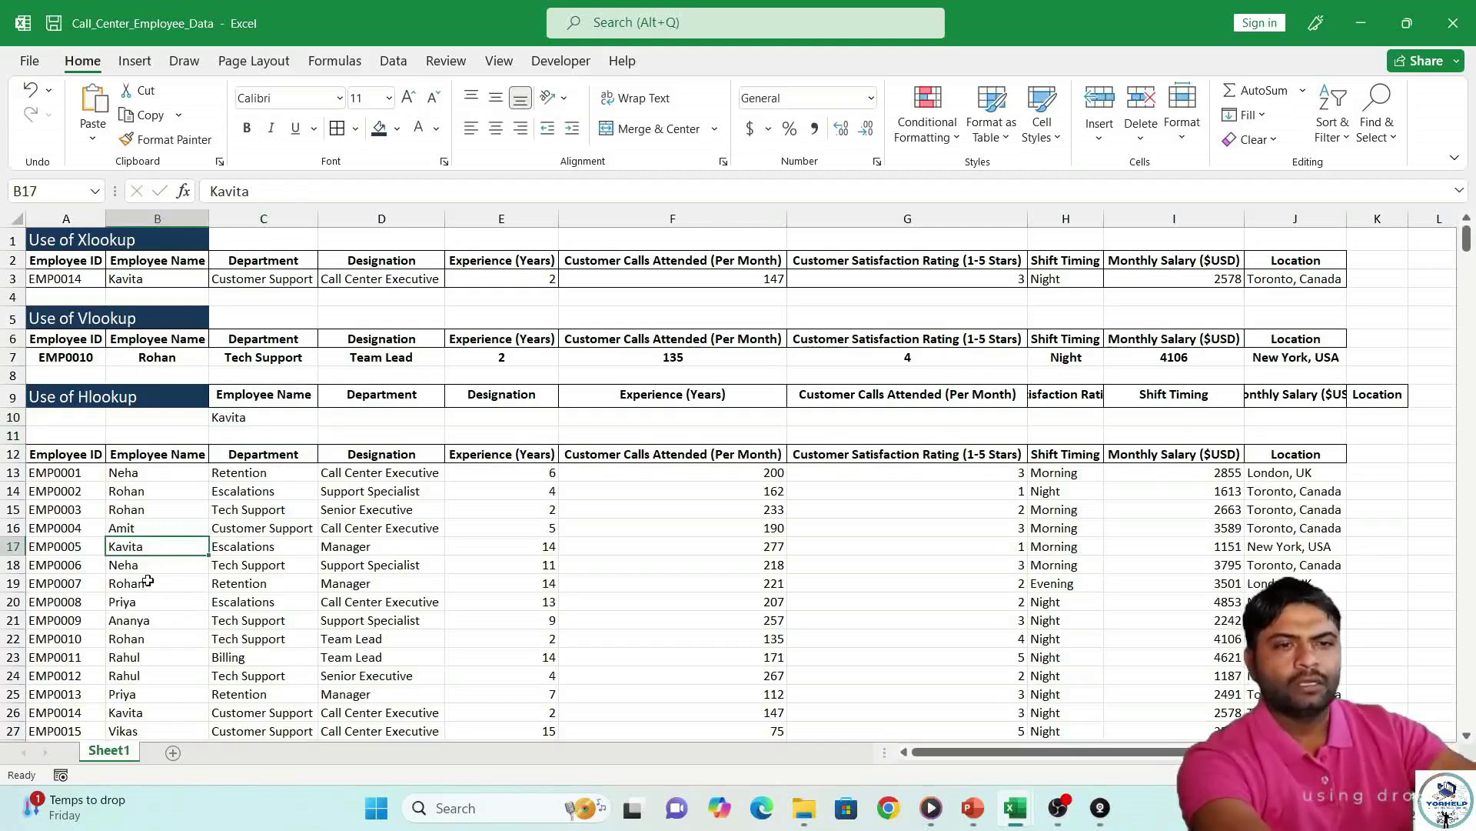
left_click(150, 573)
left_click(252, 420)
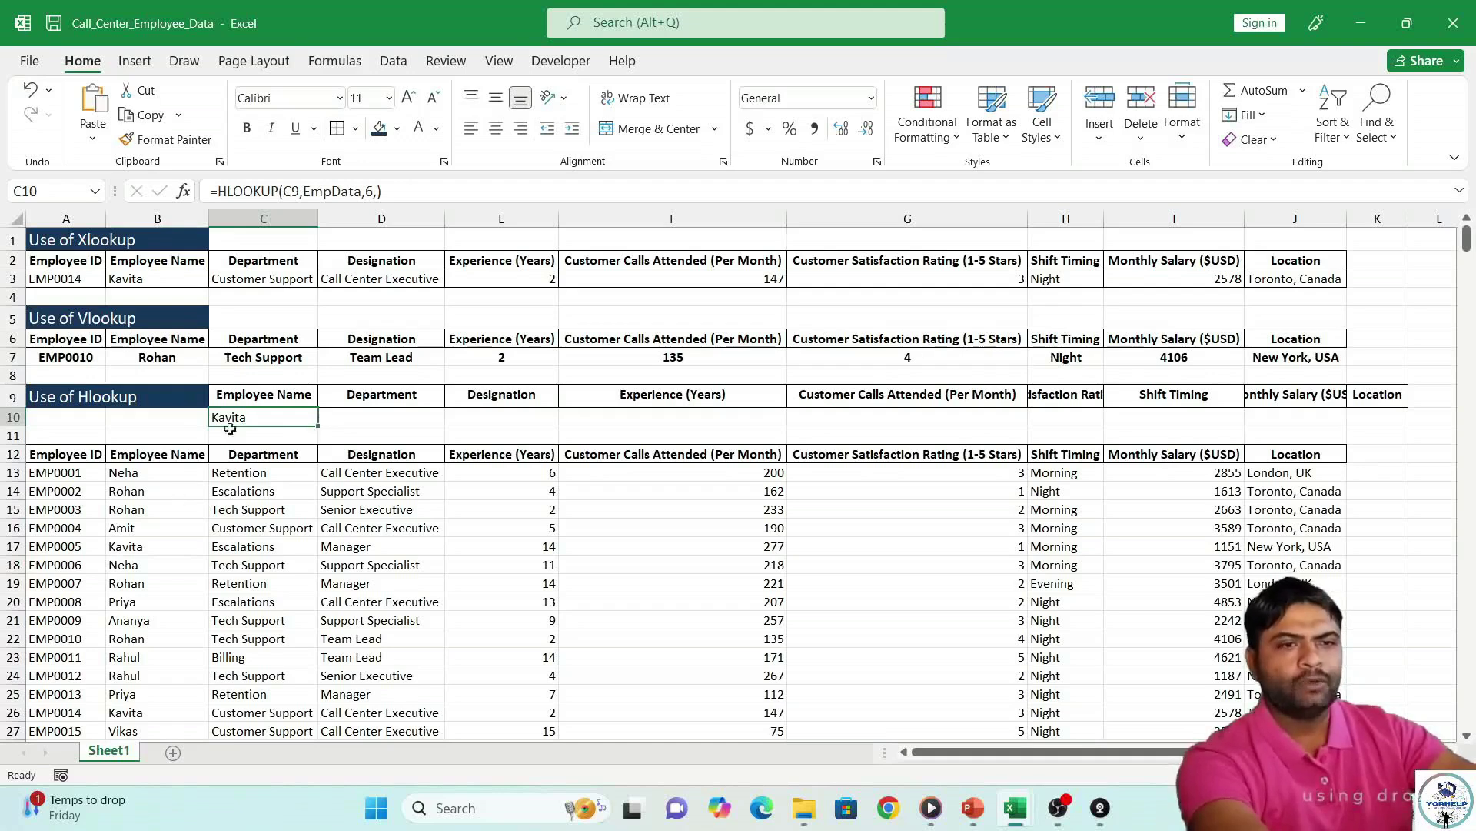
left_click(294, 191)
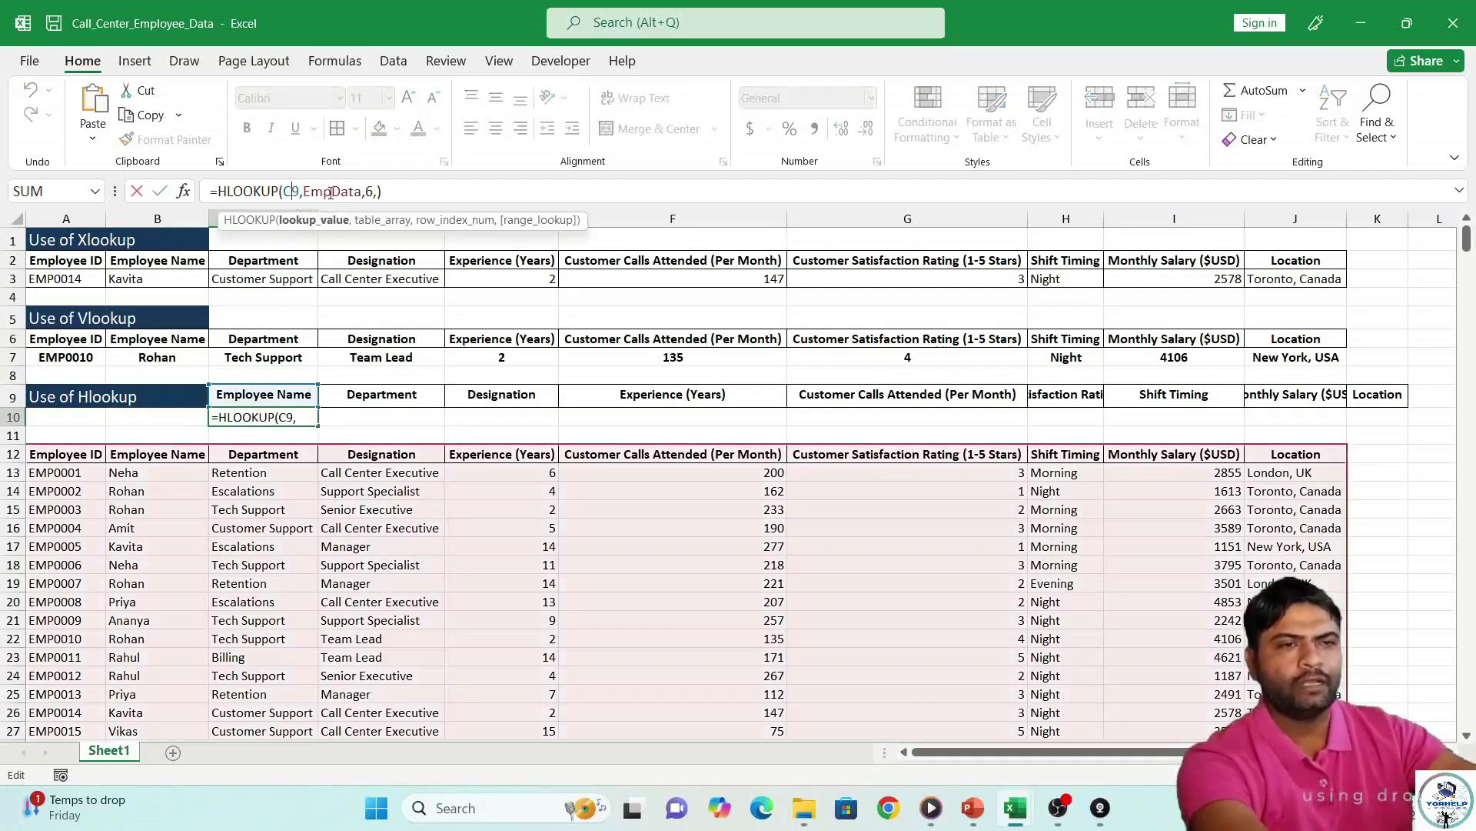
left_click(332, 192)
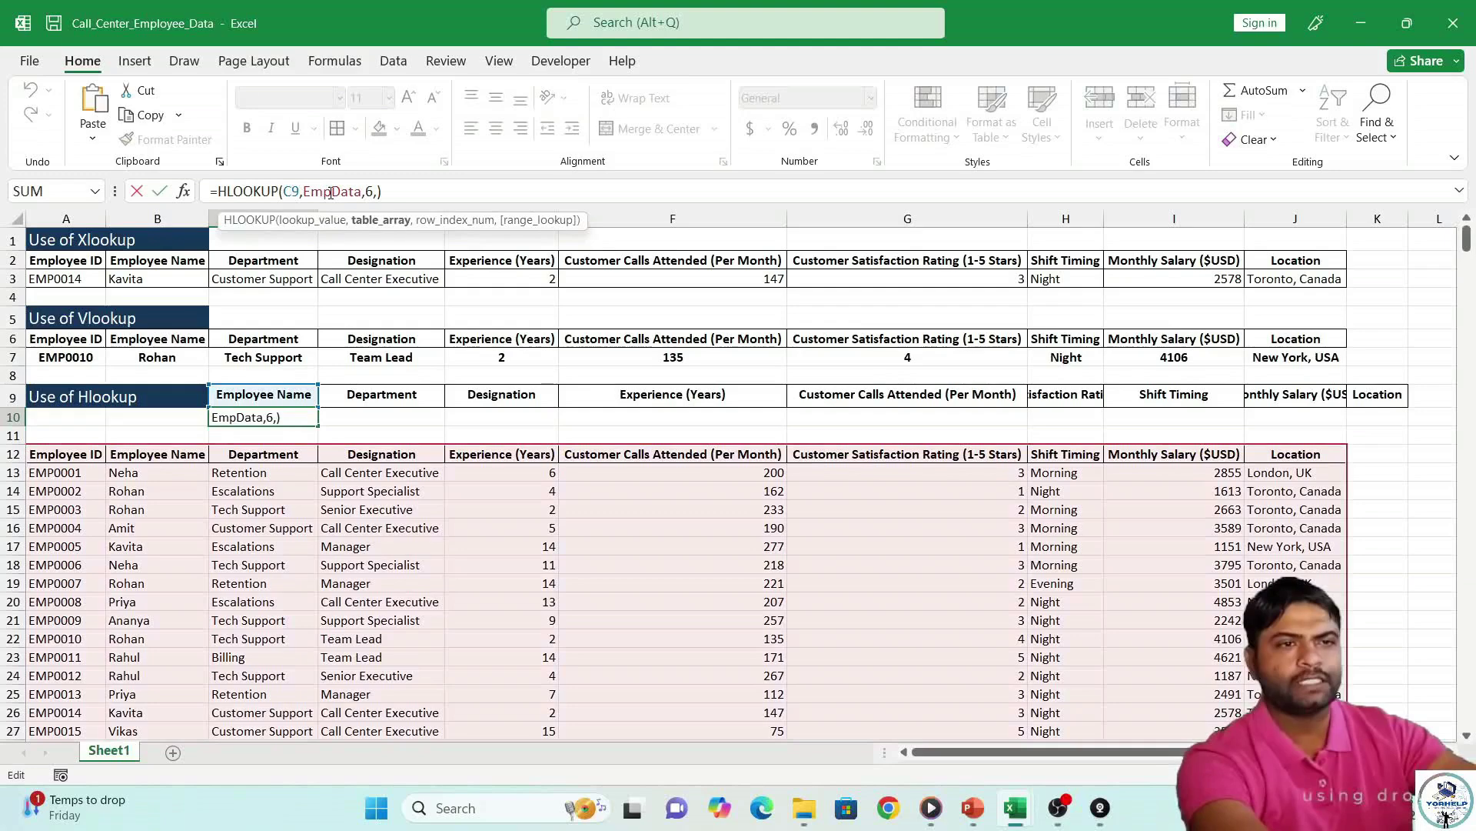
left_click(369, 192)
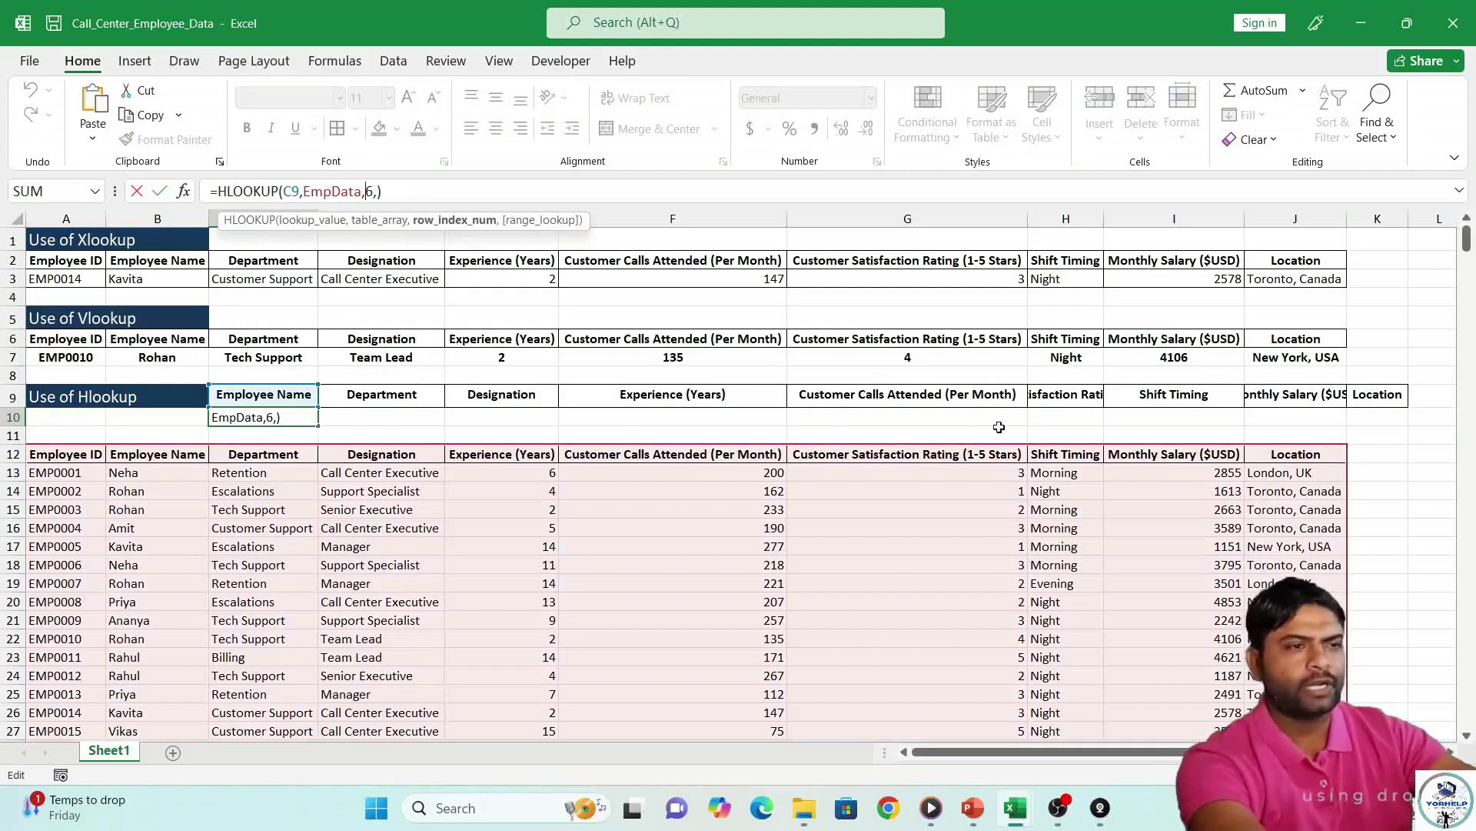
key("Return")
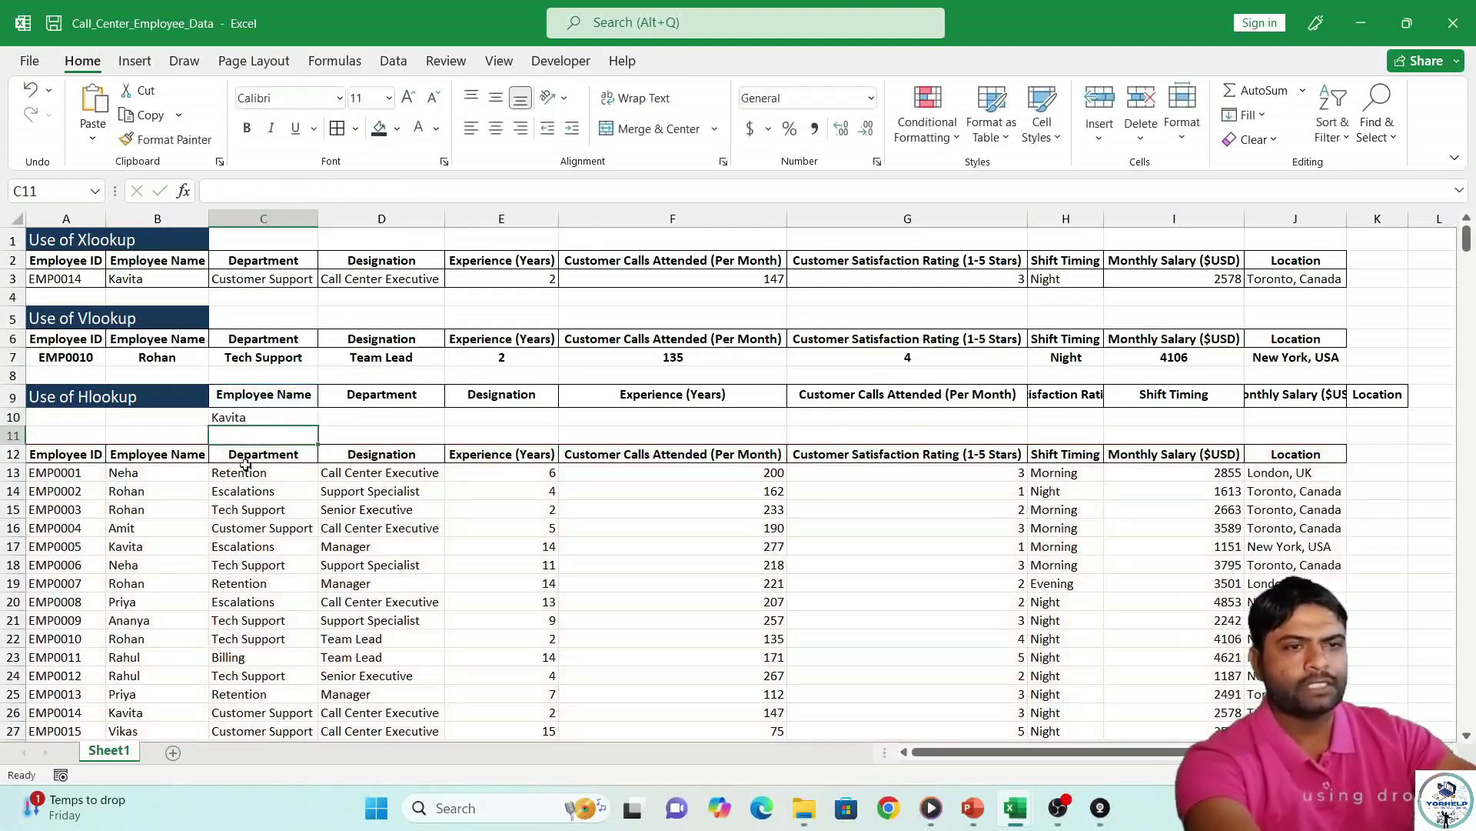
left_click(311, 422)
Fill C10's HLOOKUP across row 10 to K10 and check the copied formulas.
left_click_drag(310, 423, 1413, 417)
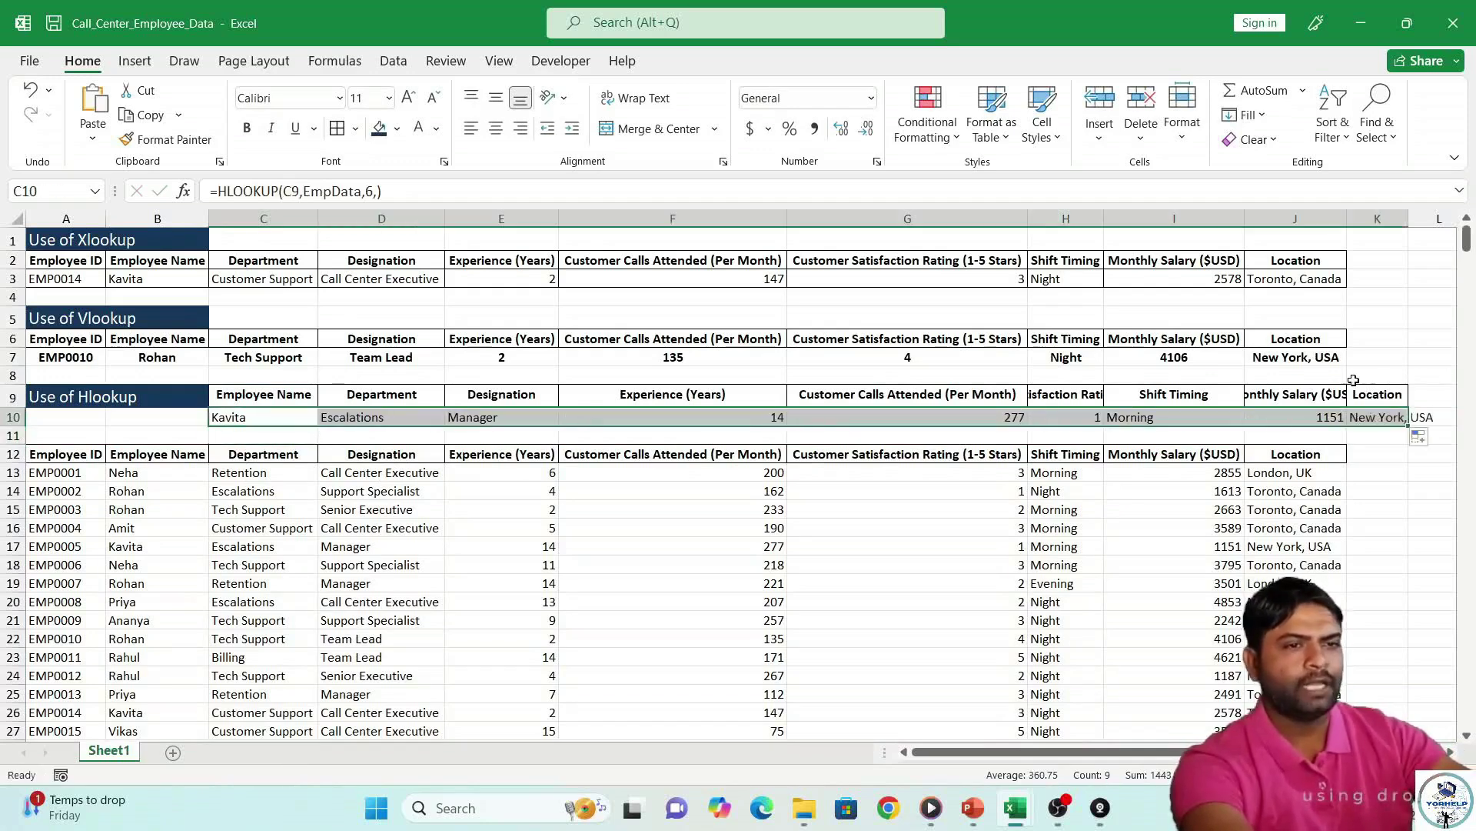
left_click(360, 418)
left_click(509, 423)
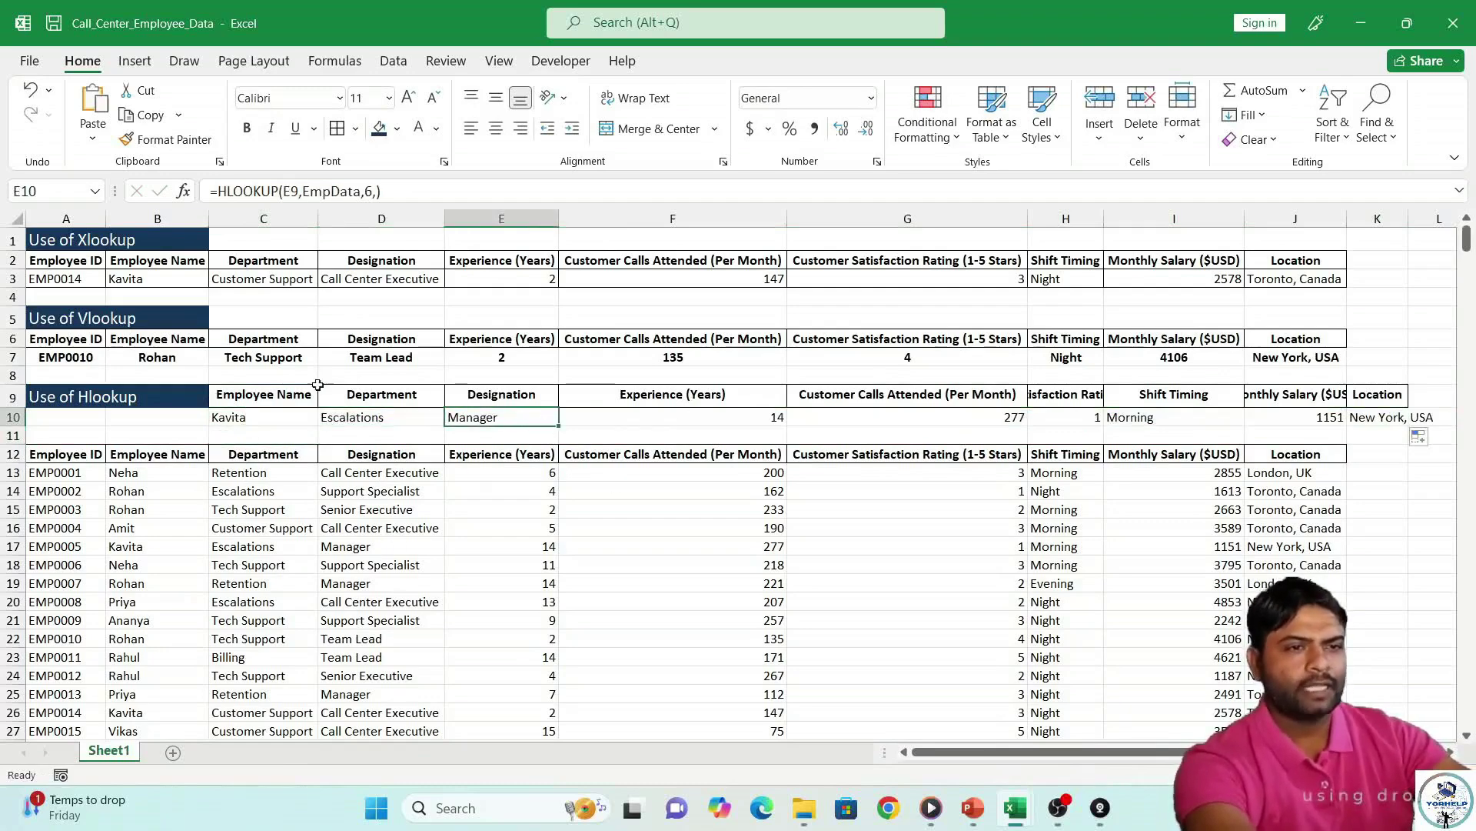
left_click(267, 418)
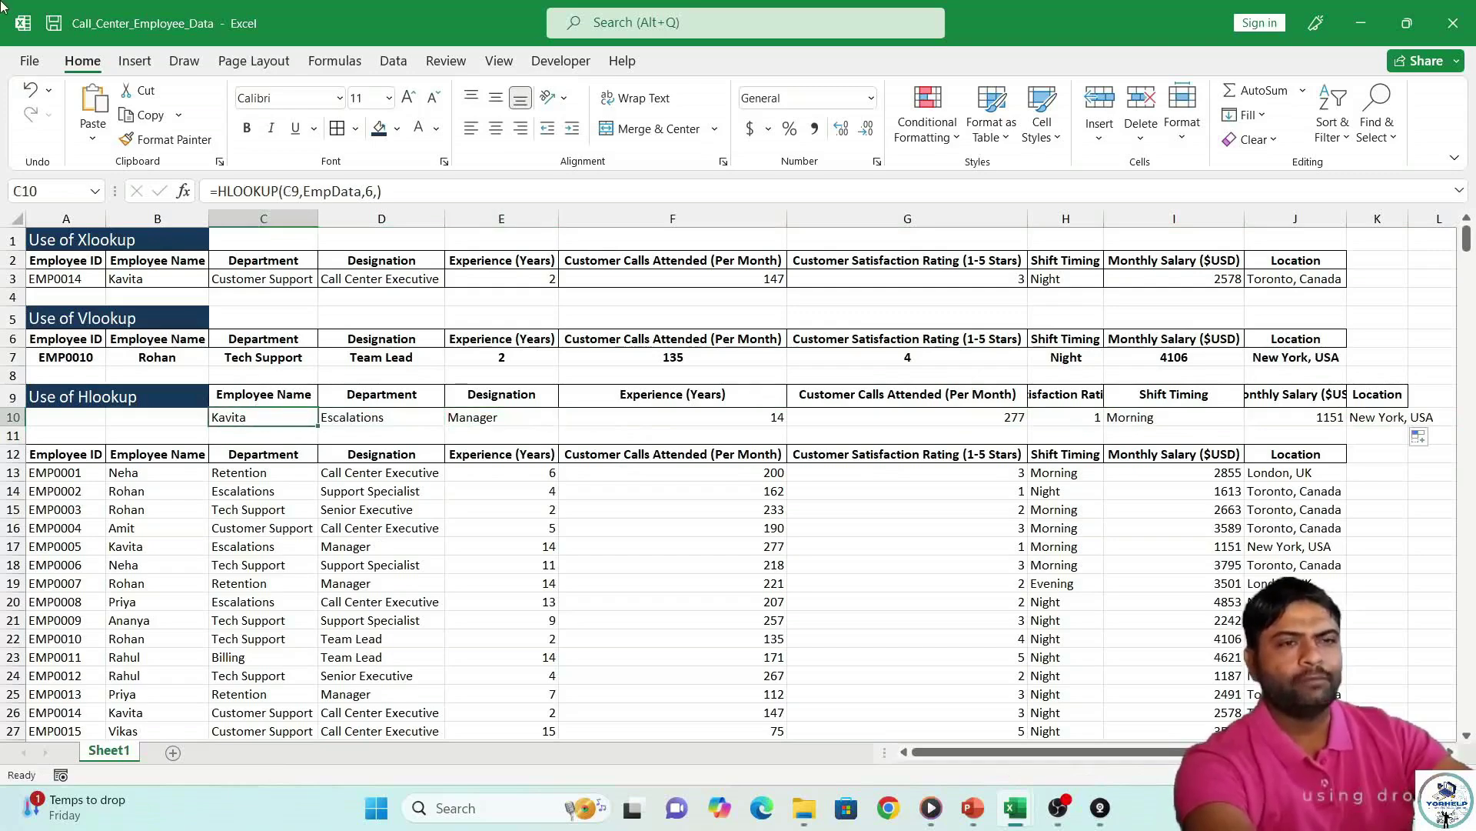
Change C10's row index from 6 to 10 so it returns a different employee name.
left_click(373, 194)
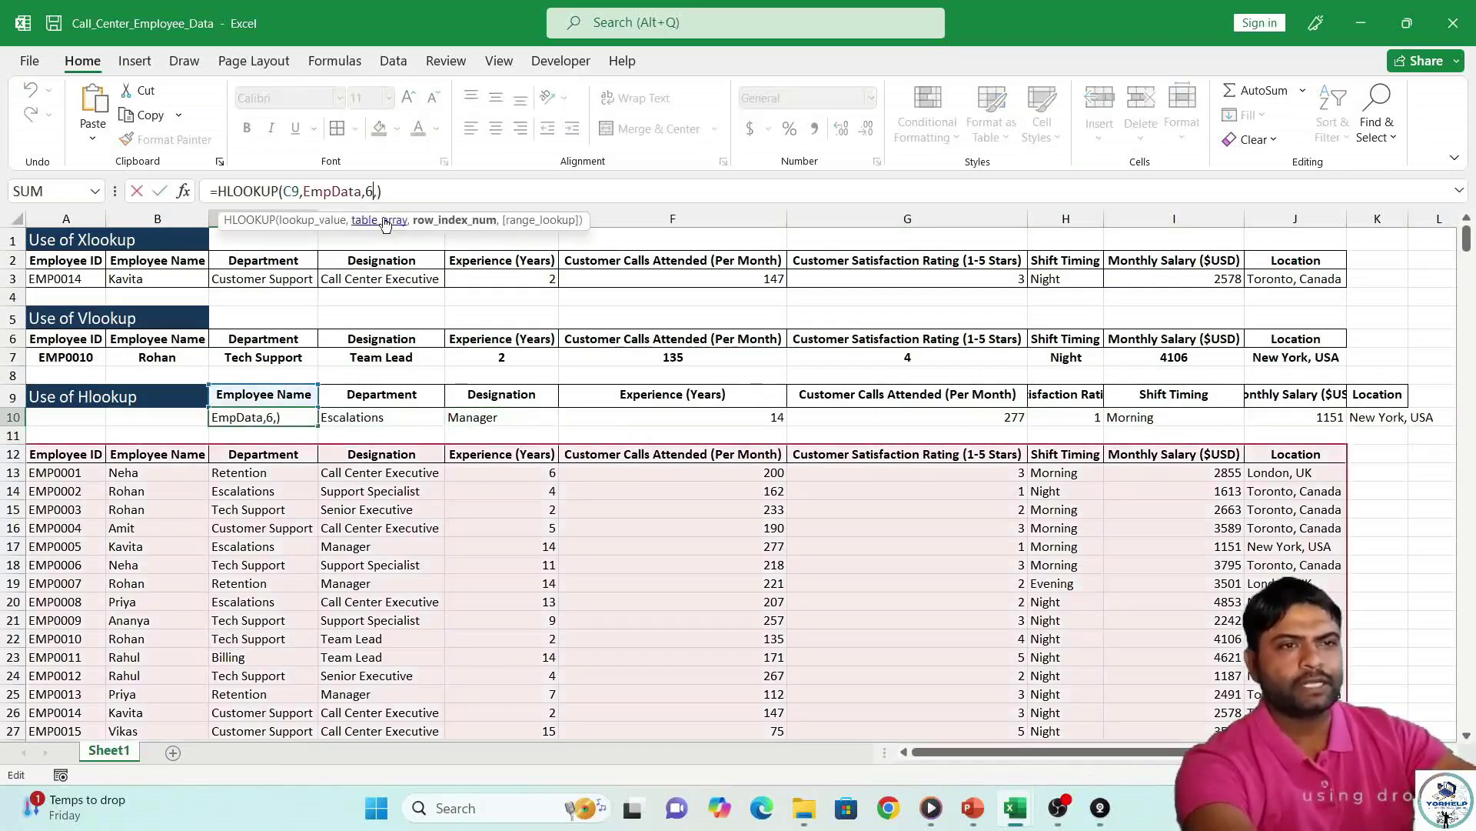
key("BackSpace")
type("10")
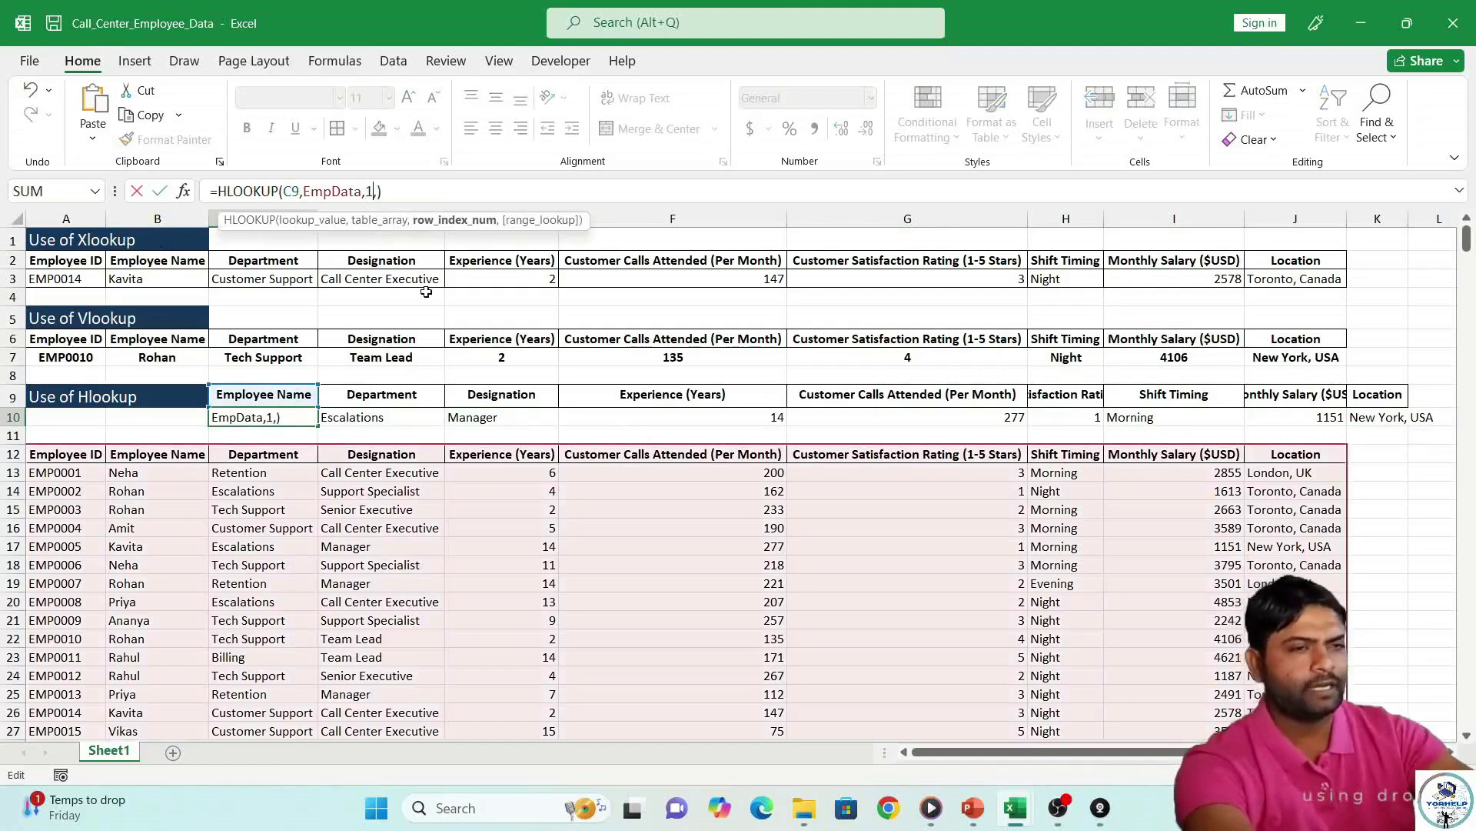
key("Return")
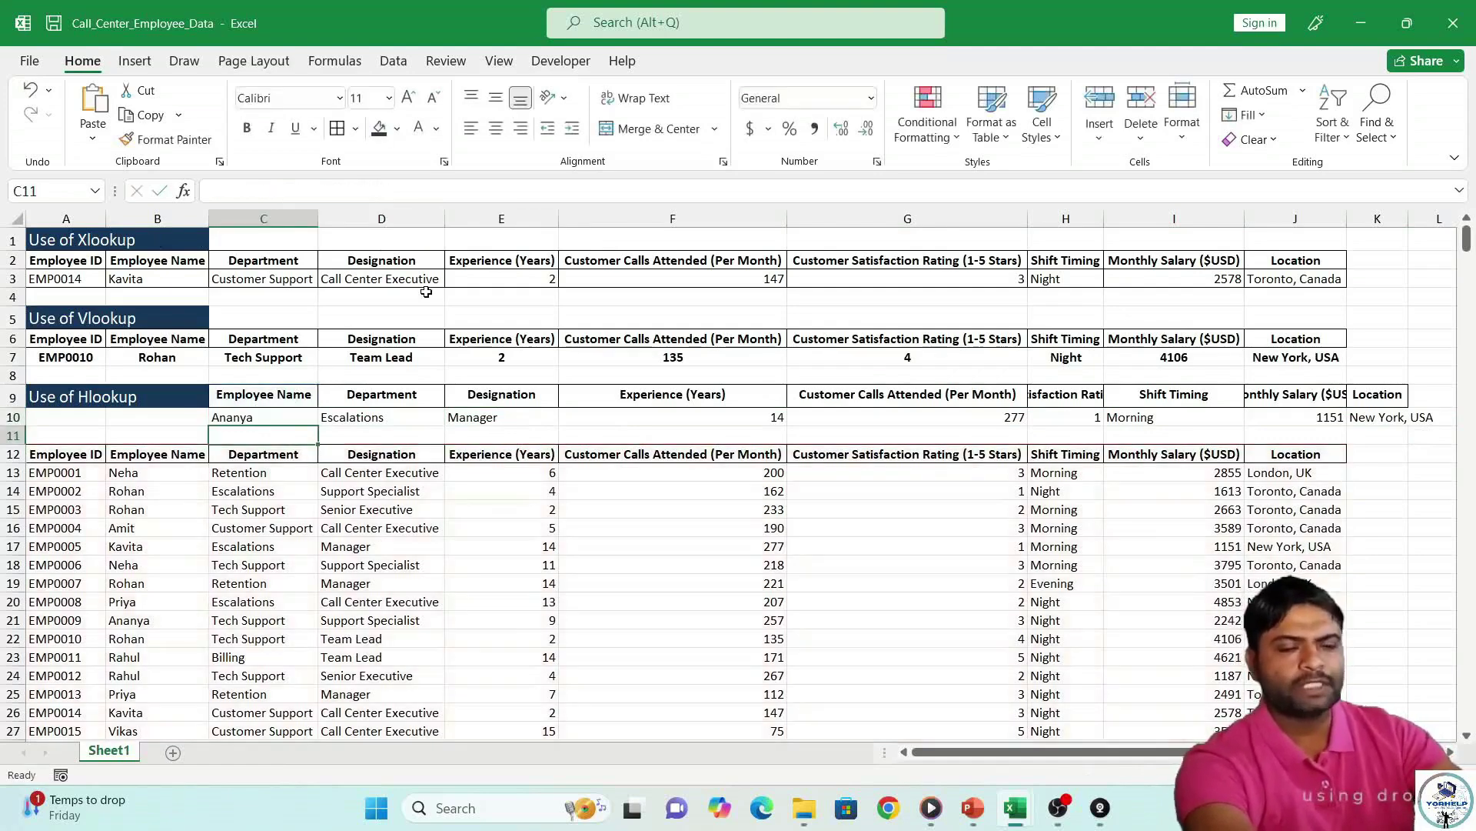
left_click(267, 417)
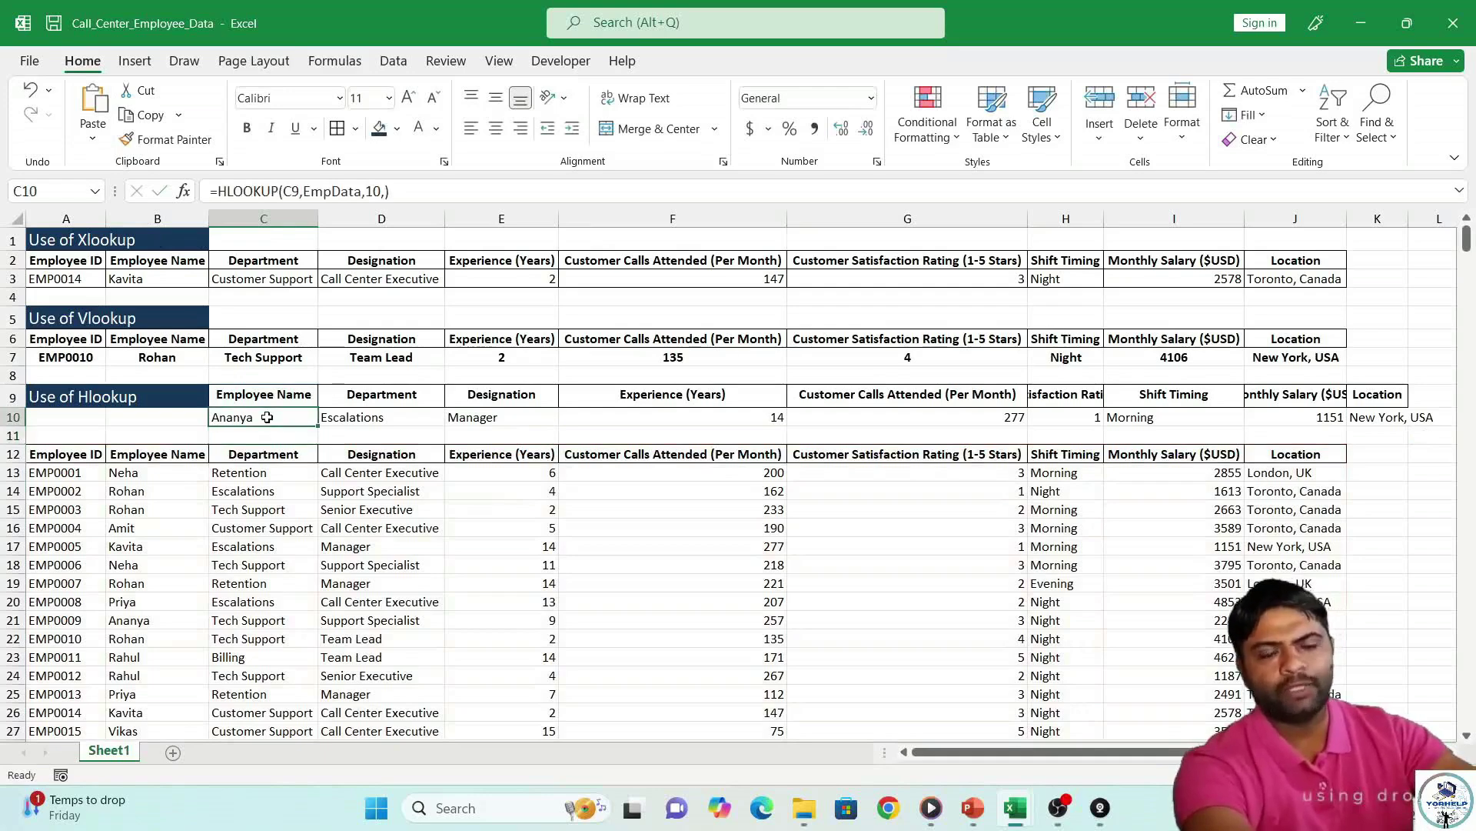
left_click(360, 420)
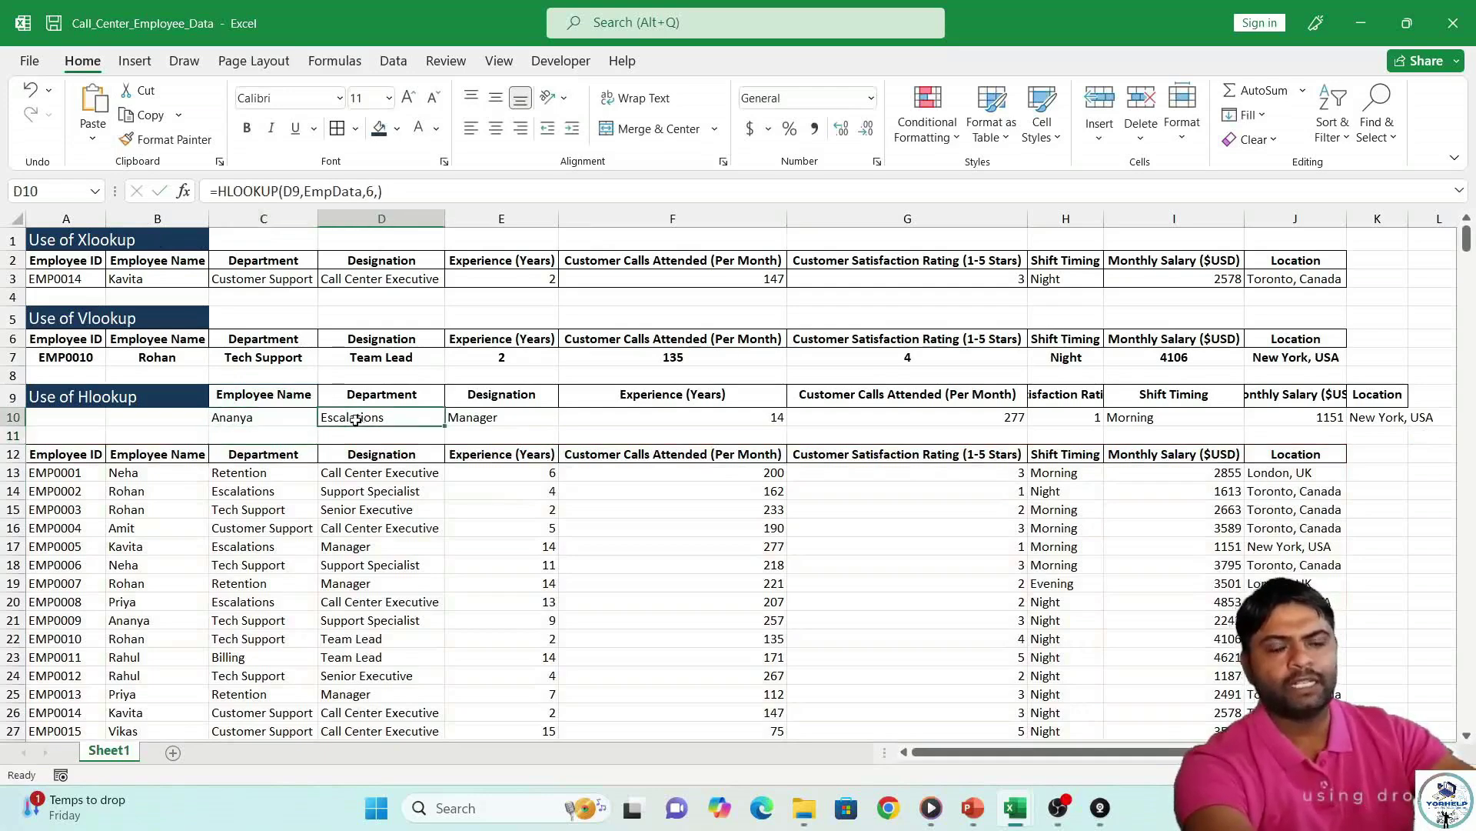
left_click(280, 415)
Scroll right to the Emp_code table in P–S and review codes E001–E003 and the Salary row.
left_click(387, 397)
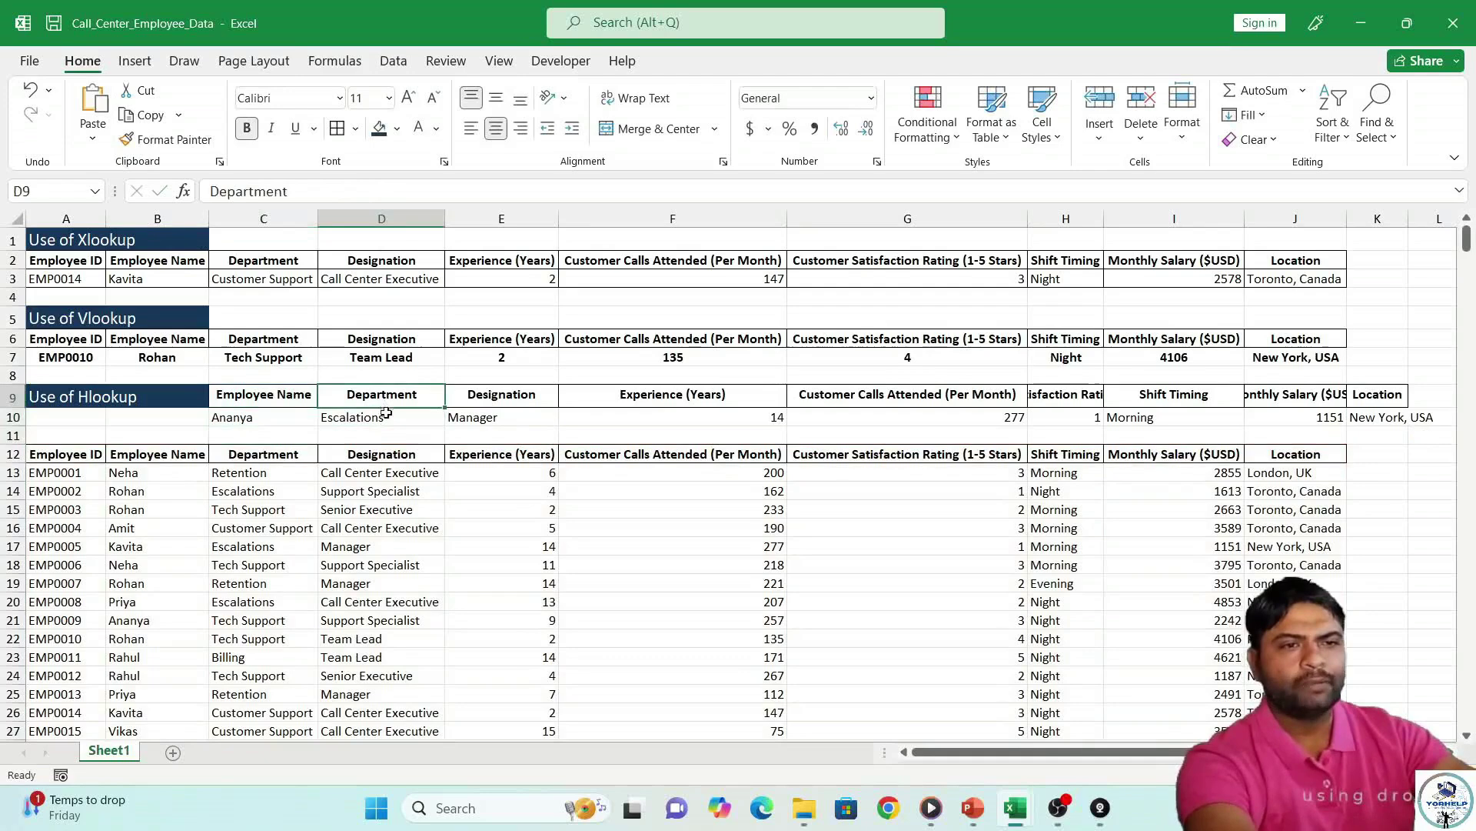
left_click(382, 417)
left_click_drag(1081, 750, 1215, 751)
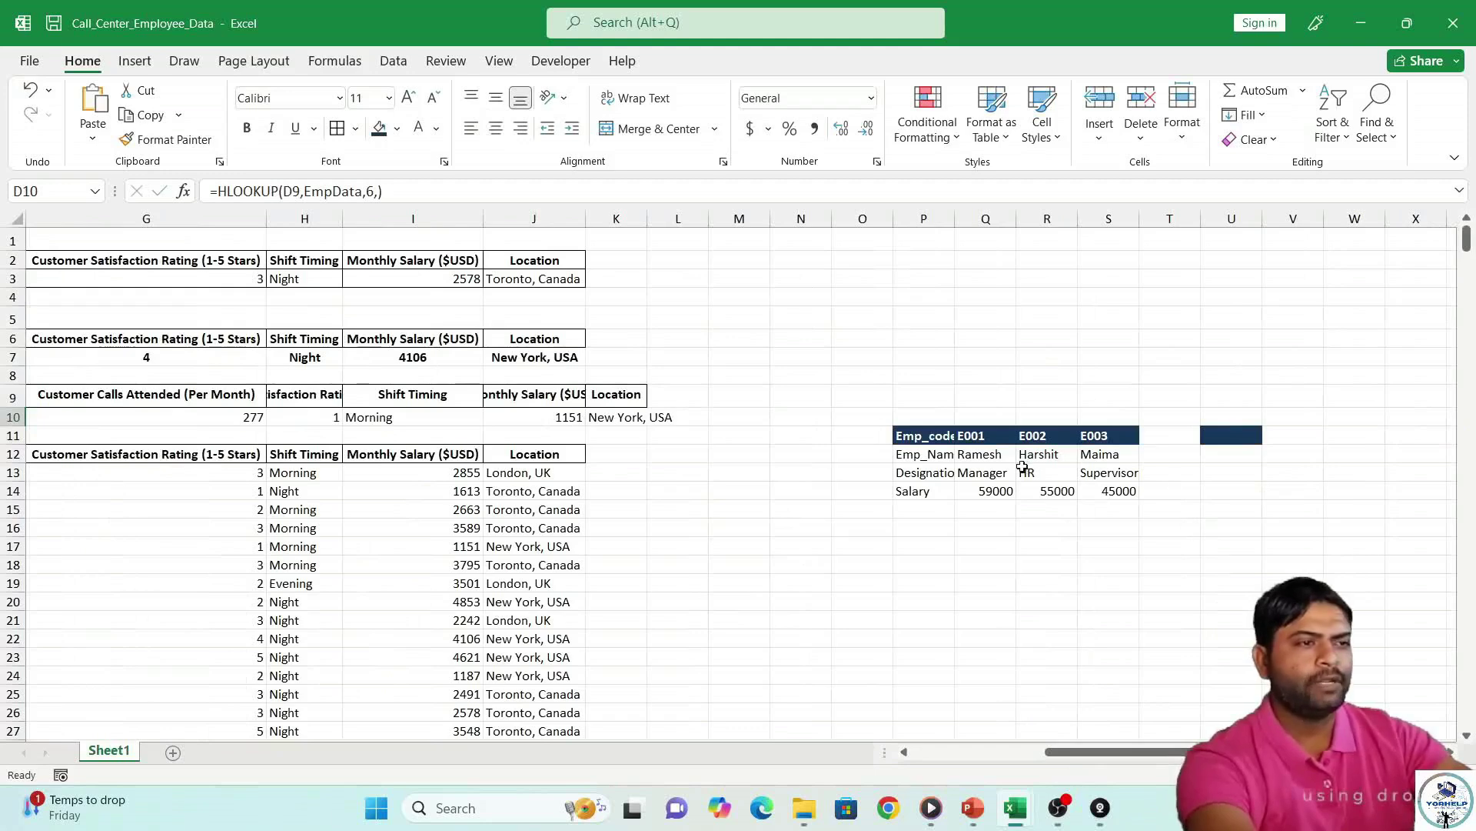
left_click(945, 435)
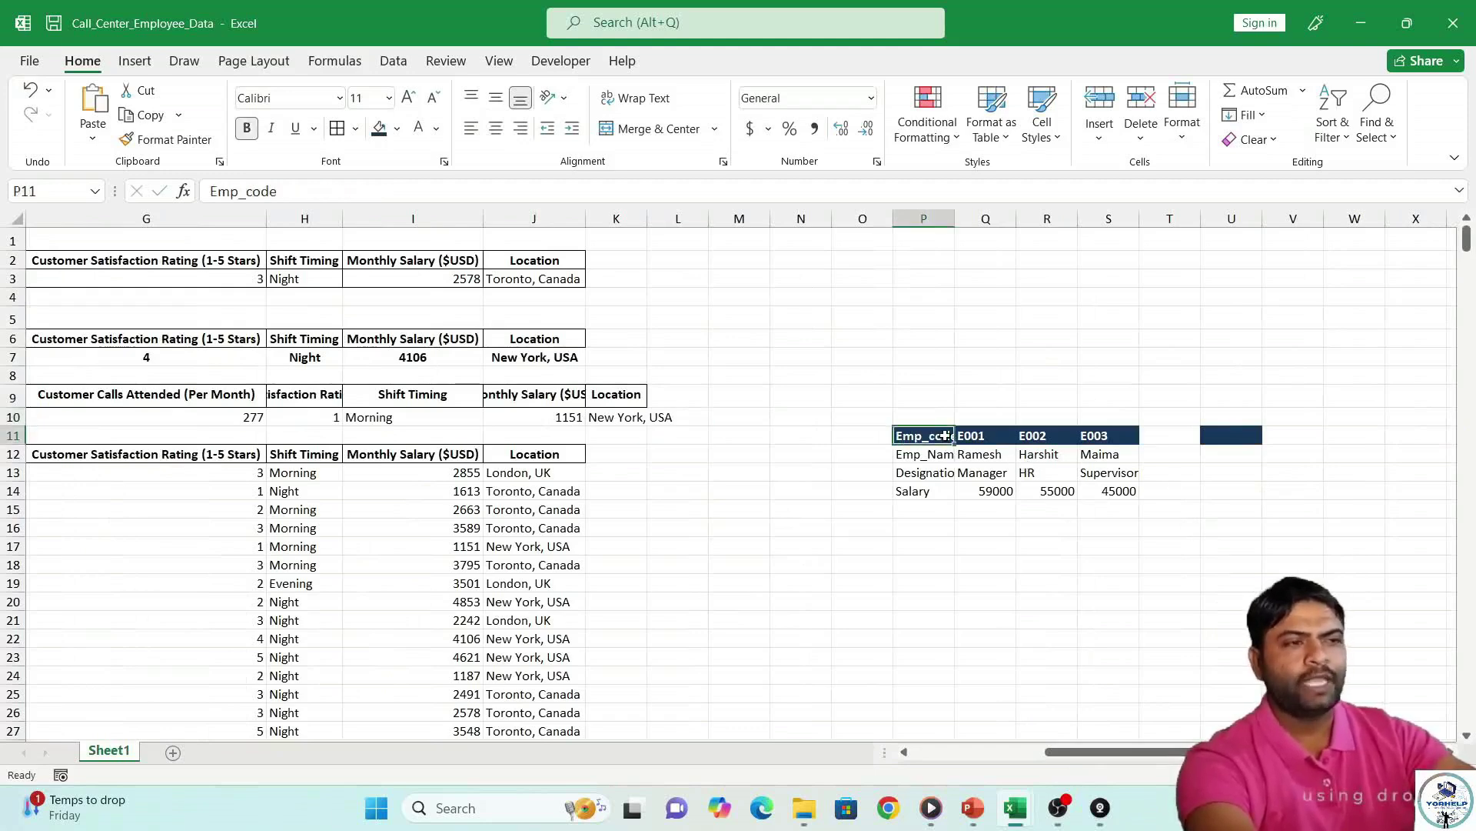
left_click(987, 436)
left_click(1047, 435)
left_click(1108, 437)
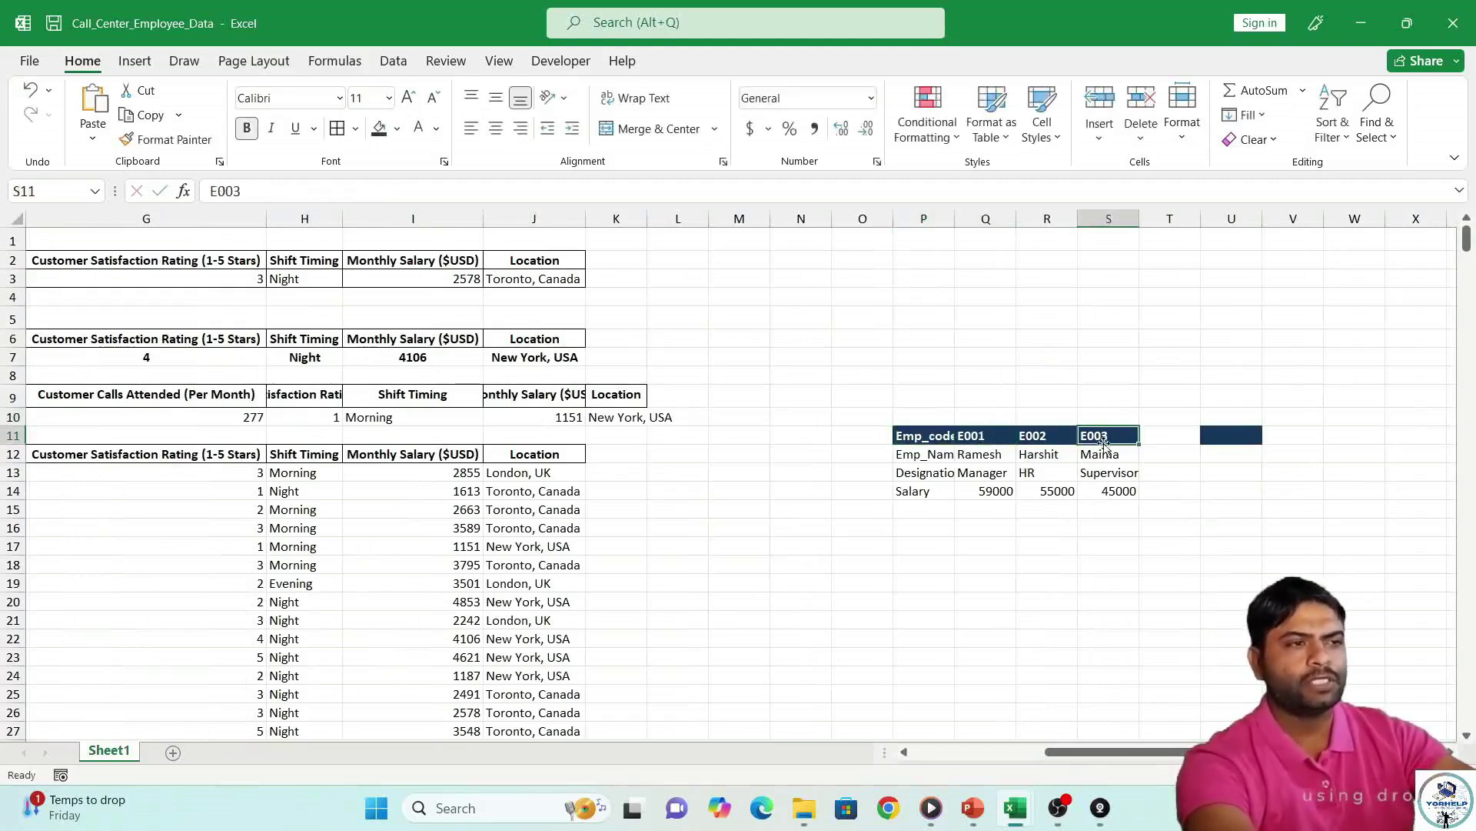
left_click(919, 491)
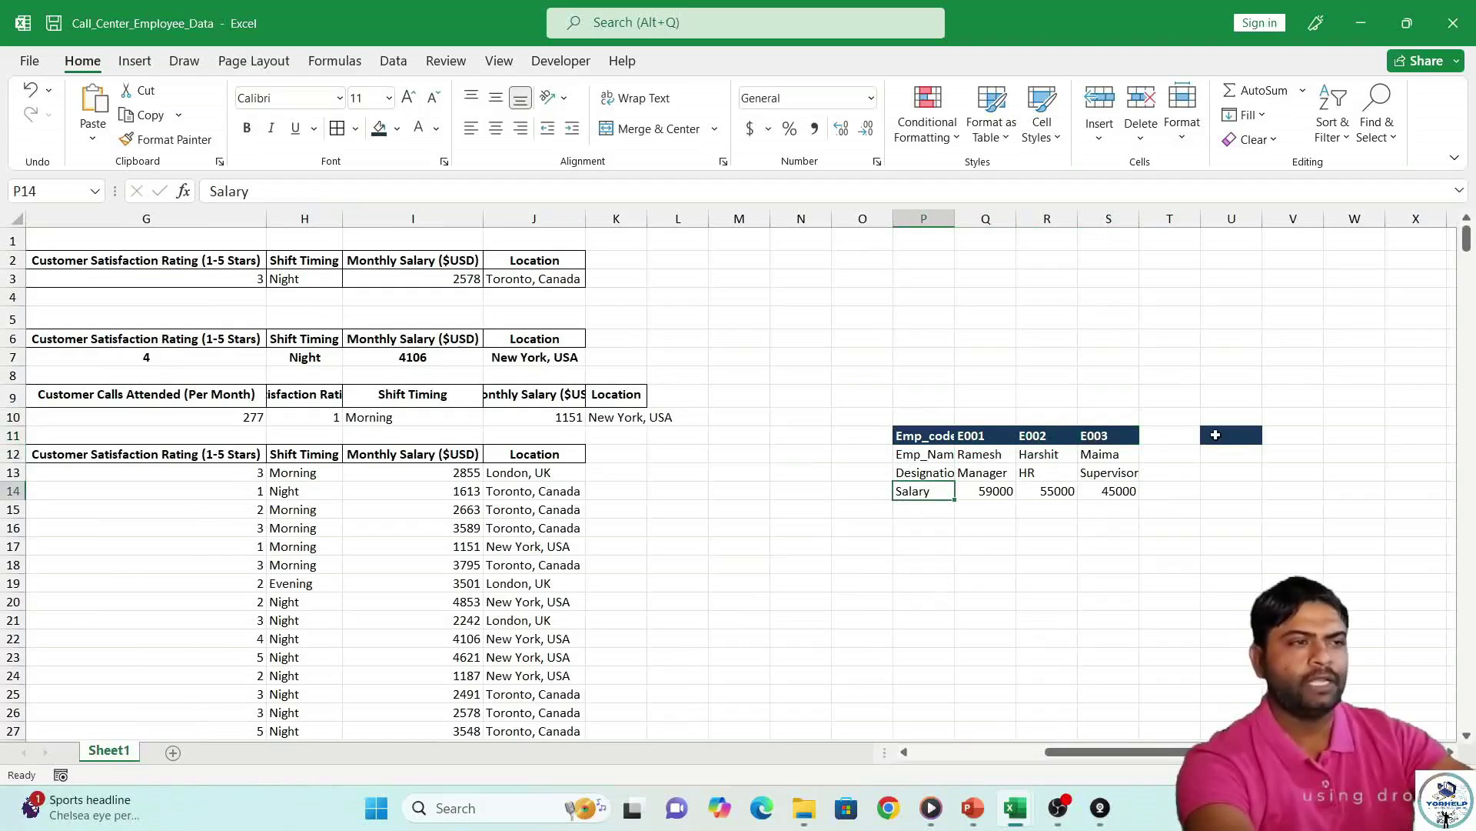
left_click(1228, 454)
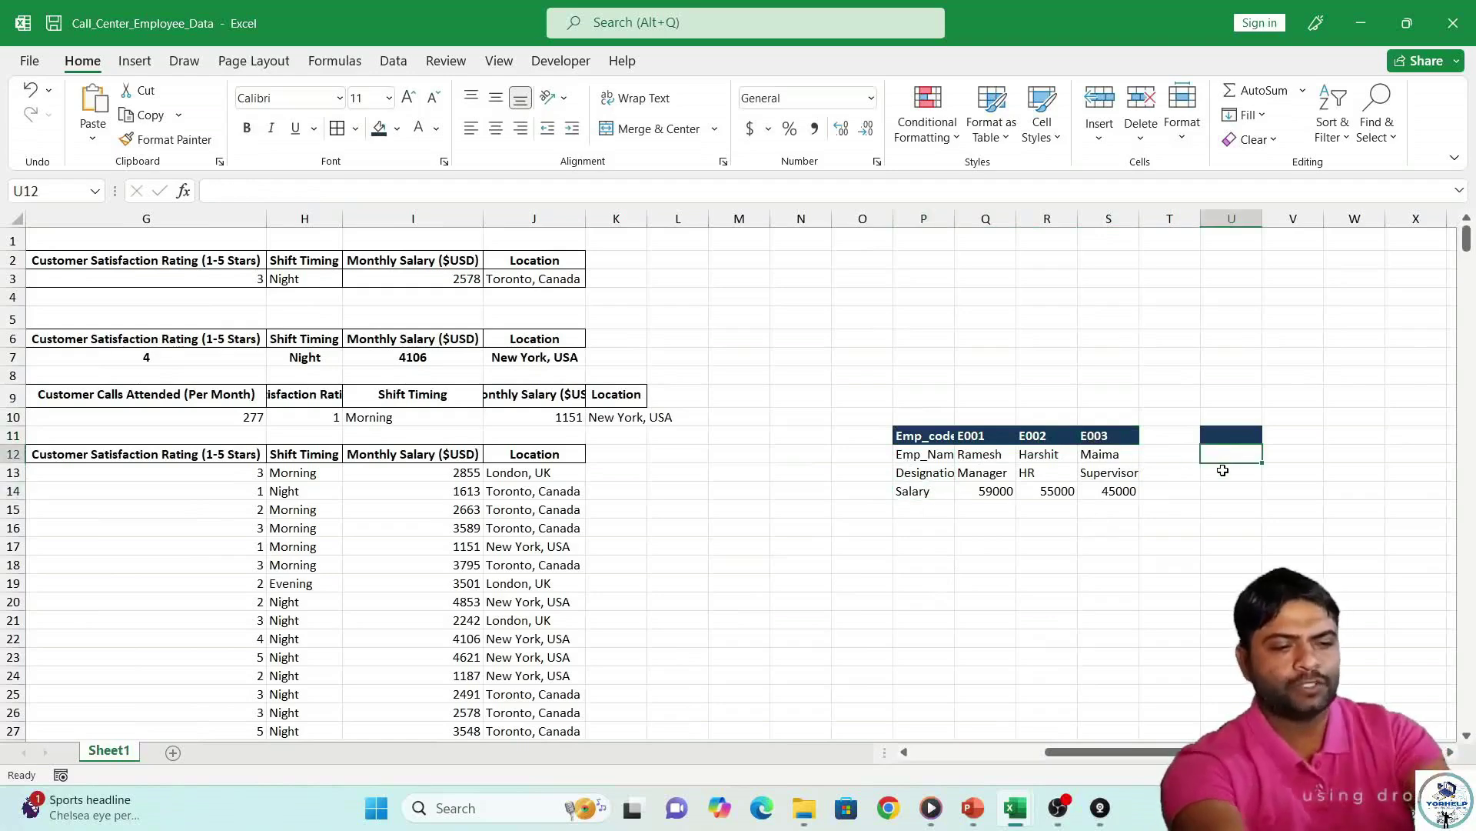
Start an HLOOKUP in U12 that looks up U11 in the table P11:S28.
type("=hloo")
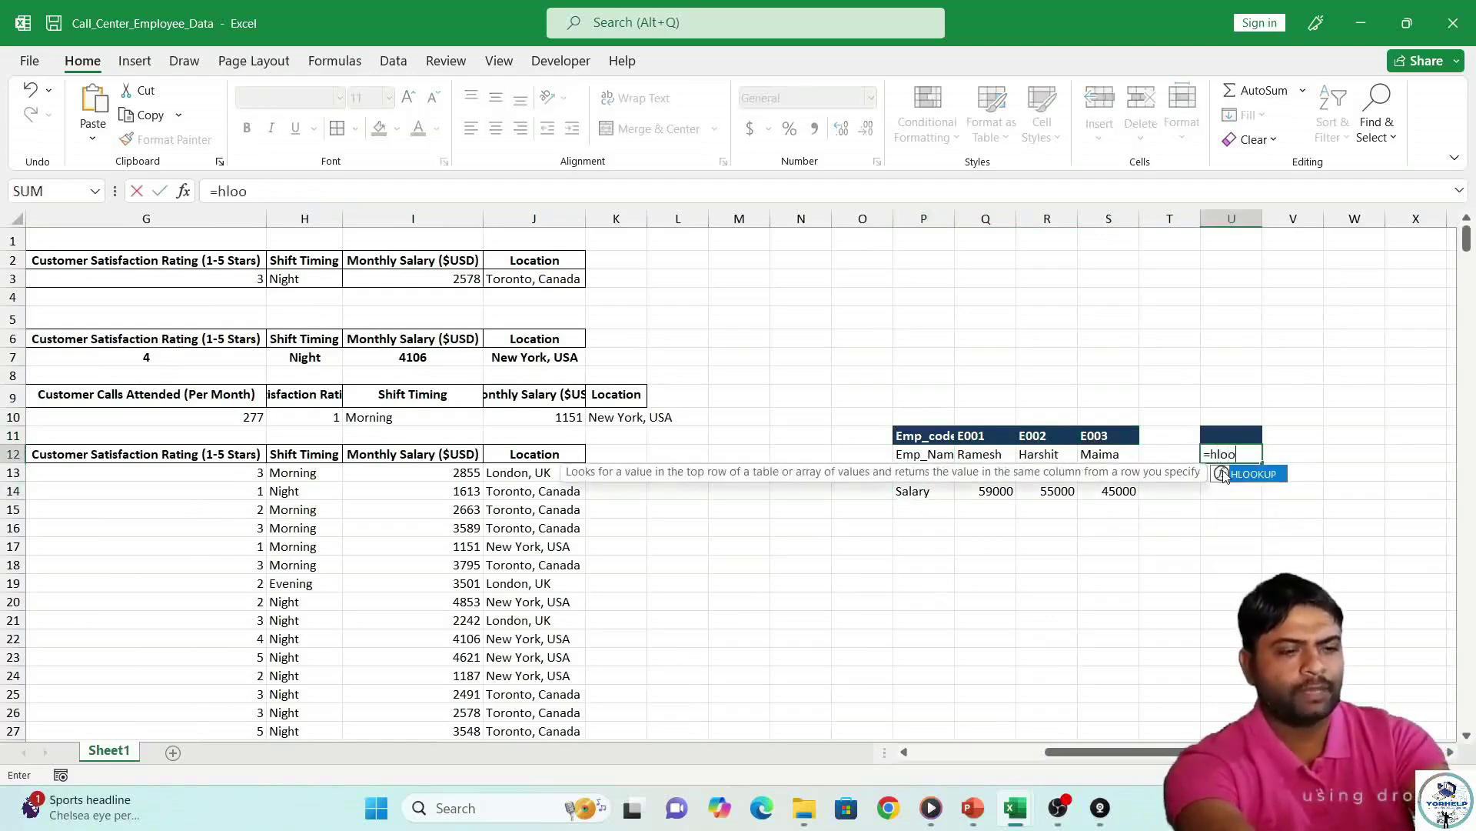
double_click(1225, 475)
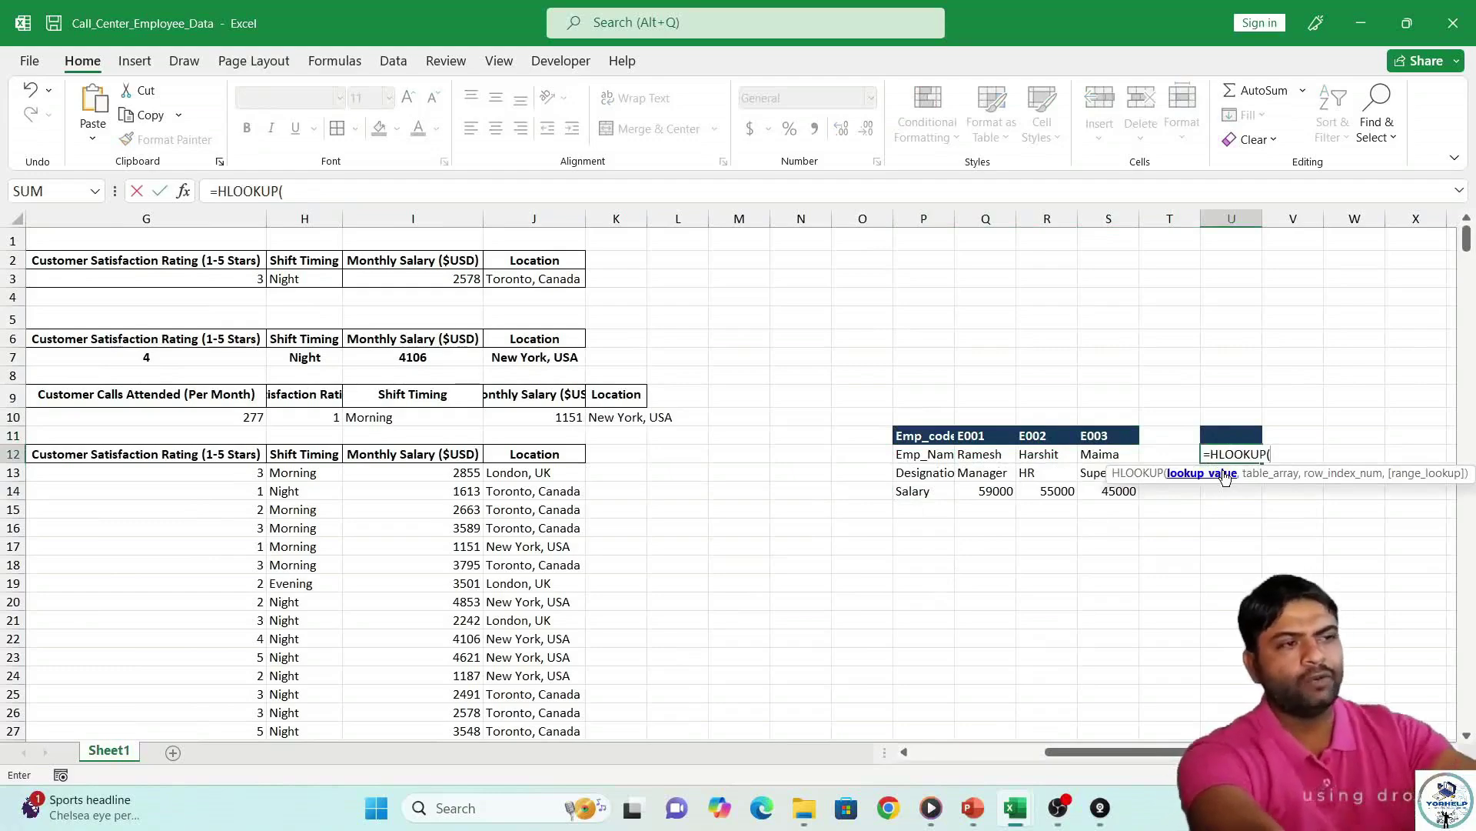
left_click(1236, 433)
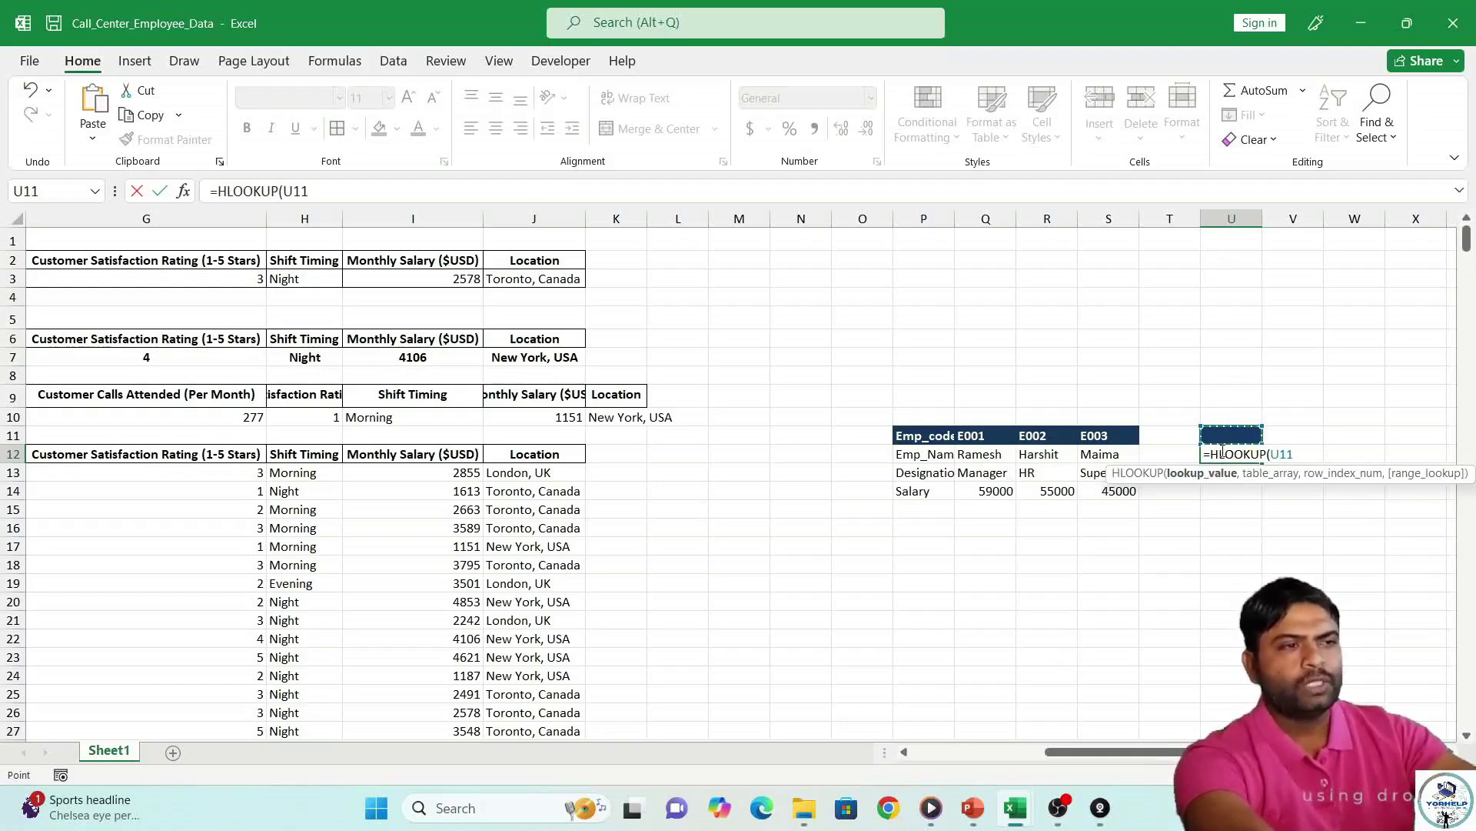
type(",")
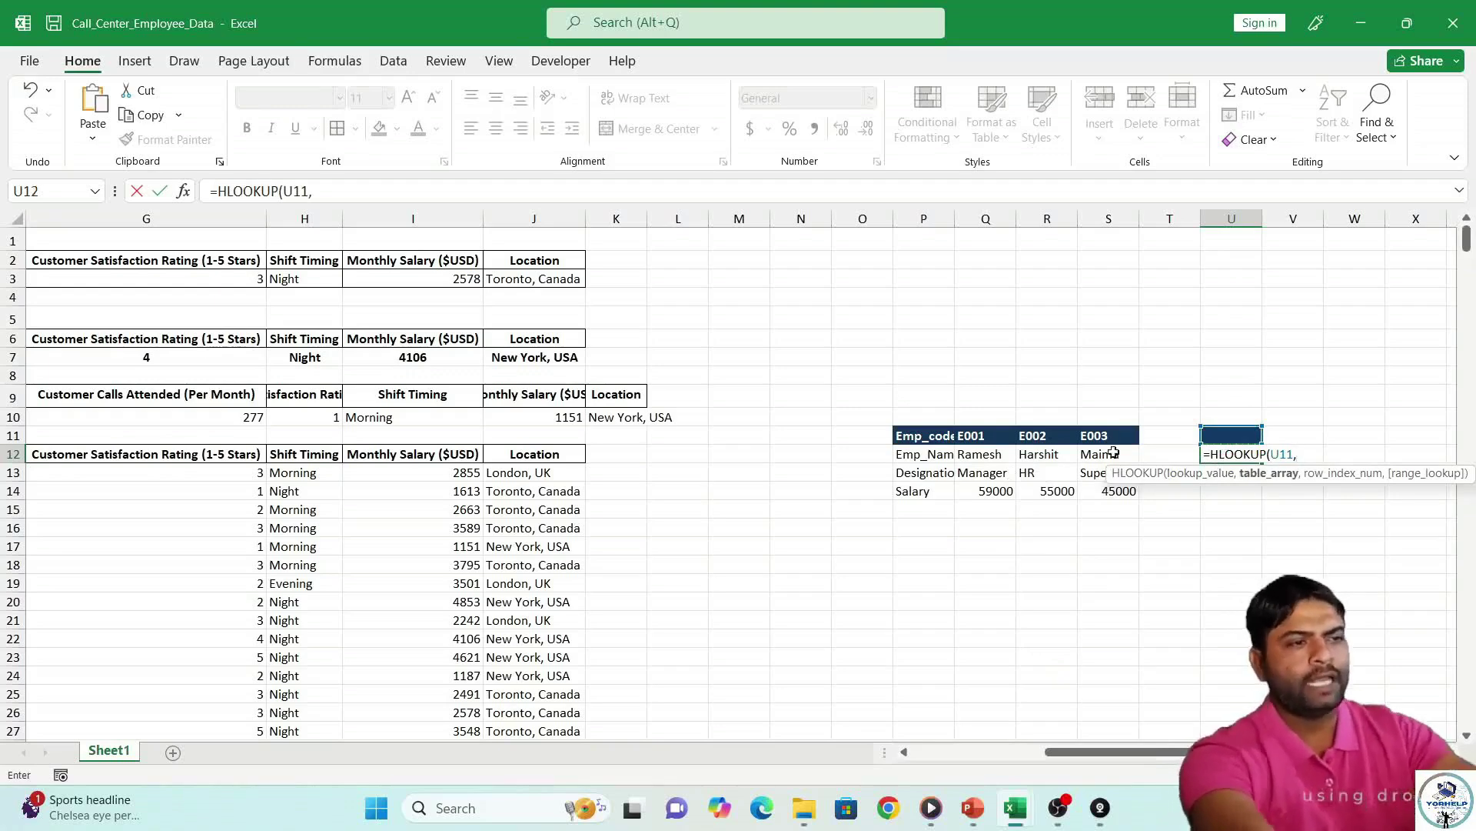
left_click_drag(900, 431, 1110, 741)
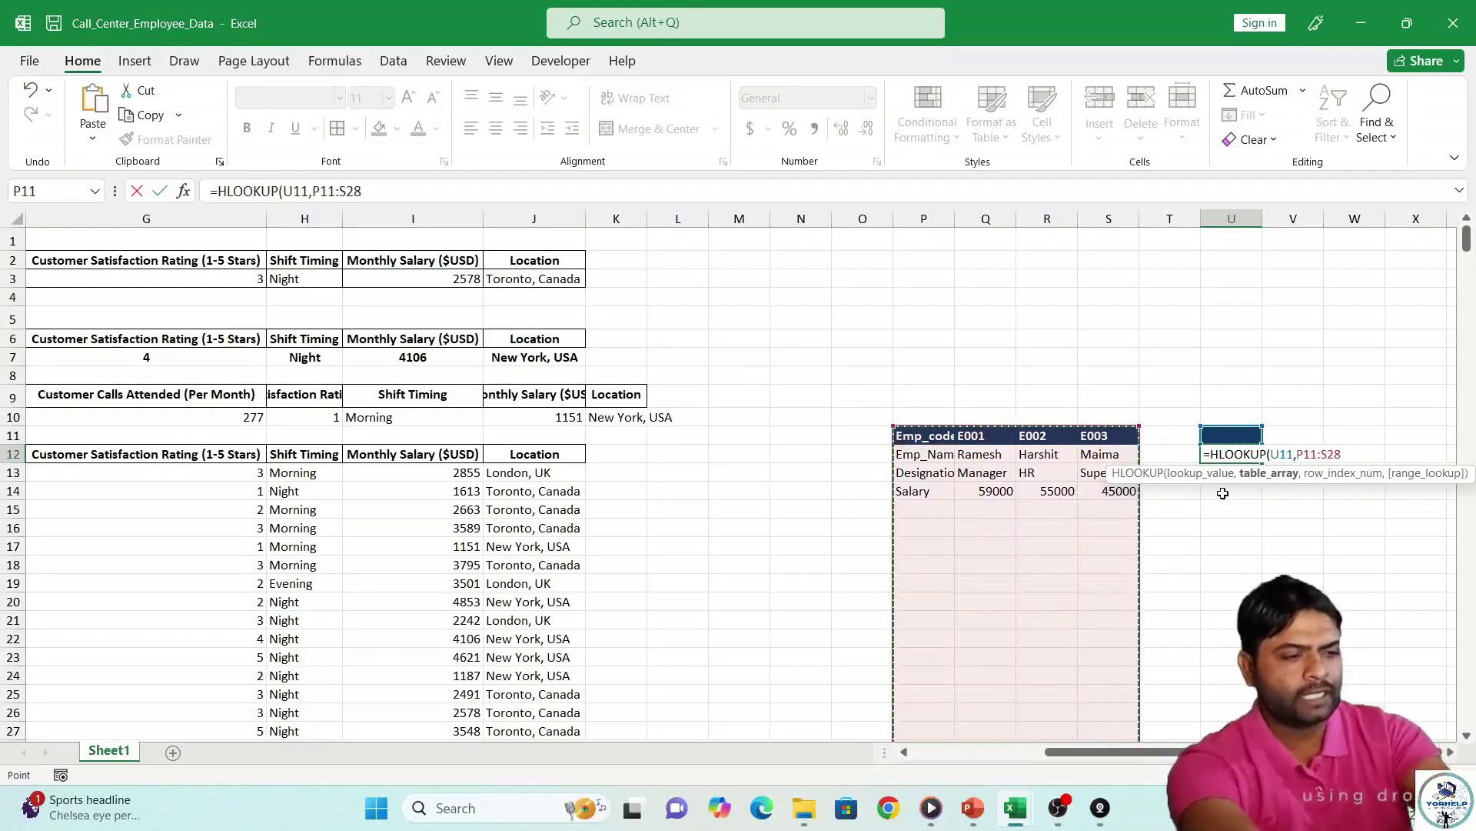
Set row index 2 with exact match, remove a stray T13 reference, and commit U12.
type(",2")
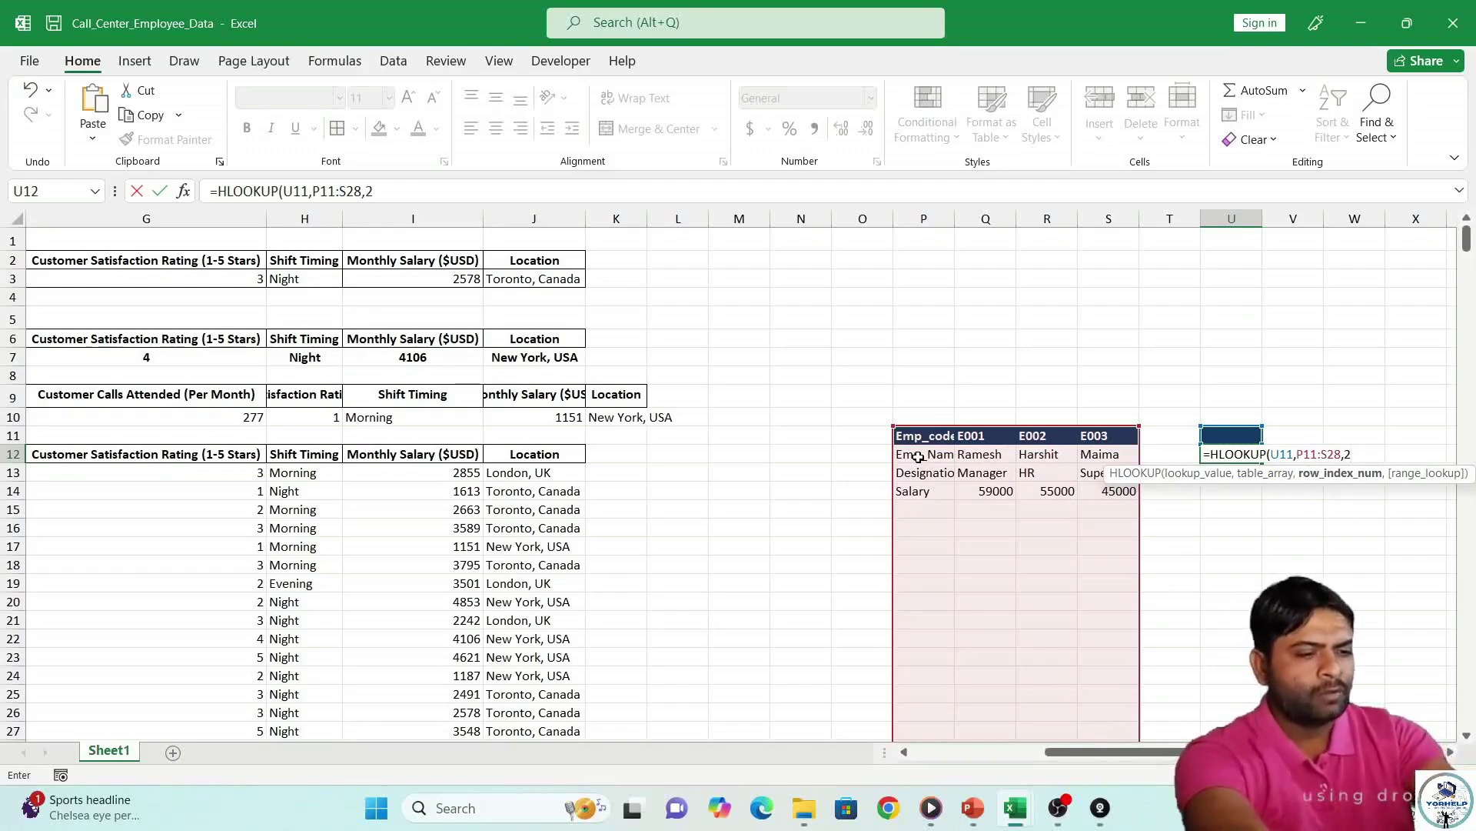
type(",")
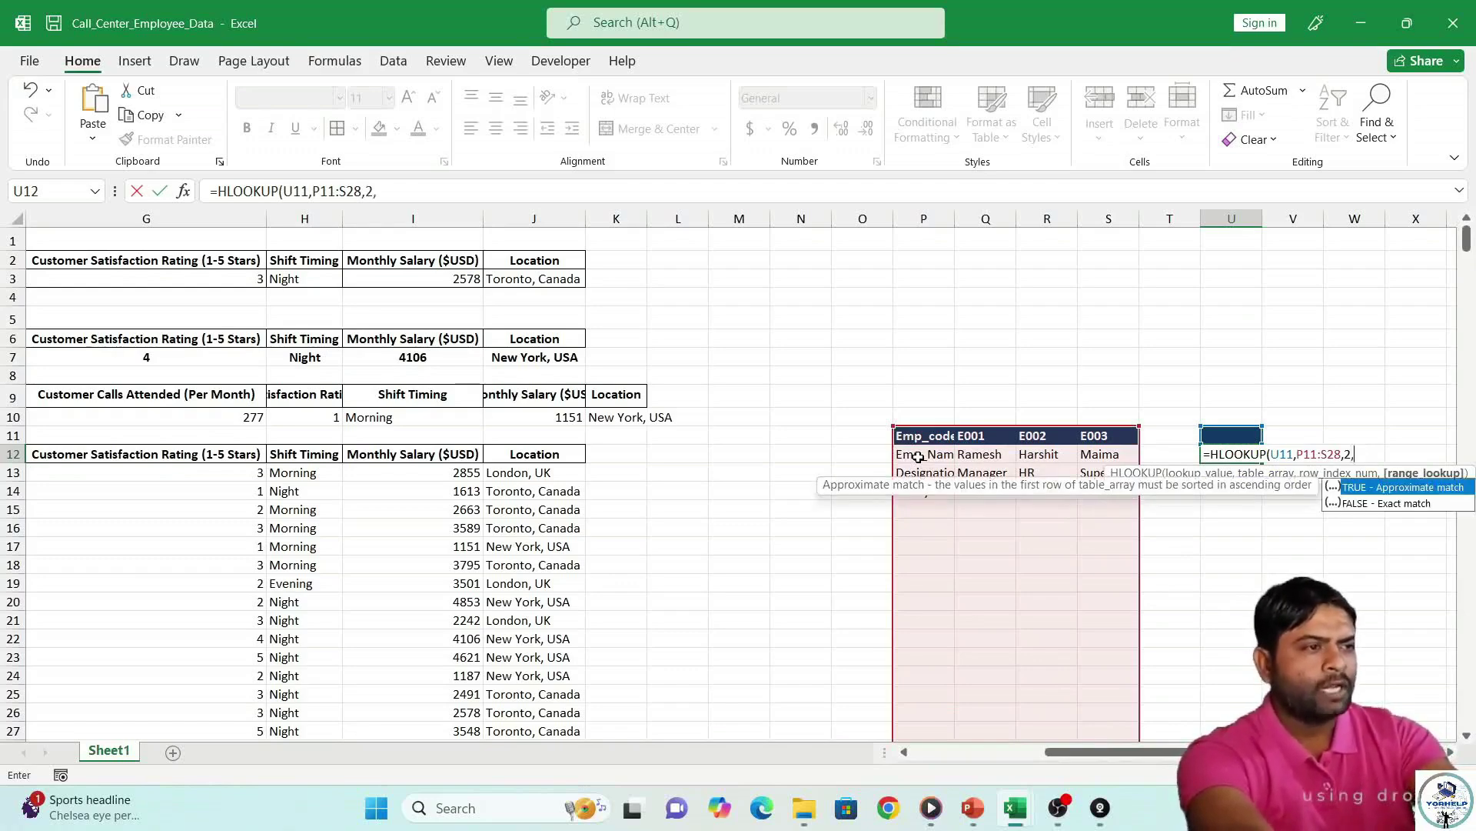
key("Down")
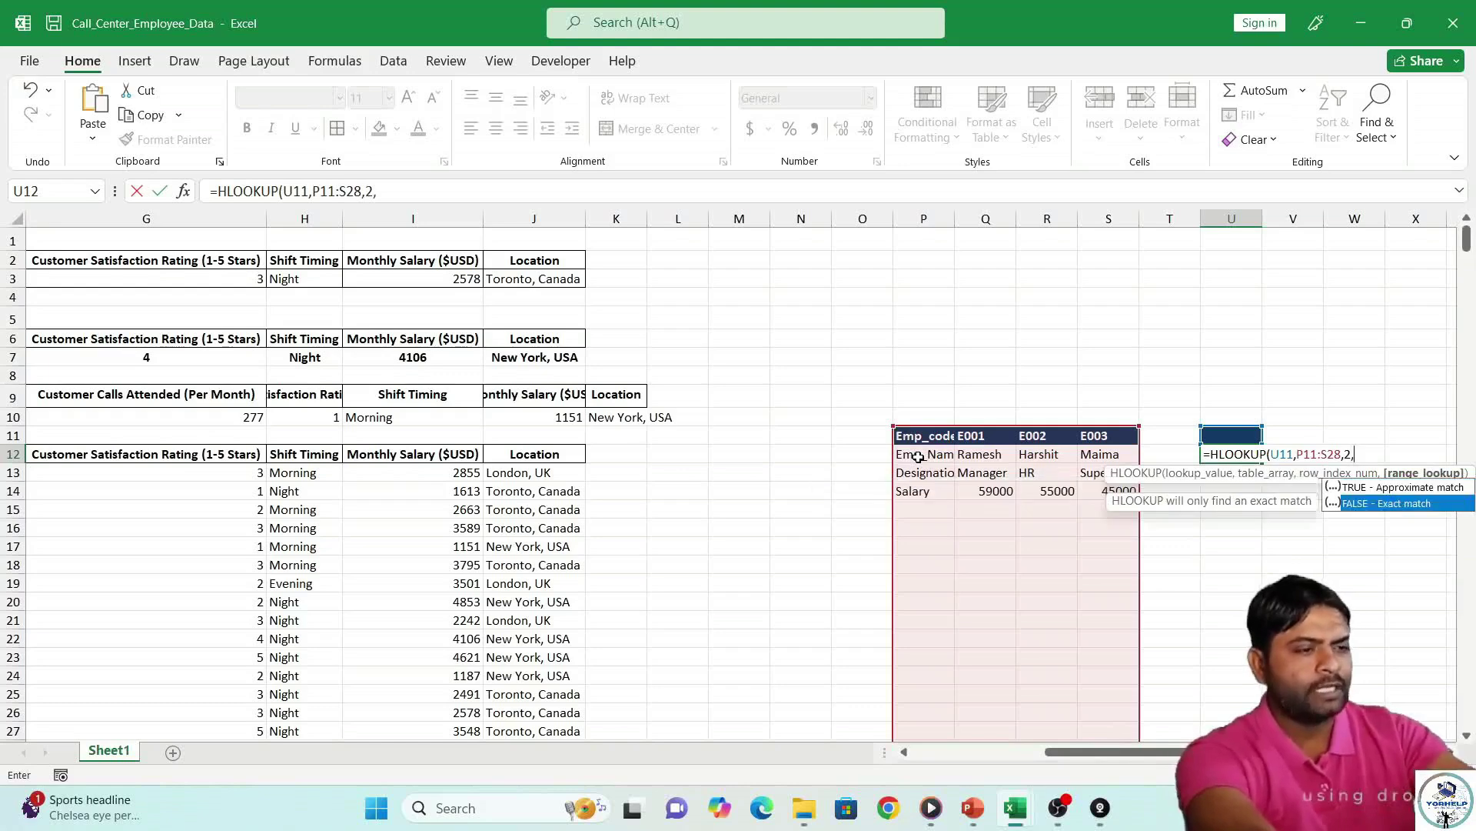
type(")")
key("BackSpace")
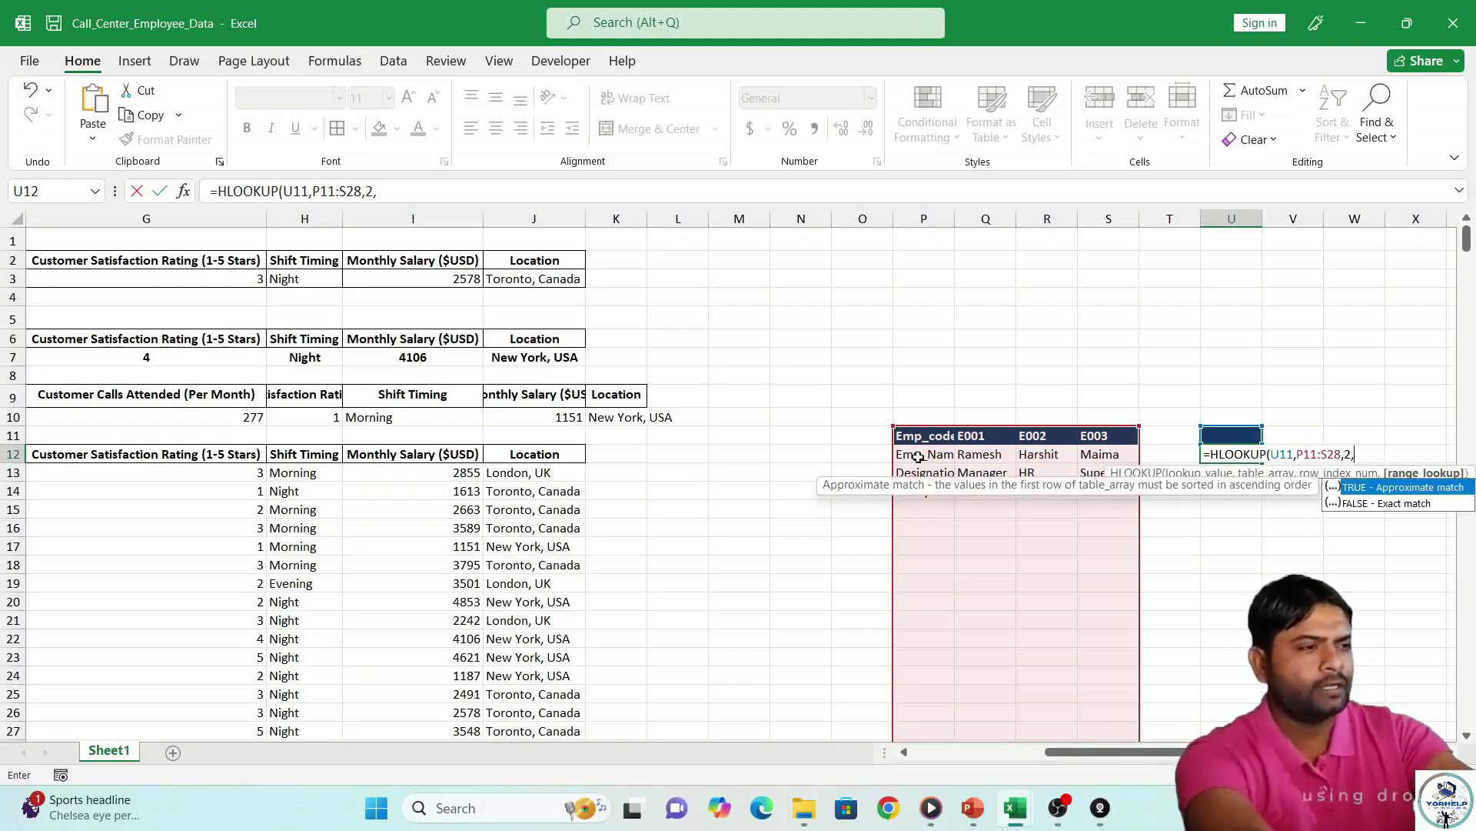
key("Left")
key("Down")
key("BackSpace")
key("BackSpace")
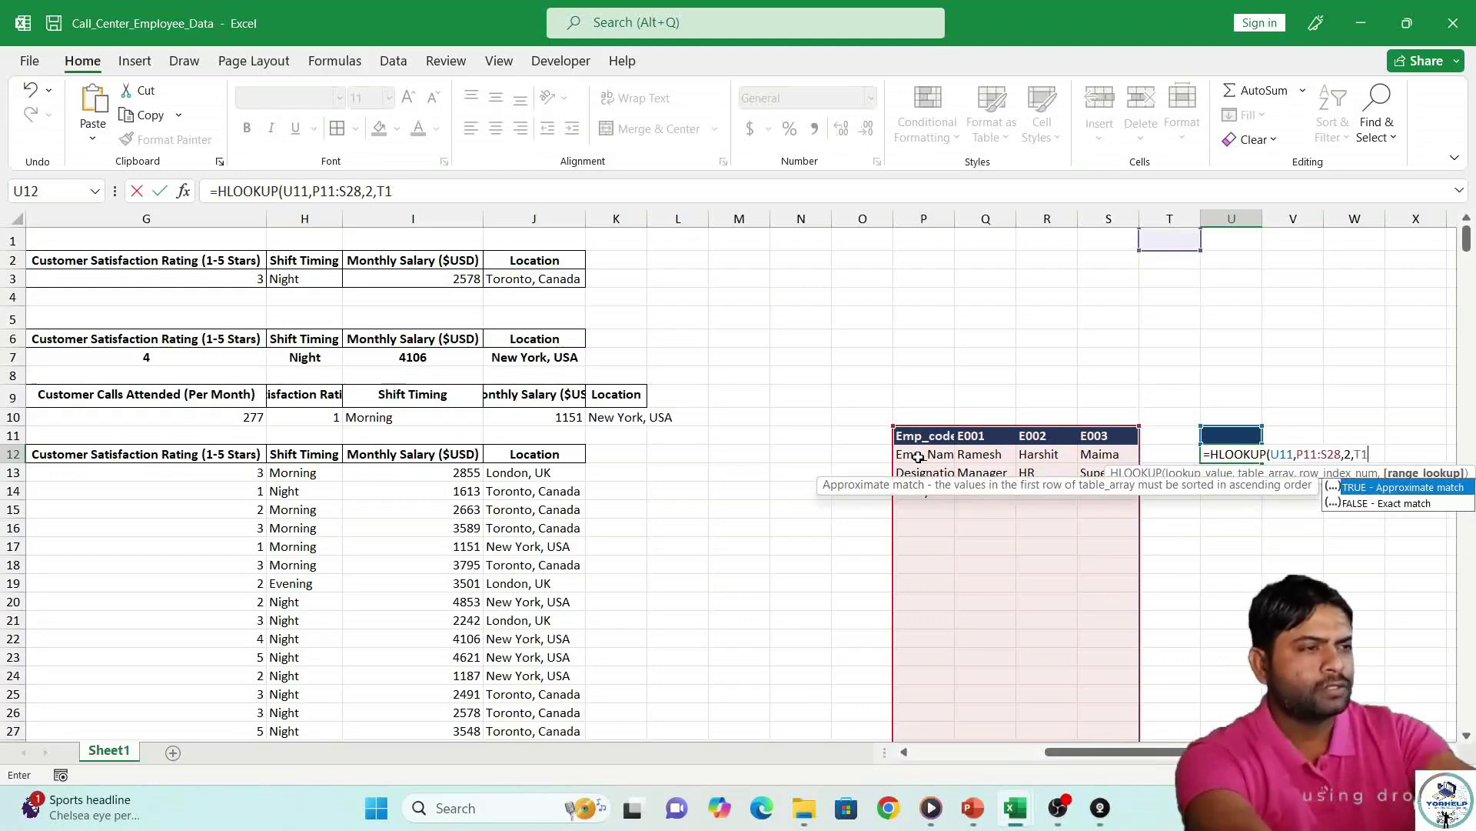
key("Down")
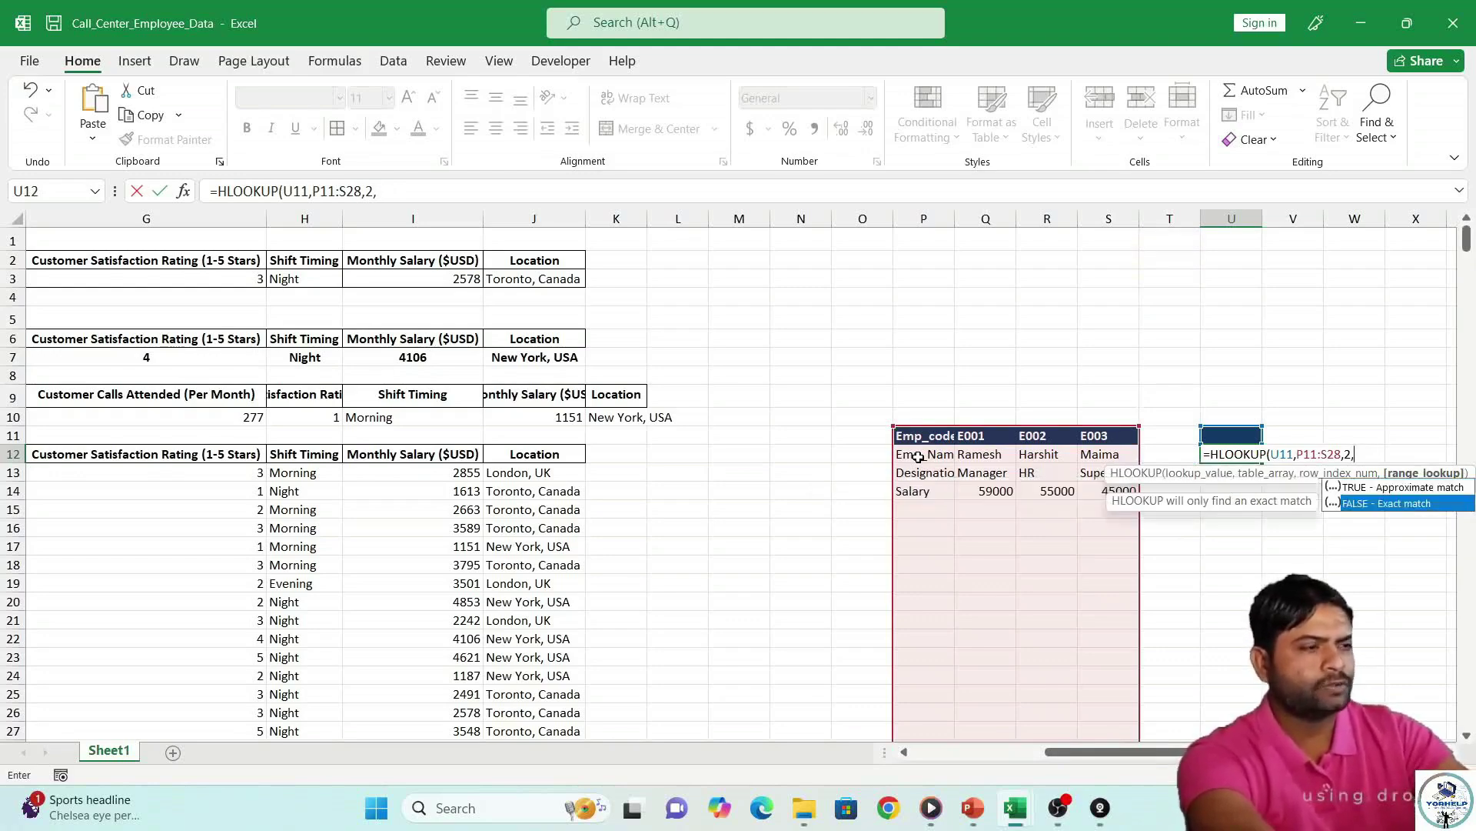
key("Return")
key("Up")
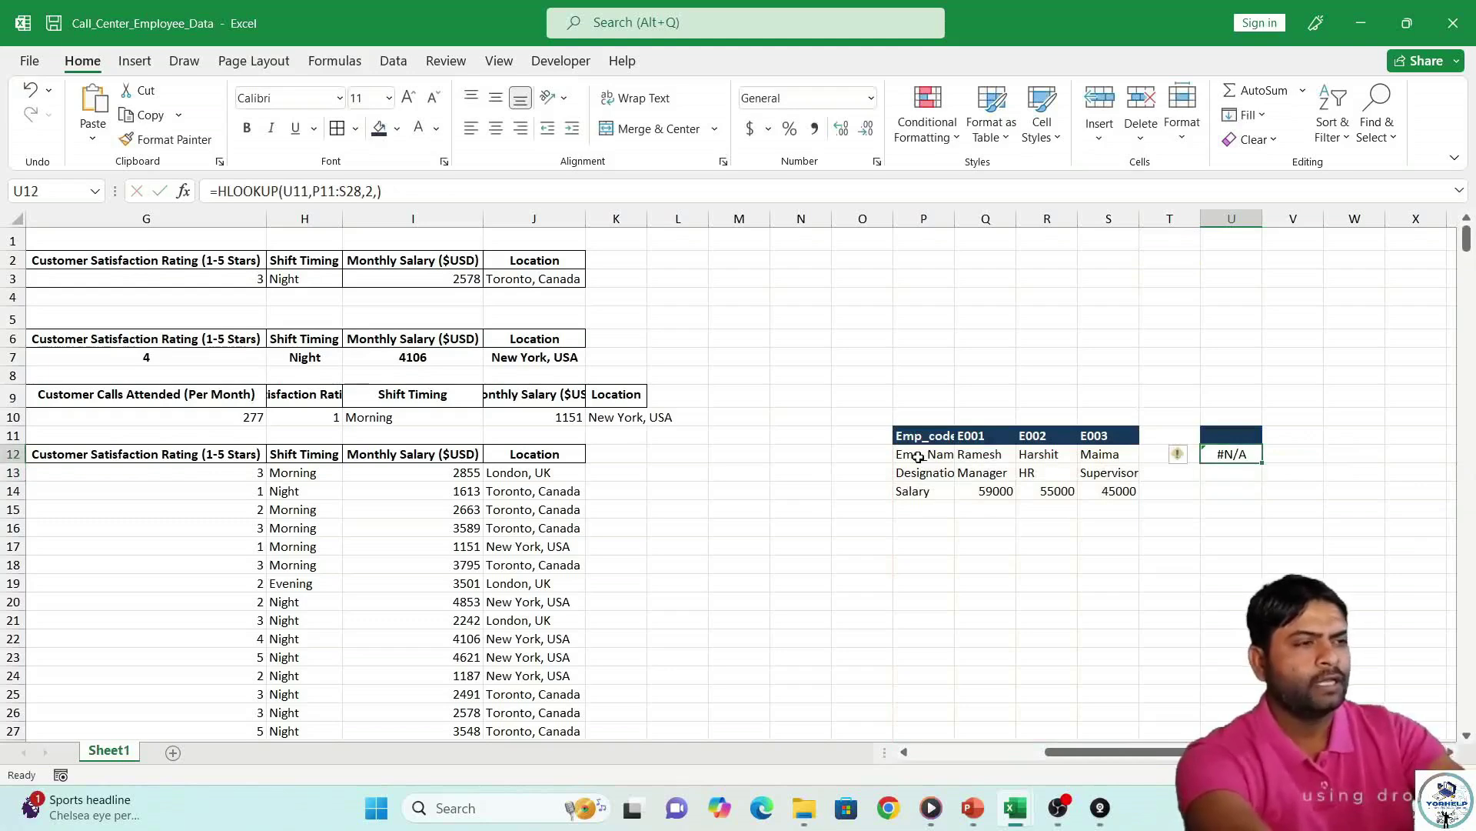
Test employee codes E002 and E003 in U11 against the U12 lookup.
left_click(1229, 440)
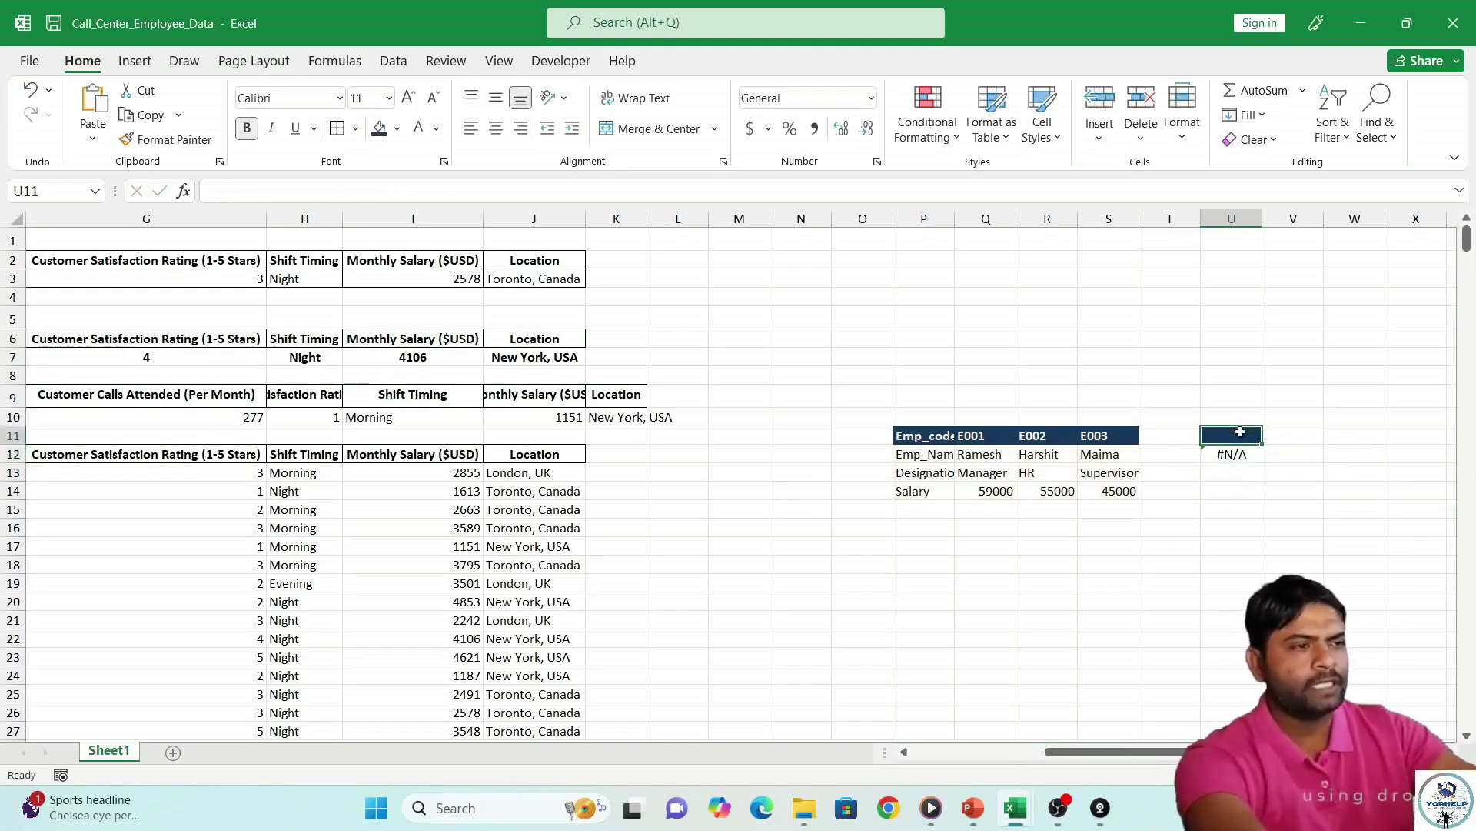
type("E")
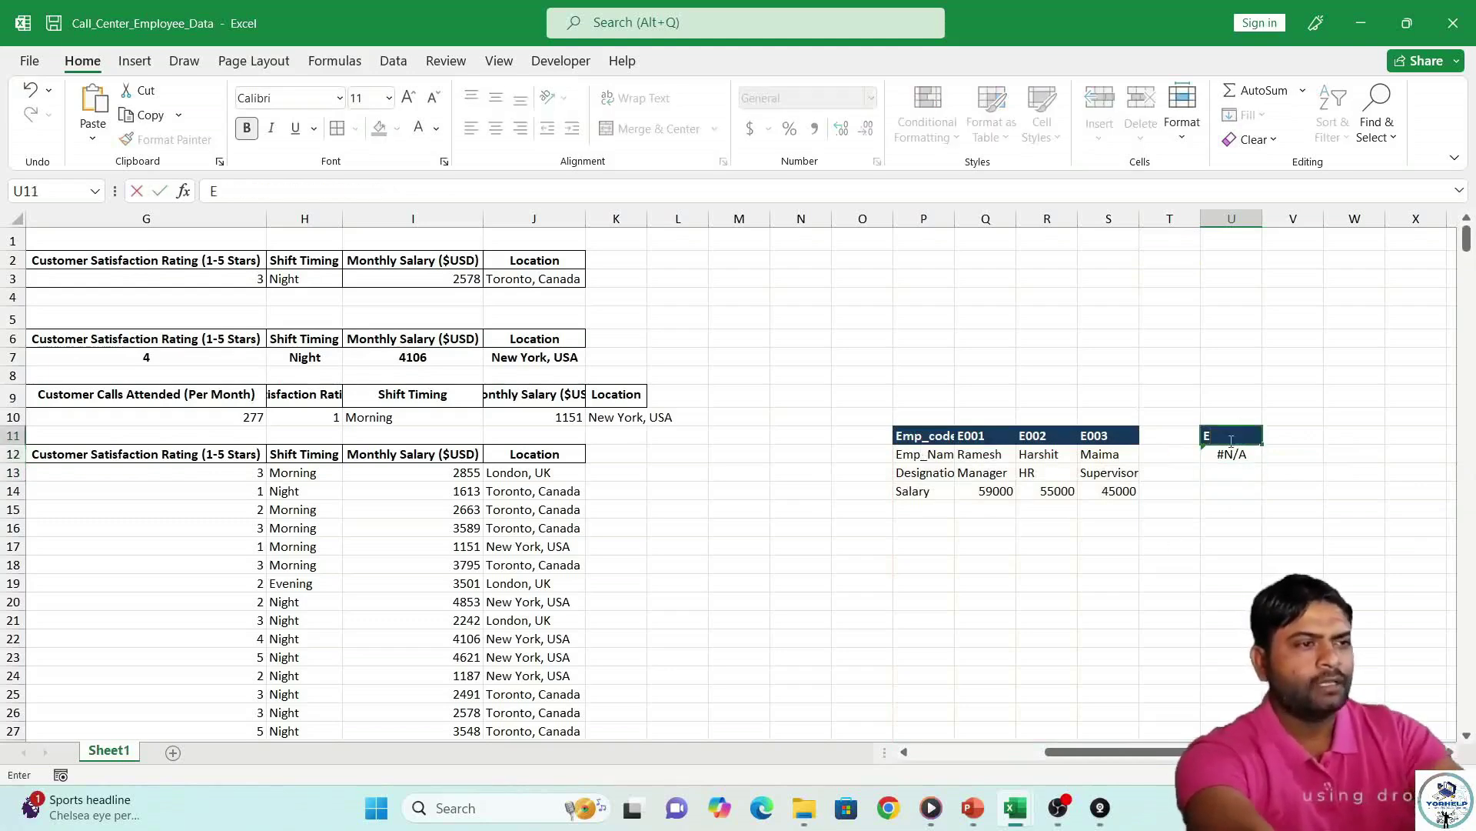
type("002")
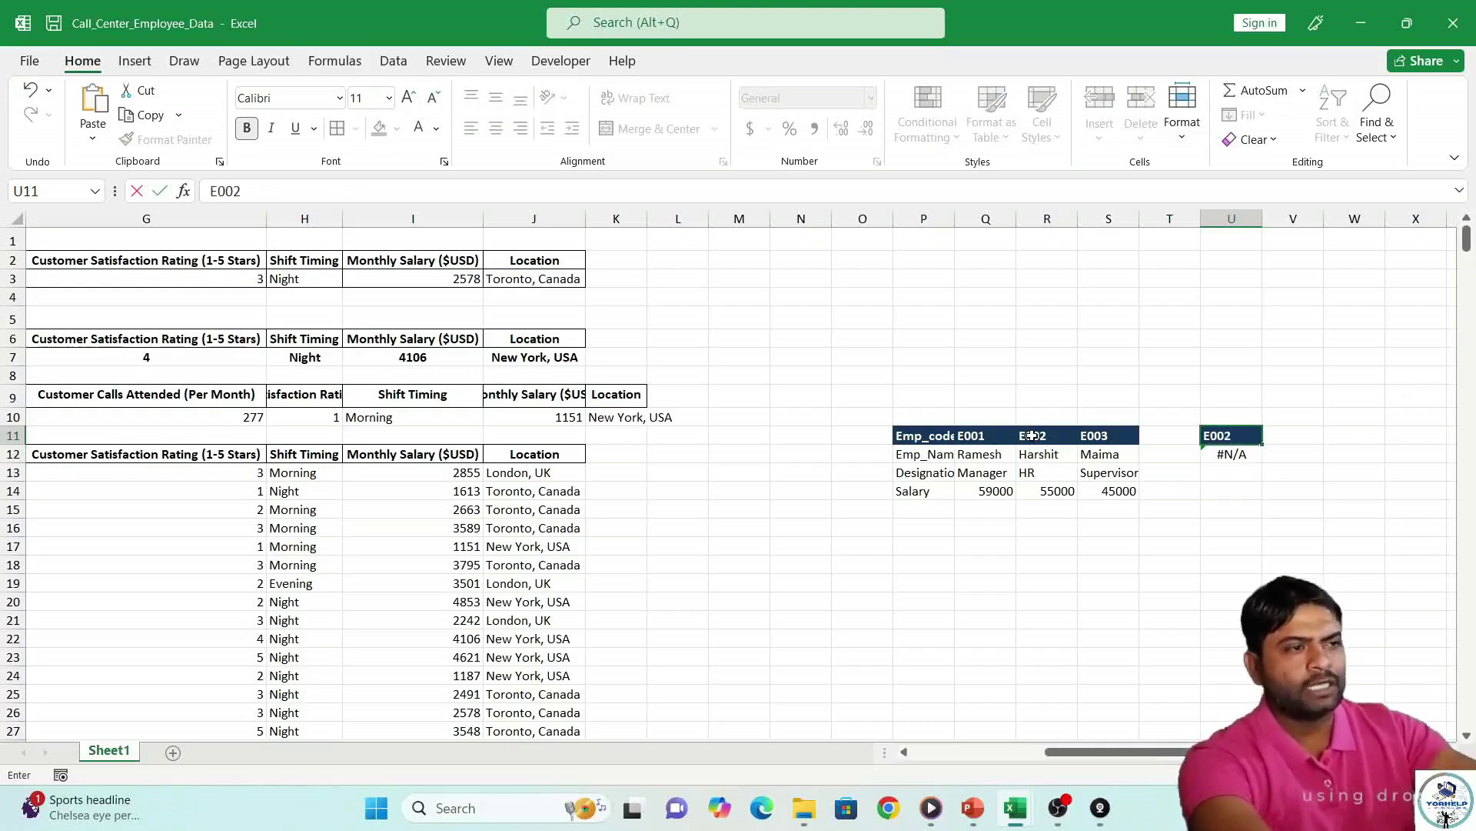
key("Return")
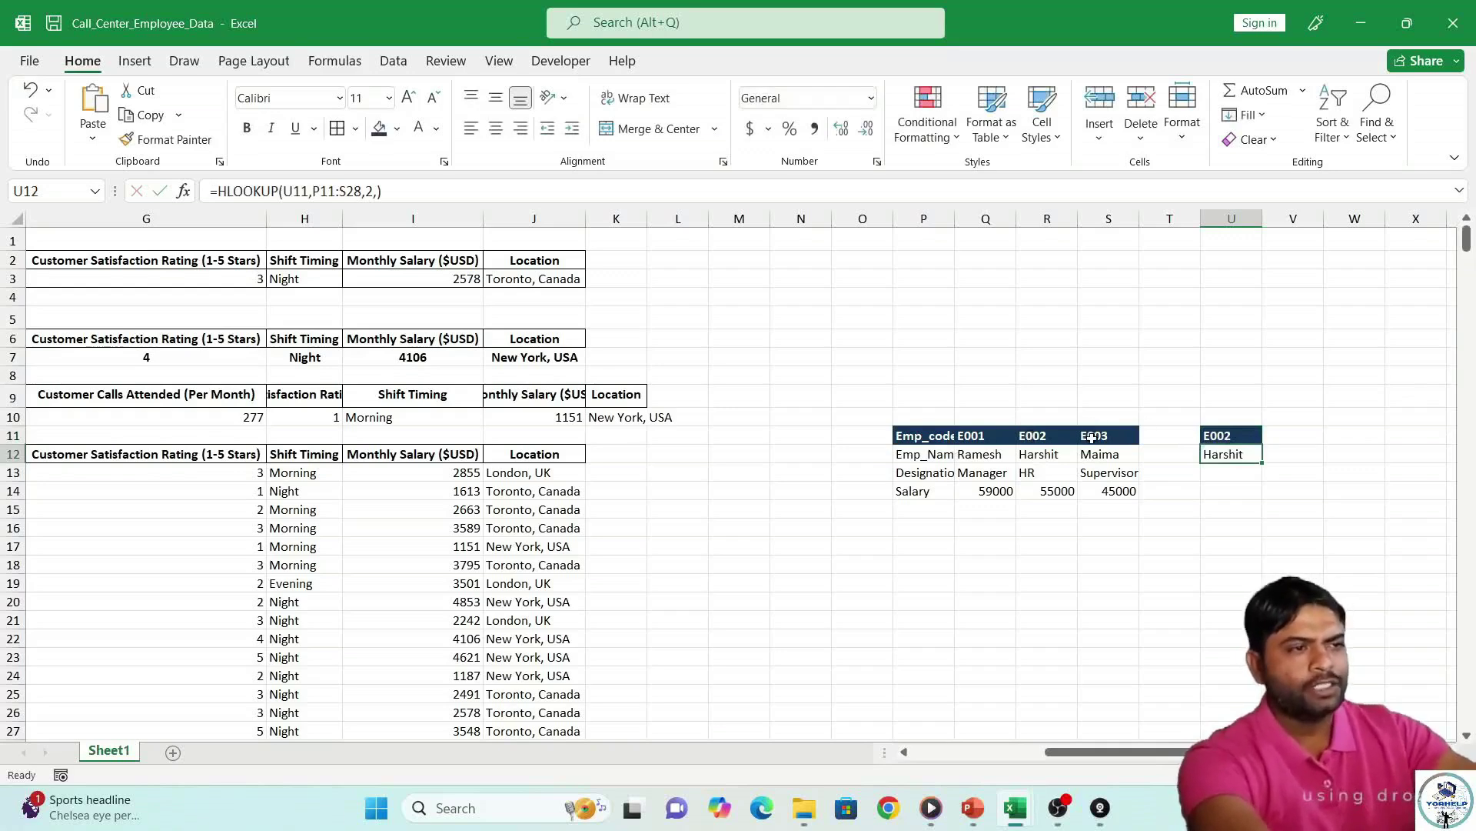
left_click(1223, 436)
double_click(1223, 436)
key("BackSpace")
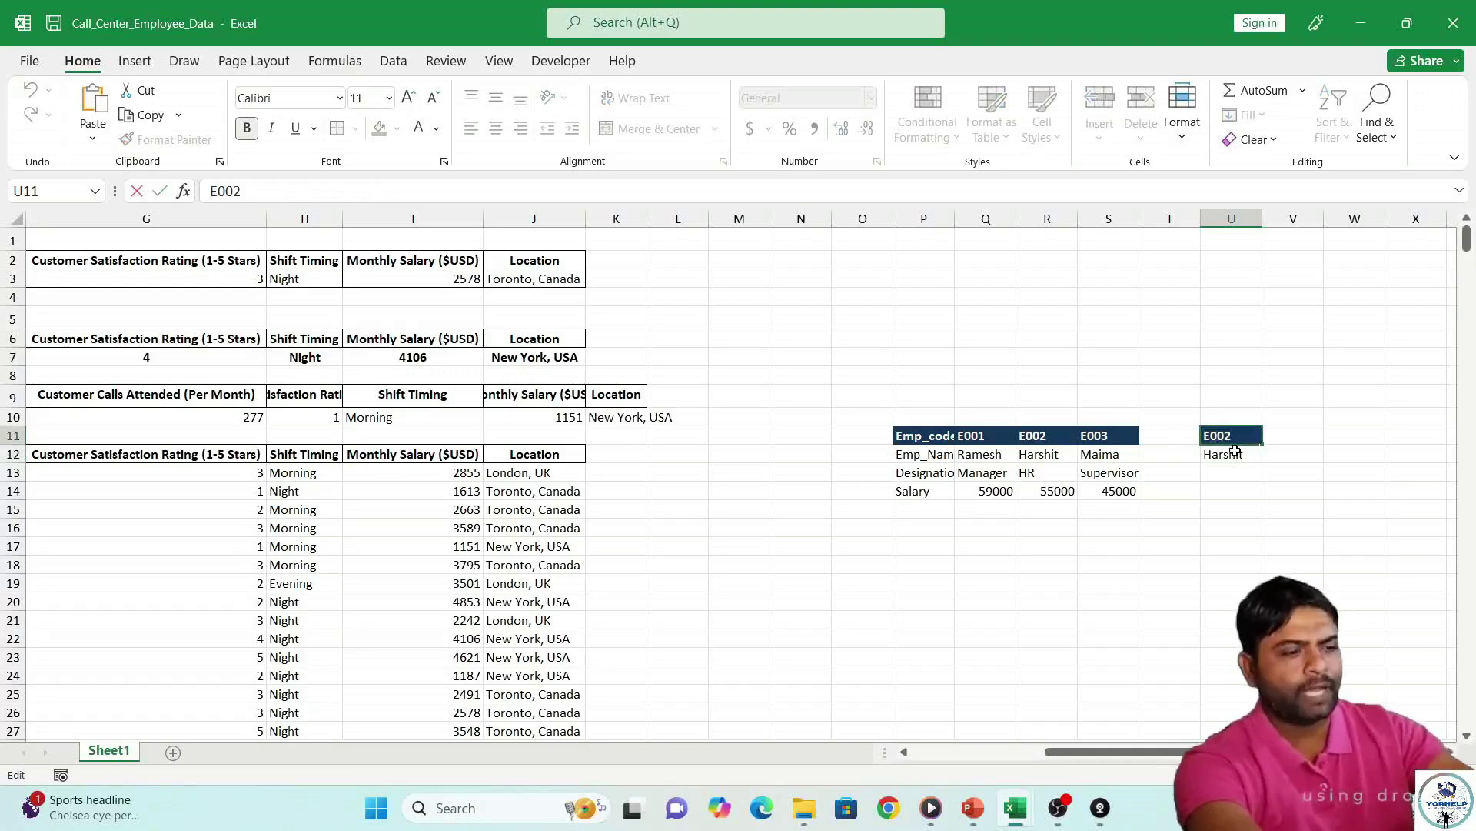
key("Return")
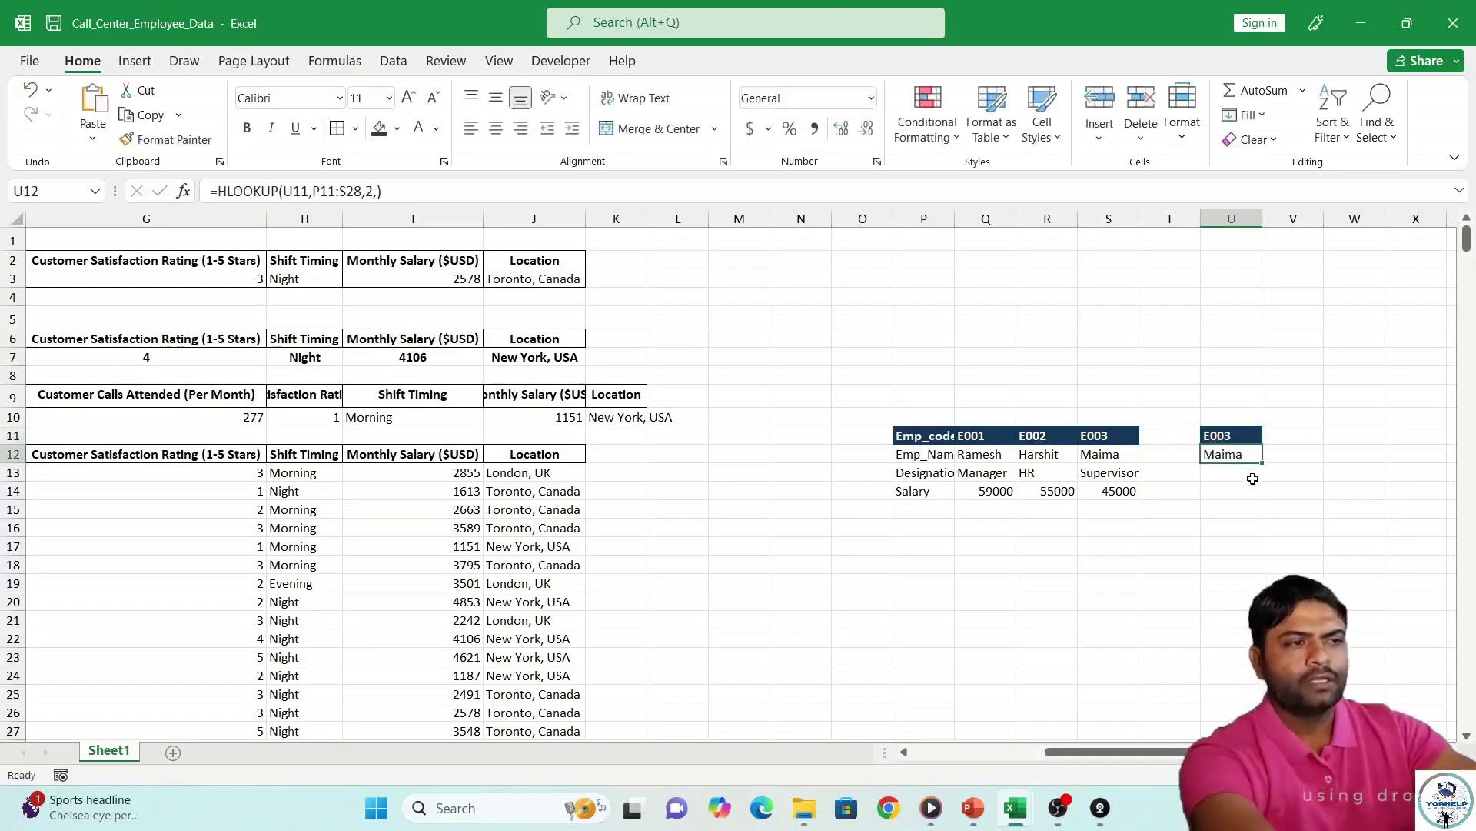
Fill U12's lookup down to U14 and enter E001 in U11, showing Manager and 59000.
left_click_drag(1263, 469, 1258, 504)
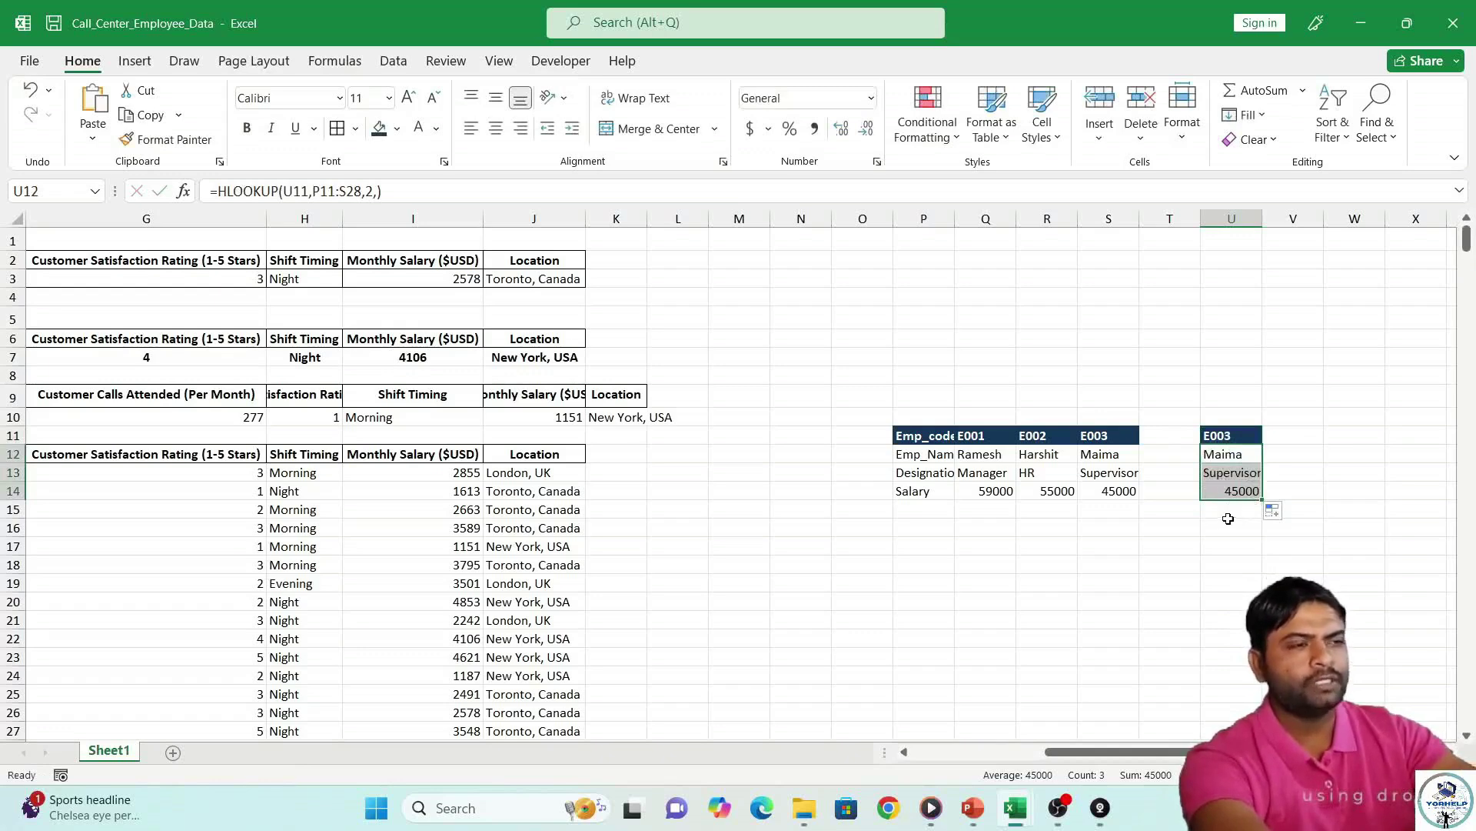
left_click(1246, 453)
double_click(1242, 491)
left_click(1233, 429)
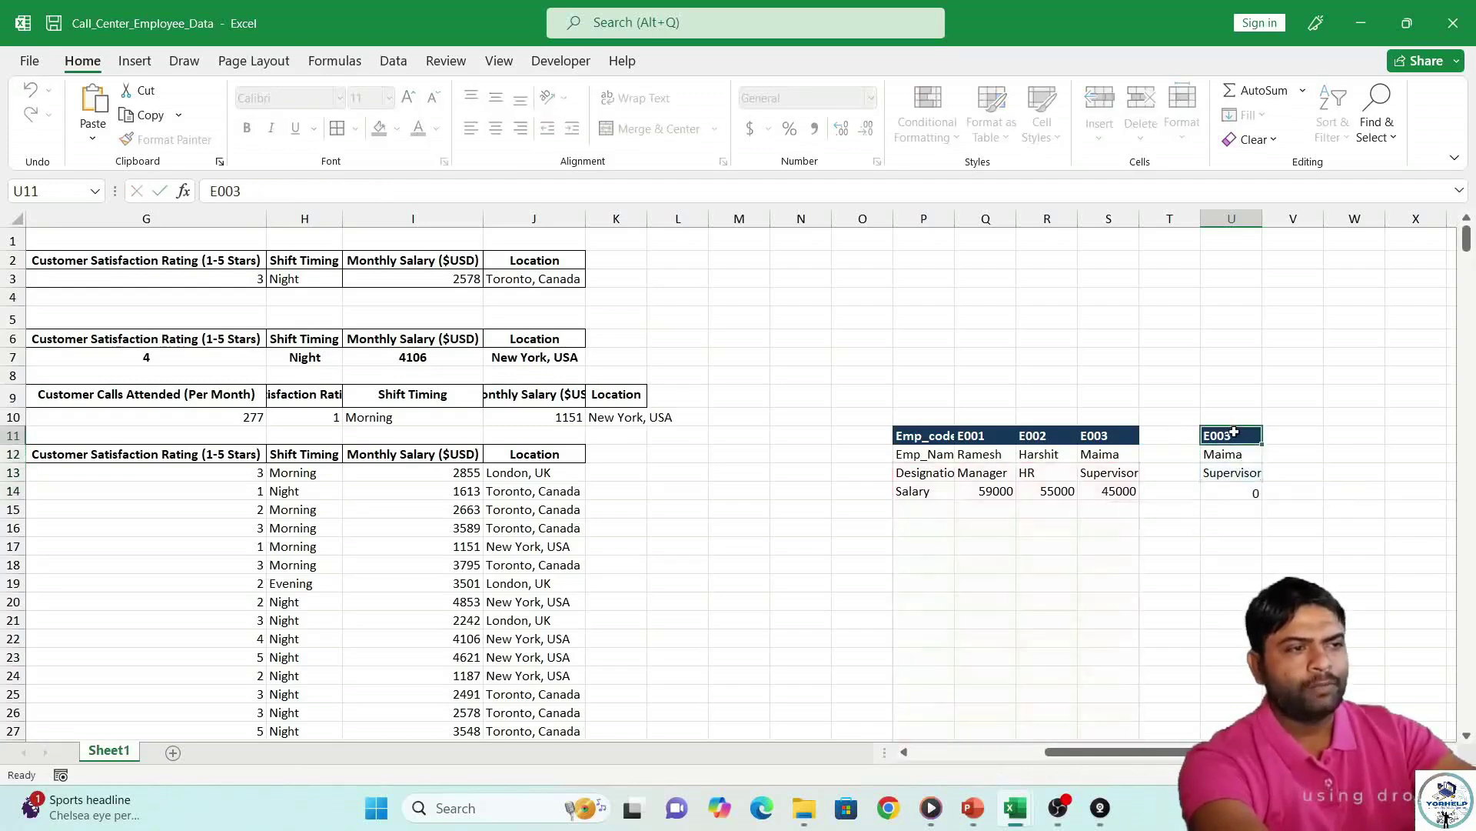
type("E00")
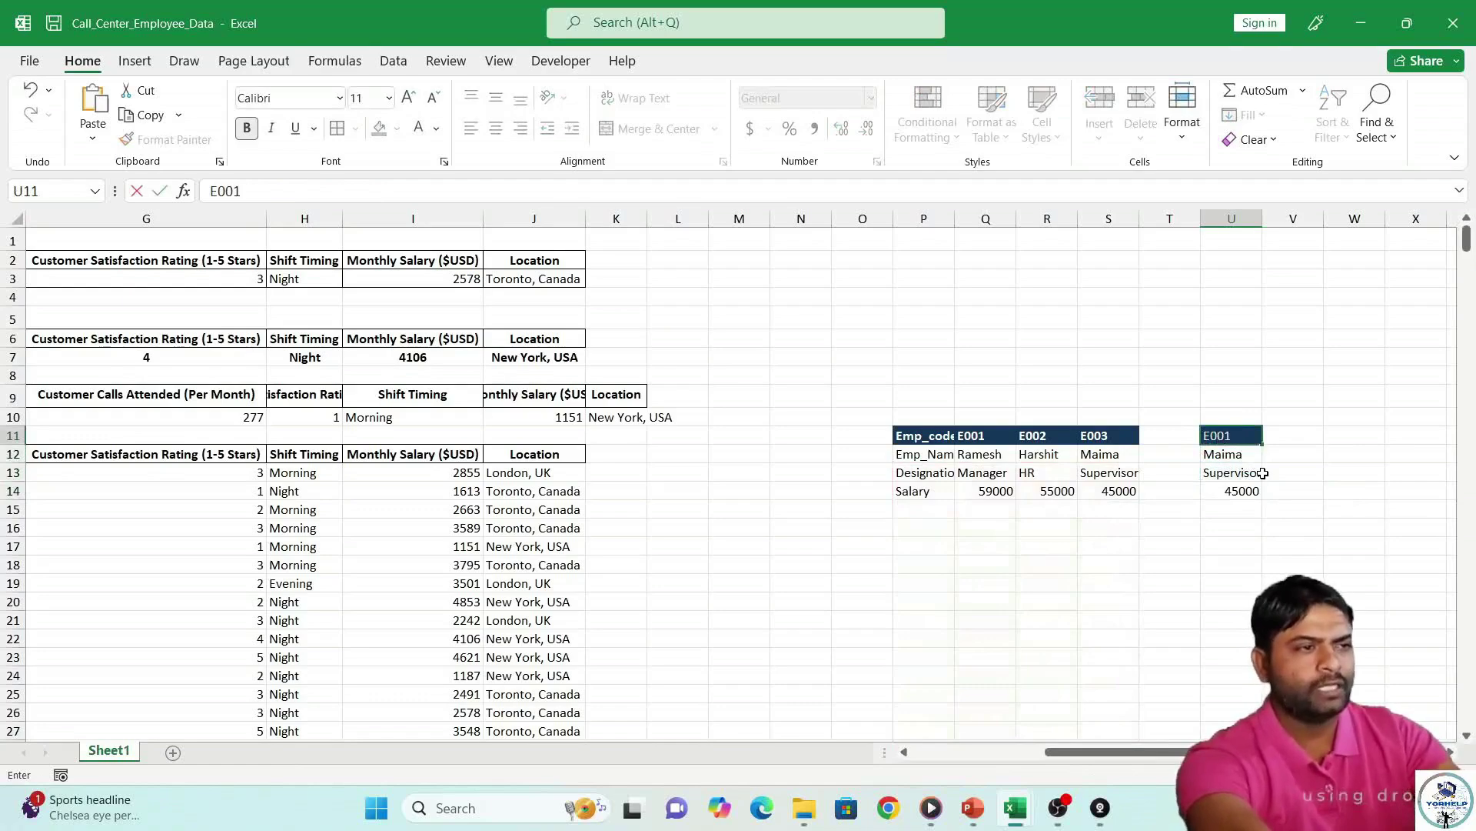
key("Return")
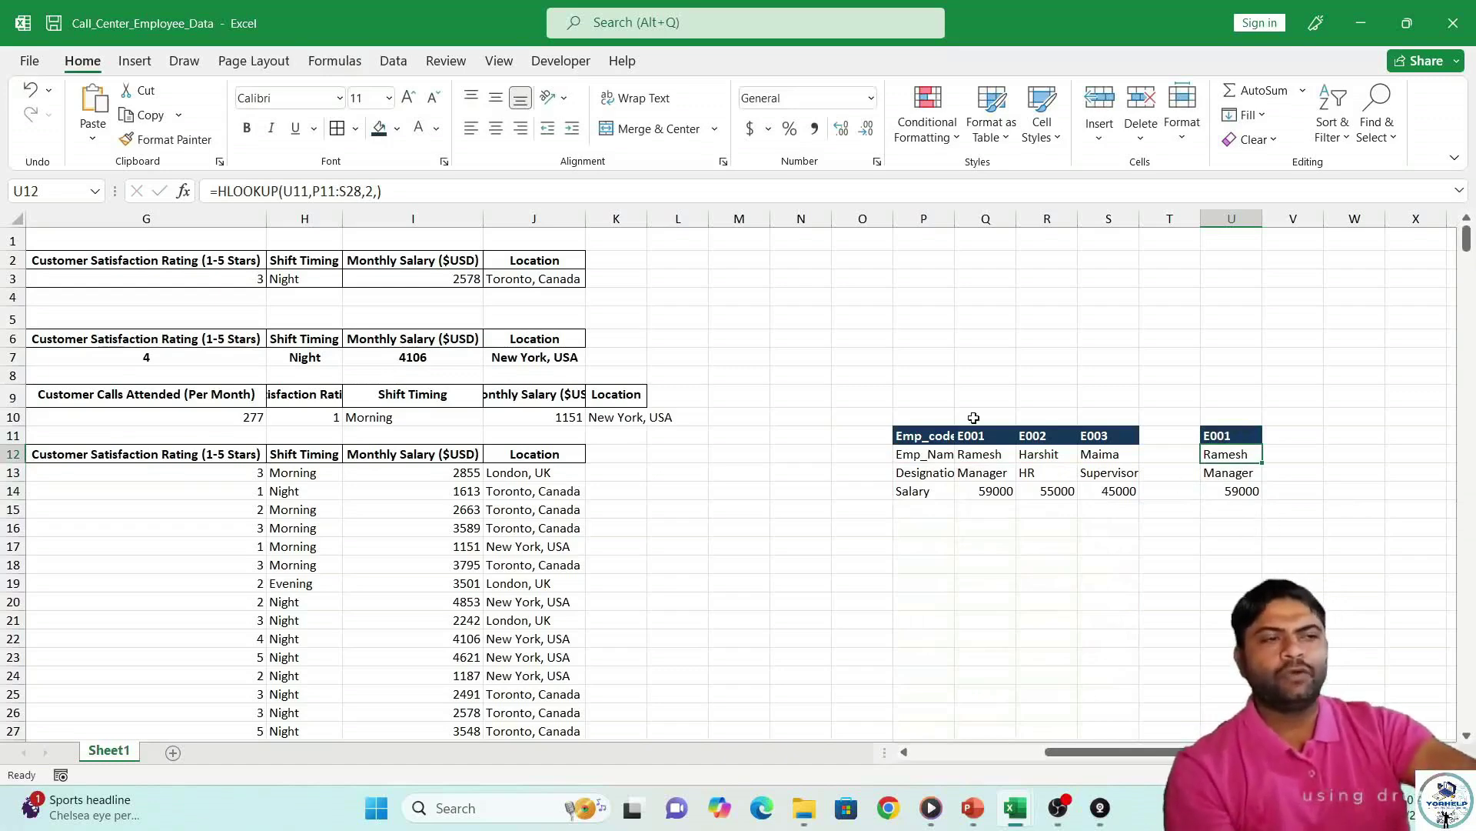
Fill P9:U9 dark navy and merge it into one band above the Emp_code table.
left_click_drag(940, 399, 1215, 394)
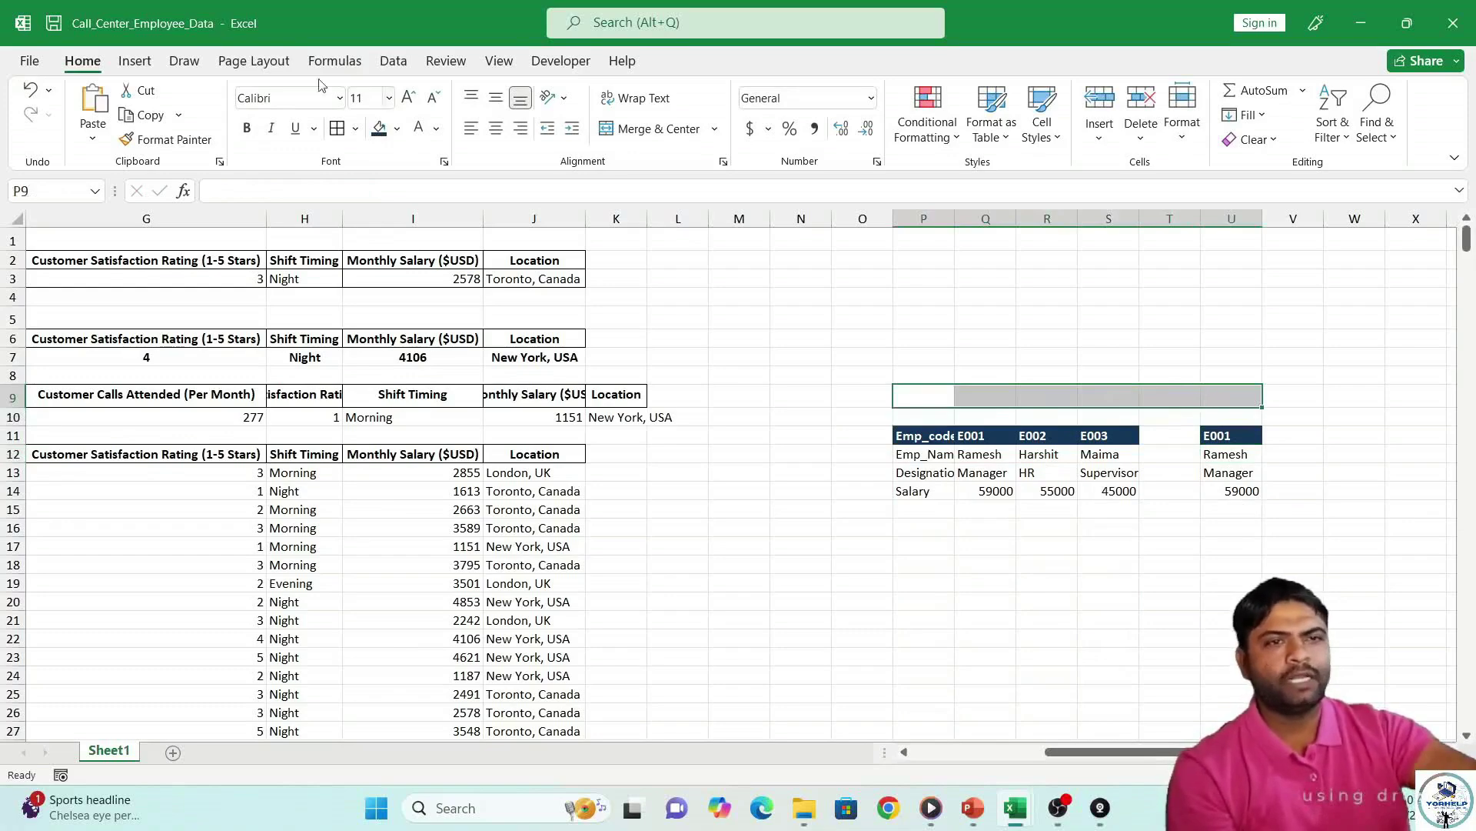
left_click(378, 135)
left_click(607, 136)
left_click_drag(1087, 754, 917, 752)
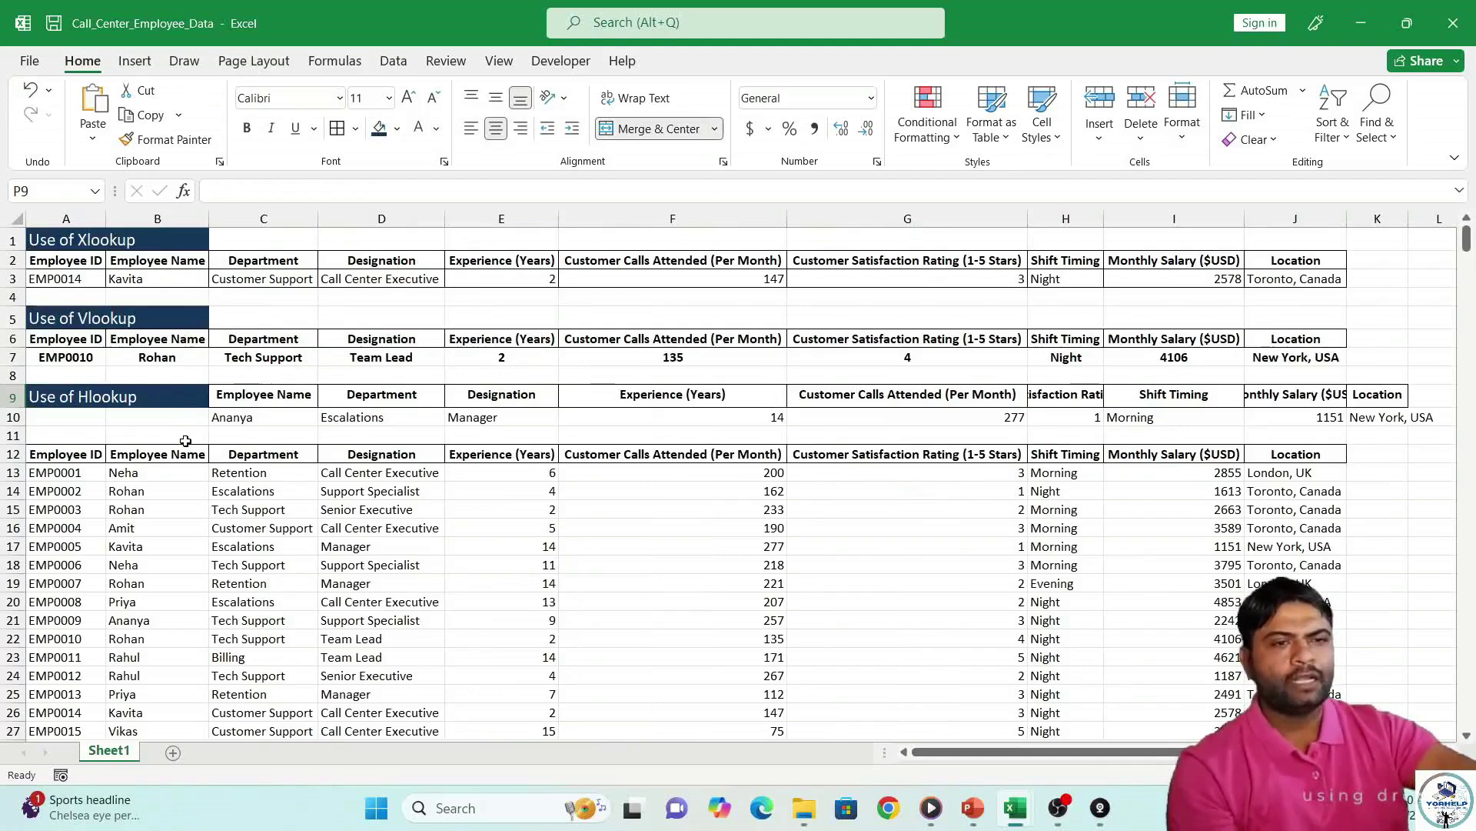
key("Down")
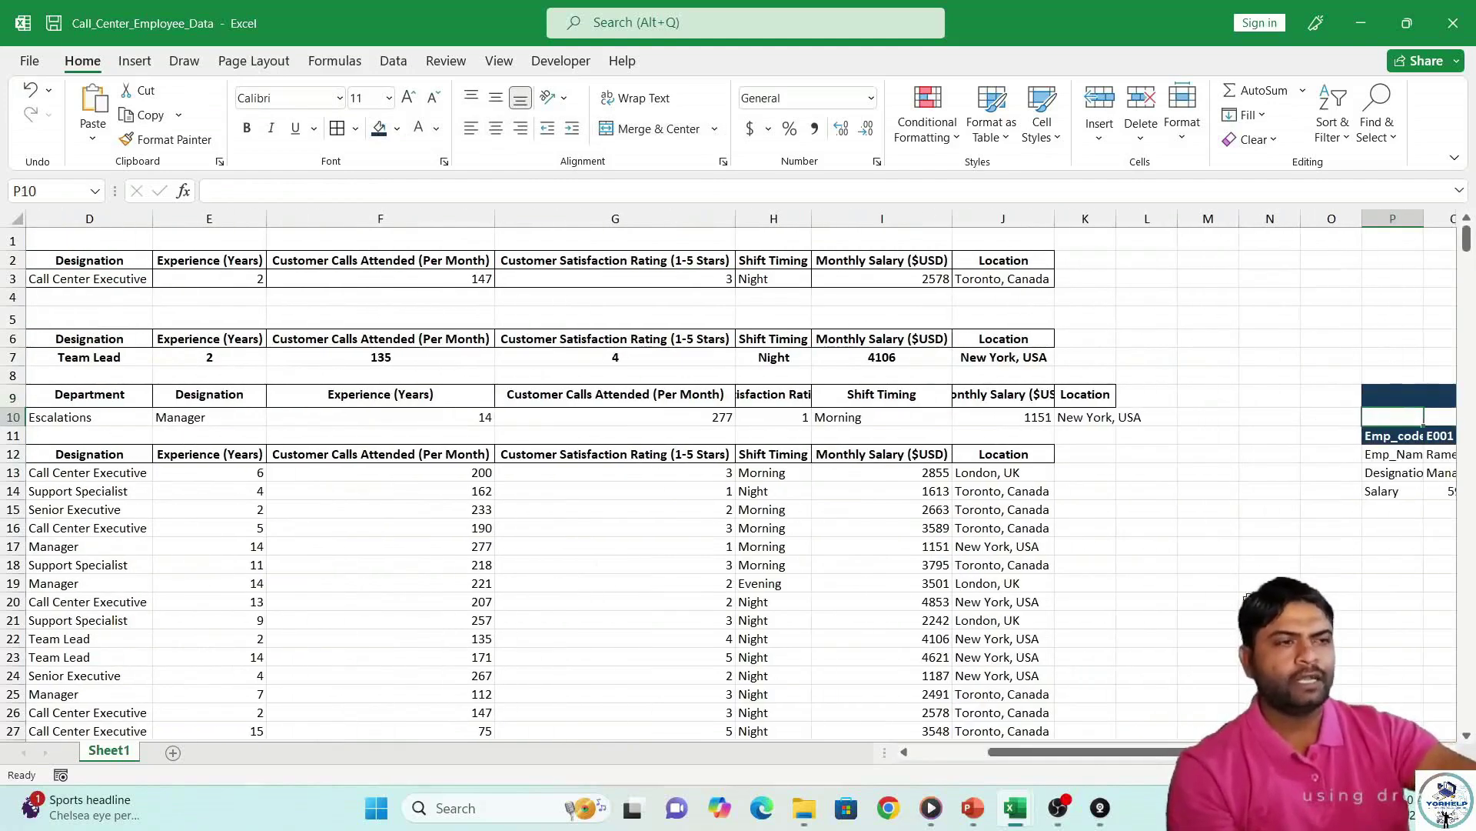
left_click_drag(1192, 753, 984, 748)
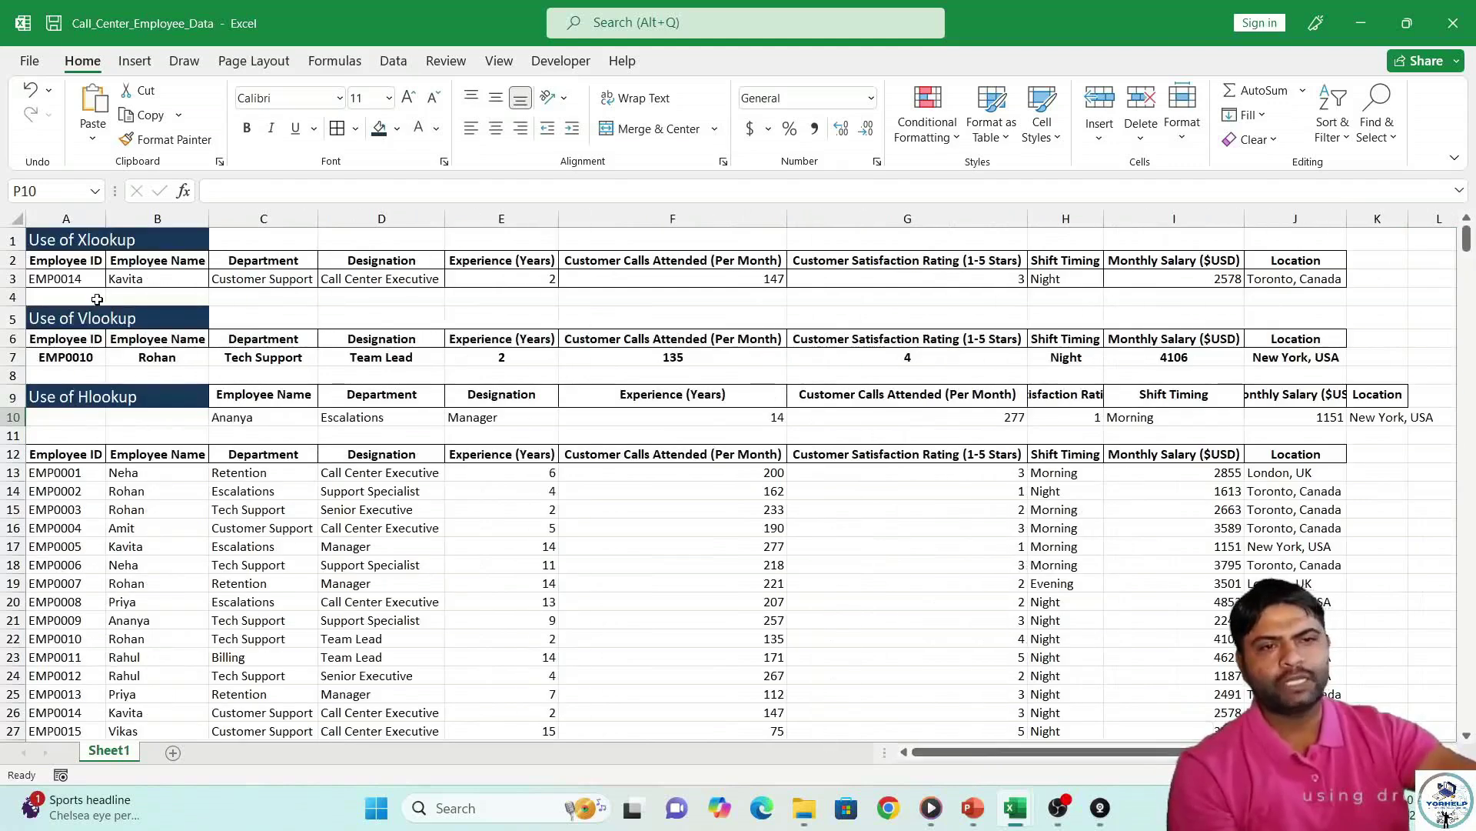